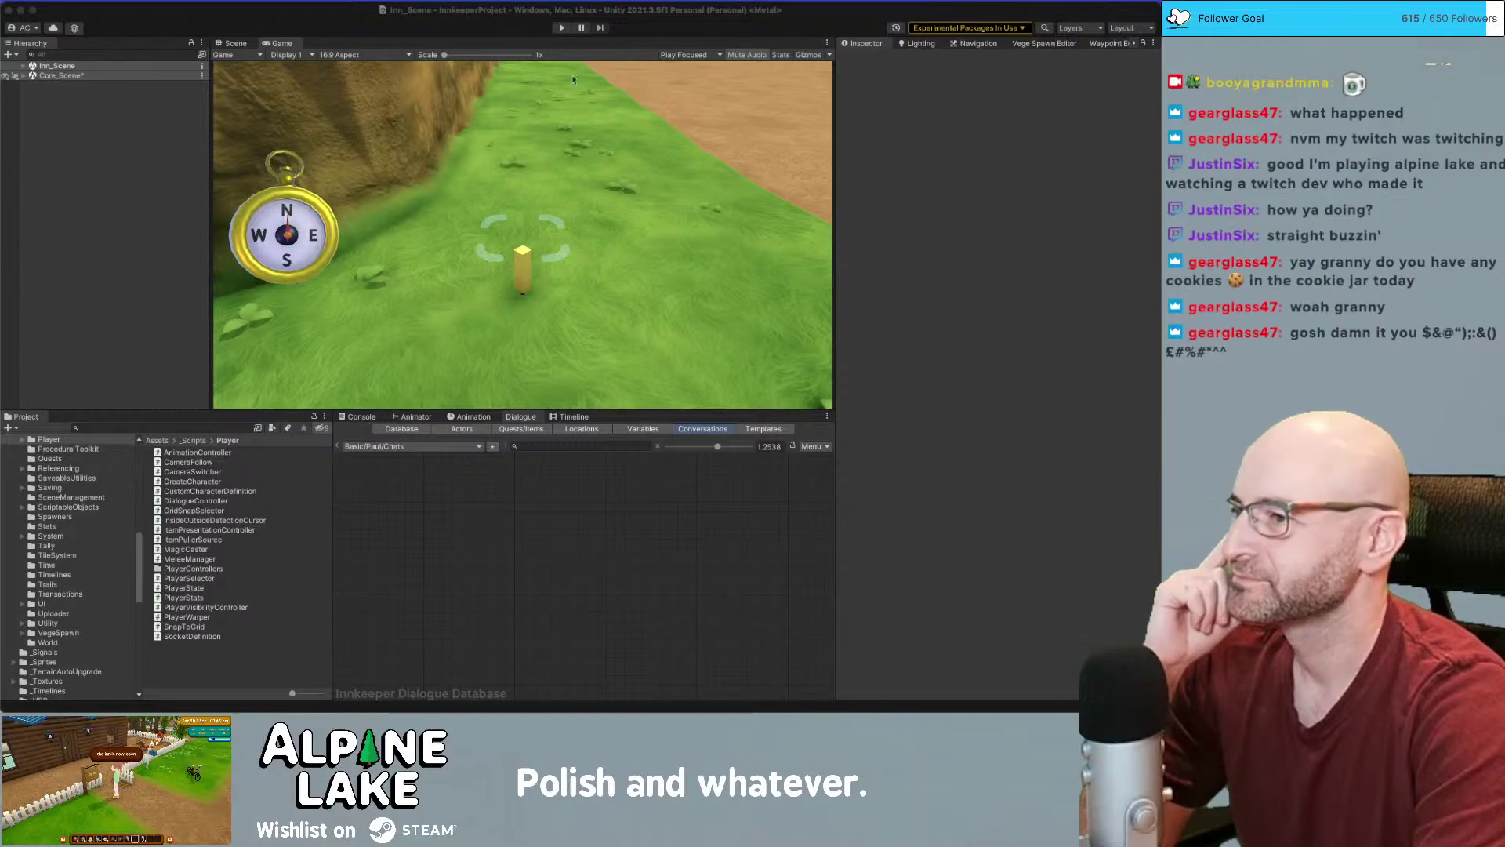
Start the game in Play mode and walk the character west along the inn's front fence
click(25, 78)
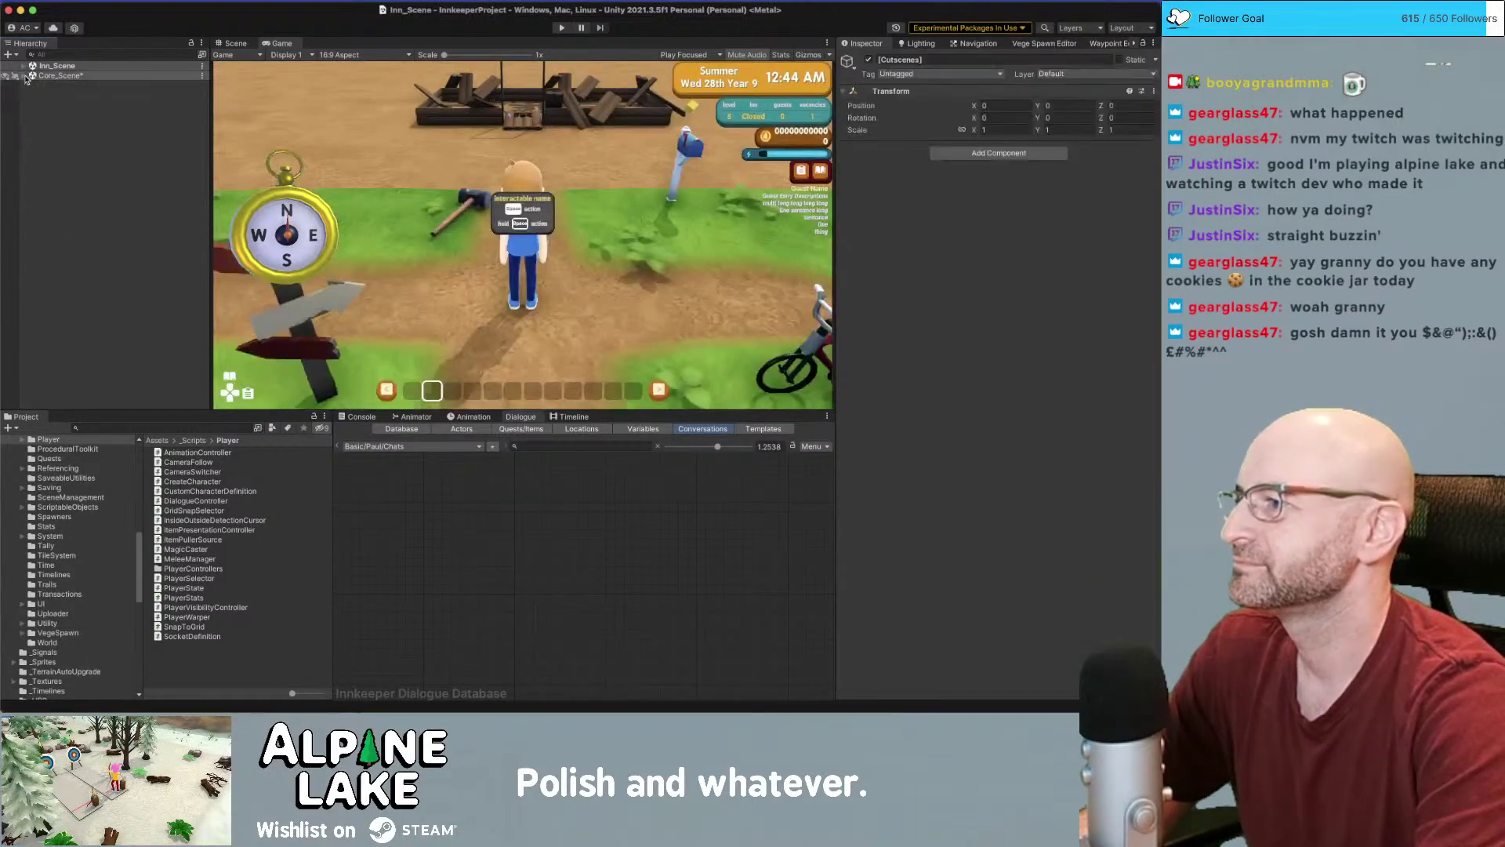
click(561, 28)
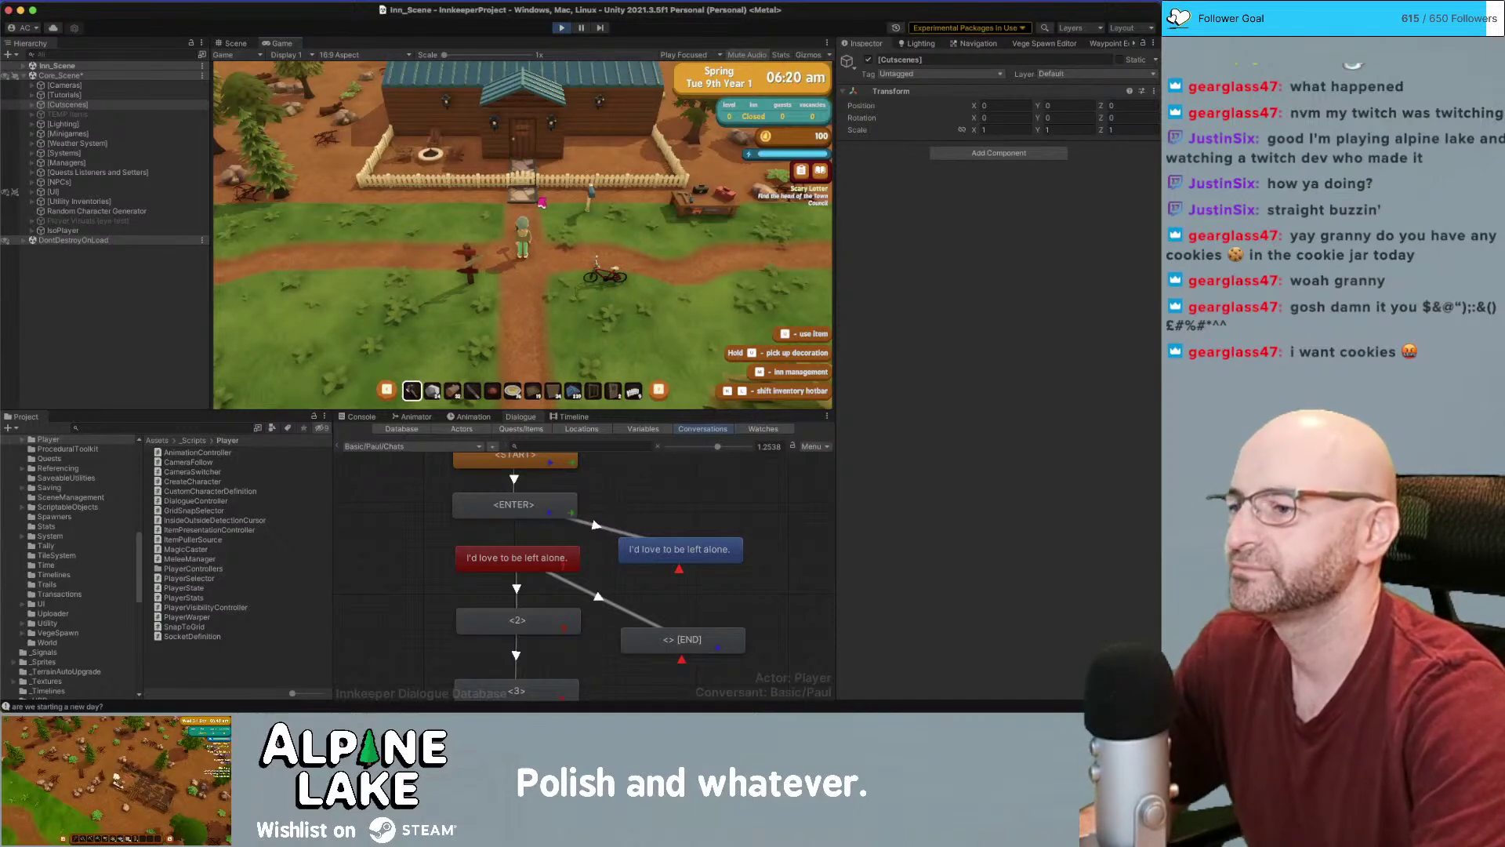
key(a)
scroll(538, 204, down, 7)
key(a)
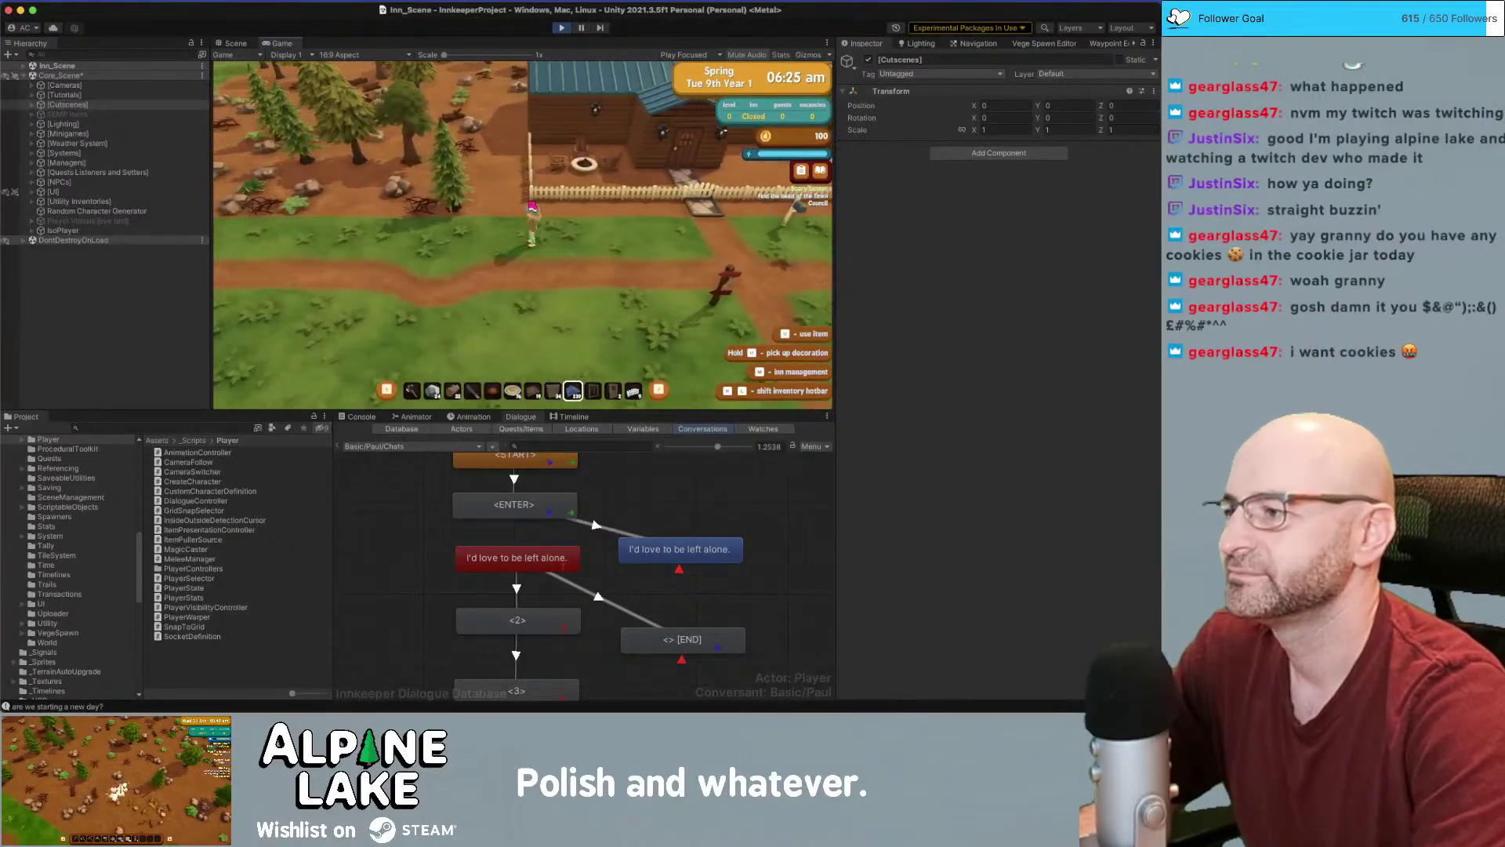
scroll(528, 204, down, 1)
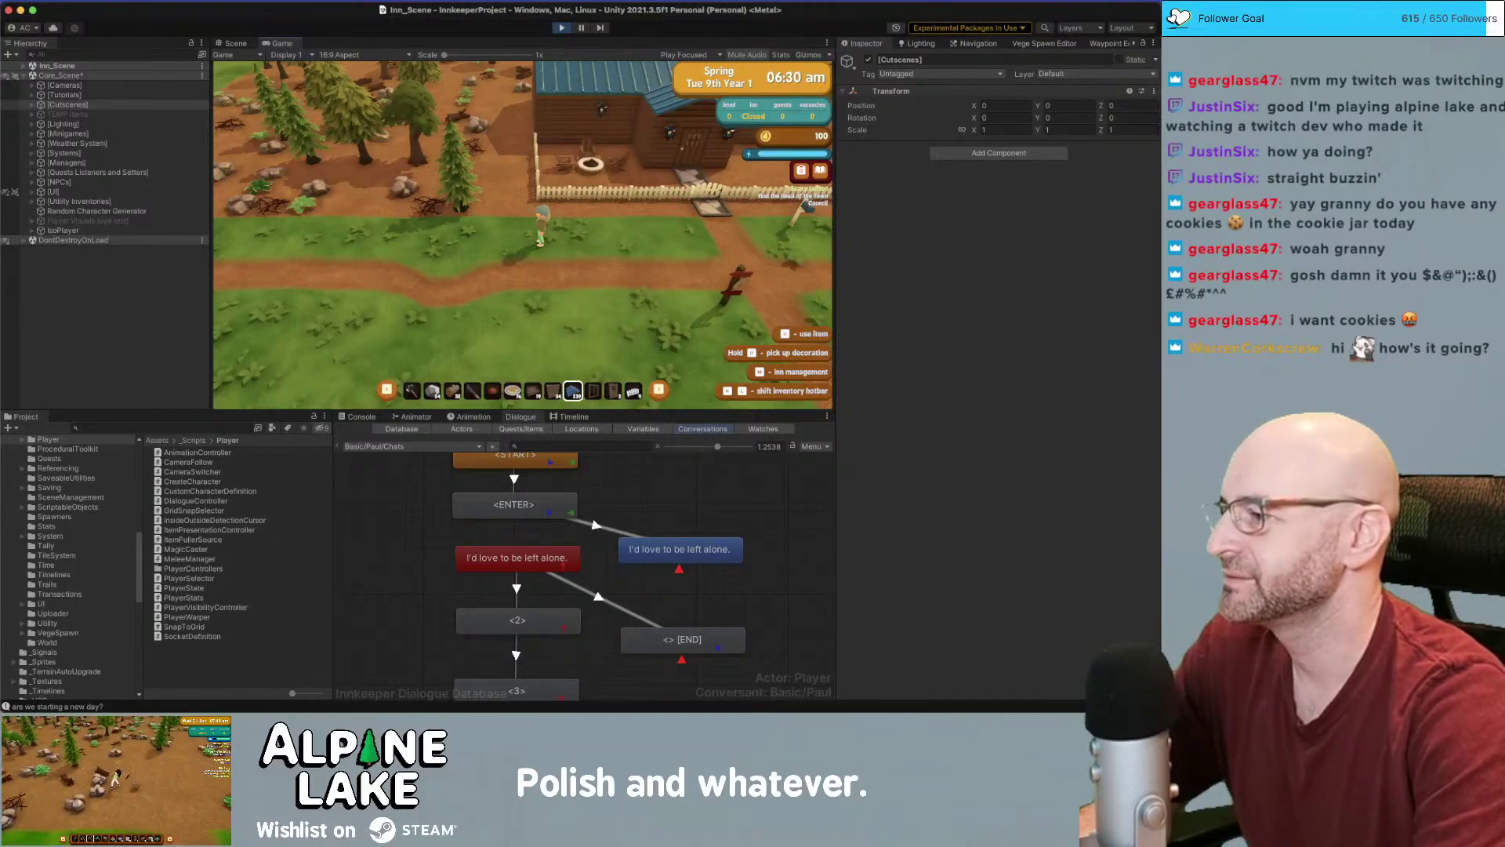
Walk the character around the fenced fire pit and past the inn's side into the forest
click(568, 217)
key(w)
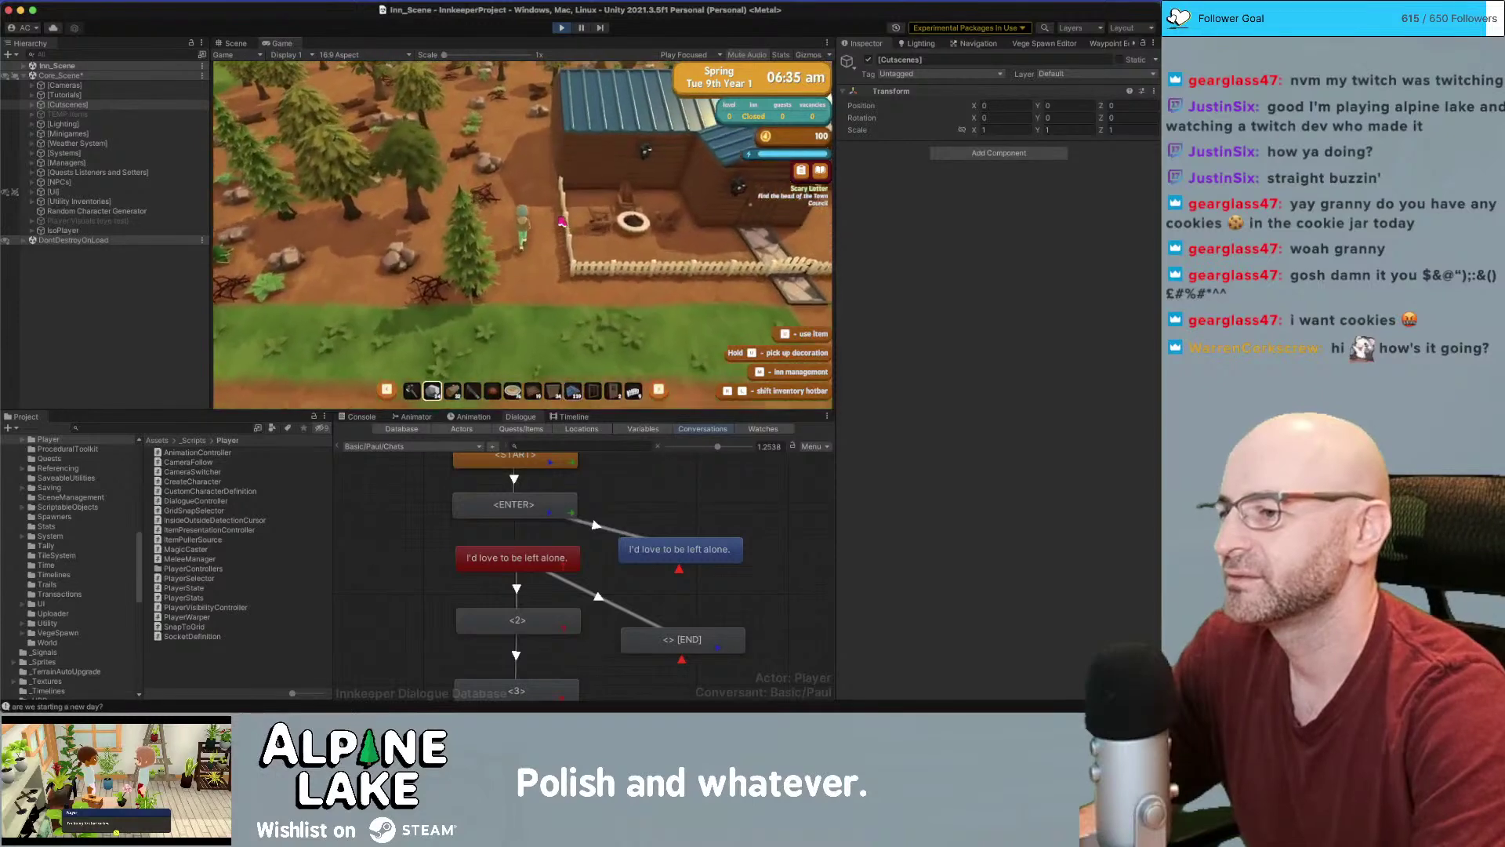
key(2)
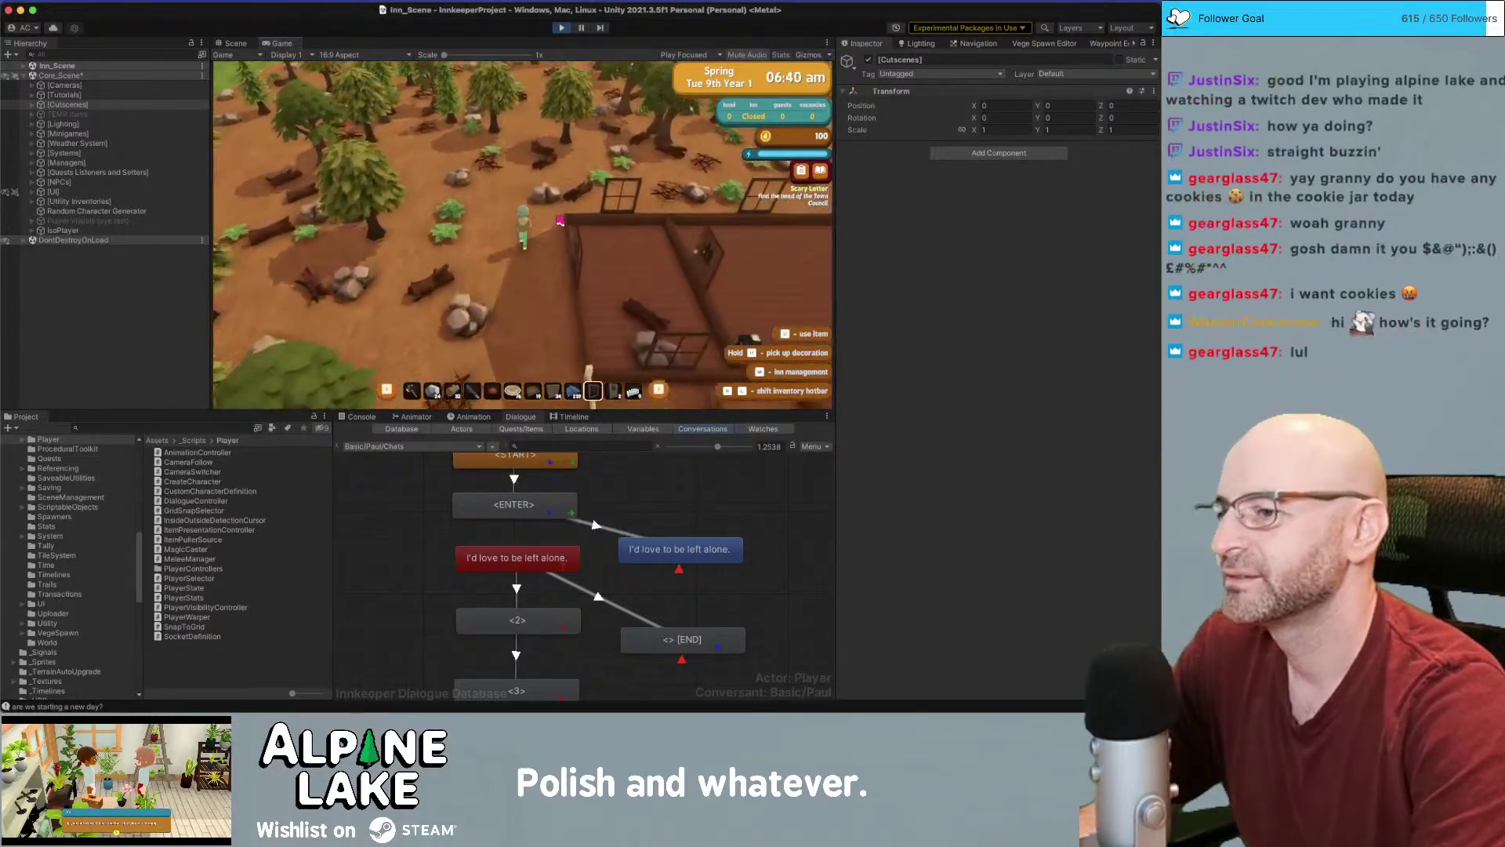
key(4)
key(a)
key(u)
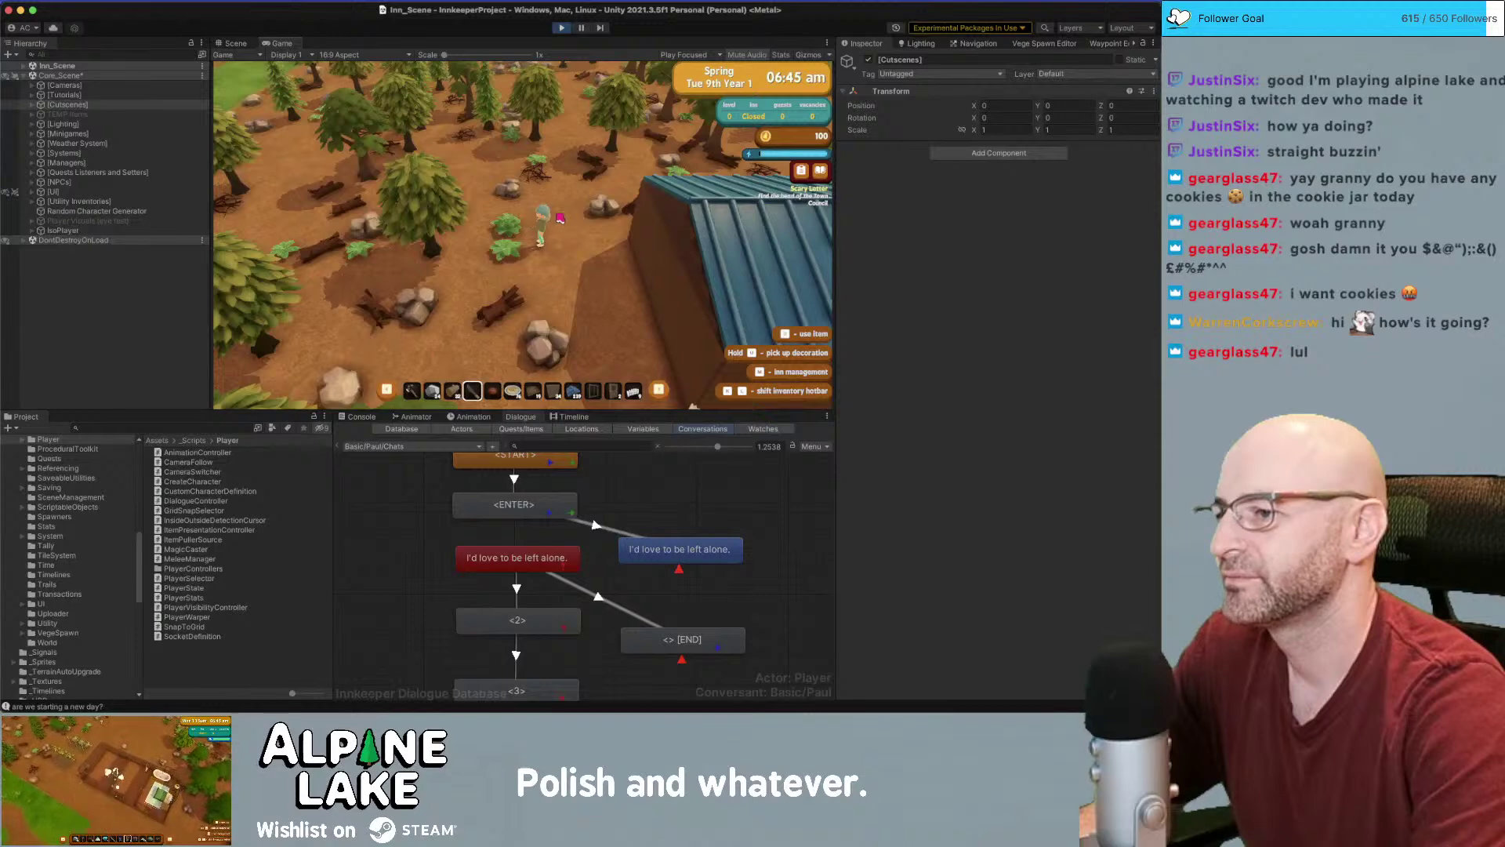
Shift the hotbar to the inventory row with the pickaxe, select it, and mine a nearby rock
key(a)
key(l)
key(9)
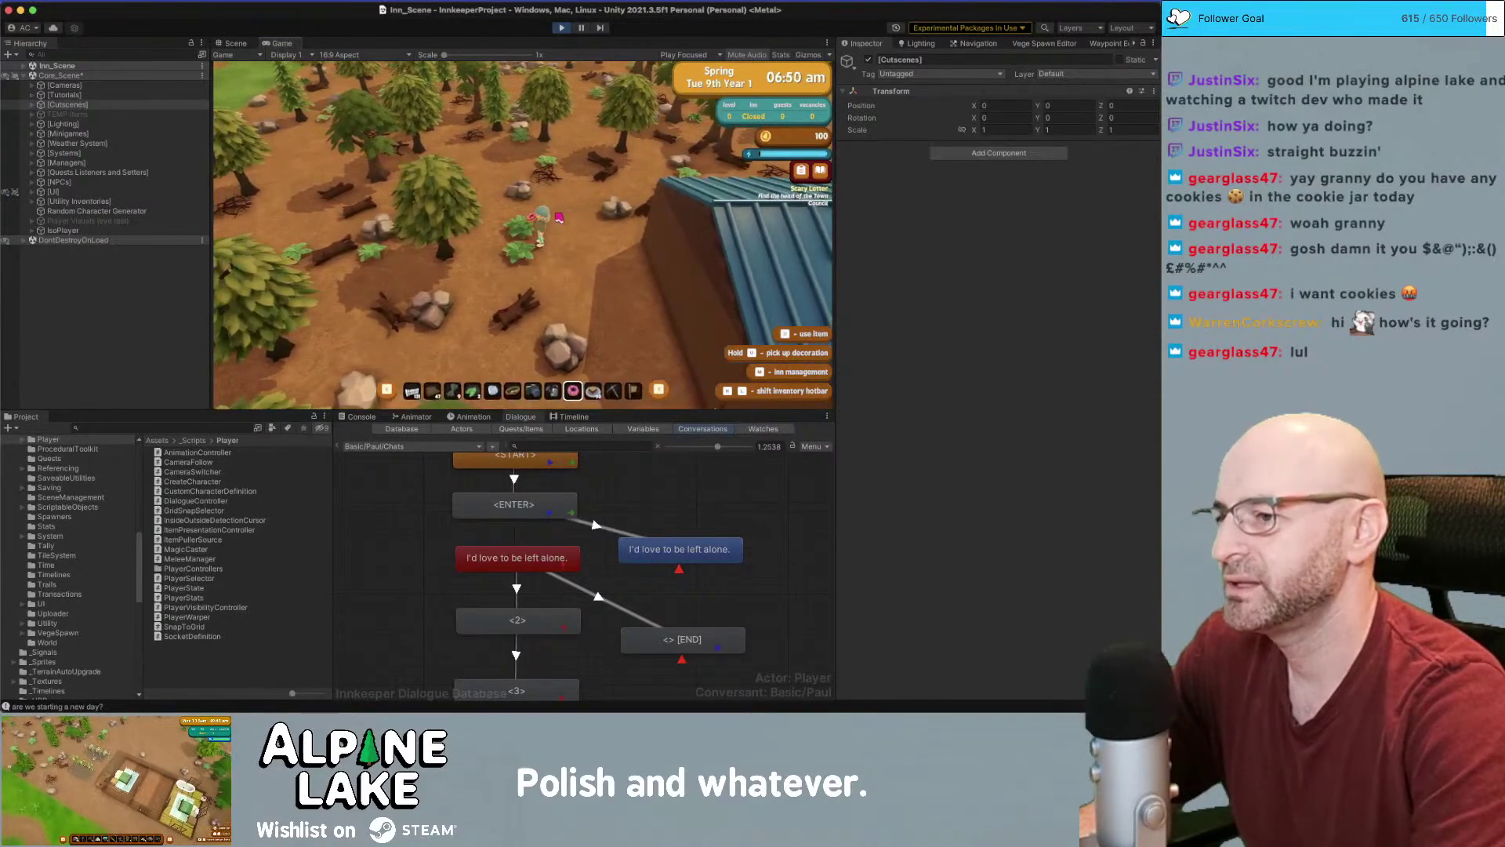
scroll(559, 218, down, 2)
key(a)
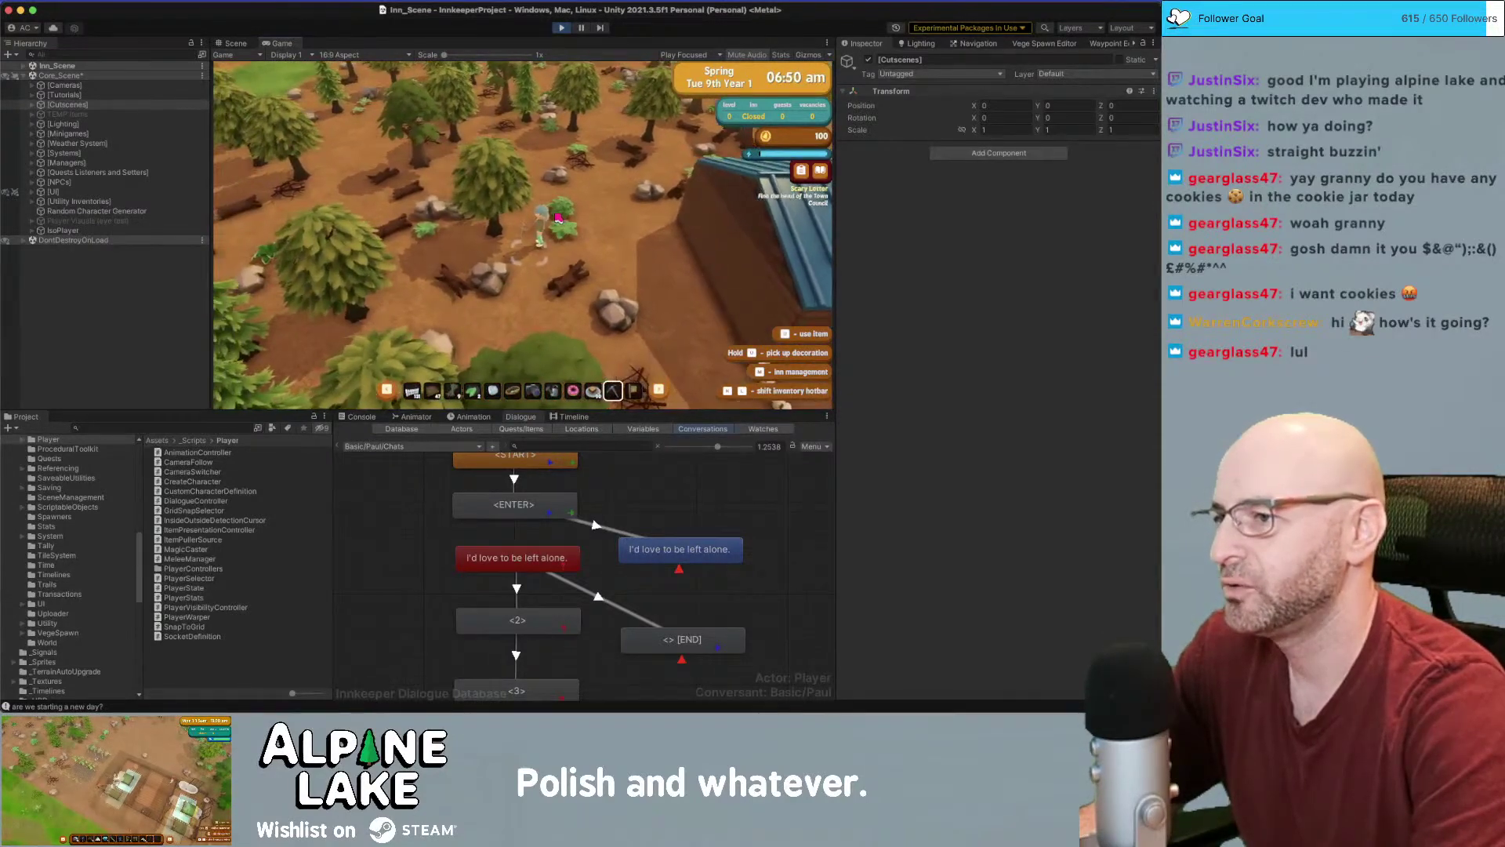
key(a)
key(s)
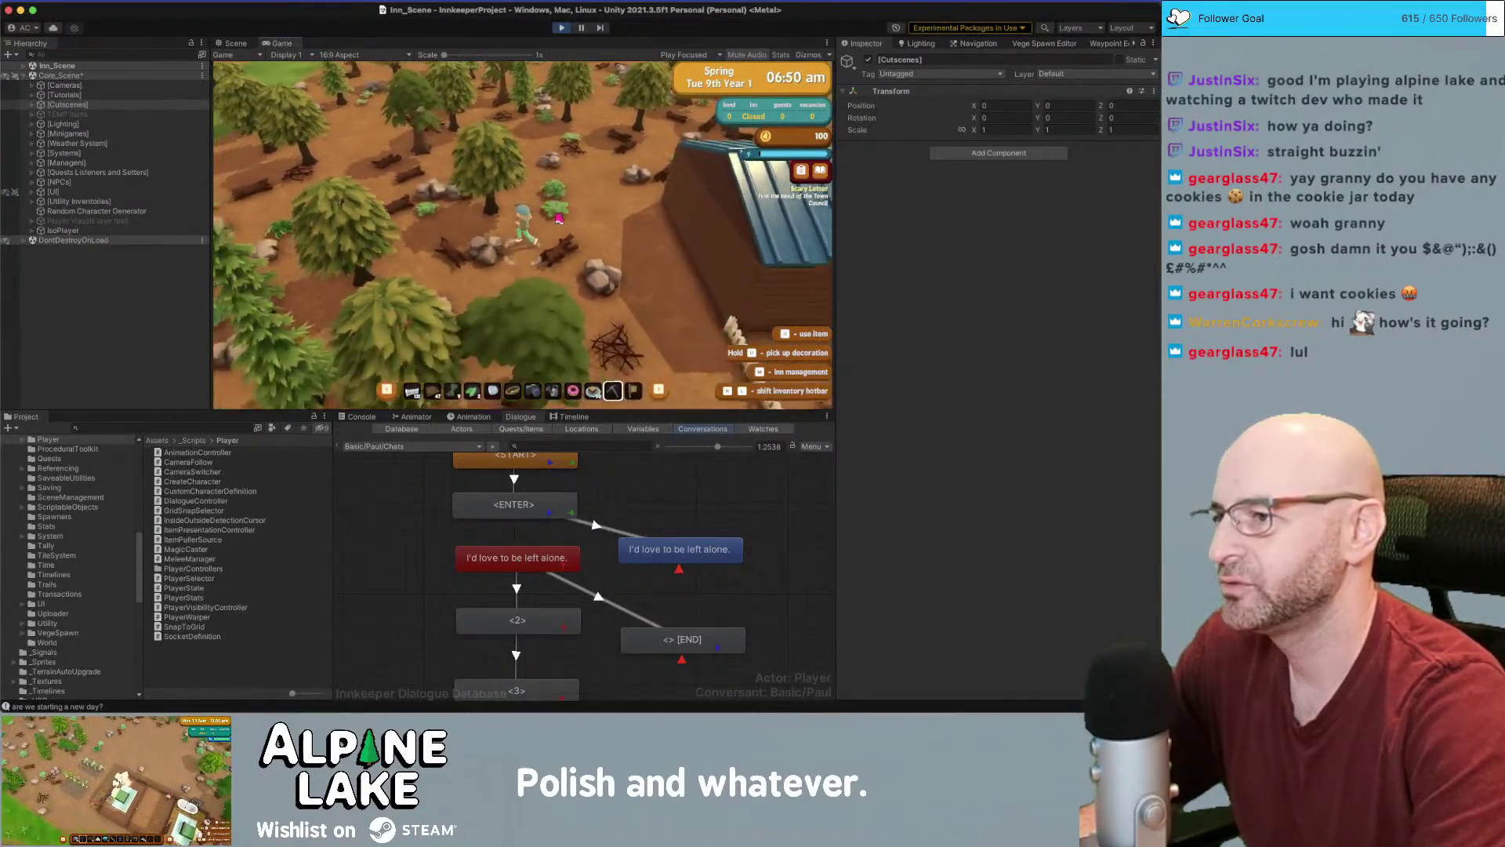
click(663, 299)
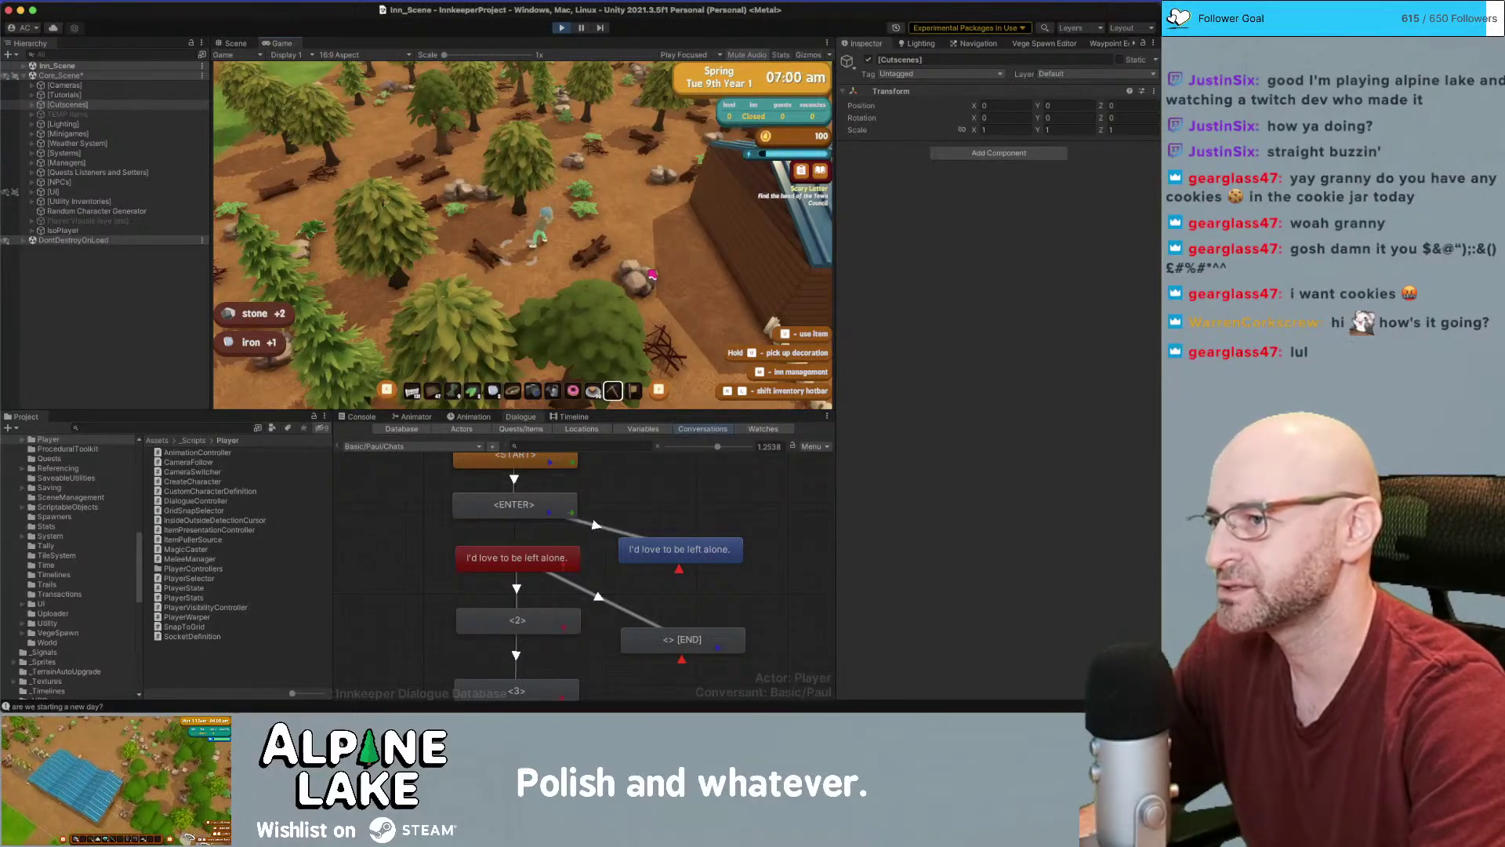
Cycle the inventory hotbar back to its first row and select the fourth slot
key(l)
key(l)
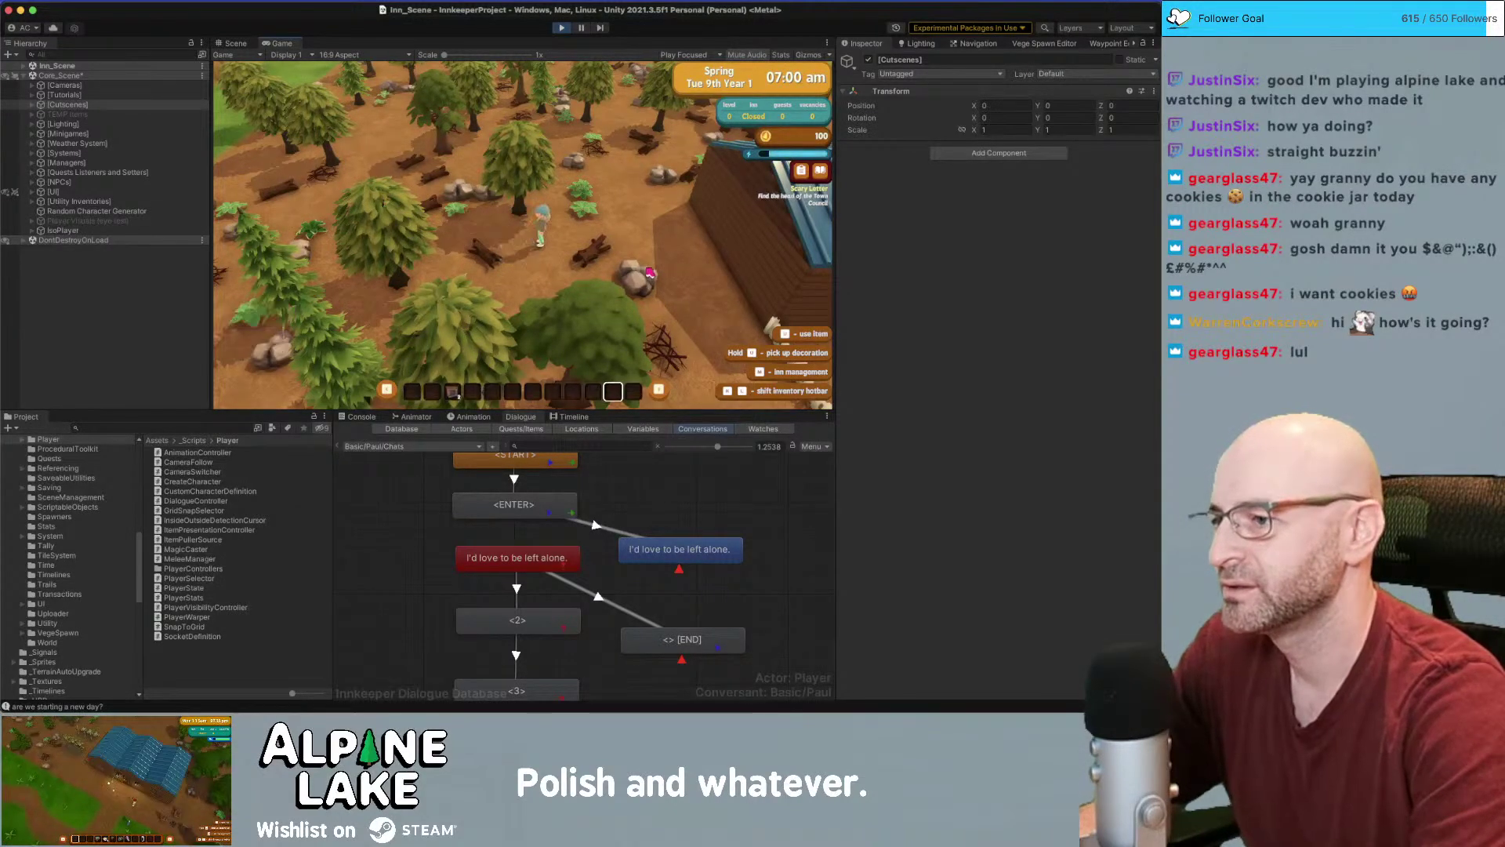
key(l)
key(l)
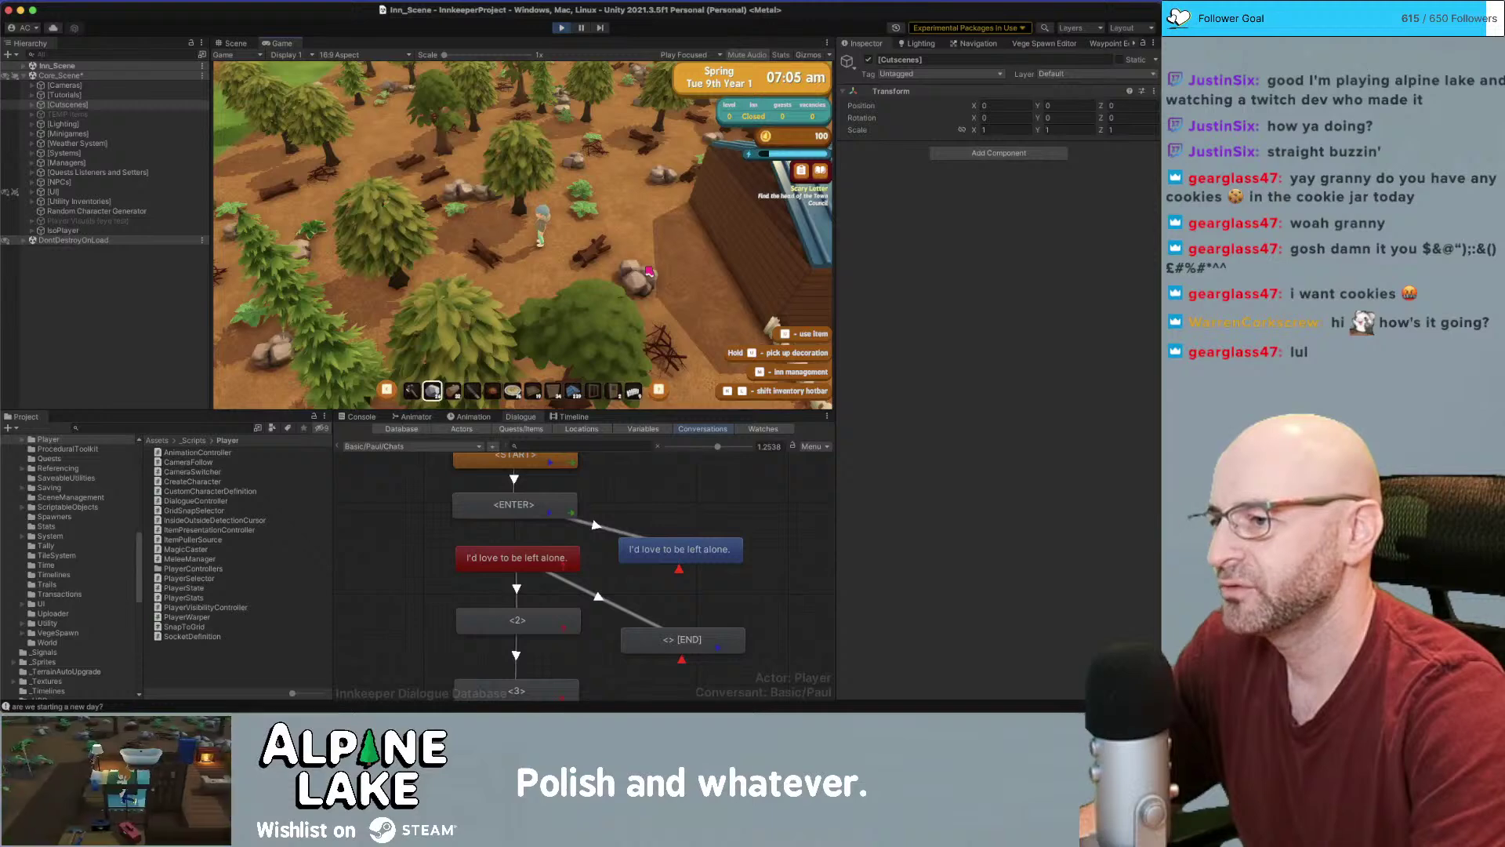
key(i)
key(i)
key(u)
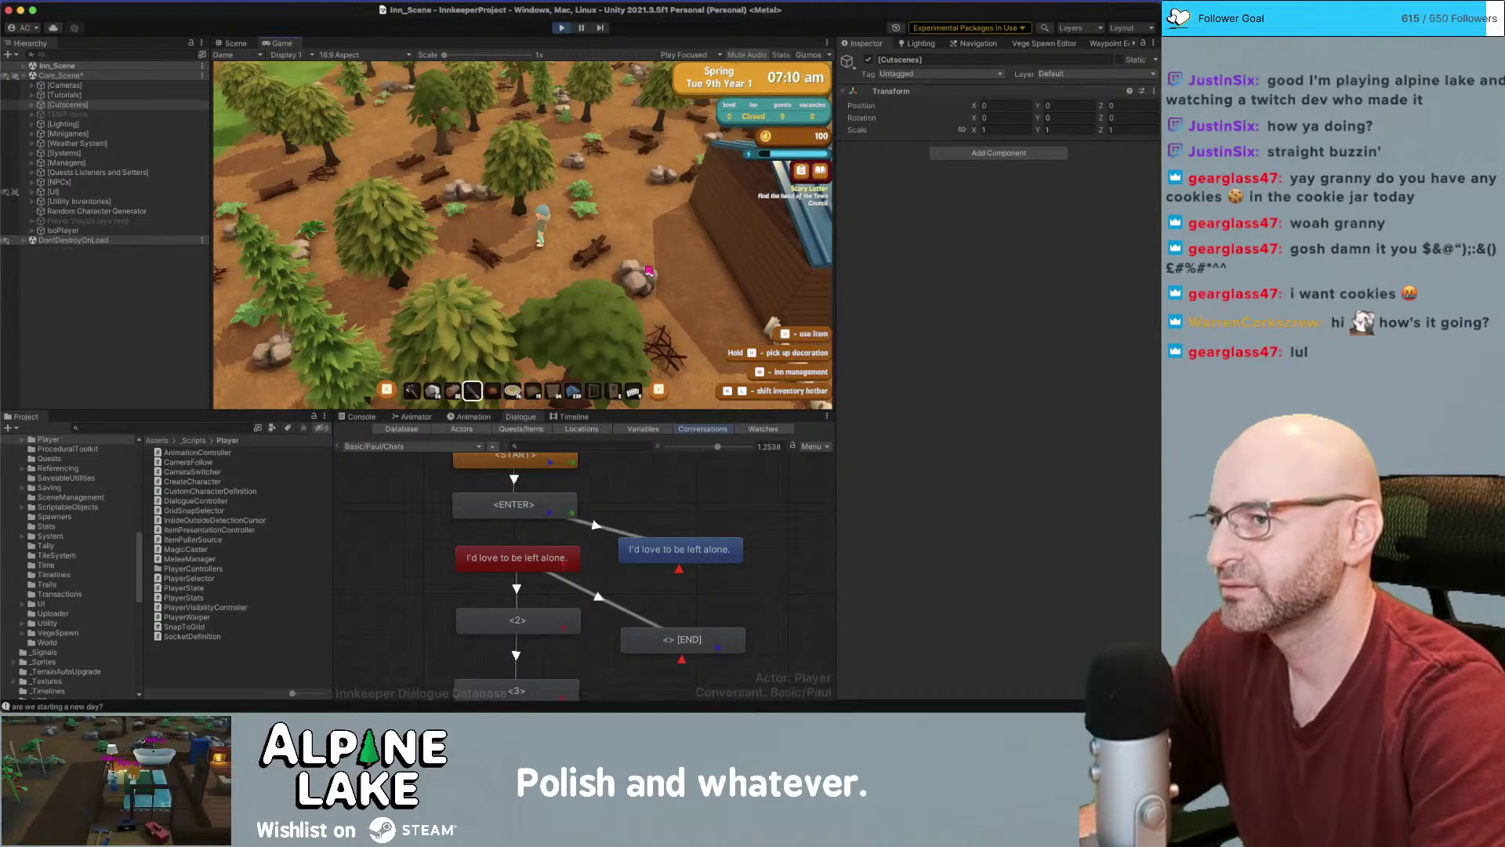
Expand isoPlayer in the hierarchy and inspect the components of PlayerCharacter and HalfGridSnapSelector
click(85, 430)
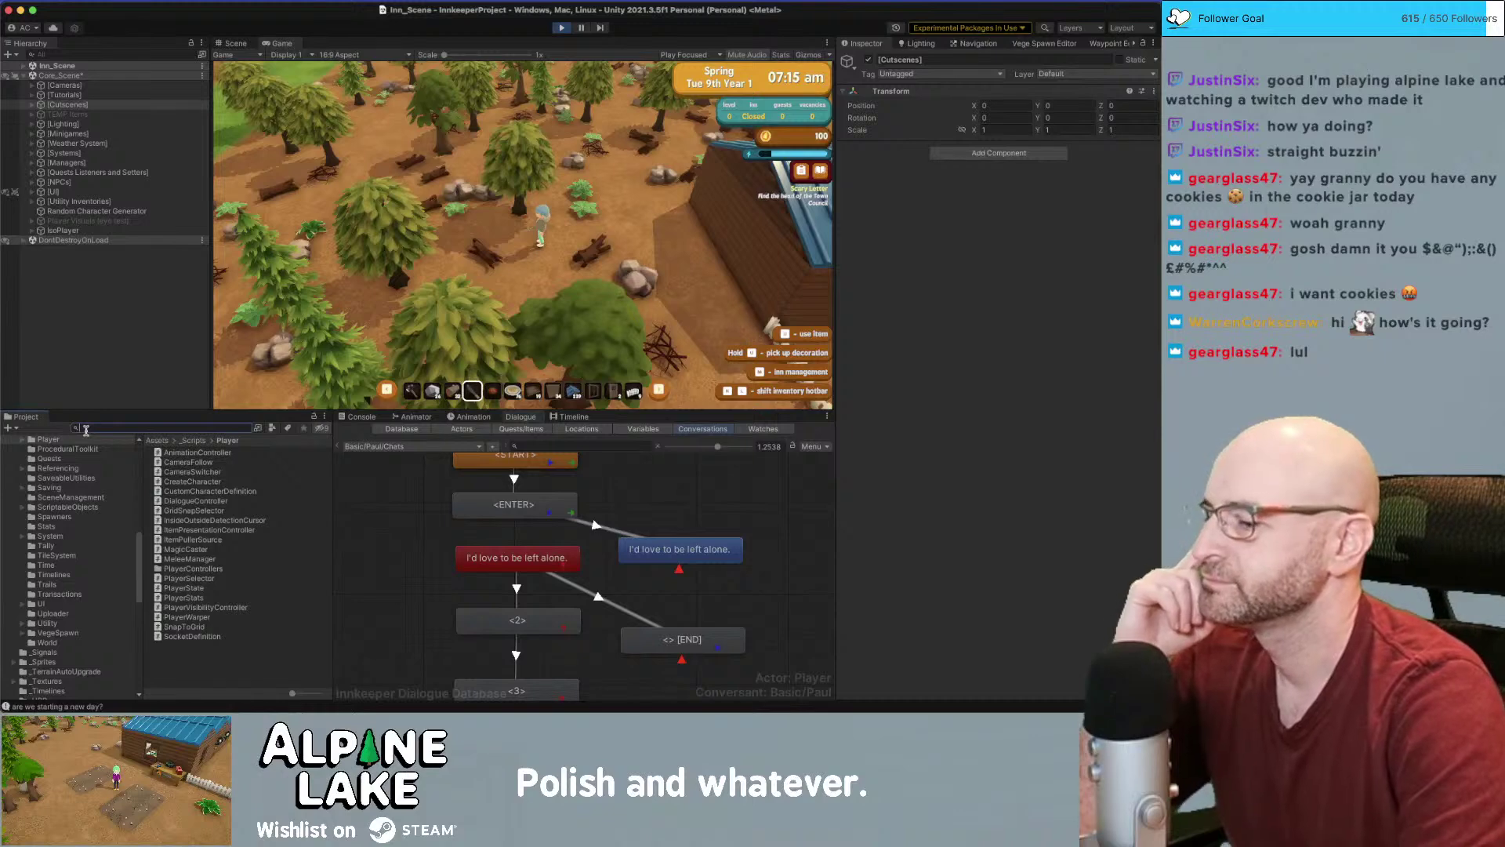
click(59, 229)
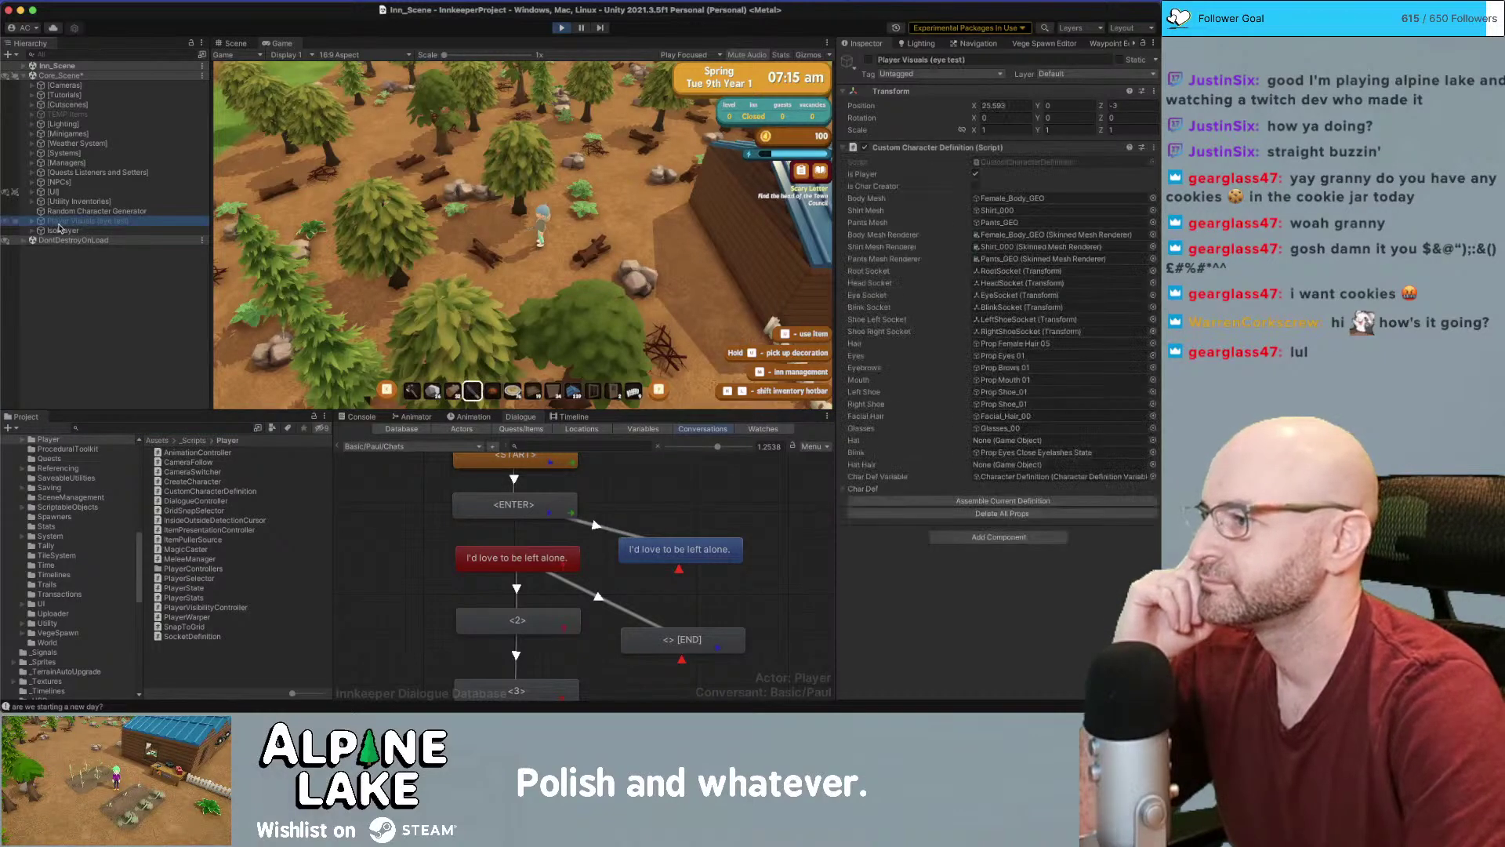
key(Right)
key(Down)
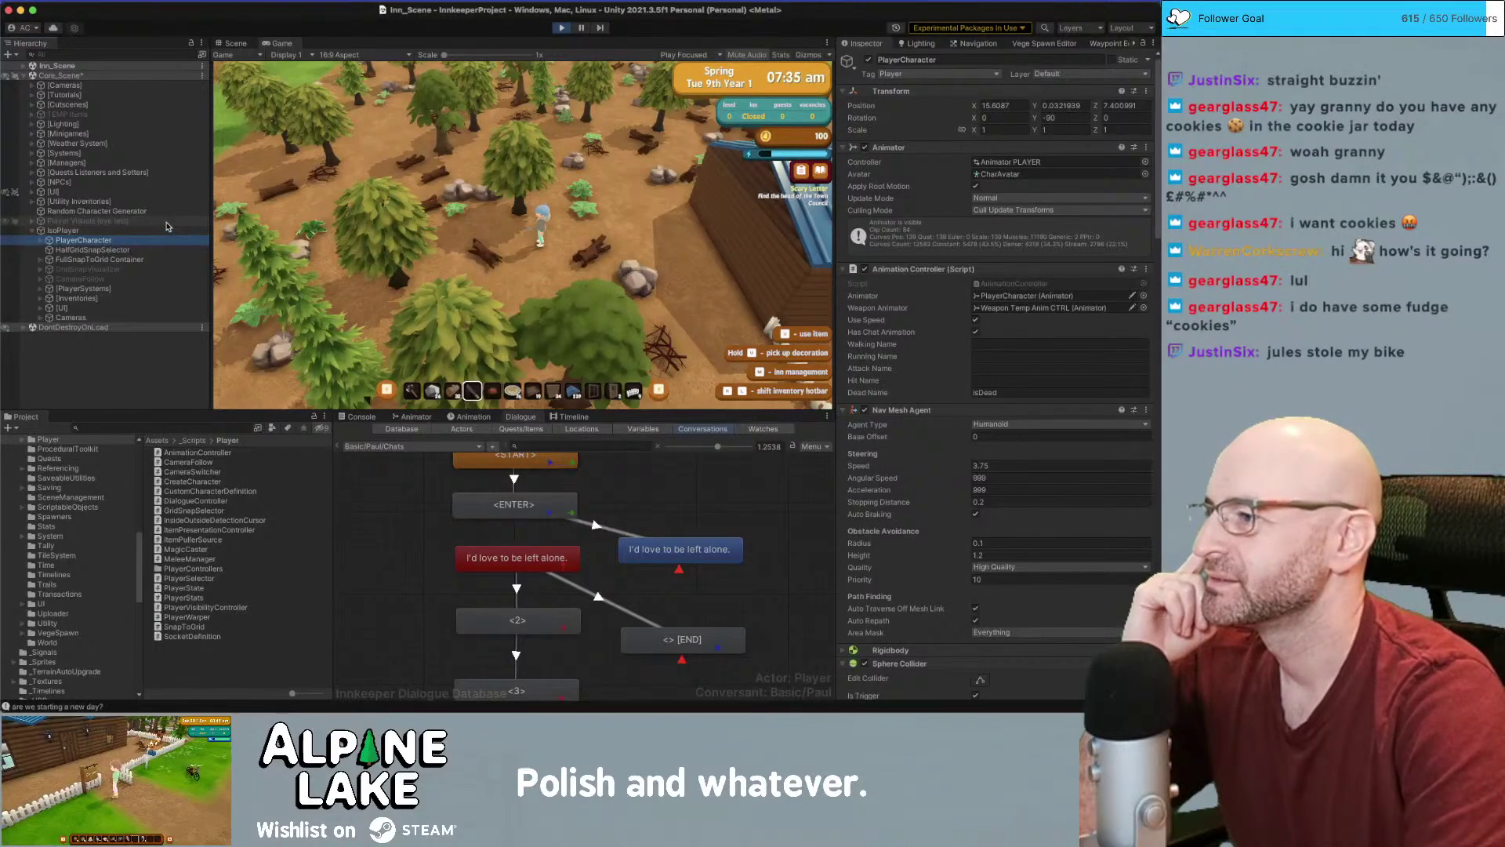
click(163, 249)
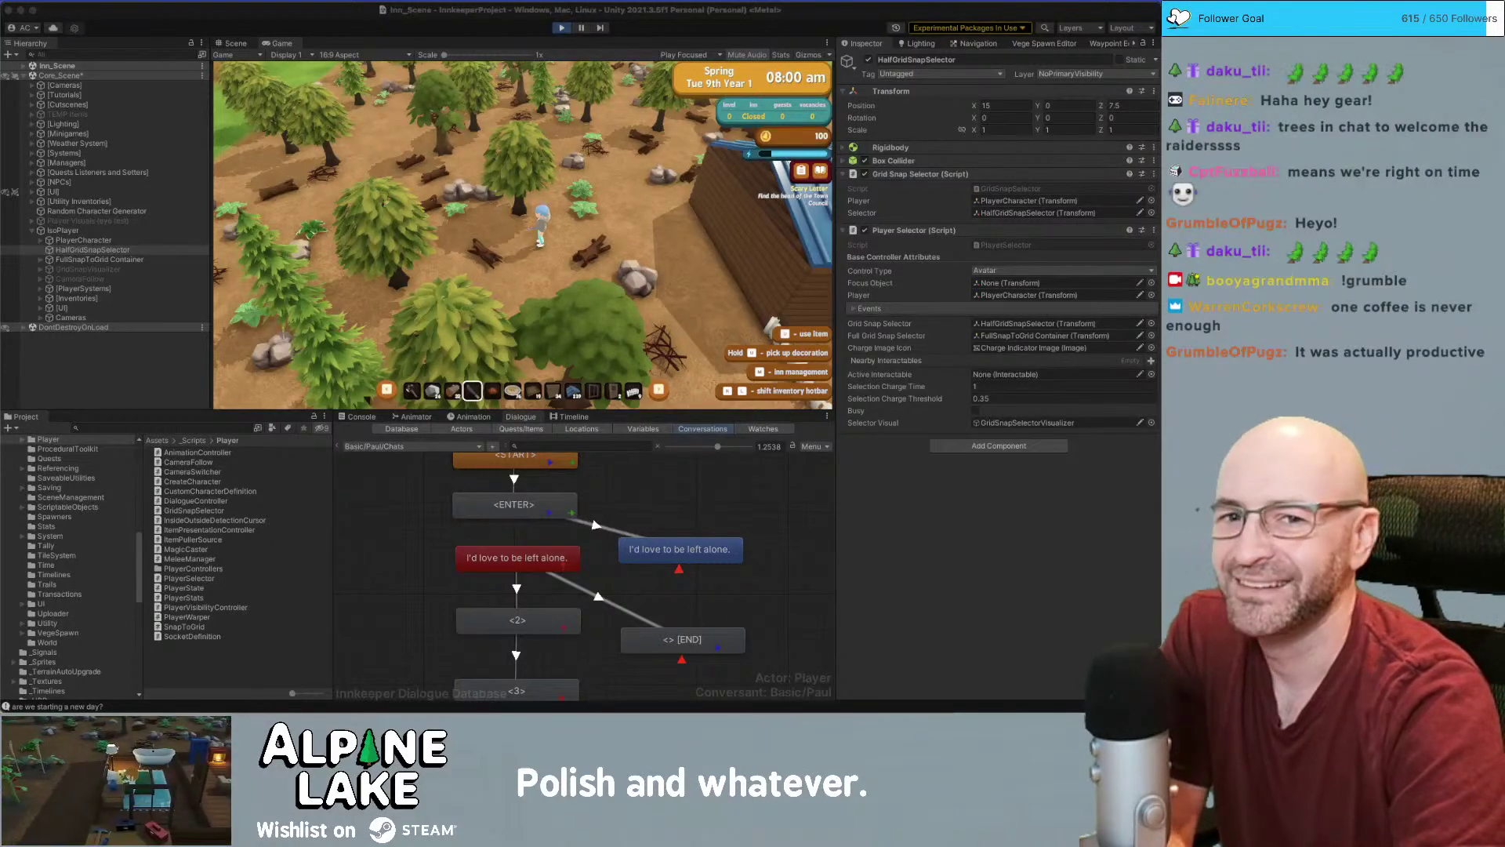
Switch to the browser and watch the teaser trailer on Megabat's Steam store page
drag(1095, 127, 408, 64)
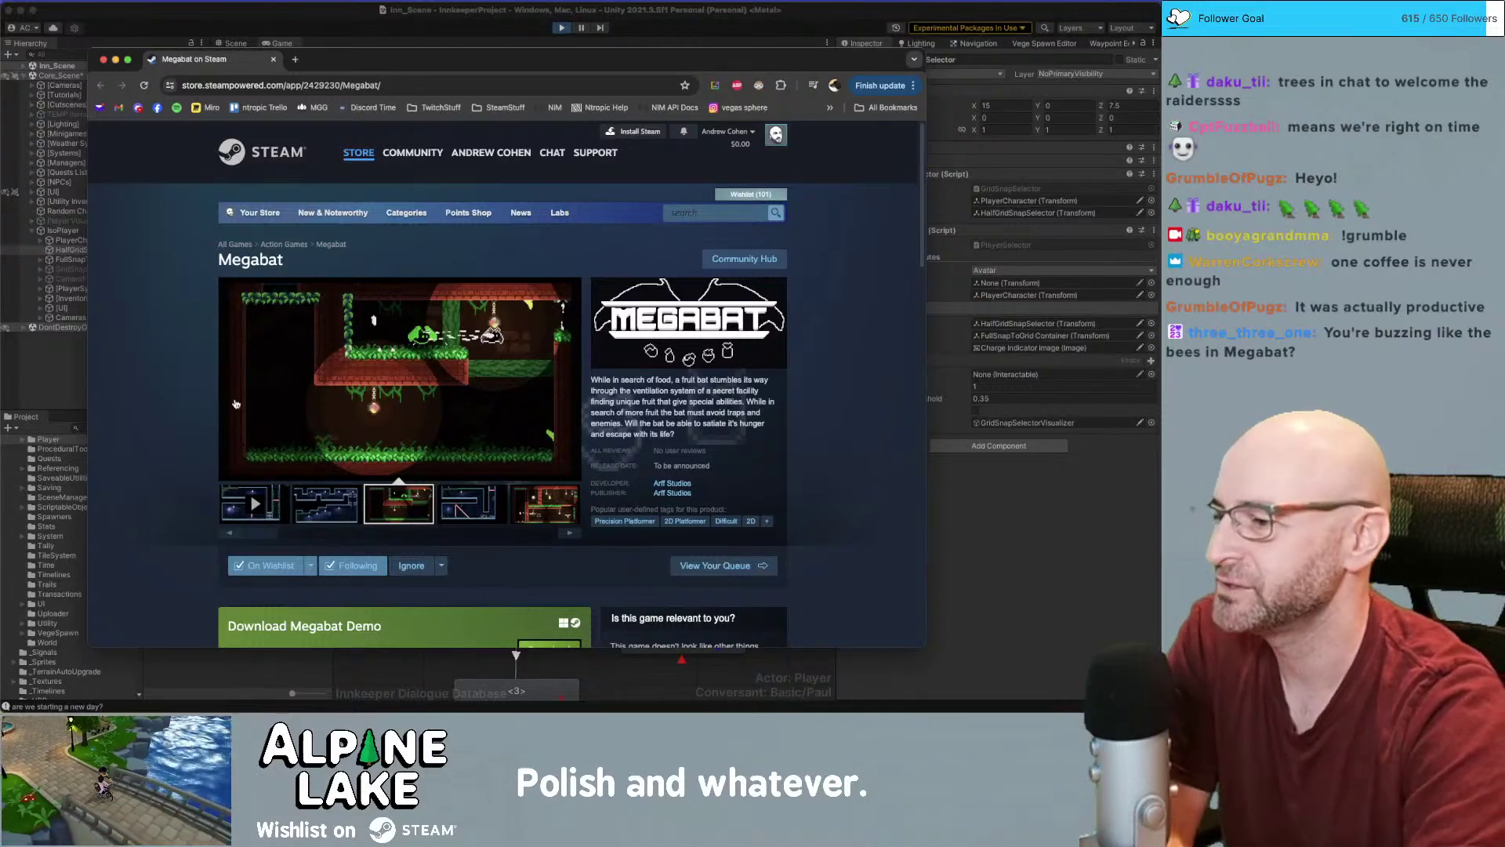
click(284, 496)
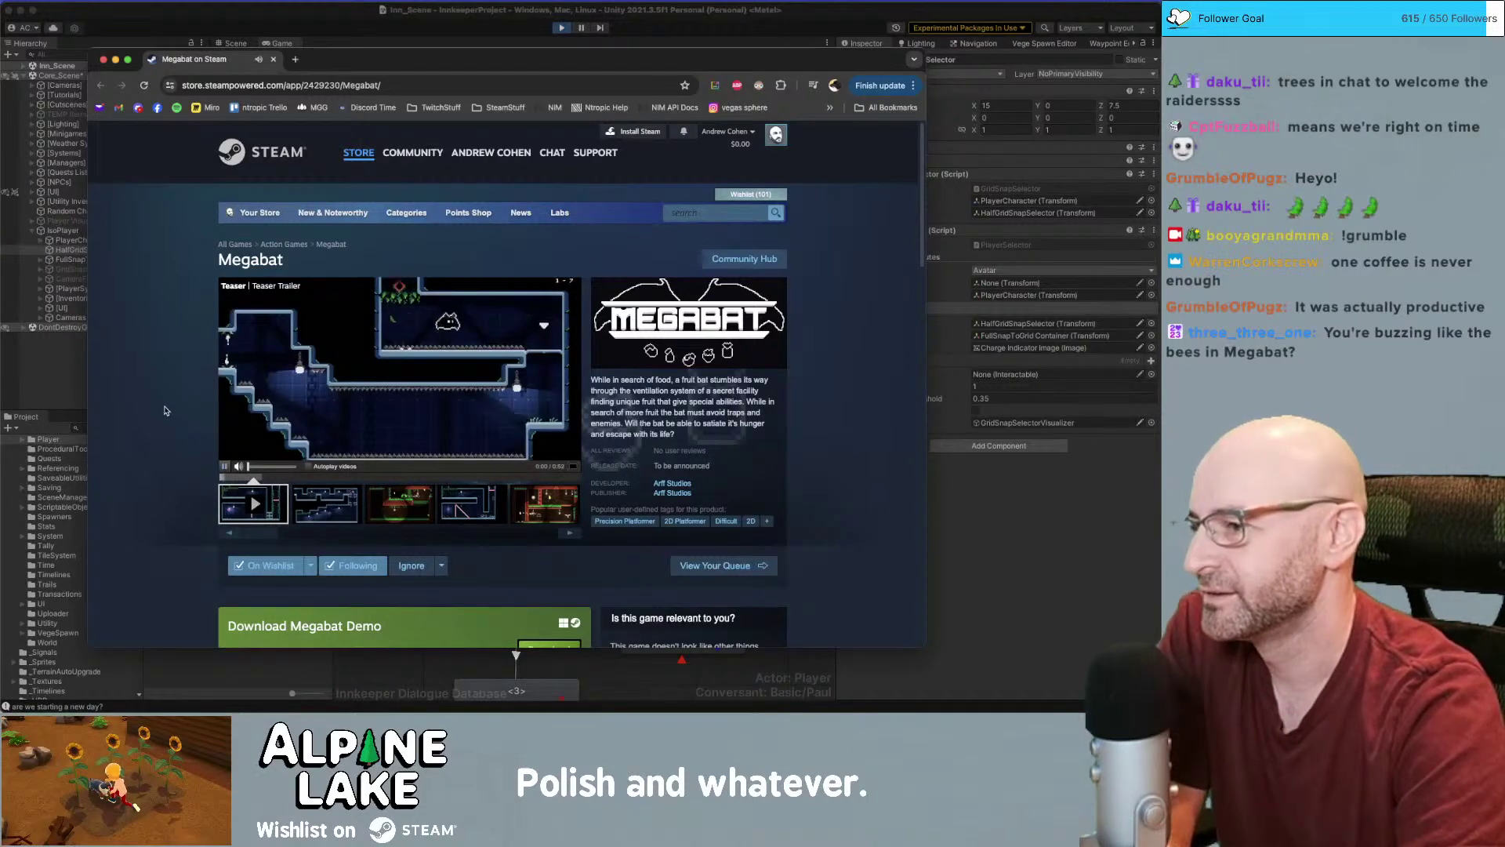
drag(327, 66, 329, 35)
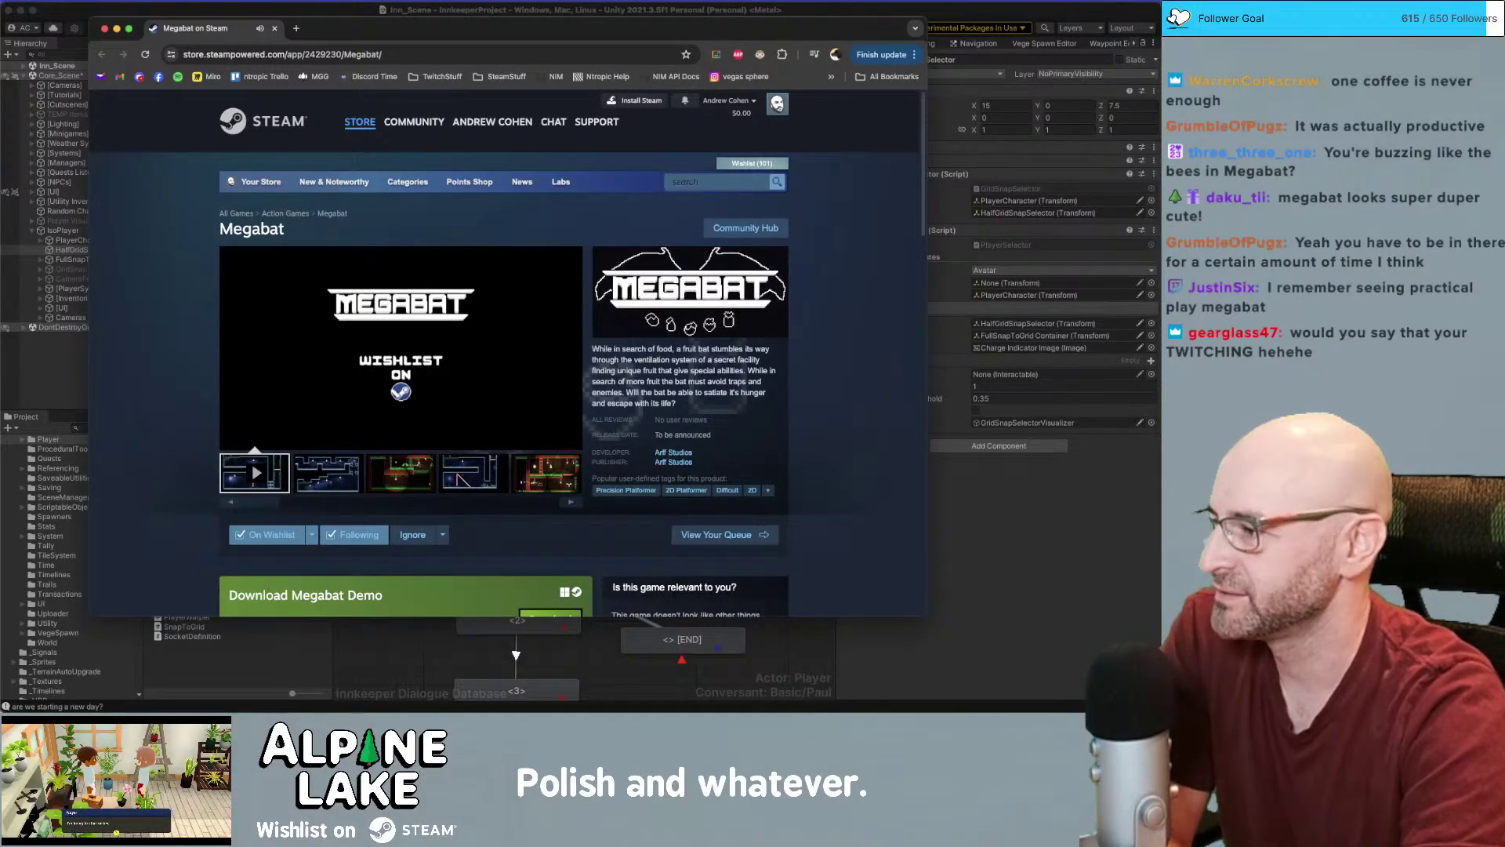
click(83, 391)
click(148, 366)
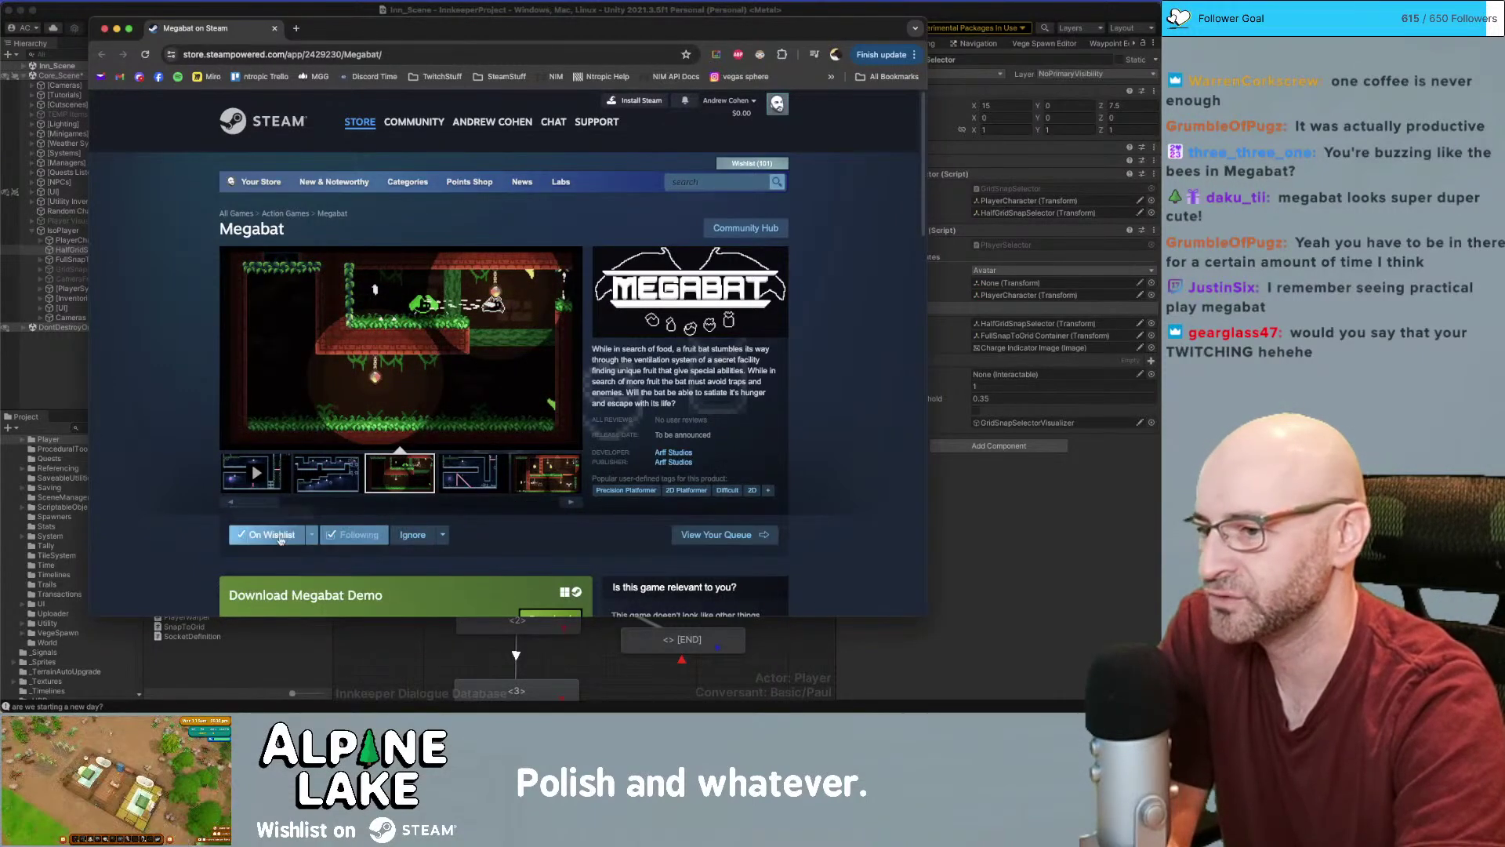
Check the Arff Studios game listing, return to Megabat's store page to view its demo section, and close the page
scroll(266, 384, down, 1)
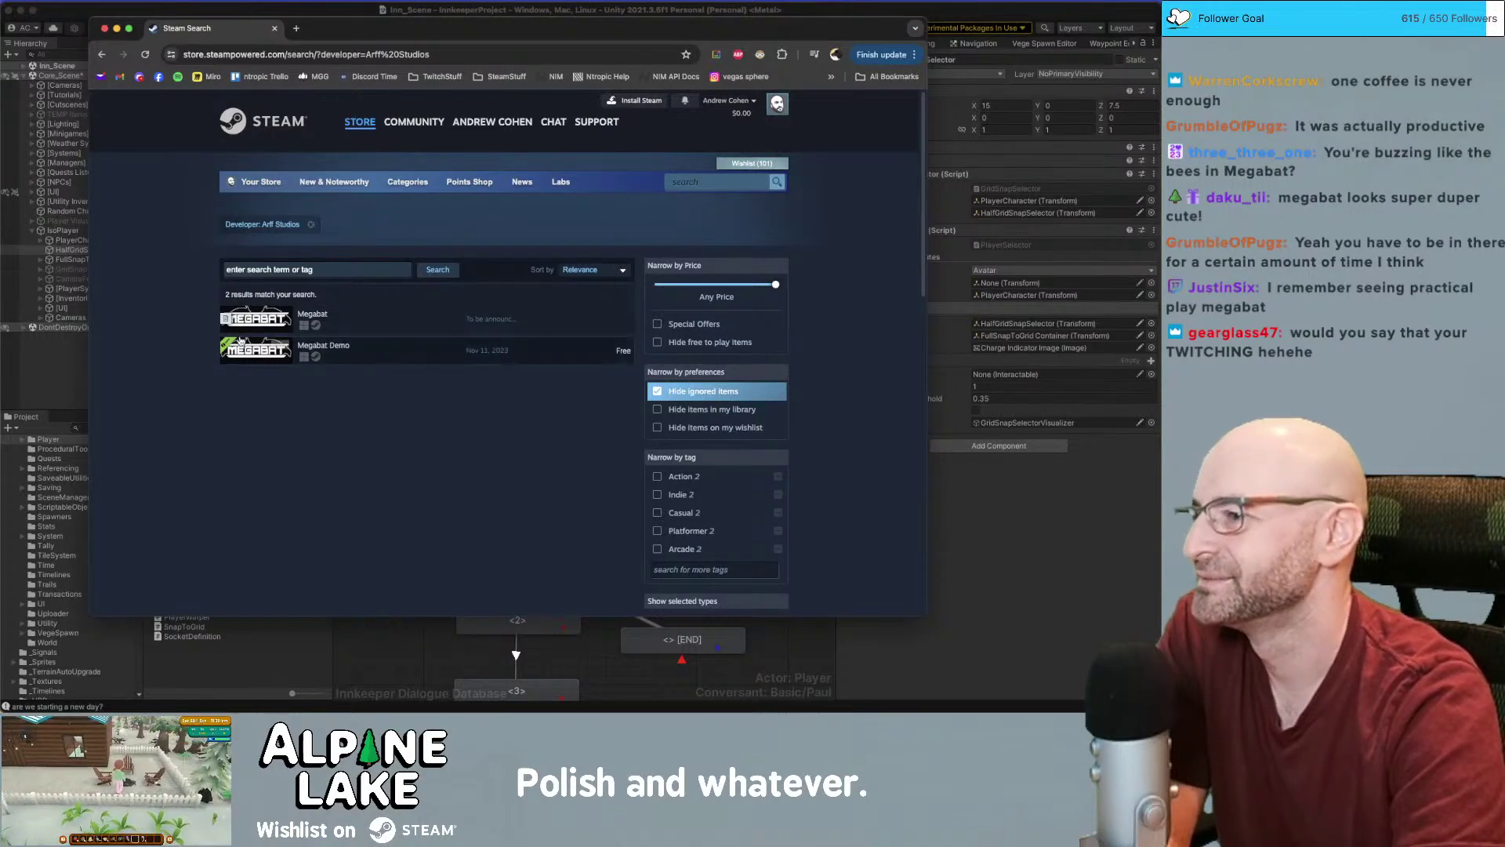
click(337, 350)
scroll(577, 464, down, 3)
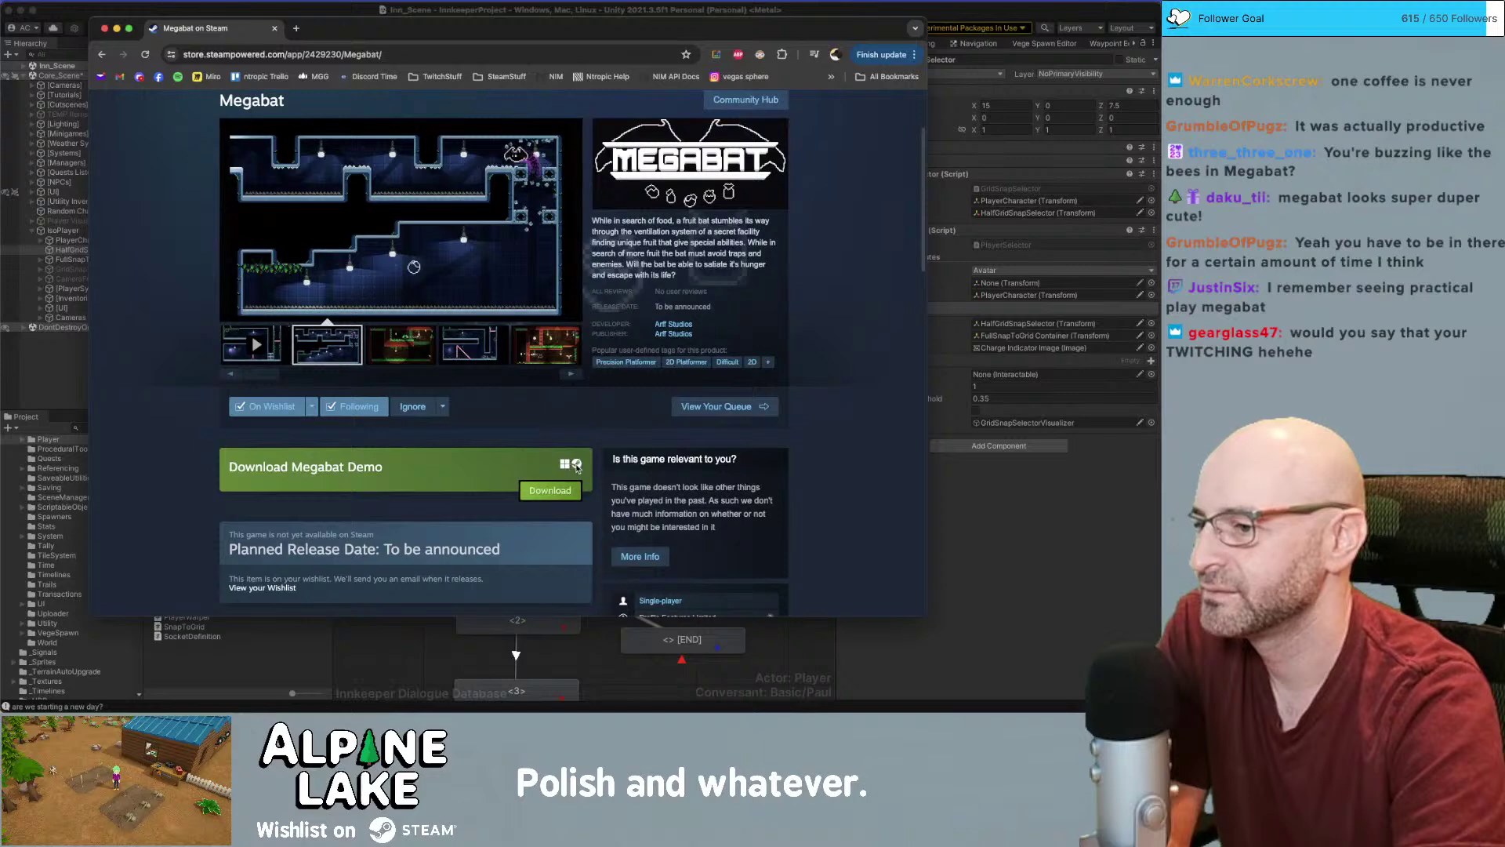
click(551, 491)
scroll(563, 497, down, 4)
scroll(562, 498, up, 6)
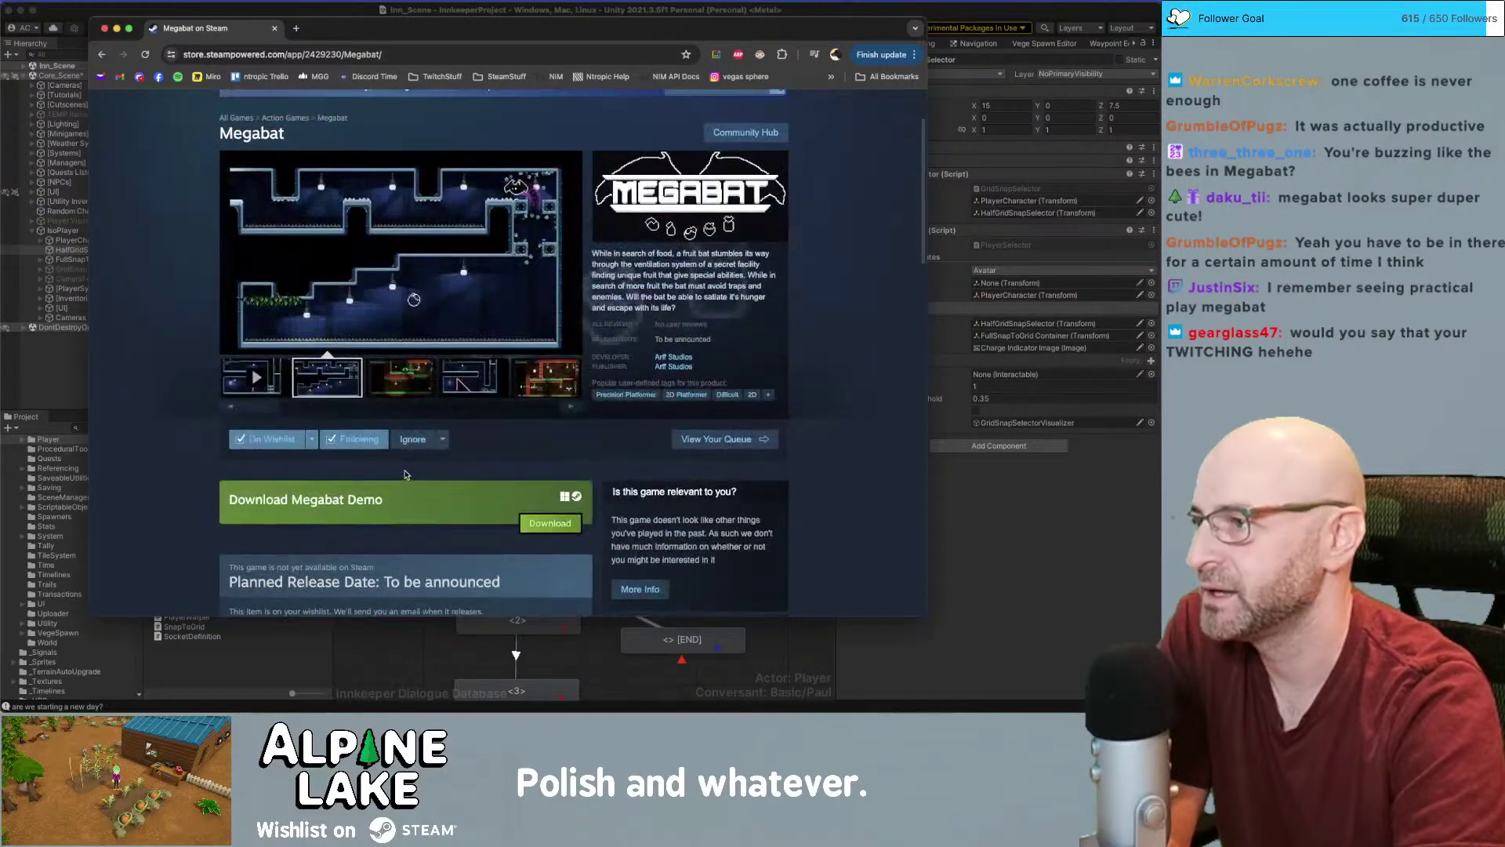
click(274, 28)
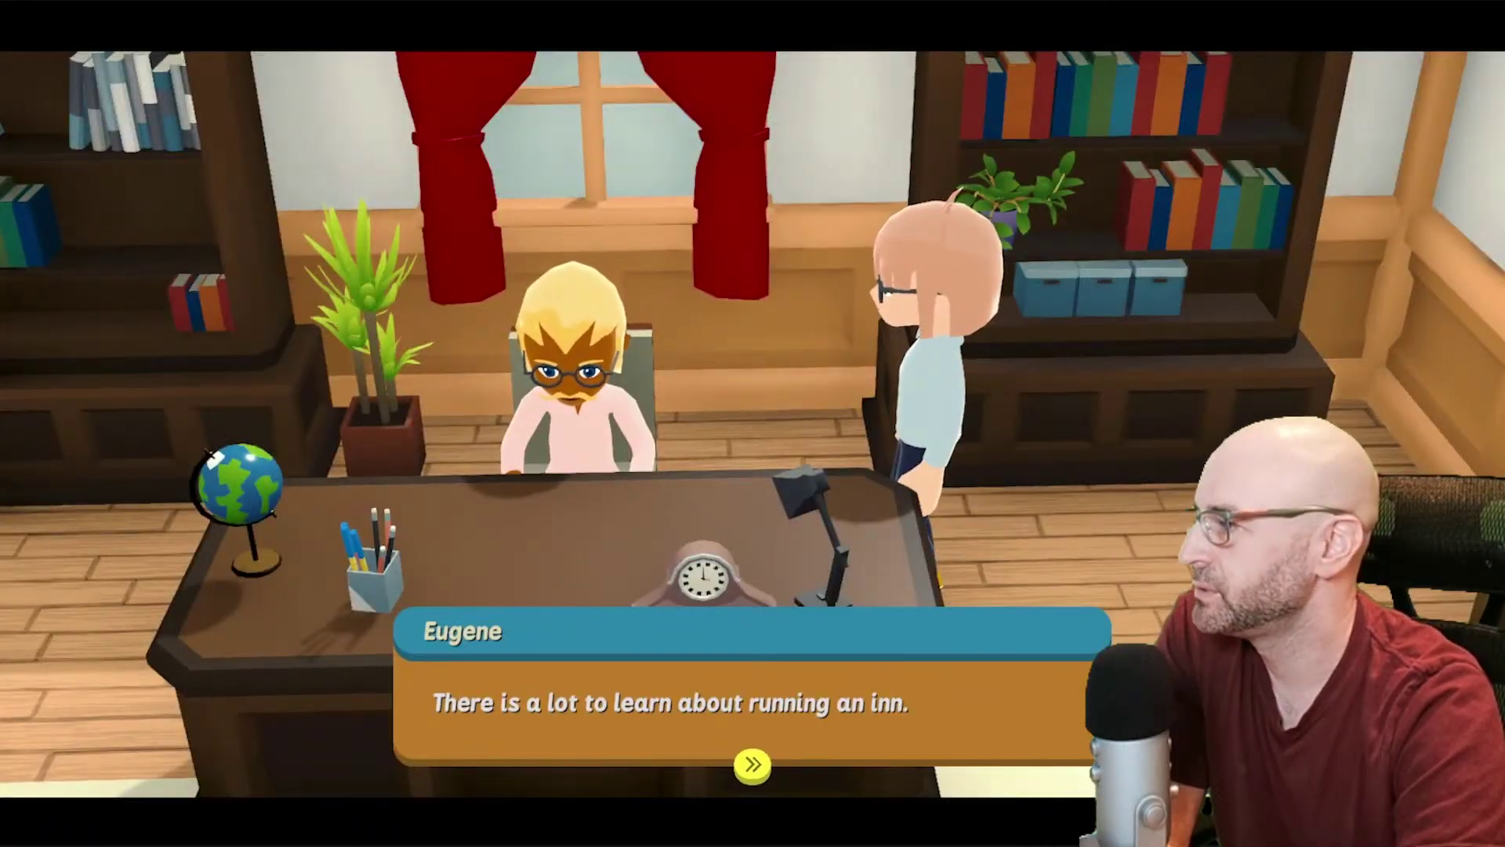
key(space)
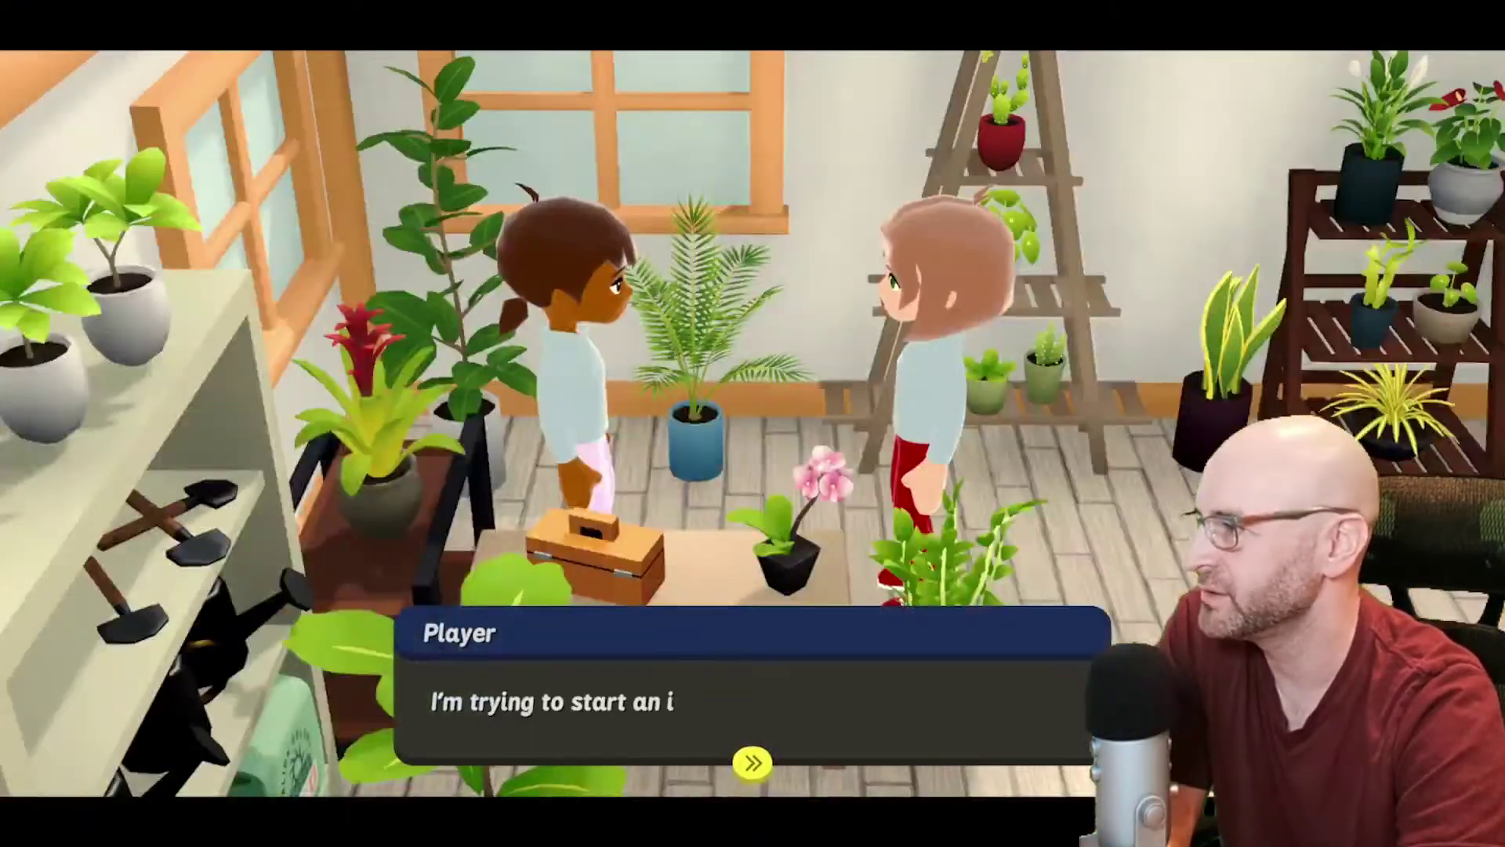
key(space)
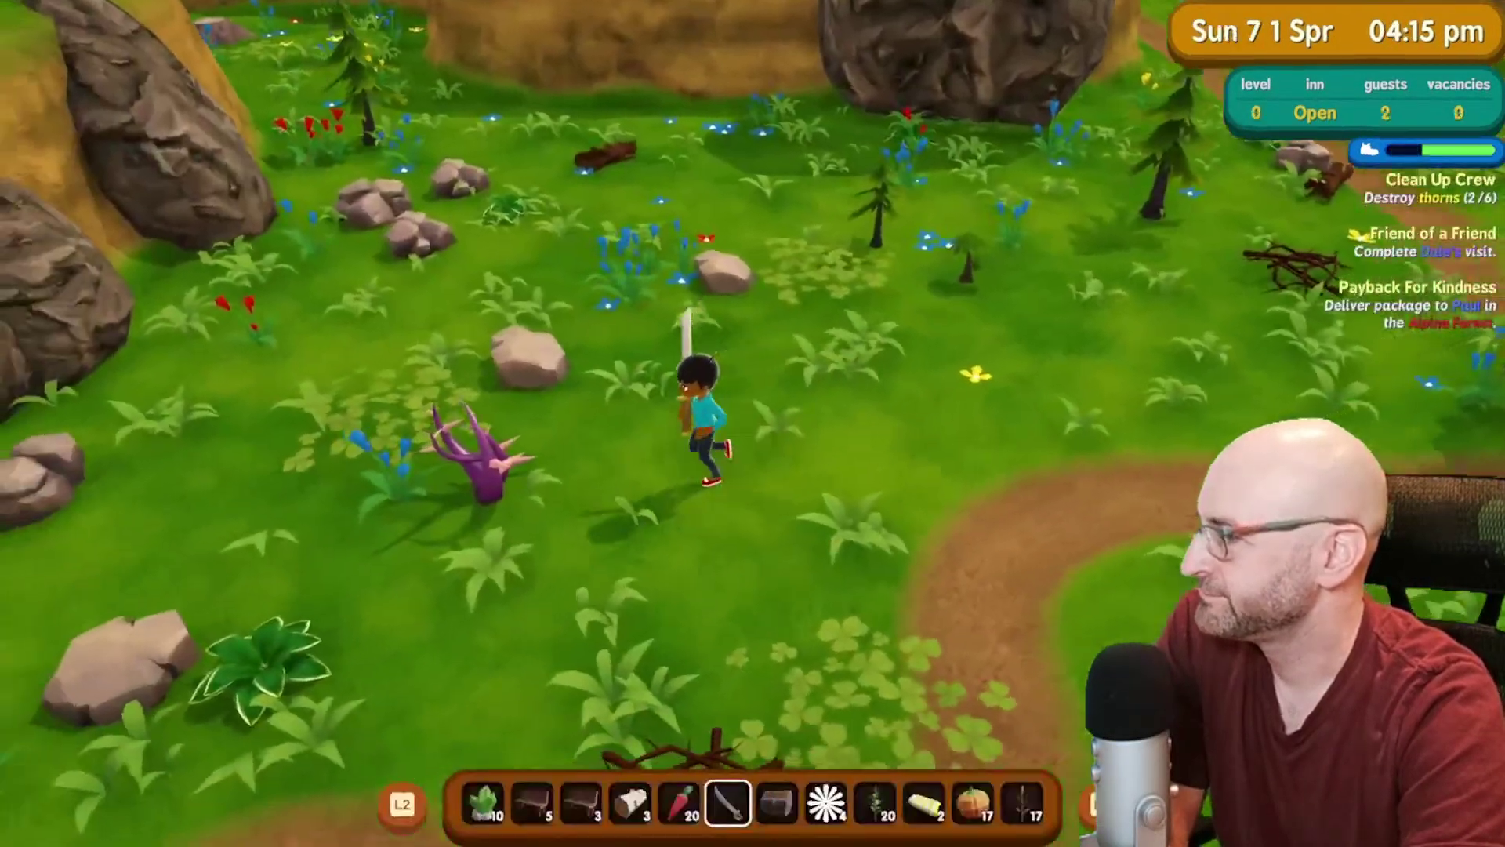
key(space)
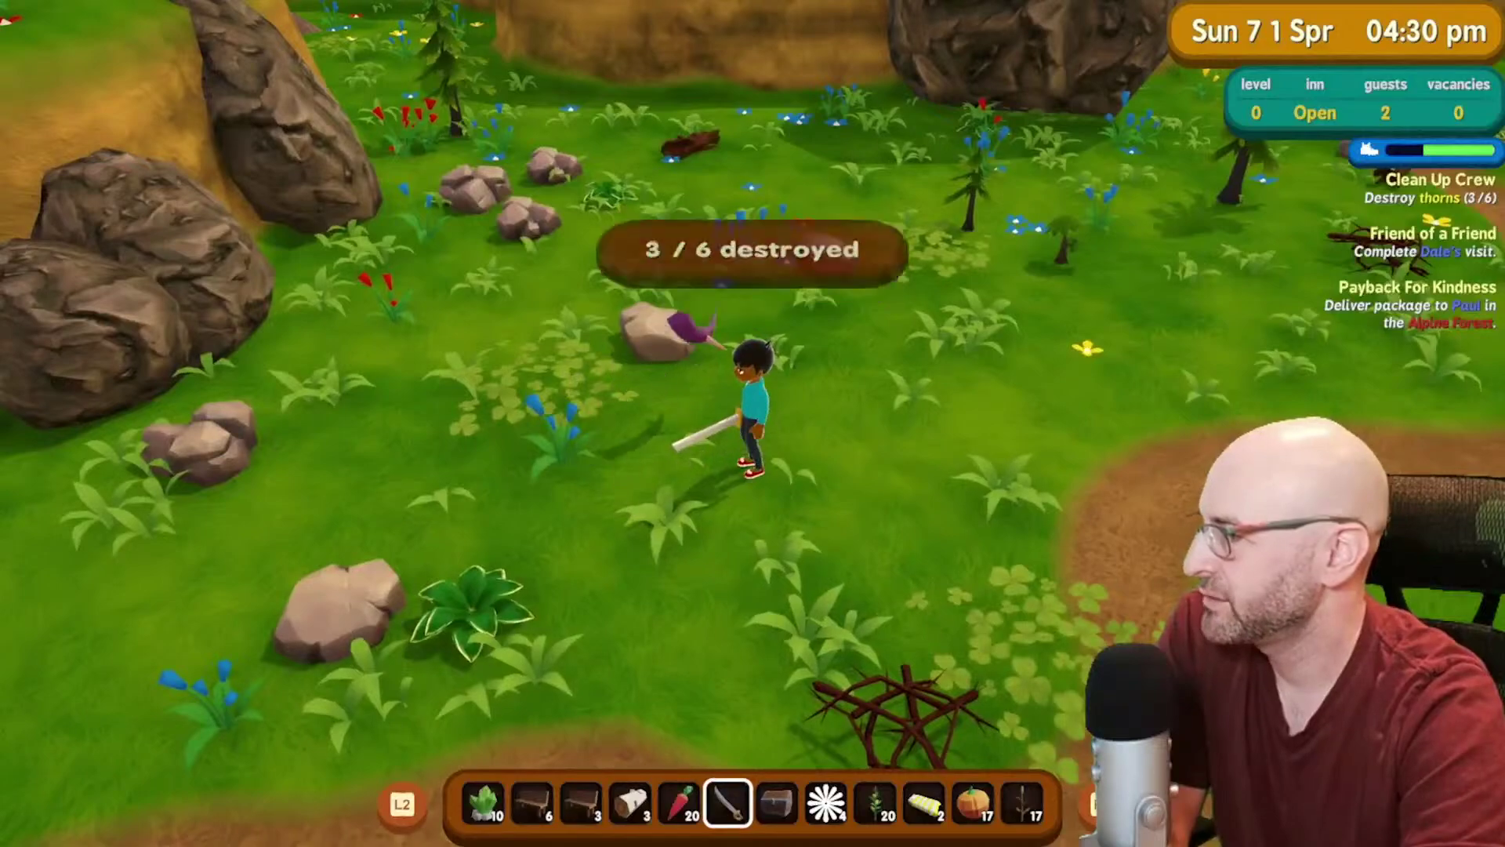
key(Down)
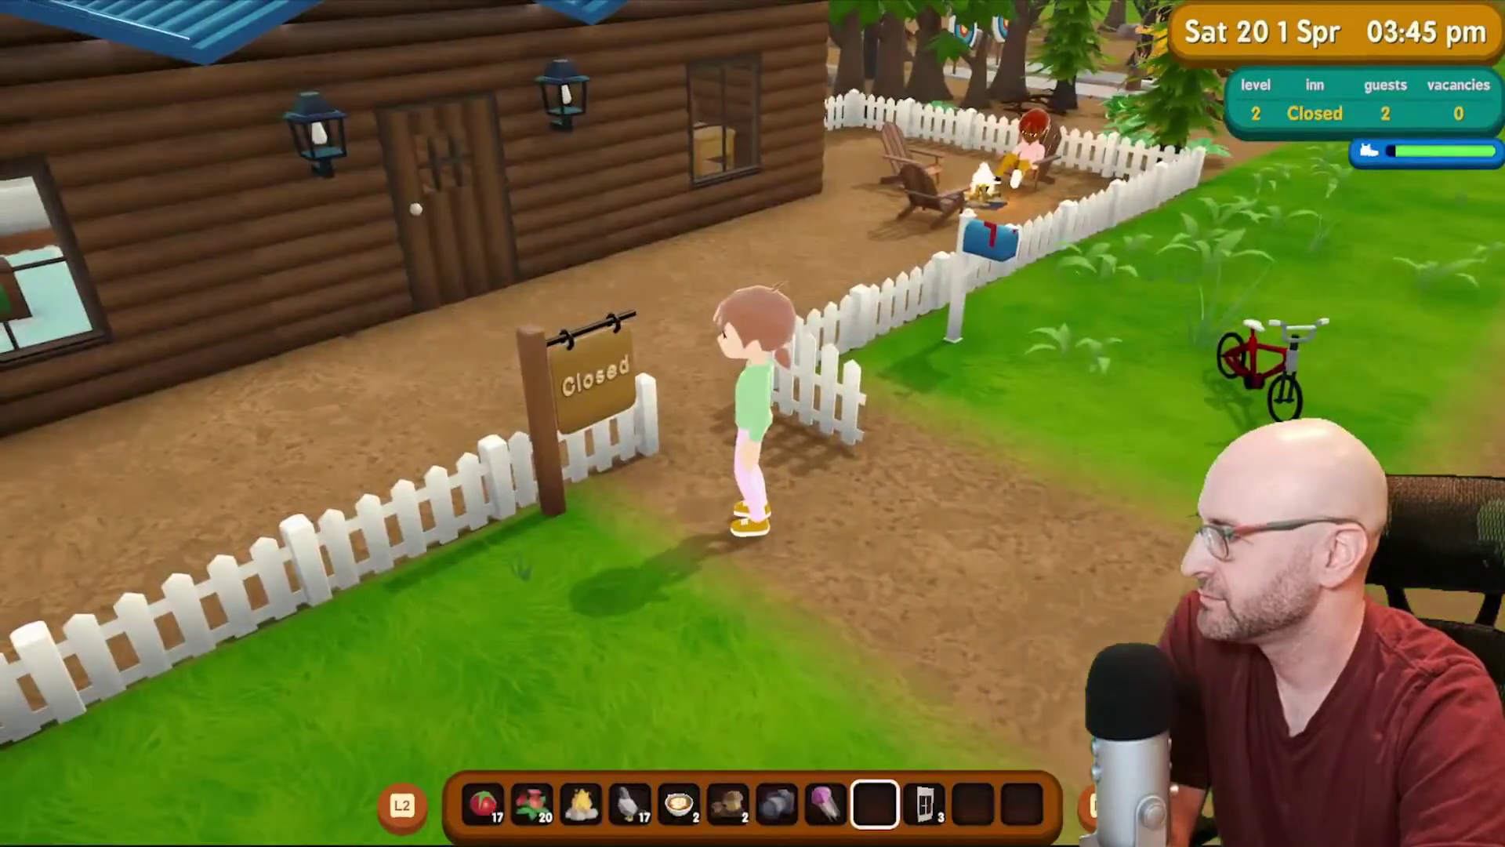
key(e)
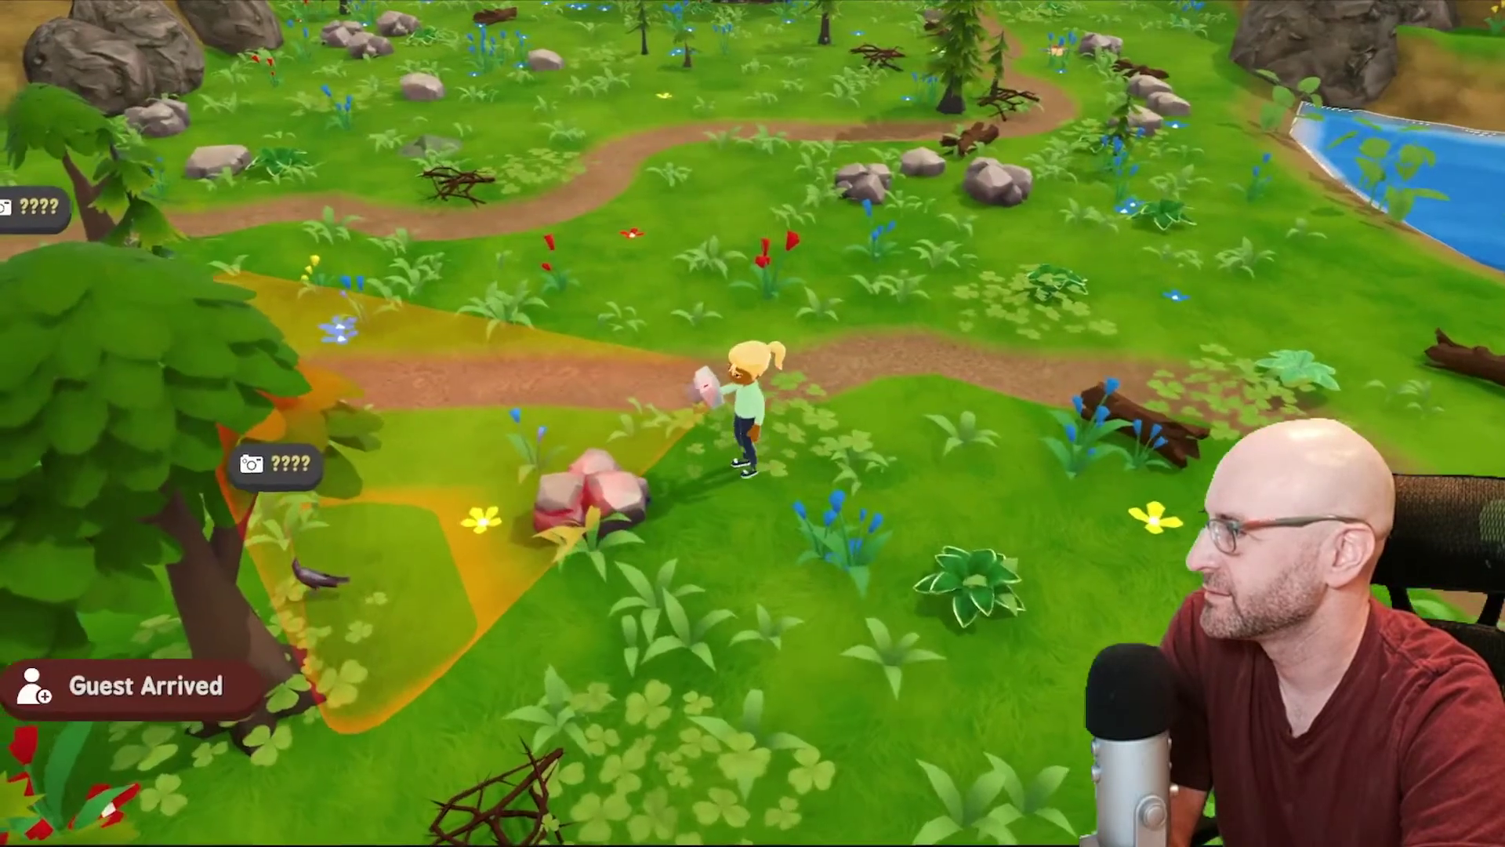
key(e)
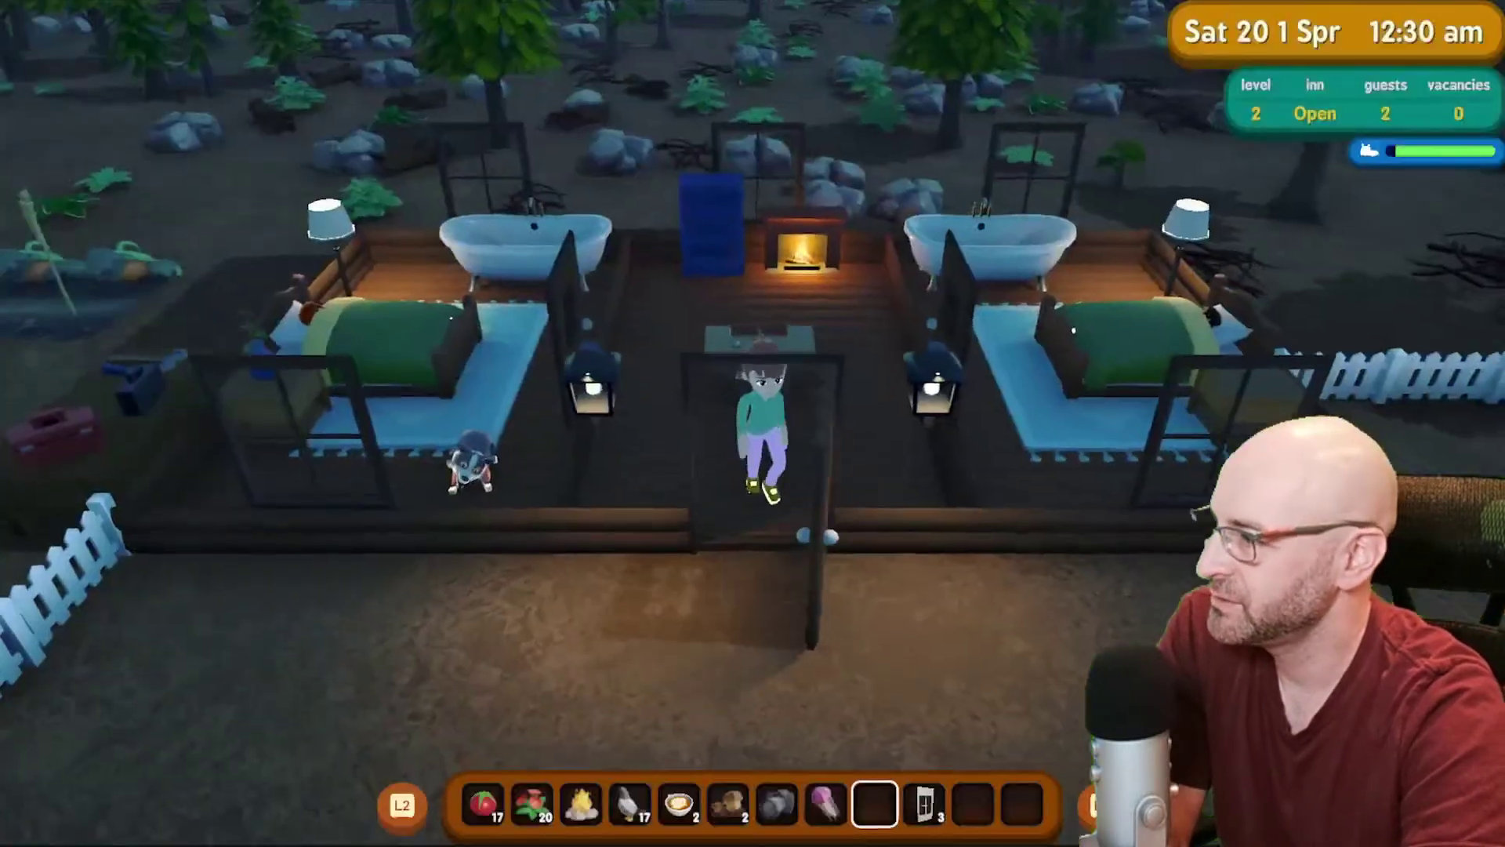
key(s)
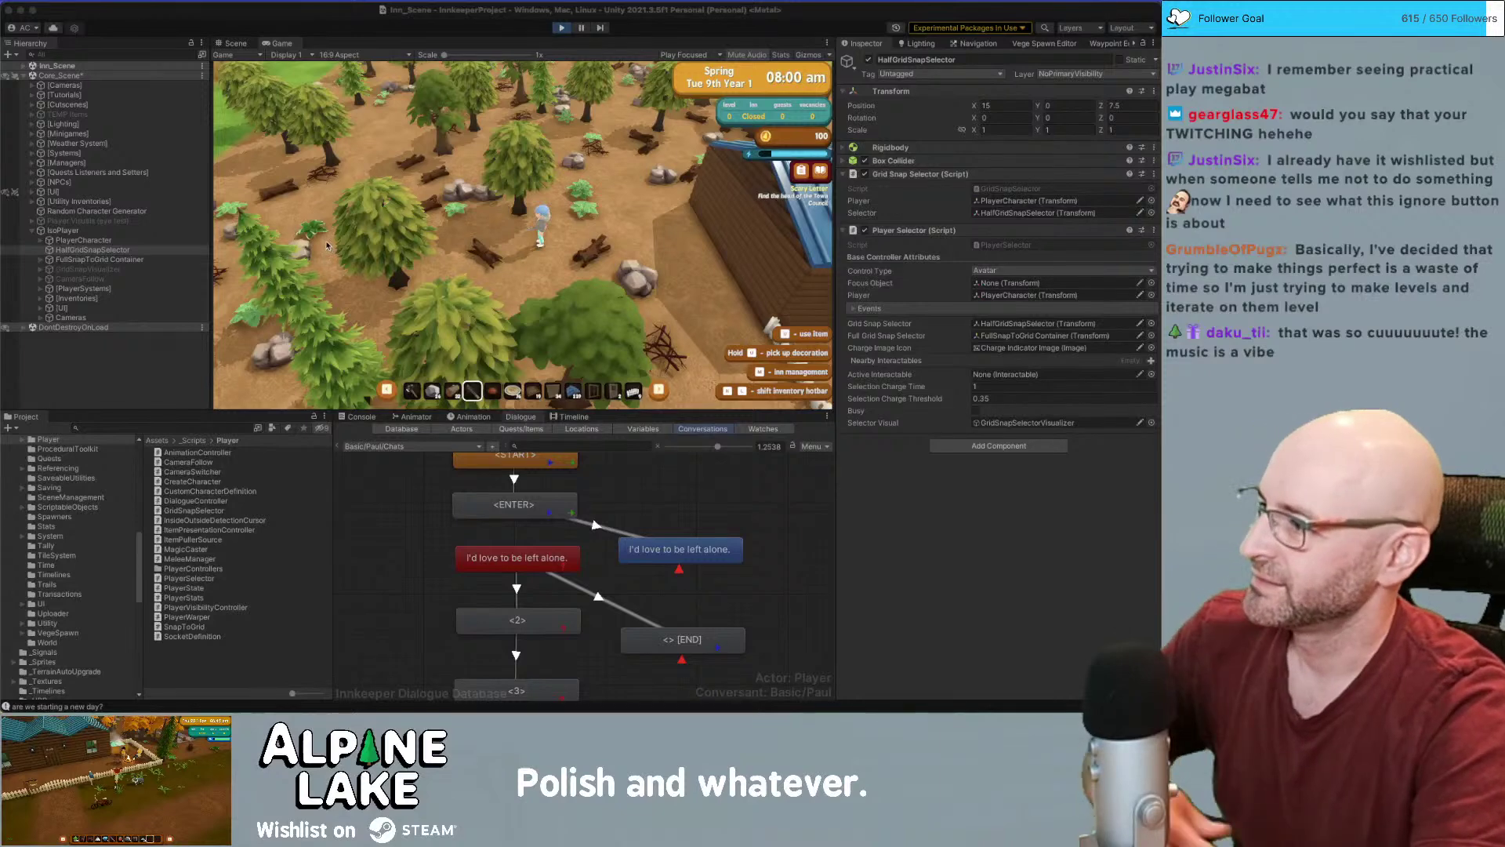
Return focus to the running game and walk the character from the forest back to the inn's front fence
click(402, 225)
key(s)
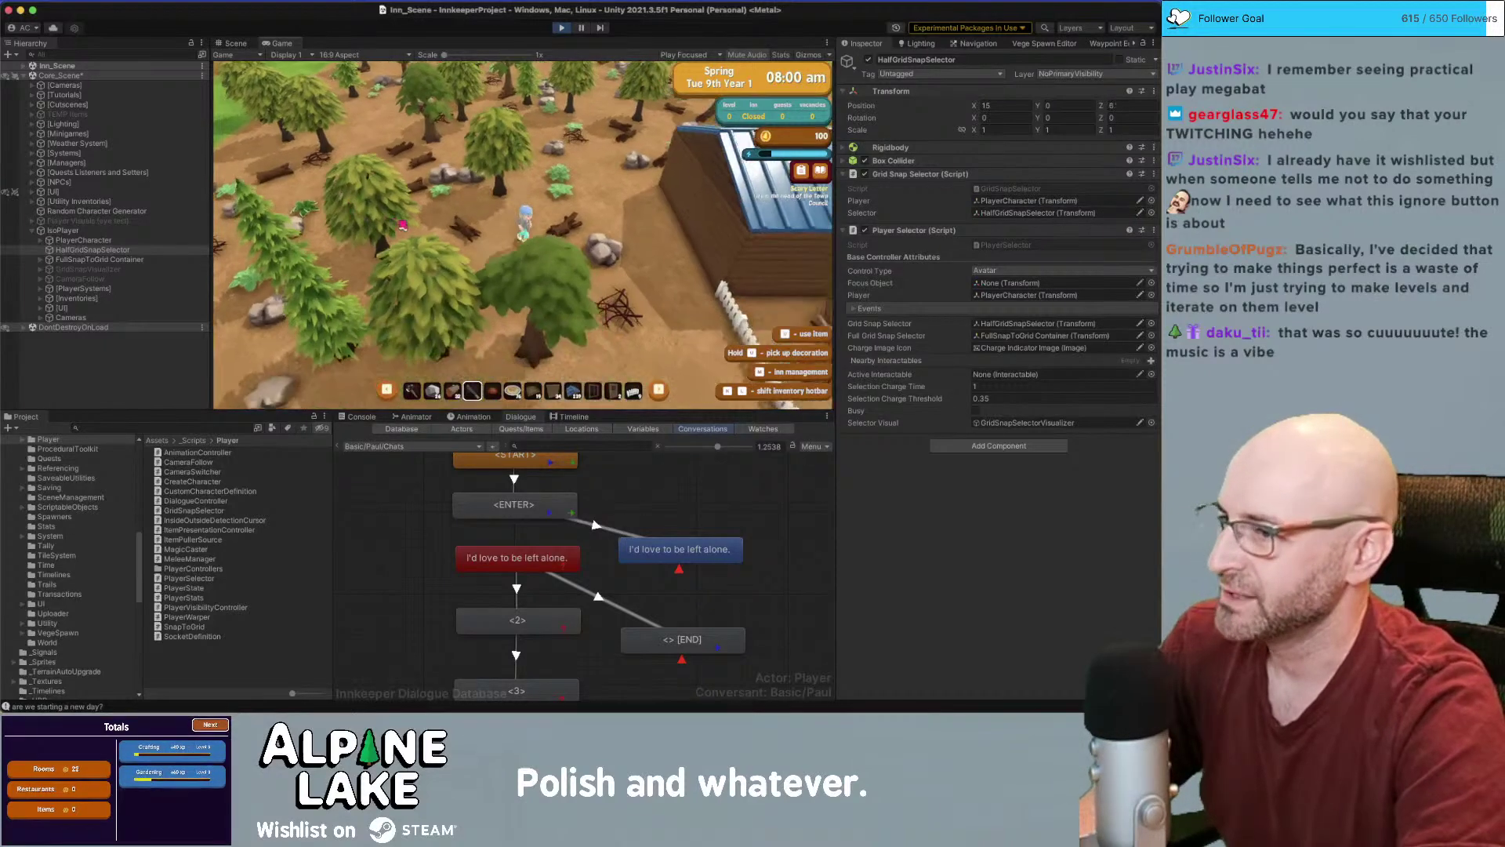
key(d)
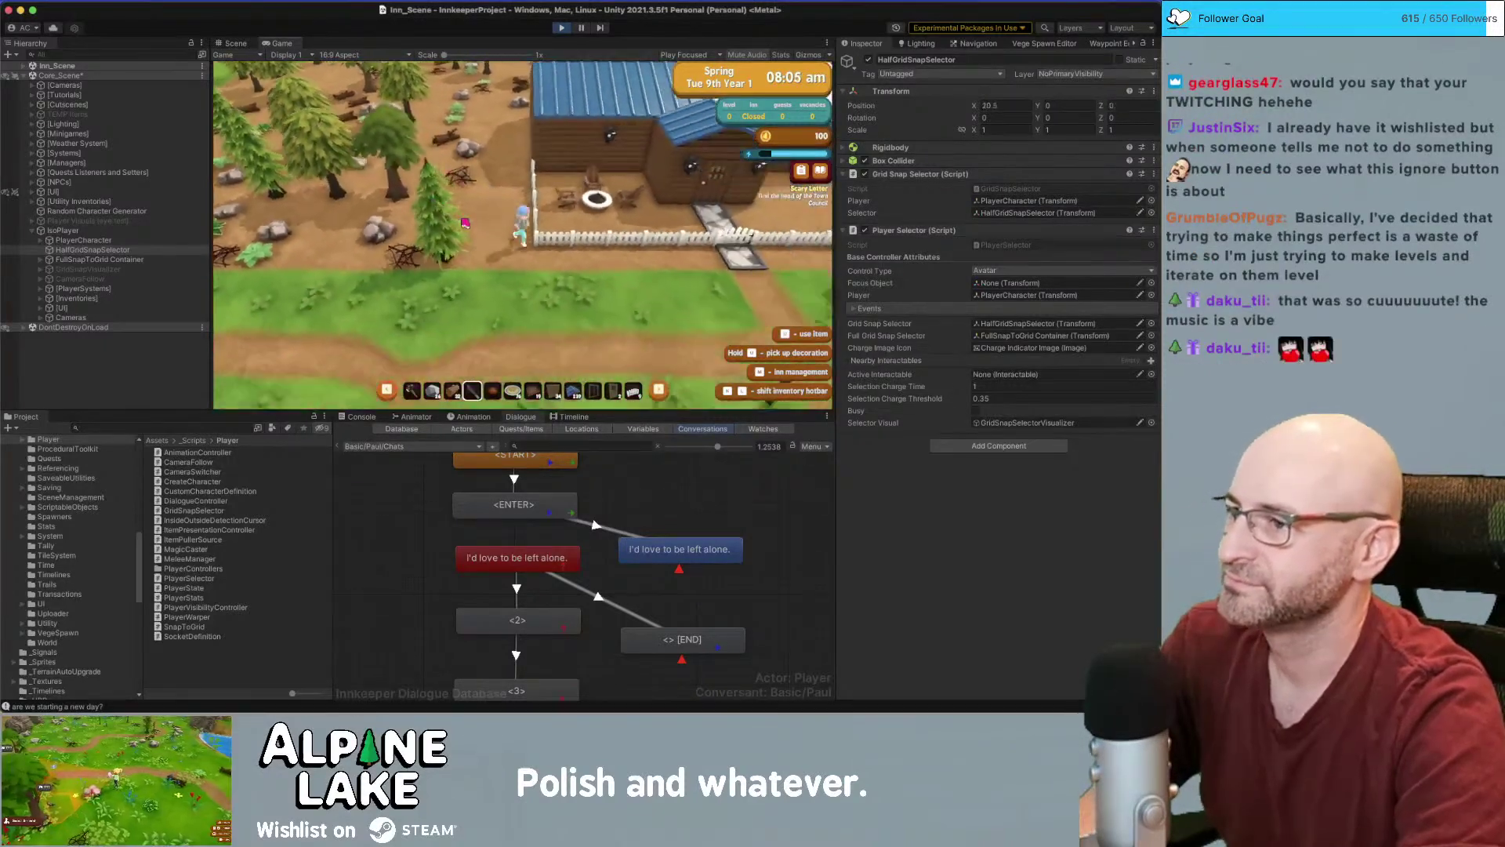
Walk the character along the inn's front fence to the dirt crossroads outside the entrance
key(d)
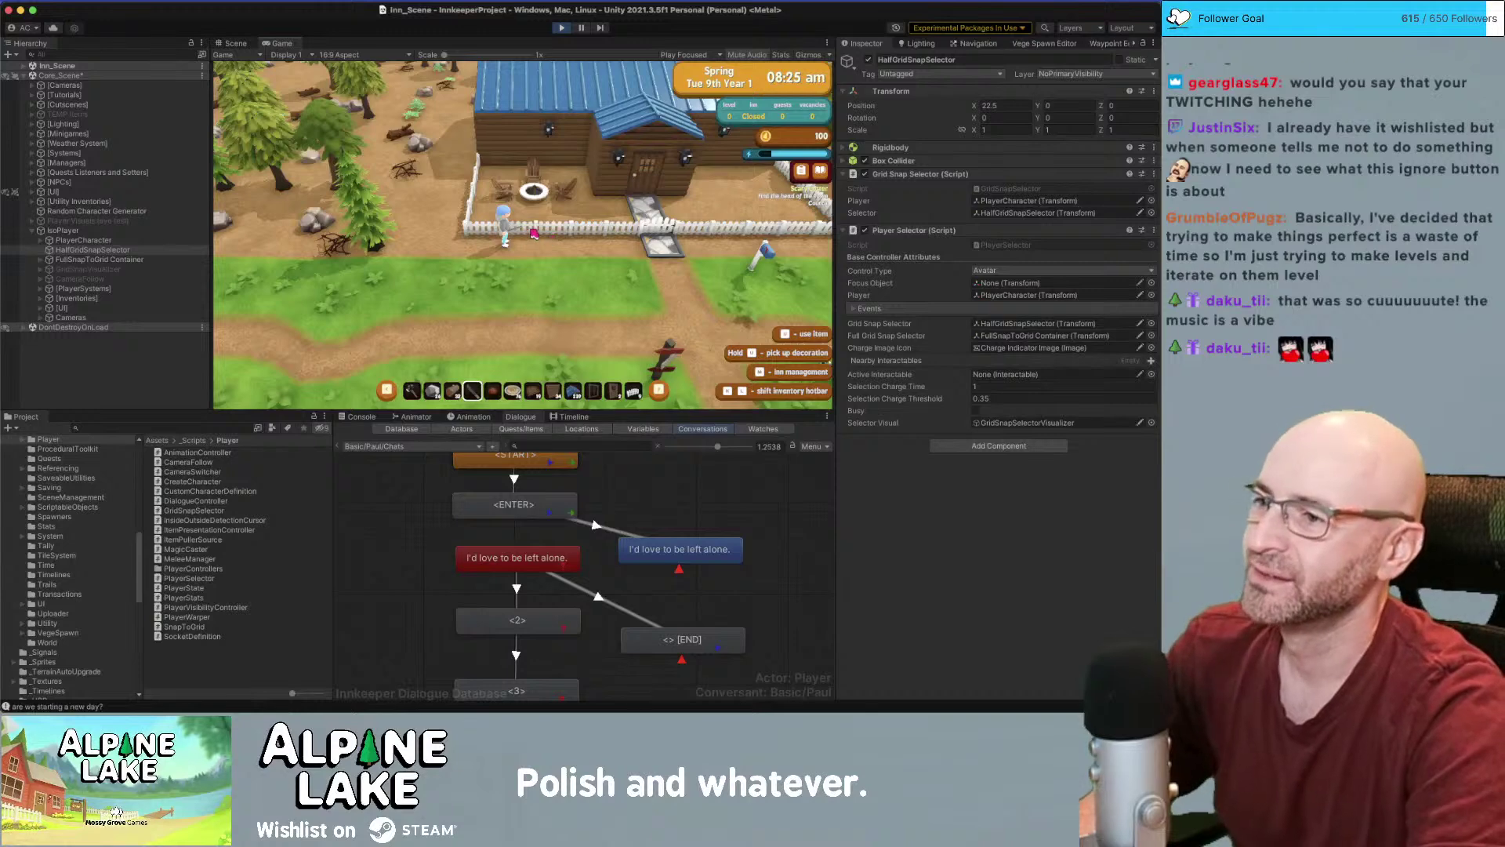
key(s)
key(d)
key(d)
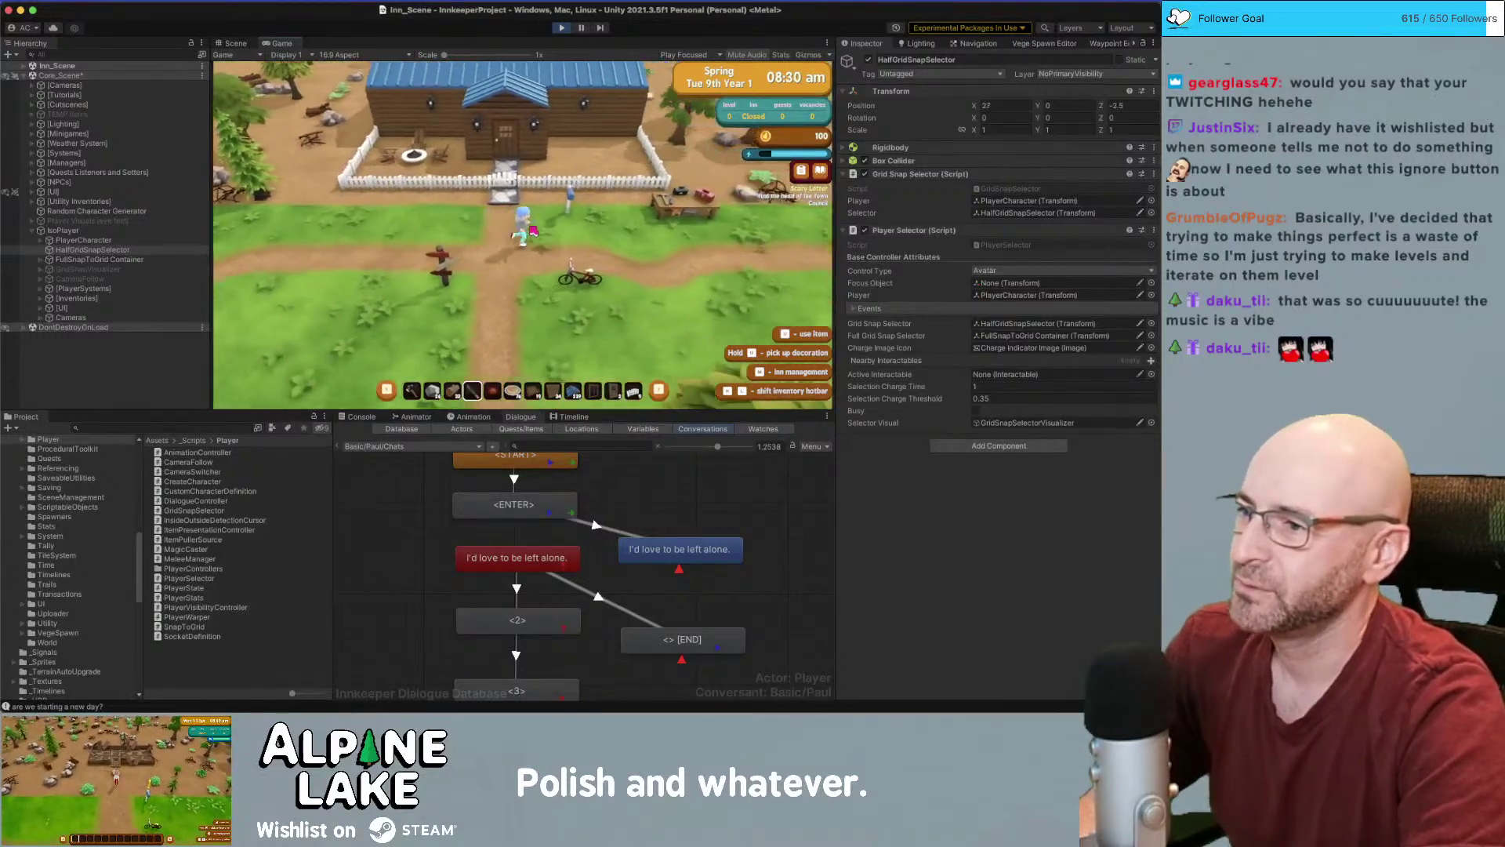
key(w)
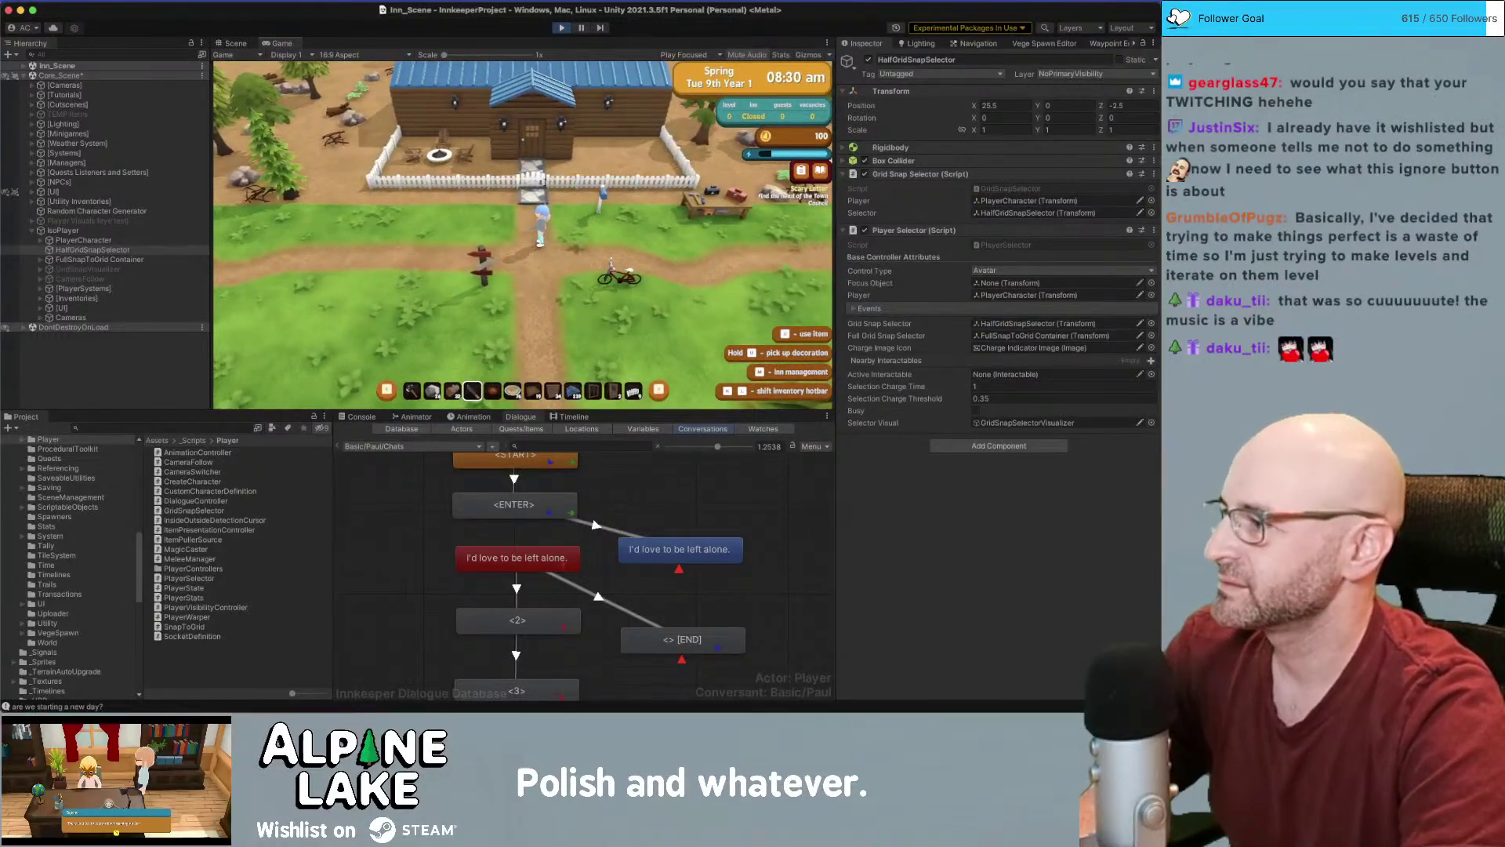
key(super+Tab)
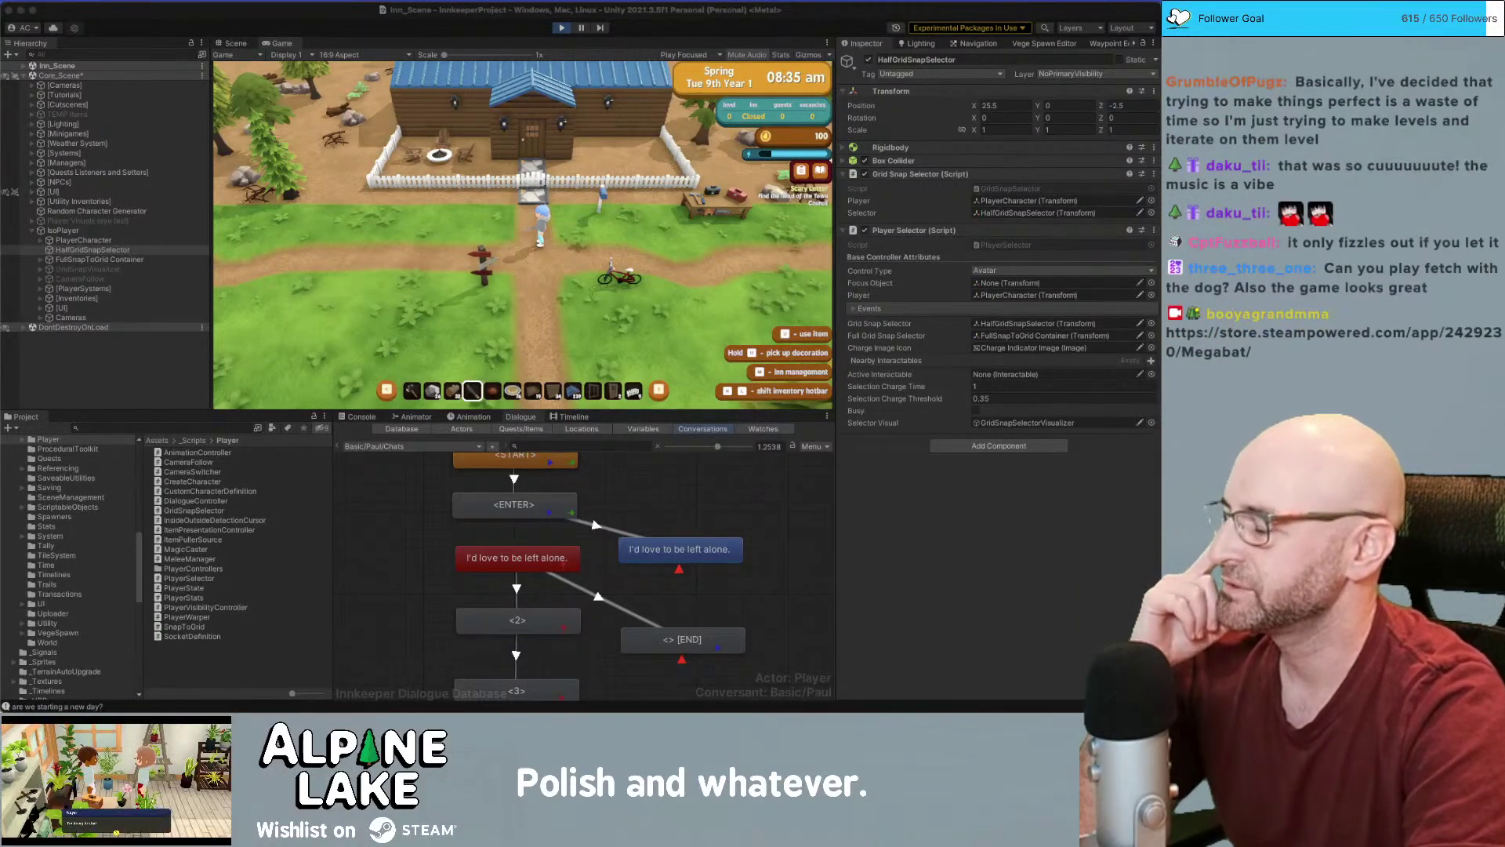
click(566, 259)
key(d)
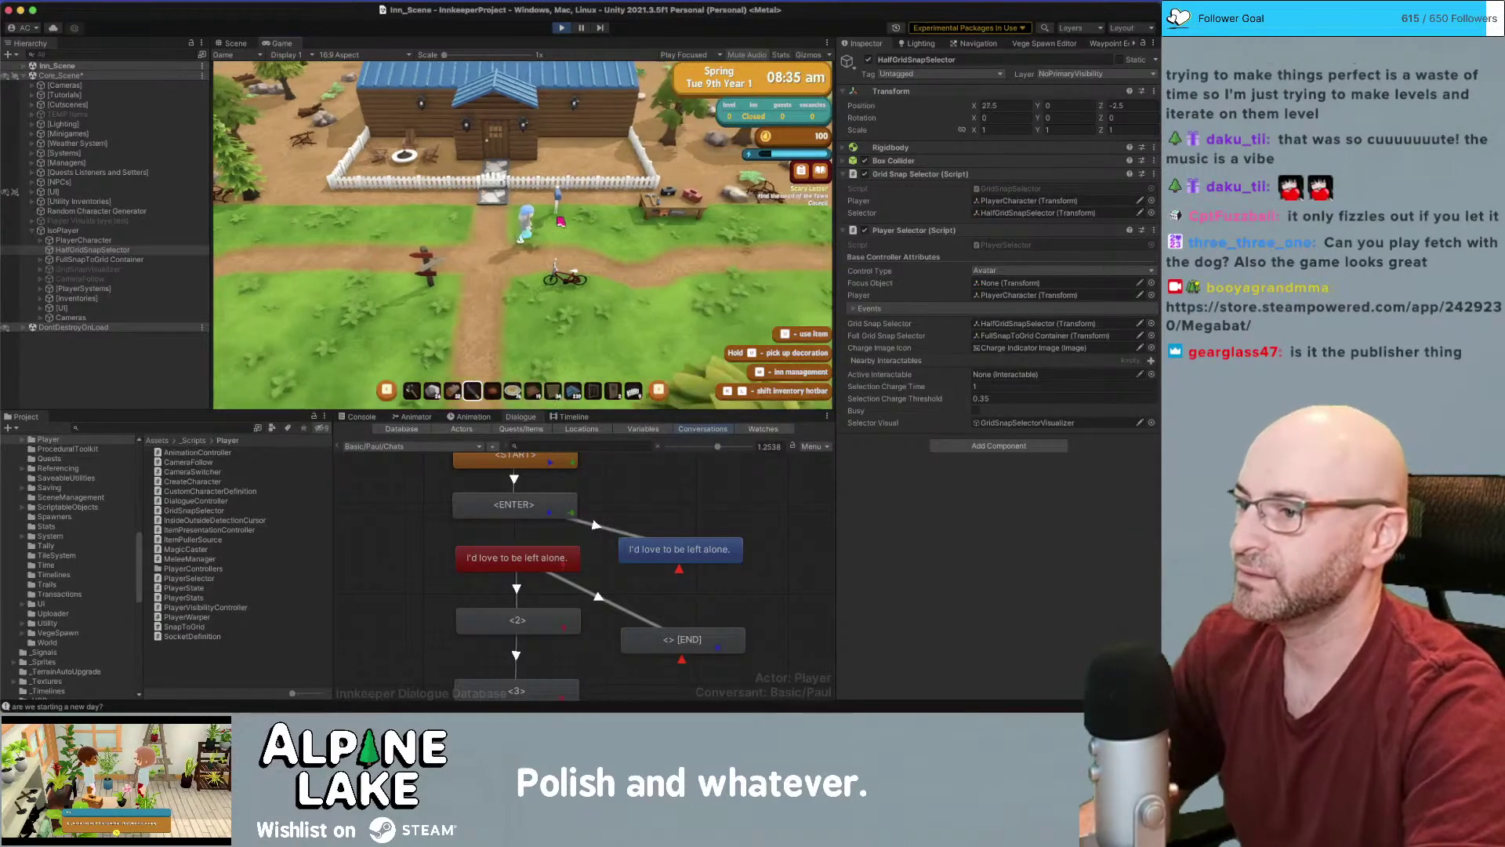
key(a)
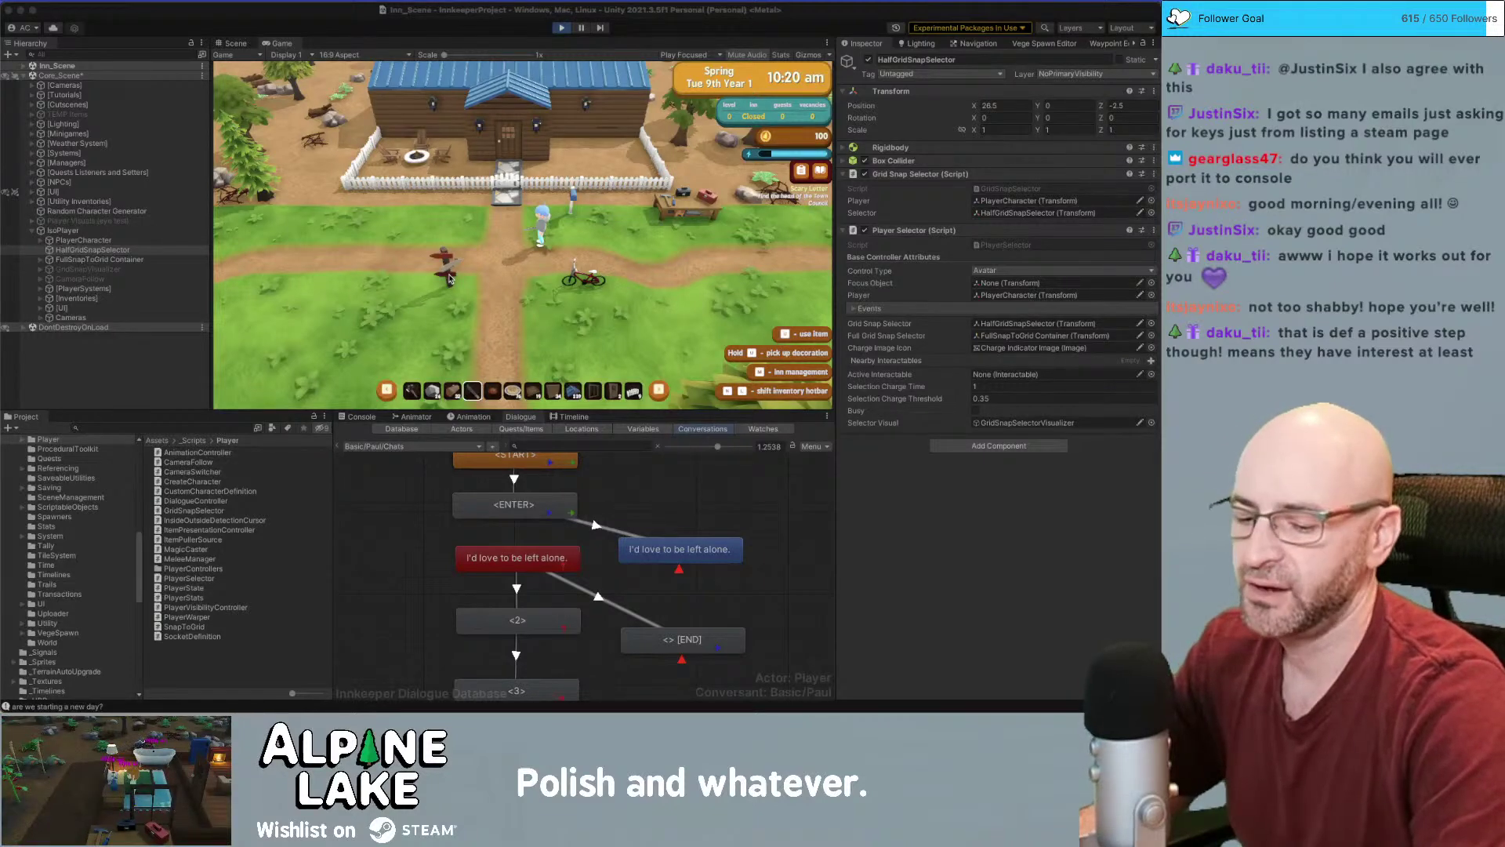
Return focus to the running game and walk the character along the dirt path past the forest into the town
click(607, 219)
key(a)
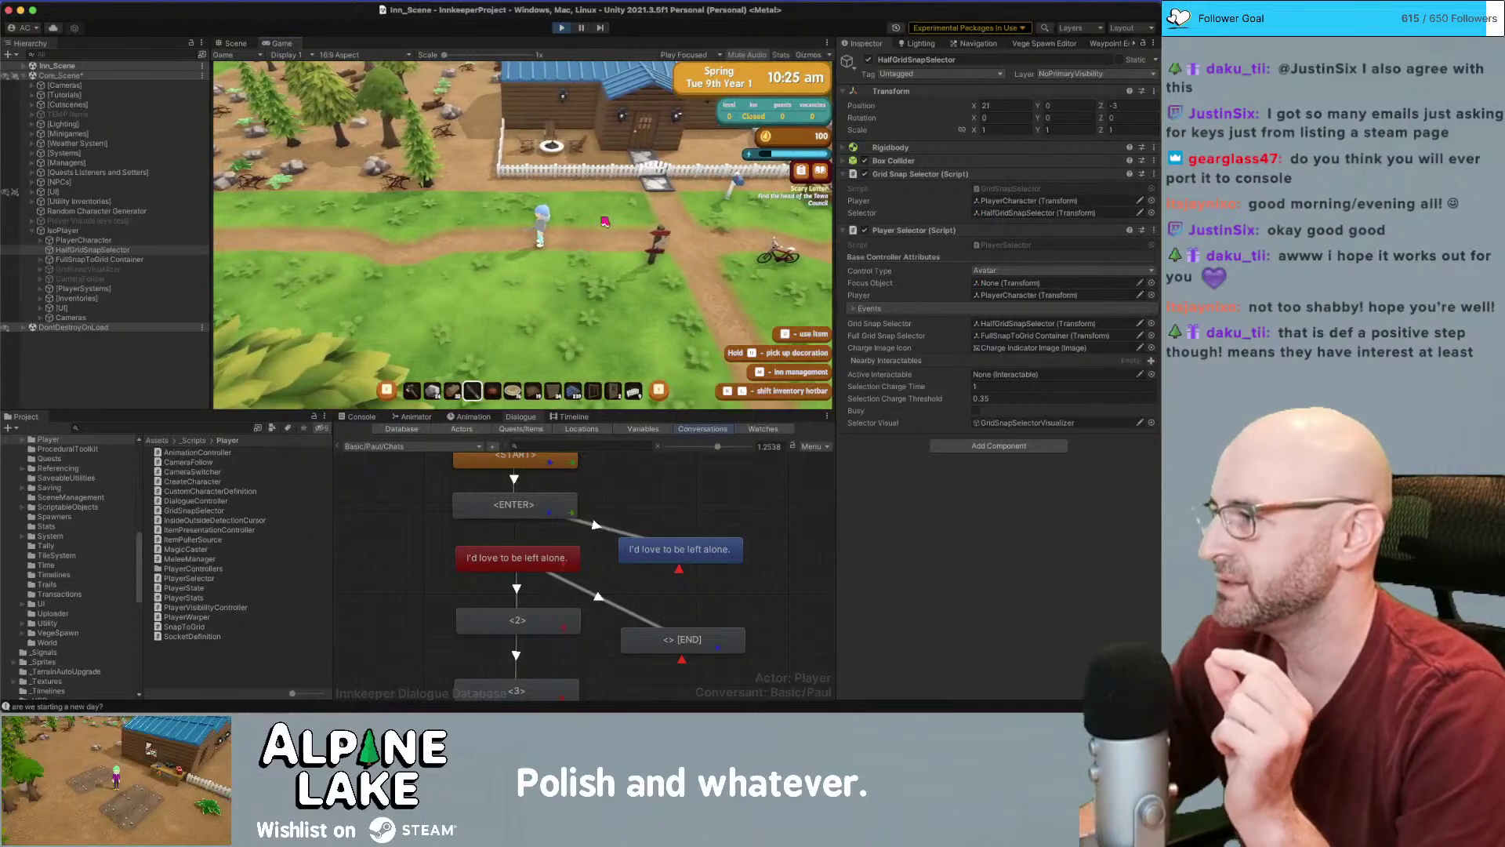
key(a)
key(a)
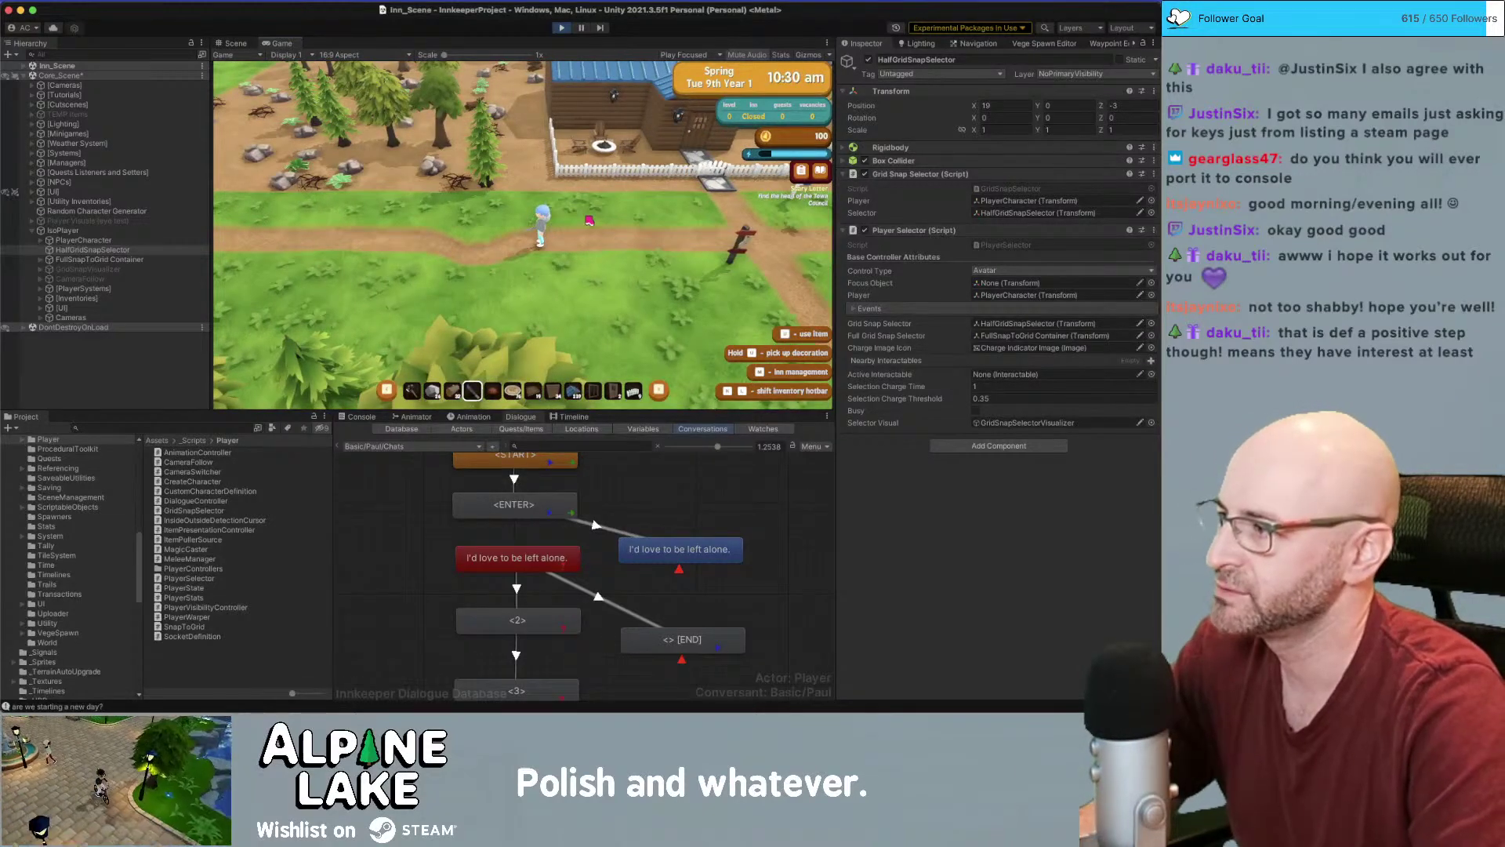
key(a)
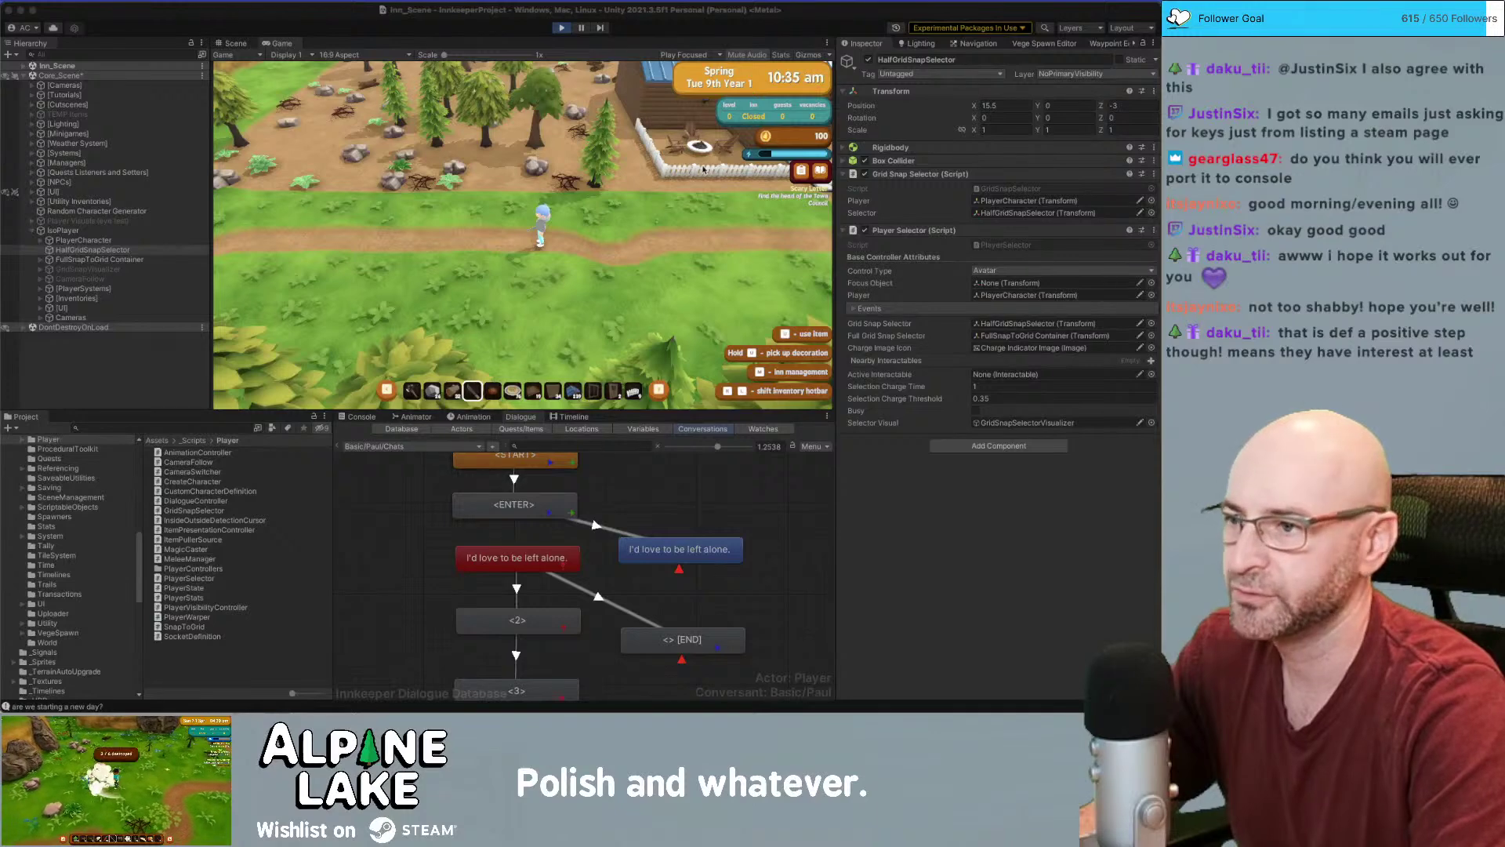
click(594, 221)
key(a)
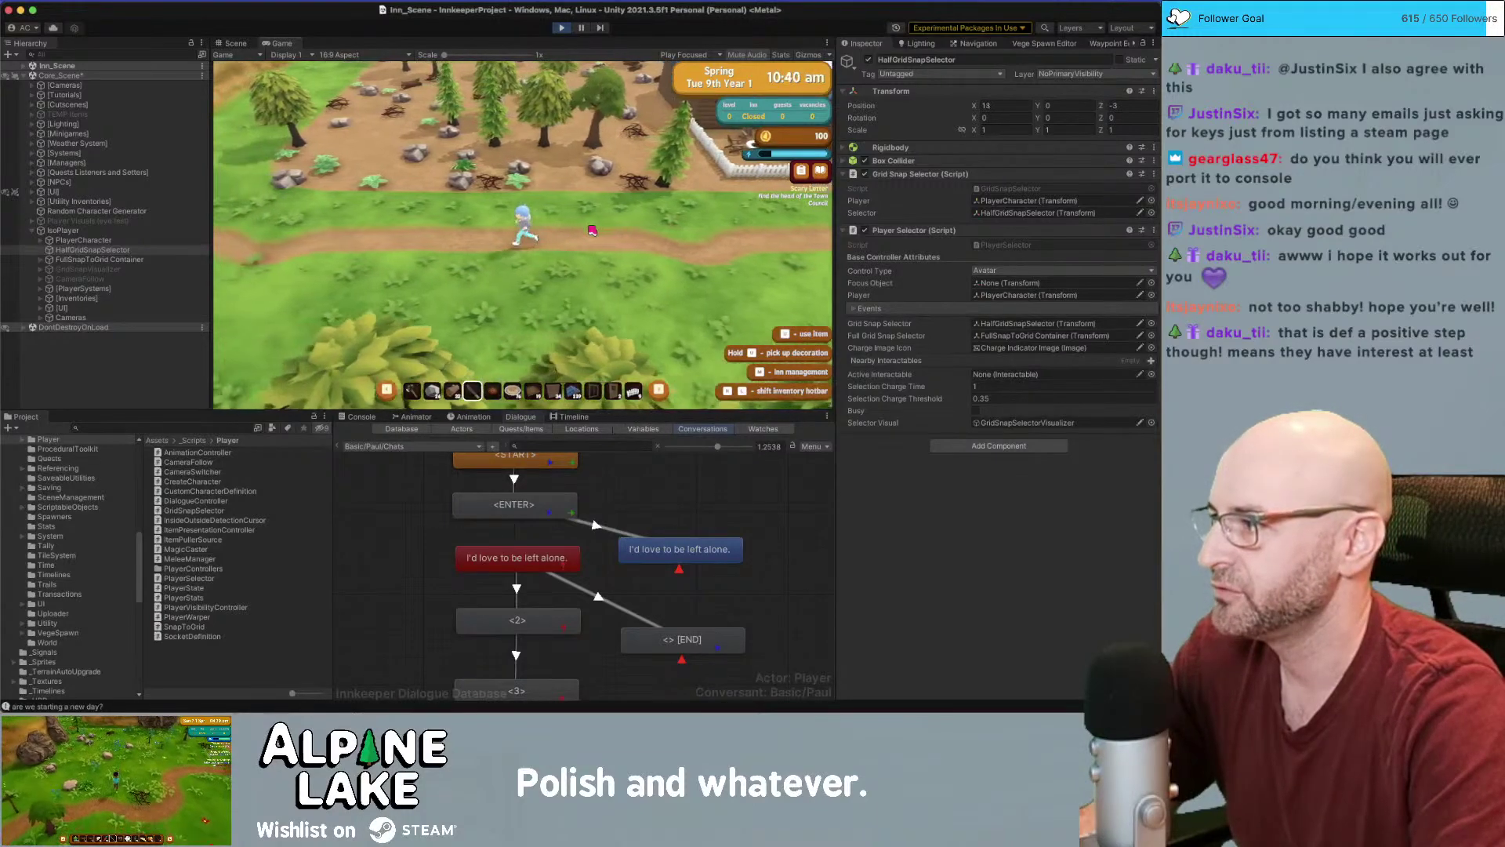
key(a)
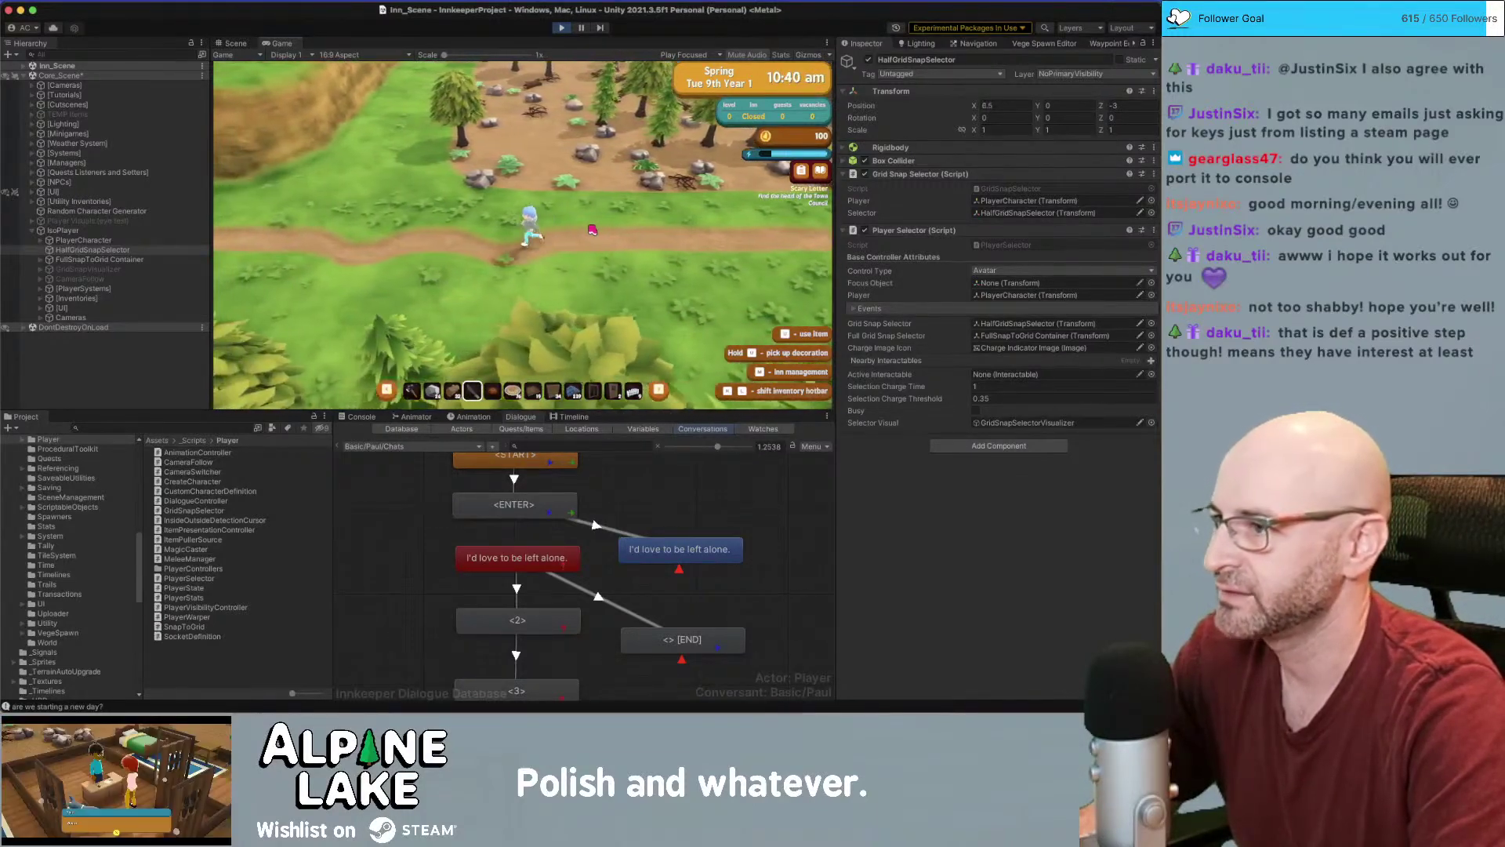
key(a)
key(a)
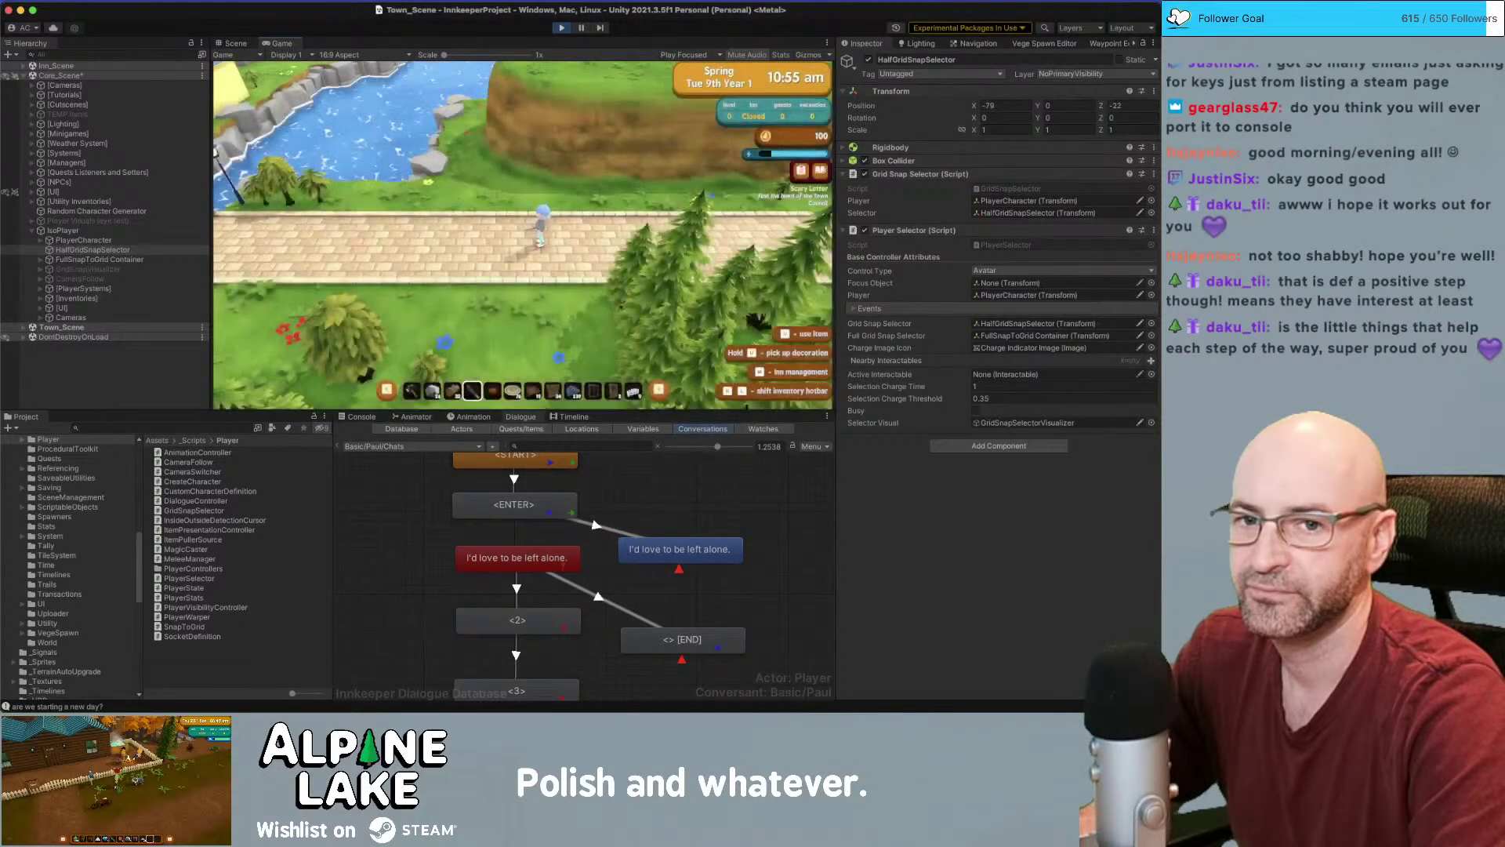
Cross the stone bridge to the fountain plaza and walk up to the pink creature outside the grey house
key(a)
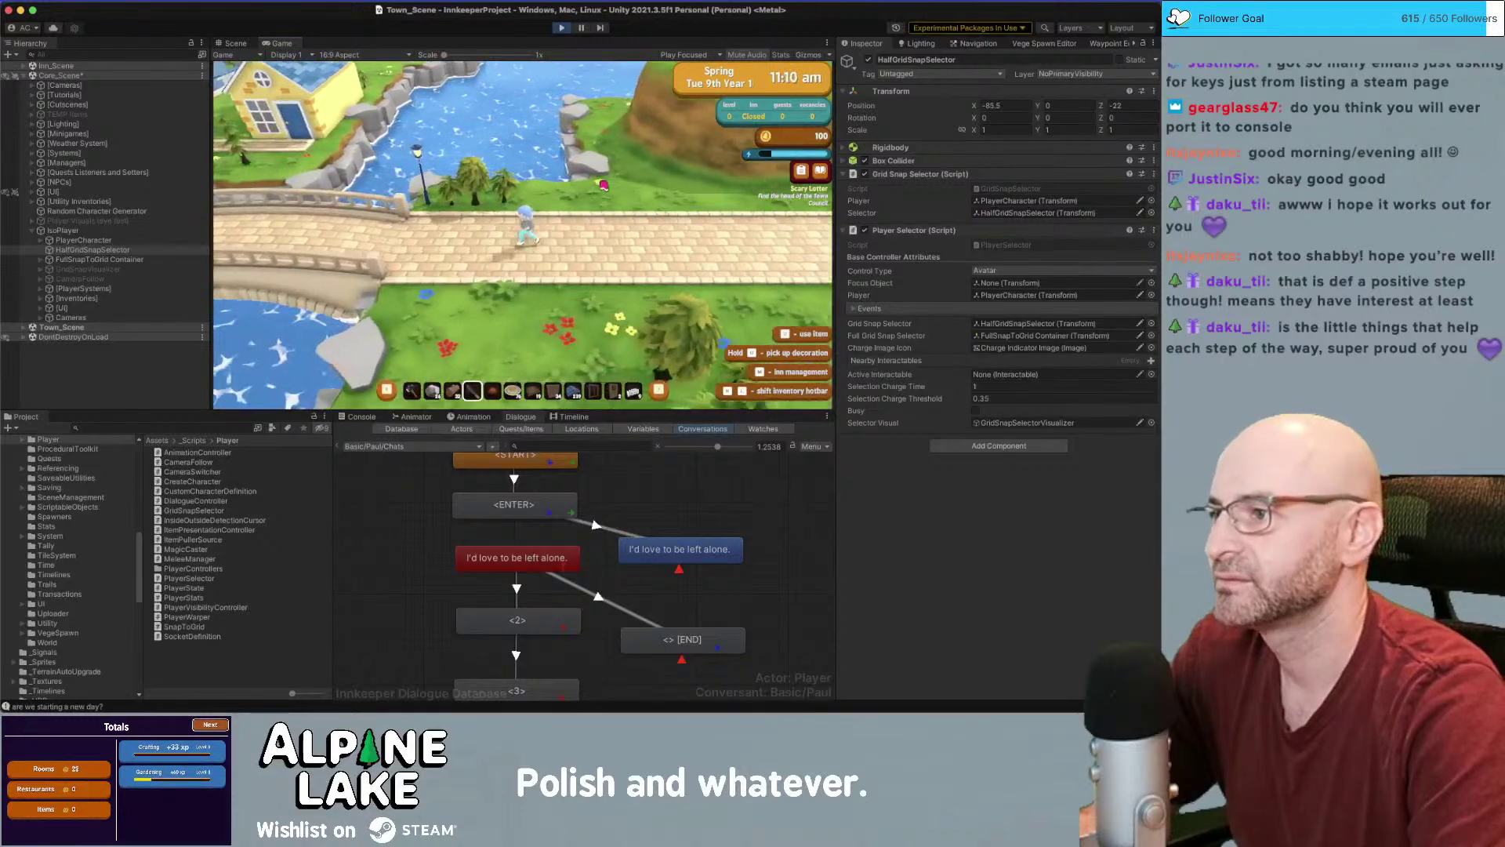
key(a)
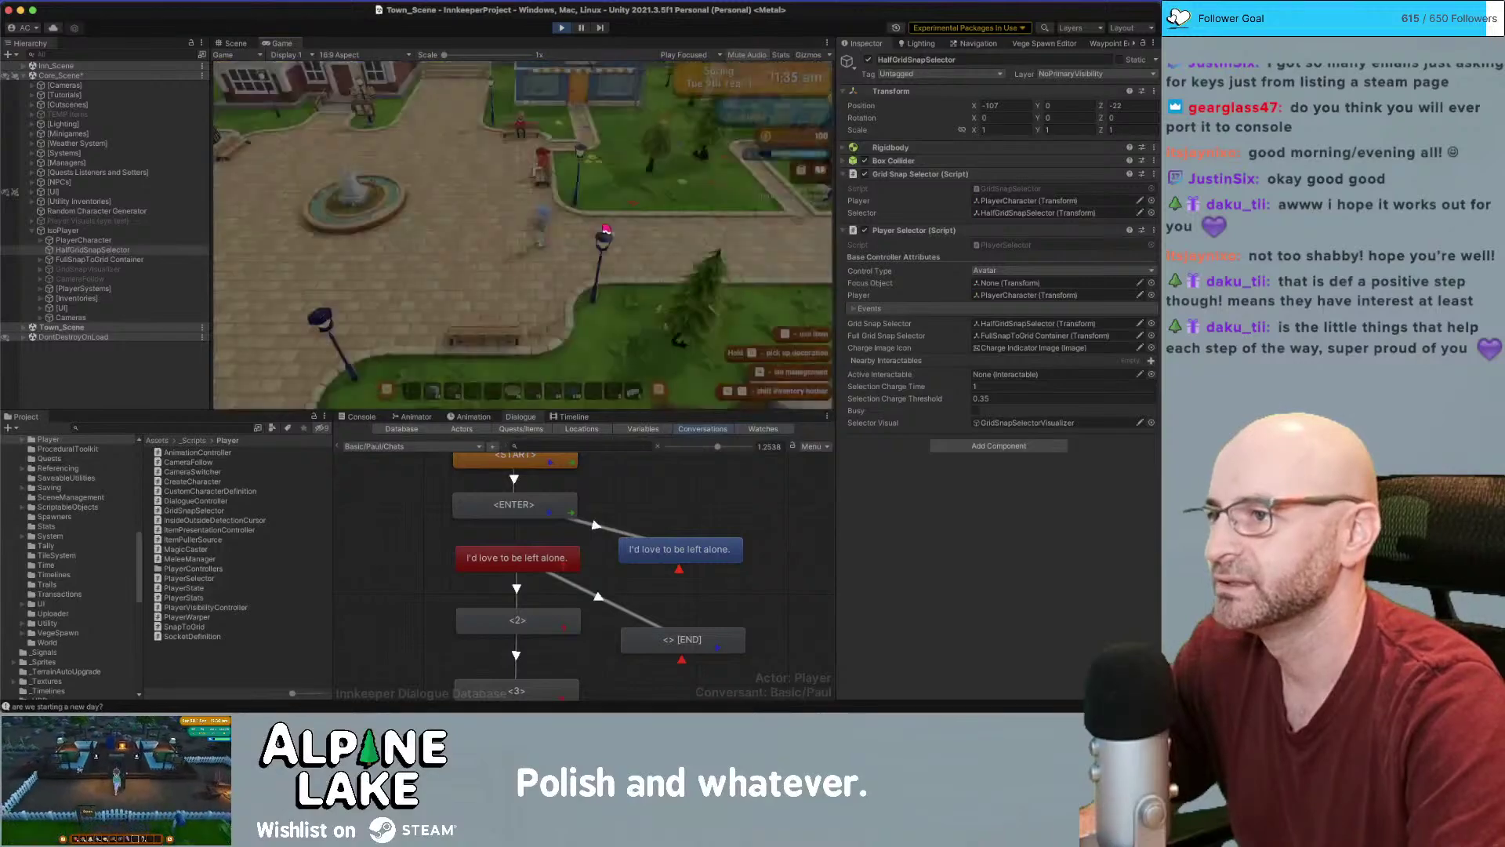
click(535, 306)
key(w)
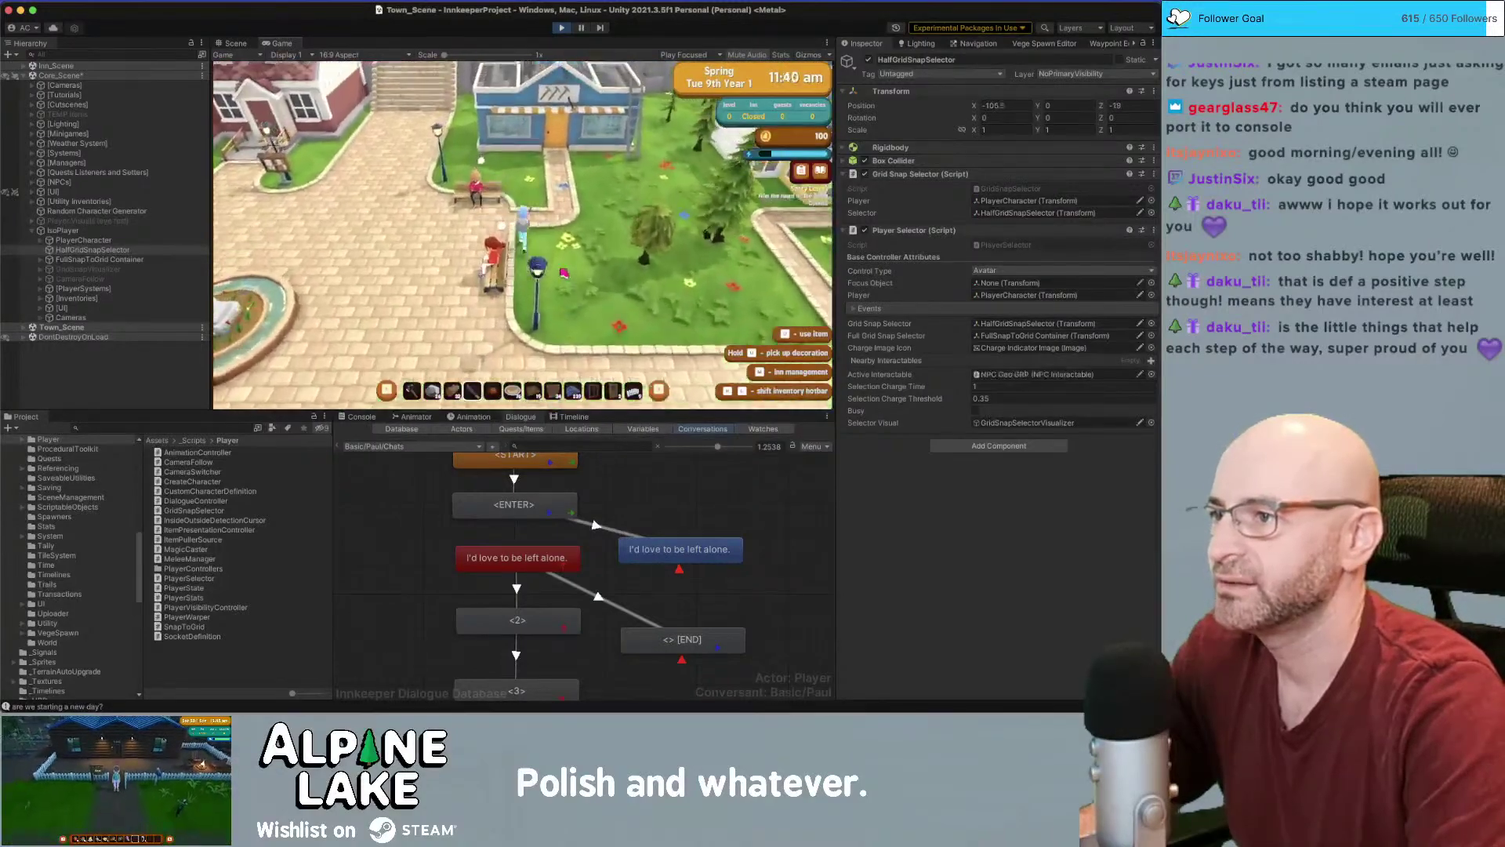
key(a)
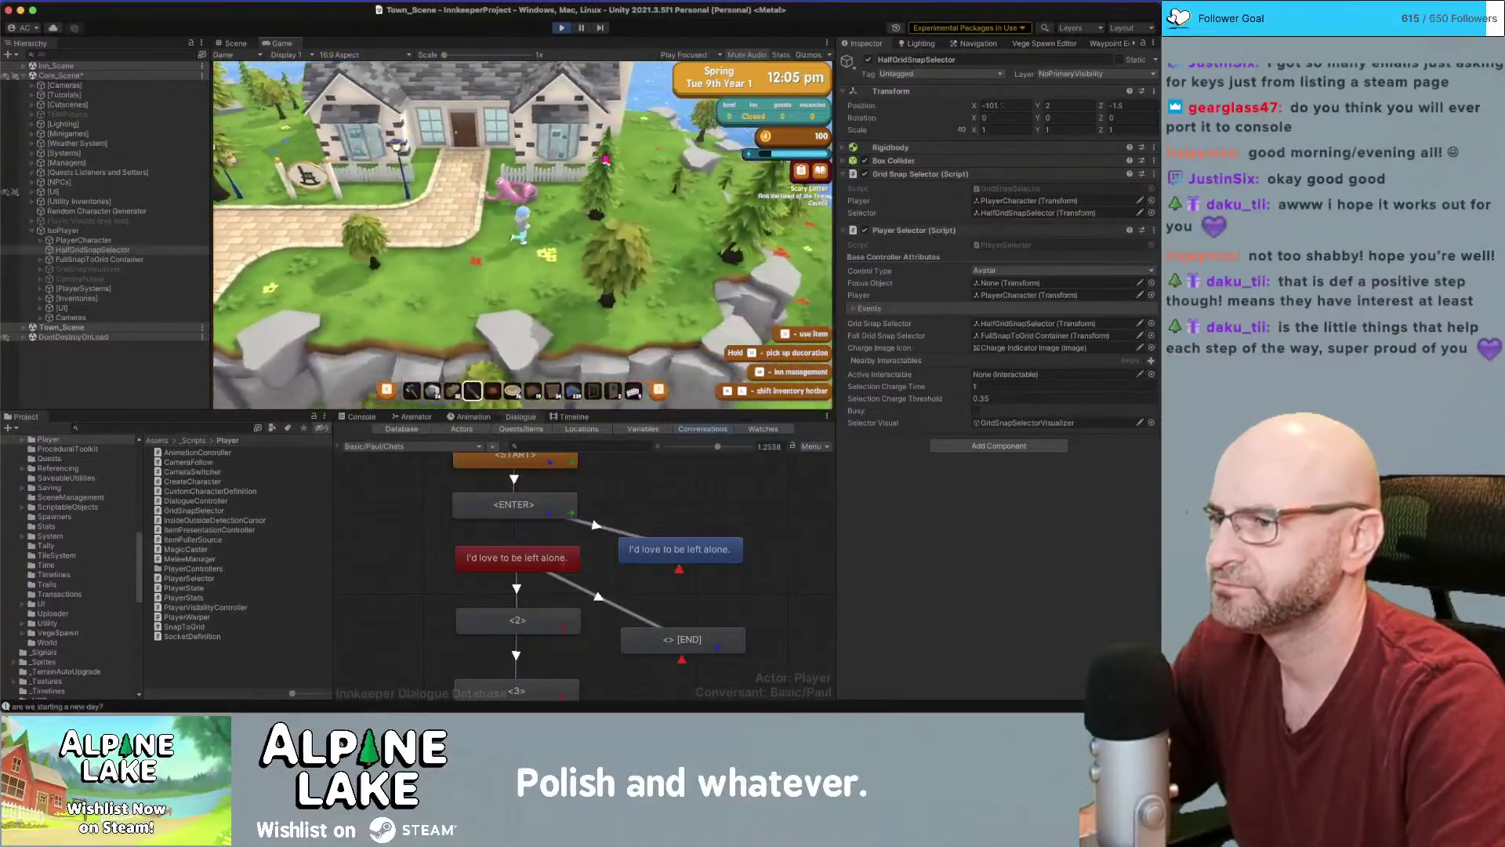
key(w)
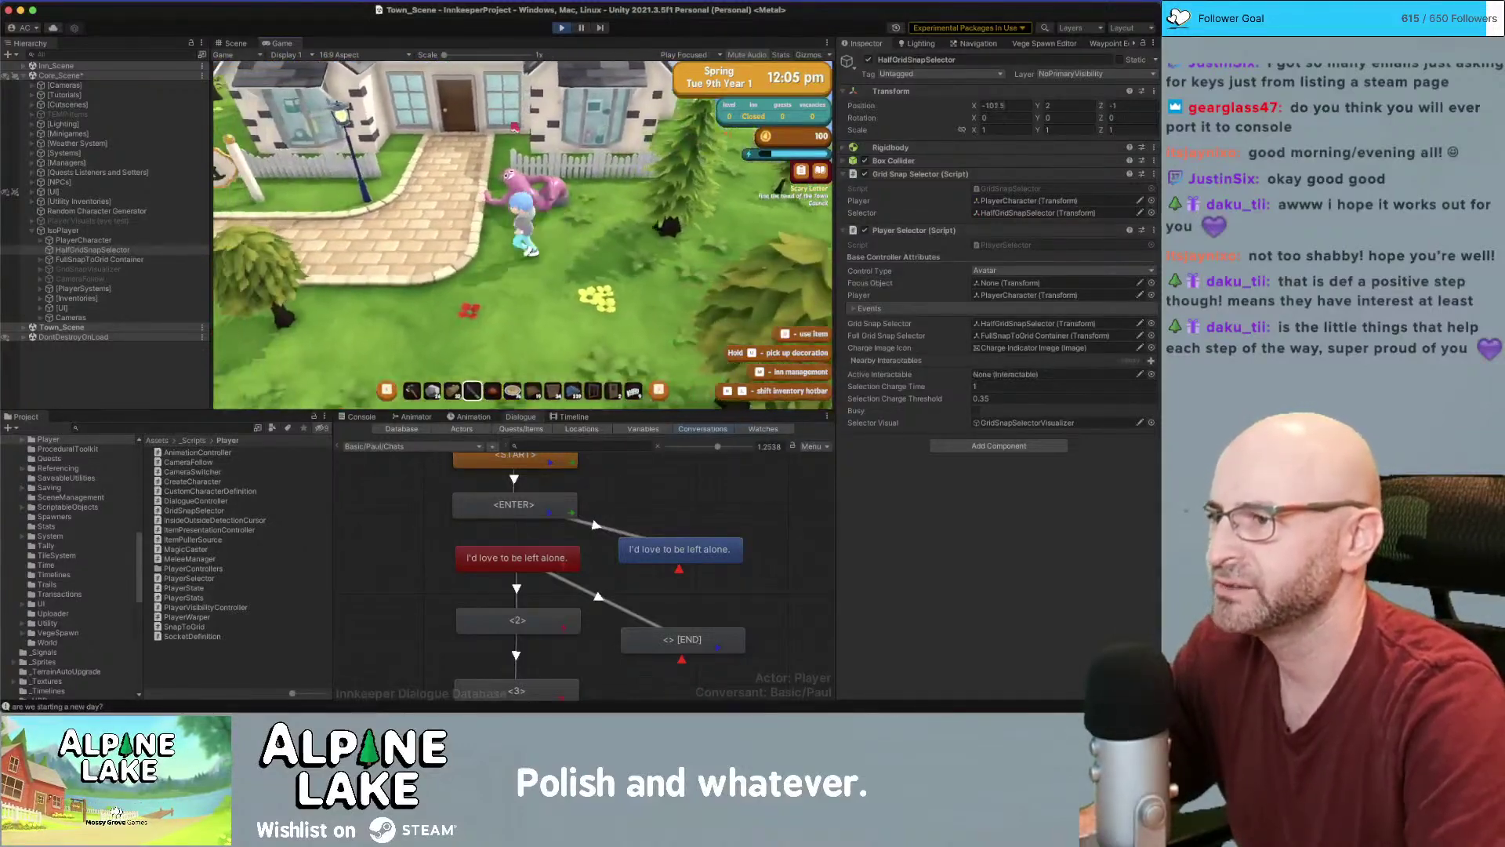
Walk down the stairs, through the plaza and over the narrow bridge to the green-awning shop with the greenhouse
key(a)
key(s)
key(a)
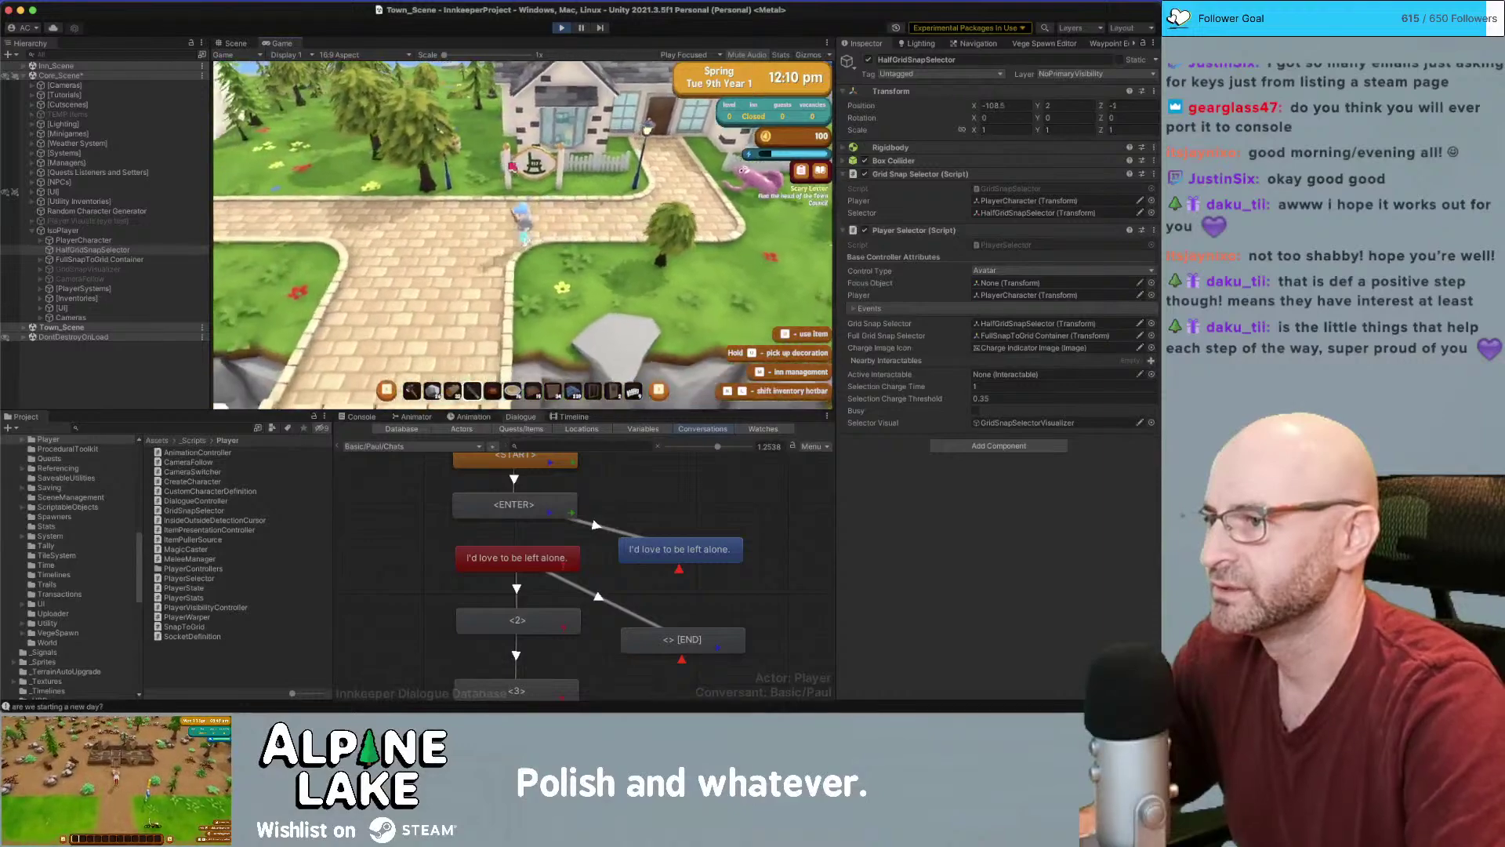
key(s)
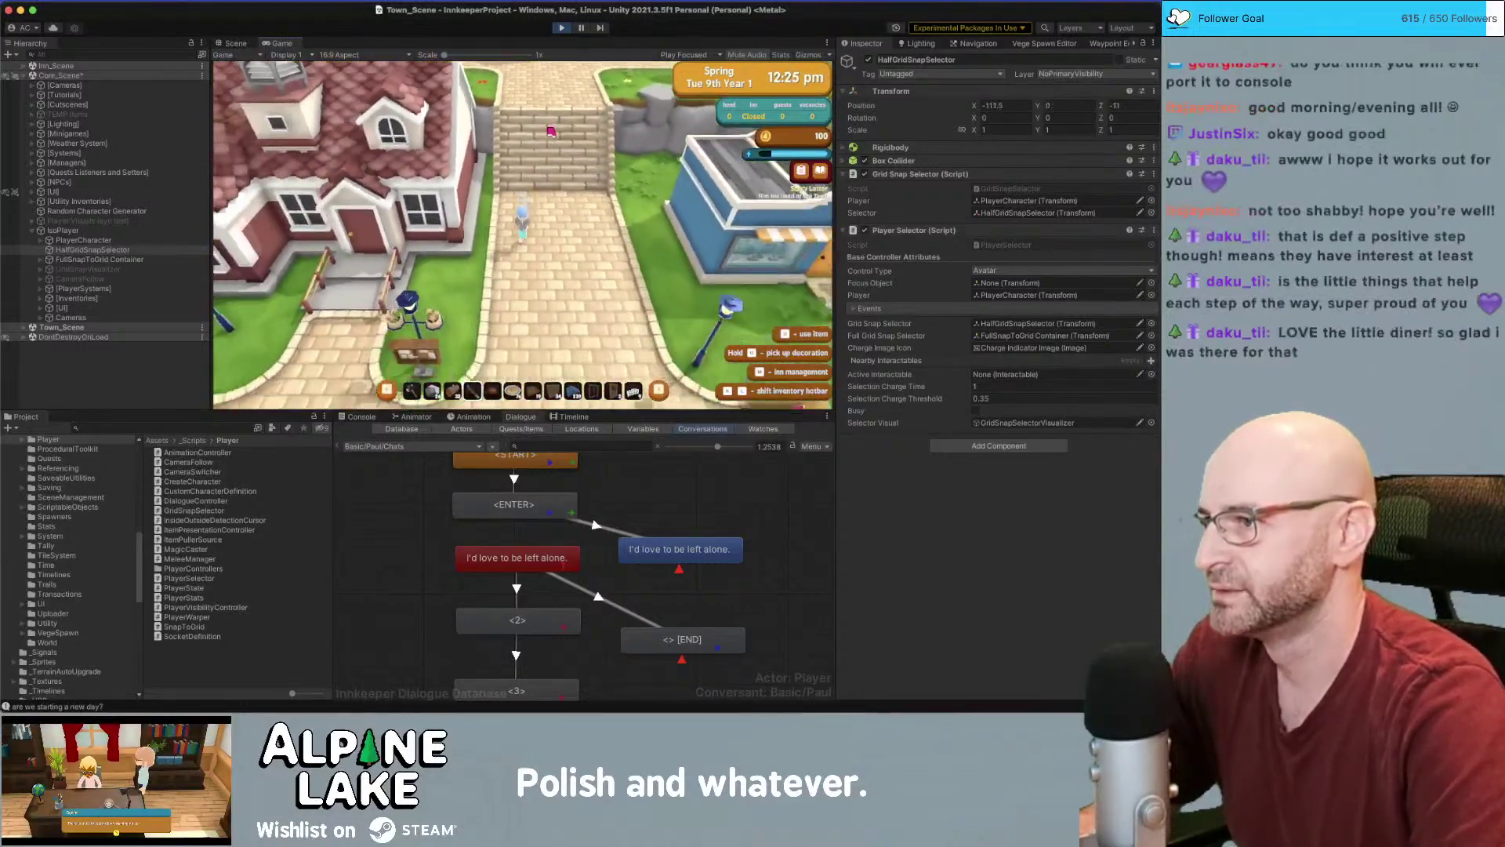
key(s)
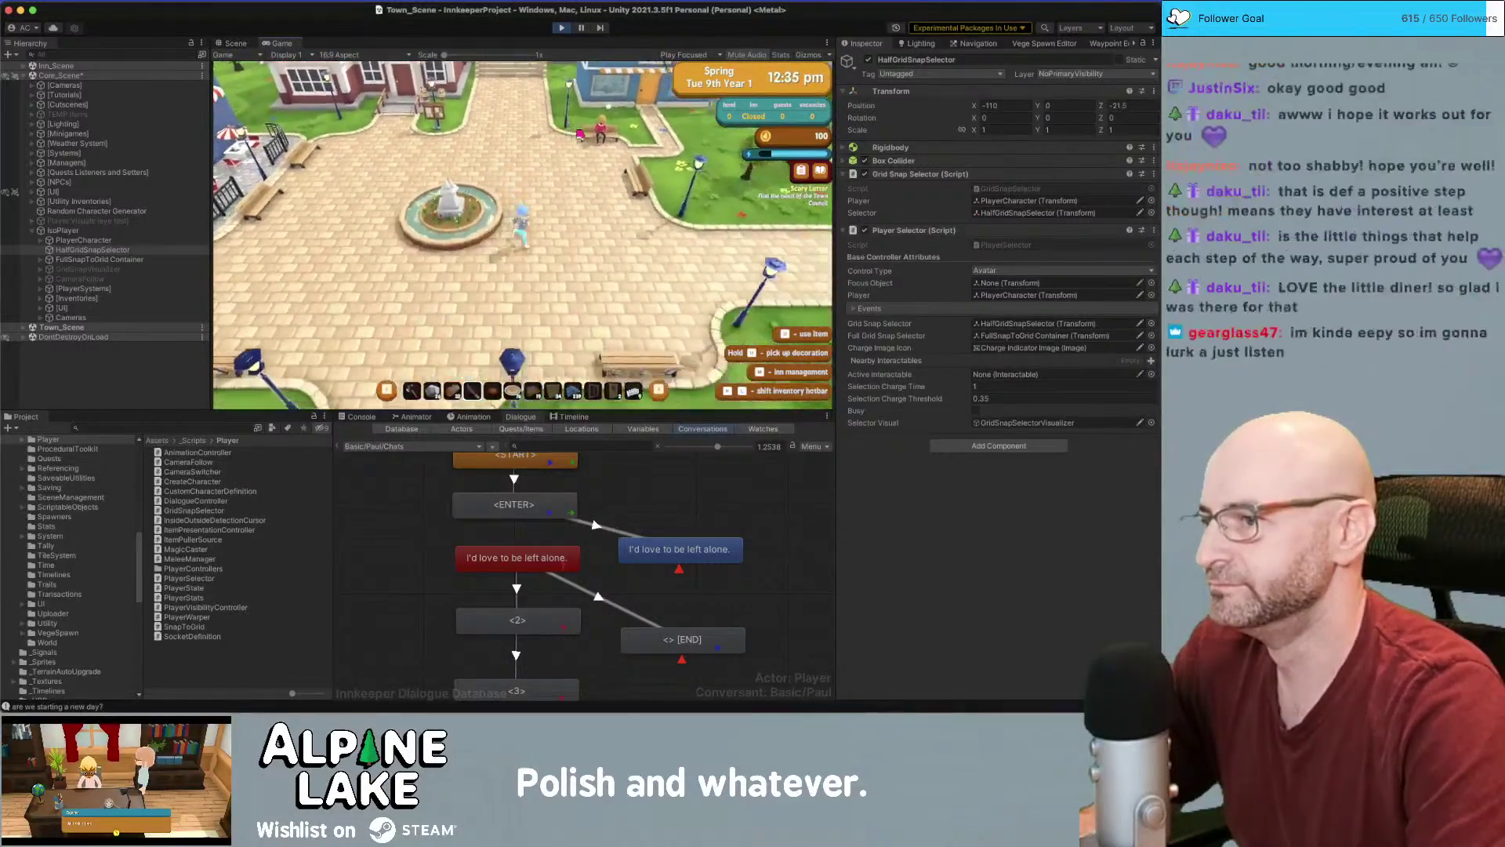
key(s)
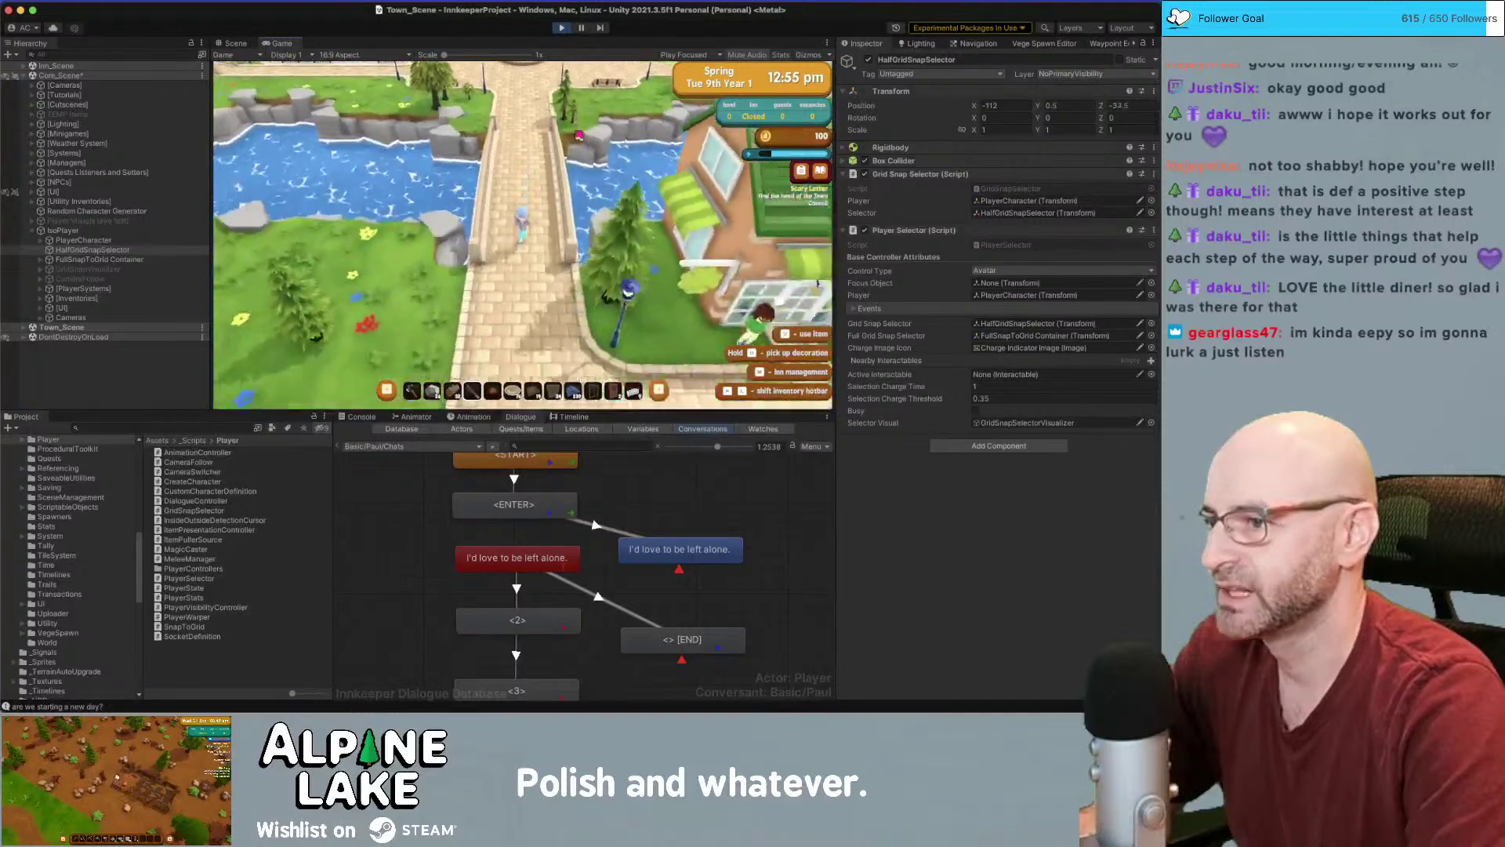
key(a)
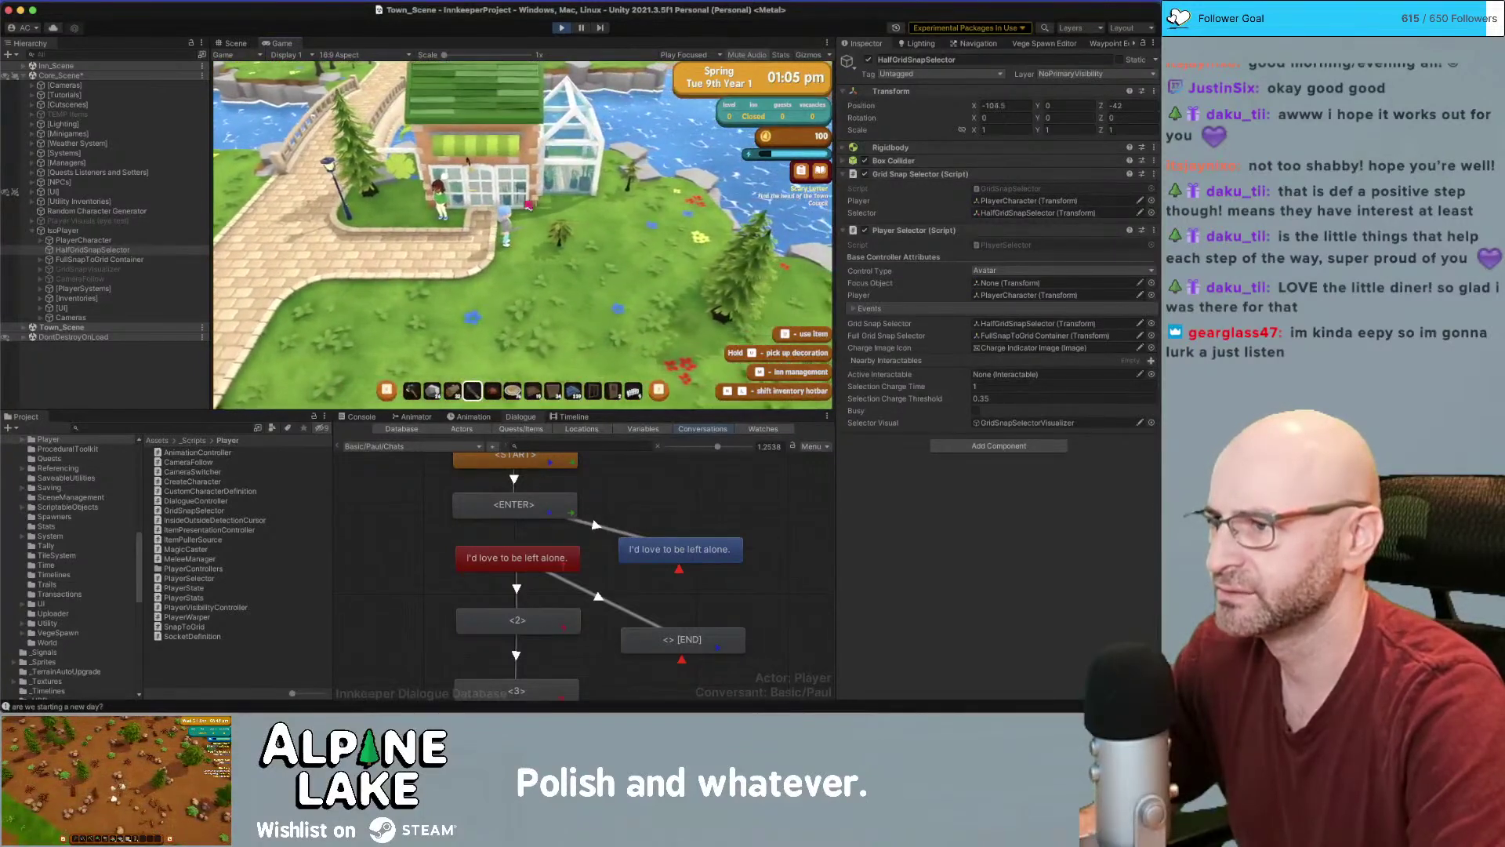
key(d)
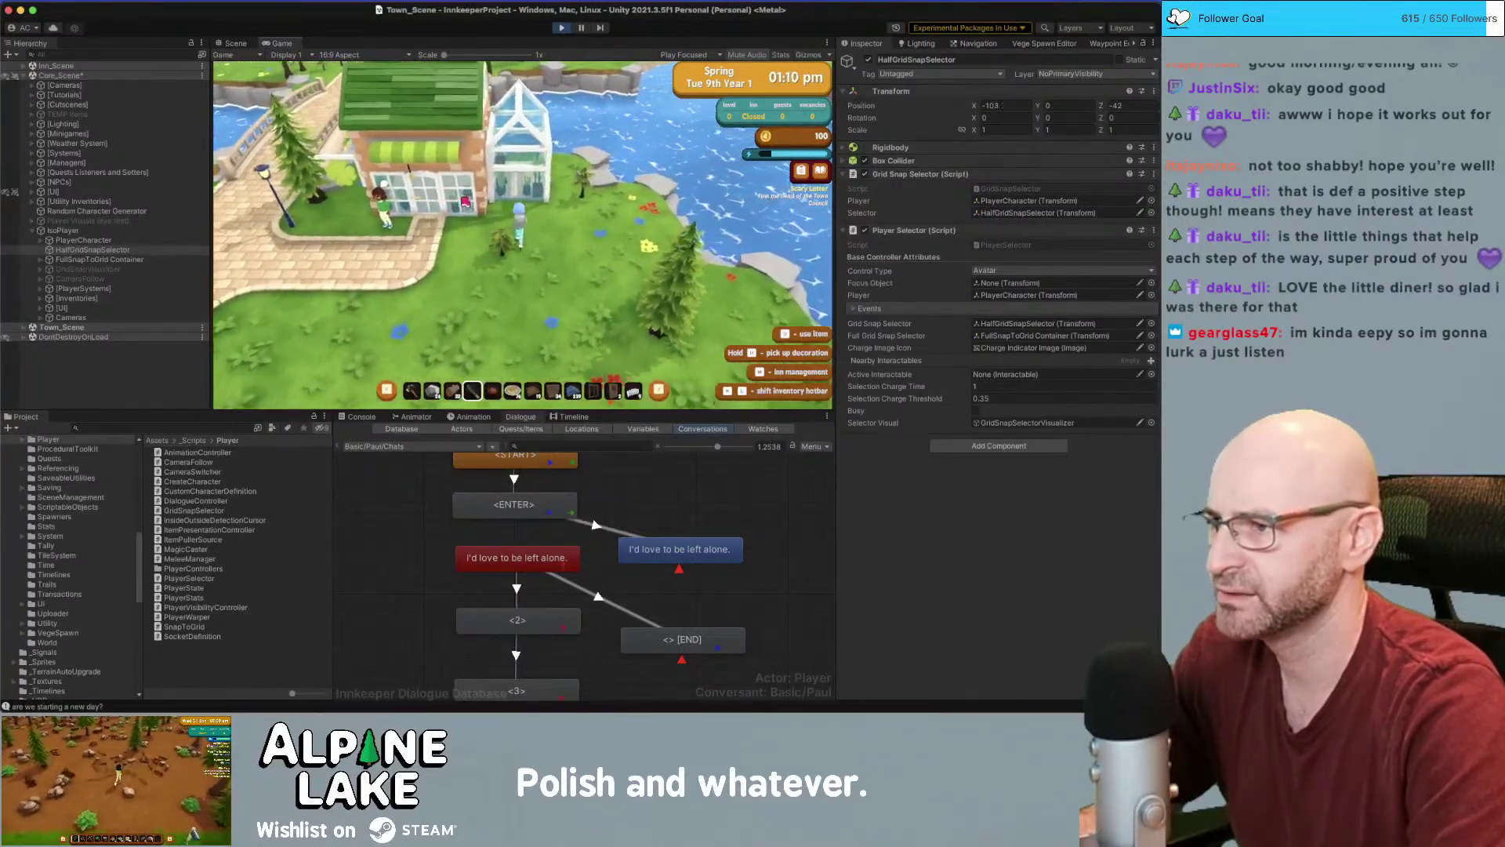
key(a)
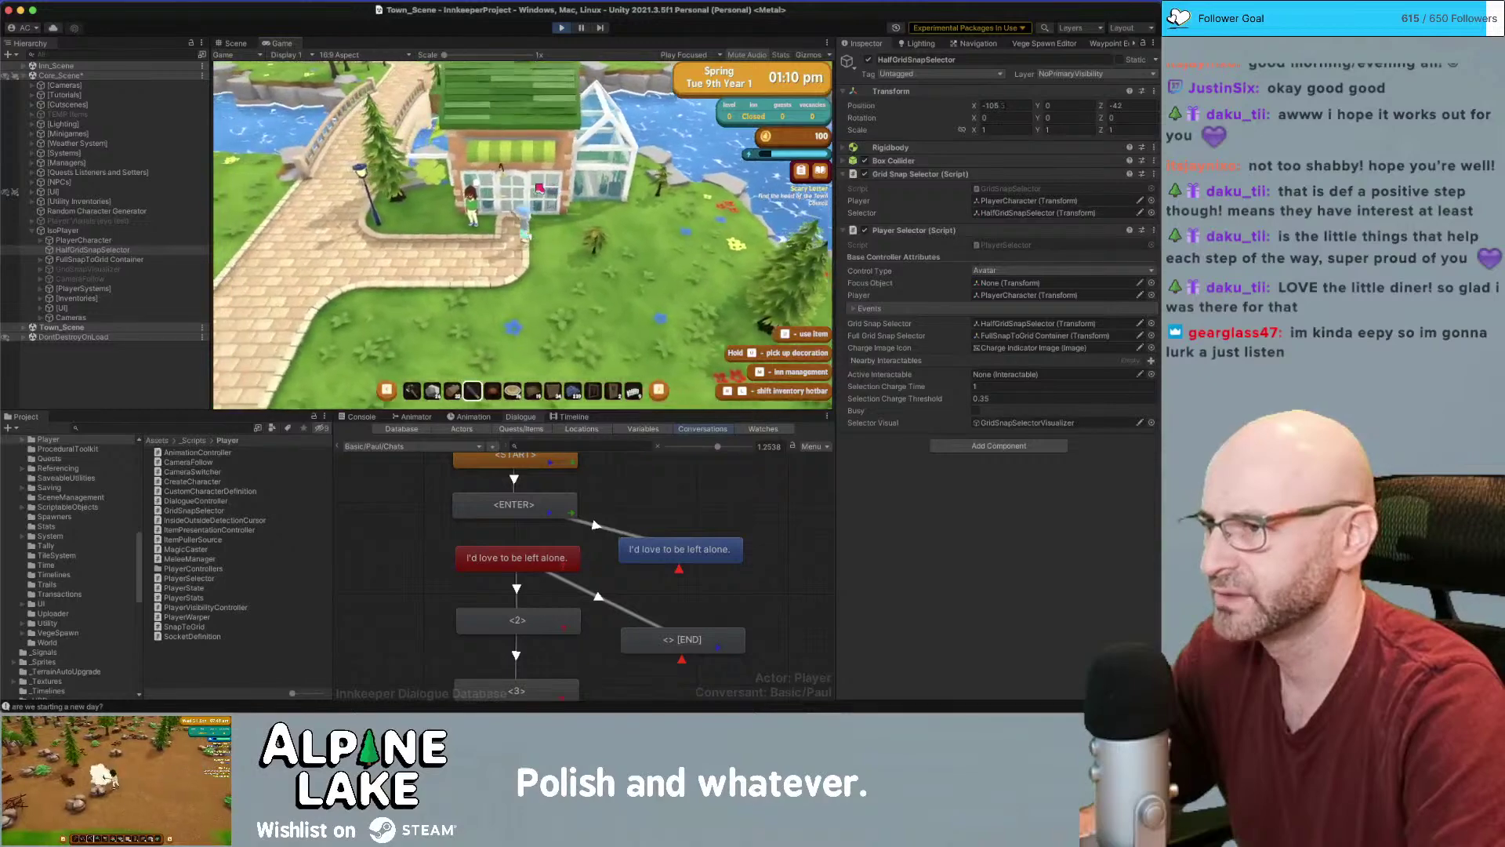
Walk back over the bridge and around the plaza past the red-roofed house to the burger diner's patio
key(w)
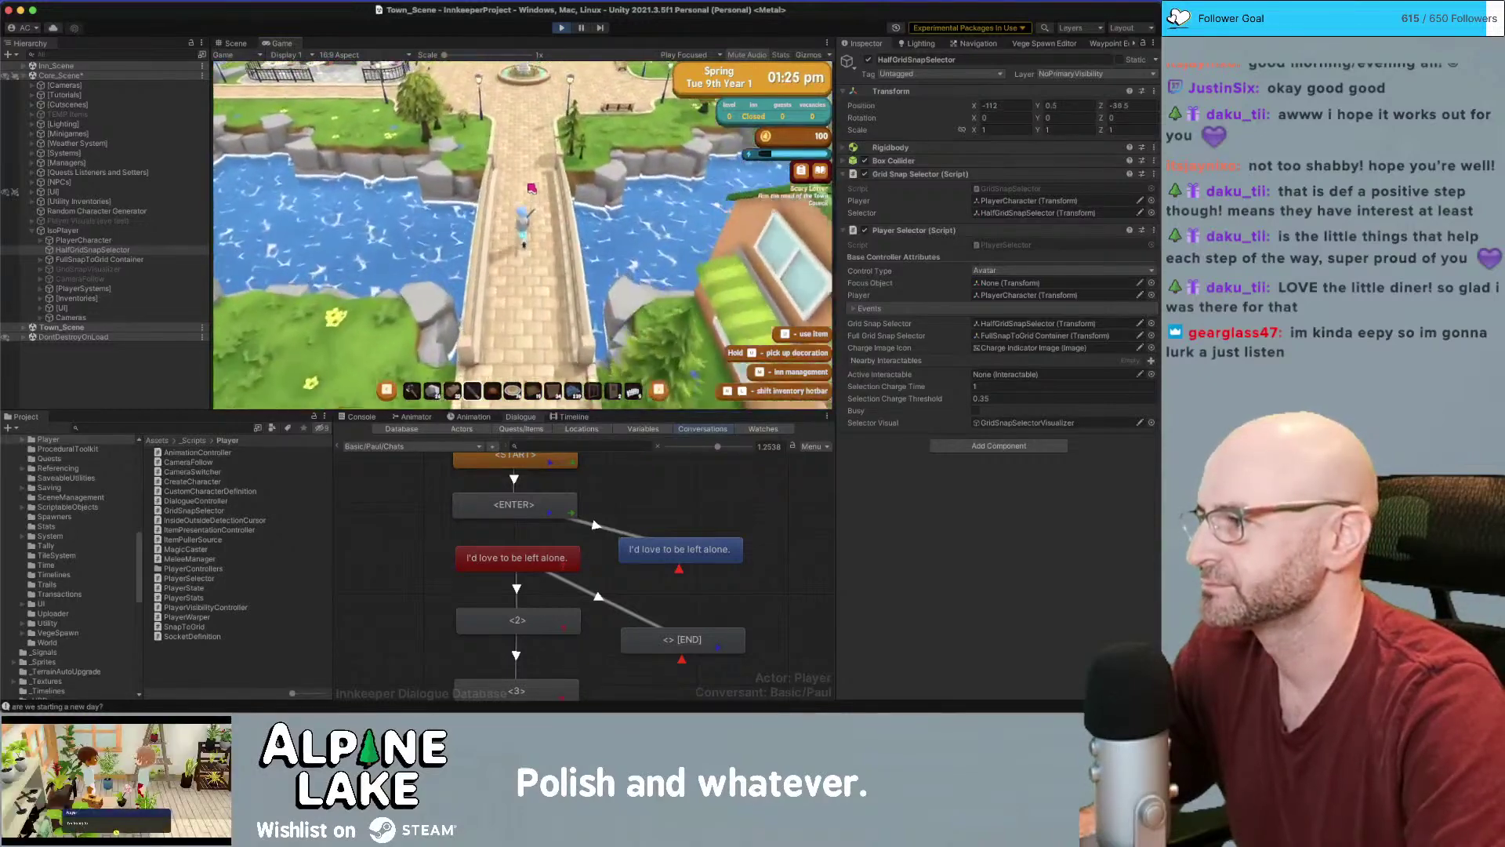
key(w)
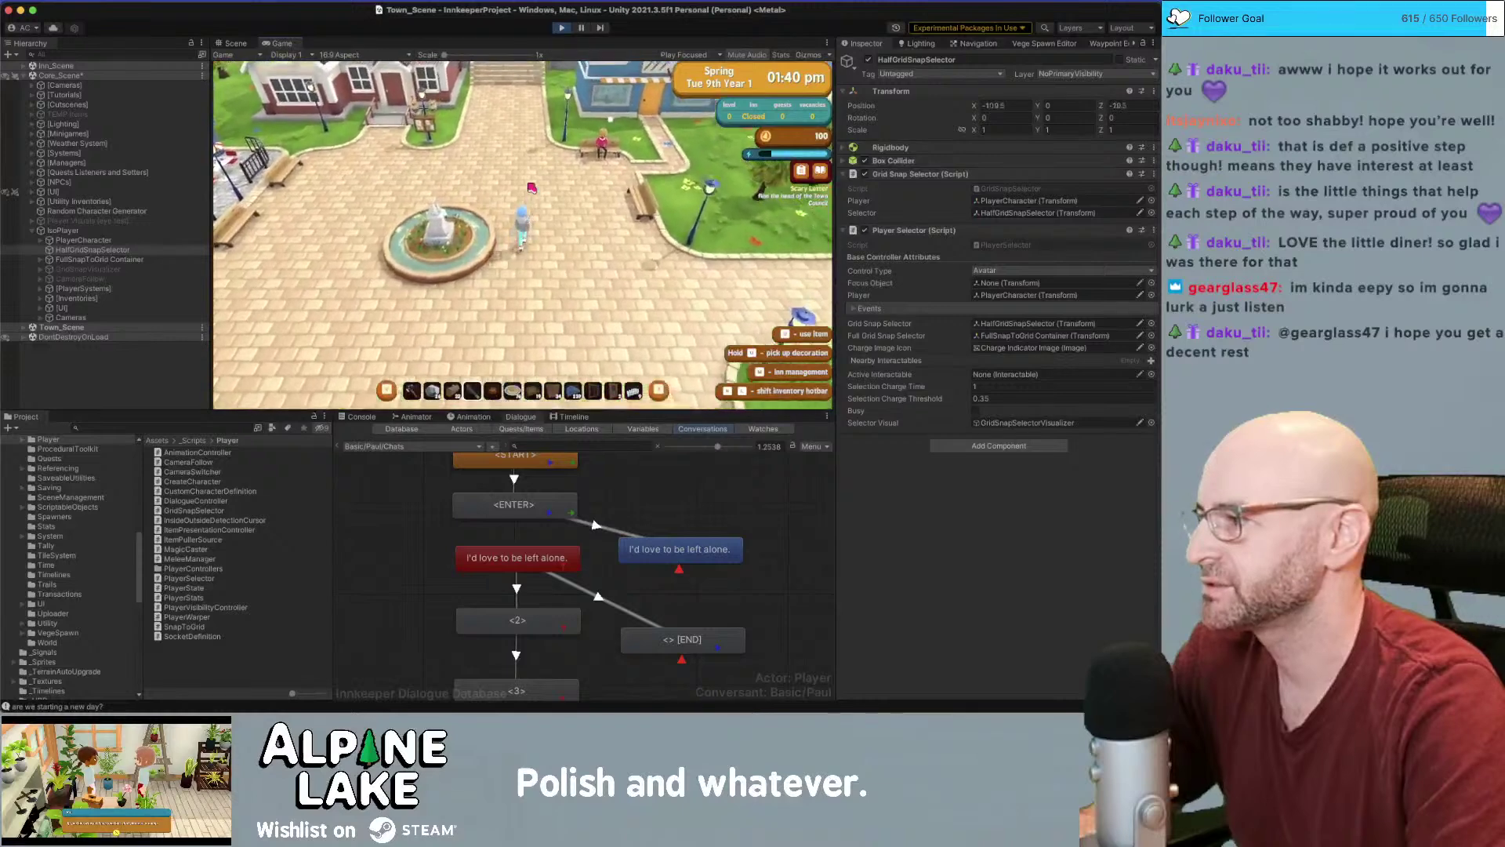
key(a)
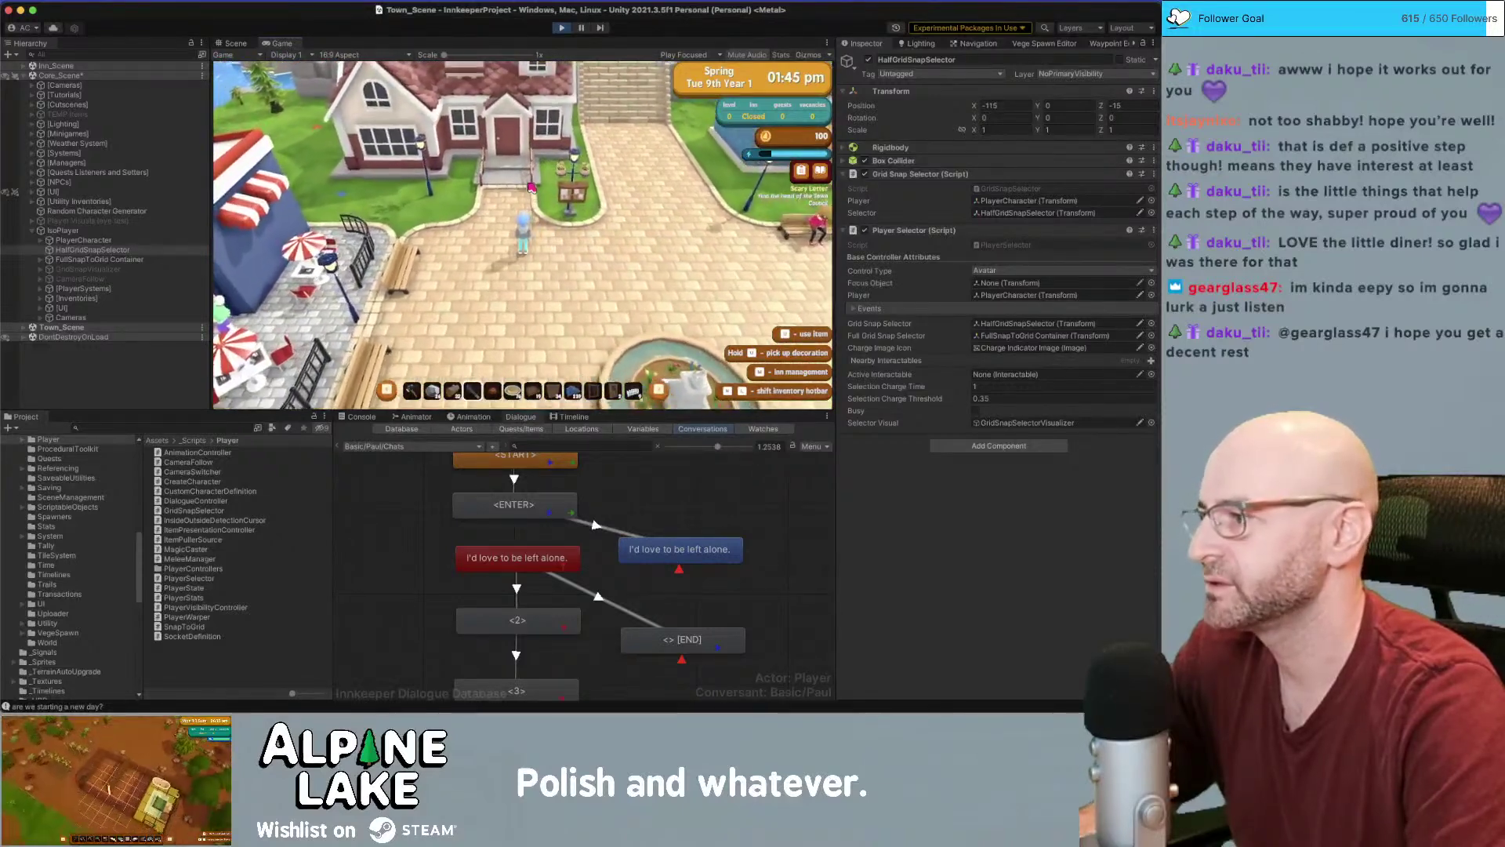
key(d)
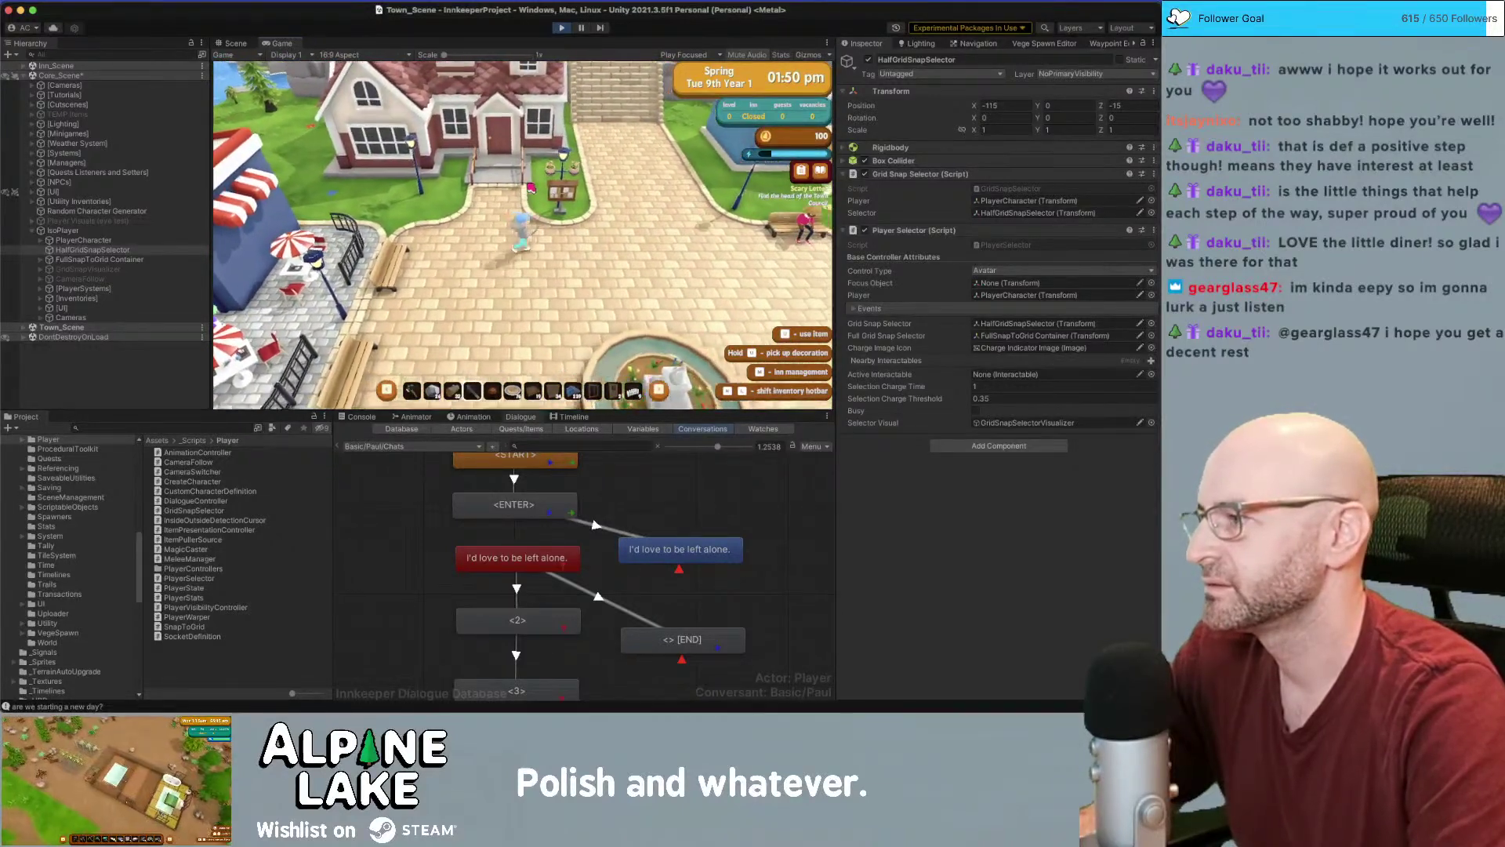
key(w)
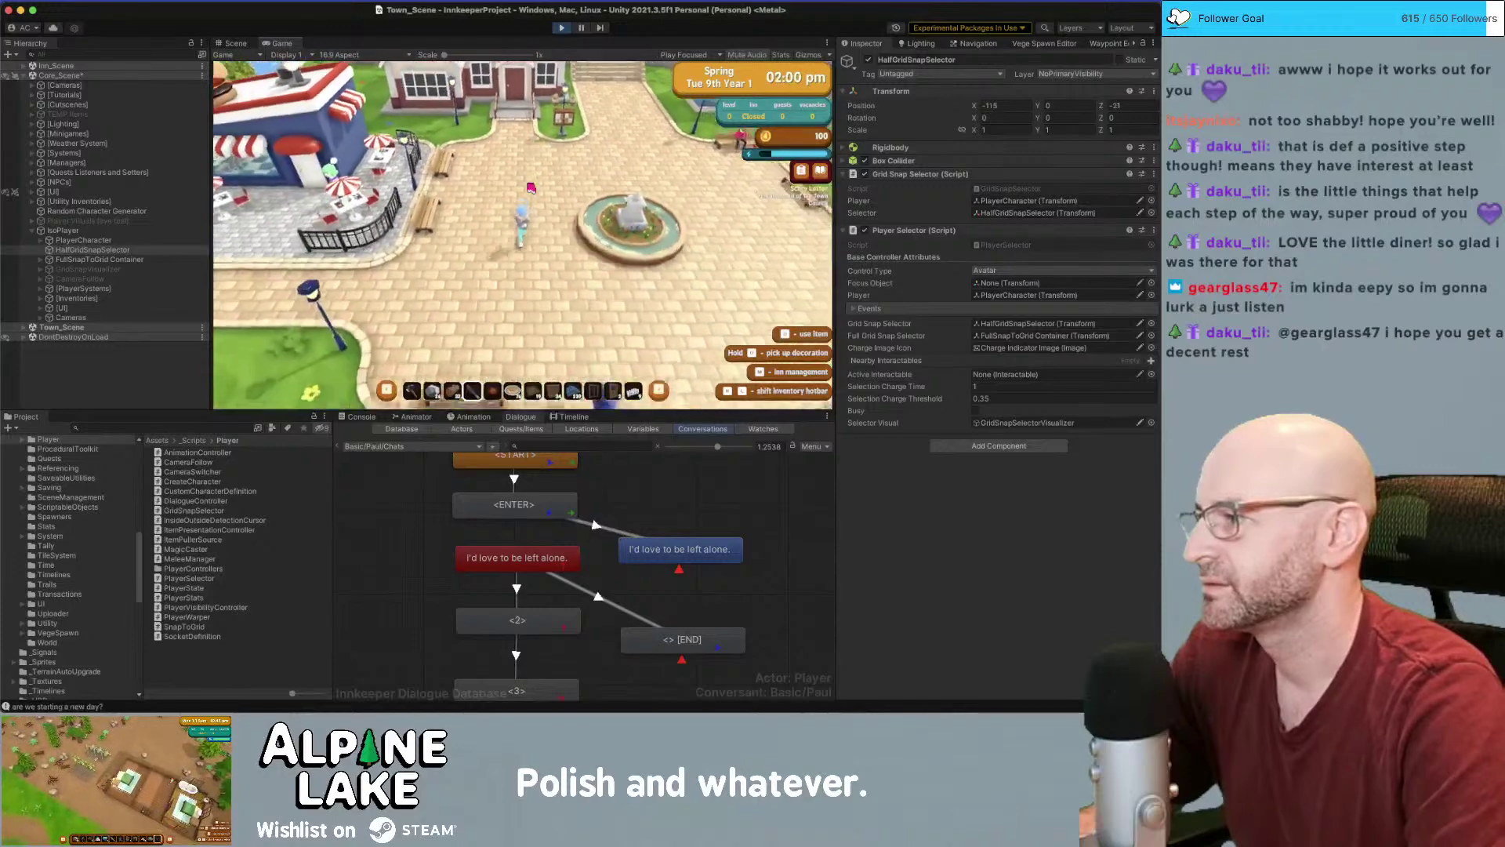
key(a)
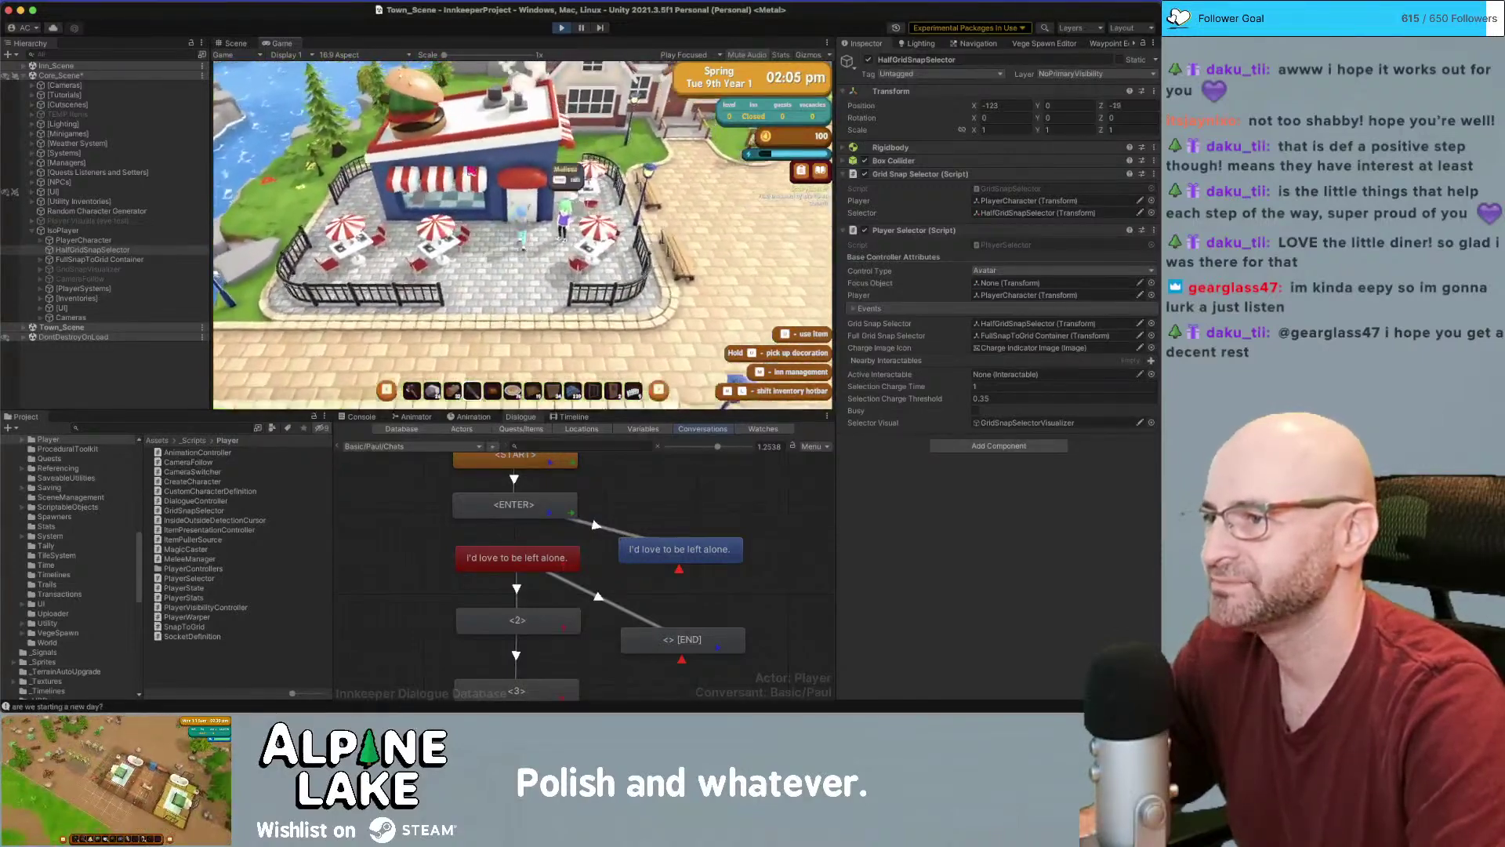
Leave the diner's patio and cross the arched bridge to the front door of the small brick house
key(s)
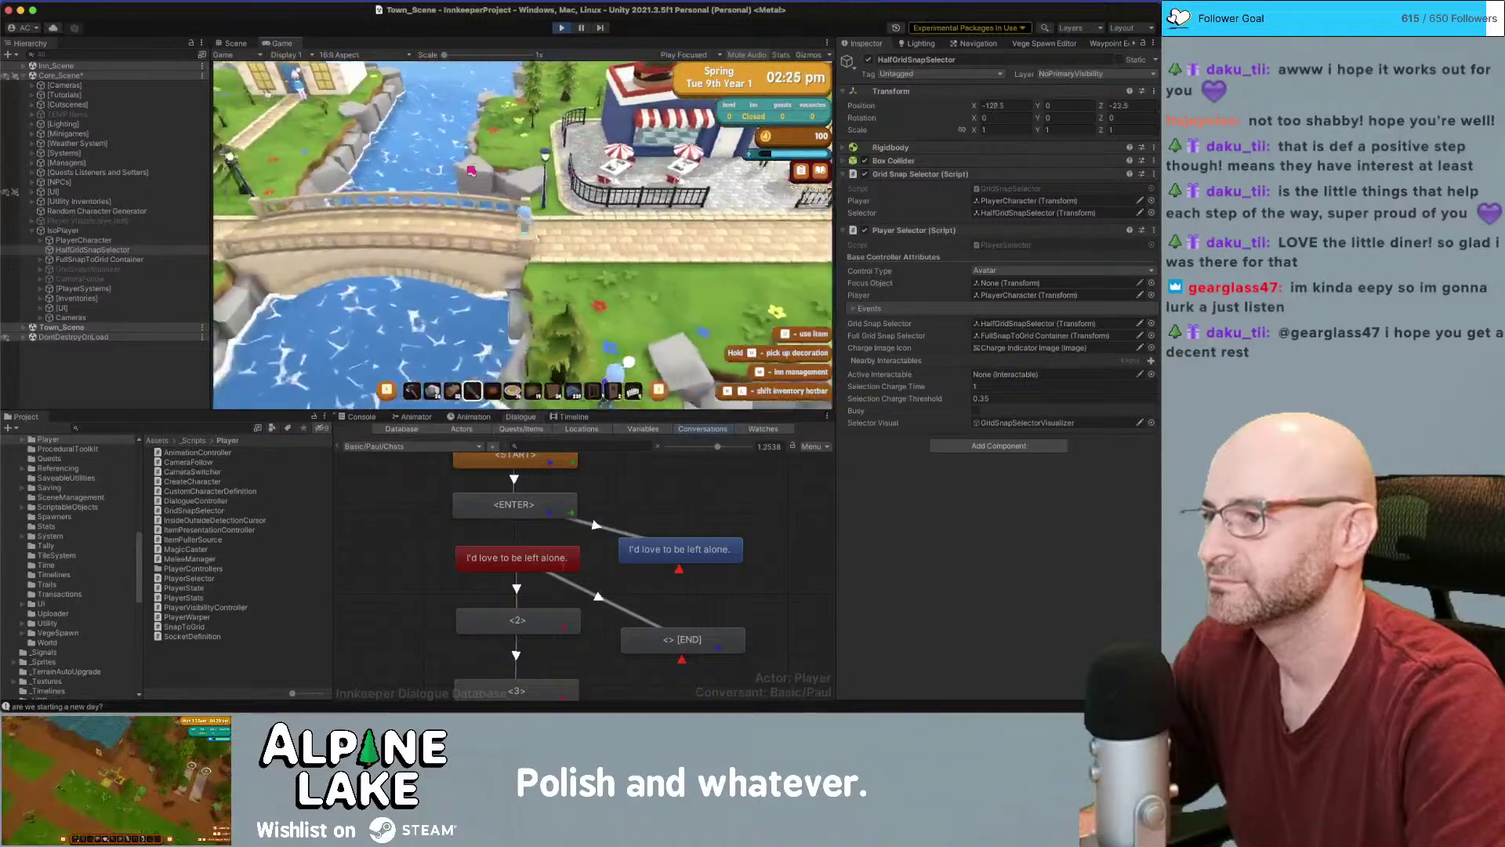
key(d)
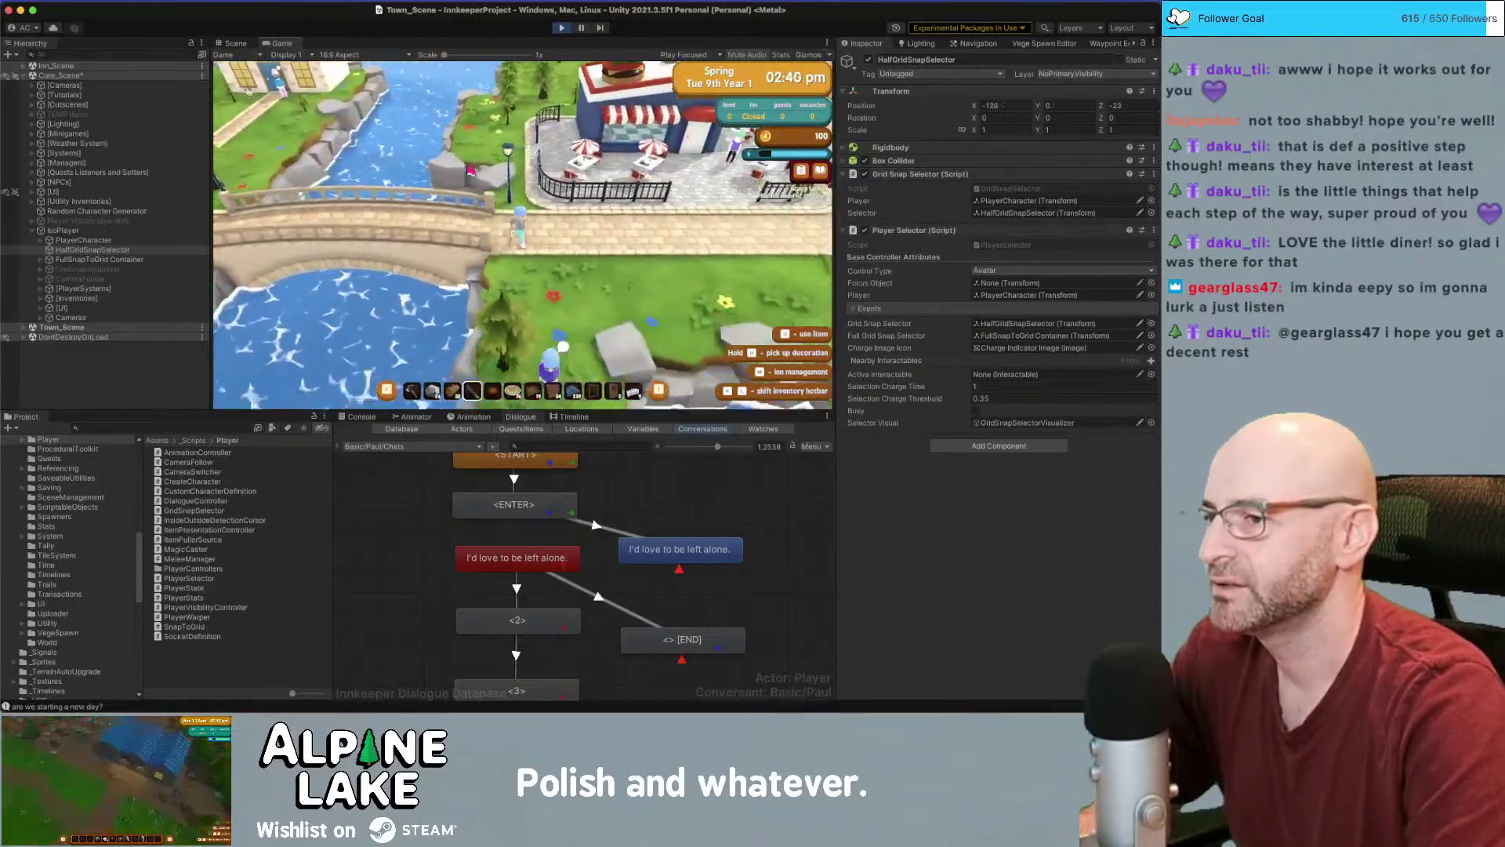
key(w)
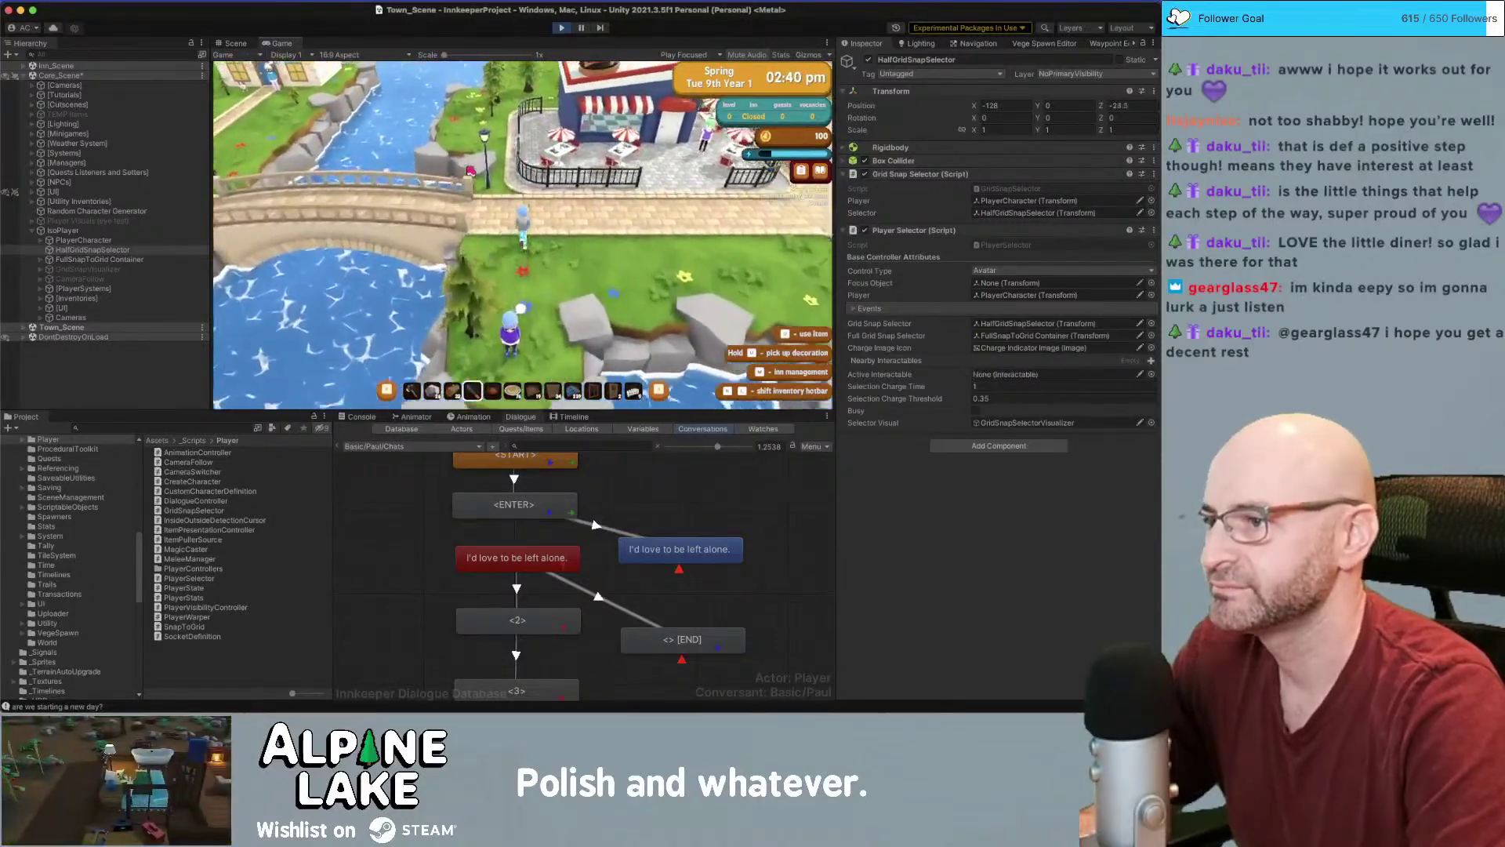
key(a)
key(w)
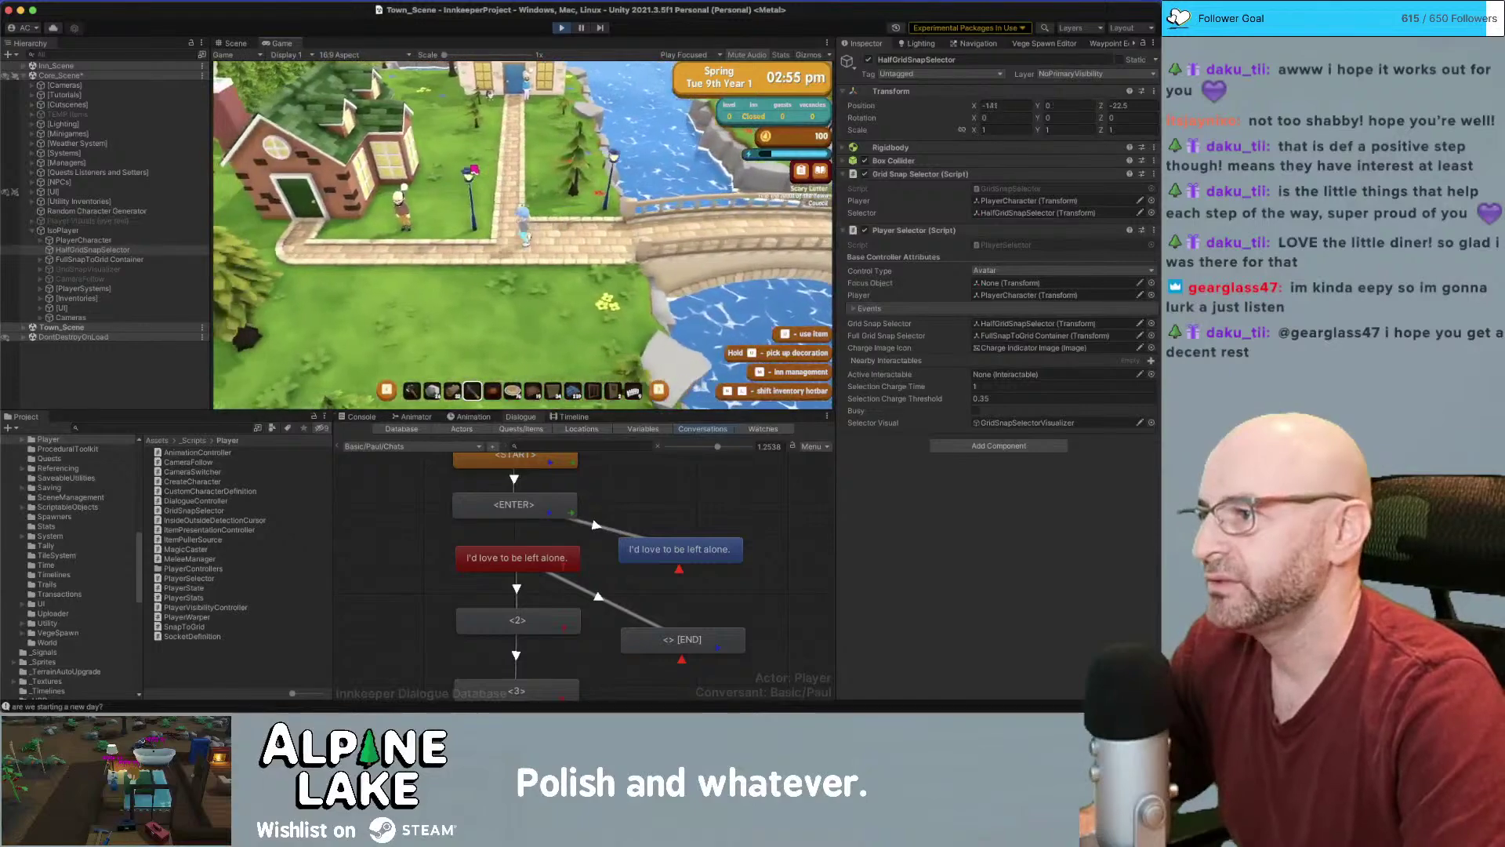
key(a)
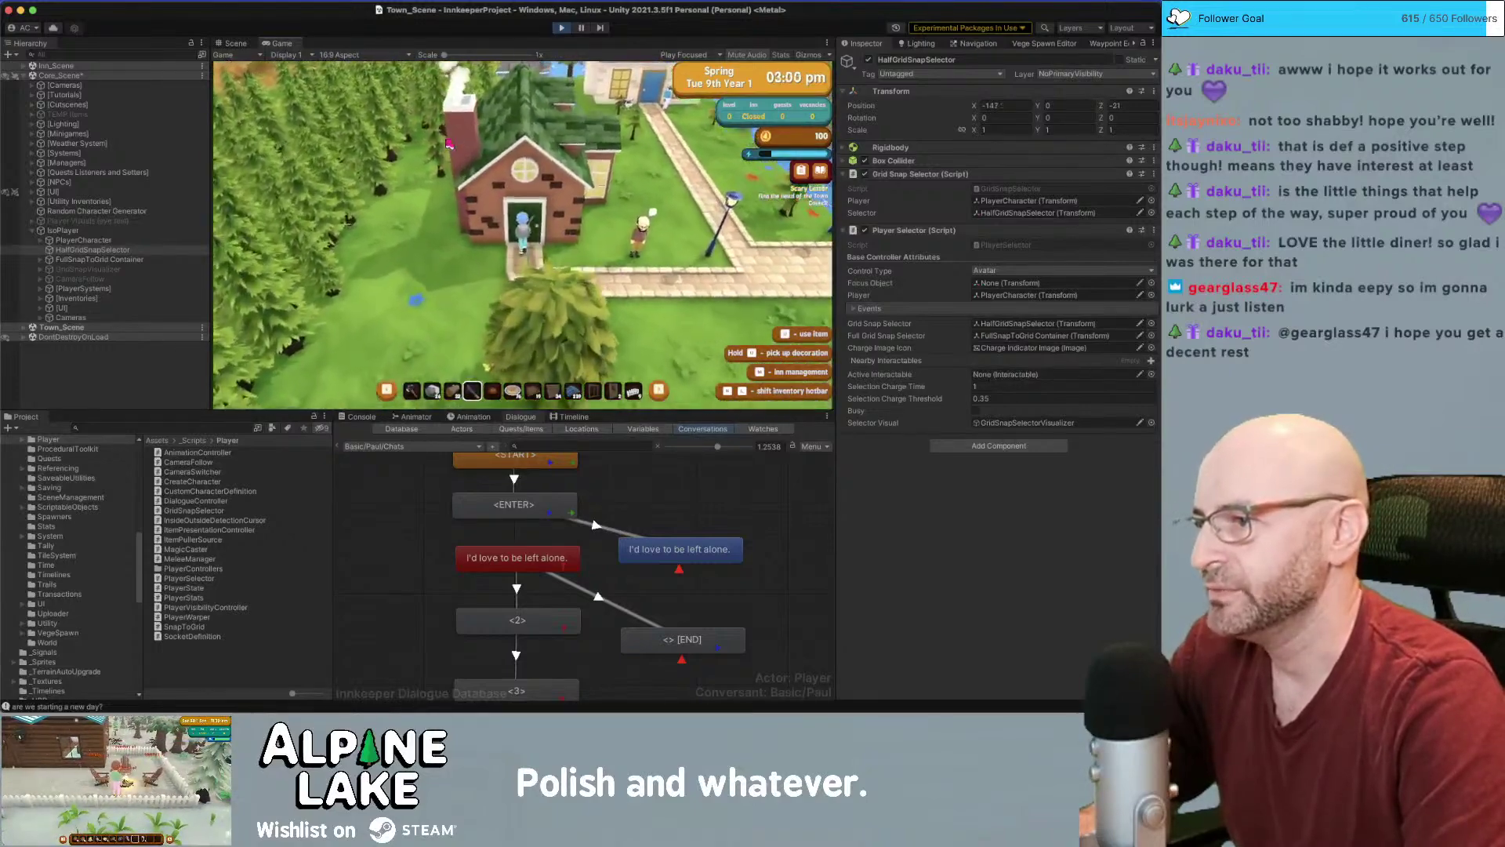
Walk to the blue-door cottage, back down its path and across the arched bridge, returning to the junction near the brick house
key(d)
key(w)
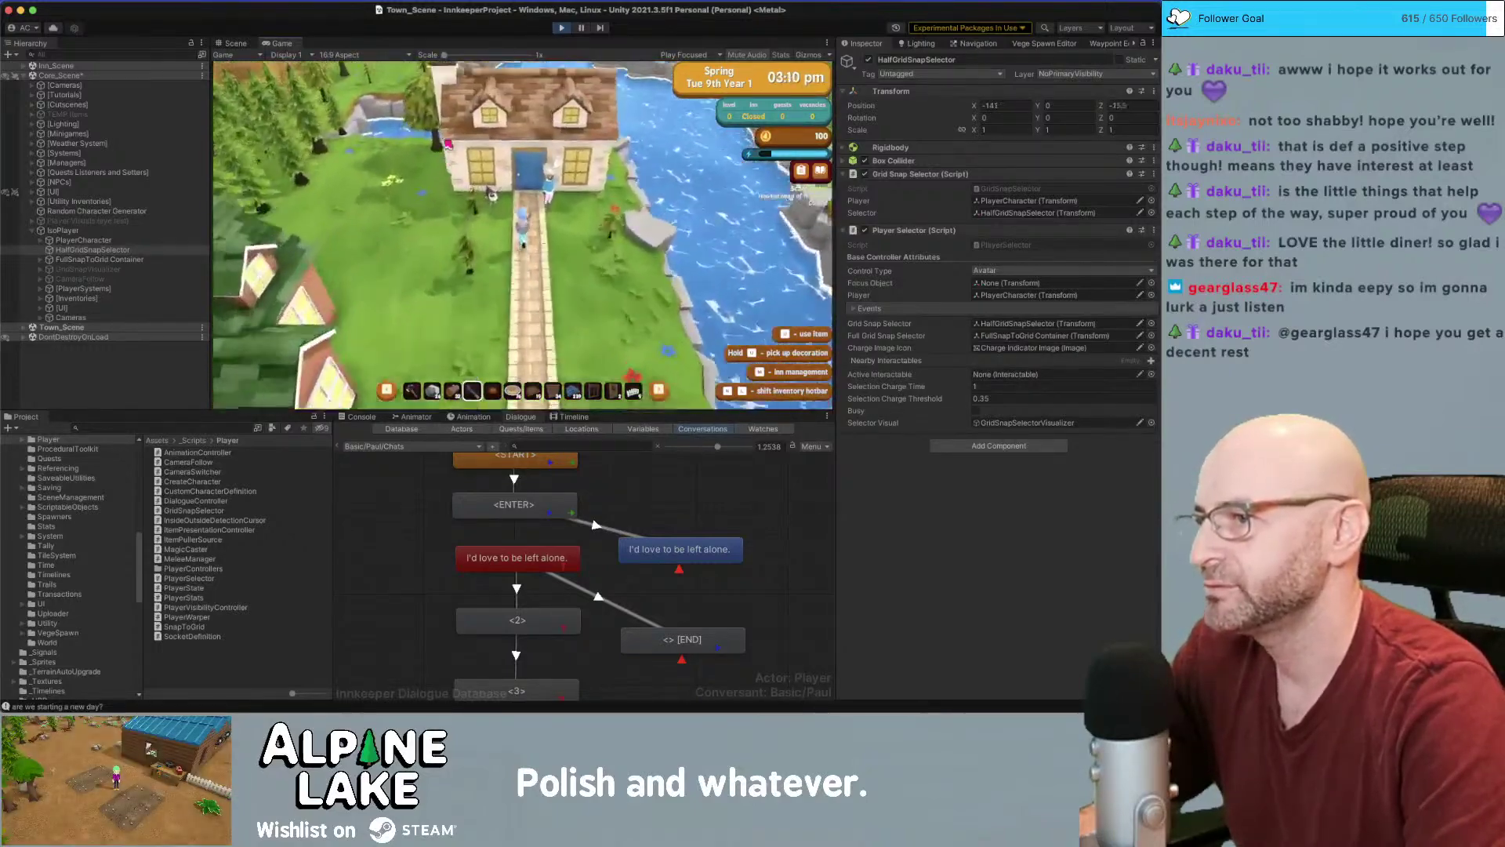
key(w)
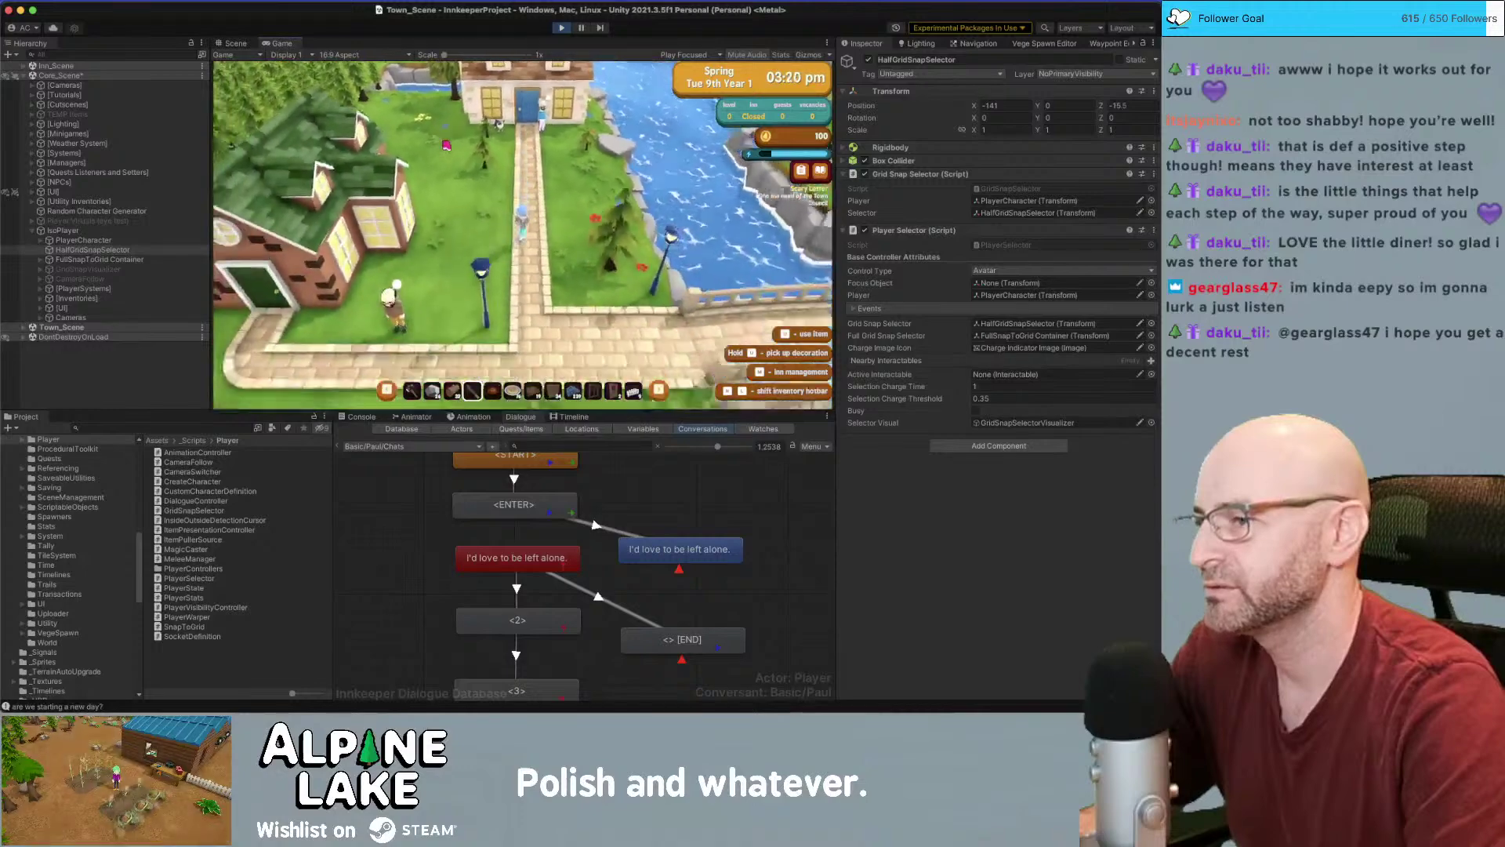
key(d)
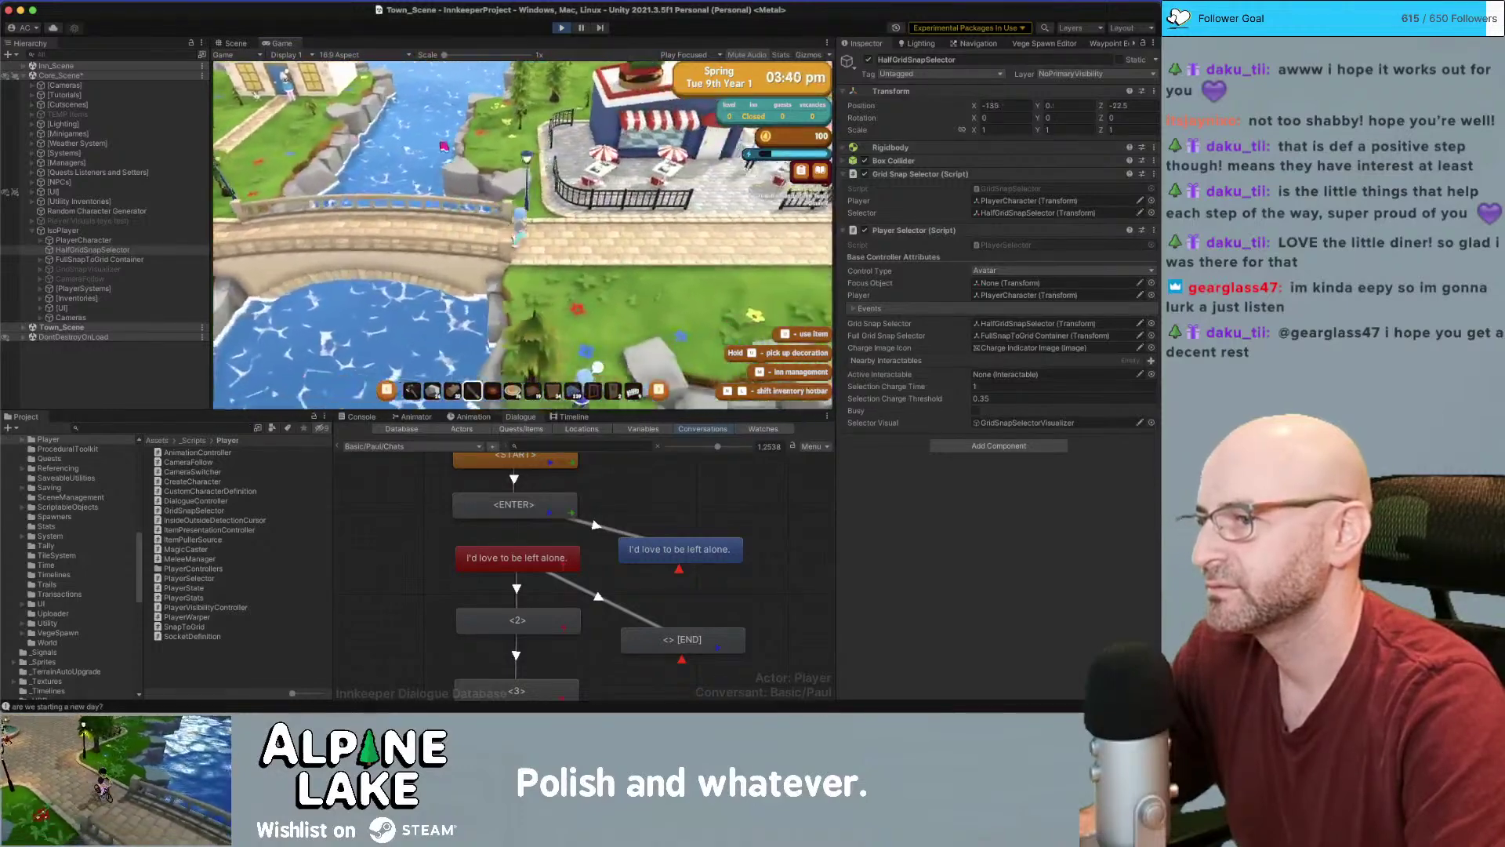
key(d)
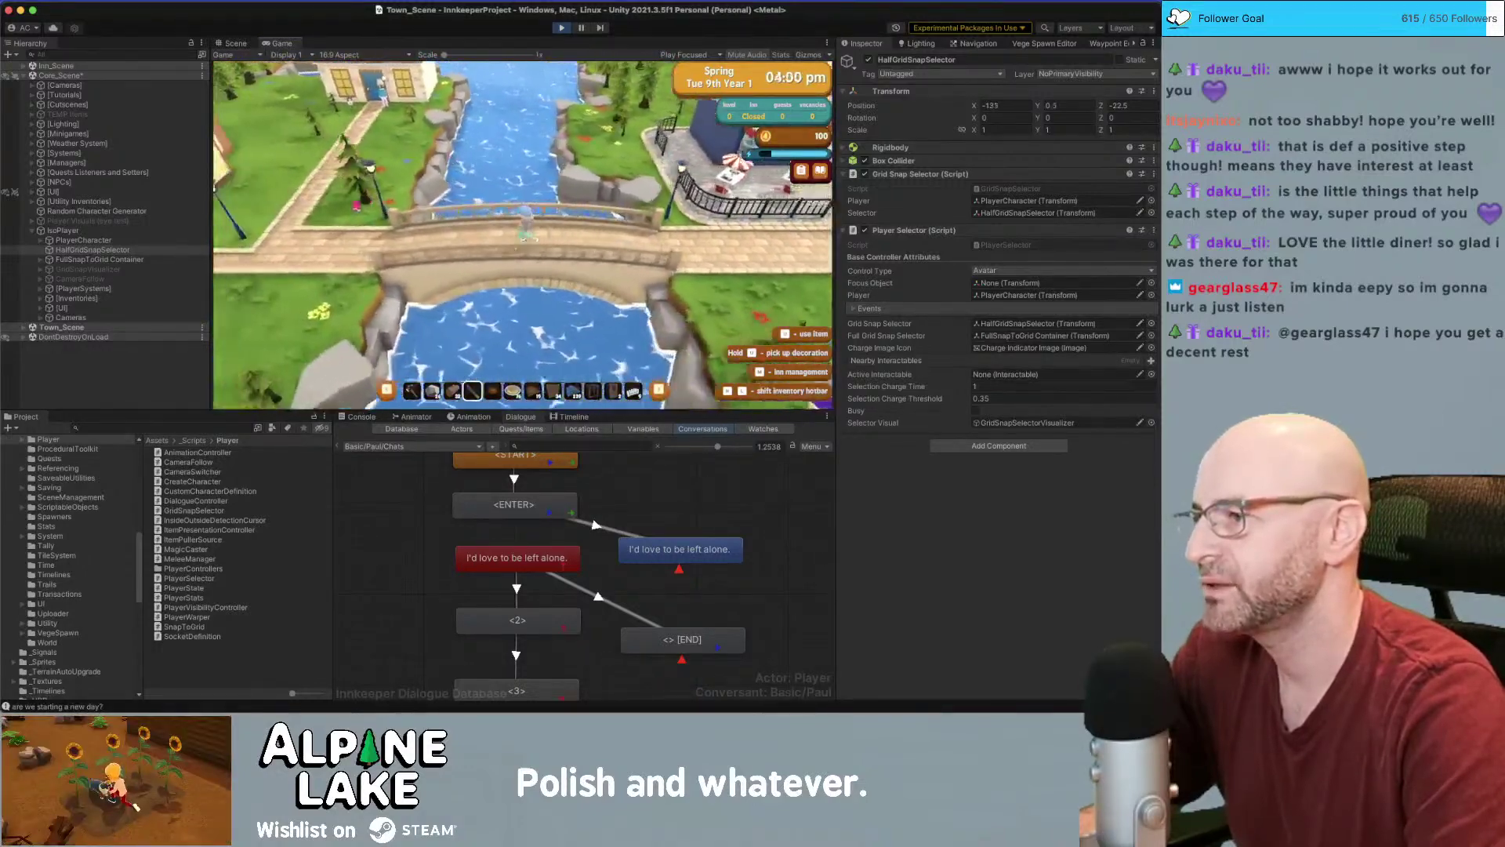
key(a)
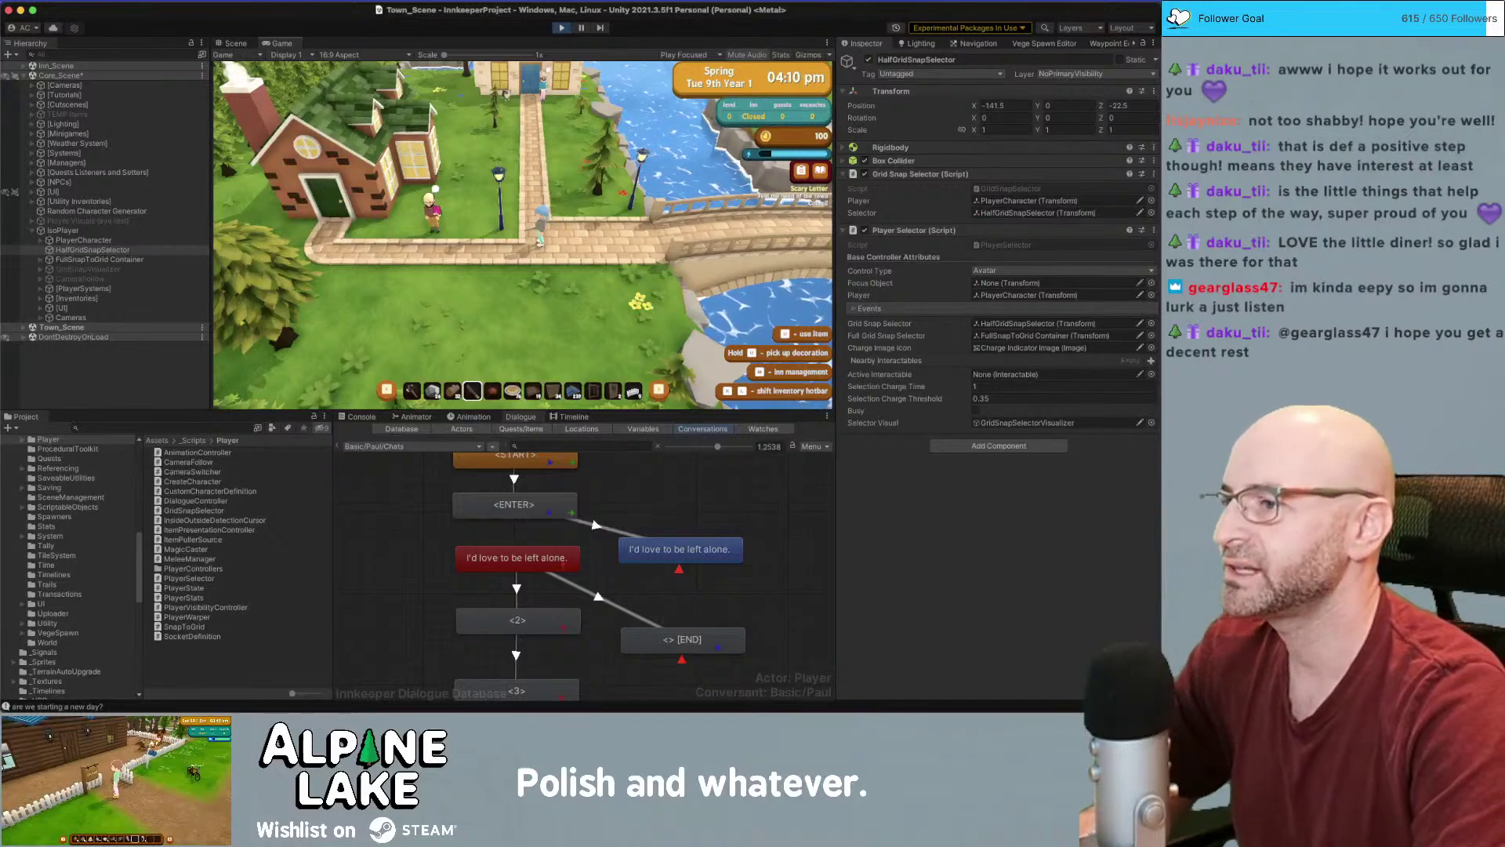
Switch to Obsidian and add the to-do "have NPCS go in their homes and be unavailable." after "menu credits" in the Road to Demoland note
key(super+Tab)
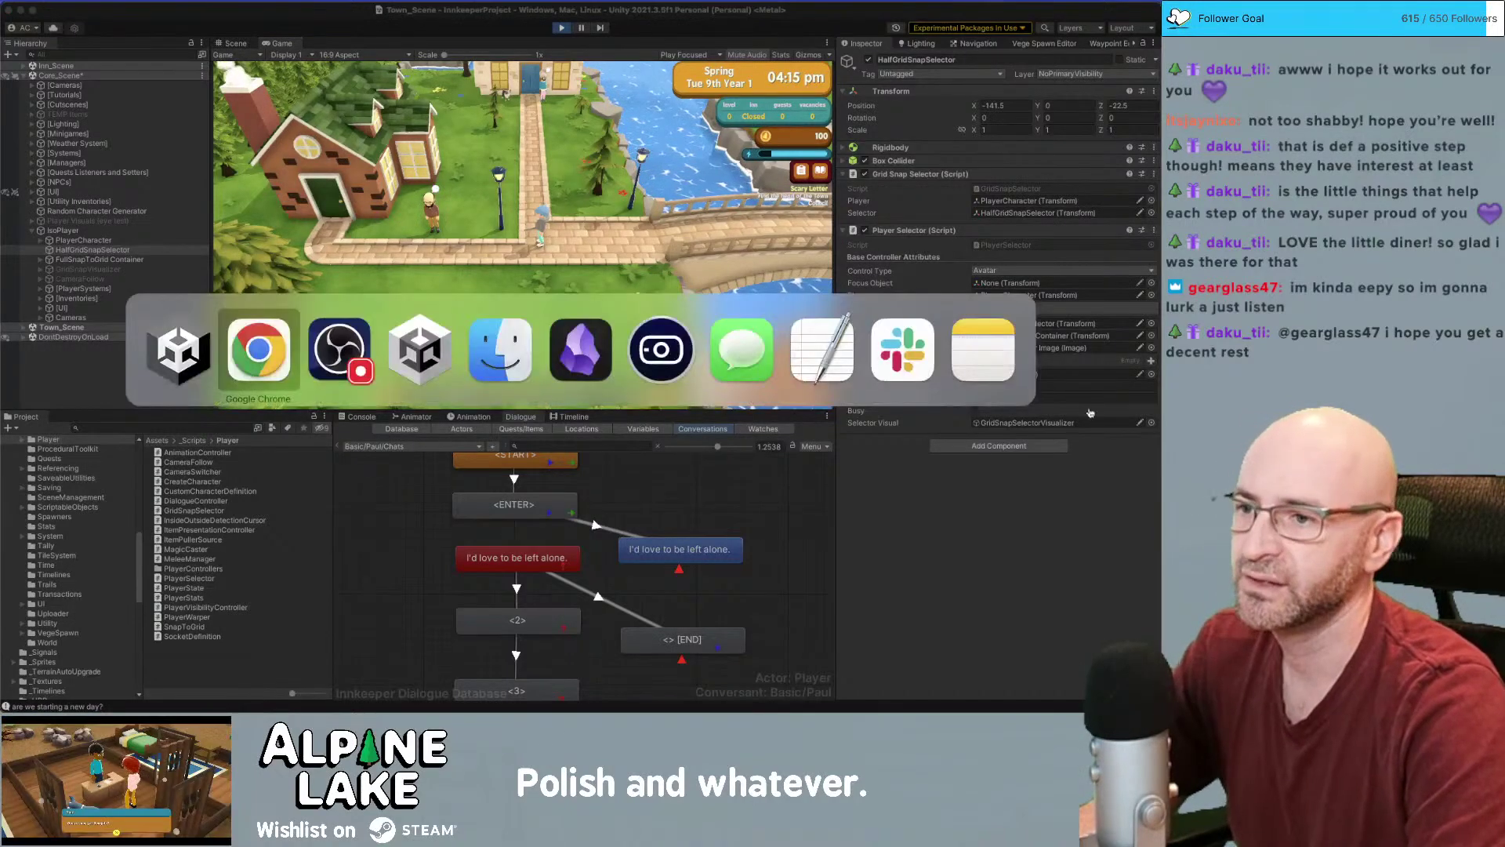
click(581, 350)
scroll(620, 472, up, 4)
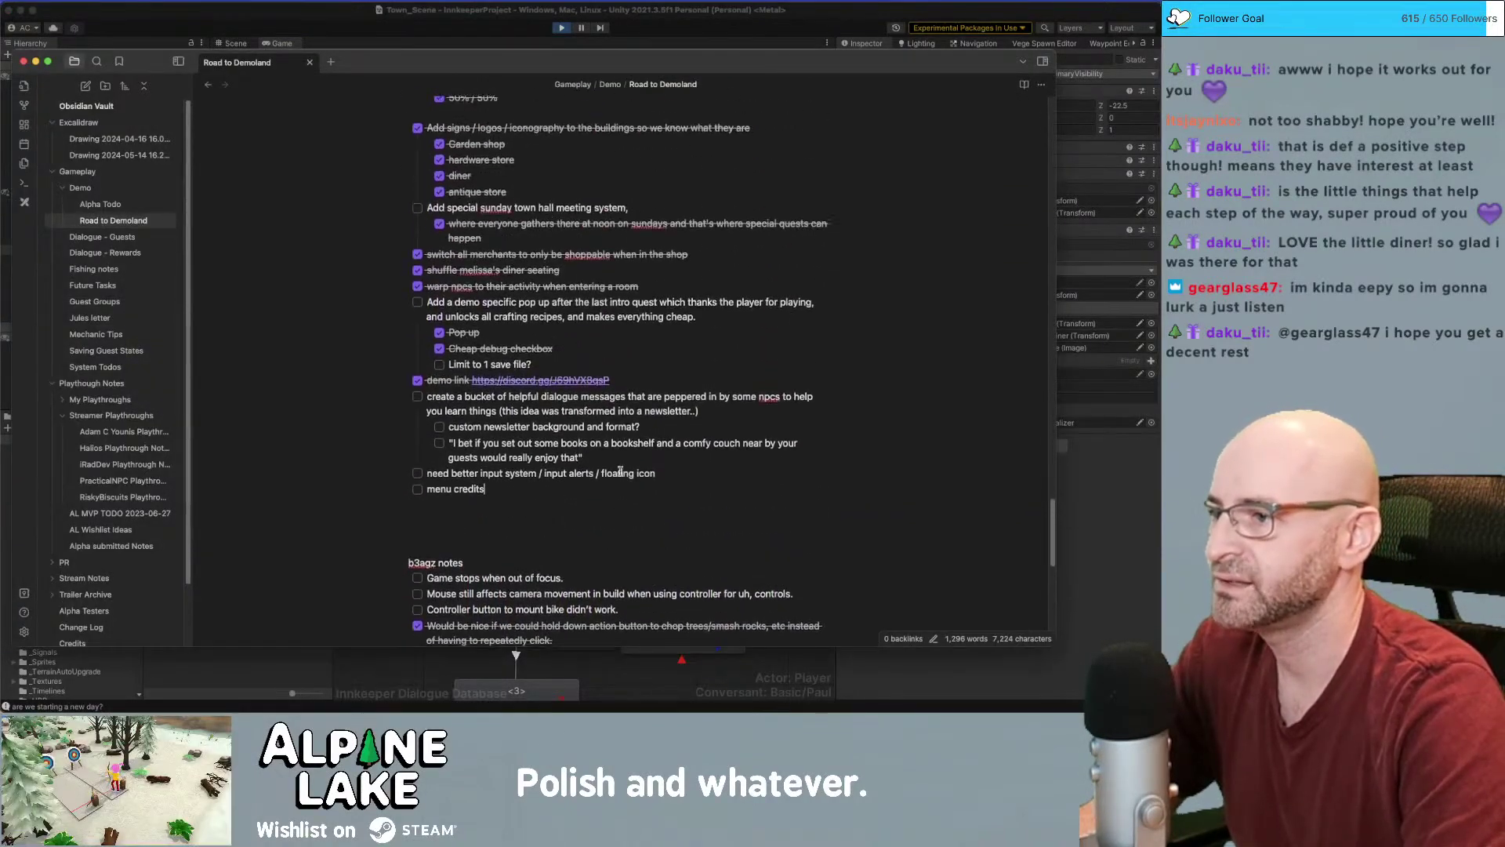
scroll(620, 472, up, 3)
scroll(664, 354, down, 5)
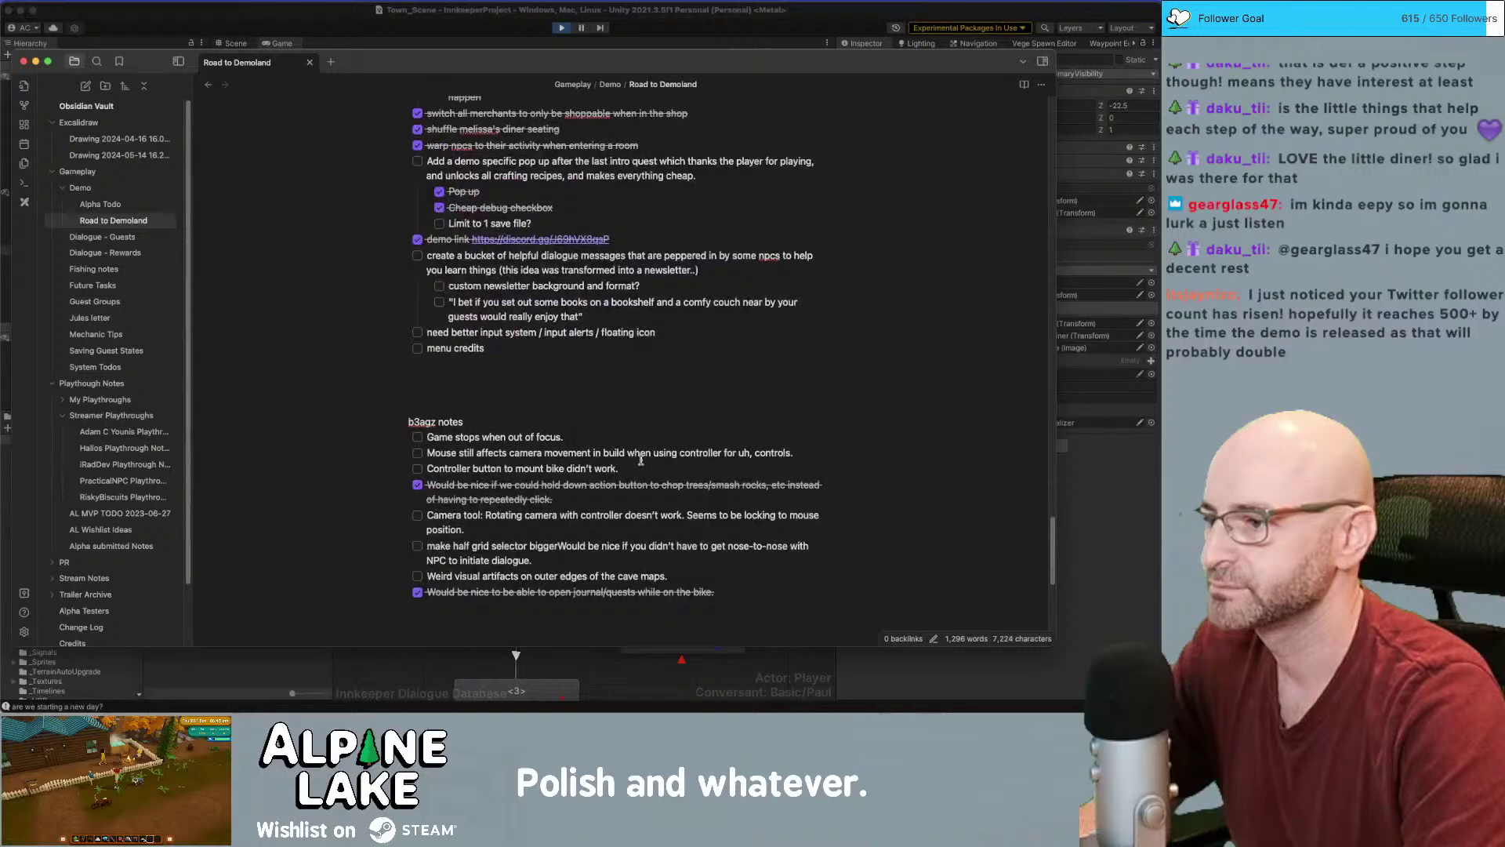
click(664, 352)
key(Return)
text(have NPCS)
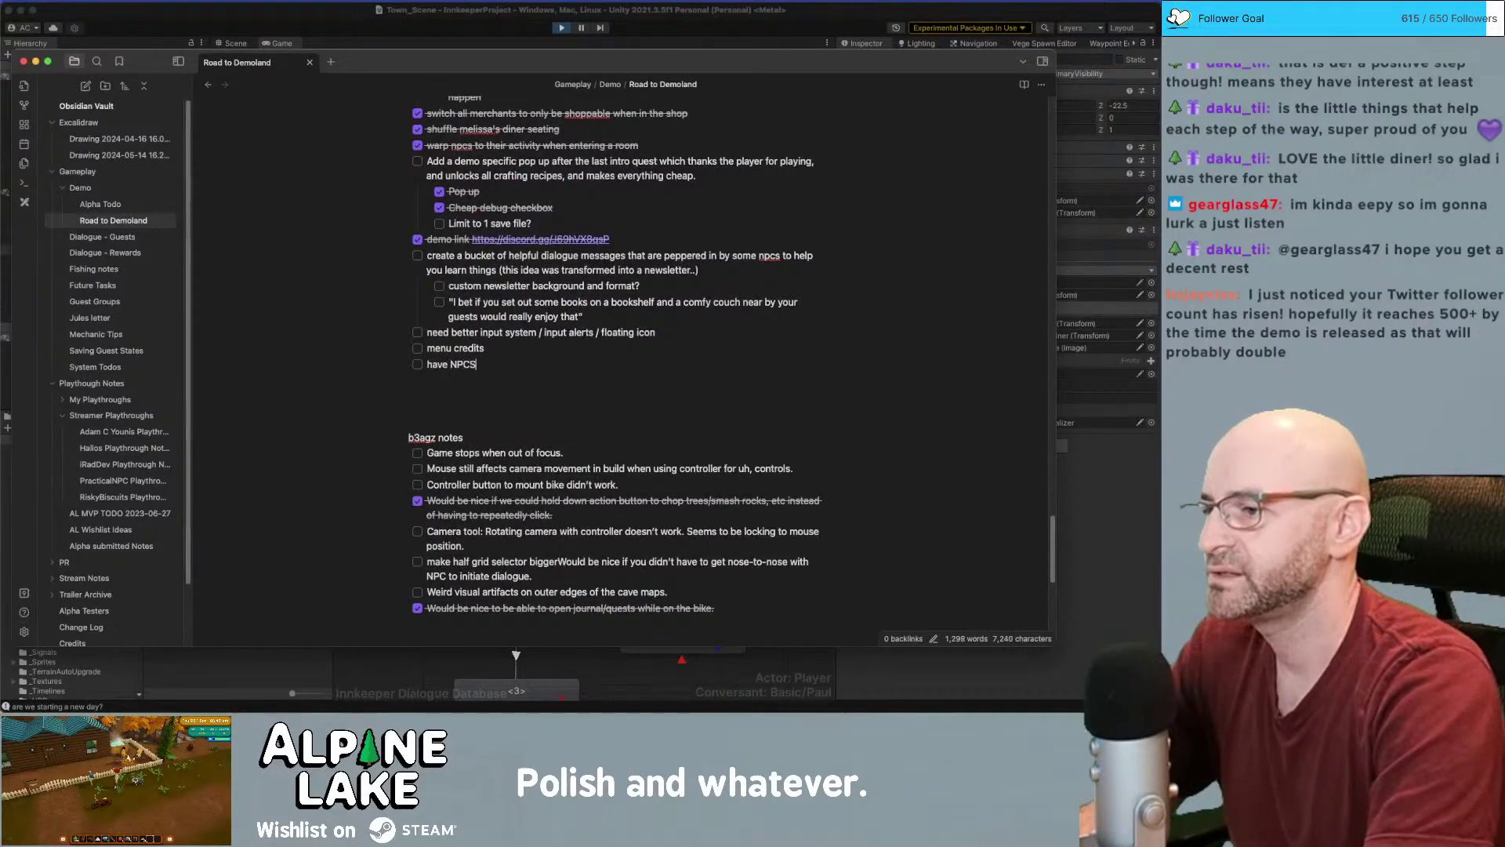
text( go in )
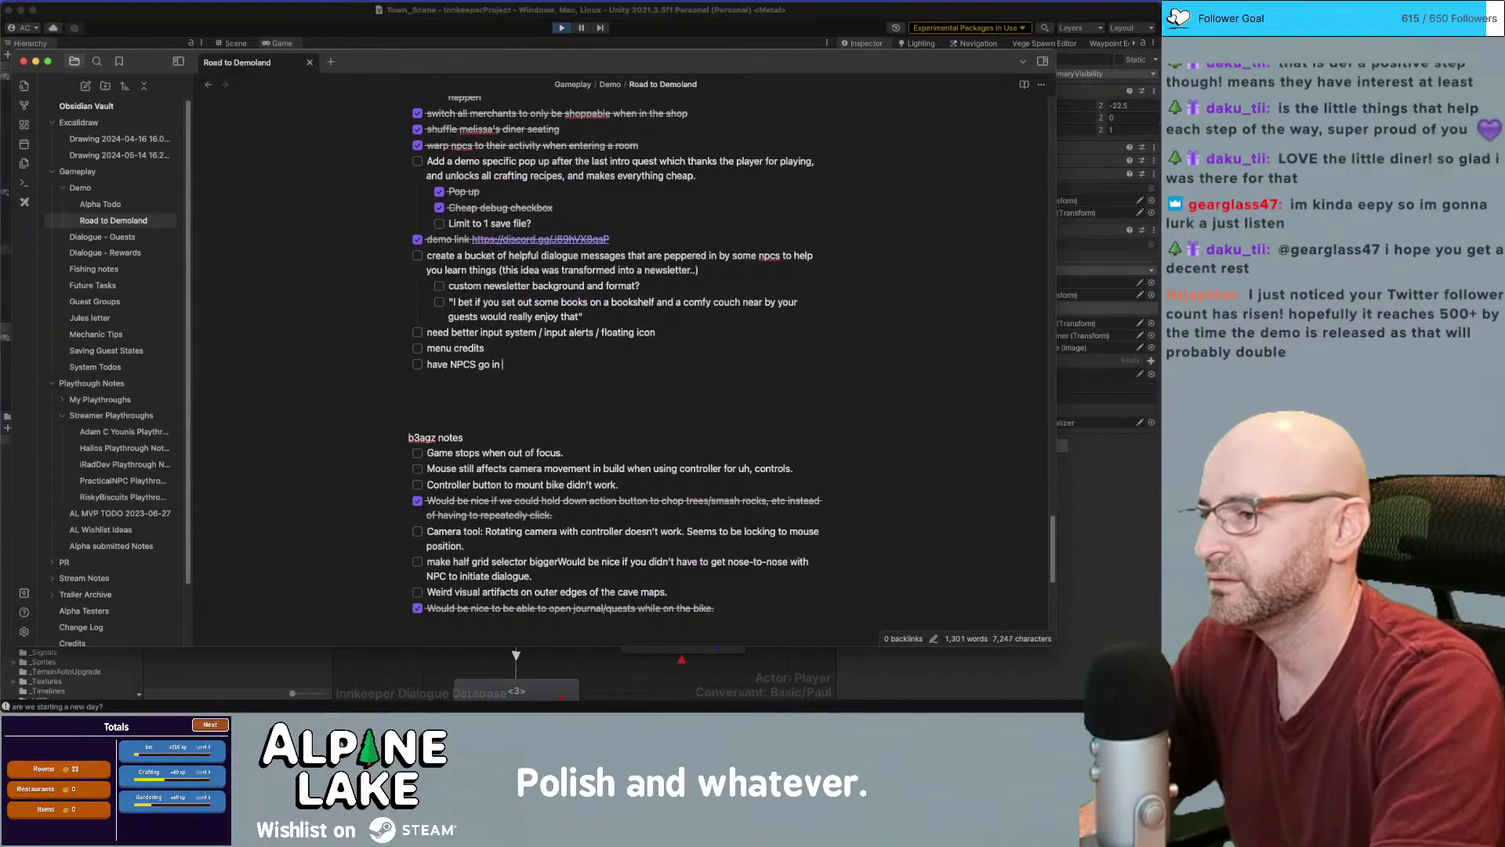
text(their homes)
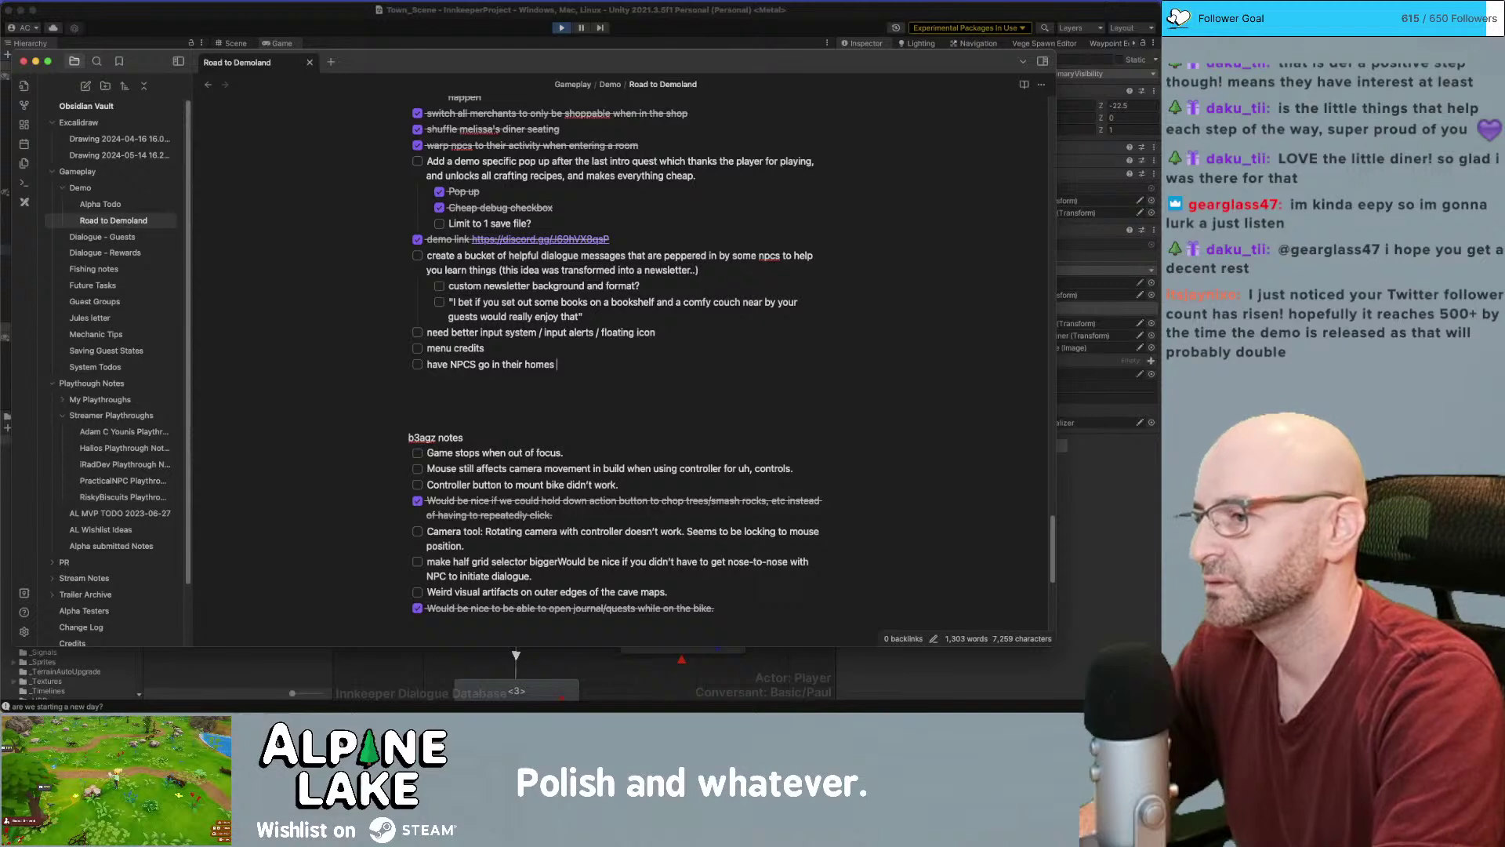
text( and be u)
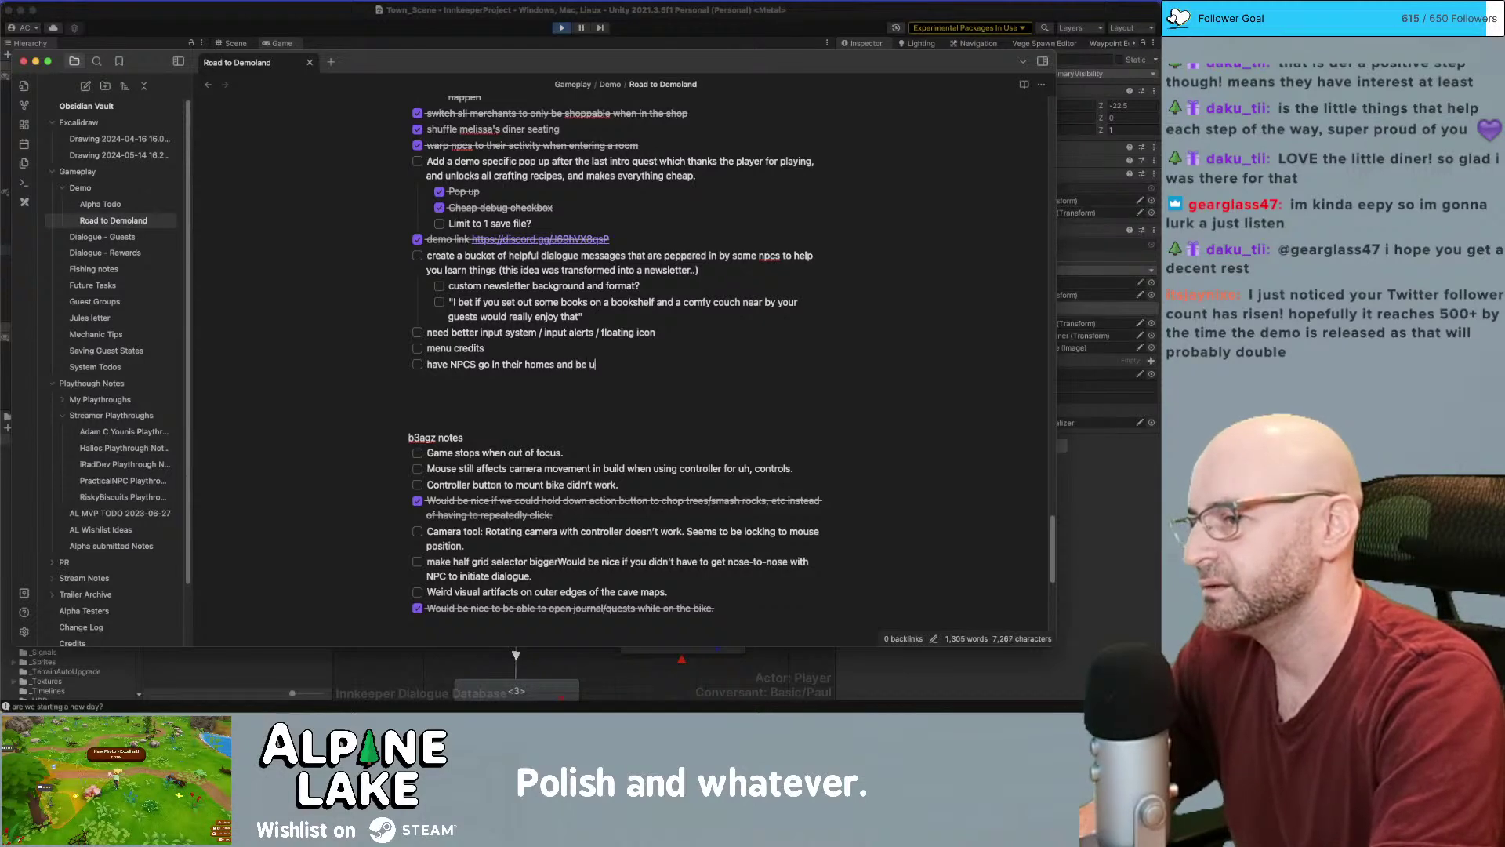
text(navailable.)
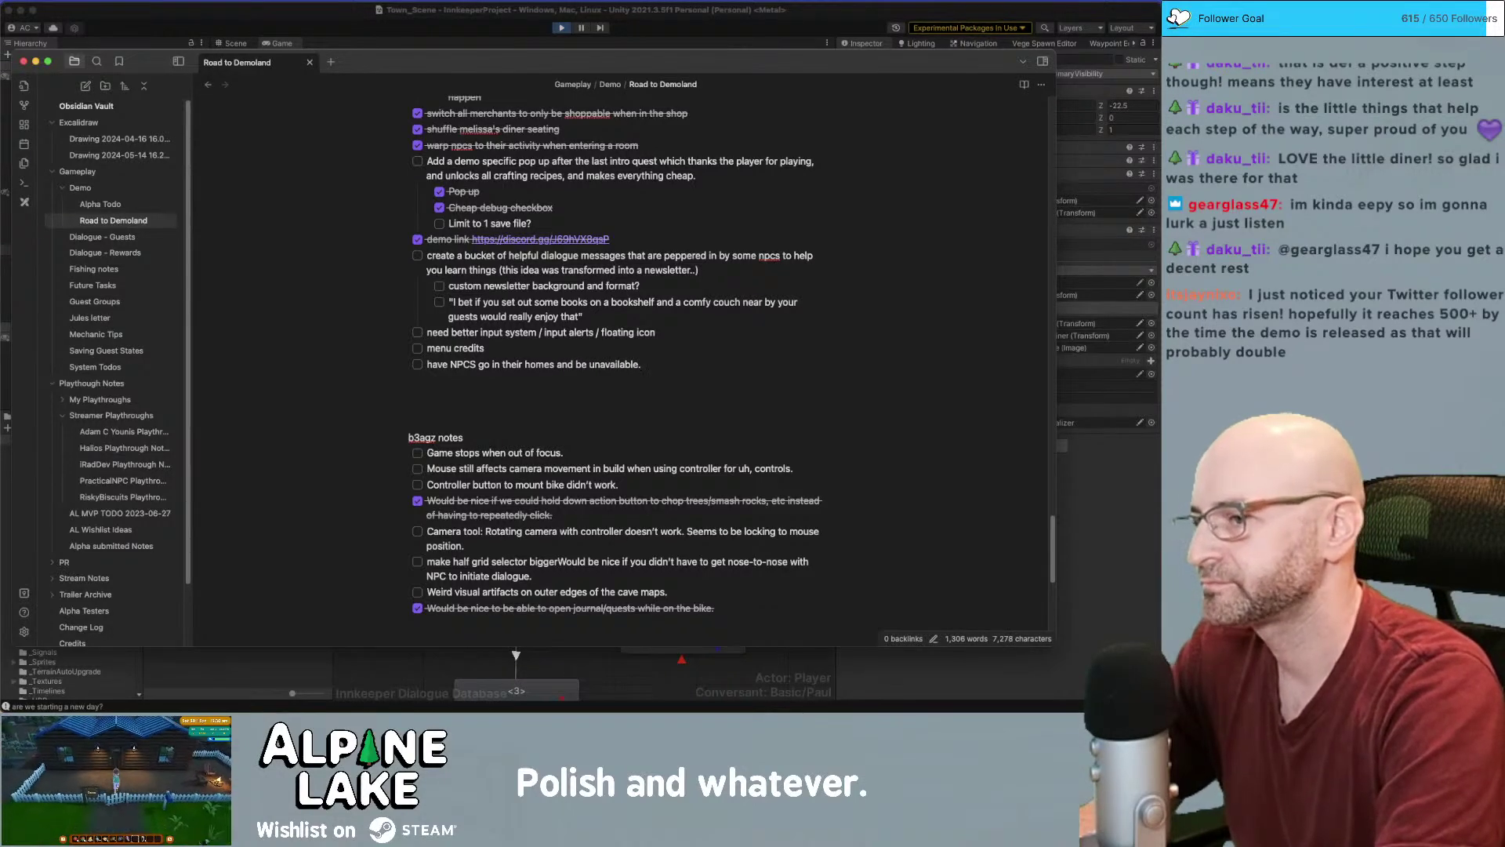
Replace the period at the end of the new NPC to-do with "at night"
key(super+Tab)
key(super+Tab)
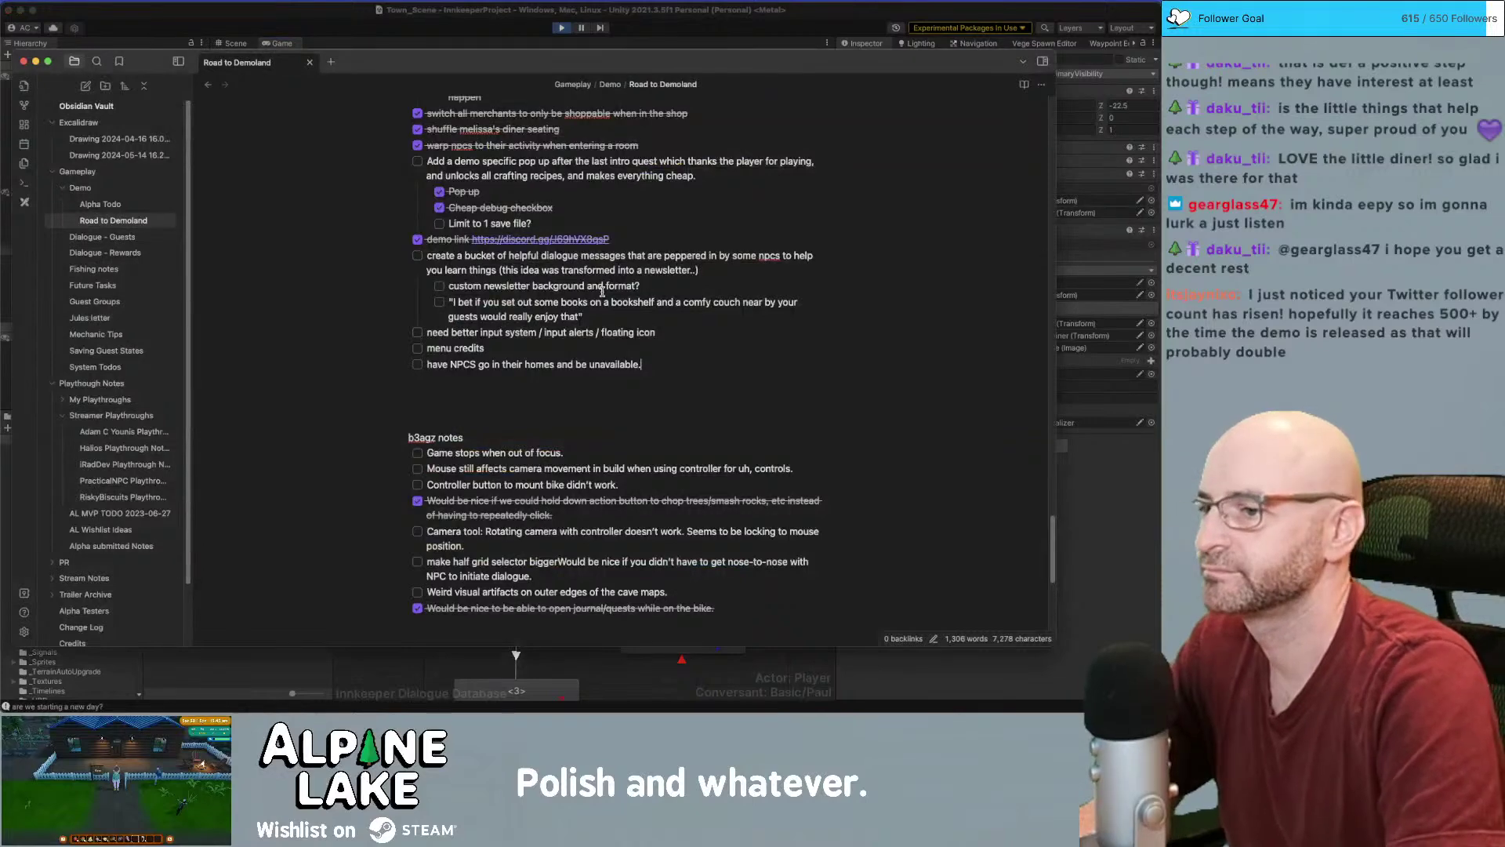
key(BackSpace)
text(at night)
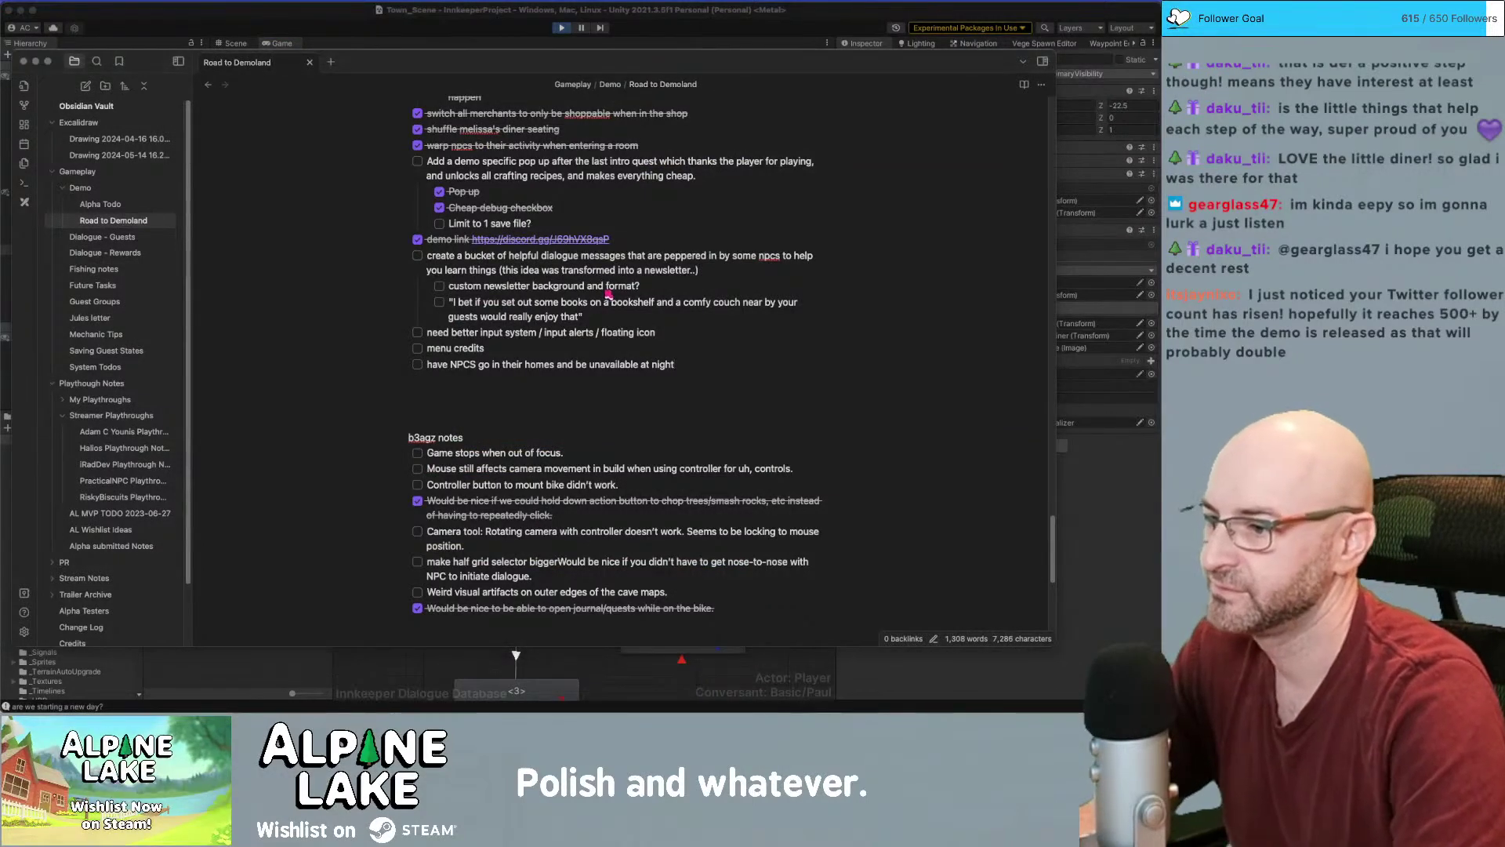
Switch back to Unity and walk past the diner, through the fountain plaza and across the bridge beside the yellow house
key(super+Tab)
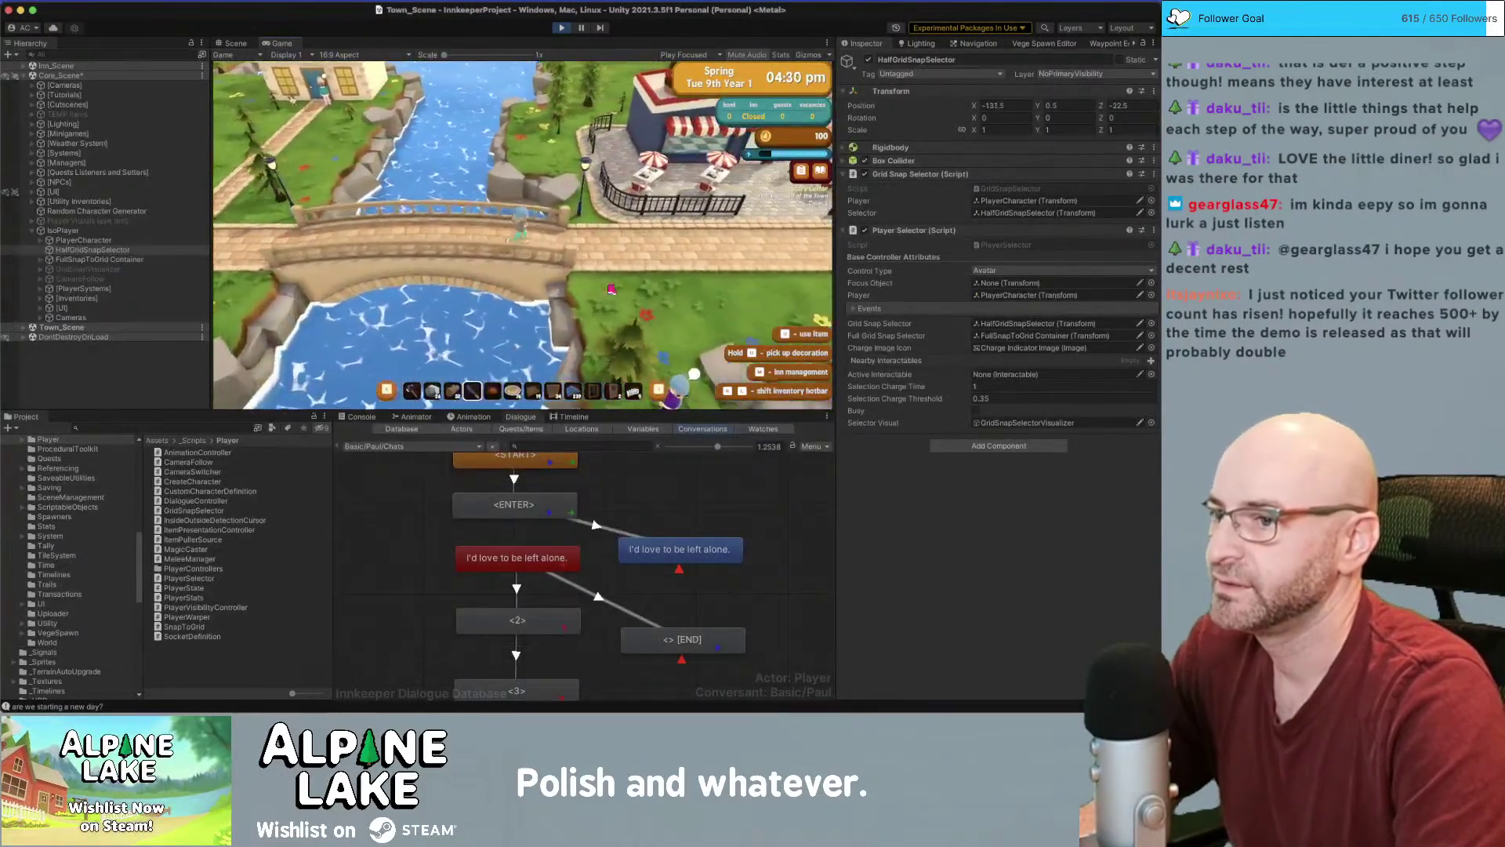
key(d)
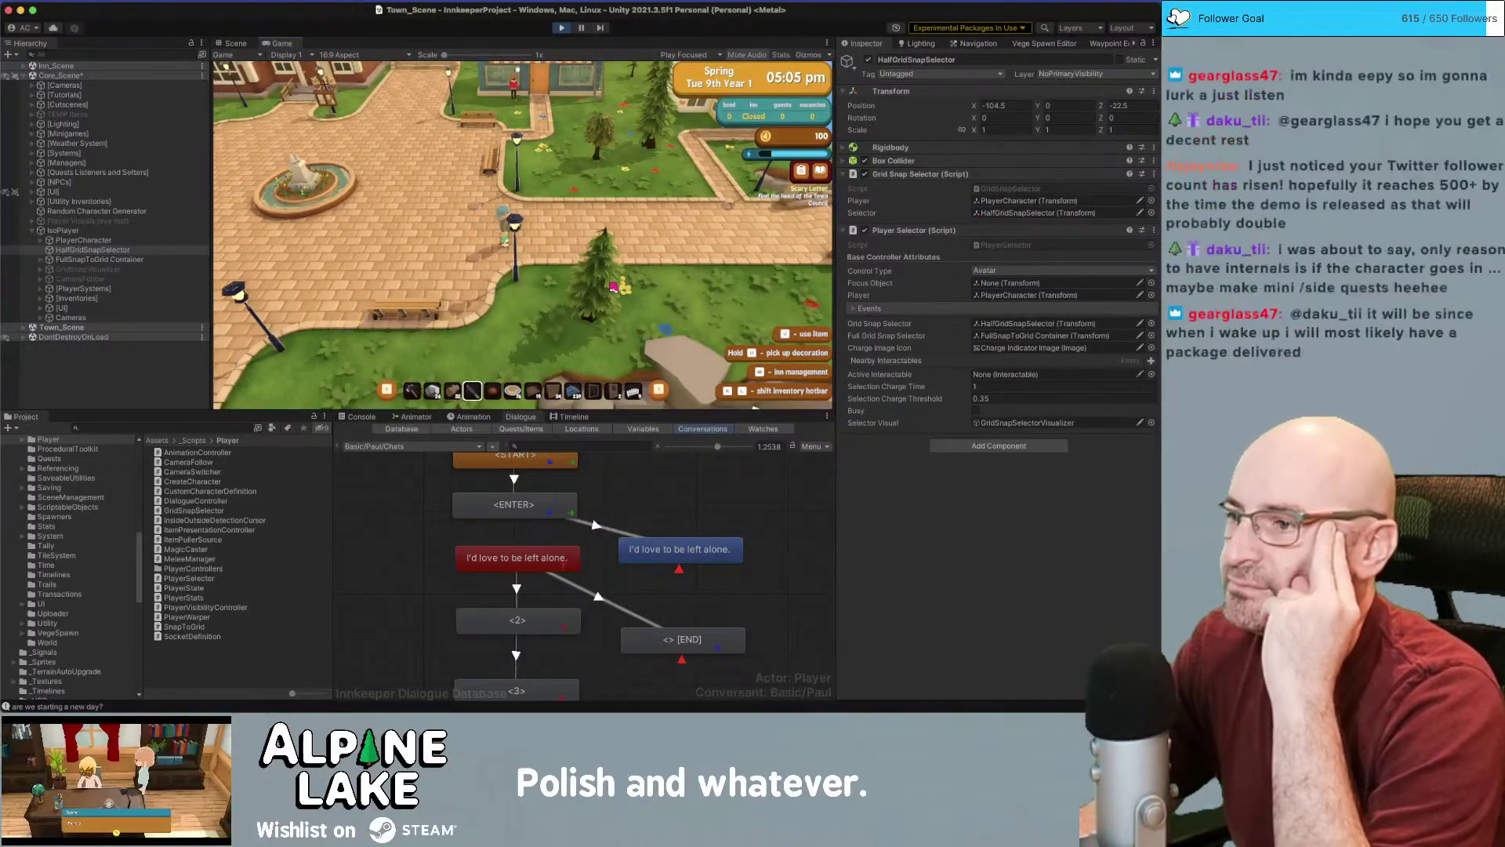
key(d)
key(d)
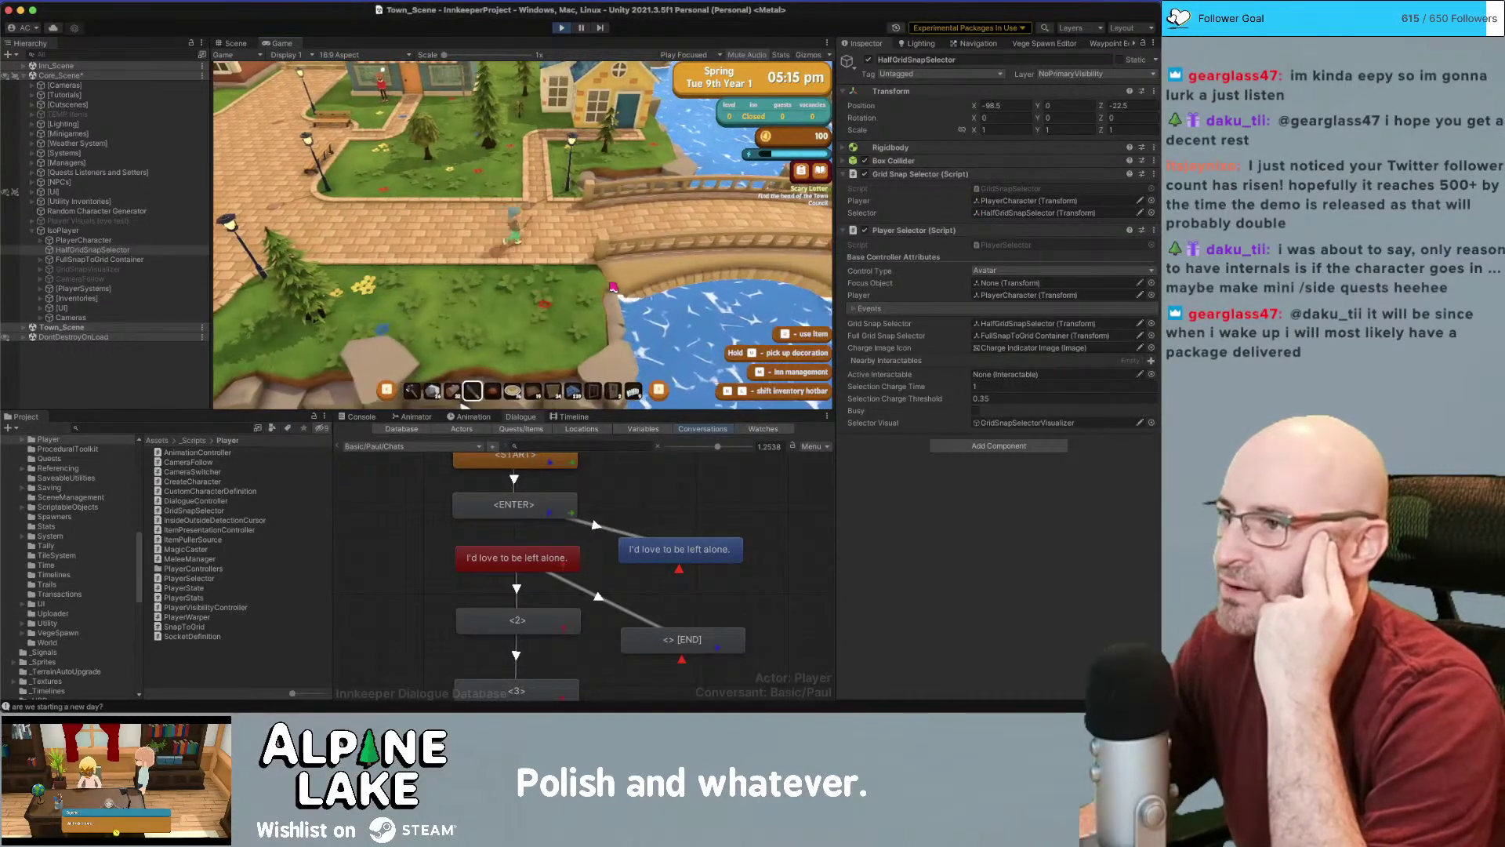
key(d)
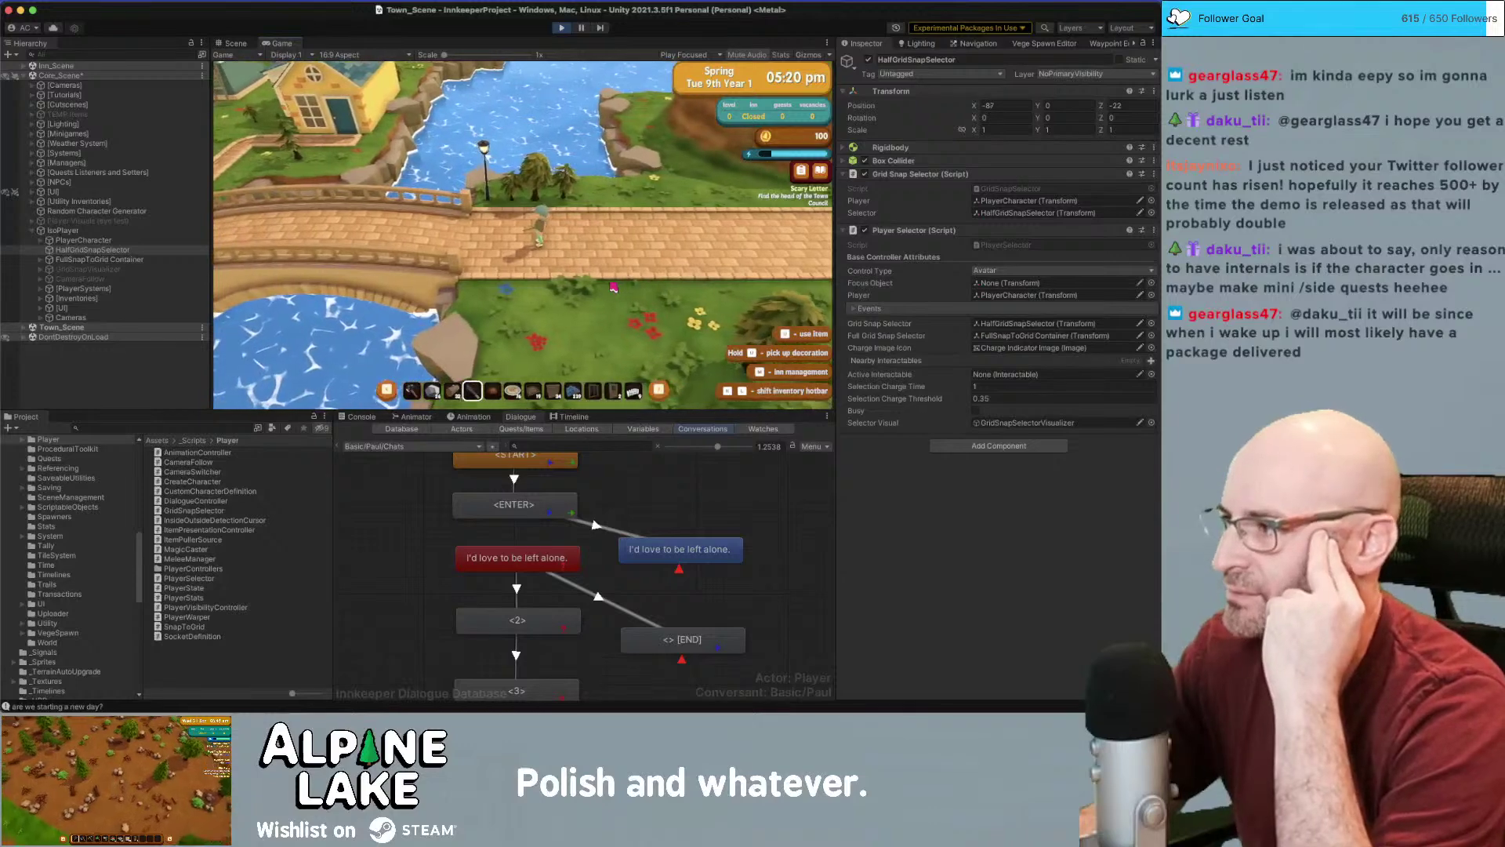
Walk back over the bridge and through the plaza to the stone stairs beside the red-roofed house
key(a)
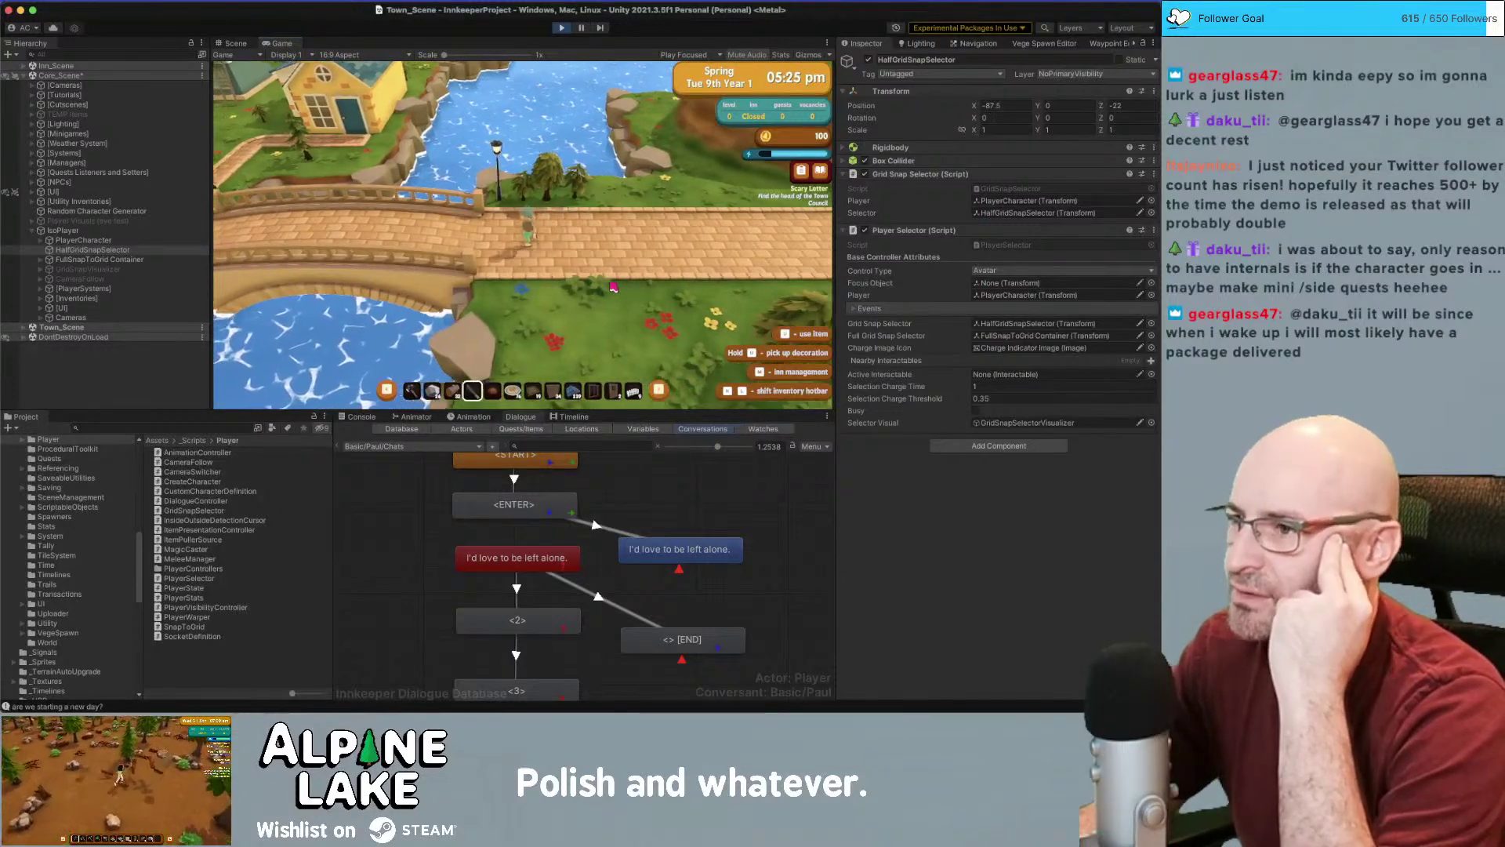
key(a)
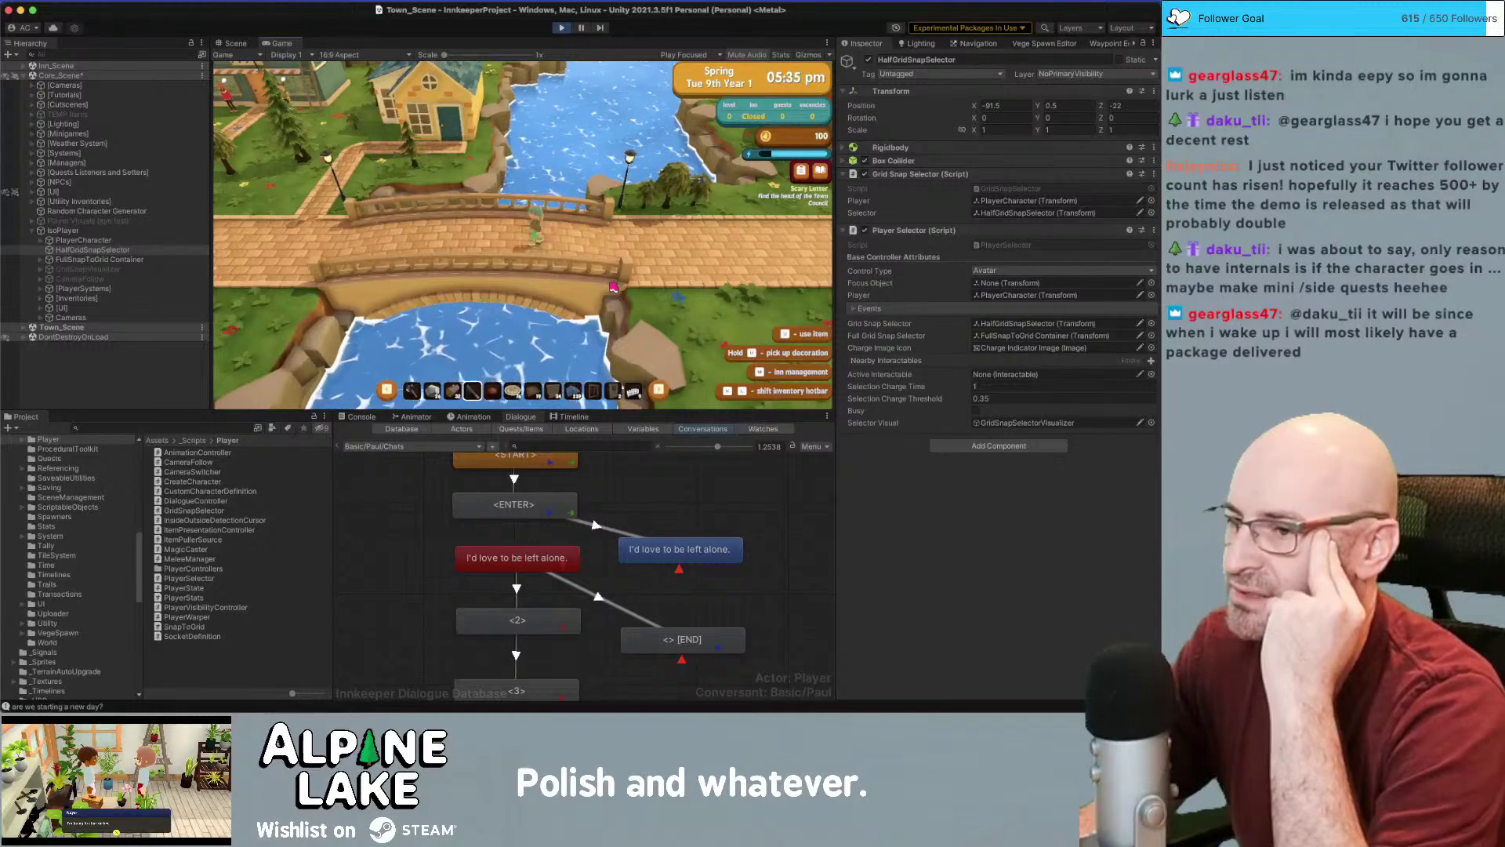
key(a)
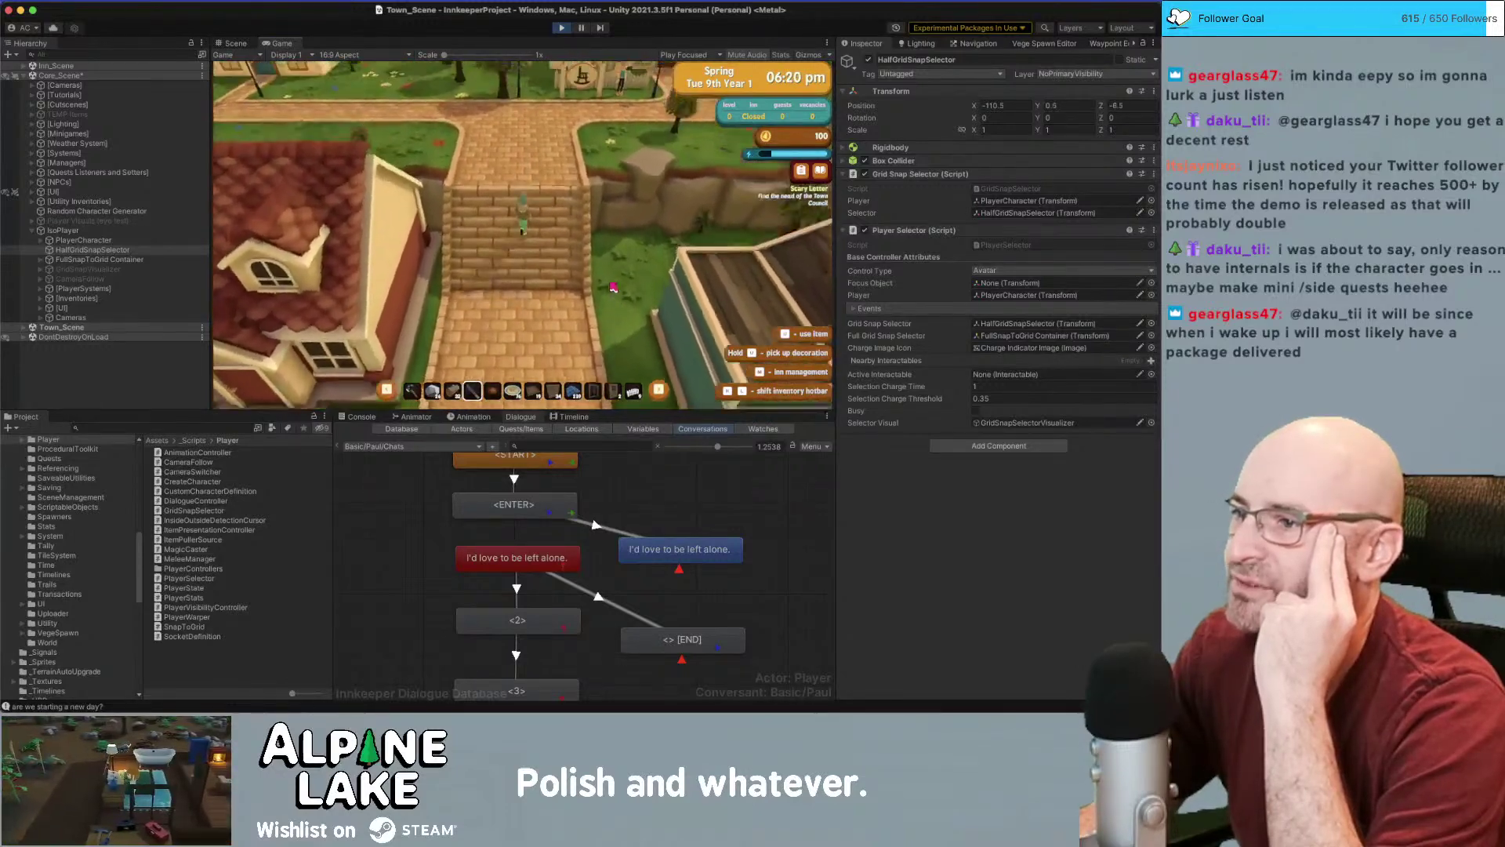
Explore the foot of the stone stairs and the grass behind the teal shop, returning to the paved path
key(s)
key(d)
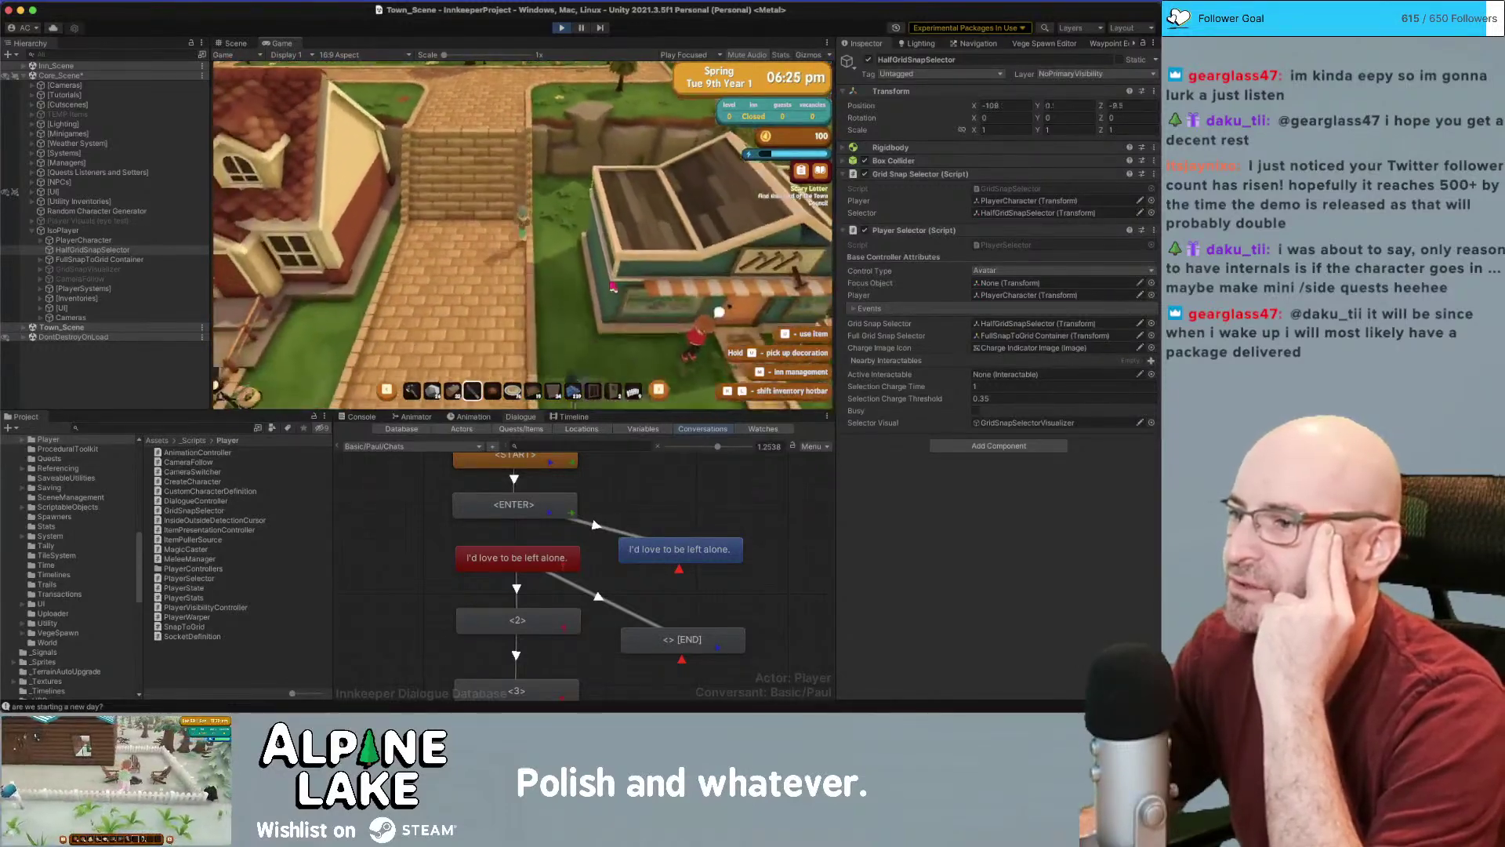
key(w)
key(a)
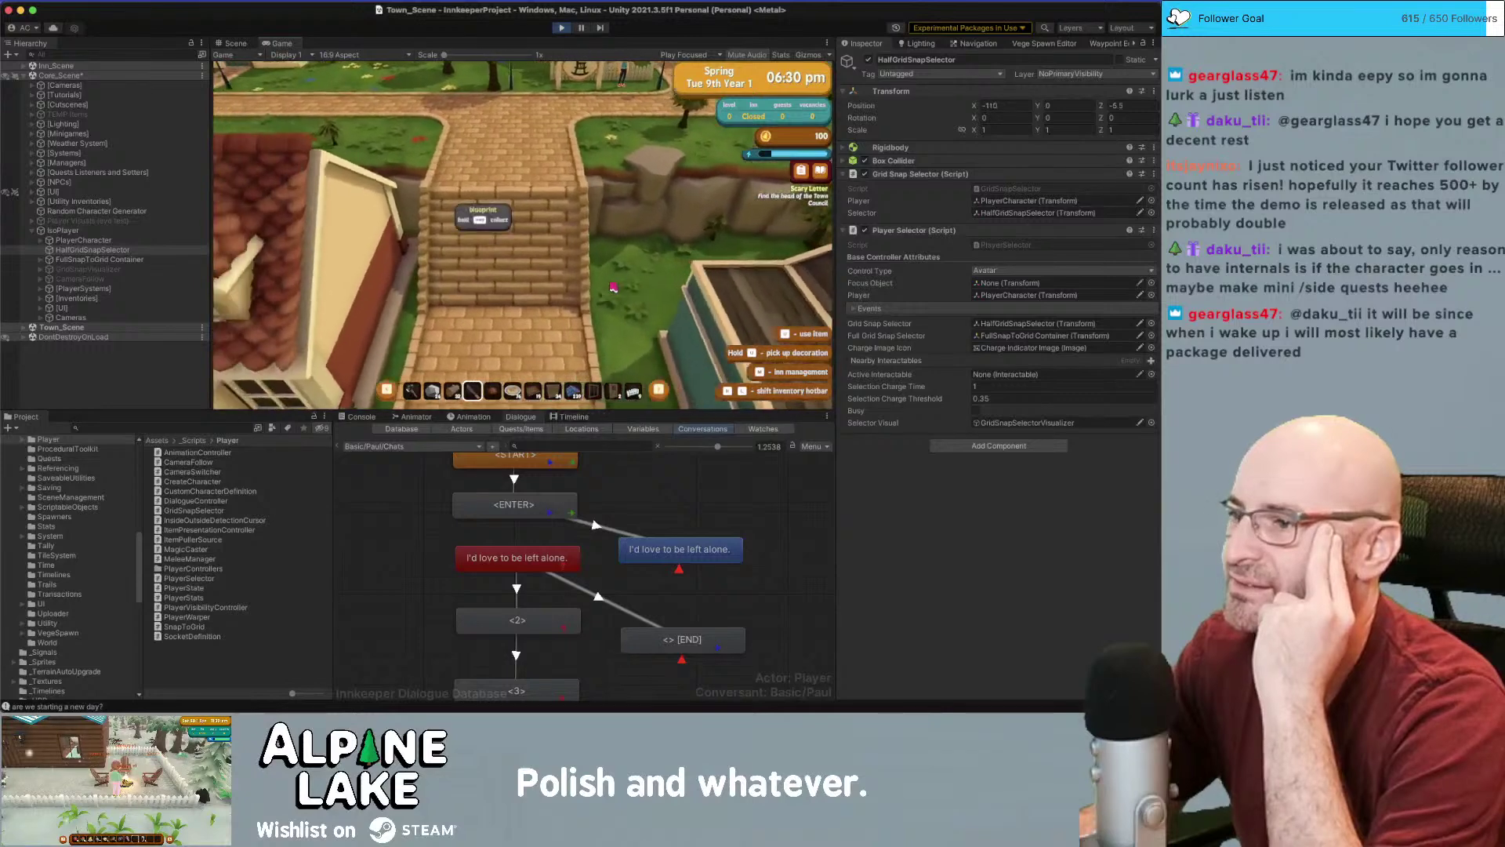
key(d)
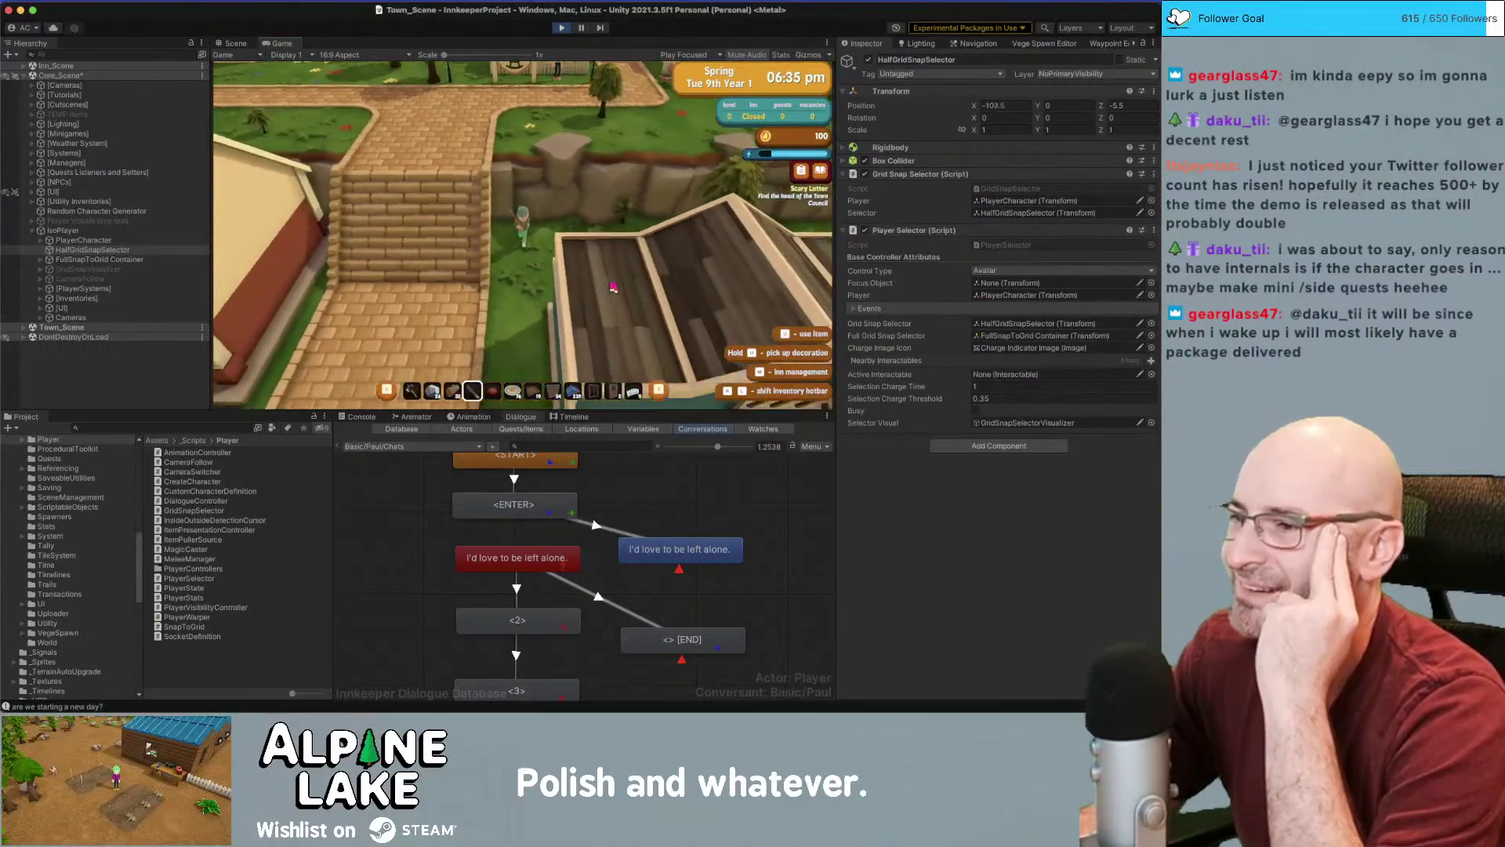
key(a)
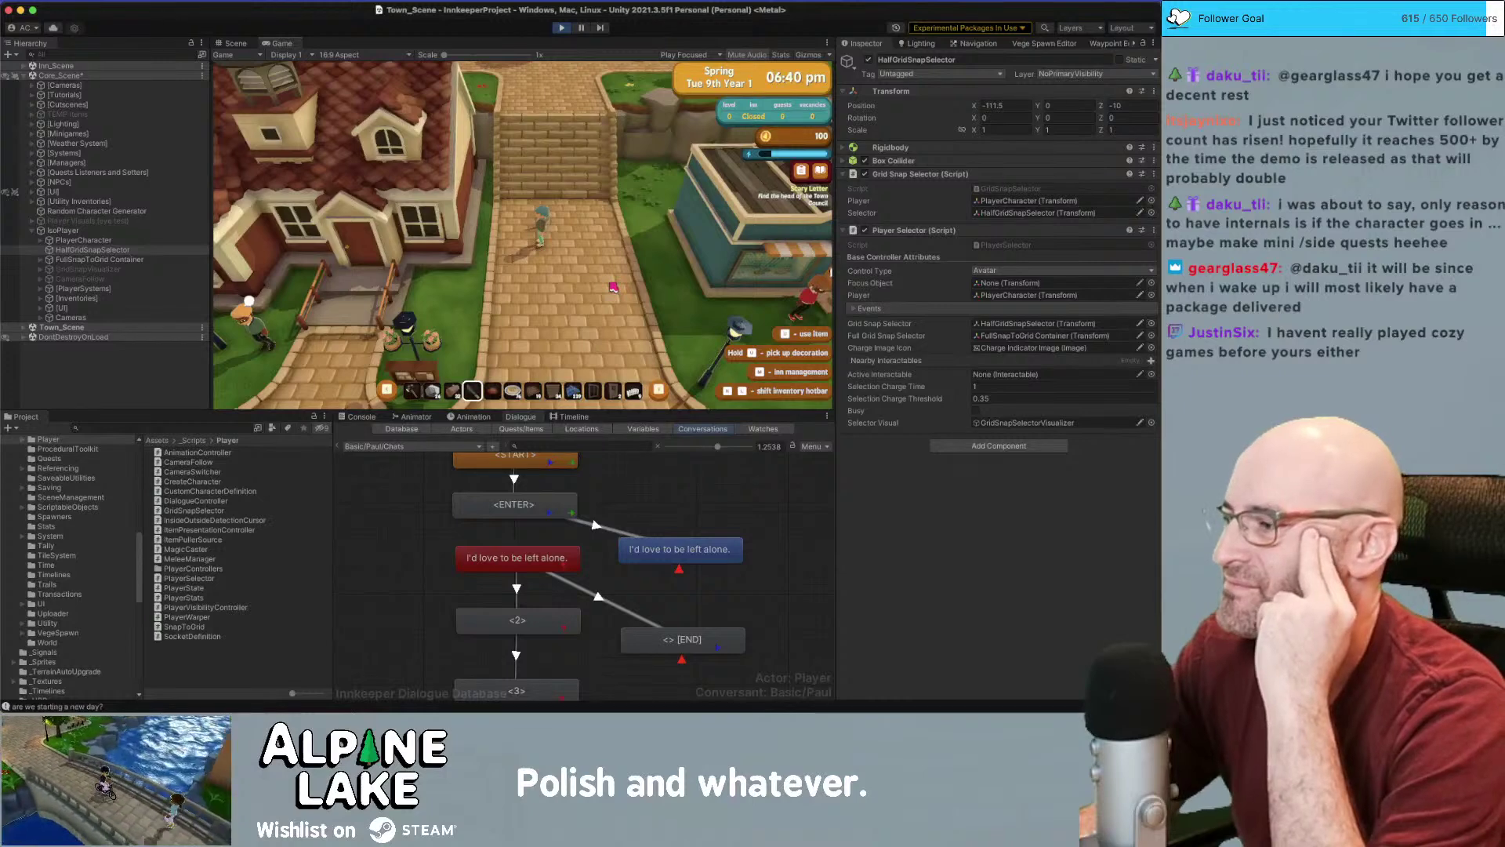
Climb the stone stairs and explore the upper street in front of the grey house with the pink creature
key(w)
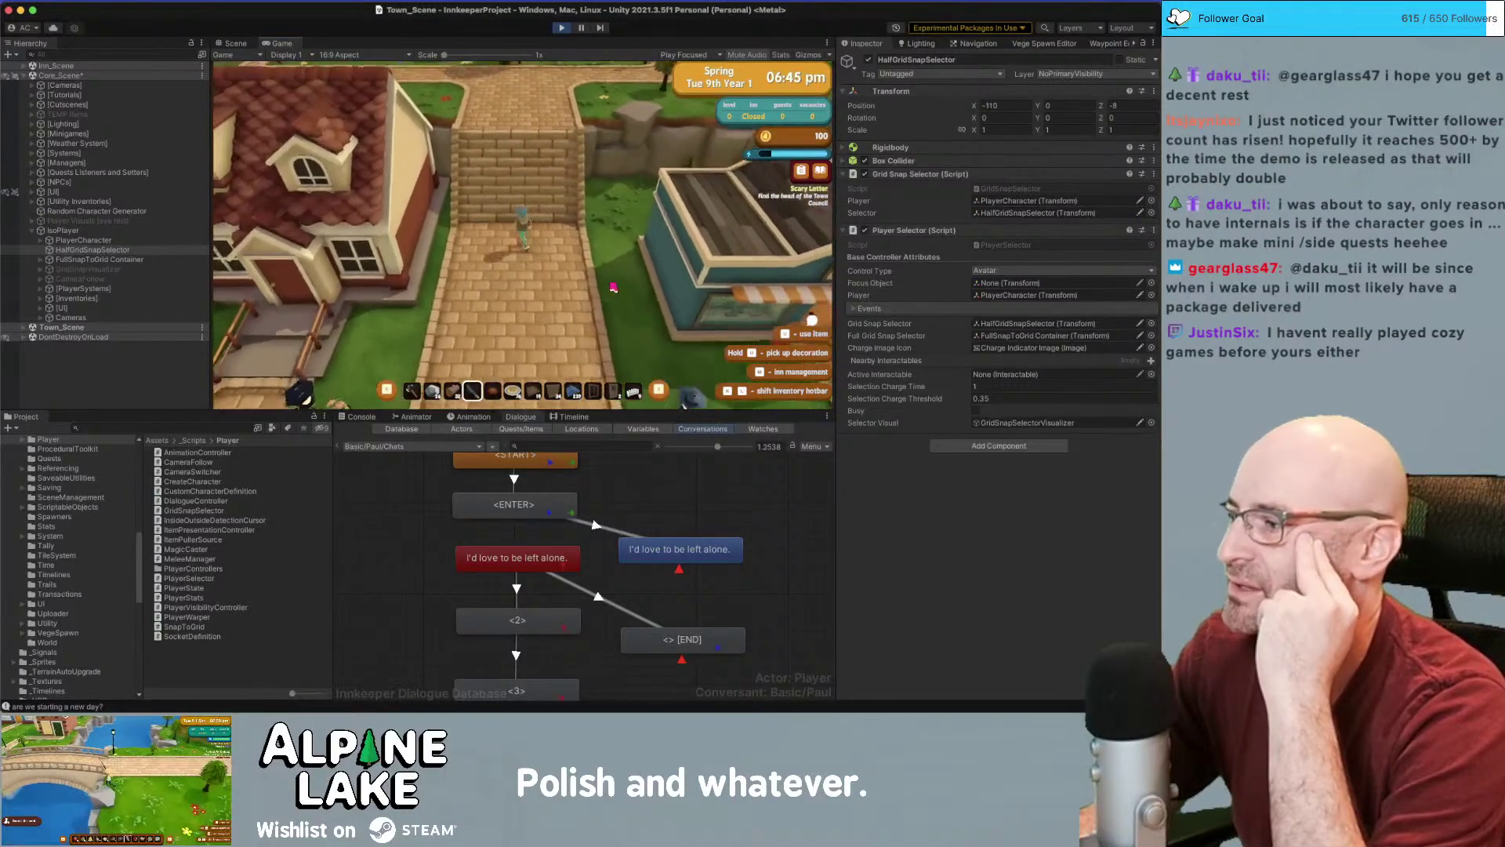
key(d)
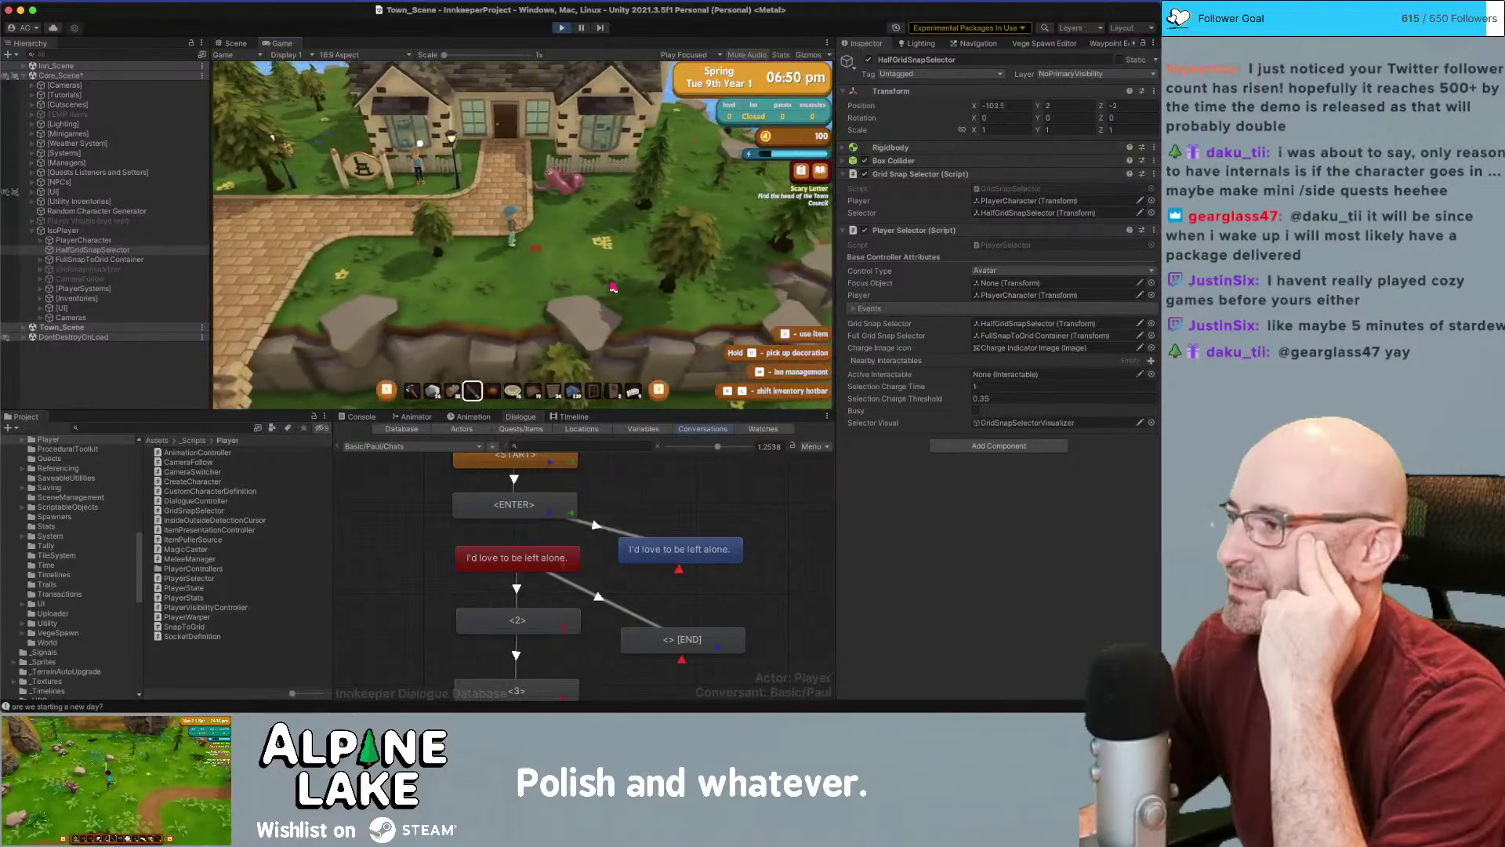
key(d)
key(a)
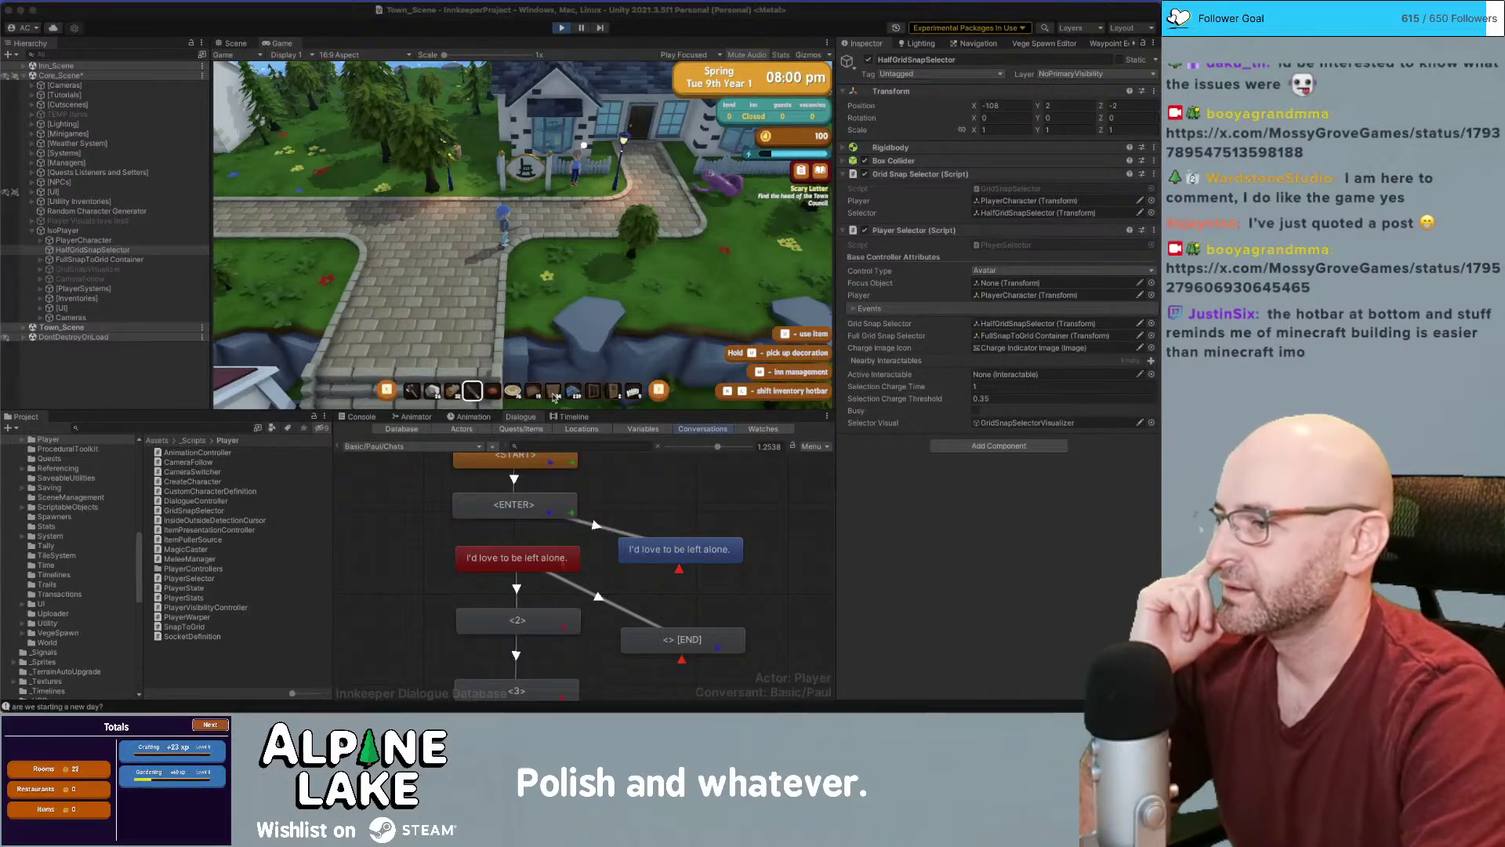
Walk down the stone stairs to the plaza fountain and exit Play mode
click(614, 359)
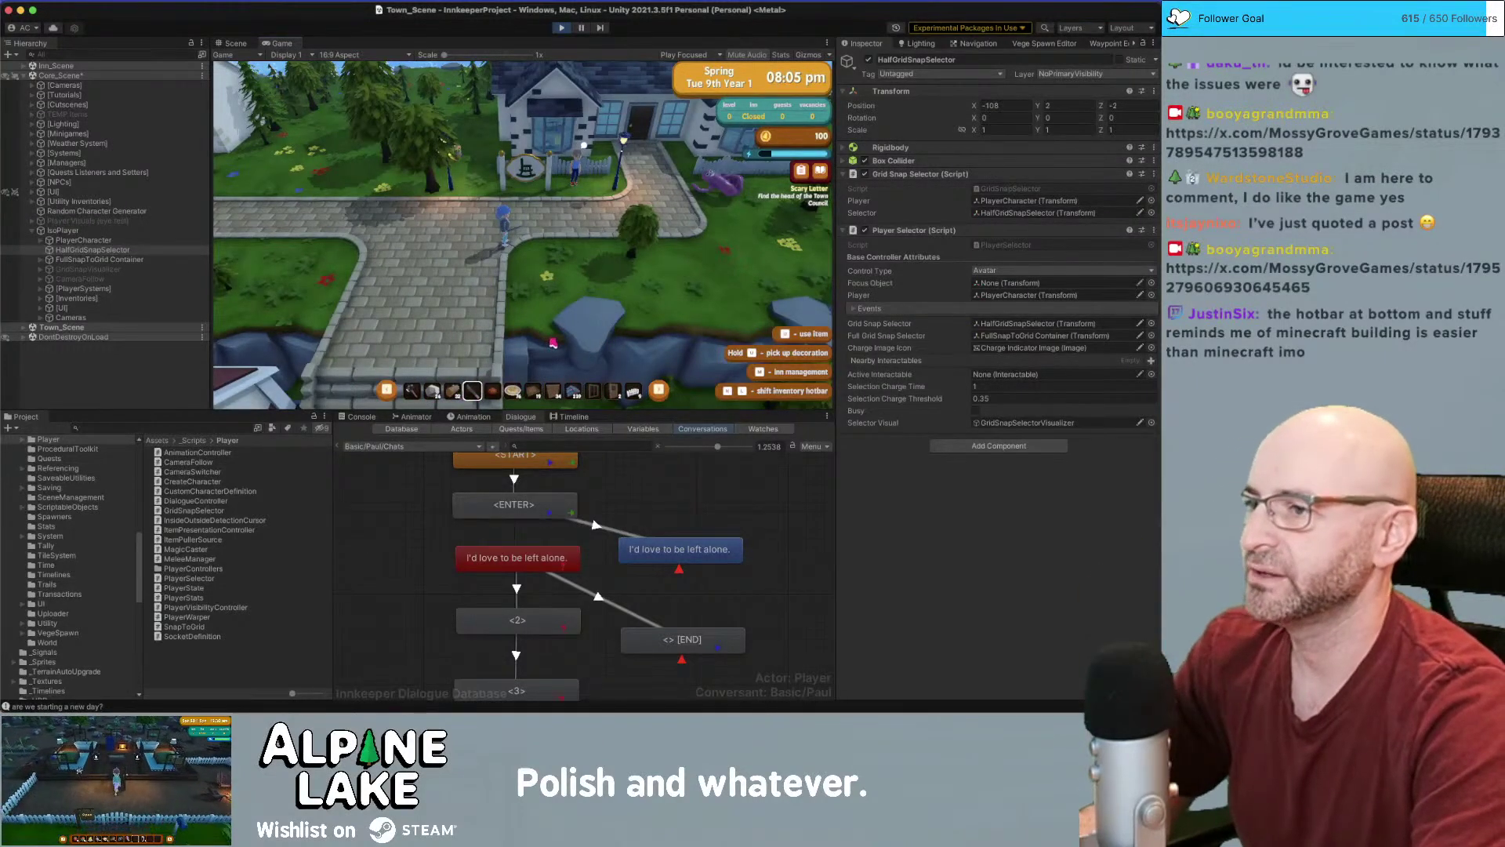
key(s)
key(s)
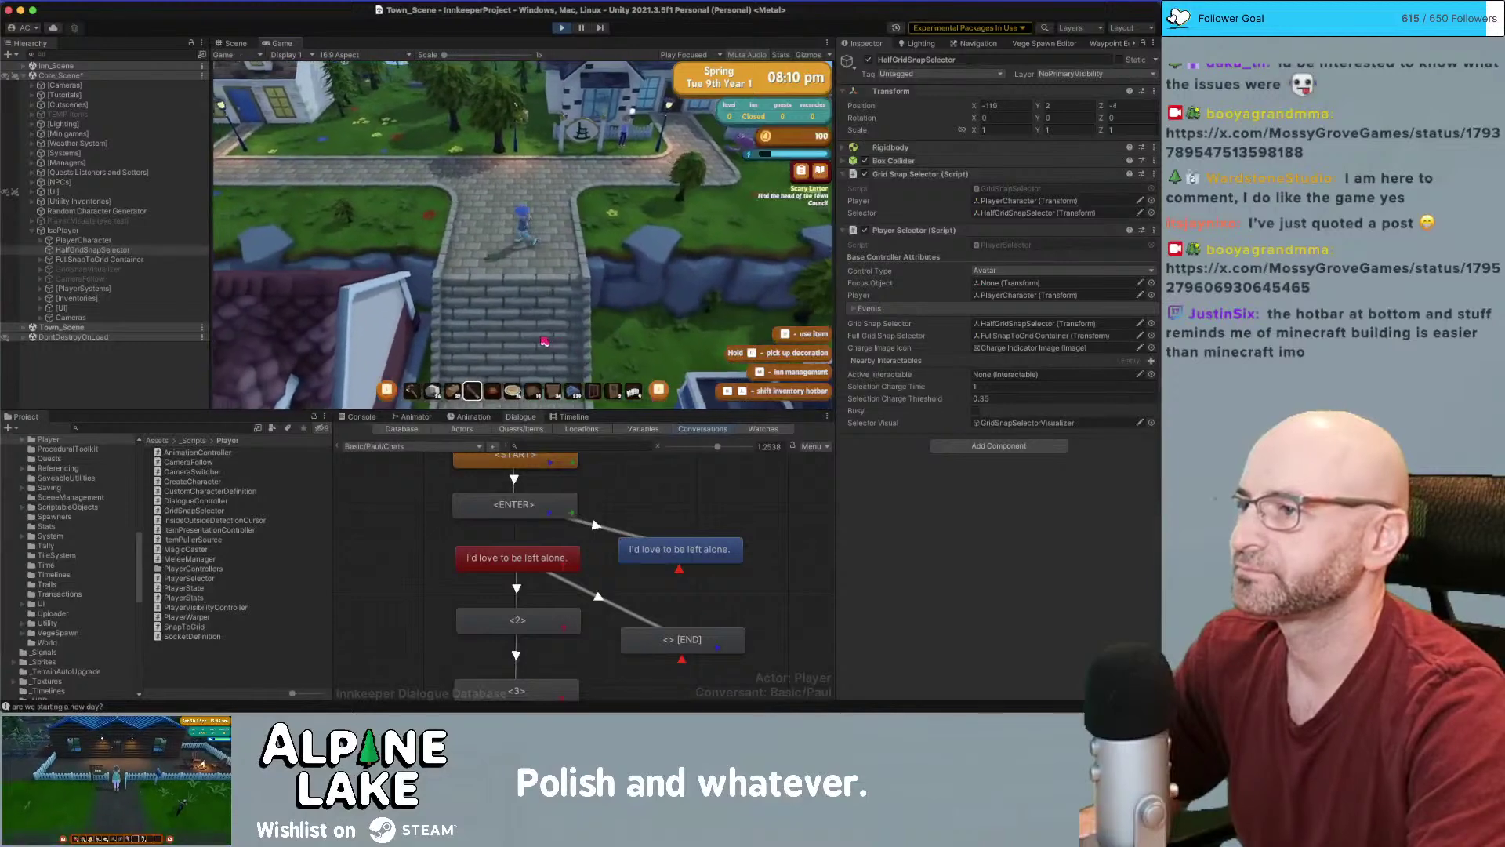
key(s)
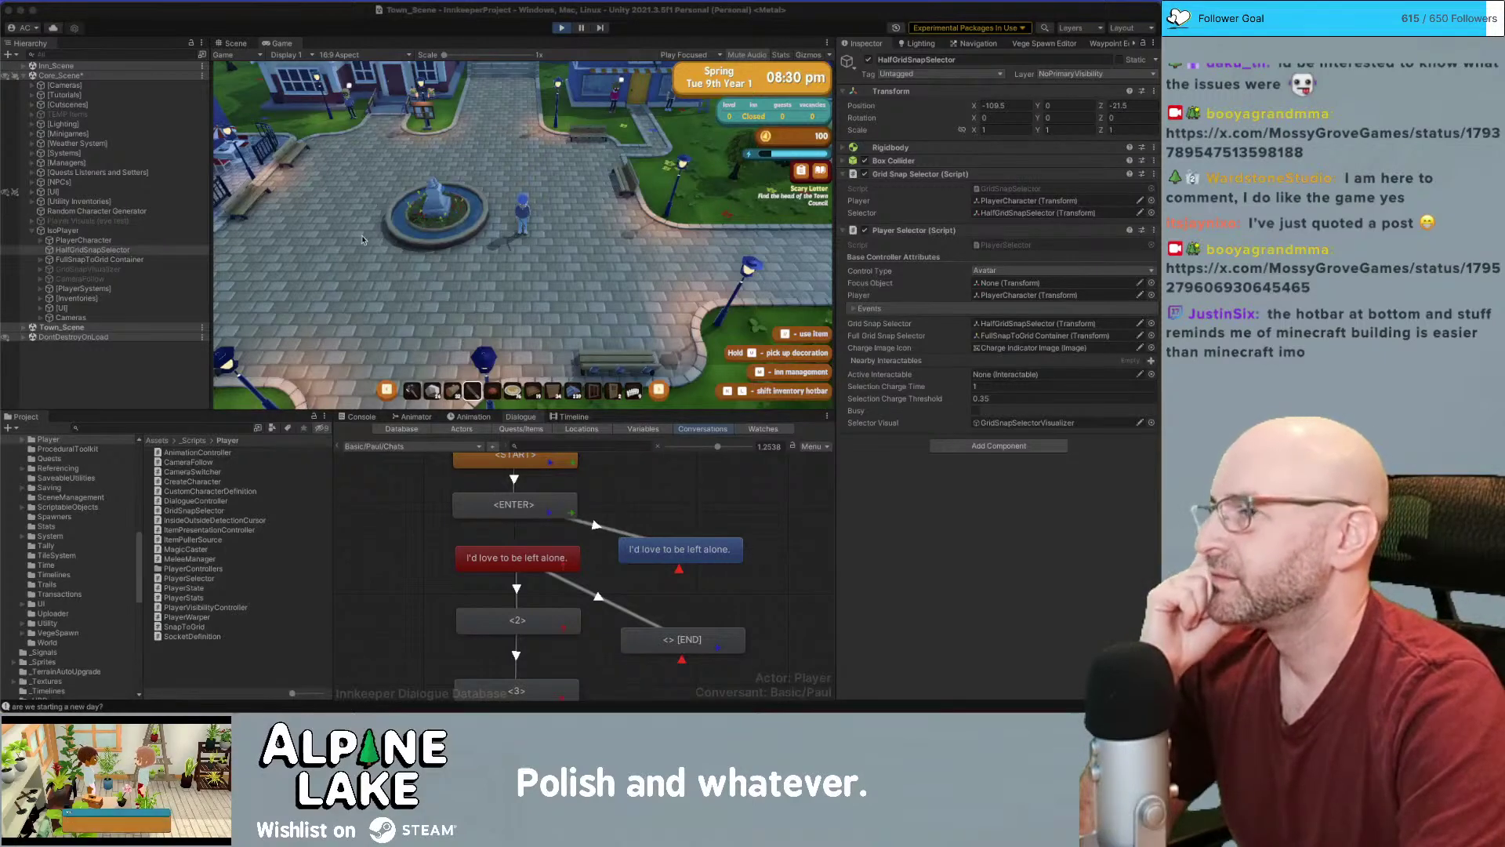
click(561, 28)
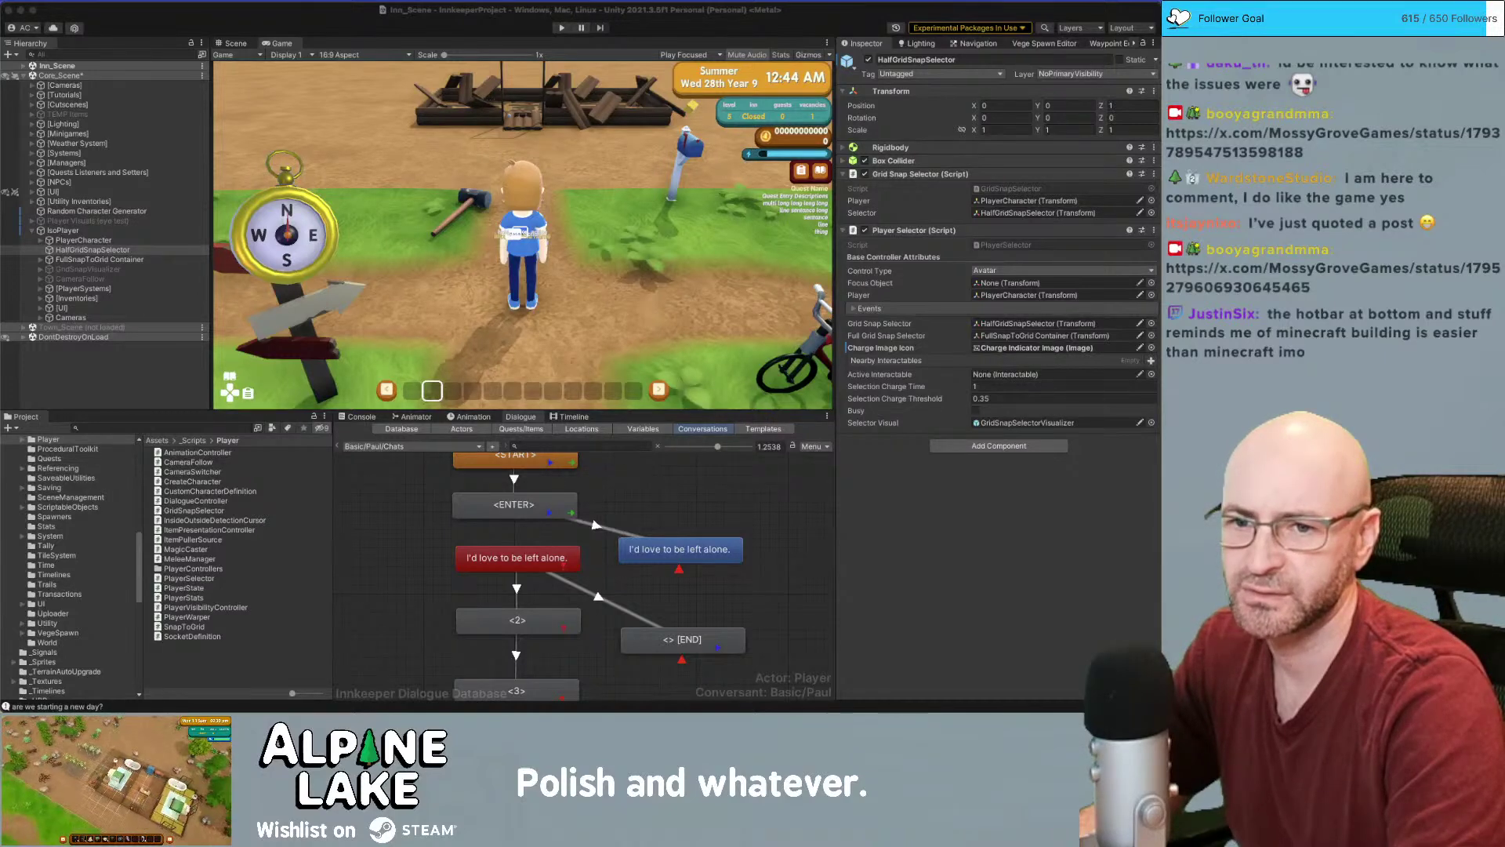
Switch to the Alpine Lake Roadmap project in Chrome and set the timeline zoom to Quarter
drag(698, 710, 693, 68)
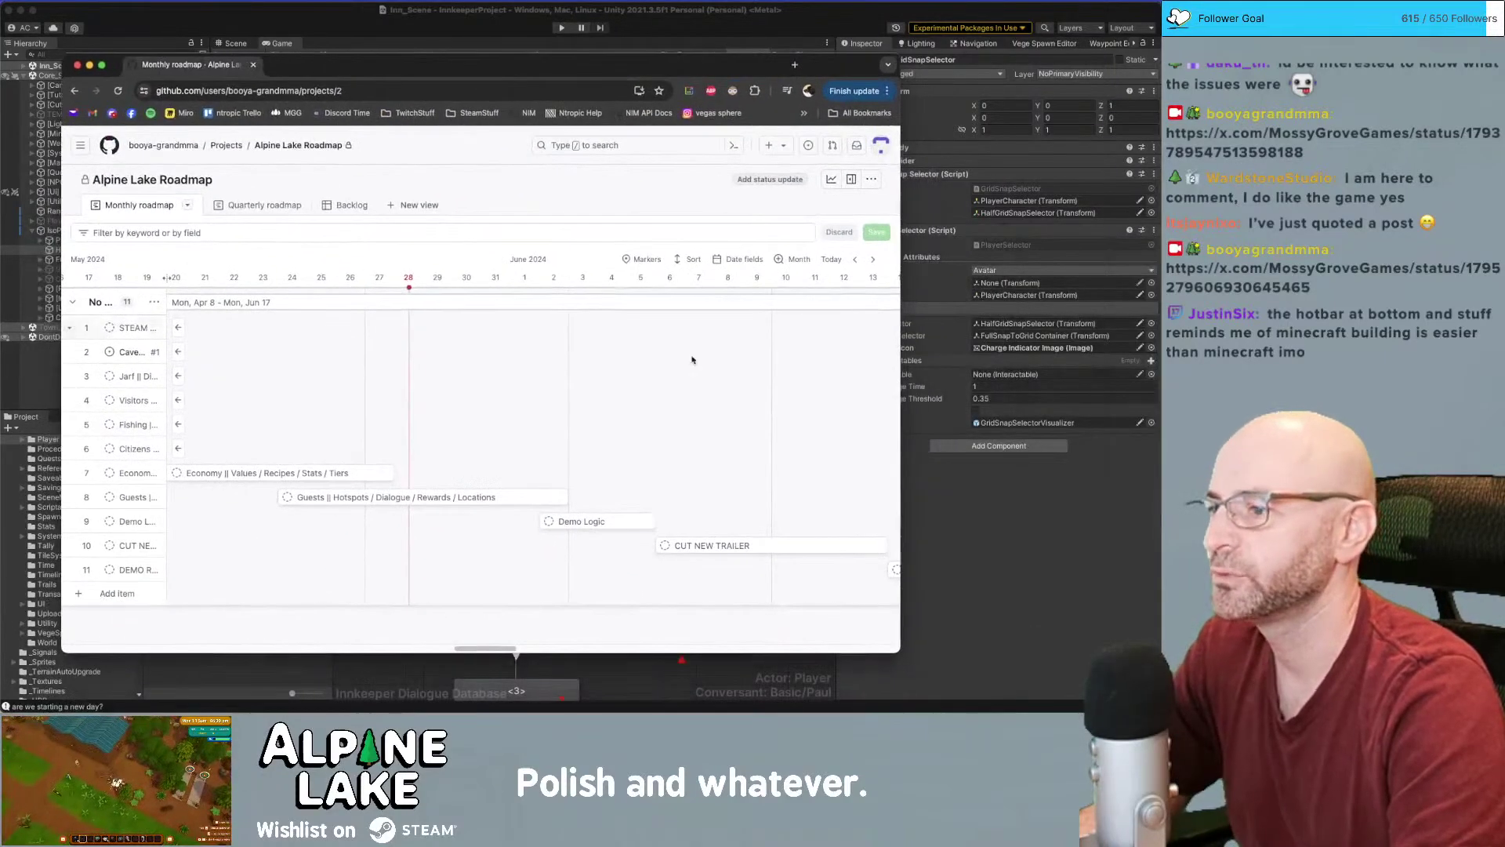
click(794, 259)
click(807, 322)
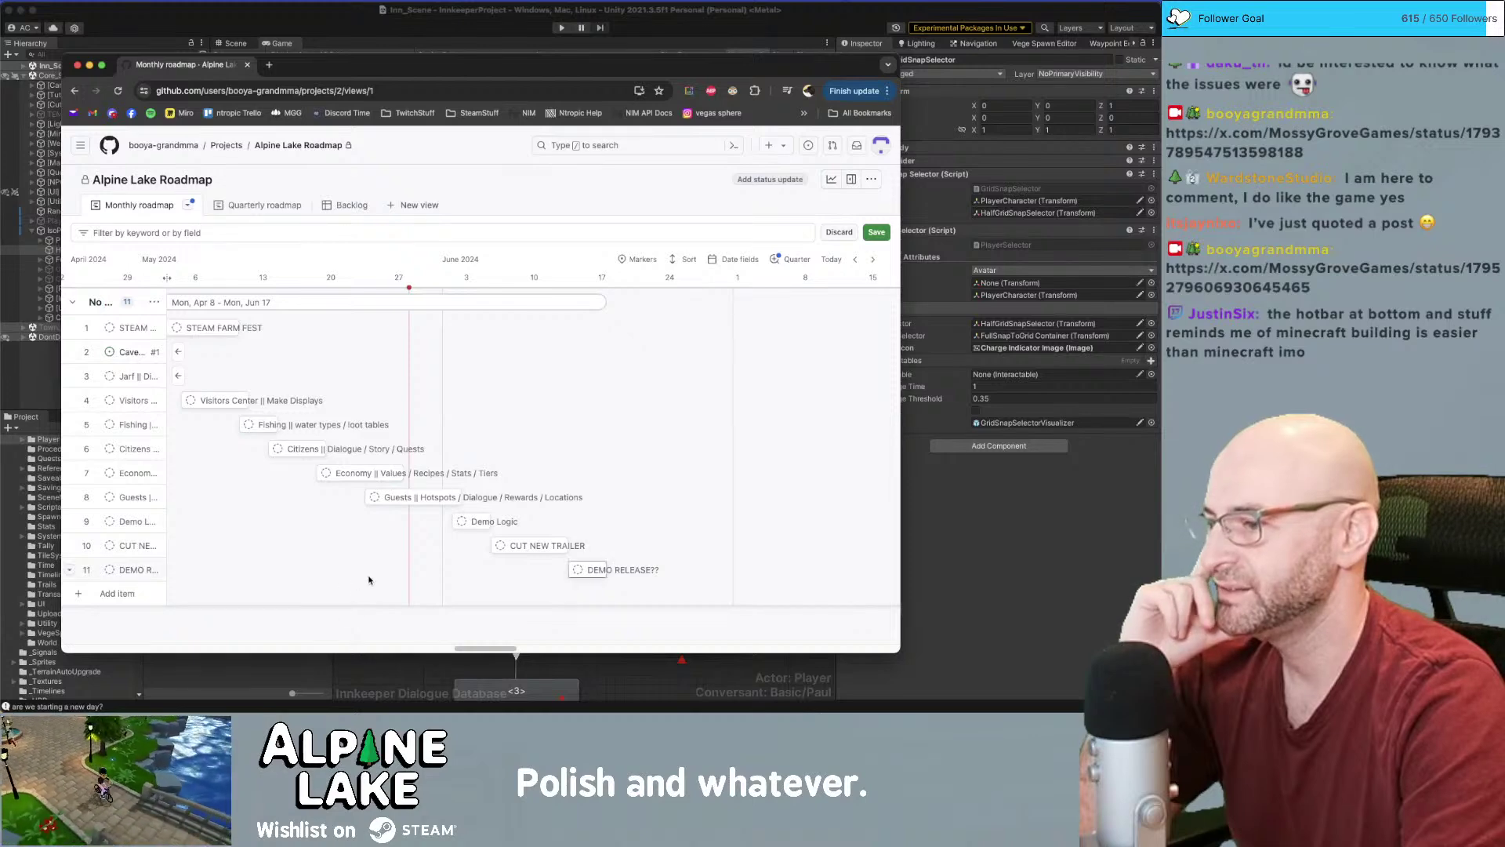
Look over the roadmap timeline from April to June and view the details of the "Visitors Center || Make Displays" item
drag(491, 649, 460, 649)
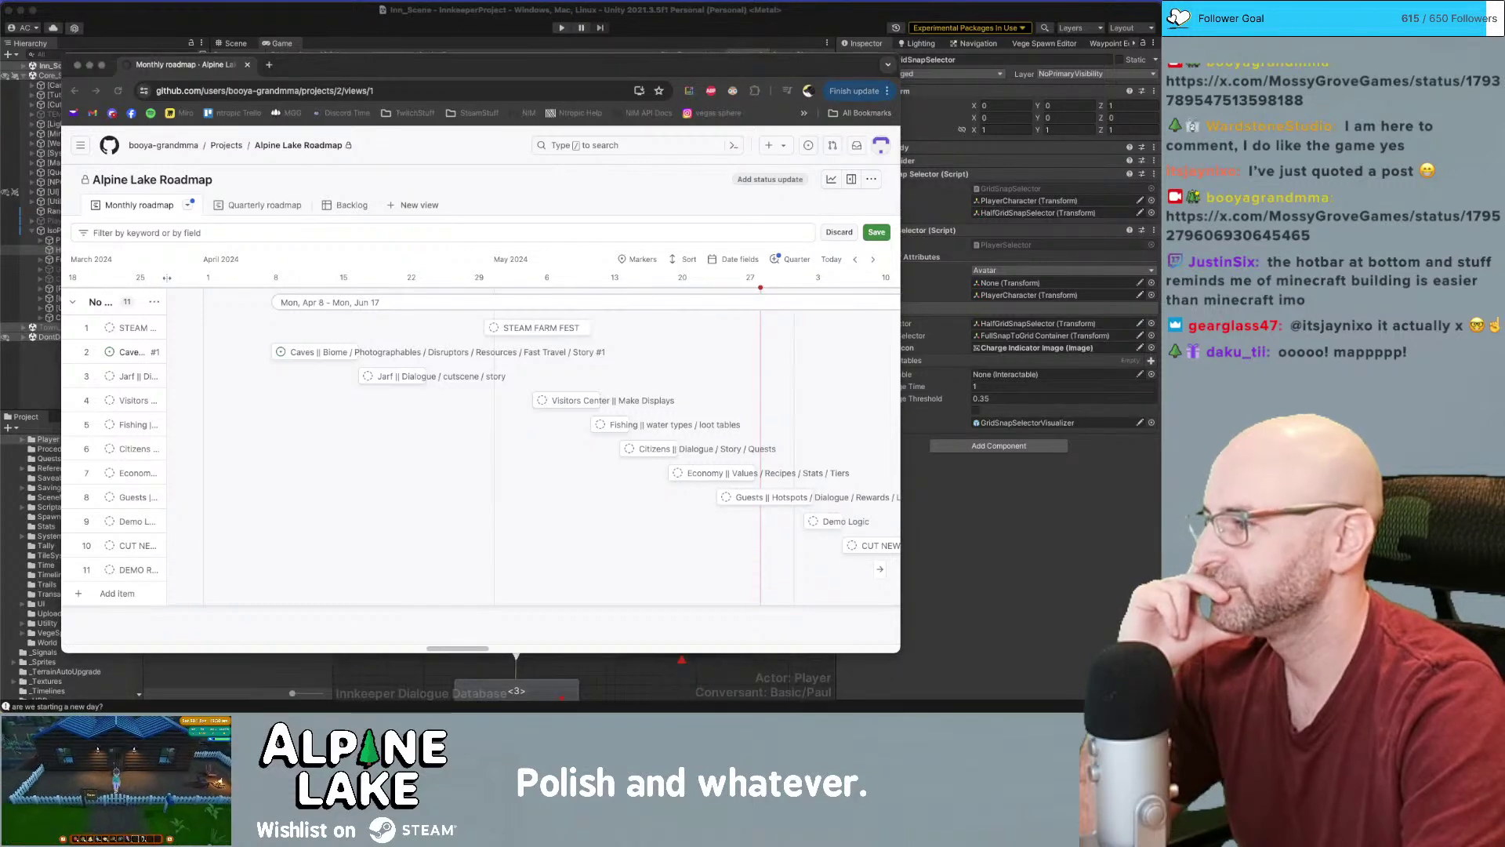
click(457, 649)
drag(446, 649, 454, 648)
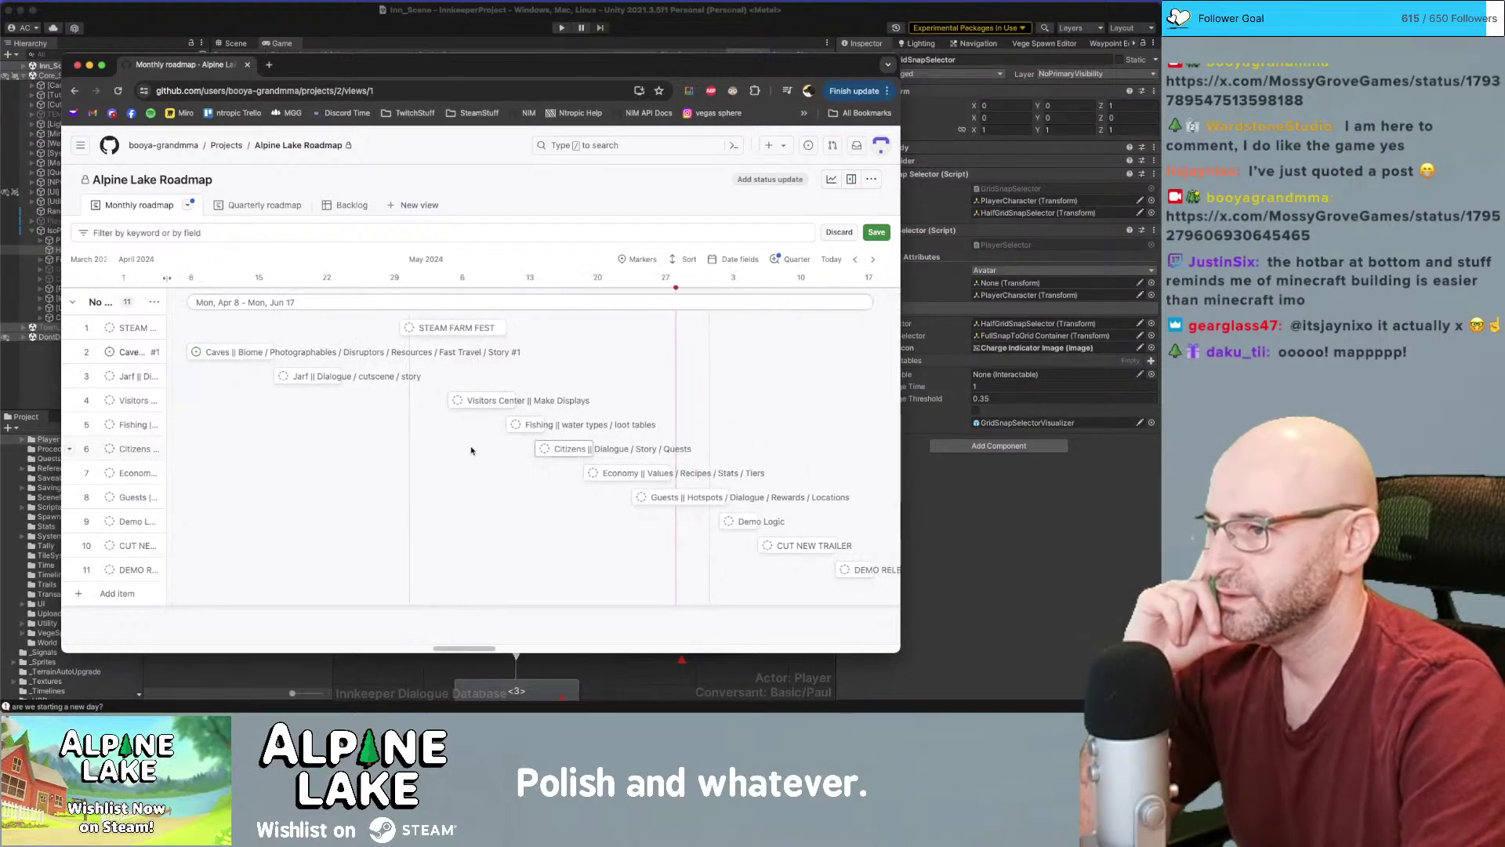
click(484, 401)
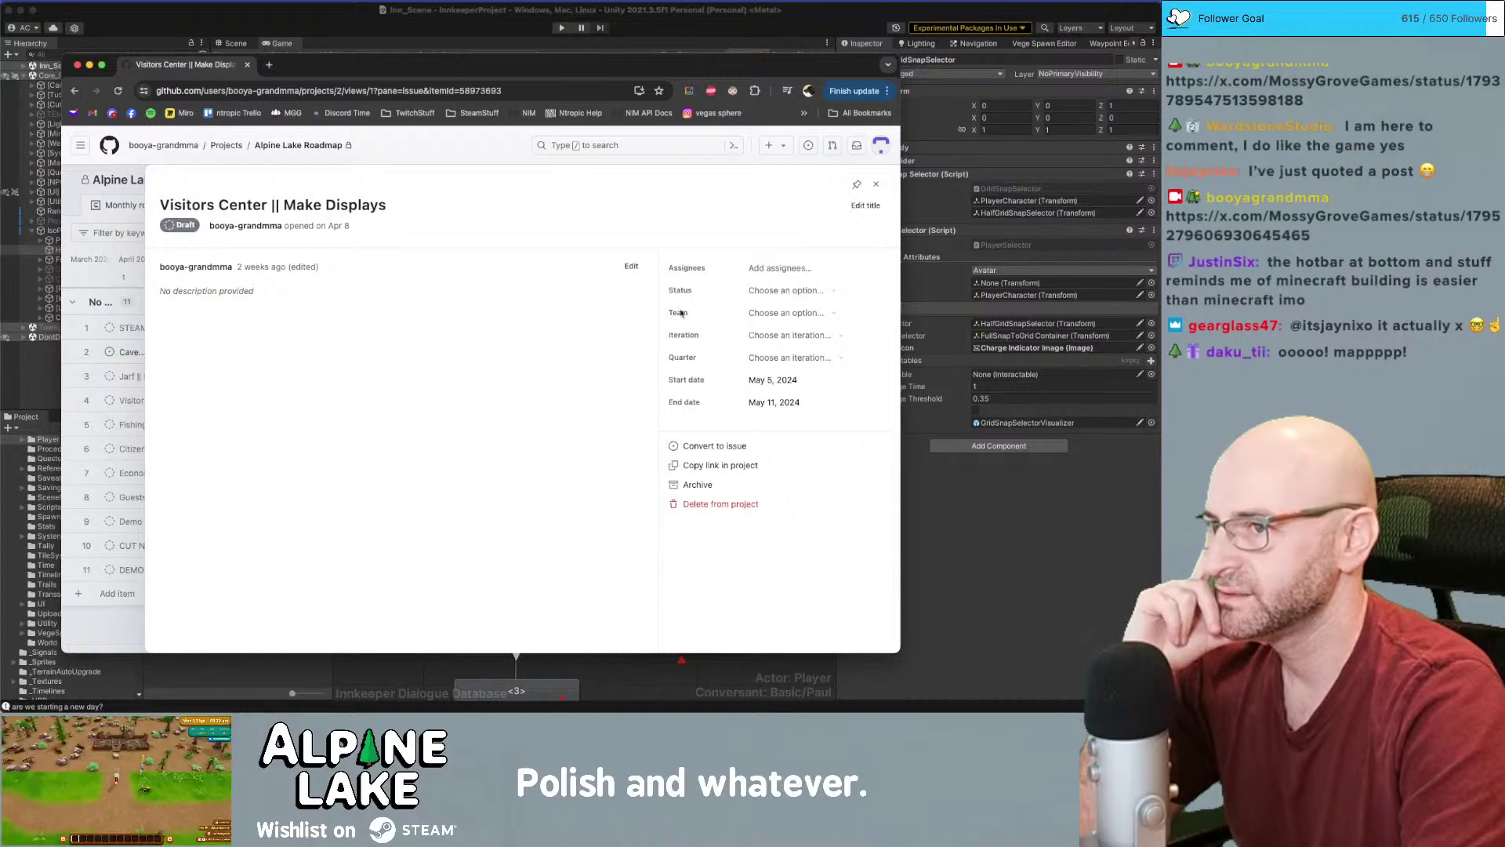
click(874, 189)
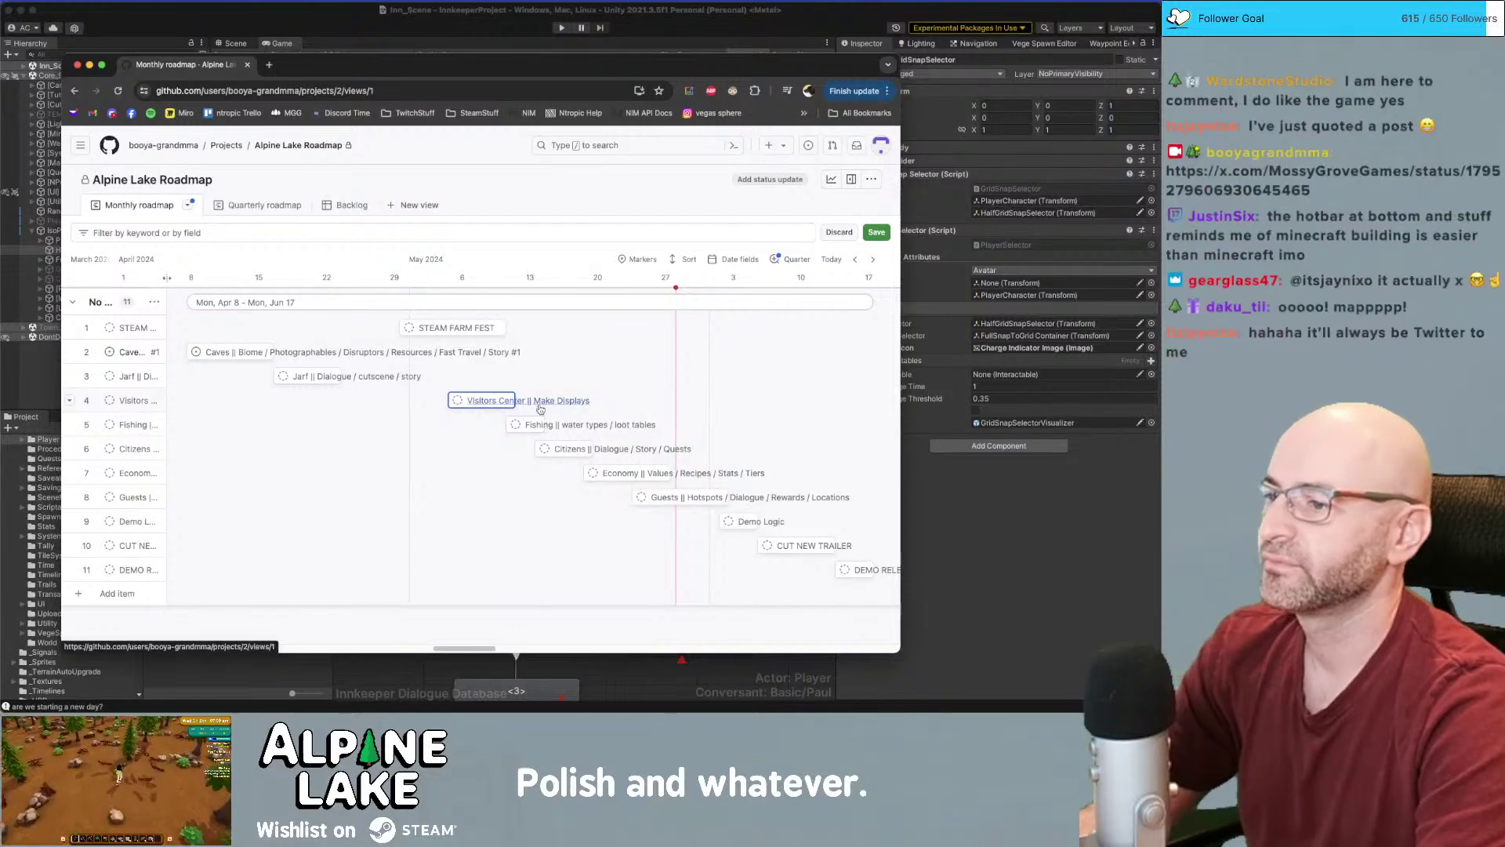
Switch to Obsidian and add the to-do "finish giving rewards for visitors center" below the item about NPCs being unavailable at night
key(super+Tab)
key(super+Tab)
key(super+Tab)
key(super+Tab)
key(super+Tab)
key(super+shift+Tab)
key(super+shift+Tab)
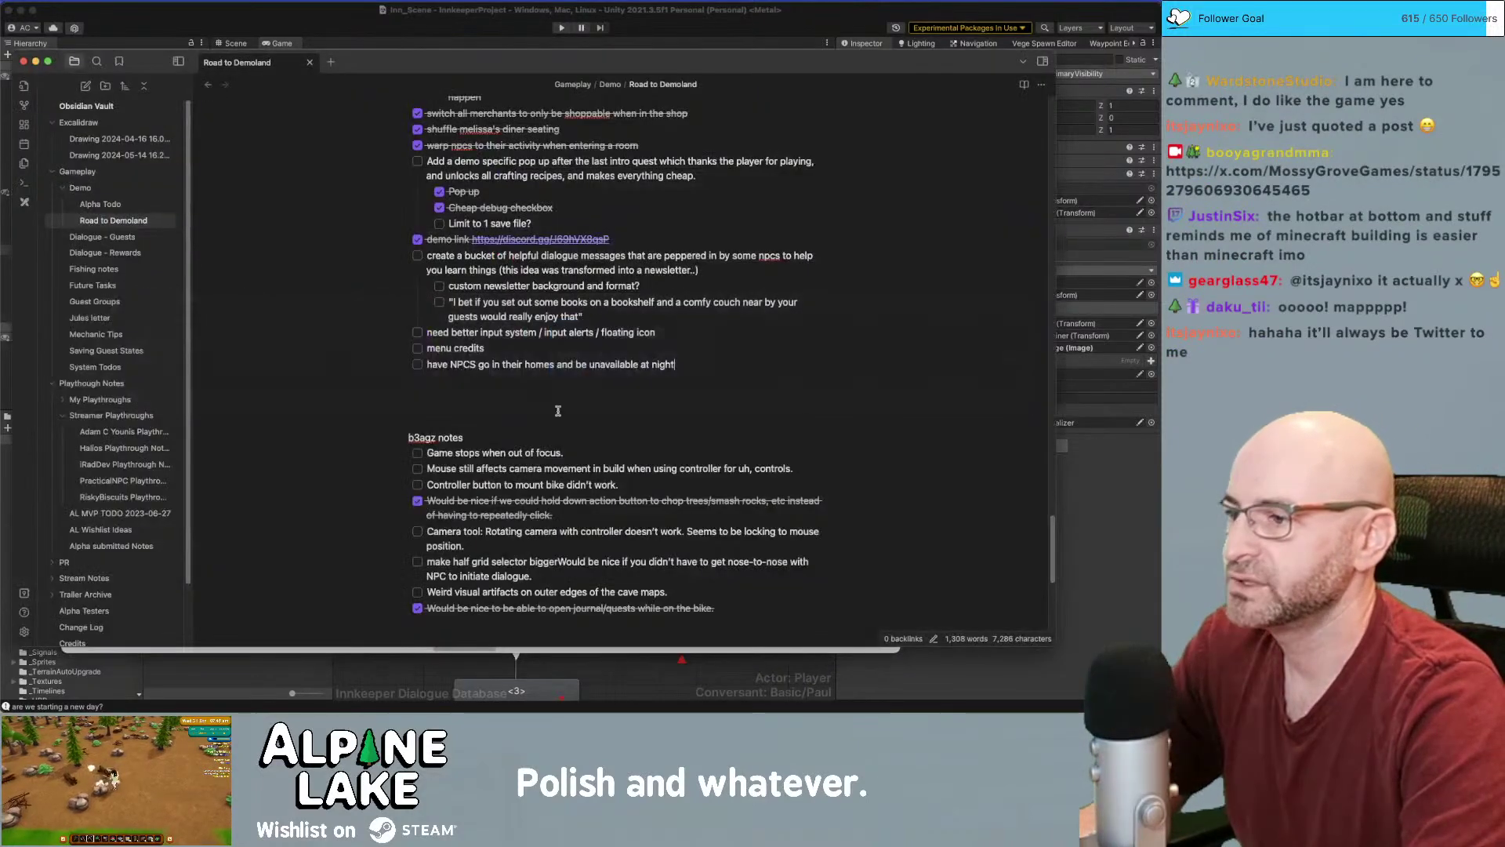
click(716, 361)
key(Return)
text(finis)
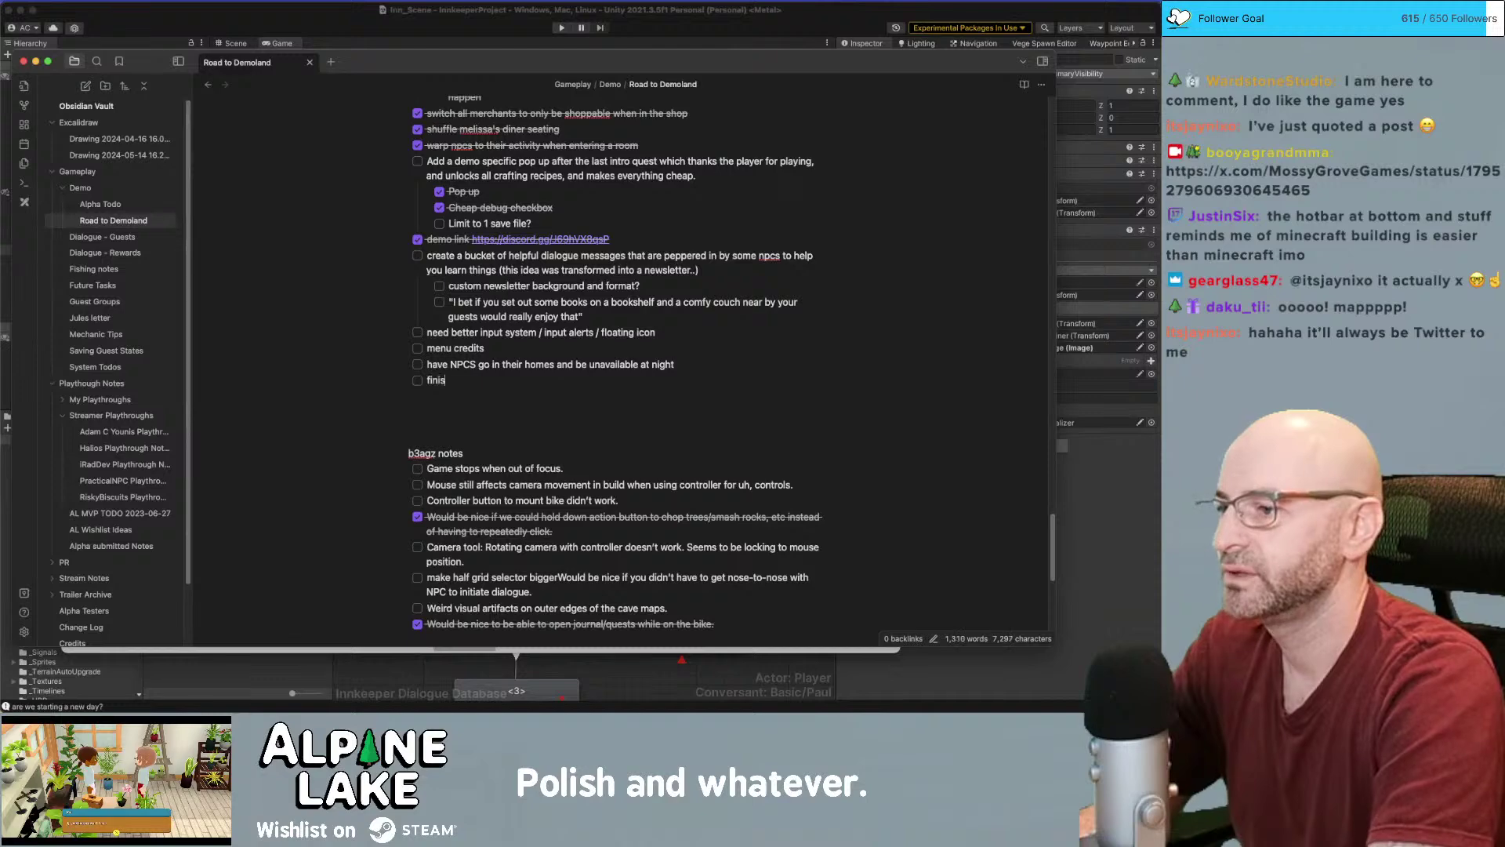
text(h giving rewards for vis)
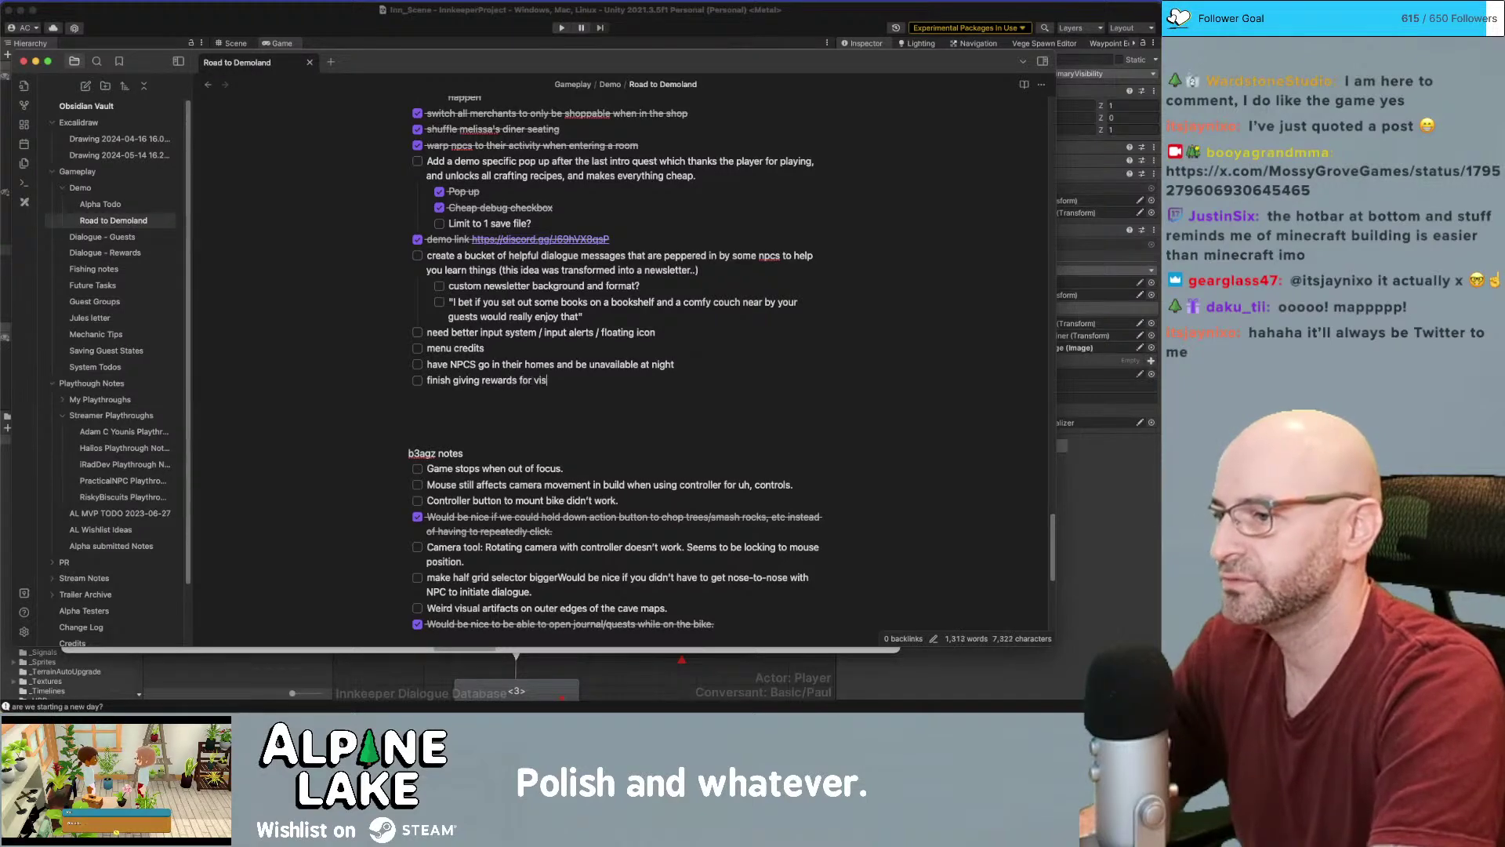
text(itors center)
Switch back to the roadmap in Chrome and review the items planned through May and June
key(super+Tab)
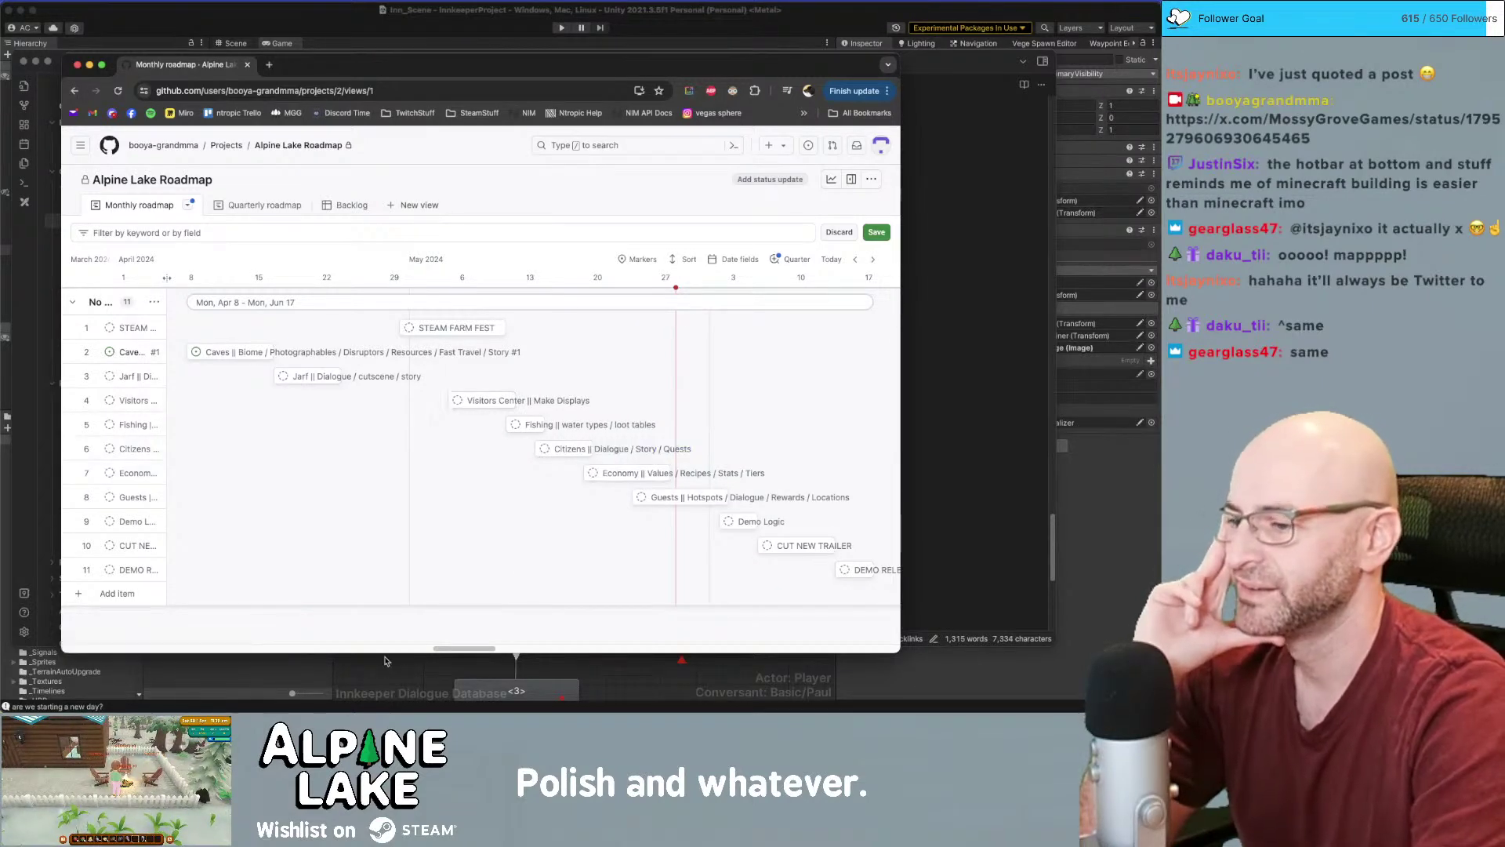
drag(445, 652, 453, 652)
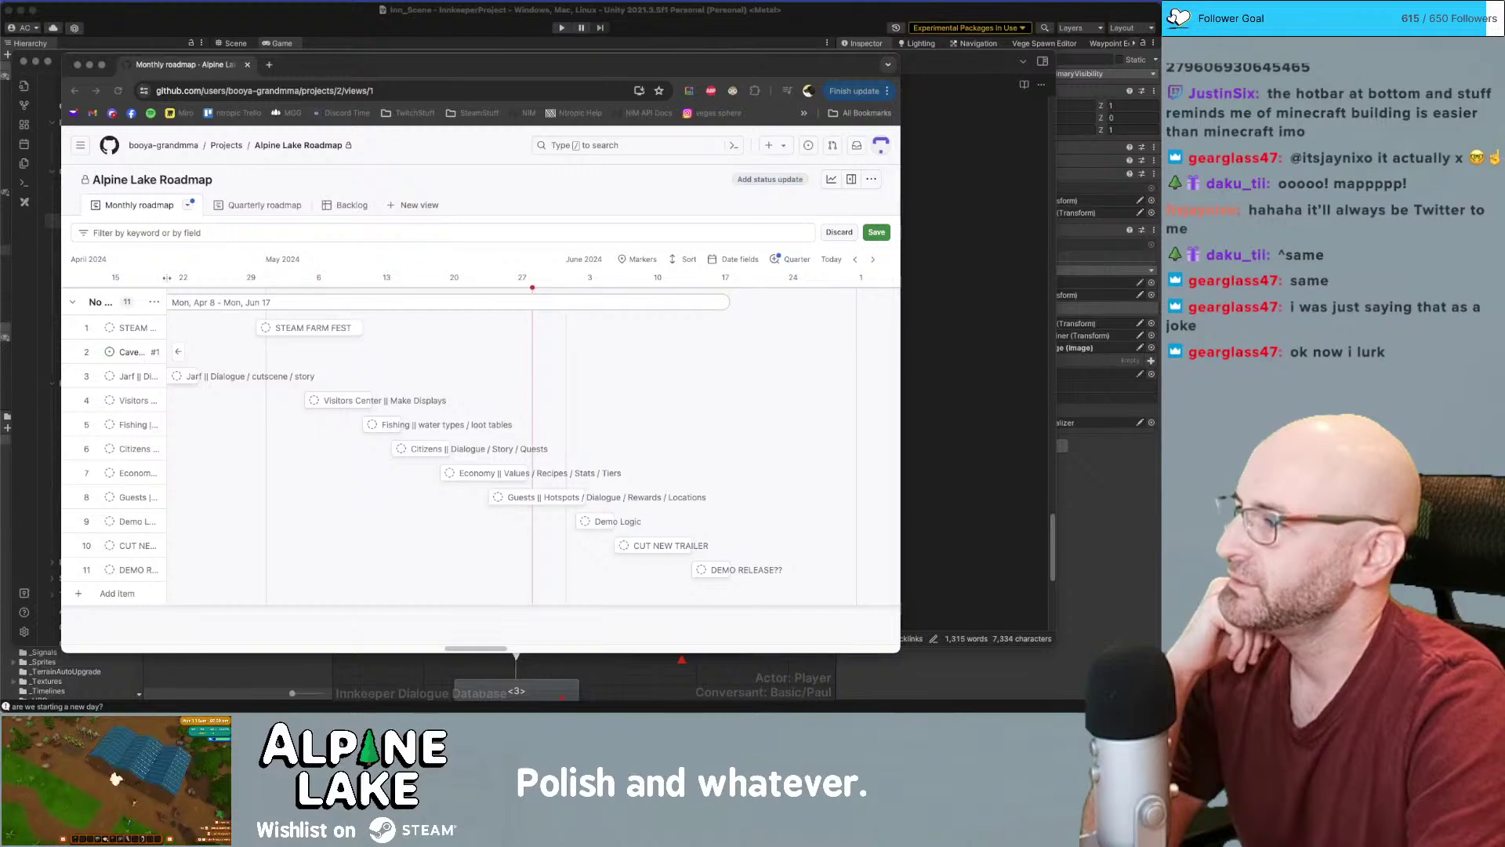
Switch to Unity, clear the object selection and slightly enlarge the Game view
key(super+Tab)
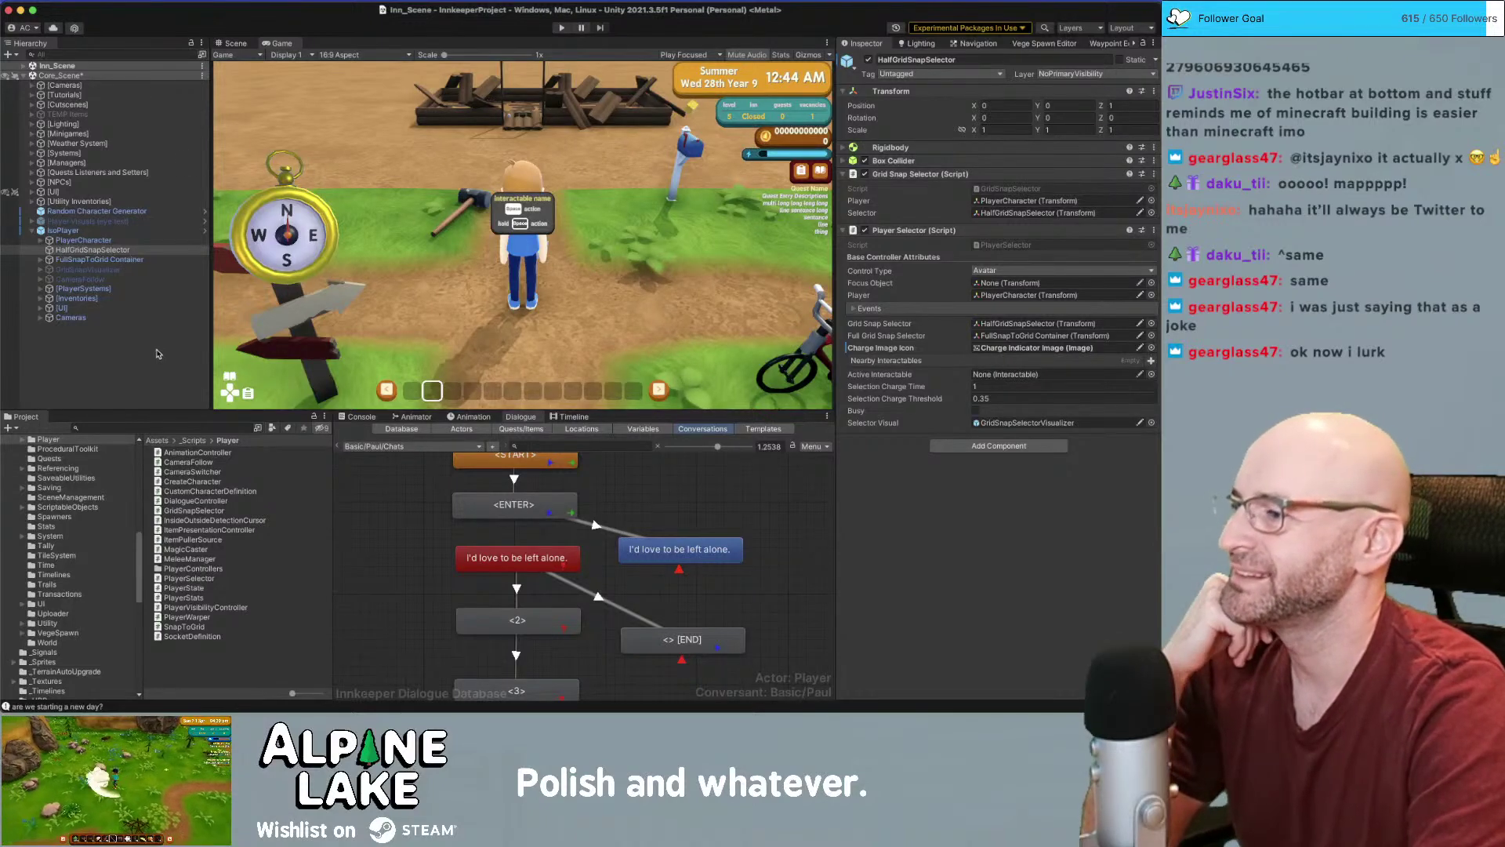
click(158, 353)
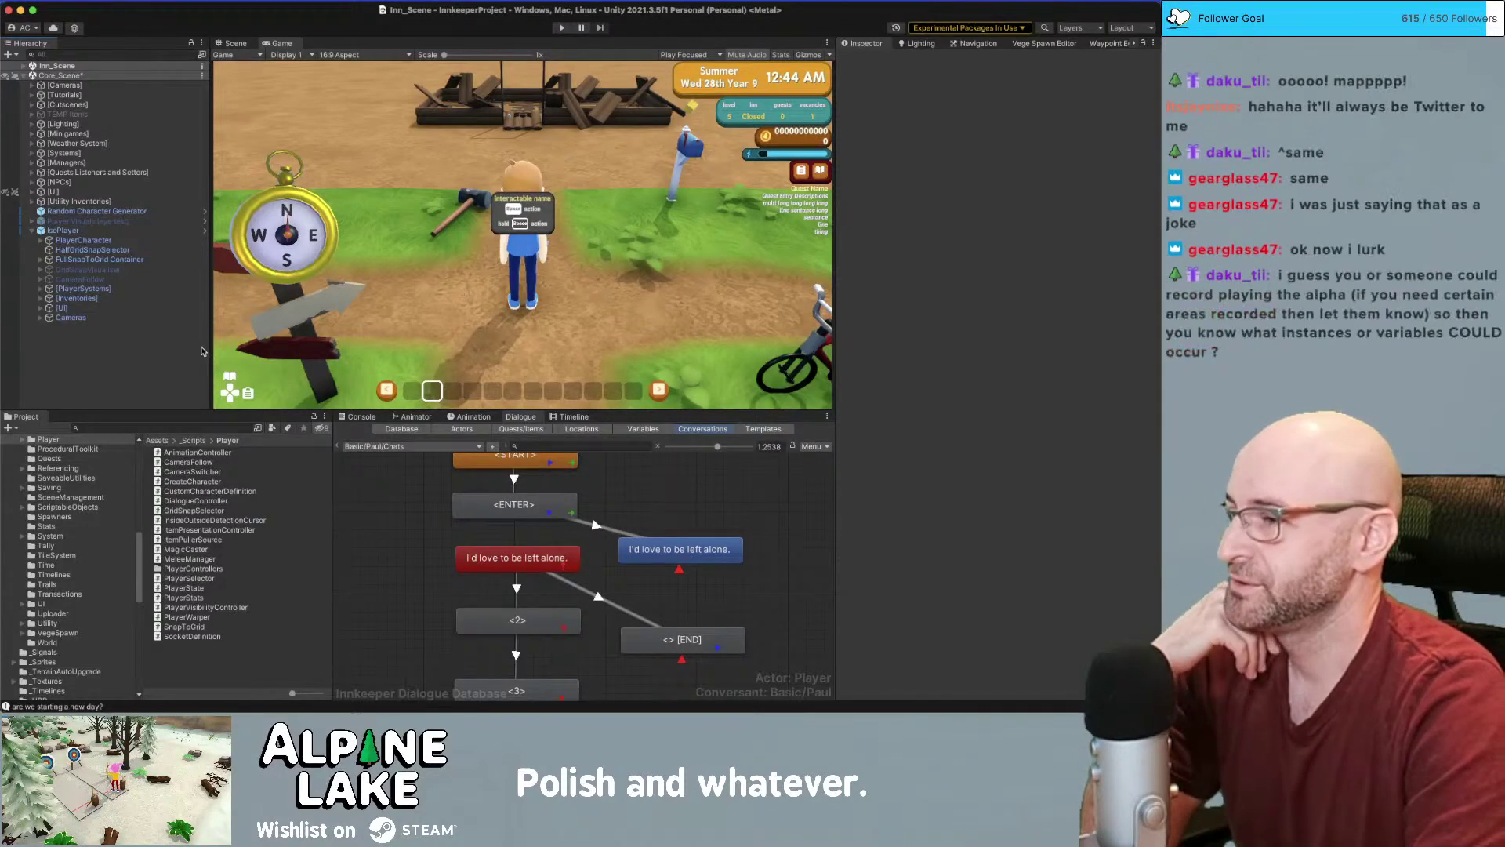
drag(204, 410, 204, 405)
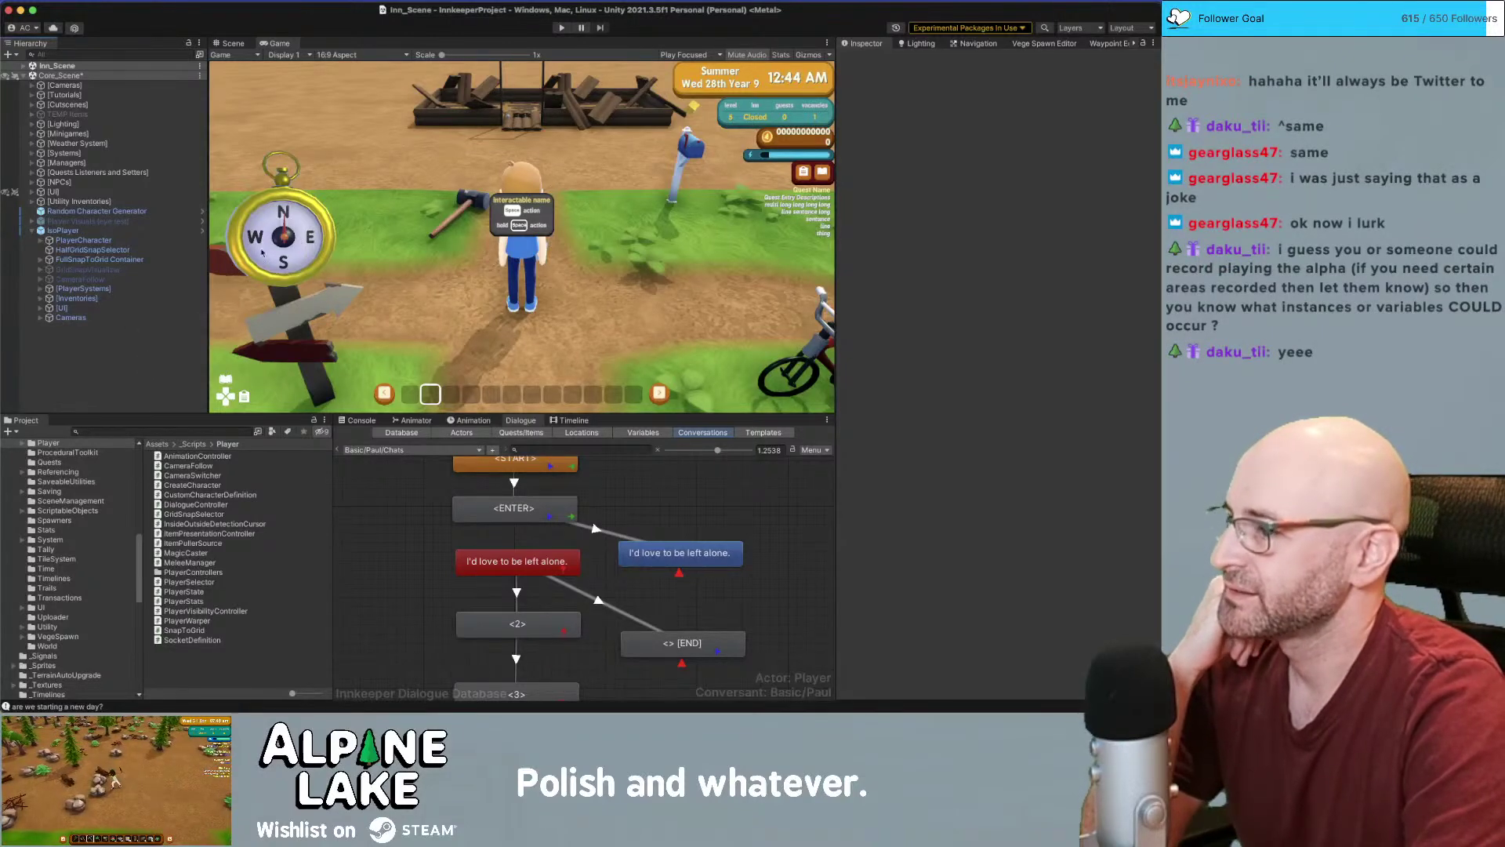
click(480, 0)
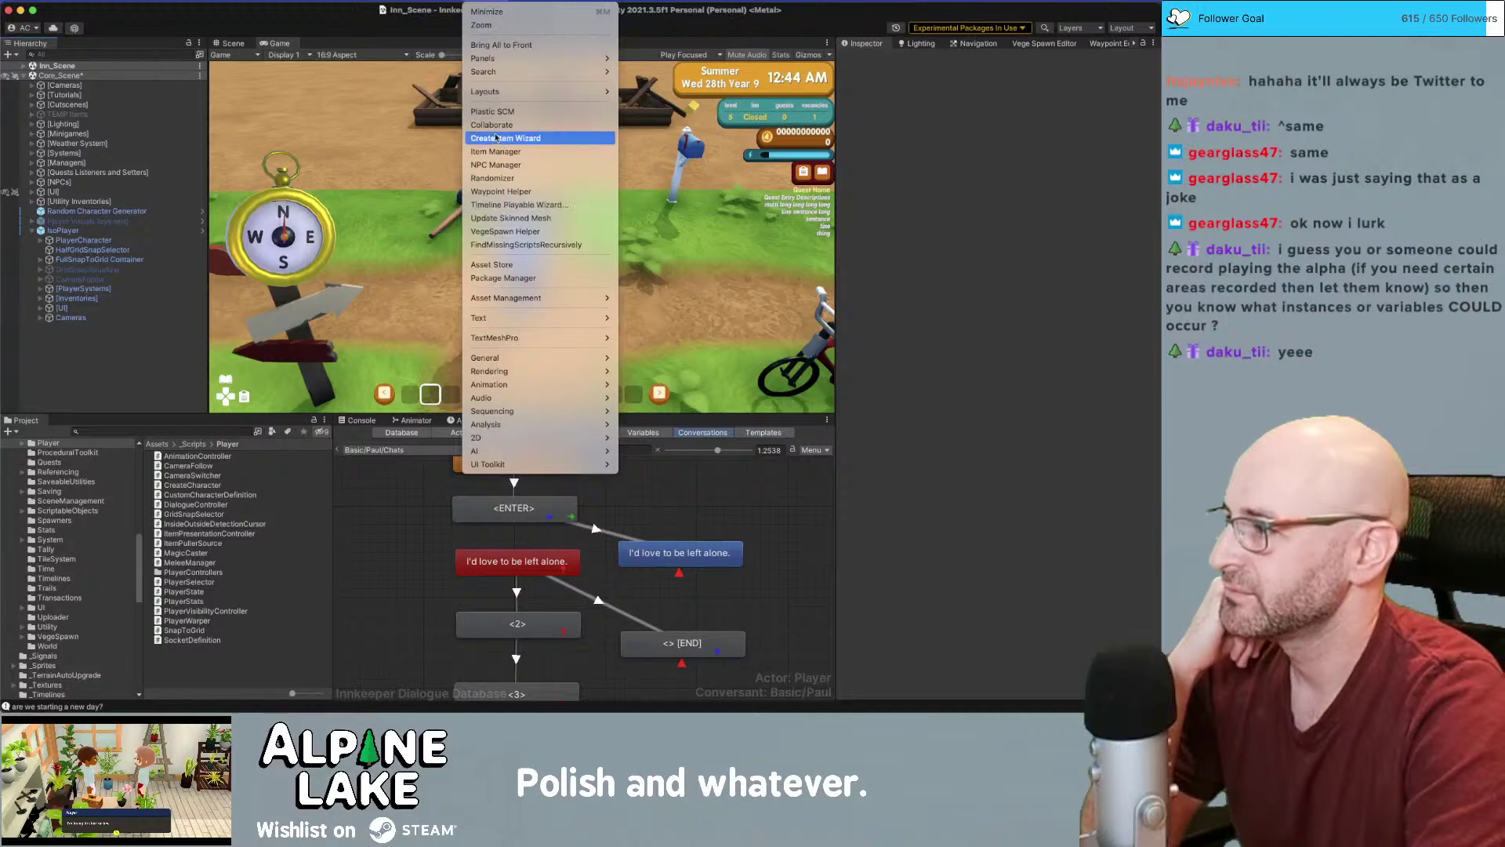
mouse_move(423, 0)
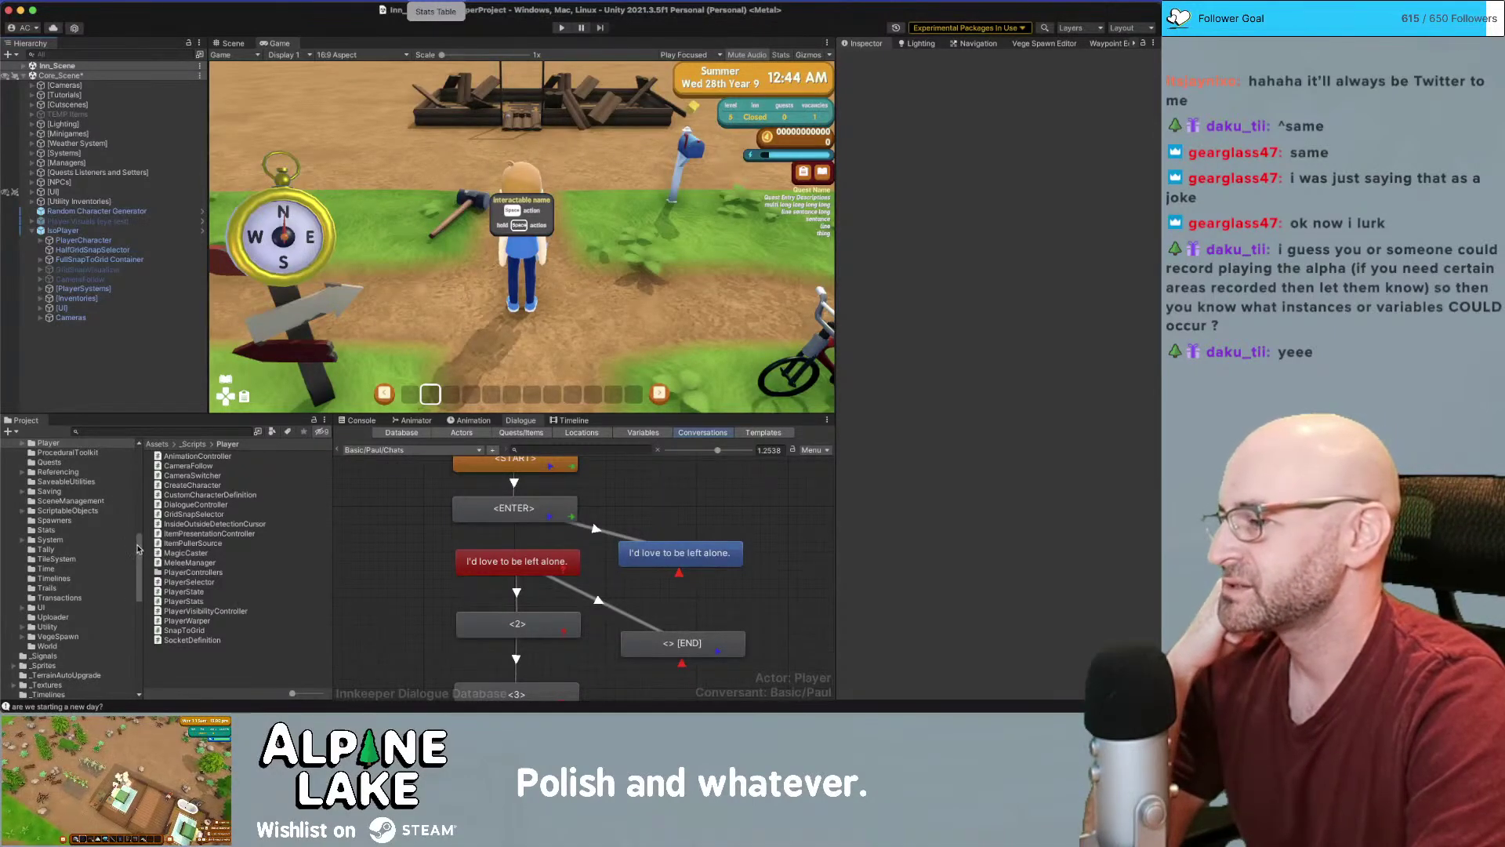
Collapse the _Scripts folder in the project's asset tree
scroll(143, 498, up, 5)
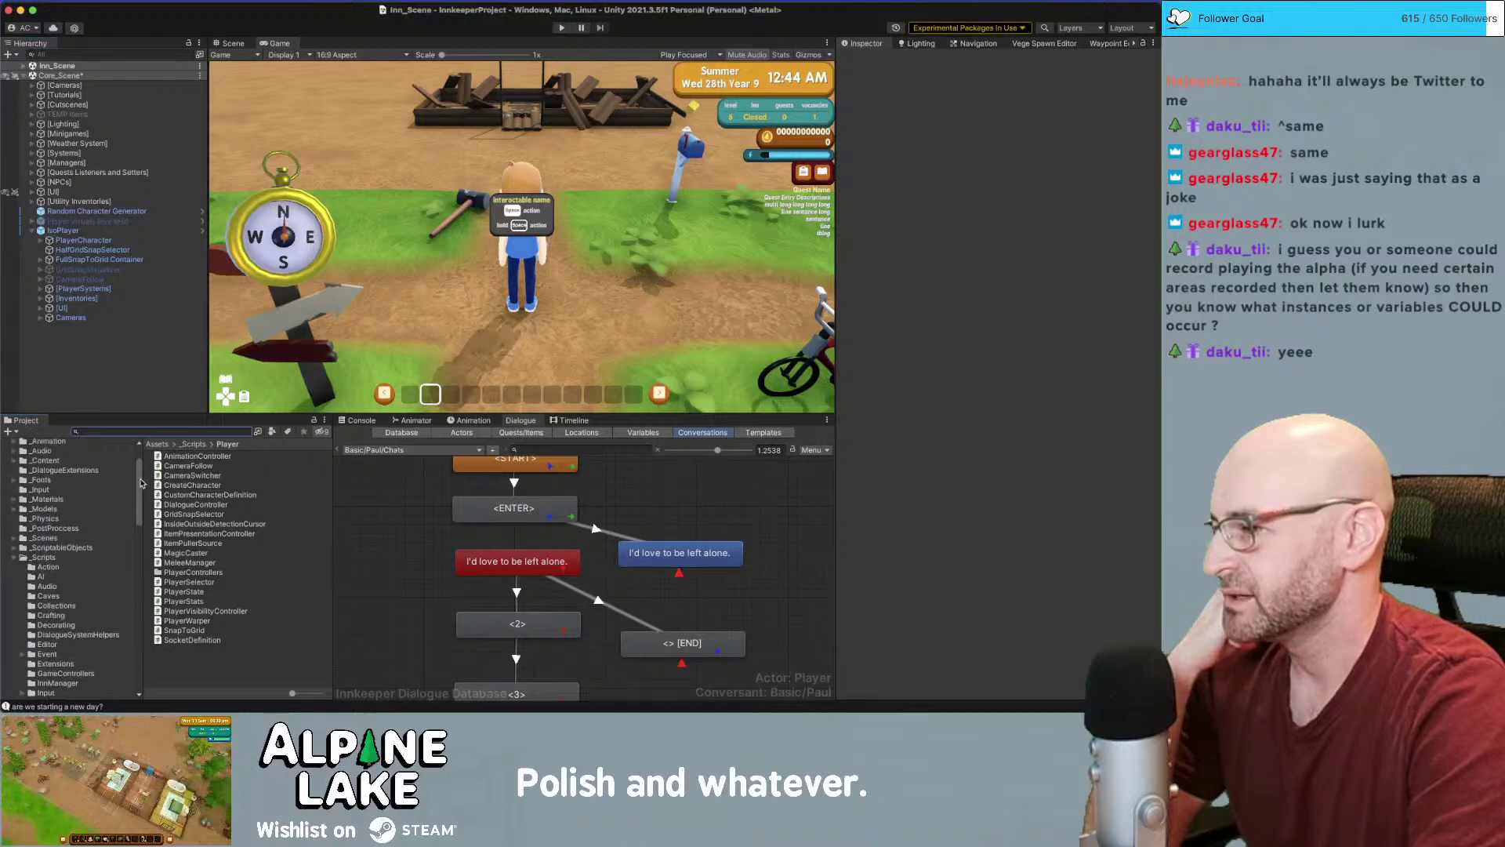
scroll(143, 505, up, 5)
click(13, 567)
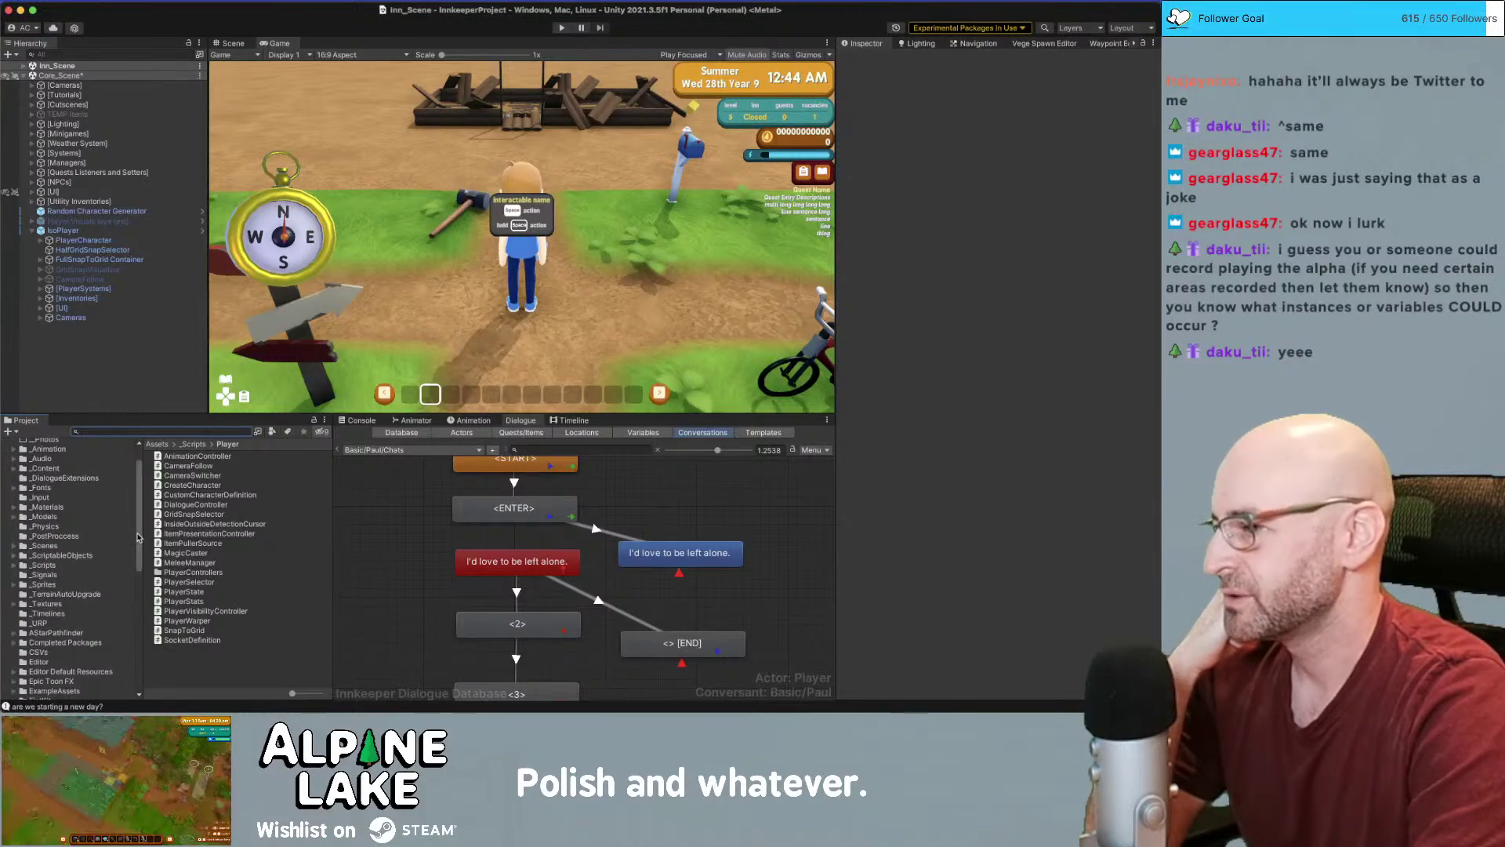
scroll(140, 530, up, 2)
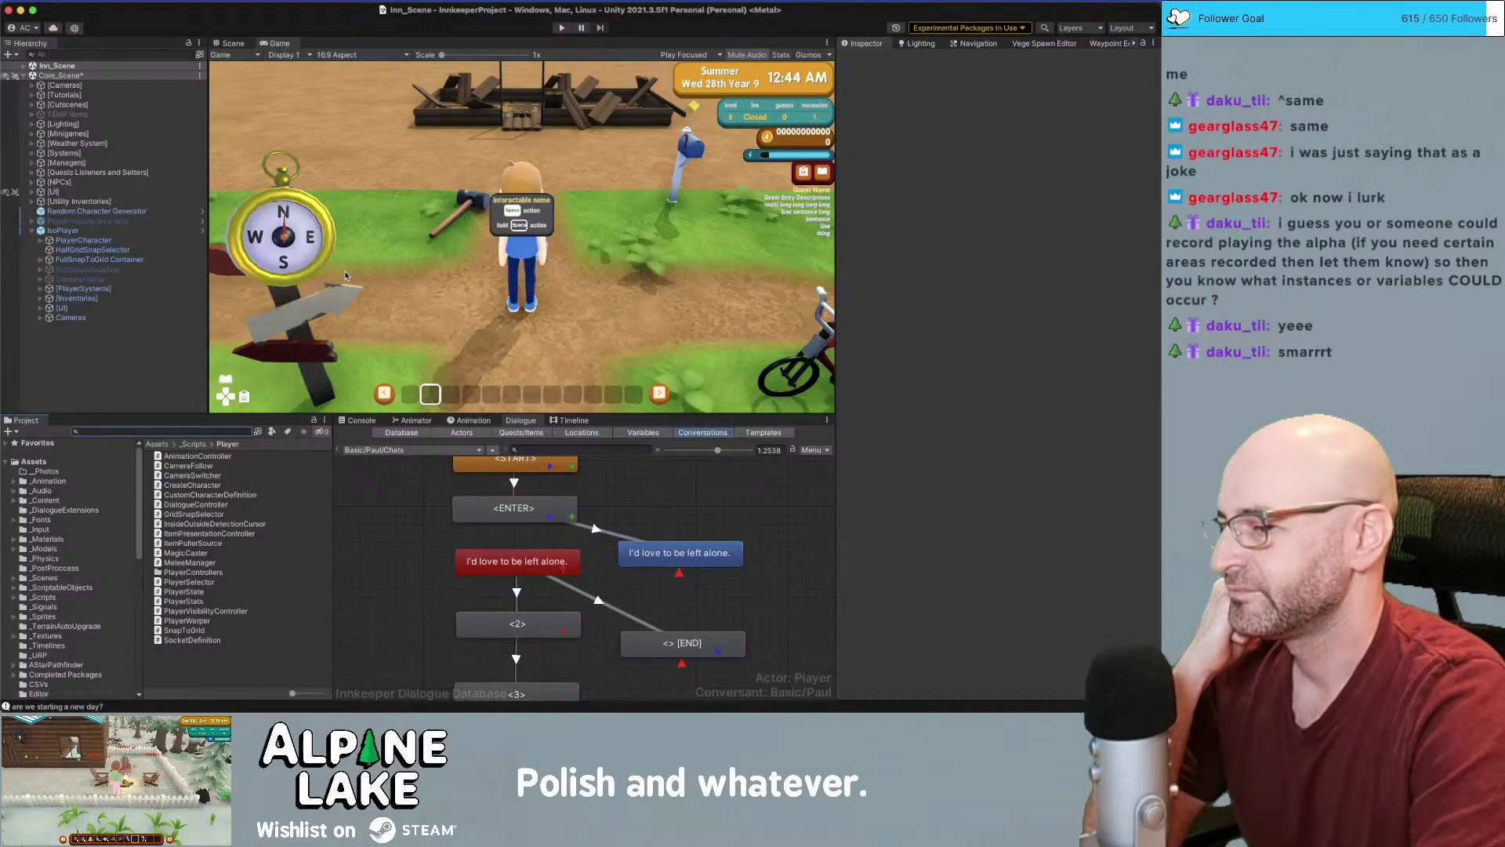
click(201, 660)
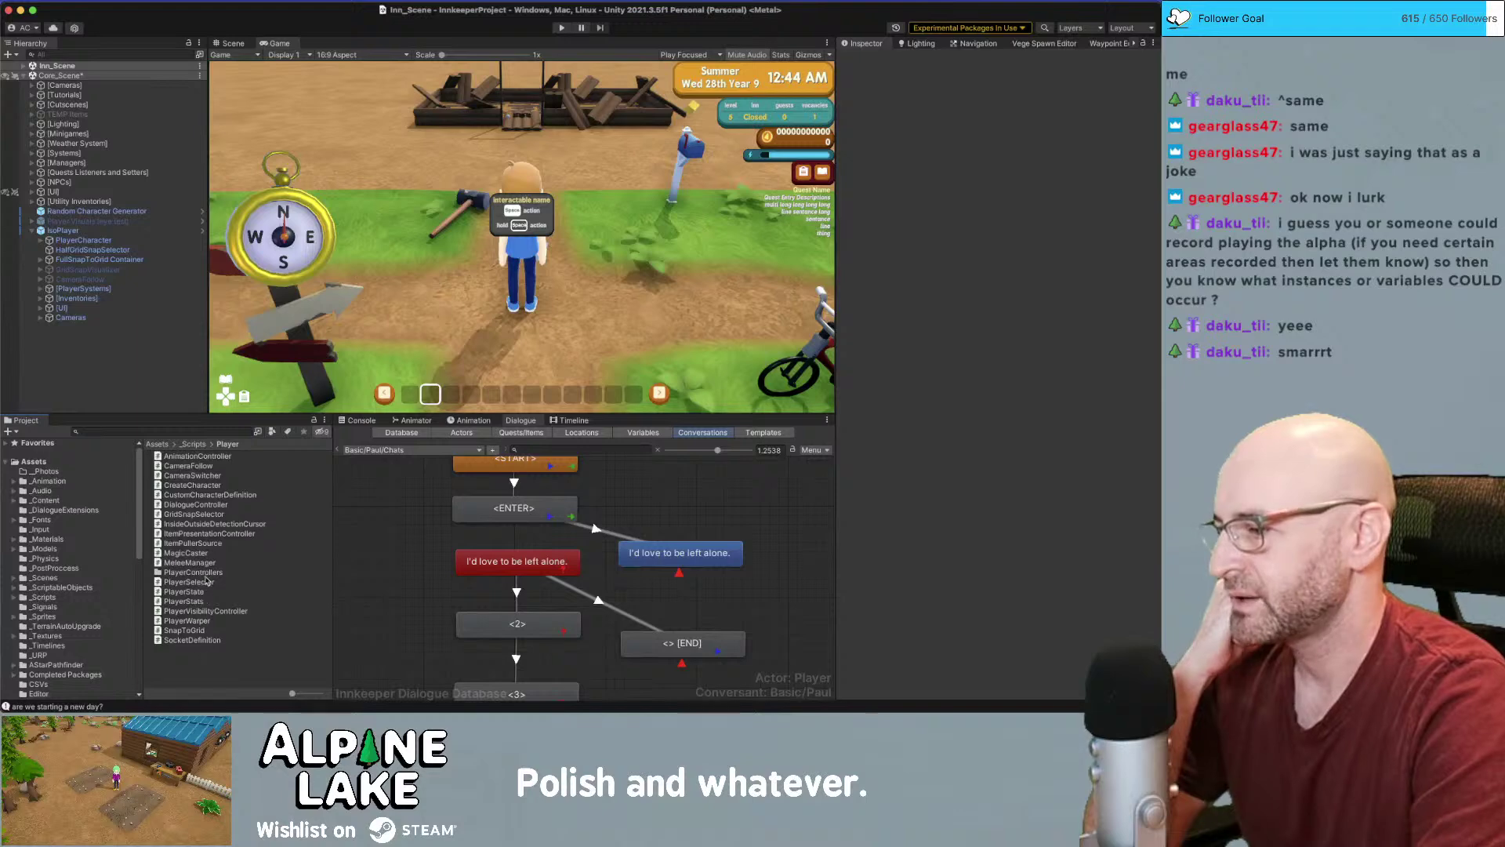
Inspect the events of the player's "I'd love to be left alone." entry and view the Basic/Paul/Chats conversation from its start node
click(688, 550)
middle_drag(694, 505, 619, 489)
scroll(643, 528, down, 3)
scroll(555, 505, down, 1)
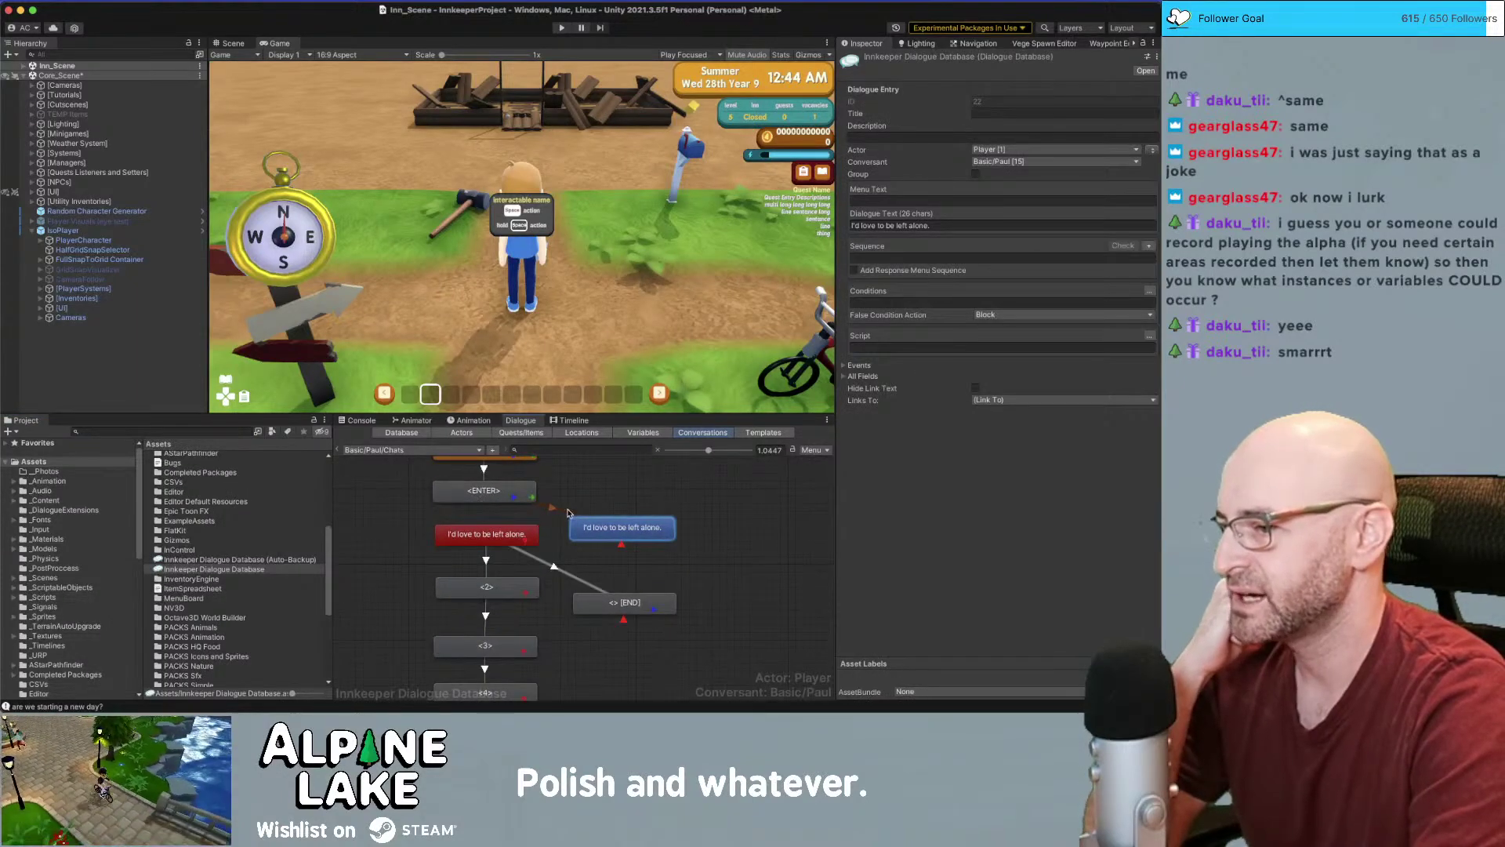
click(844, 366)
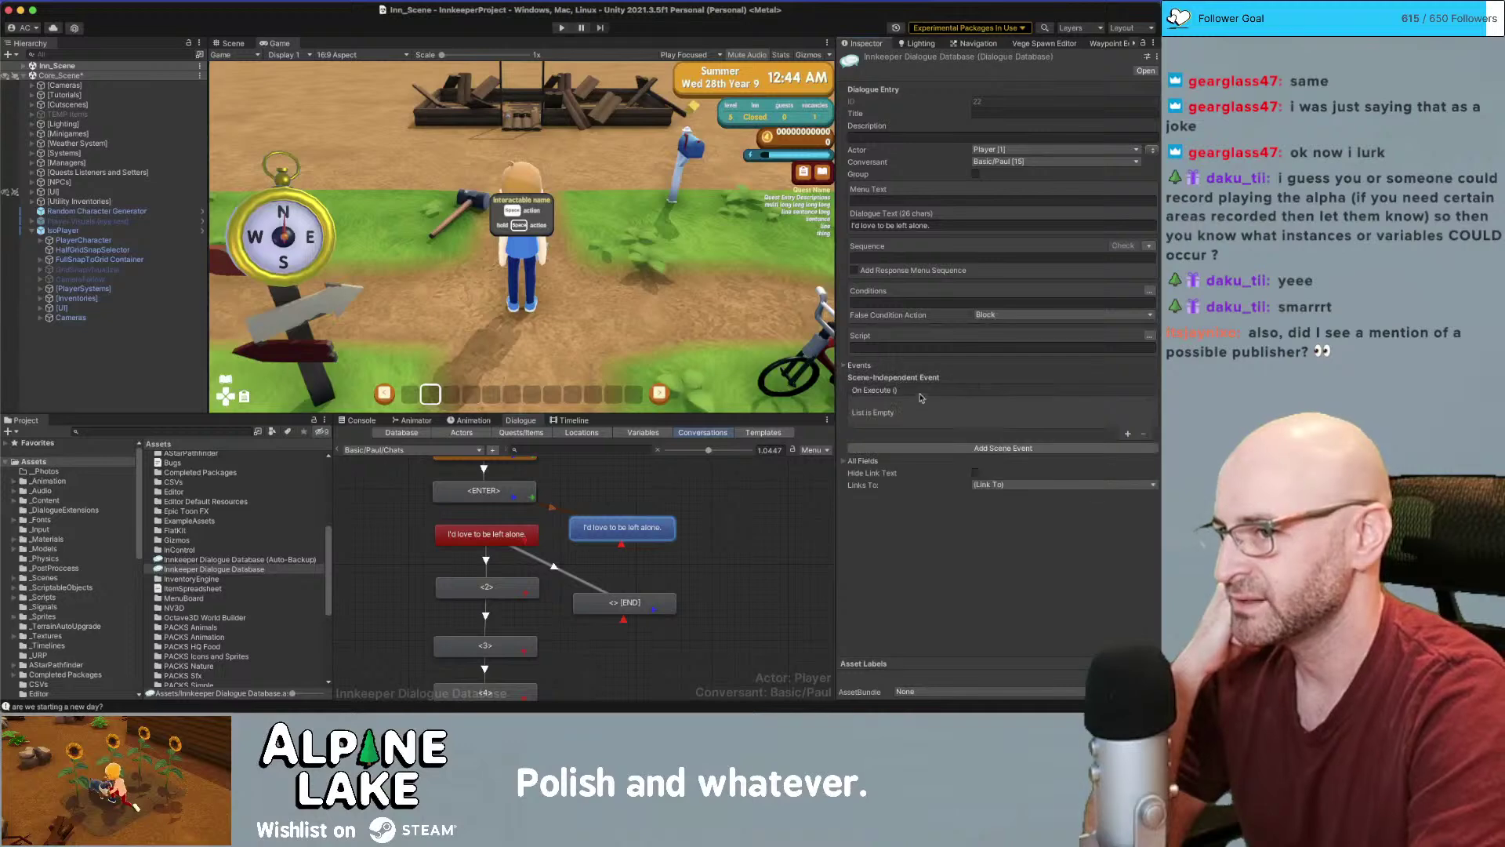
click(660, 475)
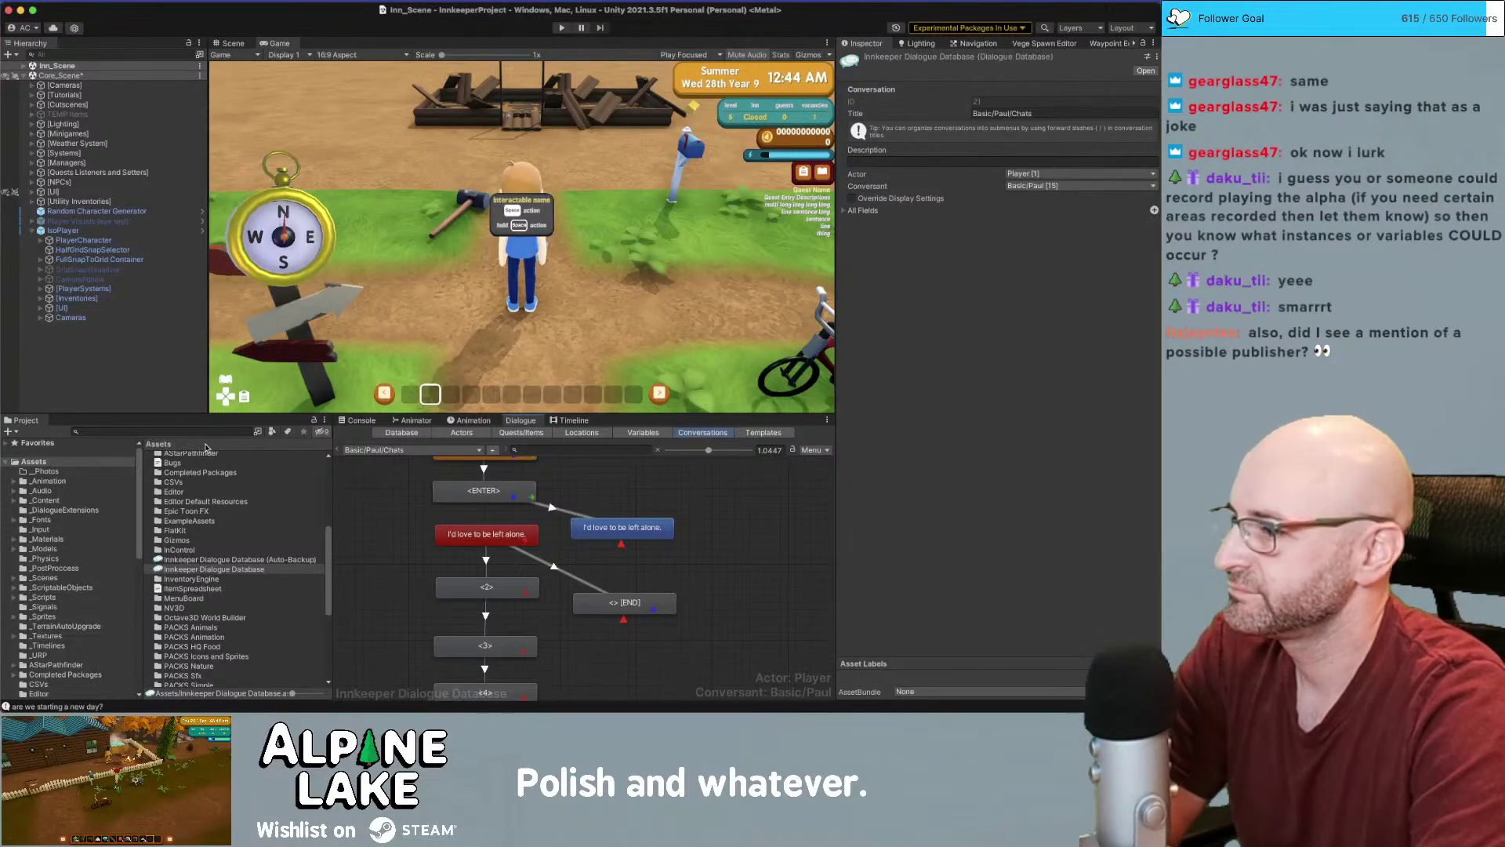
drag(330, 523, 321, 498)
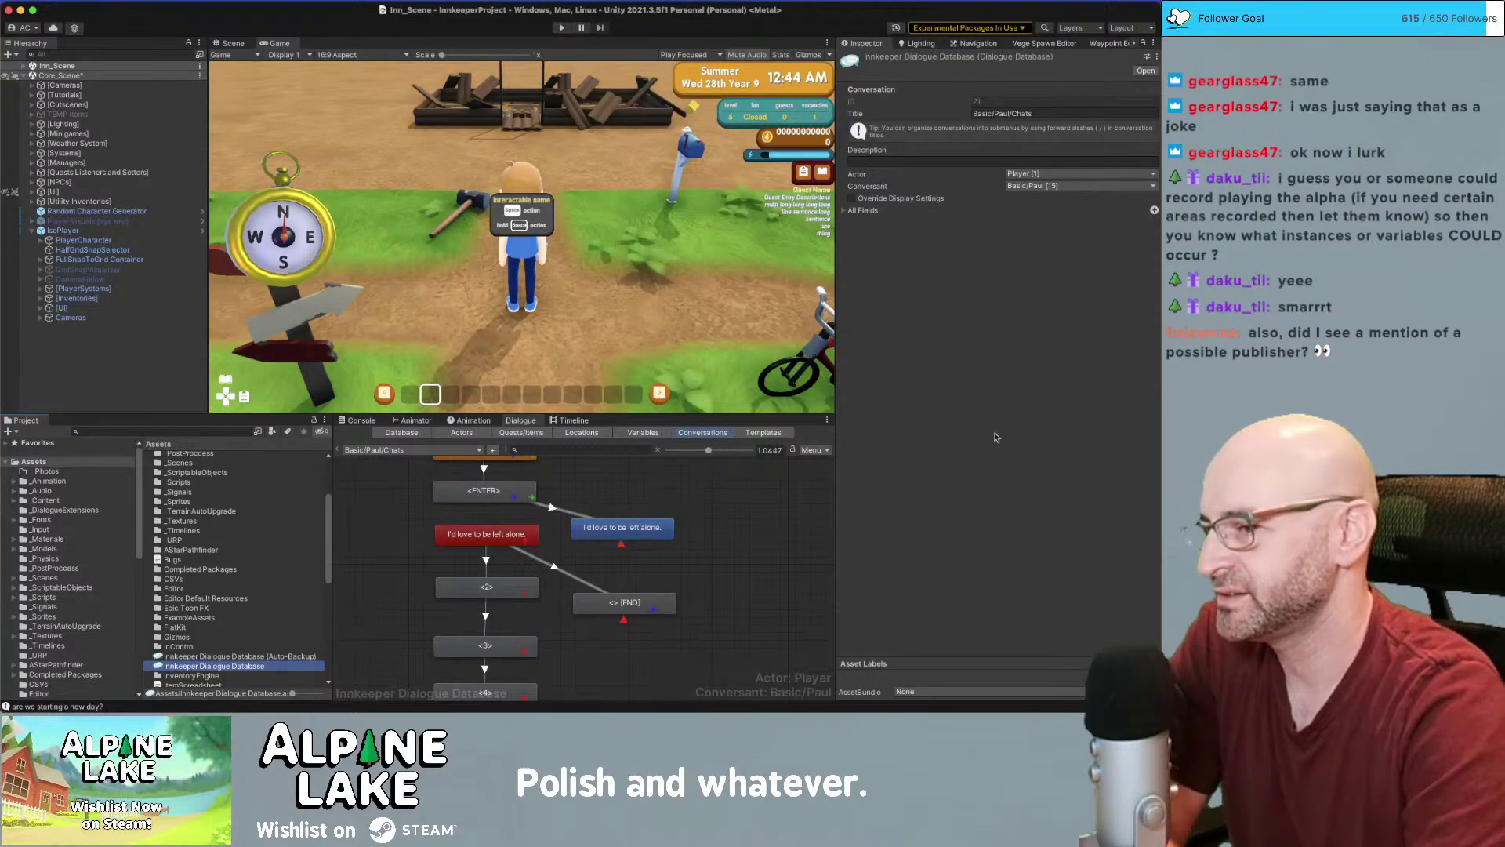
click(803, 524)
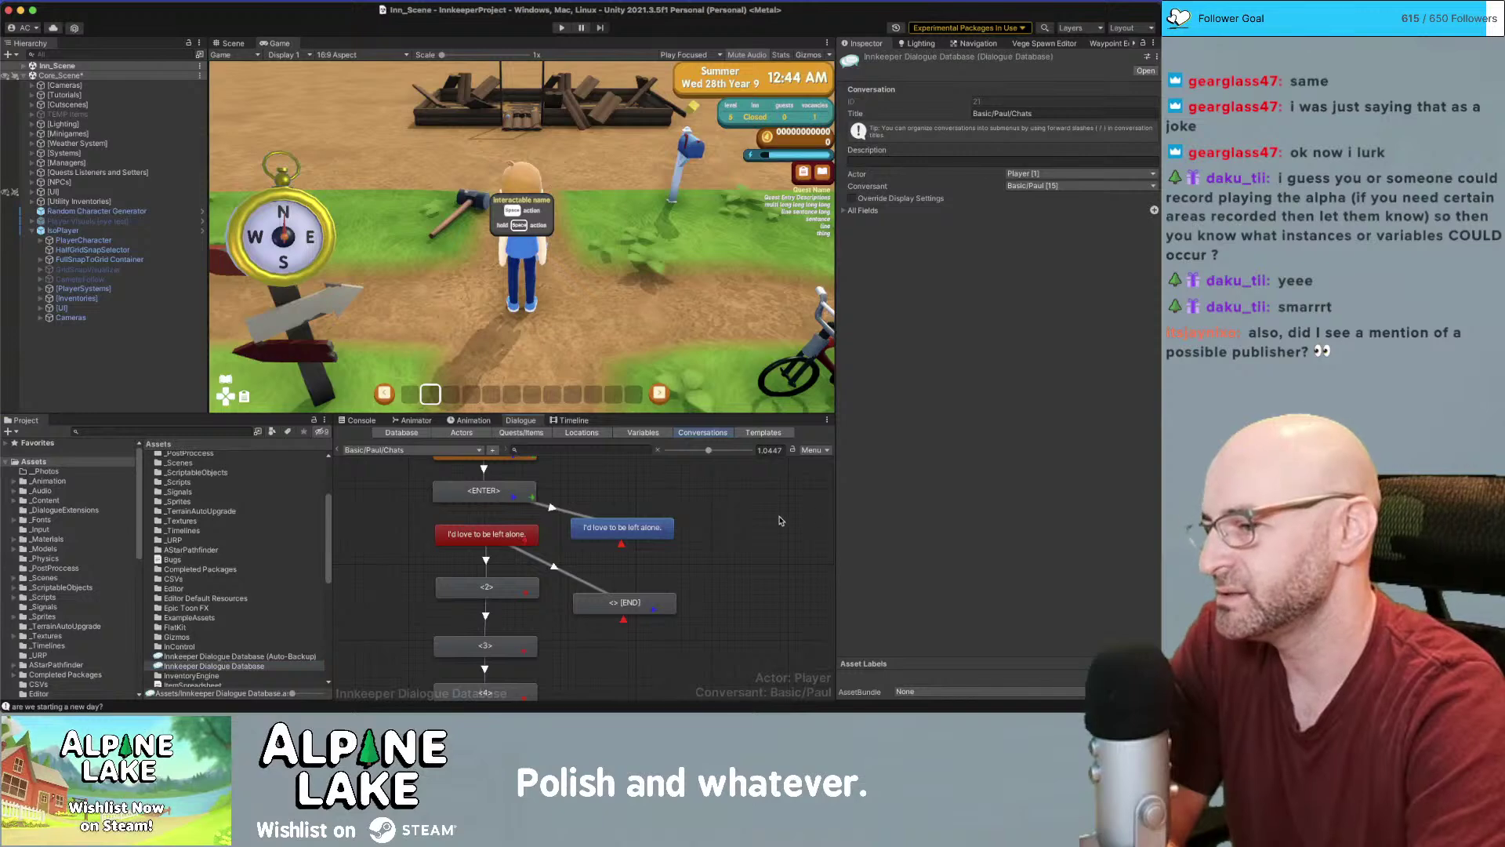
scroll(781, 520, down, 4)
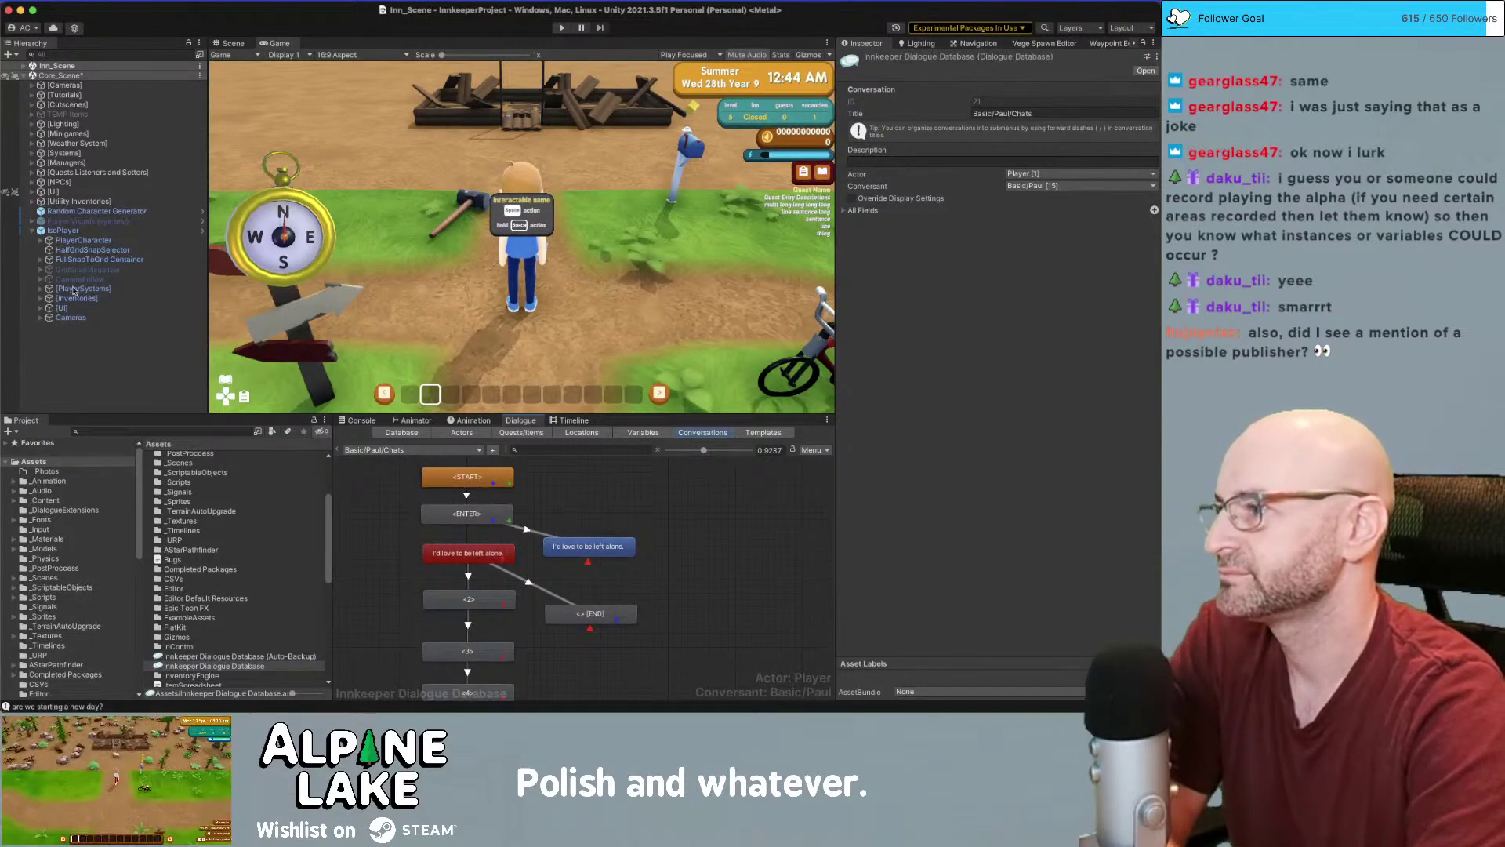
Collapse the player object's children in the scene hierarchy and clear the selection
click(31, 232)
click(31, 232)
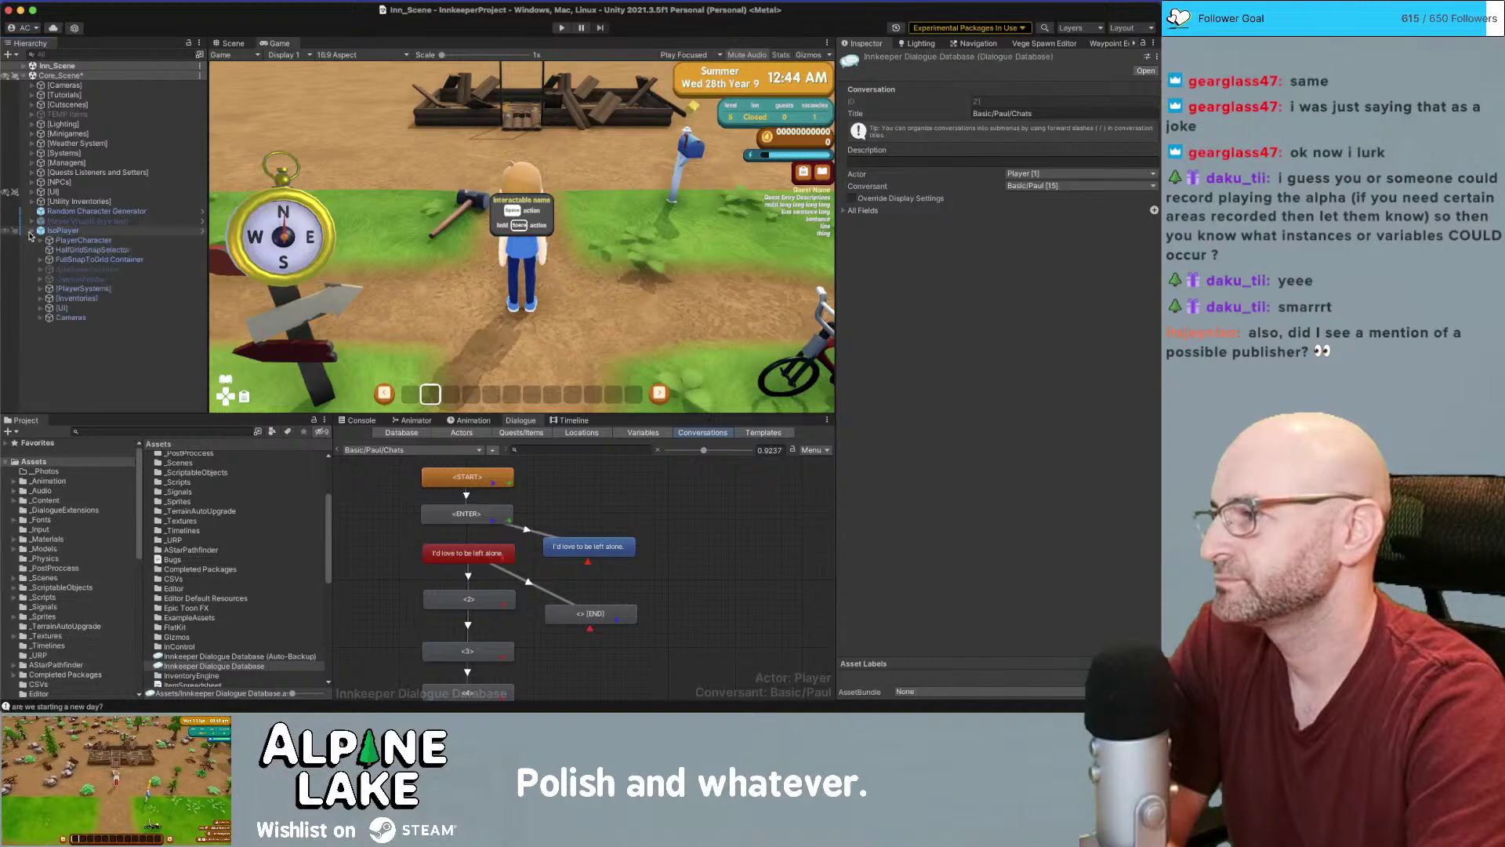
click(32, 232)
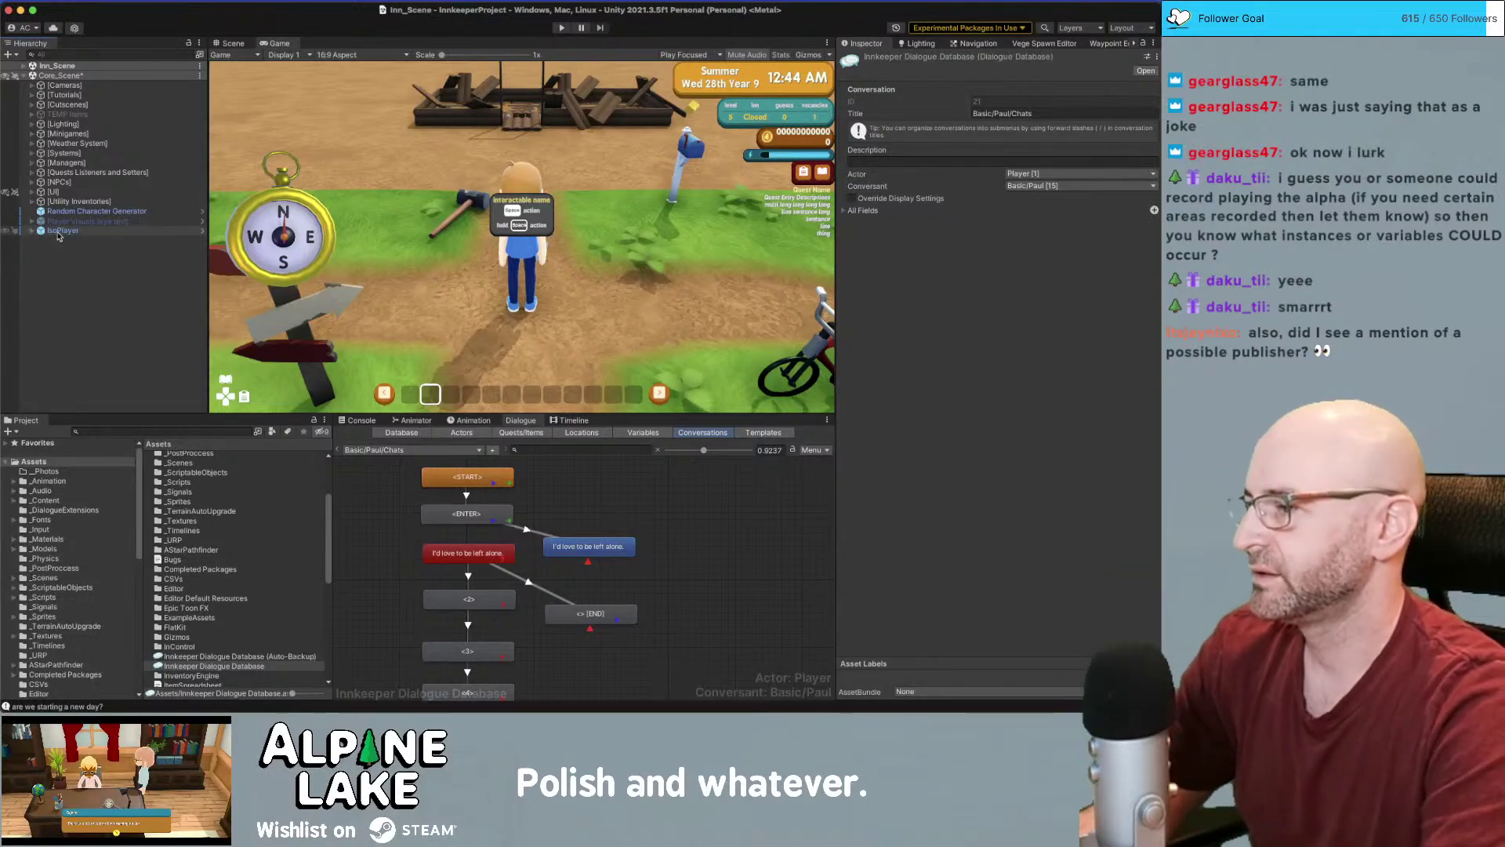
click(127, 296)
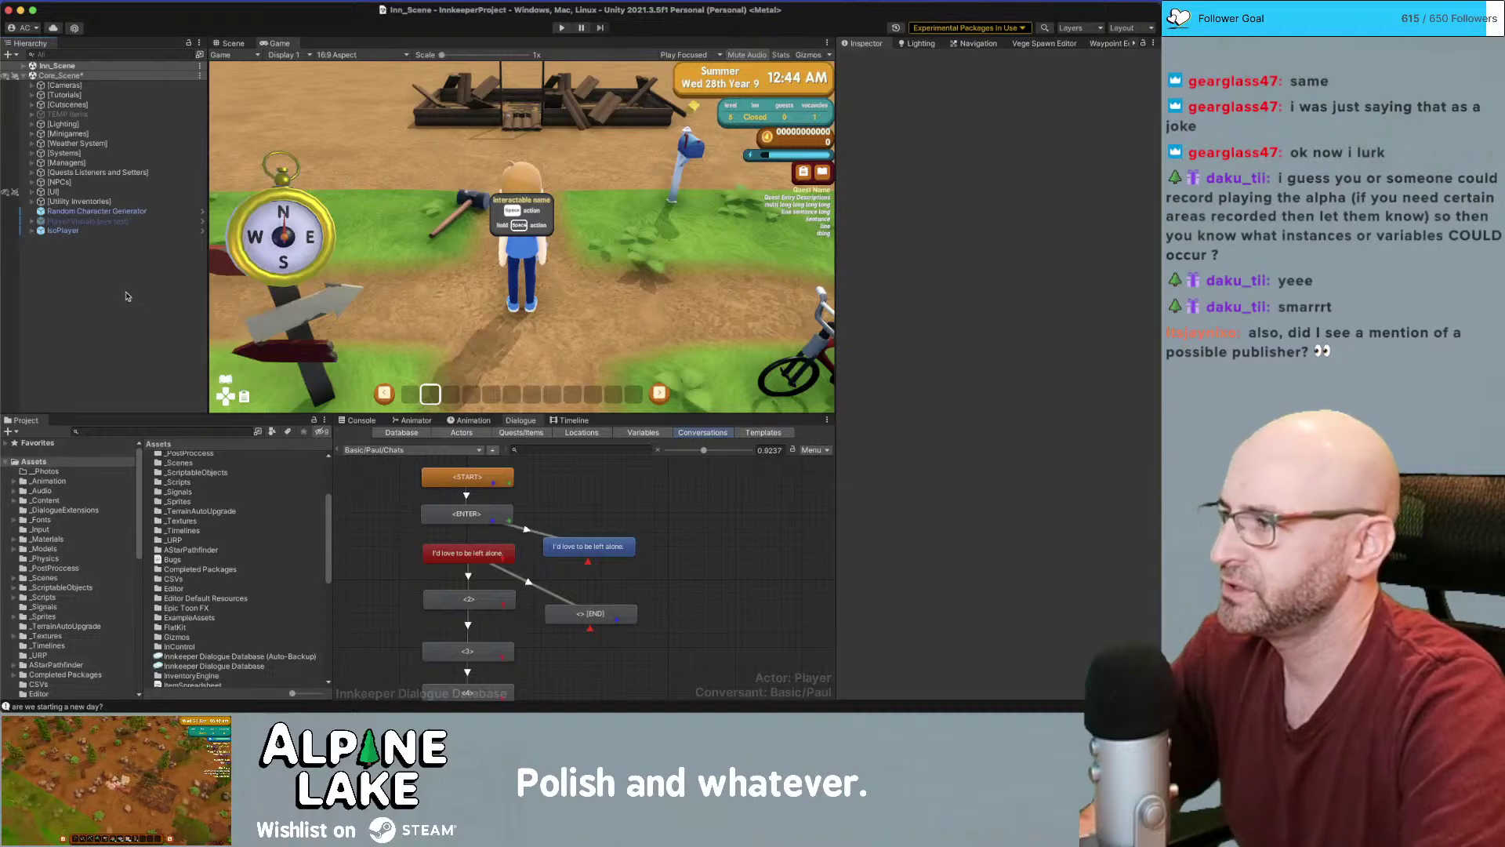
Switch to the roadmap in Chrome and reposition its browser window over the Unity editor
key(super+Tab)
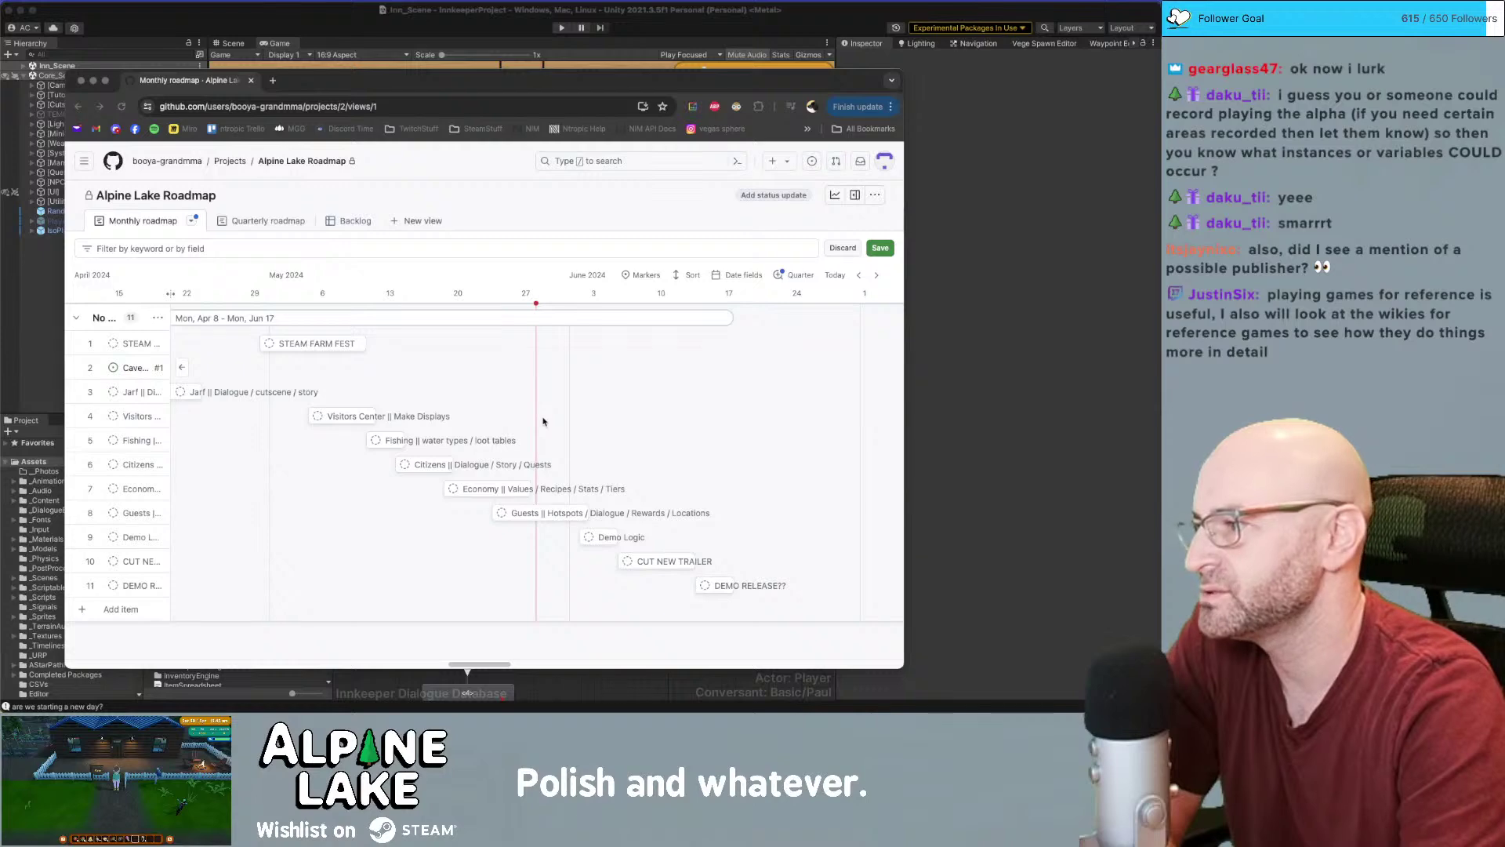
drag(396, 83, 408, 65)
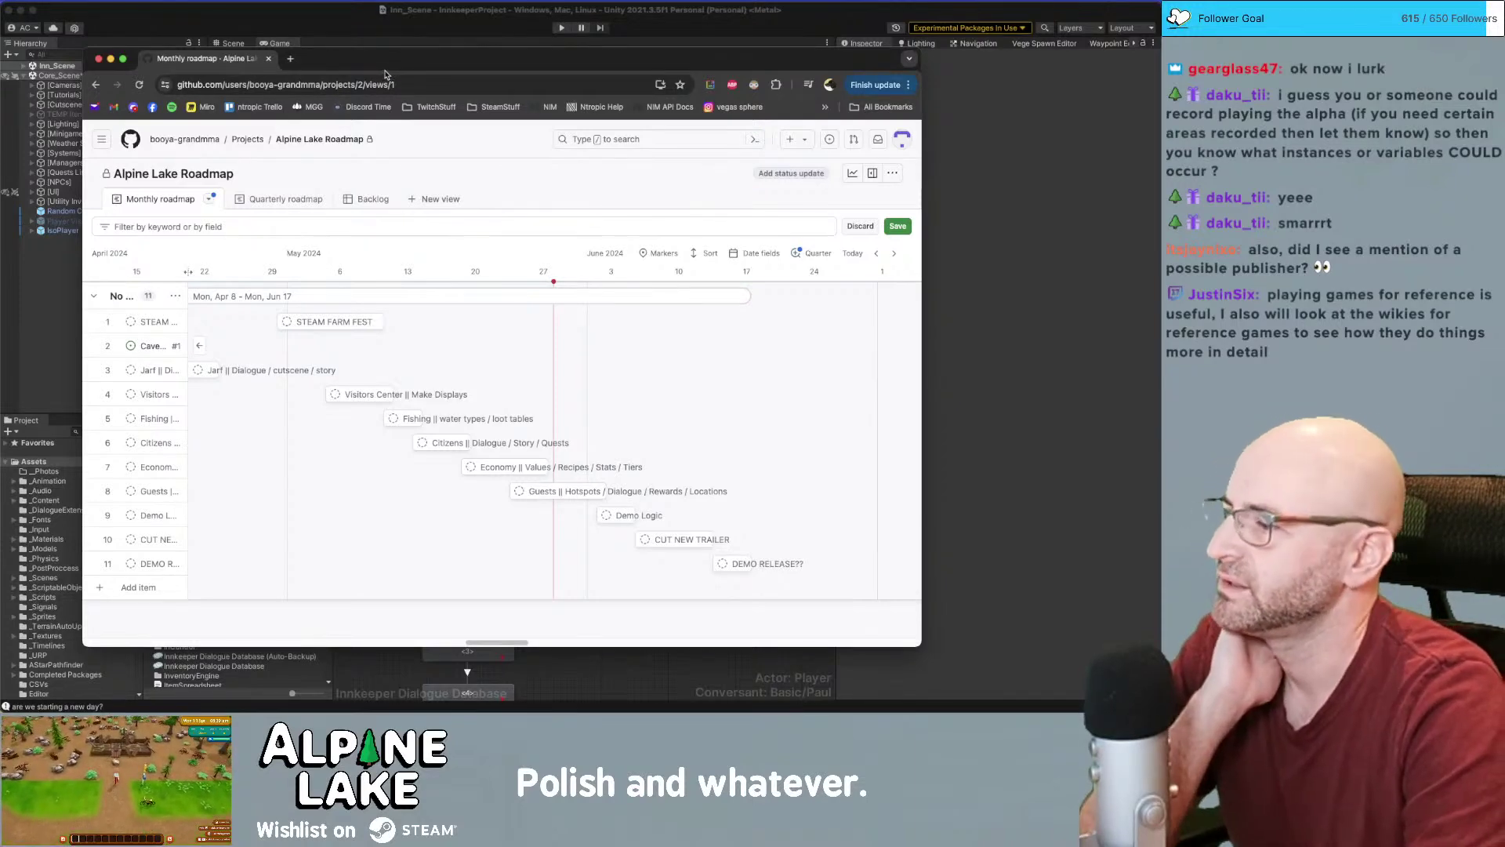
drag(384, 69, 386, 70)
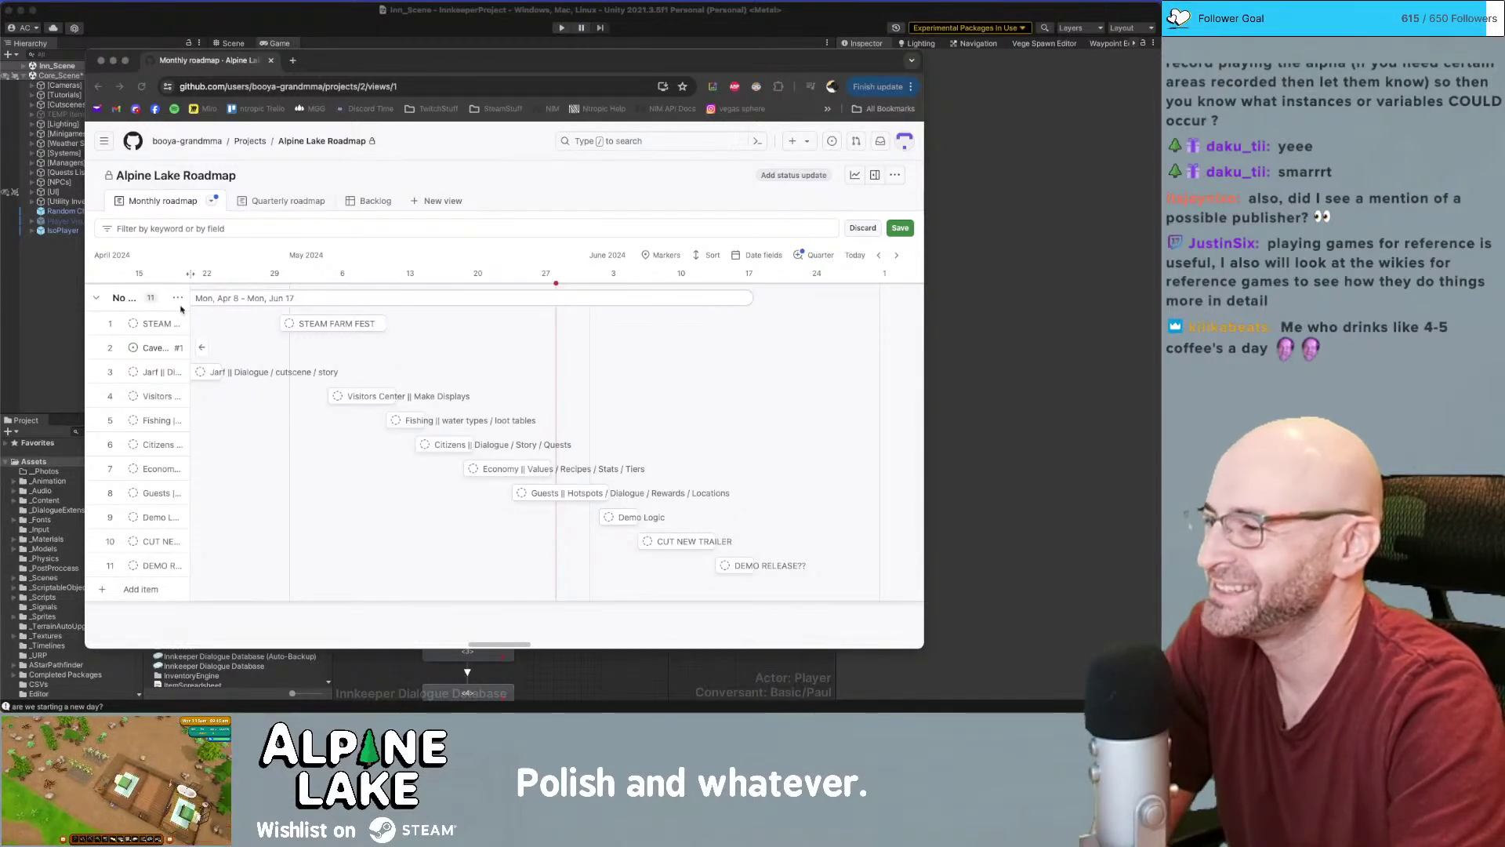
drag(421, 69, 460, 85)
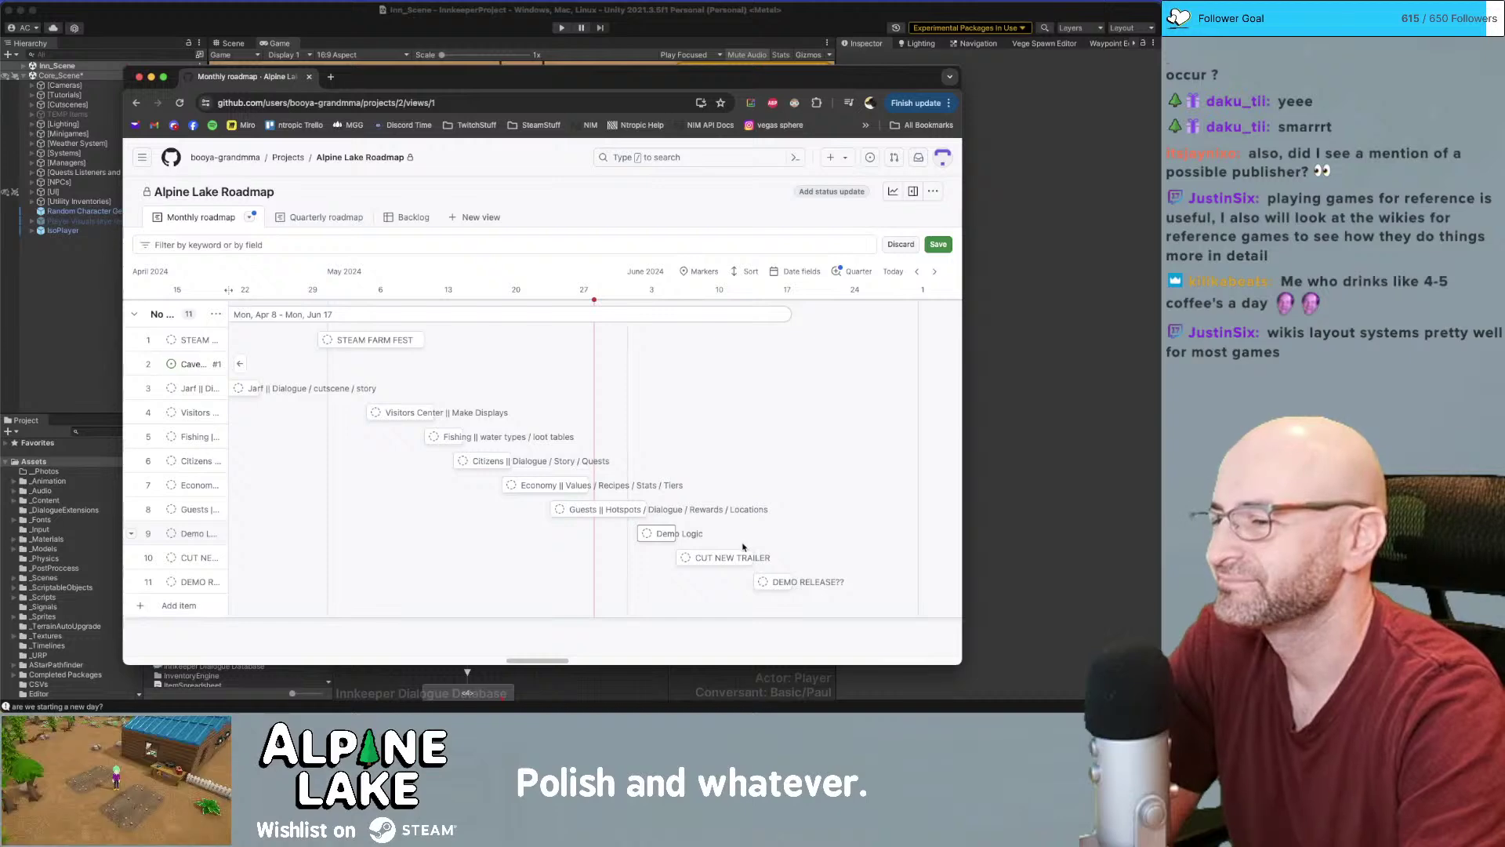
Switch to Obsidian and look through the "Dialogue - Guests" note from beginning to end
key(super+Tab)
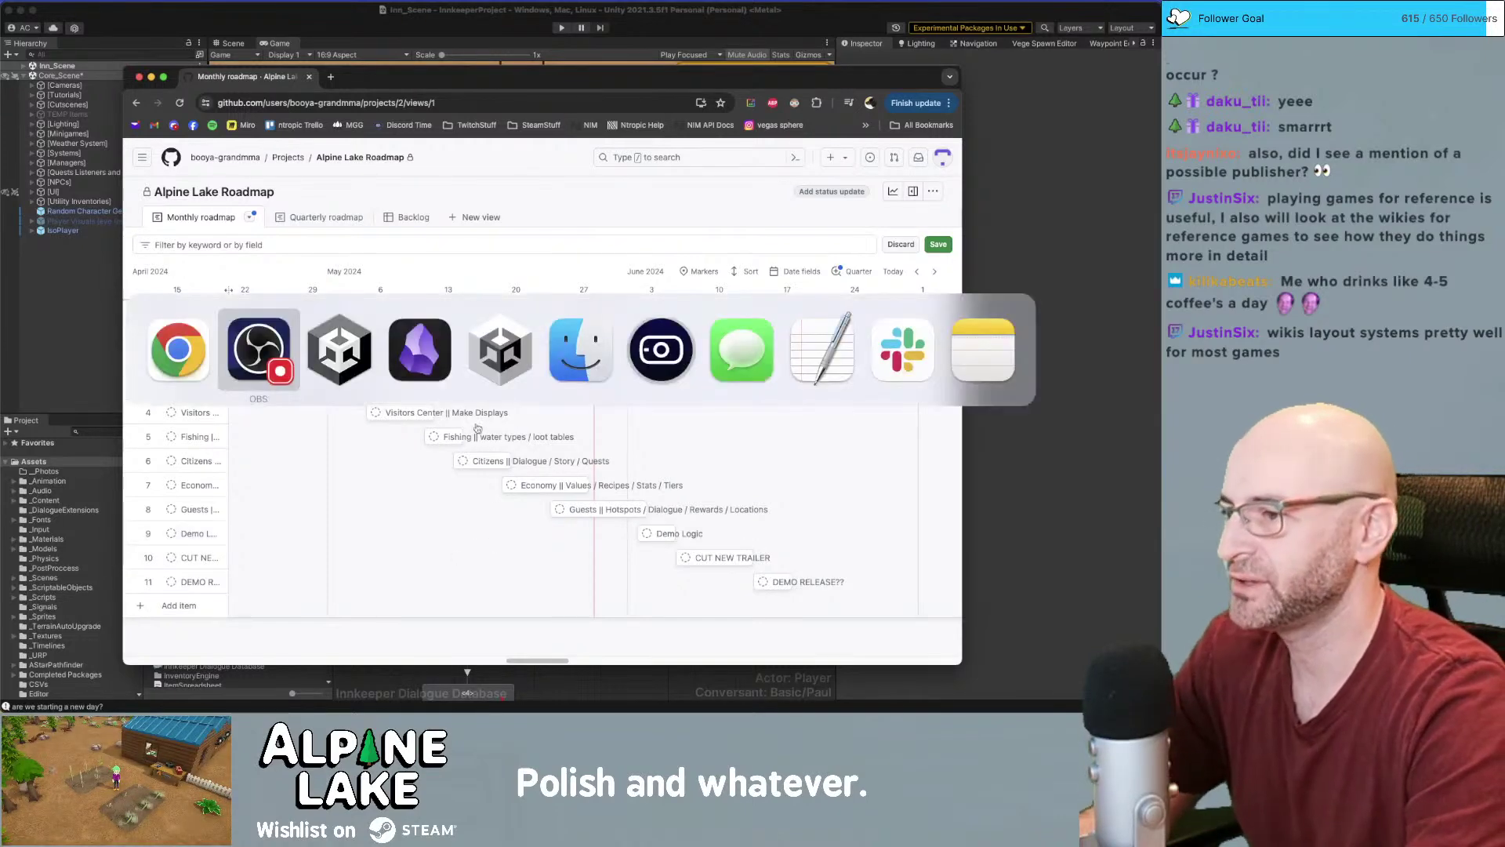
key(super+Tab)
key(super+Tab)
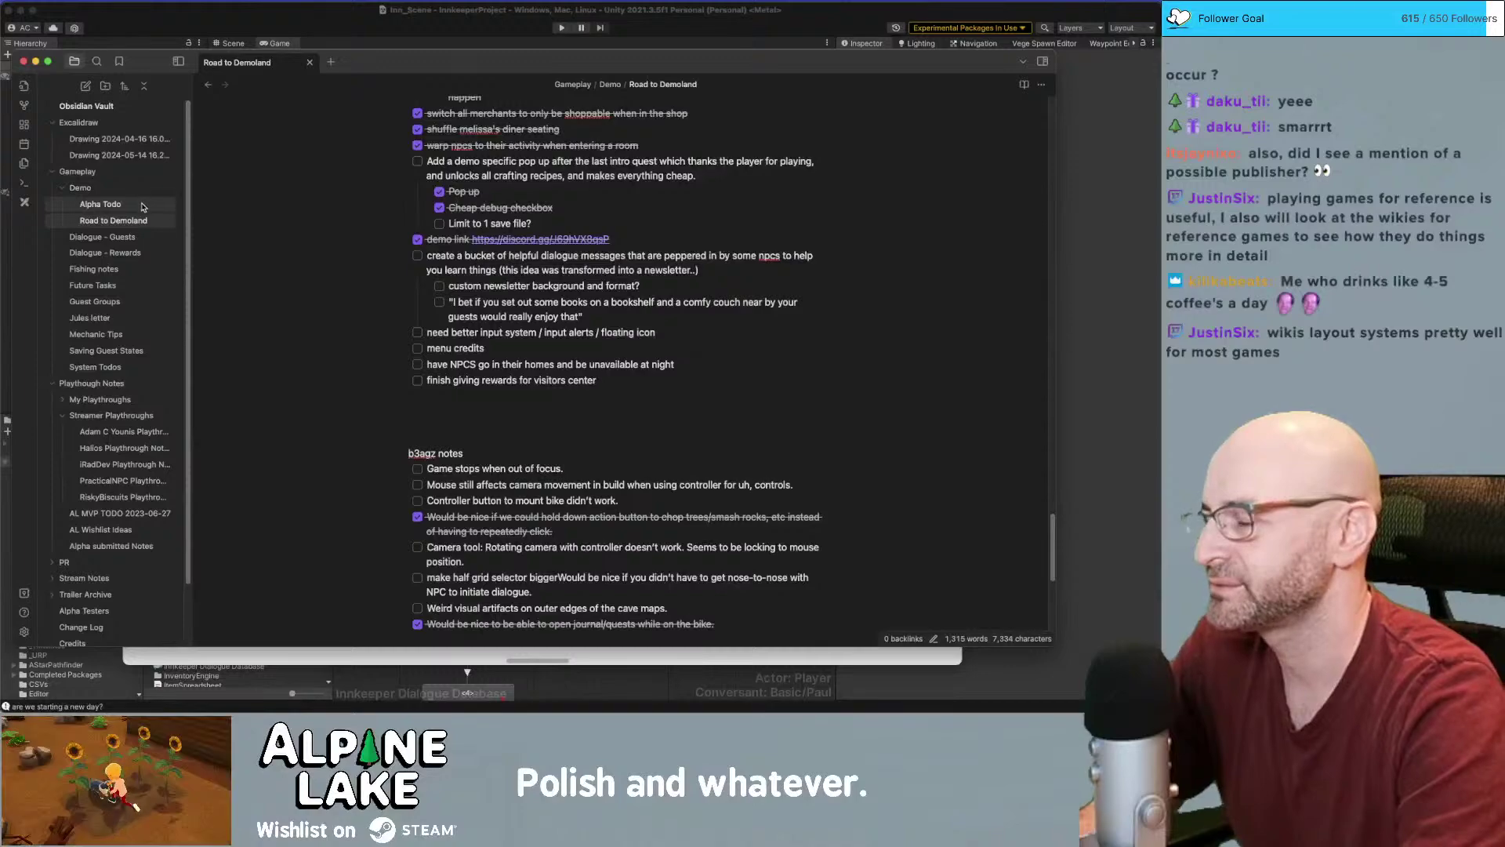
click(132, 243)
scroll(461, 211, down, 20)
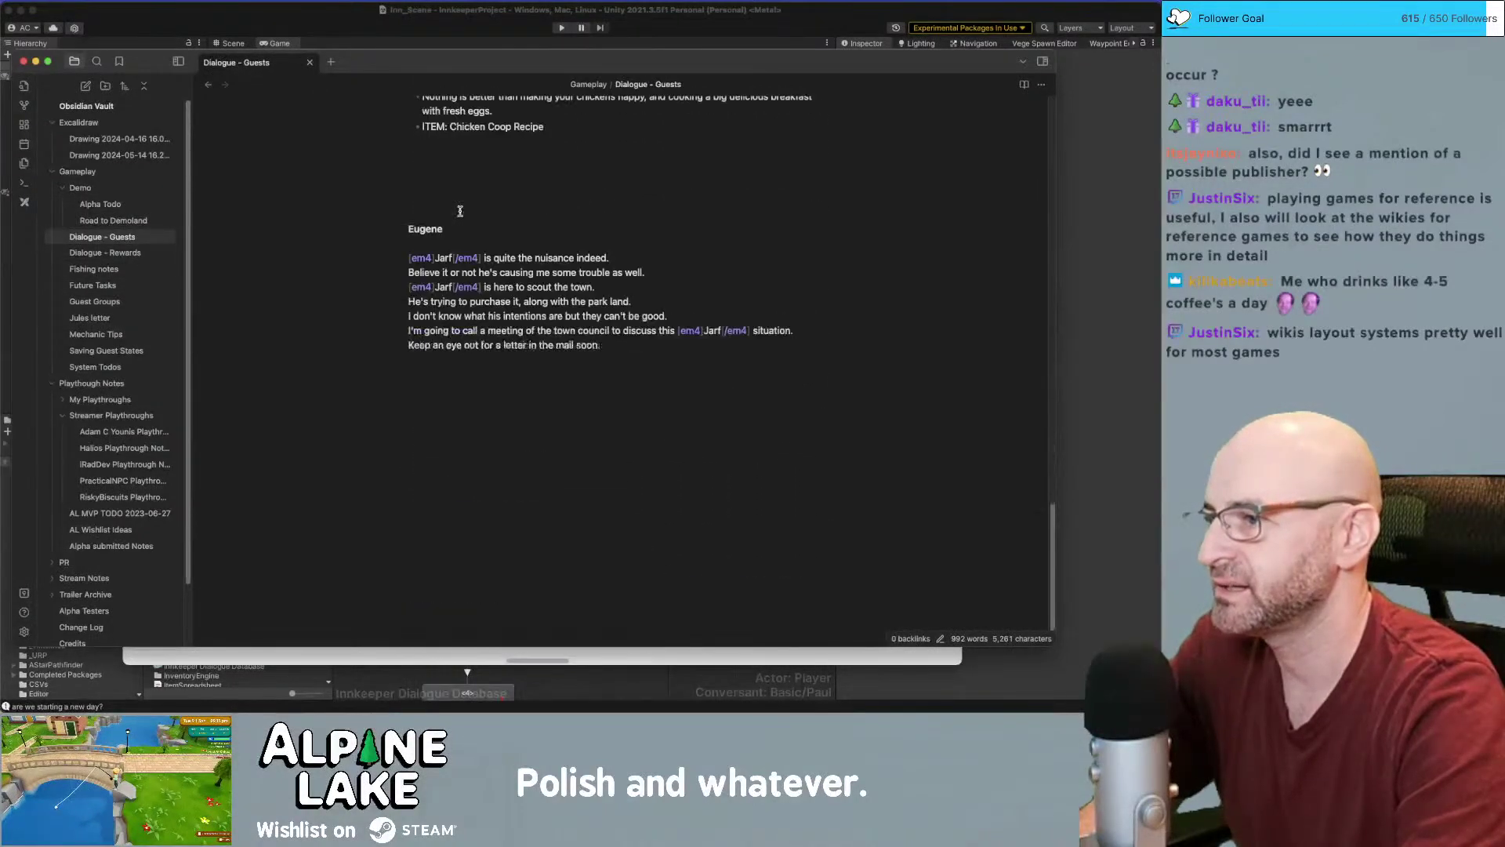
scroll(460, 211, up, 20)
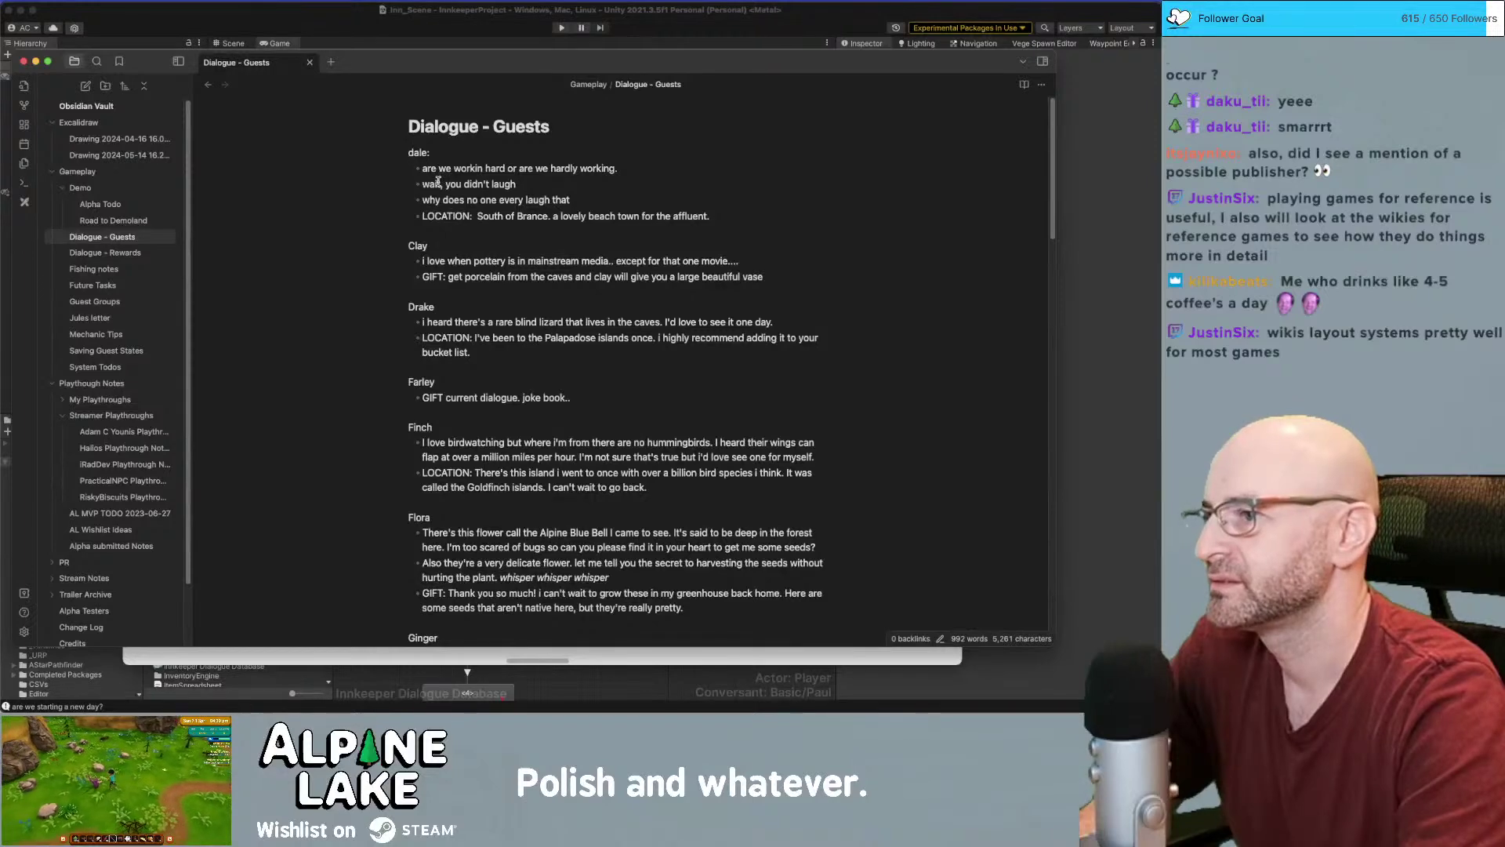
drag(390, 60, 405, 55)
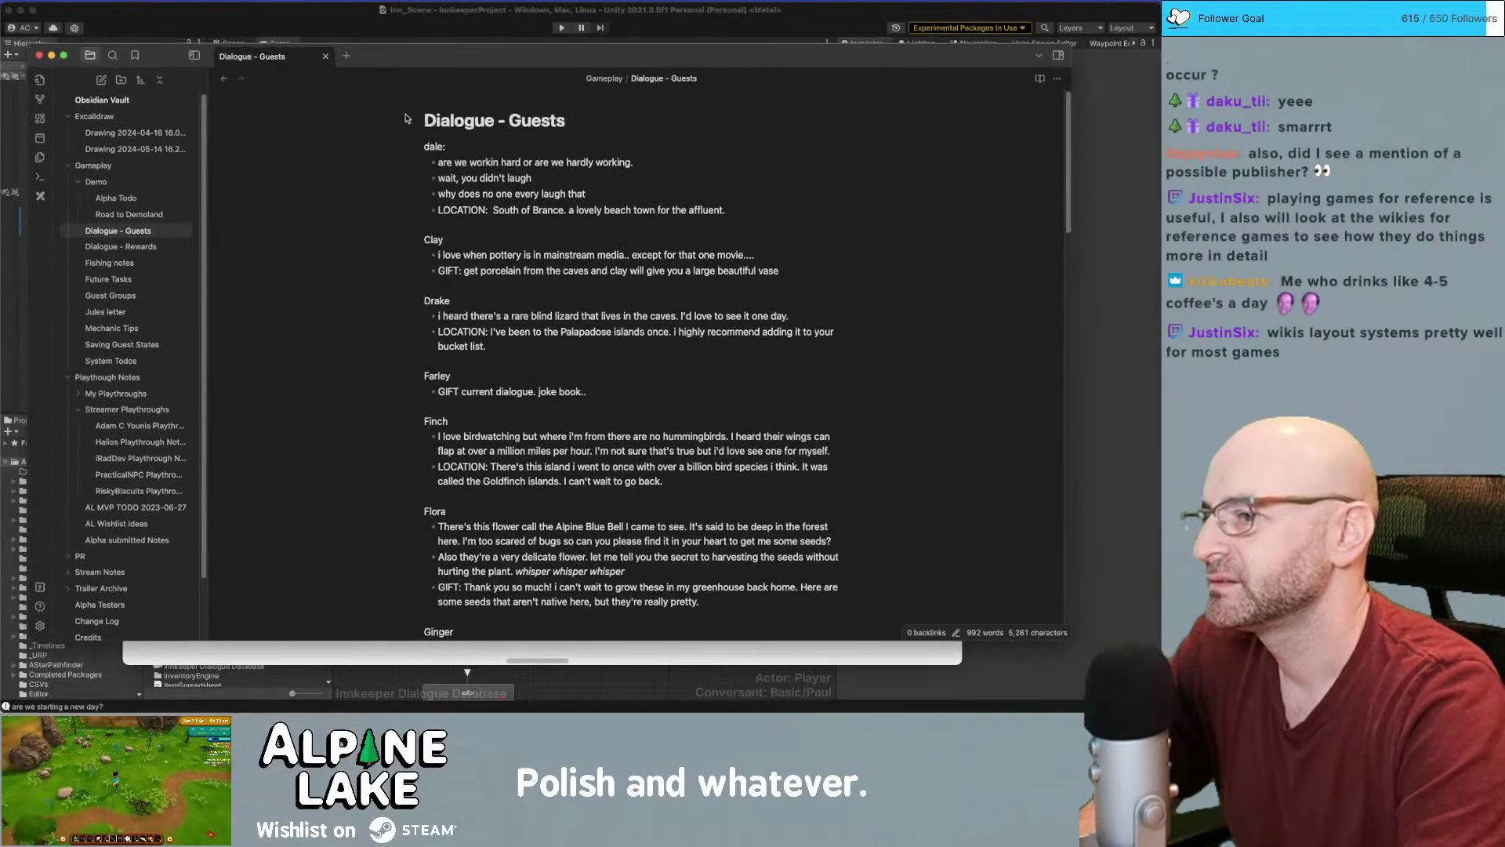
scroll(405, 118, down, 2)
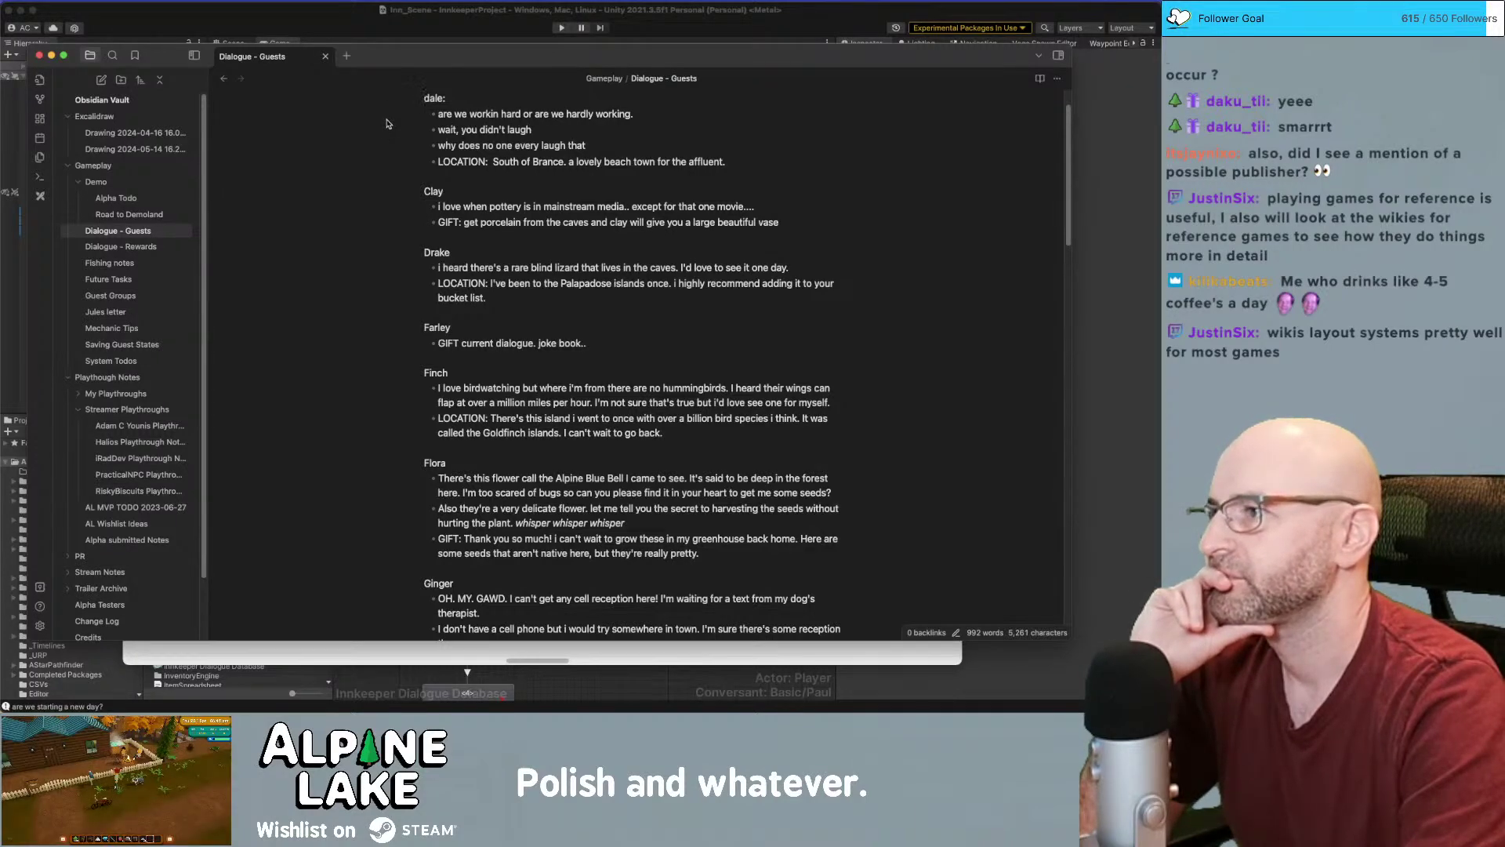
click(350, 18)
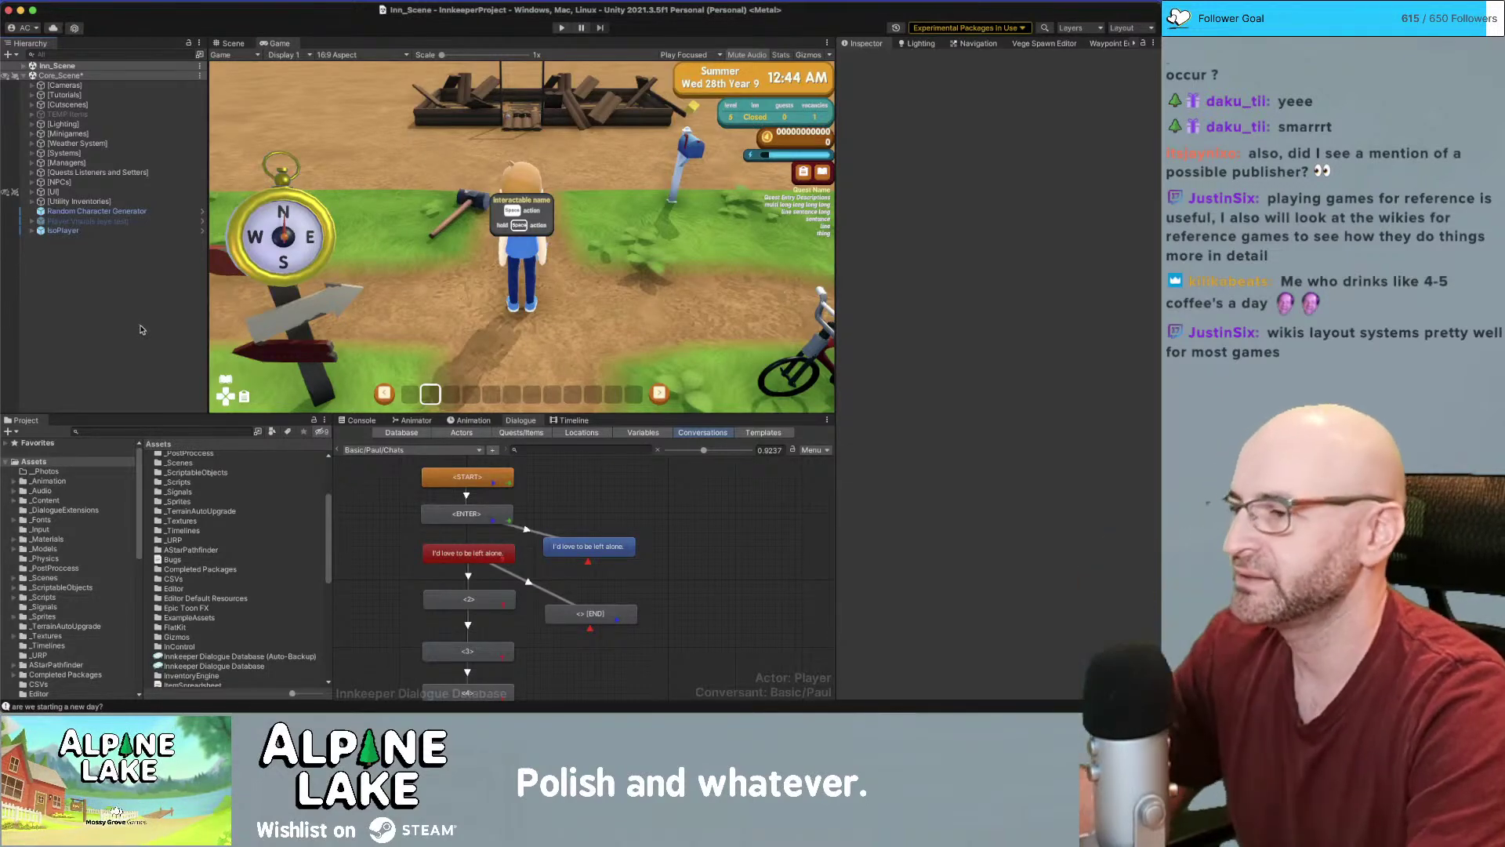
key(super+Tab)
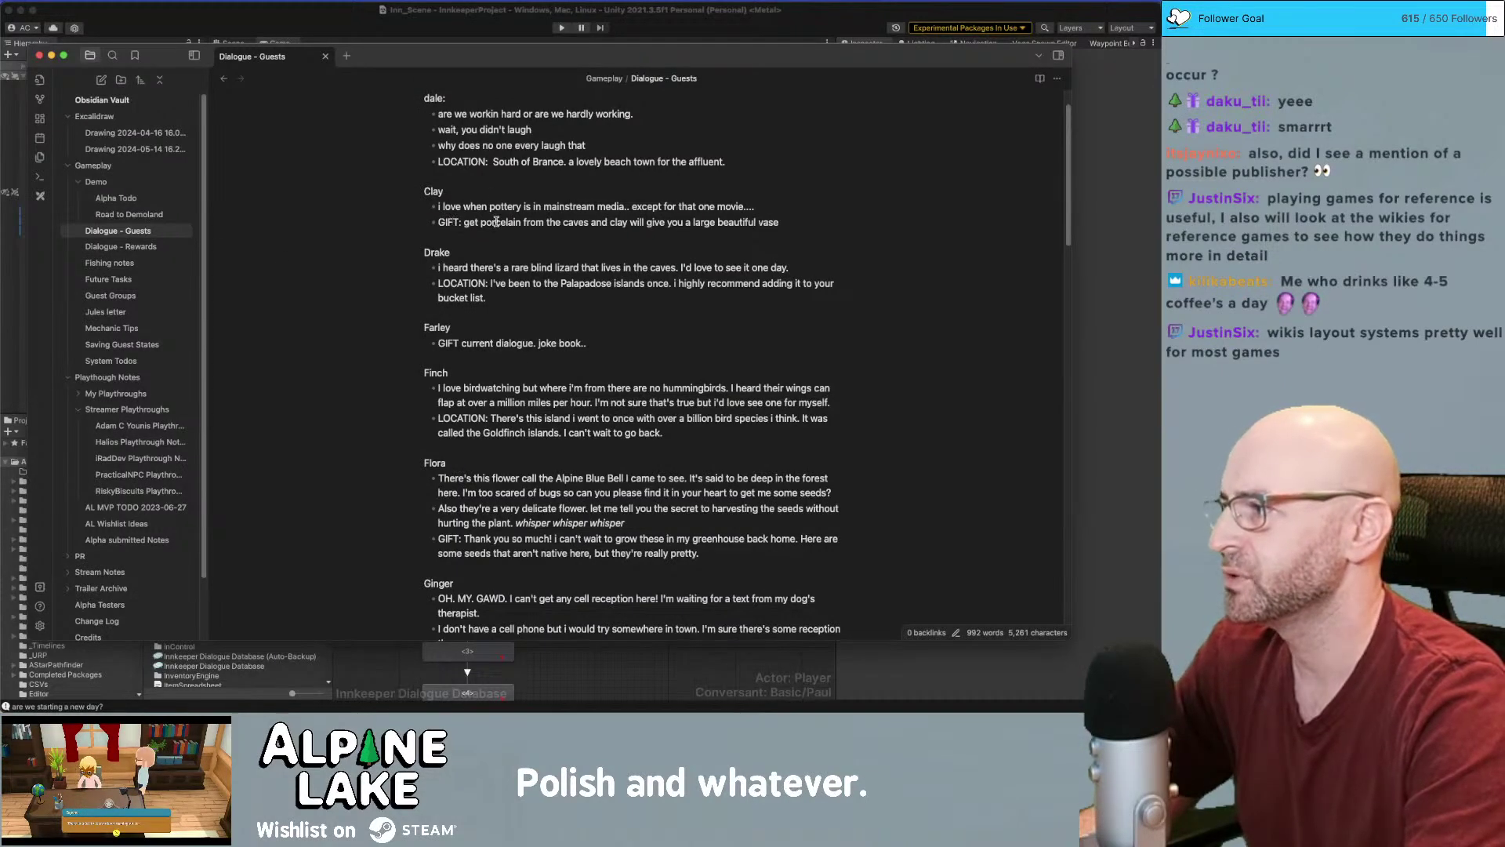
Open the "Dialogue - Rewards" note in a split pane beside the "Dialogue - Guests" note
drag(122, 247, 970, 207)
drag(753, 232, 1037, 84)
click(143, 232)
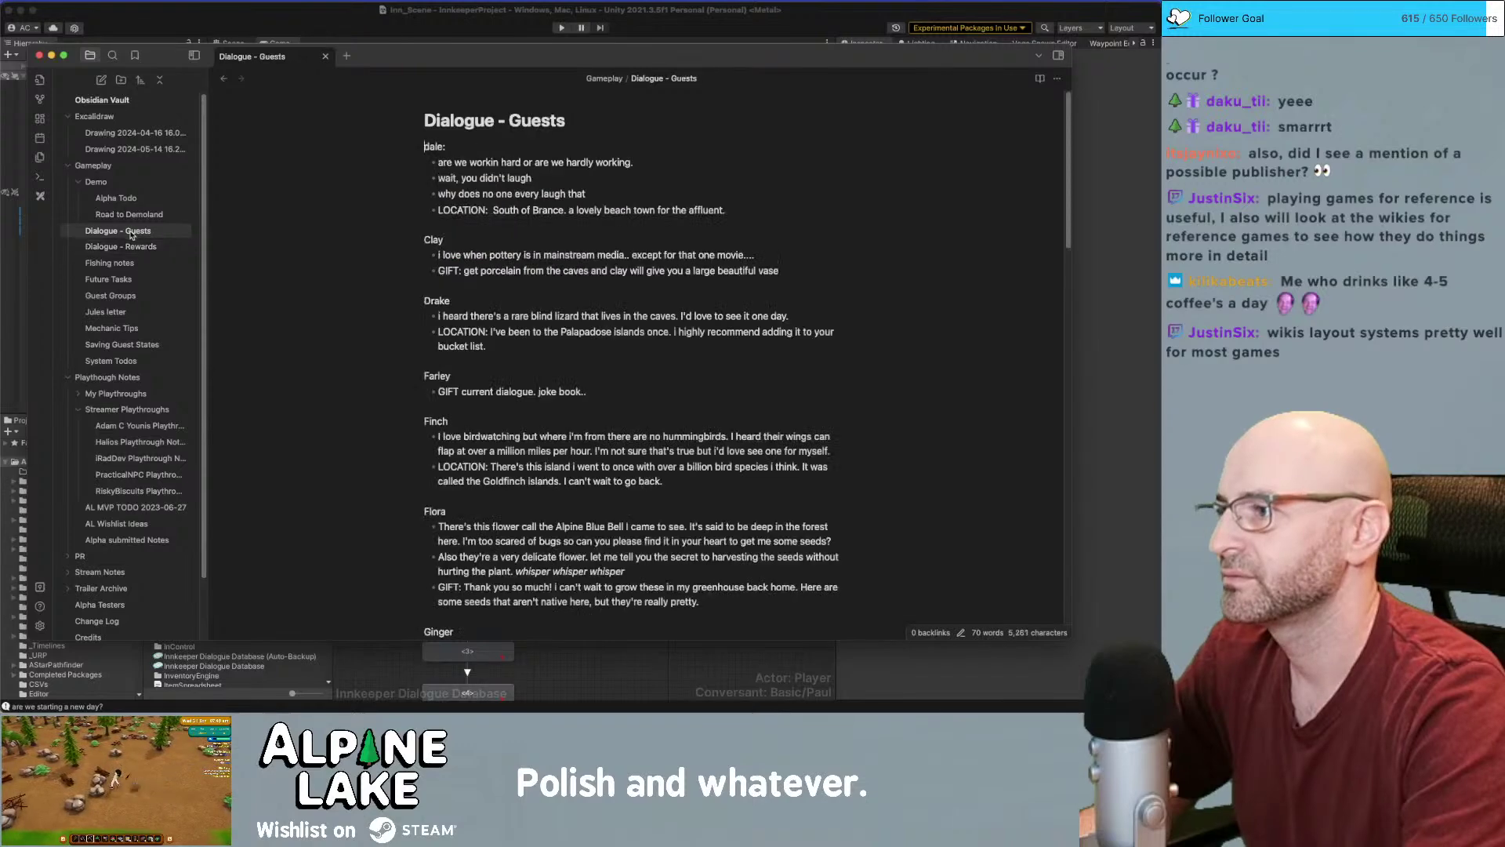
drag(135, 246, 989, 184)
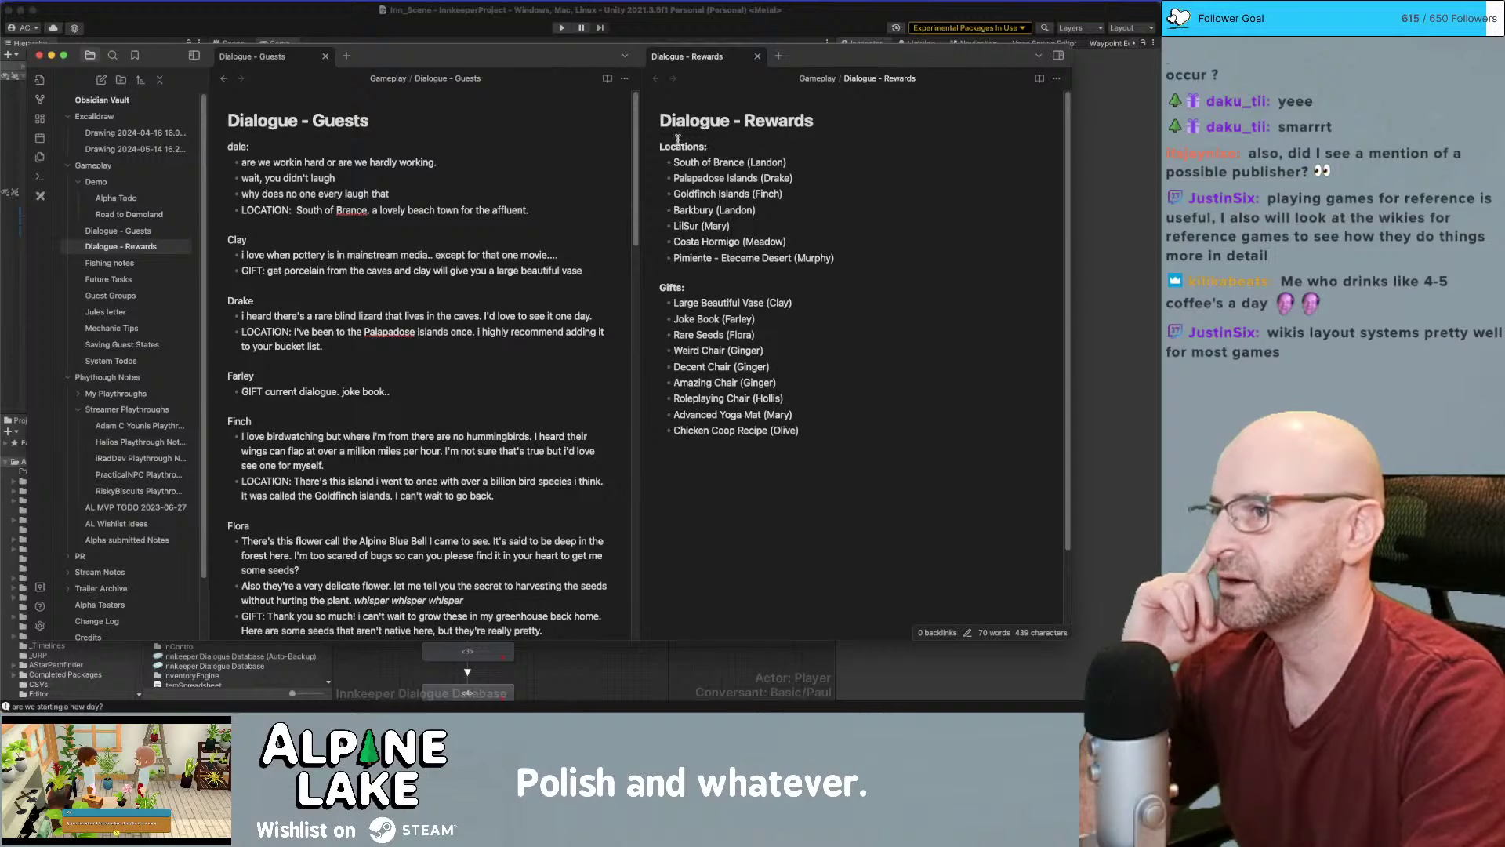
Read the Locations list in "Dialogue - Rewards" against the guest dialogue and reposition the Obsidian window over the Unity editor
drag(660, 146, 766, 256)
click(778, 258)
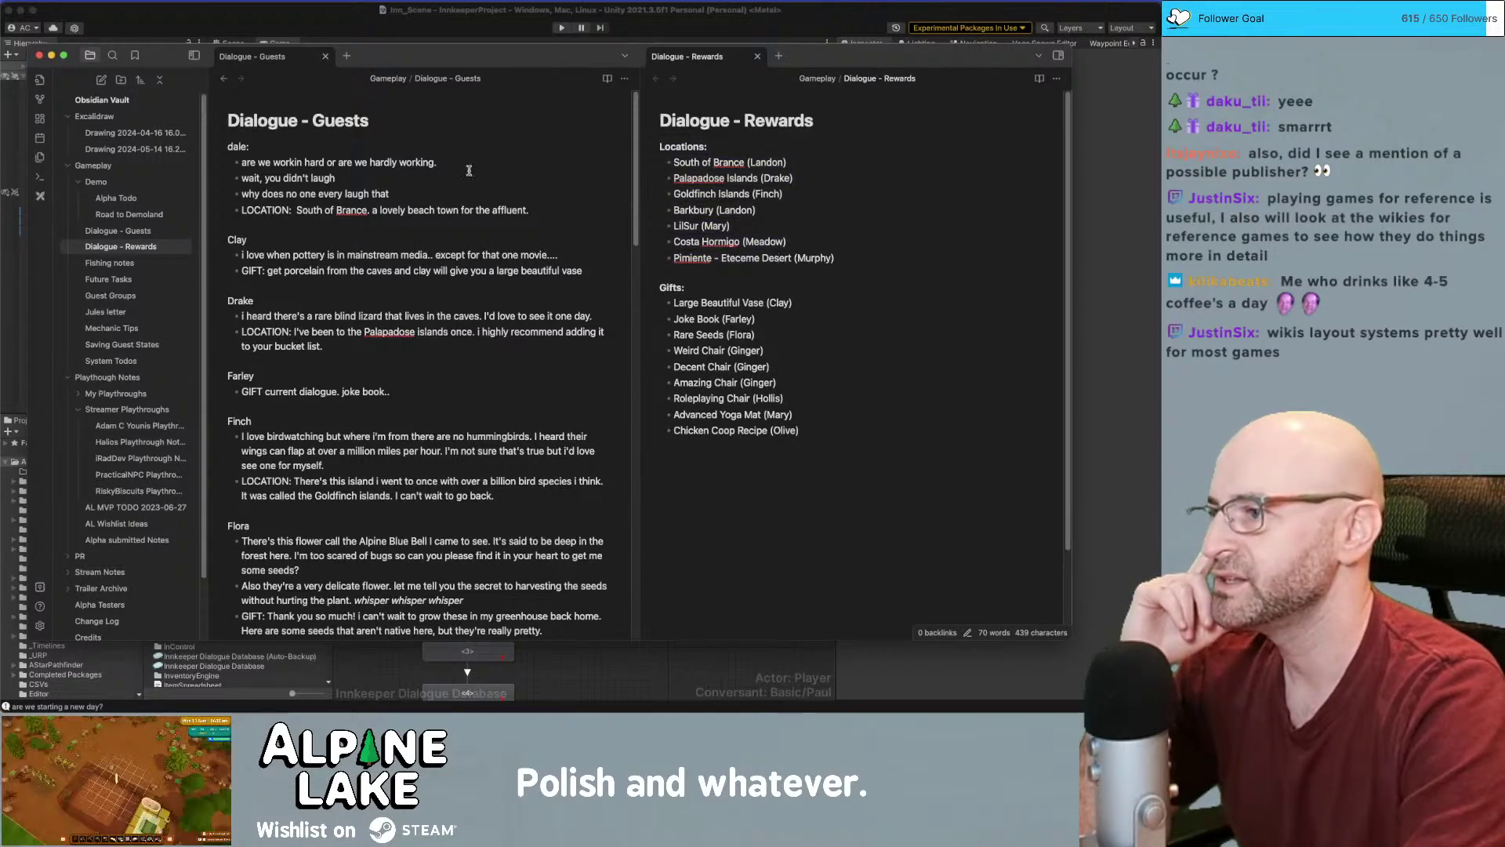
click(398, 184)
click(770, 175)
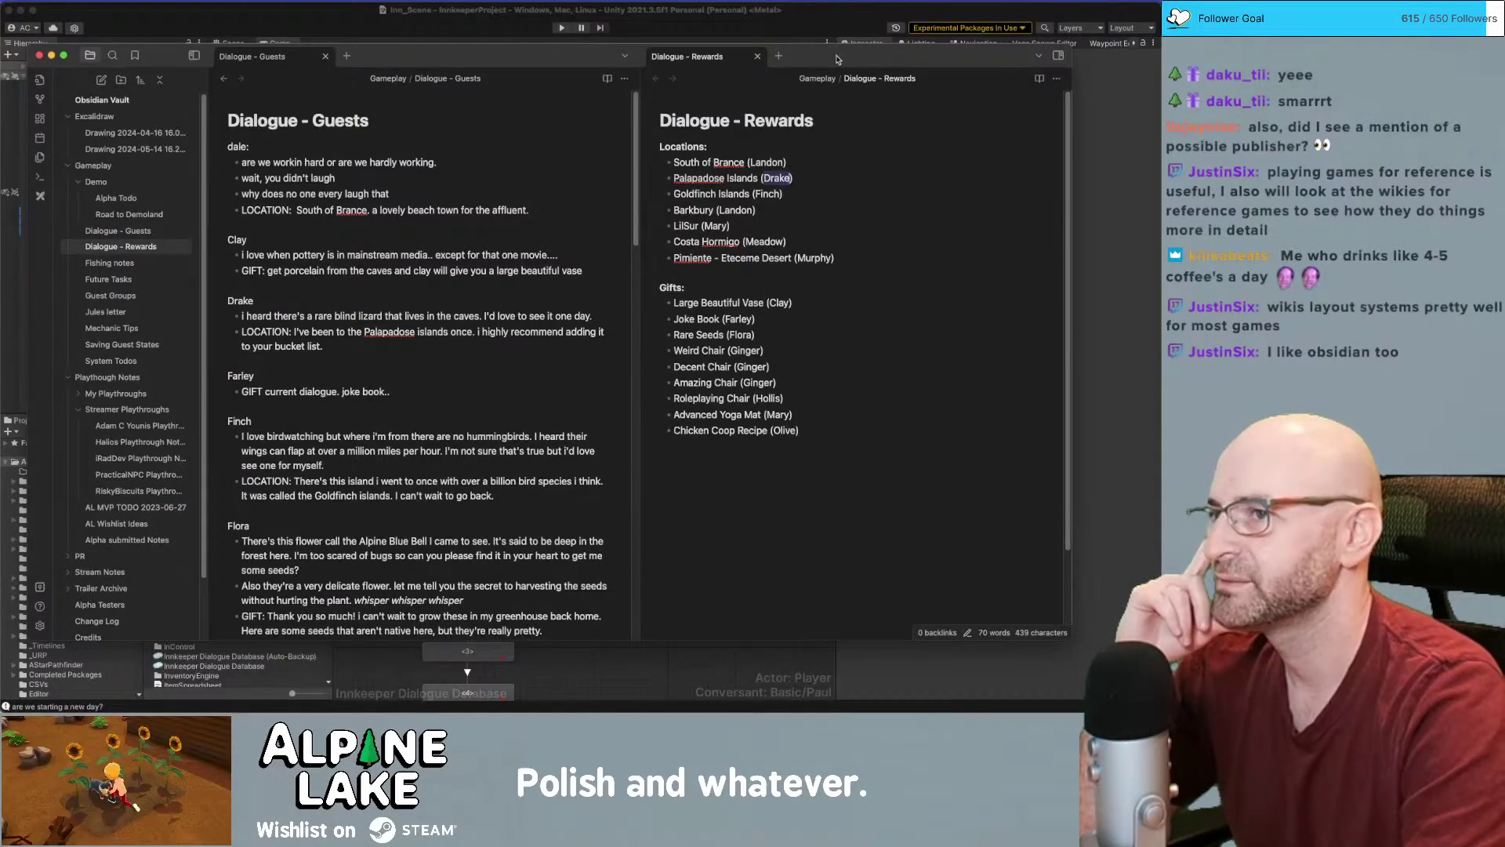
drag(838, 56, 838, 43)
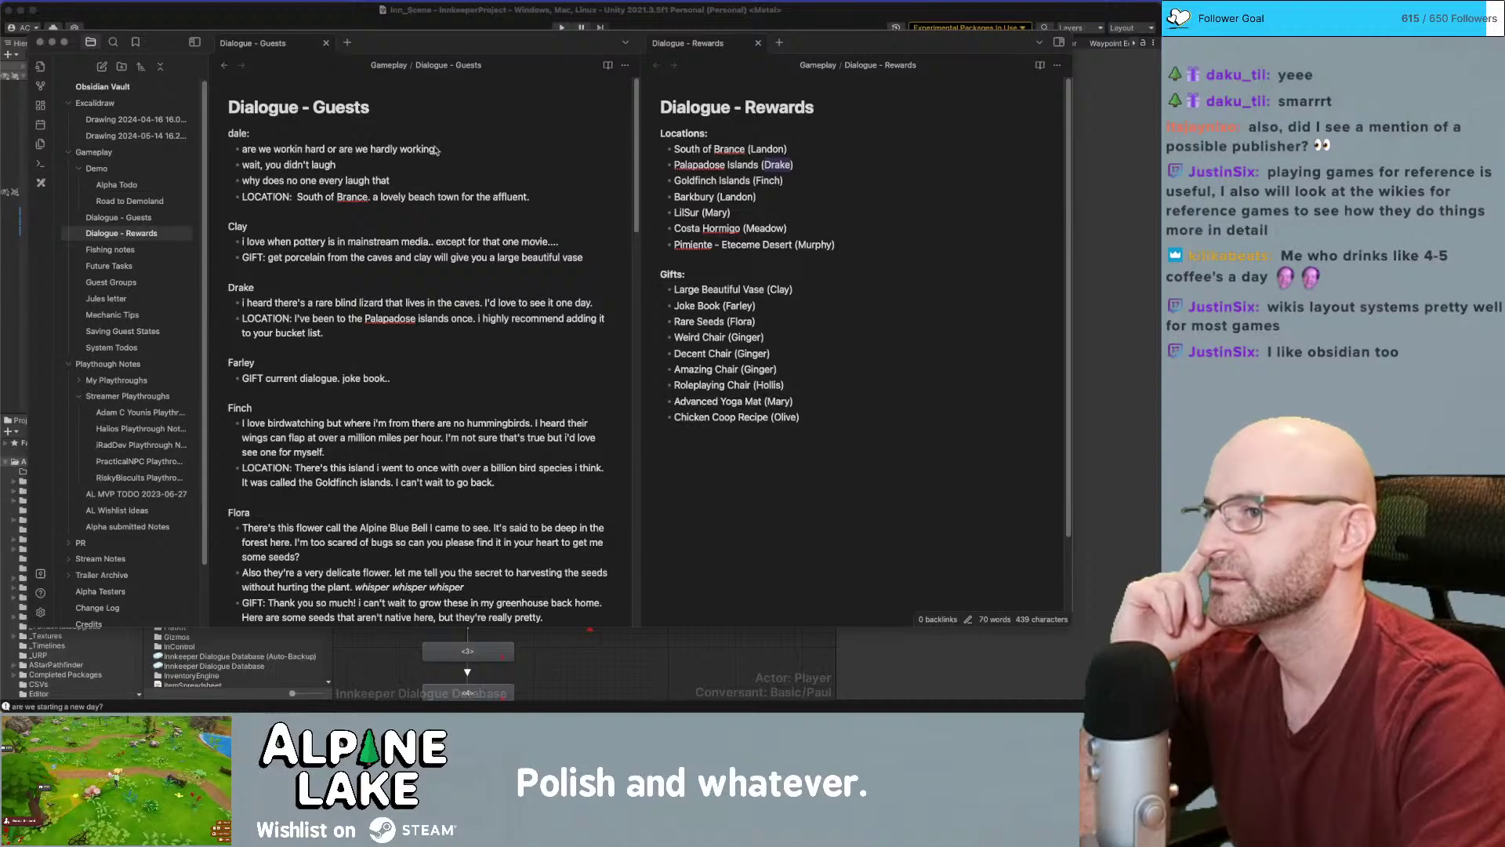
drag(533, 54, 535, 51)
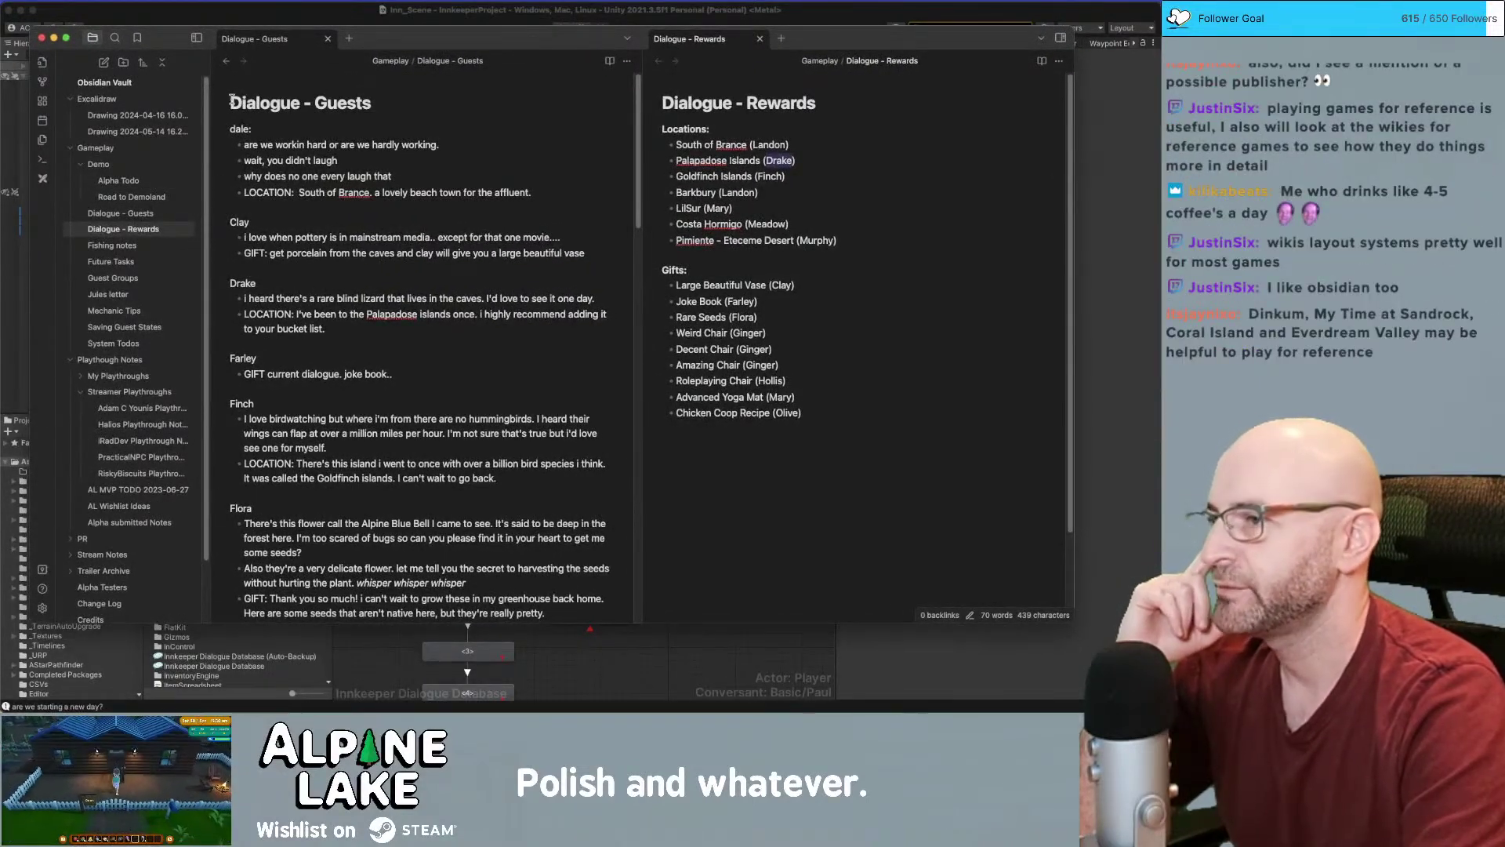
drag(430, 45, 471, 53)
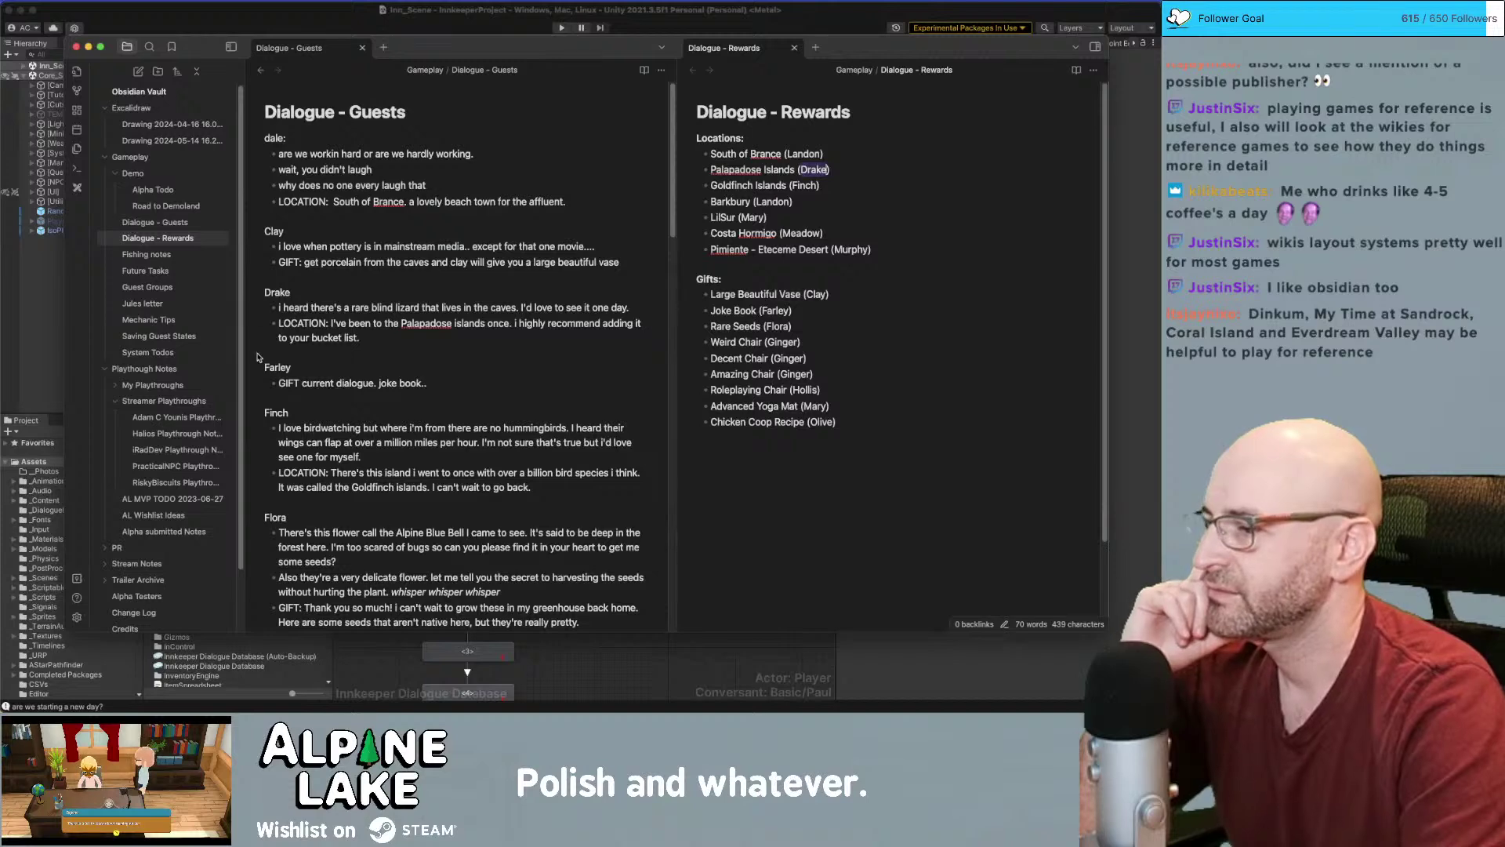
Delete the trailing character after "are we workin hard or are we hardly working." in the "Dialogue - Guests" note
click(453, 282)
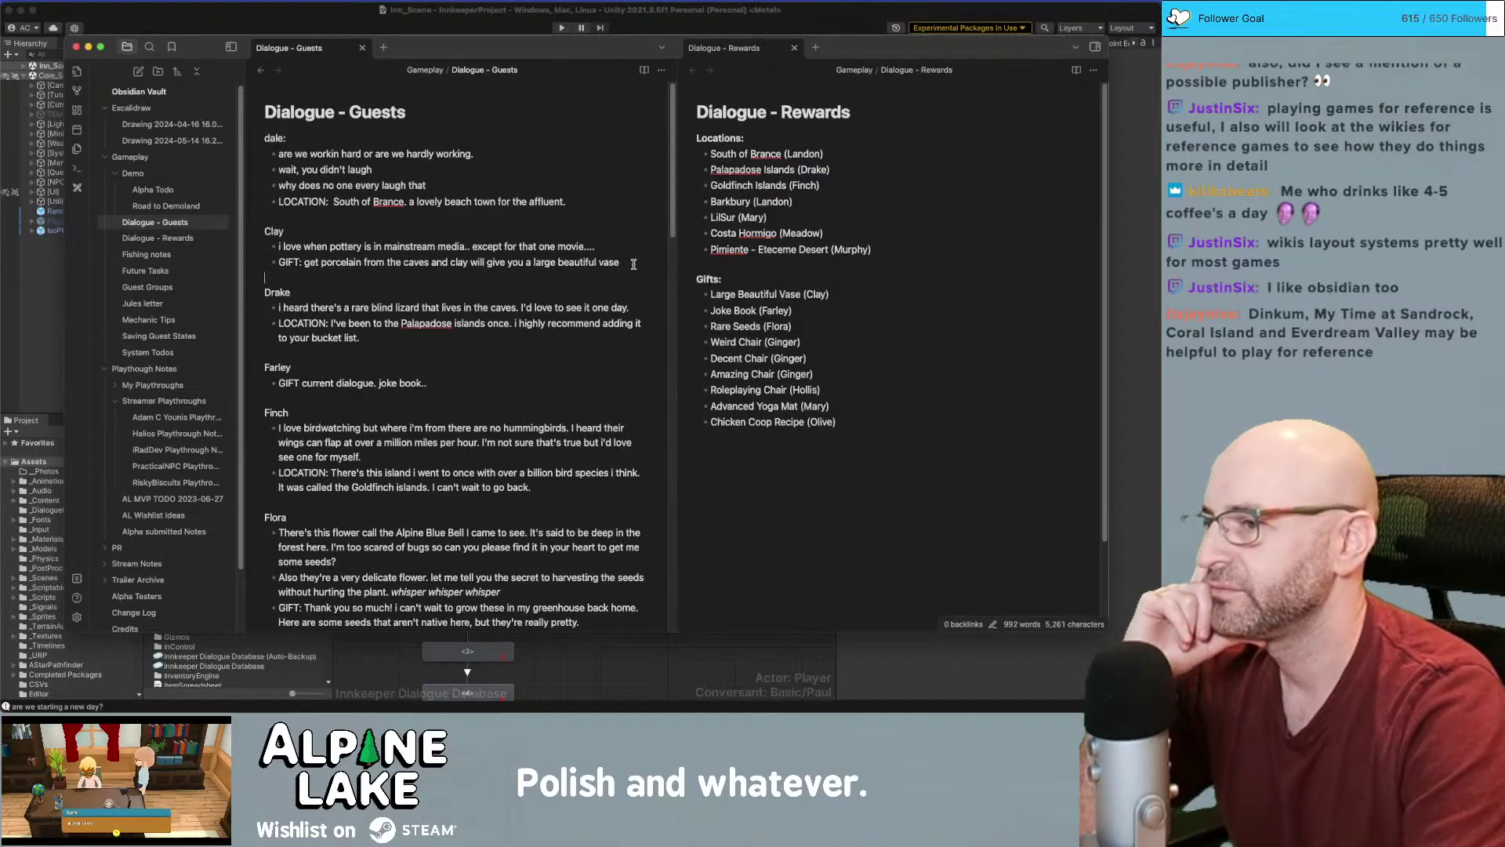
click(631, 240)
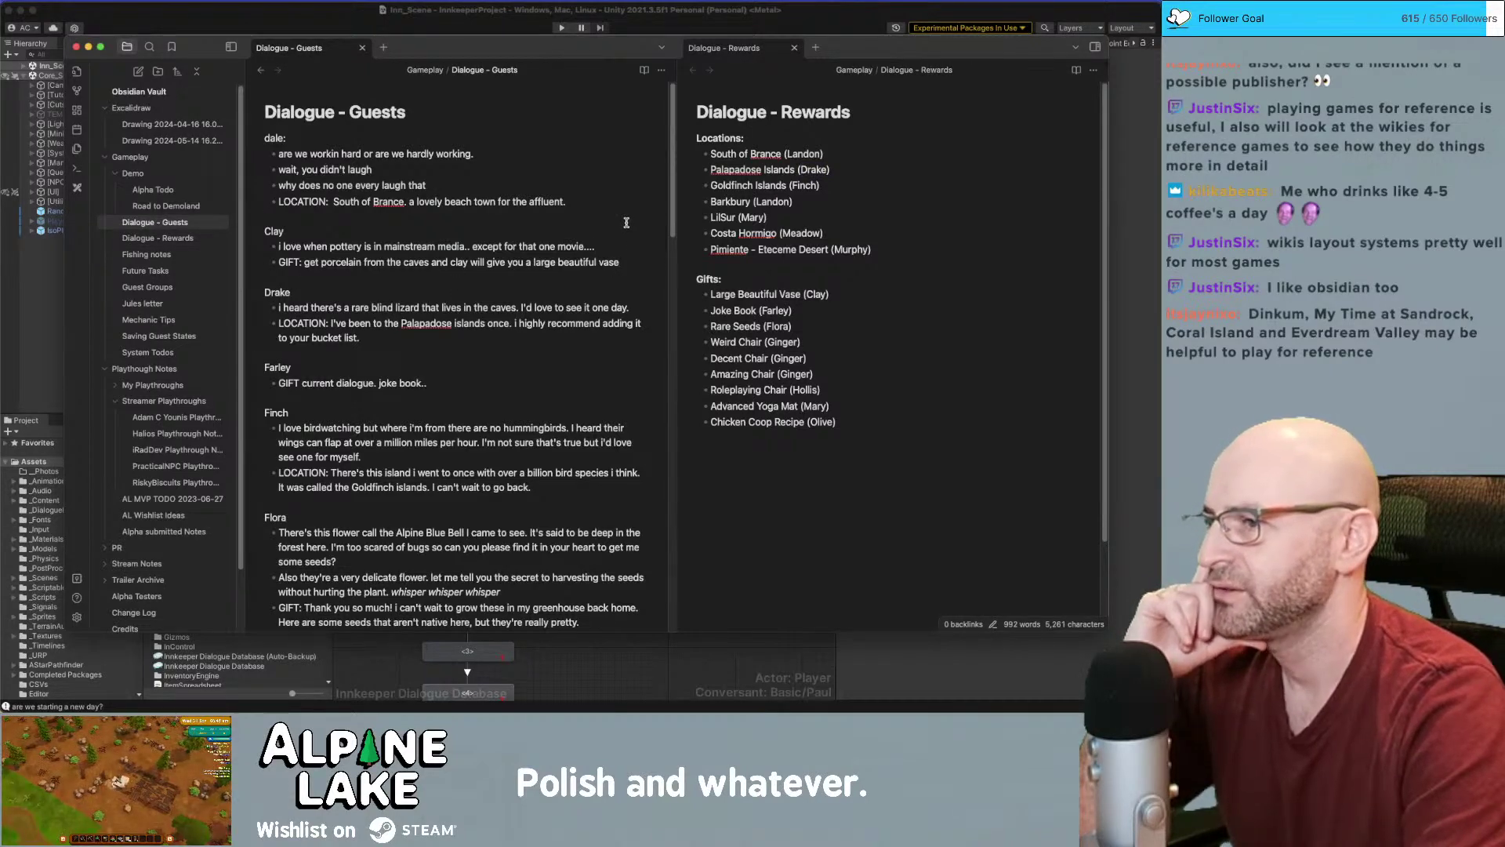
click(625, 219)
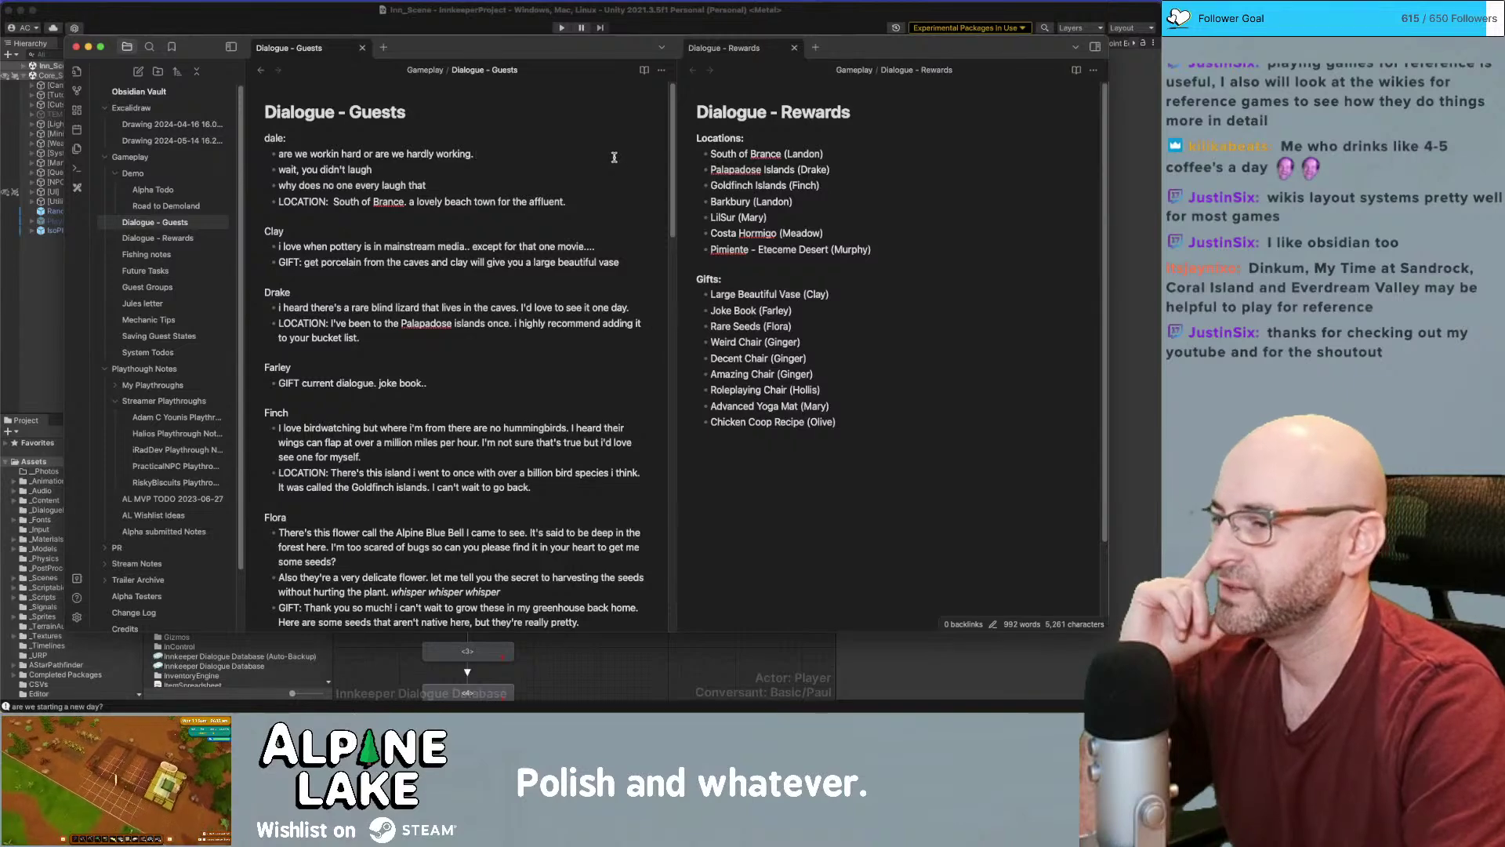
key(BackSpace)
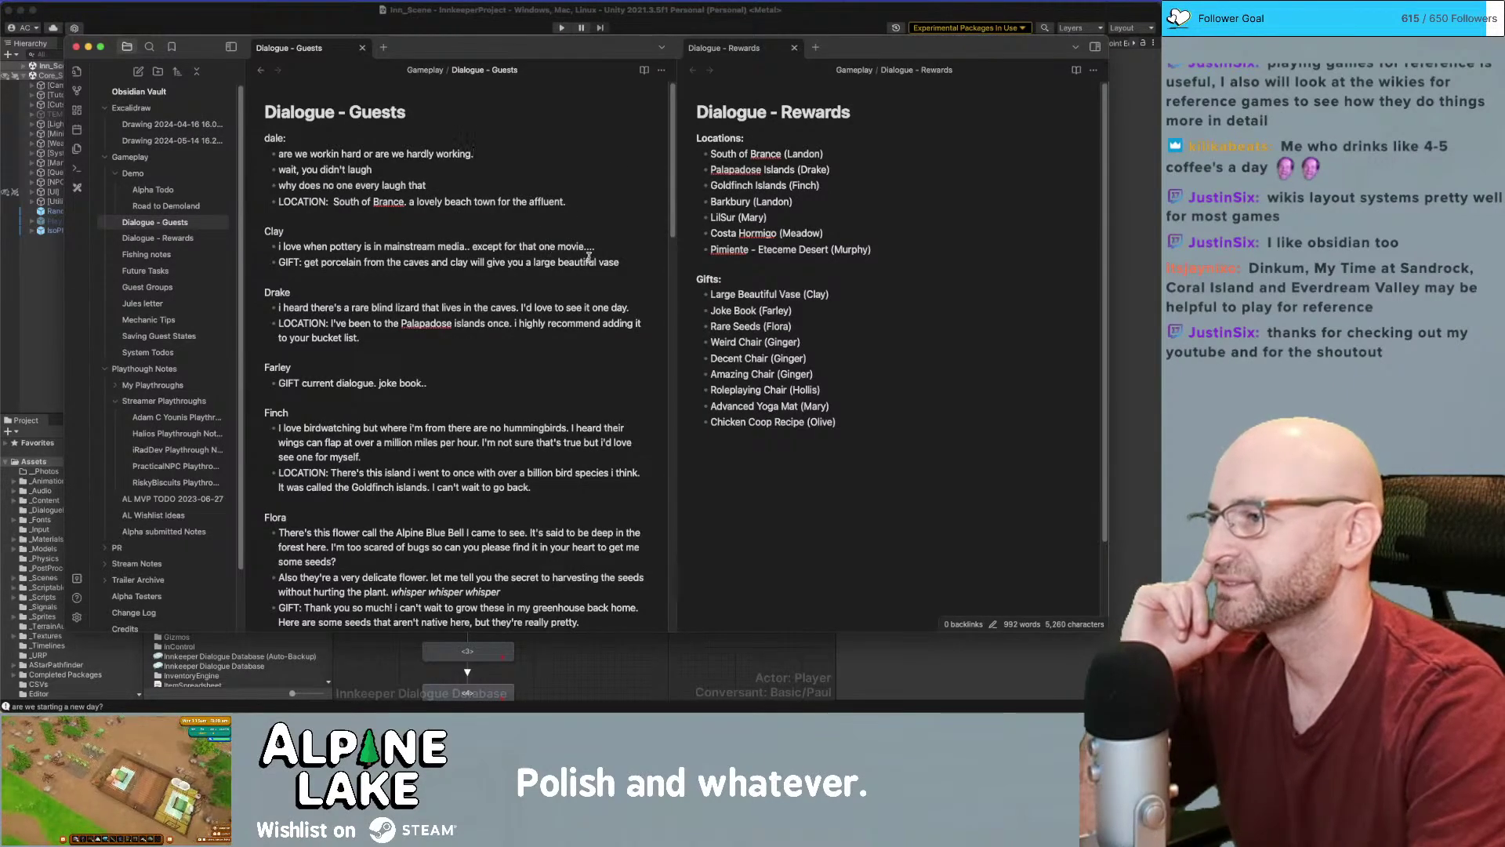
Look through the guest dialogue entries from Clay to Landon in "Dialogue - Guests" and glance at the Unity editor
scroll(502, 236, down, 5)
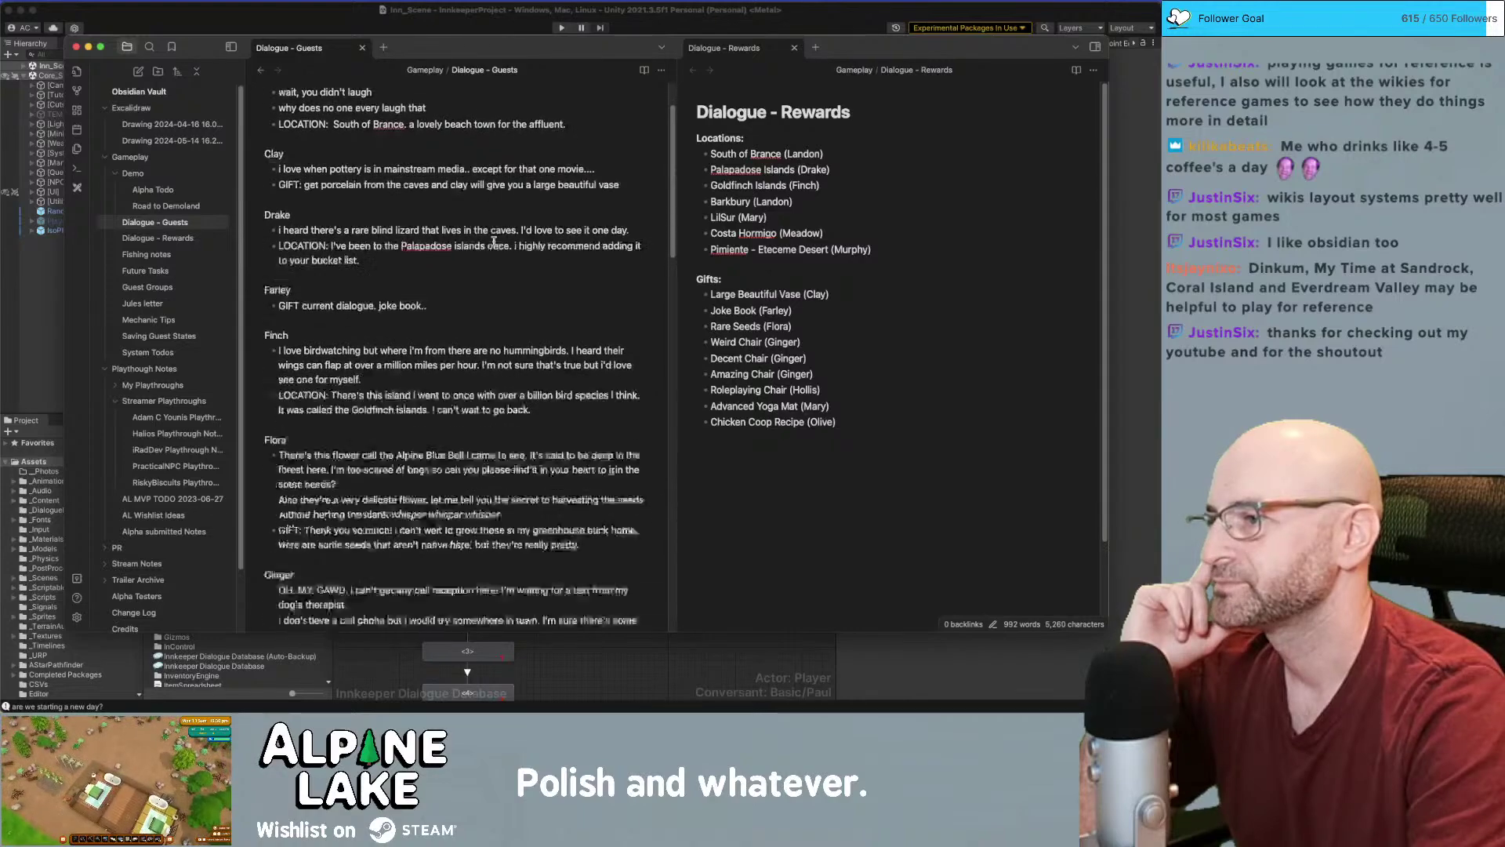
scroll(492, 241, down, 9)
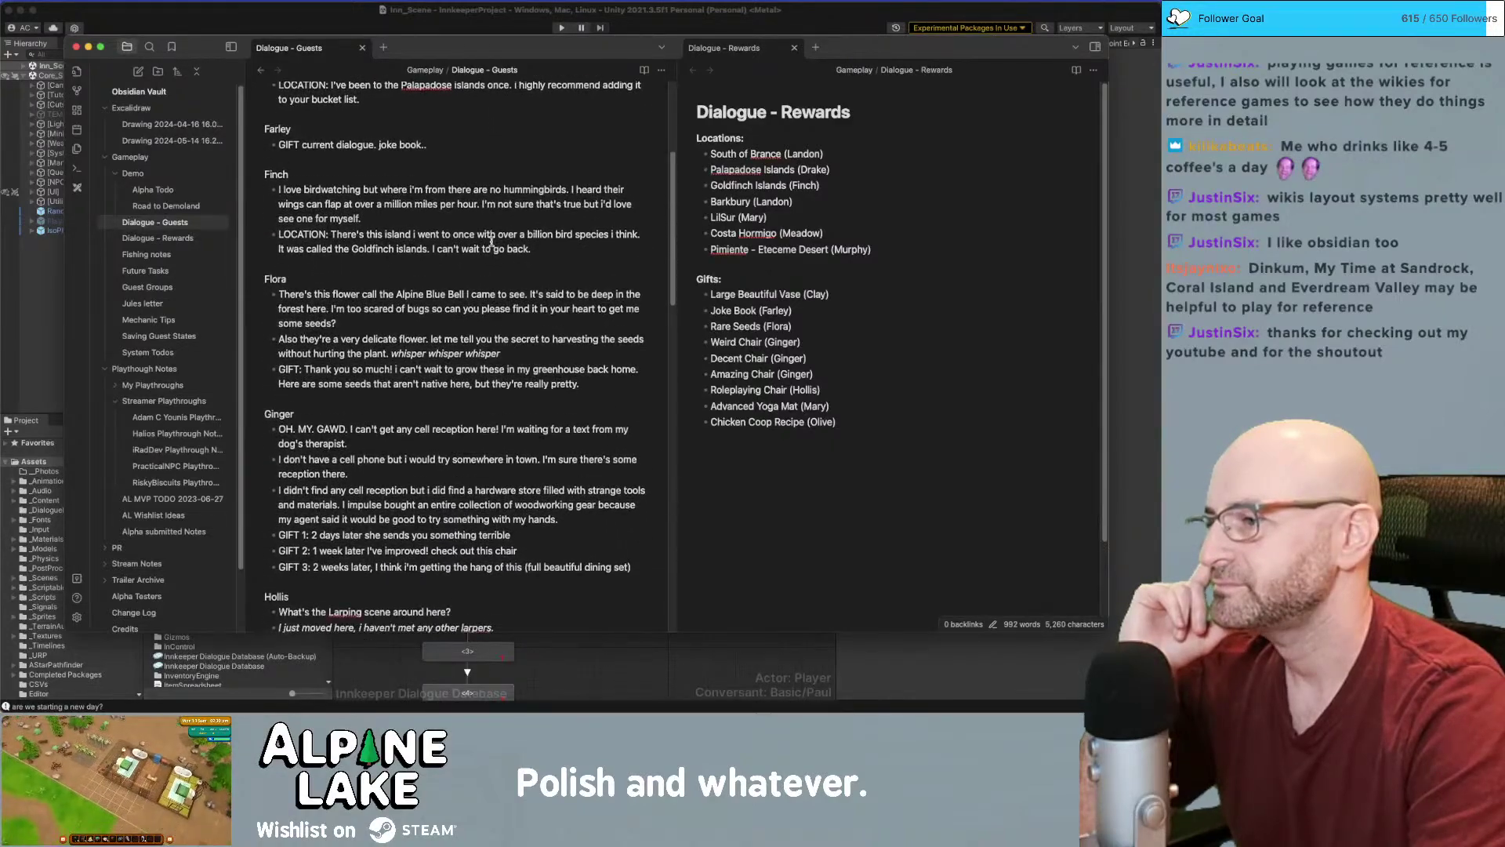
scroll(489, 237, down, 2)
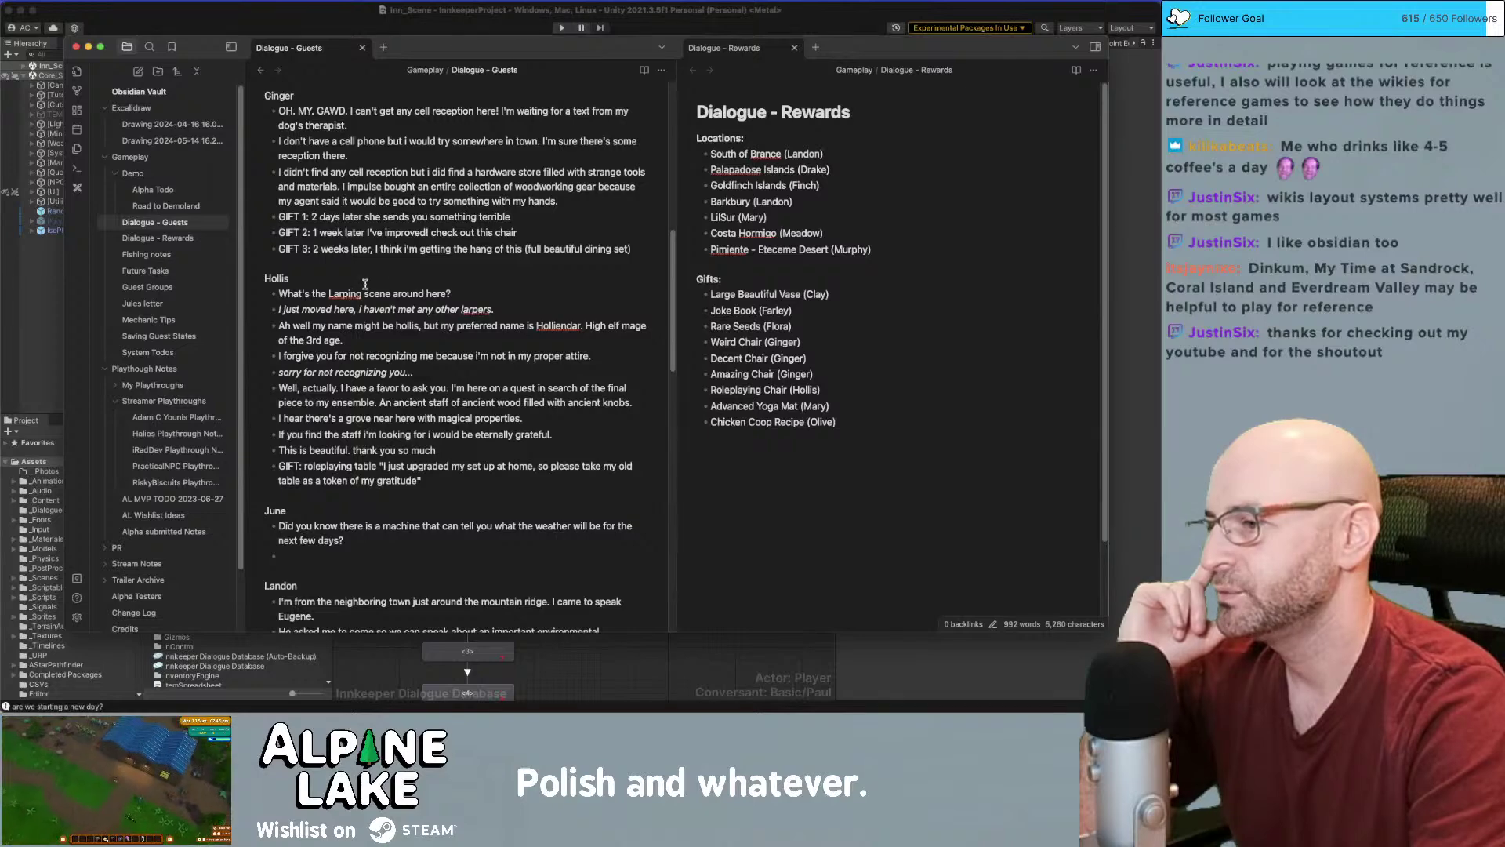
scroll(392, 395, down, 6)
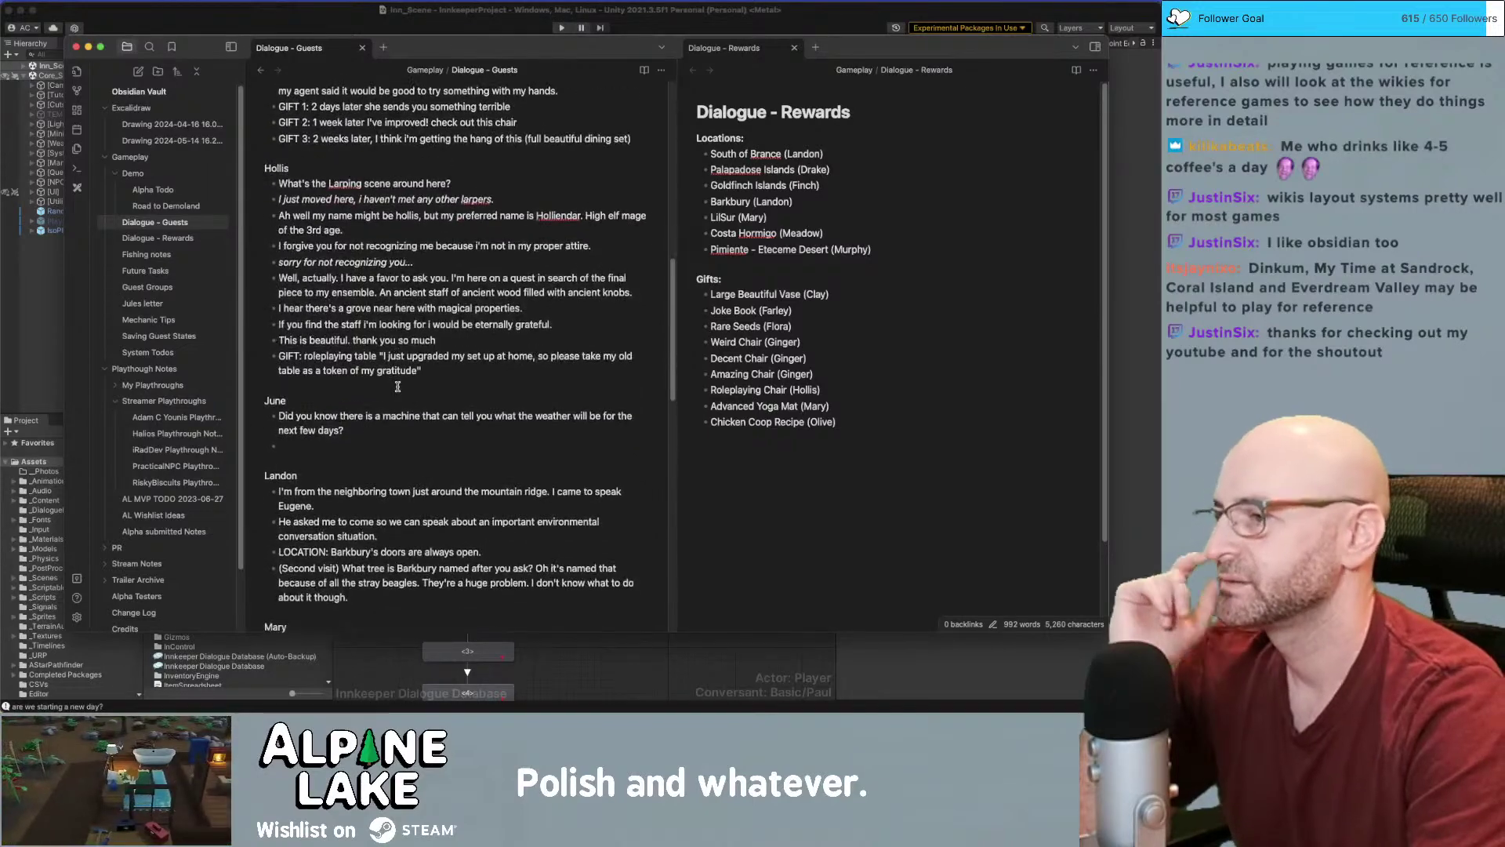
scroll(401, 384, up, 20)
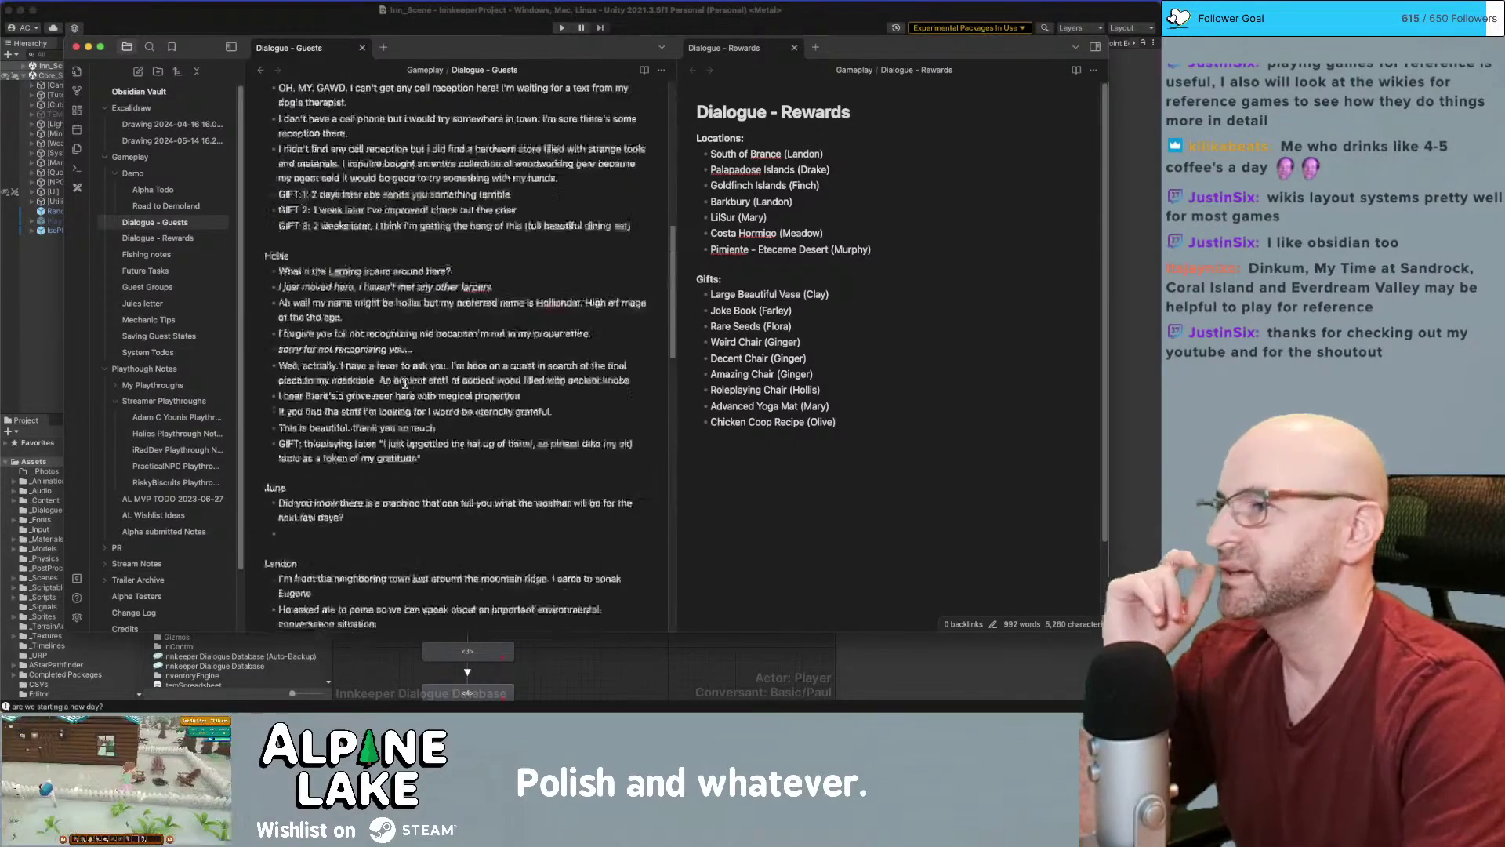
click(305, 20)
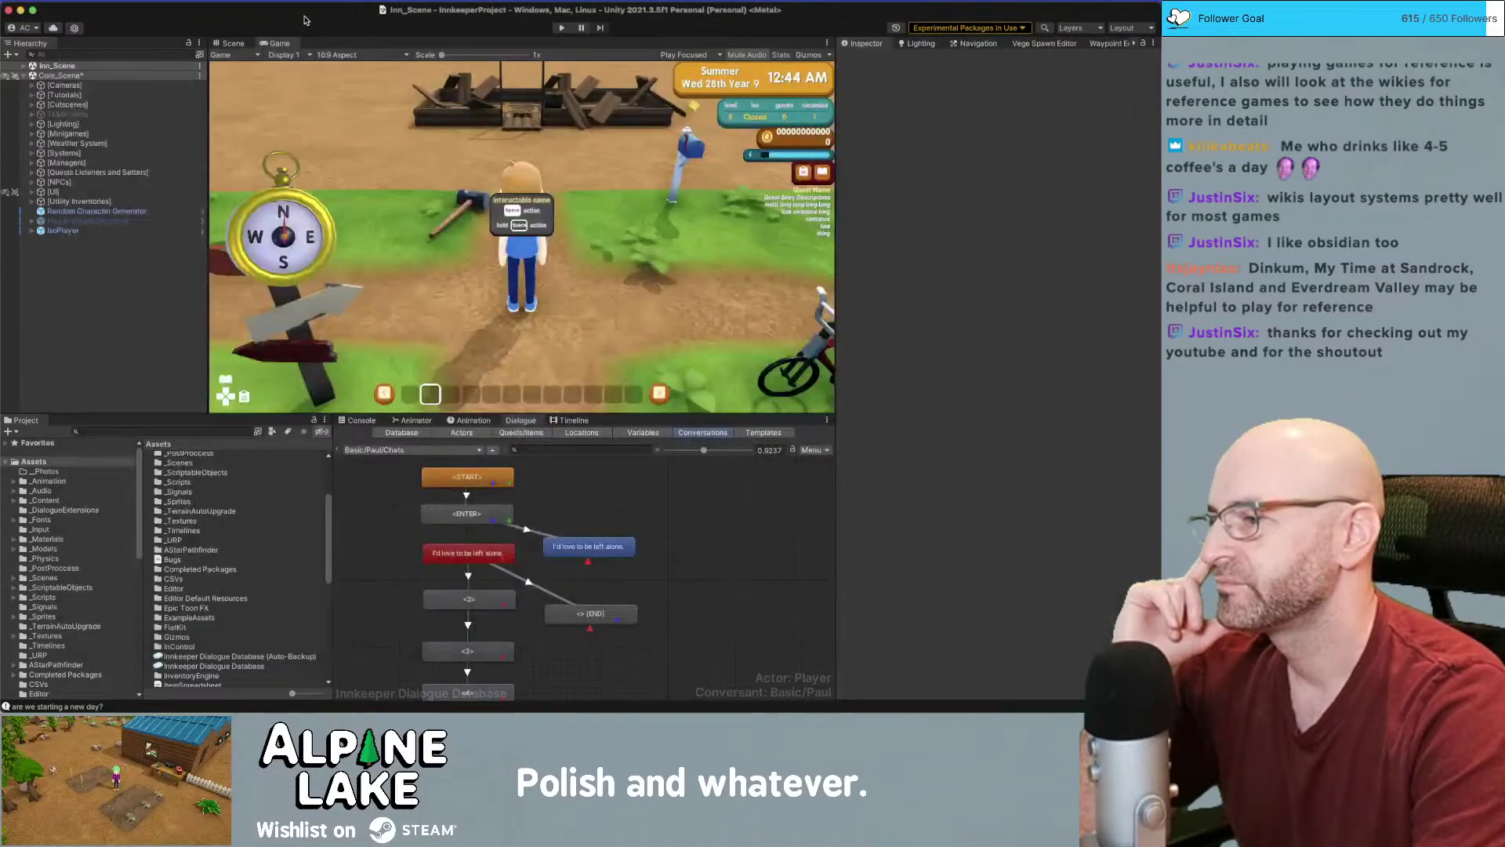
key(super+Tab)
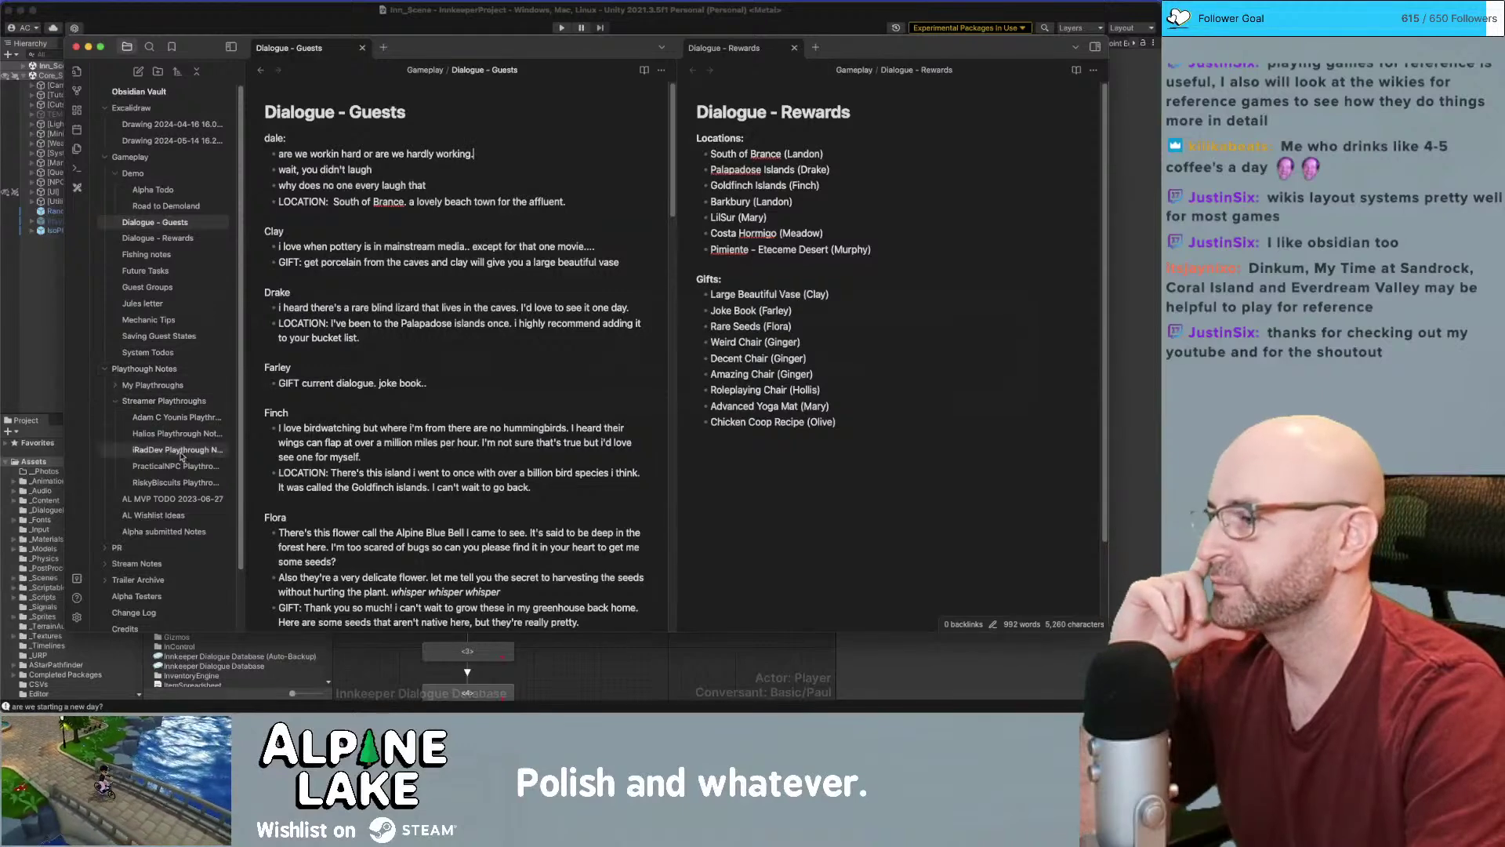
Open the "Road to Demoland" note and reopen "Dialogue - Guests" in its own tab beside it
click(151, 206)
scroll(344, 416, down, 10)
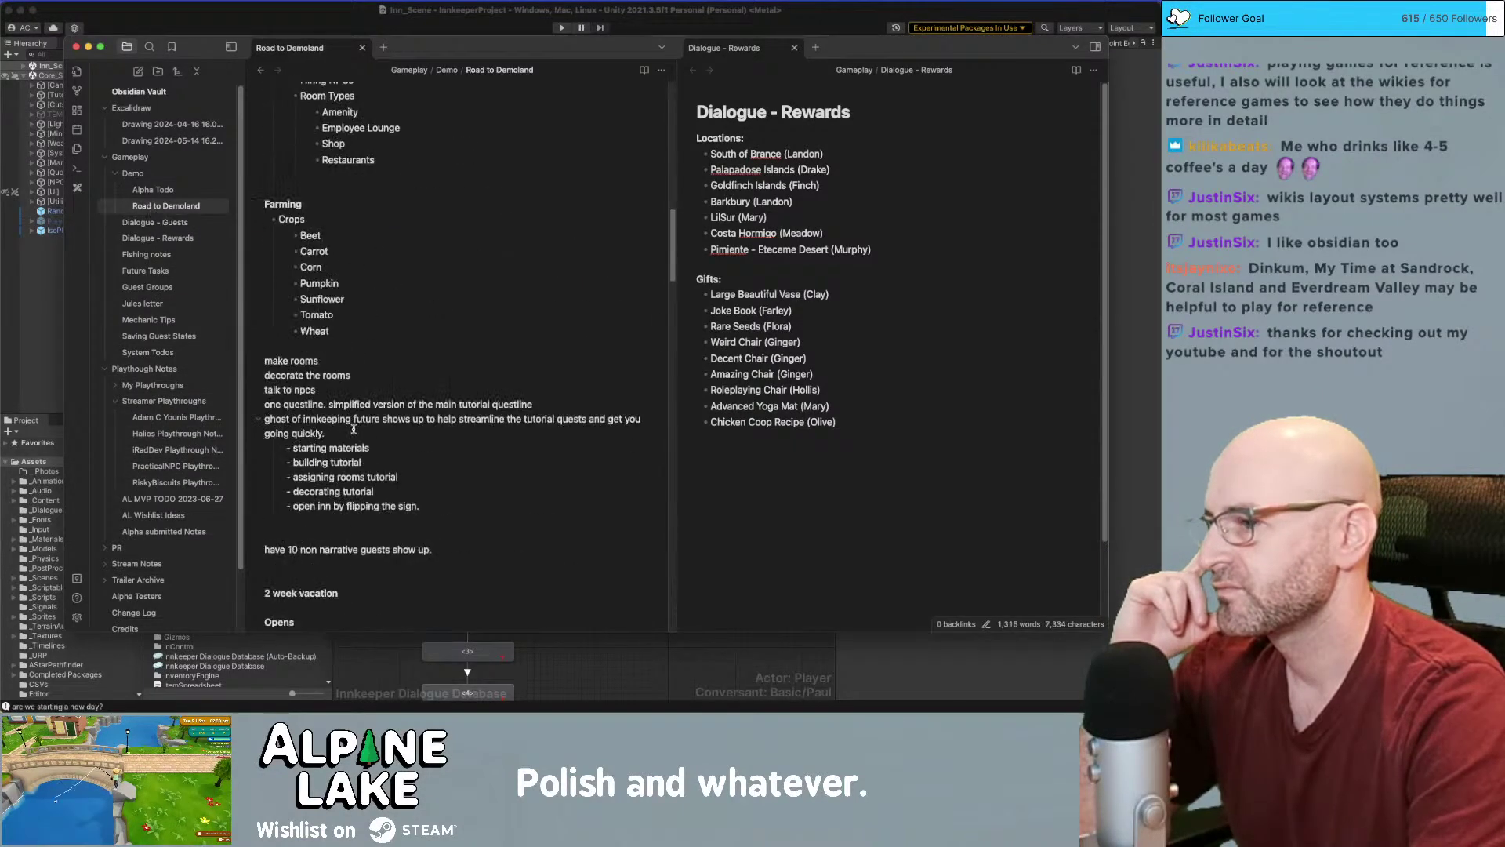
scroll(344, 416, up, 6)
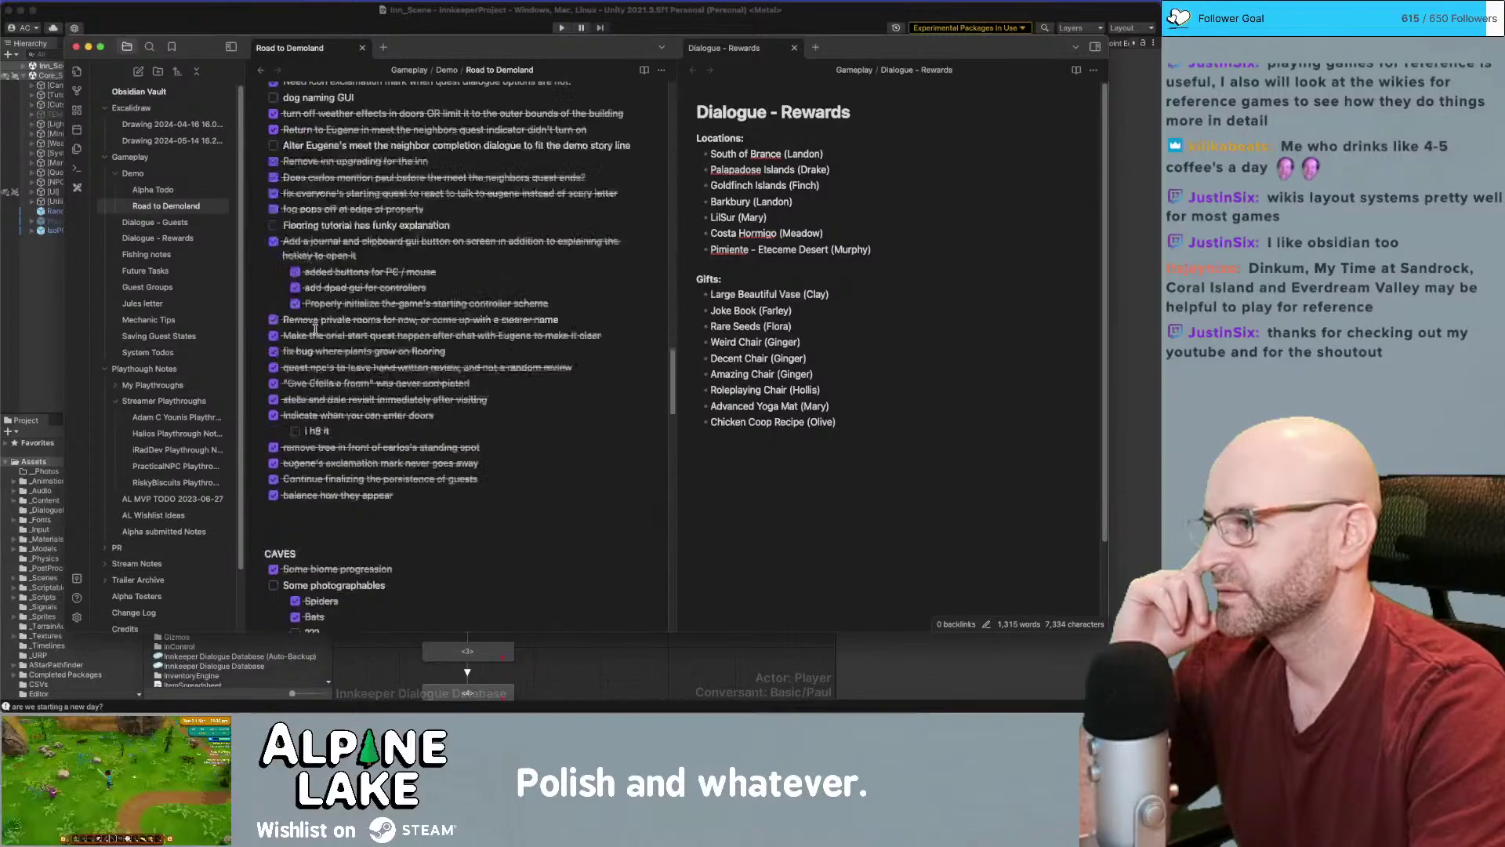
drag(180, 222, 415, 48)
click(289, 48)
Mark "Game stops when out of focus." as done under the b3agz notes in "Road to Demoland"
scroll(370, 418, down, 8)
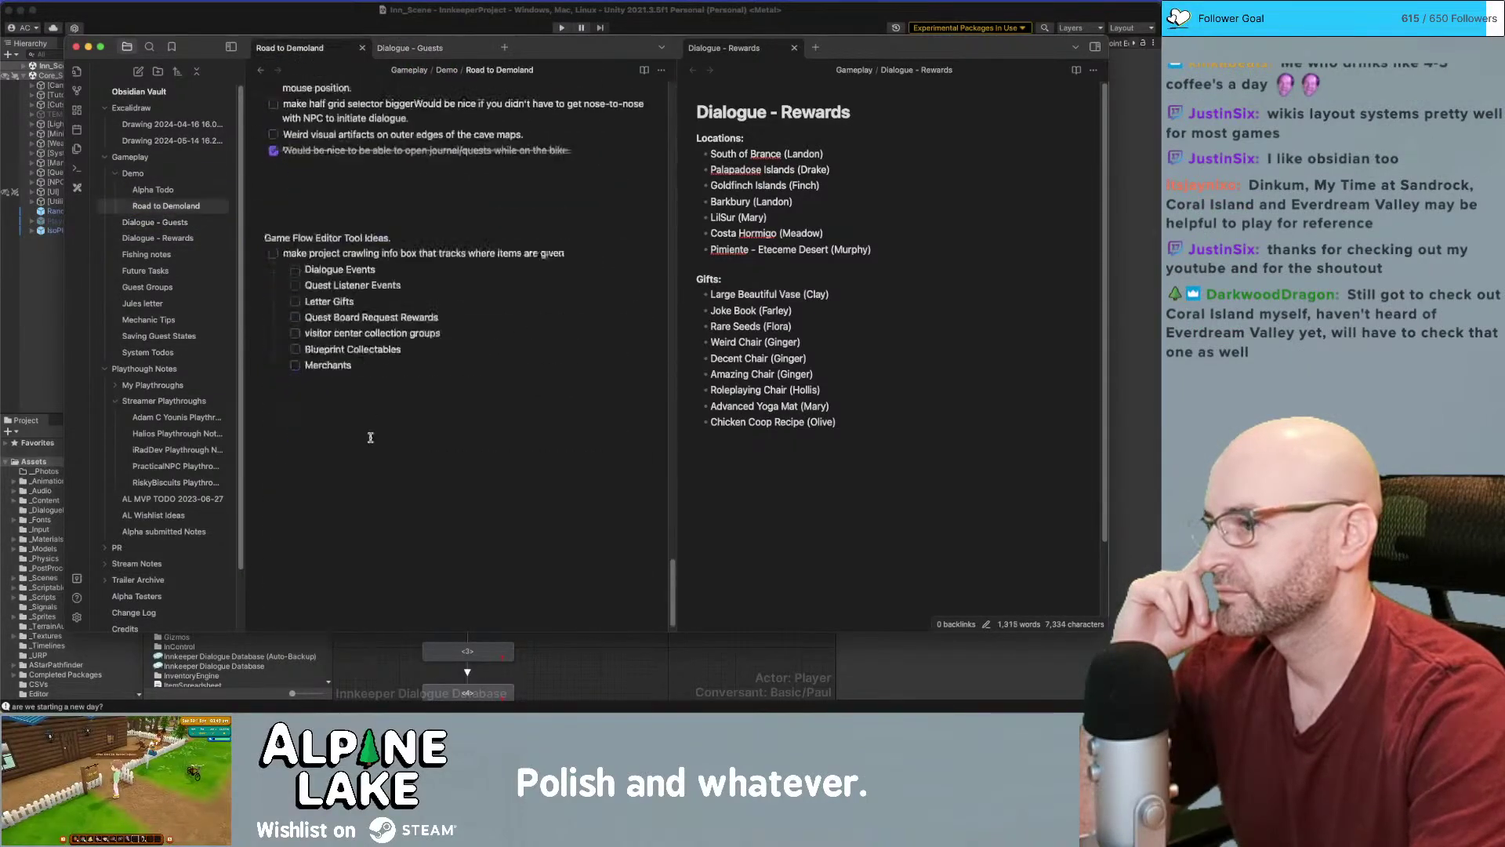
scroll(370, 419, up, 4)
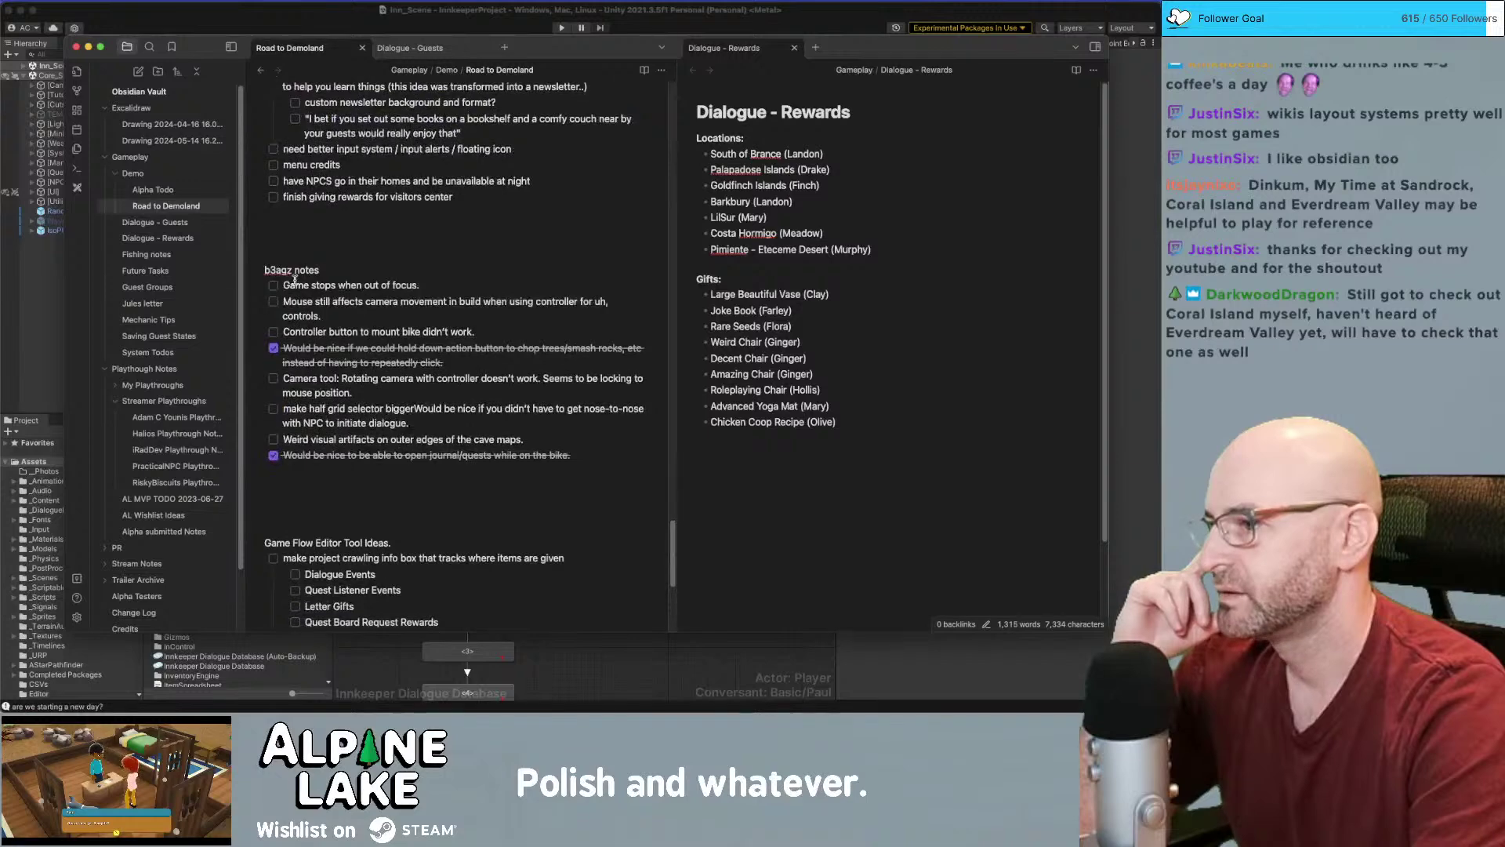
drag(284, 284, 443, 280)
click(418, 288)
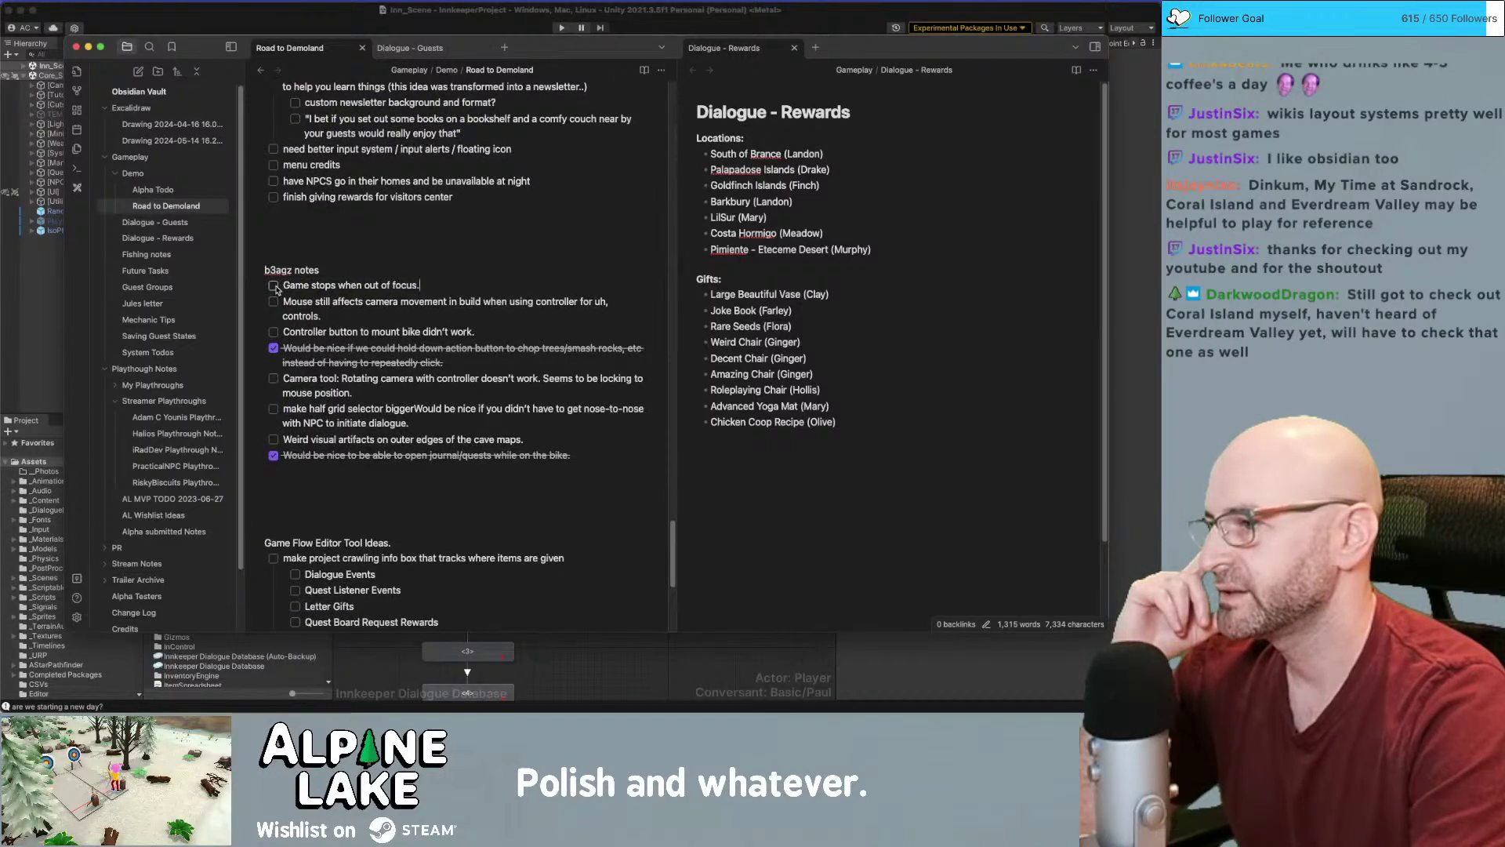
drag(284, 302, 395, 303)
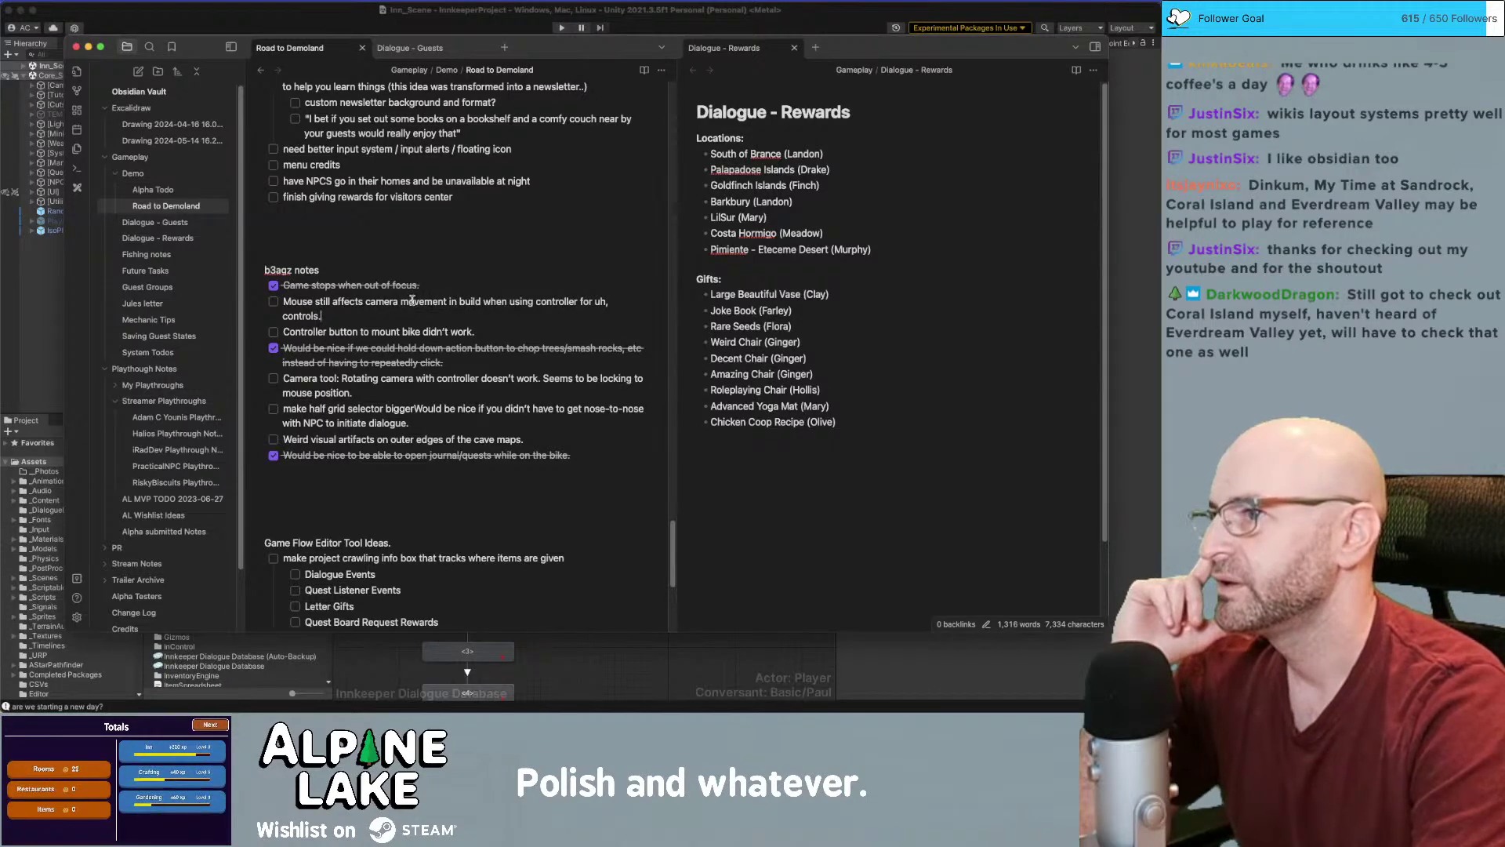
Switch to Unity, play the game while walking the character around beside the inn, and stop the playtest
click(306, 30)
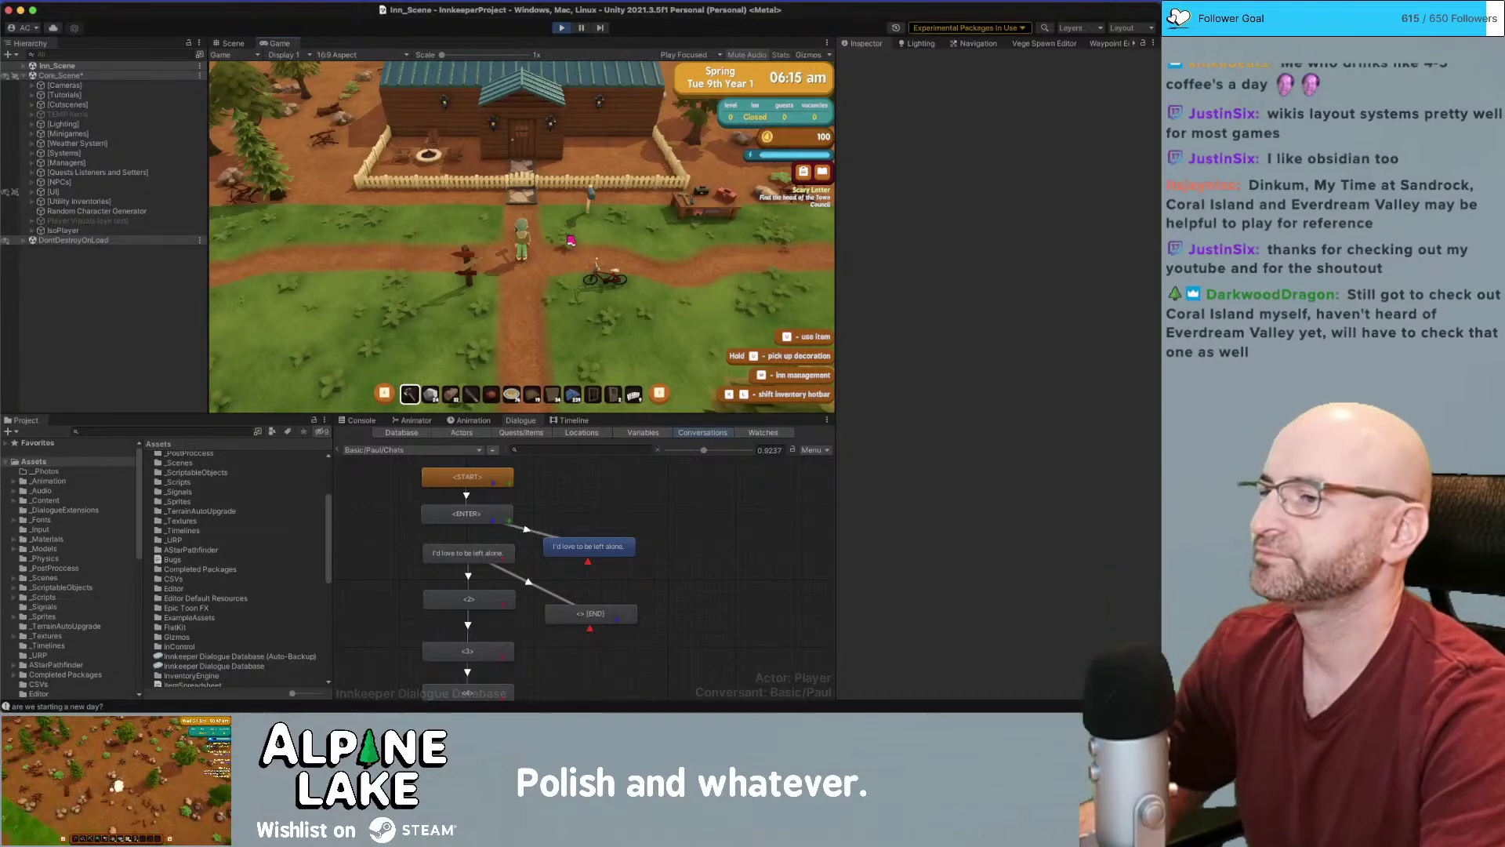
key(w)
key(a)
key(a)
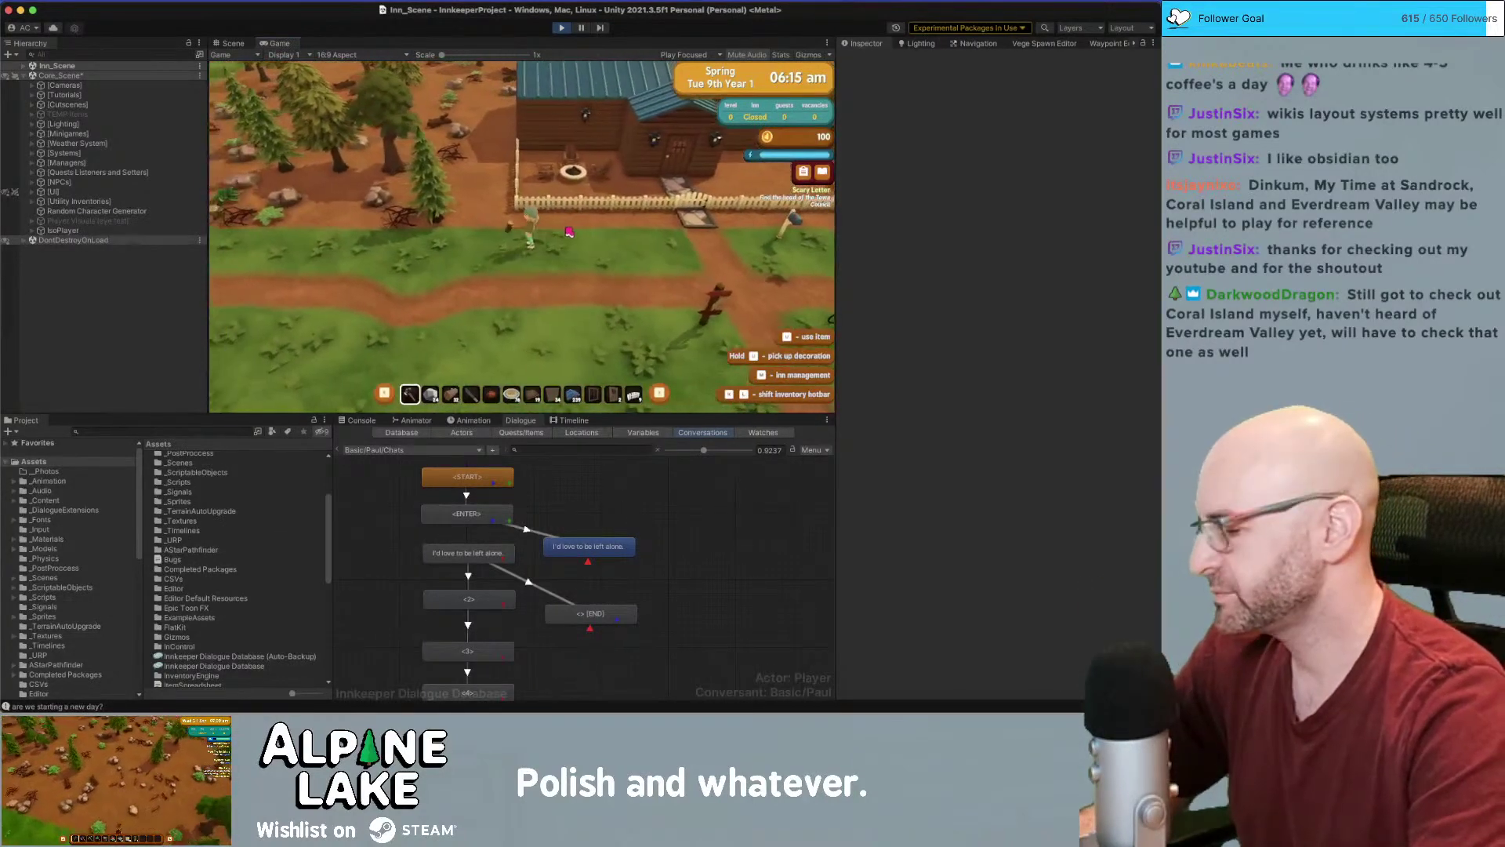
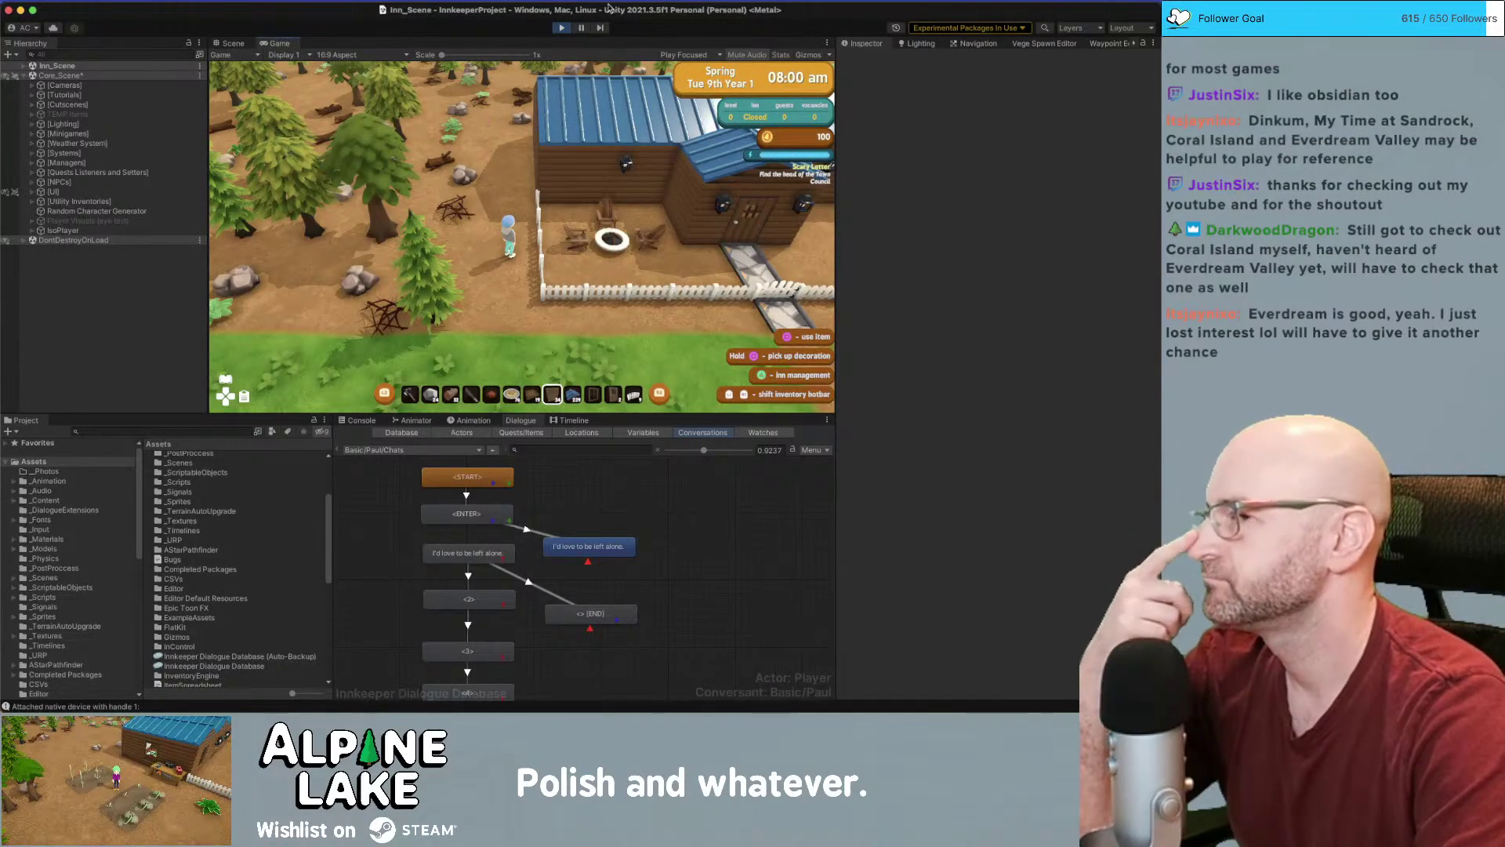
click(563, 27)
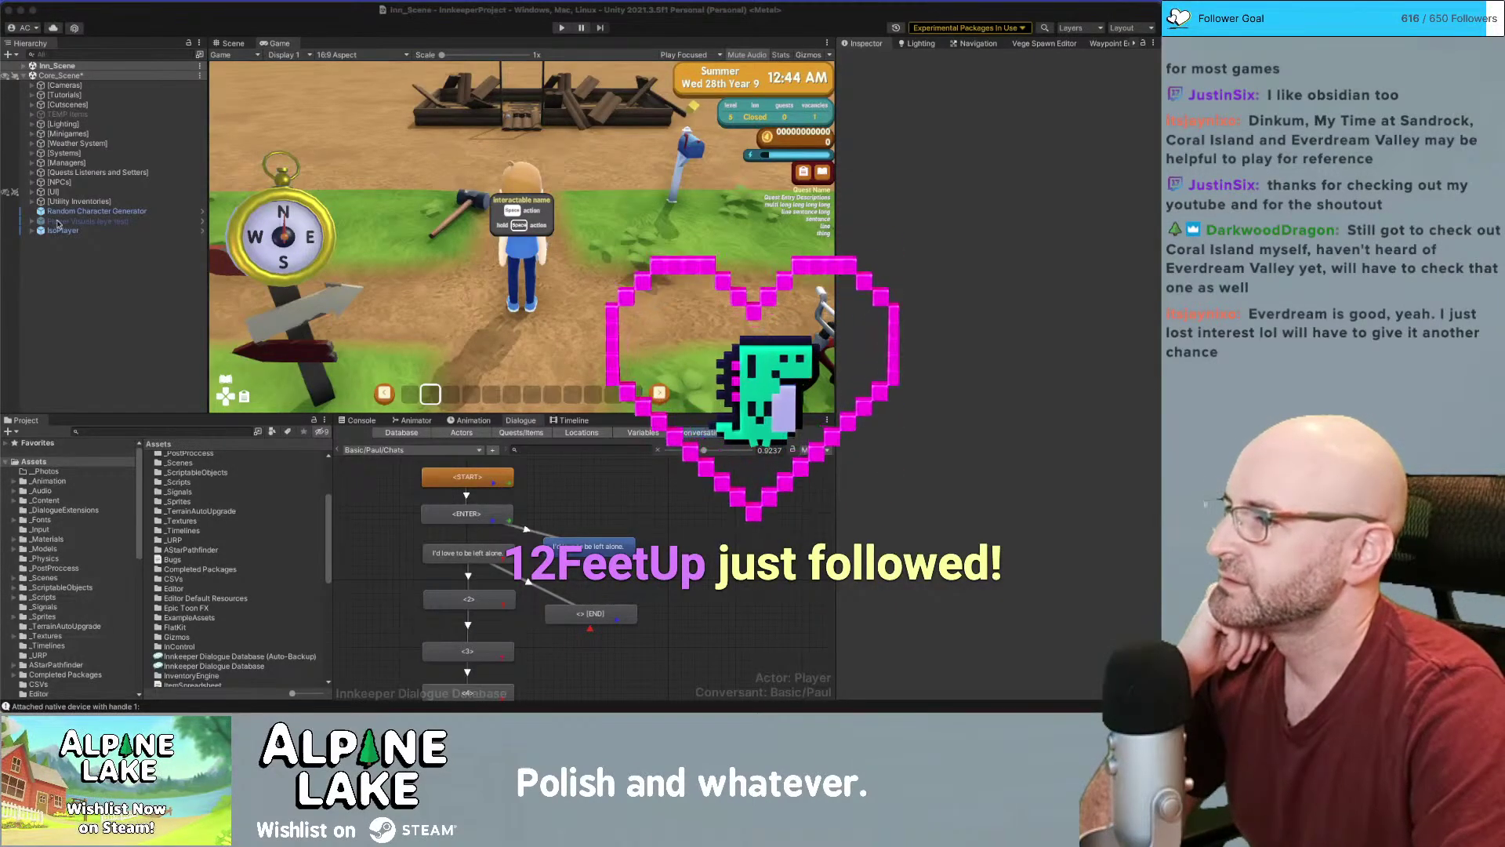
click(535, 408)
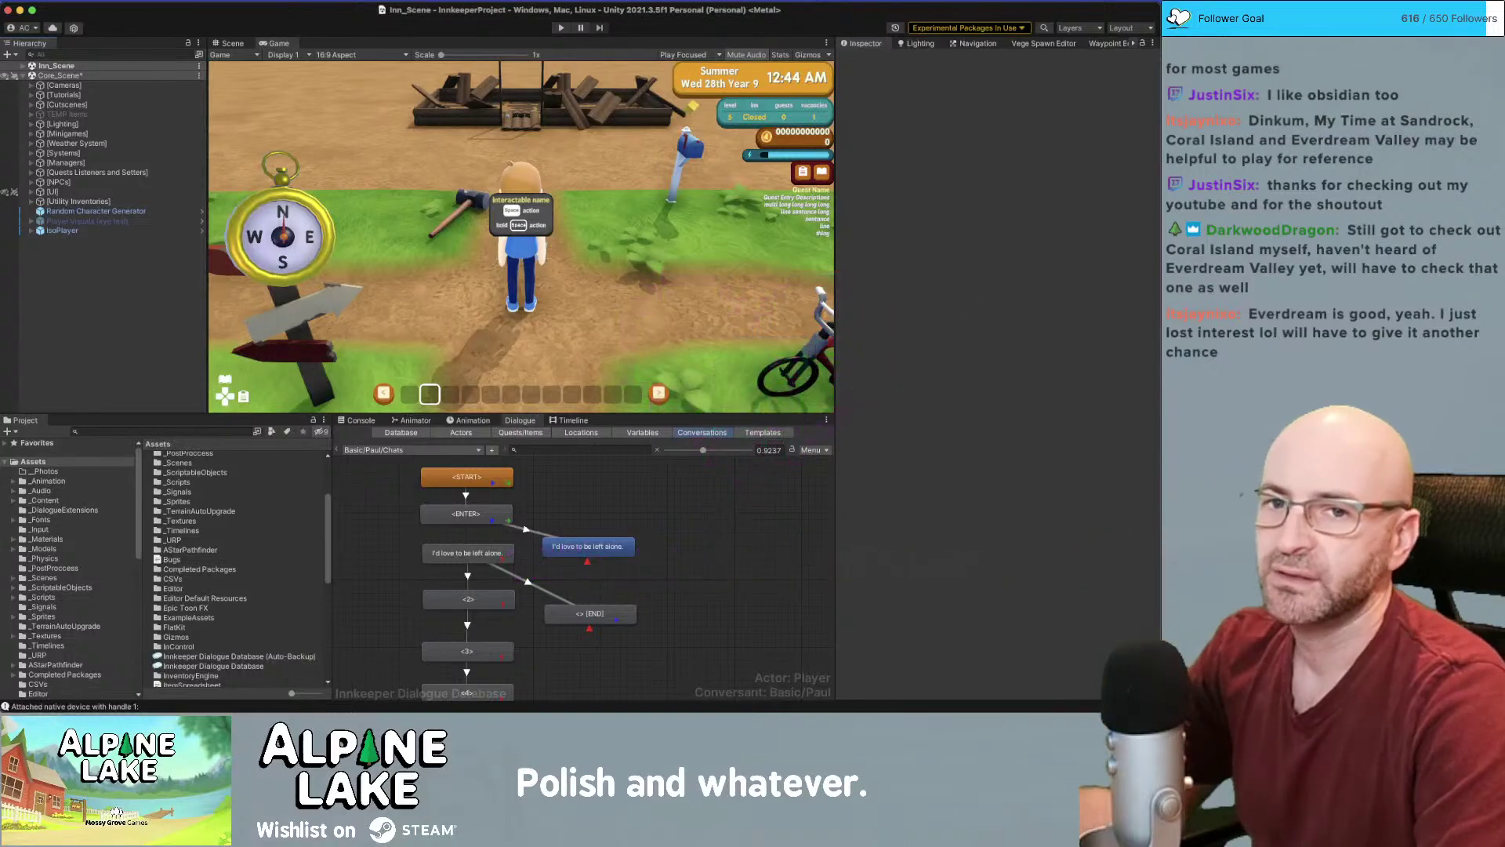
Switch to Chrome, search the web for "everdream valley" in a new tab and open its Steam store page
key(super+Tab)
key(super+t)
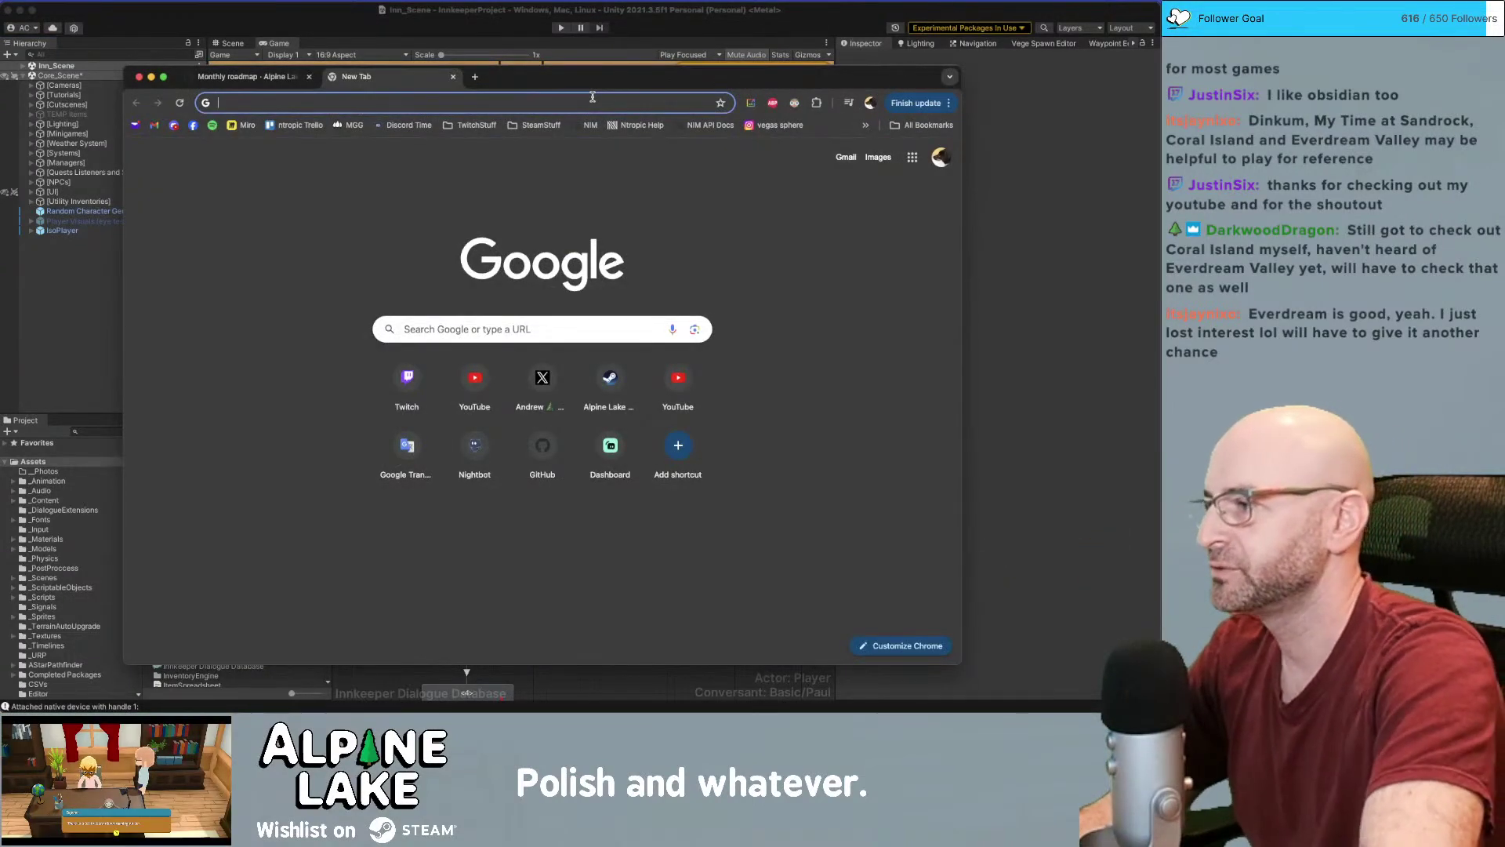
text(everdream)
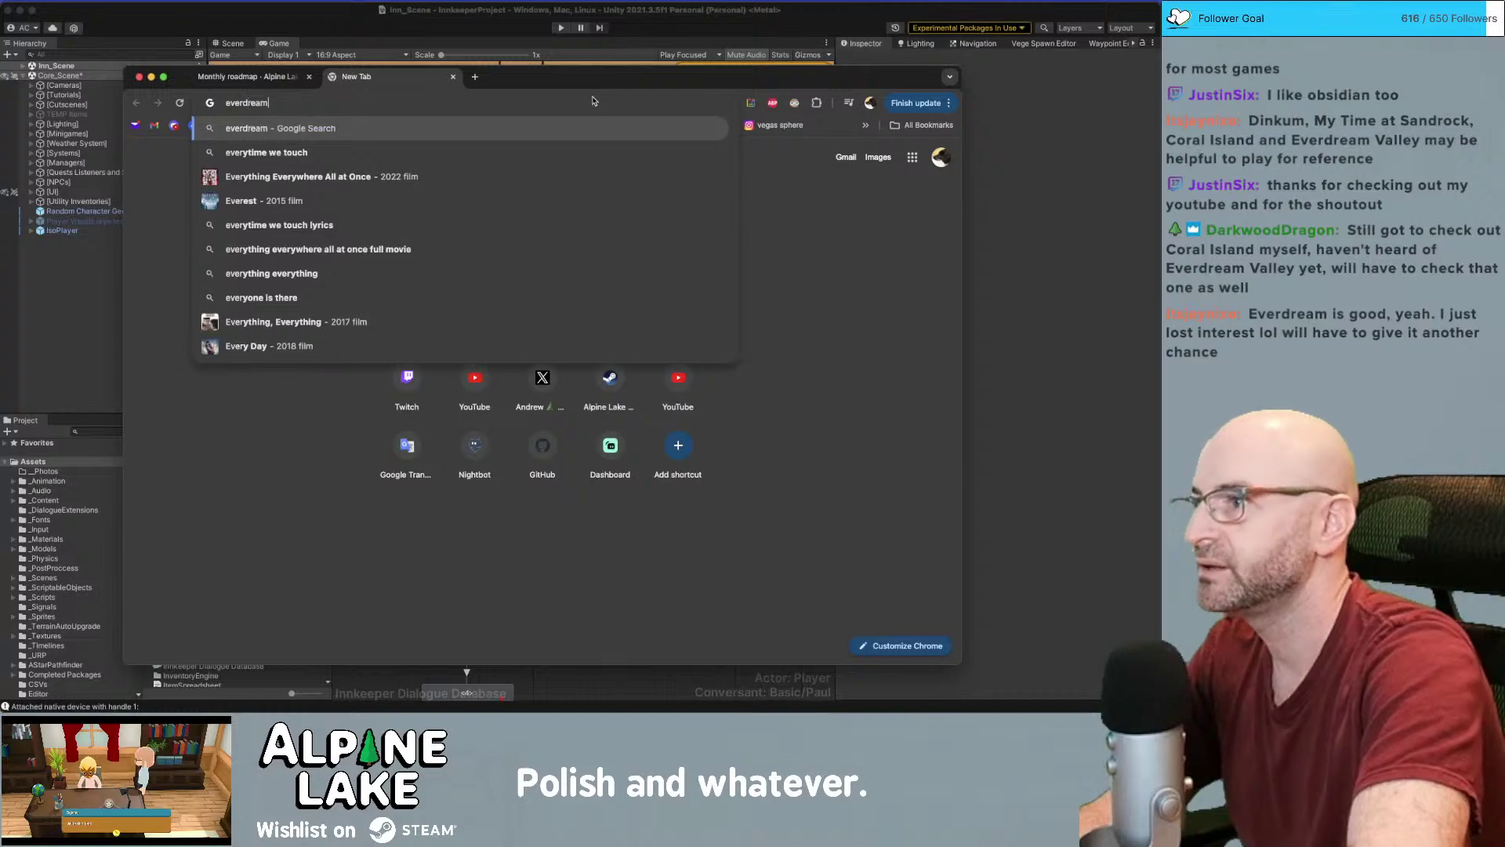
text( valley)
key(Return)
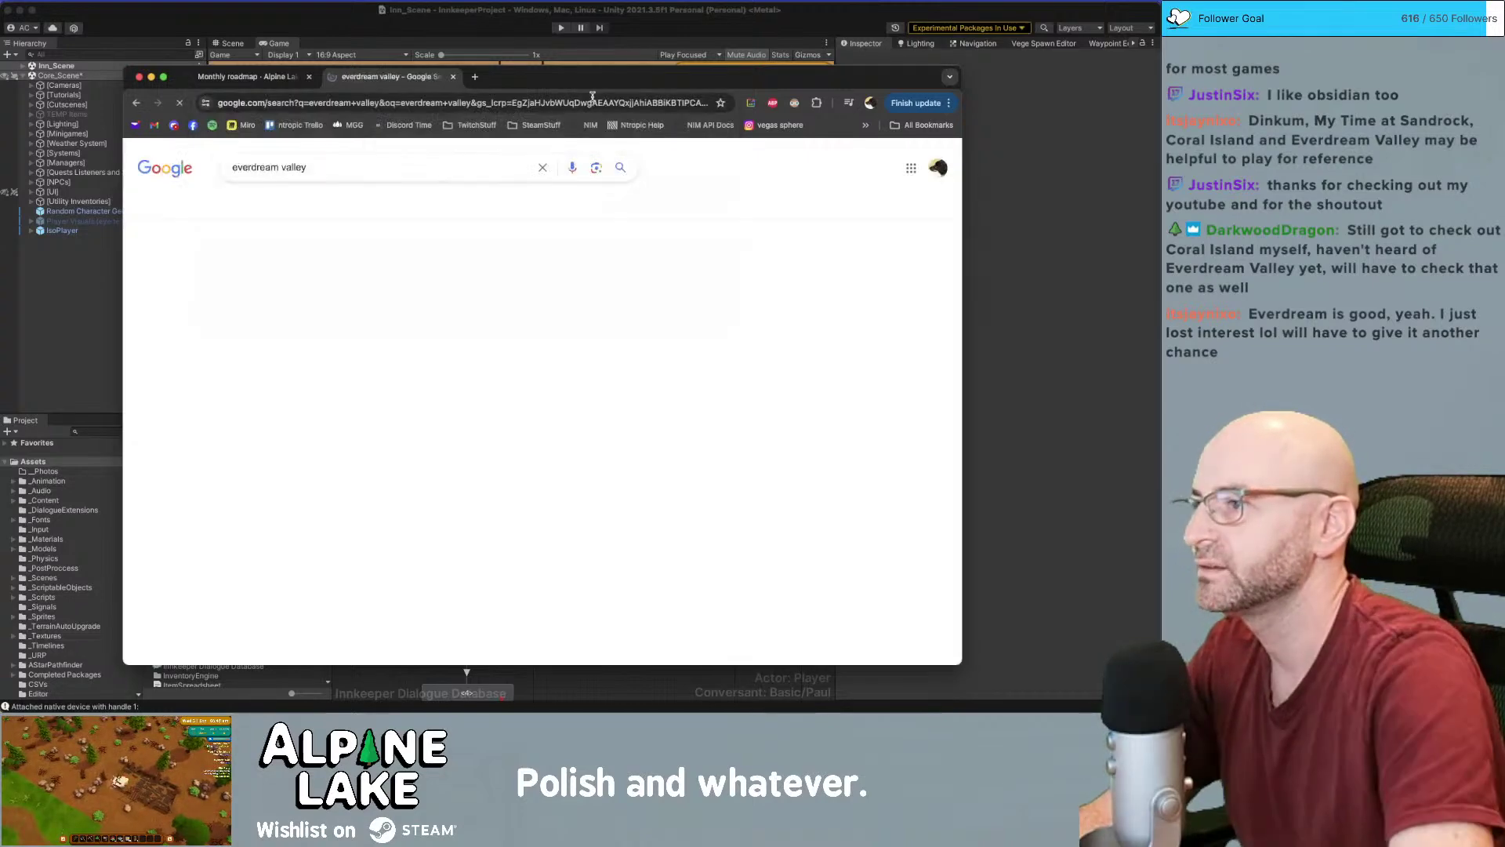
click(371, 329)
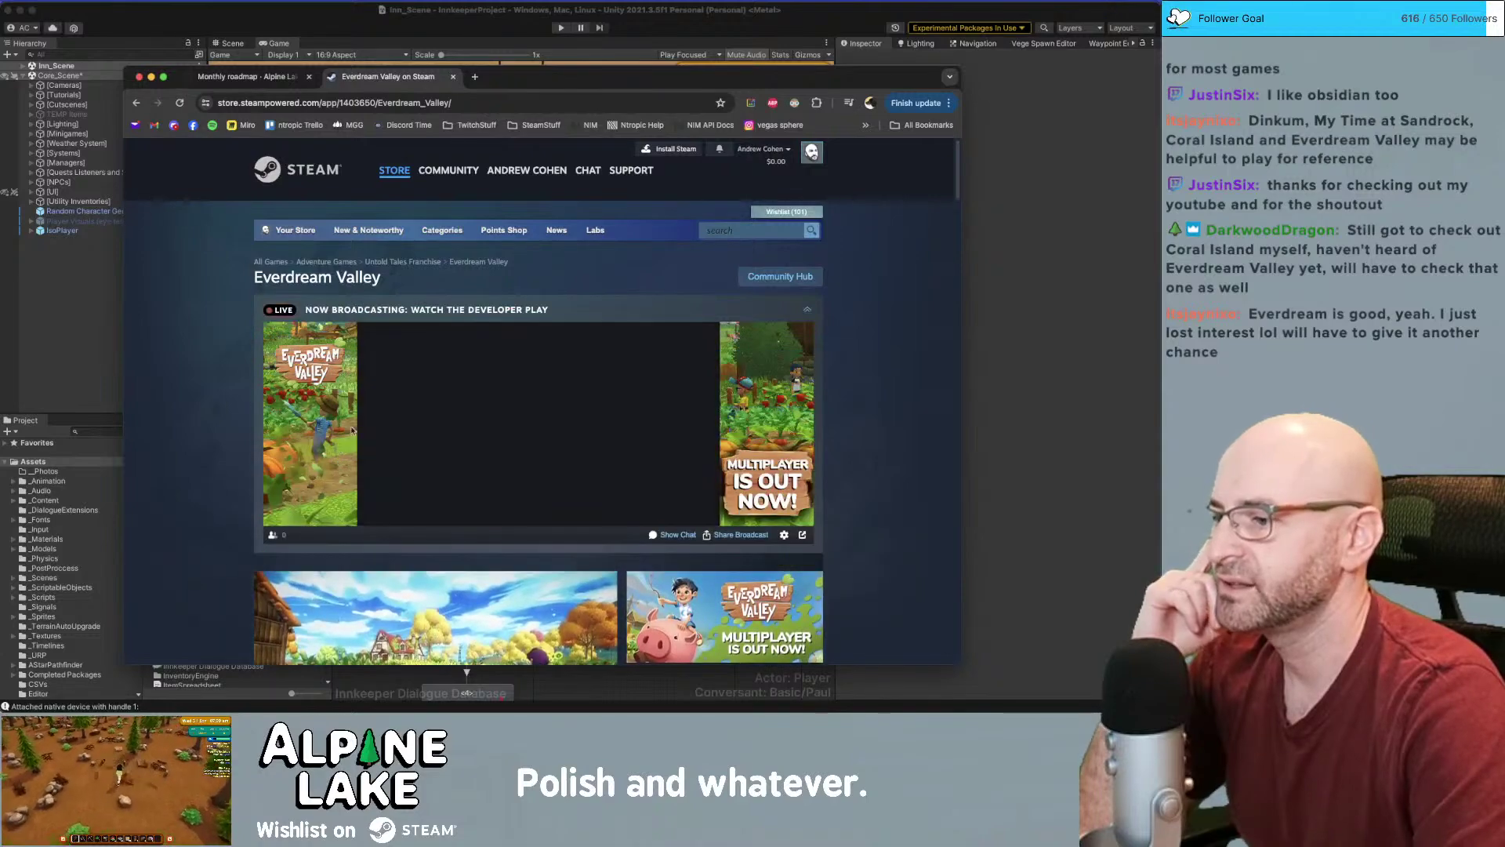
Look through Everdream Valley's store page, including its screenshots, description and developer broadcast
scroll(345, 388, down, 3)
scroll(337, 399, up, 1)
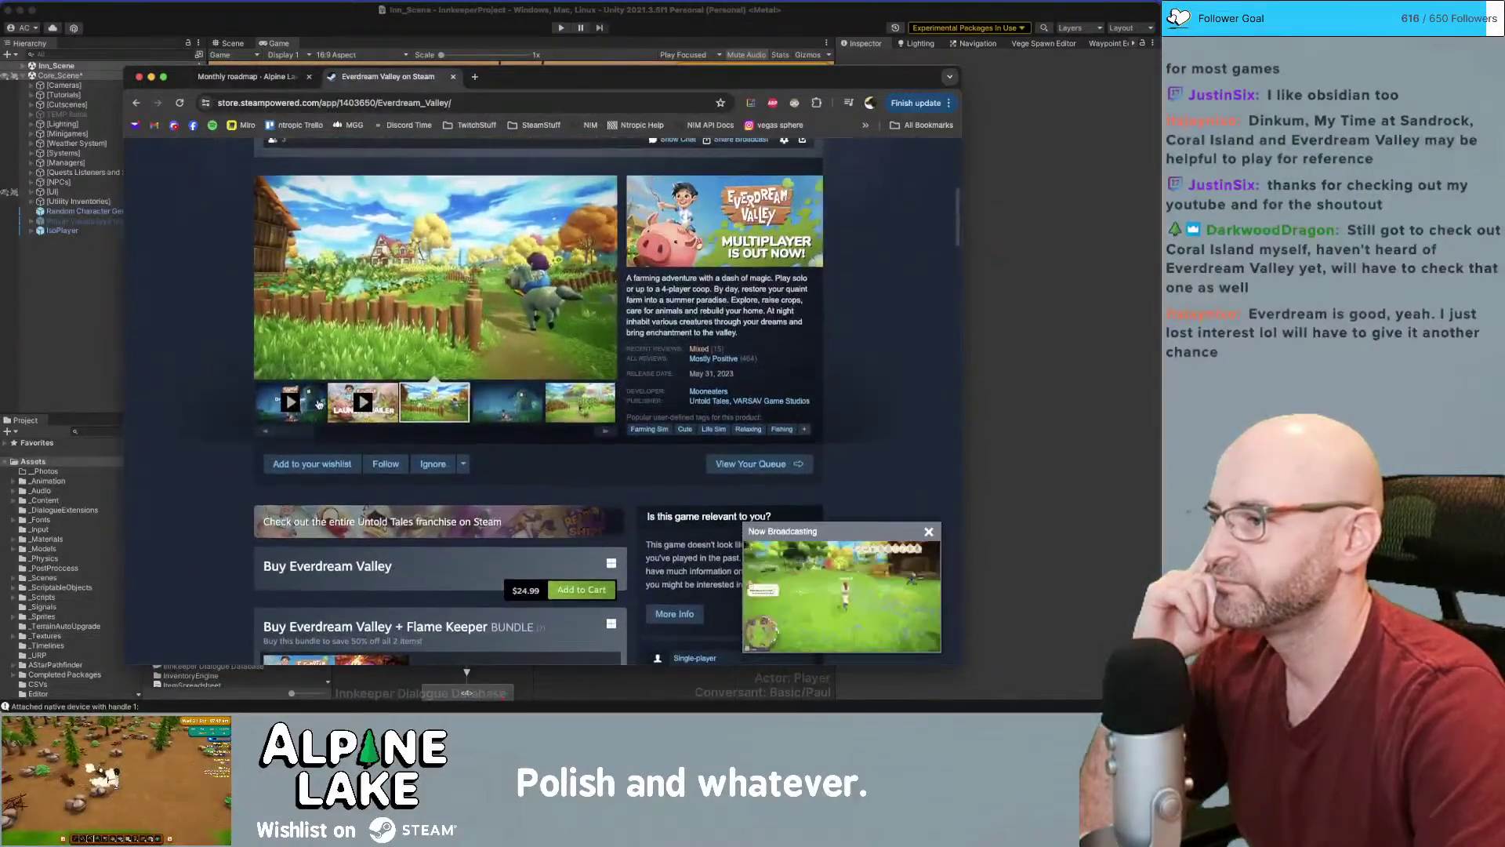
click(300, 405)
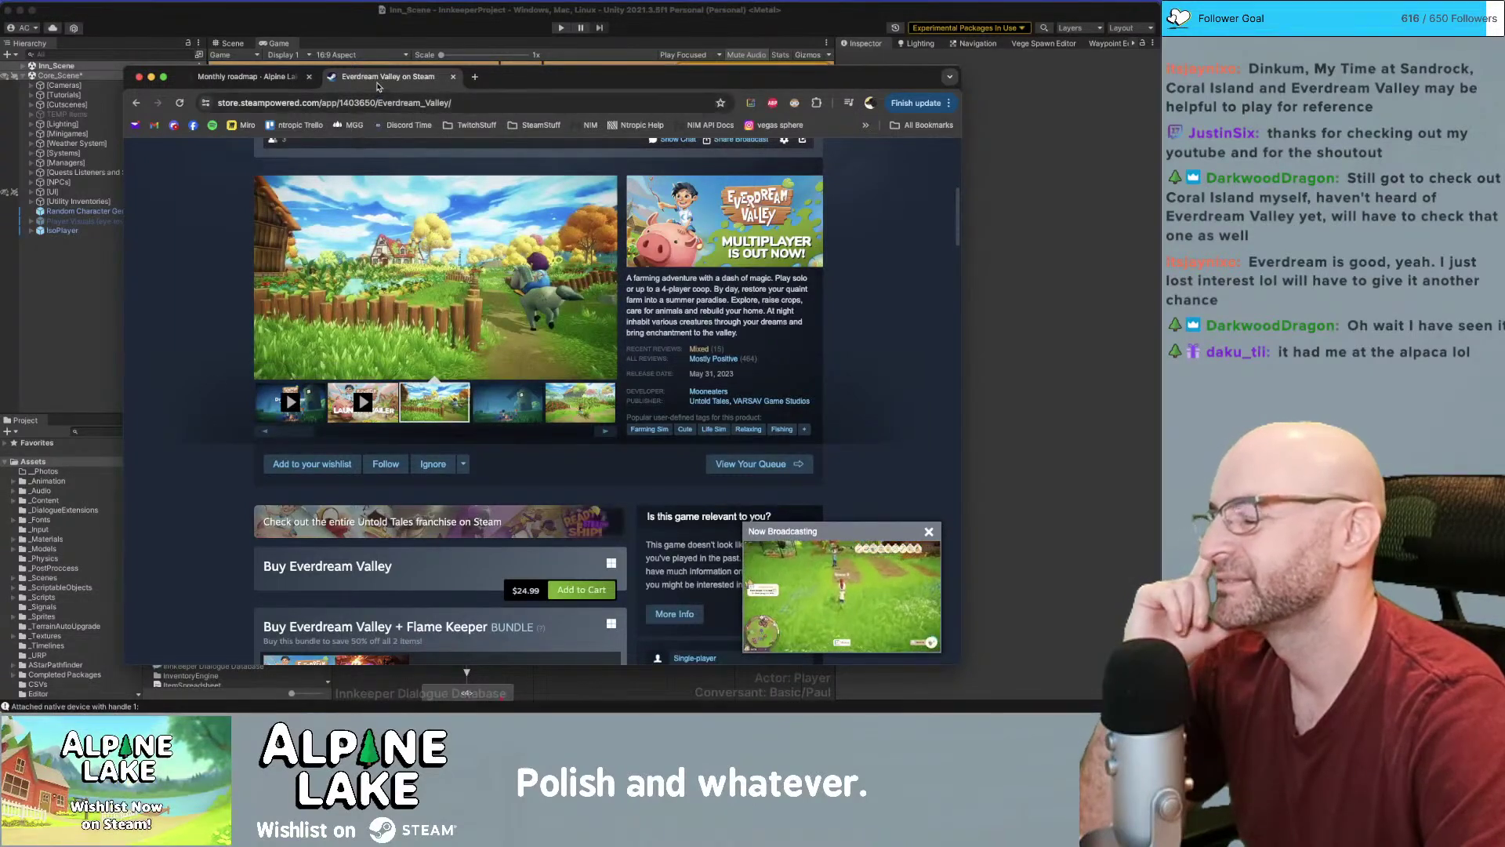
scroll(353, 220, up, 5)
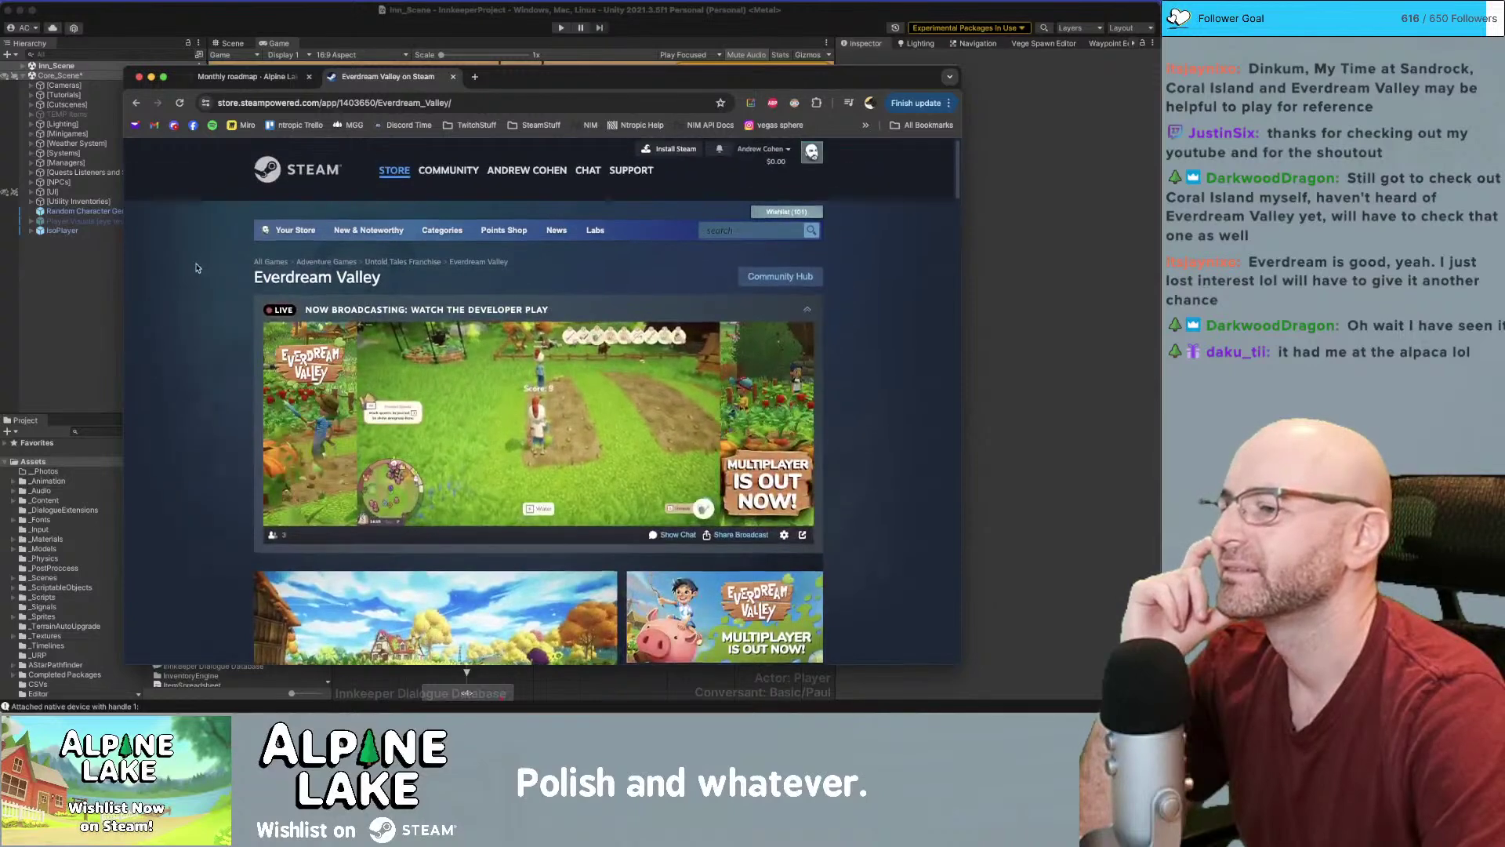
scroll(392, 267, down, 2)
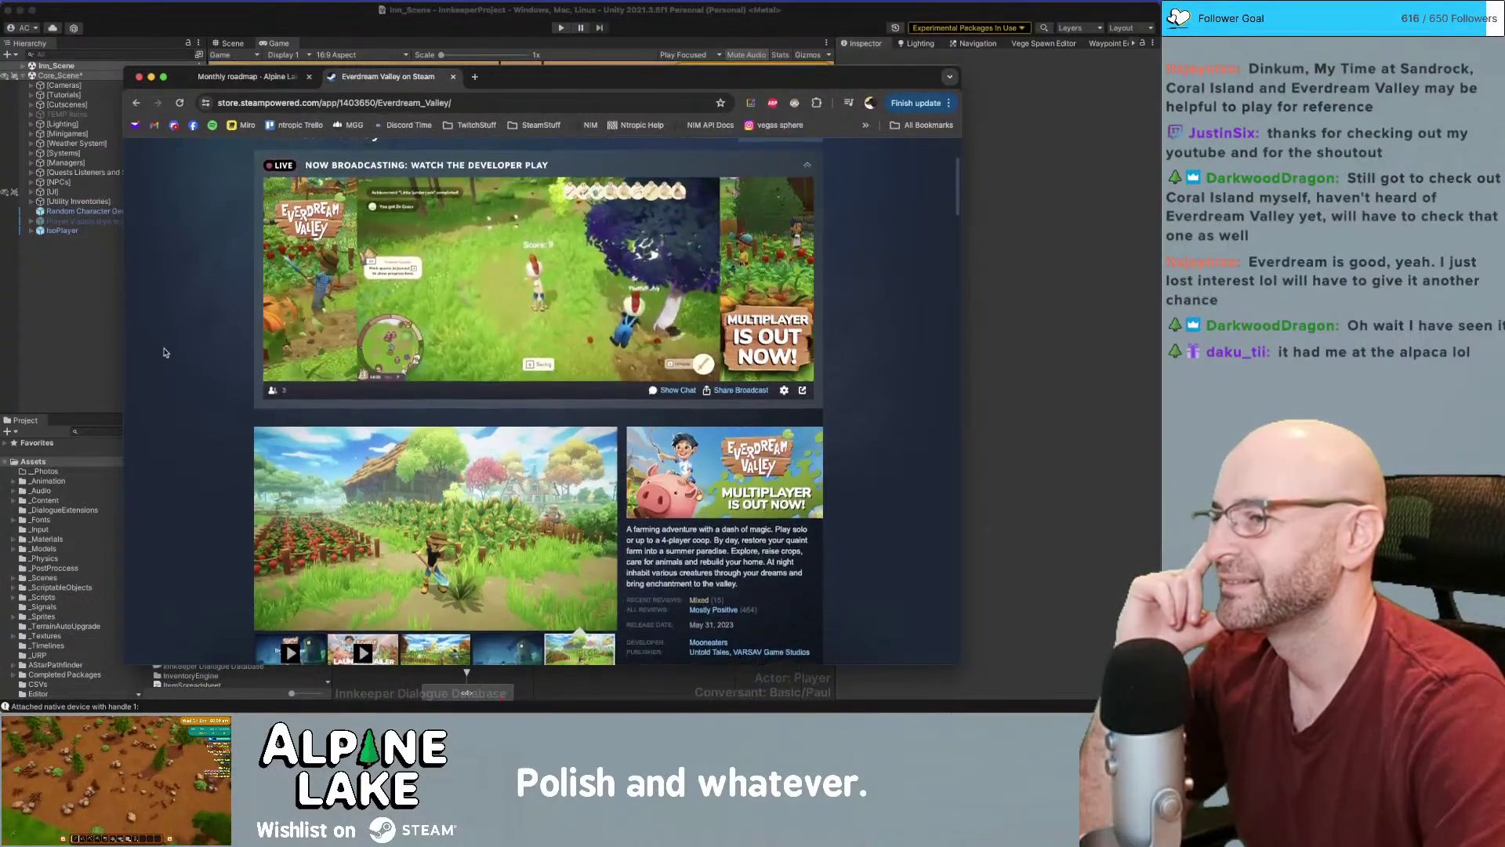
scroll(157, 337, down, 1)
Search the Steam store for "story of seasons" and open the DORAEMON STORY OF SEASONS page
scroll(173, 349, up, 3)
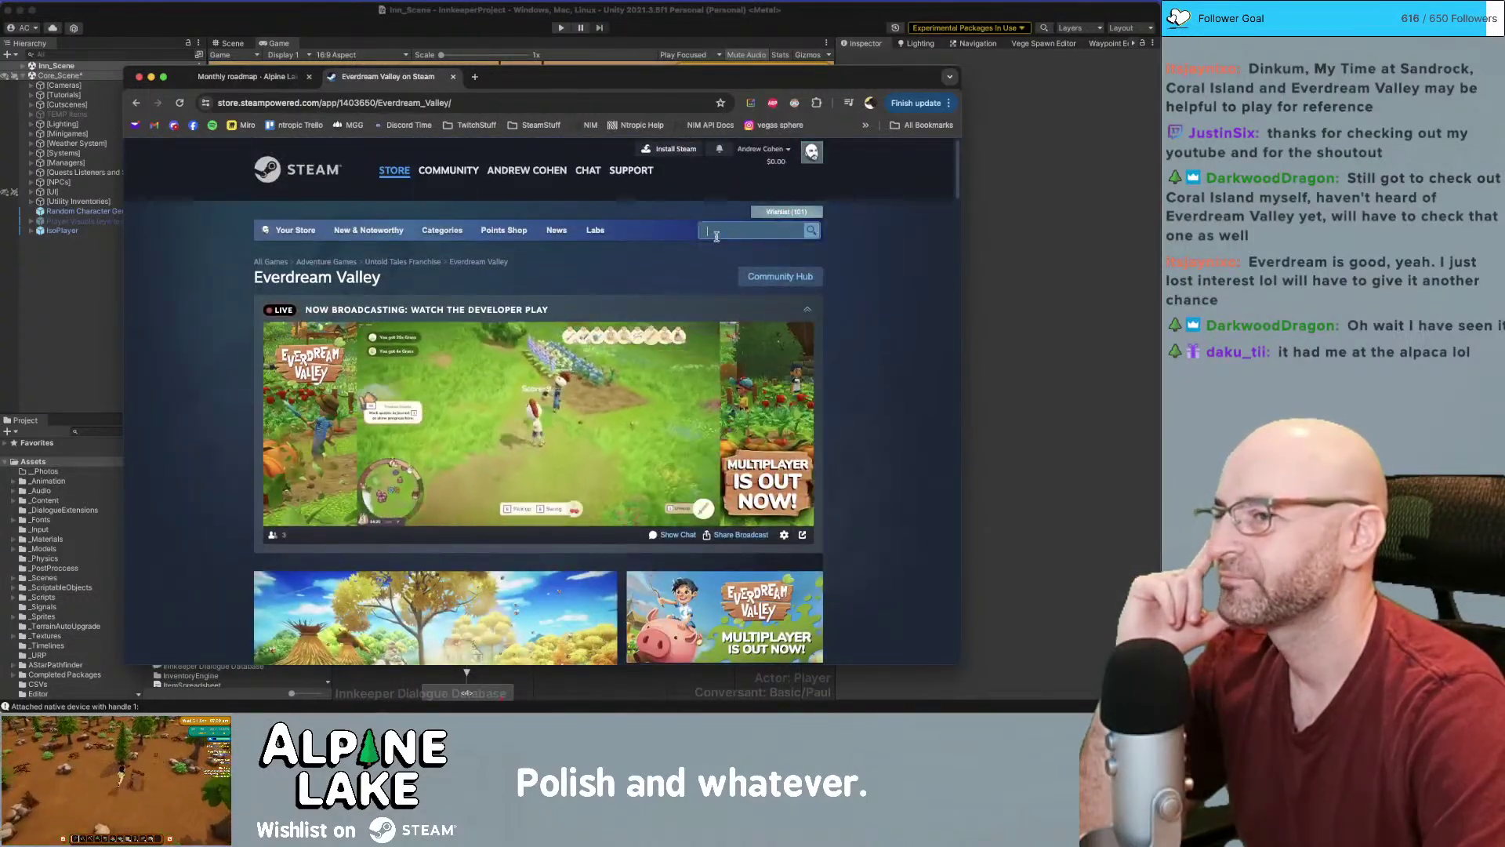
text(story of s)
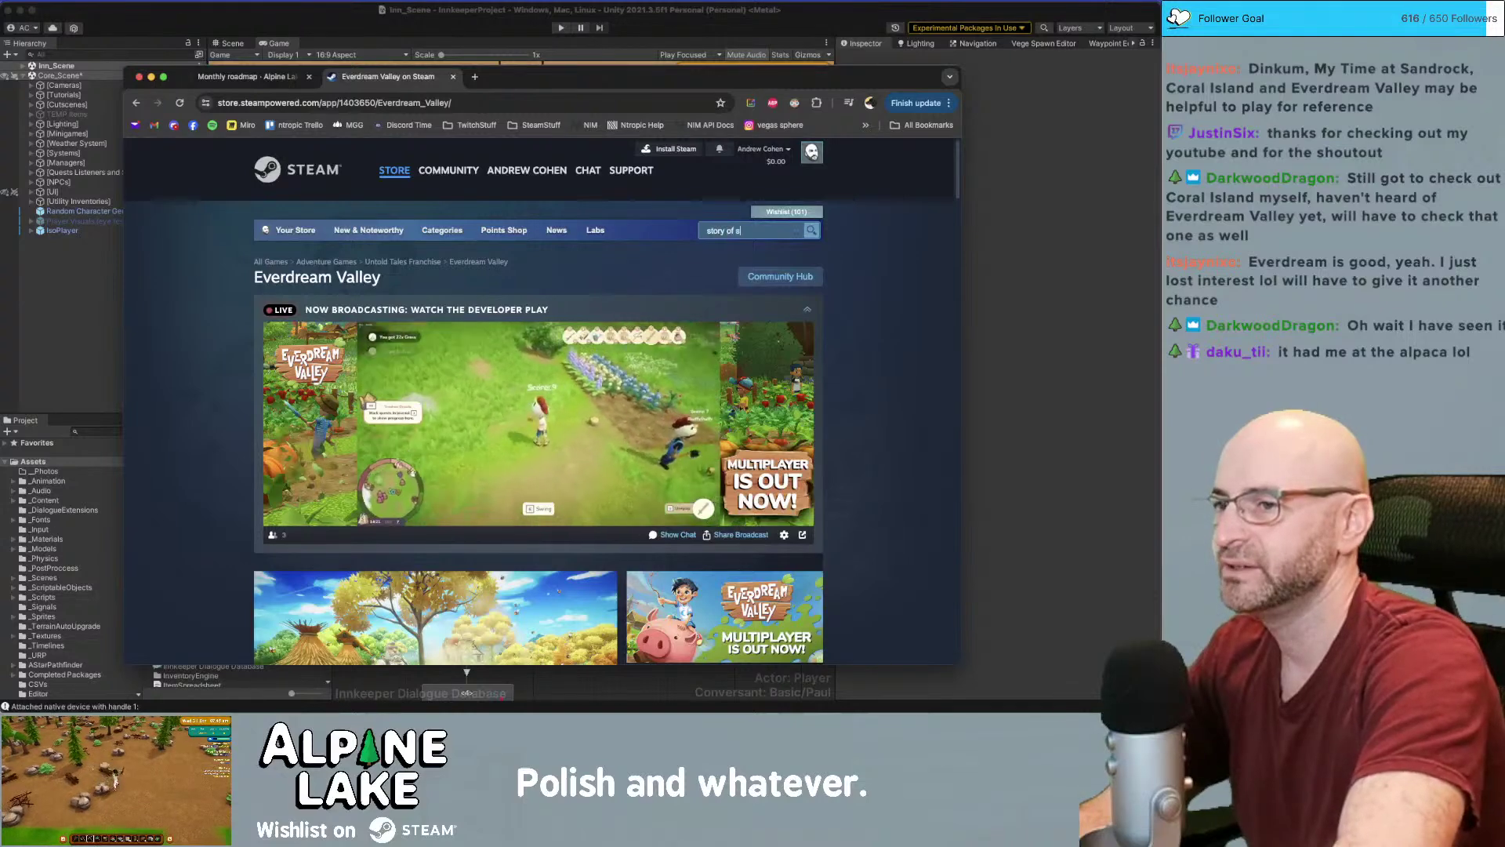
text(easons)
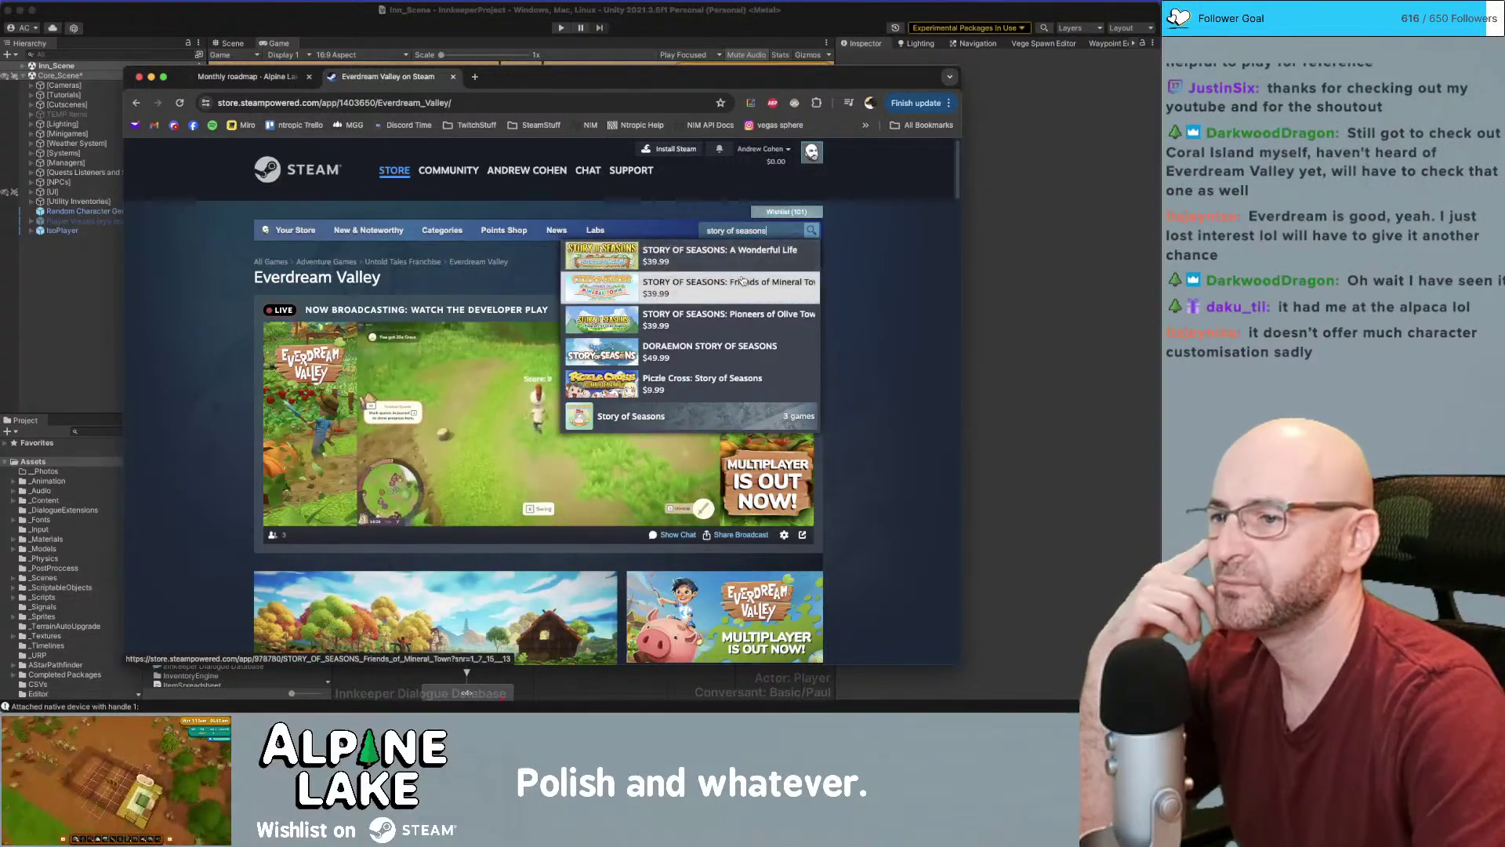
scroll(730, 330, down, 1)
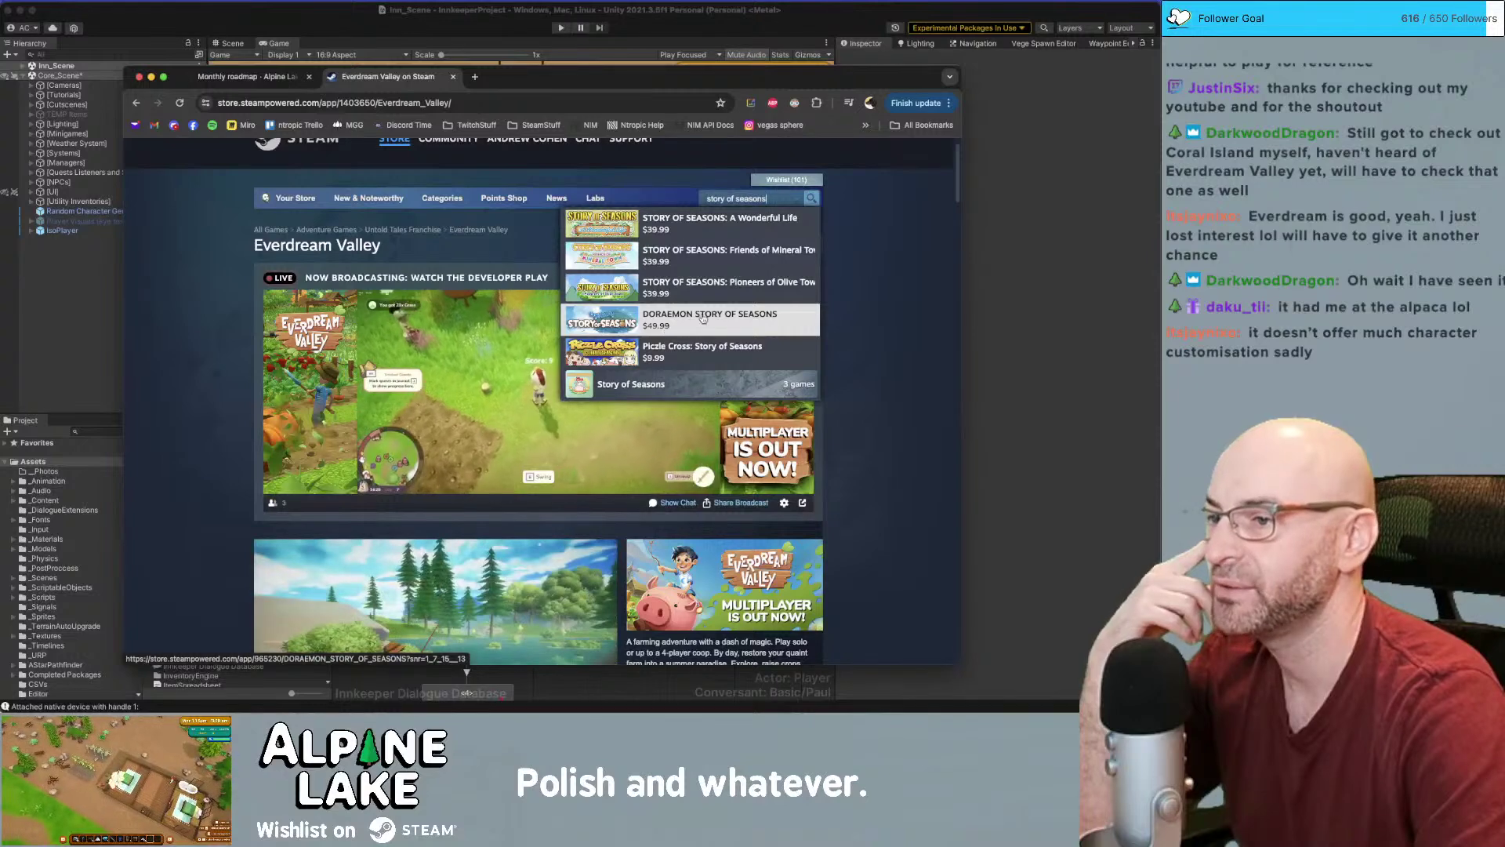
click(703, 317)
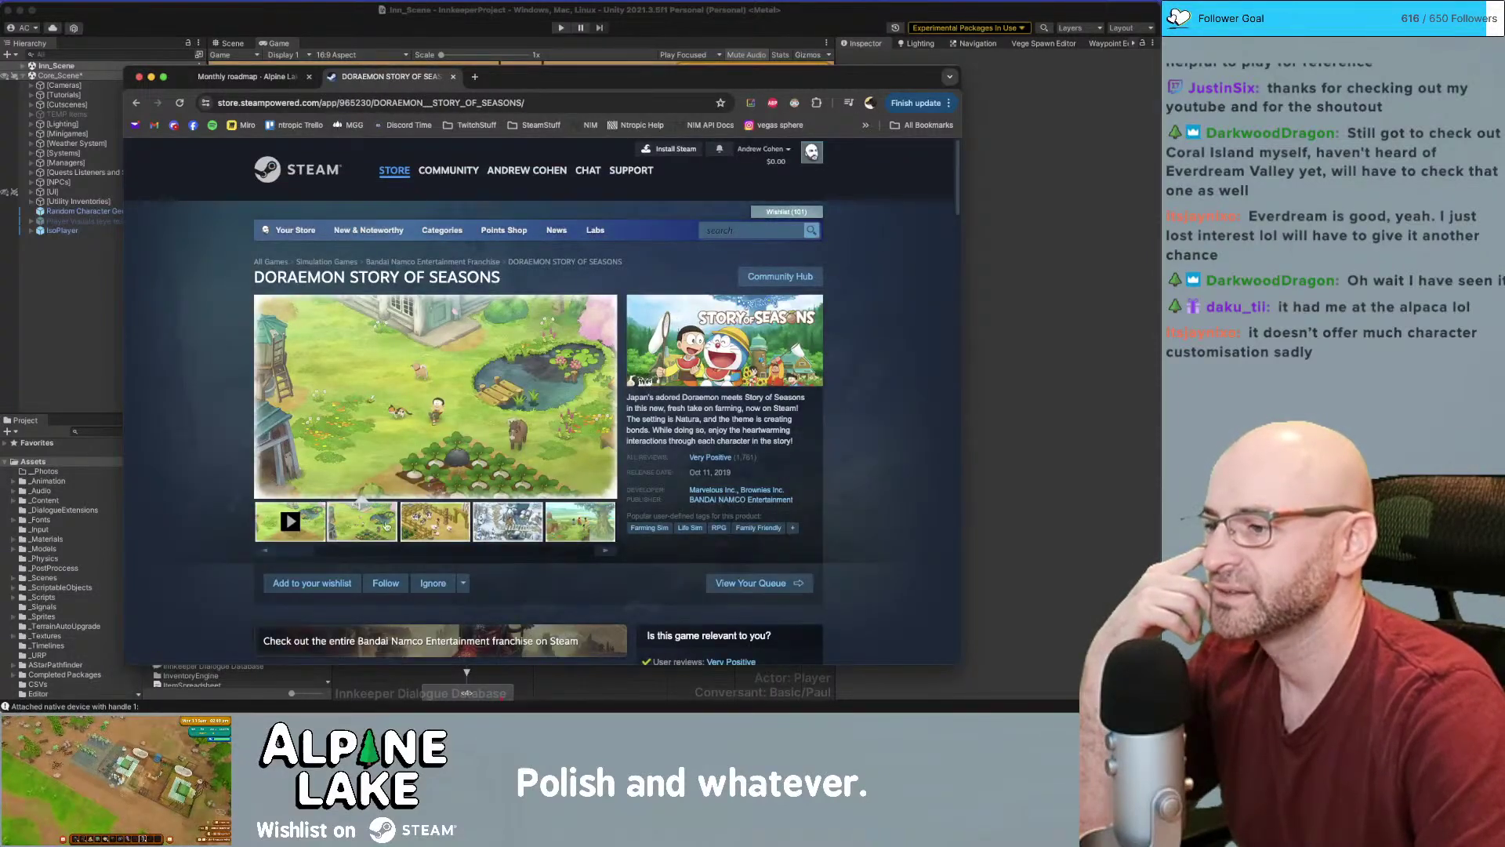
View several DORAEMON STORY OF SEASONS screenshots and skim the purchase and curator sections below
click(439, 526)
click(497, 525)
click(582, 527)
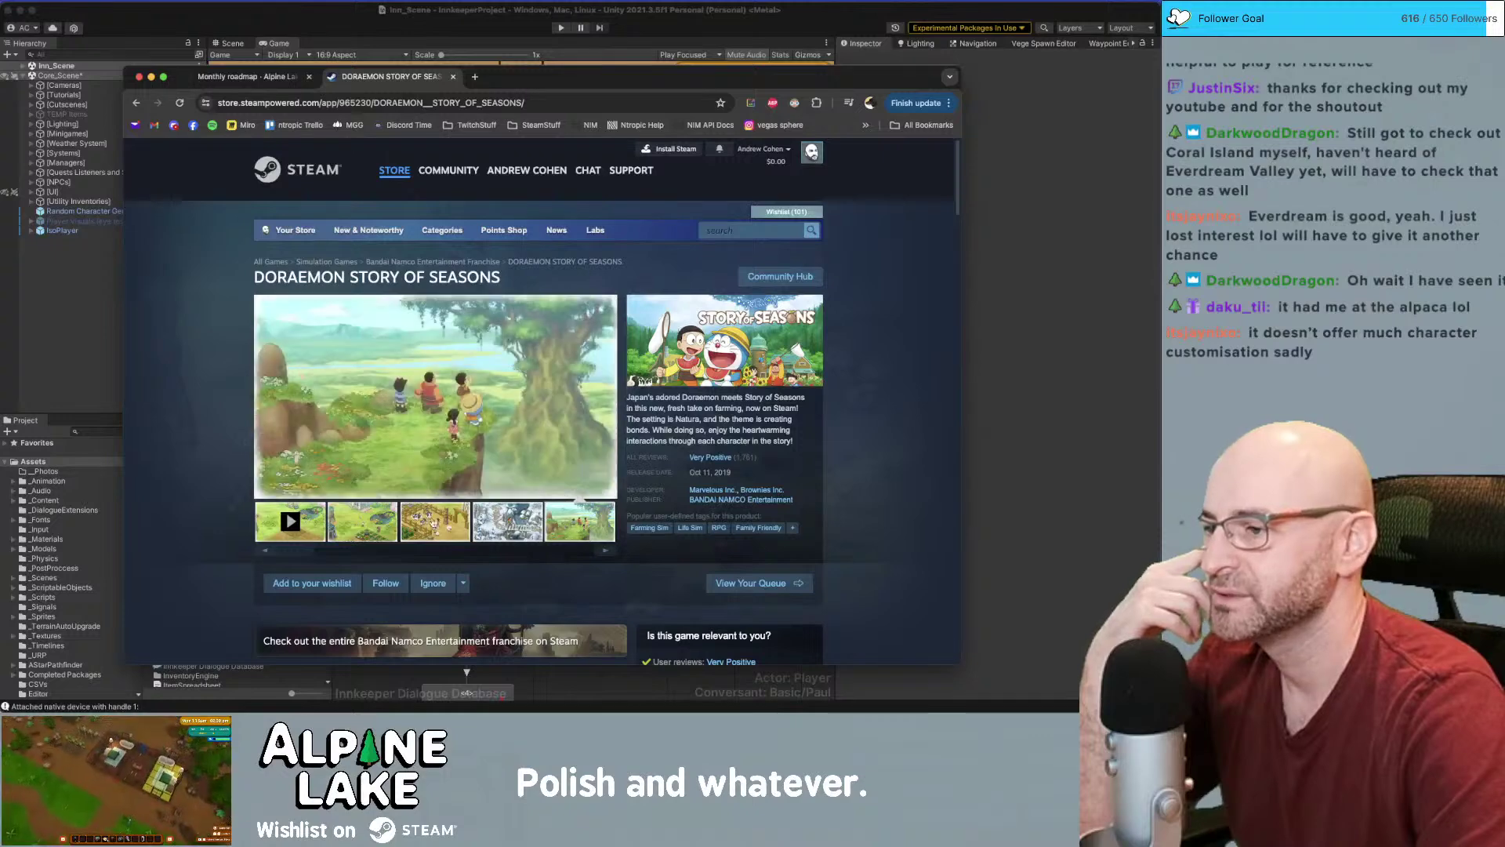
scroll(236, 505, down, 4)
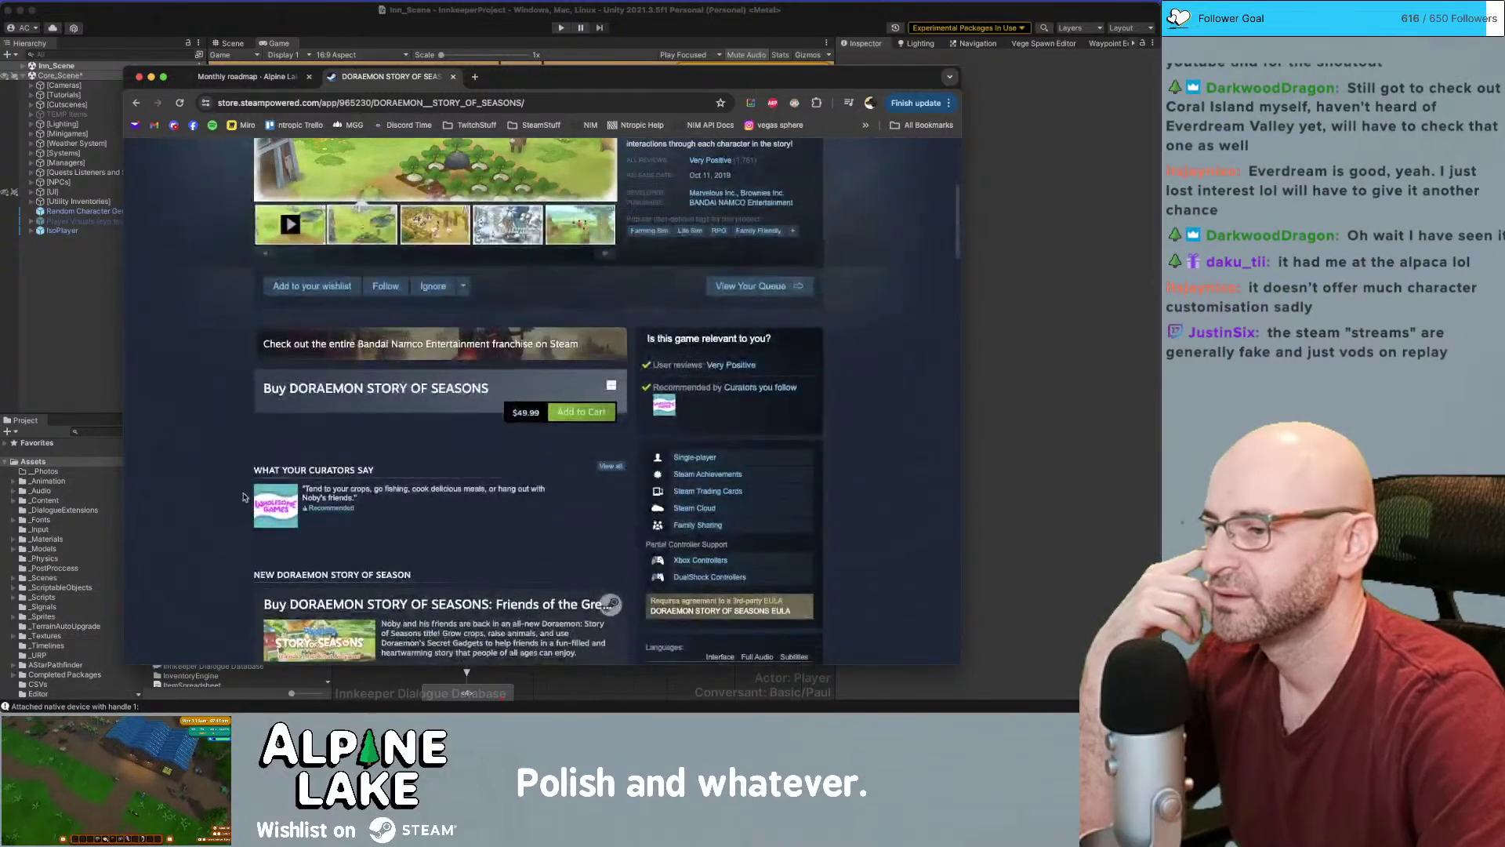
scroll(582, 379, up, 4)
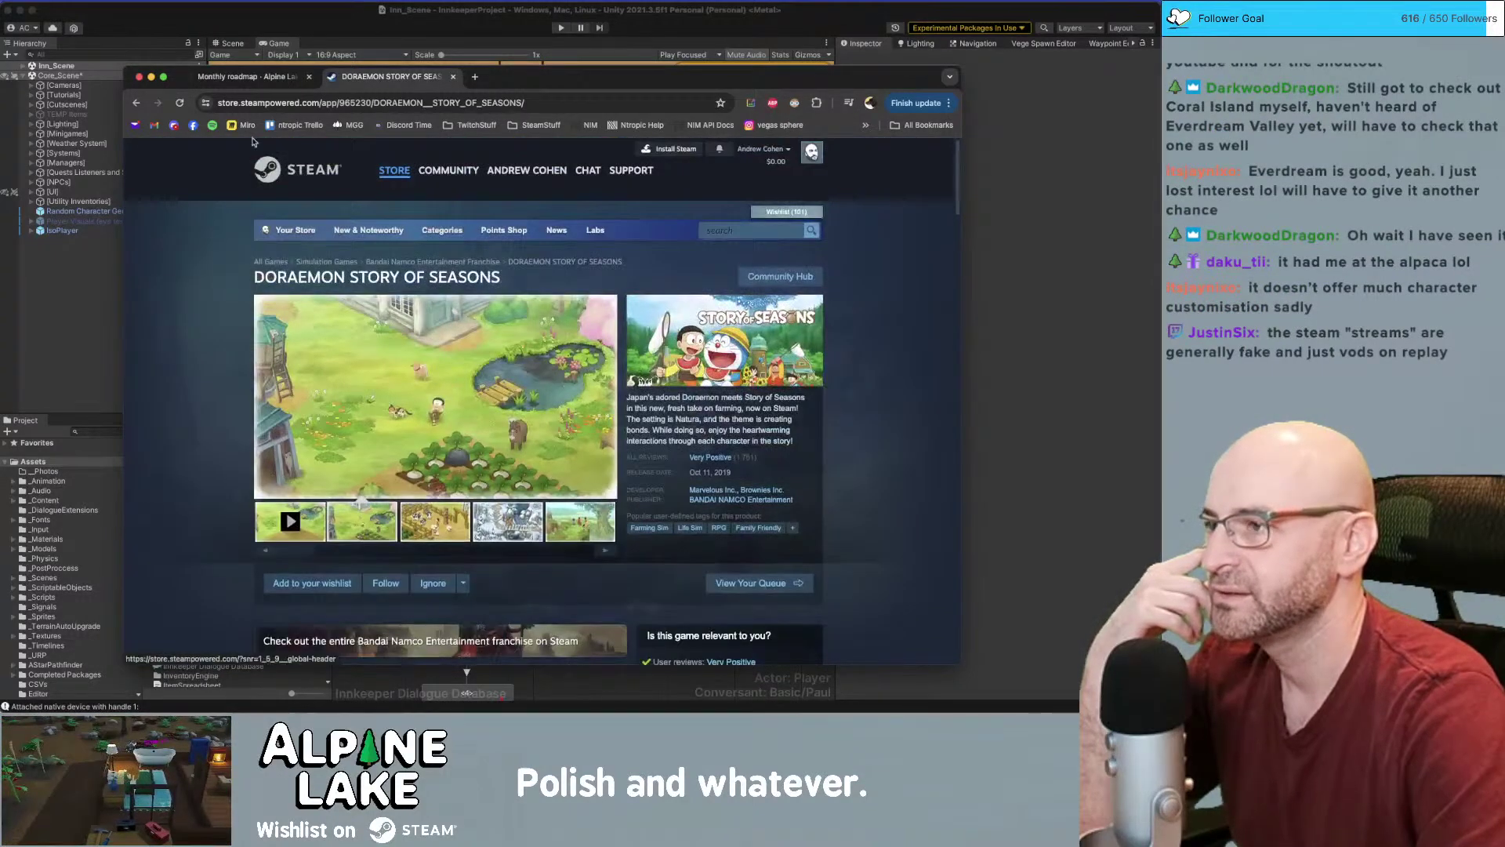
Search the store again for "story of seasons", open STORY OF SEASONS: Pioneers of Olive Town and skim its page
click(749, 230)
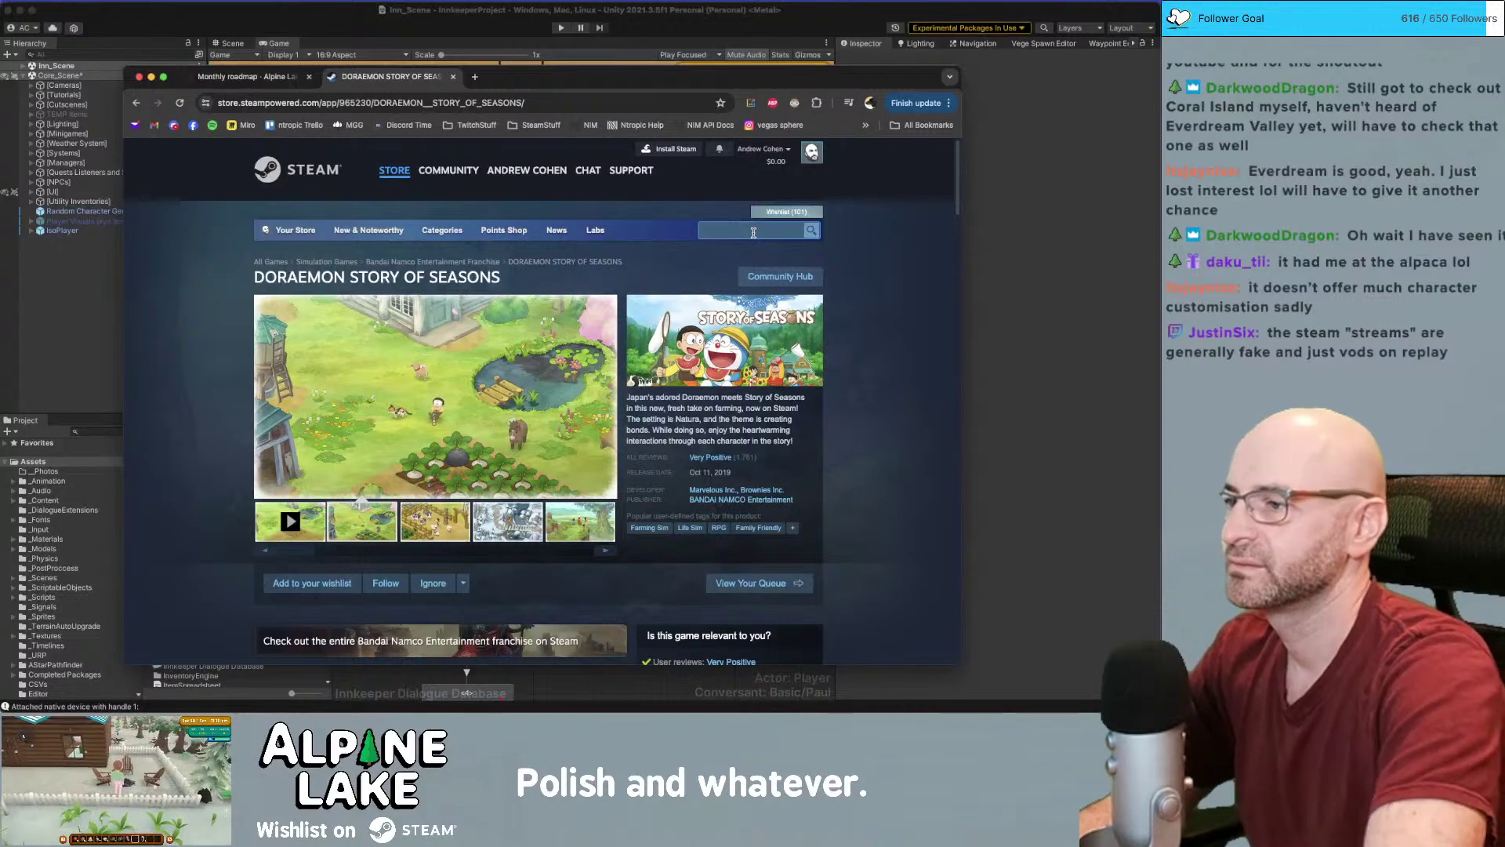
text(story of seasons)
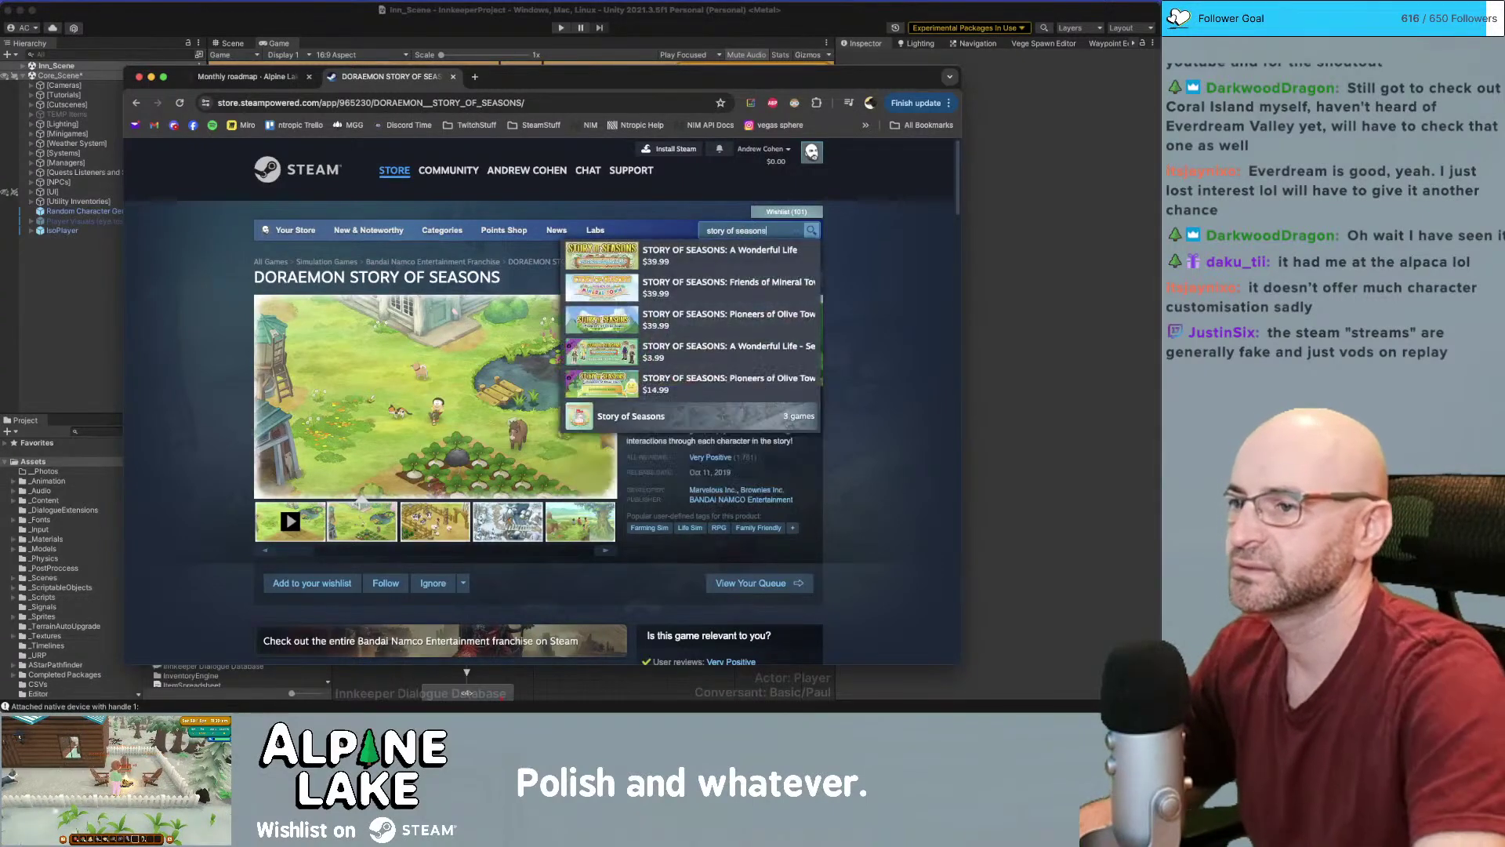
click(677, 314)
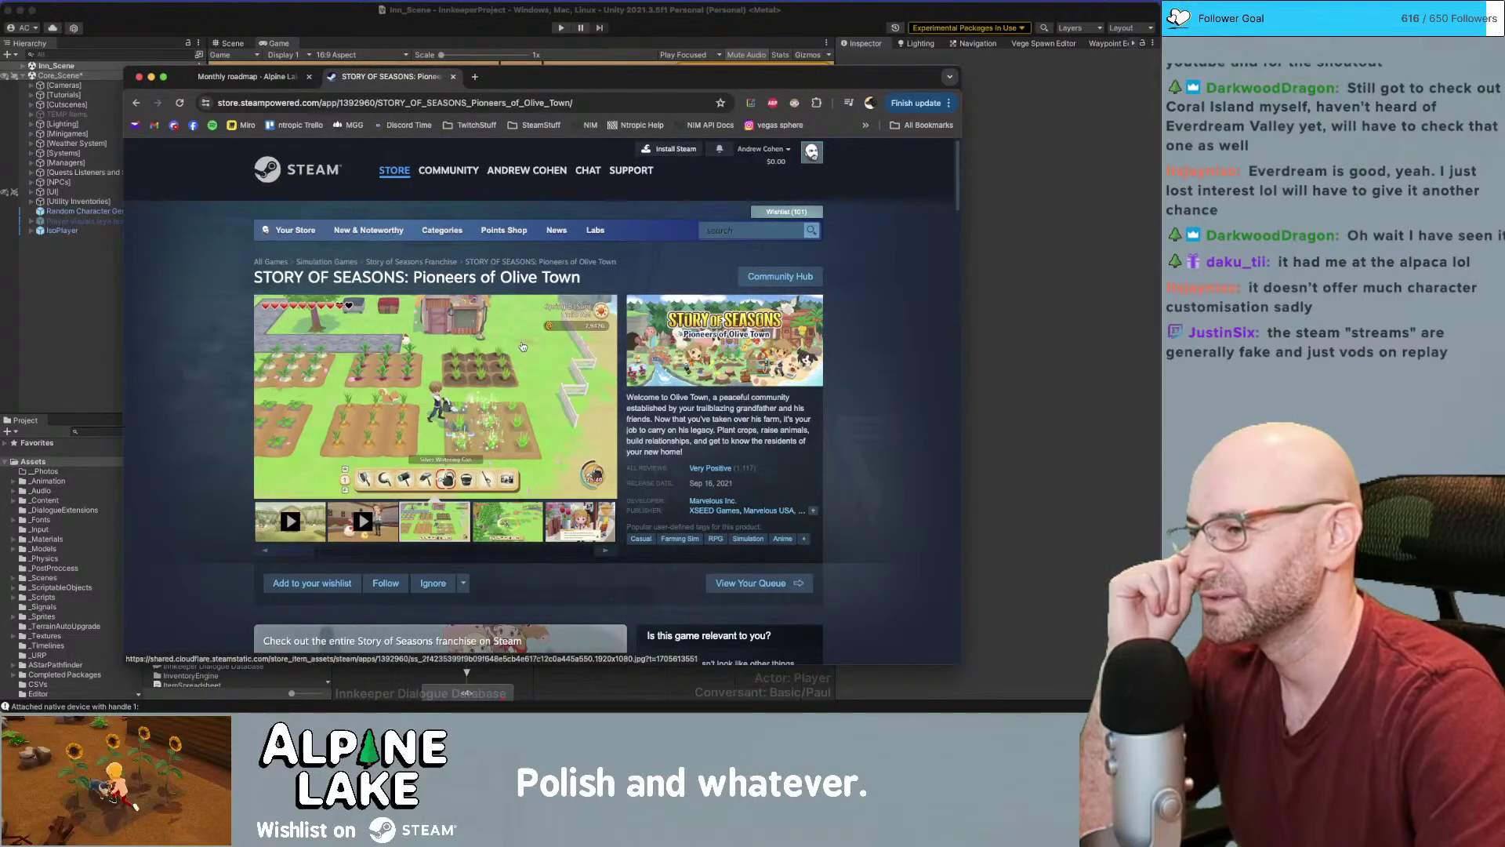
scroll(442, 358, down, 3)
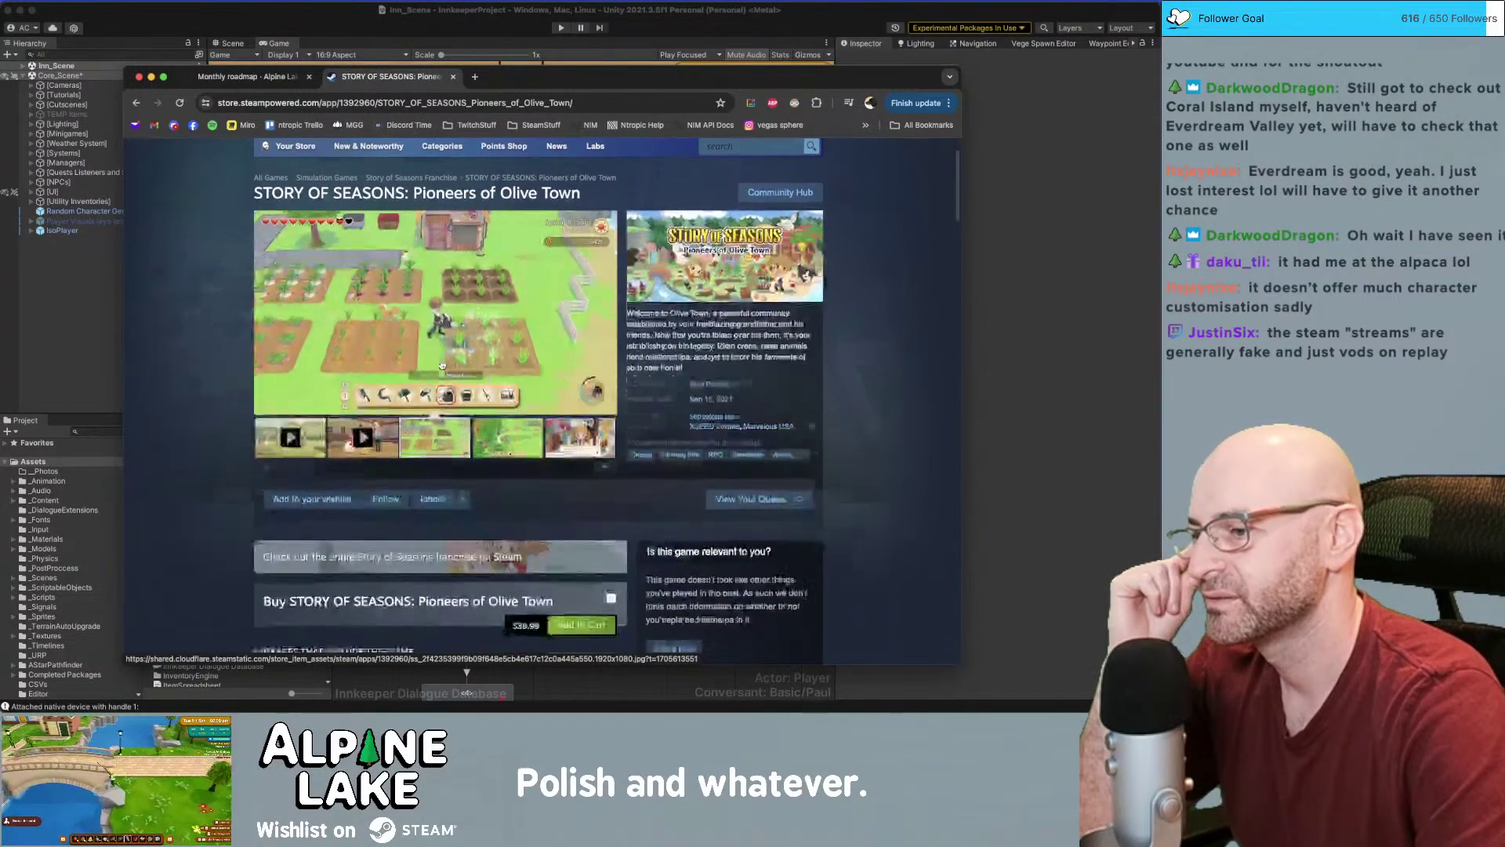
Search the store for "dink", open Dinkum and look through its early access notes, bundles, announcements and screenshots
scroll(609, 559, up, 3)
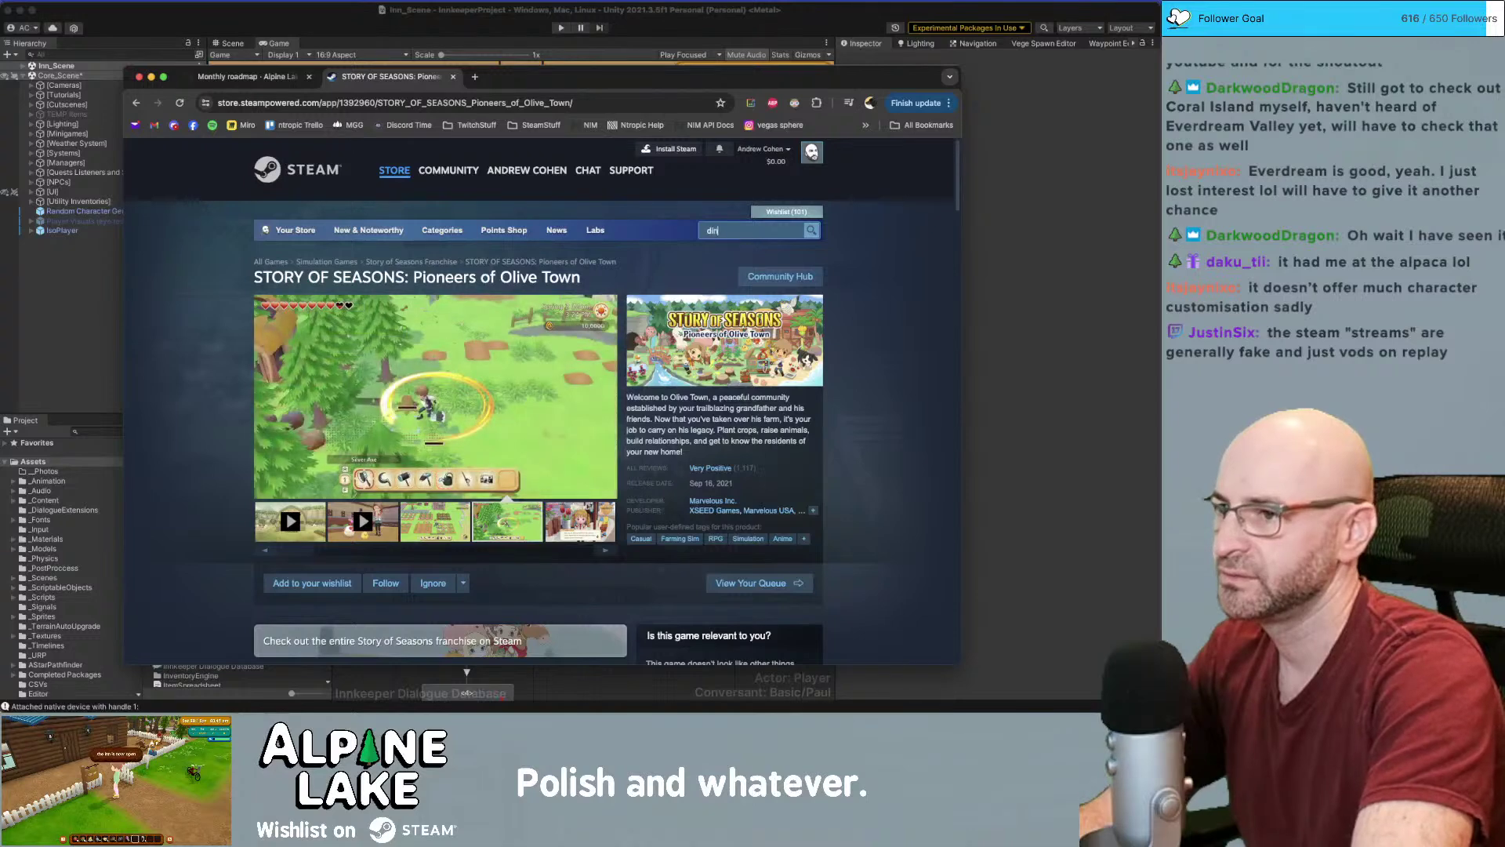
text(dink)
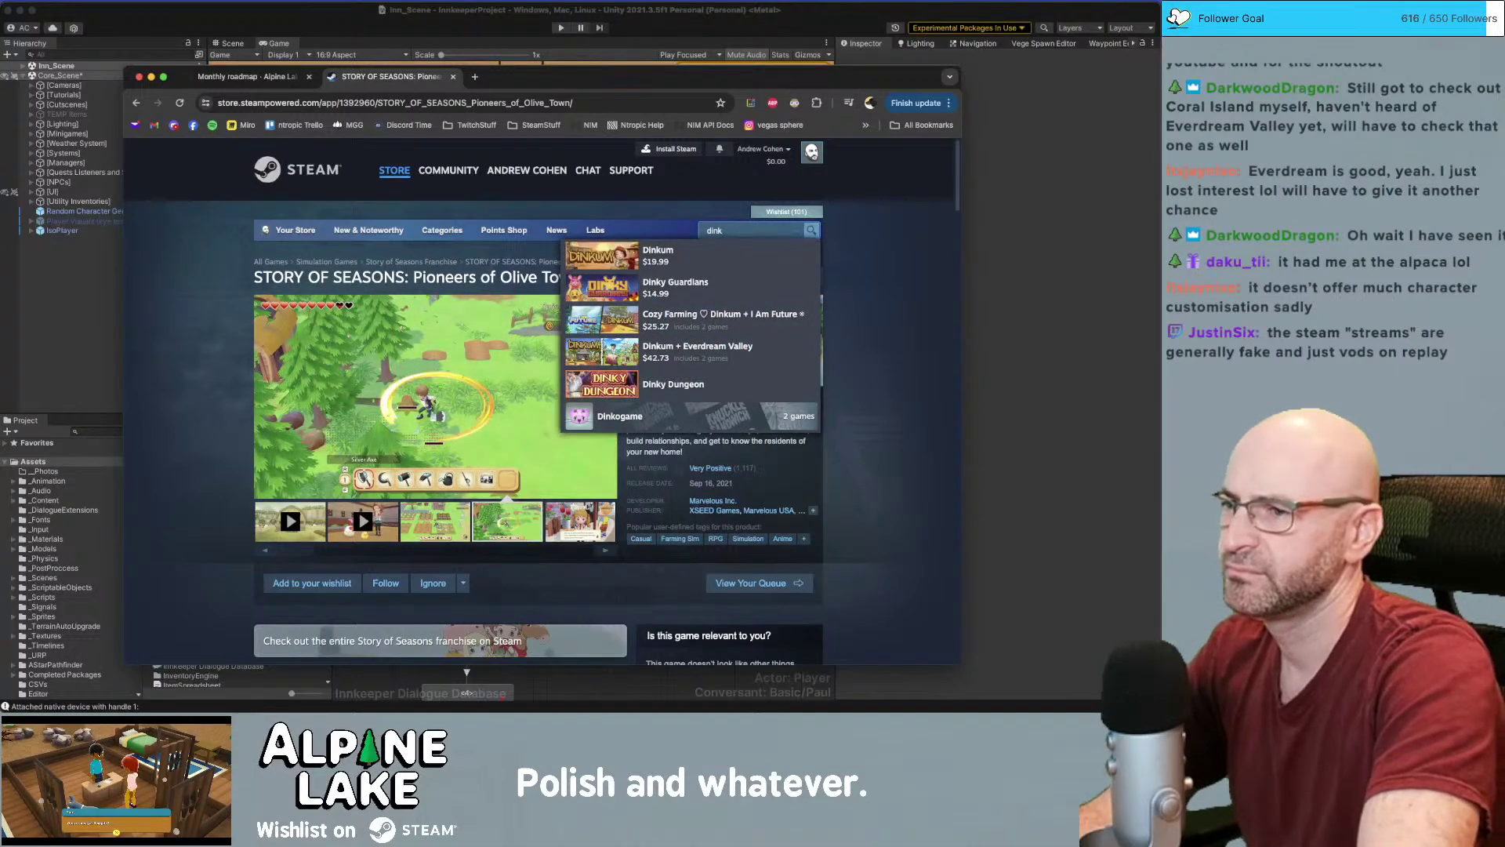
click(688, 257)
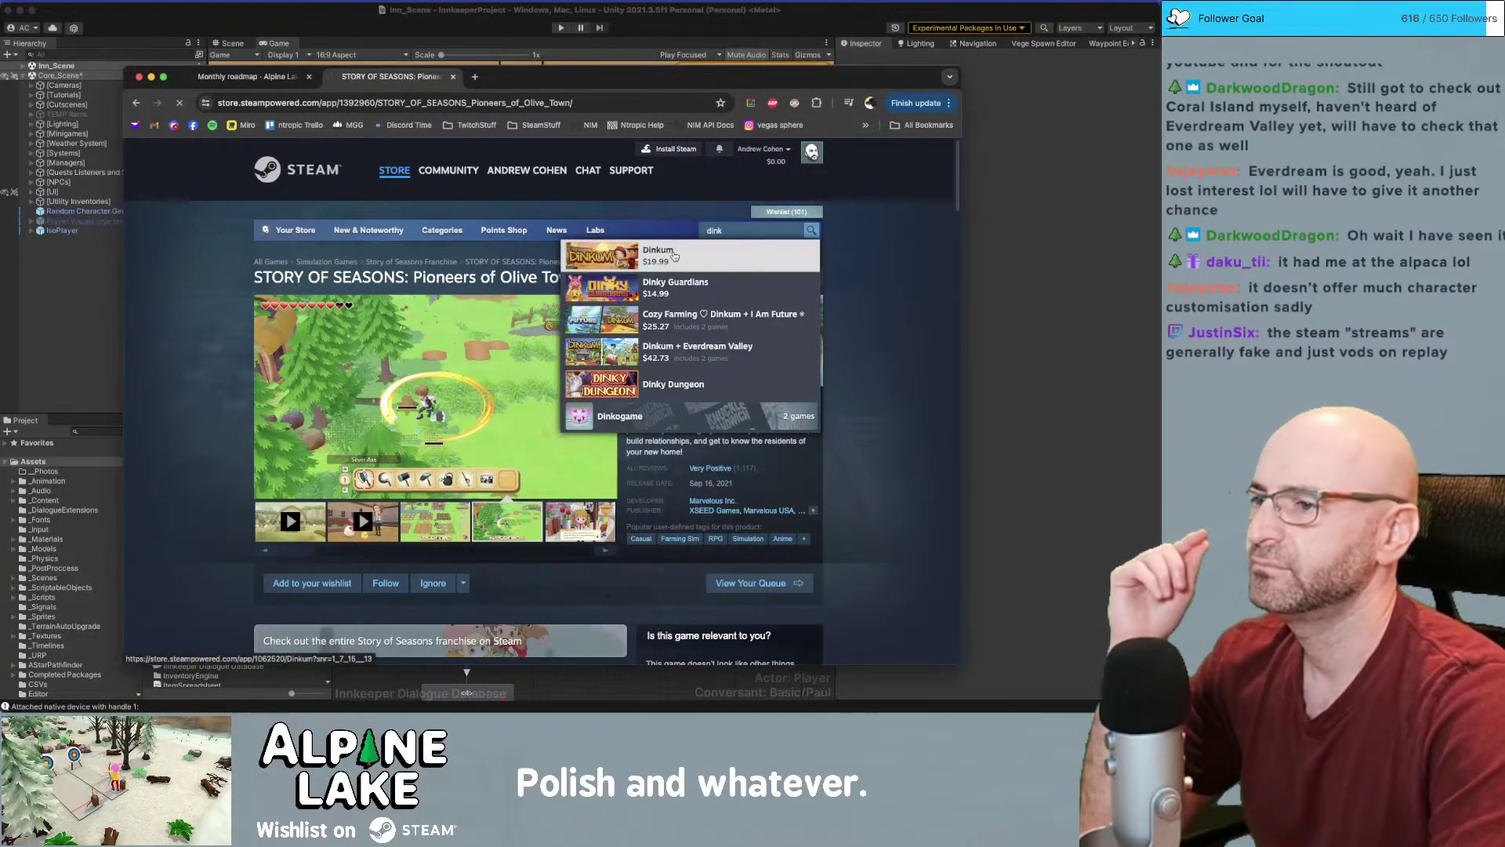
scroll(313, 357, down, 5)
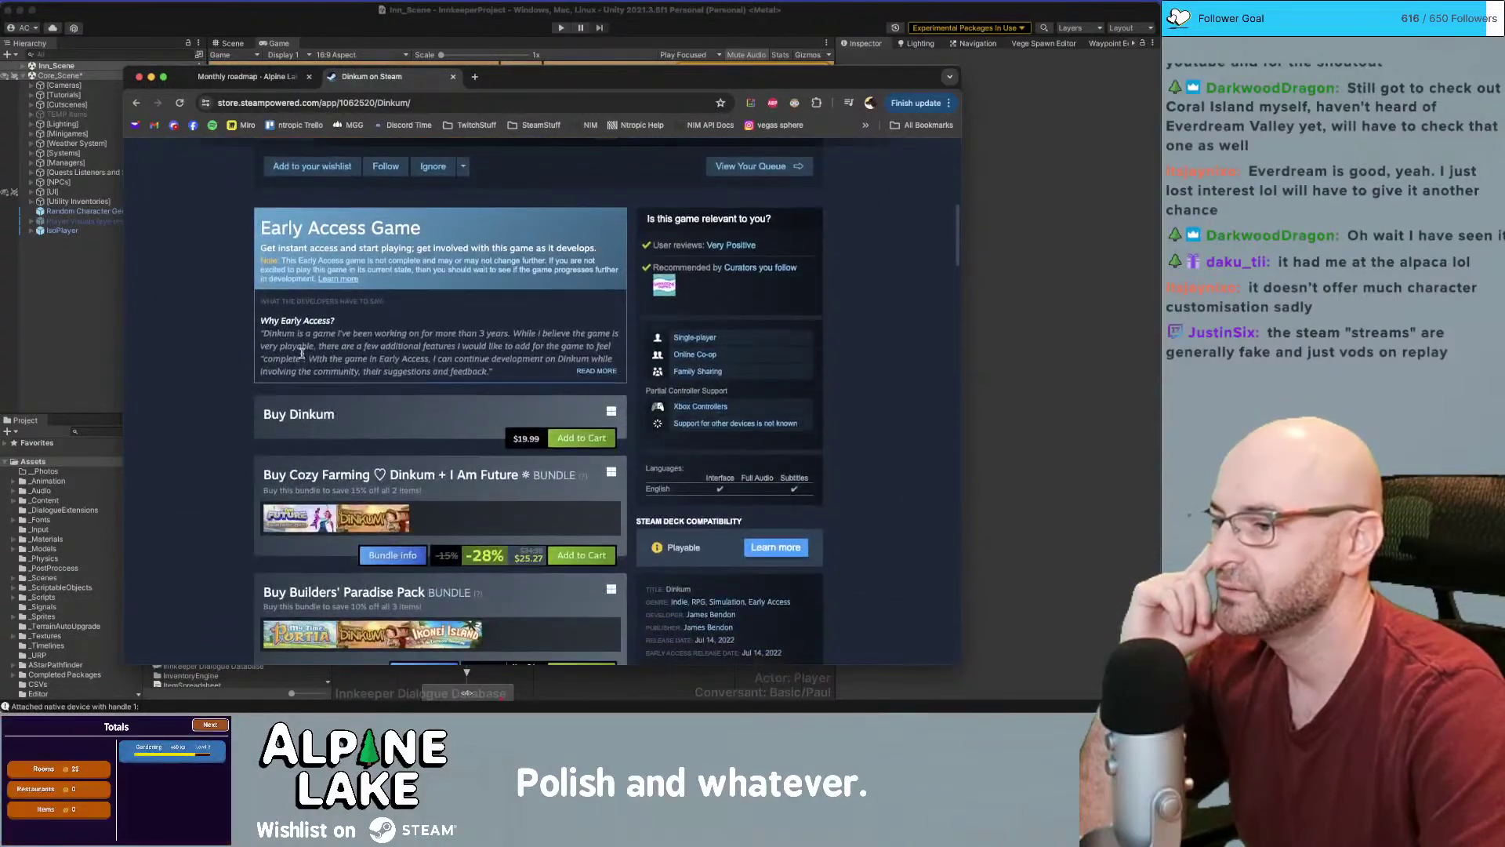
scroll(302, 354, down, 5)
scroll(302, 359, down, 1)
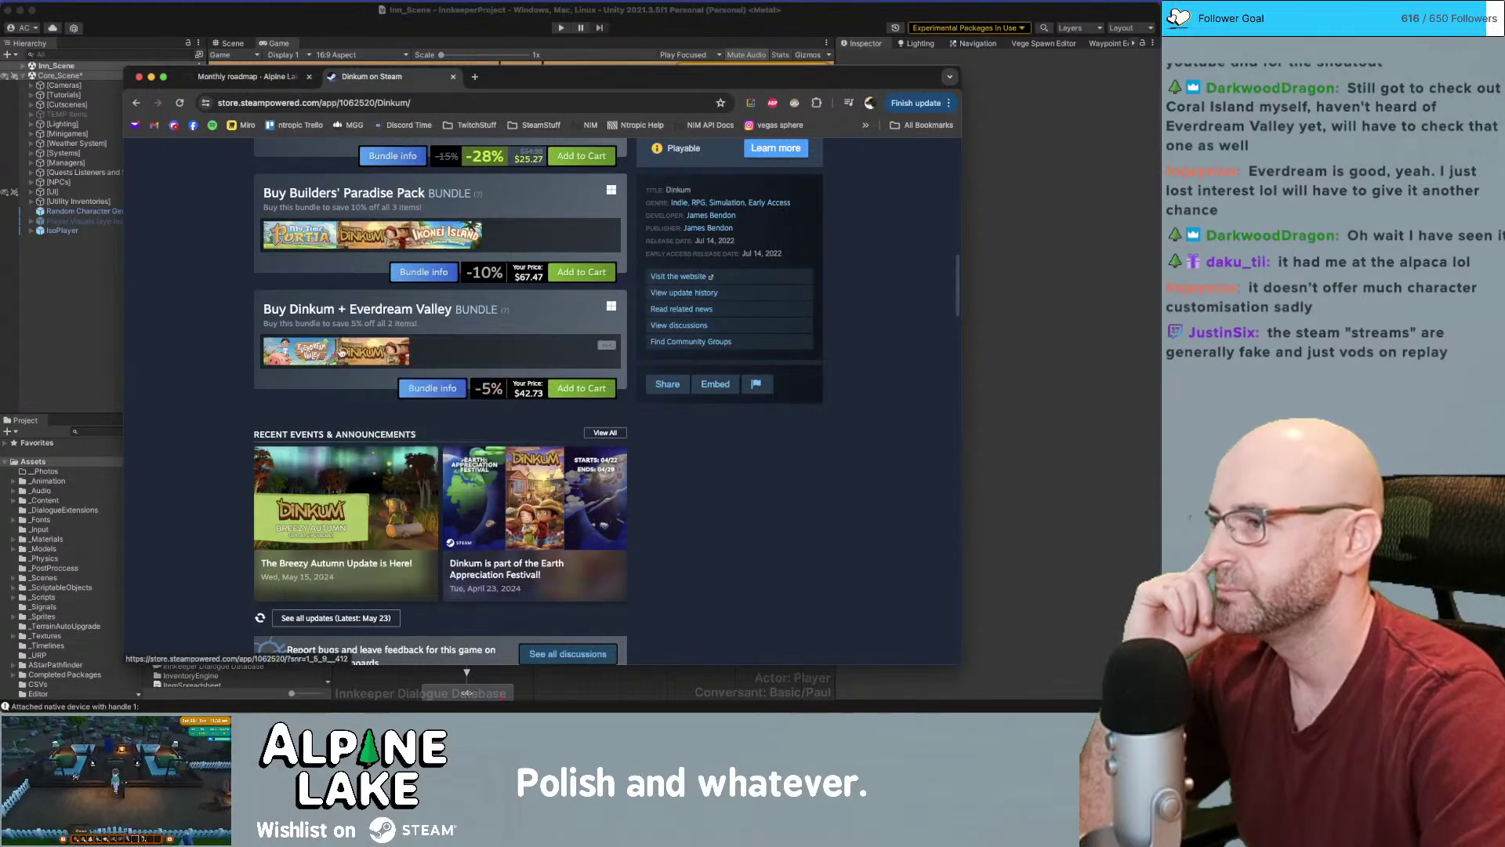
scroll(303, 269, up, 1)
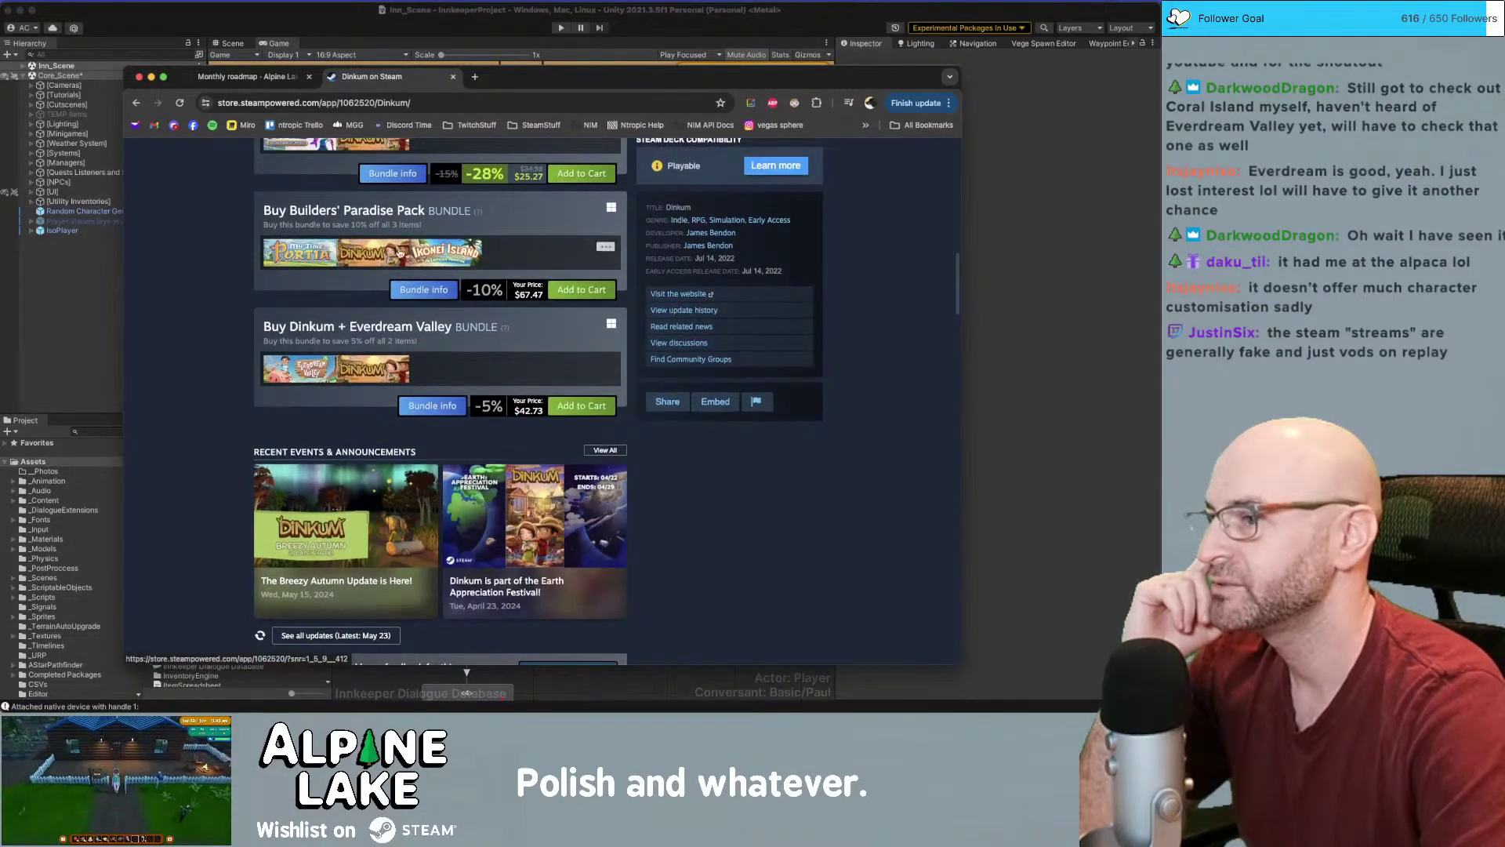
scroll(363, 303, up, 3)
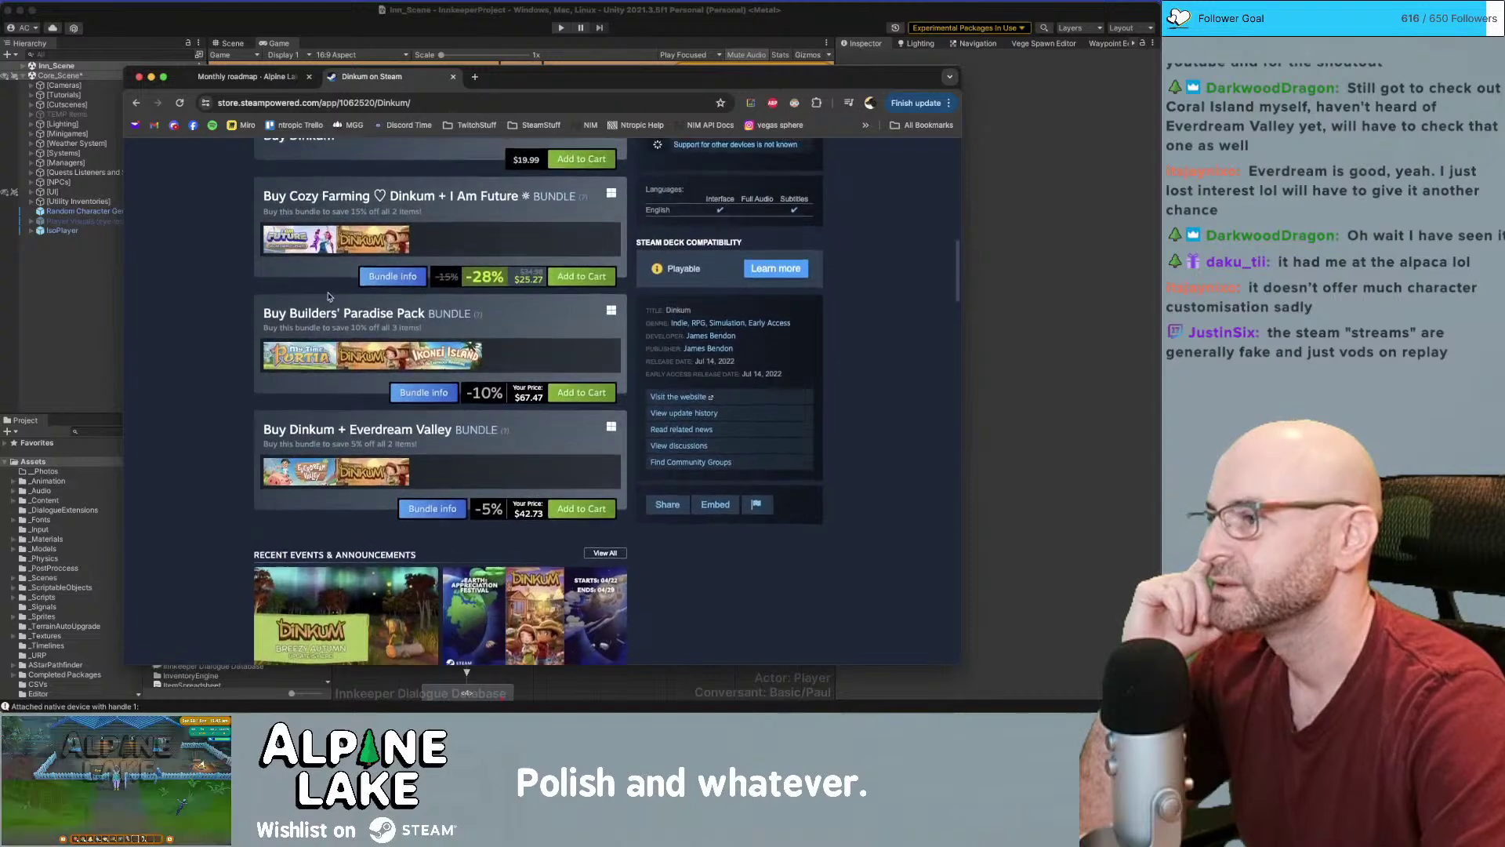
scroll(362, 303, up, 1)
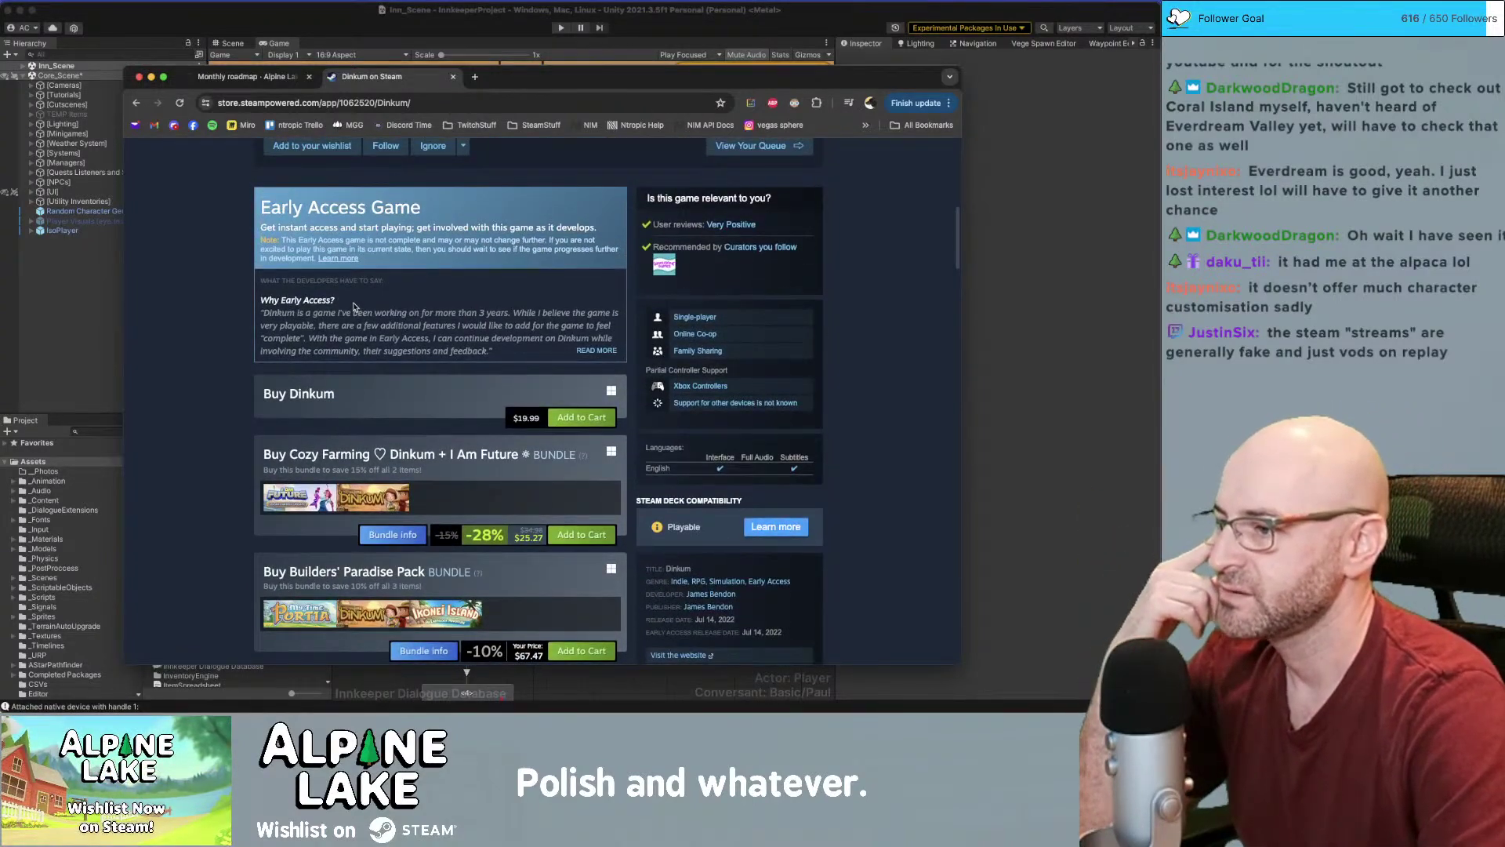
scroll(353, 307, up, 6)
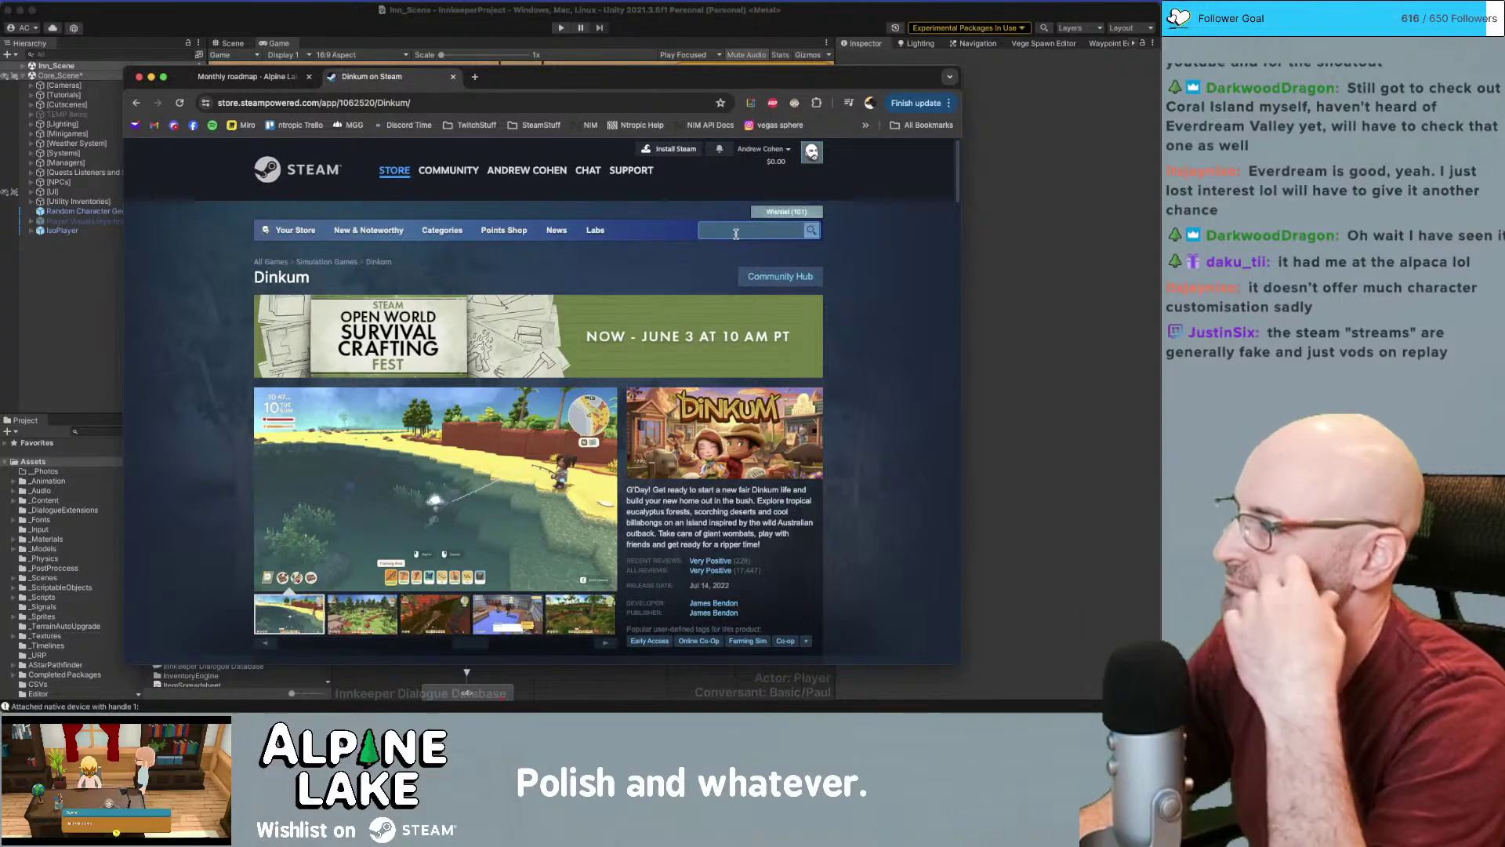
click(735, 231)
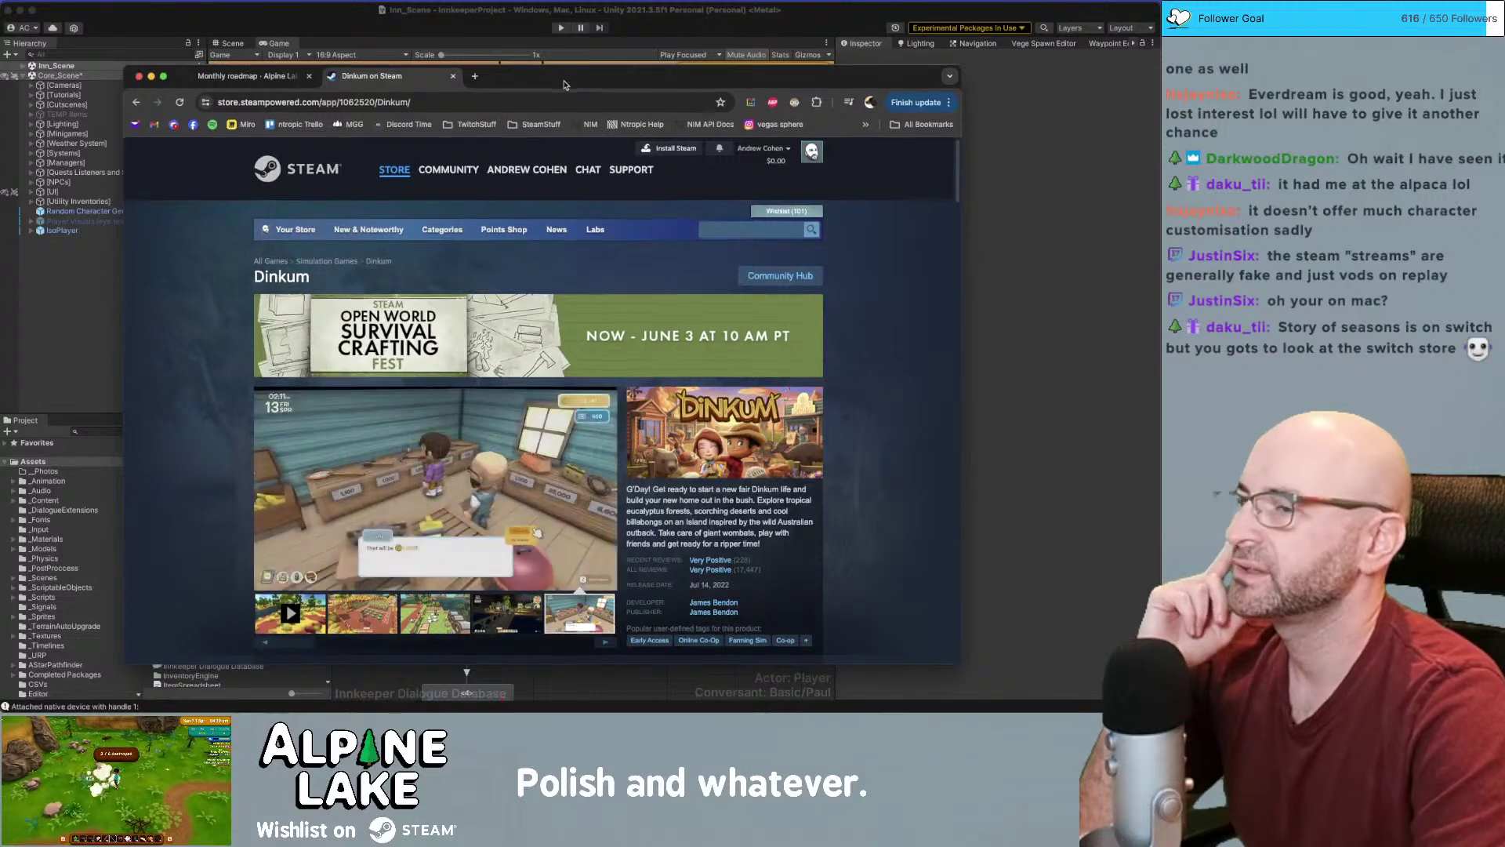
drag(565, 85, 566, 80)
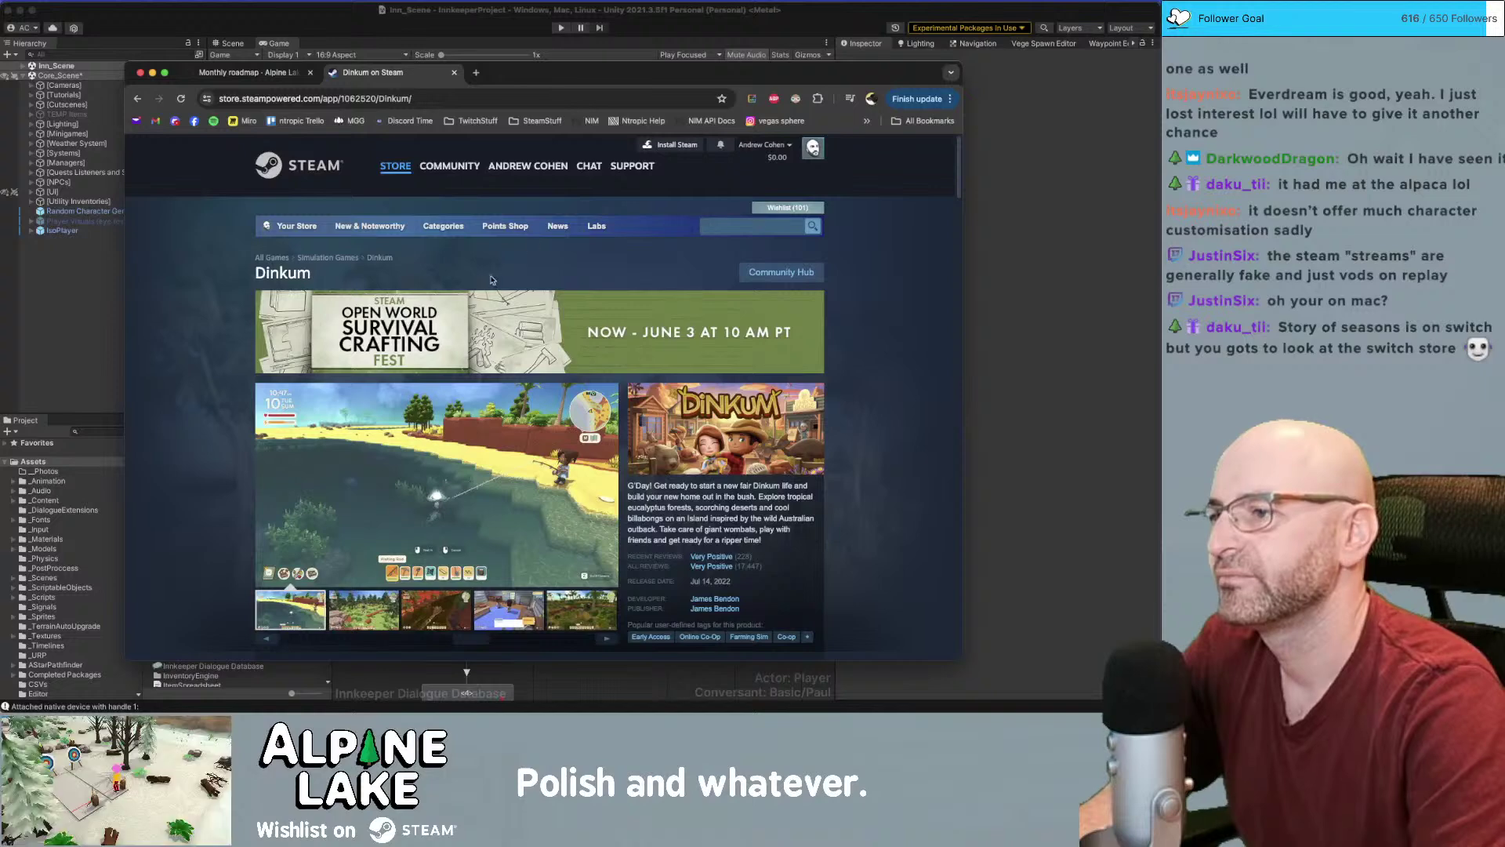
Open the Farming Sim tag from Dinkum's page and browse the recommended and popular titles
scroll(482, 304, down, 4)
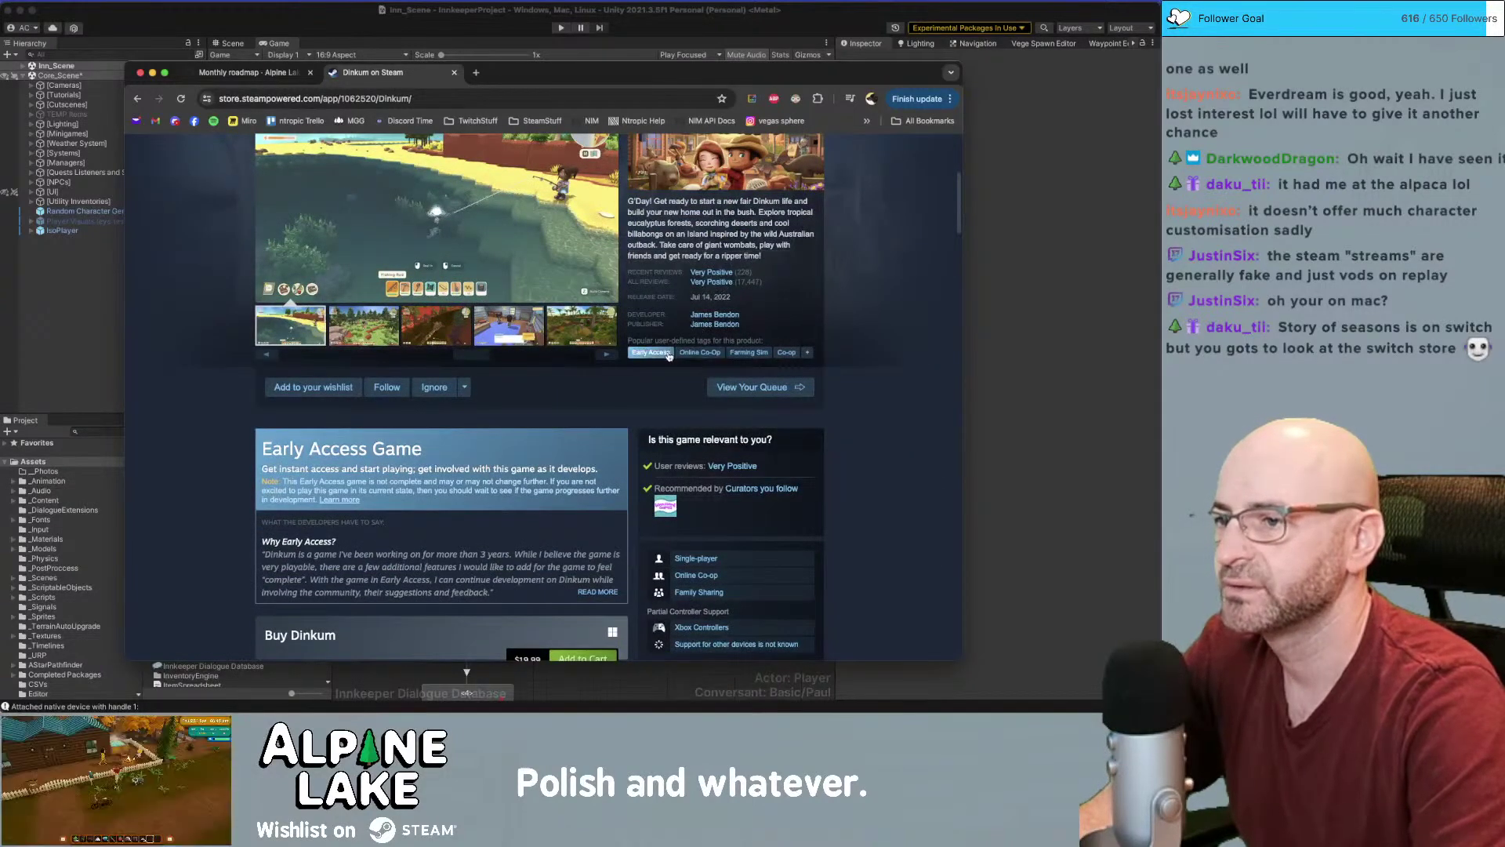
click(756, 353)
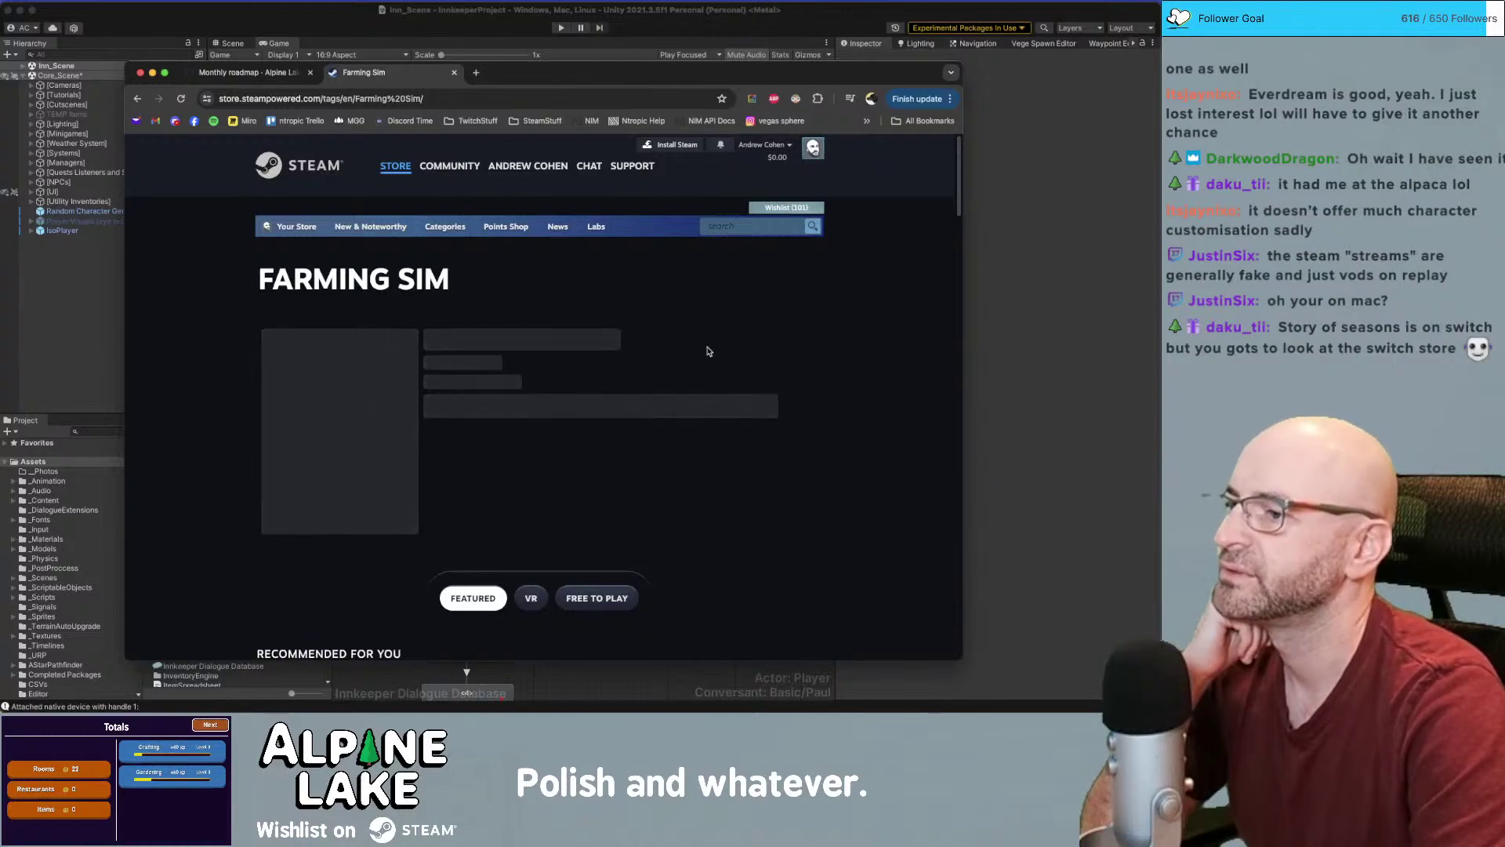
scroll(688, 353, down, 5)
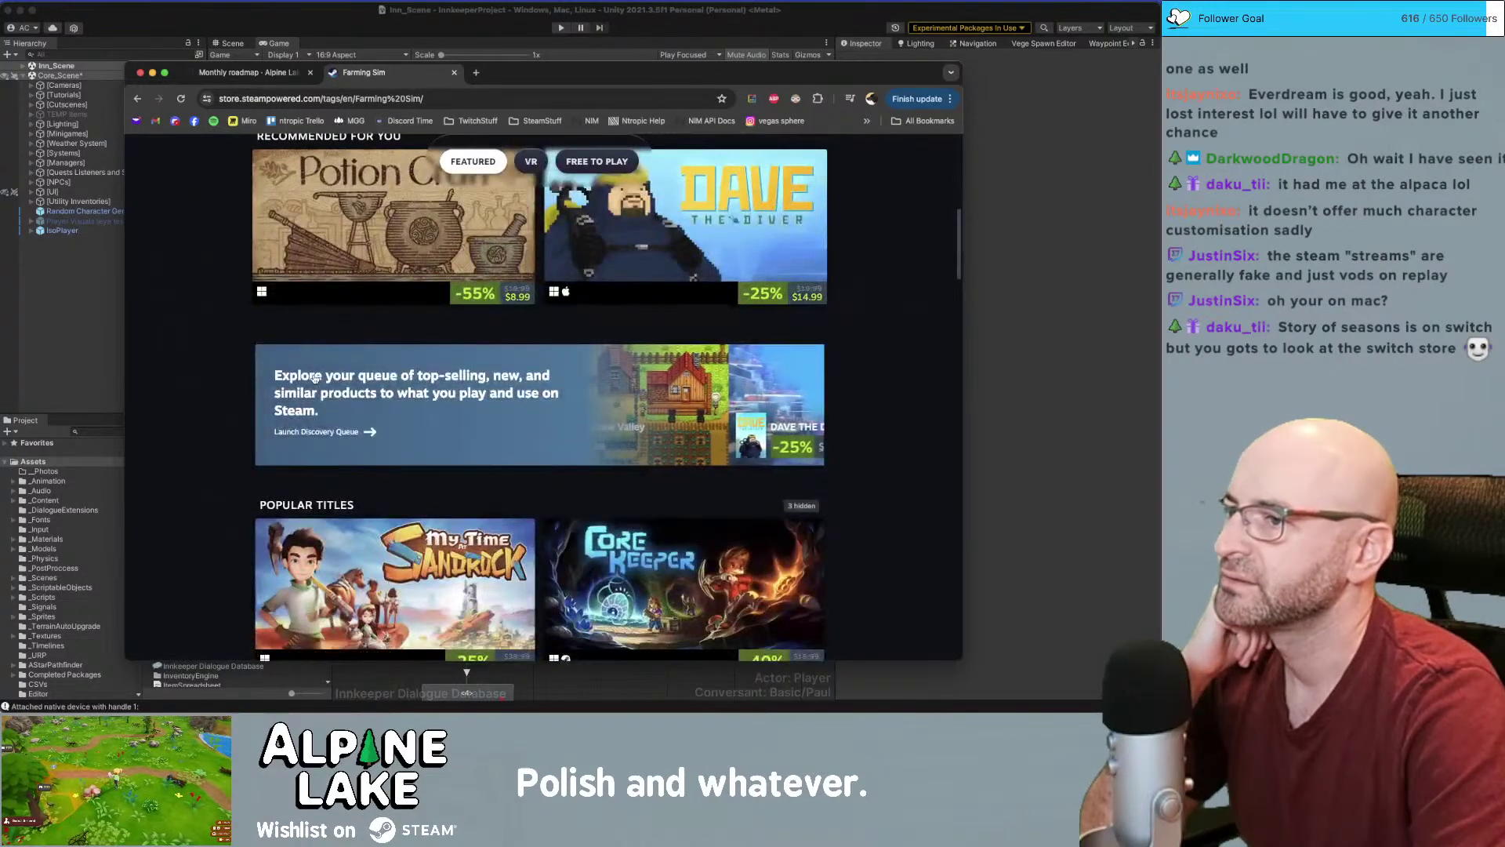
scroll(676, 316, up, 2)
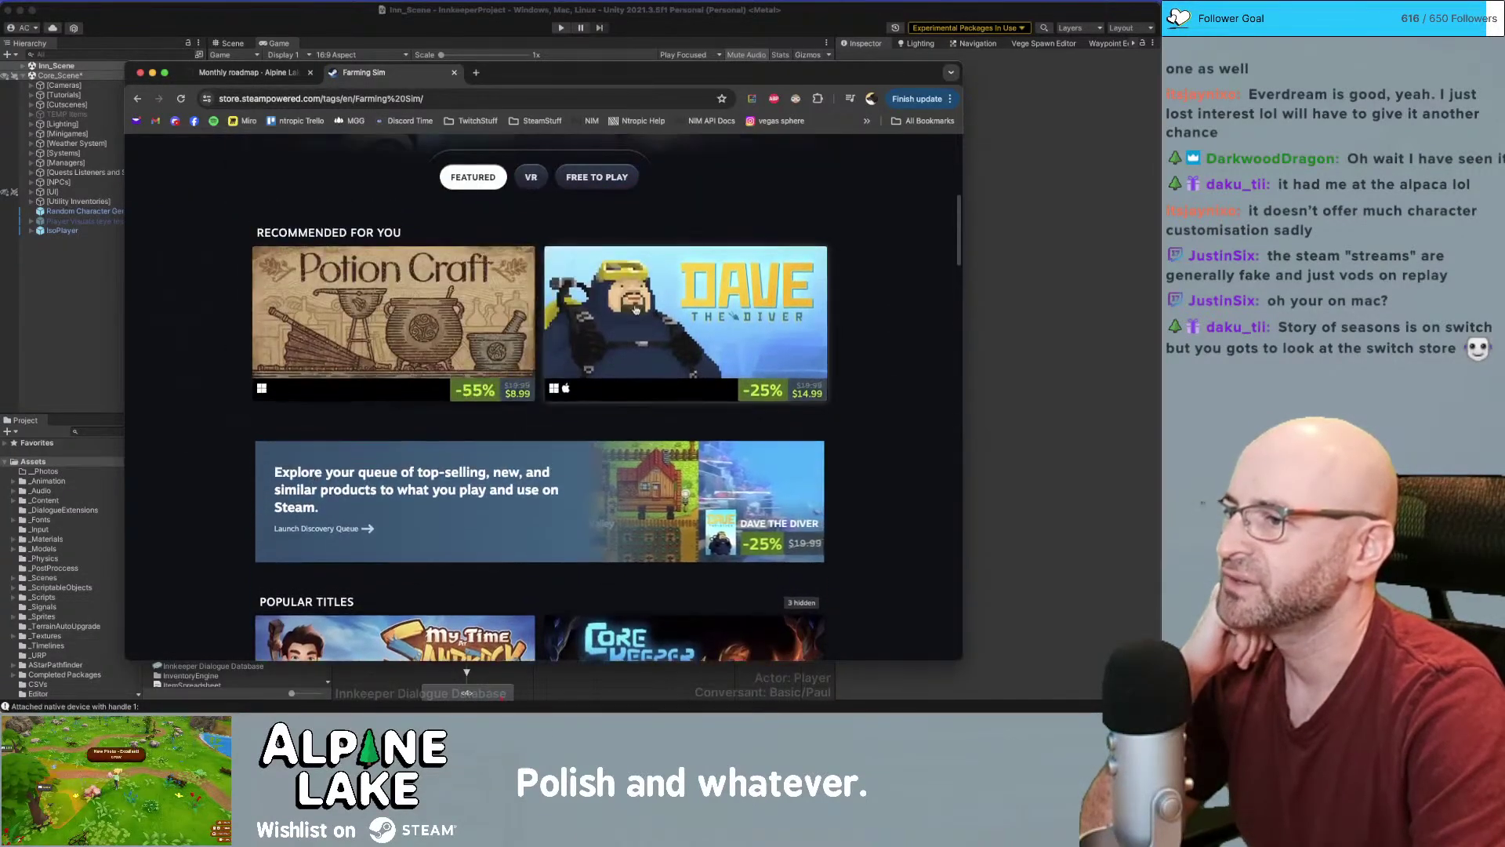
Preview DAVE THE DIVER and Sun Haven on the Farming Sim page and look over the popular titles
mouse_move(676, 317)
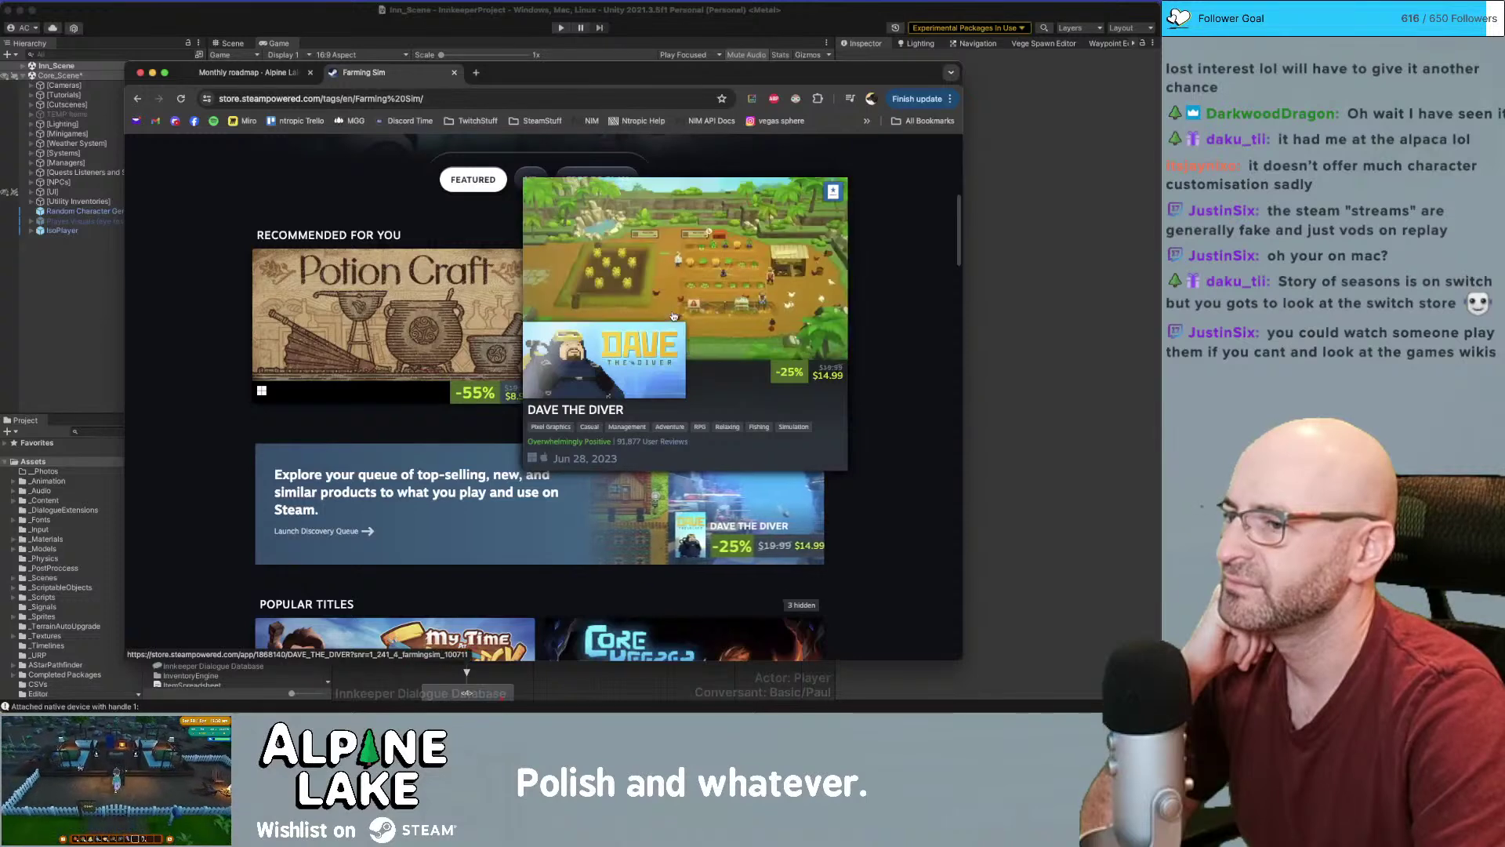
scroll(900, 308, down, 3)
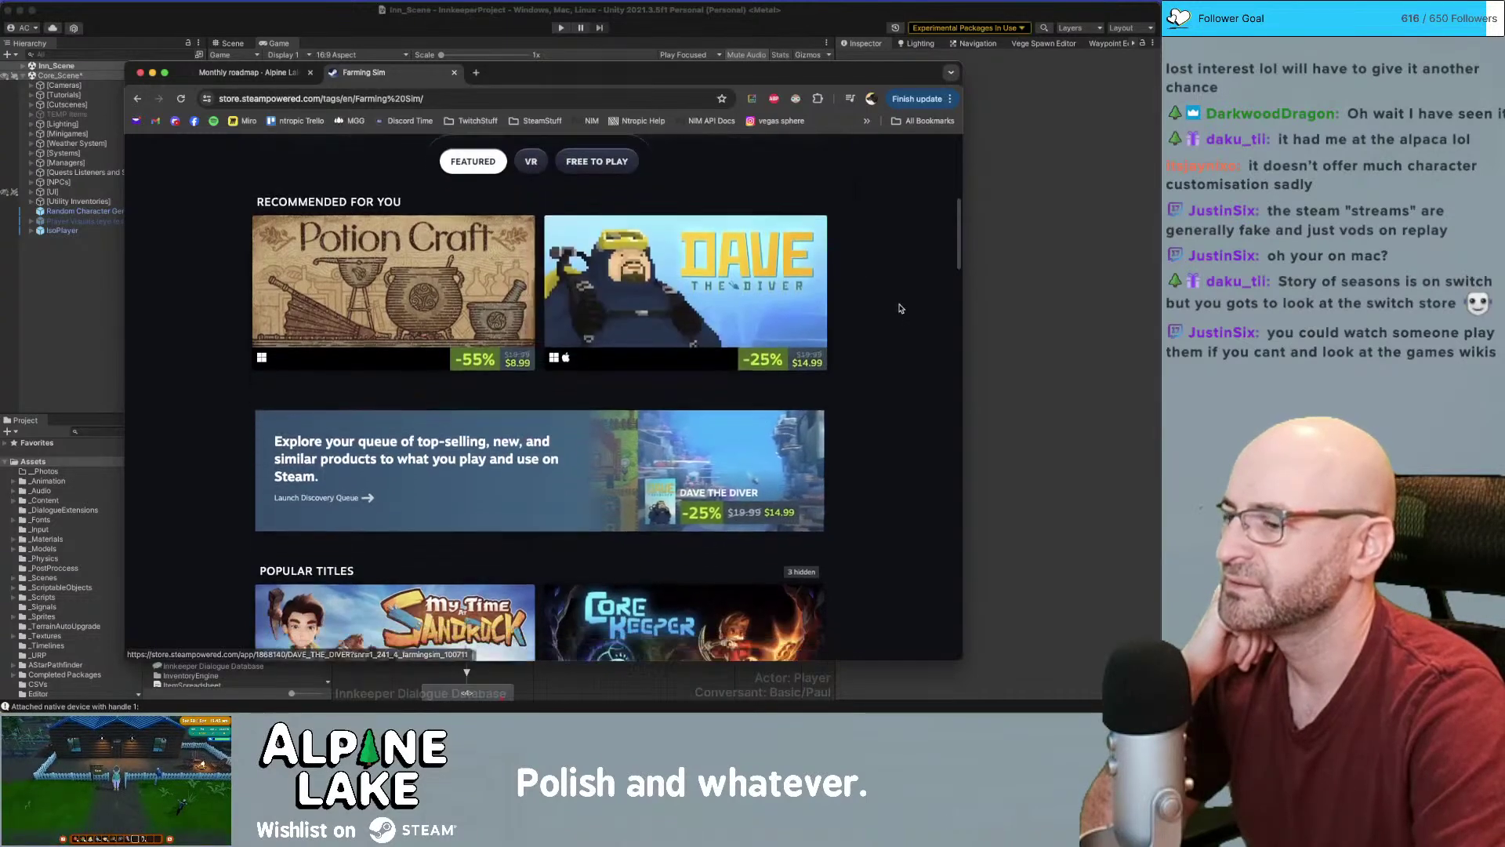
scroll(900, 308, down, 3)
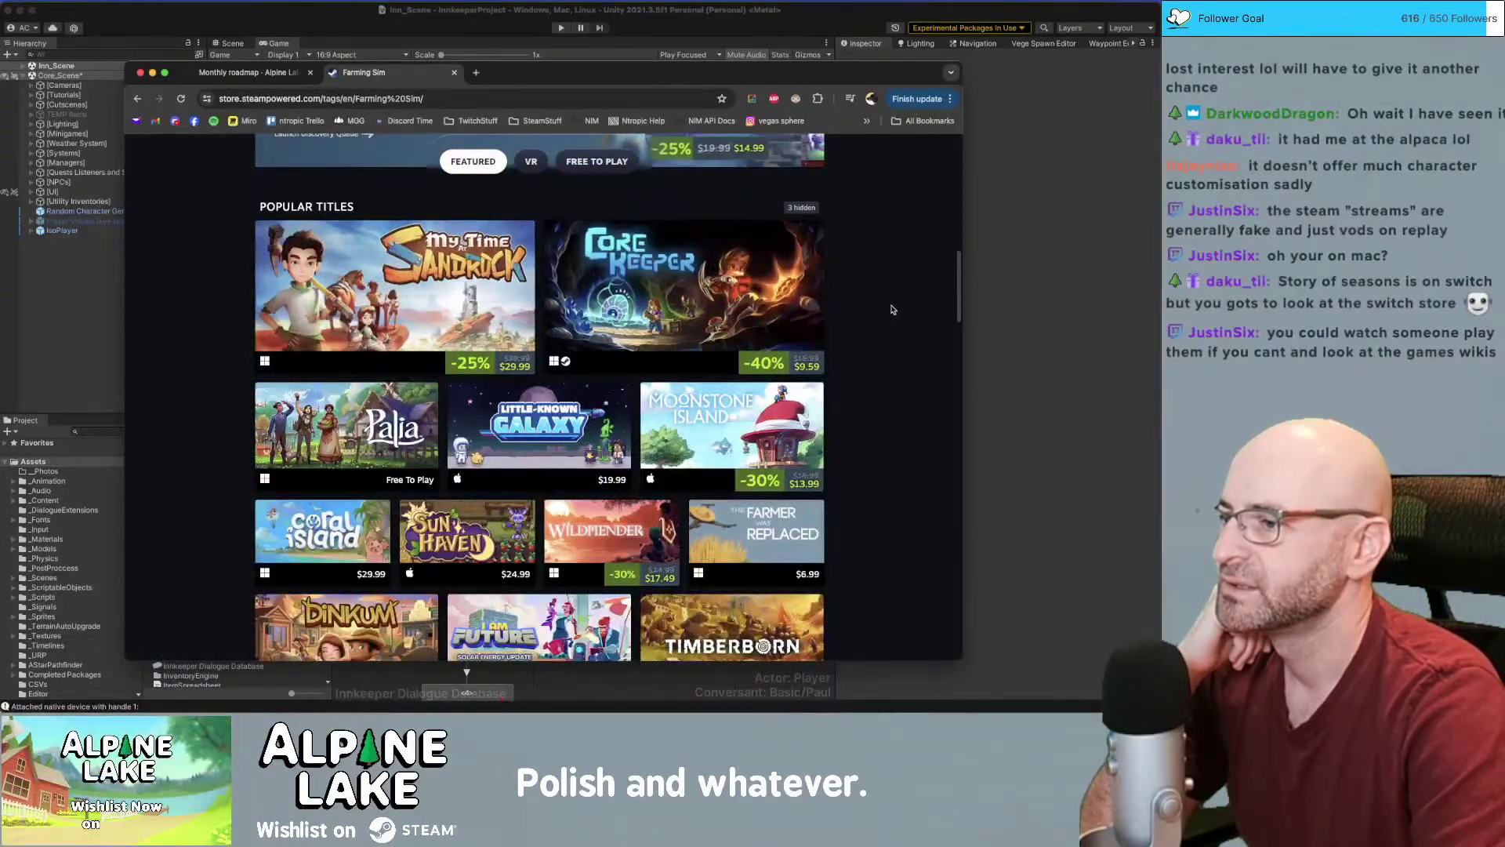
mouse_move(360, 424)
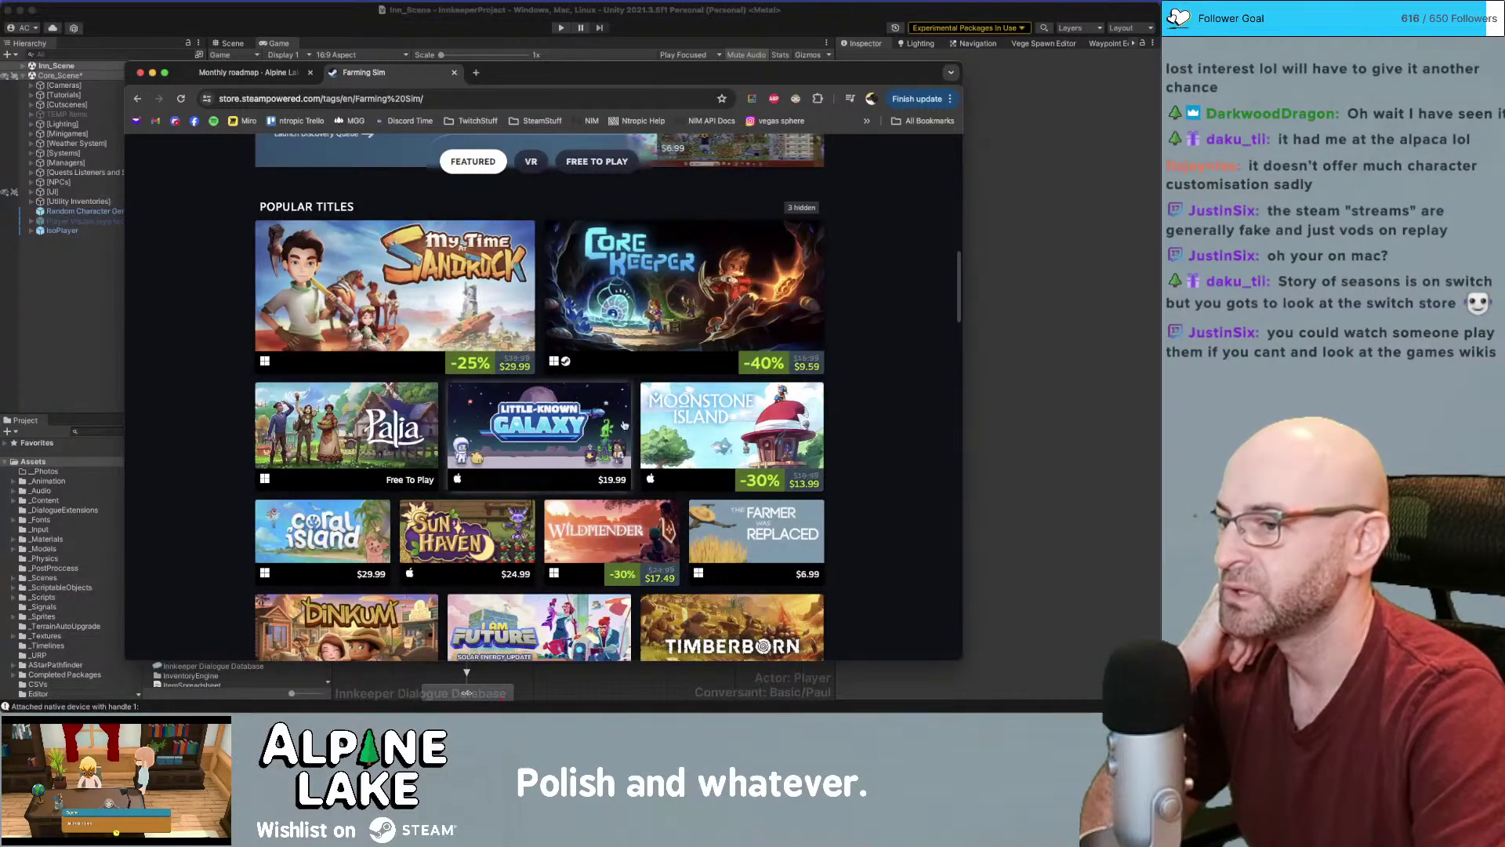
mouse_move(726, 421)
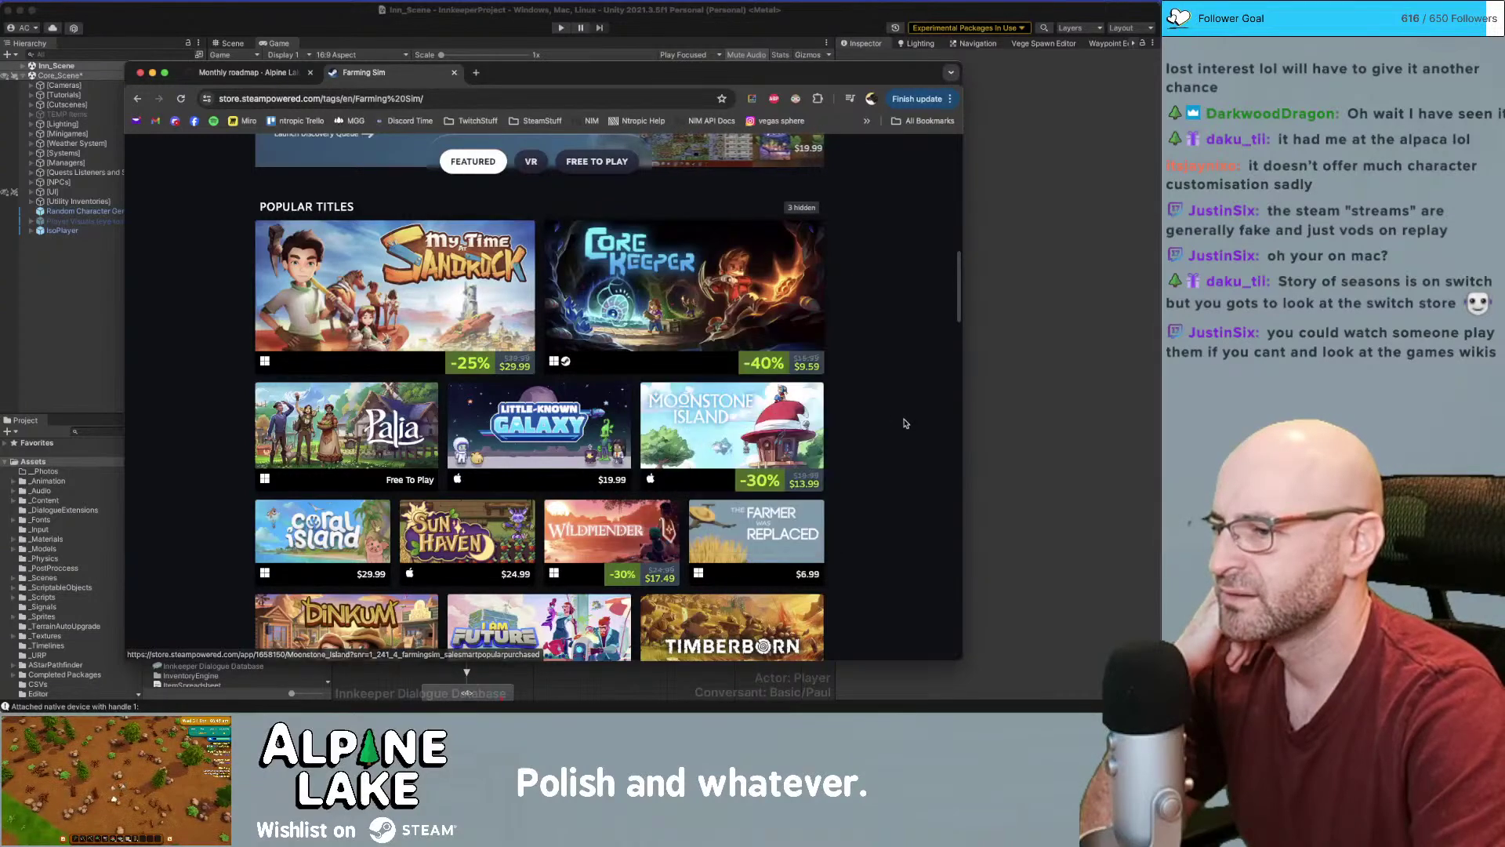
scroll(905, 424, down, 1)
mouse_move(444, 535)
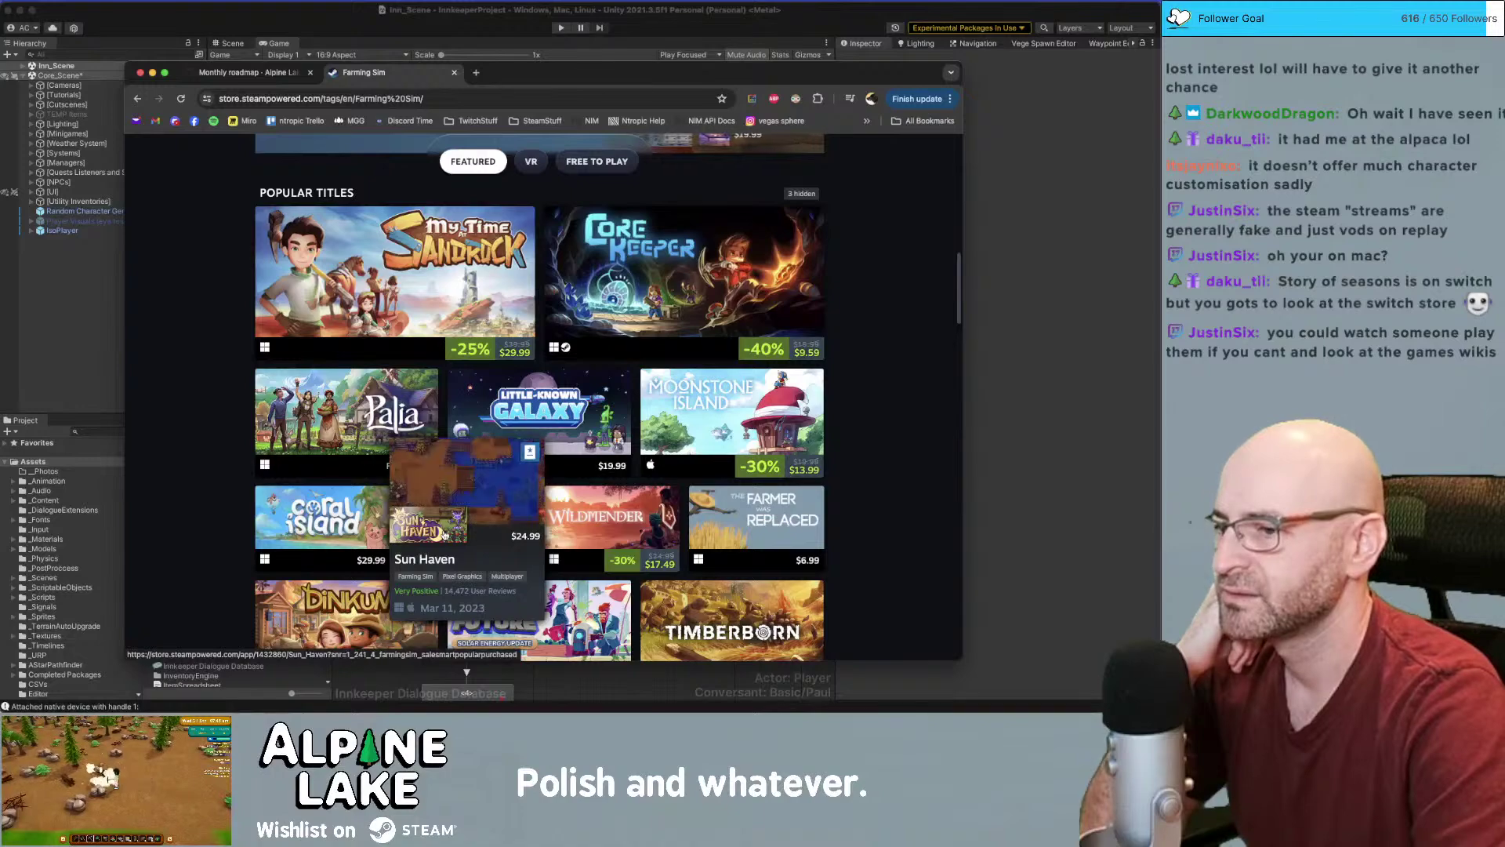
scroll(855, 456, down, 3)
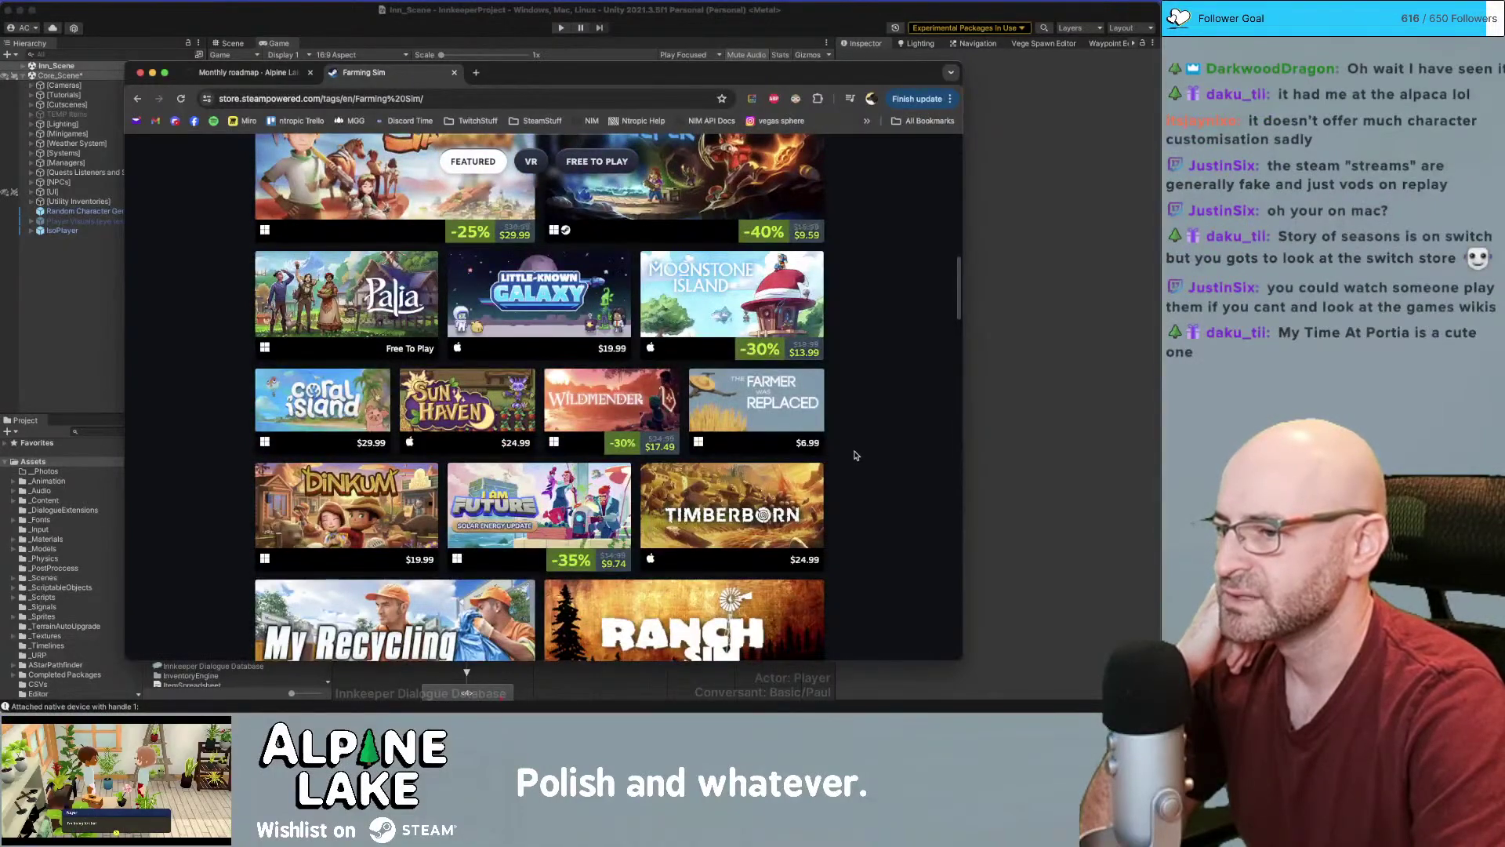
scroll(855, 456, down, 1)
Skim the Farming Sim page again from its featured banner to the Top-Down Games section and back to the popular titles
scroll(858, 456, up, 10)
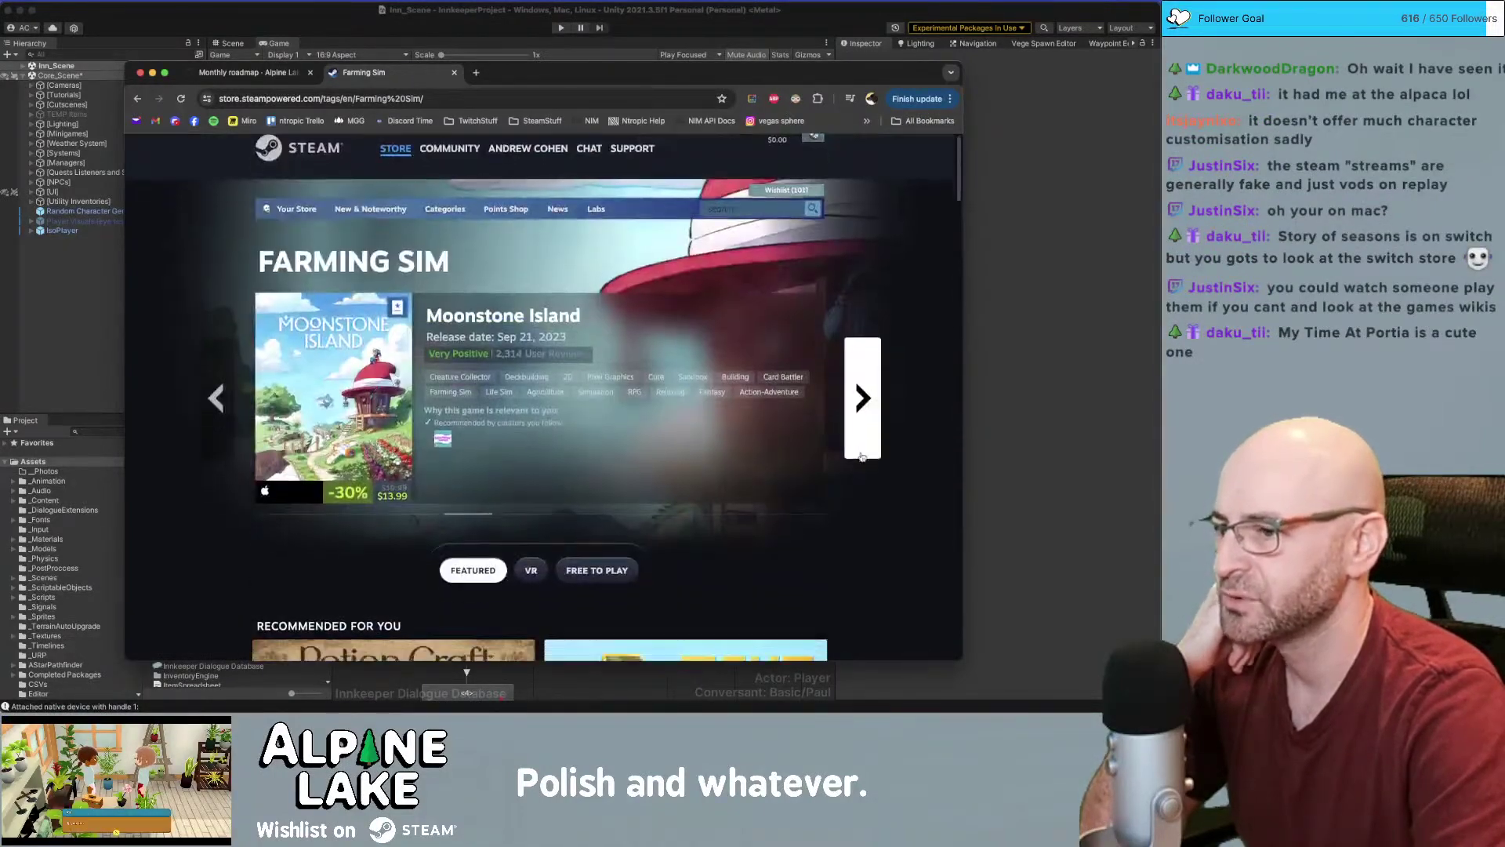
scroll(861, 456, down, 10)
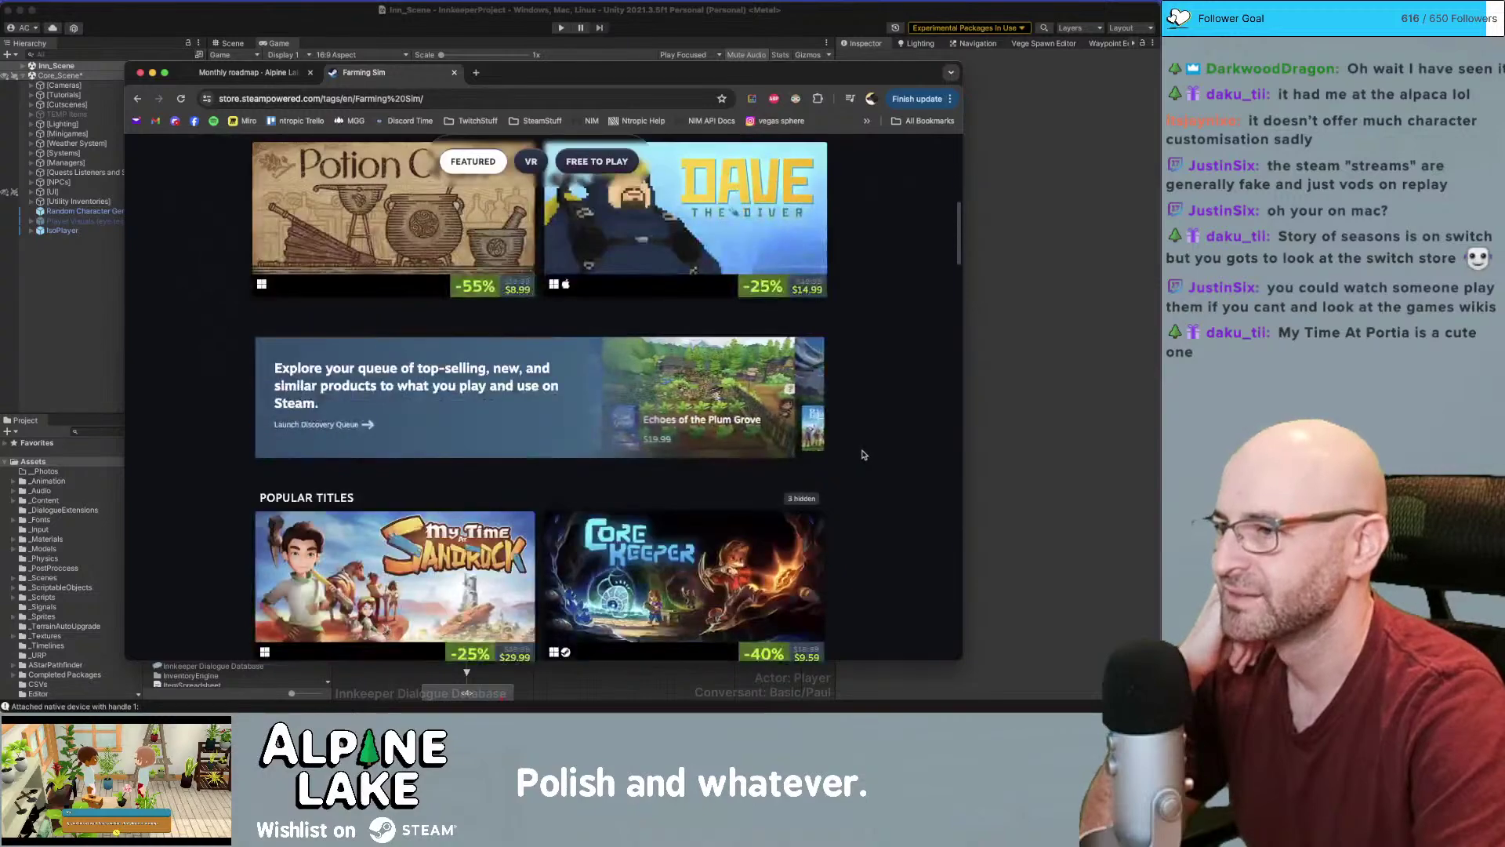
scroll(864, 454, down, 10)
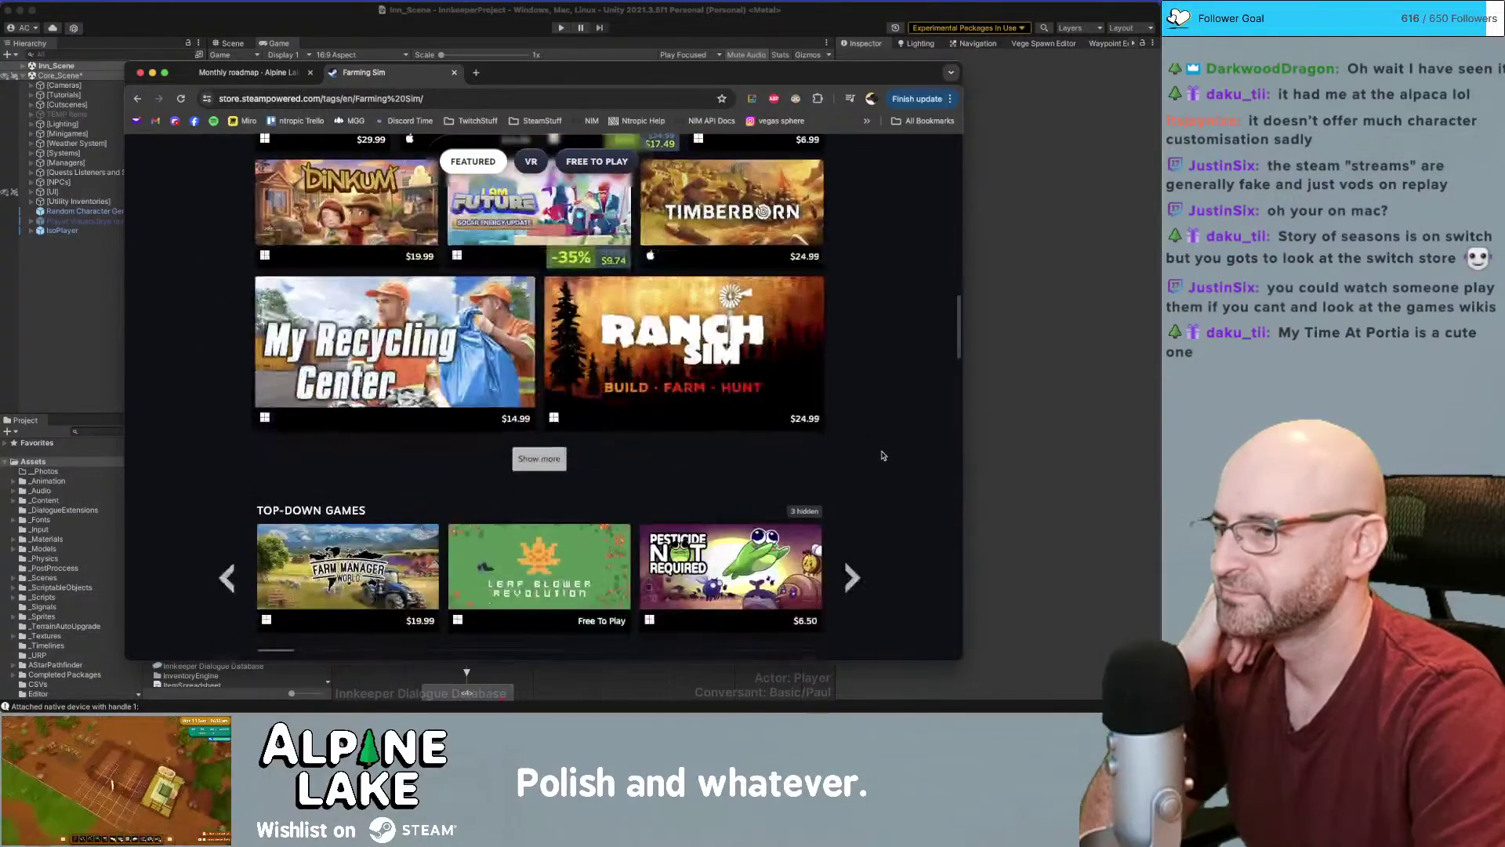
scroll(881, 455, down, 1)
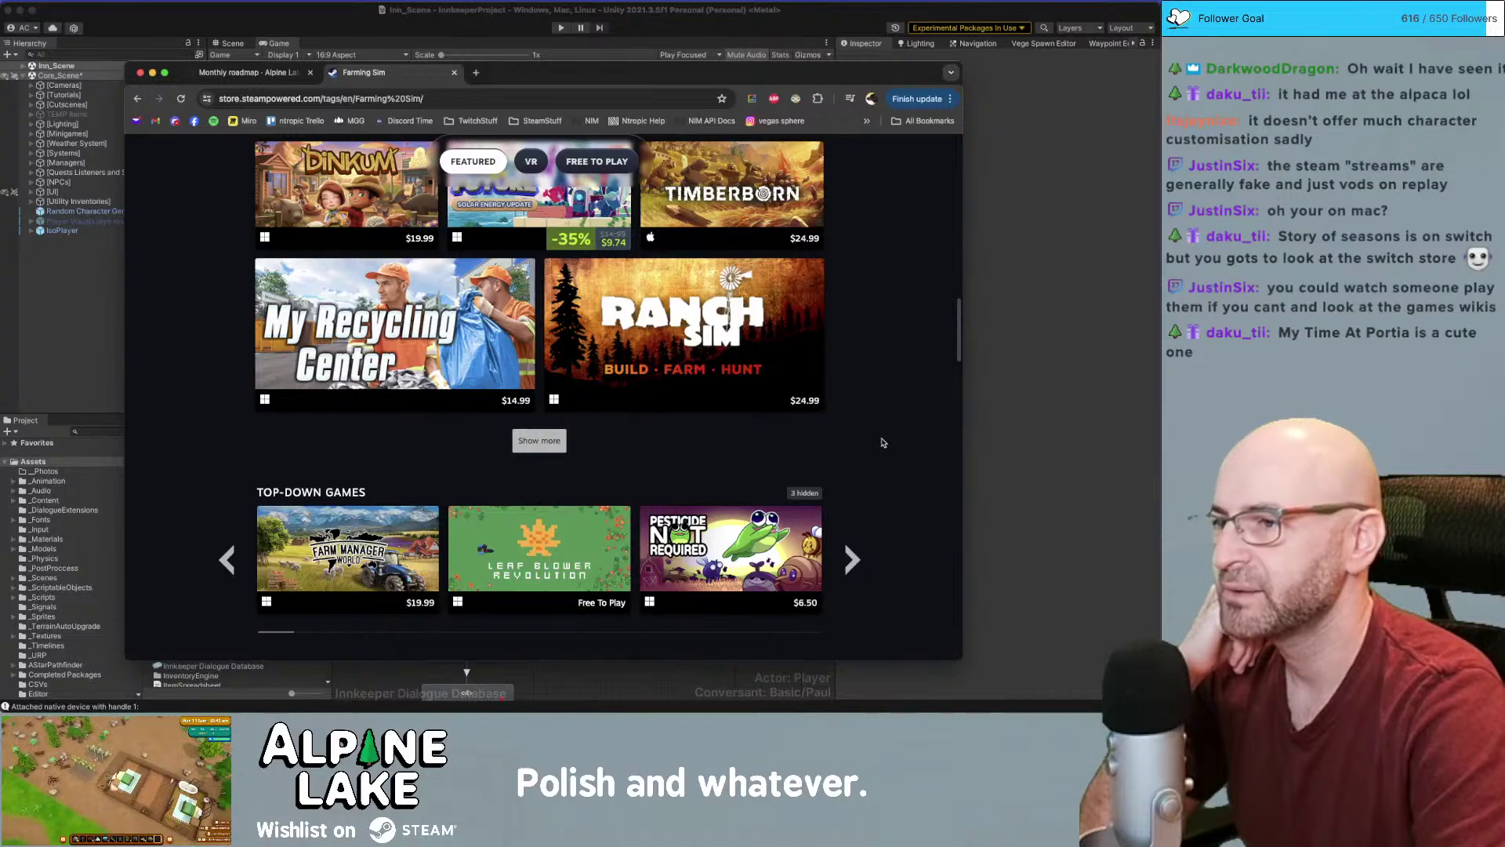
scroll(881, 443, up, 10)
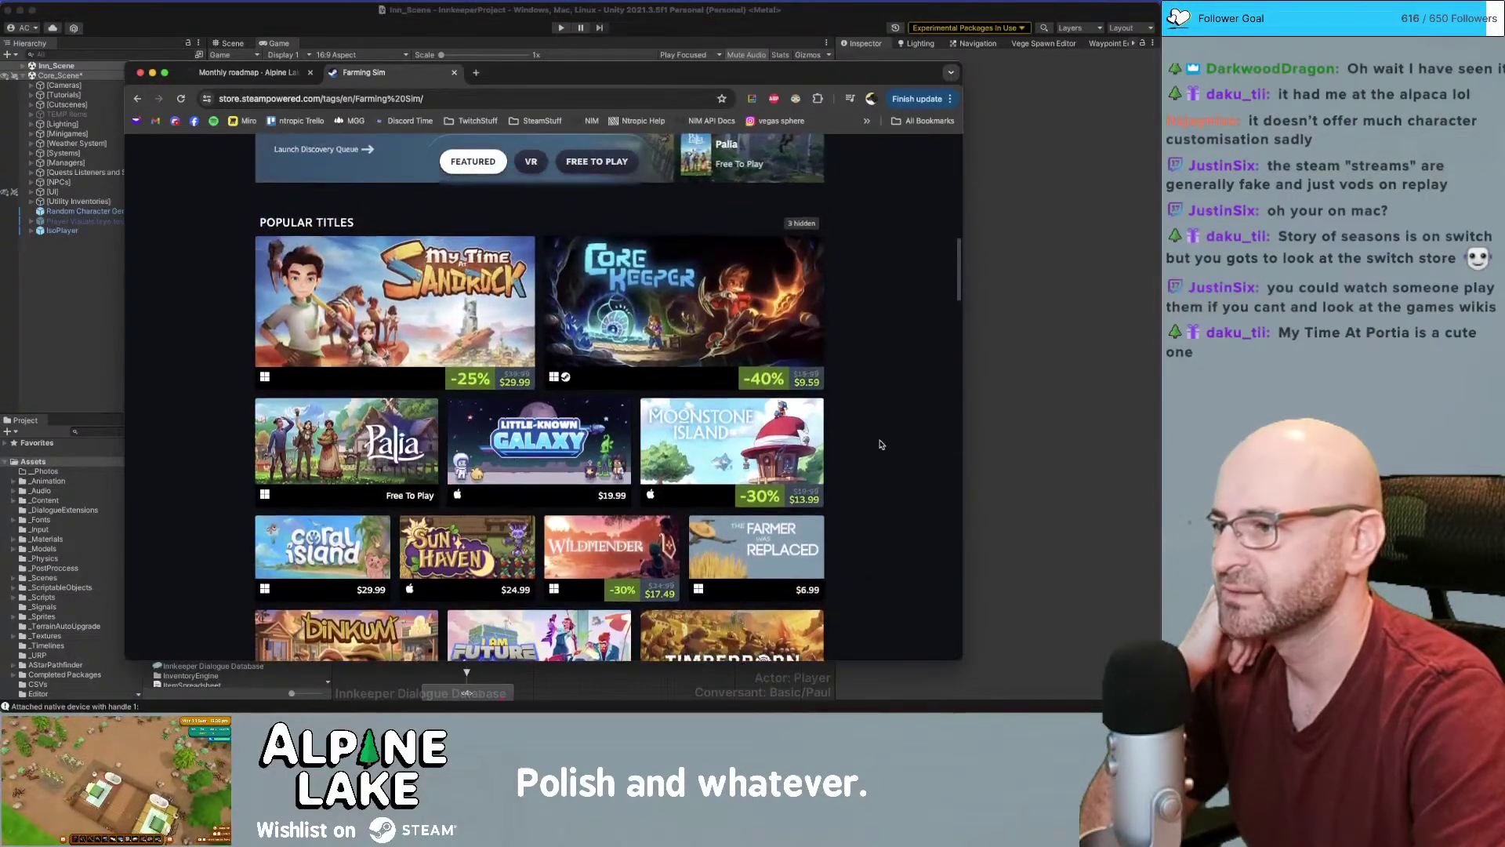
scroll(881, 445, up, 1)
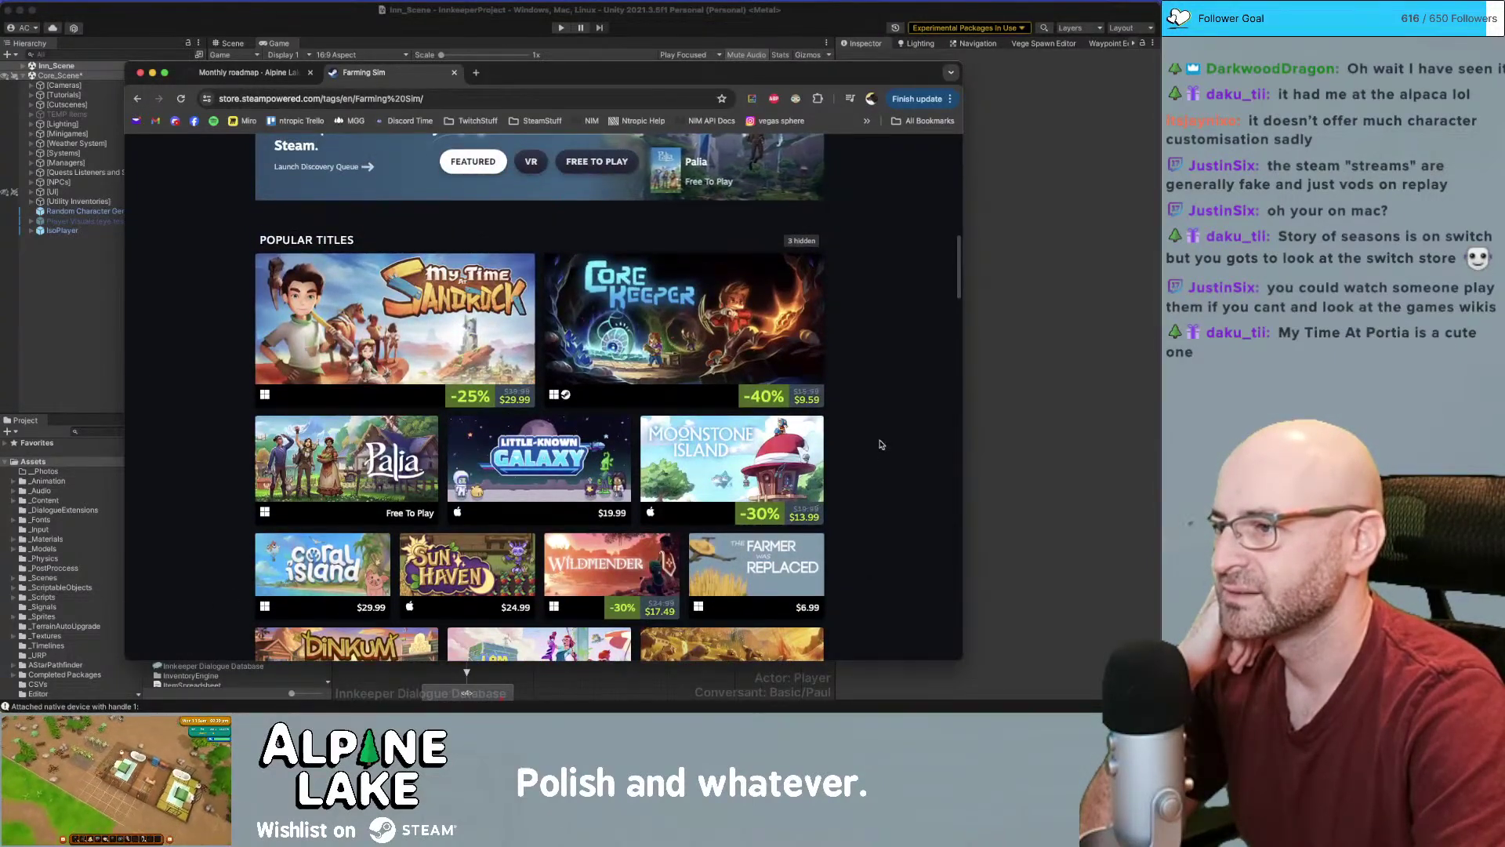
Open Moonstone Island from the popular titles and view its developer broadcast, description and screenshots
click(772, 468)
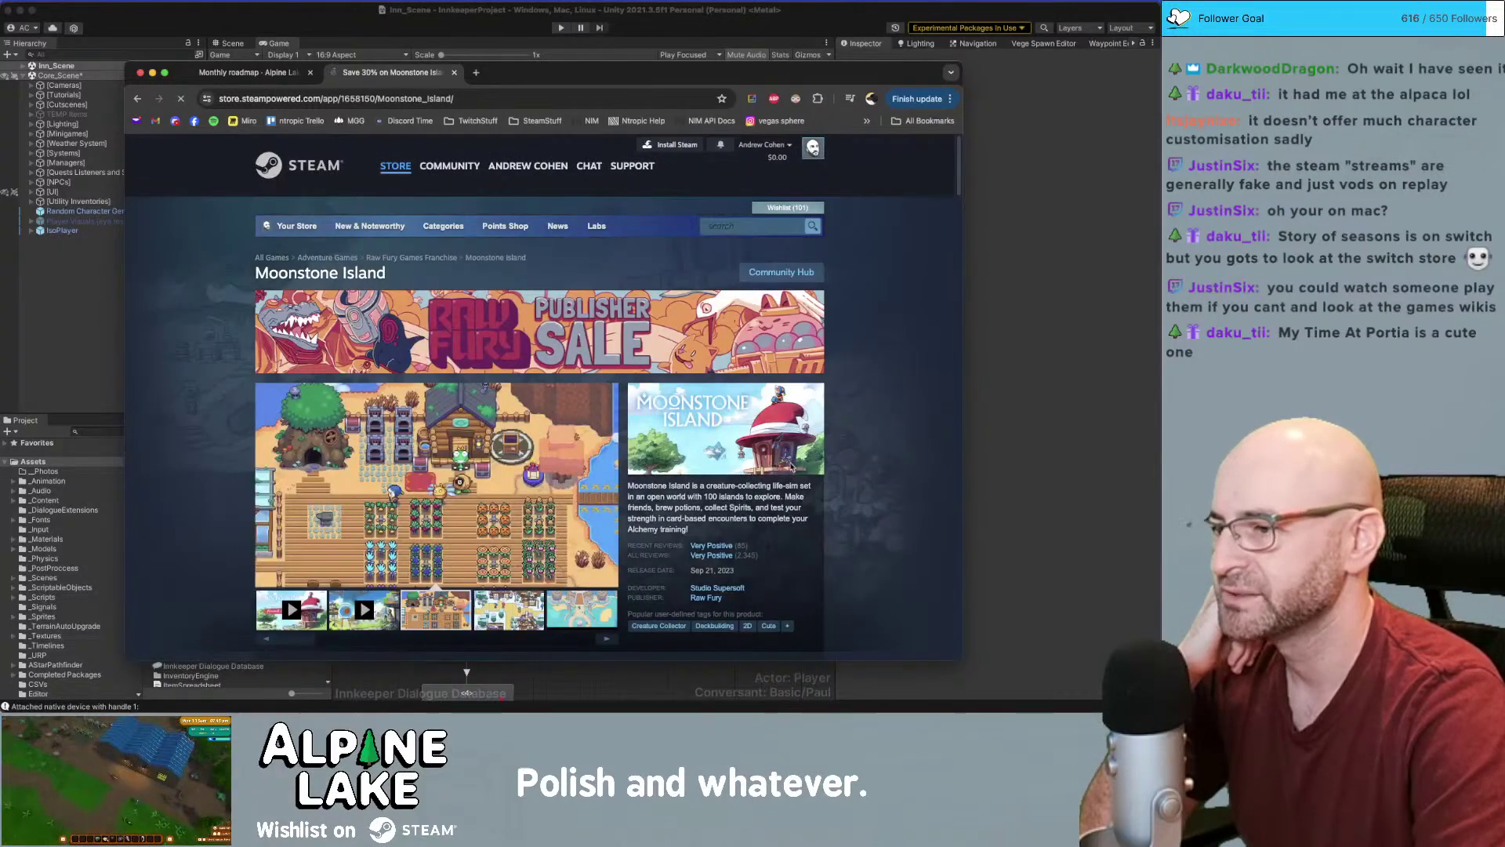
scroll(647, 474, down, 3)
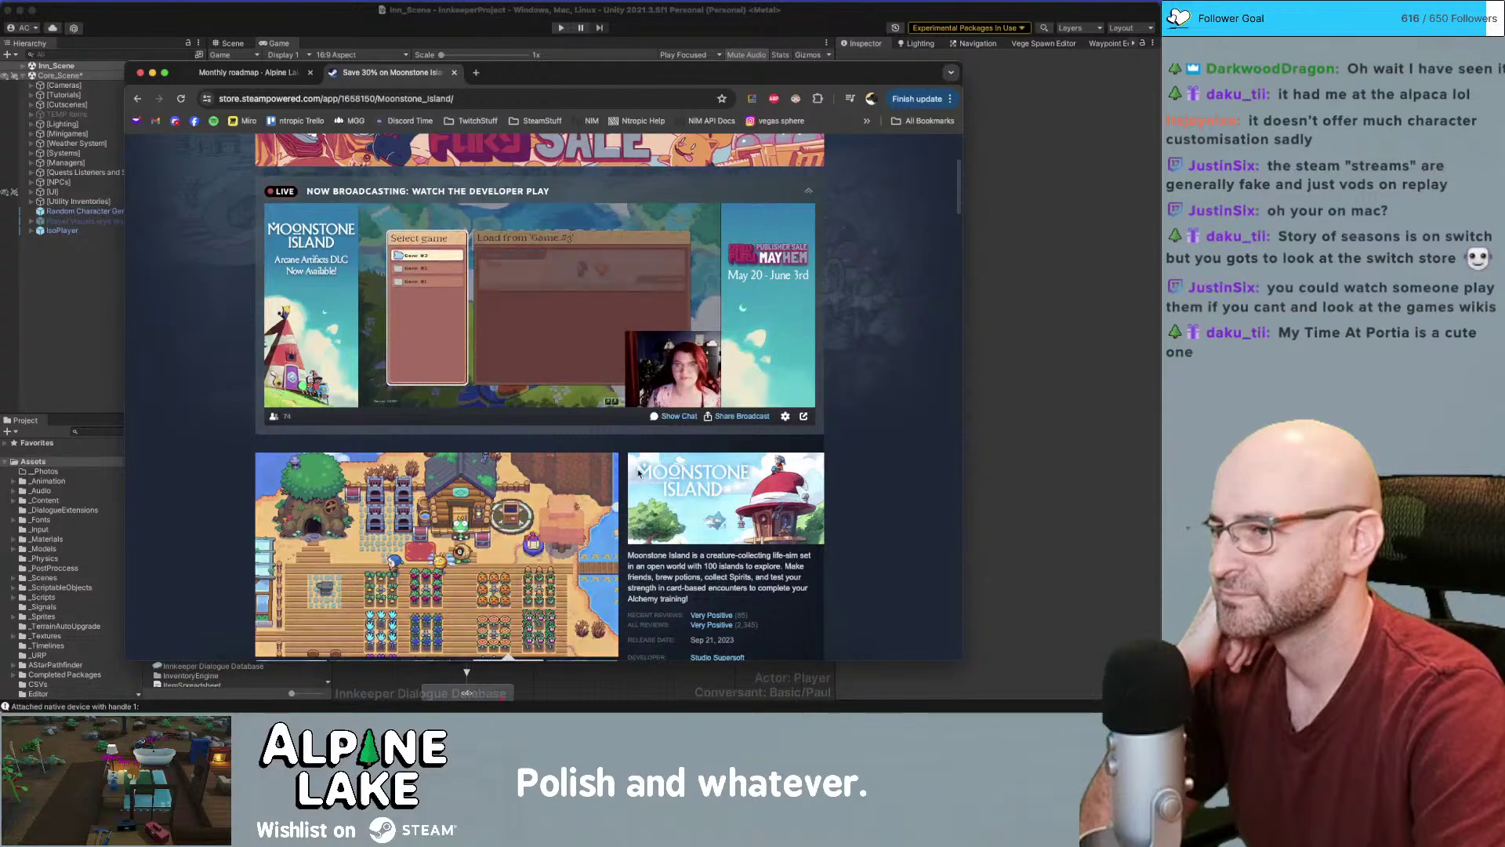
mouse_move(386, 365)
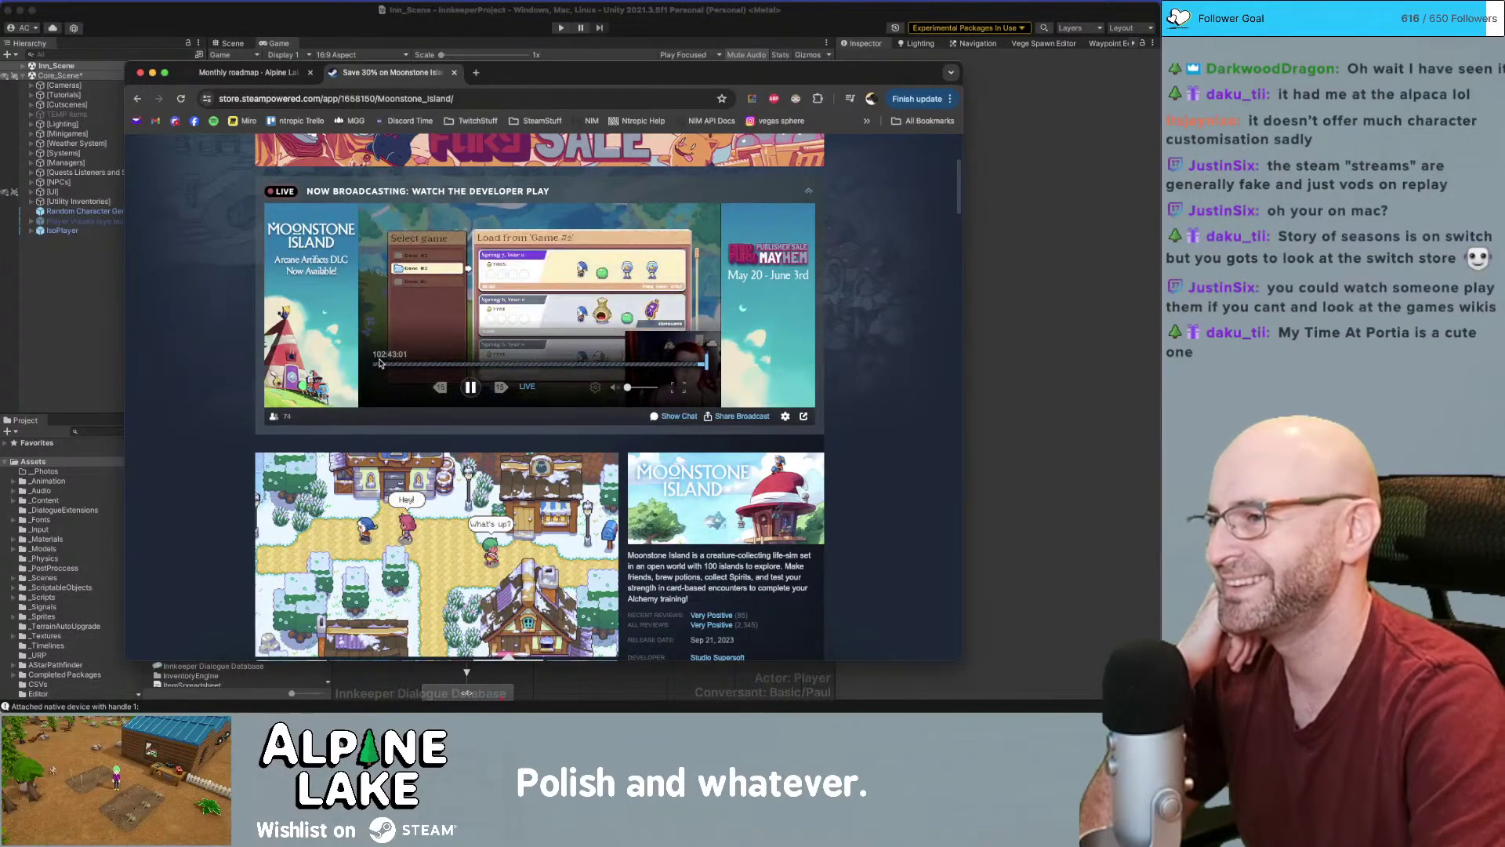
scroll(313, 400, down, 5)
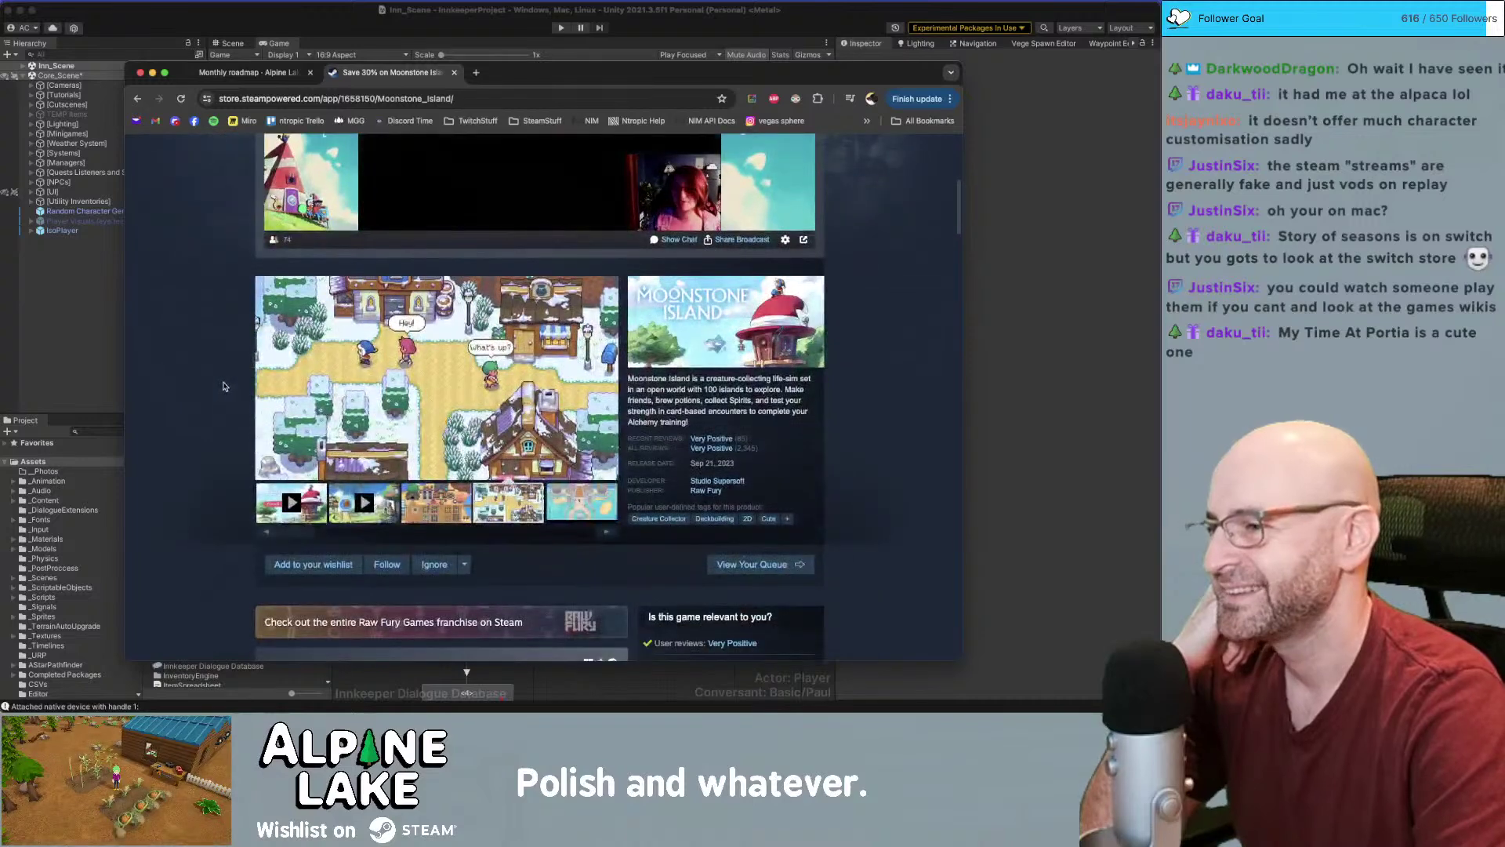
scroll(223, 386, down, 1)
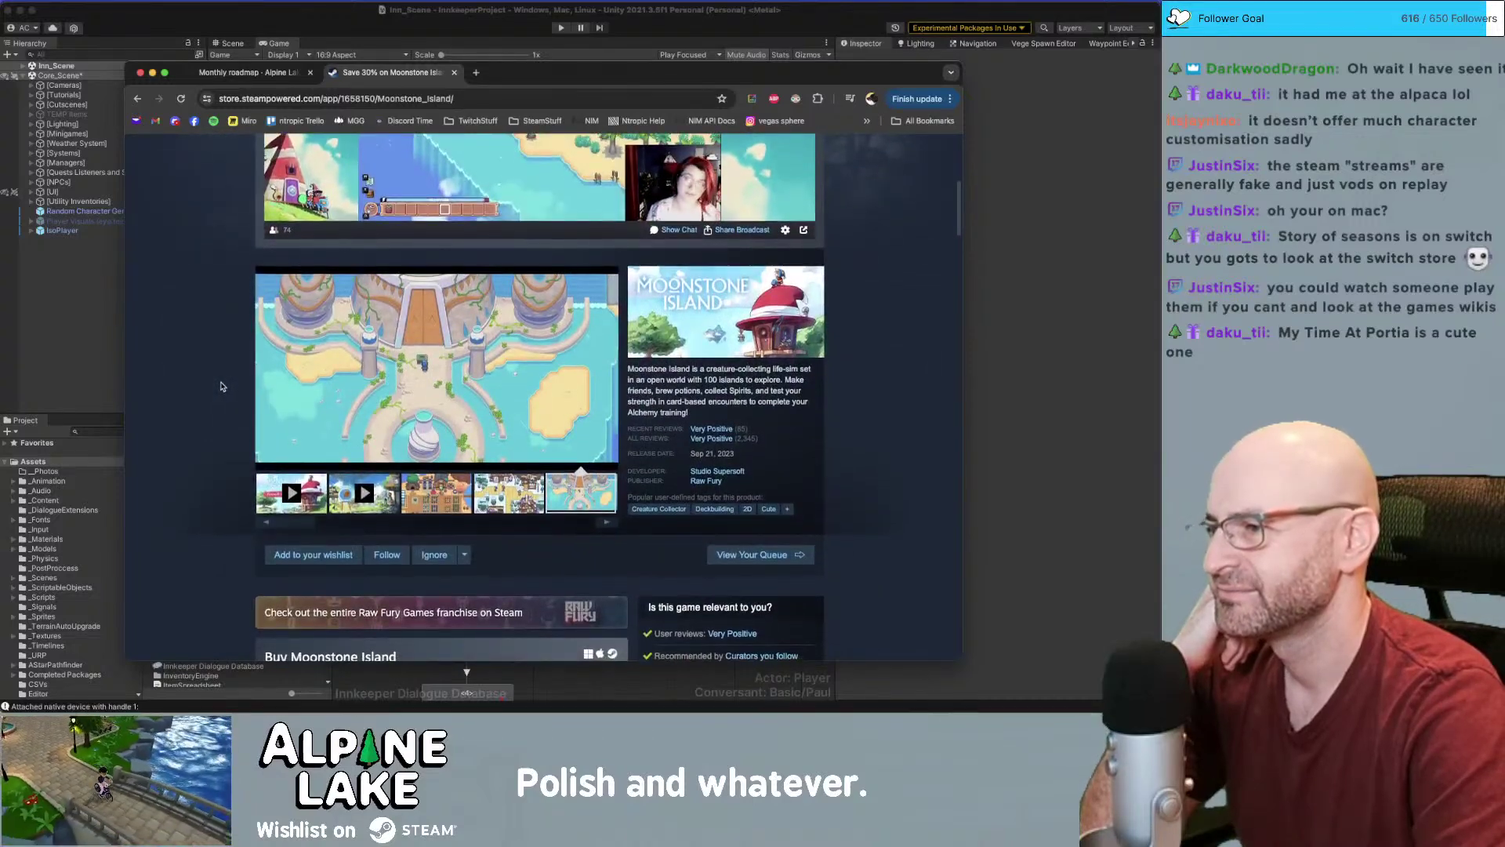
scroll(222, 385, down, 1)
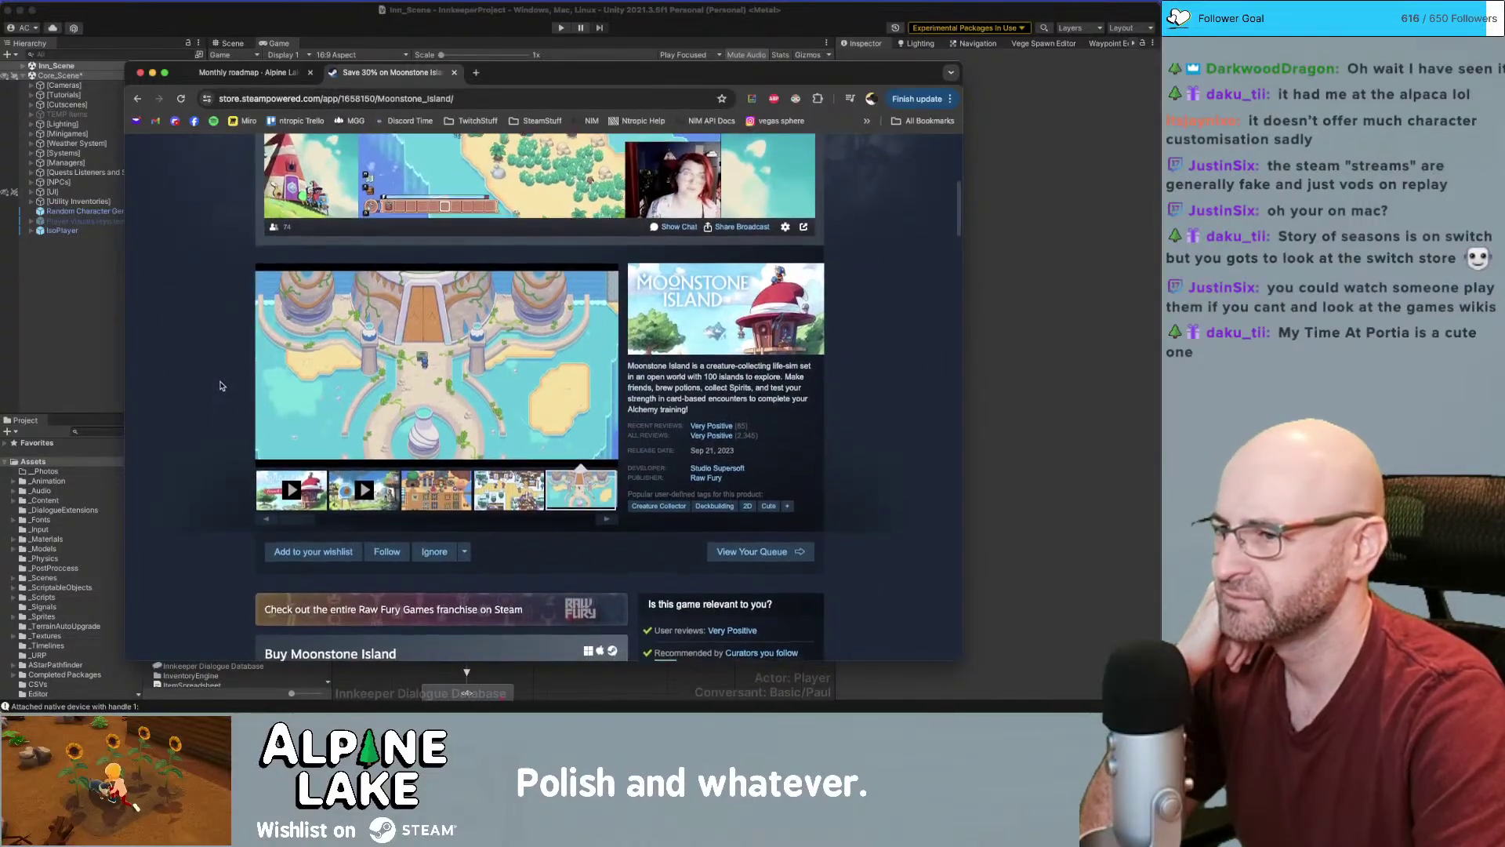
scroll(223, 386, down, 3)
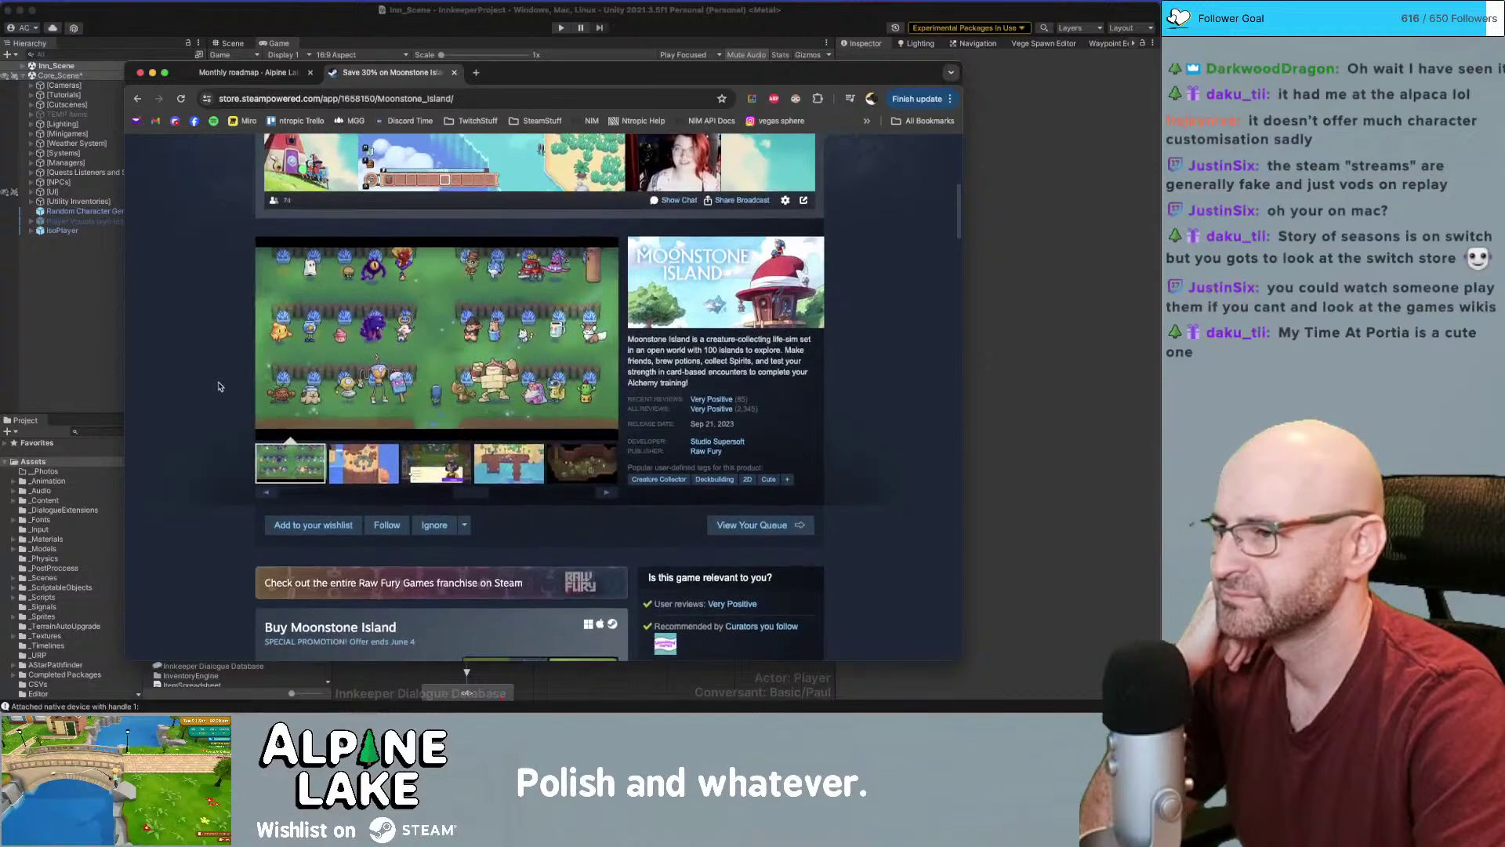
Look through Moonstone Island's purchase options, bundles, supported features and DLC list
scroll(219, 384, down, 5)
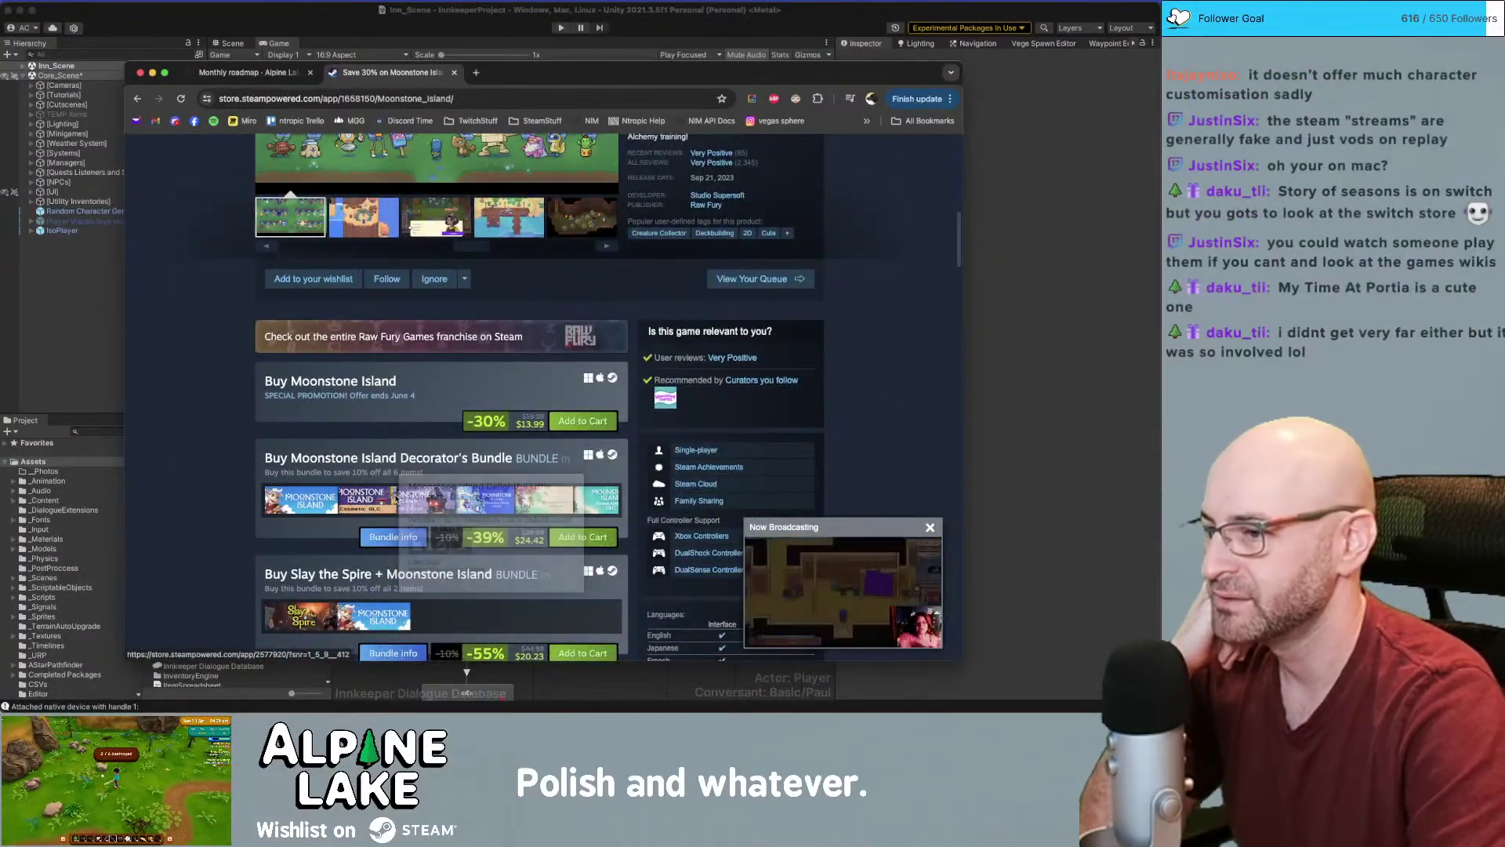
scroll(192, 502, down, 2)
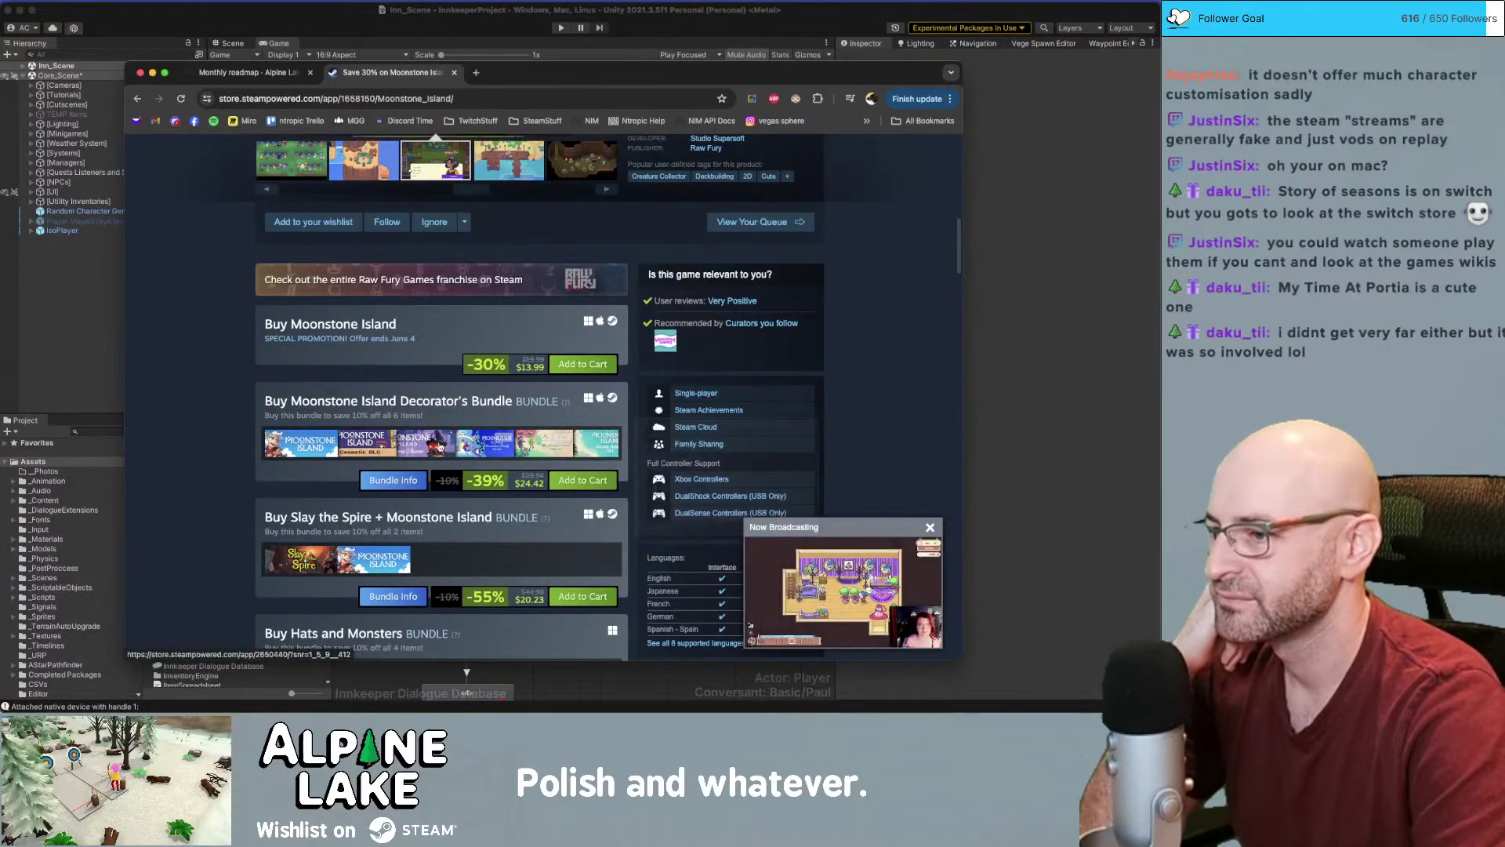
scroll(184, 440, down, 3)
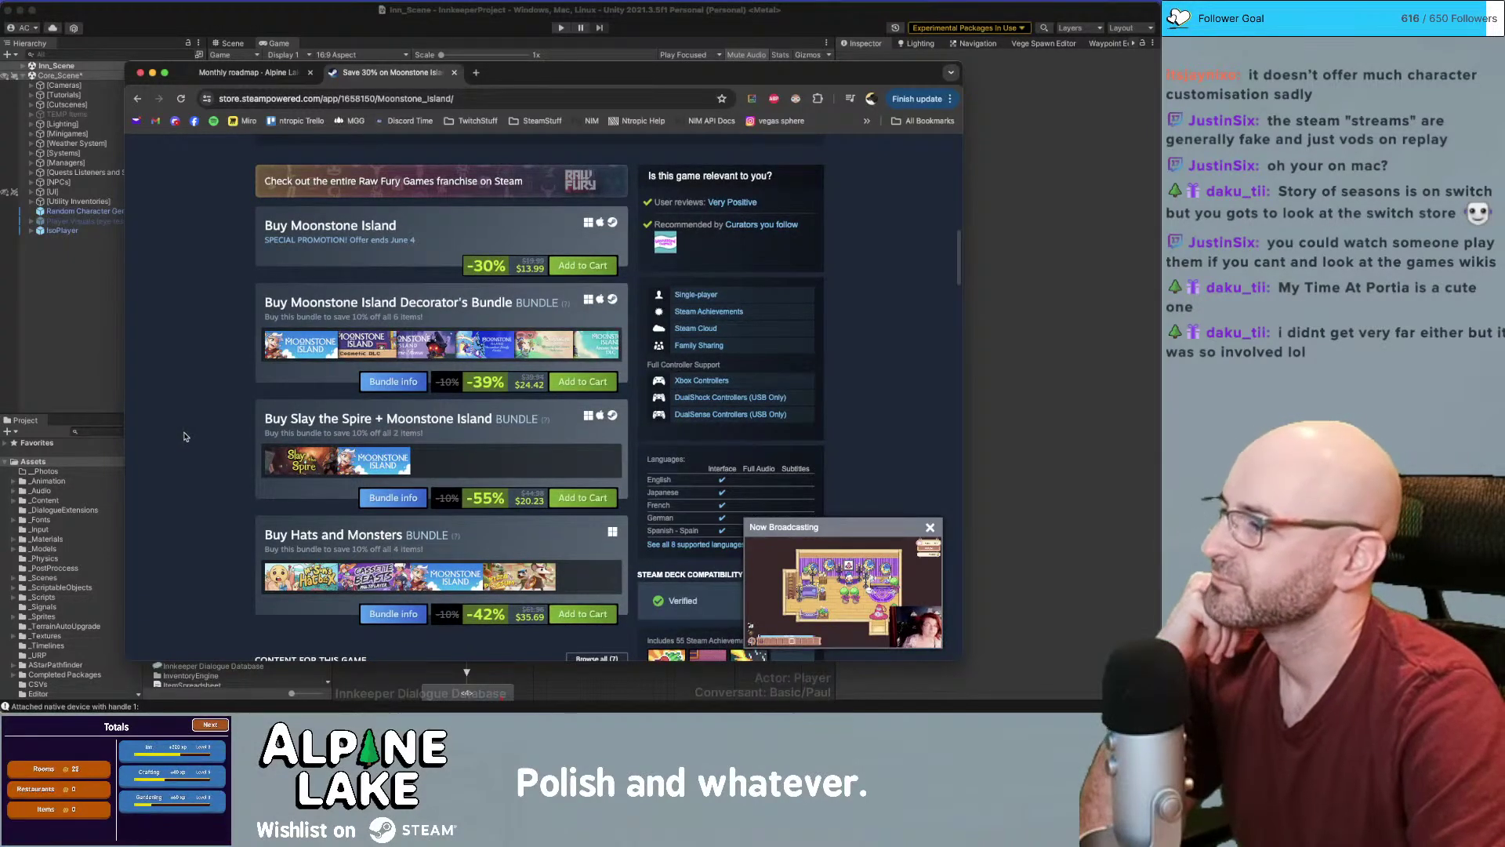
scroll(183, 437, down, 3)
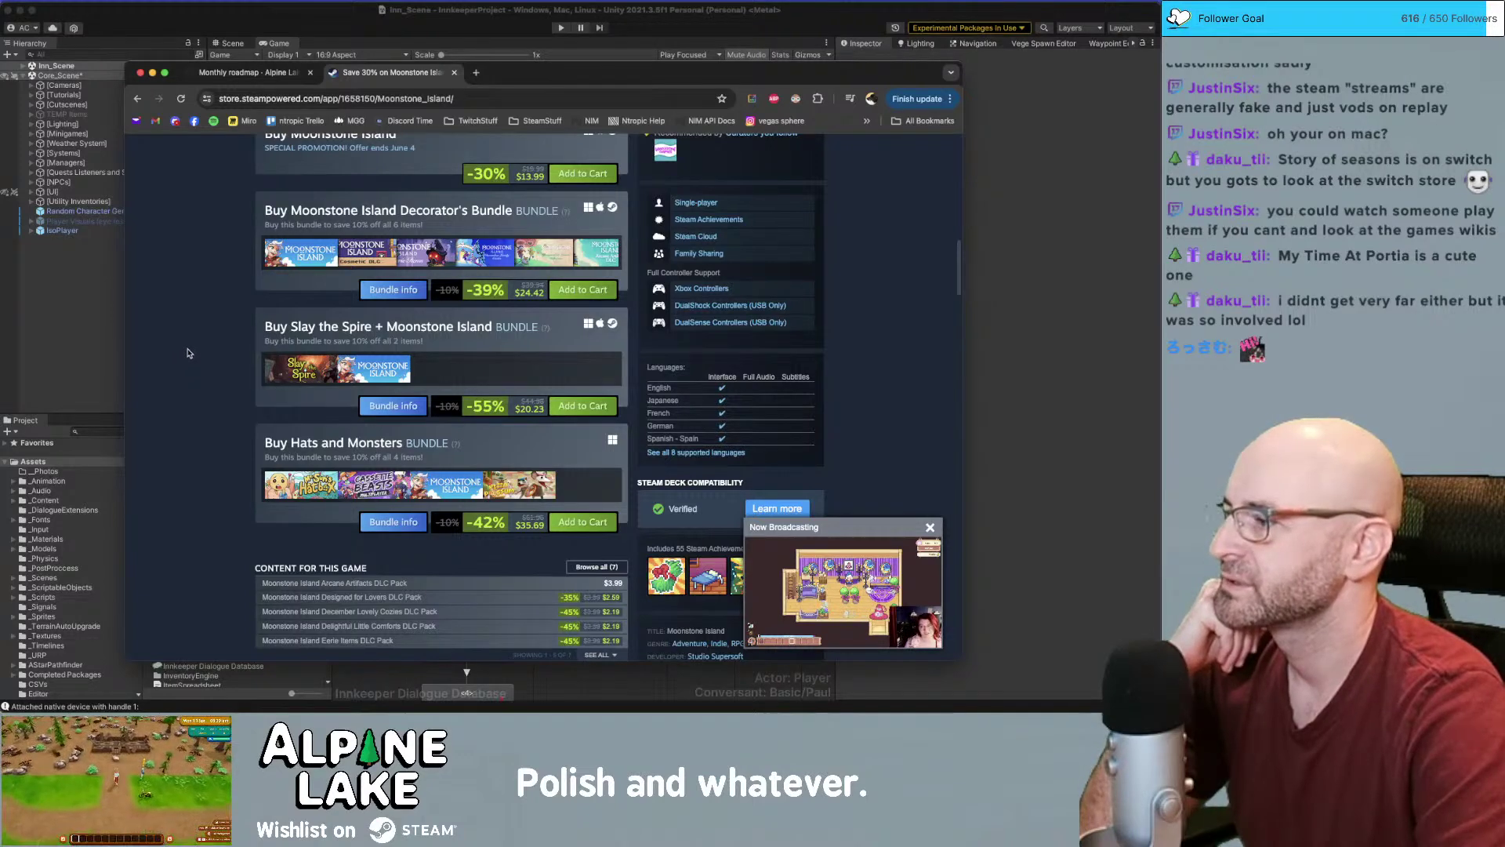
scroll(192, 342, down, 4)
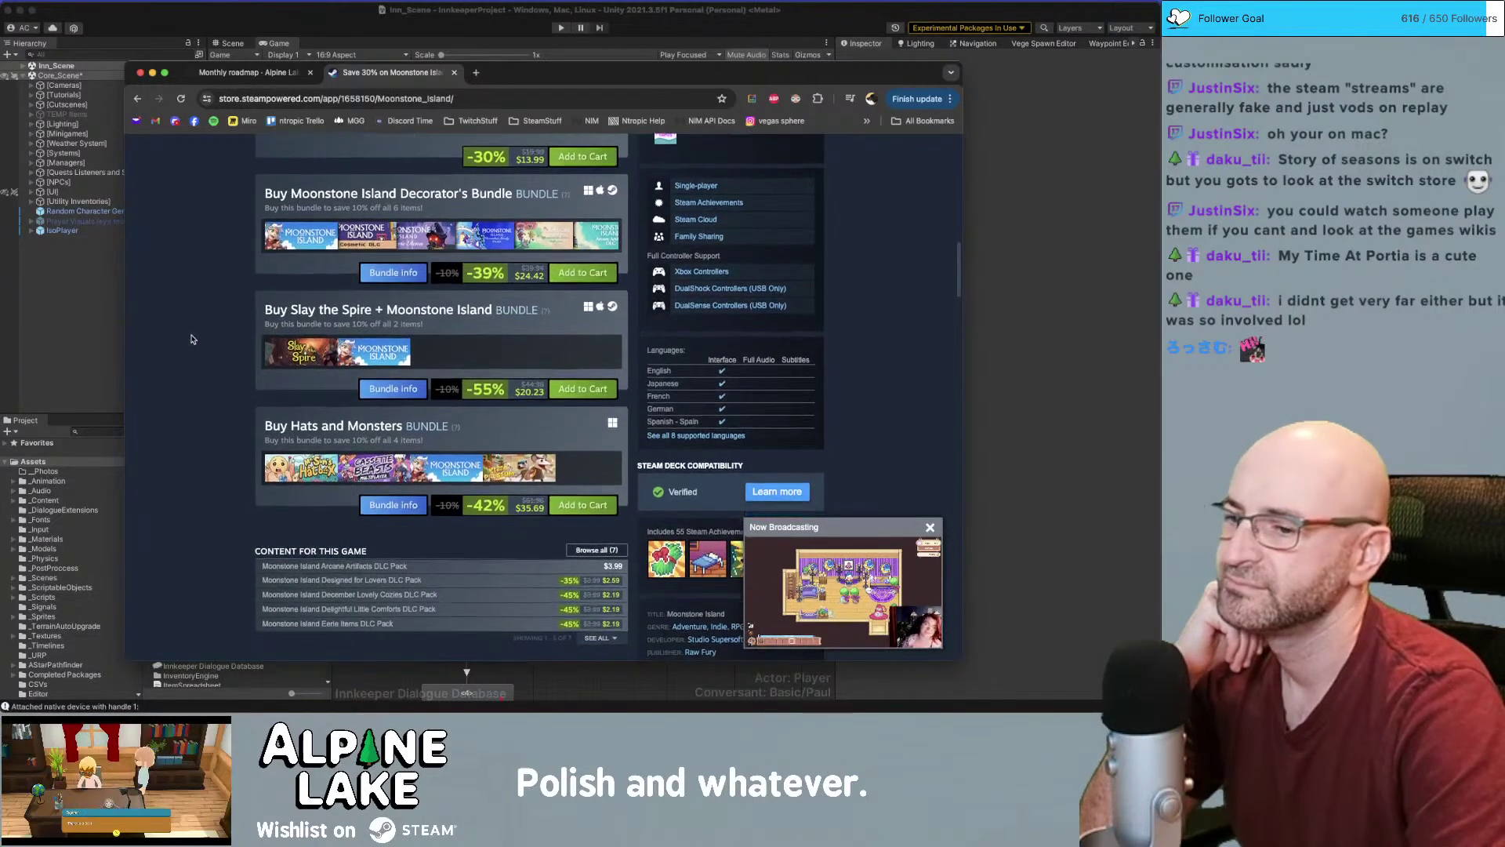
Skim Moonstone Island's updates, curator notes, reviews and About This Game section, and return to the page header
scroll(188, 339, down, 5)
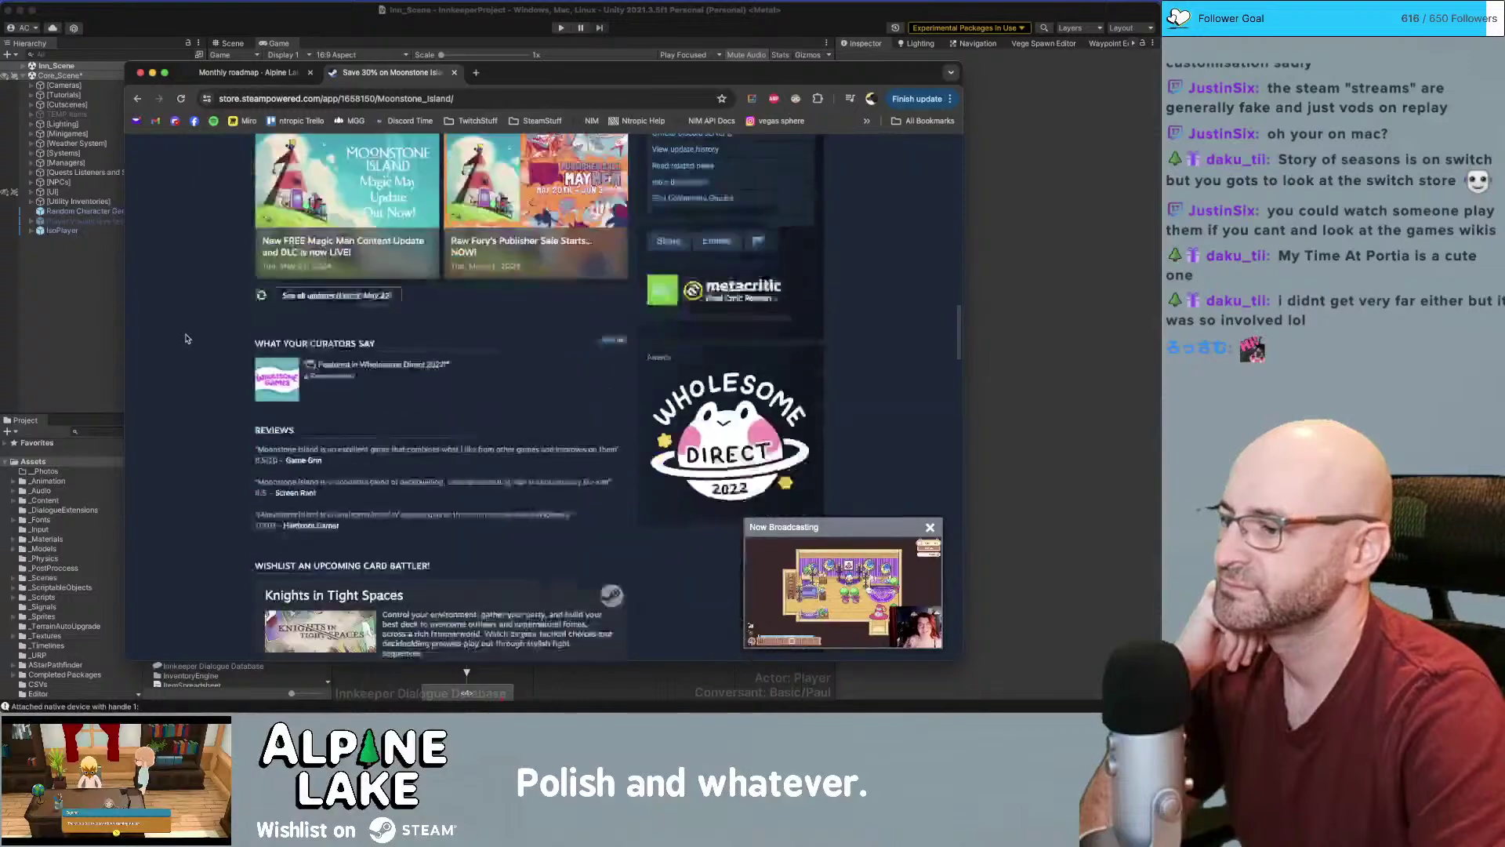
scroll(186, 338, down, 5)
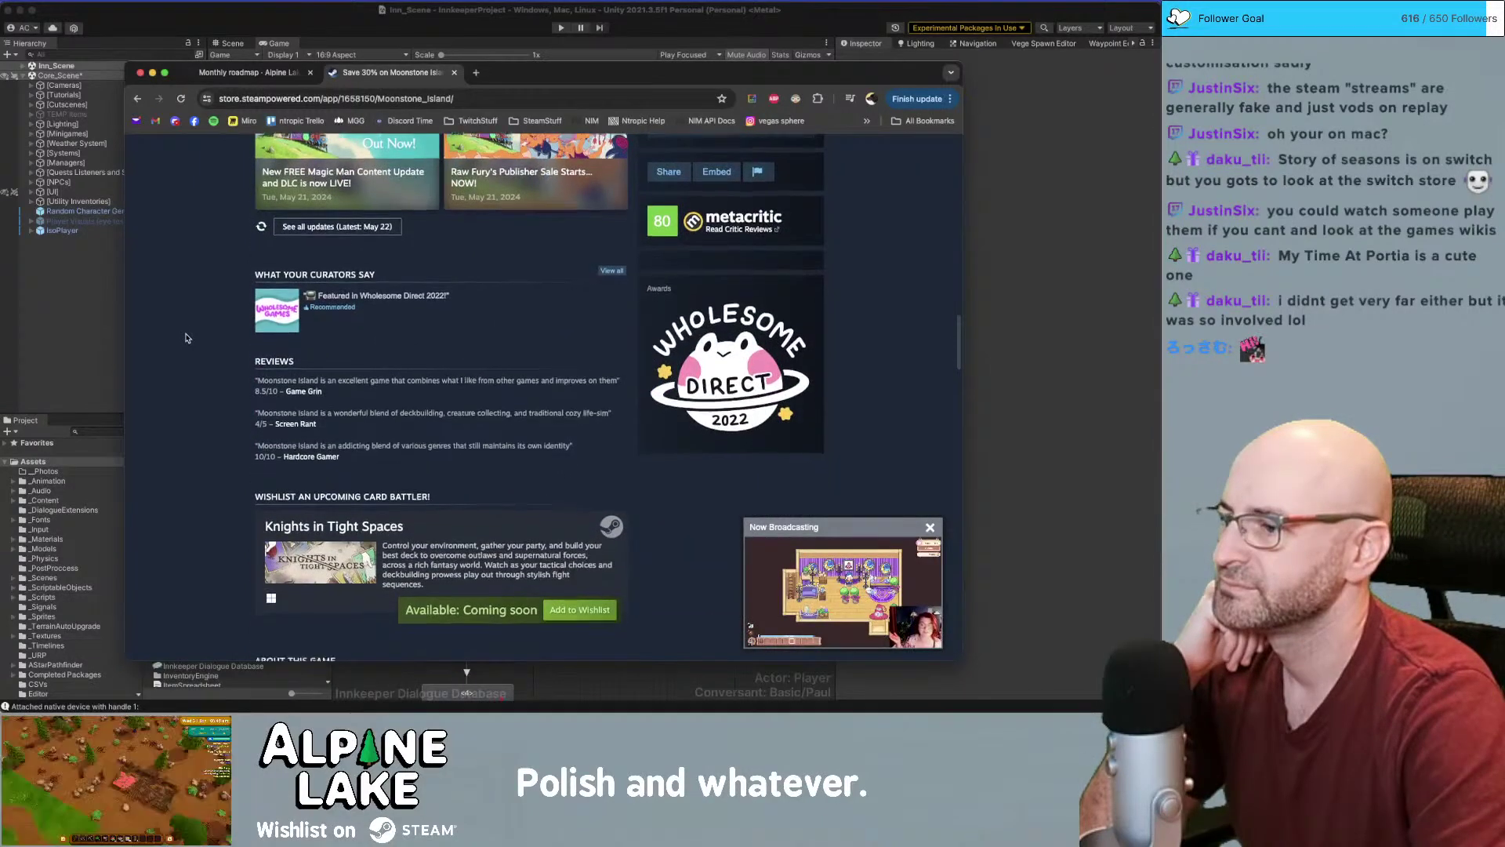
scroll(188, 341, down, 7)
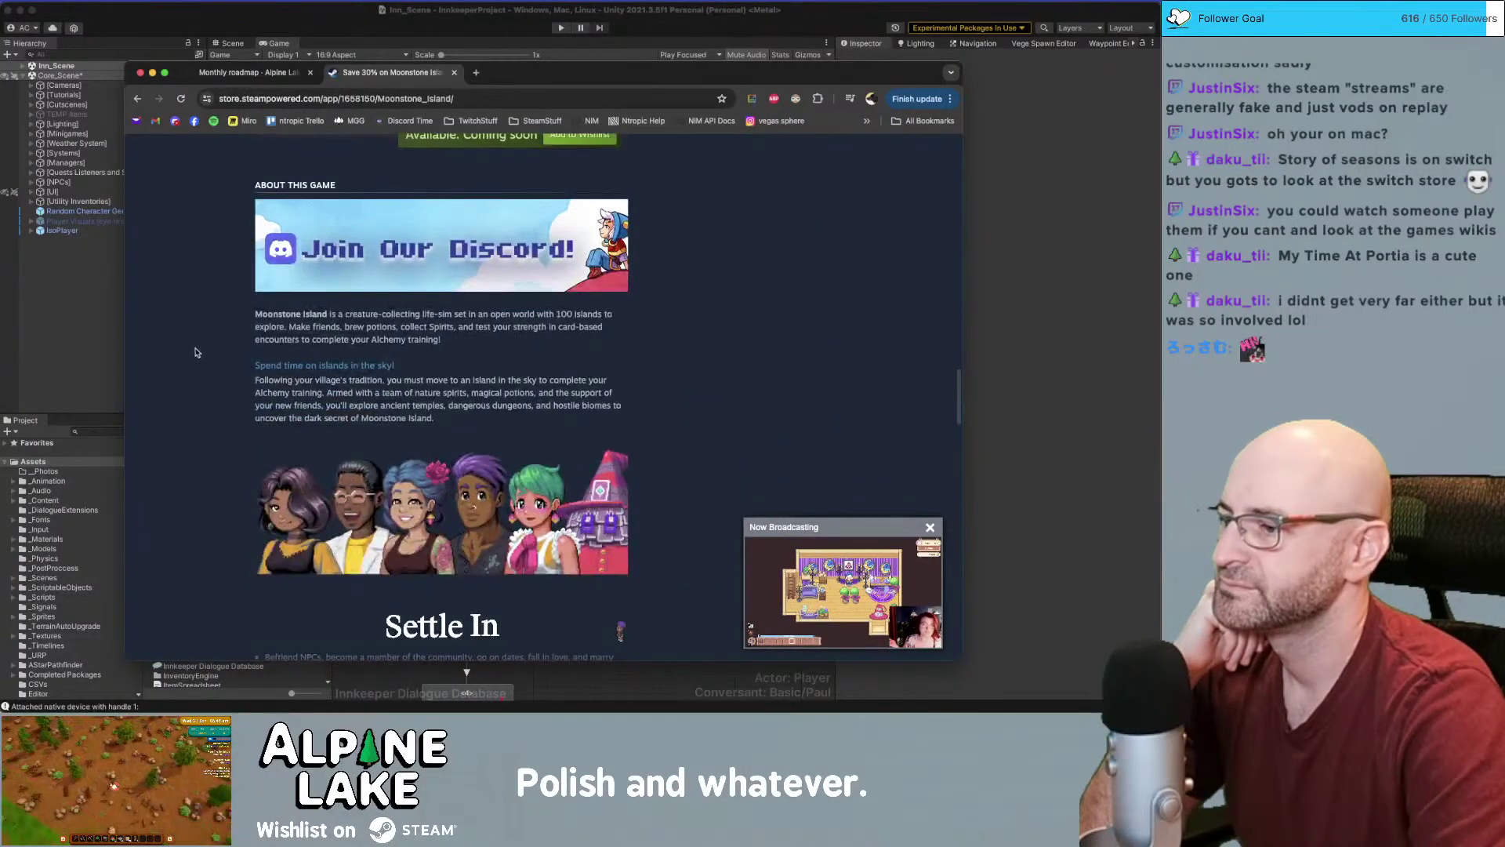
scroll(197, 351, up, 20)
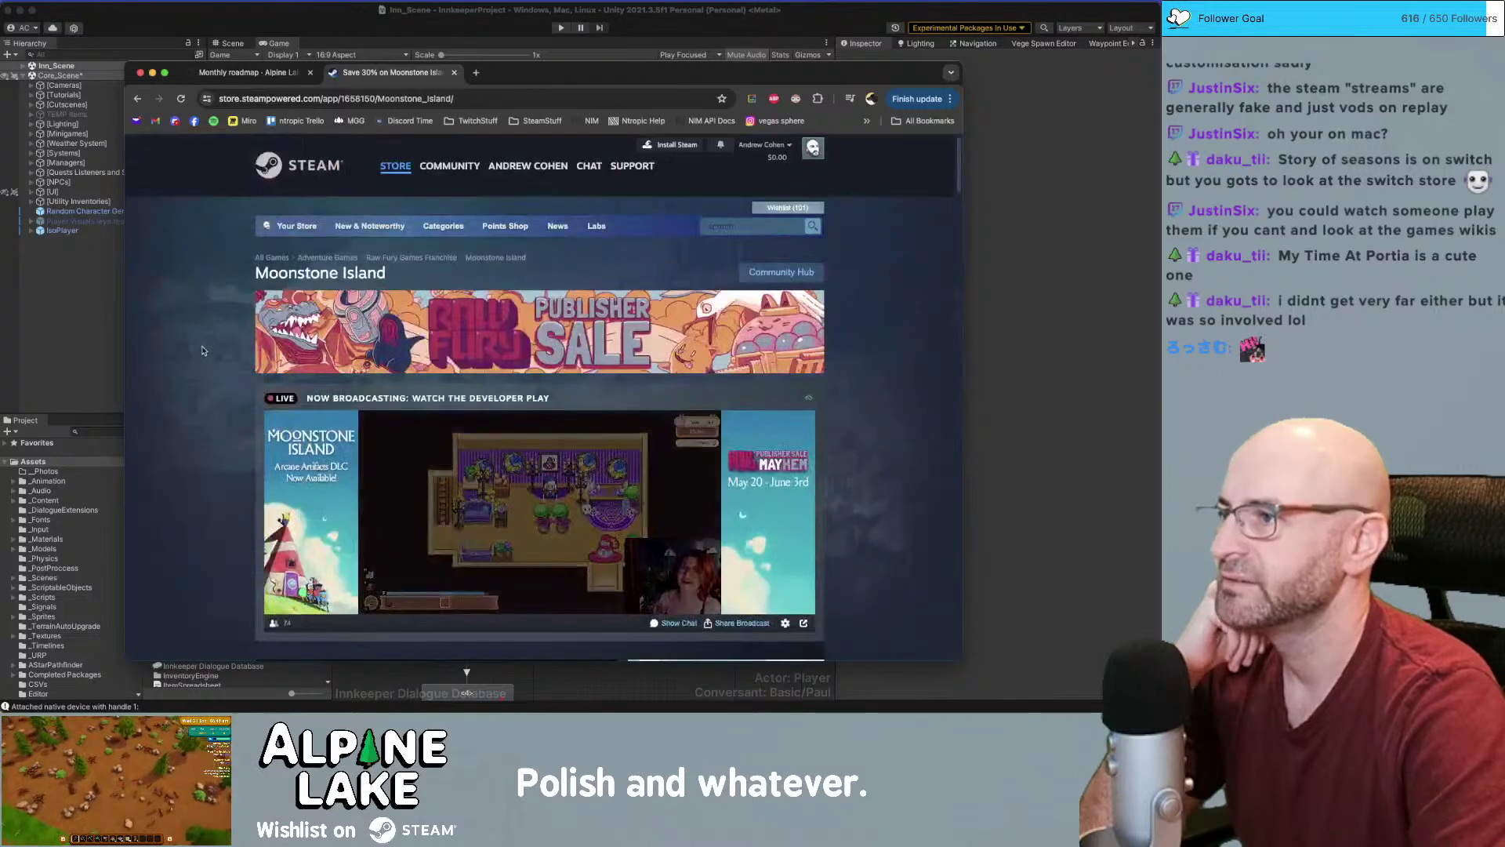
Close the Moonstone Island page, switch back to Unity and check the IsoPlayer object's components
key(super+w)
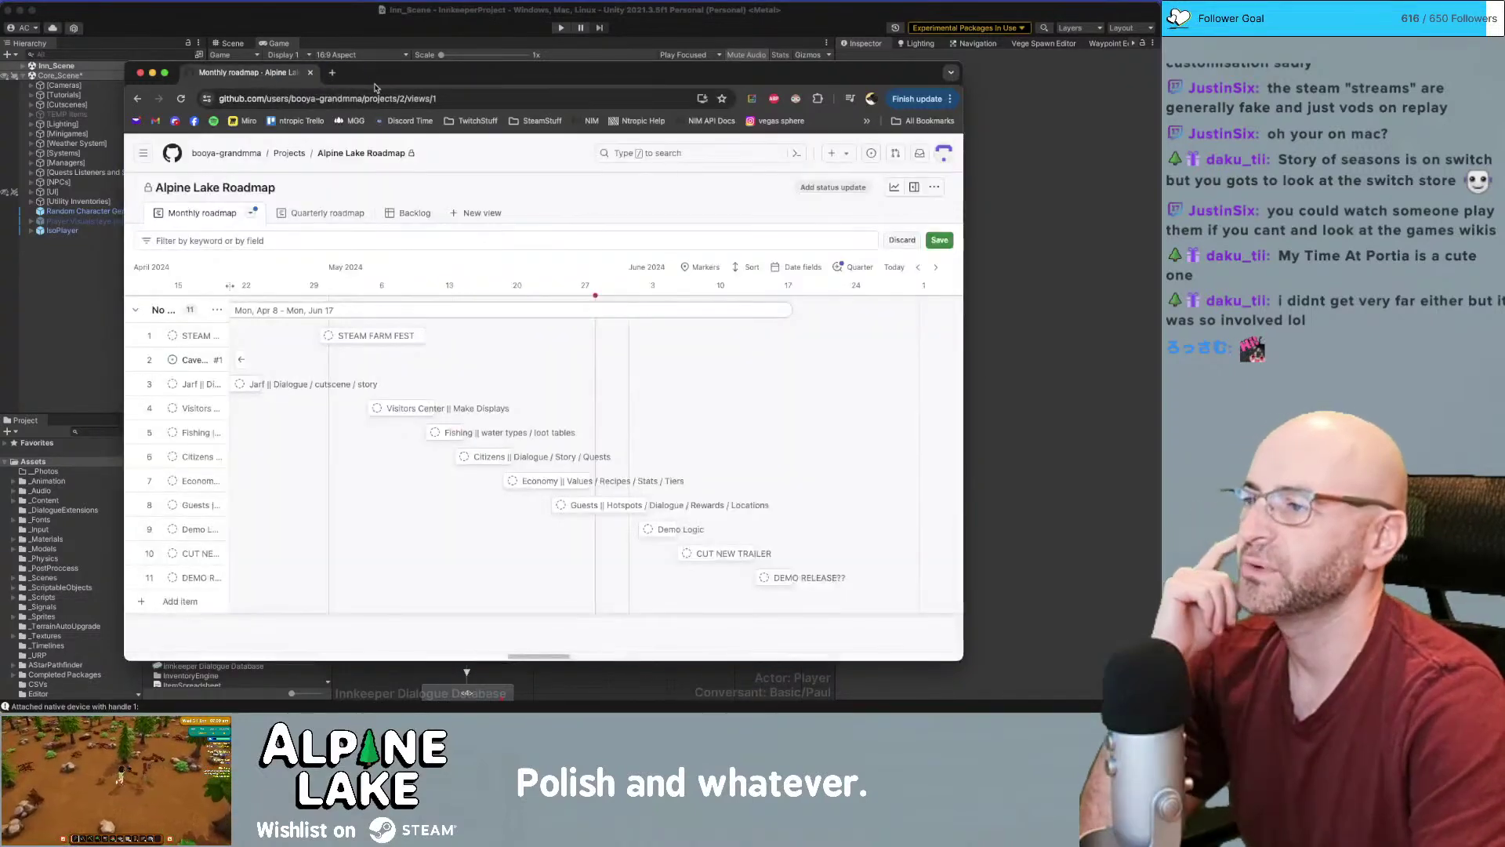
drag(375, 81, 376, 85)
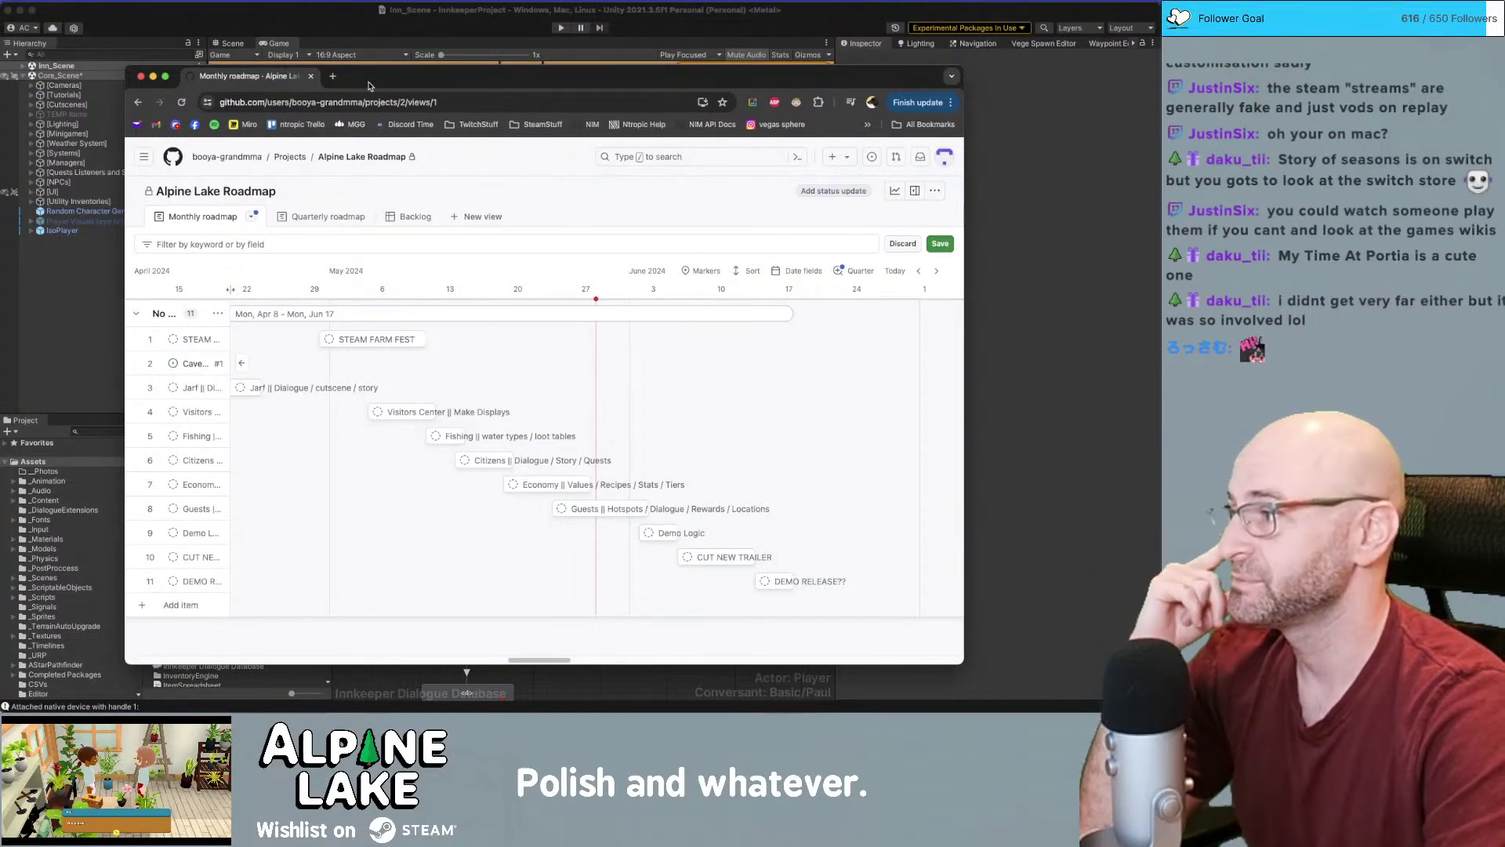
click(376, 18)
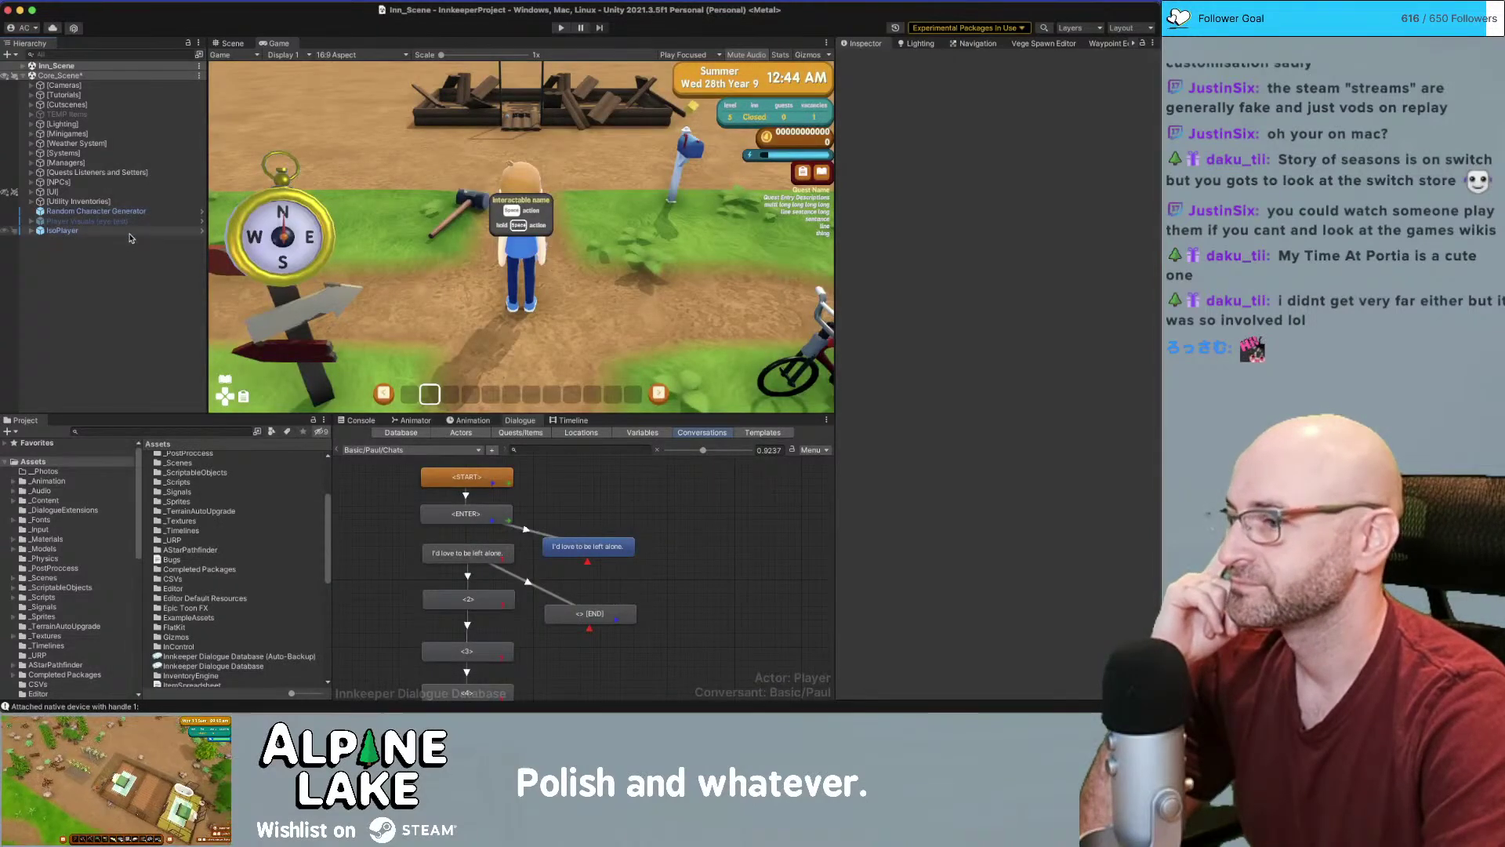
click(78, 231)
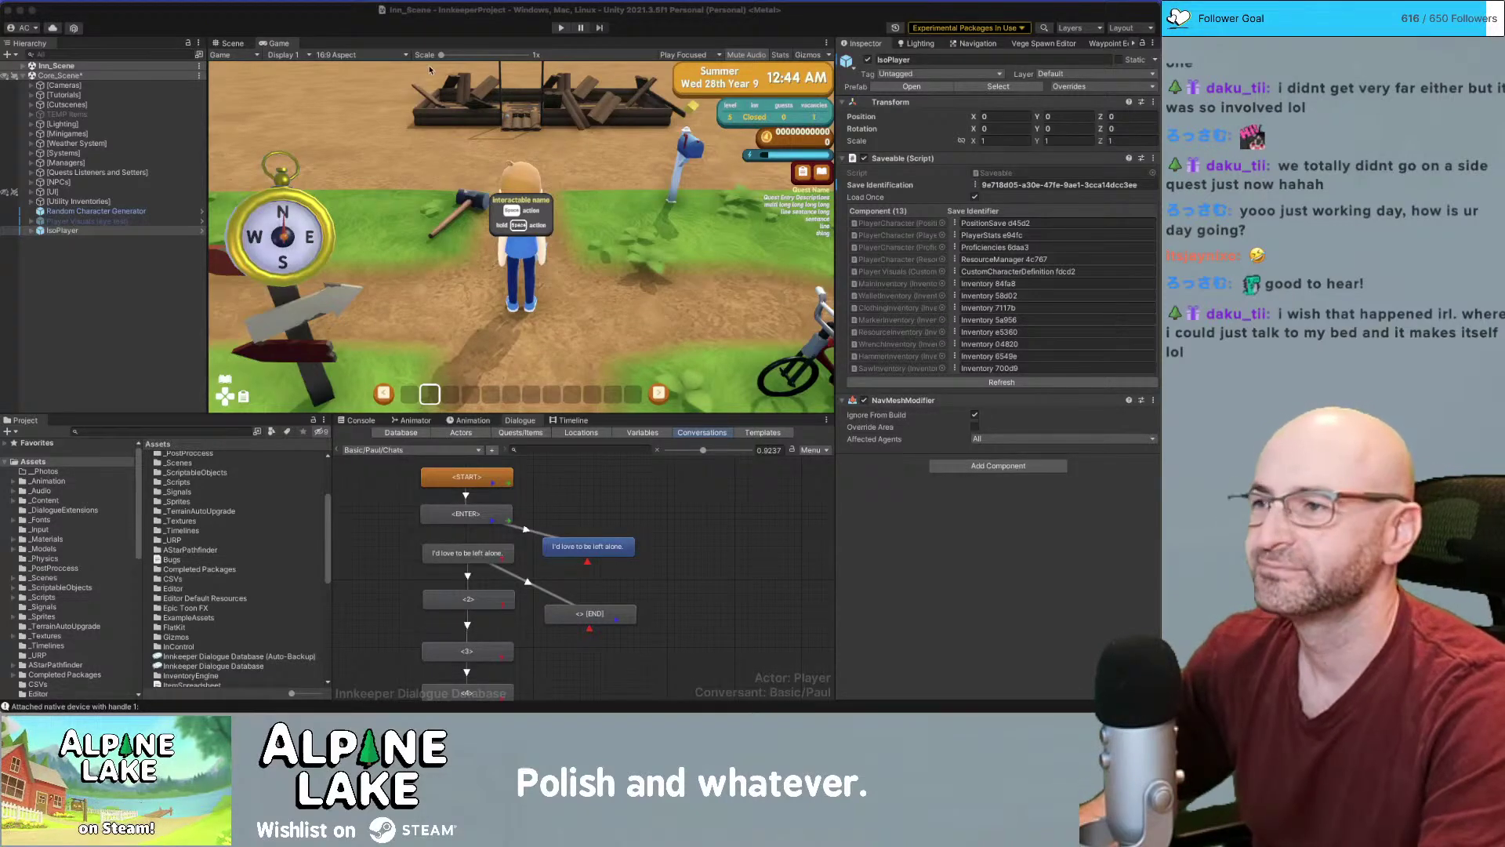
click(125, 281)
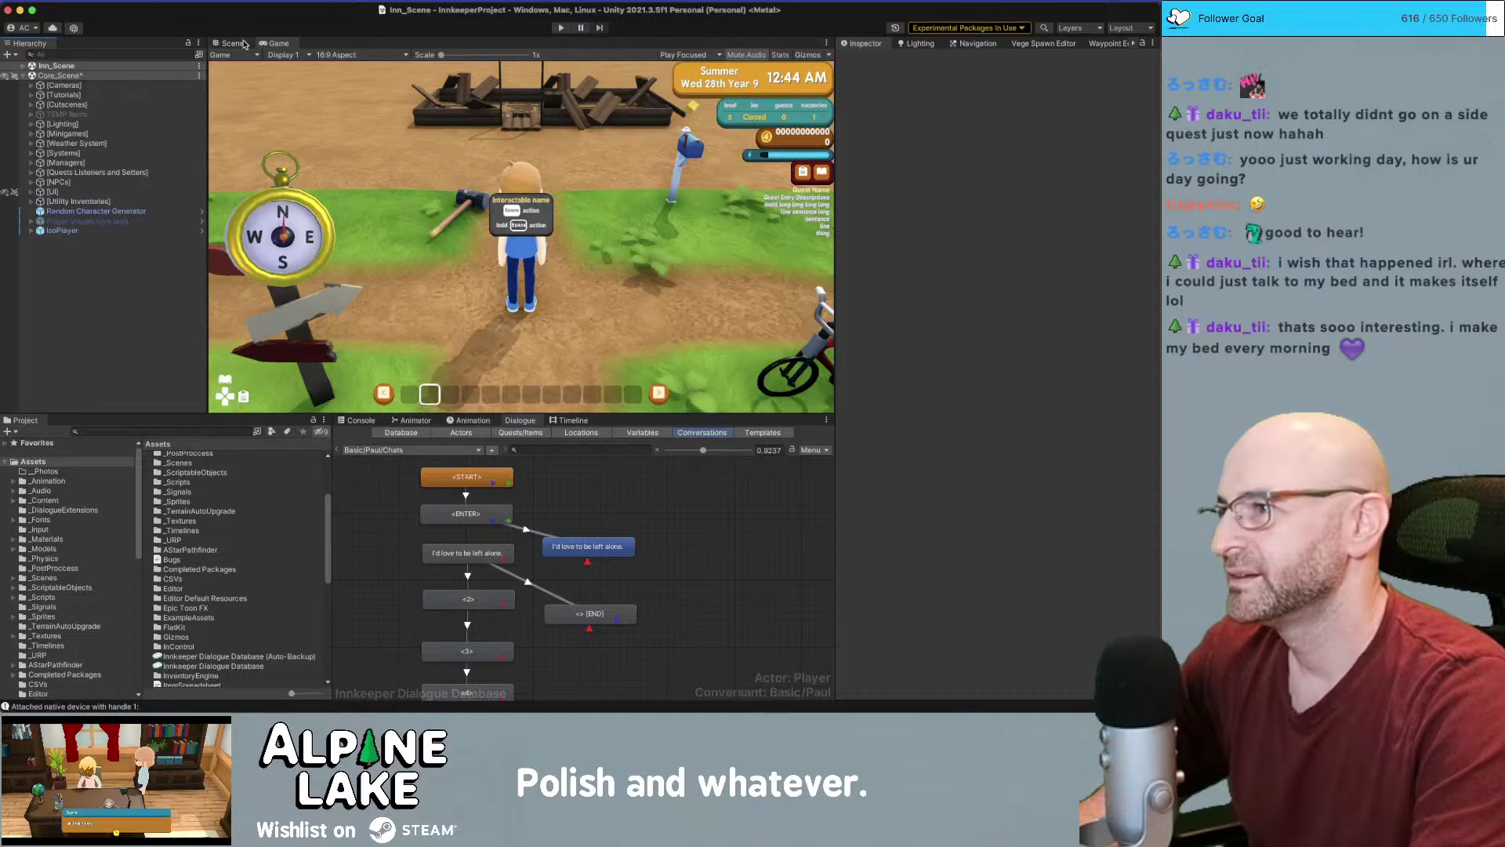
View the inn's building site from above in the Scene view and start play mode
click(235, 43)
right_drag(535, 149, 69, 401)
key(w)
key(d)
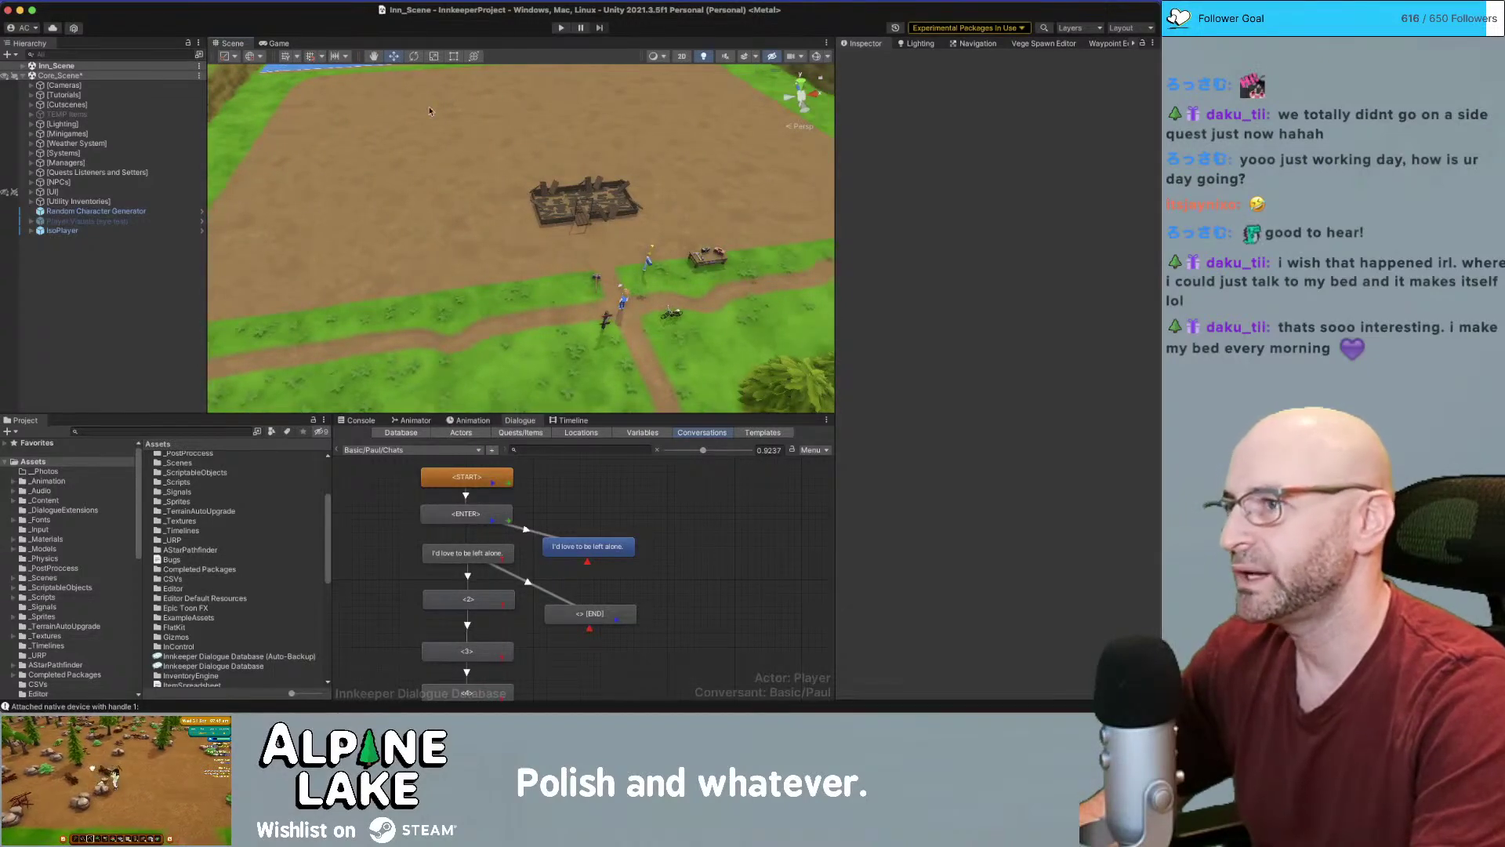
click(560, 29)
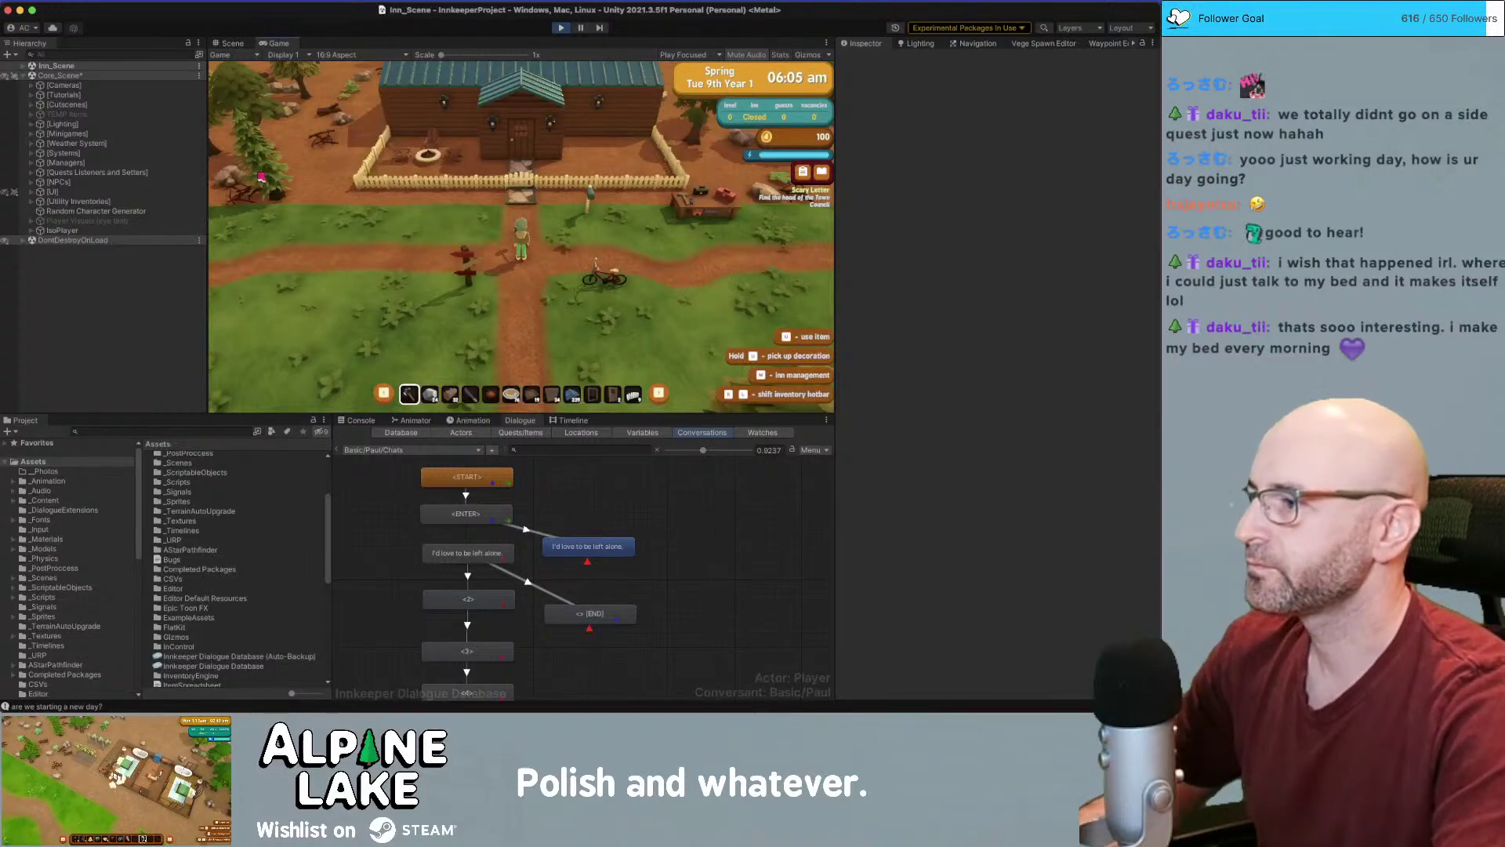
Browse the [Systems] and [Managers] groups of the running scene, stepping through their child objects
click(110, 191)
key(Up)
key(Up)
key(Up)
key(Up)
key(Right)
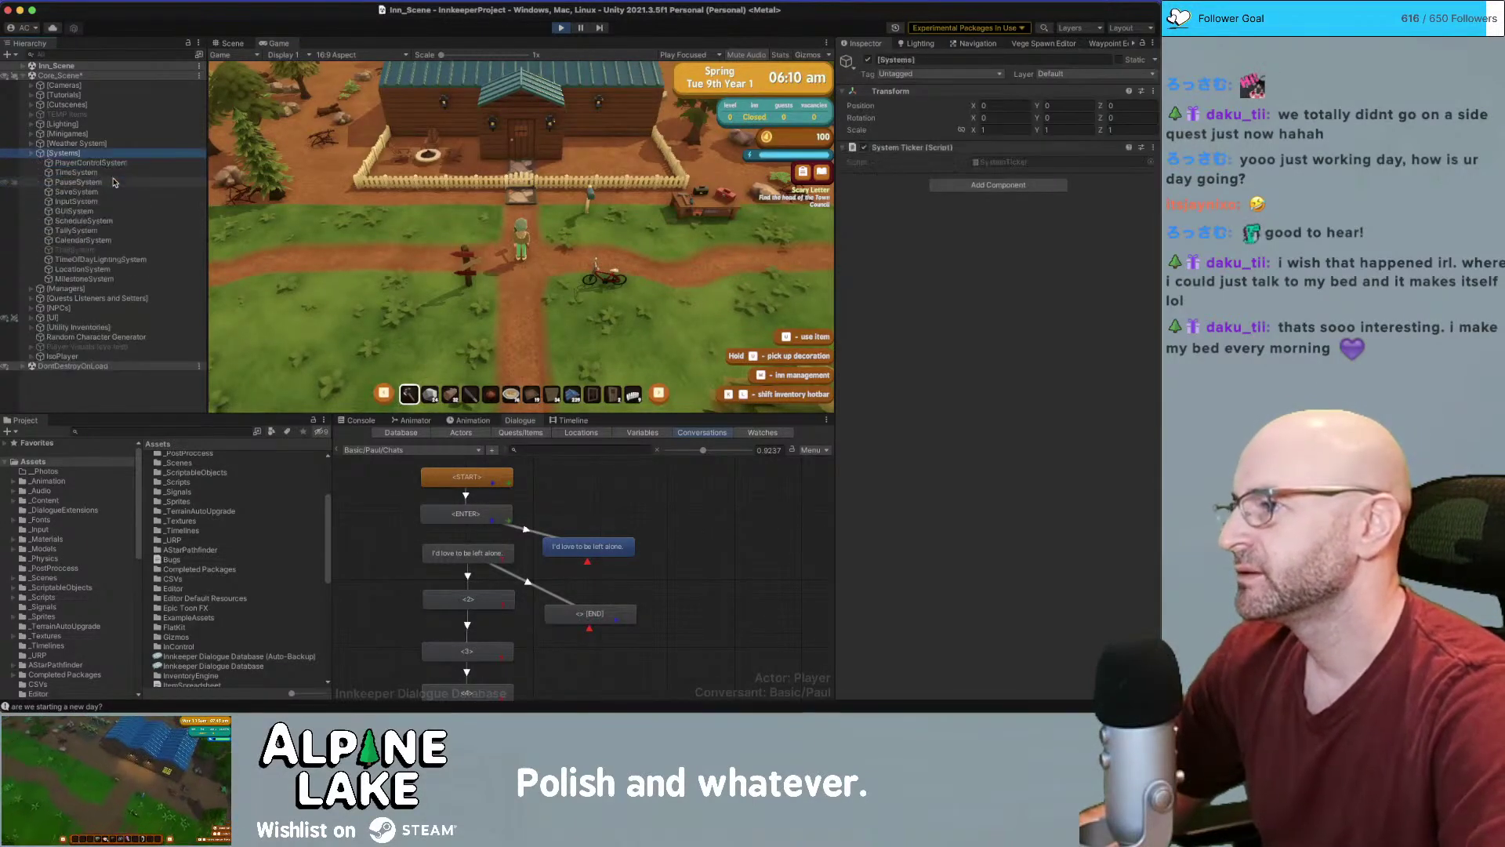
key(Left)
key(Down)
key(Right)
key(Down)
key(Down)
key(Down)
key(Down)
key(Down)
key(Down)
key(Down)
key(Down)
key(Down)
key(Down)
key(Down)
key(Down)
key(Down)
key(Down)
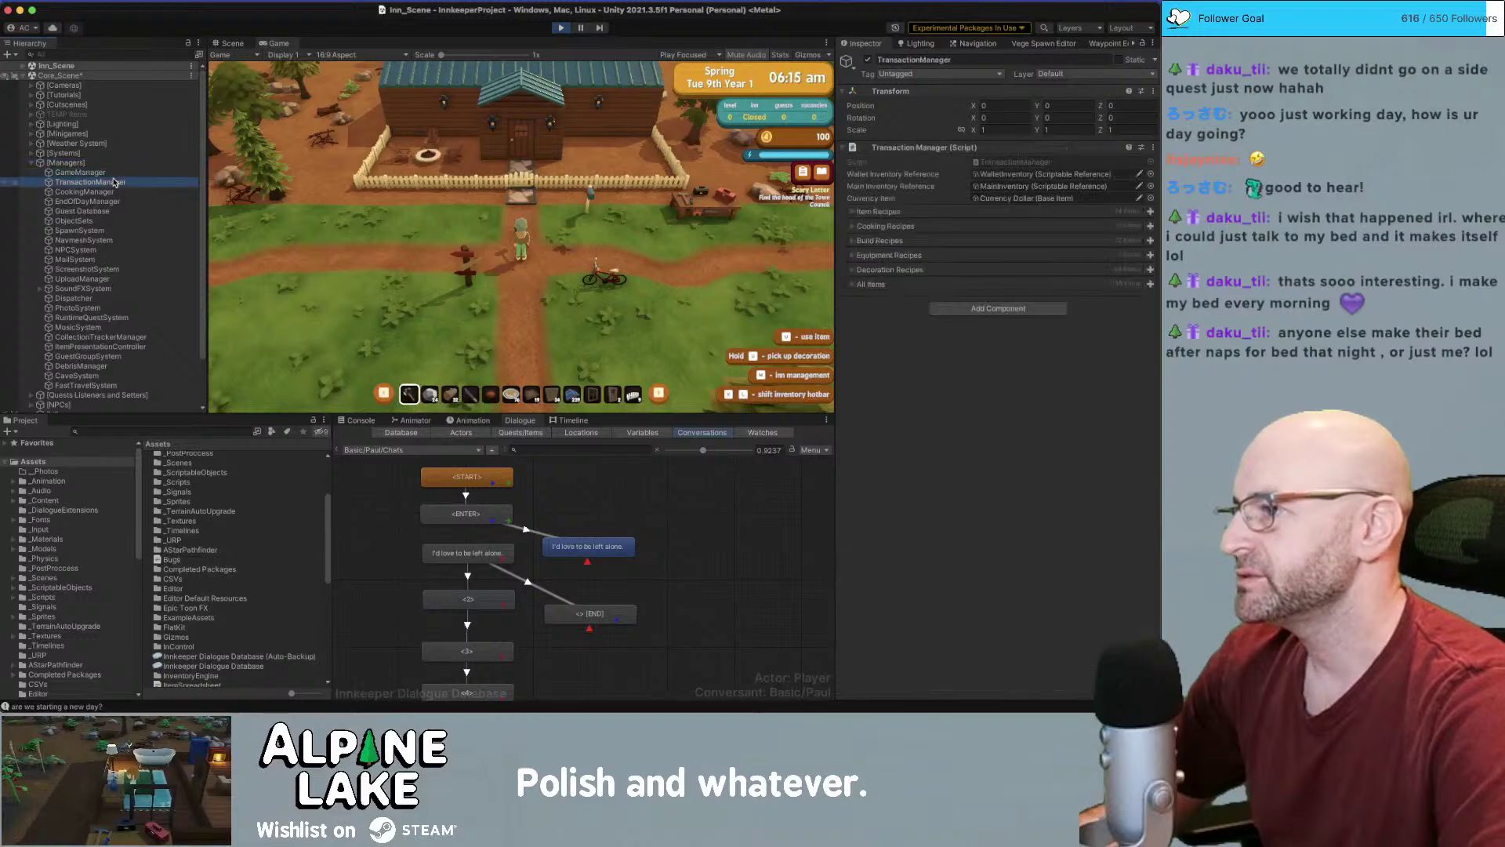
key(Left)
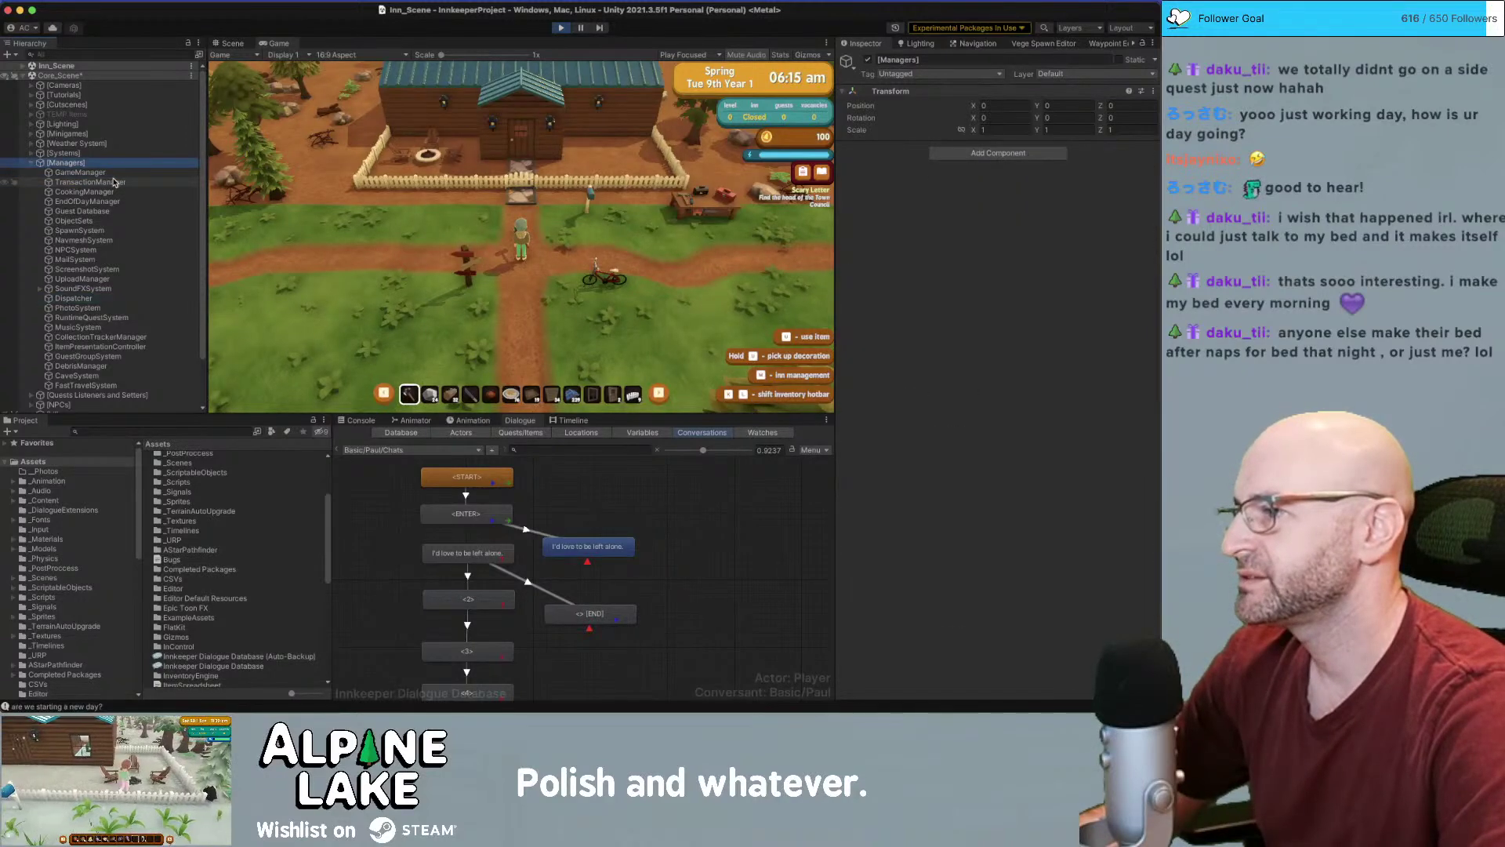
Inspect the InputSystem object within the [Systems] group and collapse its In Control Manager component
key(Left)
key(Up)
key(Right)
key(Down)
key(Down)
key(Down)
key(Down)
key(Down)
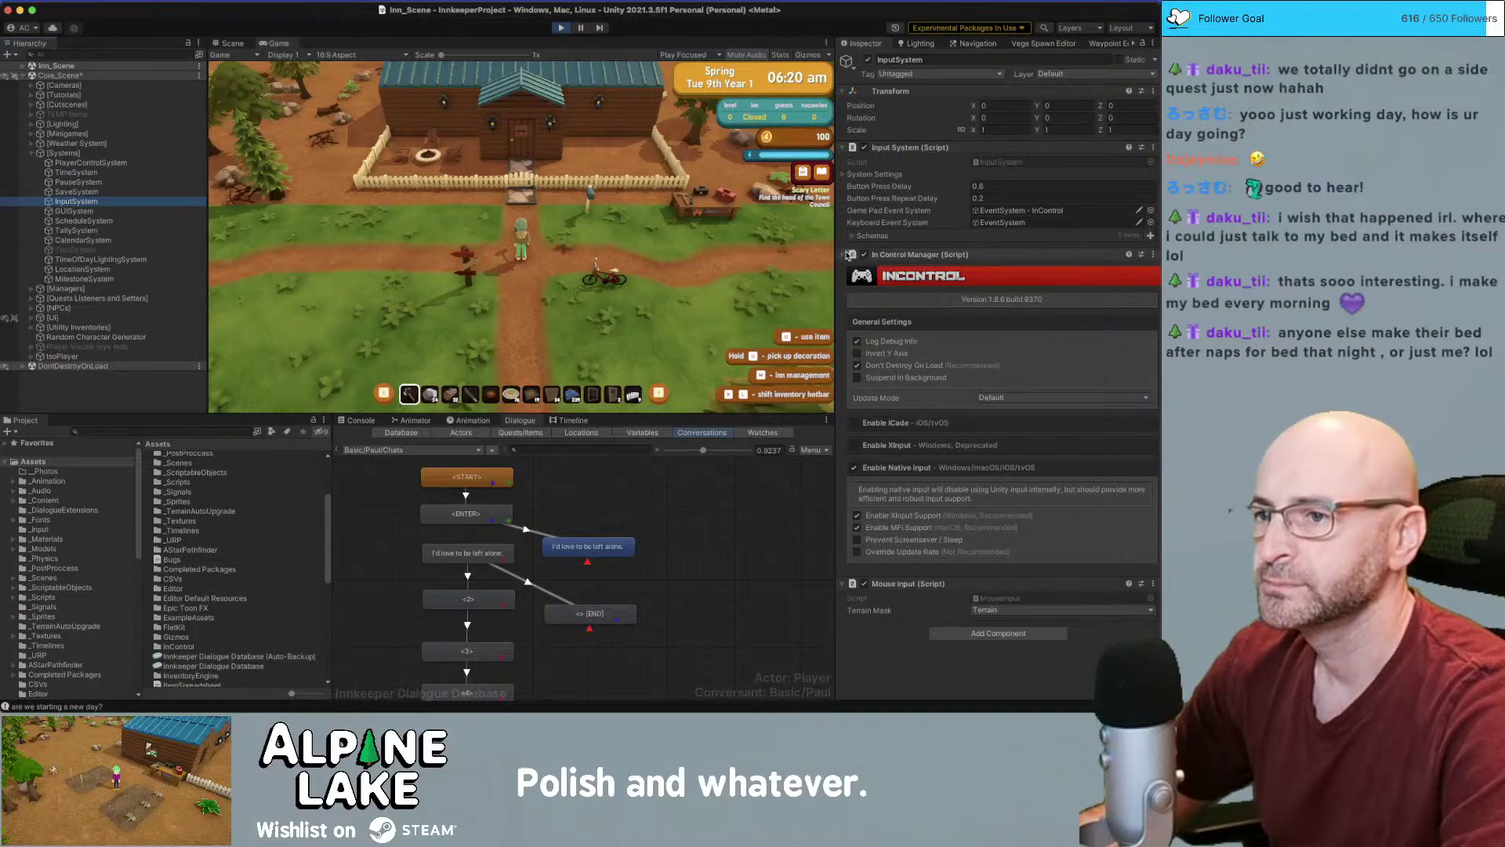
click(844, 255)
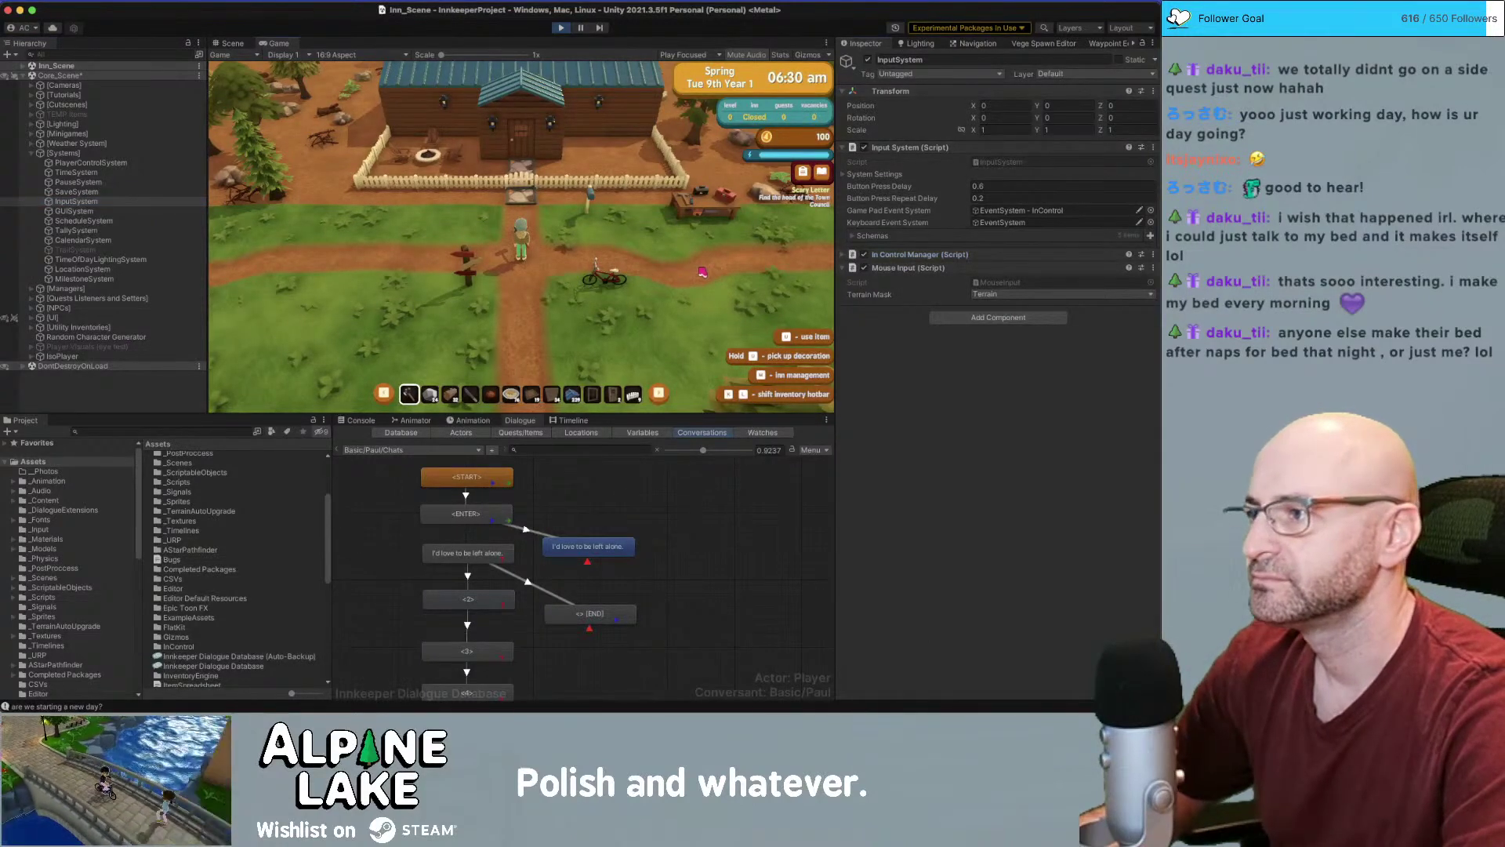
Move the character slightly in the running game and expand the [UI] group to expose its event system objects
key(w)
key(a)
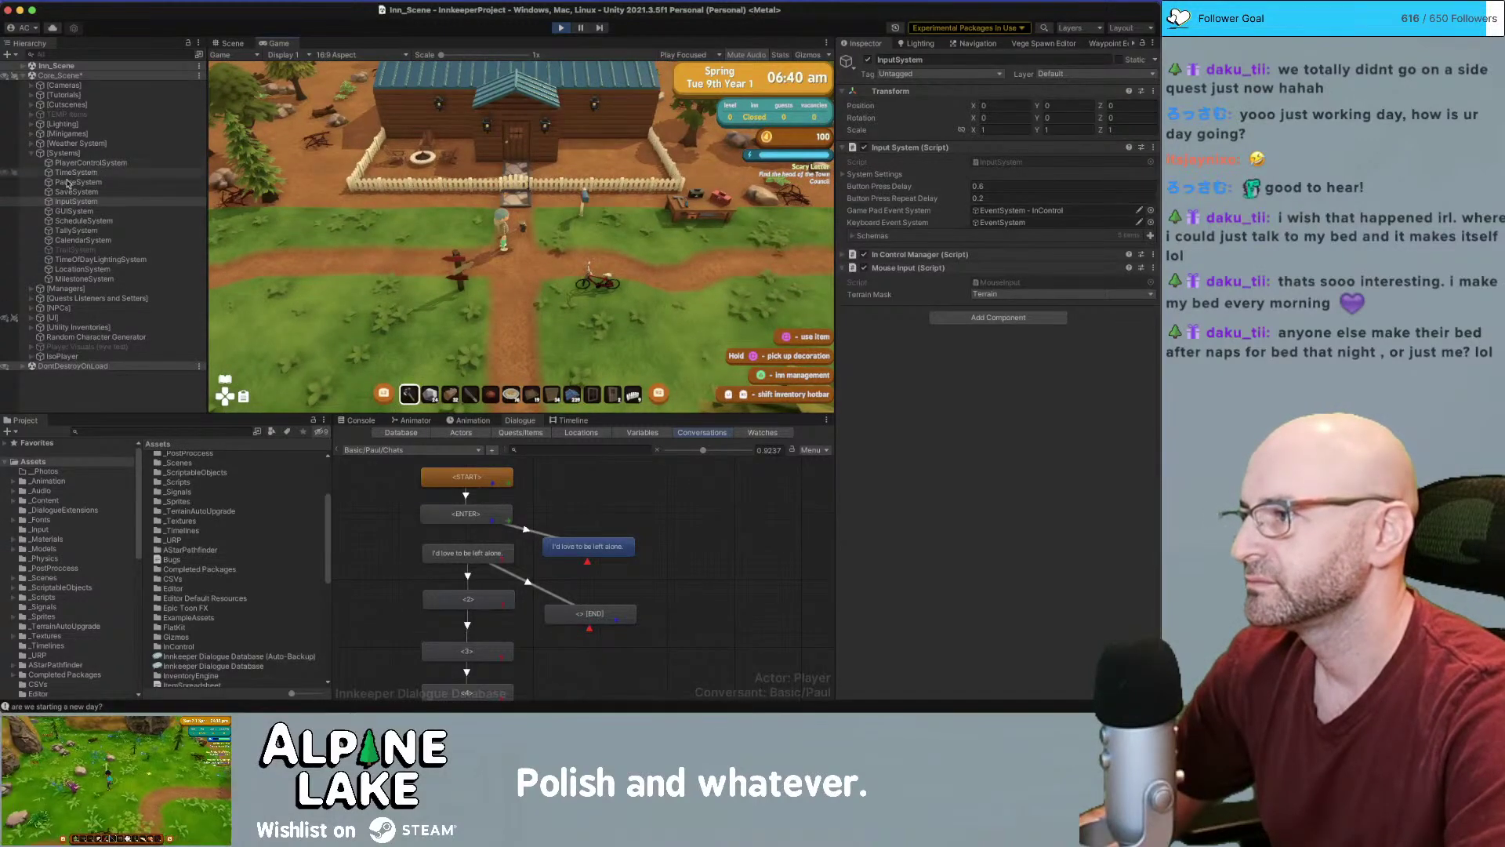
click(42, 319)
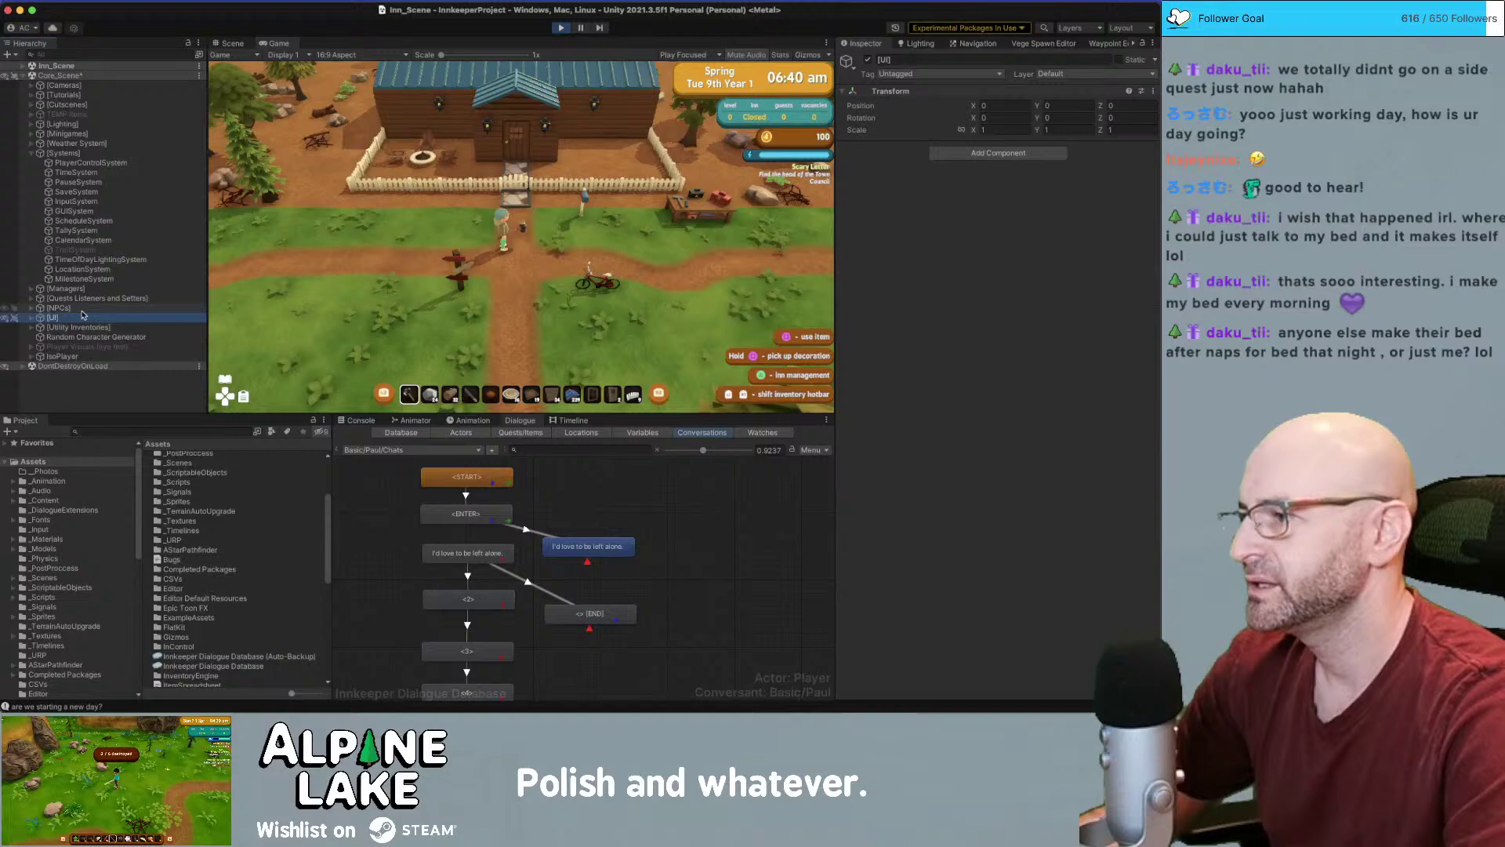
click(32, 318)
Walk the character back and forth near the inn, alternating keyboard and gamepad input while watching the EventSystem objects
click(384, 232)
key(d)
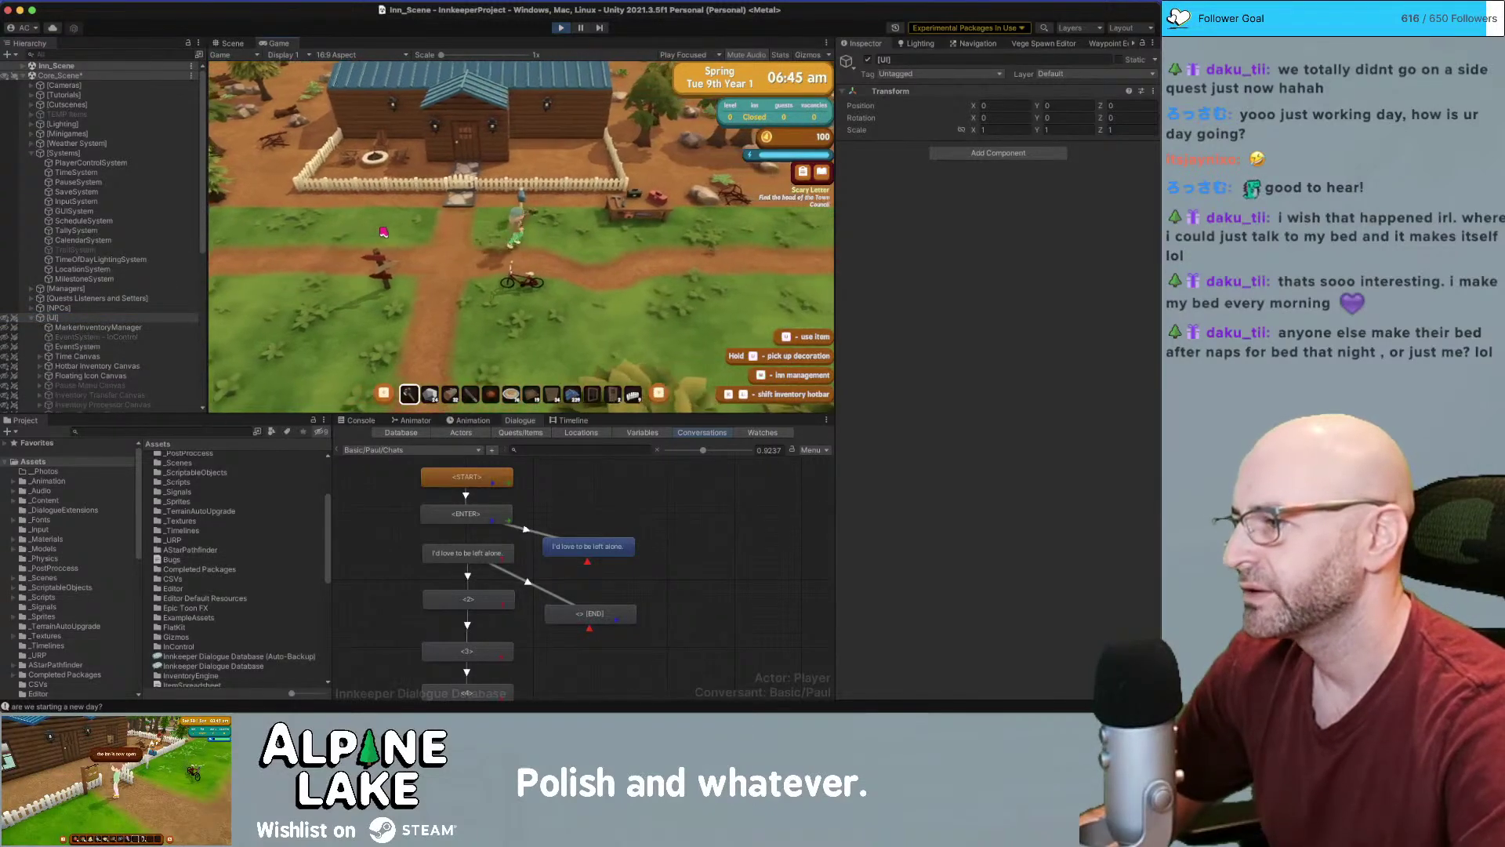
key(a)
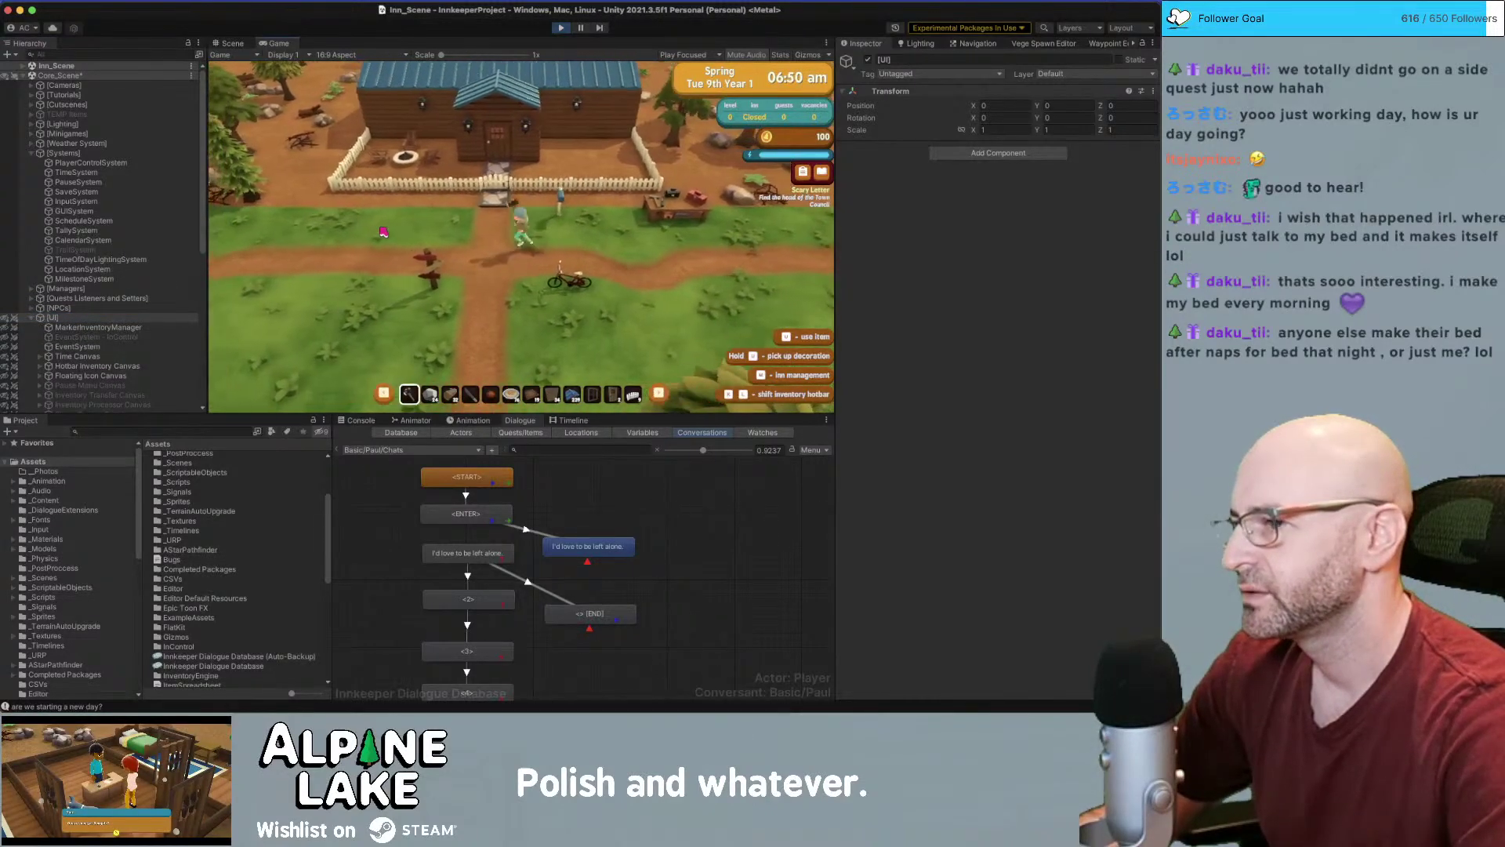
key(d)
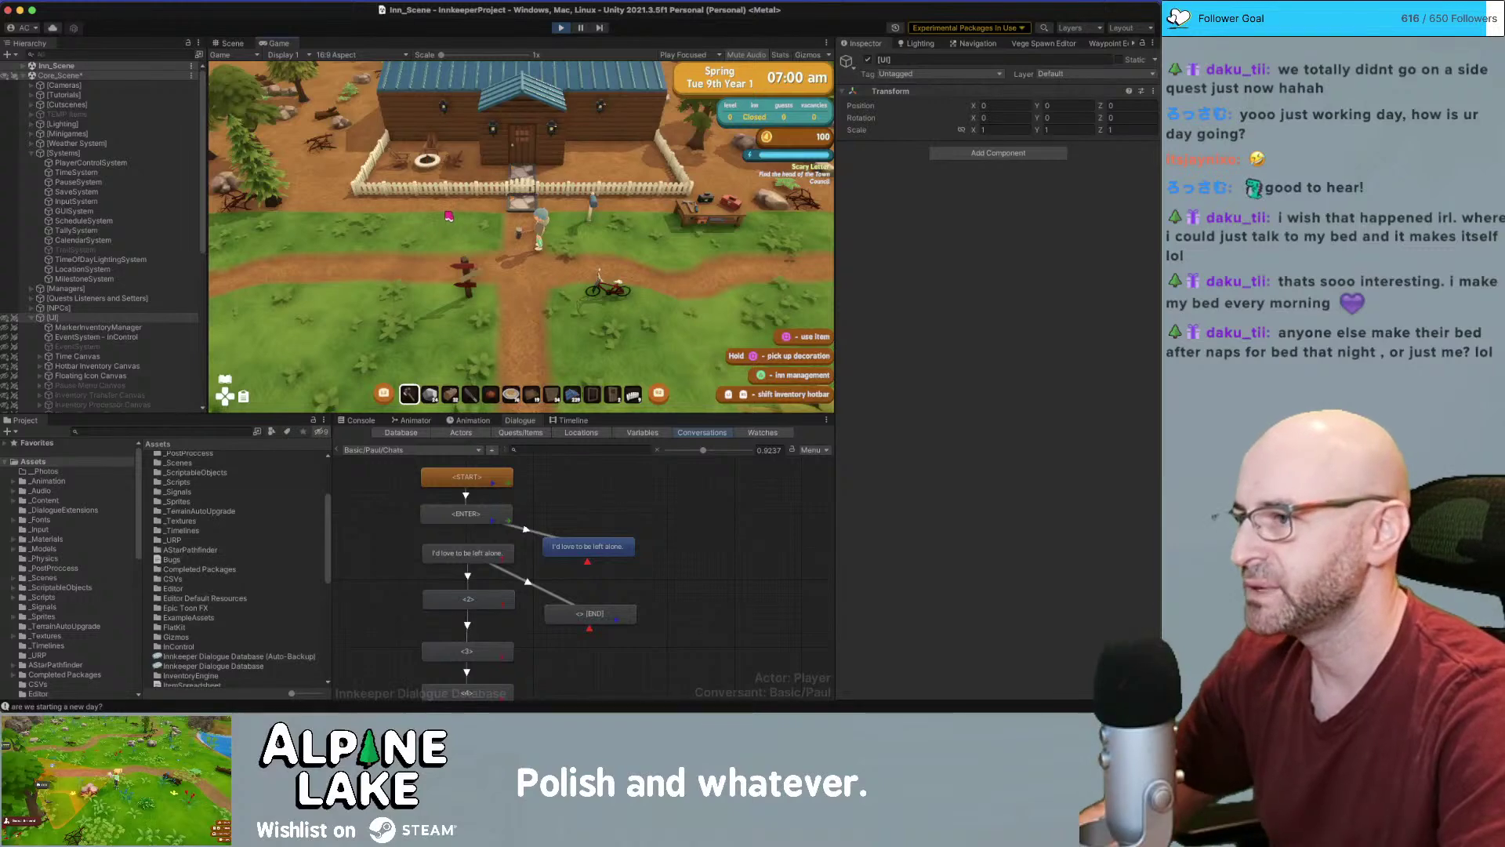
key(a)
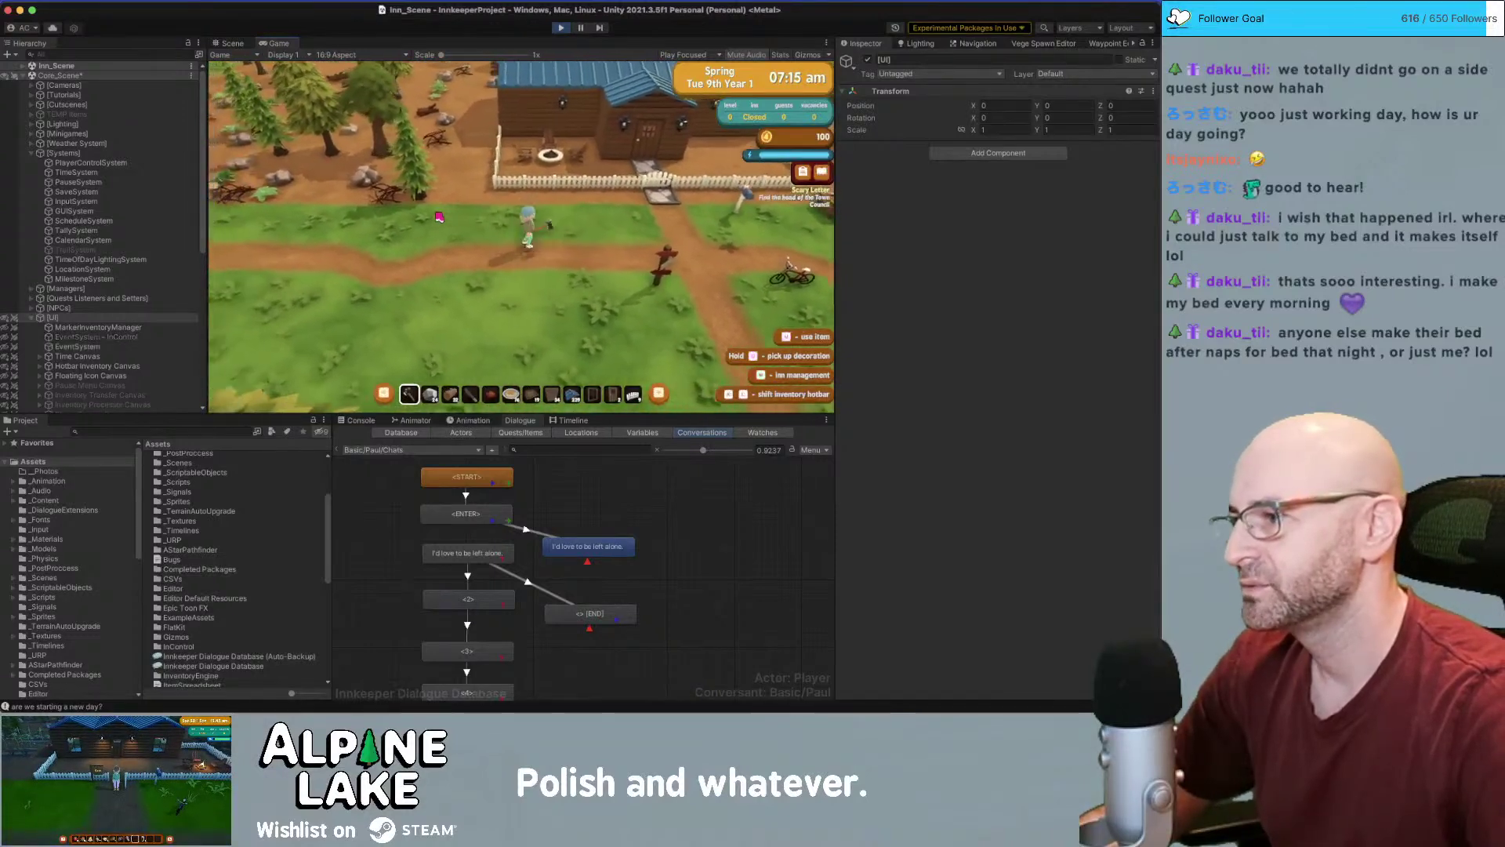
key(d)
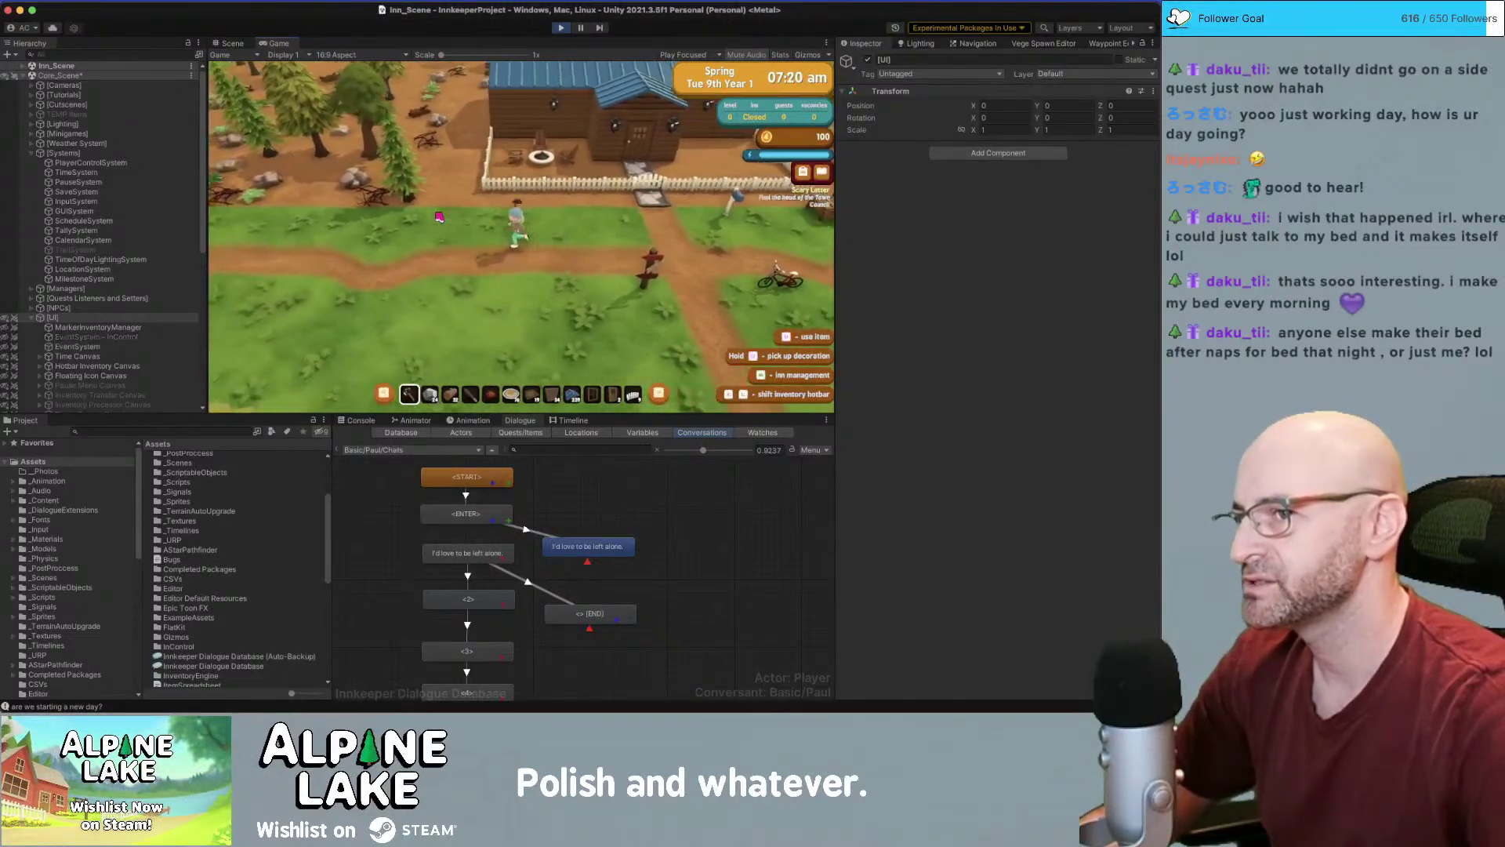
key(a)
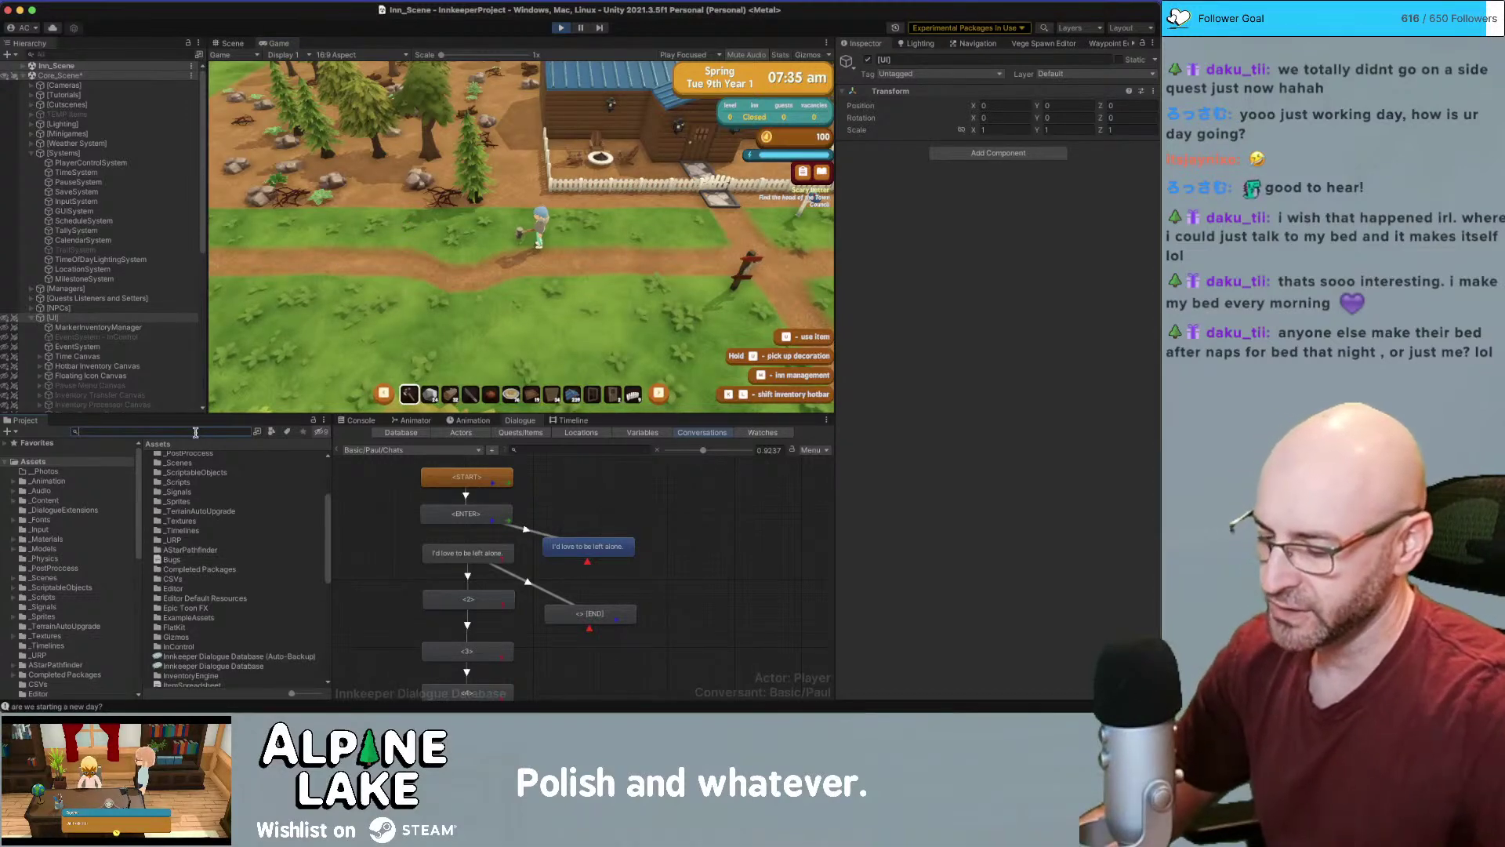
Find the BuildController script by searching the project for "buildcon" and bring it up in Visual Studio
text(dcon)
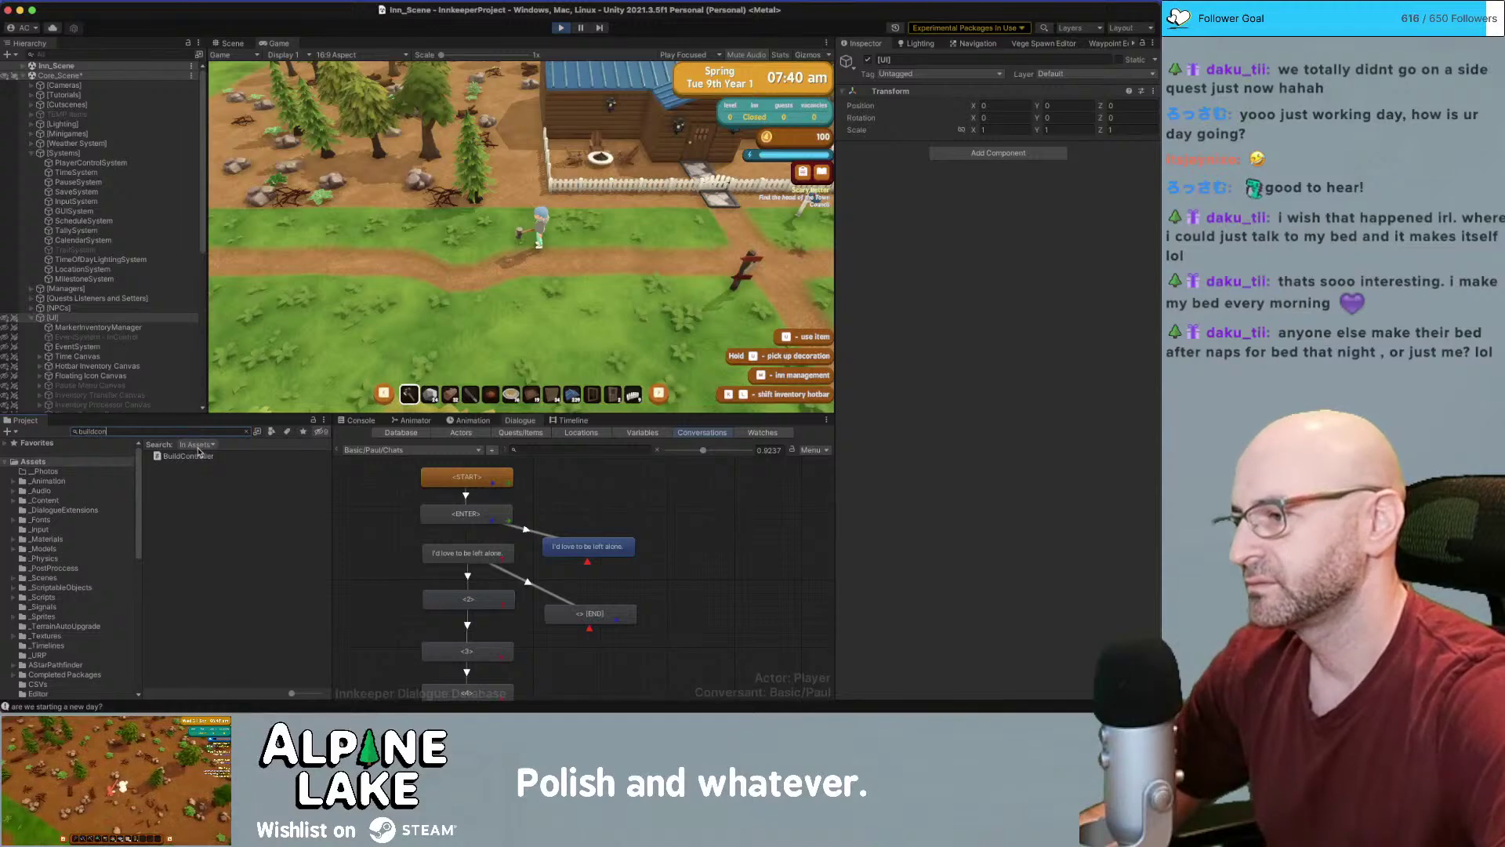
click(197, 460)
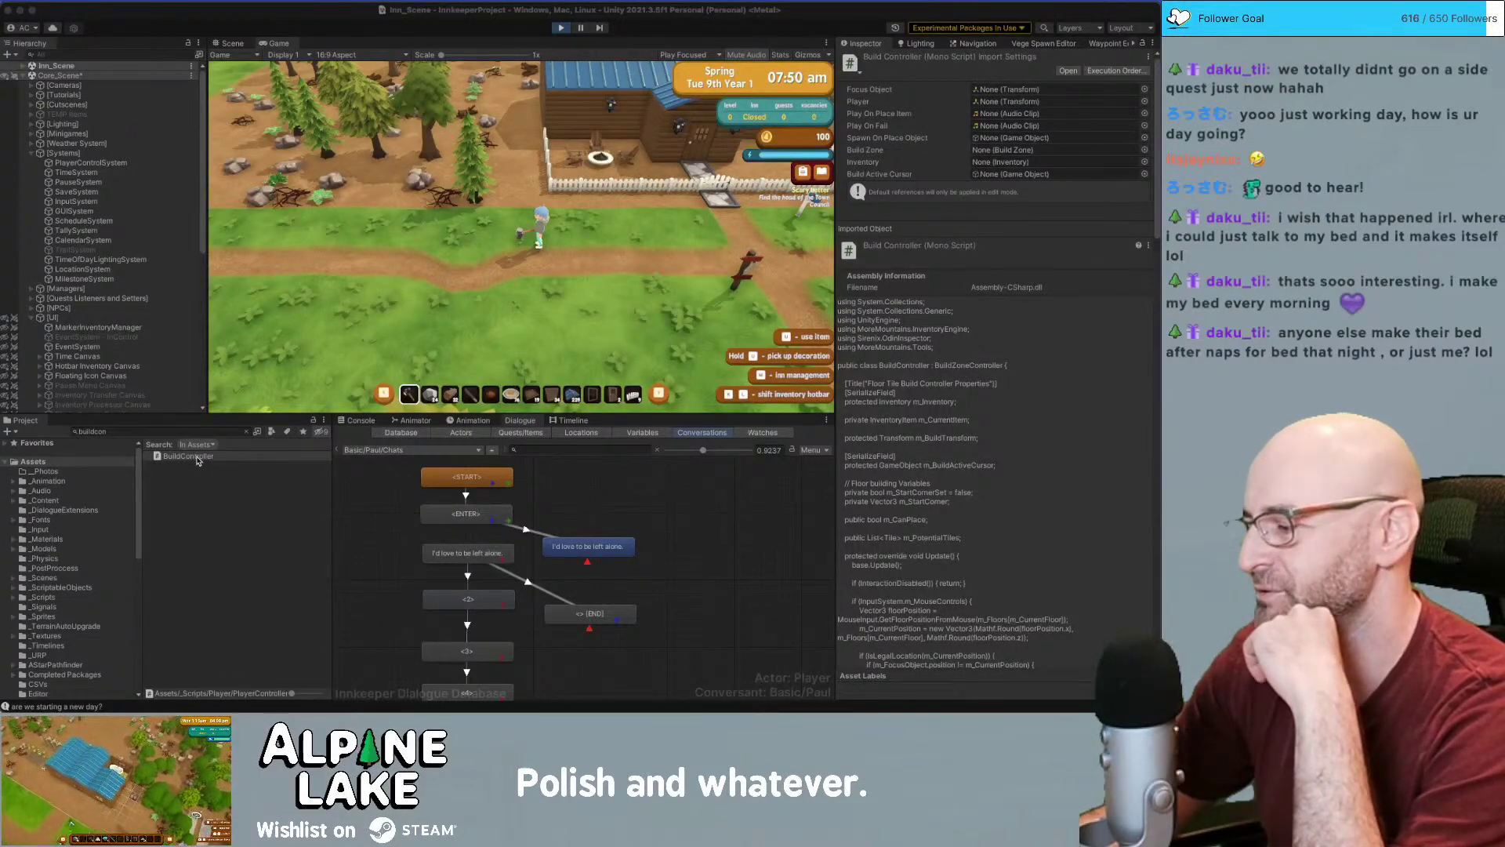
key(super+Tab)
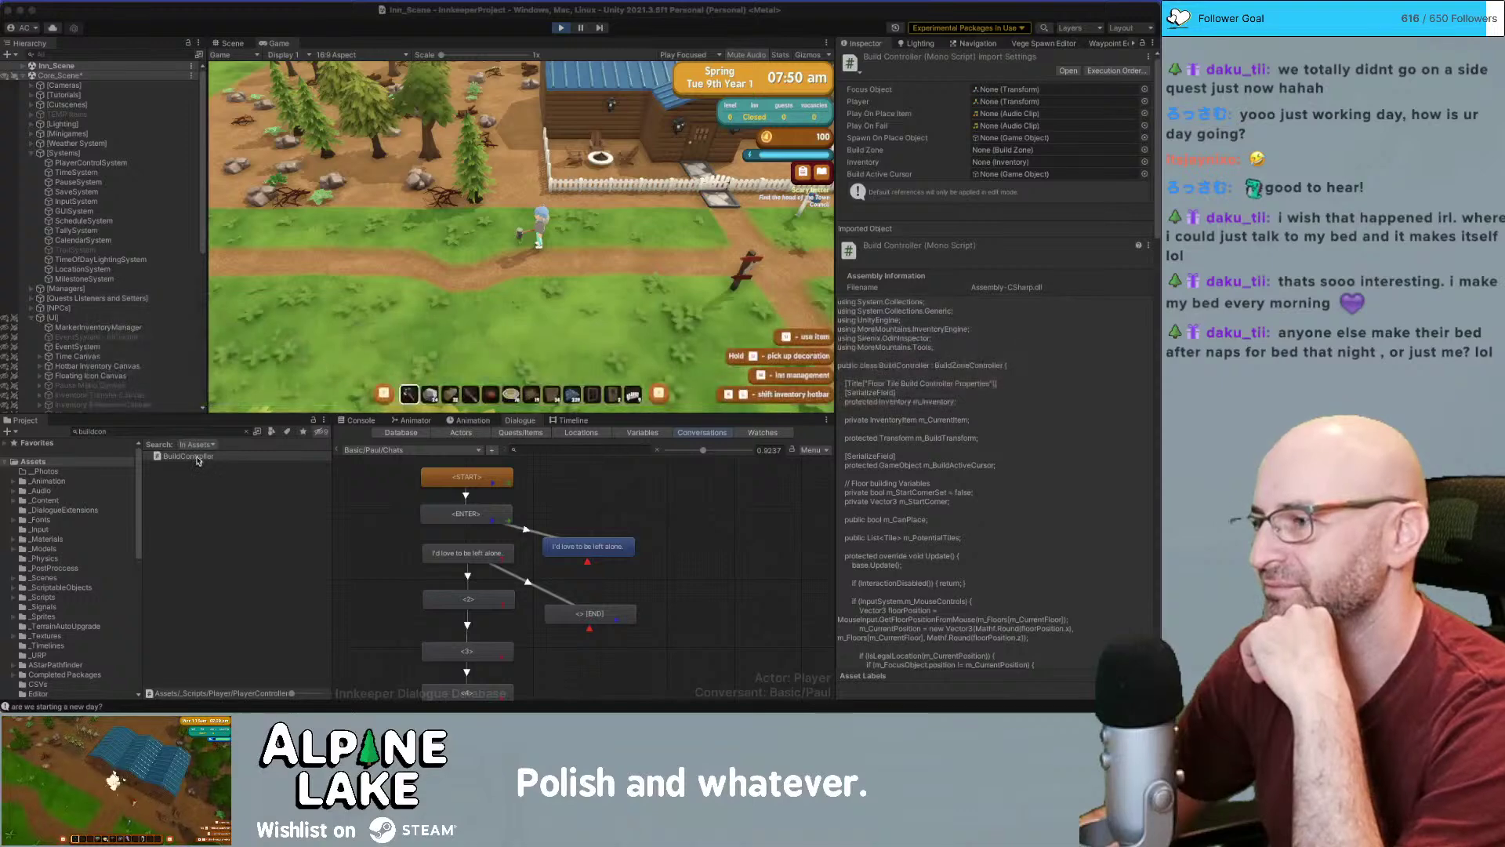
key(super+Tab)
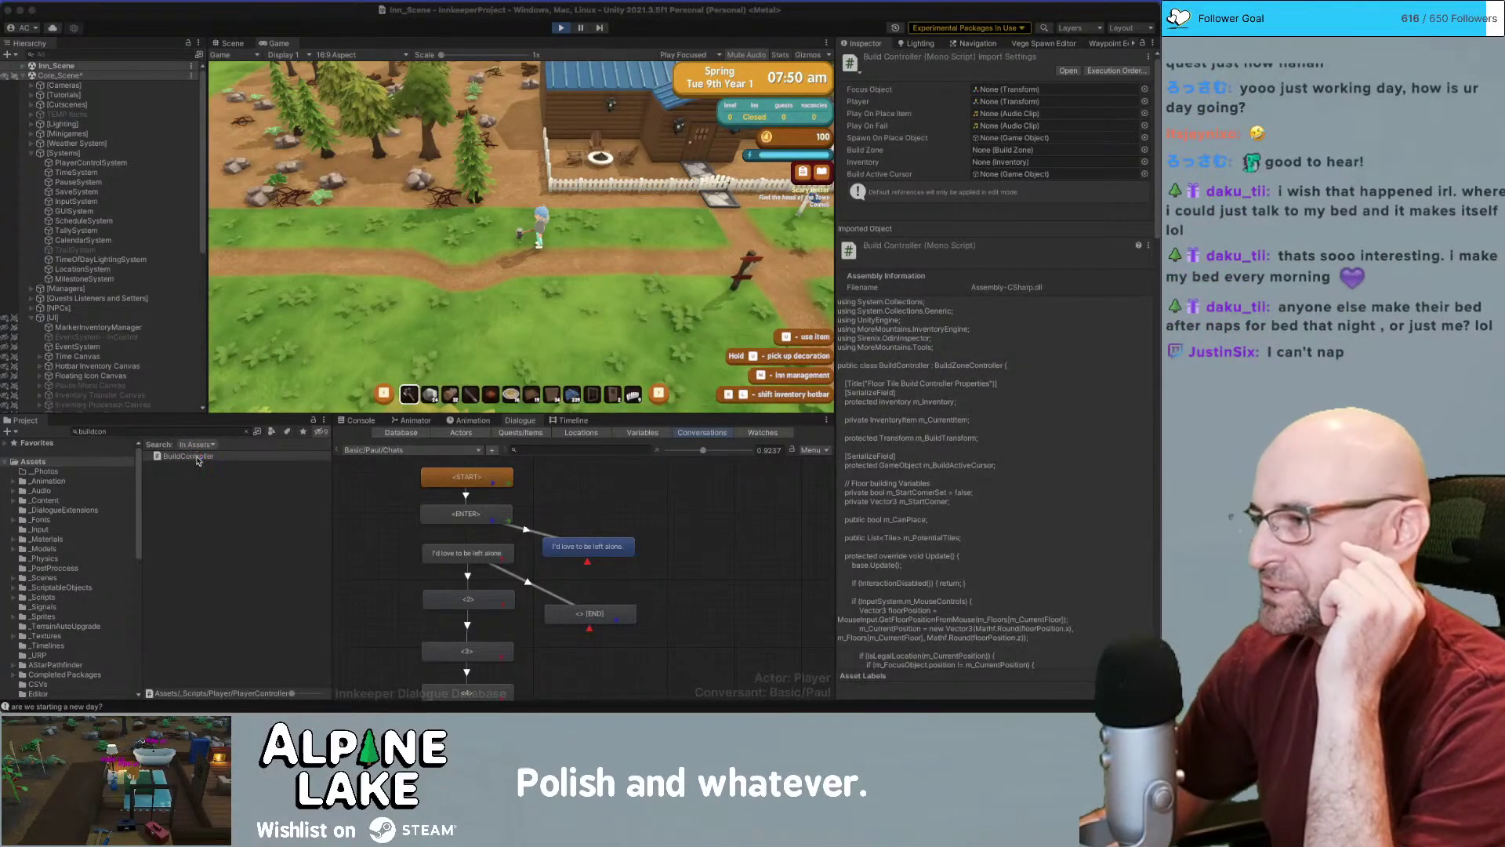
key(super+Tab)
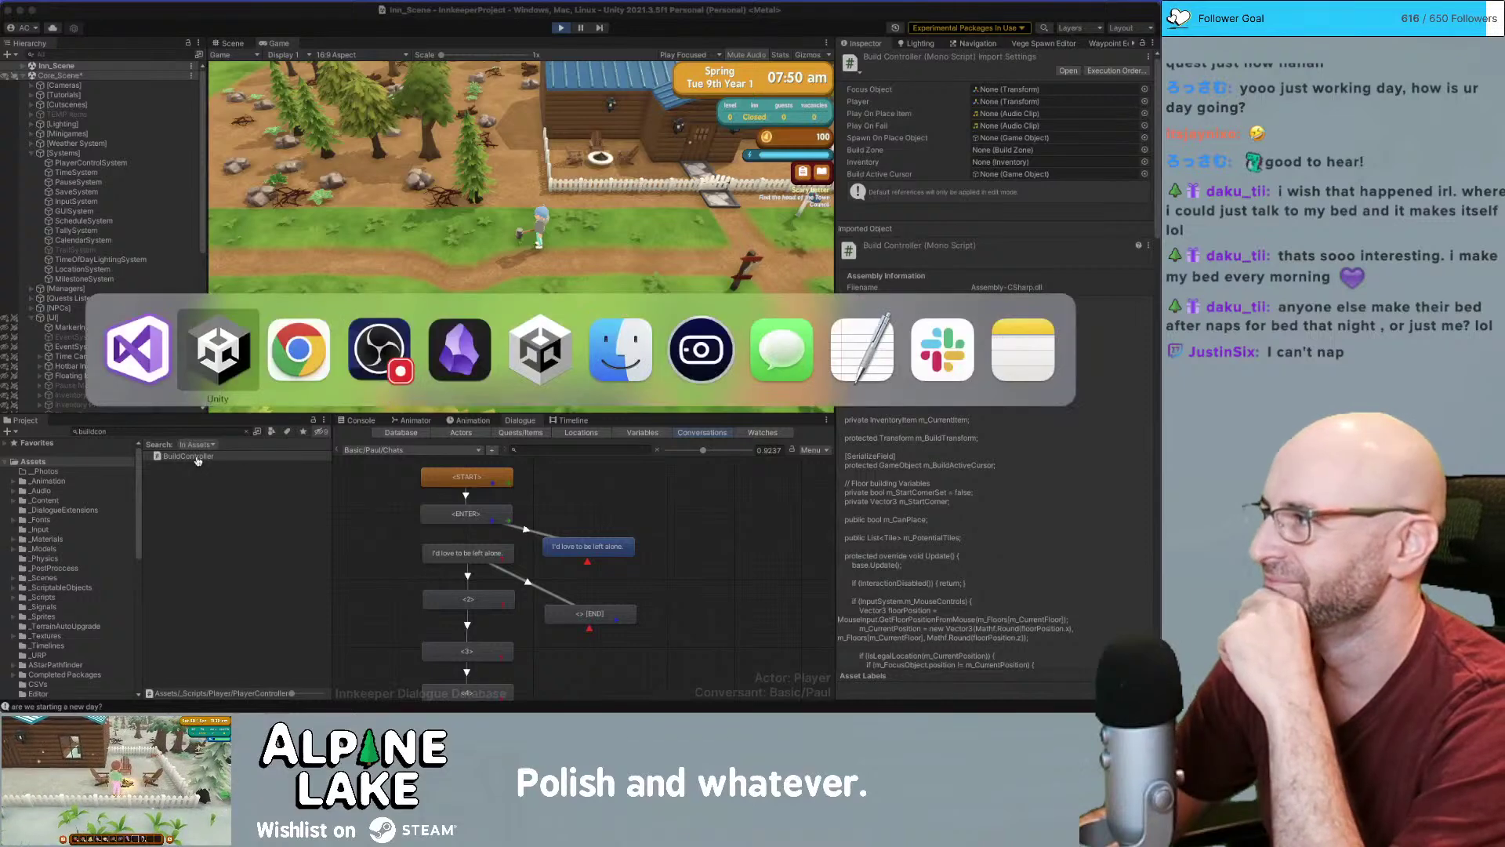
key(super+Tab)
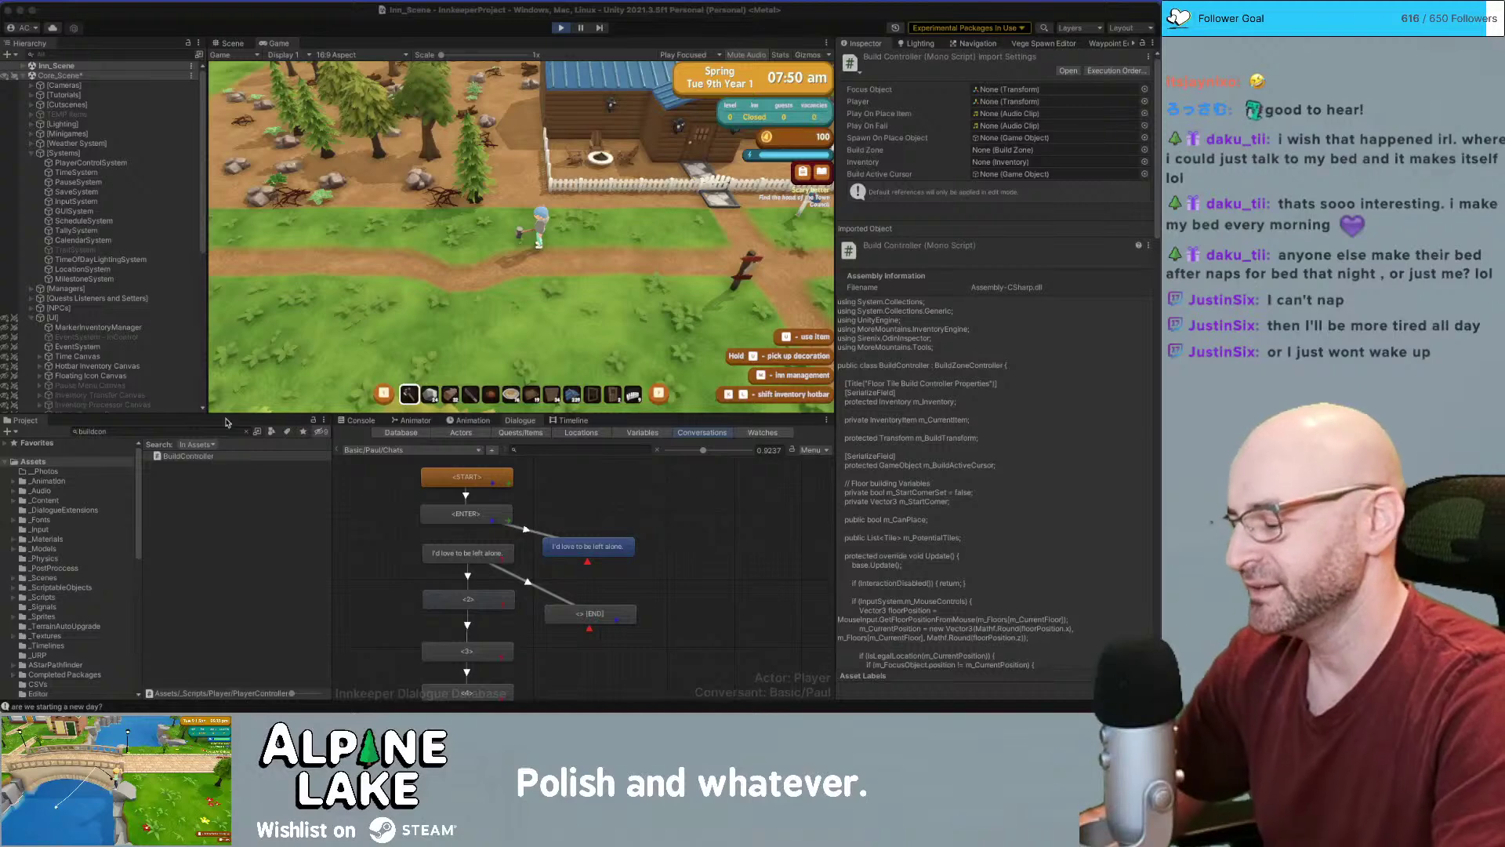
key(super+Tab)
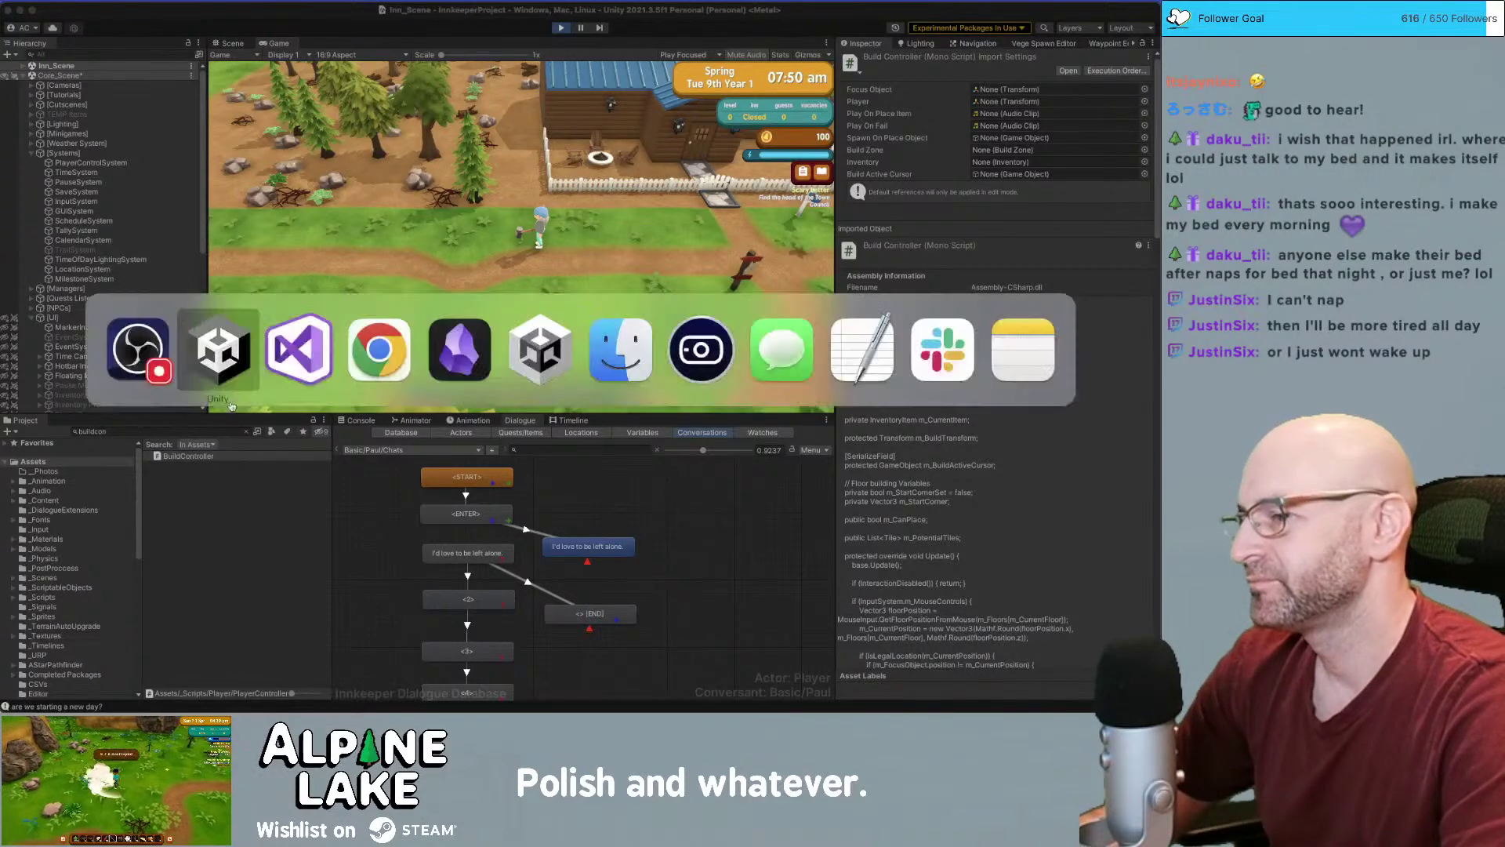
key(super+Tab)
key(super+Tab)
key(super+Tab)
key(super+shift+Tab)
key(super+shift+Tab)
key(super+shift+Tab)
key(super+shift+Tab)
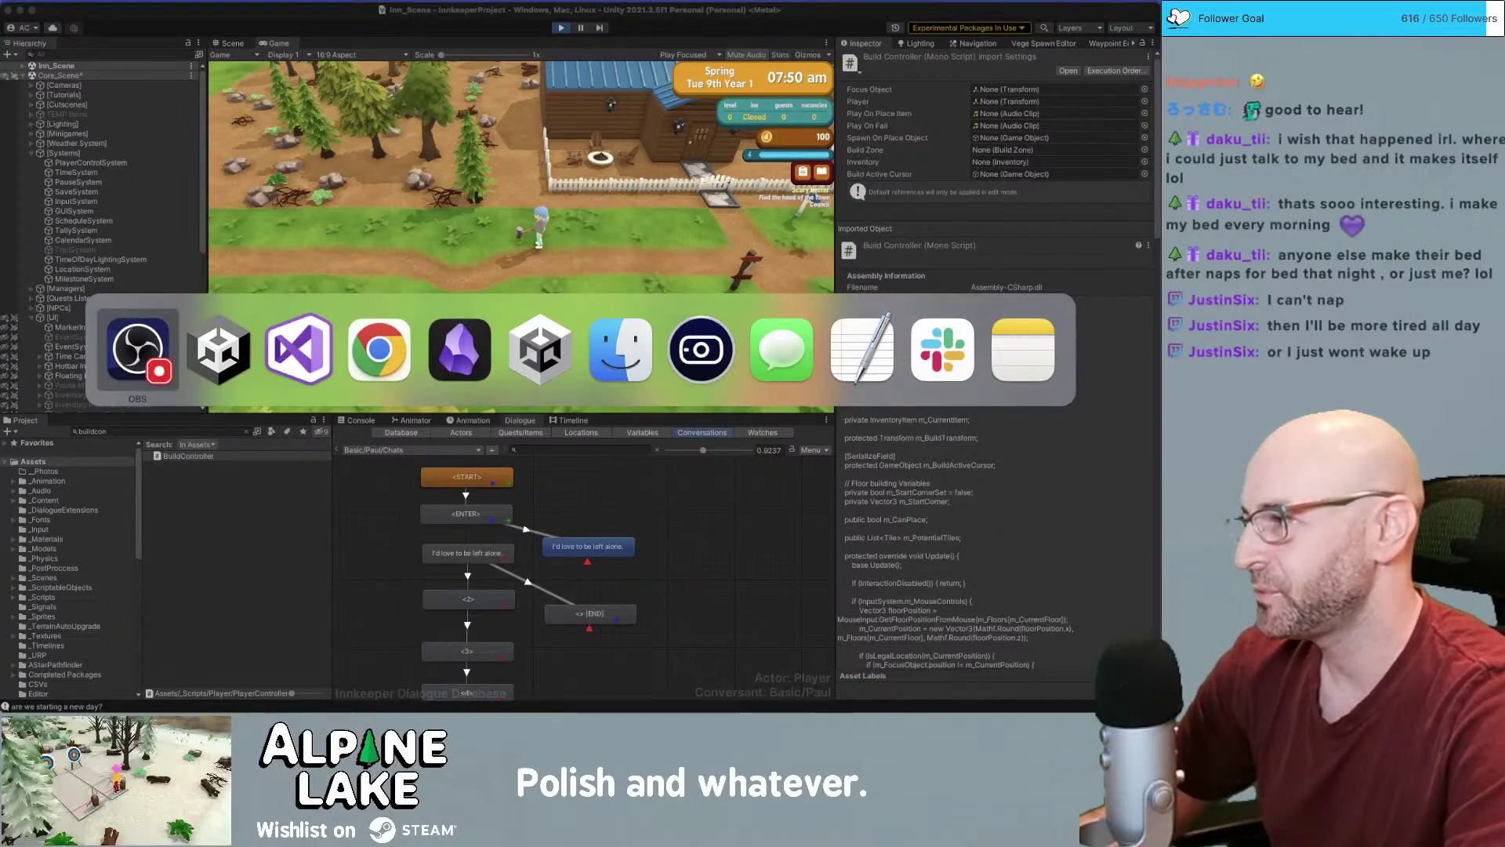
key(super+Tab)
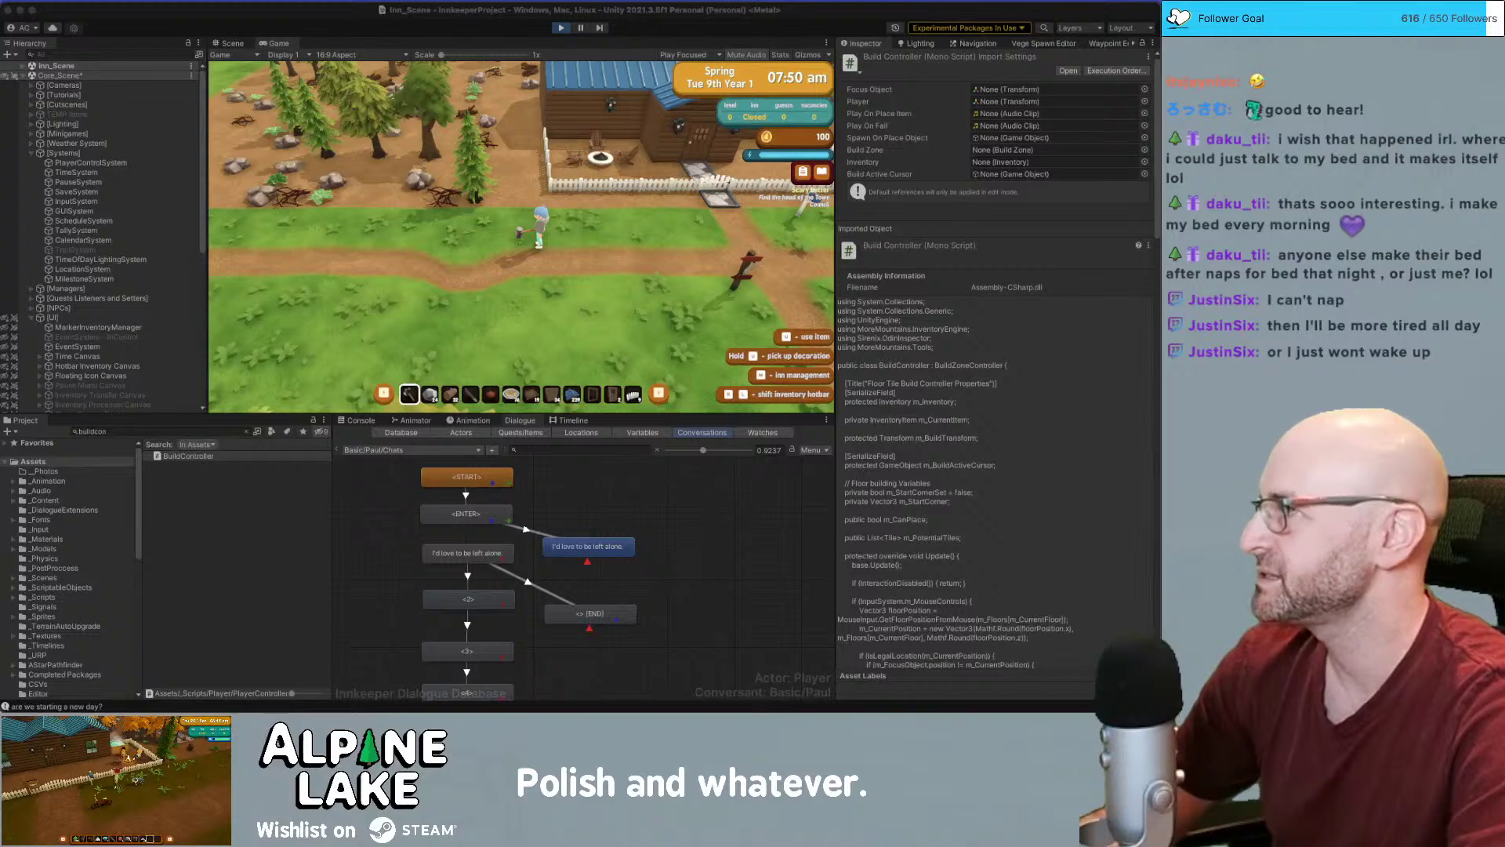
drag(0, 125, 386, 13)
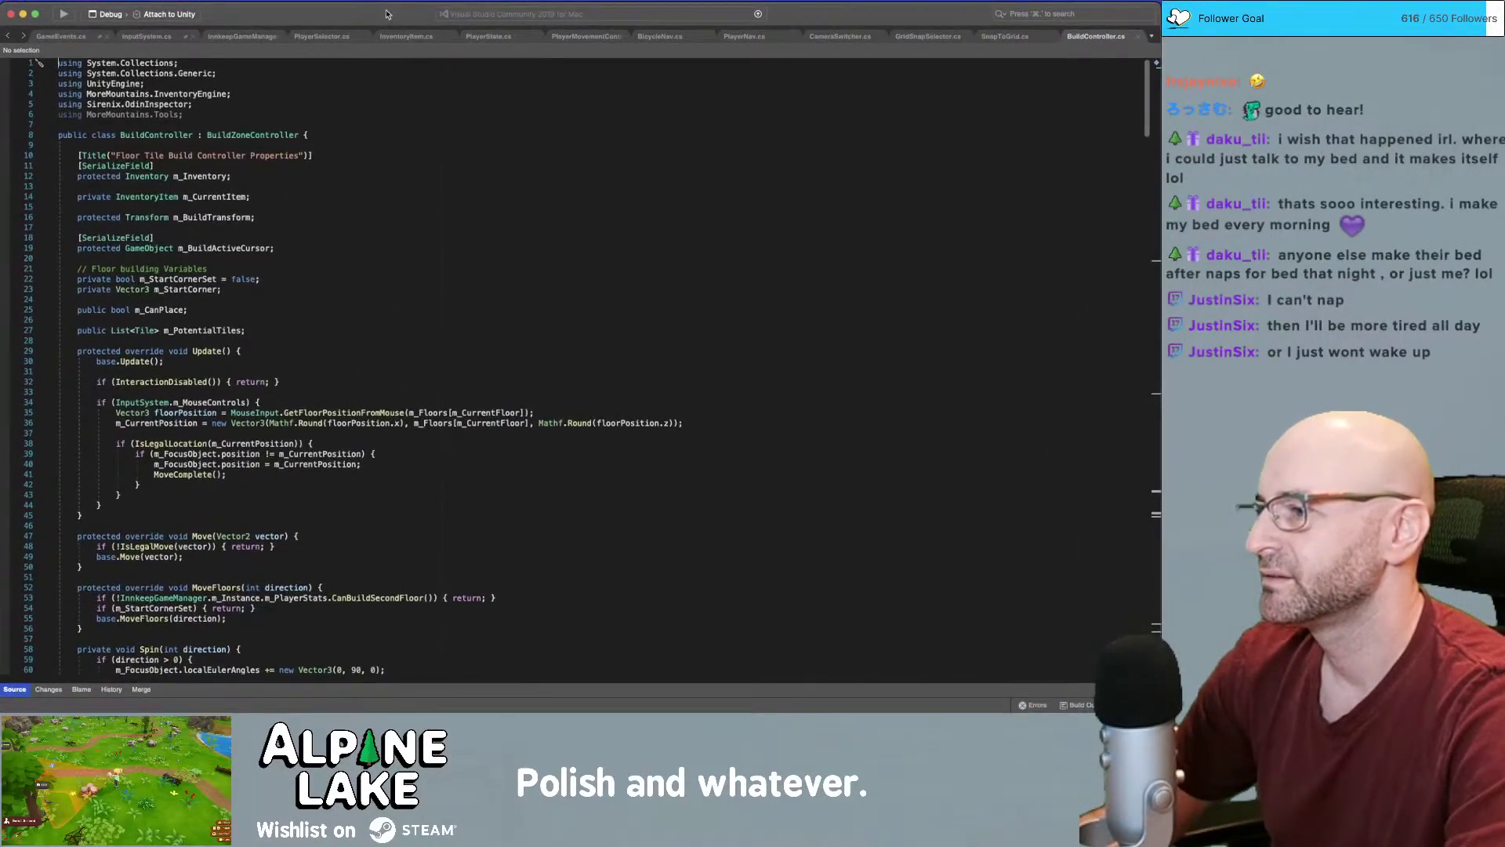
Skim BuildController.cs and find its Update method by searching for "update"
click(320, 202)
scroll(330, 202, down, 10)
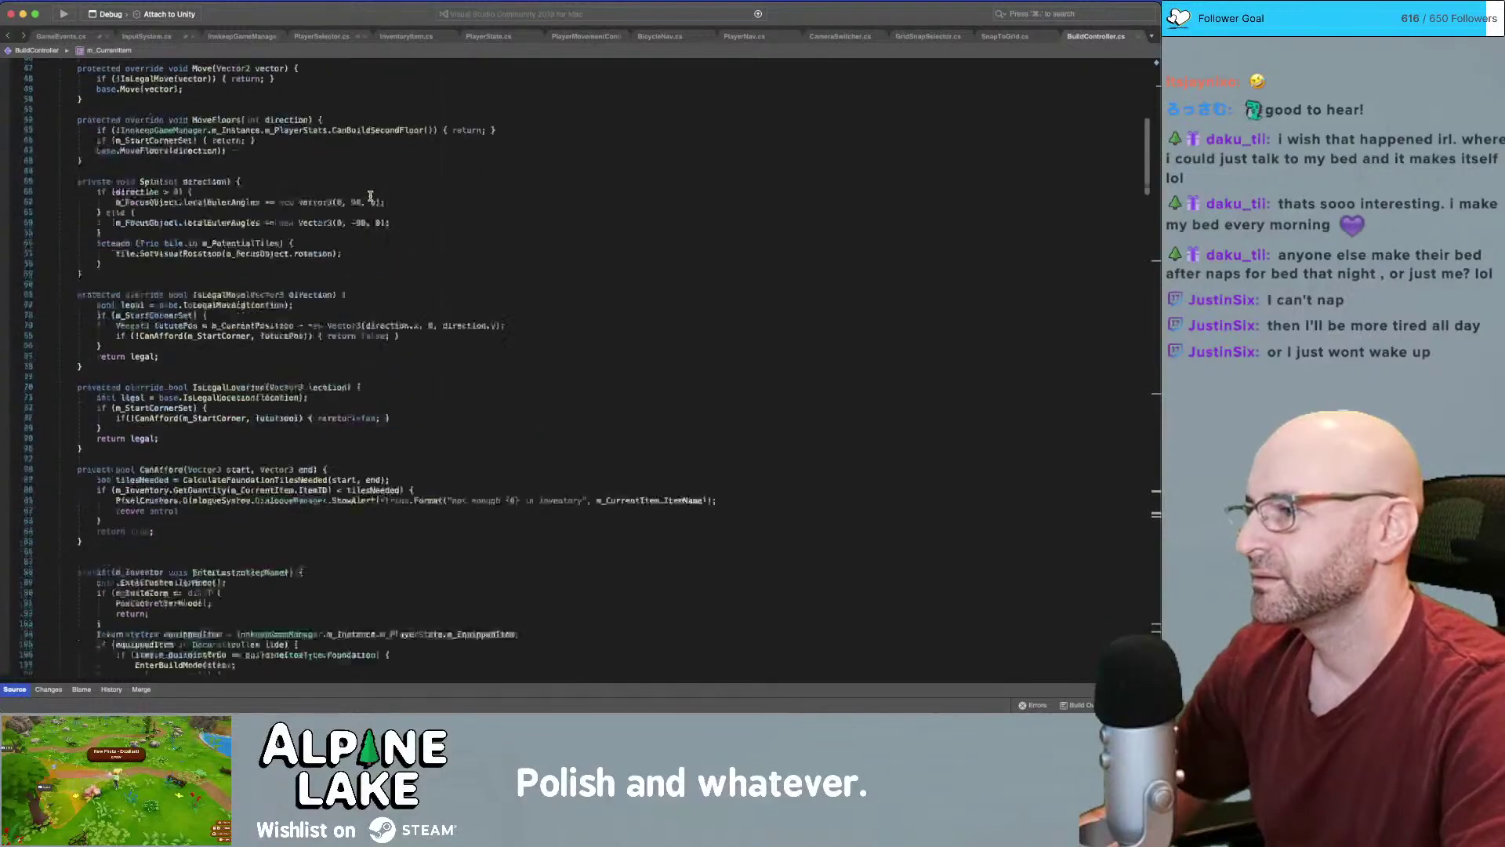
scroll(370, 195, up, 4)
key(super+f)
text(update)
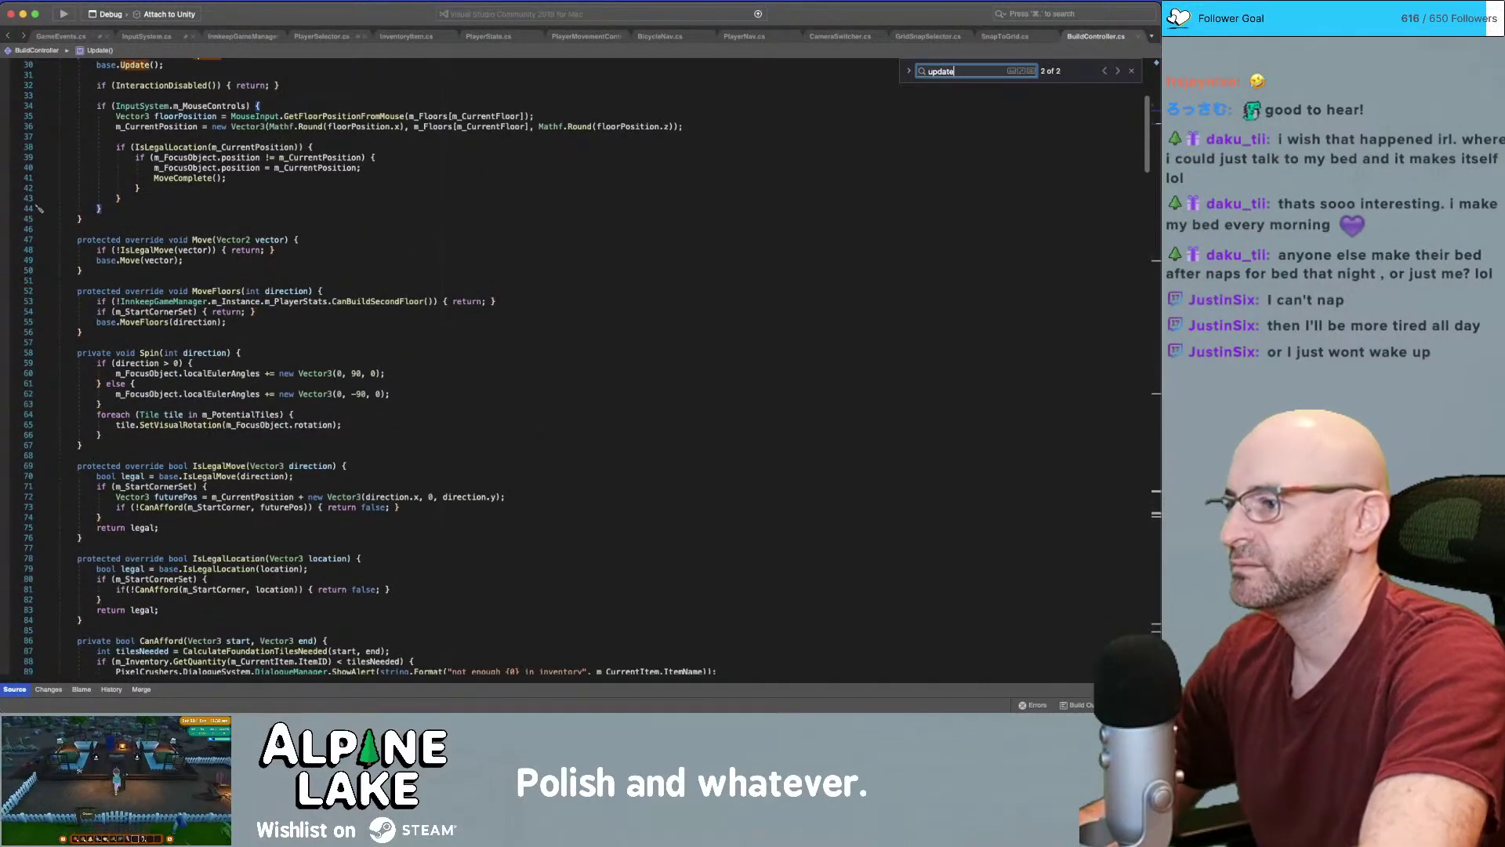
scroll(213, 214, up, 3)
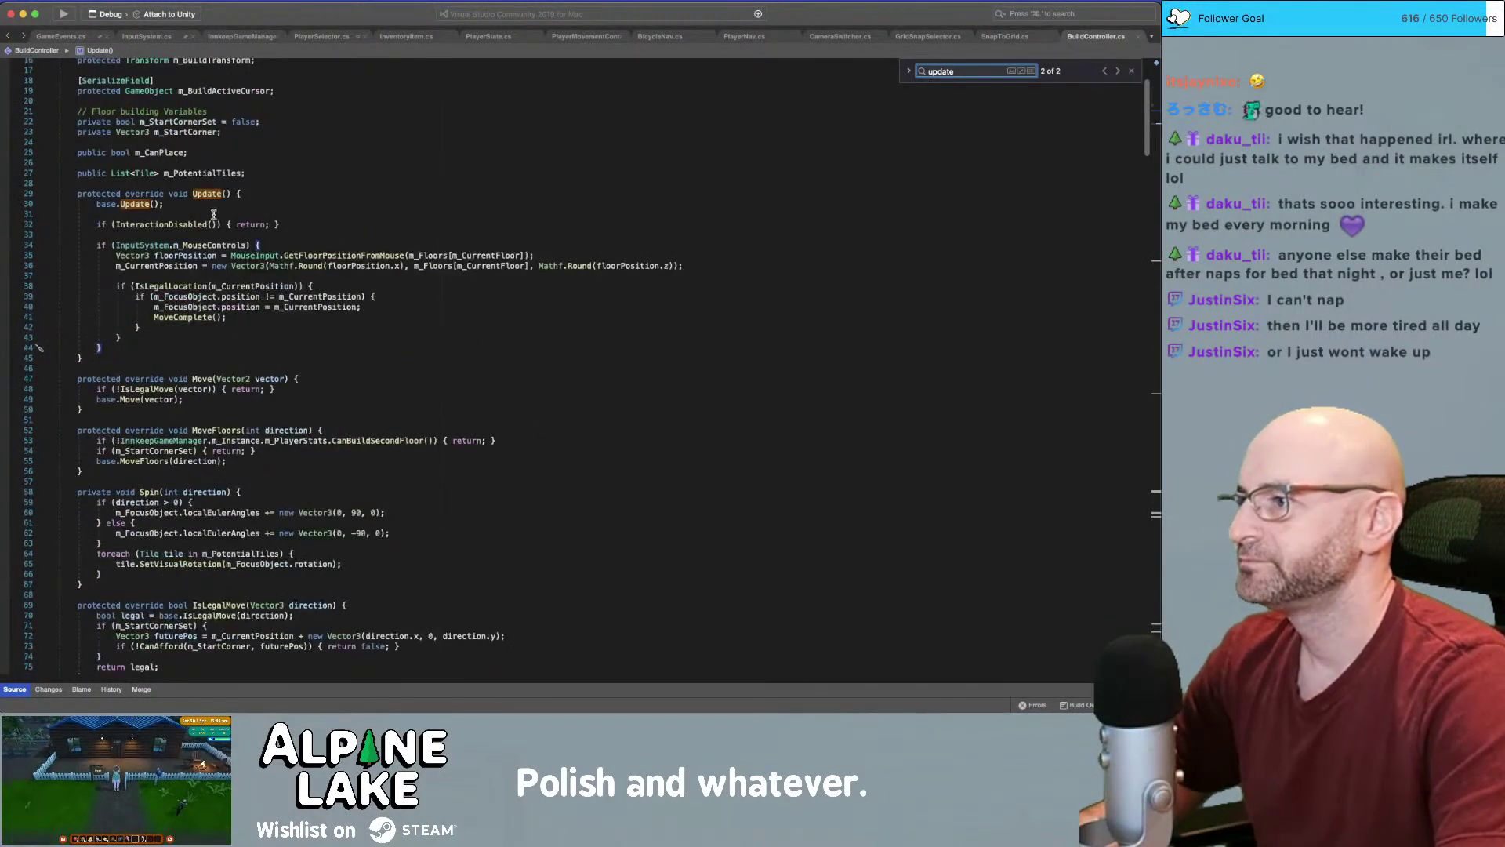
Examine the InteractionDisabled check and the InputSystem.m_MouseControls condition in the Update method
double_click(184, 223)
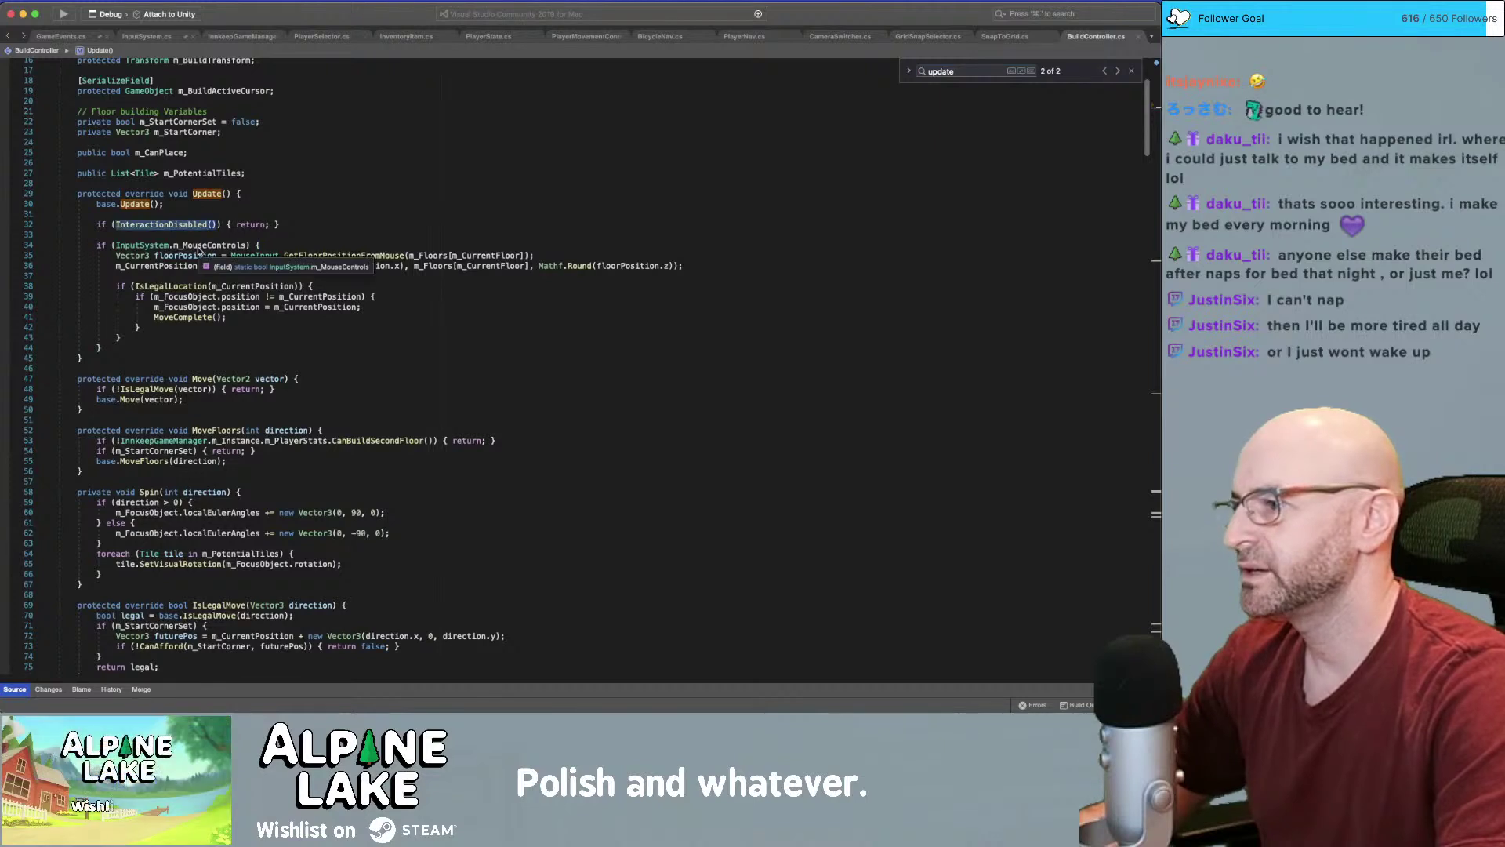
double_click(197, 246)
double_click(149, 246)
double_click(249, 256)
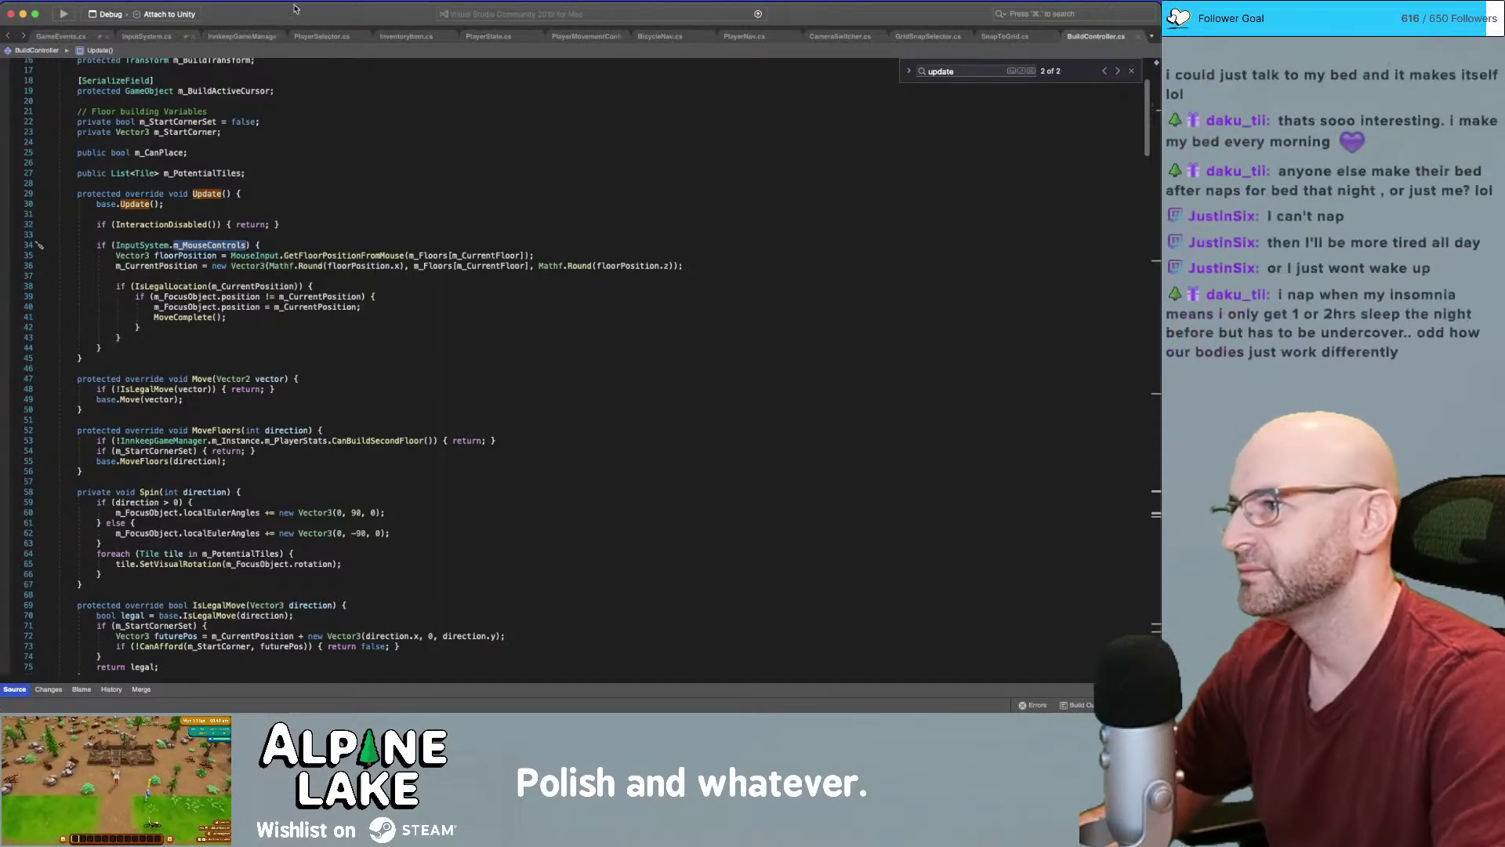
Switch back to Unity, walk the character beside the inn's fence and enter Build Mode for roofs
key(super+Tab)
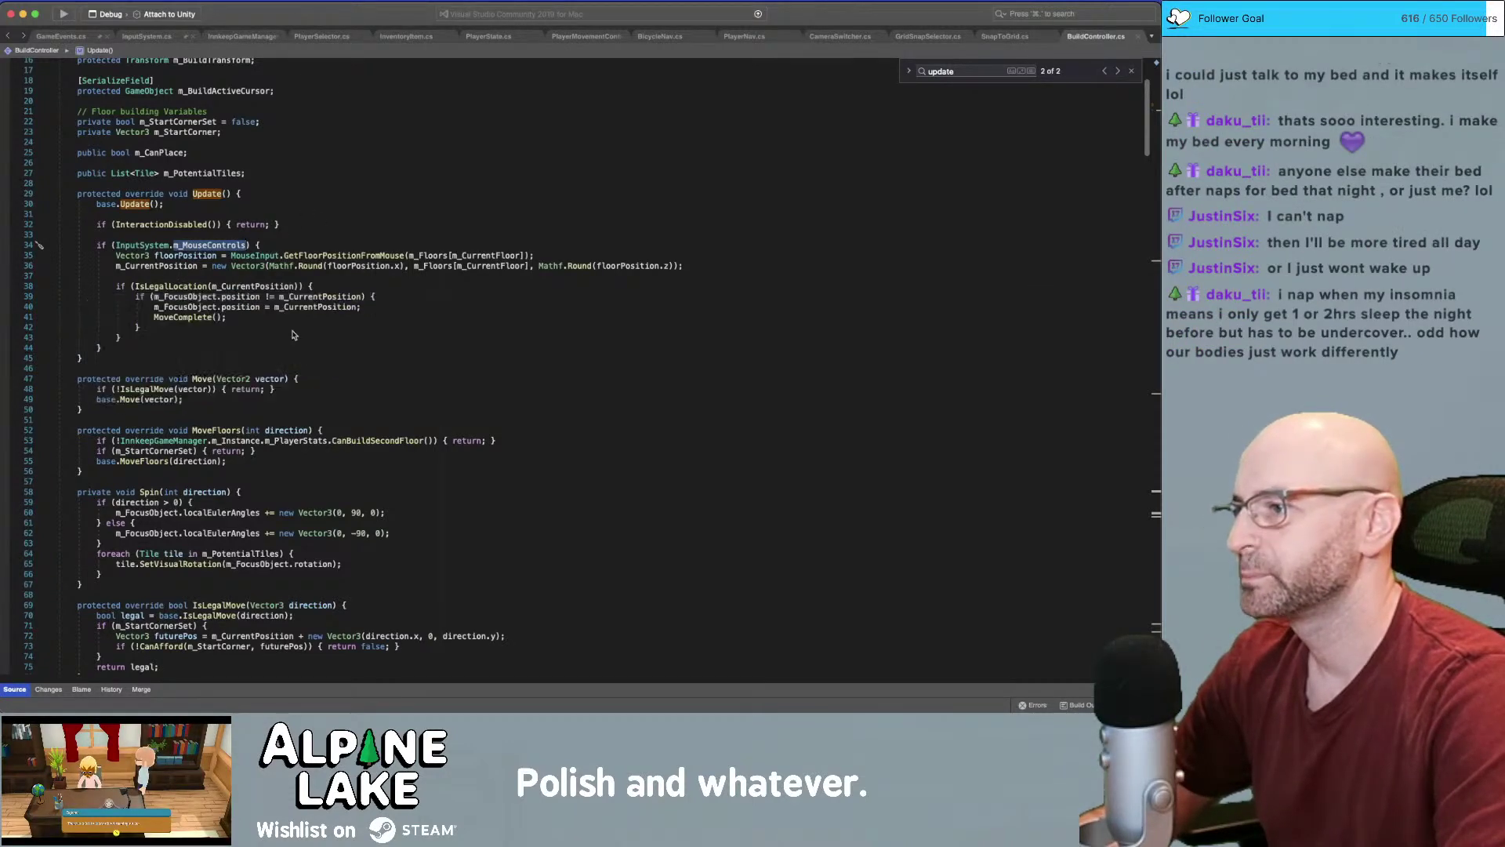
key(super+Tab)
click(298, 349)
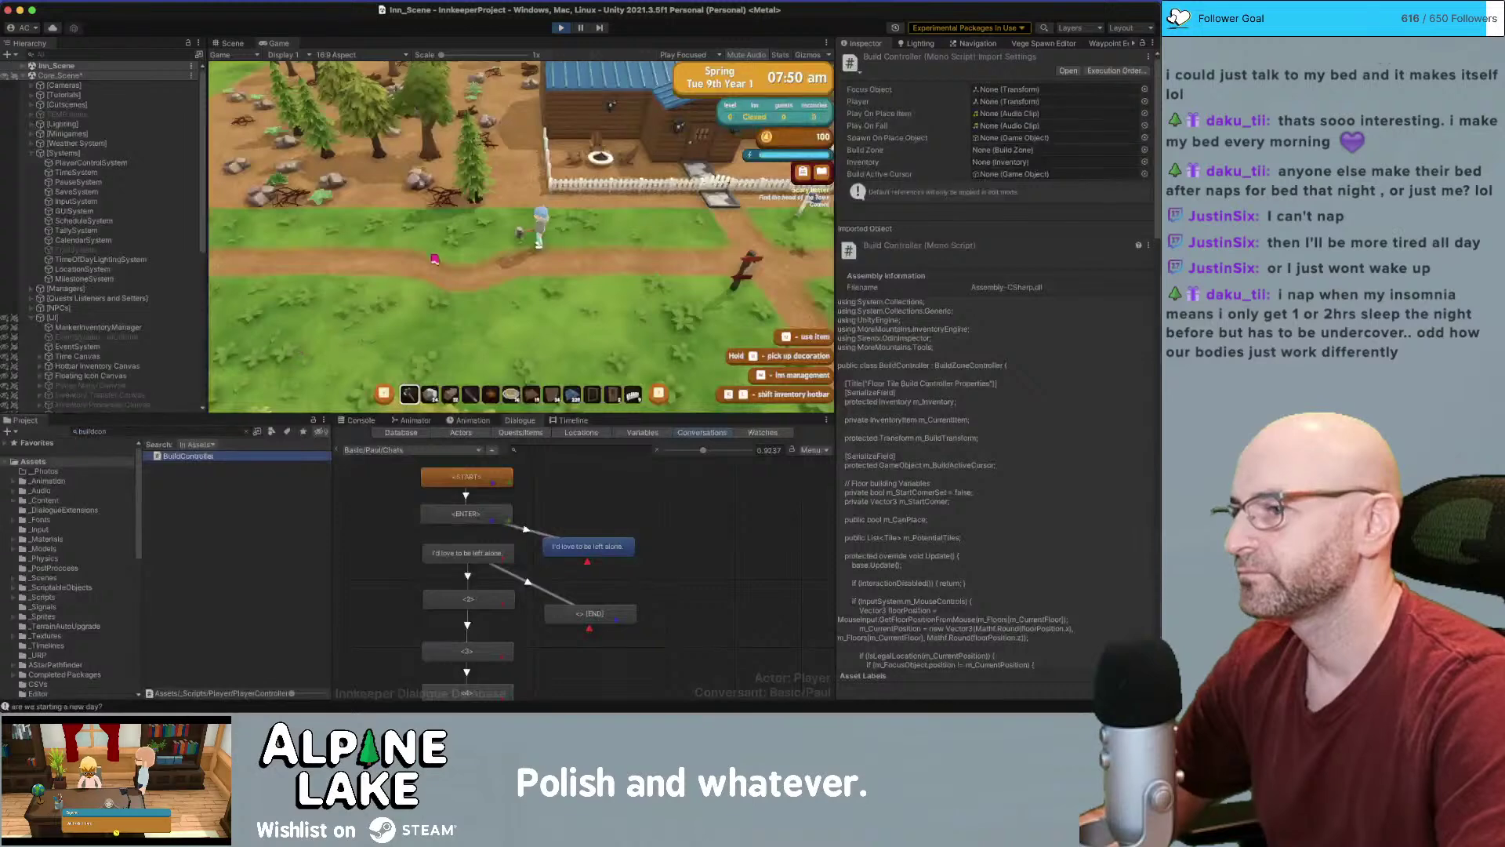
click(435, 259)
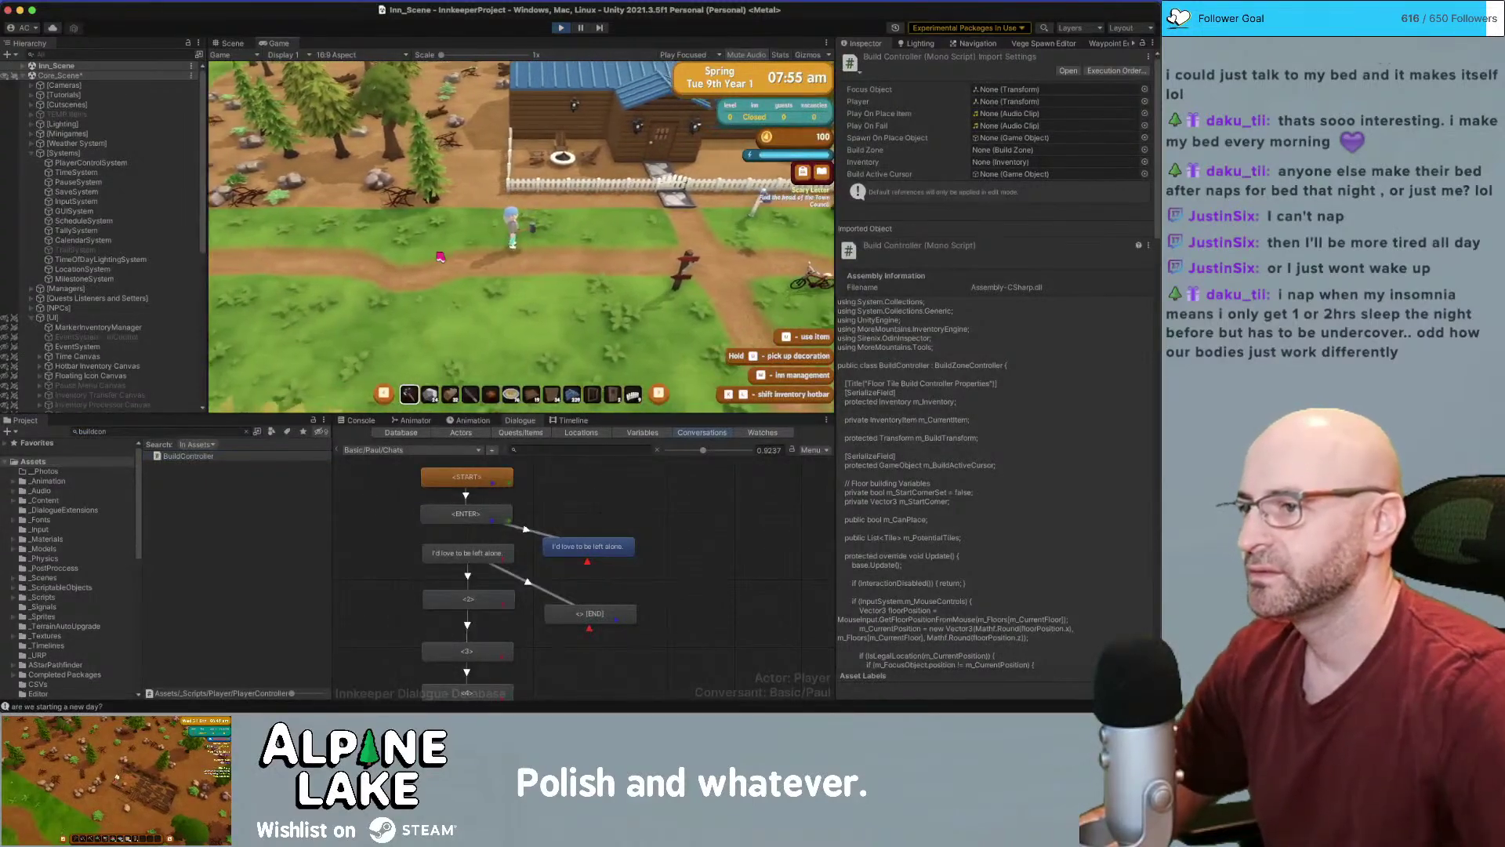
key(a)
key(w)
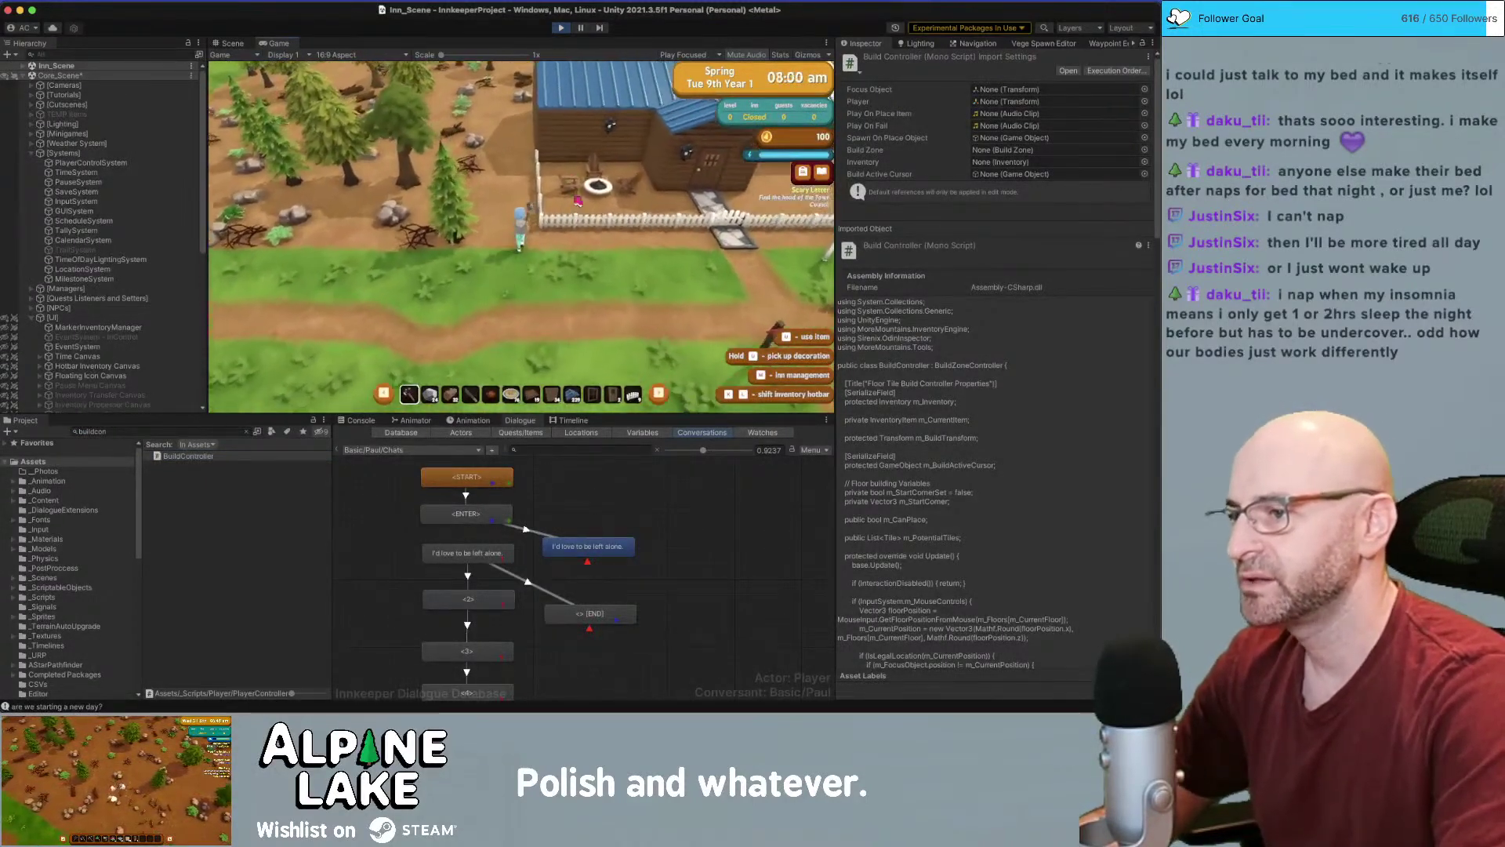
key(9)
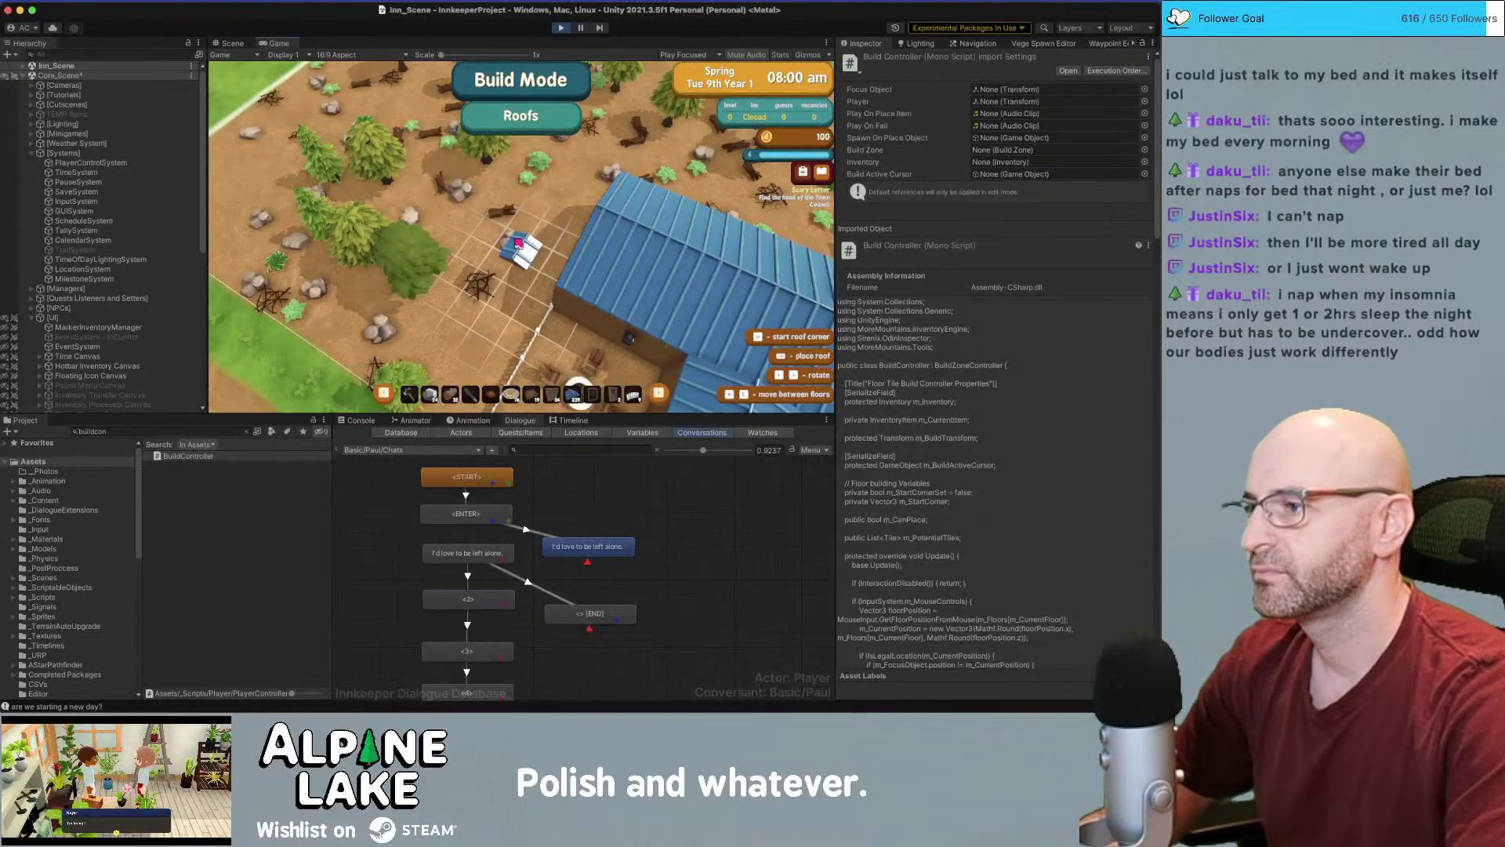
Check the mouse-control condition in BuildController.cs in Visual Studio, then return to Unity and leave Build Mode
key(super+Tab)
click(181, 271)
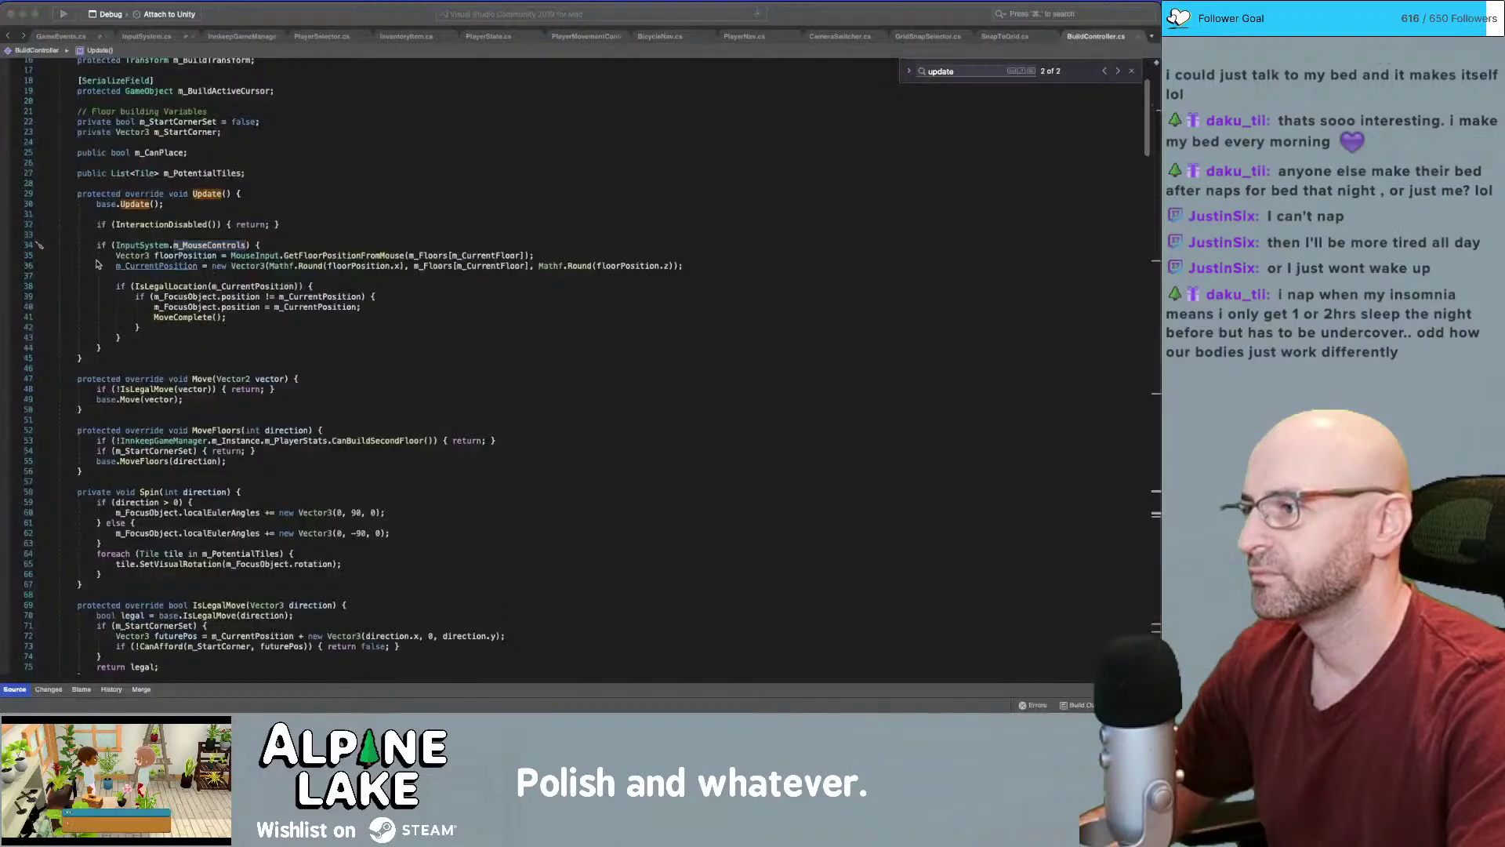
key(super+Tab)
key(Escape)
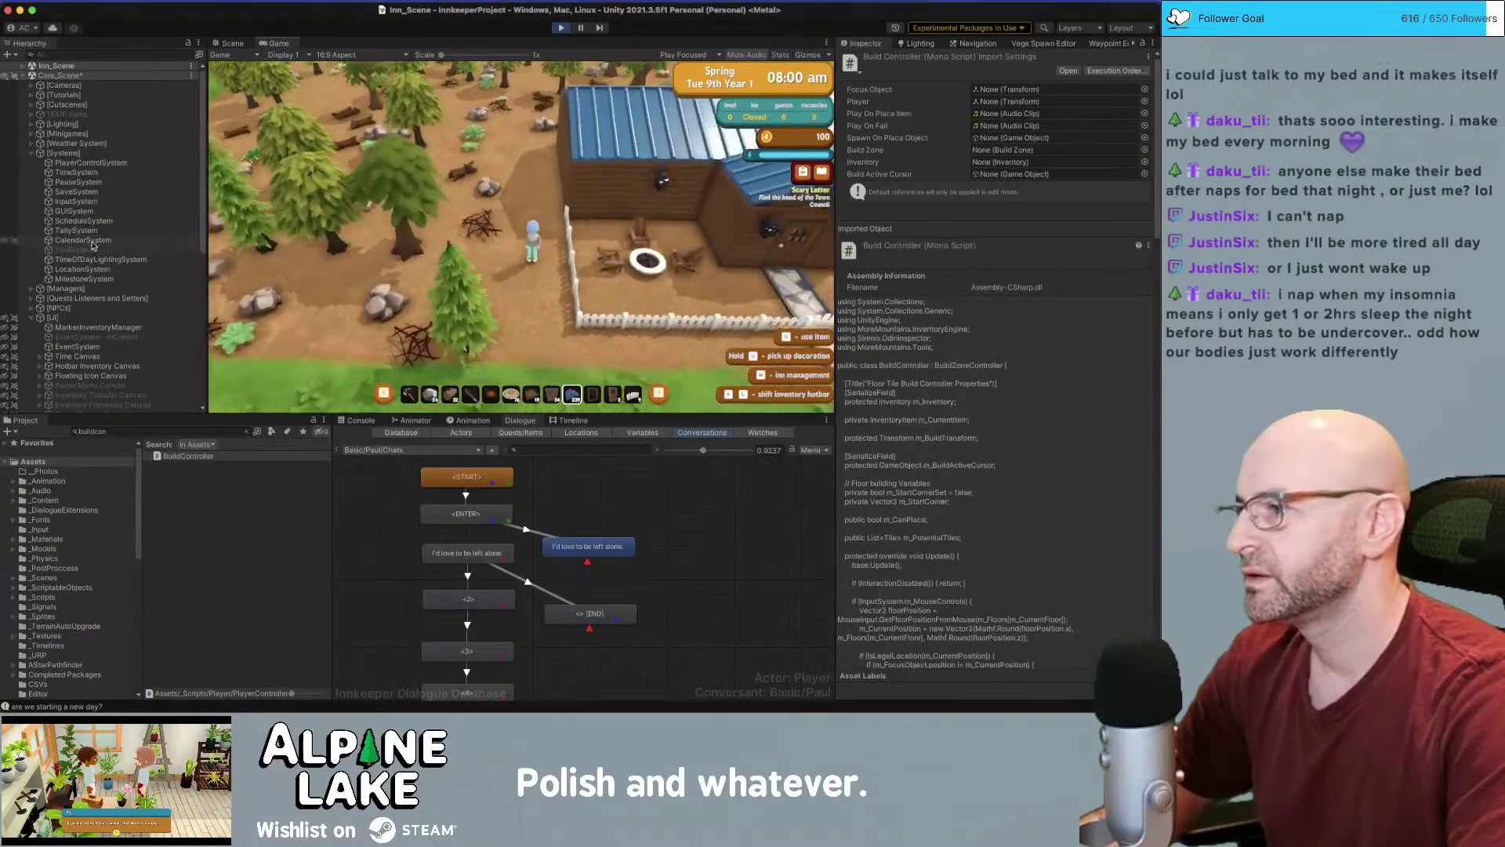
Select the InputSystem object in the hierarchy and show its components in the Inspector's Debug mode
scroll(92, 239, down, 3)
scroll(99, 228, down, 8)
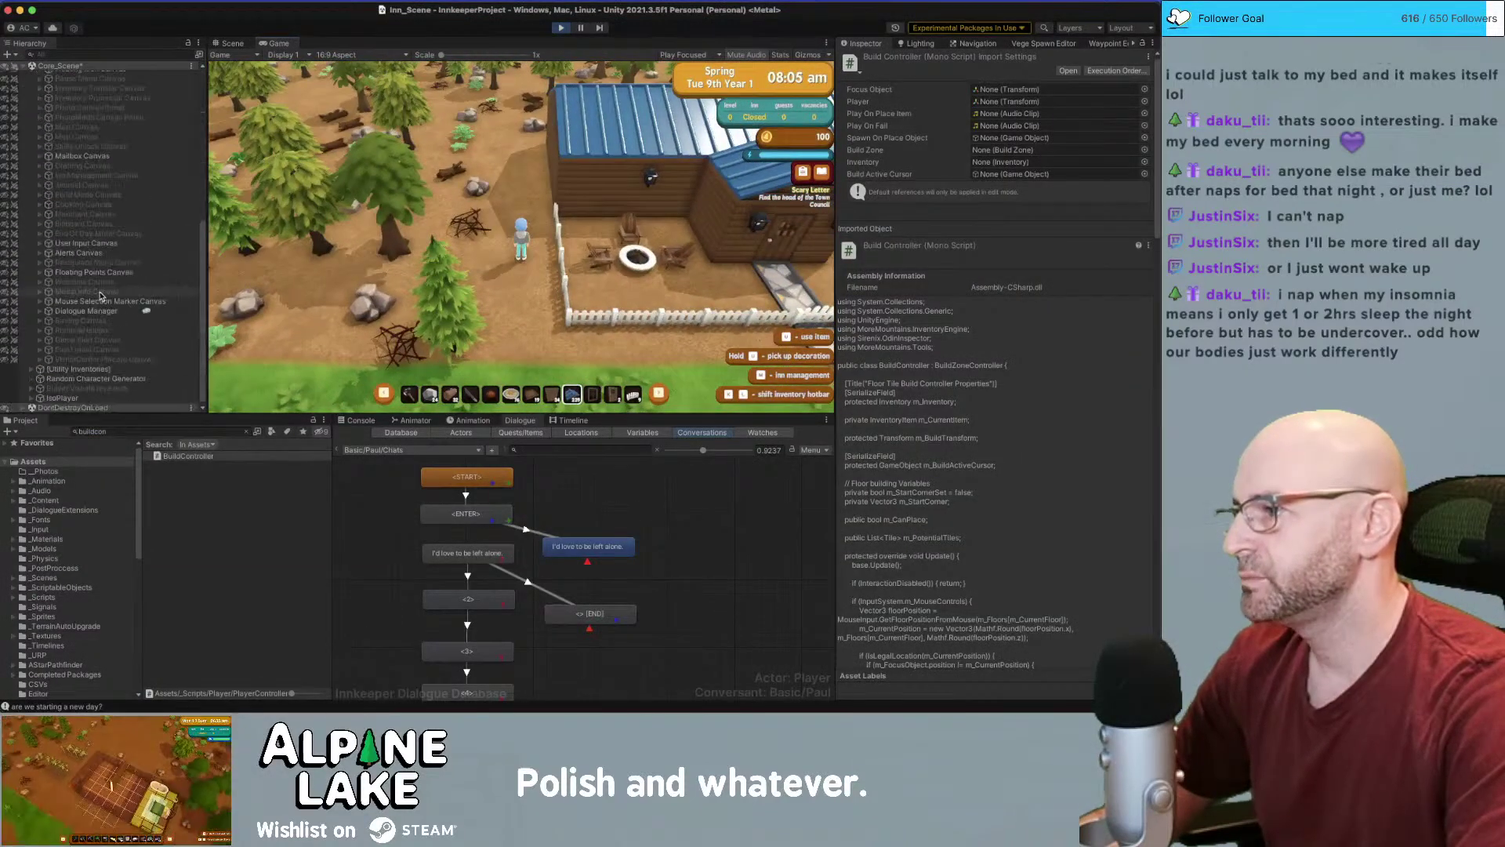
click(80, 398)
scroll(104, 180, up, 10)
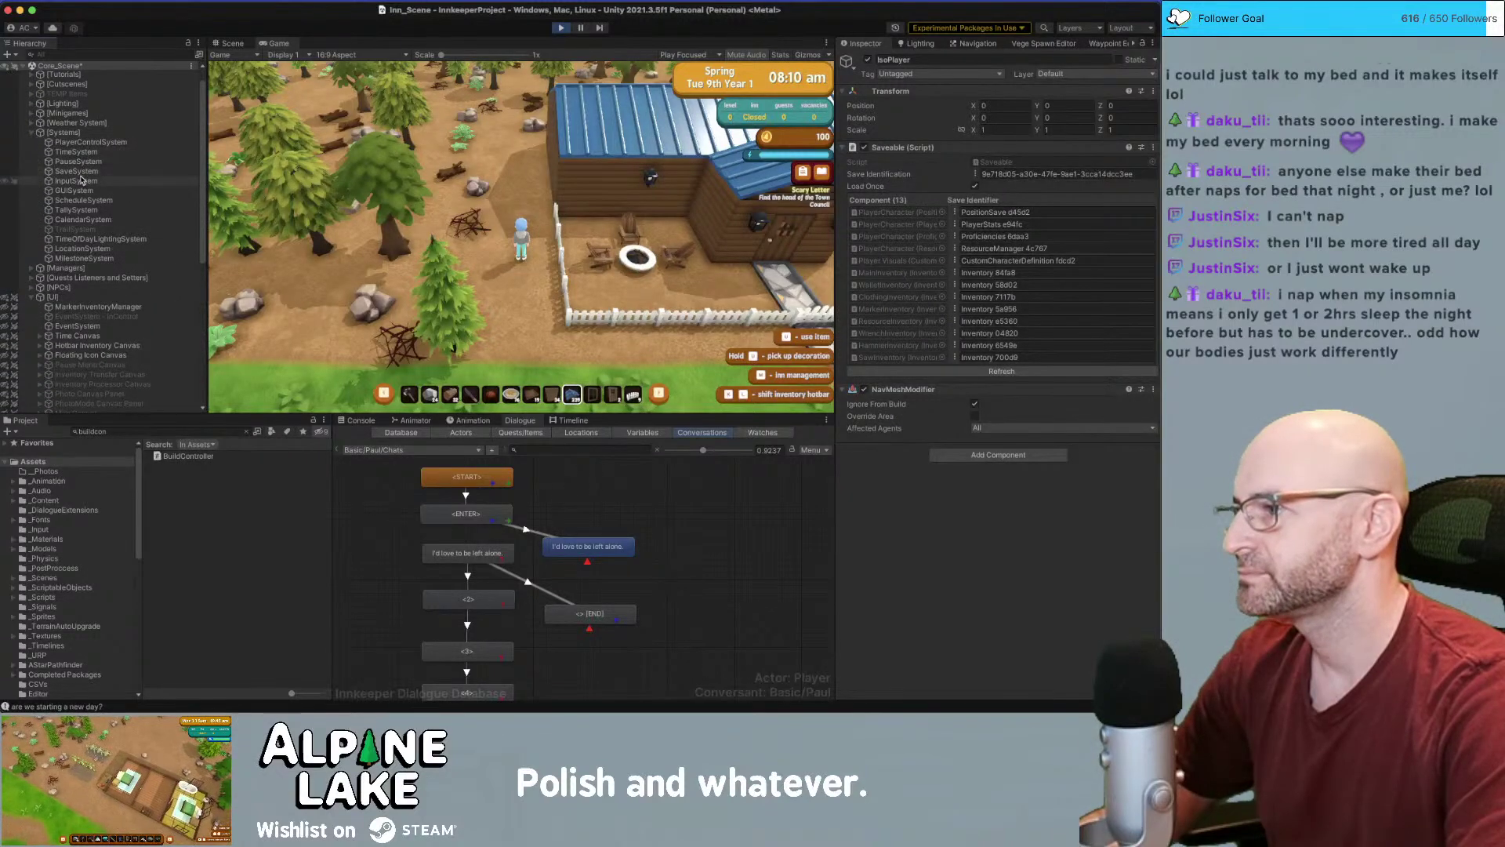
click(94, 181)
click(1154, 44)
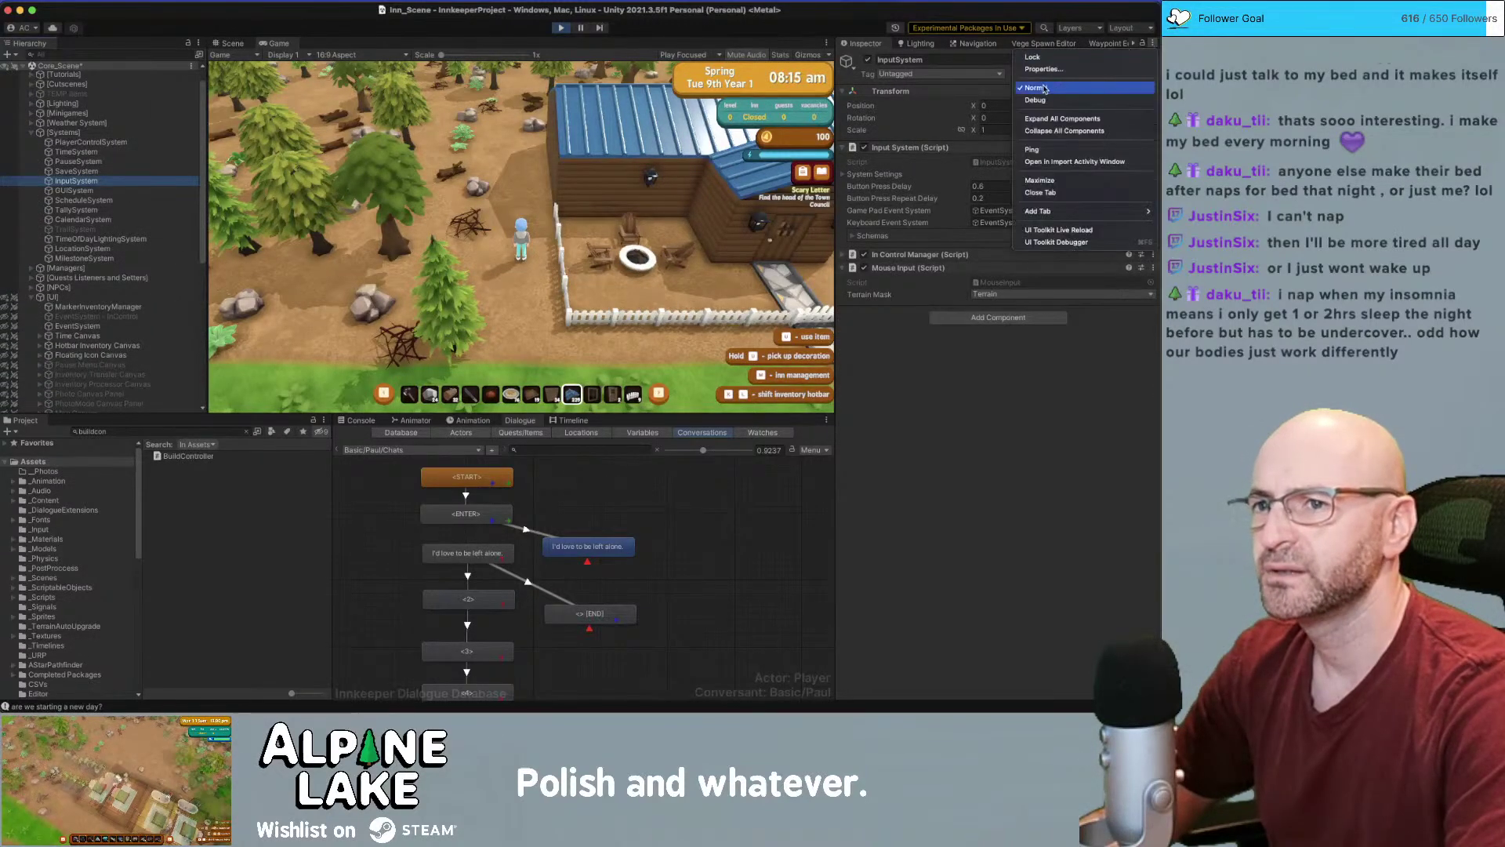
click(1043, 88)
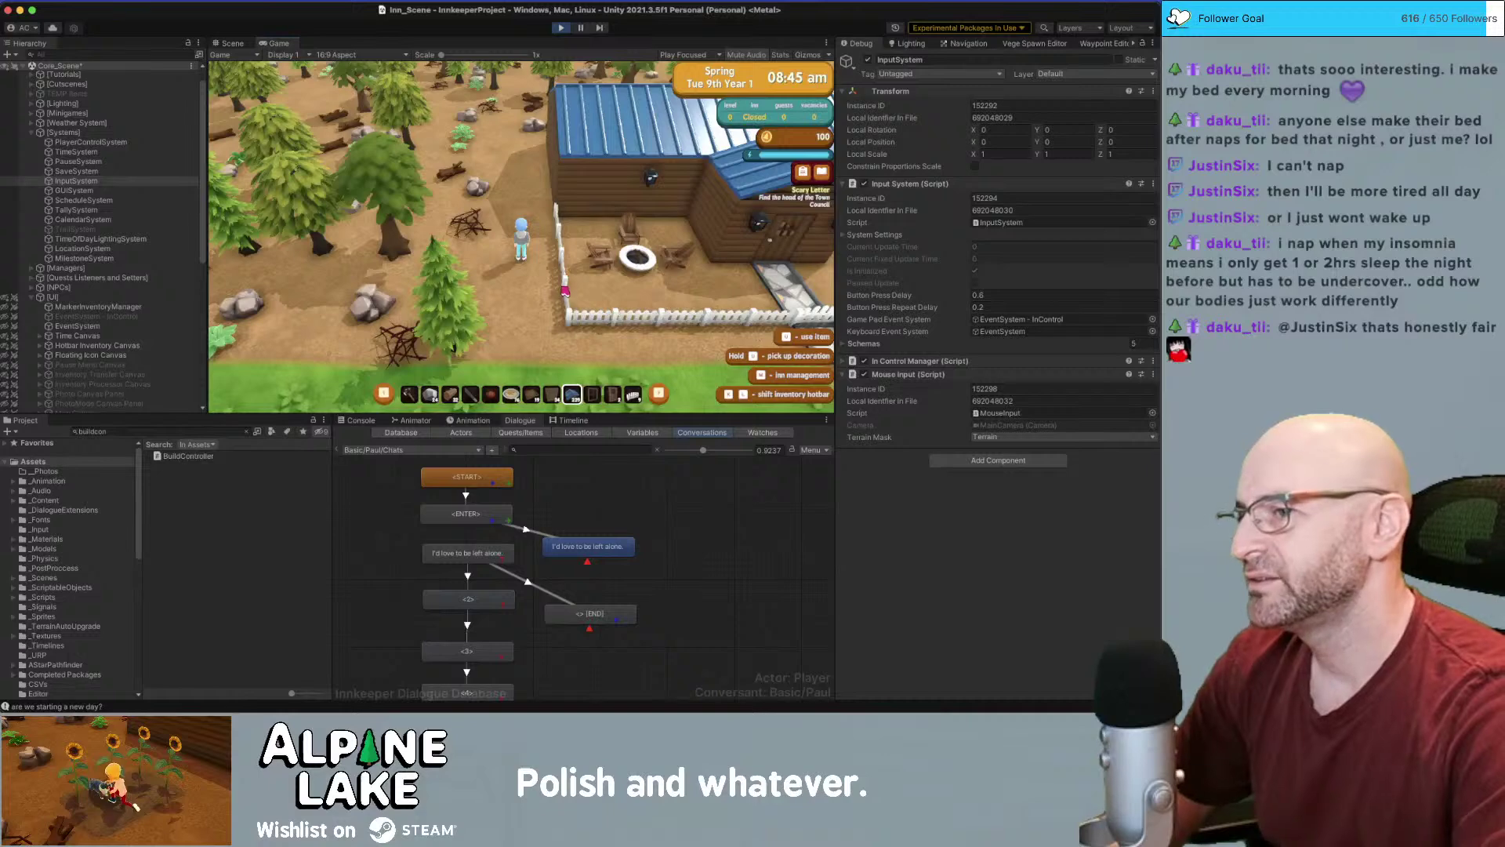
Walk the character along the inn's front fence, into the fenced yard and back to the fence's outer side
key(s)
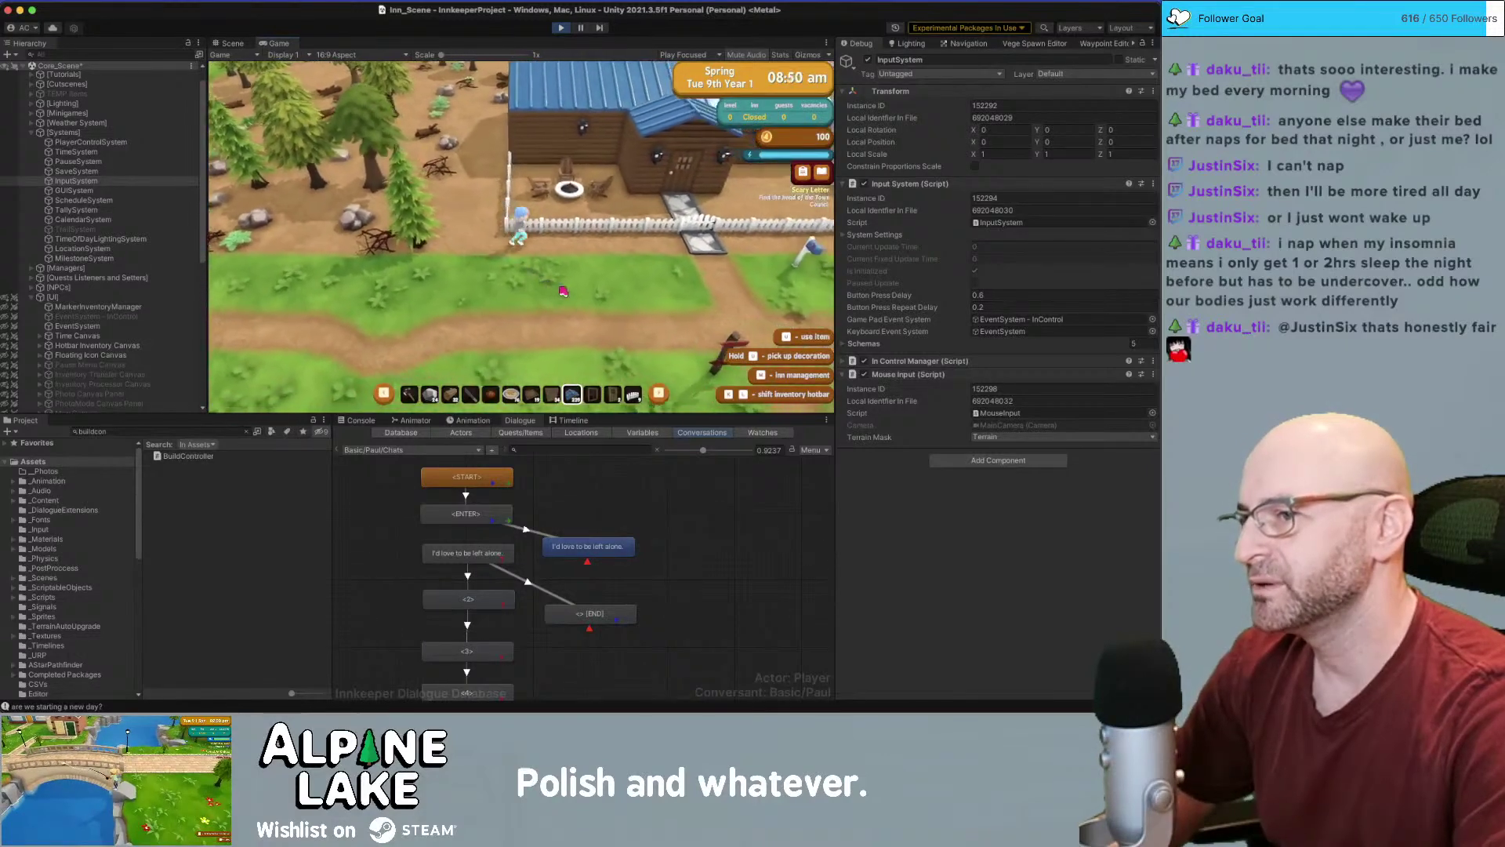
key(d)
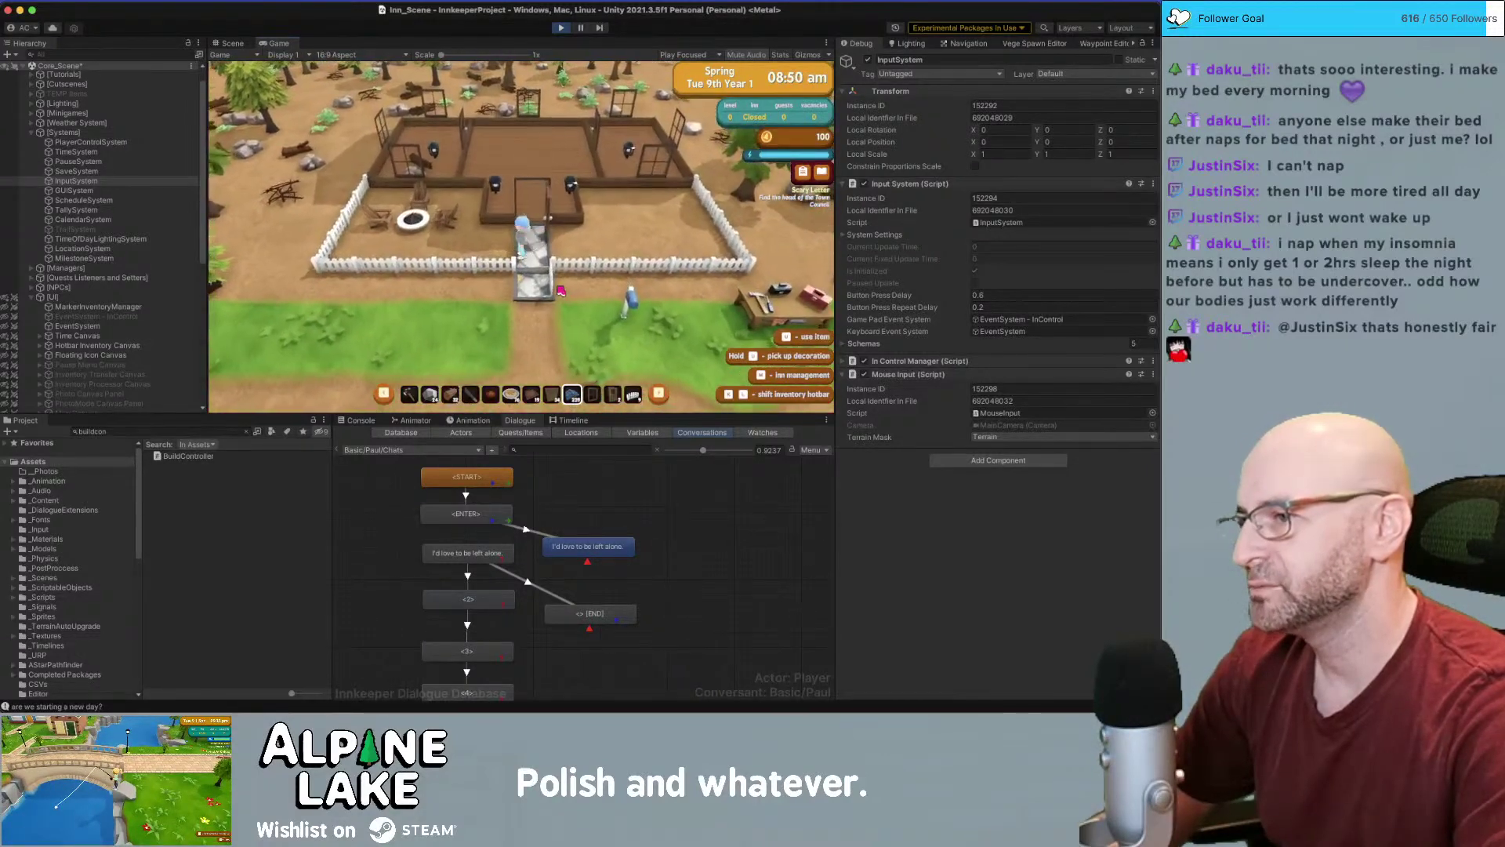
key(a)
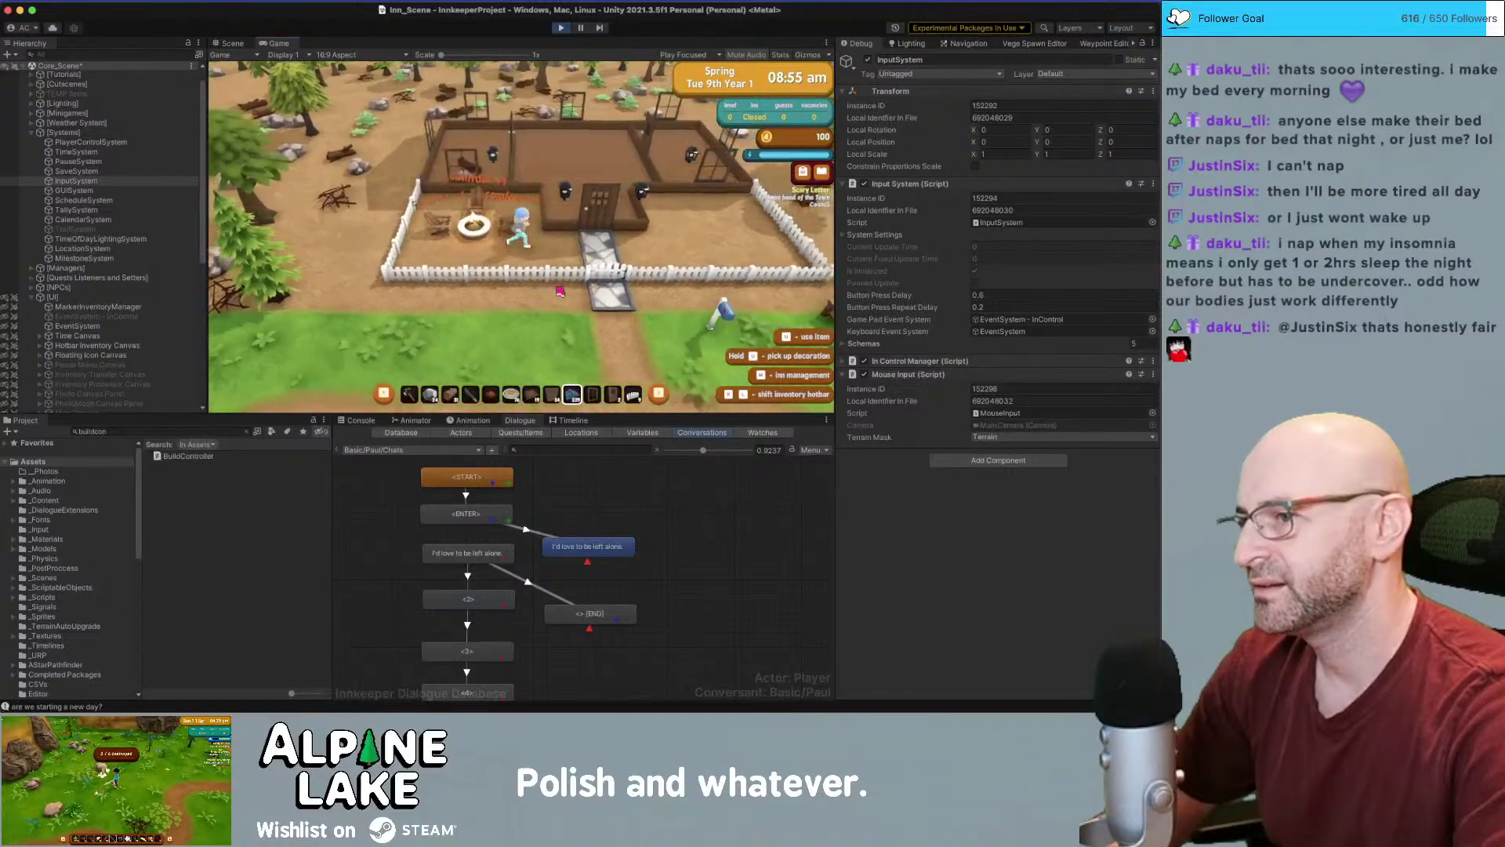
key(s)
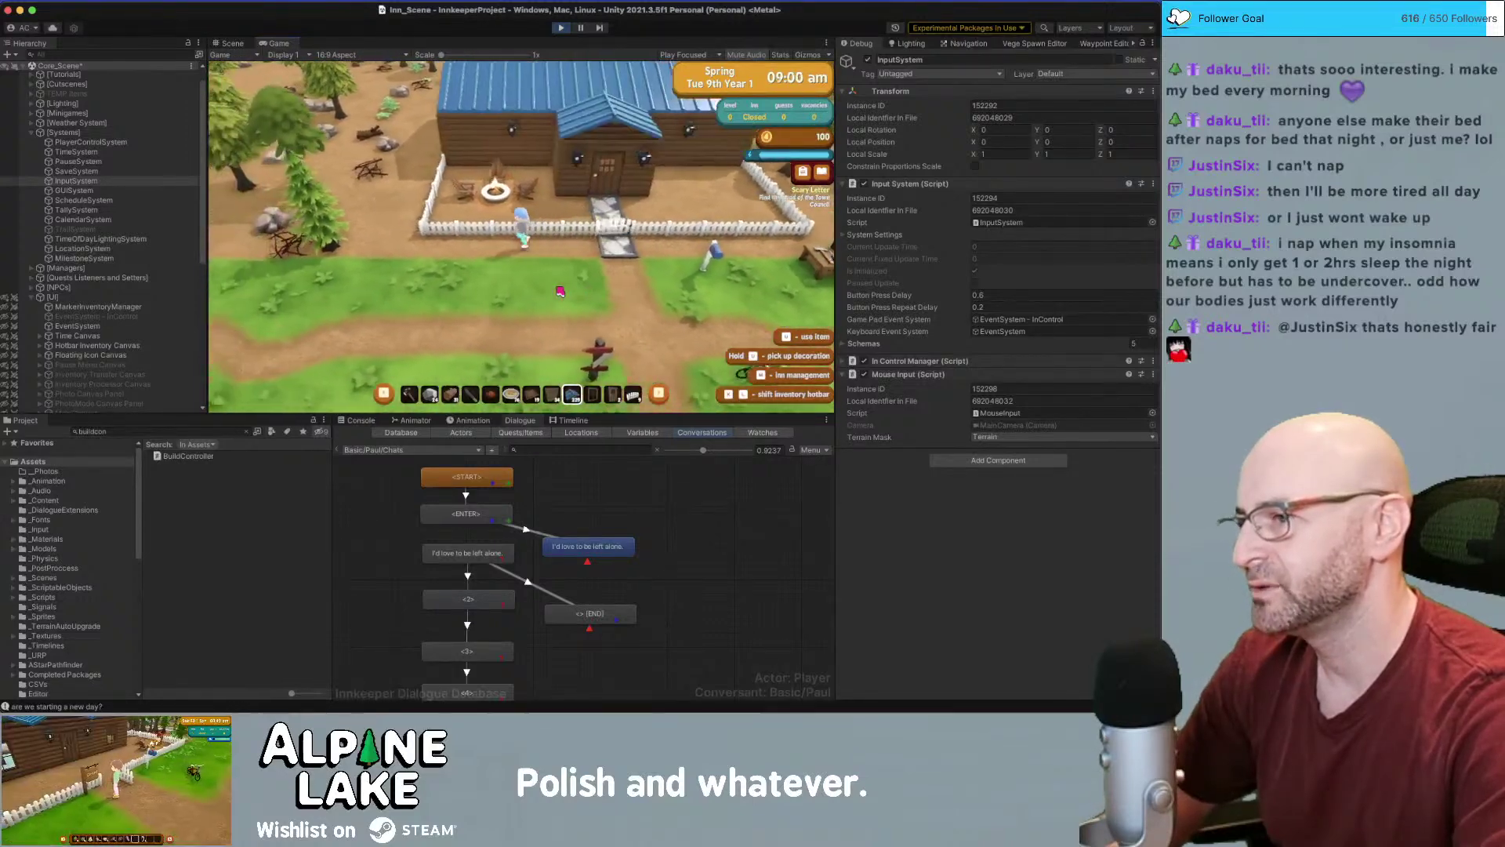
key(a)
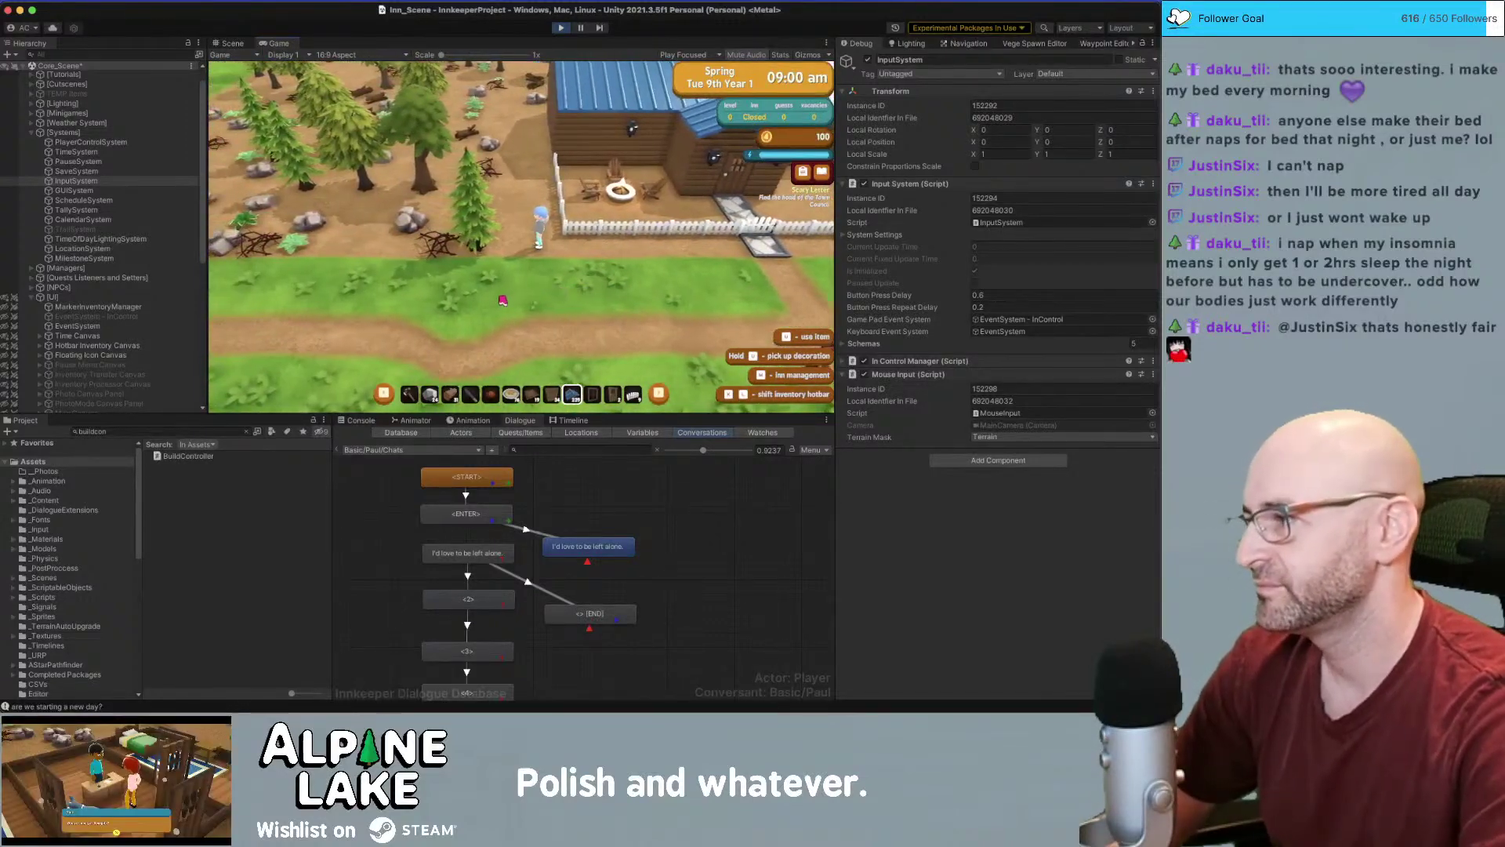
key(w)
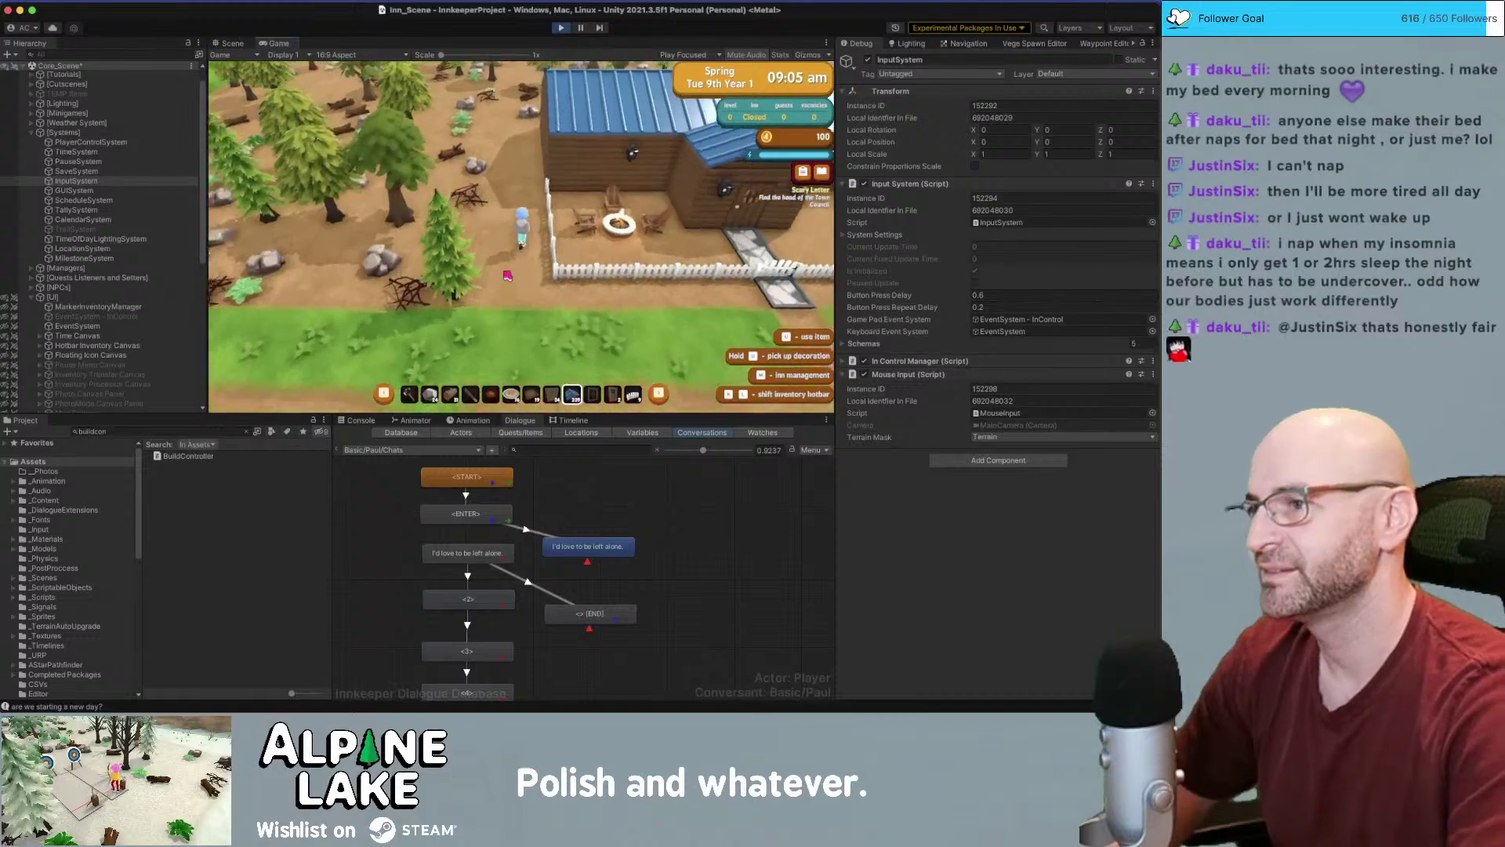
Walk around the wooded side of the inn, gathering plants and wood near the fence
key(w)
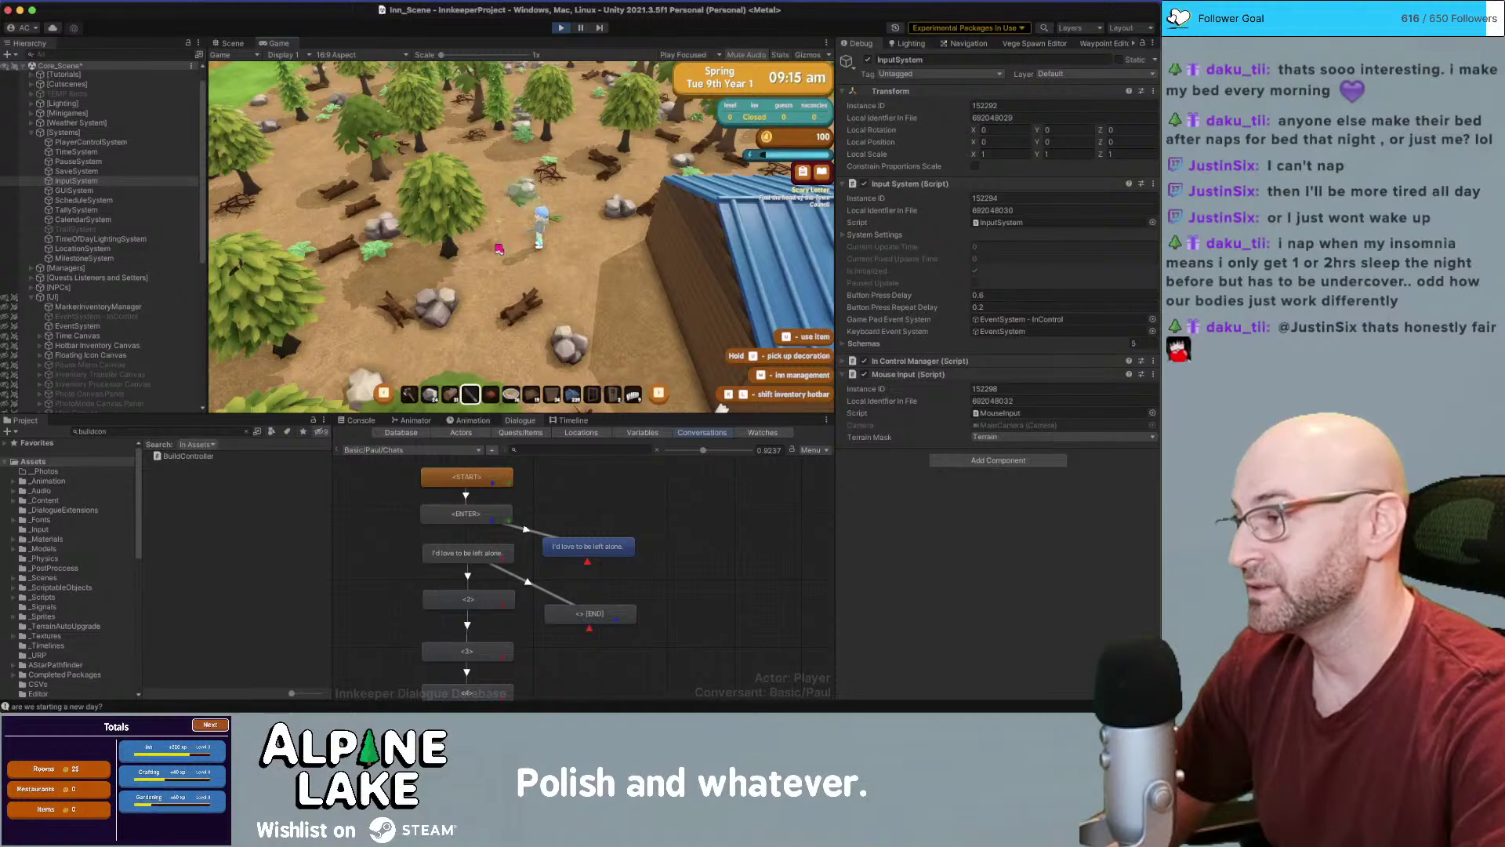
key(d)
key(s)
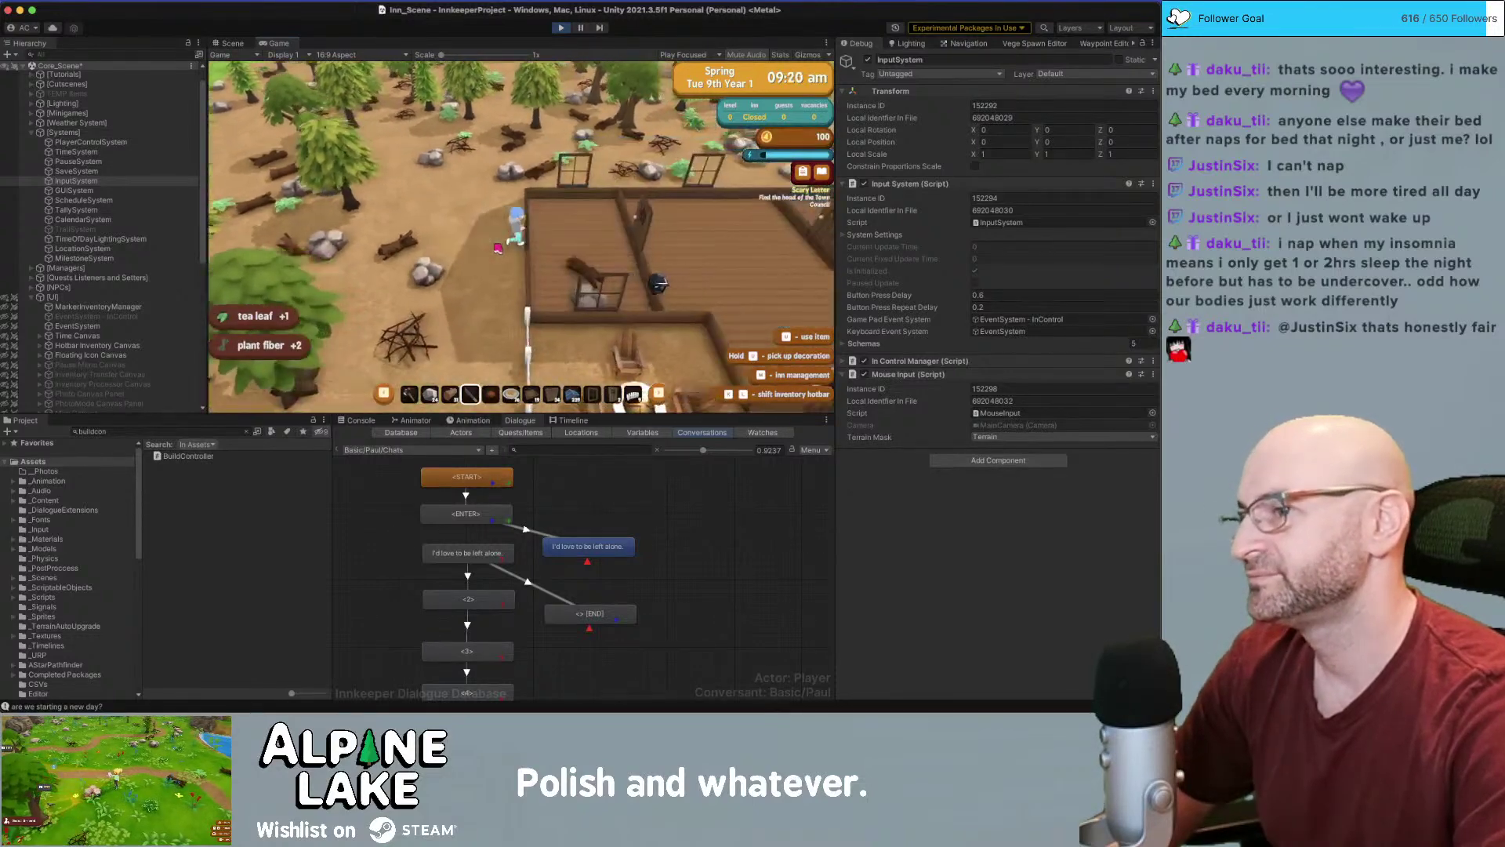
key(w)
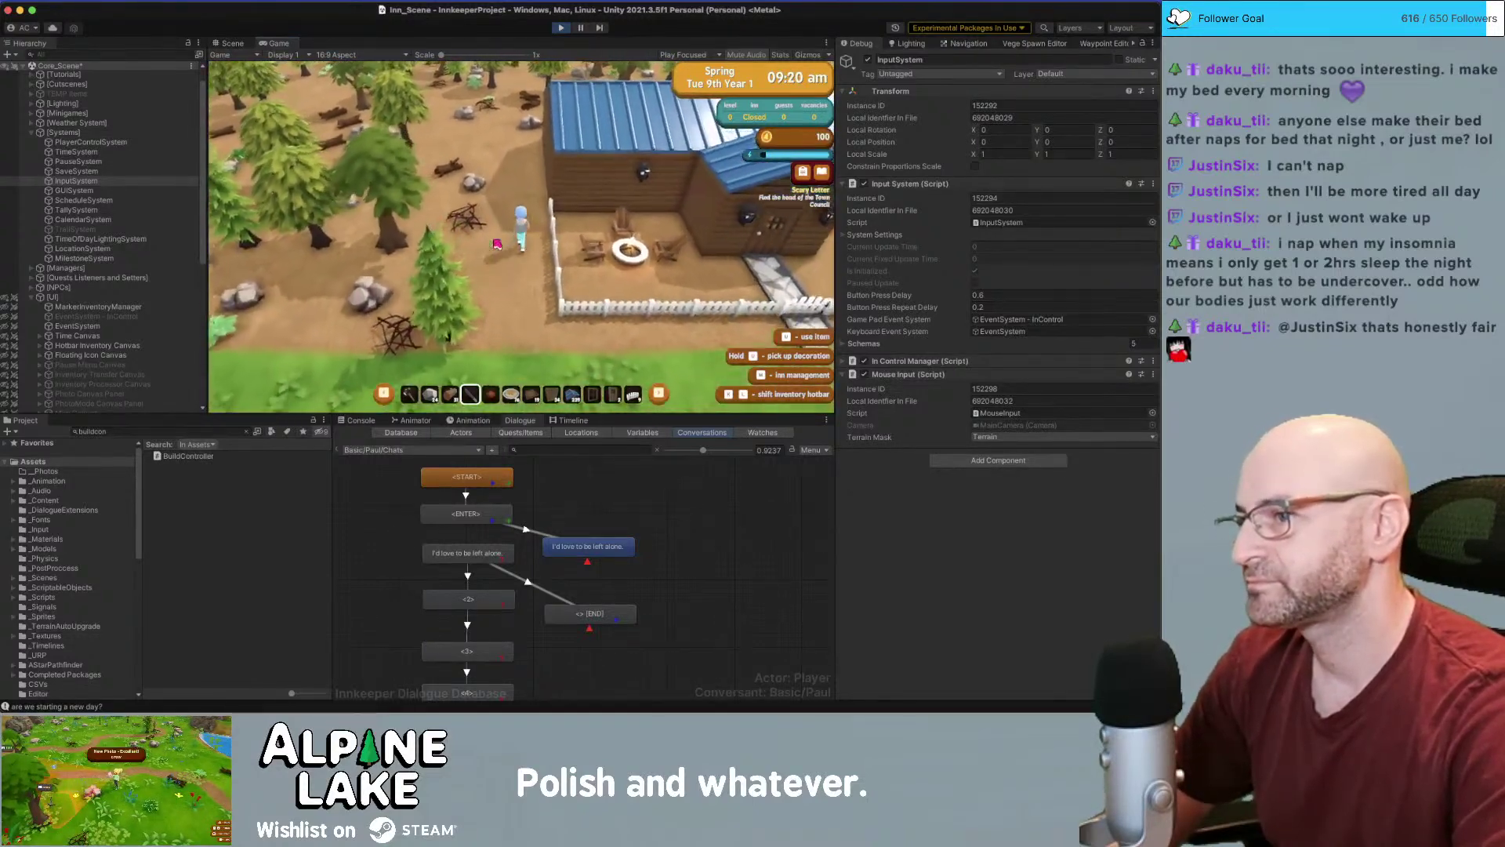
key(s)
click(496, 245)
key(a)
key(w)
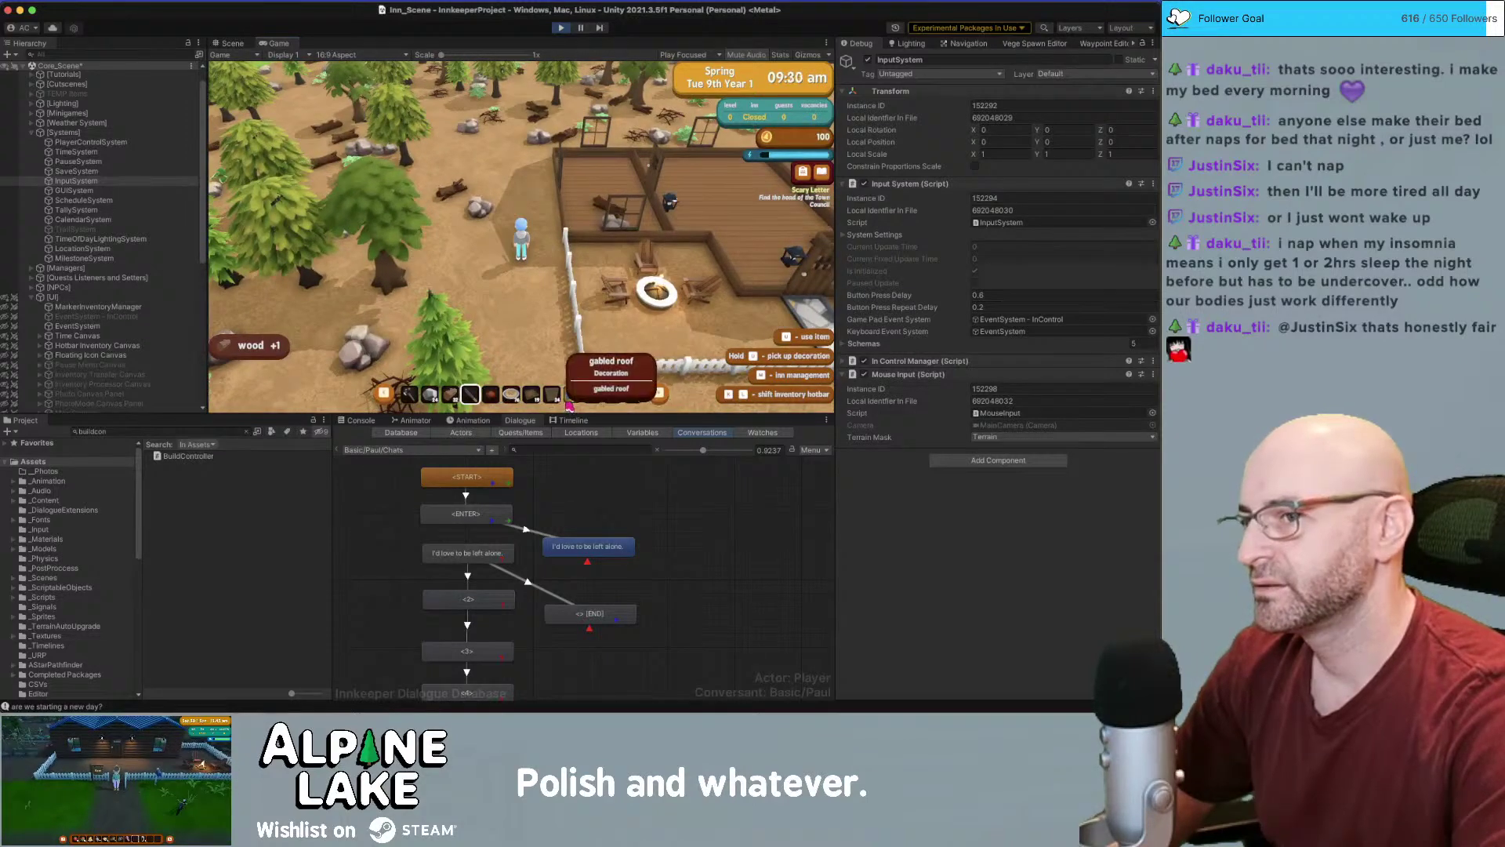
Switch to Visual Studio, go to the m_MouseControls definition in InputSystem.cs and find where the variable is set
key(super+Tab)
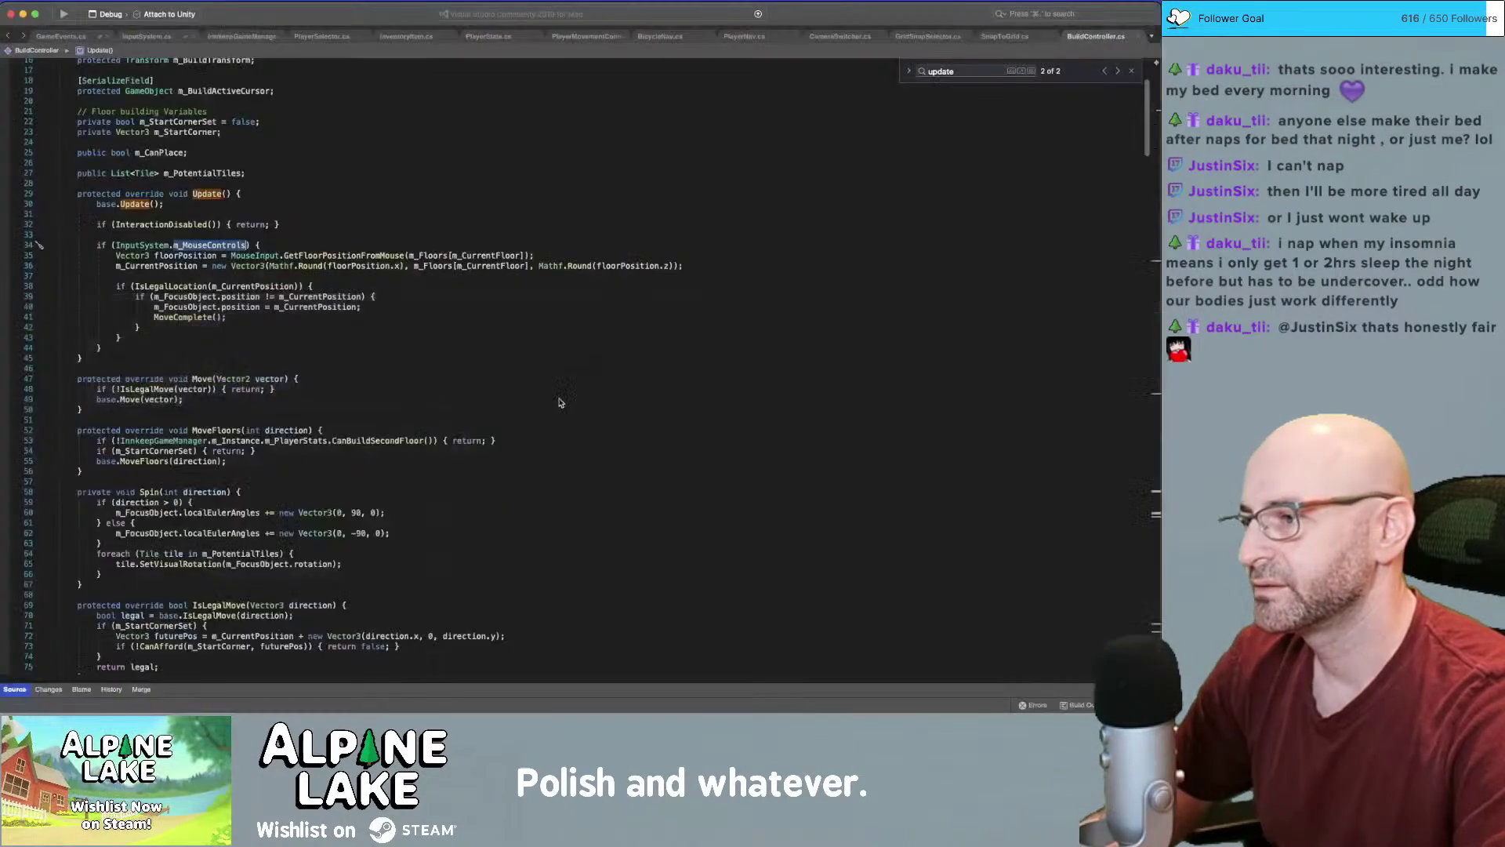
super+click(202, 245)
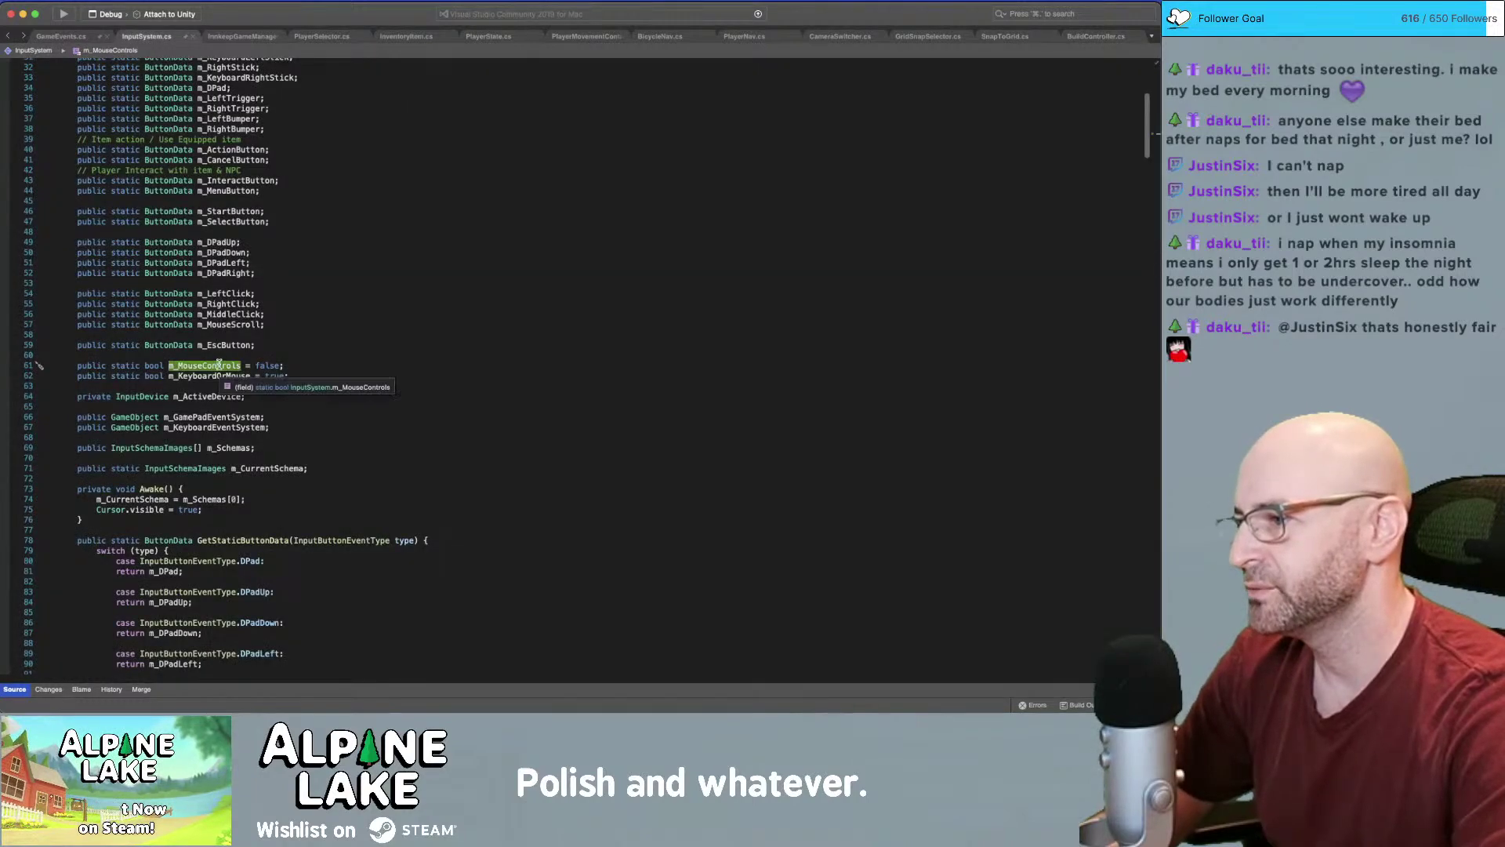
key(super+f)
key(Return)
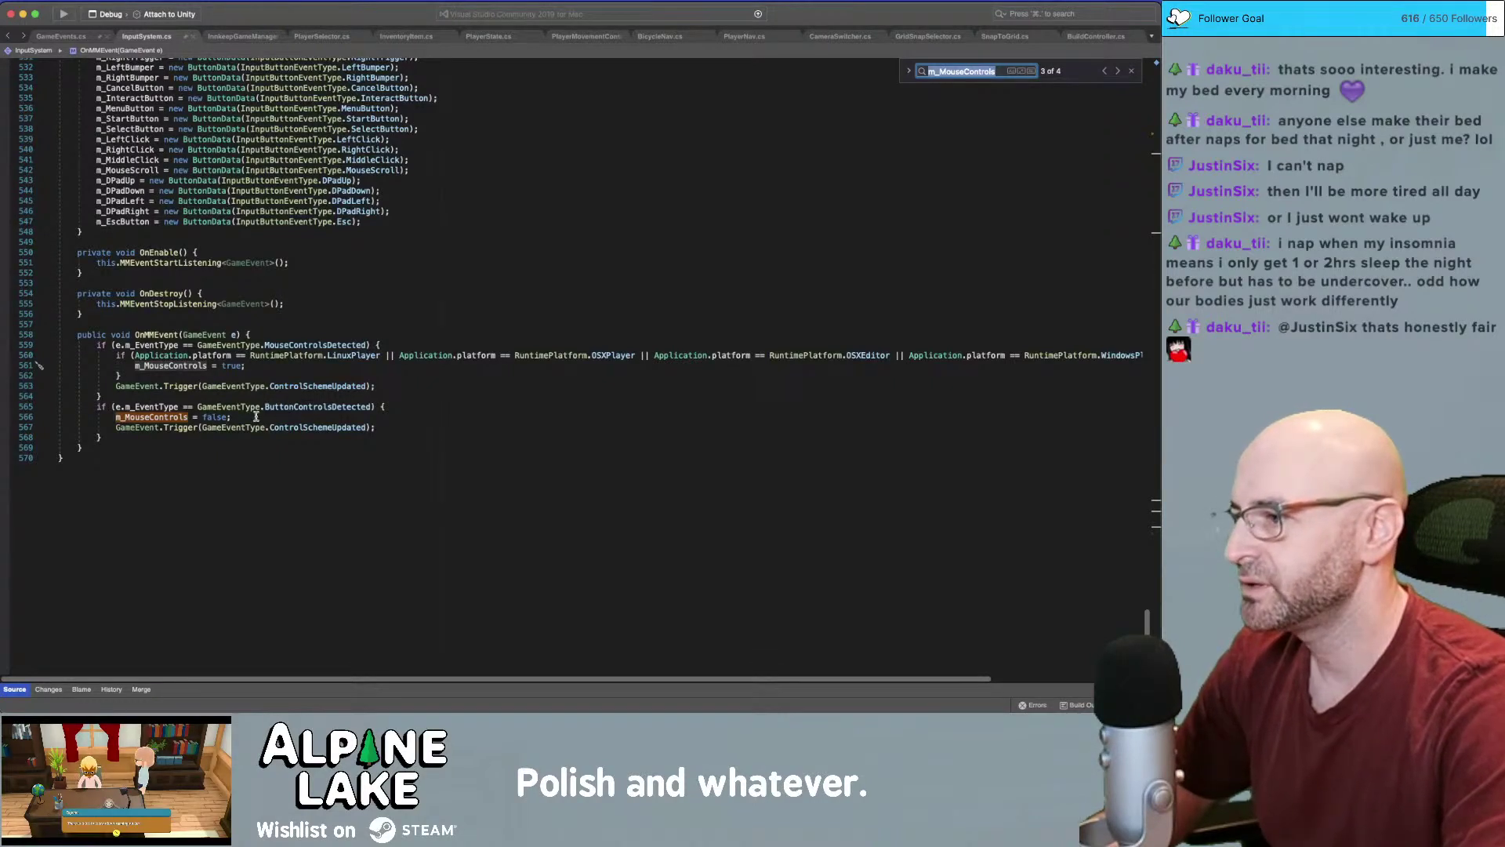
Examine how OnMMEvent sets m_MouseControls for the MouseControlsDetected and ButtonControlsDetected events
click(304, 407)
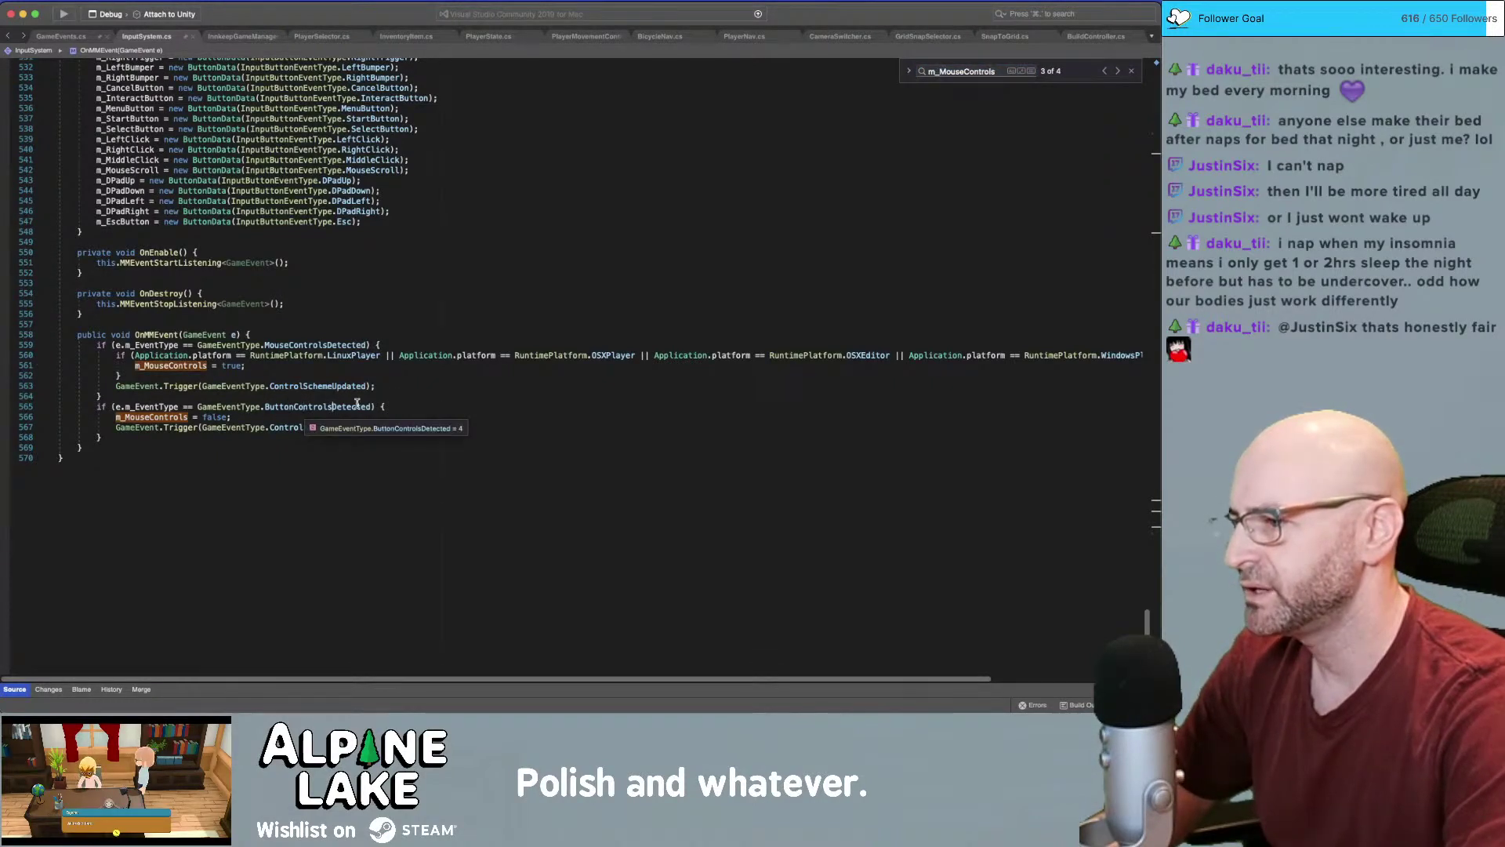
double_click(356, 407)
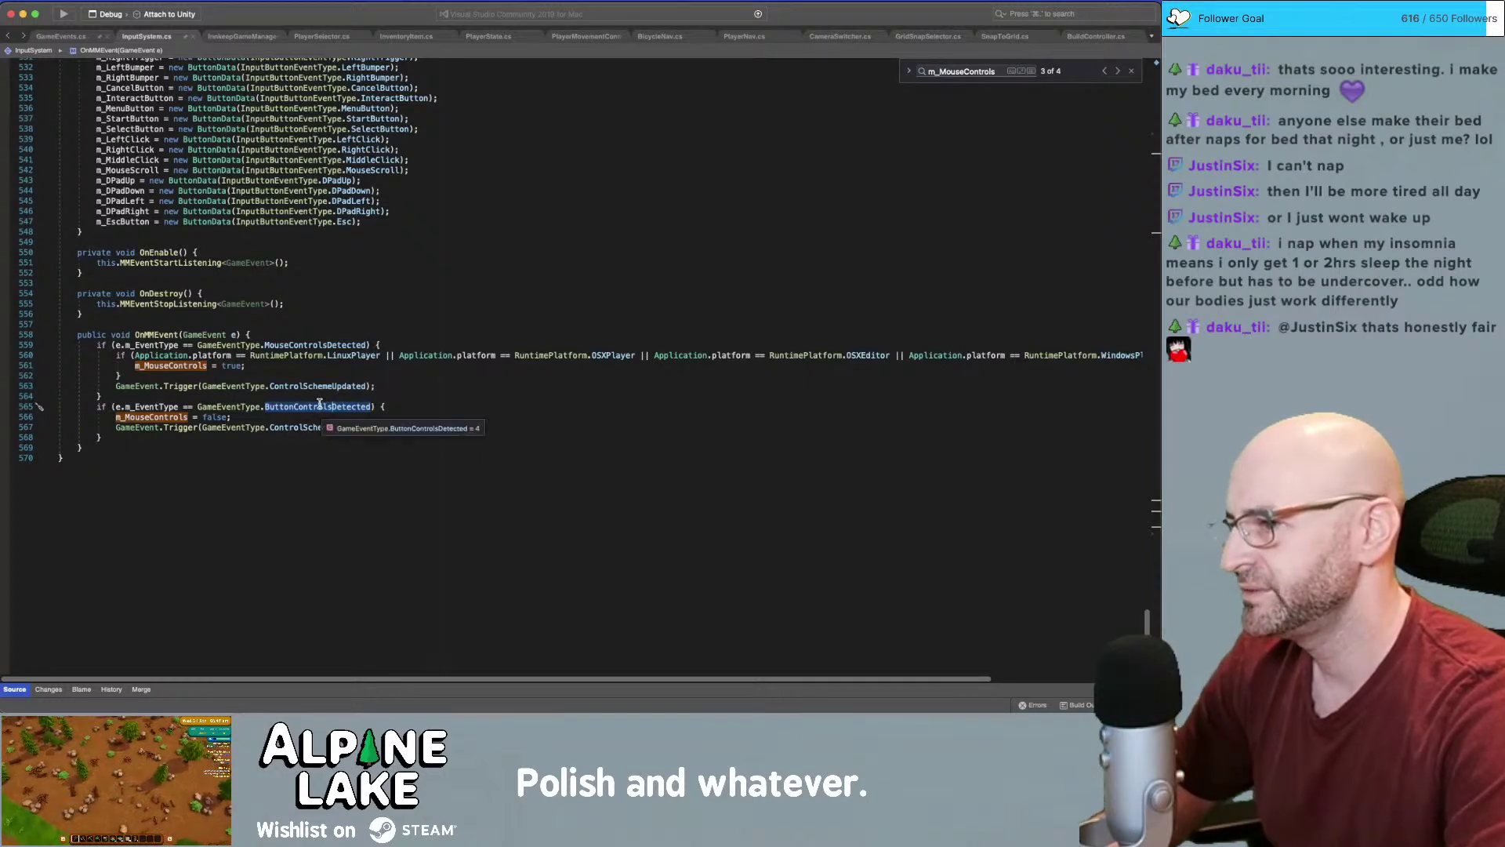
double_click(309, 345)
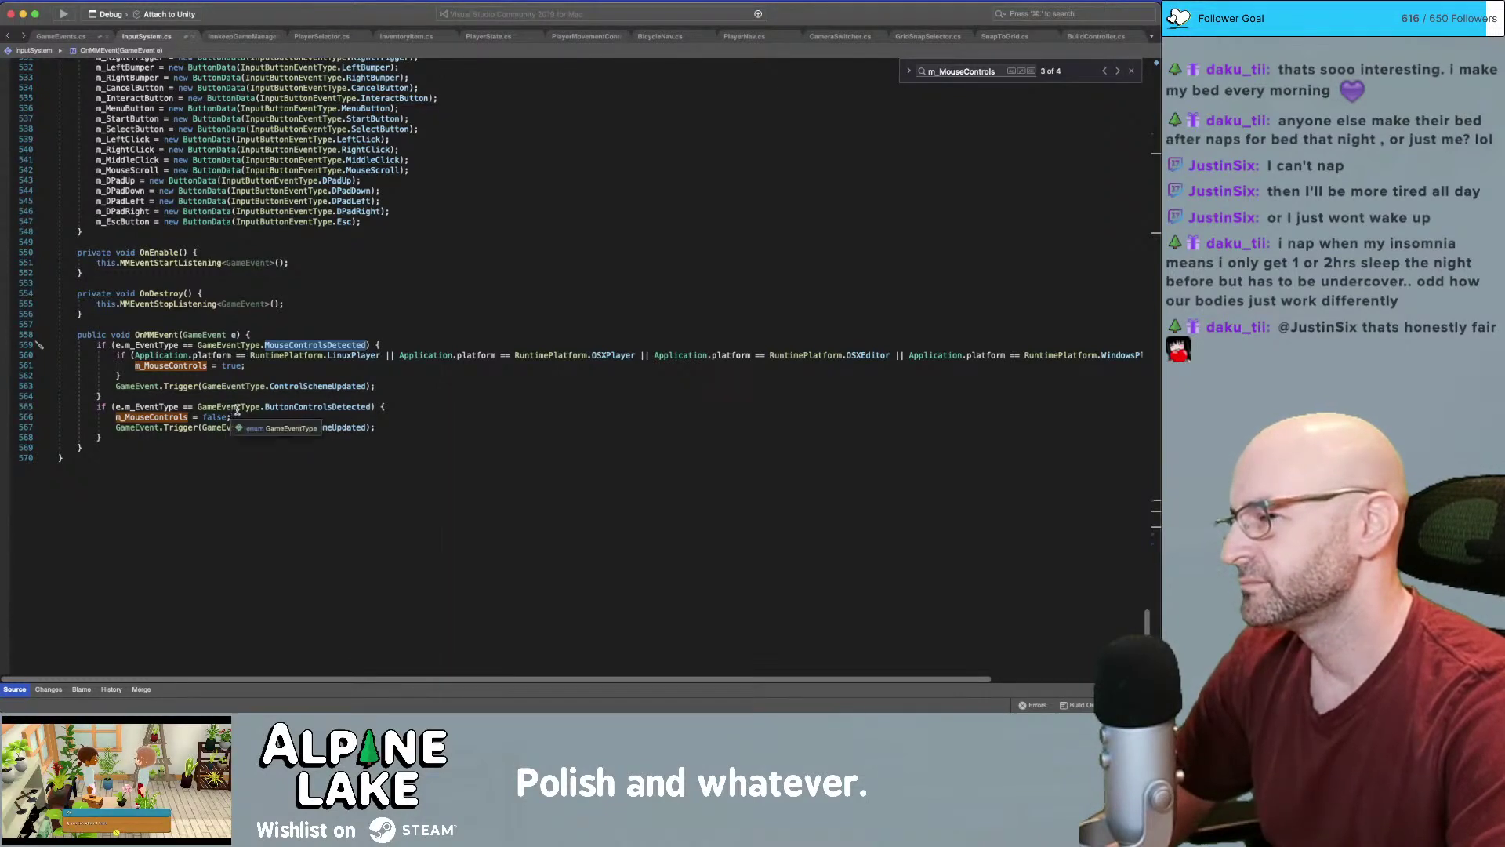
double_click(189, 418)
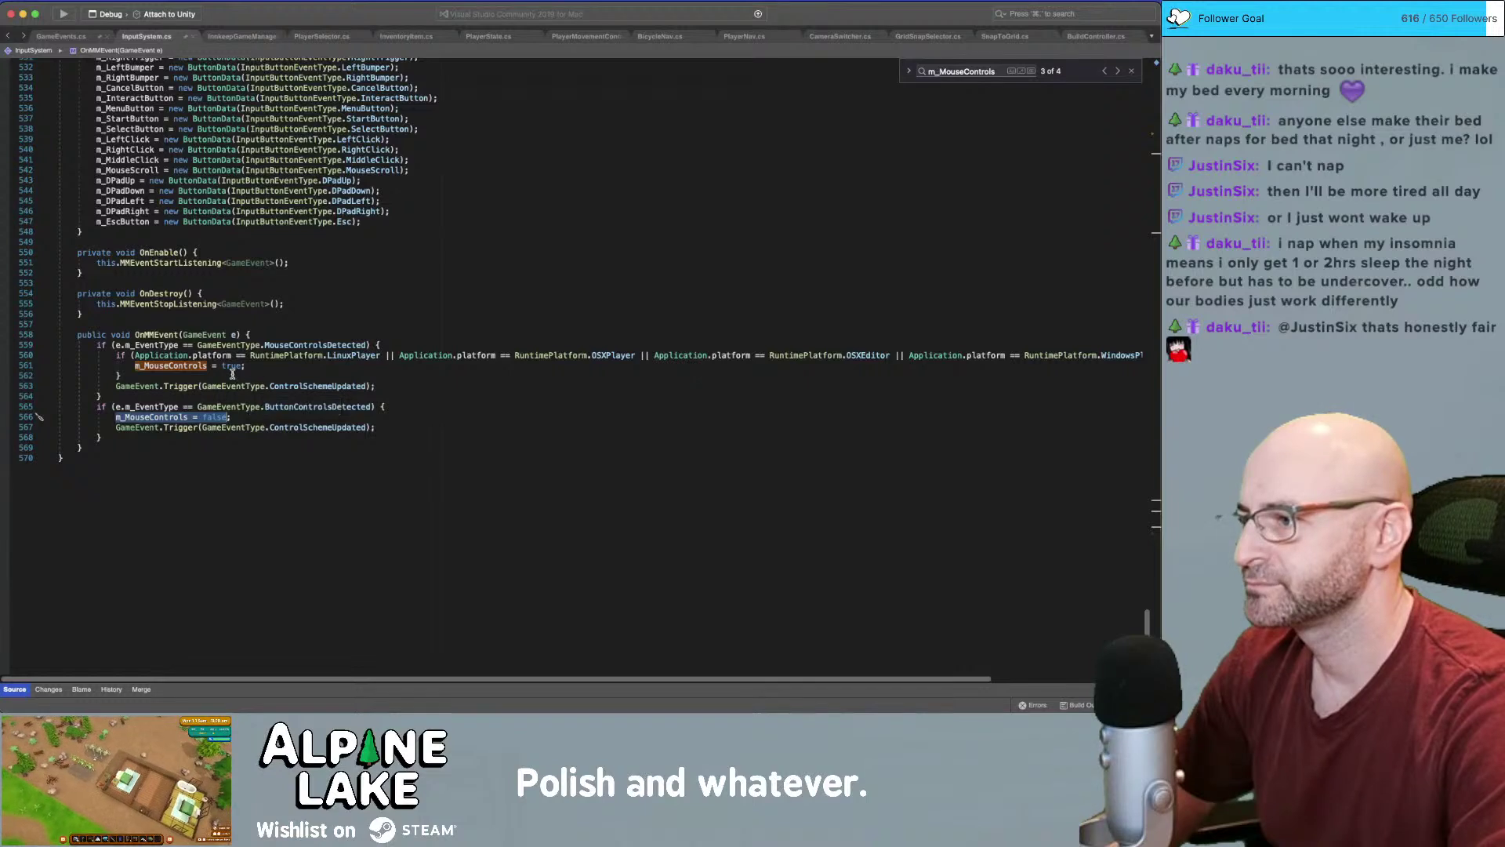
click(304, 323)
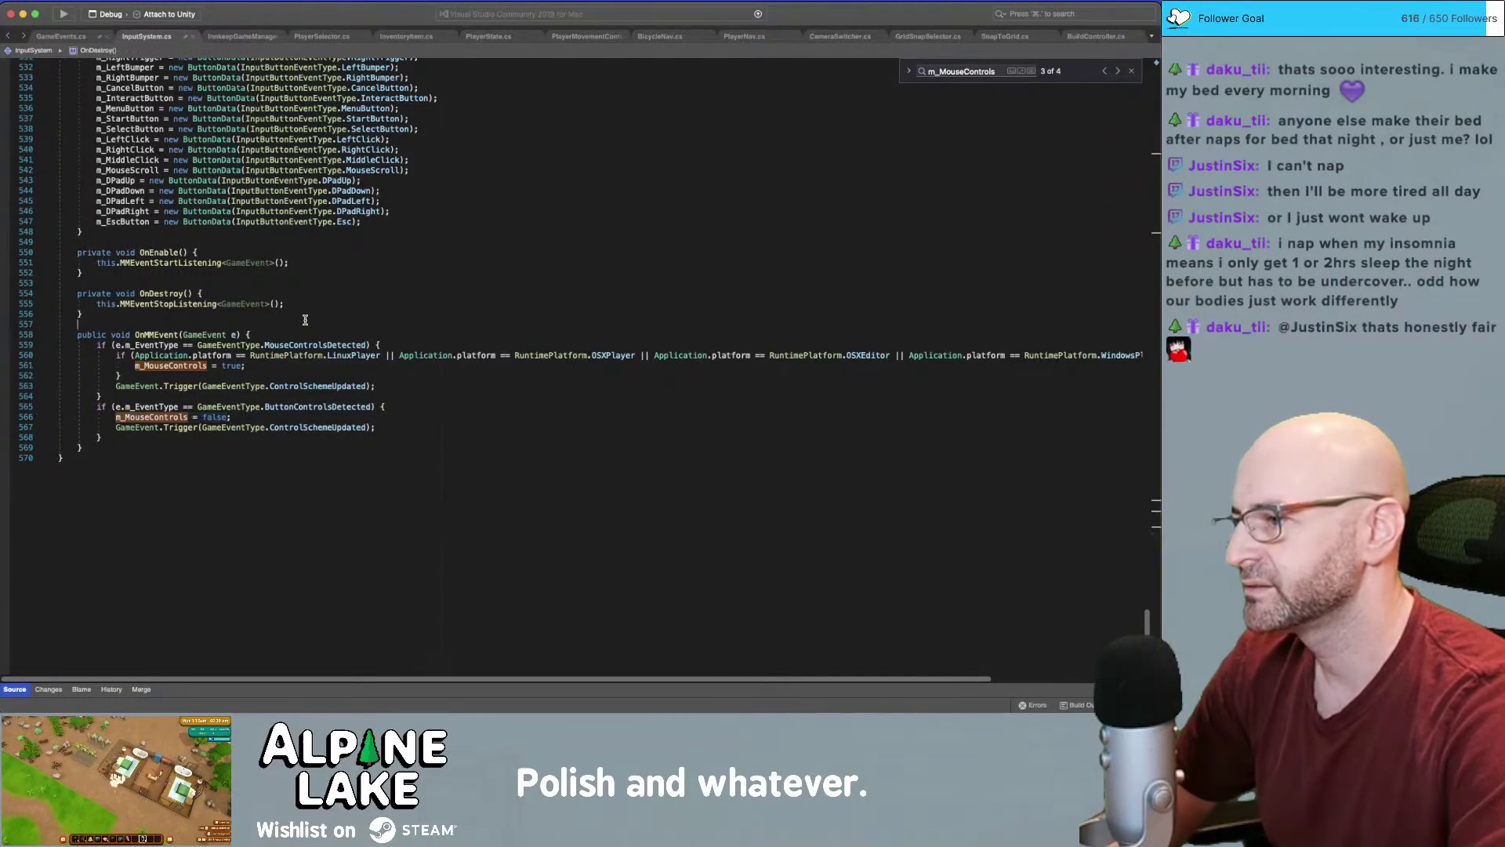
Search InputSystem.cs for MouseControlsDetected and go through each place where the event is triggered or handled
key(super+f)
text(m)
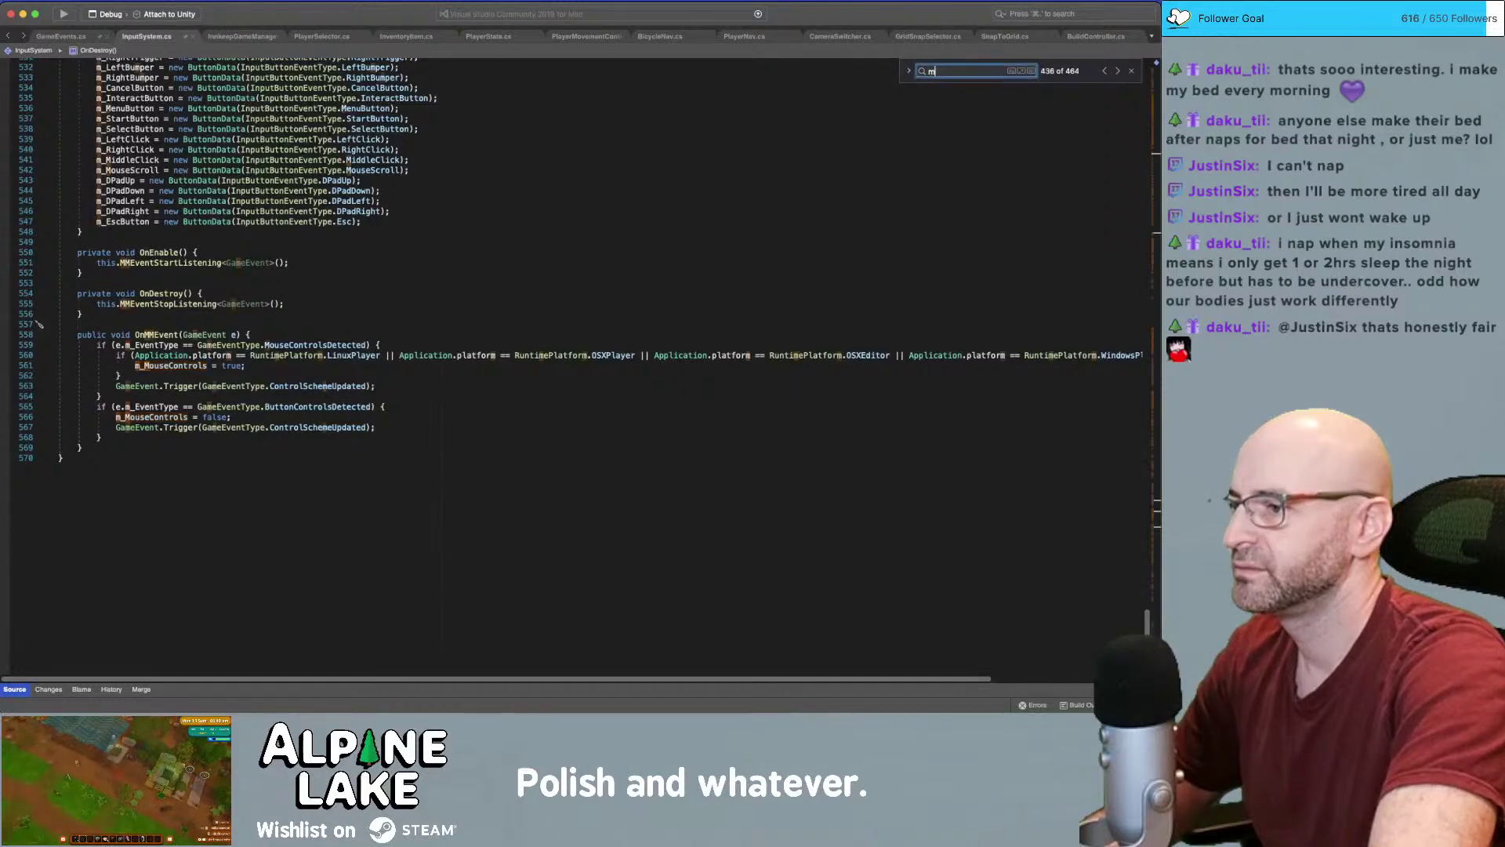
text(ousecontrolsdet)
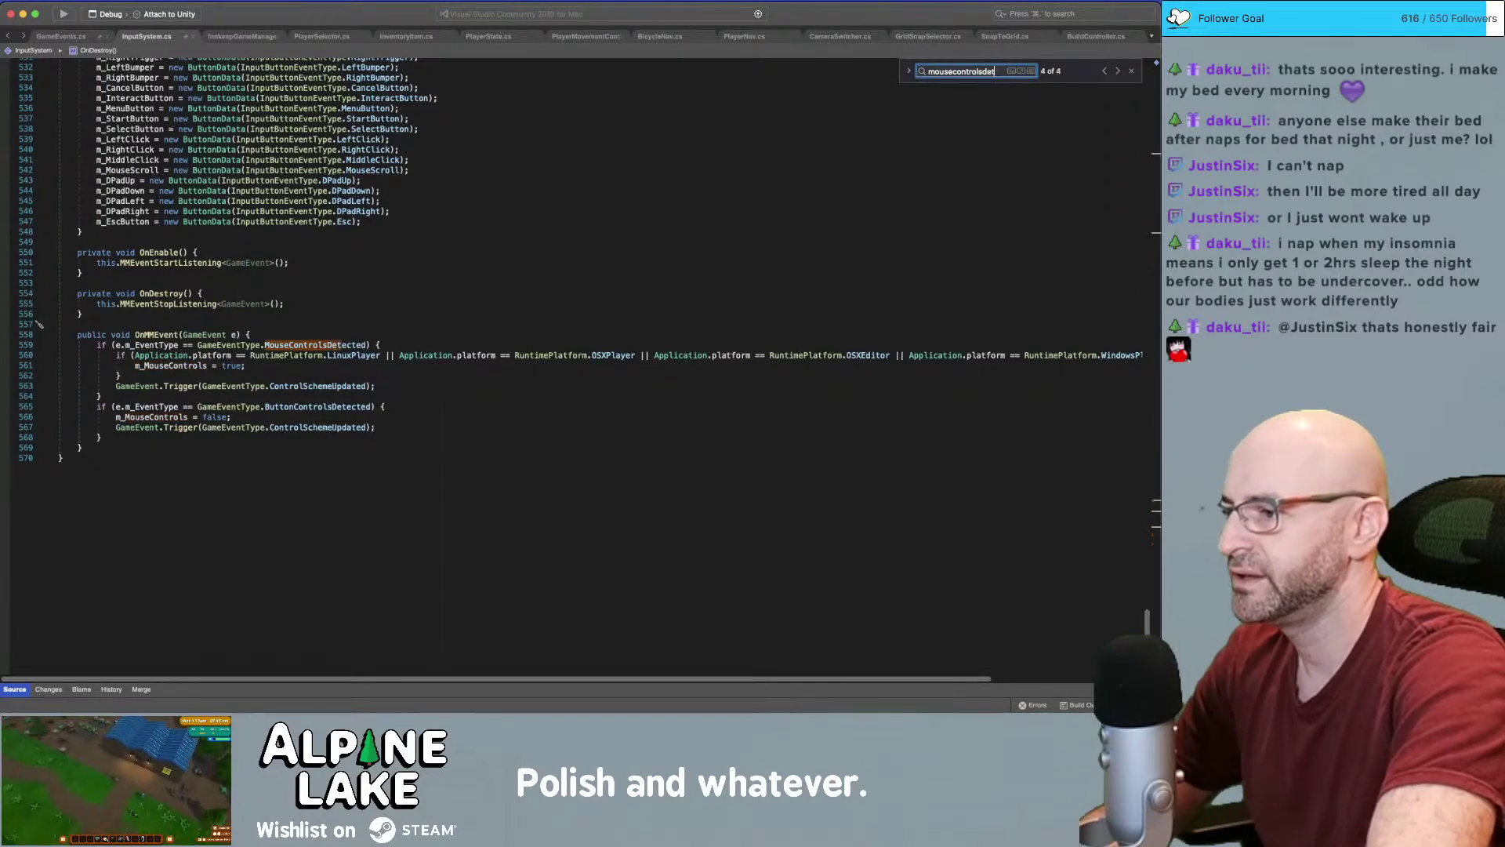
text(ecte)
key(Return)
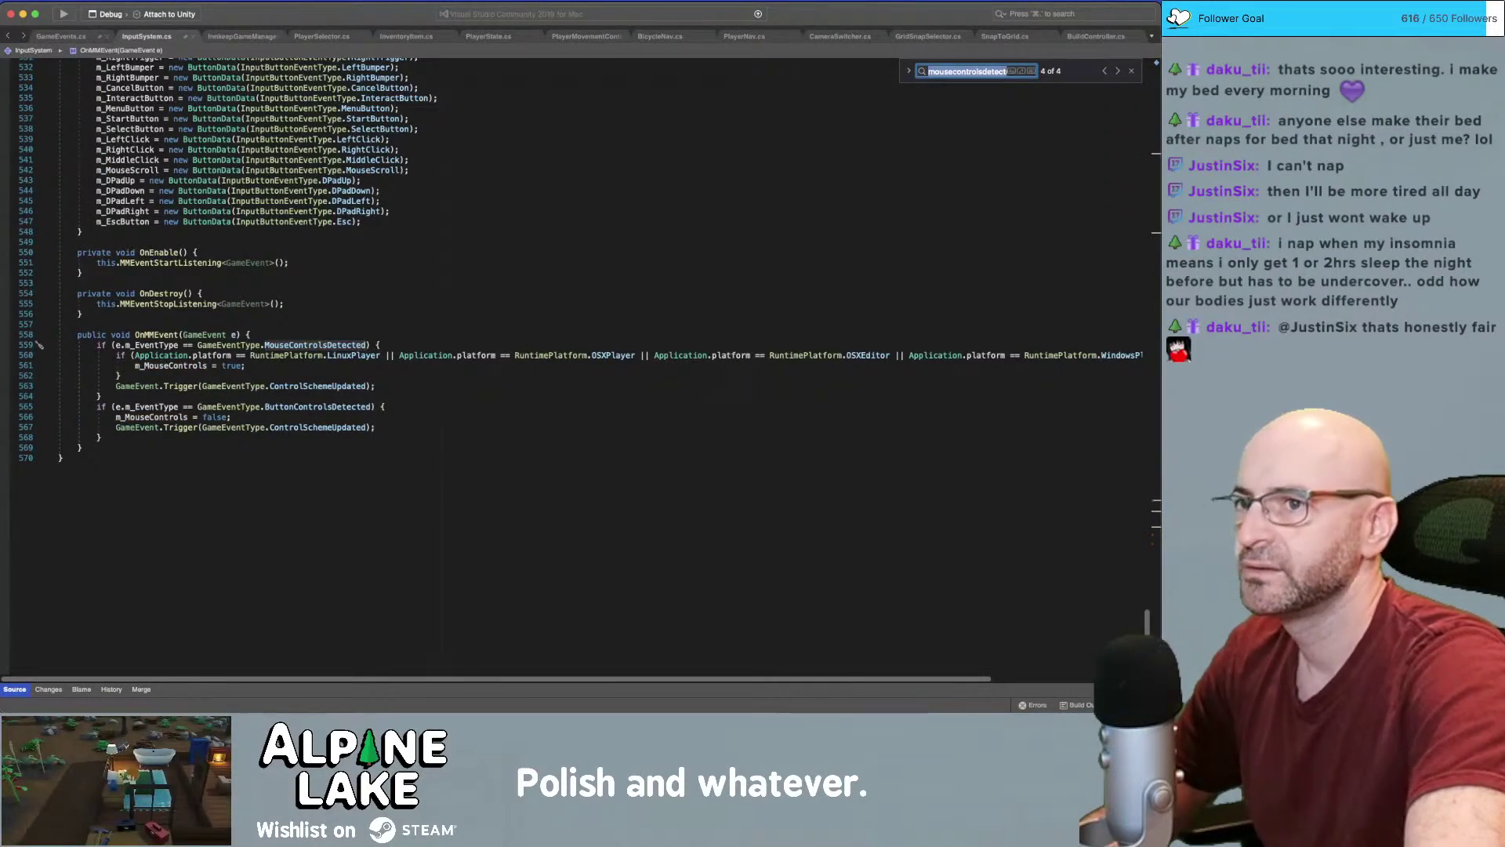
key(Return)
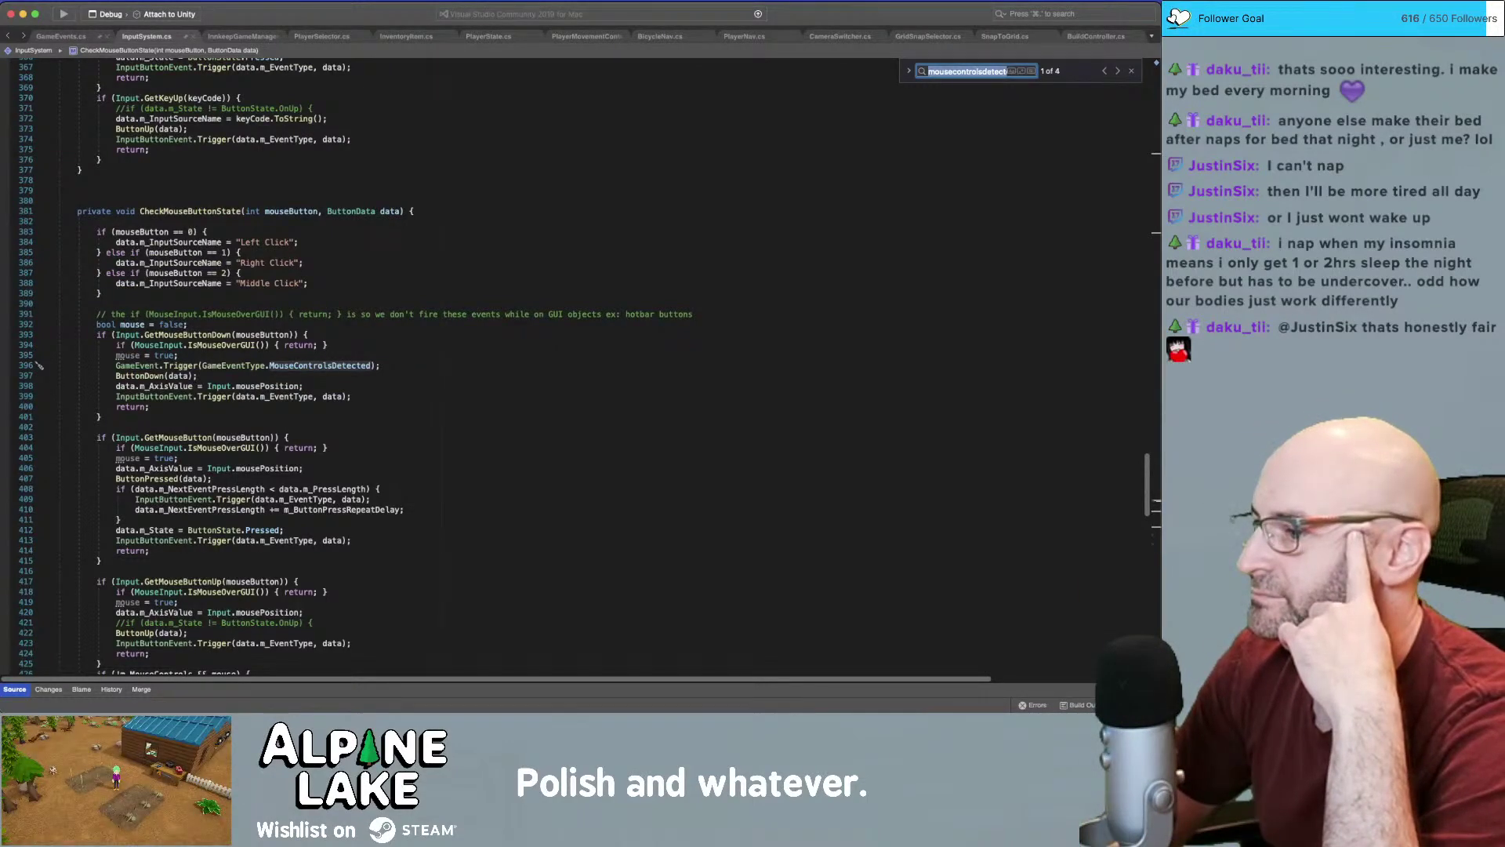
key(Return)
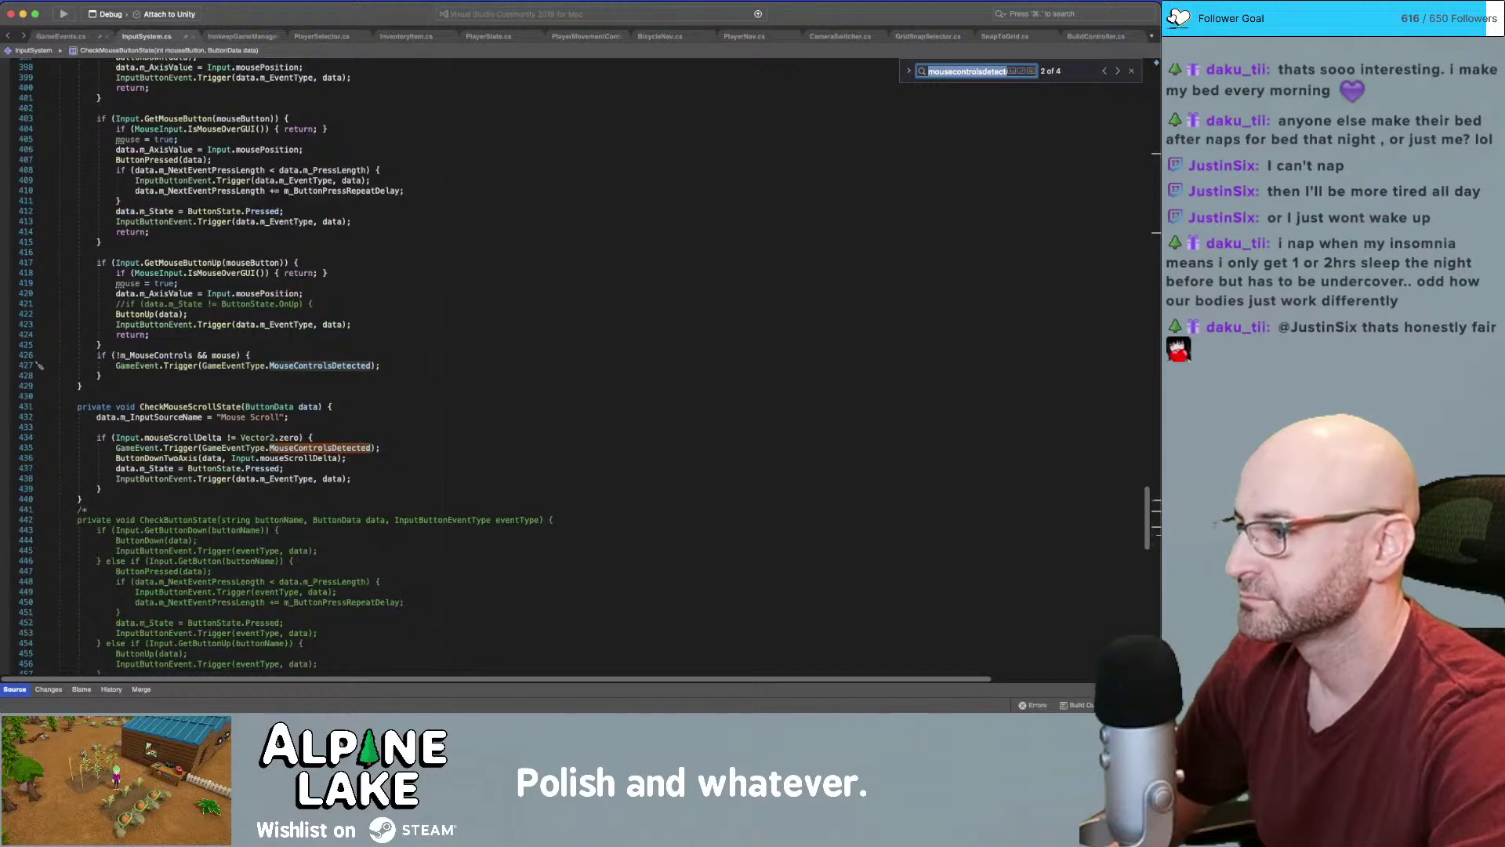
key(Return)
key(Return)
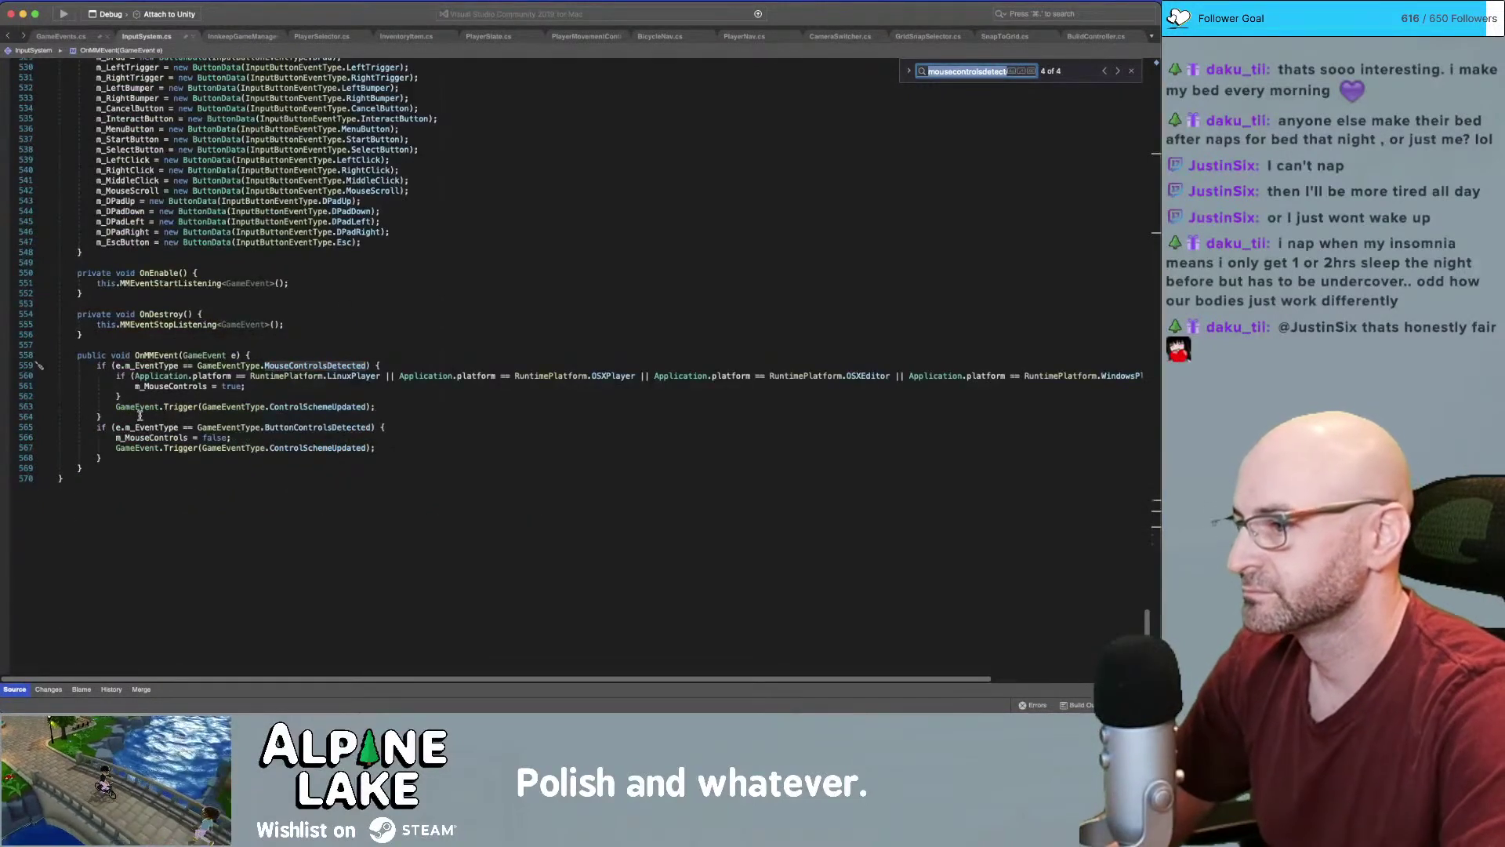
Search InputSystem.cs for other uses of GameEventType.ButtonControlsDetected, starting from its check in OnMMEvent
double_click(318, 427)
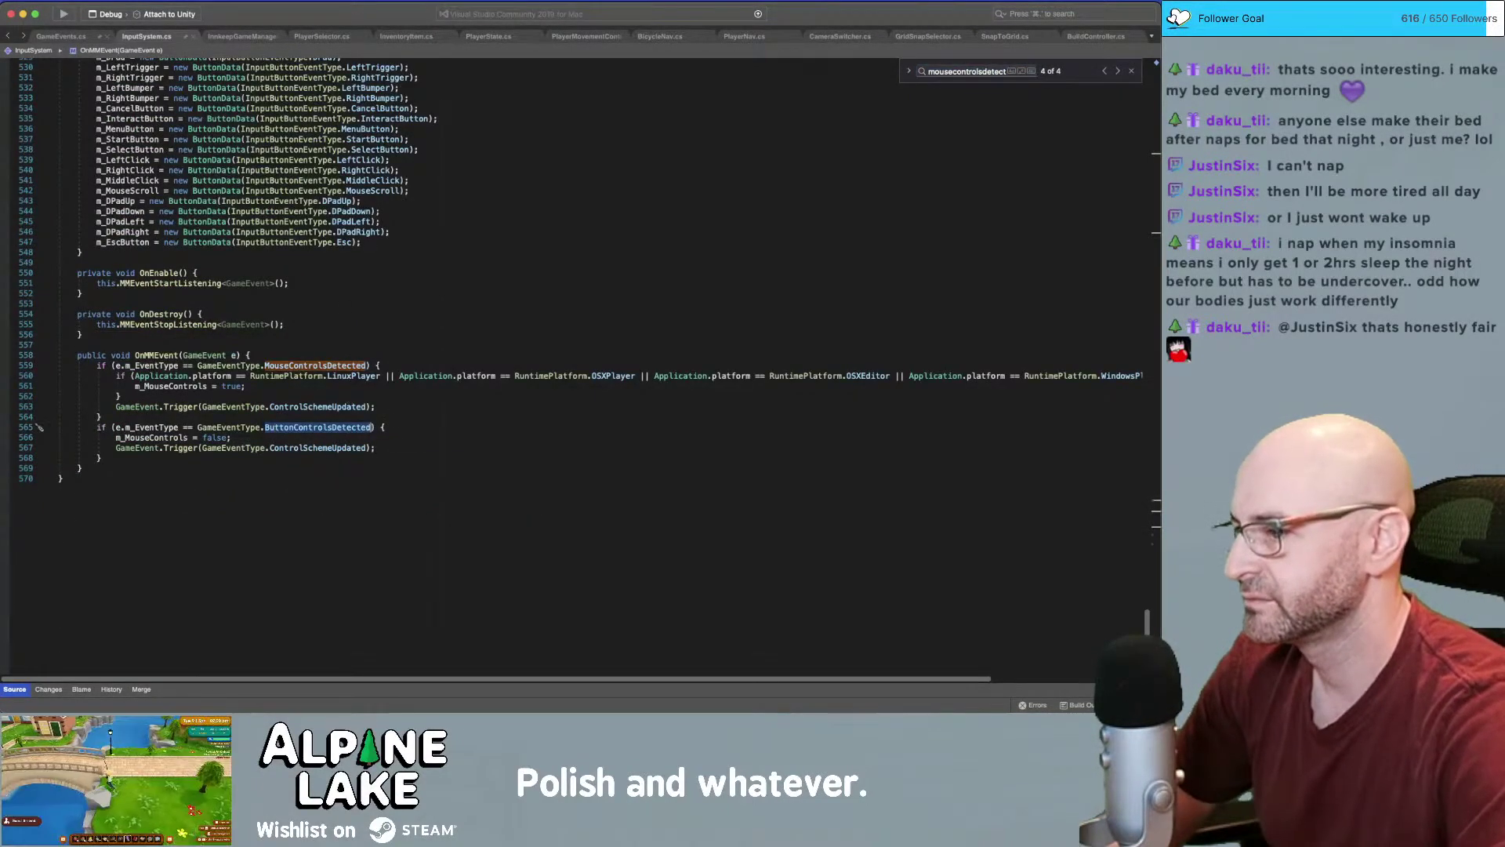
key(alt+shift+Left)
key(alt+shift+Left)
key(super+f)
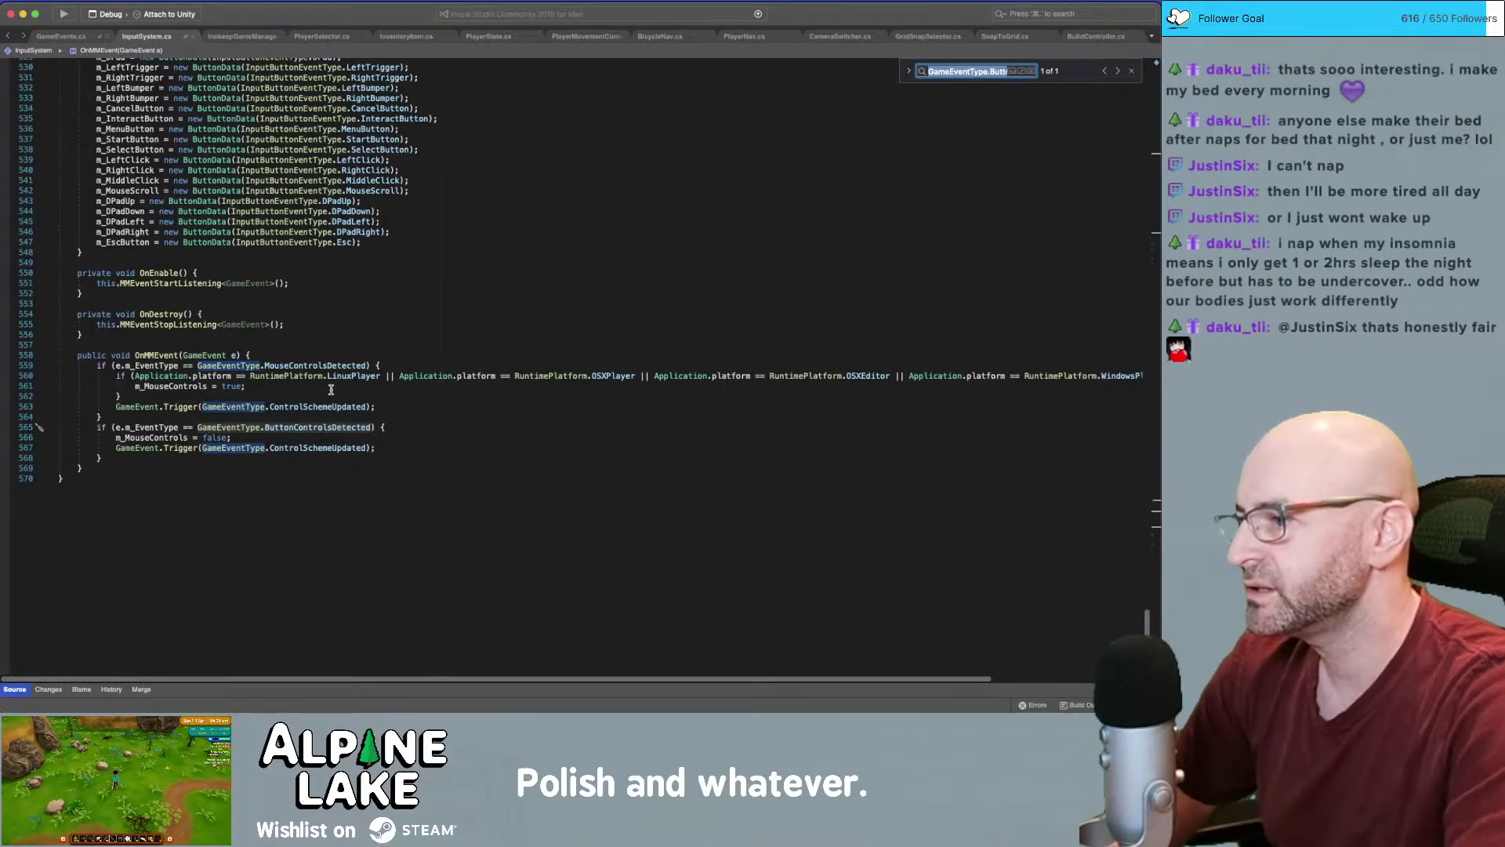
click(291, 419)
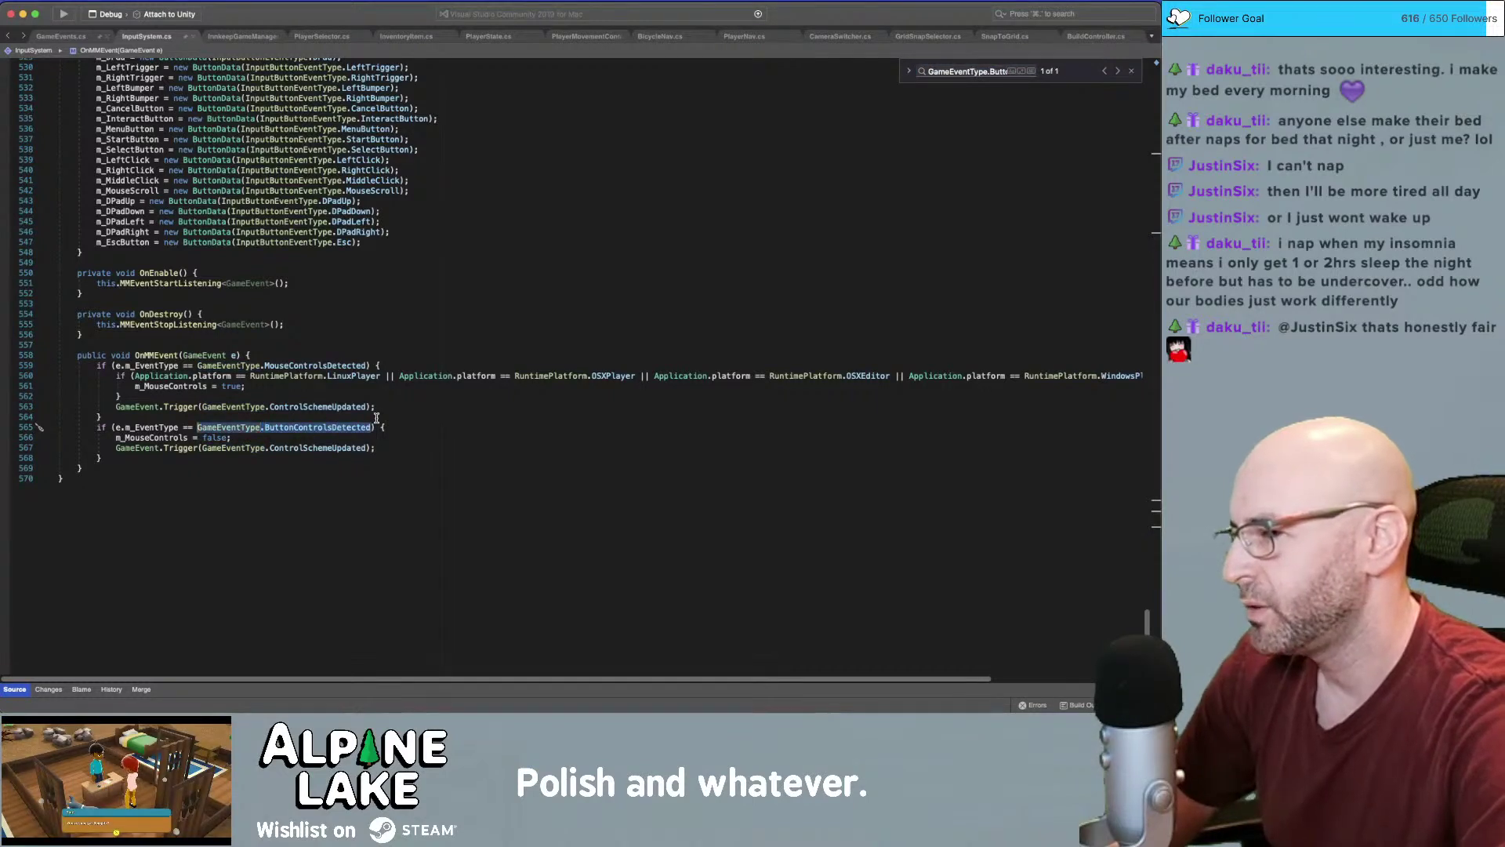
key(super+f)
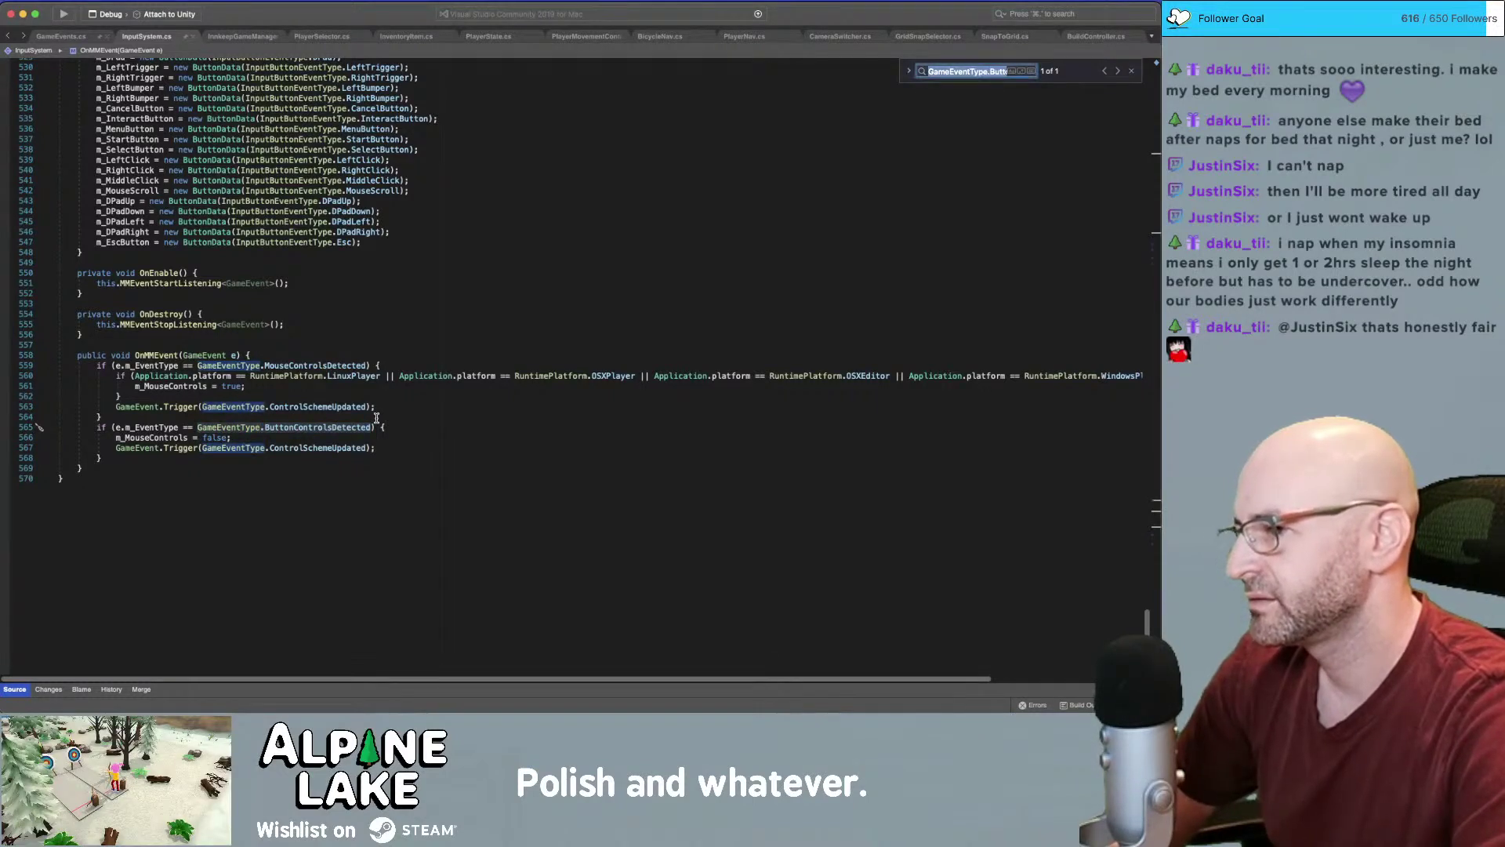
click(377, 420)
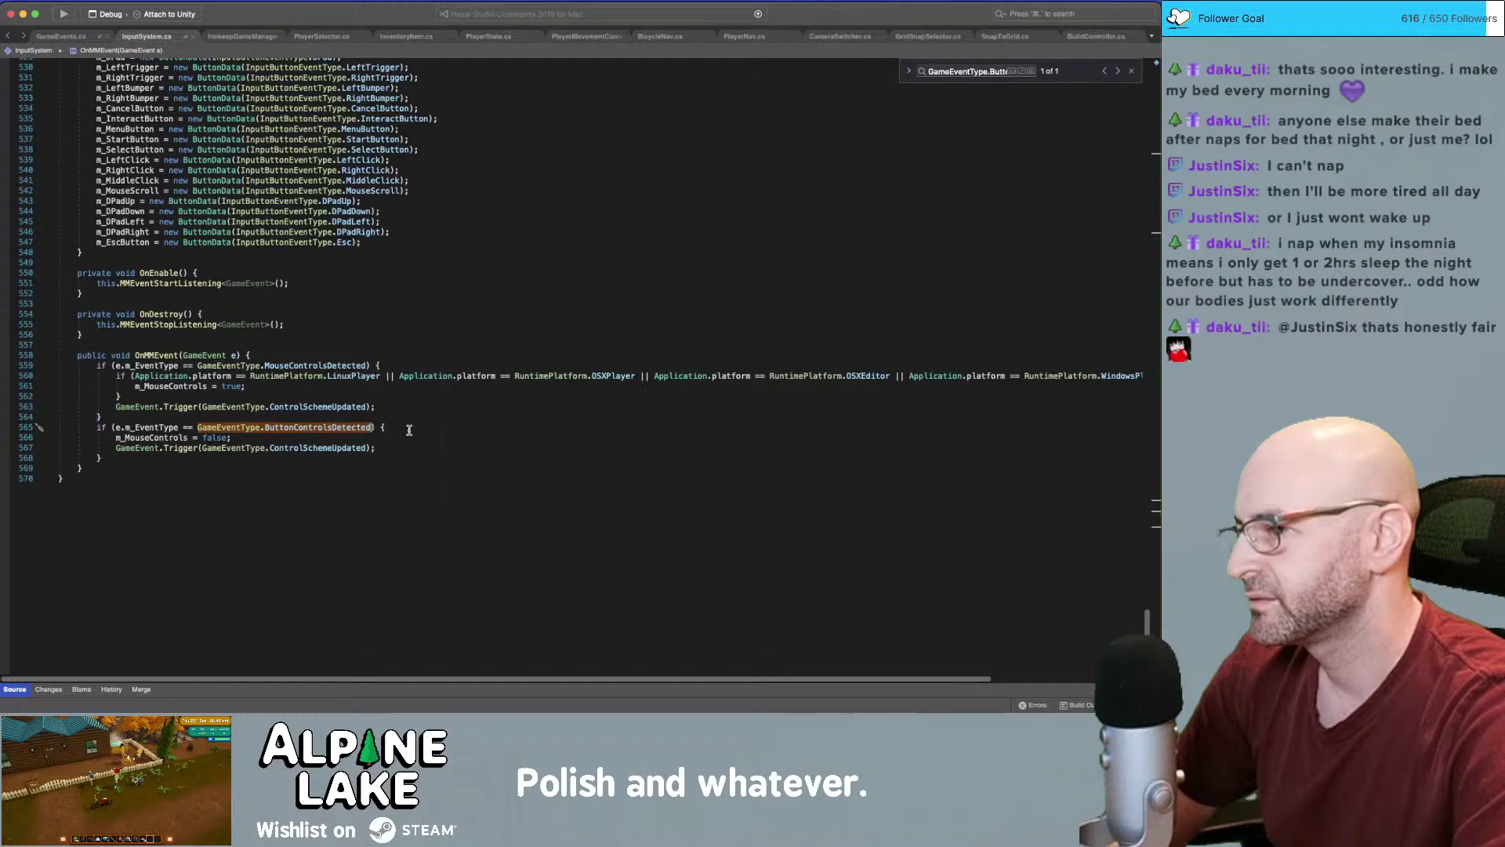
click(398, 455)
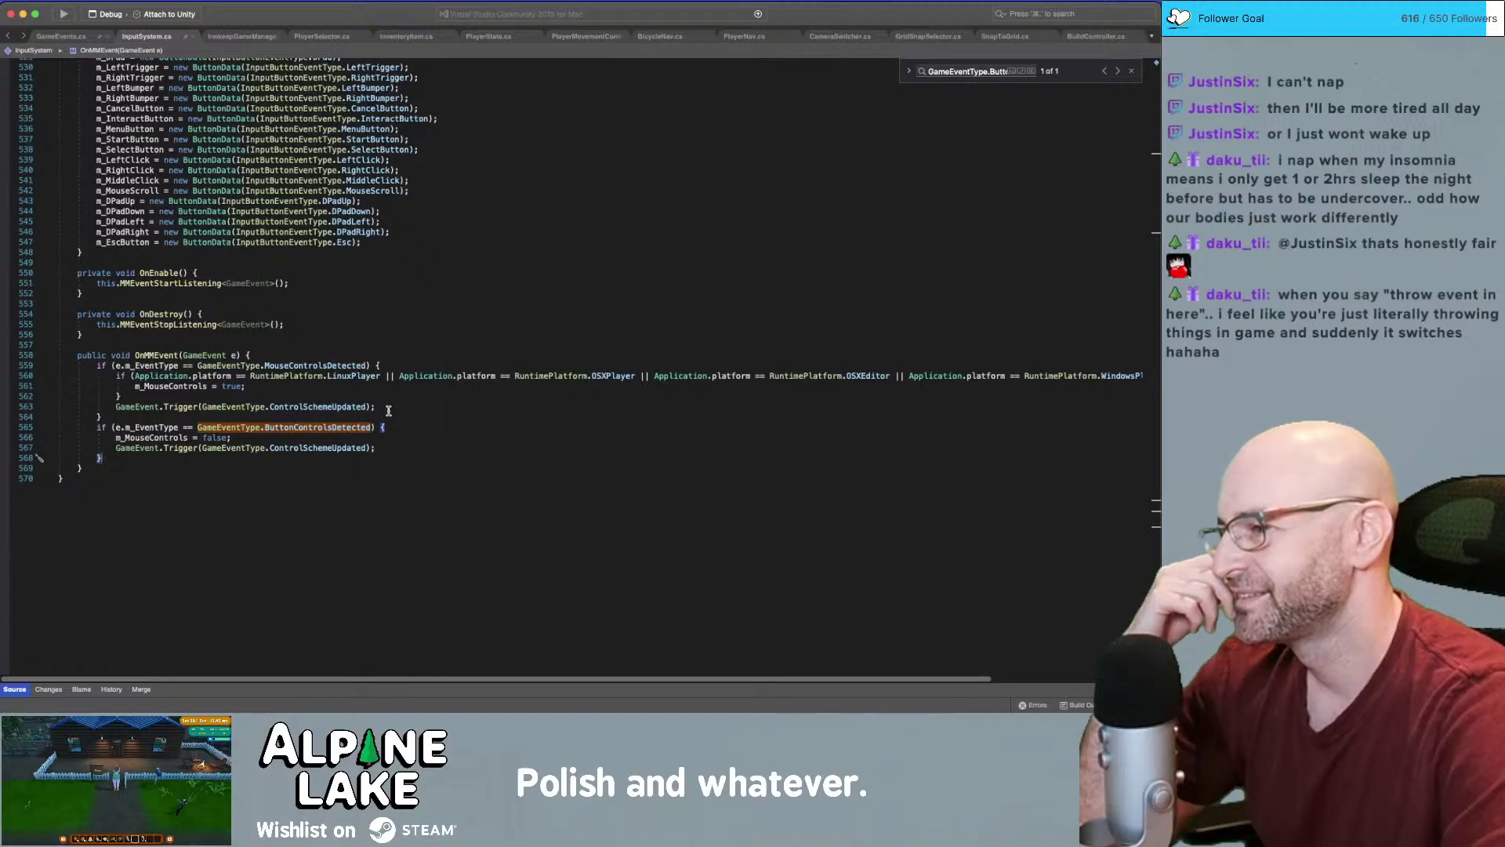
Copy the GameEvent.Trigger(GameEventType.MouseControlsDetected) line from the GetMouseButtonDown branch of CheckMouseButtonState
click(407, 452)
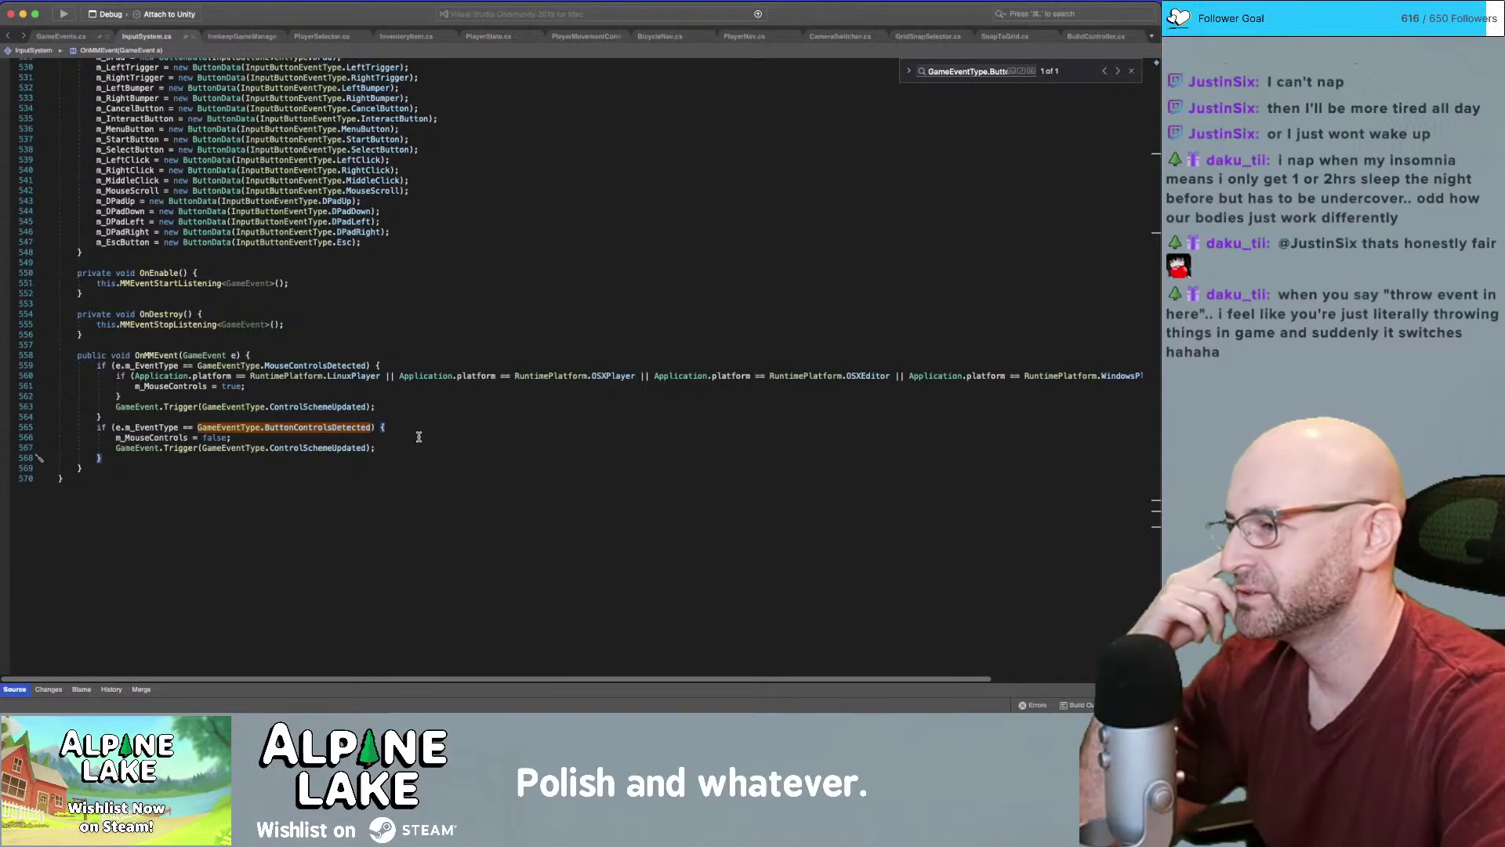
click(381, 427)
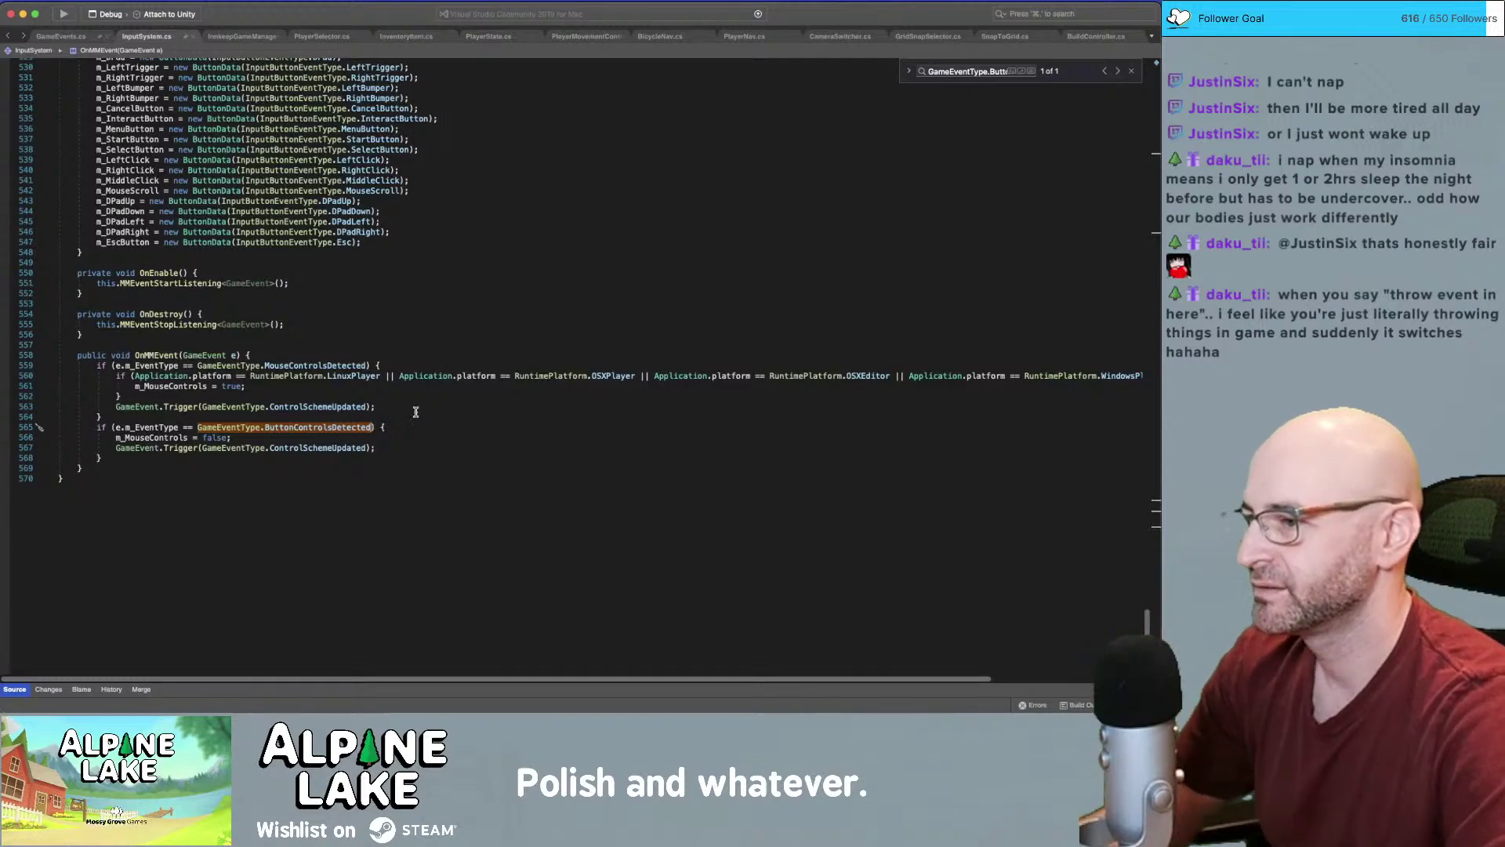
key(alt+shift+Left)
key(alt+shift+Left)
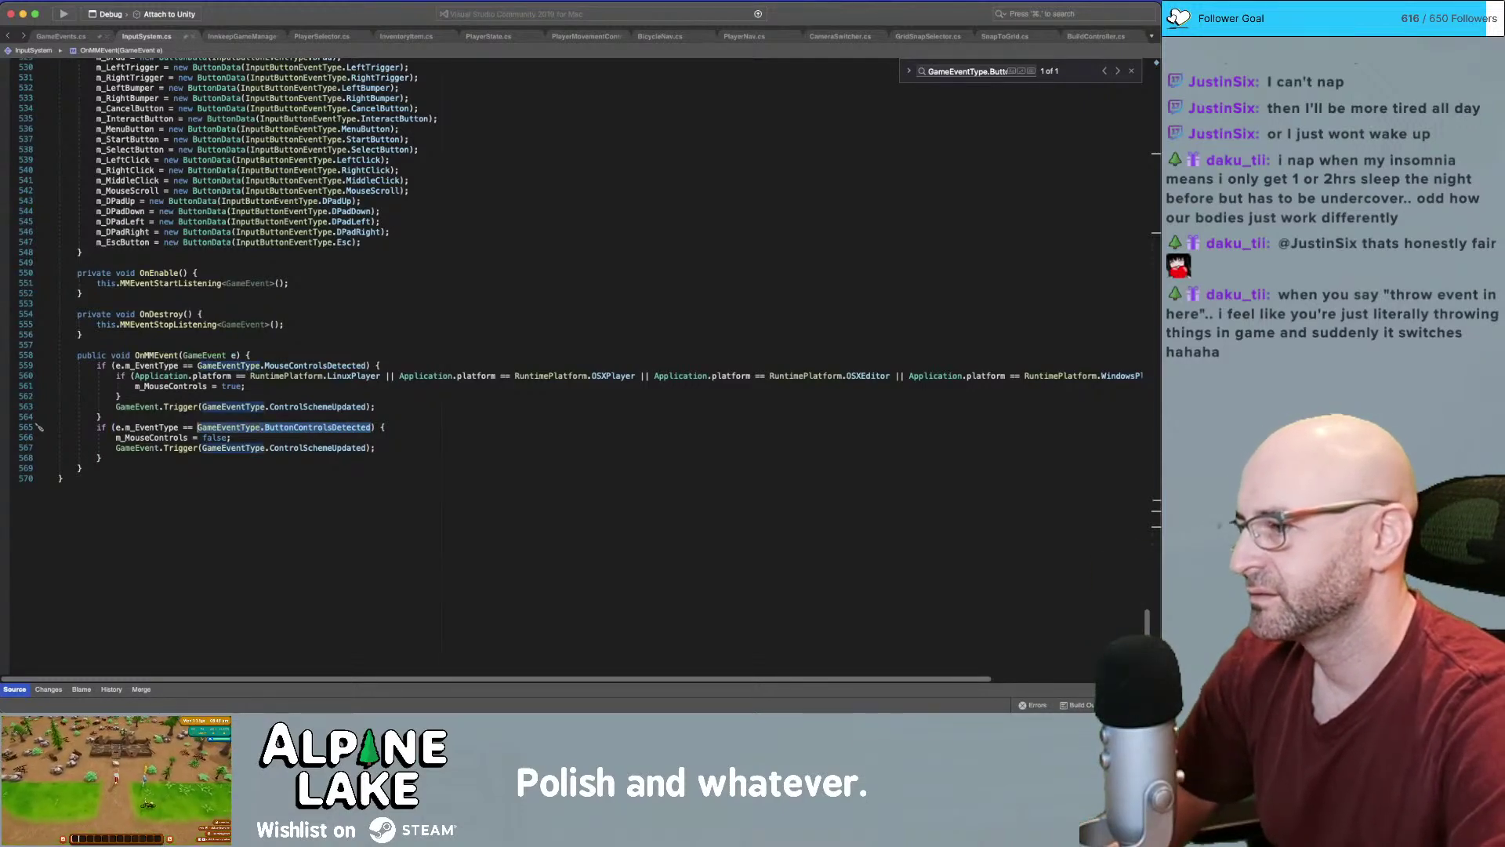
scroll(346, 380, up, 15)
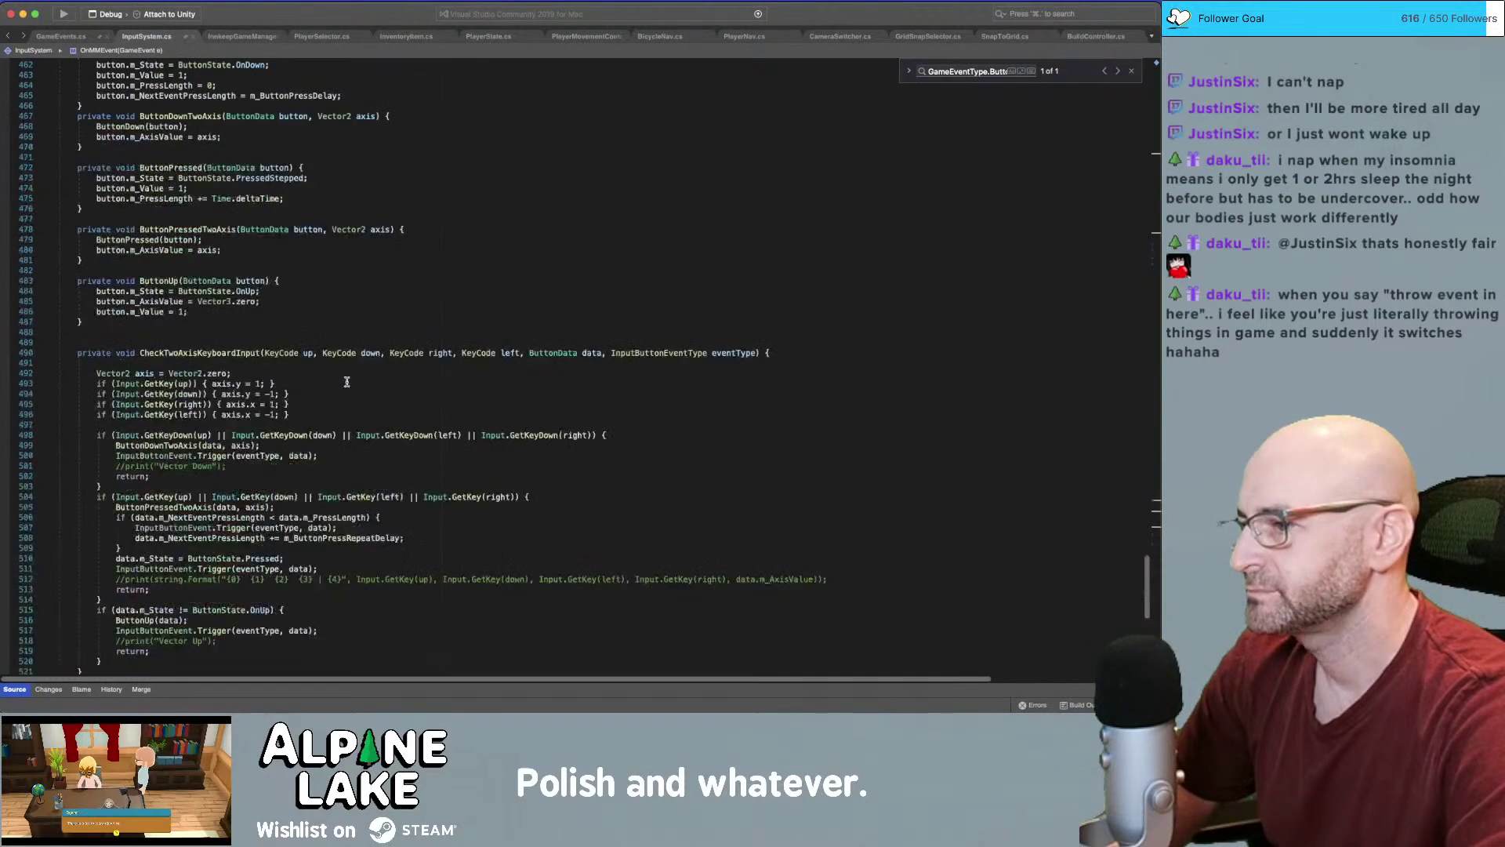
scroll(345, 381, down, 16)
scroll(244, 350, up, 15)
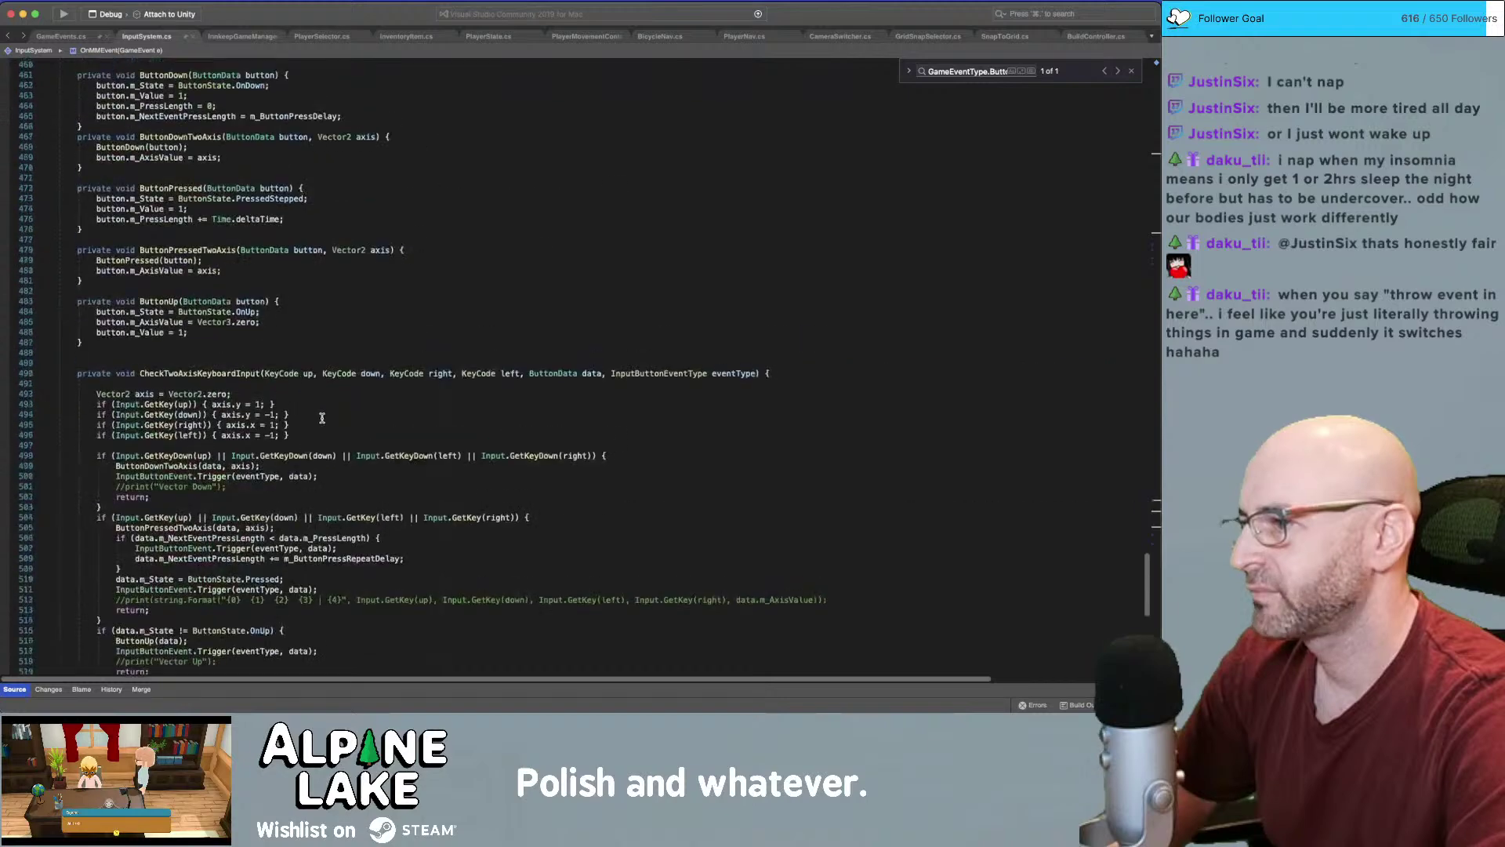
click(402, 247)
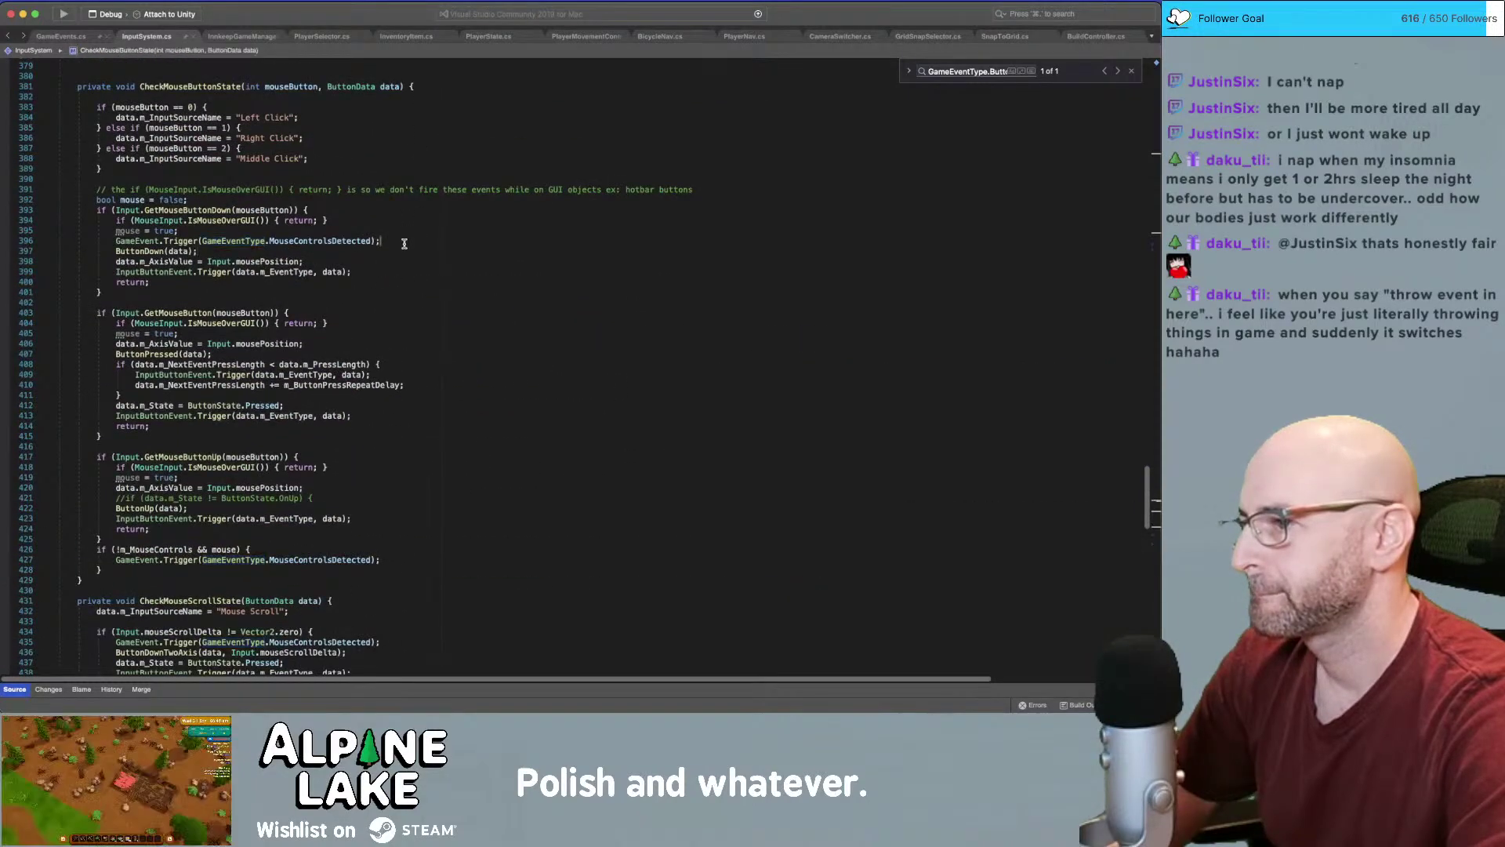
key(super+shift+Left)
key(cmd+c)
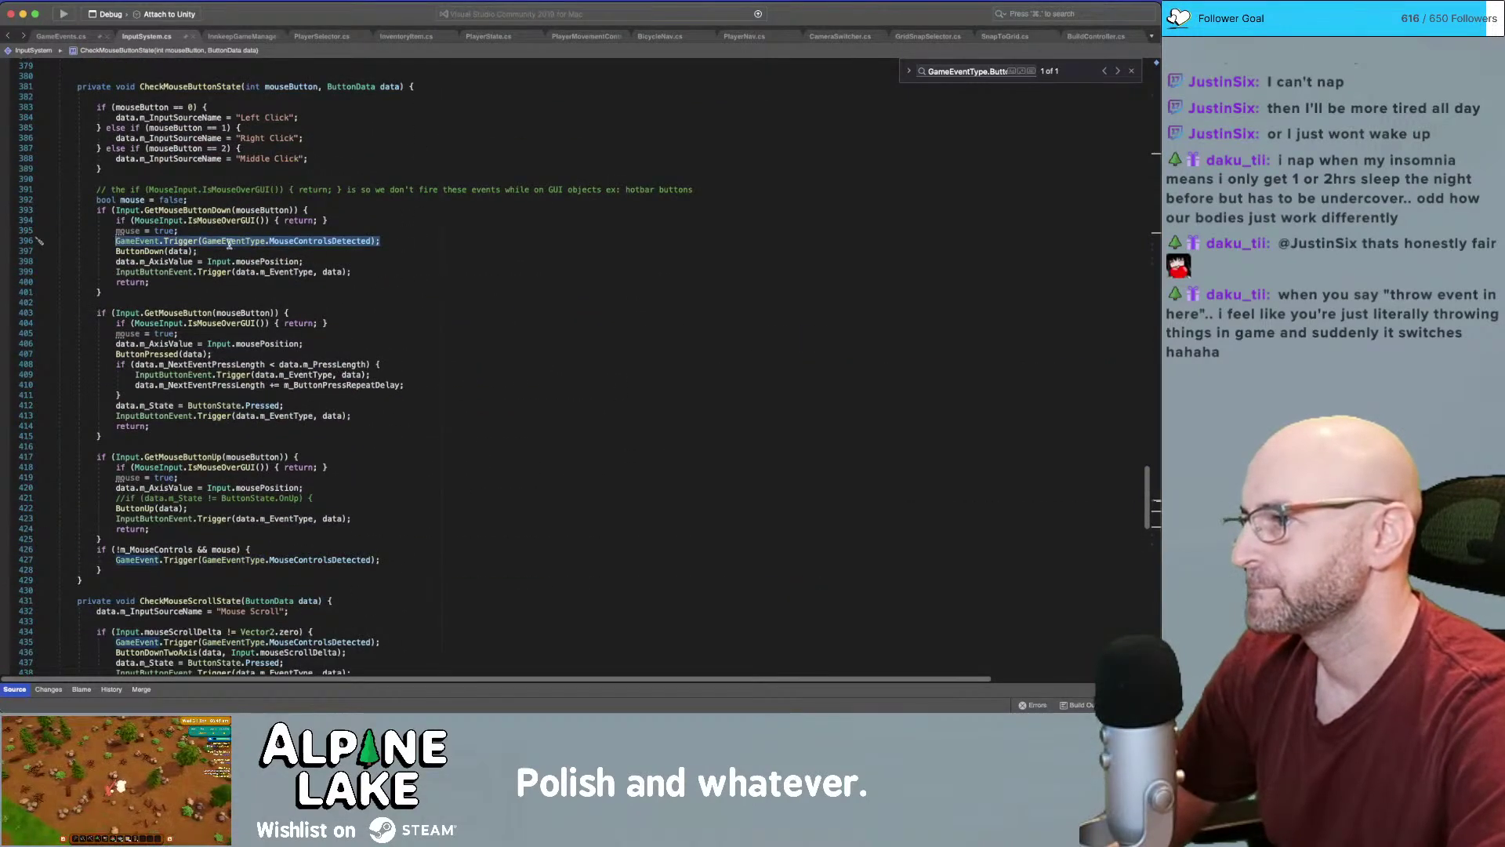
Examine the mouse, key and controller check methods and Update in InputSystem.cs to find where controller input is processed
double_click(125, 230)
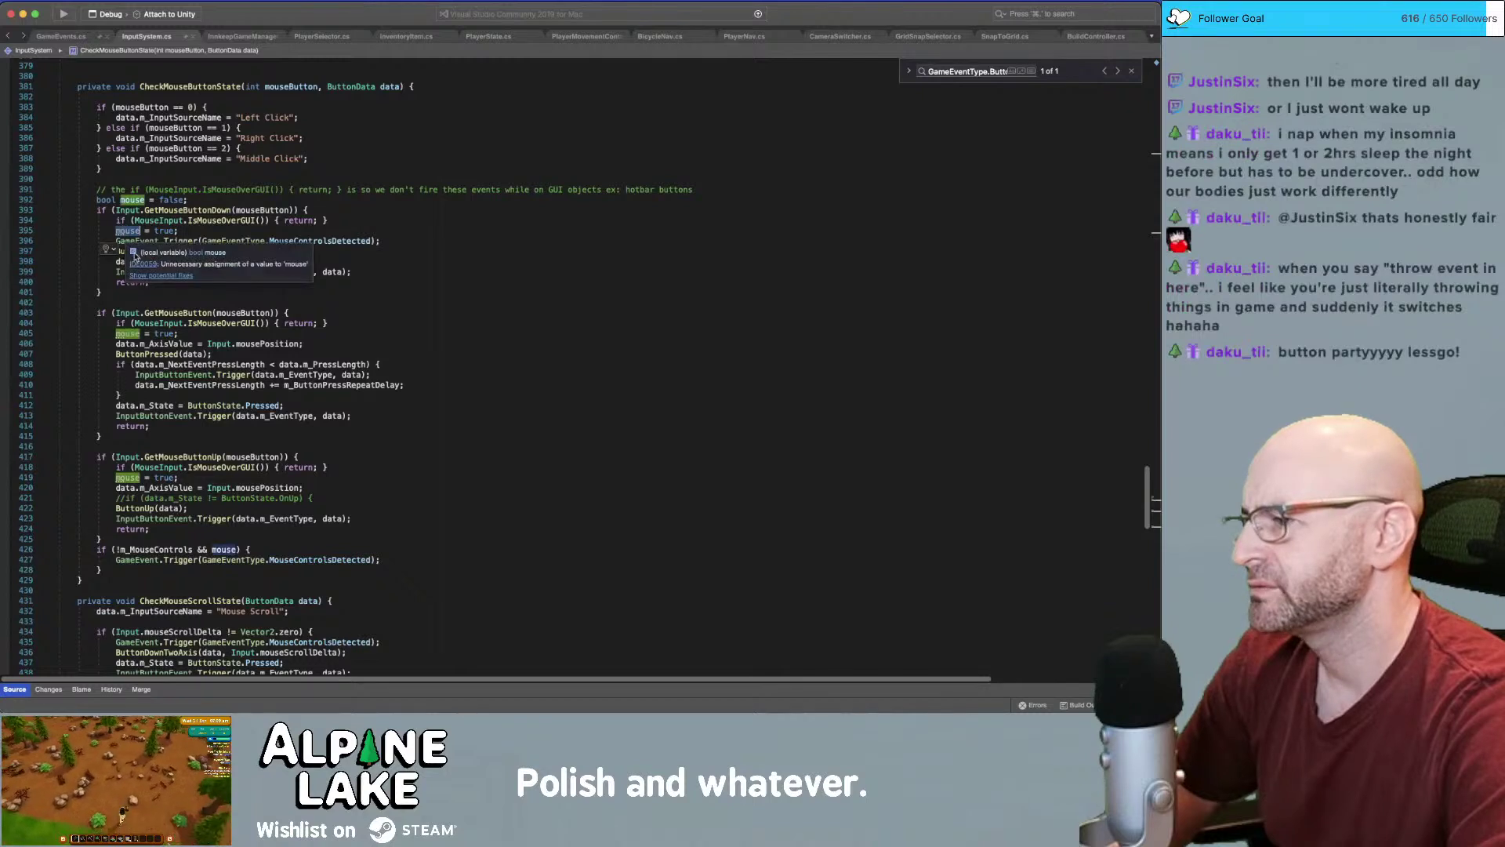
scroll(125, 421, down, 2)
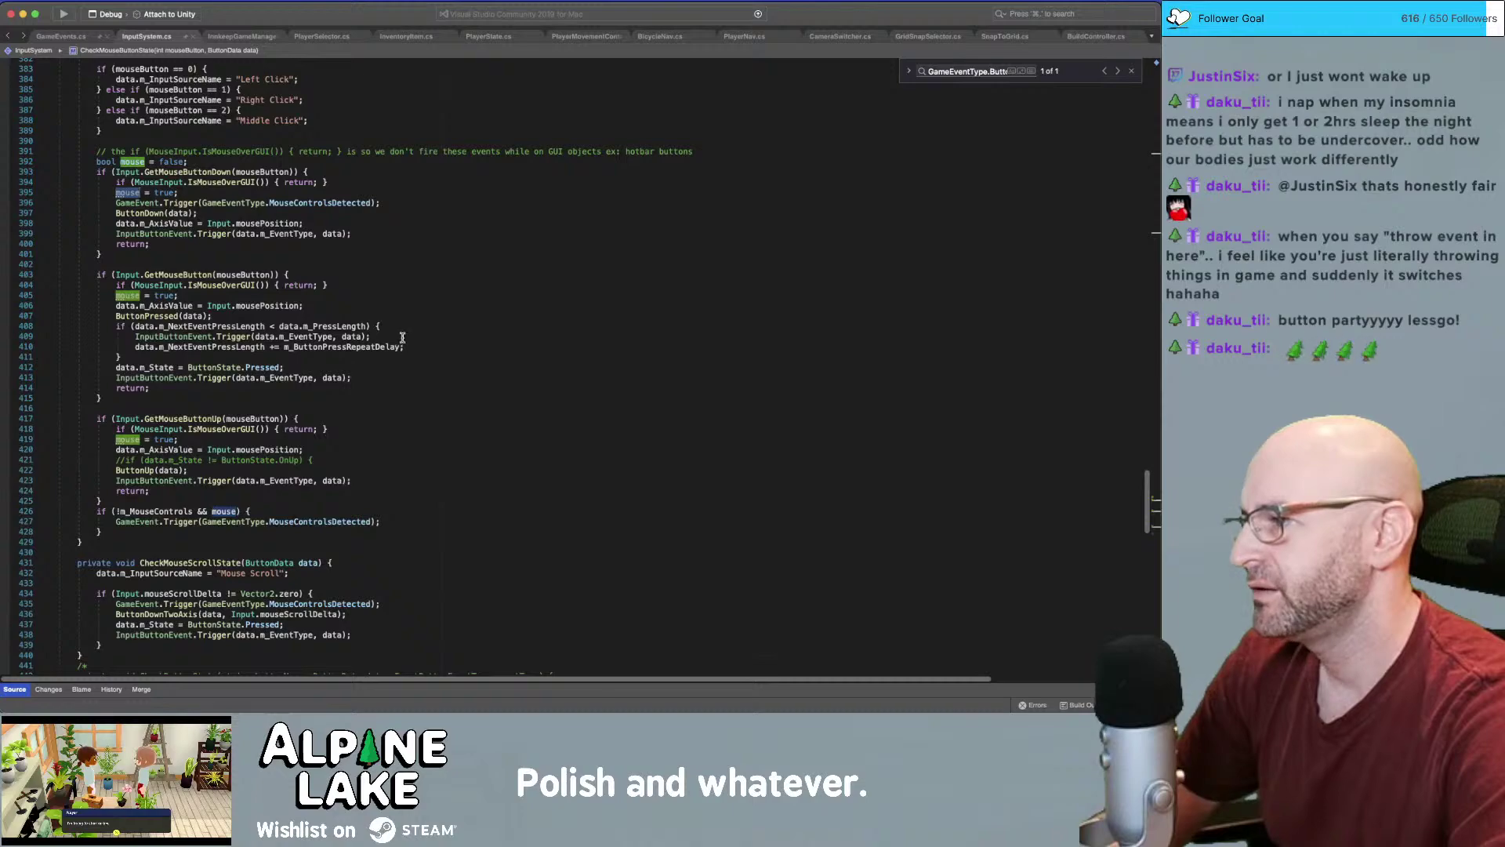
scroll(402, 337, up, 10)
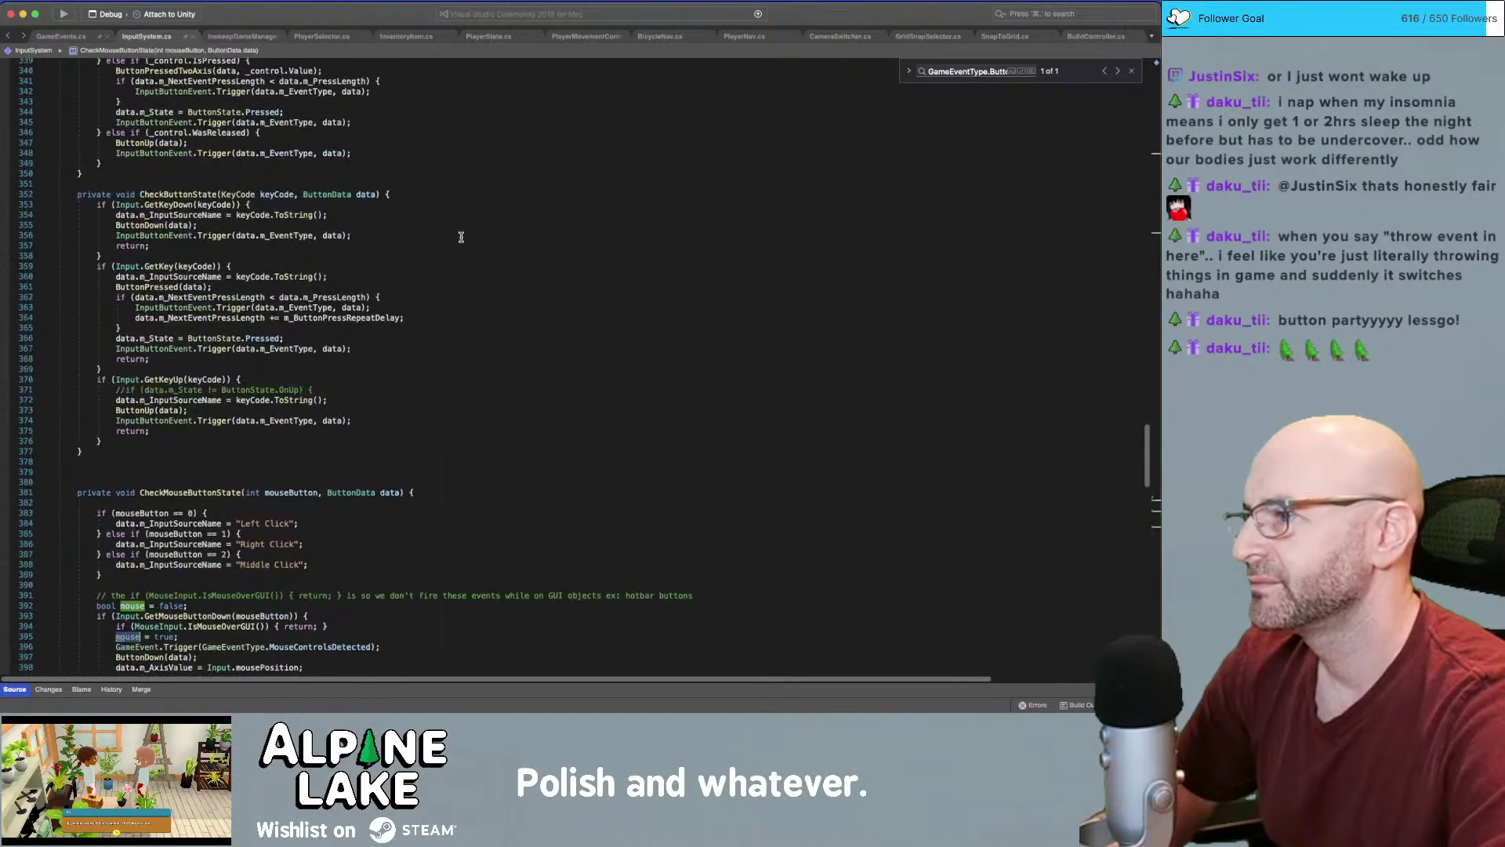
scroll(272, 295, up, 12)
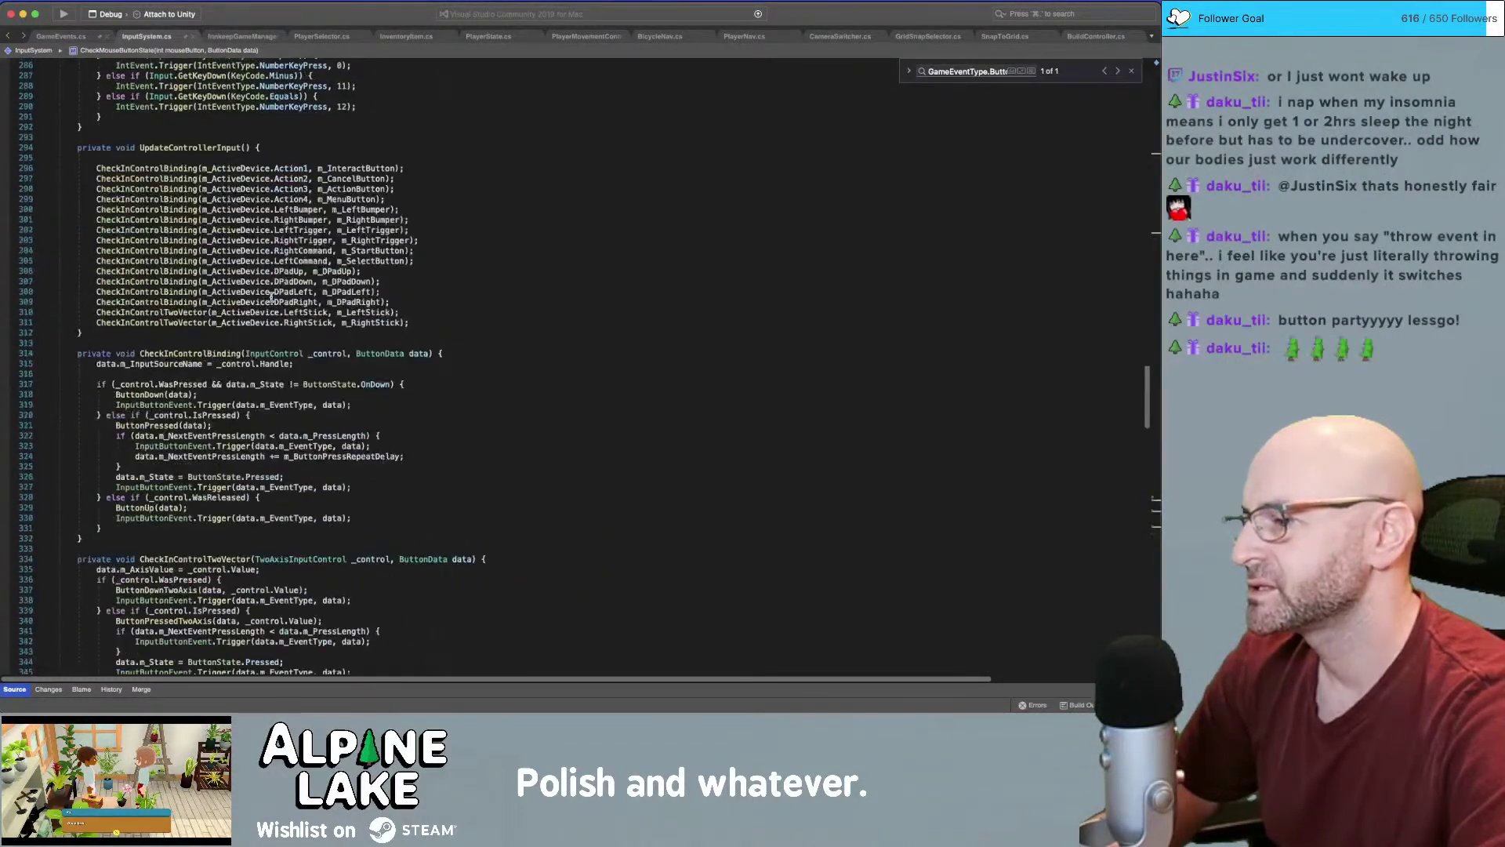
scroll(272, 295, up, 15)
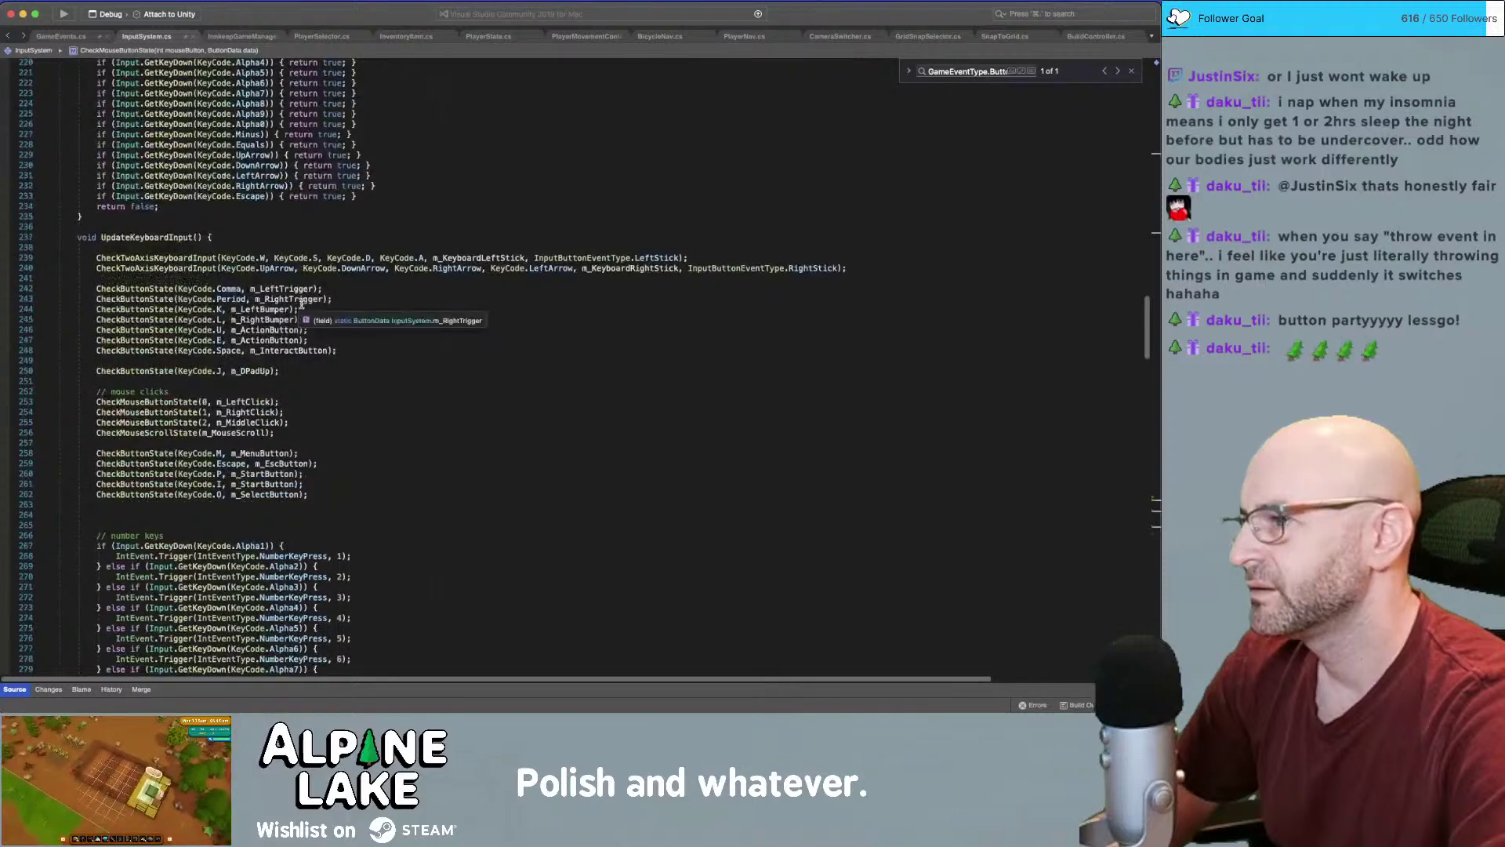
scroll(301, 303, up, 11)
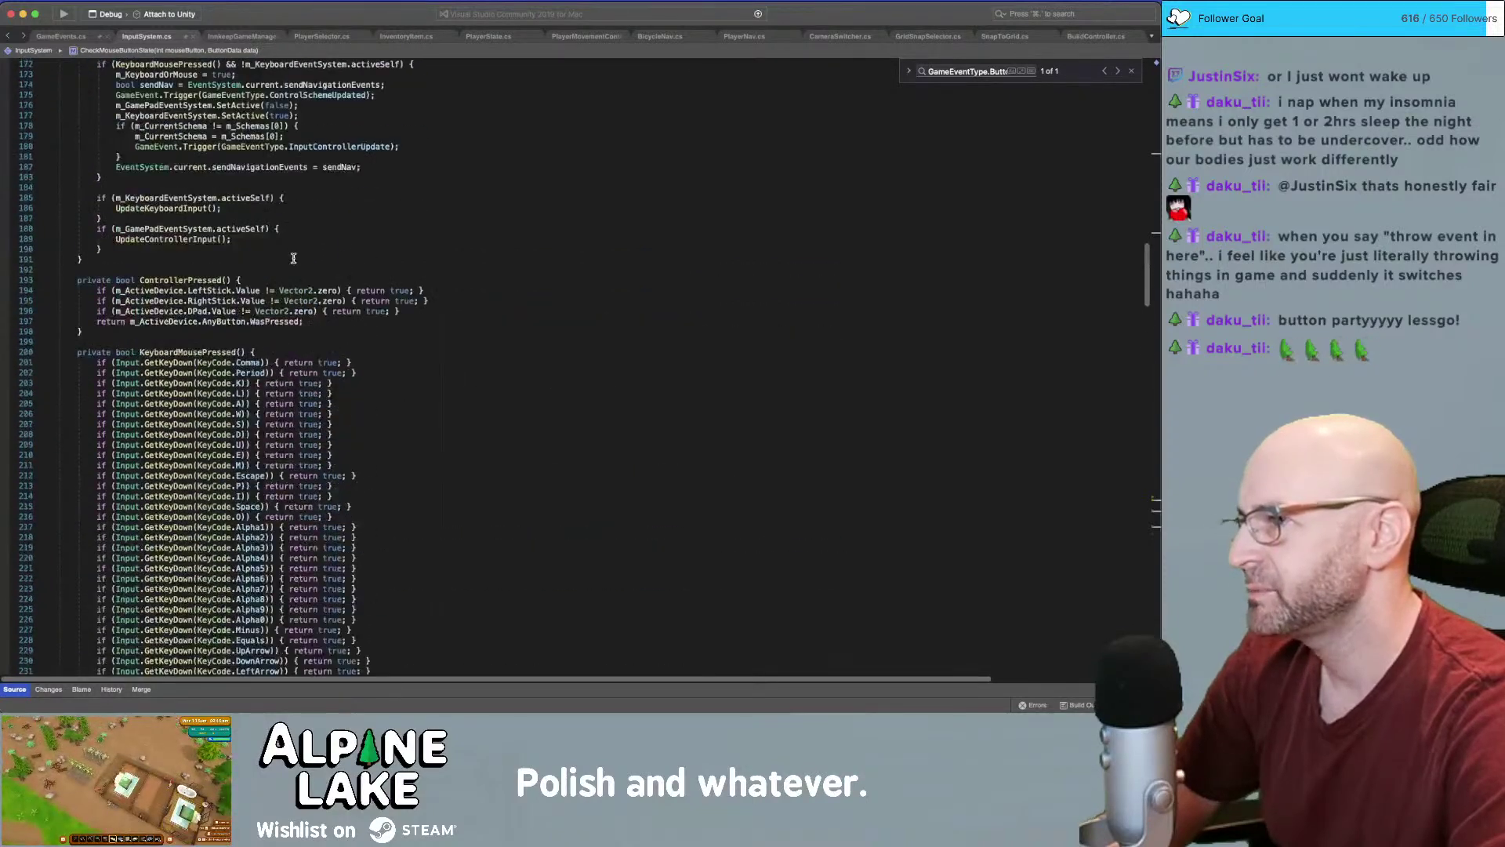
scroll(282, 250, up, 5)
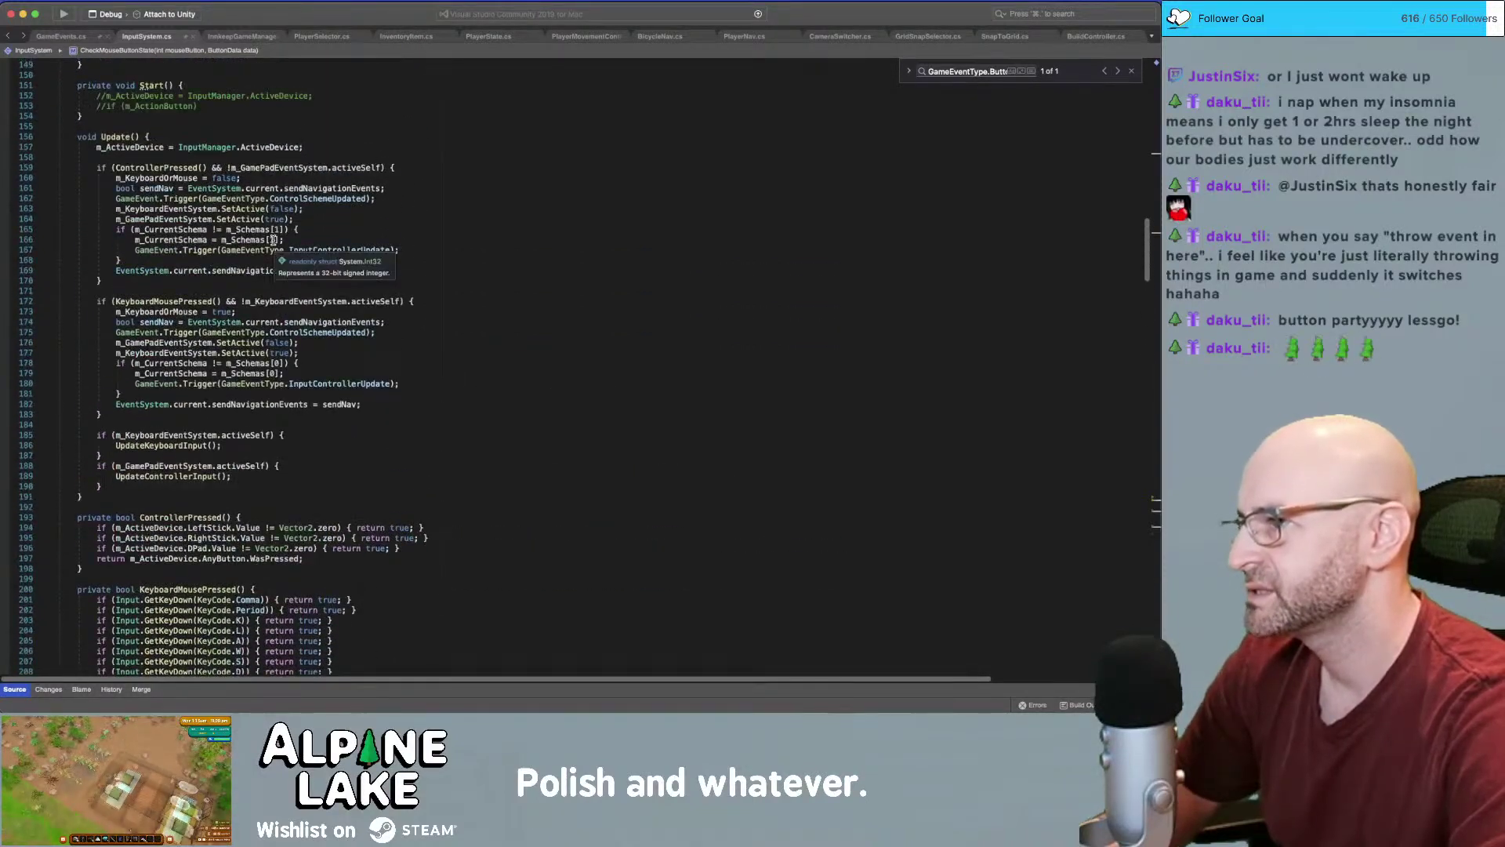
scroll(272, 240, down, 10)
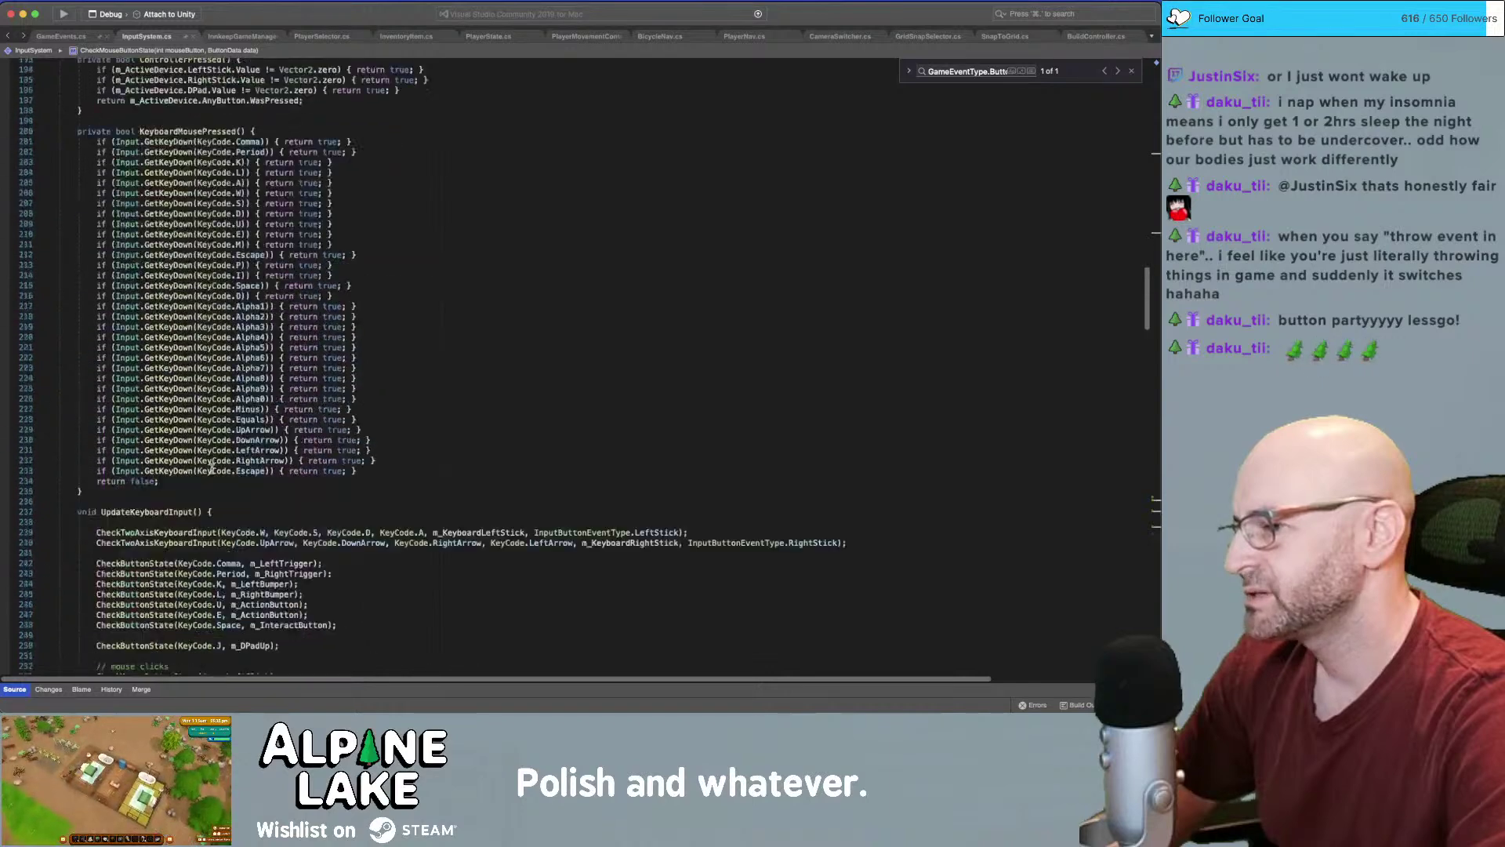
Paste the copied event trigger line at the start of the UpdateControllerInput method
click(163, 511)
scroll(201, 417, down, 3)
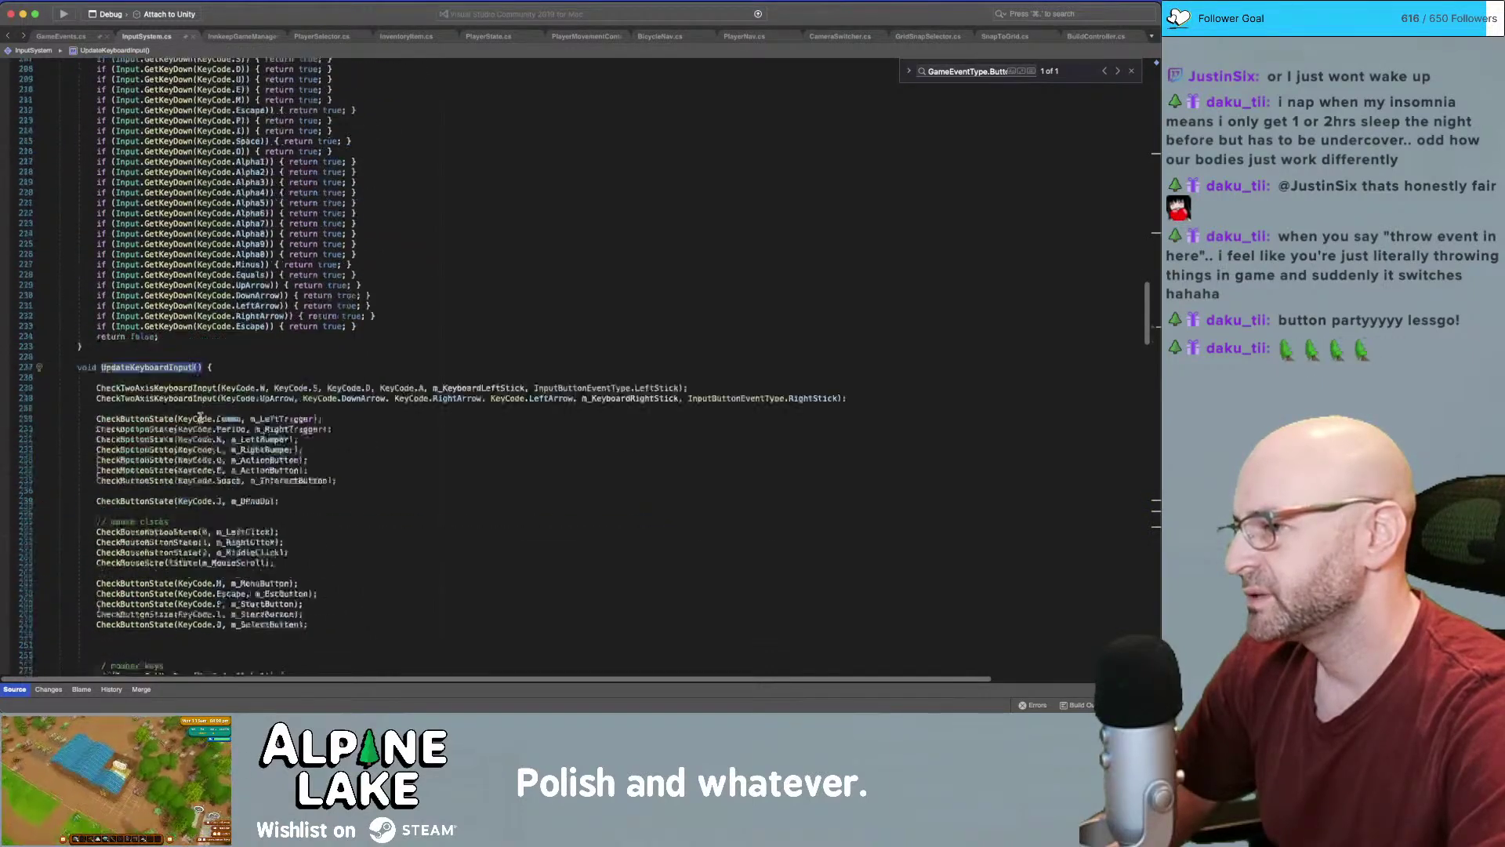
scroll(200, 418, down, 10)
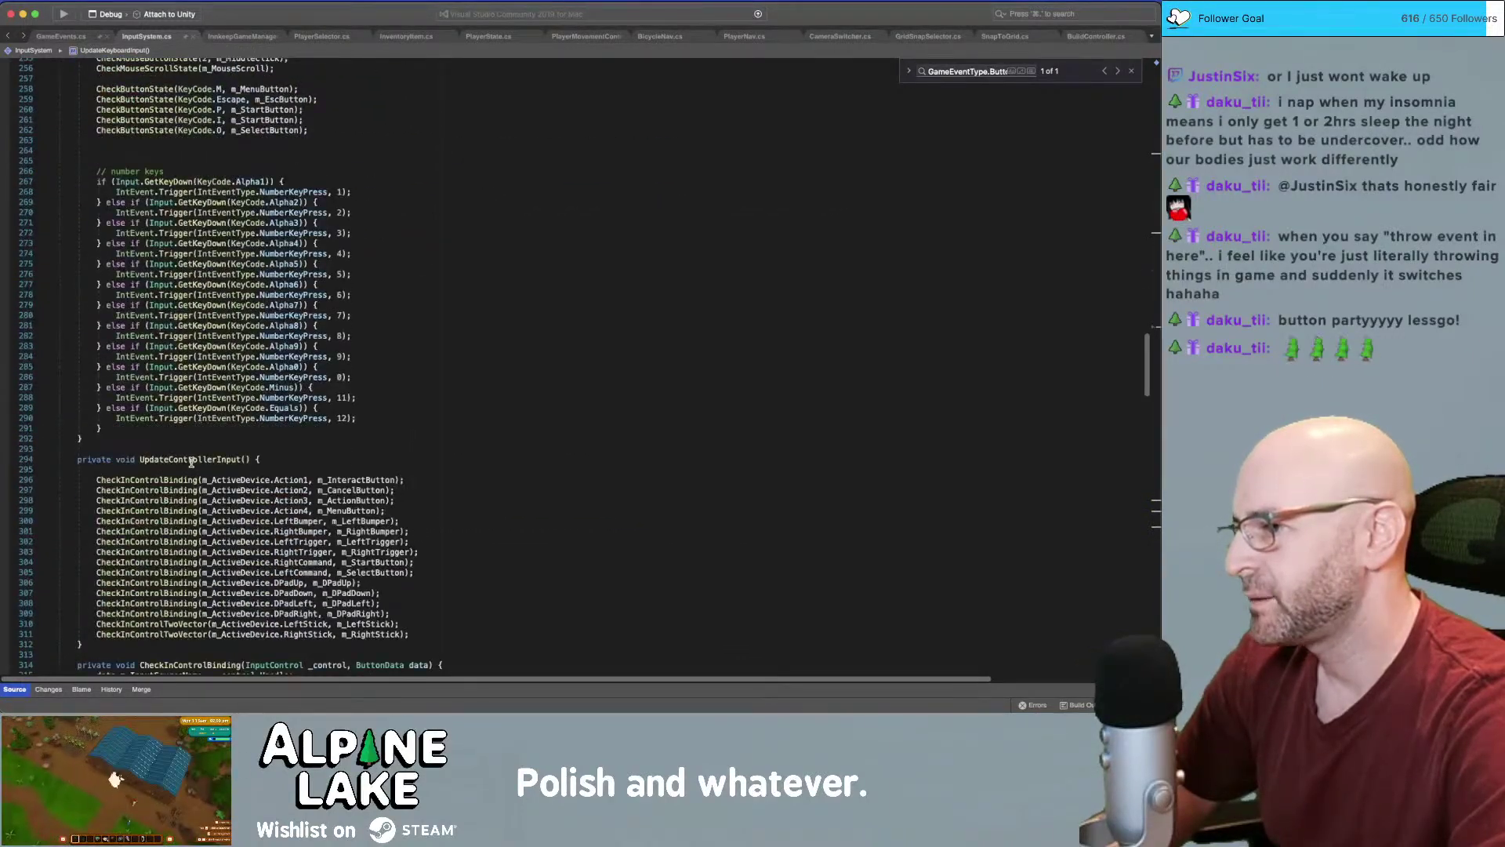
key(cmd+v)
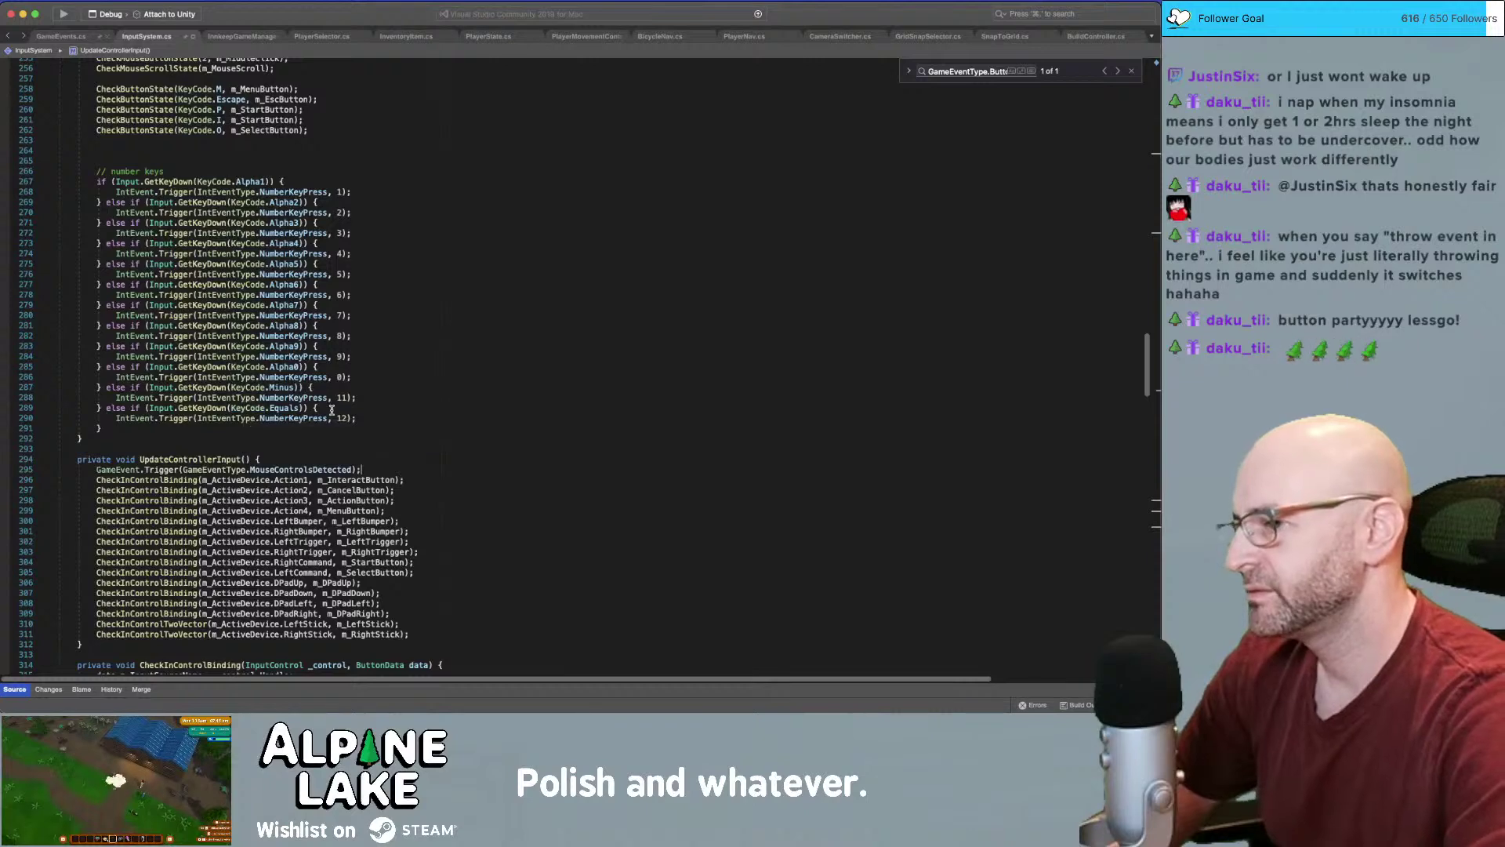
Change the event type of the trigger in UpdateControllerInput to GameEventType.ButtonControlsDetected
double_click(174, 469)
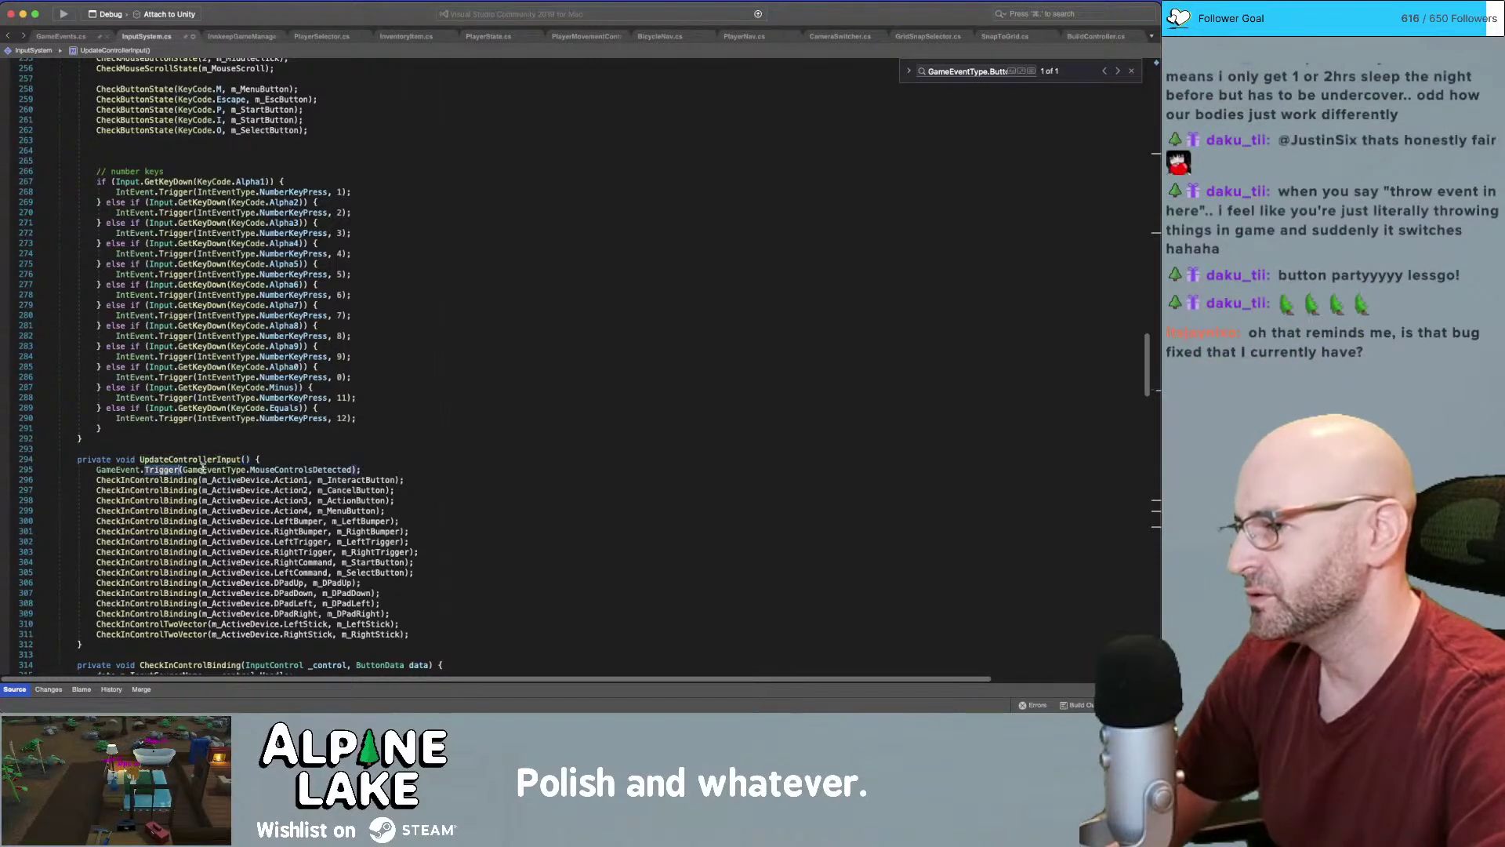
double_click(284, 469)
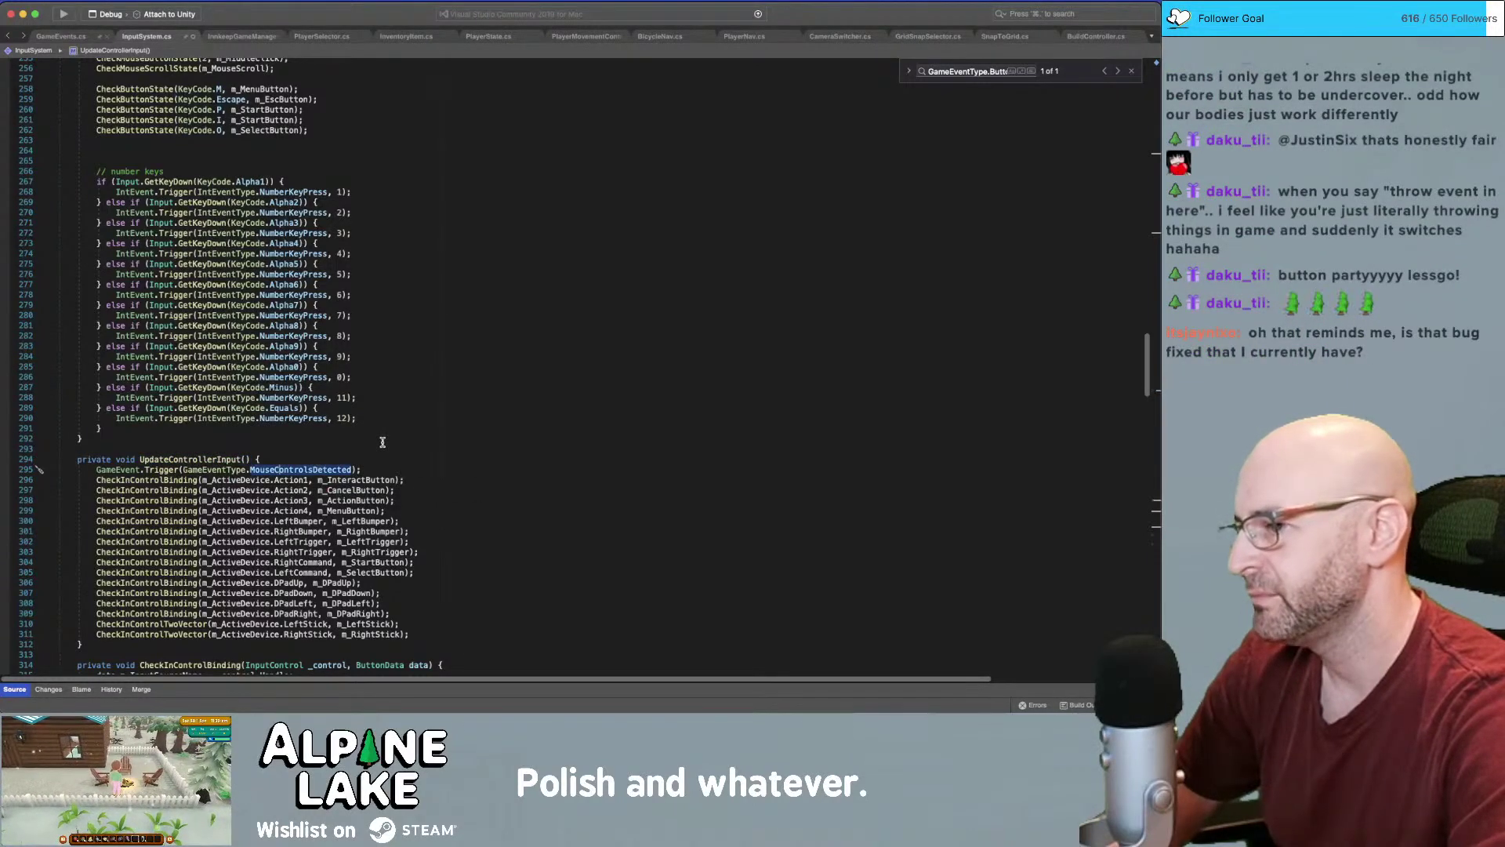
click(326, 468)
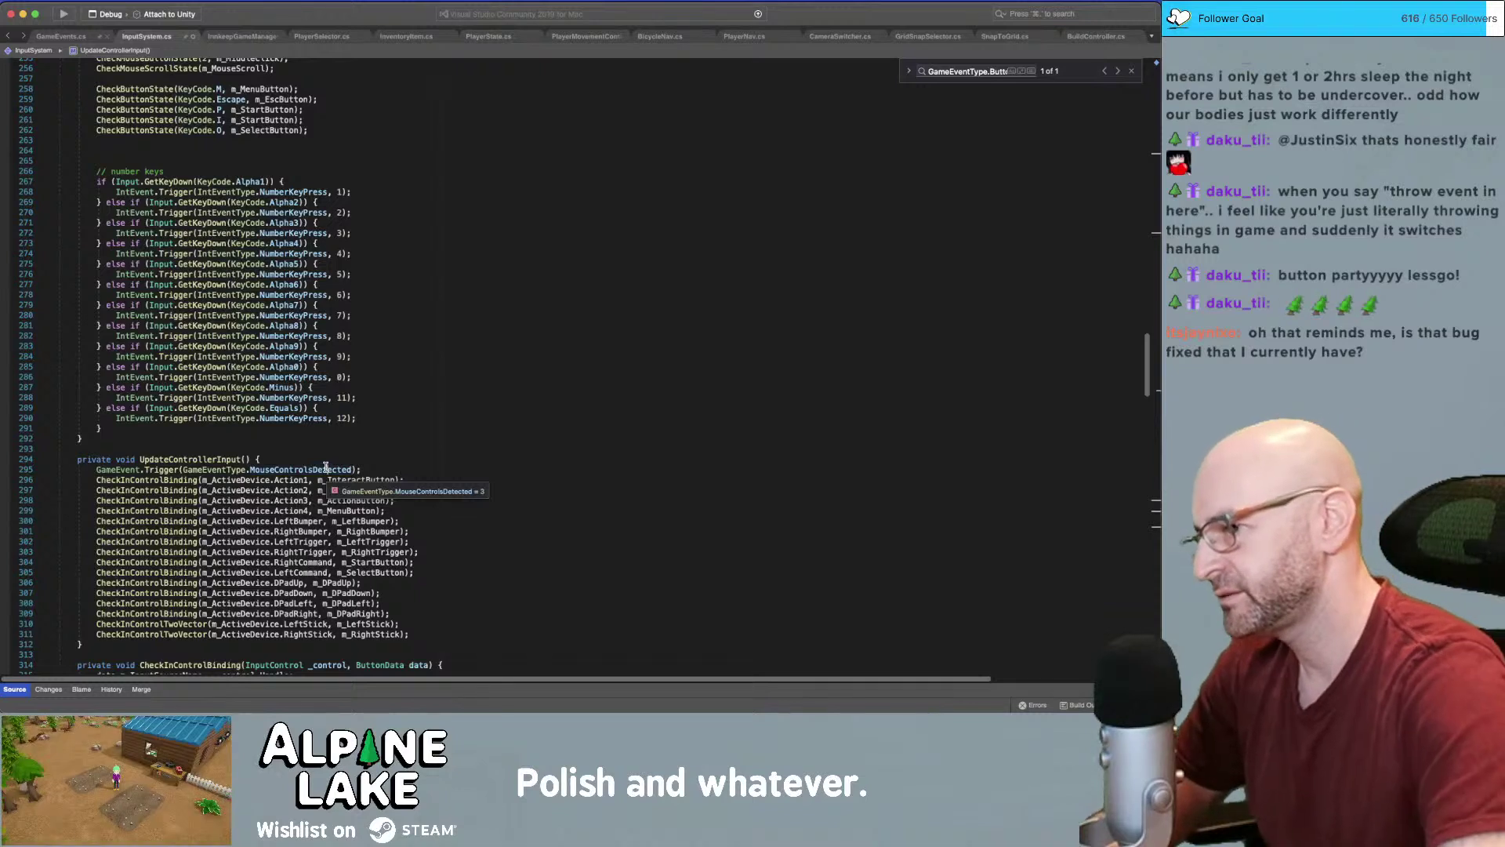
double_click(327, 469)
text(b)
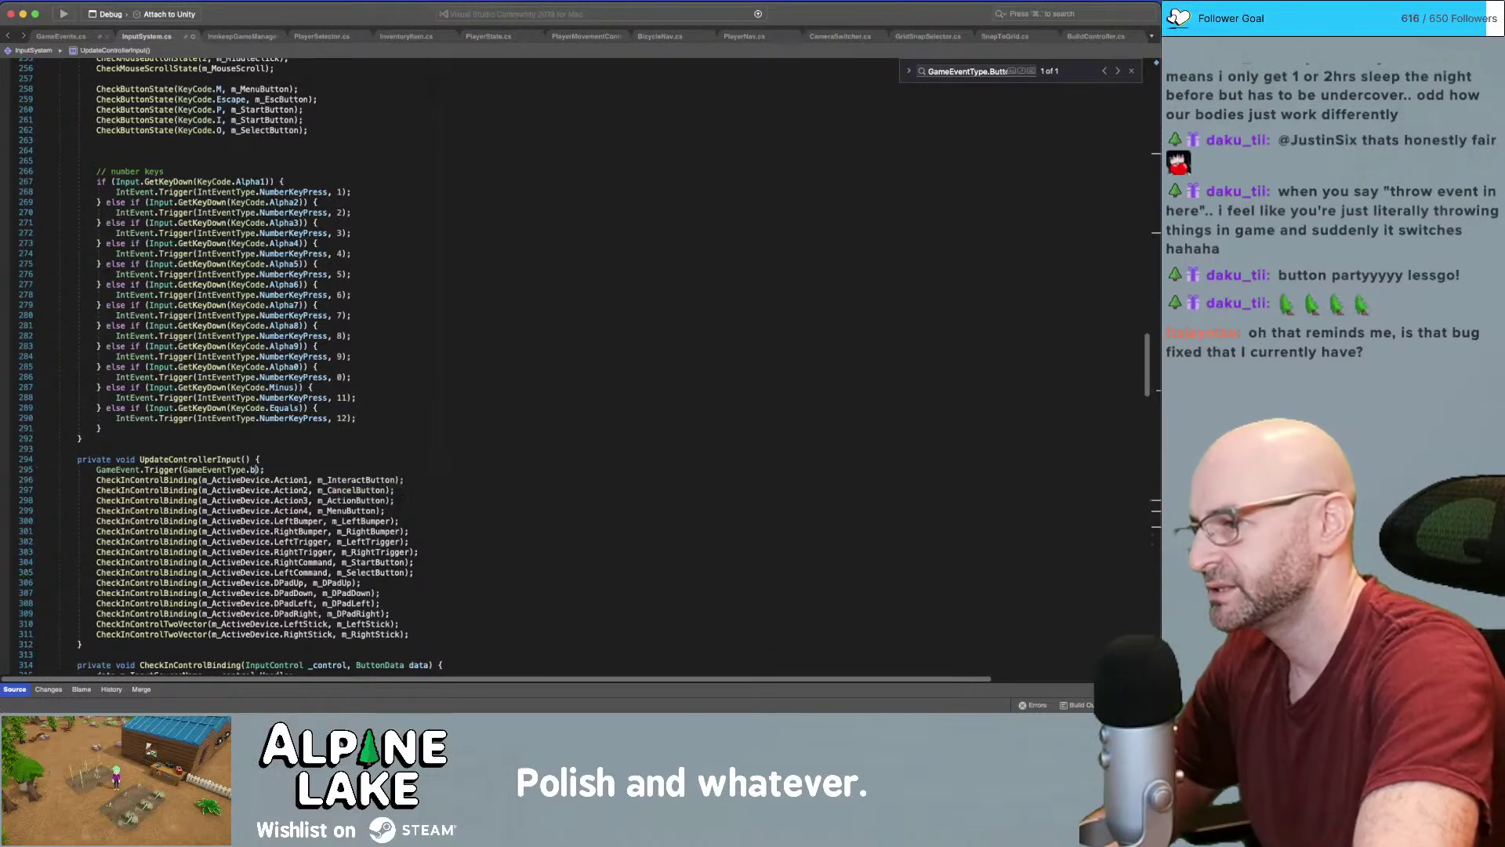
text(utton)
key(alt+shift+Left)
key(BackSpace)
key(BackSpace)
text(b)
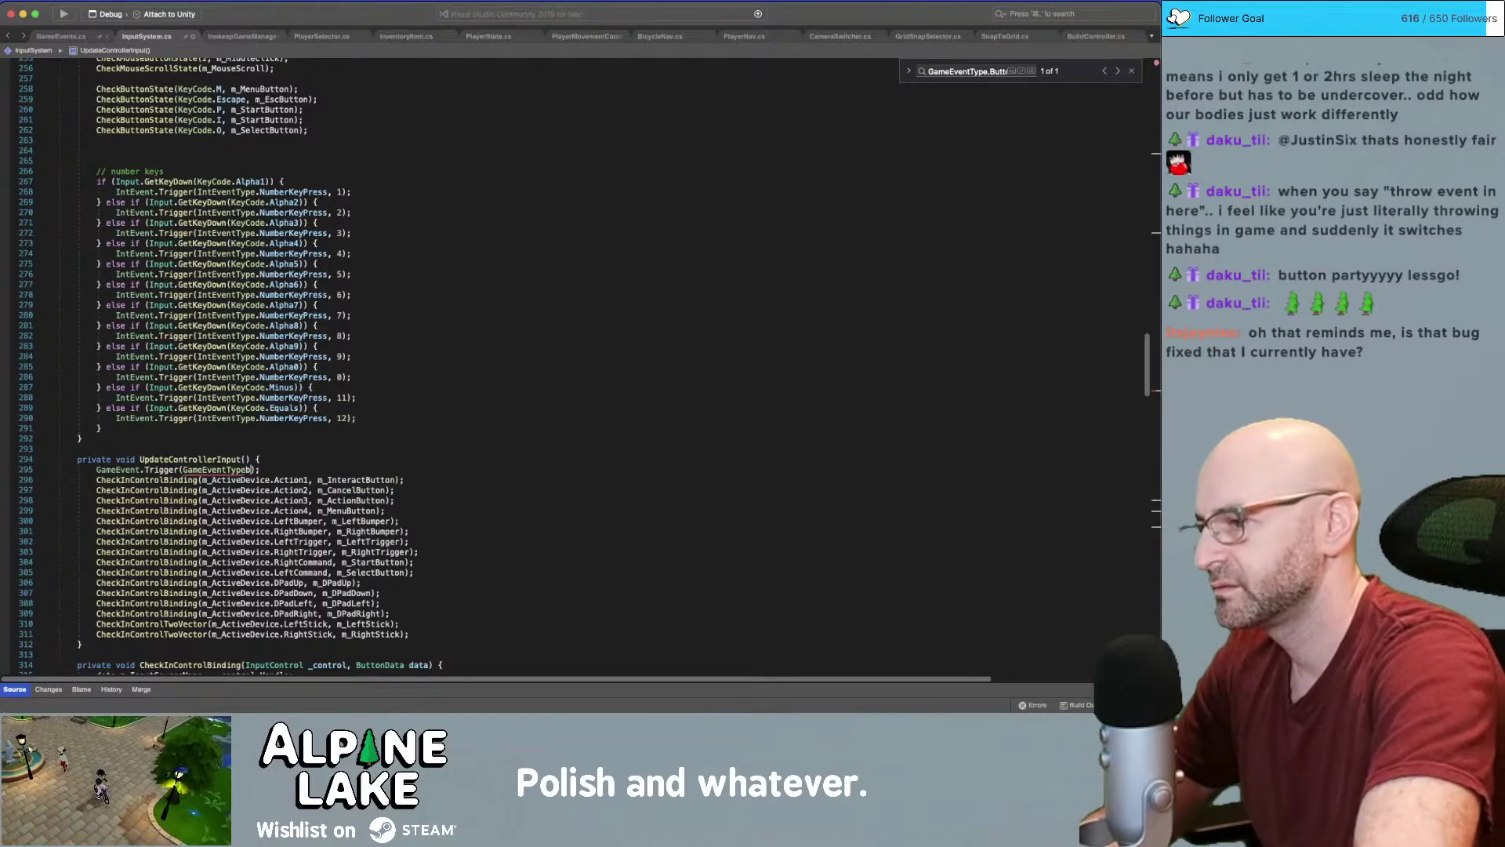
key(BackSpace)
text(.button)
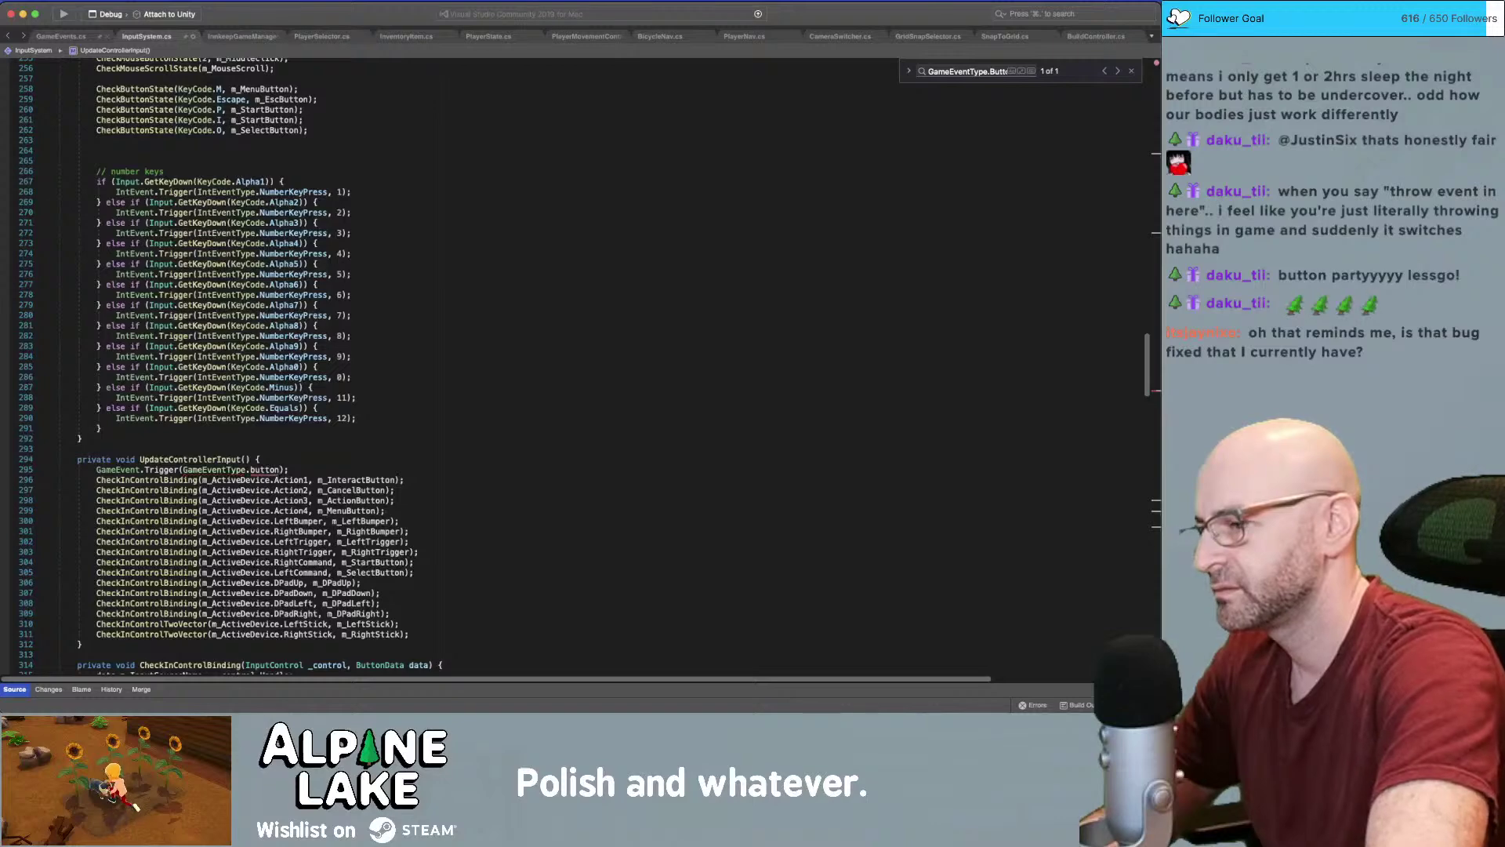
key(Return)
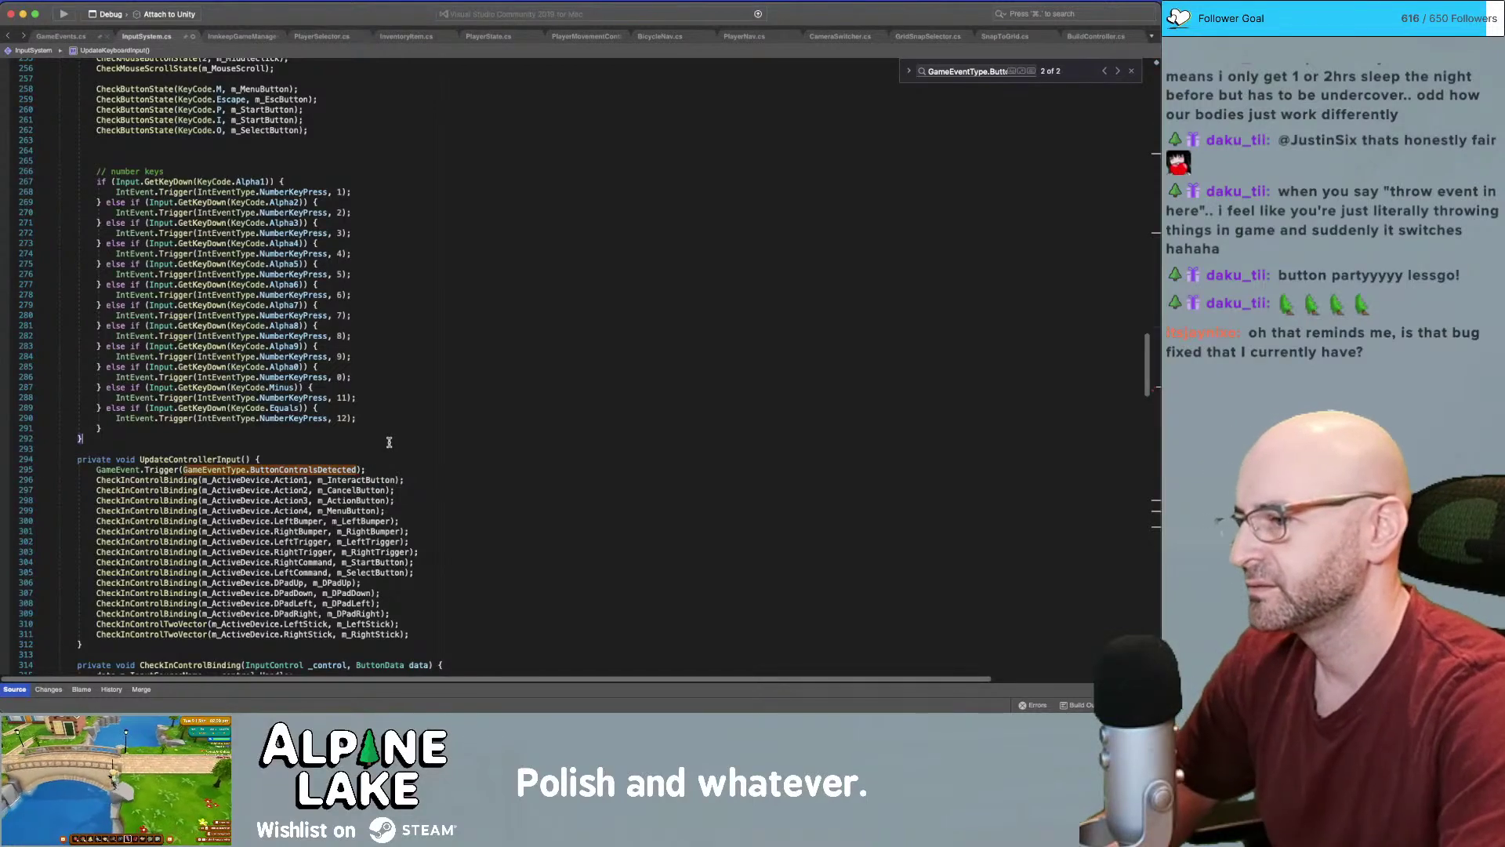
Switch to Unity, stop the running game and start play mode again with the edited script
key(super+Tab)
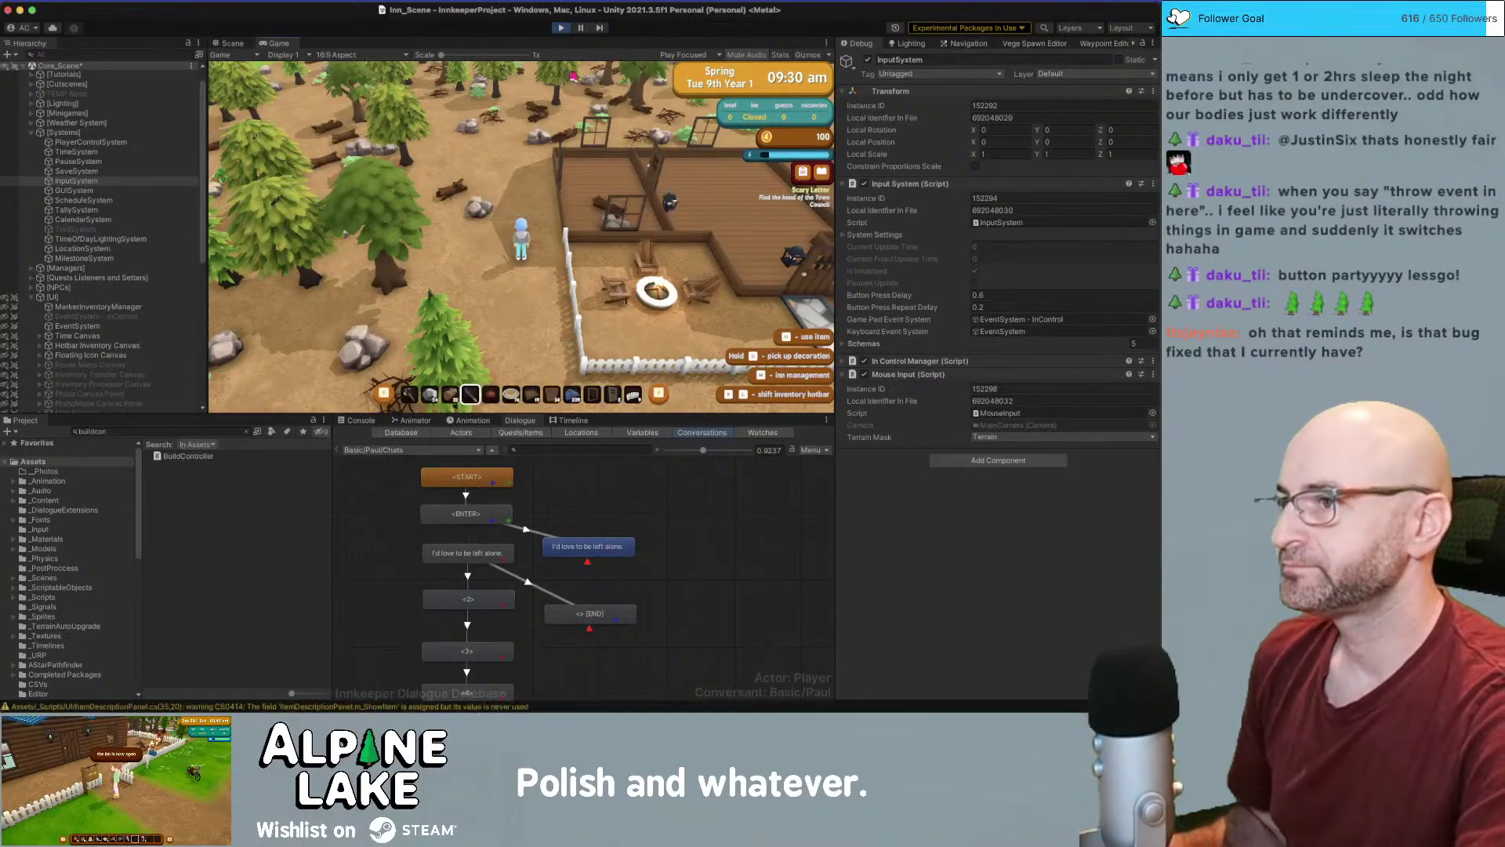
click(561, 28)
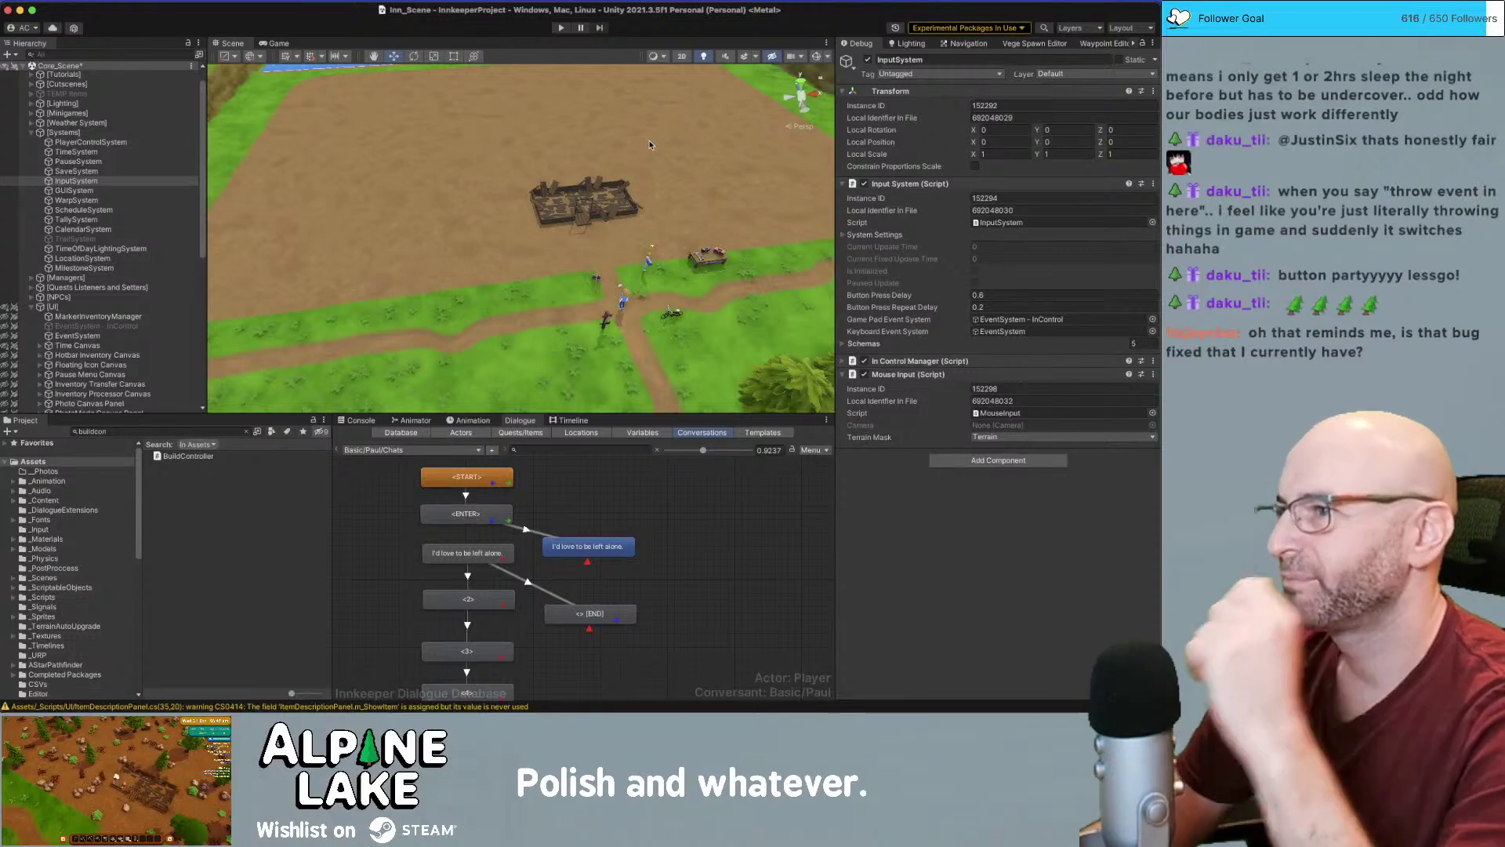
click(564, 27)
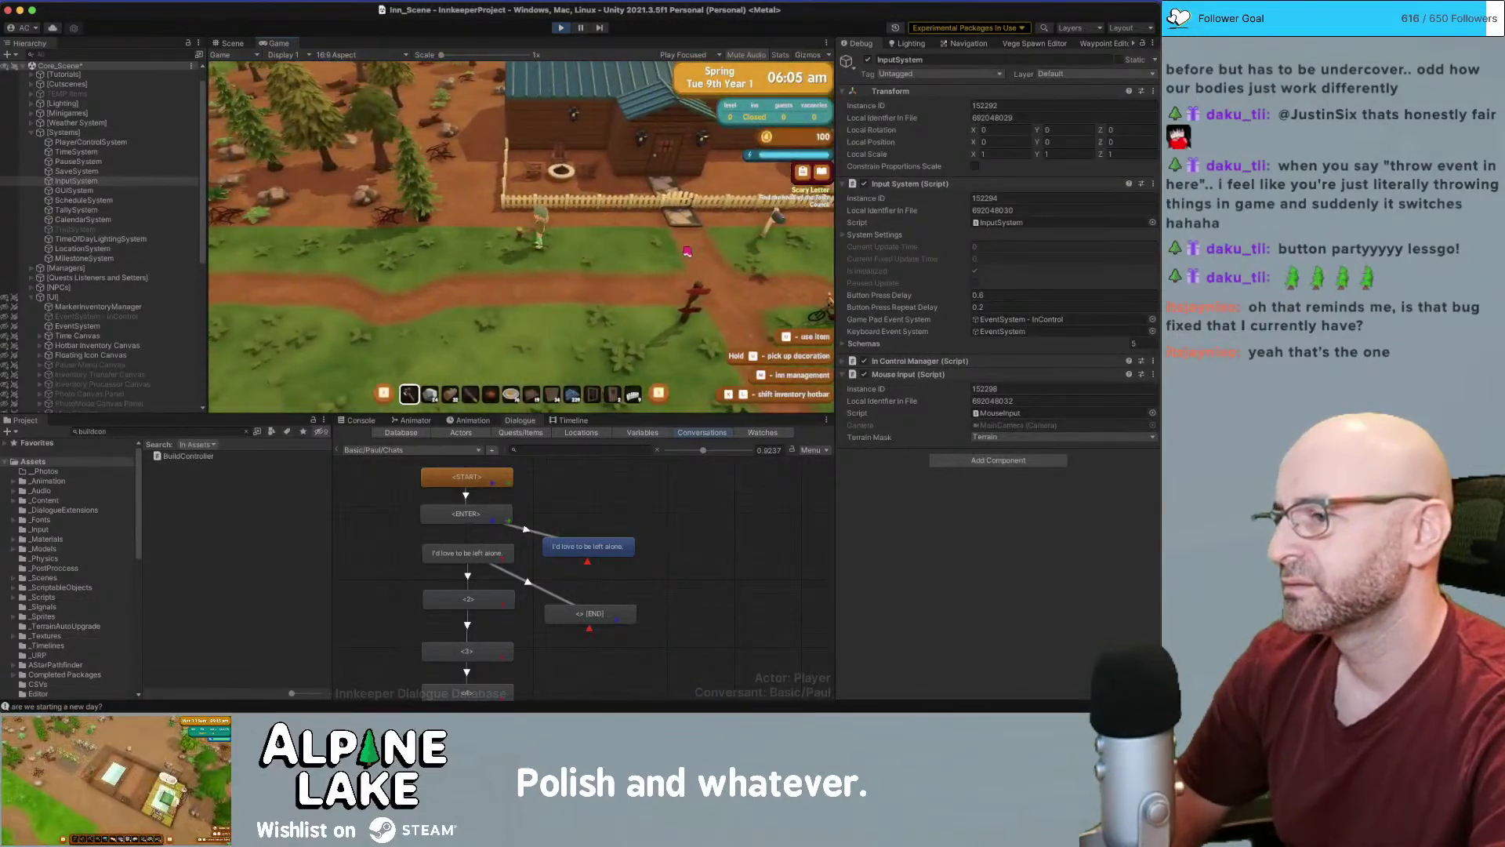
Test the control scheme switching in Foundation build mode by moving the placement grid around with the keyboard
scroll(682, 250, down, 2)
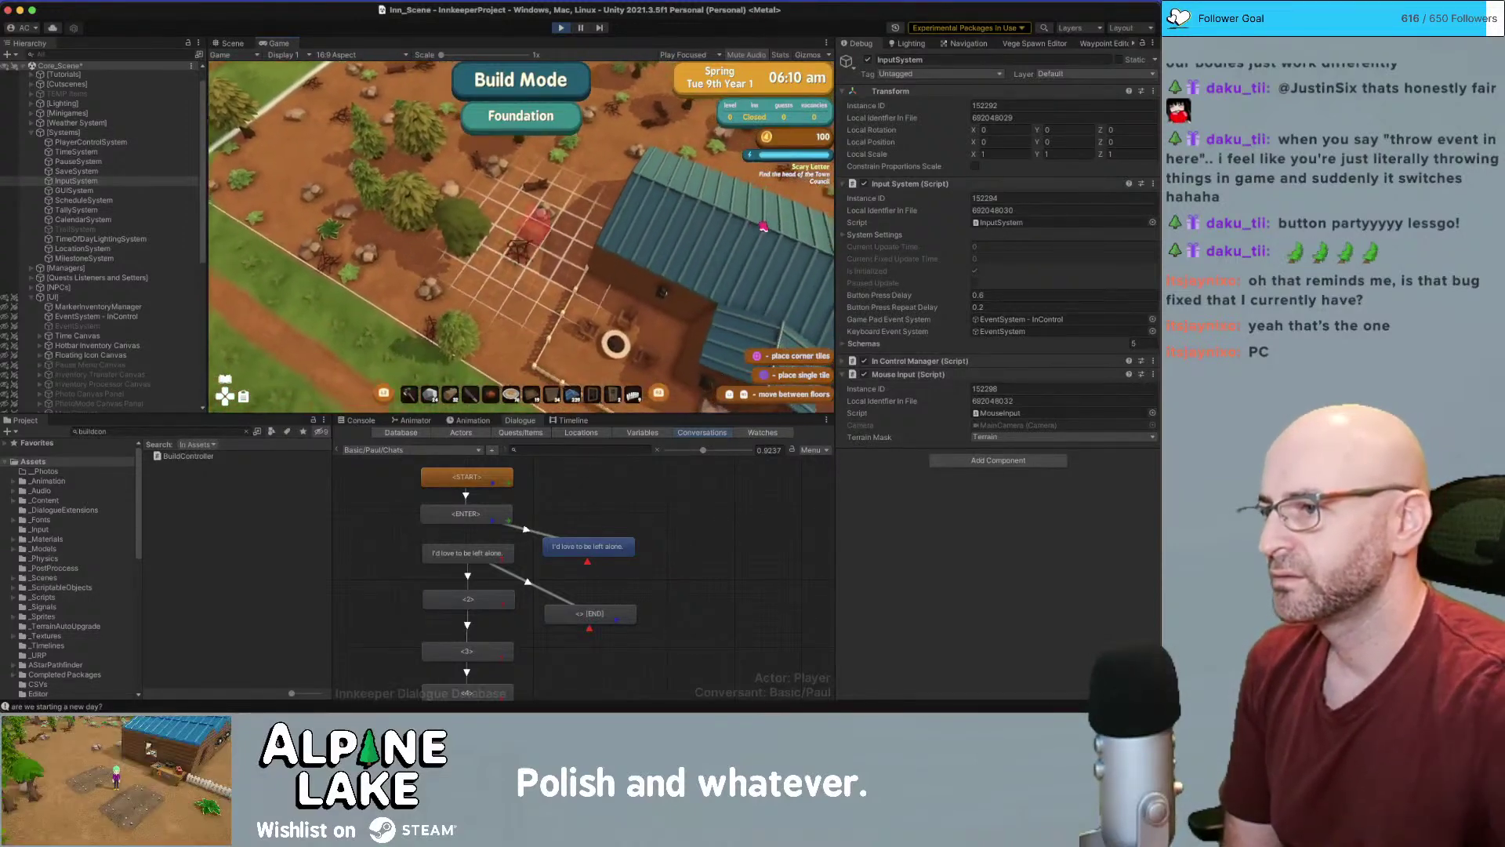
key(w)
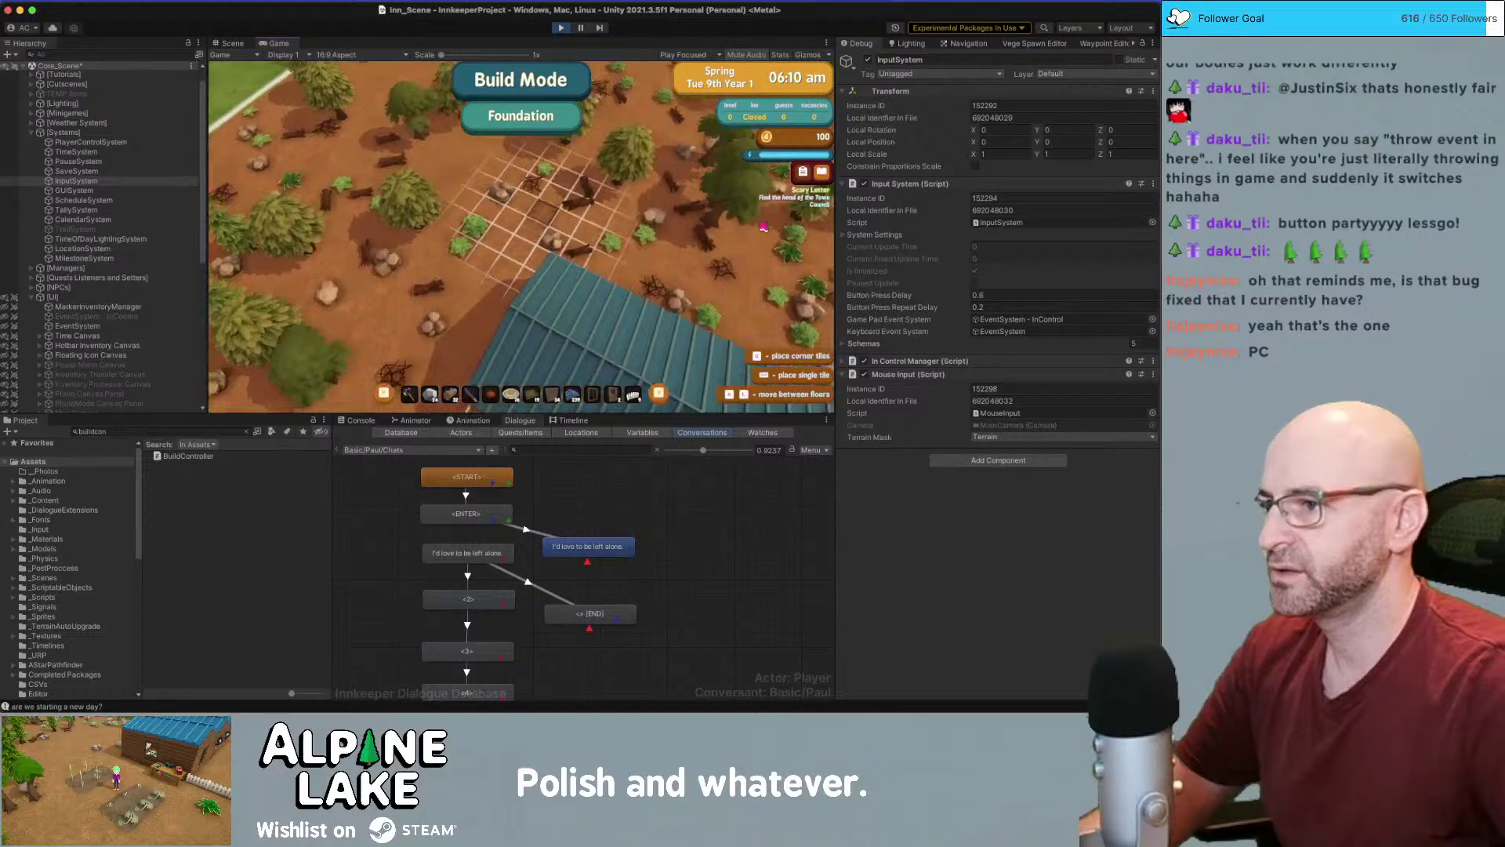
key(a)
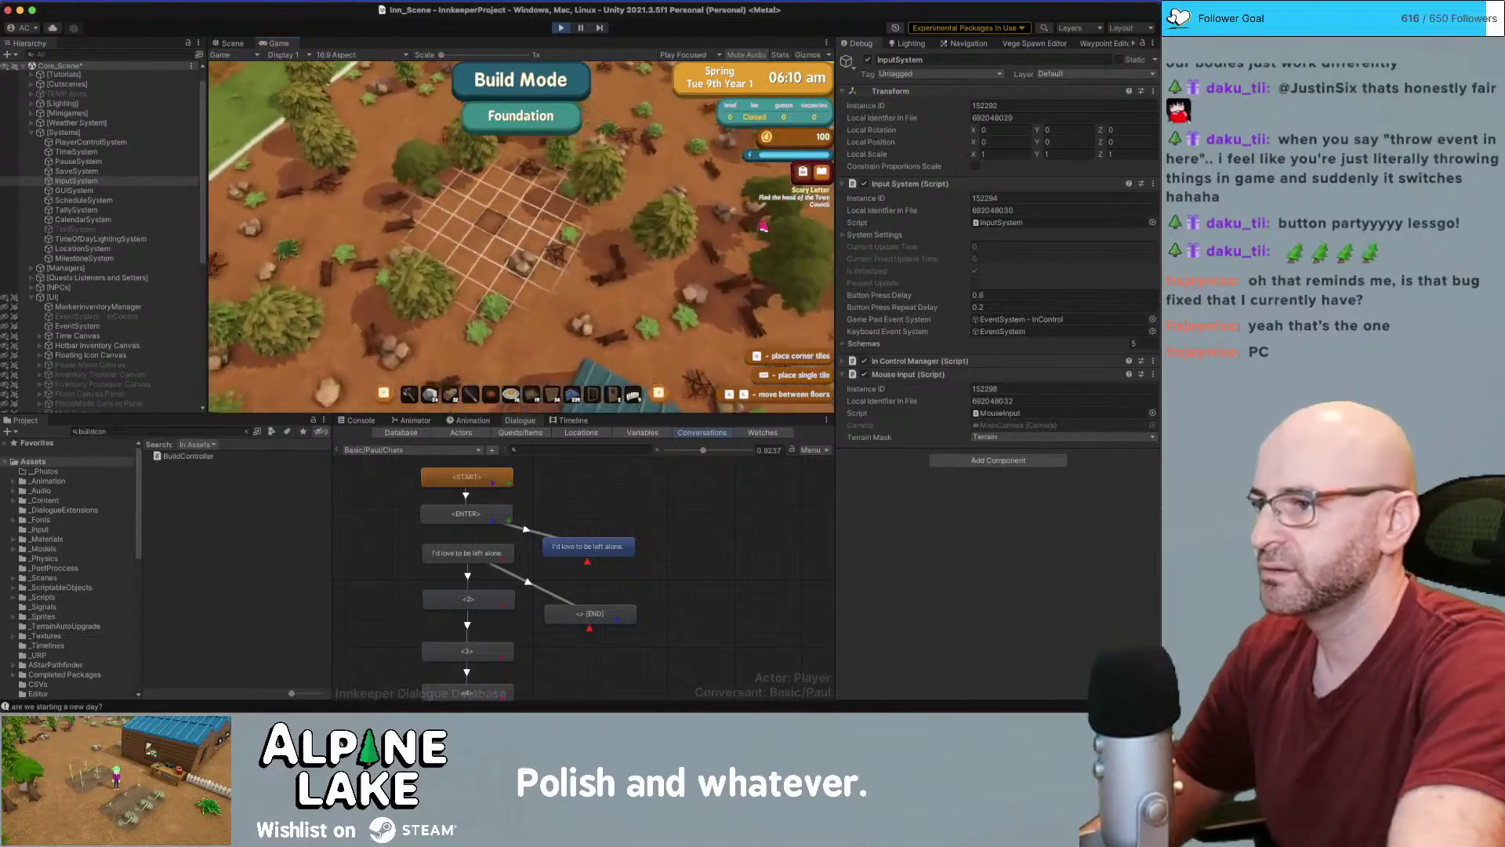
key(d)
key(a)
key(d)
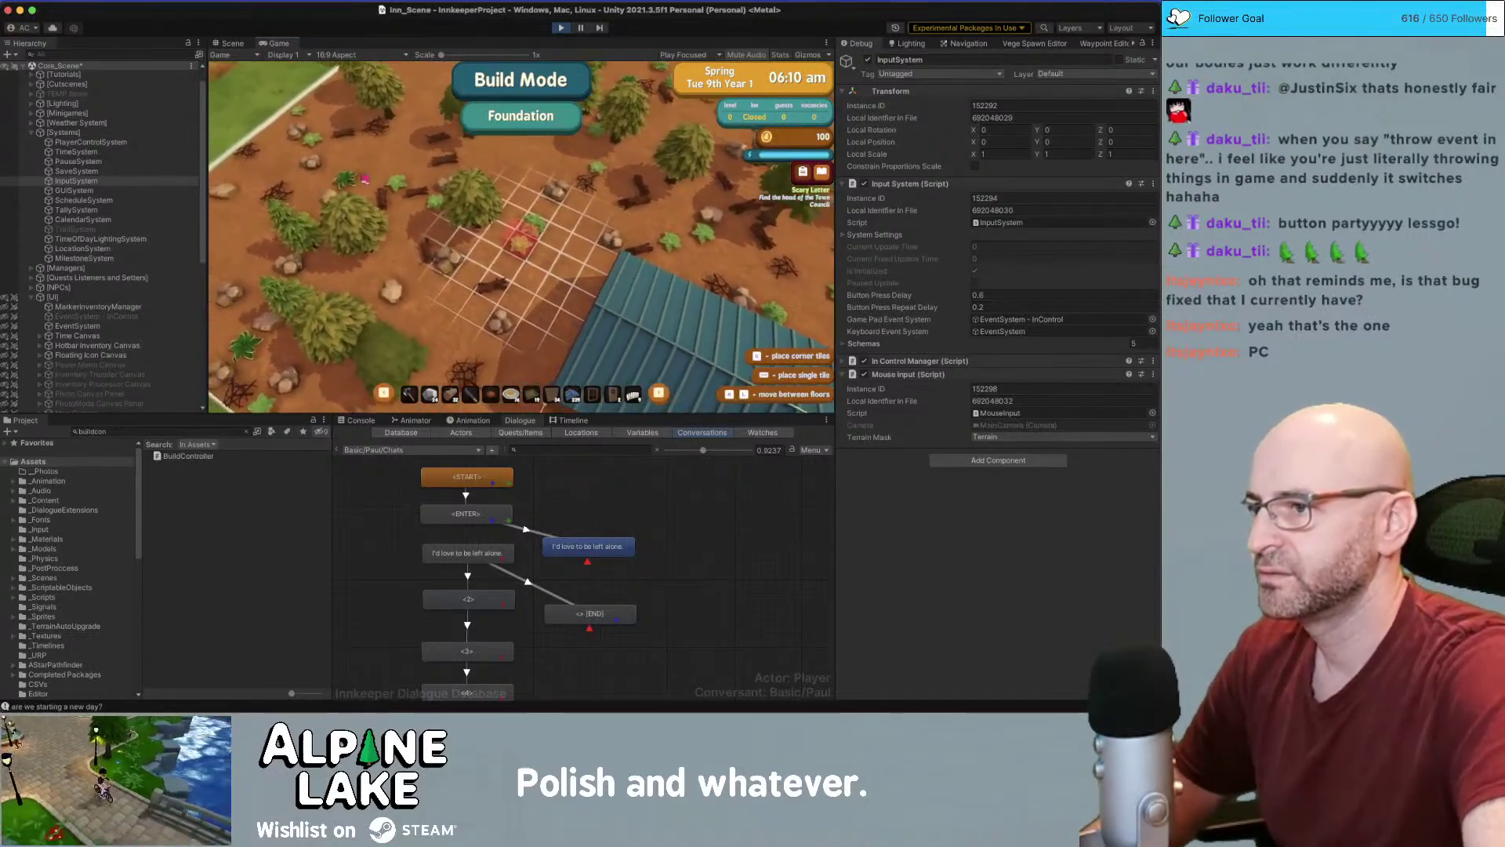
key(d)
key(a)
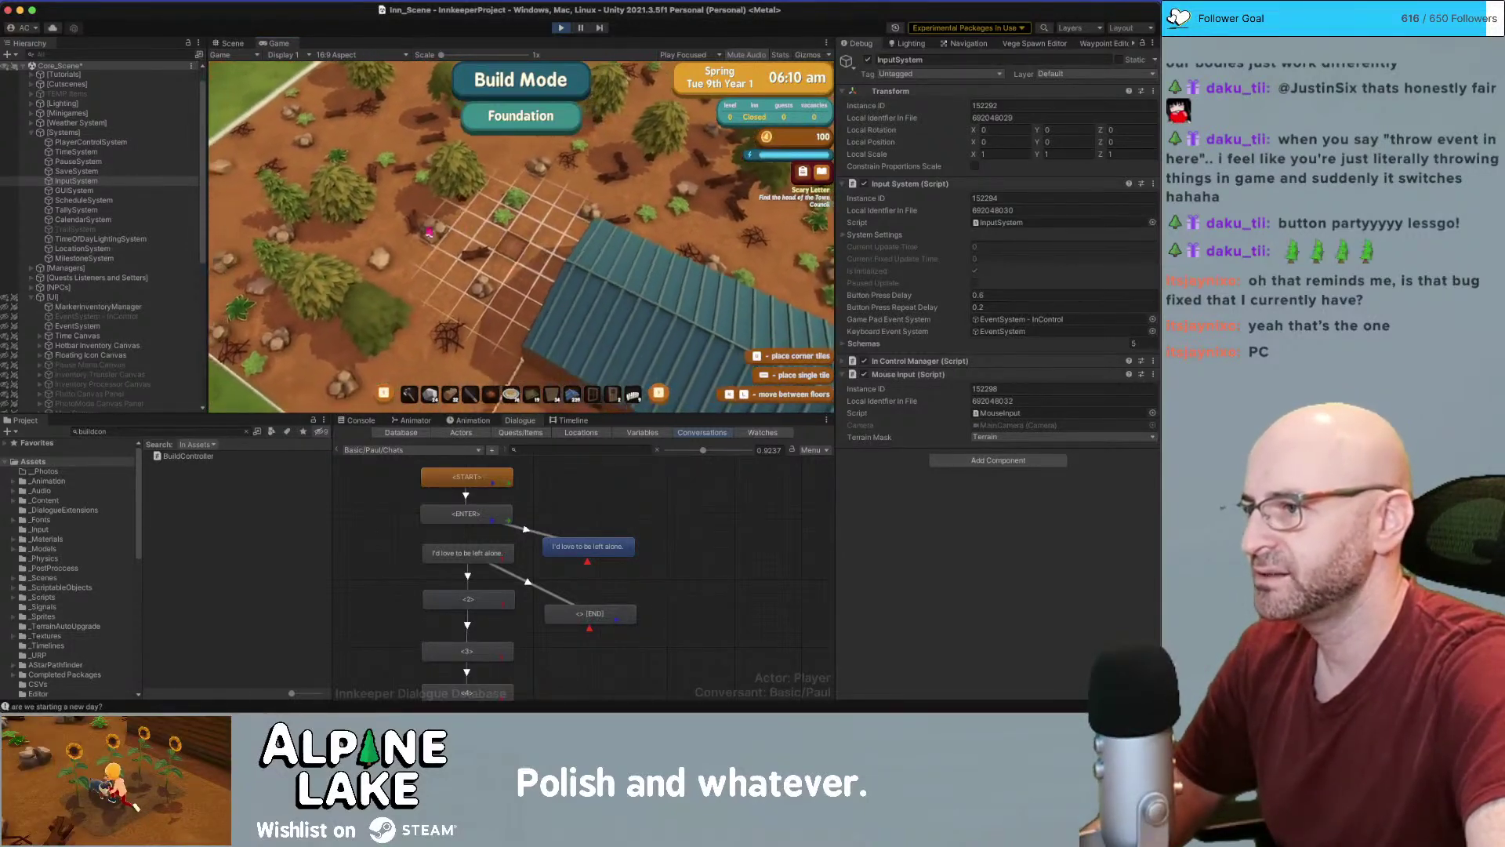
Leave build mode, then try entering and leaving it once more from the keyboard
key(Escape)
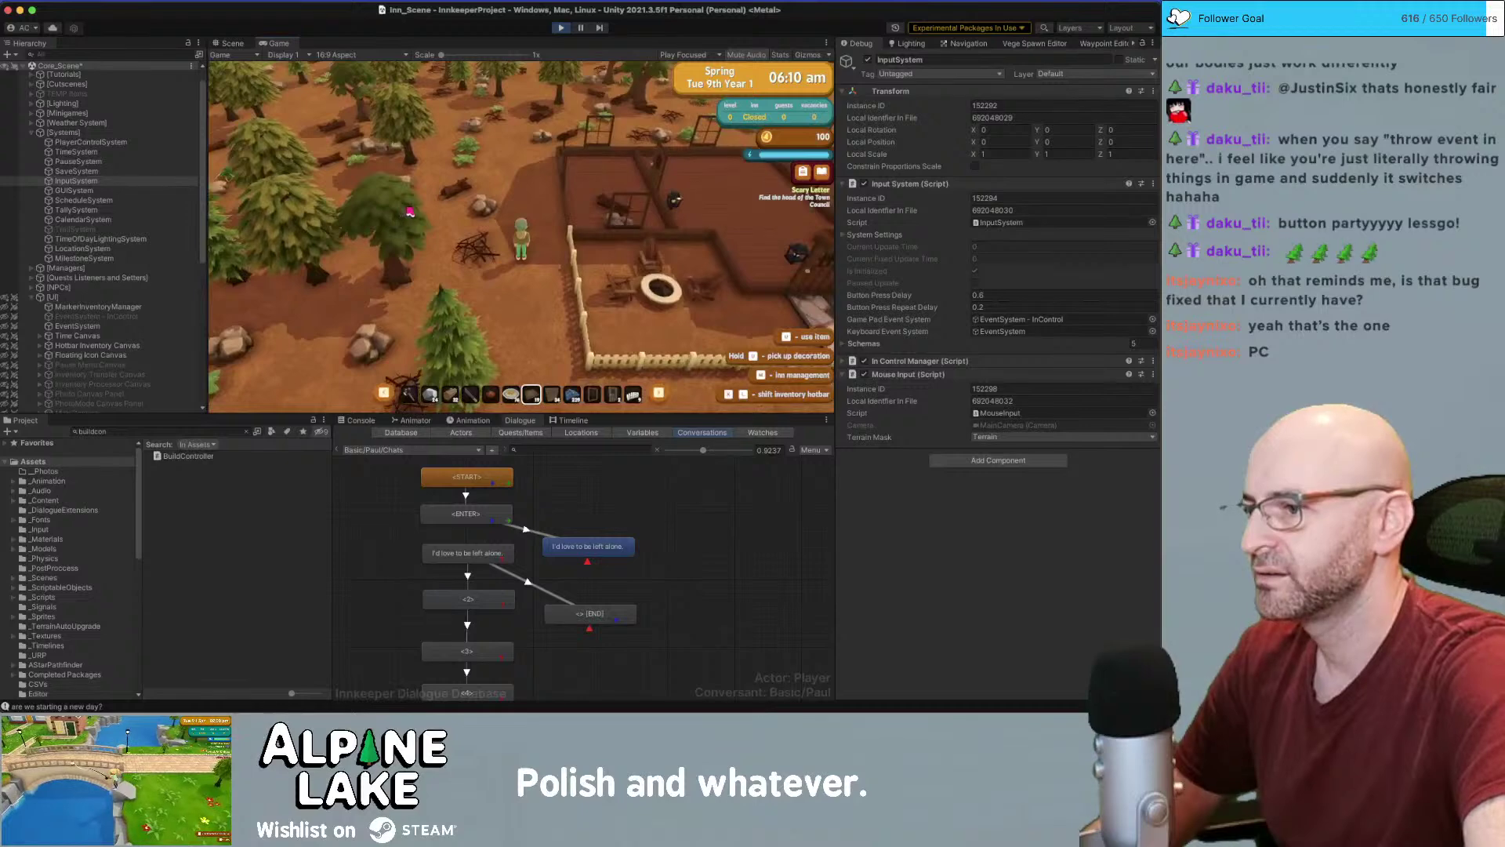
key(b)
key(Escape)
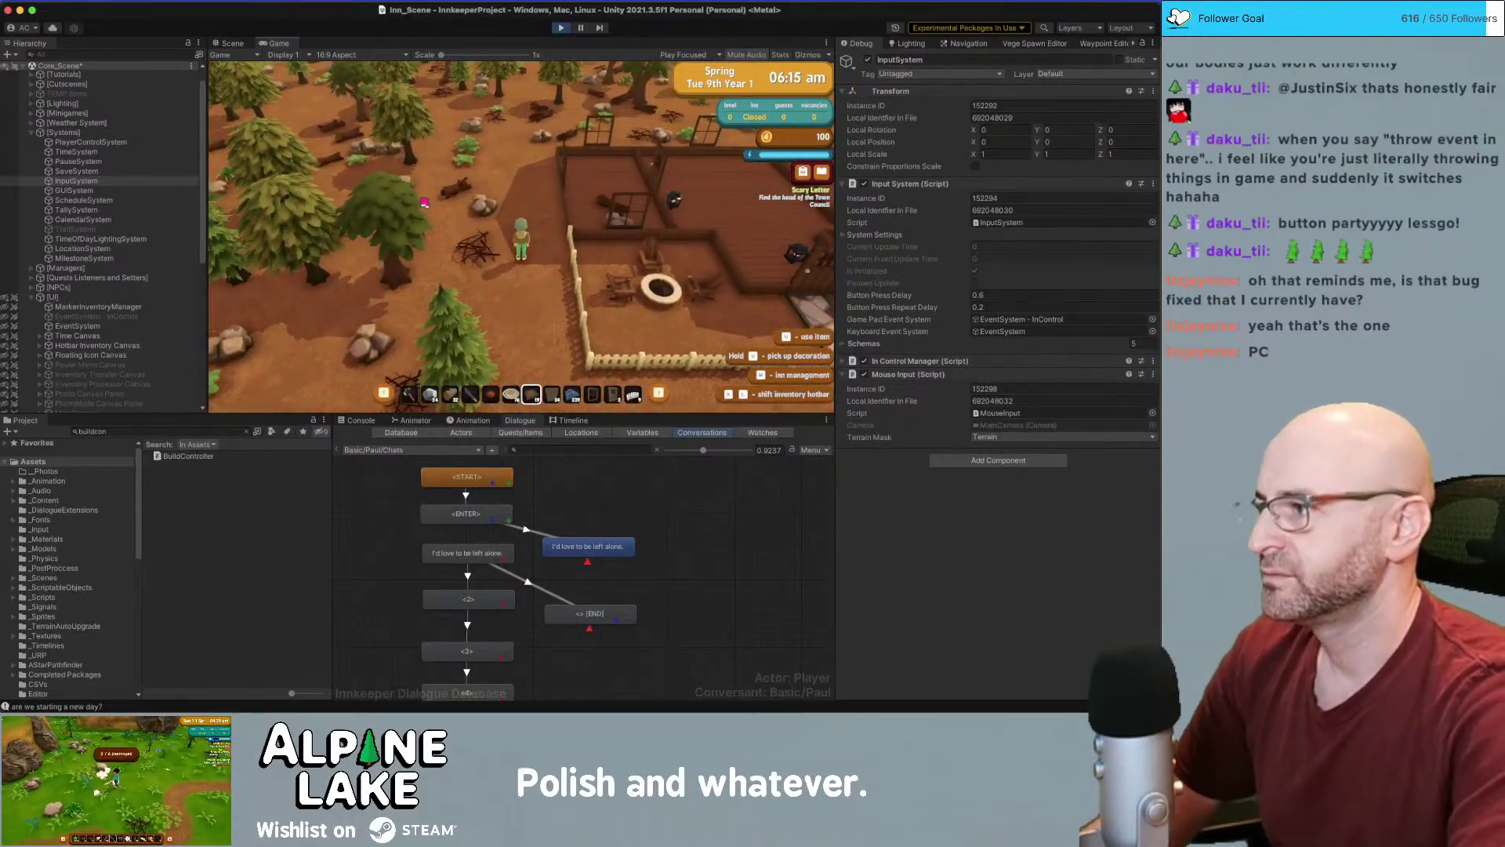
Switch to the Road to Demoland note in Obsidian and tick off the item about the mouse affecting camera movement in build
key(super+Tab)
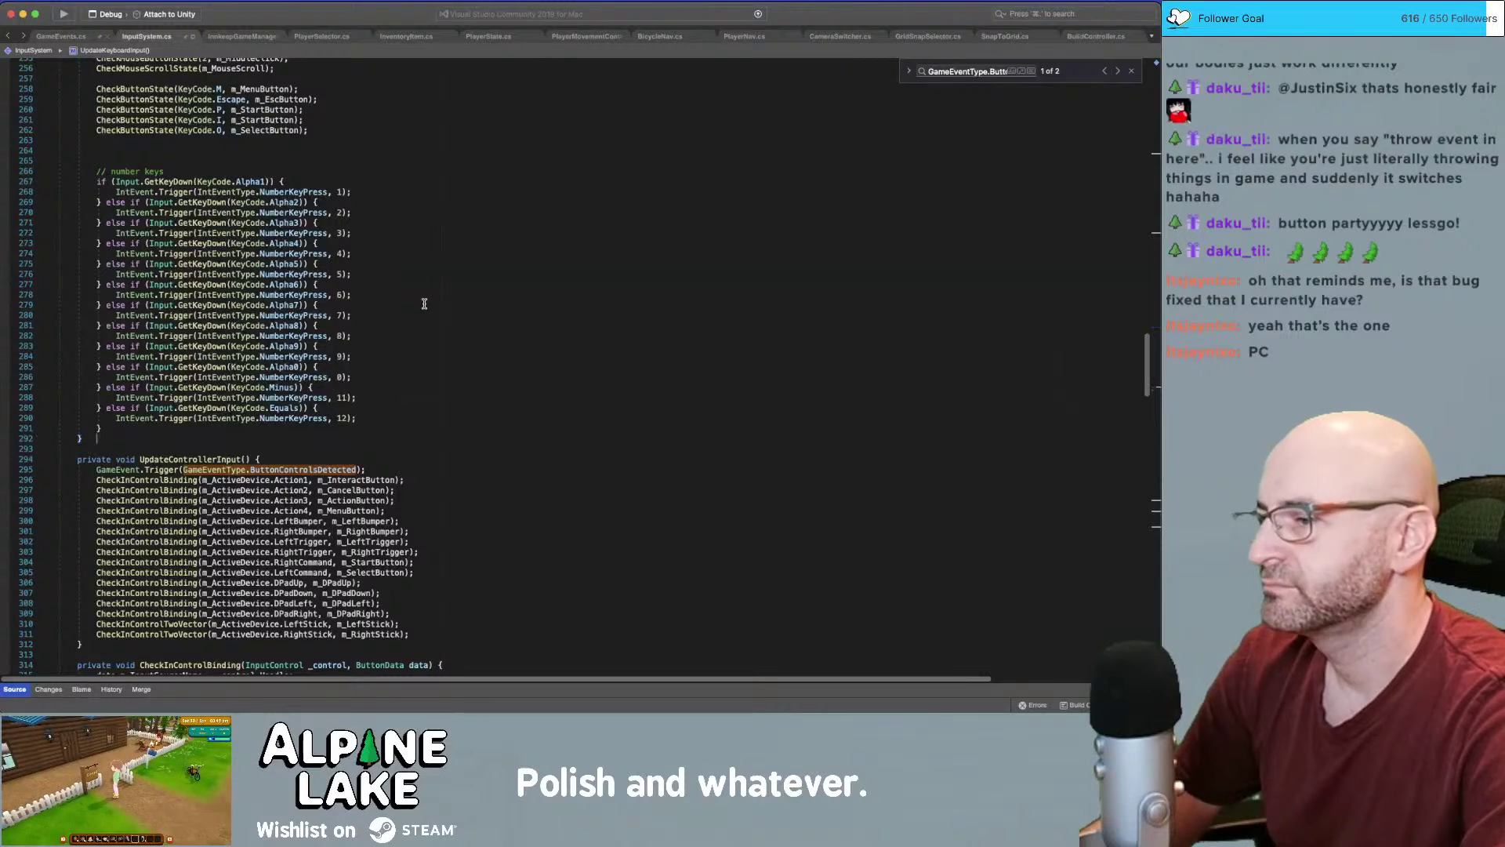
key(super+Tab)
click(468, 339)
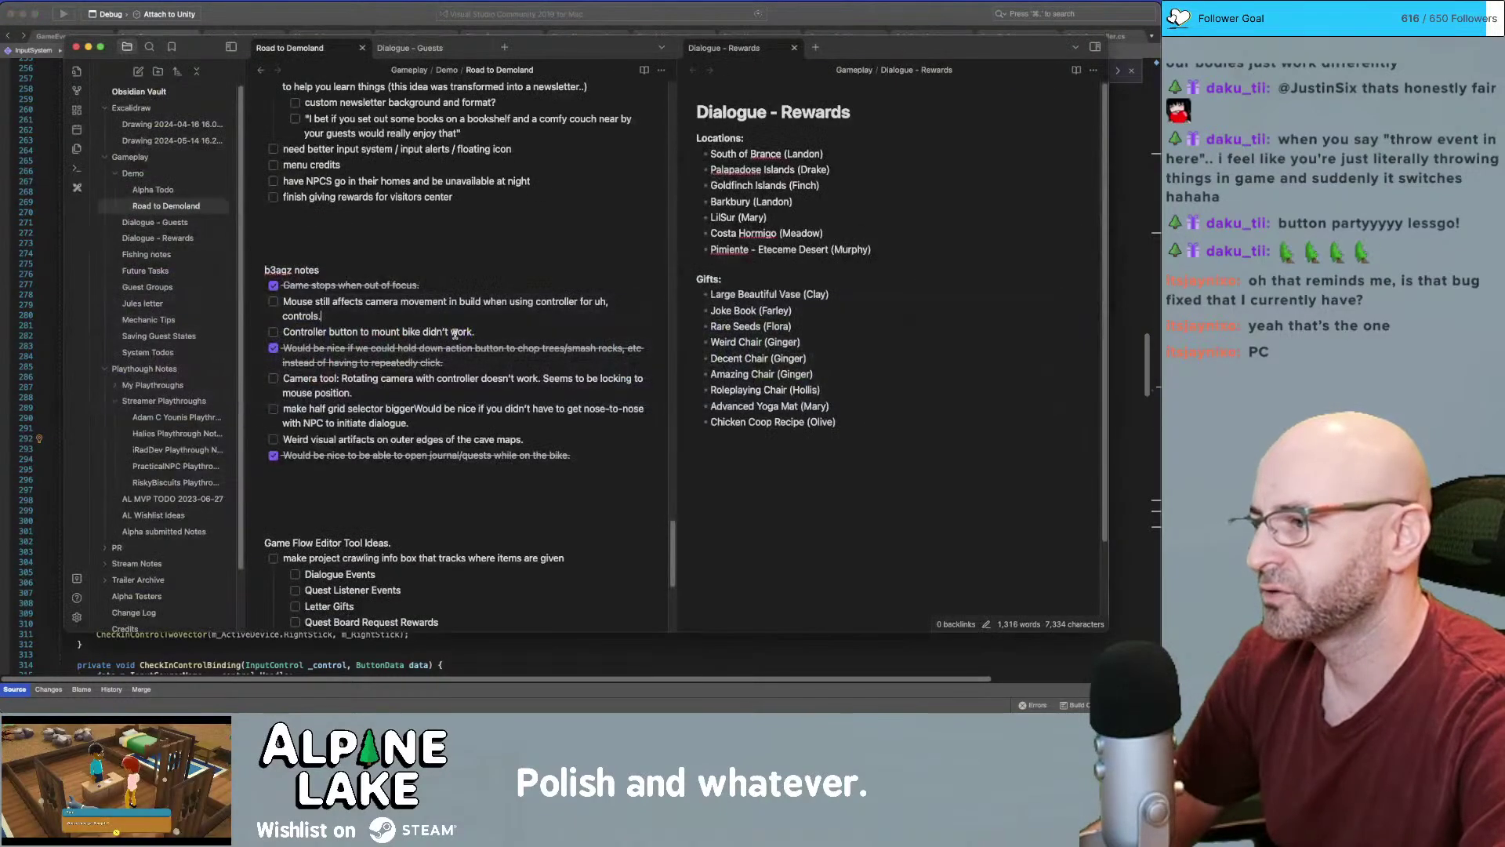
scroll(327, 239, down, 3)
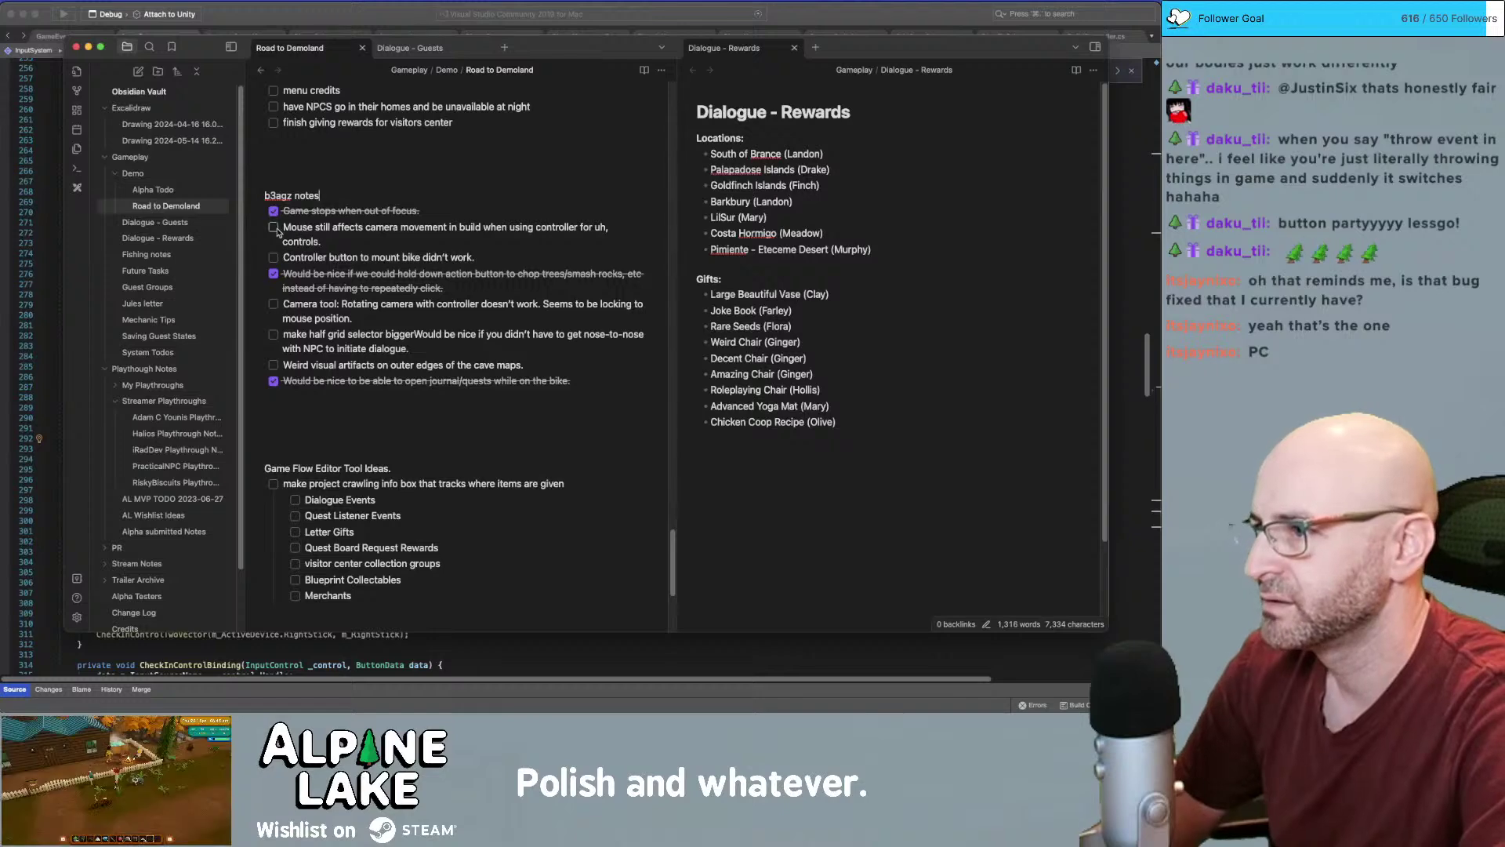
click(274, 228)
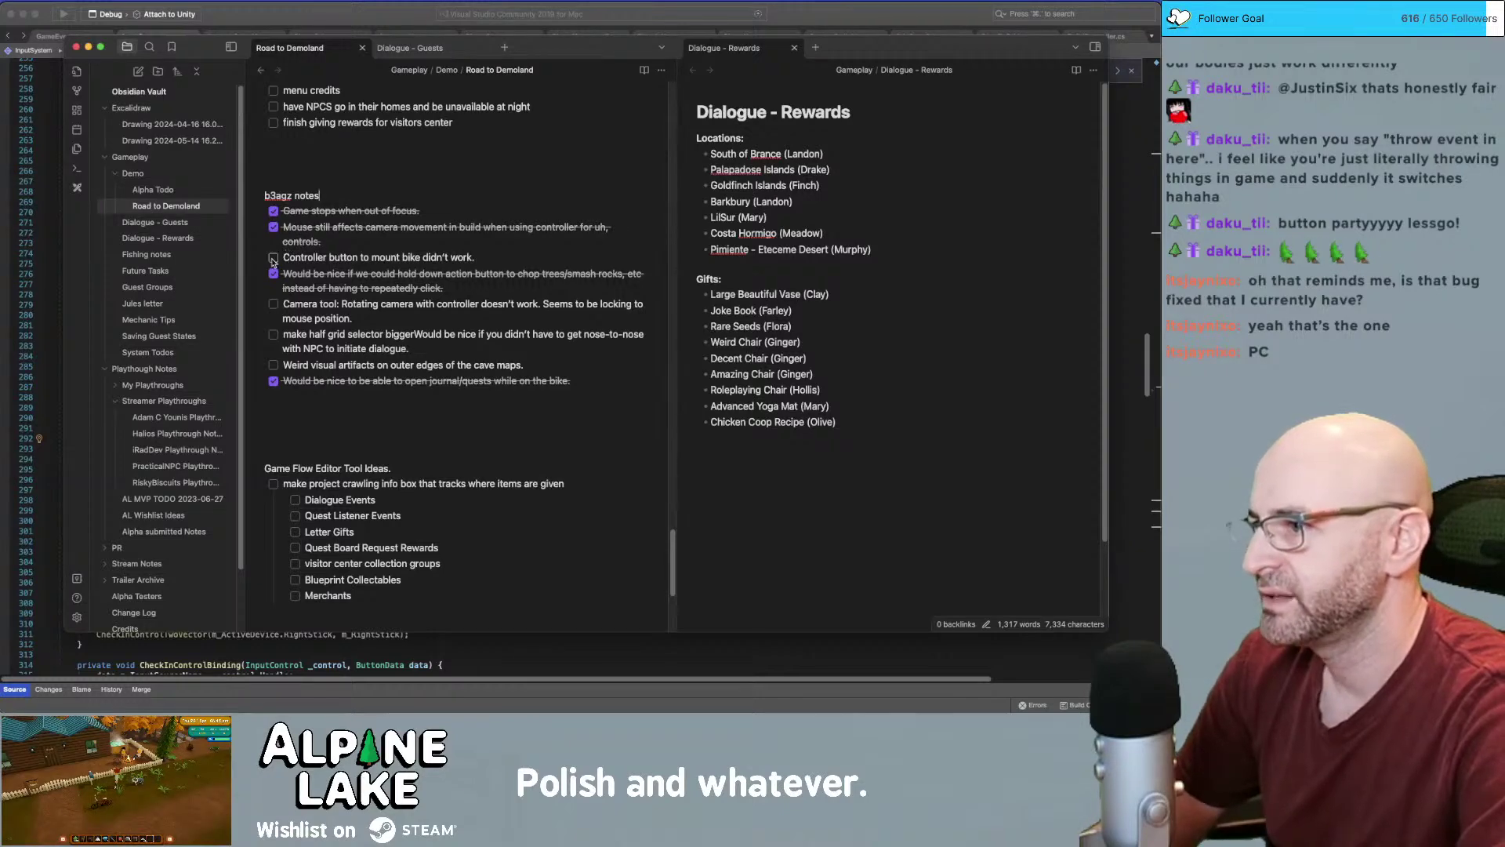
click(273, 258)
click(273, 259)
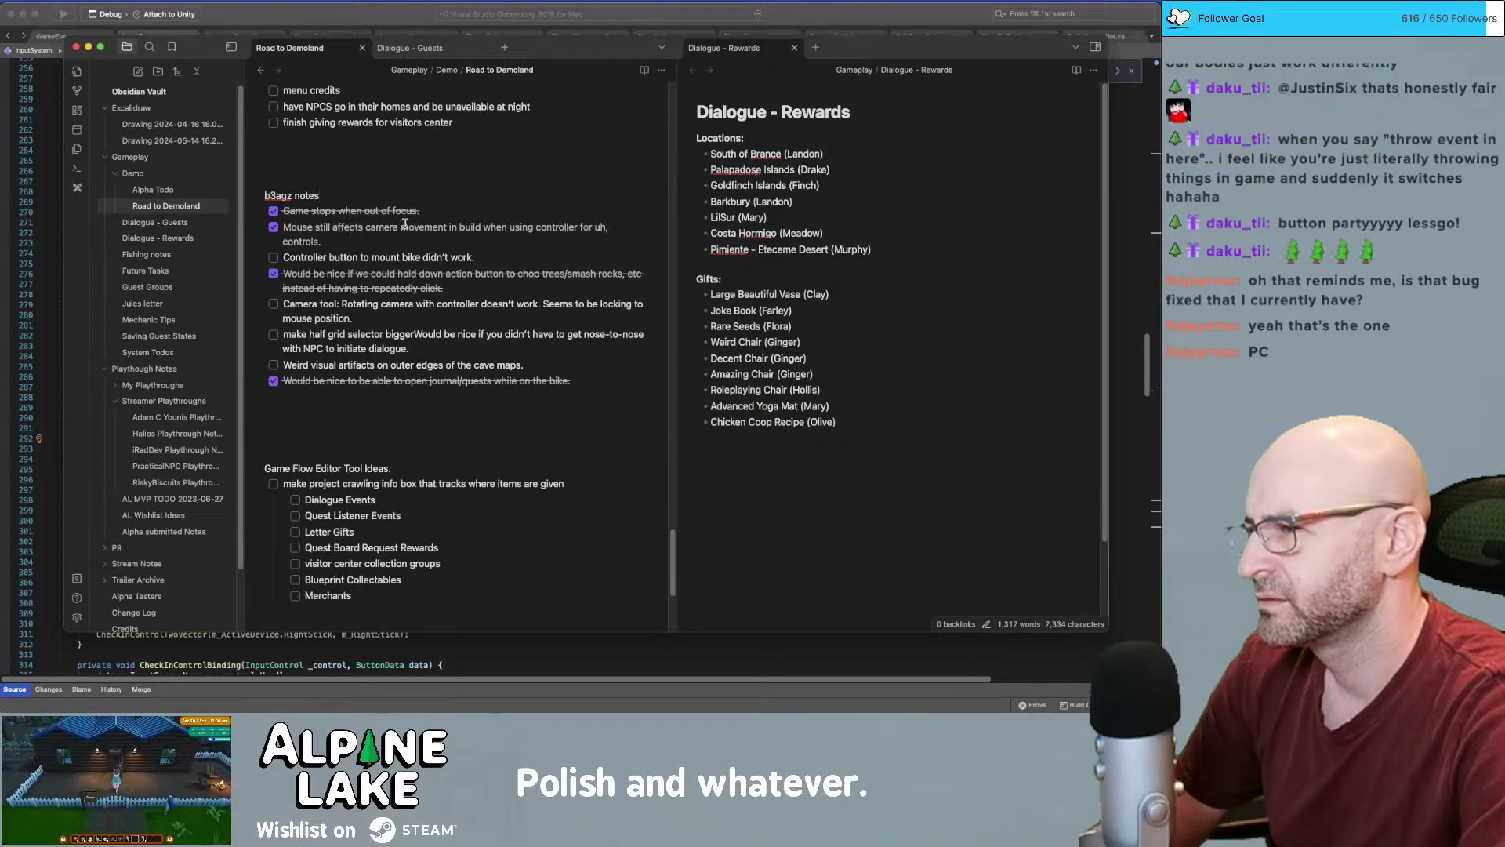
Switch back to Unity and stop the running game
click(355, 15)
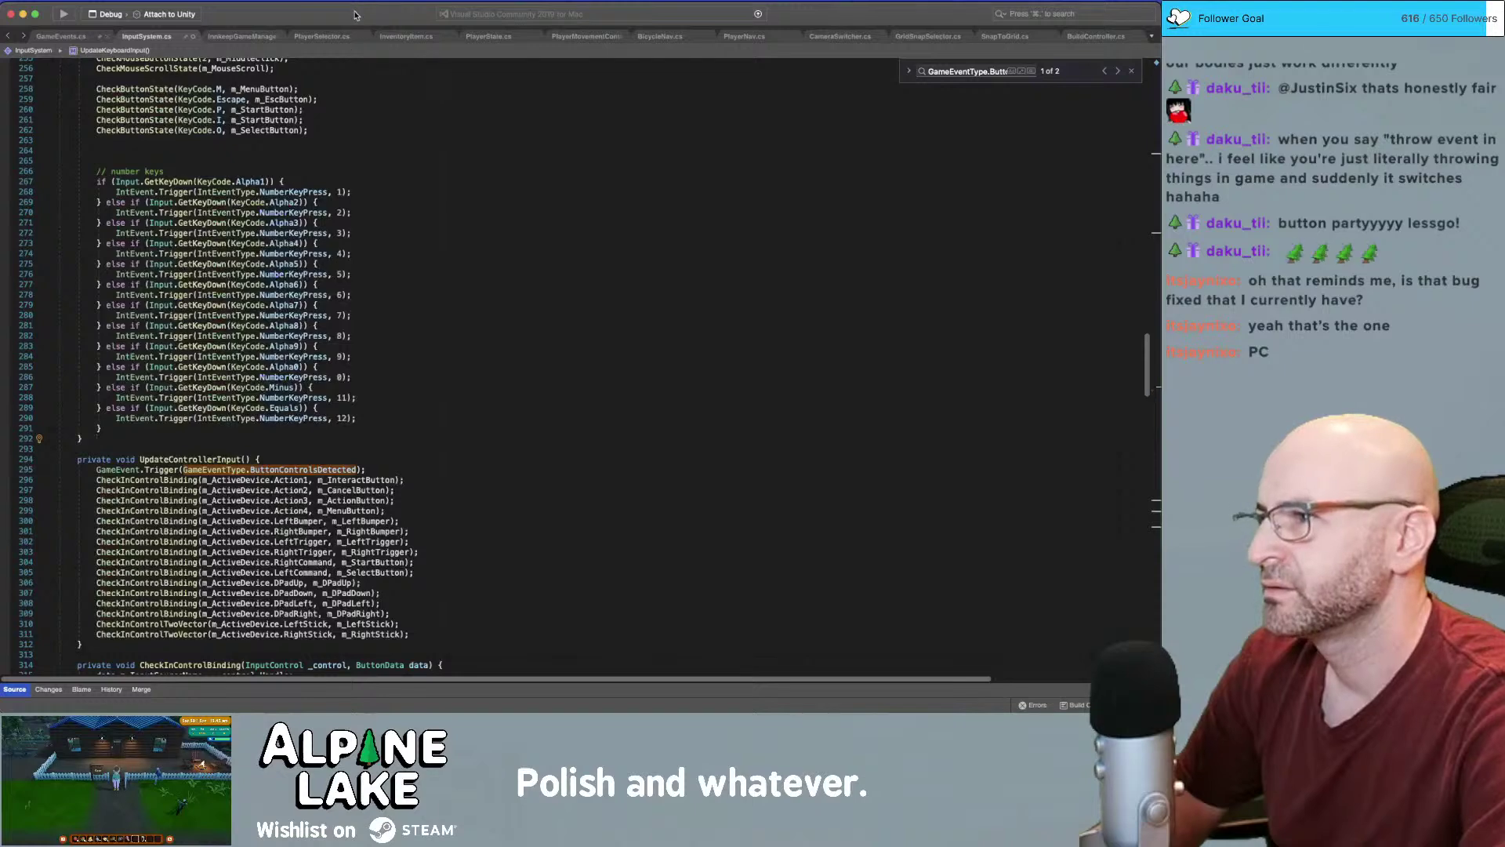
key(super+Tab)
key(super+Tab)
key(super+Tab)
key(super+Tab)
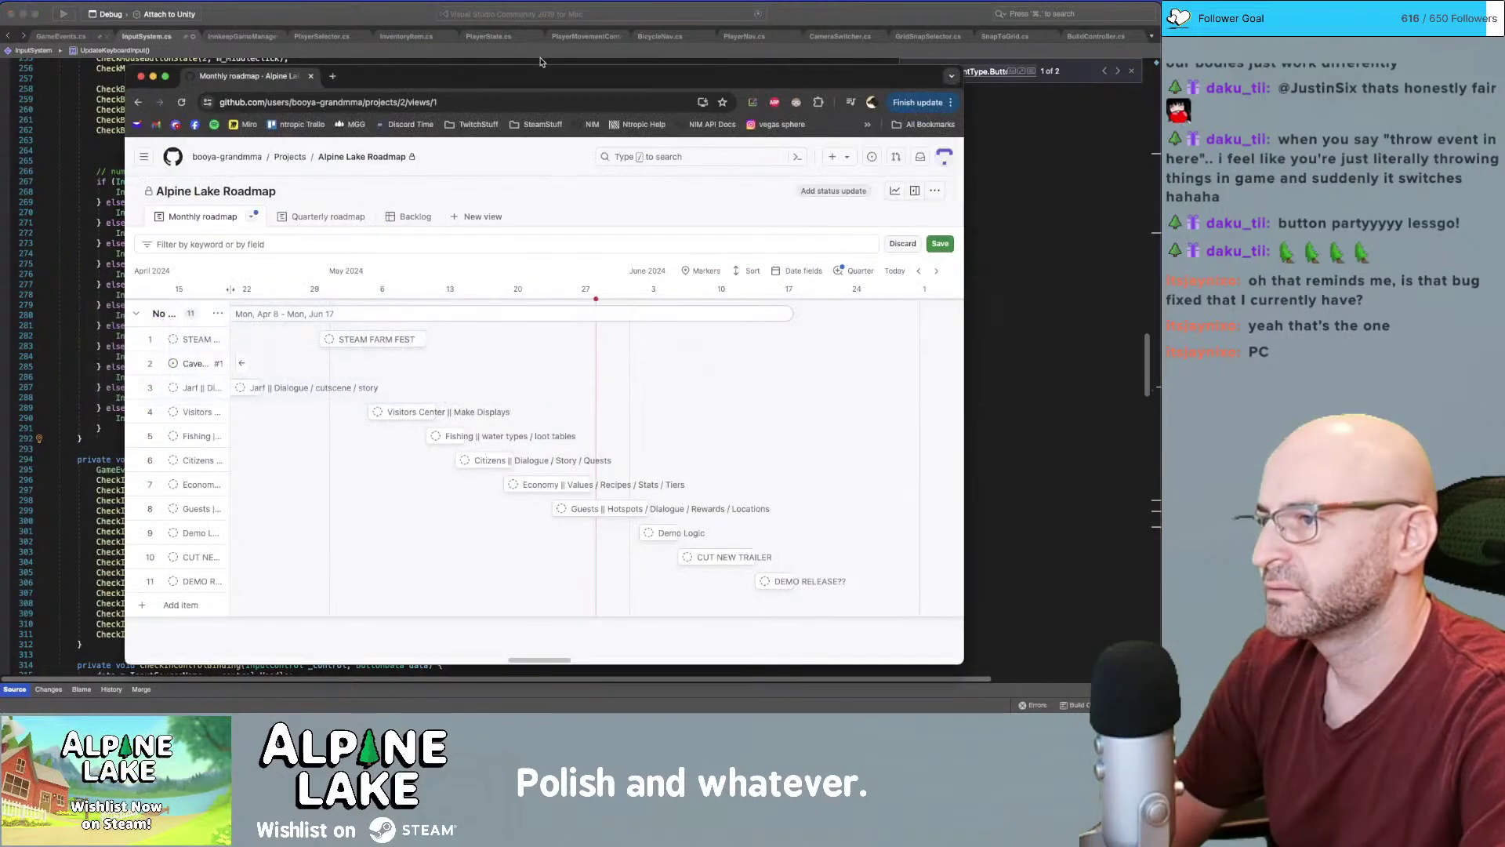
key(super+Tab)
key(super+Tab)
key(super+Tab)
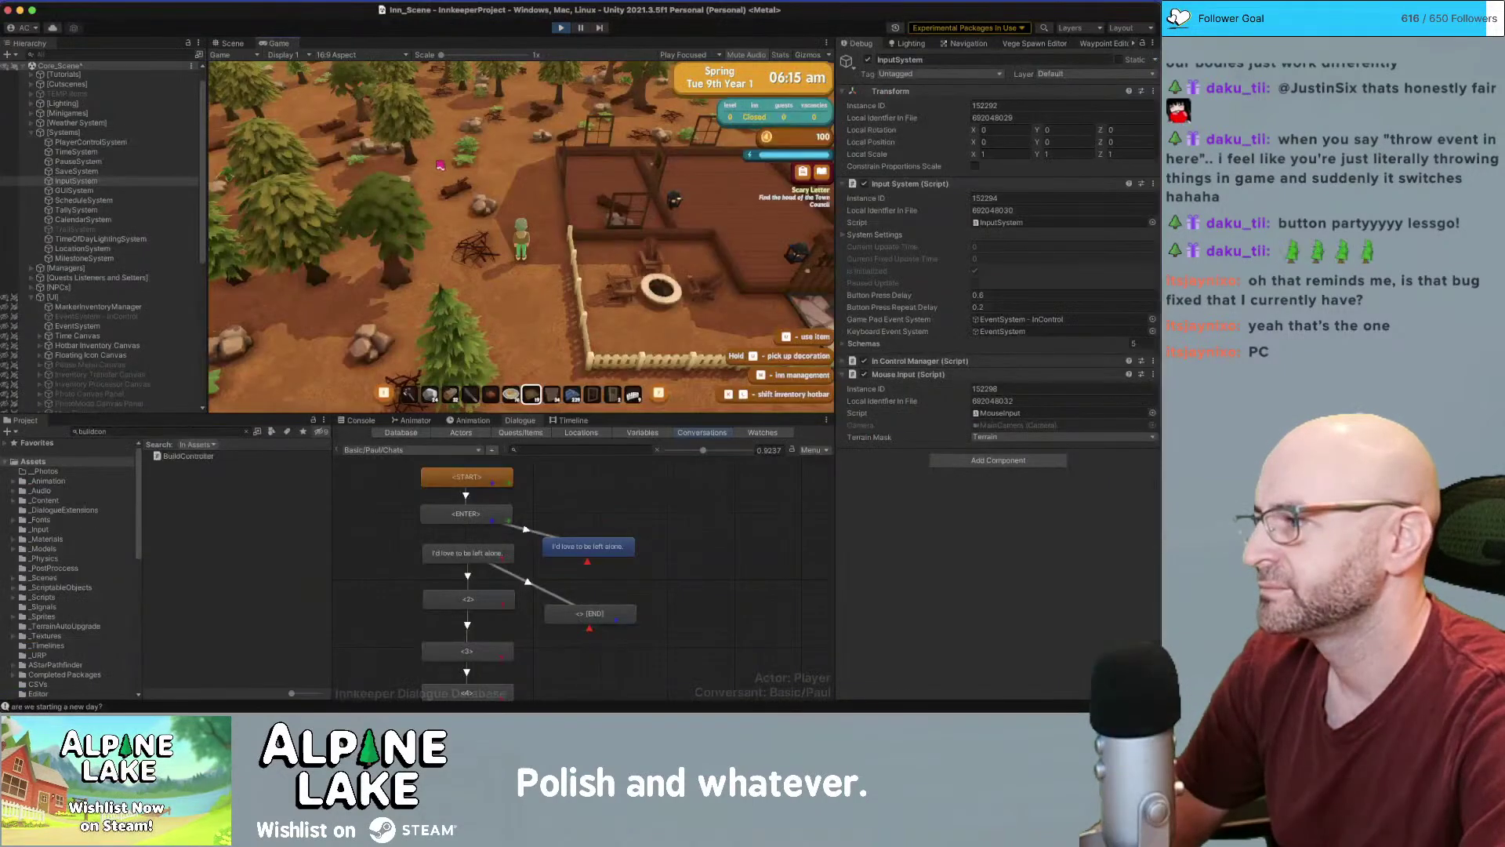
Switch to Chrome, search the web for "unity application datapath pc" and open Unity's Scripting API page on Application.dataPath
key(super+Tab)
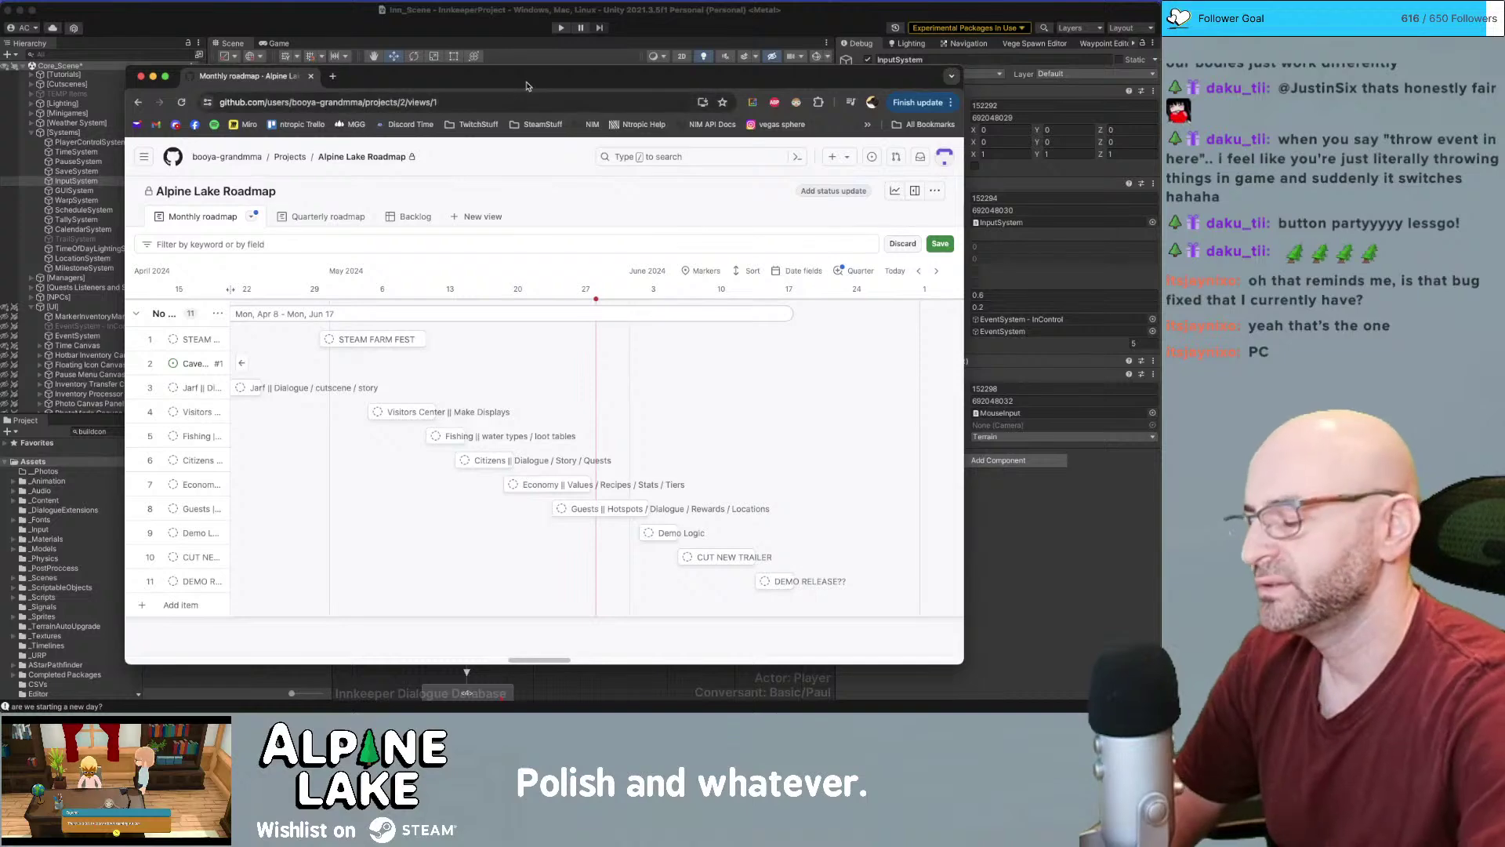
key(super+t)
text(unity application )
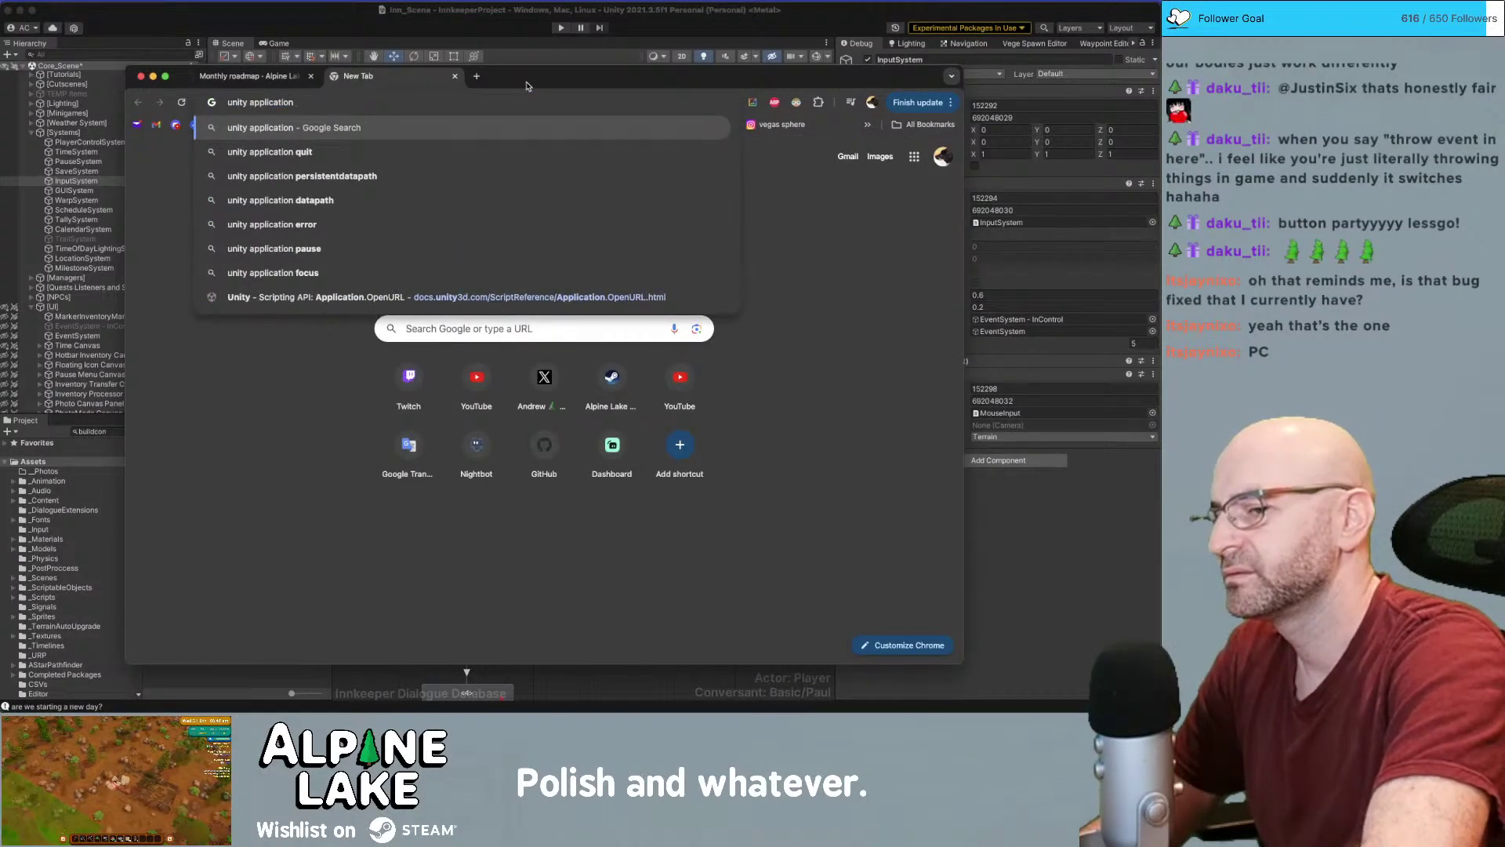
text(datapath pc)
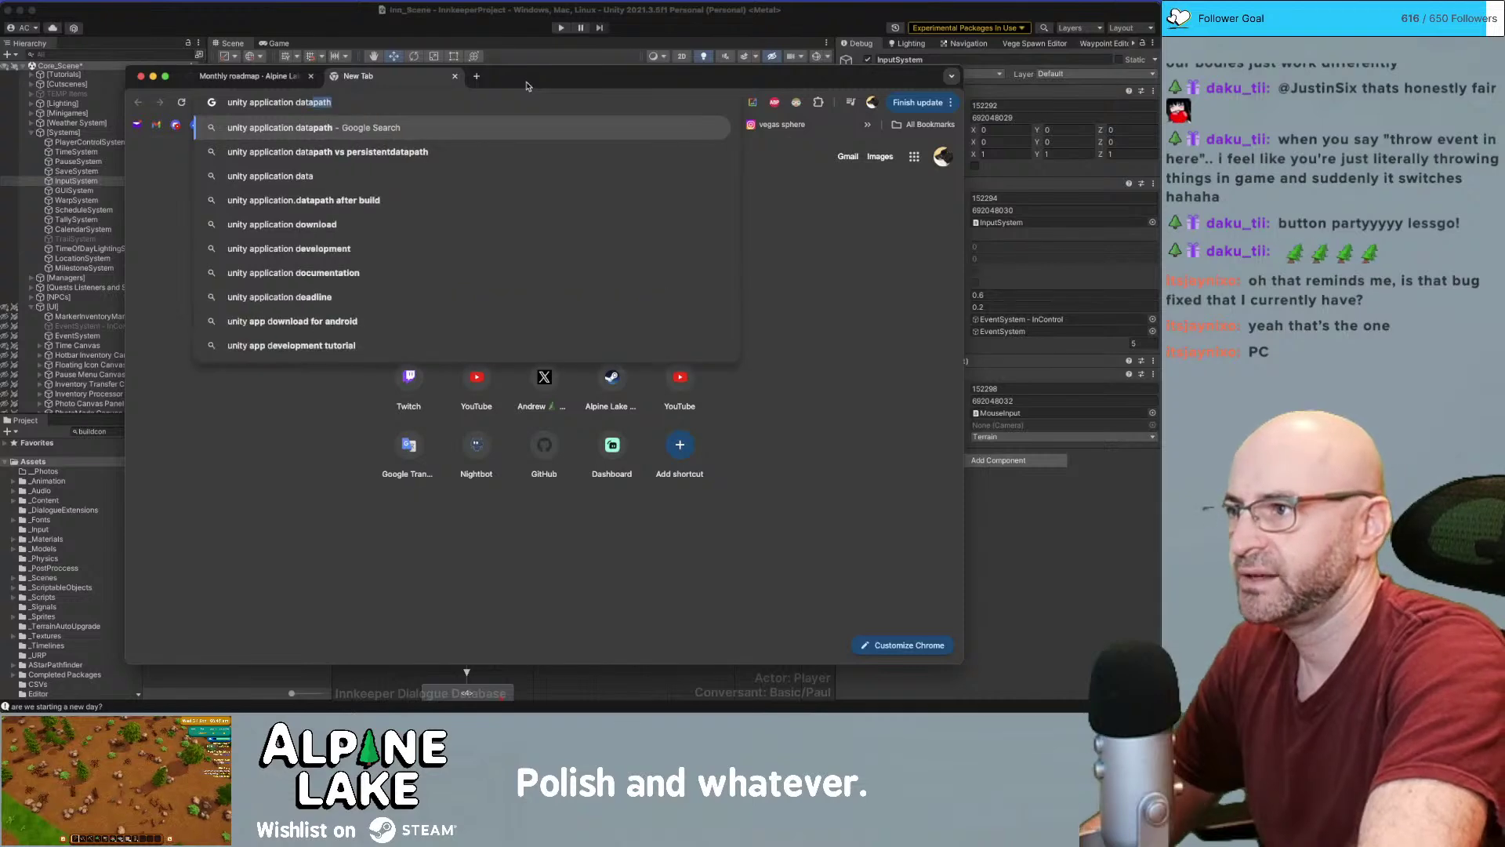
key(Return)
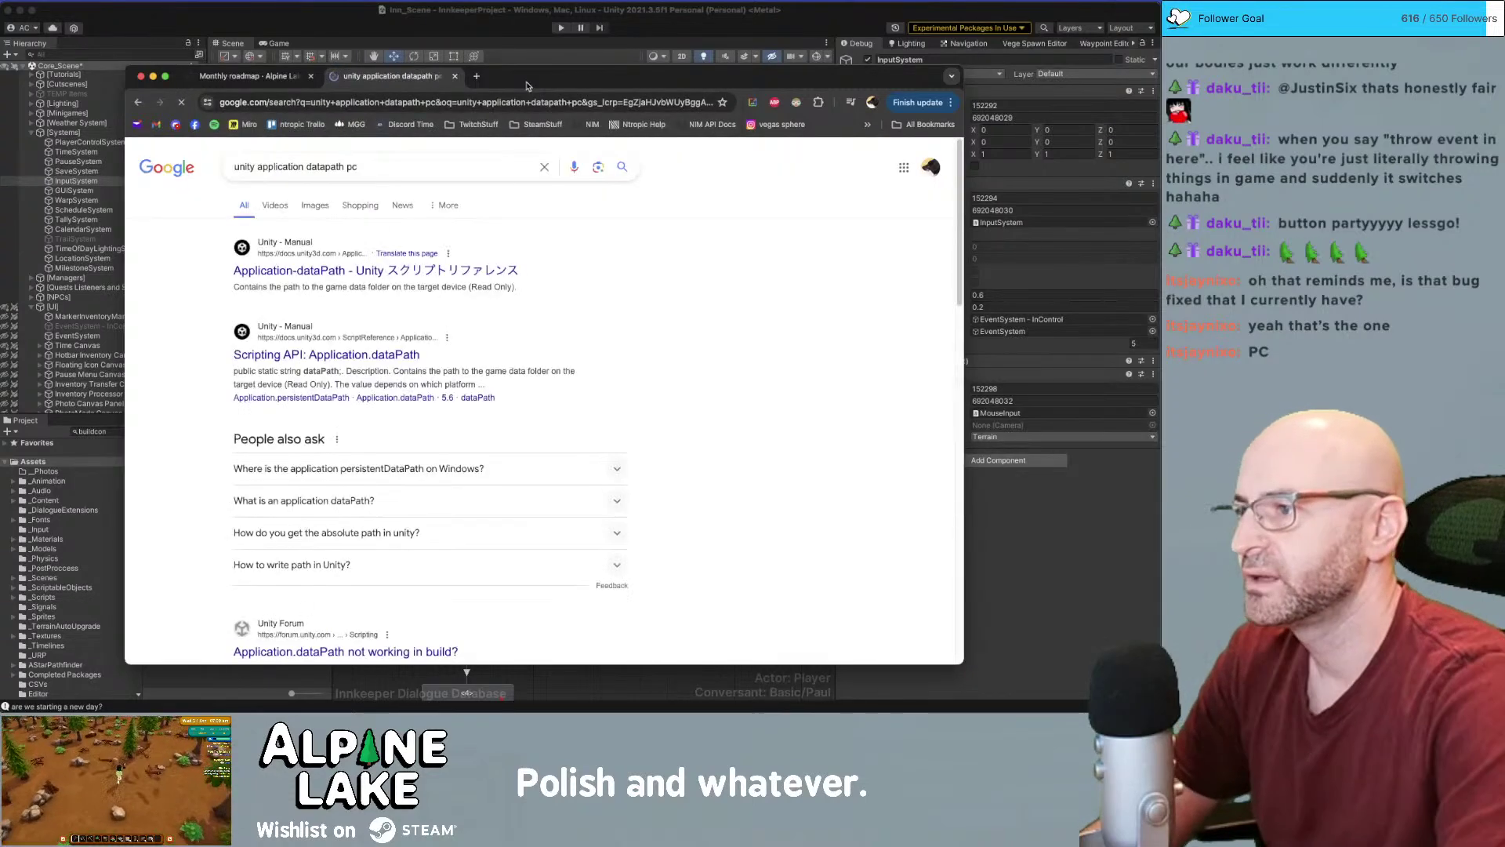
click(390, 354)
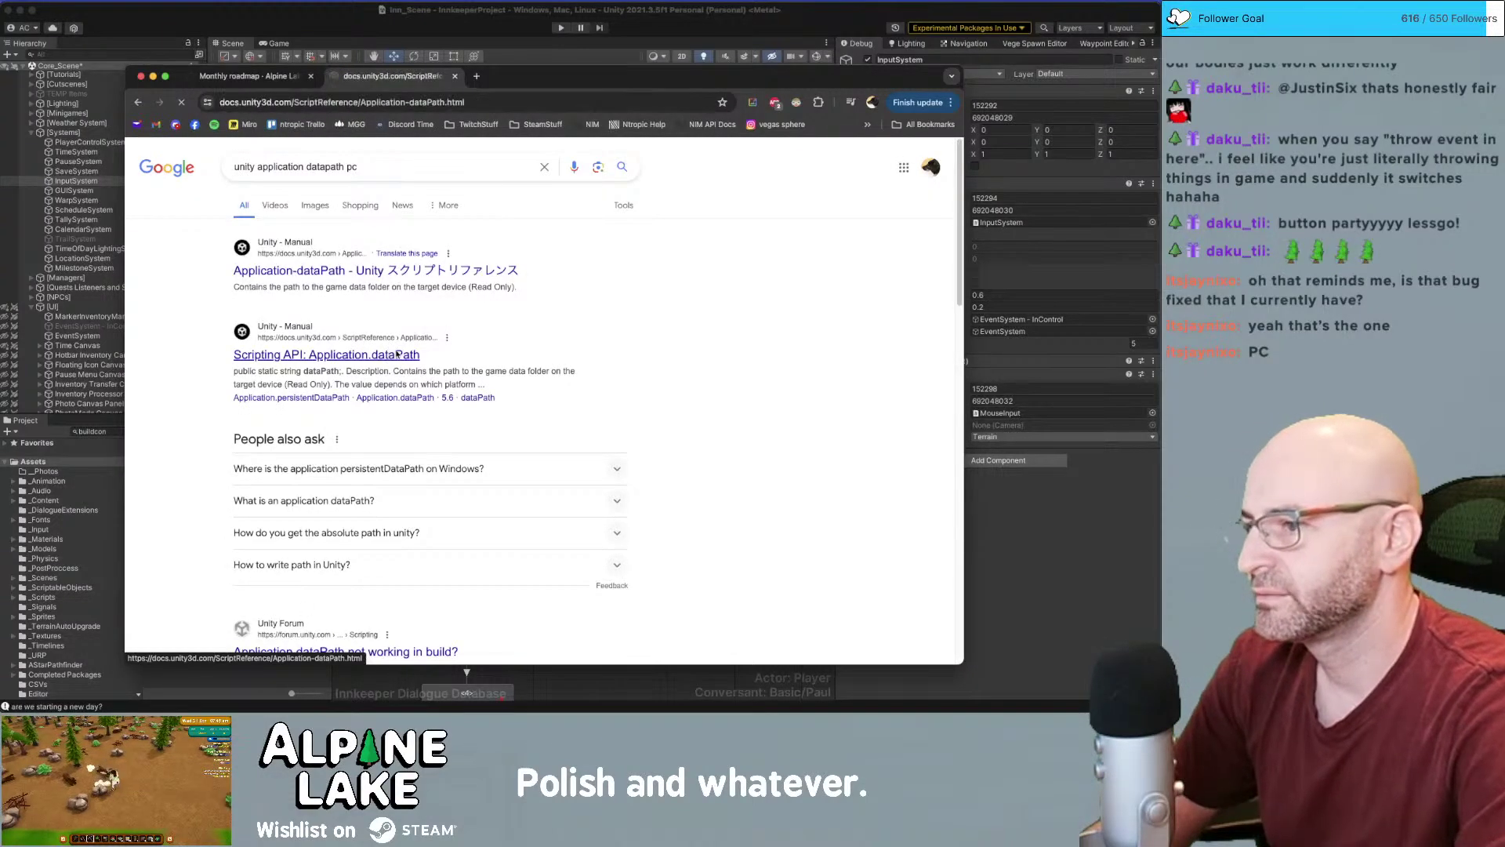
Examine the platform-specific data folder paths and the example script on the Application.dataPath page
scroll(397, 345, down, 6)
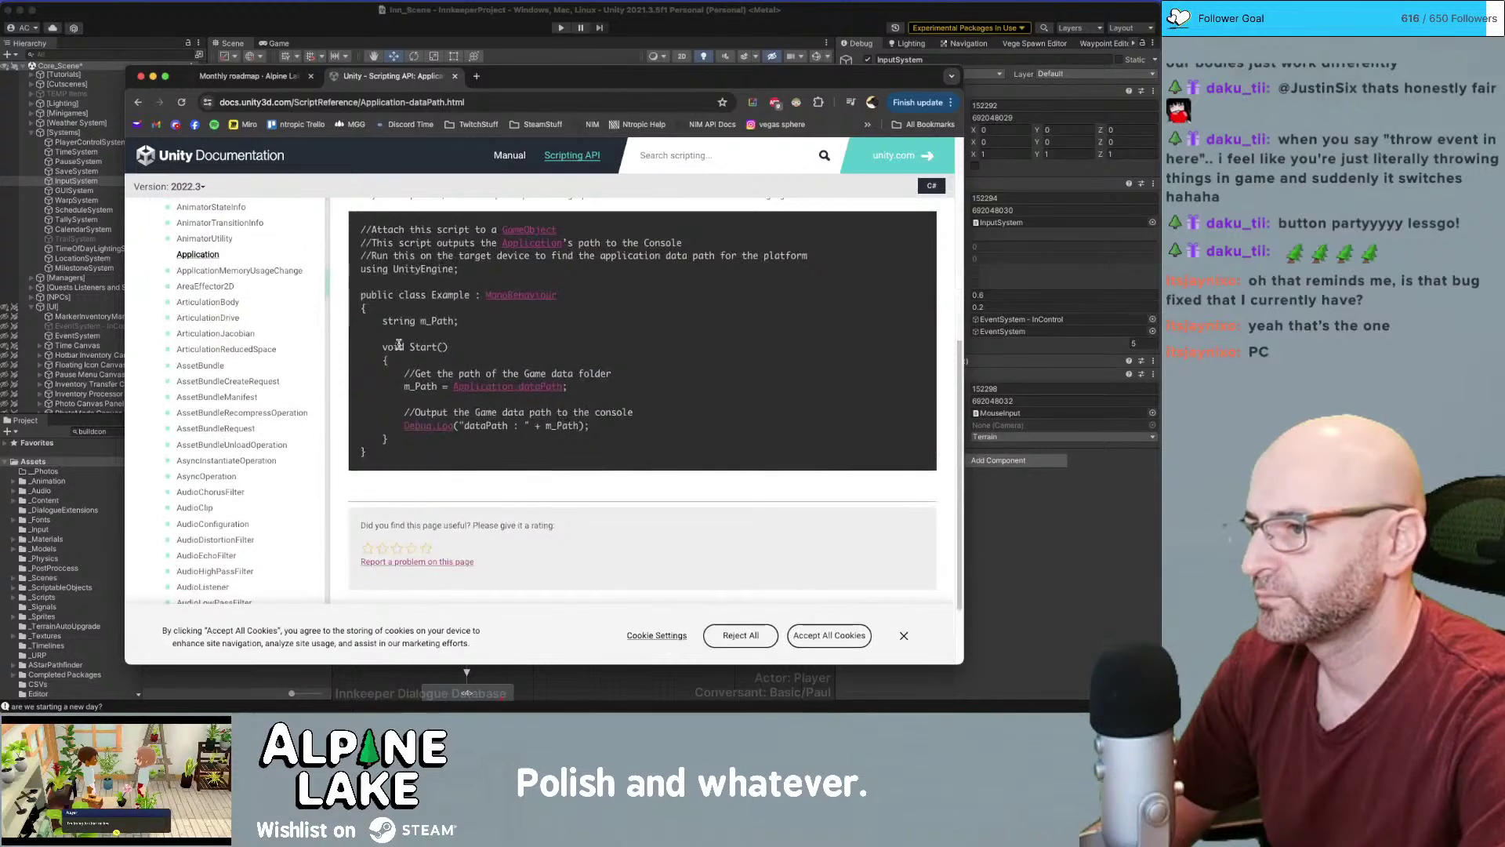
scroll(470, 351, up, 5)
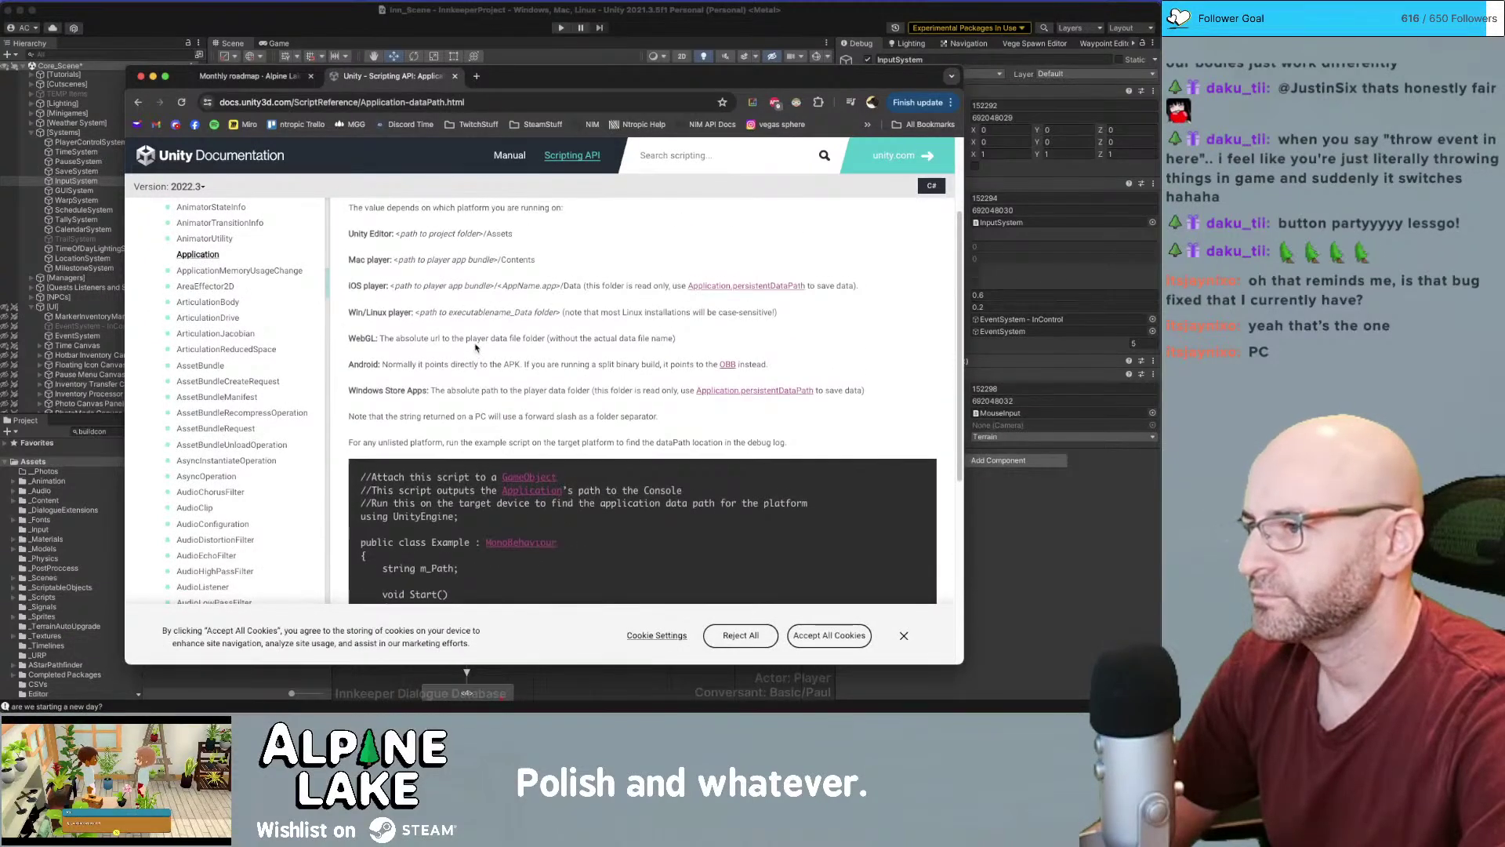
scroll(475, 348, up, 2)
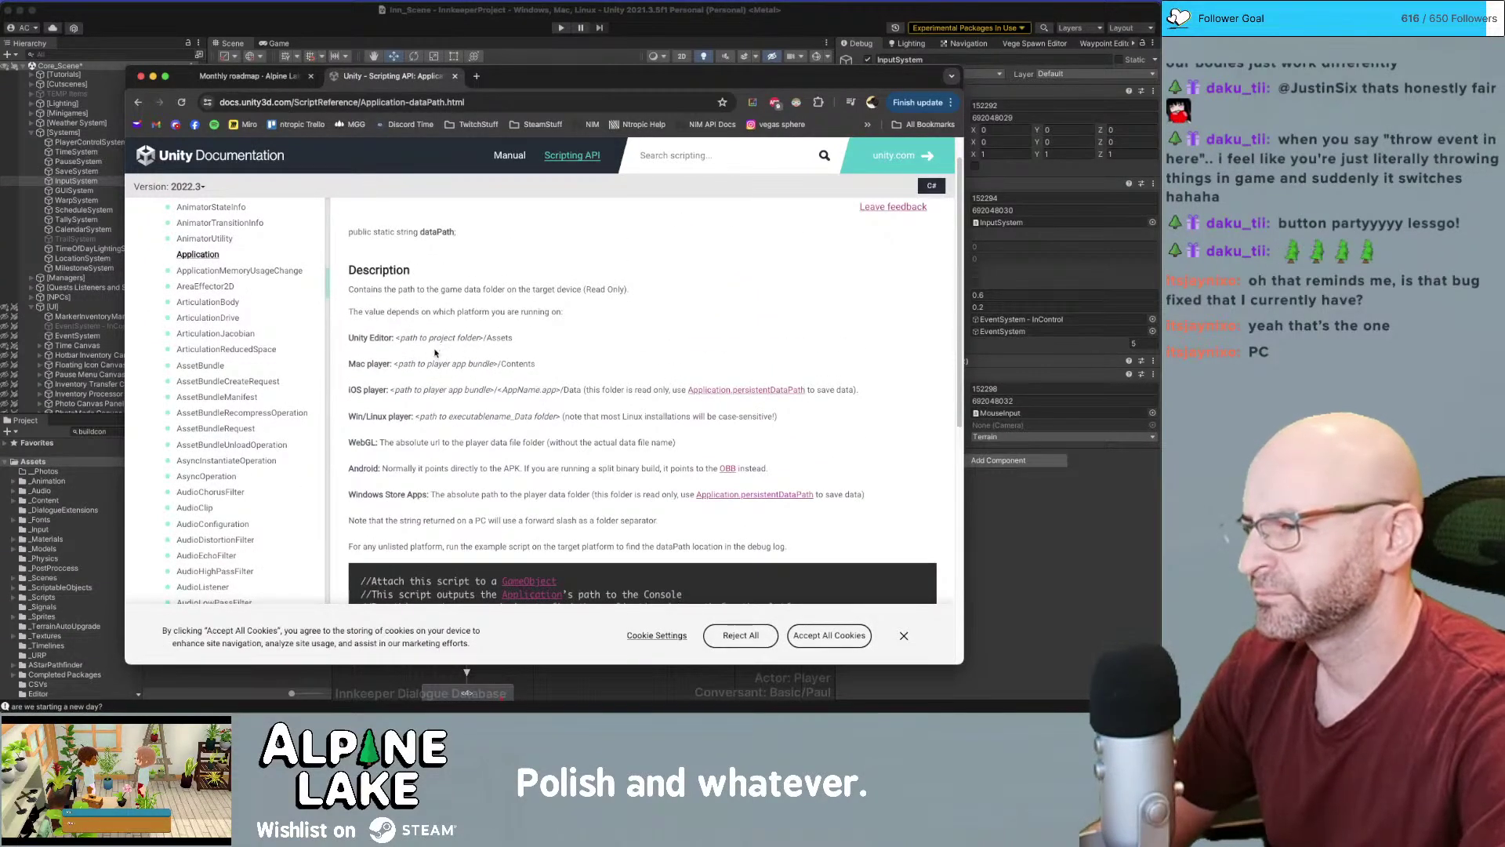
scroll(433, 353, down, 2)
scroll(434, 355, down, 6)
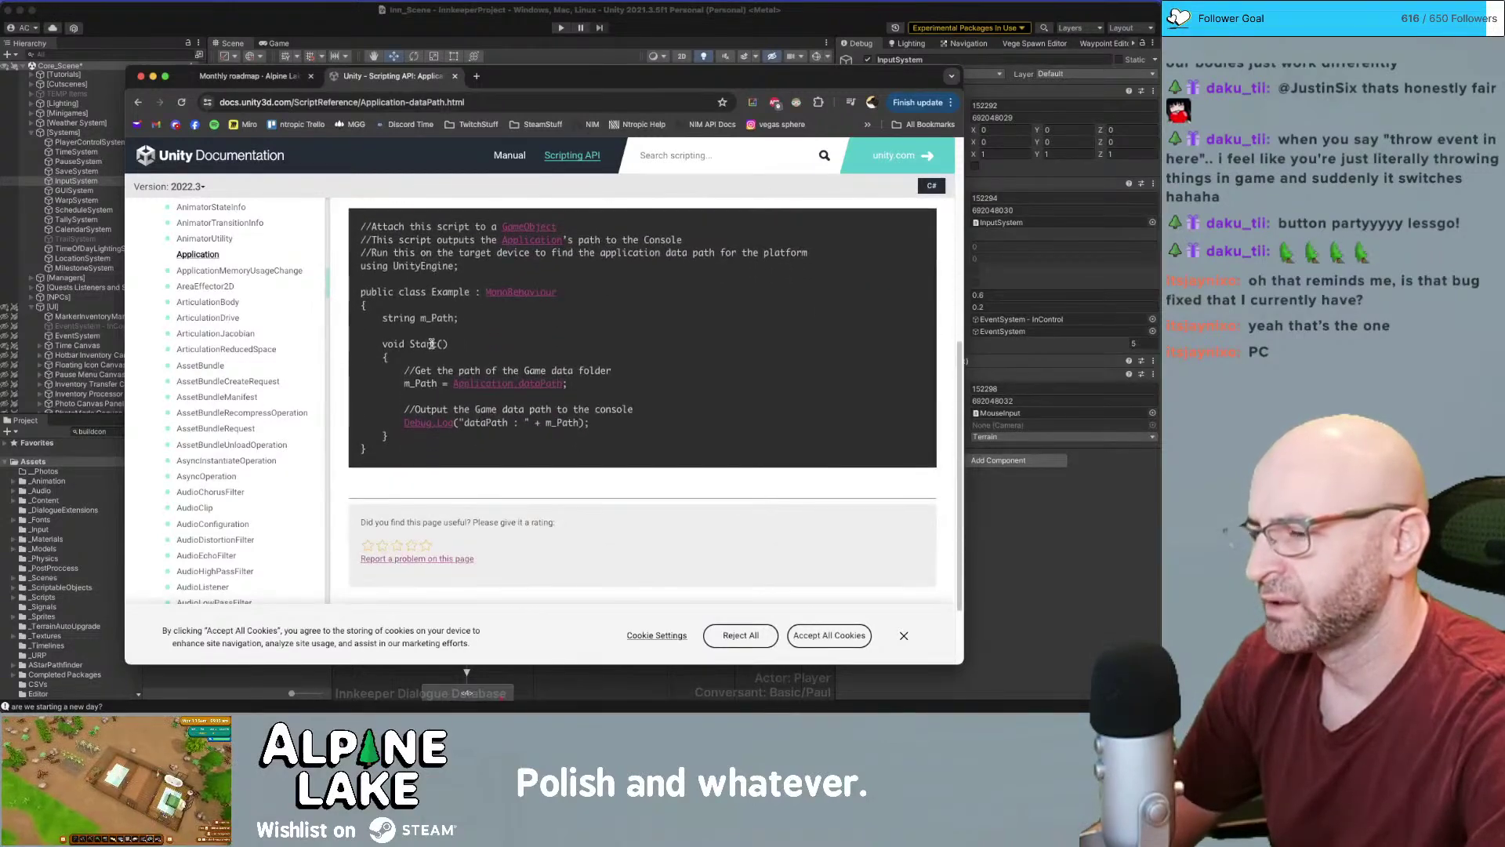
scroll(483, 382, down, 2)
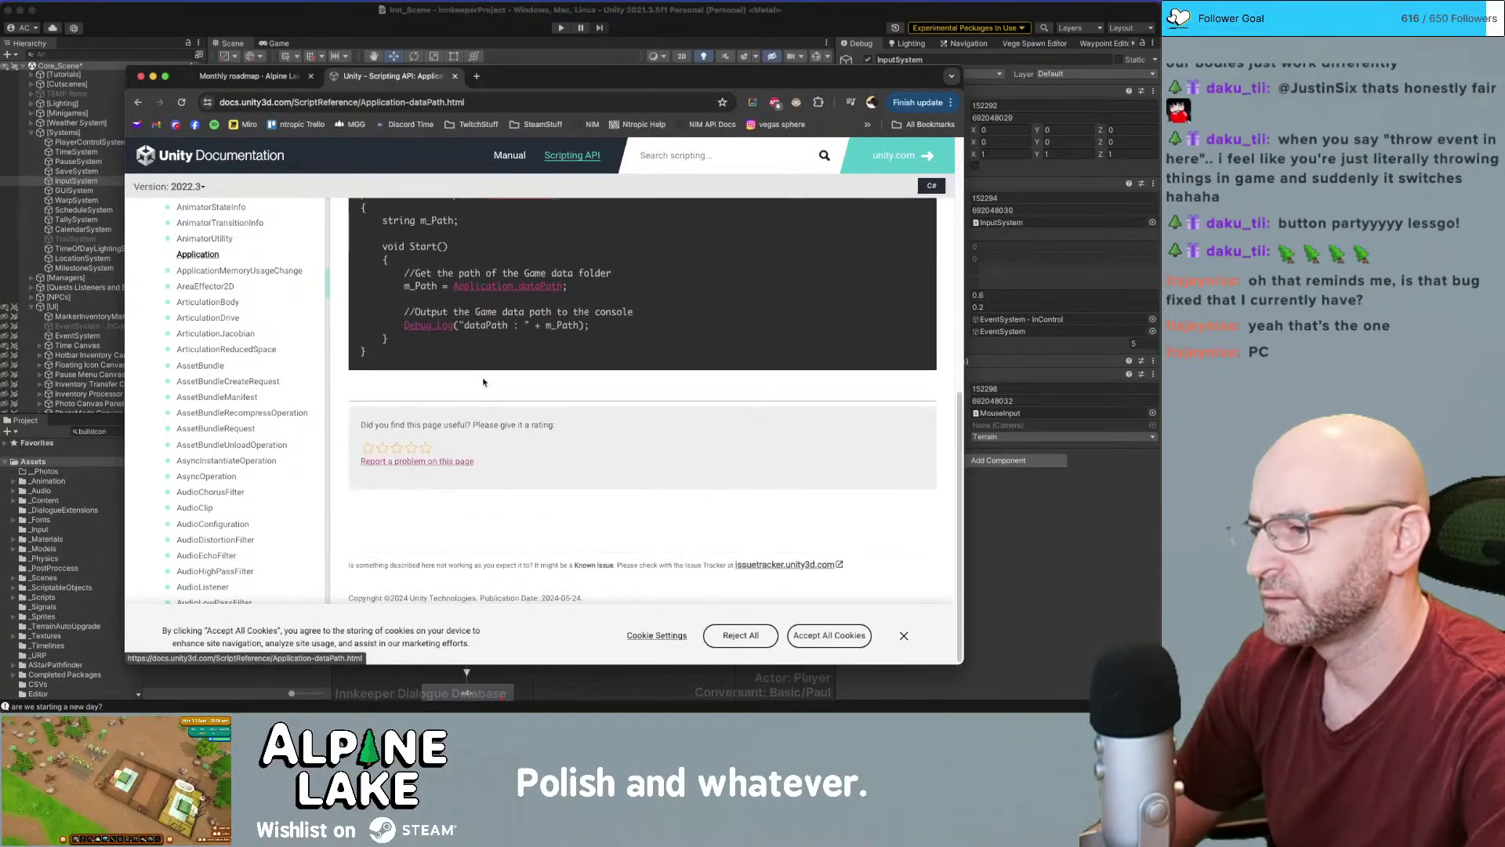
scroll(483, 382, up, 4)
scroll(463, 382, up, 7)
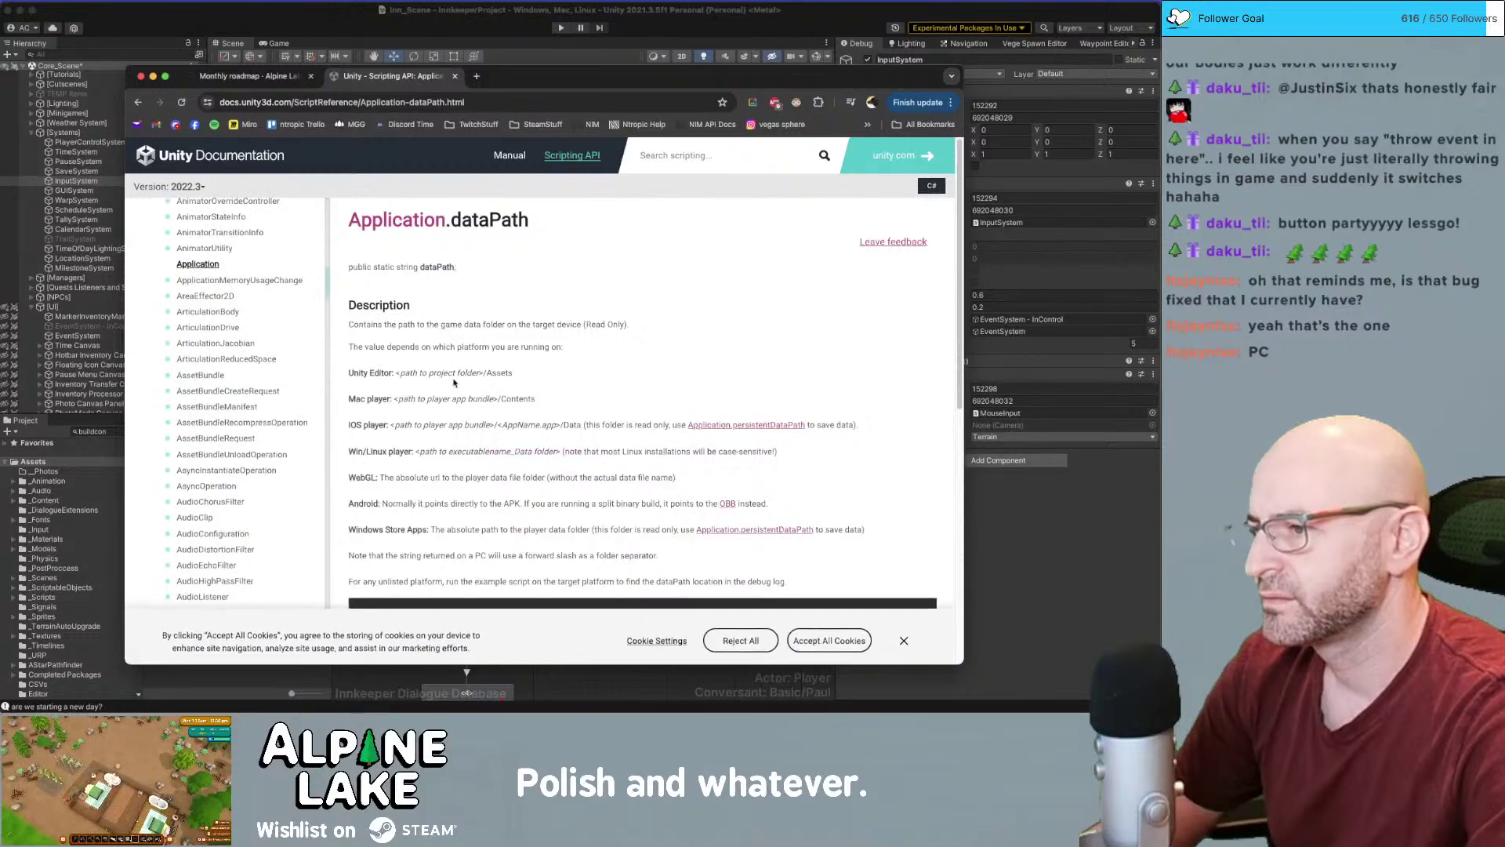
scroll(410, 390, down, 1)
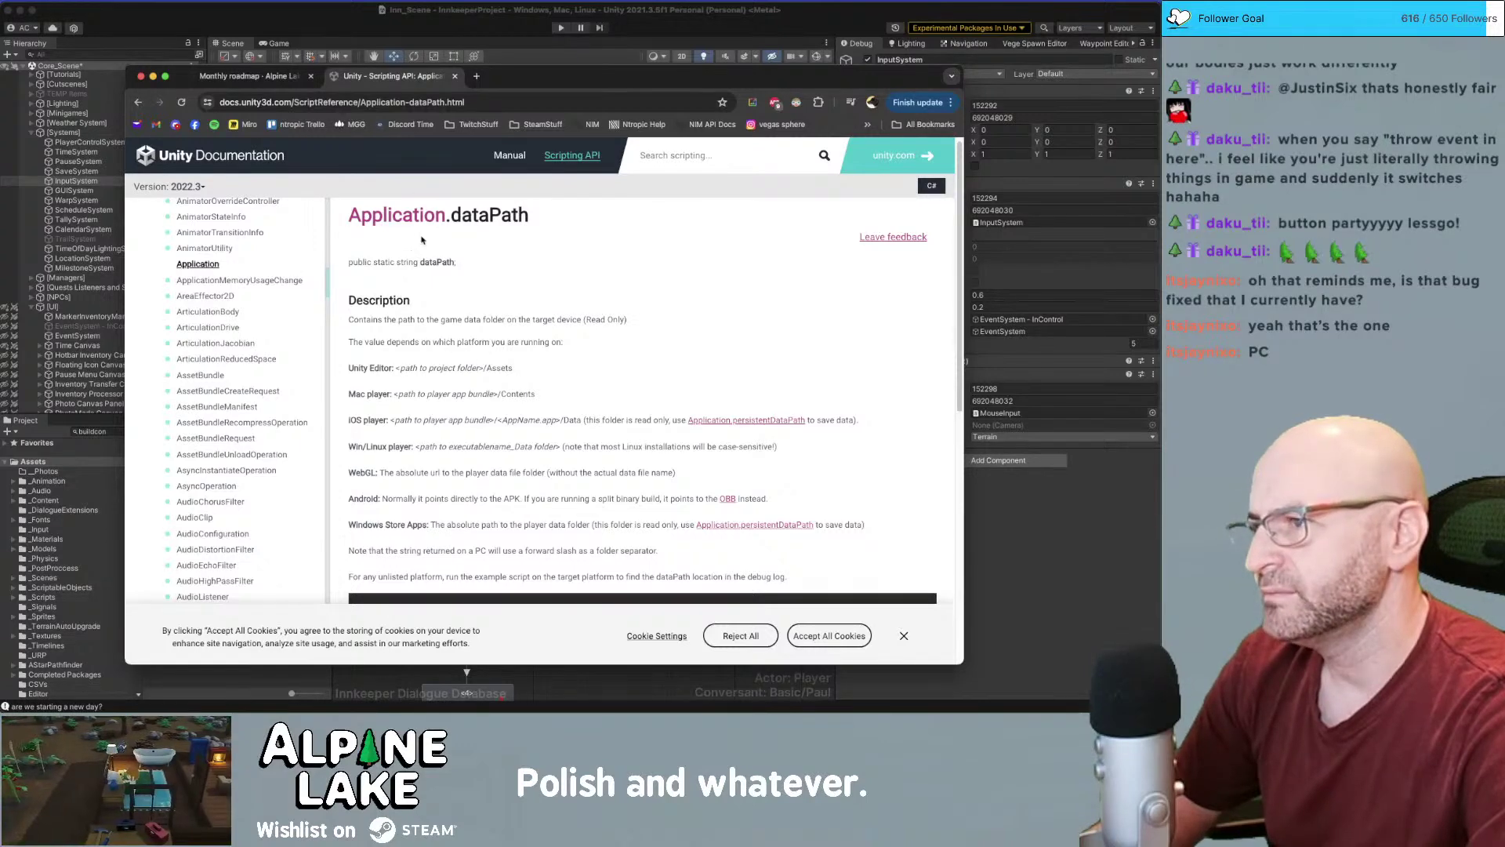
Switch to Unity, collapse the [Terrain] and [Systems] groups in the hierarchy, and set the Inspector to Normal mode
click(461, 23)
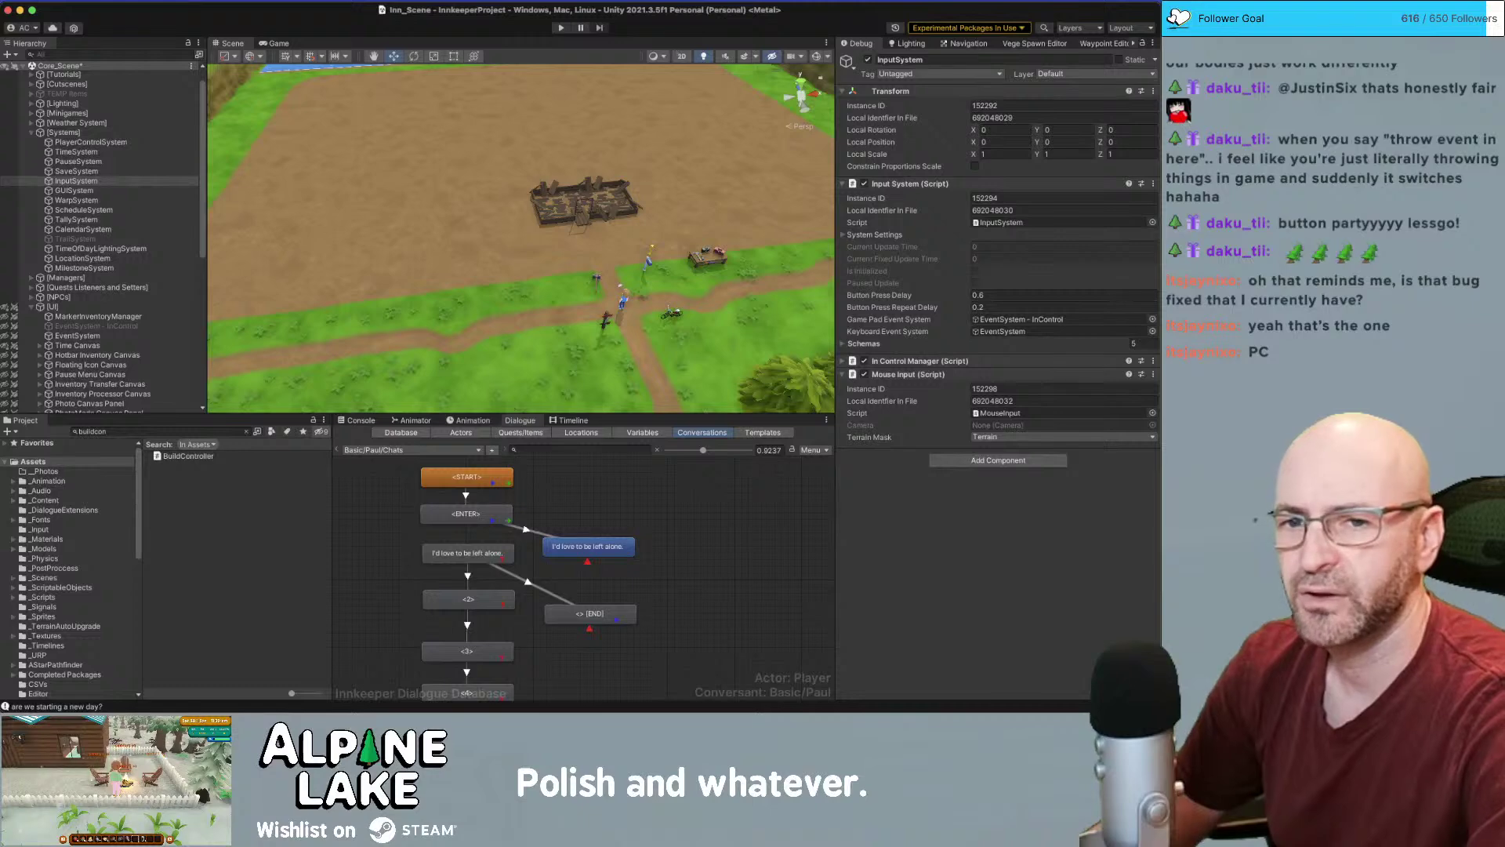
key(super+Tab)
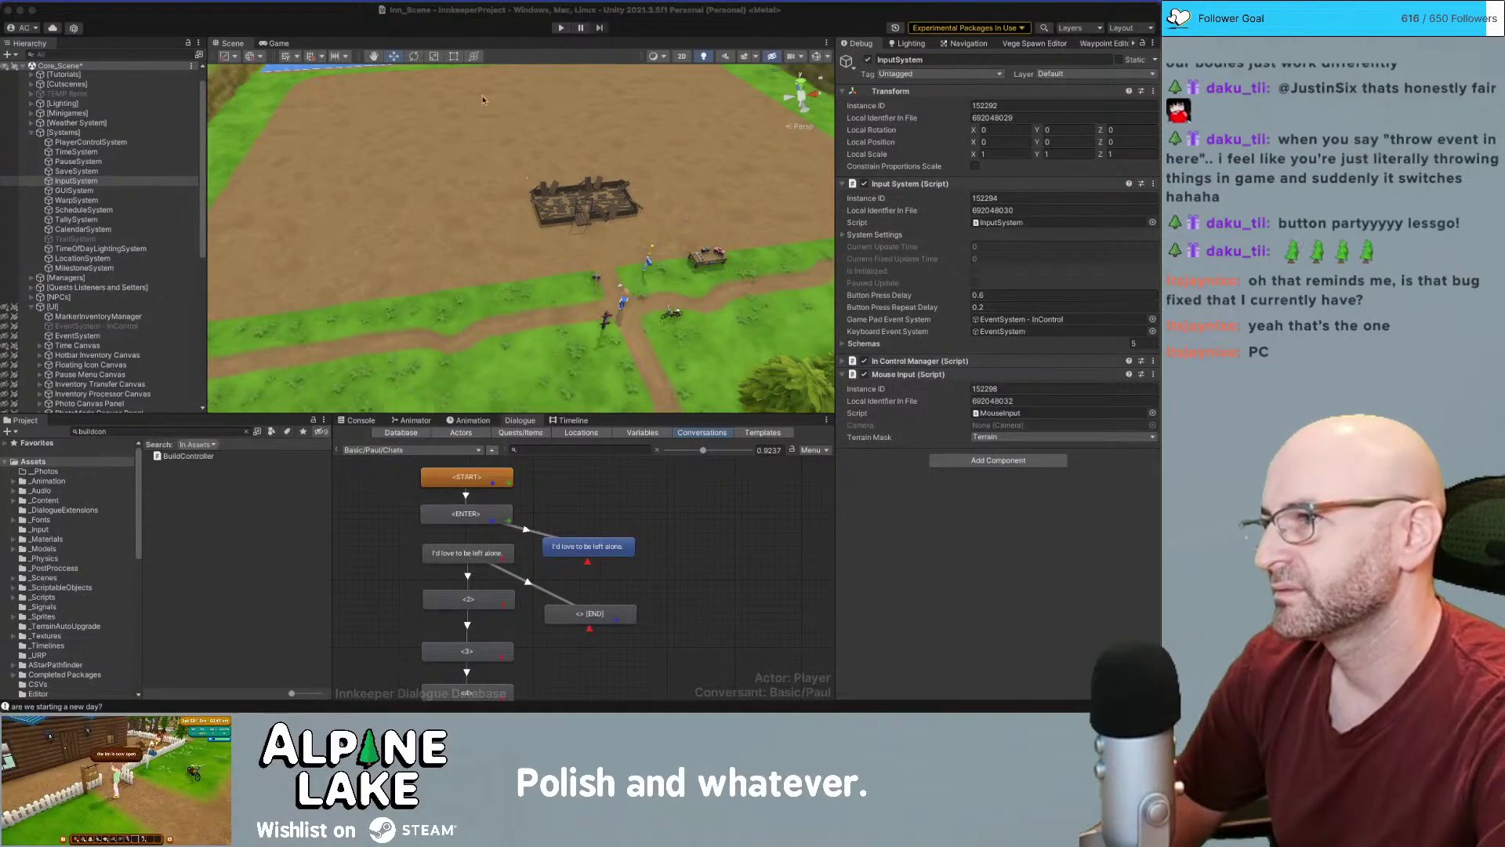
click(561, 154)
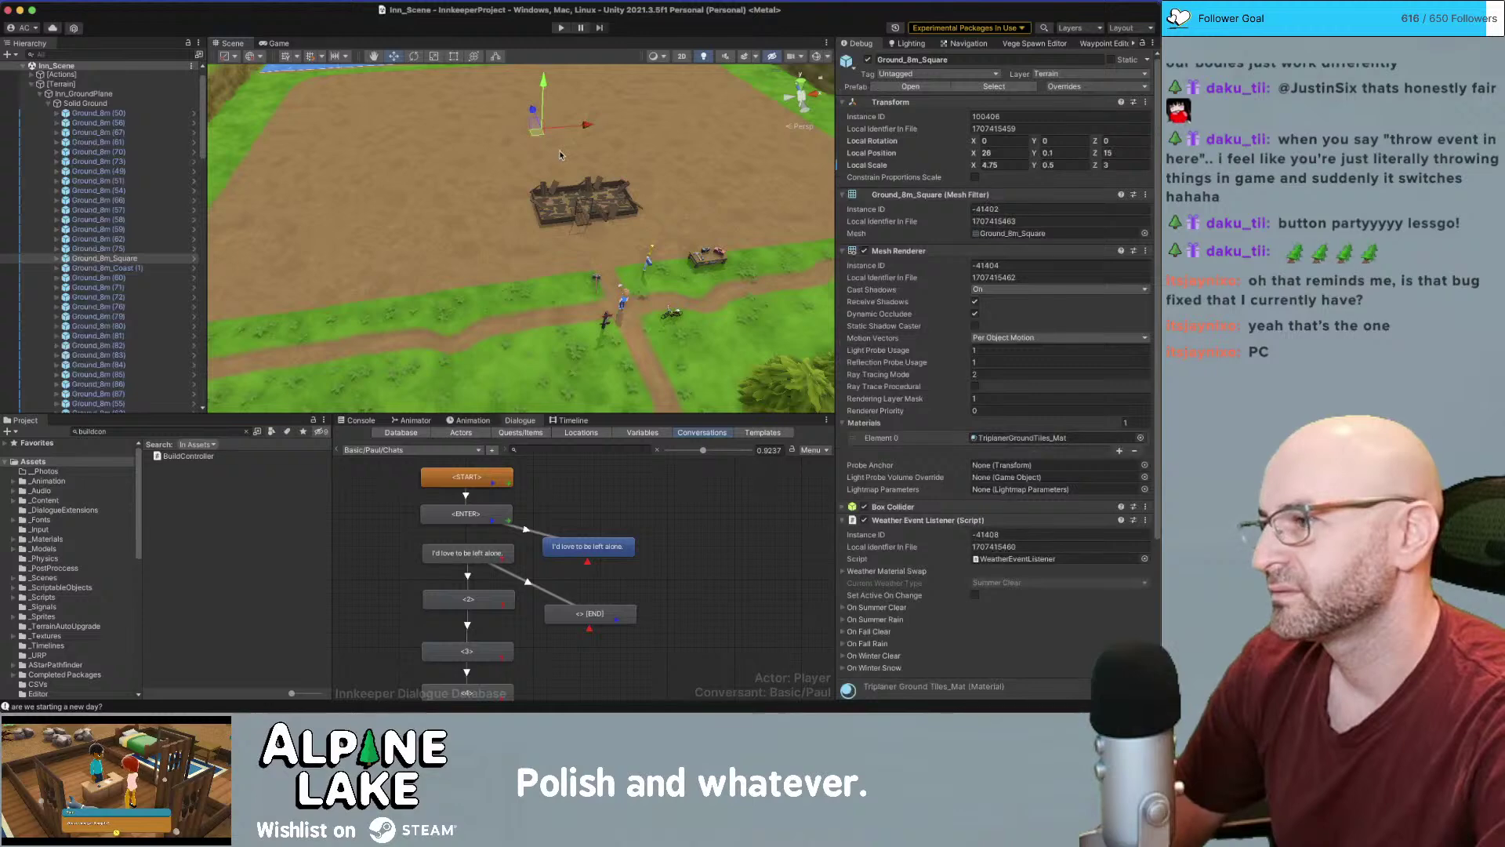
click(32, 84)
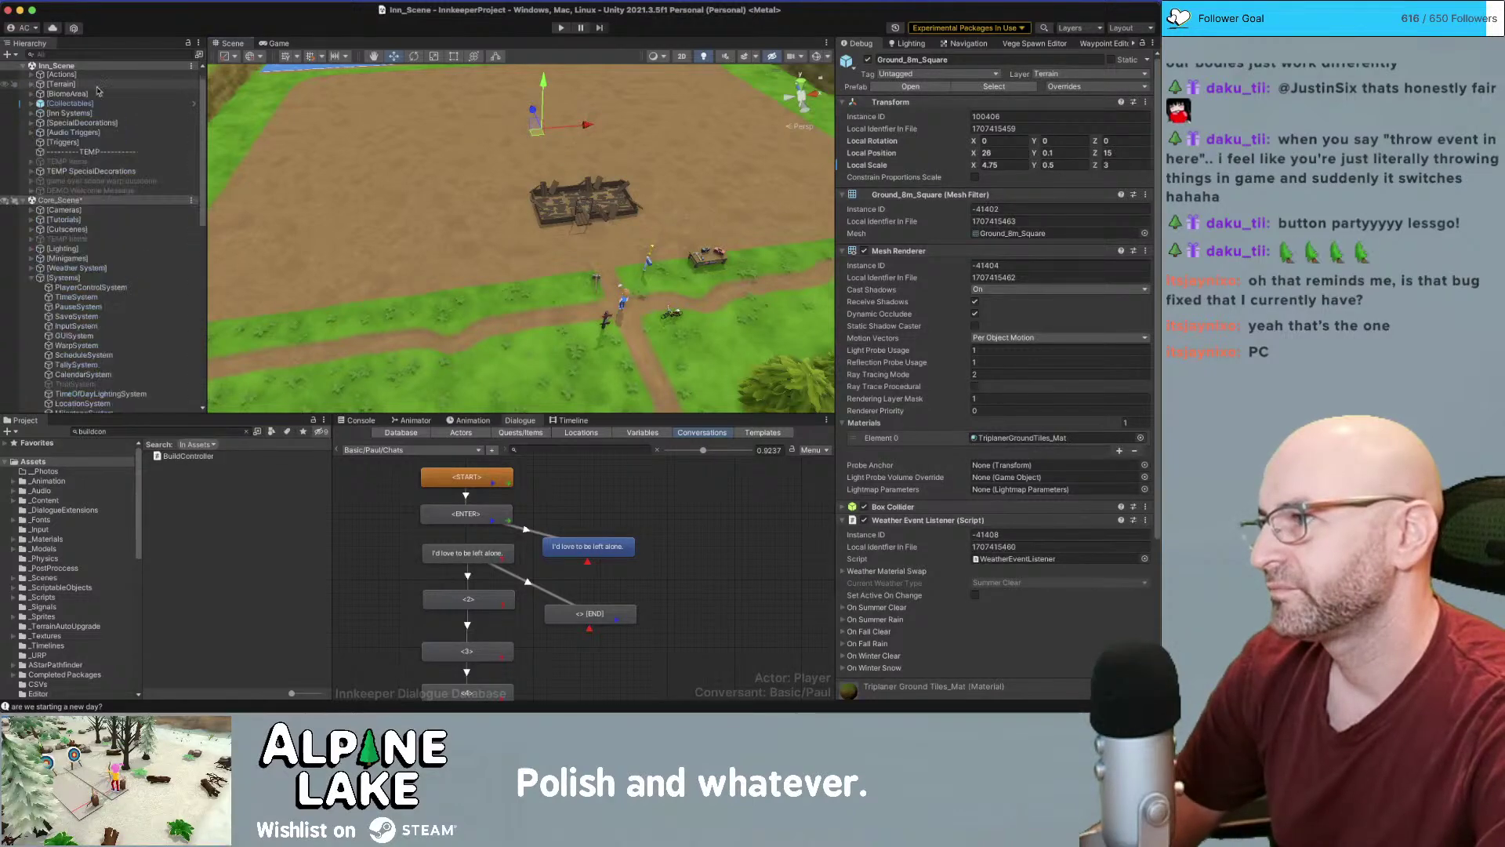
click(31, 278)
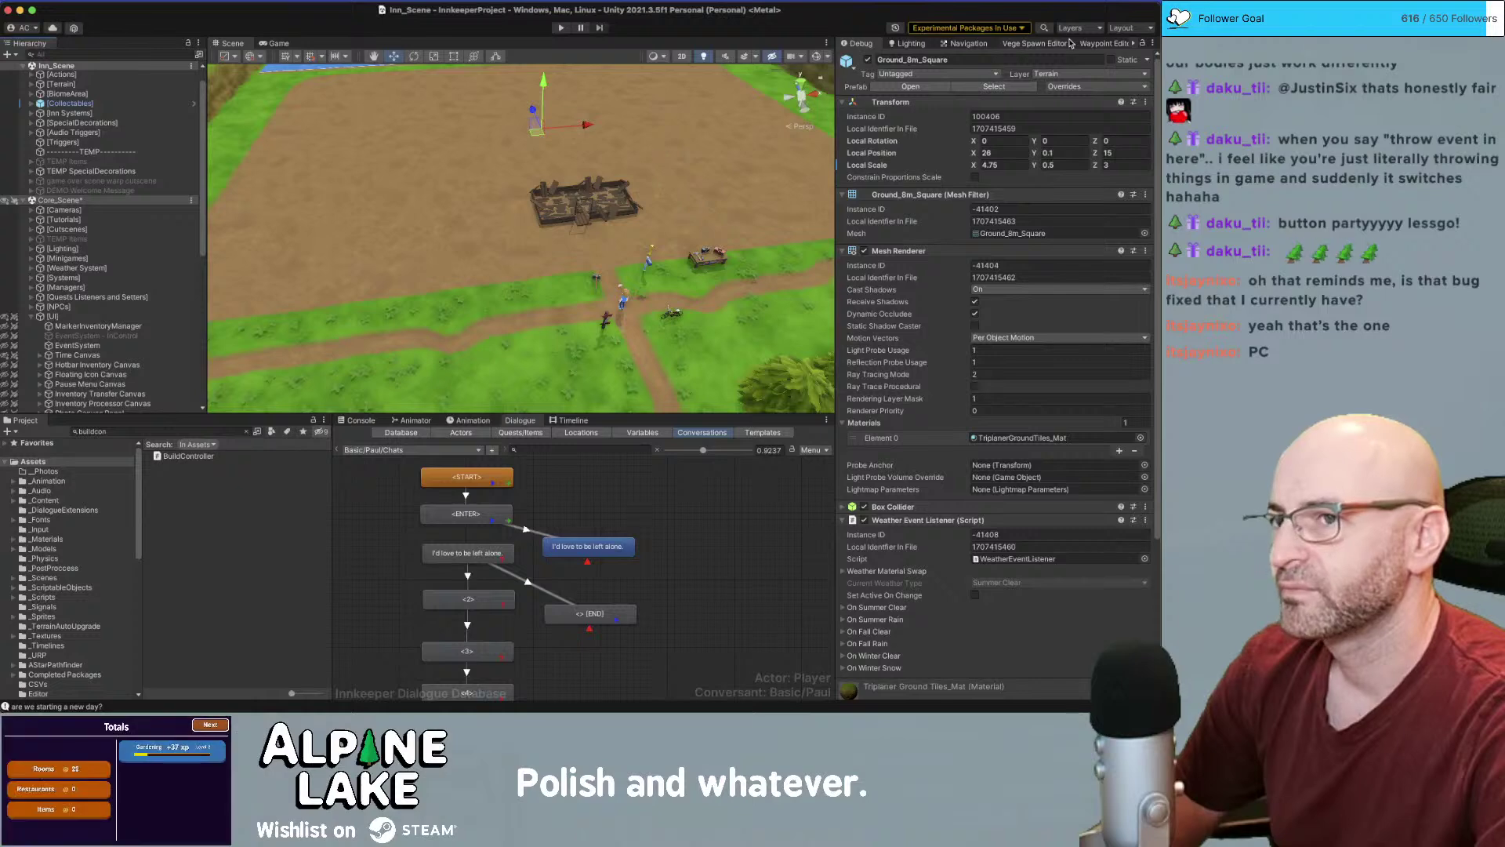
click(1152, 44)
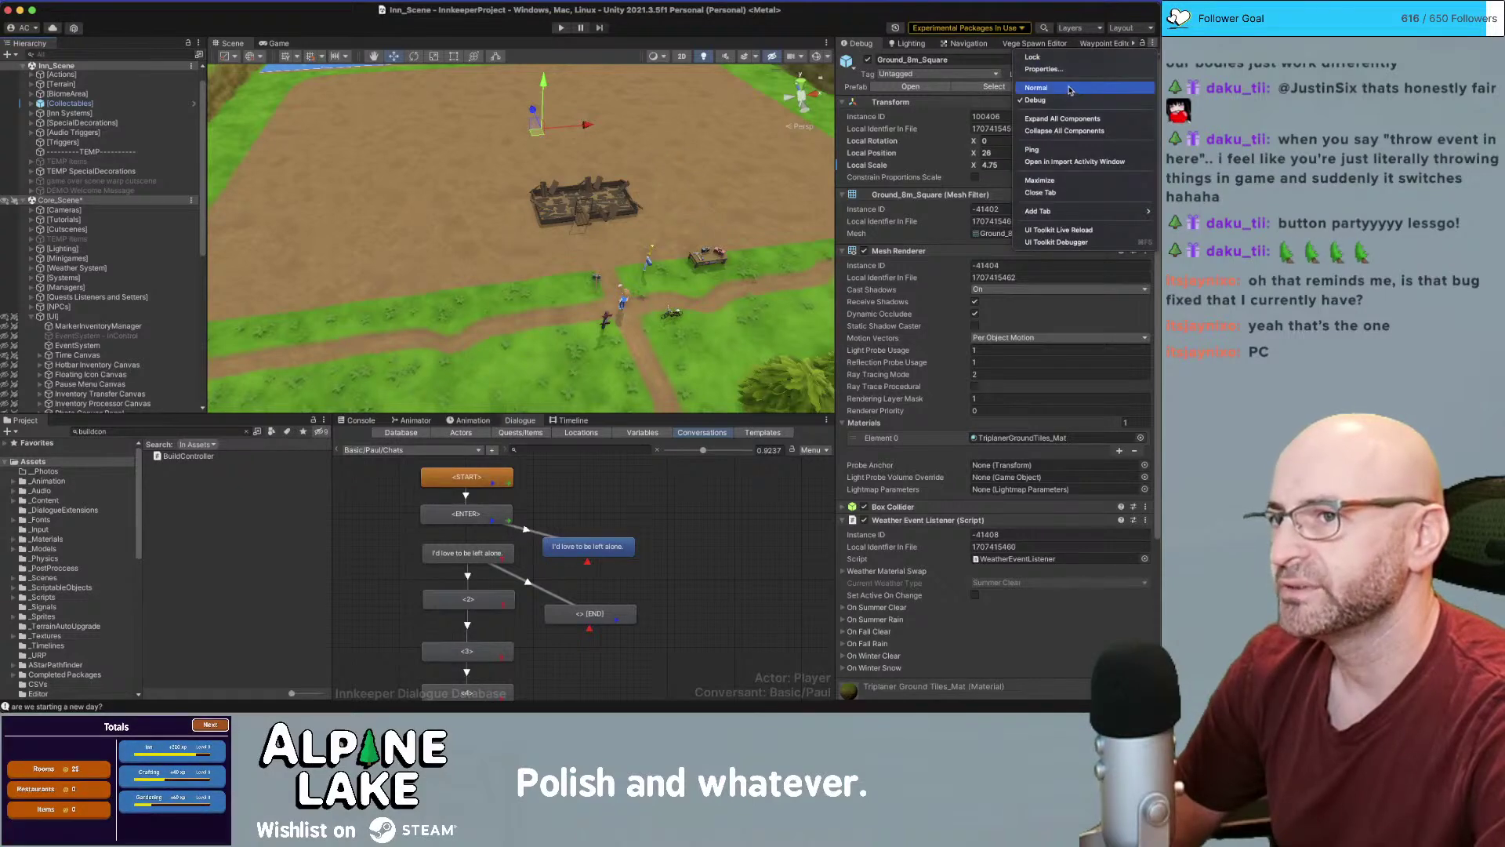
click(1070, 89)
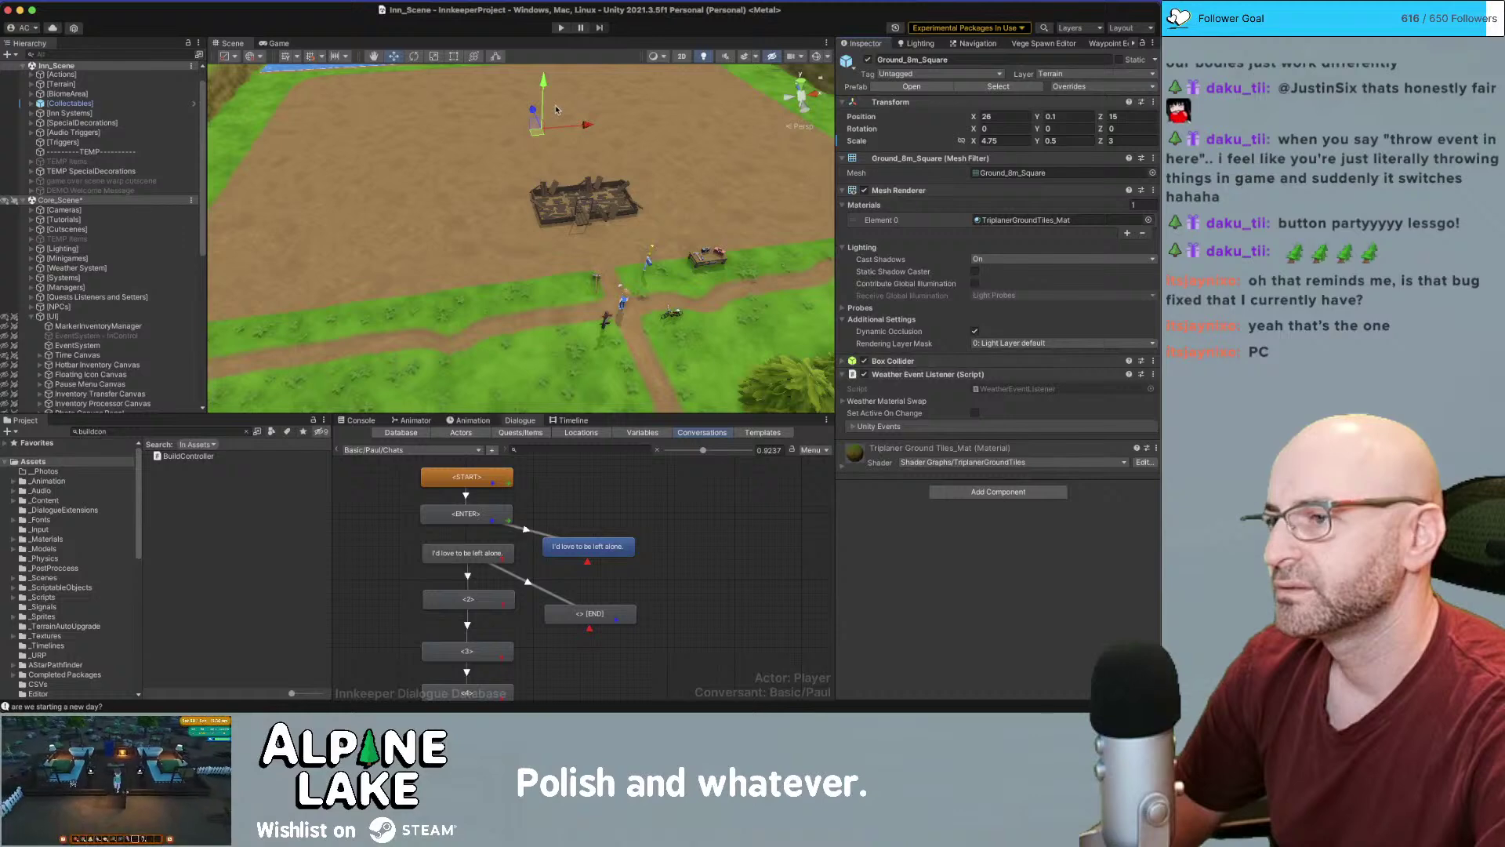
Look over UpdateControllerInput in InputSystem.cs, and check the Obsidian item about the controller button for mounting the bike
key(super+Tab)
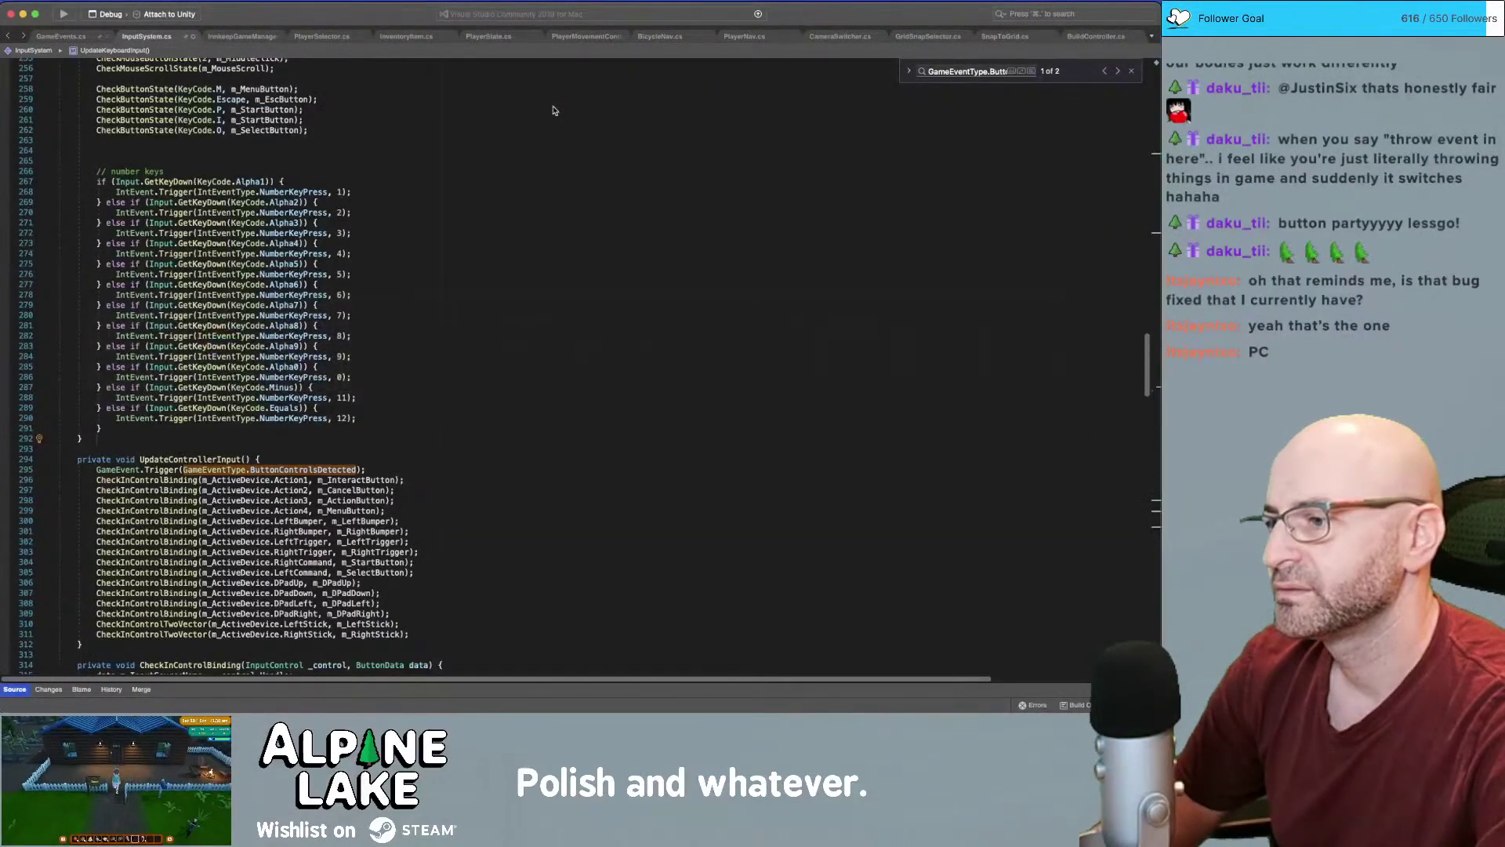
key(super+Tab)
key(super+Tab)
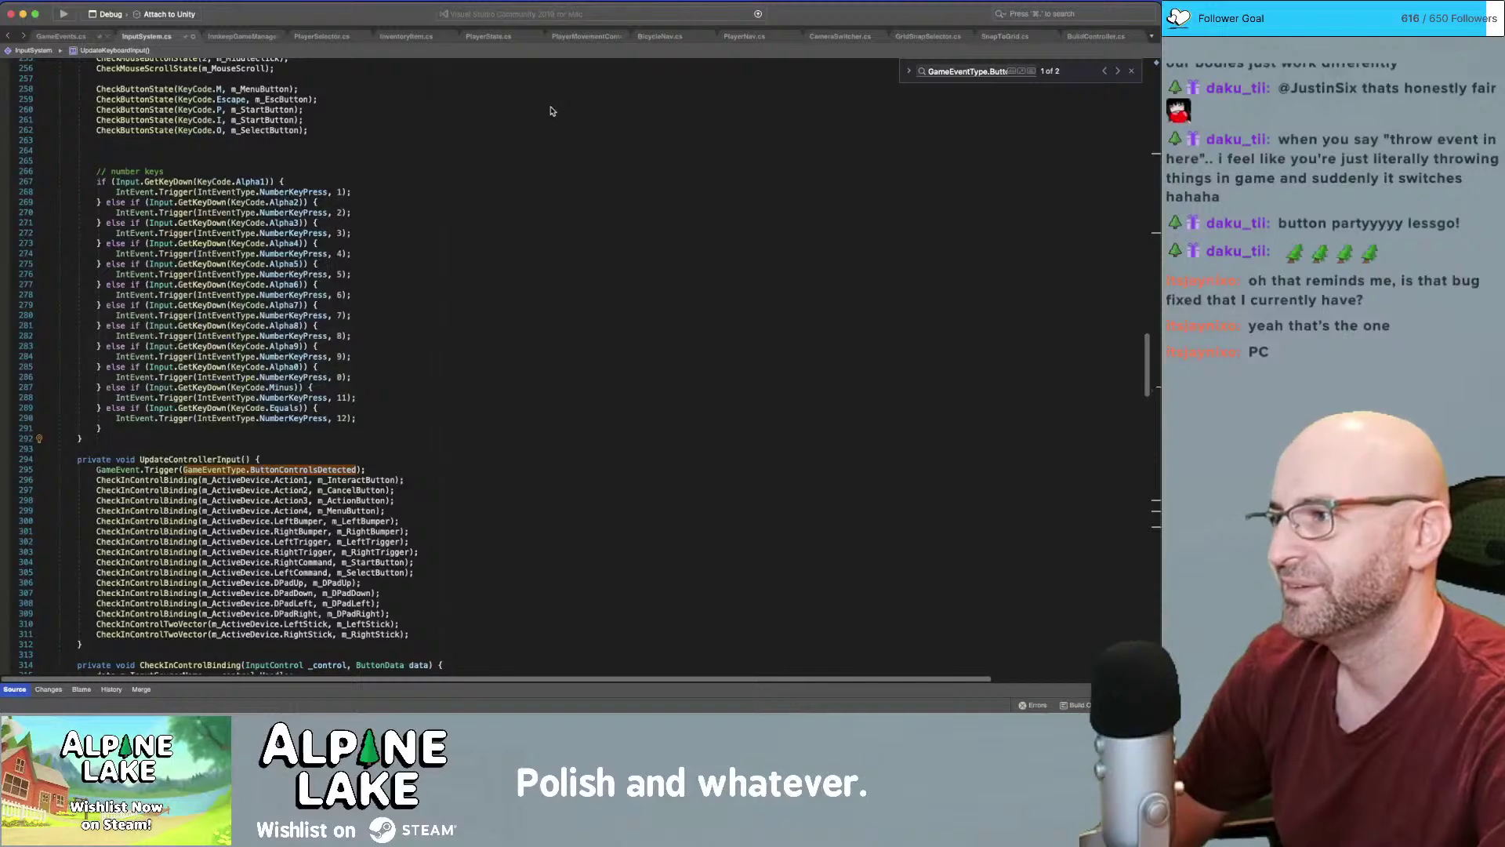
scroll(551, 157, down, 5)
key(super+Tab)
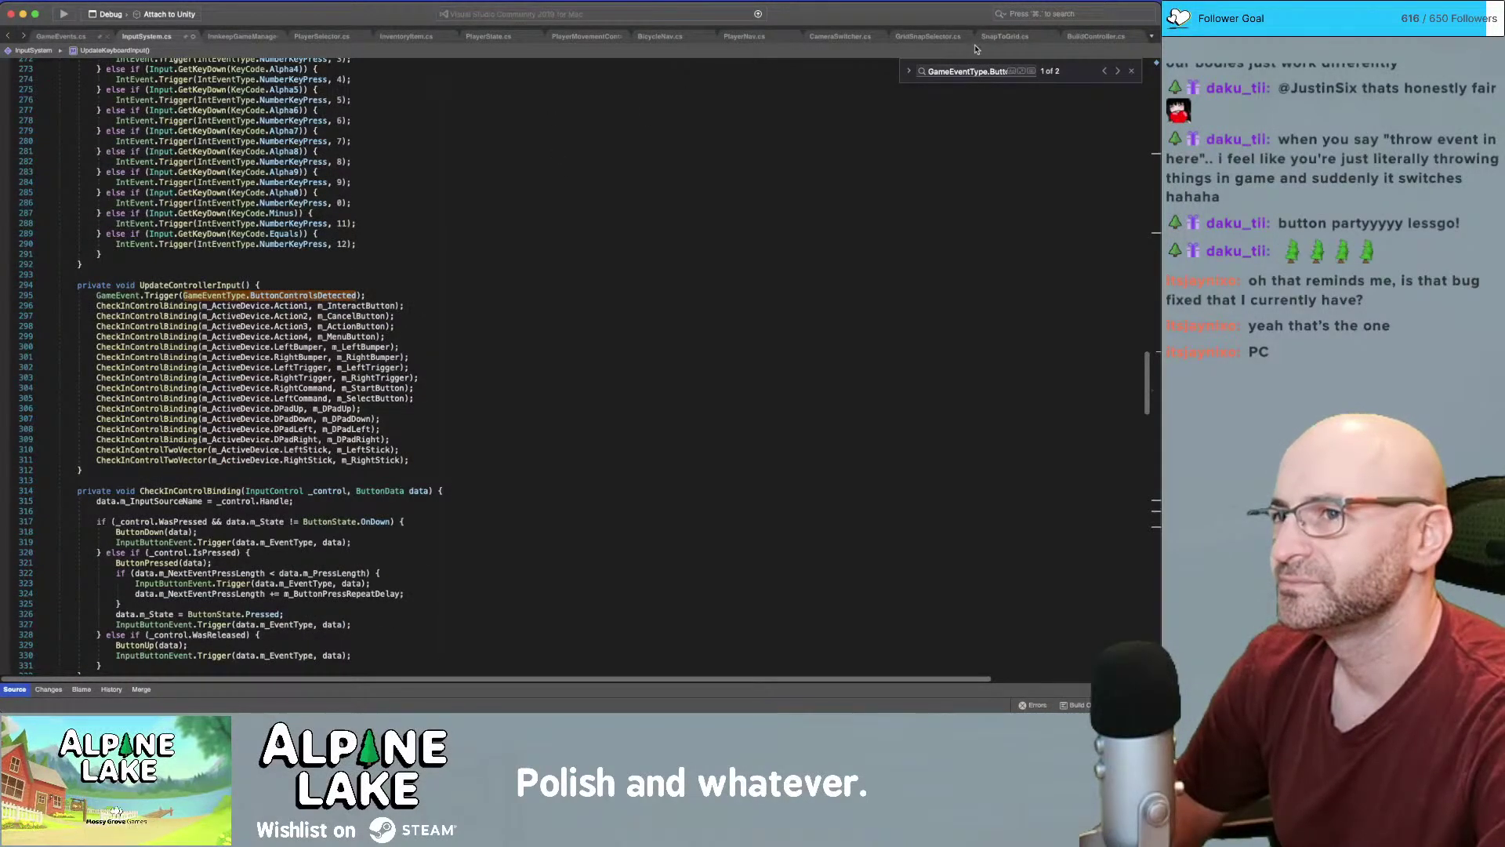
key(super+Tab)
click(389, 338)
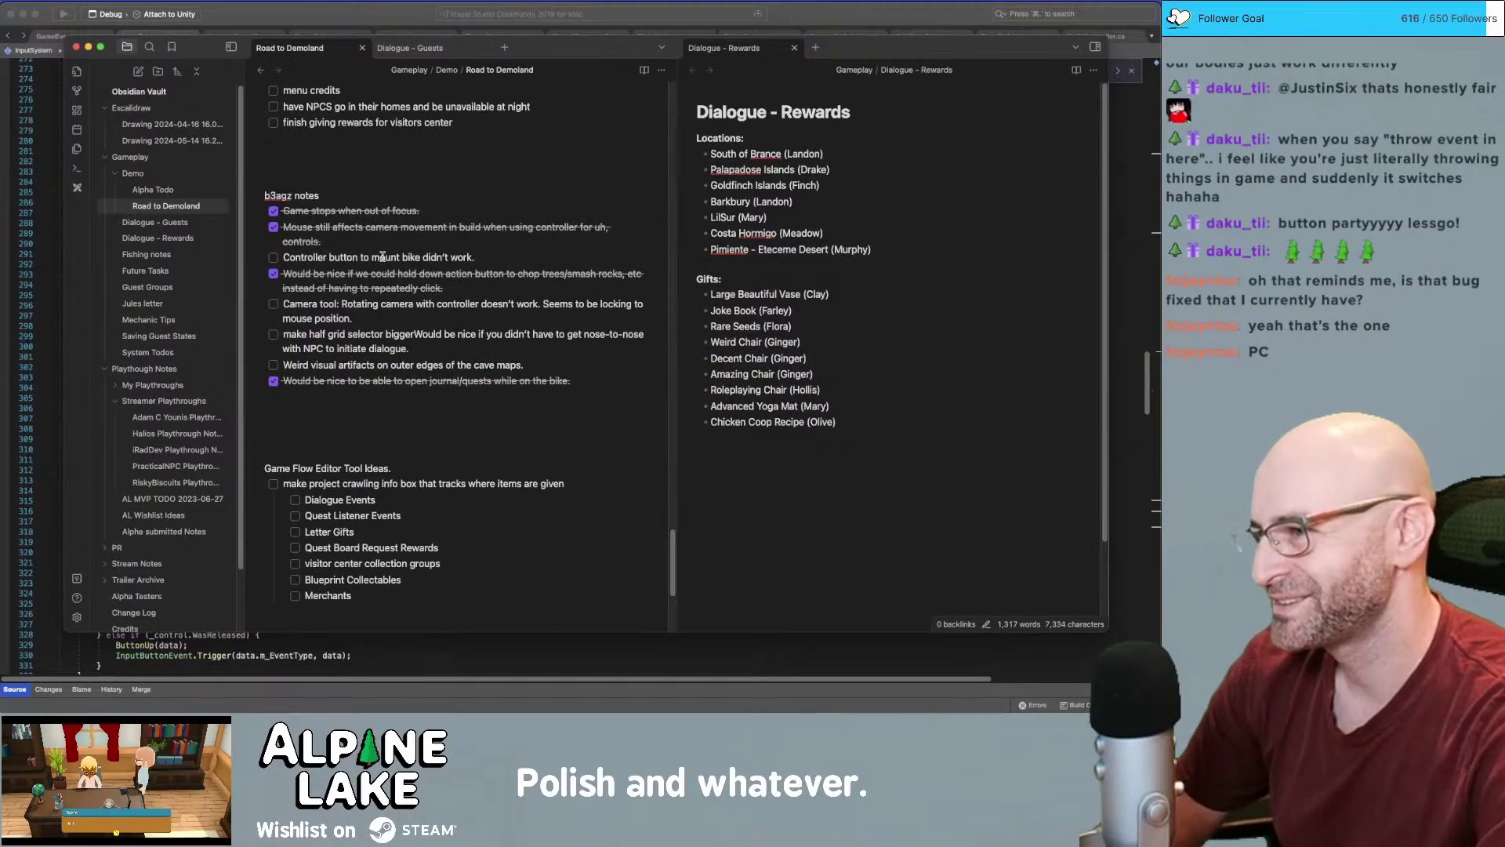
Switch to Unity, start play mode and test mounting the bicycle on the path near the inn
key(super+Tab)
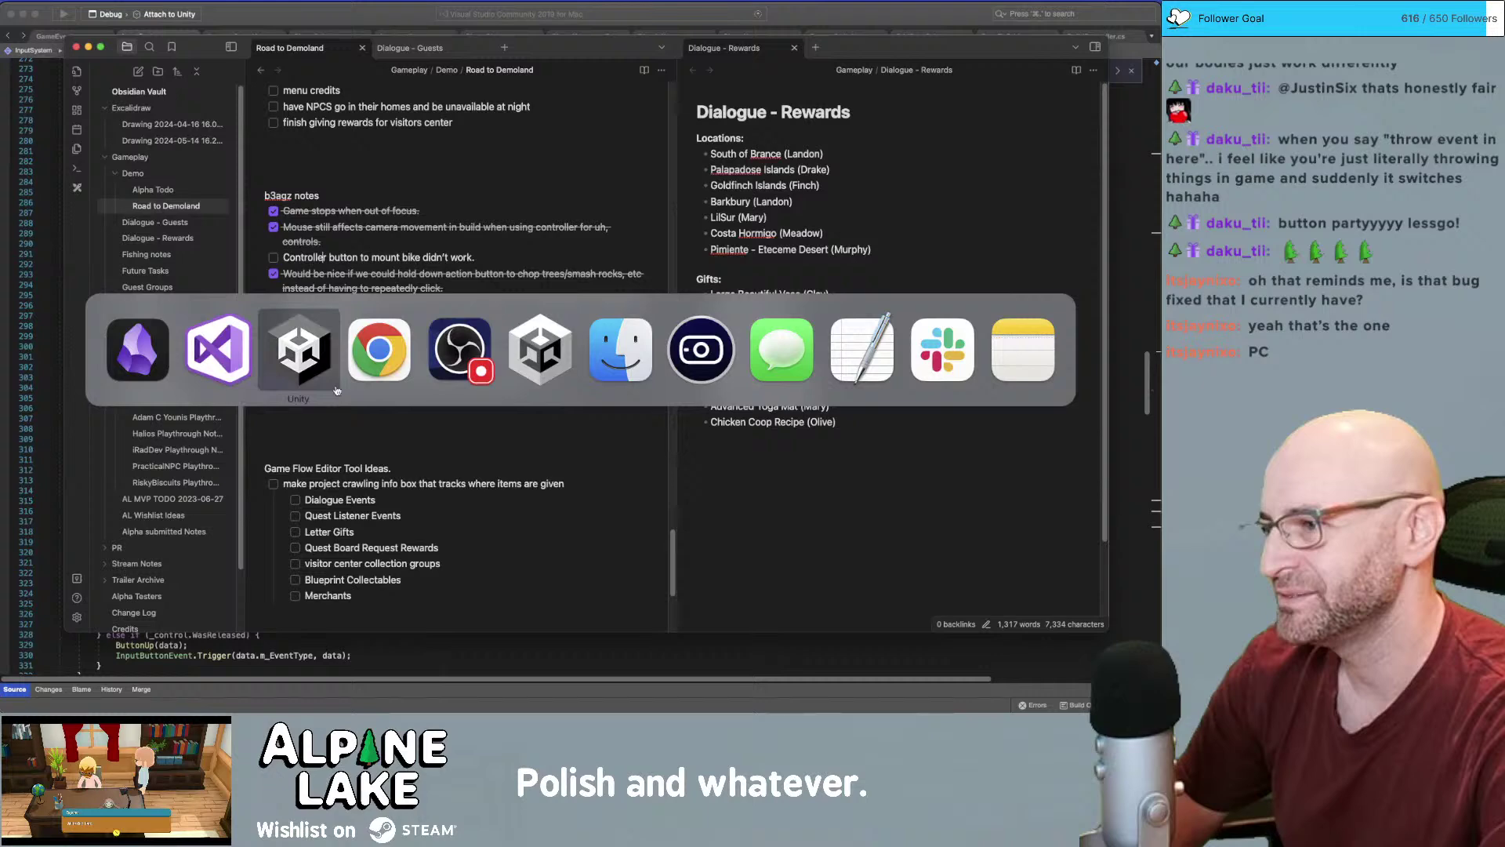
click(286, 357)
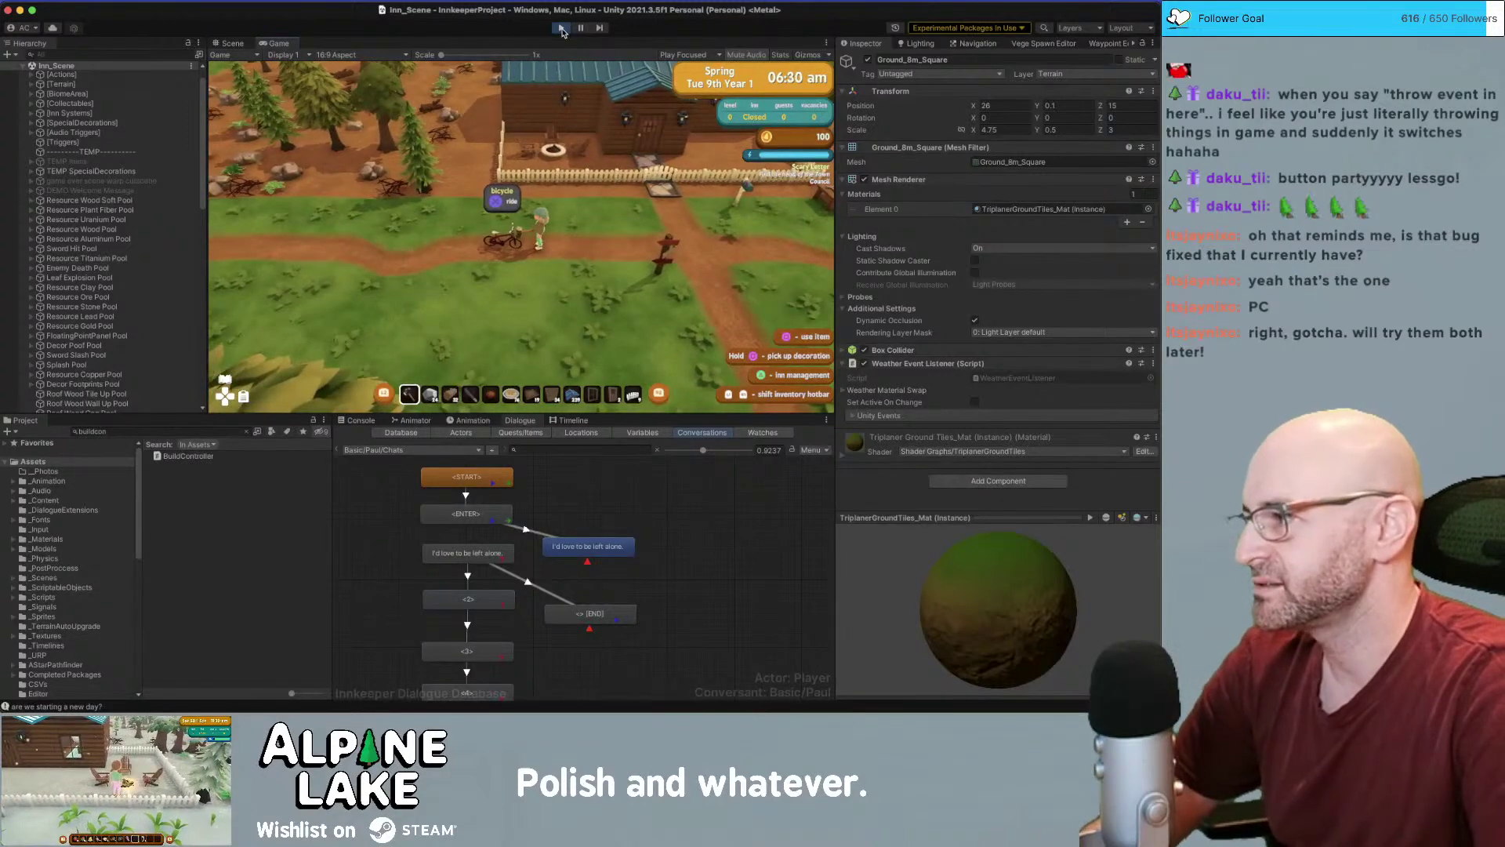
key(b)
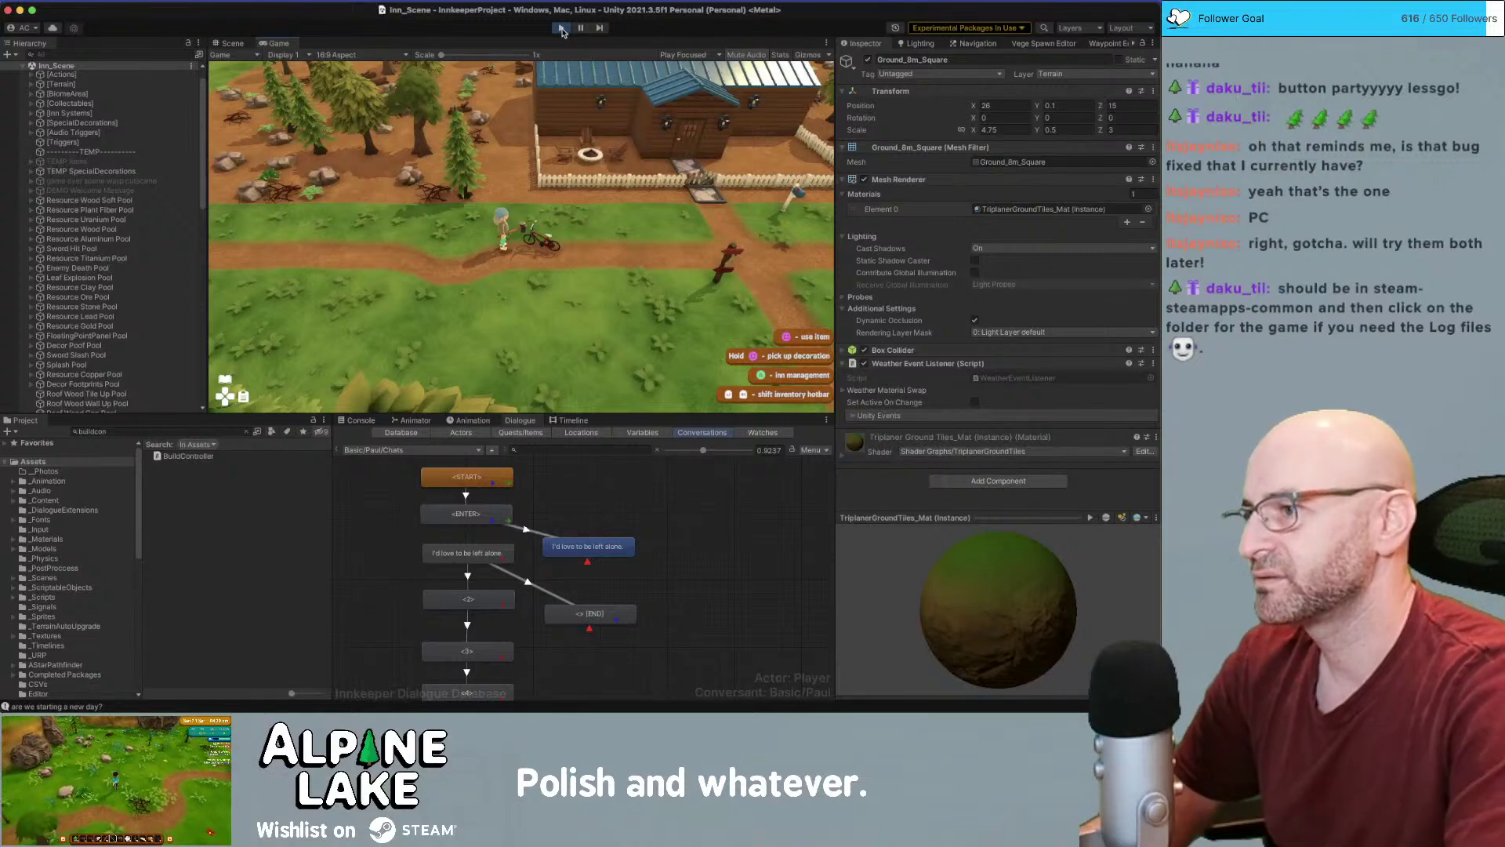
Search the project assets for "x button" and preview the button-X and switch_button_x_outline images
key(super+Tab)
key(super+Tab)
key(super+Tab)
click(165, 431)
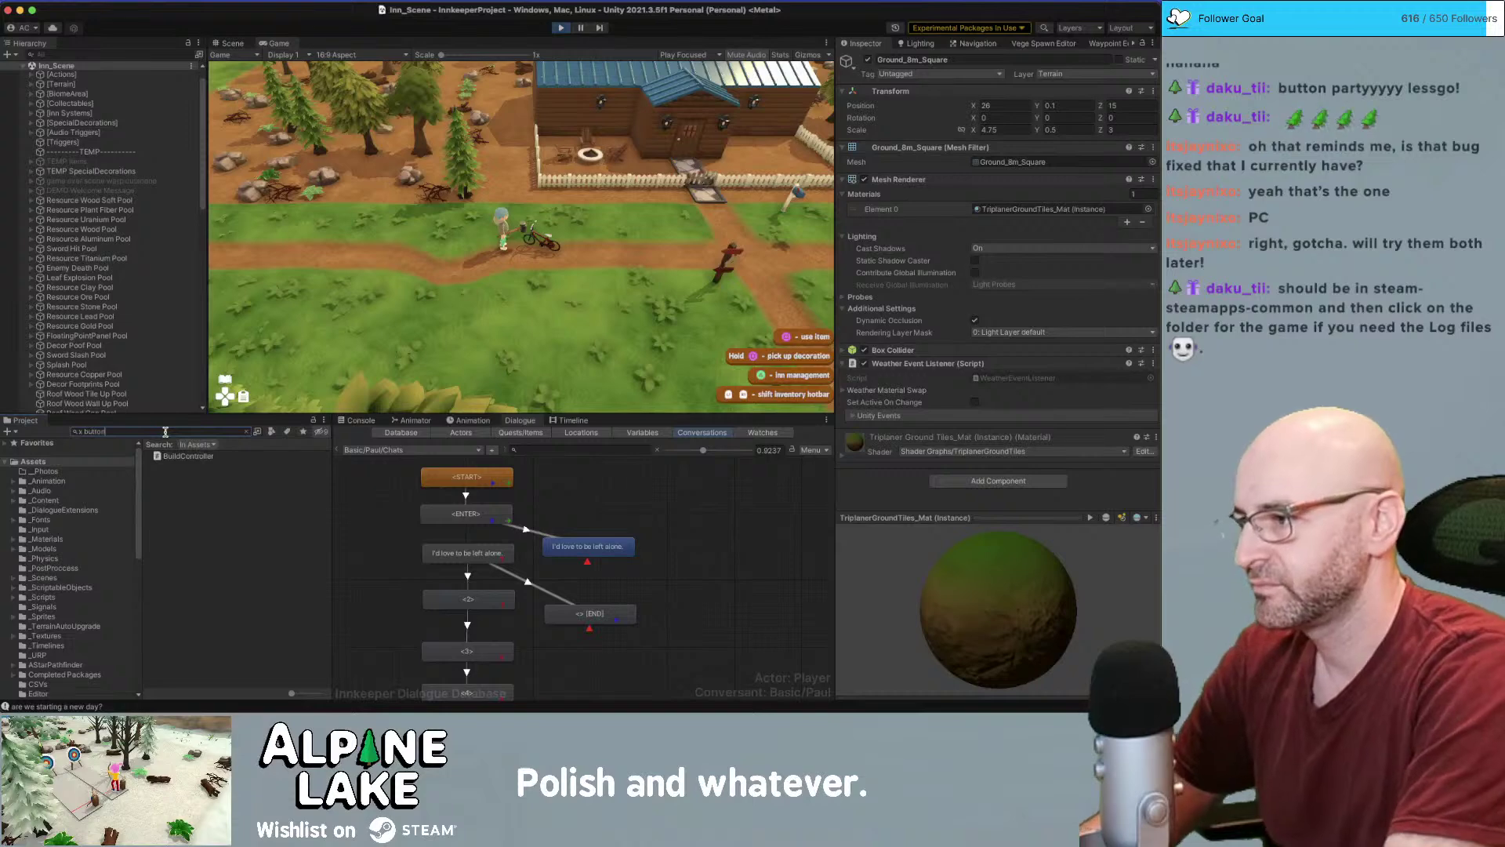
text(x button)
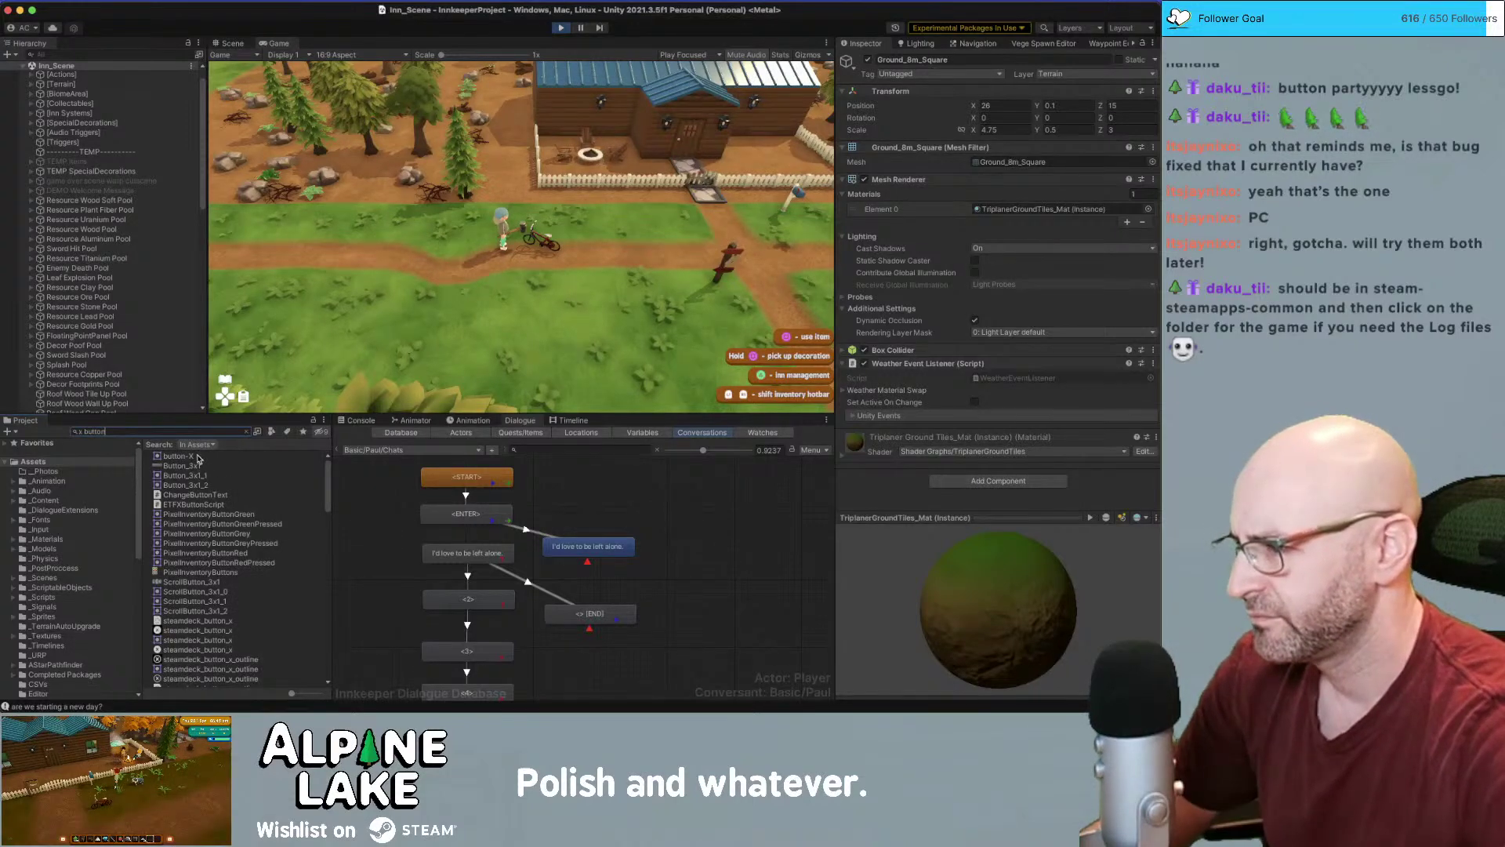
click(191, 457)
scroll(197, 514, down, 5)
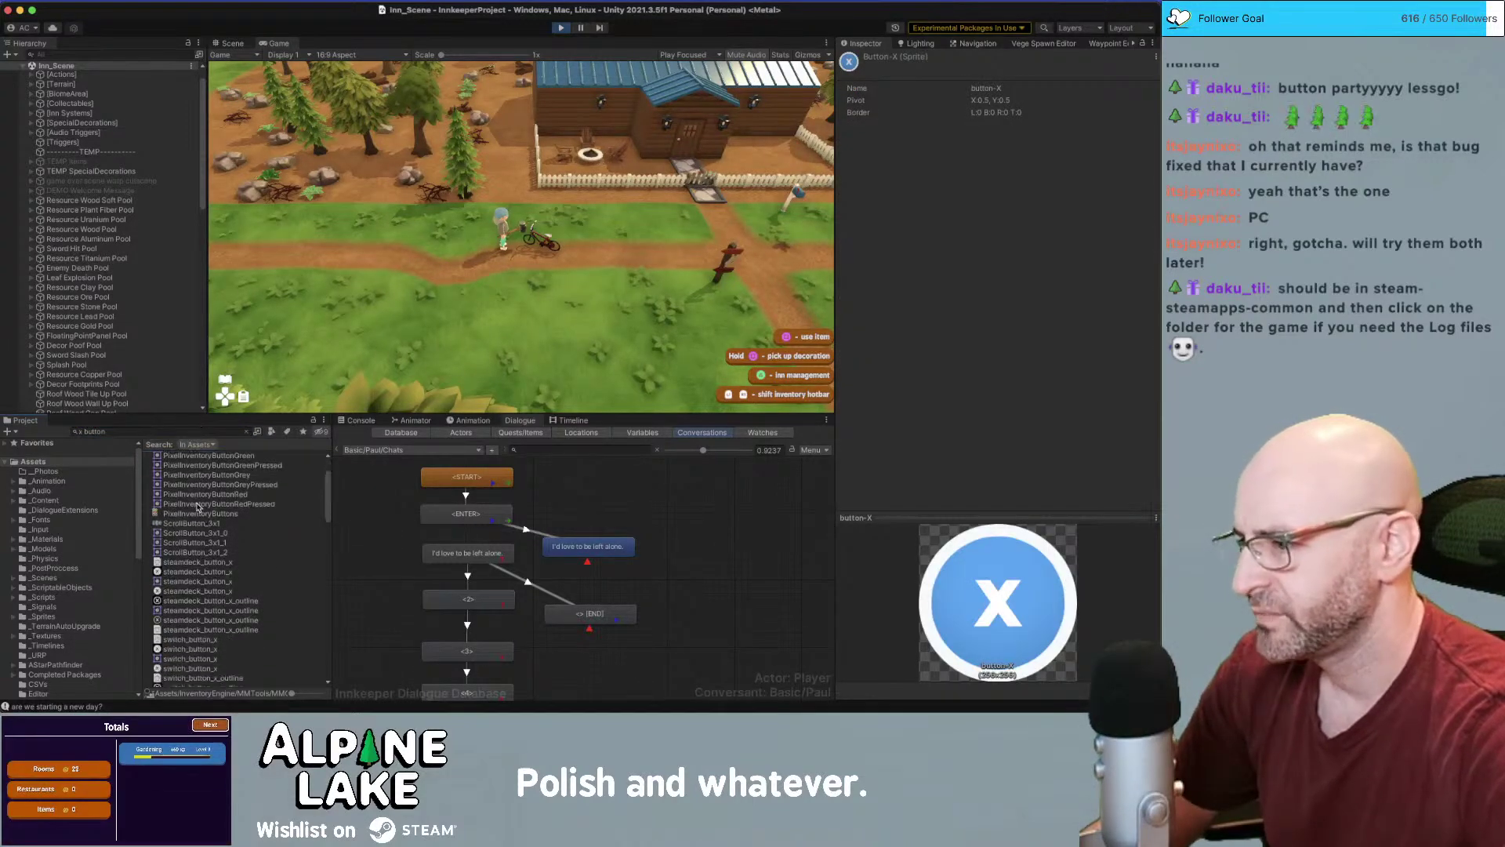
scroll(197, 513, down, 6)
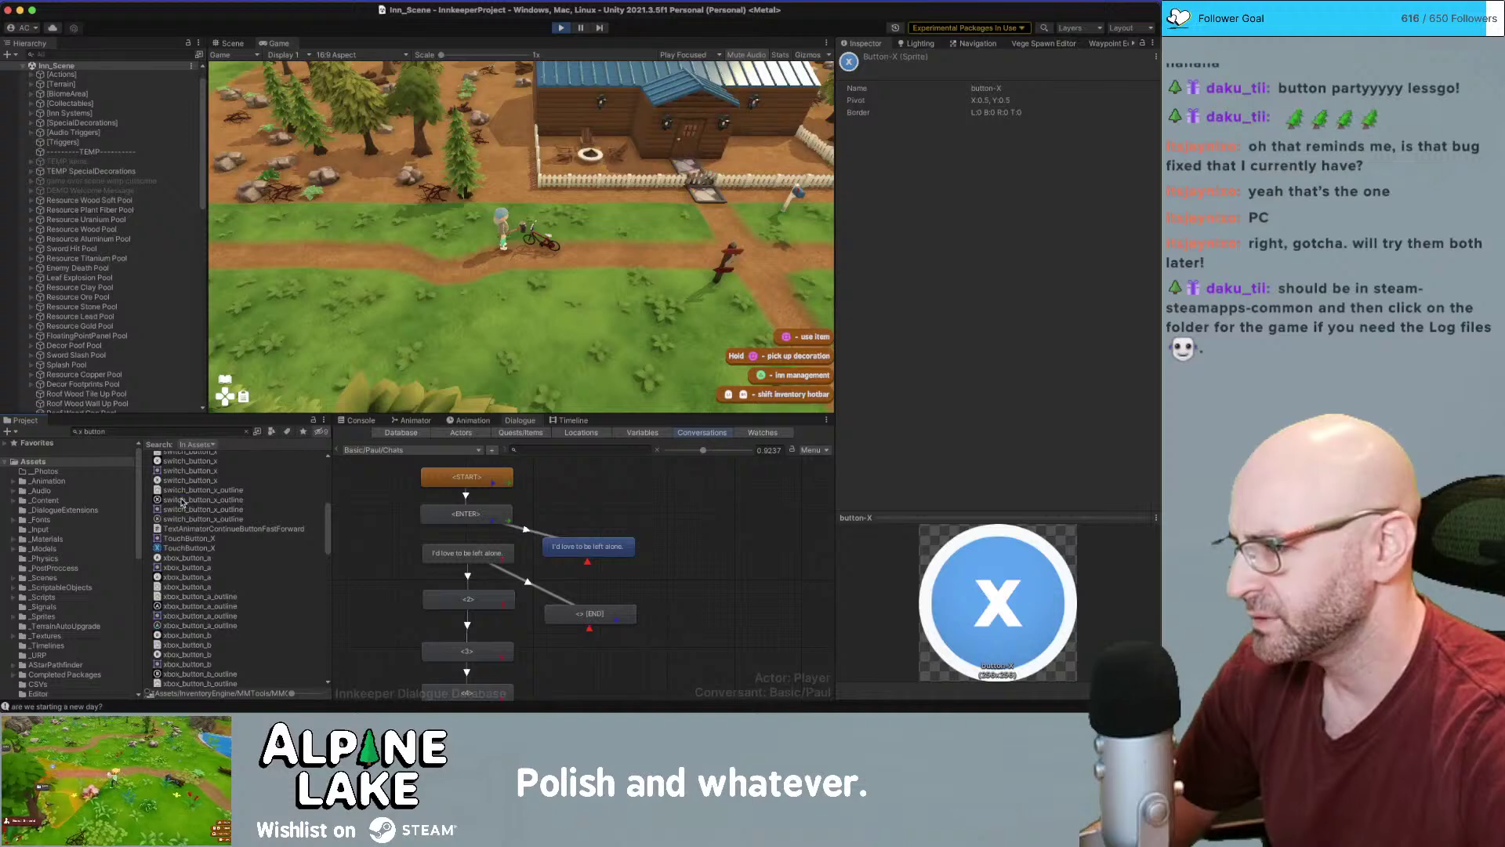
click(182, 500)
Clear the asset search, enlarge the thumbnails in the Nintendo Switch prompts folder, and preview switch_buttons_down, switch_buttons_down_outline and switch_buttons_left_outline
click(247, 432)
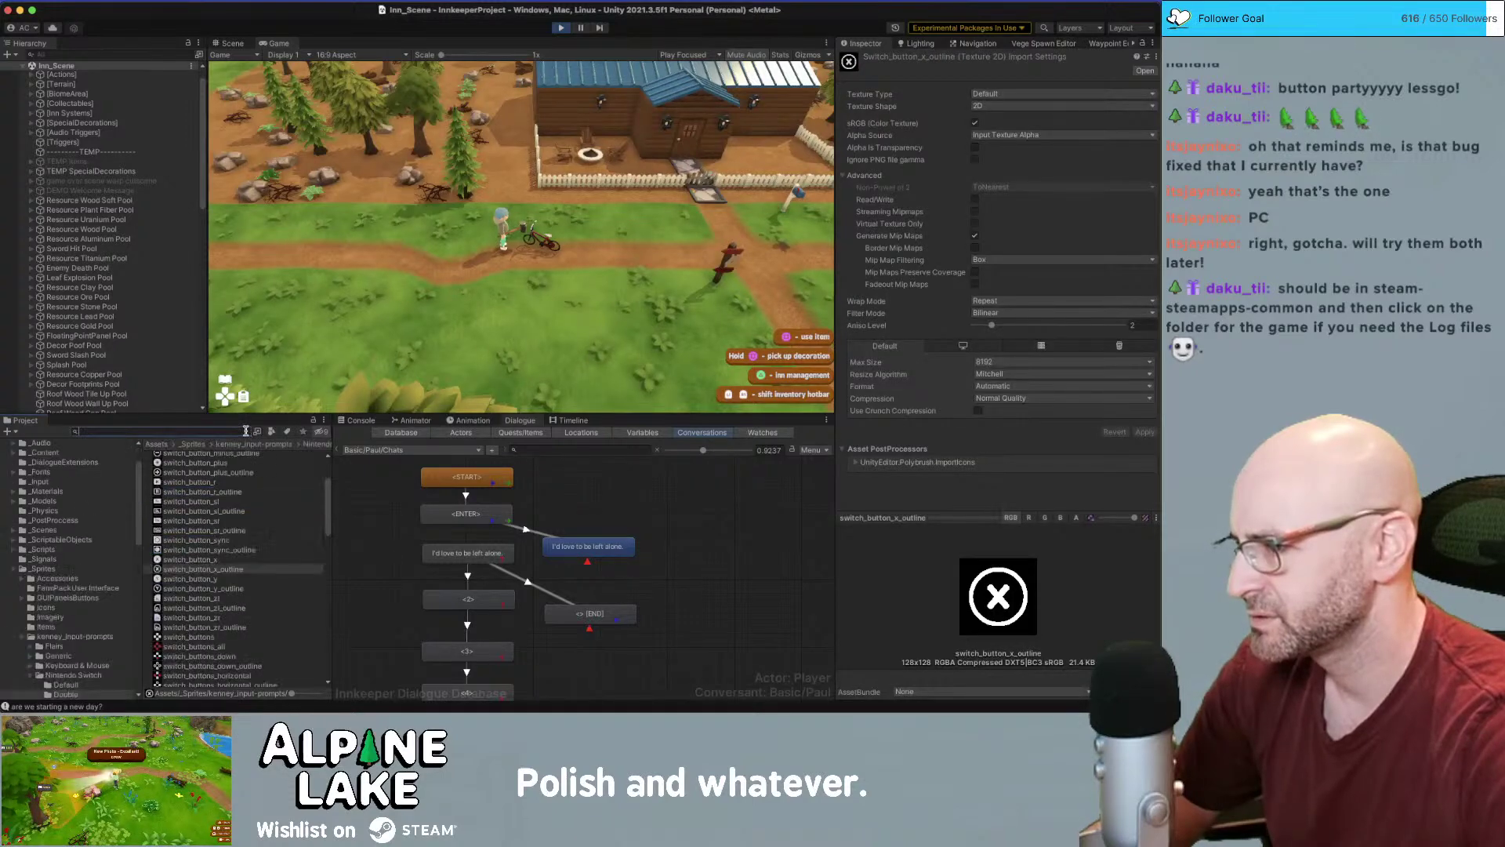
scroll(229, 525, down, 5)
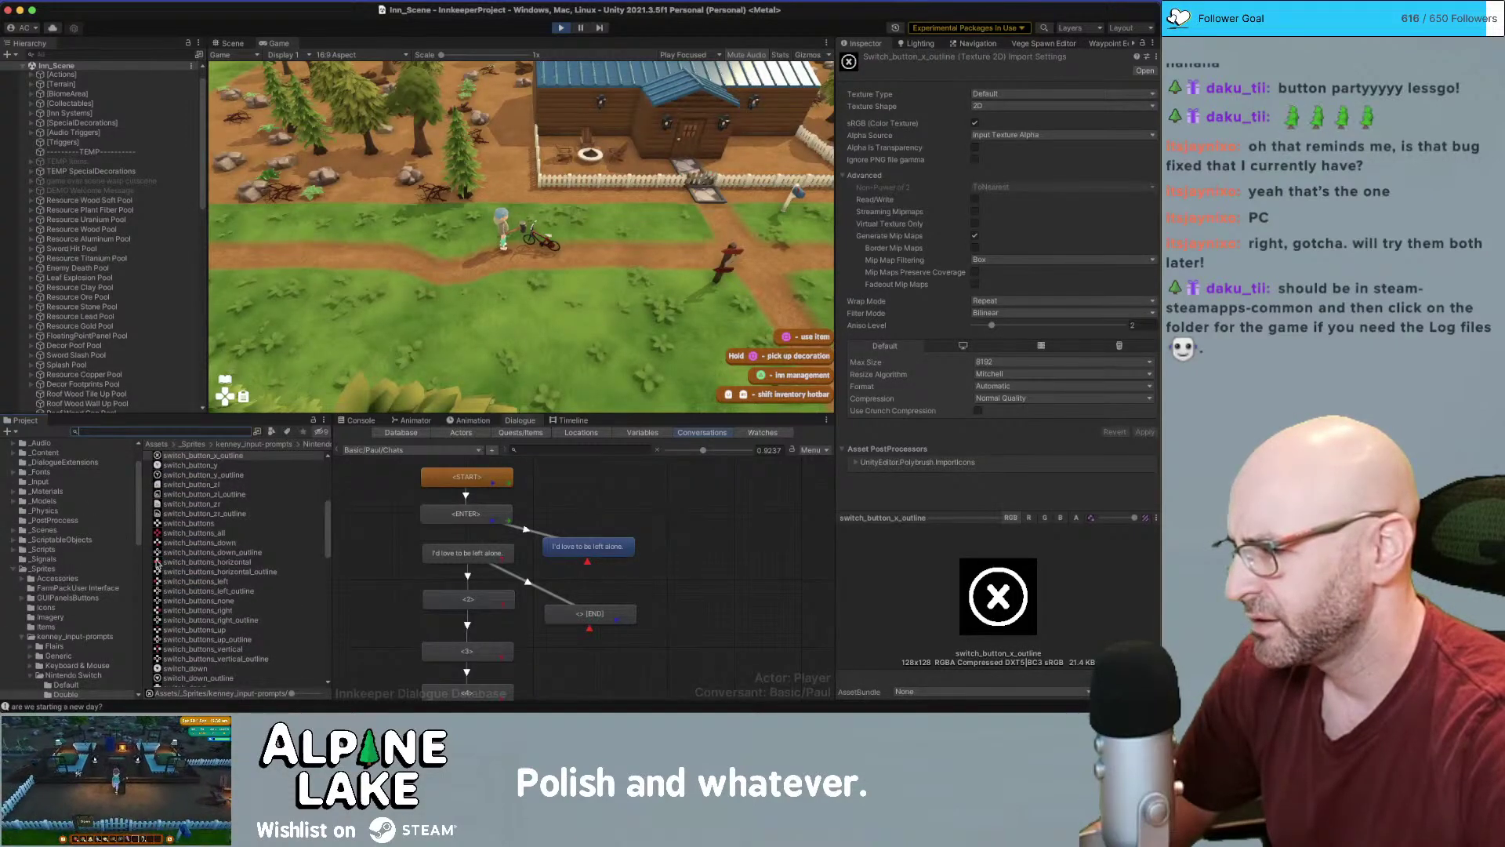
click(196, 541)
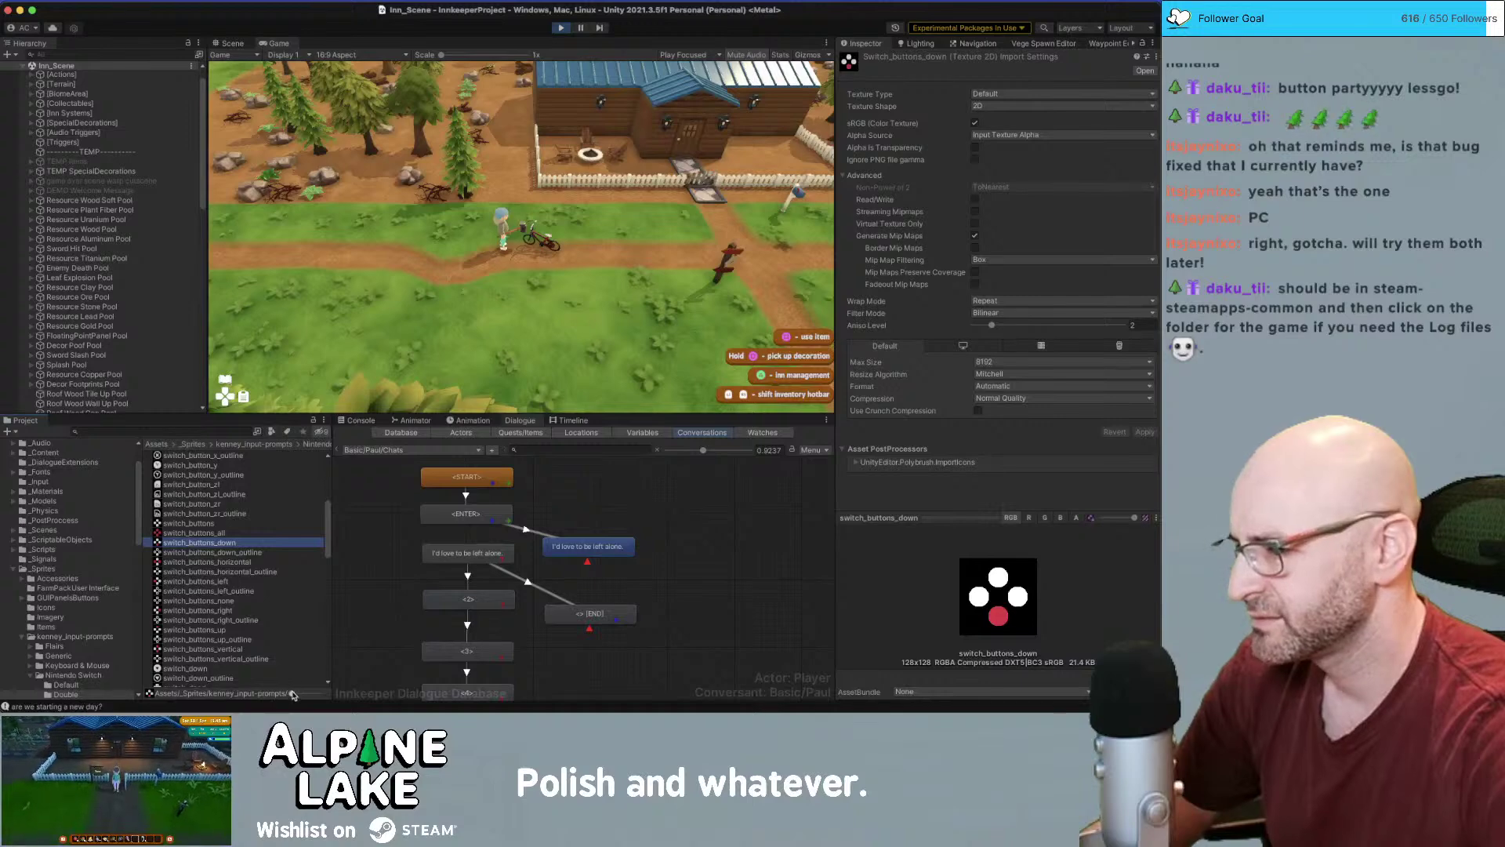
drag(292, 693, 329, 687)
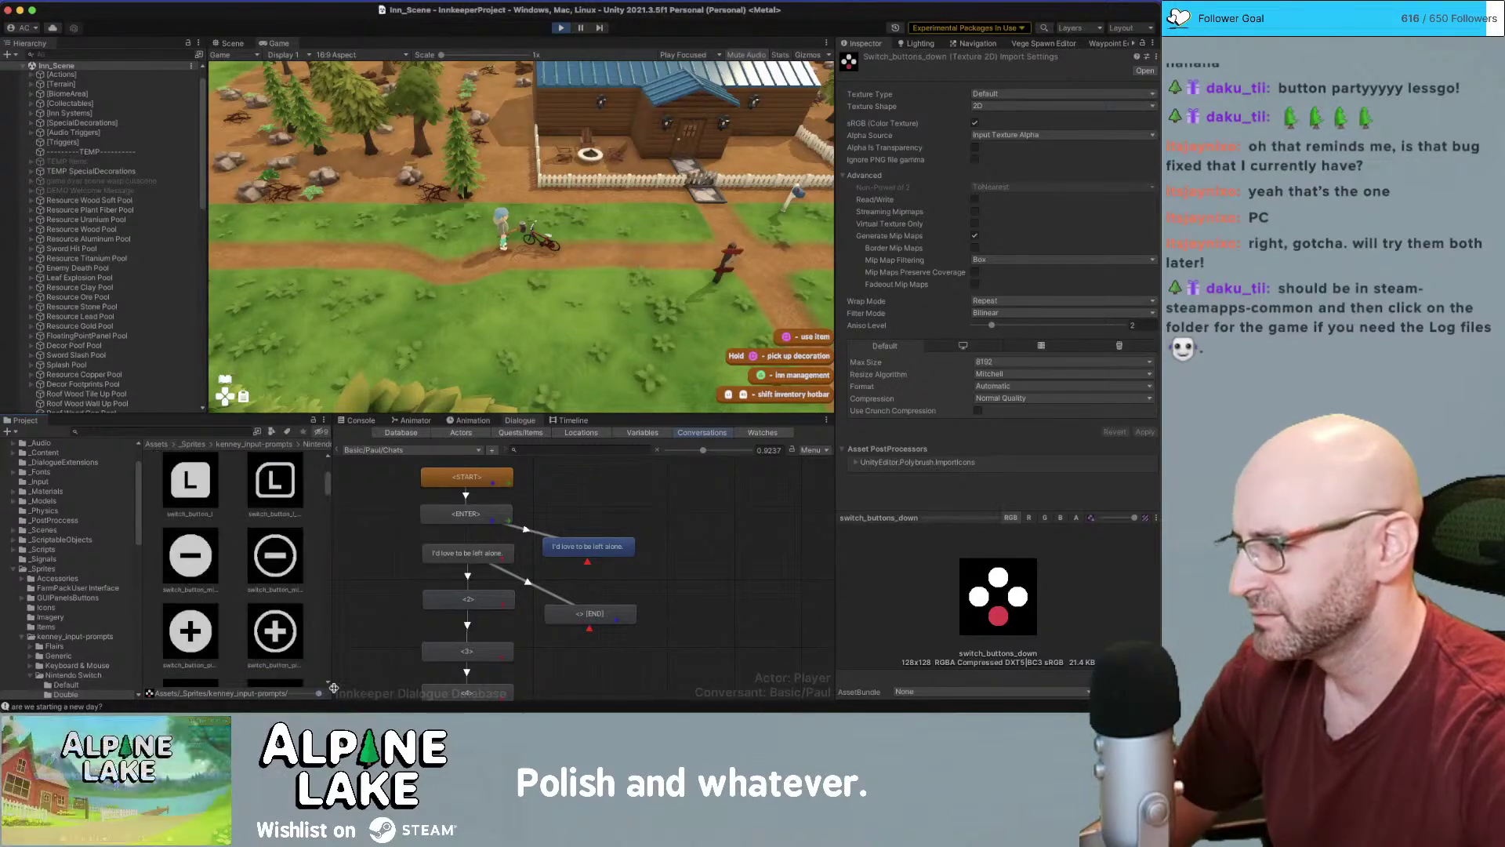
scroll(240, 573, down, 12)
scroll(239, 573, down, 3)
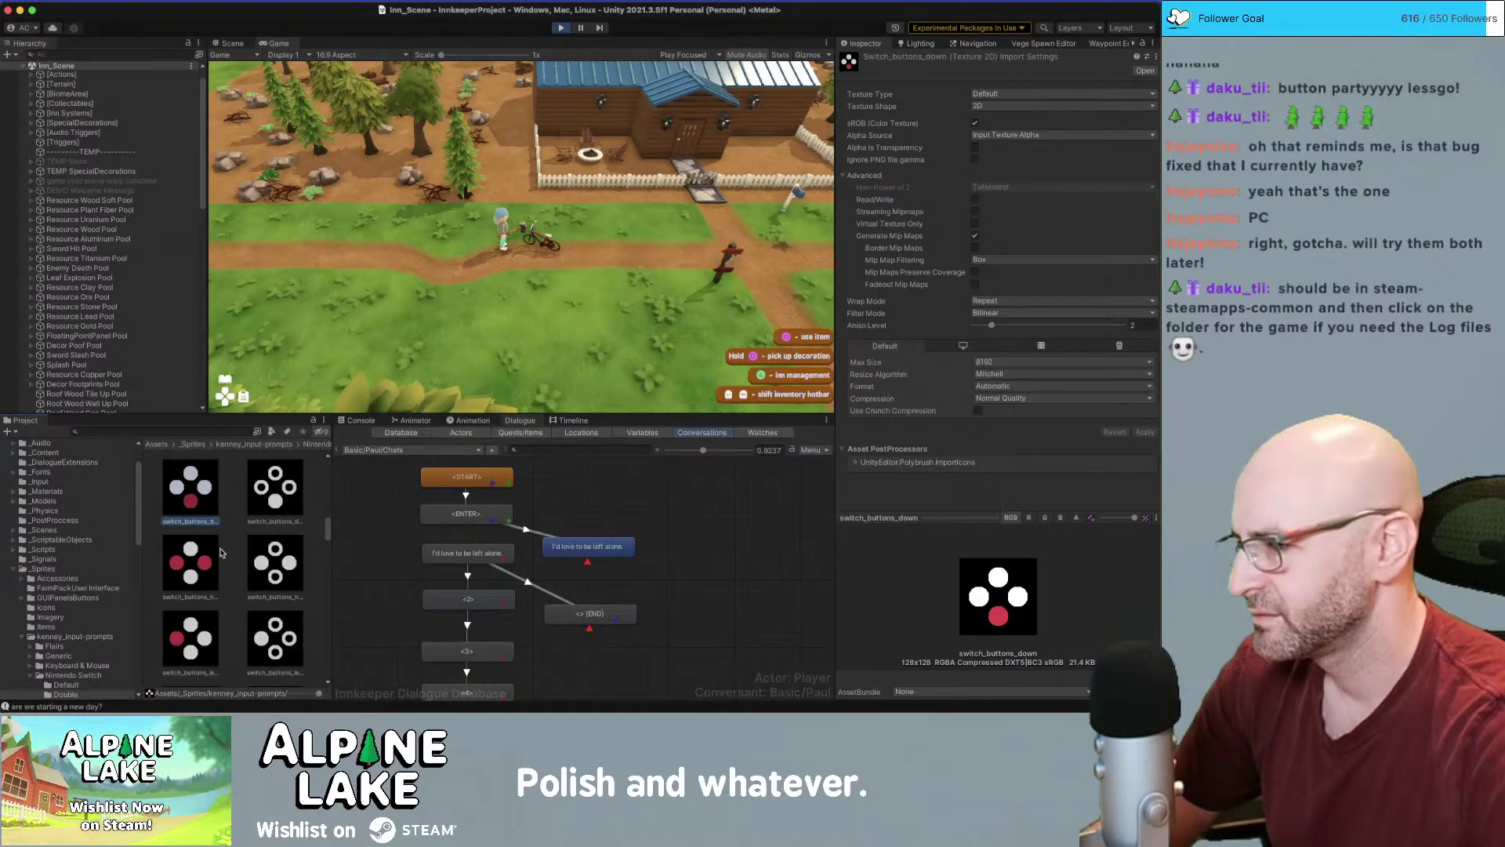
click(284, 507)
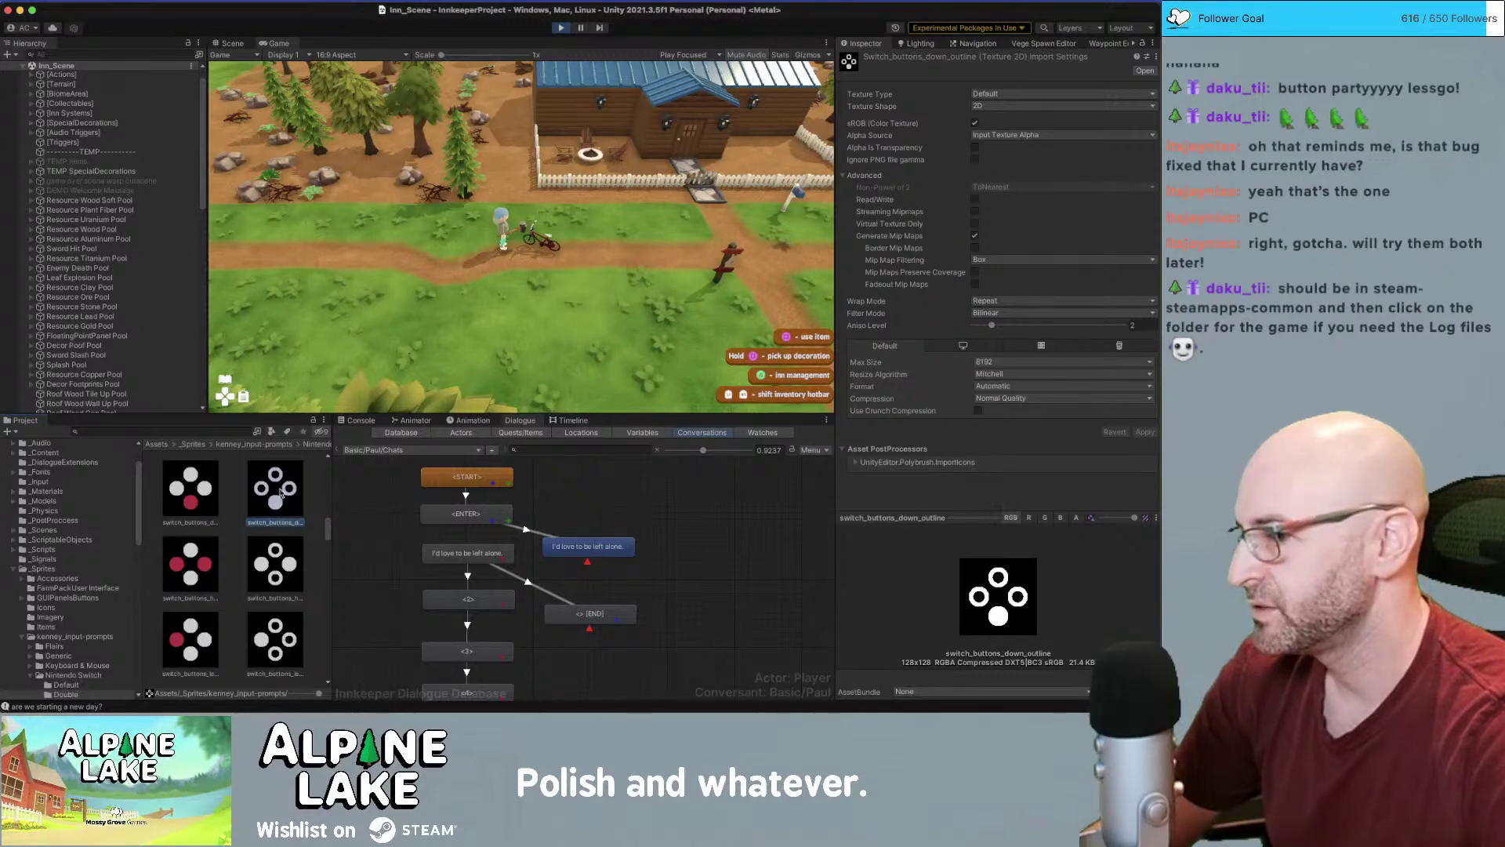
click(266, 635)
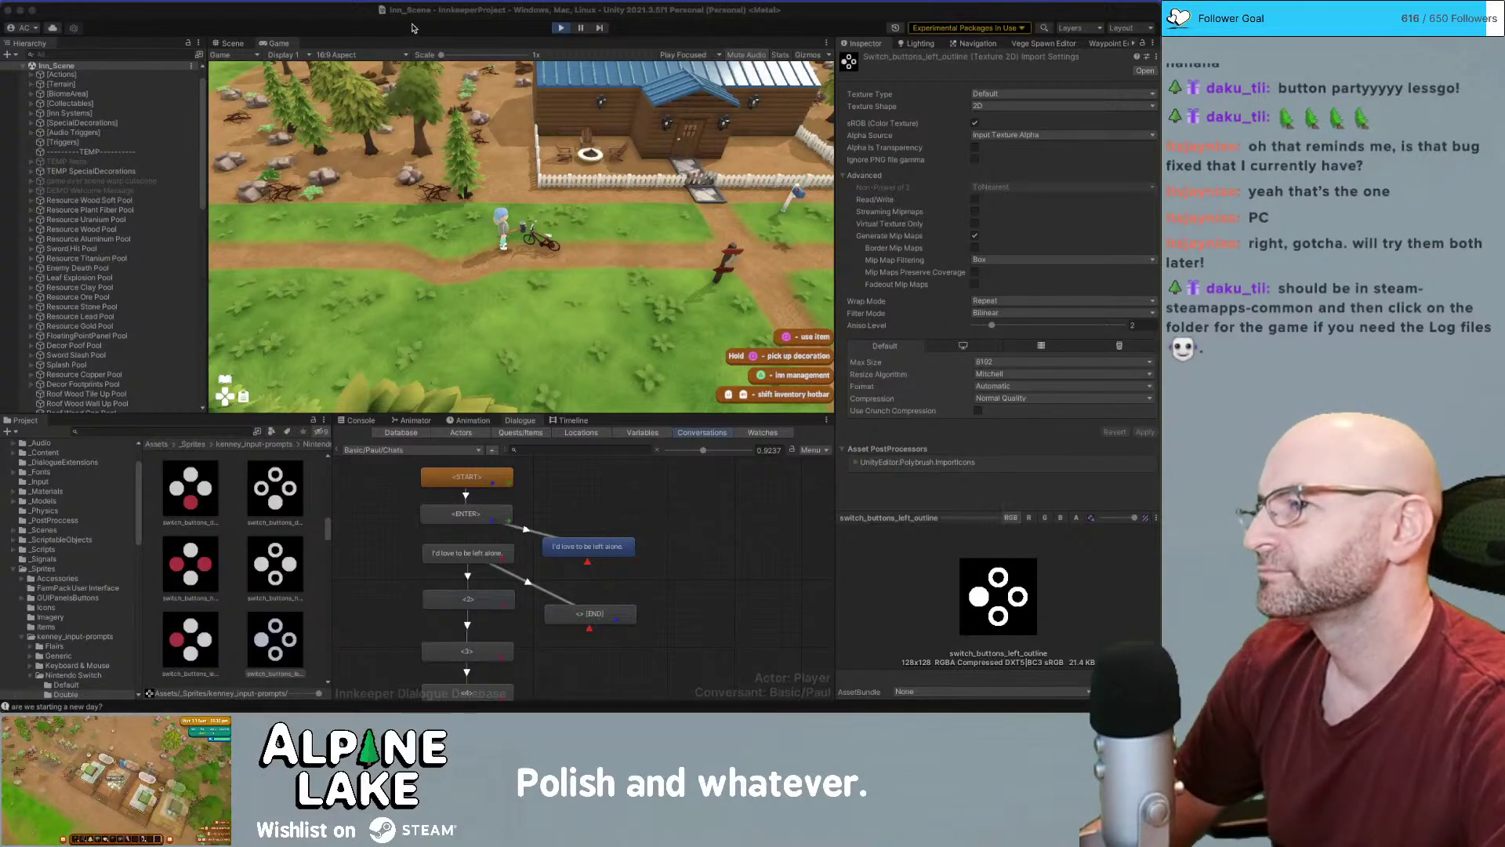
Walk the character around the bicycle in the running game to check its ride prompt, and stop play mode
click(534, 118)
key(d)
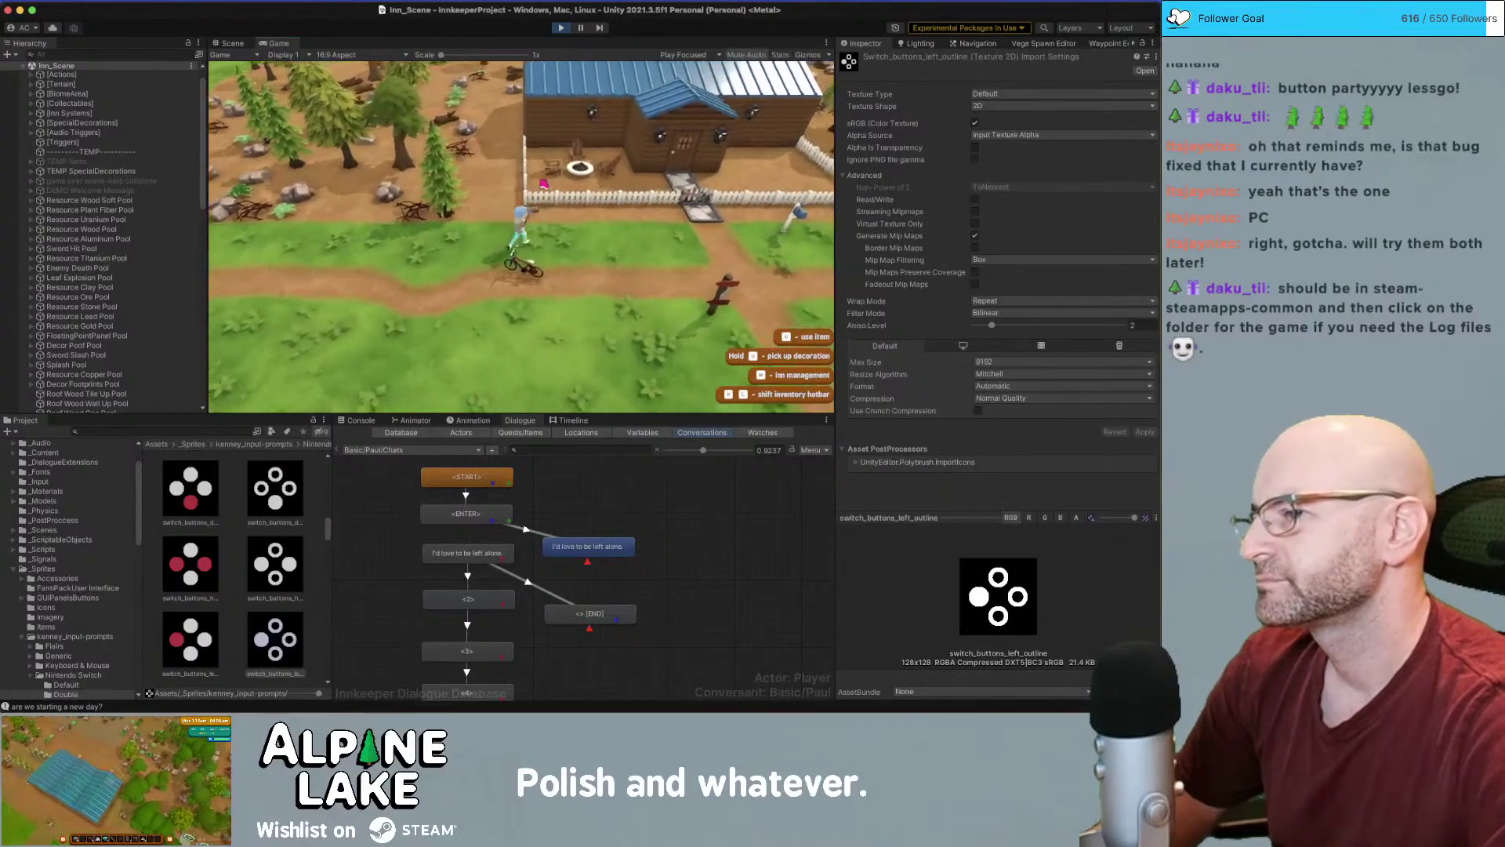
key(a)
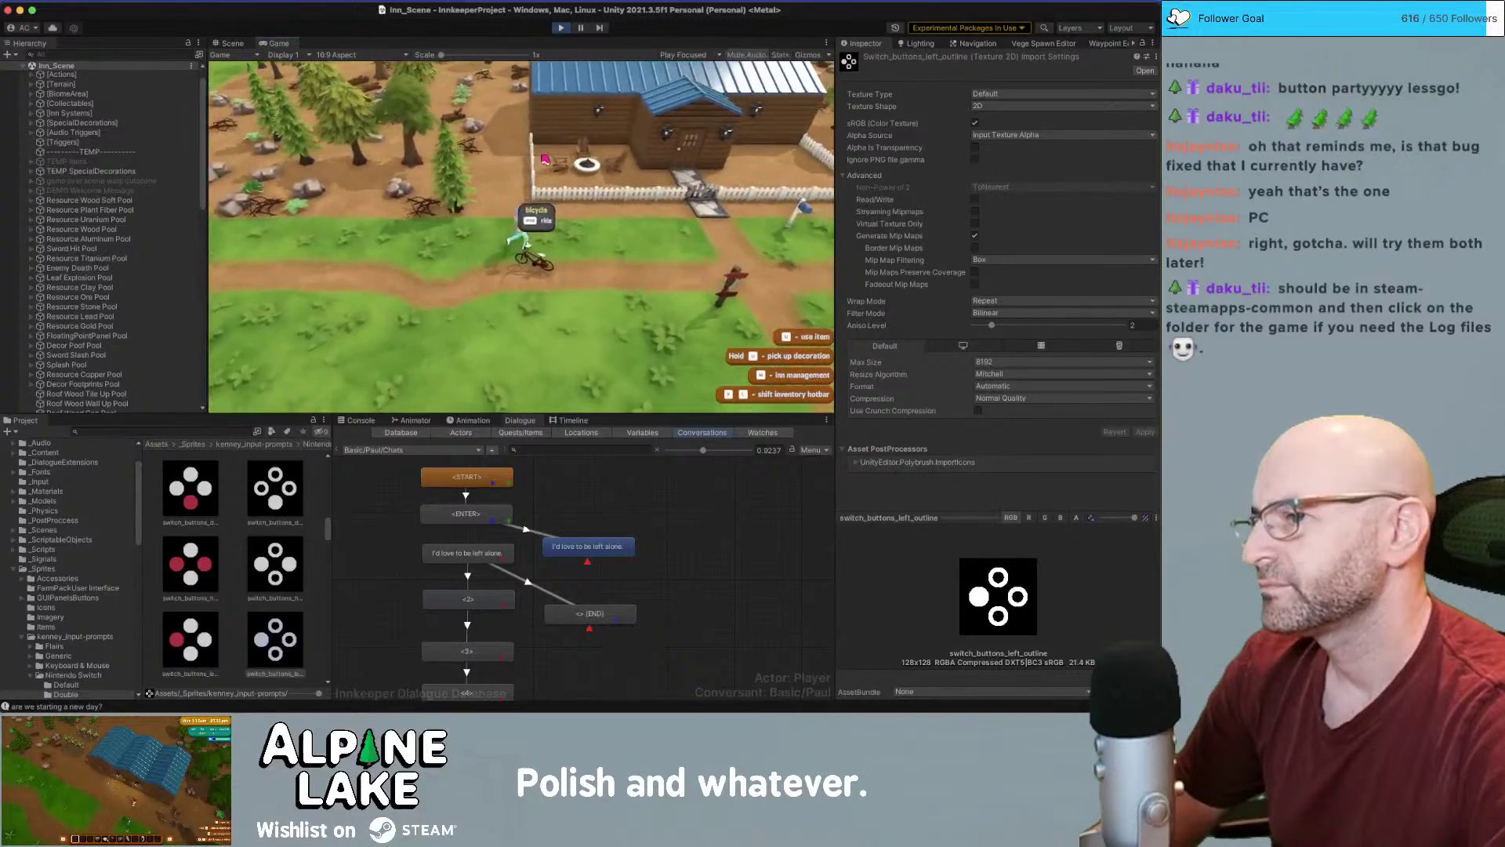
key(w)
key(d)
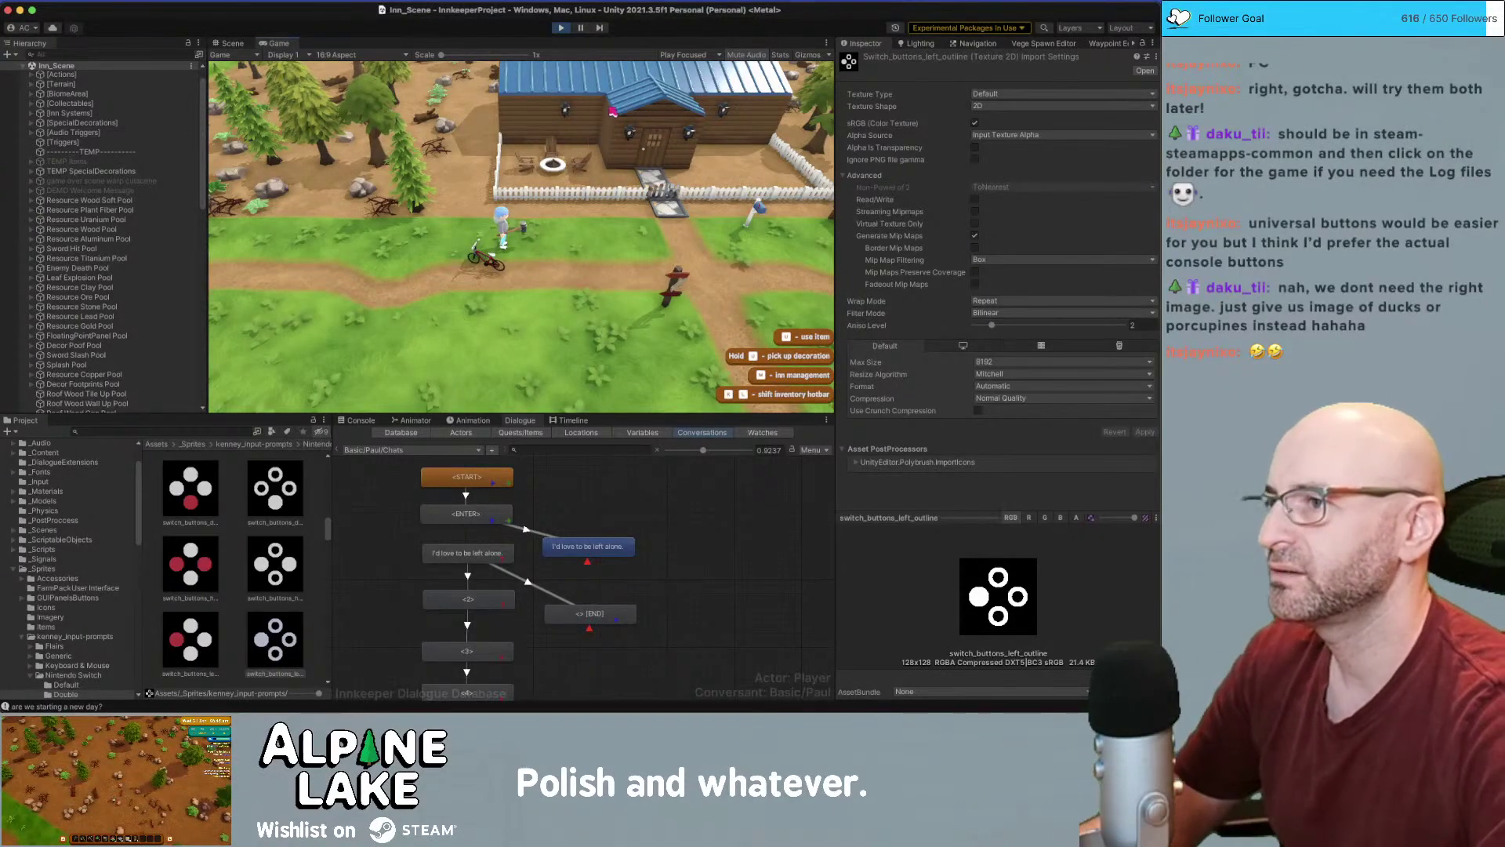
click(560, 27)
Switch to Chrome and search Google in a new tab for "common controller button layouts"
key(super+Tab)
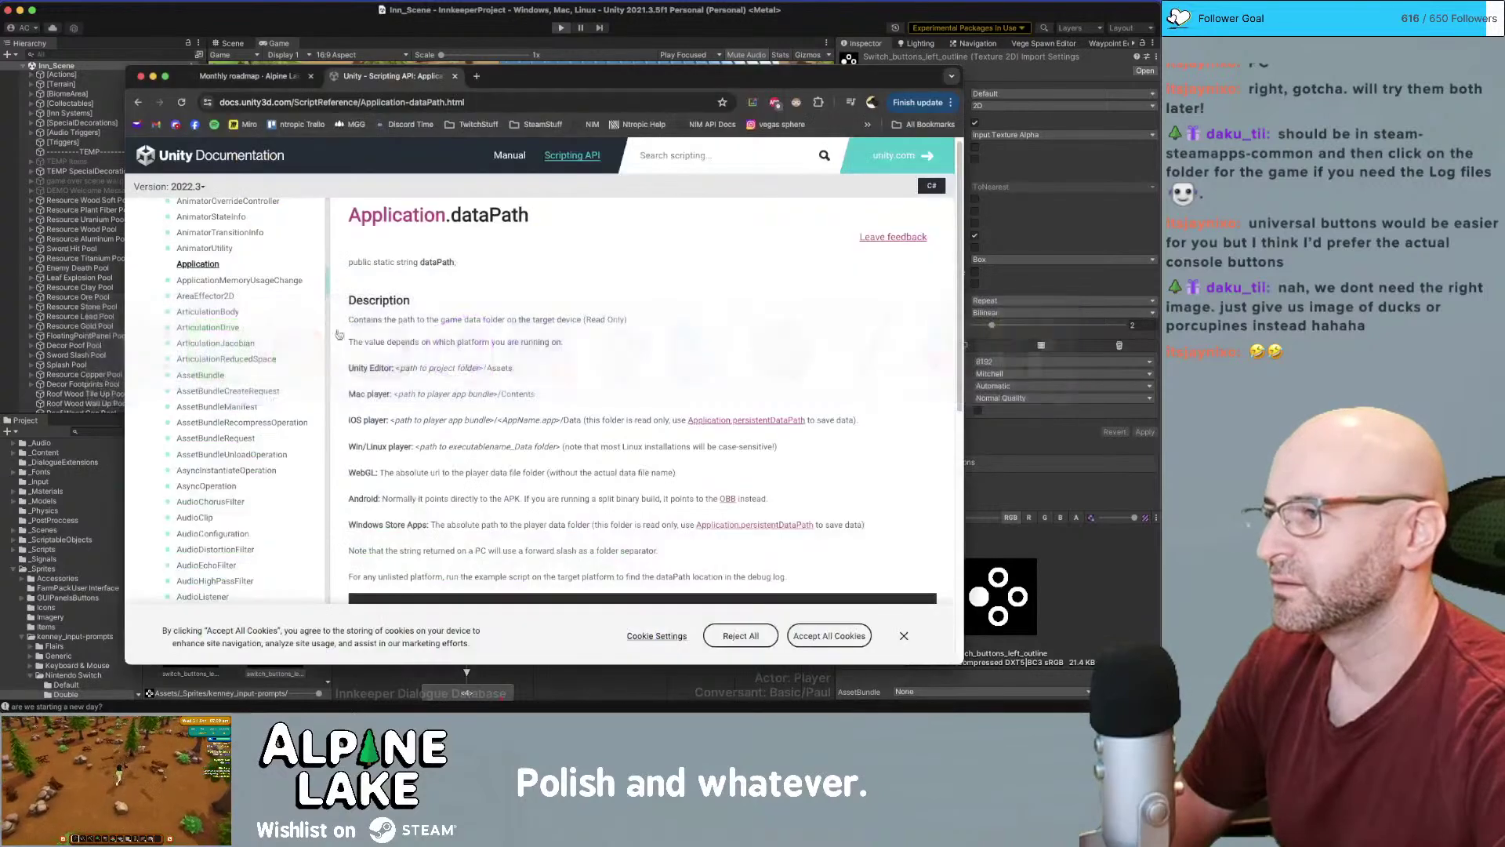
key(super+t)
text(comm)
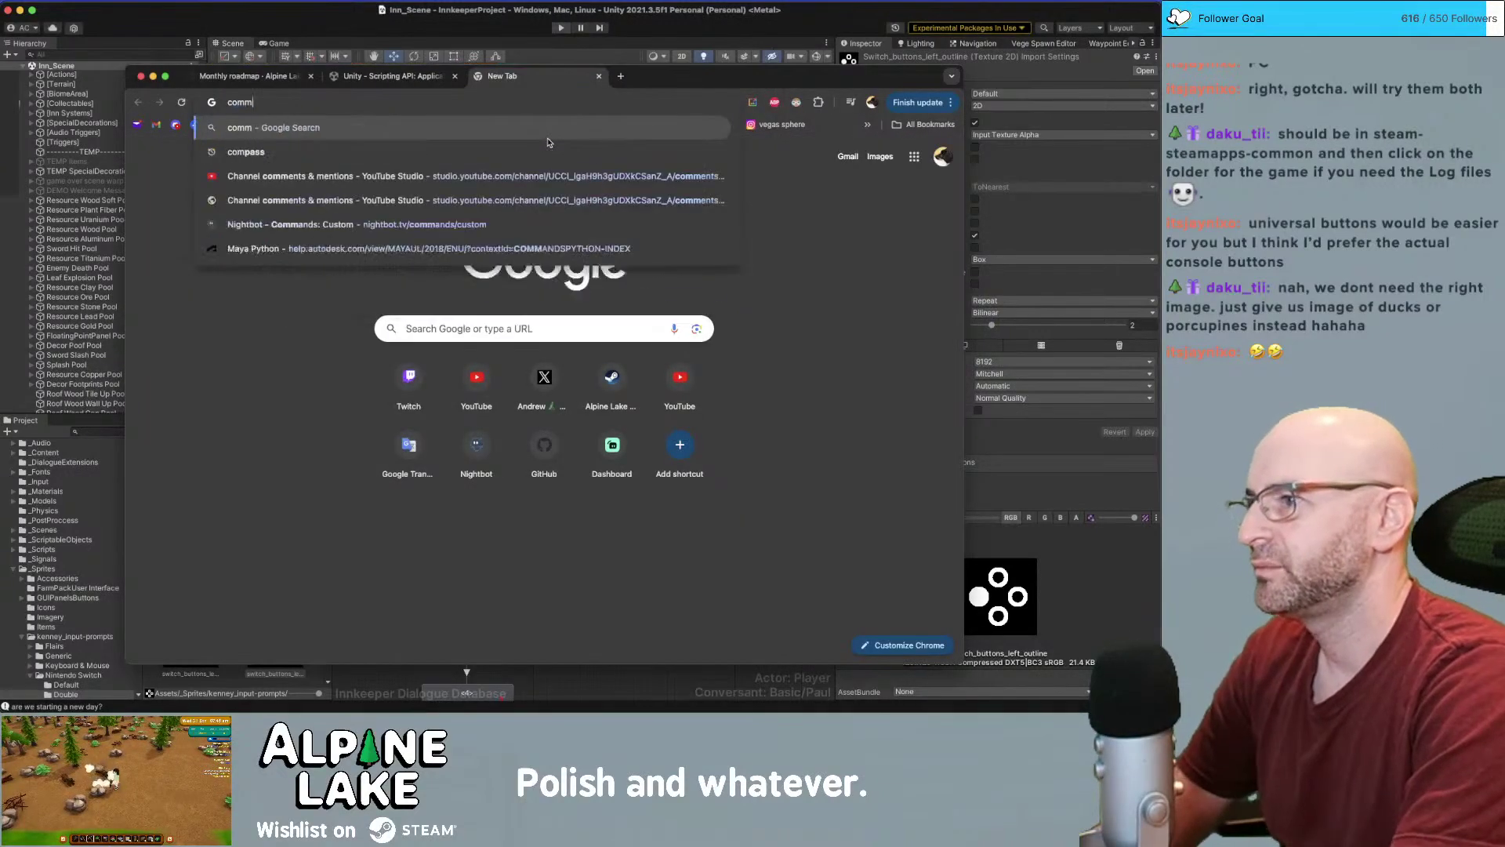
text(on controller button layouts)
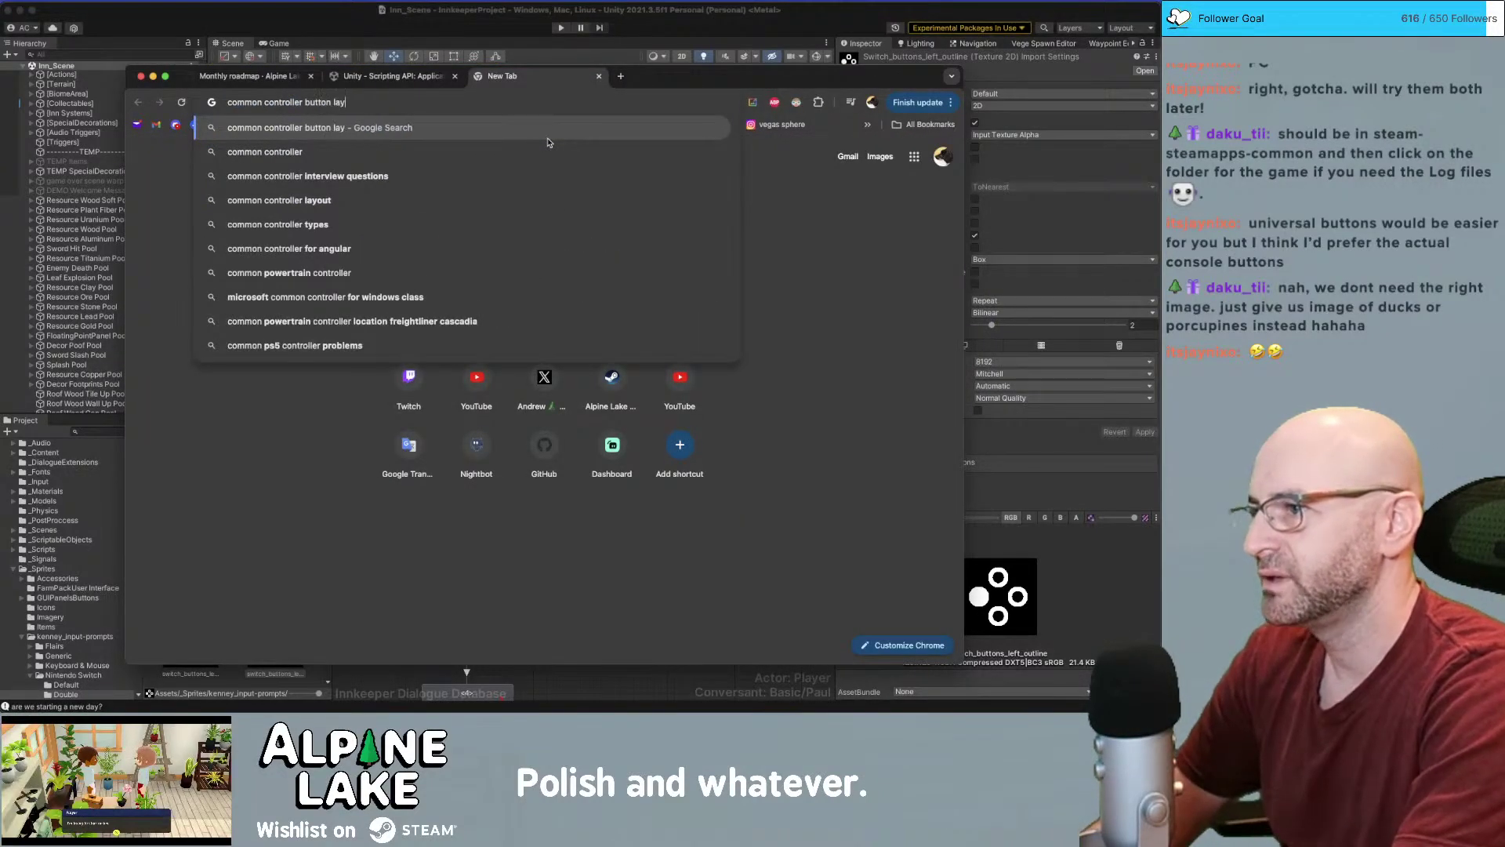
key(Return)
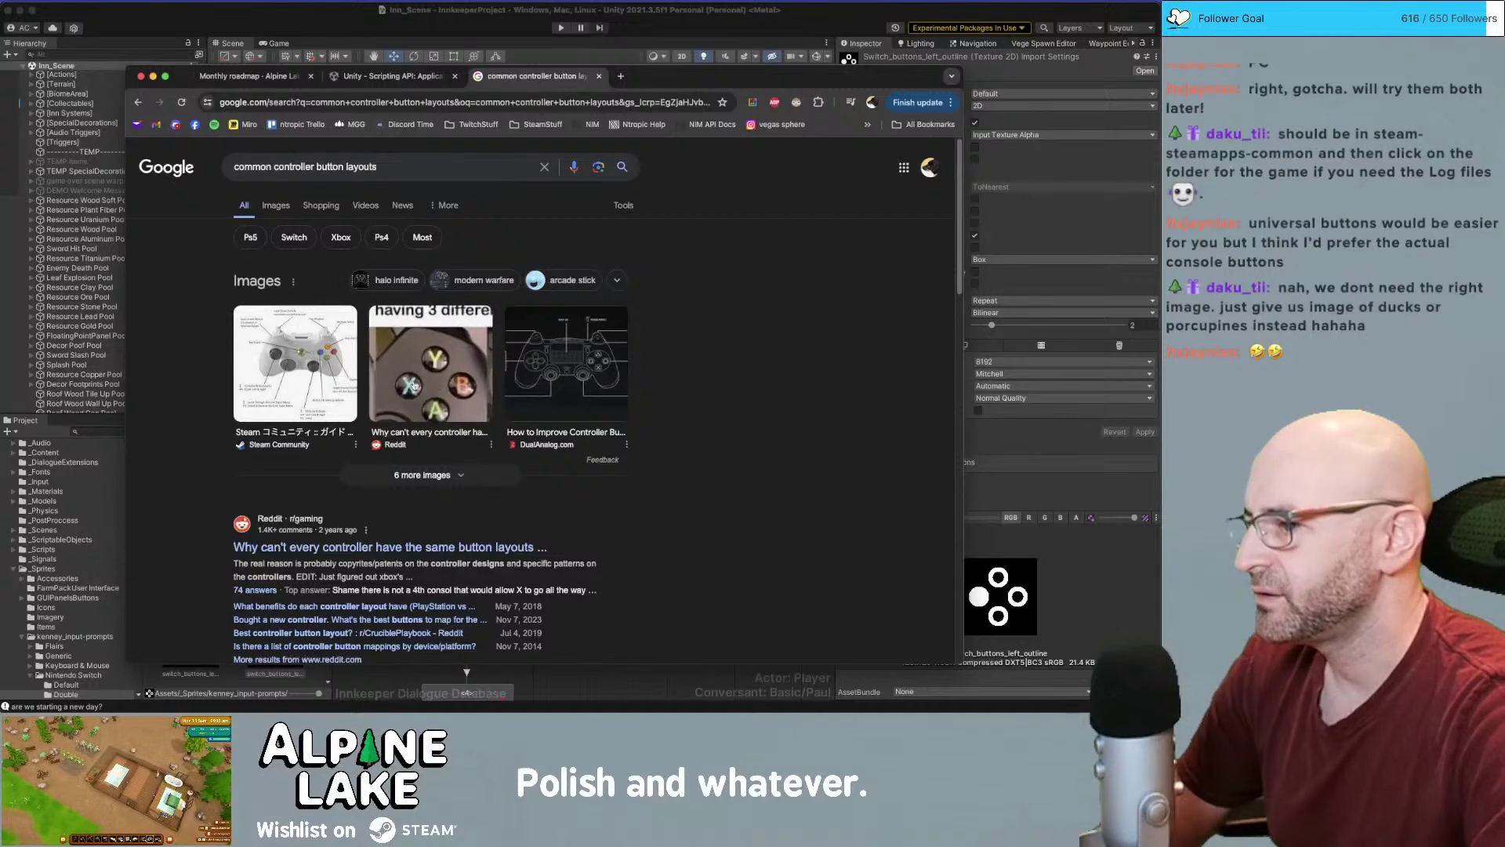
Shorten the search to "controller button layouts" and open the Reddit image comparing the buttons of three consoles
click(394, 169)
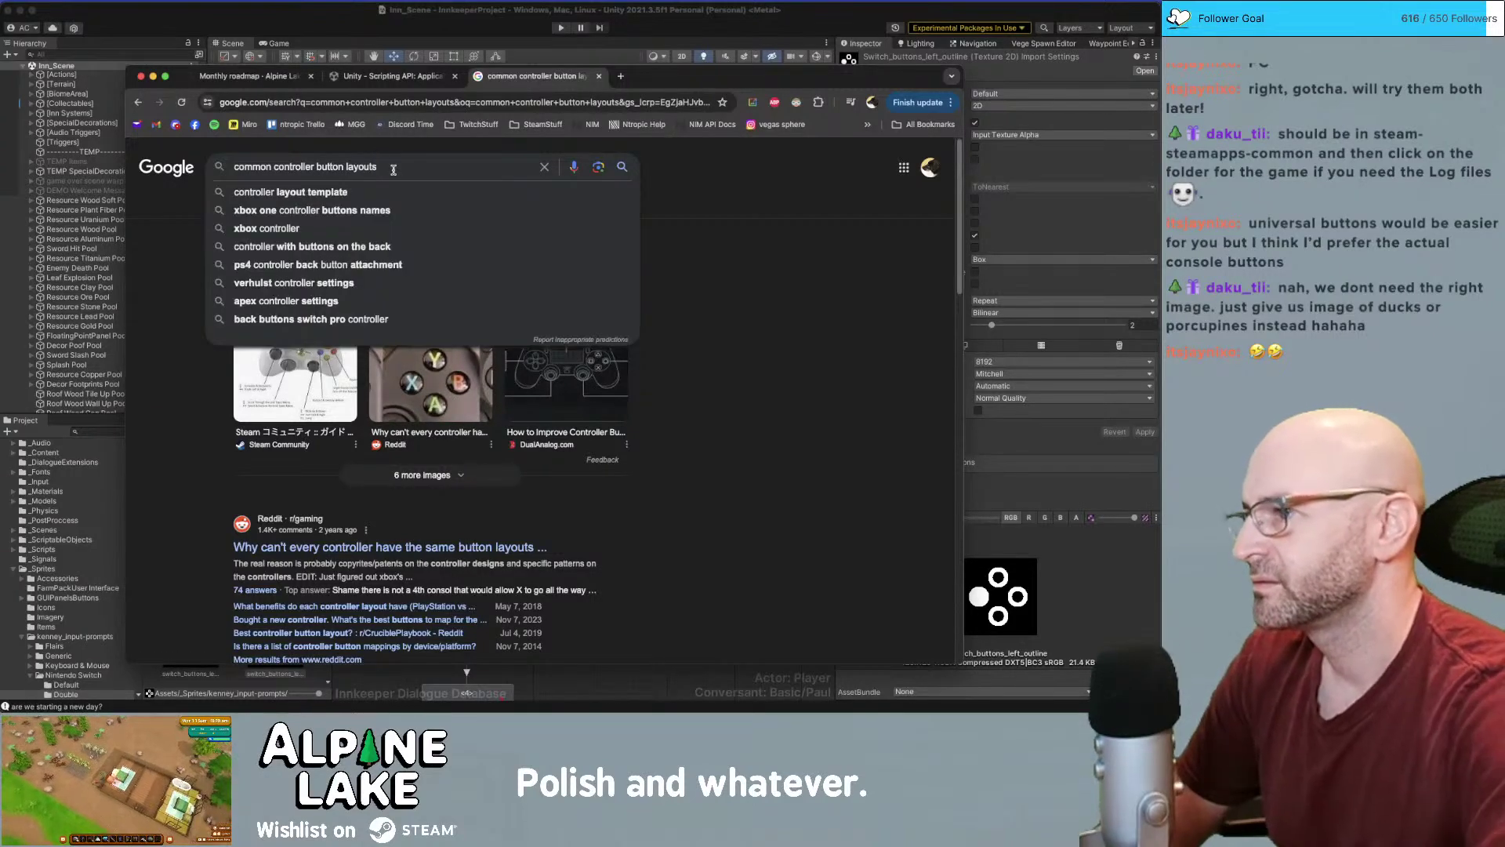
key(alt+shift+Right)
key(BackSpace)
key(Return)
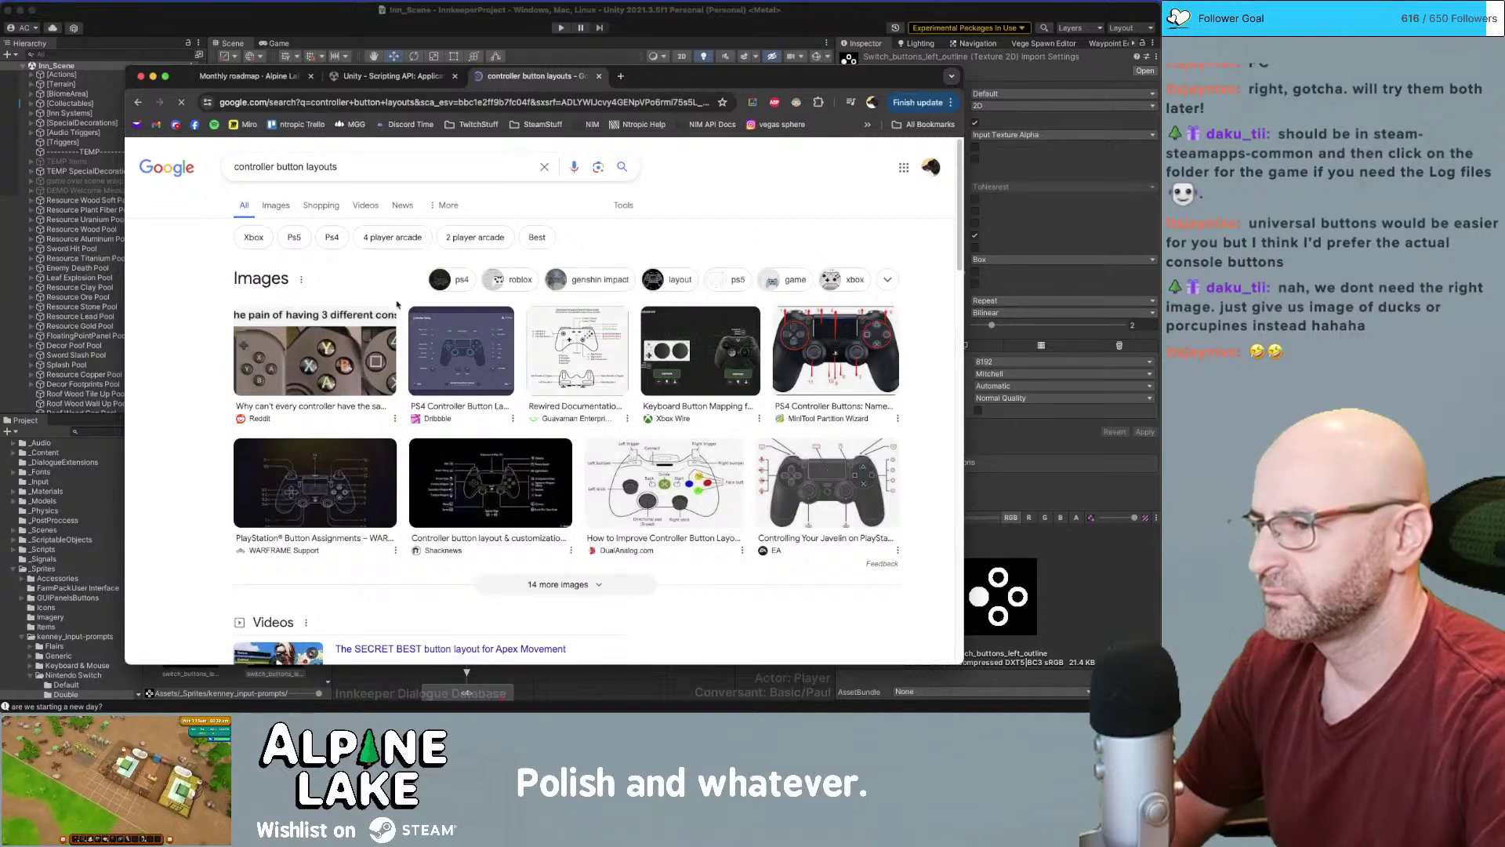
click(290, 382)
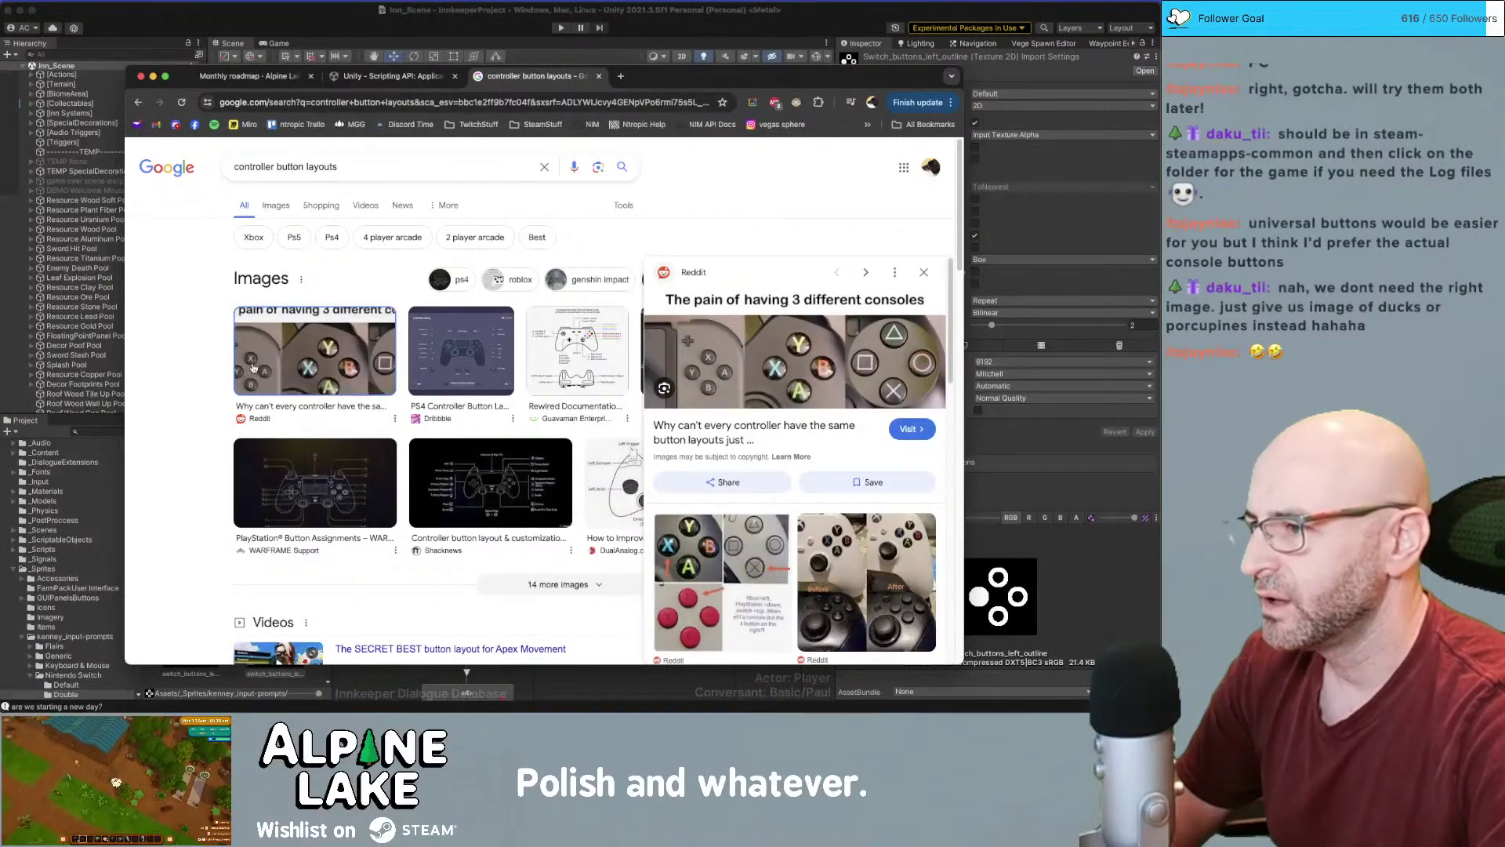
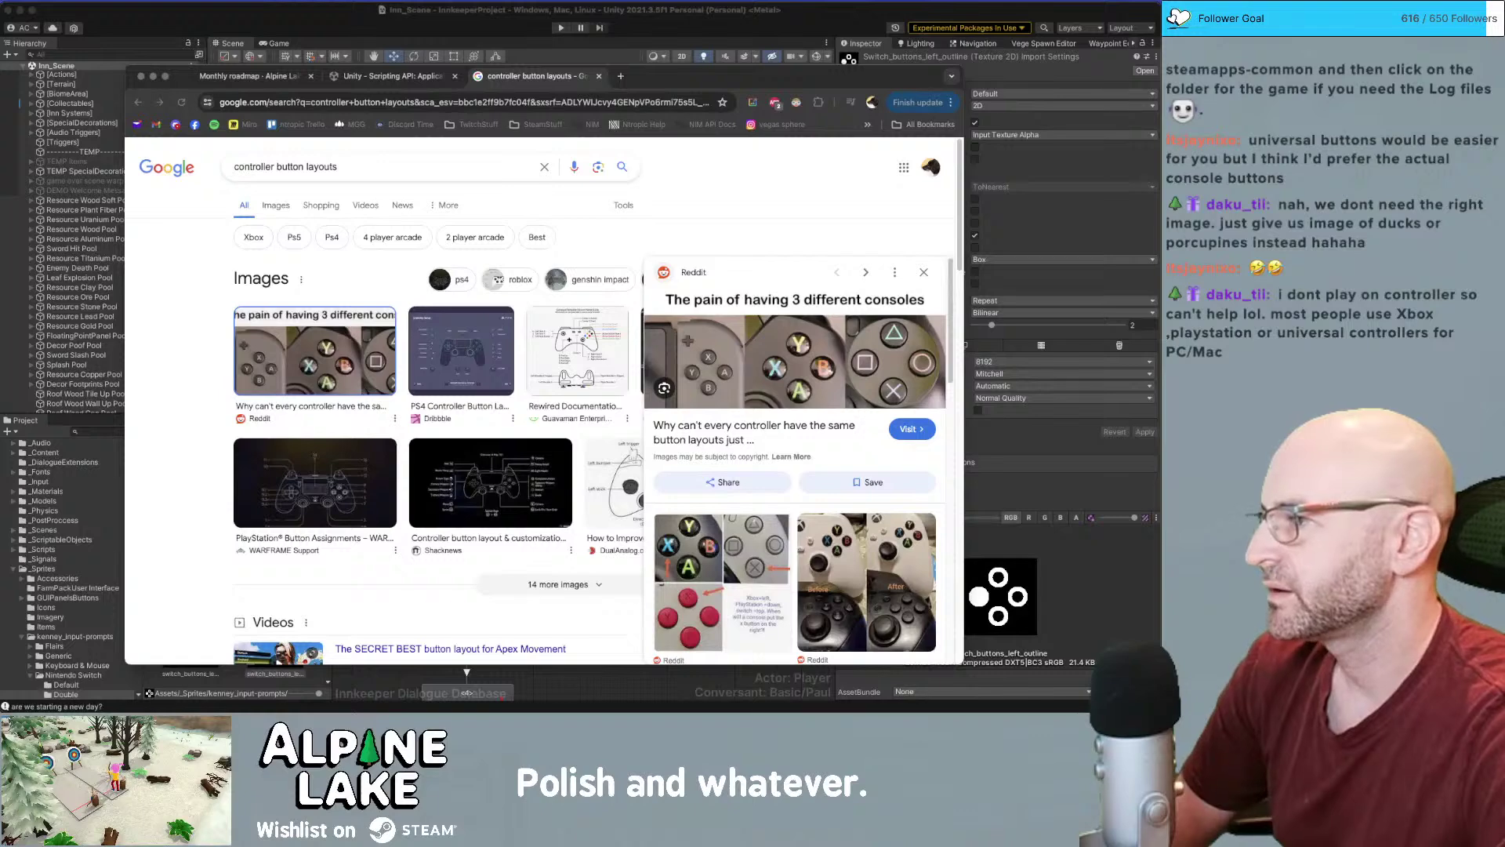
Search Google in another new Chrome tab for "incontrol get name of button on controller"
click(431, 32)
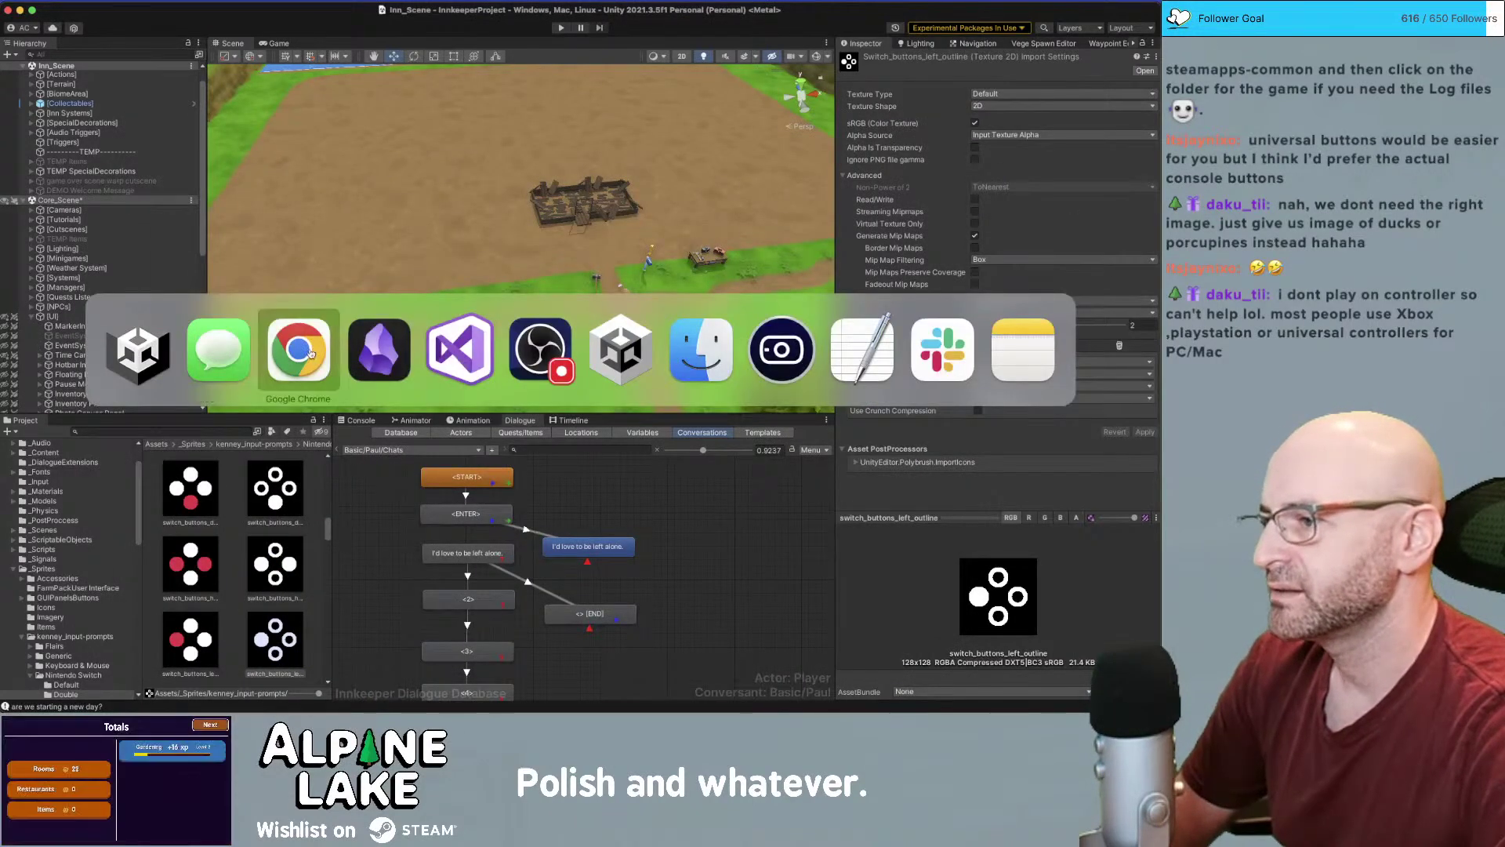
click(297, 350)
key(super+t)
text(incon)
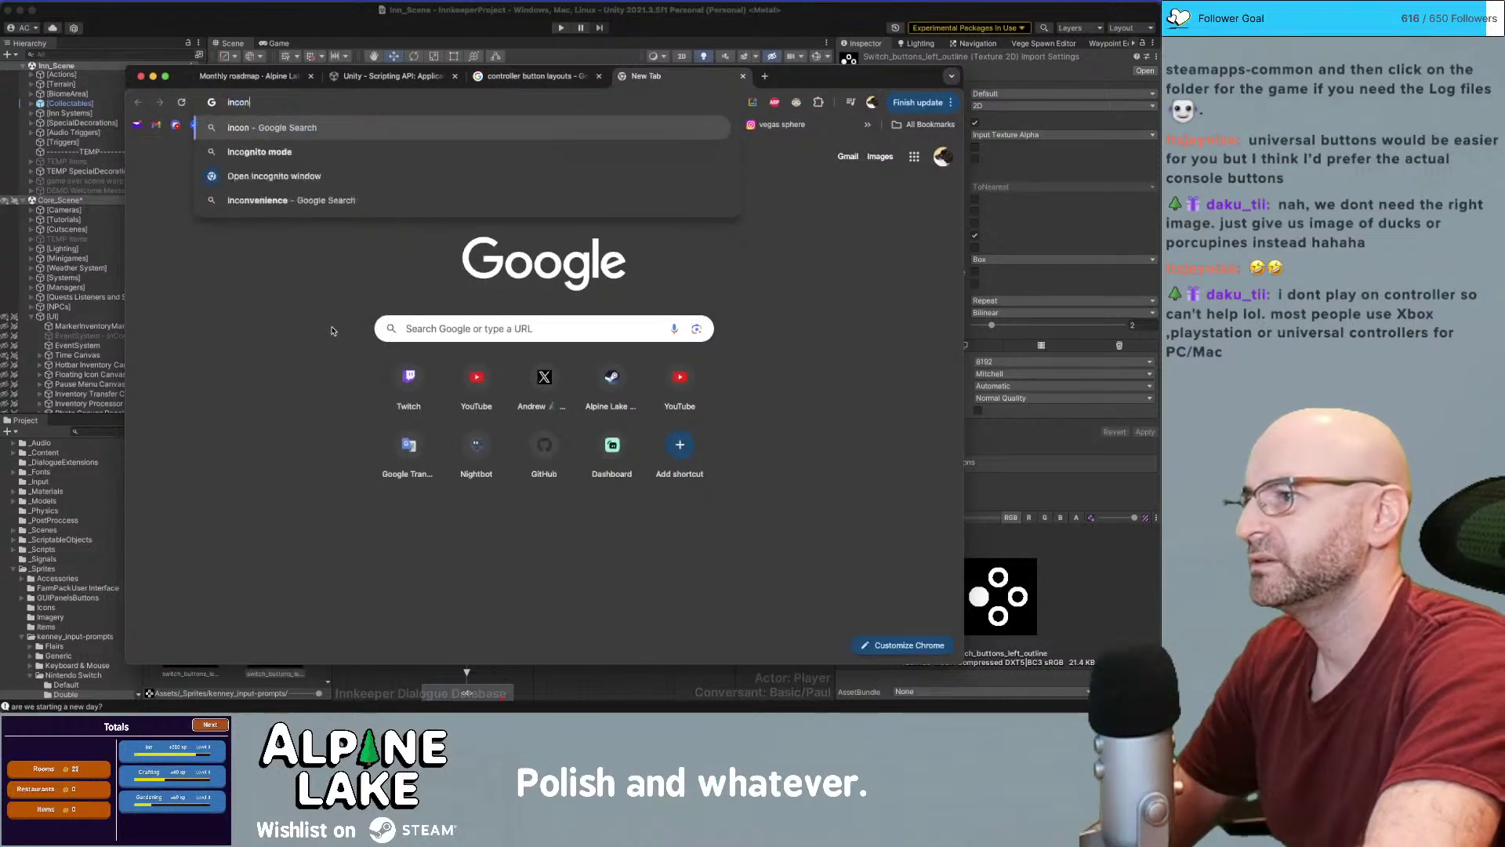
text(trol get name of button)
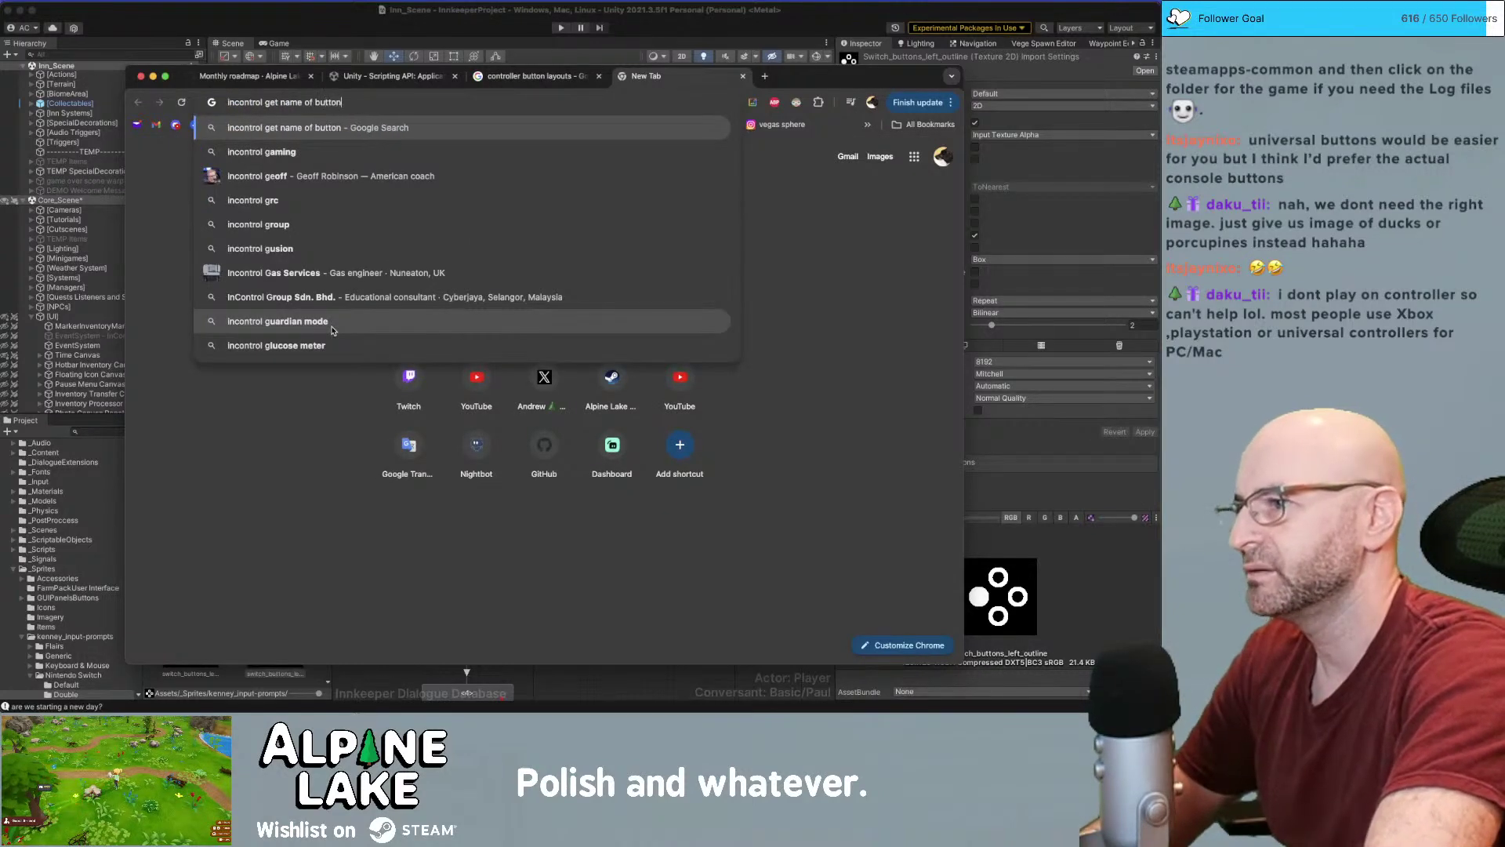
text( on controller)
key(Return)
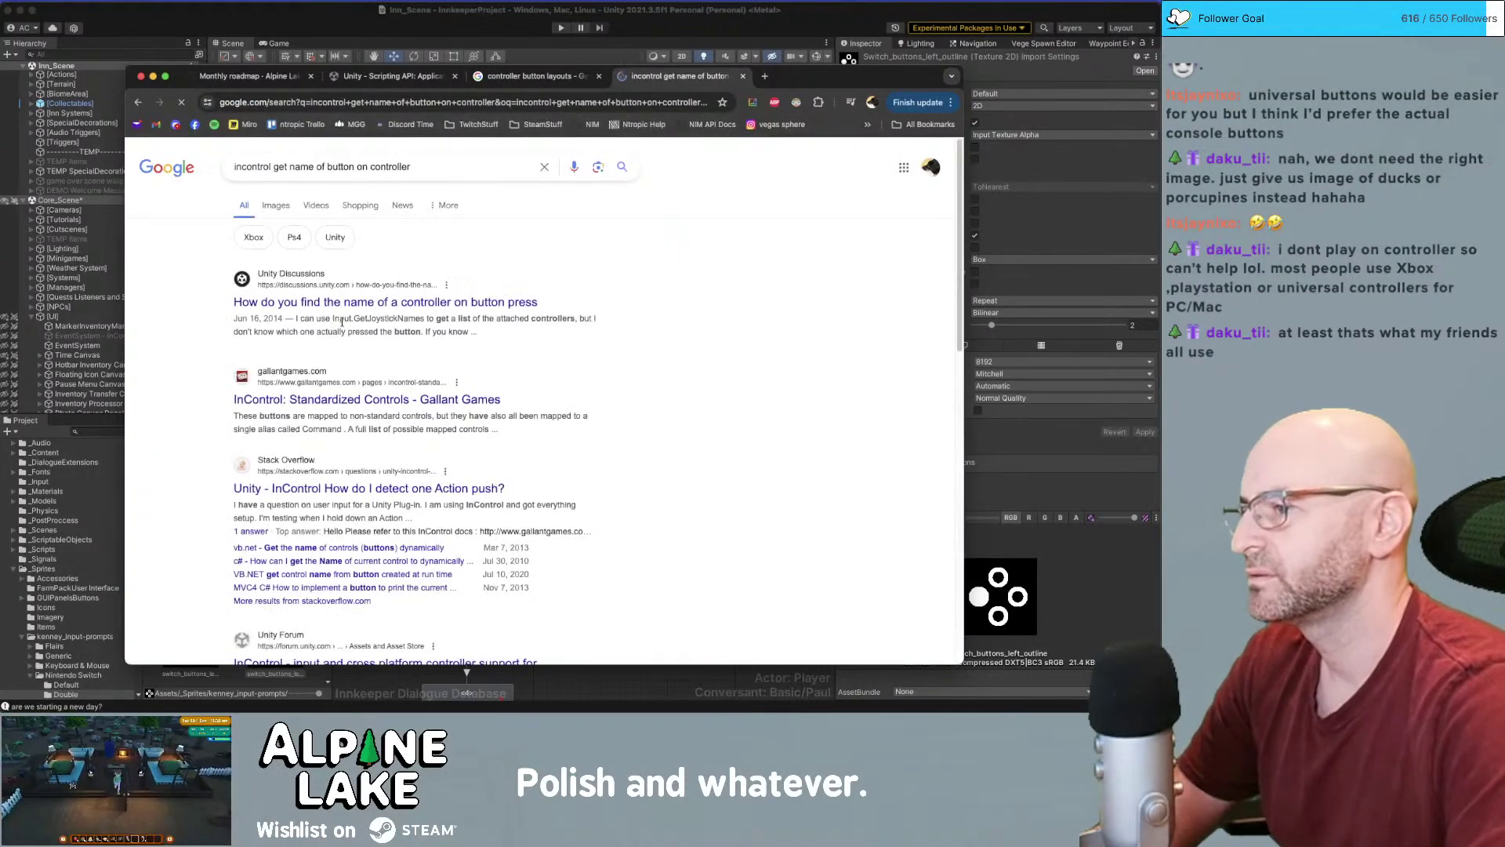
Check the Unity Discussions thread on controller names, and read the "InControl: Standardized Controls" page on Gallant Games
click(356, 304)
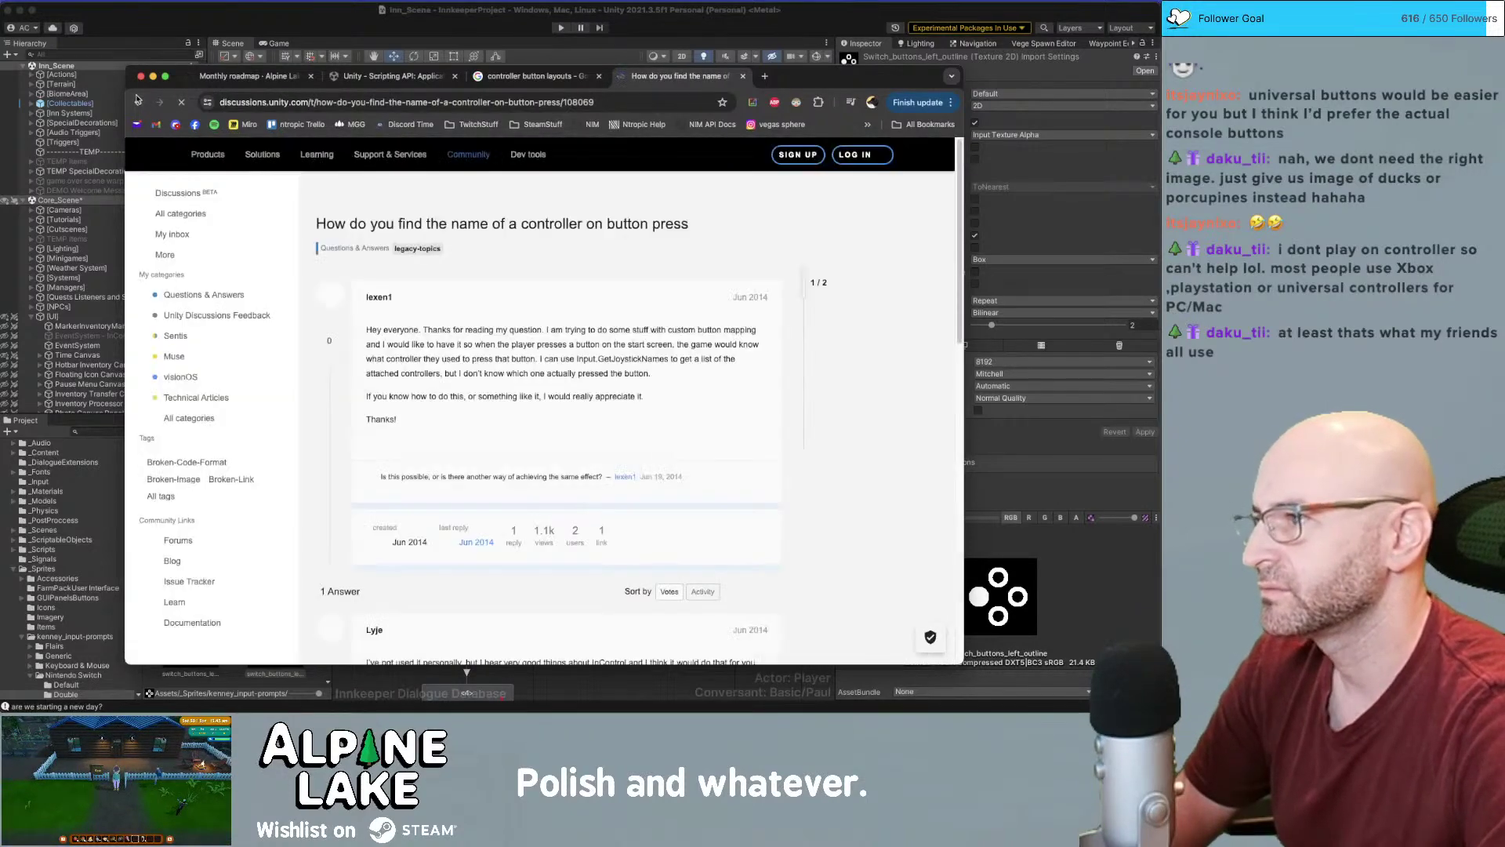
click(137, 101)
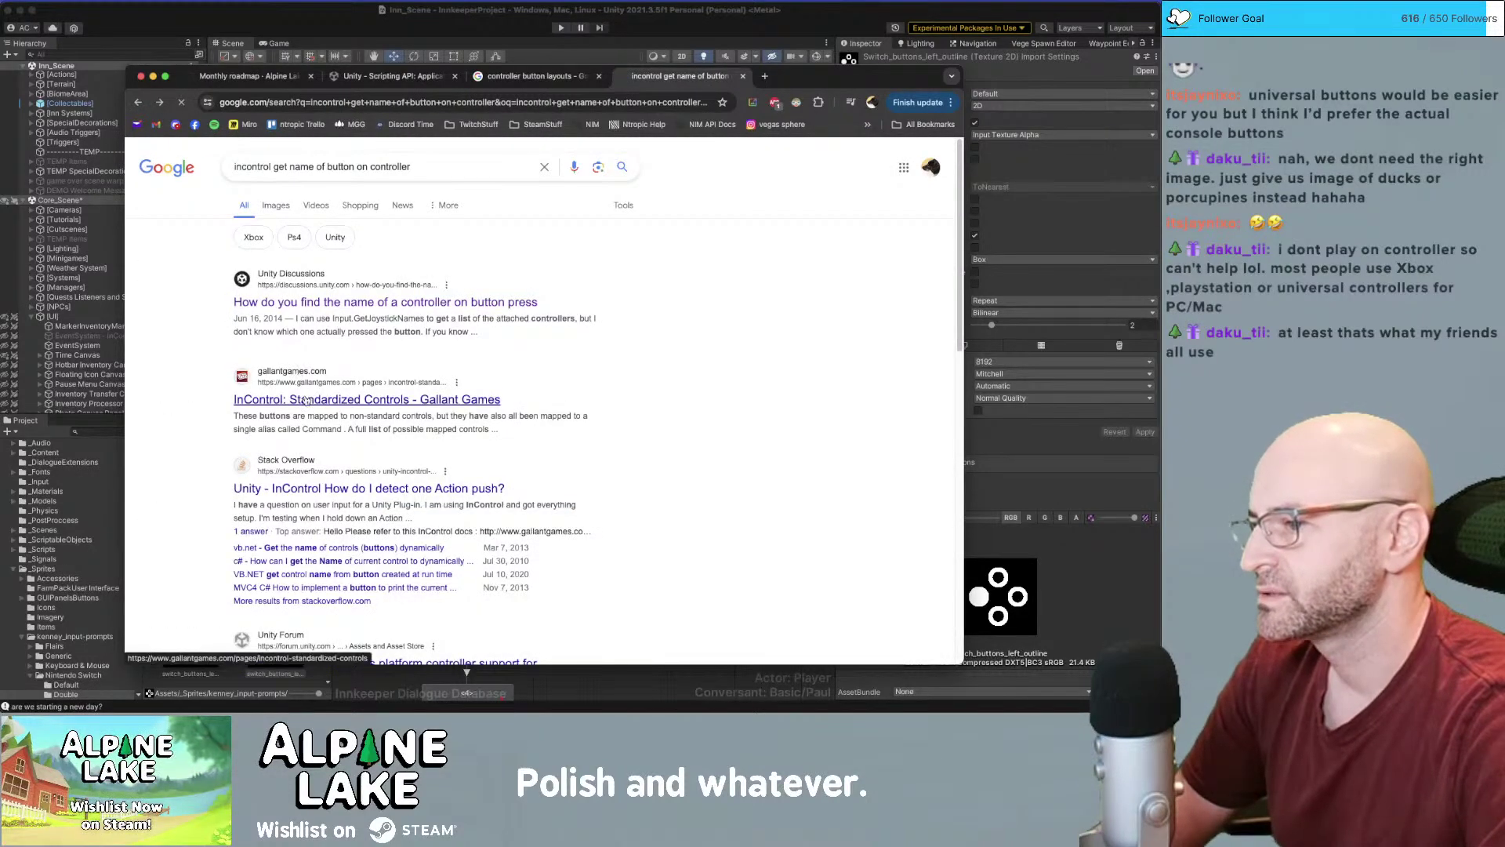
click(402, 381)
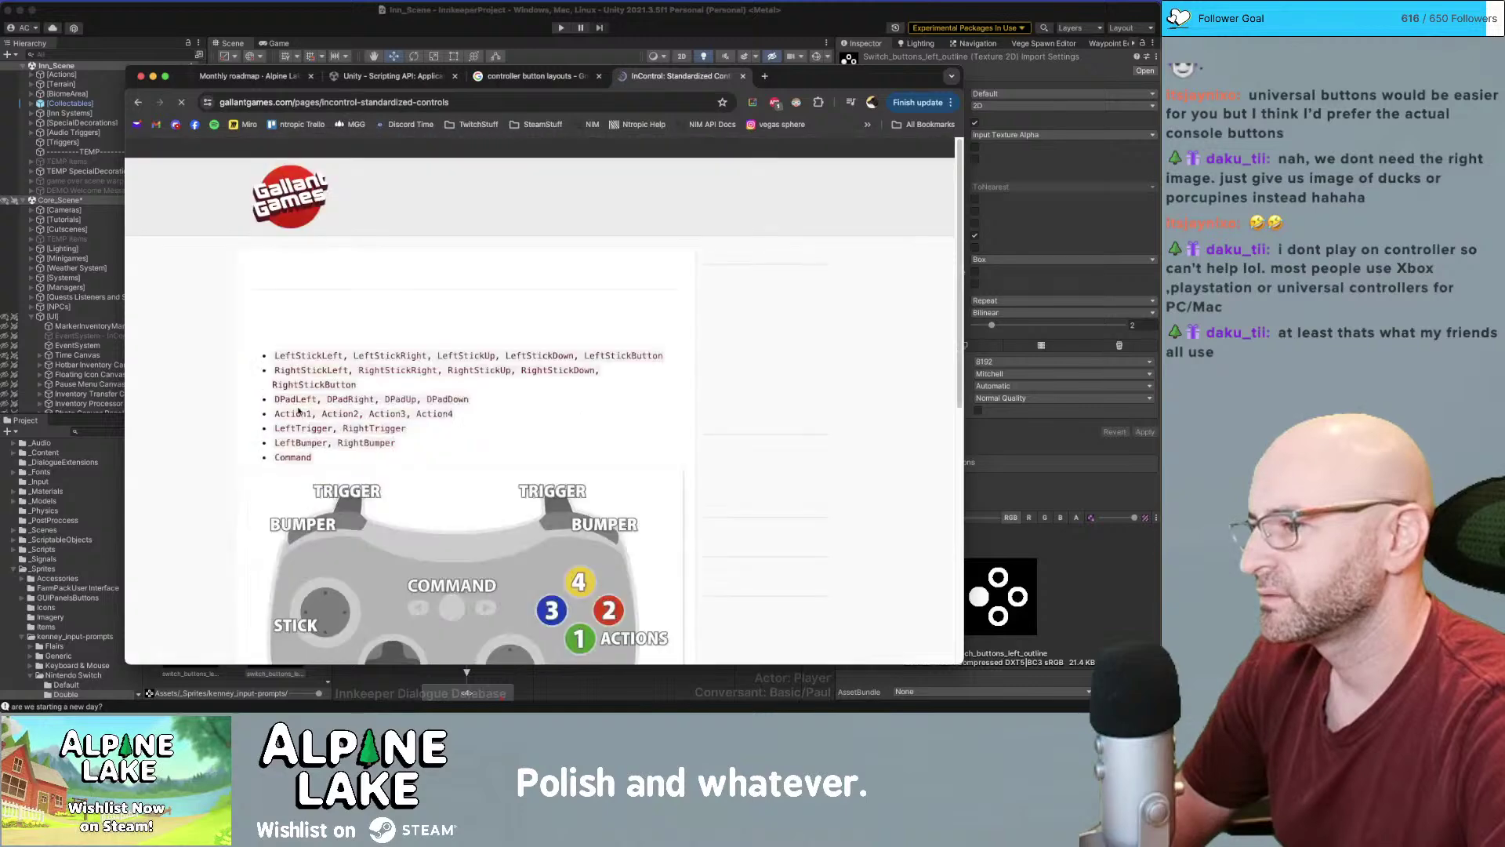
scroll(297, 407, down, 3)
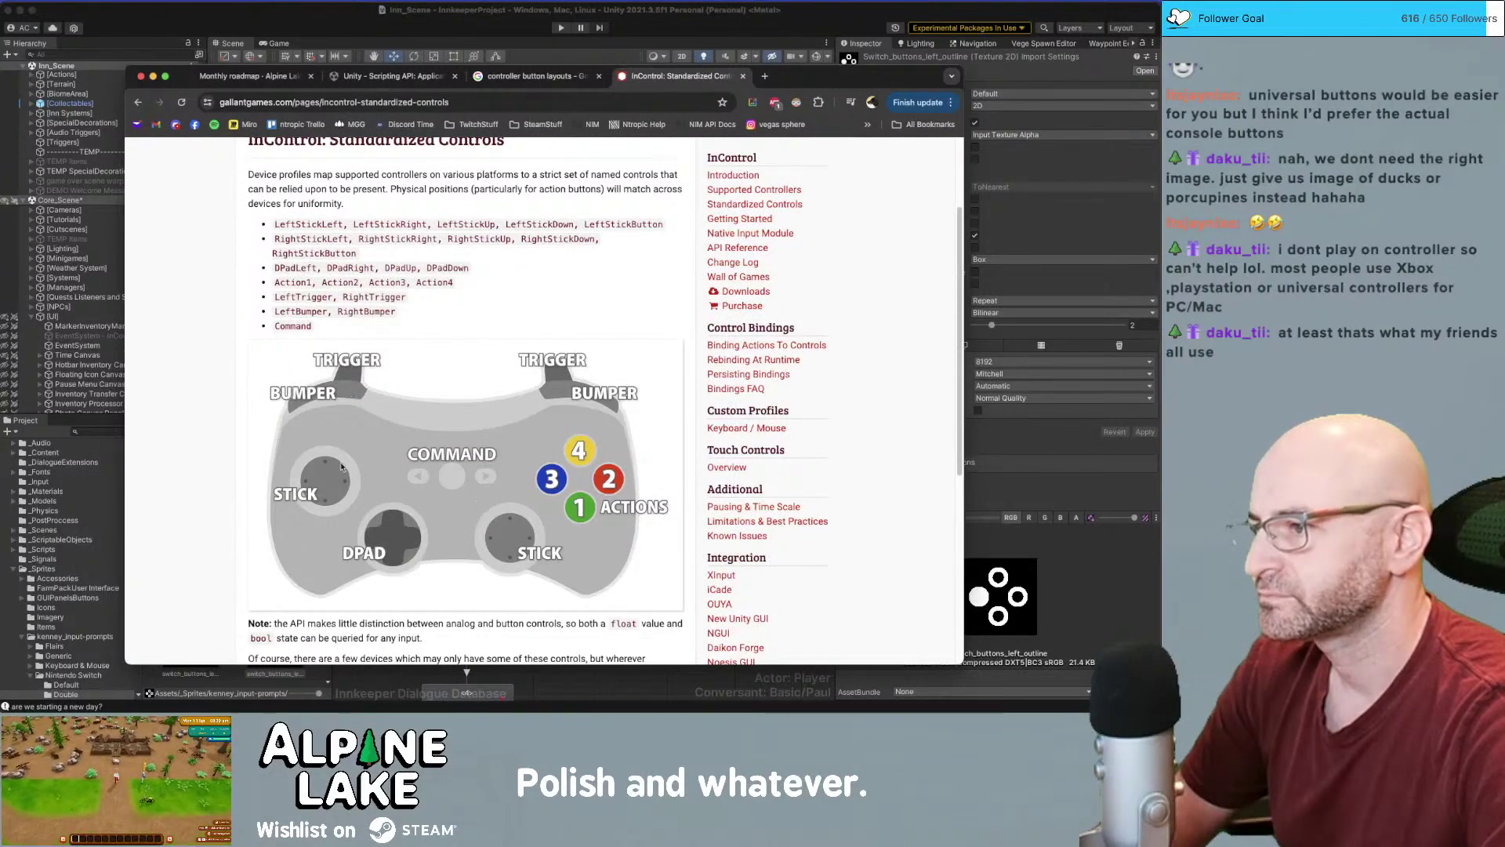
scroll(342, 468, down, 4)
scroll(349, 468, down, 1)
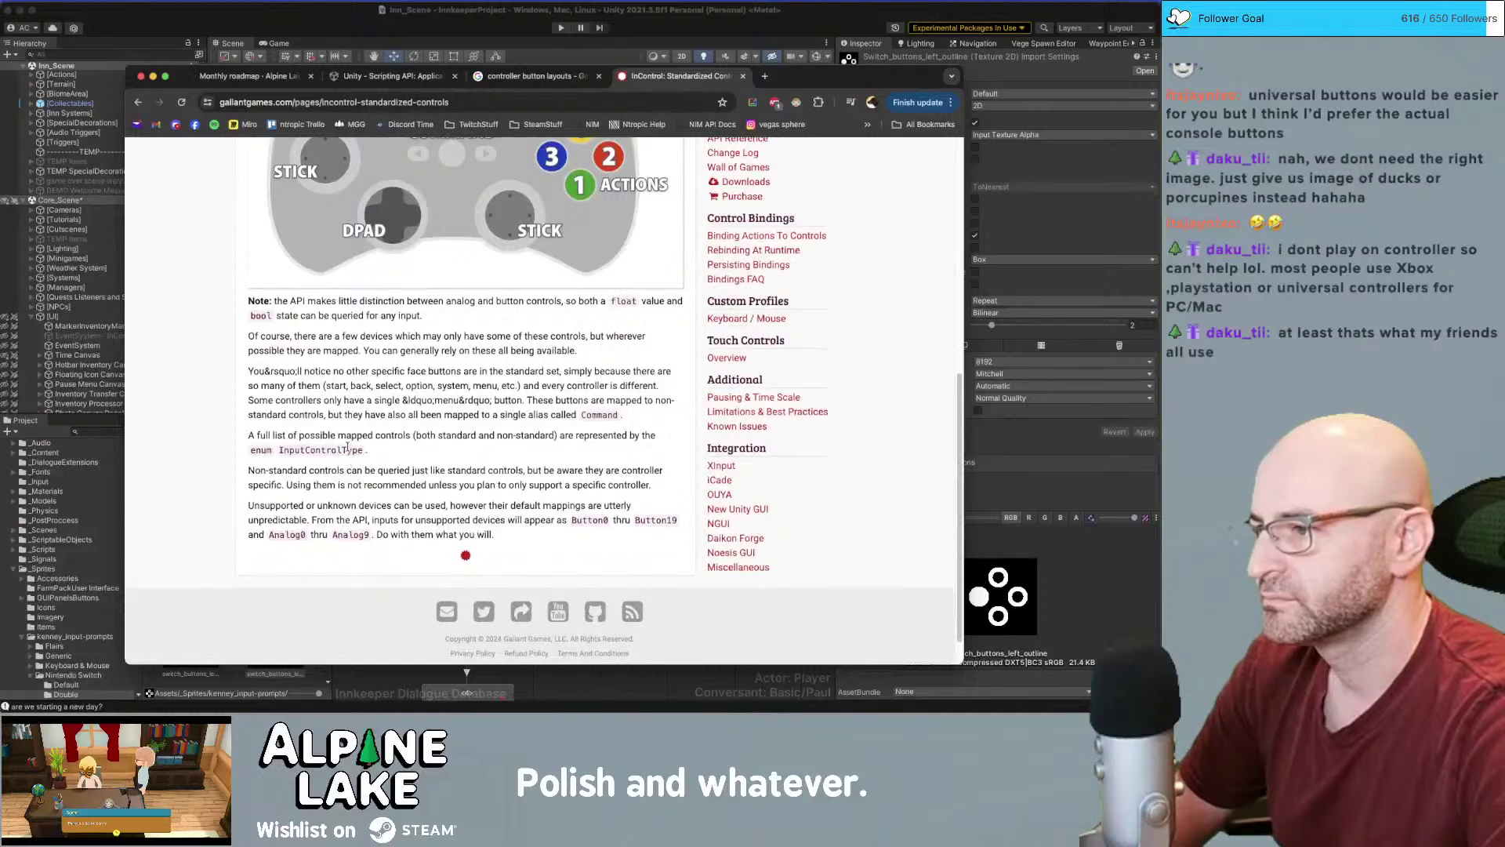
Switch to Unity, run the game, walk the character around outside the inn and open the backpack
click(242, 33)
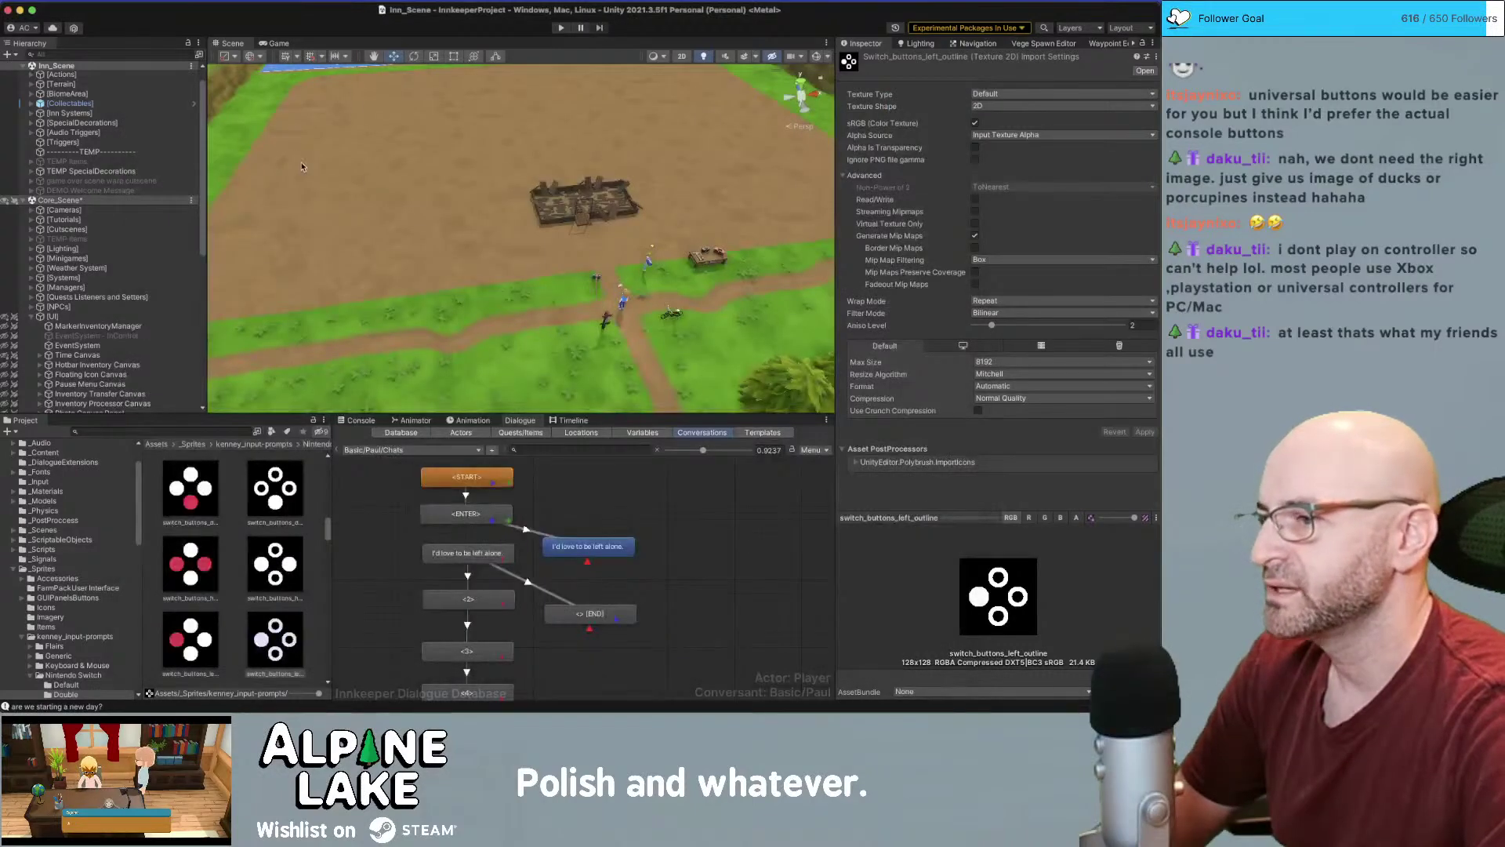
key(super+Tab)
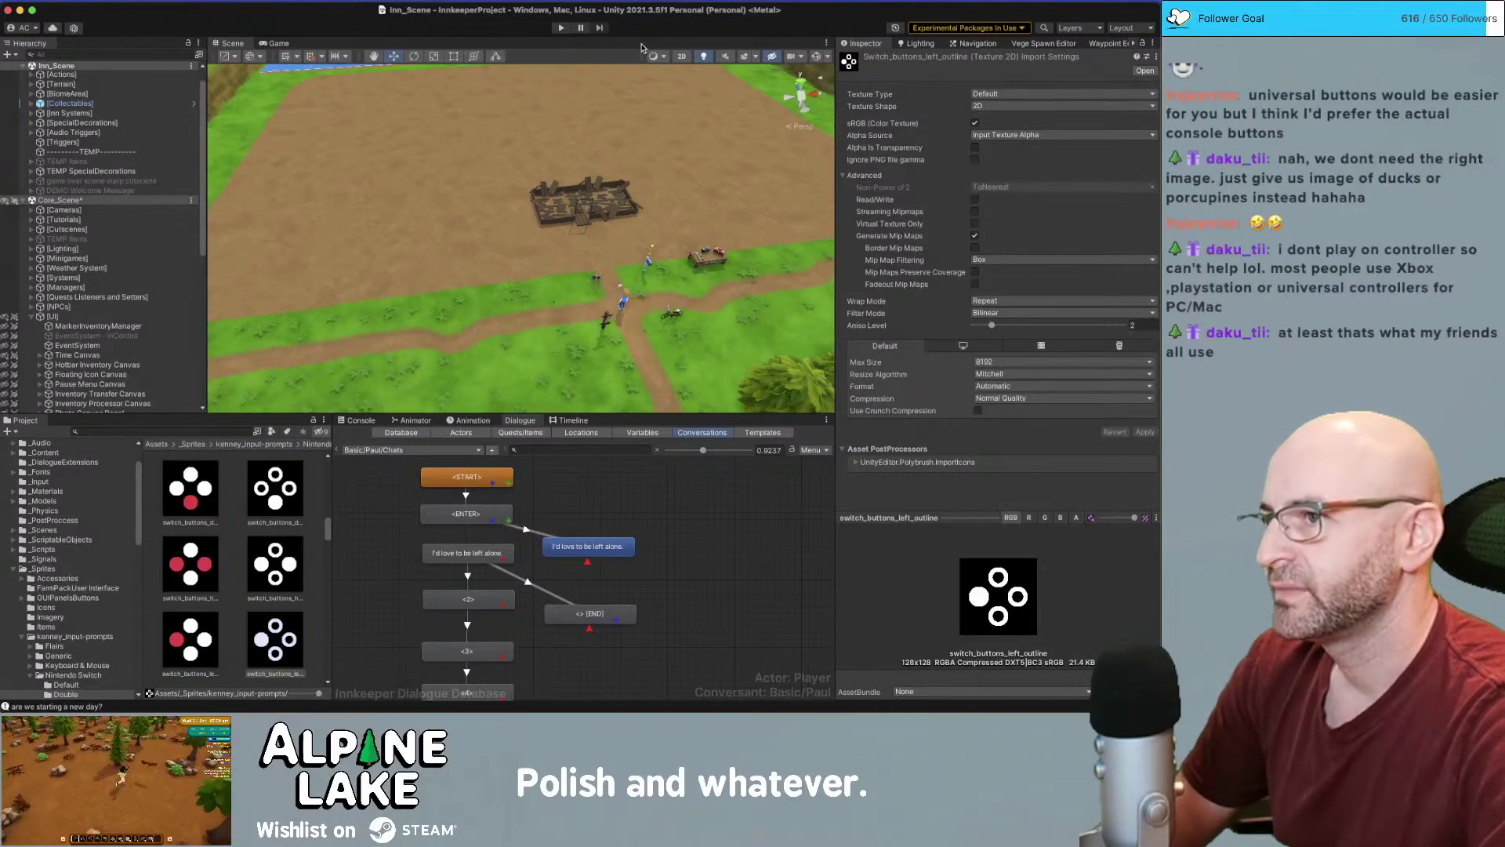
key(super+p)
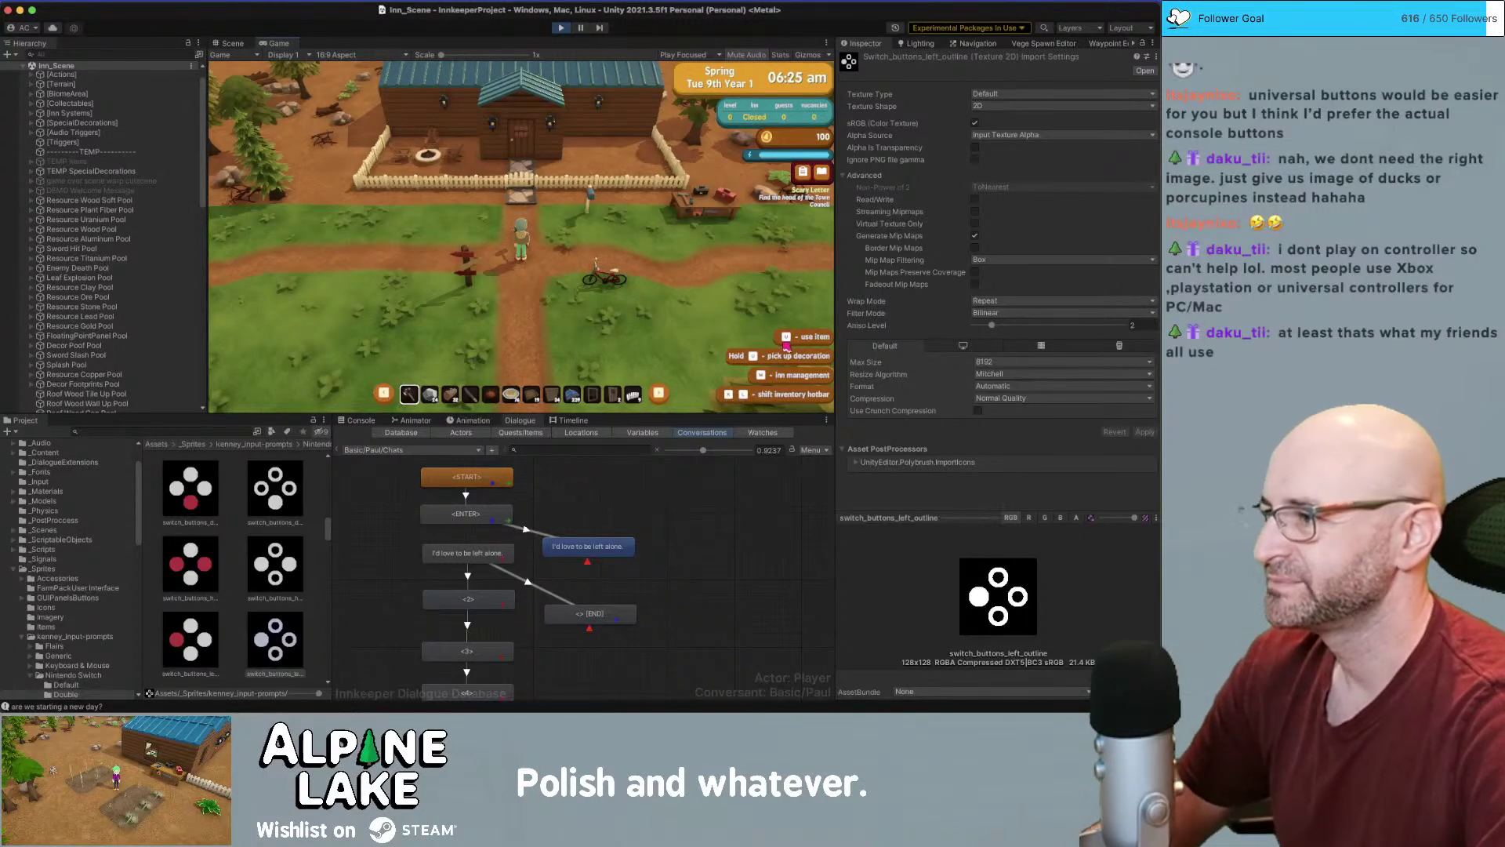
key(d)
key(a)
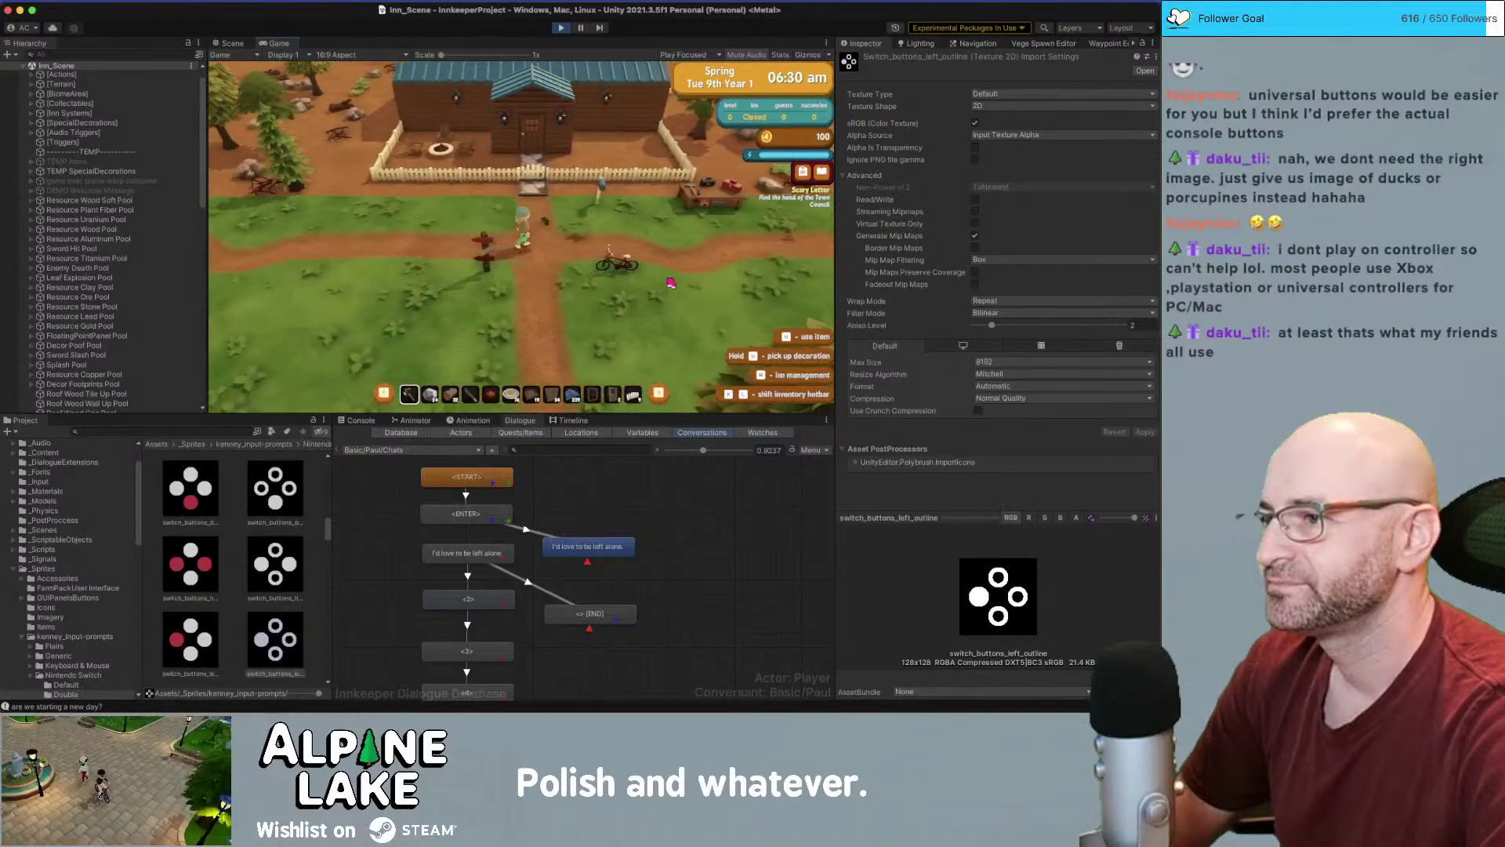
key(i)
Switch to the Road to Demoland note in Obsidian and add the heading "todays agenda" above the playtester's notes
key(super+Tab)
key(super+Tab)
key(super+Tab)
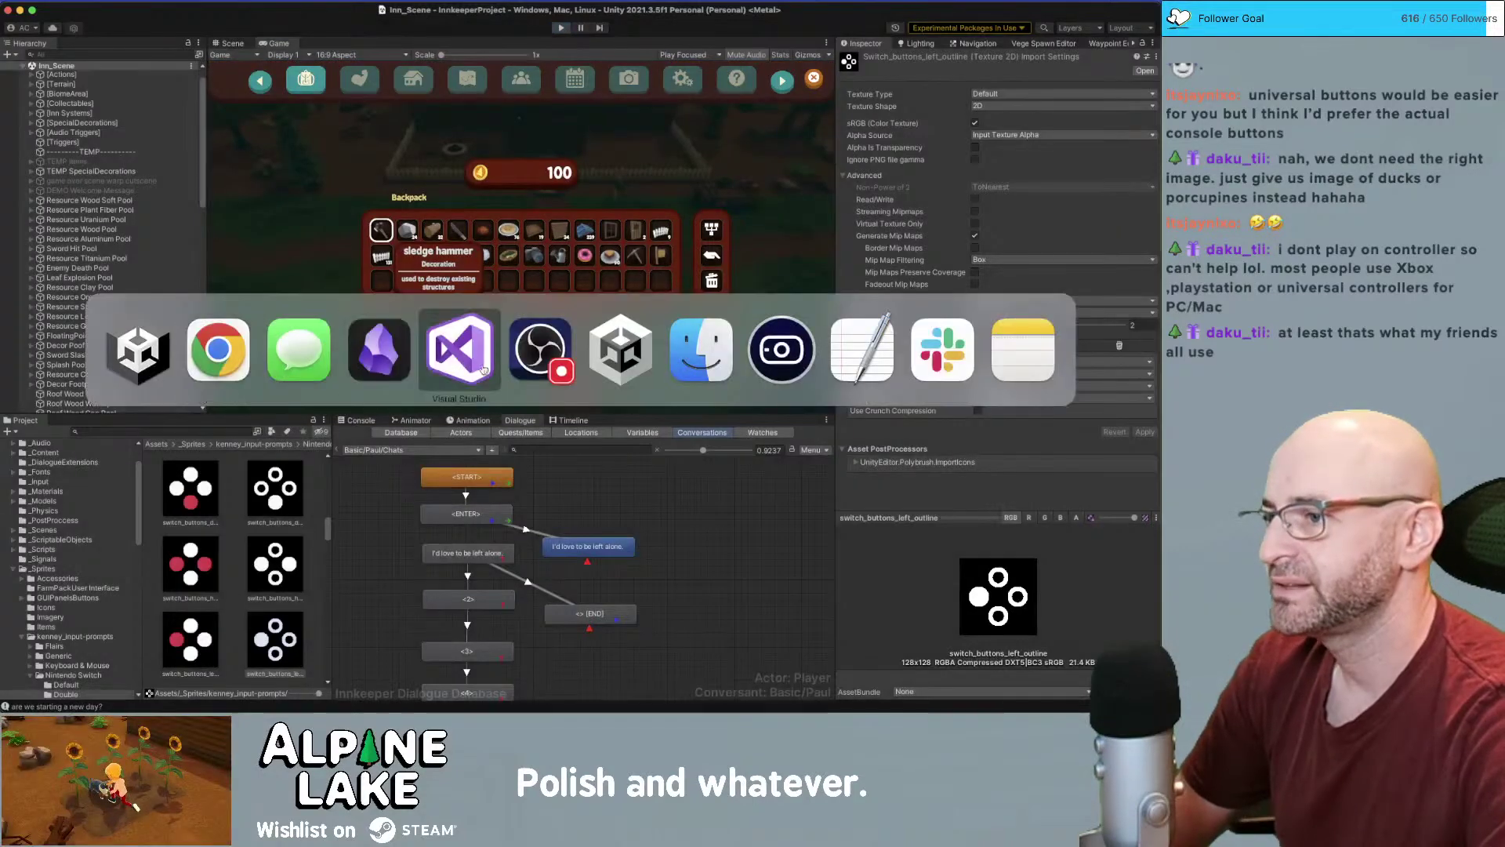
scroll(531, 477, up, 5)
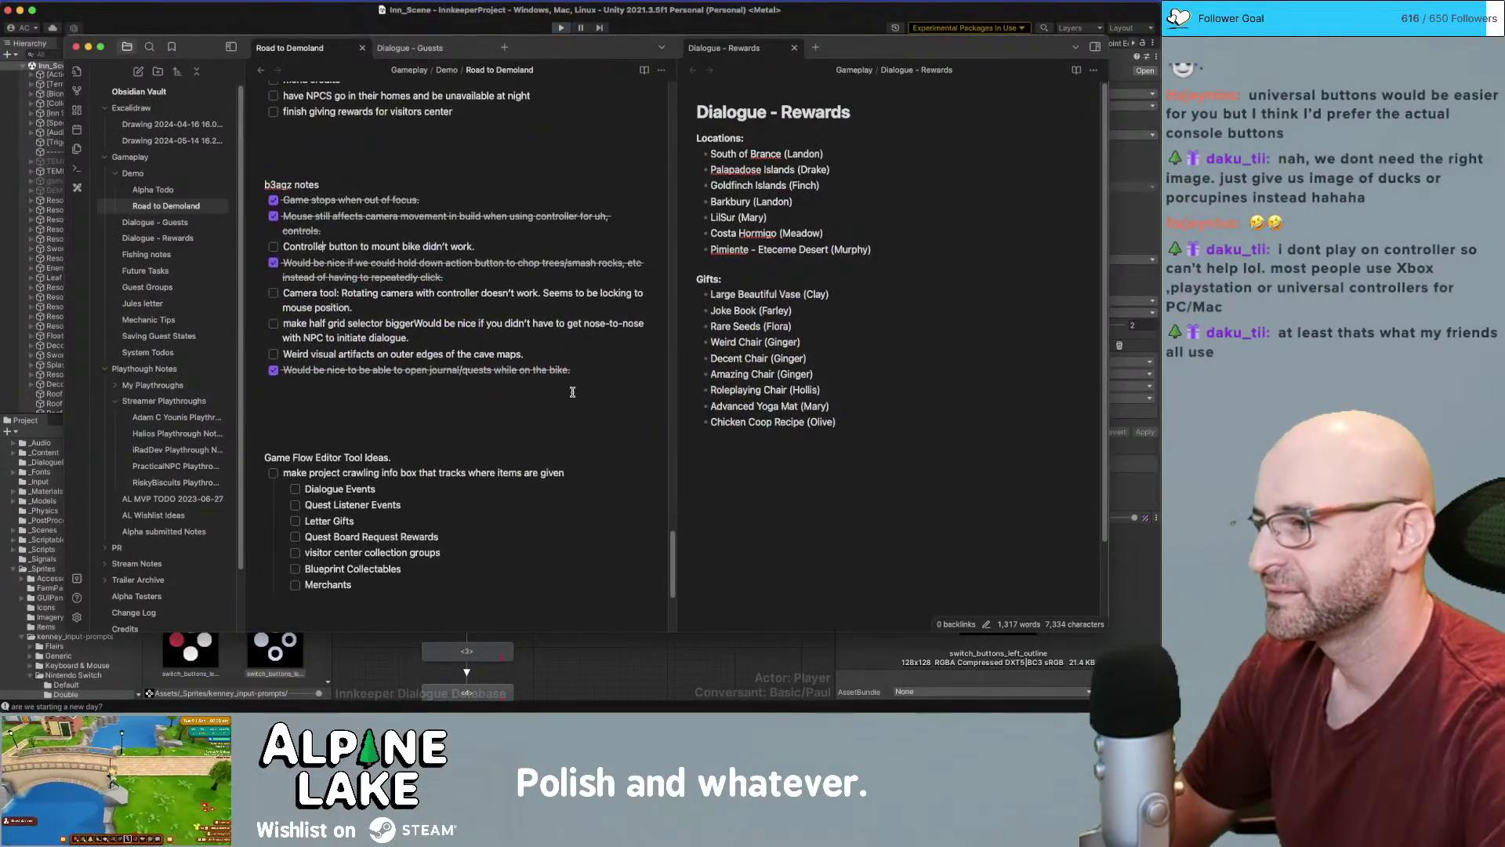
scroll(609, 294, up, 1)
click(597, 366)
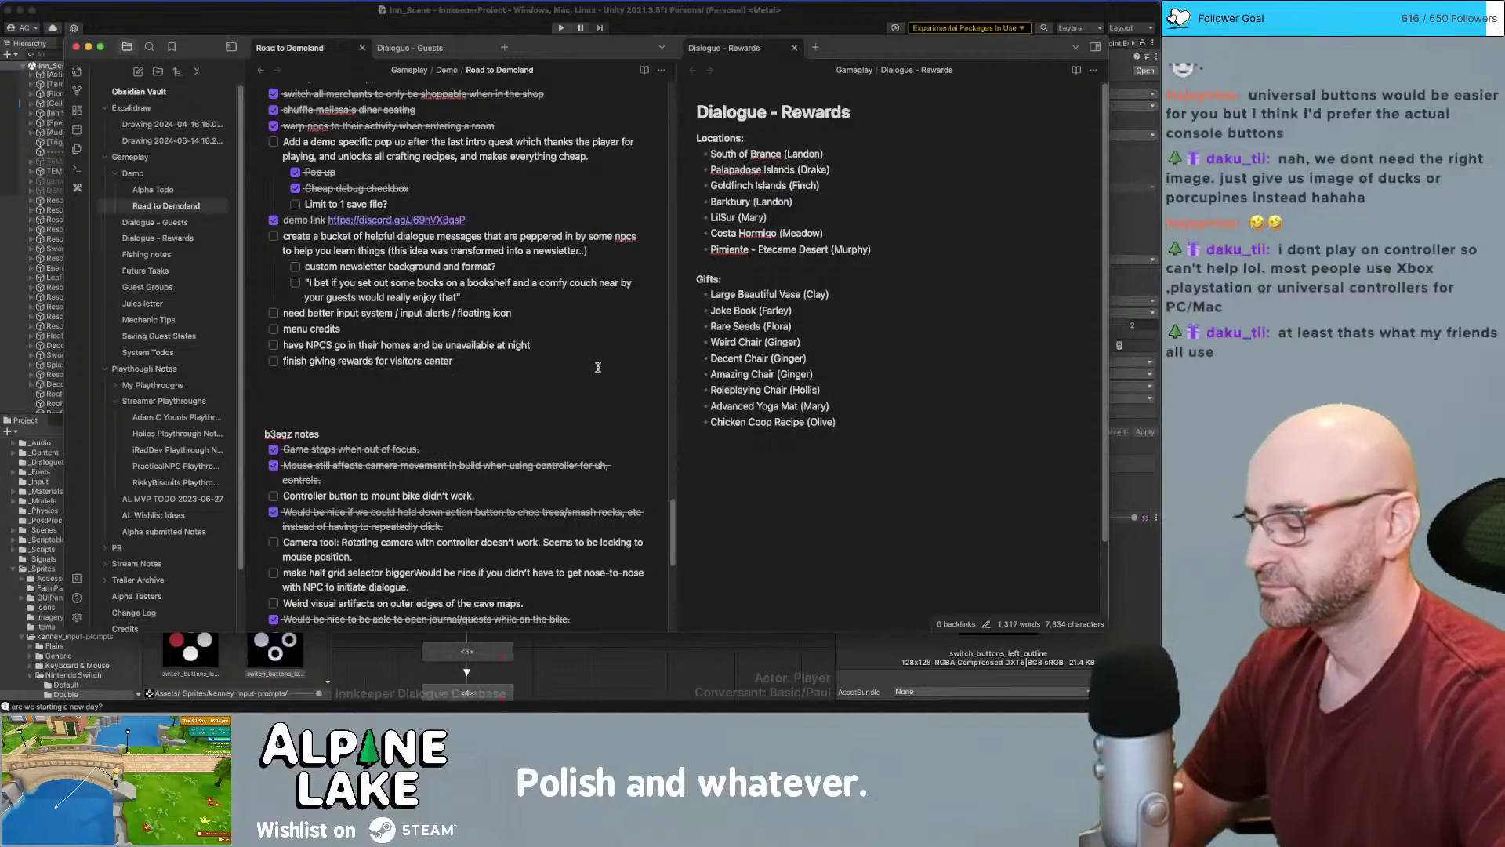
key(Return)
key(Return)
key(Return)
text(todays )
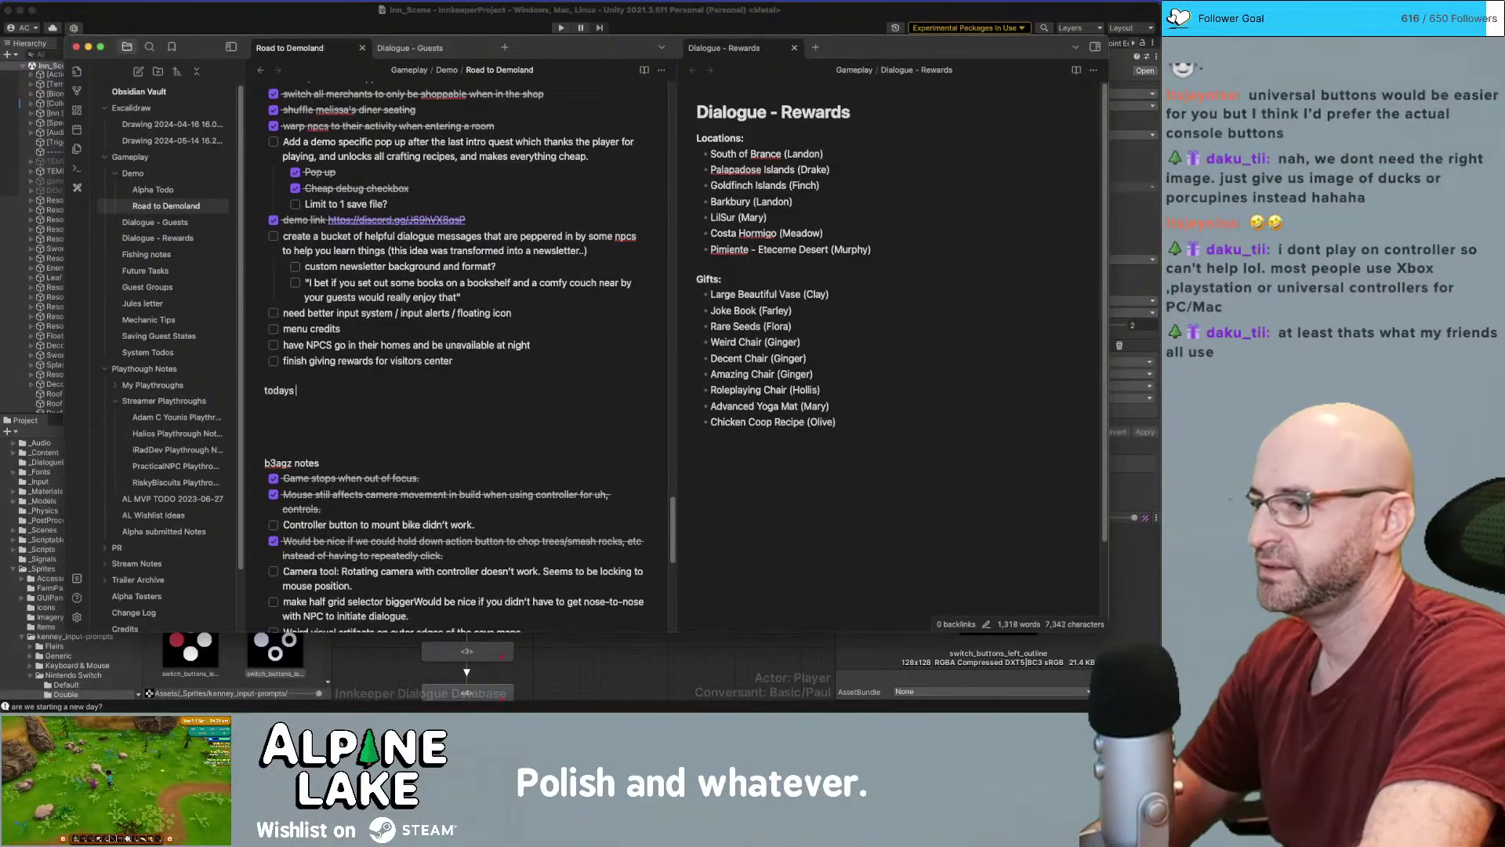
text(agenda)
Add the checklist item "get other controller buttons working properly" under the todays agenda heading
key(Return)
text(- [ ] )
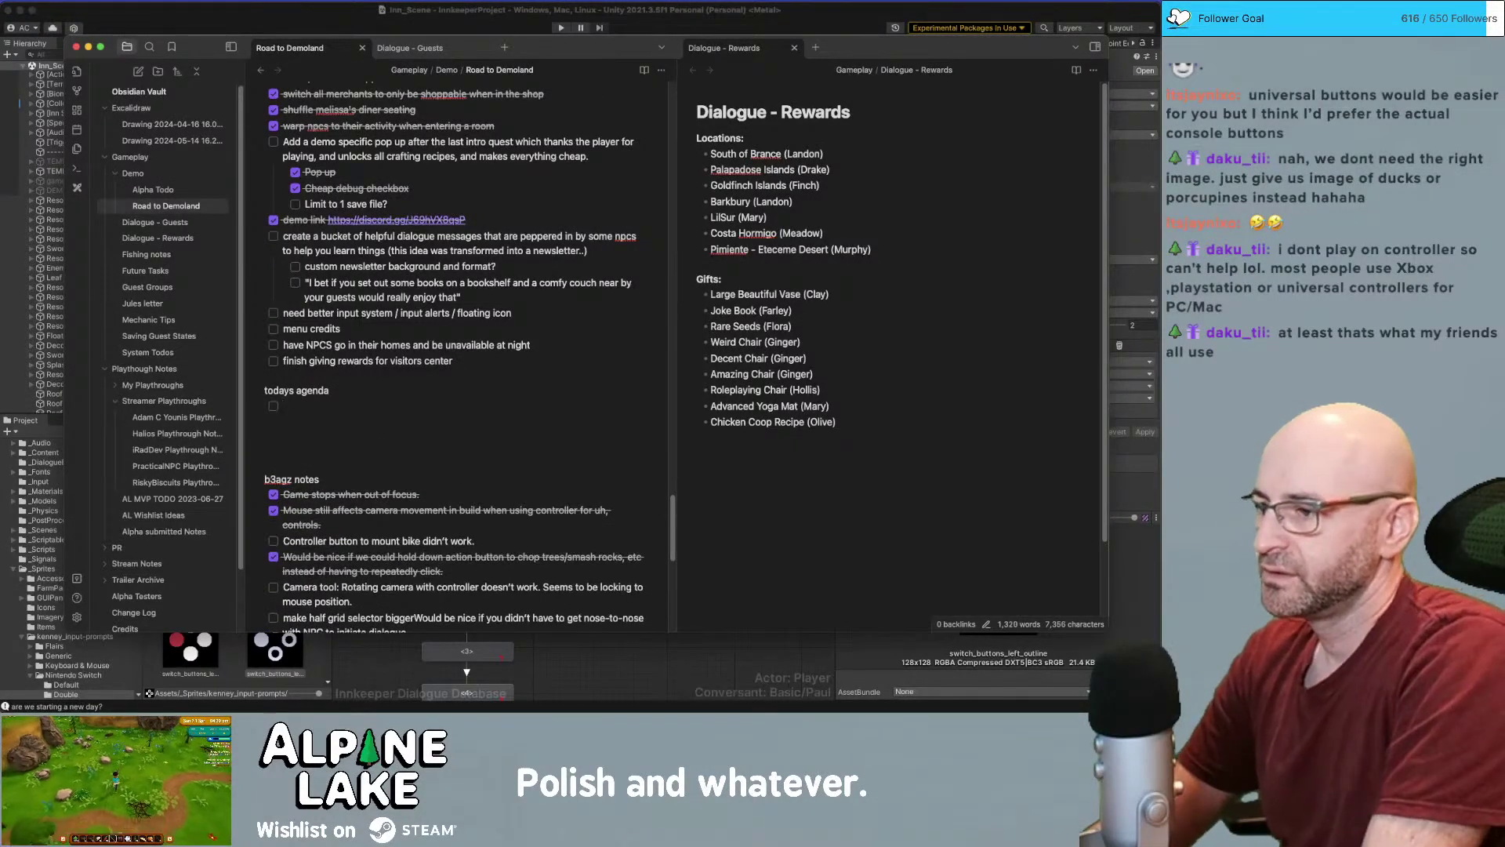
text(get o)
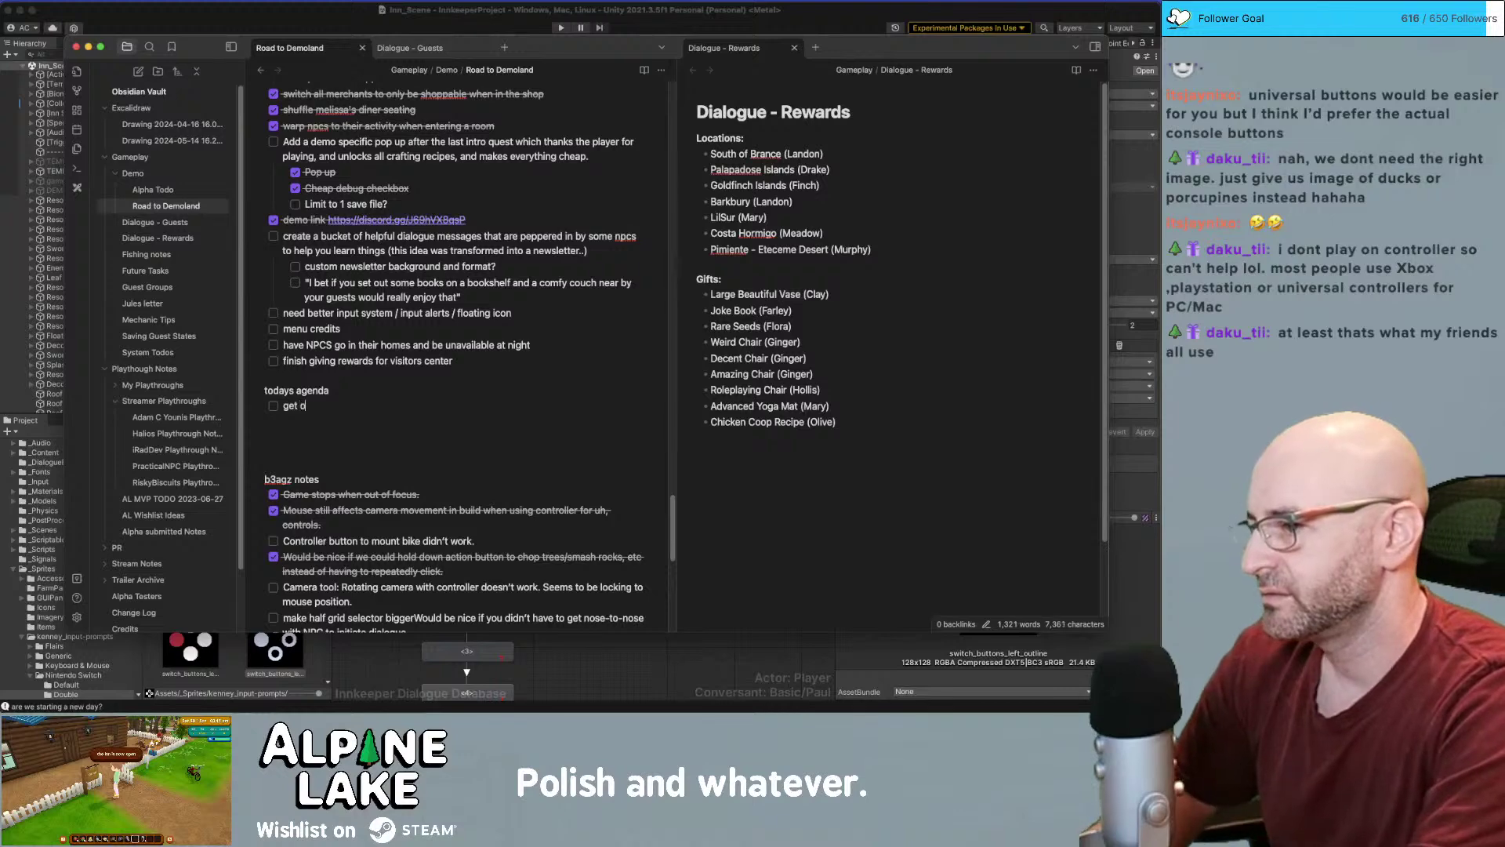
text(ther controller buttons)
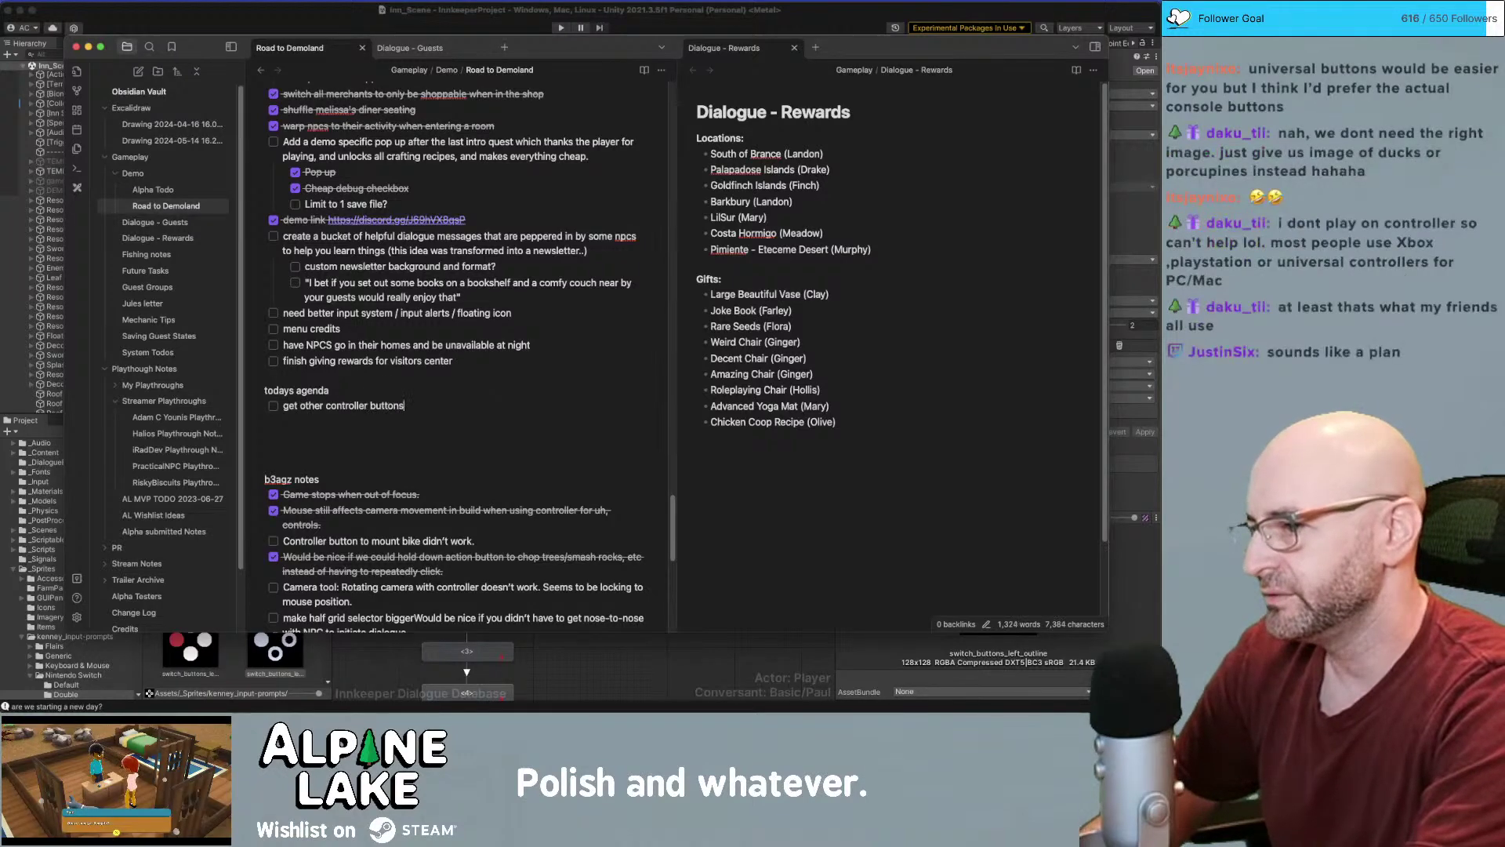
text( working properly)
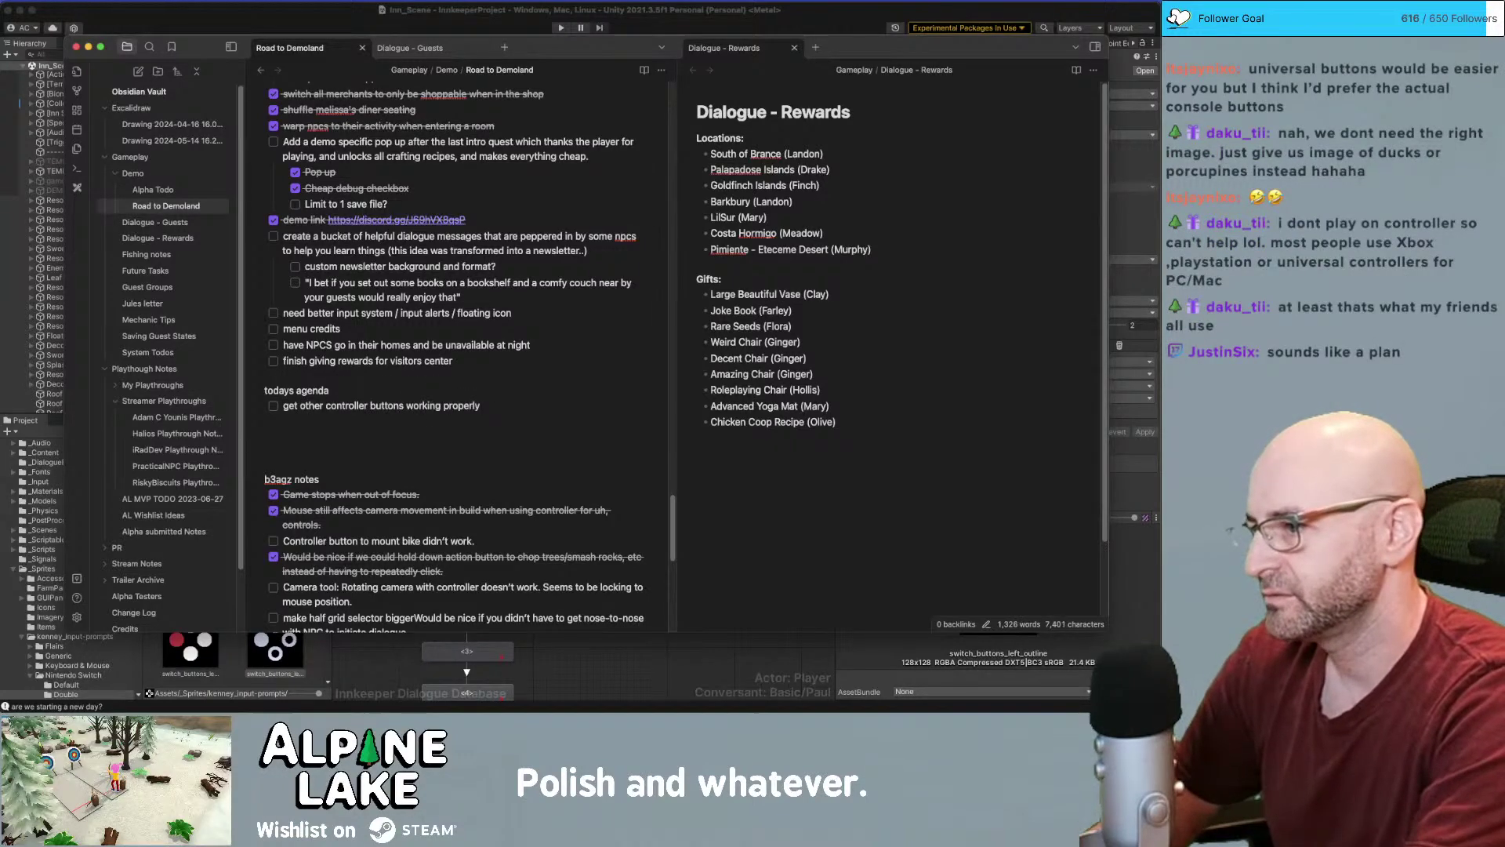
Add a second agenda checklist item reading "make button alert panel optional and toggleable"
key(Return)
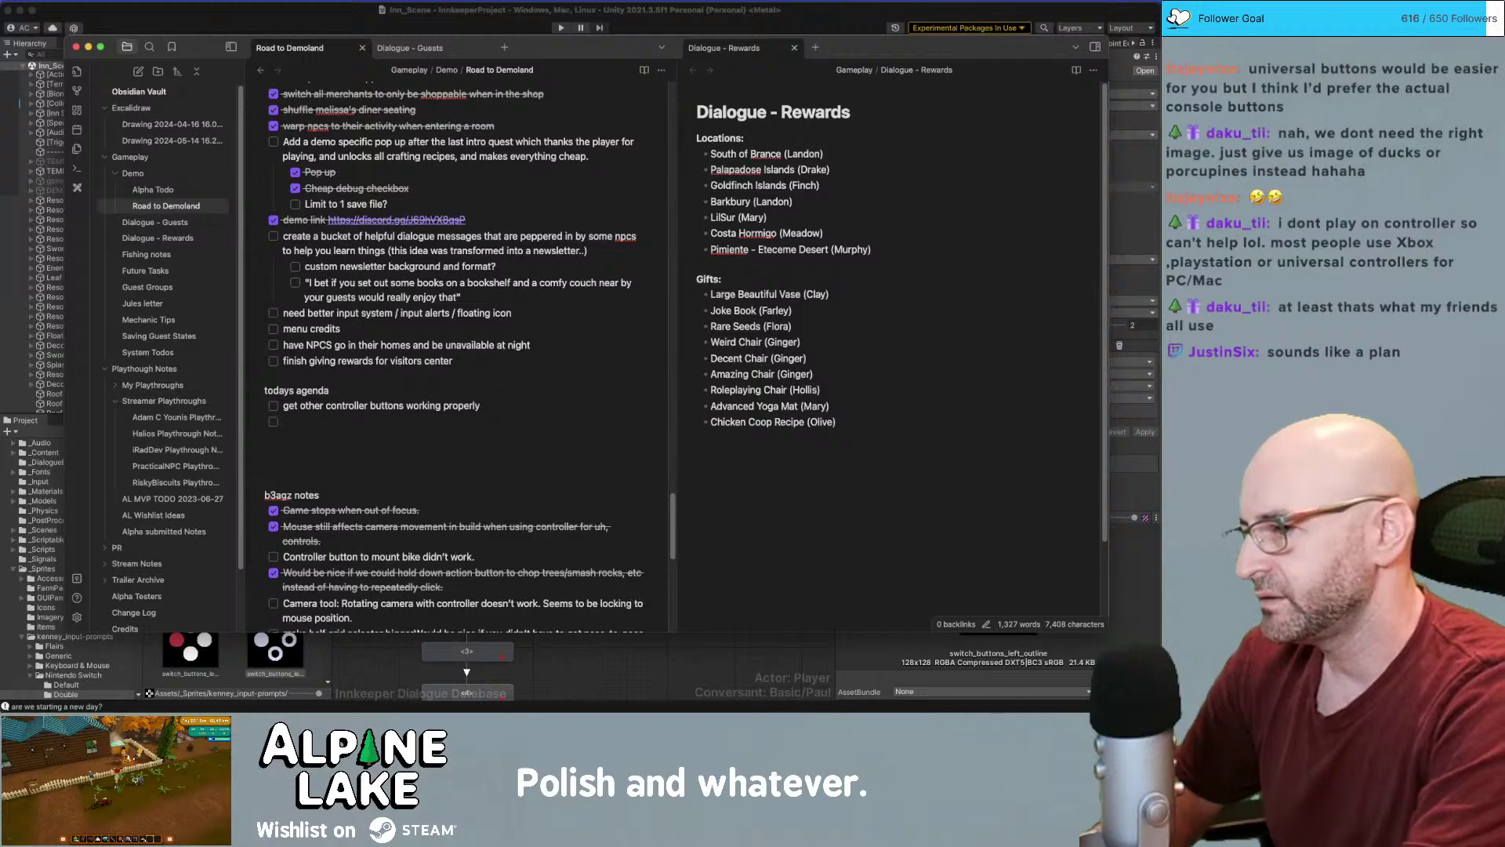
text(make )
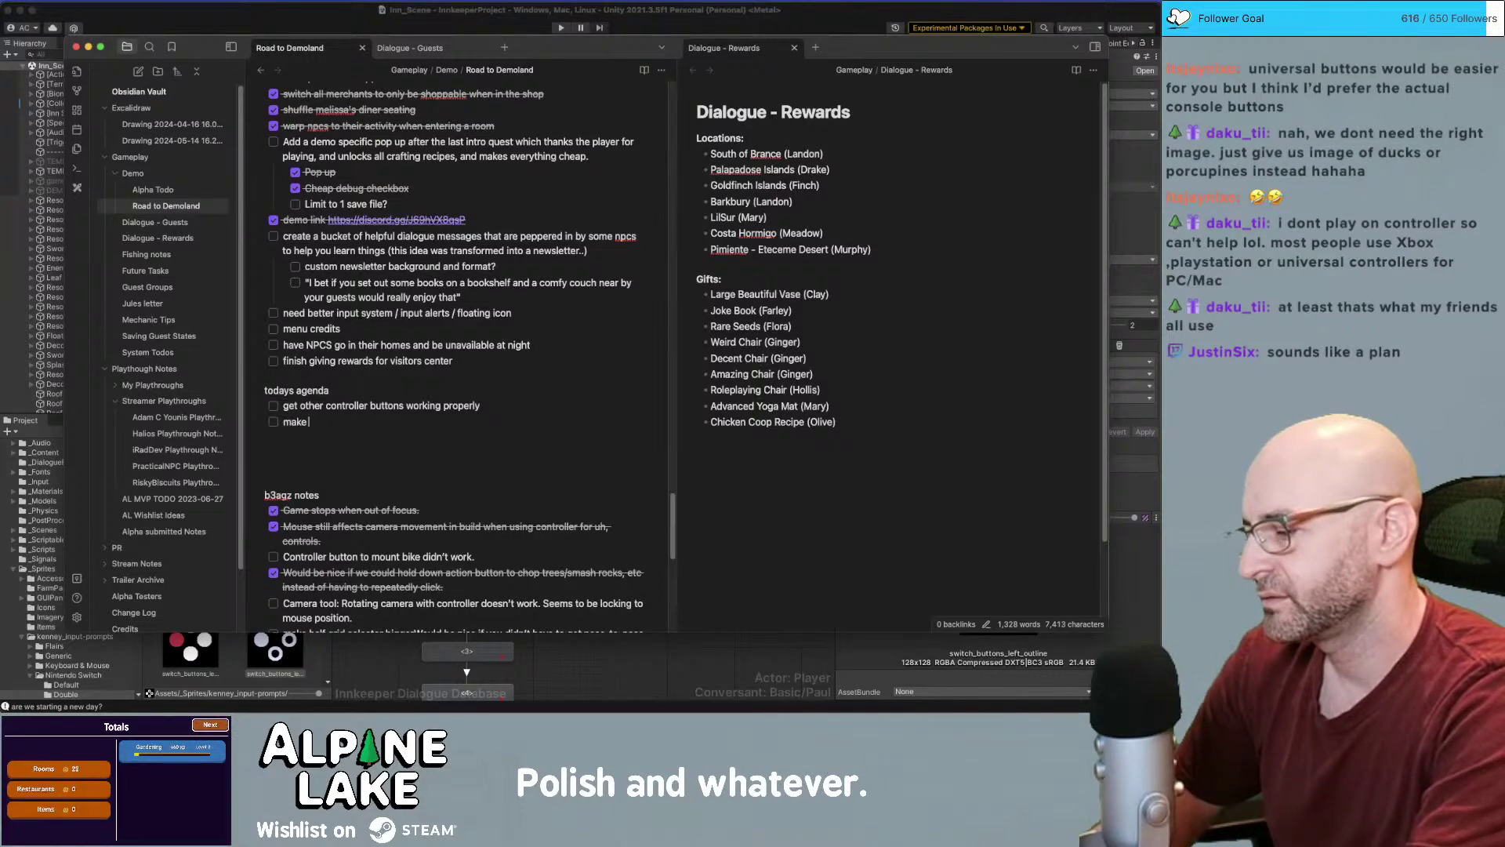
text(button al)
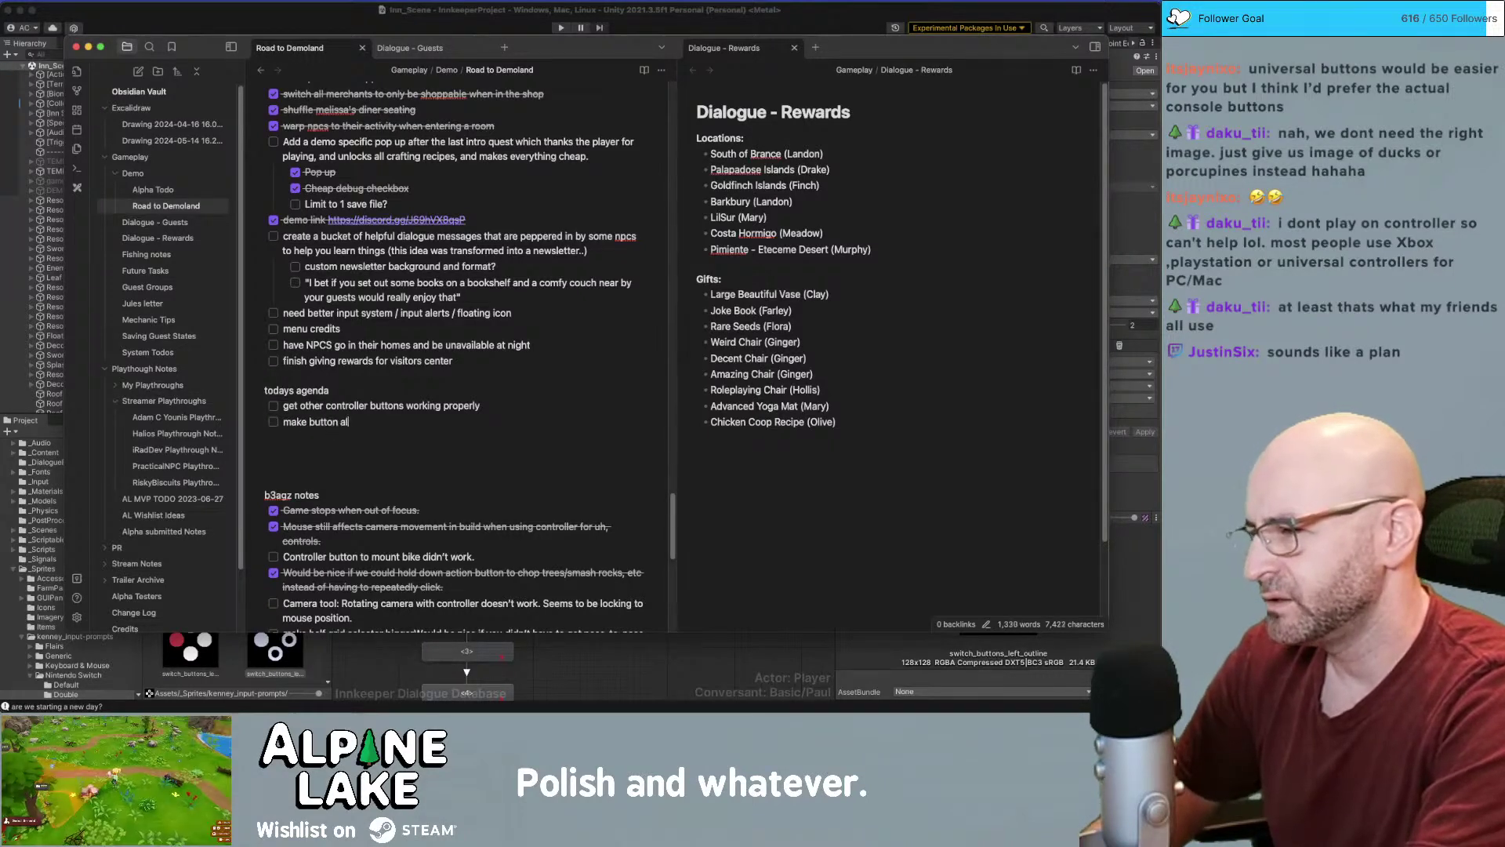
text(ert panel optional)
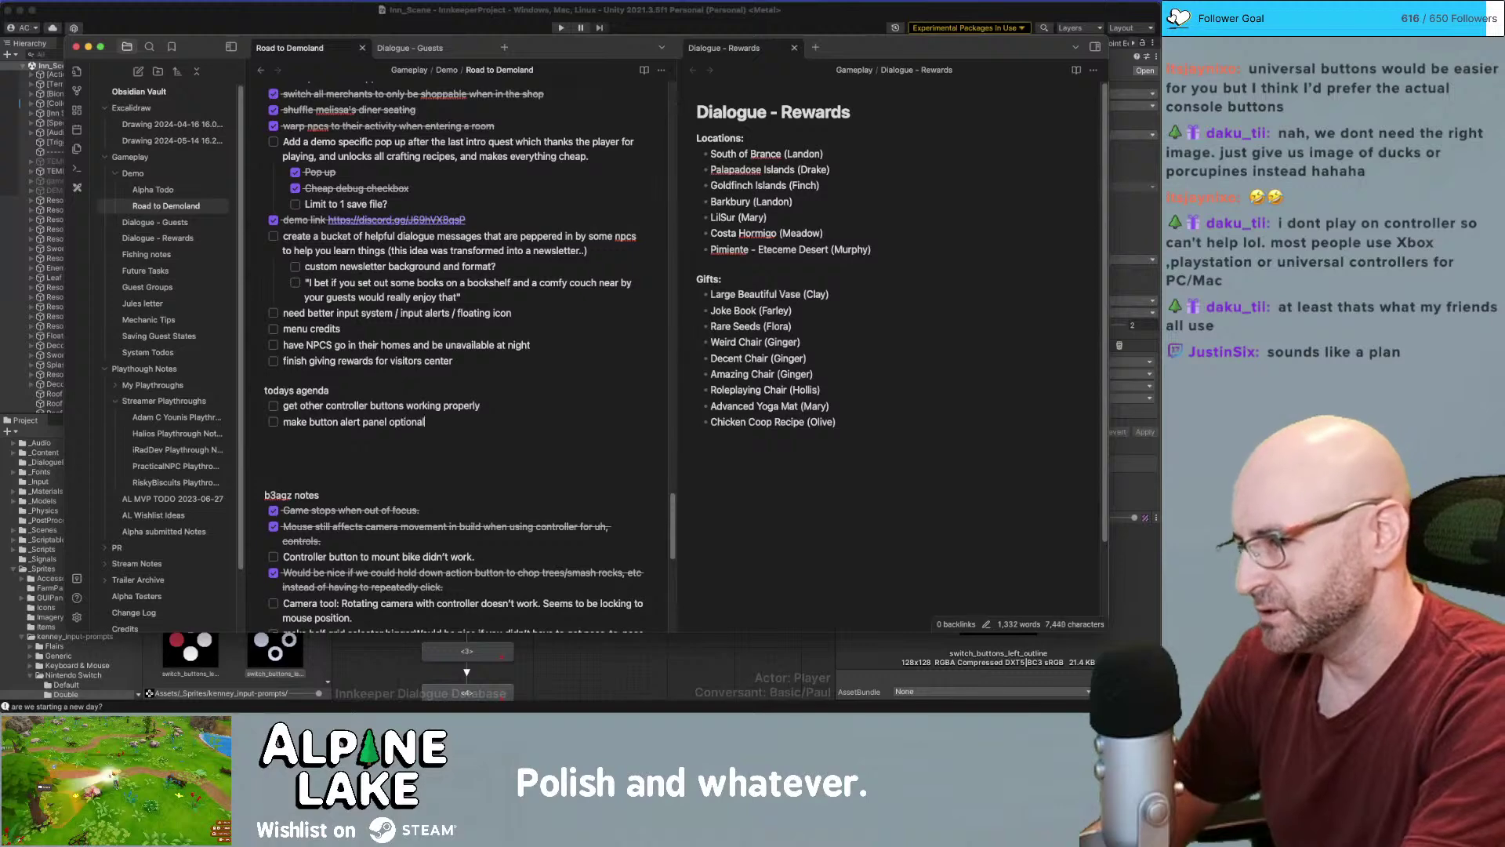
text( and toggleable)
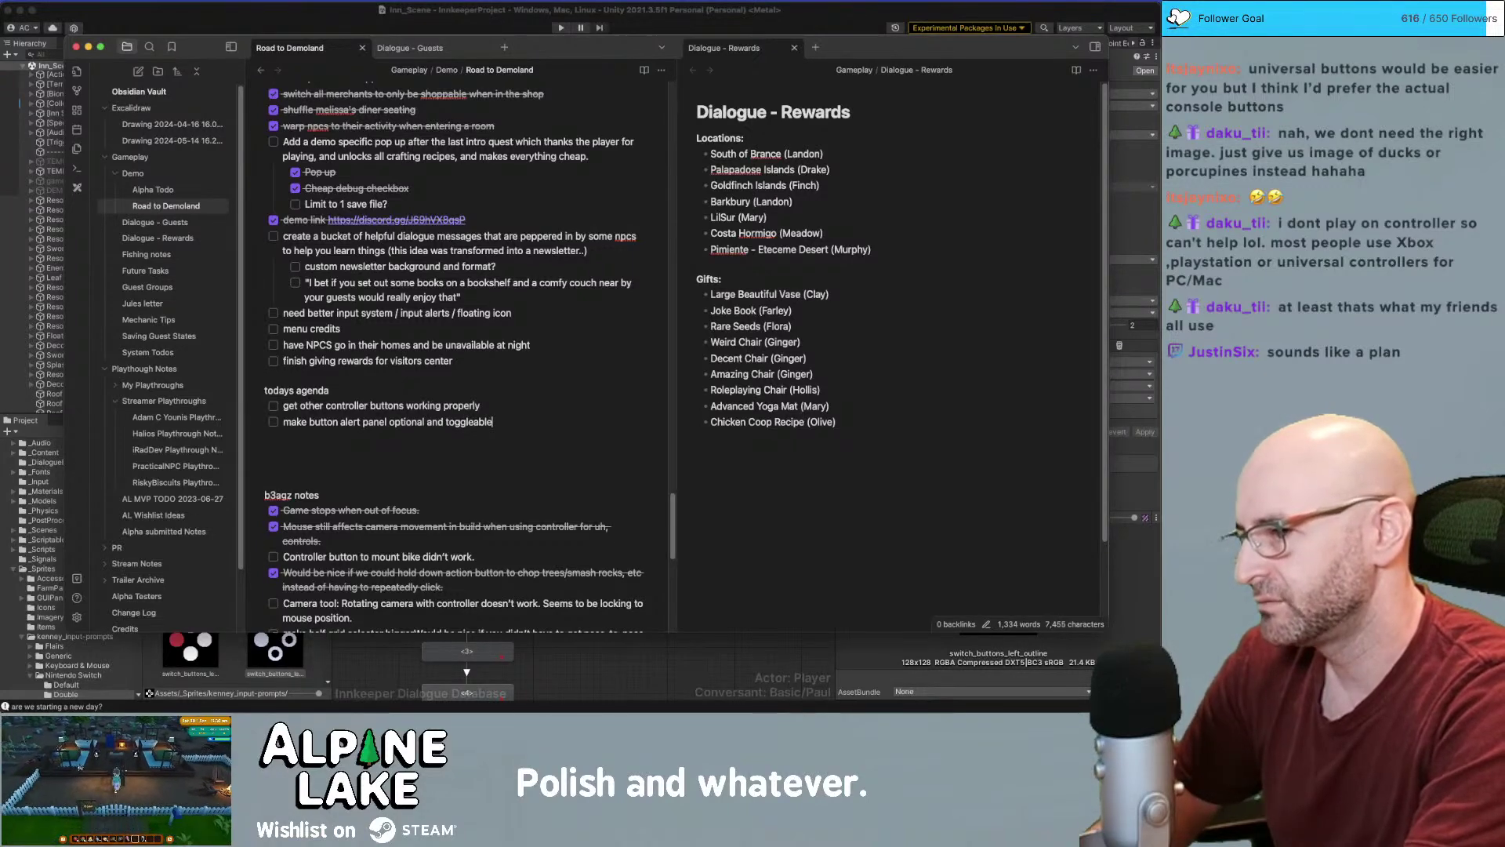
Add a third agenda checklist item reading "do a pass in every player controller to register the correct buttons."
key(Return)
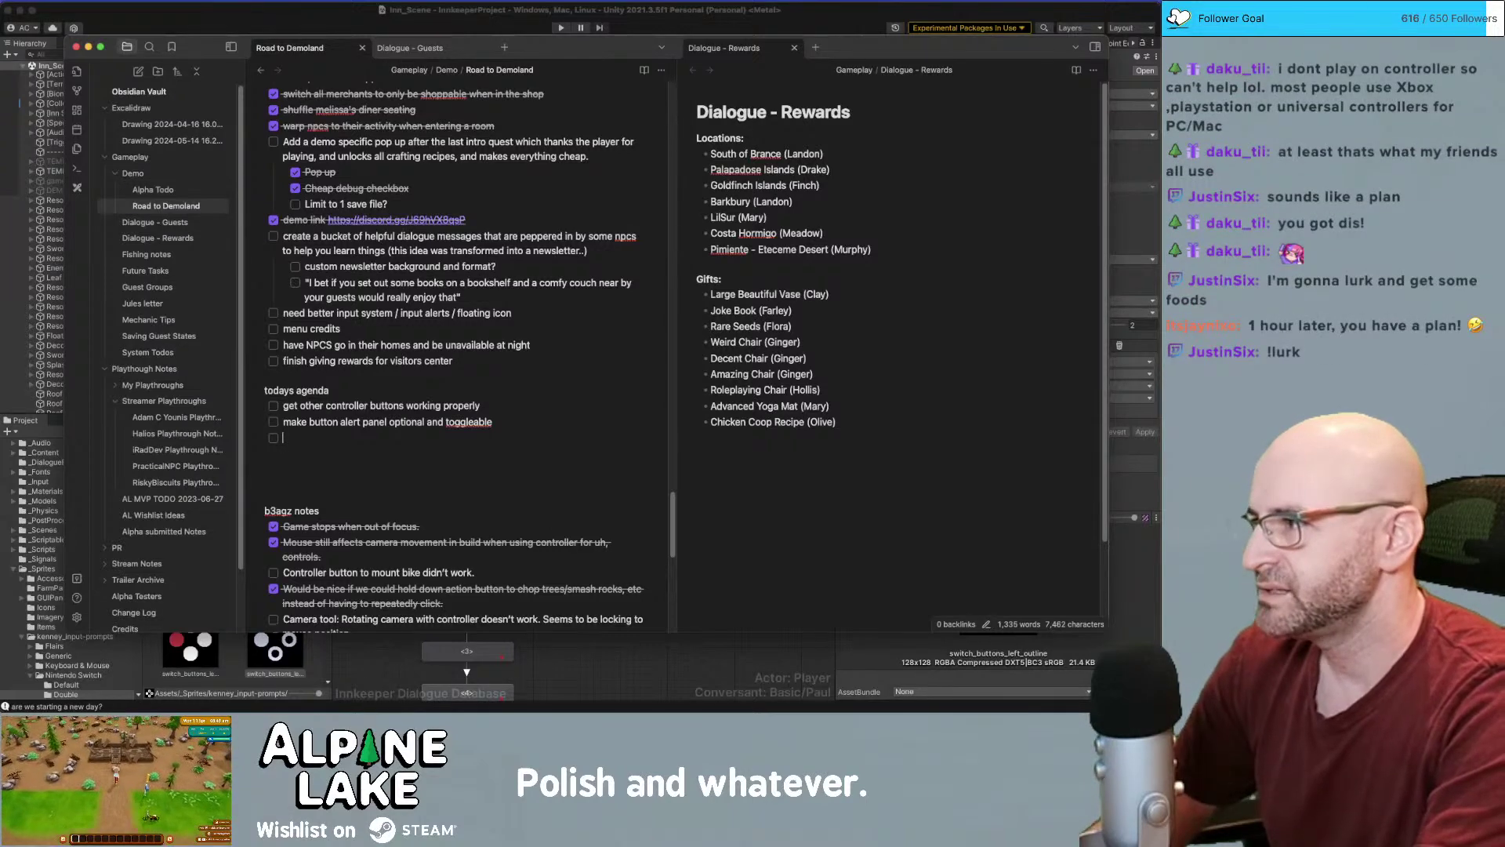
text(do a pass in every )
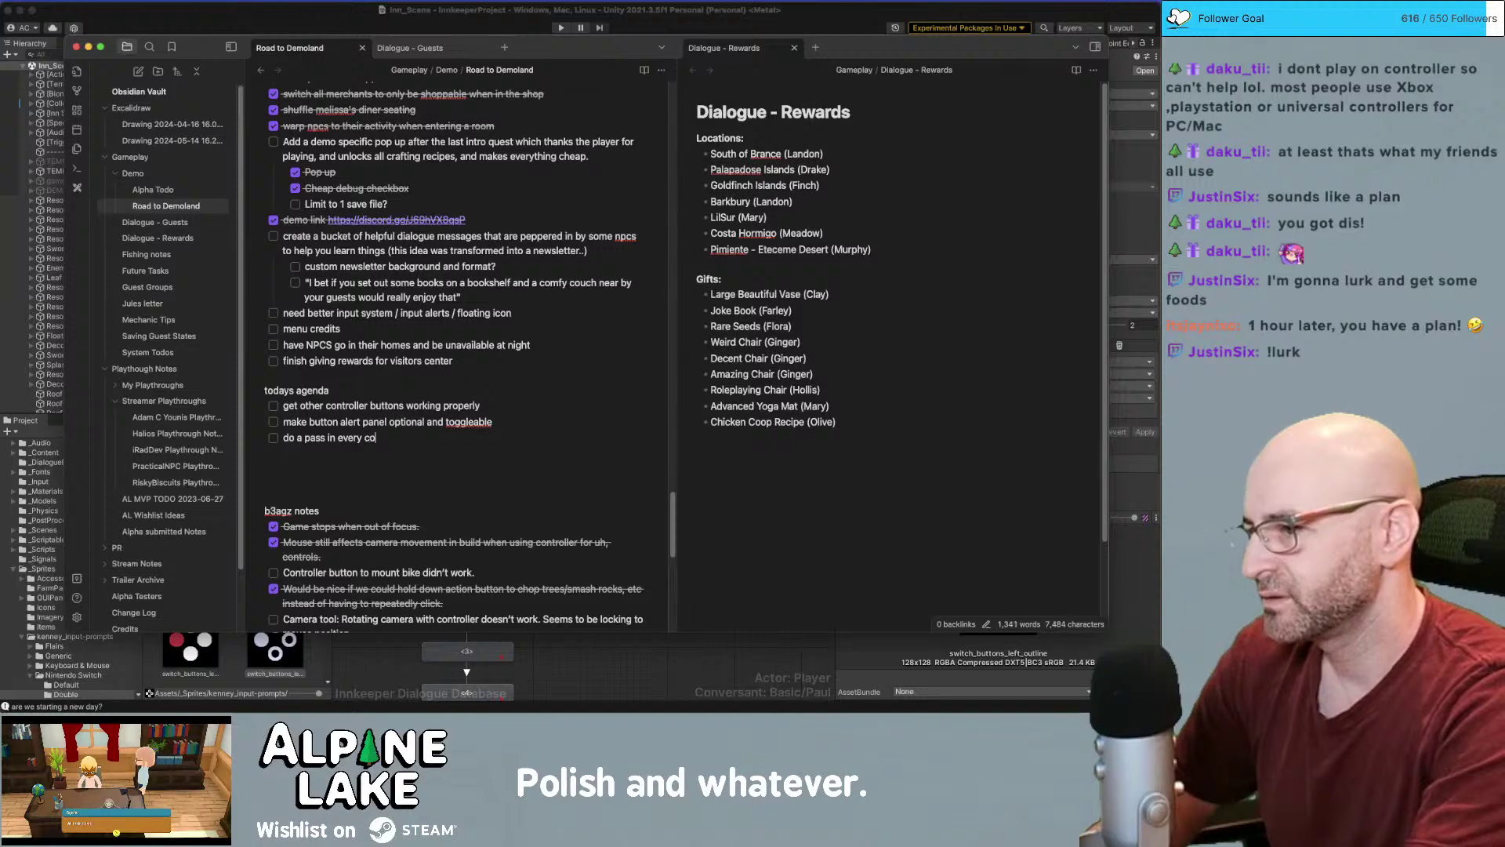
text(player controller)
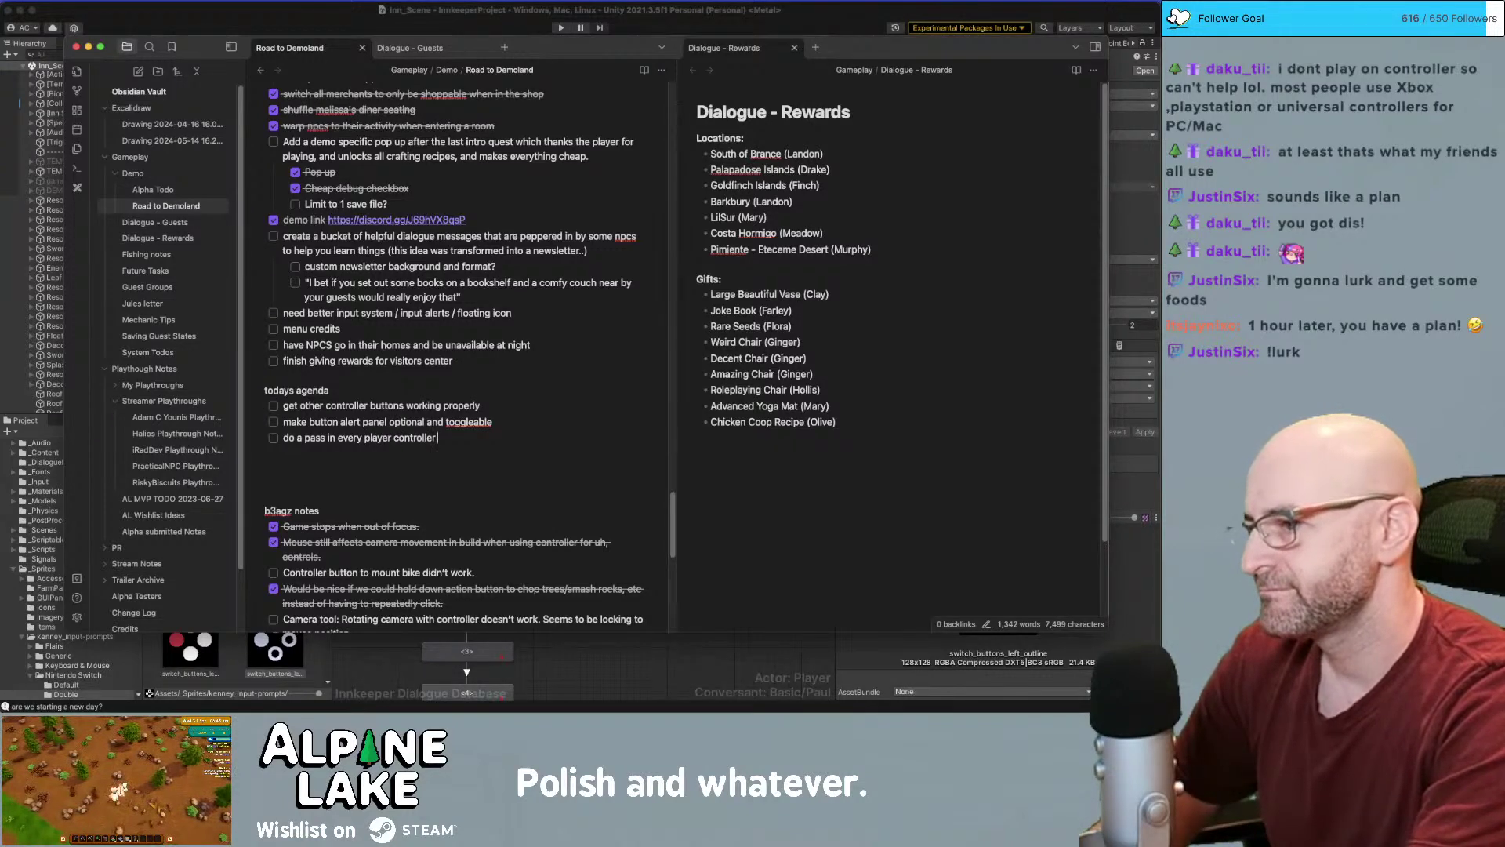
text( to register)
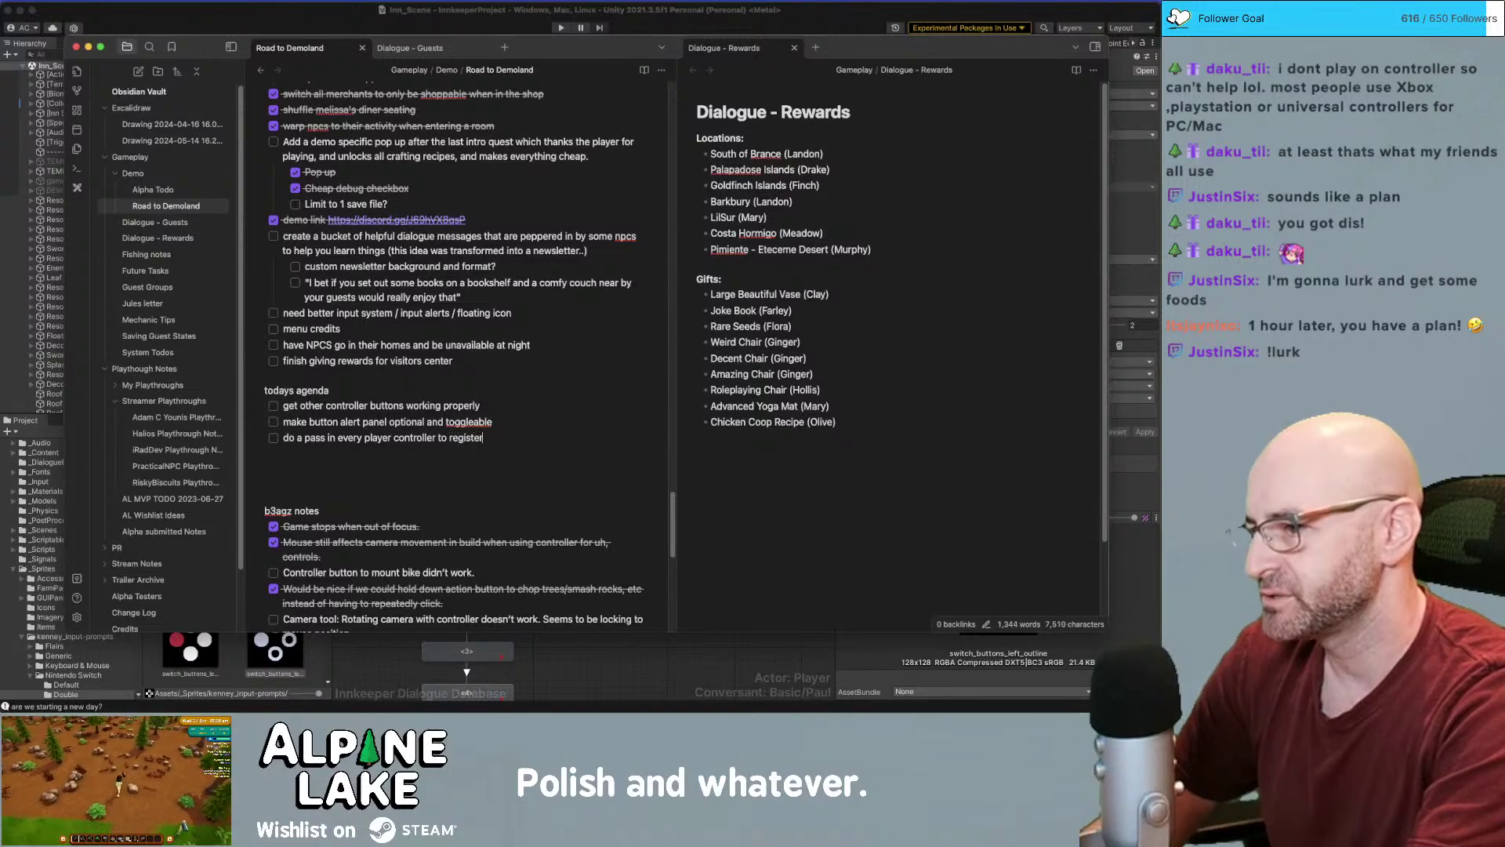
text( the correct buttons.)
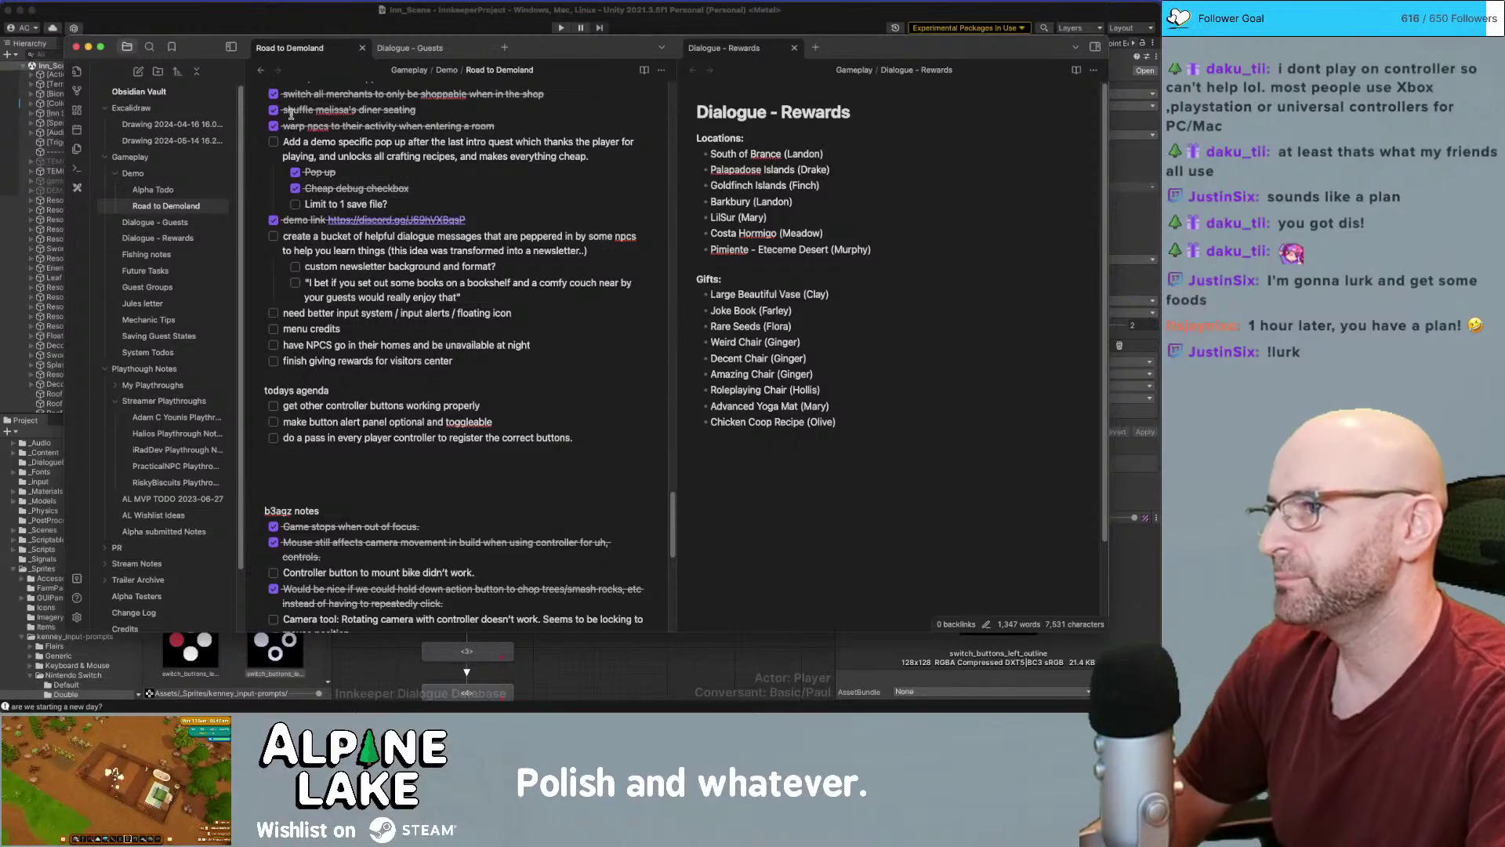
Switch back to Unity, collapse the [UI] group in the scene hierarchy and activate the project asset search
click(262, 16)
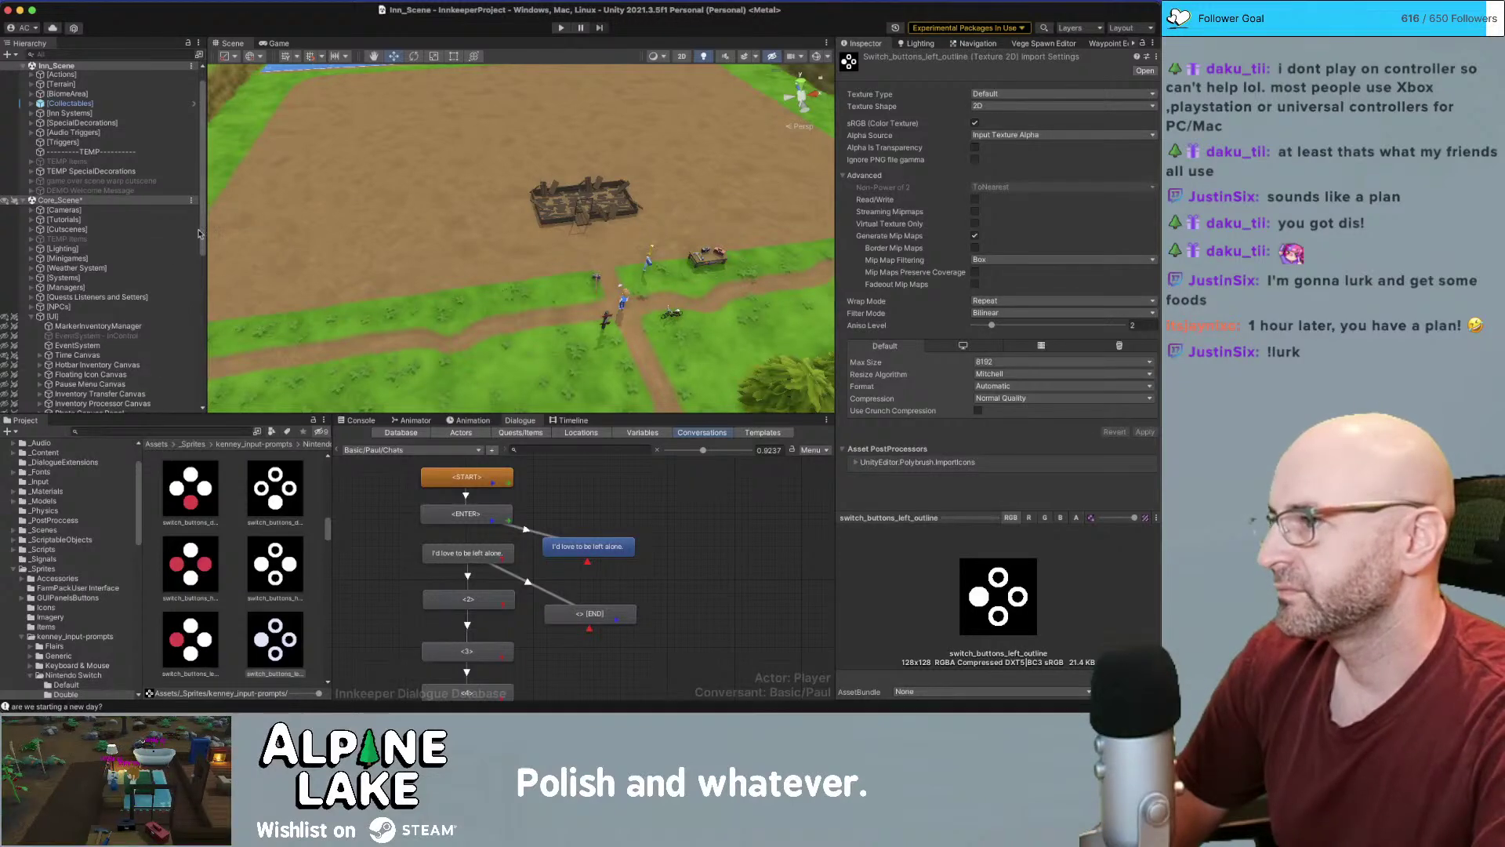
scroll(94, 258, down, 3)
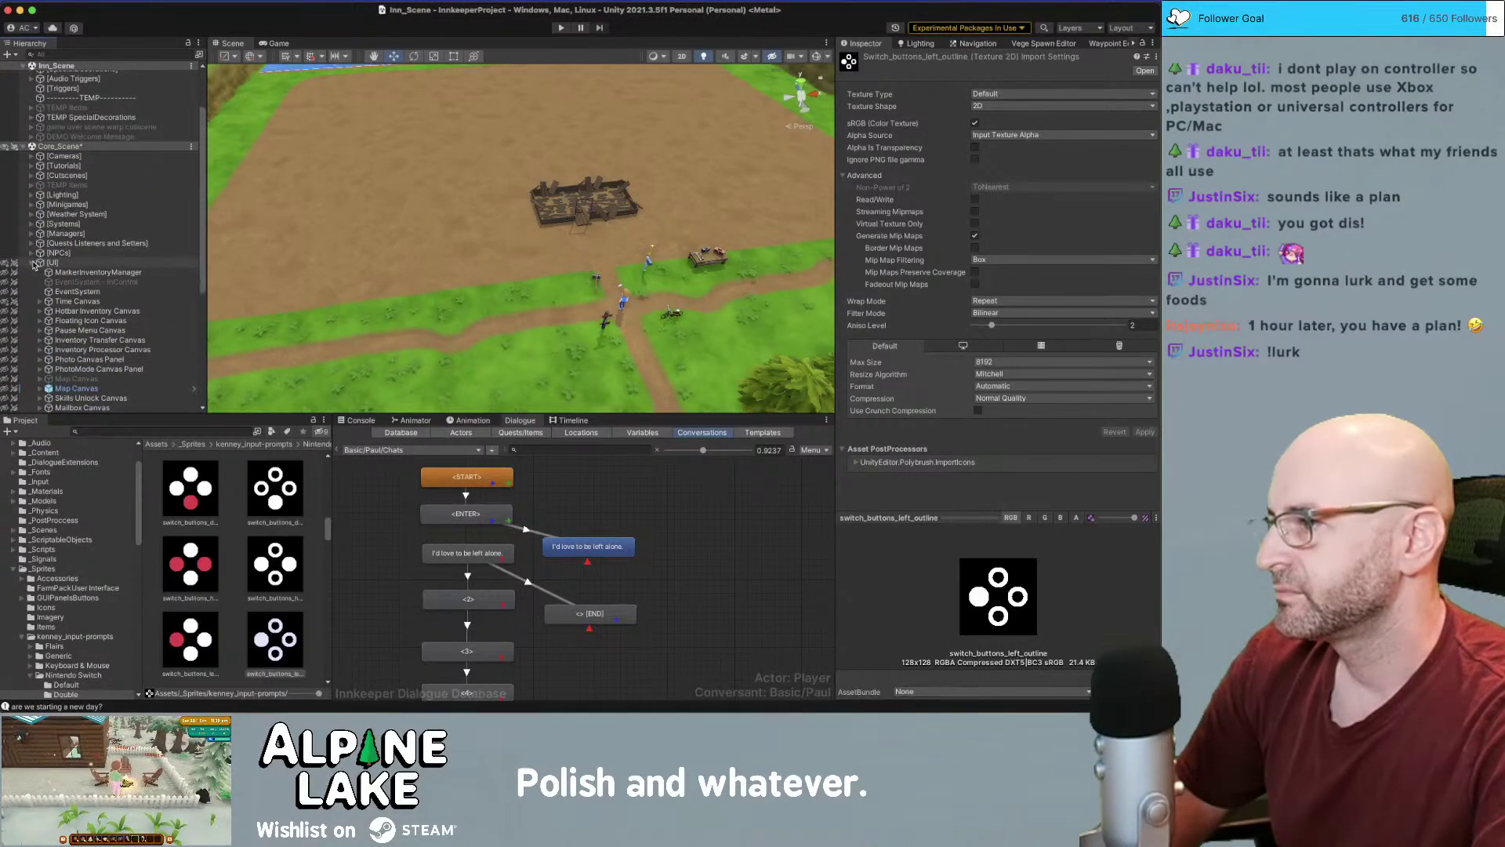
click(32, 264)
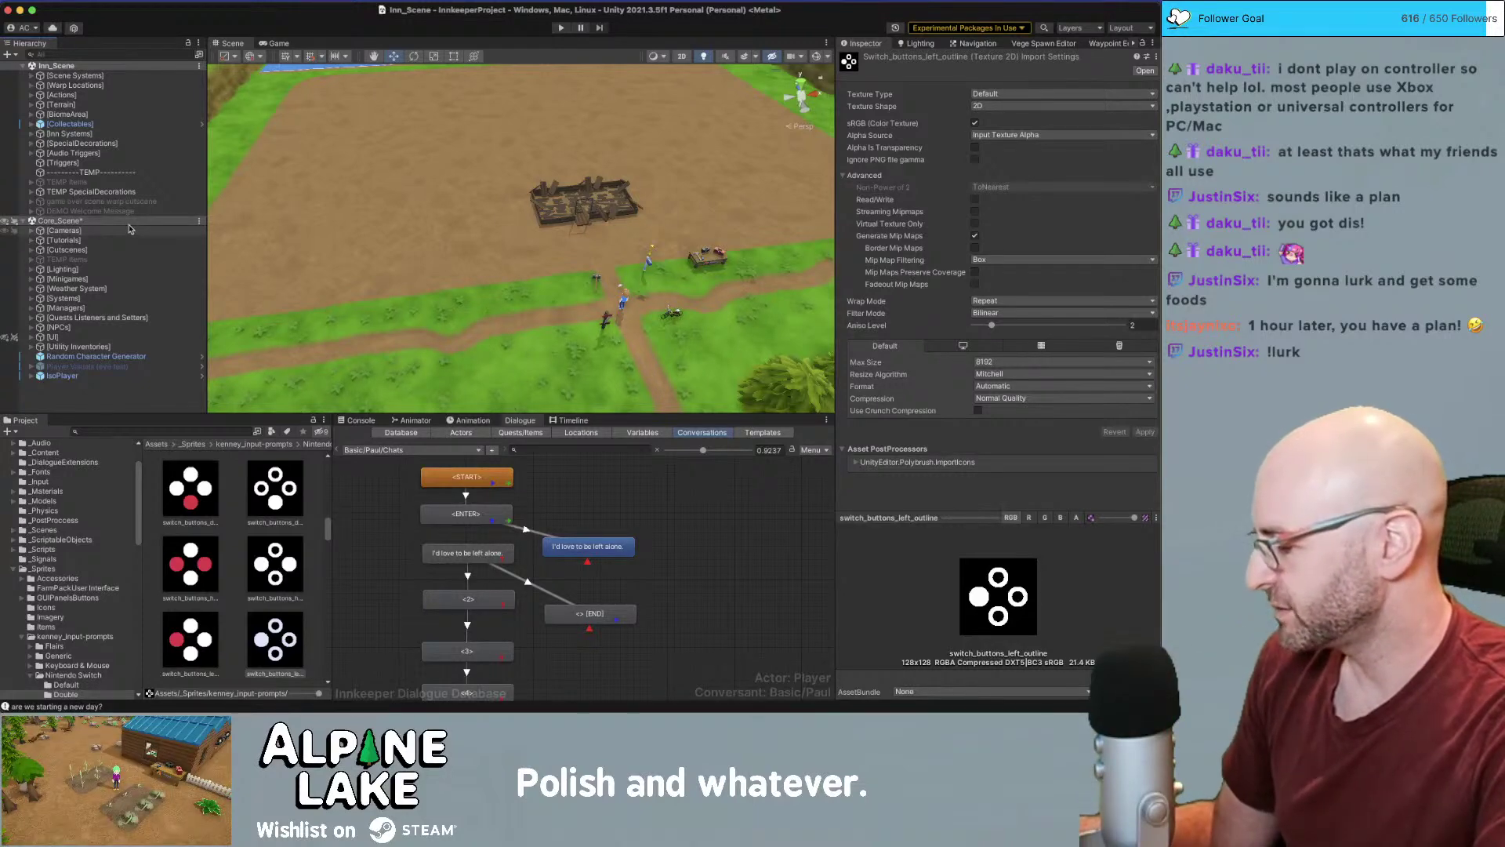
click(128, 432)
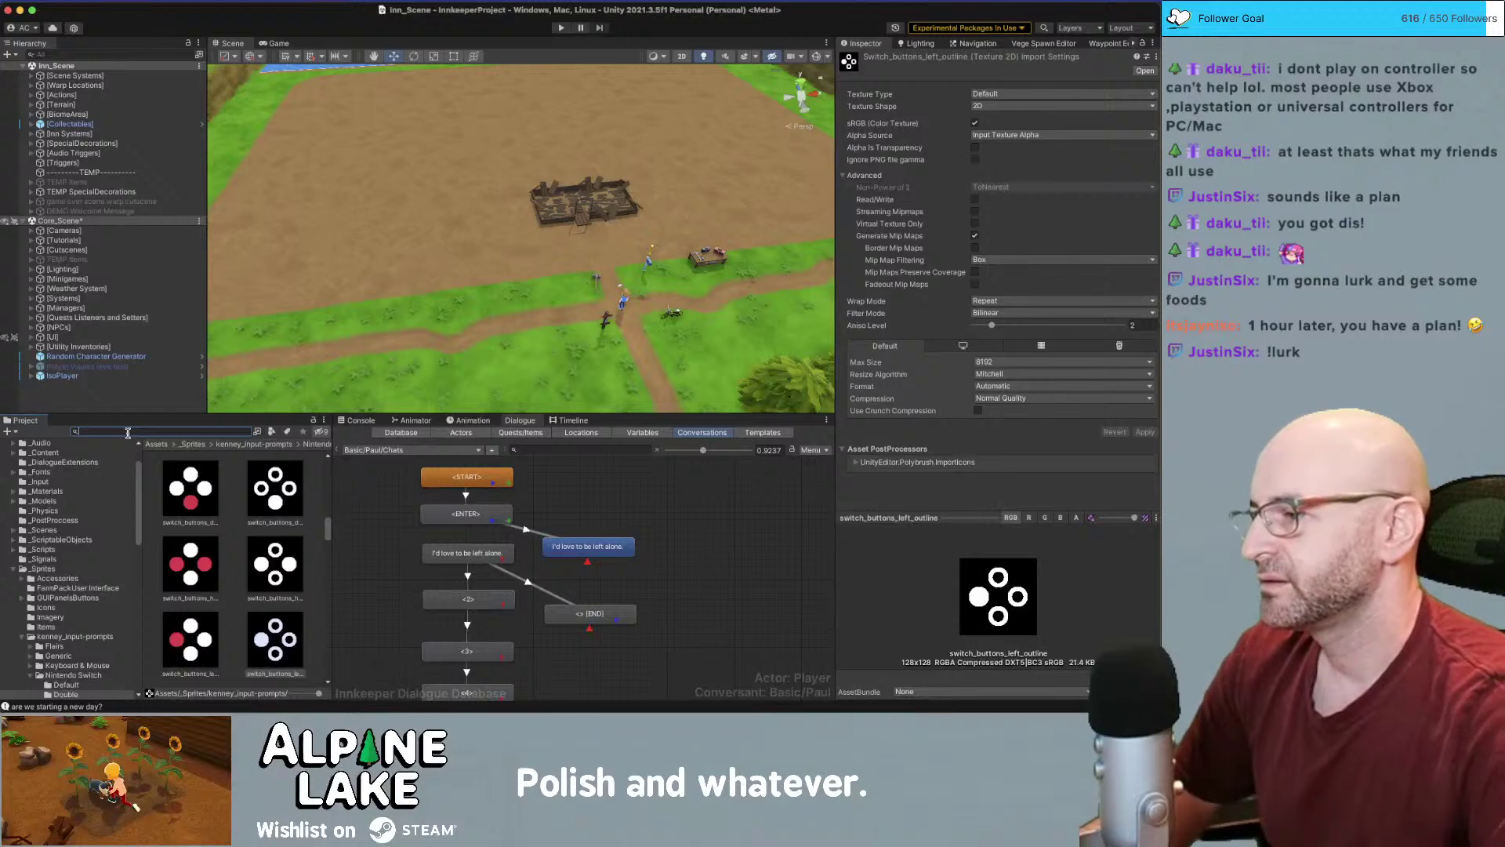
Switch to Visual Studio and close every open script except GameEvents.cs, InputSystem.cs and InnkeeperGameManager.cs
key(super+Tab)
click(450, 361)
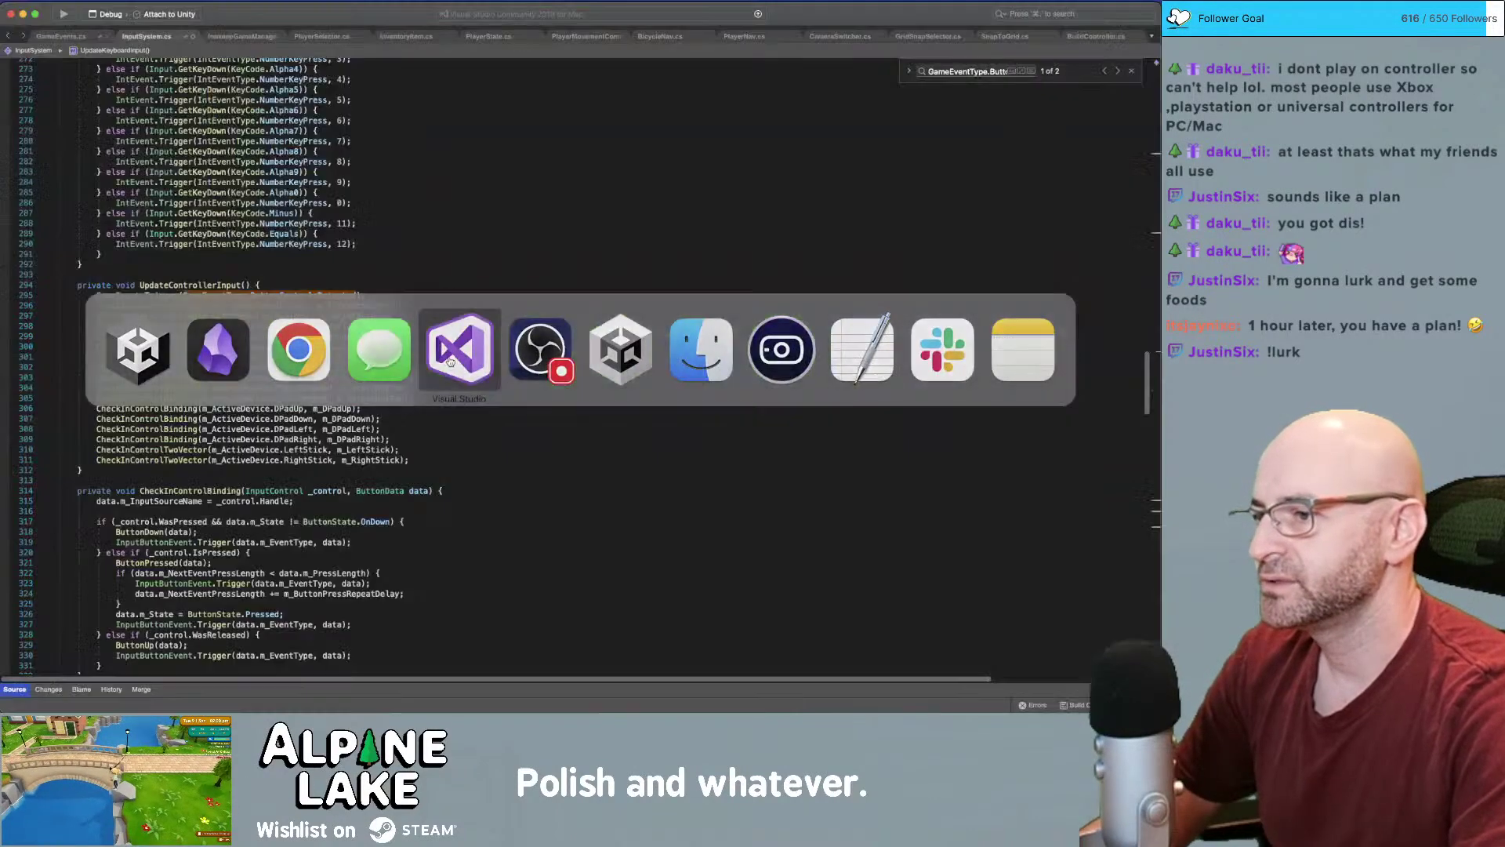
middle_click(1097, 40)
middle_click(1097, 39)
middle_click(1098, 39)
middle_click(1095, 40)
middle_click(1094, 40)
middle_click(944, 41)
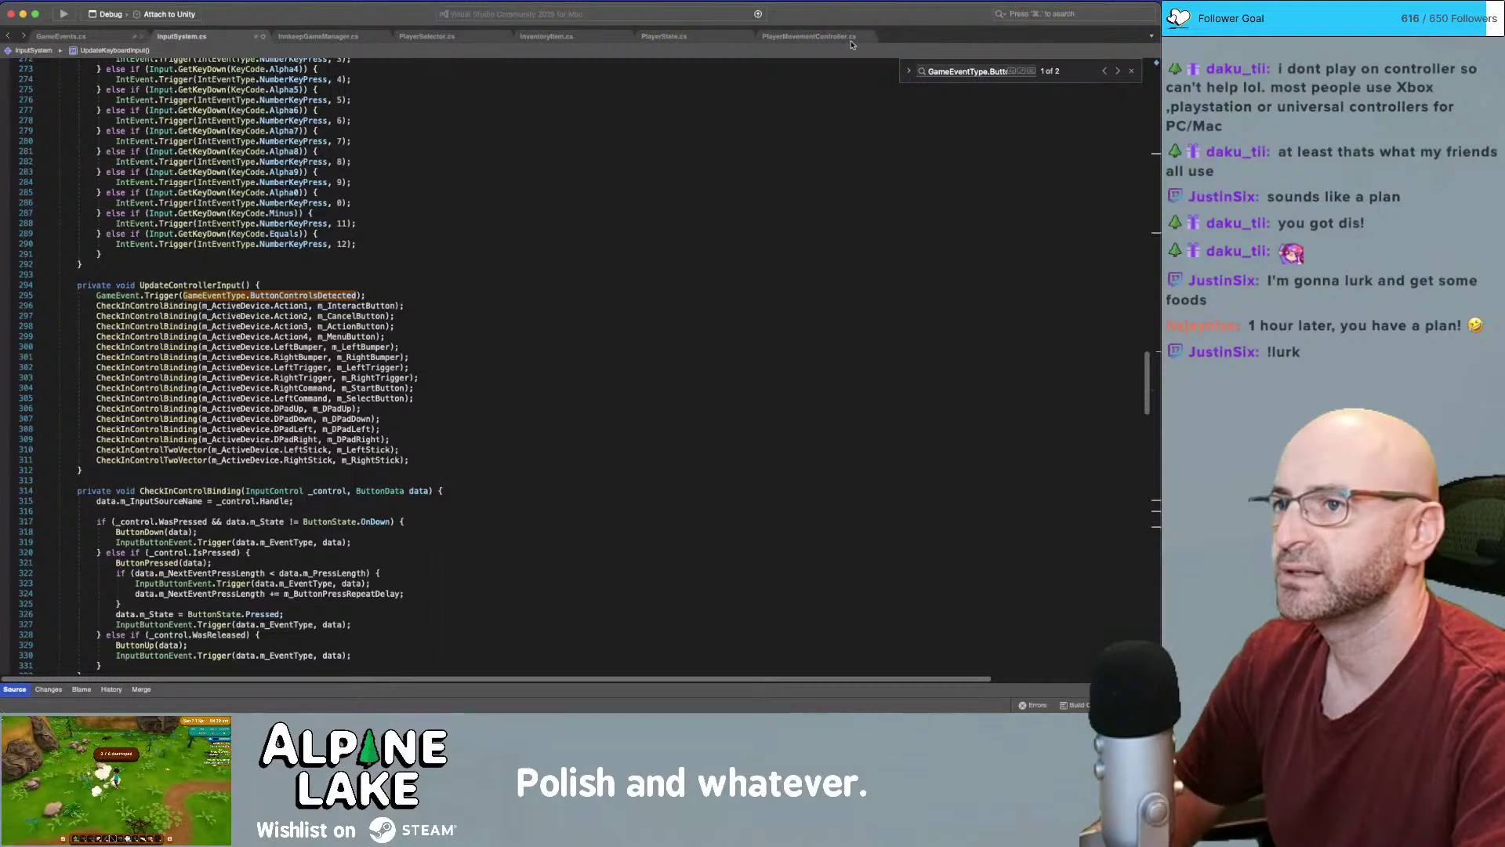
middle_click(852, 45)
middle_click(702, 44)
middle_click(477, 44)
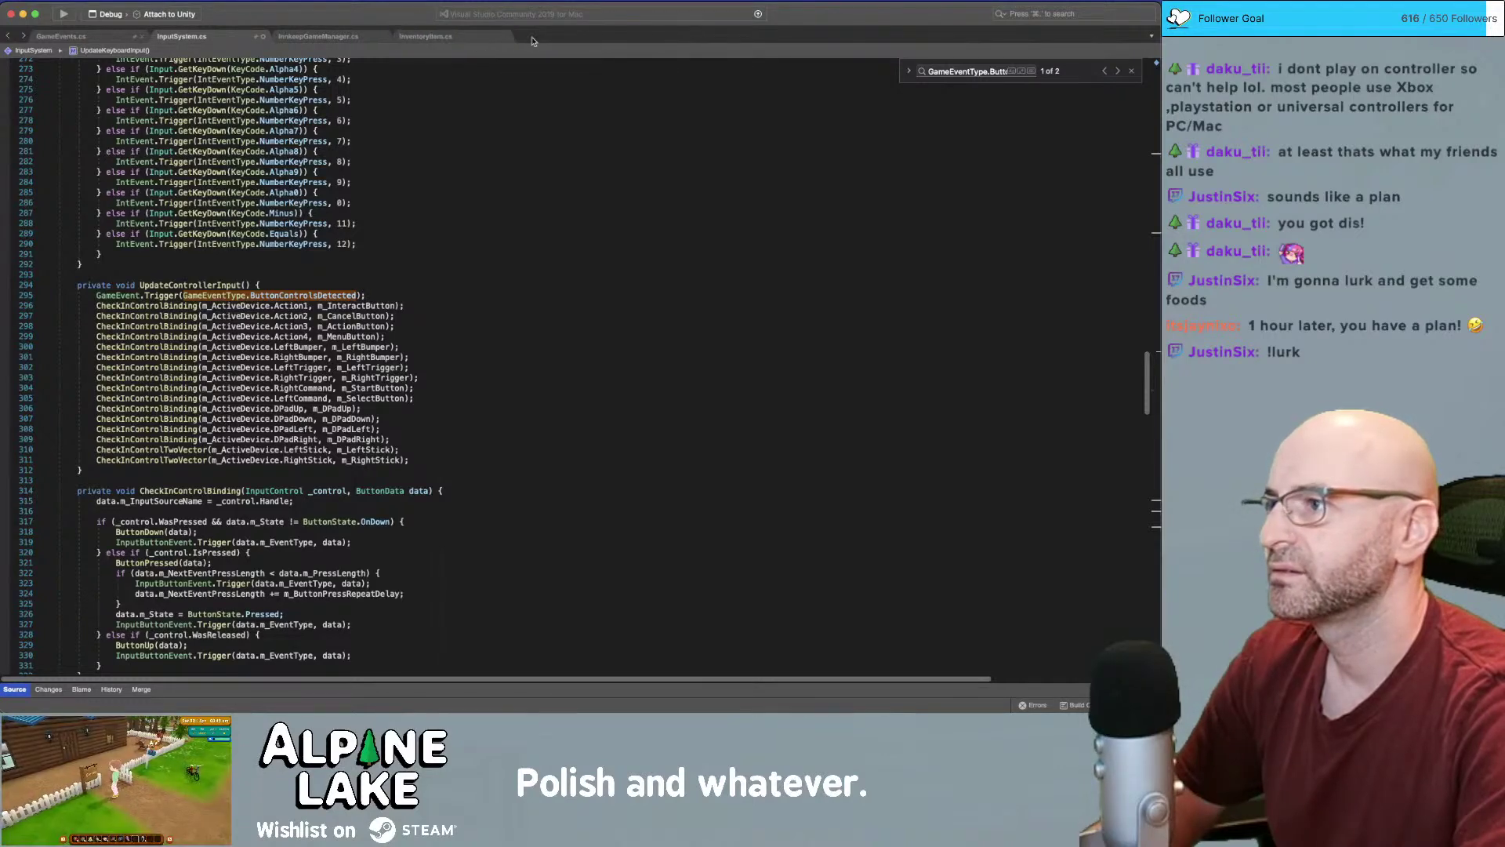
middle_click(471, 39)
Add a print call for m_ActiveDevice in InputSystem's Update() method, below the line assigning InputManager.ActiveDevice
scroll(276, 141, up, 20)
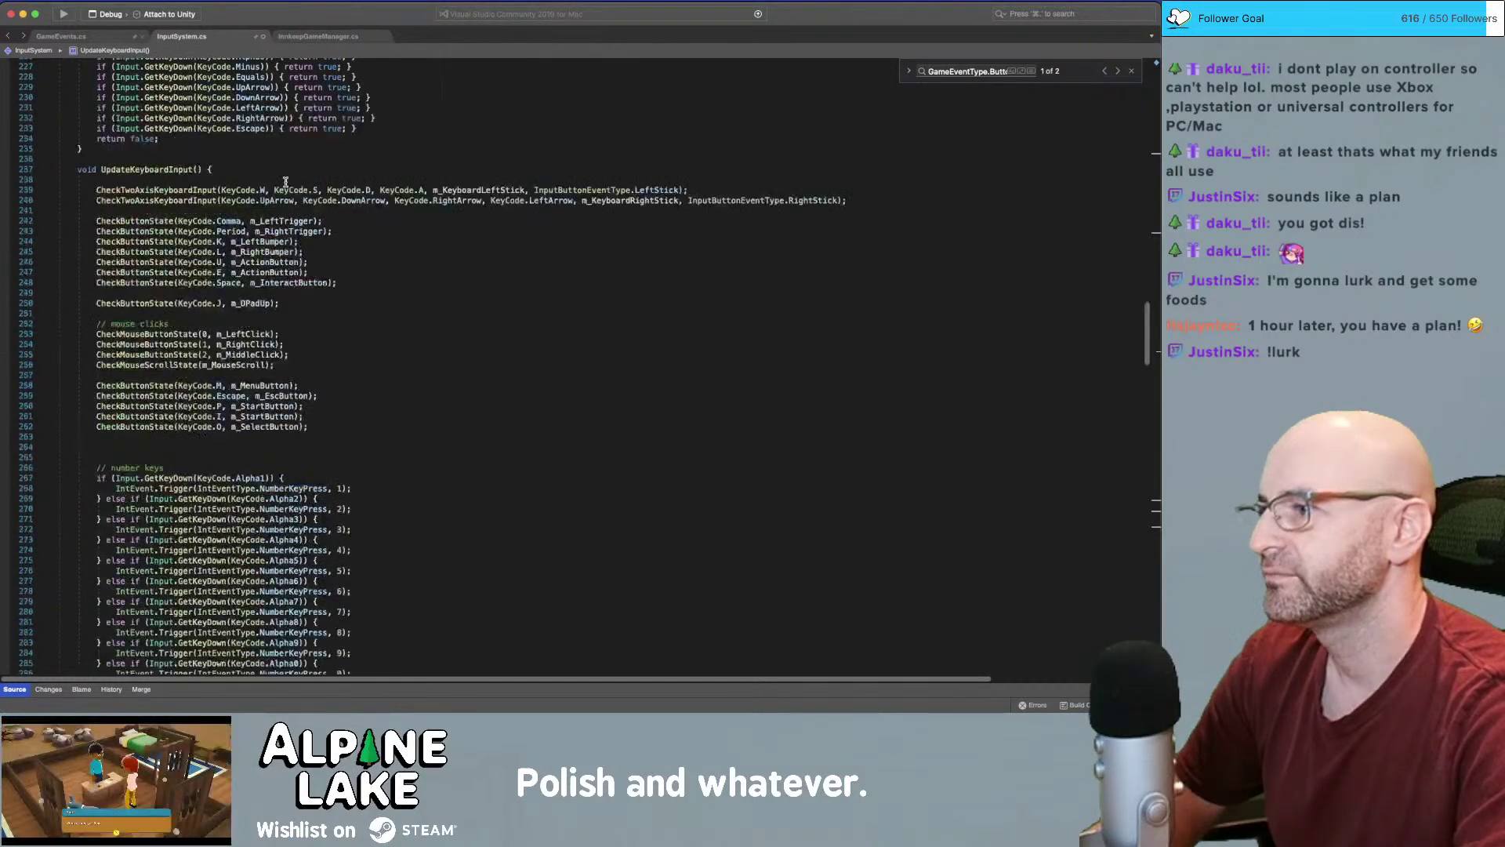
scroll(375, 254, down, 8)
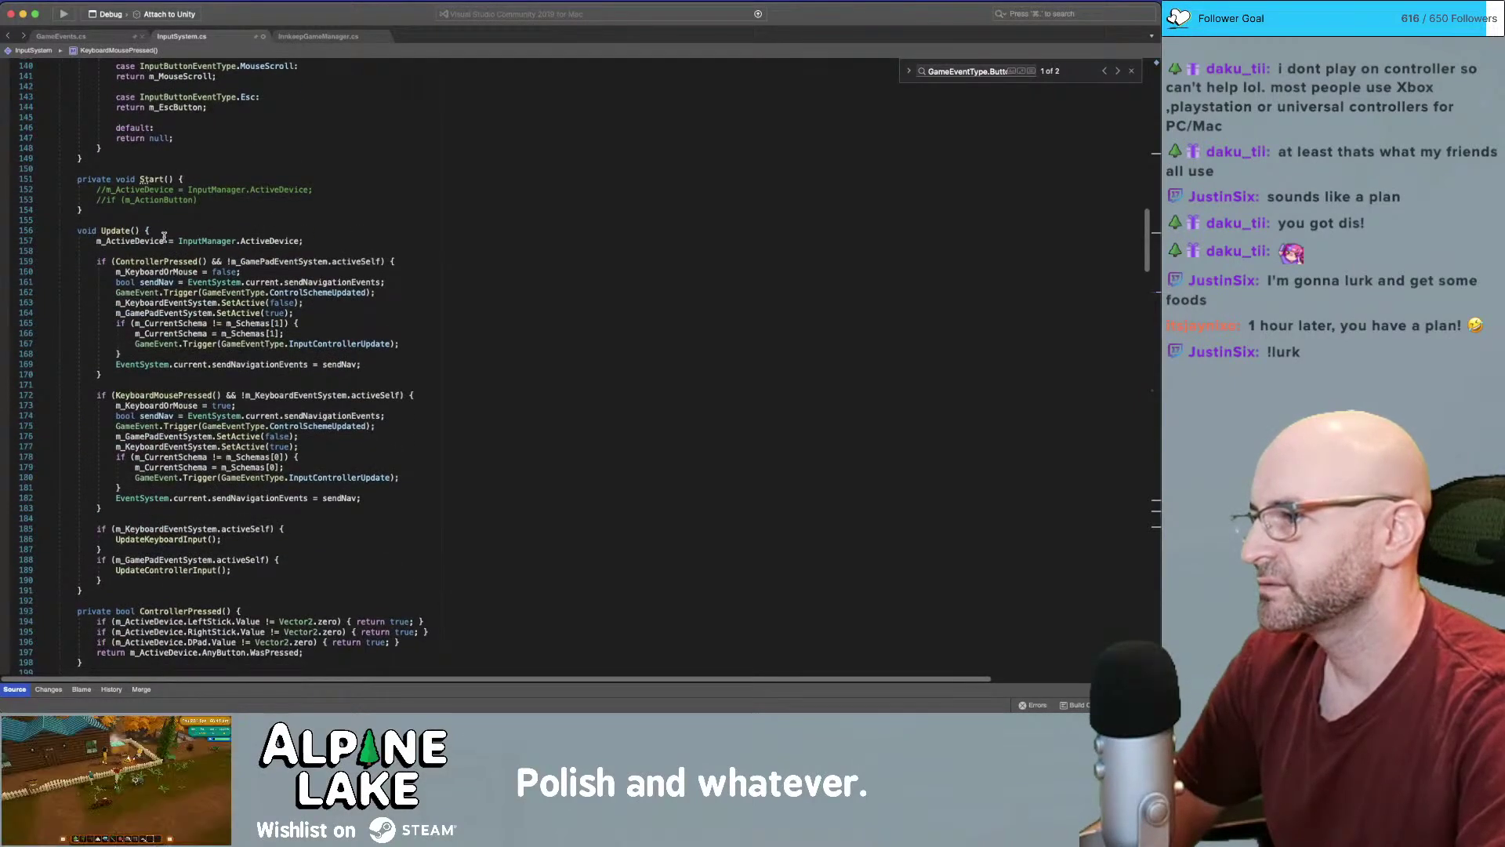
double_click(134, 241)
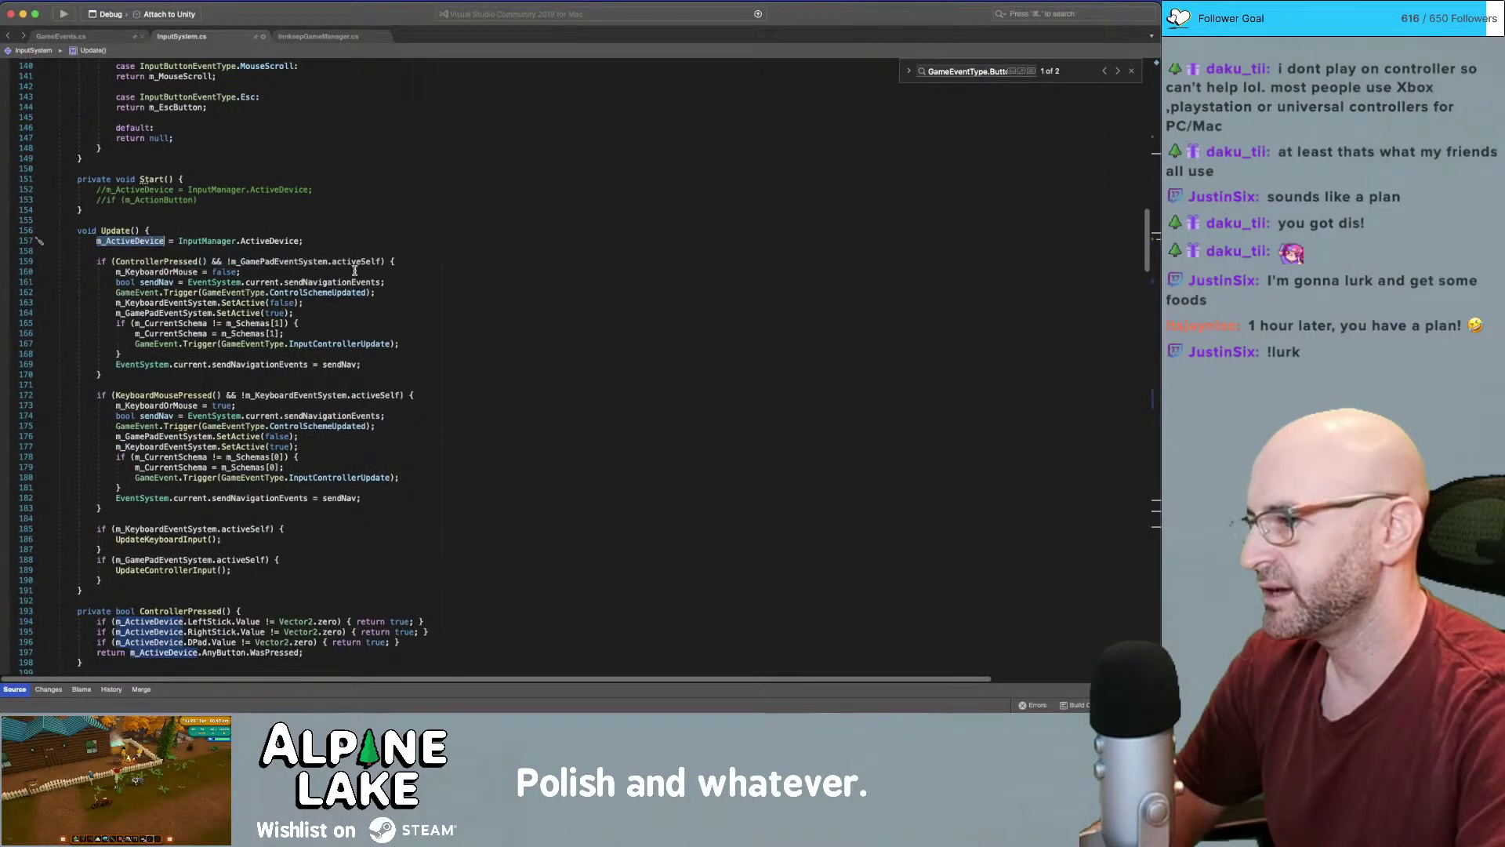
scroll(311, 388, down, 4)
scroll(298, 356, up, 1)
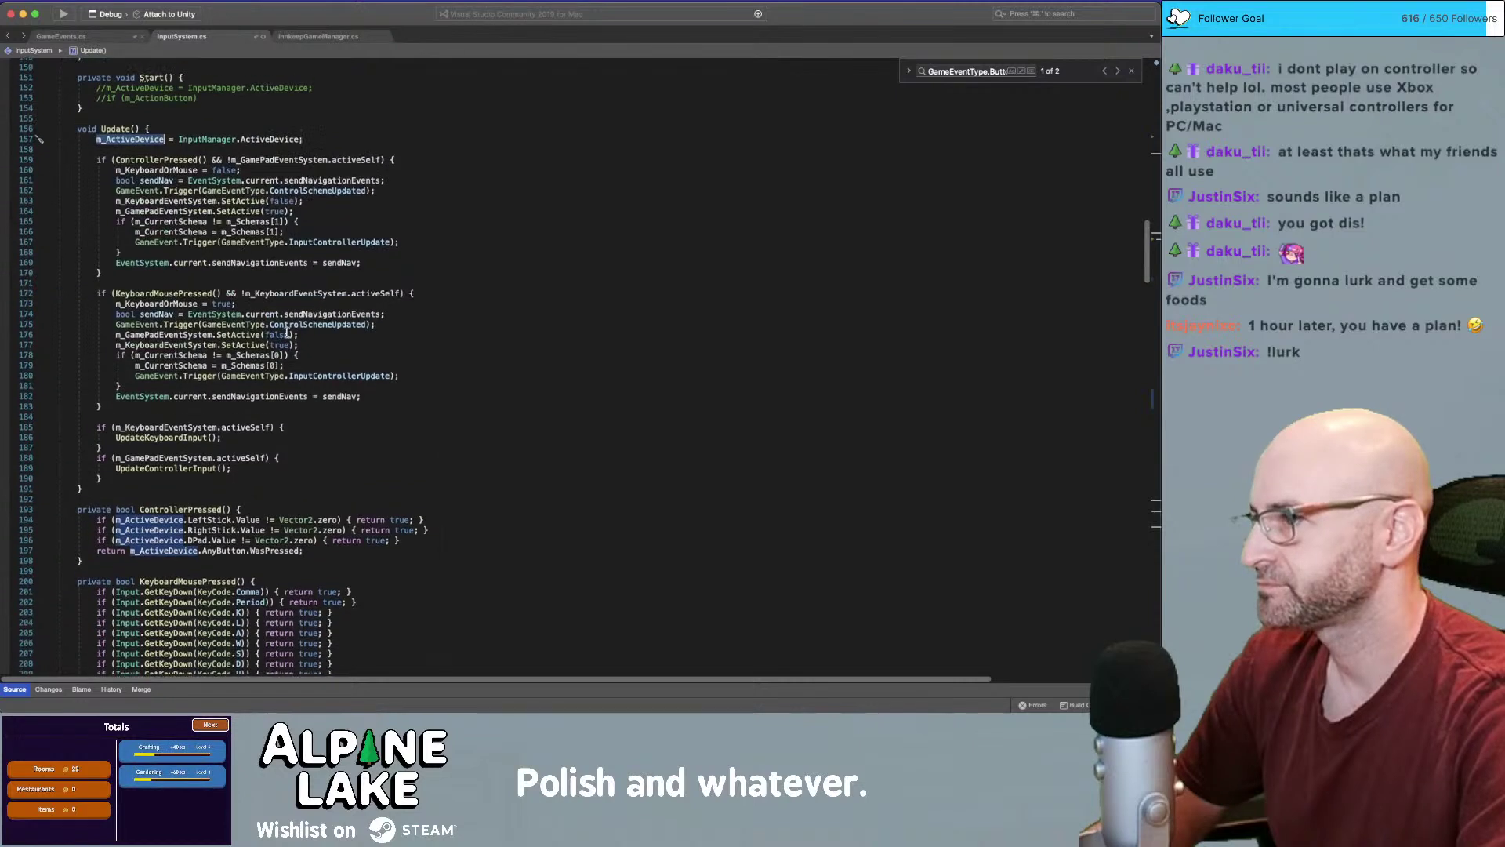
click(296, 145)
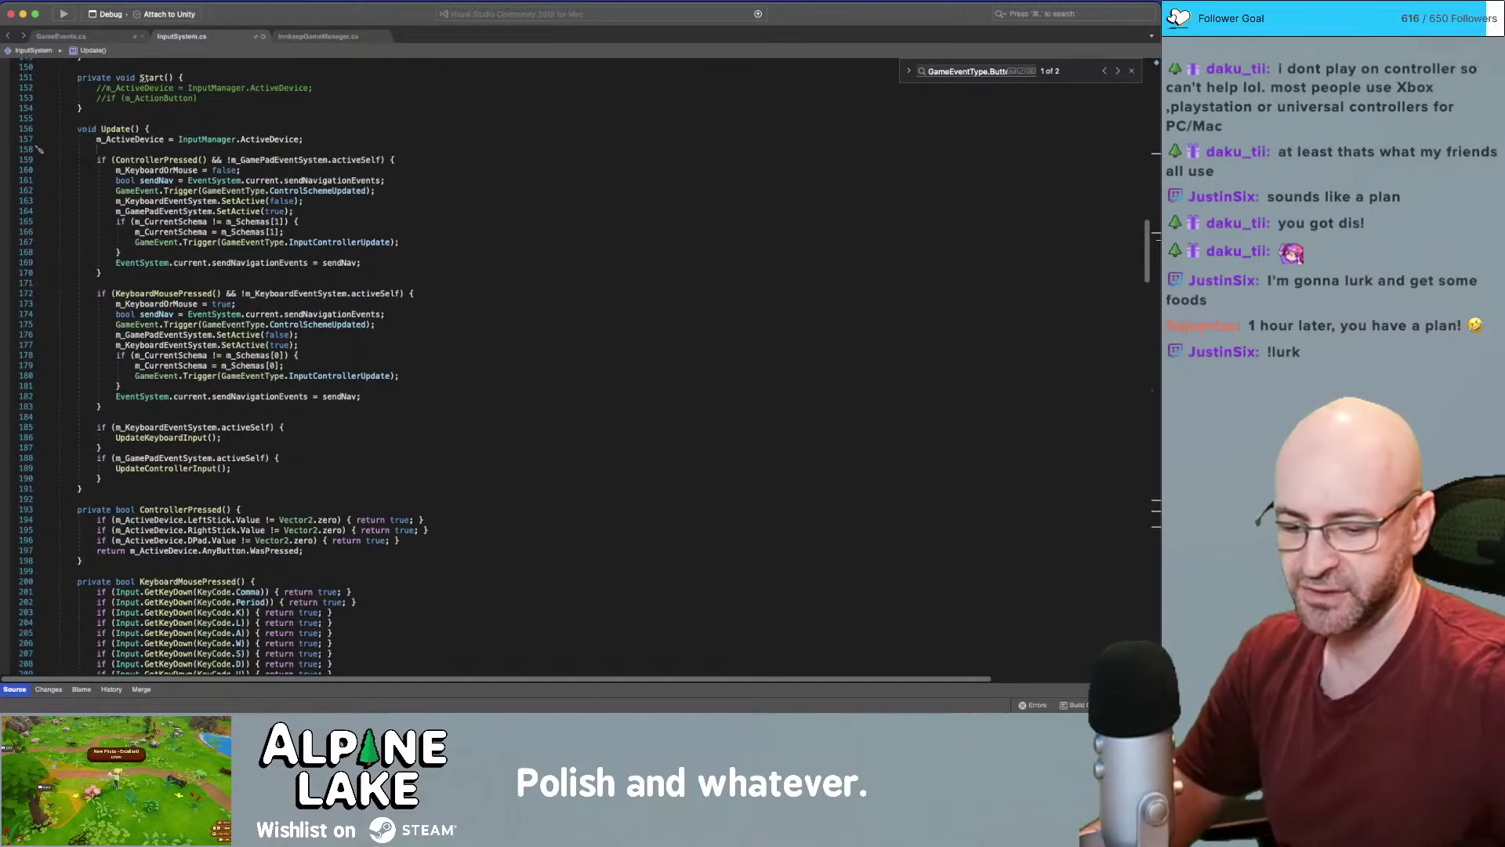
key(Return)
key(Return)
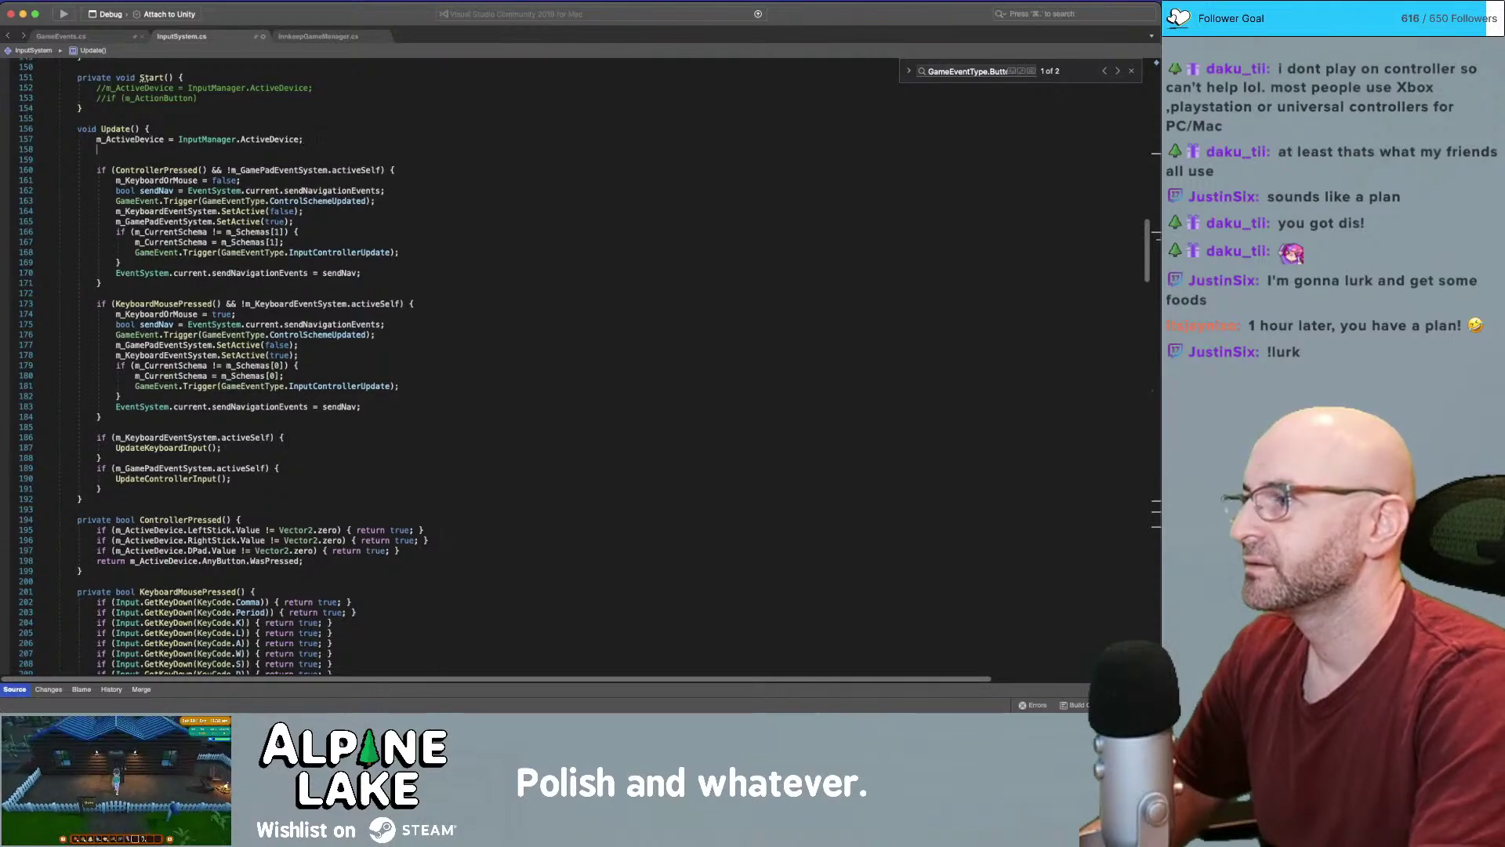
text(print(m_A)
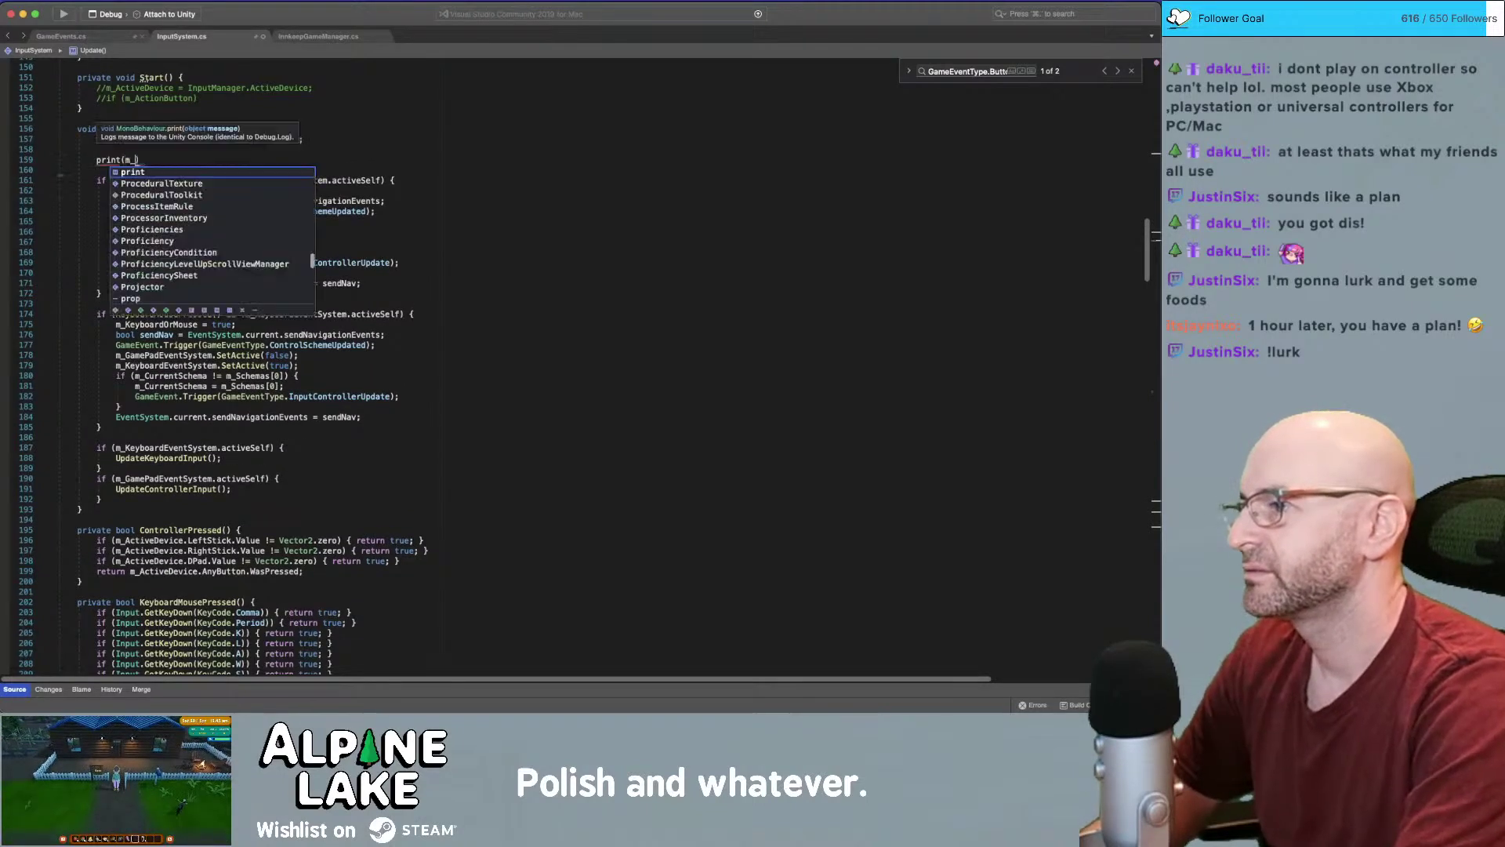
key(Return)
key(alt+shift+Left)
text(m_Actv)
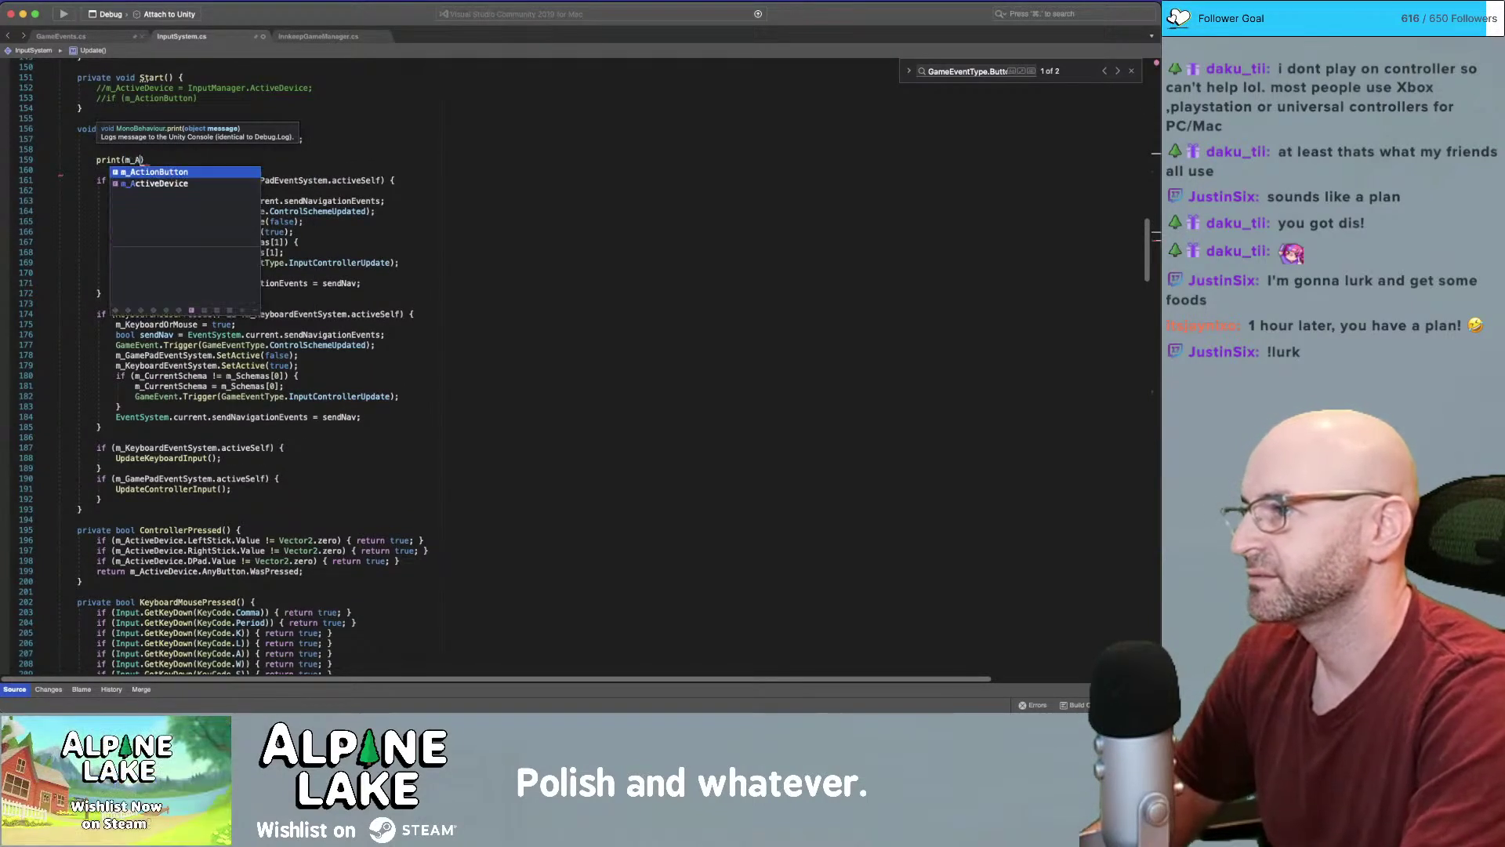
key(Down)
key(Return)
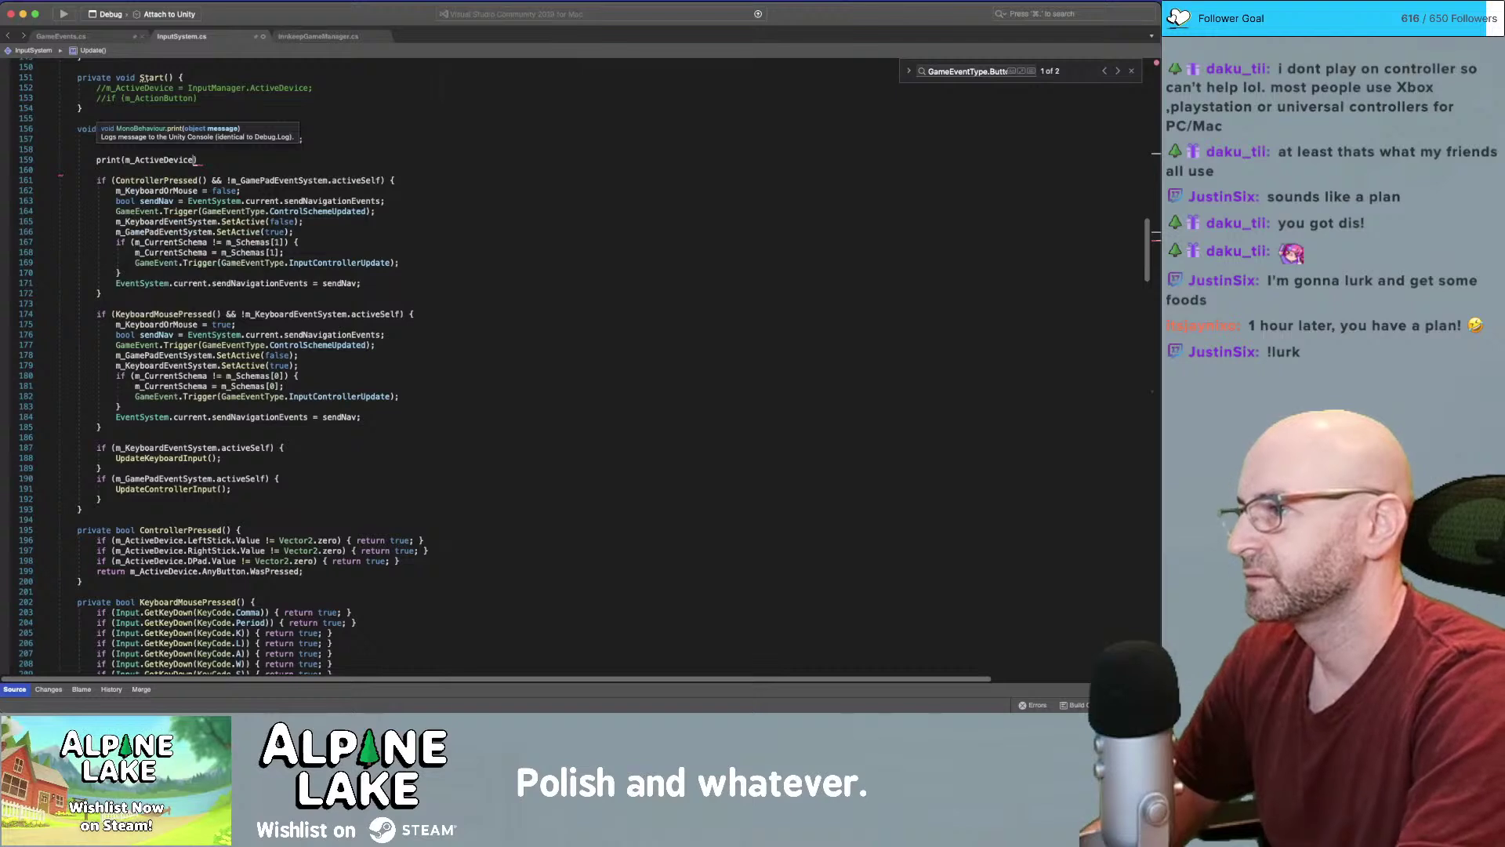
Extend the print argument to output the active device's DeviceClass property
text(.nam)
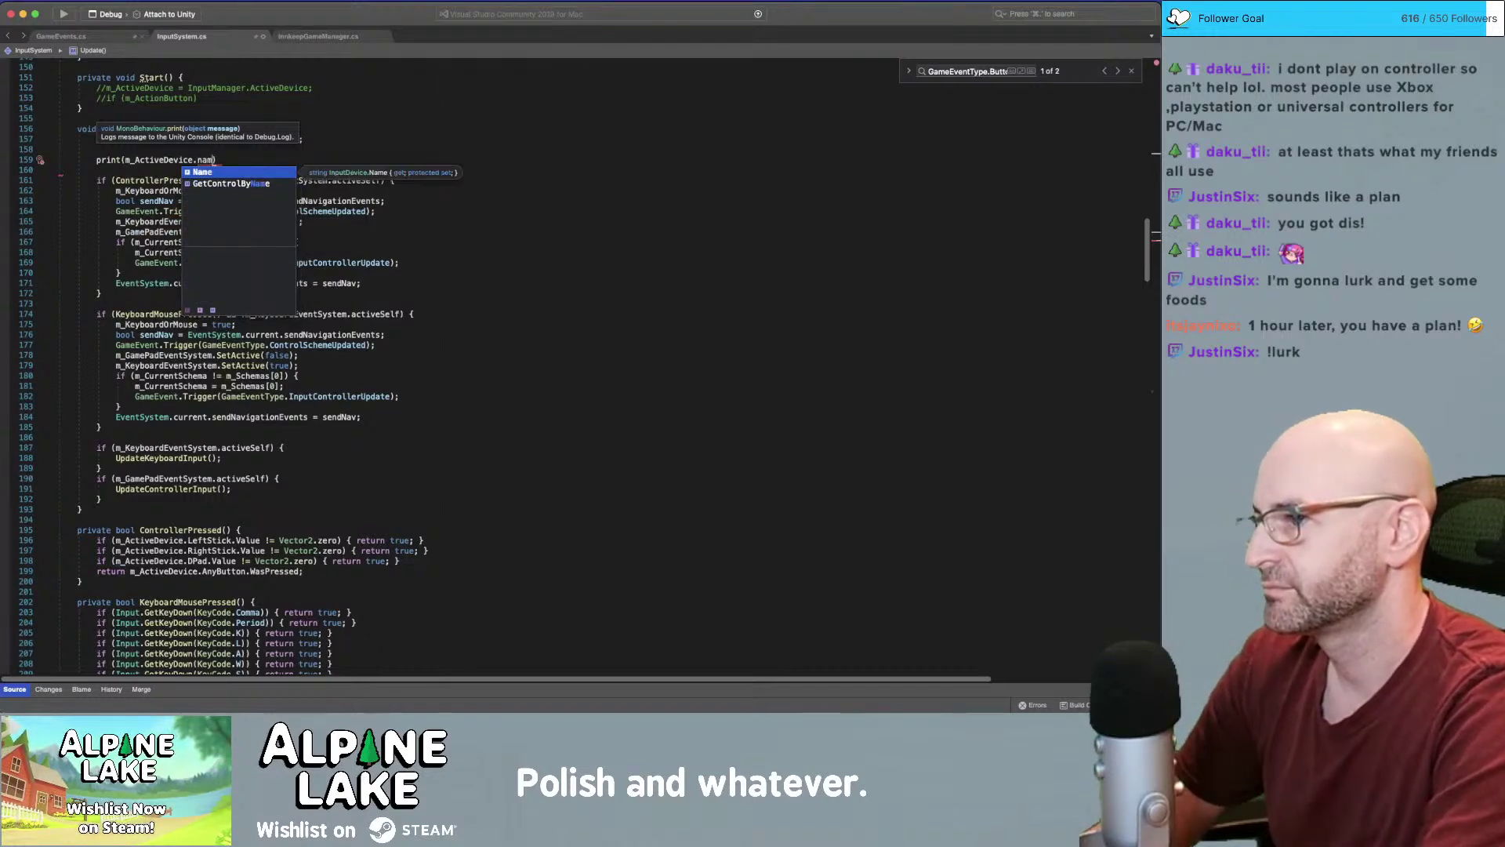
key(BackSpace)
key(BackSpace)
key(BackSpace)
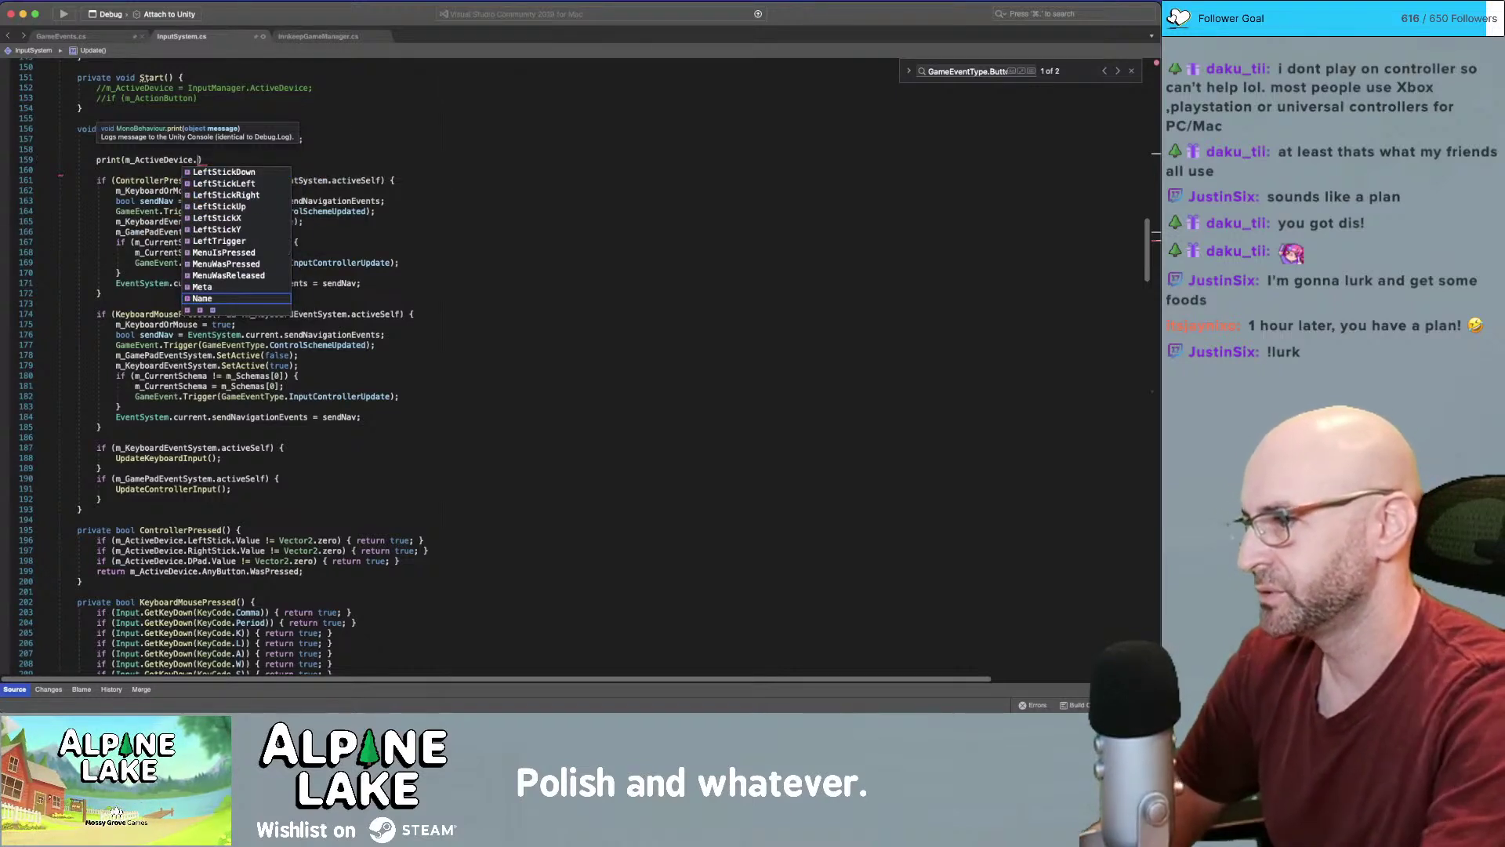
scroll(229, 270, up, 15)
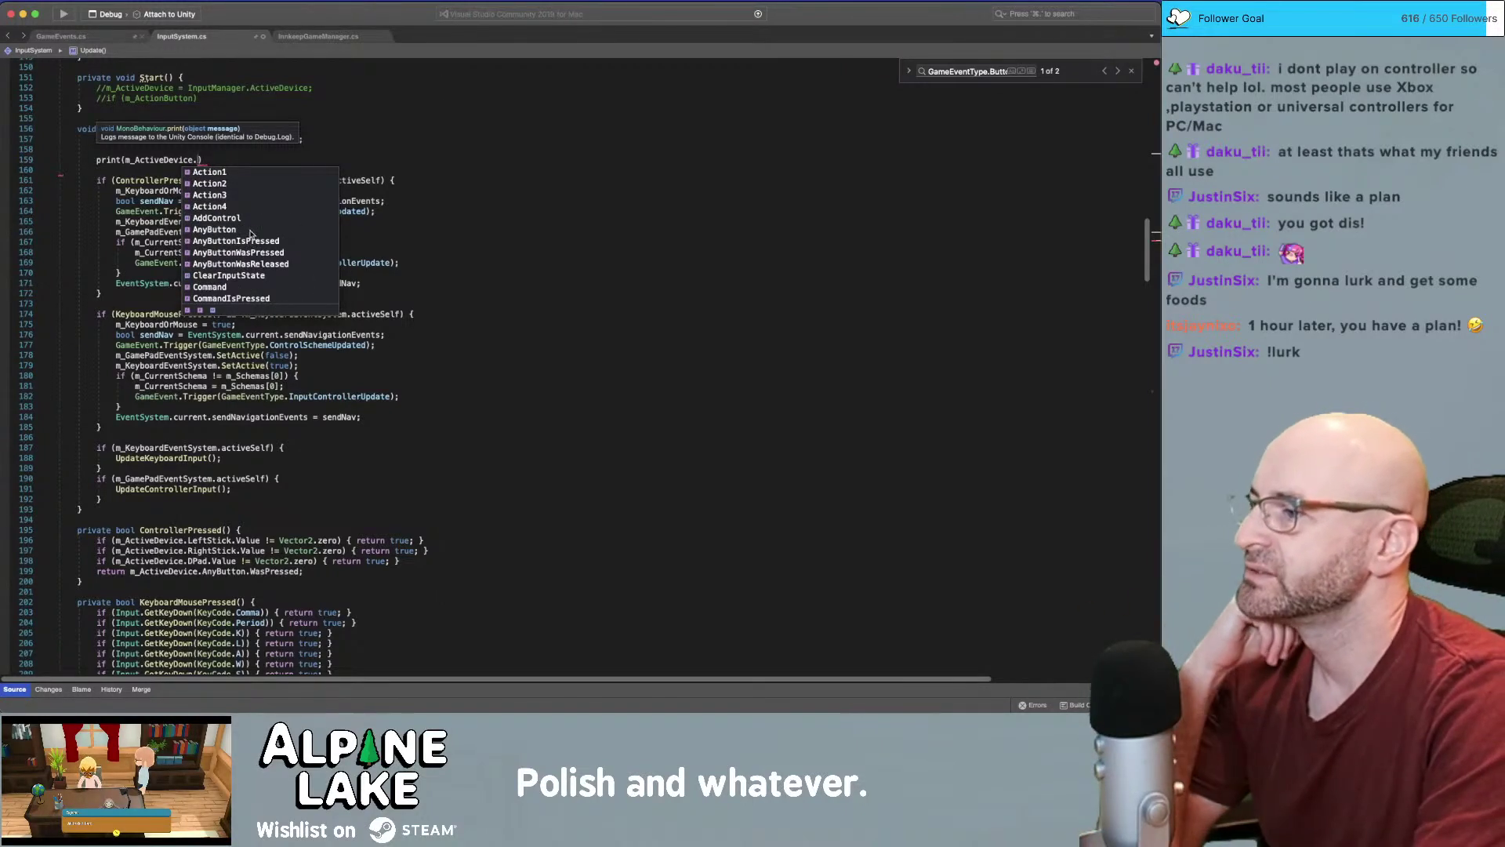
scroll(247, 227, down, 5)
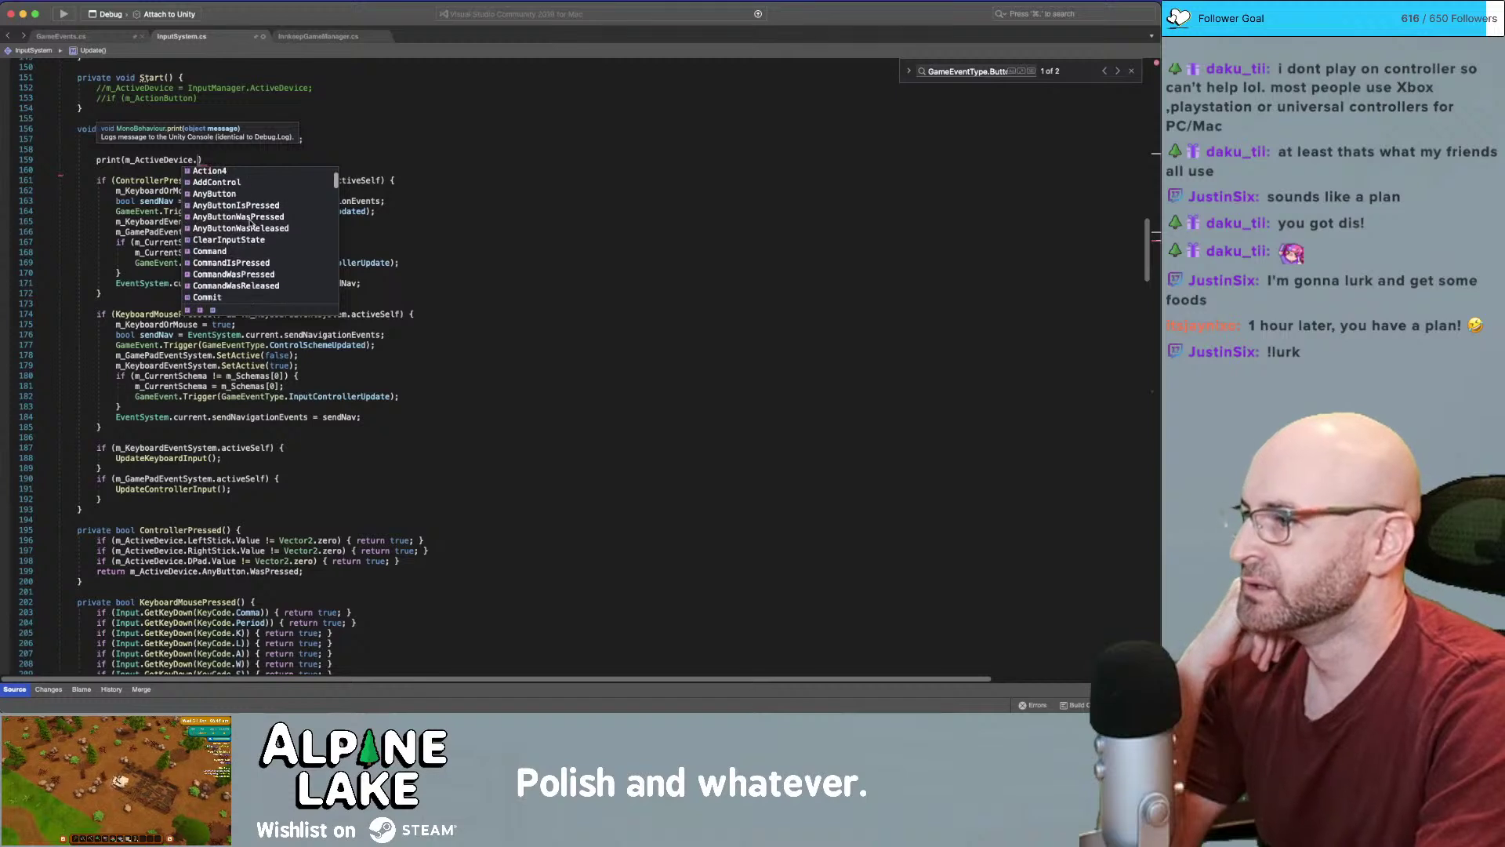
scroll(249, 224, down, 4)
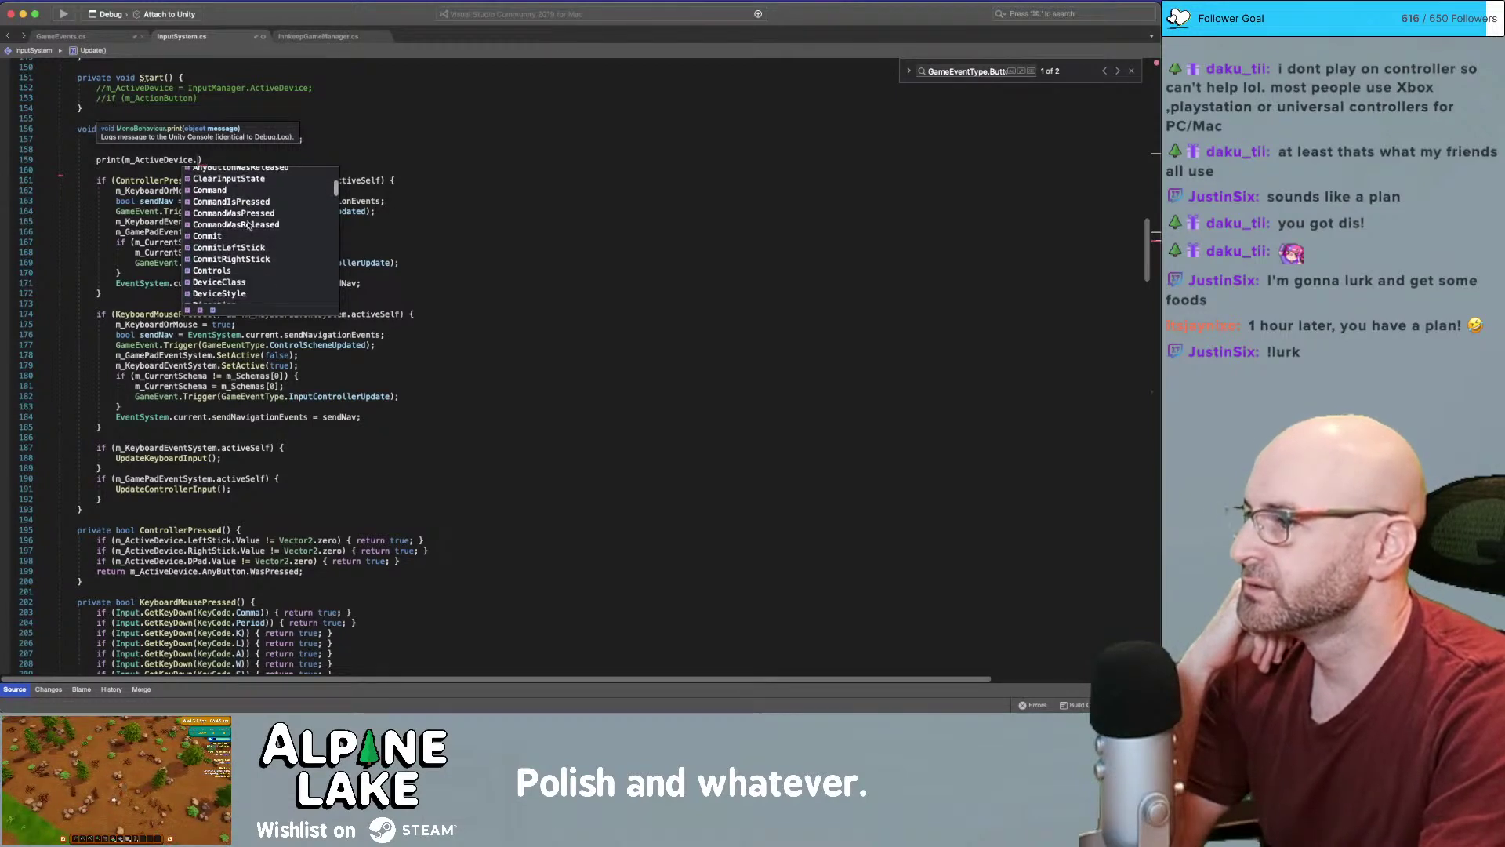
scroll(247, 231, down, 1)
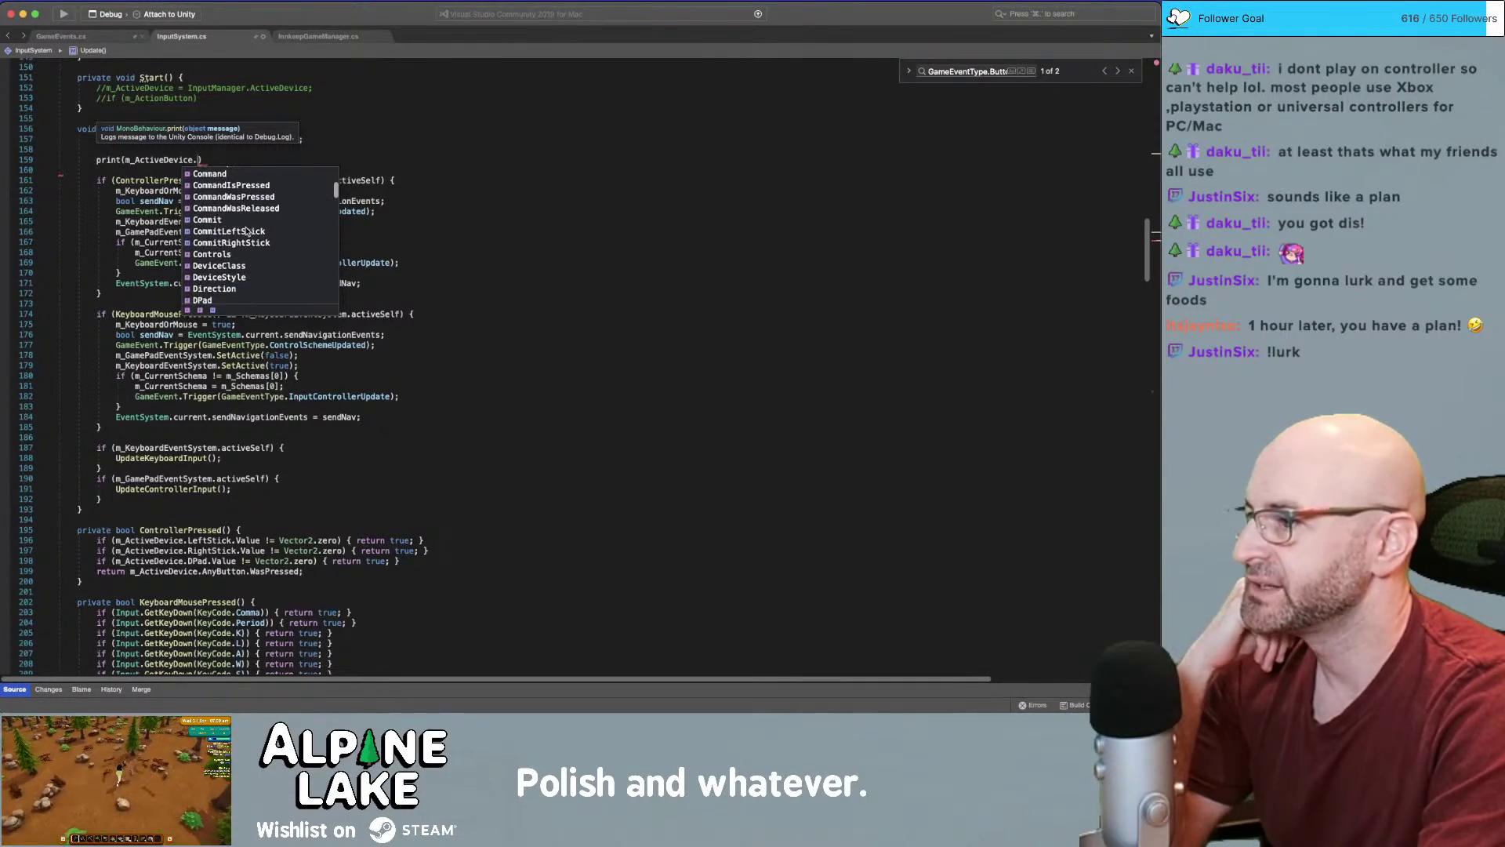
click(246, 266)
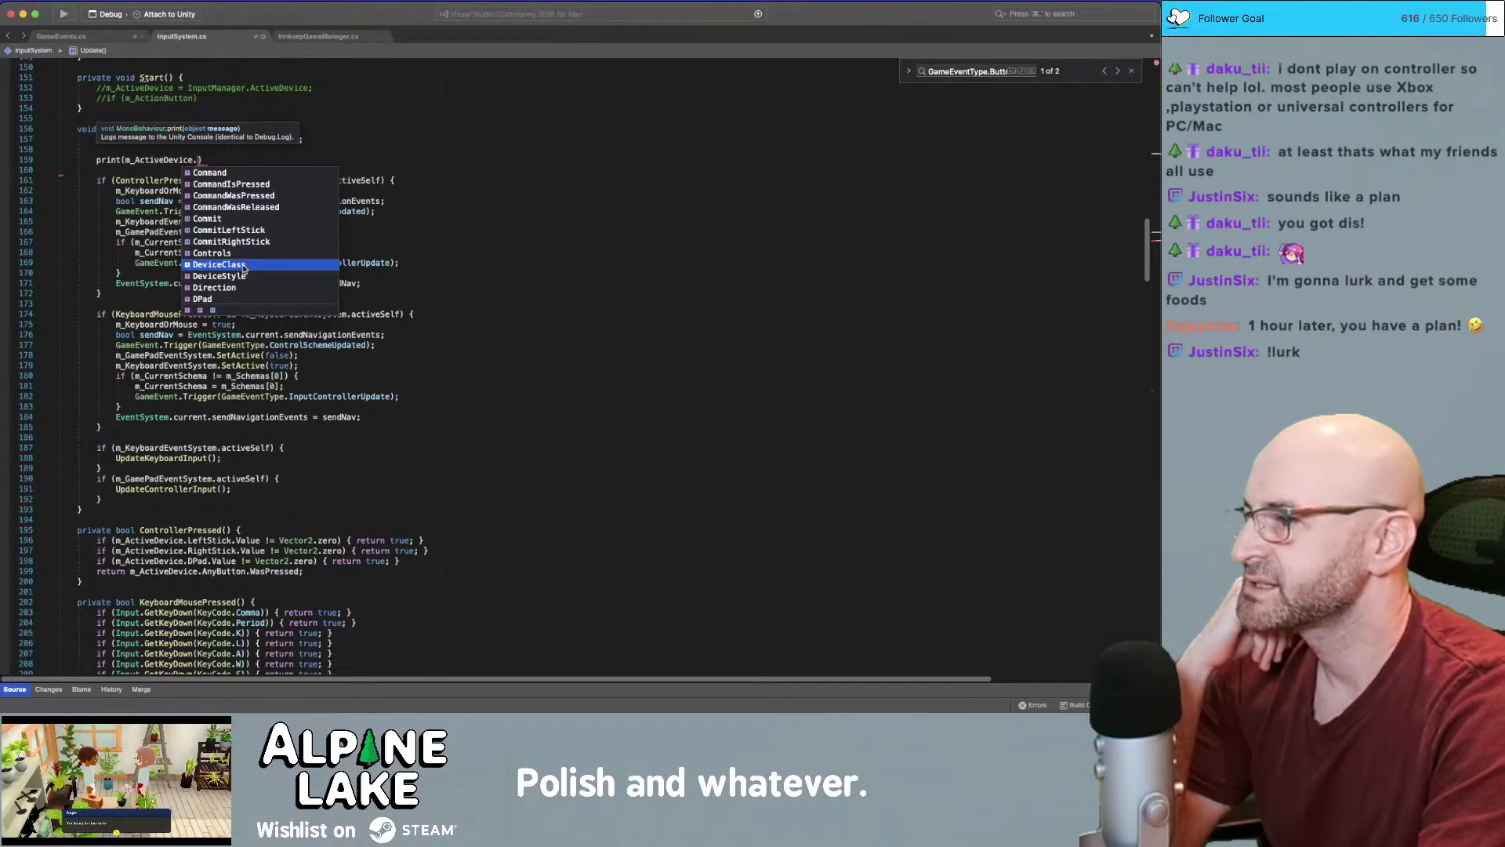
double_click(243, 268)
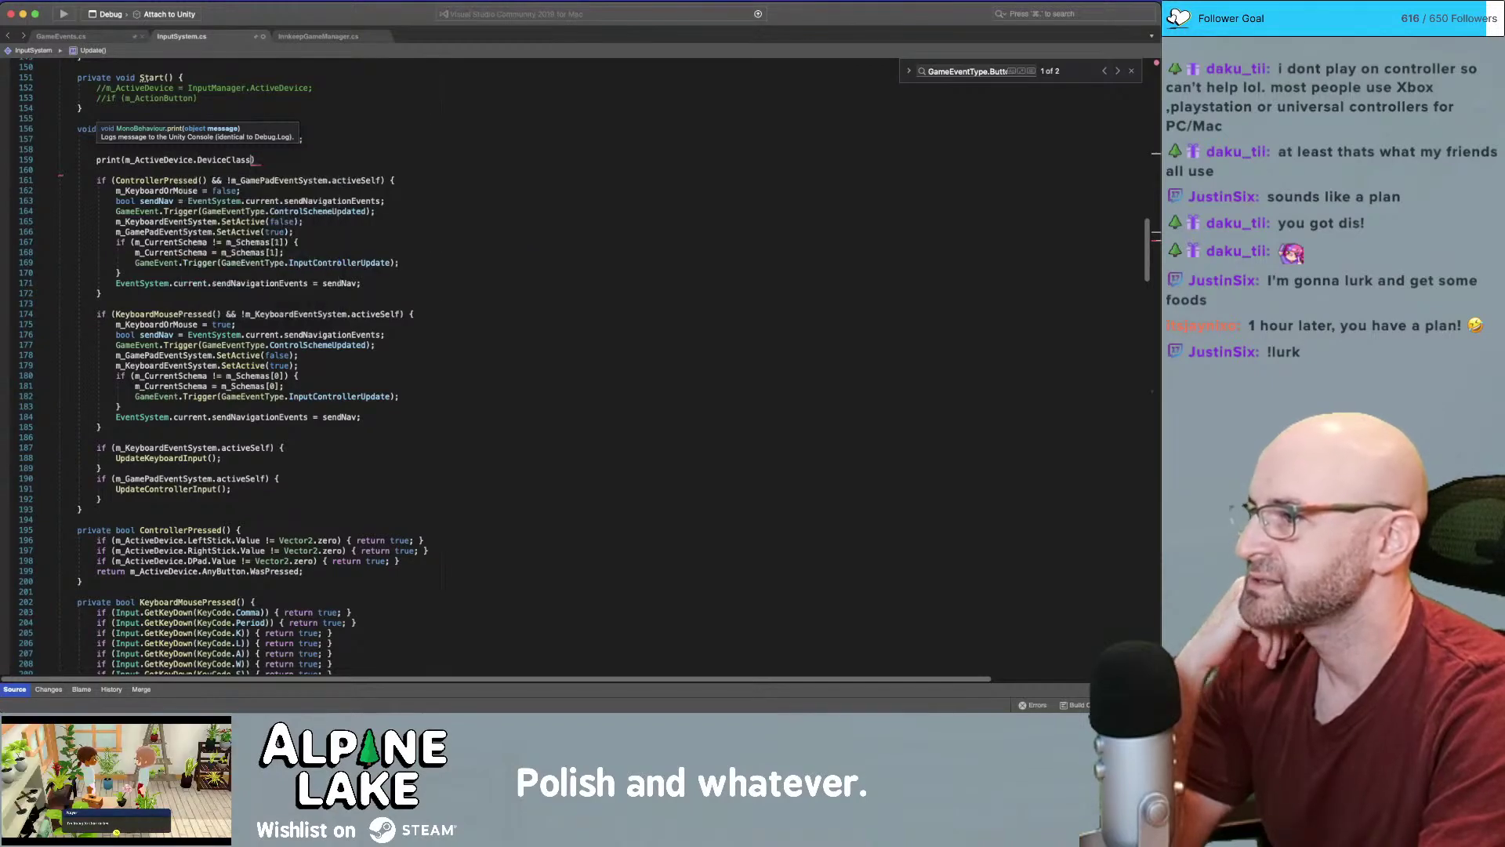
Follow DeviceClass to its definition, examine the device types in the InputDeviceClass enum and close that file
super+click(243, 162)
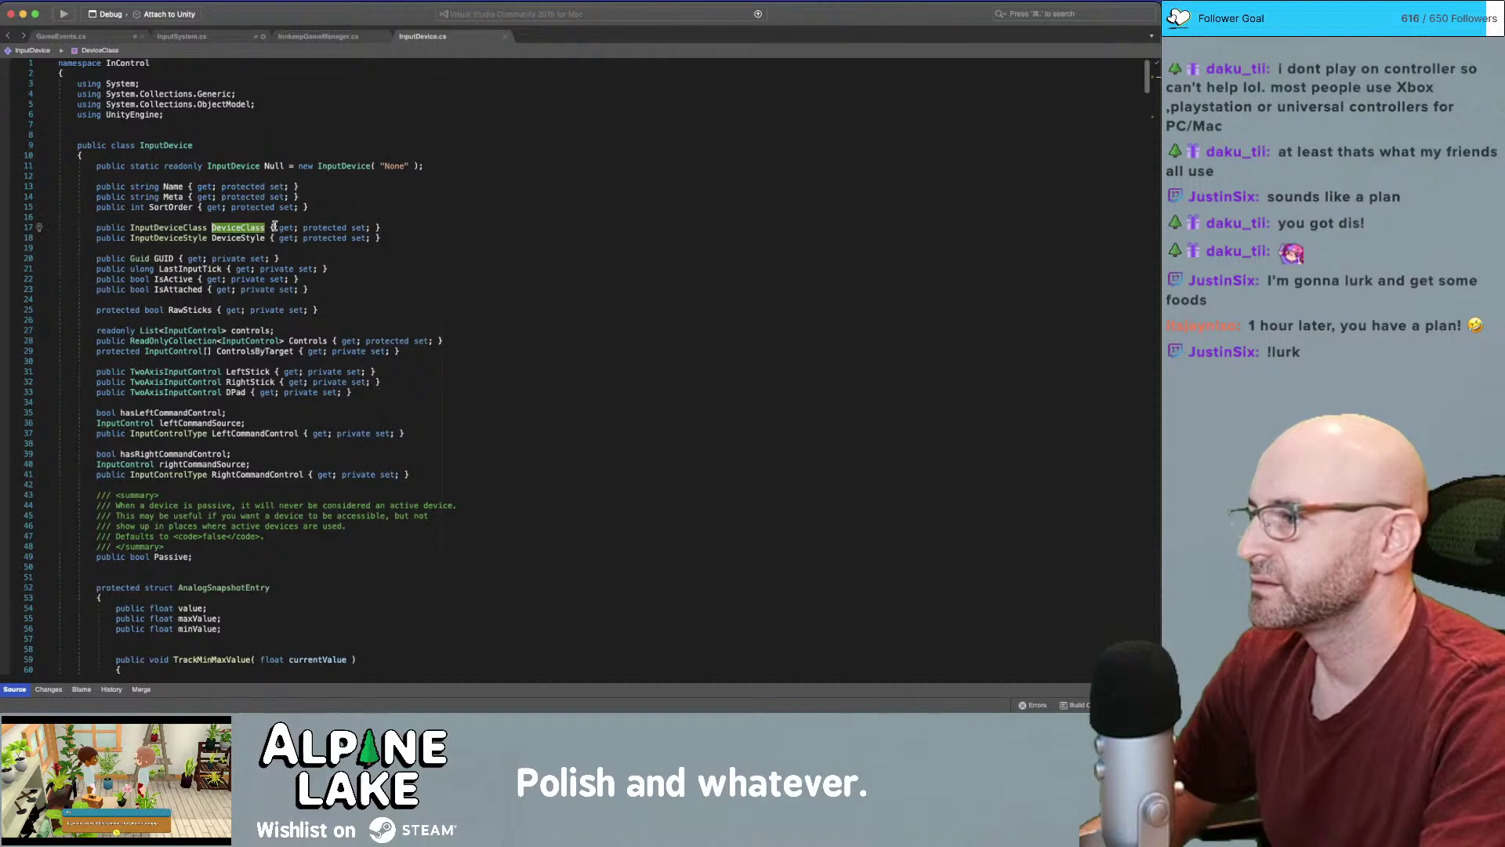
super+click(197, 227)
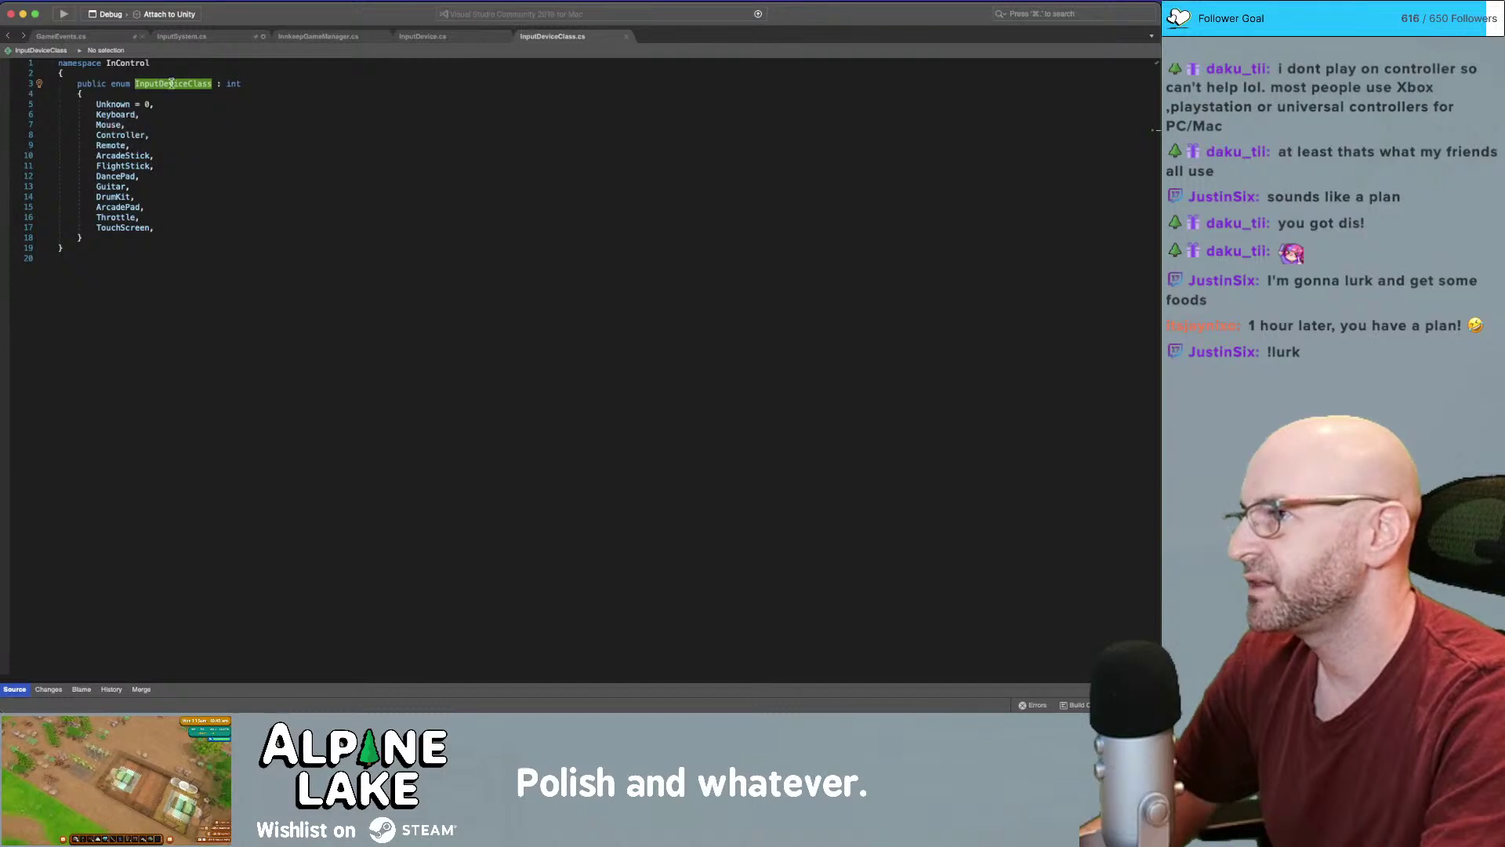
mouse_move(118, 112)
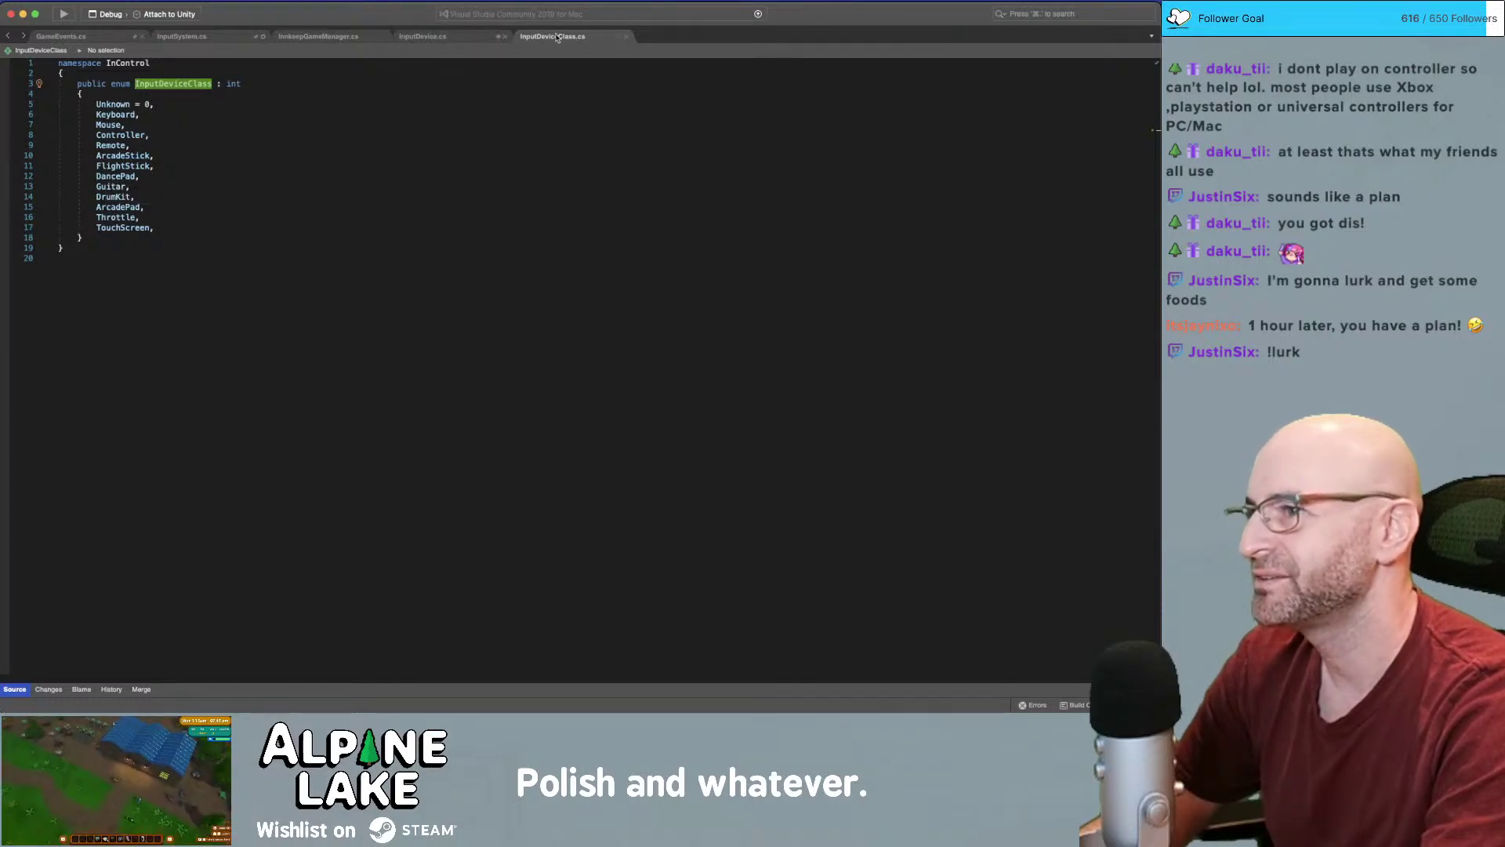
key(super+w)
Open the InputDeviceStyle enum definition and examine its PlayStation, Xbox, Ouya and Steam entries
super+click(172, 237)
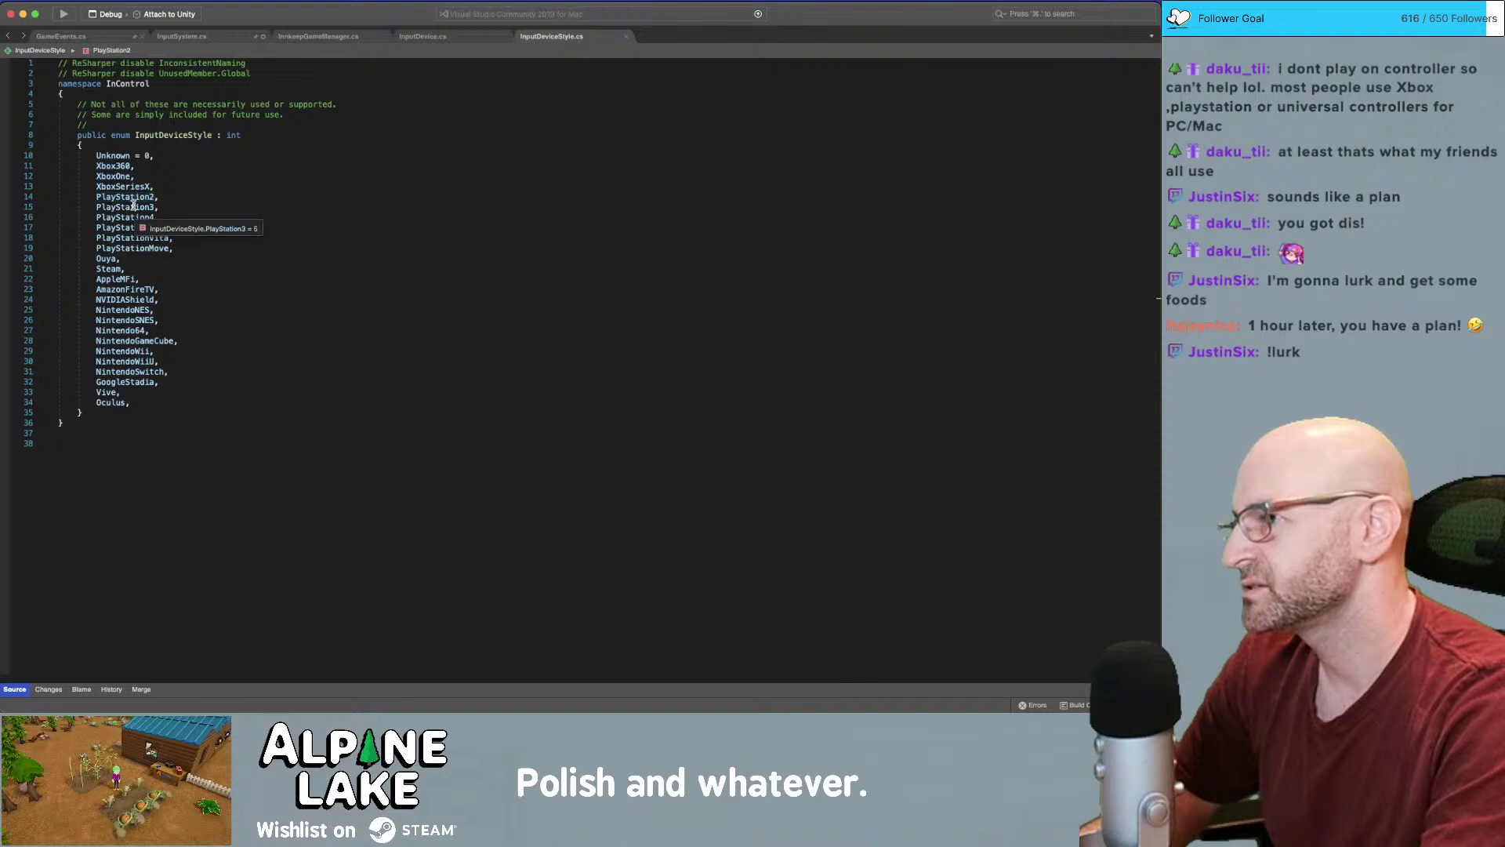
click(118, 228)
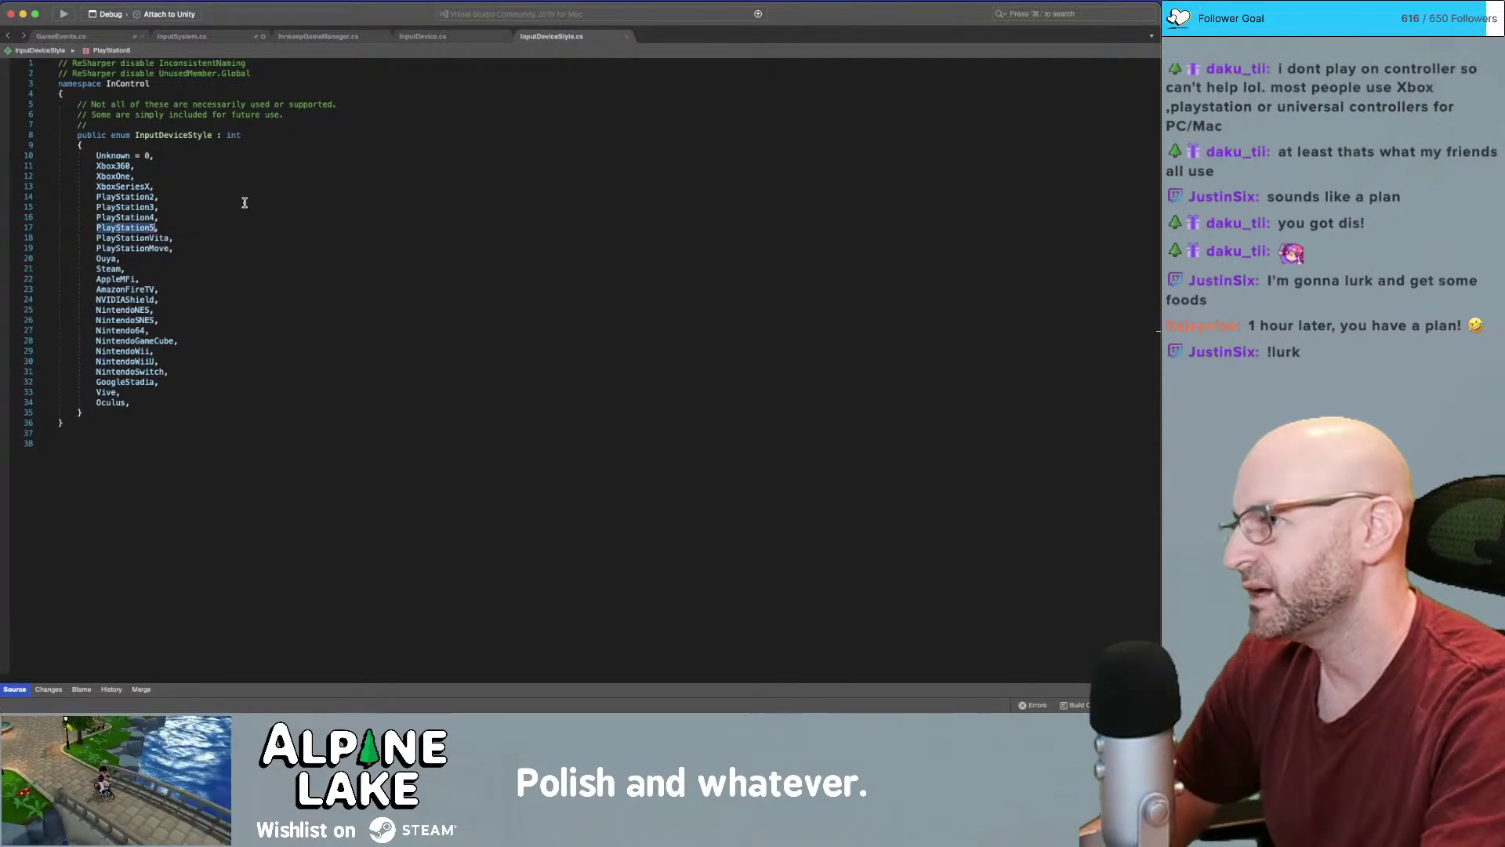
key(Down)
key(Down)
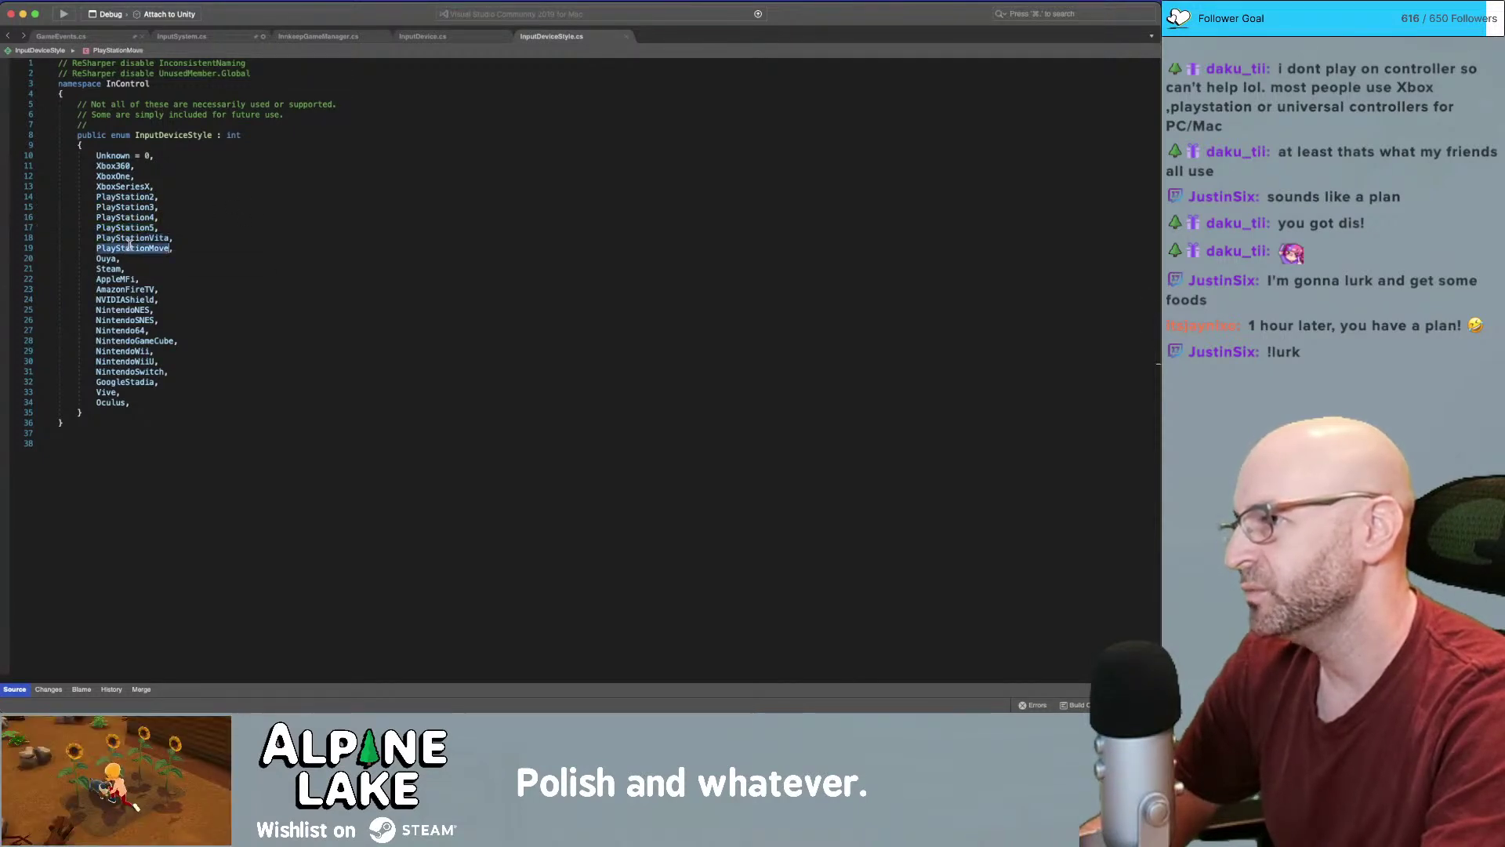
click(120, 166)
key(Down)
key(Down)
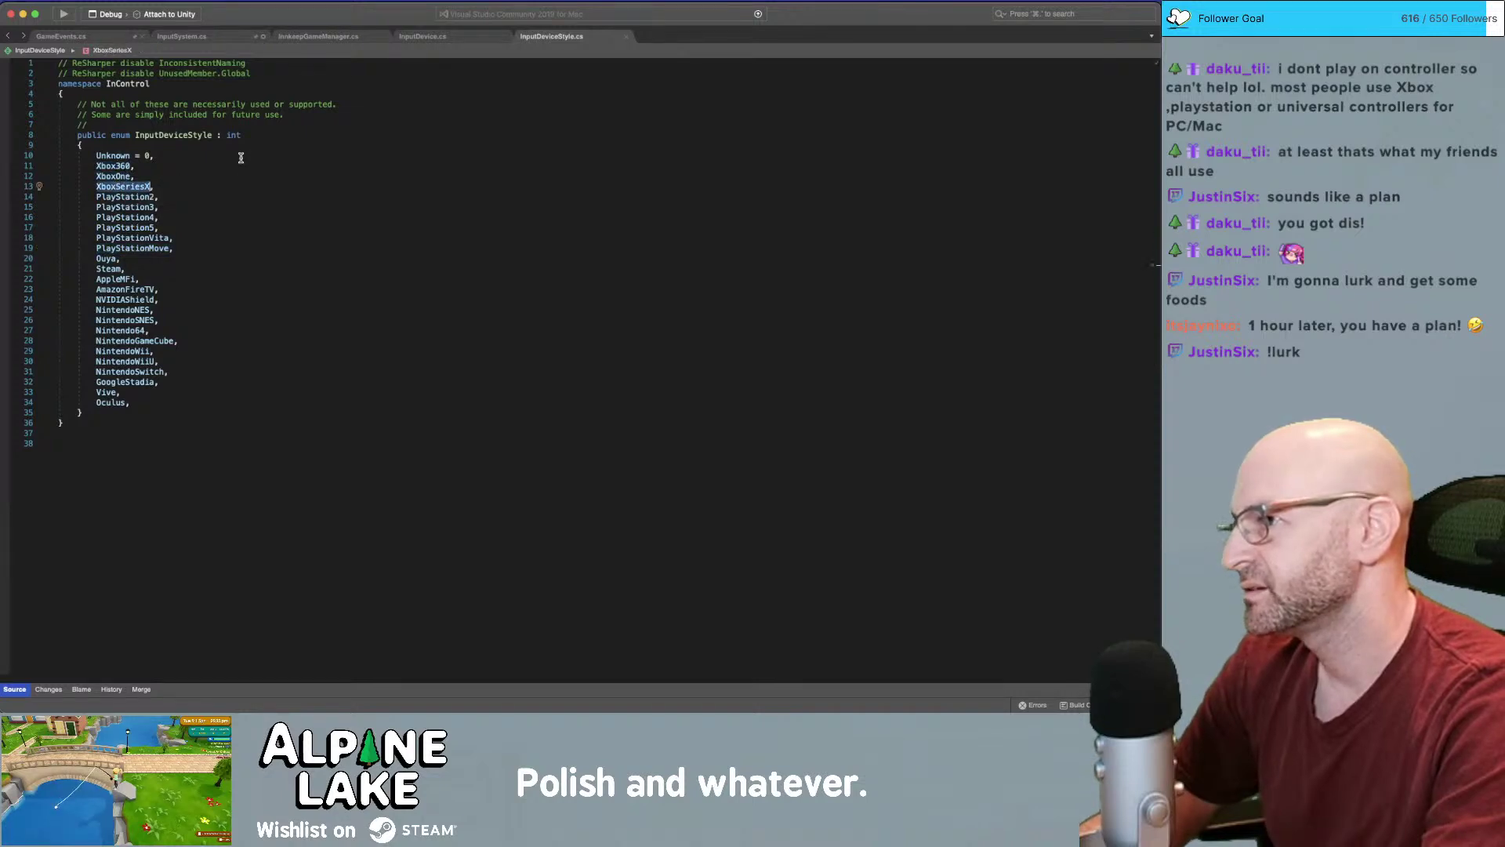
click(110, 258)
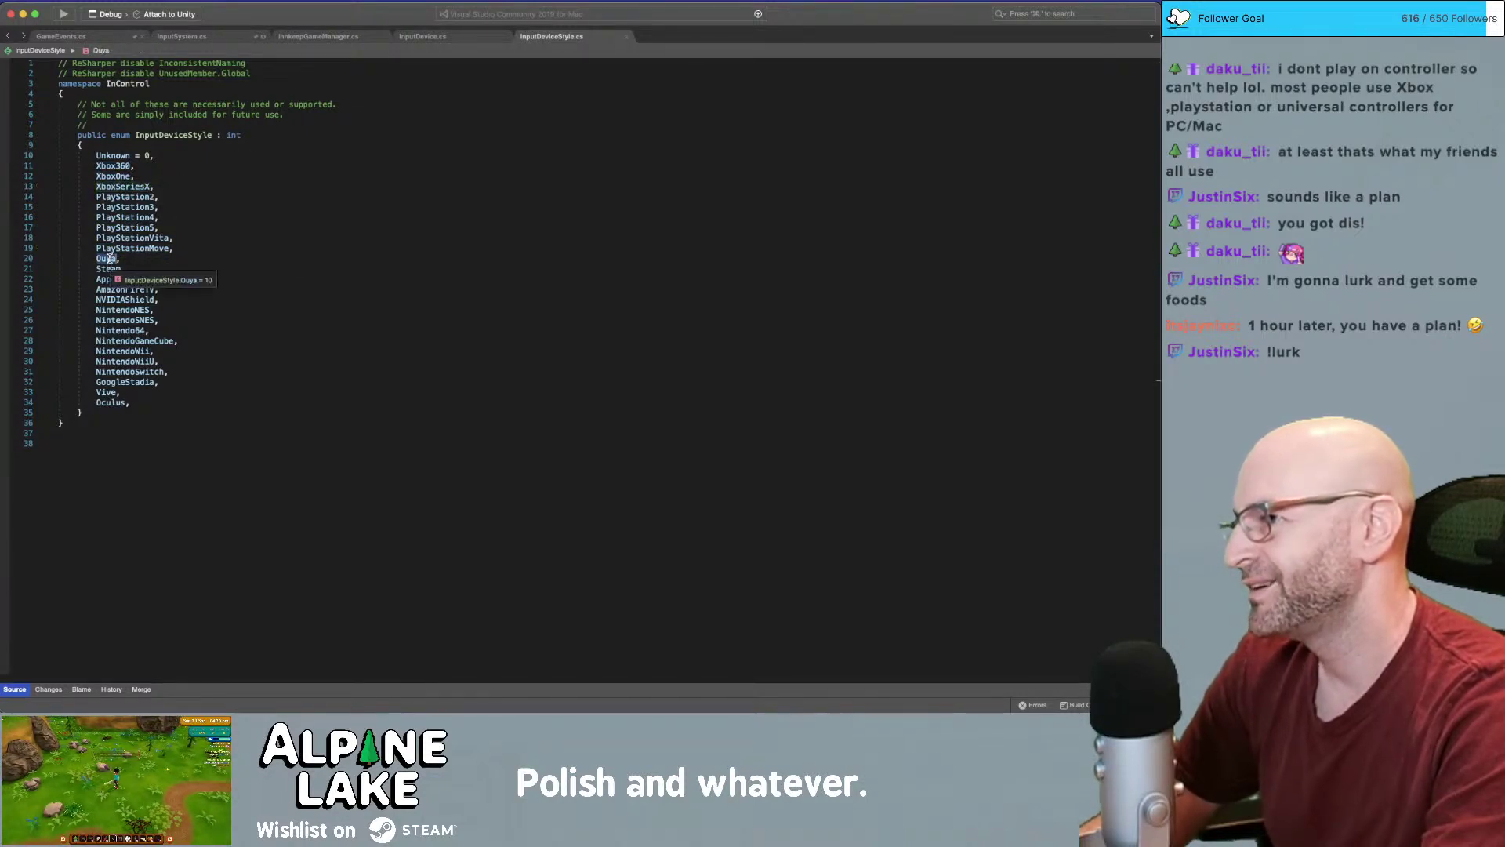
drag(121, 258, 77, 259)
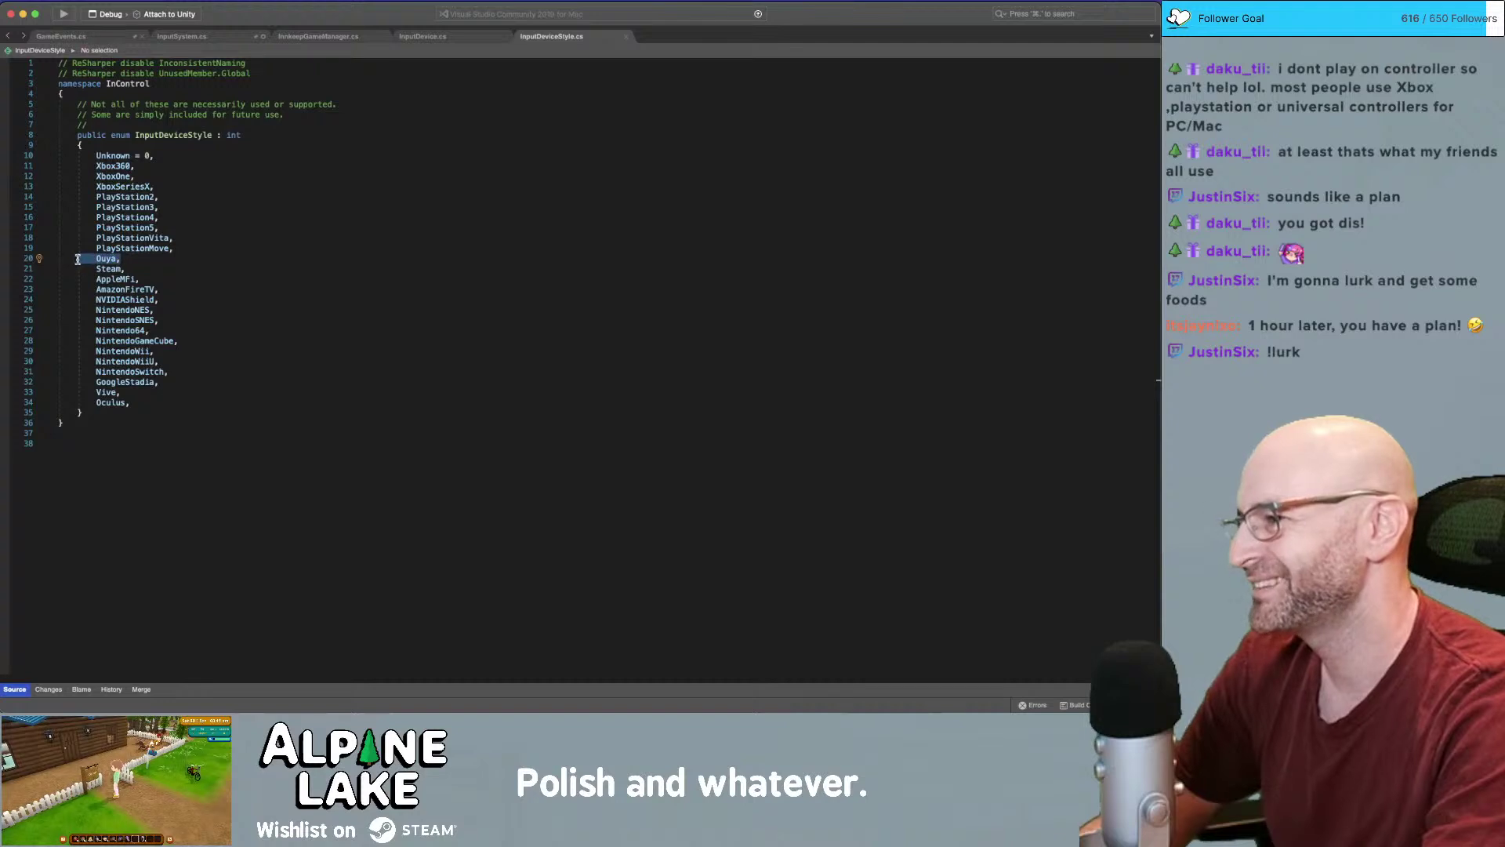
click(77, 259)
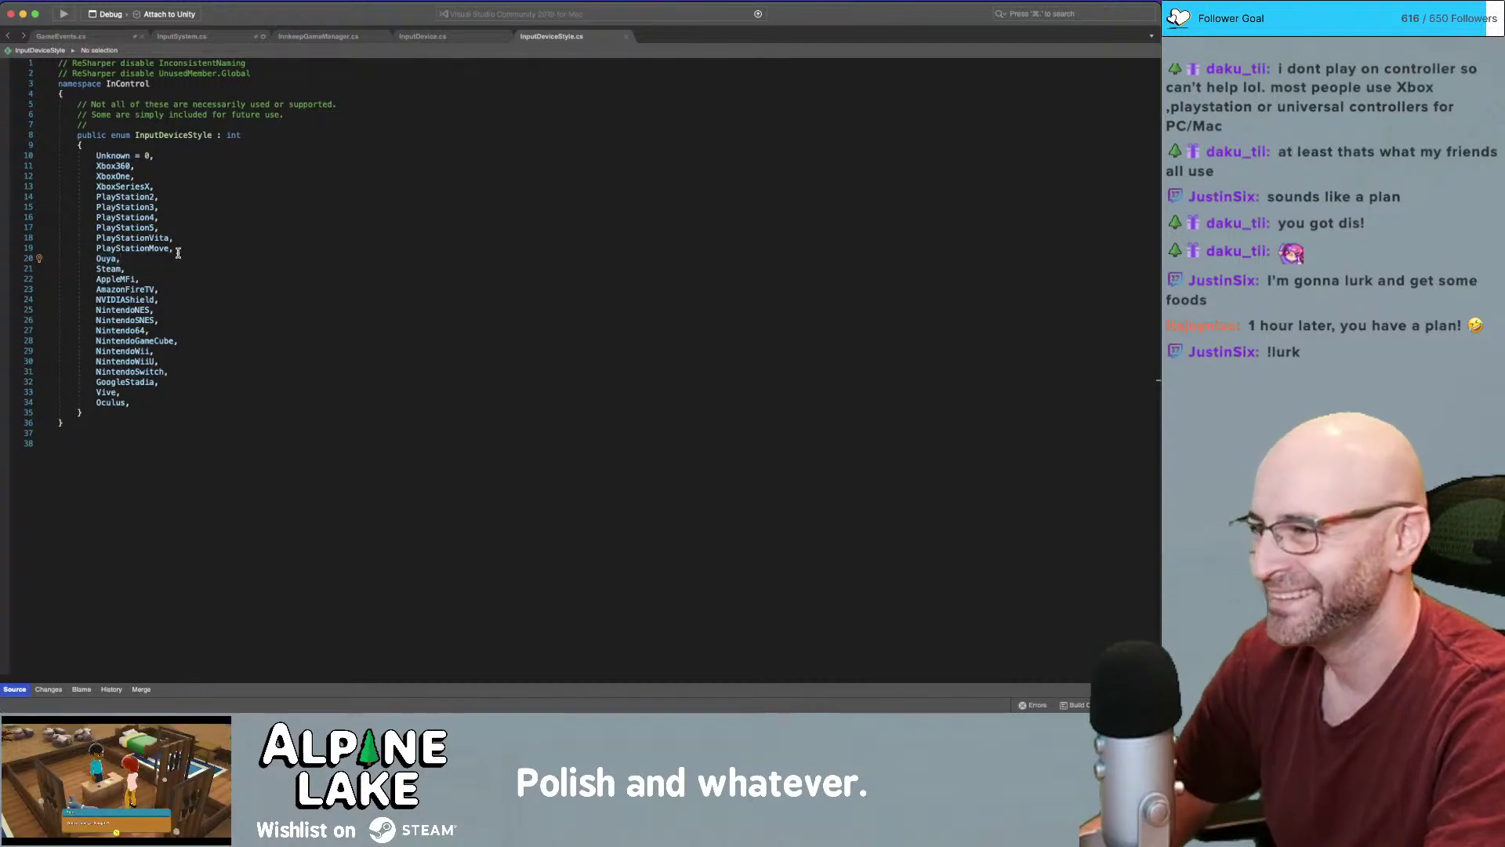
click(100, 268)
double_click(100, 269)
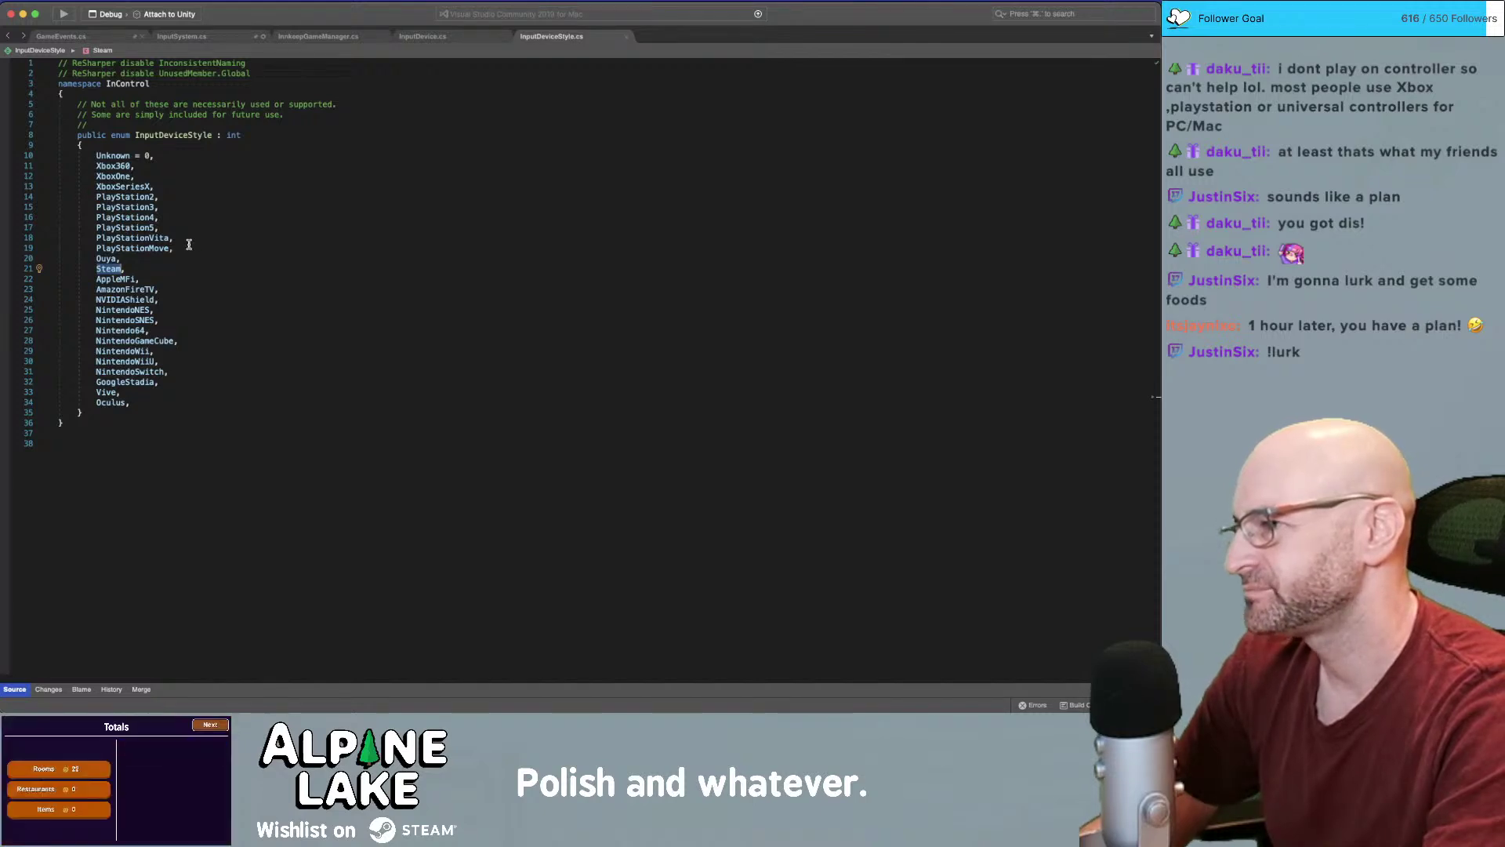
Examine the NVIDIAShield, Nintendo, GoogleStadia and Oculus entries of InputDeviceStyle, then its Unknown and Xbox entries
double_click(127, 290)
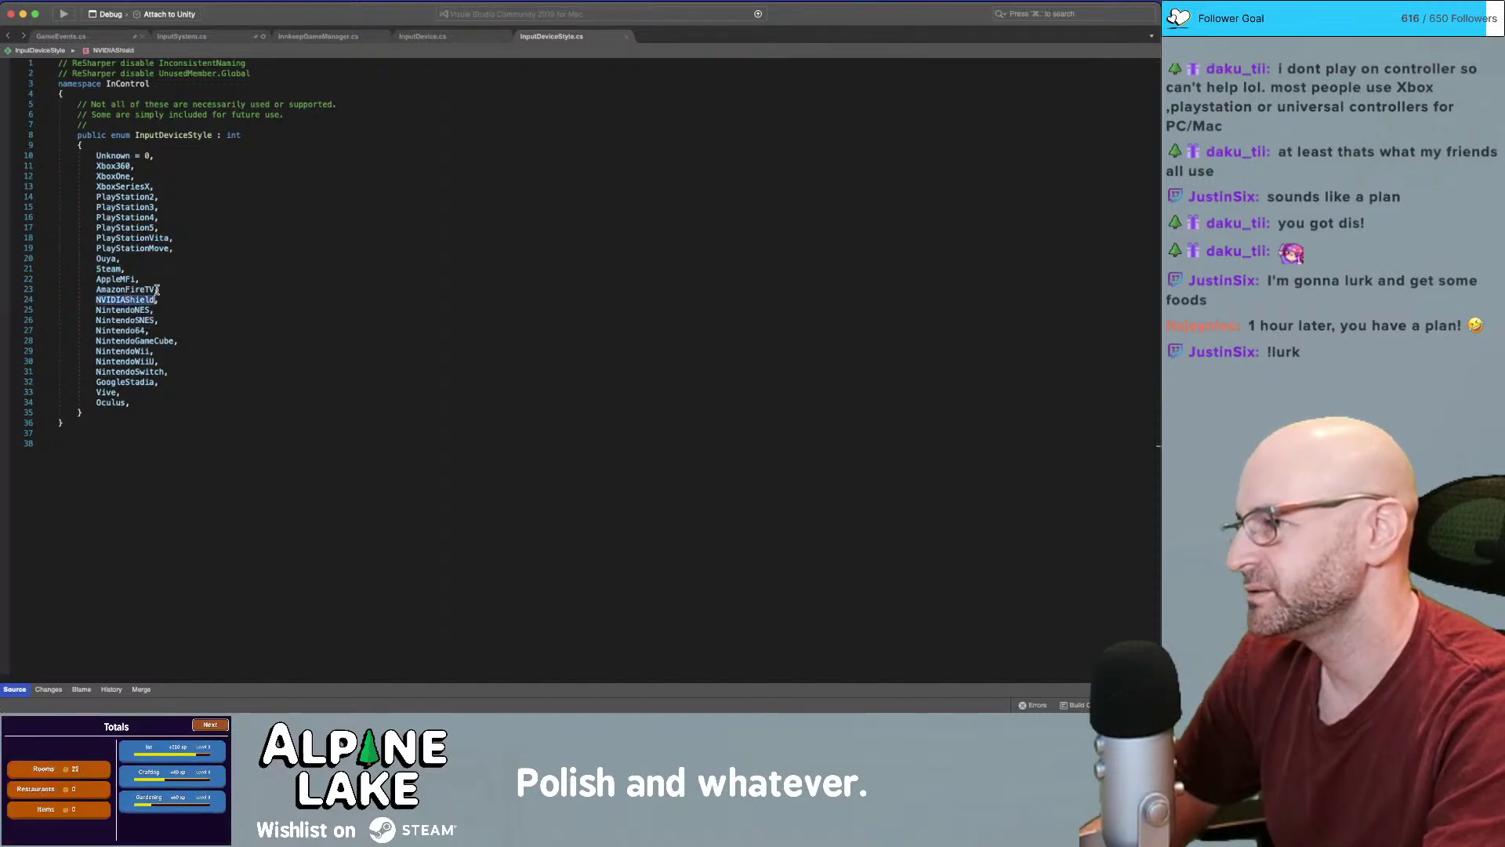
double_click(126, 310)
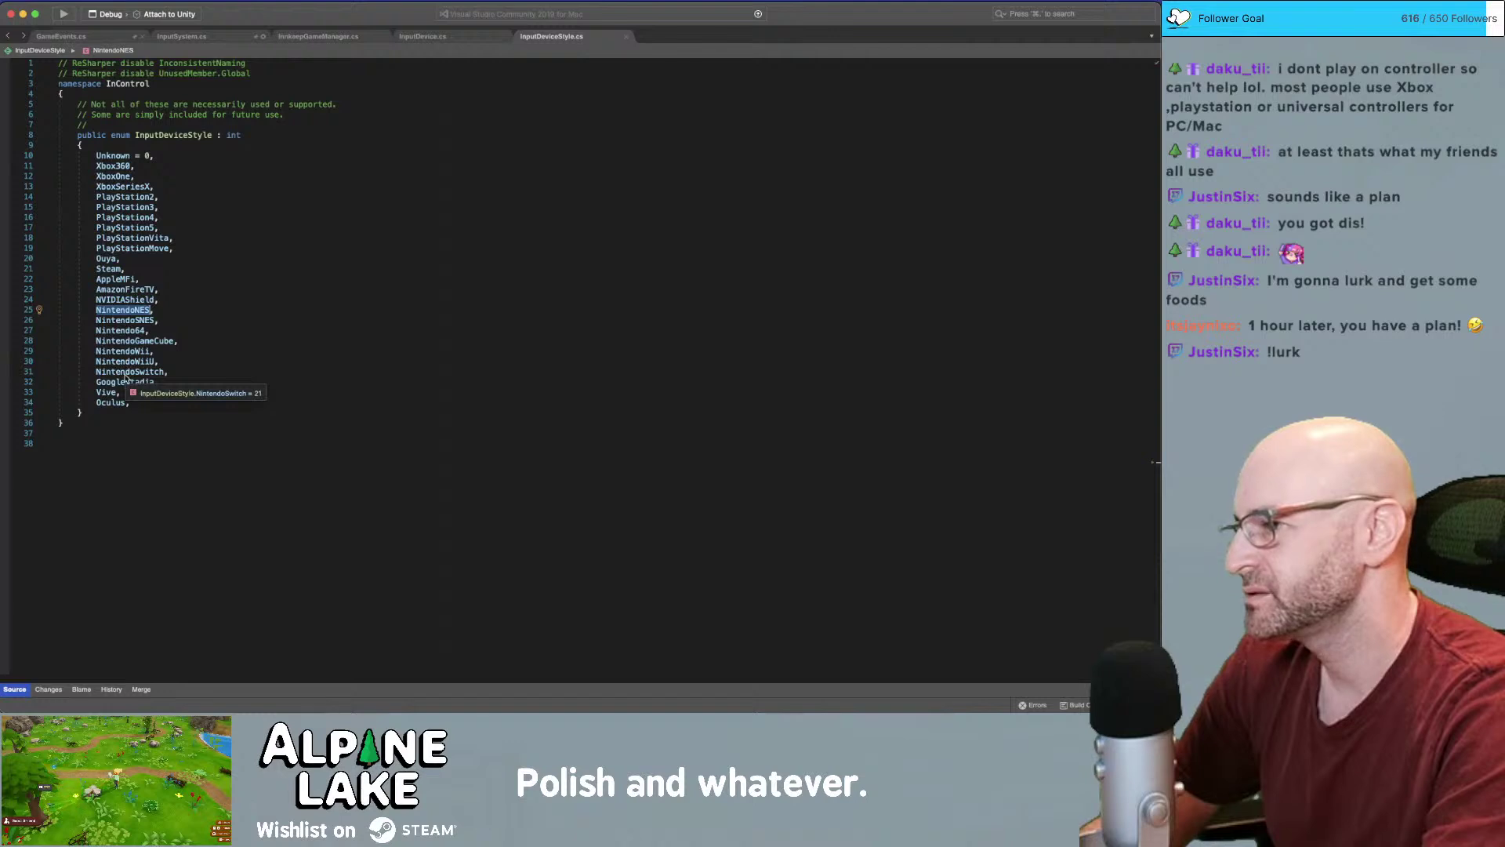
double_click(125, 382)
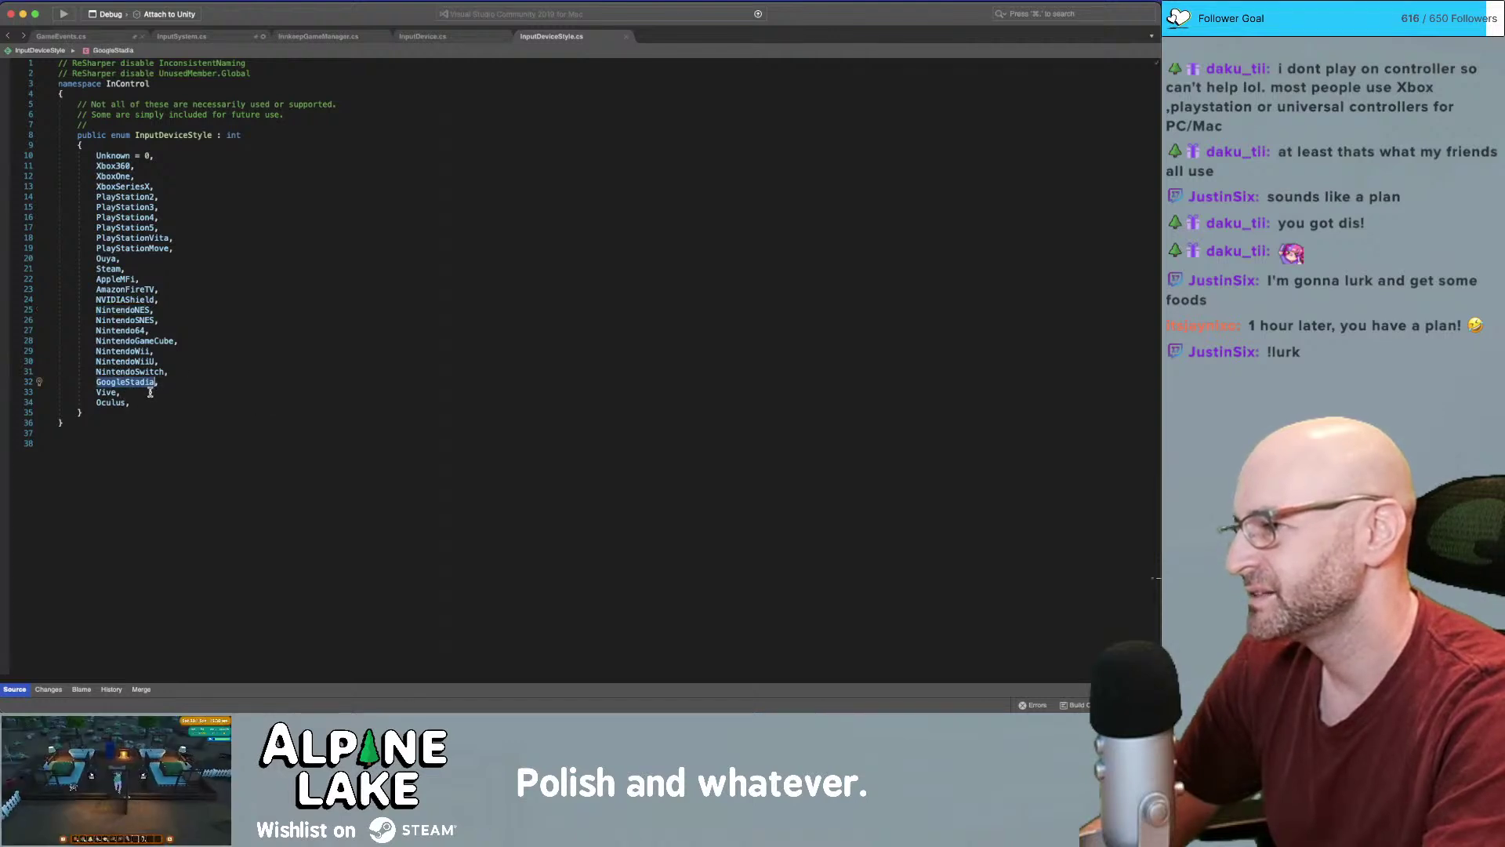
click(154, 435)
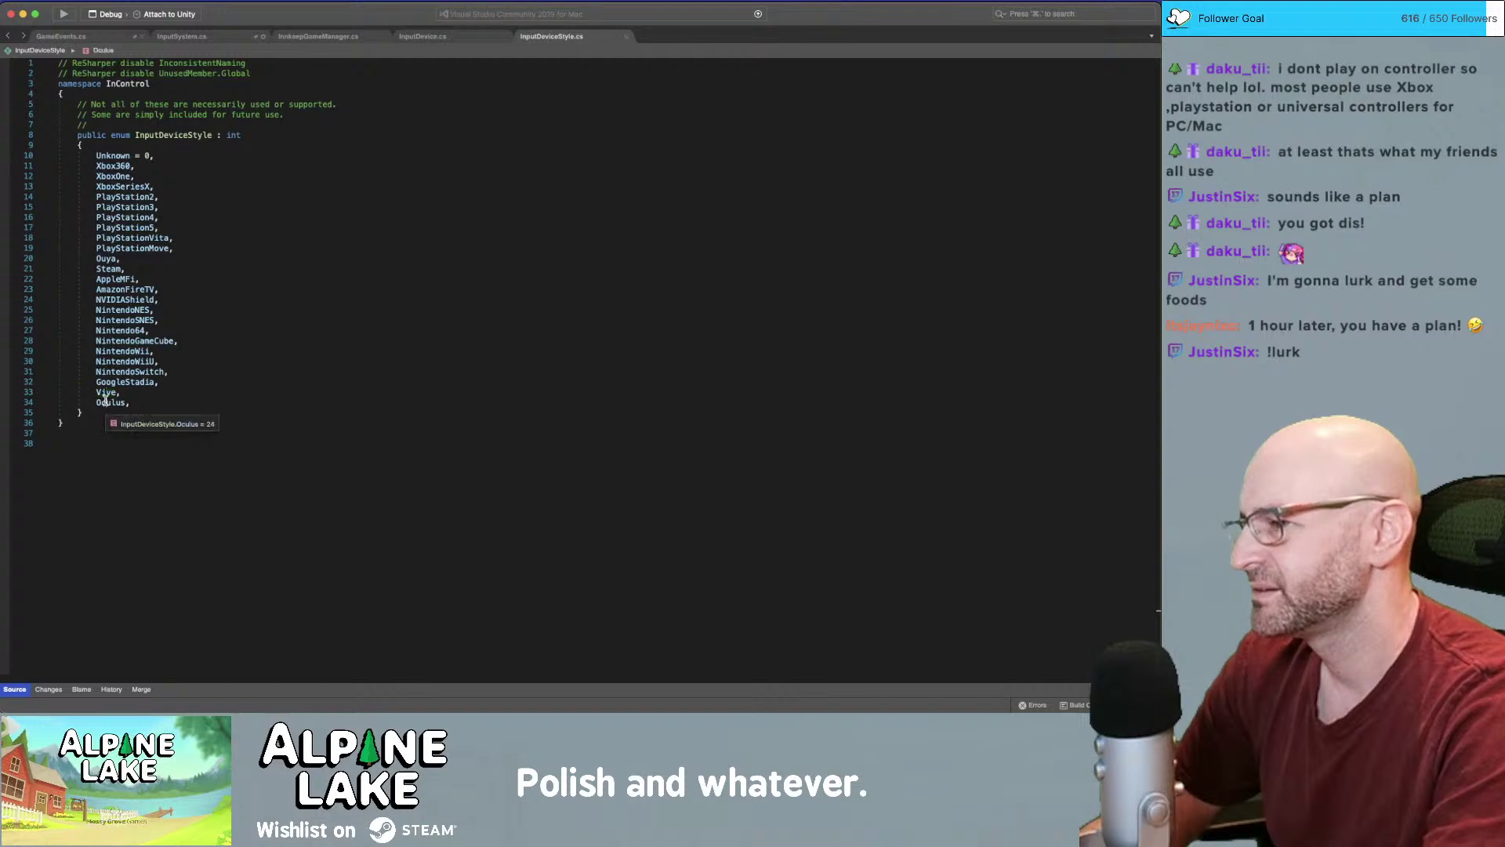
double_click(107, 401)
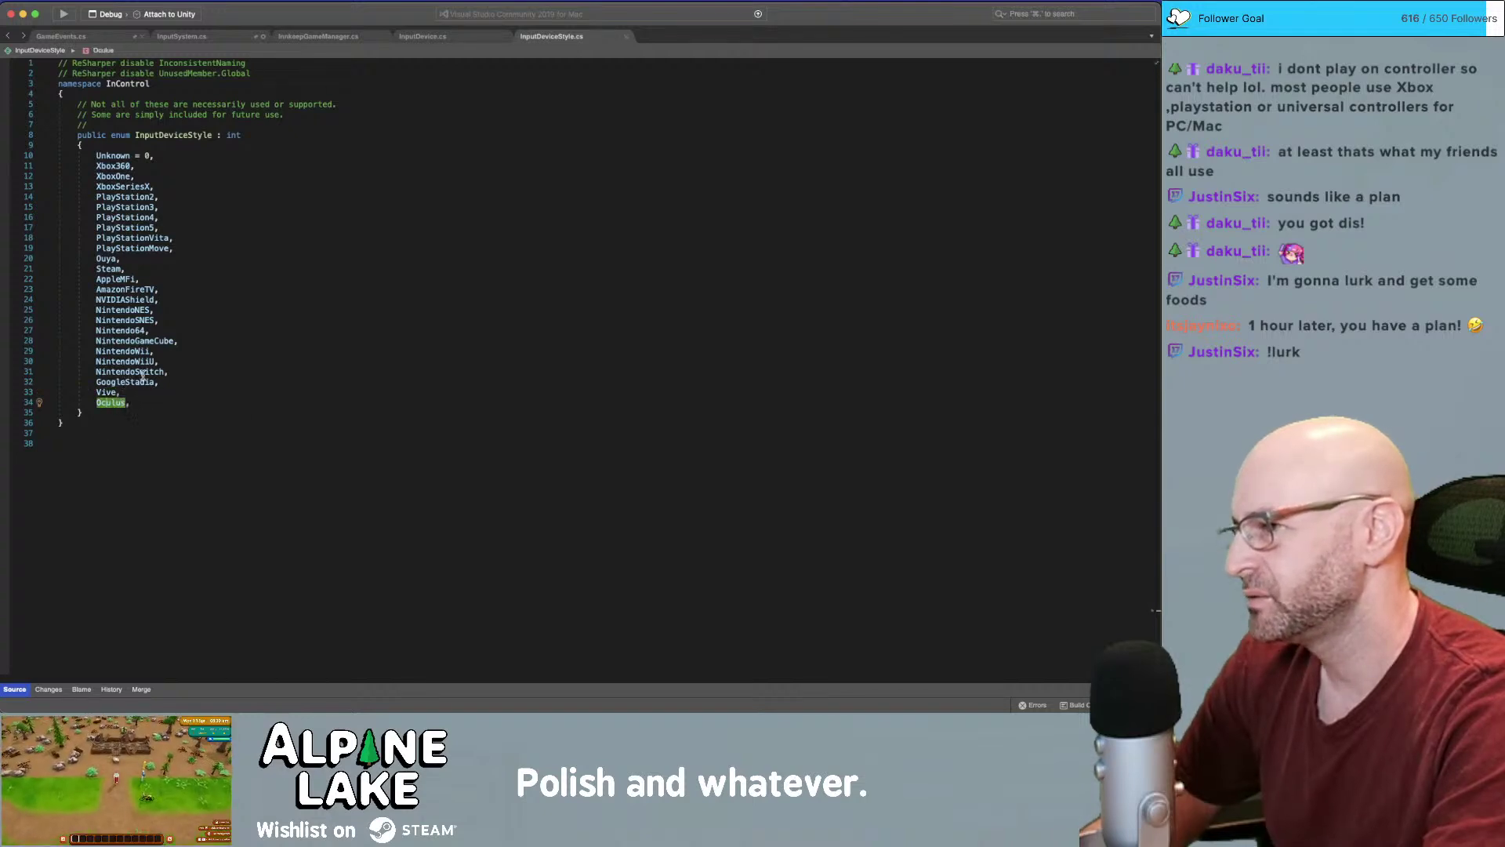
drag(176, 372, 95, 311)
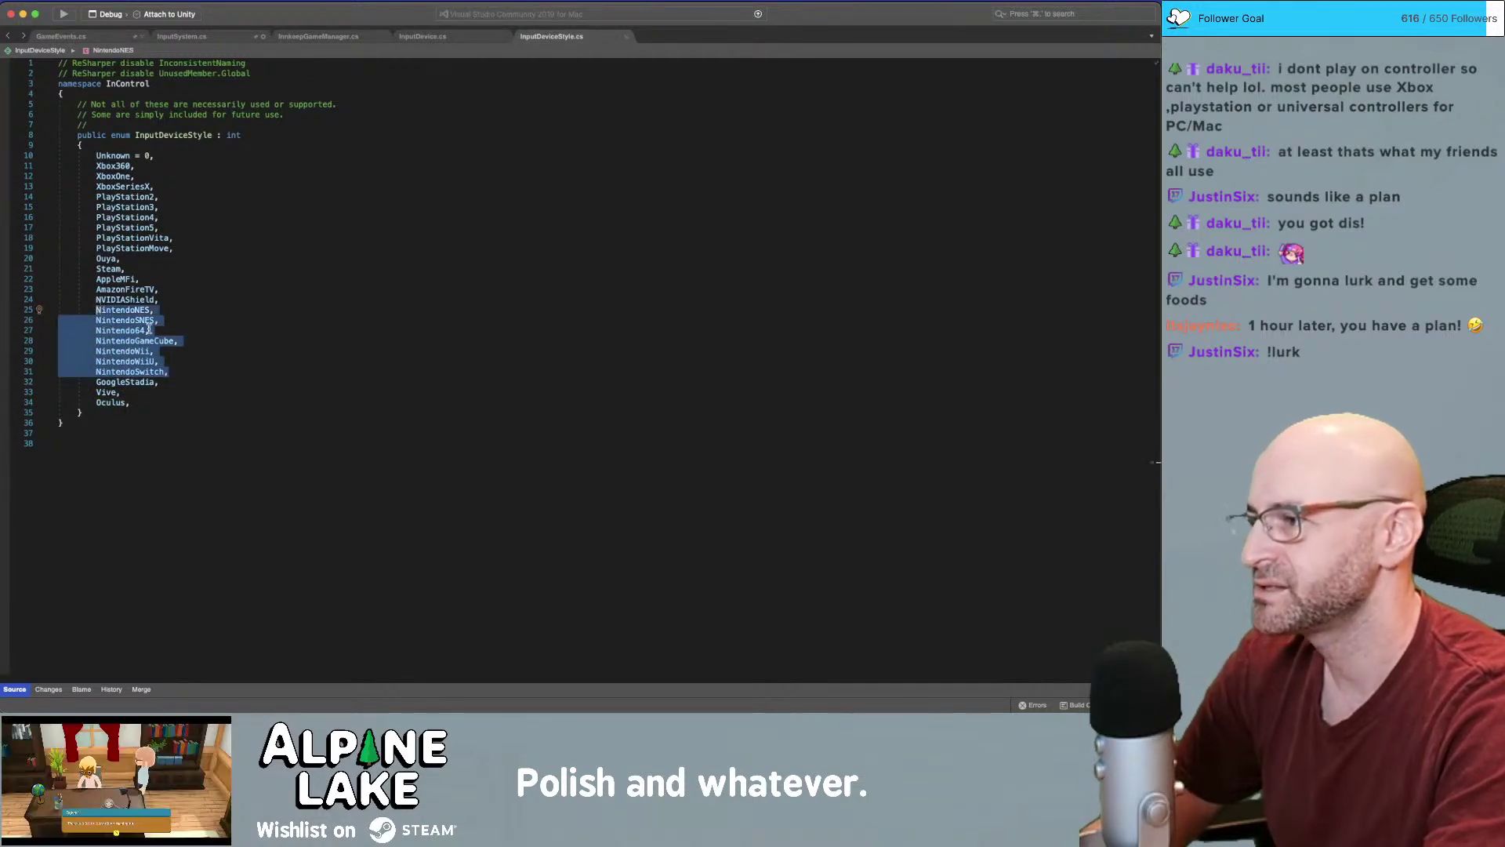
click(119, 154)
click(208, 172)
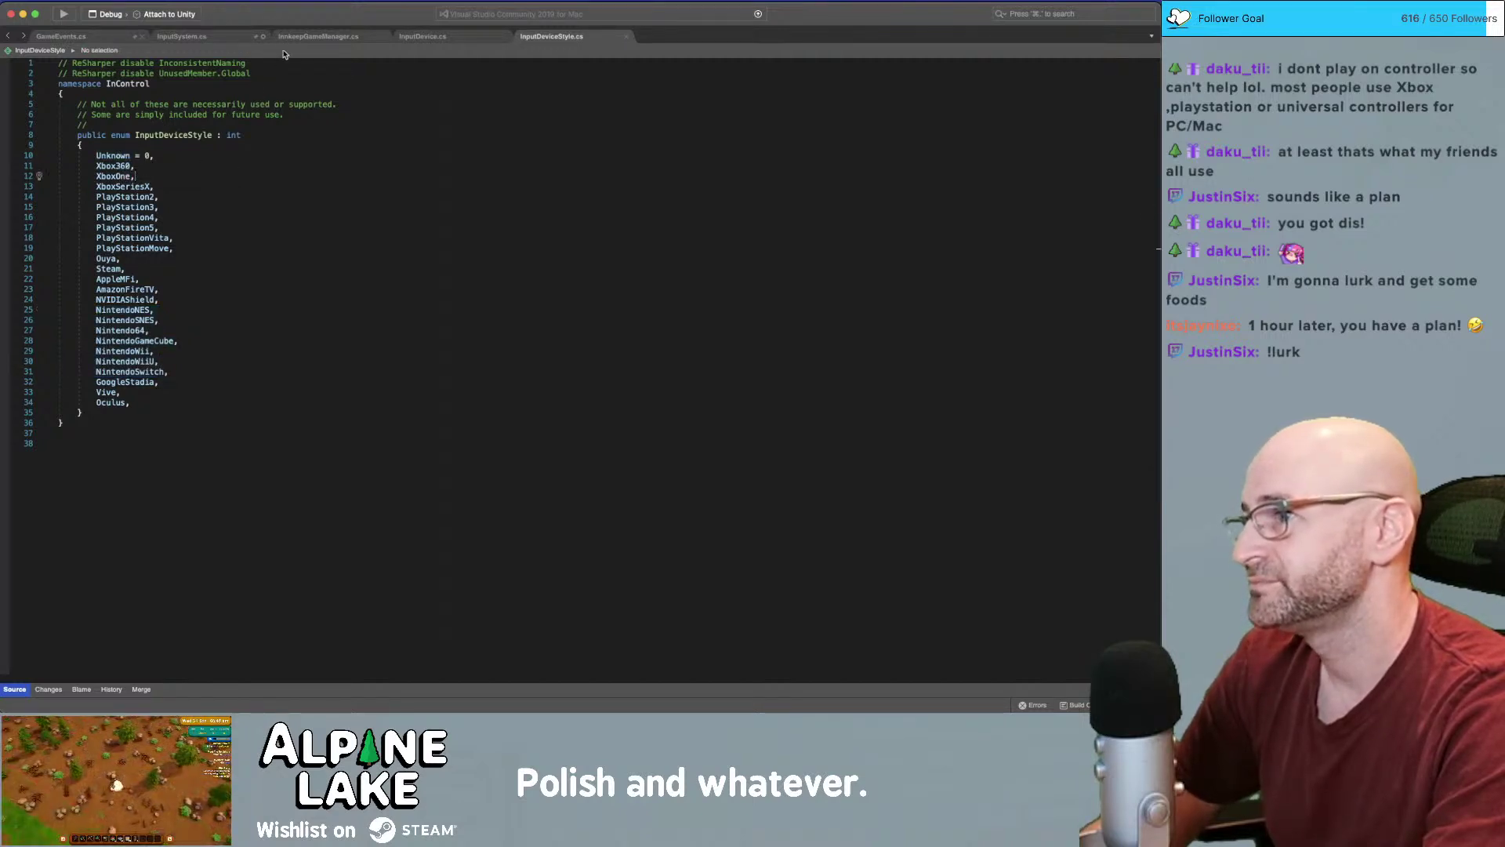
Return to InputSystem.cs and replace DeviceClass with DeviceStyle in the print argument in Update
click(235, 39)
click(269, 160)
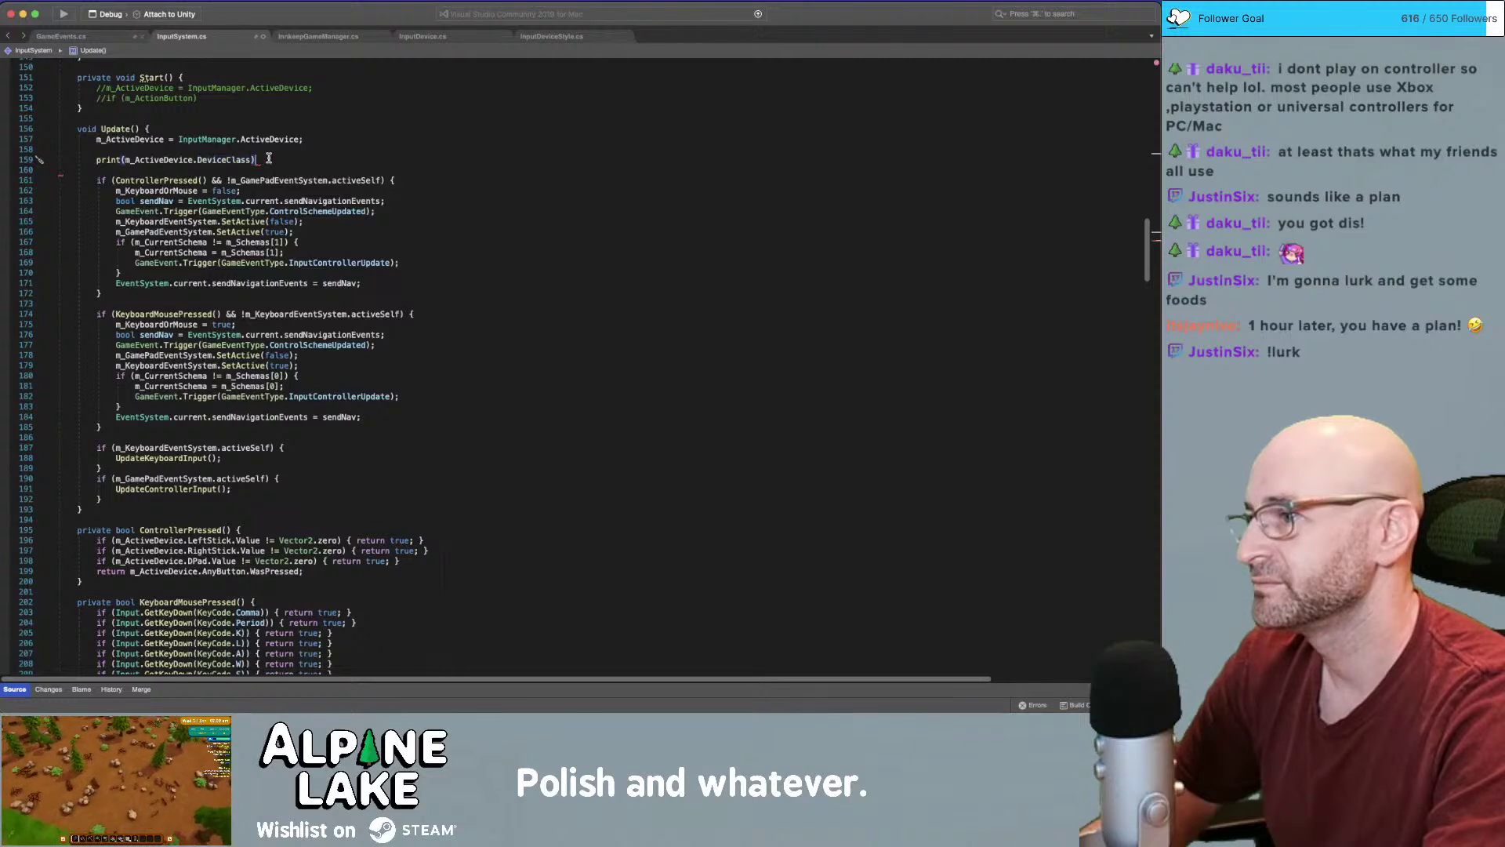
key(Left)
key(BackSpace)
key(BackSpace)
key(BackSpace)
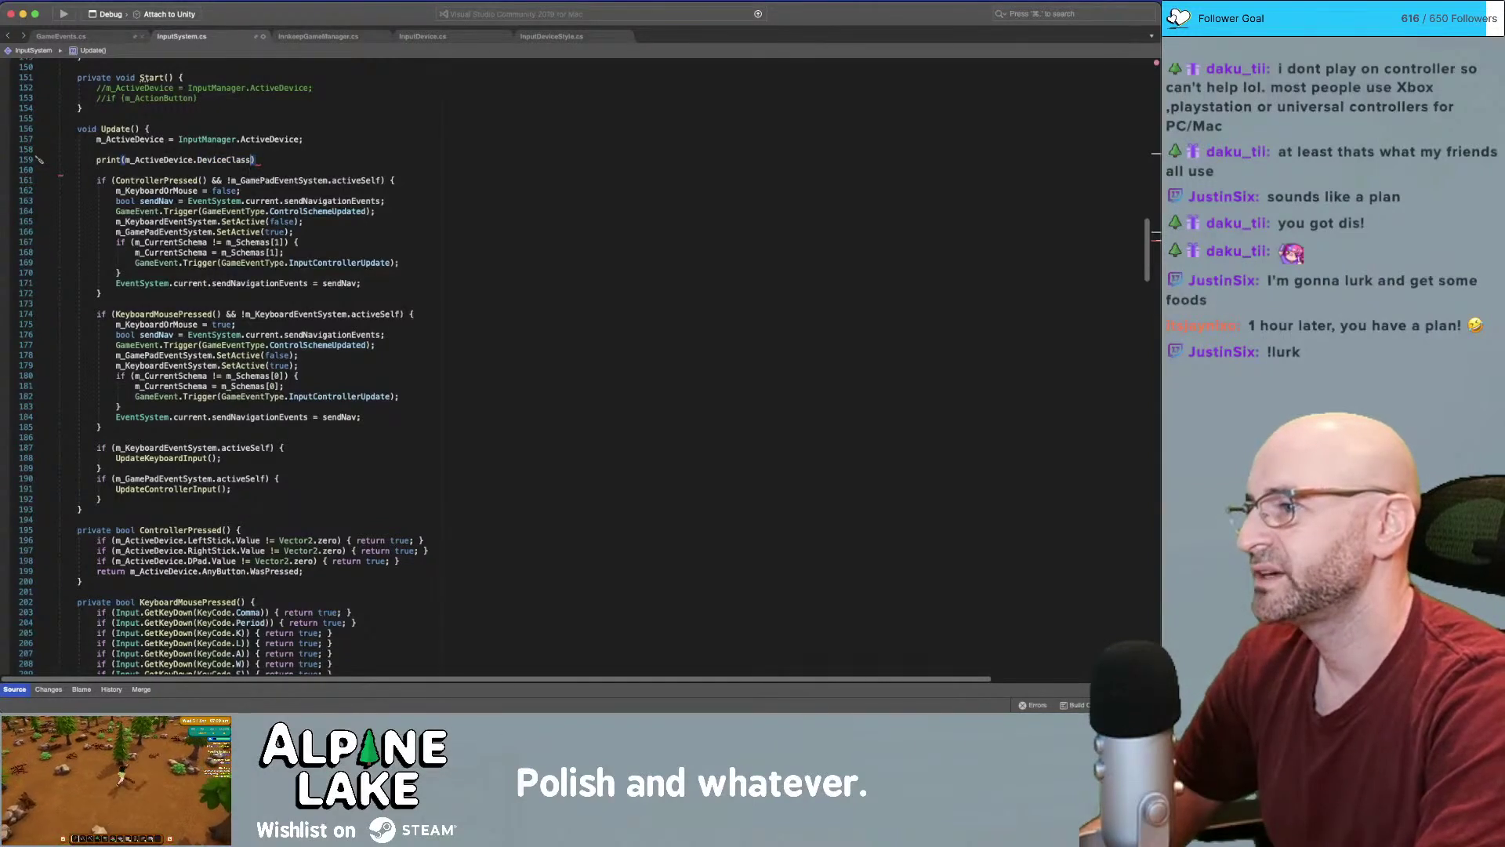
key(BackSpace)
key(BackSpace)
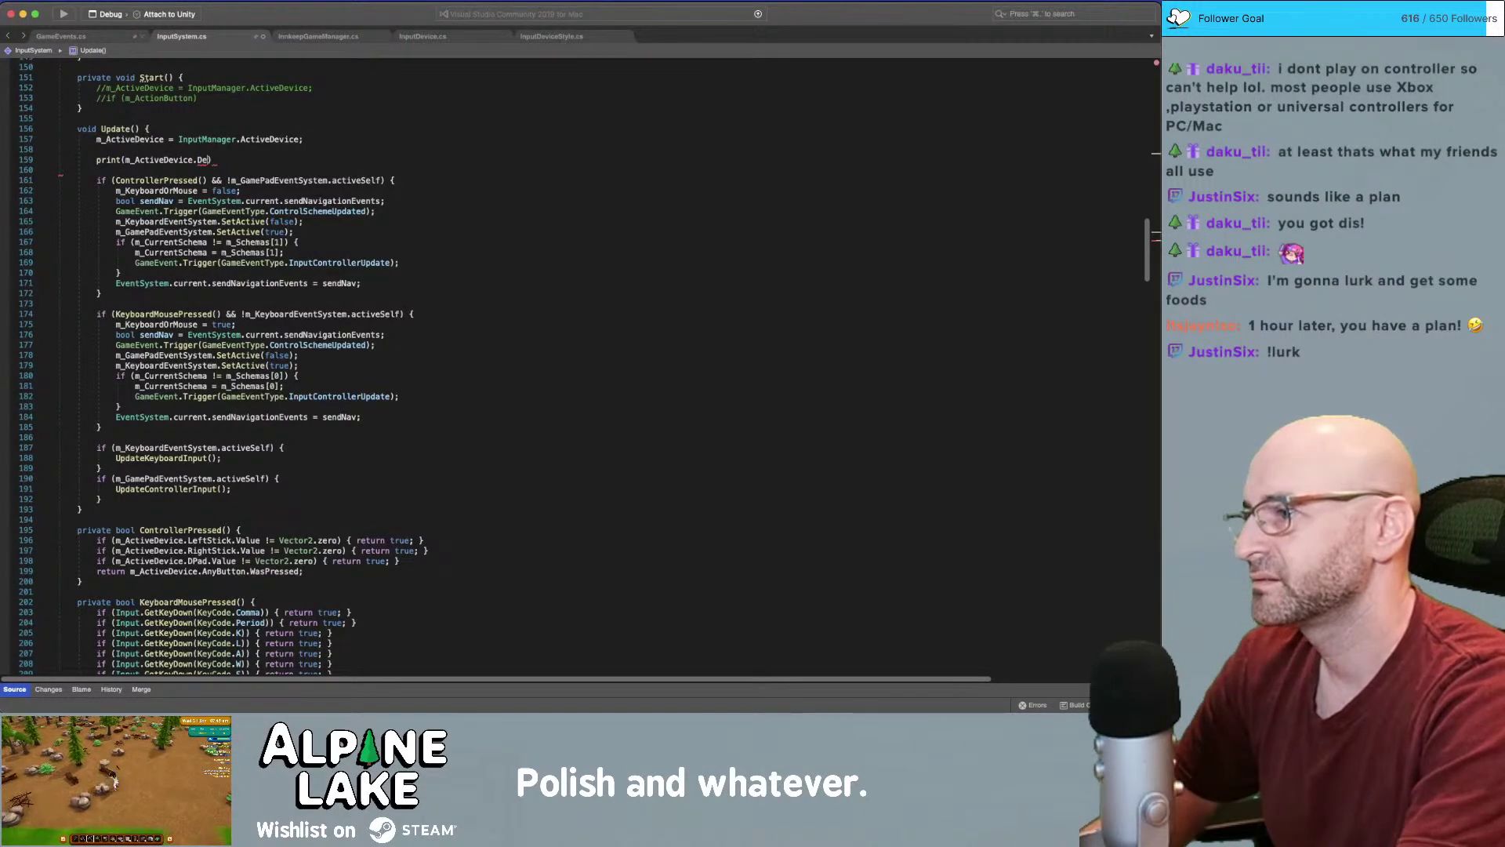
text(divice)
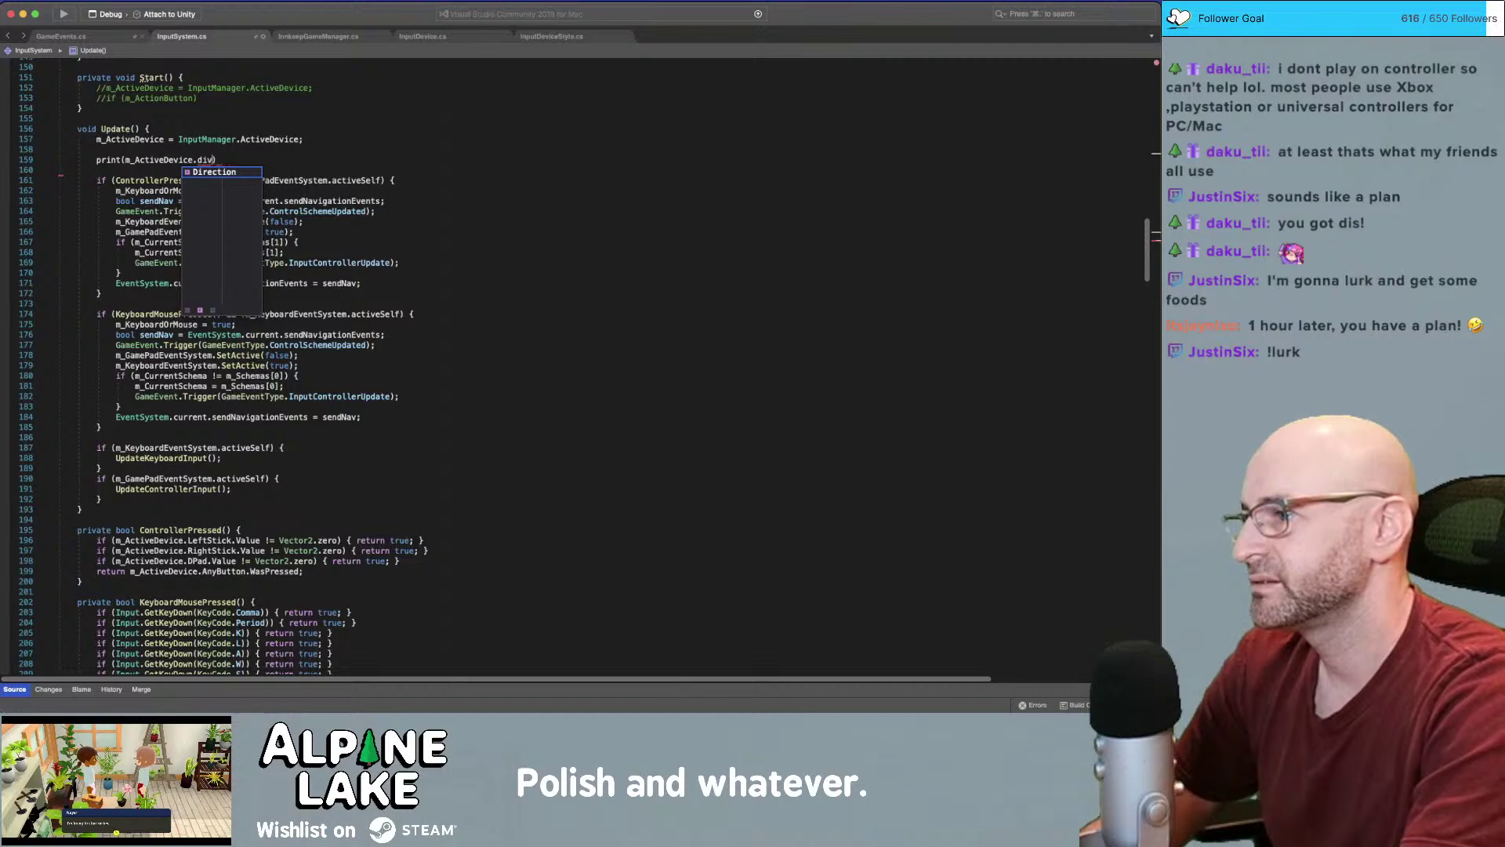
key(BackSpace)
key(BackSpace)
text(eviceStyle)
key(Down)
key(Return)
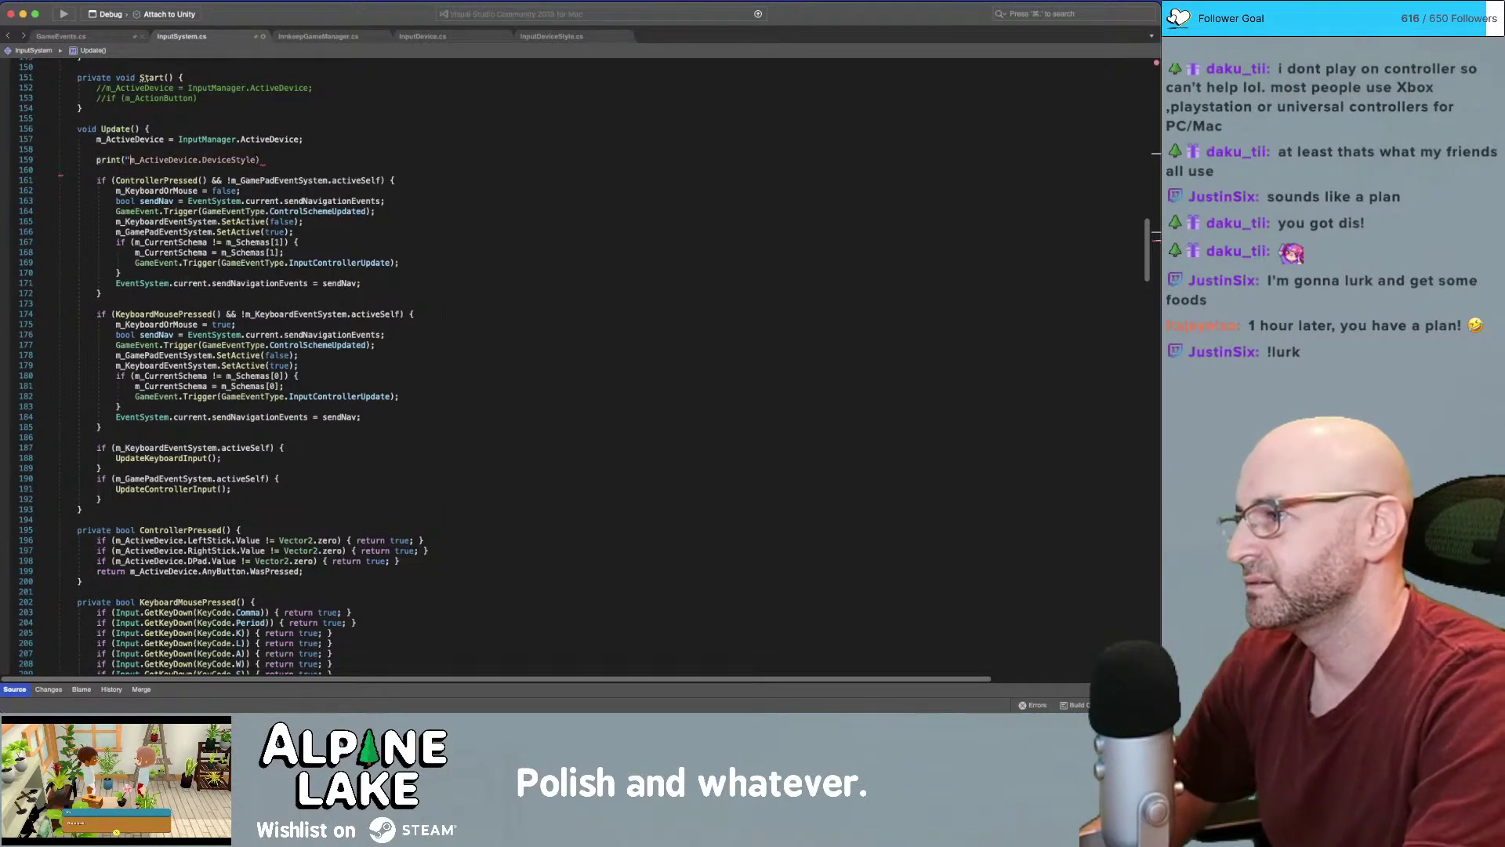
Turn the print argument into an interpolated string reading "Style: {m_ActiveDevice.DeviceStyle}"
text($")
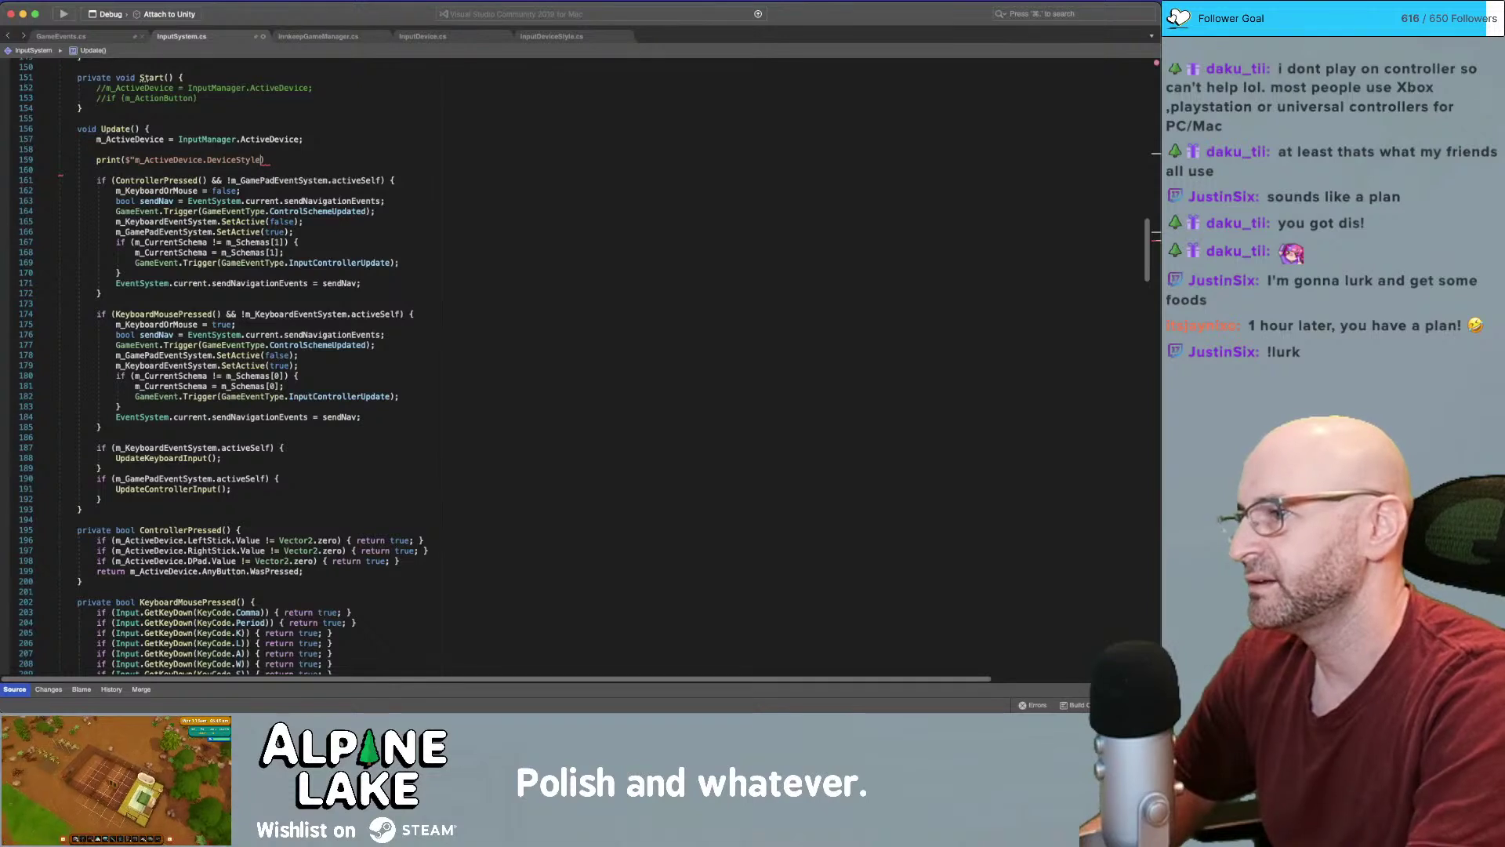
text(")
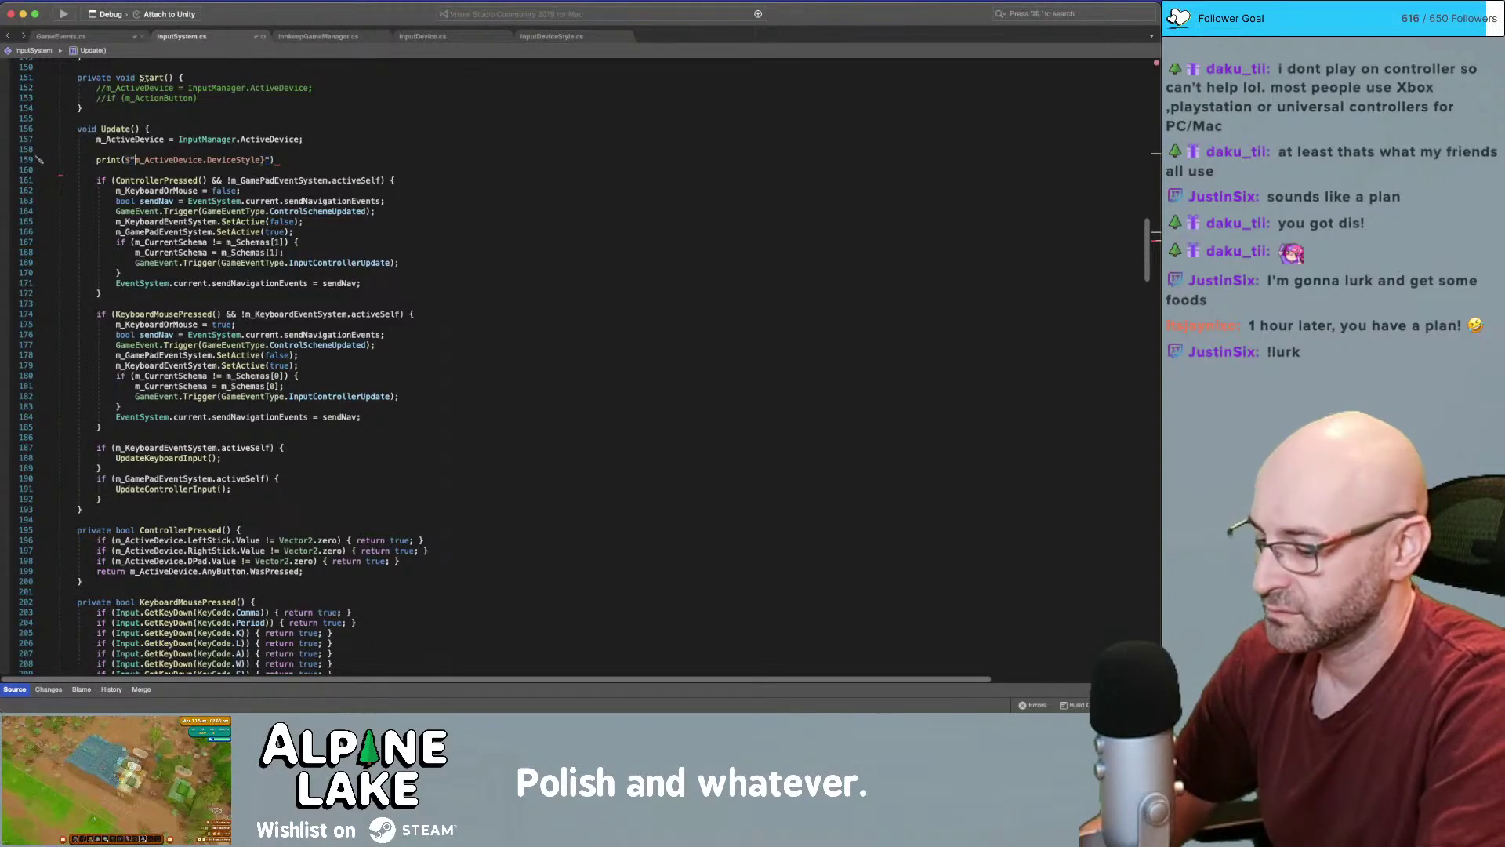
text({)
key(Left)
text(Style: {m_ActiveDevice.DeviceStyle})
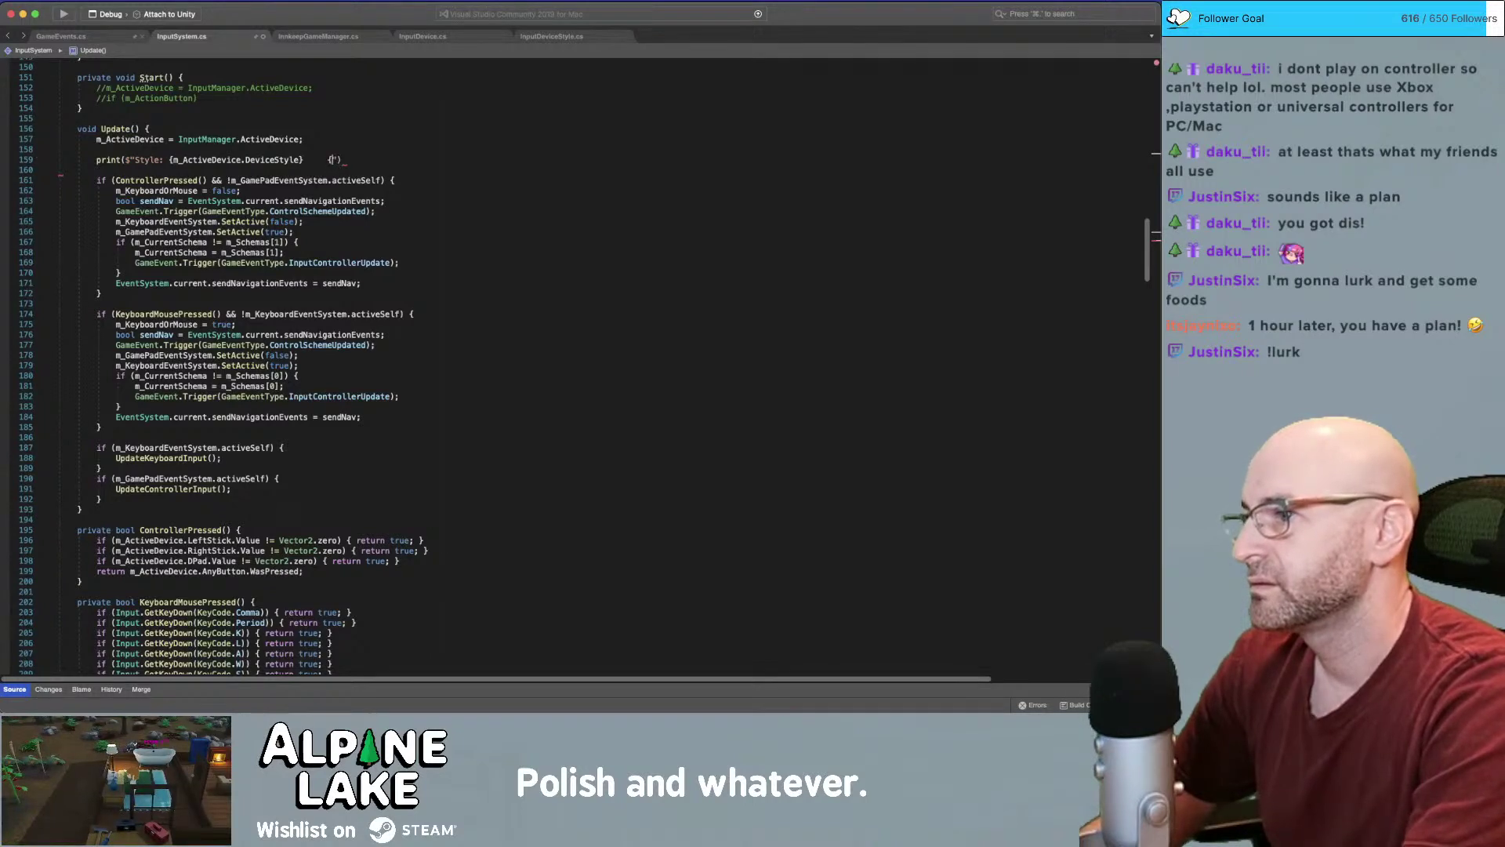
Add a second placeholder after some spaces in the printed string, starting with m_ActiveDevice.Action1
text(     {m_ActiveDevice.)
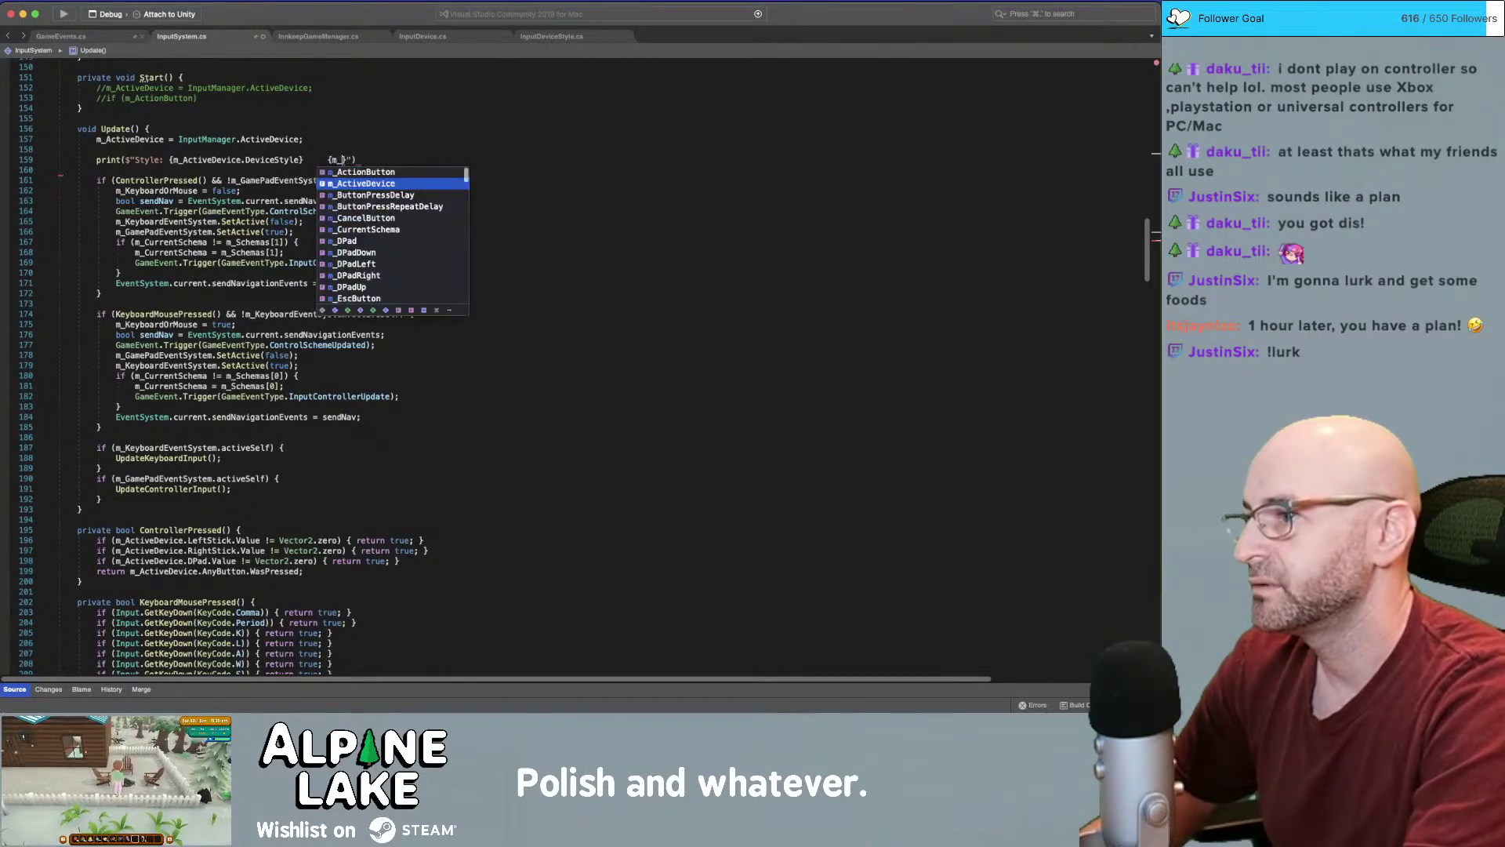
text(butt)
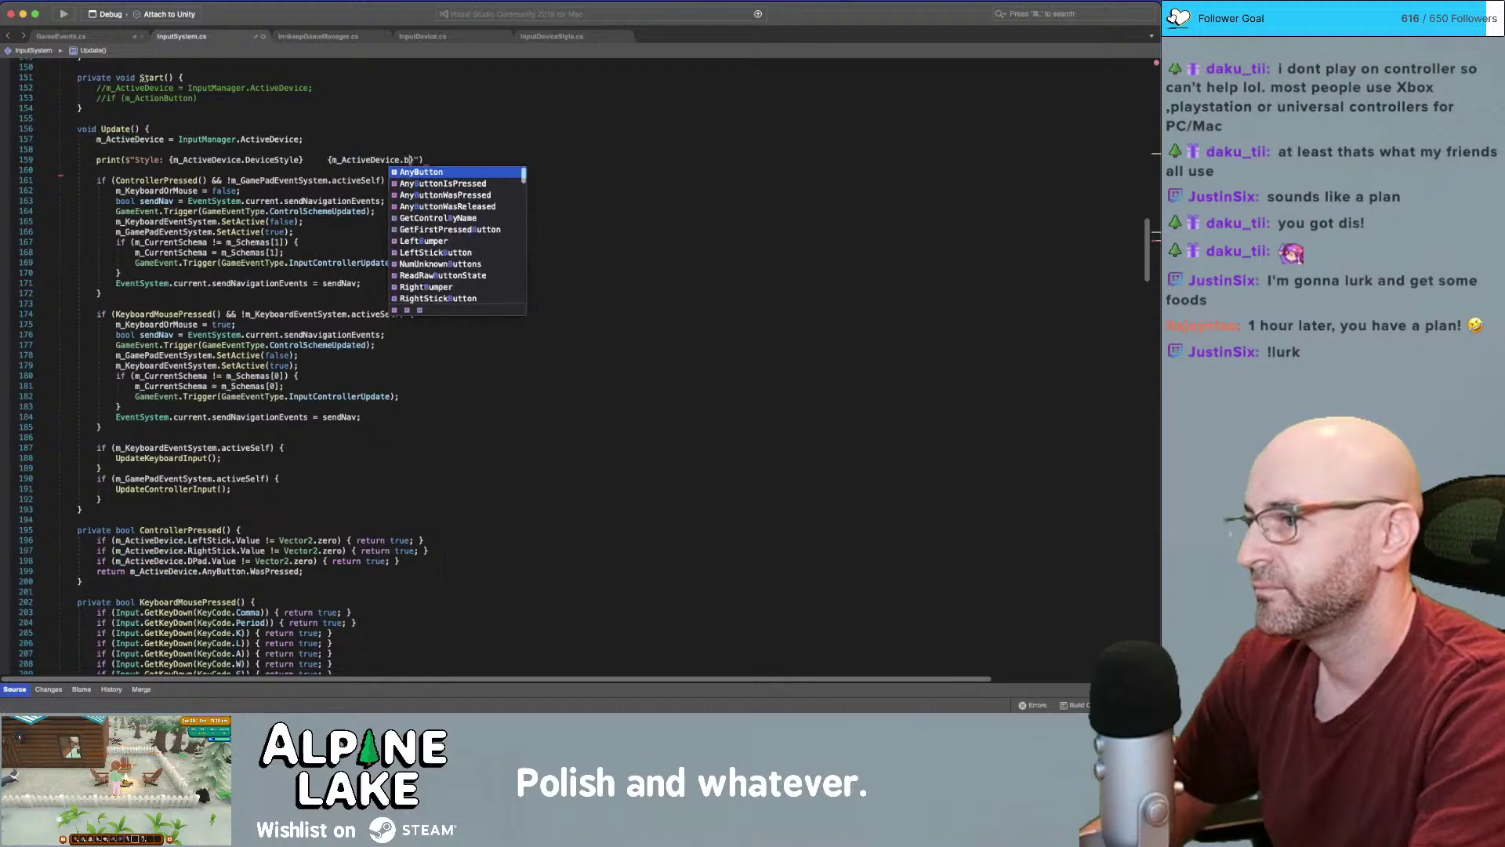
key(BackSpace)
key(BackSpace)
key(BackSpace)
key(BackSpace)
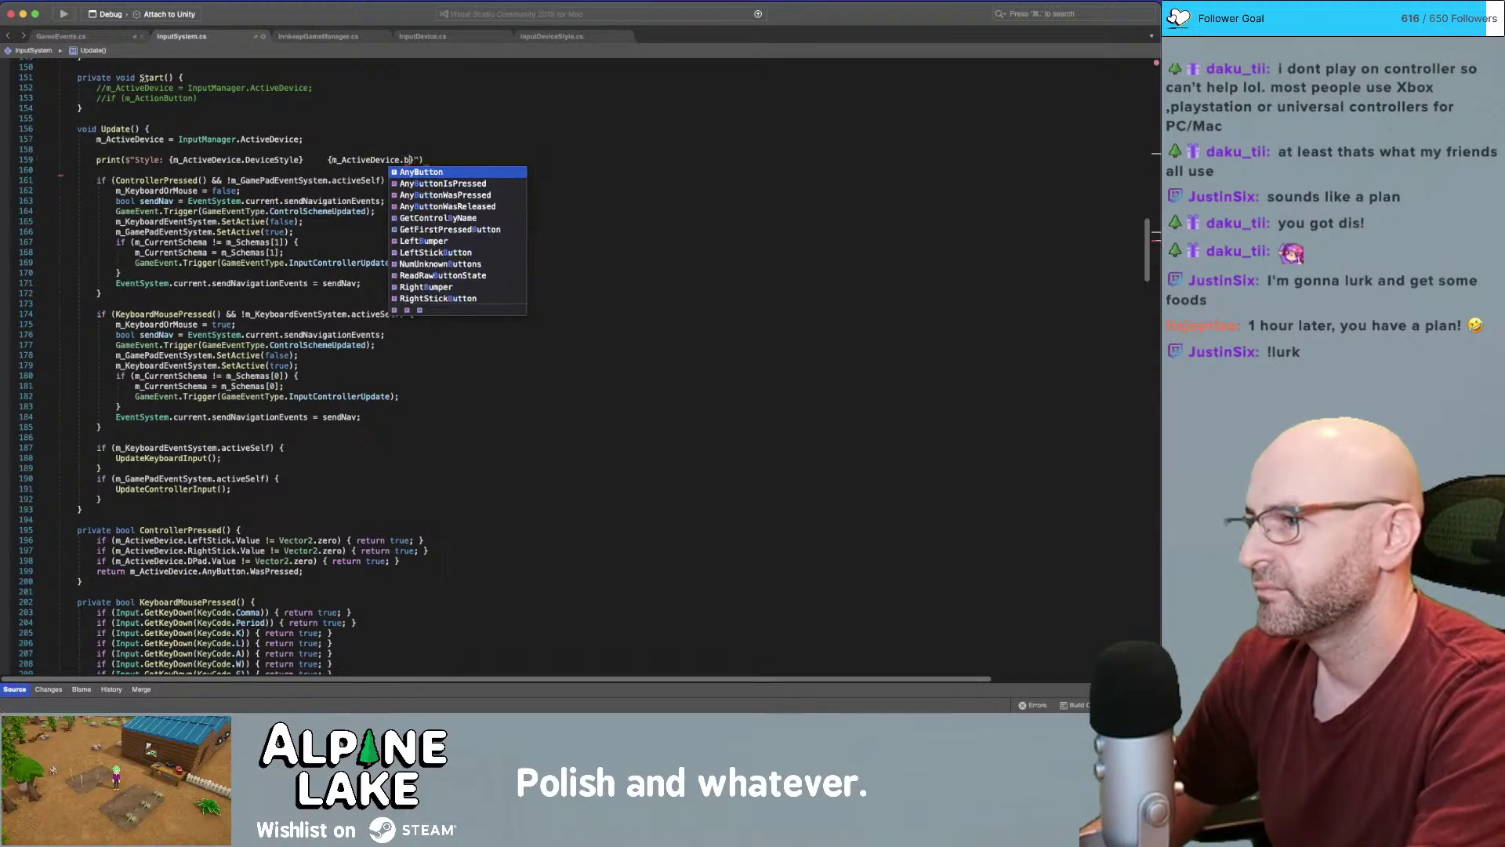
text(Action1.)
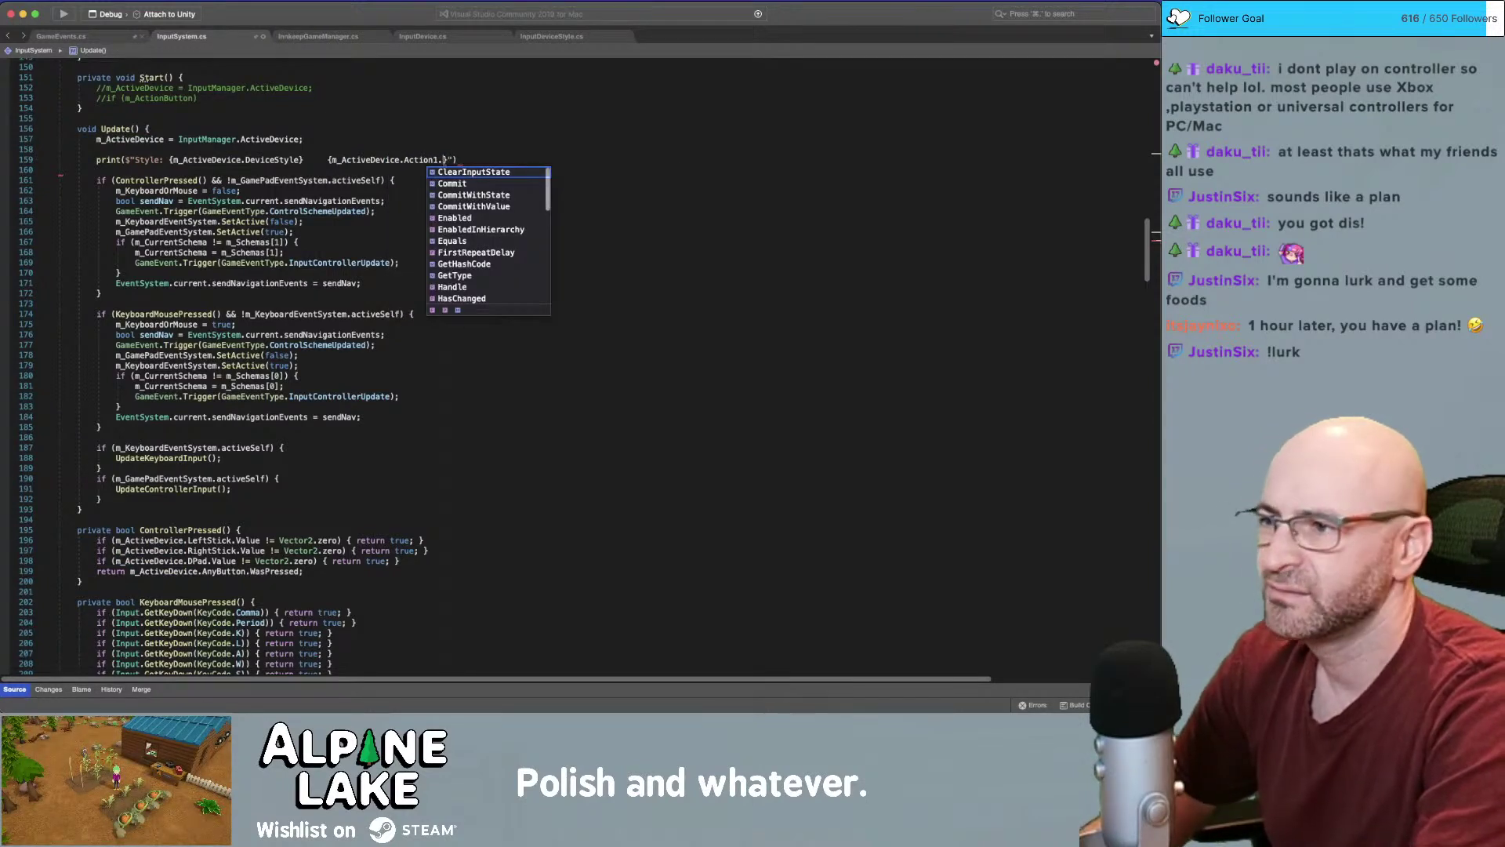
Look through the suggested members of Action1 for one that identifies the button, and dismiss the suggestions
scroll(467, 239, down, 3)
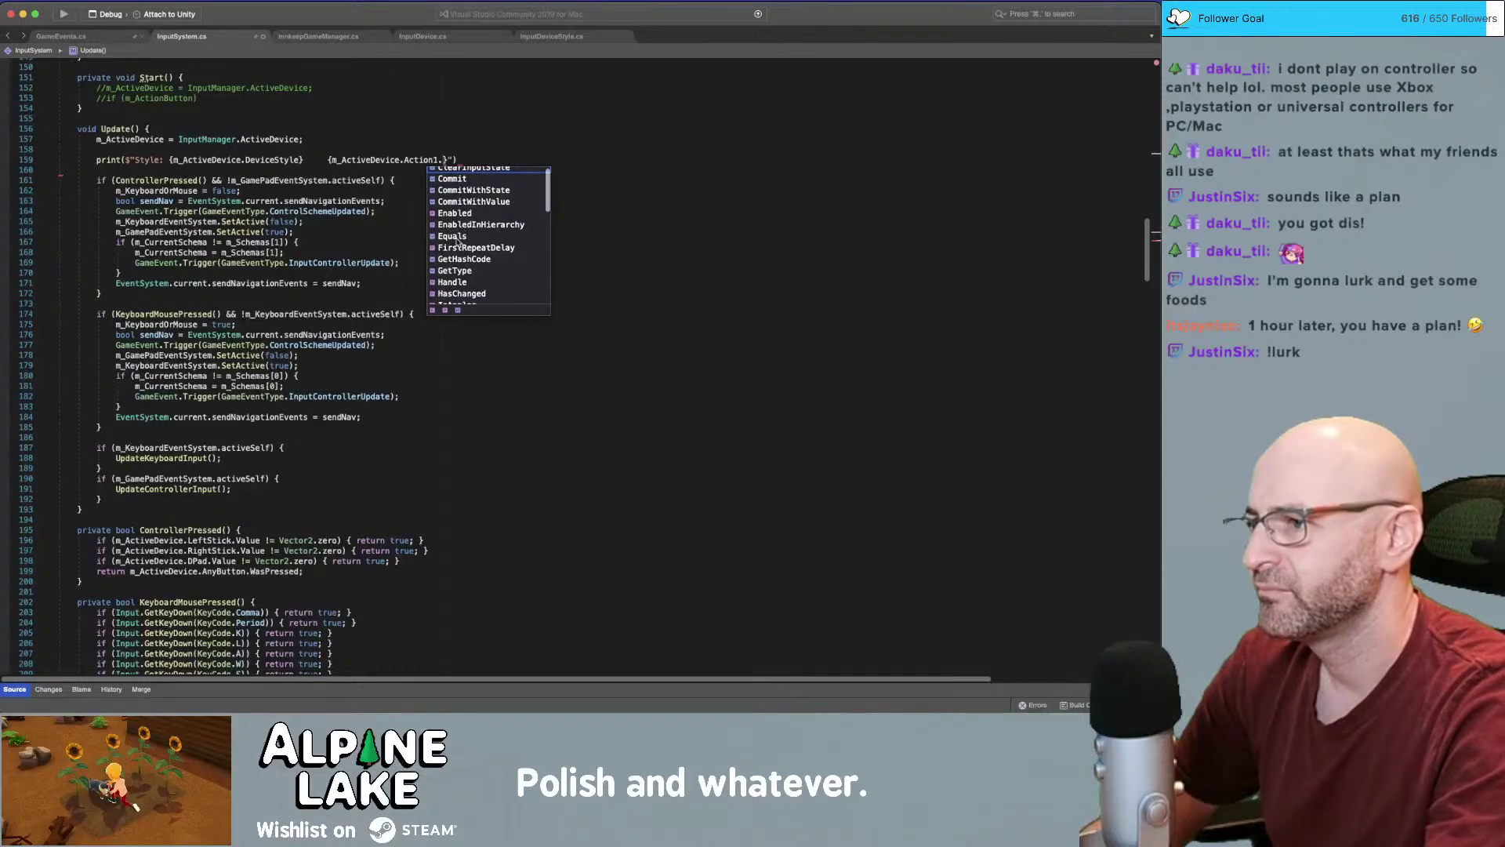
scroll(468, 240, down, 3)
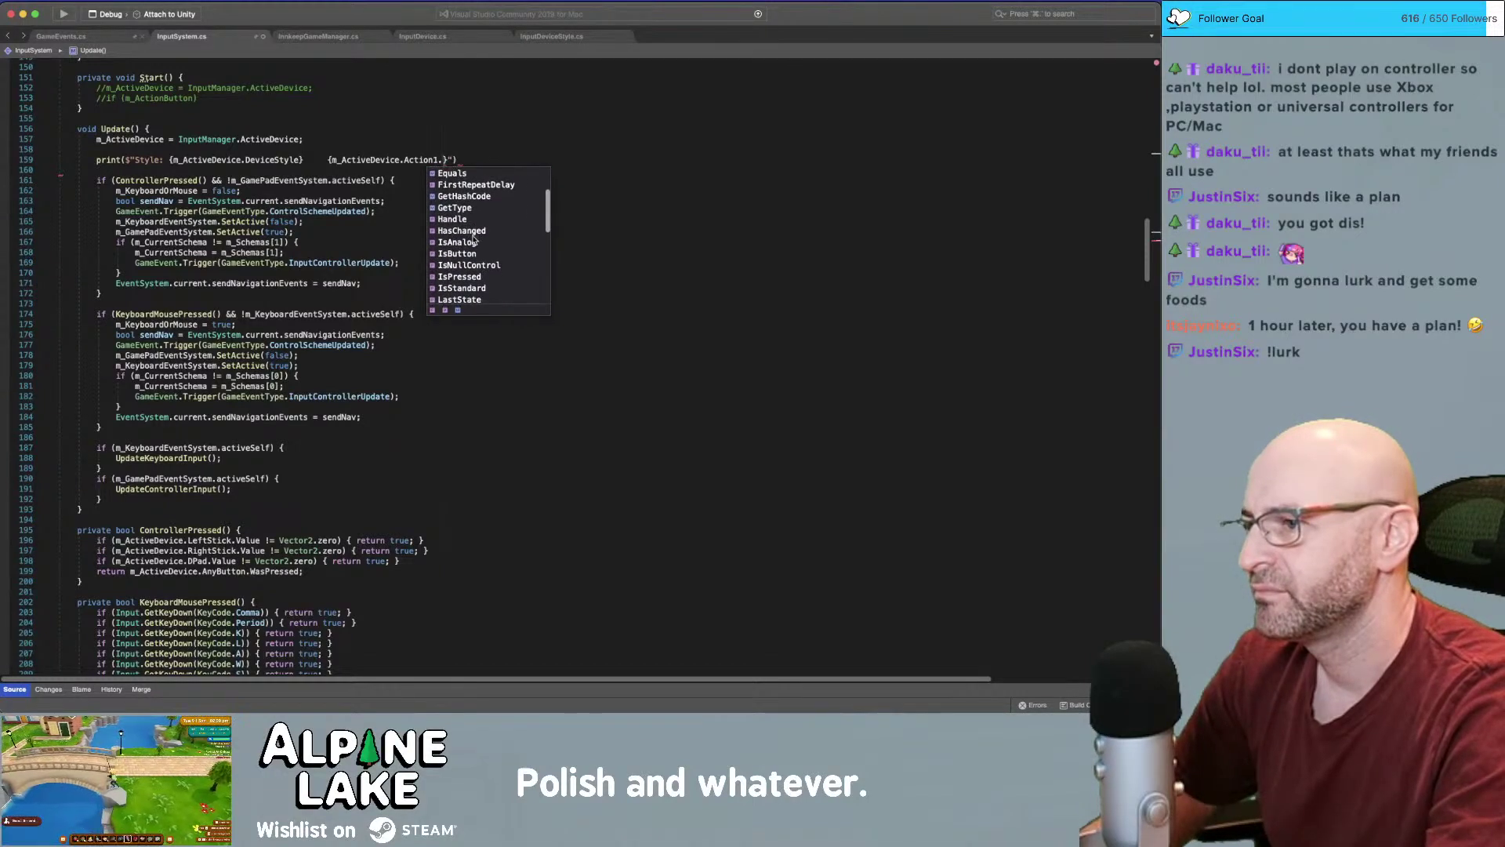
scroll(475, 238, down, 5)
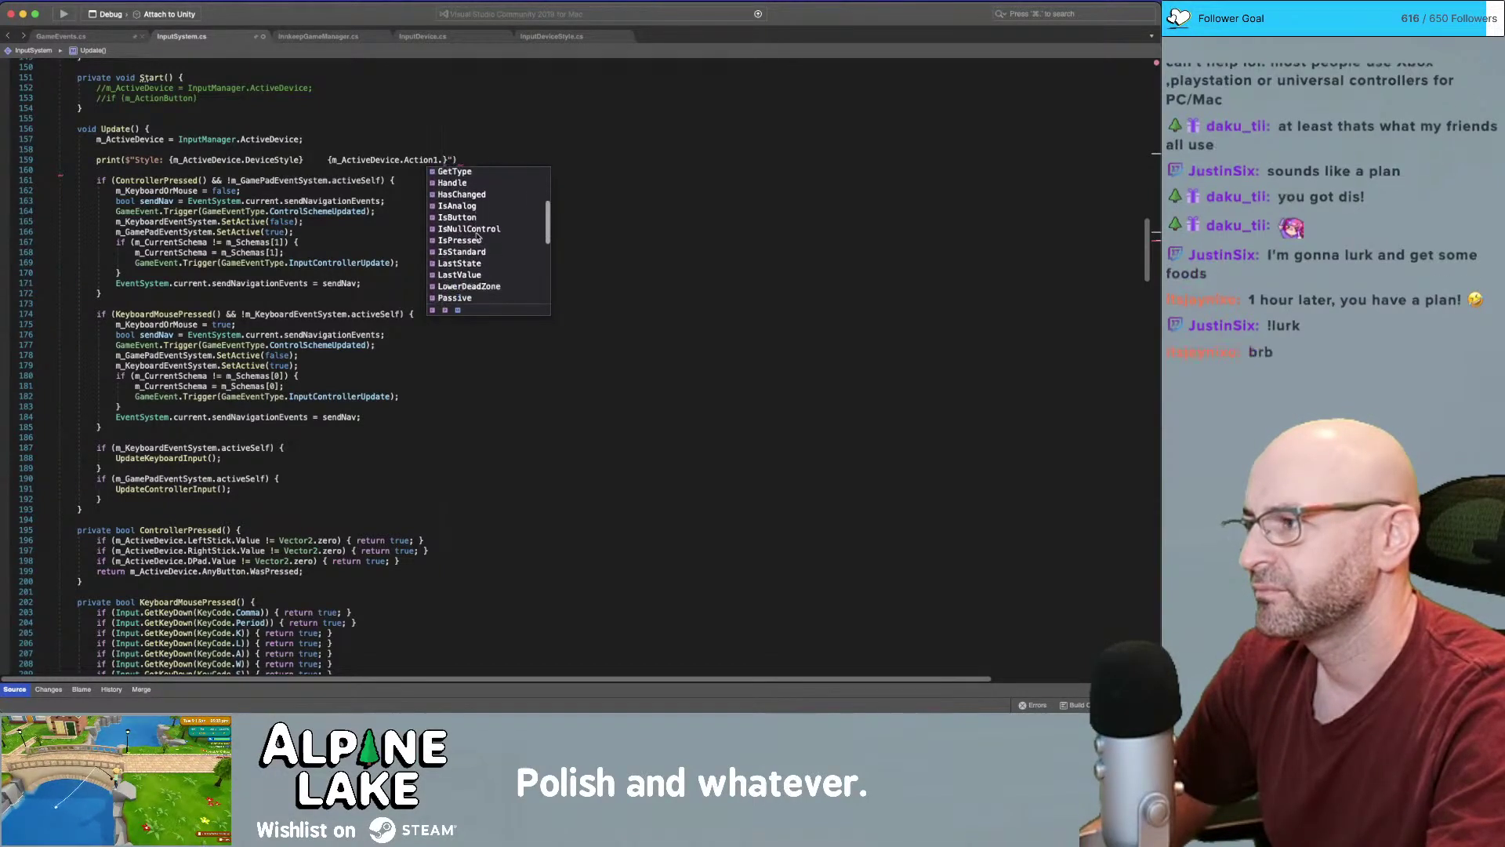
scroll(477, 235, down, 5)
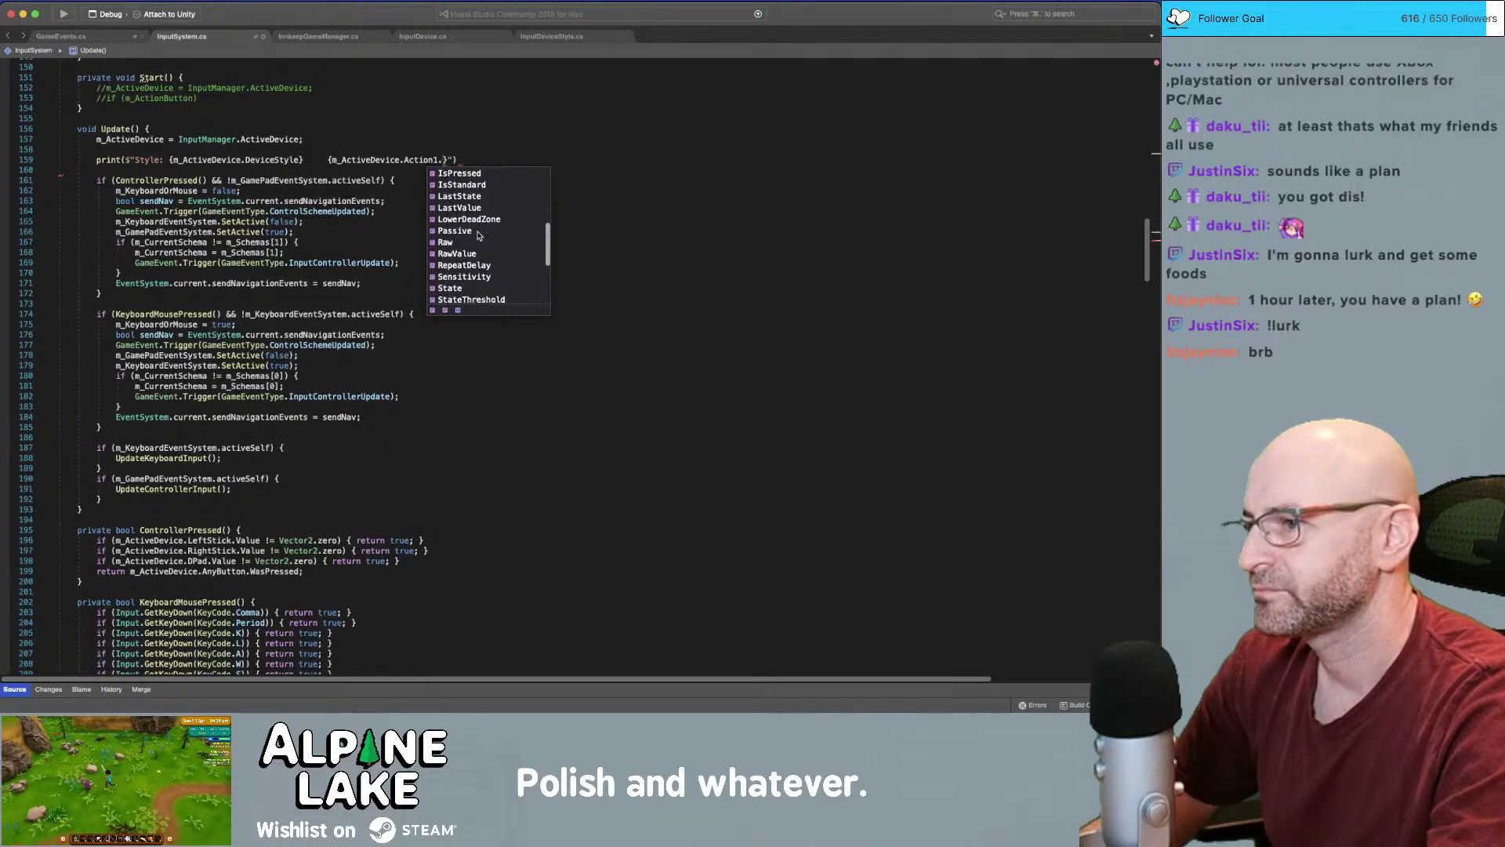
scroll(477, 236, down, 3)
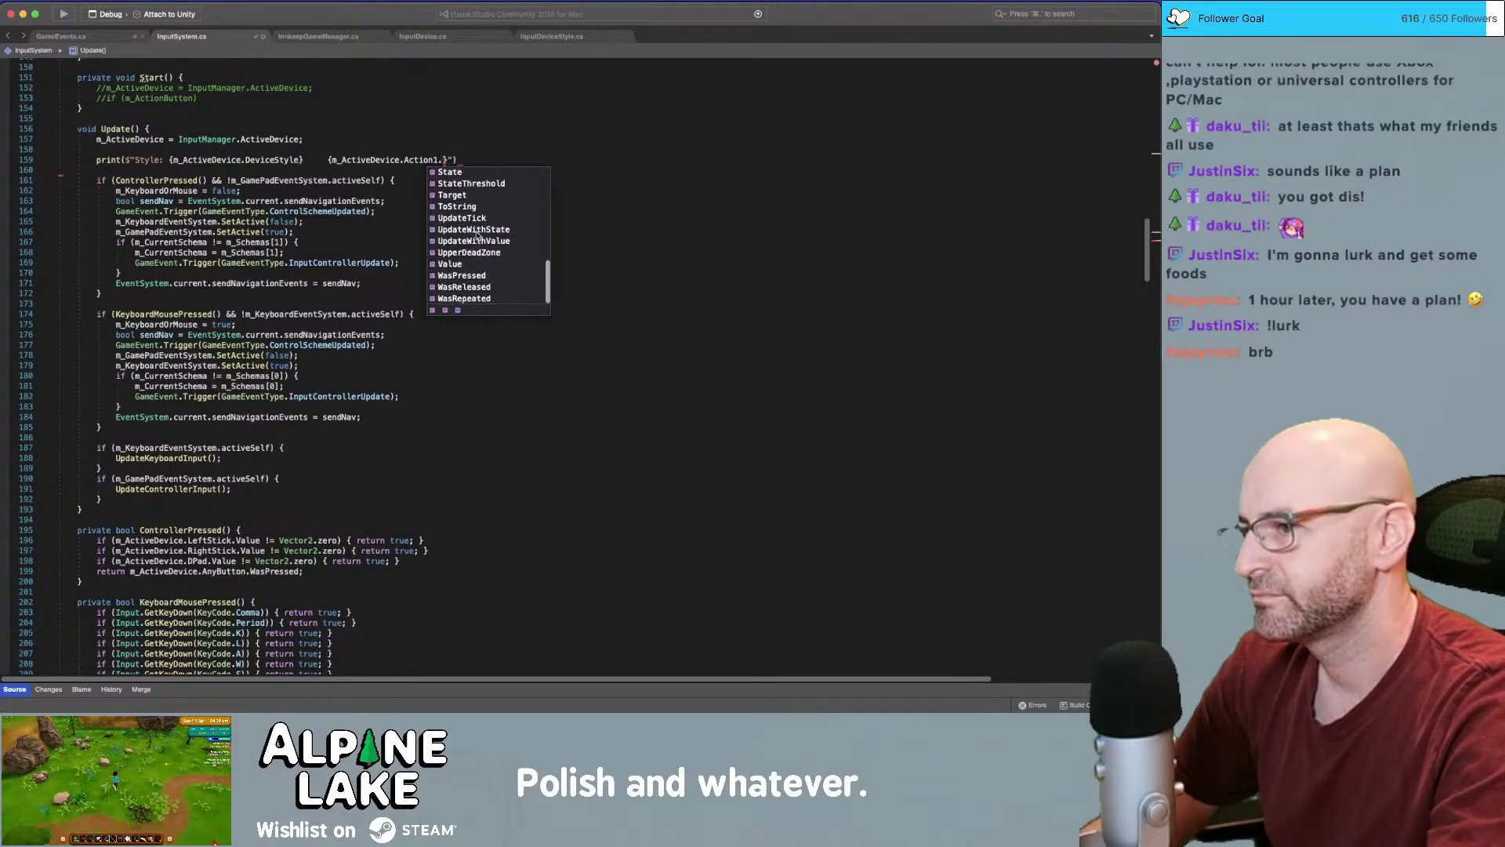
scroll(476, 263, up, 20)
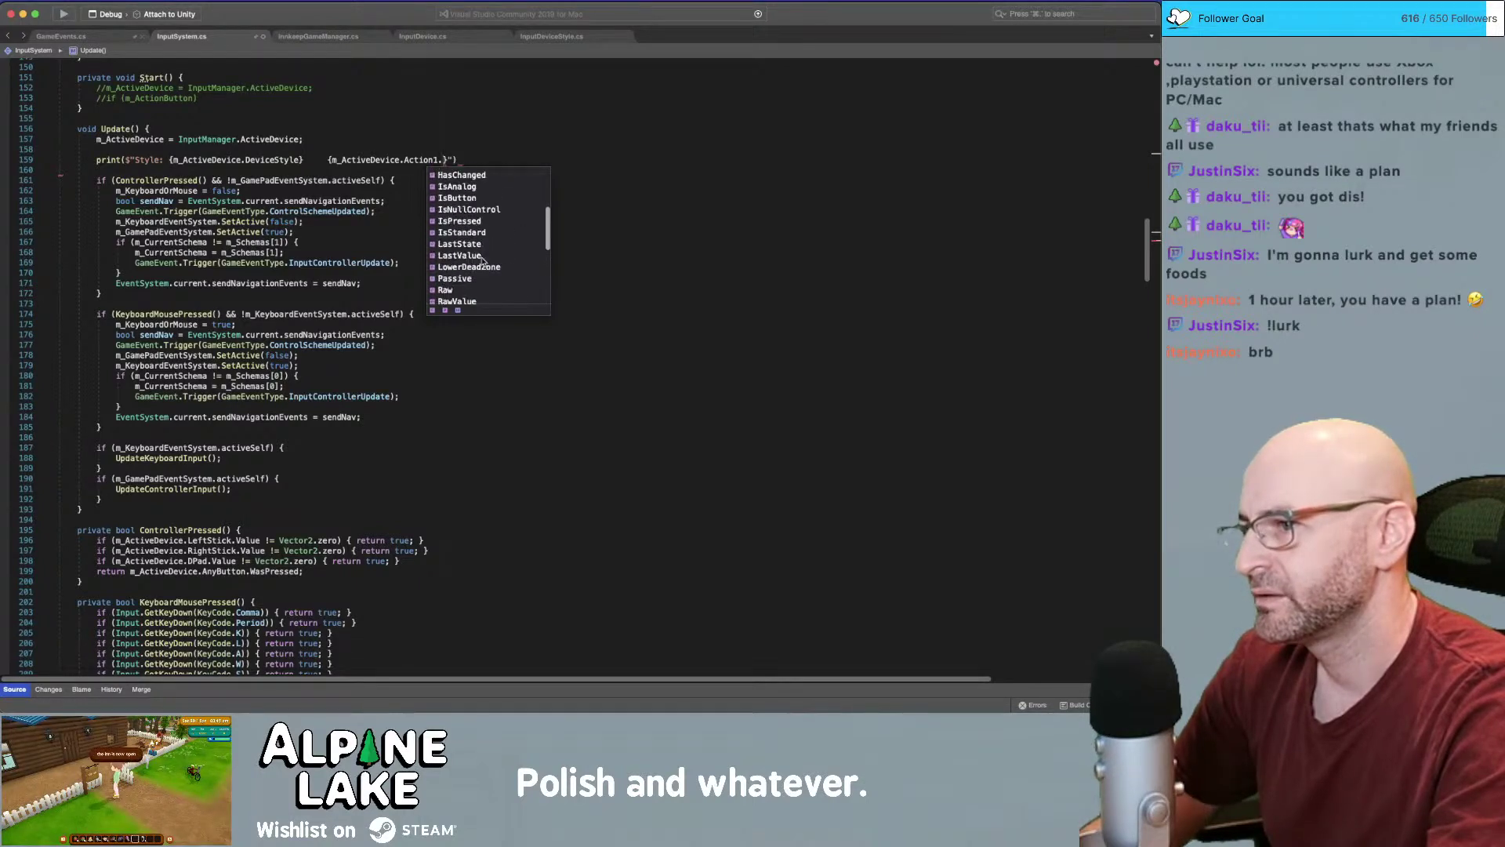
key(Escape)
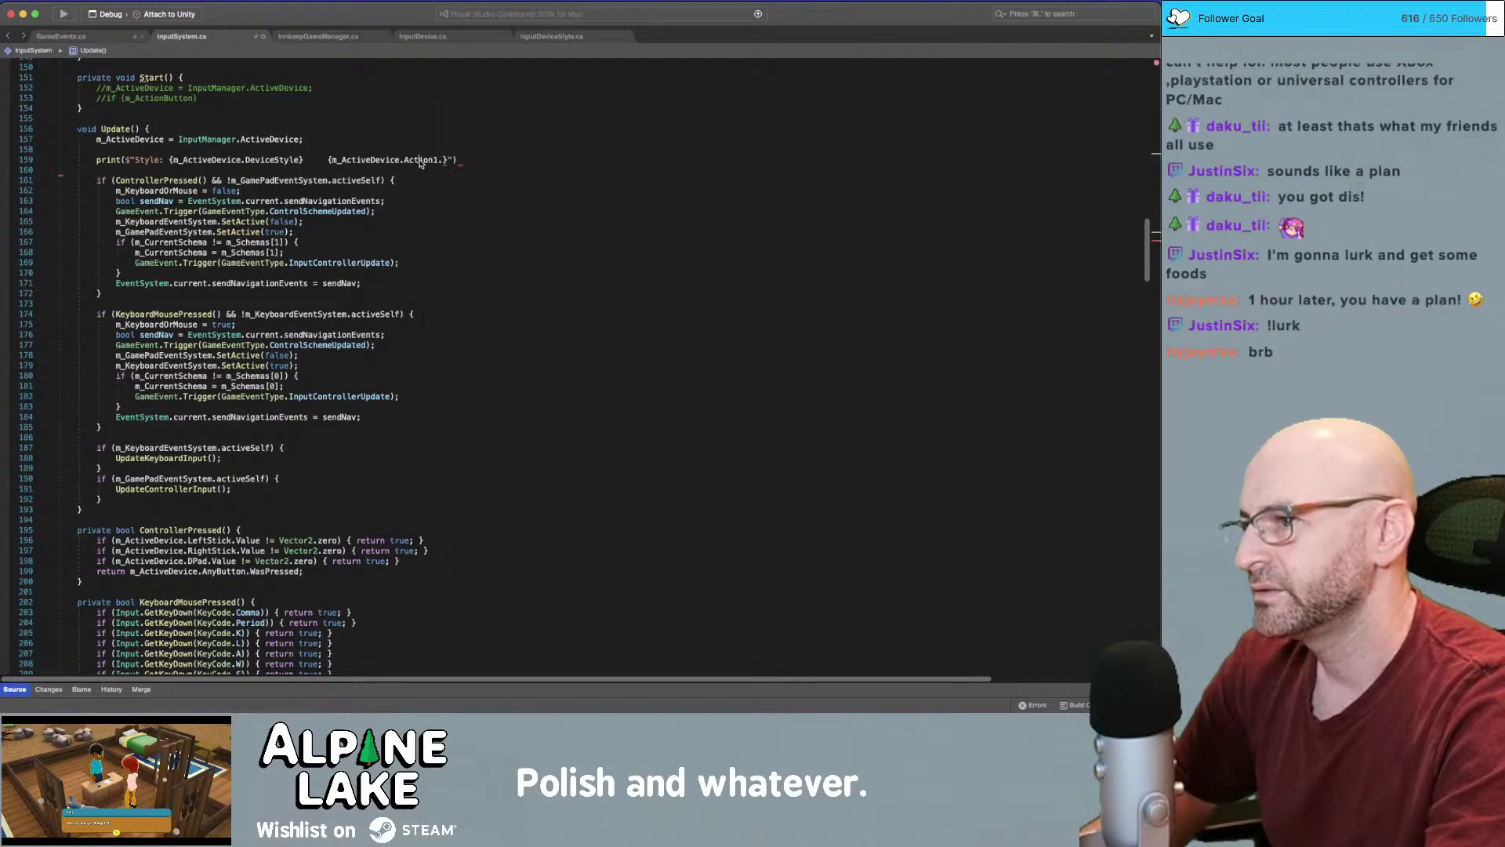
Follow Action1 to the InputControl class definition and examine its Handle property and where the constructors assign it
super+click(423, 160)
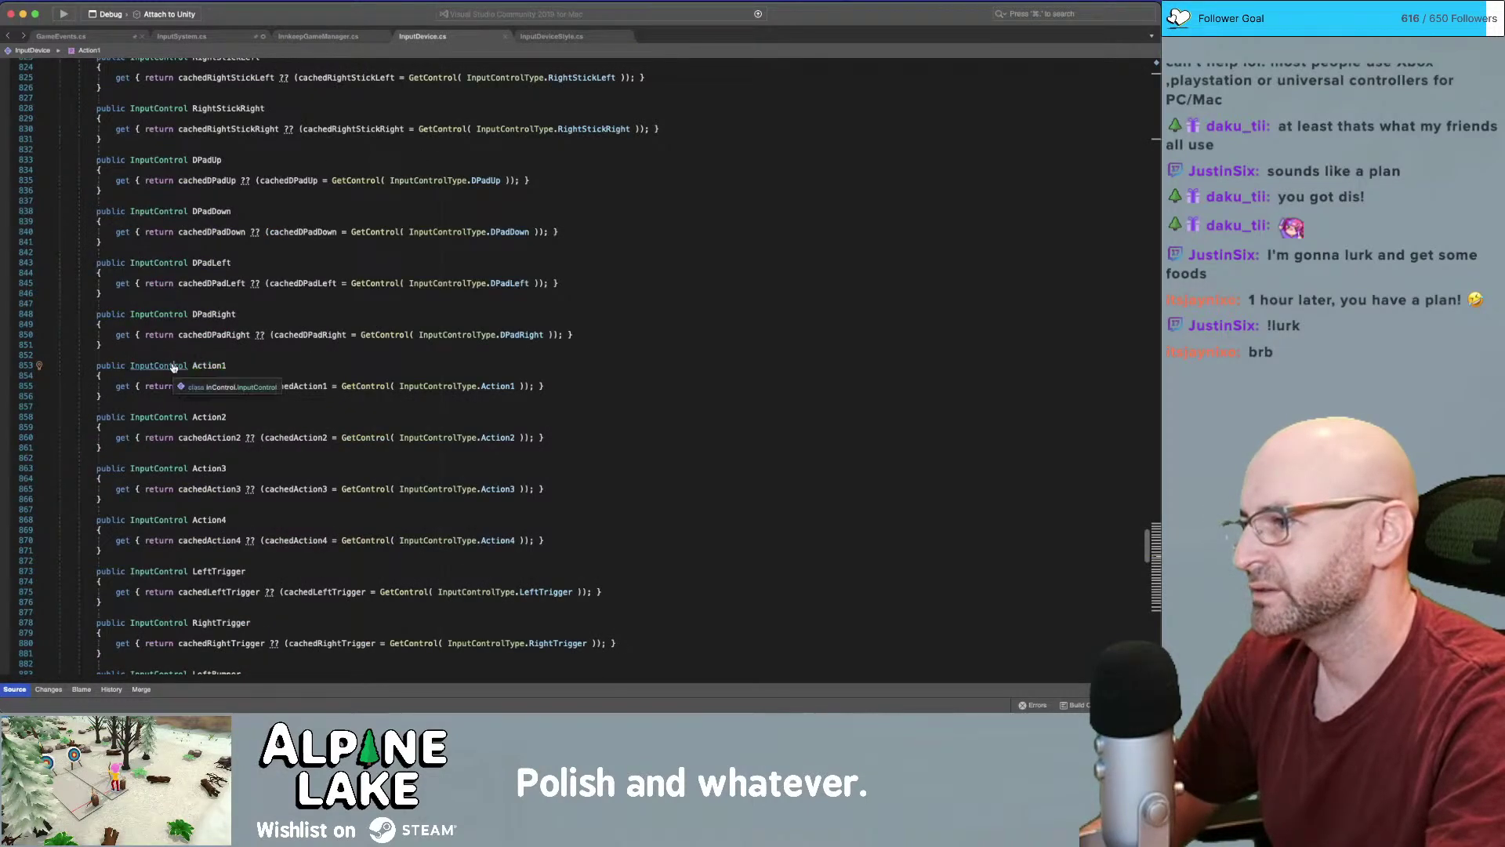
super+click(172, 365)
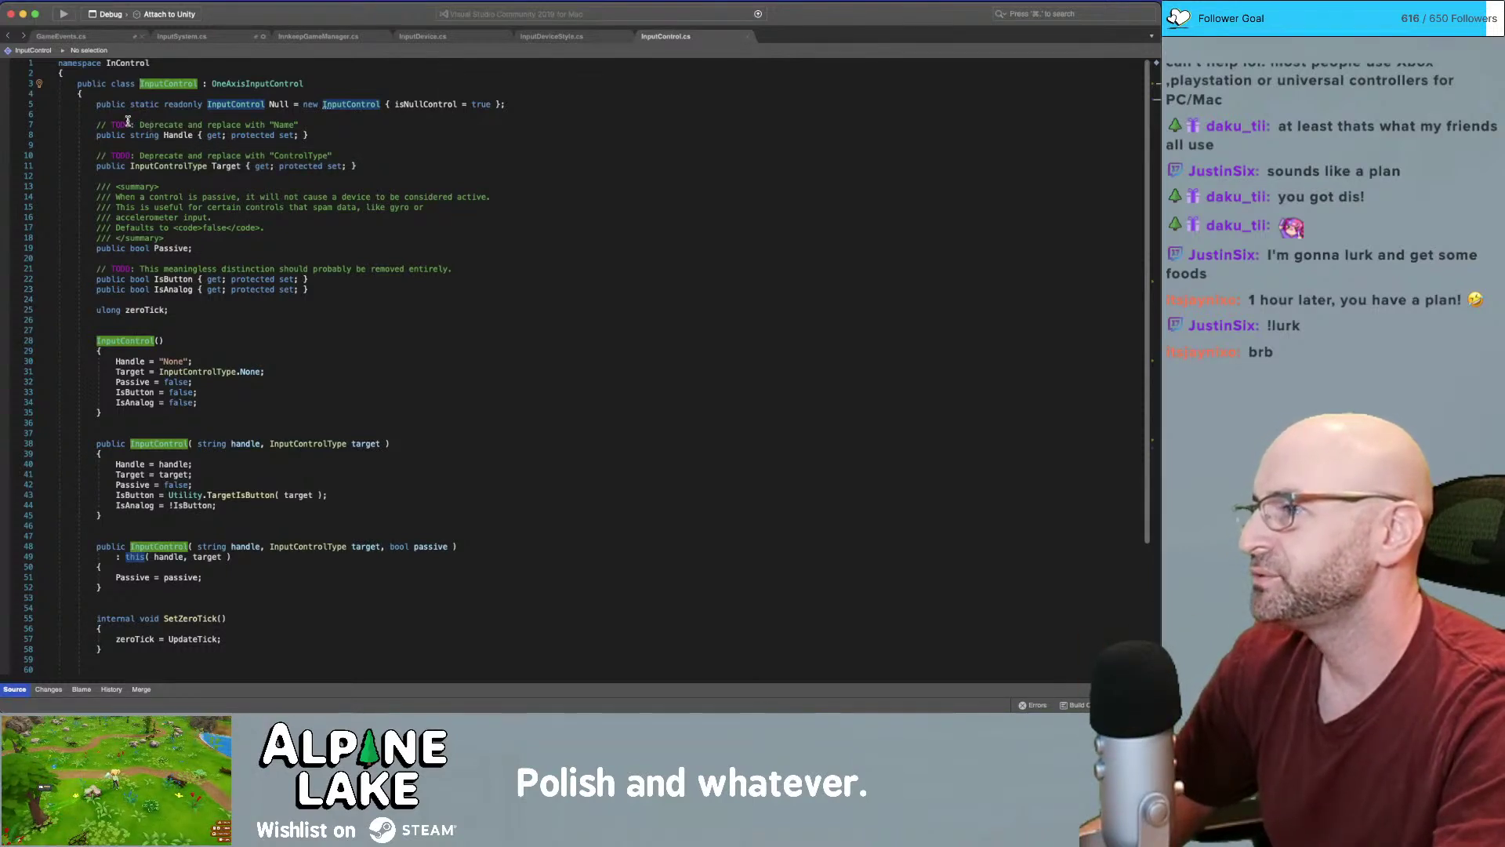
click(118, 126)
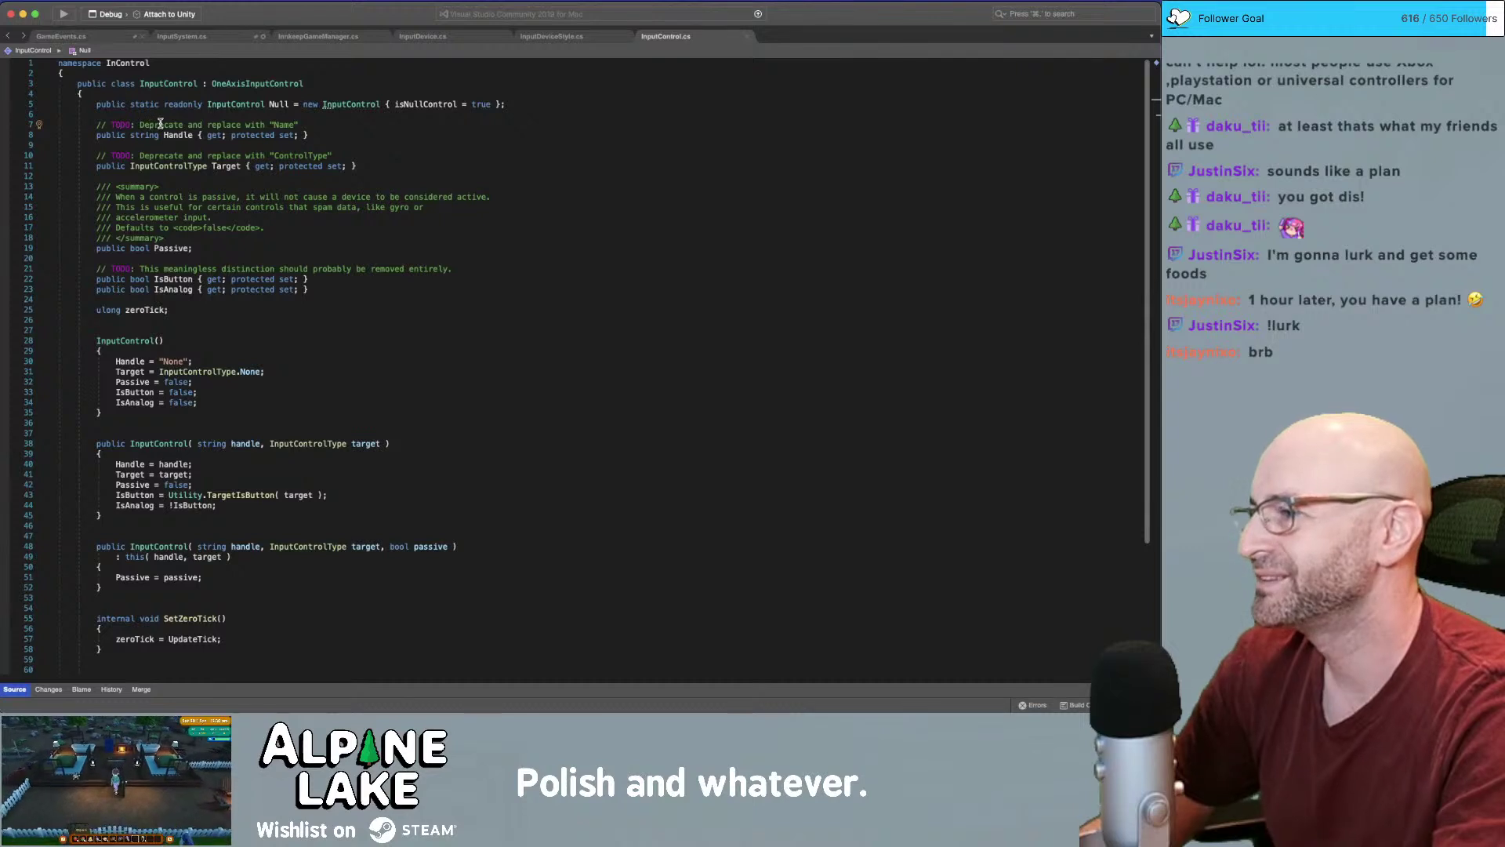
click(172, 135)
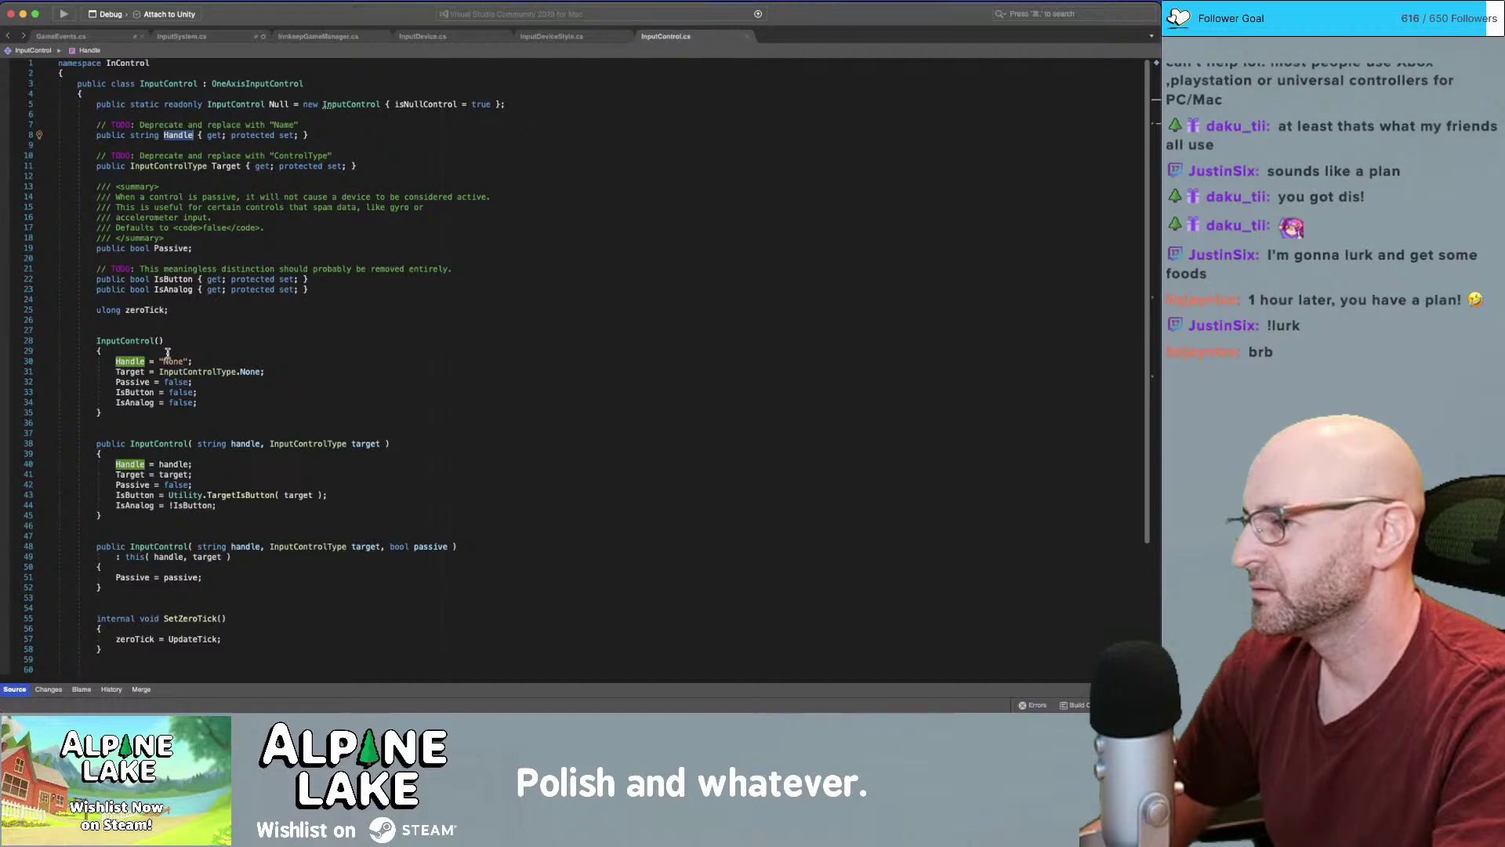
click(140, 461)
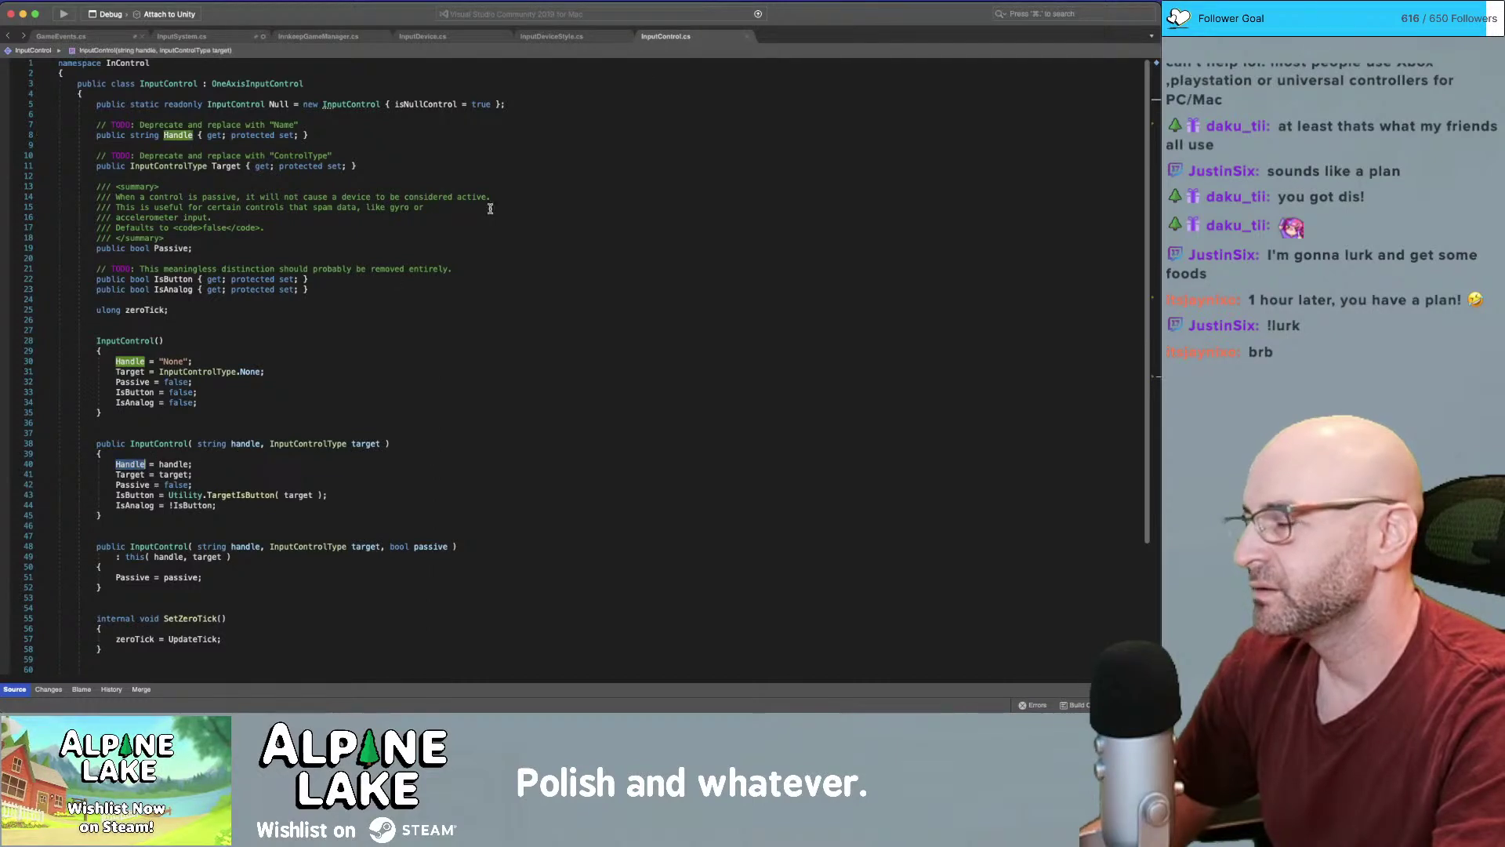
click(566, 39)
click(439, 40)
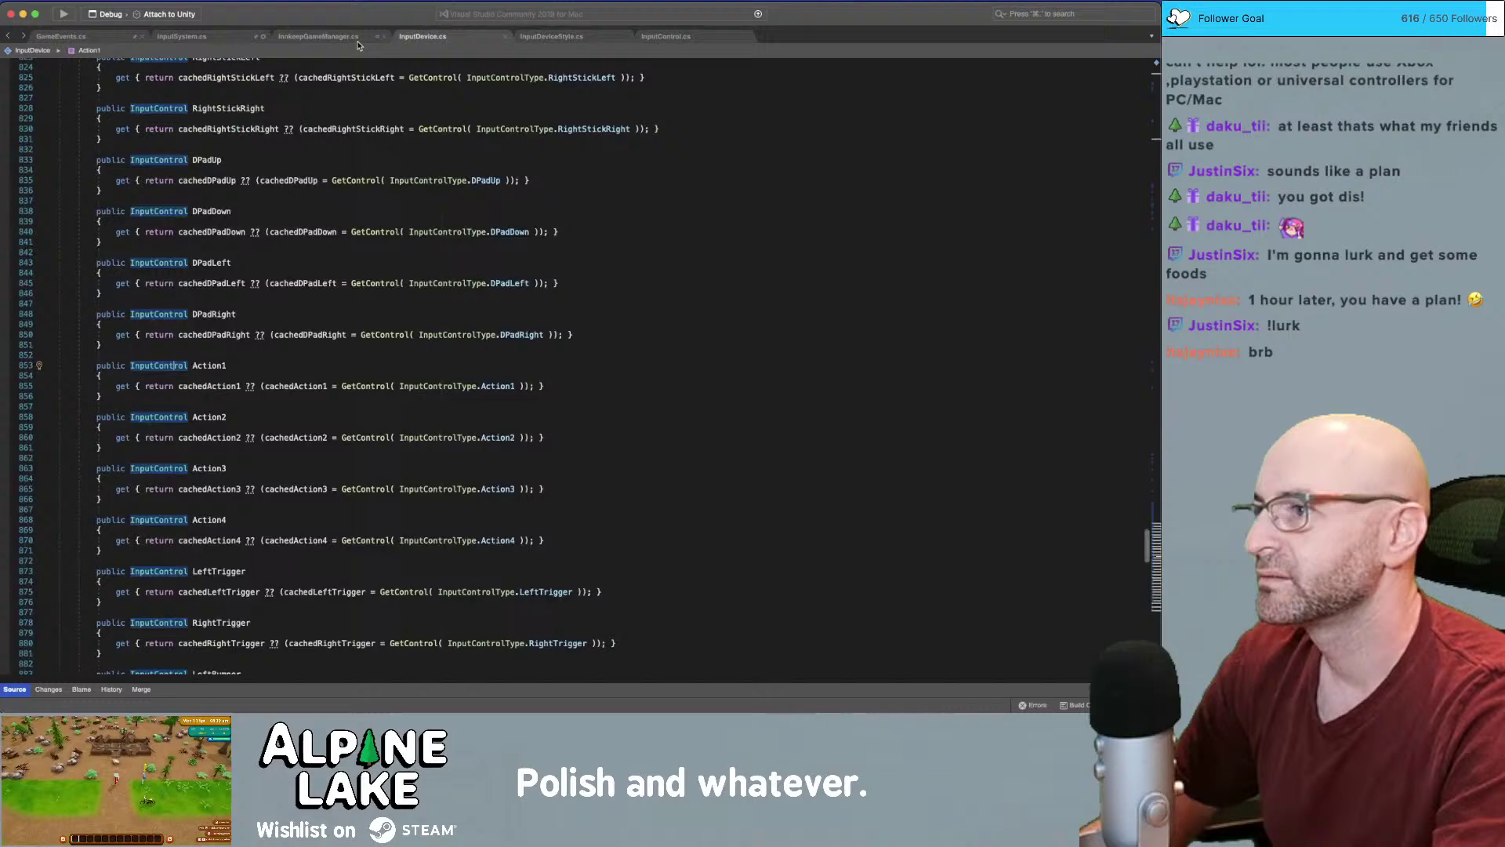
Complete the second placeholder in InputSystem.cs as m_ActiveDevice.Action1.Handle and end the print statement with a semicolon
click(233, 41)
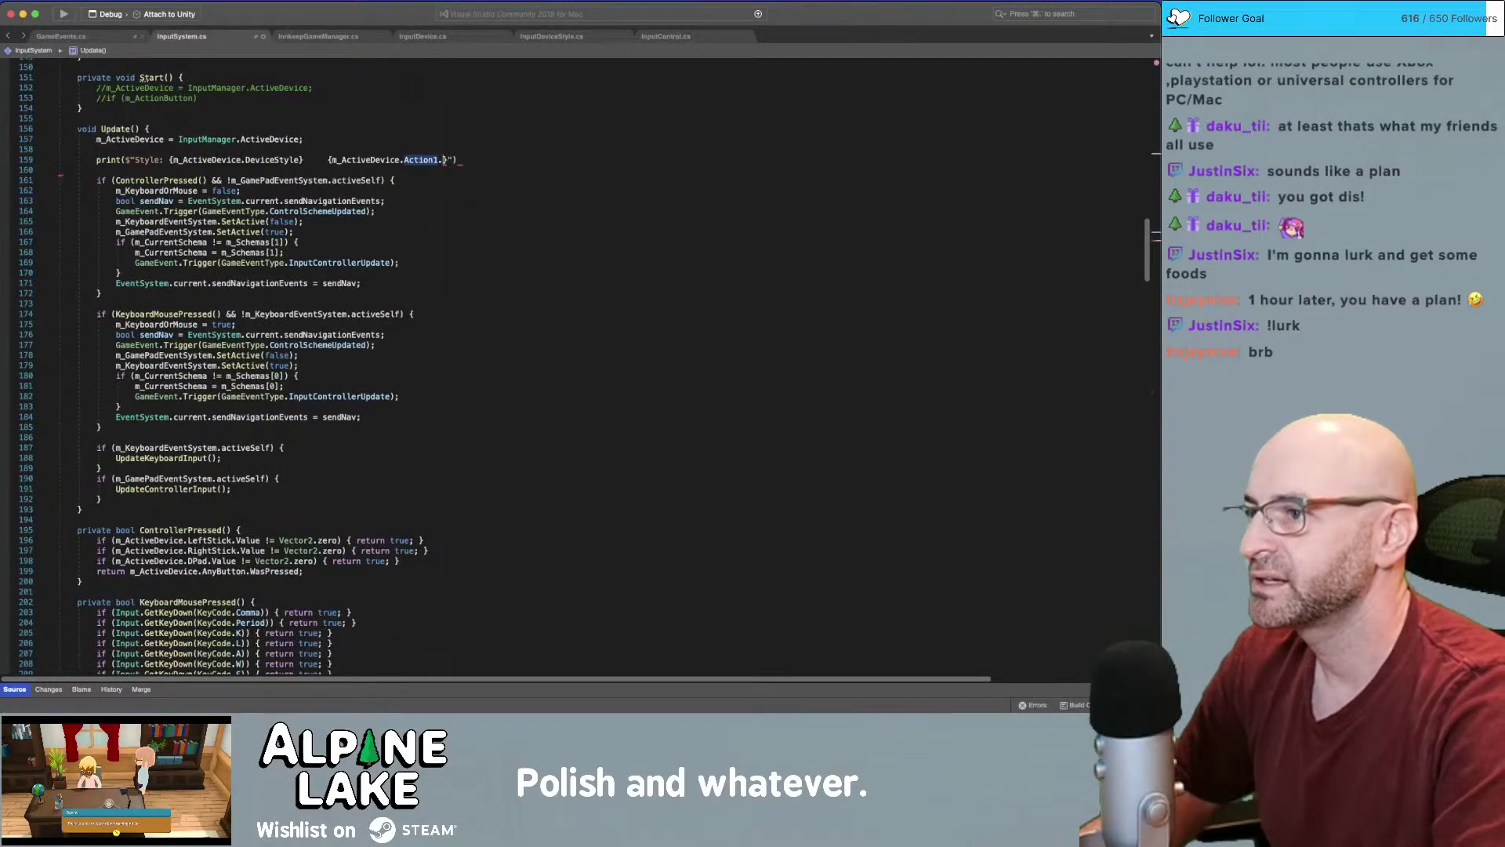
text(Handle}"))
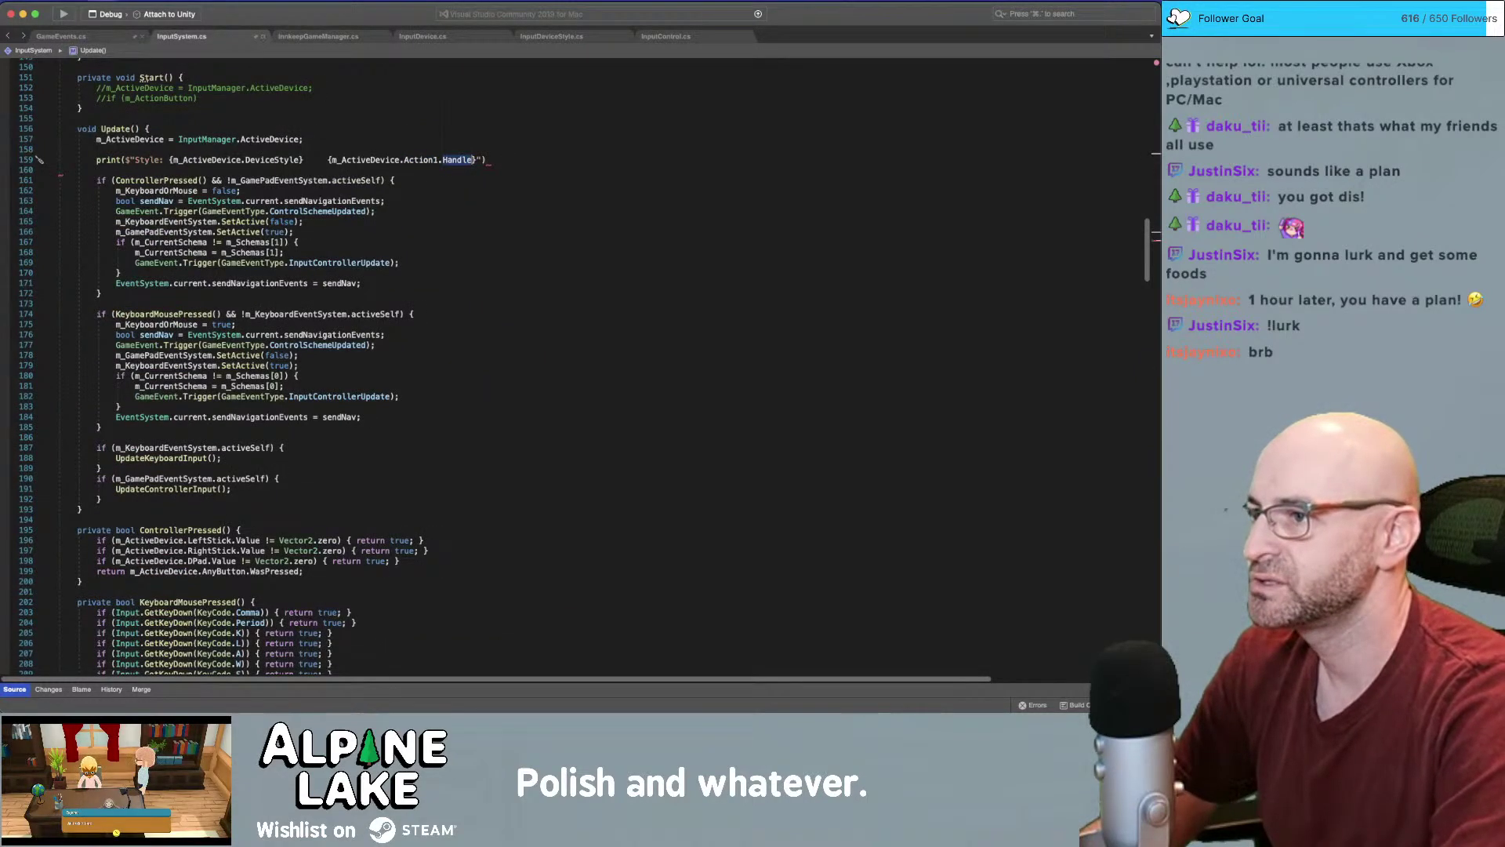
text(;)
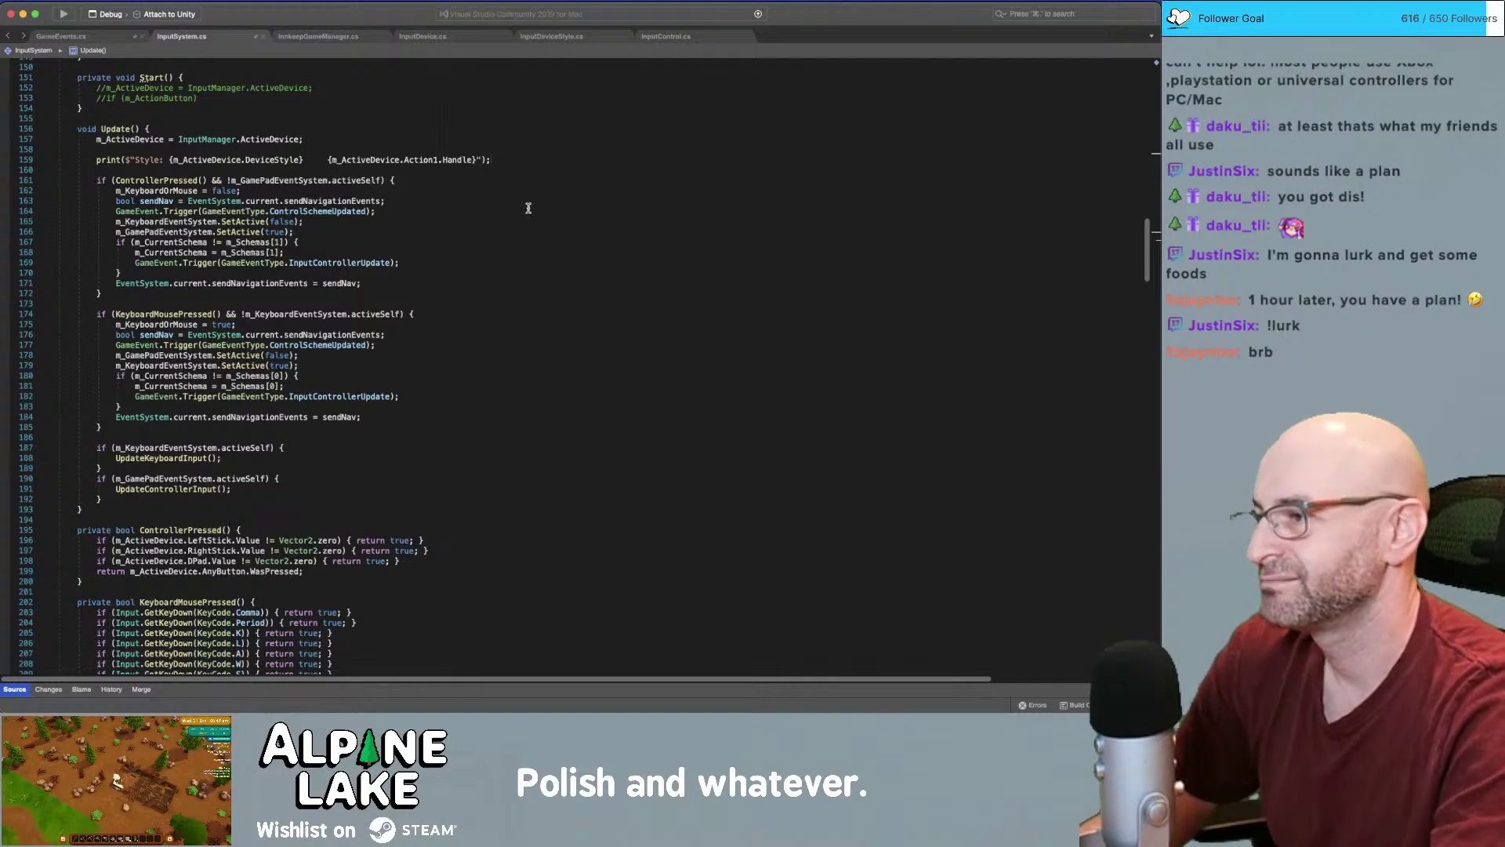
Switch to Unity, run the scene in play mode and show the Console output
key(super+Tab)
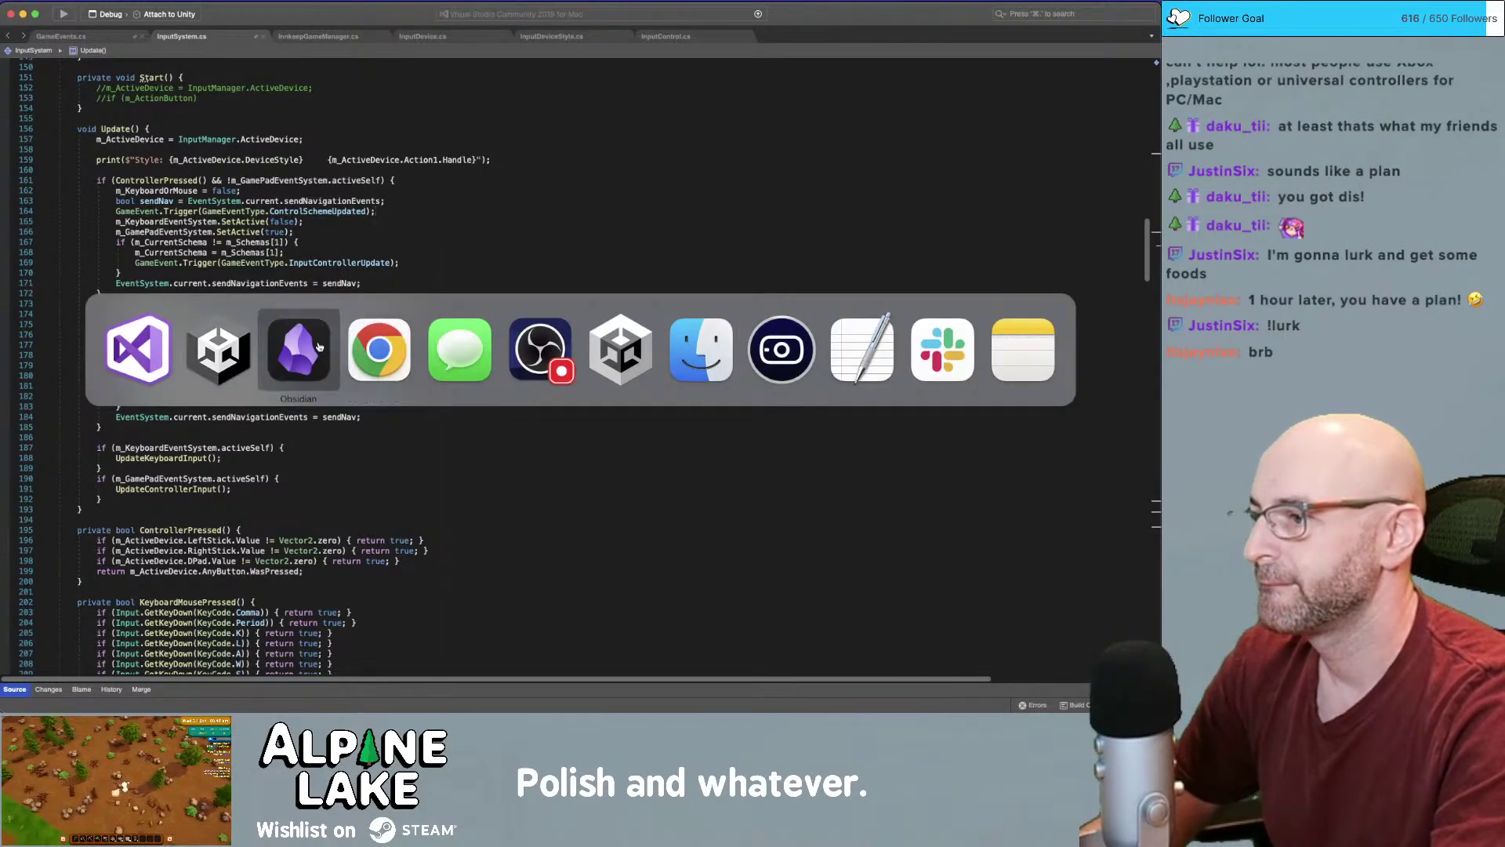
key(super+Tab)
key(super+Tab)
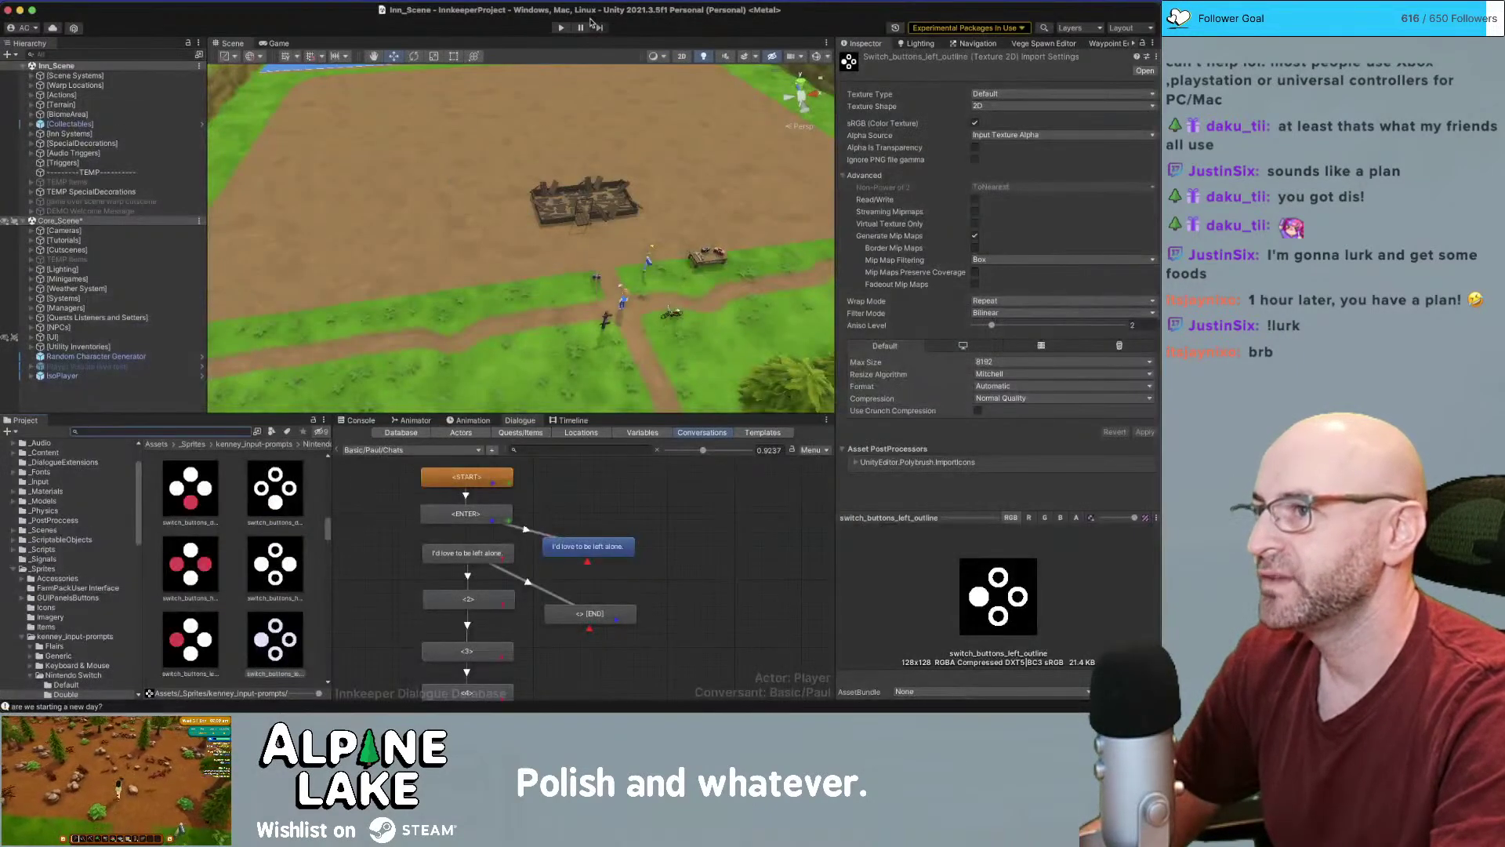
click(560, 28)
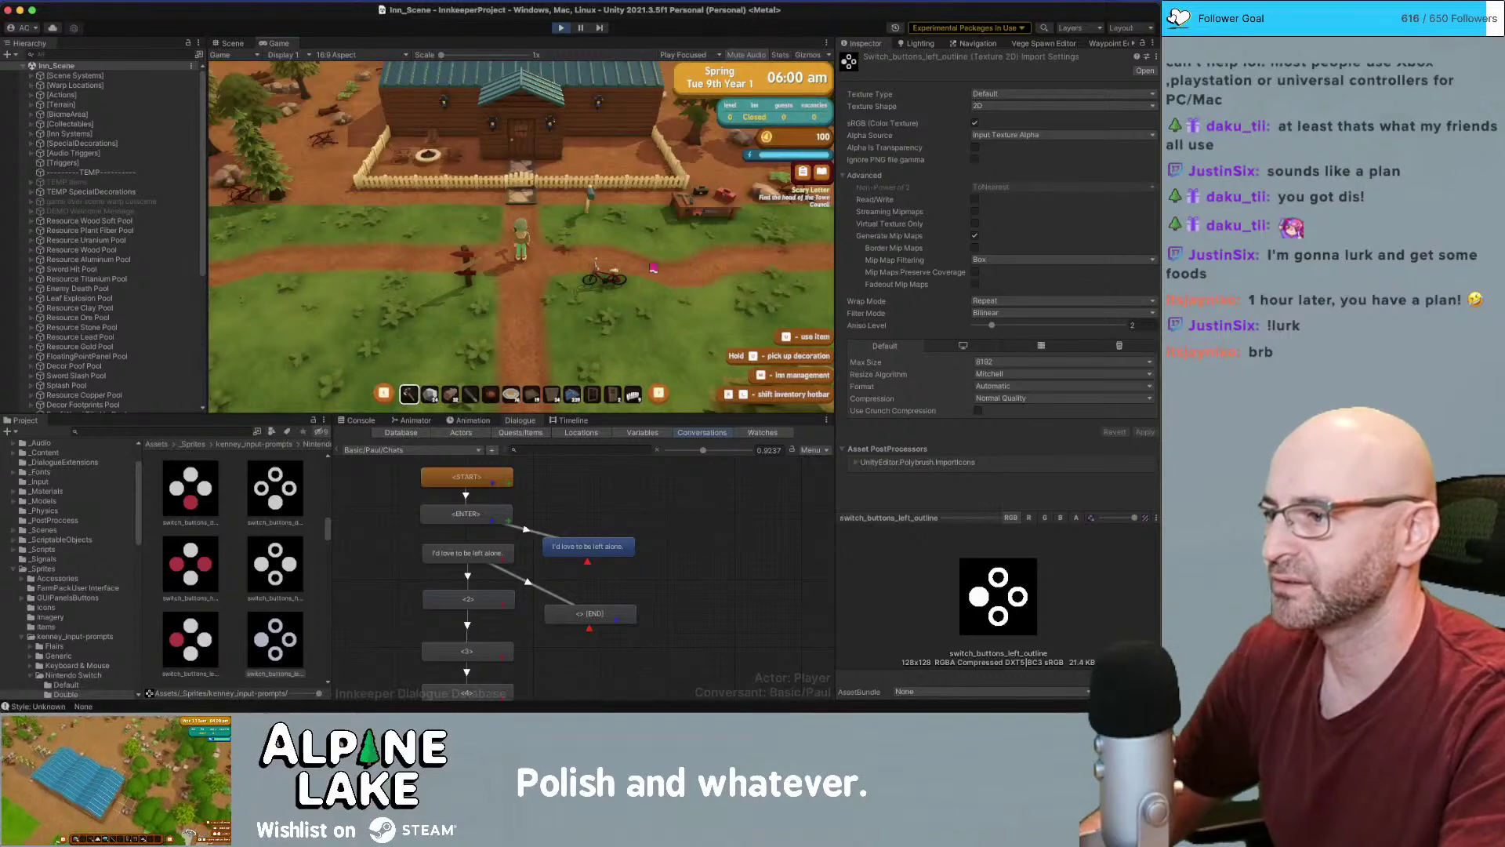
click(357, 420)
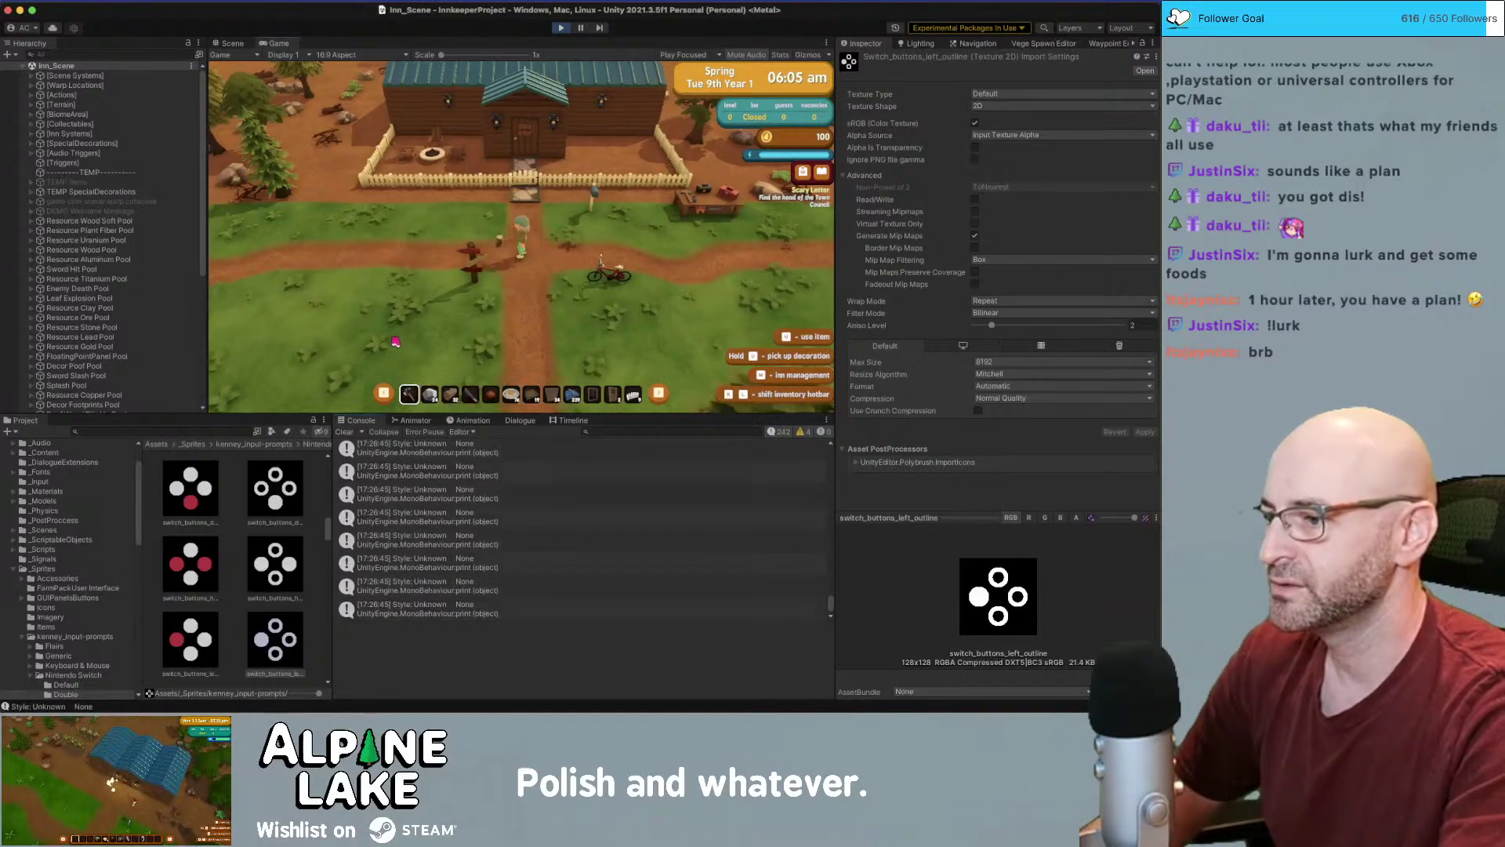
Move the player character to test the device logging, stop play mode and inspect a logged Style message
key(a)
key(w)
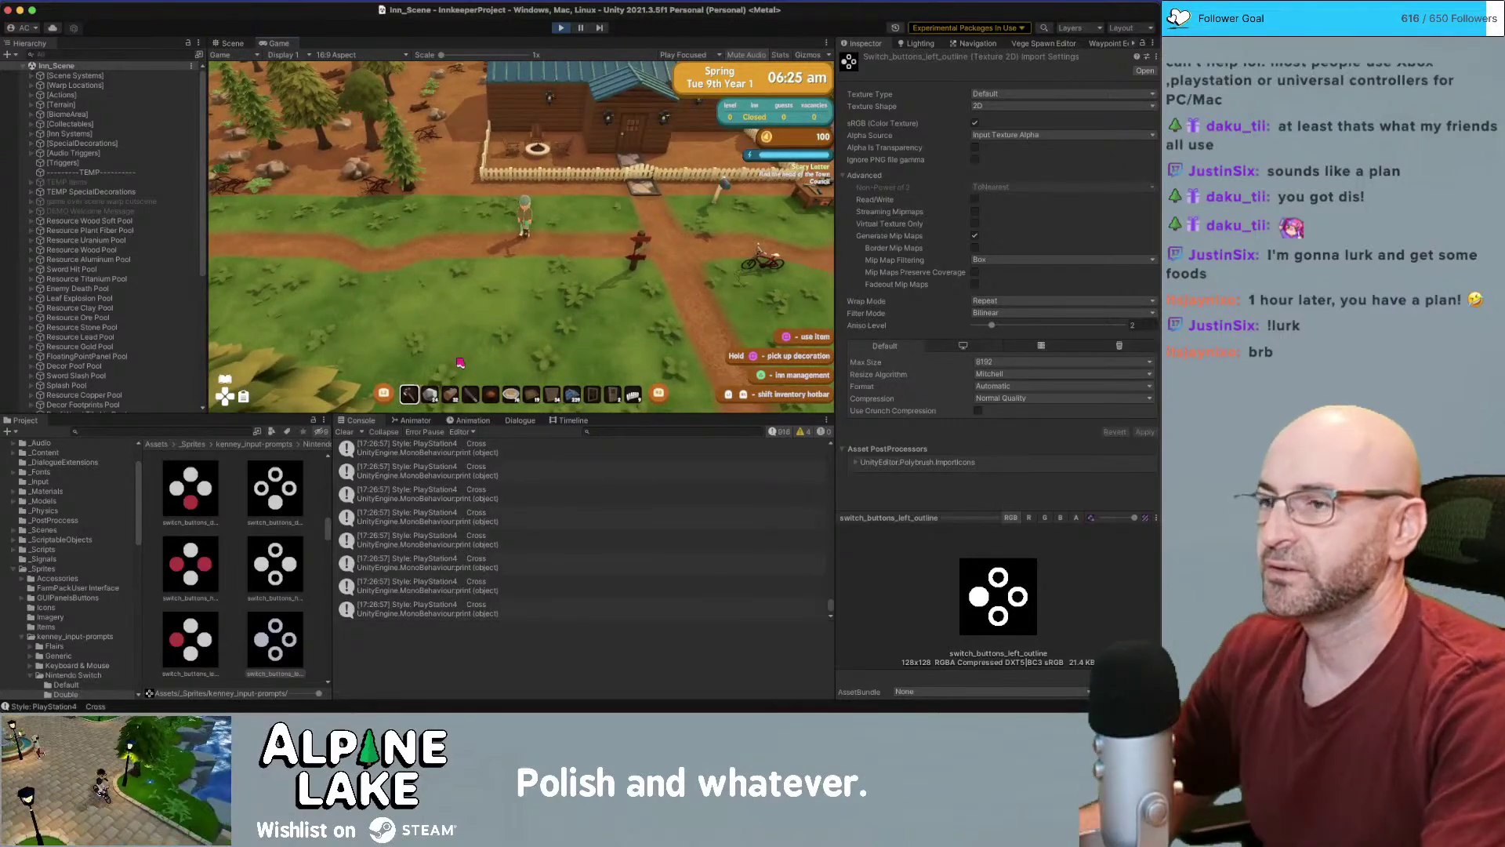
click(559, 27)
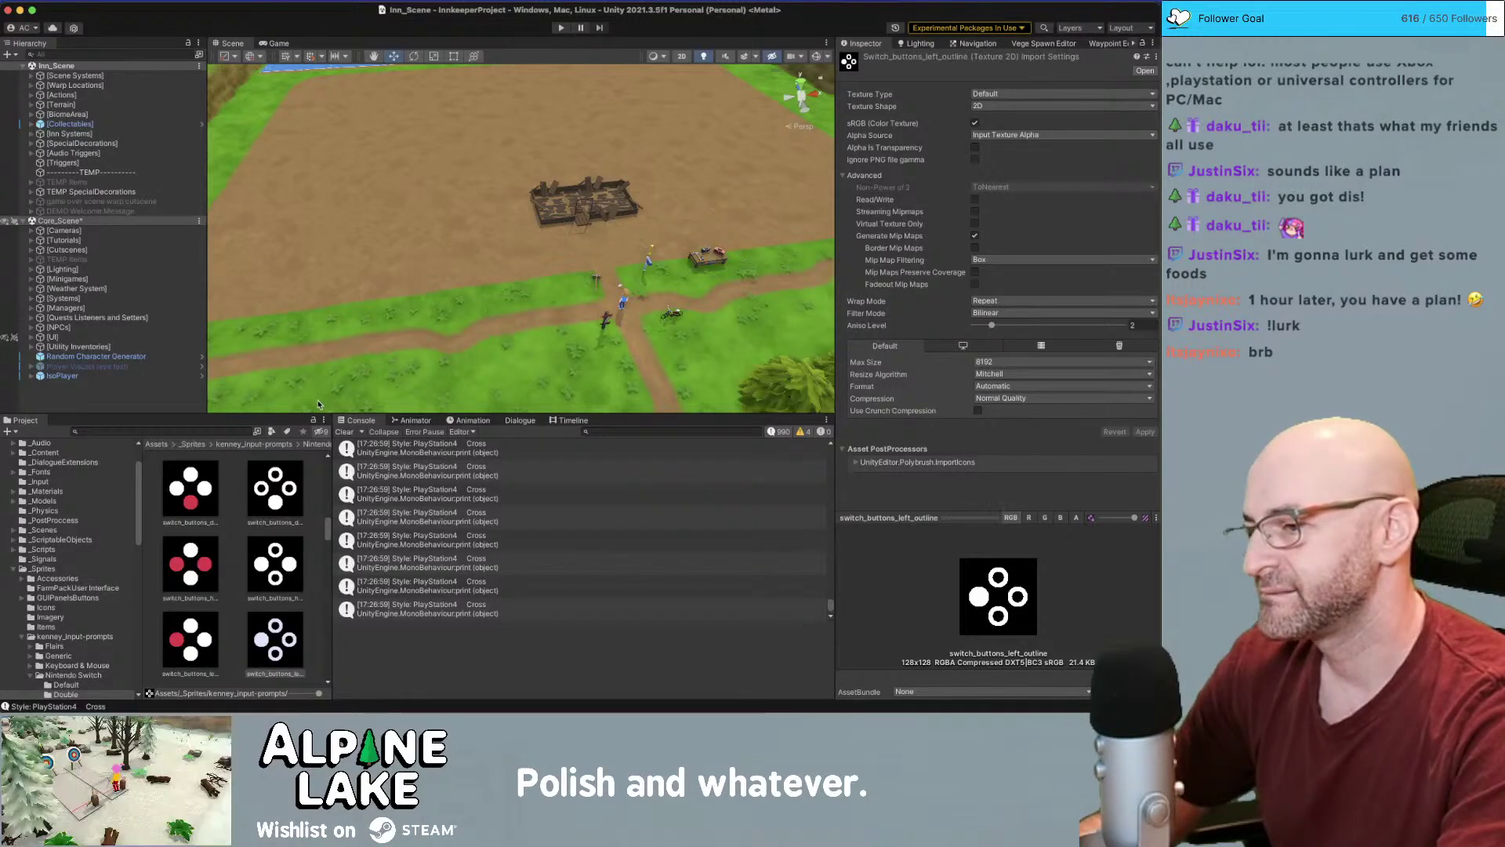
click(508, 471)
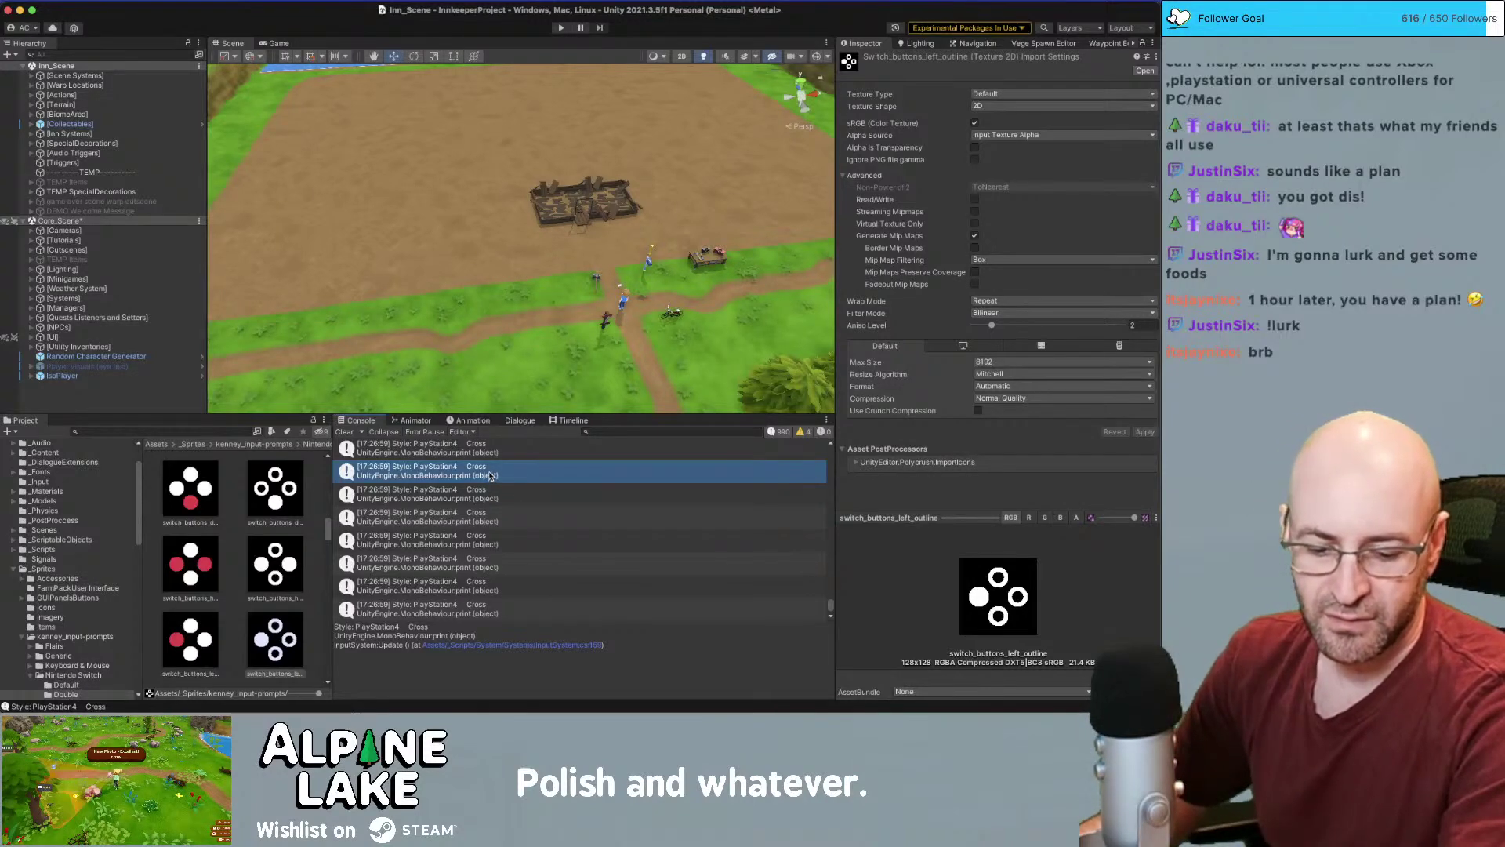
Switch to InputSystem.cs in Visual Studio, follow Action1's Handle to its definition, and review the InputControl constructors
key(super+Tab)
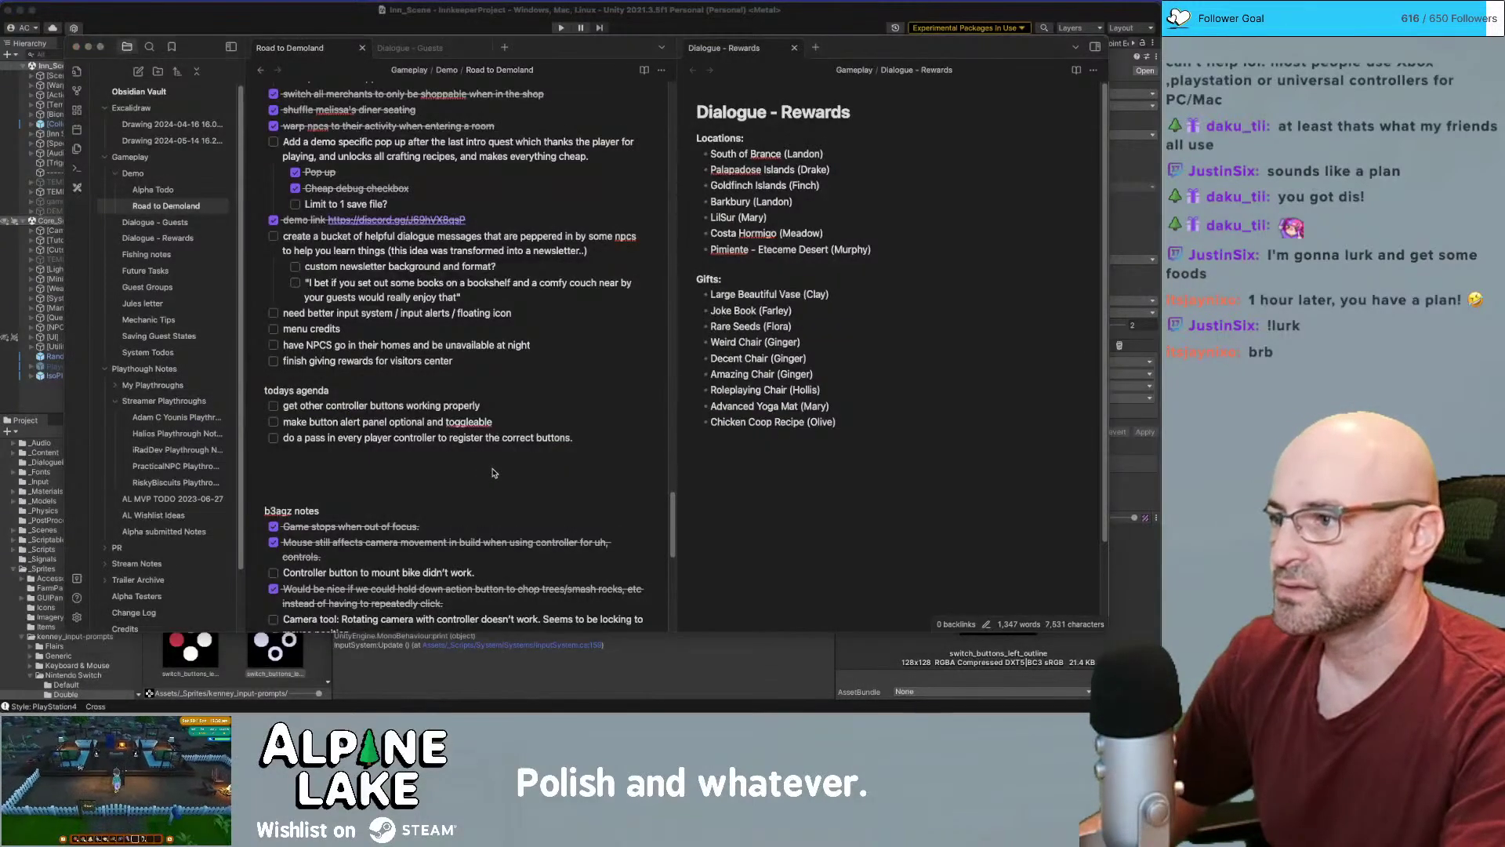
key(super+Tab)
double_click(475, 455)
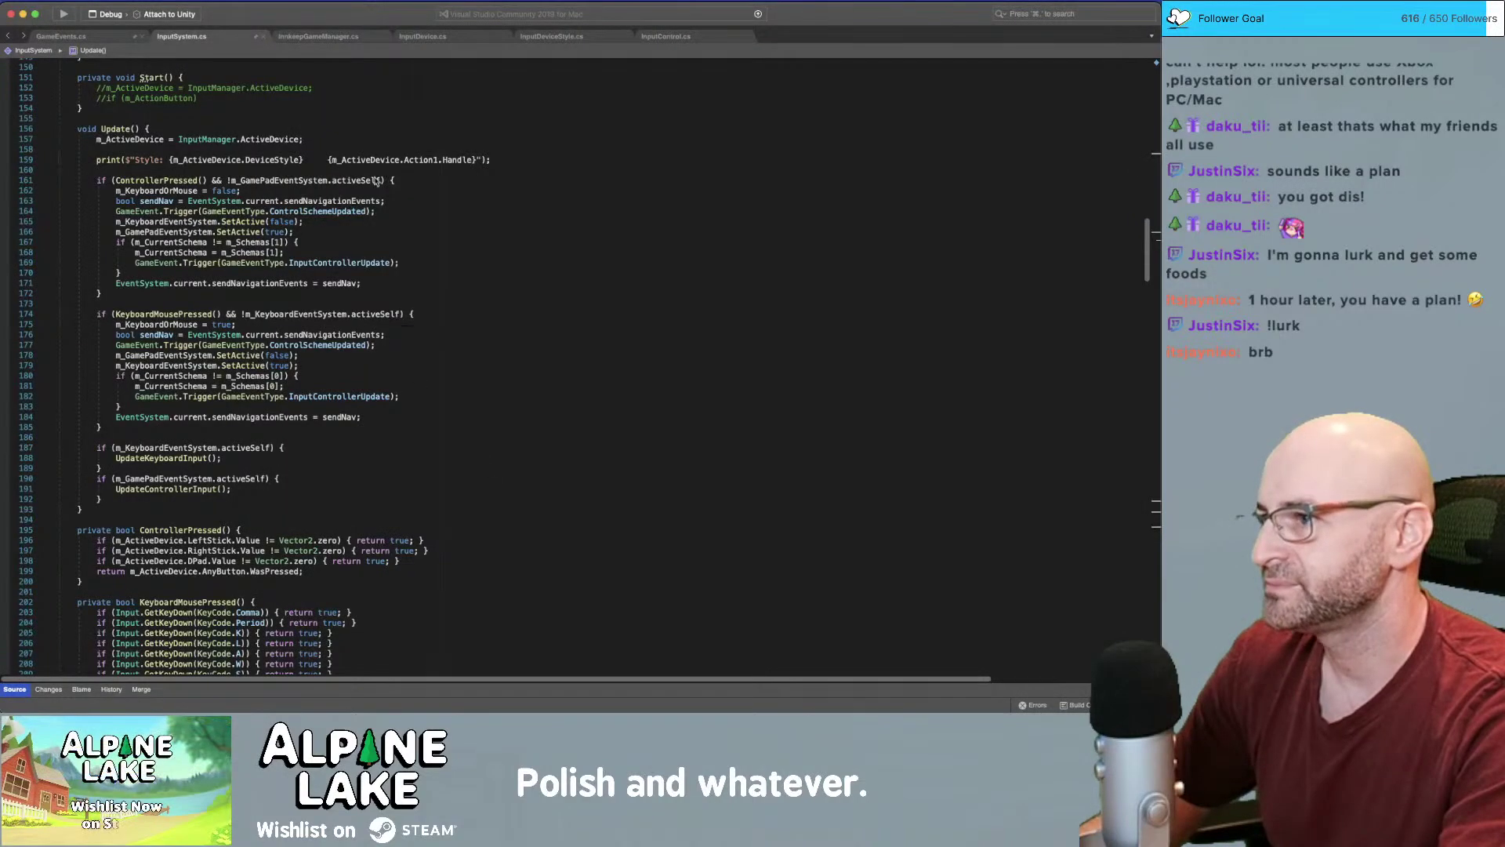
super+click(455, 160)
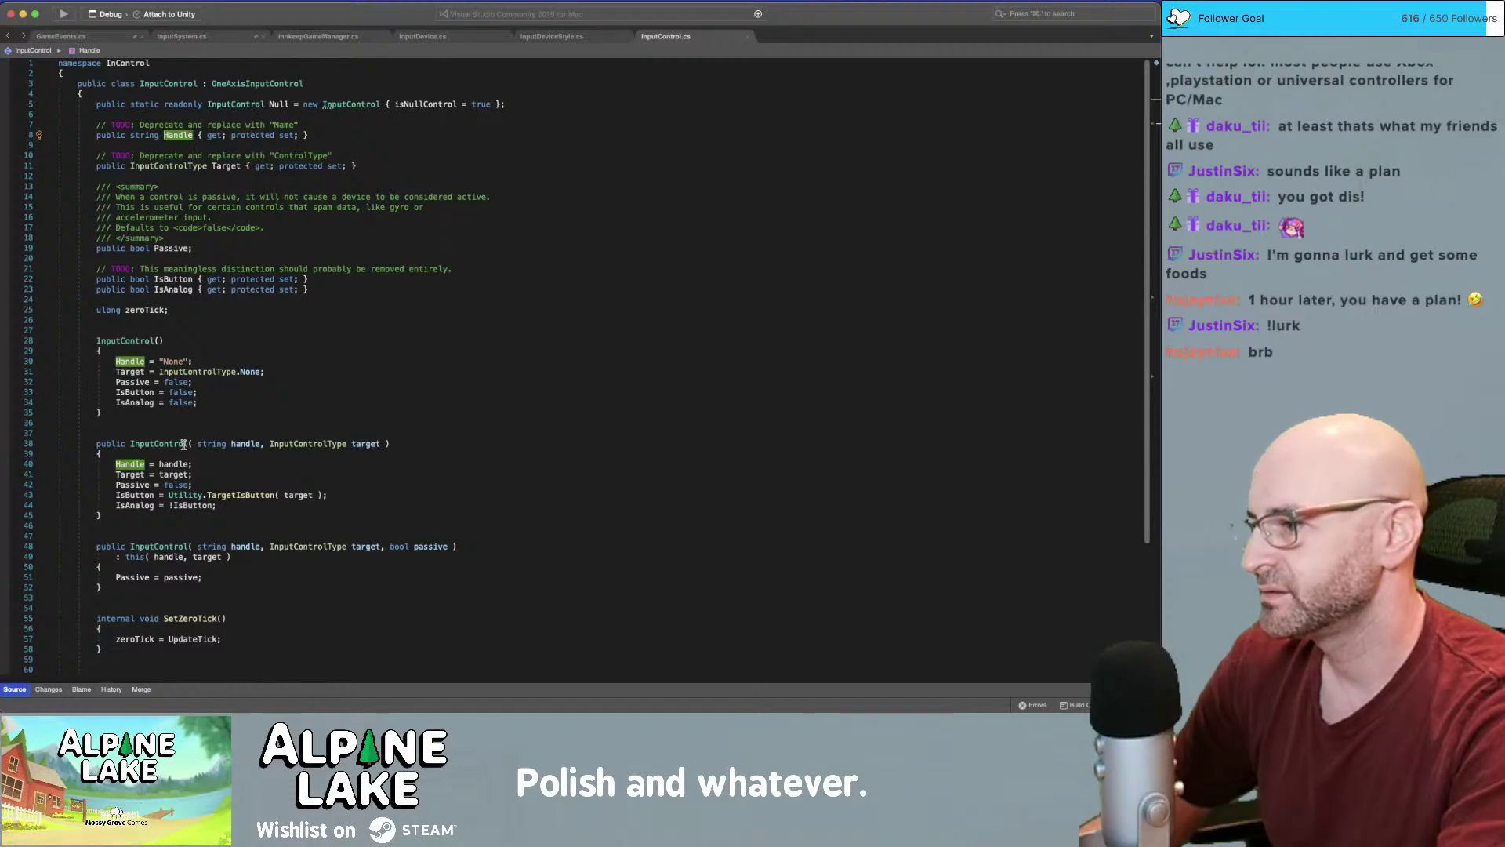
scroll(188, 444, down, 8)
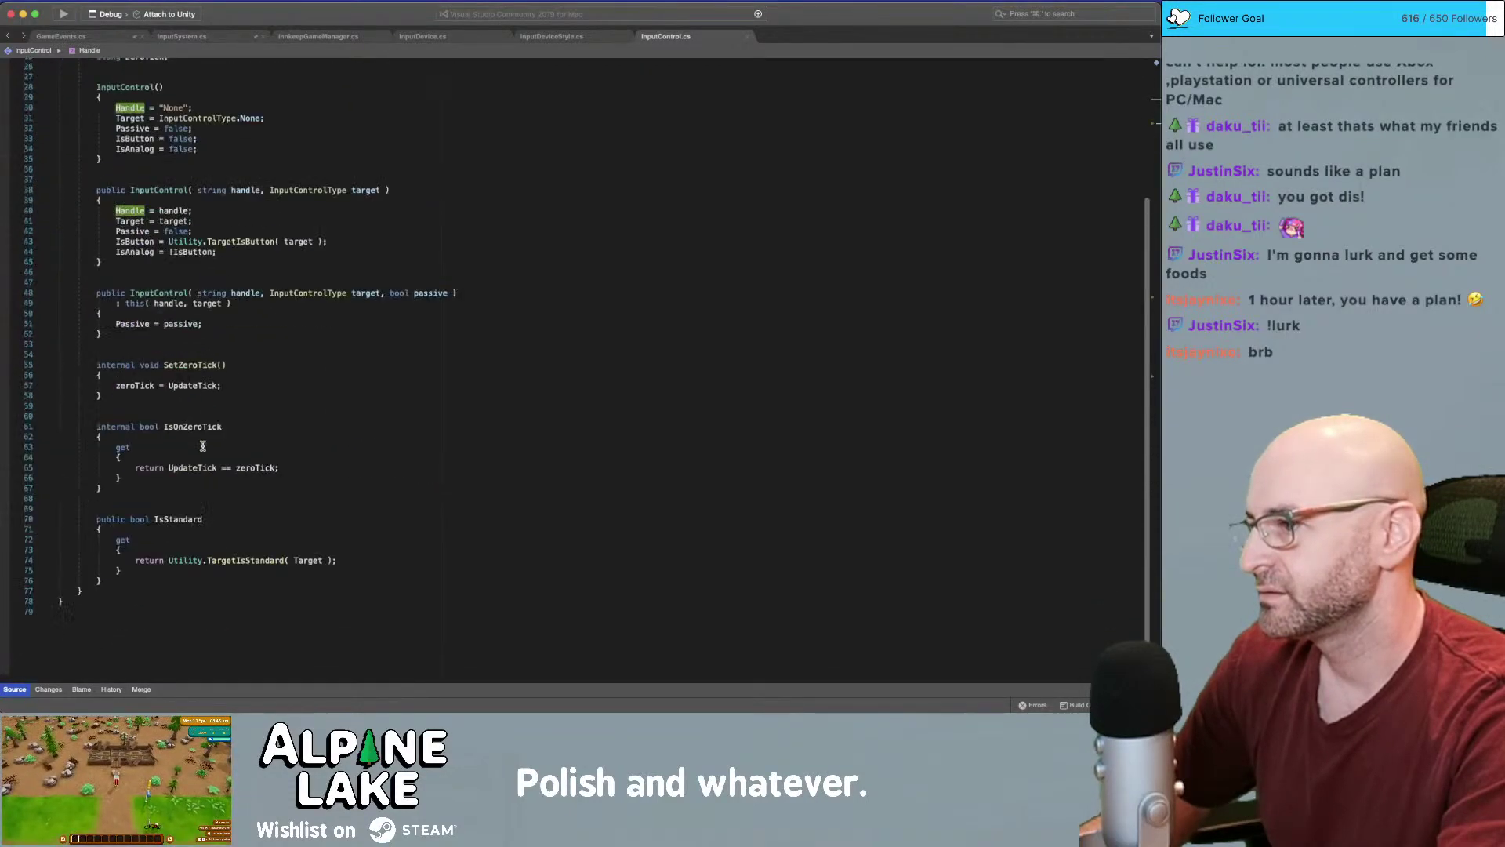
scroll(202, 445, up, 3)
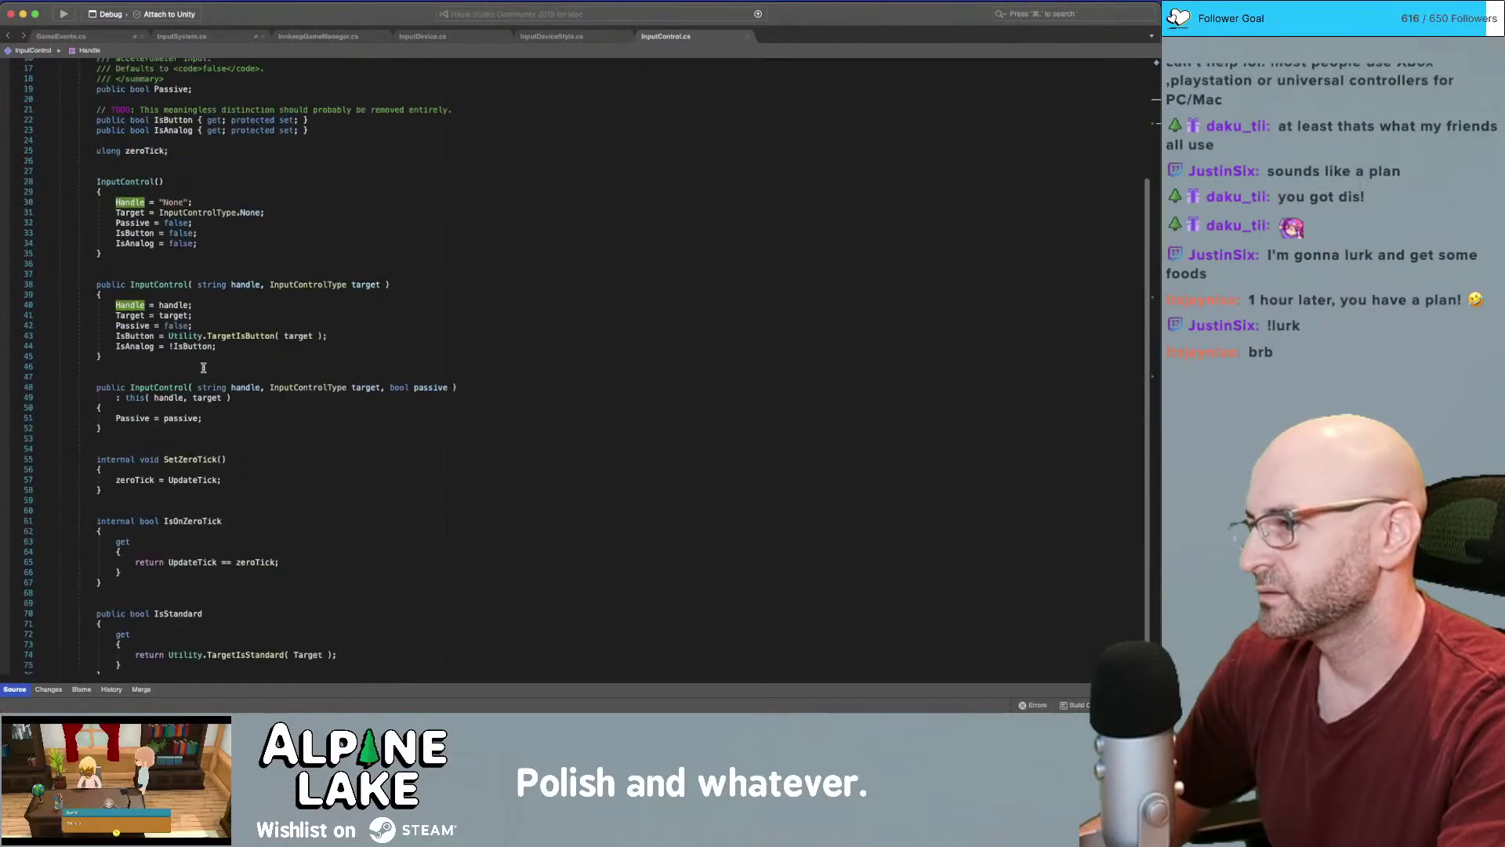
Find all references to the InputControl constructor taking handle and target, and inspect the handle argument at its call in InputDevice.cs
click(157, 286)
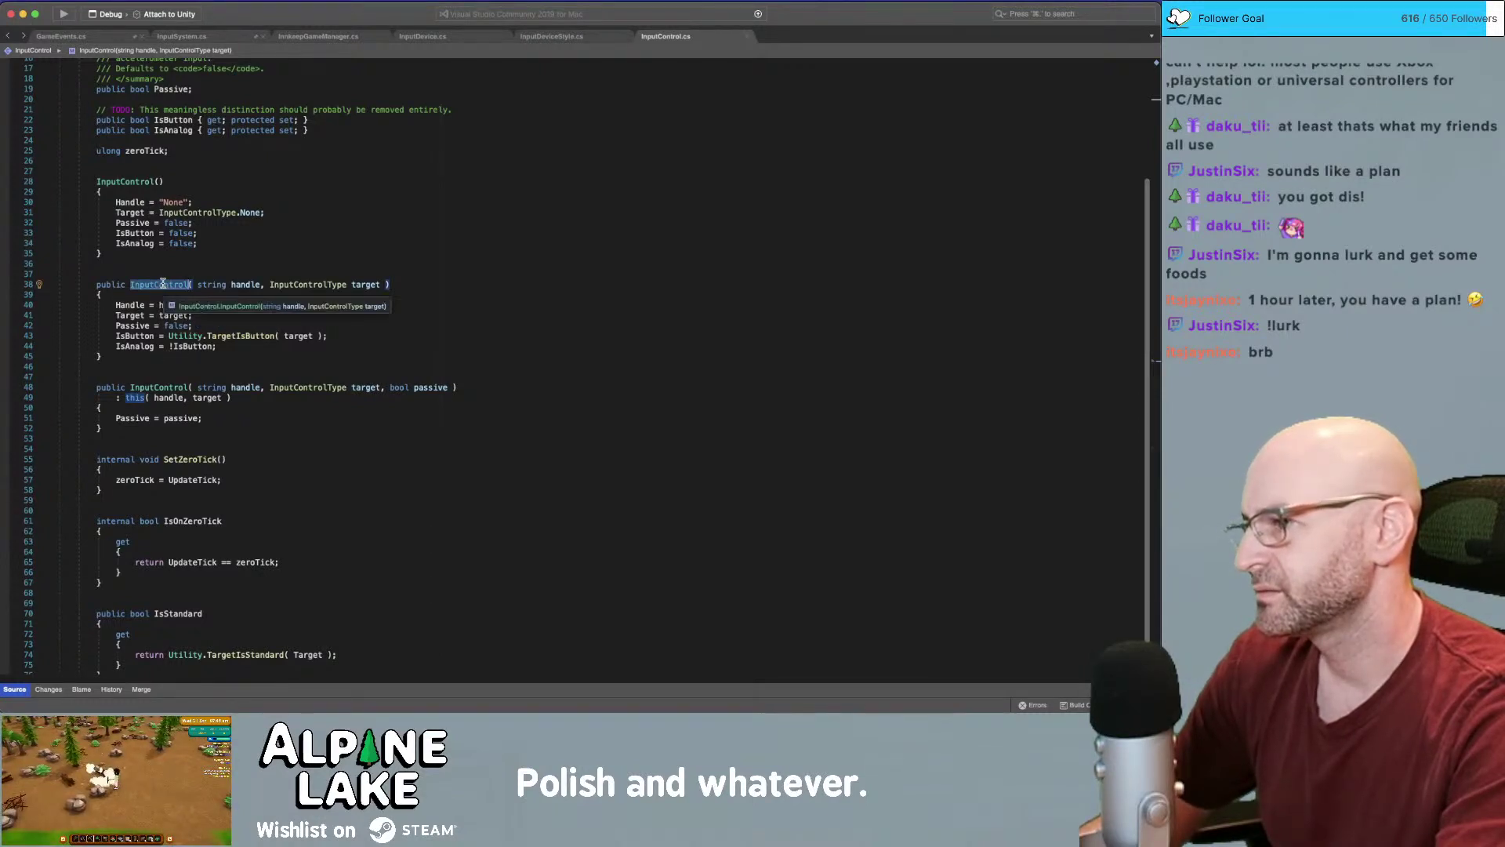
key(shift+F12)
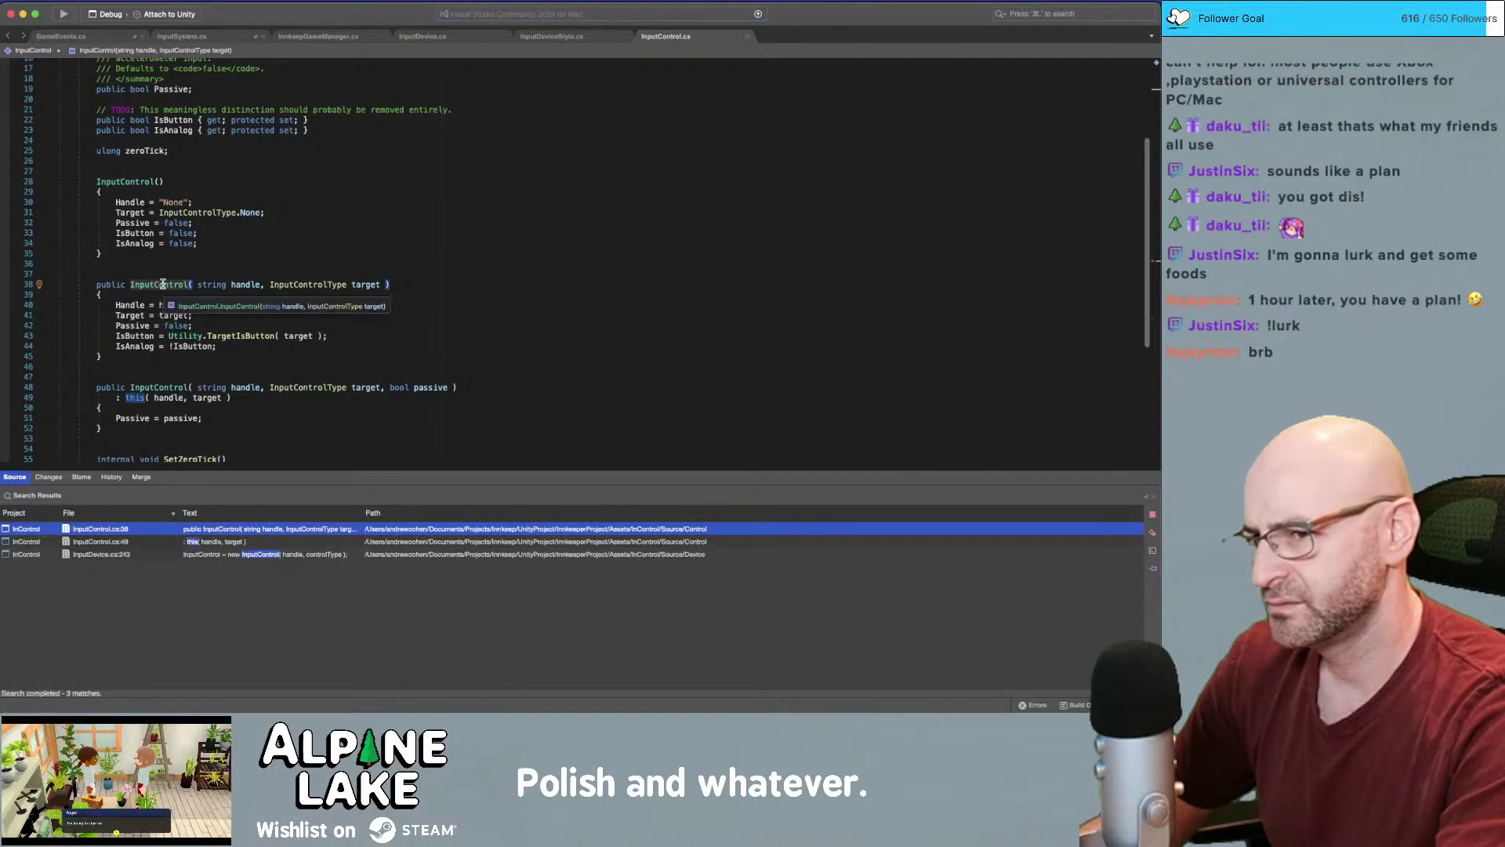
double_click(230, 555)
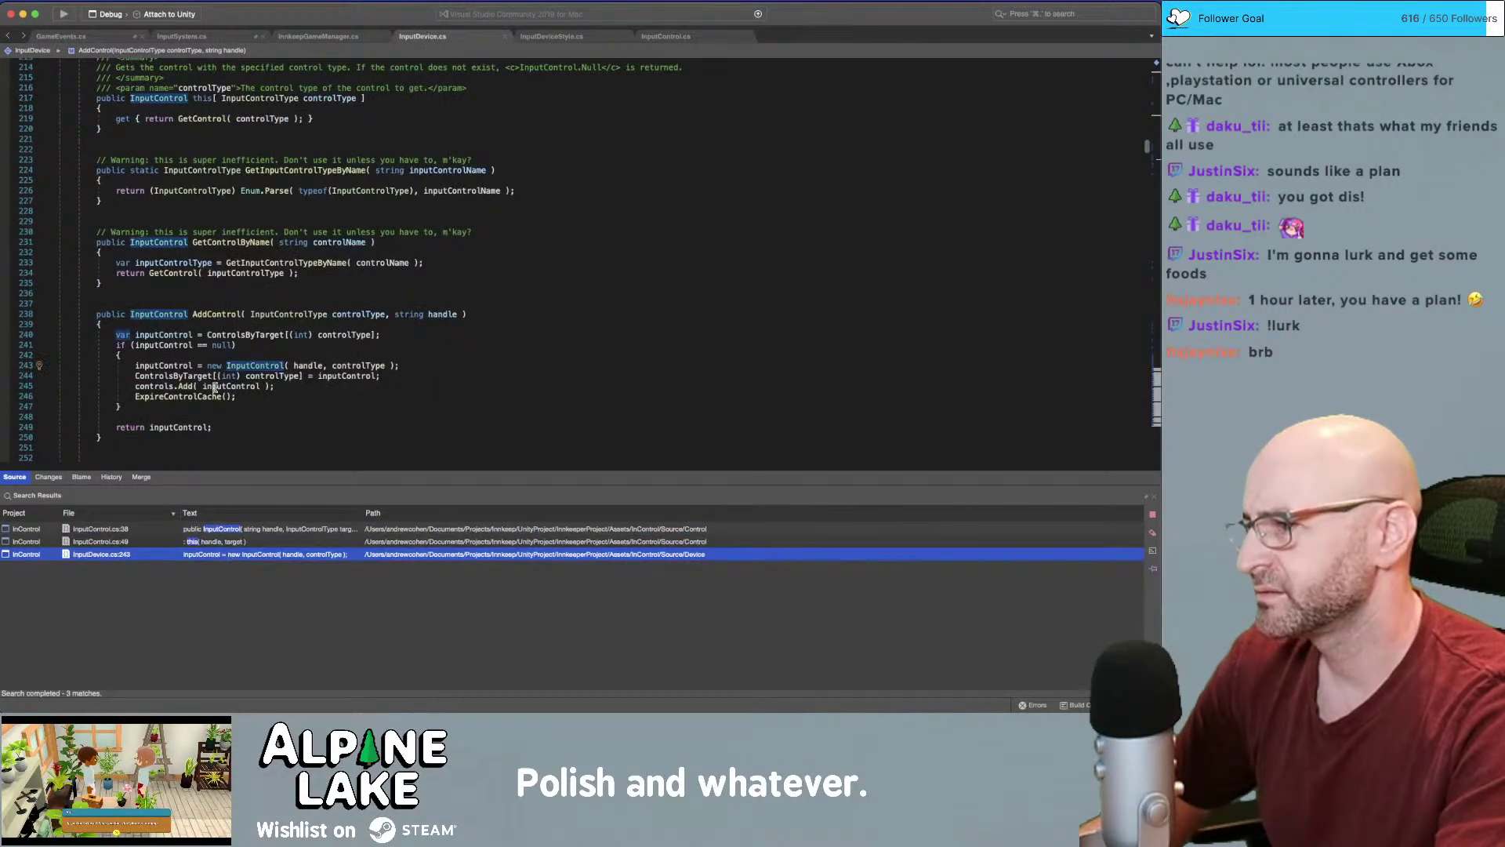
click(333, 366)
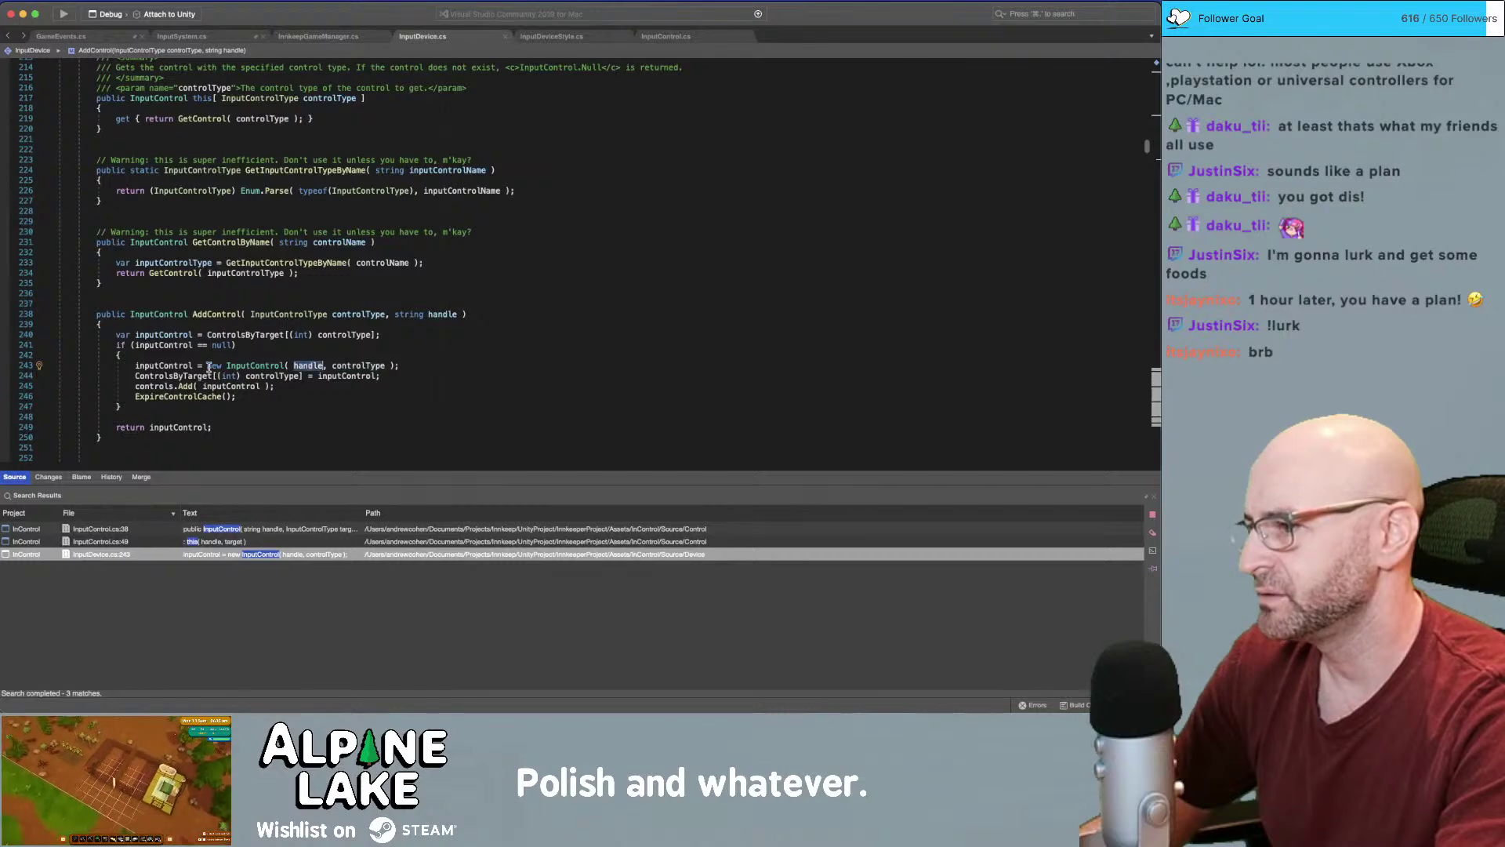
Find all references to the AddControl method in InputDevice.cs and scan the list for button name assignments
click(228, 314)
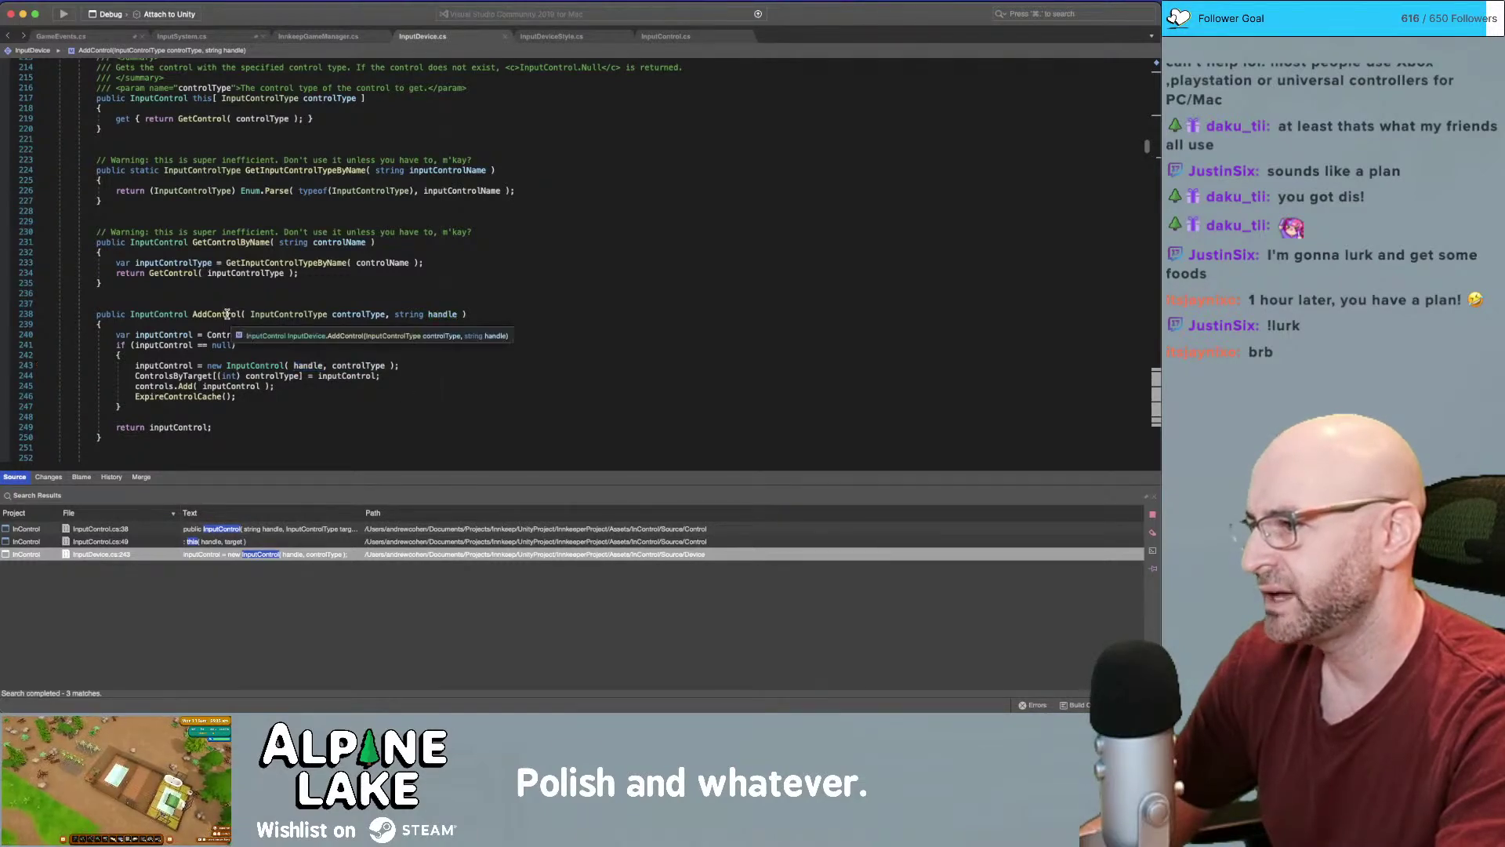
key(shift+F12)
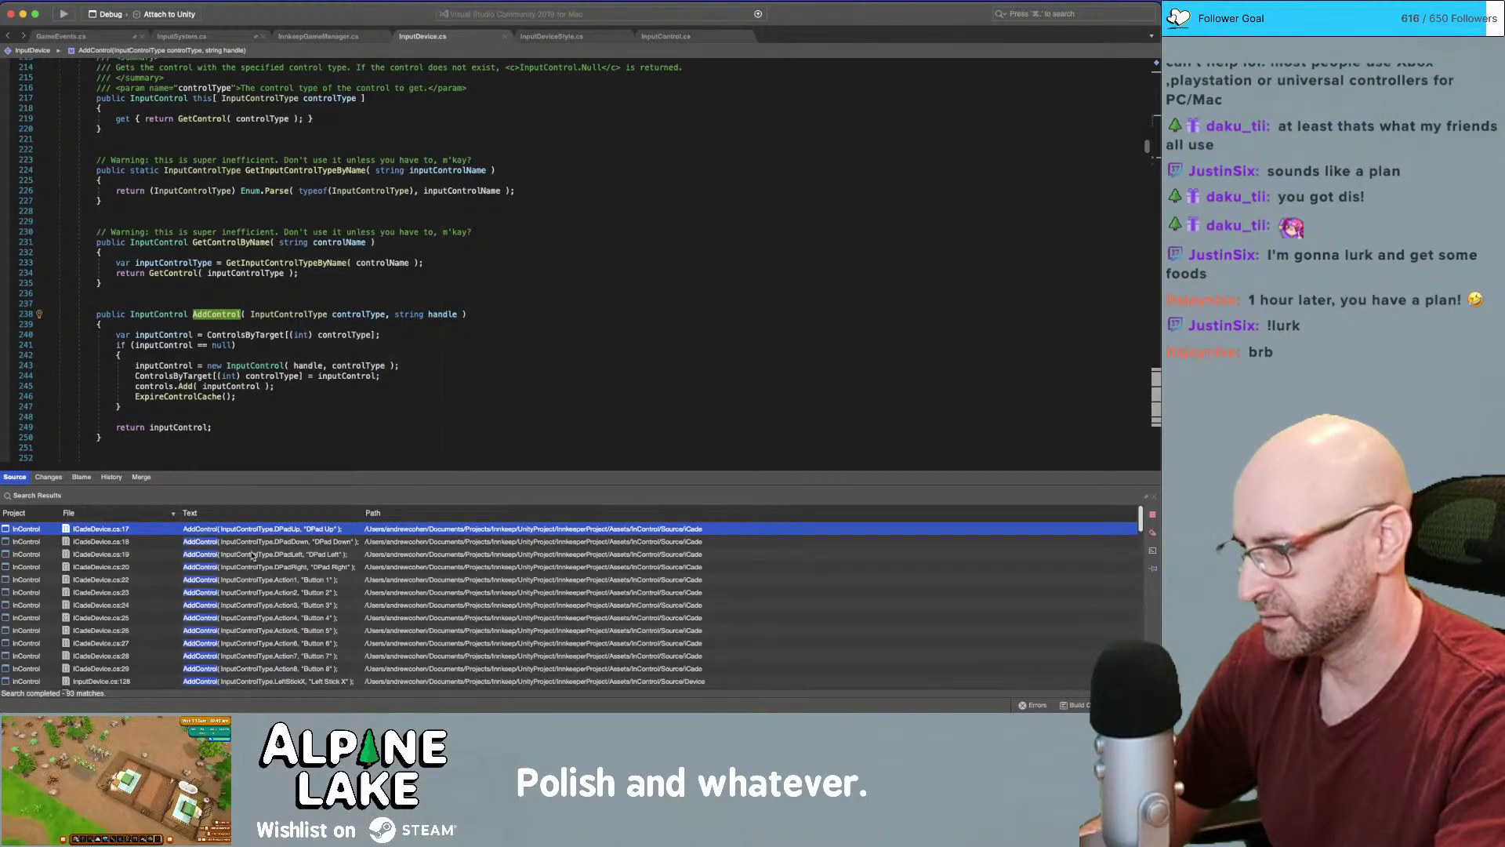
scroll(253, 555, down, 10)
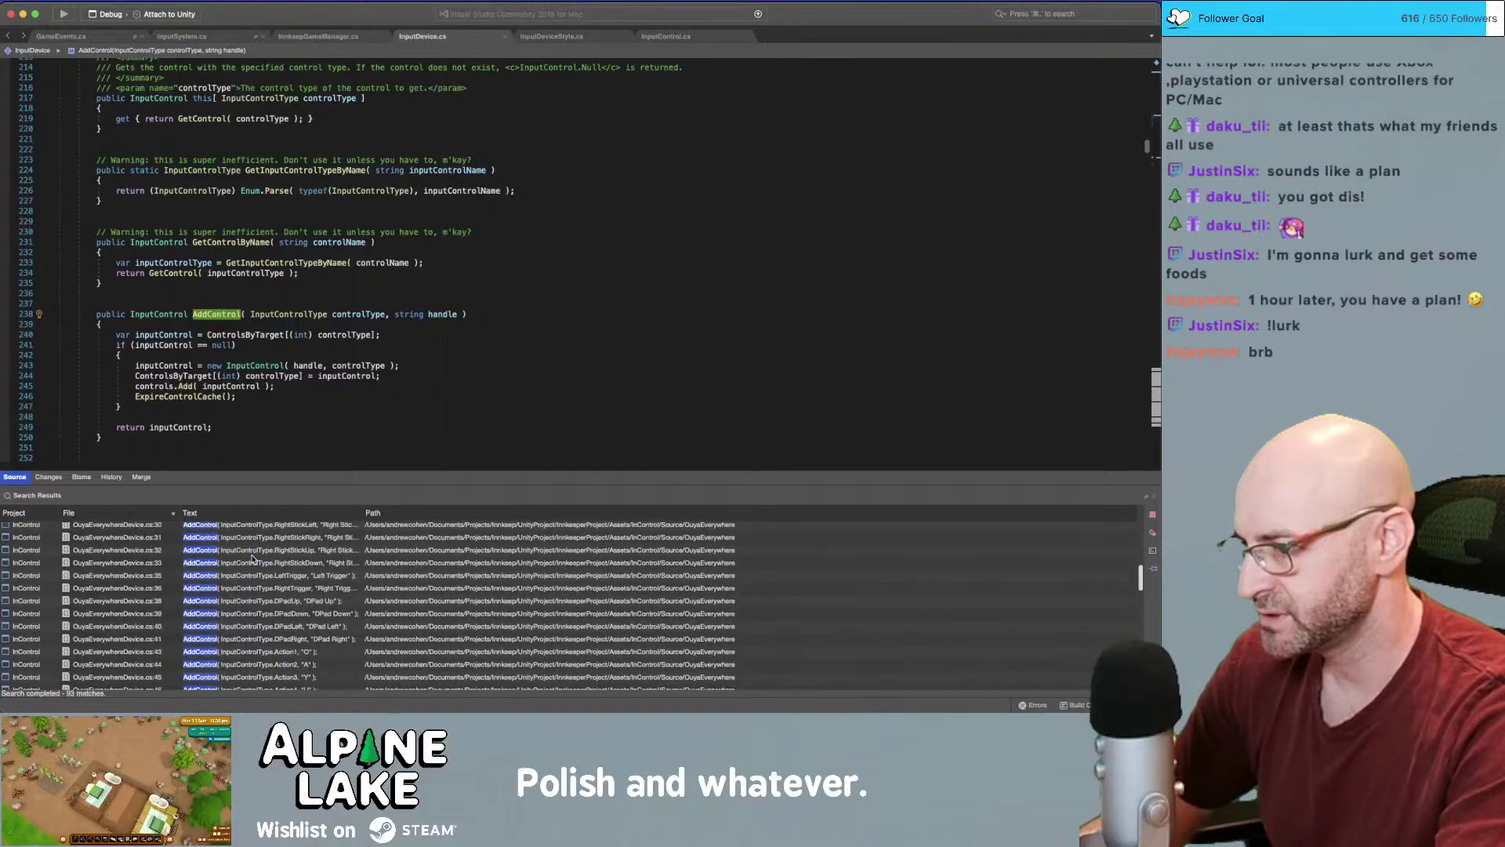
scroll(253, 558, up, 10)
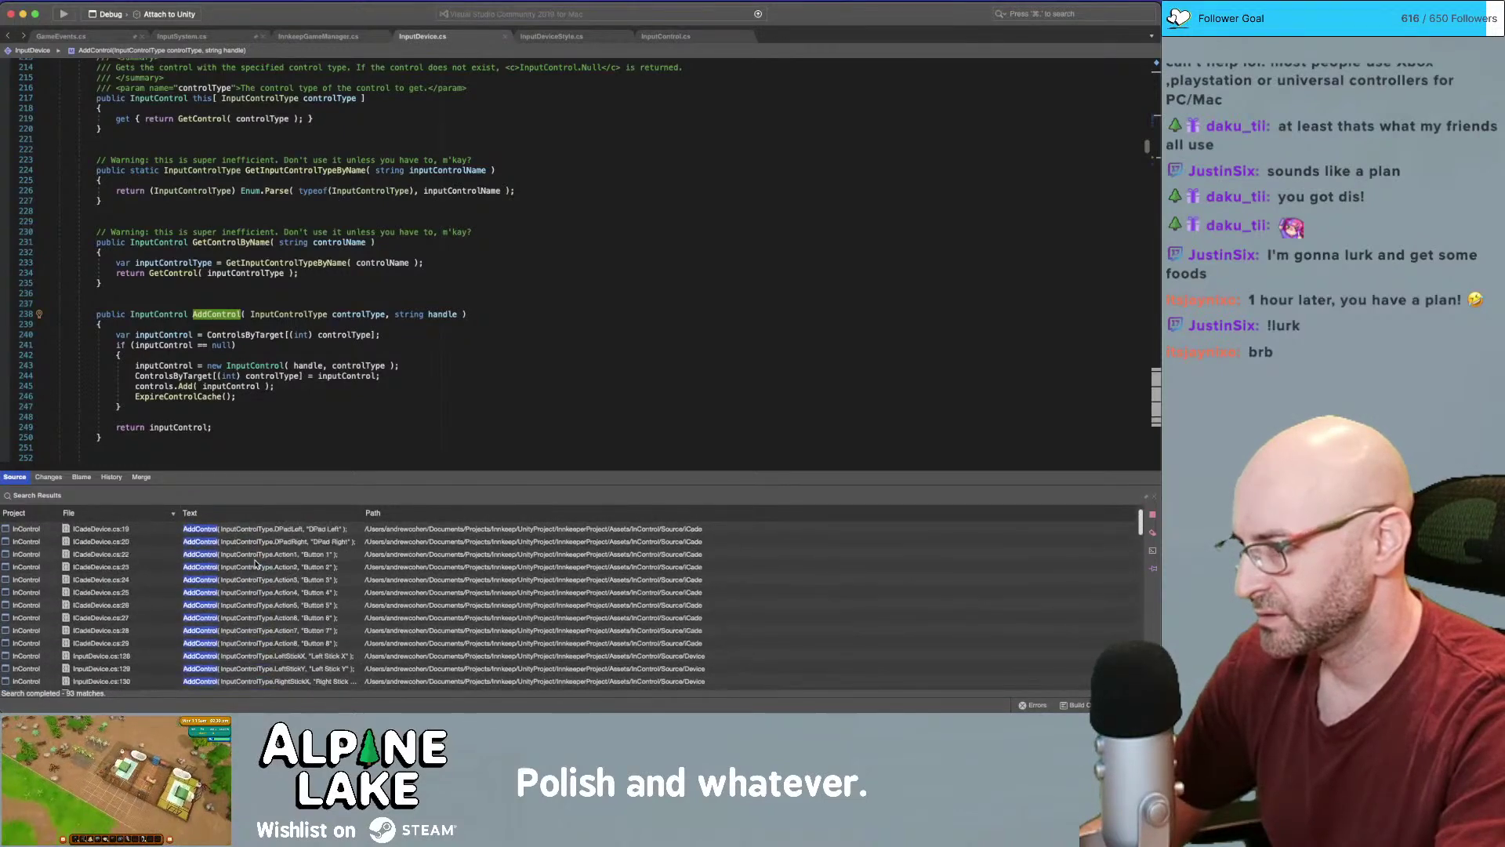
scroll(256, 562, down, 3)
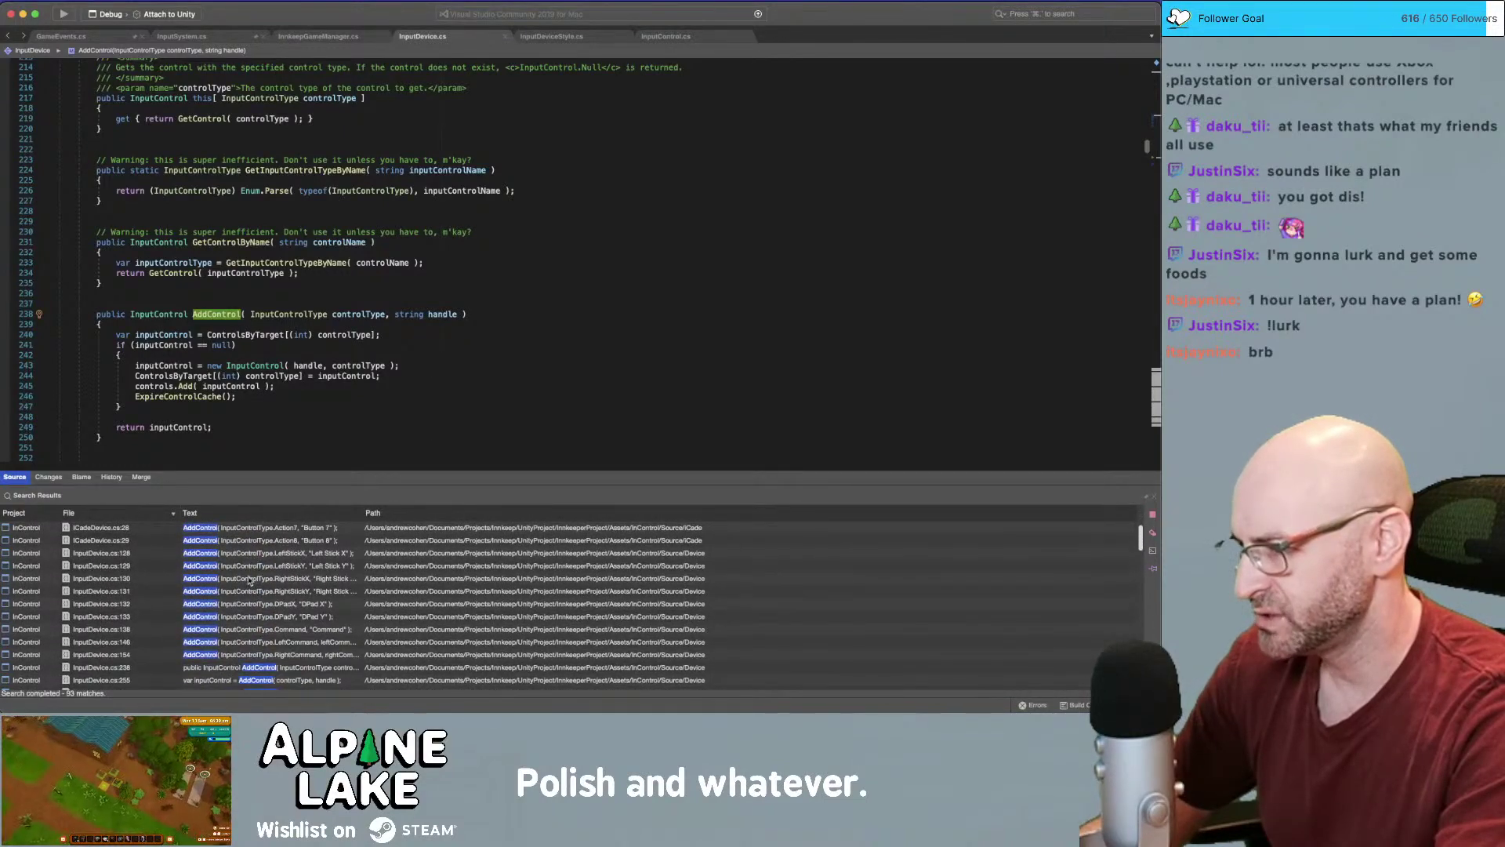
Open the LeftStickY AddControl reference in InputDevice.cs and examine the stick, DPad and Command controls registered in AddAliasControls
double_click(259, 565)
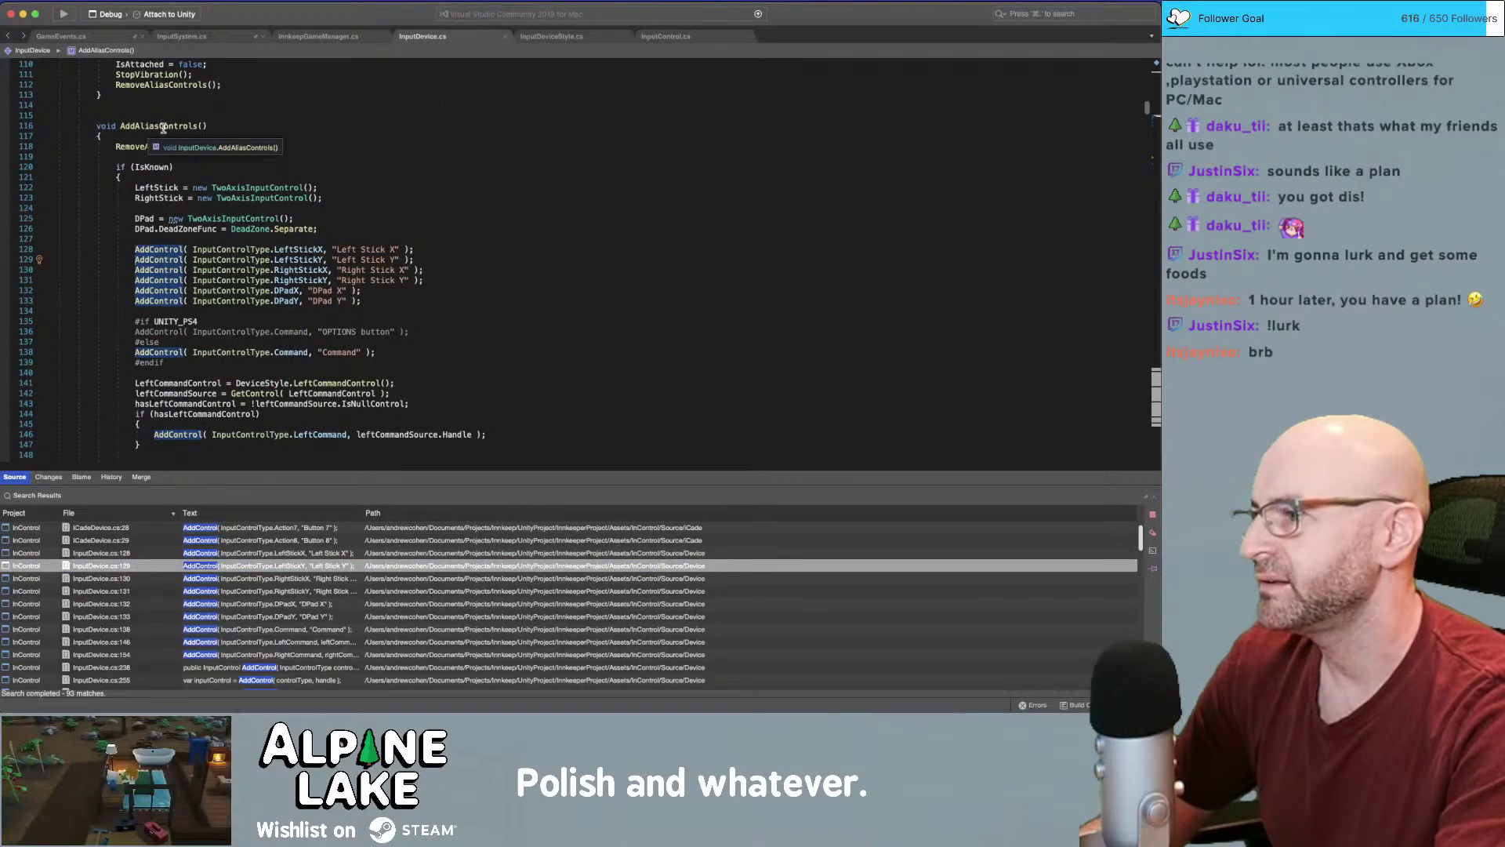
double_click(300, 248)
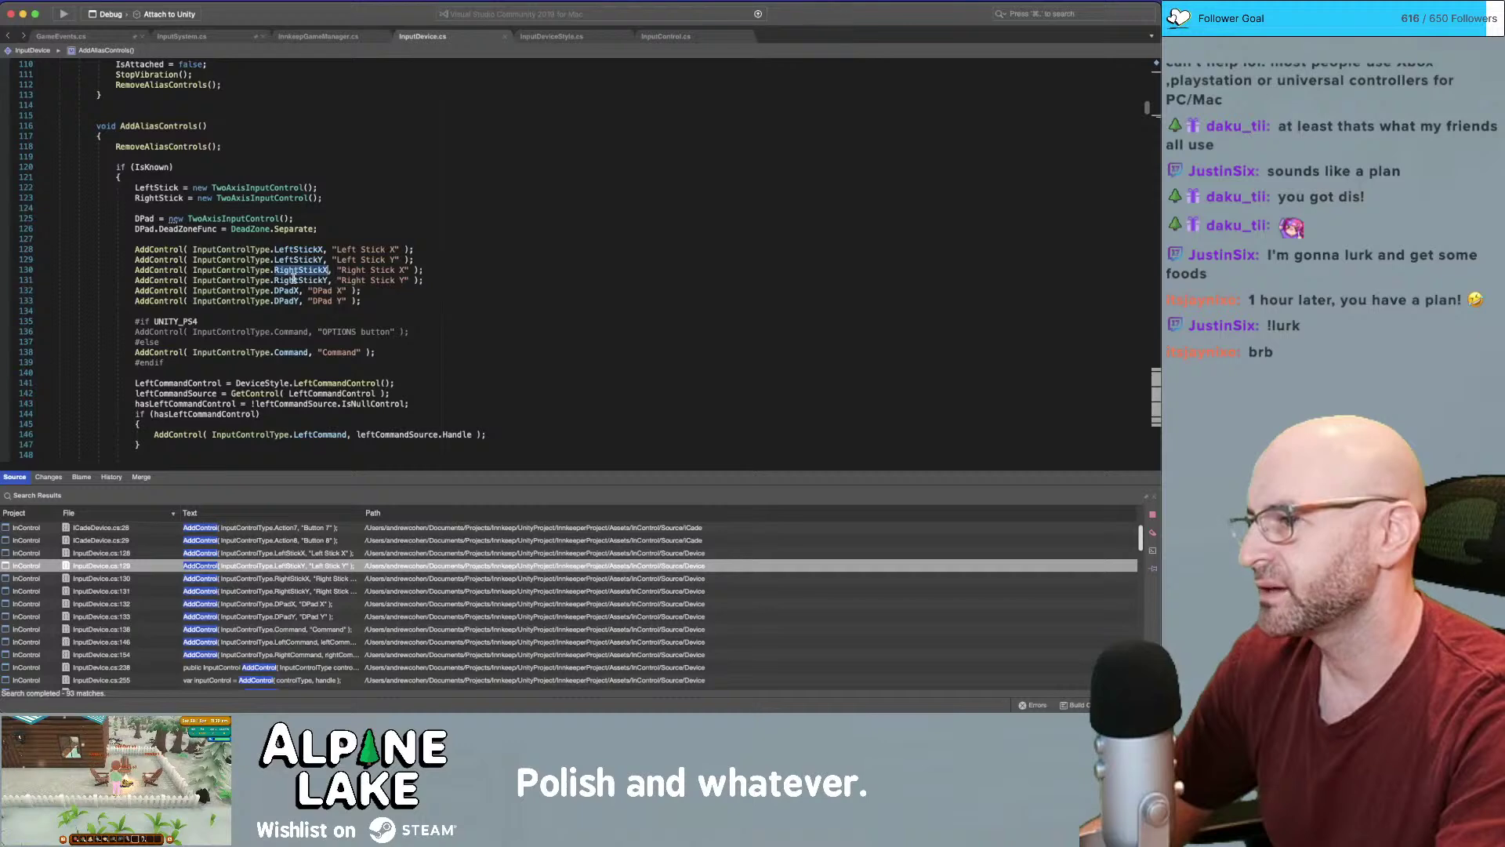
double_click(300, 279)
double_click(287, 290)
double_click(287, 300)
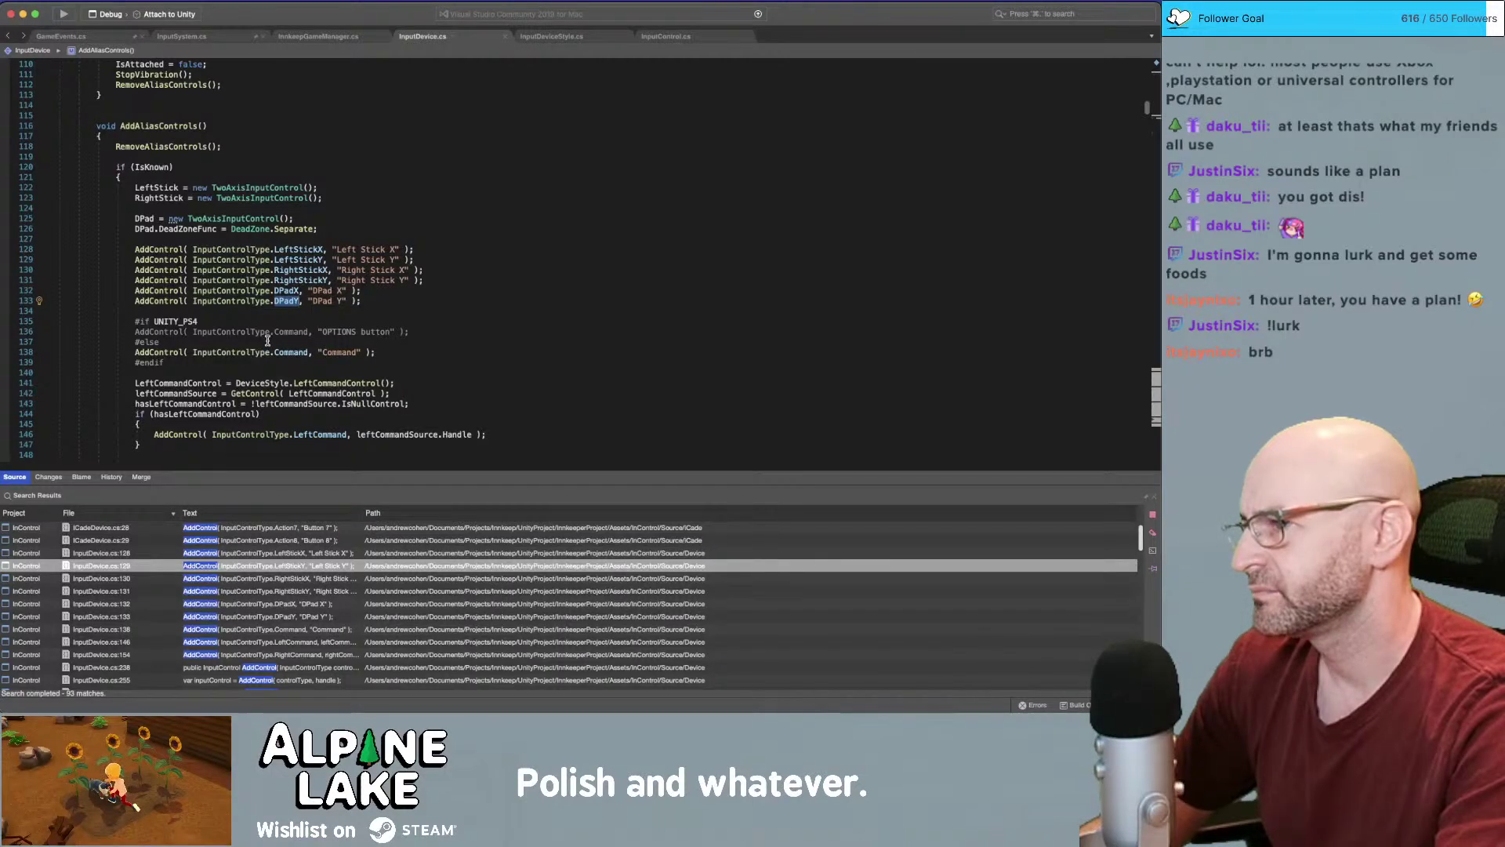
scroll(268, 341, down, 5)
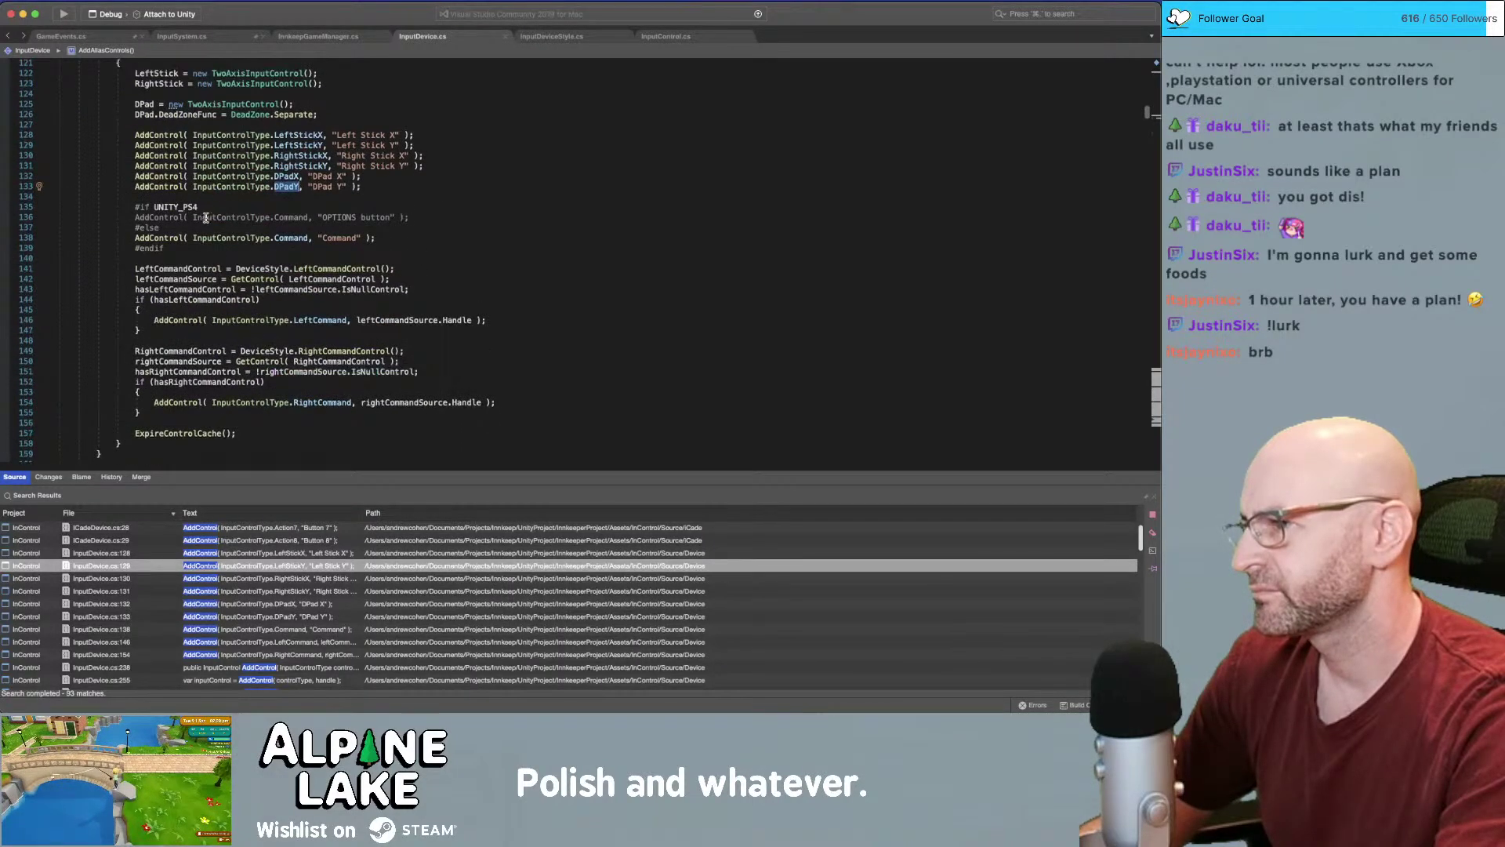
Look further through the AddControl references and open the Action2 entry in OuyaEverywhereDevice.cs
scroll(192, 635, down, 10)
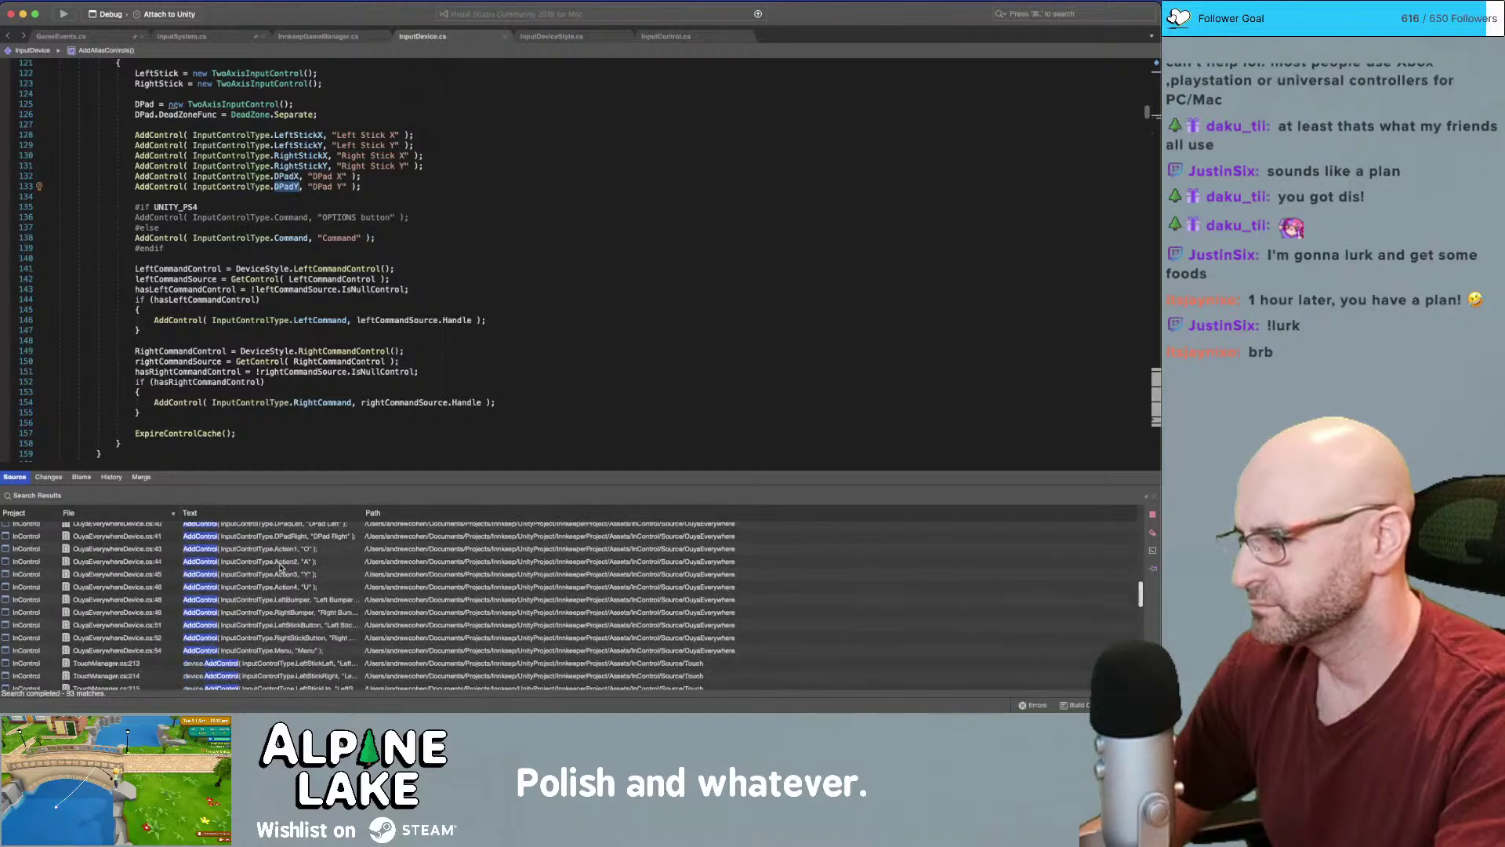
scroll(282, 571, up, 2)
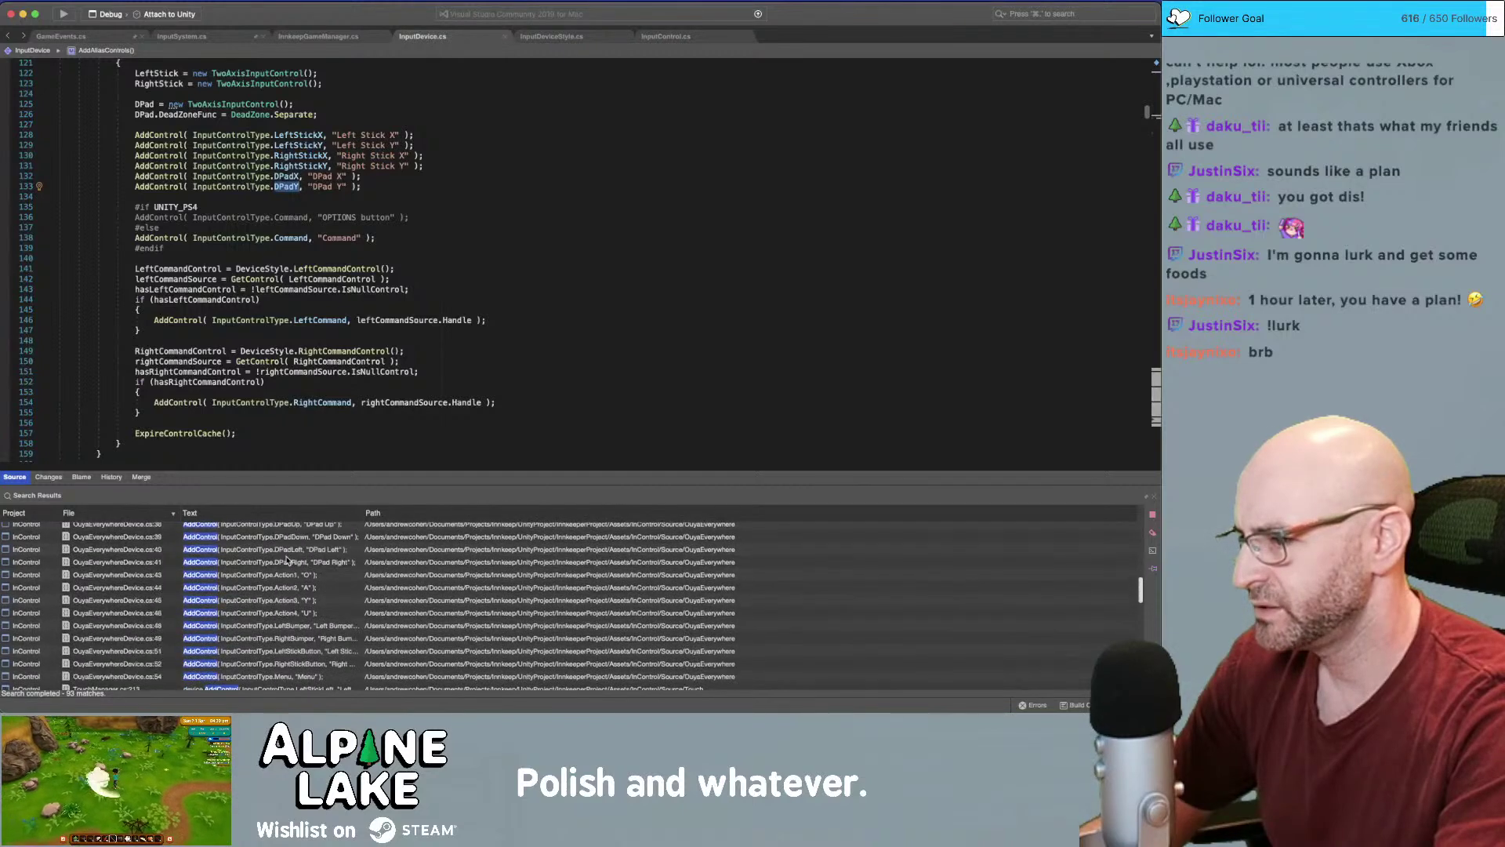
double_click(283, 589)
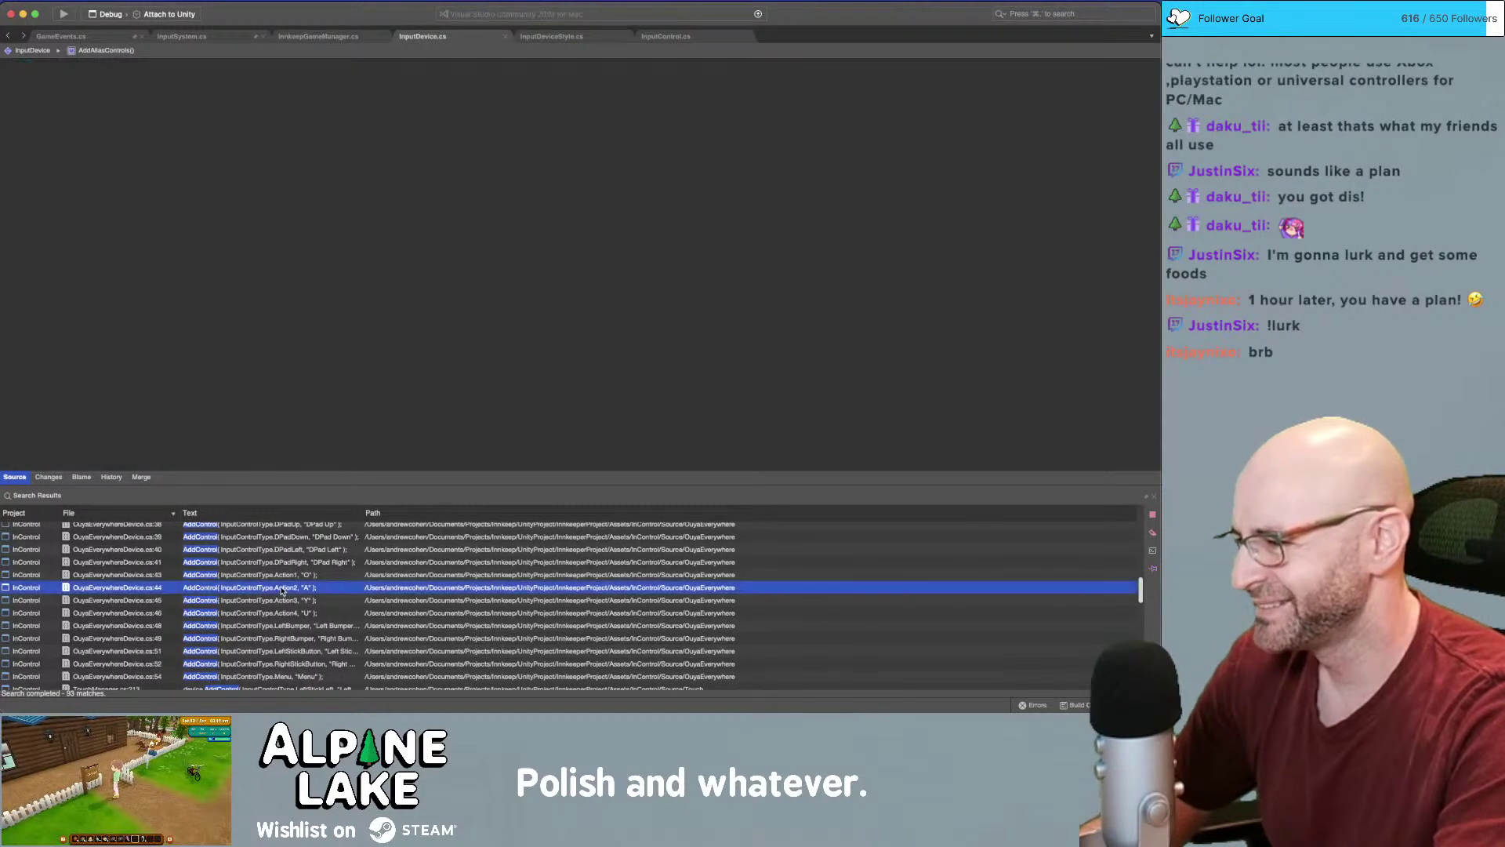
Scan the whole AddControl reference list for other device classes that assign names to the Action buttons
scroll(281, 589, up, 5)
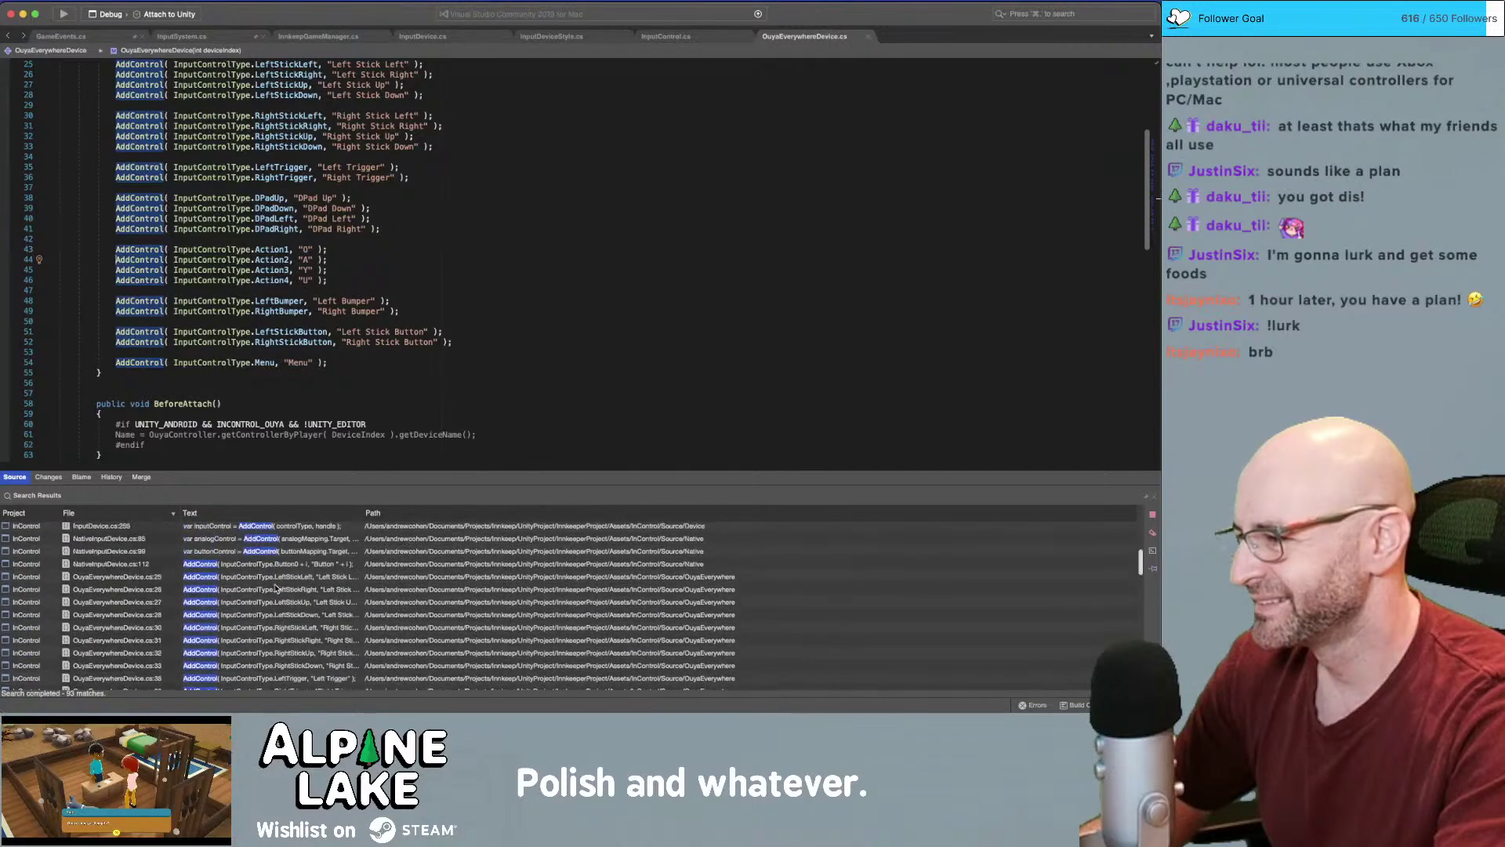
scroll(275, 588, down, 12)
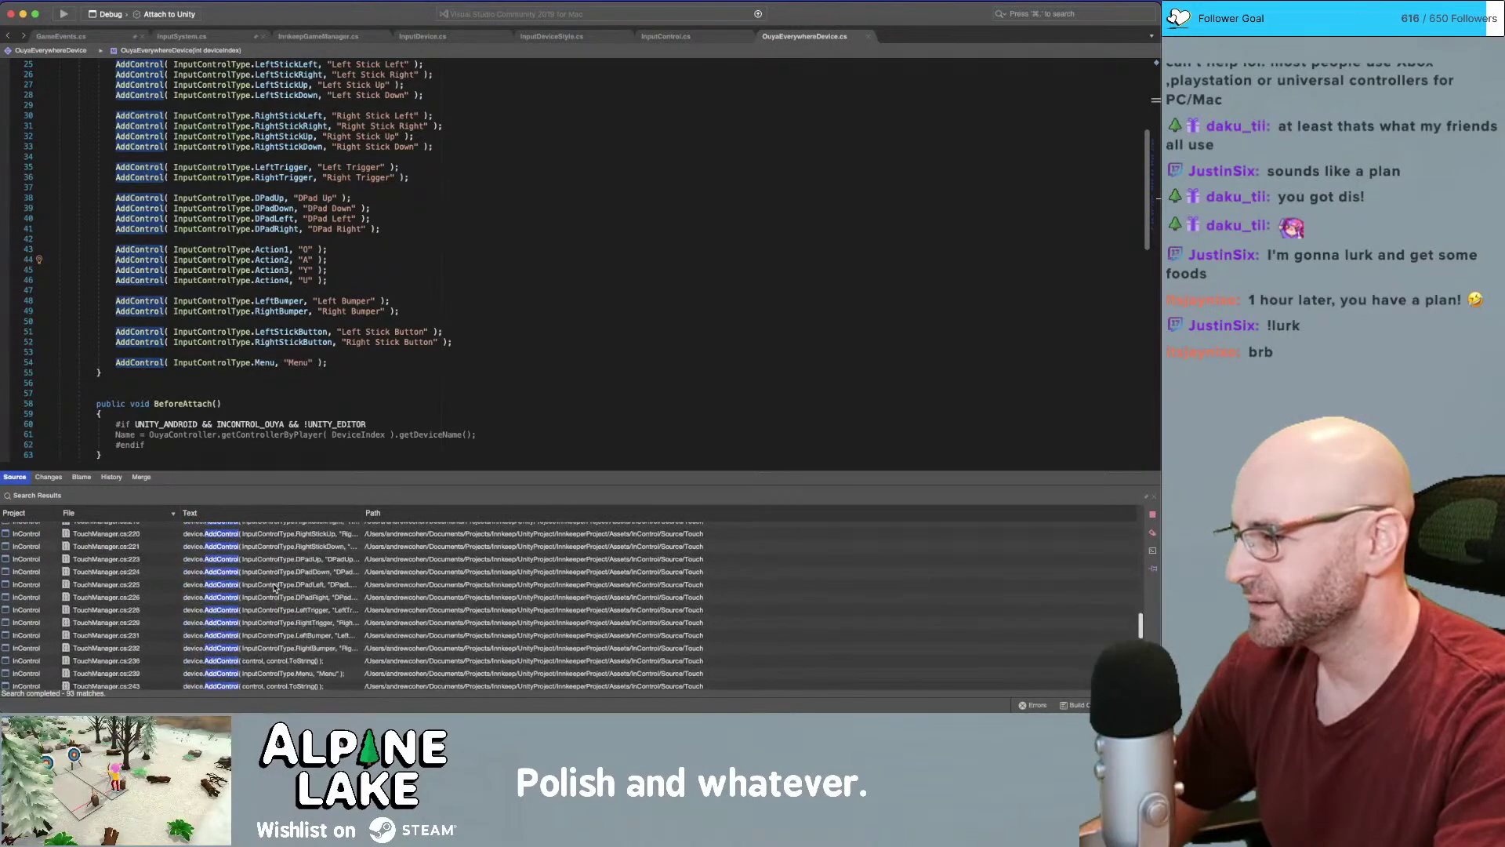
scroll(275, 587, down, 5)
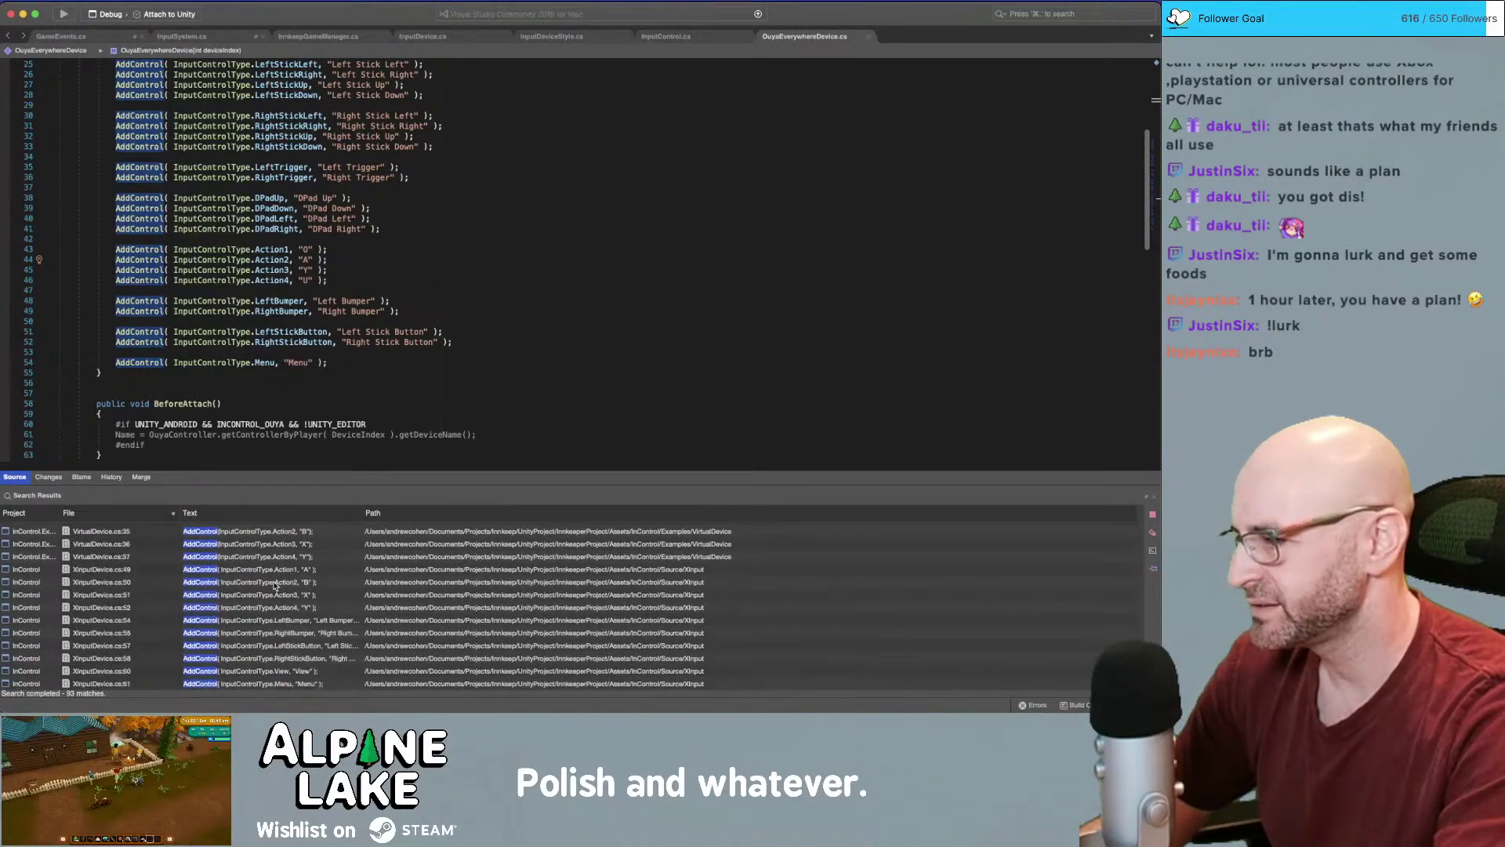
scroll(275, 587, up, 8)
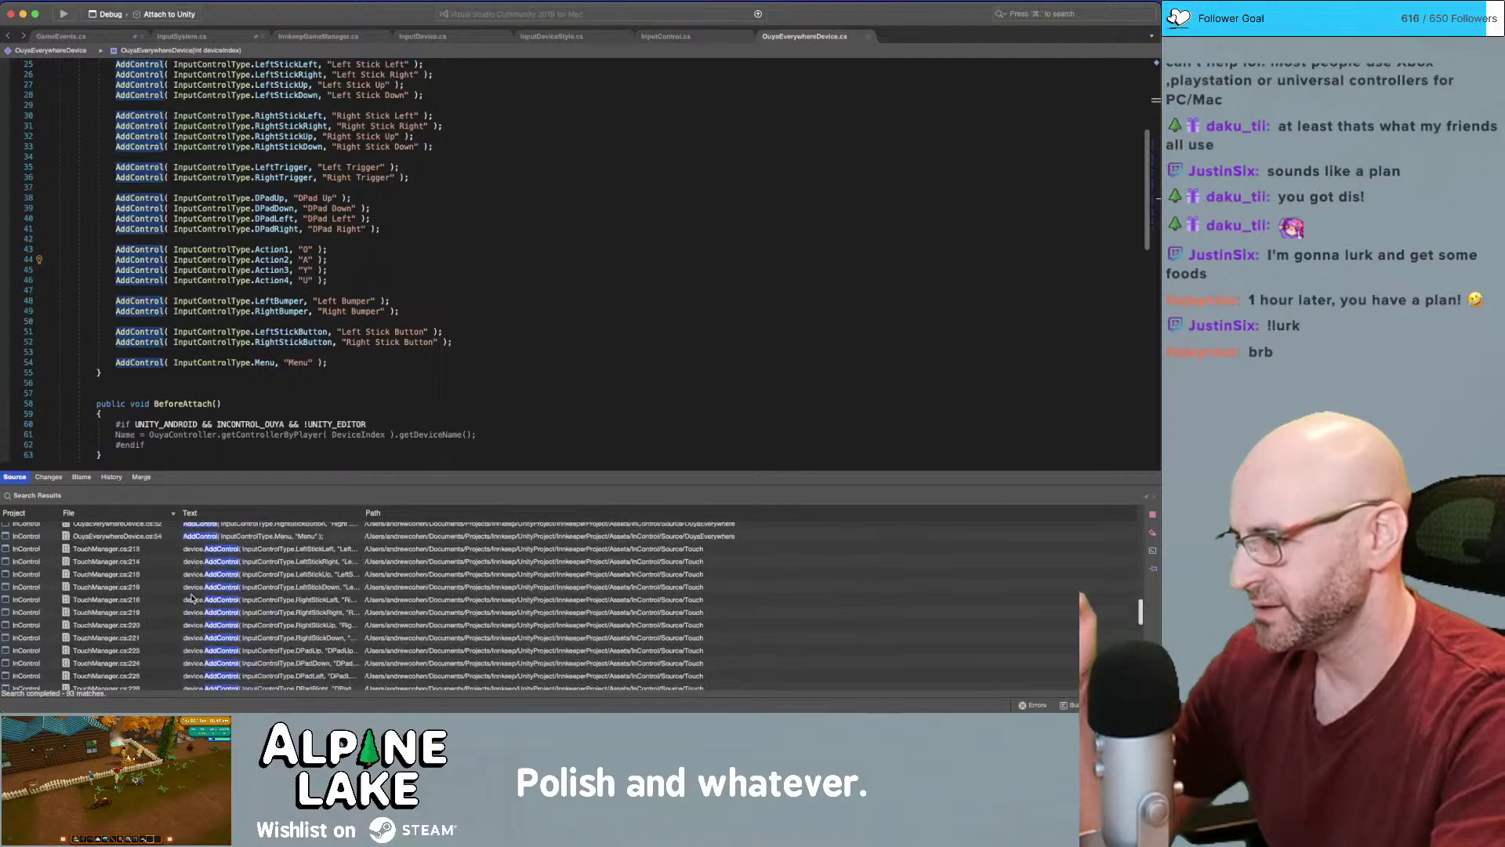
scroll(191, 597, up, 10)
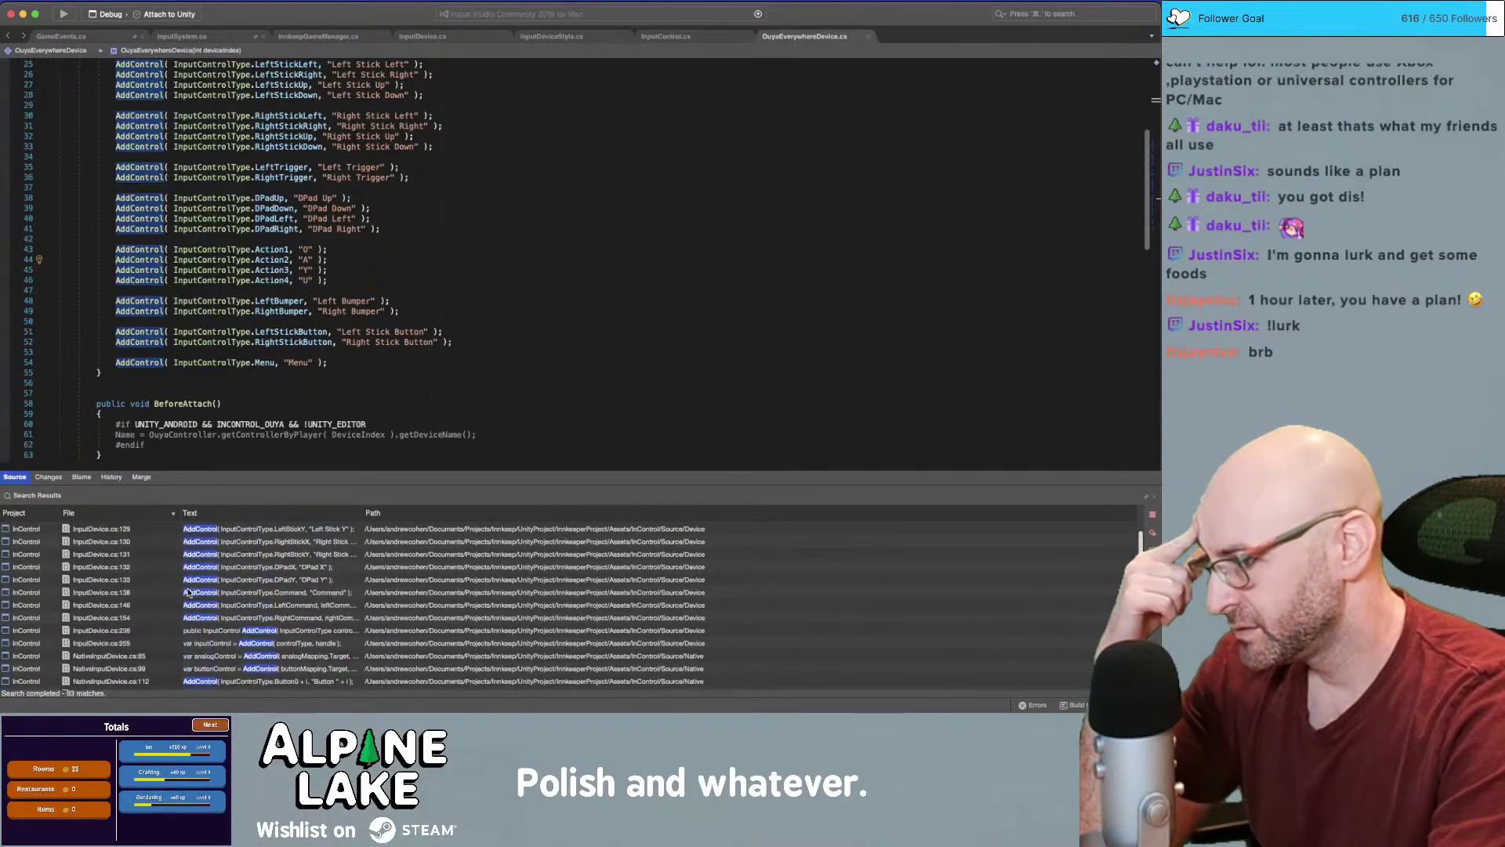
scroll(234, 614, up, 3)
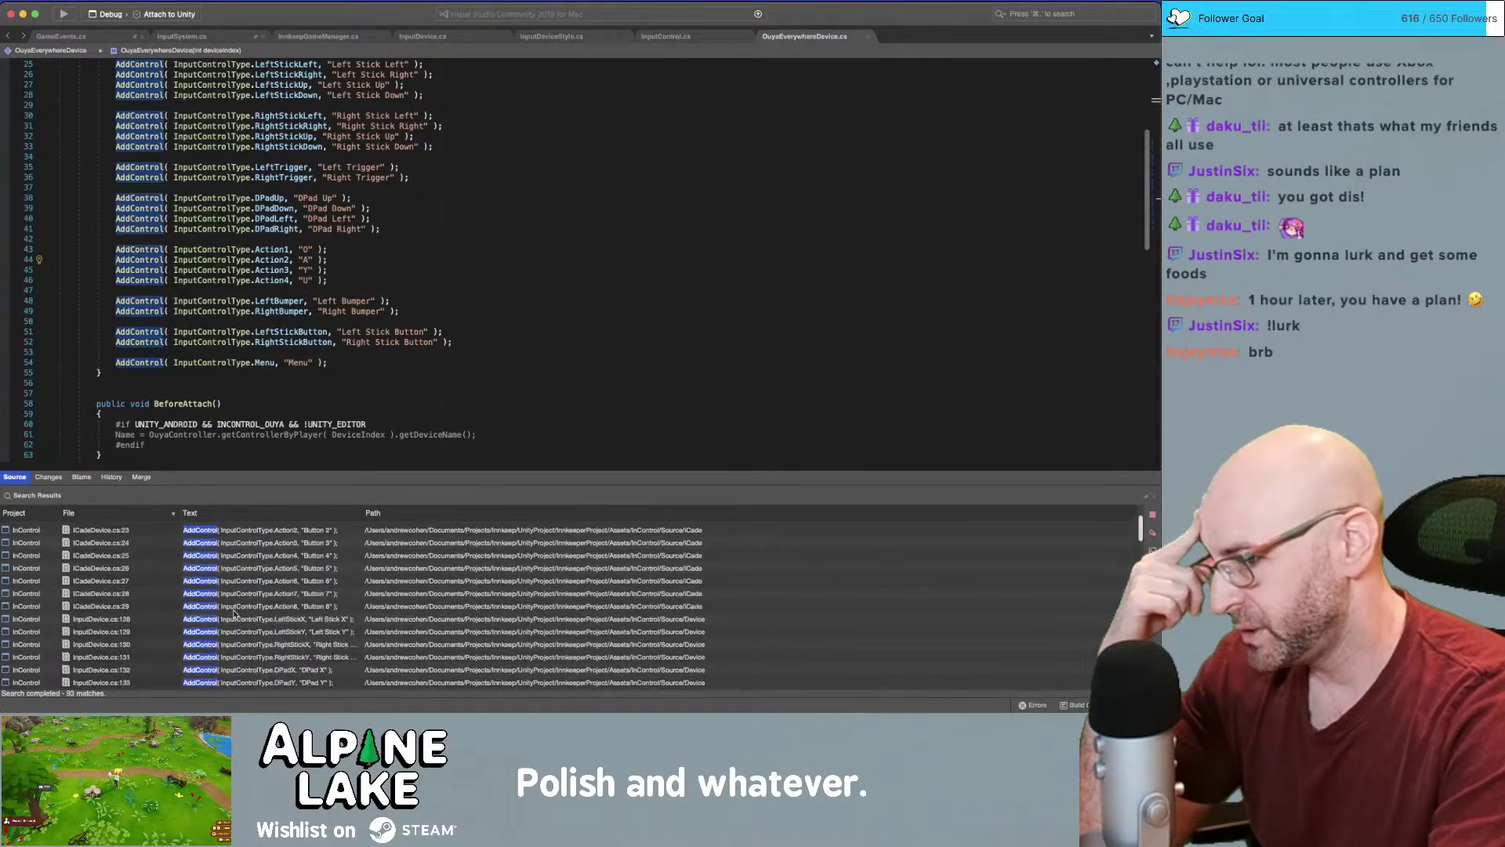
scroll(234, 614, up, 2)
Search the whole solution for Cross and look through the matches for controller button names
click(274, 320)
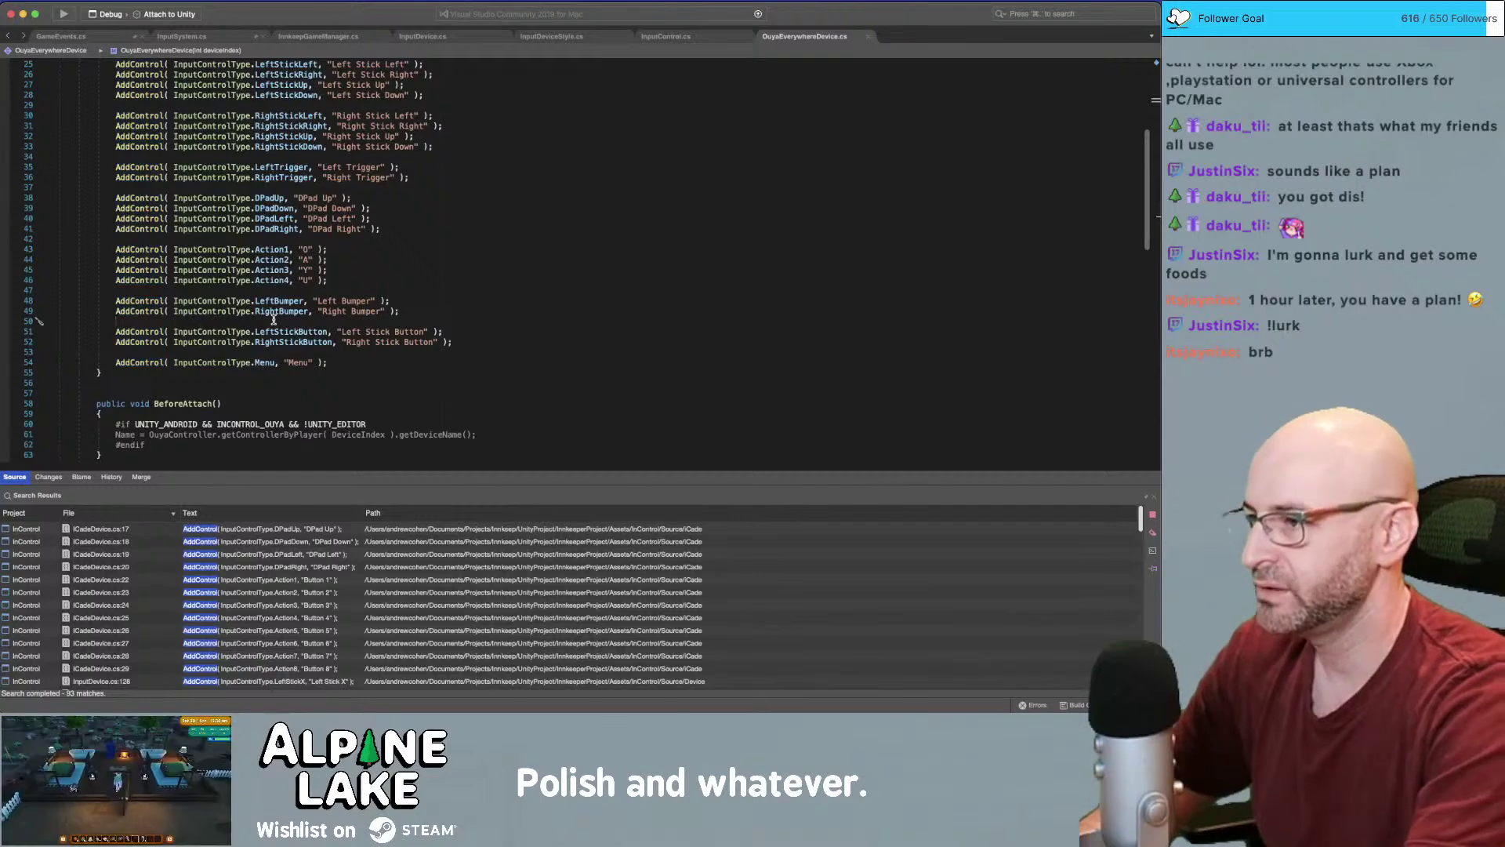
key(super+shift+f)
text(Cross)
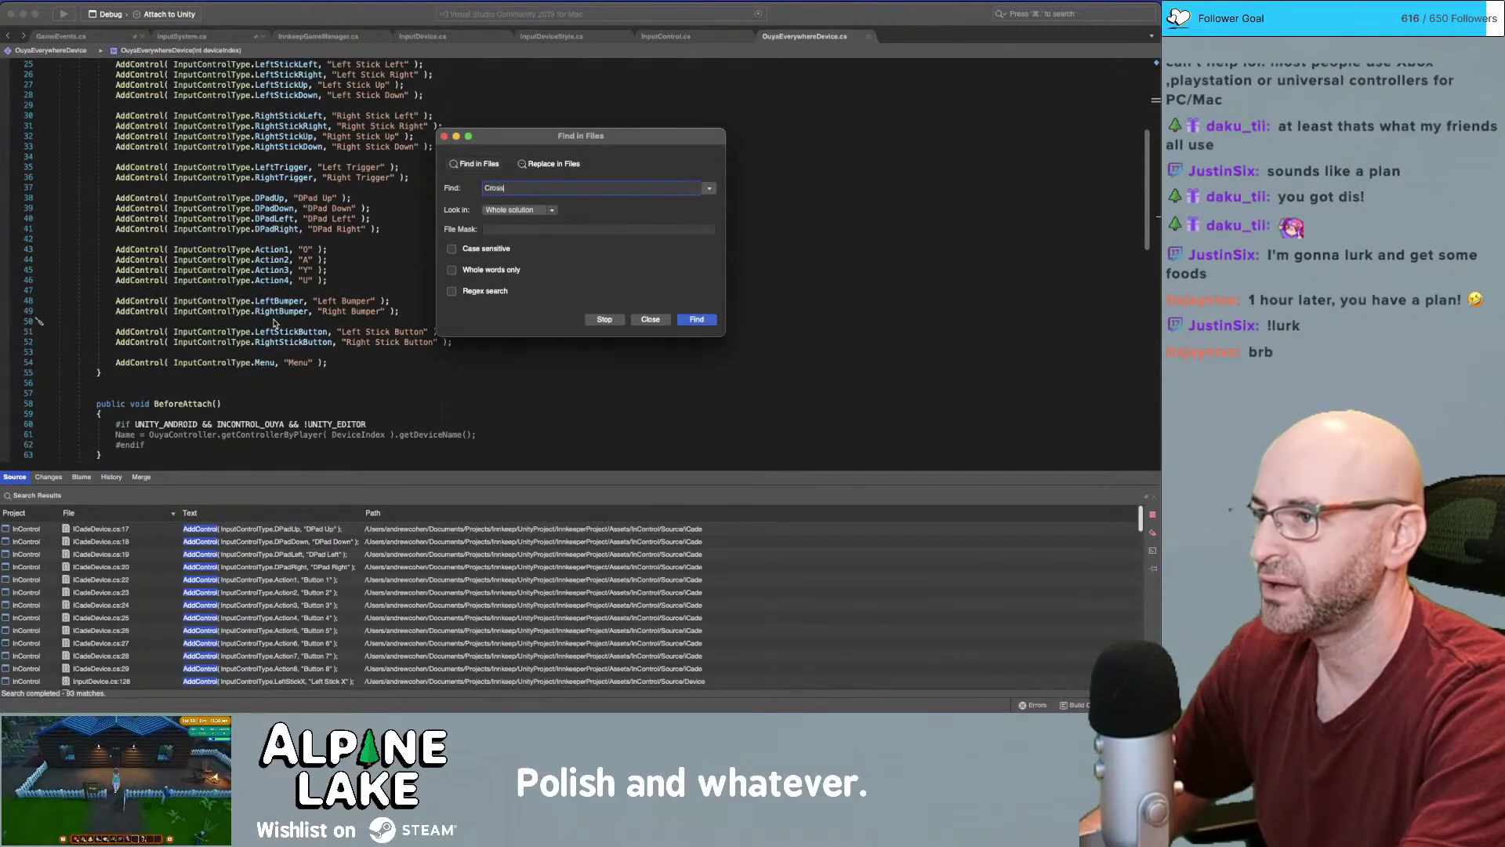
key(Return)
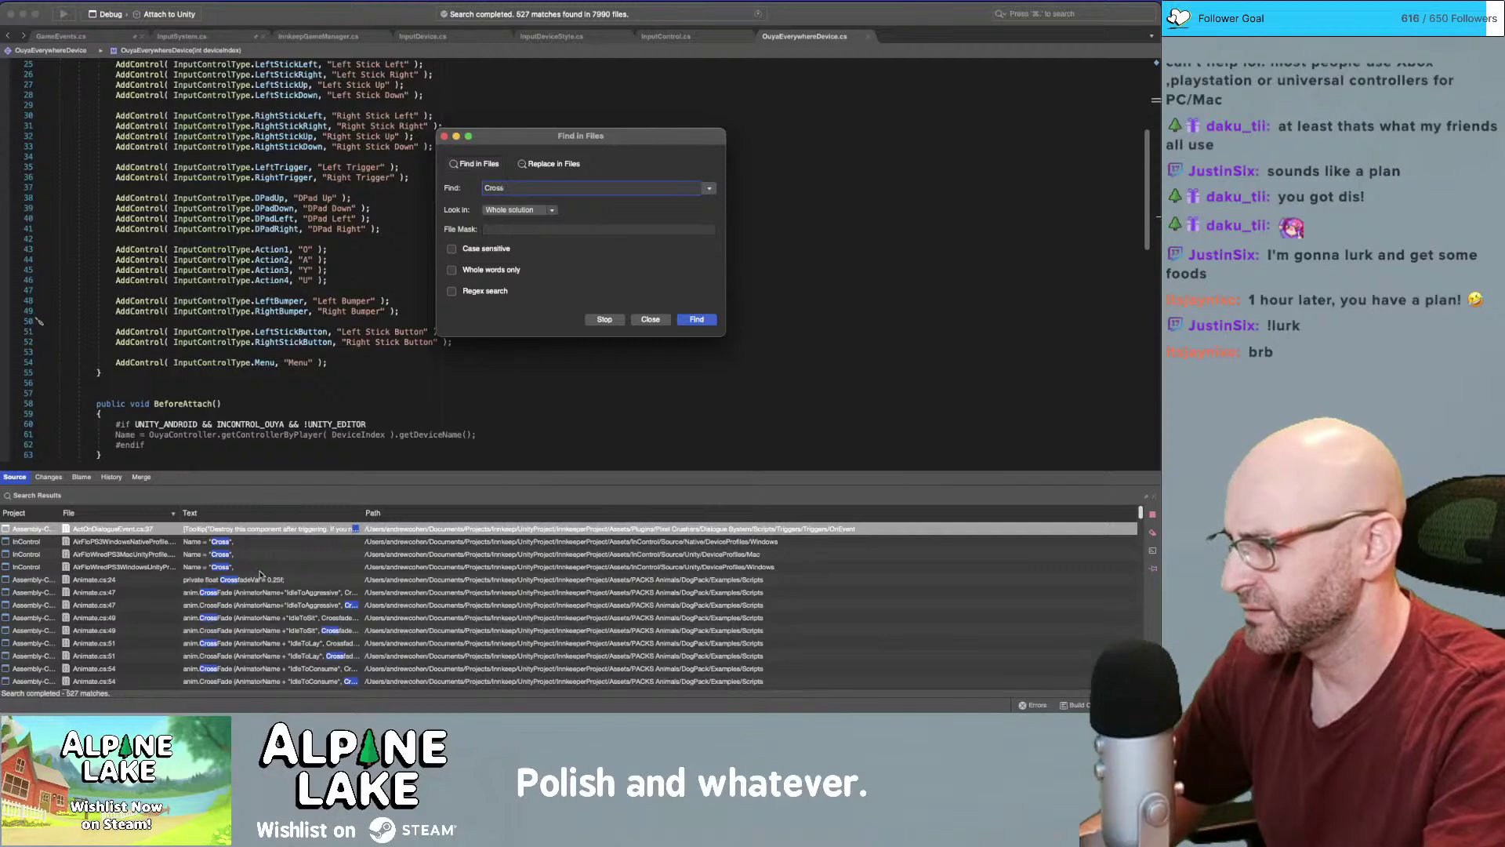
scroll(255, 575, down, 10)
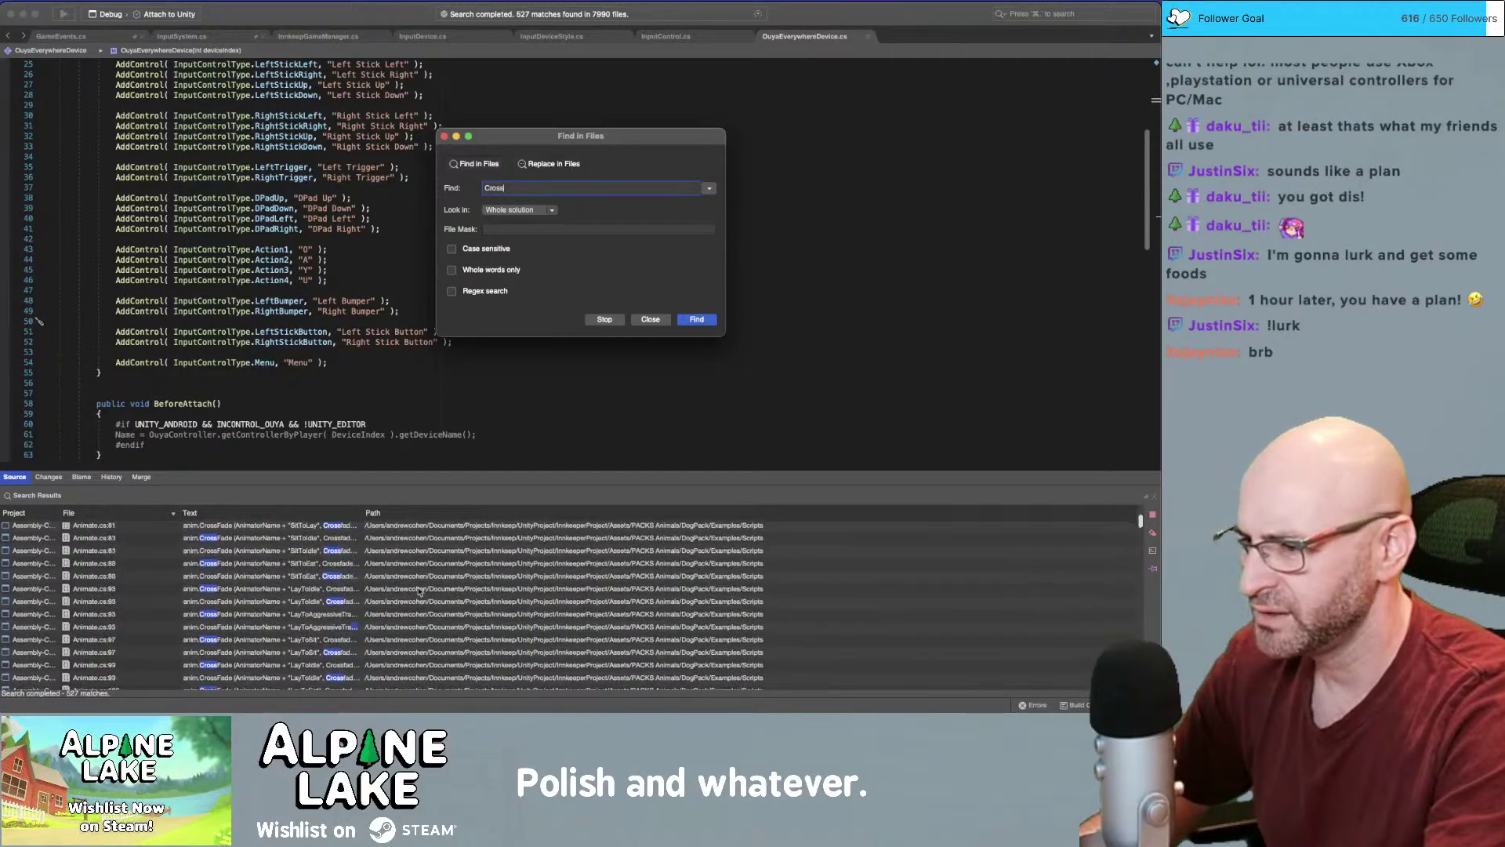
scroll(351, 592, down, 10)
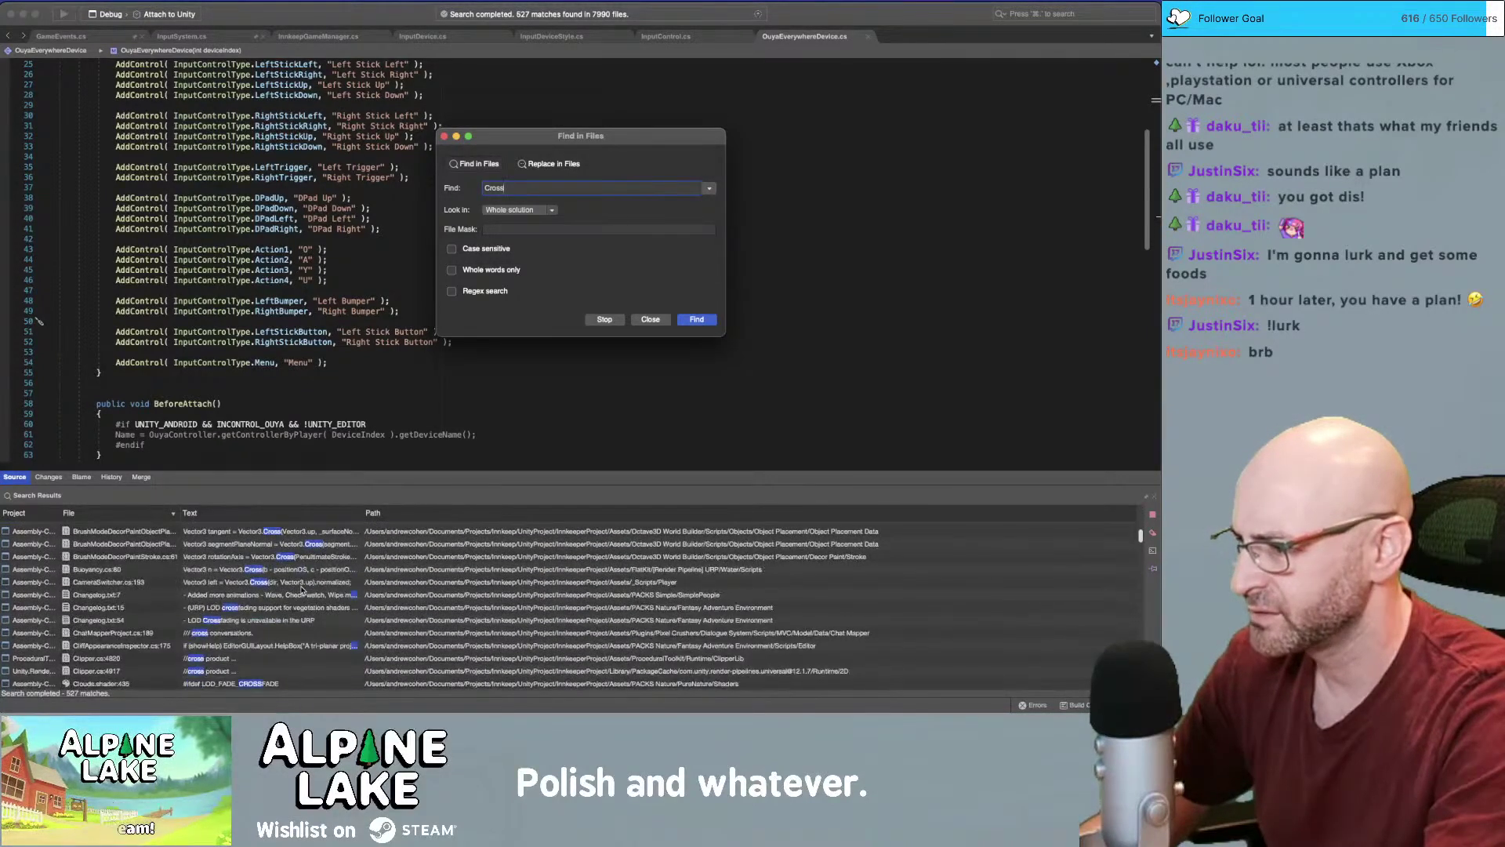
scroll(302, 590, down, 5)
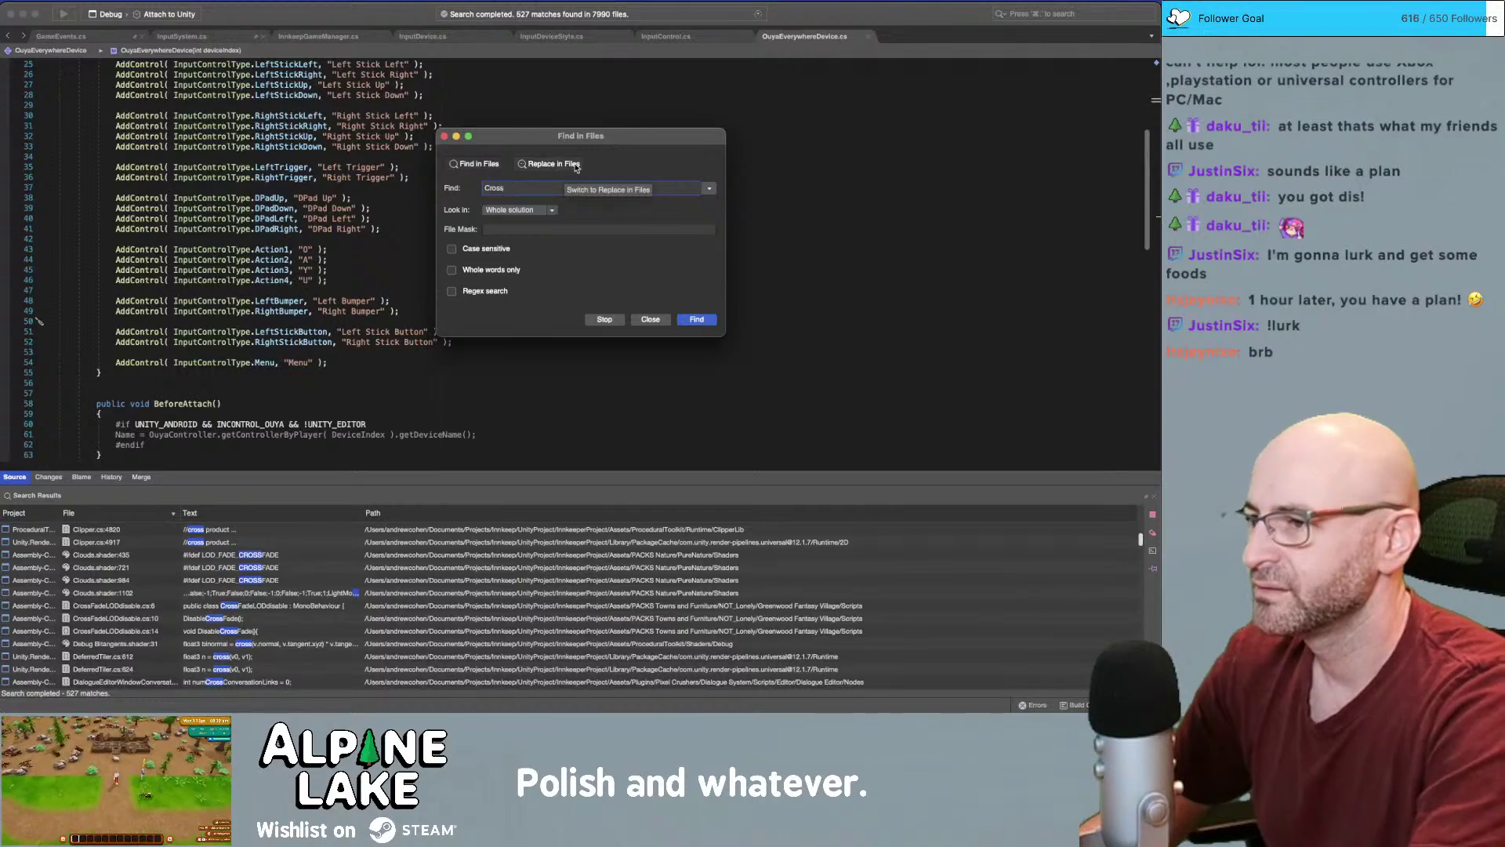
Narrow the whole-solution search to the quoted string "Cross"
text(*)
key(super+Left)
text(")
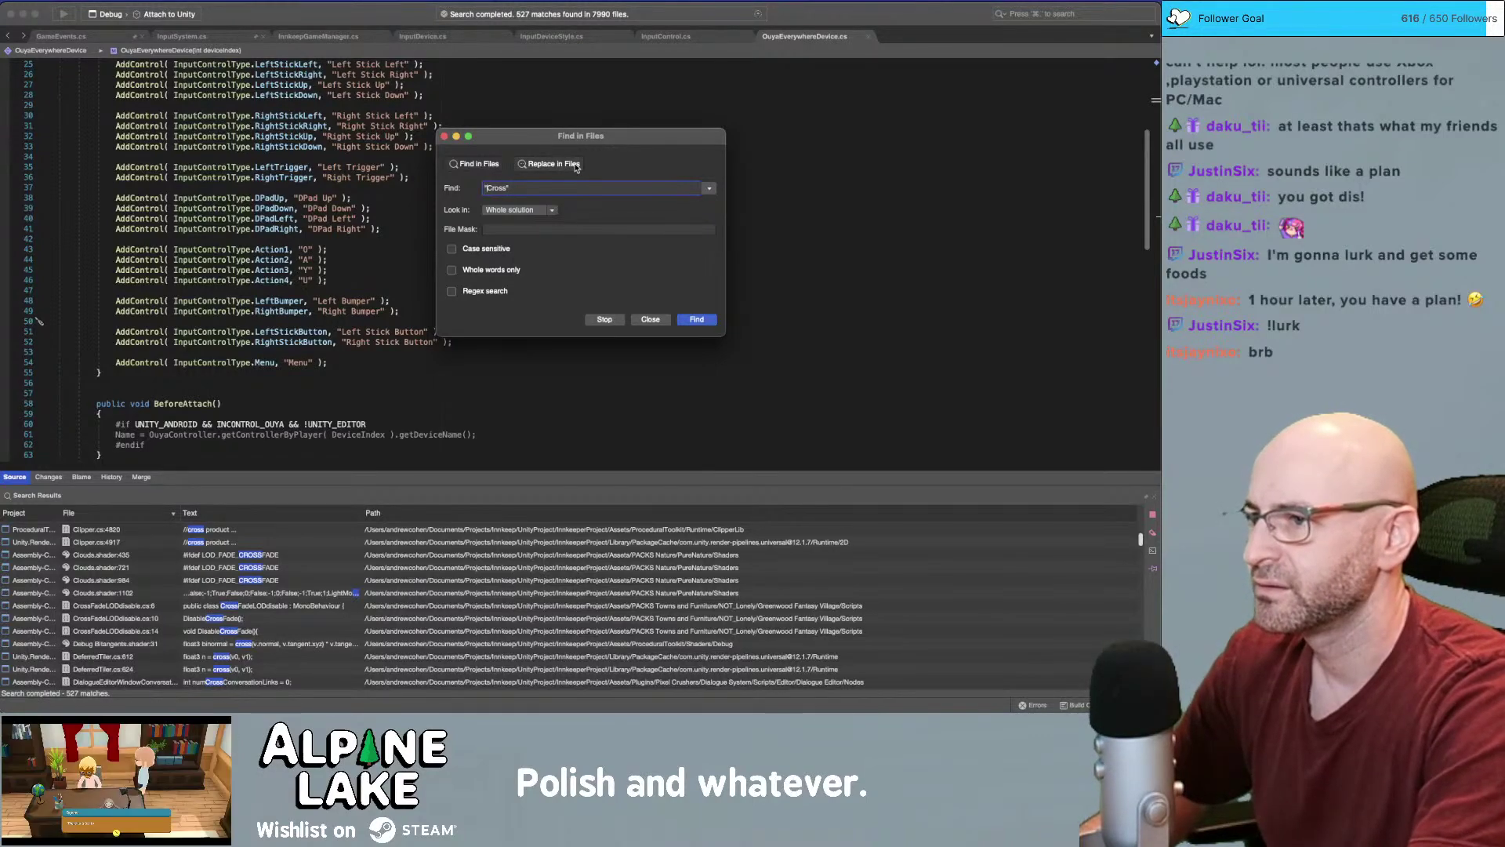
key(Return)
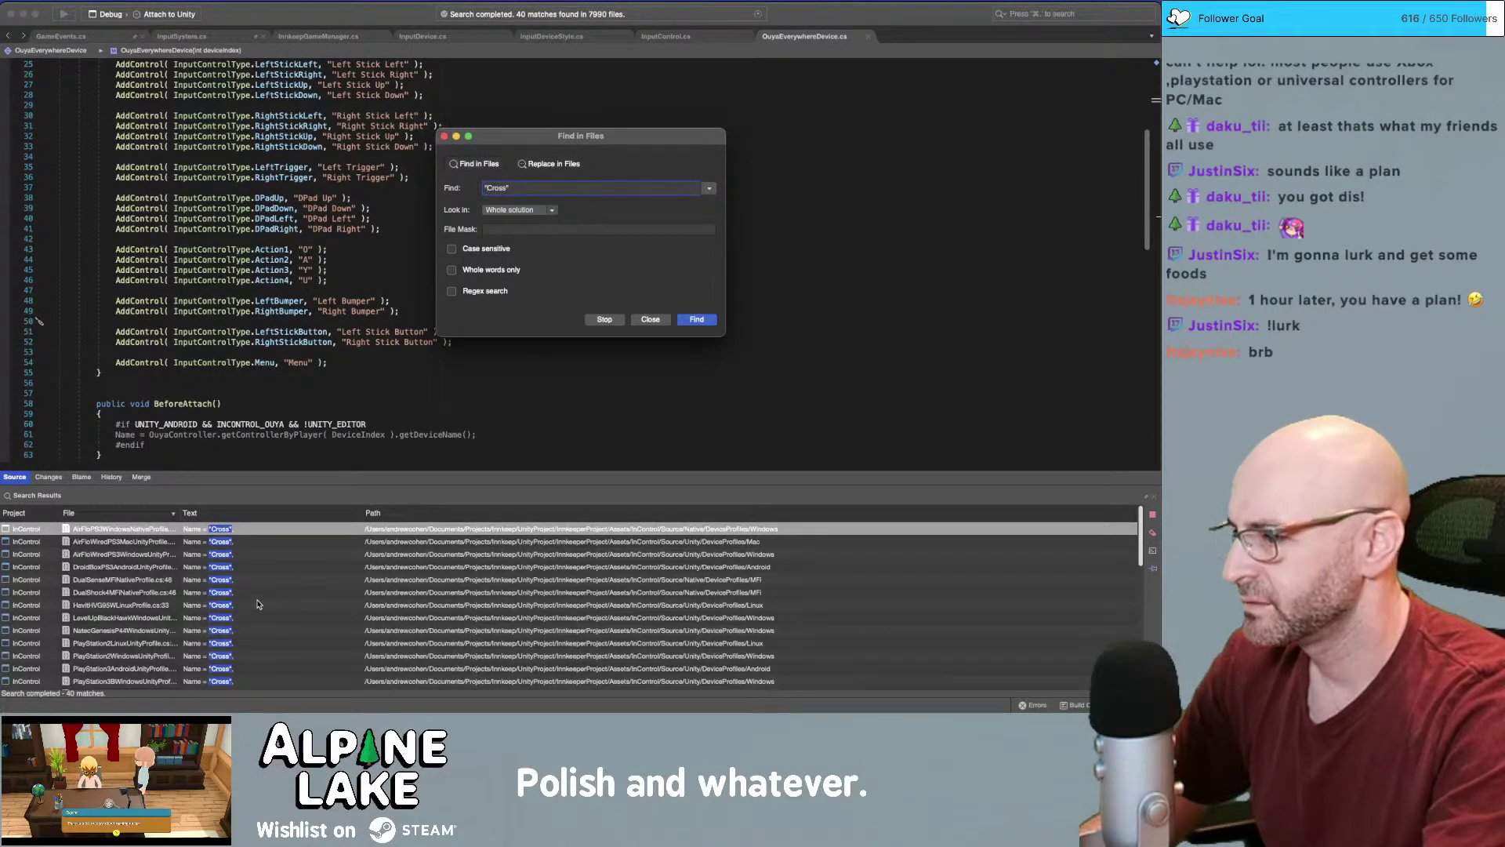
Open the "Cross" match in the PlayStation 4 Windows Chrome profile and view the start of the file, unobstructed by the search dialog
scroll(258, 604, down, 3)
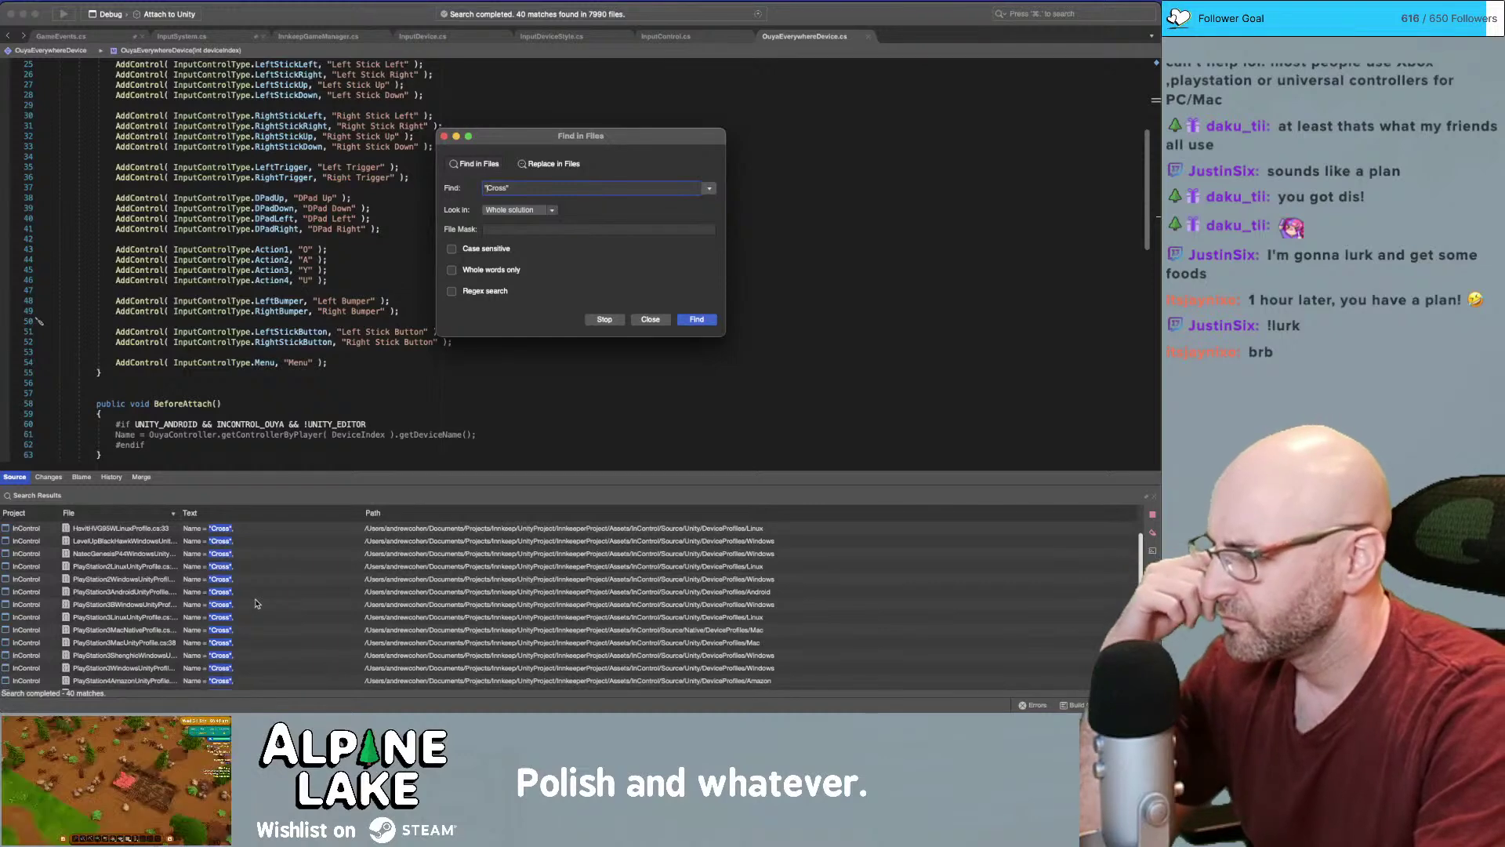
scroll(258, 599, down, 5)
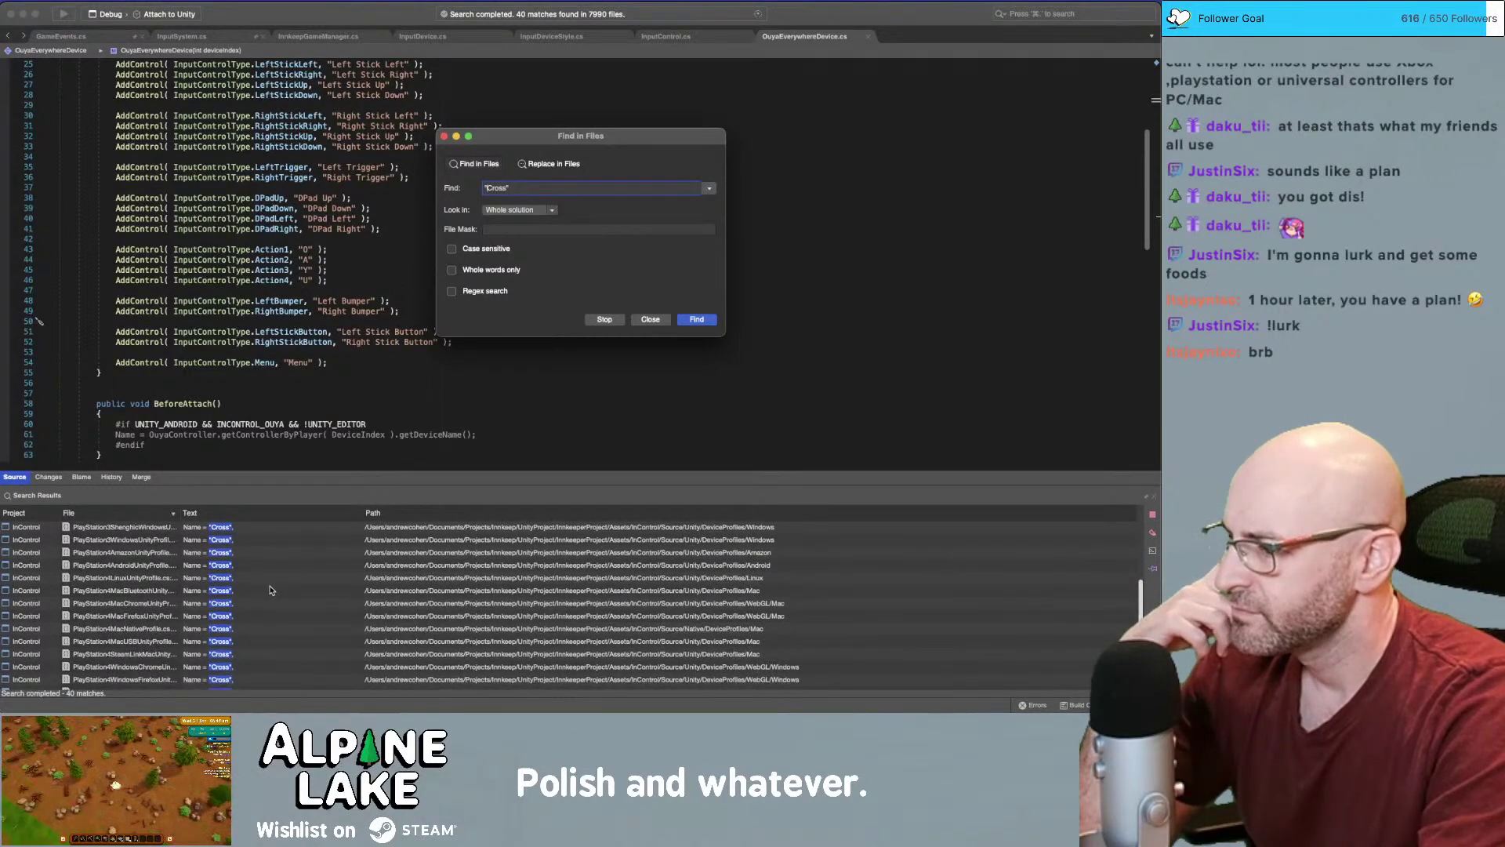
scroll(270, 589, down, 3)
click(186, 590)
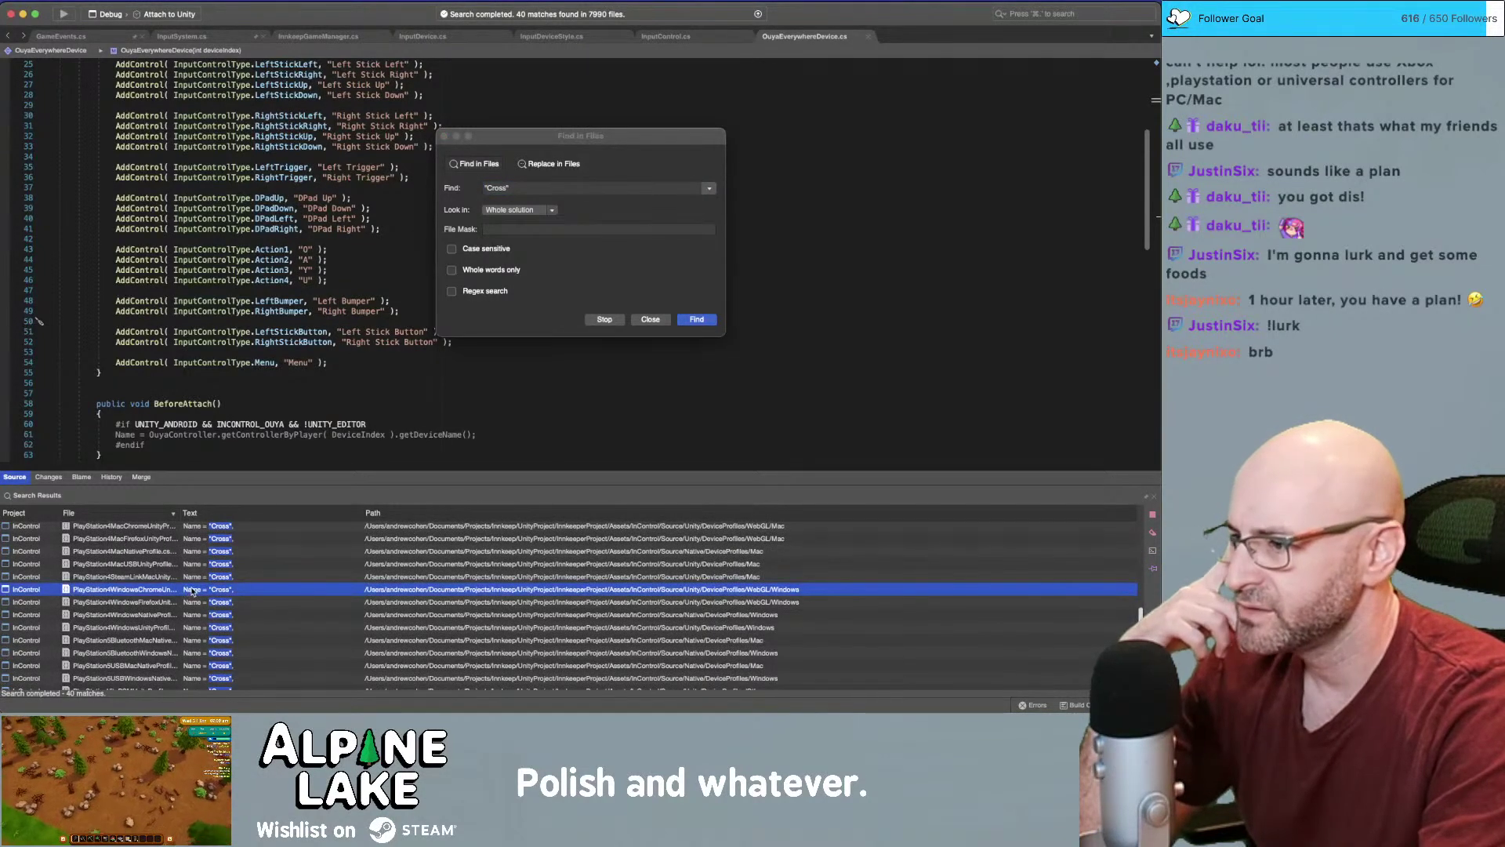
double_click(192, 589)
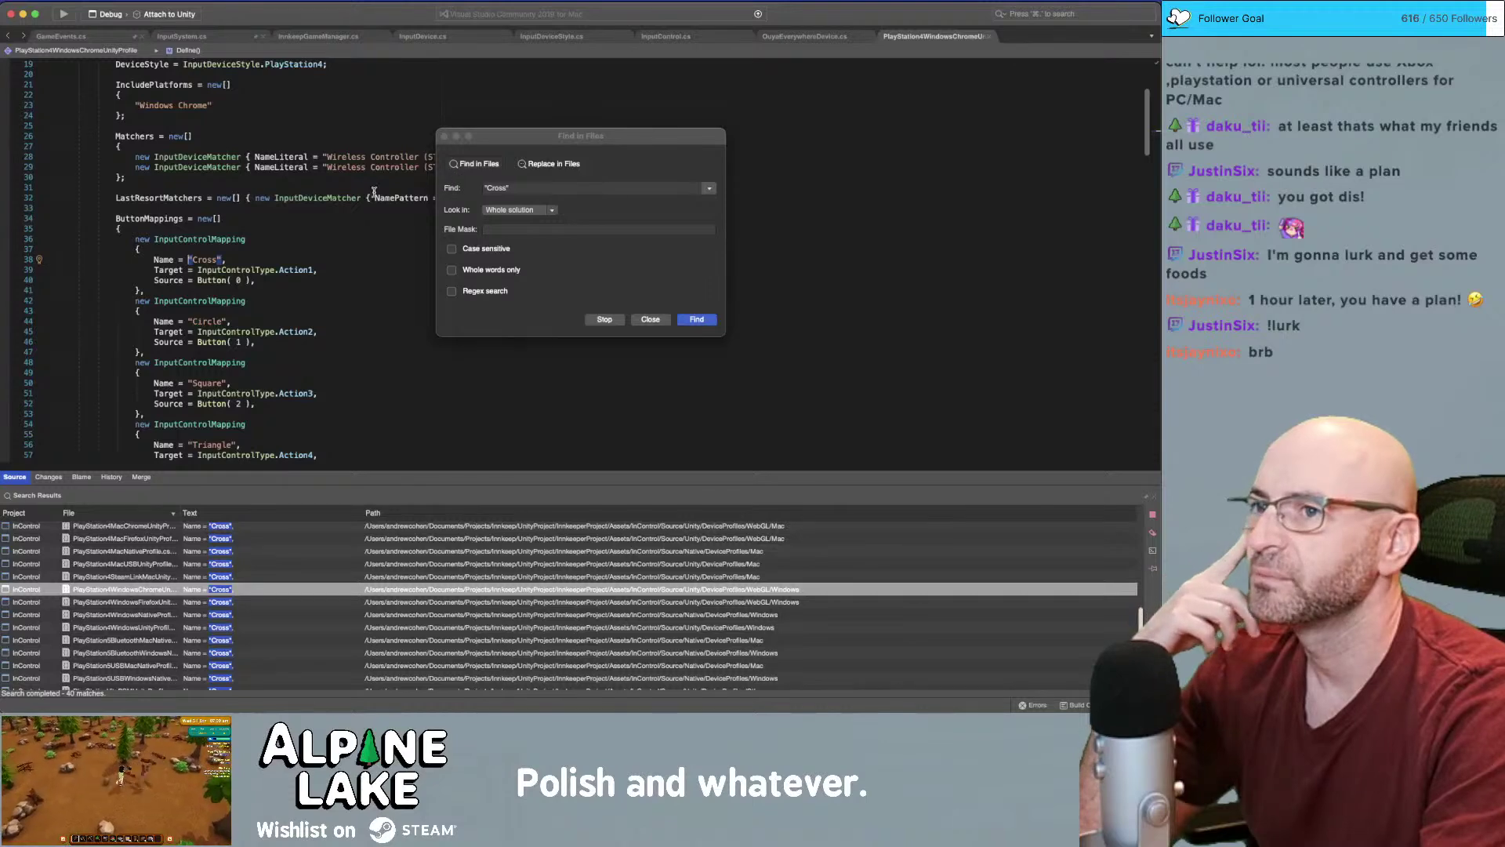
scroll(338, 235, up, 6)
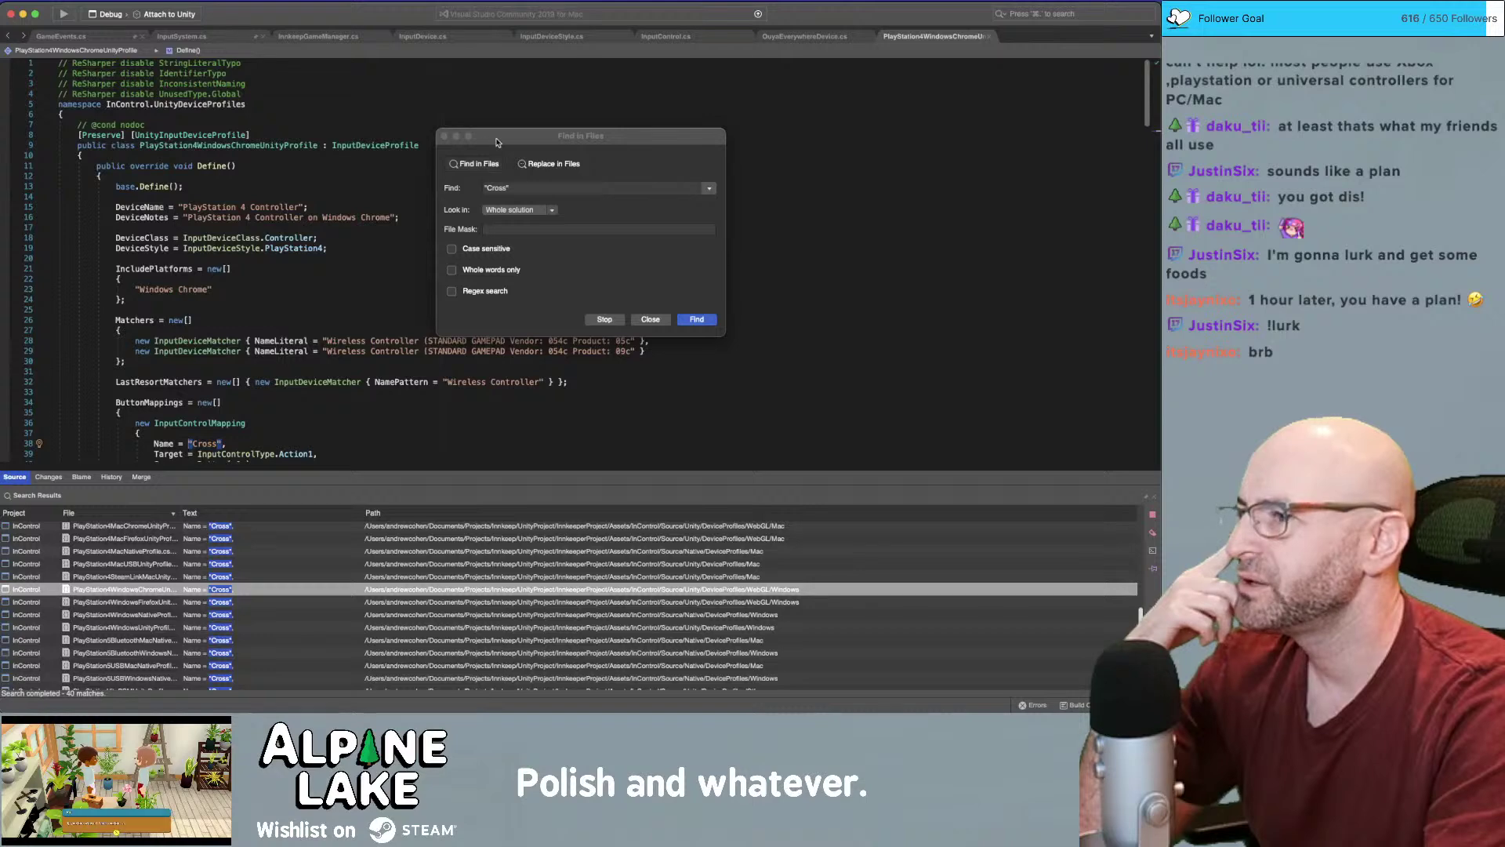
drag(497, 142, 633, 105)
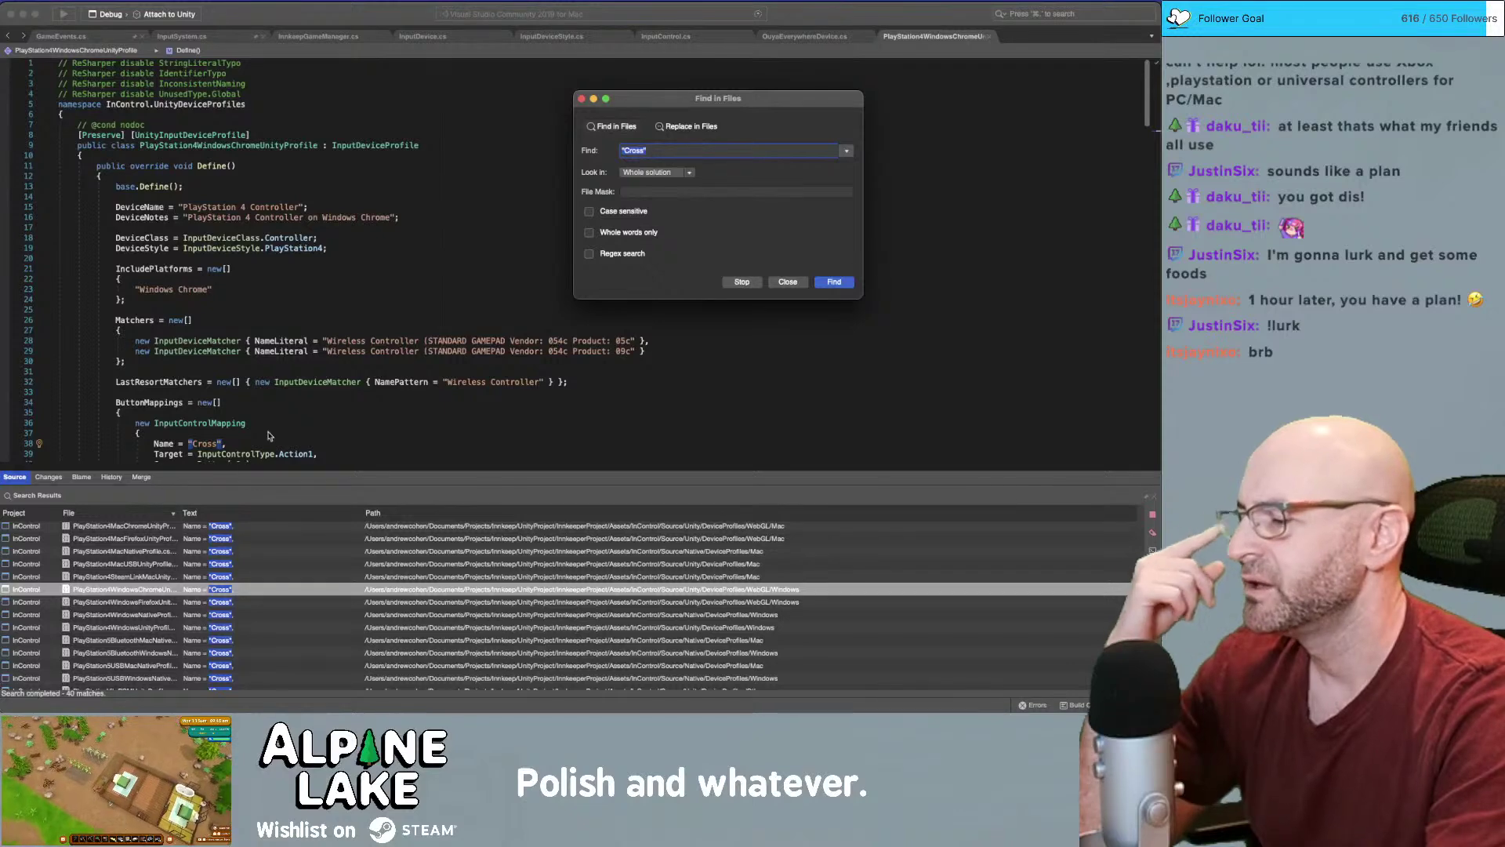
Look through the other "Cross" matches to see which controller profiles contain the name
scroll(177, 602, down, 2)
scroll(176, 602, down, 1)
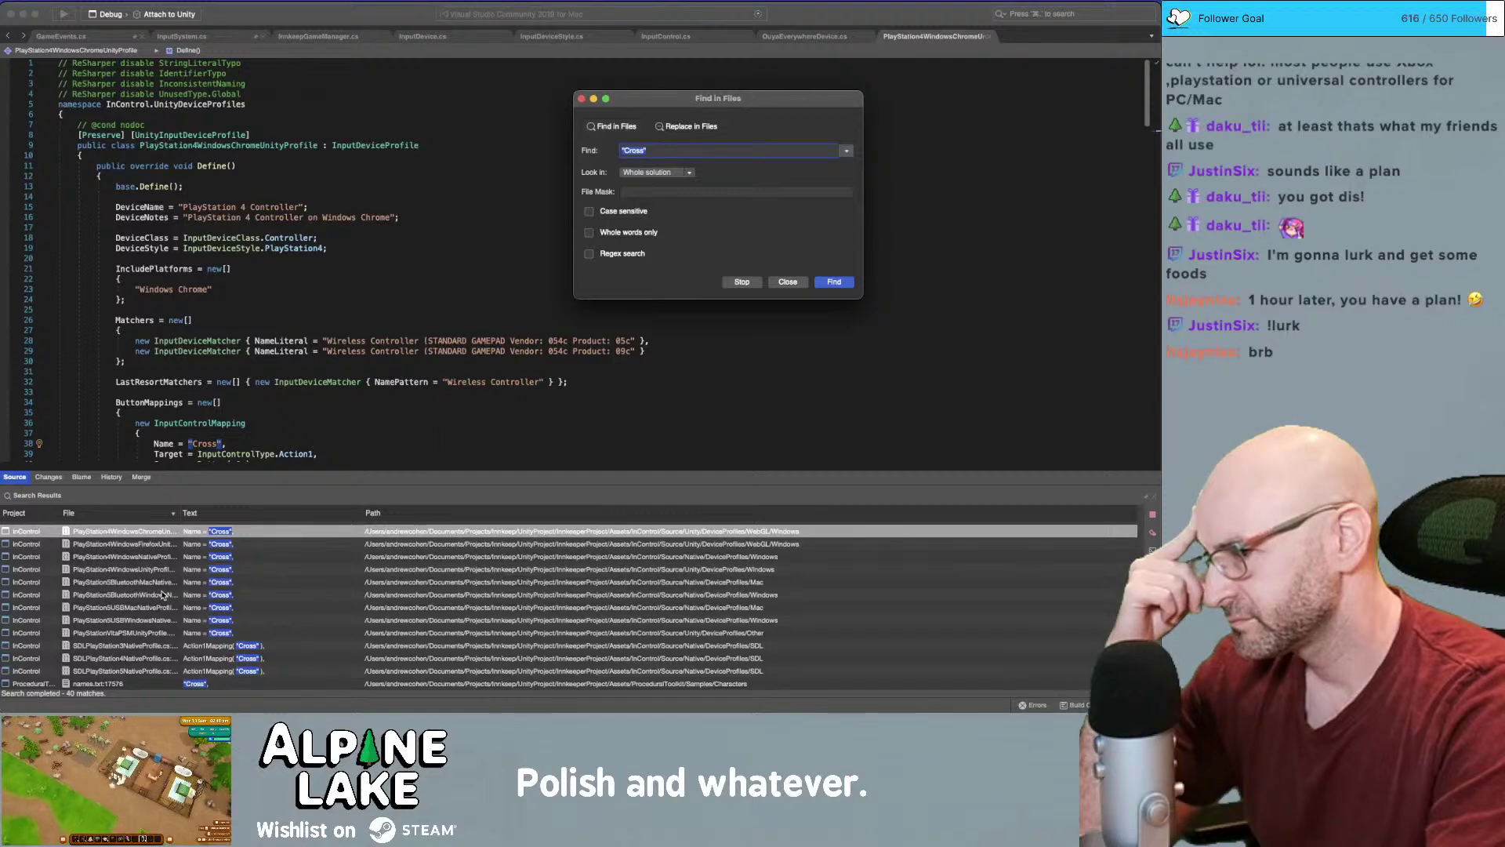
scroll(157, 580, up, 6)
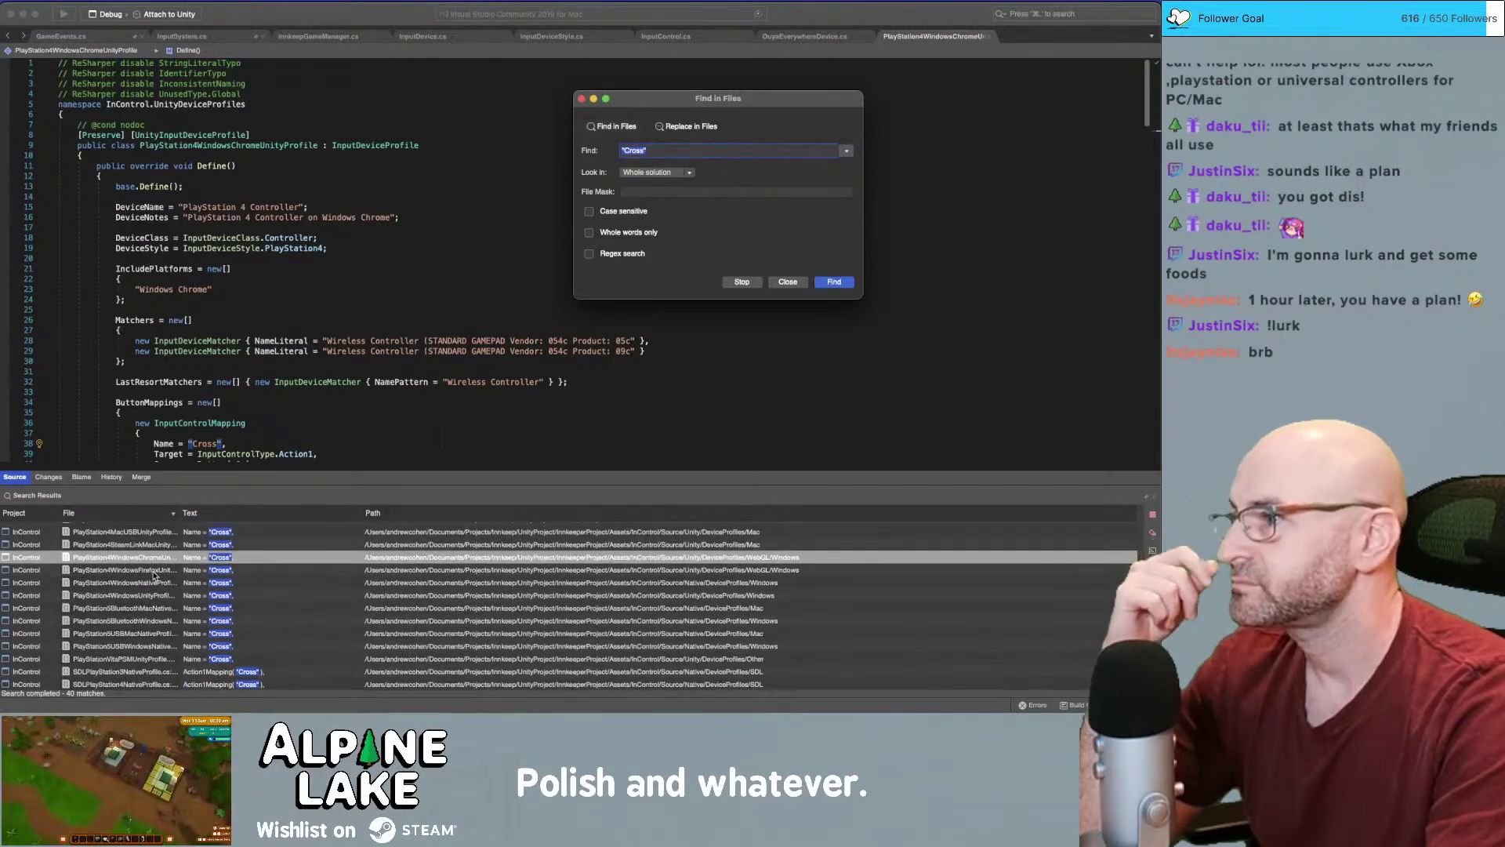
scroll(154, 575, up, 6)
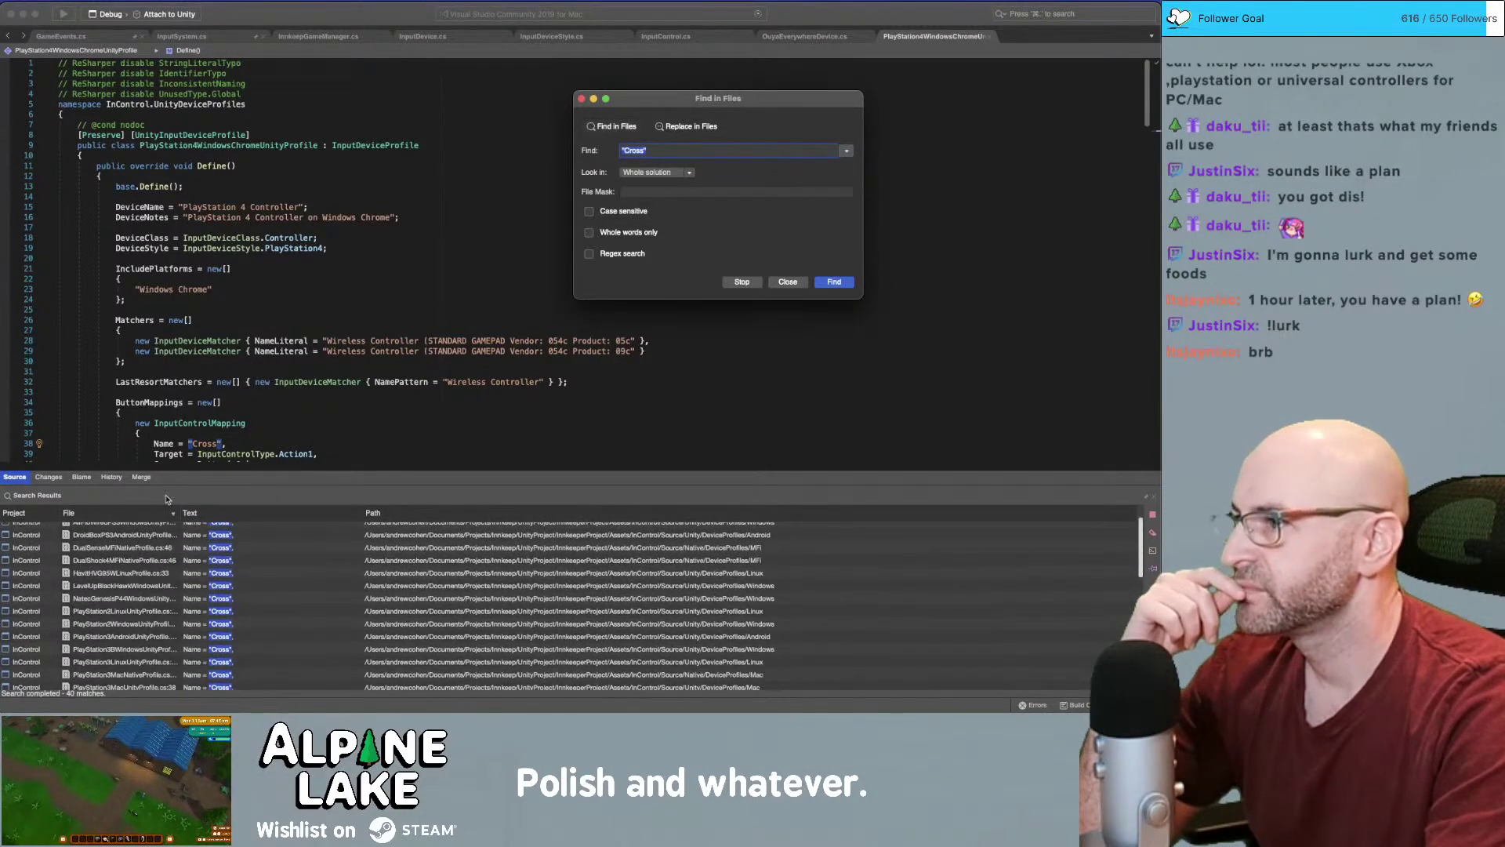
Copy the class name PlayStation4WindowsChromeUnityProfile, switch to Unity and find that script in the project's assets
double_click(177, 145)
key(super+c)
key(super+Tab)
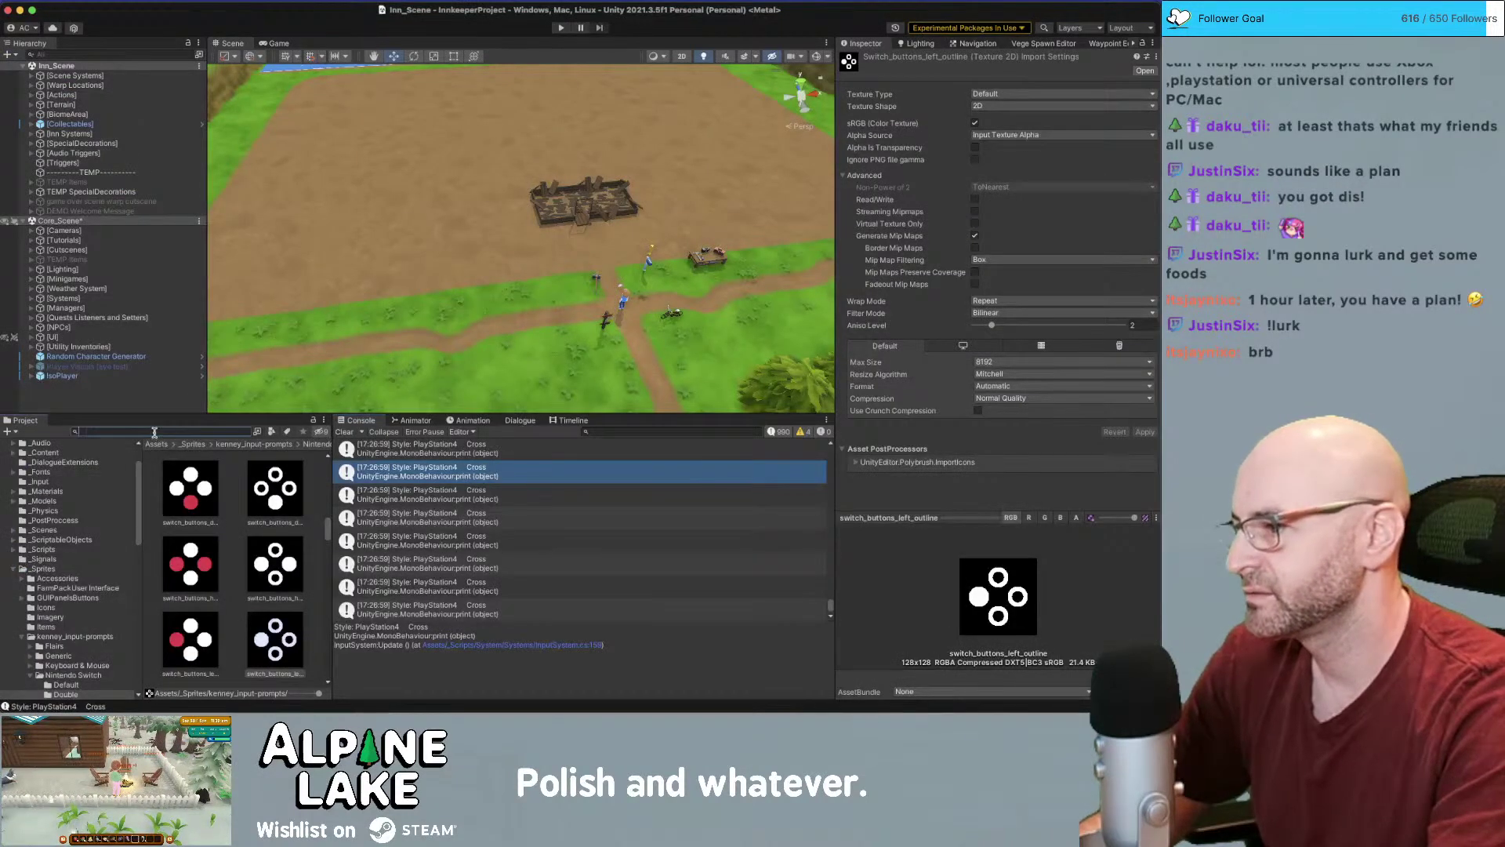
click(154, 432)
key(super+v)
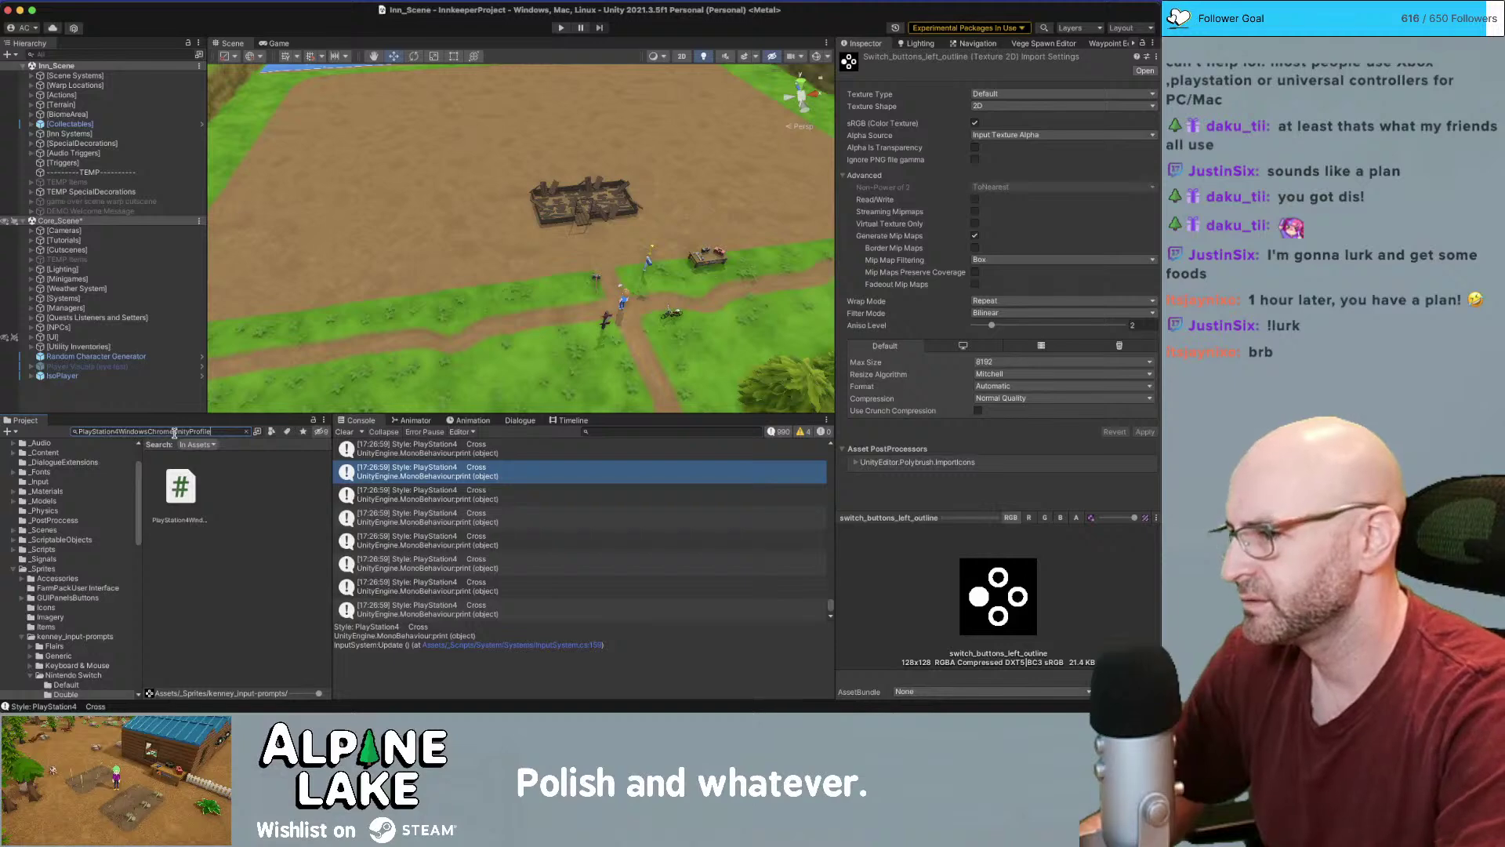
click(181, 486)
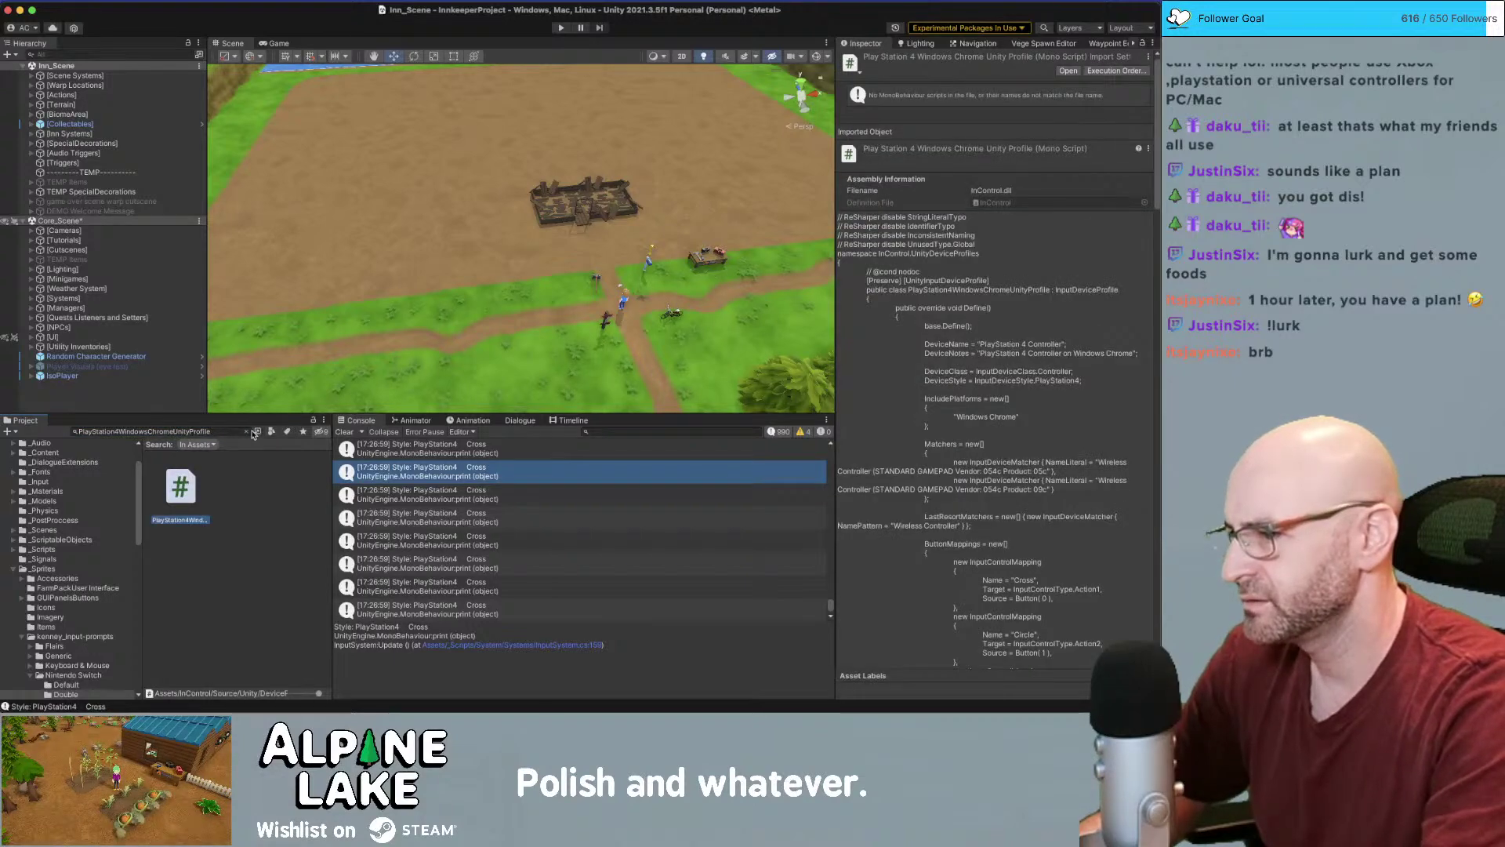
Clear the asset search, show the script's containing folder as a compact list and widen it for full file names
click(244, 432)
drag(319, 693, 239, 693)
click(201, 520)
click(205, 466)
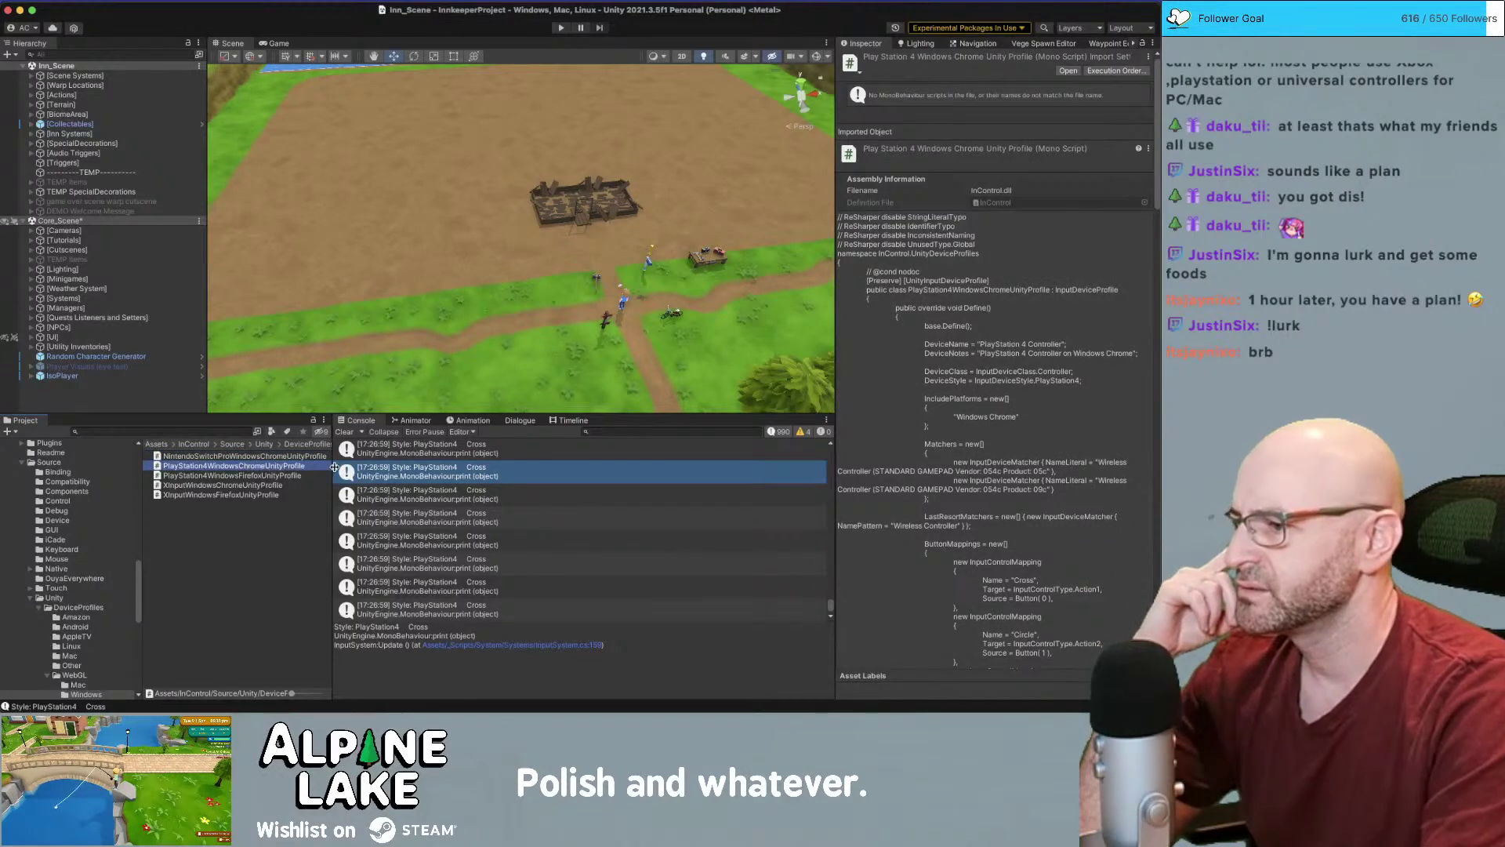
drag(333, 469, 439, 465)
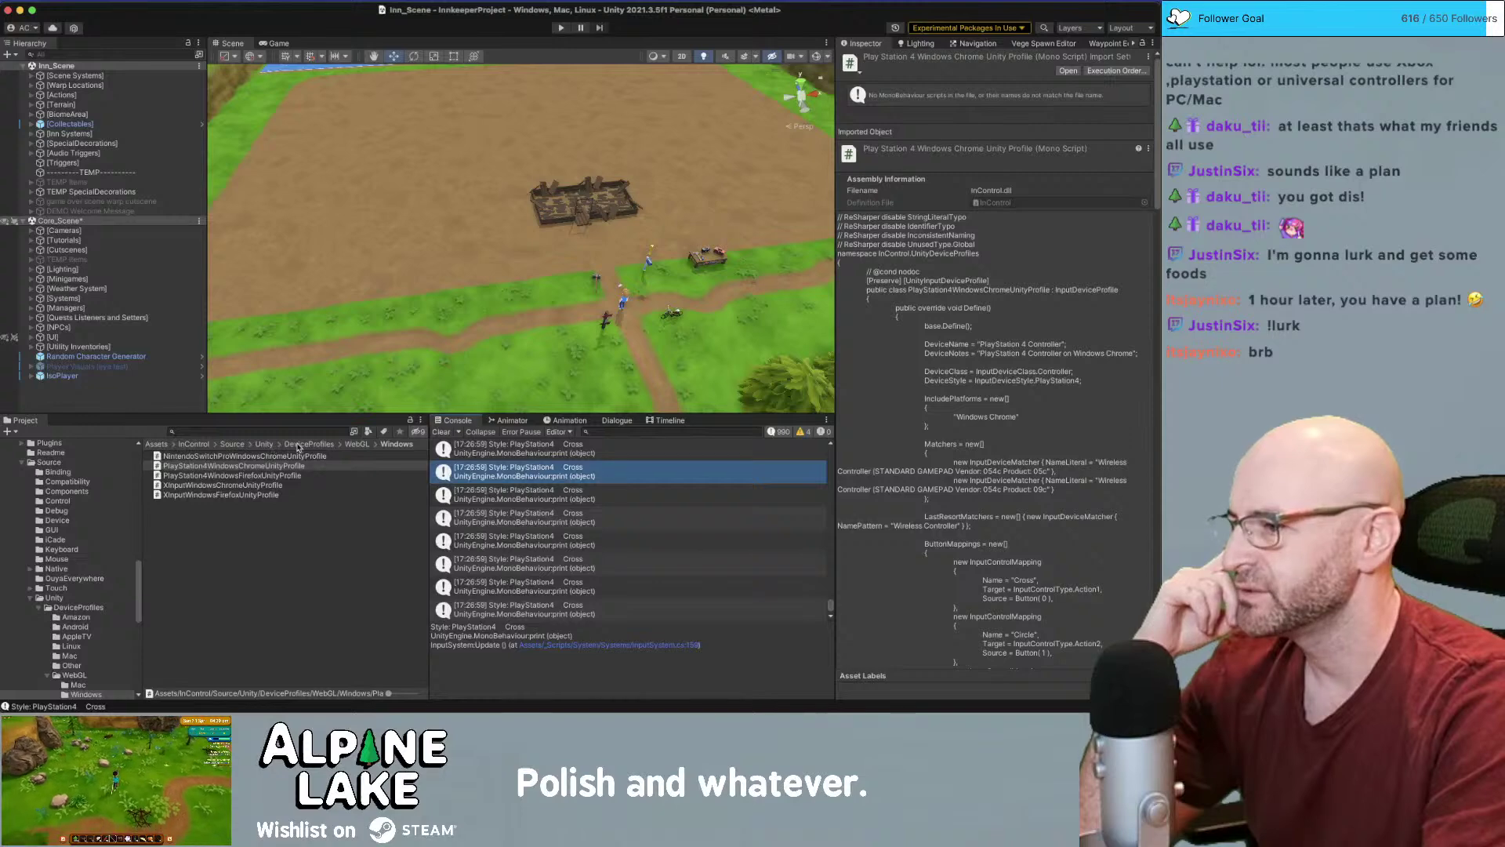
Go up to InControl's DeviceProfiles folder, open its Mac subfolder and look through the controller profile scripts
click(309, 444)
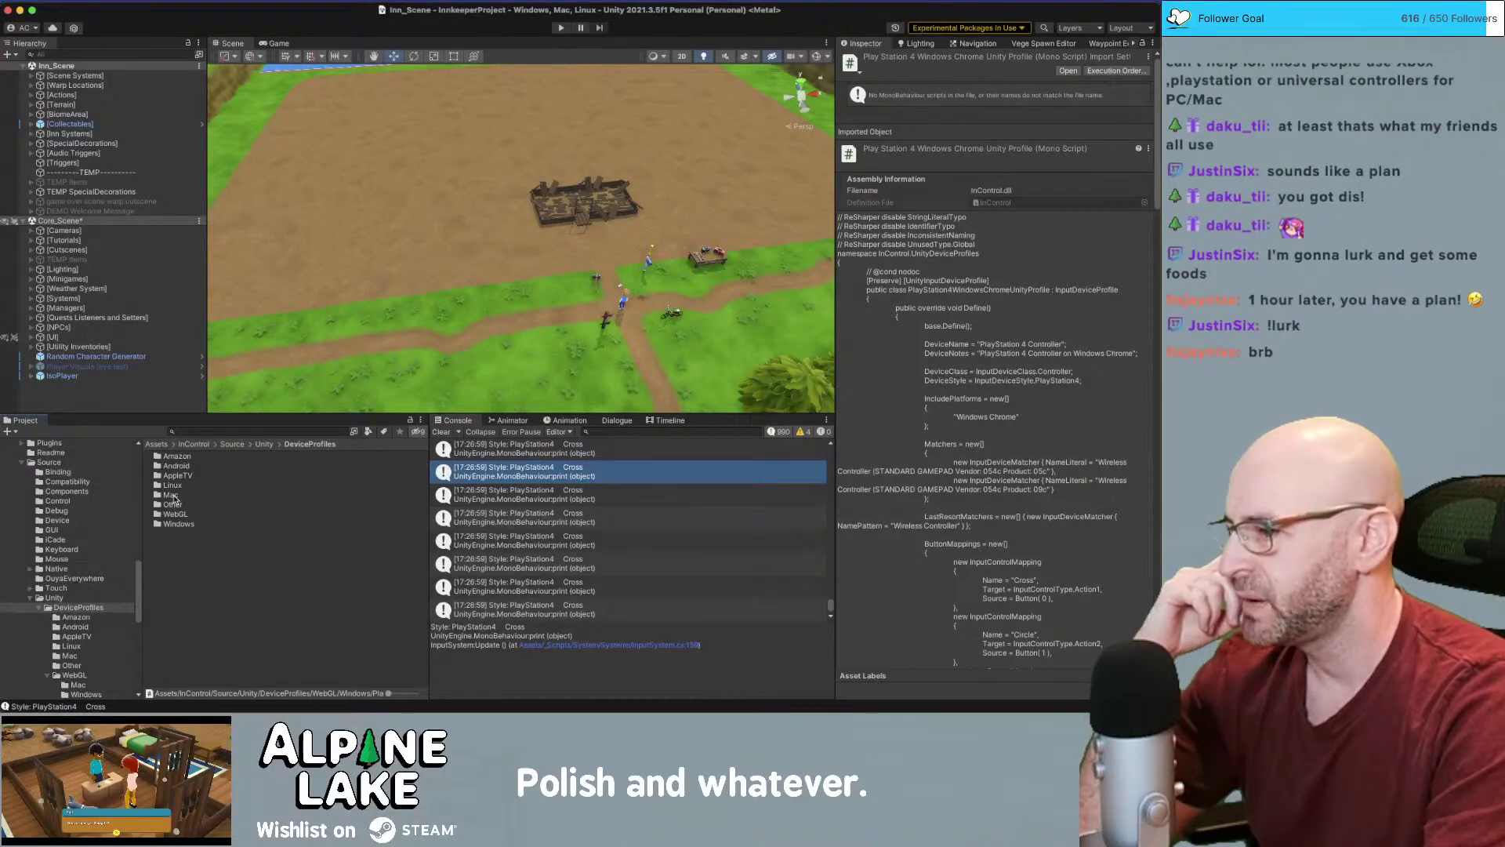
click(178, 524)
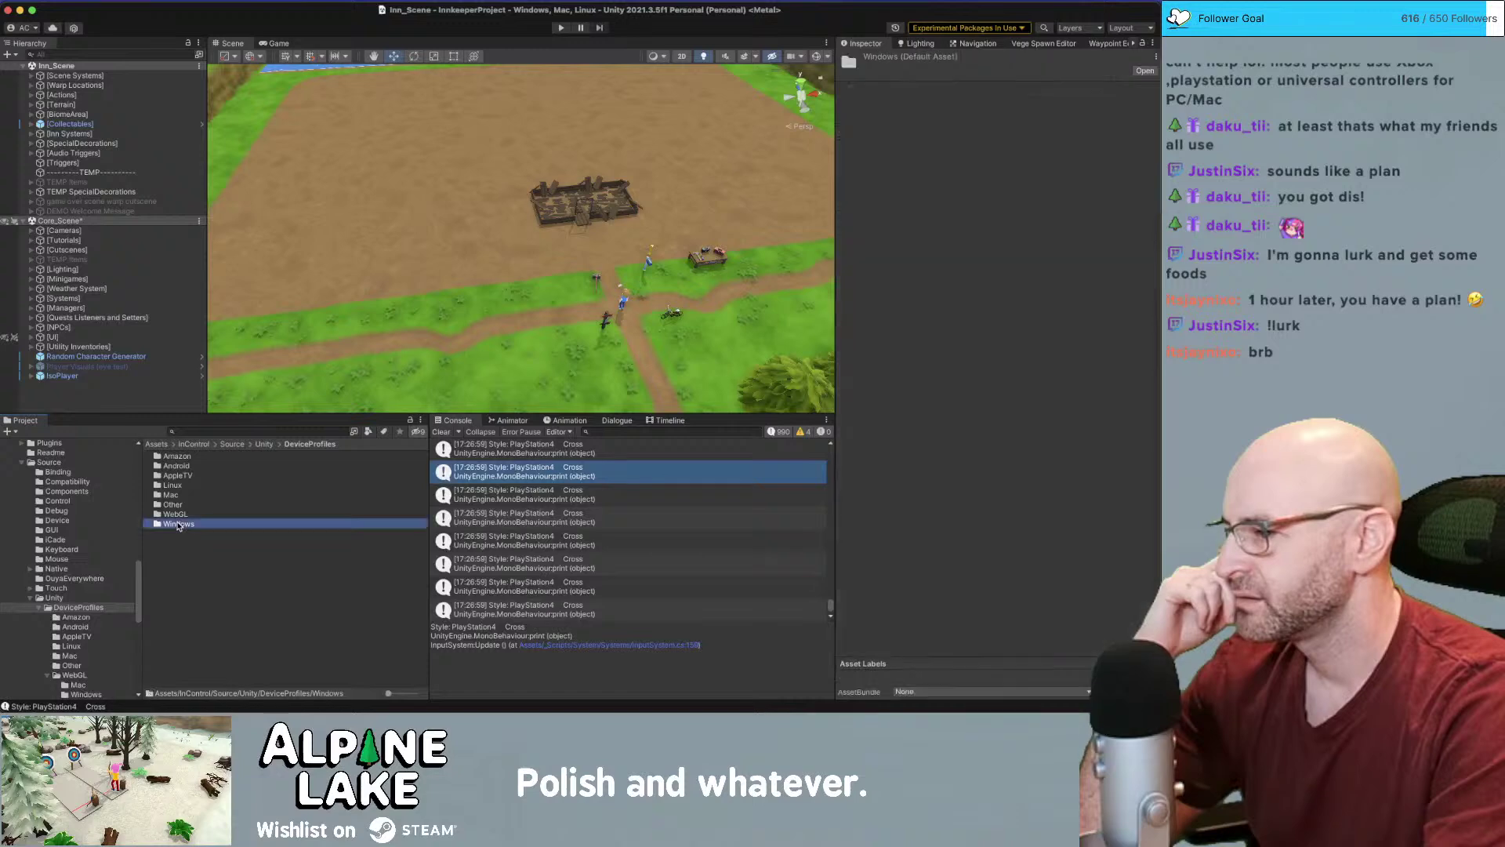
double_click(172, 496)
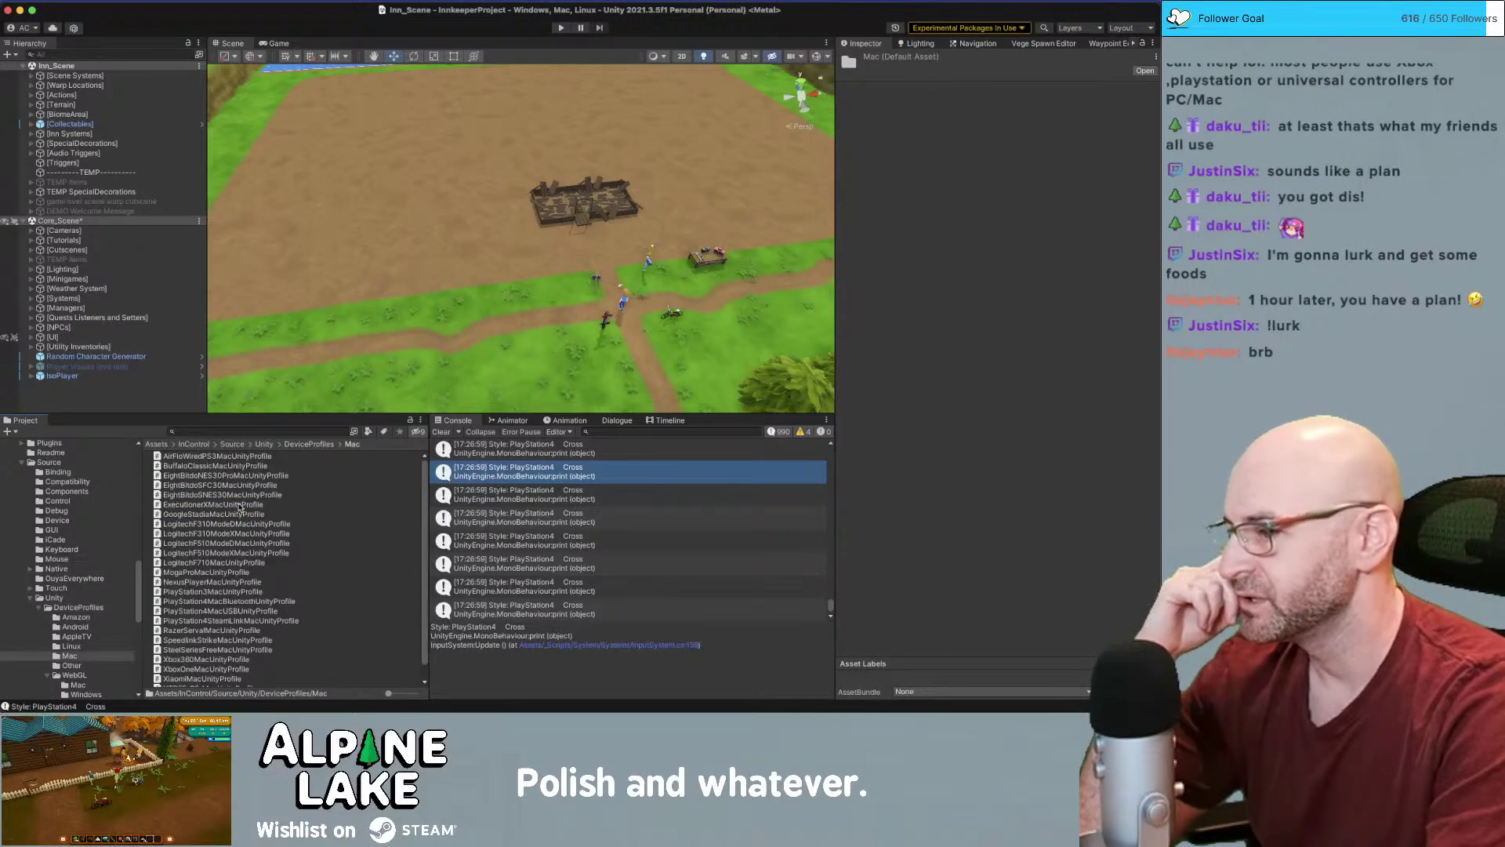
scroll(227, 506, down, 3)
scroll(234, 505, up, 2)
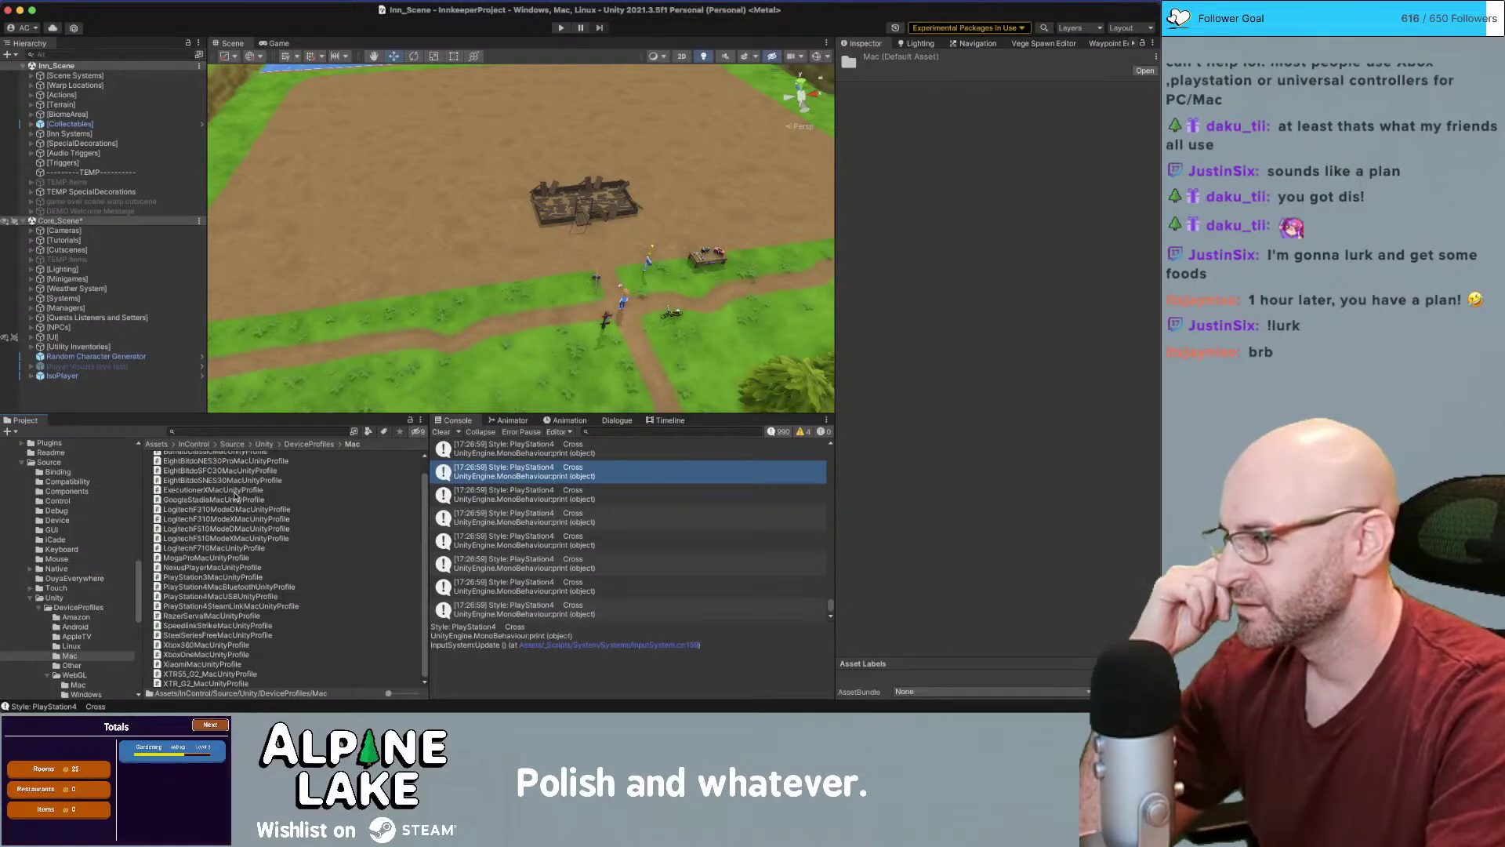
scroll(235, 497, down, 2)
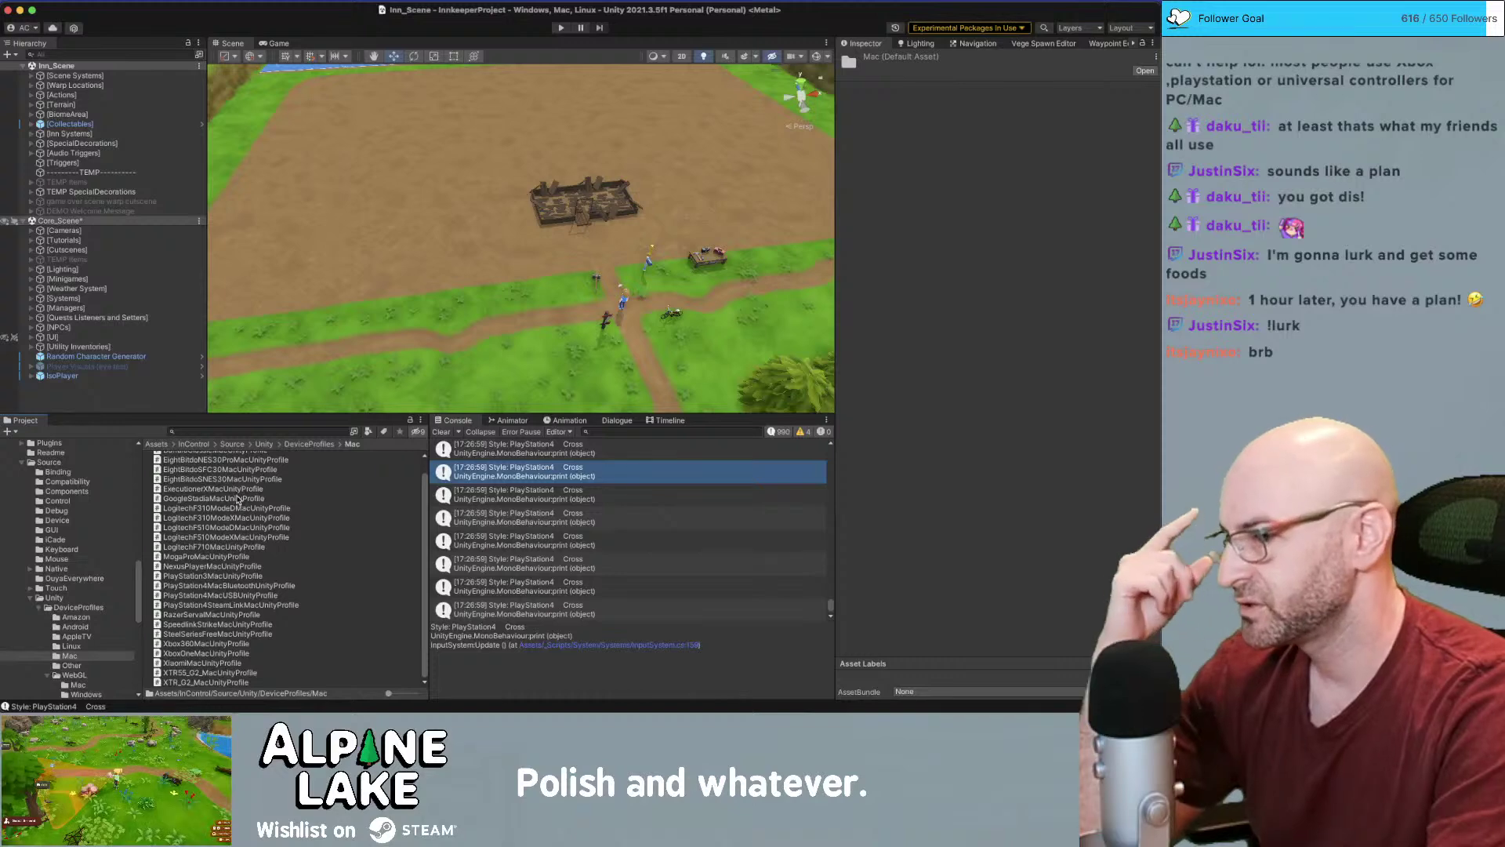
Preview the PlayStation 3, PlayStation 4, Razer Serval and Xbox 360 Mac profiles to compare their button names
click(234, 577)
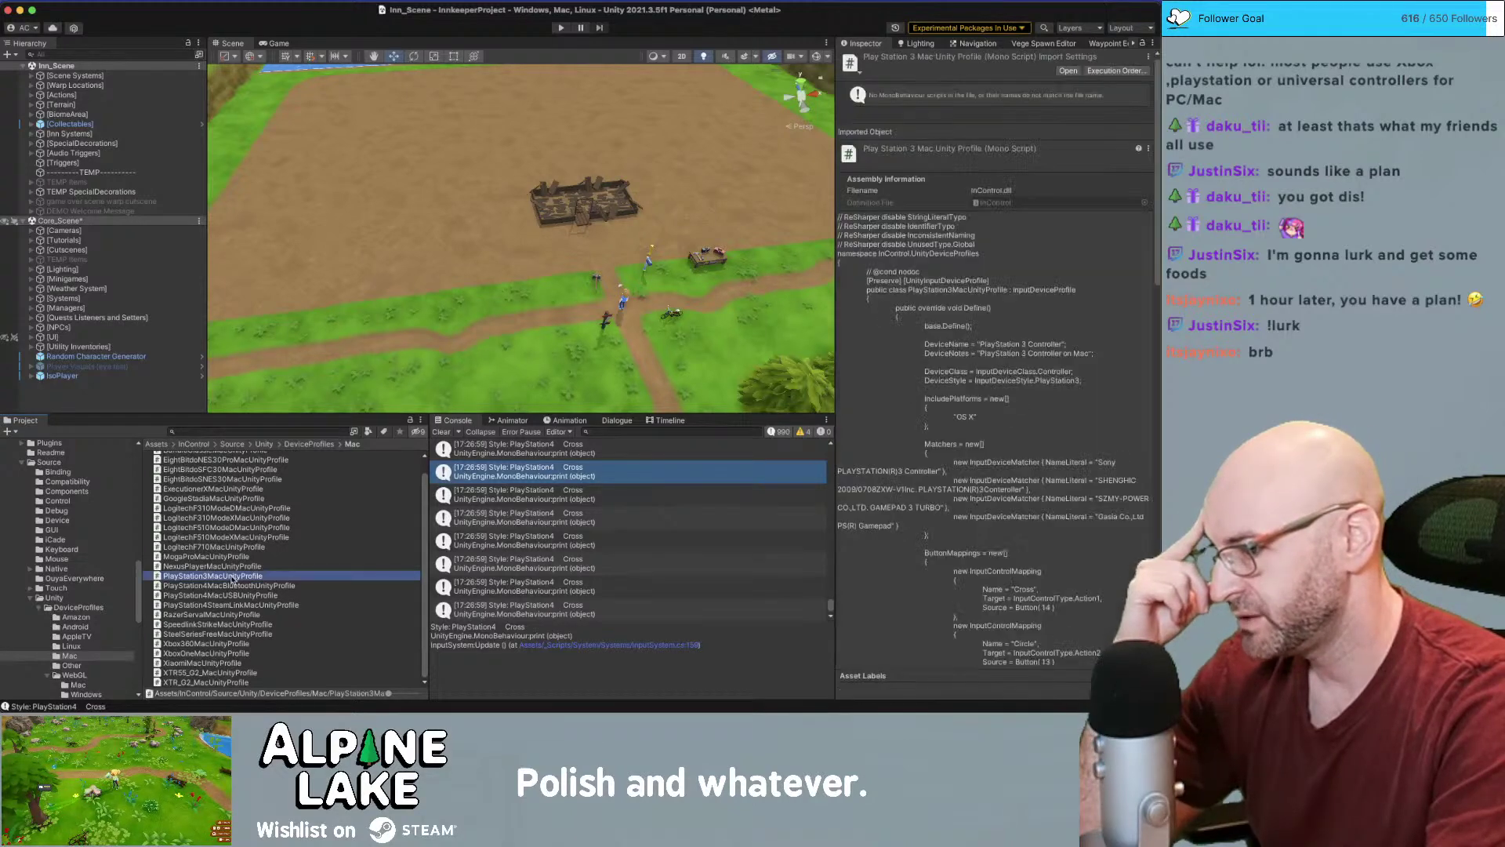
click(233, 585)
click(232, 595)
click(233, 604)
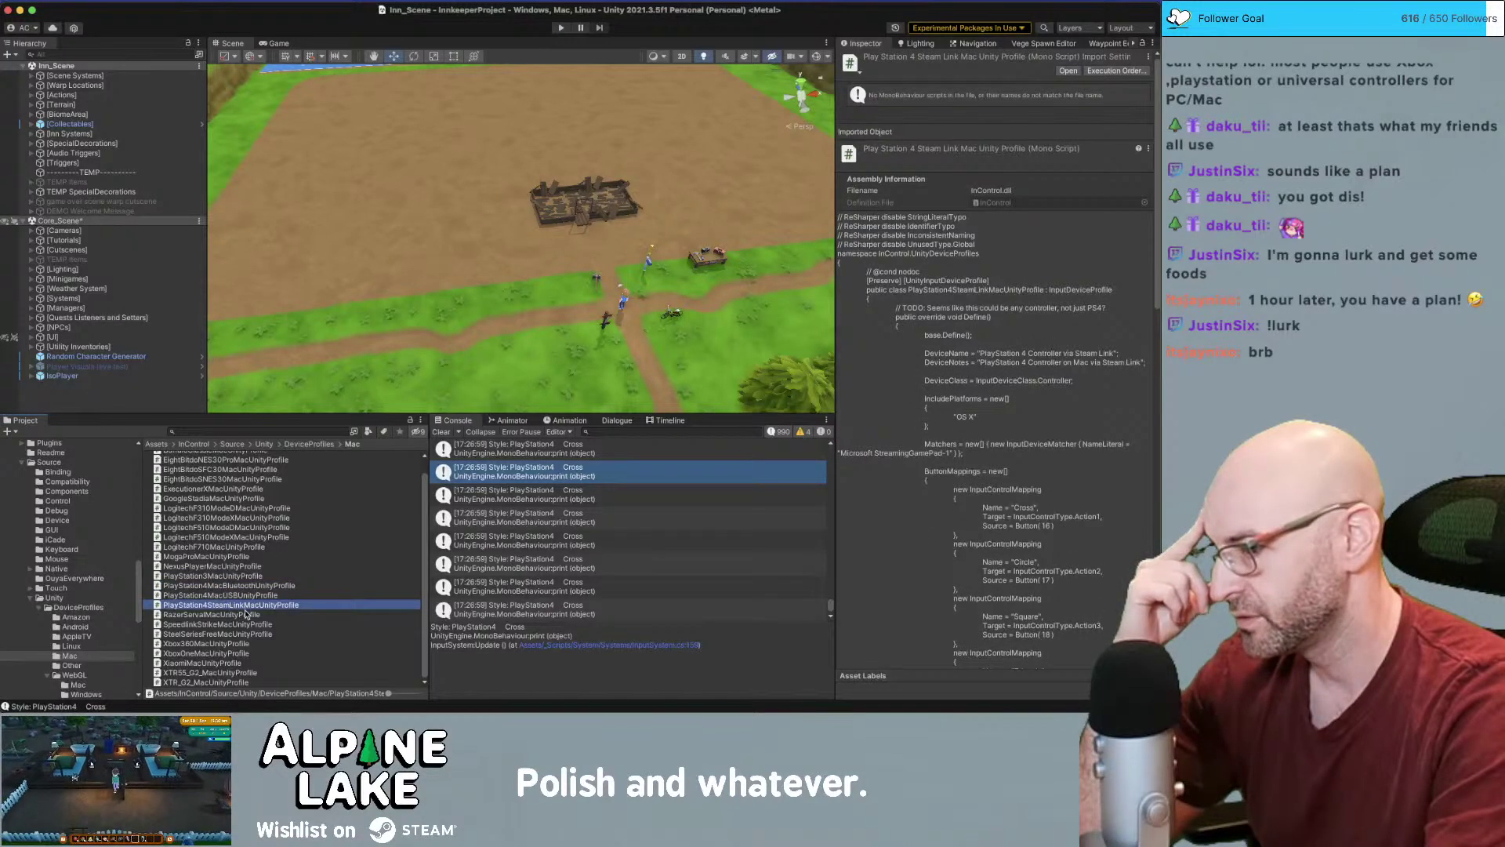
click(246, 615)
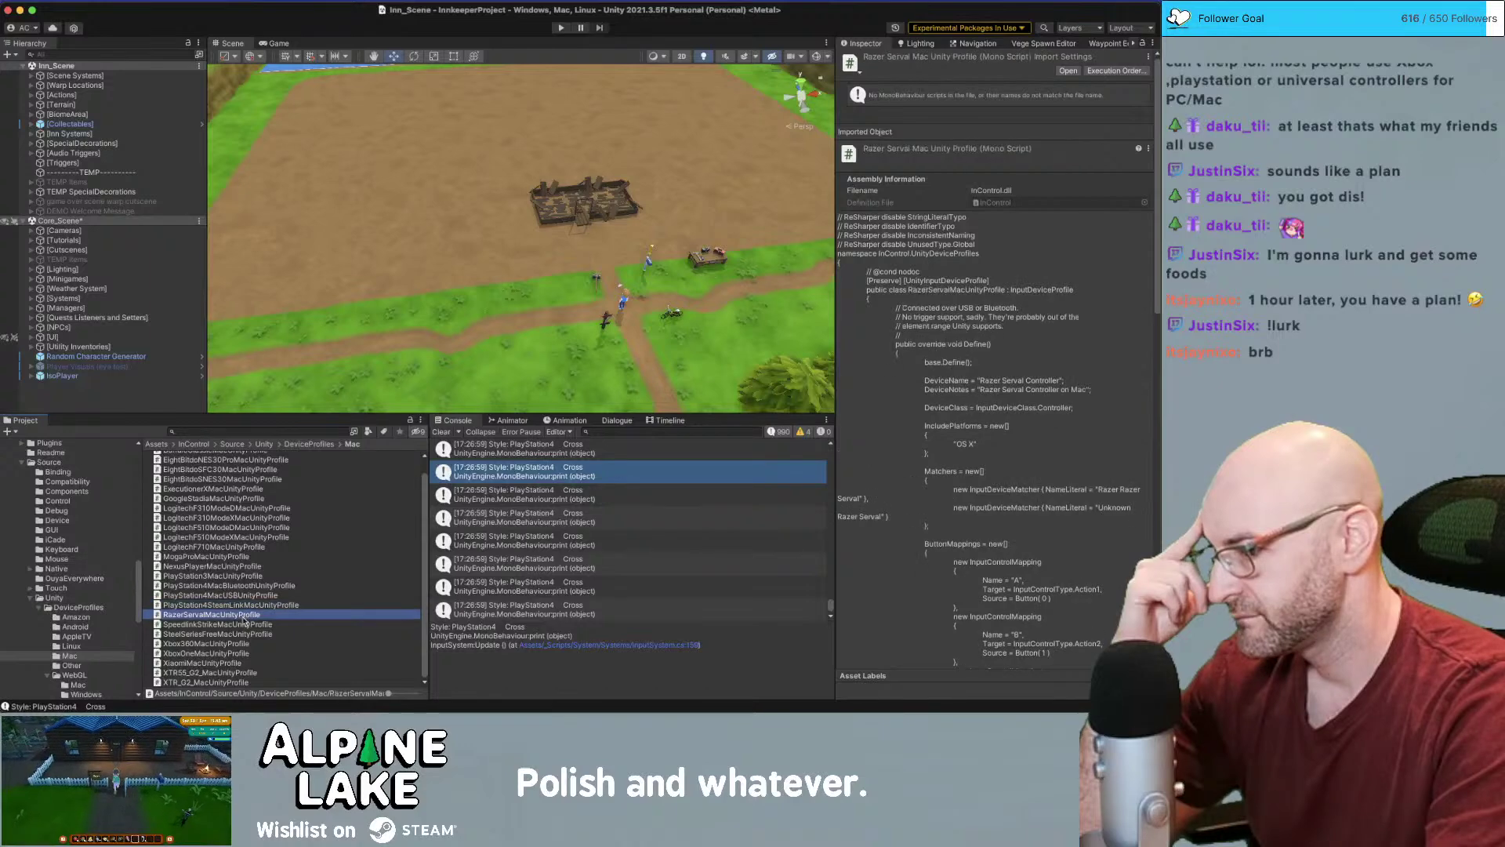
click(222, 646)
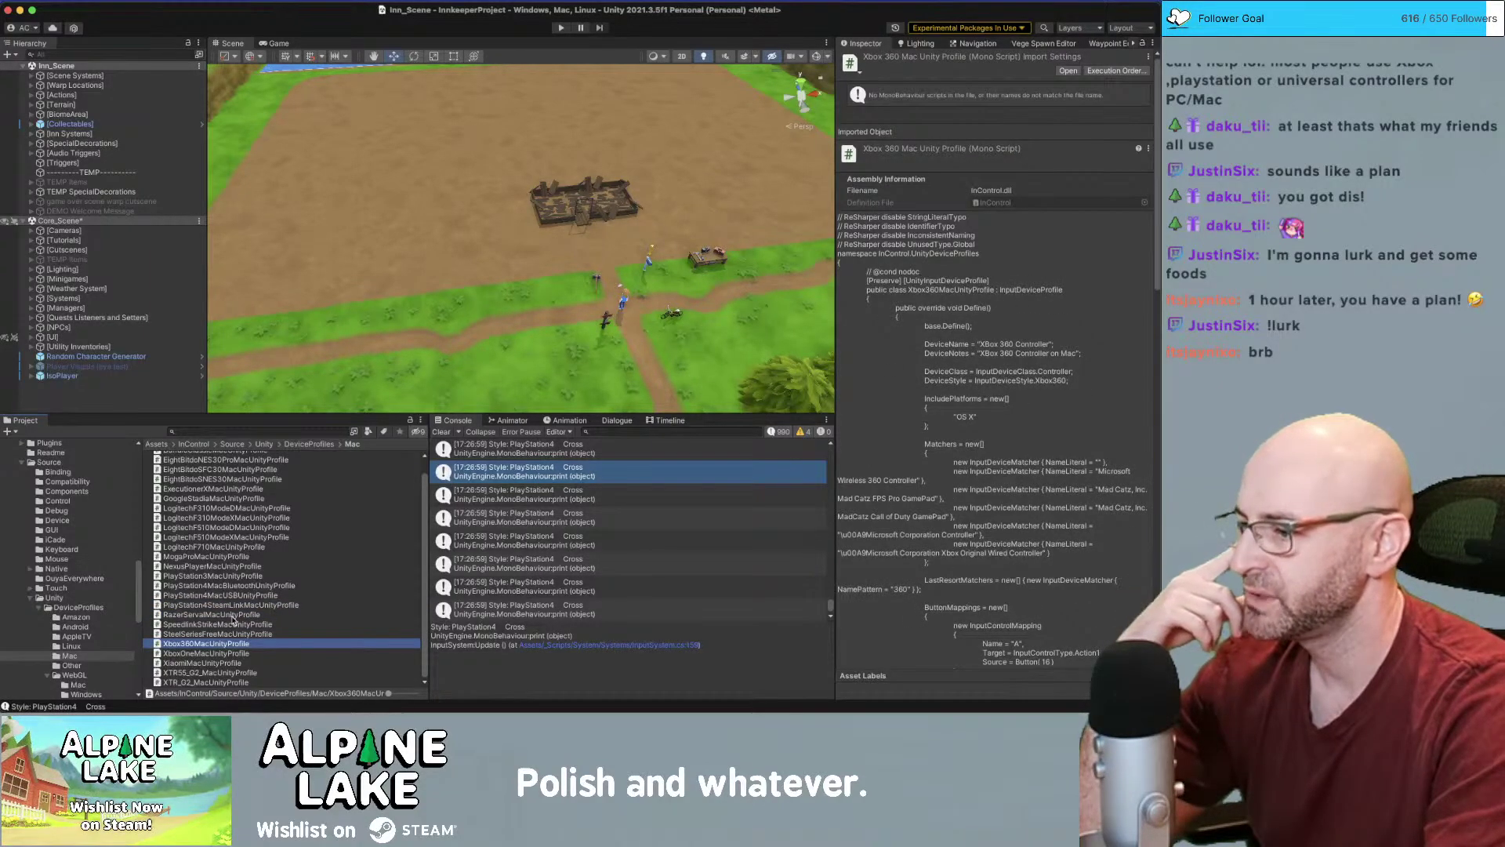
scroll(233, 620, up, 1)
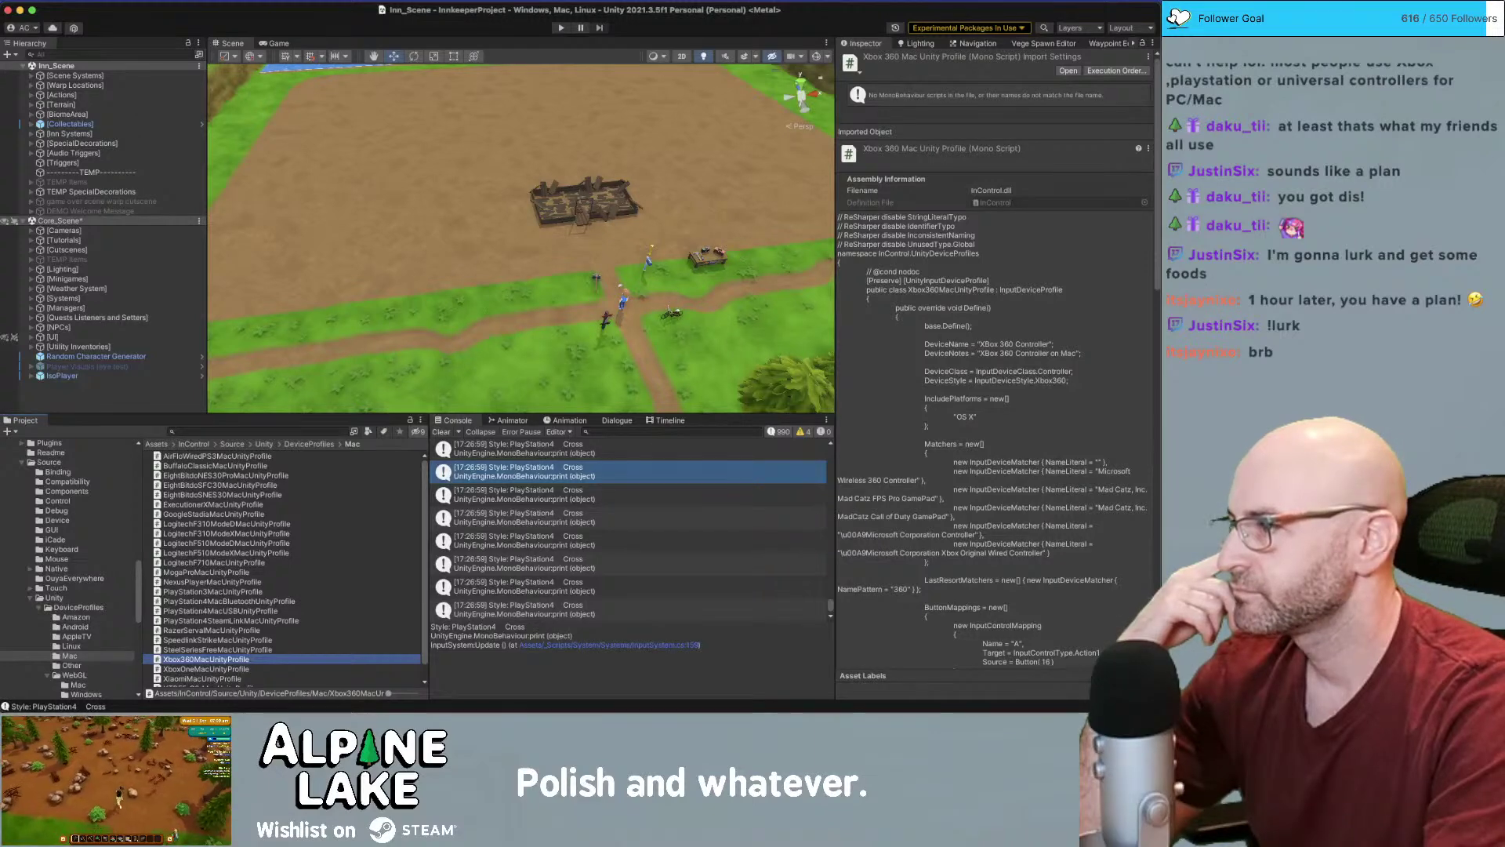
scroll(297, 553, down, 1)
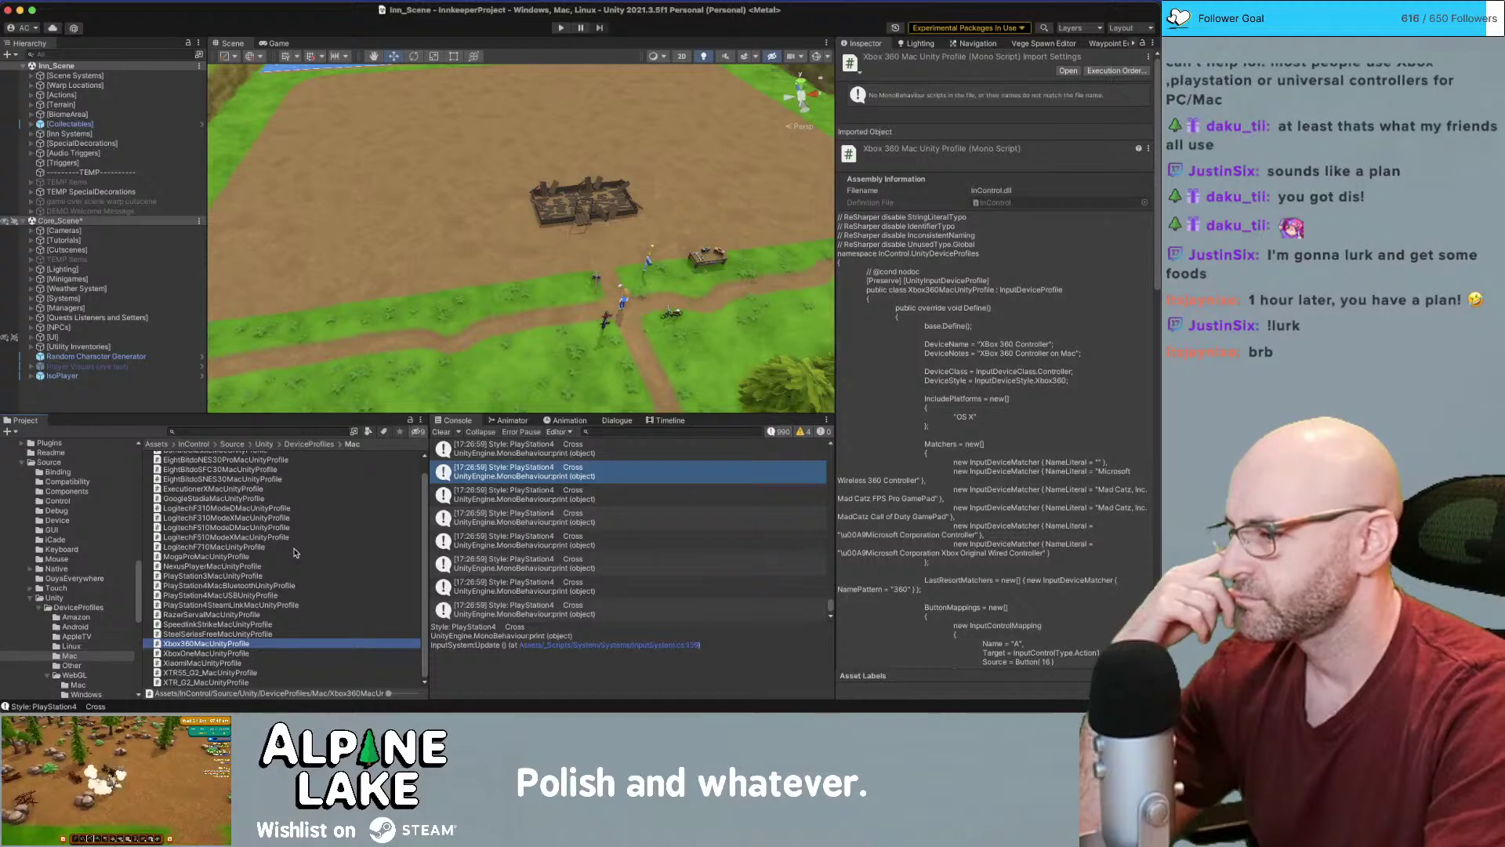
scroll(270, 550, up, 1)
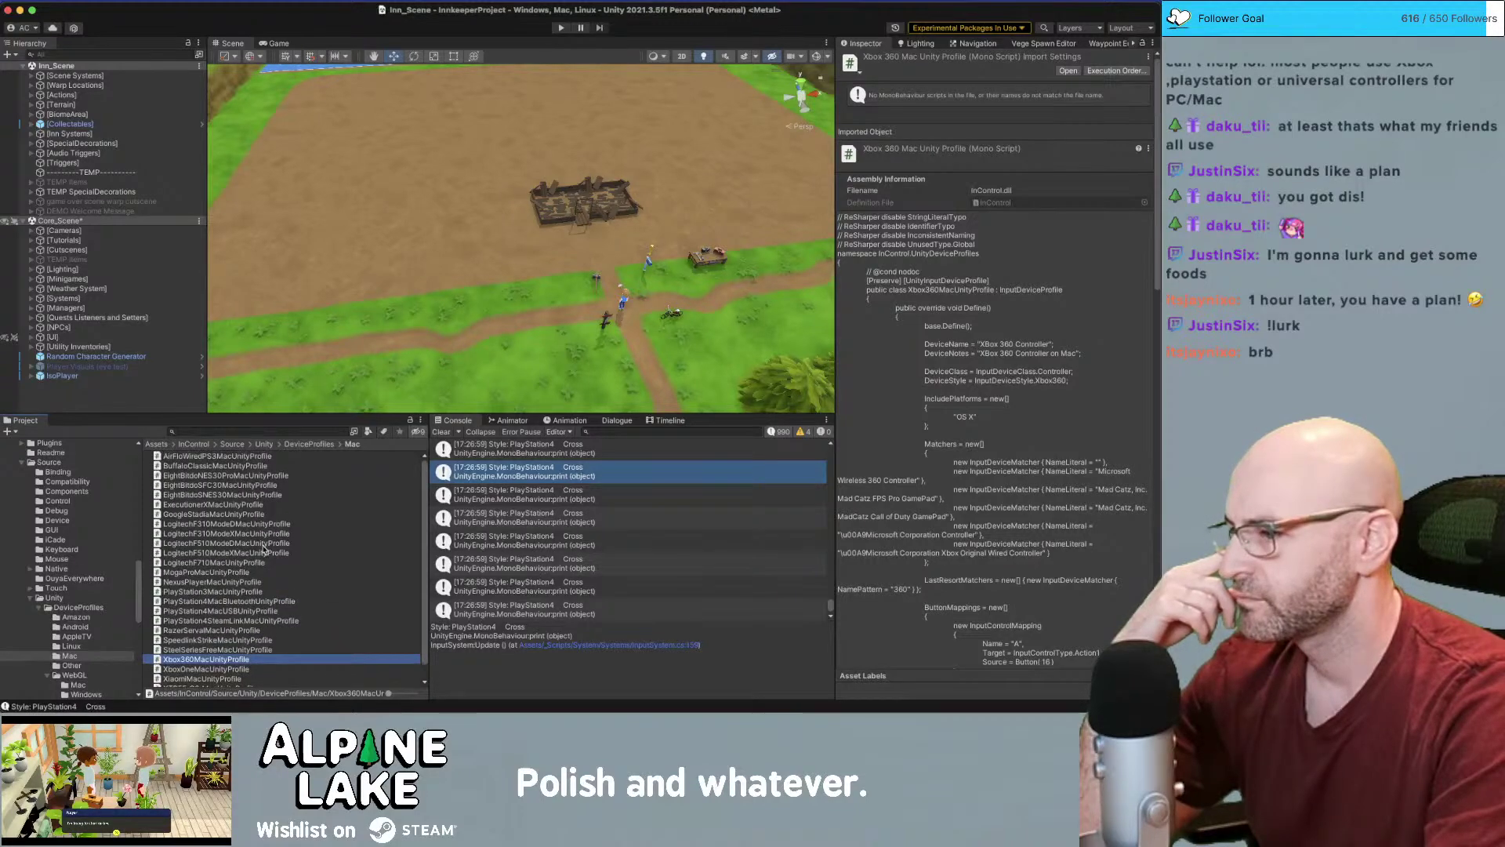
scroll(264, 551, down, 1)
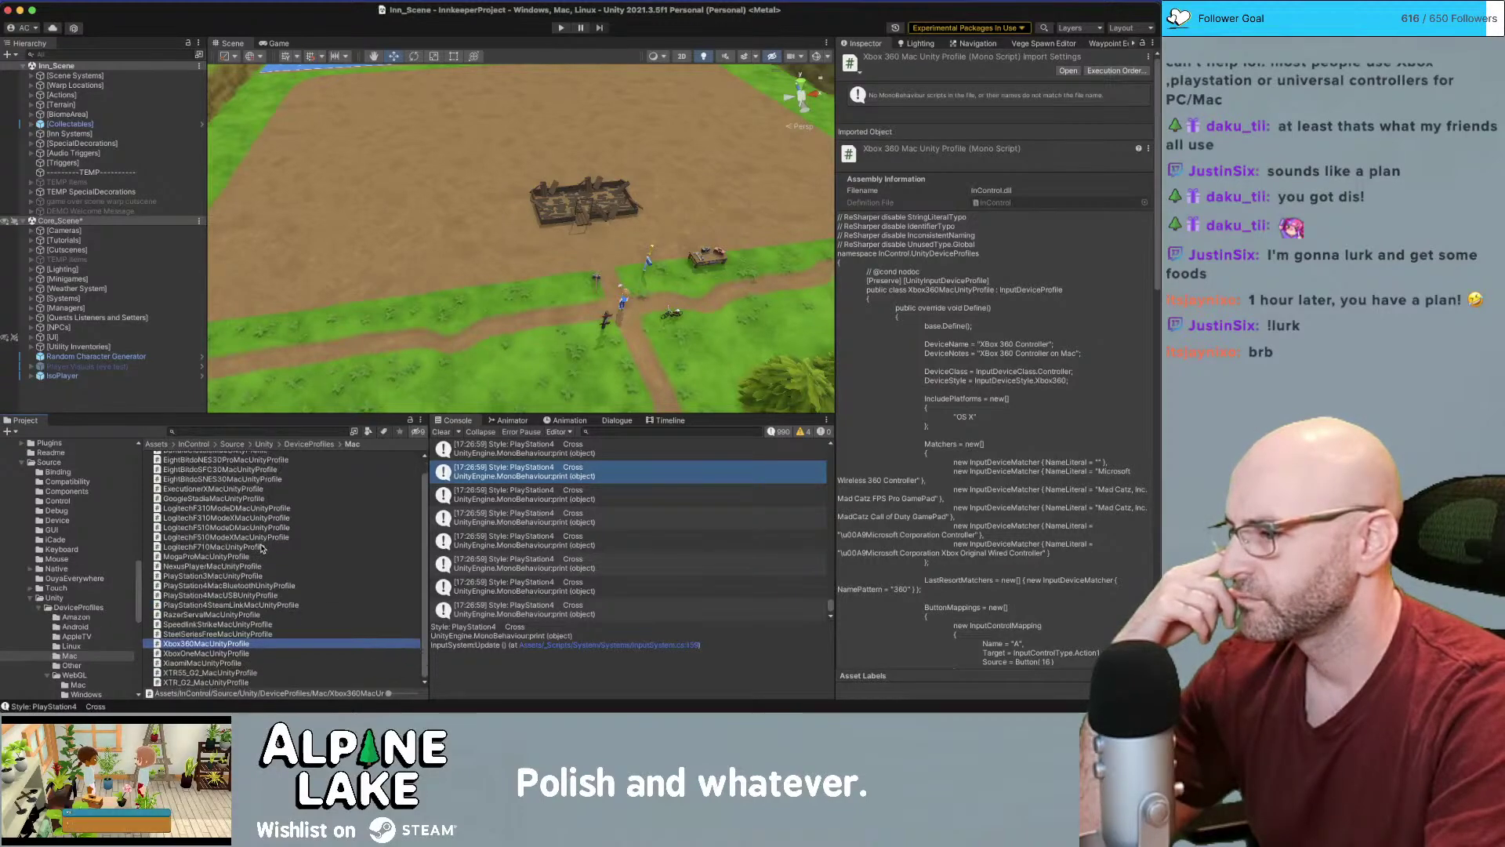
Open Xbox360MacUnityProfile in the code editor, dismiss the file search dialog and examine the names in its button mappings
double_click(208, 644)
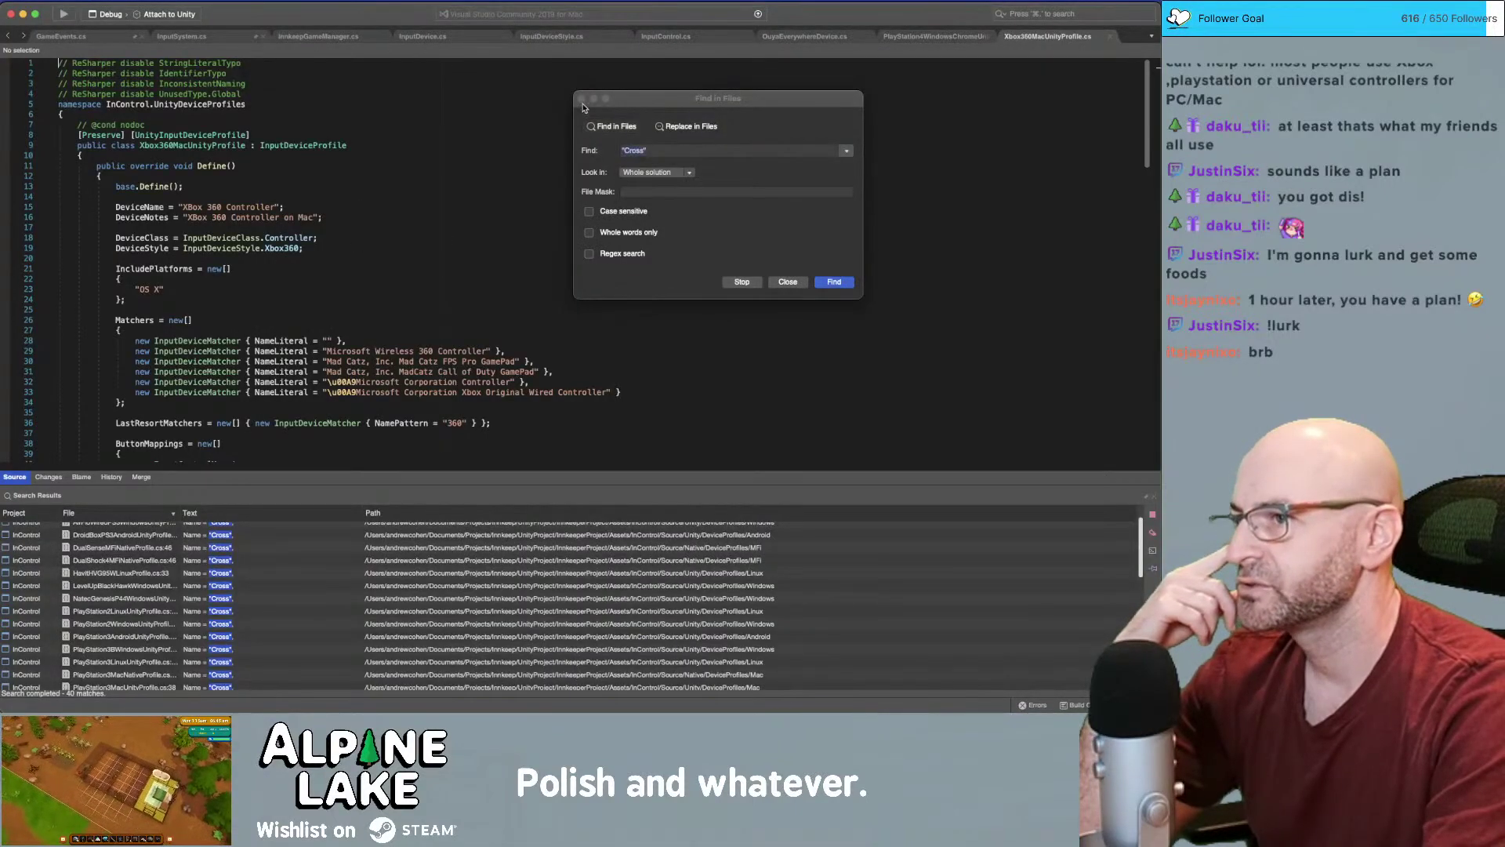
key(Escape)
scroll(290, 216, down, 4)
scroll(290, 216, down, 3)
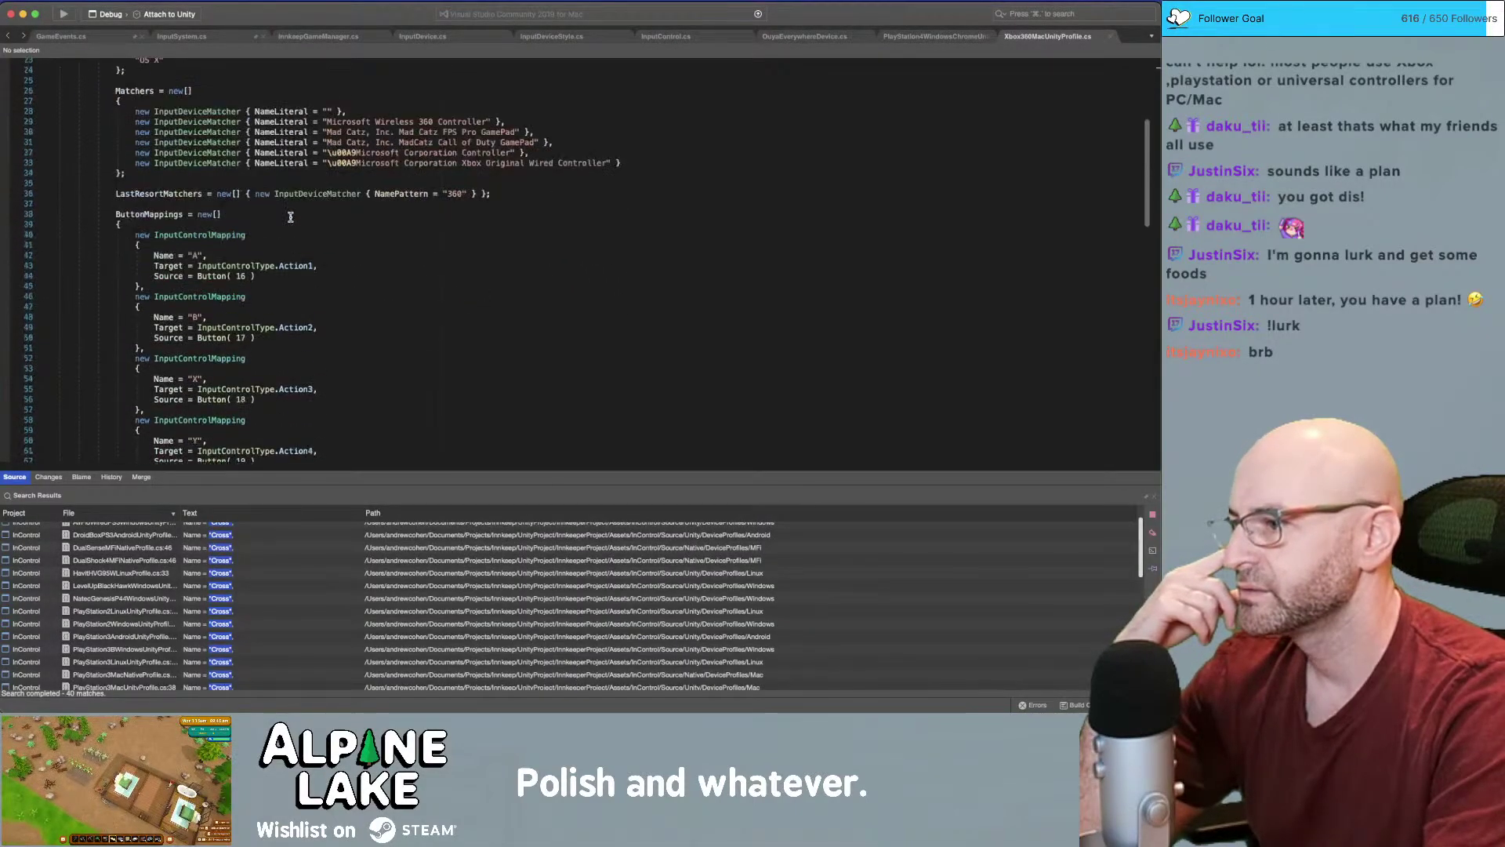
scroll(196, 324, down, 3)
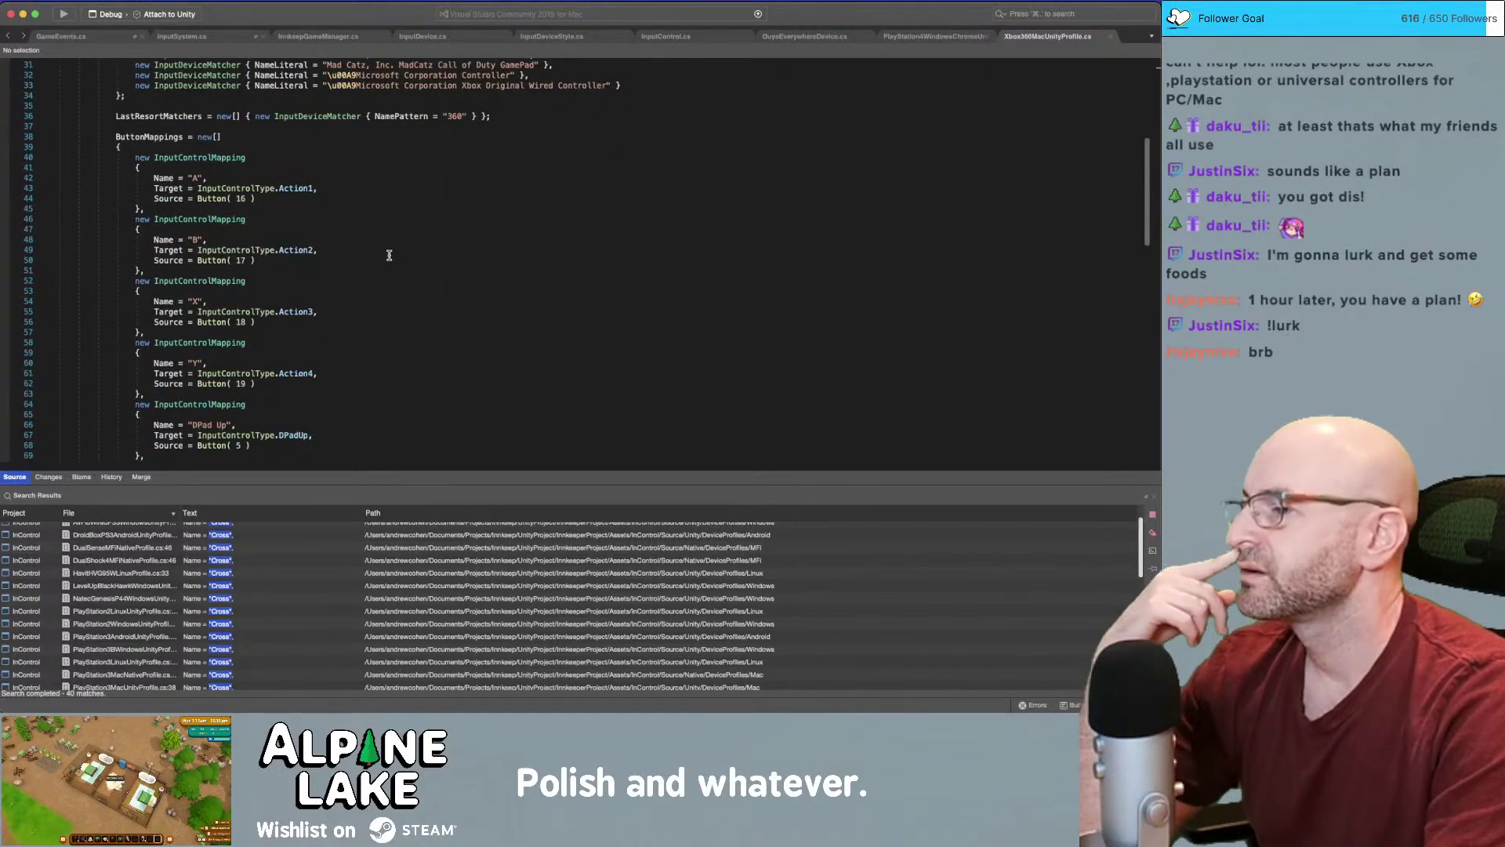
scroll(388, 257, down, 1)
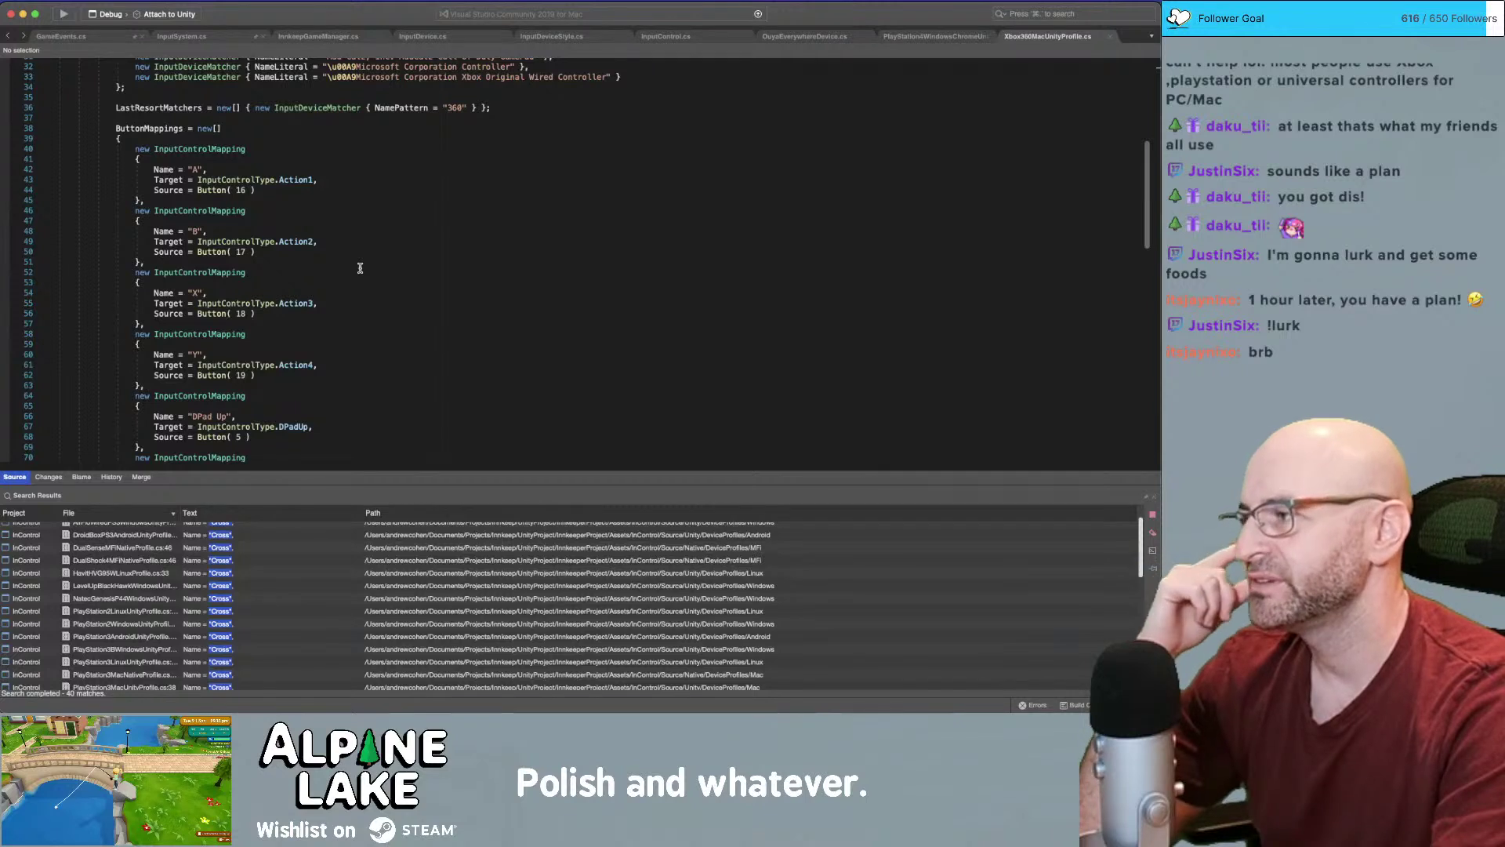
click(194, 171)
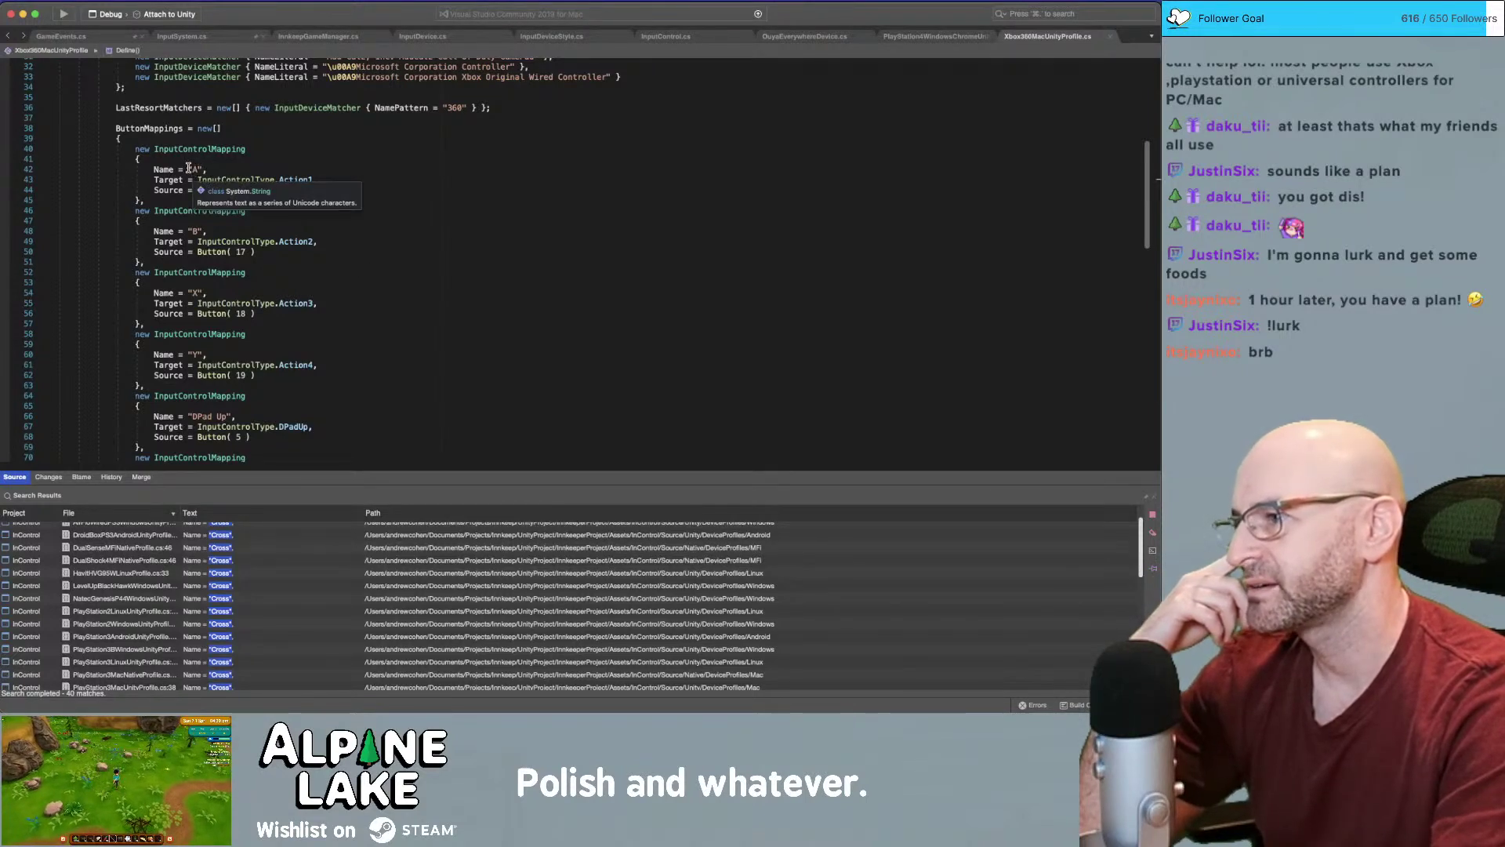
click(230, 223)
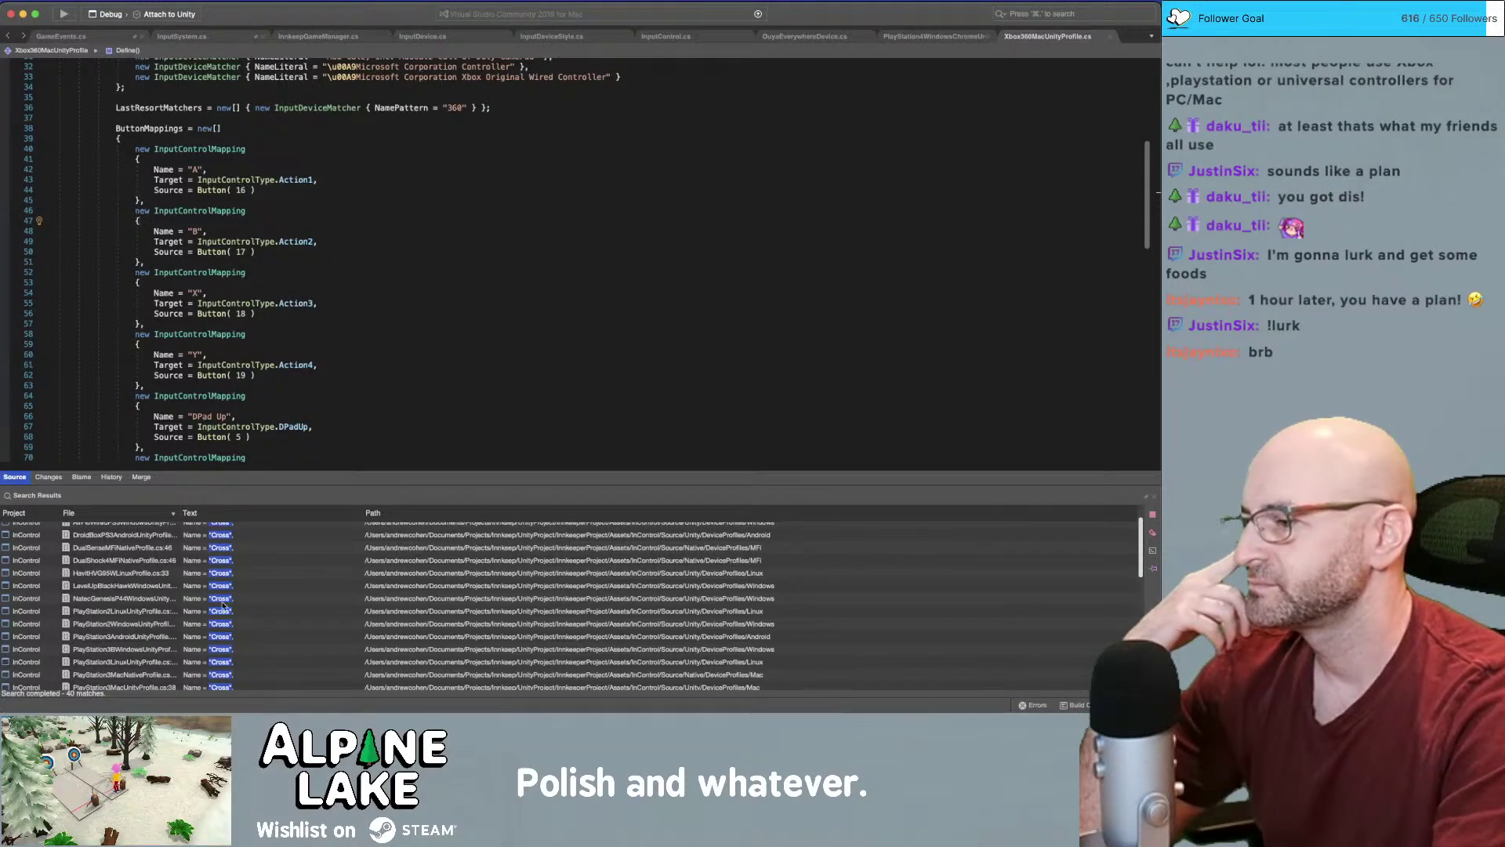
Open the "Cross" match in the Havit HV-G95W Linux profile and examine its button mappings
double_click(219, 573)
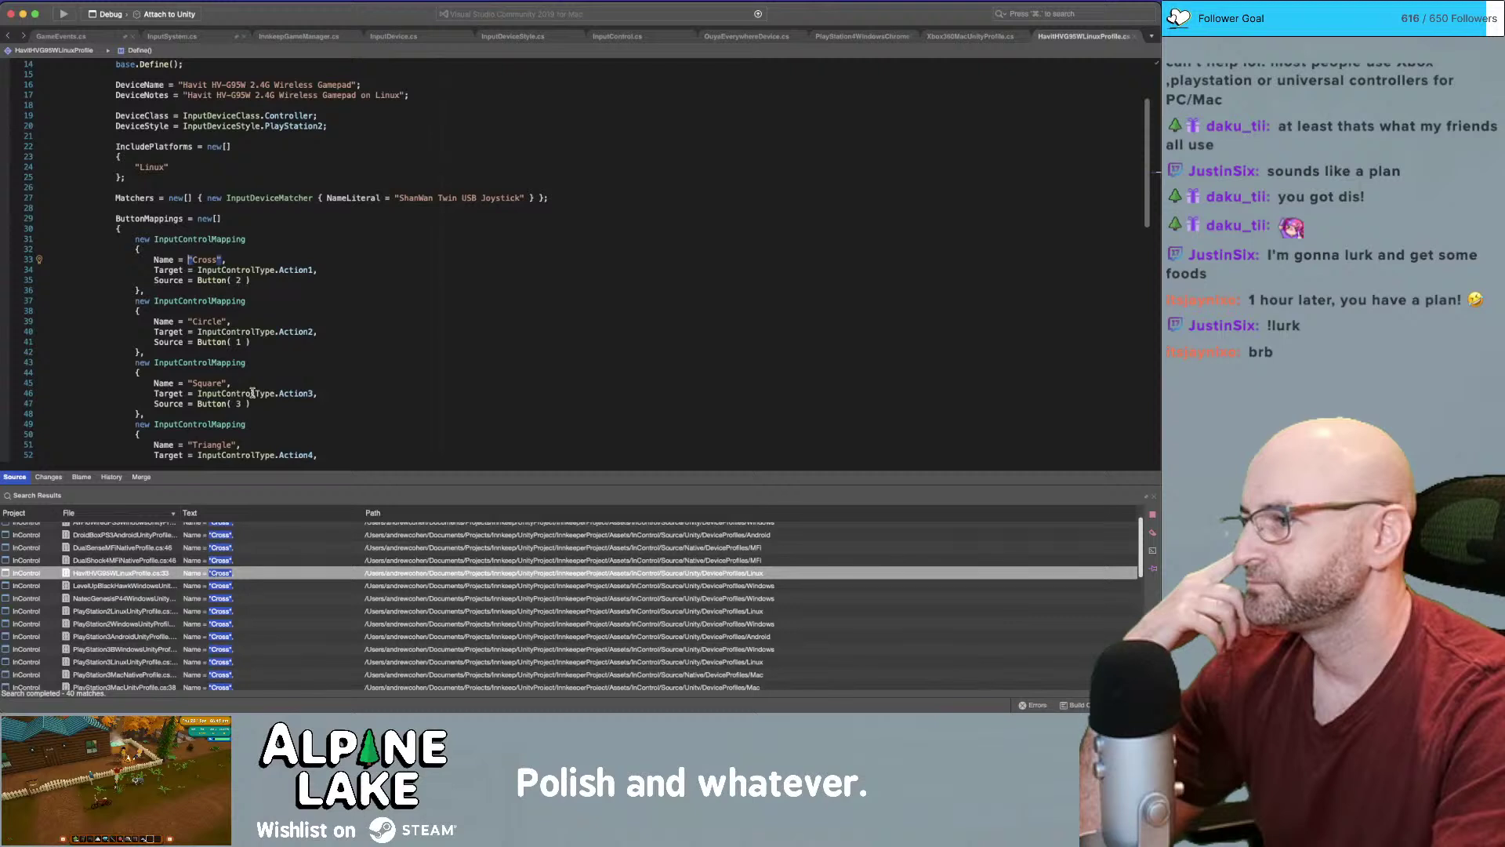
scroll(211, 337, down, 2)
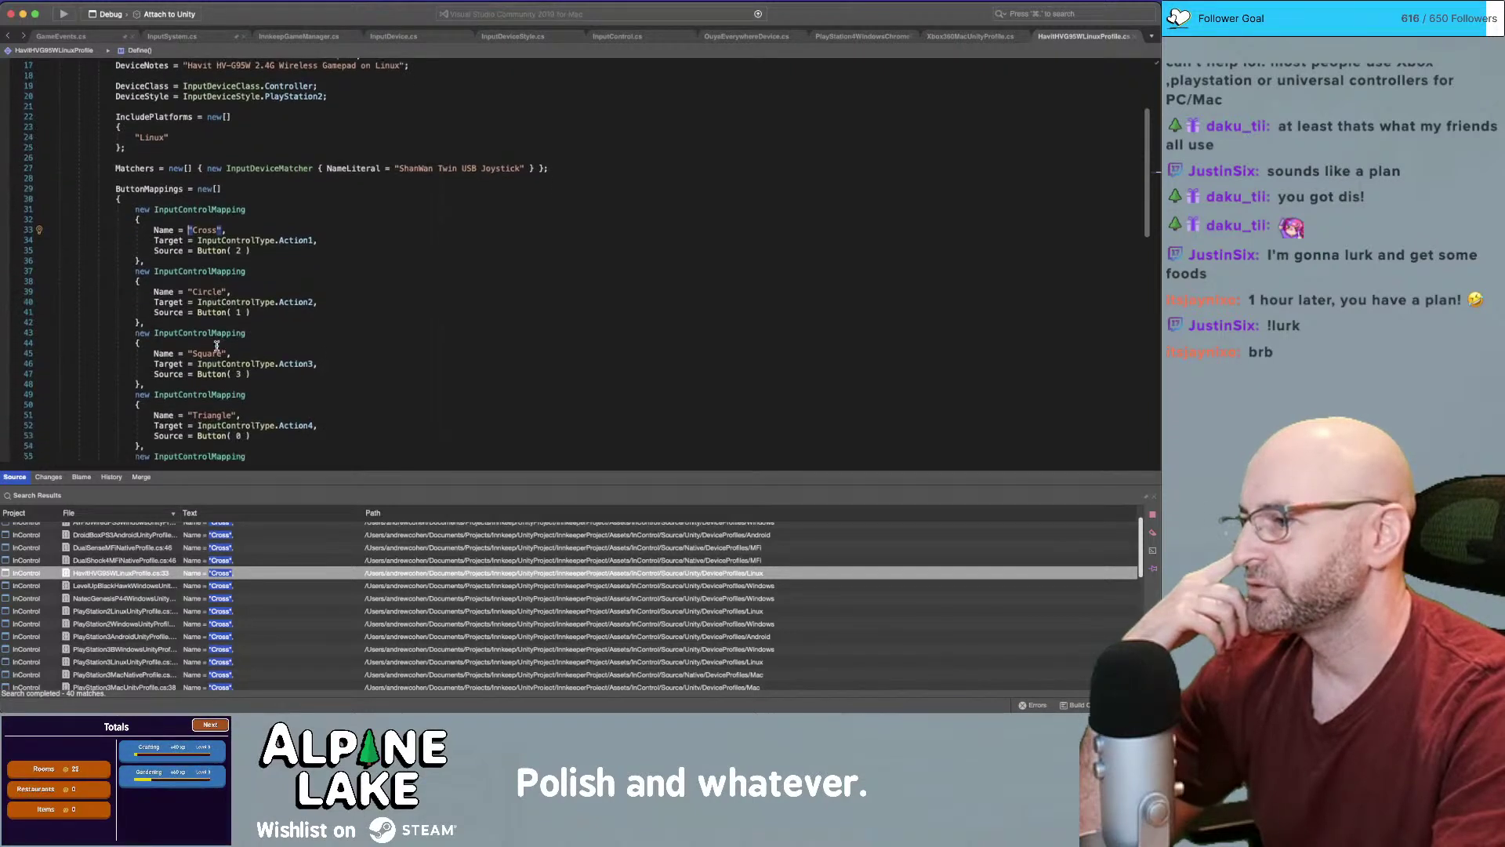
Read through the rest of the Havit HV-G95W Linux profile, comparing its Action1–Action4, bumper and trigger names with its device style
scroll(213, 366, down, 8)
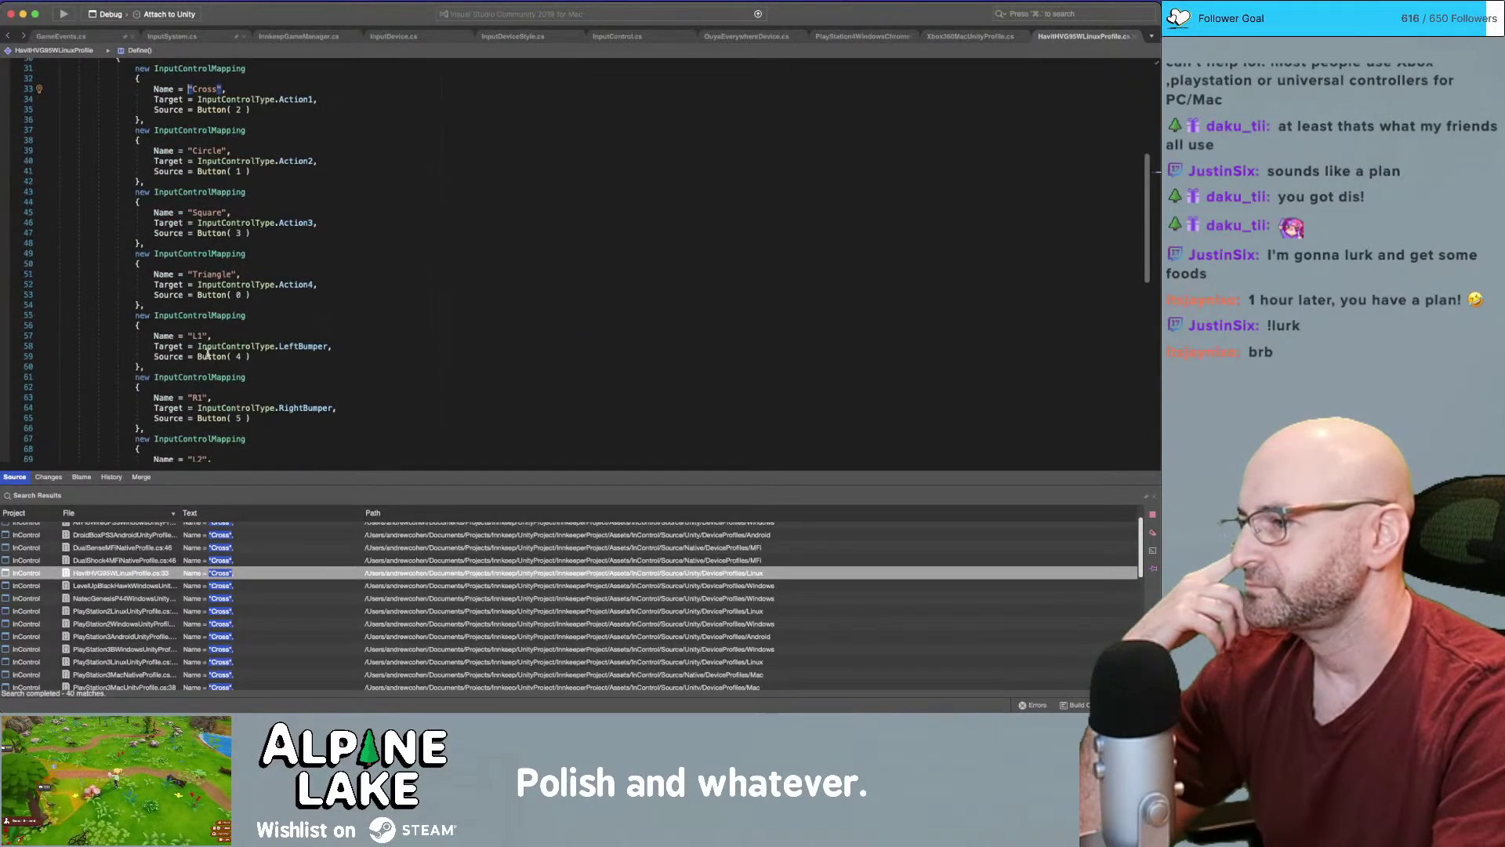
scroll(205, 356, down, 2)
scroll(206, 573, down, 5)
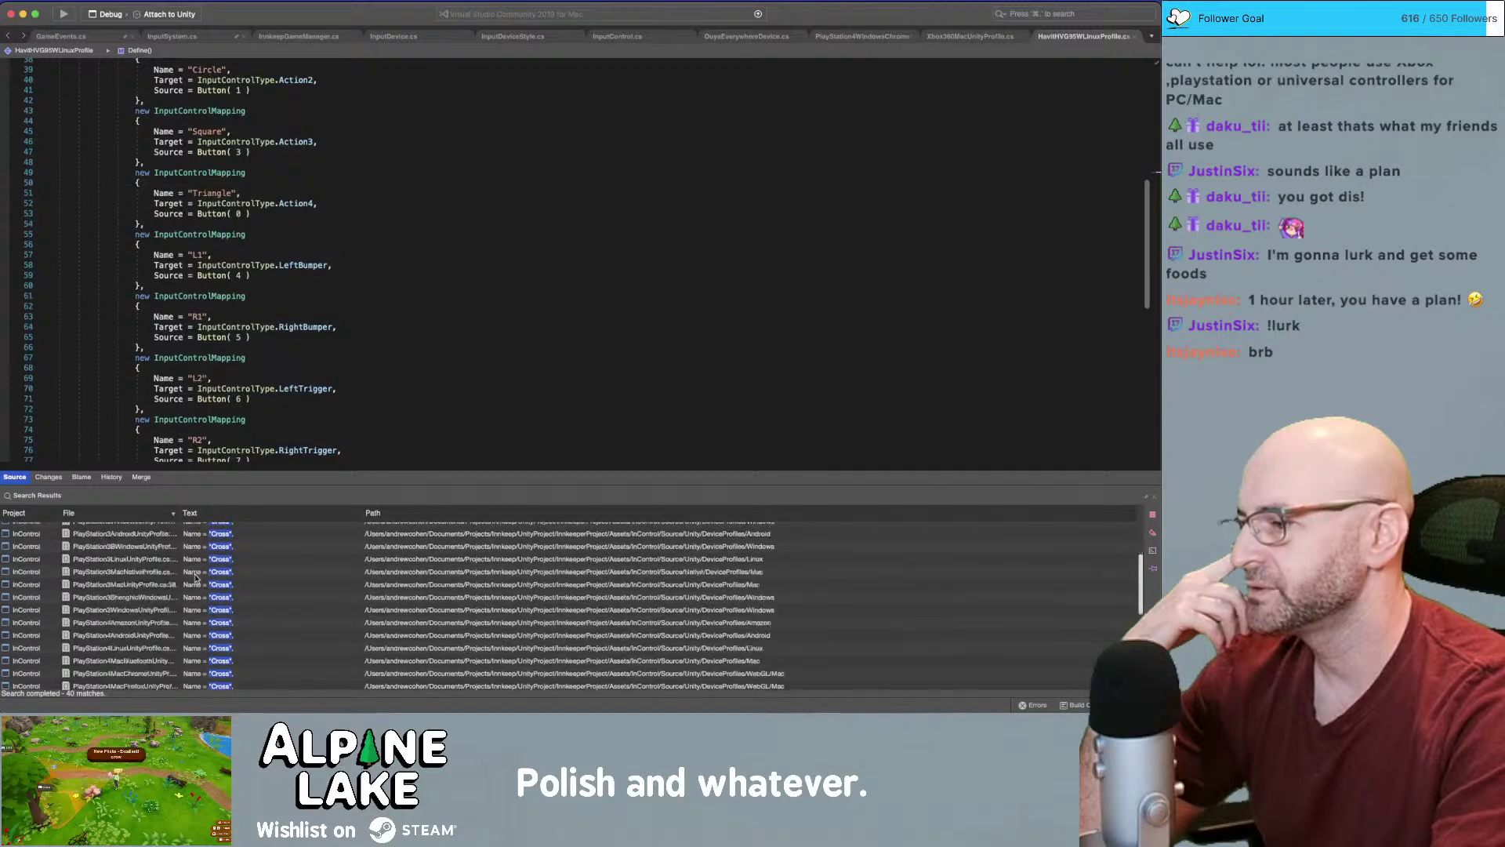
scroll(233, 615, up, 5)
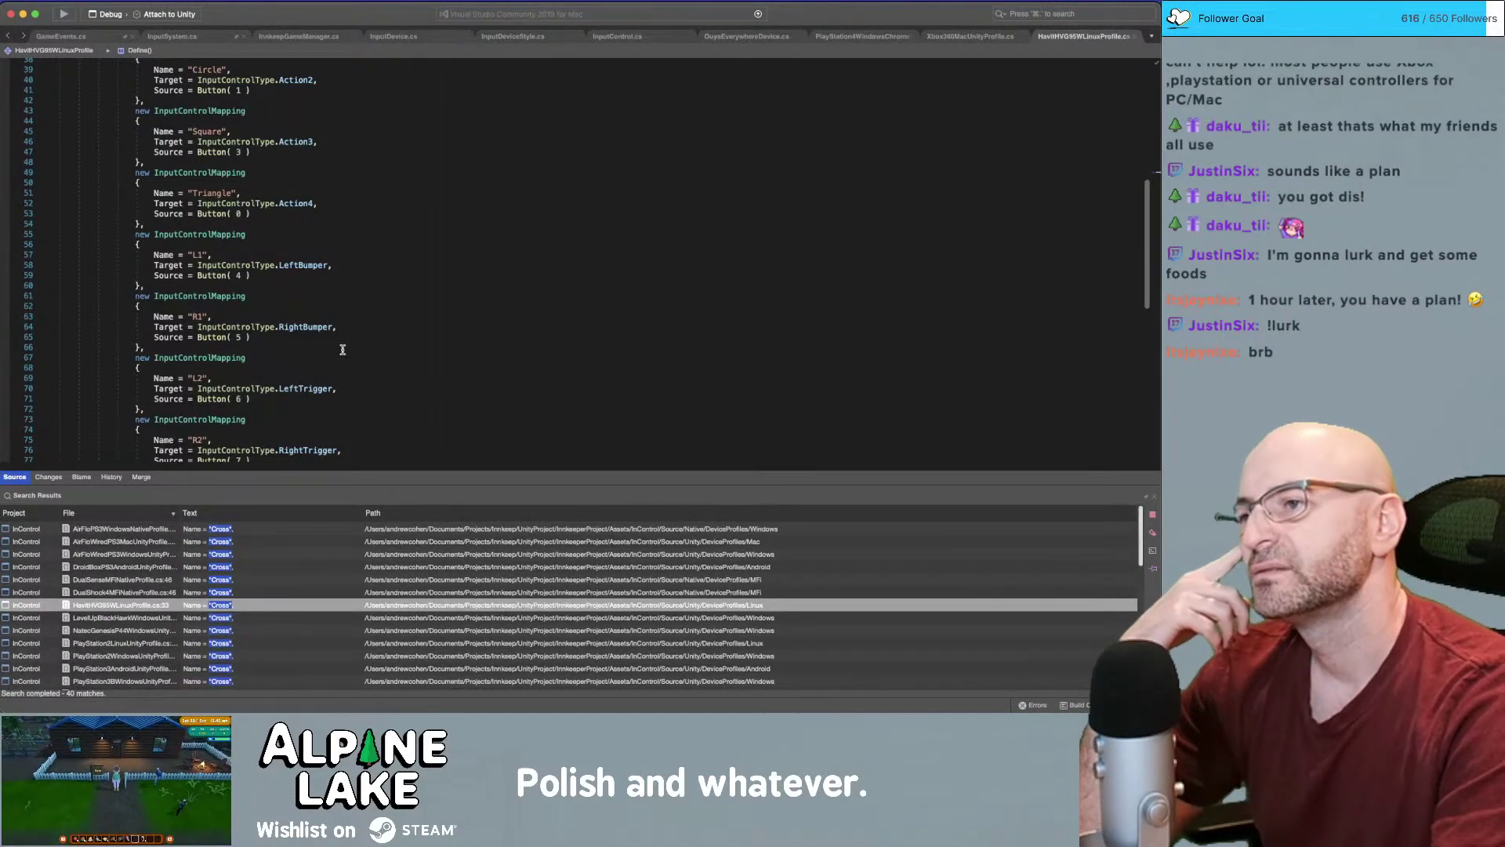
scroll(345, 349, up, 15)
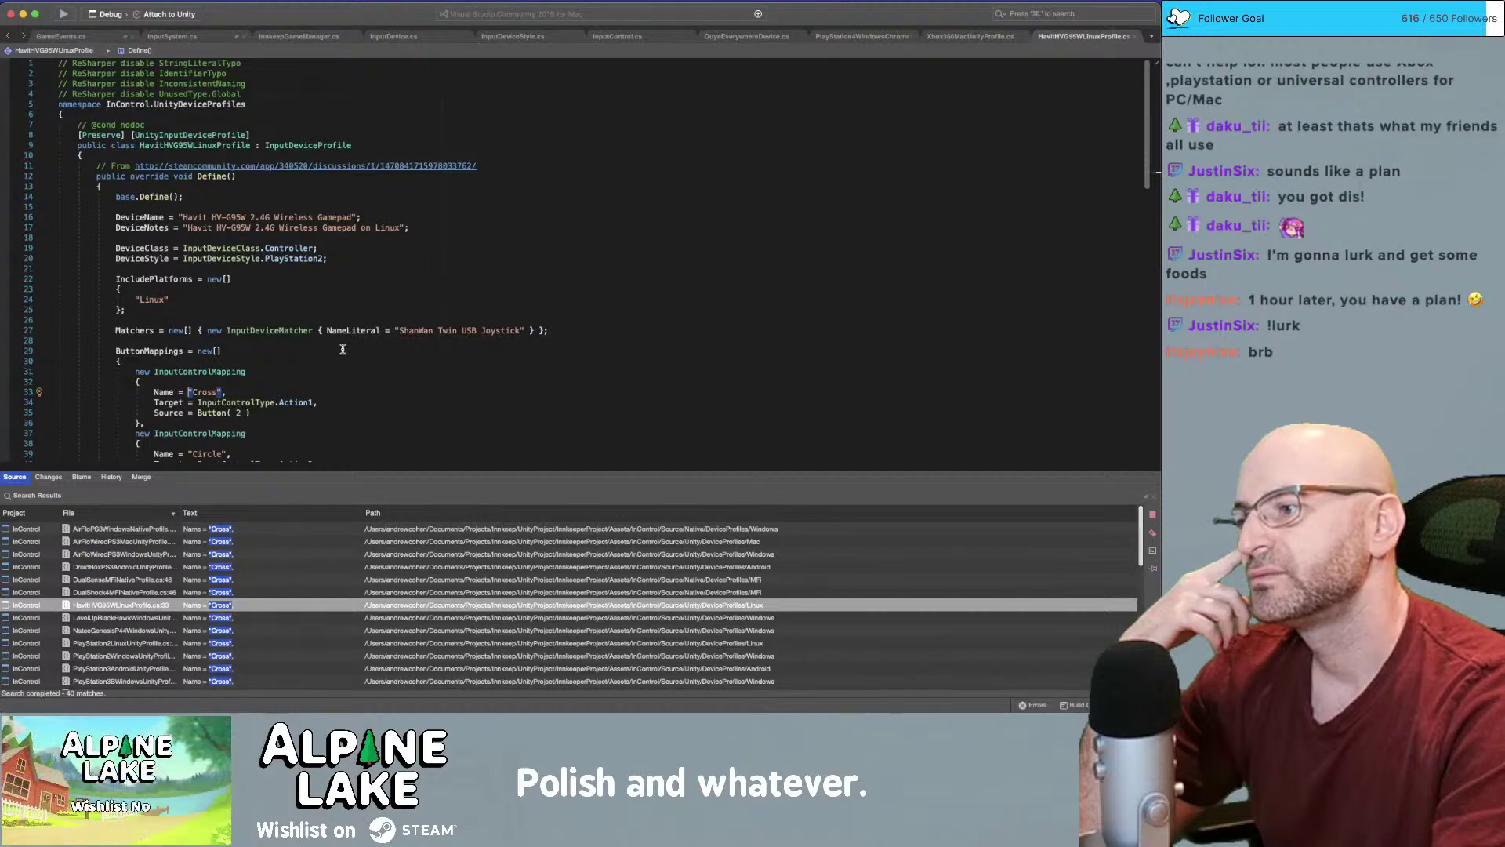
scroll(342, 348, down, 8)
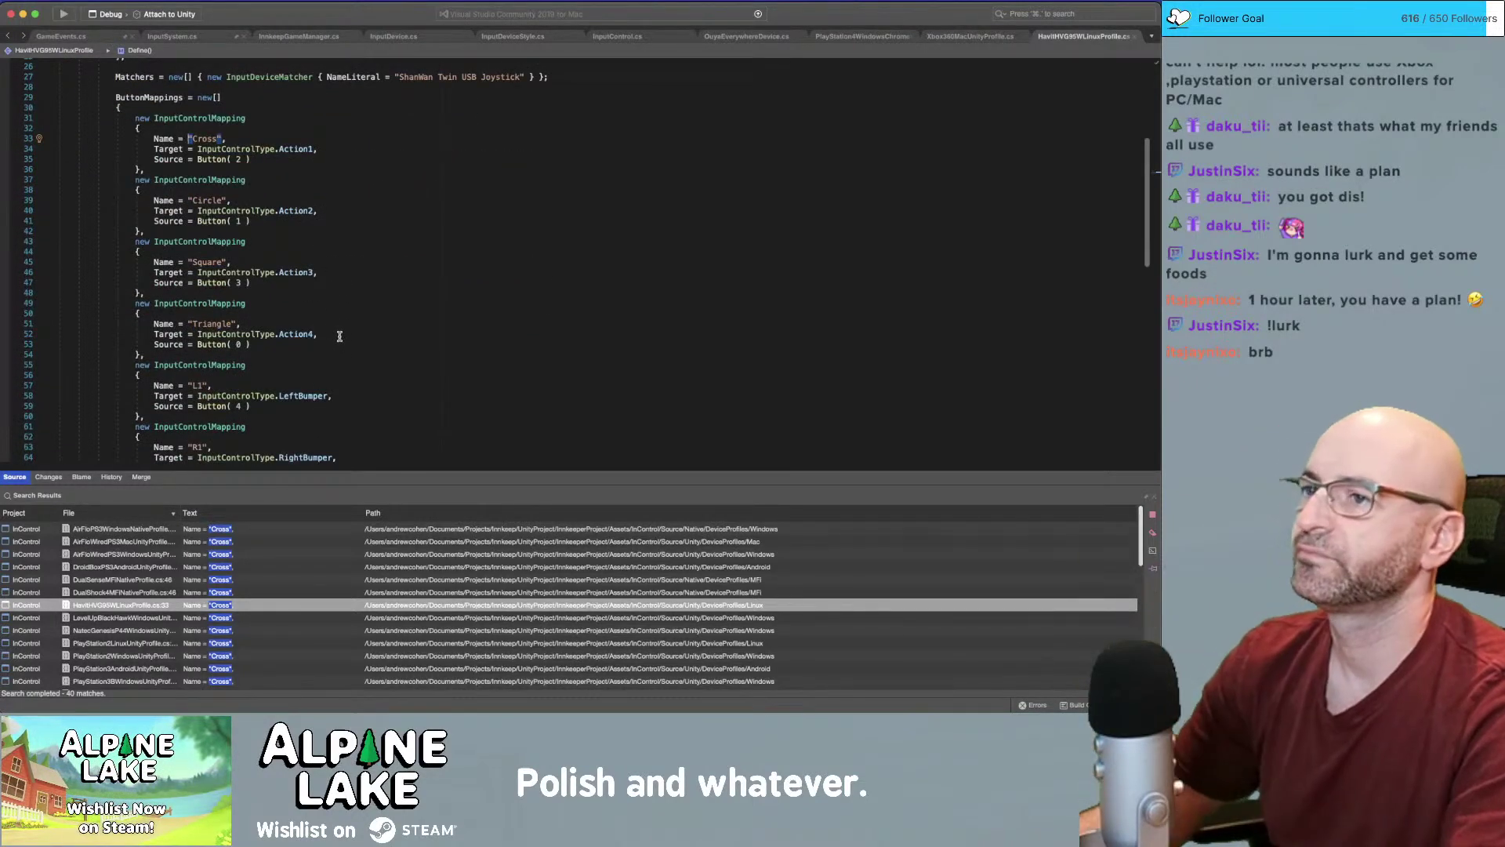
key(super+Tab)
key(super+Tab)
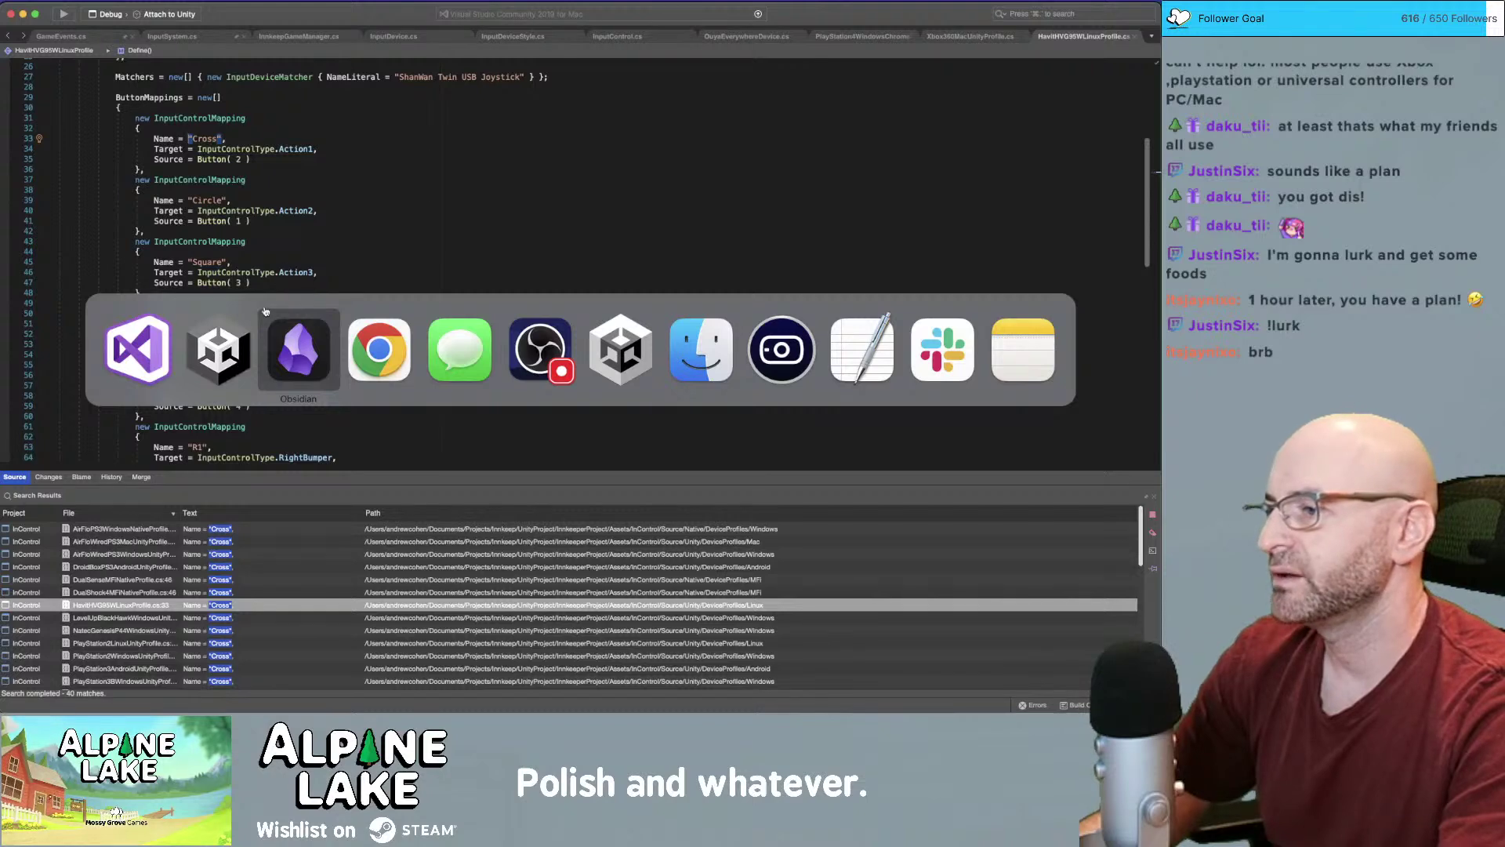
key(Escape)
key(super+Tab)
key(super+Tab)
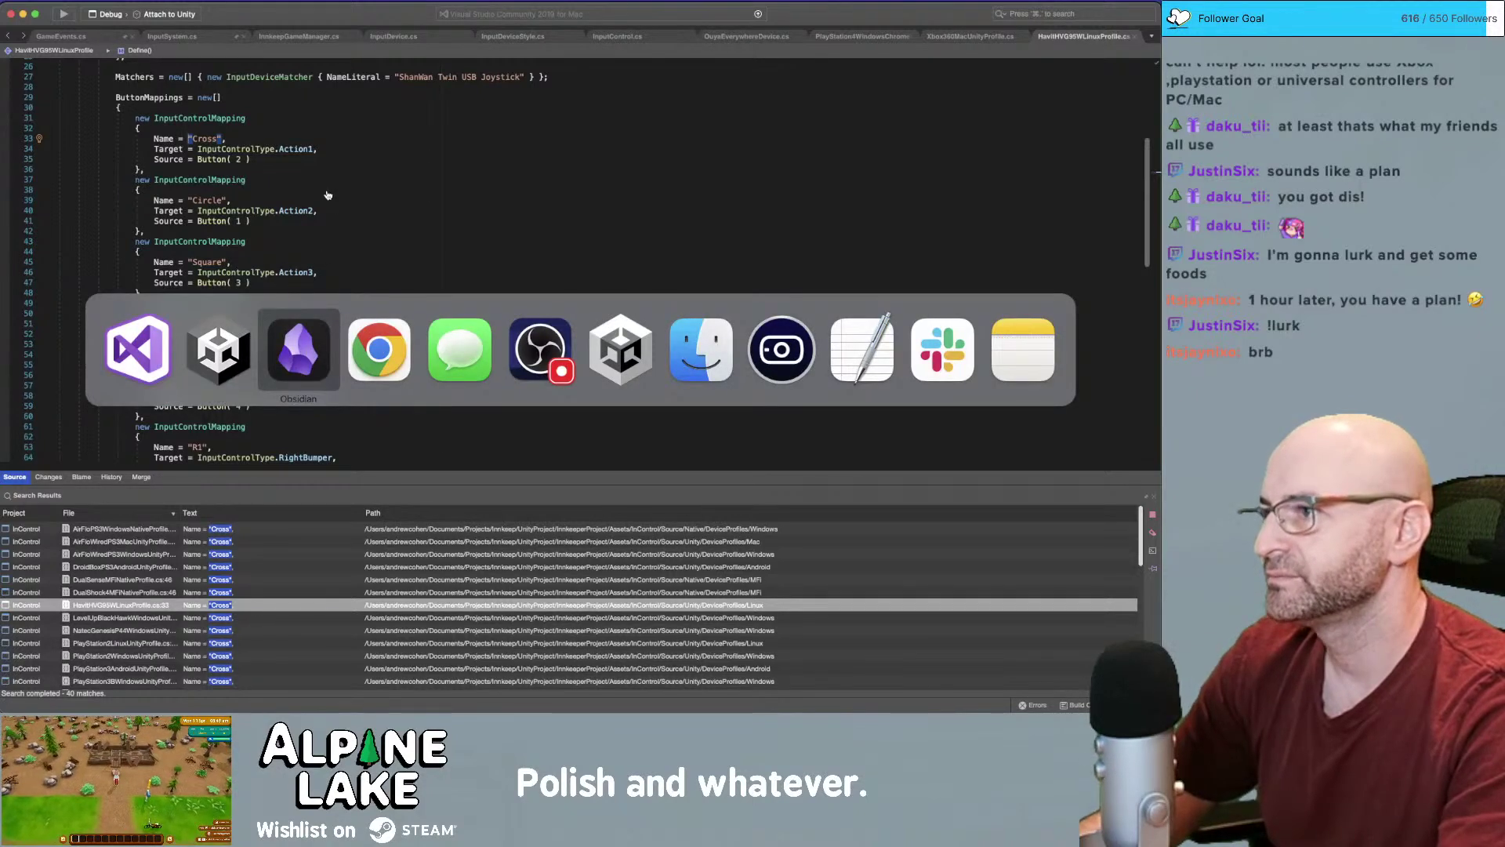
key(Escape)
Open InputSystem.cs and examine its update logic, controller and keyboard press checks, and button and schema field declarations
click(161, 36)
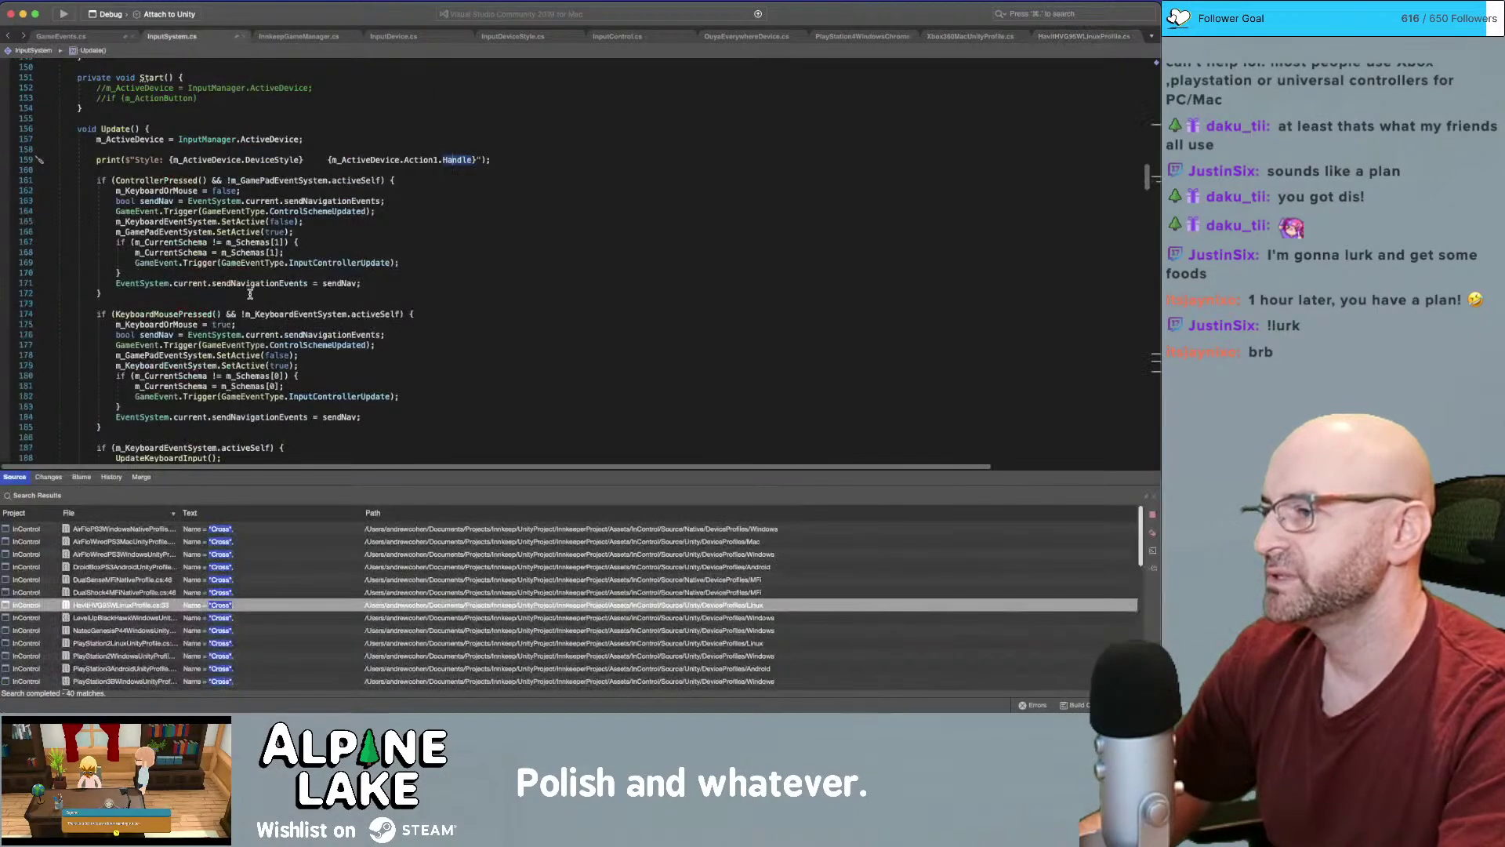
scroll(249, 294, down, 5)
scroll(247, 291, down, 5)
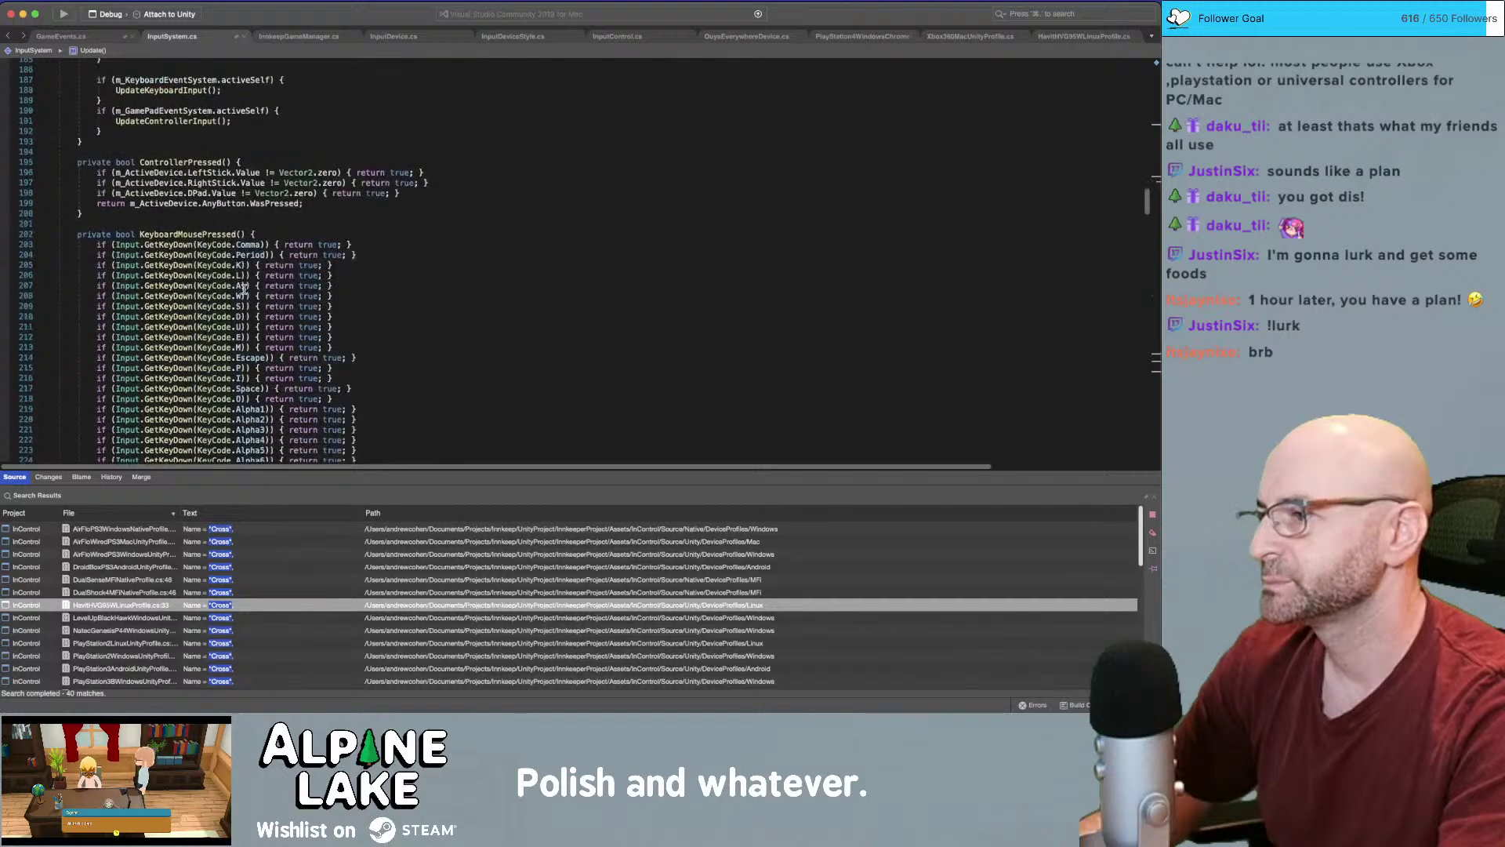
scroll(243, 286, up, 2)
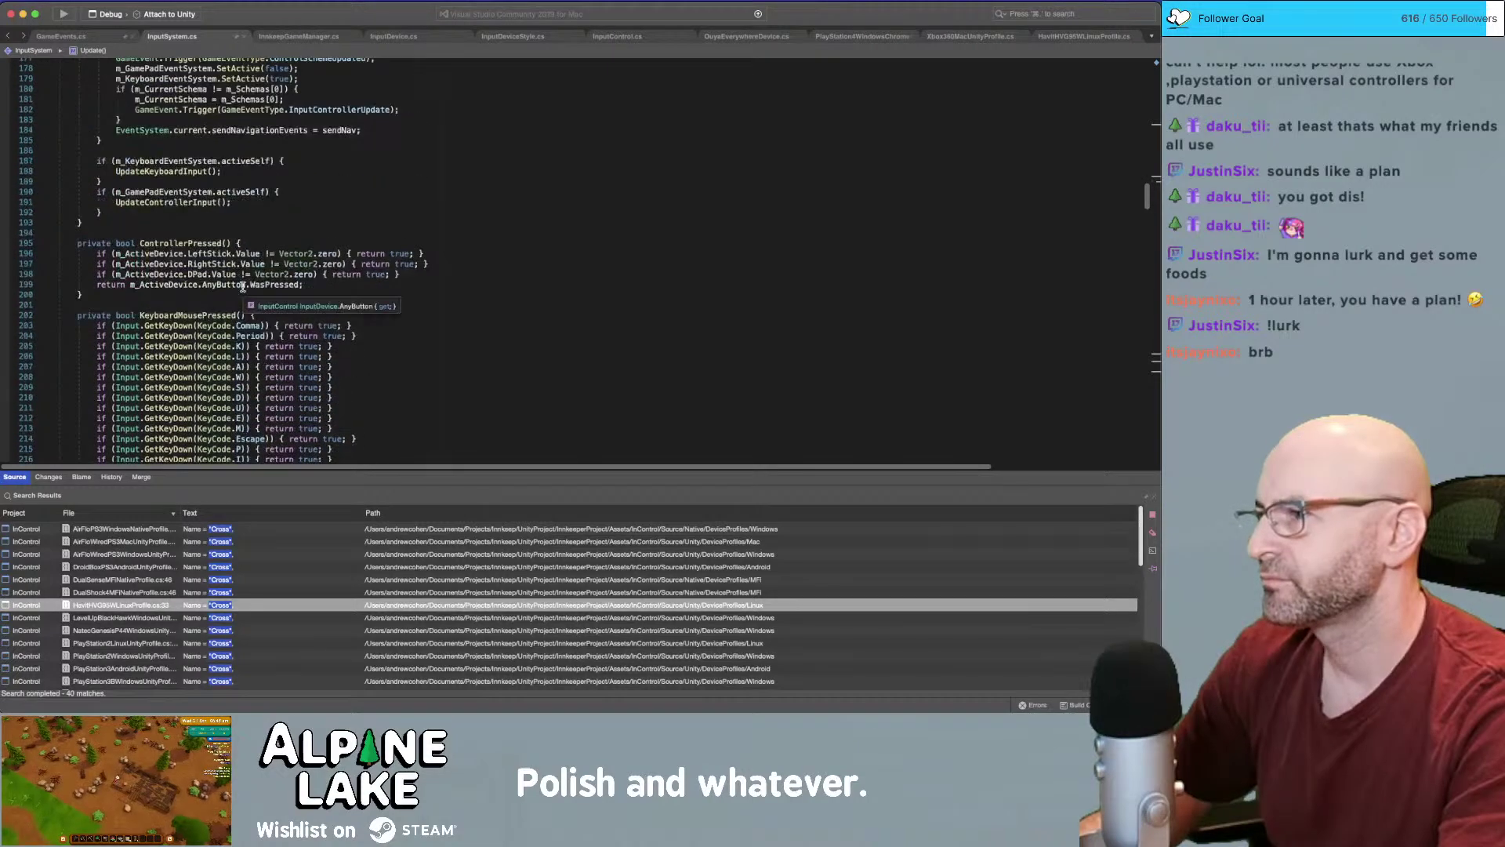
scroll(242, 286, down, 2)
scroll(242, 286, down, 4)
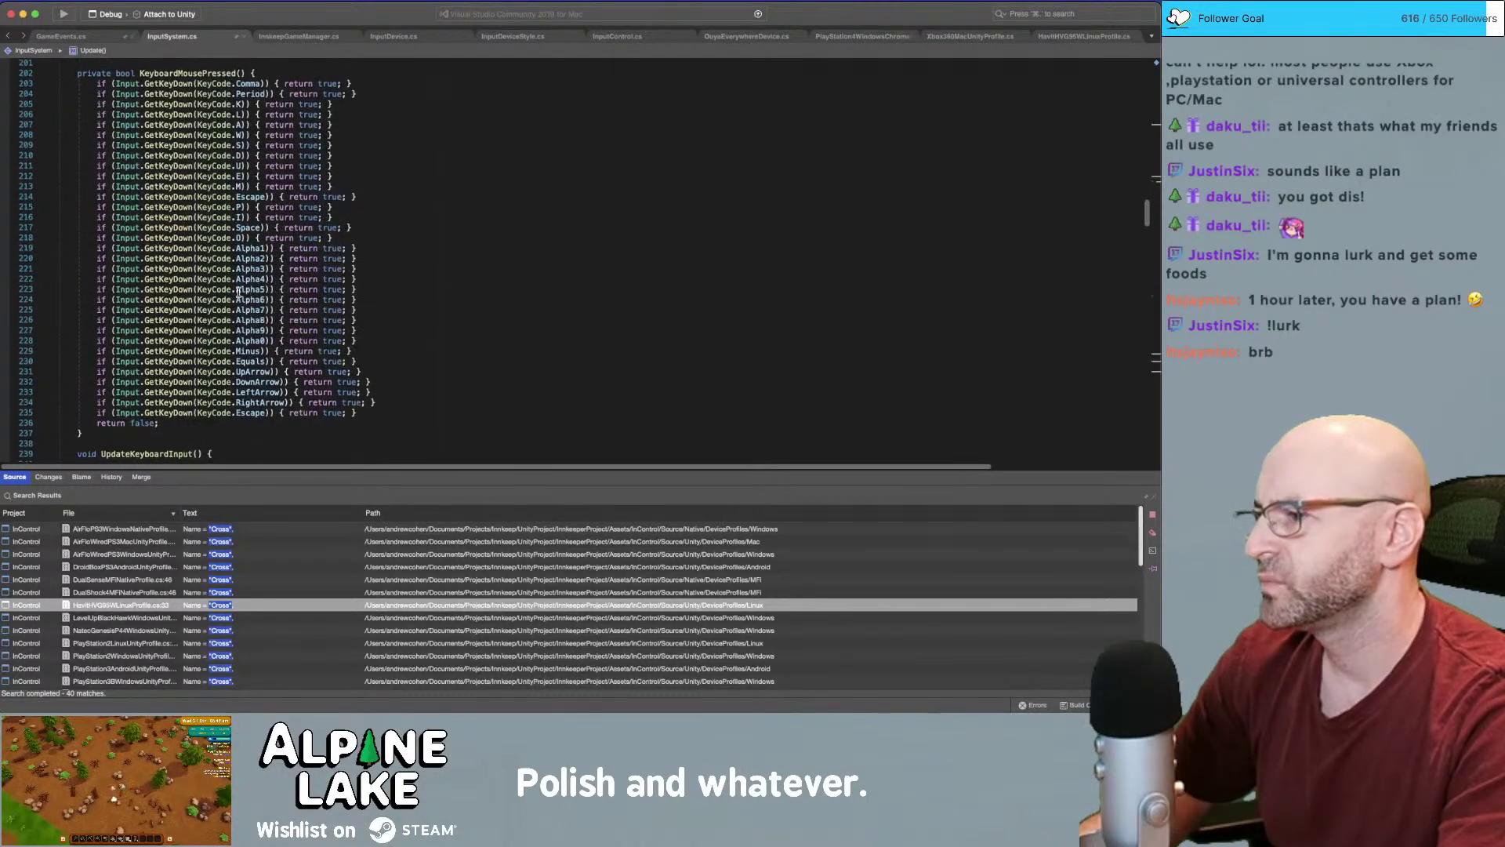
scroll(266, 292, up, 7)
scroll(270, 294, up, 3)
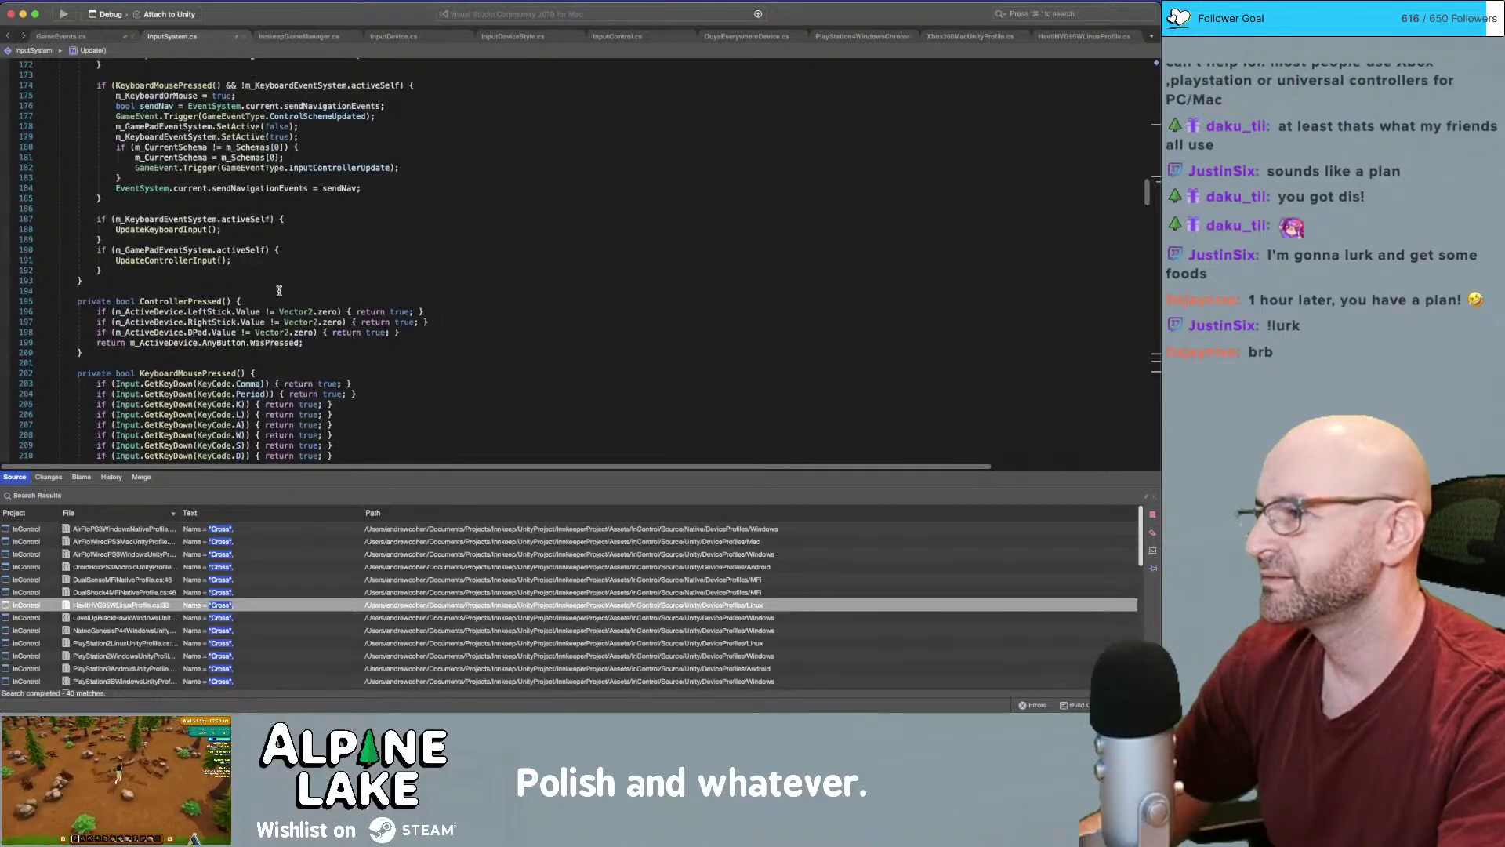
scroll(318, 282, up, 20)
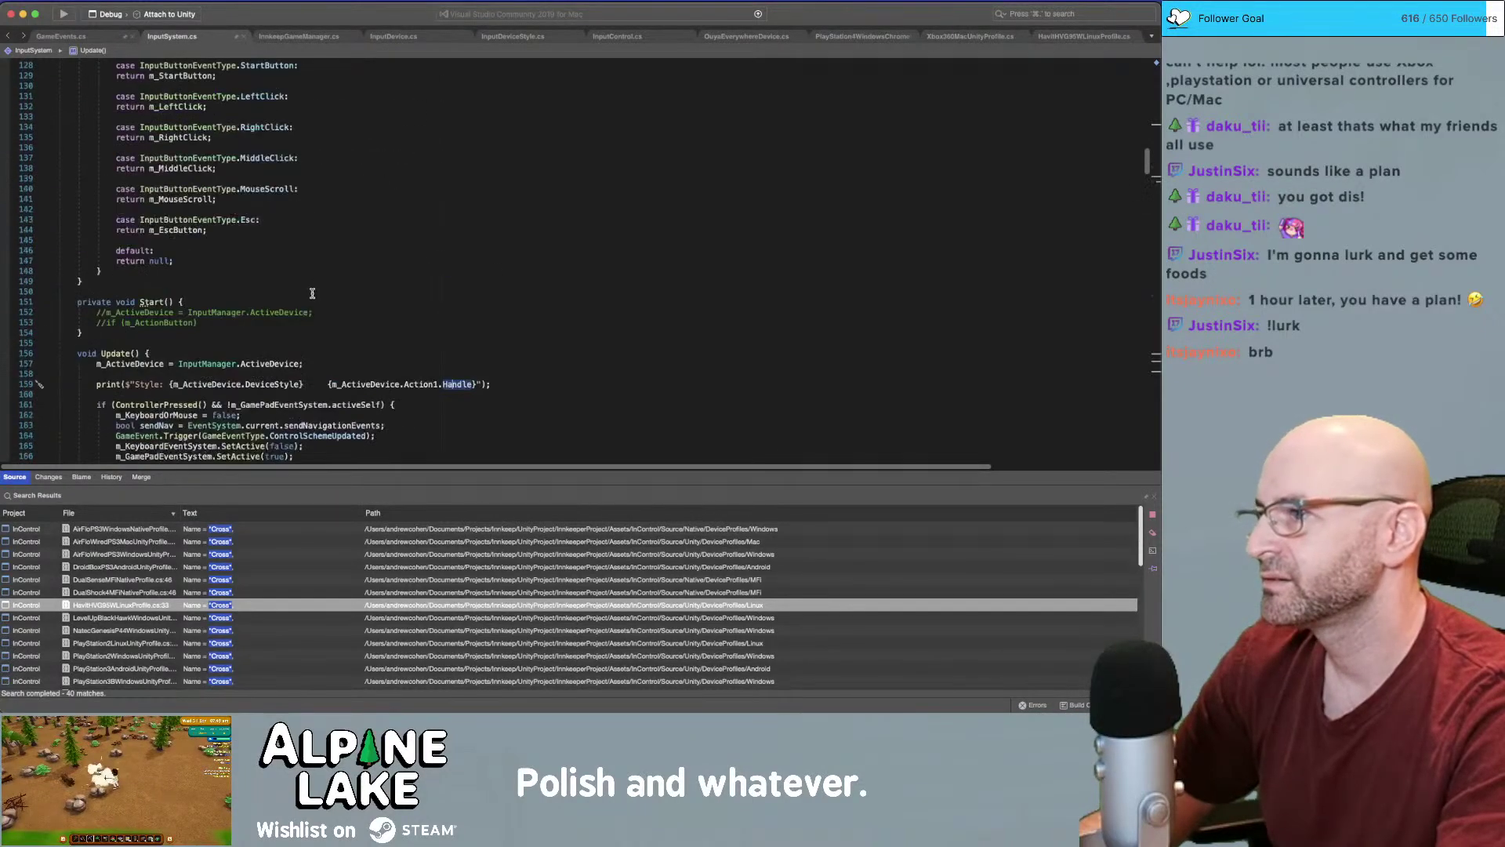
scroll(303, 290, down, 8)
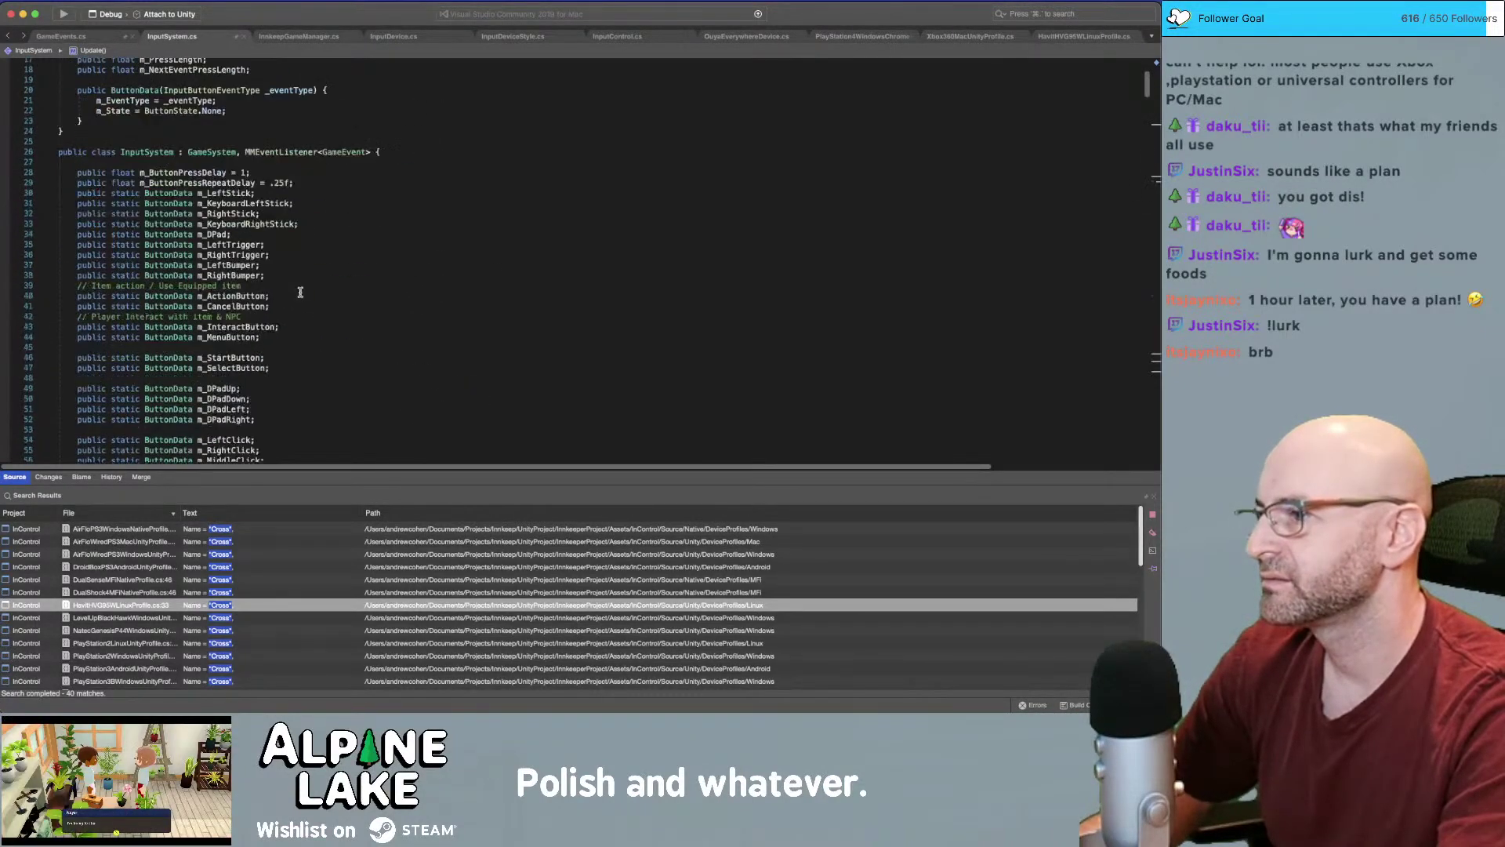
scroll(290, 294, down, 2)
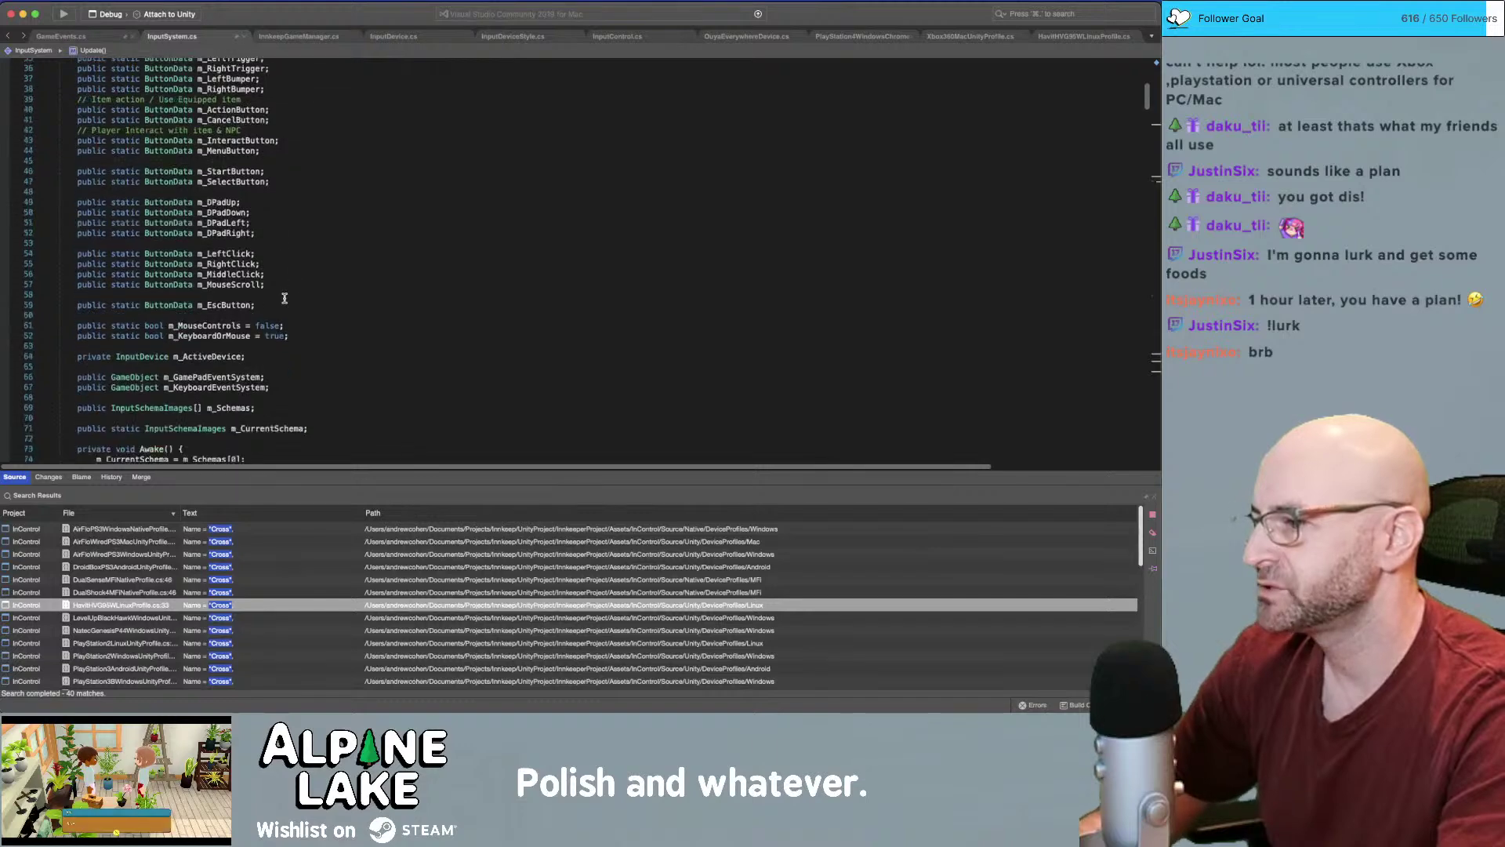
Search InputSystem.cs for m_Schemas and m_CurrentSchema to examine where the schema indexes for controller and keyboard are assigned
double_click(231, 407)
key(super+f)
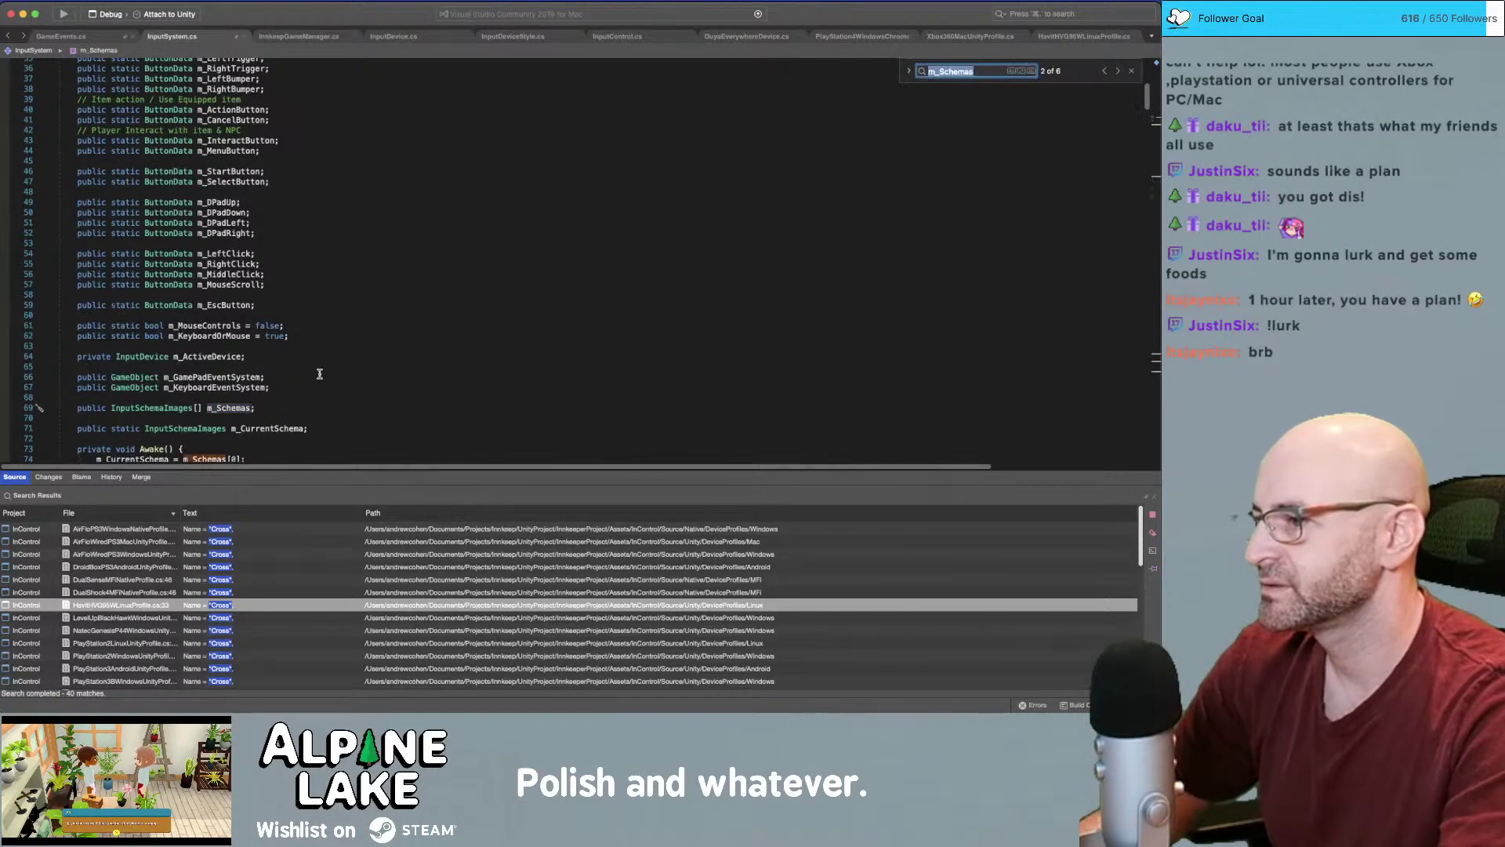
scroll(337, 369, down, 5)
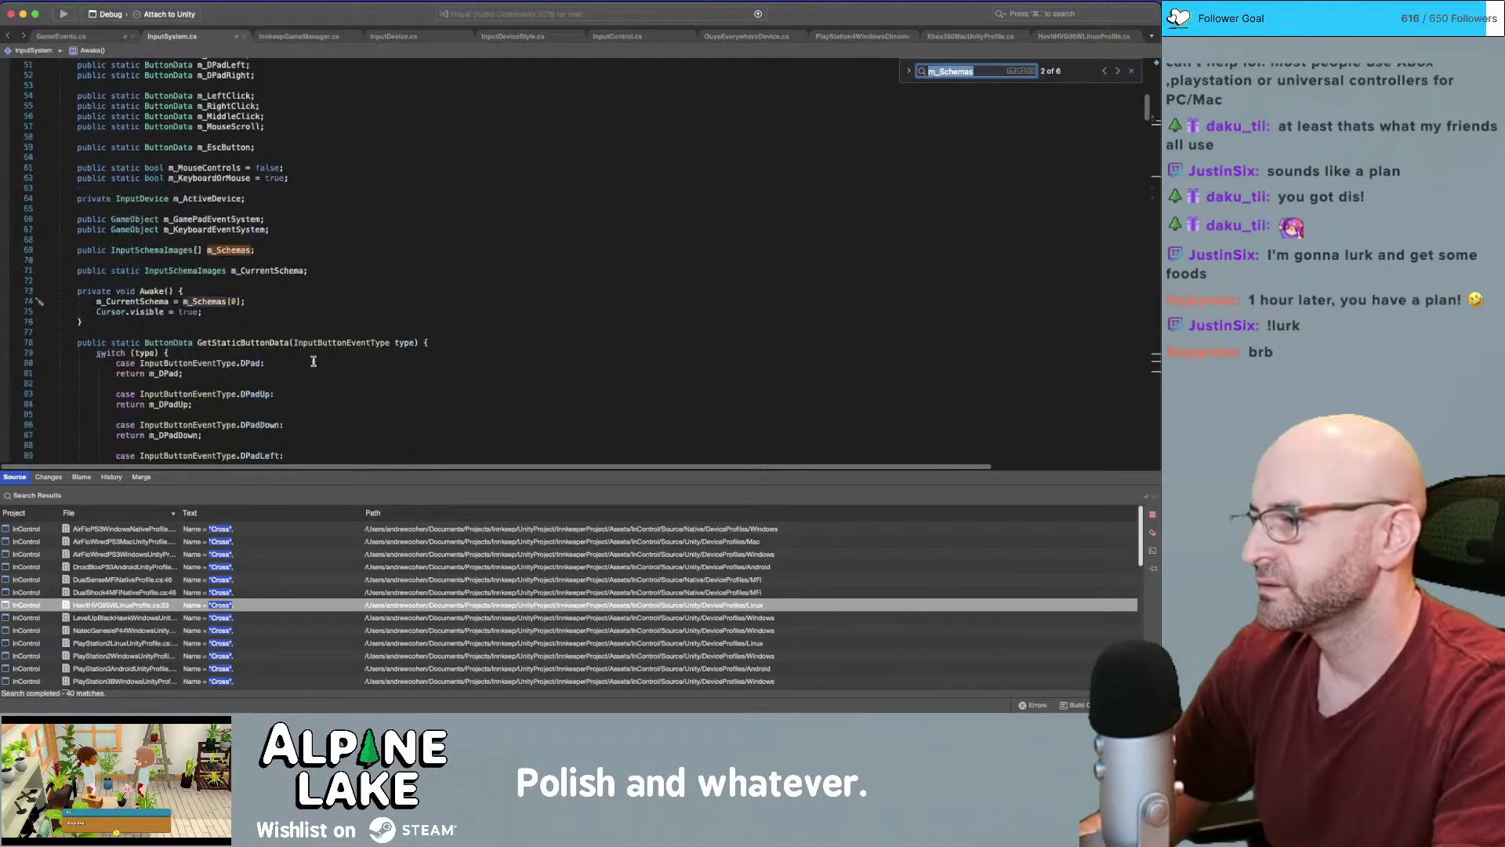
double_click(152, 302)
key(super+f)
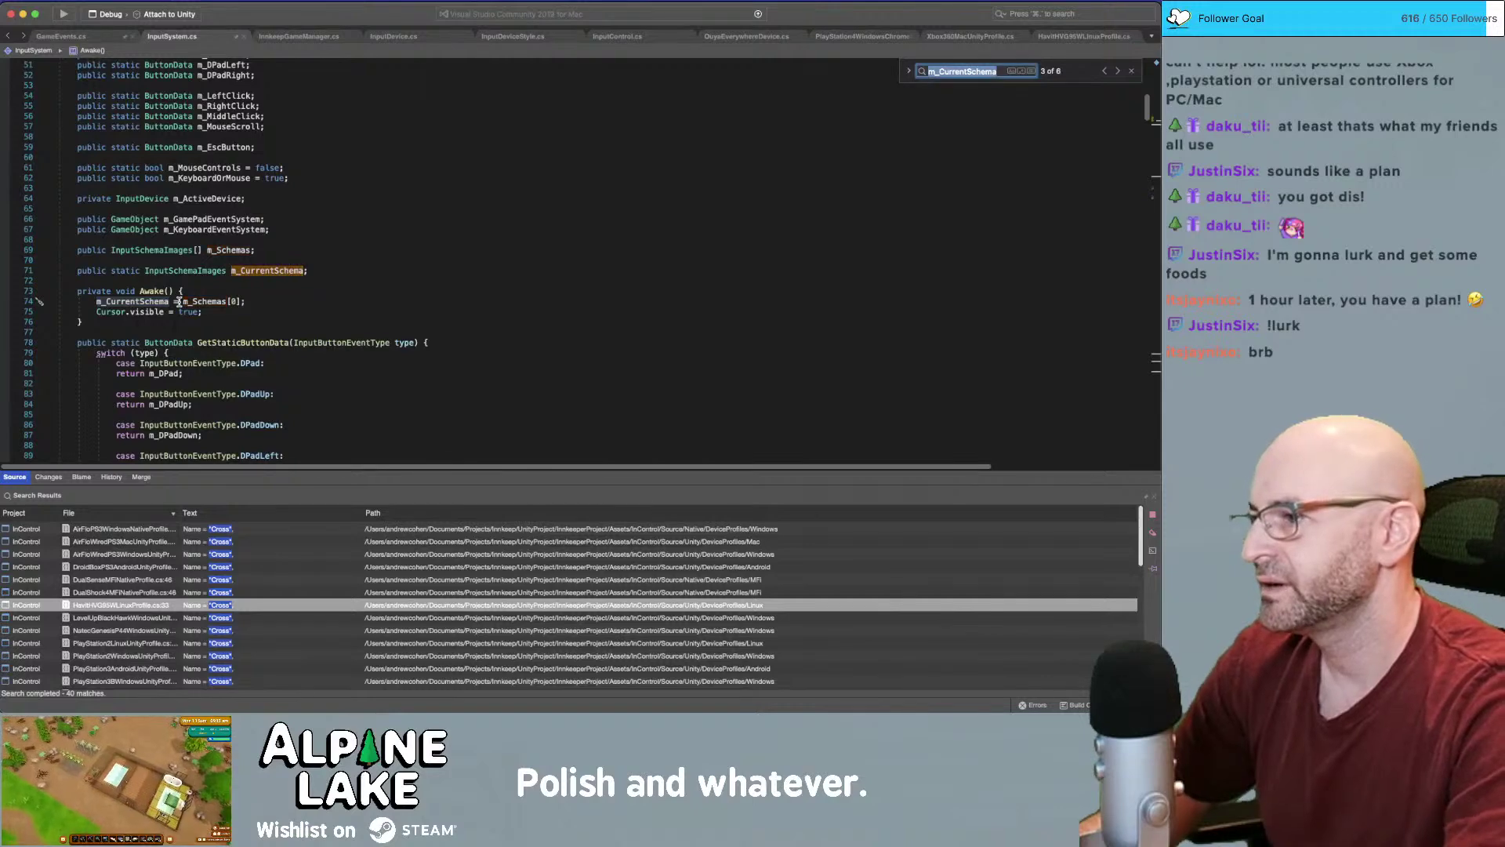
key(Return)
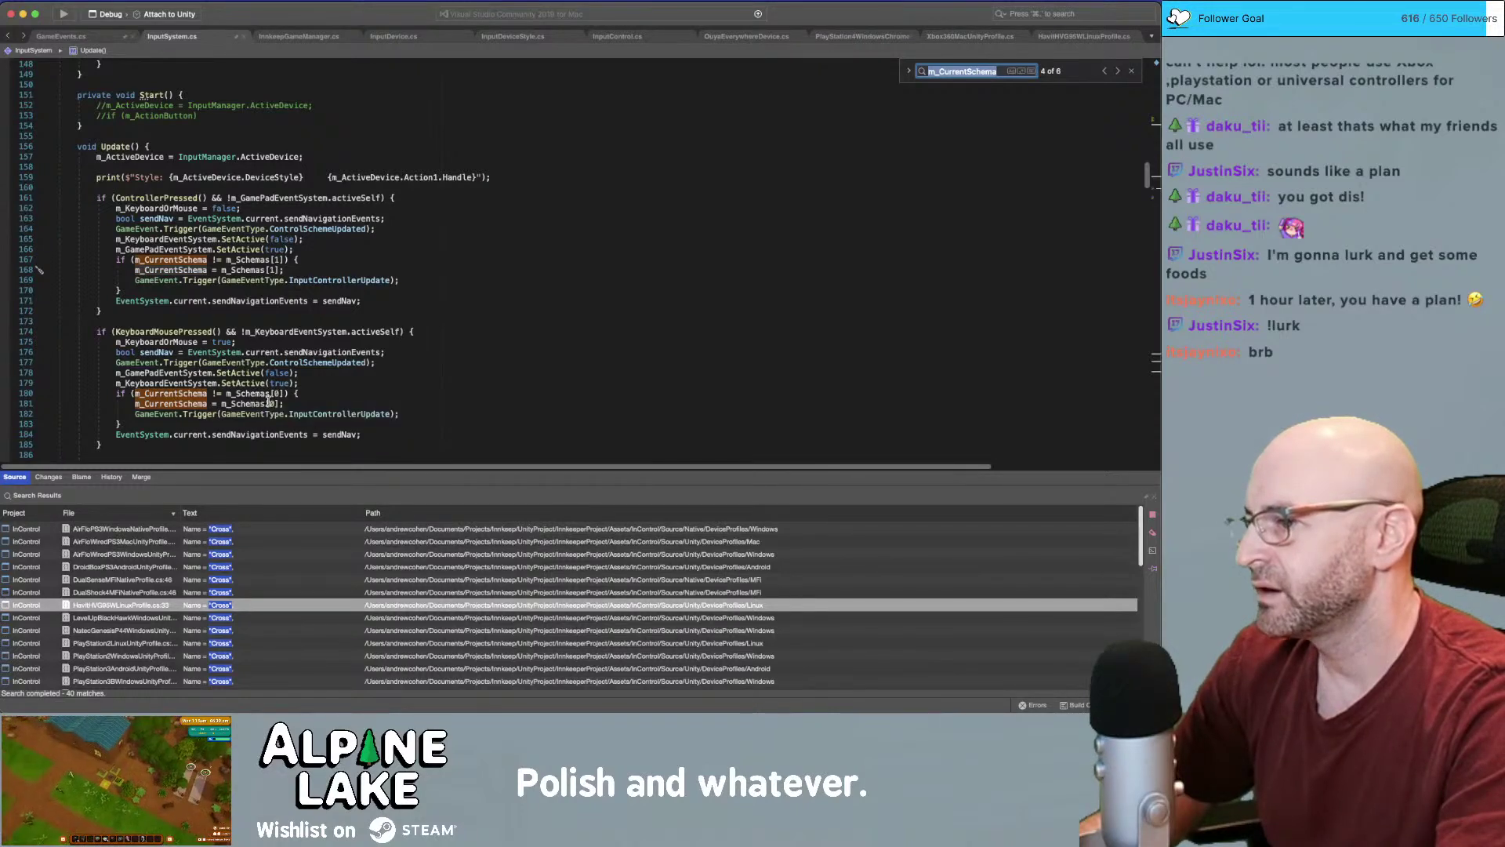
click(270, 402)
click(266, 270)
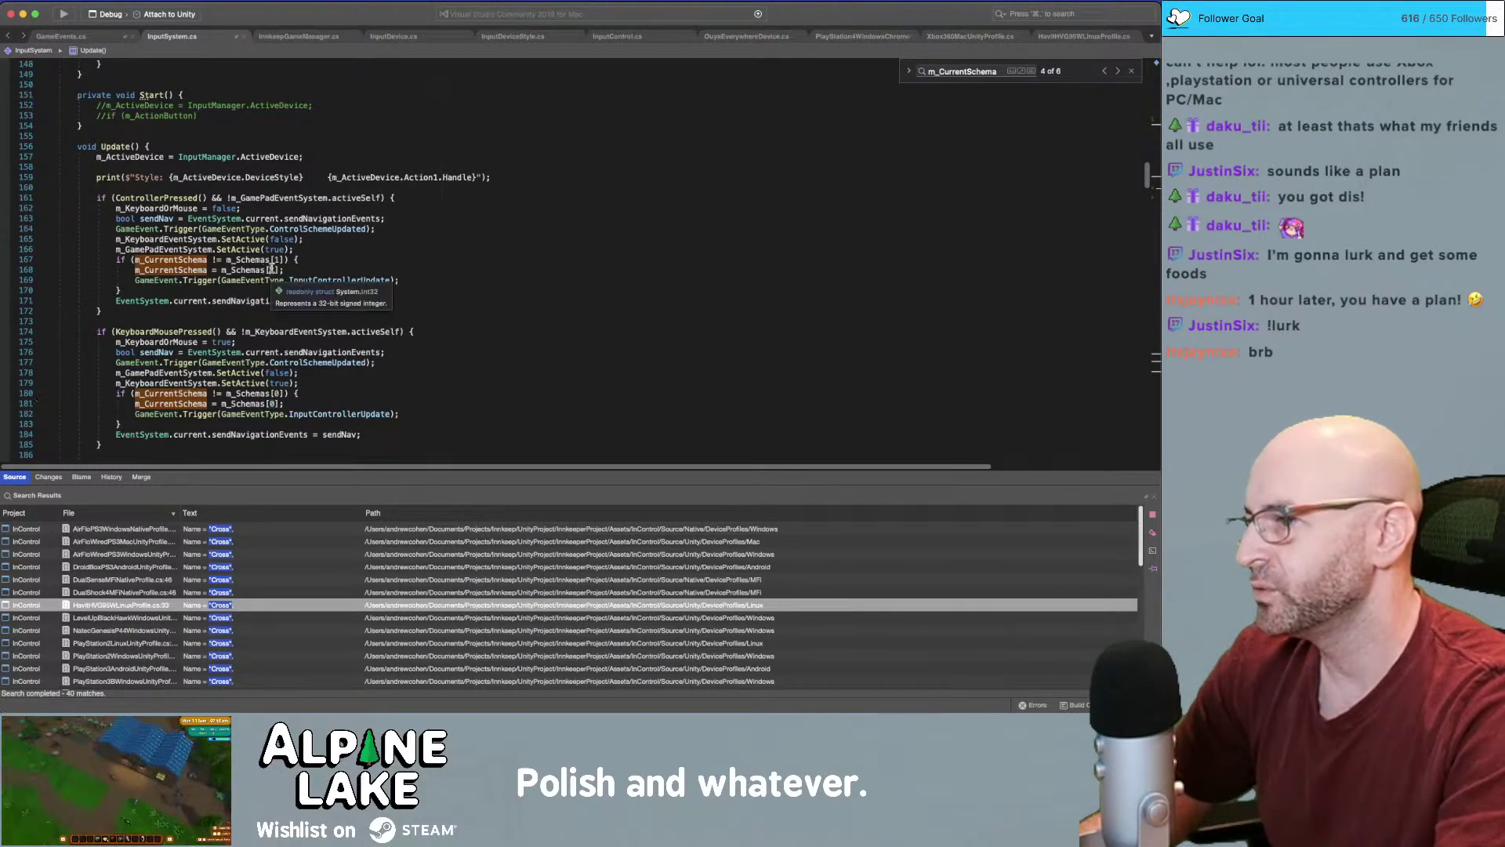
Switch to Unity and look through the [Managers] group in Core_Scene for the input object, collapsing the group again
key(super+Tab)
key(super+Tab)
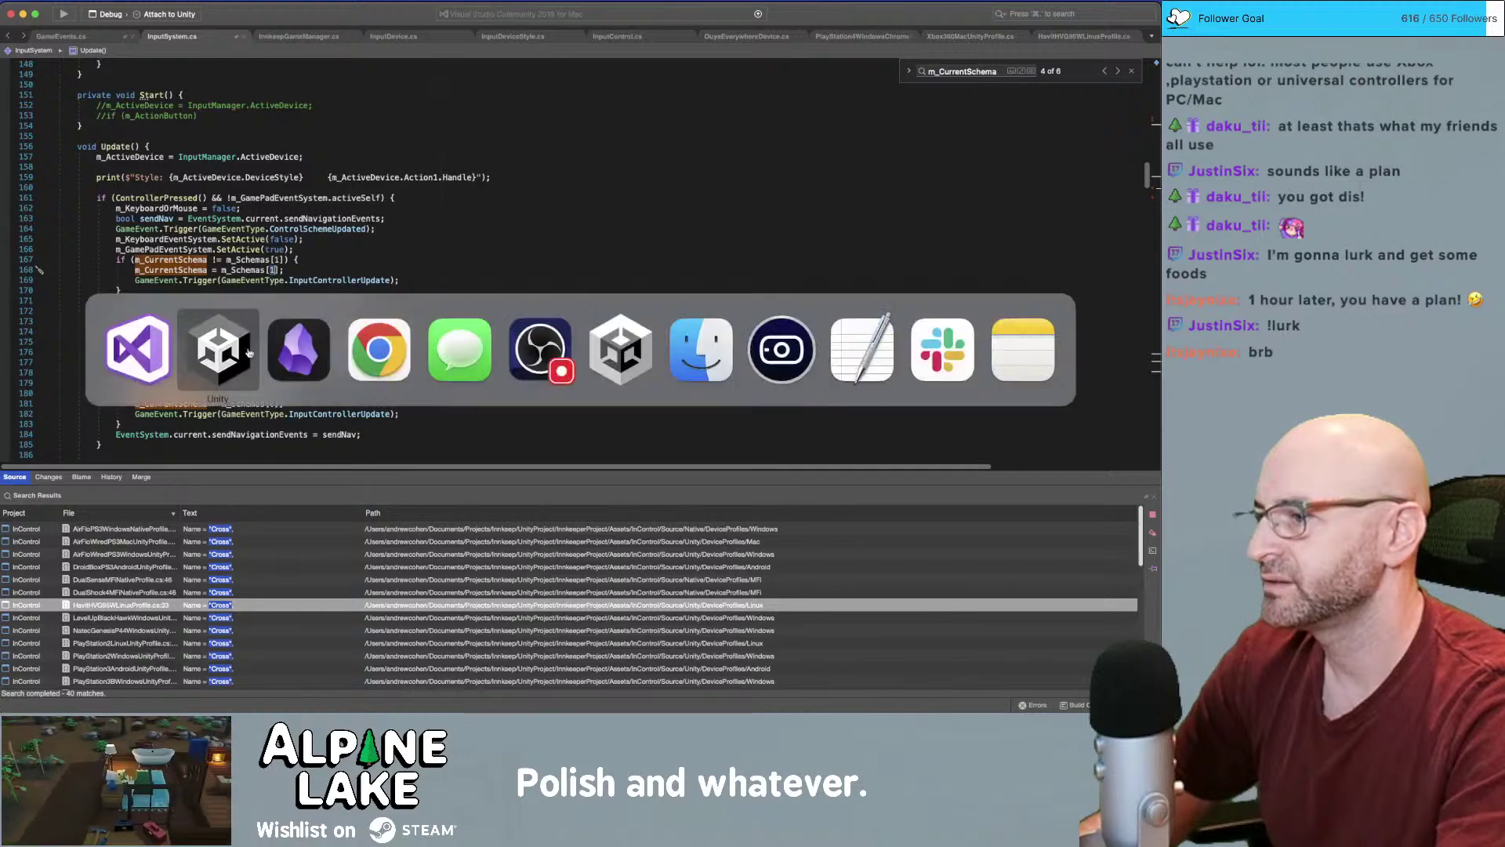
key(super+Tab)
key(super+Tab)
key(super+Tab)
key(super+Tab)
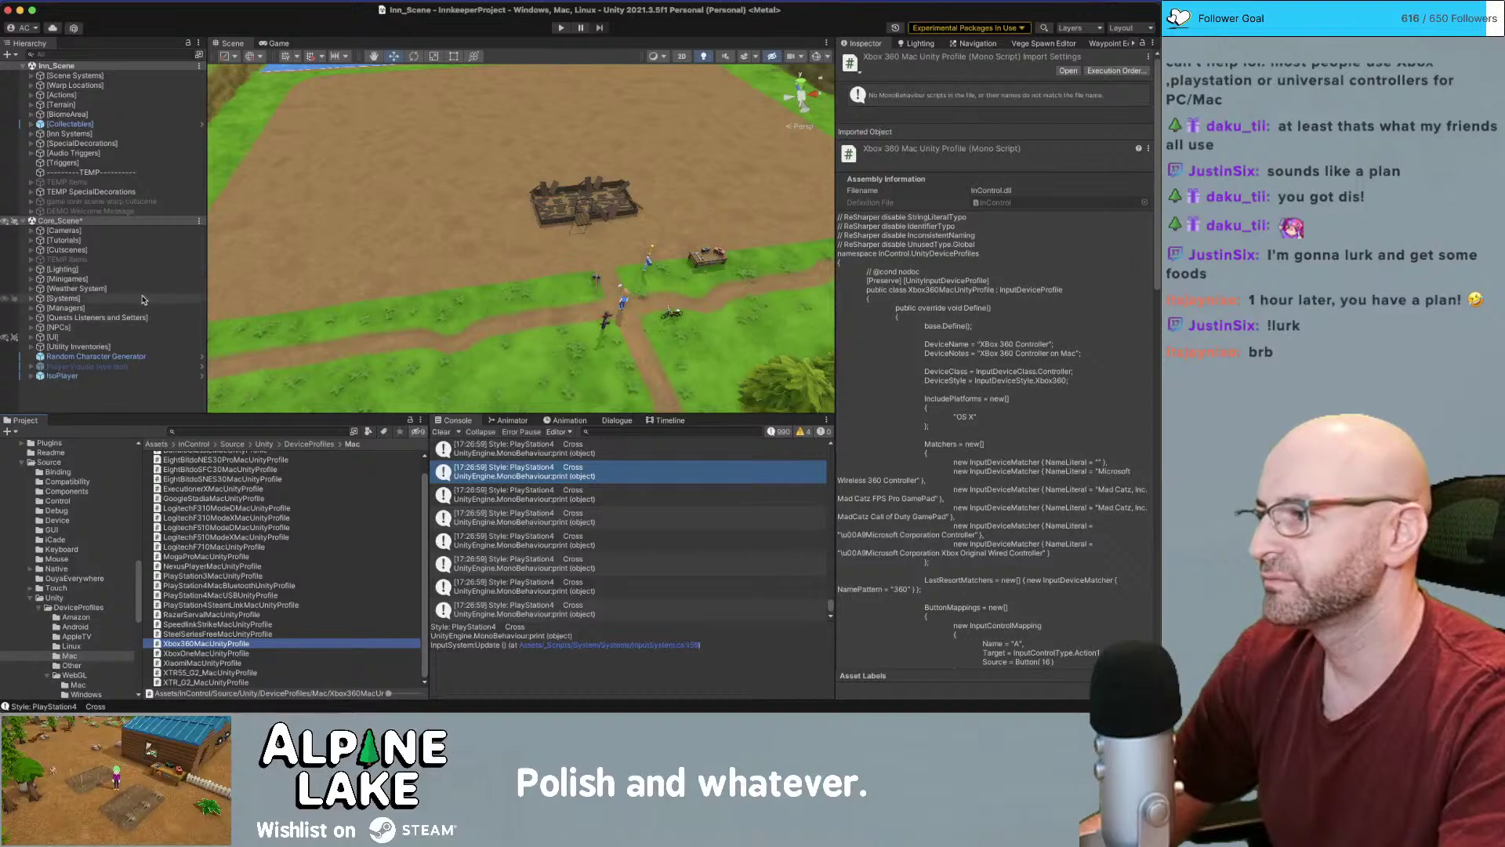
click(157, 336)
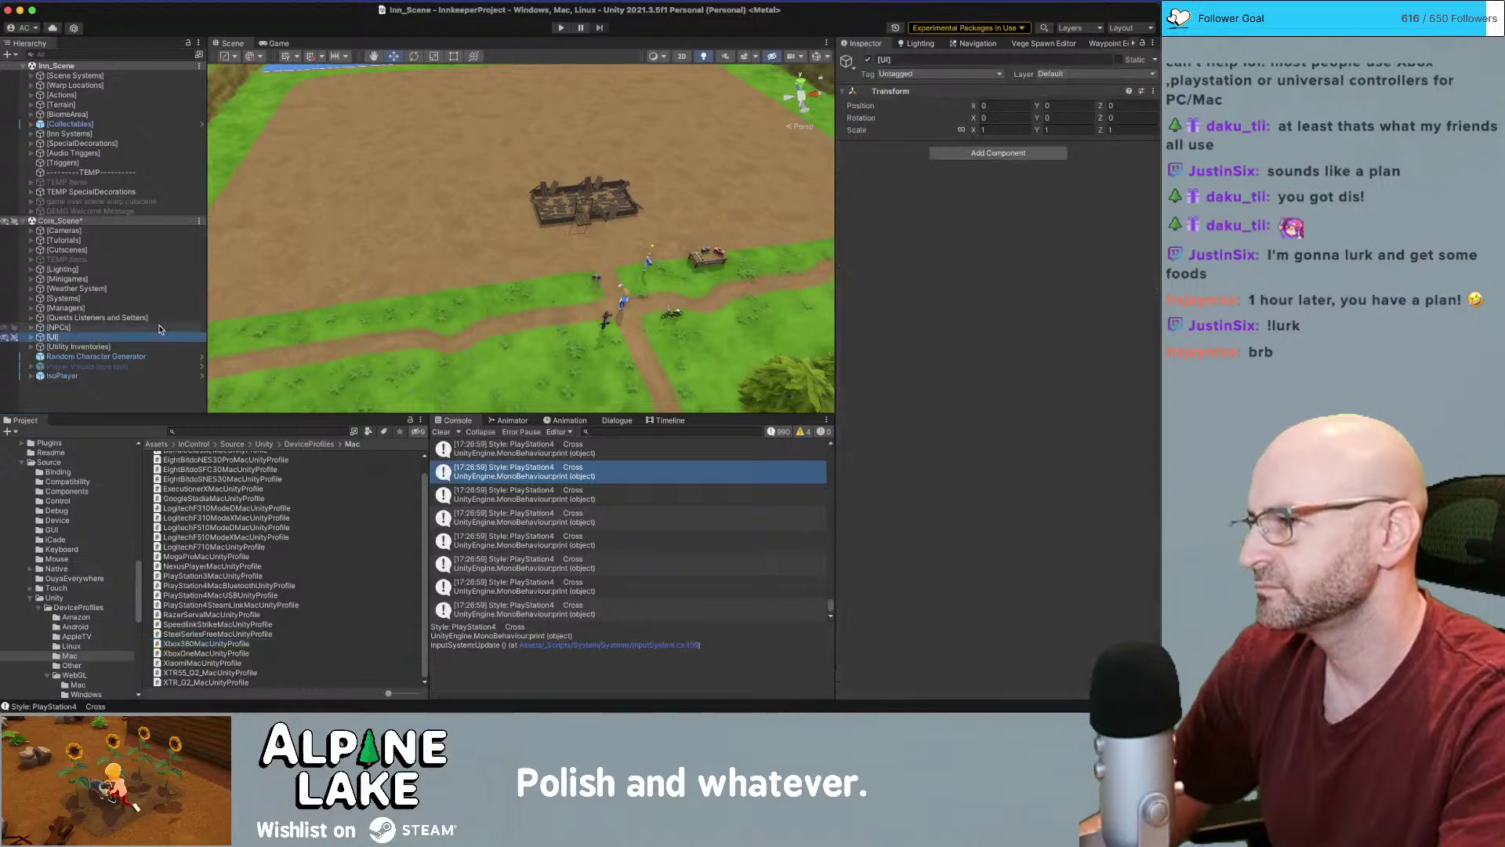
key(Up)
key(Up)
key(Up)
key(Right)
key(Down)
key(Down)
key(Down)
key(Down)
key(Down)
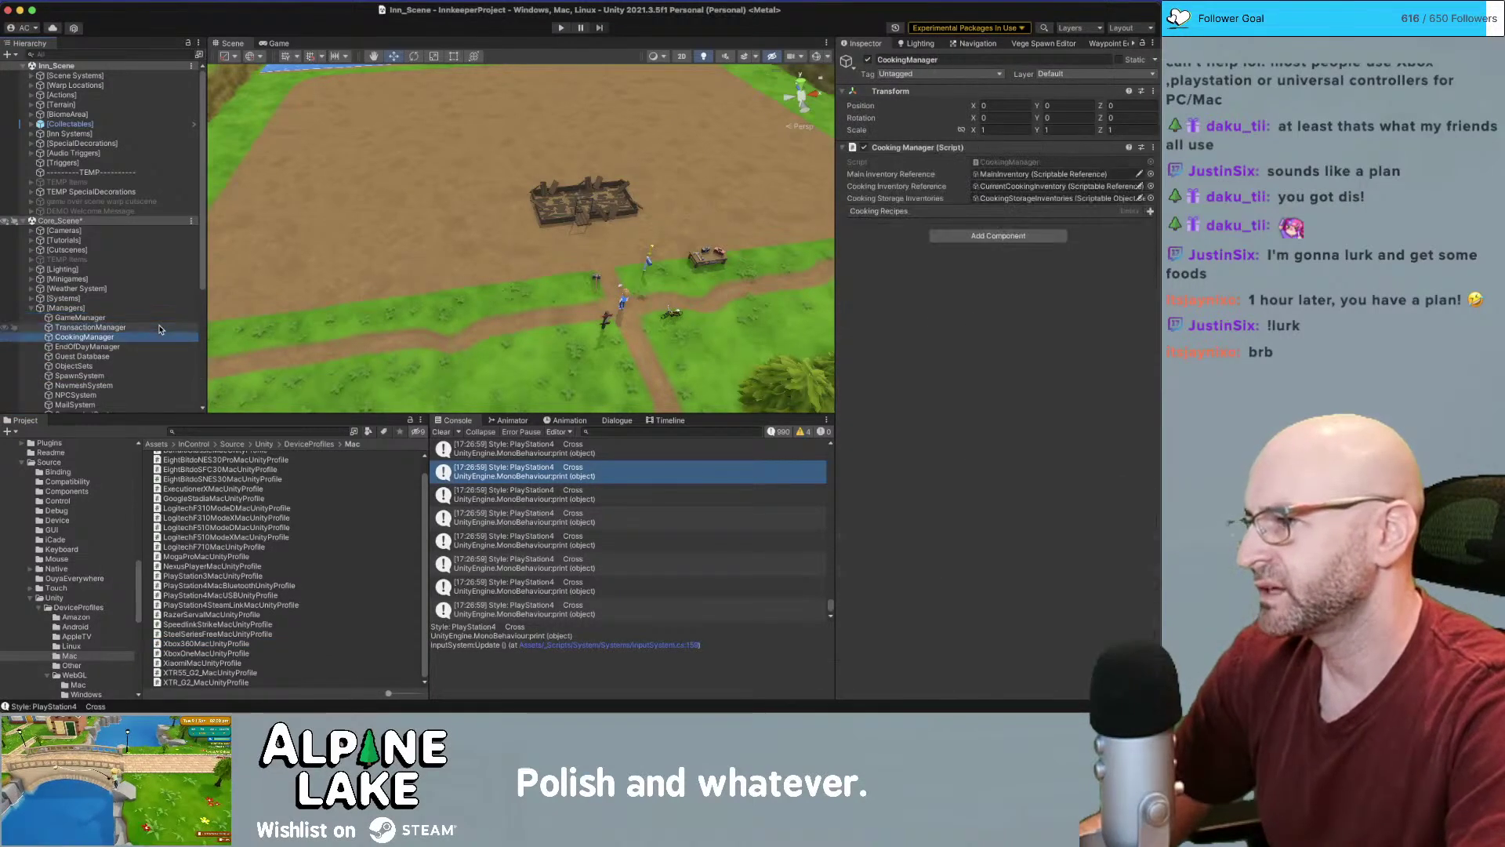
key(Down)
key(Down)
key(Up)
key(Up)
key(Up)
key(Up)
key(Up)
key(Up)
key(Up)
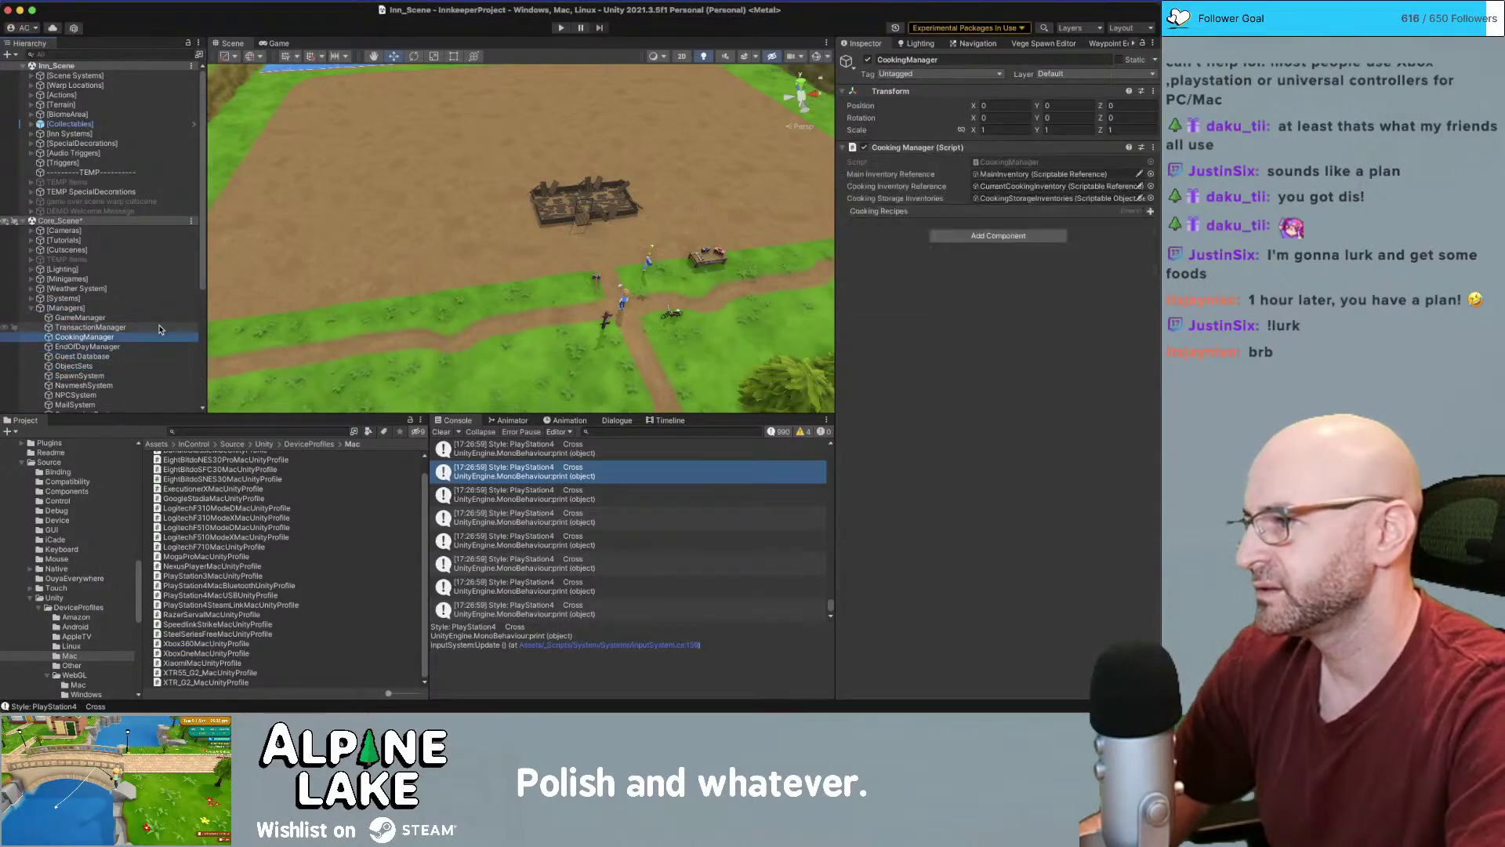
key(Left)
Expand the [Systems] group, select the InputSystem object and show the entries of its Schemas list
key(Up)
key(Right)
key(Down)
key(Down)
key(Down)
key(Down)
key(Down)
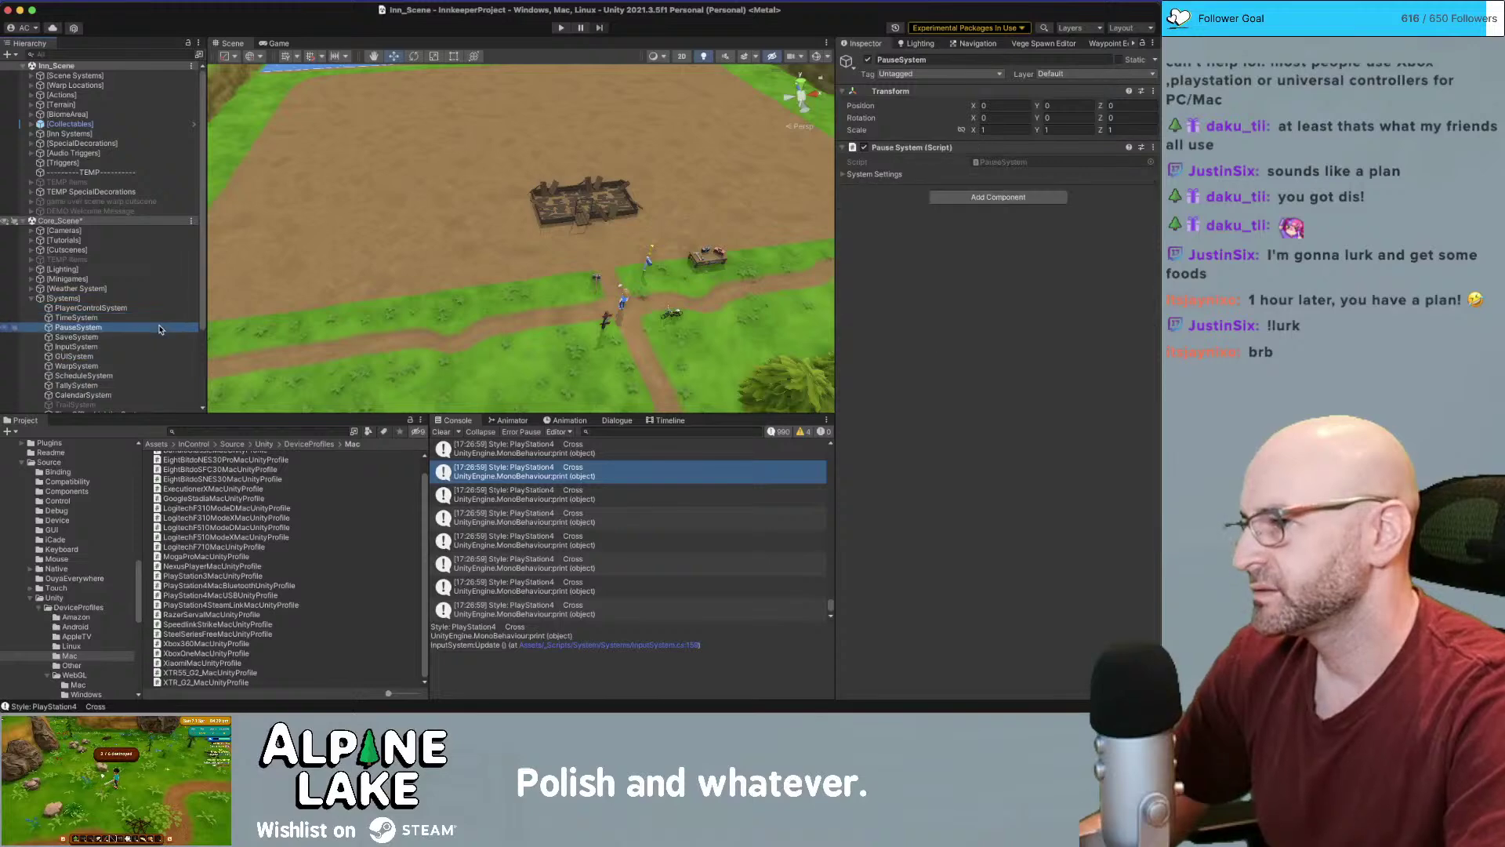
click(872, 235)
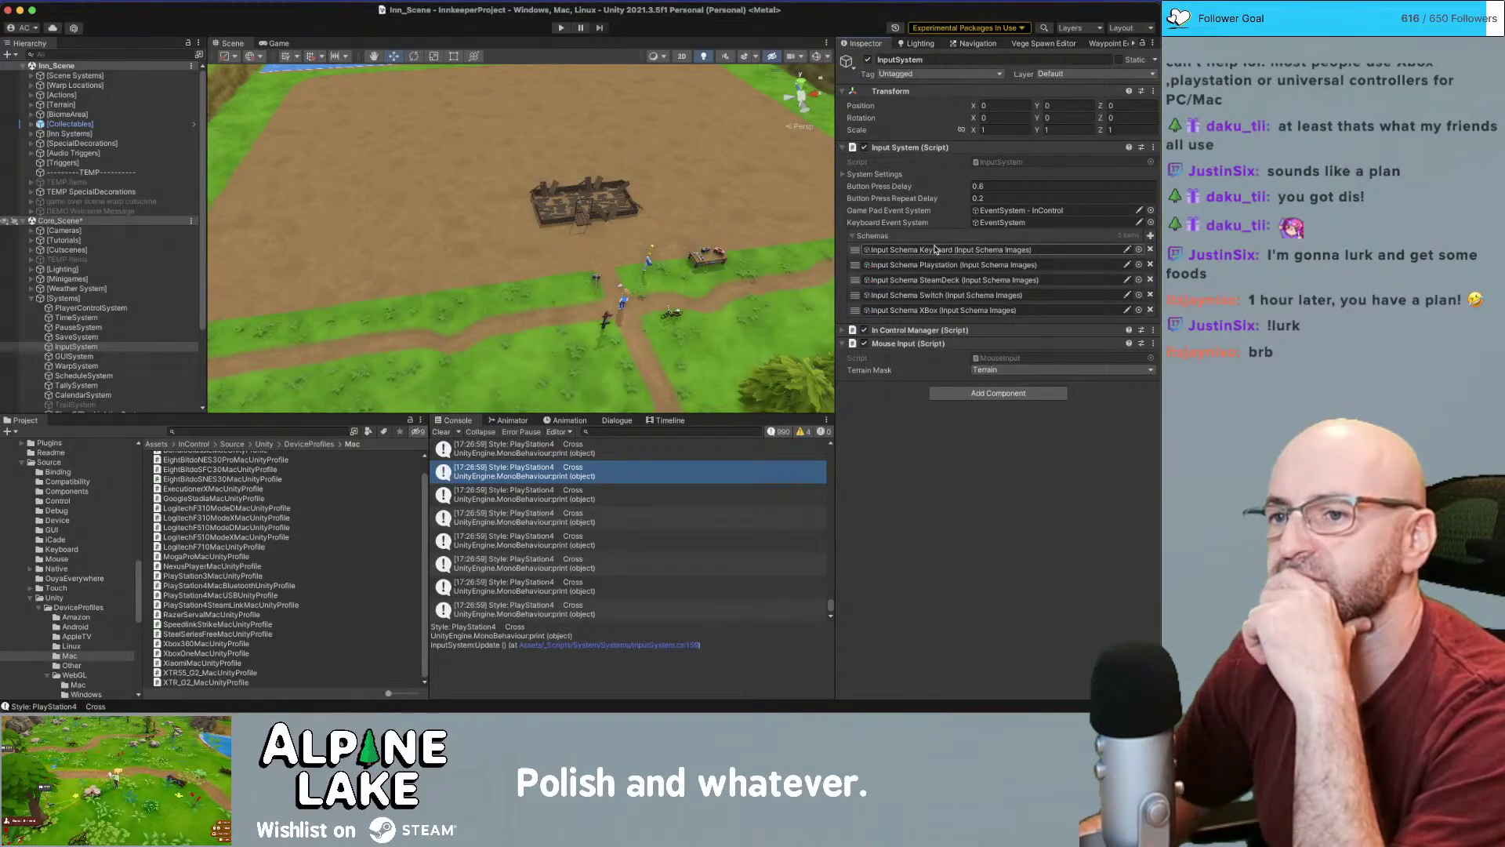
key(super+Tab)
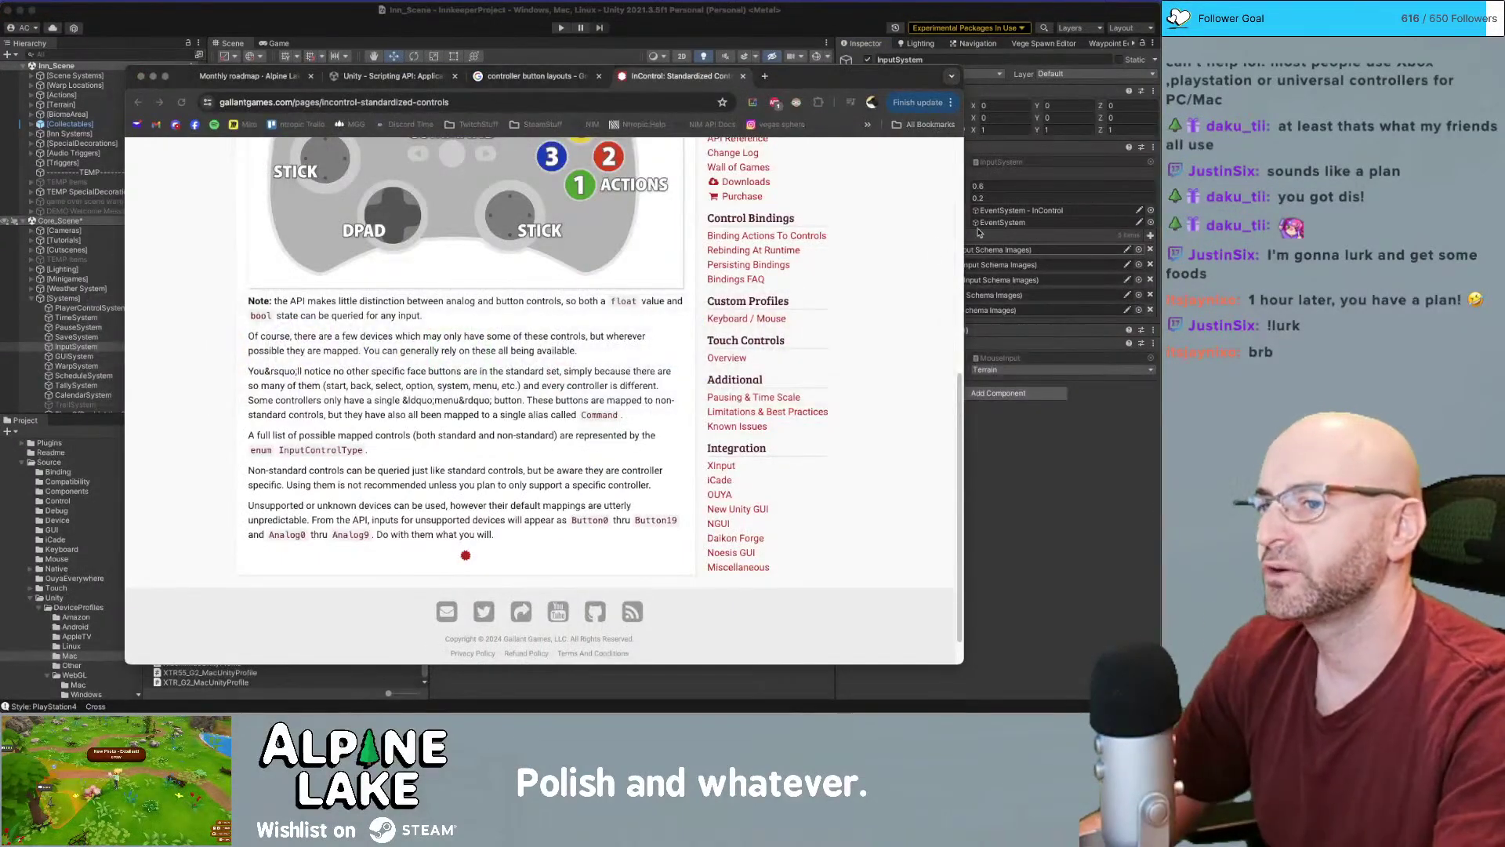
key(super+Tab)
key(super+Tab)
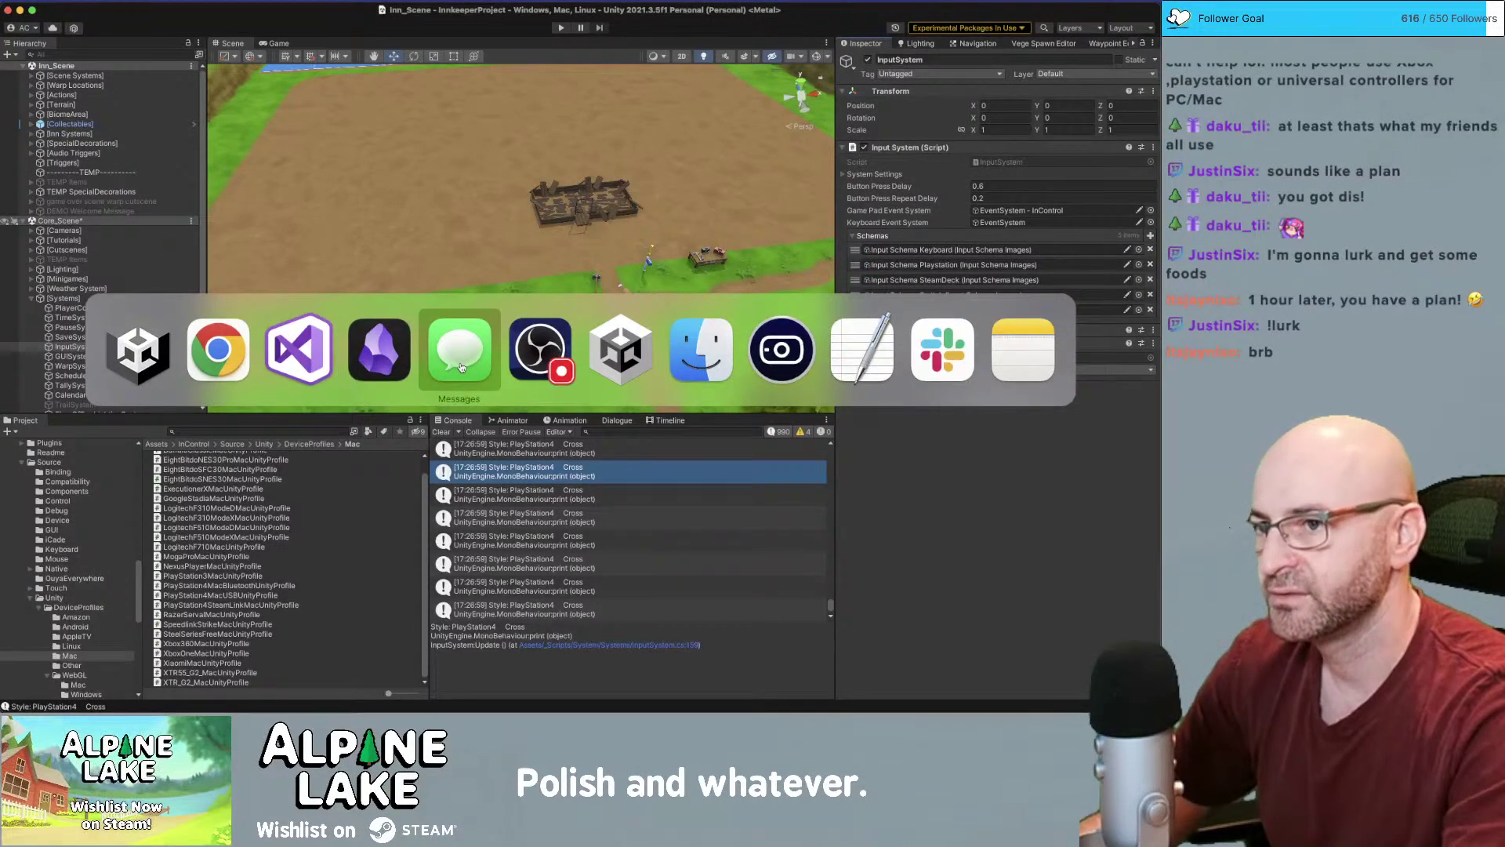
key(Escape)
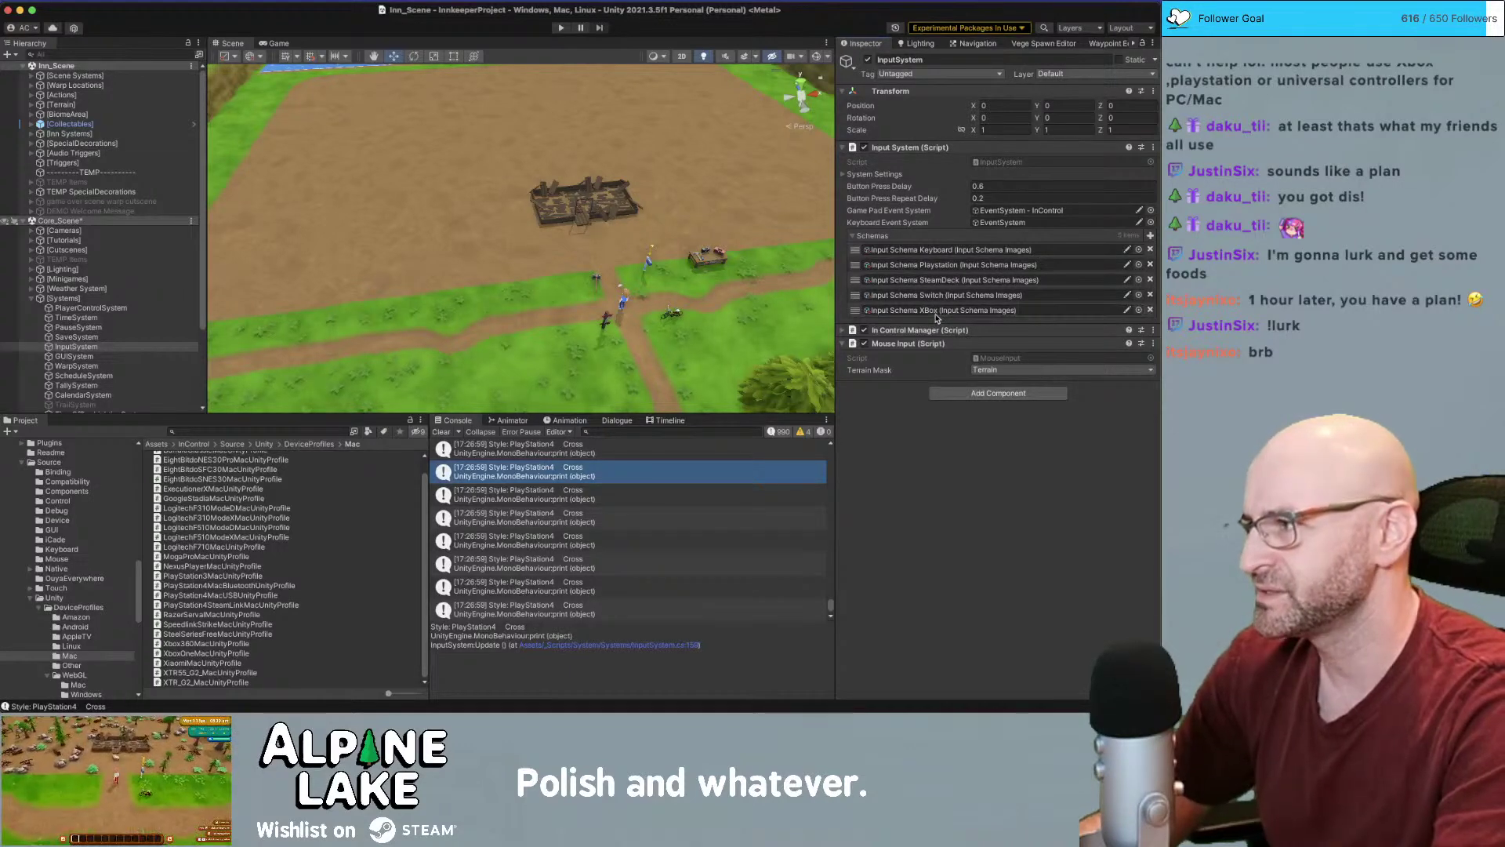
Switch to Chrome, search the web for "logitech gamepad" and open the Logicool Wireless Gamepad's Amazon page to inspect its face buttons up close
key(super+Tab)
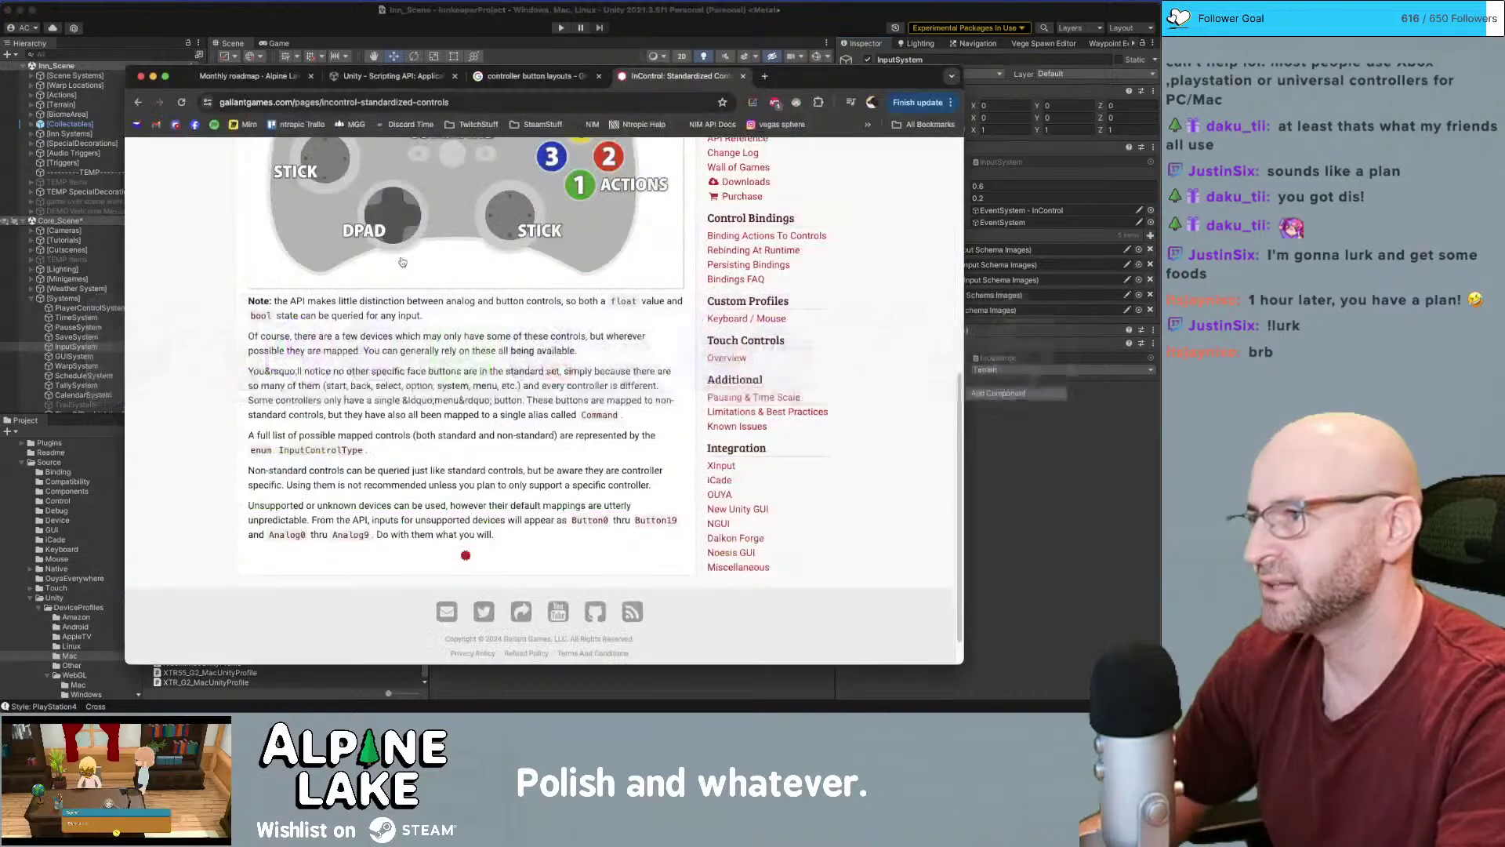
key(super+t)
text(logitech )
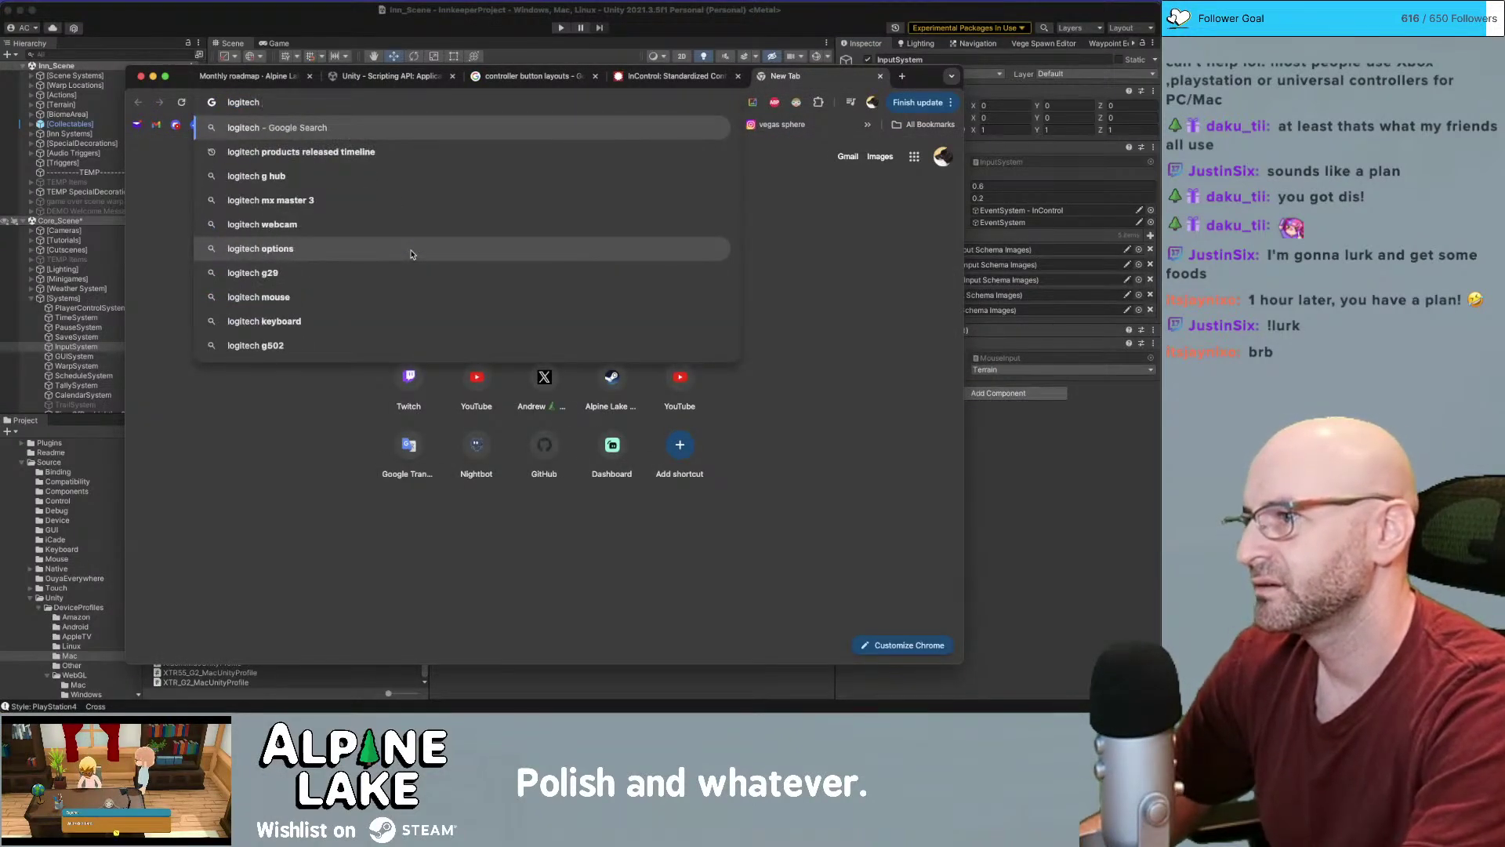
text(gamepad)
key(Return)
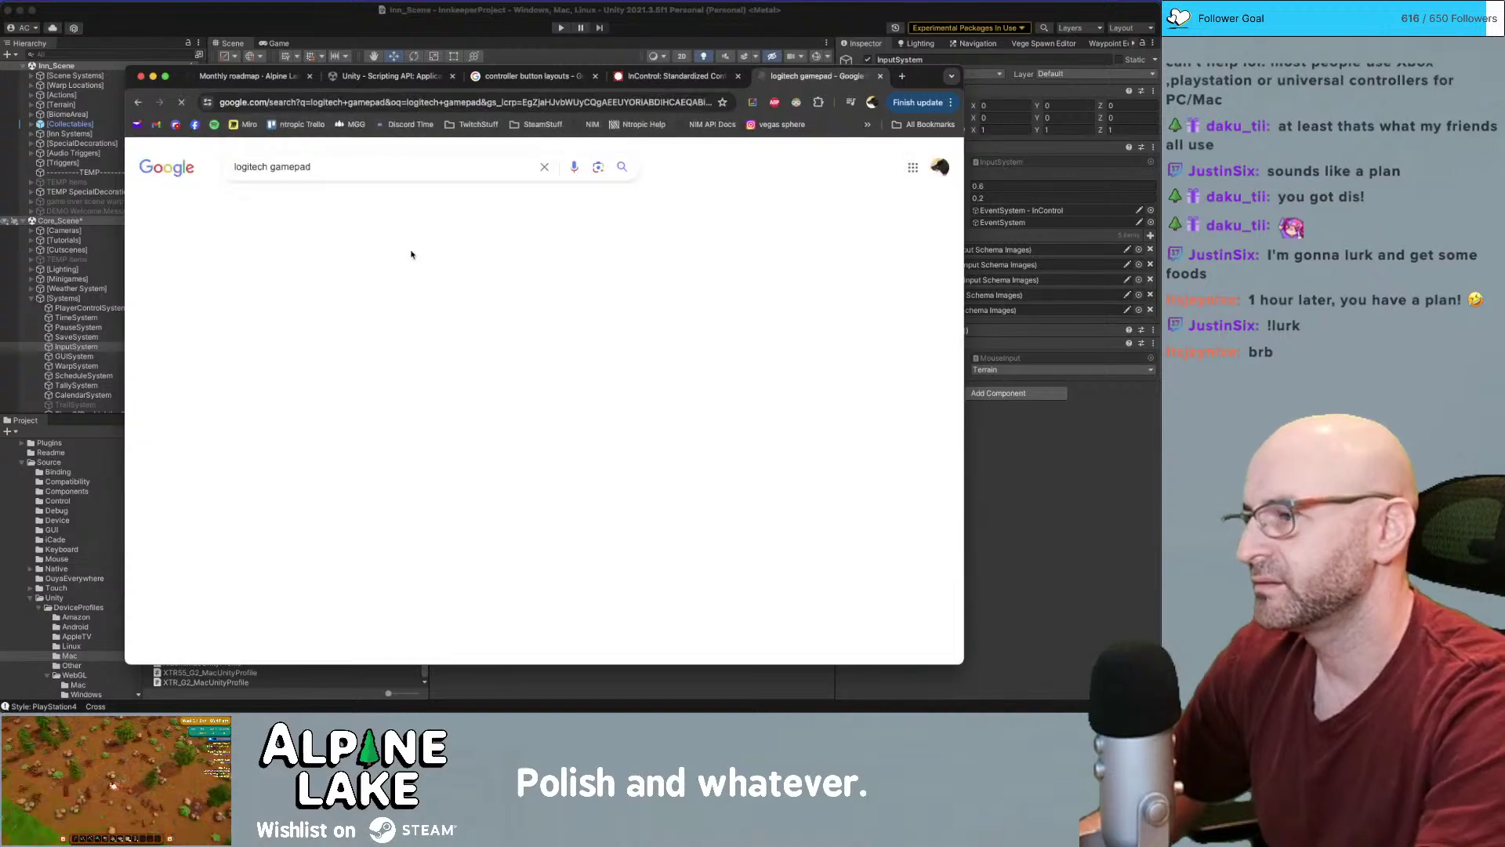
click(379, 321)
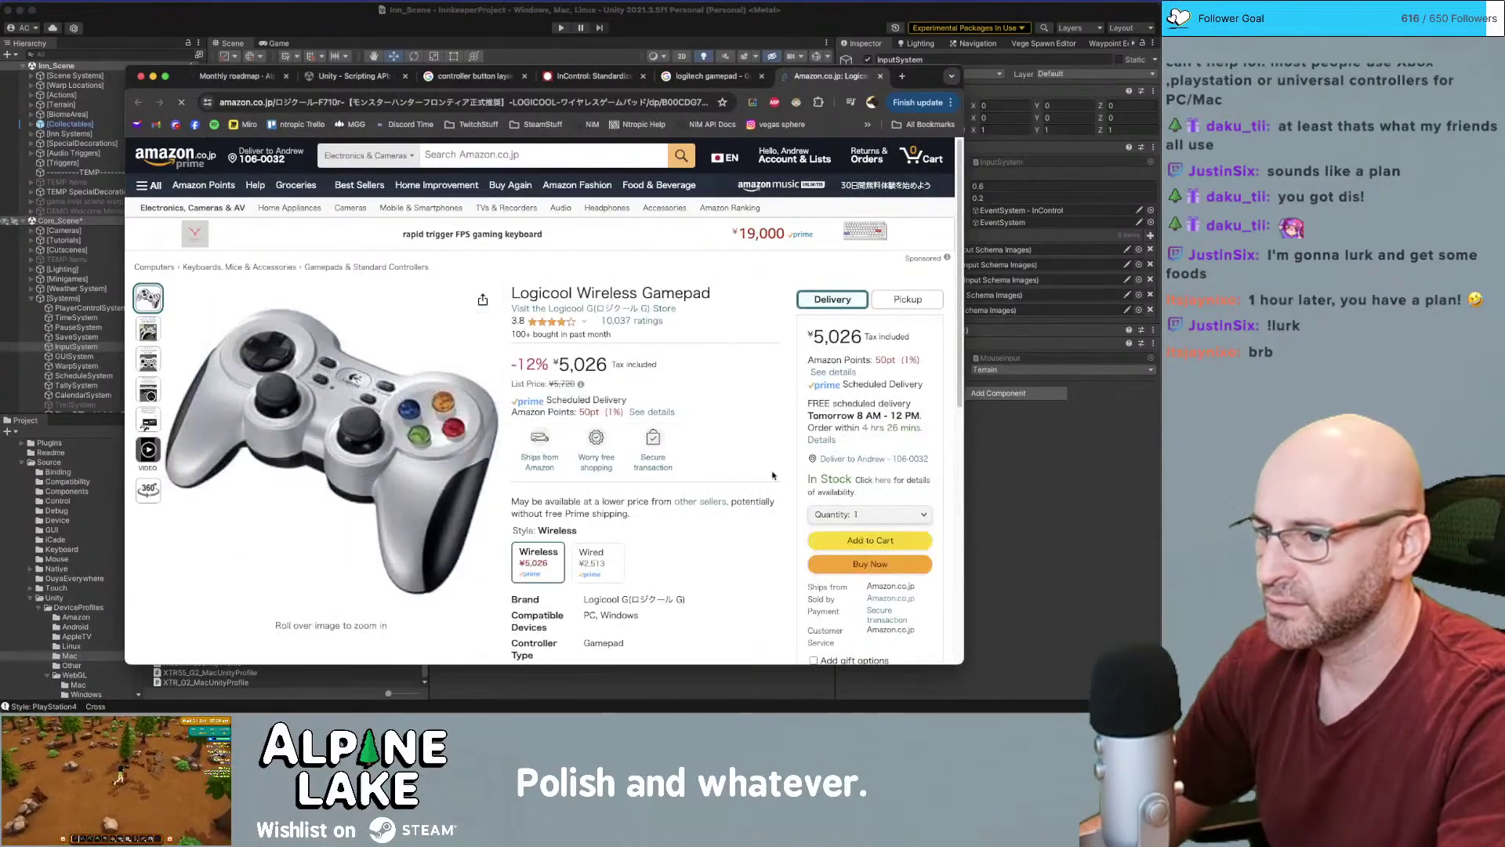
mouse_move(422, 438)
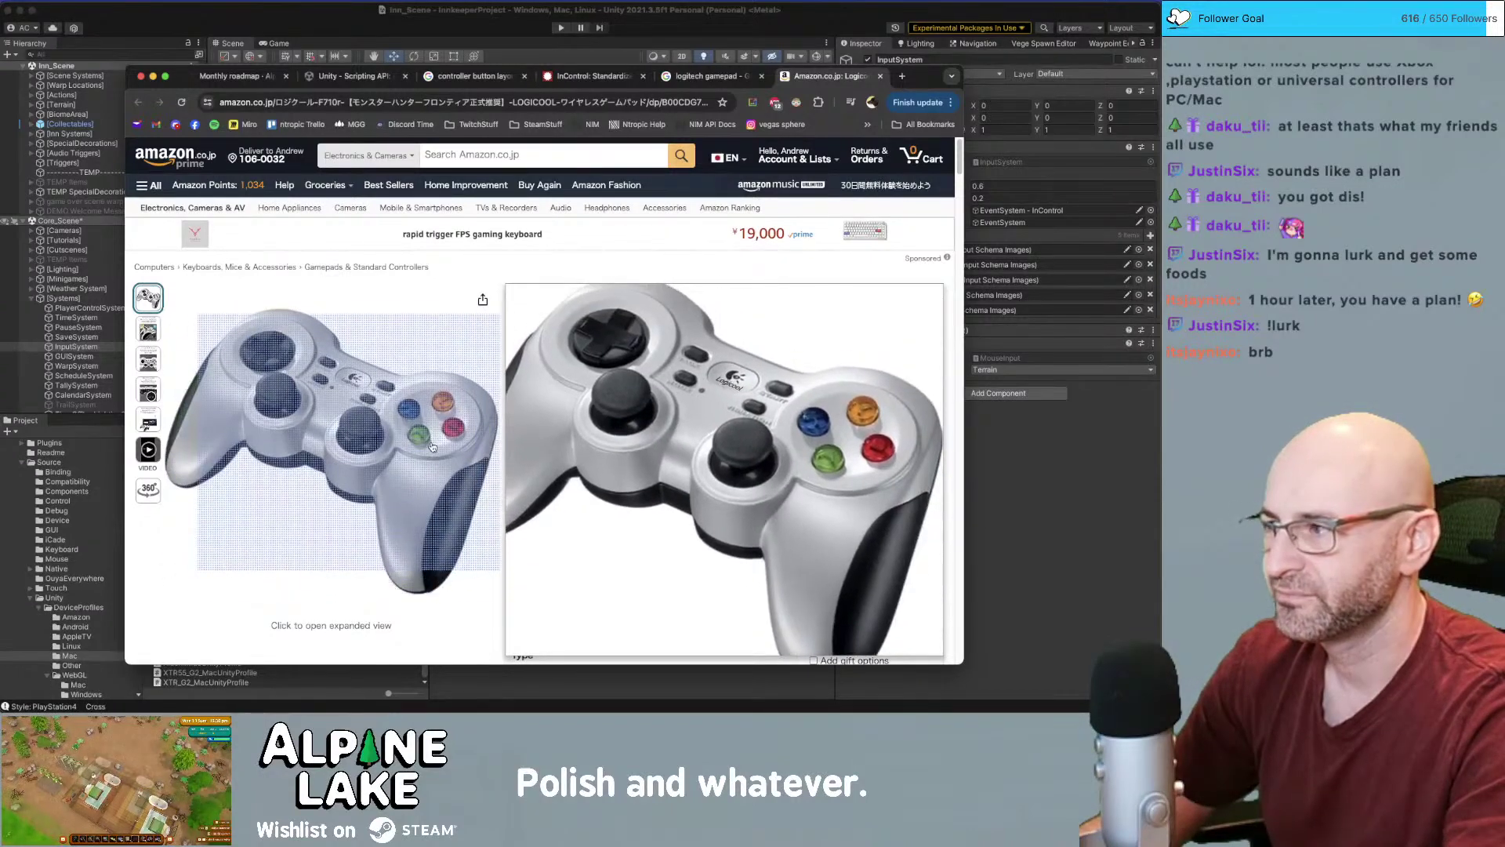
Switch to Unity, locate the XBox entry of the Schemas list in the InputSchemas folder and open that asset to inspect its button images
key(super+Tab)
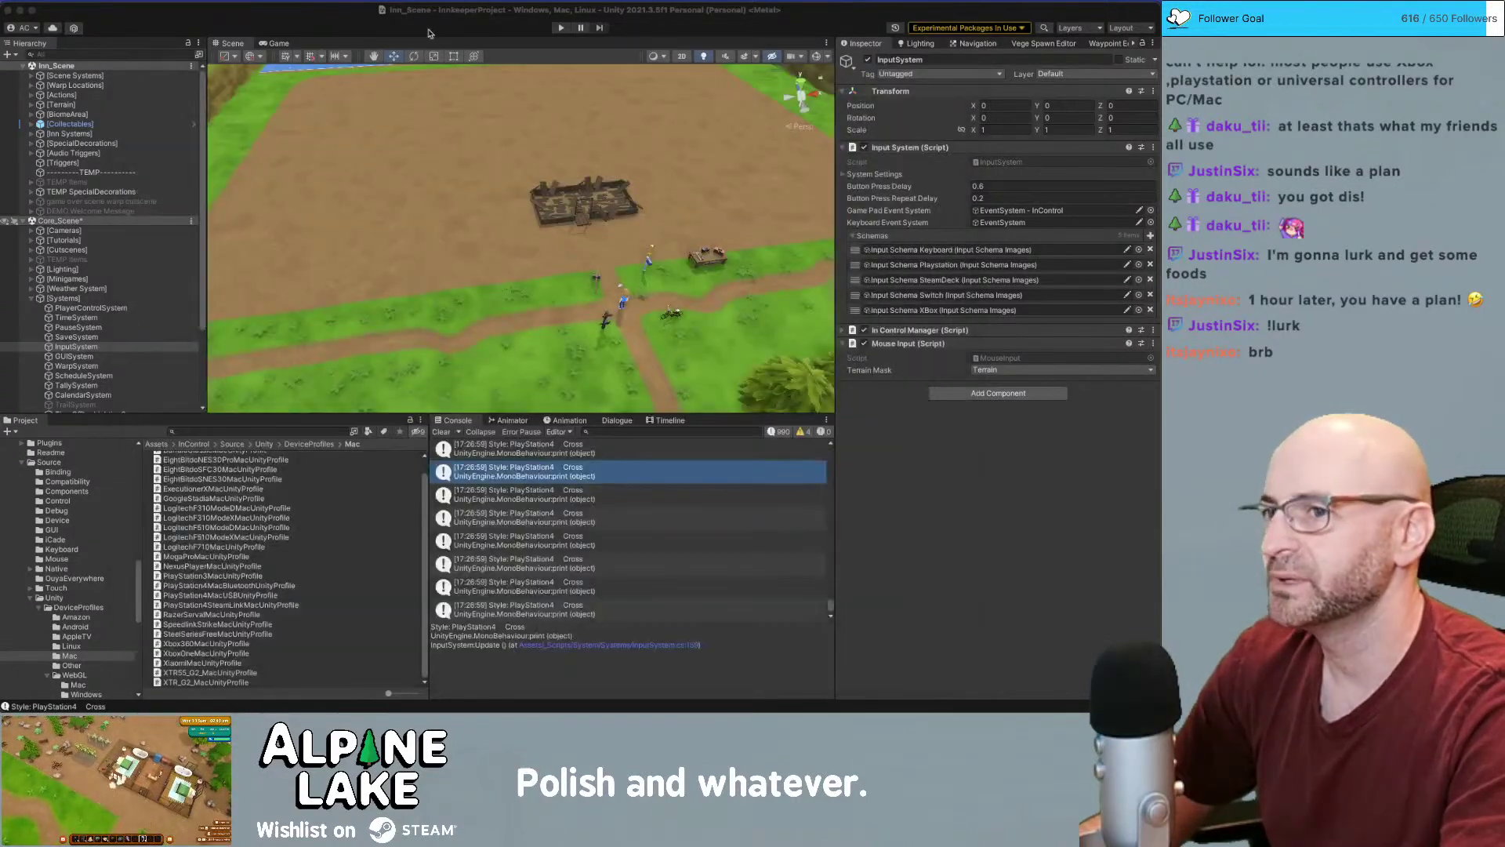
click(928, 310)
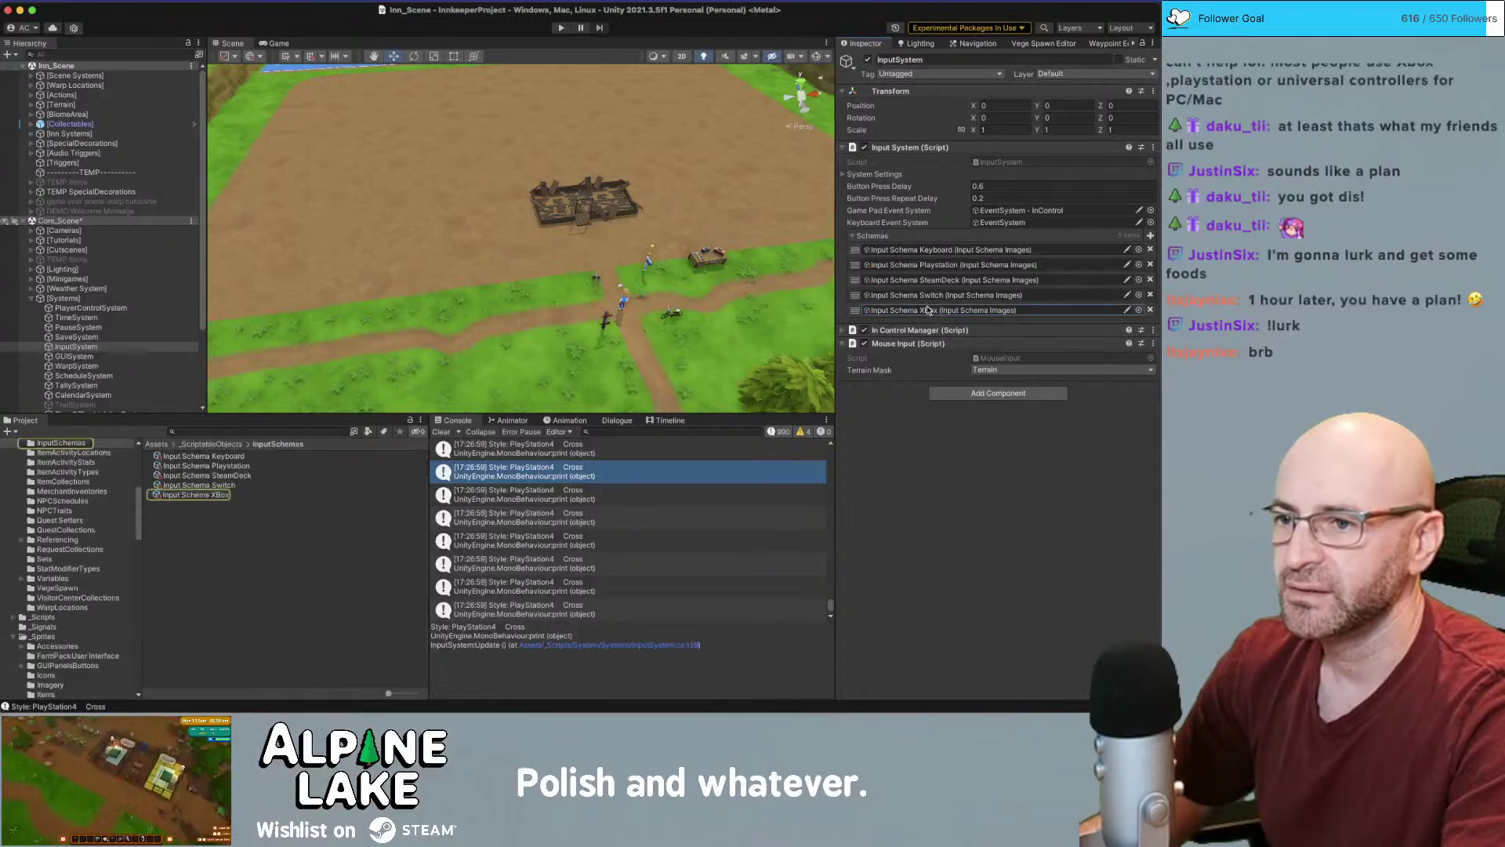
click(210, 495)
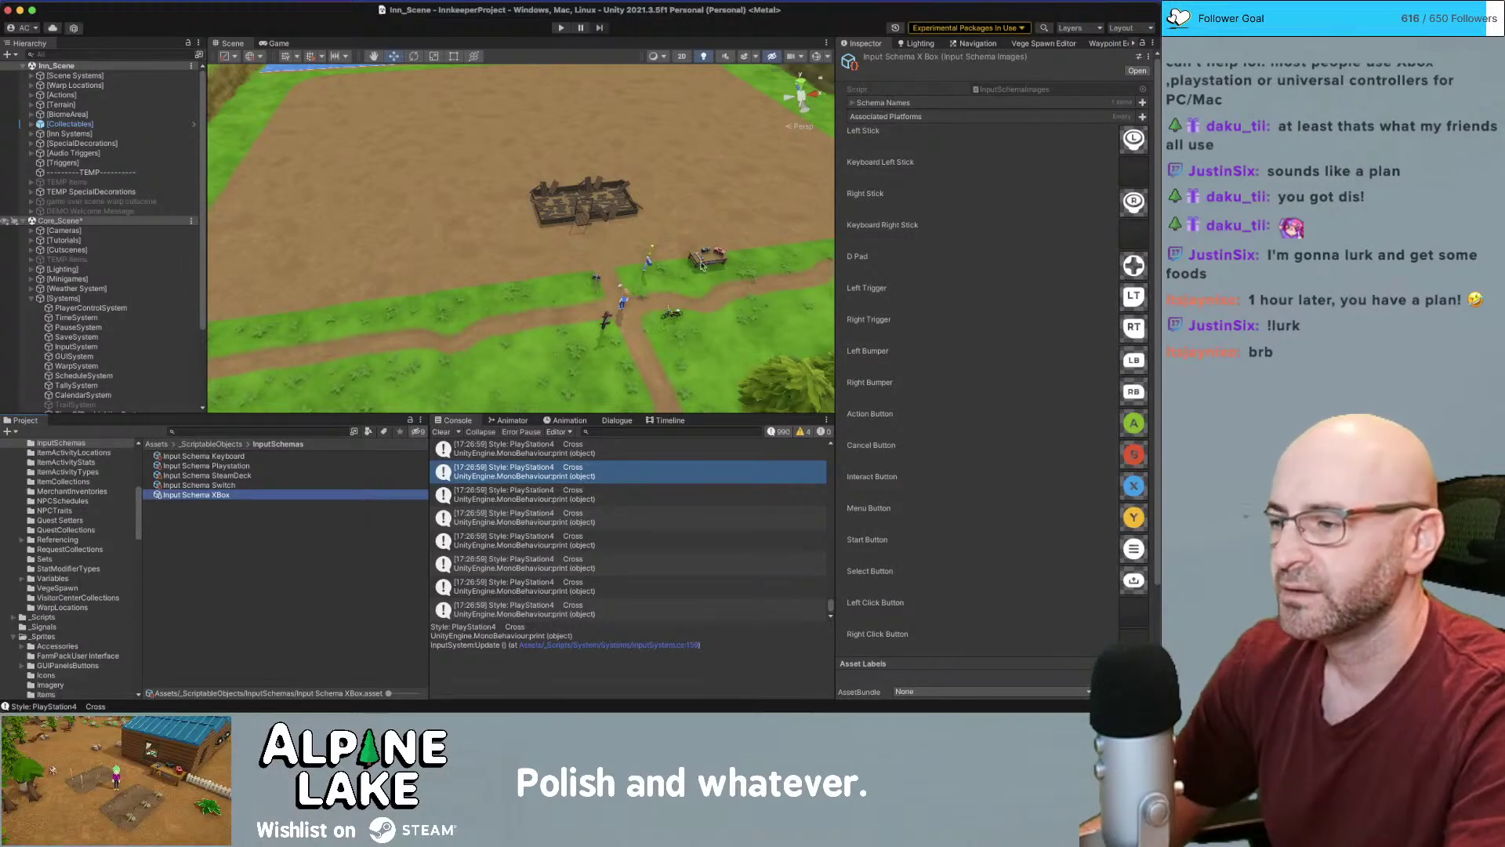
click(210, 497)
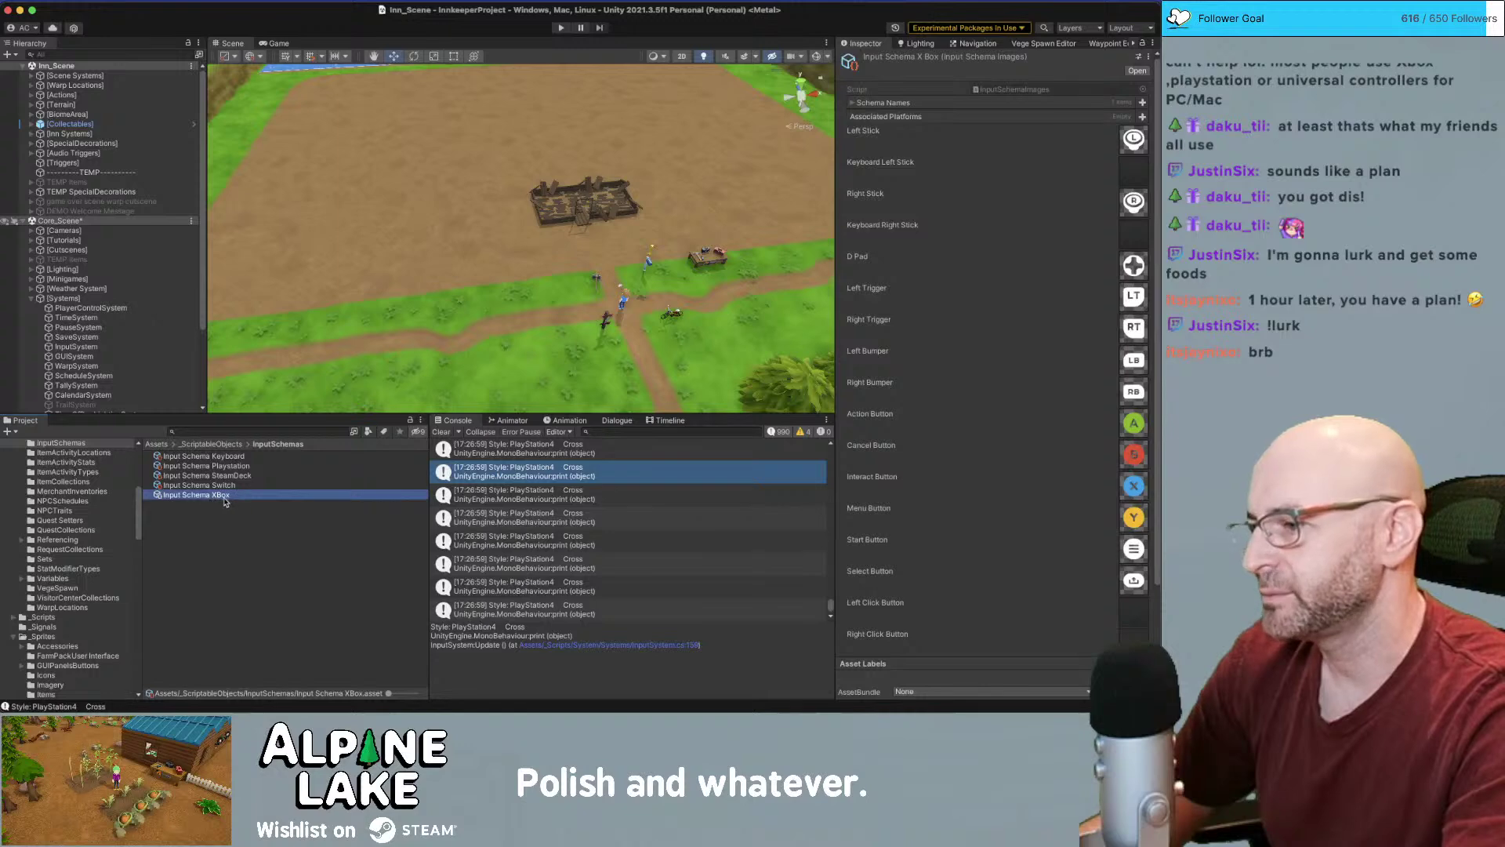
Go back and forth through the input schema assets from XBox to Playstation to compare their button images
key(Up)
key(Up)
key(Up)
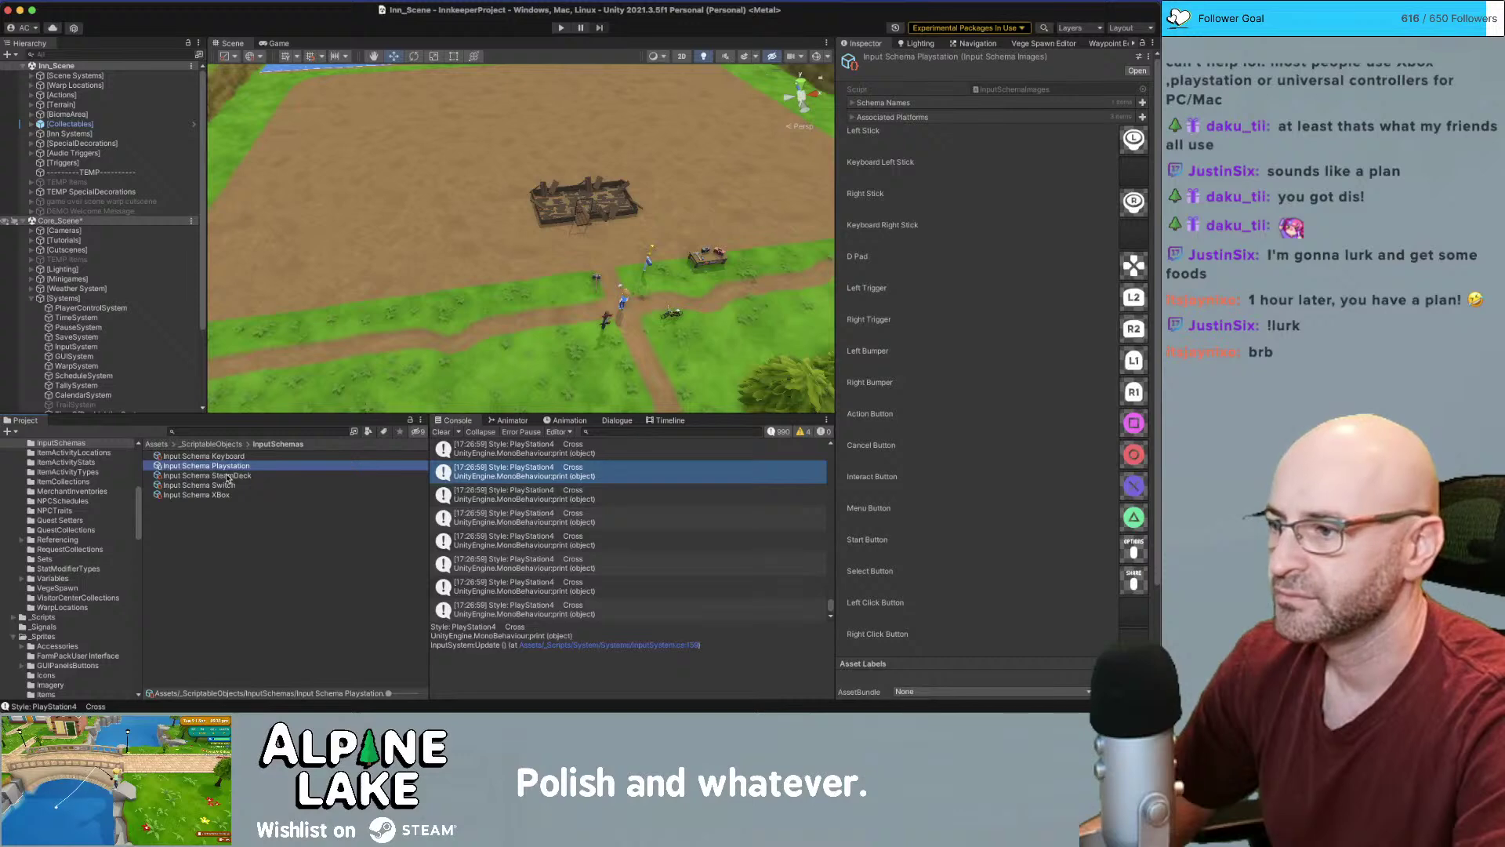
key(Down)
key(Down)
key(Down)
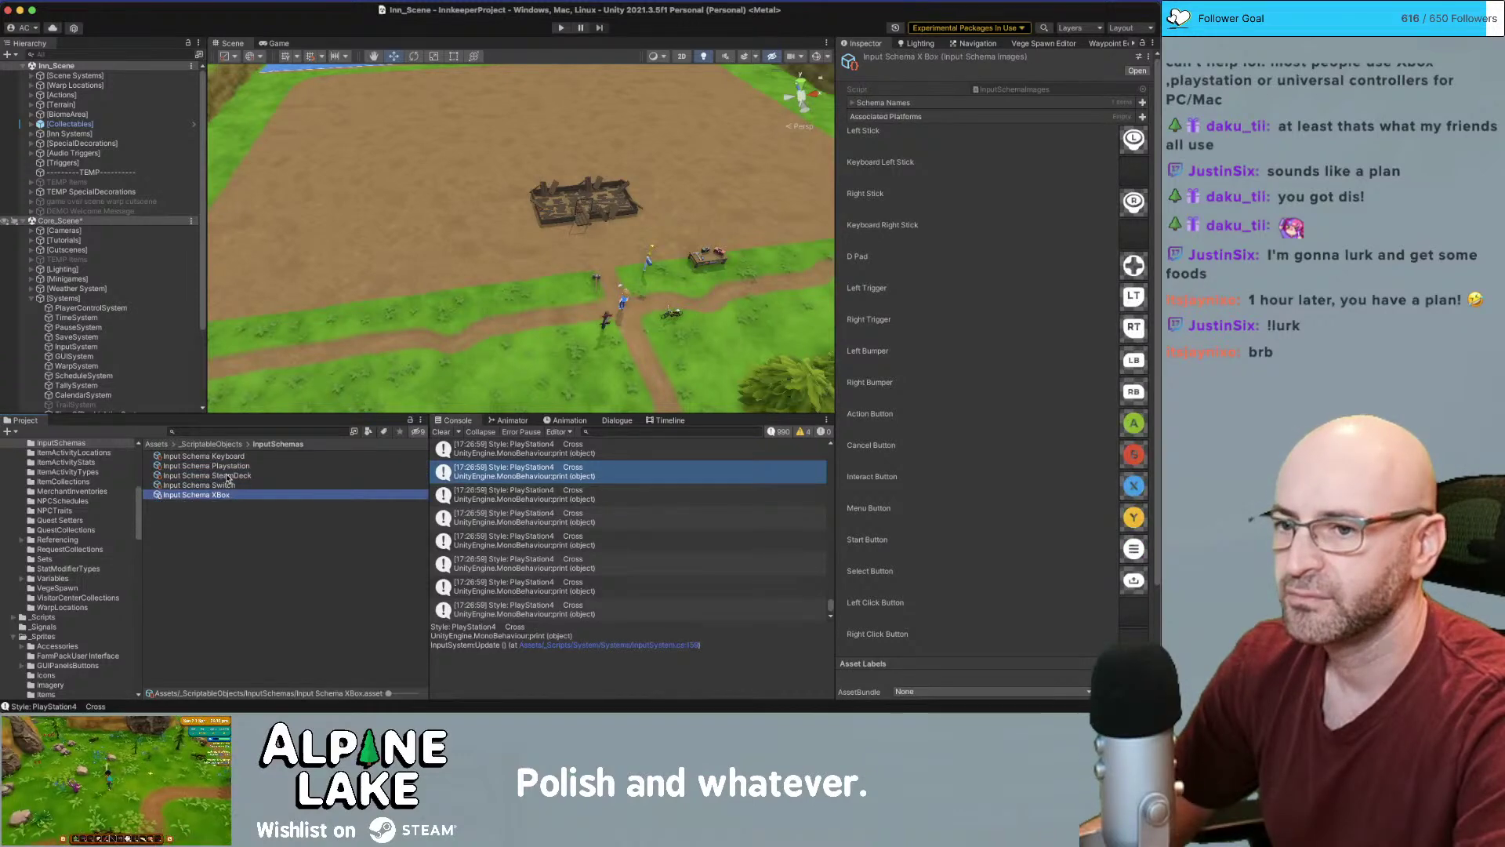
key(Up)
key(Up)
key(Up)
Compare the button images of the Switch and SteamDeck input schemas by alternating between the two assets, finishing on SteamDeck
key(Down)
key(Down)
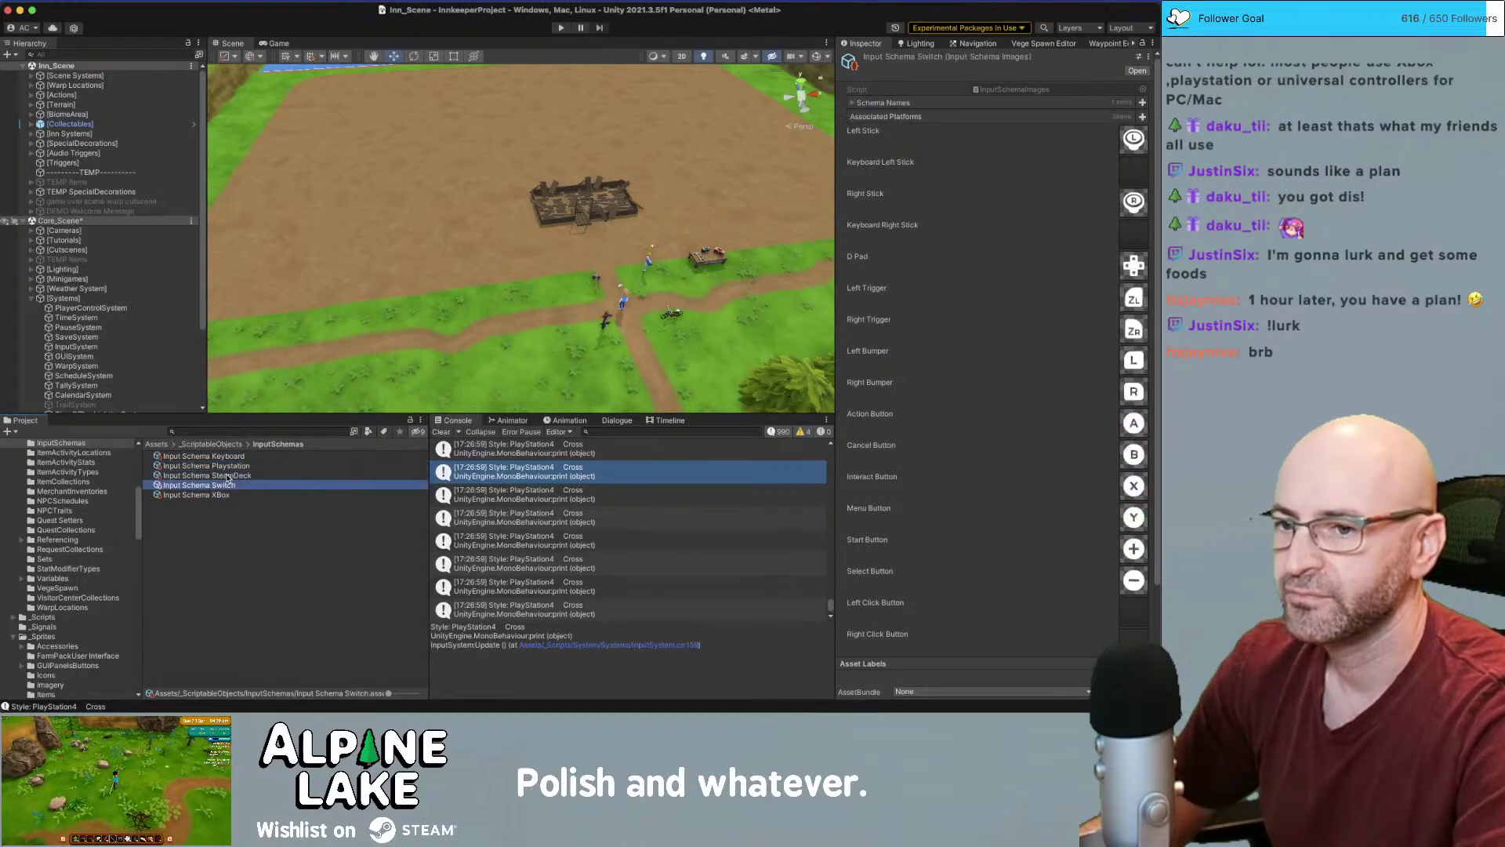
key(Down)
key(Up)
key(Up)
key(Down)
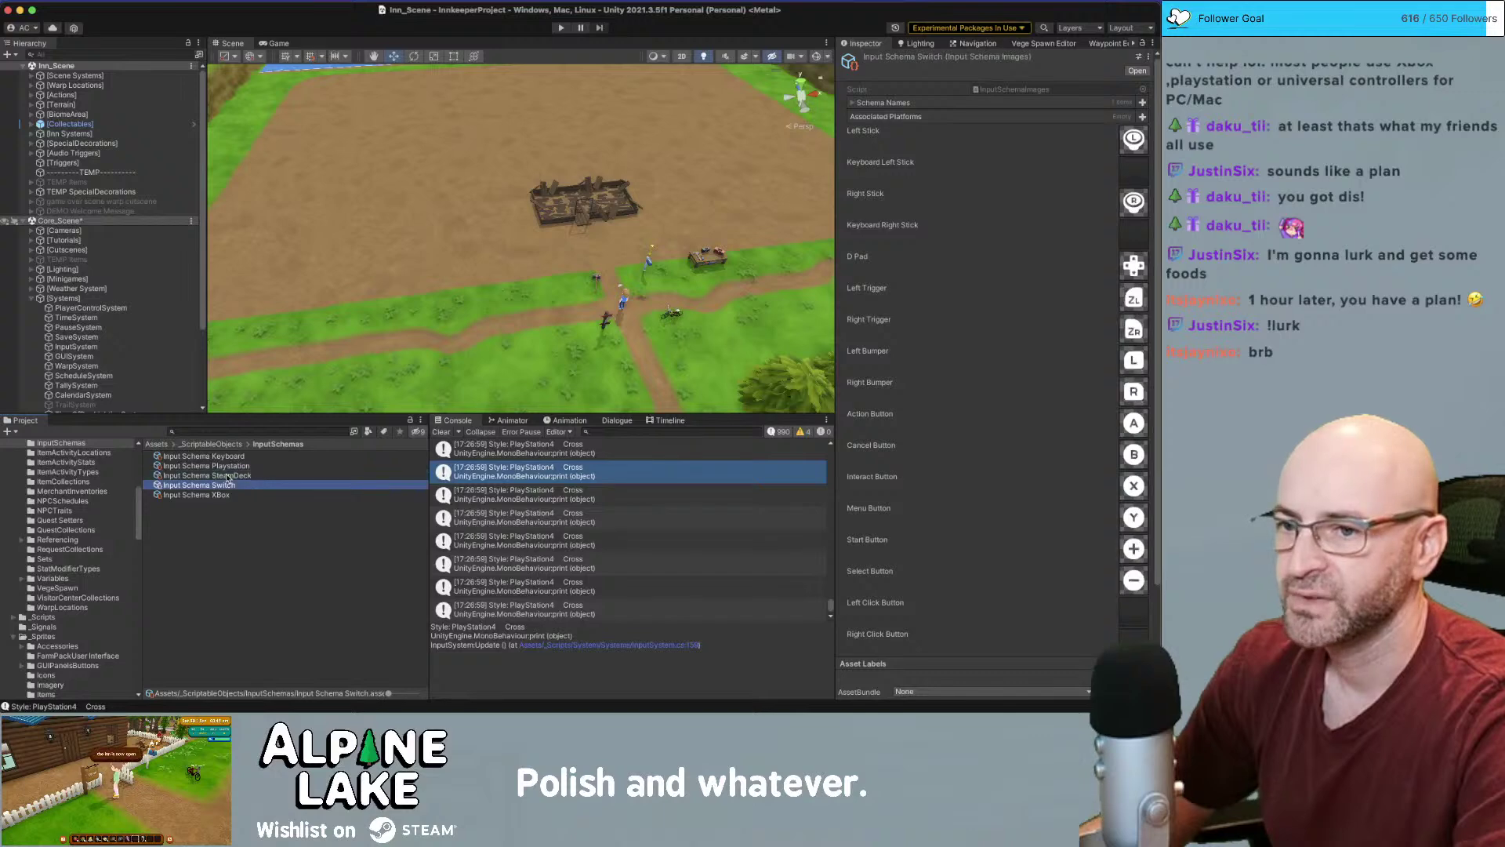
key(Up)
key(Down)
key(Up)
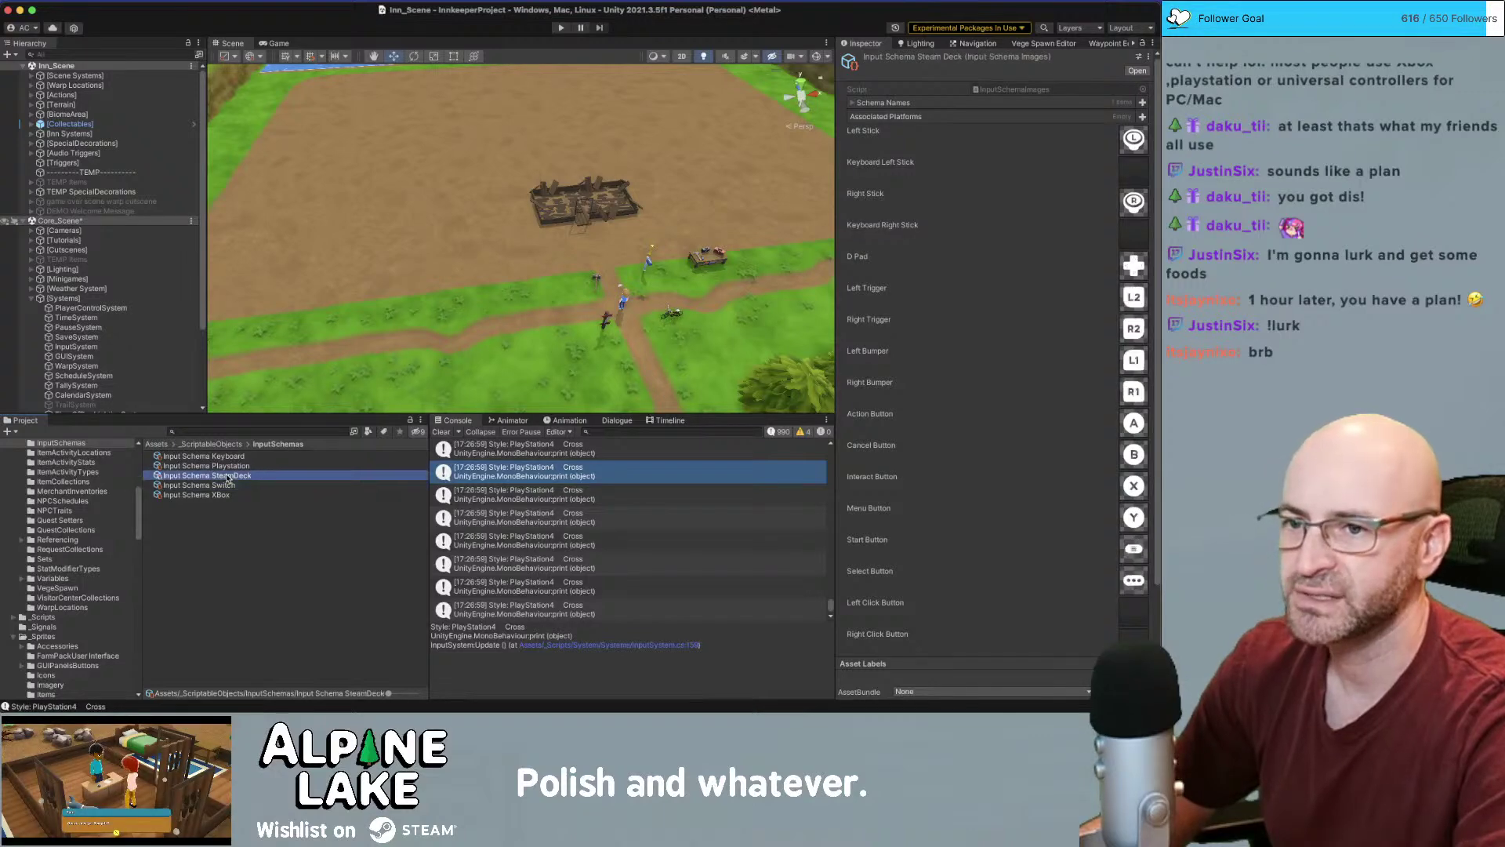
key(Down)
key(Up)
key(Down)
key(Up)
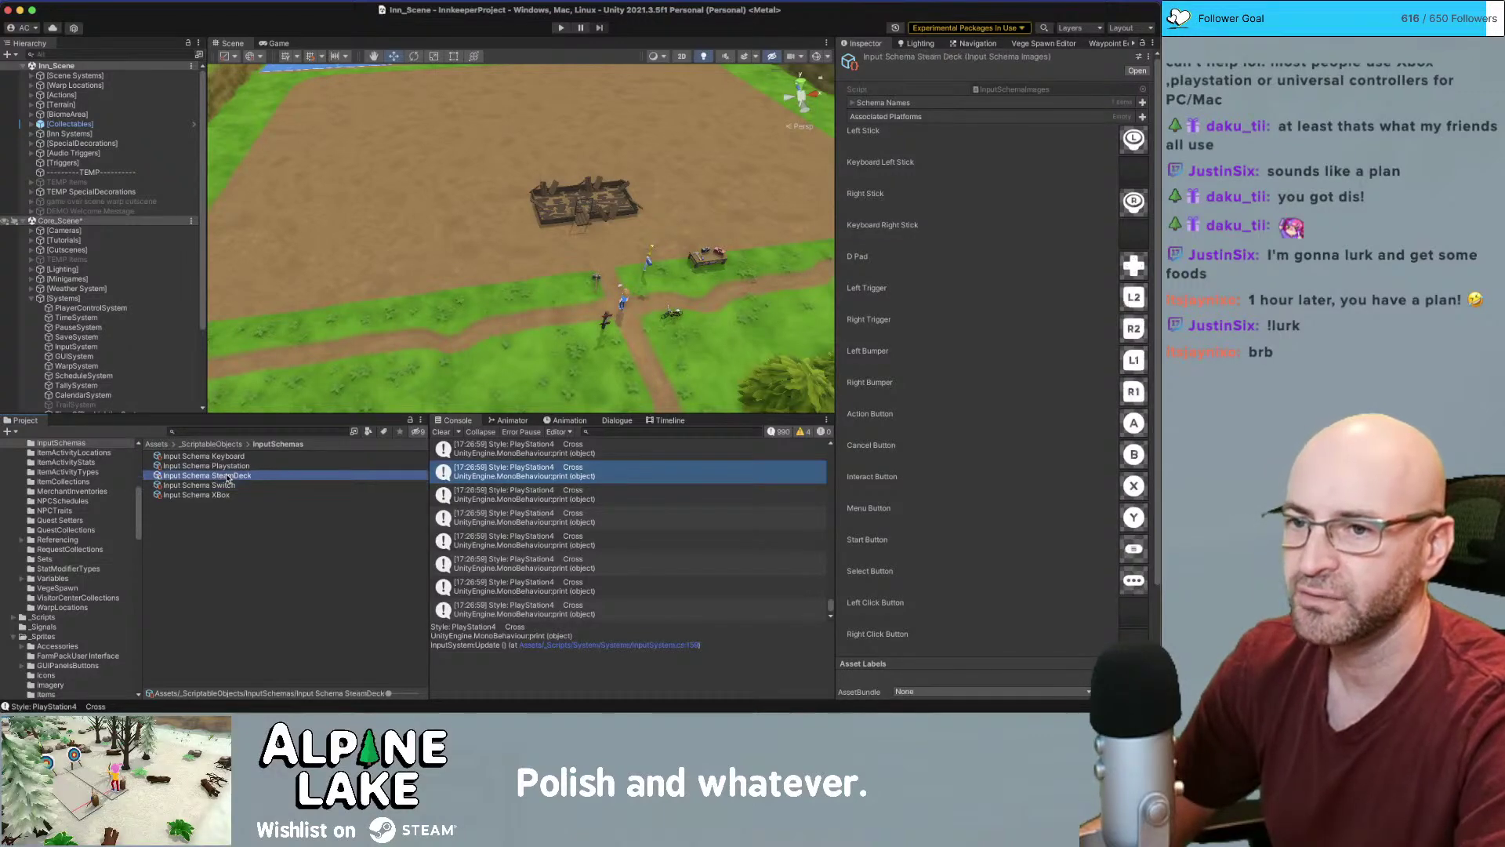
Compare the button icons assigned in the Playstation, SteamDeck, Switch and XBox input schema assets
key(Down)
key(Up)
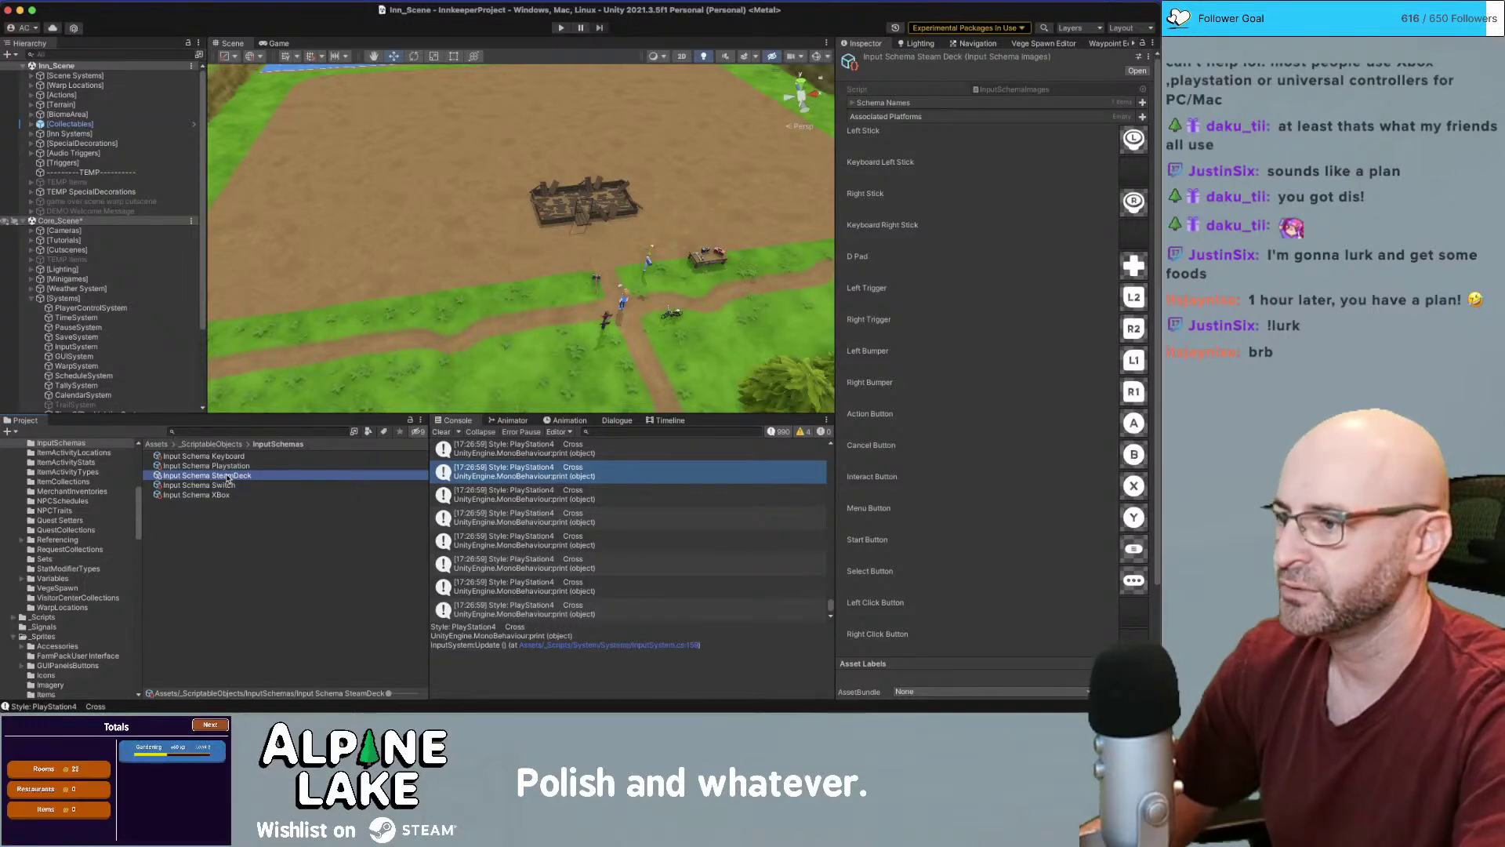
key(Up)
key(Down)
key(Up)
key(Down)
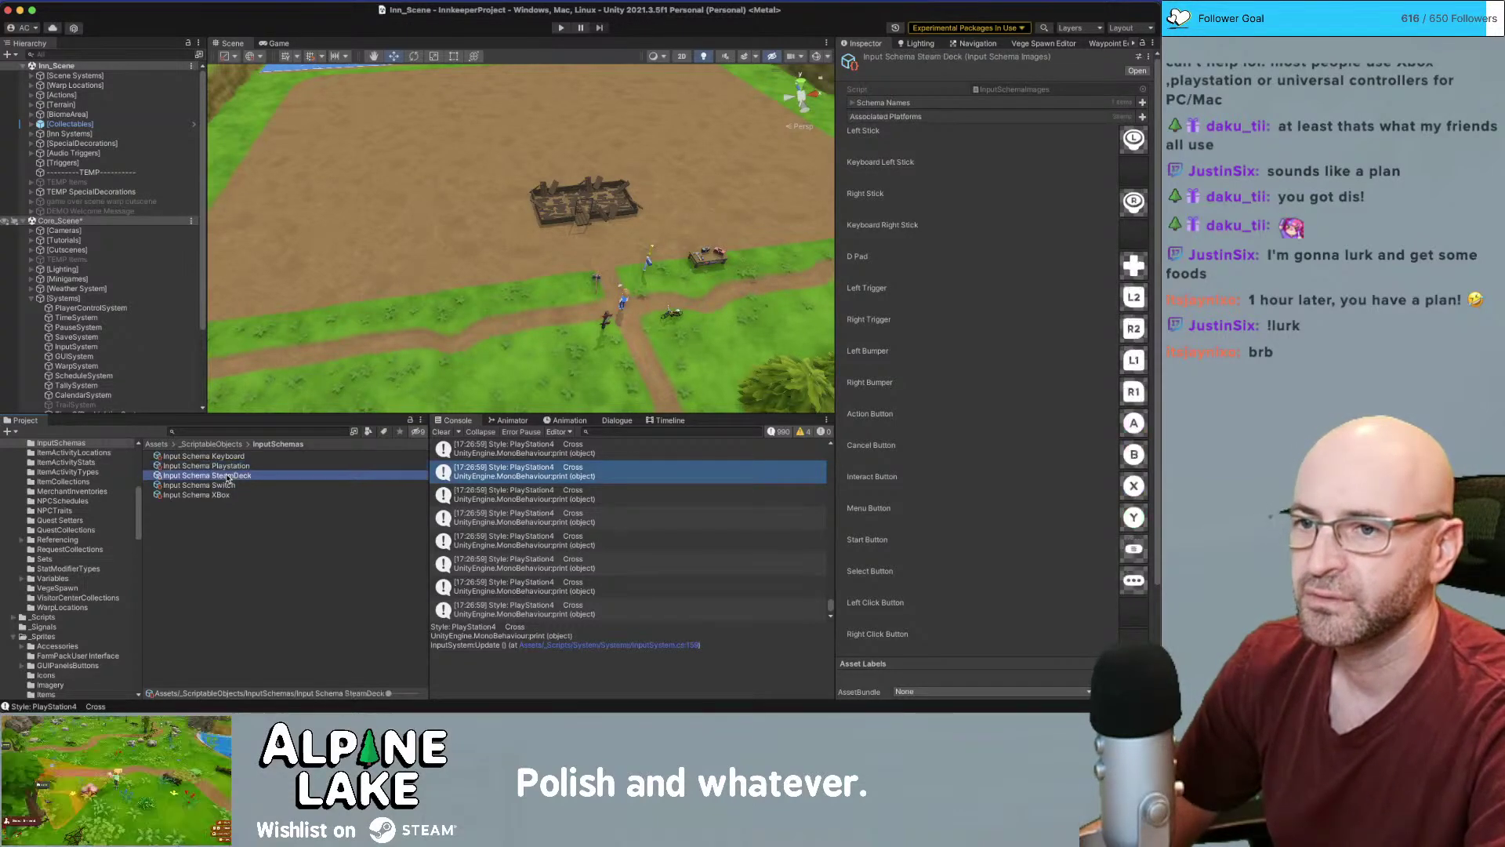
key(Up)
key(Down)
key(Down)
key(Down)
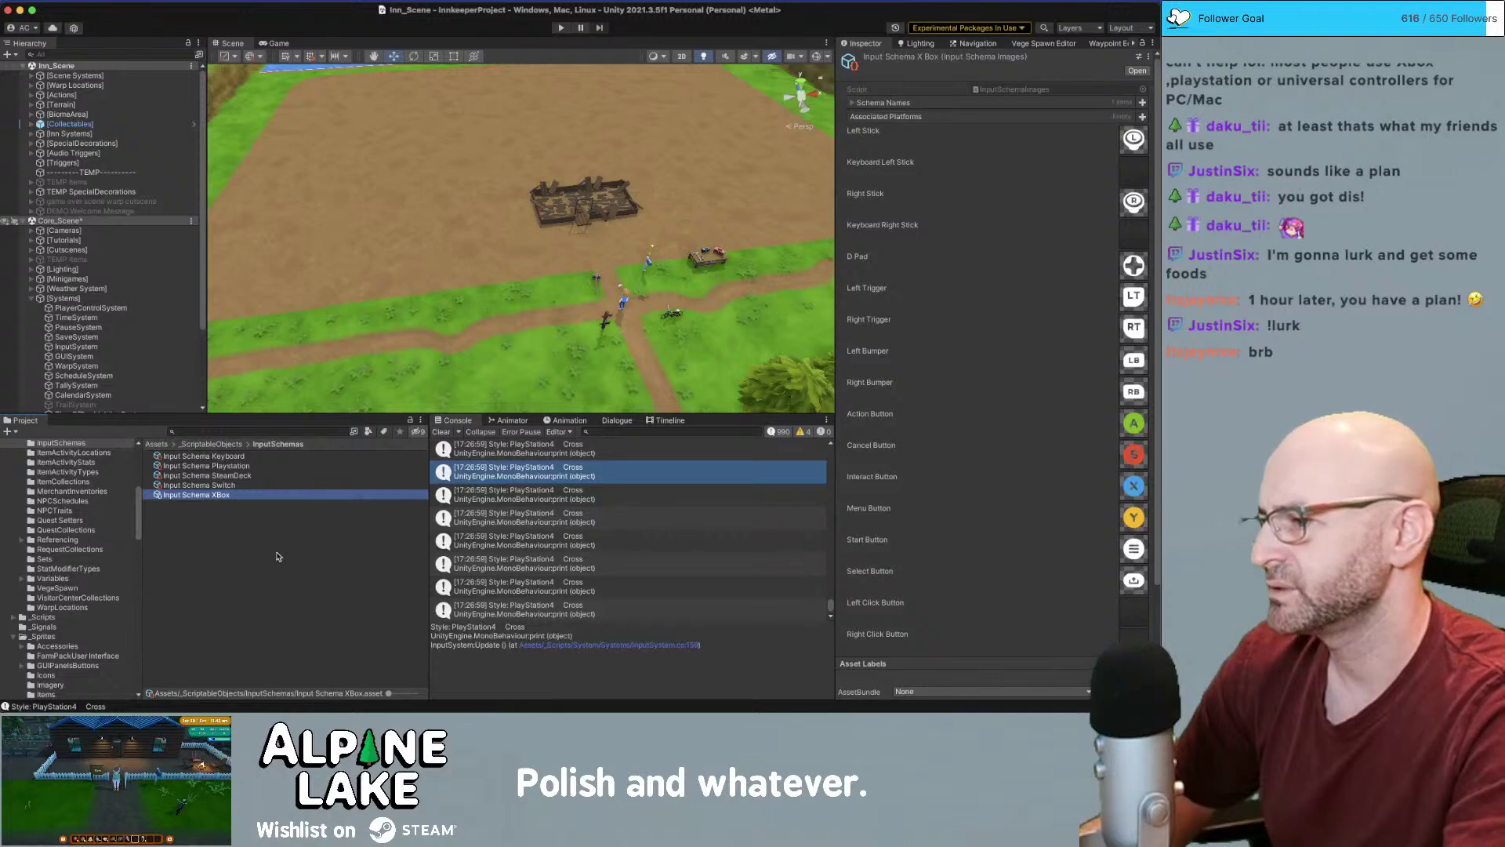
Switch to Visual Studio and examine the ControllerPressed and KeyboardMousePressed branches in Update() of InputSystem.cs
key(super+Tab)
key(super+Tab)
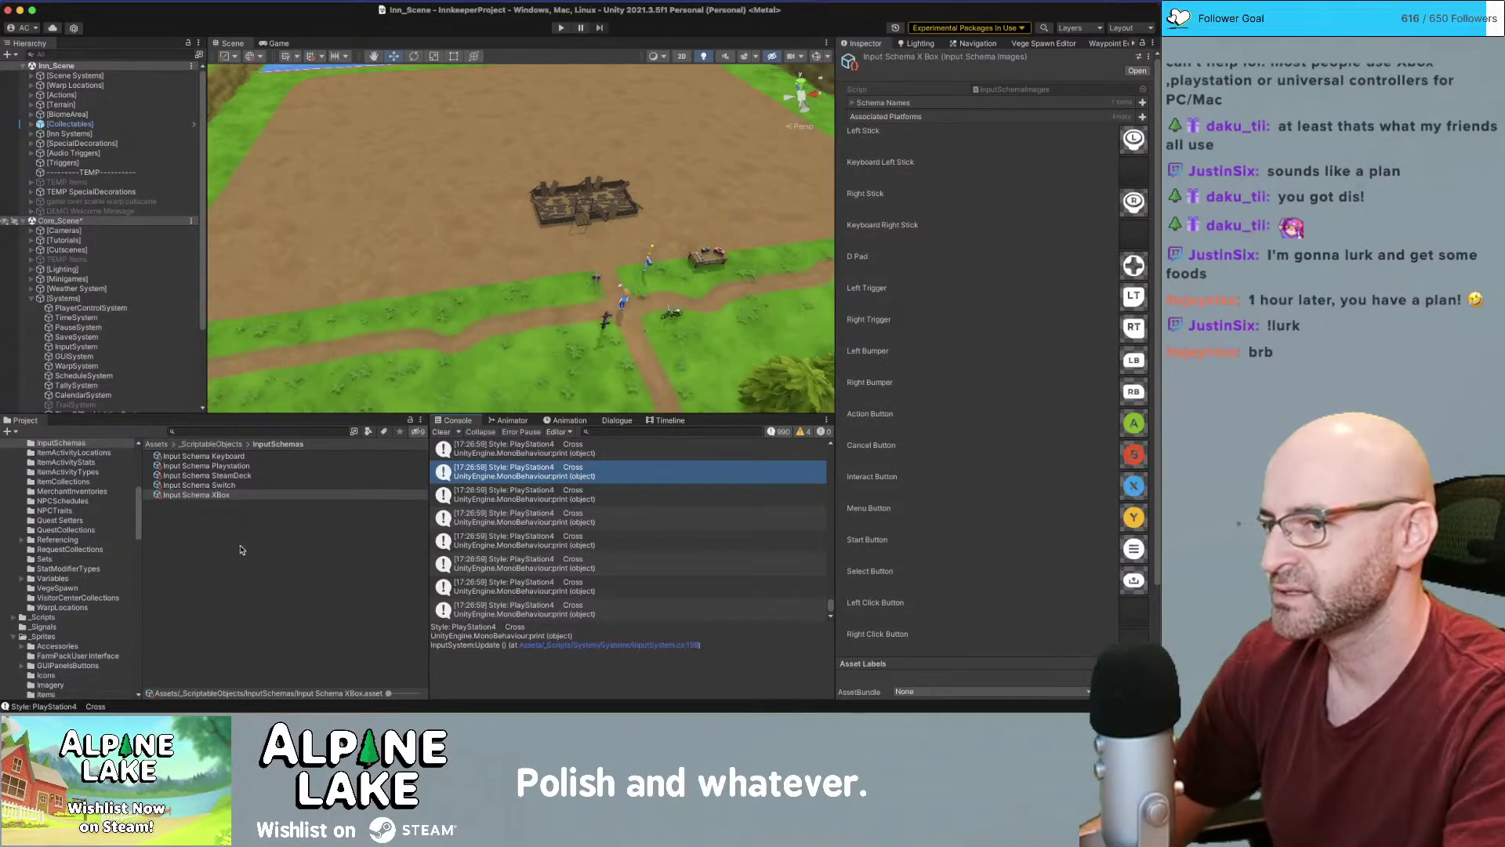
key(super+Tab)
key(super+Tab)
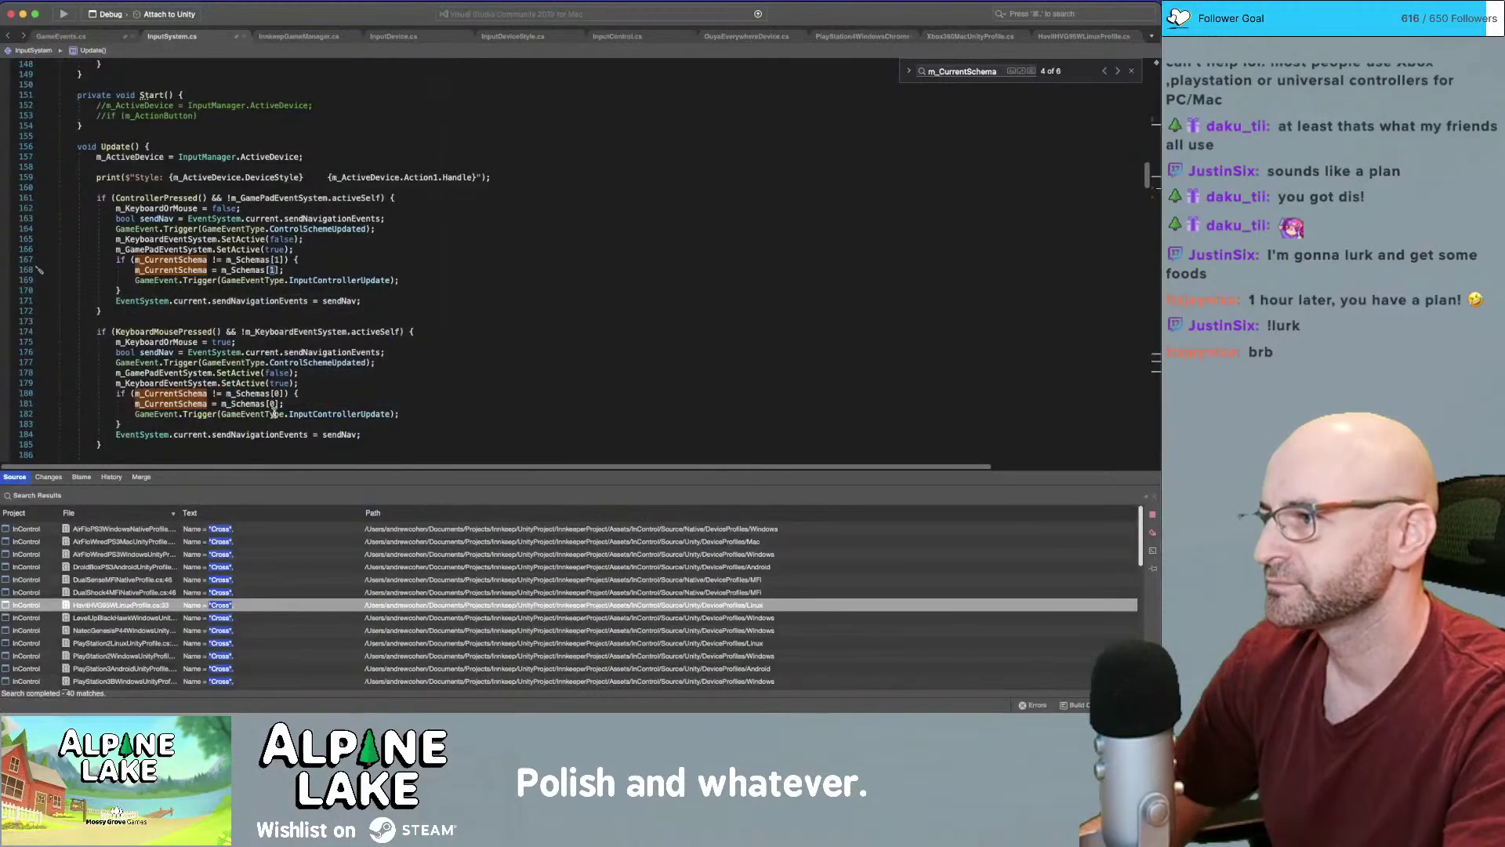
click(203, 401)
drag(157, 329, 257, 320)
click(170, 331)
drag(111, 330, 254, 329)
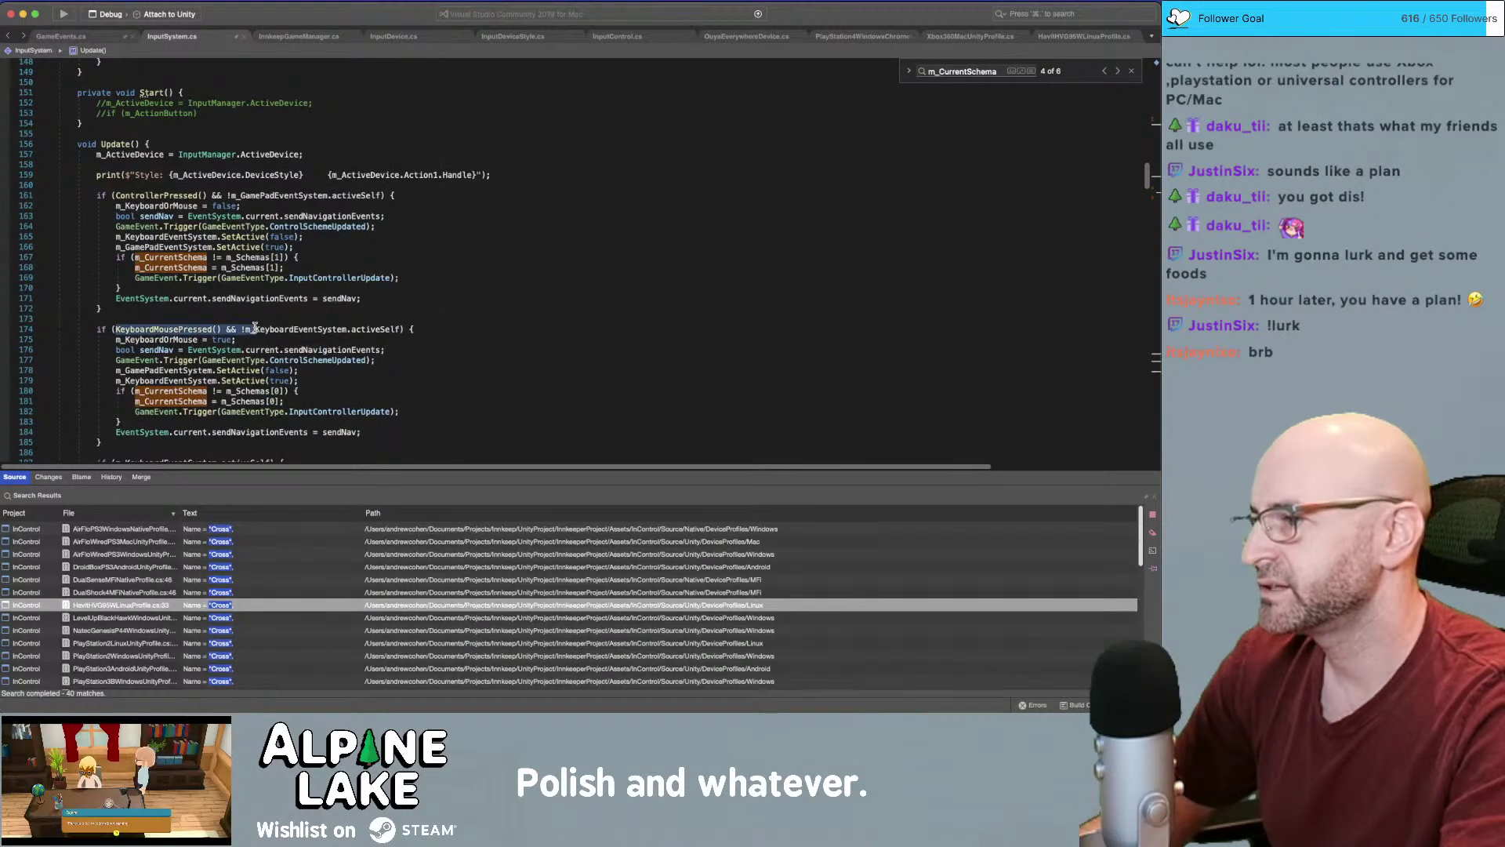
click(147, 401)
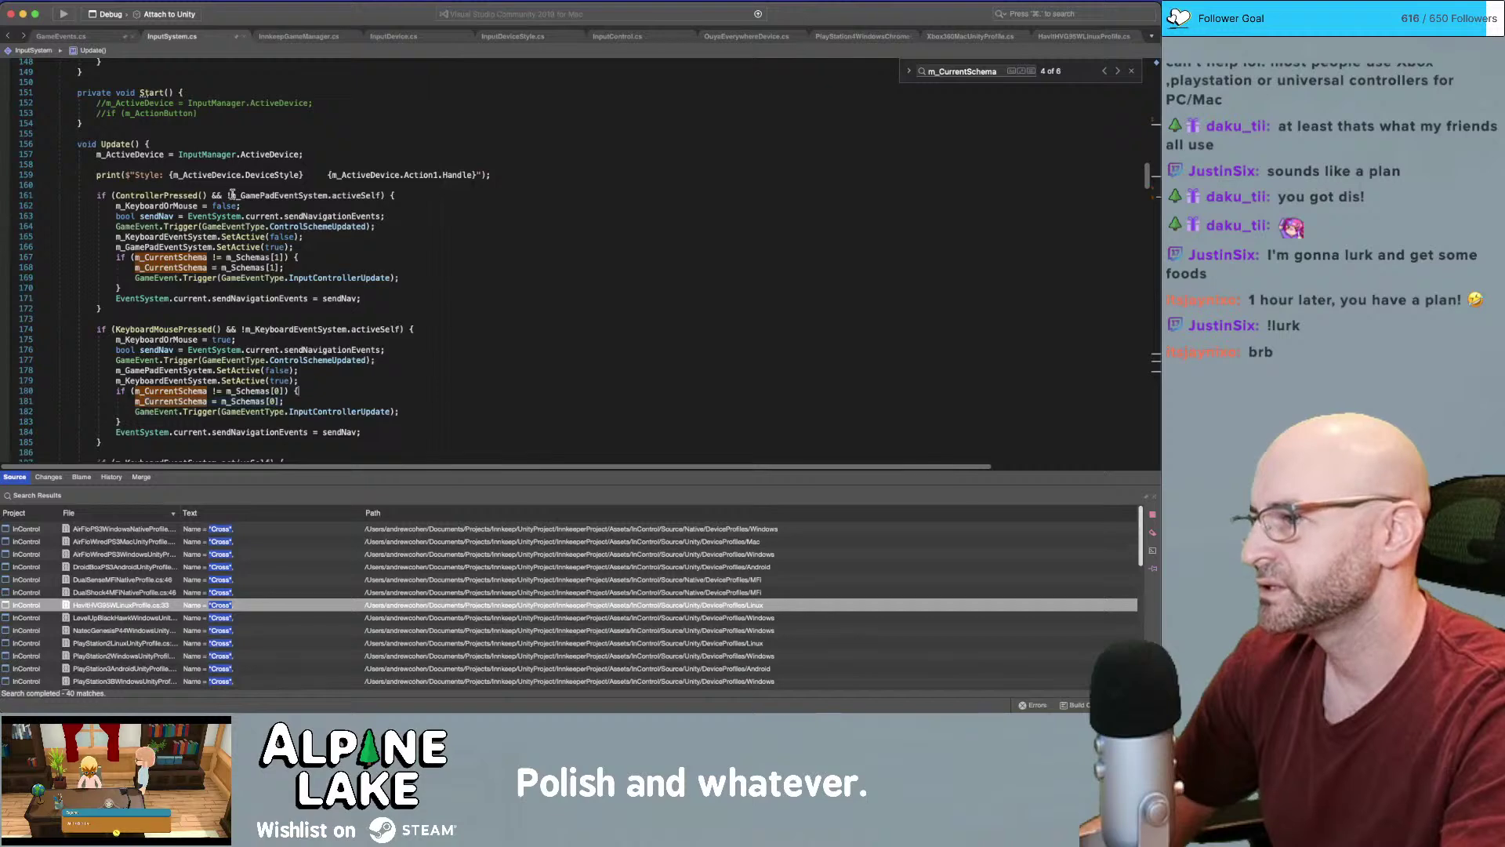
drag(121, 192, 323, 192)
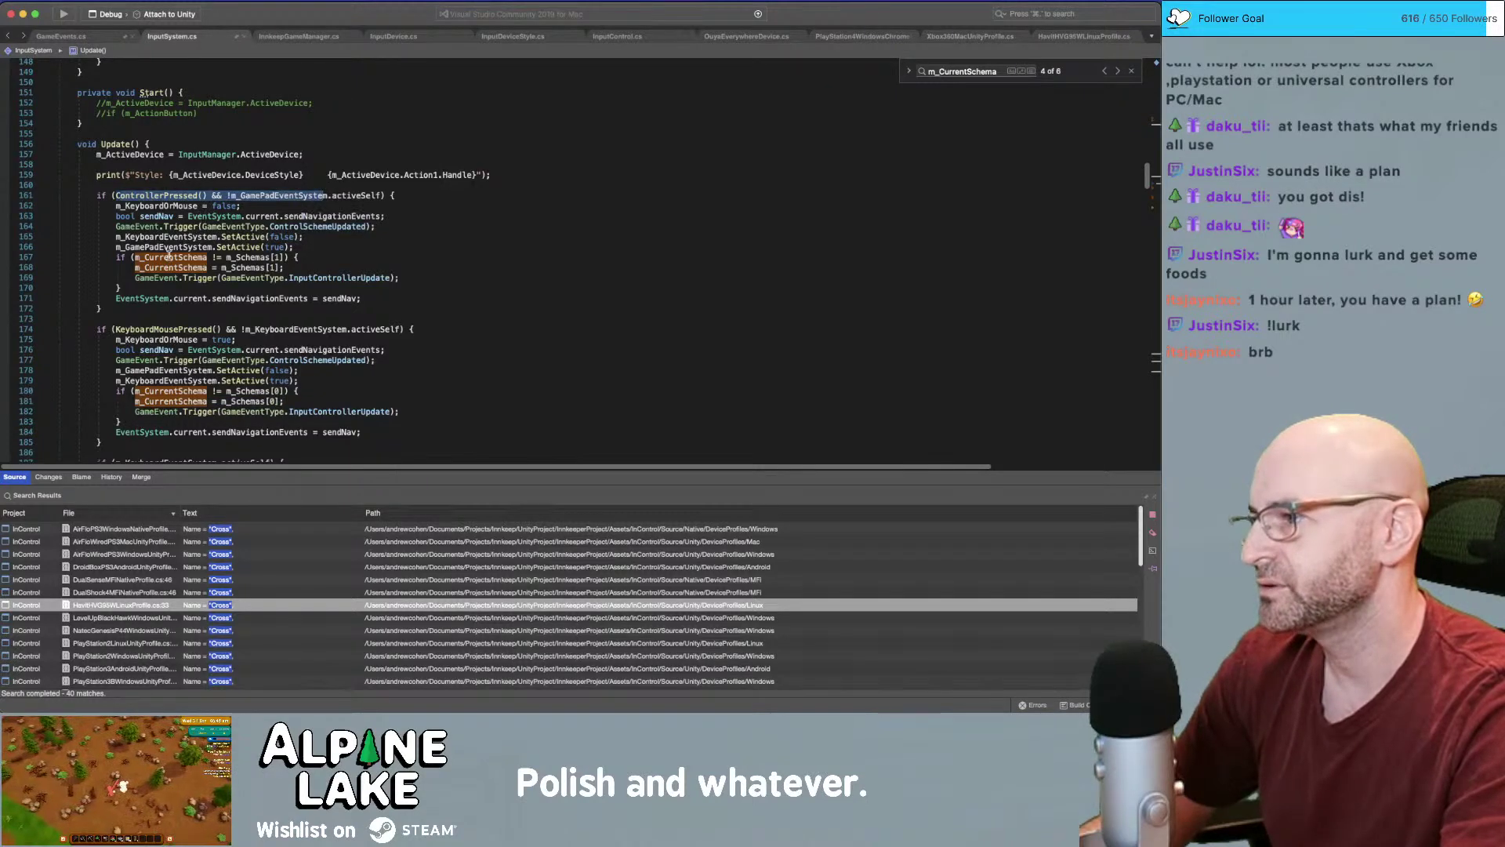
drag(134, 257, 281, 257)
Add a DetectGamepad(); call on its own line after m_GamePadEventSystem.SetActive(true) in the ControllerPressed branch
click(331, 253)
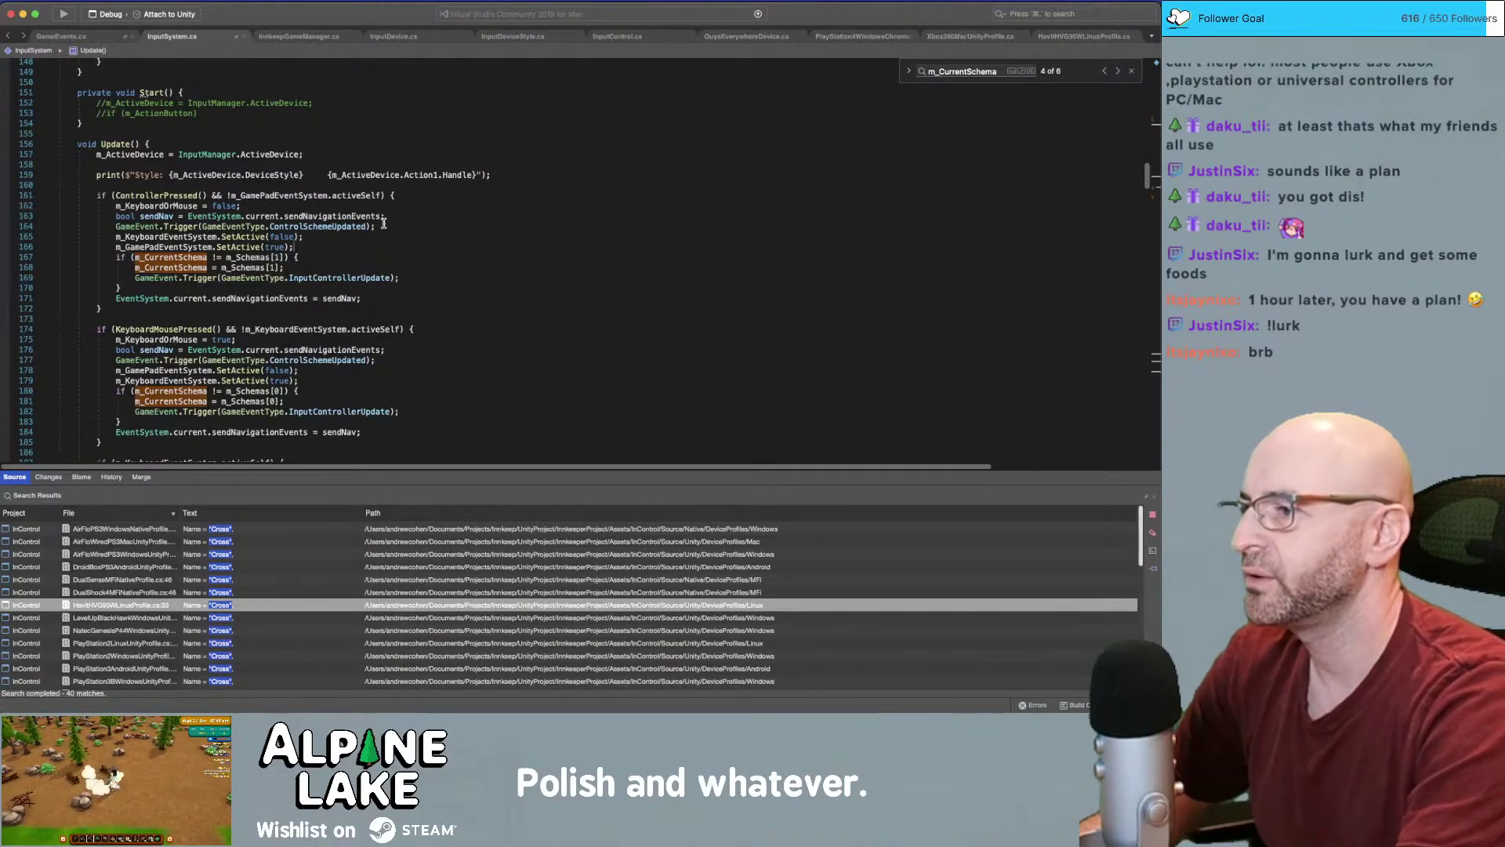
key(Return)
key(Return)
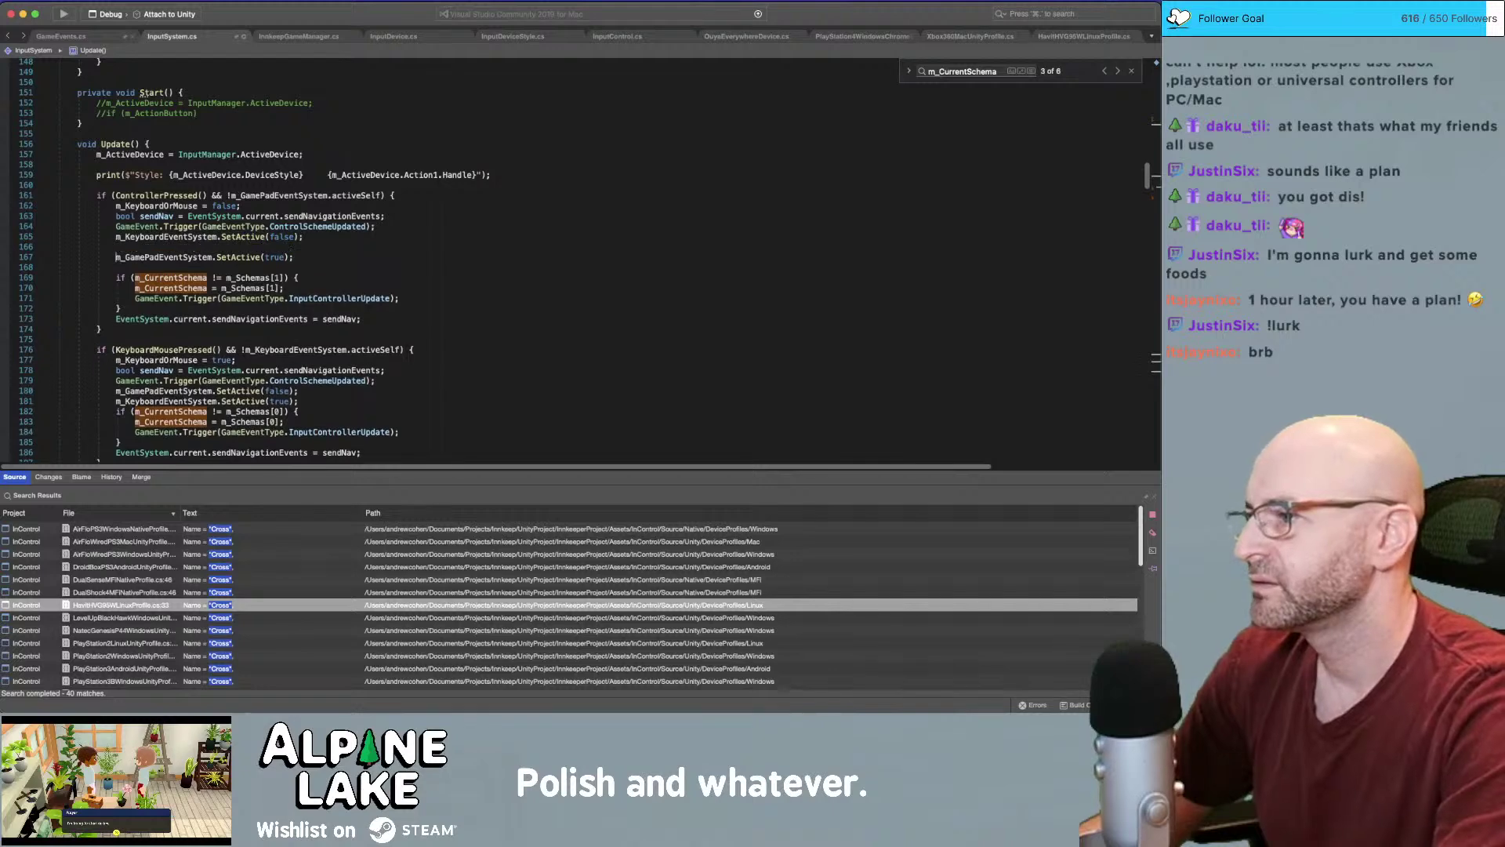
key(Return)
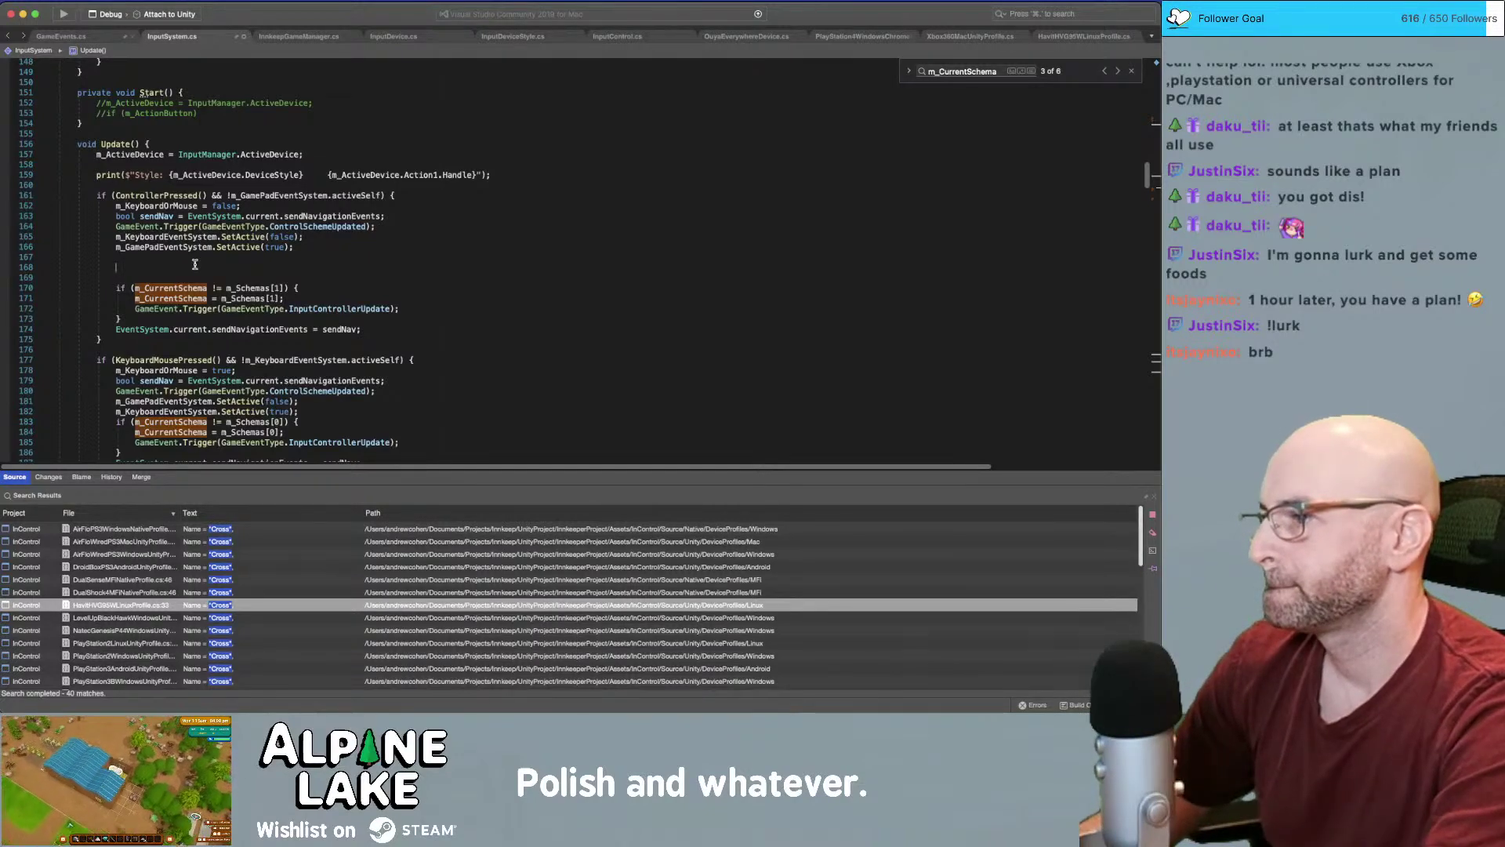
text(s)
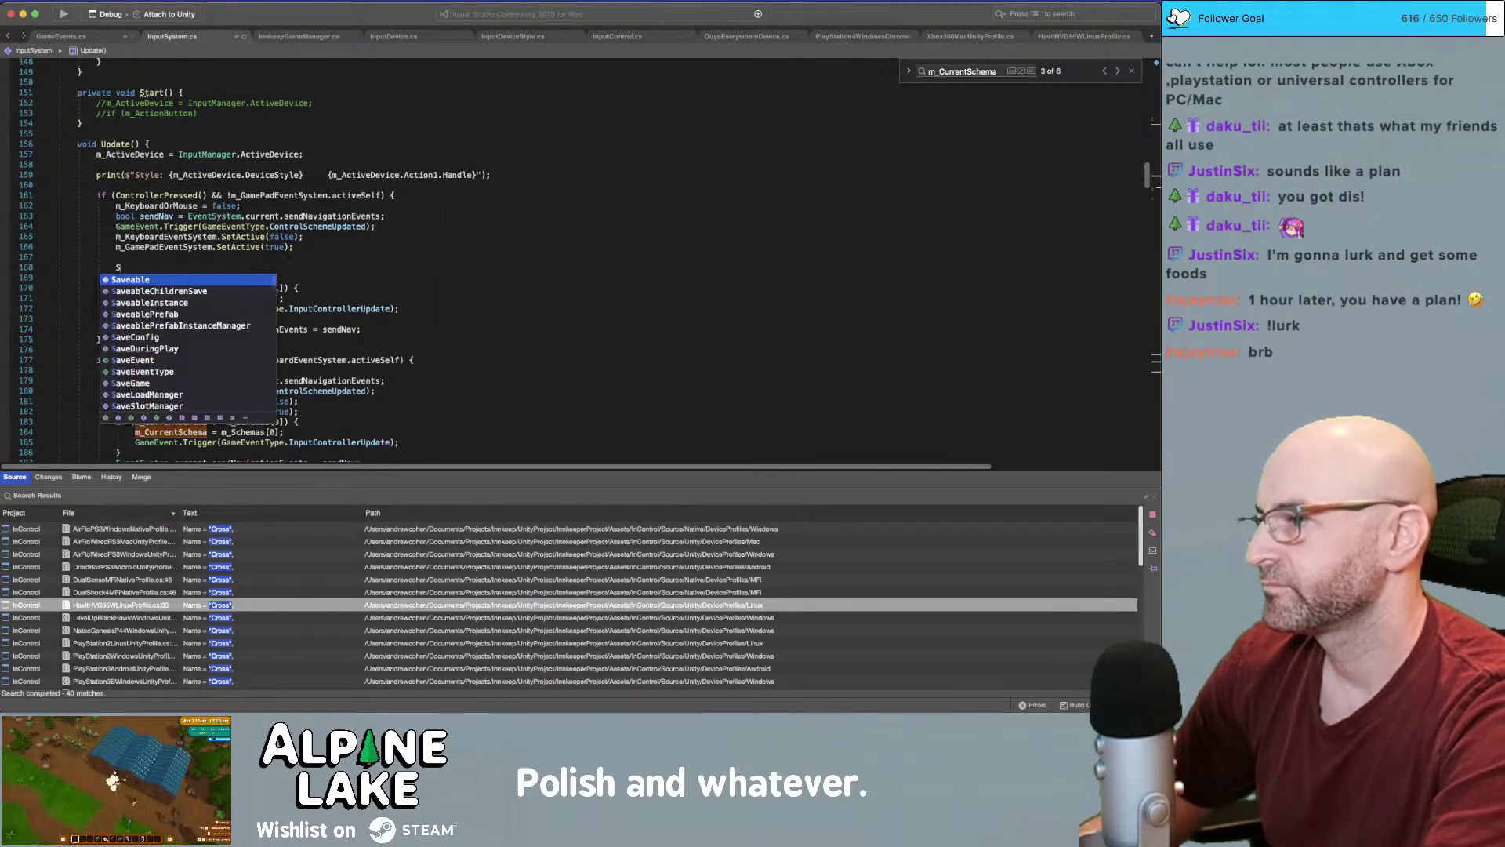
key(BackSpace)
text(d)
key(BackSpace)
text(Det)
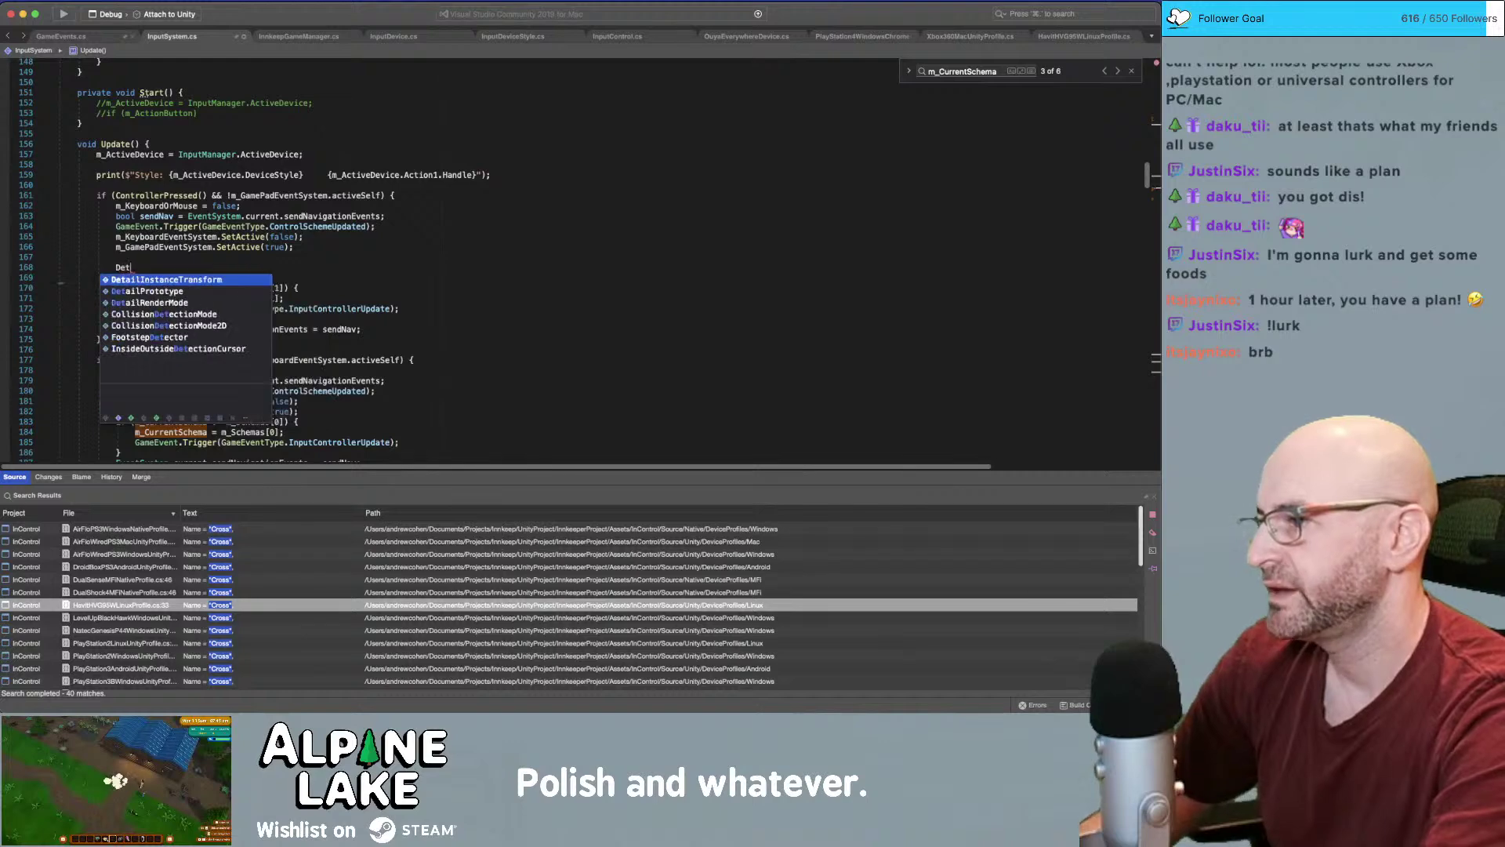
text(ectGamepad();)
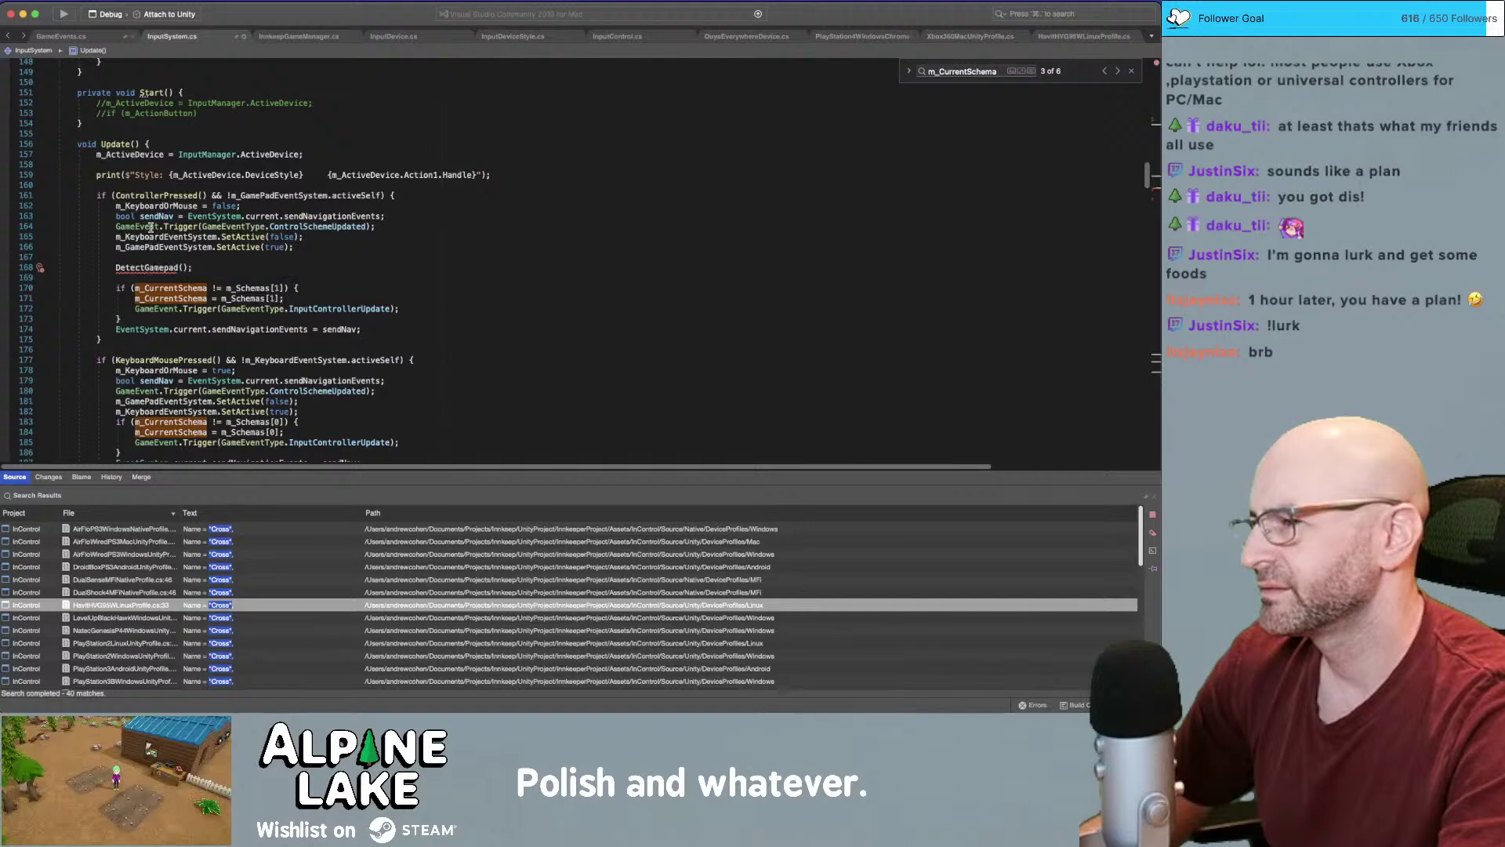
Rename the new method call in the ControllerPressed branch to DetectGamepadStyle()
mouse_move(148, 264)
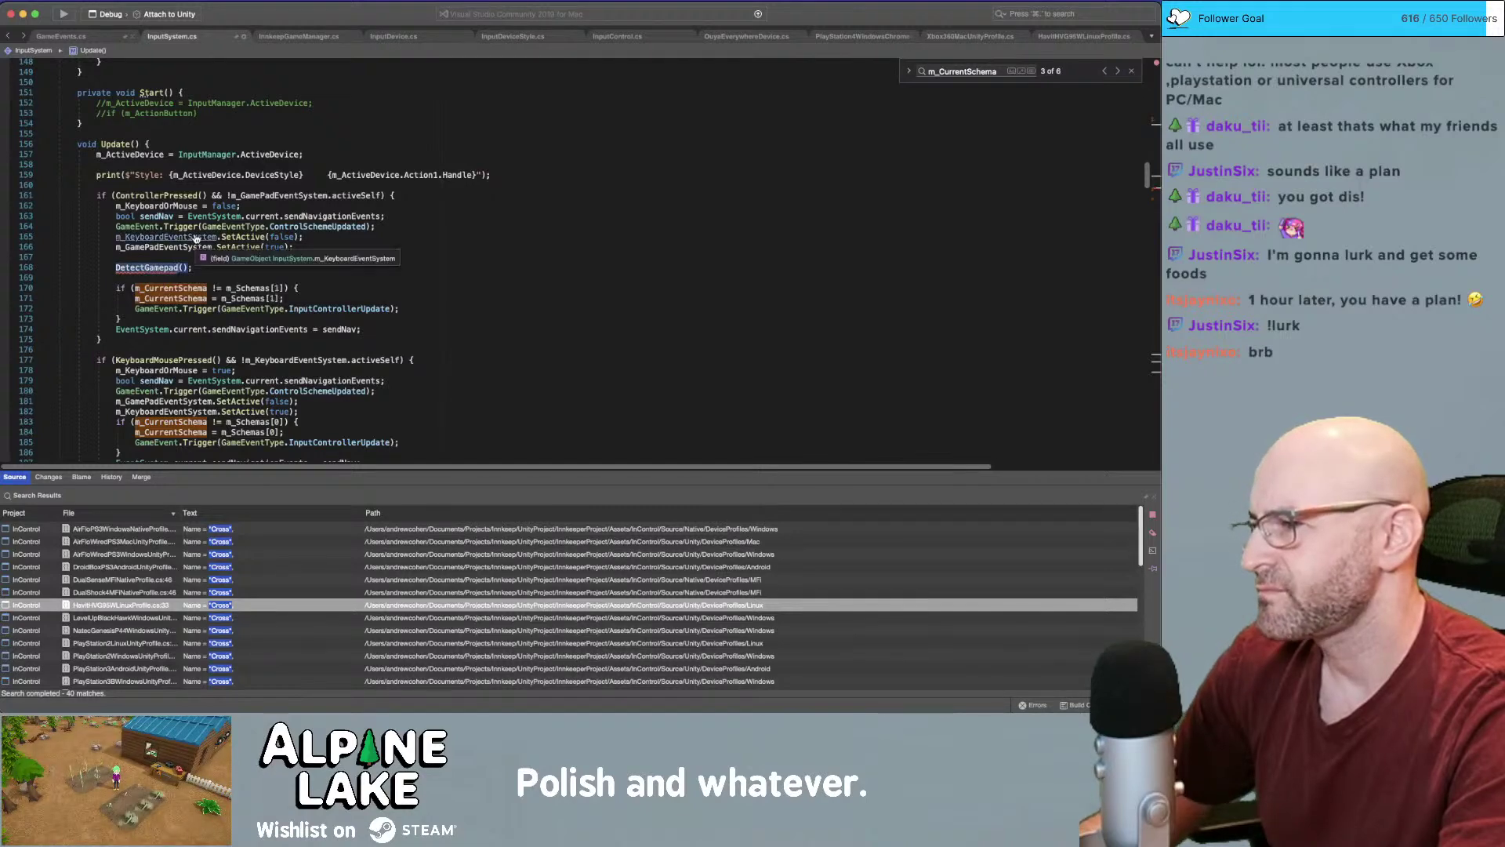
scroll(195, 234, down, 1)
scroll(239, 227, down, 2)
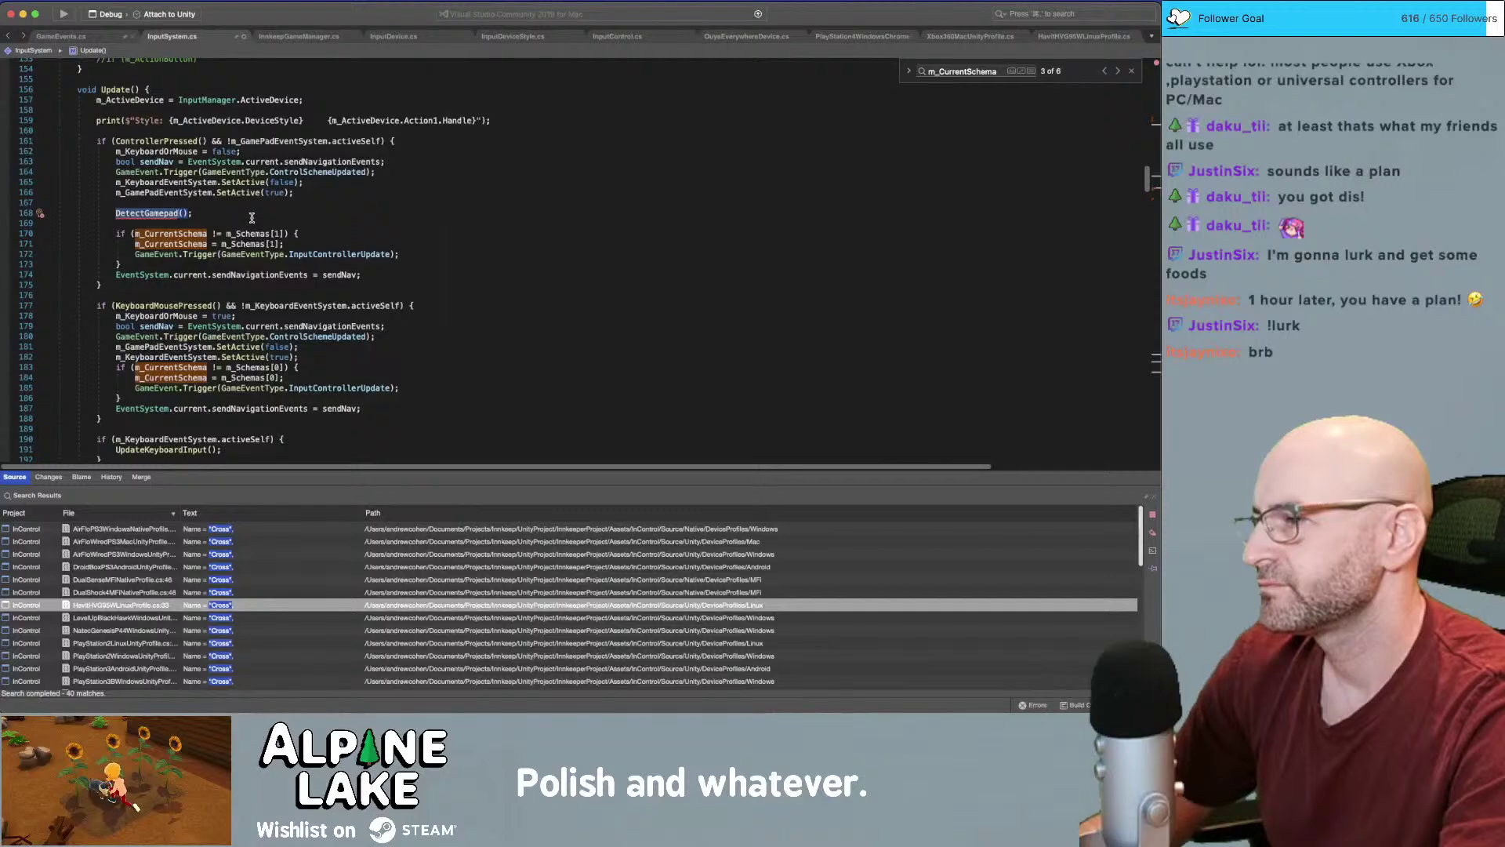
text(S)
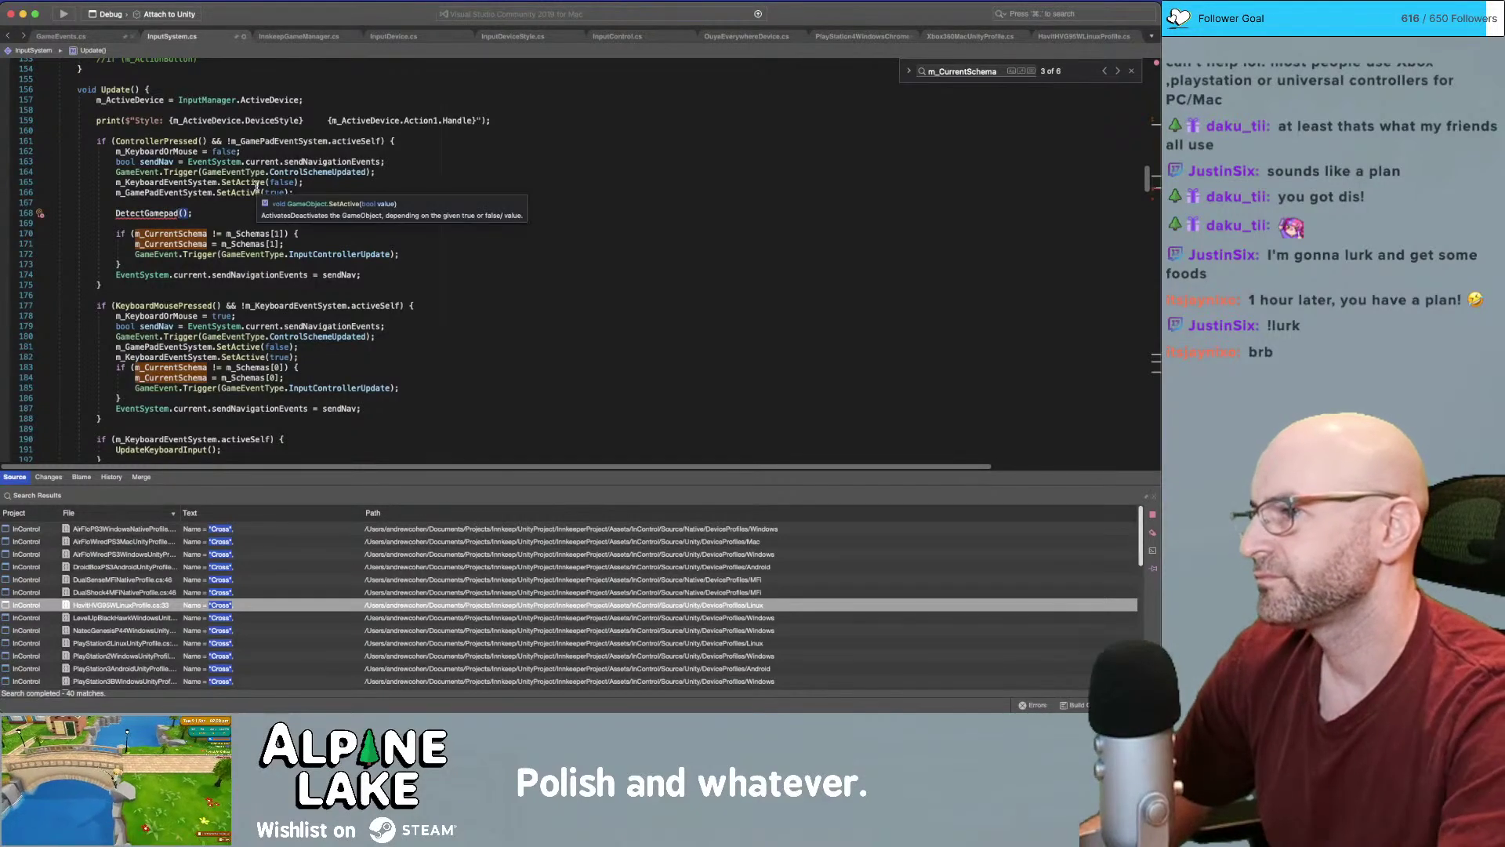
text(tyle)
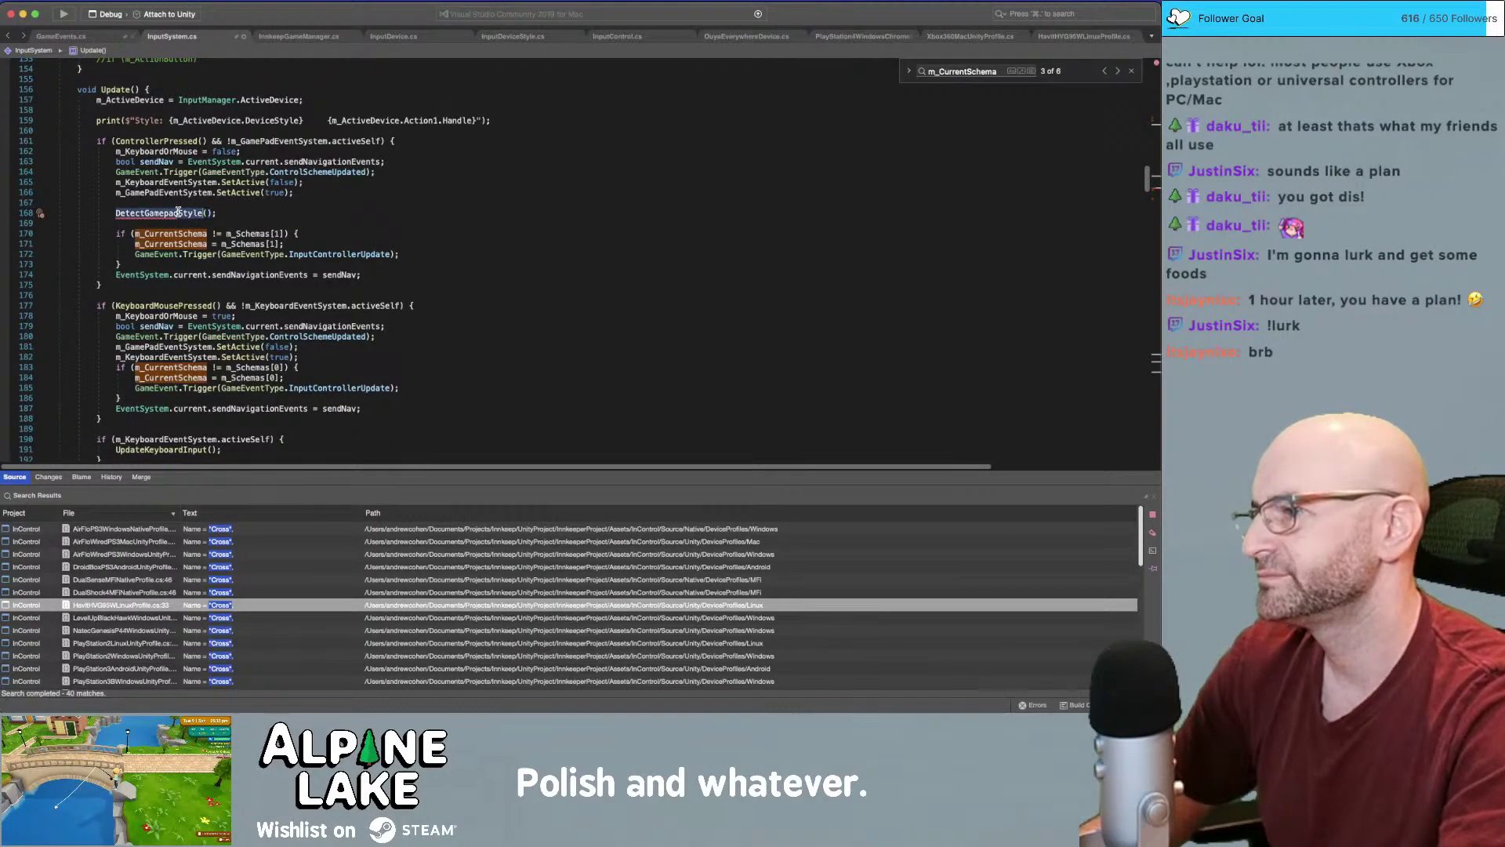
Declare a private bool DetectGamepadStyle() method between Update() and ControllerPressed()
scroll(185, 250, down, 3)
scroll(185, 249, down, 7)
click(185, 249)
key(Return)
key(Return)
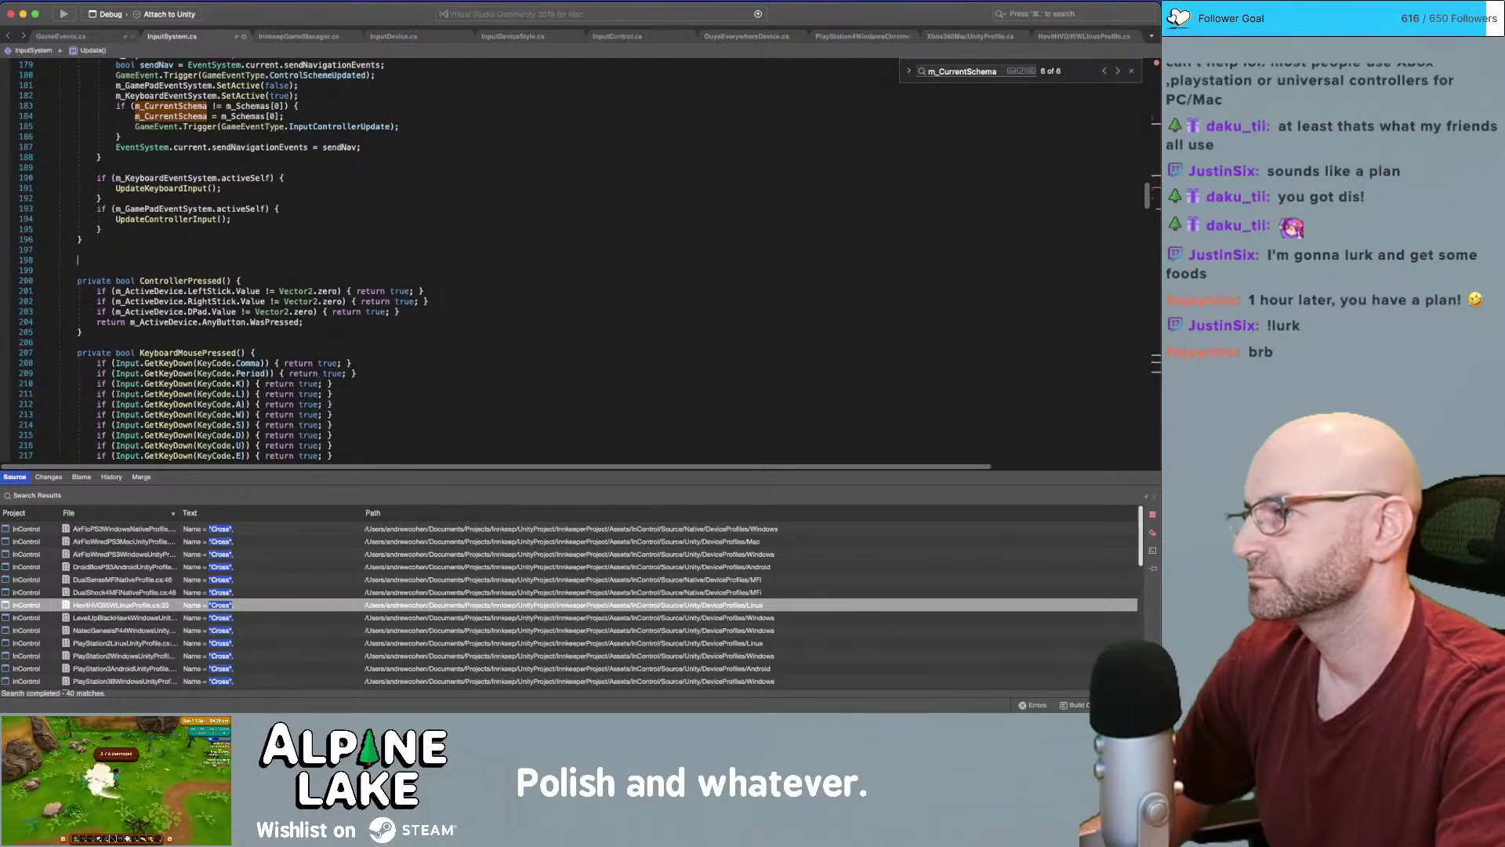
text(private boo)
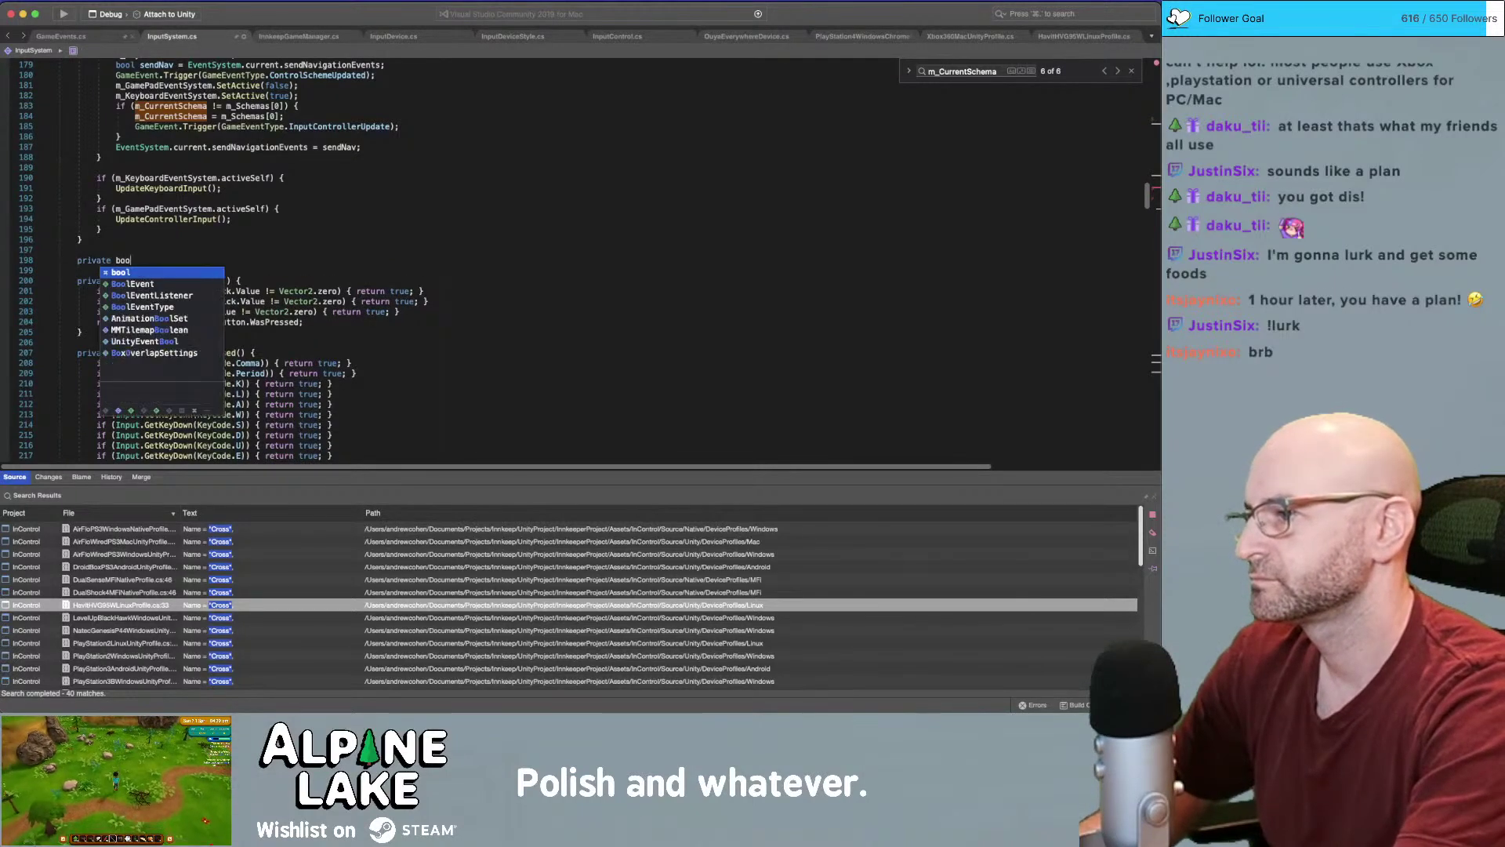
text(l DetectGamepadStyle() {)
key(Return)
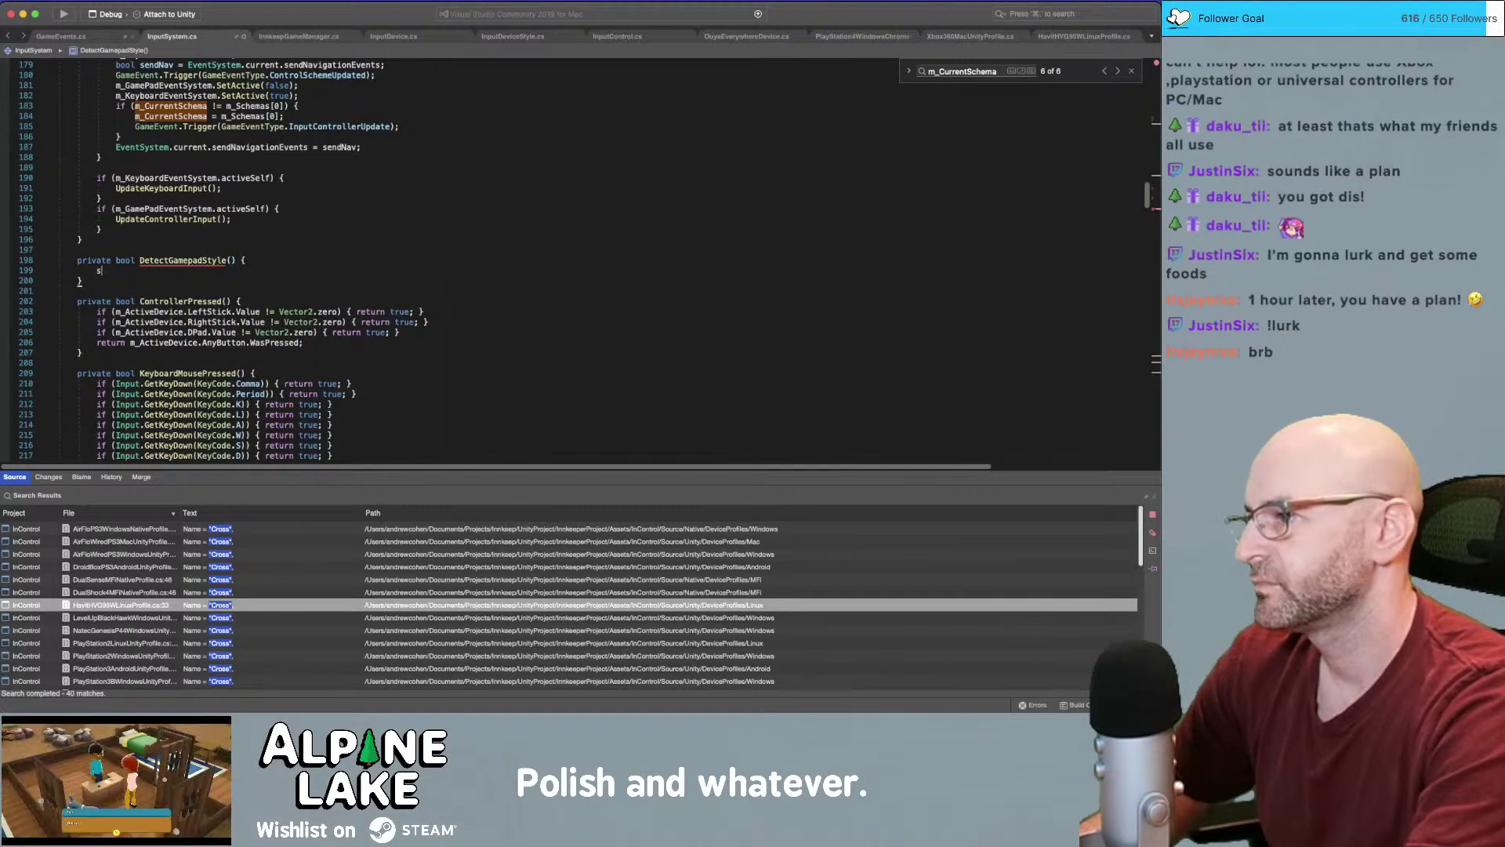
Write a switch block on m_ActiveDevice.DeviceStyle inside DetectGamepadStyle()
text(switch(a)
key(BackSpace)
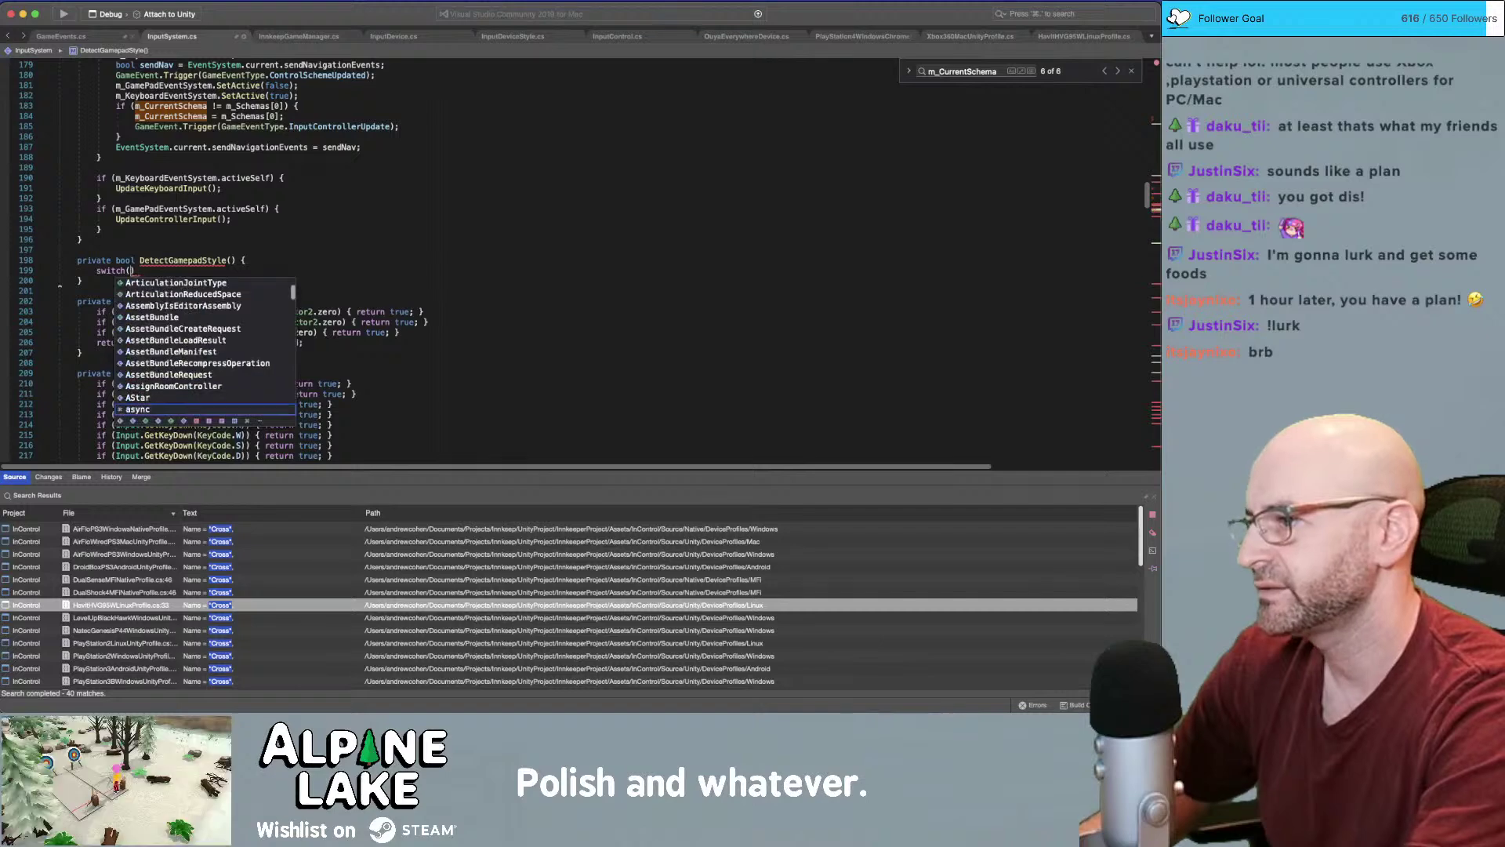
text(m_Ac)
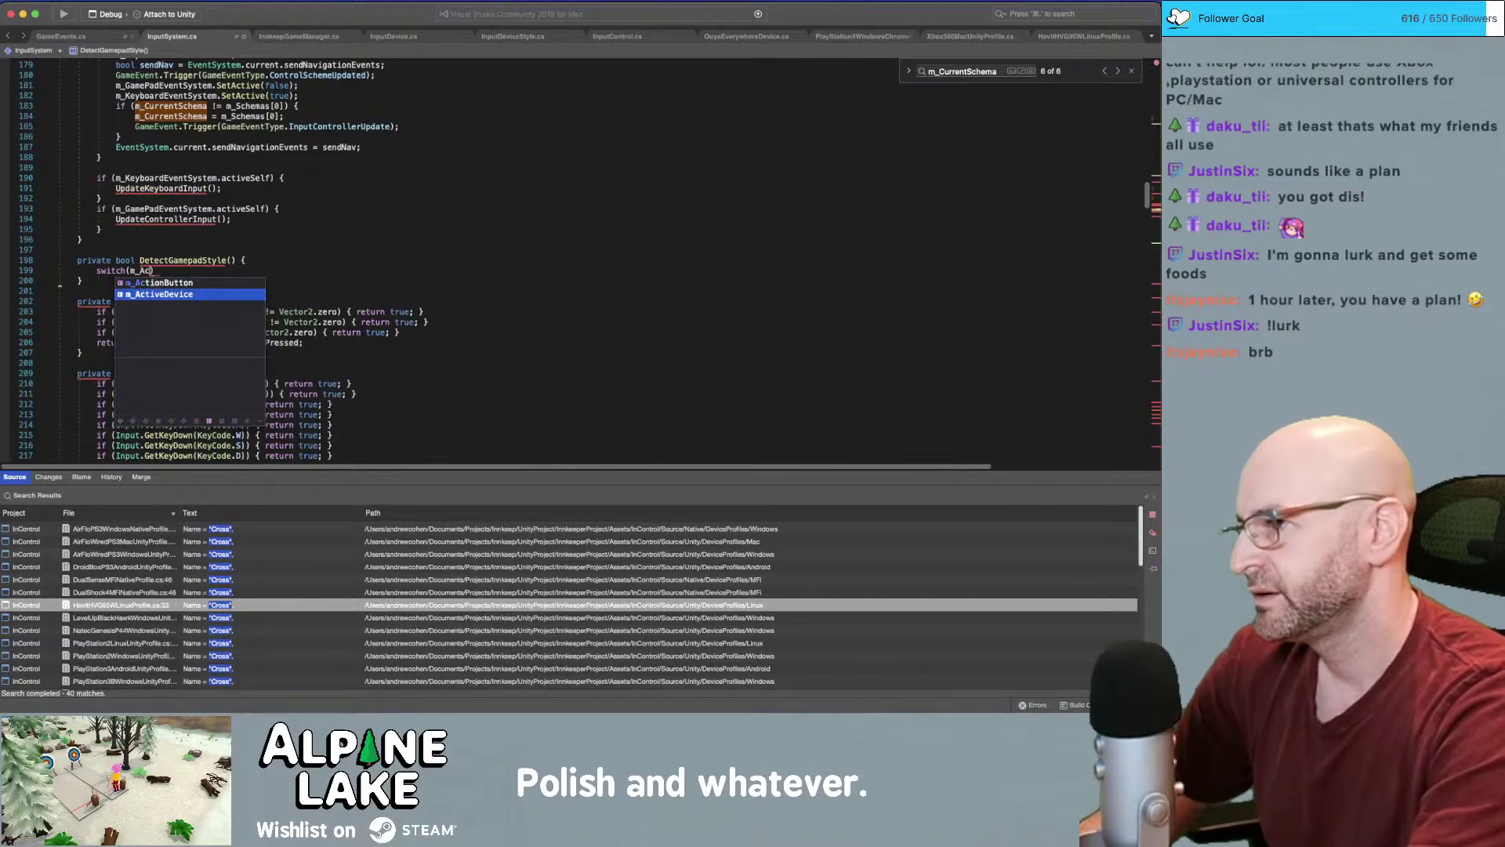
key(Tab)
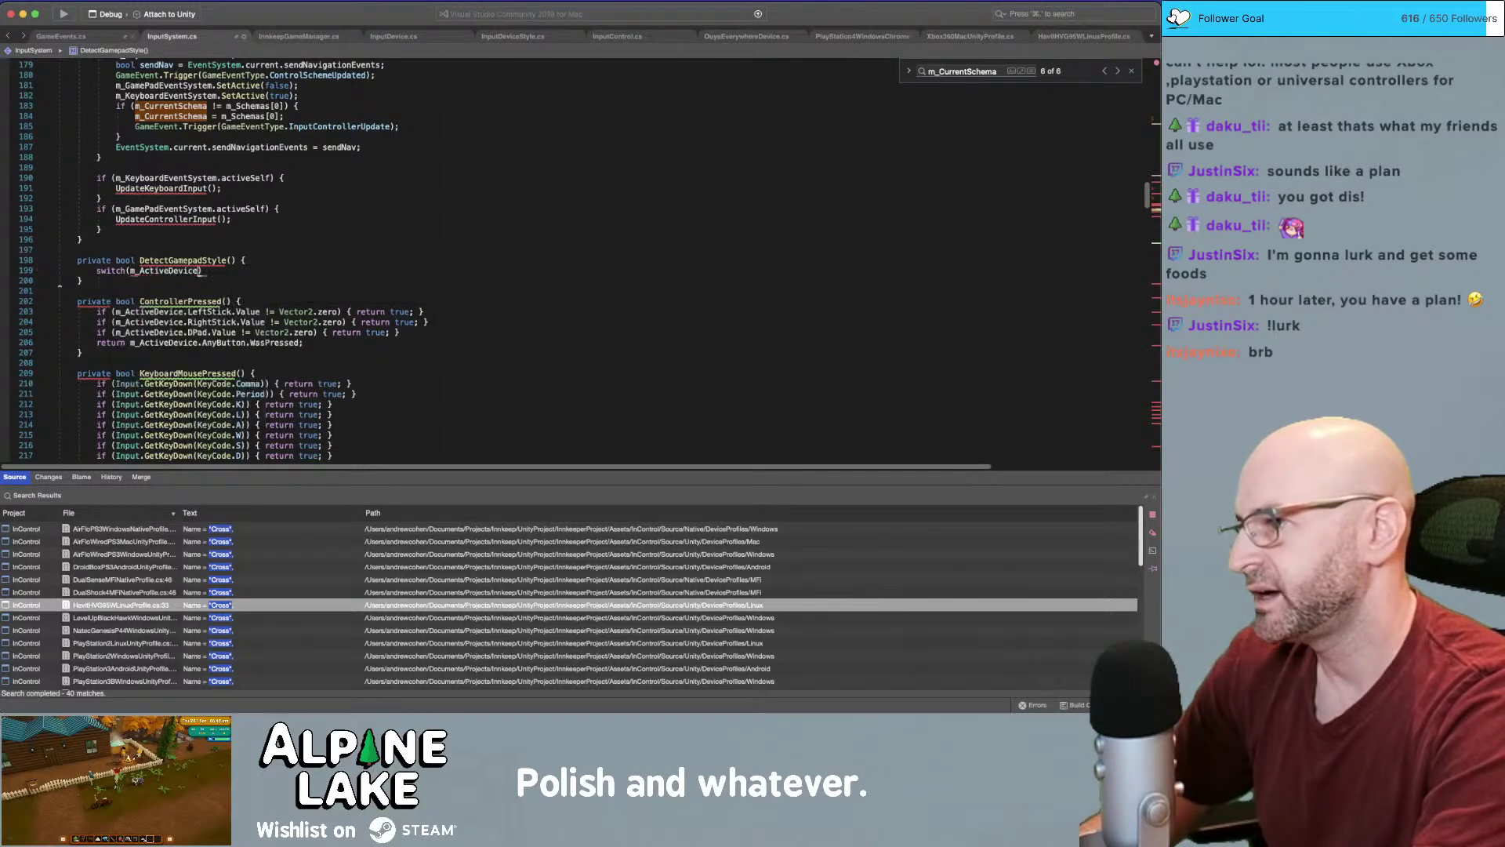
text(.style)
key(Tab)
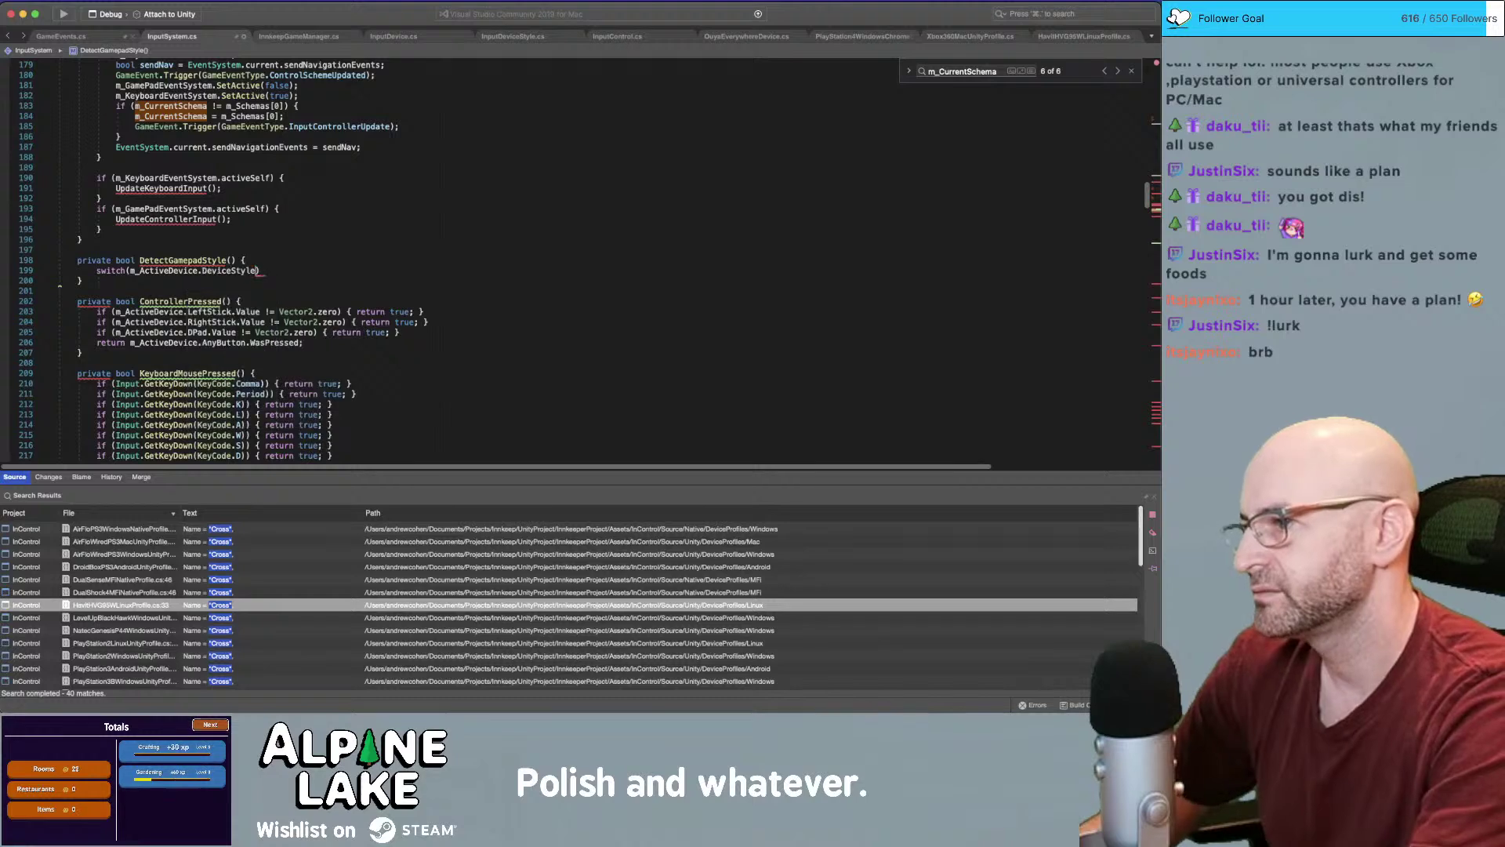
text({)
key(Return)
text(cas)
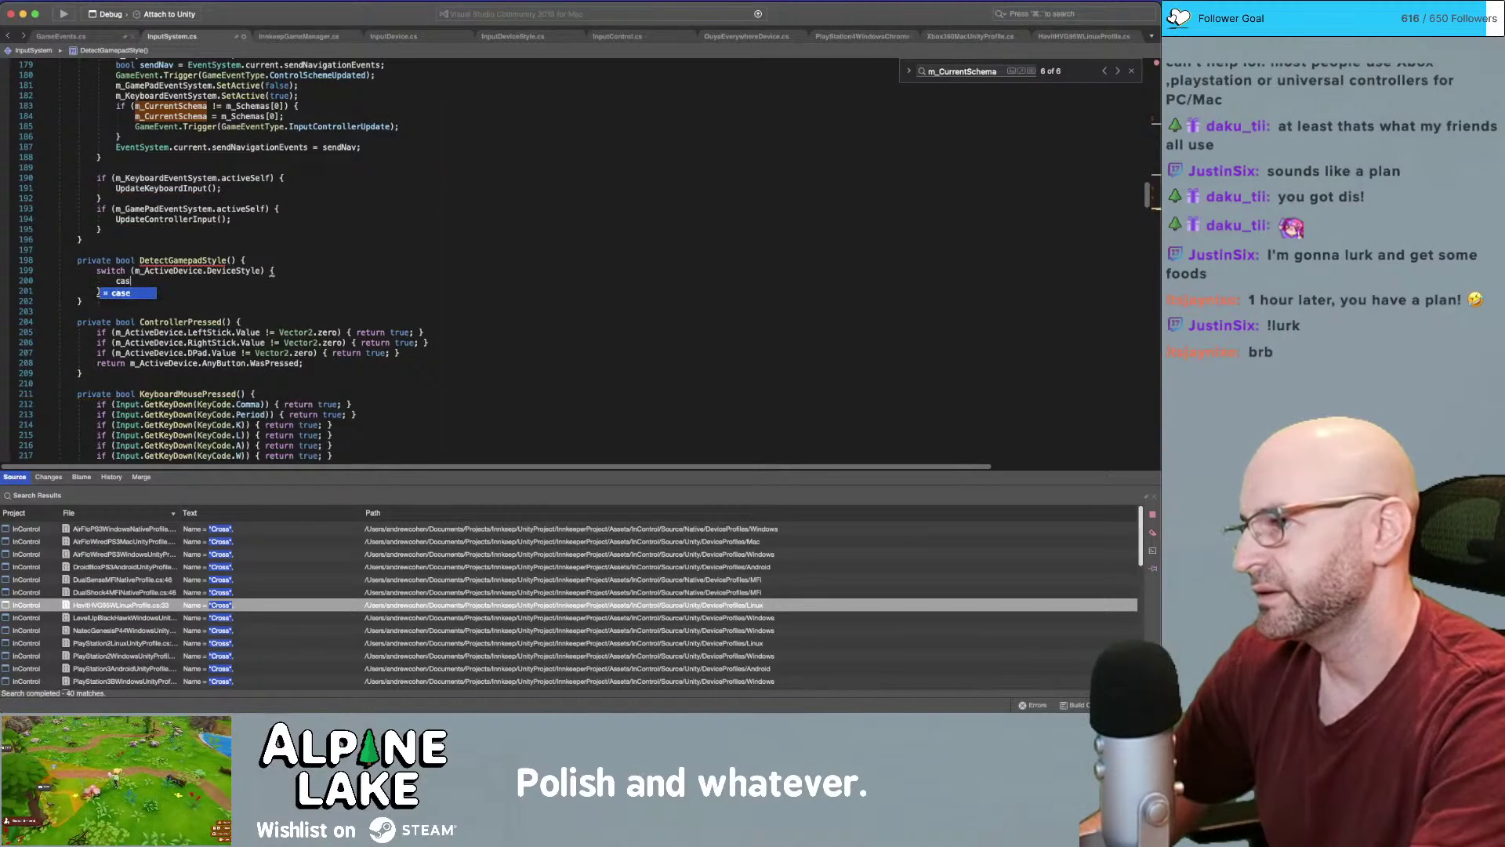
text(e)
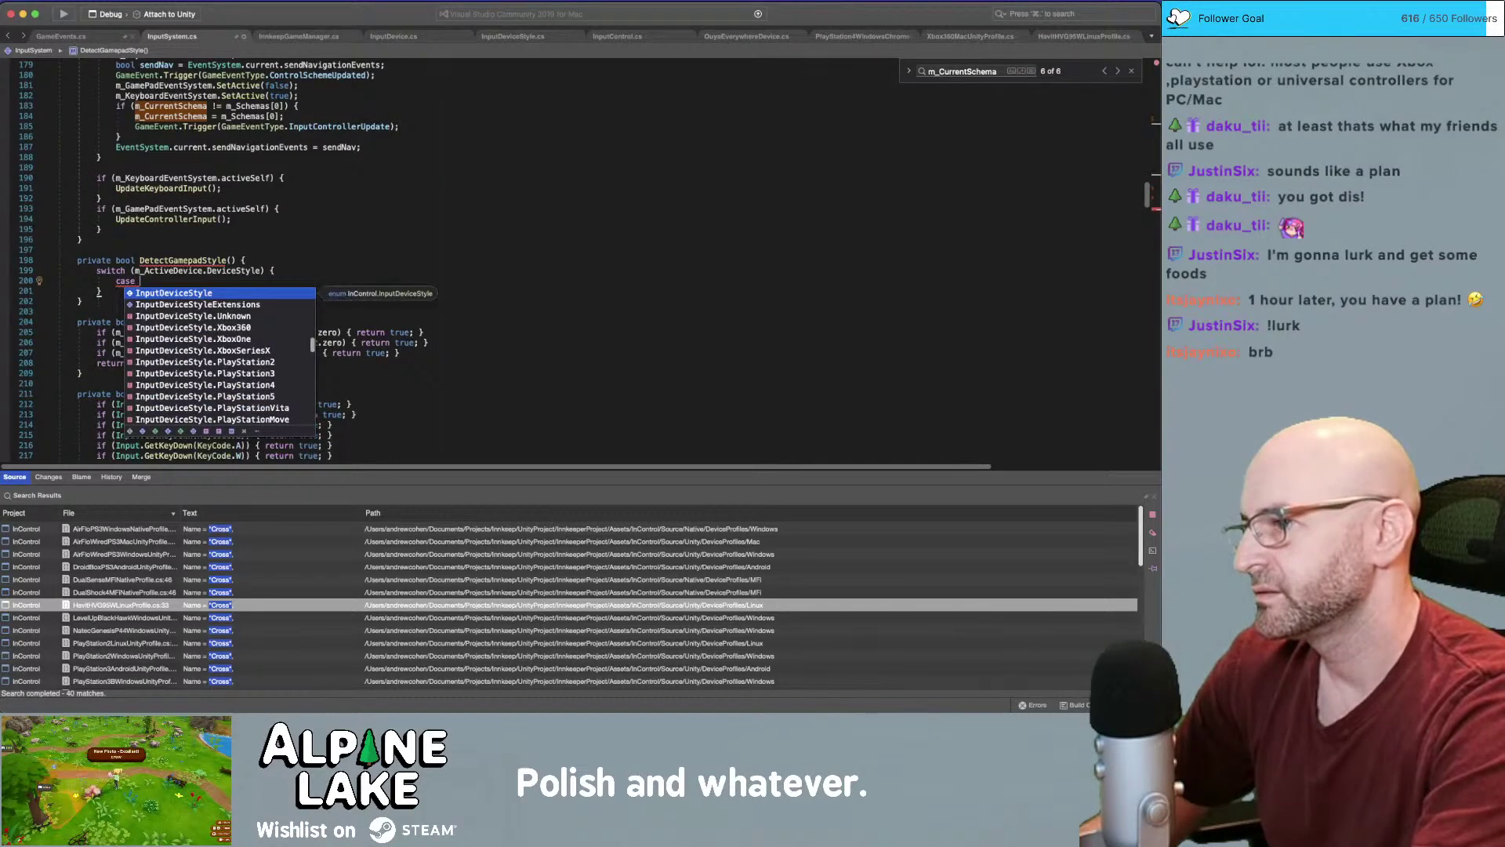
key(super+z)
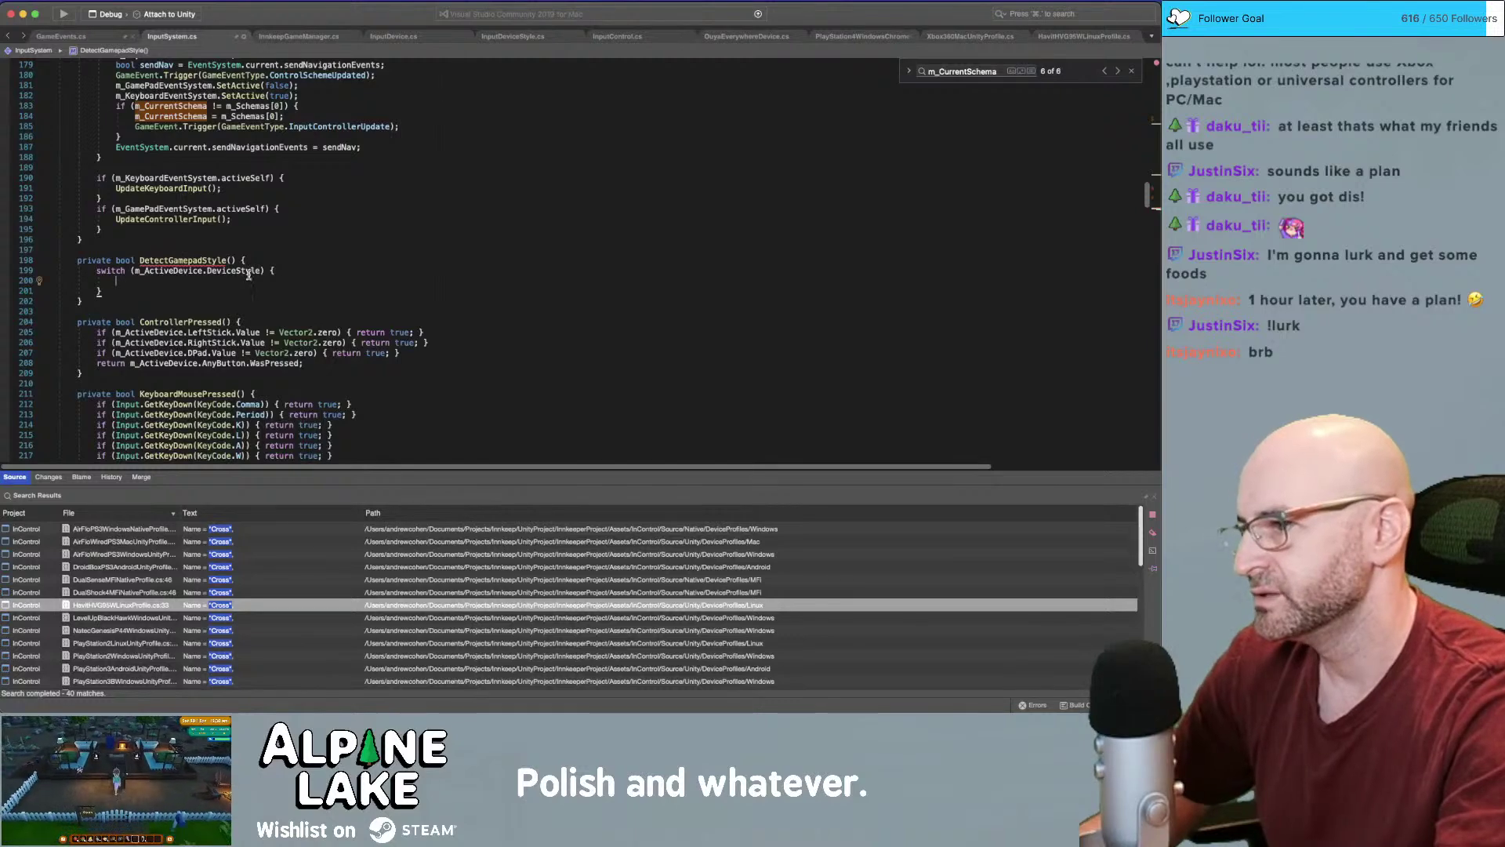
Change the return type of the DetectGamepadStyle() method to void
mouse_move(256, 270)
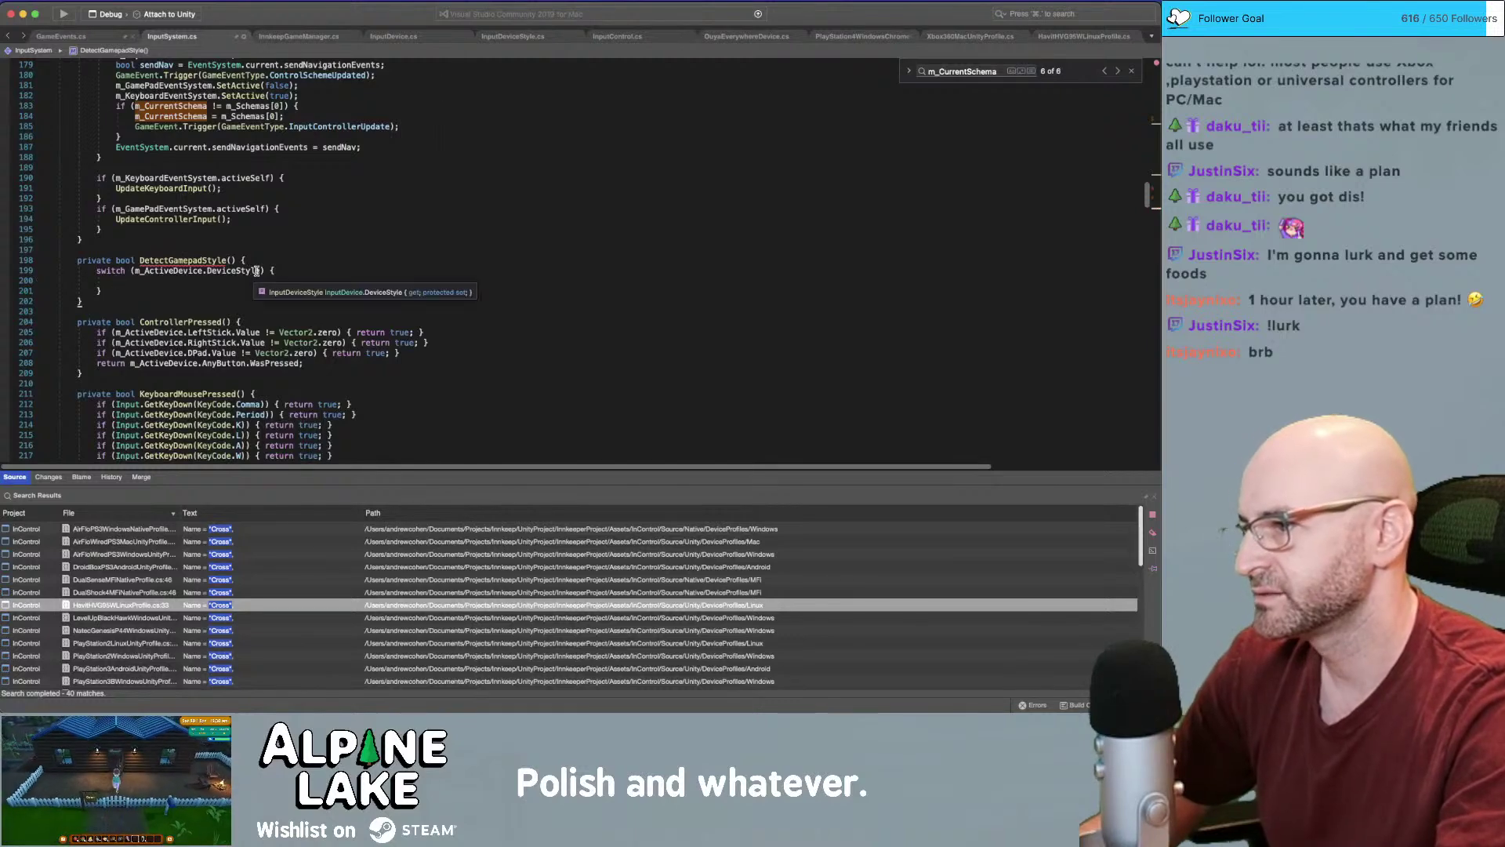
double_click(125, 260)
text(void)
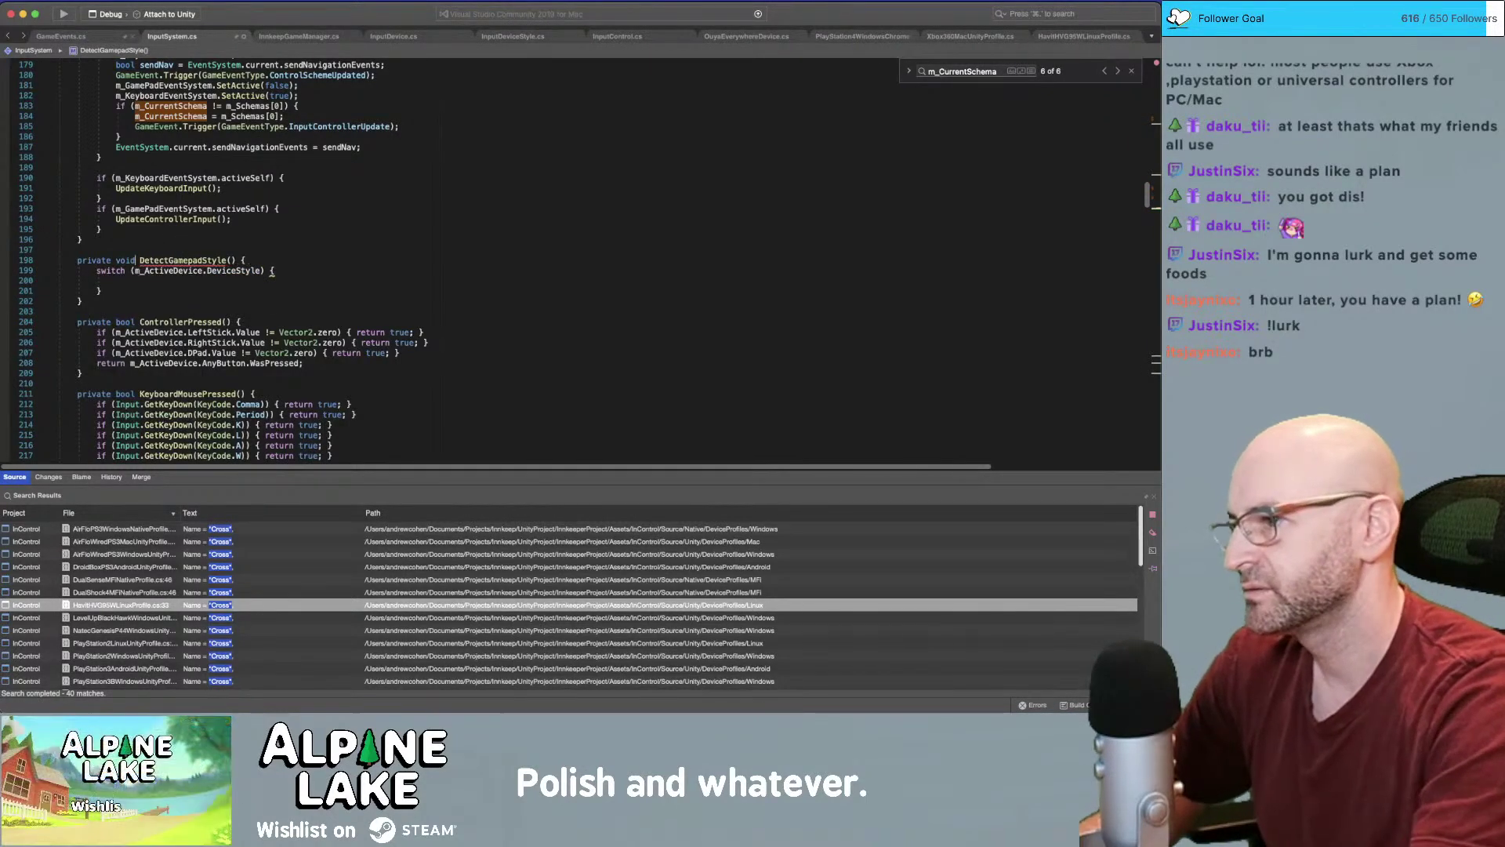
Generate all missing InputDeviceStyle cases for the empty DeviceStyle switch with the Add missing cases quick fix
mouse_move(272, 272)
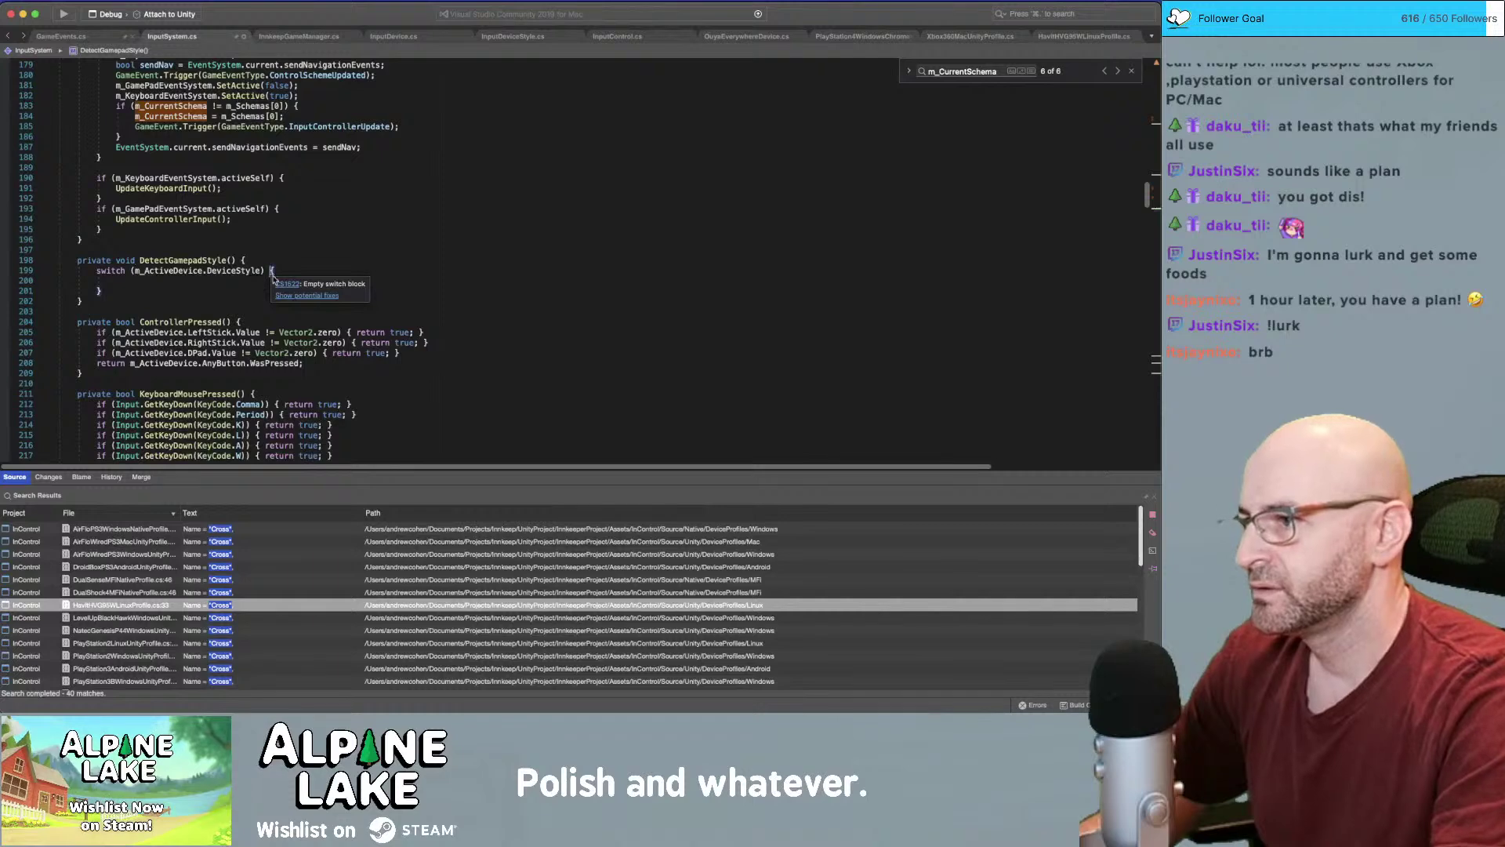
right_click(272, 272)
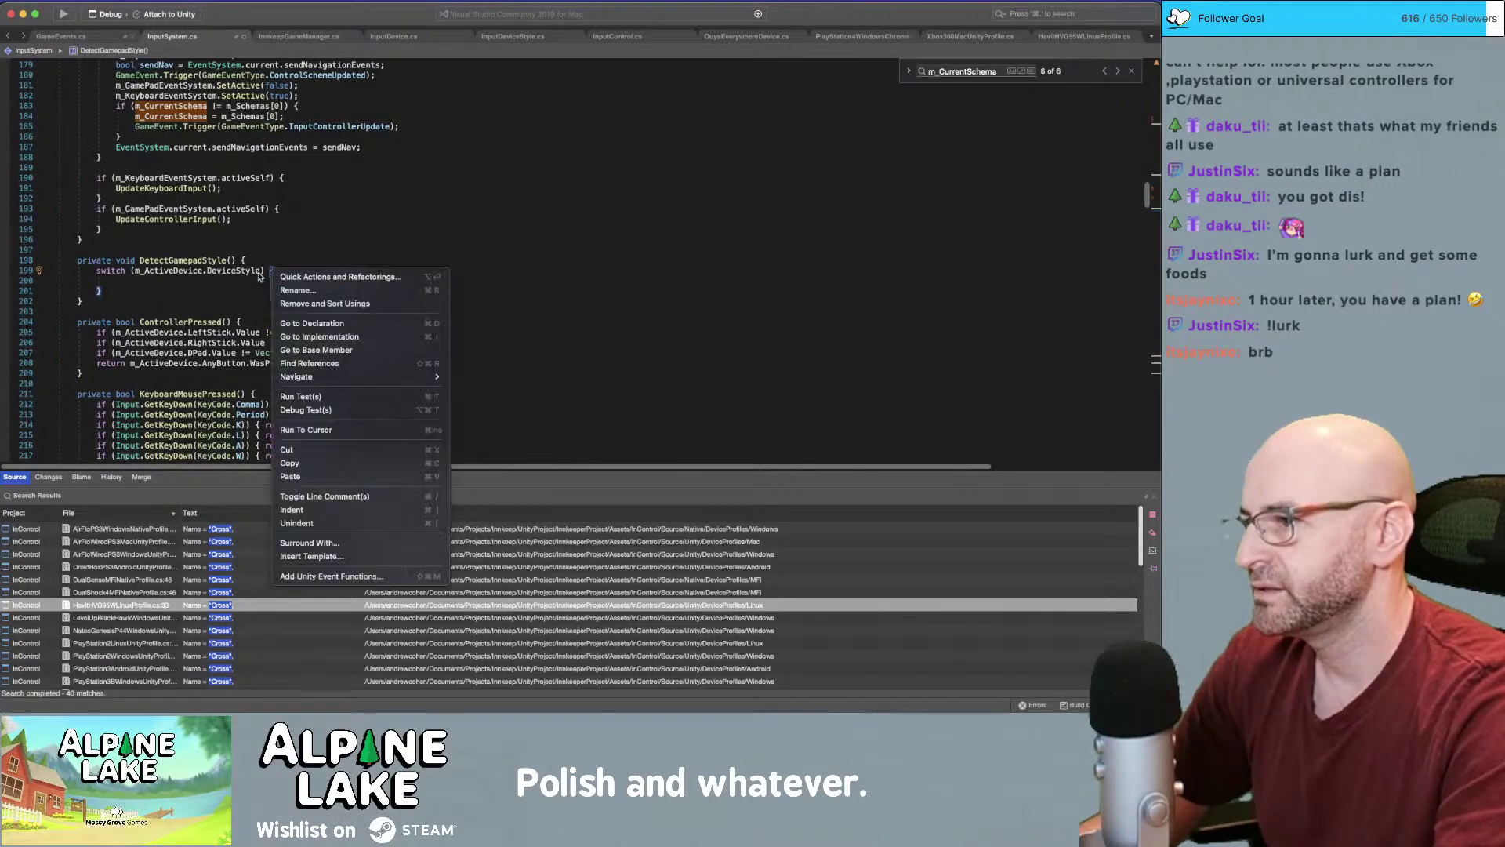
click(288, 277)
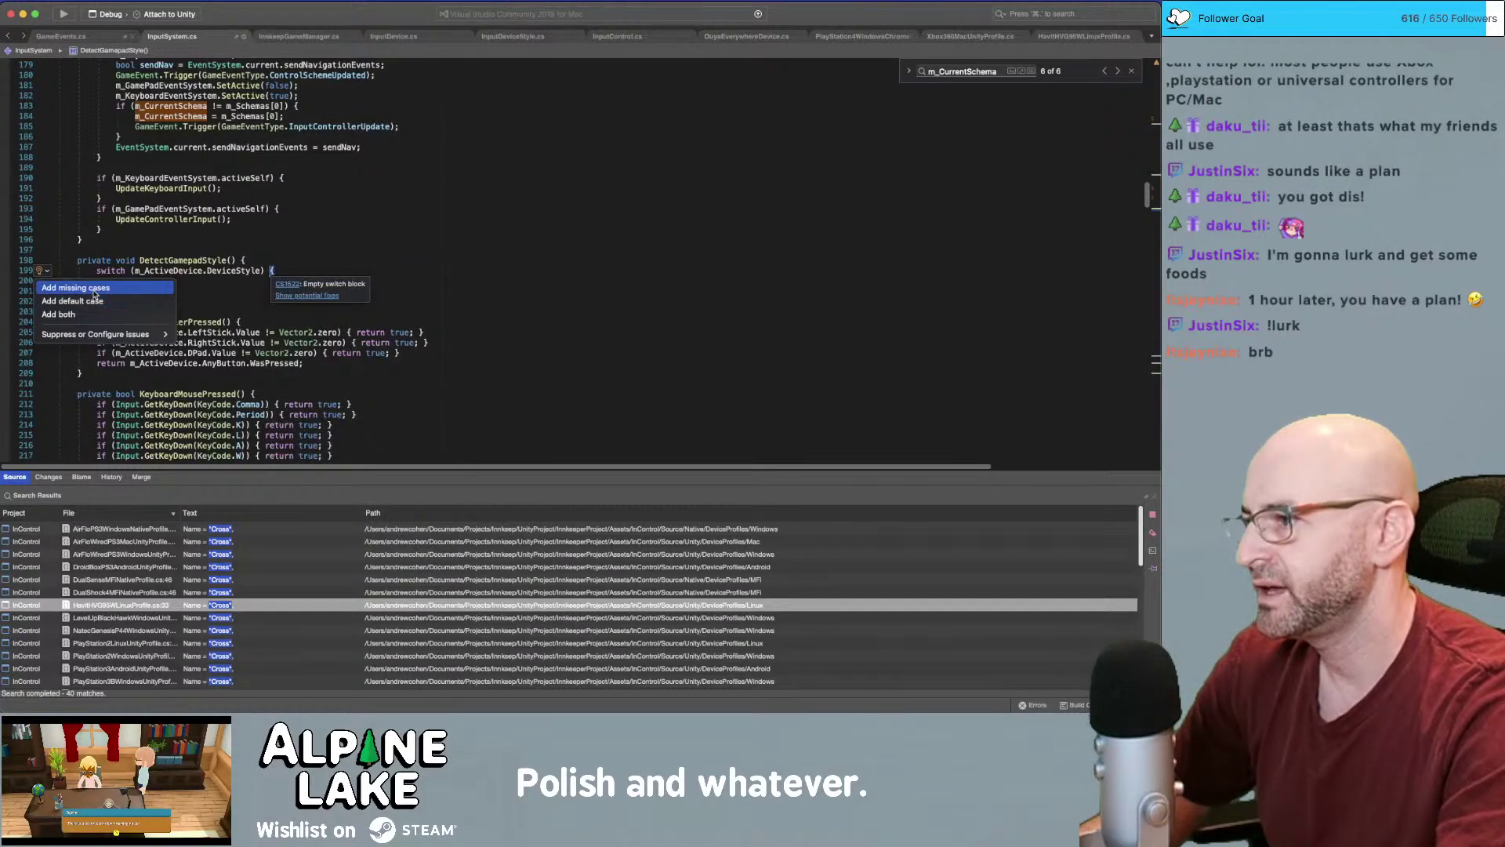
click(93, 290)
scroll(93, 293, down, 10)
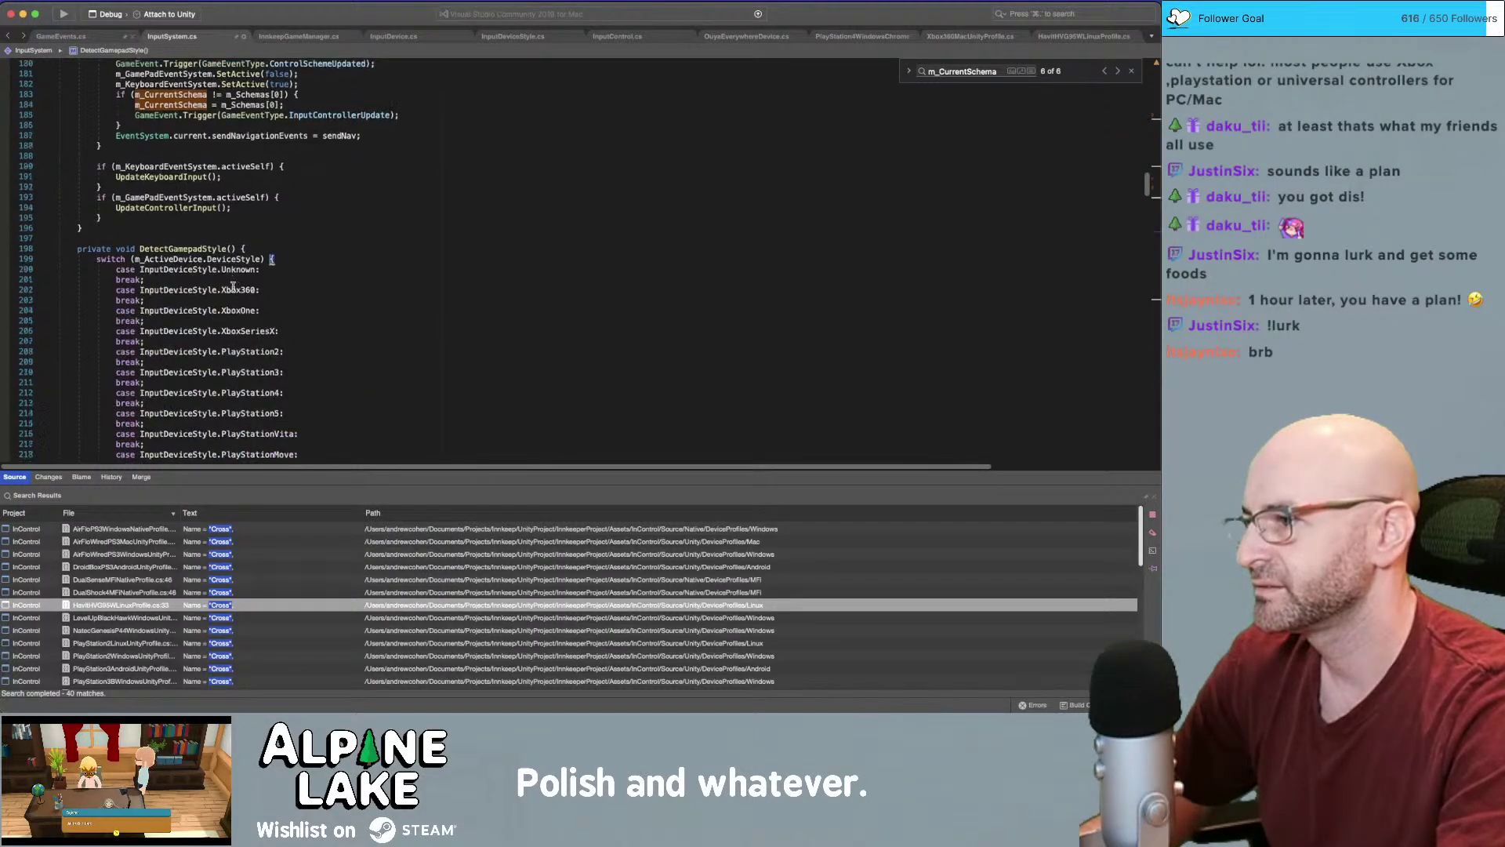
scroll(236, 308, up, 1)
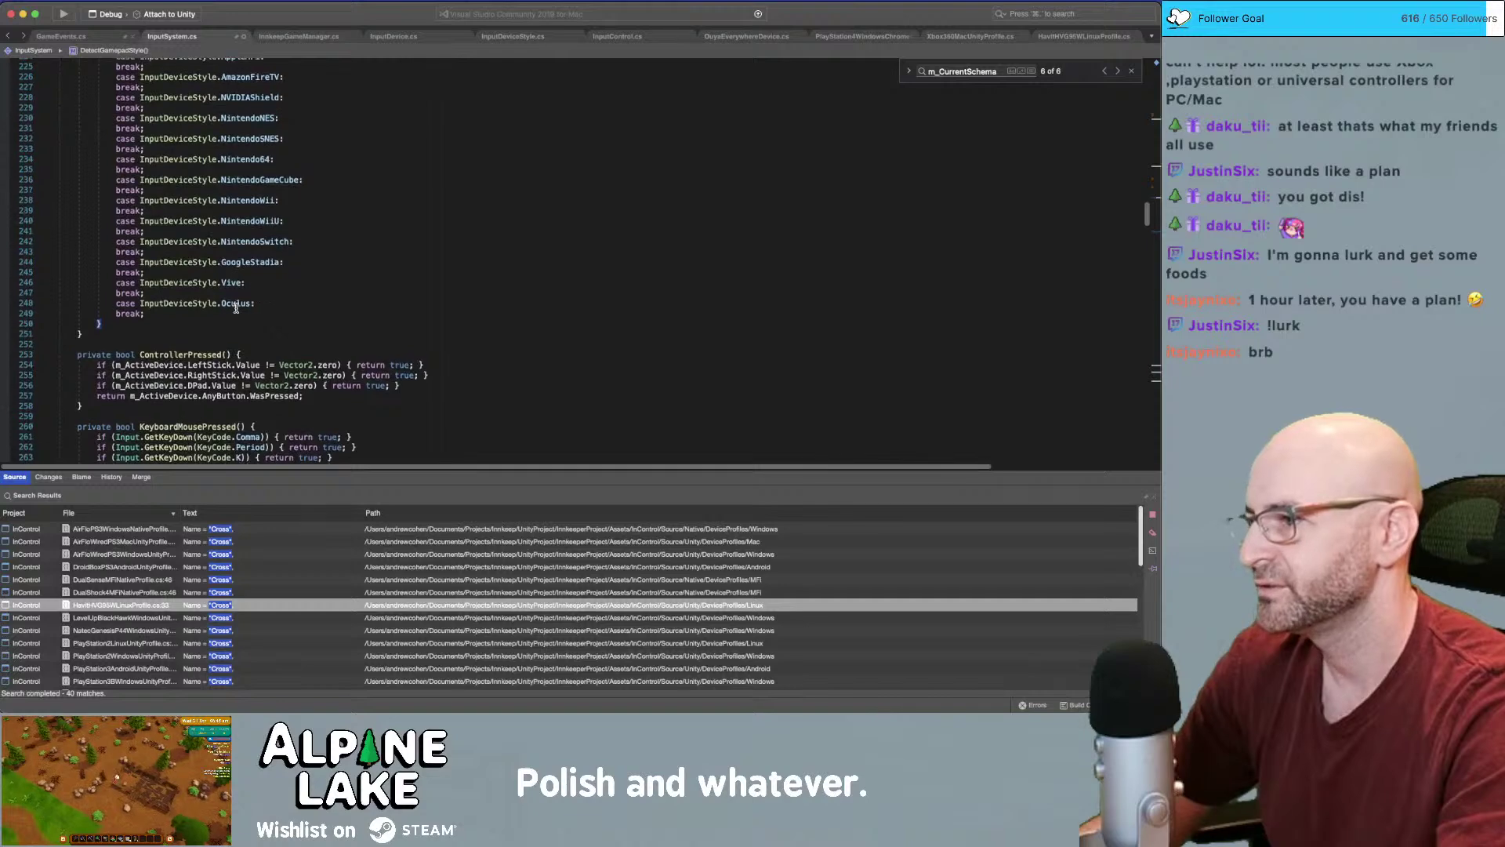
Delete the Vive and Oculus cases from the end of the DeviceStyle switch in DetectGamepadStyle()
click(193, 316)
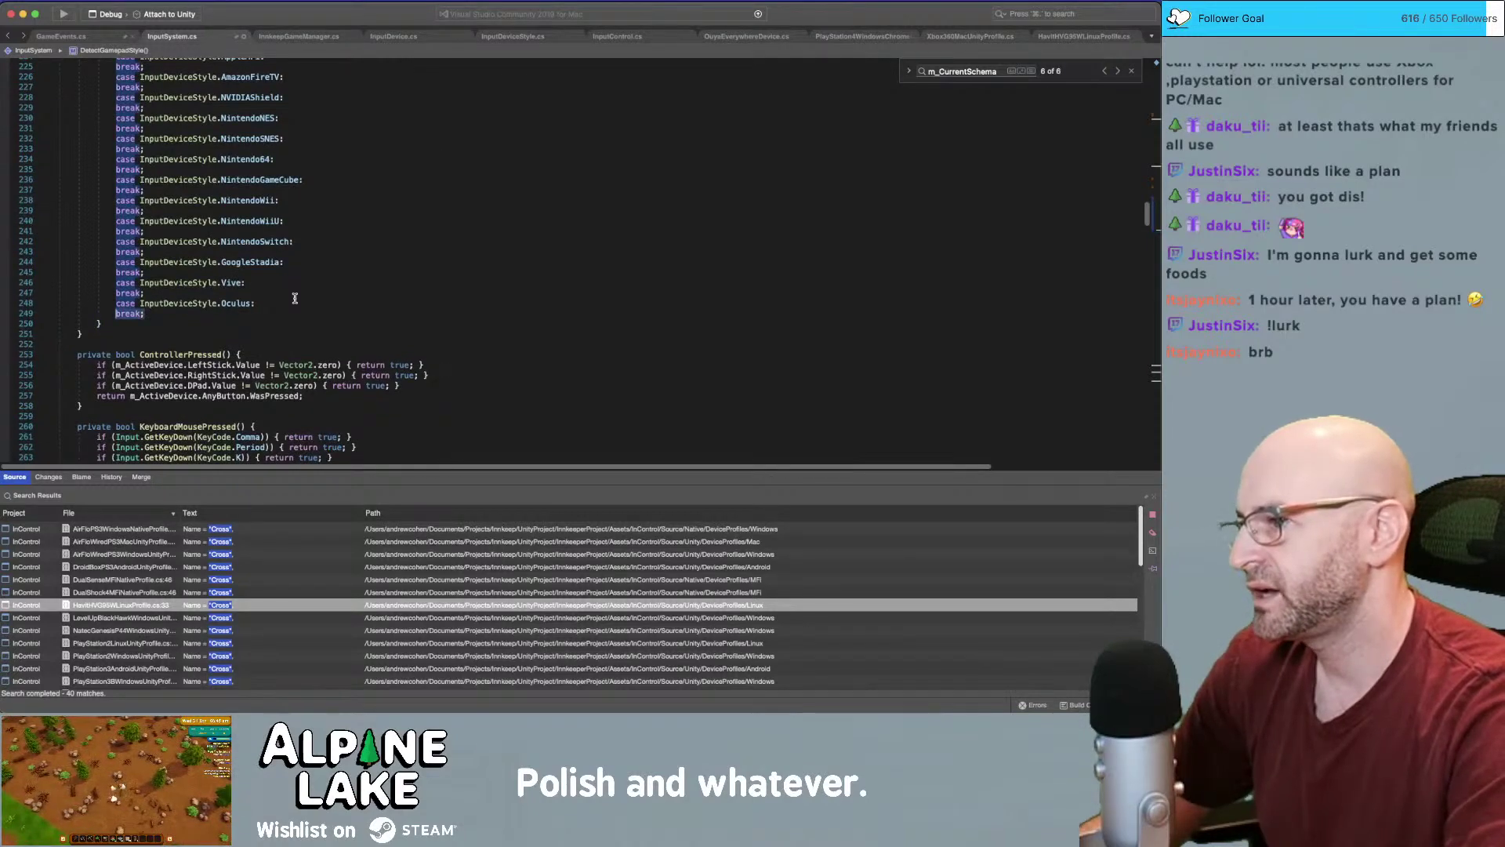
key(shift+Home)
key(shift+Up)
key(shift+Up)
key(shift+Up)
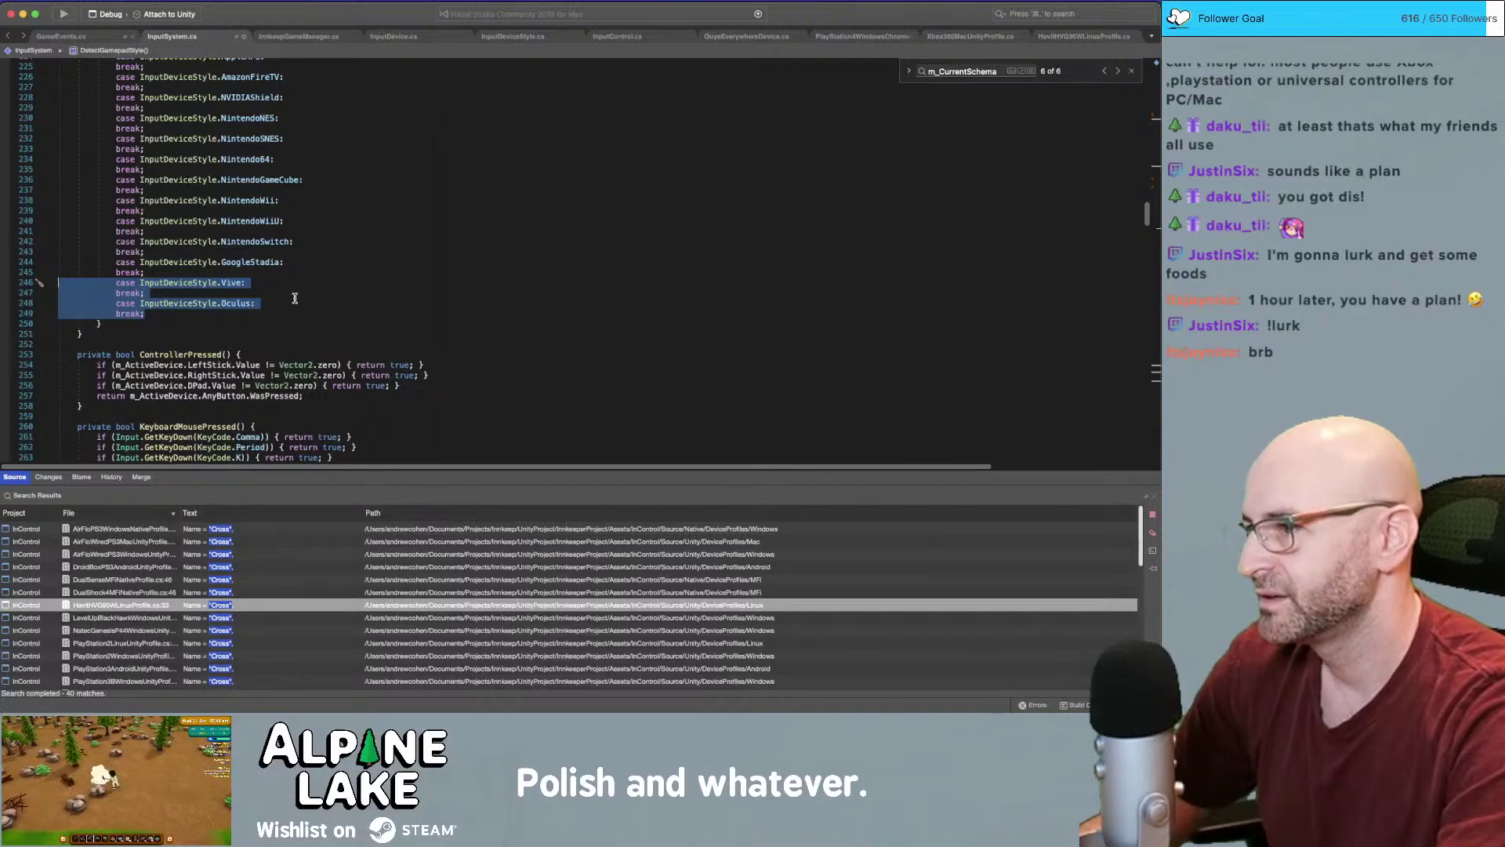
key(BackSpace)
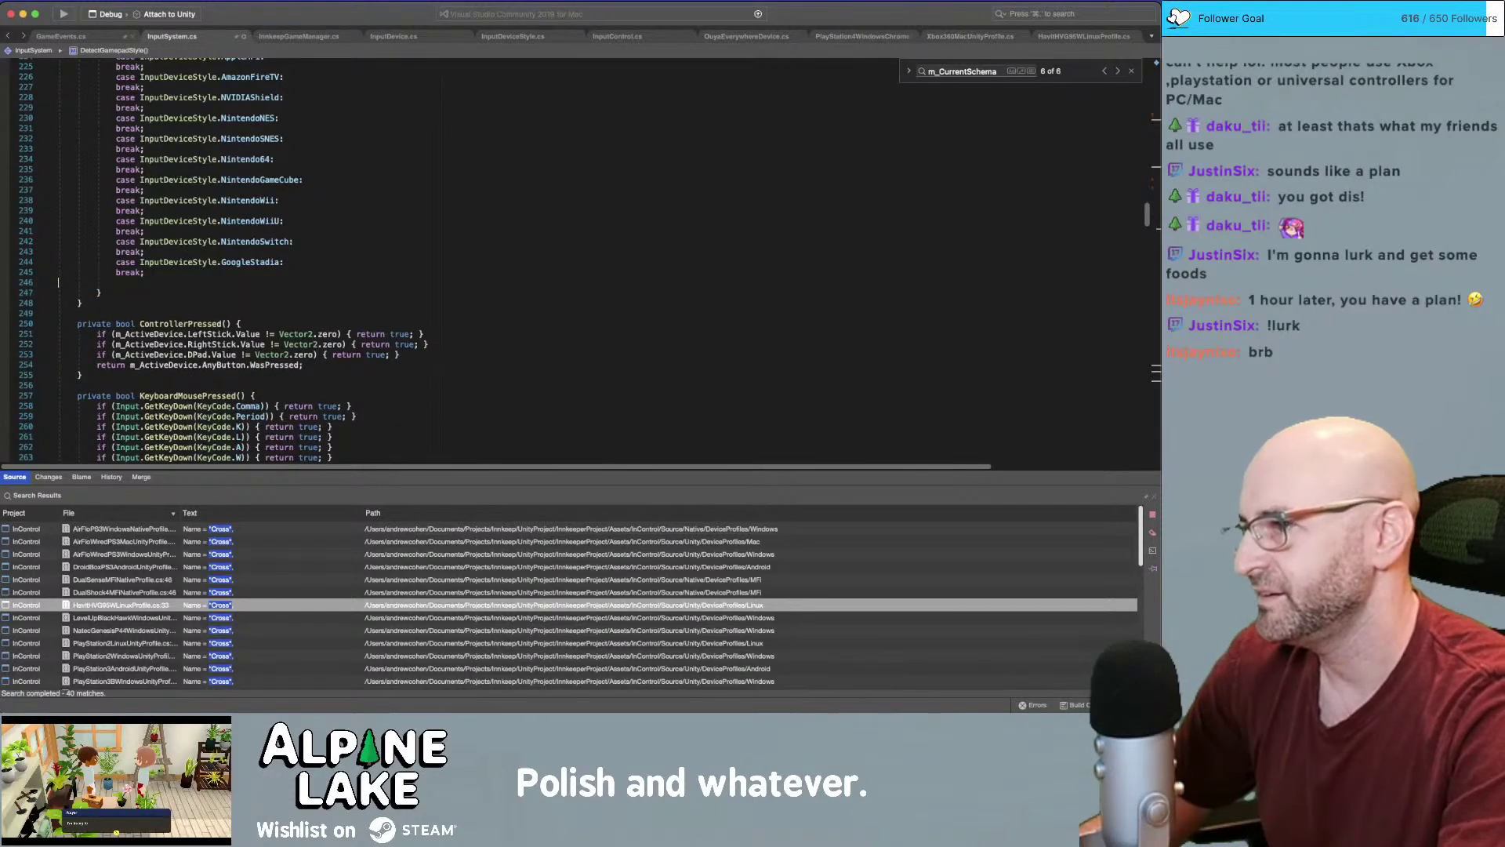
Remove the AppleMFi and Ouya cases, along with their break statements, from the DeviceStyle switch
scroll(349, 190, up, 3)
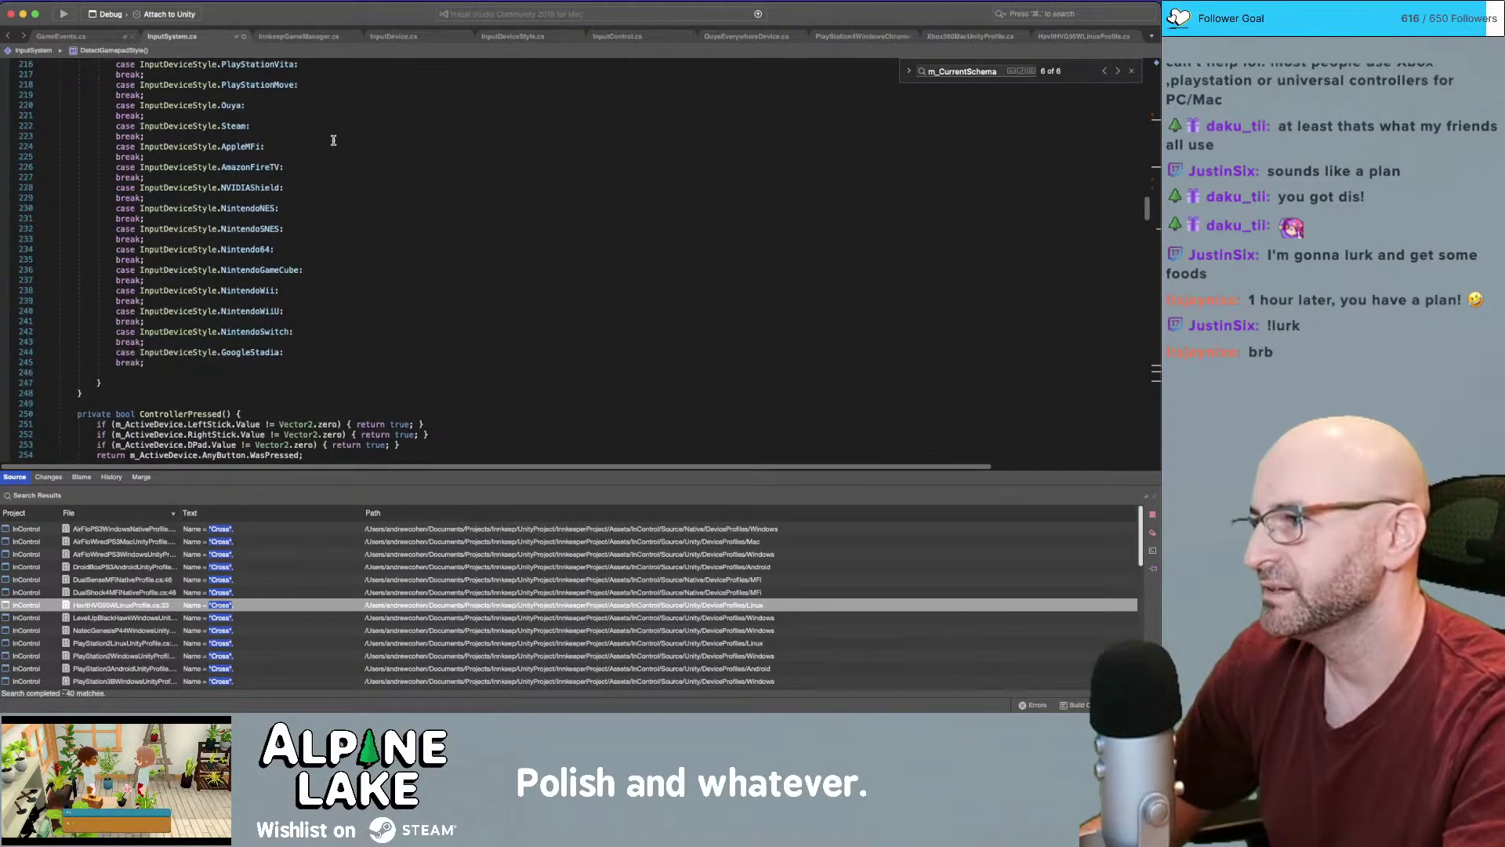
click(335, 138)
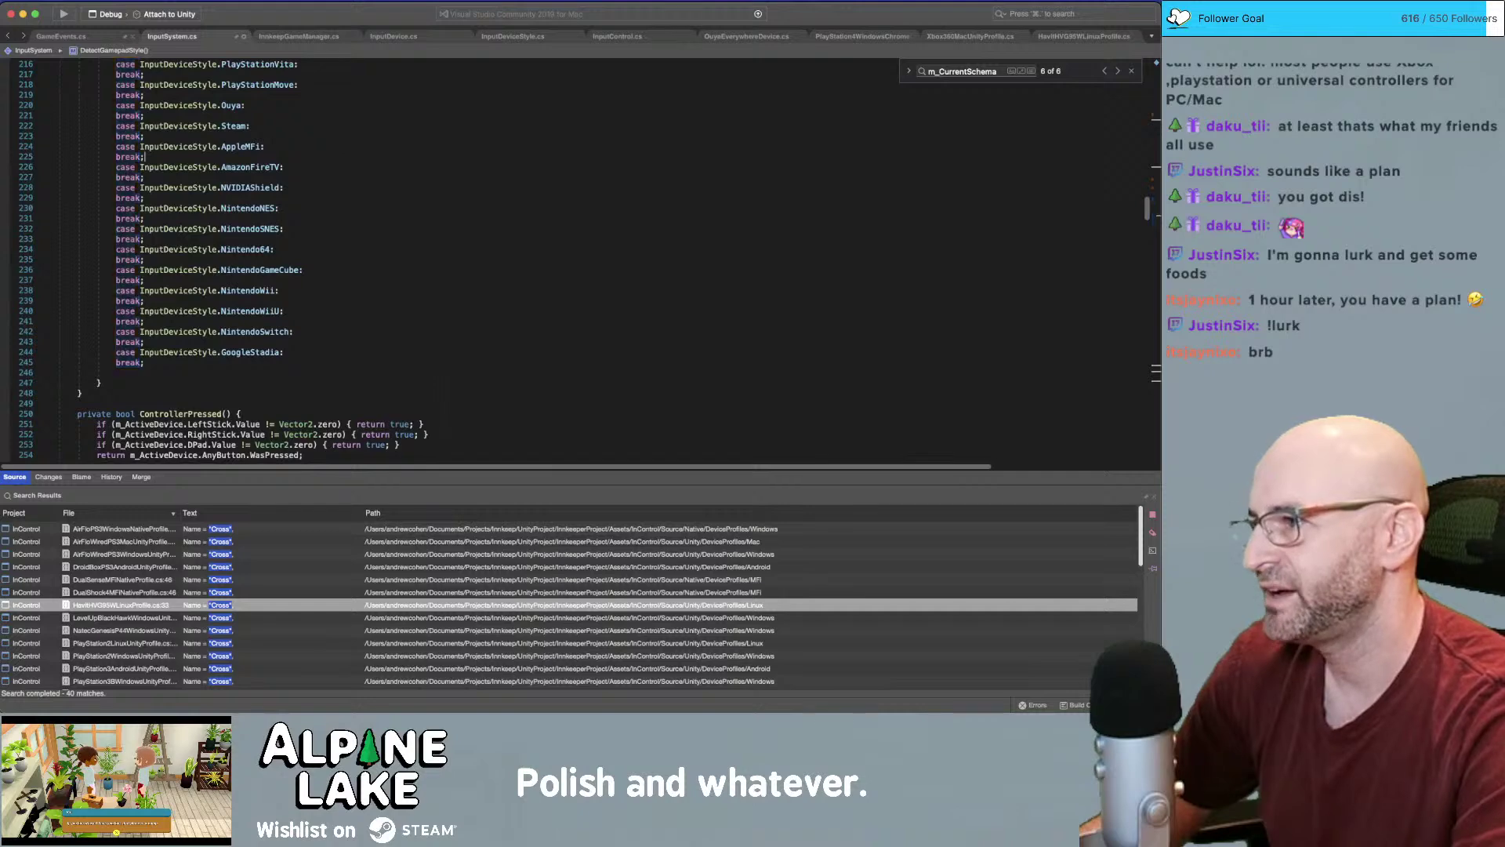
key(shift+Down)
key(shift+Down)
key(BackSpace)
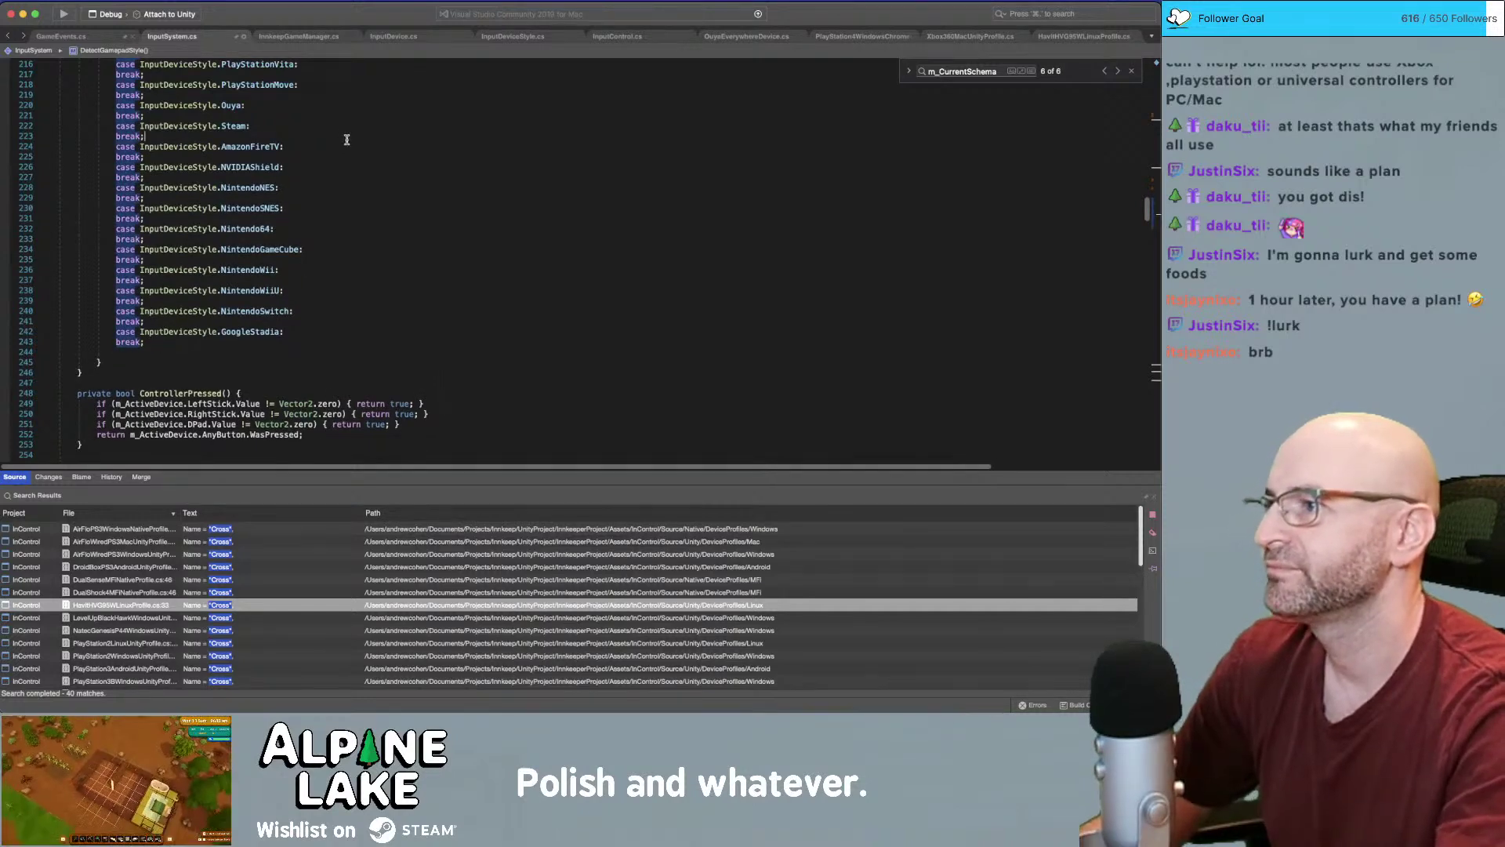
scroll(347, 139, up, 1)
click(318, 142)
key(shift+super+Left)
key(shift+Up)
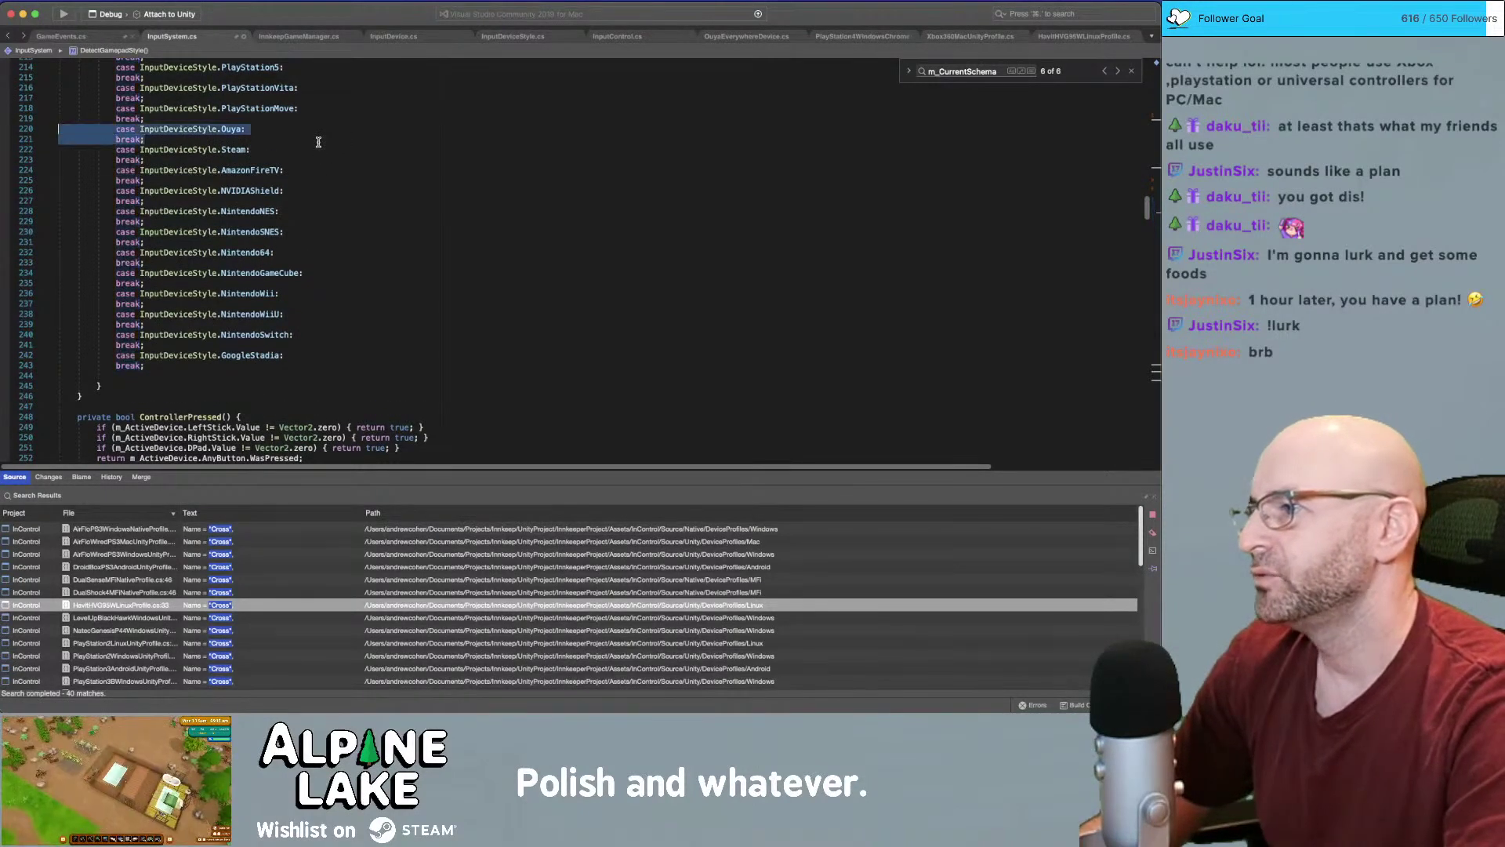
key(BackSpace)
Delete the PlayStationMove and PlayStationVita cases with their break statements from the switch
scroll(318, 142, up, 9)
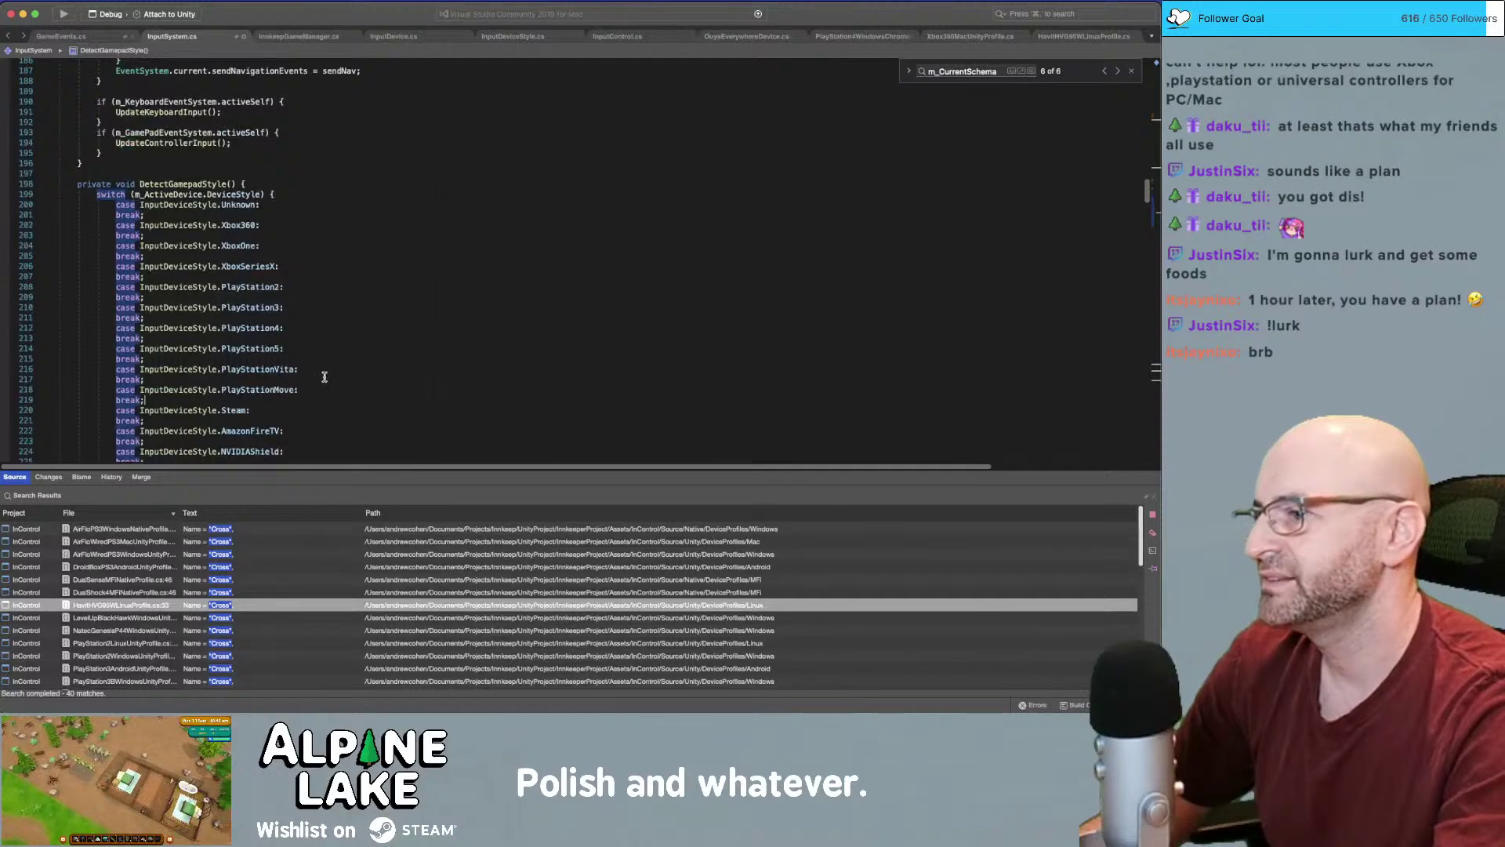
key(shift+super+Left)
key(Down)
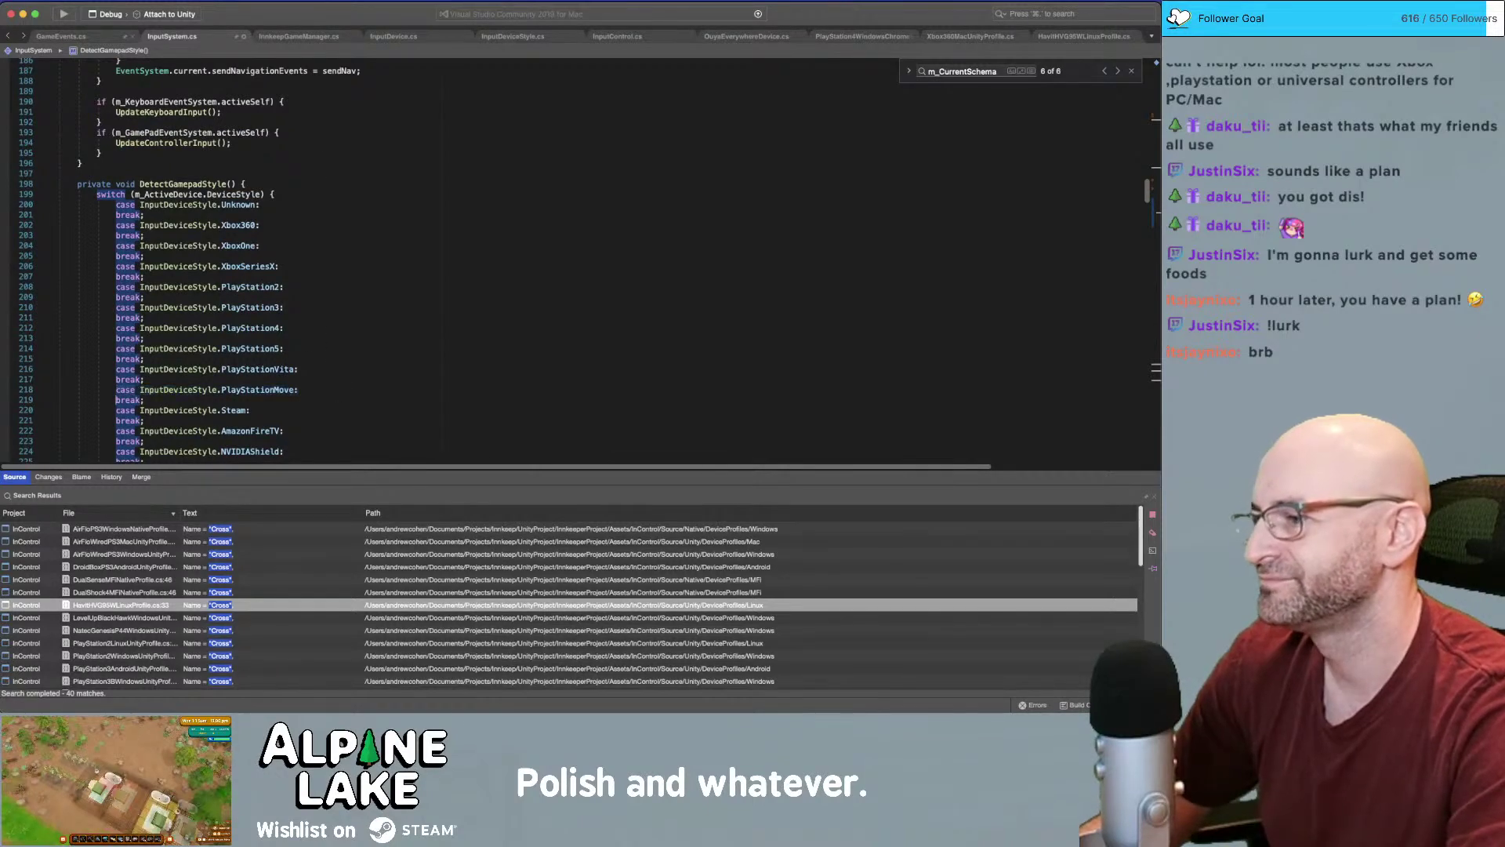
key(shift+super+Left)
key(shift+super+Left)
key(shift+Up)
key(BackSpace)
key(BackSpace)
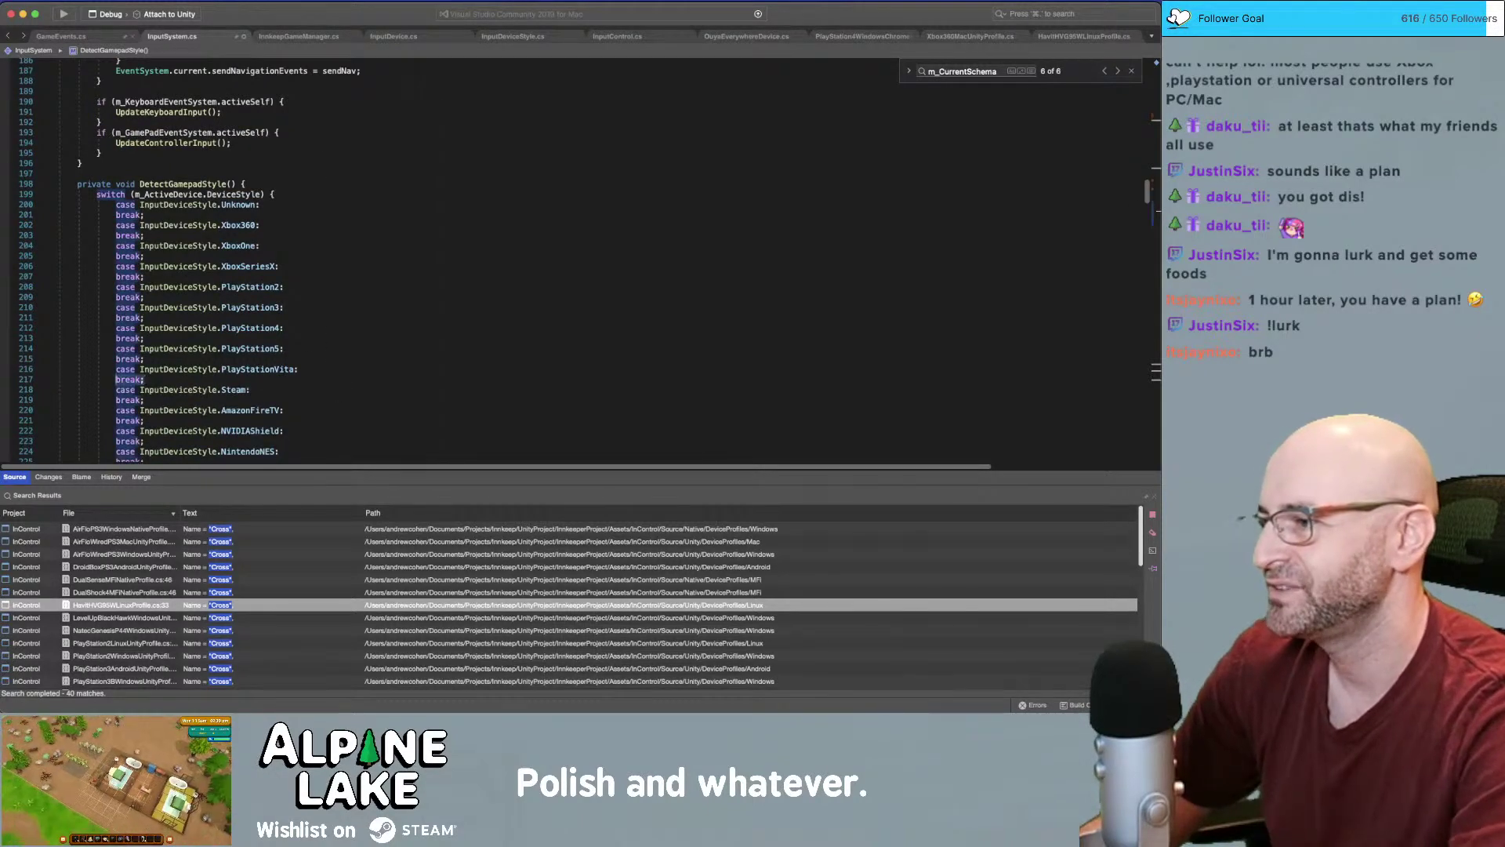
key(shift+Up)
key(shift+Up)
key(BackSpace)
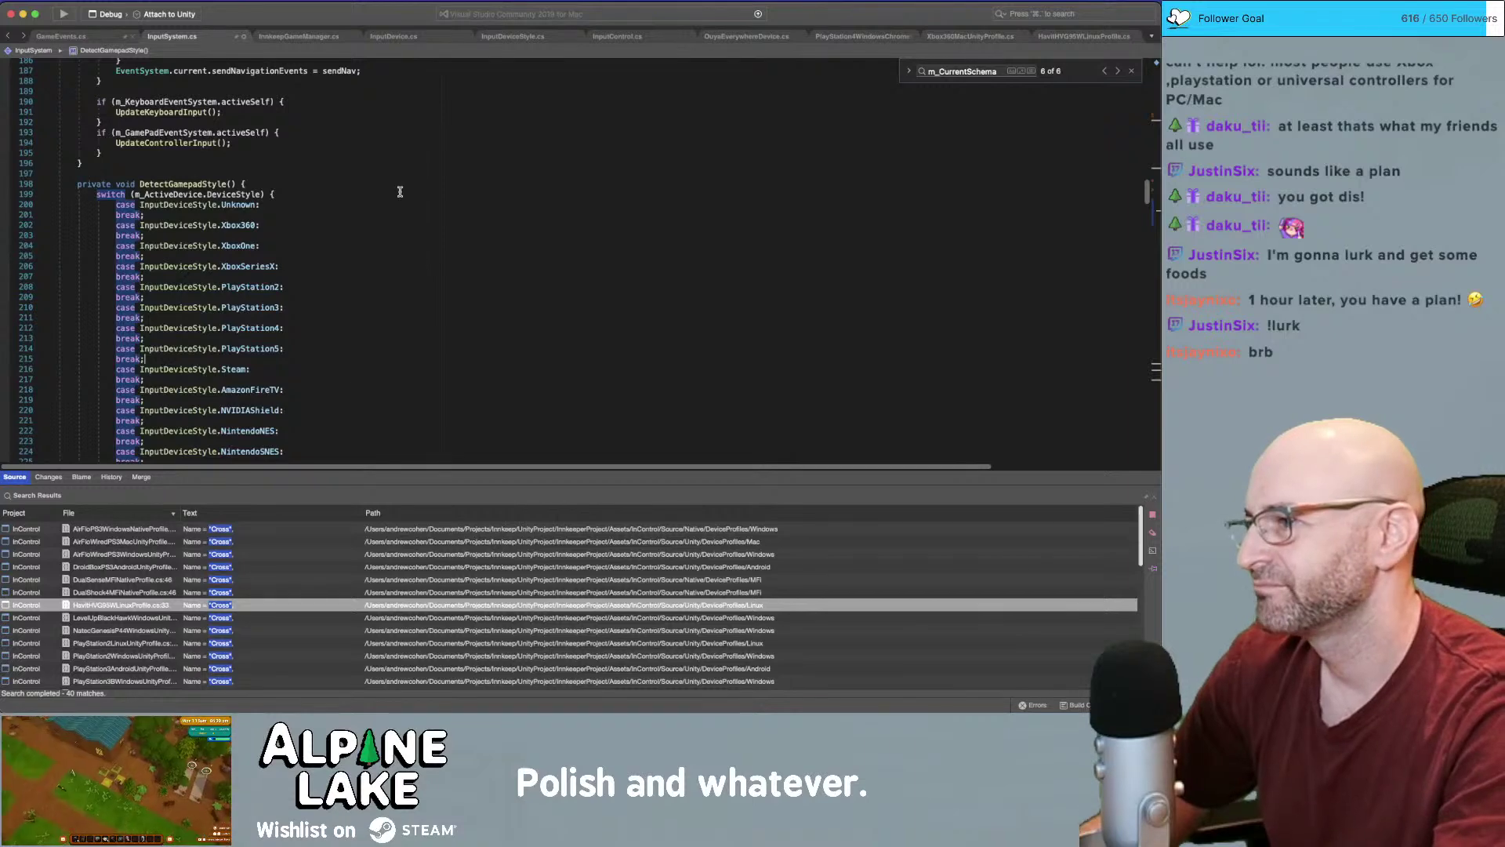
Delete the AmazonFireTV case and its break statement between the Steam and NVIDIAShield cases
scroll(289, 209, down, 3)
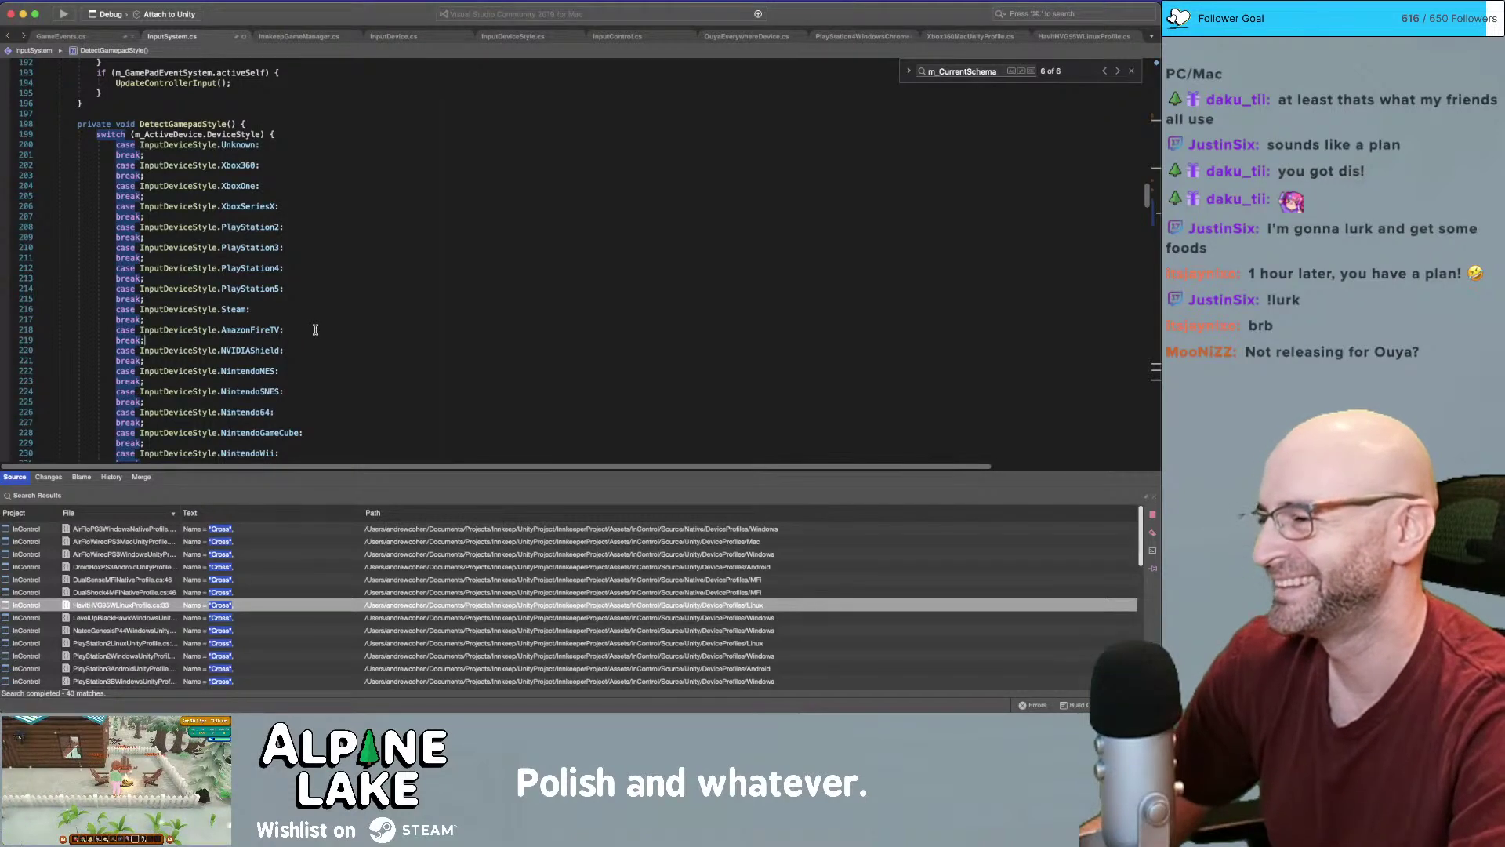
key(shift+Up)
key(shift+Up)
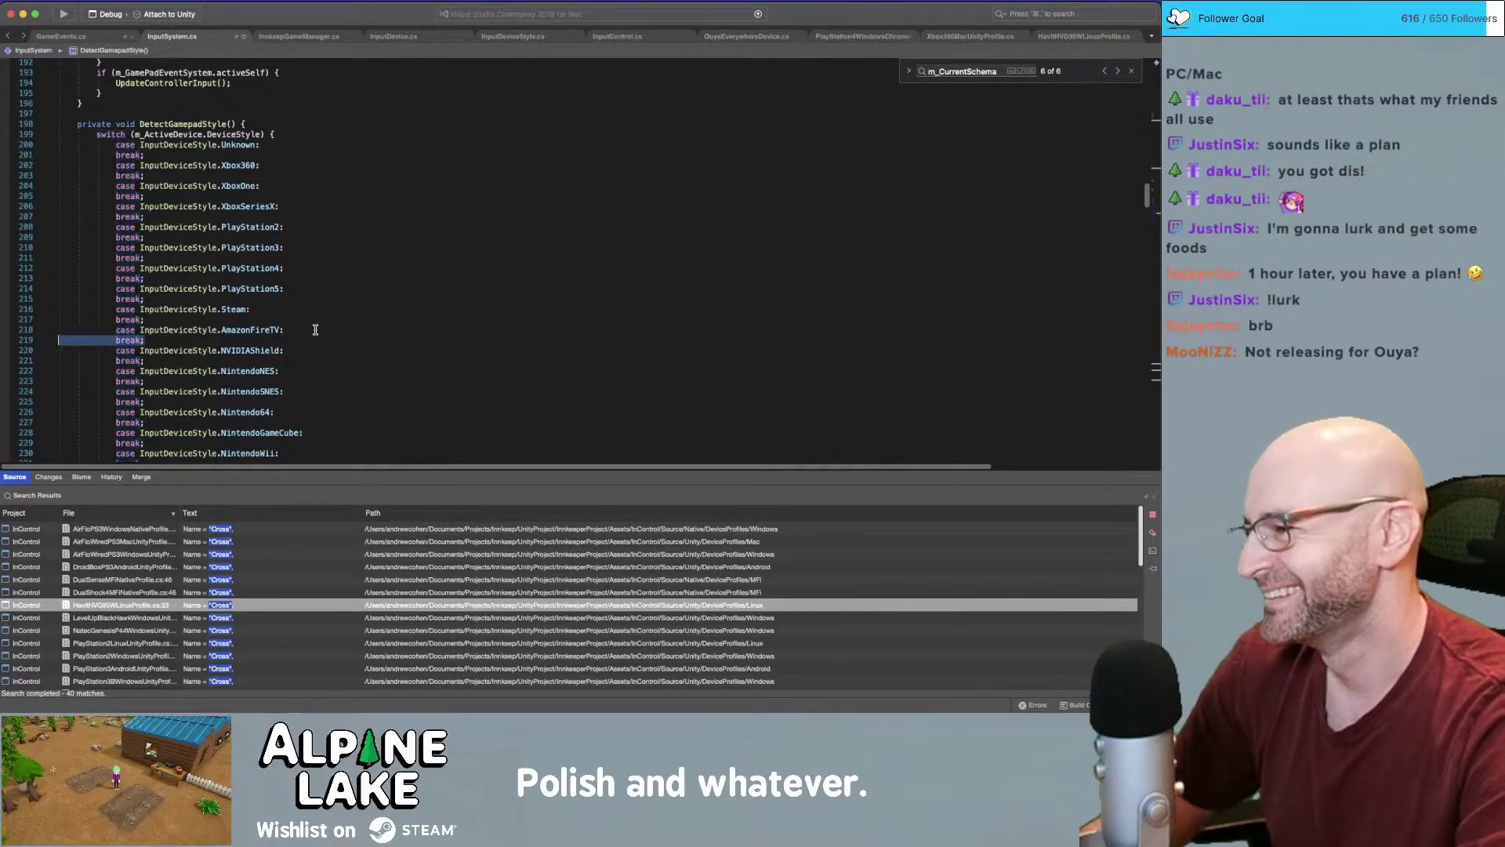
key(BackSpace)
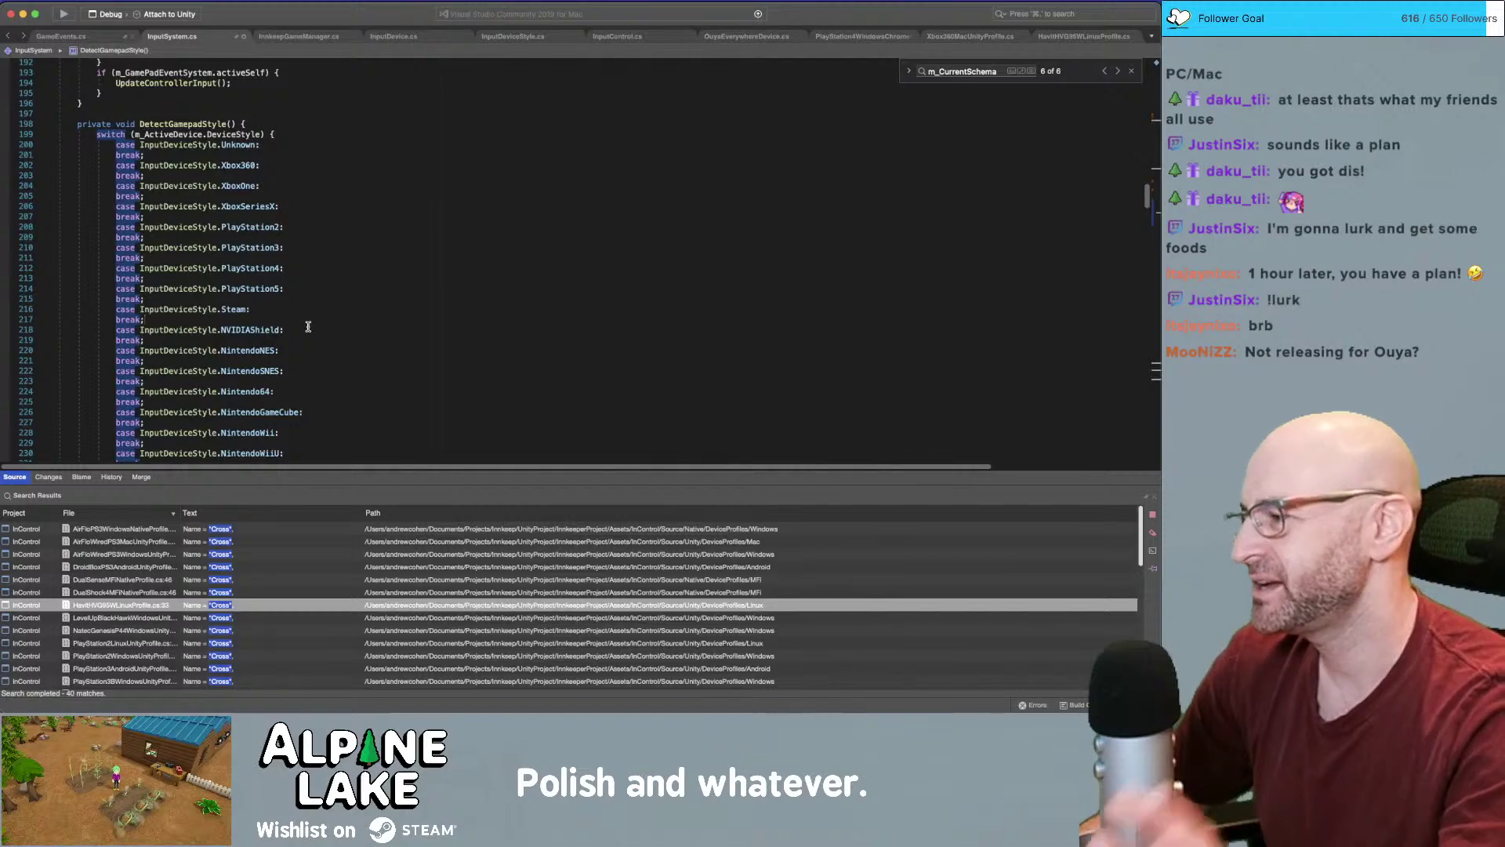
Add a default case containing only a break statement after the GoogleStadia case
scroll(302, 323, down, 1)
scroll(297, 321, down, 3)
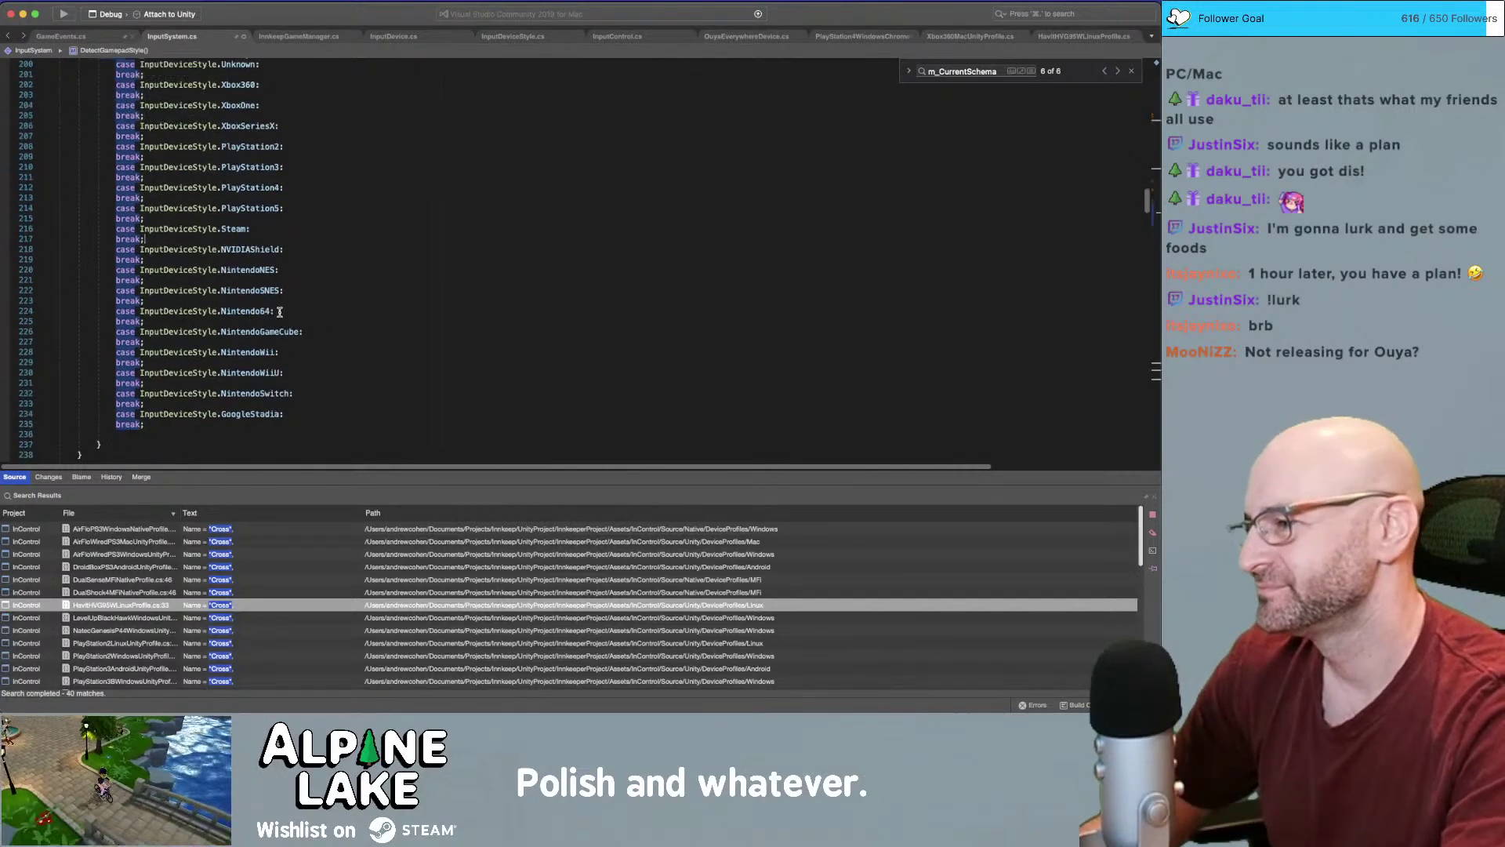
click(232, 423)
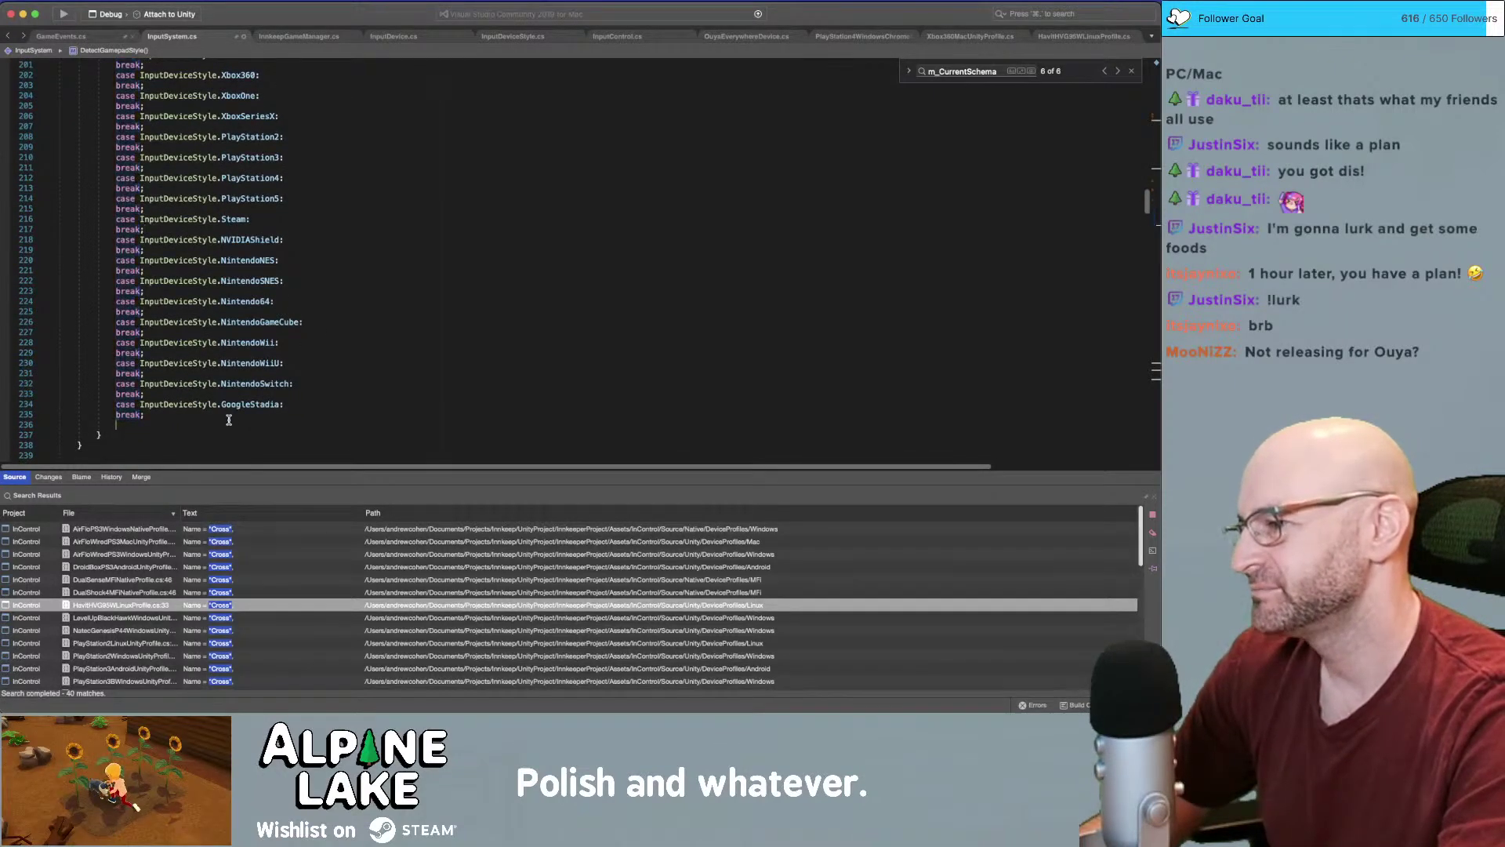
key(Return)
text(defa)
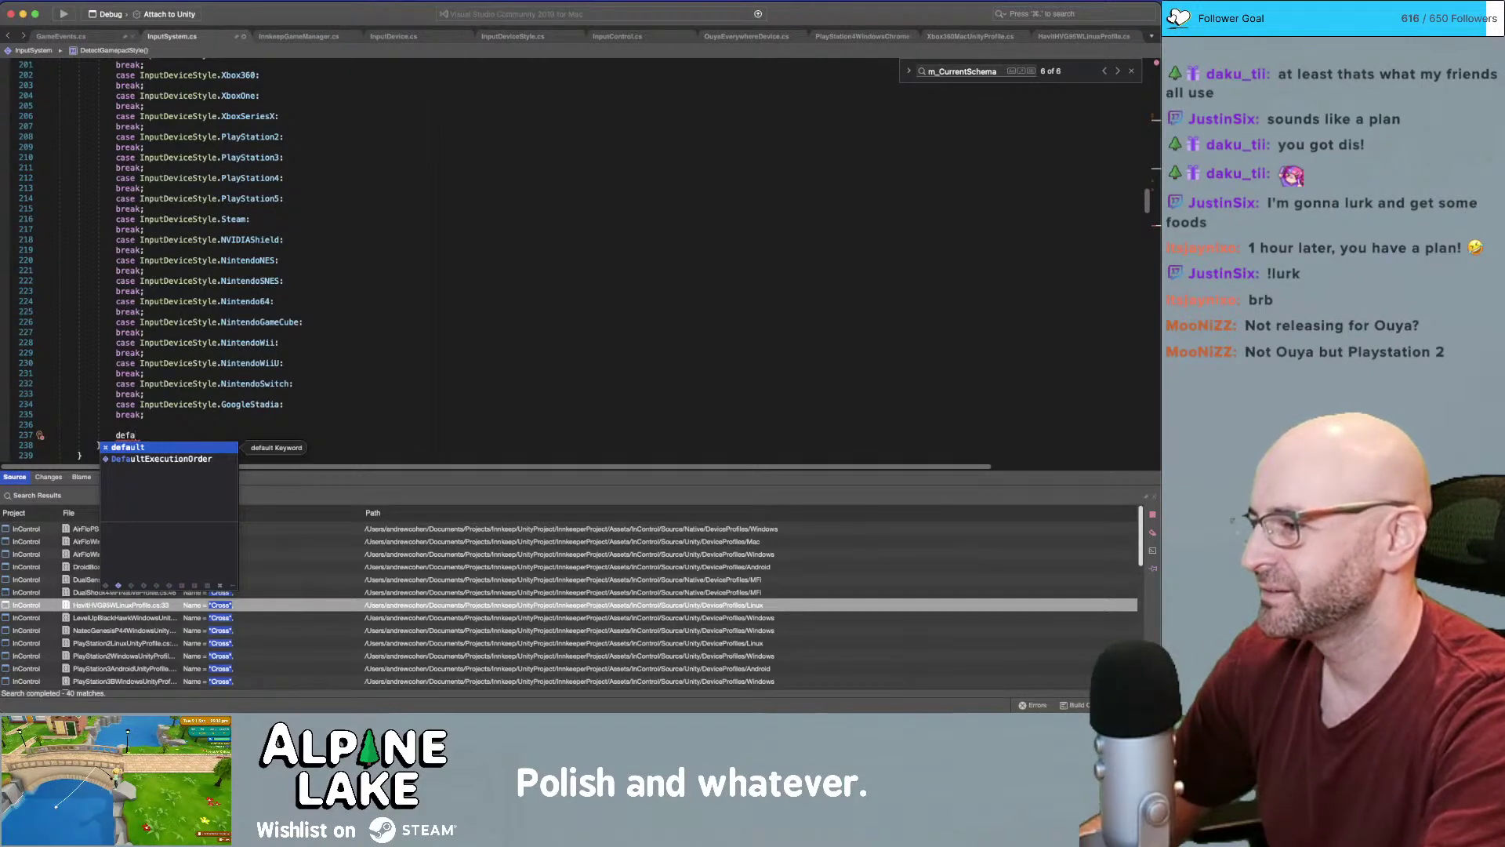
key(Return)
text(:)
key(Return)
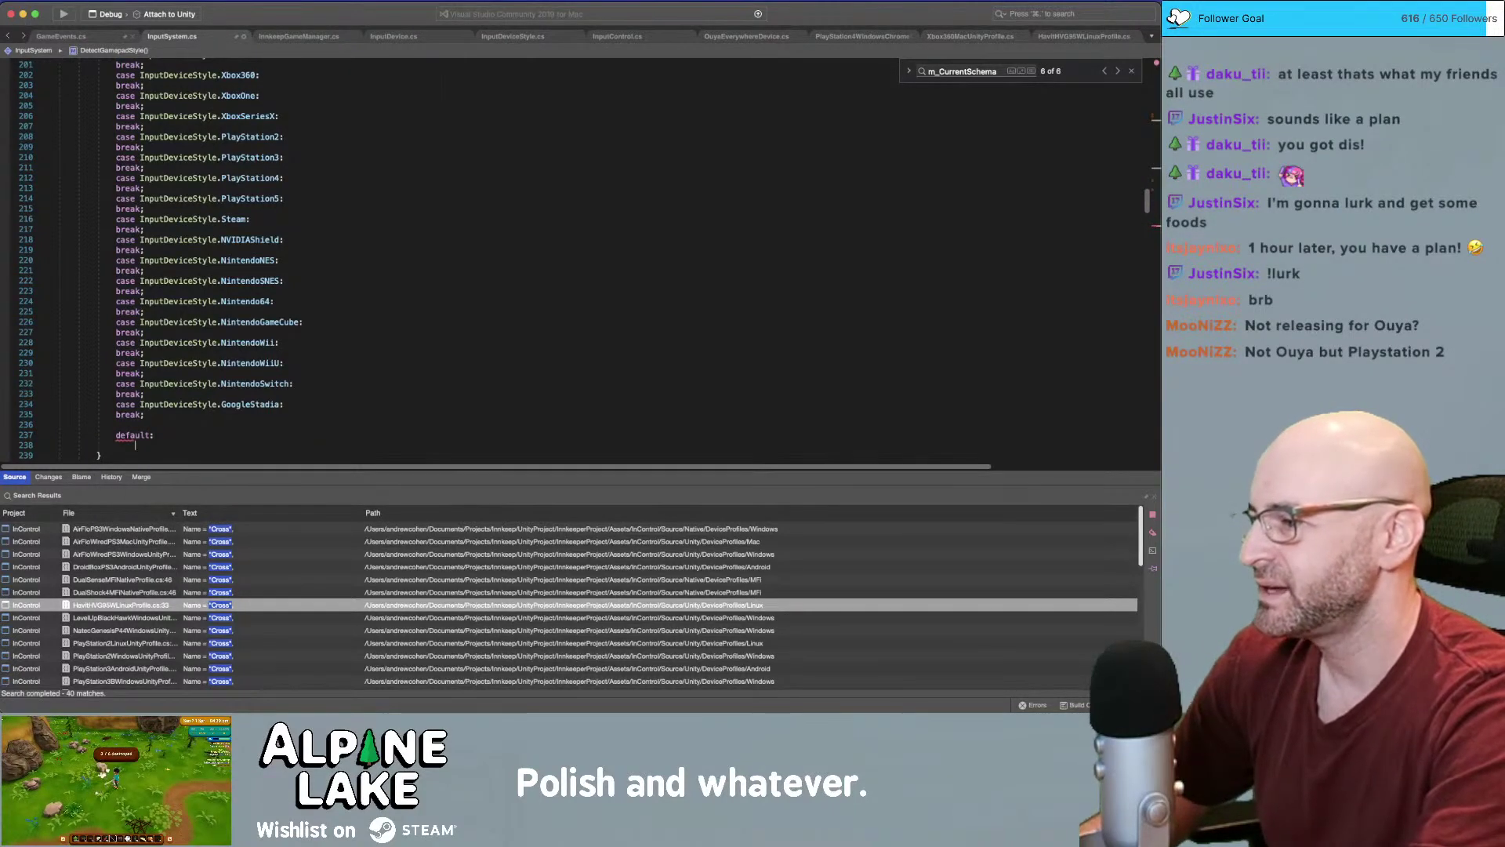
text(break;)
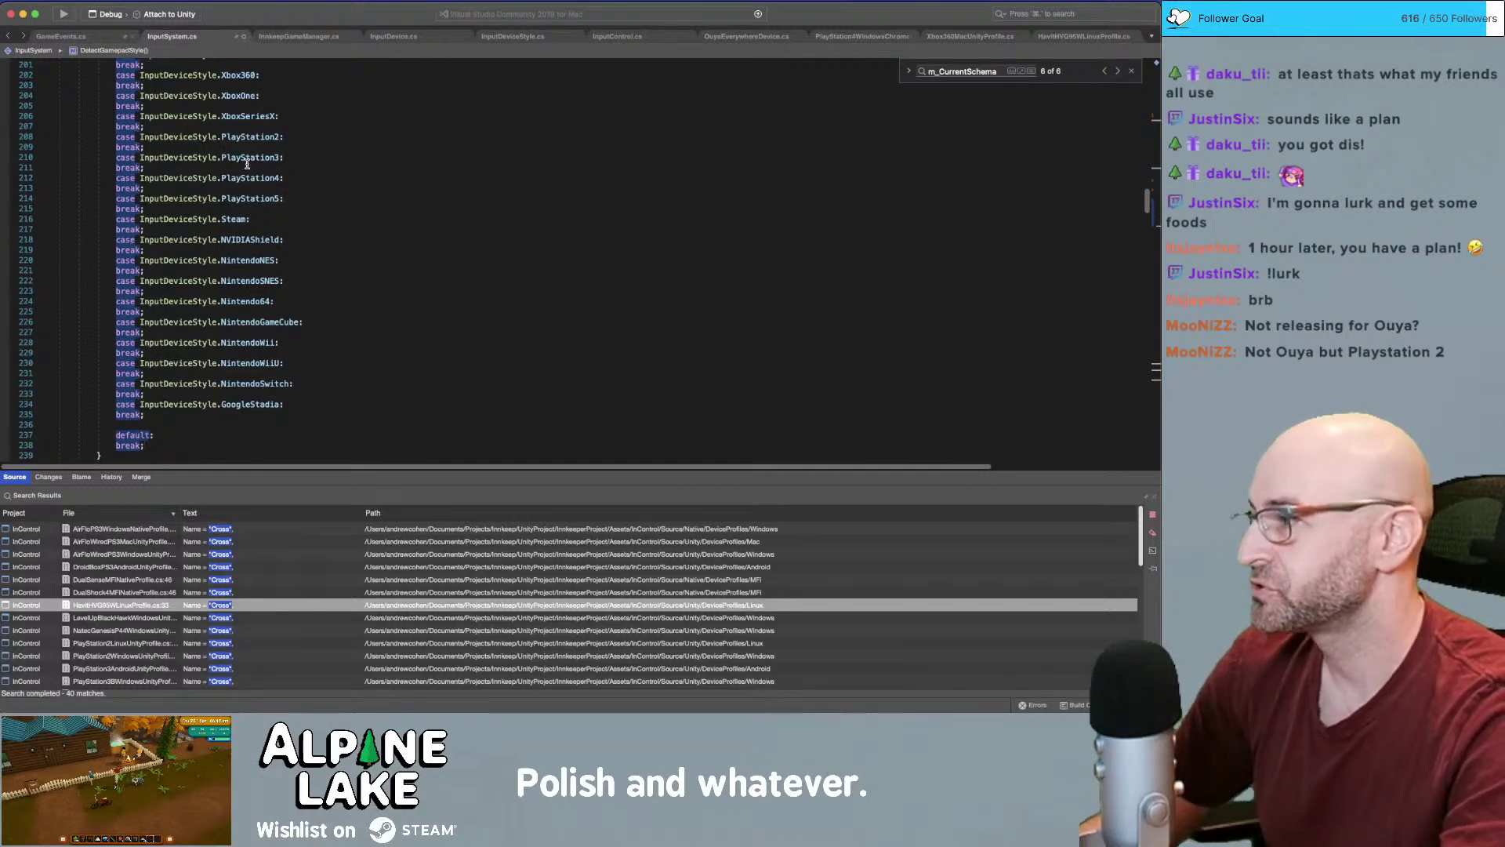
Remove the PlayStation2 case and its break statement from the DeviceStyle switch
scroll(265, 207, up, 2)
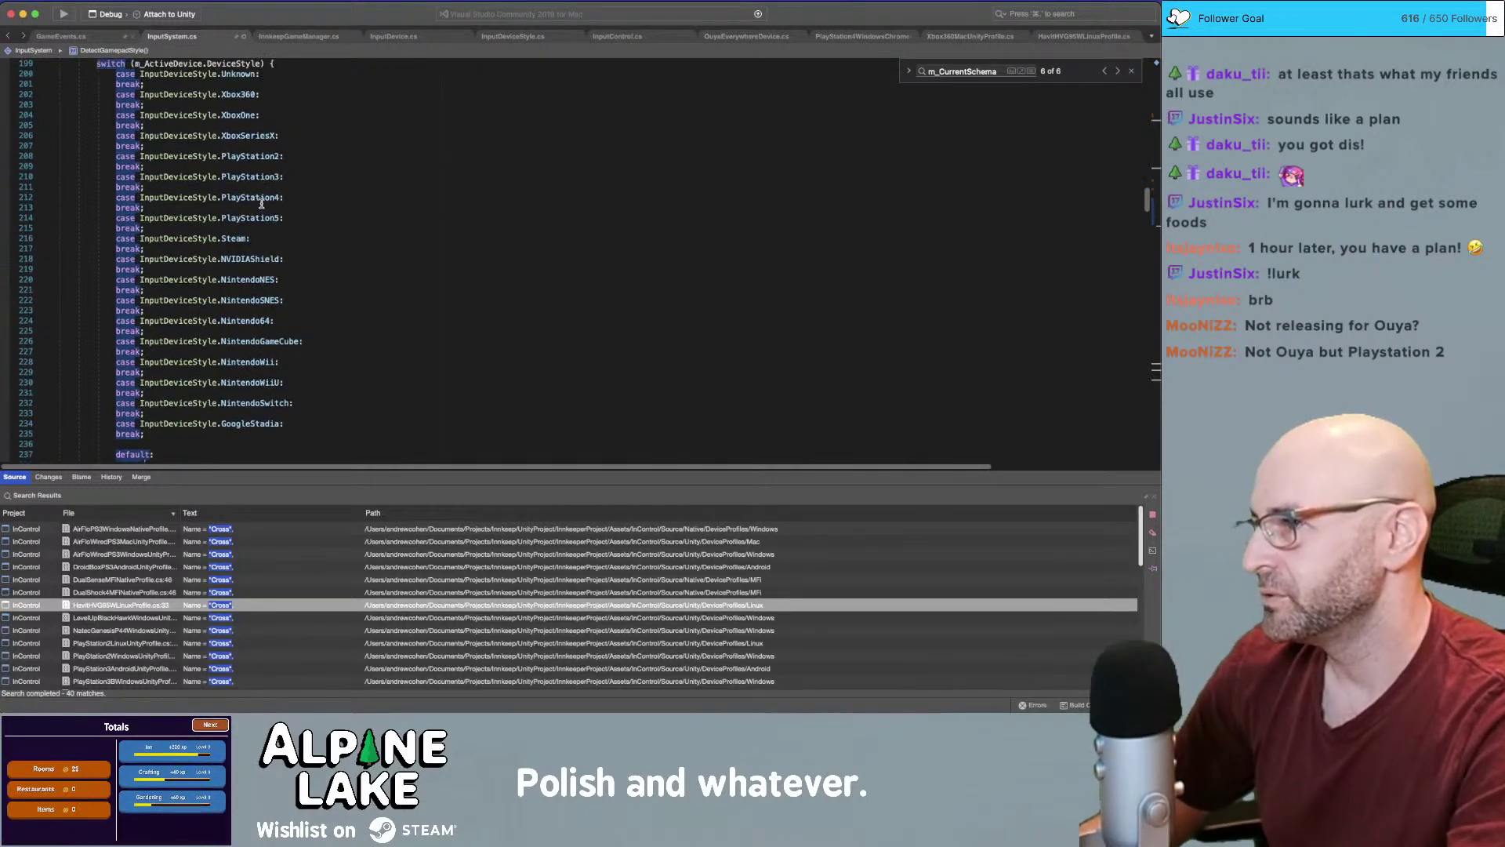
double_click(271, 156)
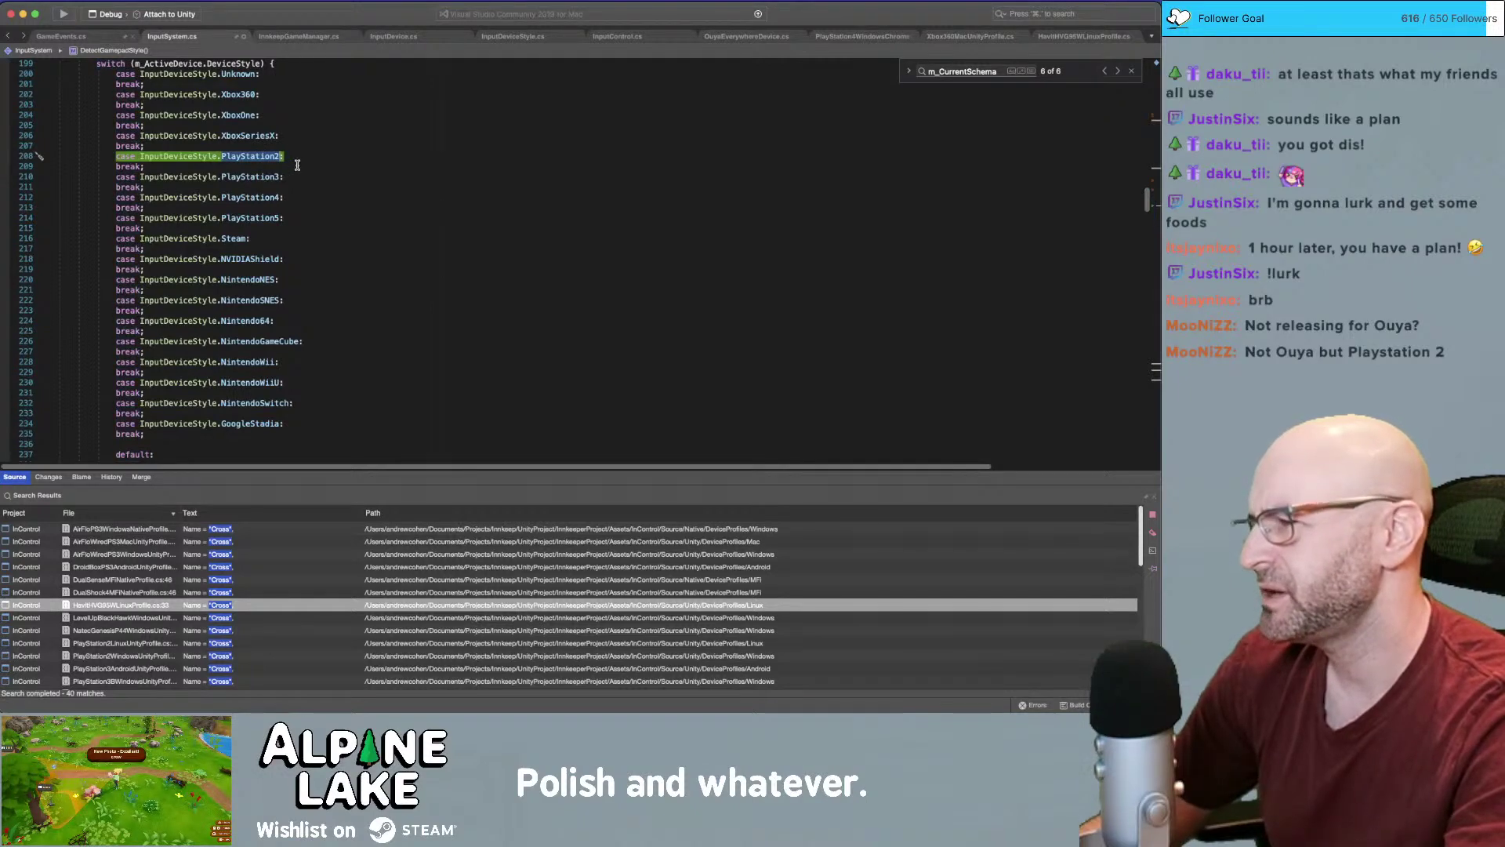
click(304, 164)
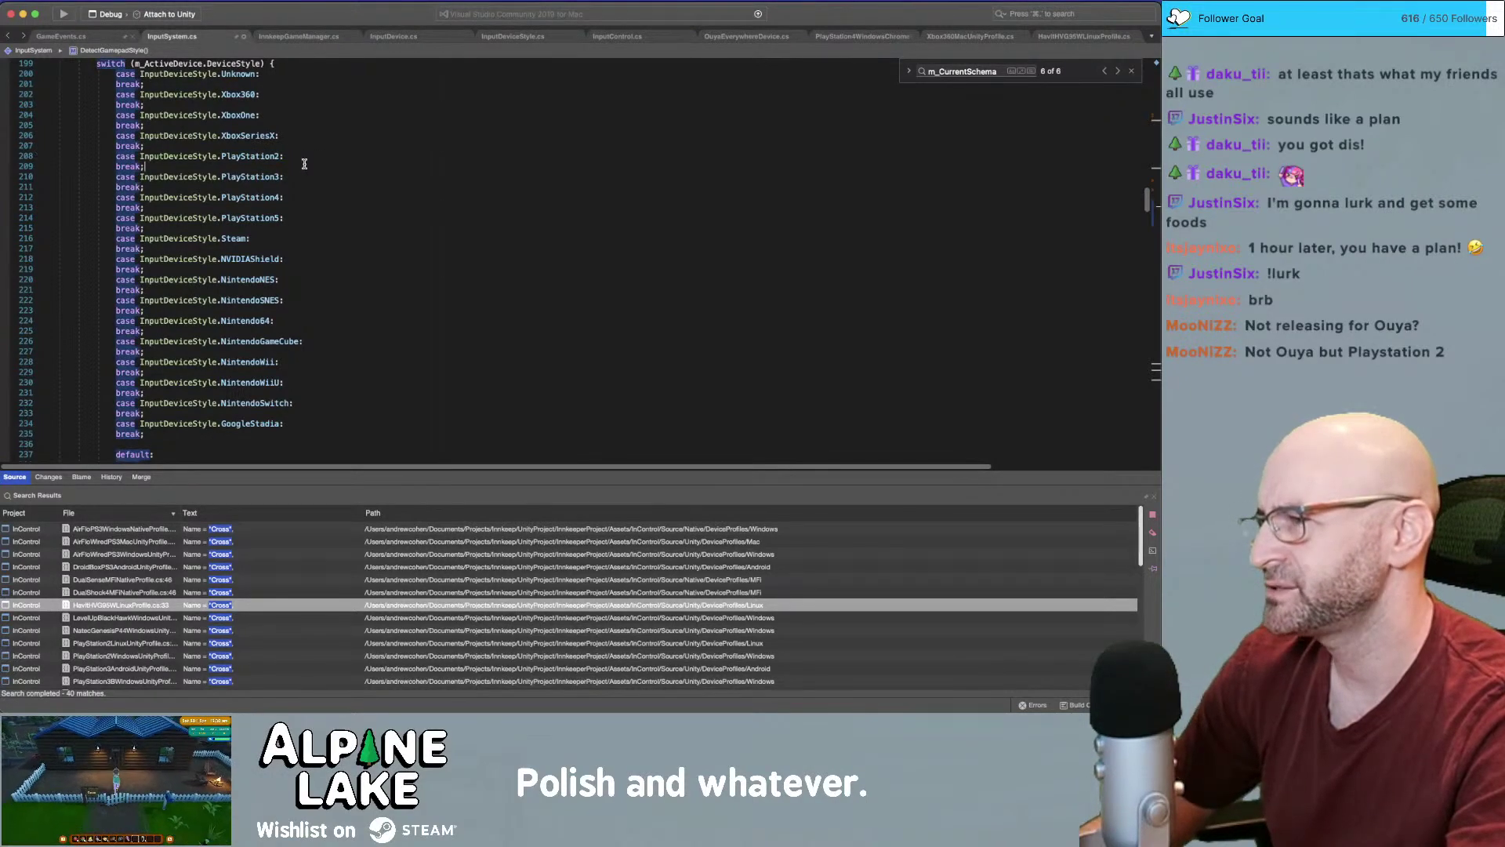
key(shift+Home)
key(shift+Home)
key(shift+Up)
key(BackSpace)
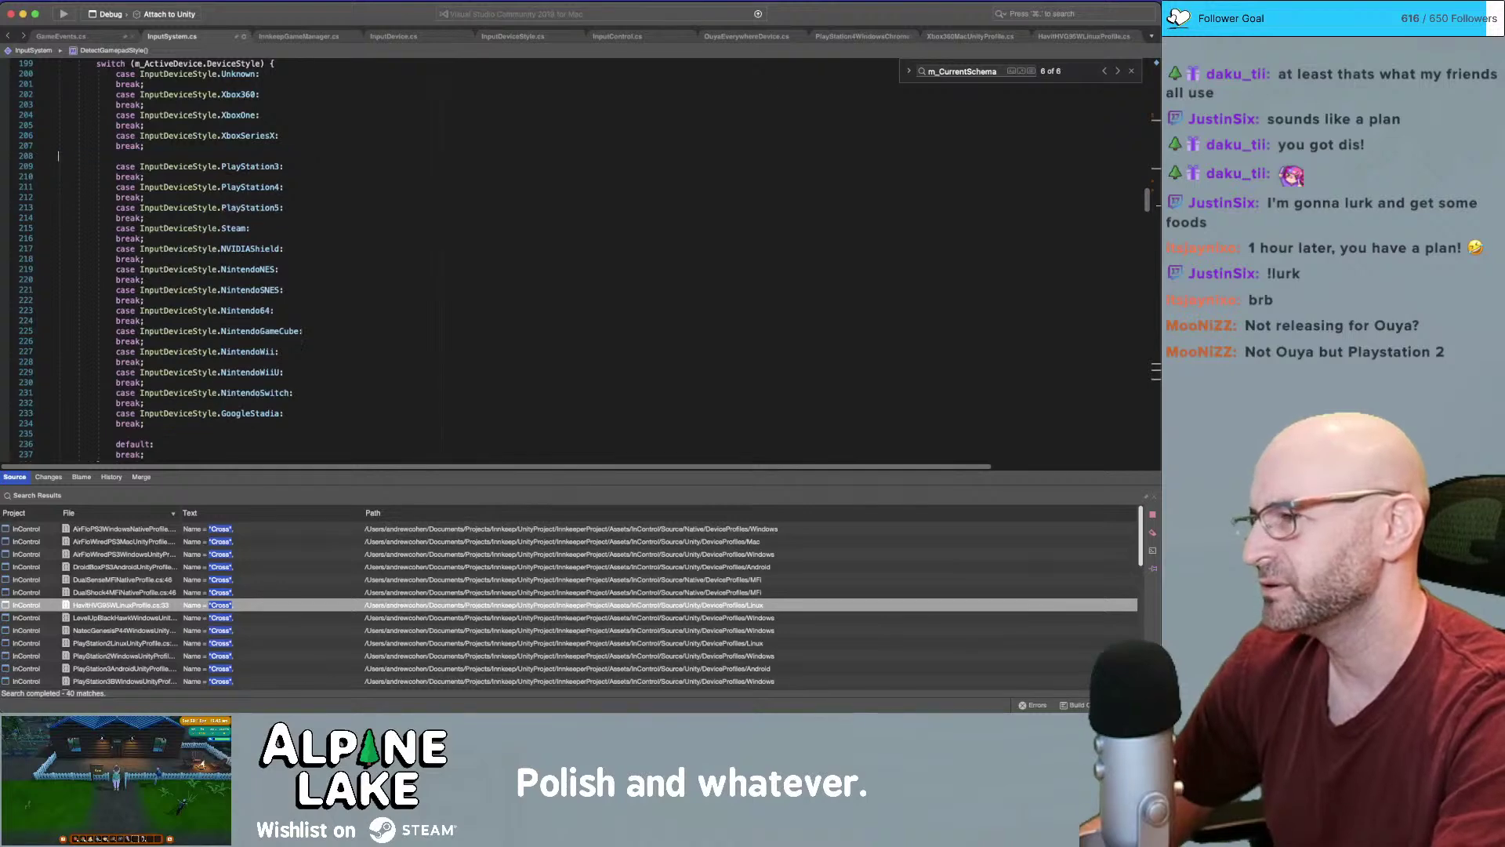
key(BackSpace)
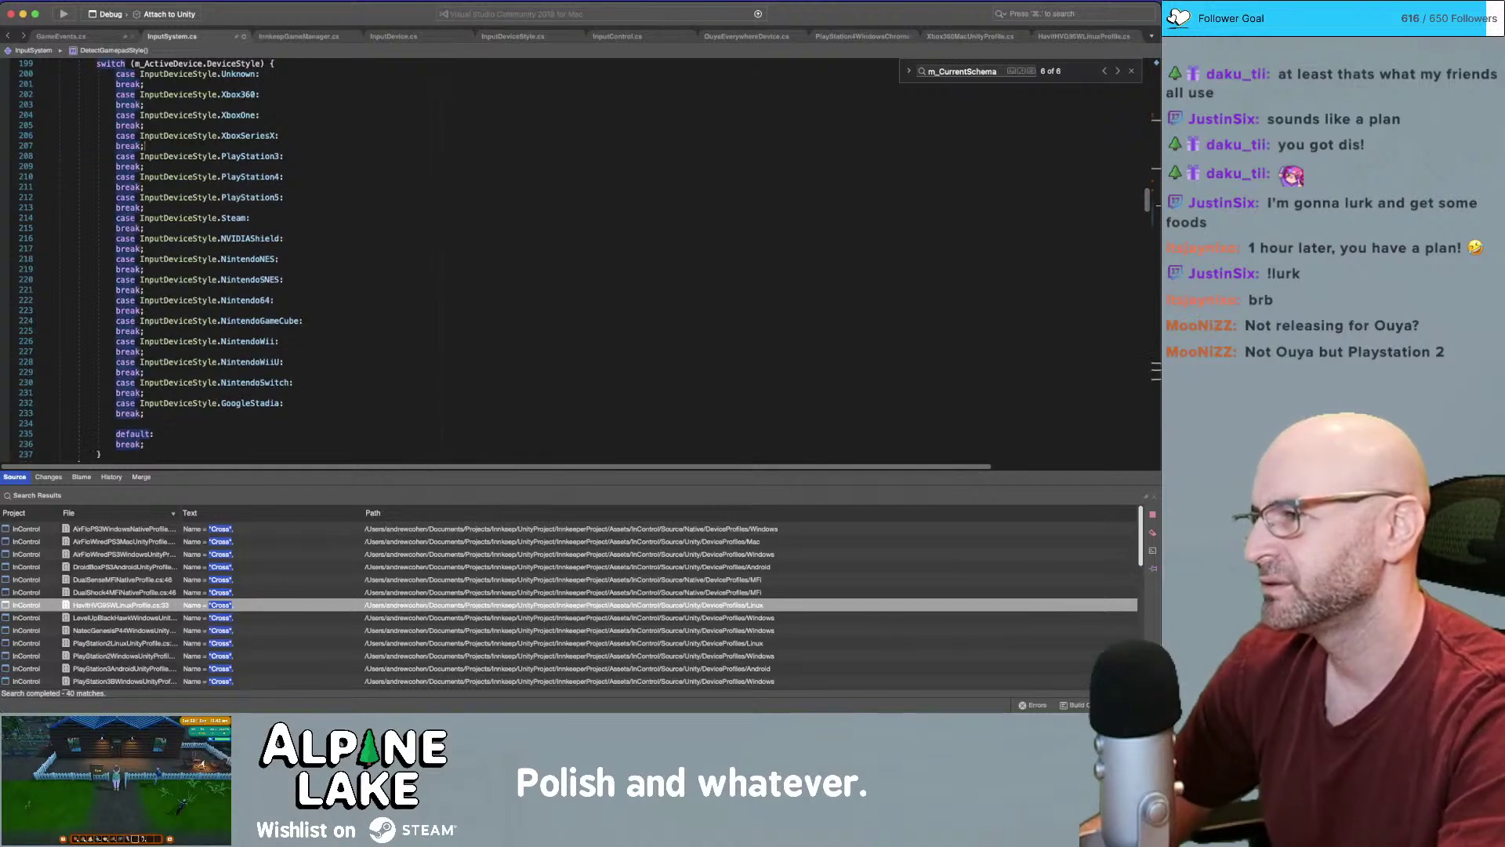
triple_click(261, 159)
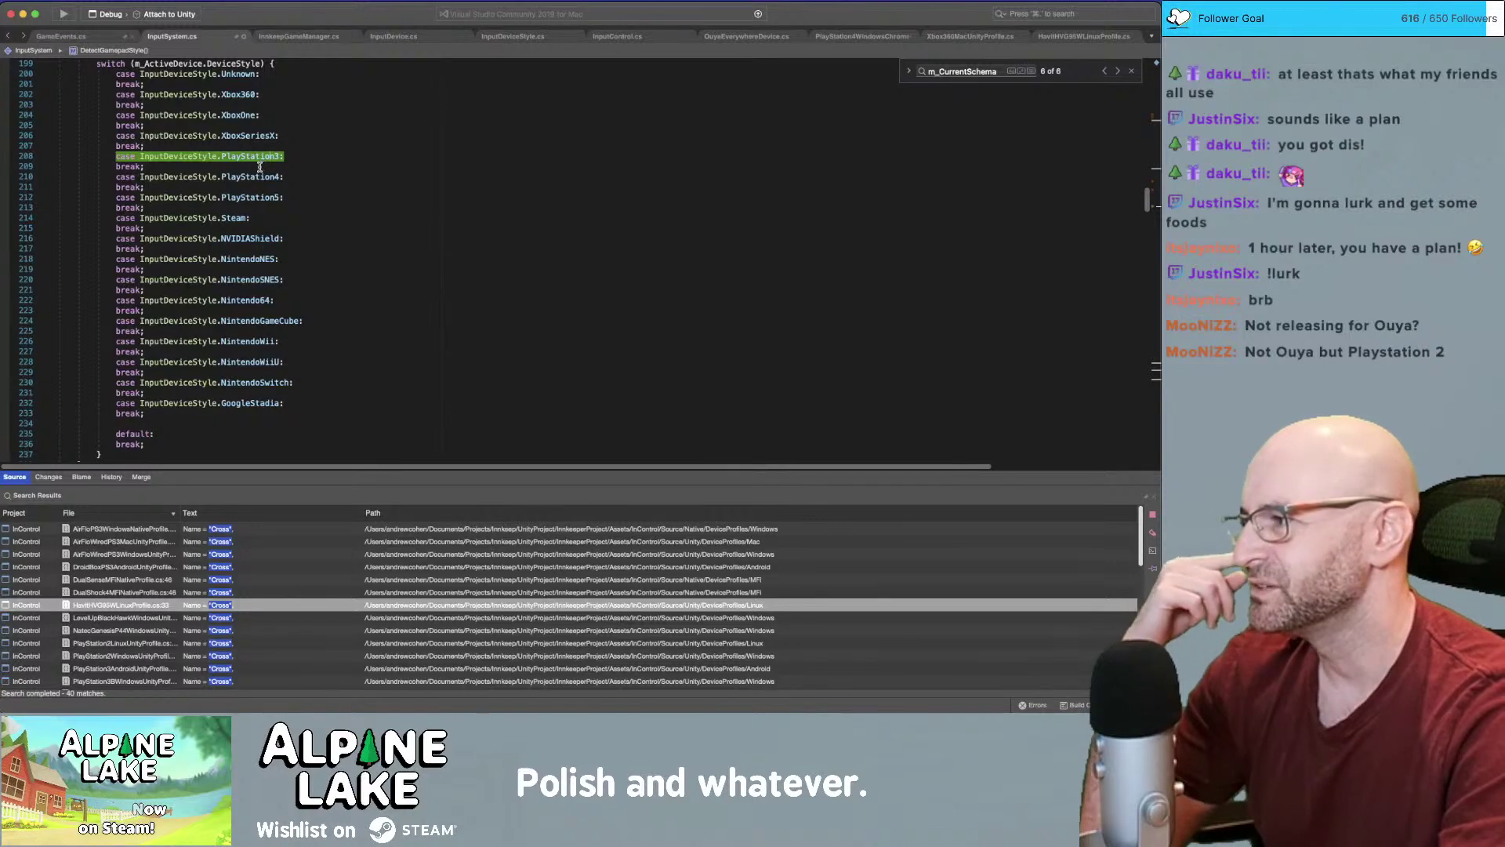
double_click(259, 258)
triple_click(259, 259)
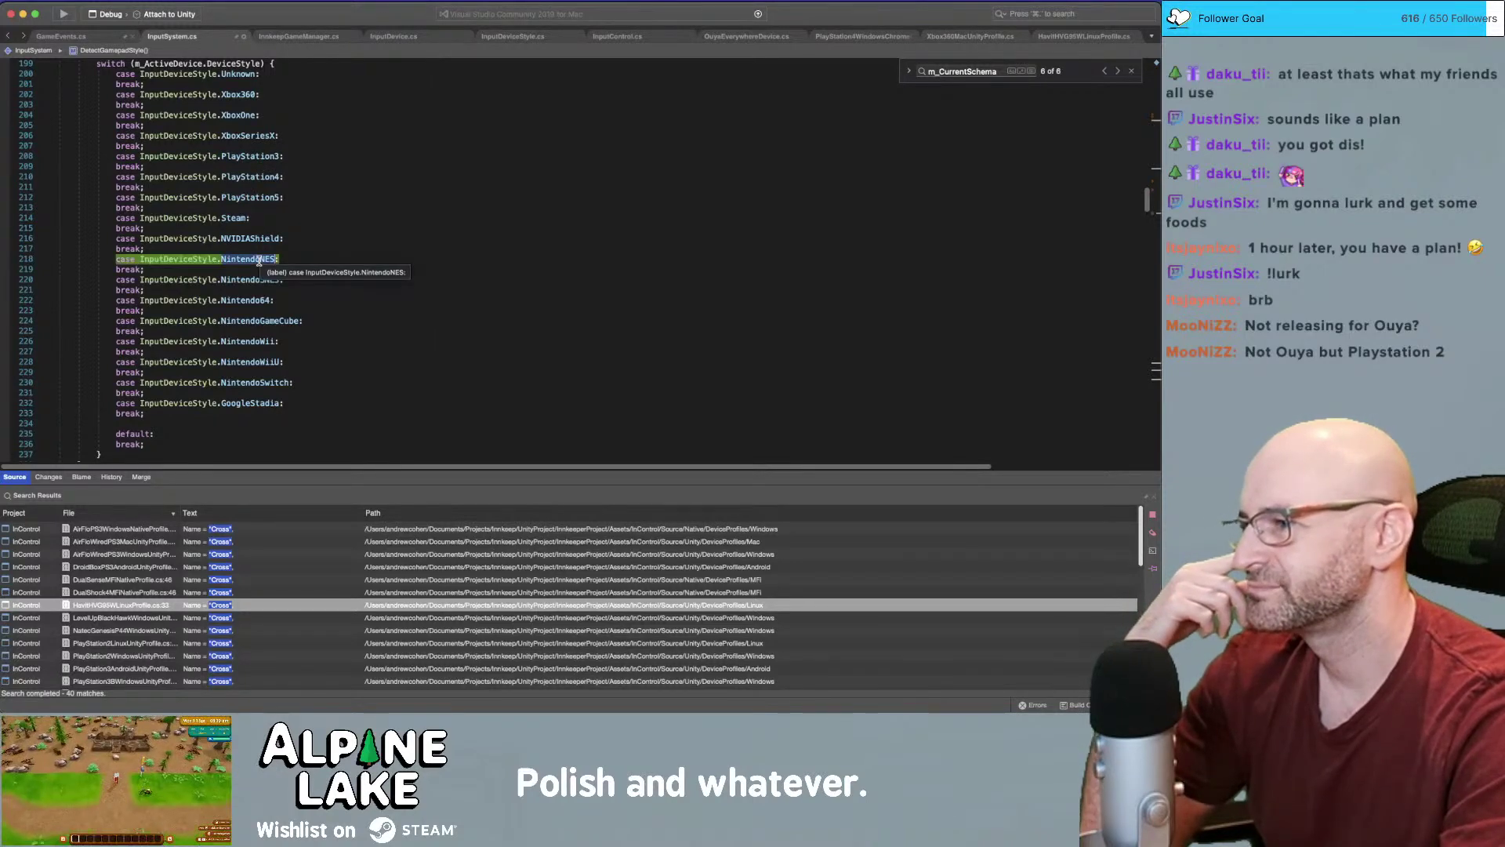
click(278, 261)
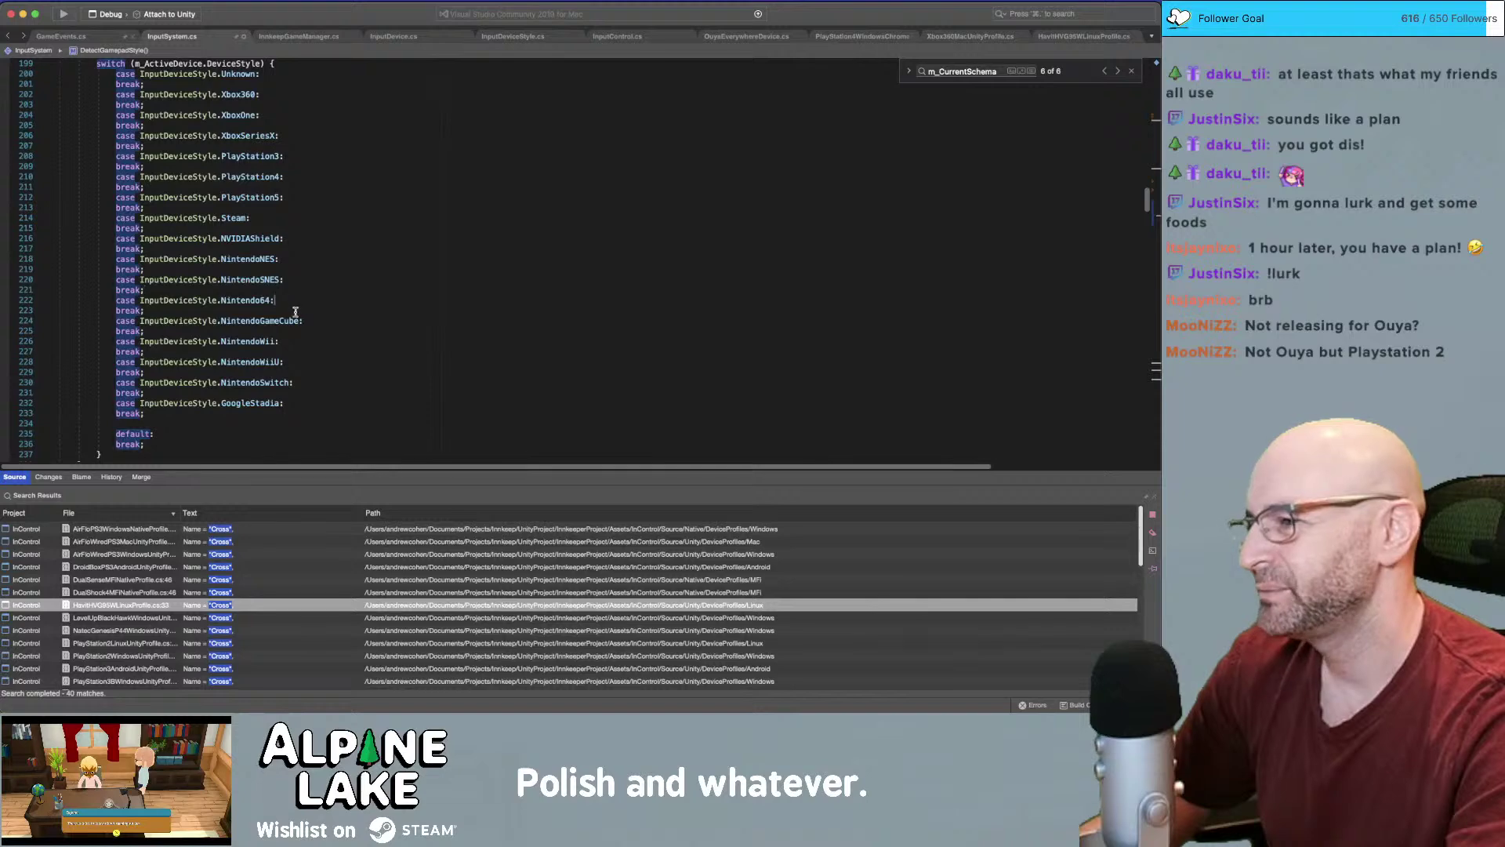
Delete the block of Nintendo cases from NintendoNES through NintendoWiiU, keeping NintendoSwitch
click(274, 377)
key(shift+Home)
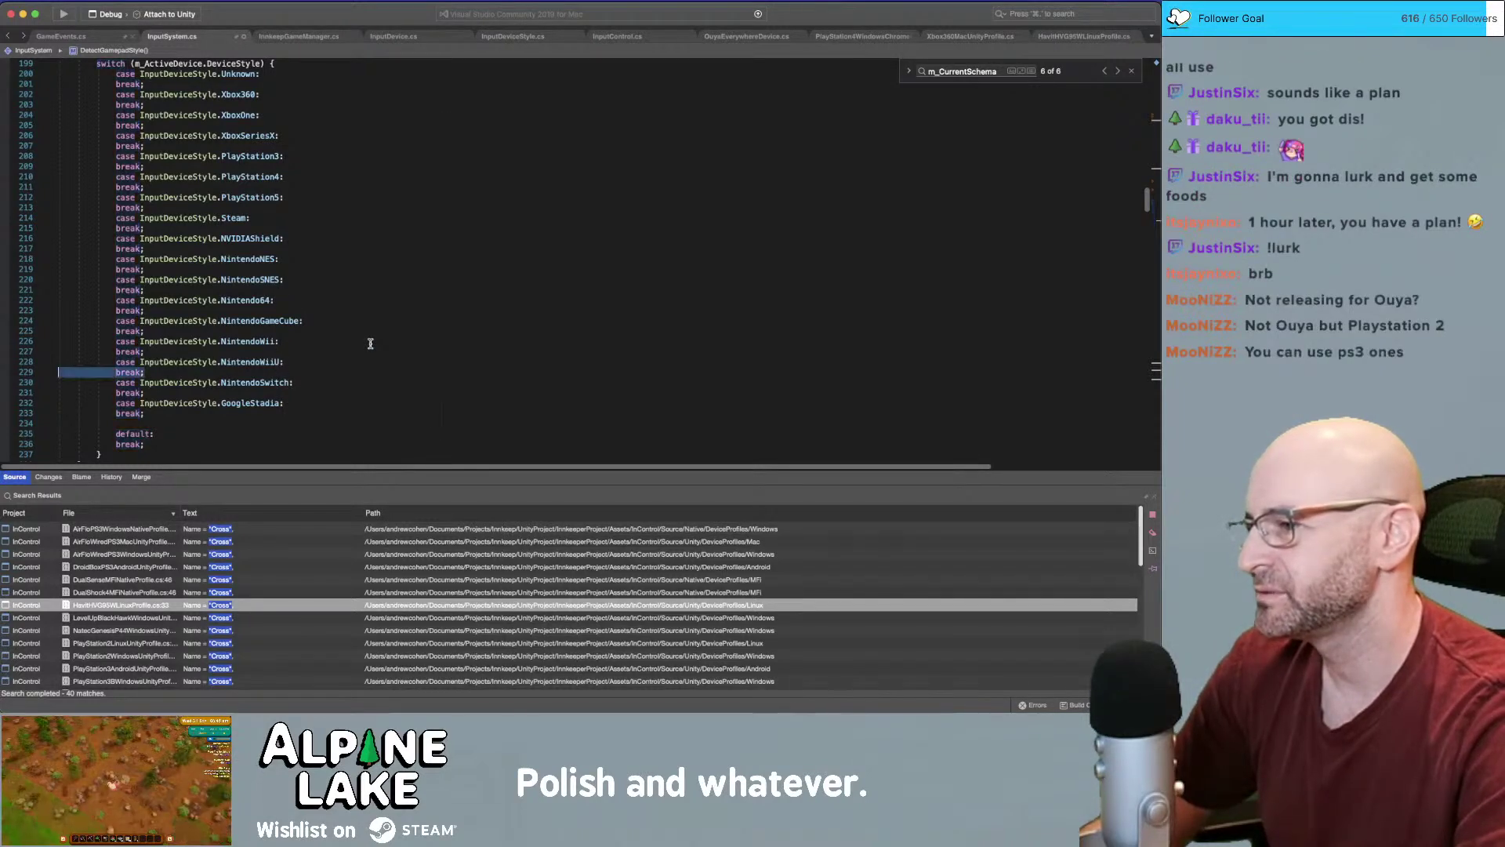
key(shift+Up)
key(shift+Up)
key(shift+Up)
key(shift+Up)
key(shift+Up)
key(shift+Up)
key(shift+Up)
key(shift+Up)
key(shift+Up)
key(shift+Up)
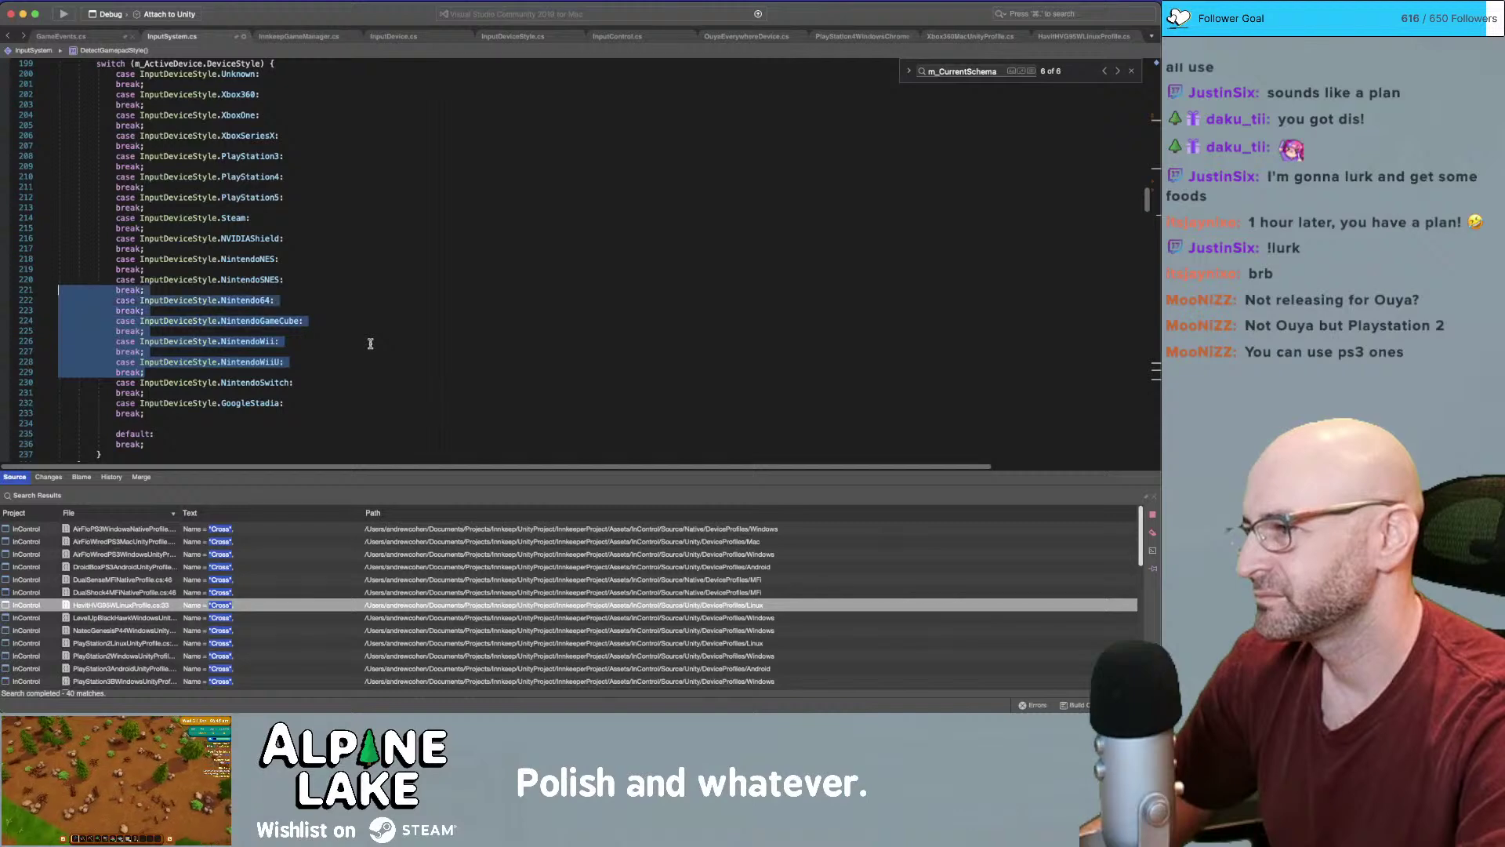
key(shift+Up)
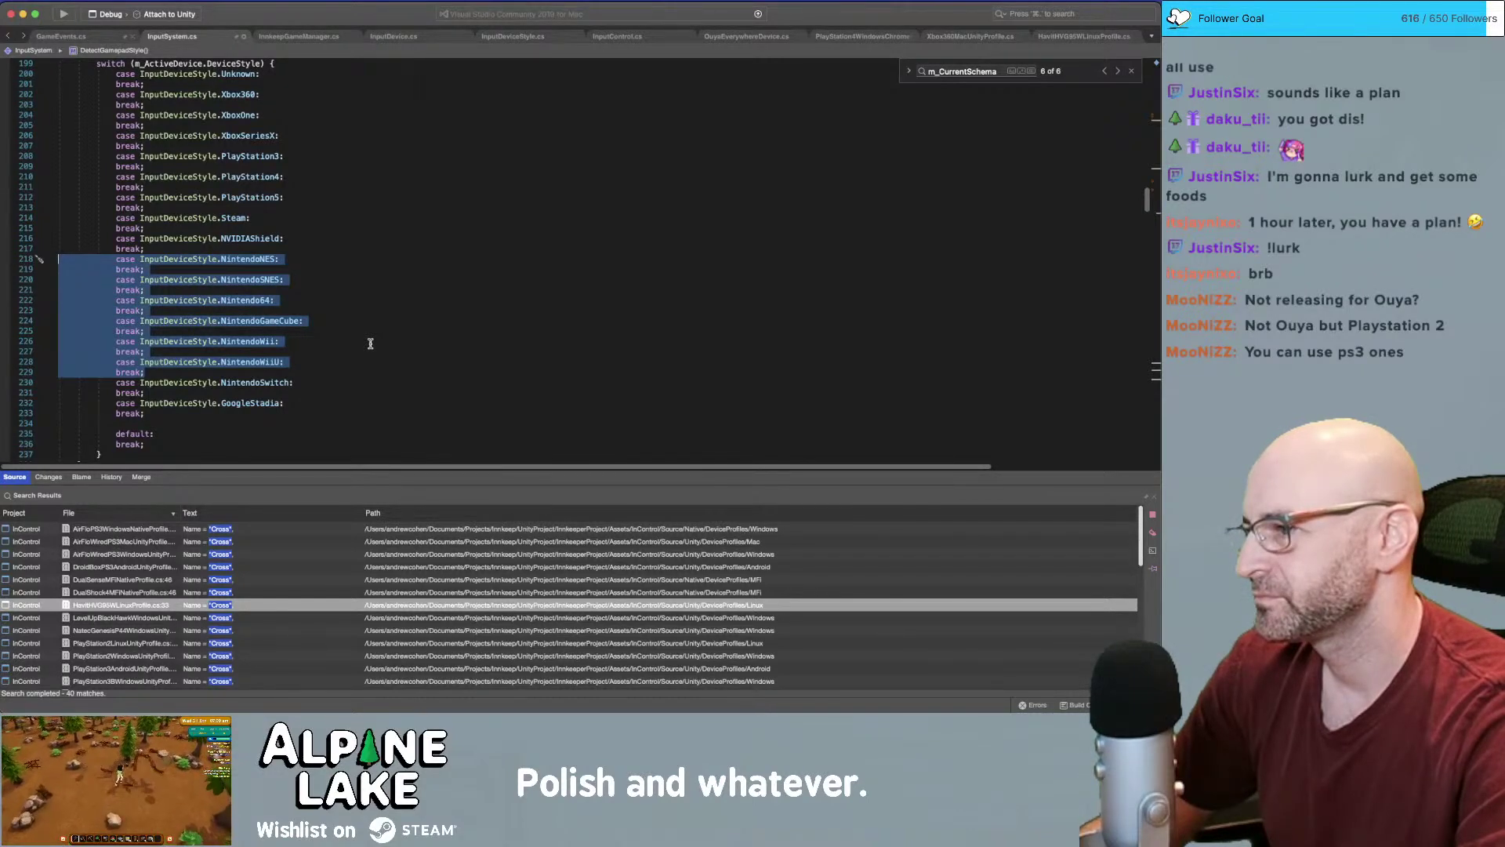
key(BackSpace)
key(BackSpace)
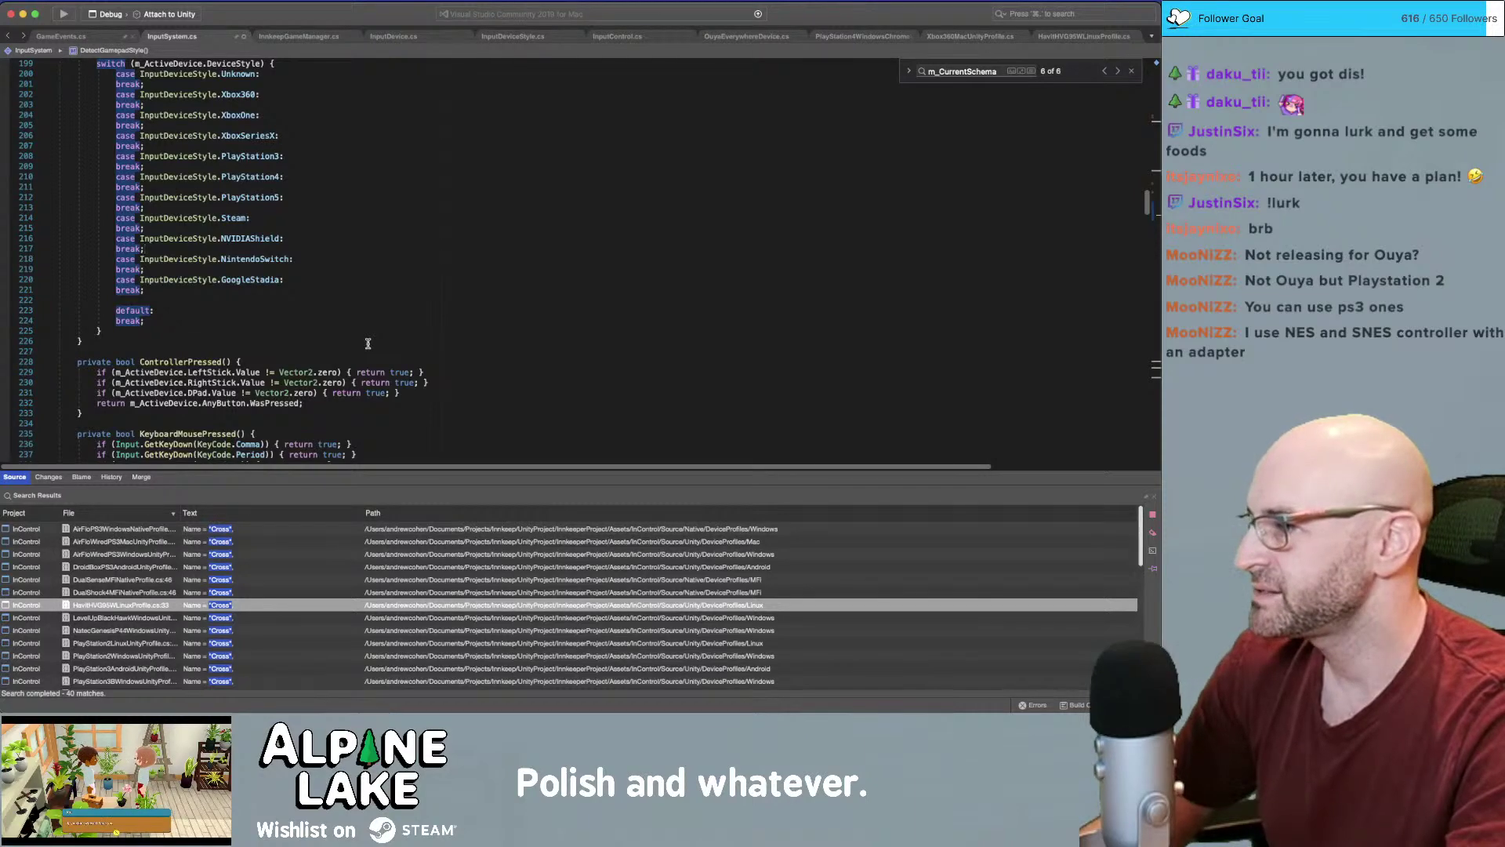
Undo the deletion of the NintendoNES through NintendoWiiU cases and of the PlayStation2 case
key(super+z)
key(super+z)
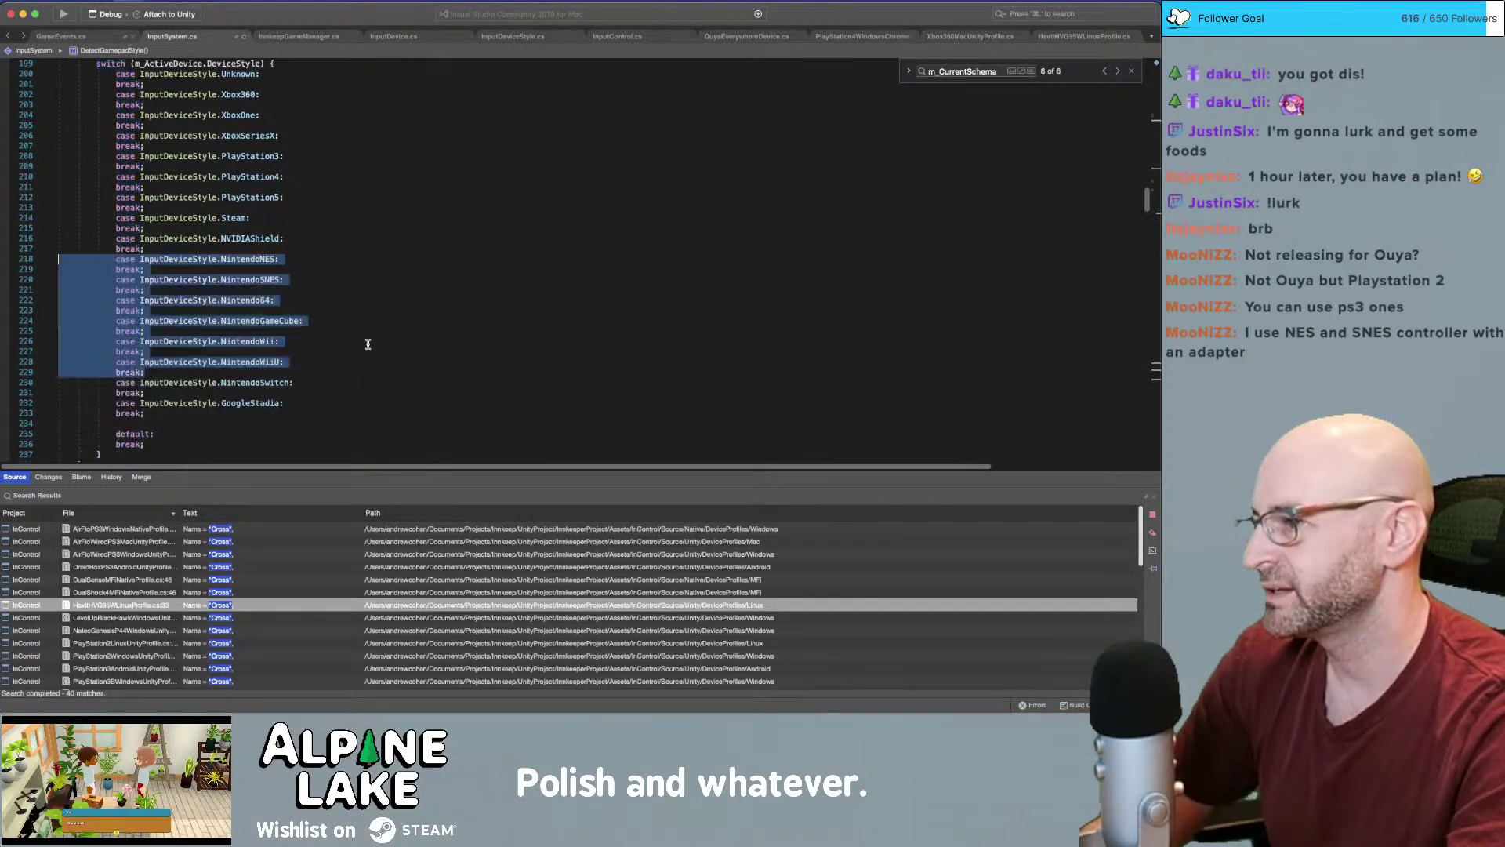
click(356, 314)
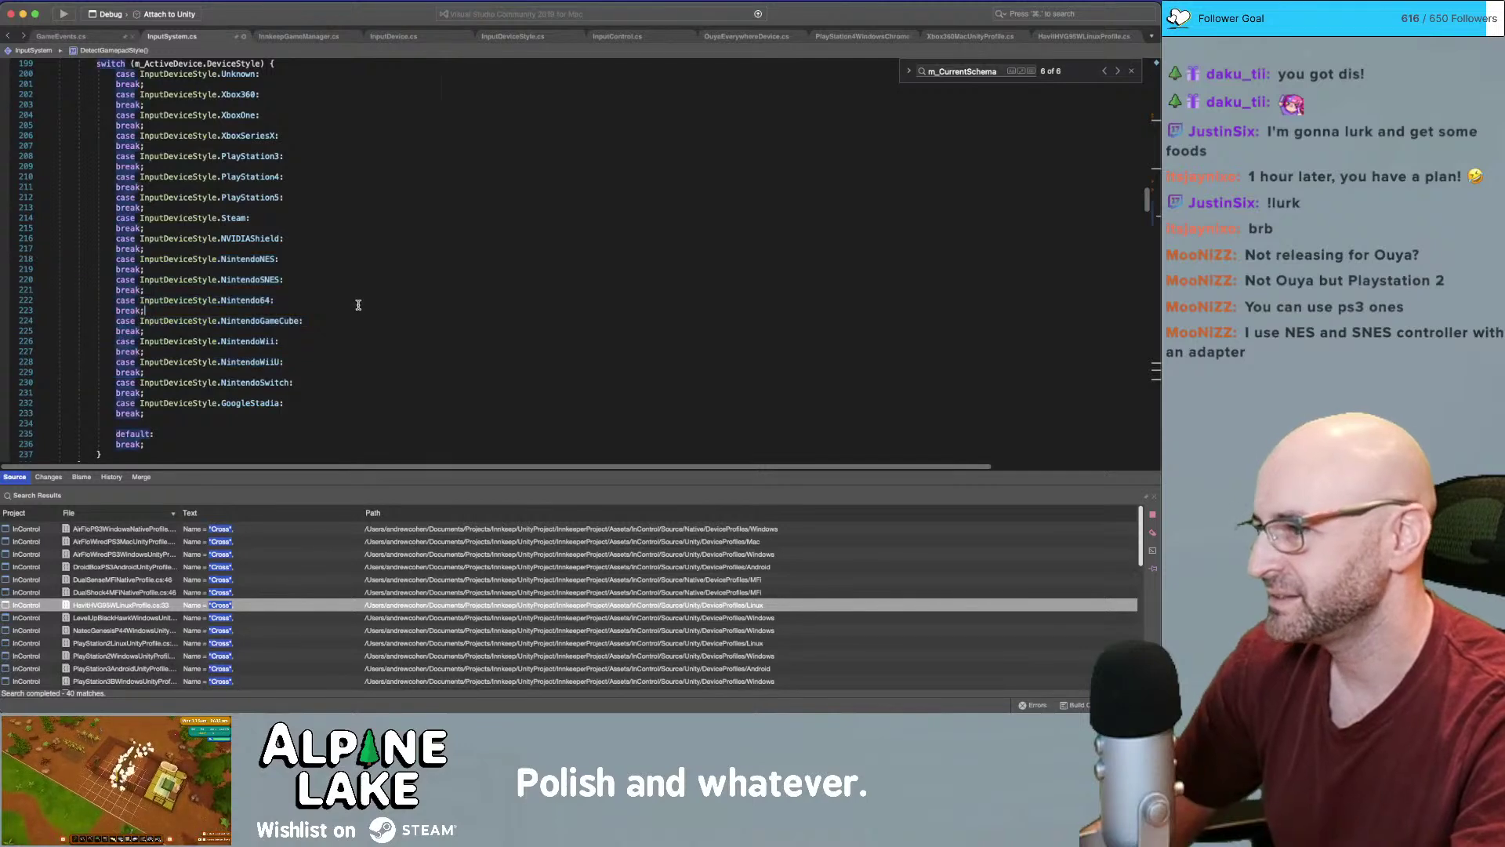
scroll(360, 304, up, 2)
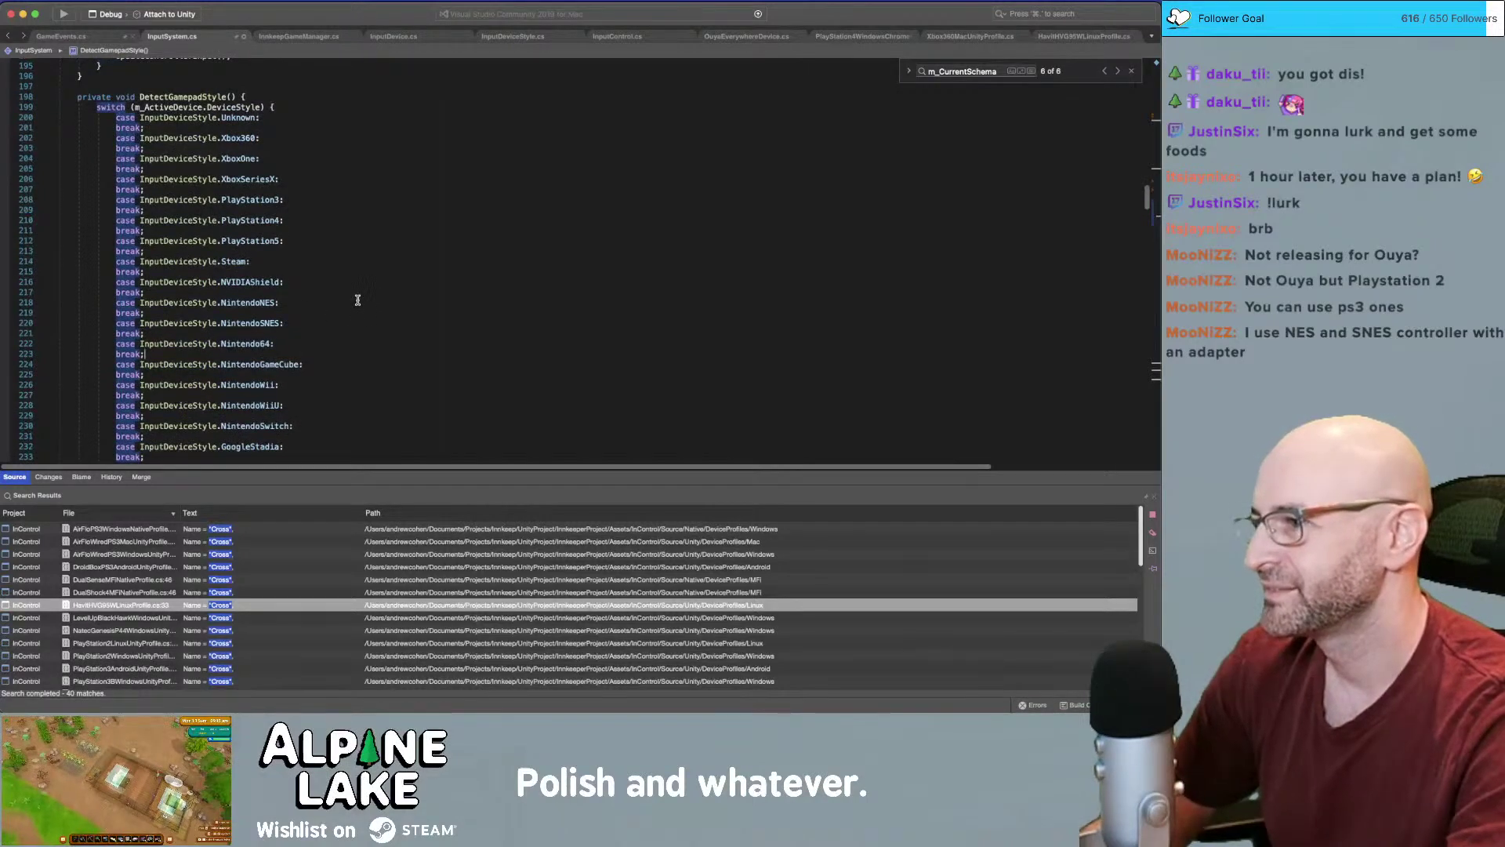
key(super+z)
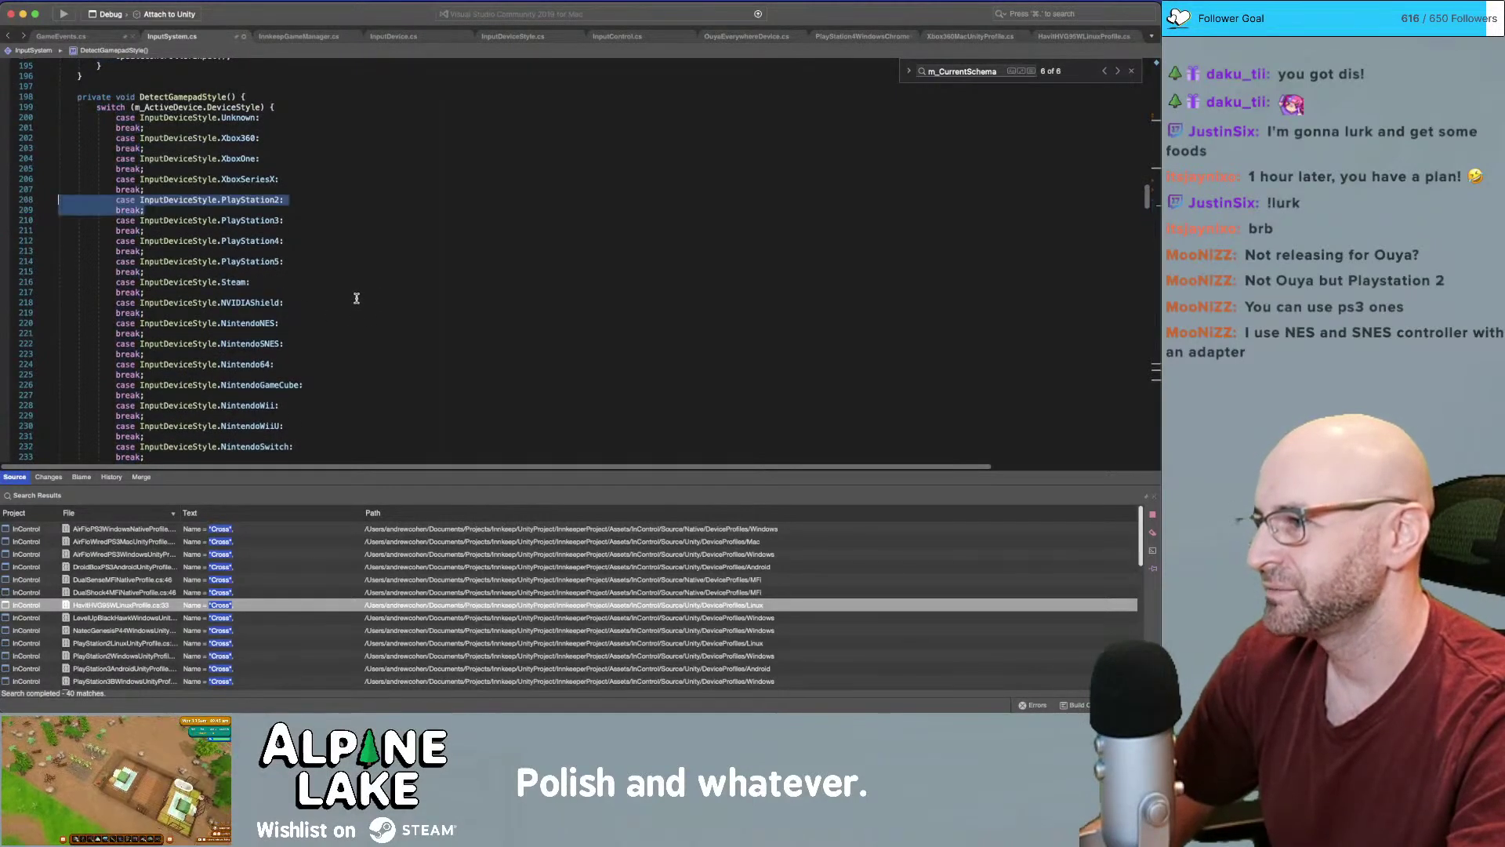
click(323, 207)
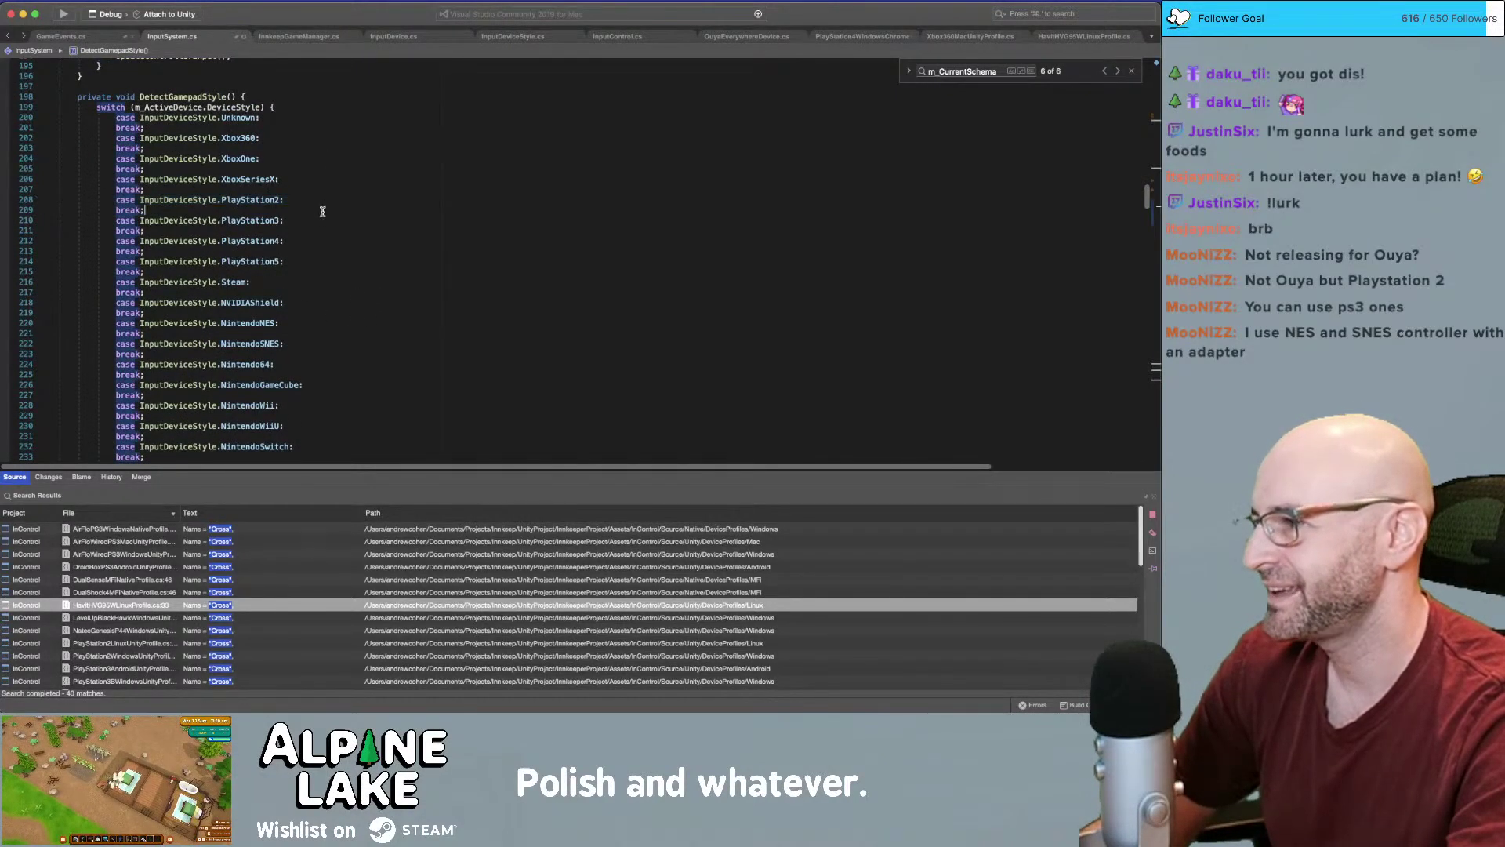
click(296, 161)
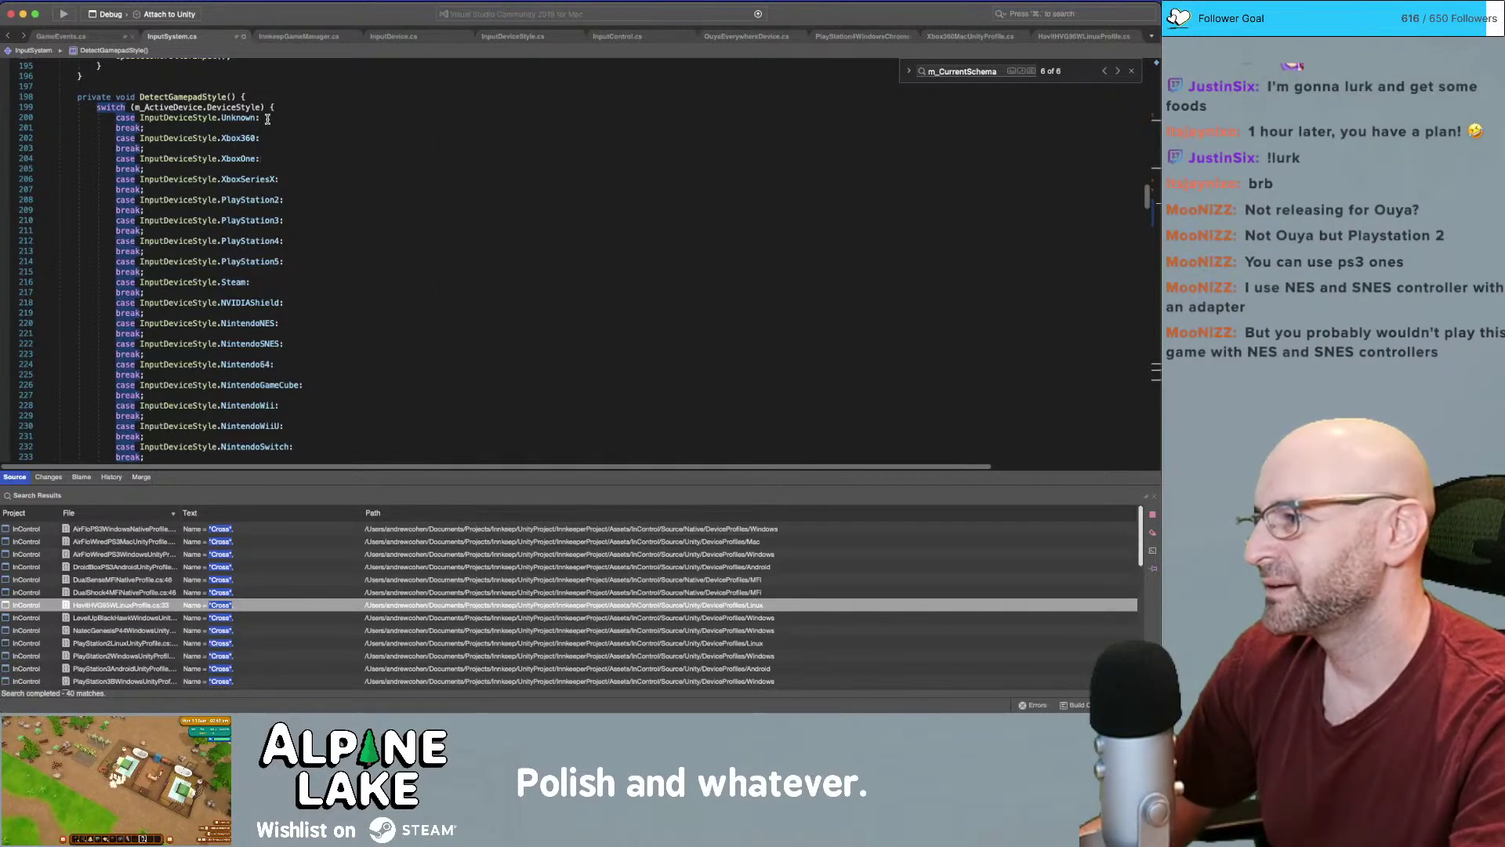
click(290, 138)
key(Return)
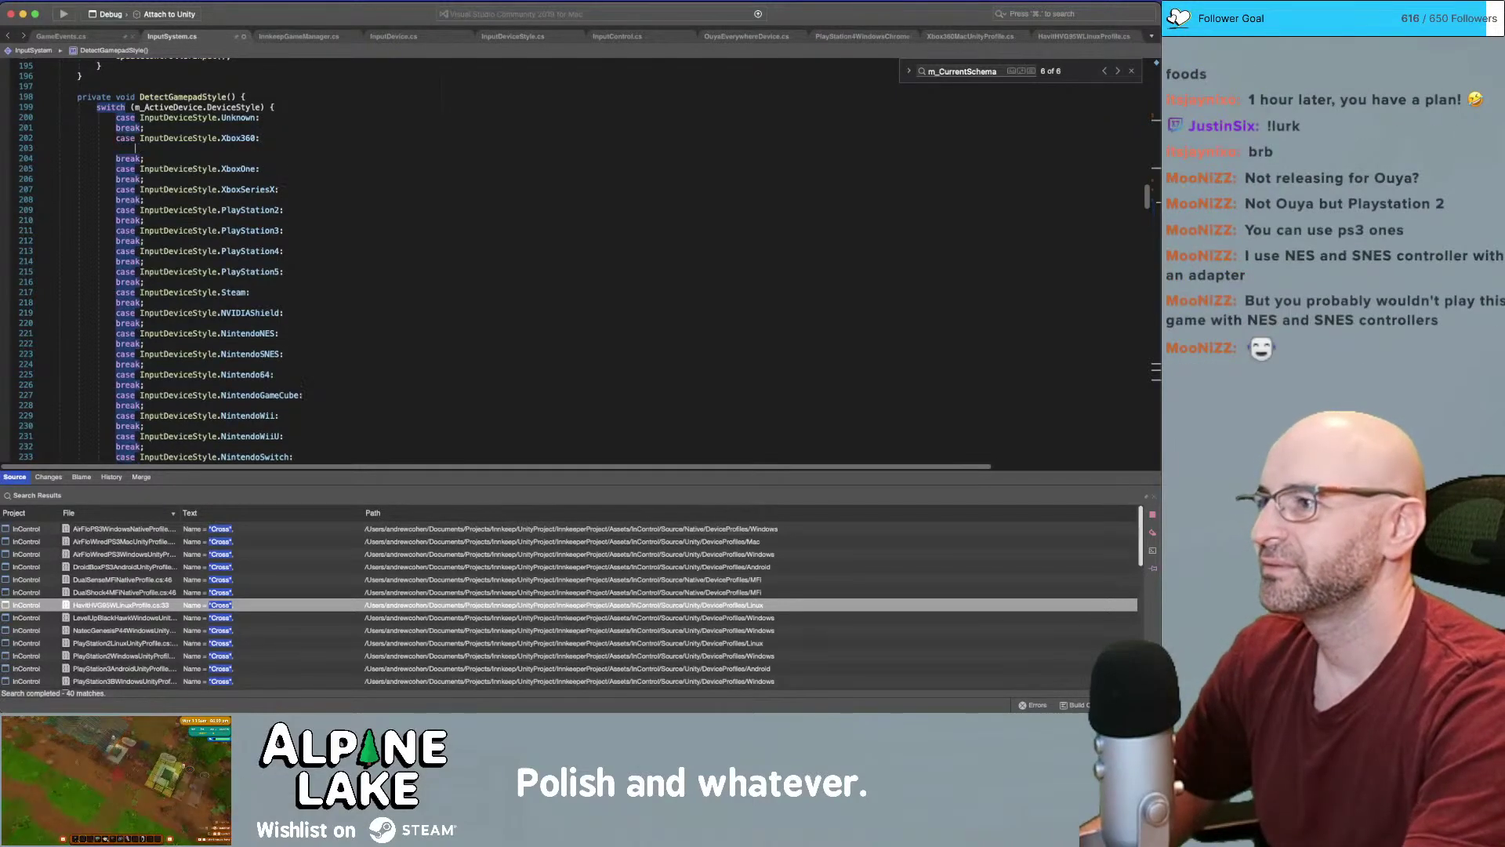
key(BackSpace)
key(BackSpace)
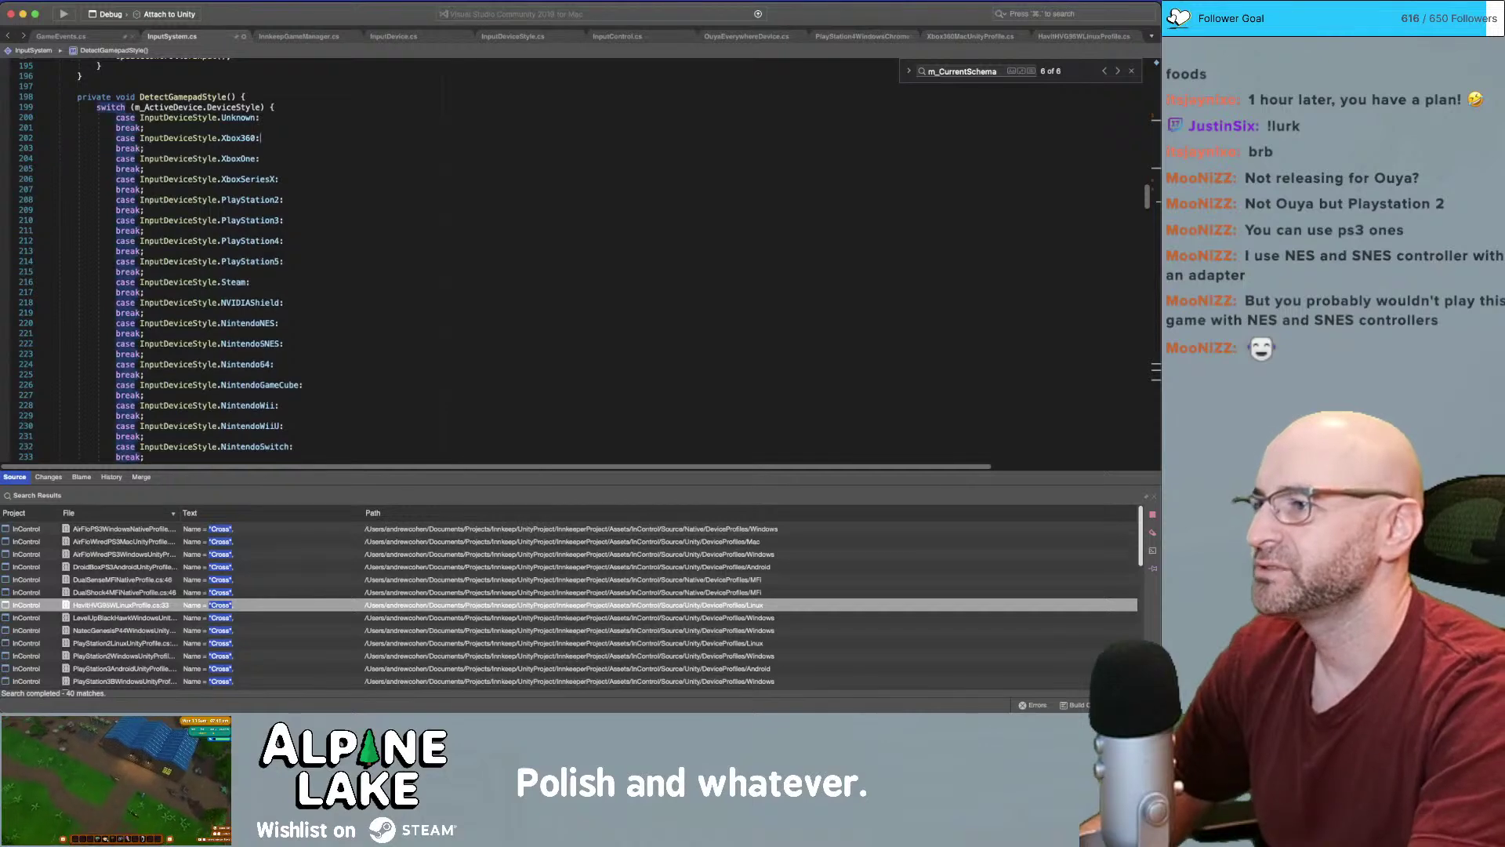
Select the InputSystem object in Unity and narrow the code editor window so its Schemas list shows beside the code
key(super+Tab)
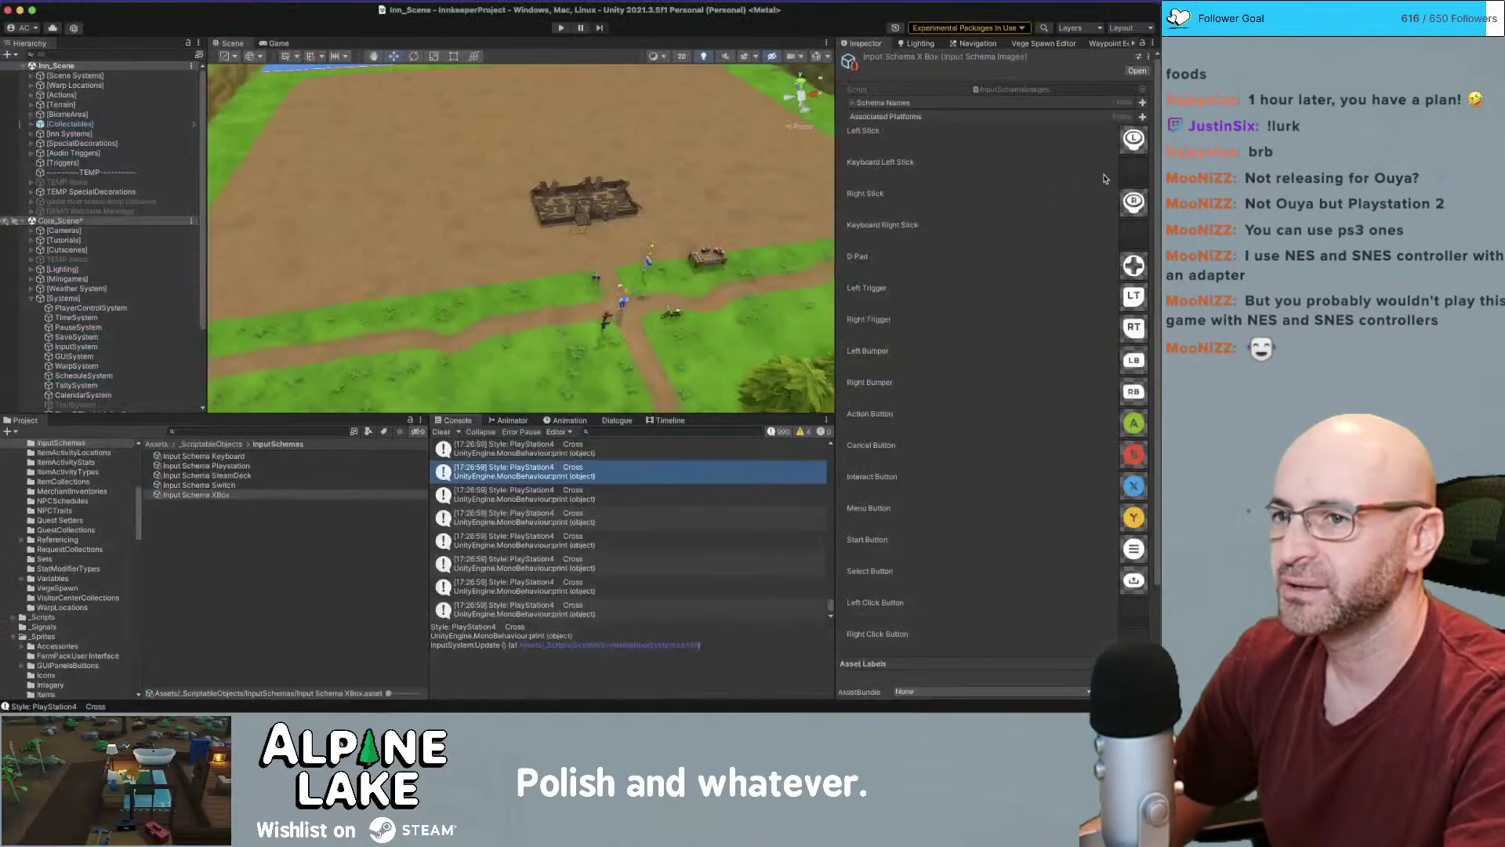
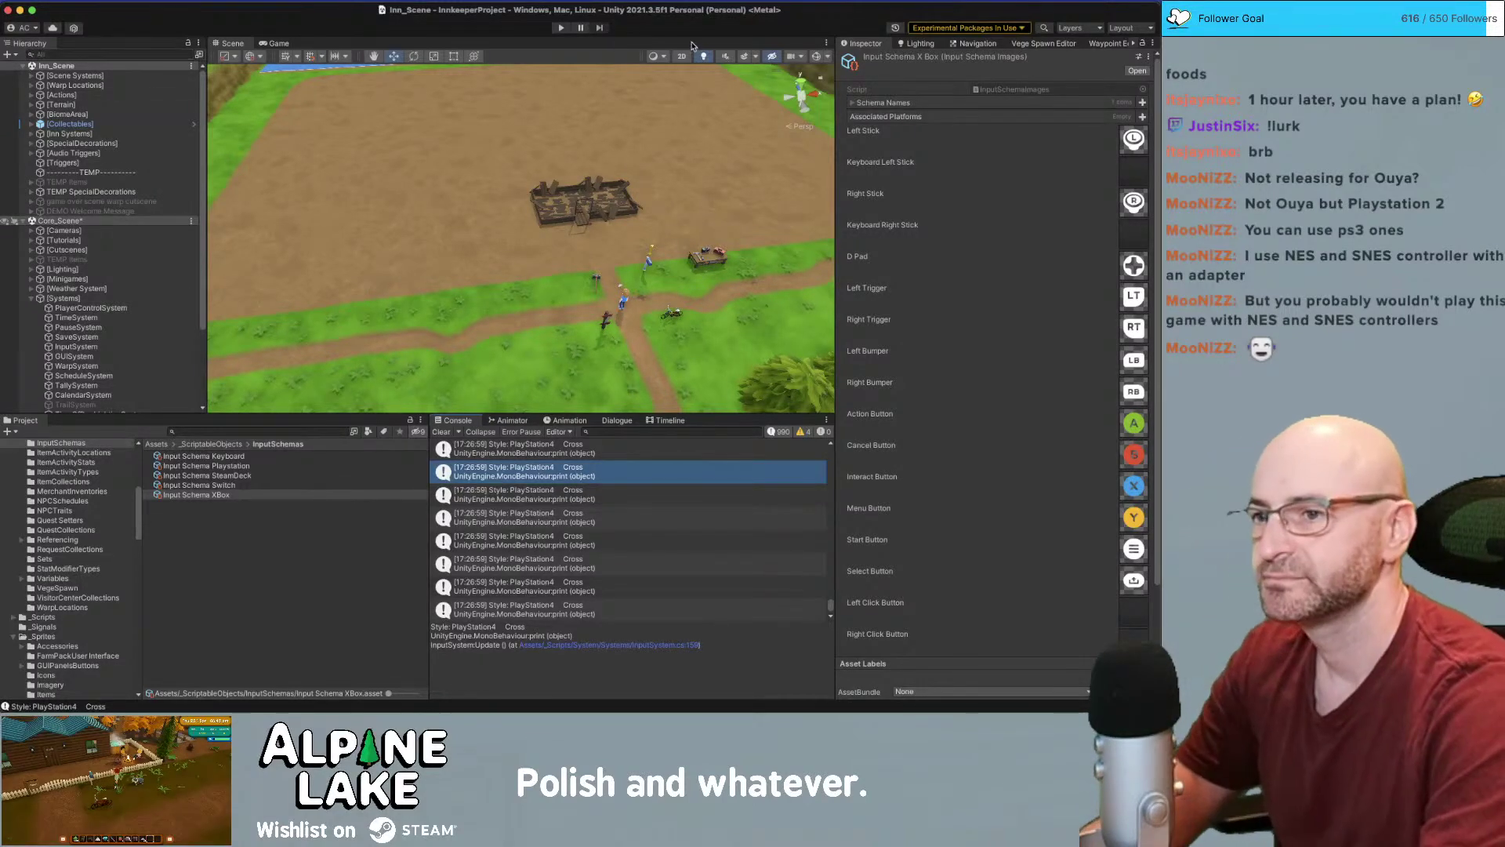
click(145, 347)
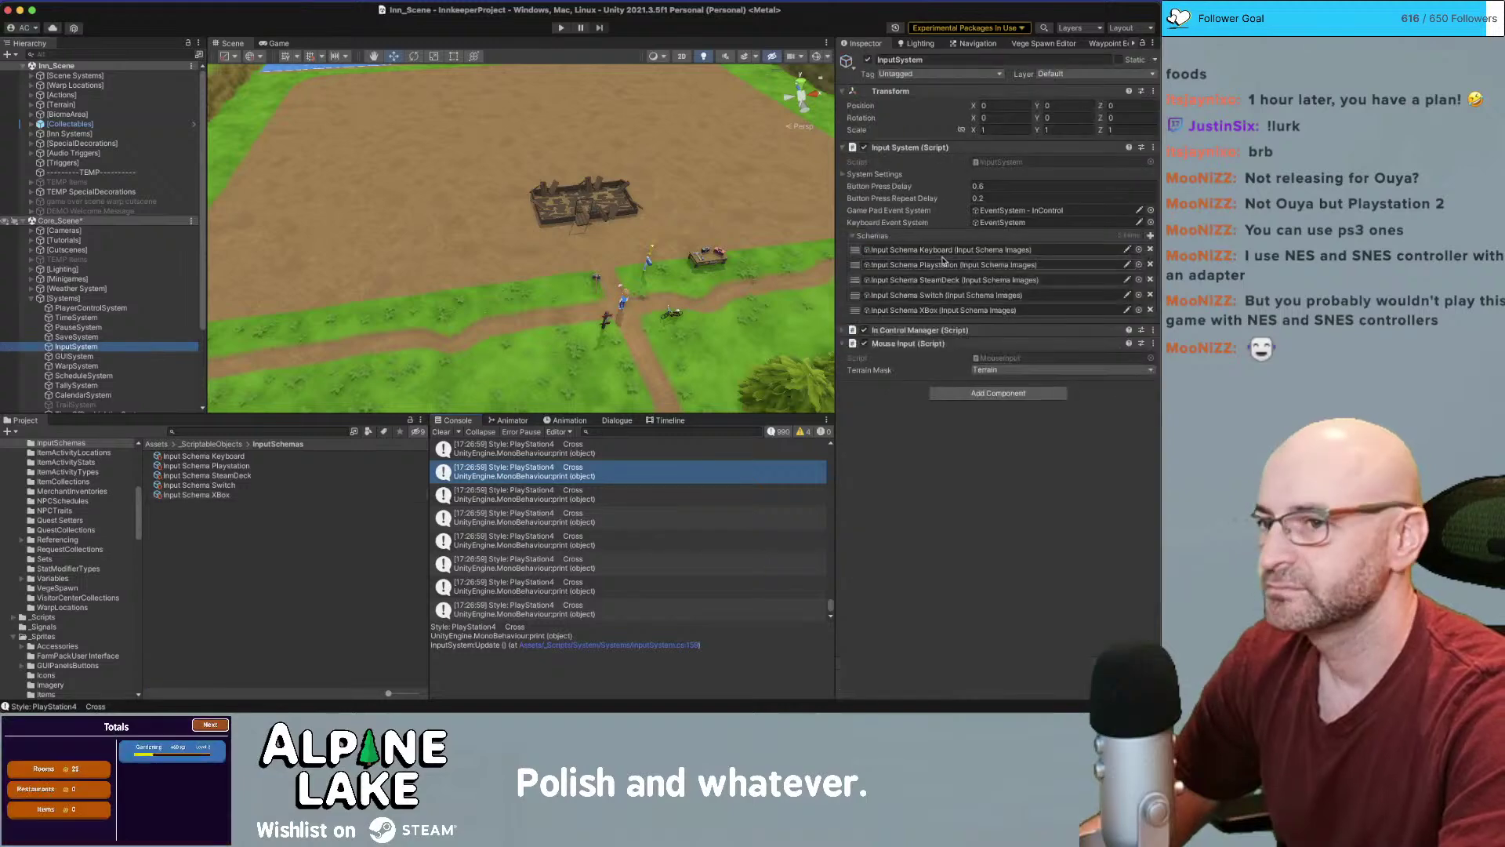
key(super+Tab)
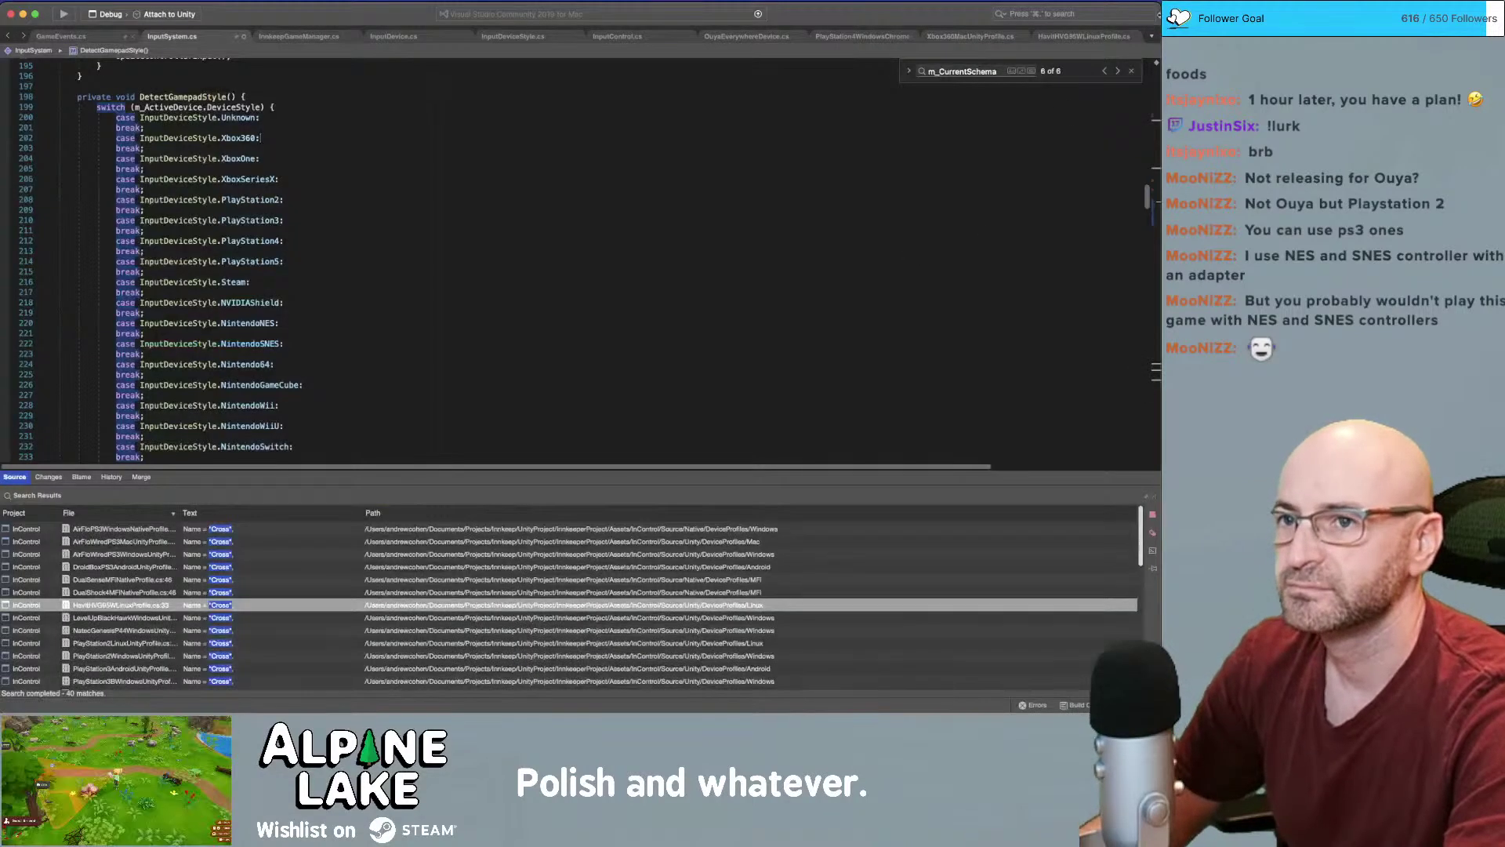
drag(1160, 53, 843, 54)
Insert a summary comment above DetectGamepadStyle with the index lines "0 = keyboard" and "1 = playstation"
click(517, 88)
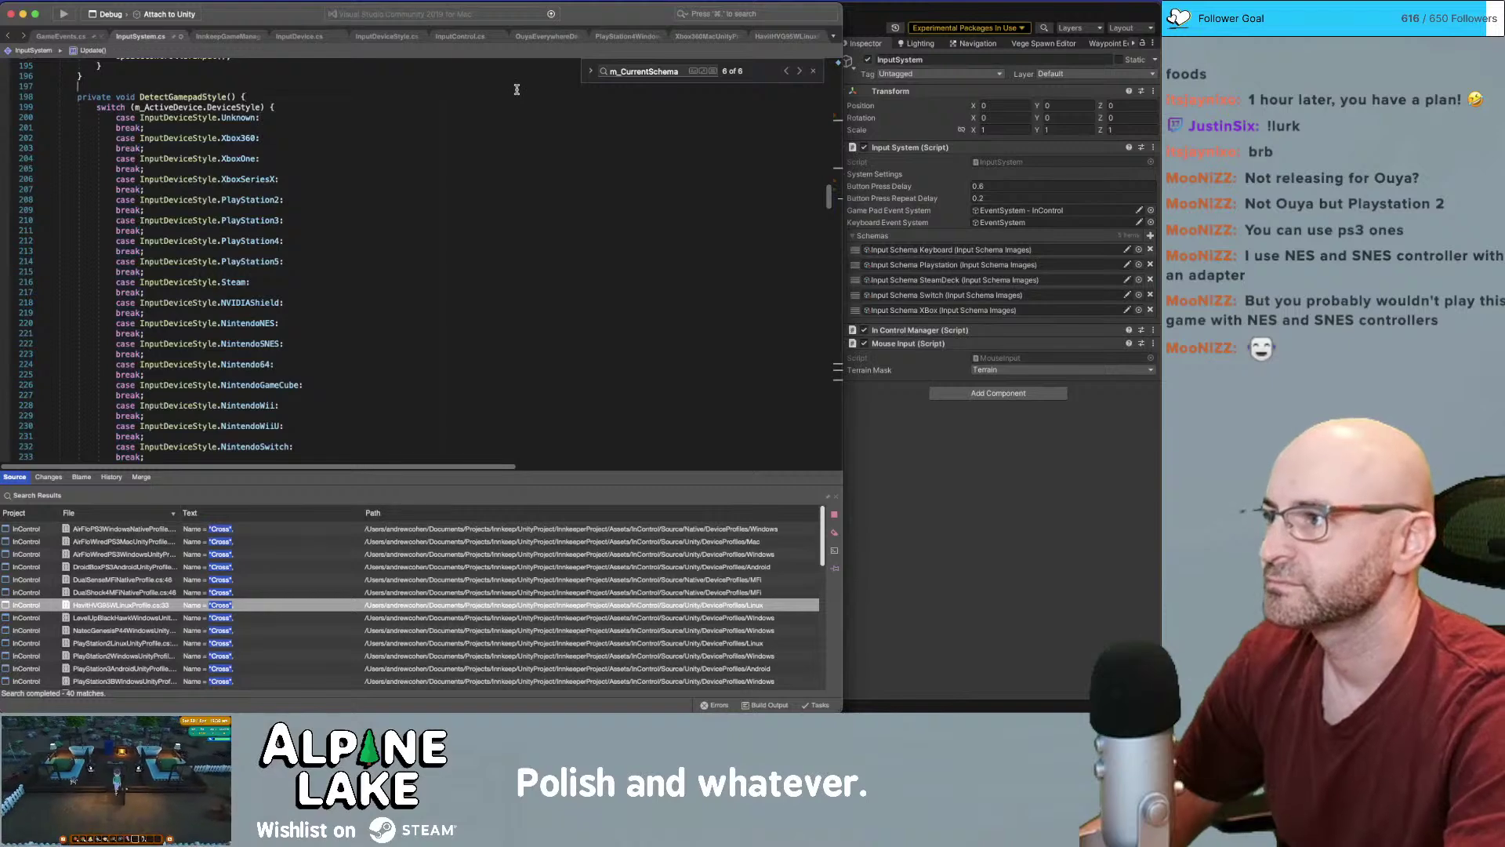
key(Return)
text(/// )
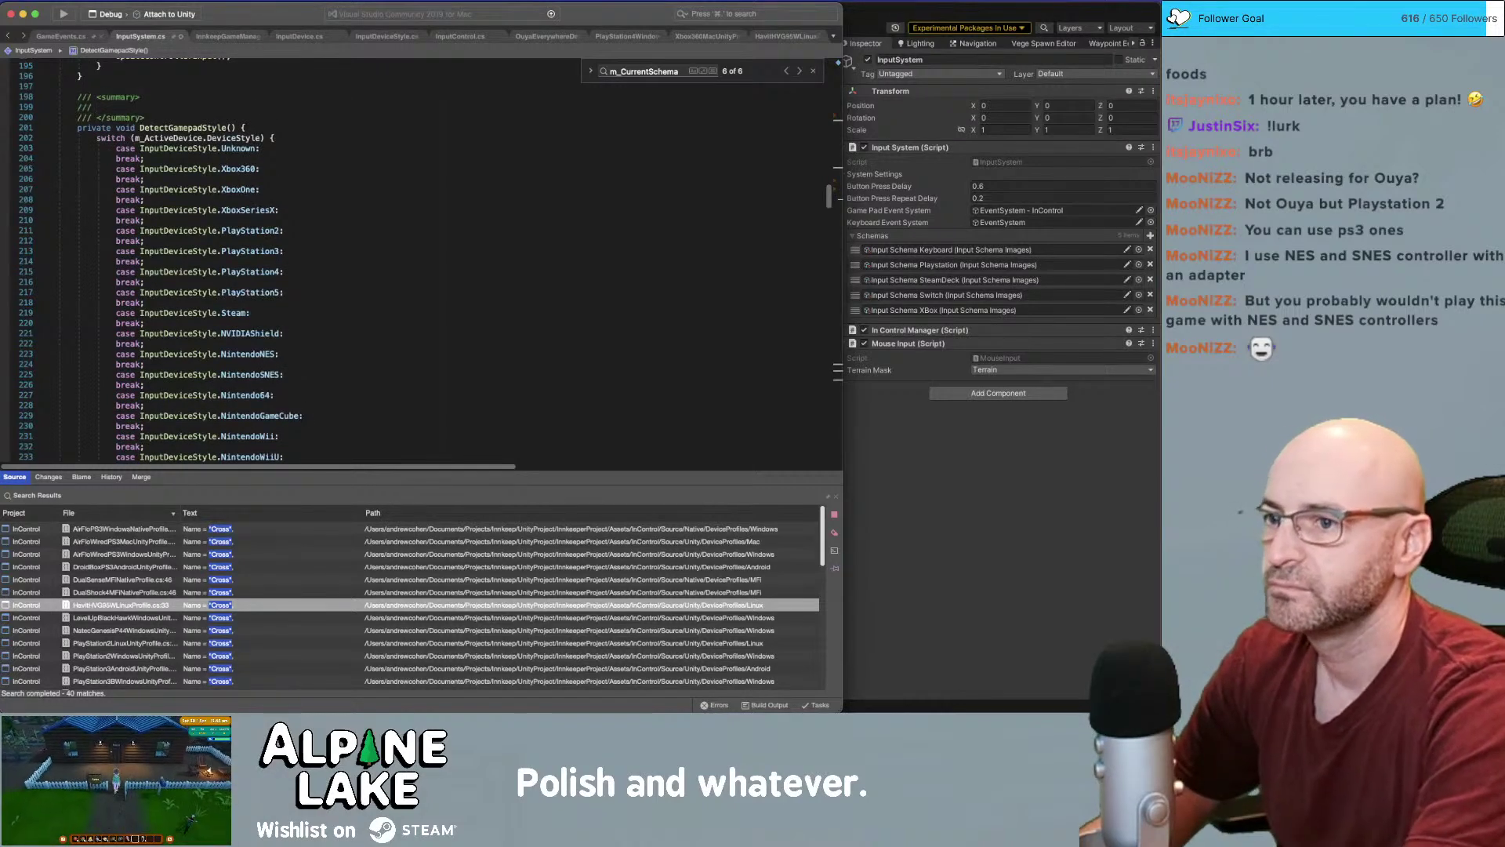
text(0 )
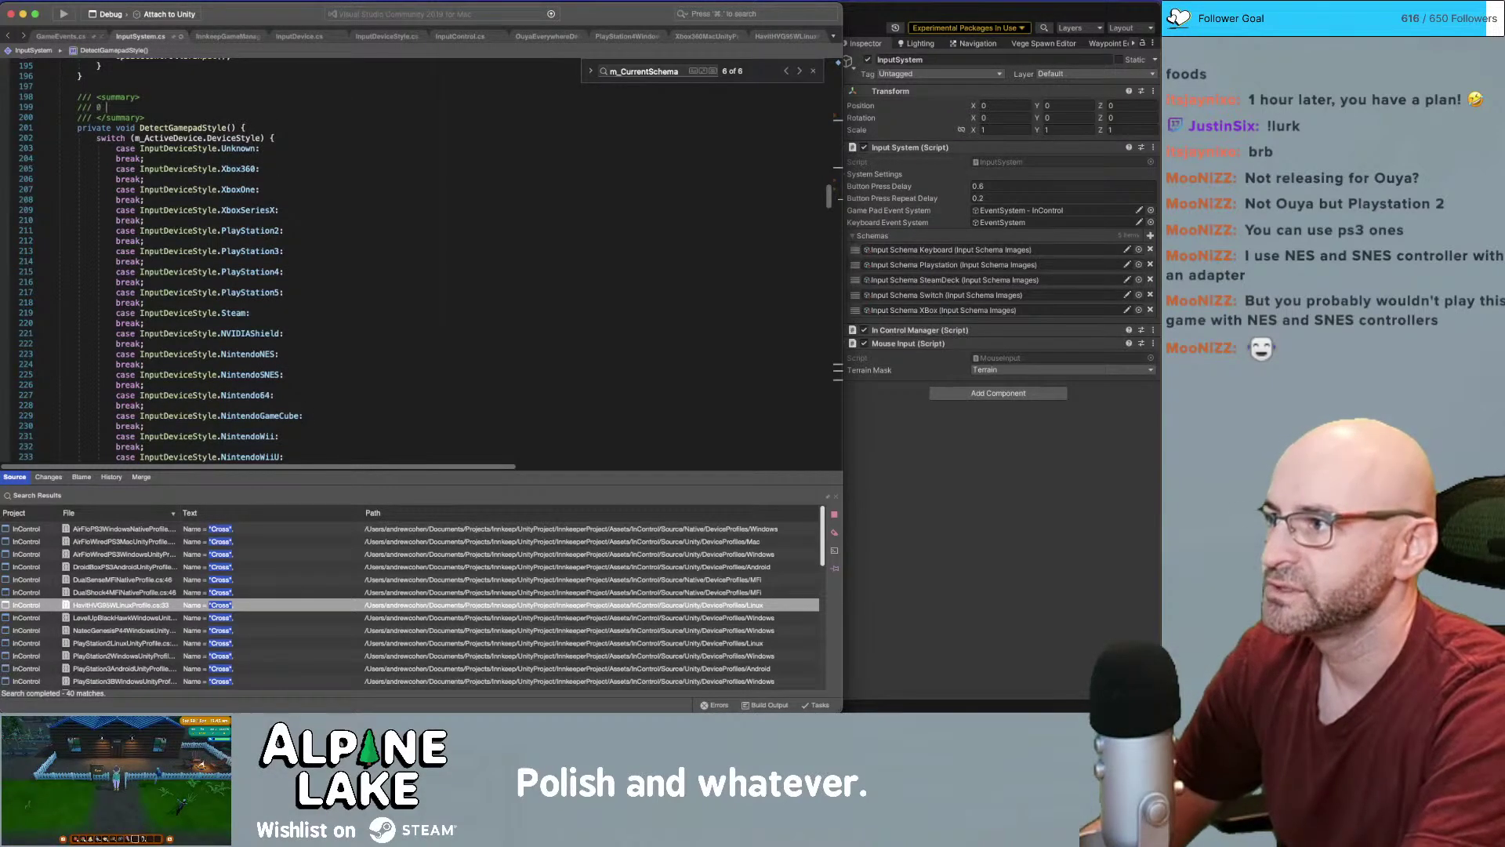
text(= keyboard)
key(Return)
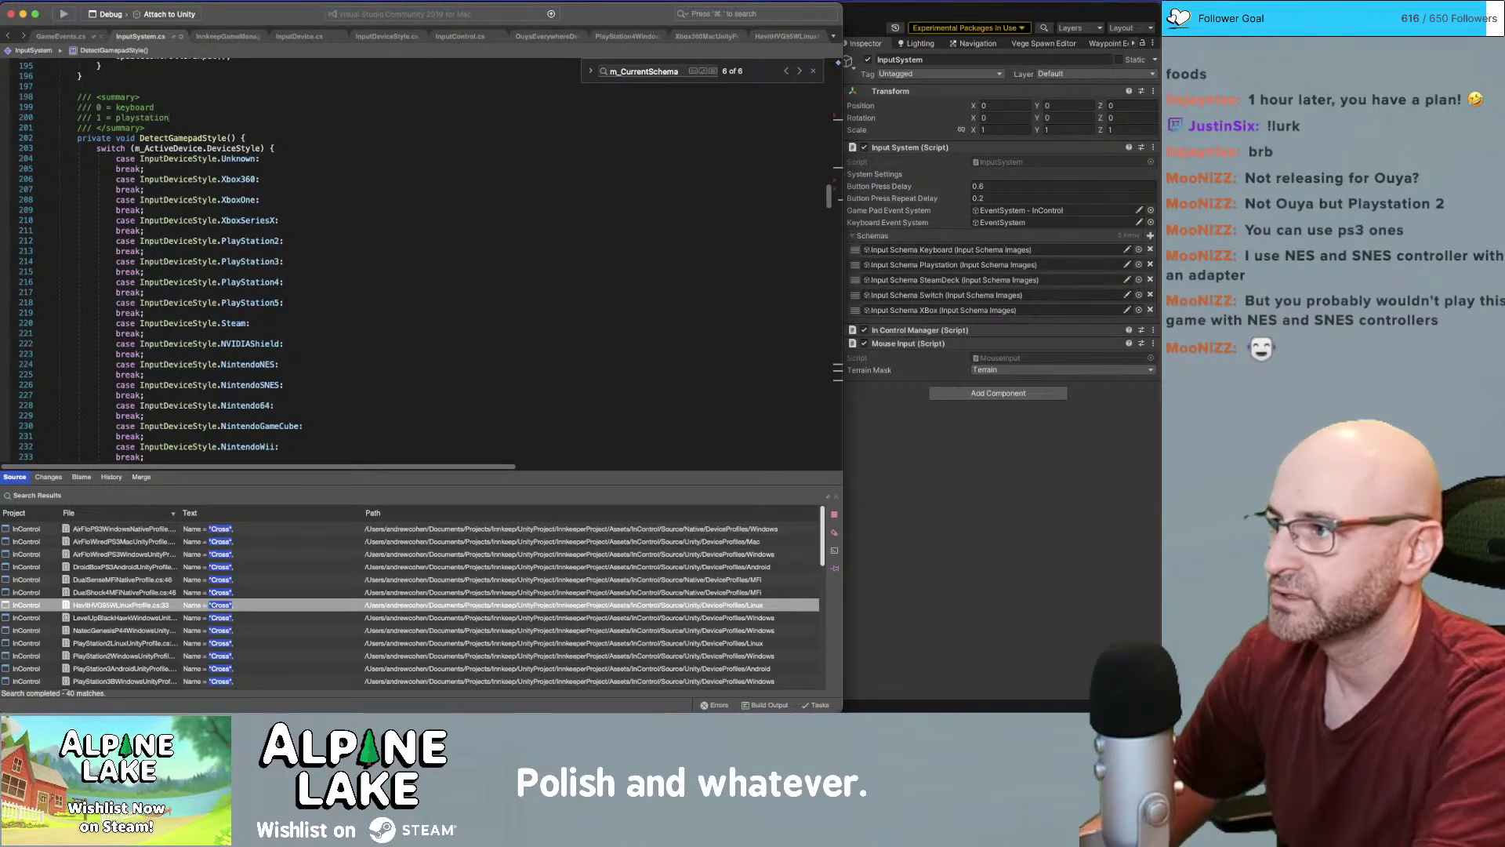
text(1 = playstation)
key(Return)
Complete the summary comment with the lines "2 = steamdeck", "3 = nintendo switch" and "4 = xbox"
text(2 = ste)
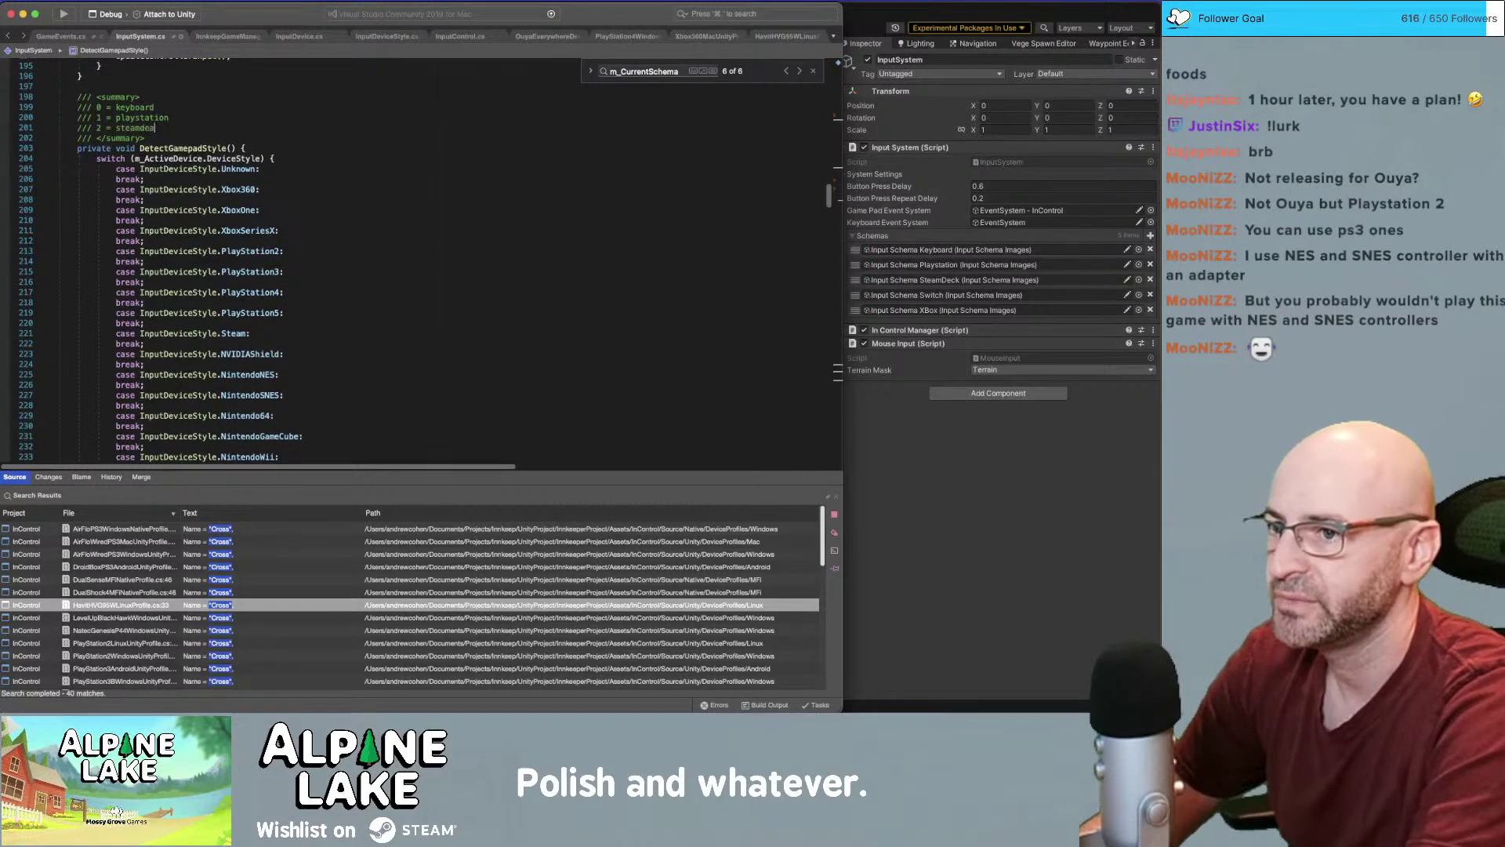
text(amdeck)
key(Return)
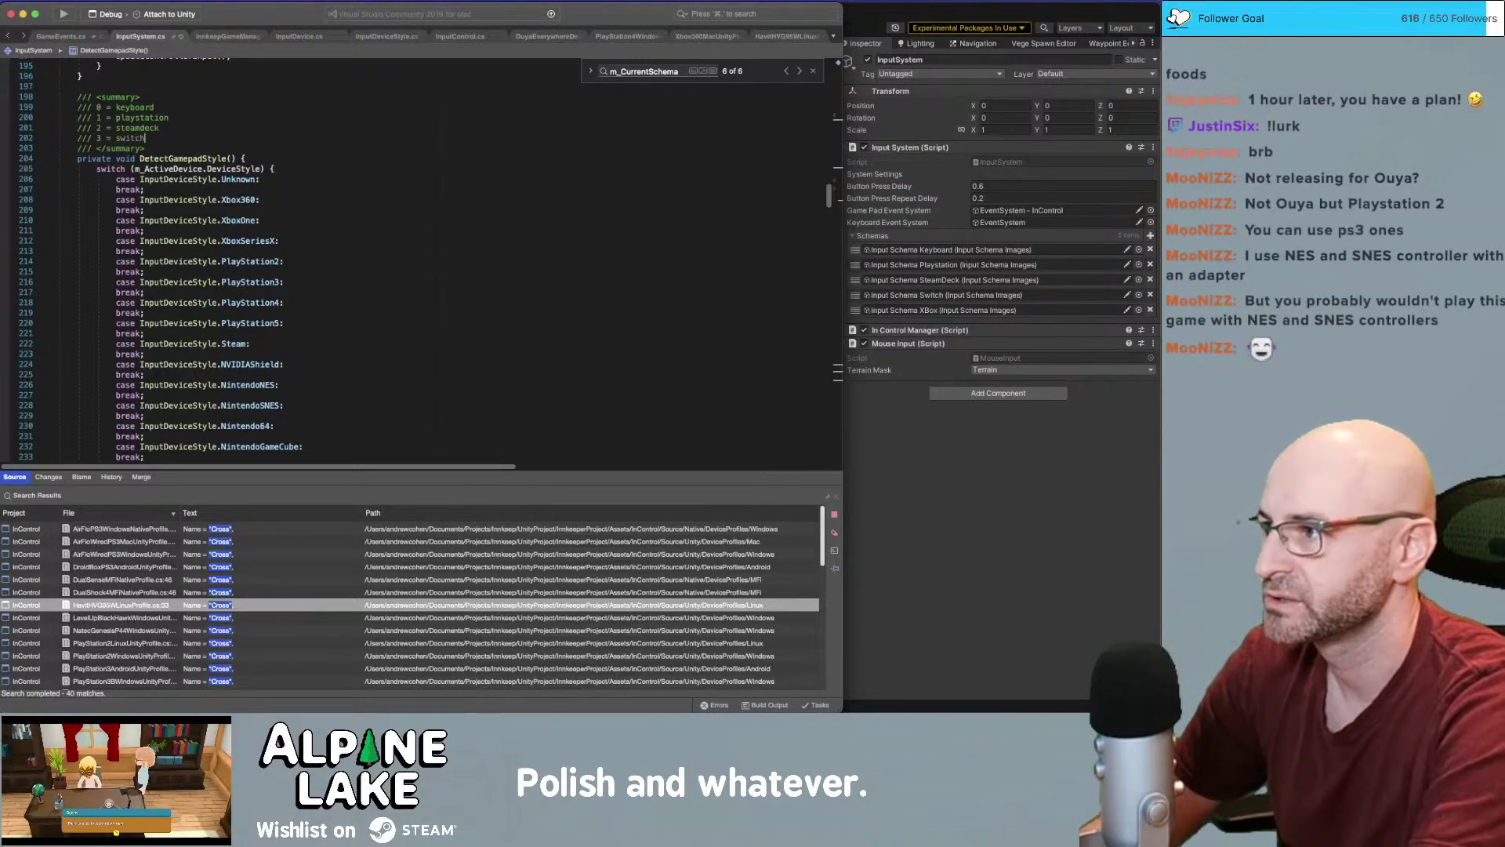
key(Return)
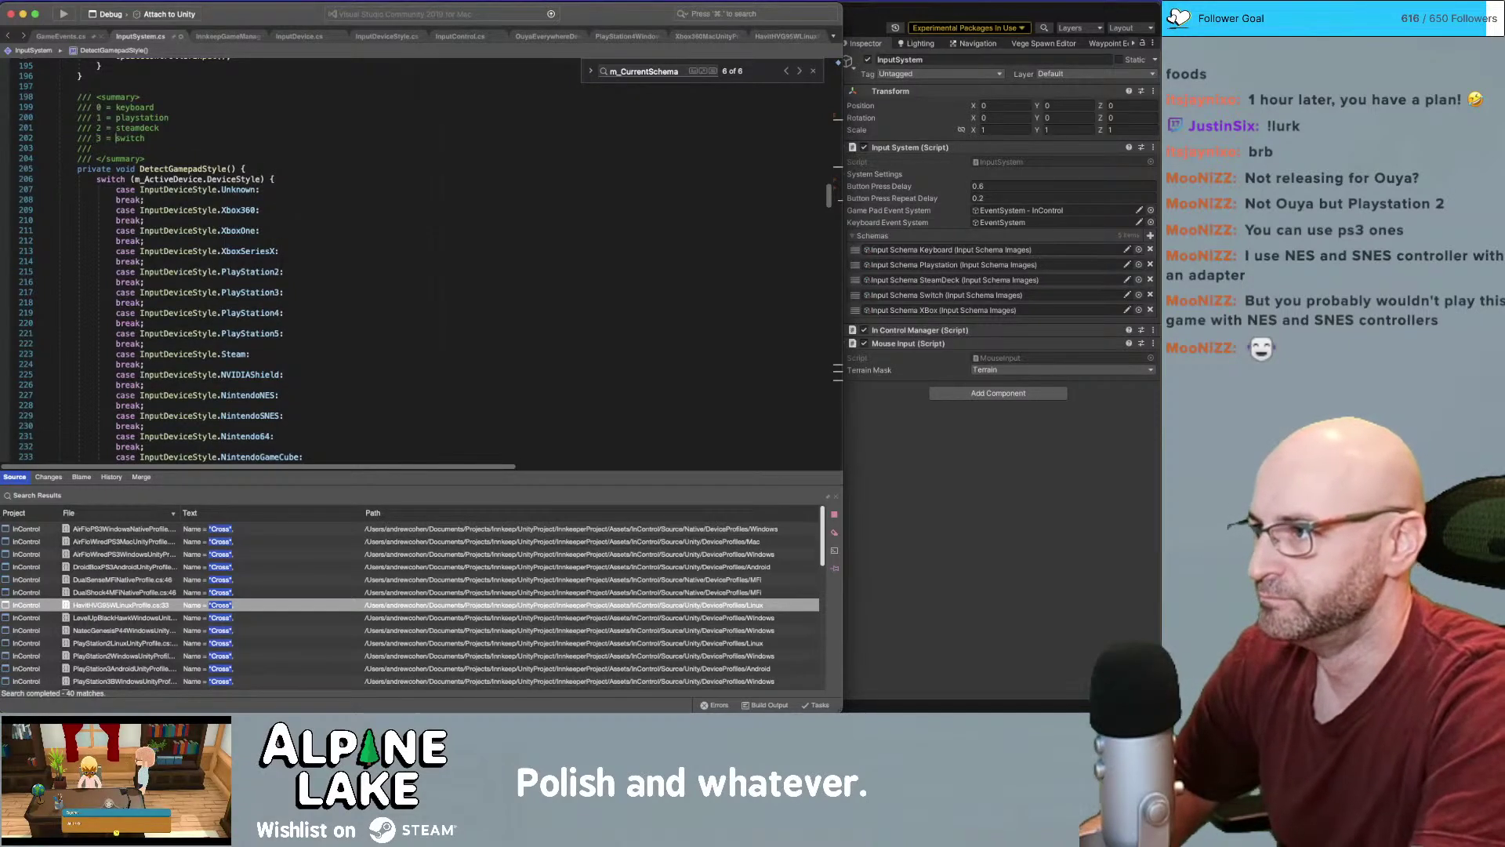
text(nintendo)
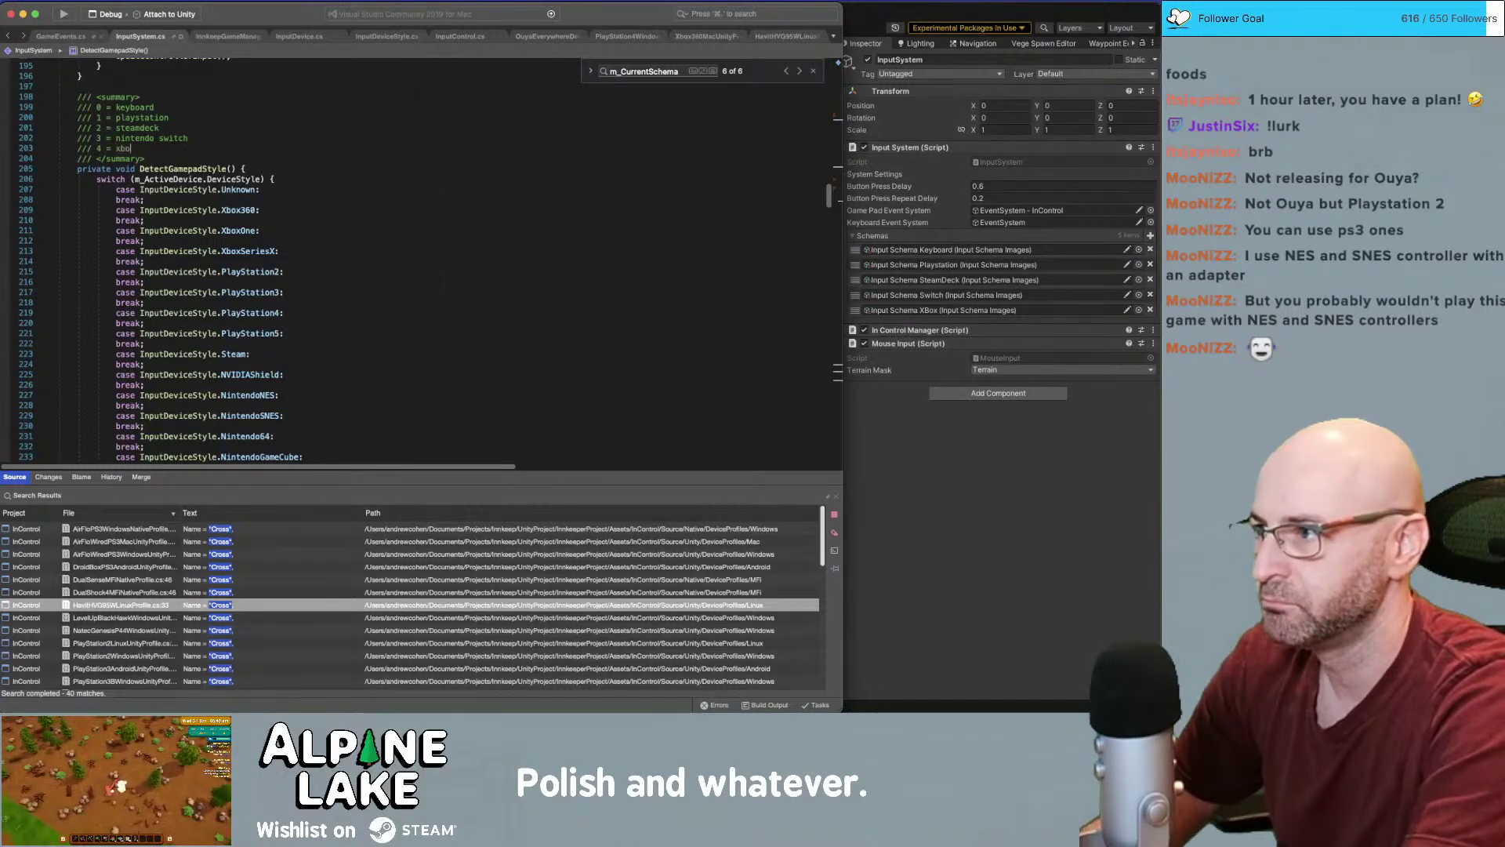
key(Down)
key(Down)
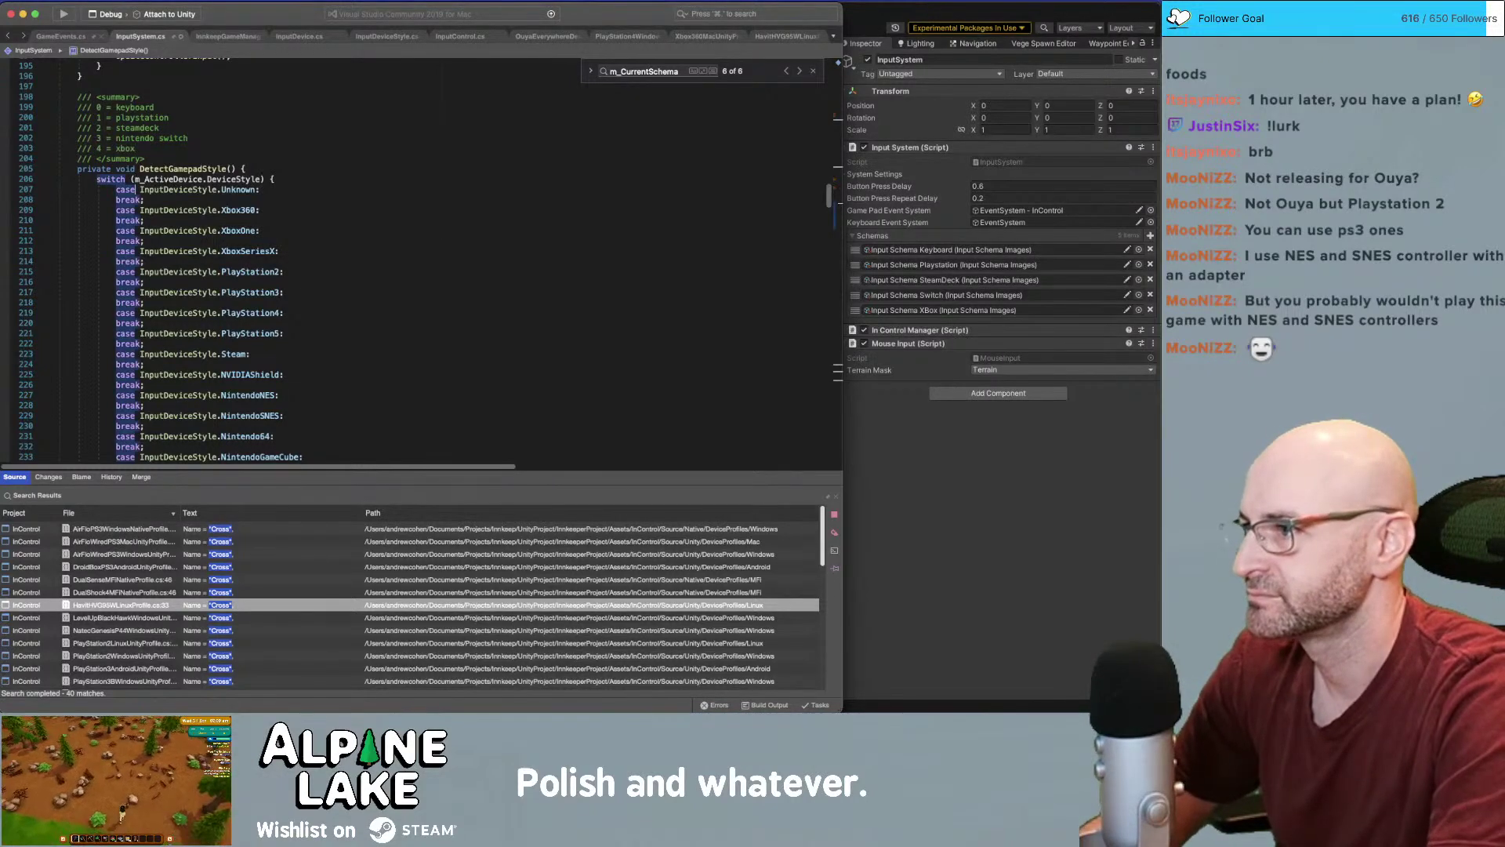
Examine how Update compares and assigns m_CurrentSchema for gamepad and keyboard input
key(shift+super+Right)
scroll(525, 165, up, 7)
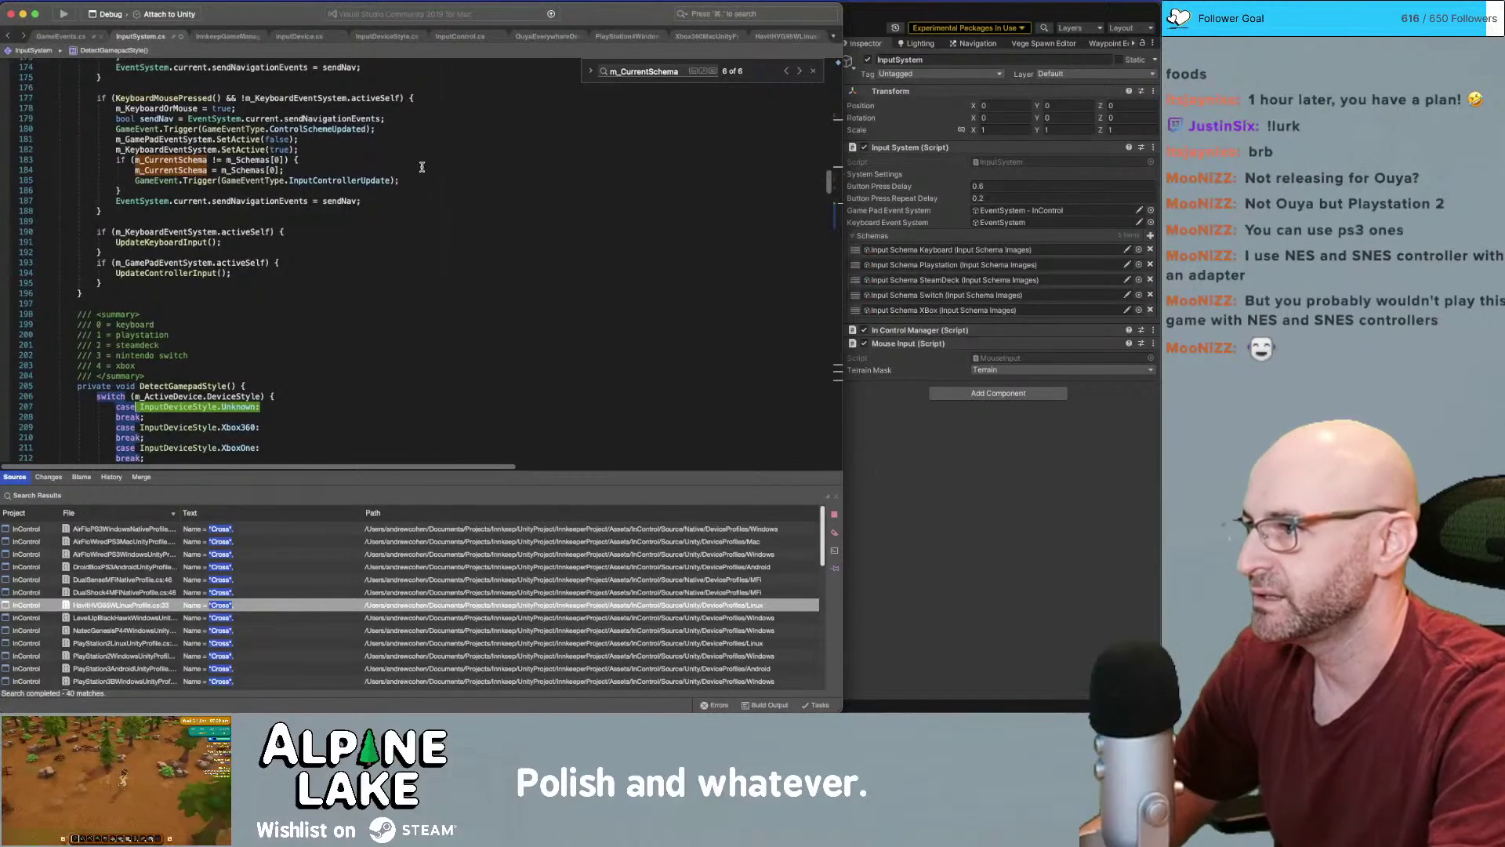
click(423, 169)
key(shift+super+Left)
scroll(408, 208, up, 4)
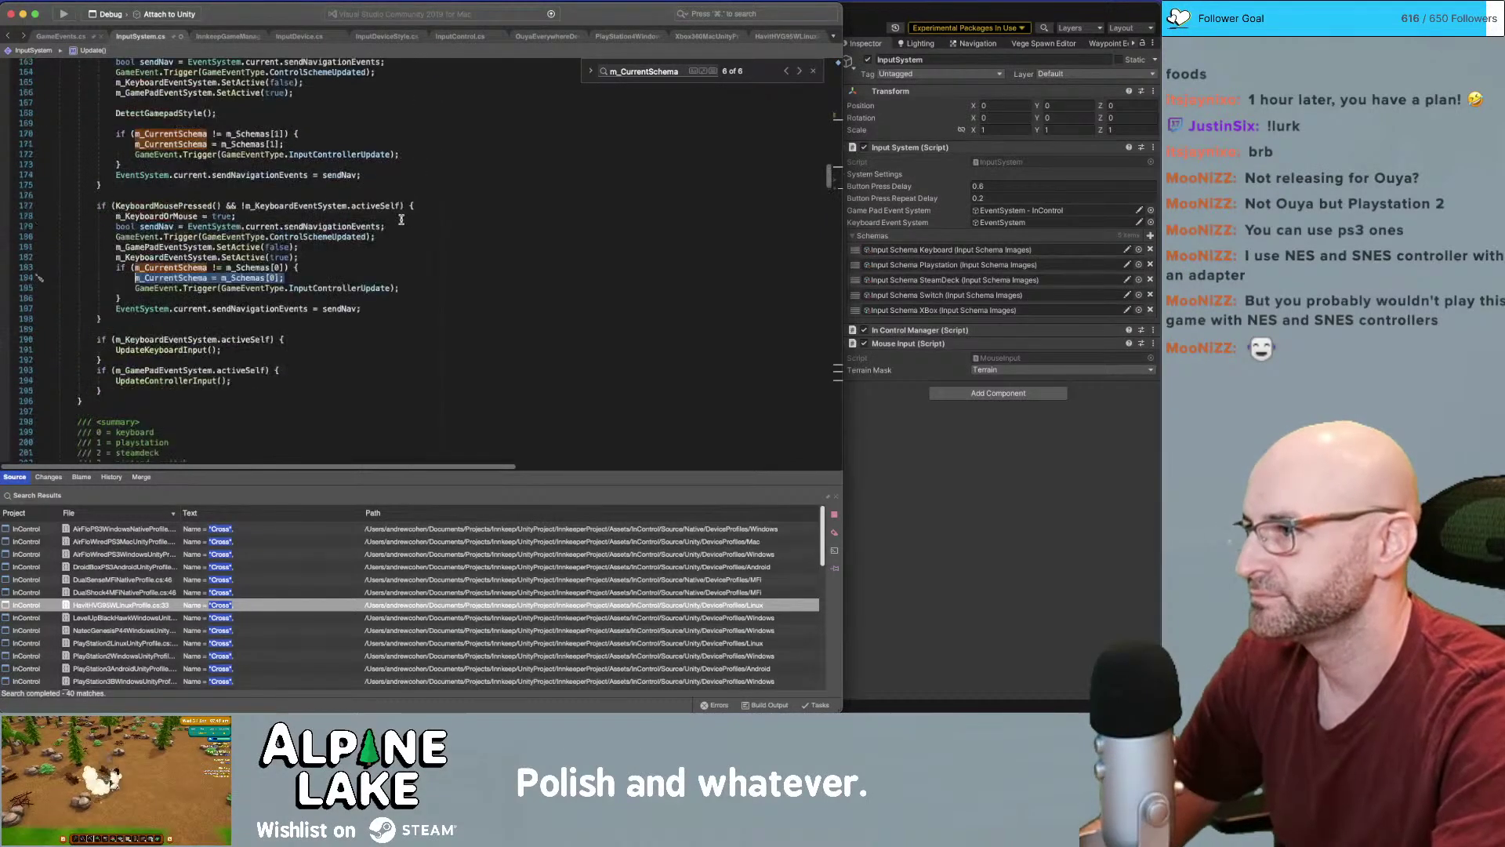
scroll(373, 219, down, 1)
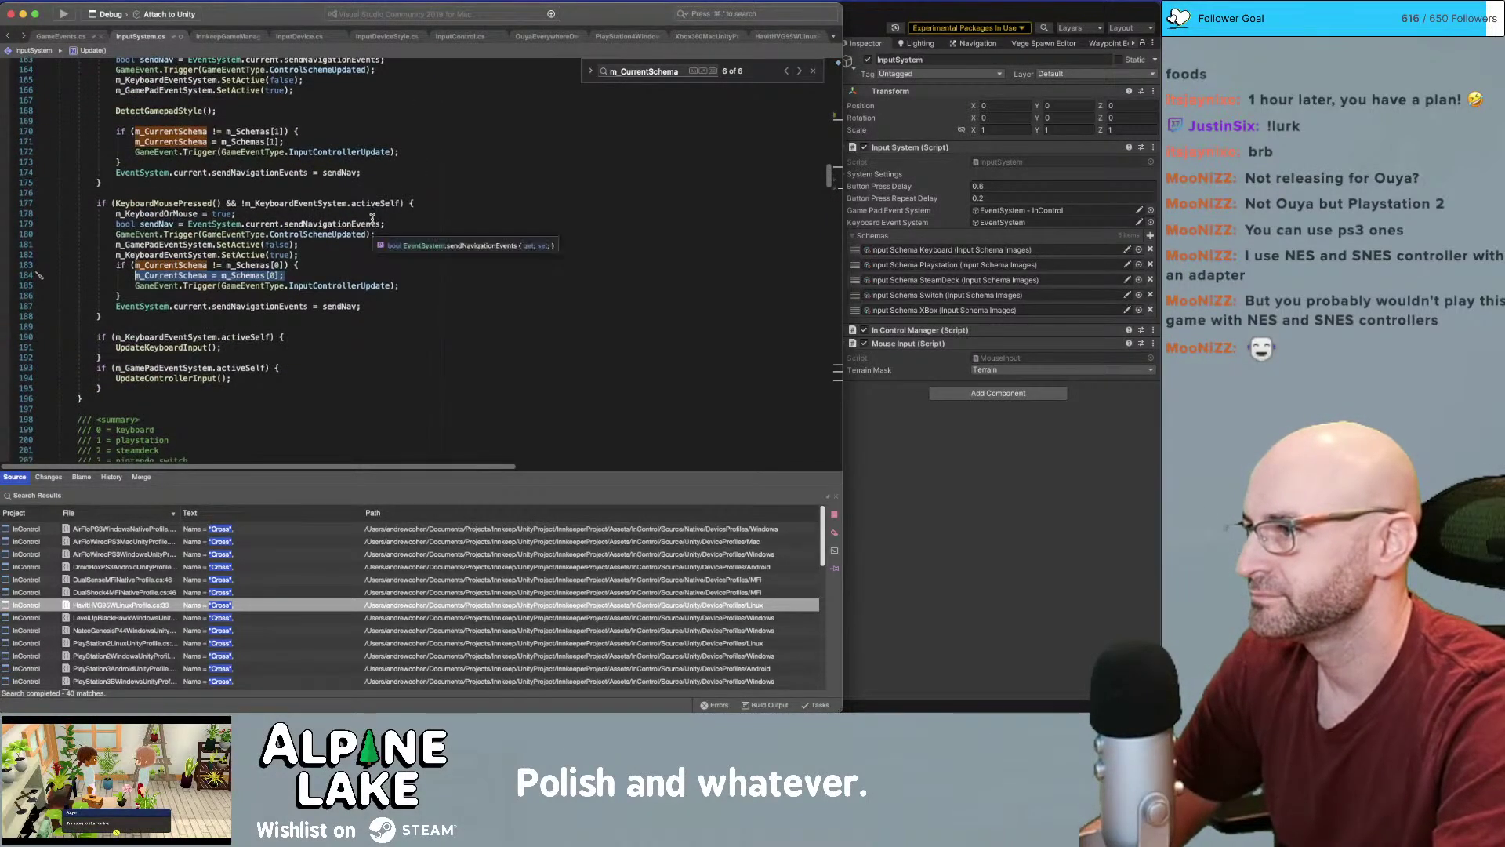
scroll(372, 219, down, 6)
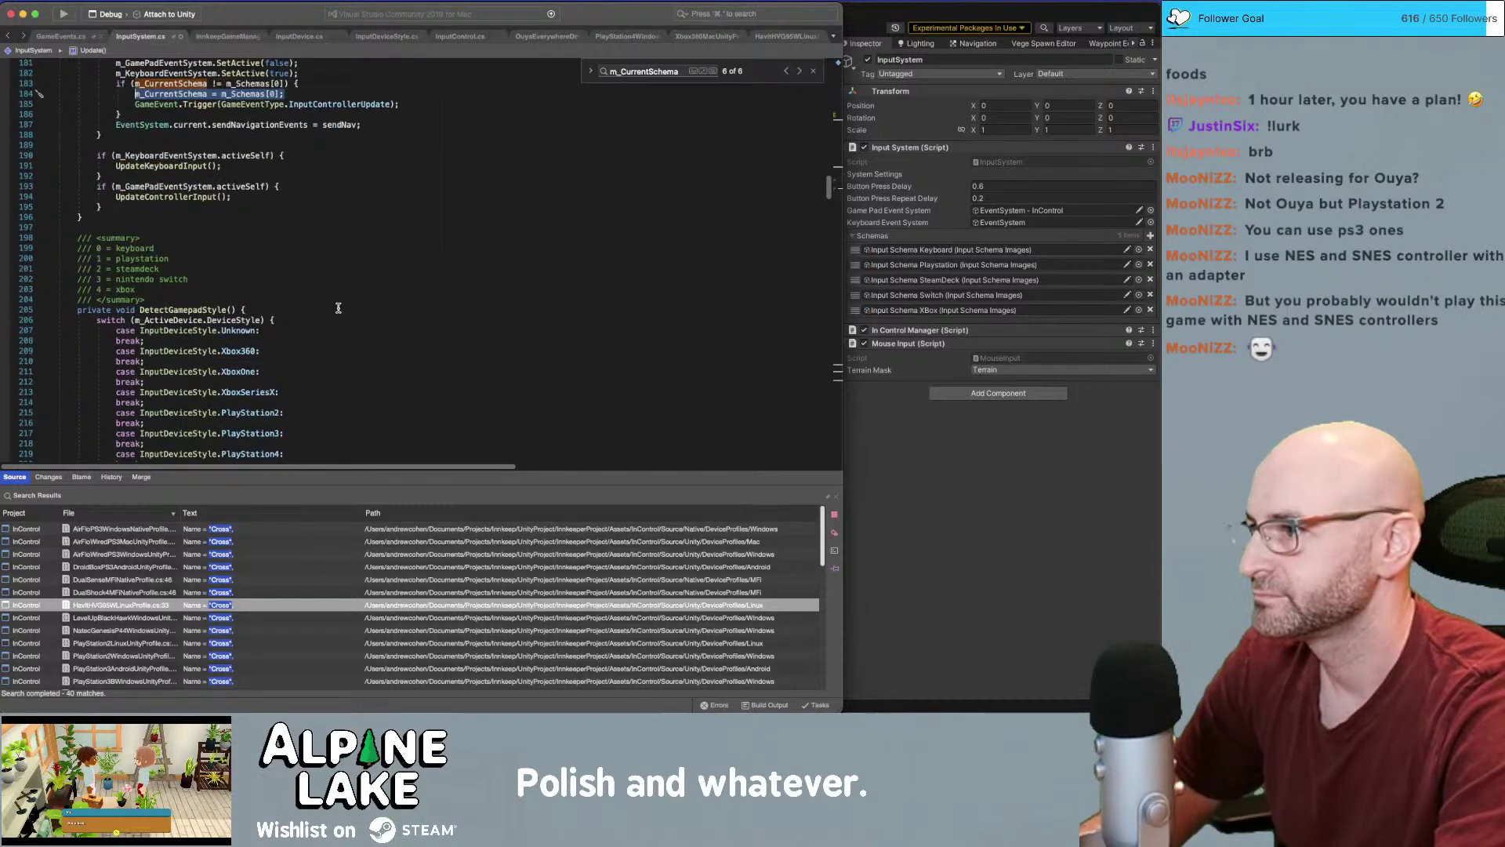
Change the return type of DetectGamepadStyle from void to int
click(134, 309)
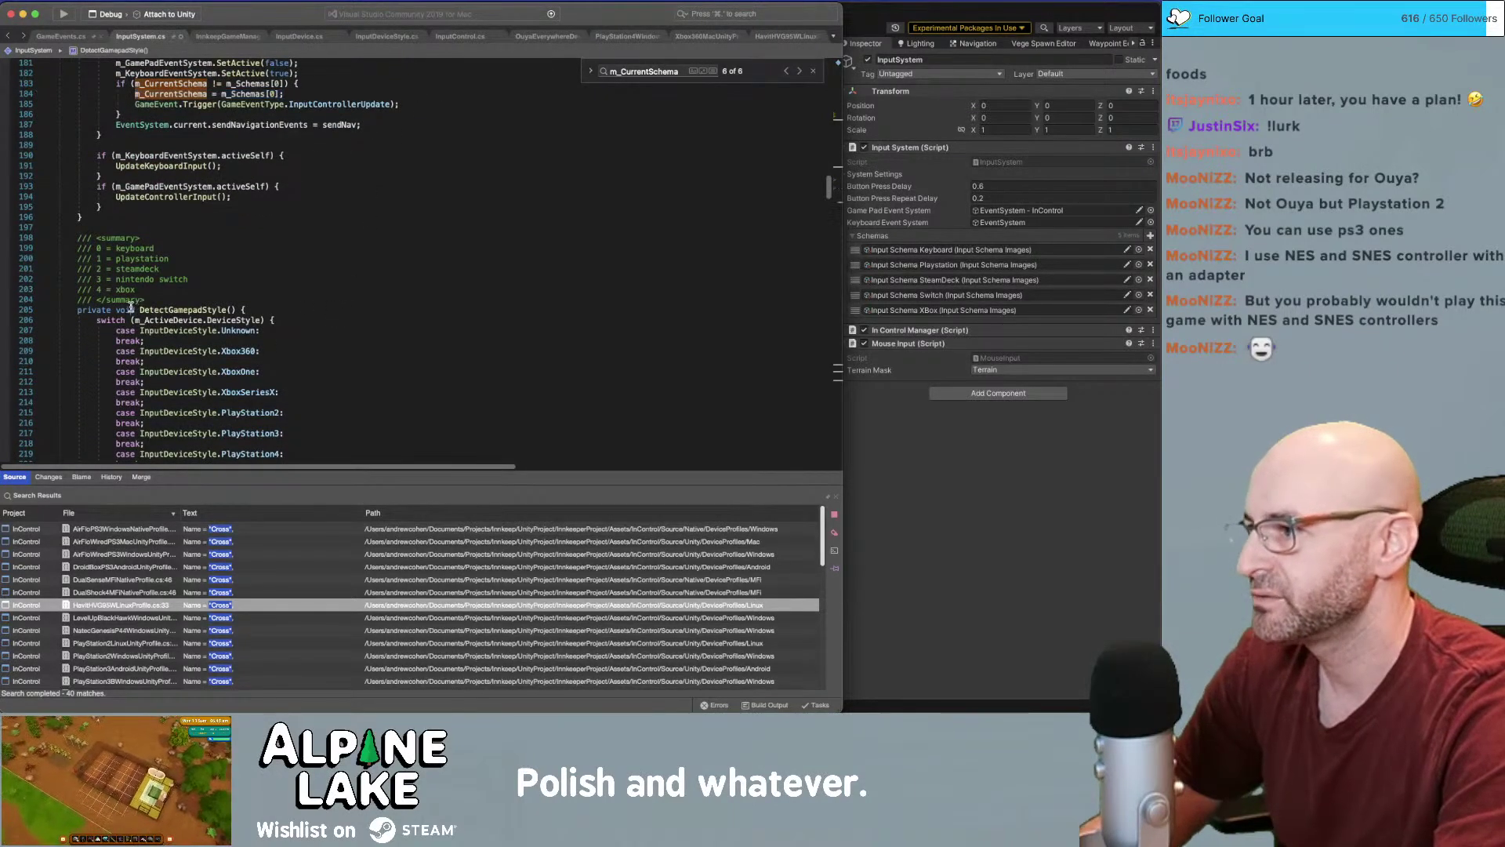
double_click(123, 311)
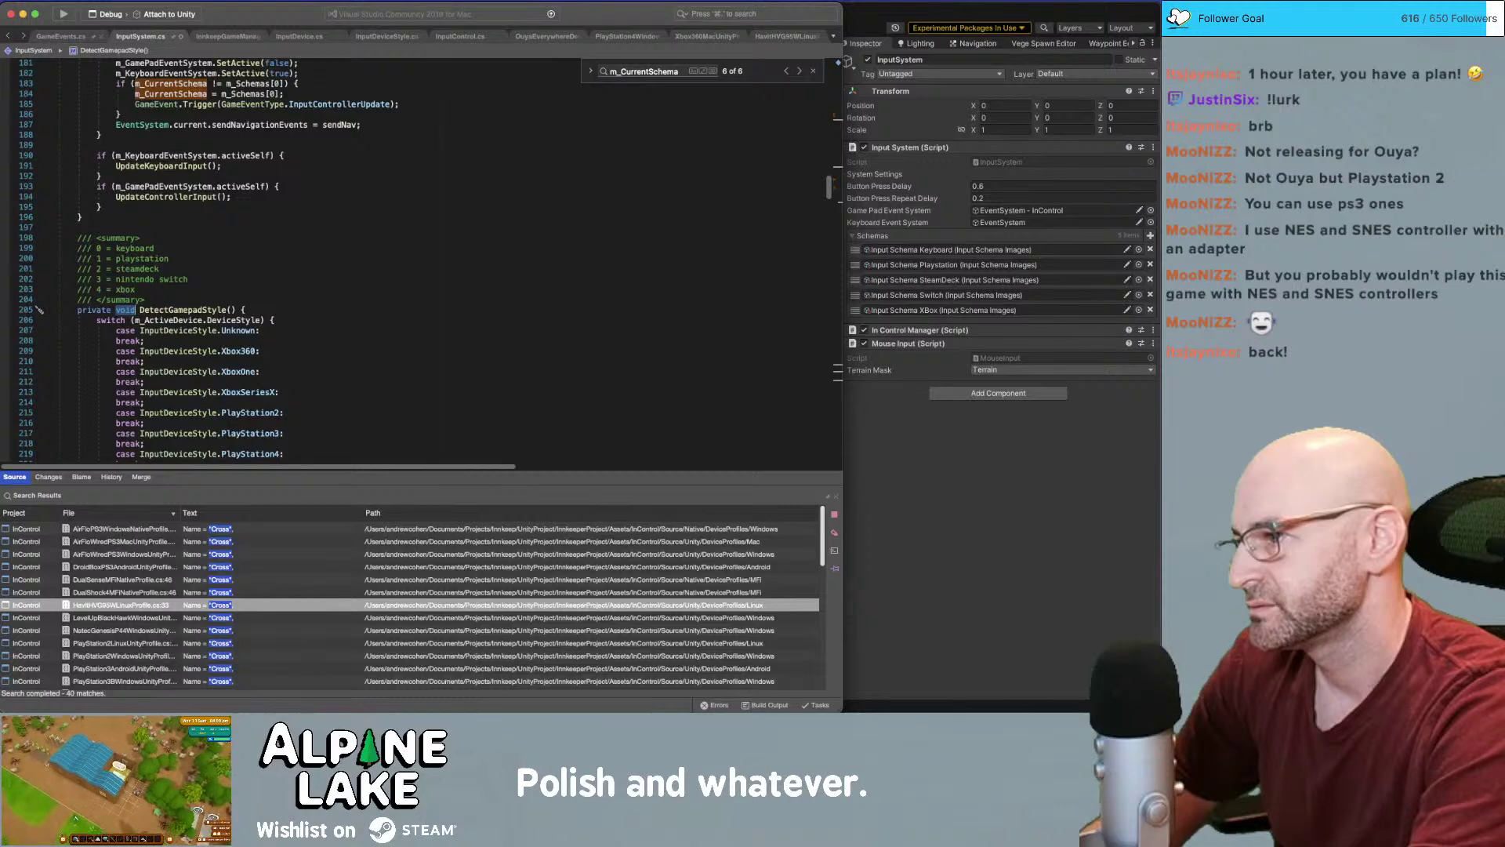
text(int)
click(213, 235)
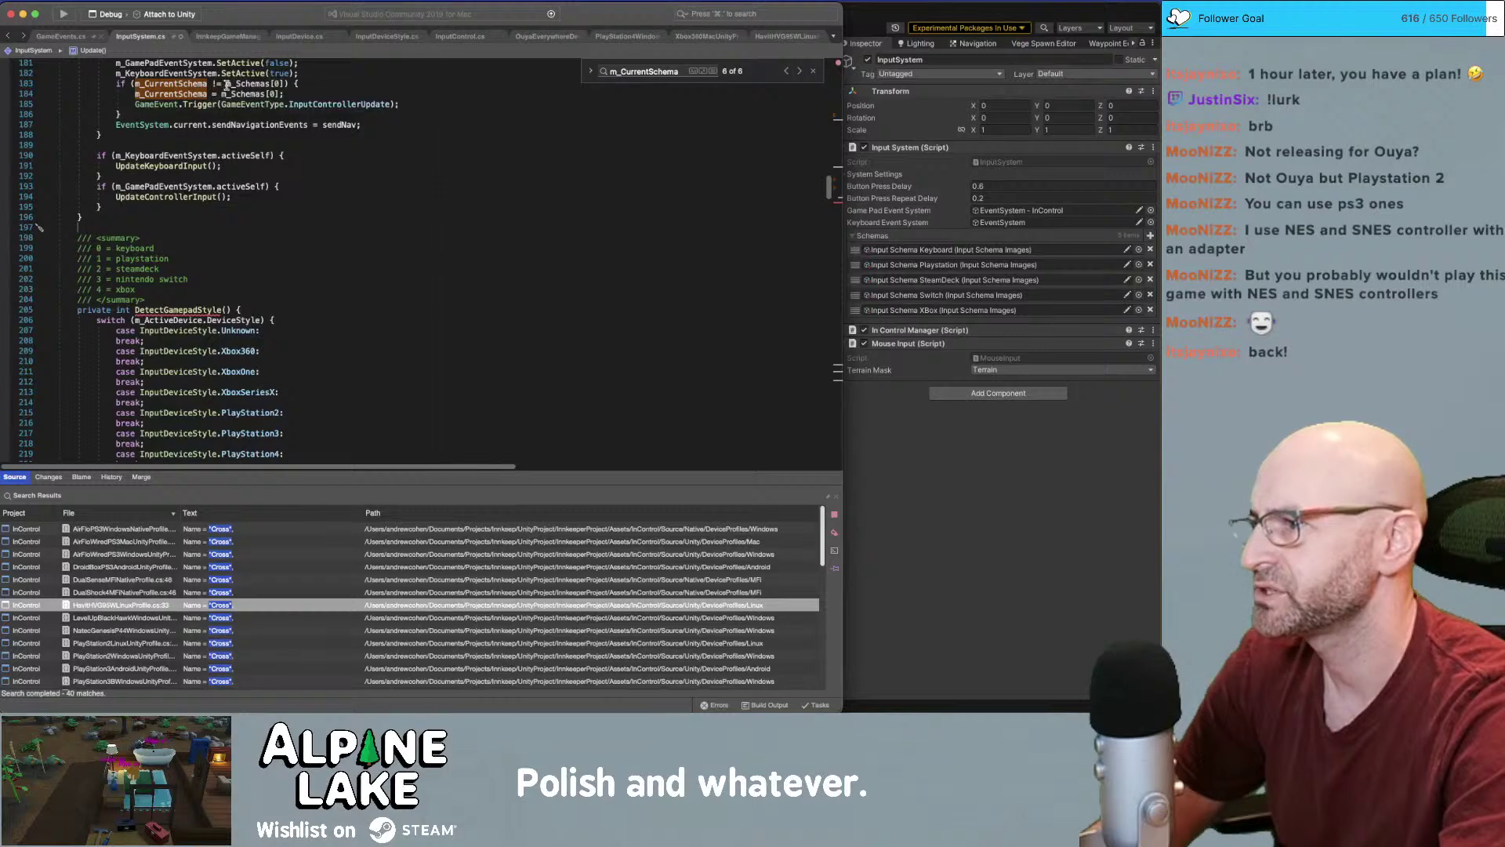
Change the return type of DetectGamepadStyle to InputSchemaImages and start a return statement in place of the Unknown case's break
double_click(130, 310)
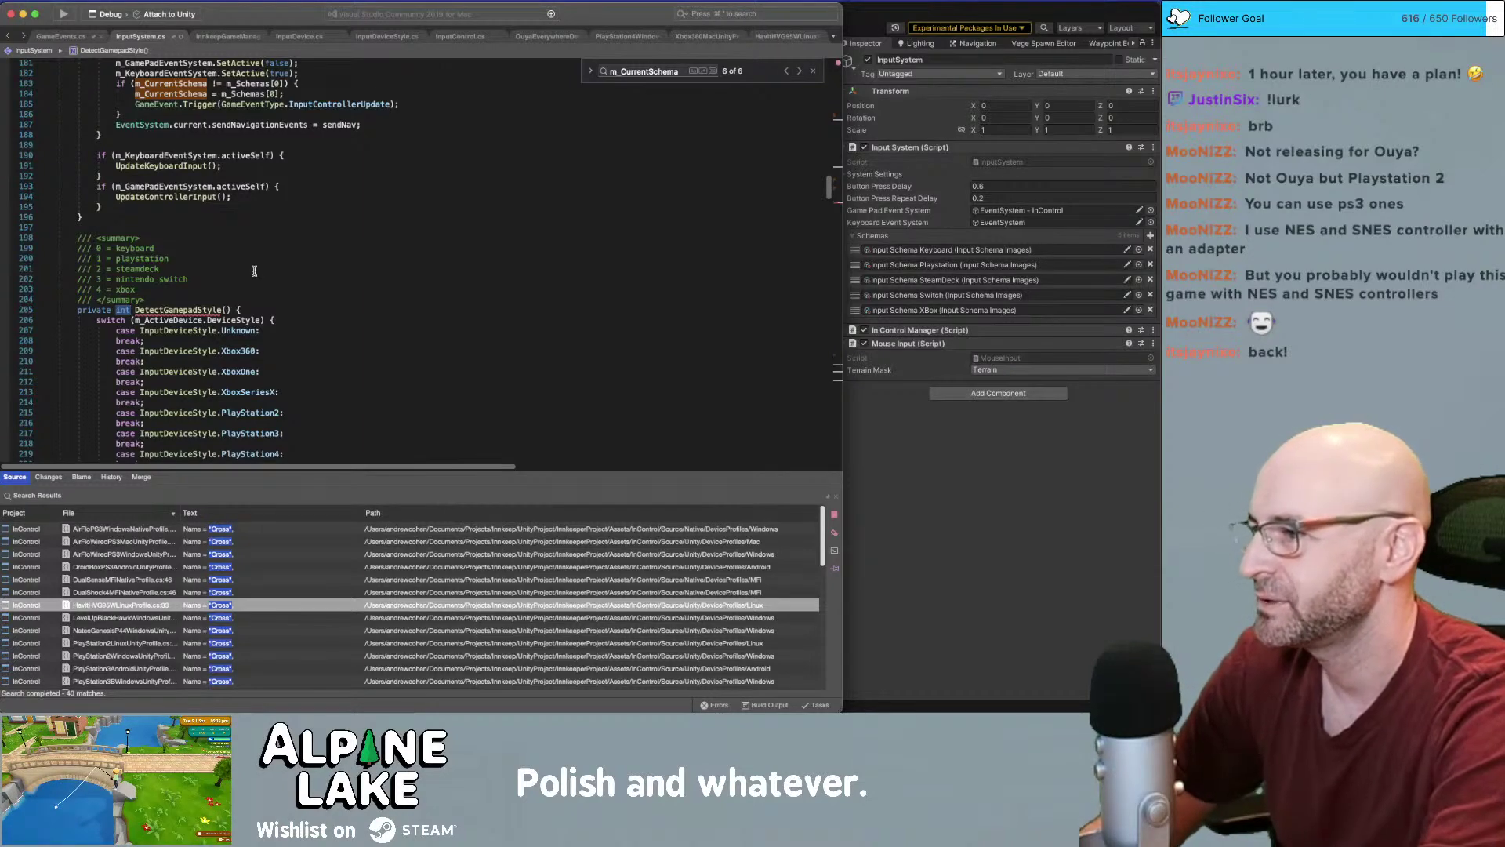
text(InputSchemaImages)
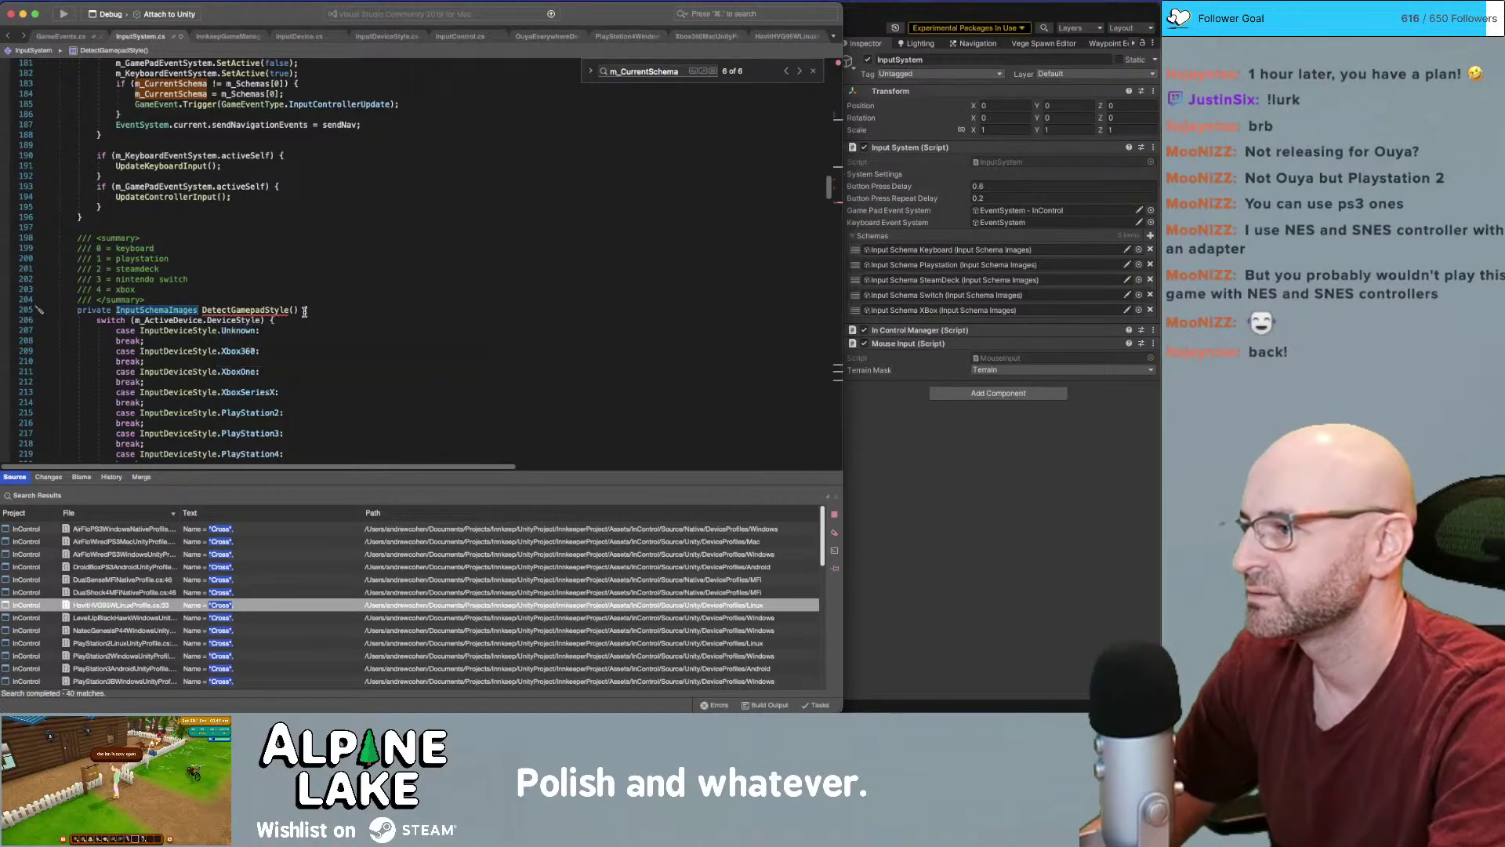
click(308, 336)
key(shift+Home)
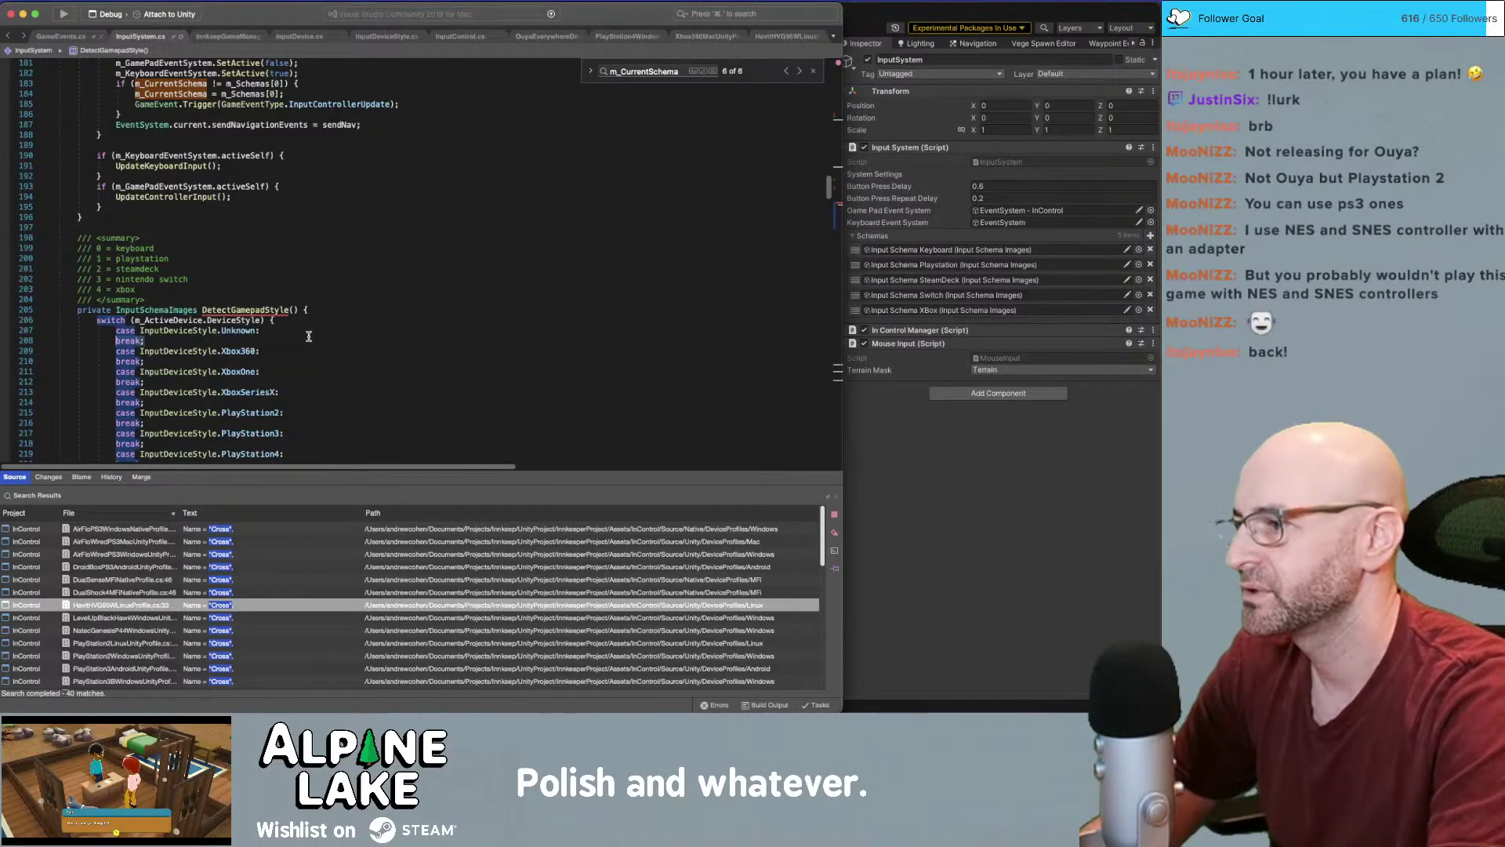
text(return)
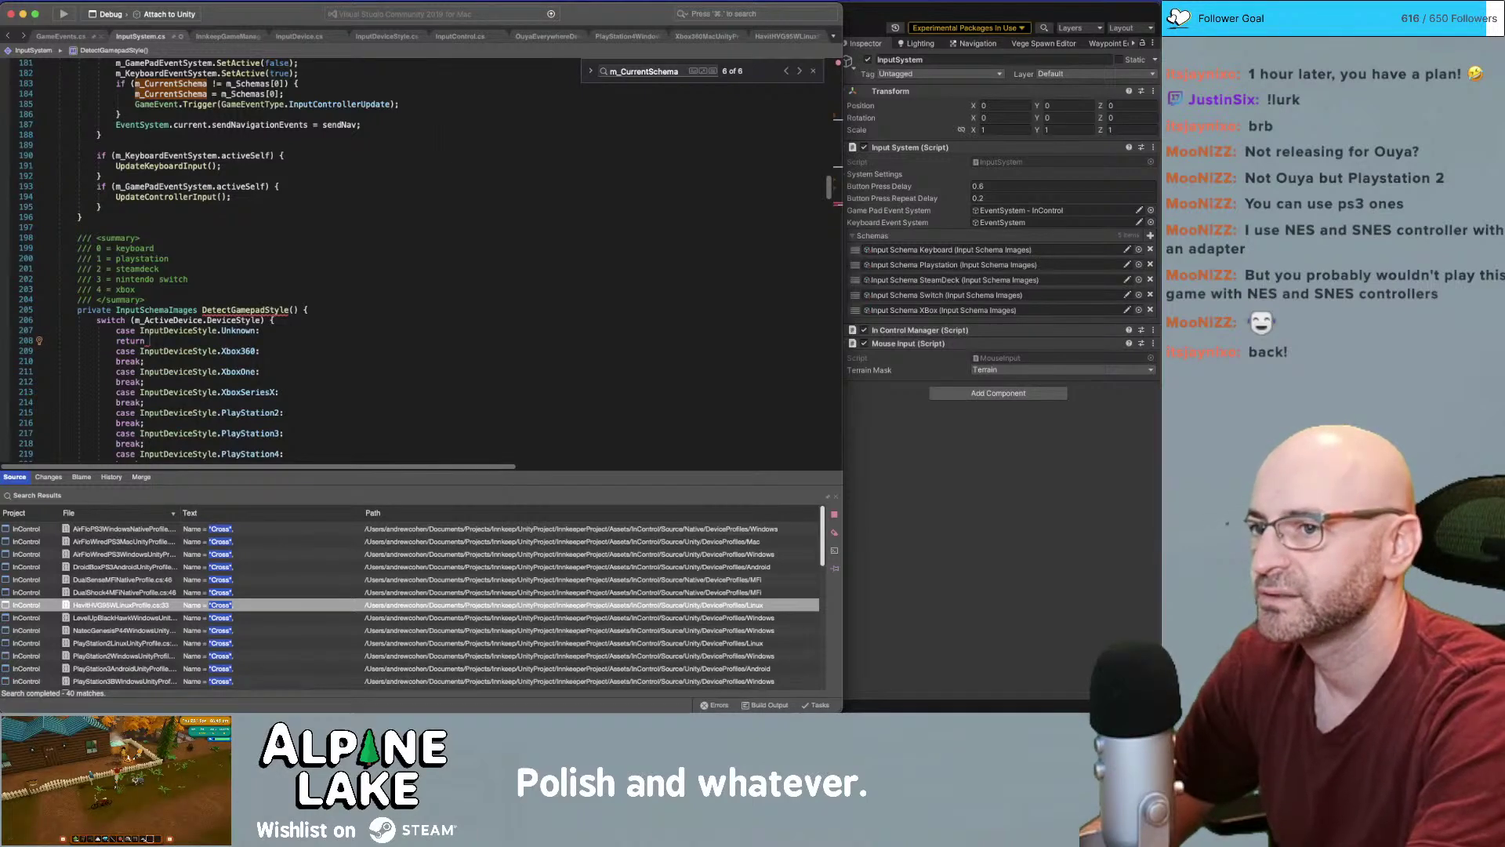
Undo the return statement in the Unknown case and the latest return type edit of DetectGamepadStyle
key(super+z)
key(super+z)
key(super+z)
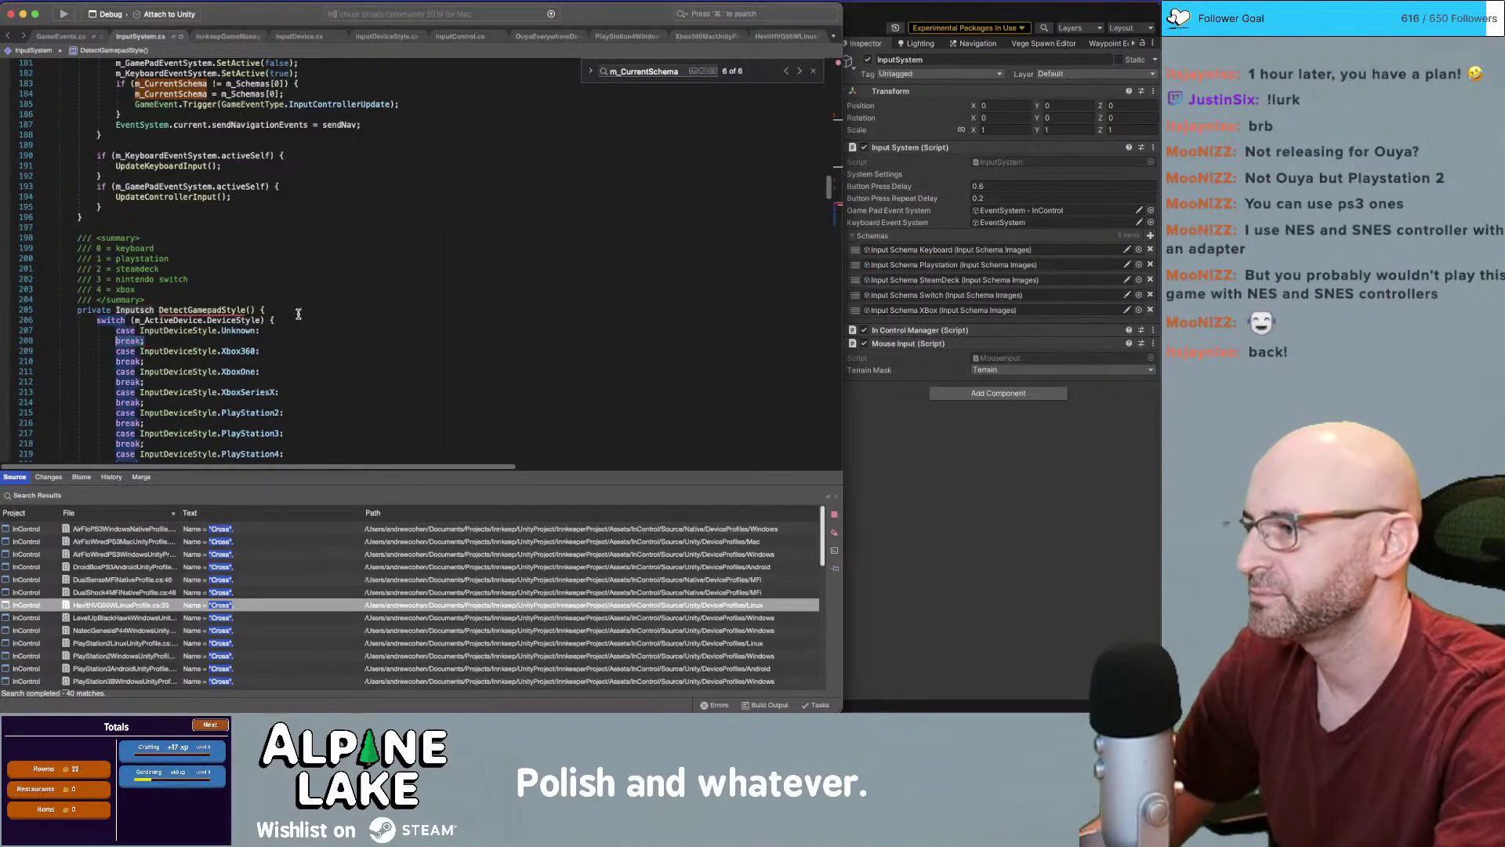
Replace the opening summary tag above DetectGamepadStyle with a public declaration named SchemaImagesType
click(288, 291)
triple_click(266, 233)
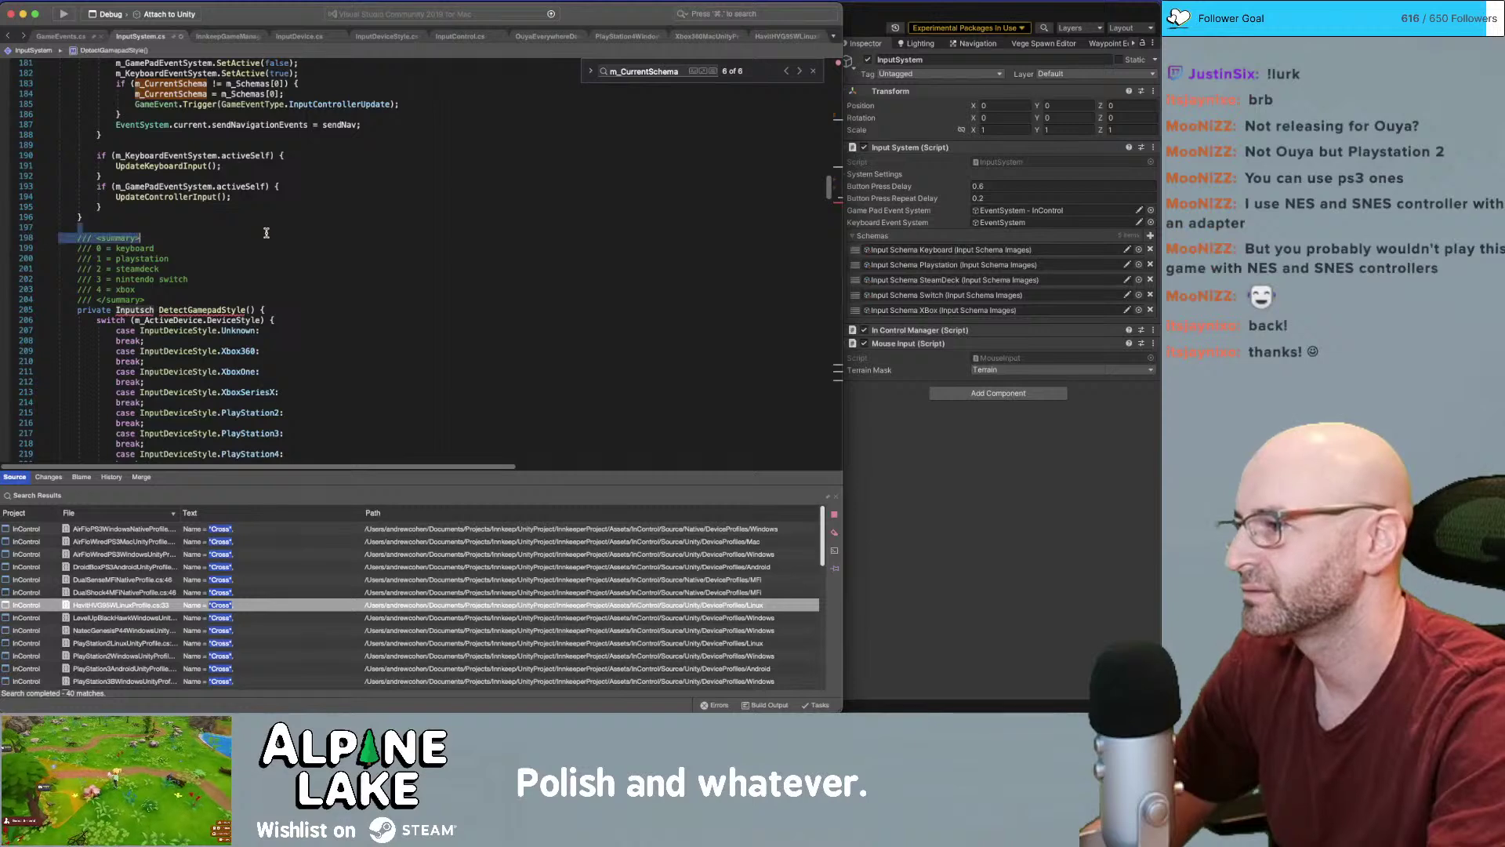
key(Down)
key(Up)
key(super+Right)
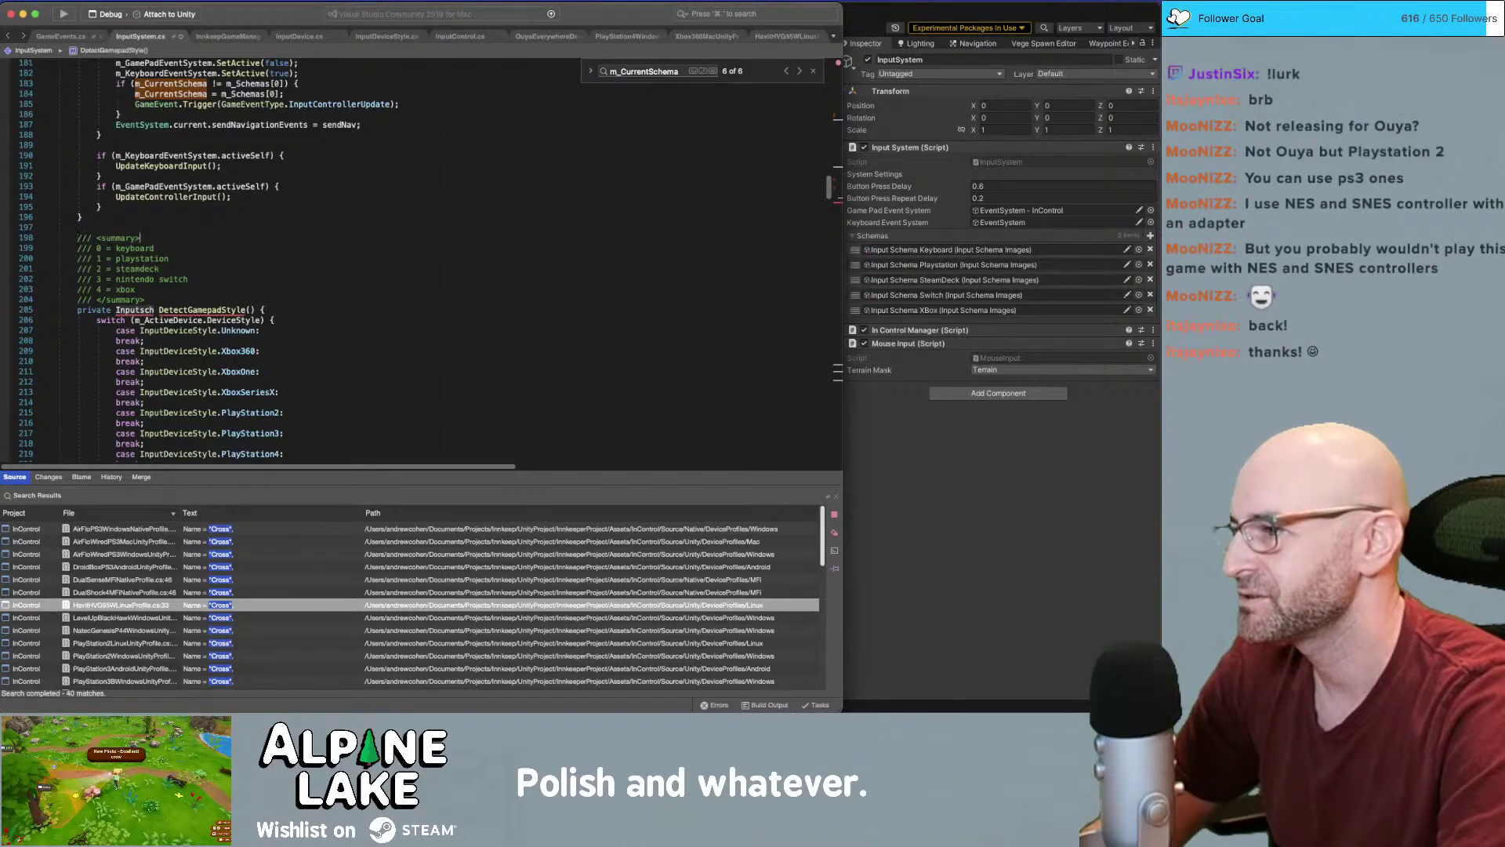
key(shift+super+Left)
text(public )
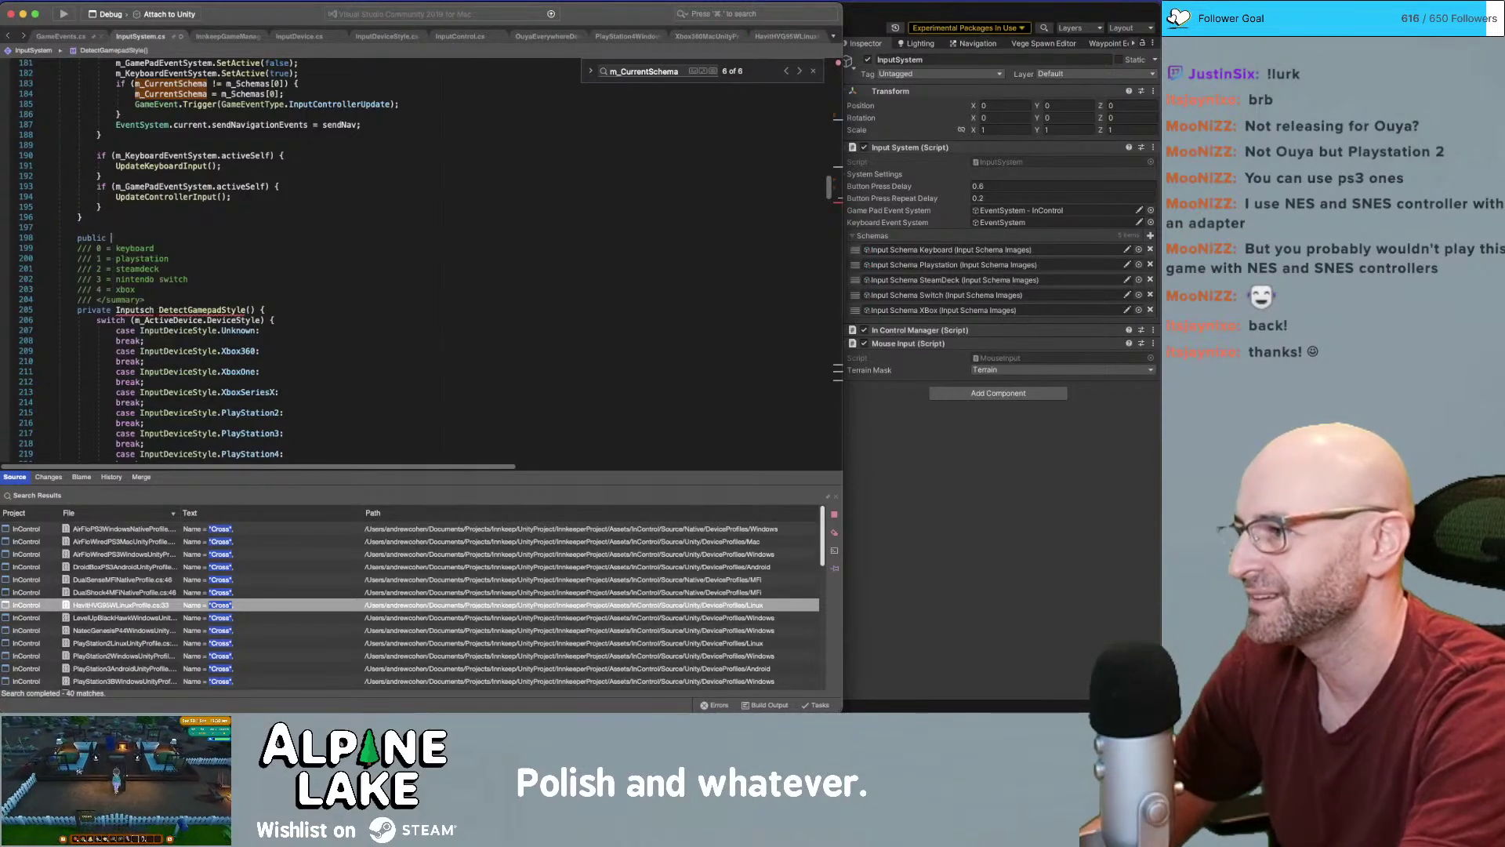
text(Sched)
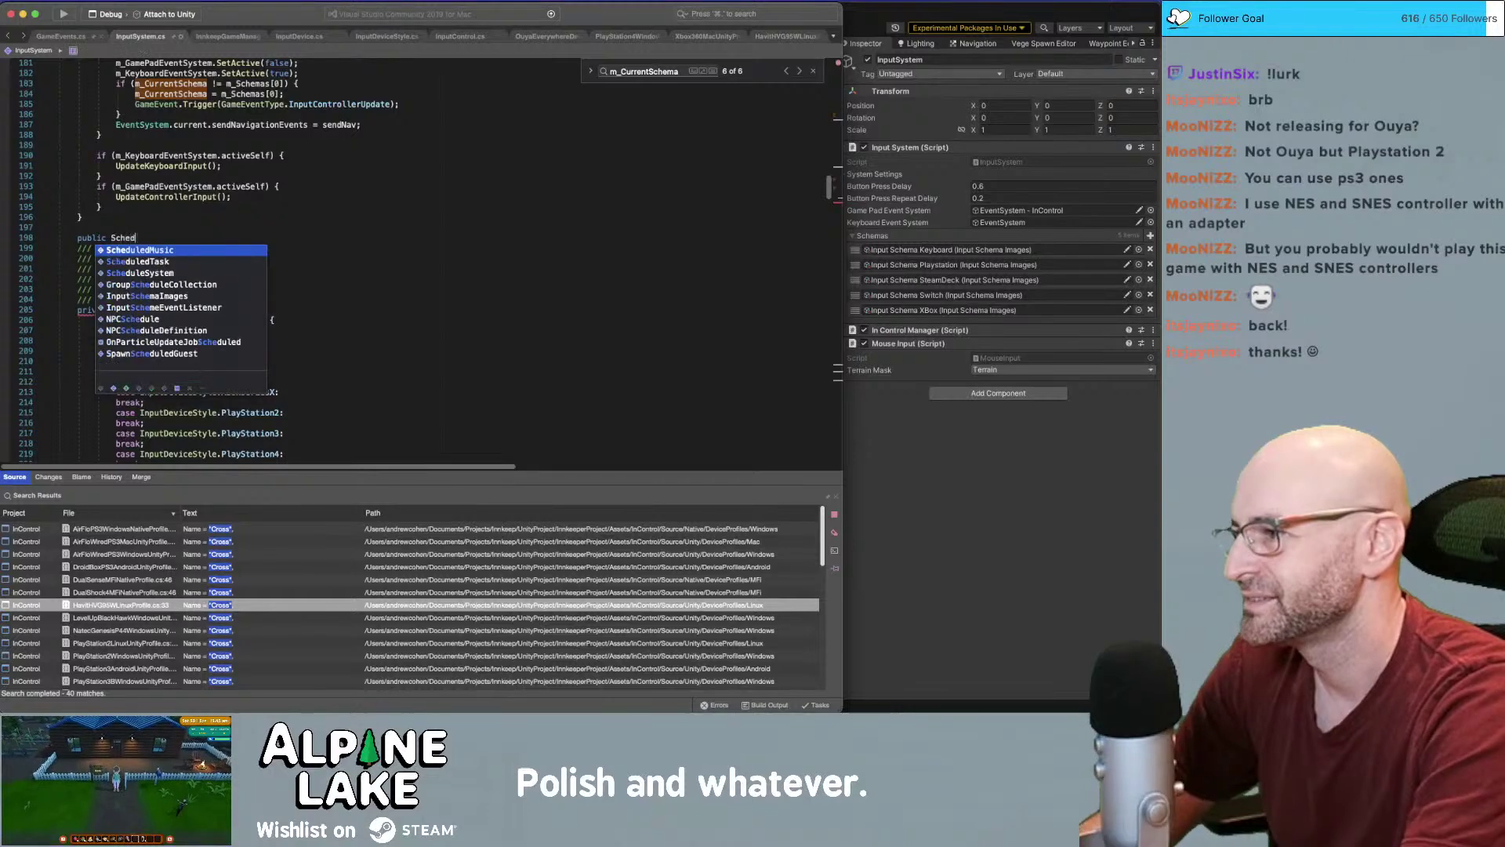
key(BackSpace)
key(BackSpace)
key(BackSpace)
key(BackSpace)
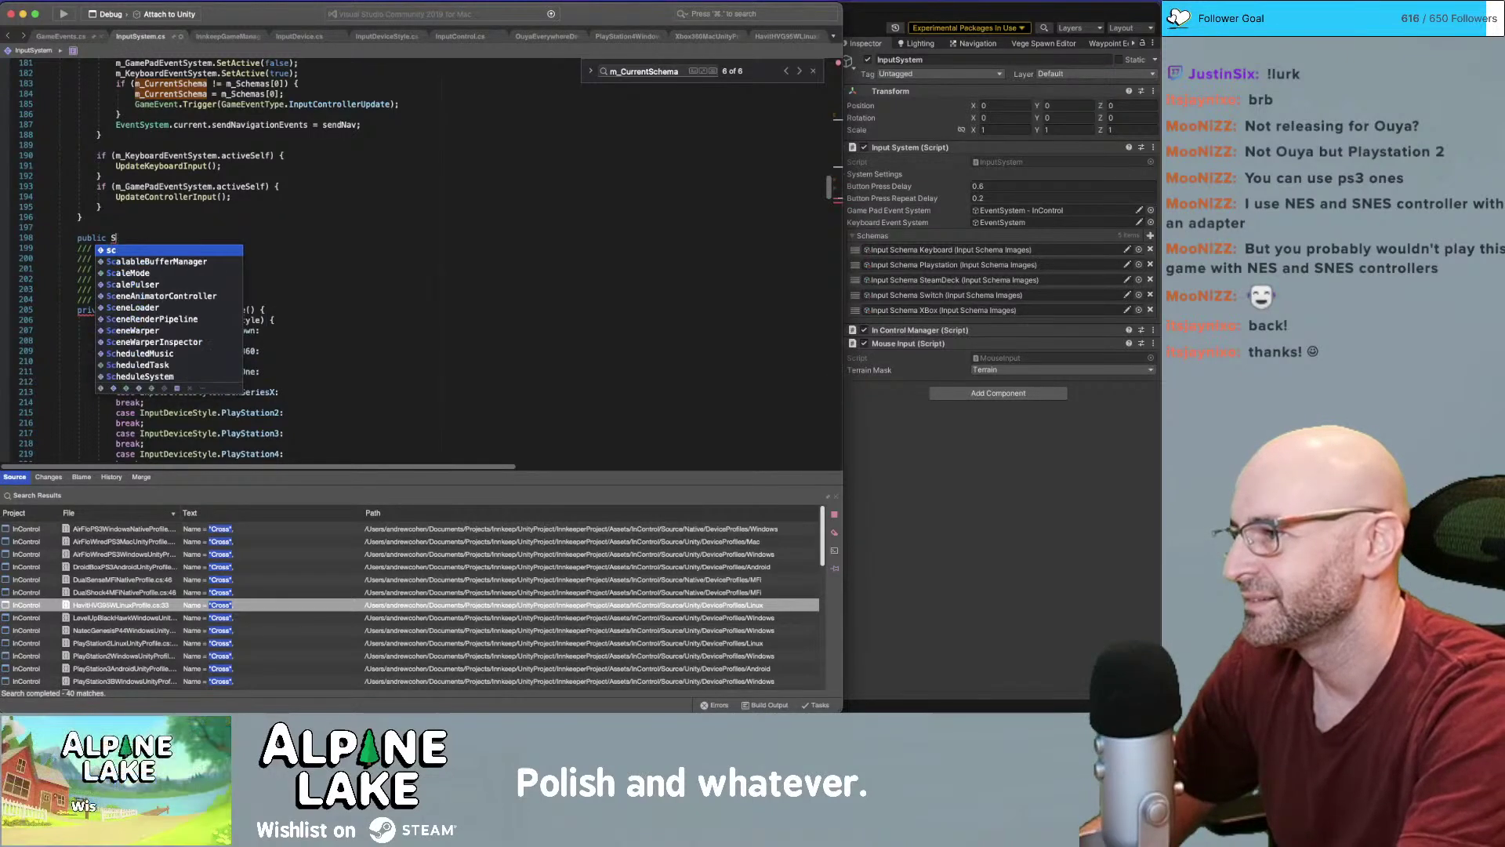
text(chema)
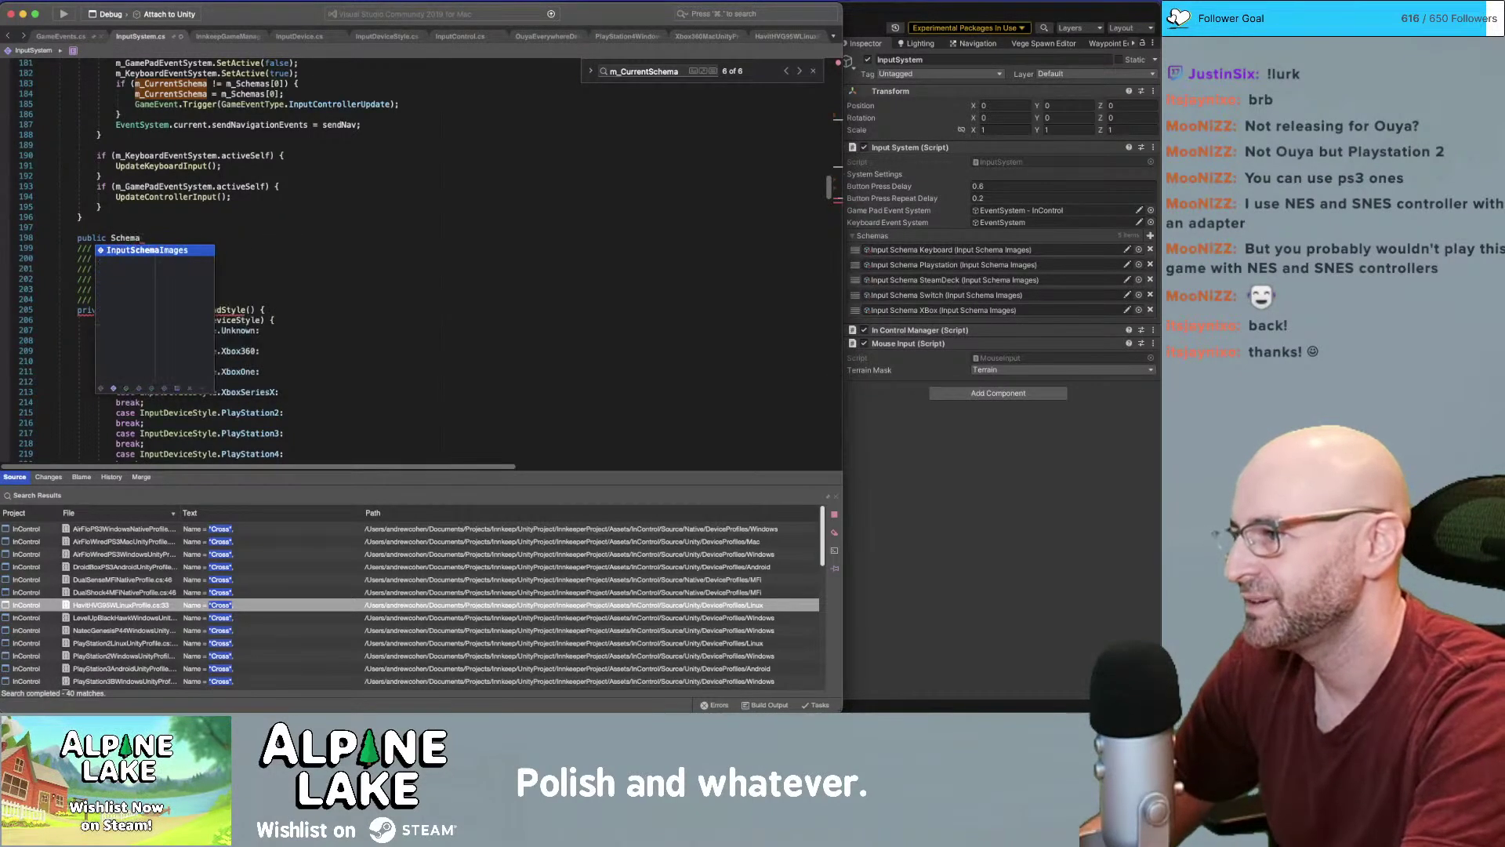
text(Image)
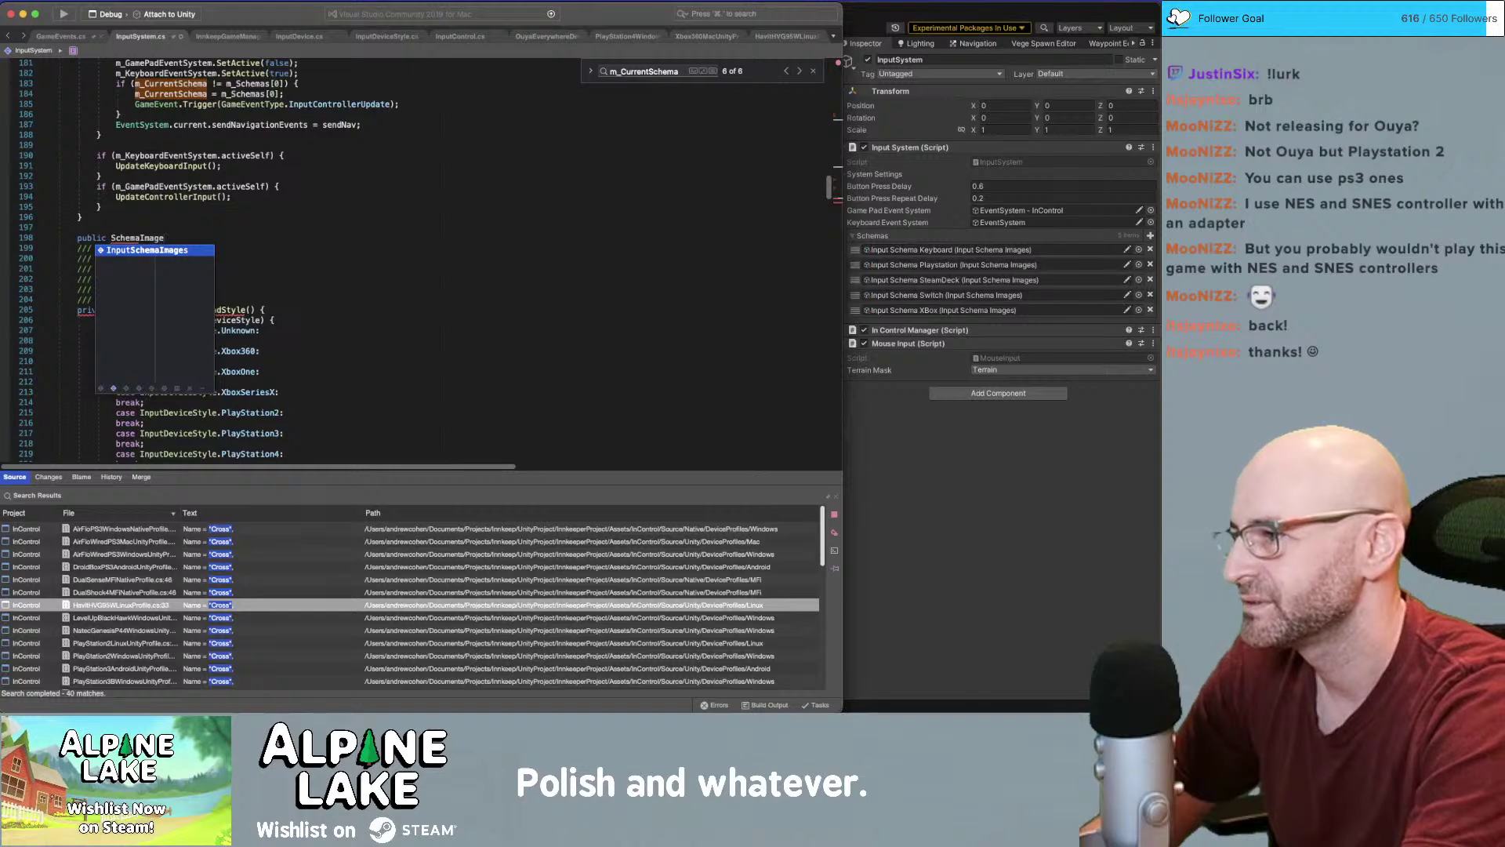
text(sType)
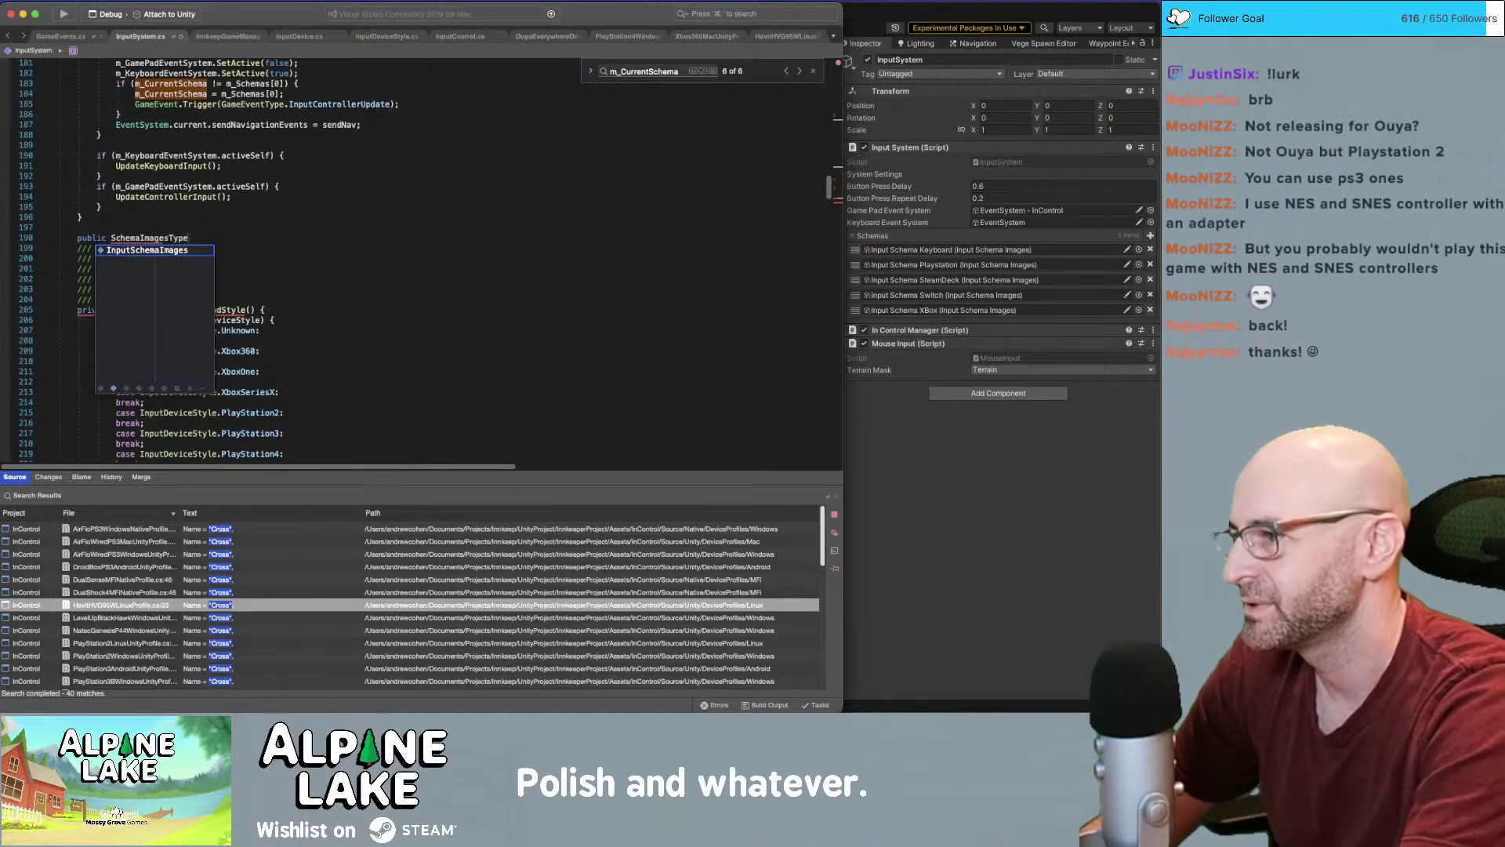
Make SchemaImagesType an enum and add its braces
text(num )
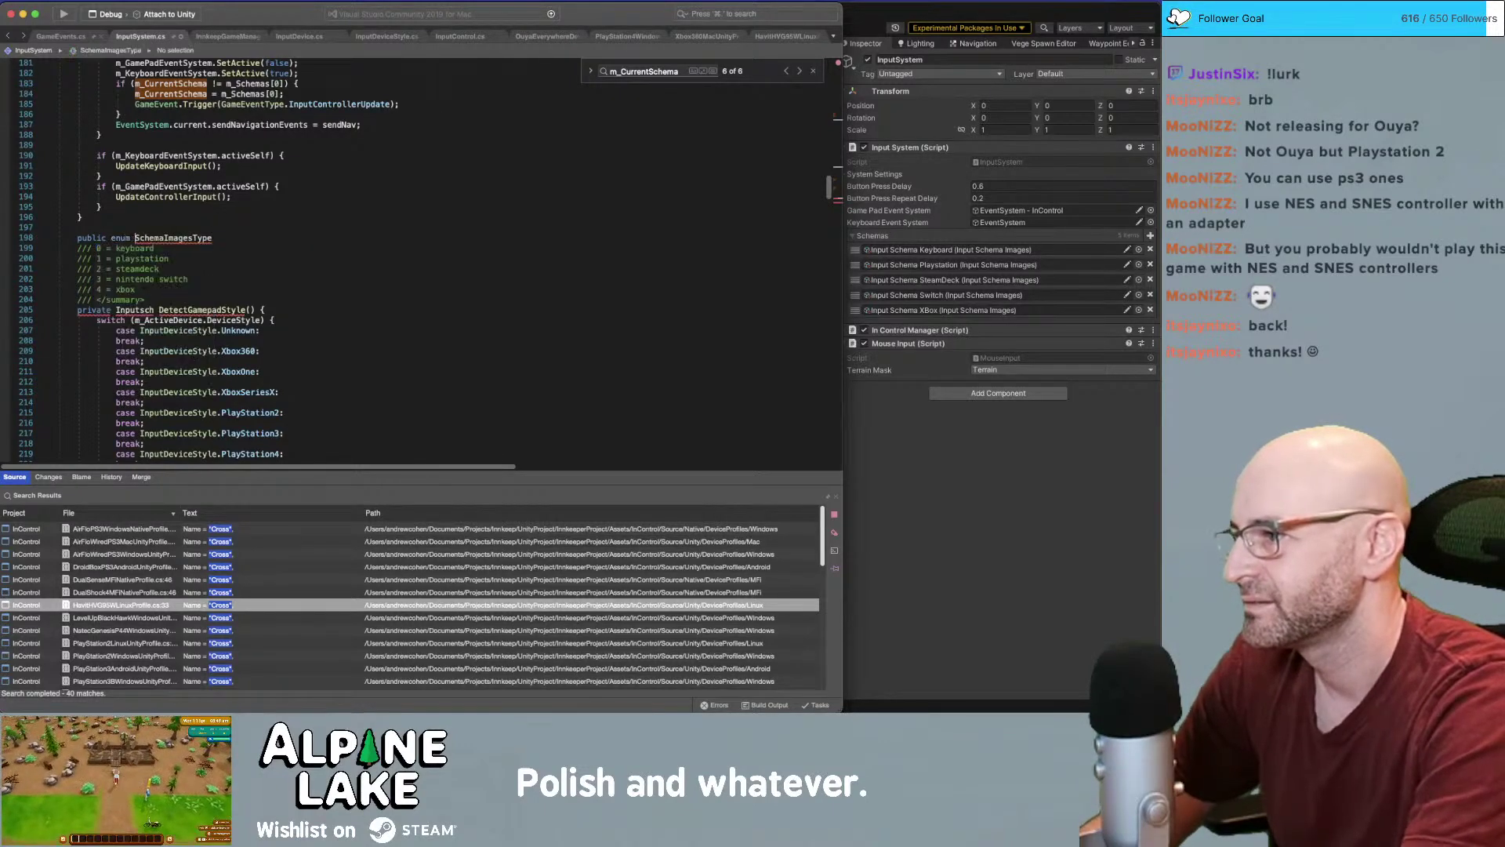
text( {)
key(Return)
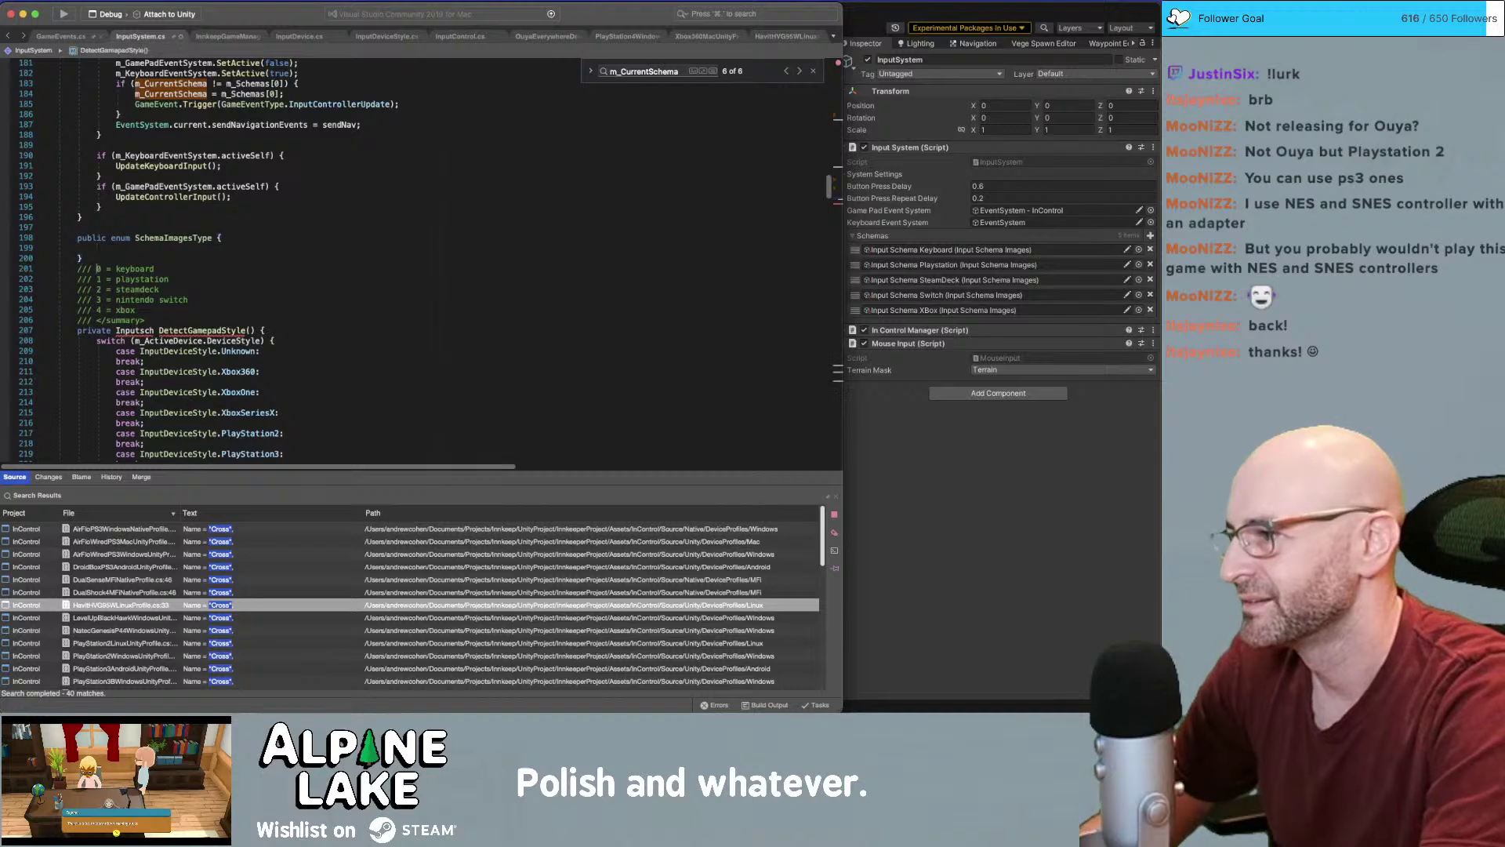
Delete the closing summary tag and move the five schema comment lines inside the SchemaImagesType braces
key(shift+super+Left)
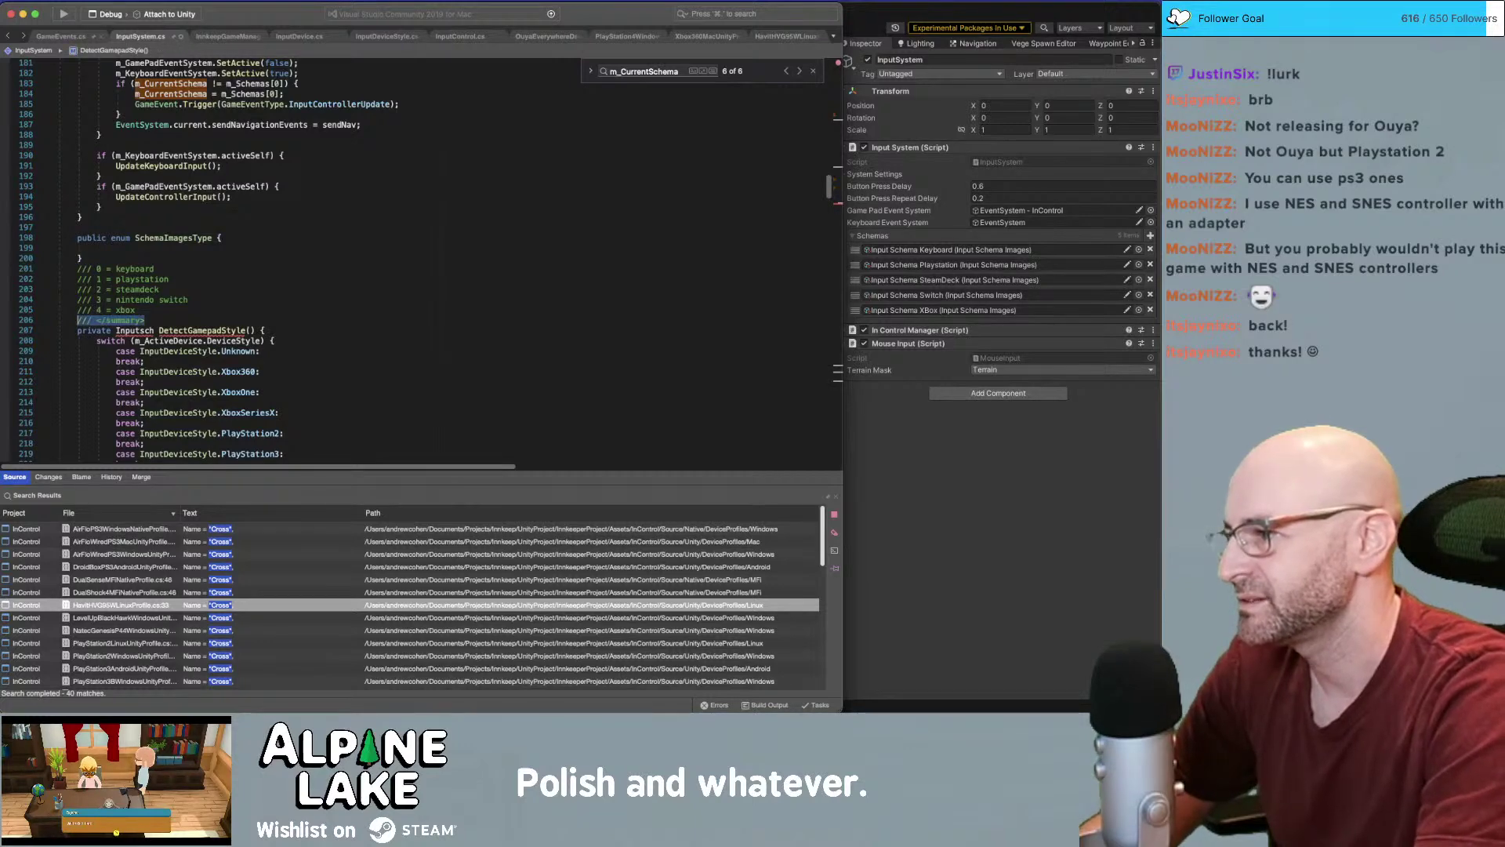
key(BackSpace)
key(Up)
key(super+Right)
key(shift+super+Left)
key(shift+Up)
key(shift+Up)
key(shift+Up)
key(shift+Up)
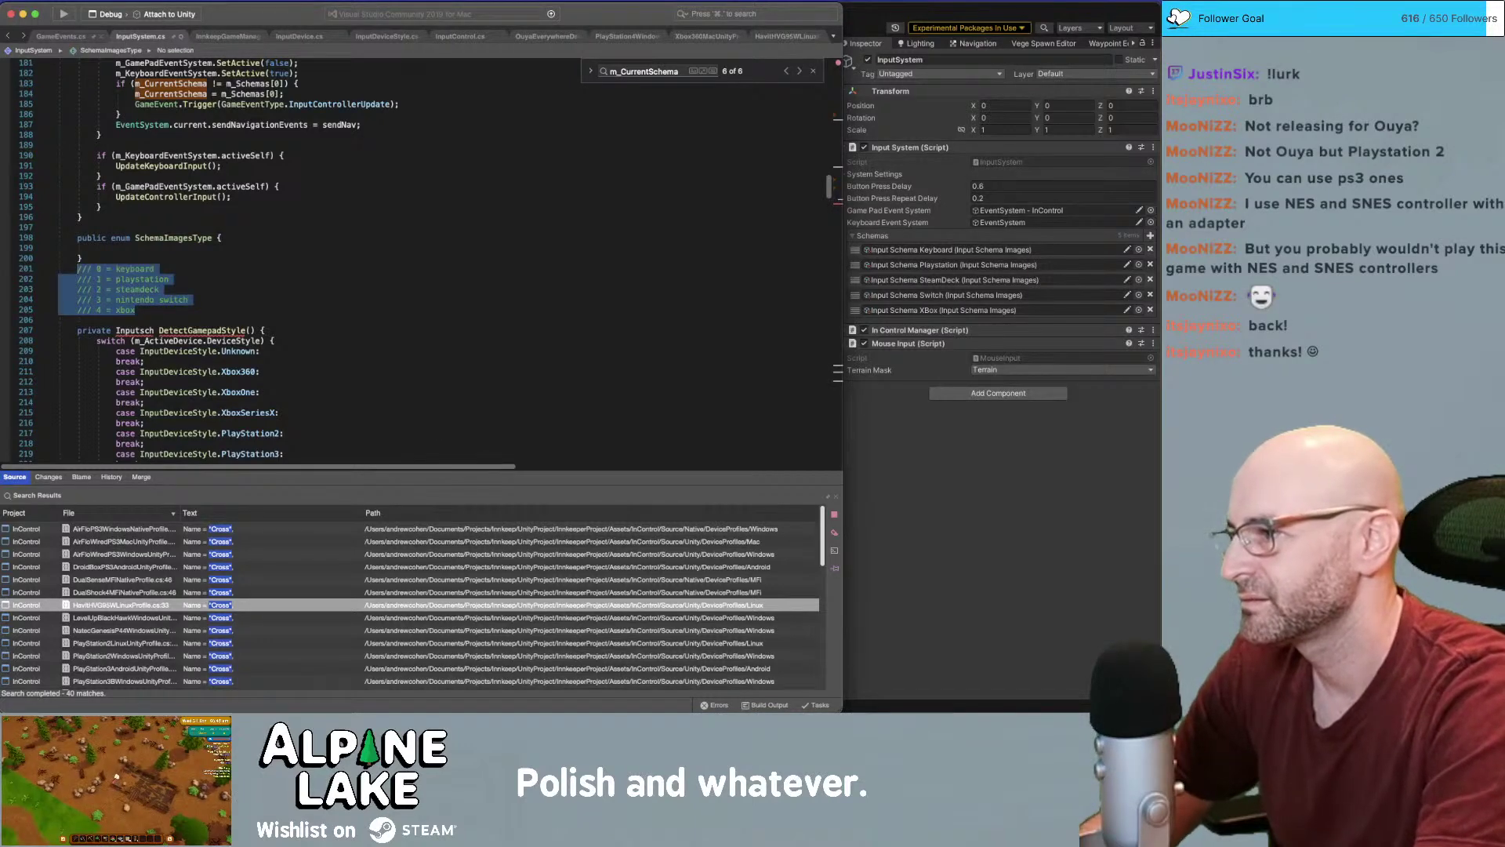
key(shift+Tab)
key(Tab)
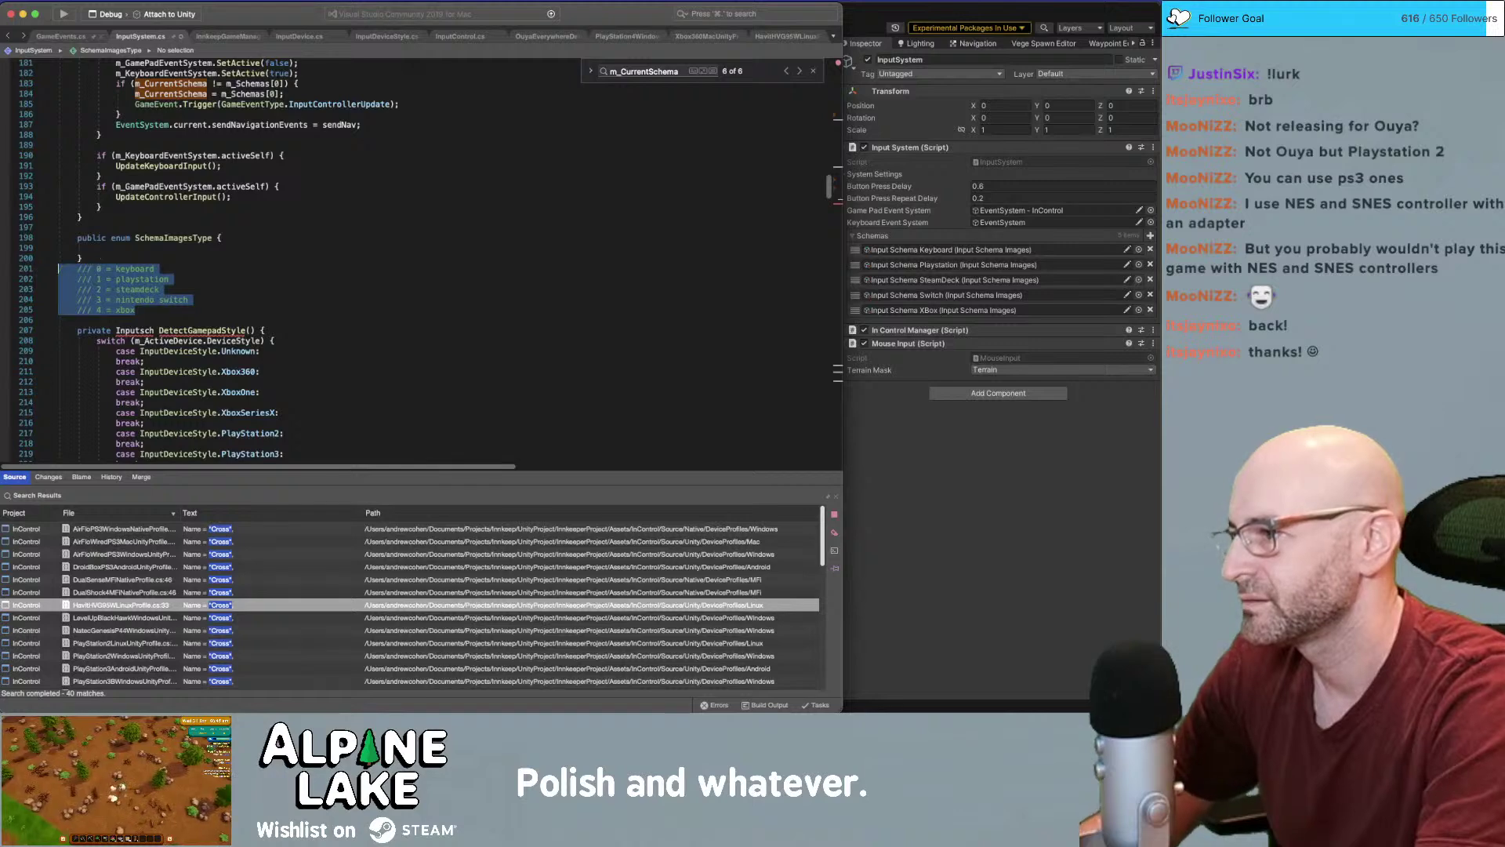
key(alt+Up)
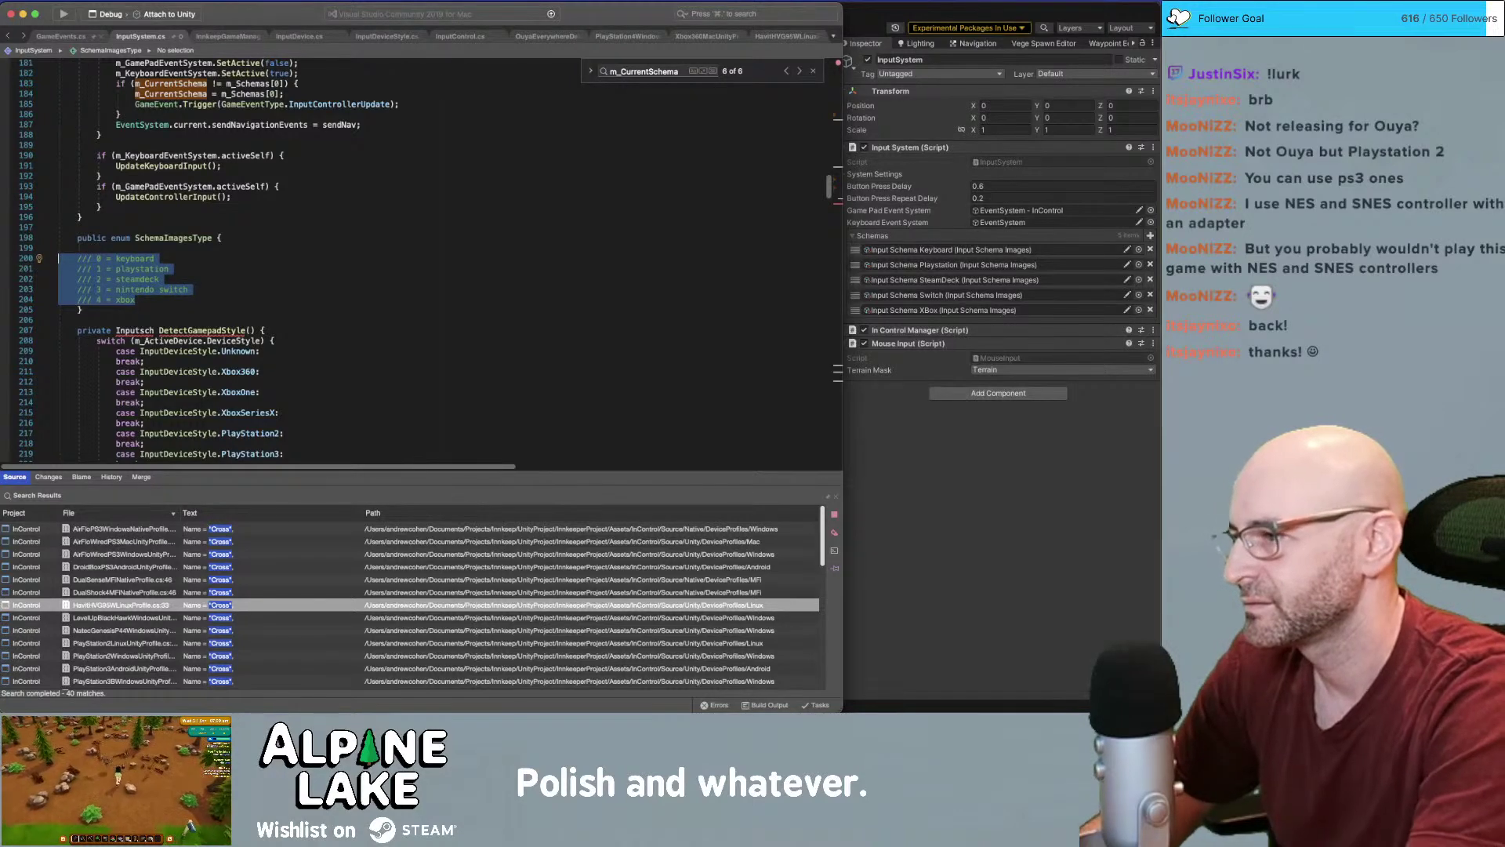
Strip the comment slashes from the five schema lines inside the SchemaImagesType enum
key(super+slash)
click(97, 247)
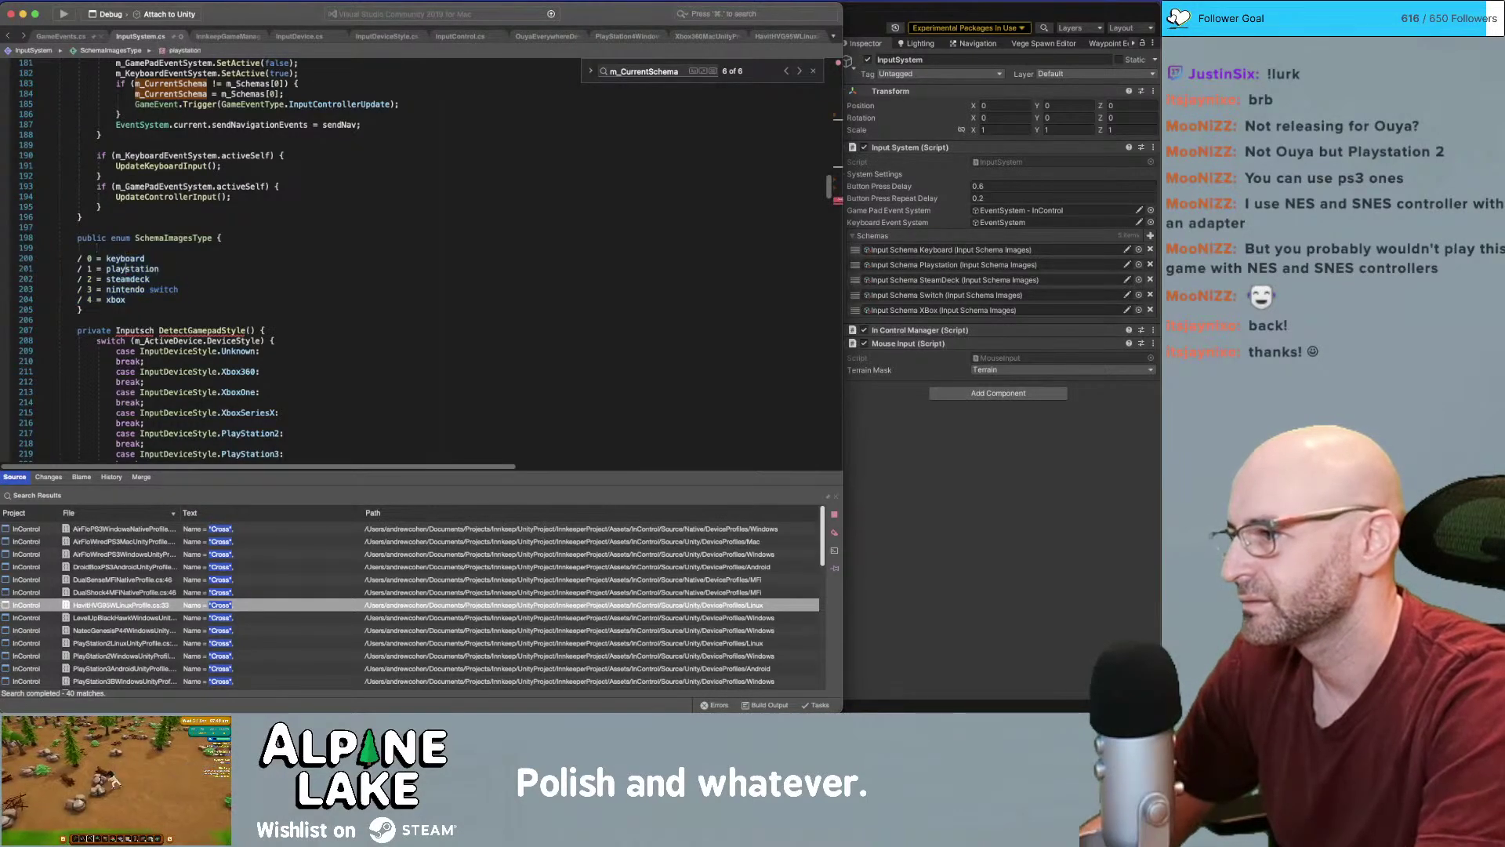
key(Down)
key(Down)
key(Down)
key(super+Left)
key(Delete)
key(Up)
key(Delete)
key(Up)
key(Delete)
key(Up)
key(Delete)
key(Up)
key(Delete)
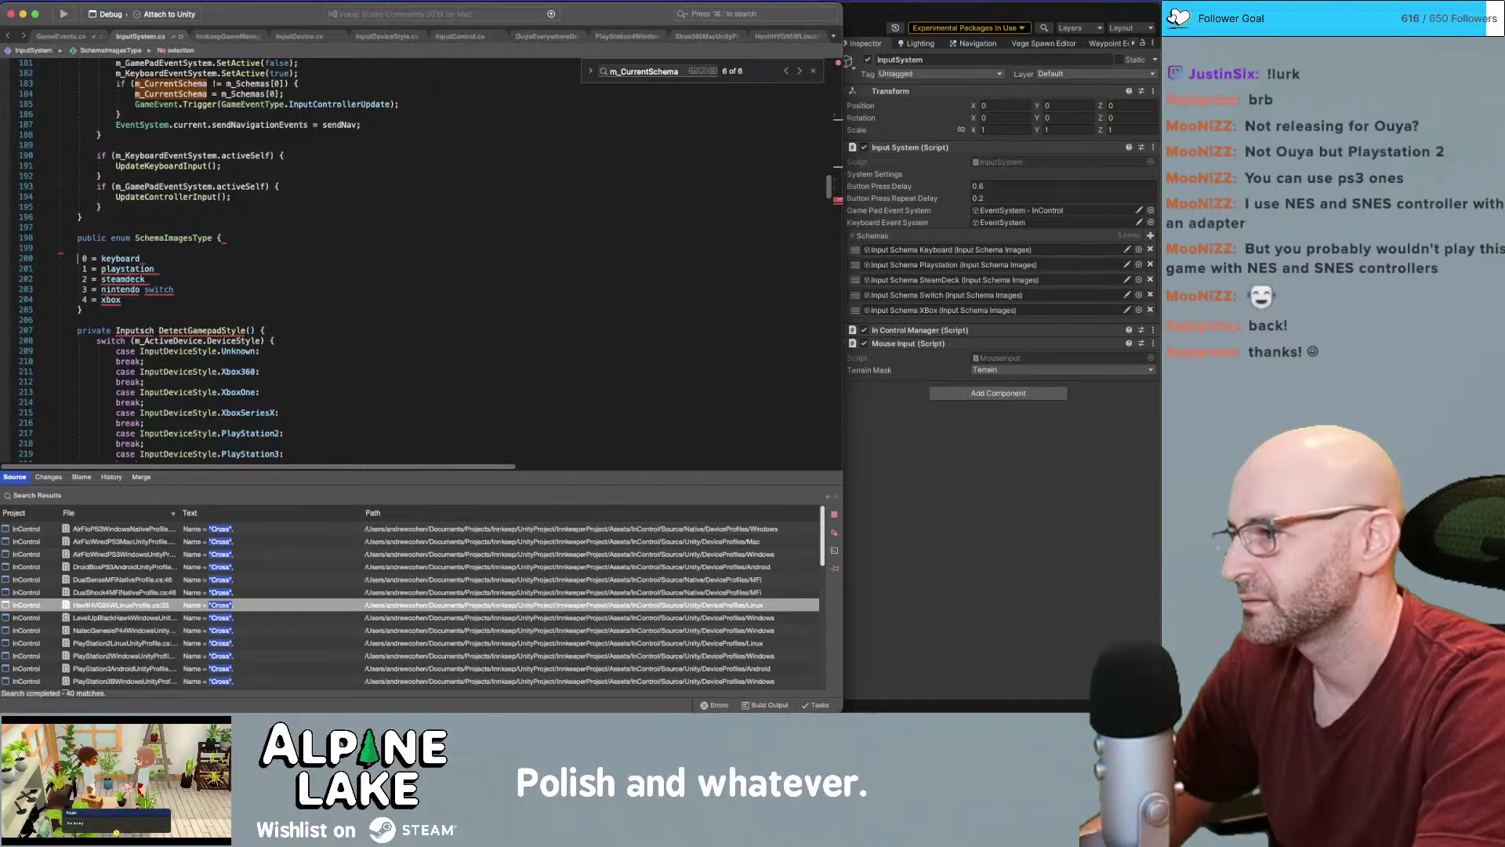
Rewrite the first enum line as "keyboard = 0,"
text(keyboard =)
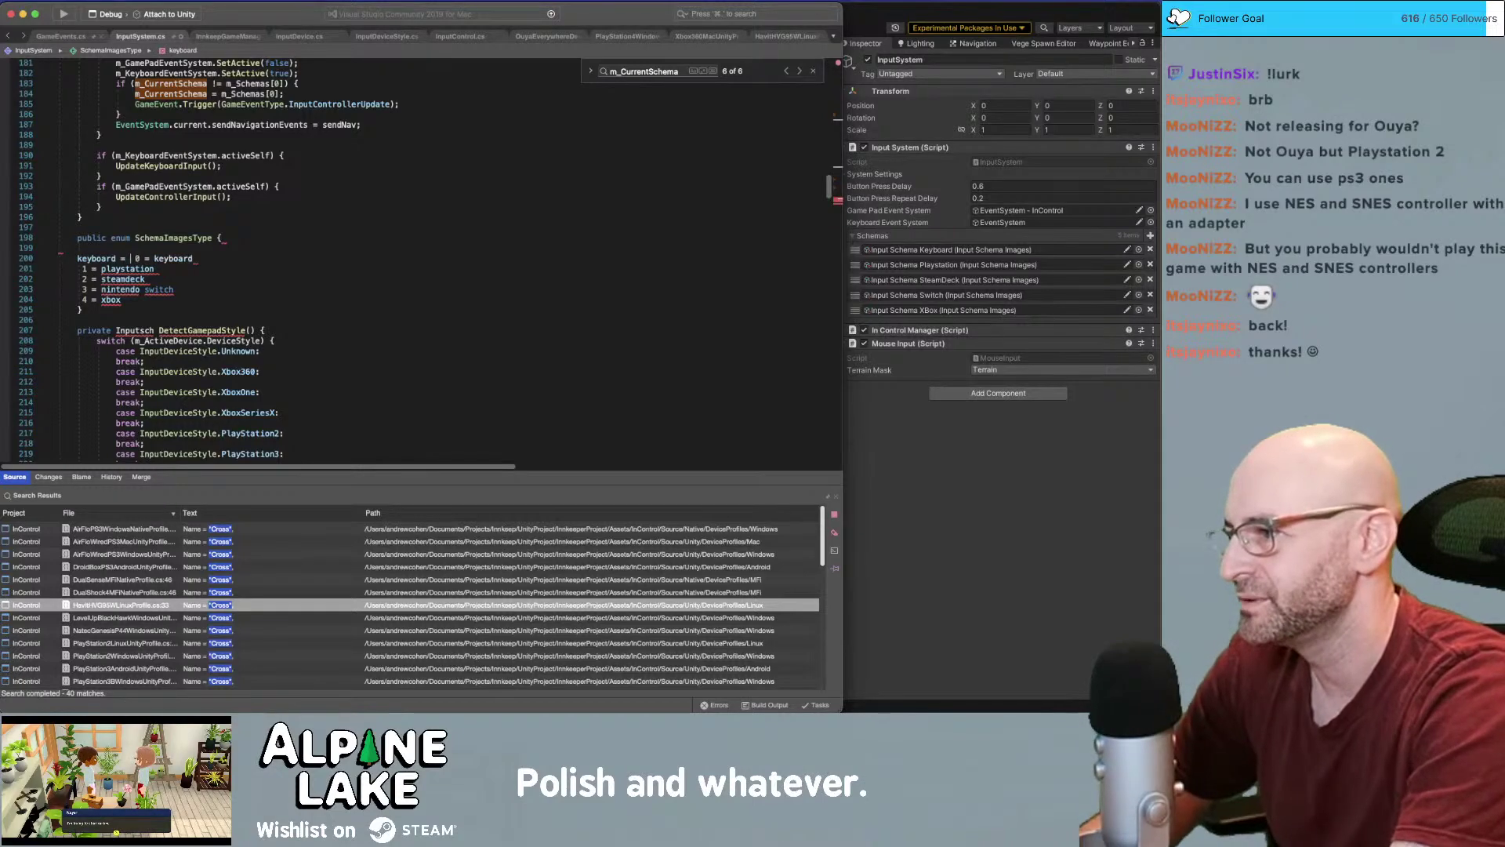
key(Right)
key(shift+super+Right)
text(,)
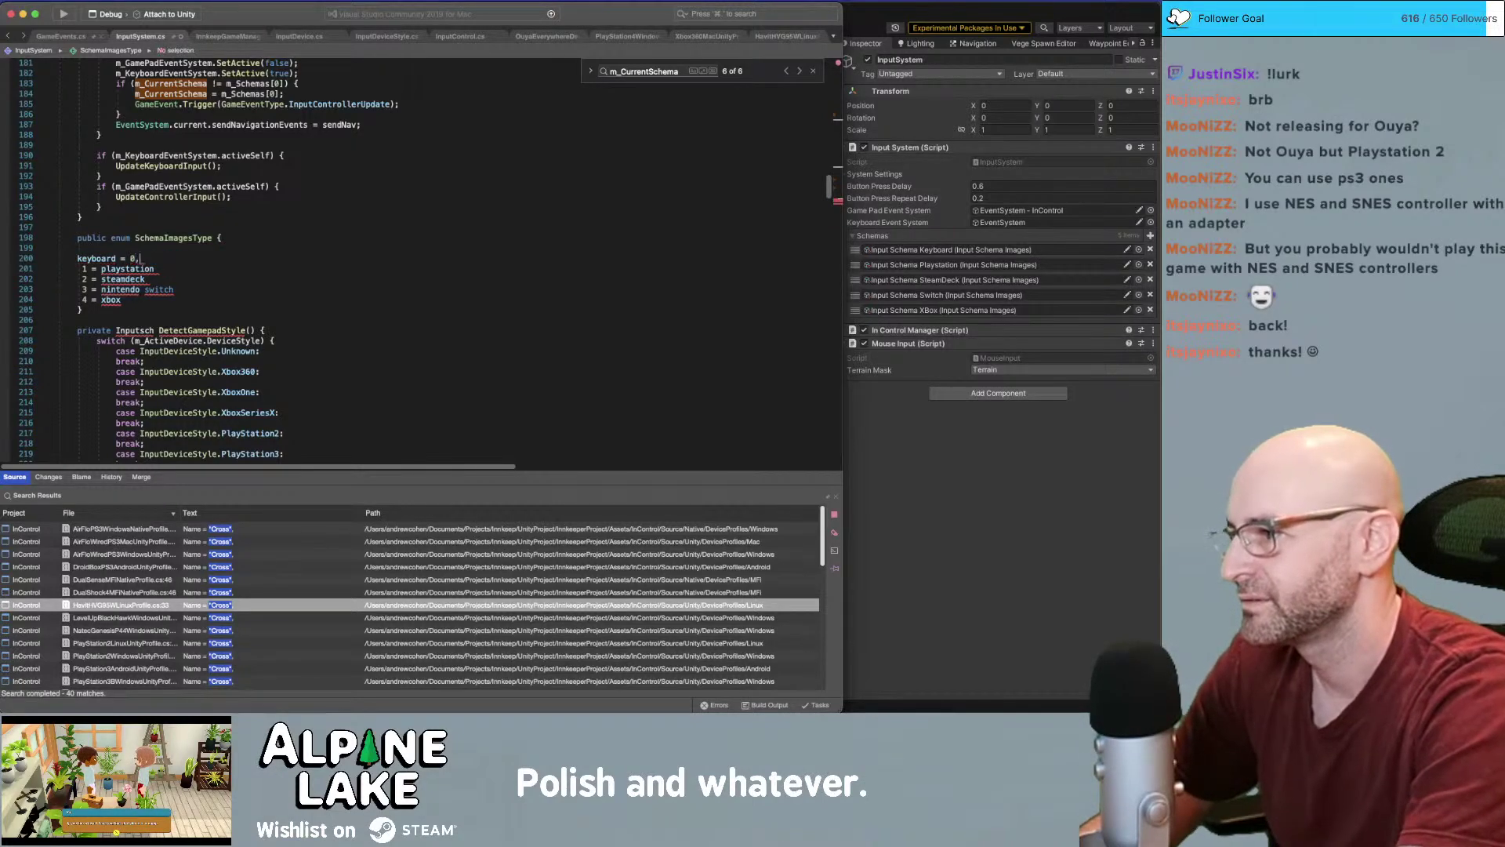
Rewrite the second enum line as "playstation = 1,"
key(Down)
key(super+Left)
key(shift+alt+Right)
key(shift+alt+Right)
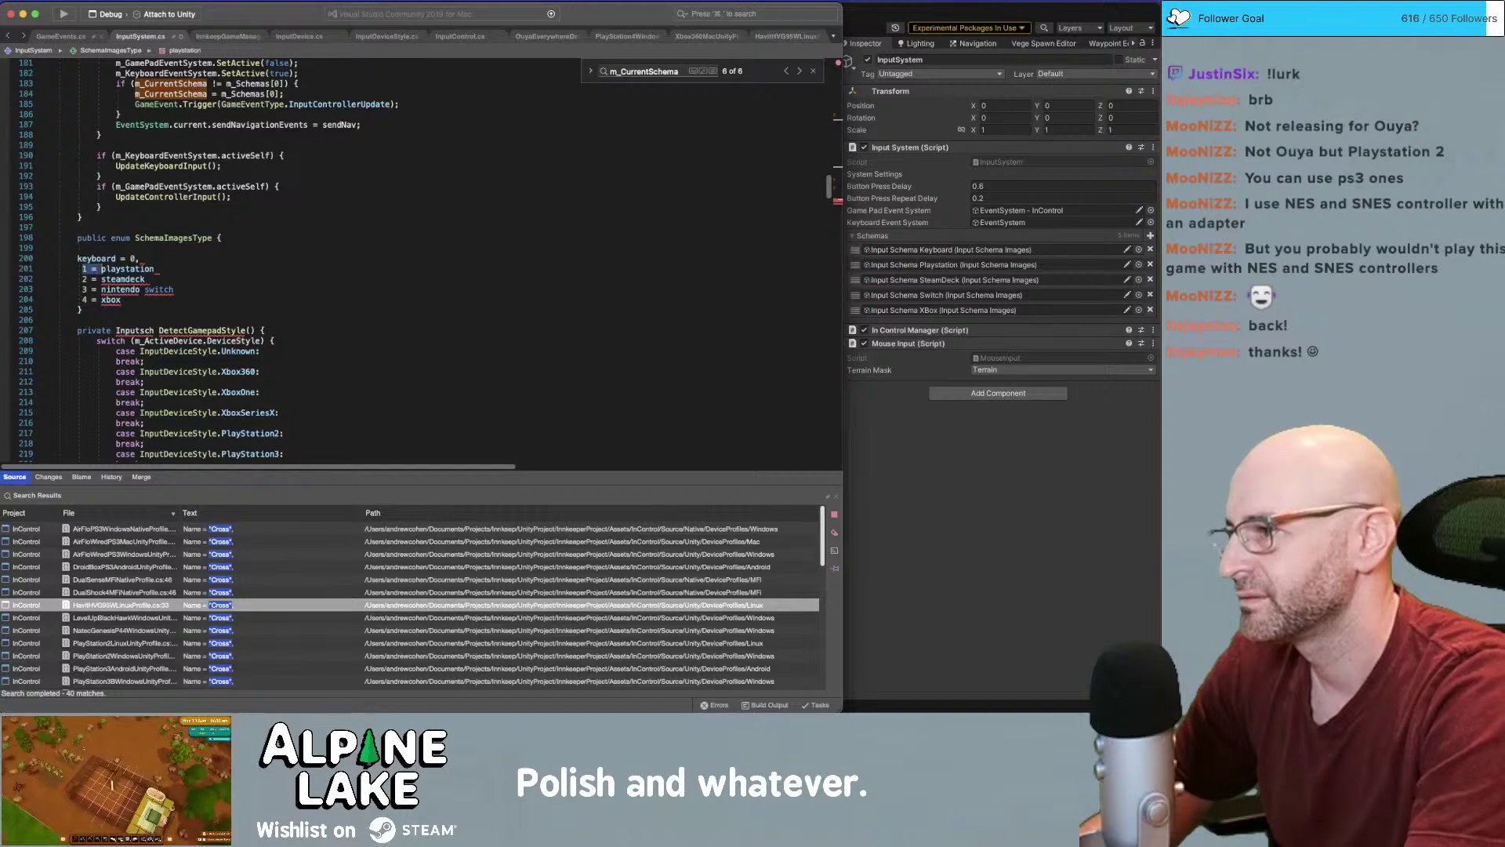
key(Delete)
key(BackSpace)
text(= 1,)
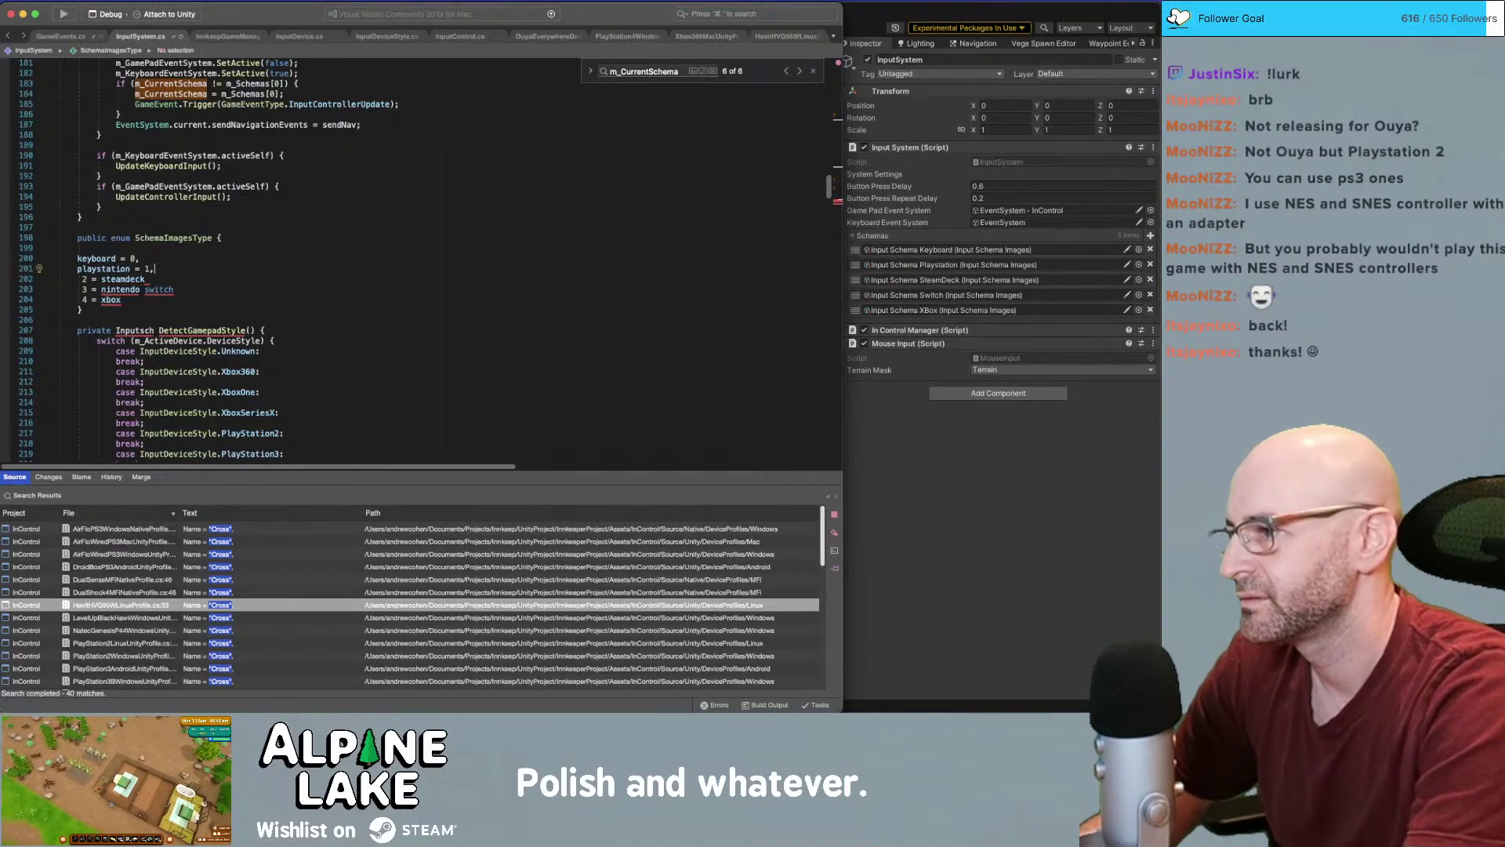
Rewrite the third enum line as "steamdeck = 2,"
key(Down)
key(alt+Left)
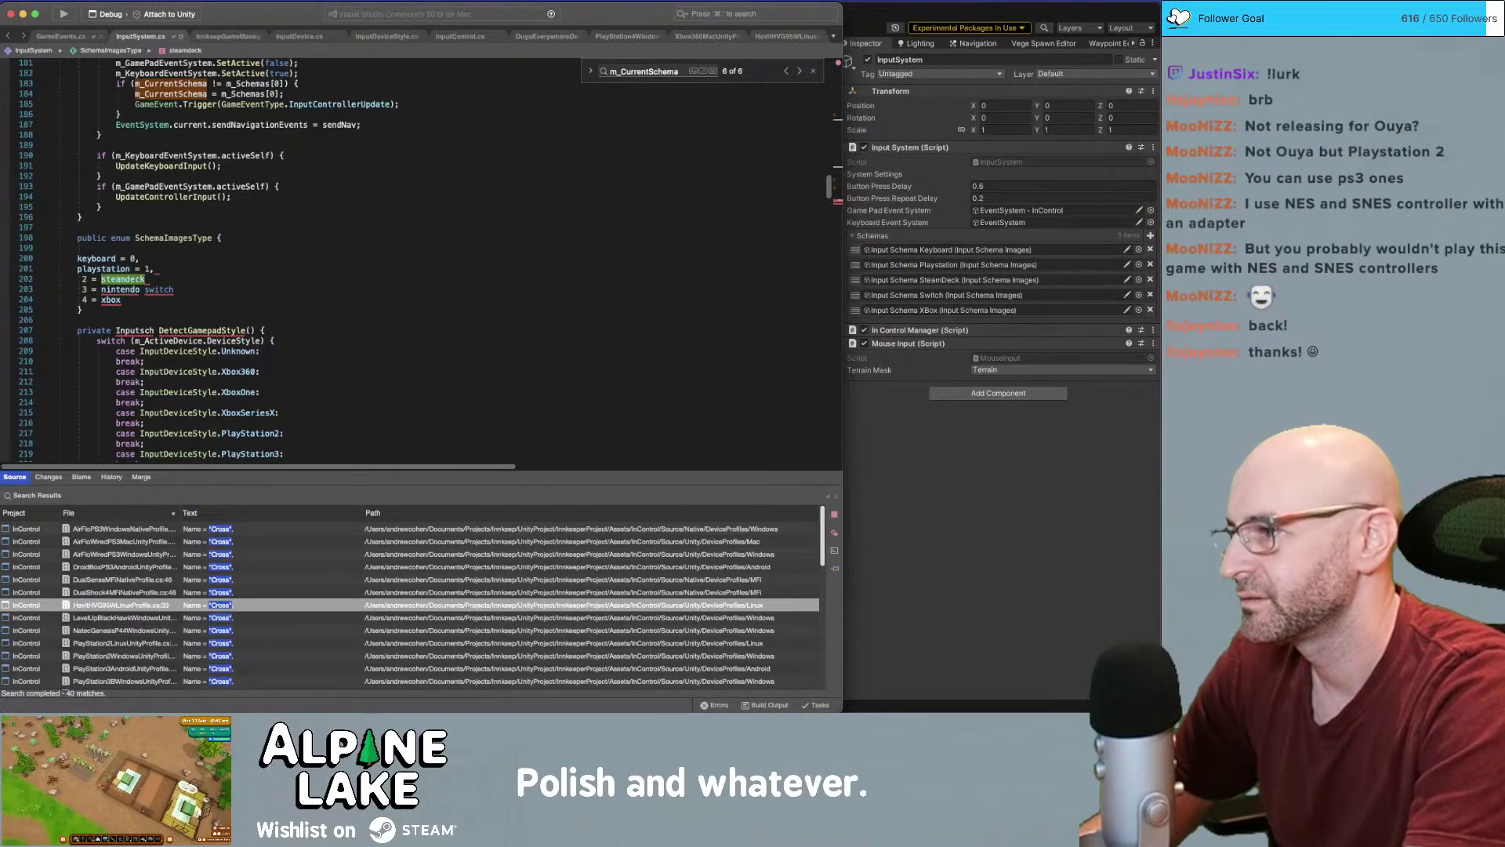
key(shift+alt+Left)
key(shift+alt+Left)
key(BackSpace)
key(BackSpace)
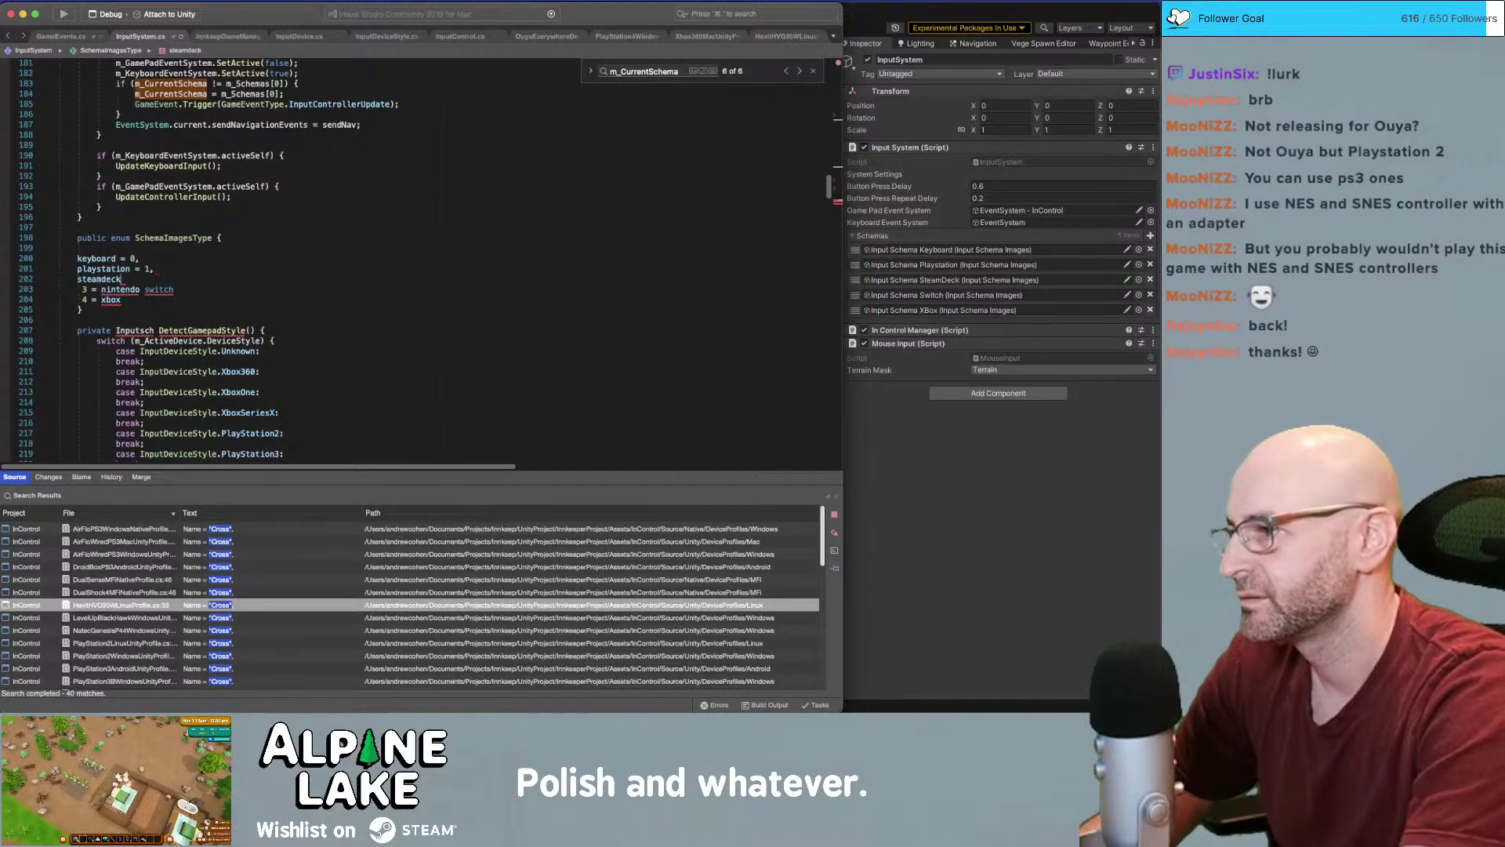
text(= 2,)
Join the Nintendo Switch entry's name into one word and rewrite its line as "nintendoswitch = 3,"
key(Down)
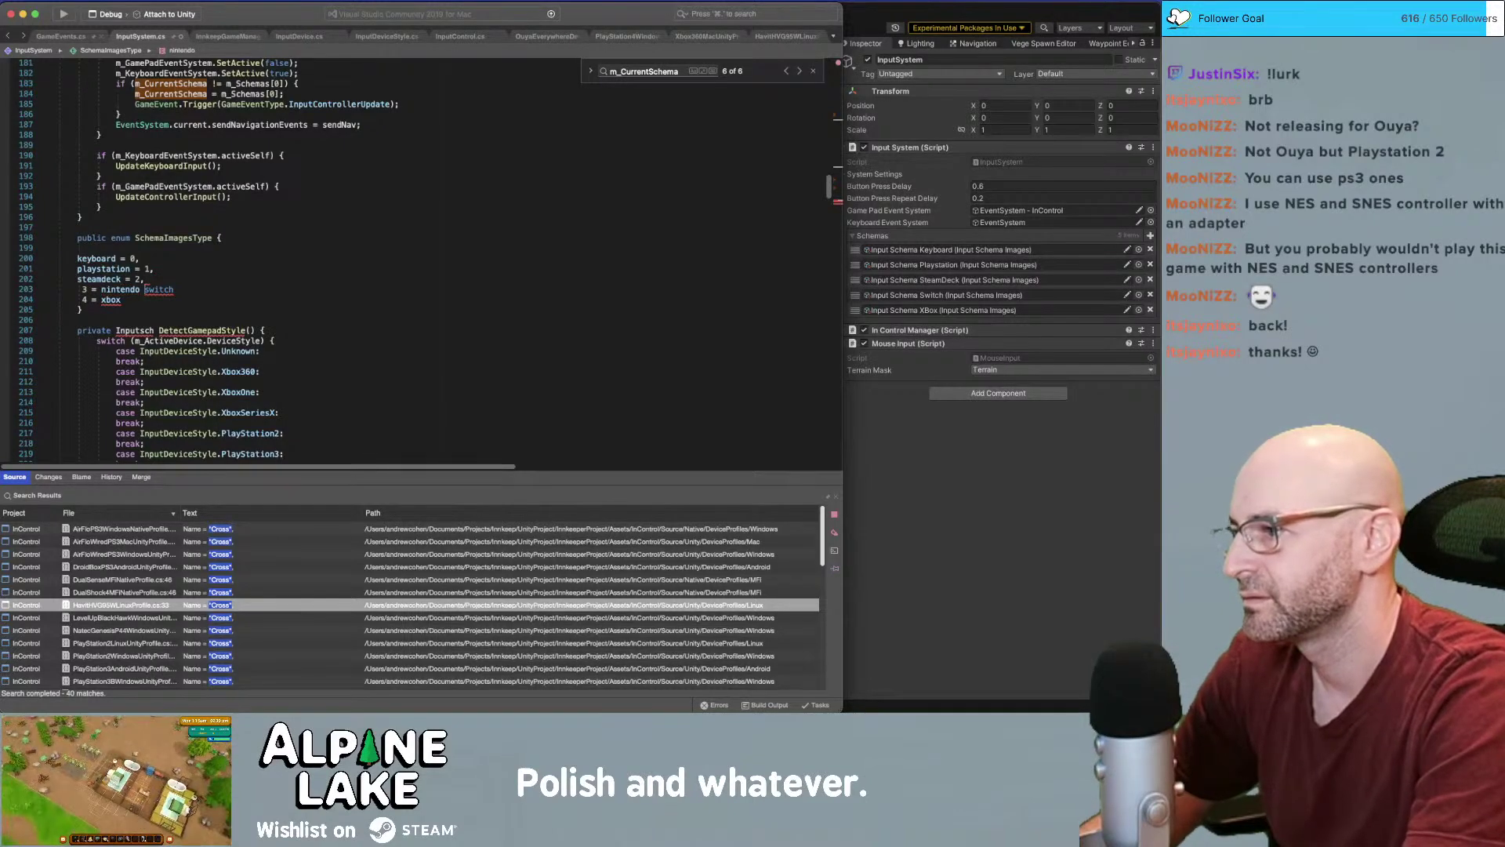
key(BackSpace)
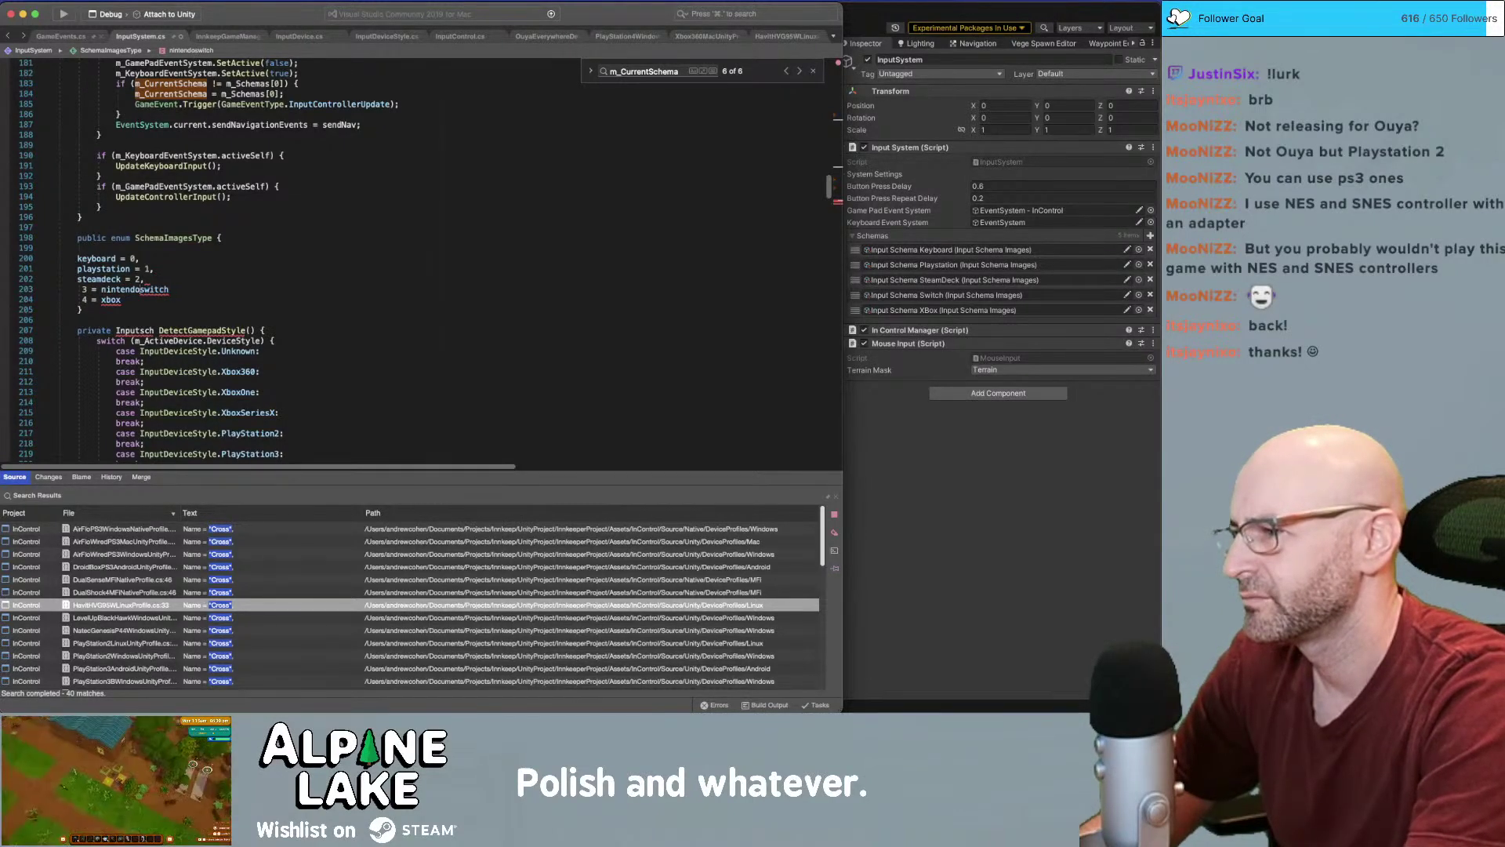
key(alt+Left)
key(alt+Left)
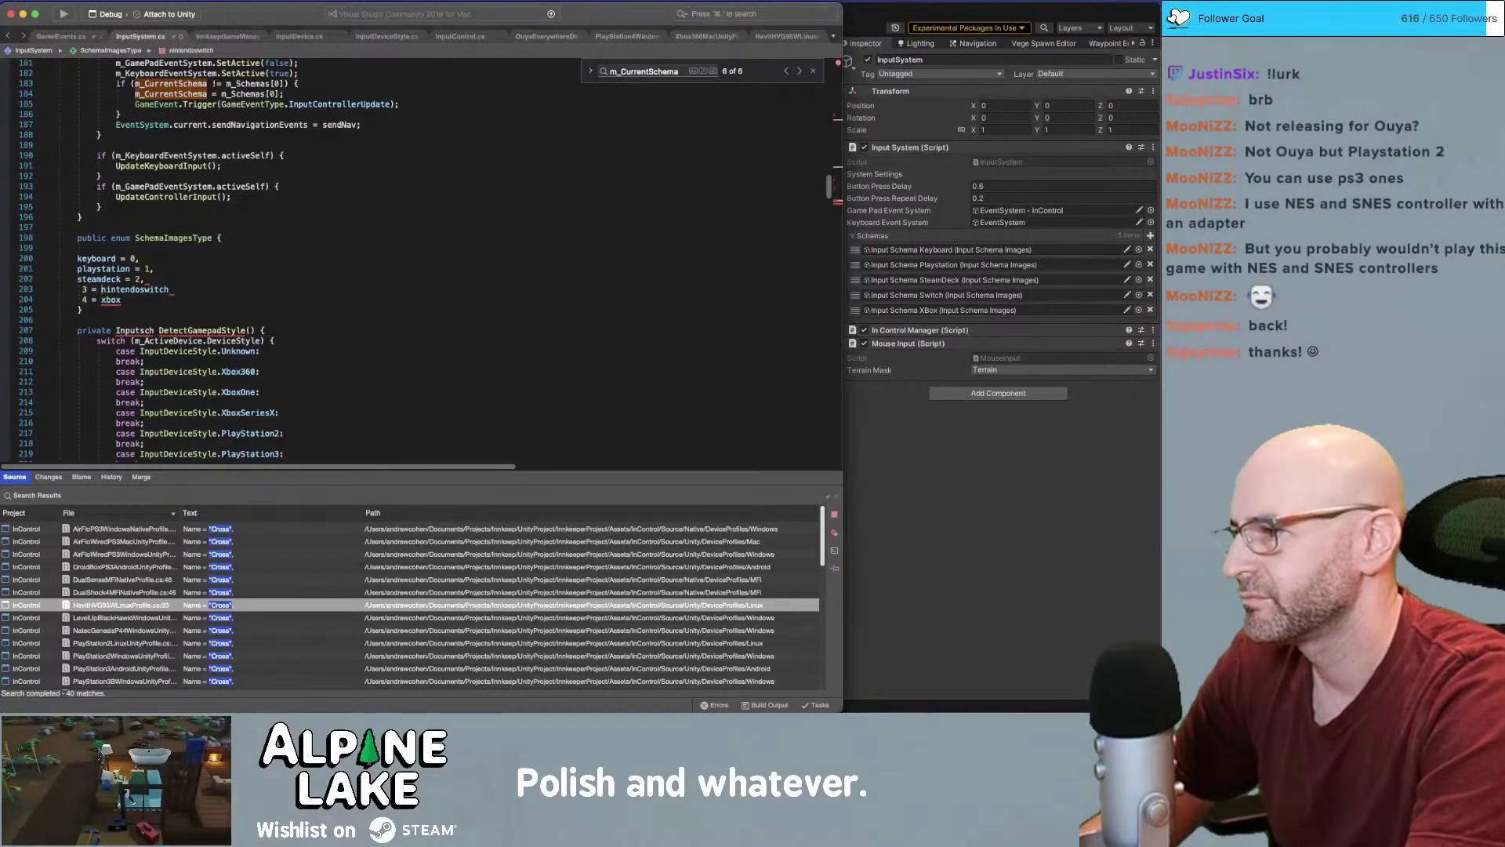
key(Left)
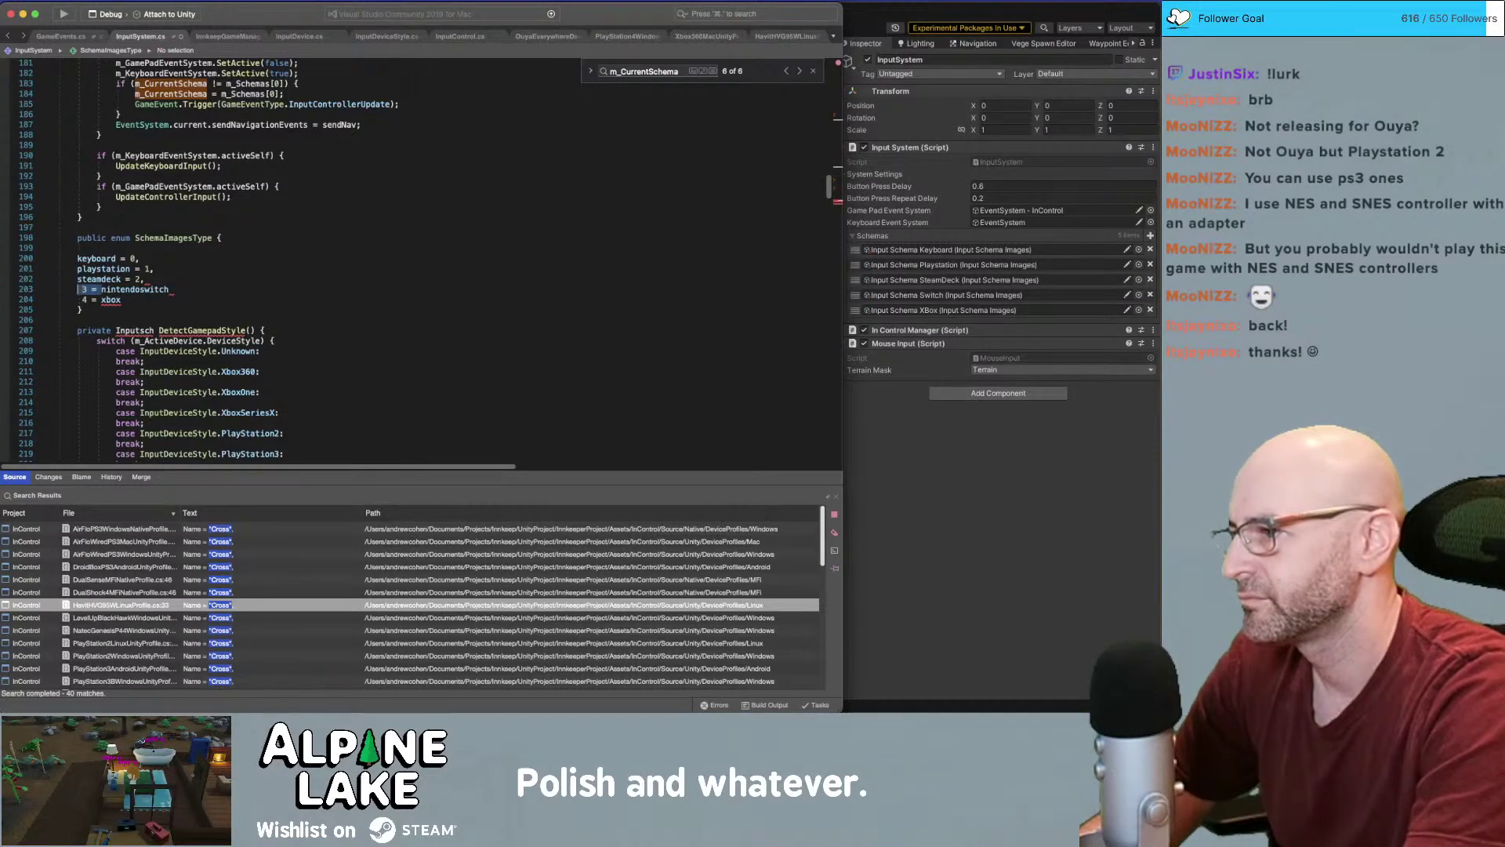
key(BackSpace)
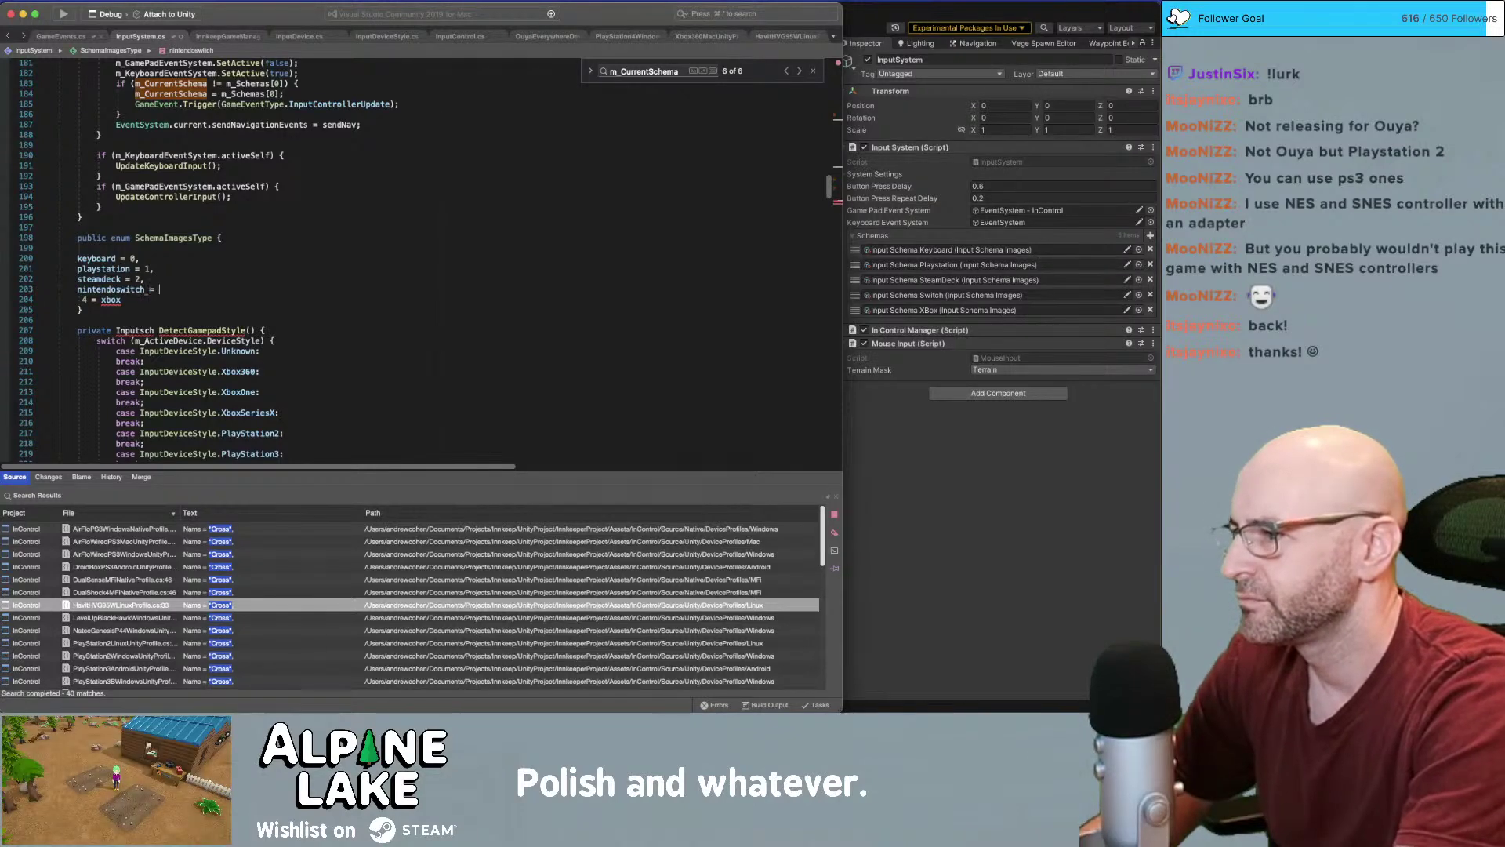
text(= 3,)
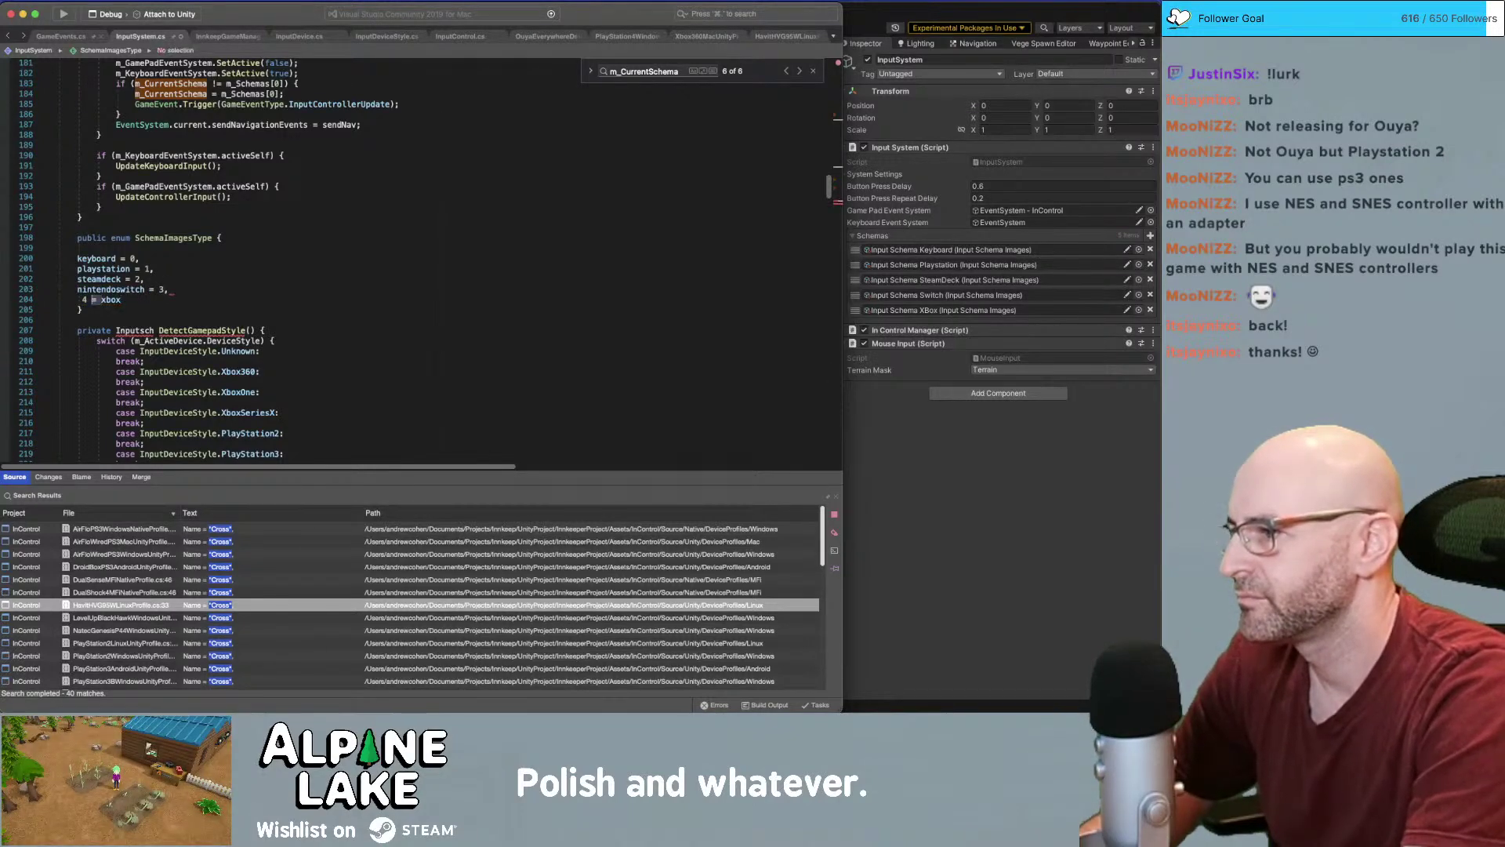
Rewrite the last enum line as "xbox = 4,"
key(BackSpace)
key(End)
text(= 4,)
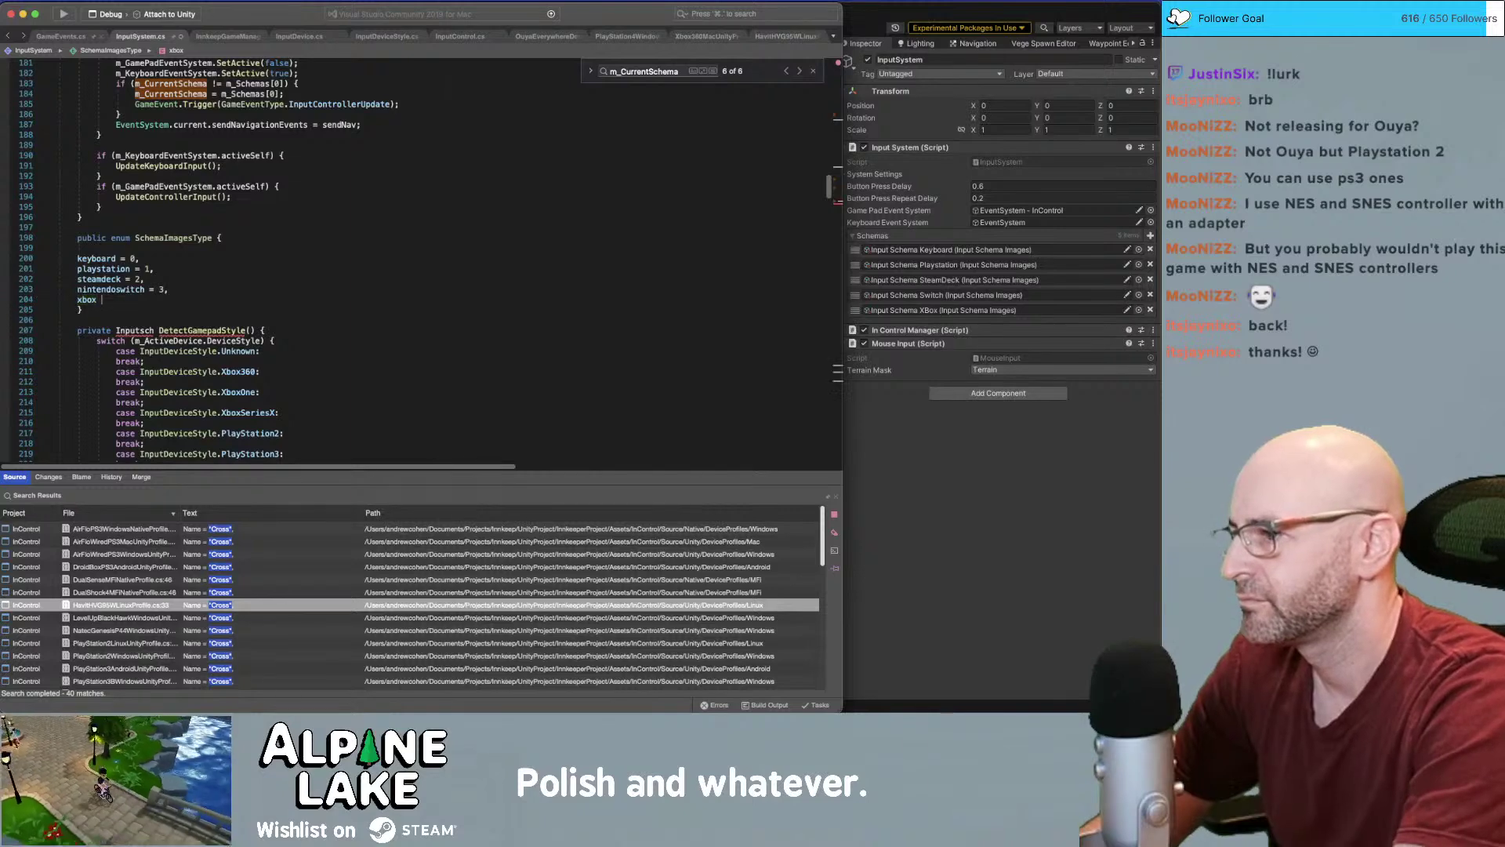
Indent the five SchemaImagesType entries one level and remove the blank line below the opening brace
key(Down)
drag(77, 300, 59, 248)
key(Tab)
click(59, 248)
key(BackSpace)
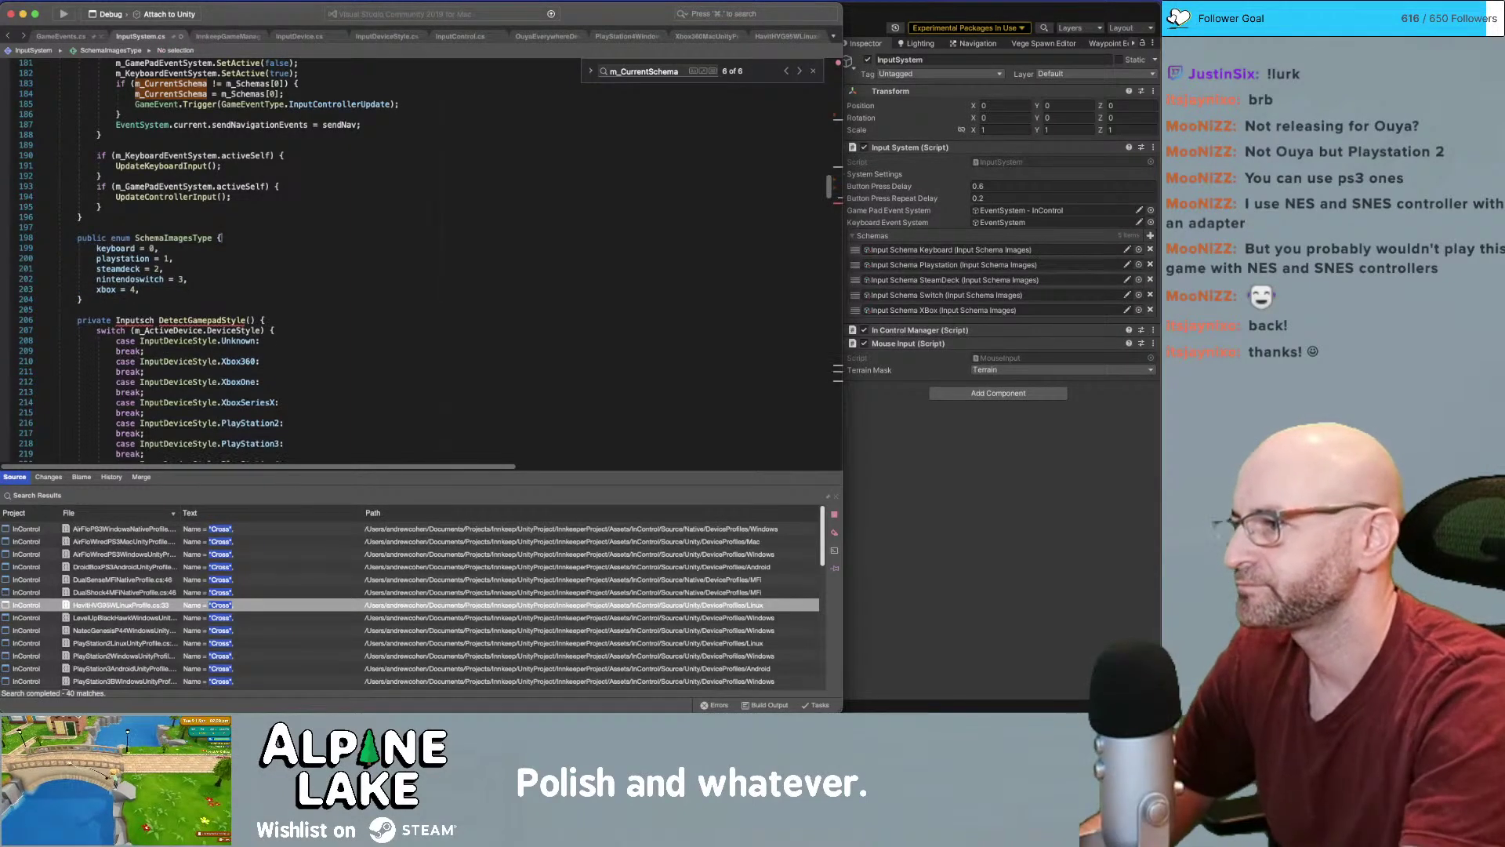
Replace the break under the Unknown case in DetectGamepadStyle with "return m_Schemas[SchemaImagesType.xbox];"
scroll(196, 282, down, 1)
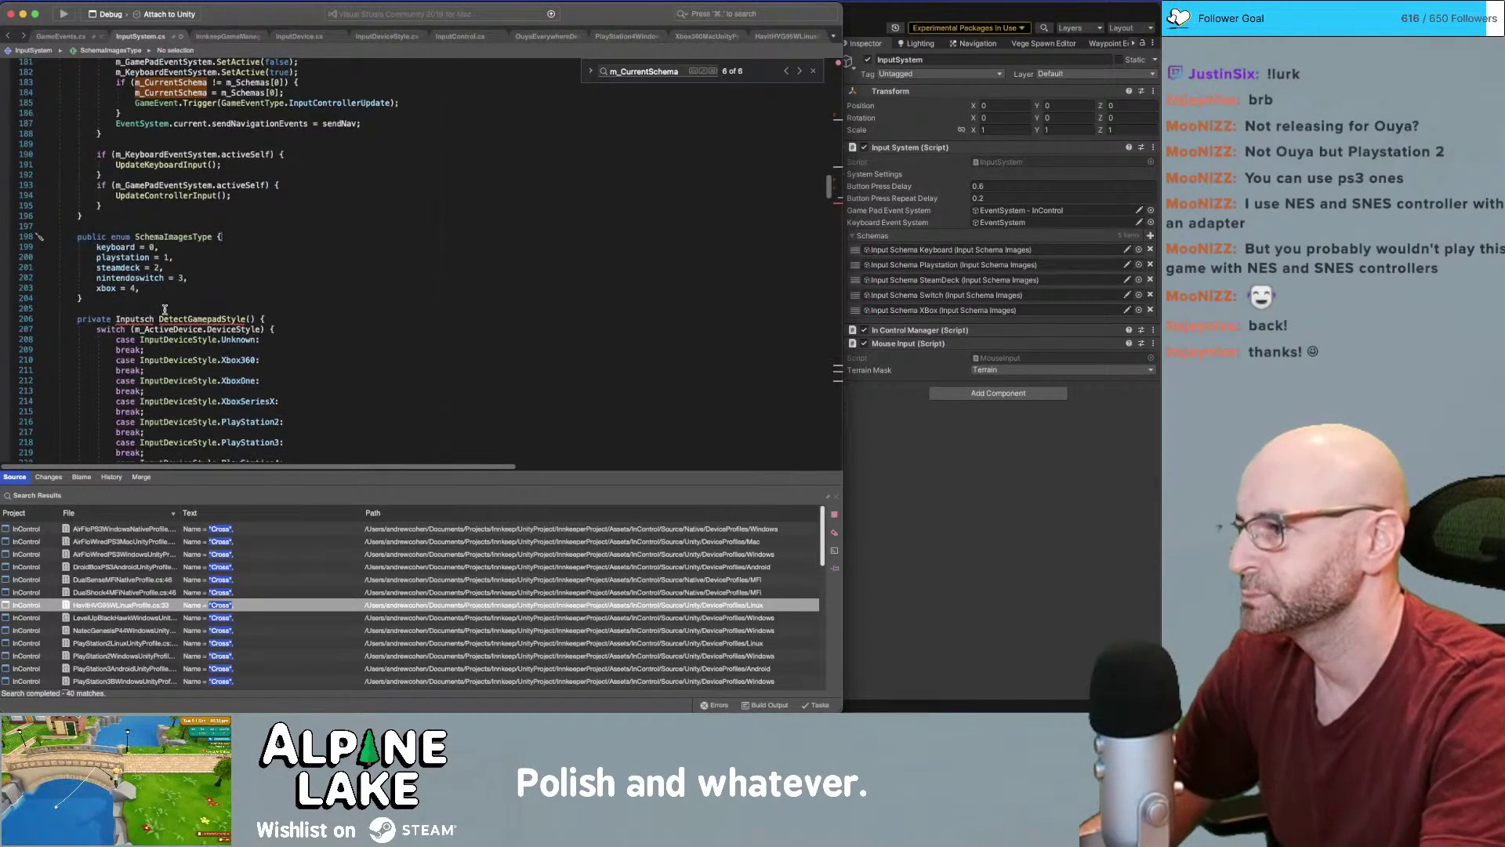
click(300, 349)
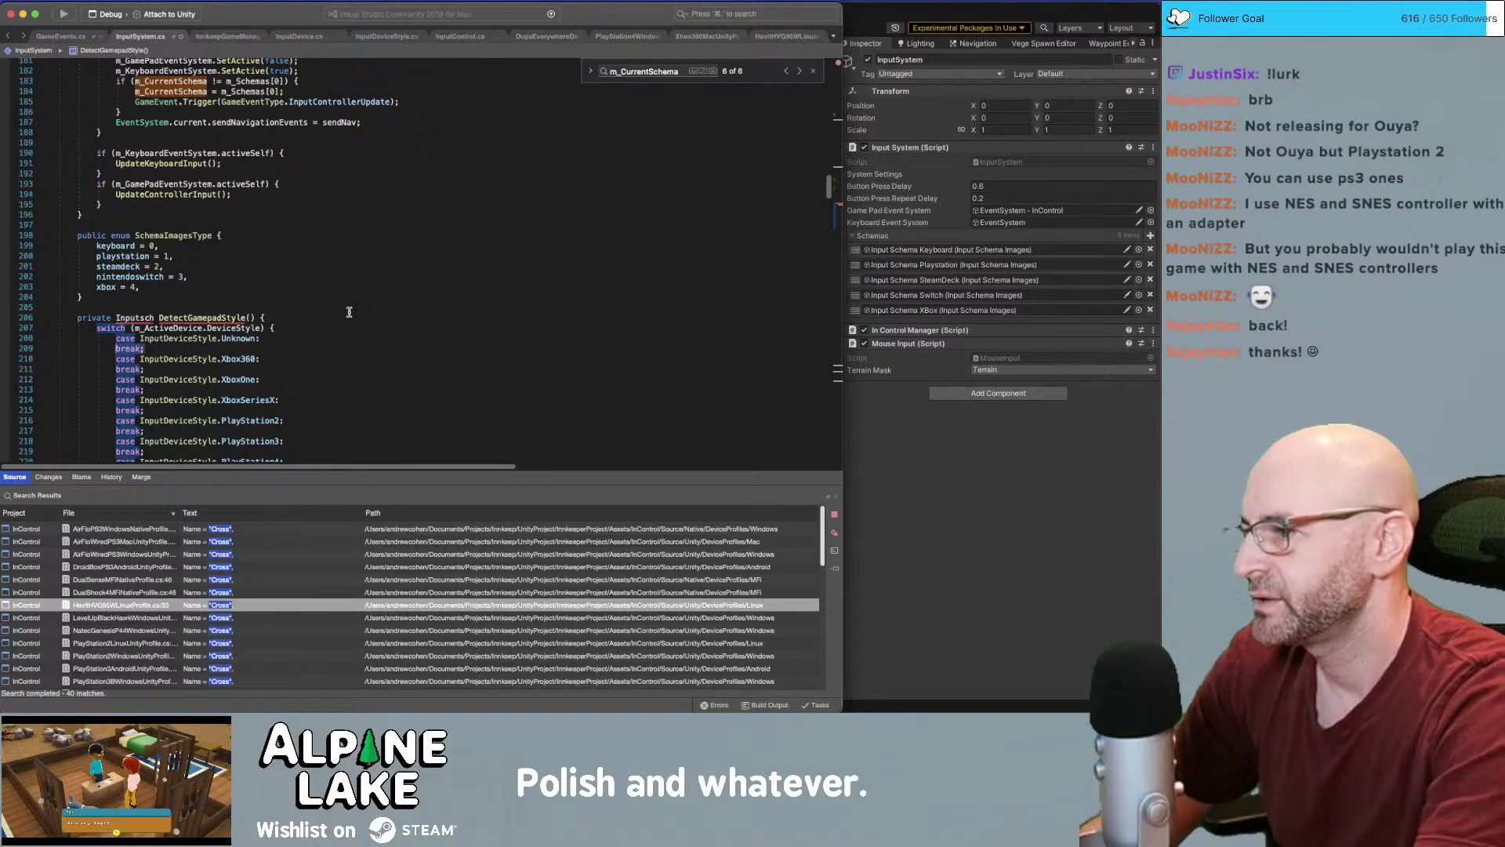
text(return )
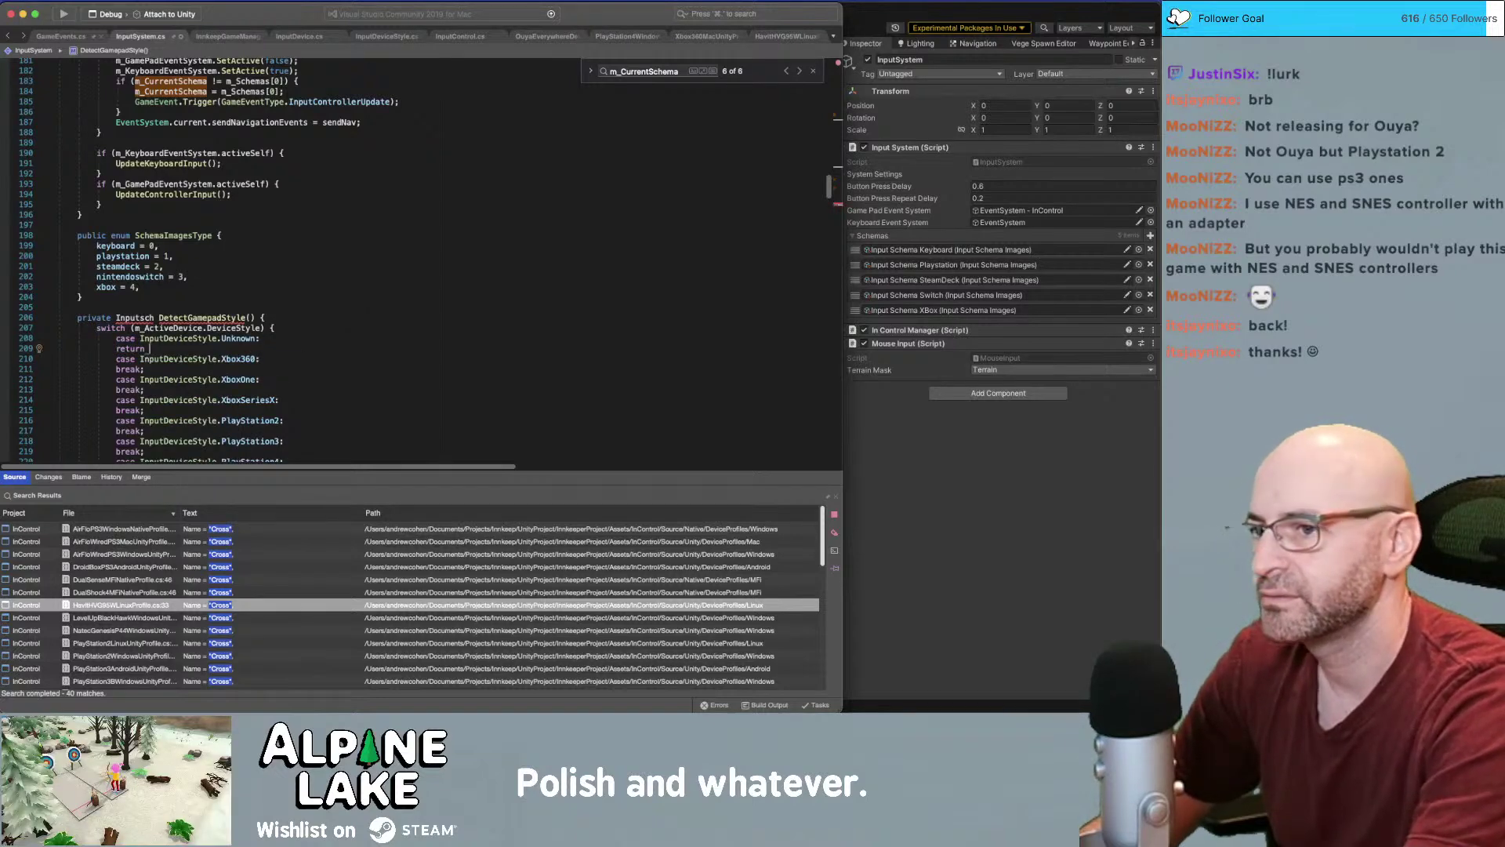
text(m_Schemas)
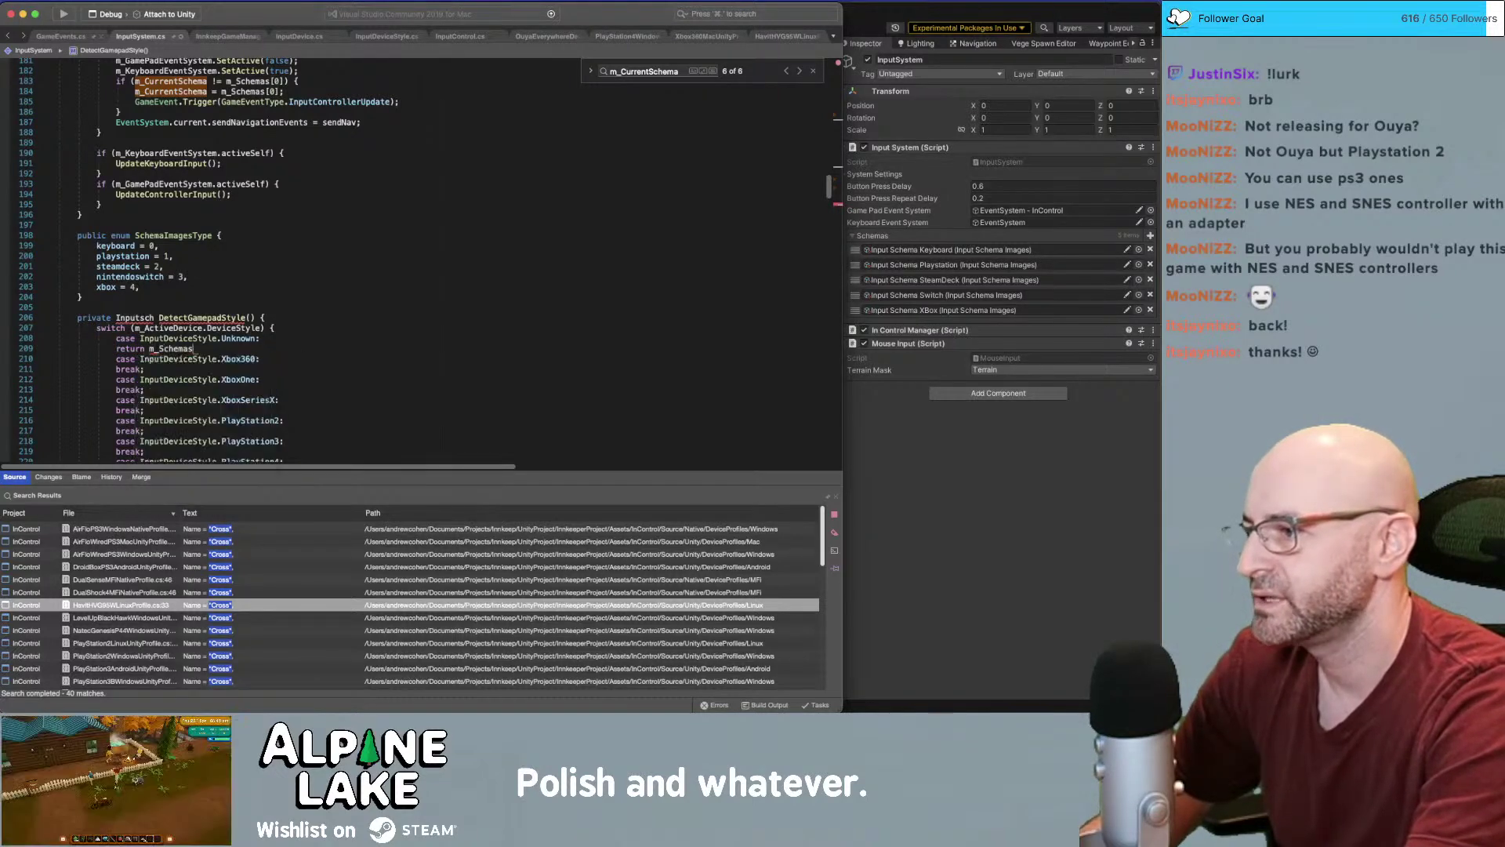
text([xbox)
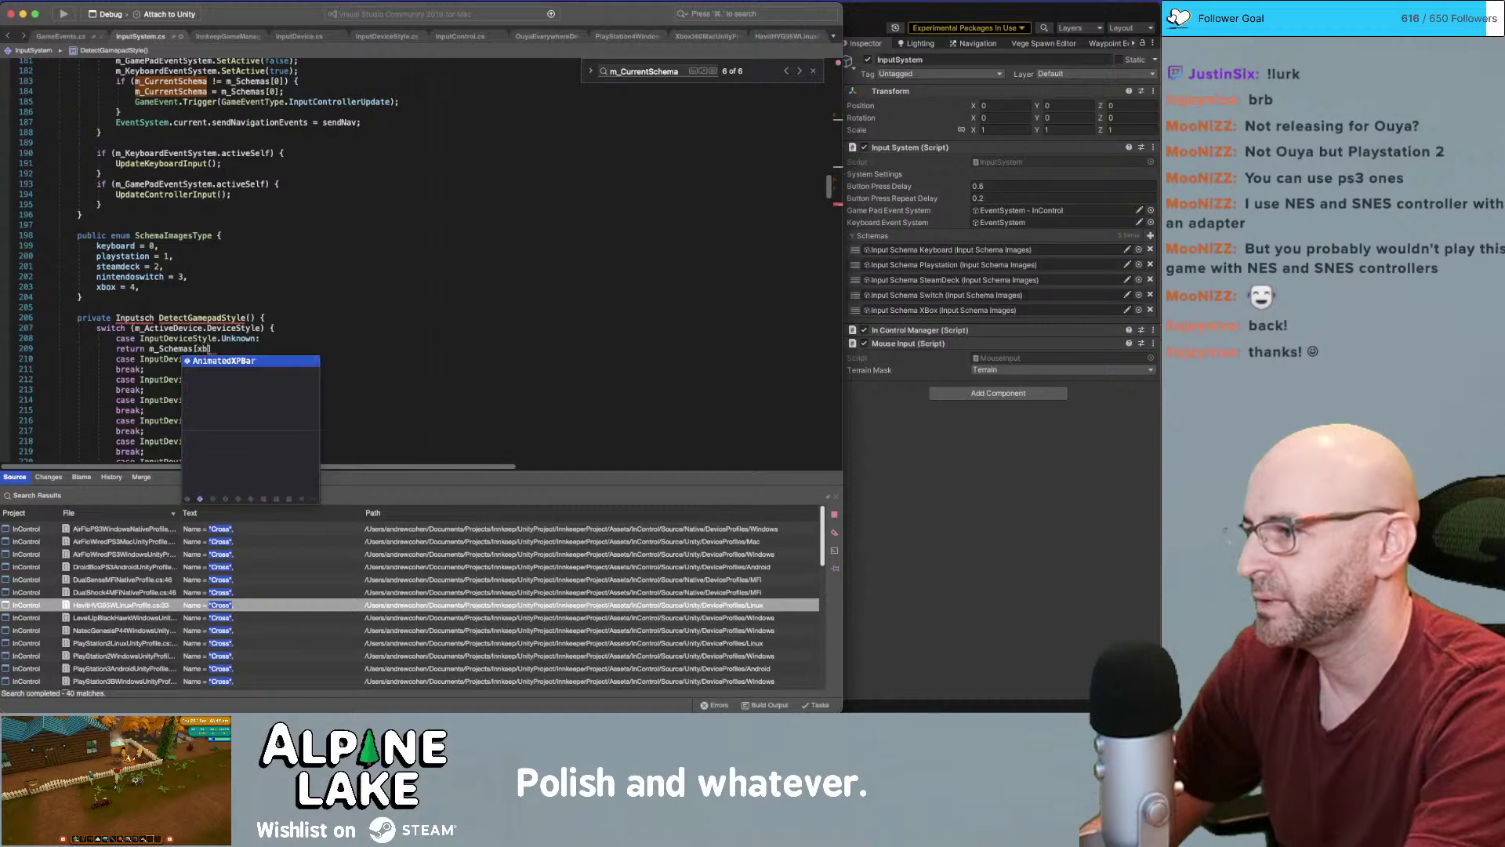
key(BackSpace)
key(BackSpace)
key(BackSpace)
key(BackSpace)
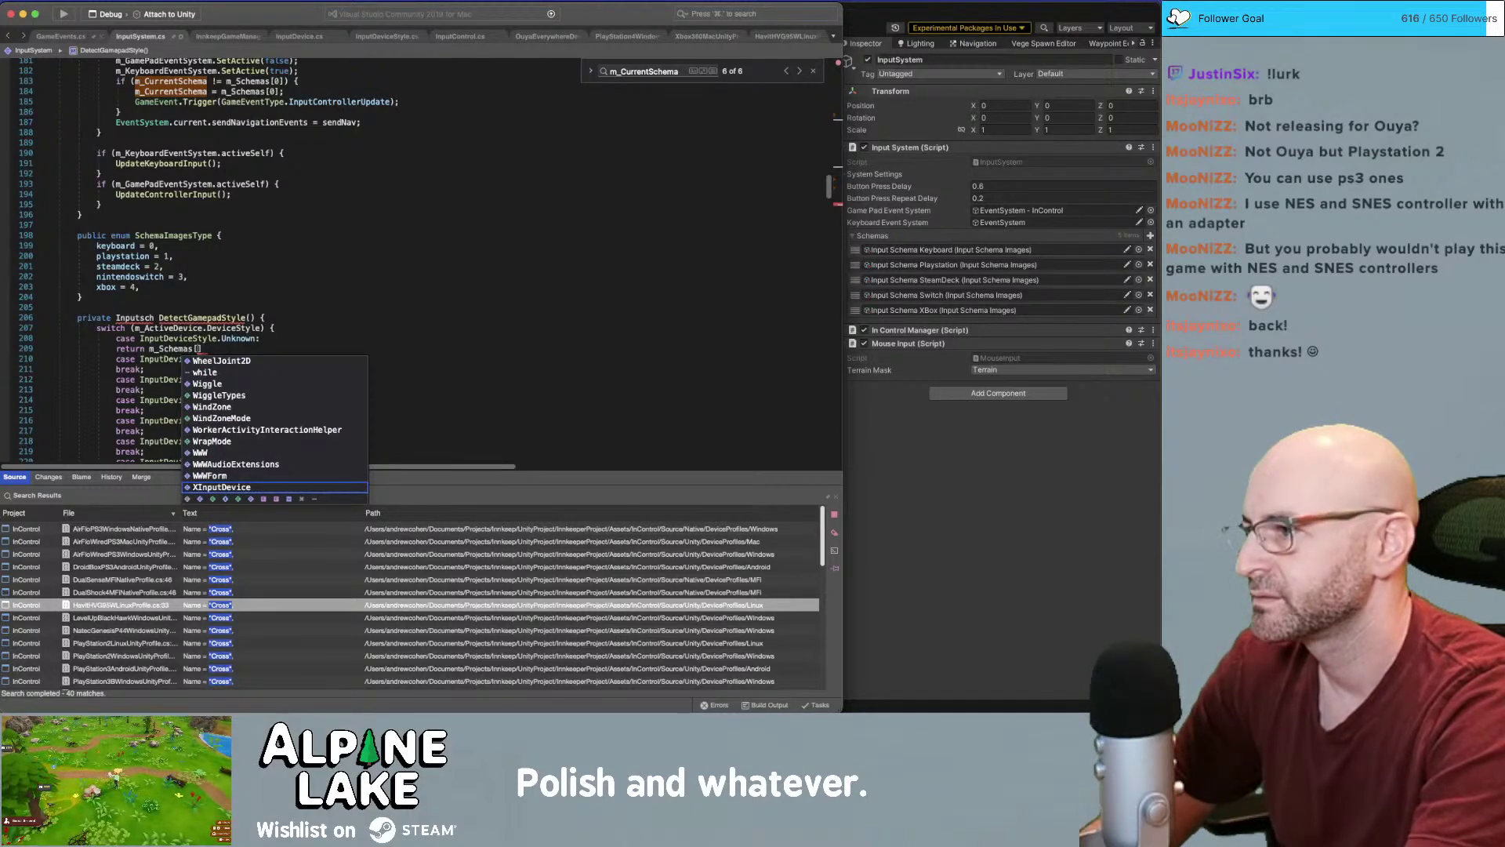
text(SchemaImagesType)
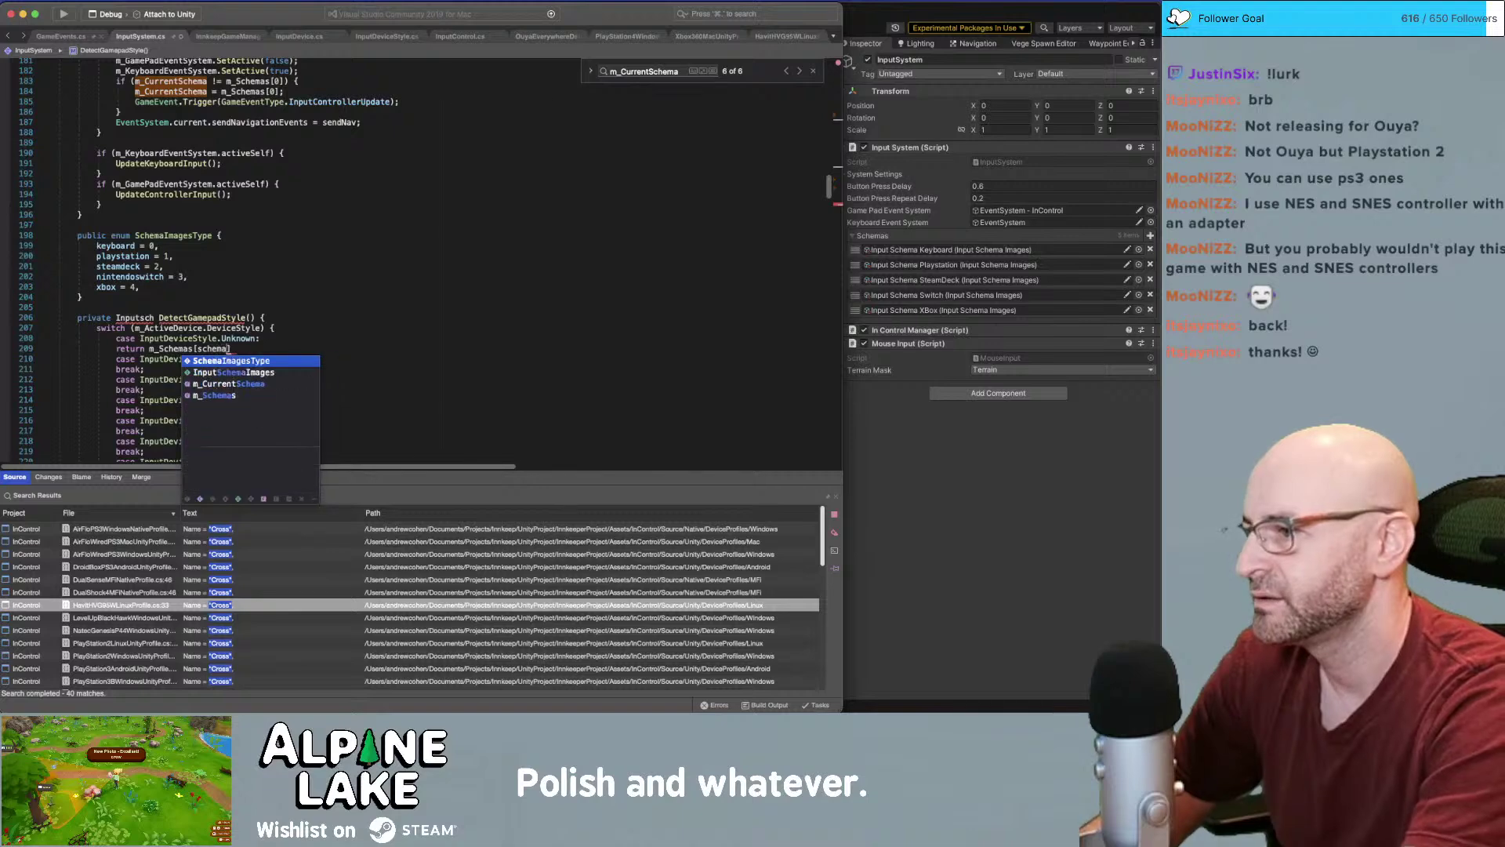
text(.xbox])
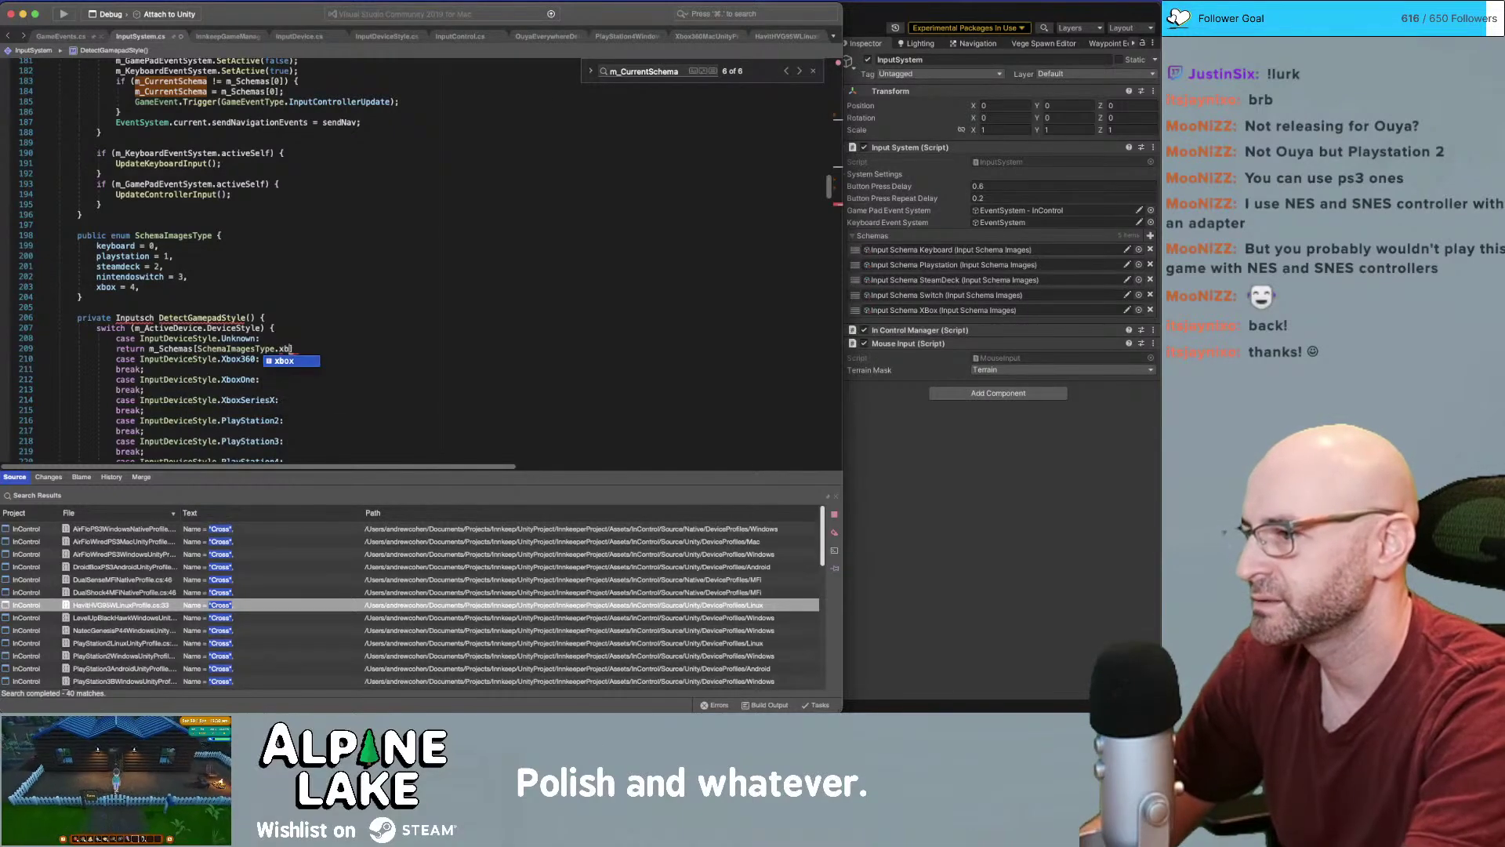
text(;)
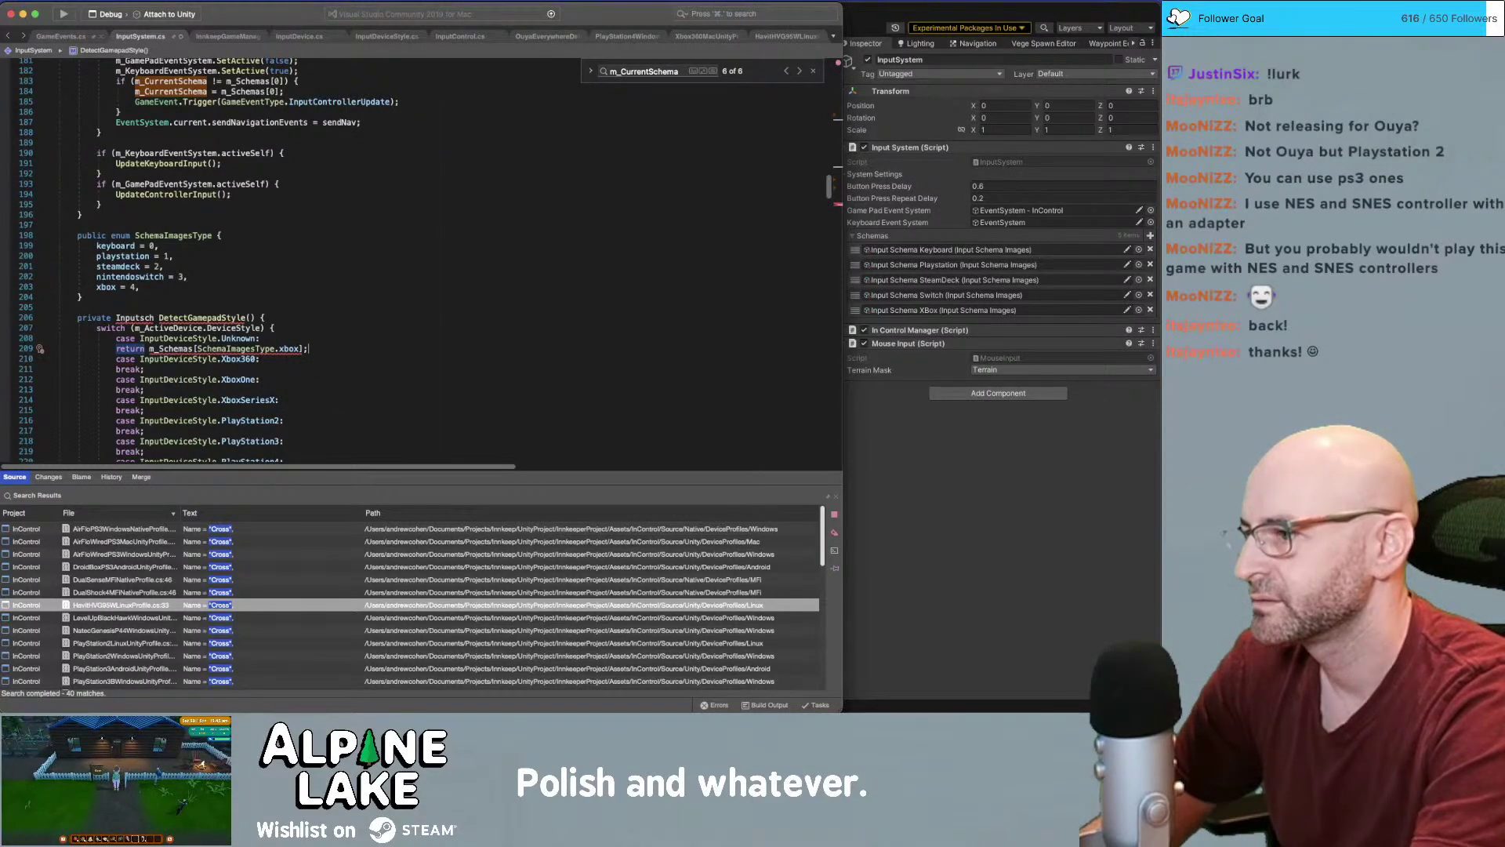
key(Left)
key(Left)
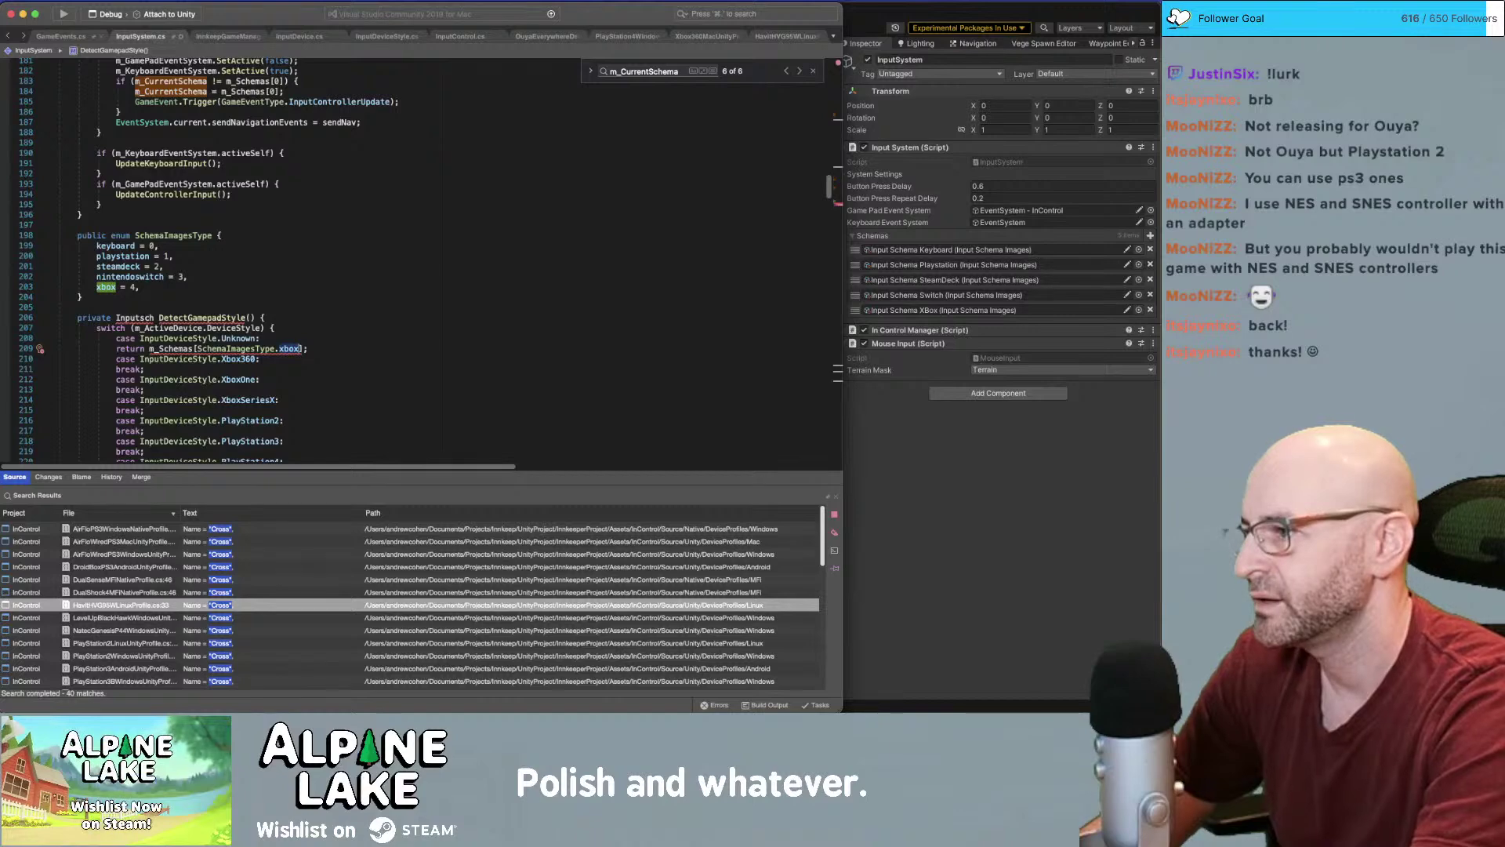
text(.to)
key(BackSpace)
key(BackSpace)
key(BackSpace)
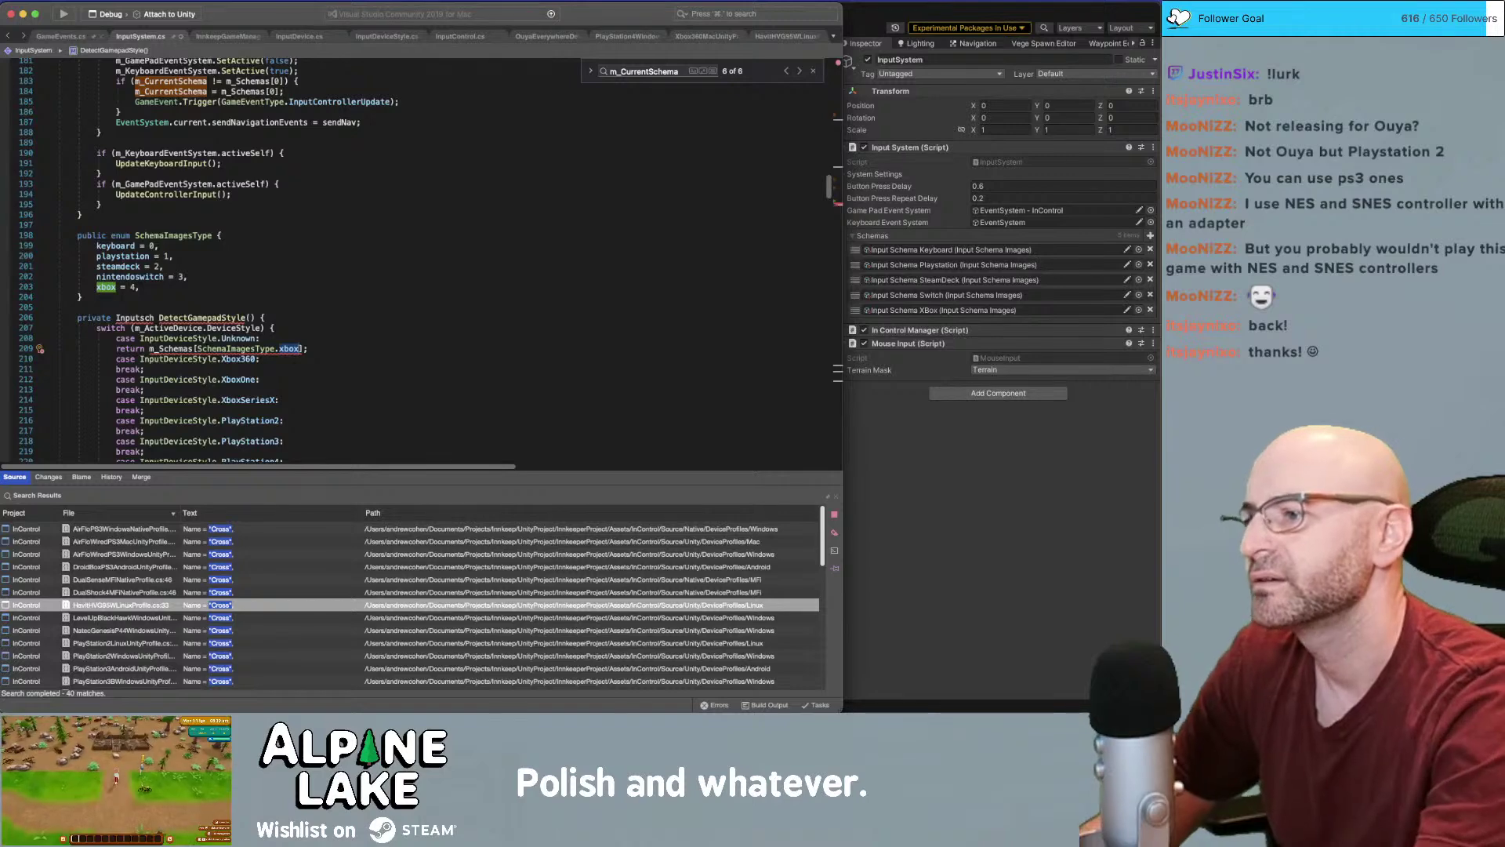
Try the suggested fix for the type conversion error on the Unknown case's return, and remove the inserted (Inputsch) cast
mouse_move(267, 348)
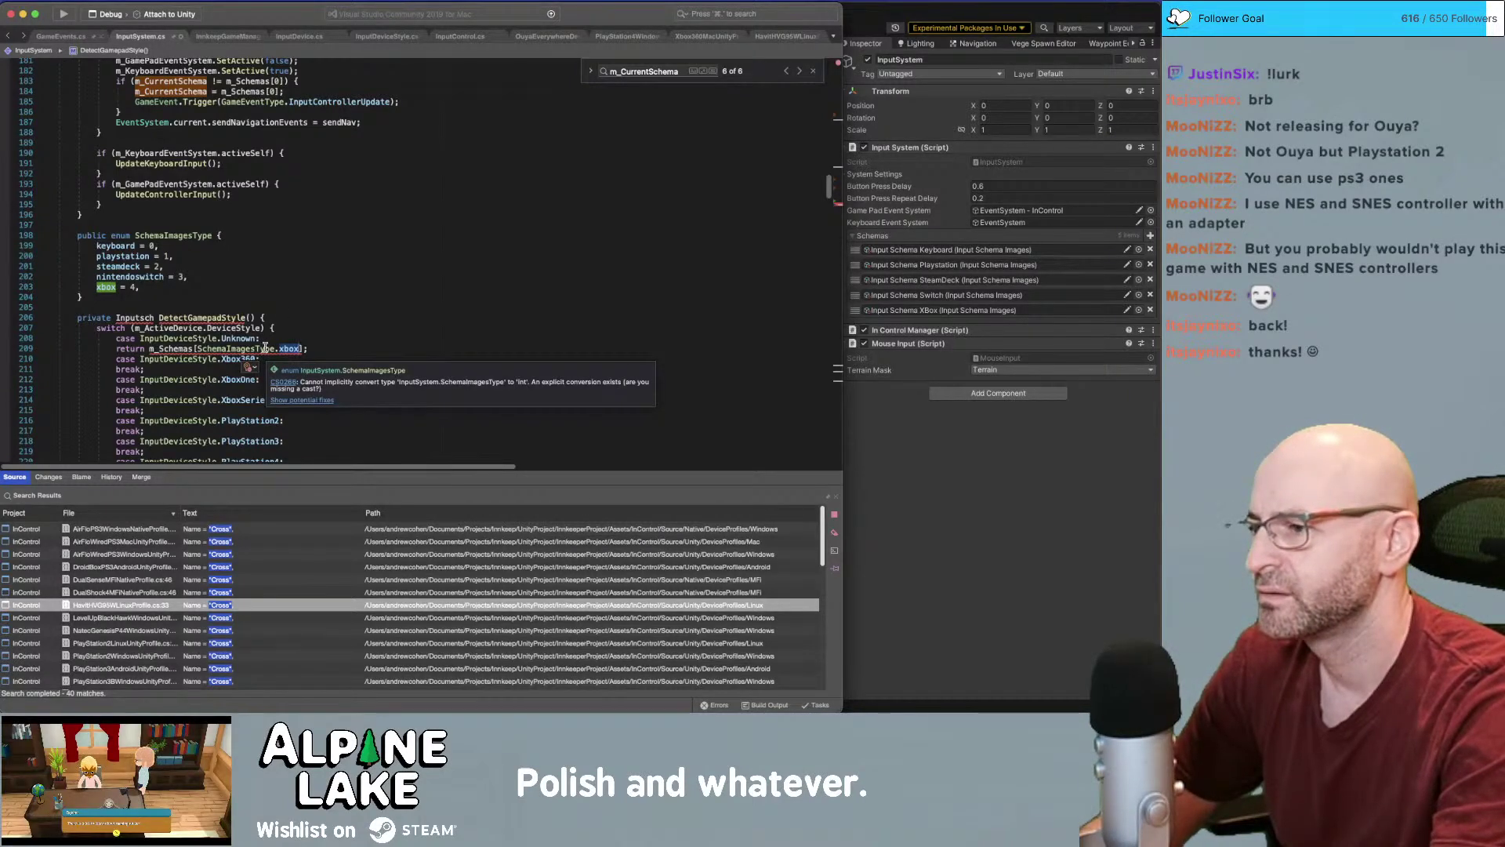
click(286, 399)
click(285, 386)
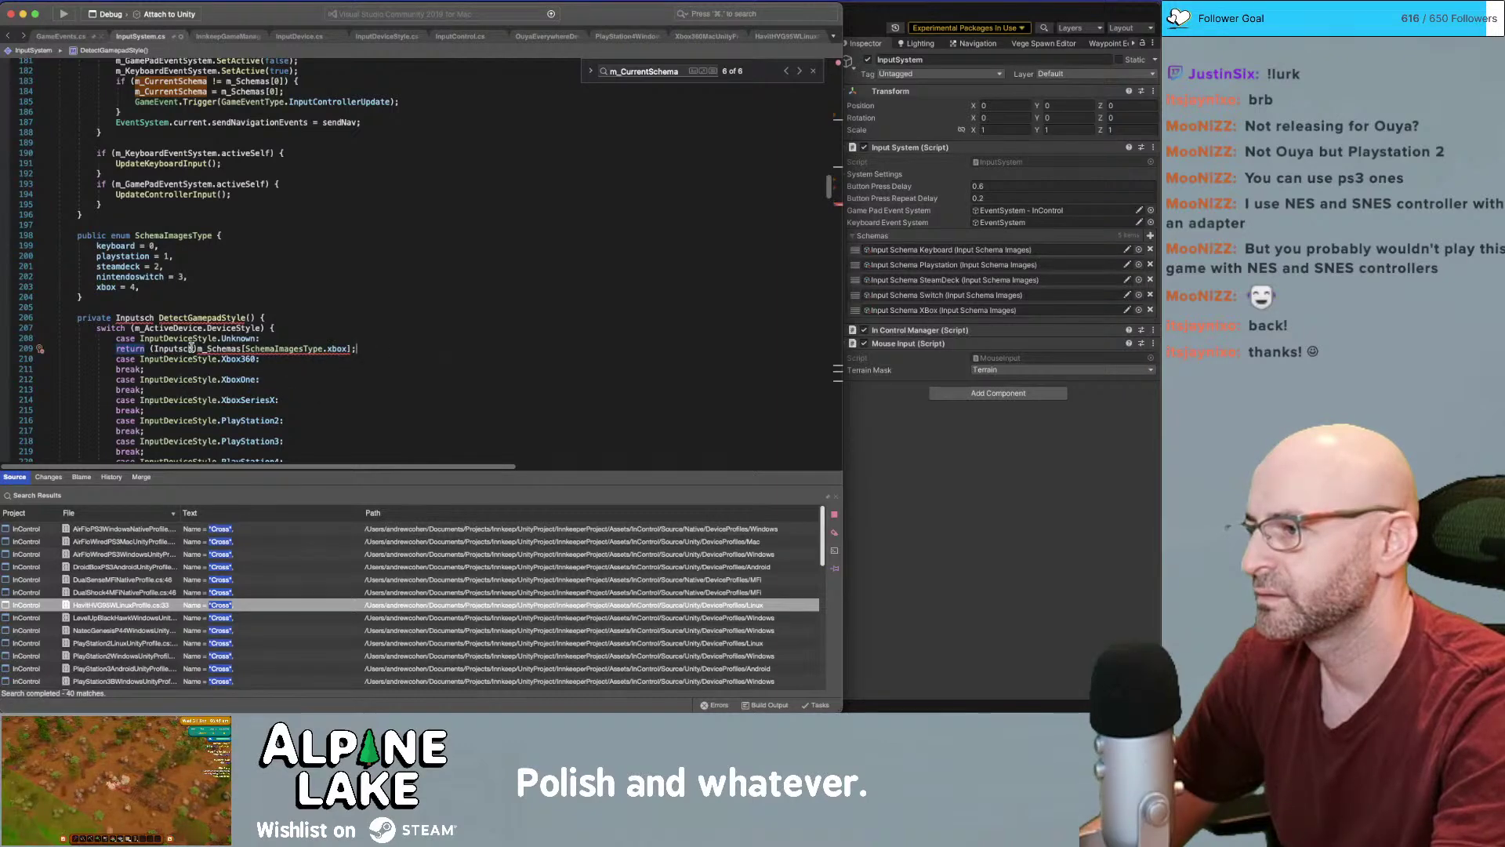
click(245, 304)
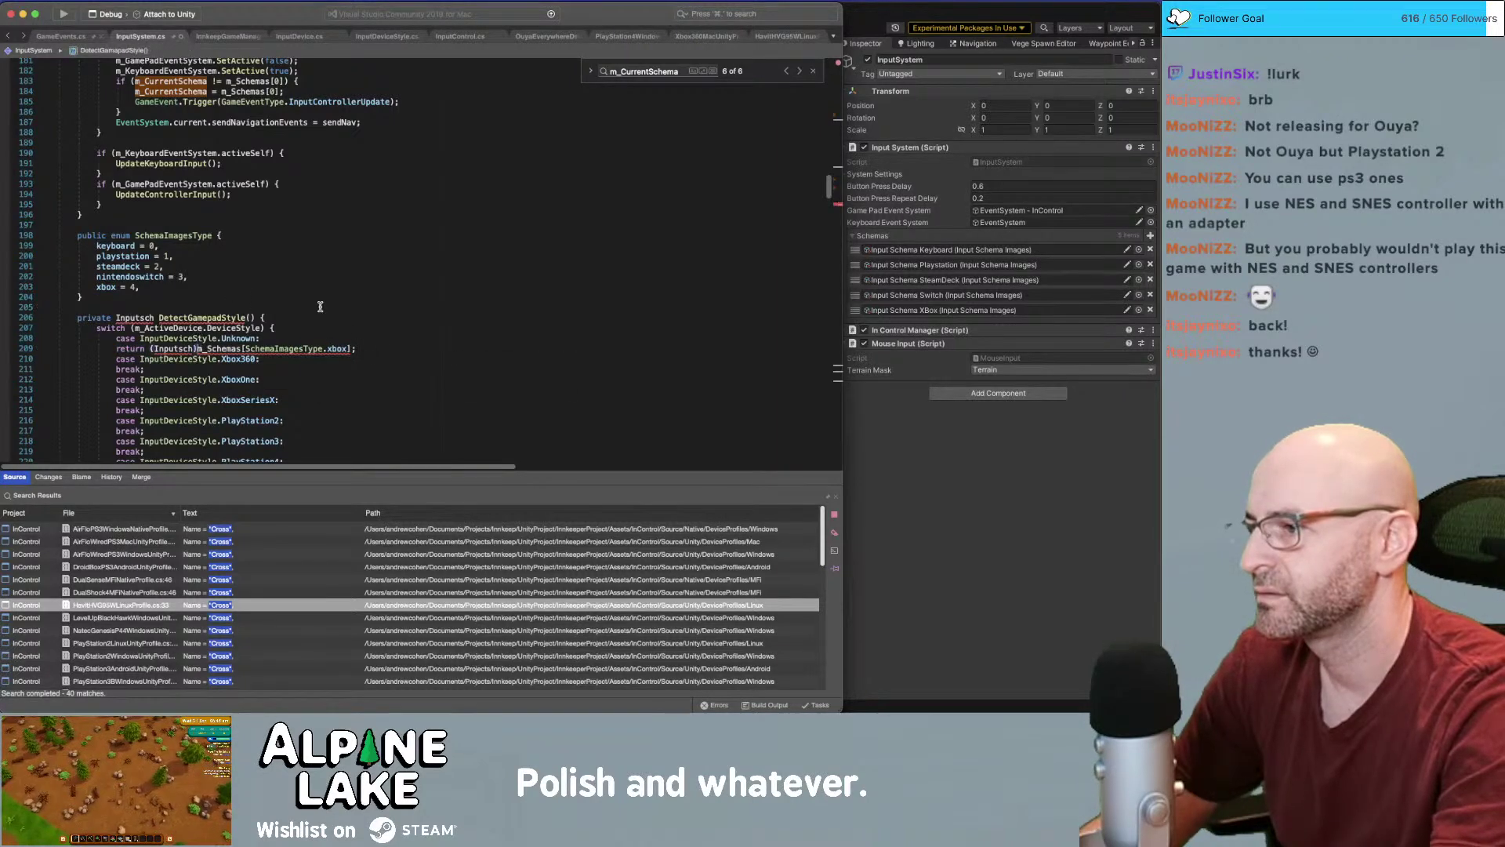
key(alt+shift+Left)
key(alt+shift+Left)
key(alt+shift+Left)
key(BackSpace)
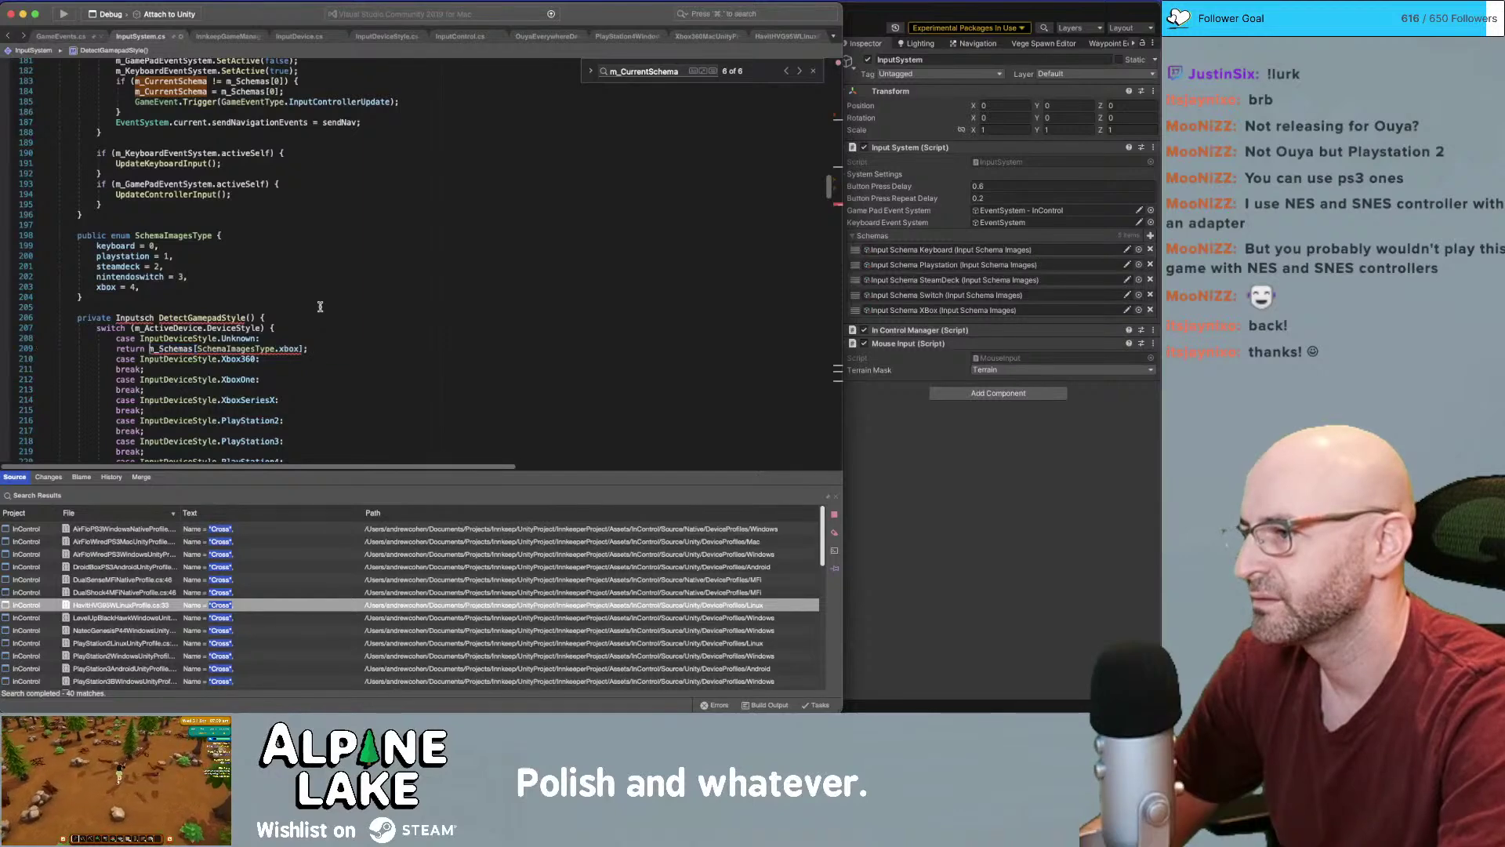
Cast the SchemaImagesType.xbox index to (int) in the Unknown case's return, and replace the Xbox360 case's break with a copy of that line
text((int))
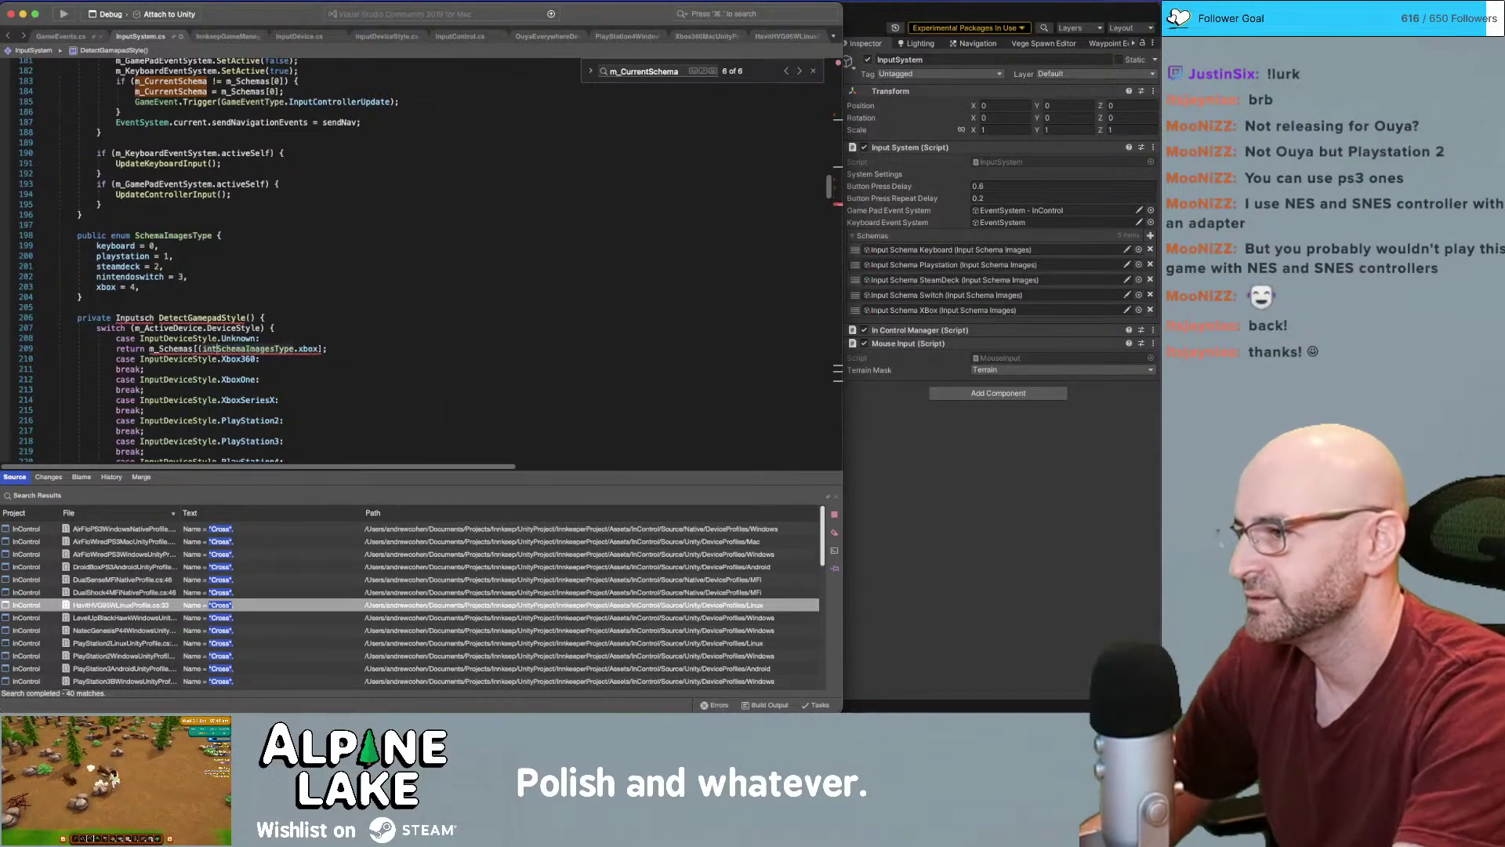
key(super+Right)
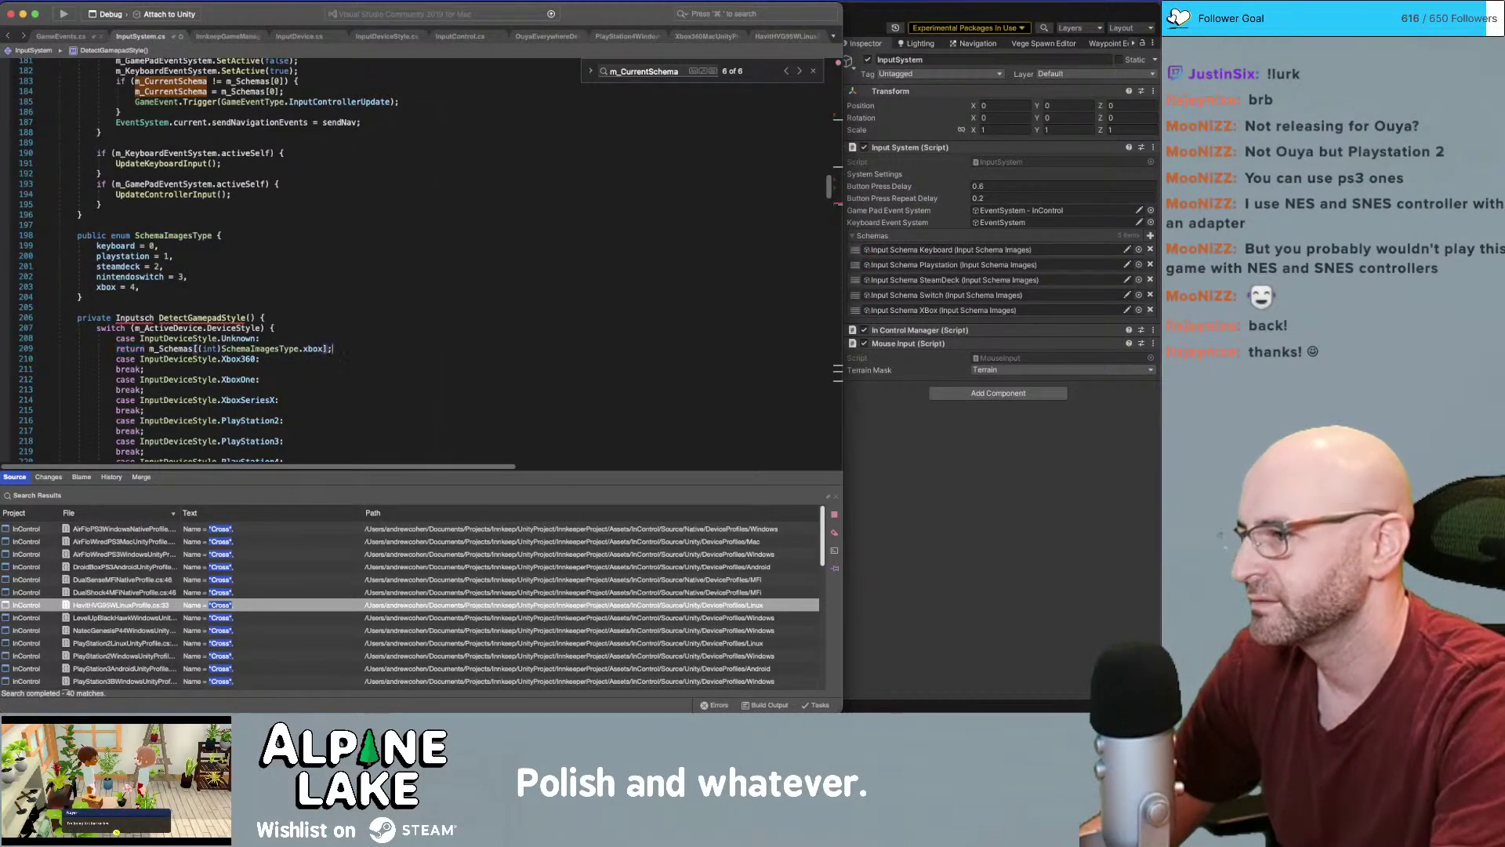
key(shift+super+Left)
key(super+c)
key(Down)
key(Down)
key(shift+super+Right)
key(super+v)
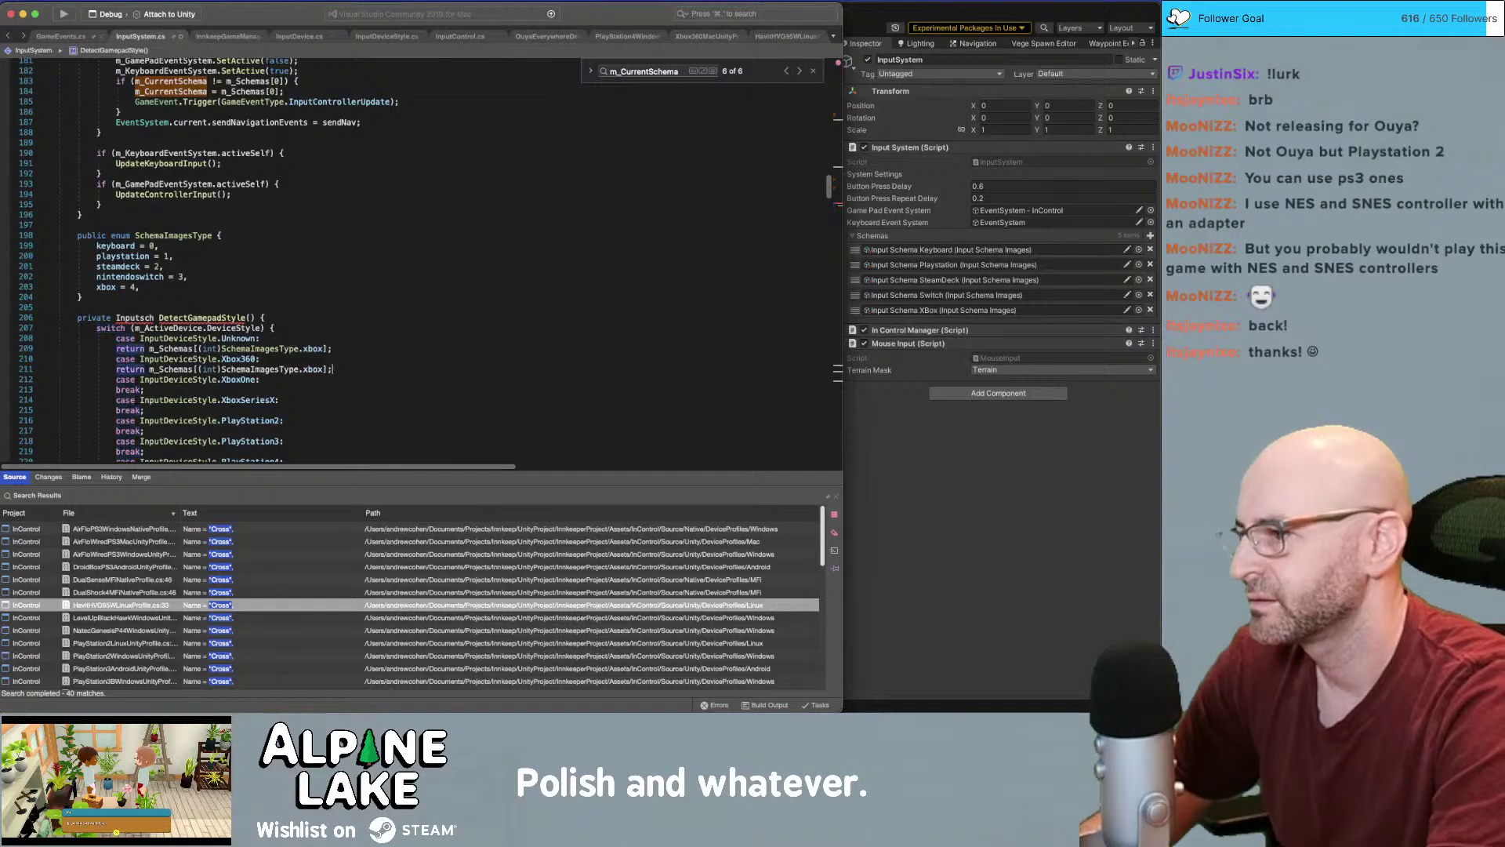
Replace the breaks under the XboxOne and XboxSeriesX cases with "return m_Schemas[(int)SchemaImagesType.xbox];"
key(Down)
key(Down)
key(super+v)
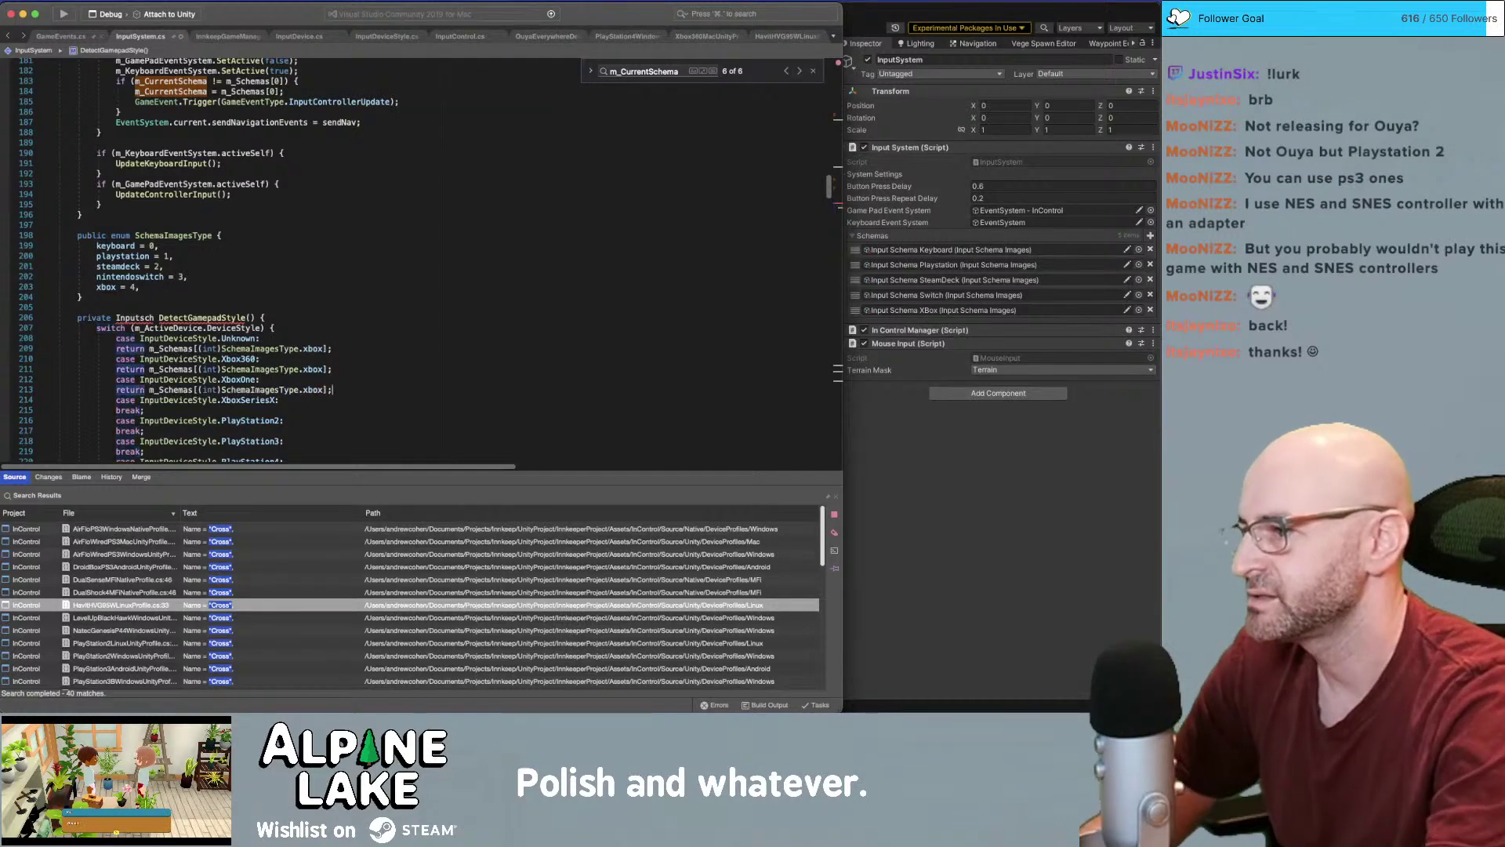
scroll(319, 311, down, 2)
key(shift+super+Left)
key(super+v)
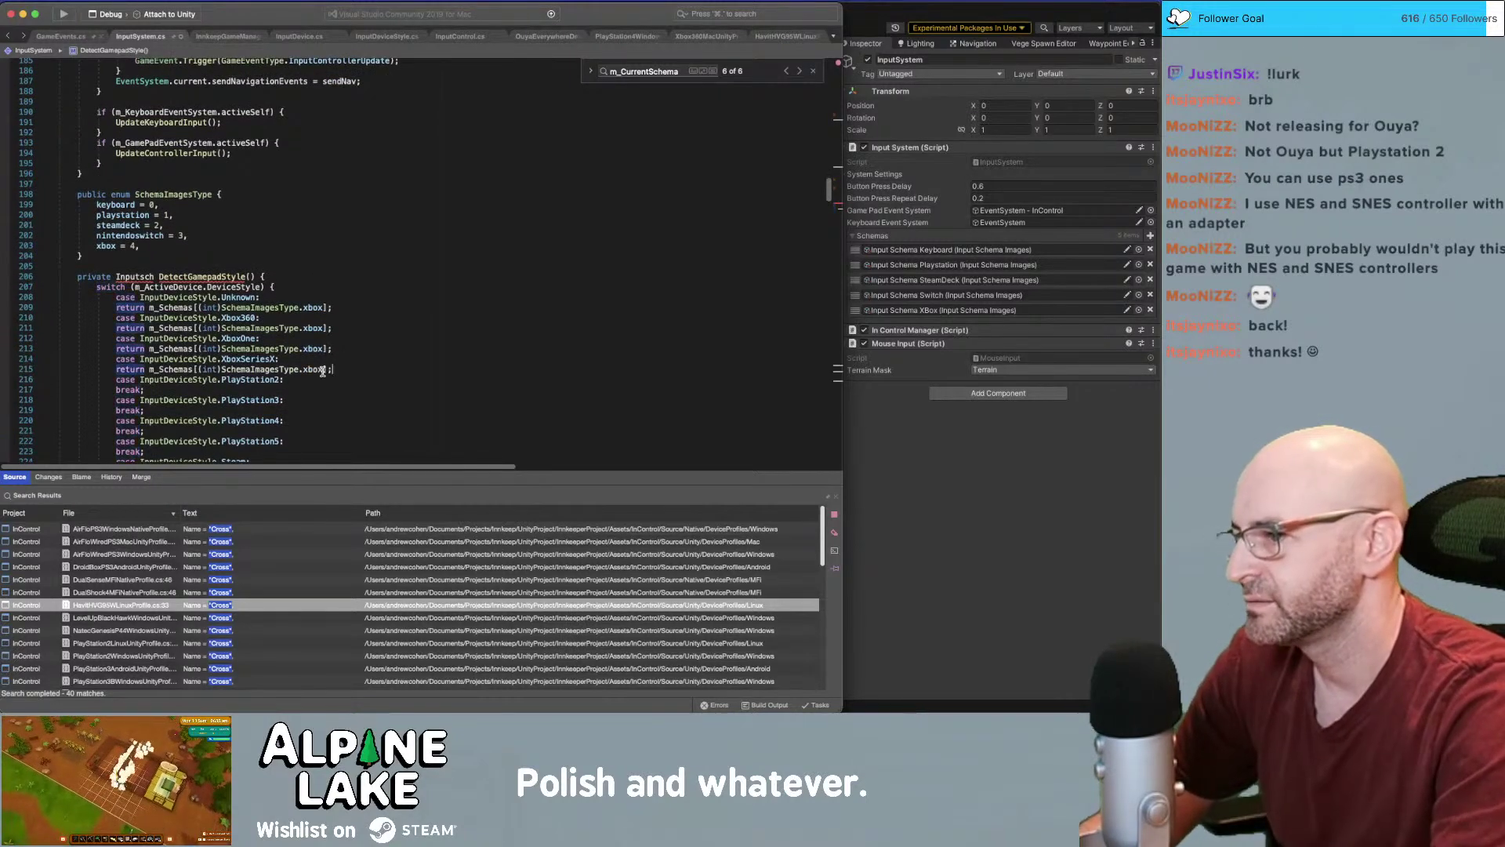
Replace the default case's break with "return m_Schemas[(int)SchemaImagesType.xbox];"
scroll(315, 369, down, 2)
scroll(312, 365, down, 6)
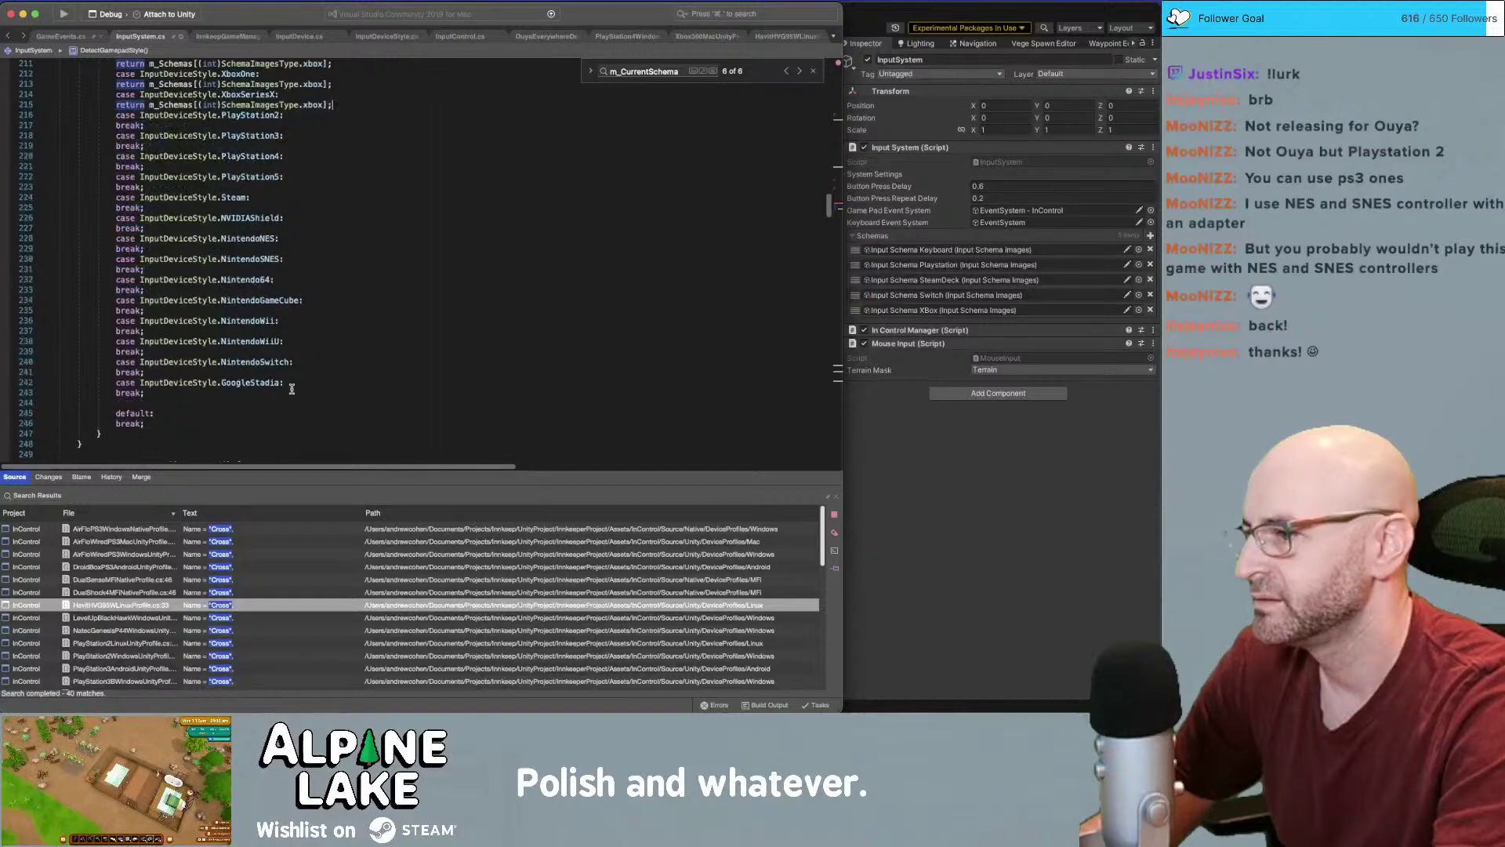
click(286, 413)
key(Down)
key(shift+super+Left)
key(super+v)
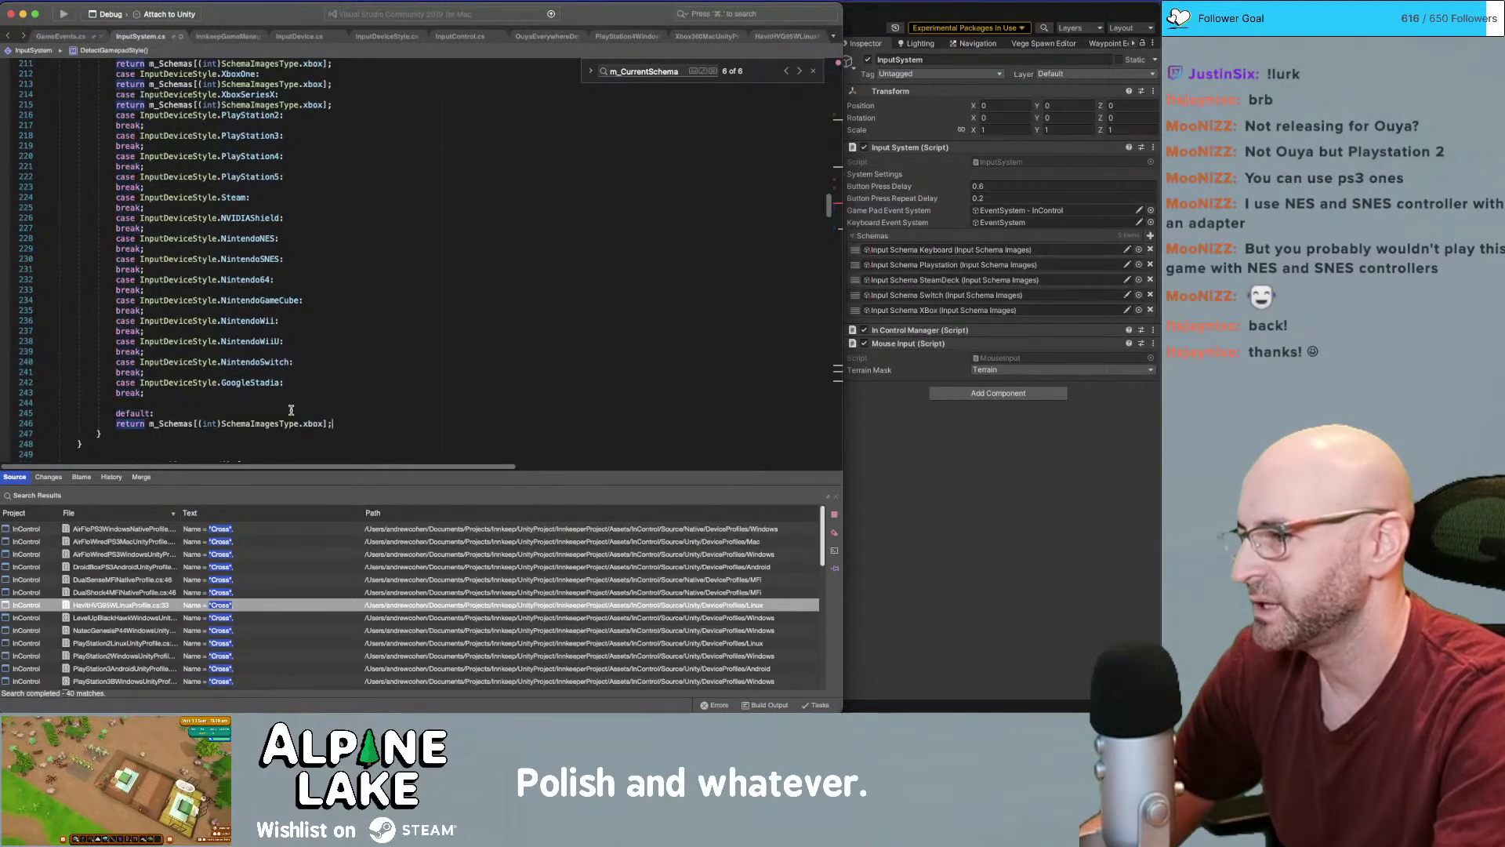
Change the return type of DetectGamepadStyle to InputSchemaImages
scroll(286, 394, up, 5)
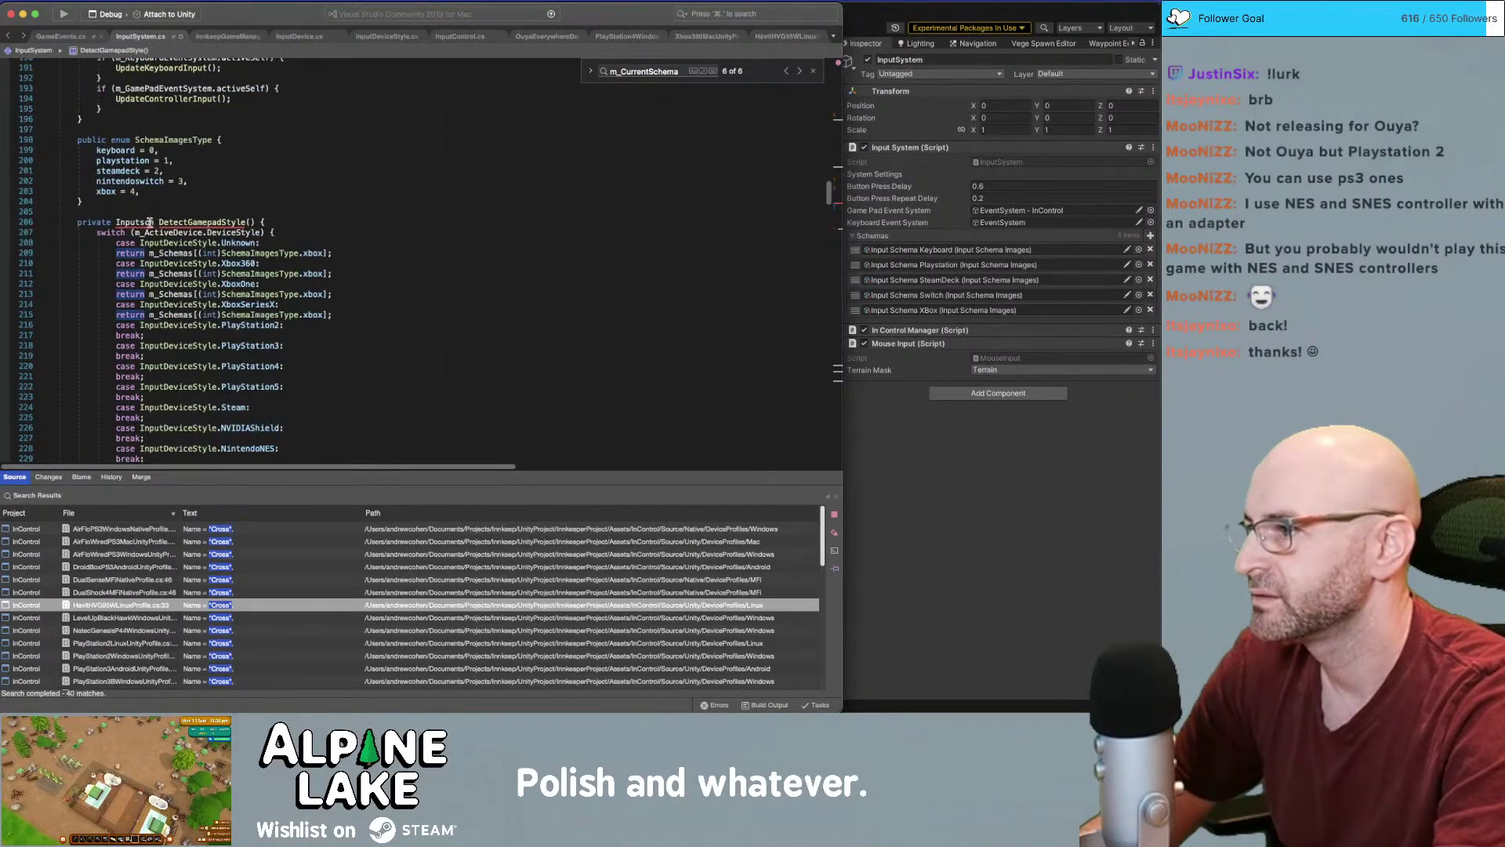
double_click(149, 223)
text(Input)
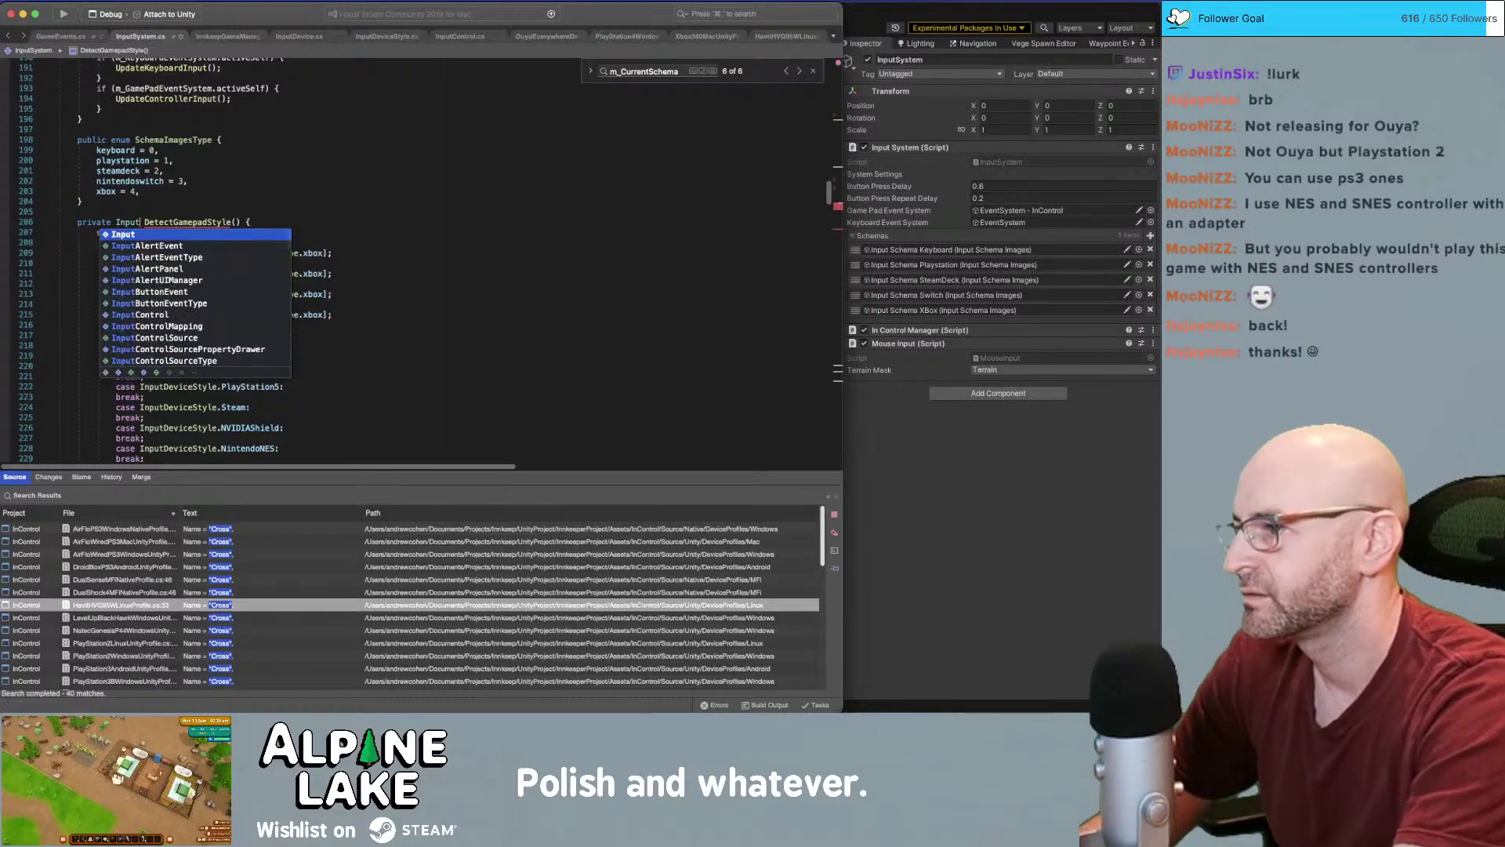
text(sc)
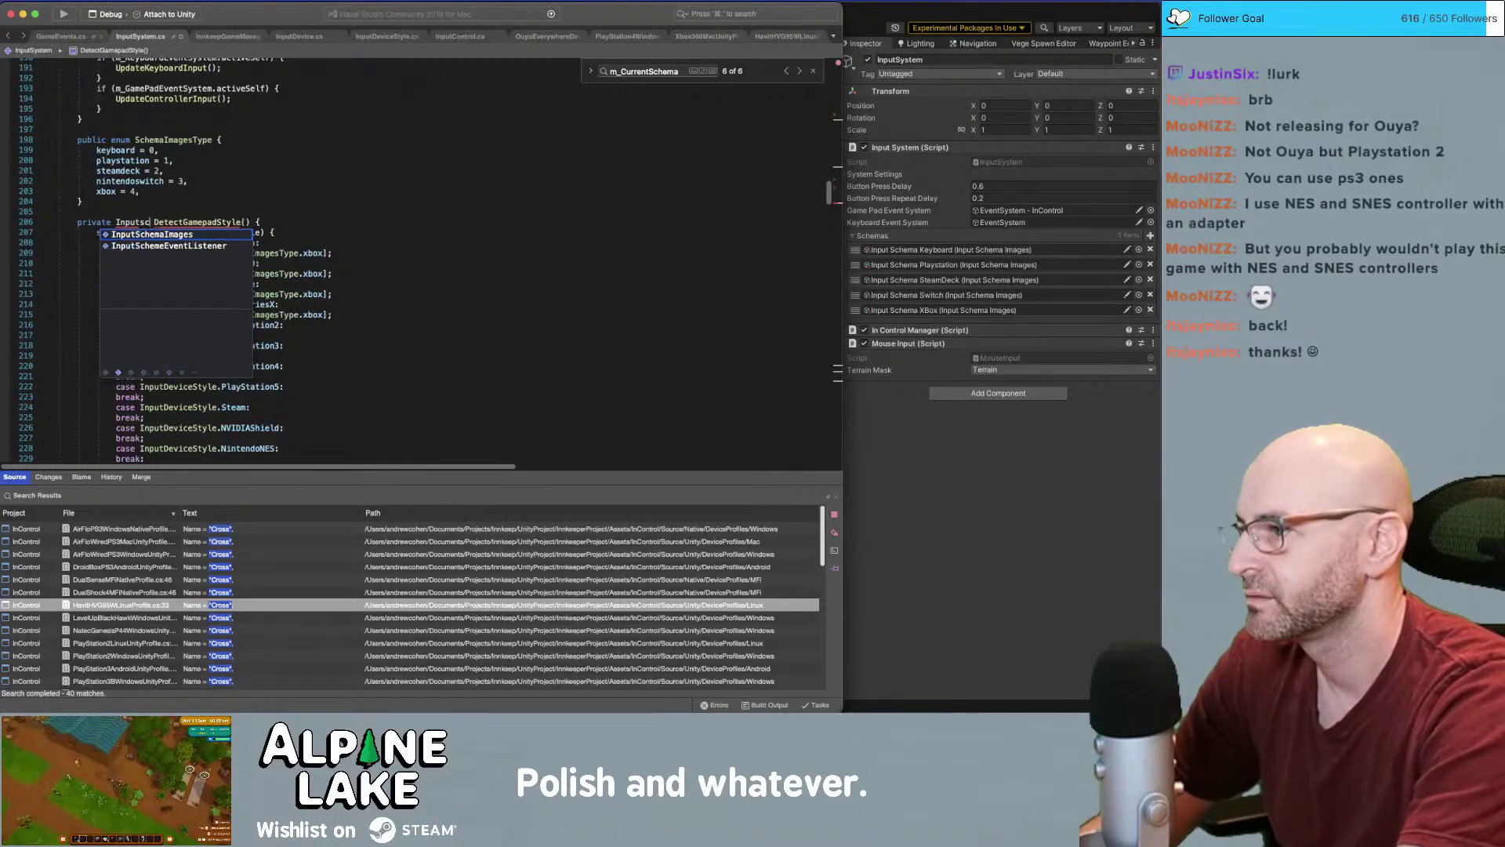
key(Return)
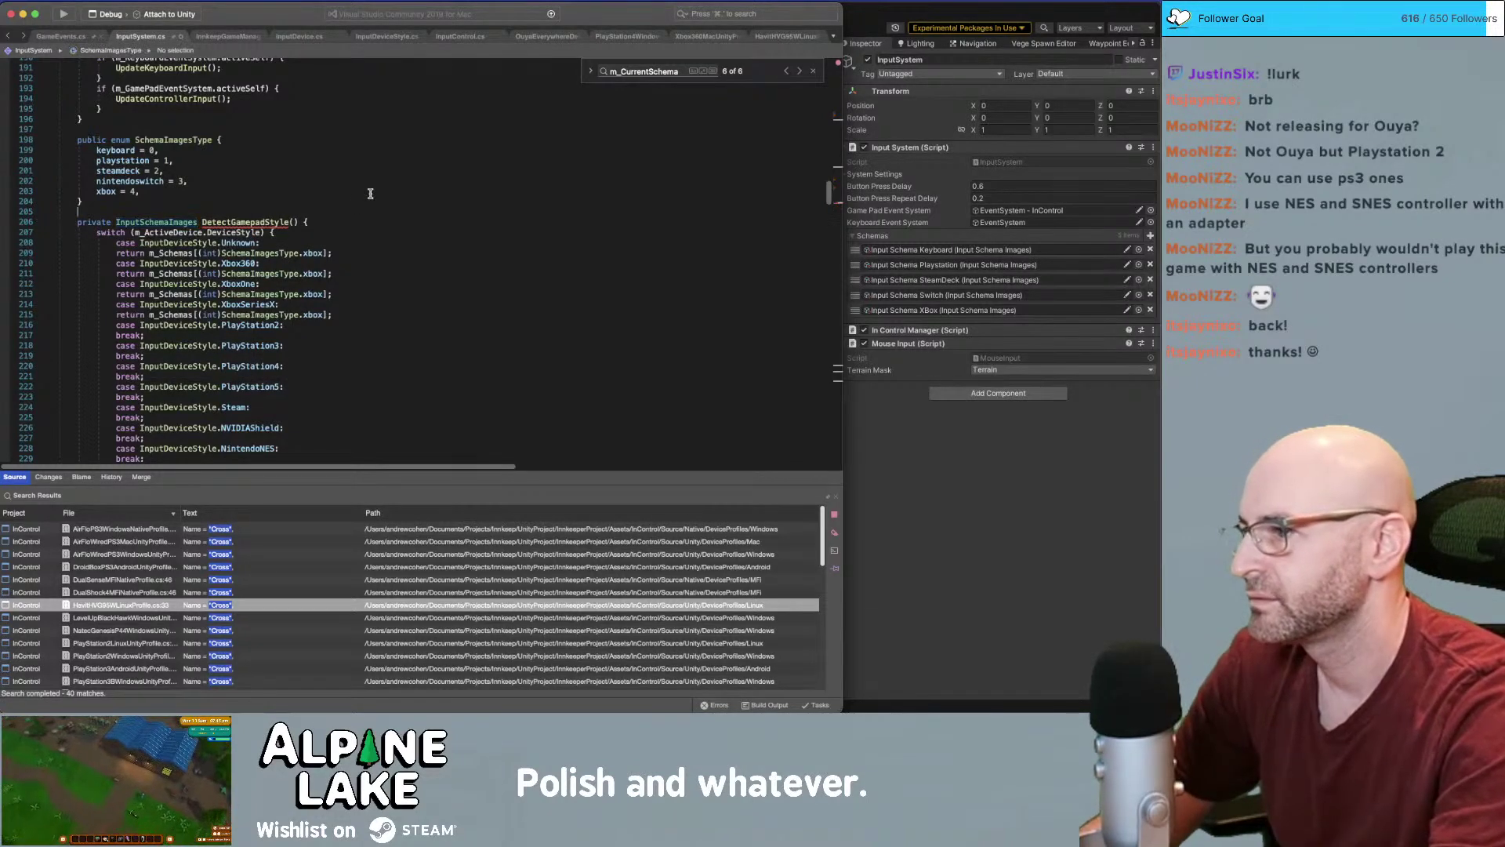
Check the error on DetectGamepadStyle and add "return m_Schemas[(int)SchemaImagesType.xbox];" after the switch block's closing brace
mouse_move(250, 225)
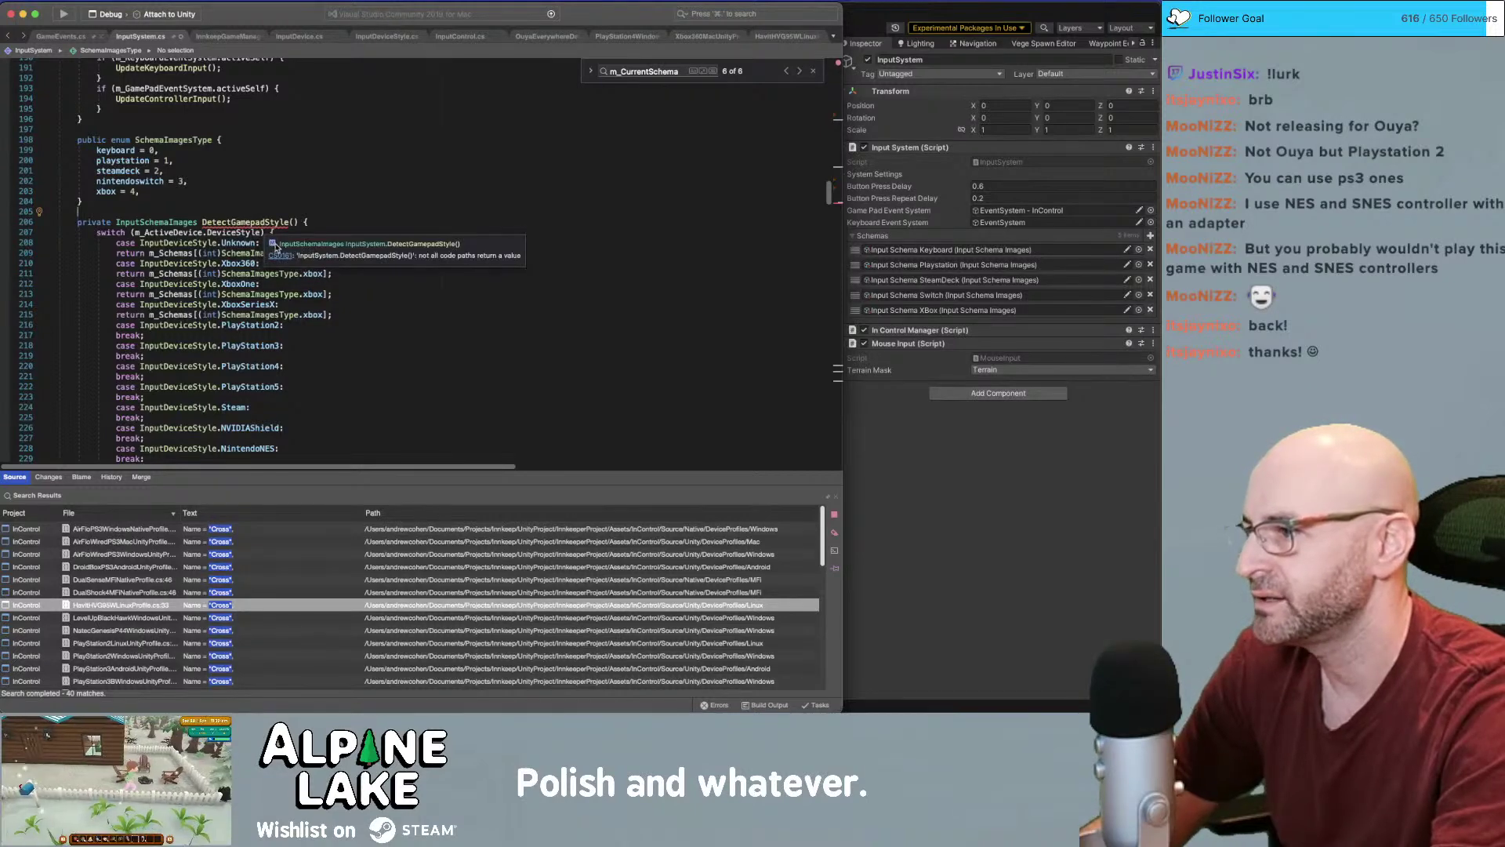
scroll(327, 330, down, 5)
click(96, 446)
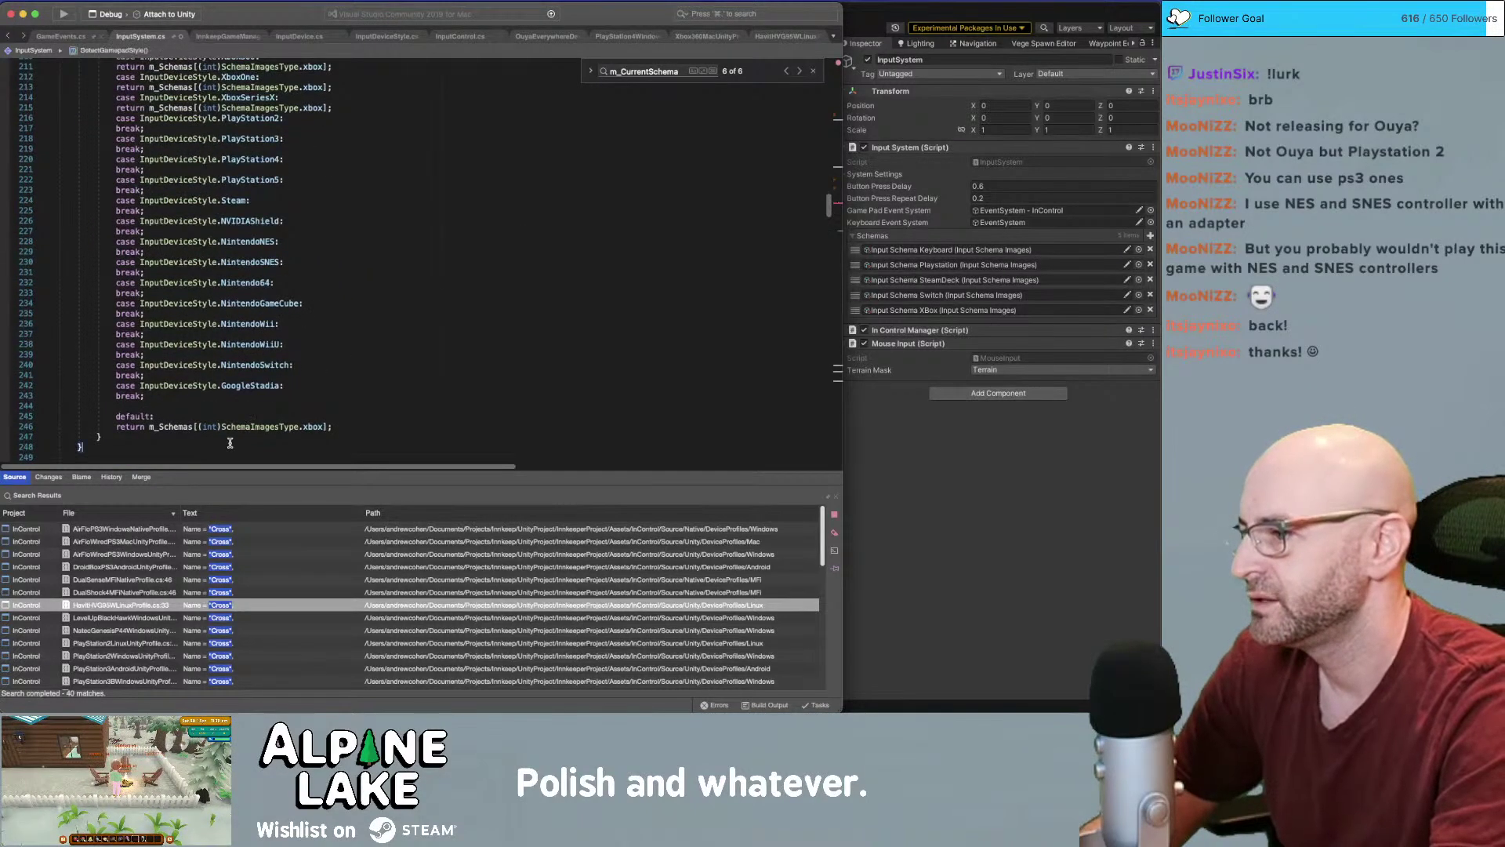
key(cmd+v)
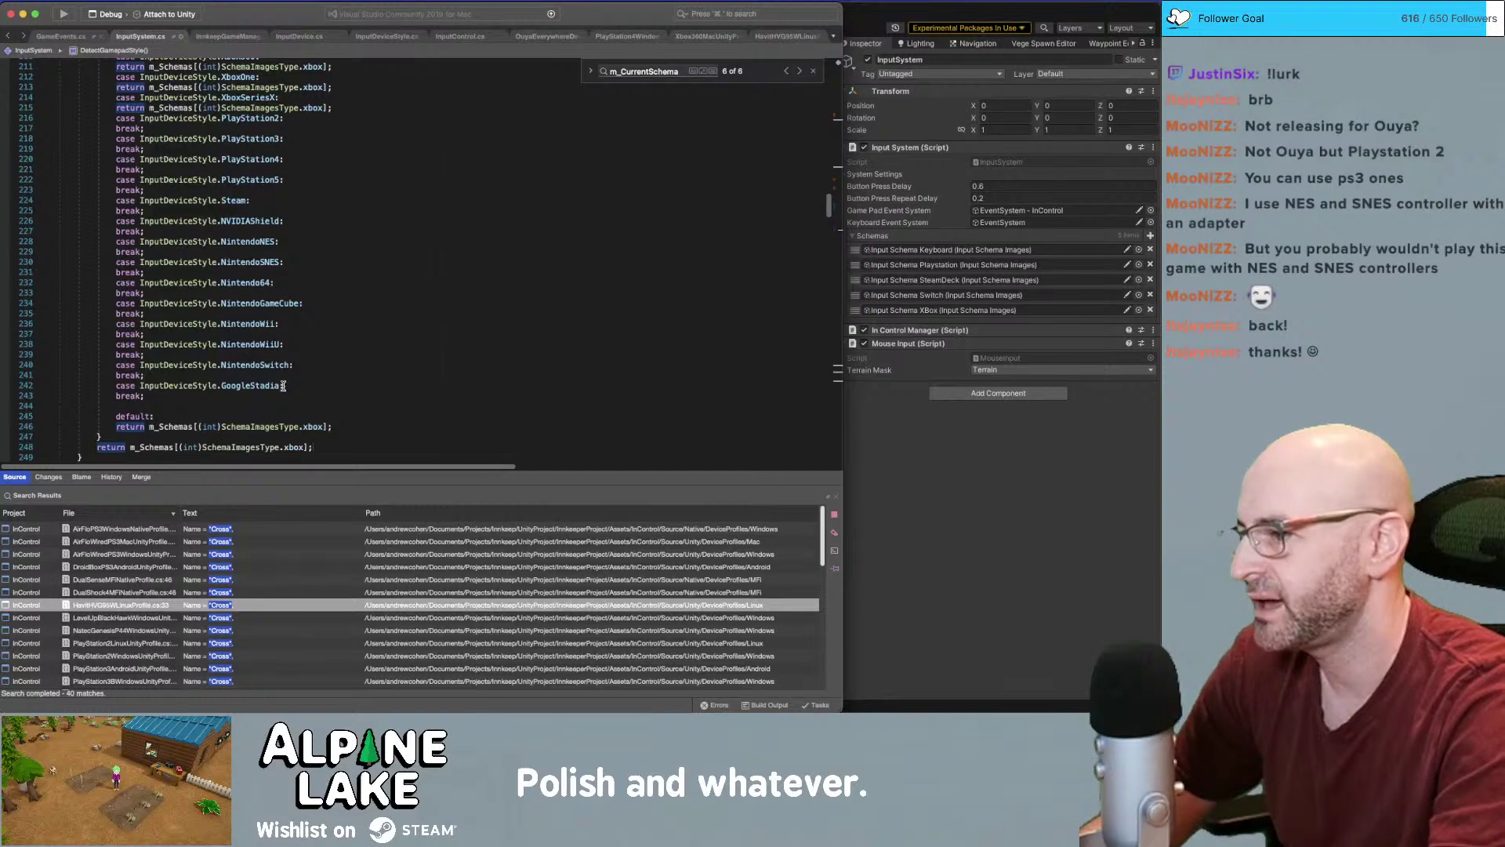
scroll(292, 381, up, 3)
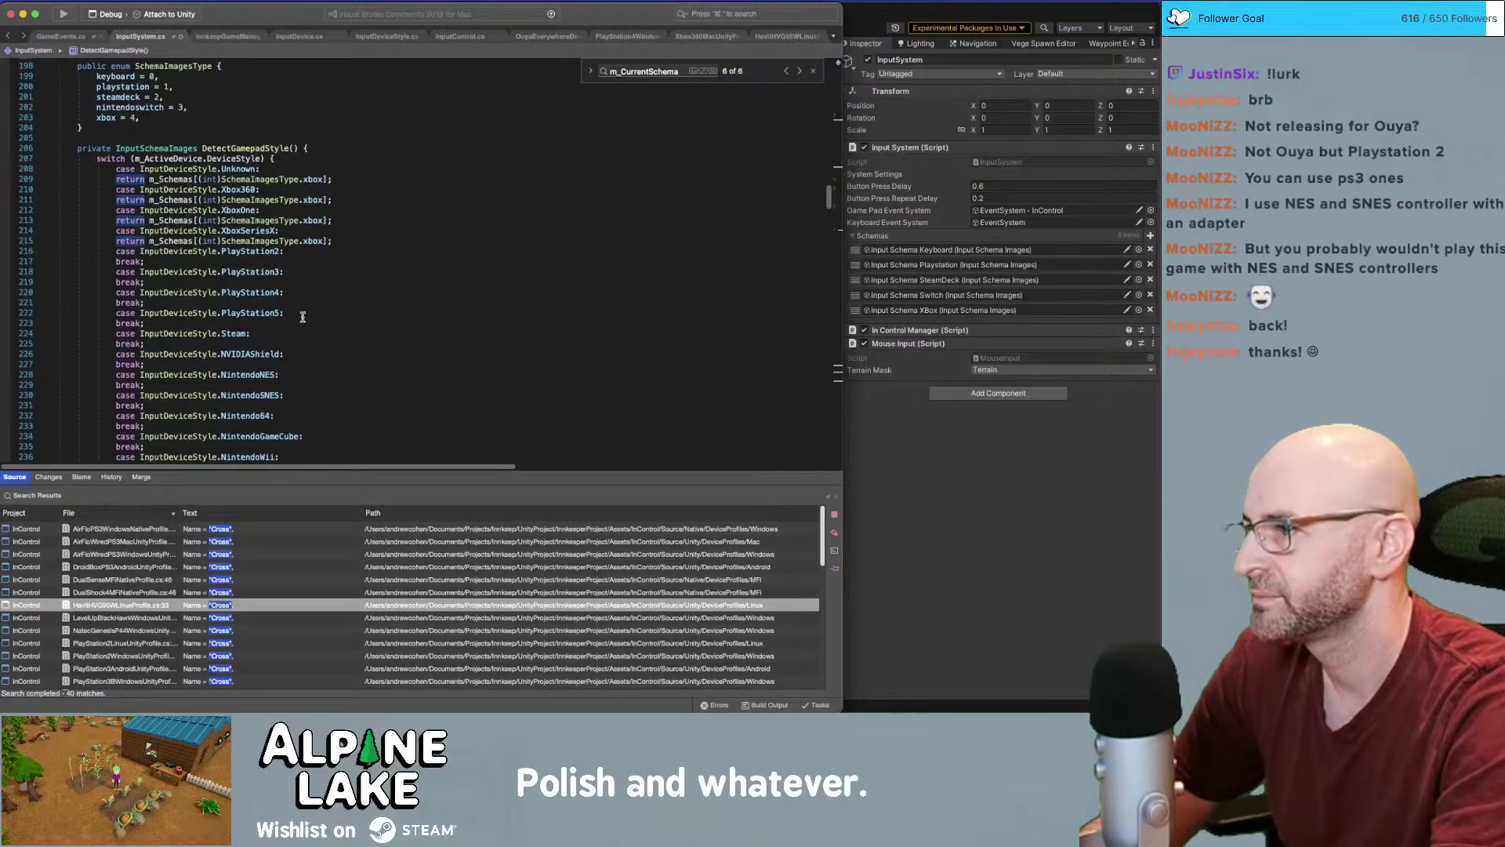
Switch to the Chrome browser, skim the San Francisco Peaks restaurant page and close its tab
key(cmd+Tab)
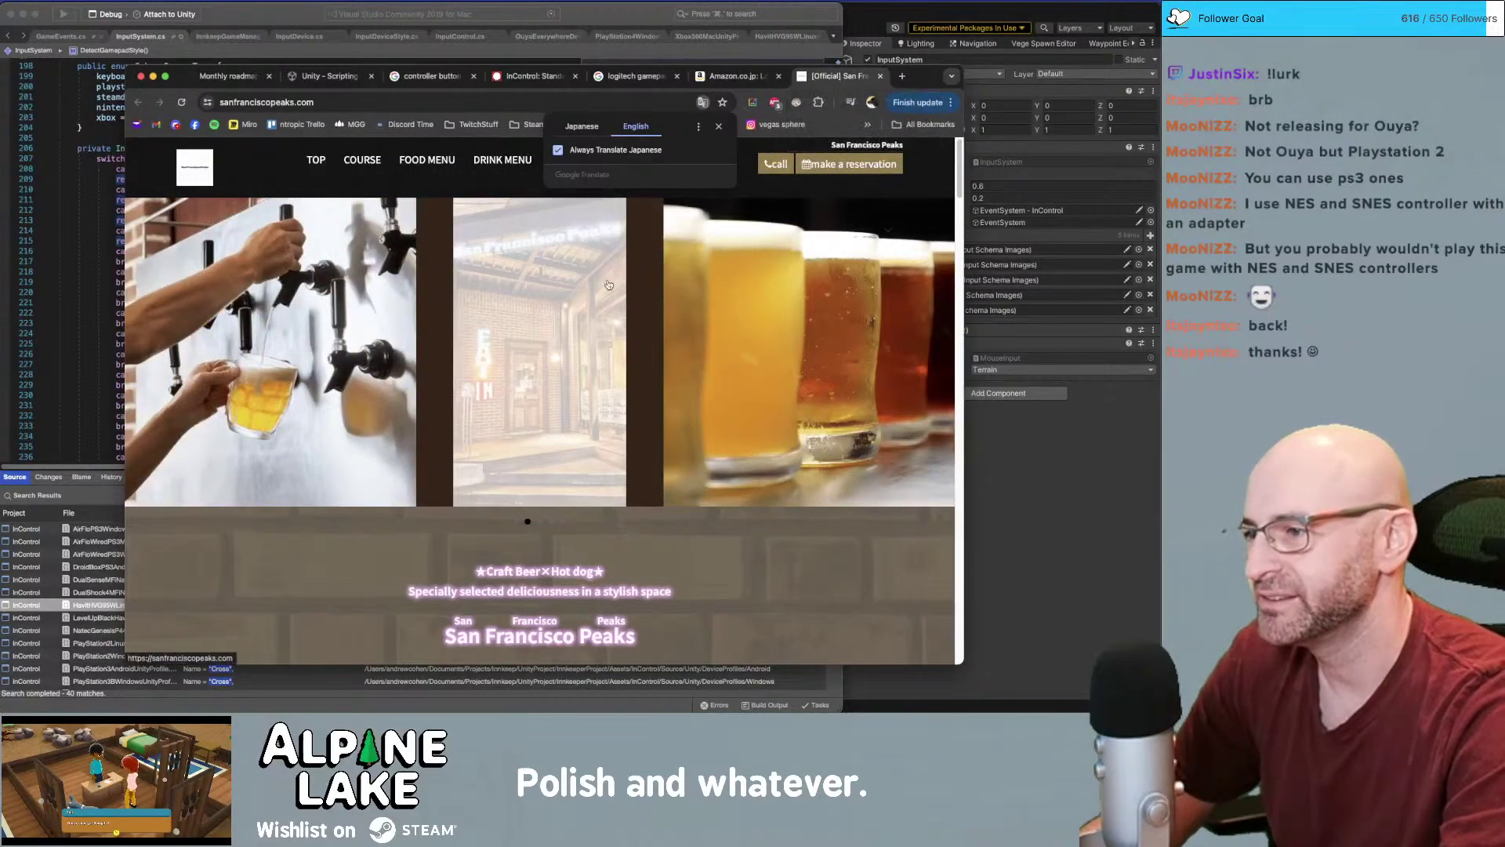
scroll(424, 341, down, 10)
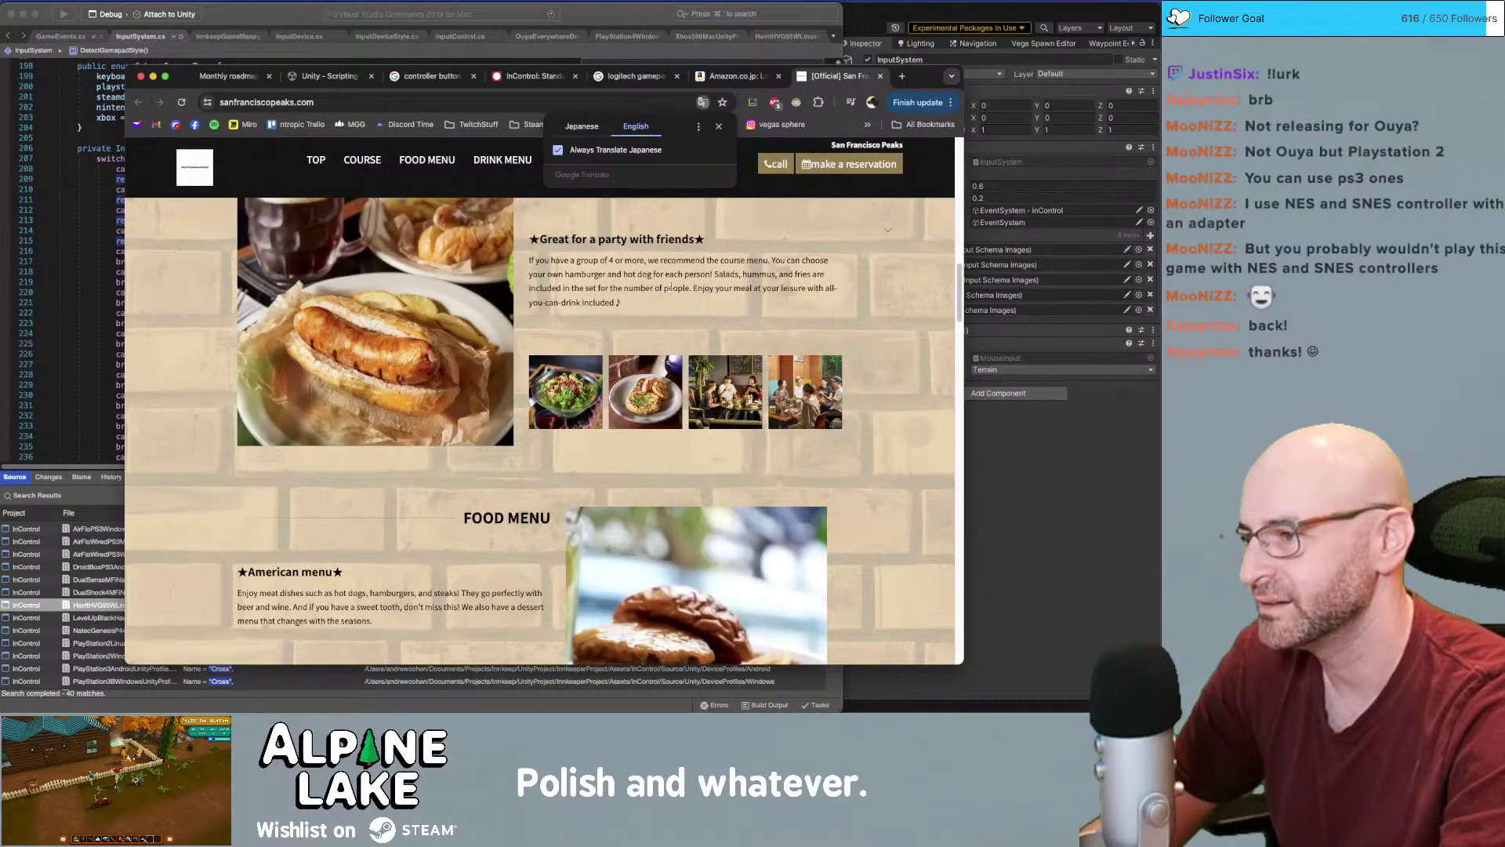
scroll(672, 287, down, 10)
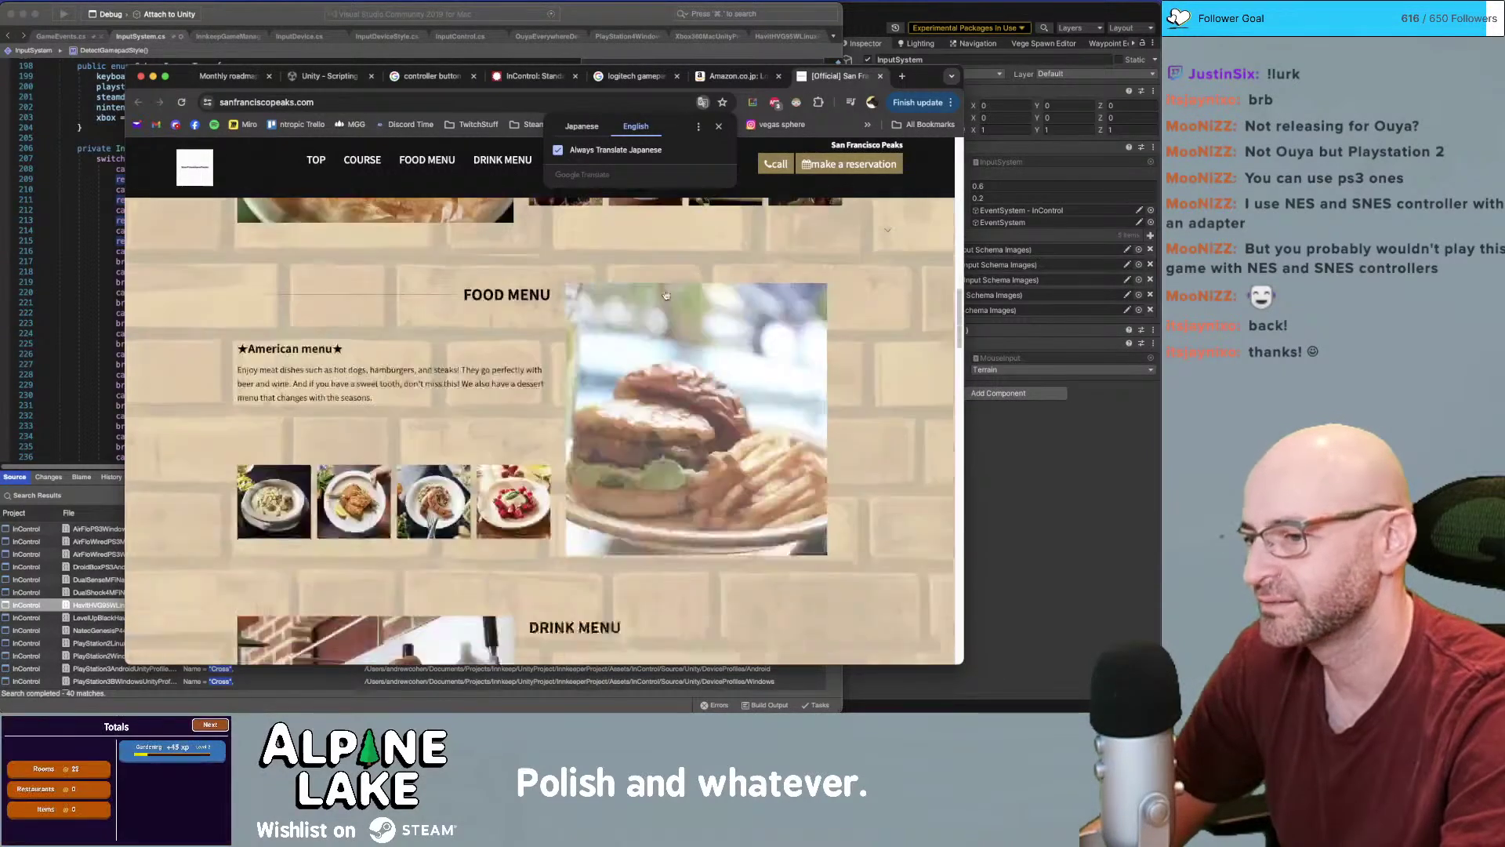
scroll(666, 291, down, 2)
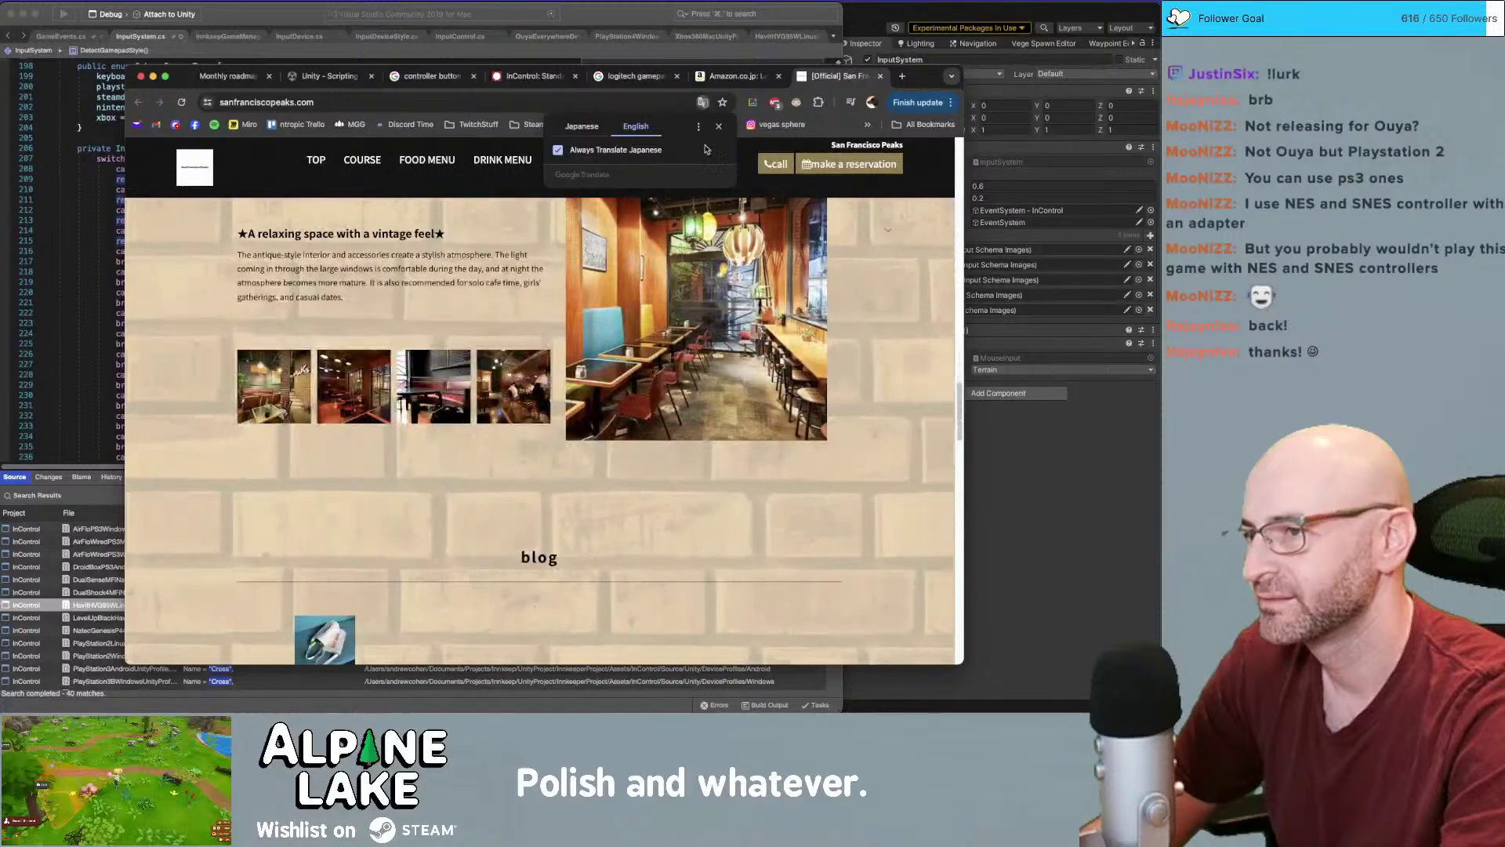
middle_click(847, 75)
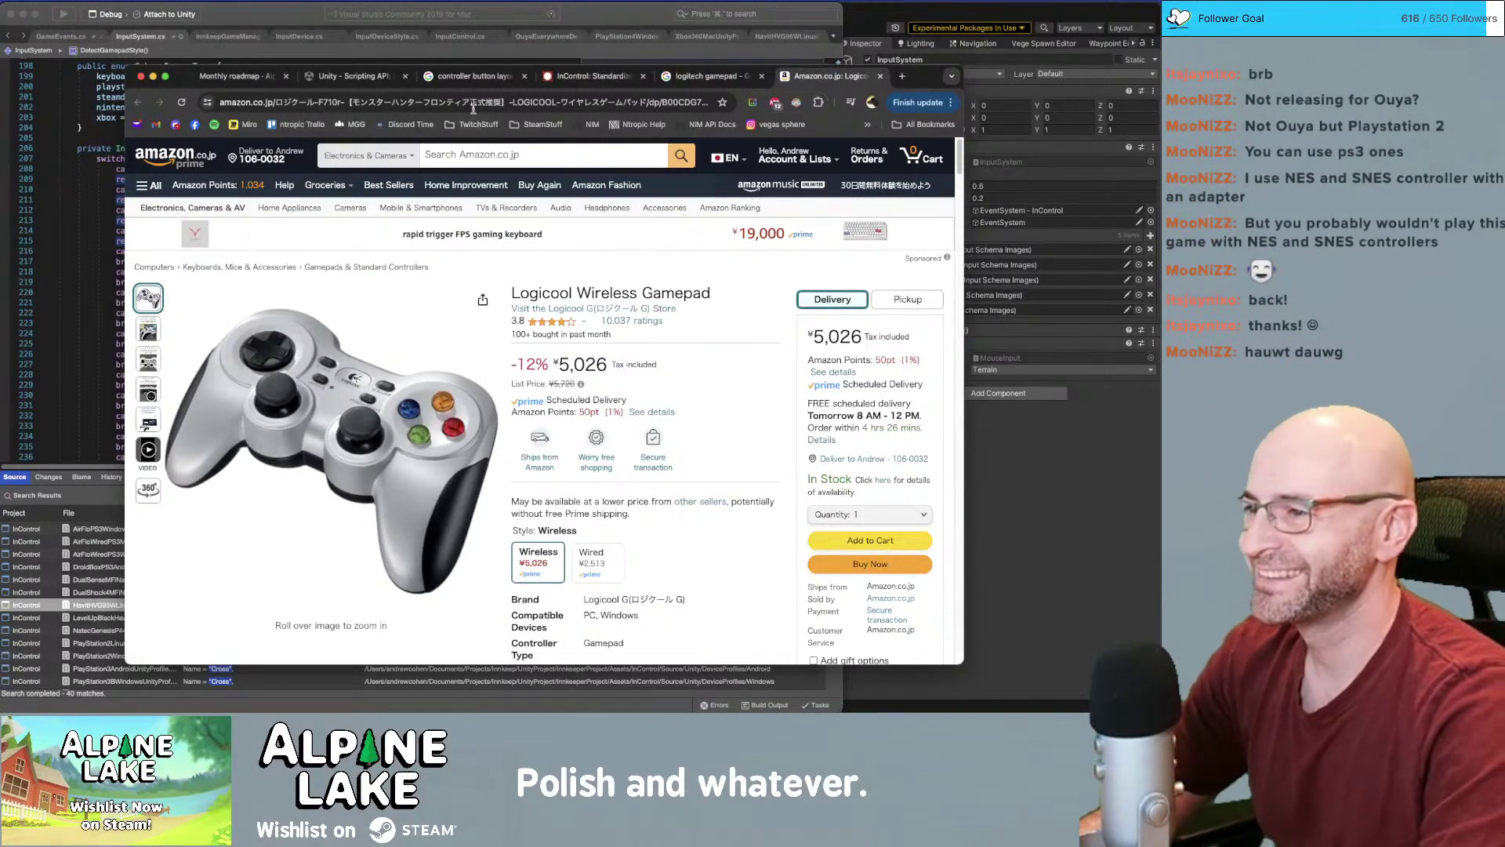
Switch to the Visual Studio code editor and replace the PlayStation2 case's break with "return m_Schemas[(int)SchemaImagesType.playstation];"
click(613, 16)
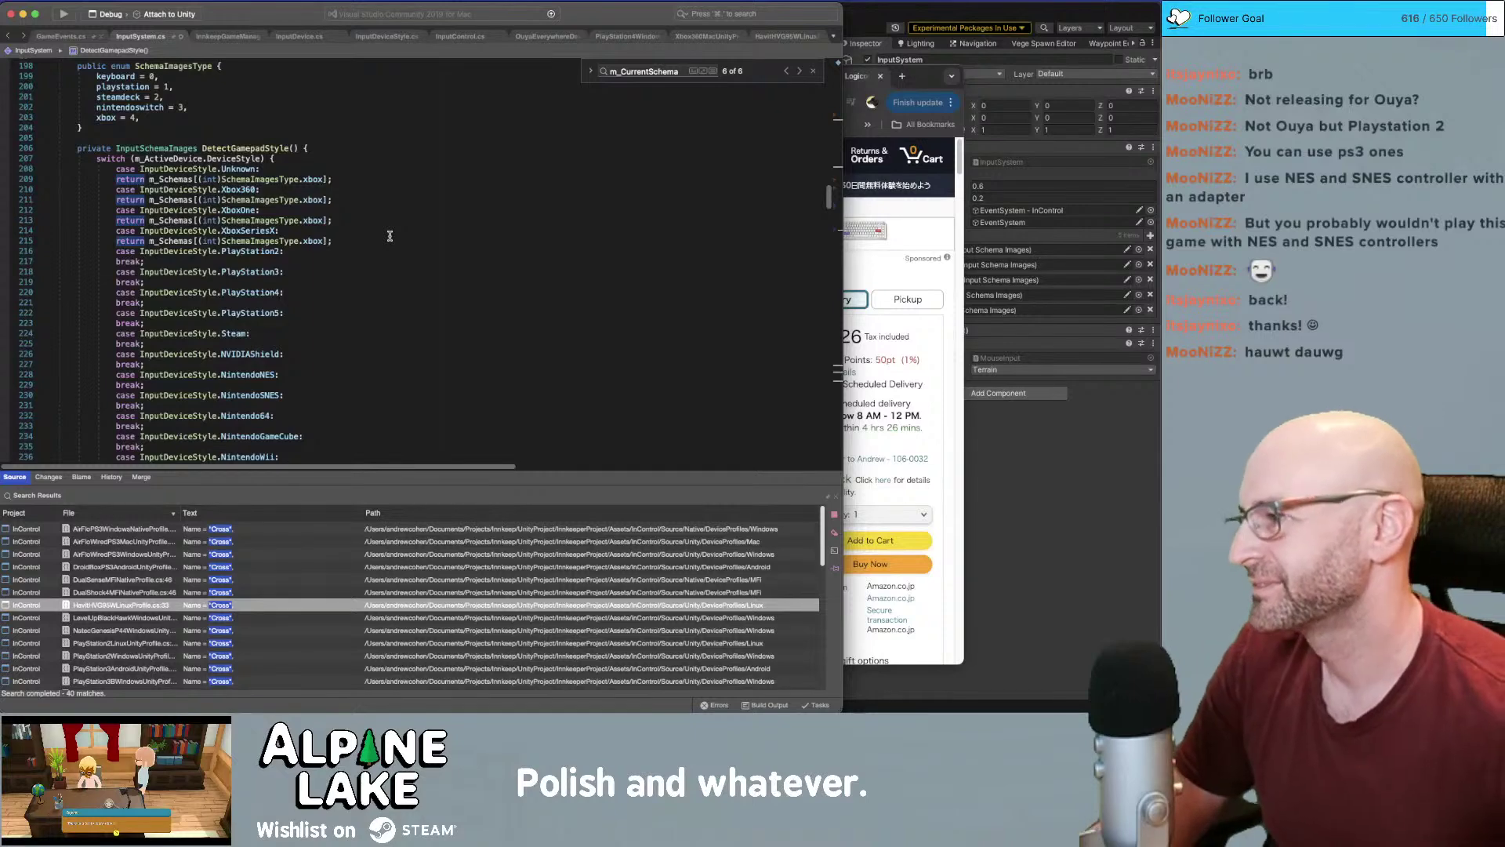
click(382, 271)
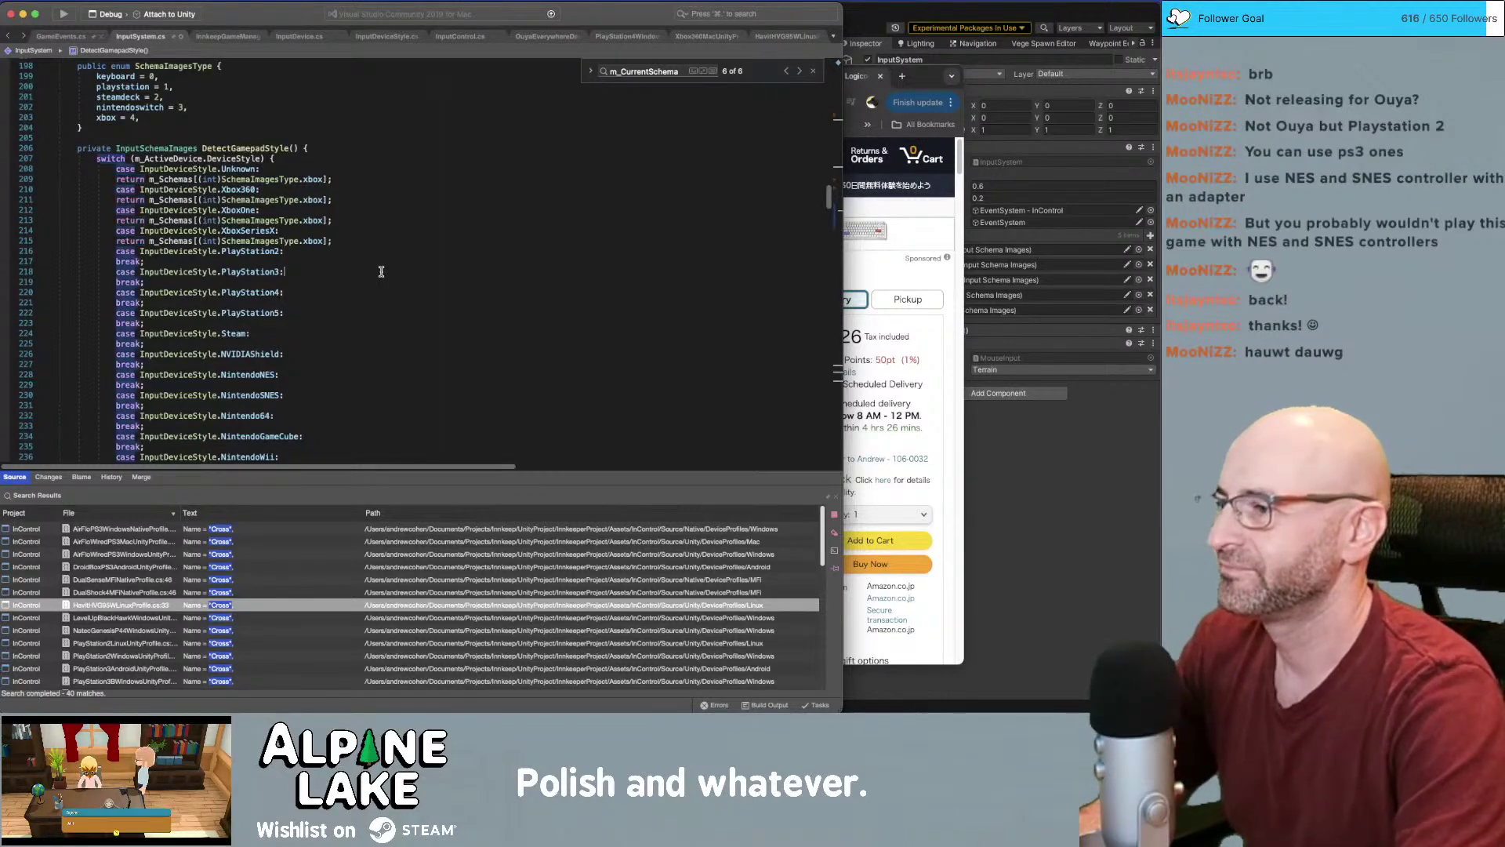
key(shift+super+Left)
text(return m_Schemas[(int)SchemaImagesType.xbox];)
key(Left)
key(Left)
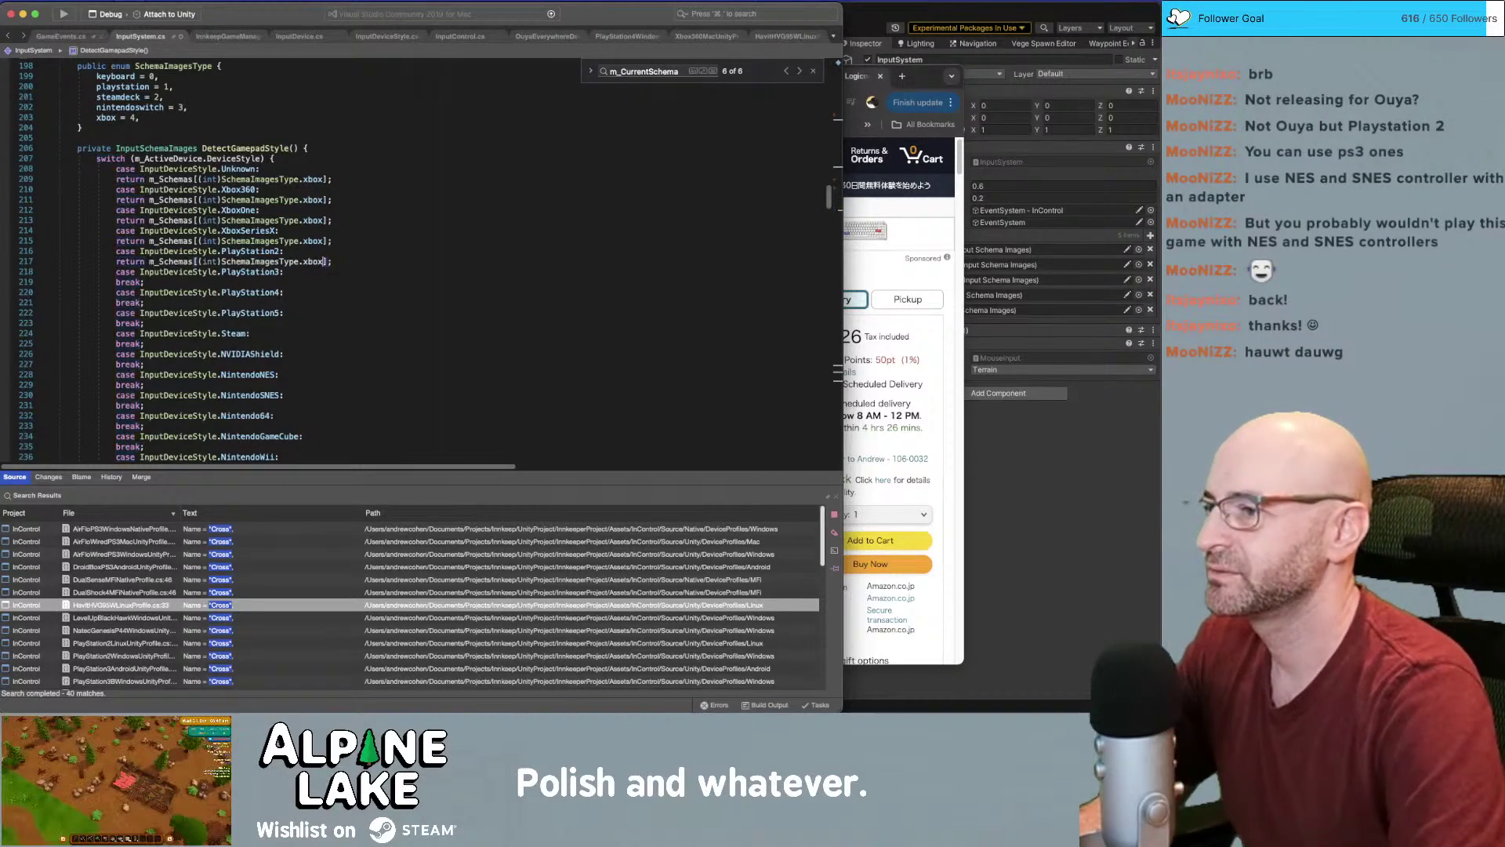
text(playstation)
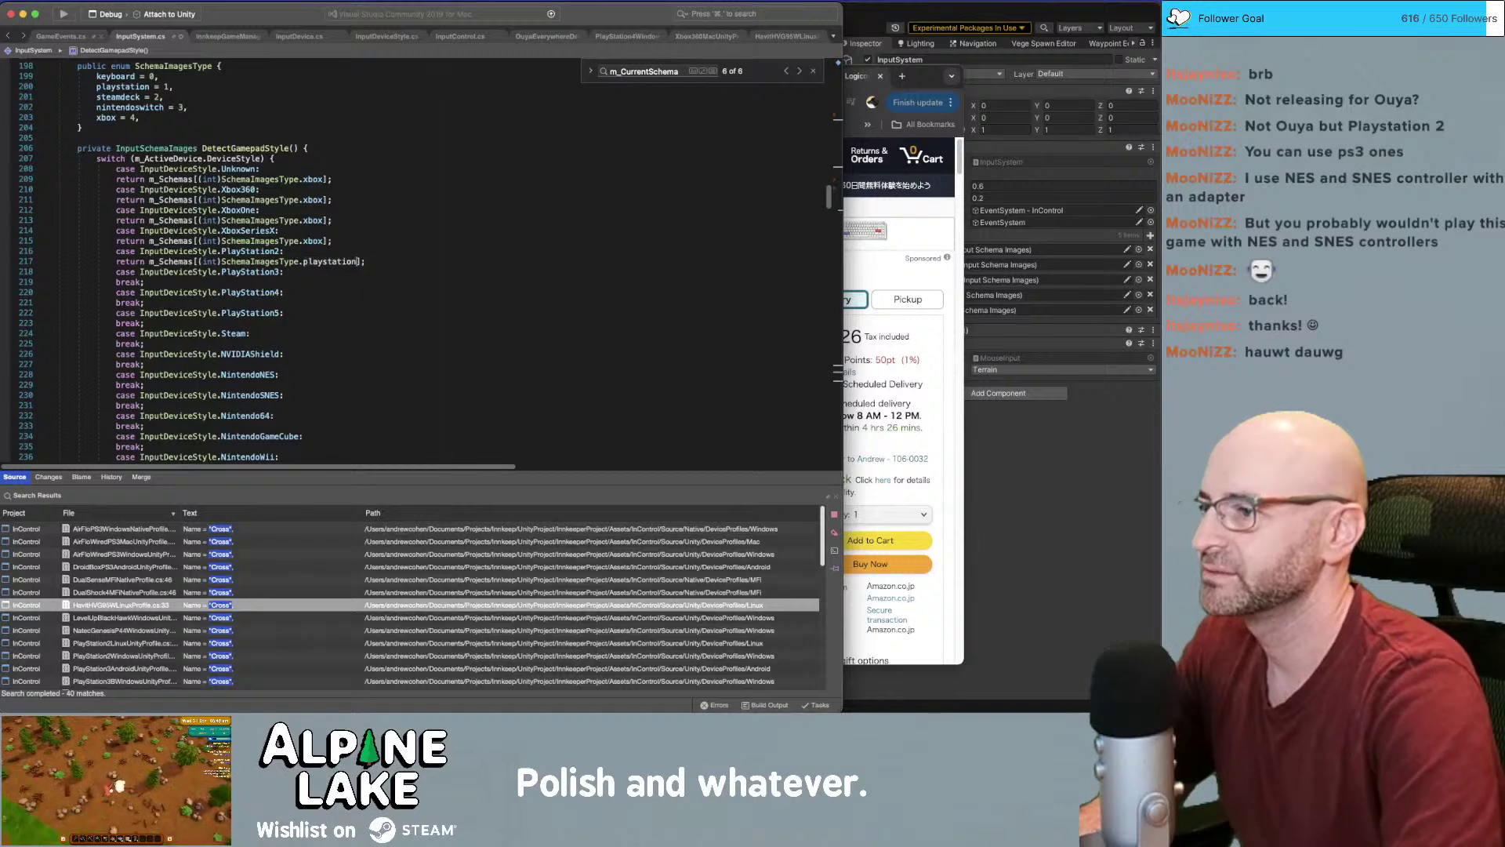
Rename the nintendoswitch member of the SchemaImagesType enum to nintendo
click(165, 108)
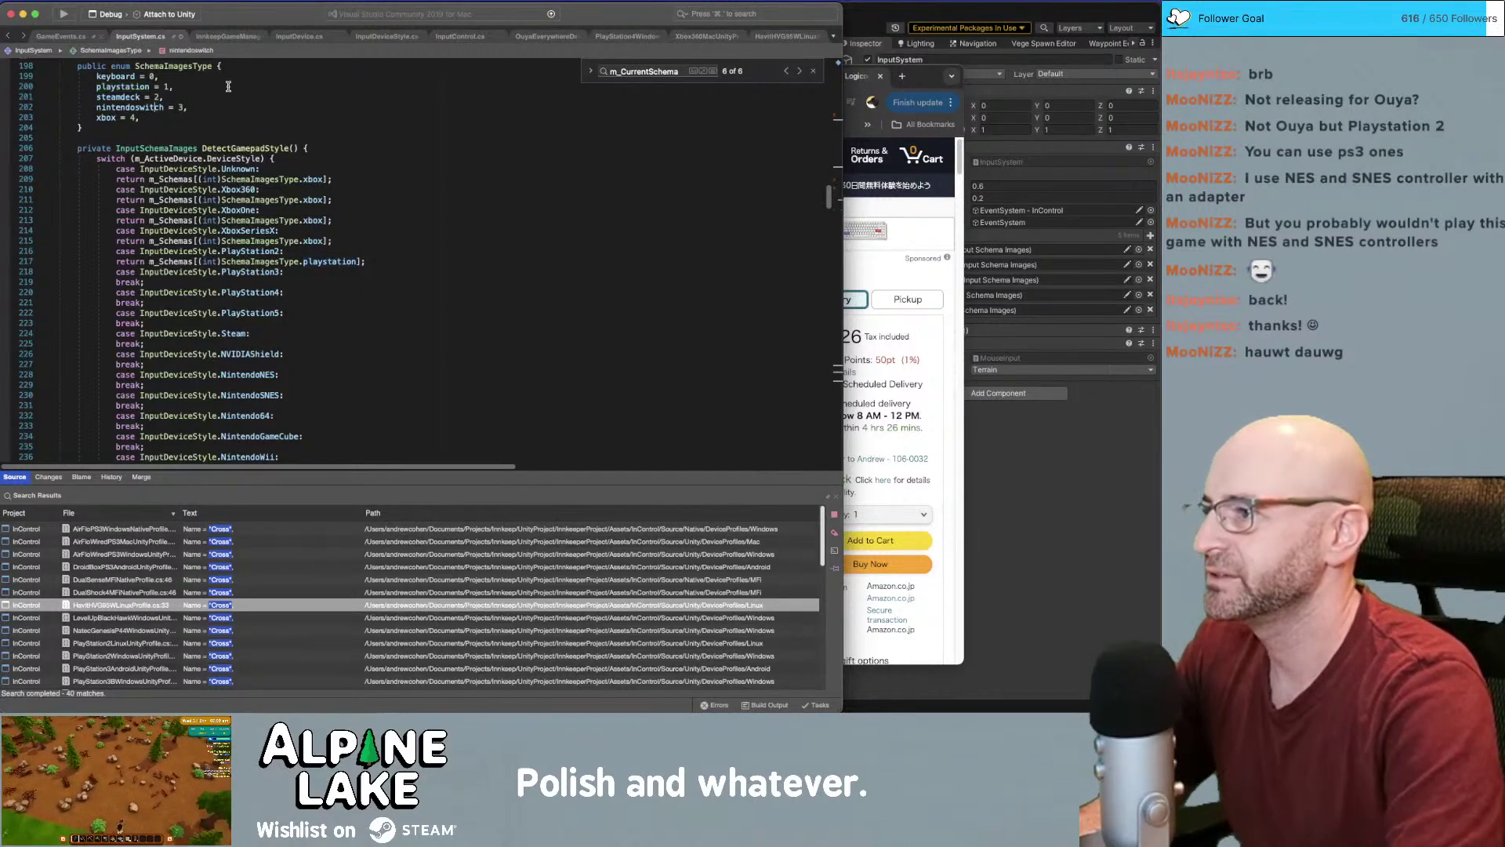
key(BackSpace)
key(BackSpace)
key(BackSpace)
key(BackSpace)
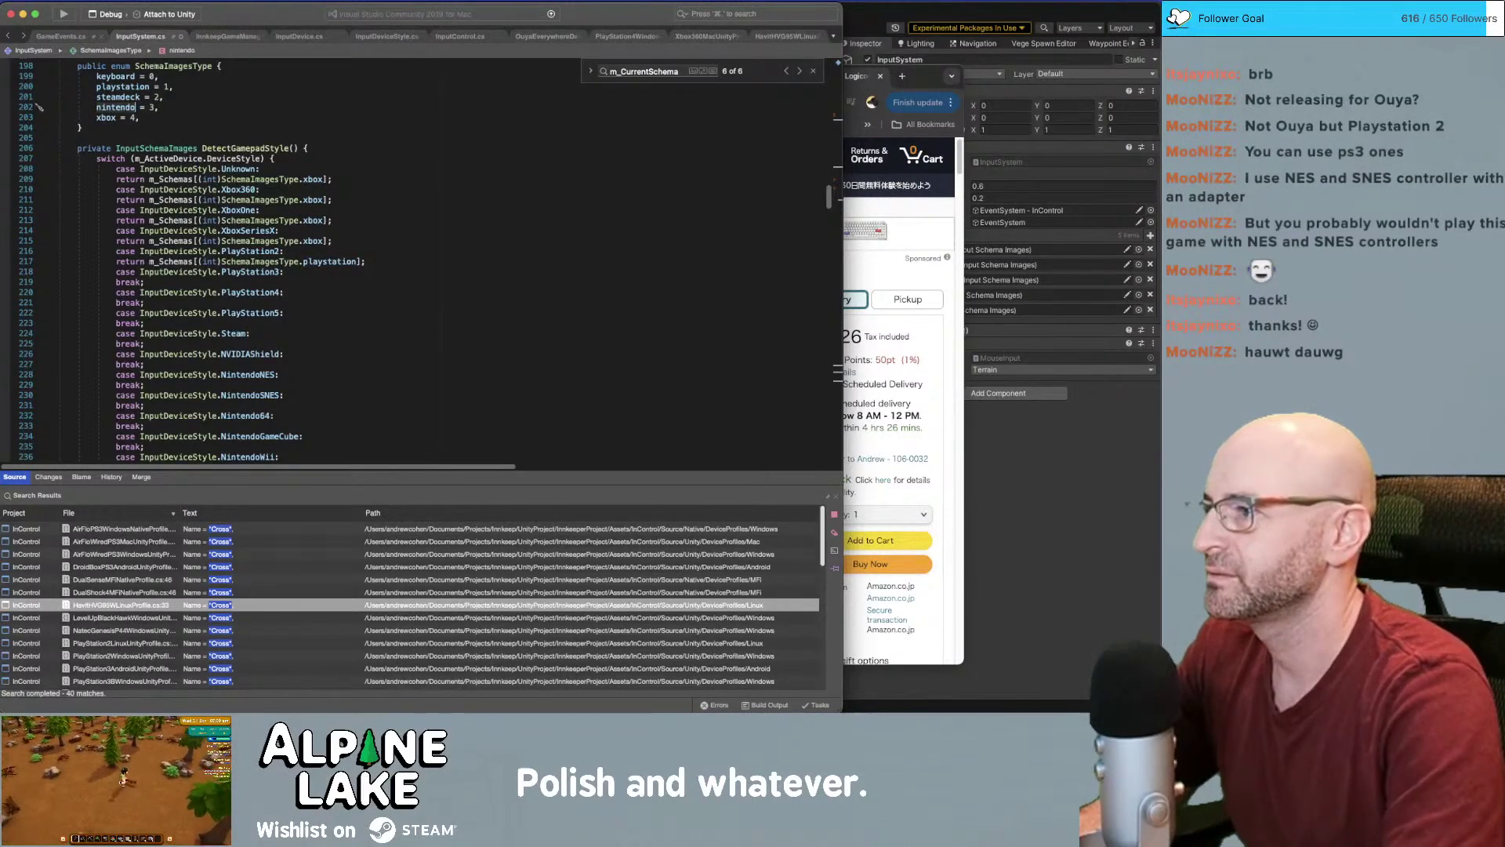
click(143, 96)
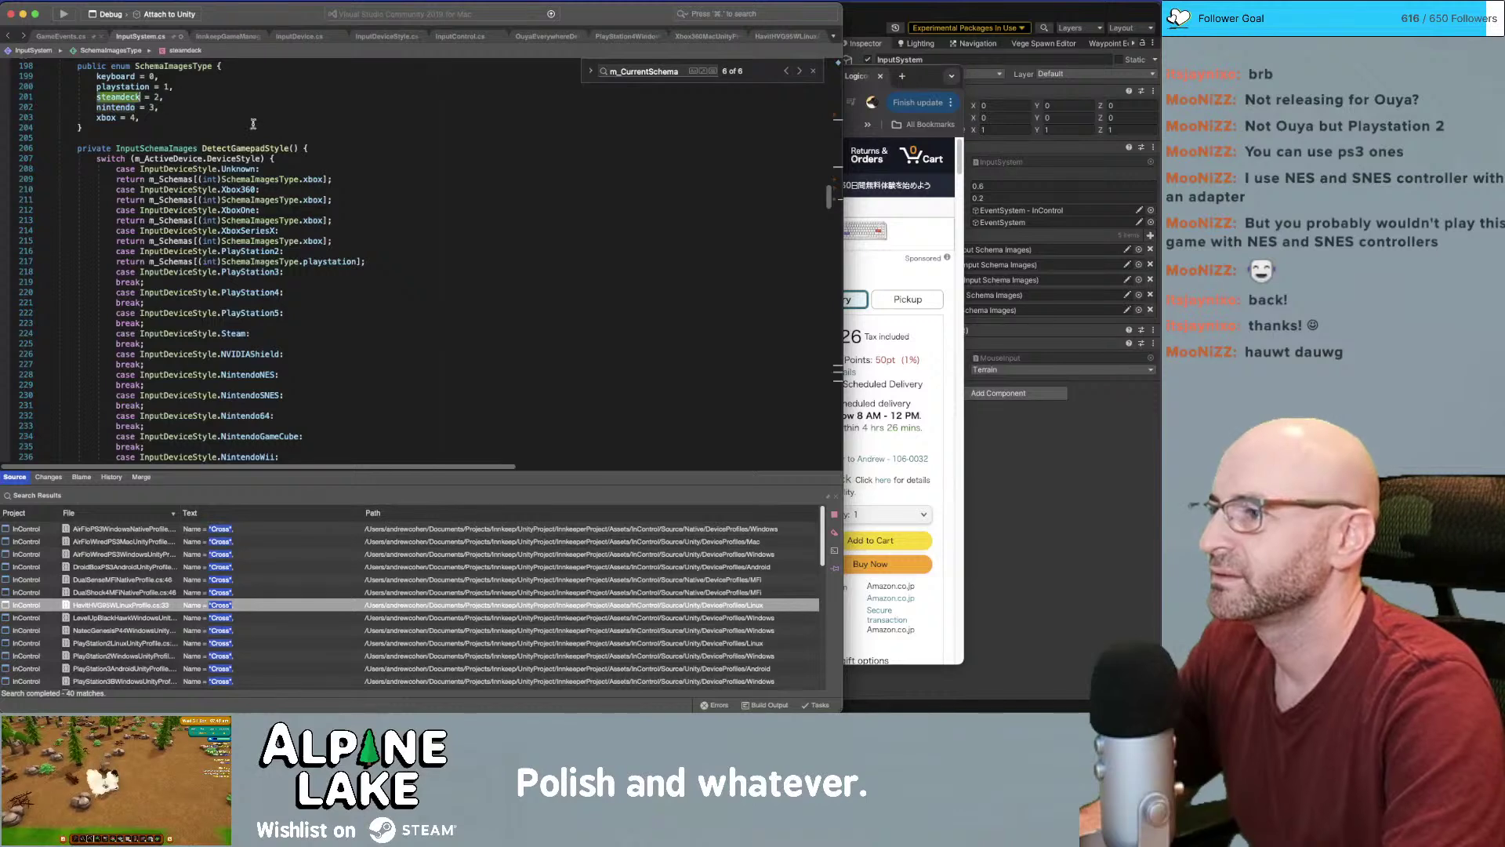
Copy the PlayStation2 case's return statement over the breaks of the PlayStation3, PlayStation4 and PlayStation5 cases
click(357, 282)
key(Up)
key(Up)
key(super+Right)
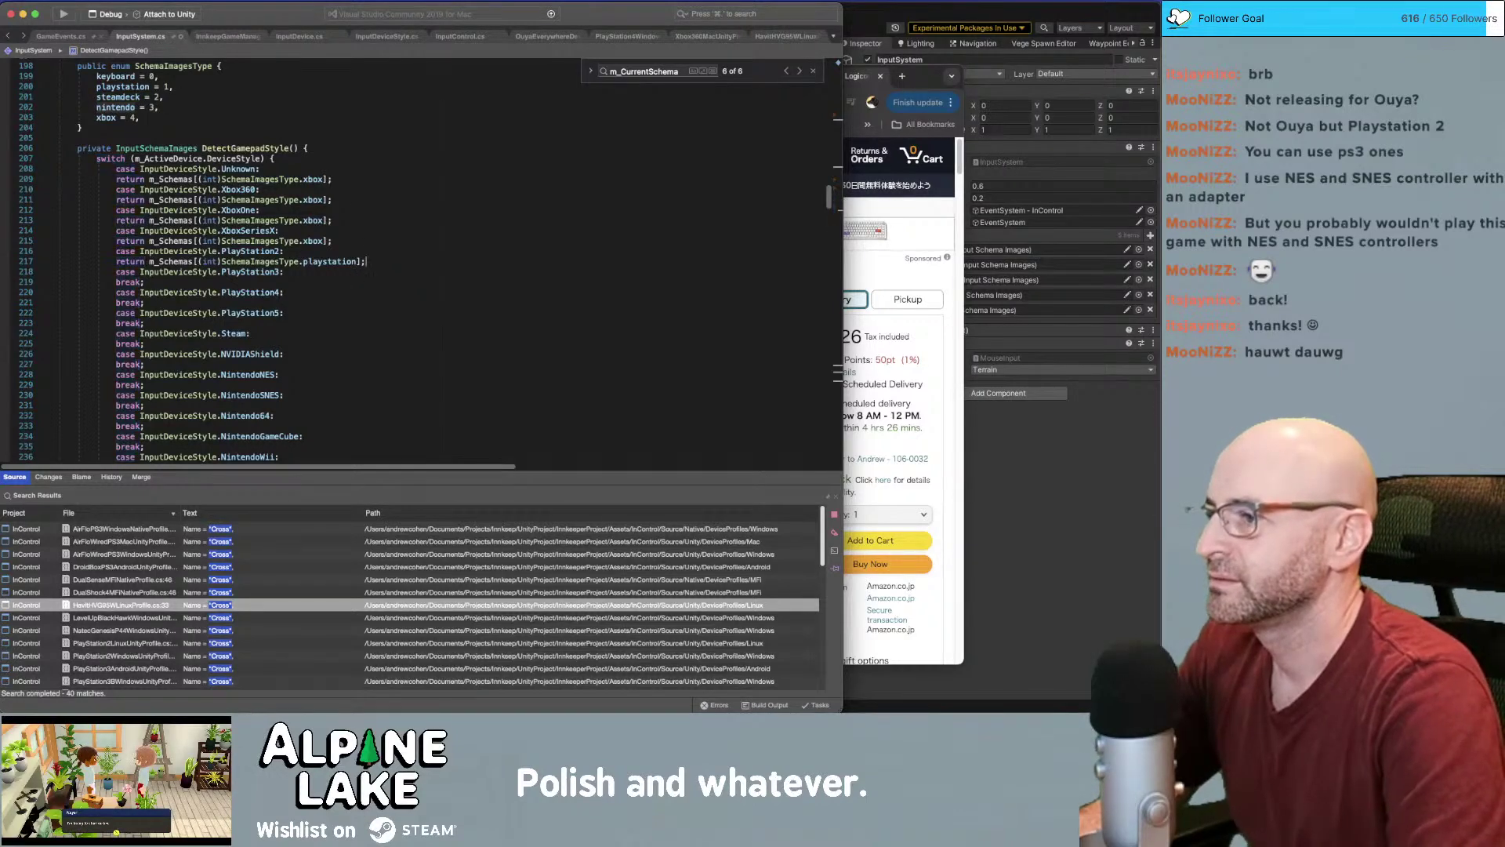
key(shift+super+Left)
key(super+c)
key(Down)
key(Down)
key(shift+super+Right)
key(super+v)
key(Down)
key(Down)
key(shift+super+Left)
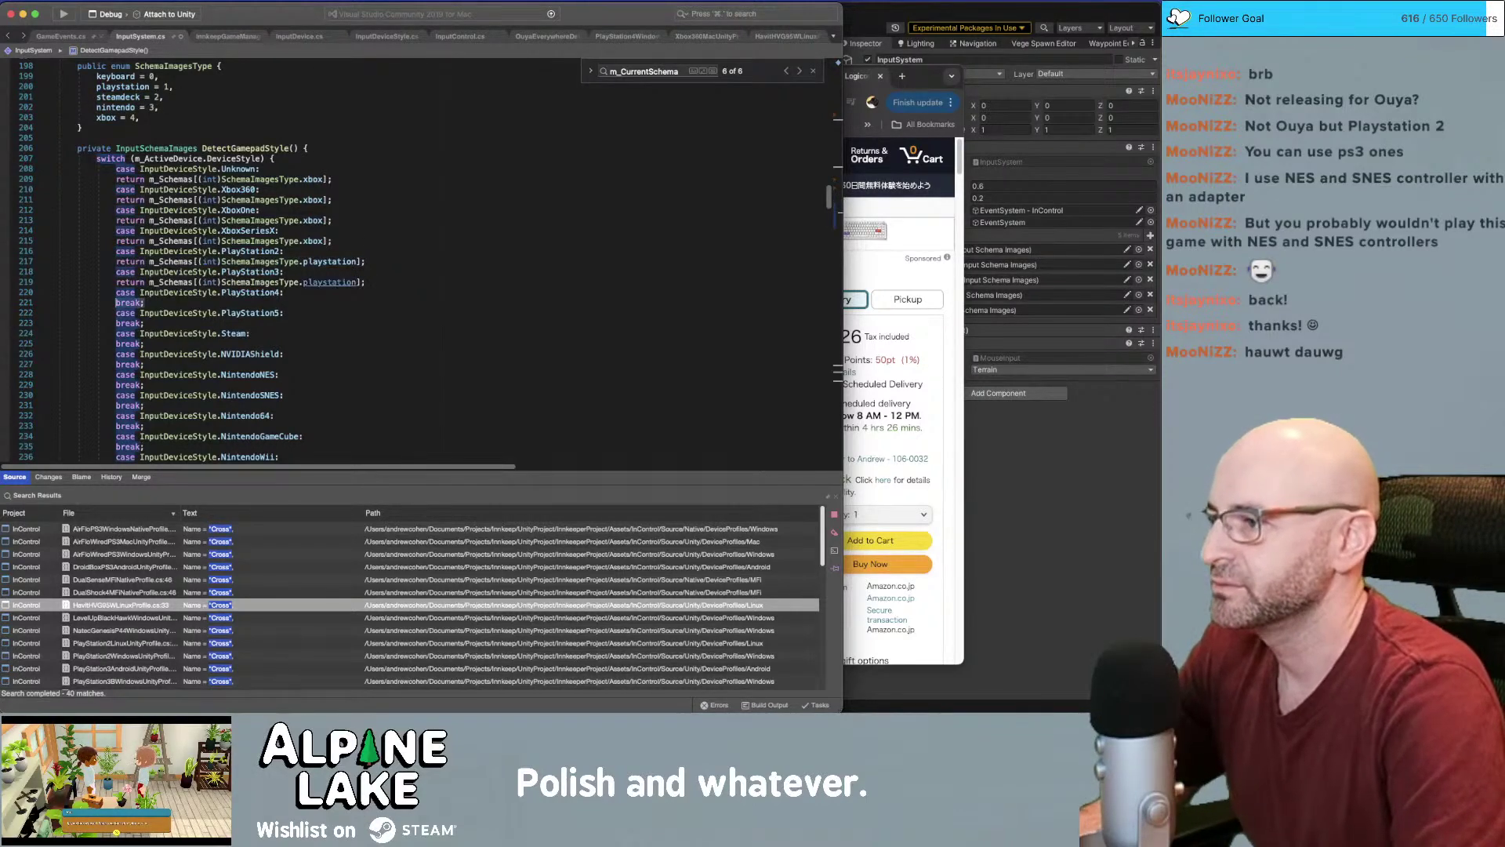
key(super+v)
key(Down)
key(super+v)
key(Down)
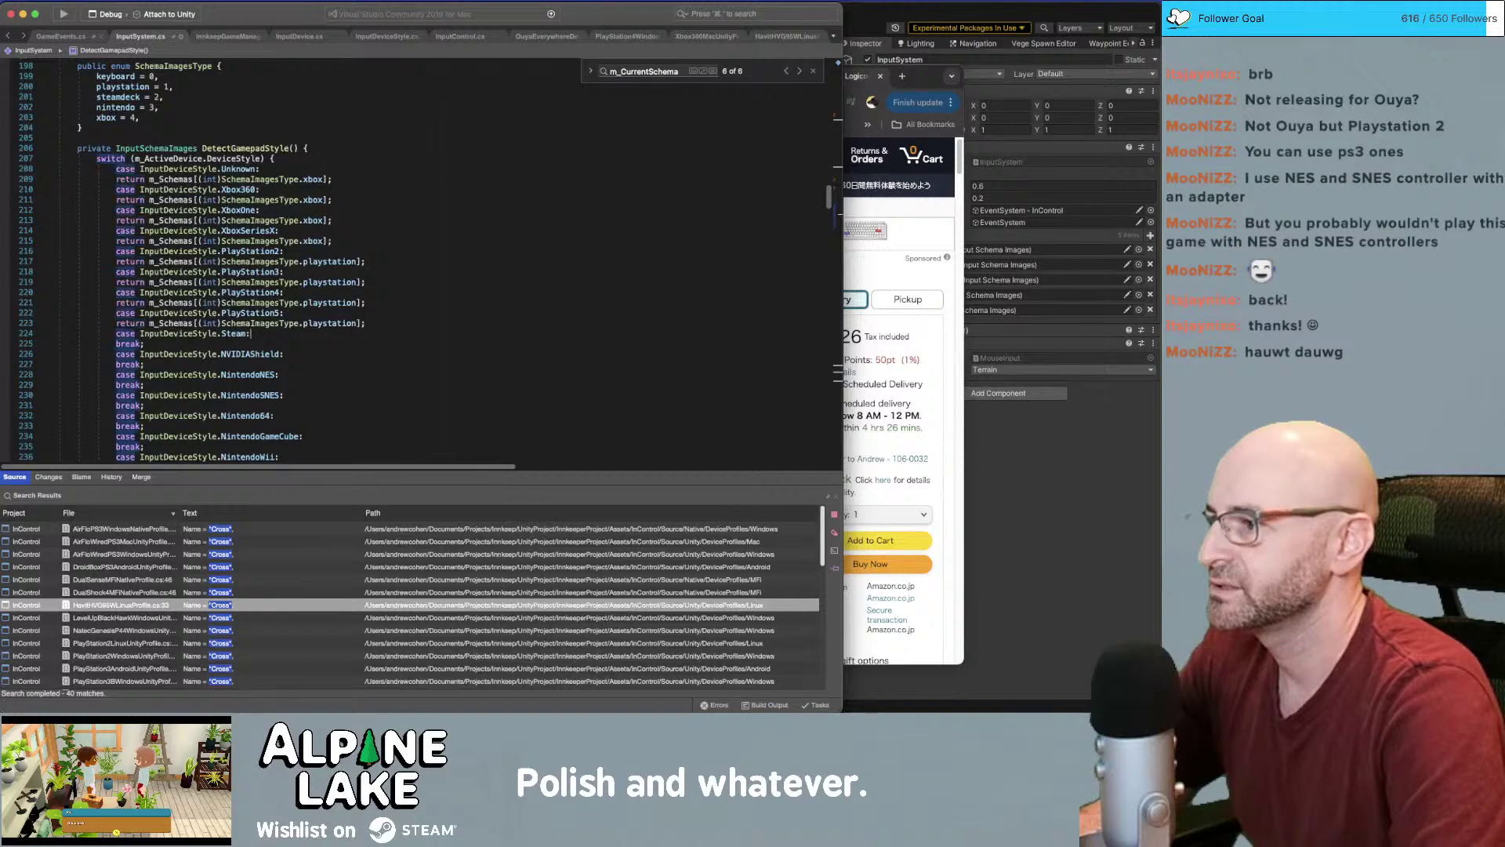
Replace the Steam case's break with "return m_Schemas[(int)SchemaImagesType.steamdeck];"
key(super+v)
key(Left)
key(Left)
key(alt+BackSpace)
text(steamdeck)
key(Return)
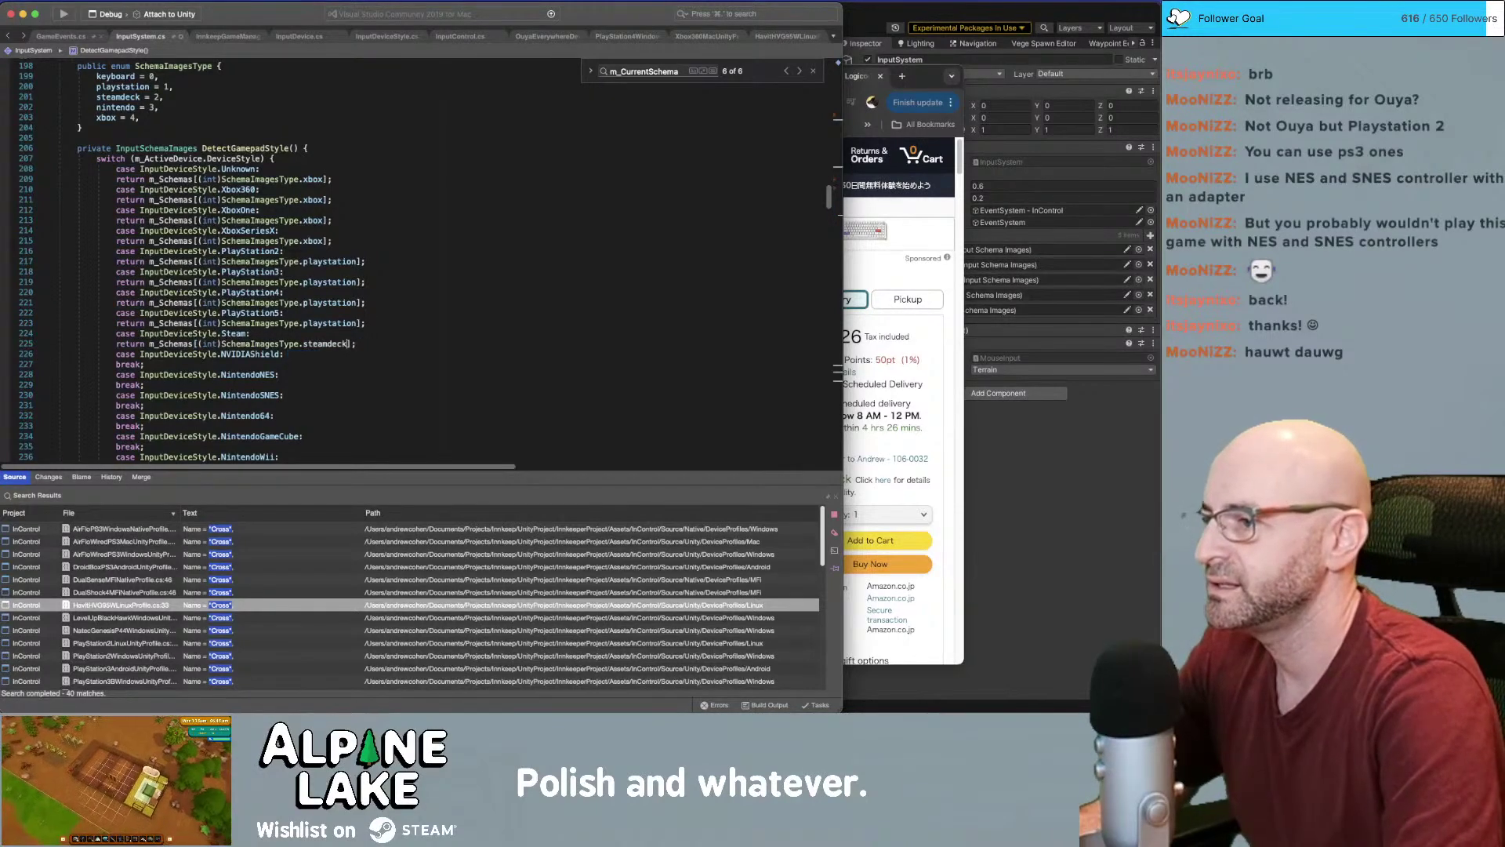
key(Down)
key(Down)
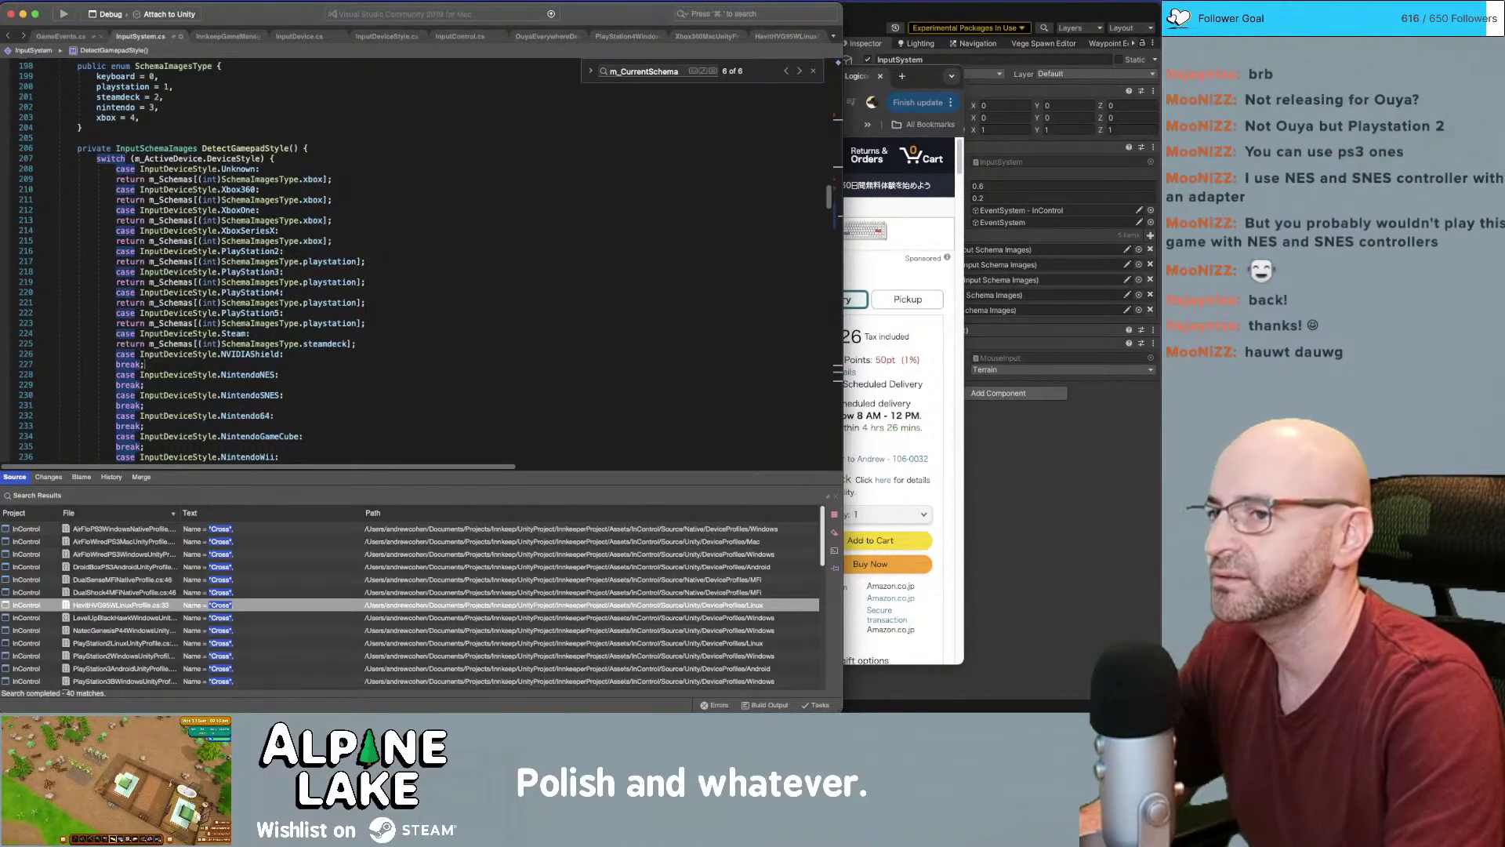
Switch to Chrome, search Amazon for "nvidia shield" and open the Nvidia Shield Tv + Controller skin listing to examine the controller's buttons
key(super+Tab)
click(543, 150)
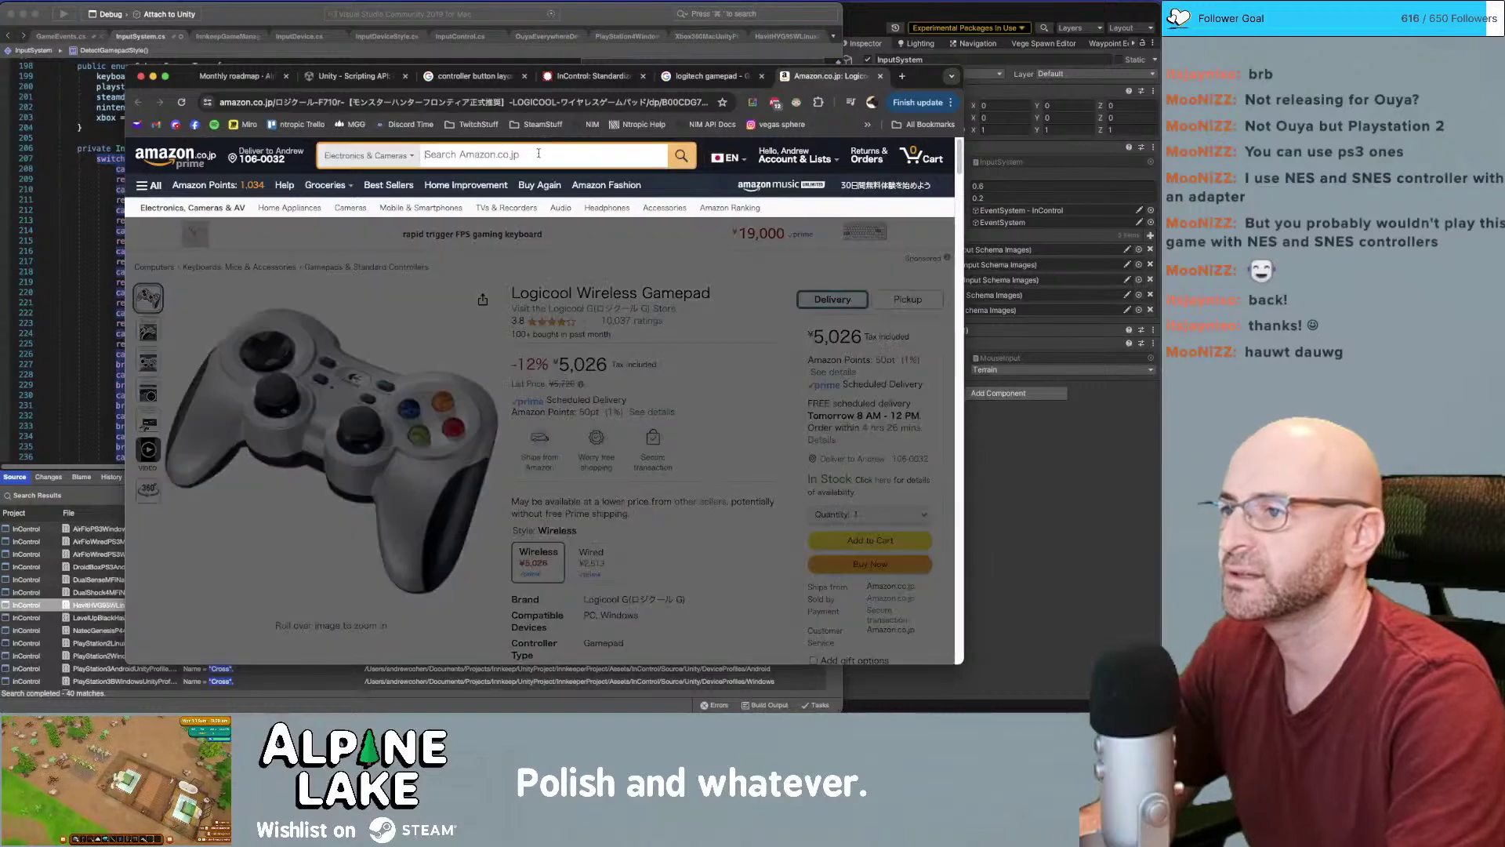
text(nvidia shield)
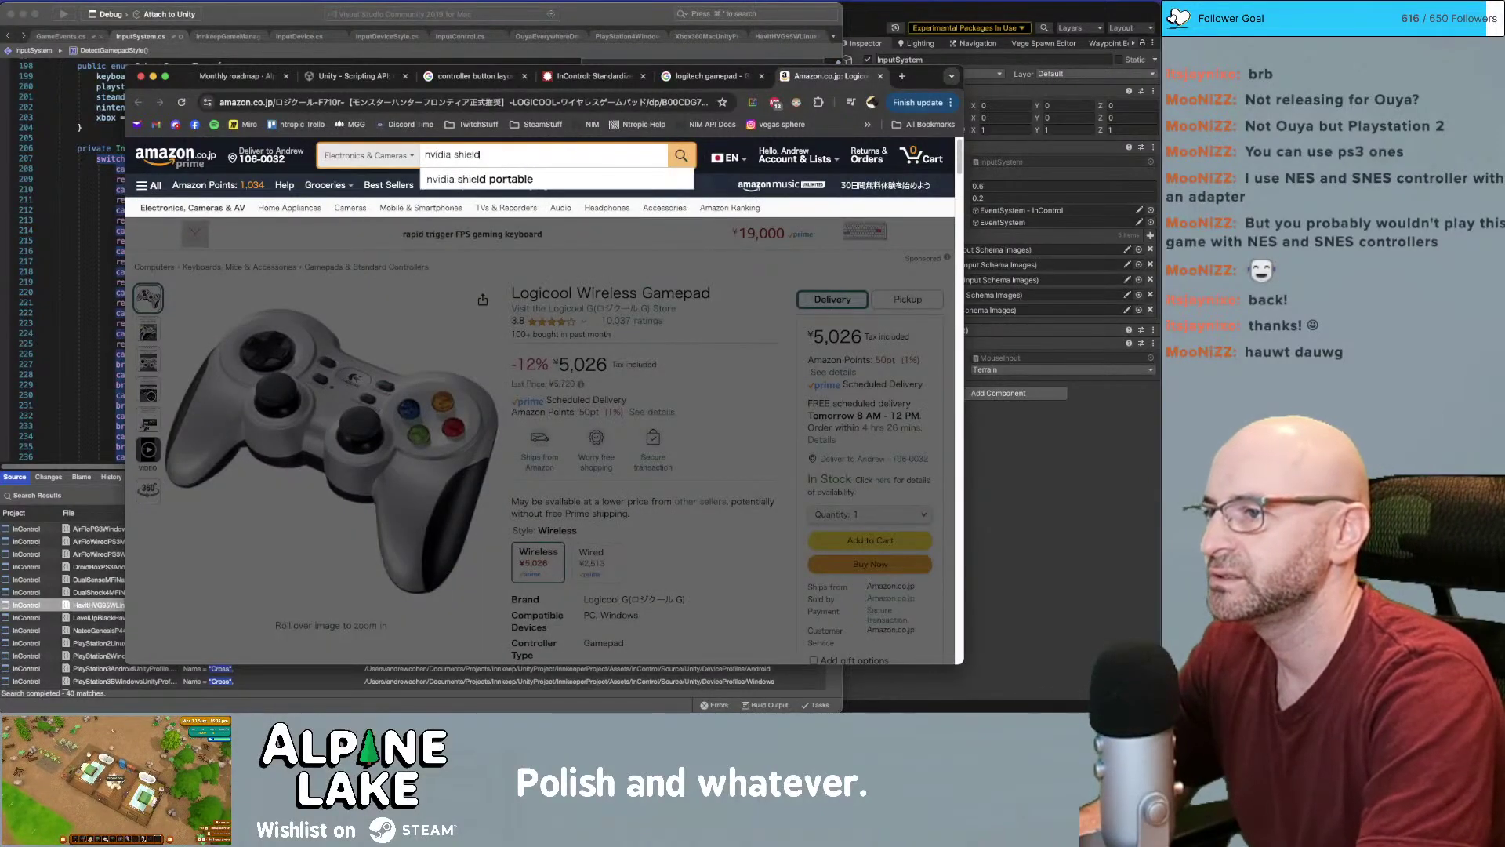
key(Return)
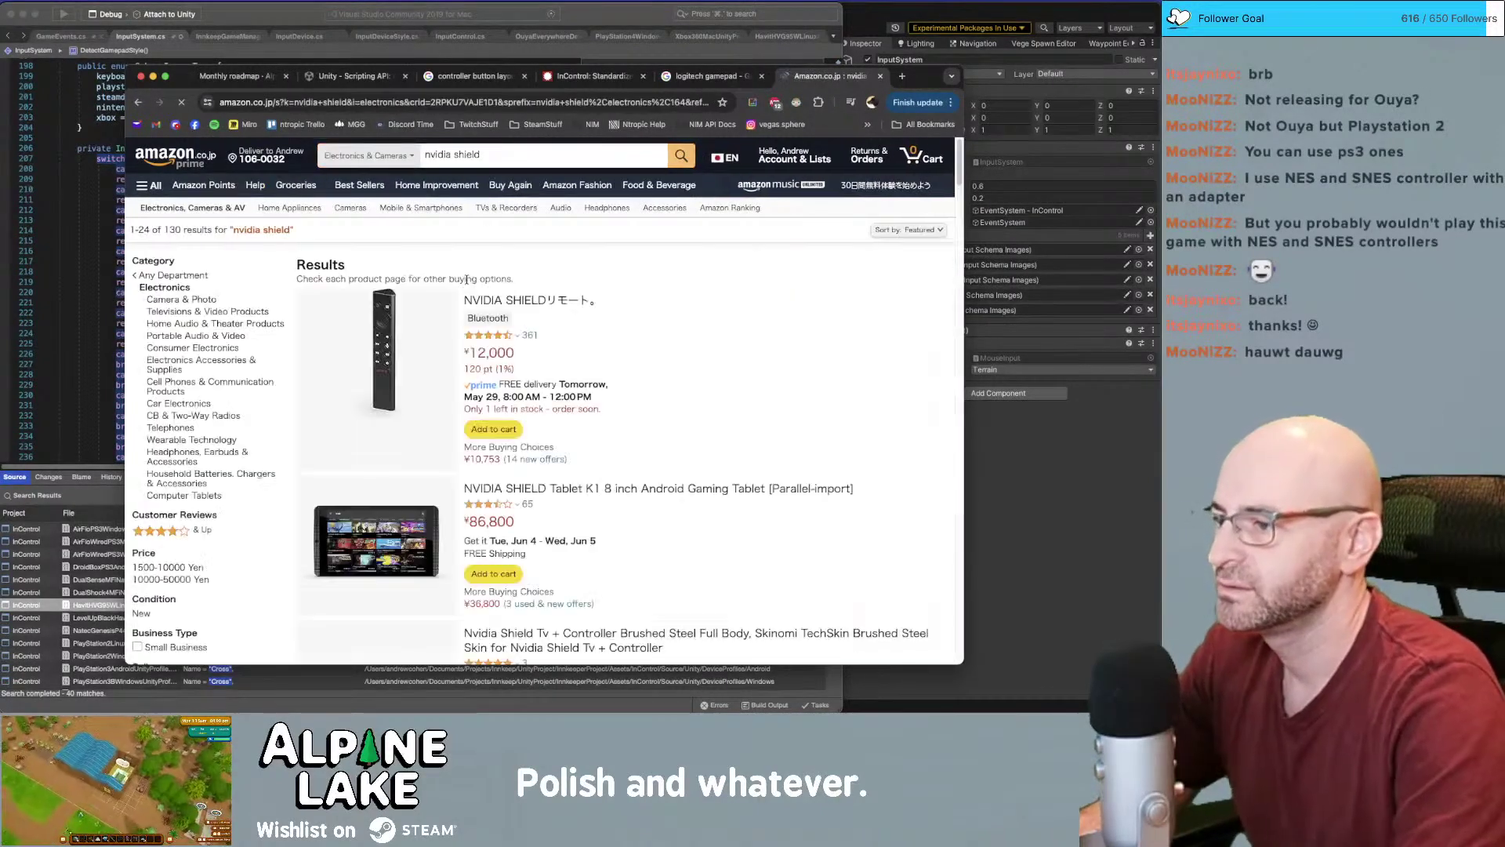
scroll(453, 425, down, 3)
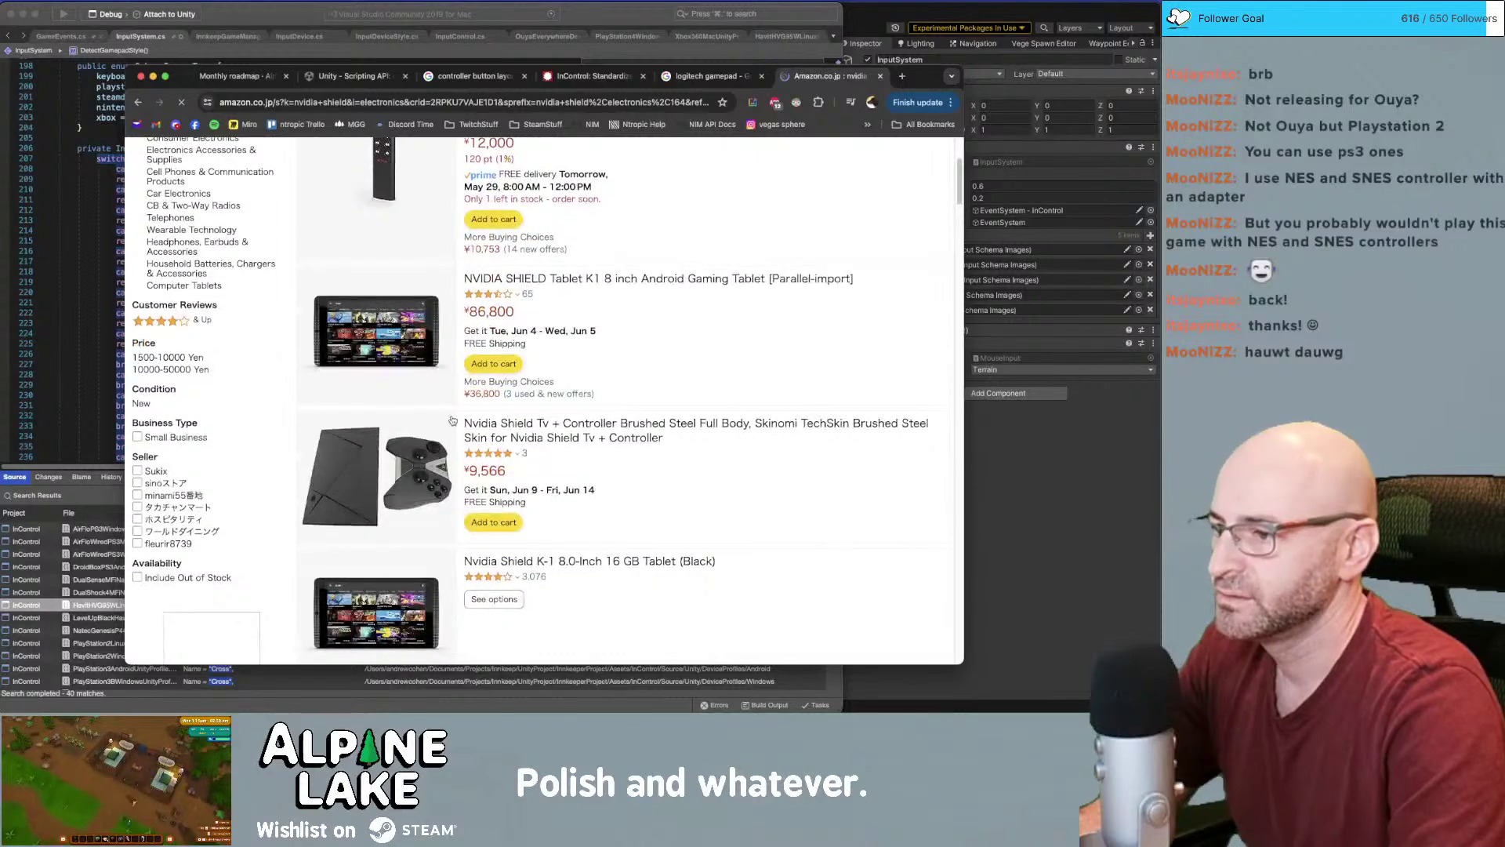
click(439, 490)
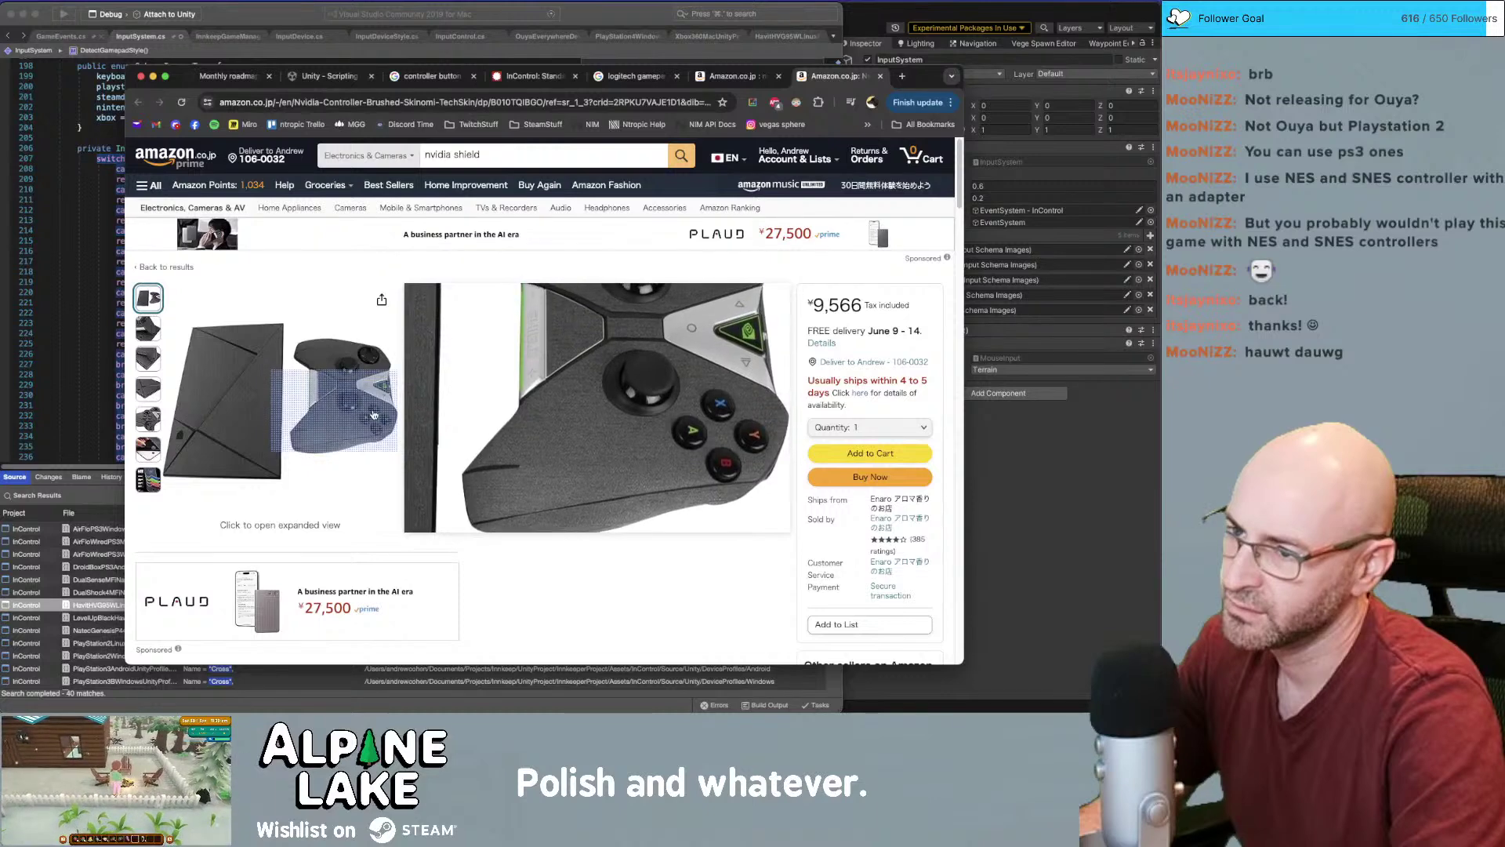
Switch back to the Visual Studio code editor and replace the NVIDIAShield case's break with "return m_Schemas[(int)SchemaImagesType.xbox];"
key(super+Tab)
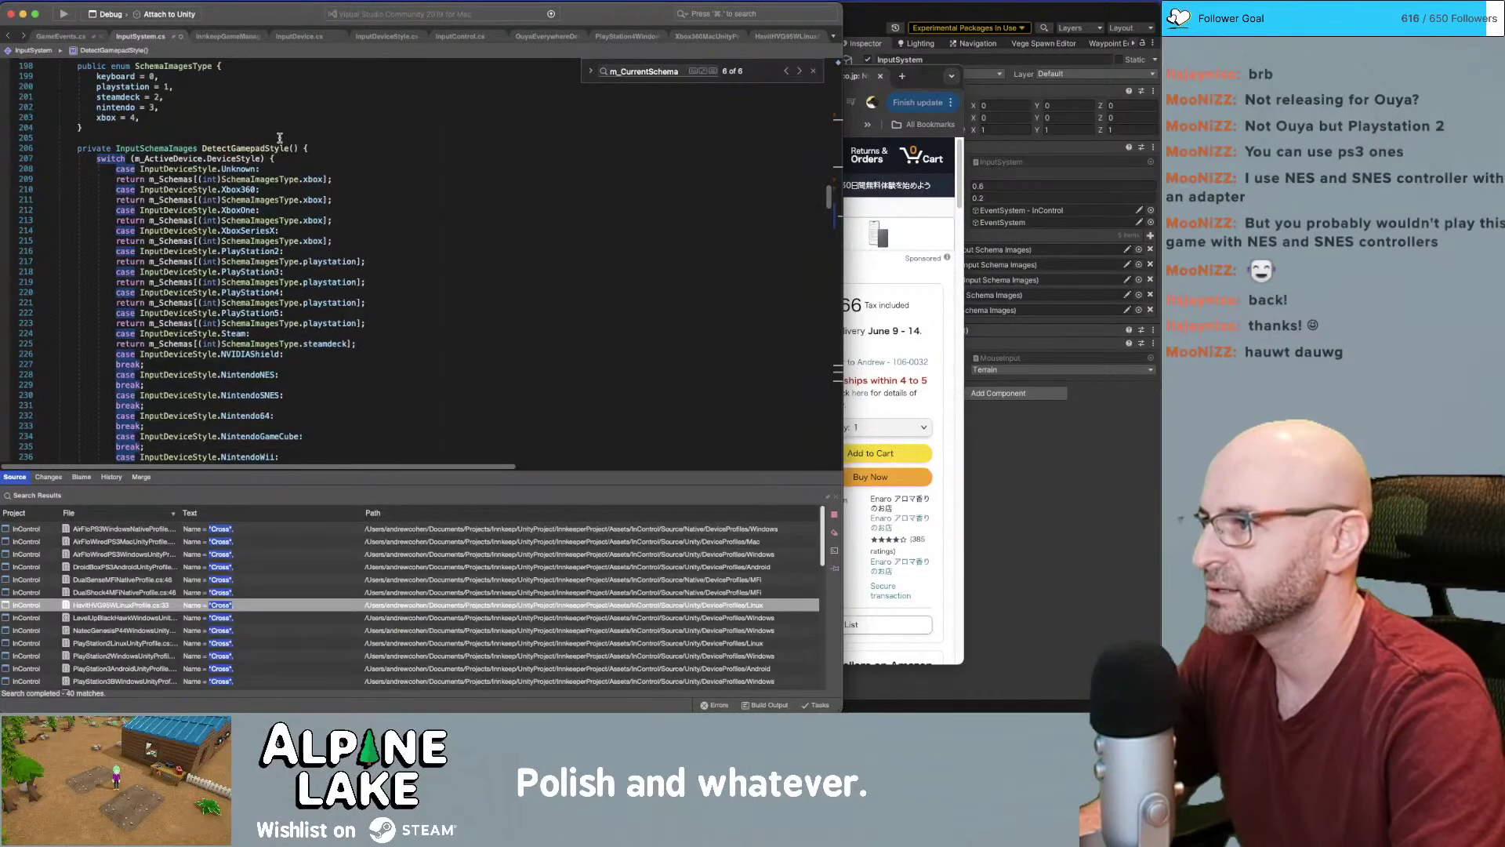
scroll(340, 307, down, 7)
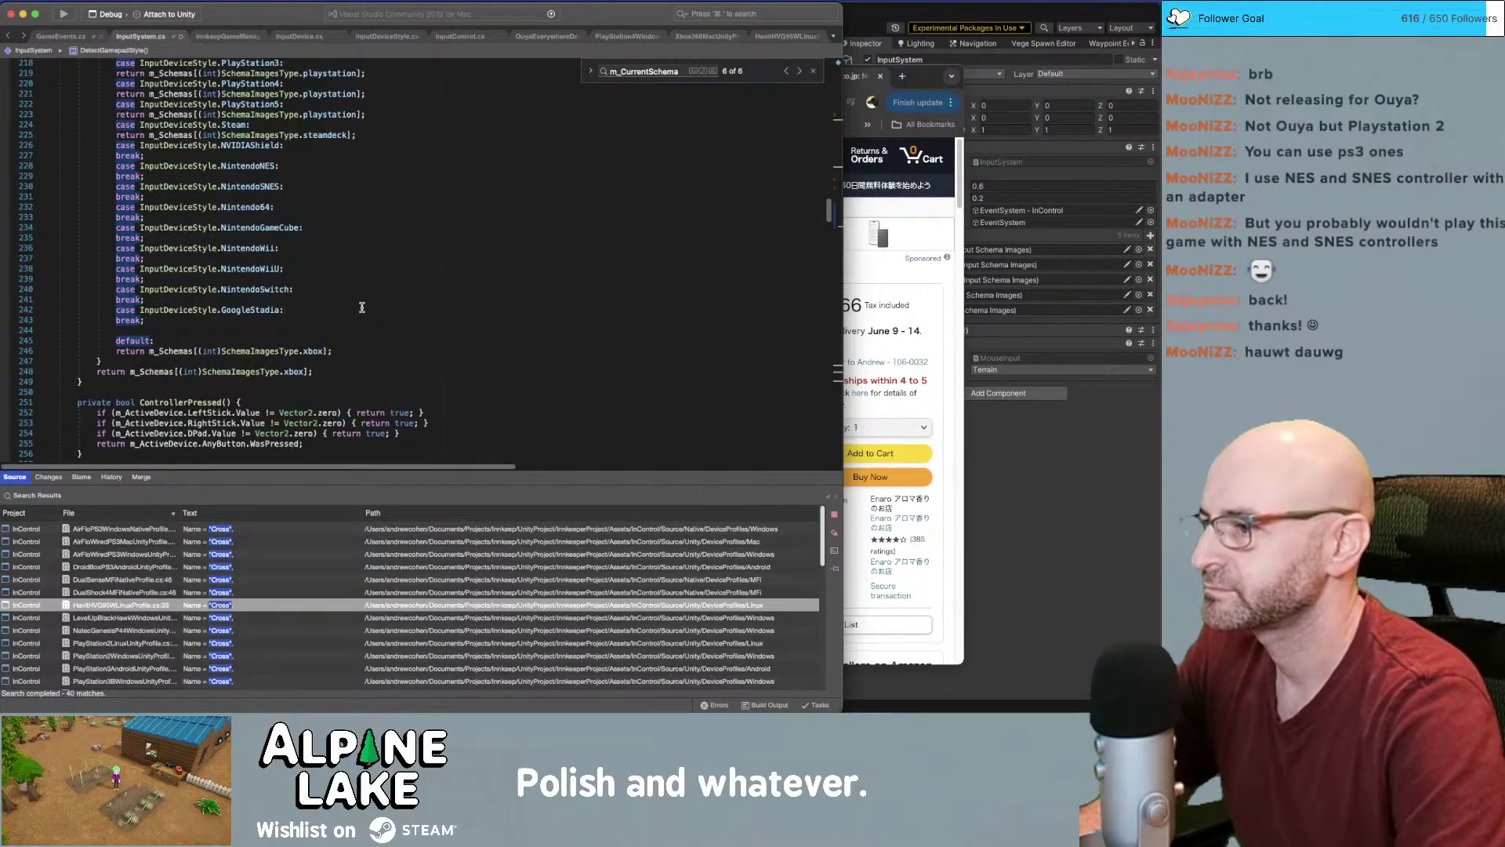
click(349, 147)
key(shift+Down)
key(super+v)
scroll(359, 168, up, 7)
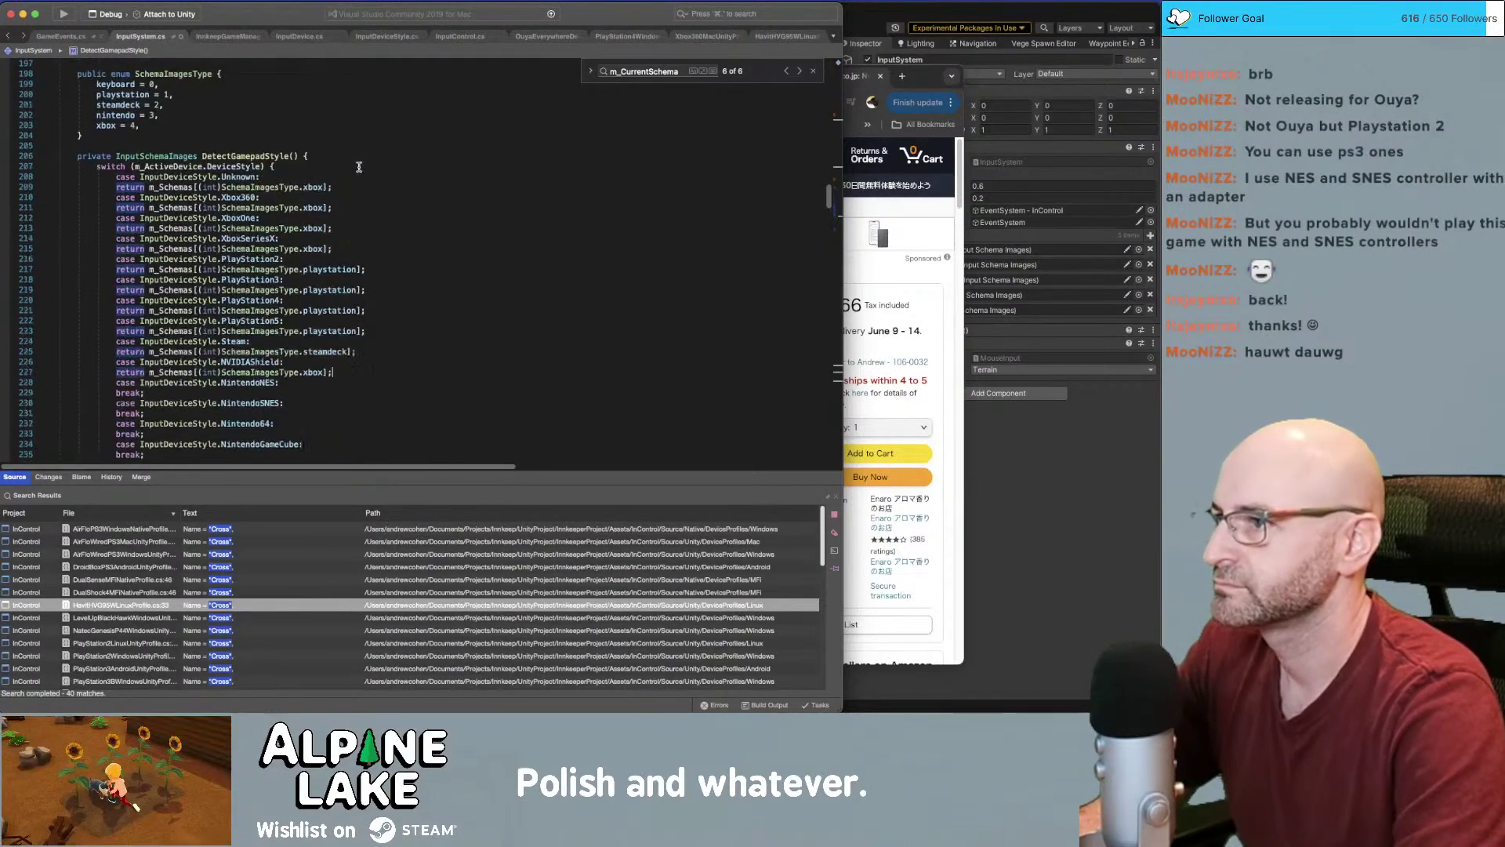
Replace the NintendoNES case's break with "return m_Schemas[(int)SchemaImagesType.nintendo];"
scroll(358, 169, down, 2)
scroll(357, 170, down, 2)
click(345, 316)
key(shift+super+Left)
key(super+v)
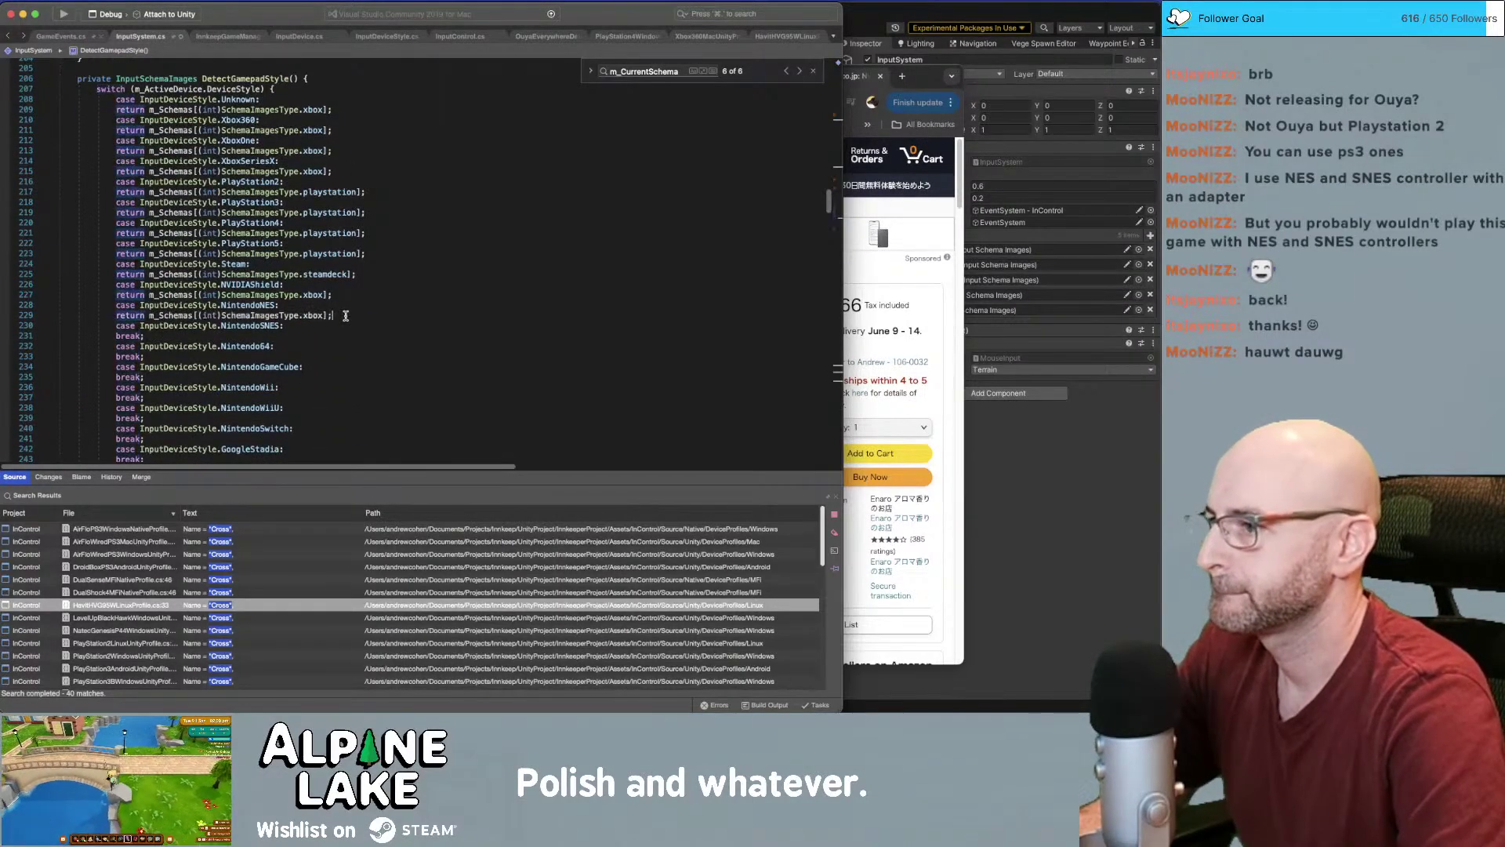
double_click(314, 316)
text(nintendo)
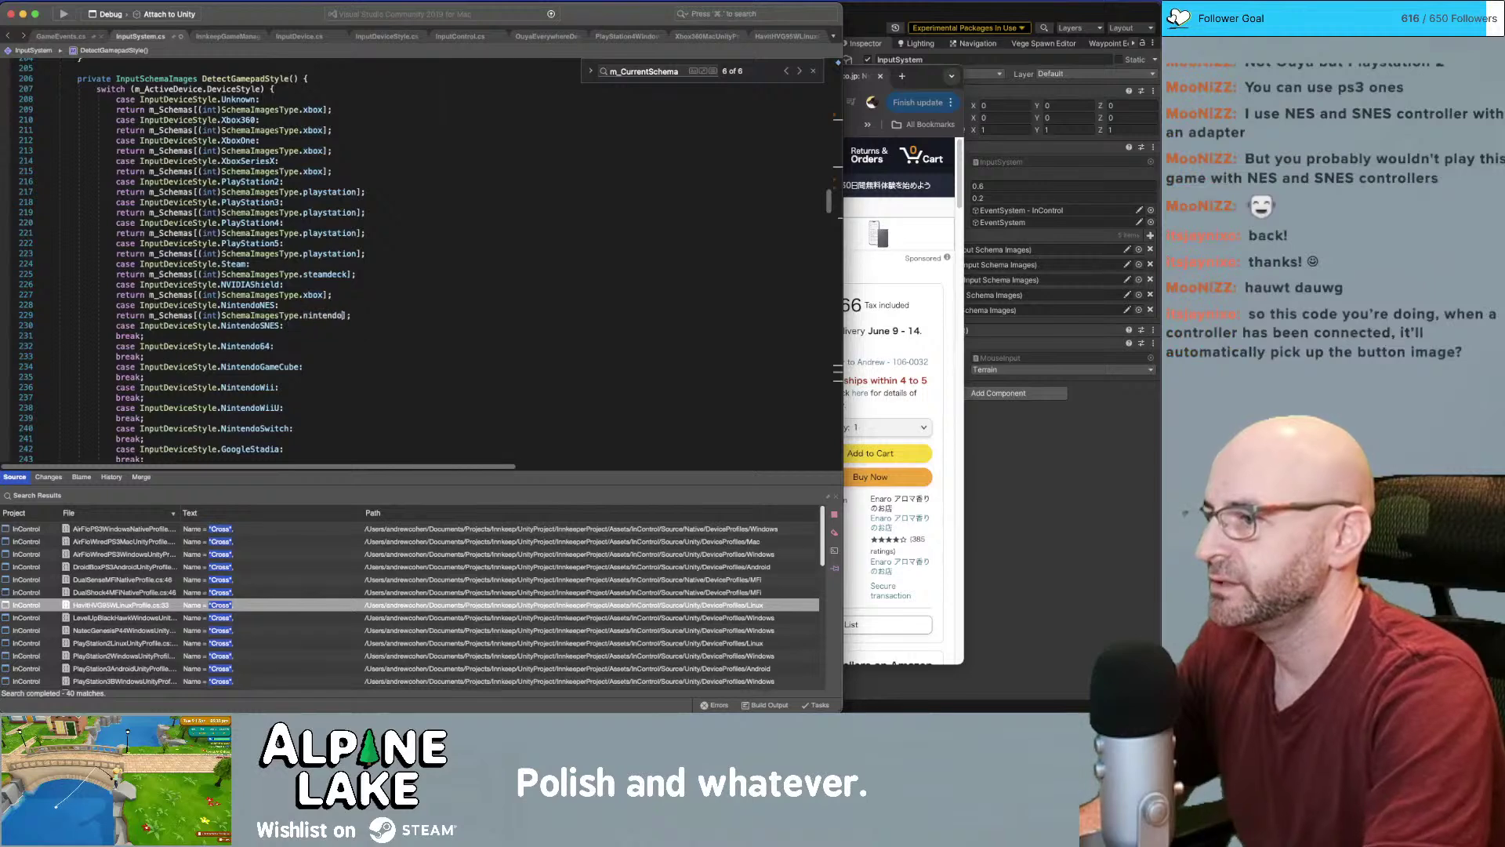
Copy the NintendoNES case's return statement over the breaks of the NintendoSNES, Nintendo64, NintendoGameCube, NintendoWii and NintendoWiiU cases
key(shift+super+Left)
key(super+c)
key(Down)
key(Down)
key(shift+super+Left)
key(super+v)
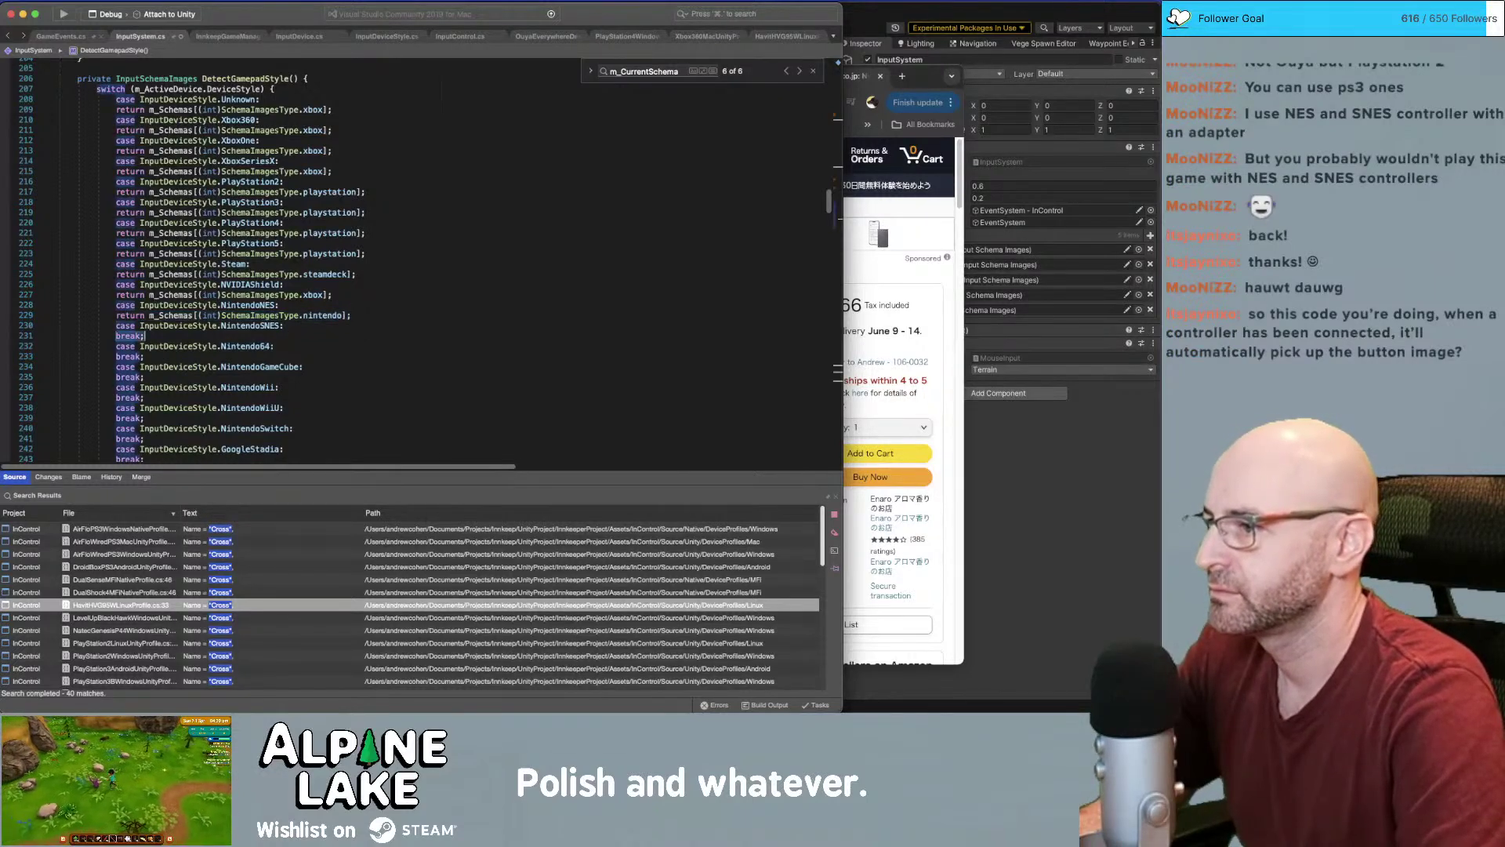
key(Down)
key(Down)
key(shift+super+Left)
key(super+v)
key(Down)
key(Down)
key(shift+super+Left)
key(super+v)
key(Down)
key(Down)
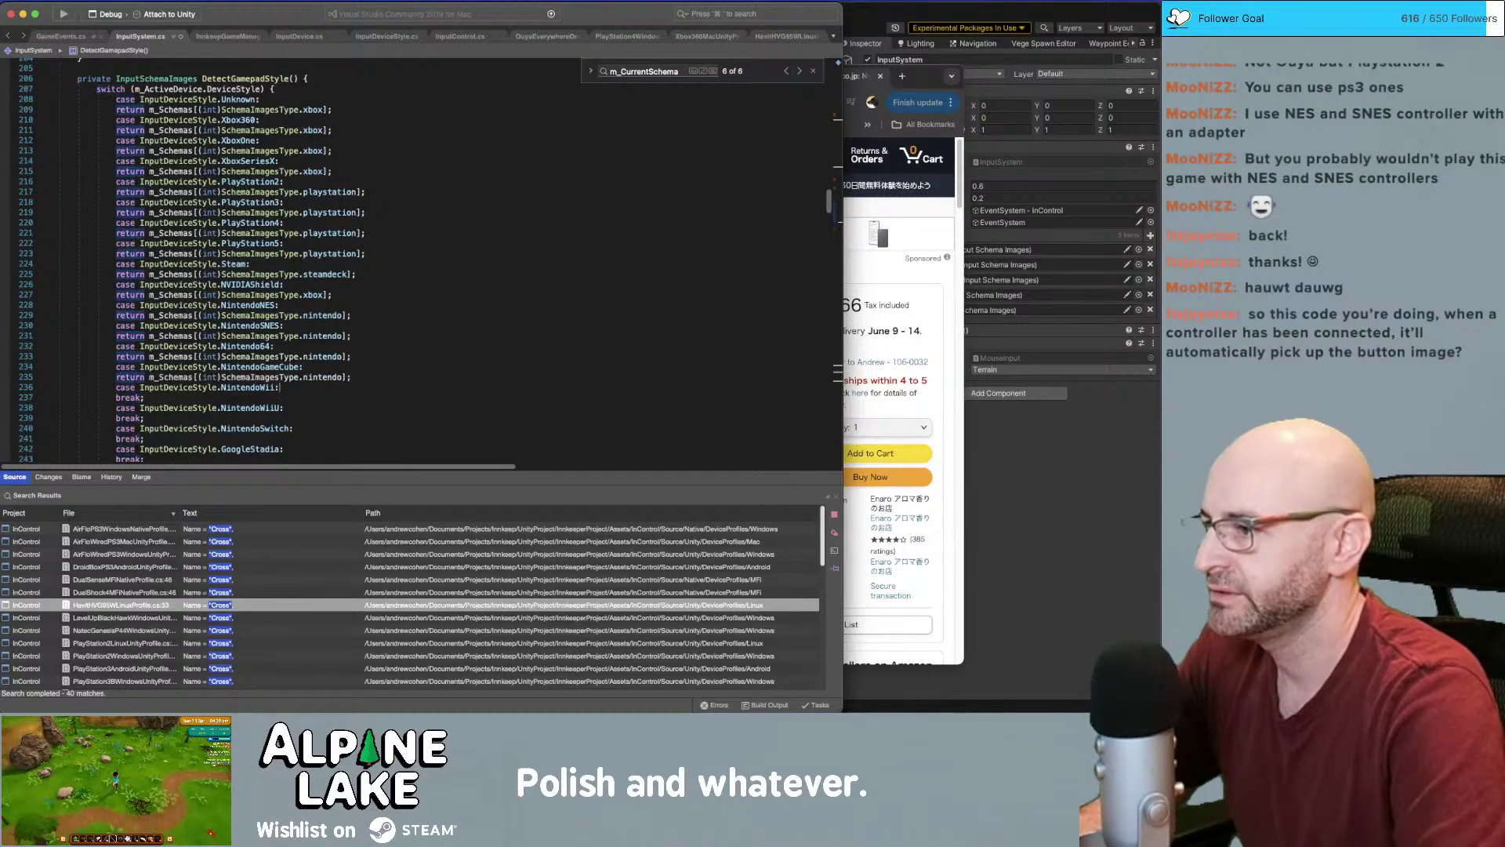
key(shift+super+Left)
key(super+v)
key(Down)
key(super+v)
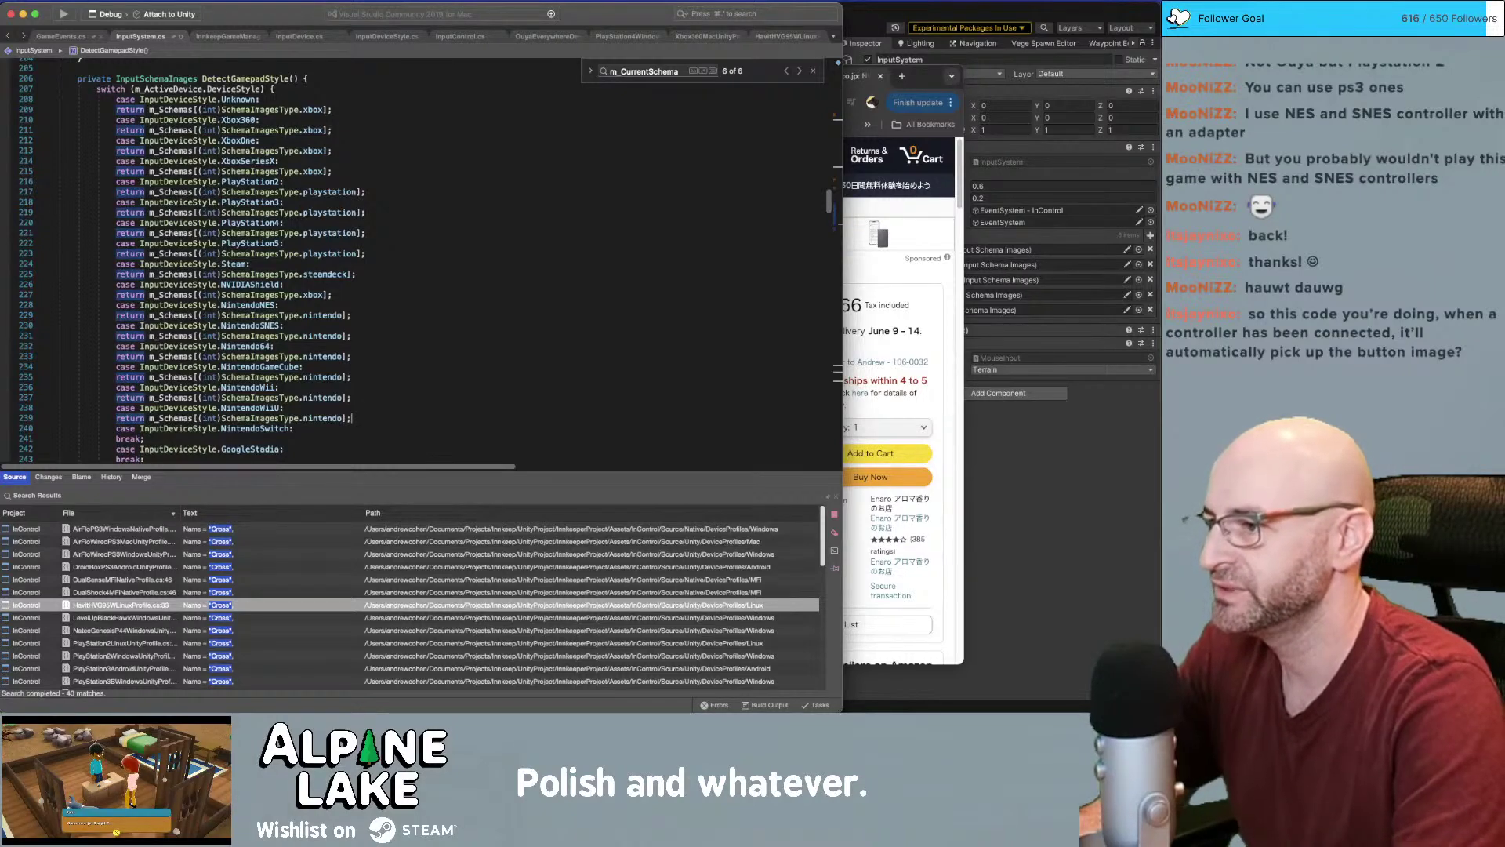
scroll(352, 342, down, 1)
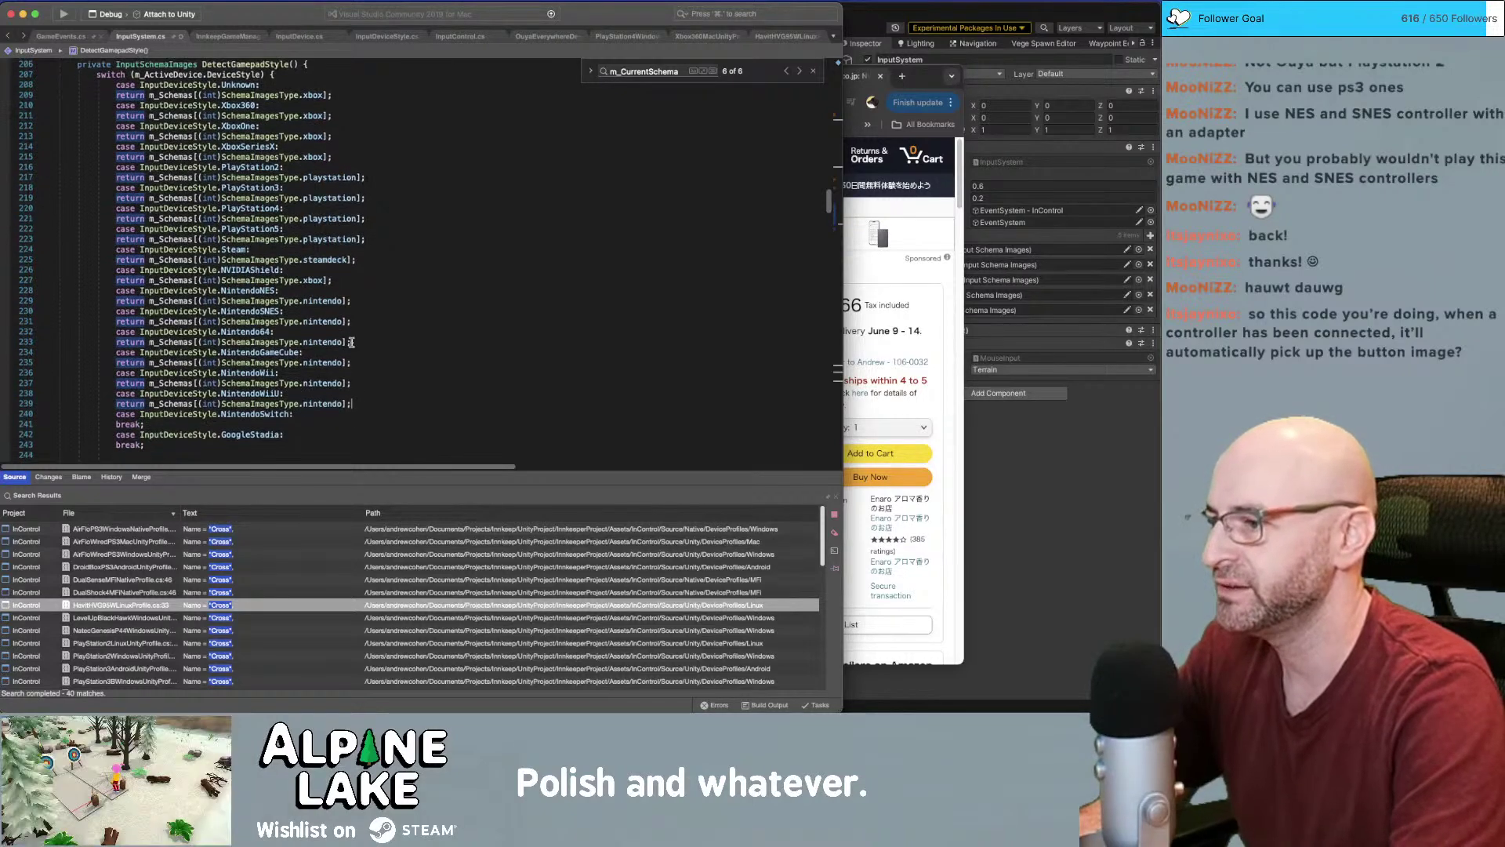
click(397, 422)
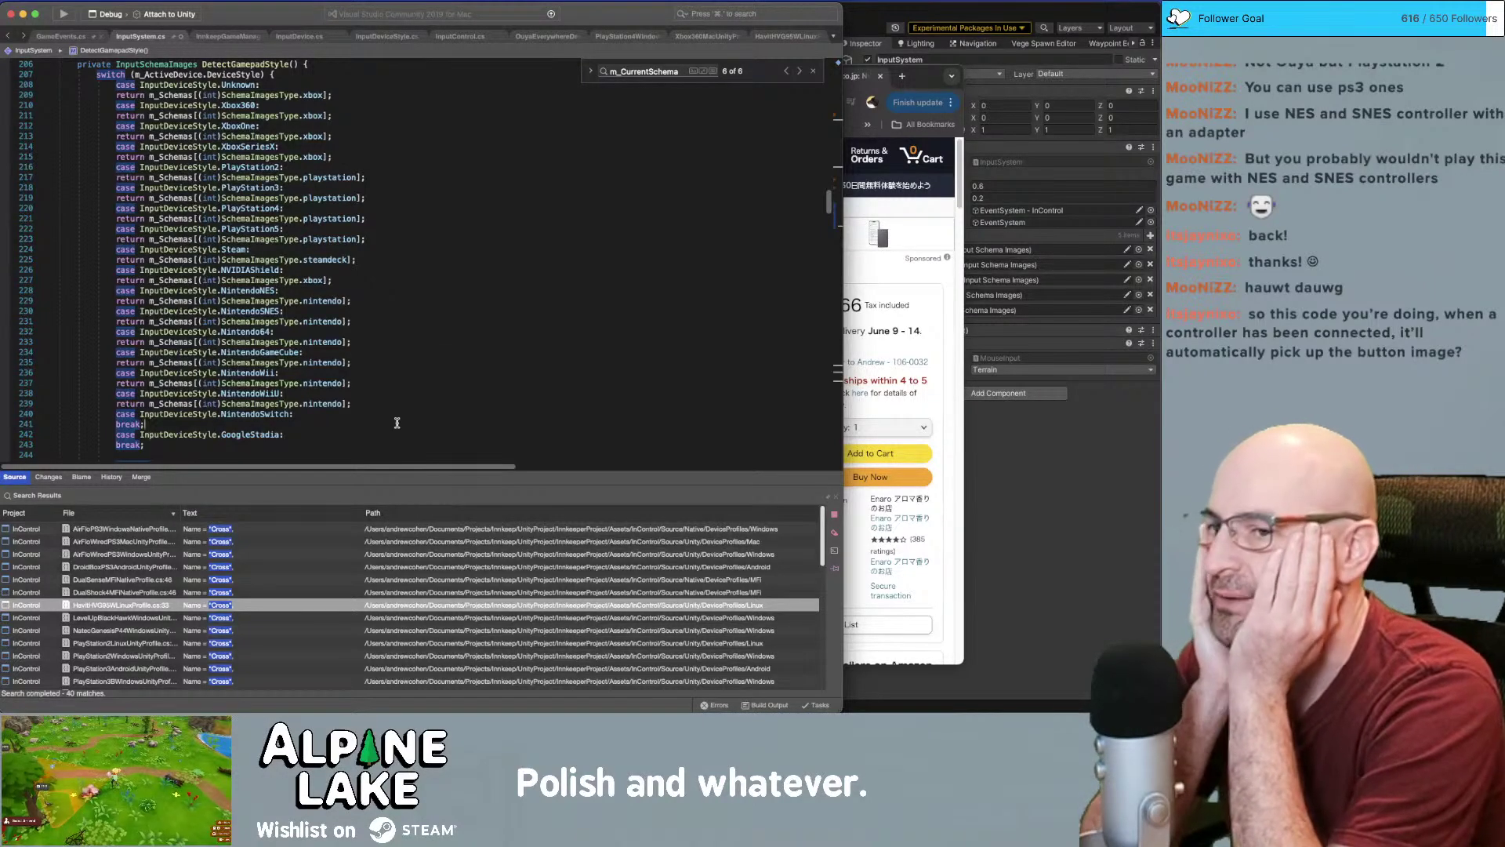
Switch to Unity and examine the Input Schema Switch asset's Action Button sprite among the Nintendo Switch sprites and in the sprite picker
key(super+Tab)
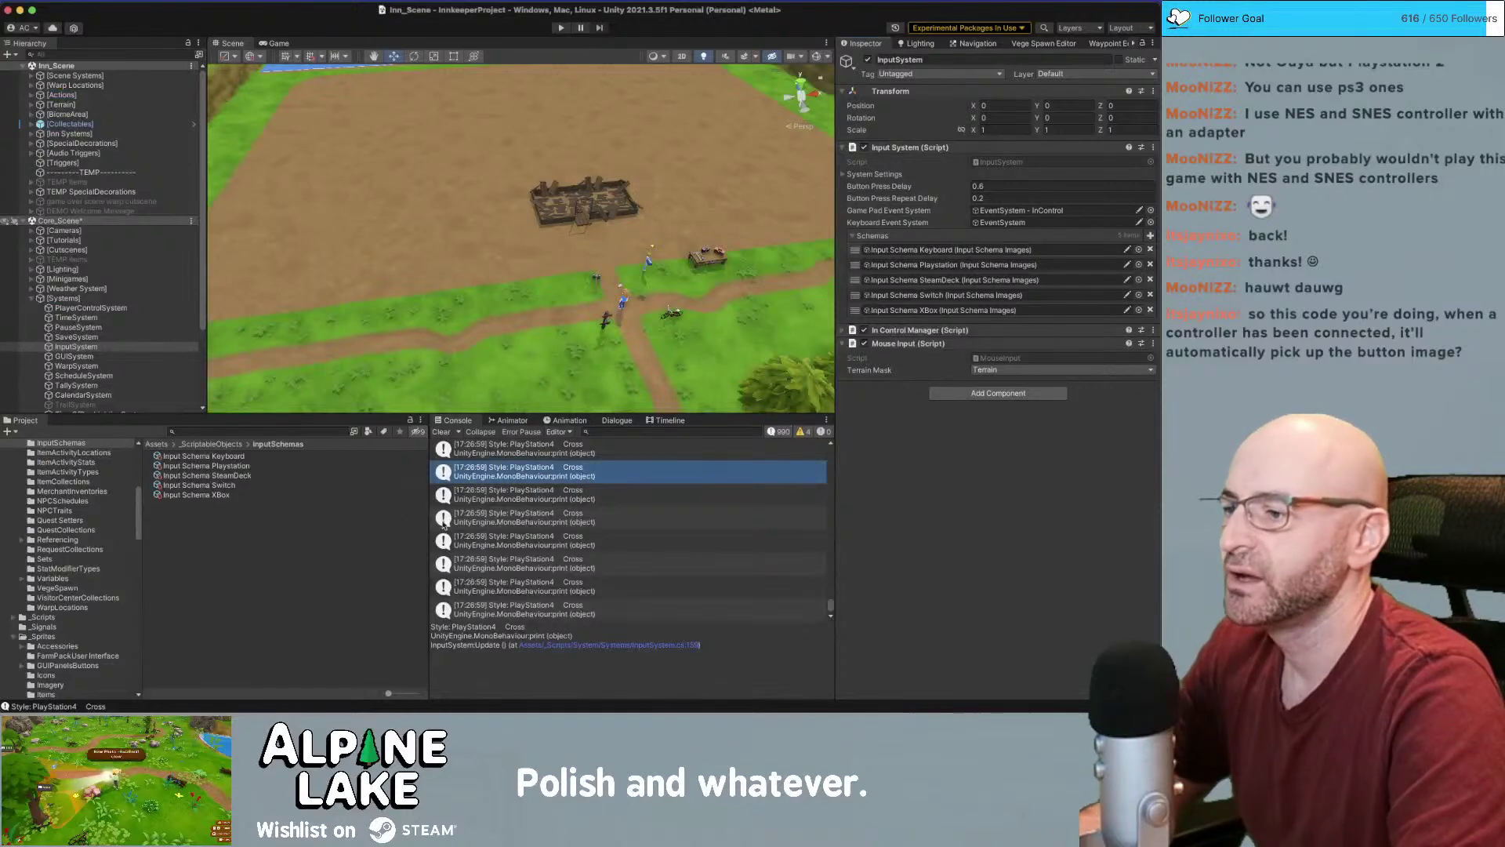
click(329, 485)
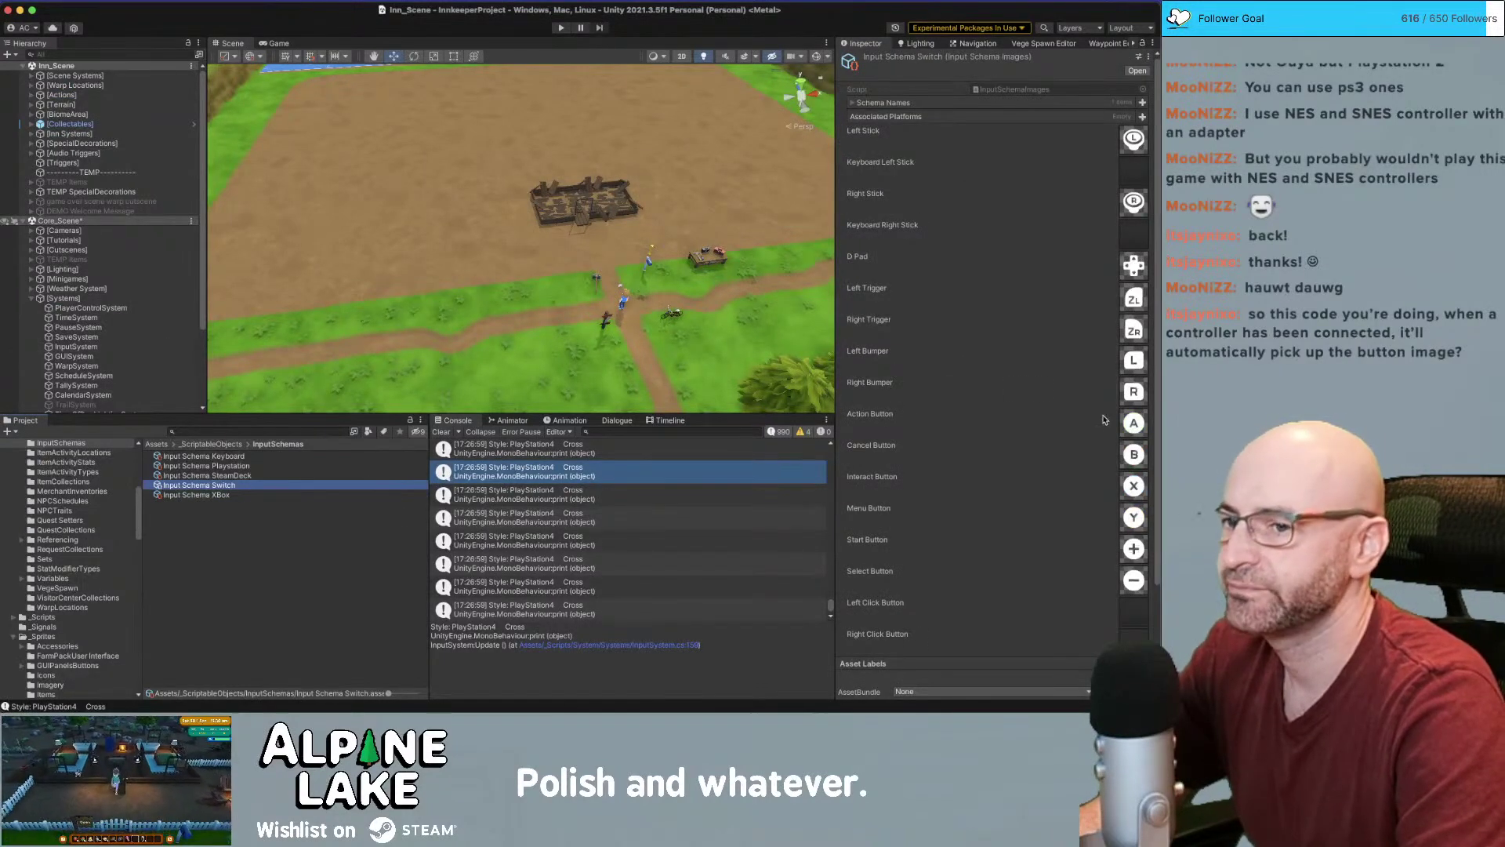
click(1132, 421)
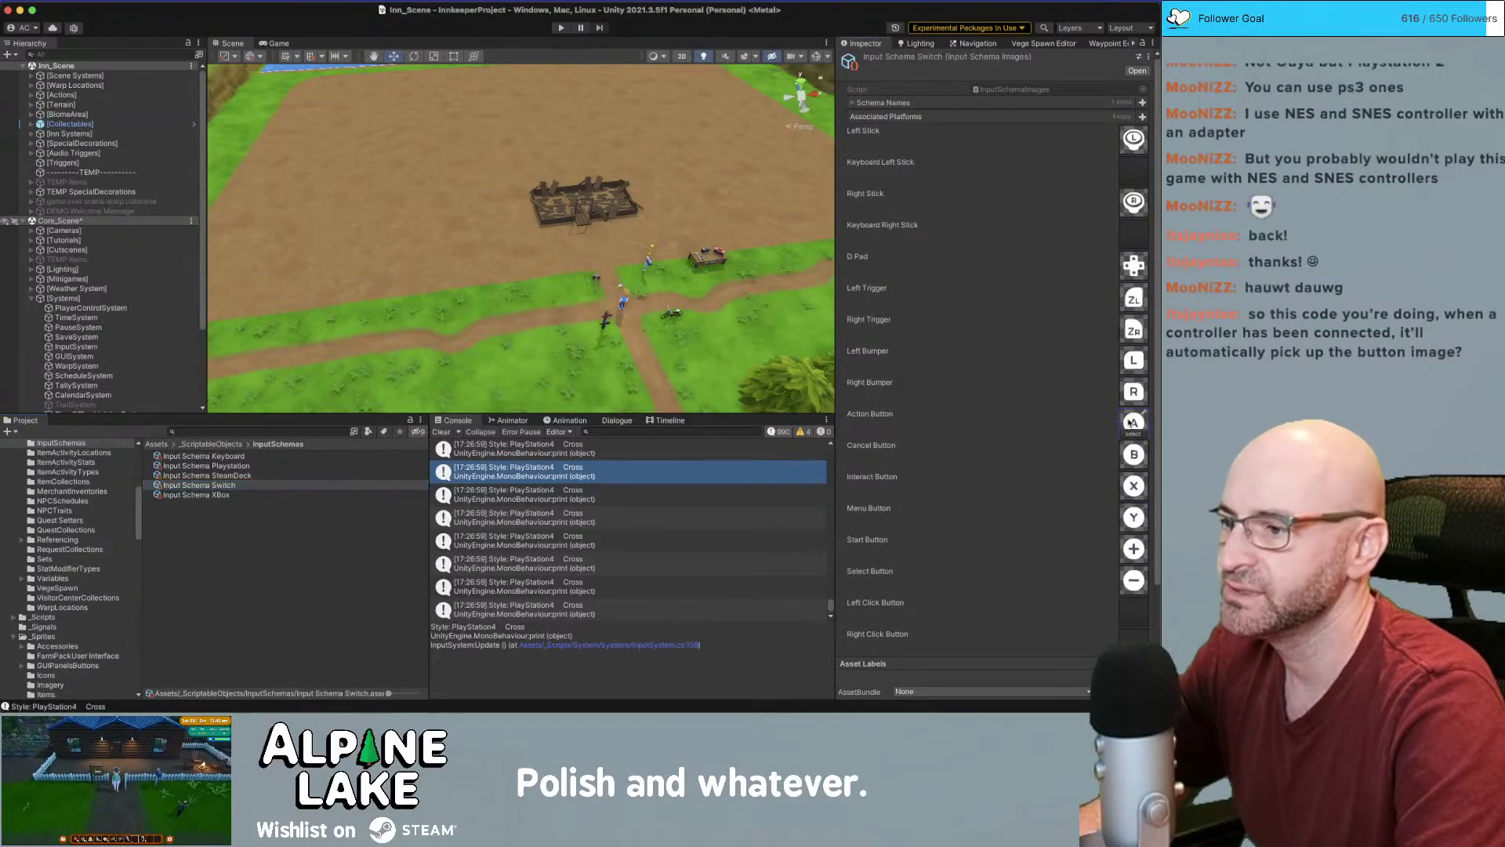
click(1132, 423)
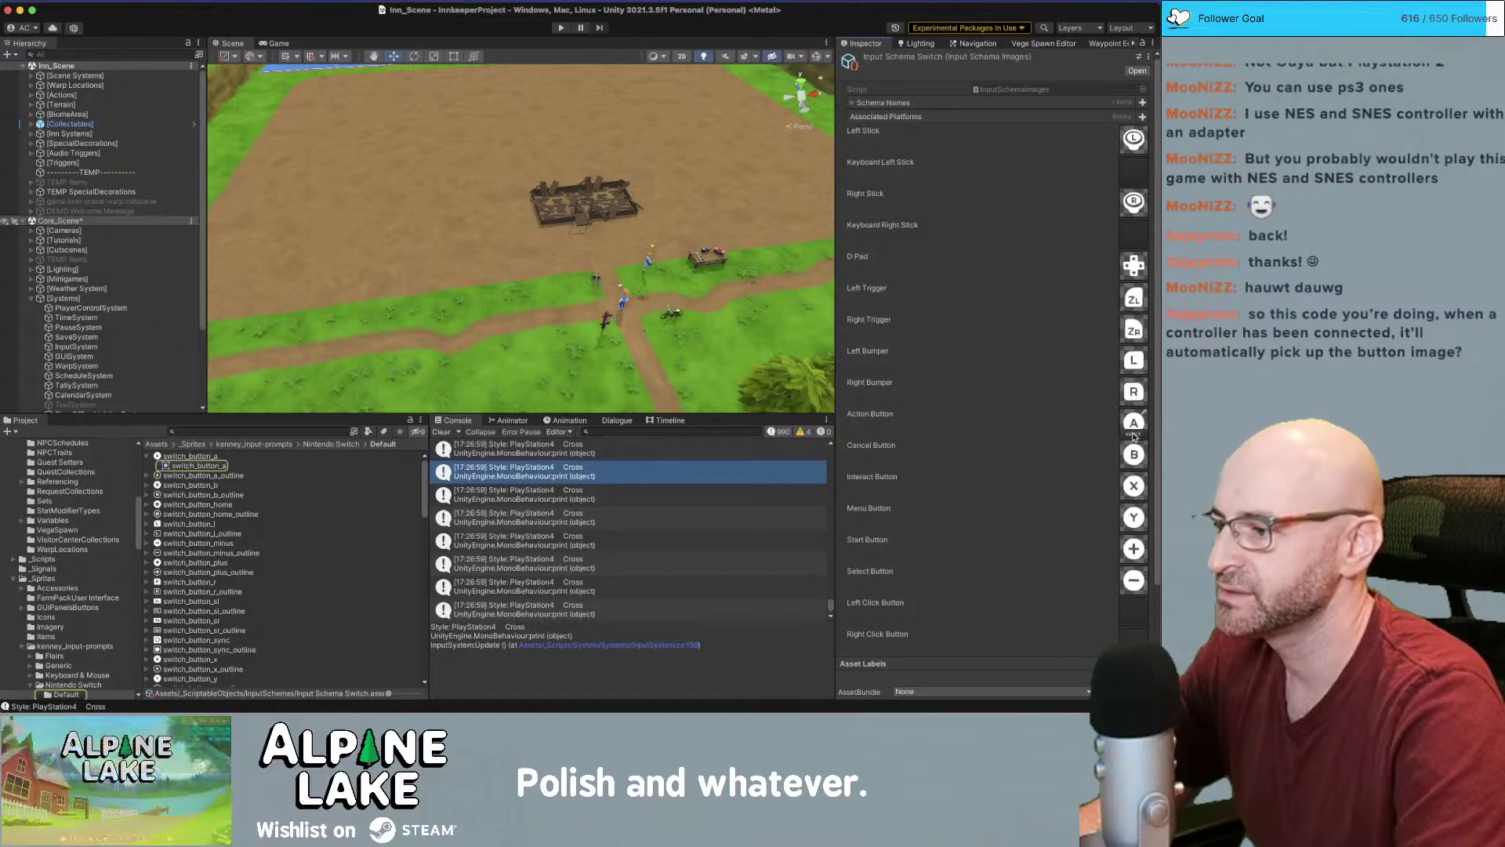
scroll(198, 570, down, 10)
scroll(200, 566, up, 3)
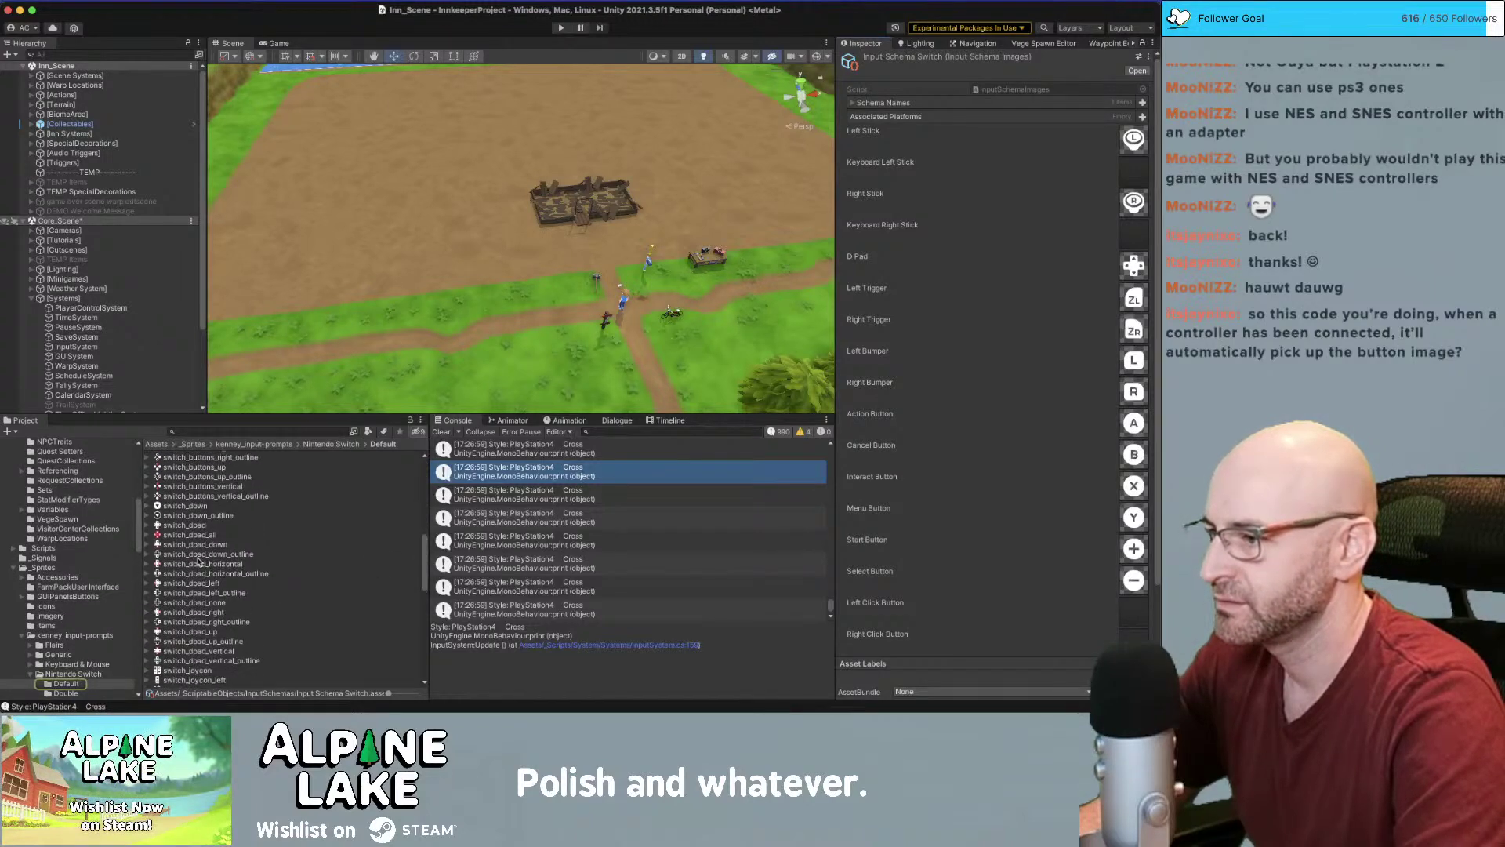
scroll(182, 490, up, 1)
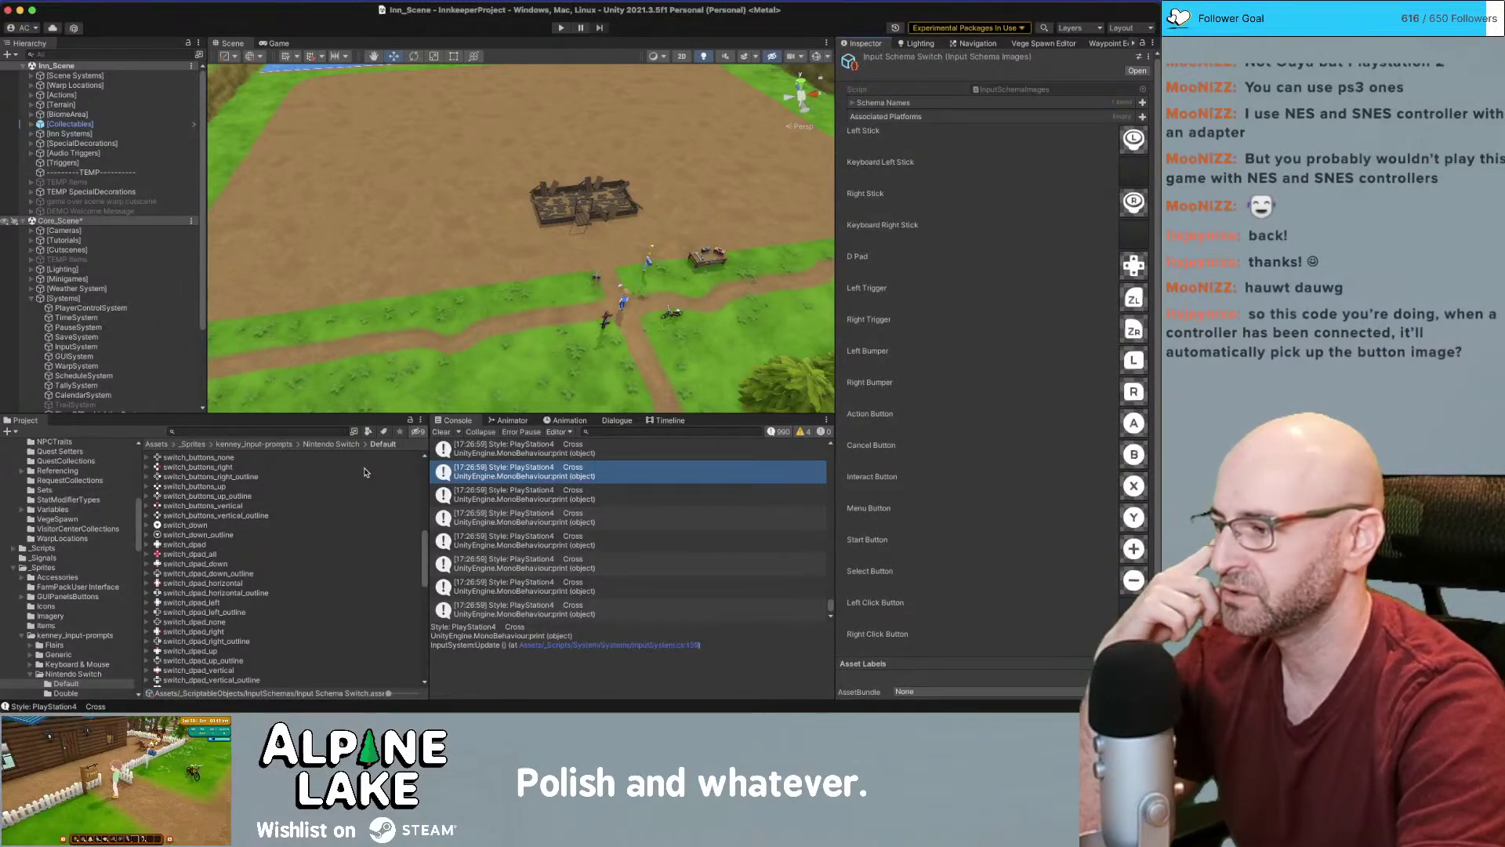
click(1137, 435)
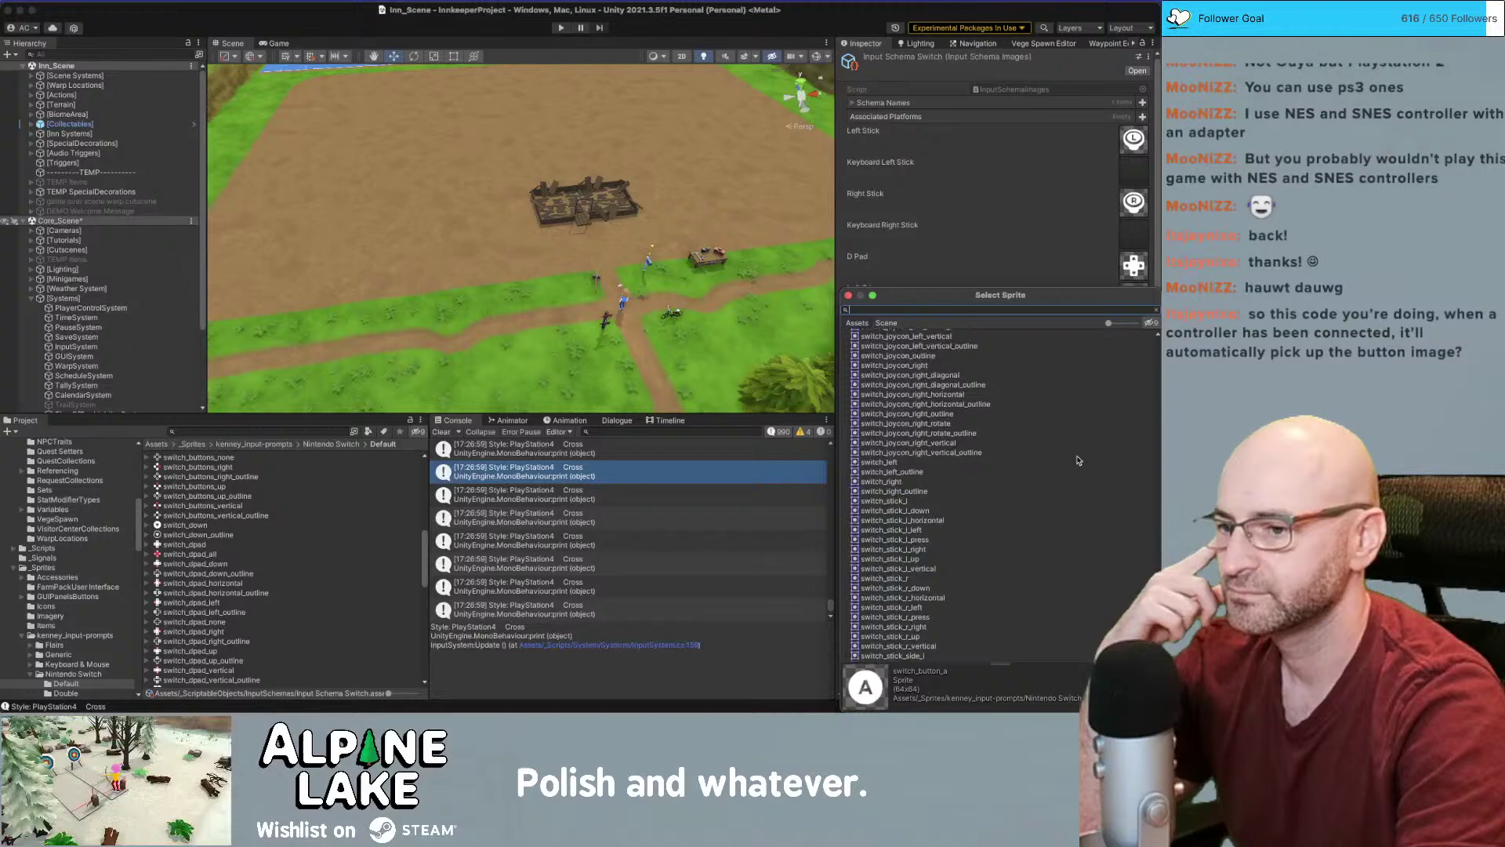
click(848, 296)
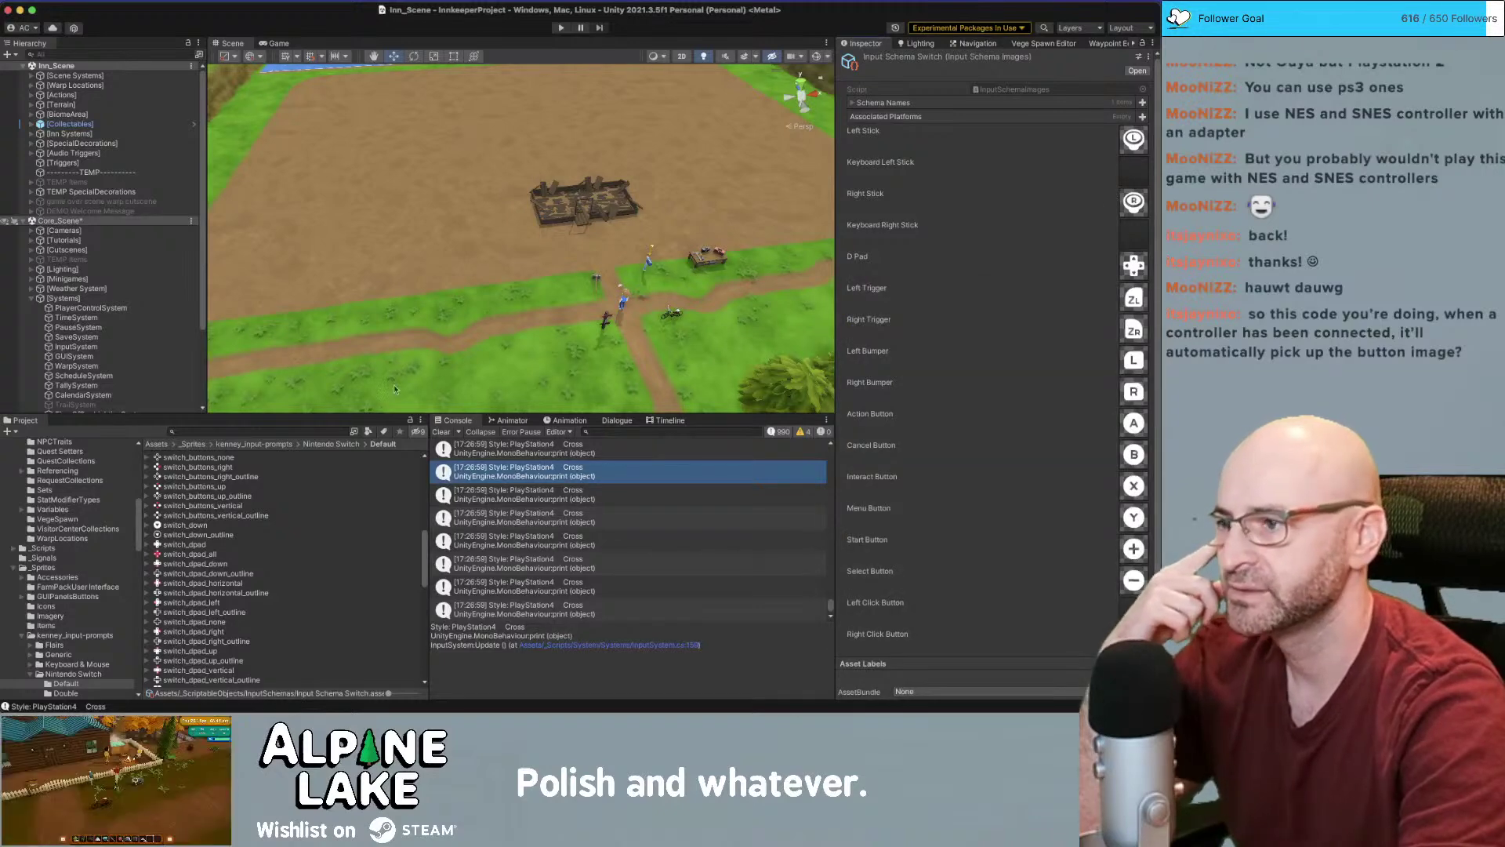
Switch back to the Visual Studio code editor and replace the NintendoSwitch case's break with "return m_Schemas[(int)SchemaImagesType.nintendo];"
key(super+Tab)
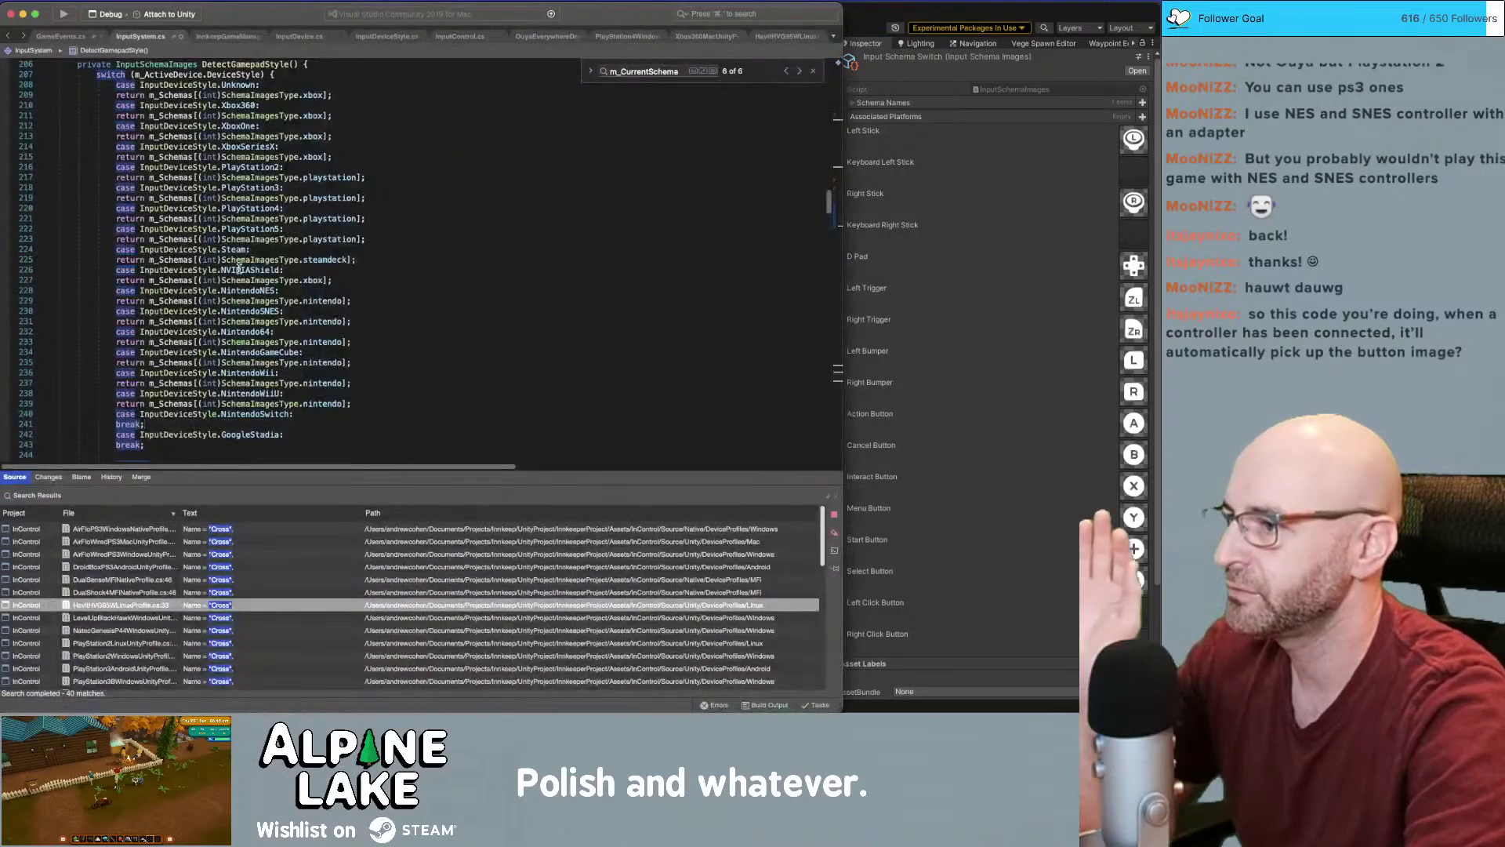
scroll(359, 385, down, 1)
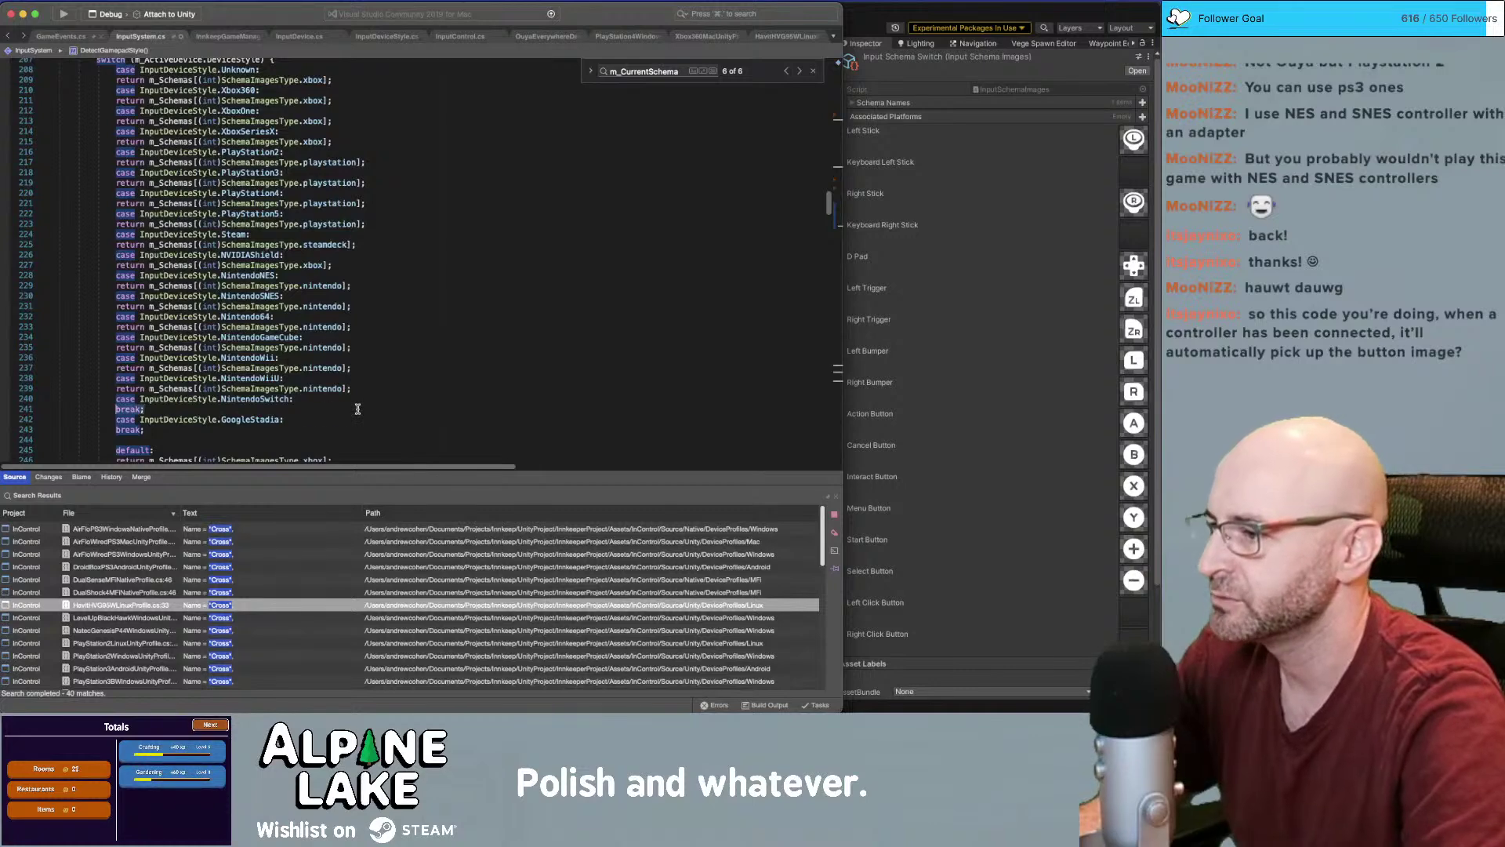
key(super+v)
scroll(361, 405, down, 1)
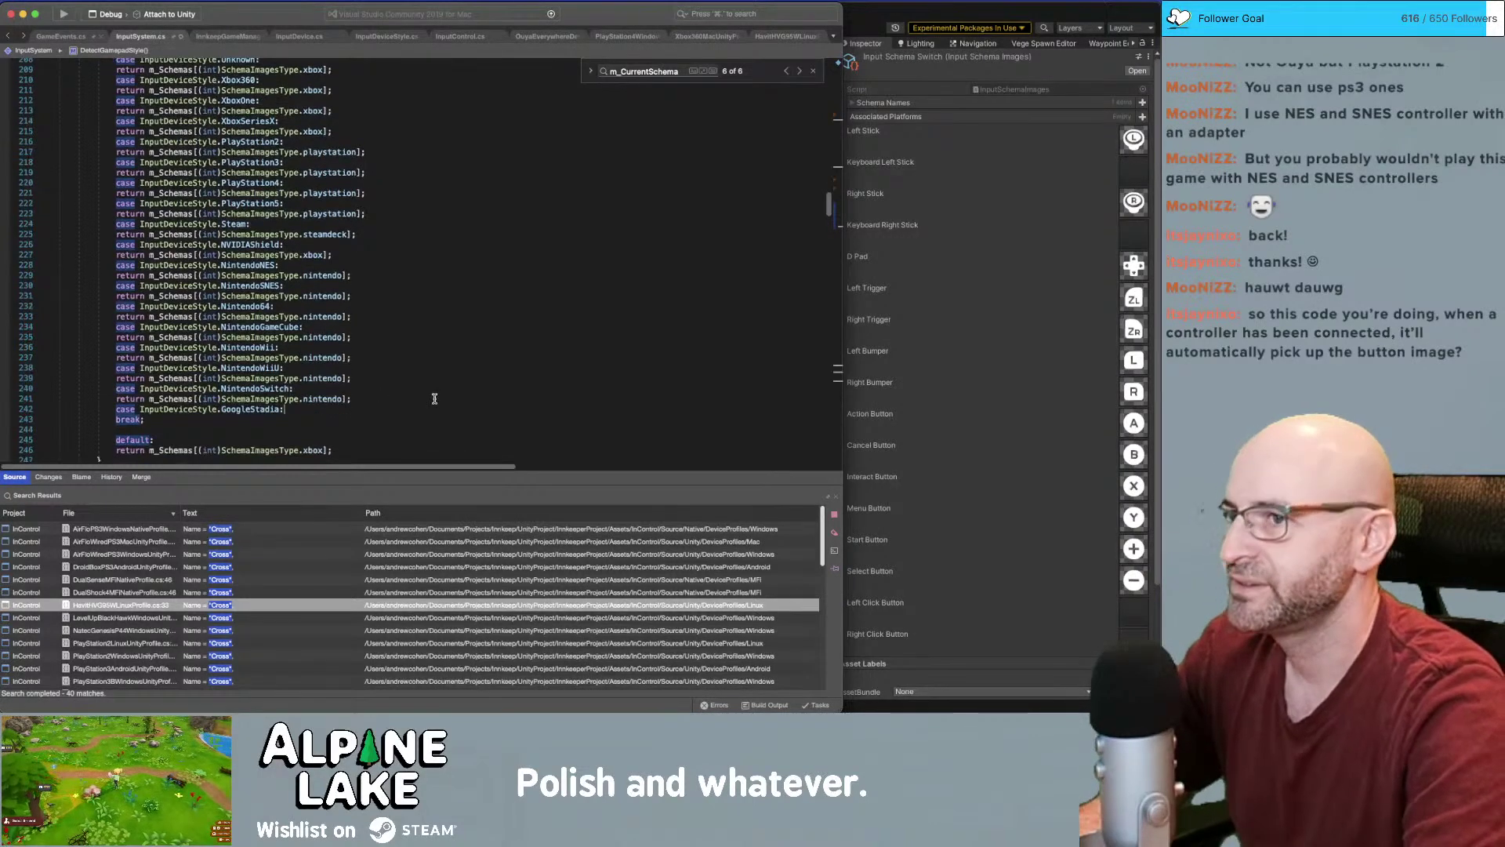
Switch to the web browser, search Amazon for "google stadia" and examine the button layout of a GameSir X2 controller listing
key(super+Tab)
key(super+Tab)
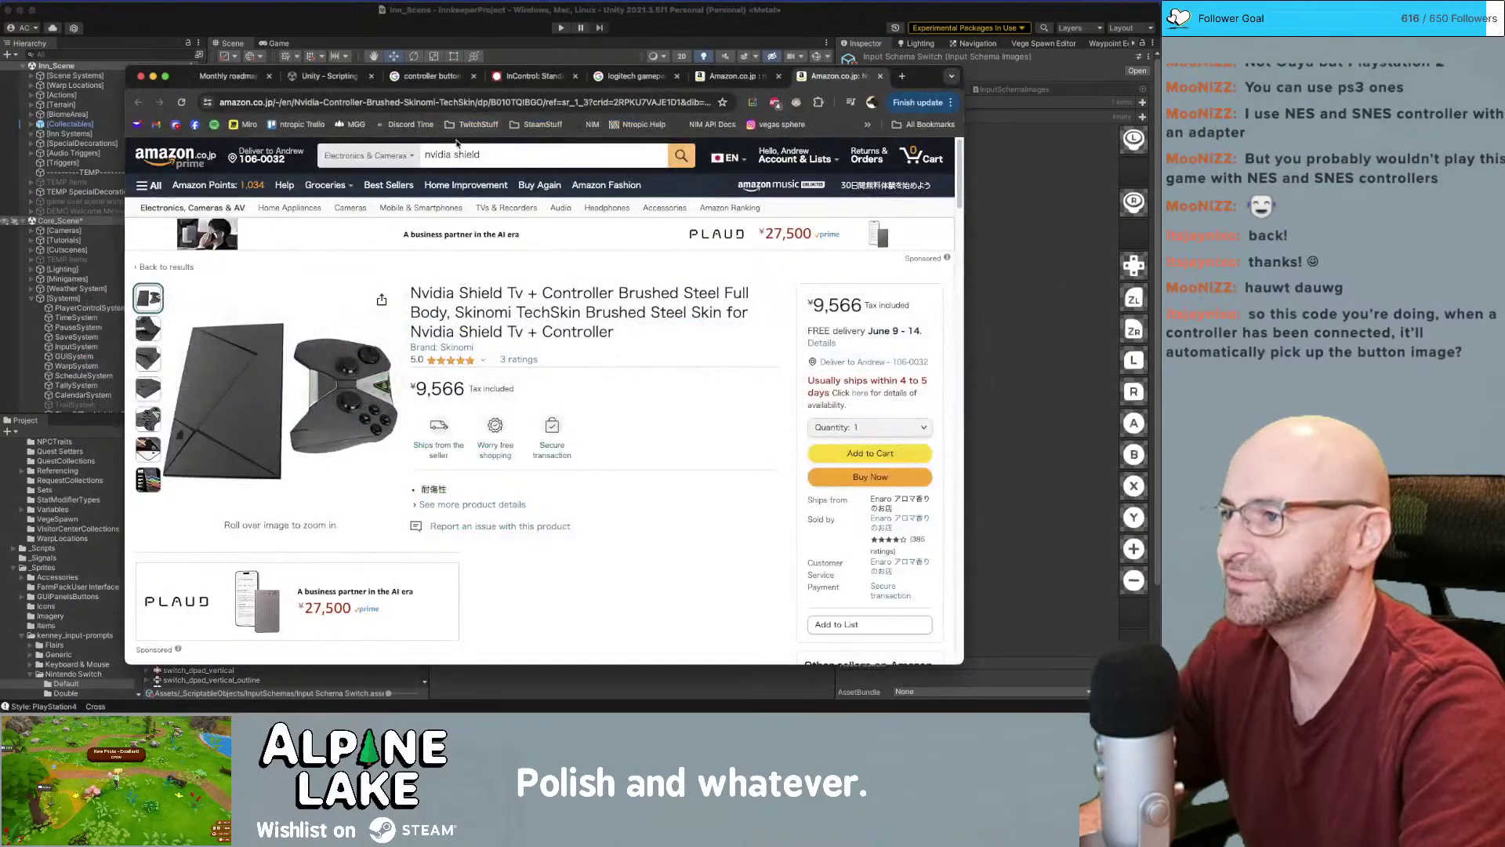
triple_click(457, 153)
text(google)
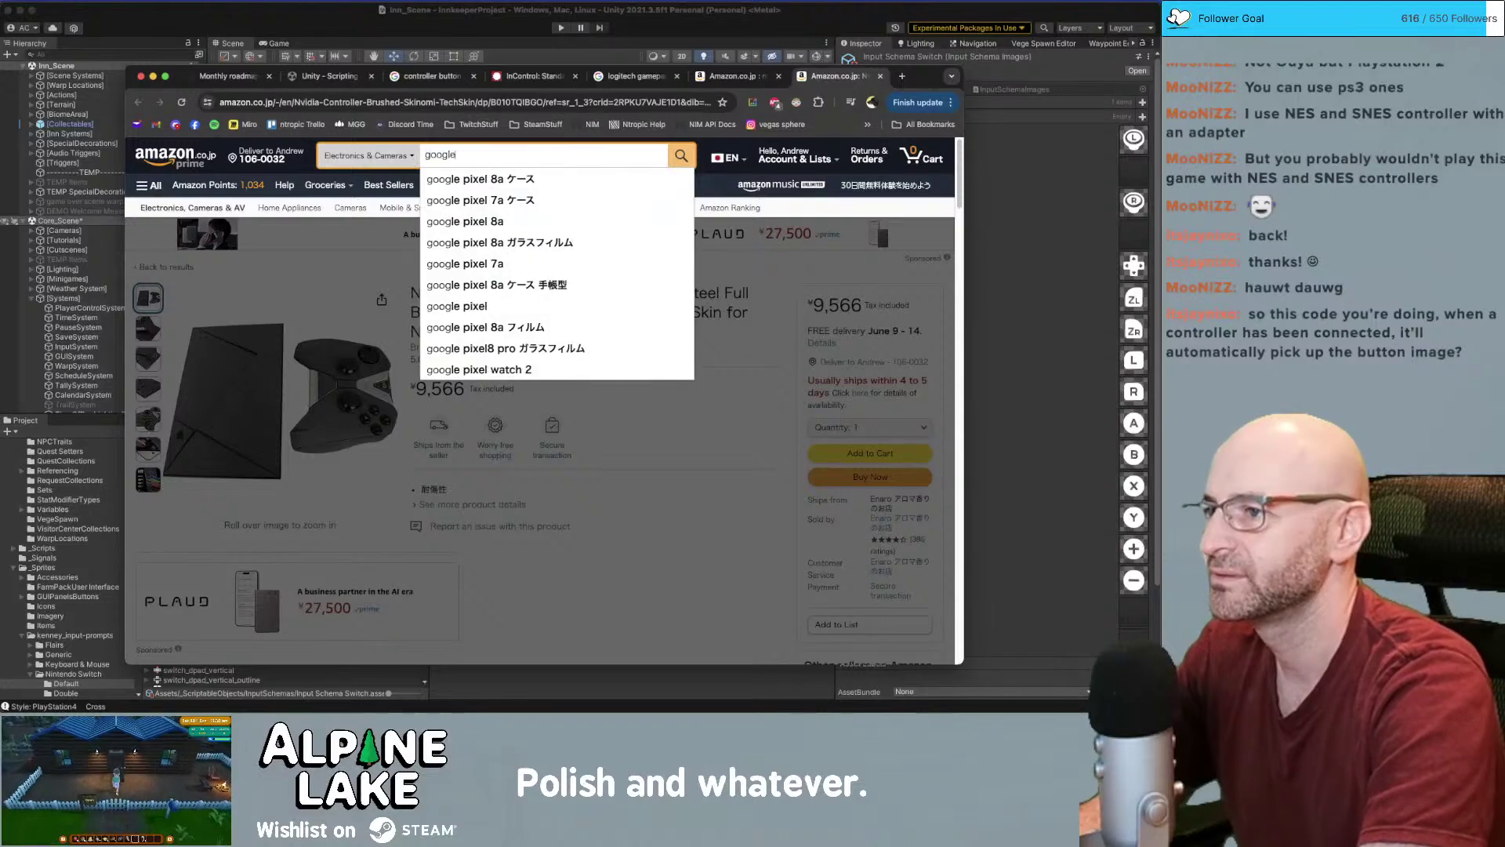
text( stadia)
key(Return)
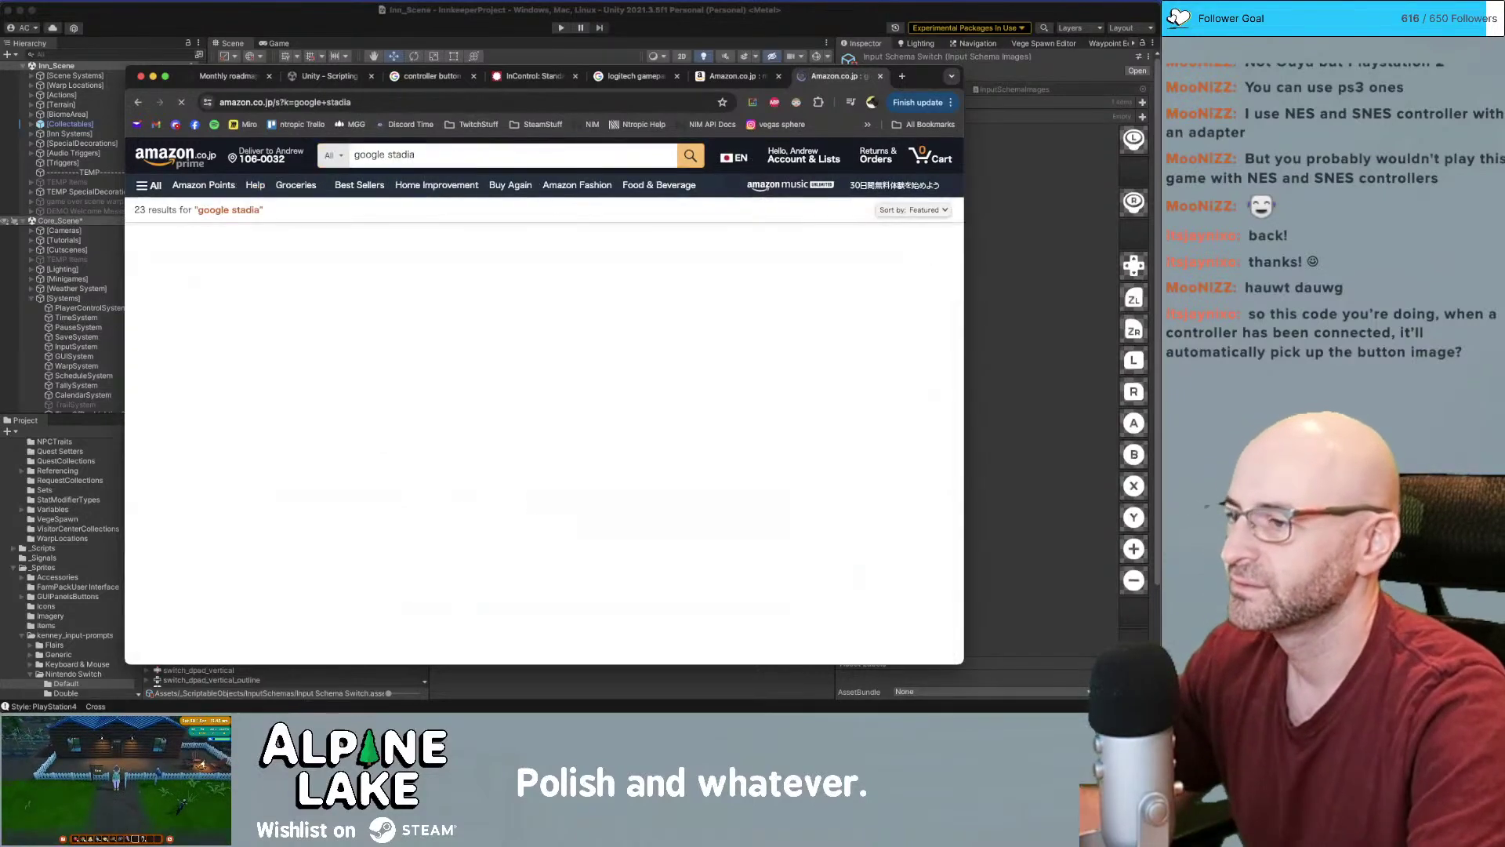
click(602, 324)
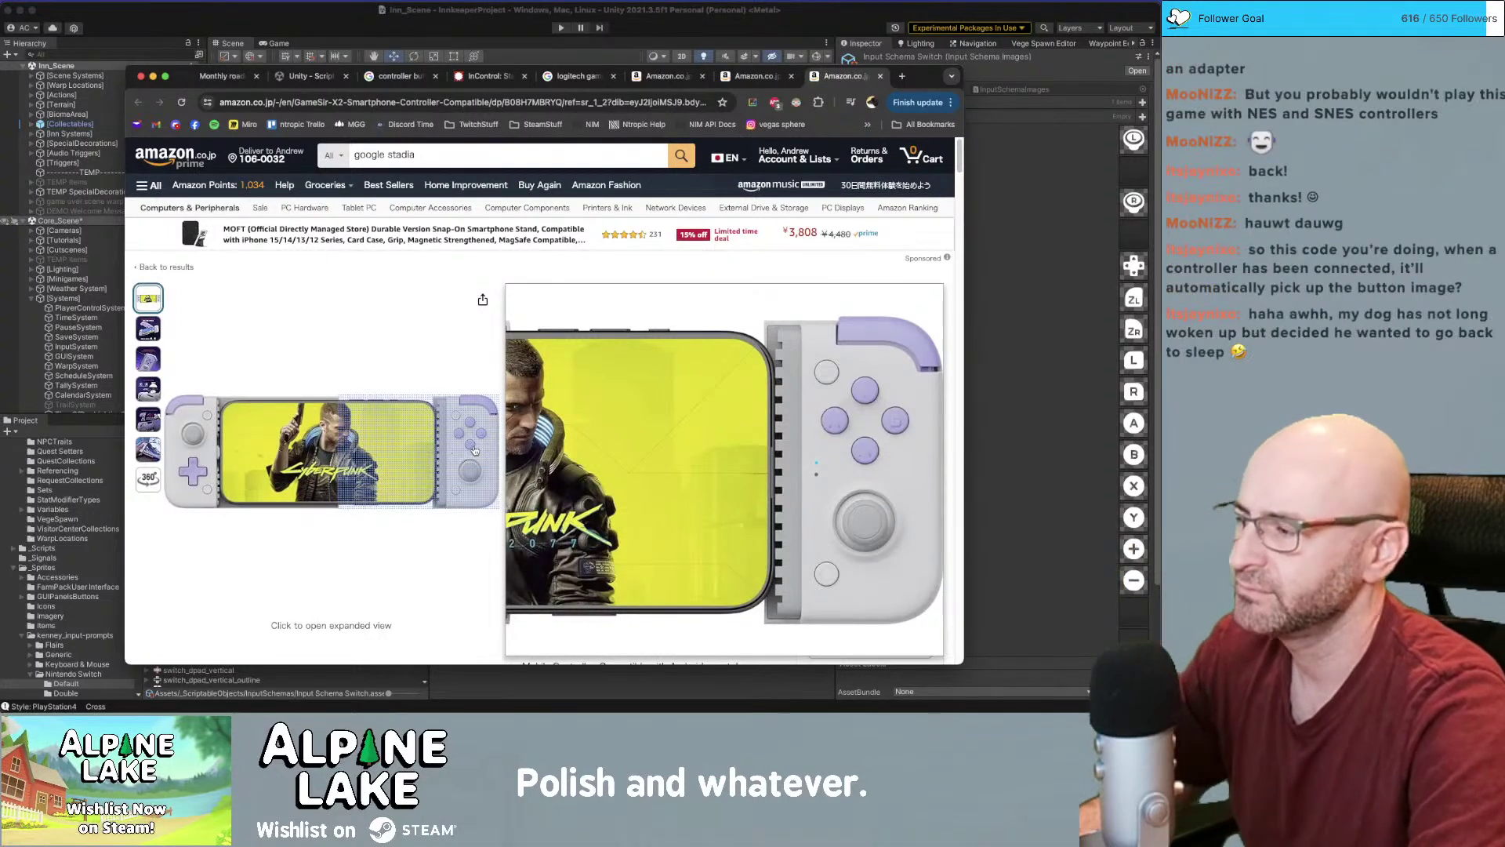
Return to the Visual Studio code editor and copy the XboxSeriesX case's xbox return statement over the GoogleStadia case's break
key(super+Tab)
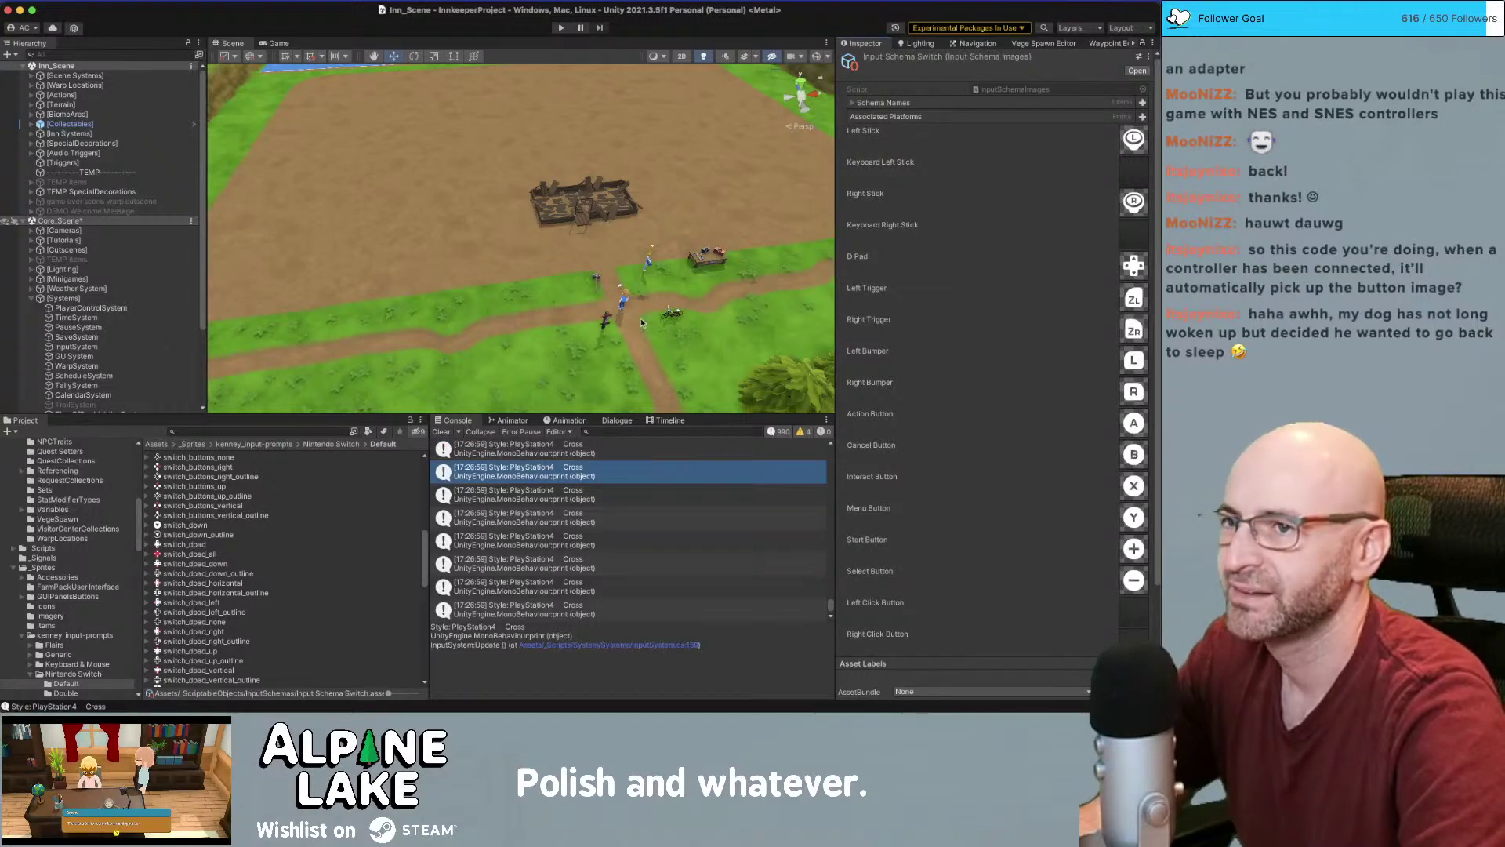
key(super+Tab)
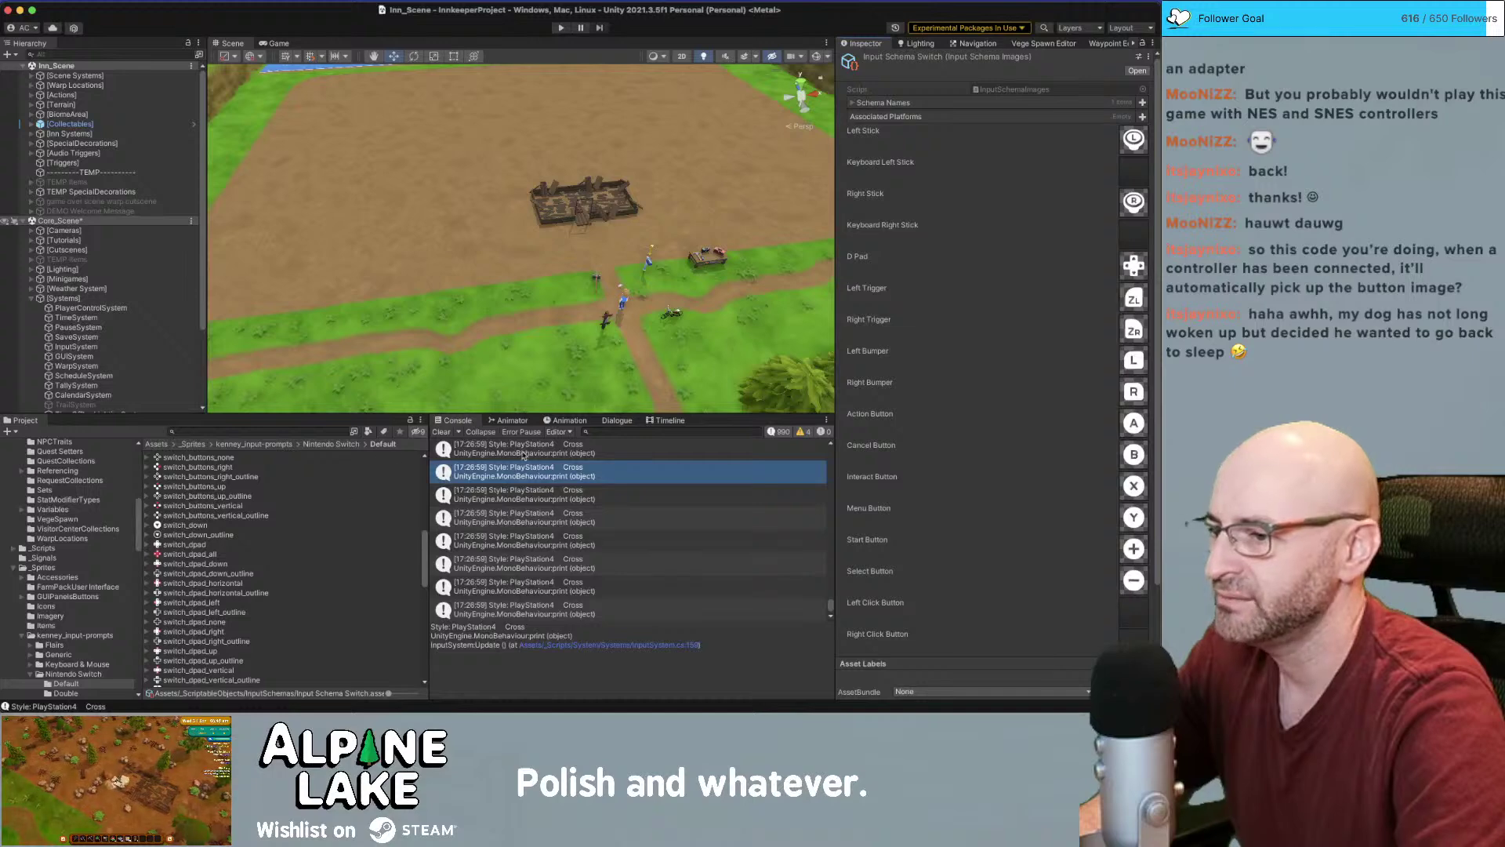
key(super+Tab)
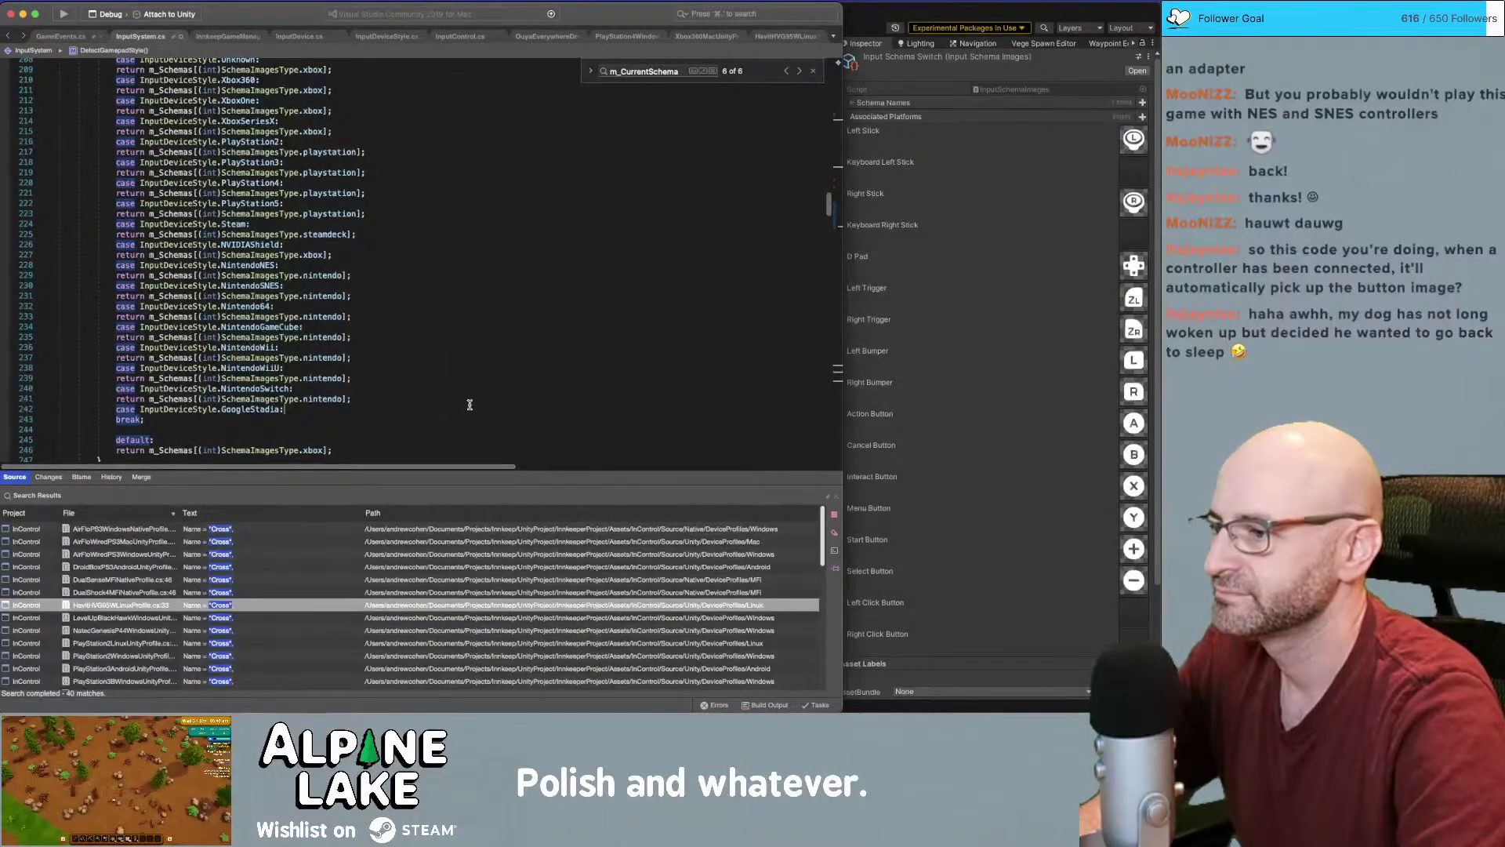
click(452, 133)
key(super+shift+Left)
key(super+c)
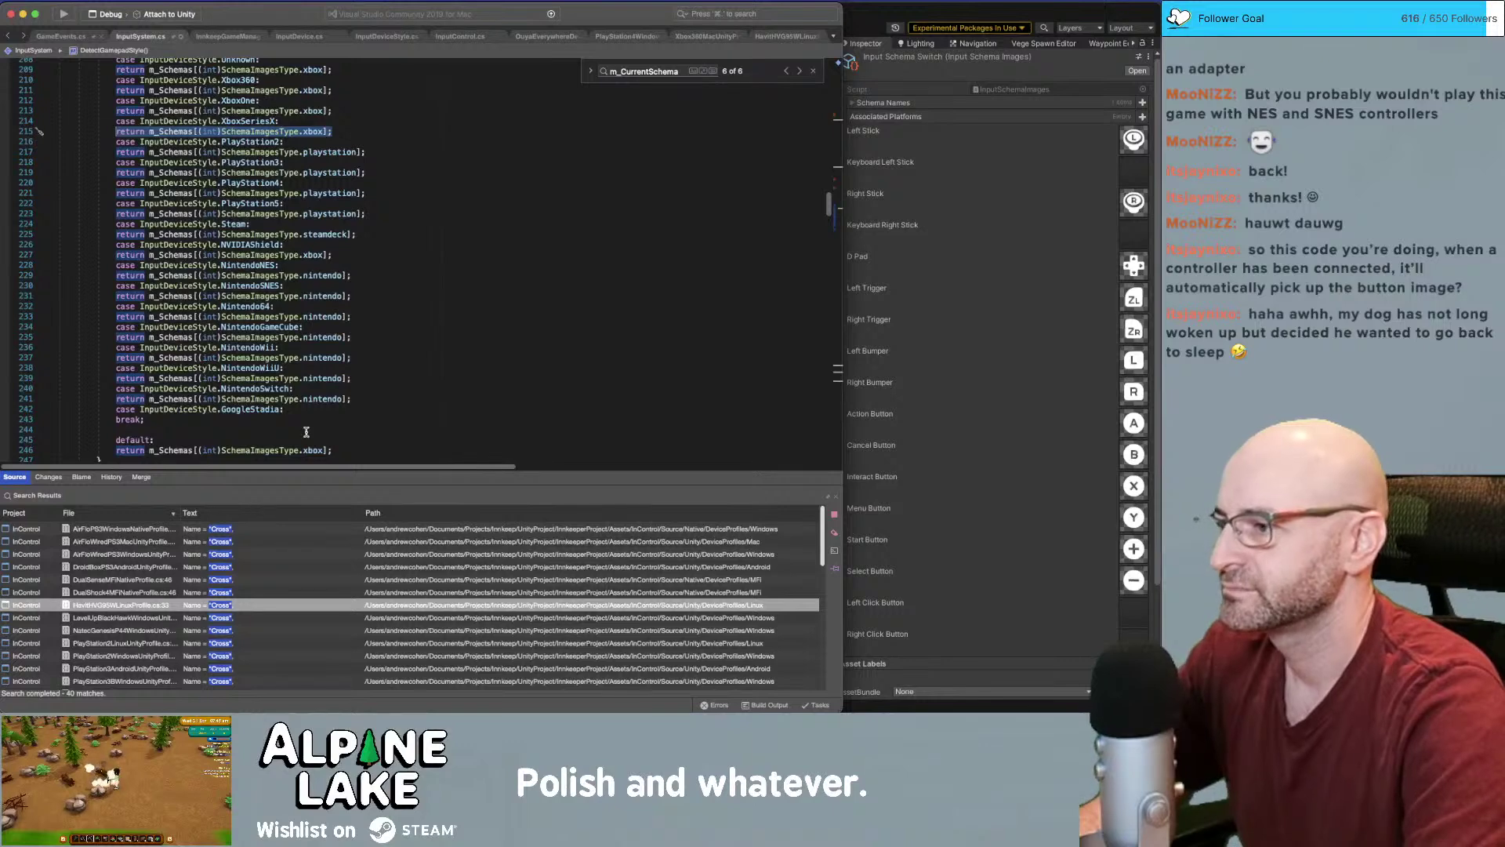
click(312, 416)
key(super+shift+Left)
key(super+v)
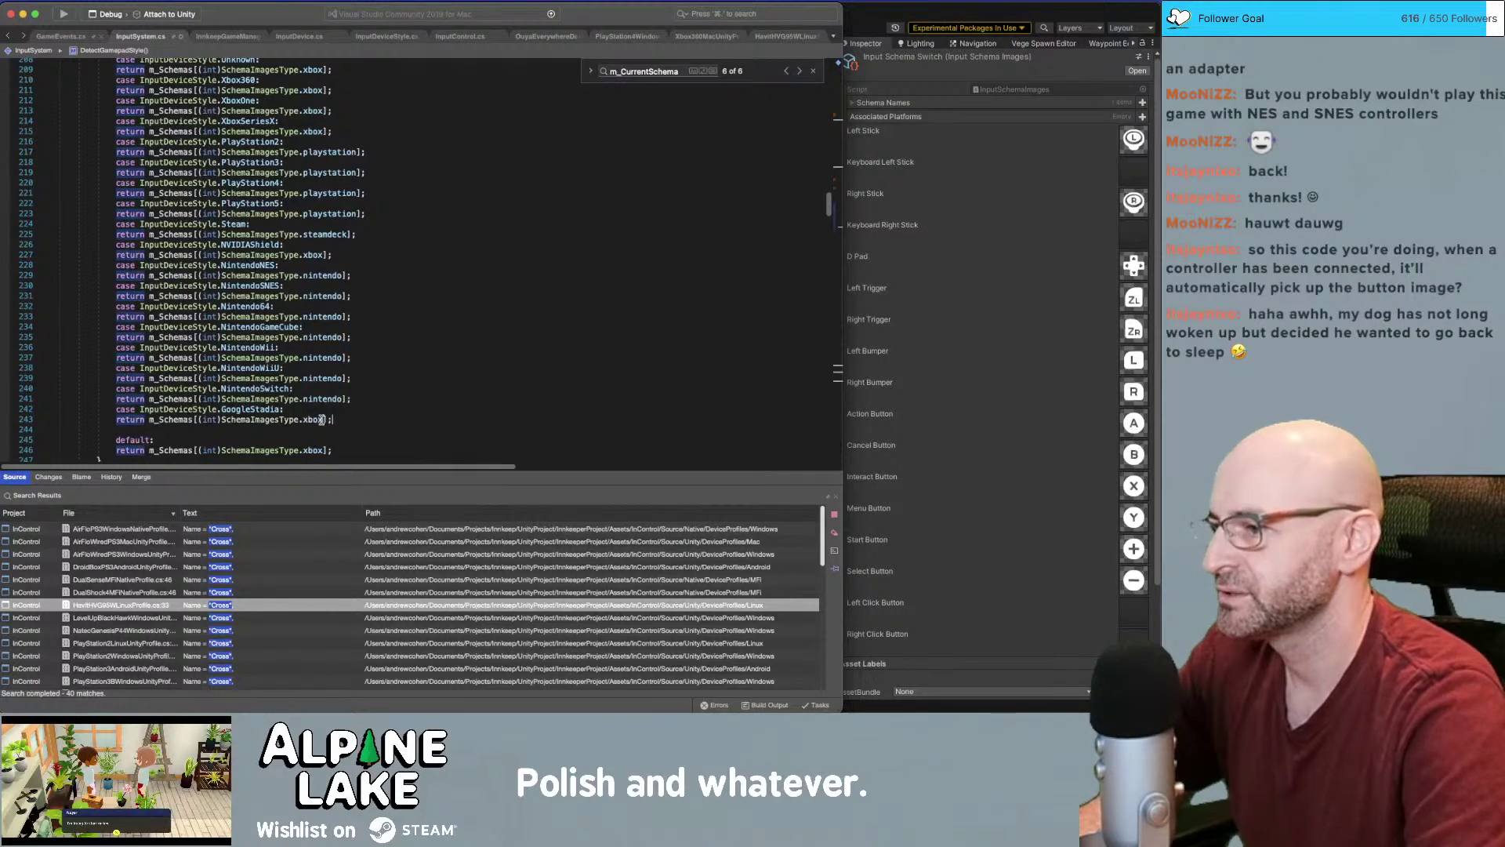
Replace m_Schemas[1] with DetectGamepadStyle() in the m_CurrentSchema comparison of Update's controller-pressed block
scroll(321, 419, up, 5)
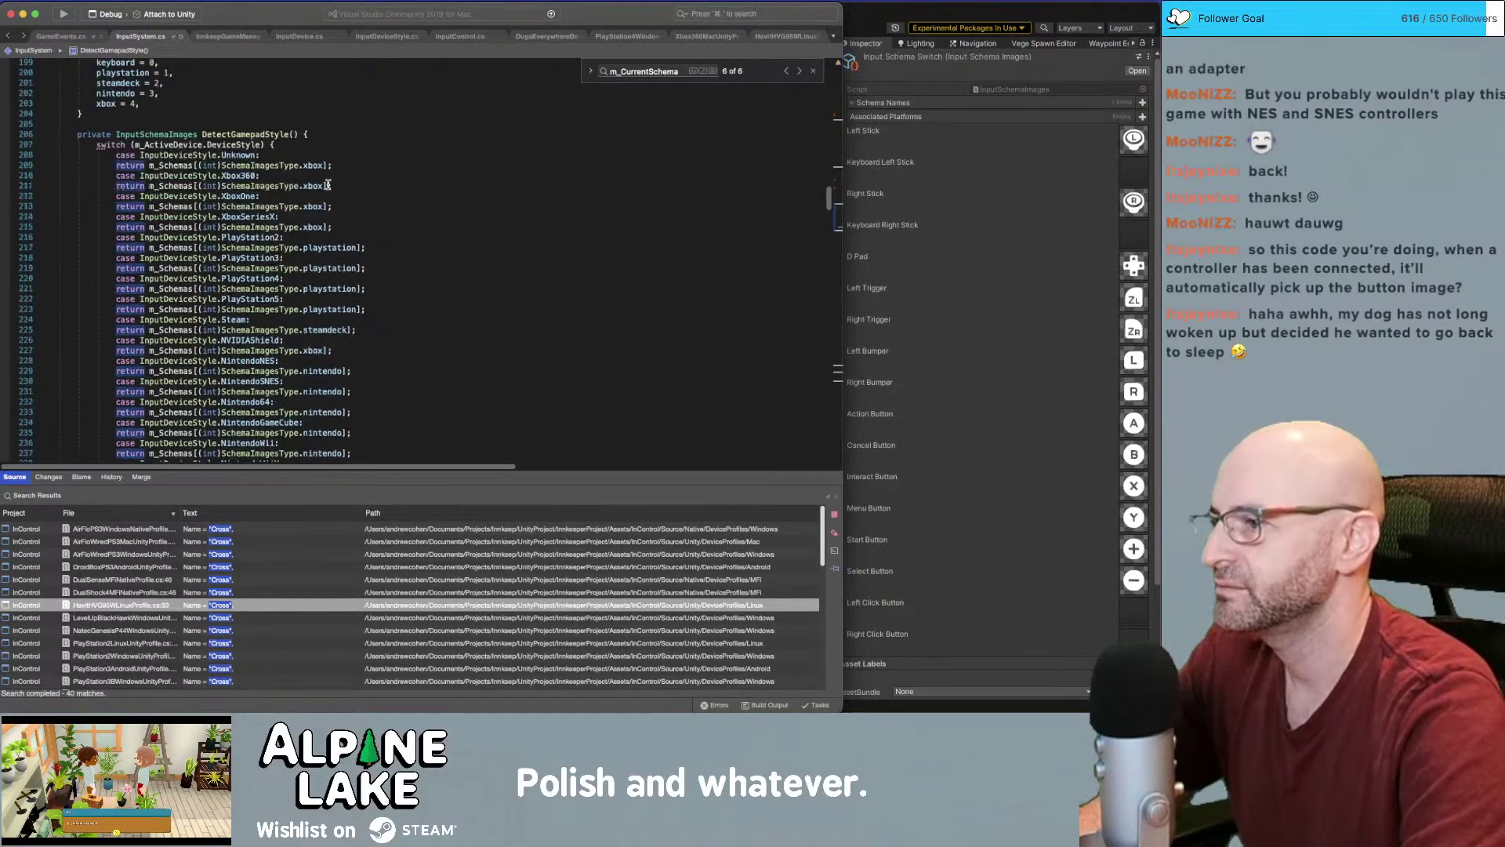
click(268, 128)
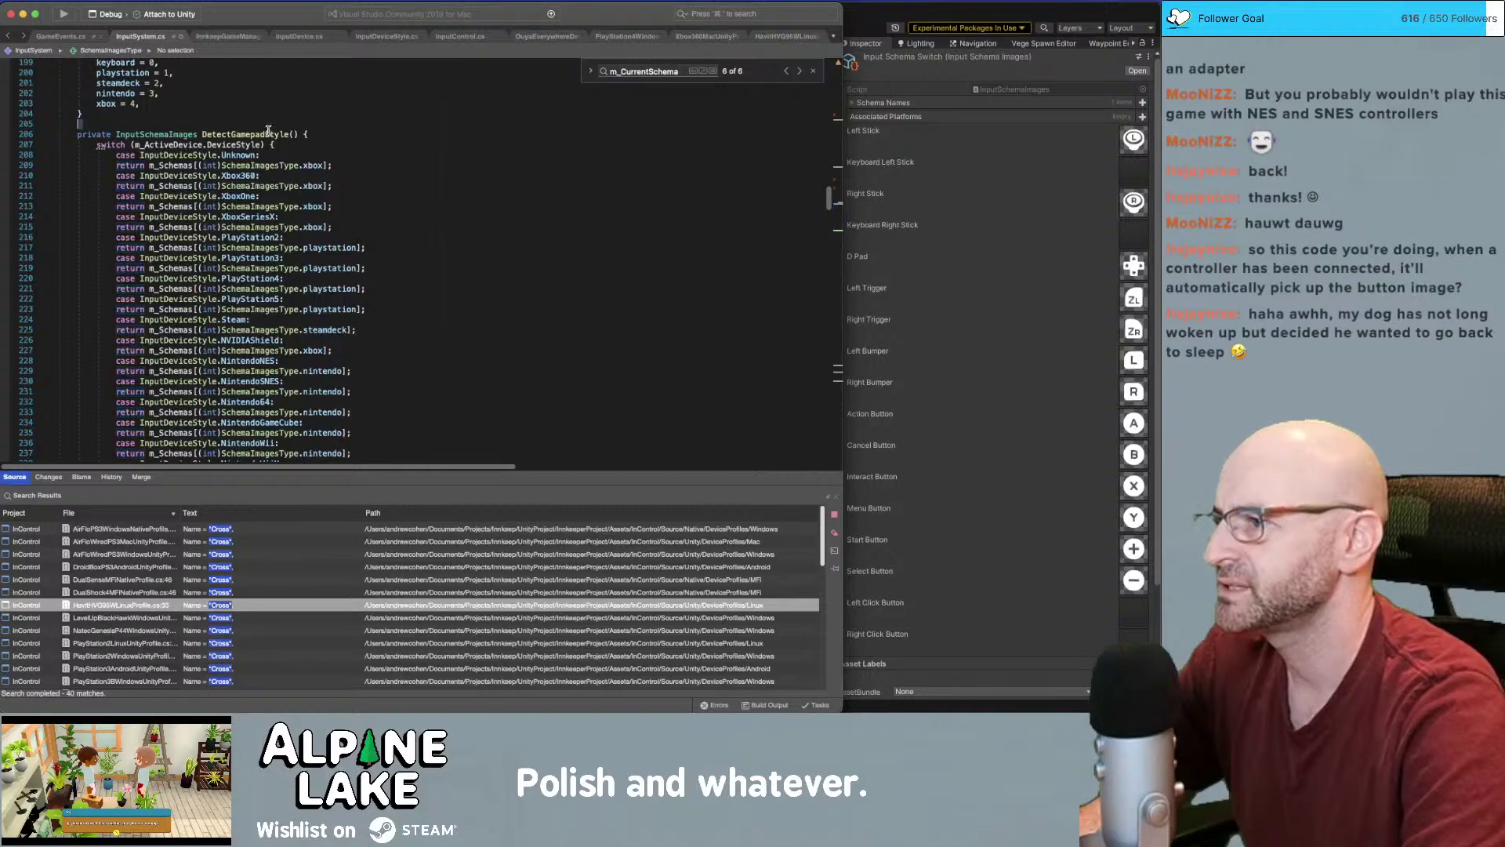
double_click(268, 134)
key(super+c)
scroll(178, 259, up, 15)
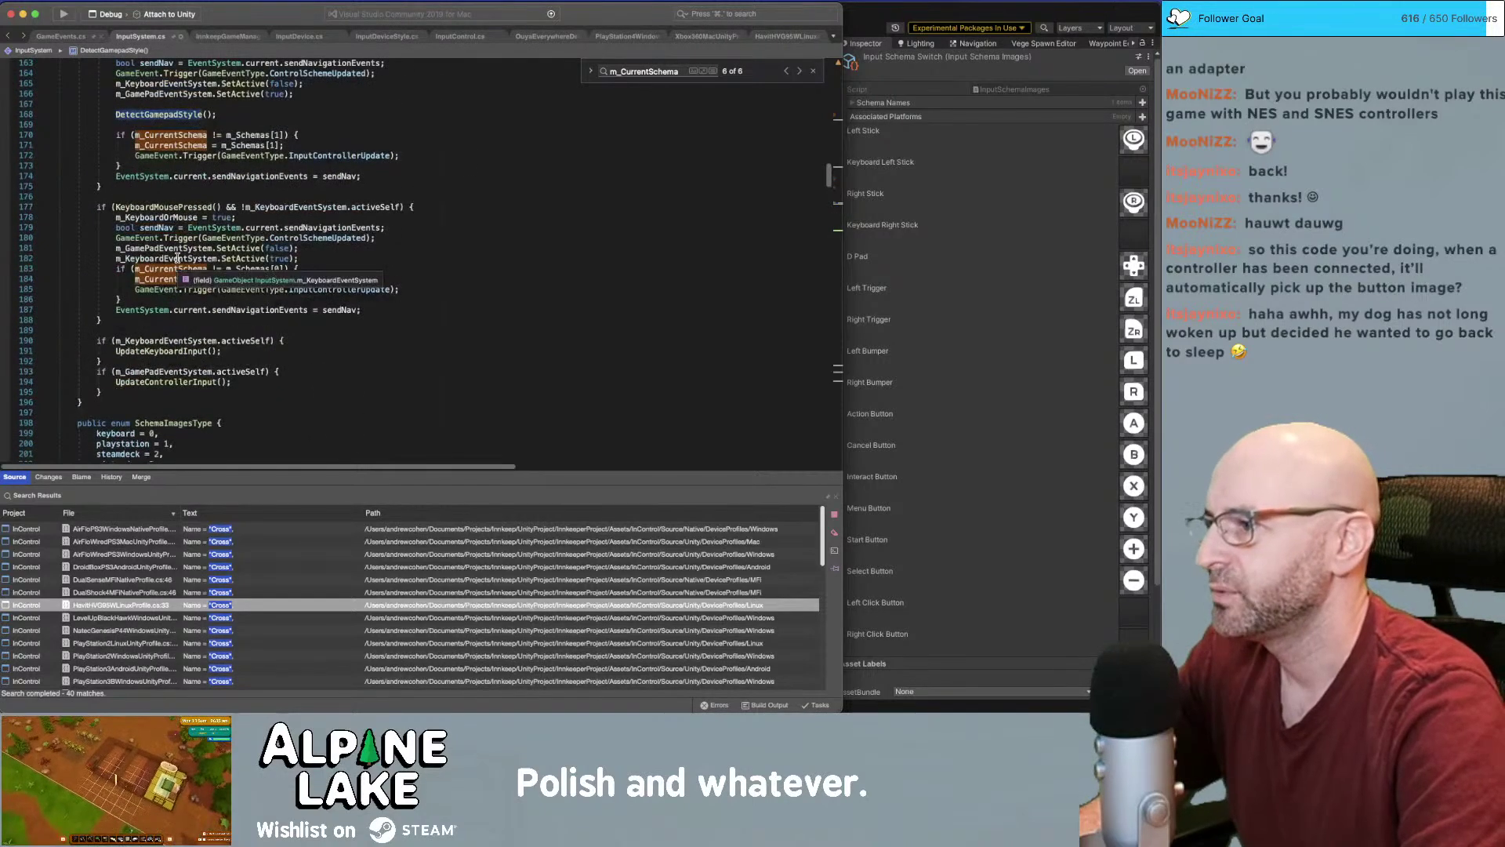
scroll(233, 197, up, 2)
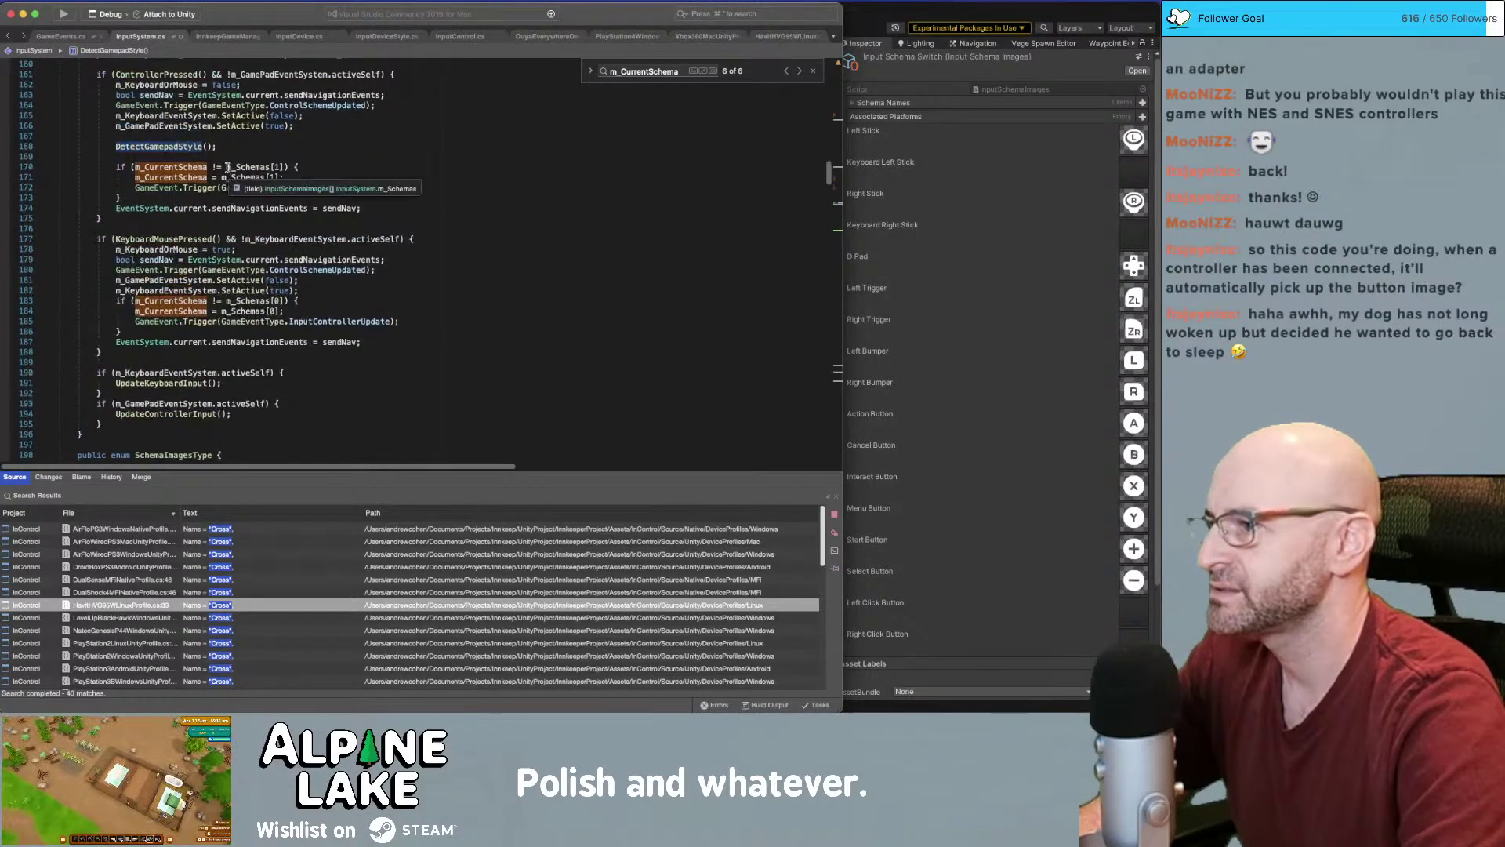
scroll(227, 167, up, 1)
click(220, 174)
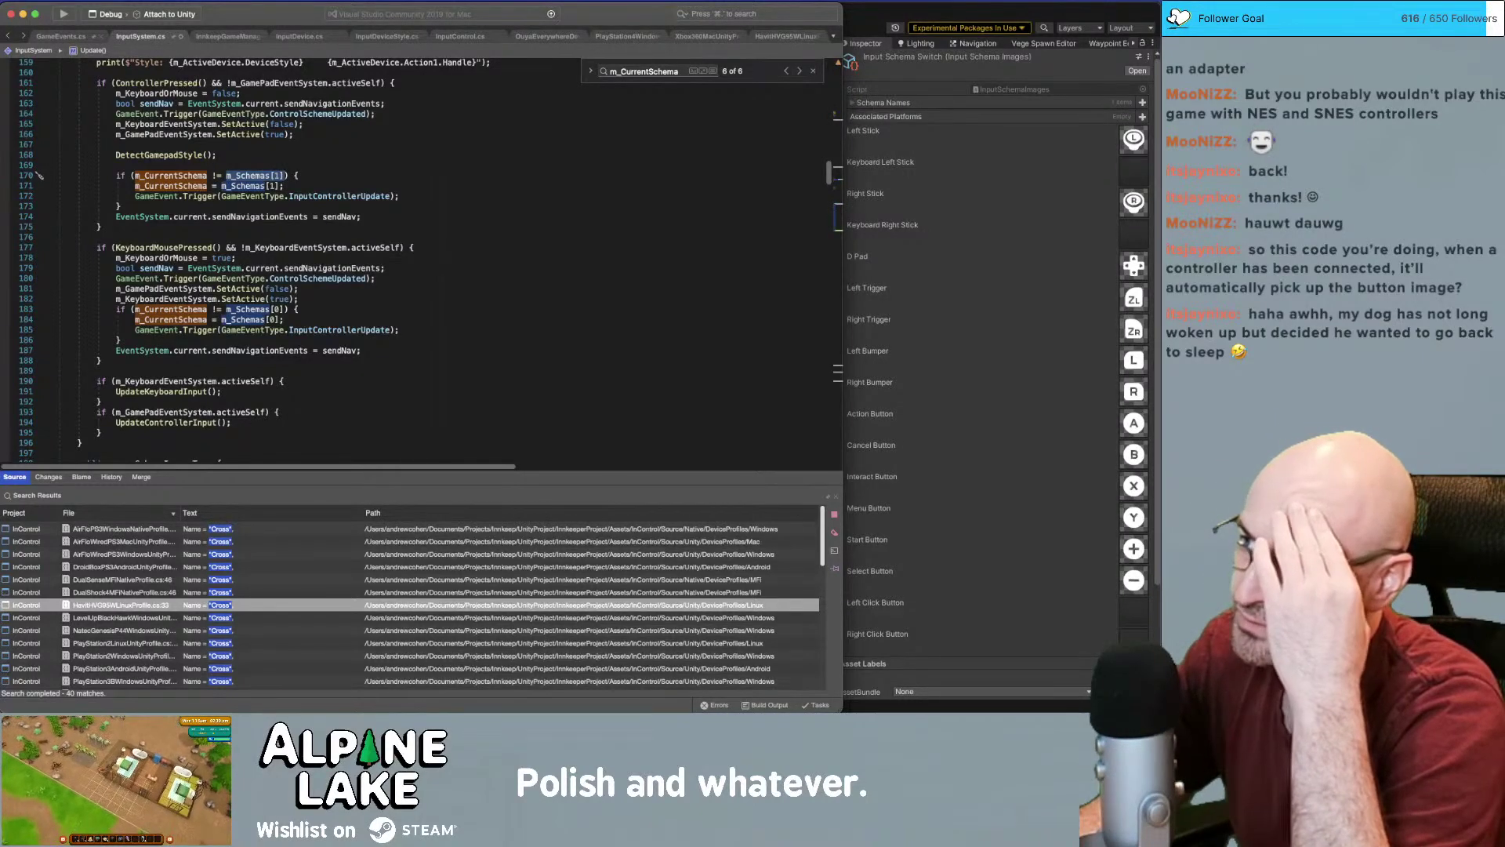
key(super+v)
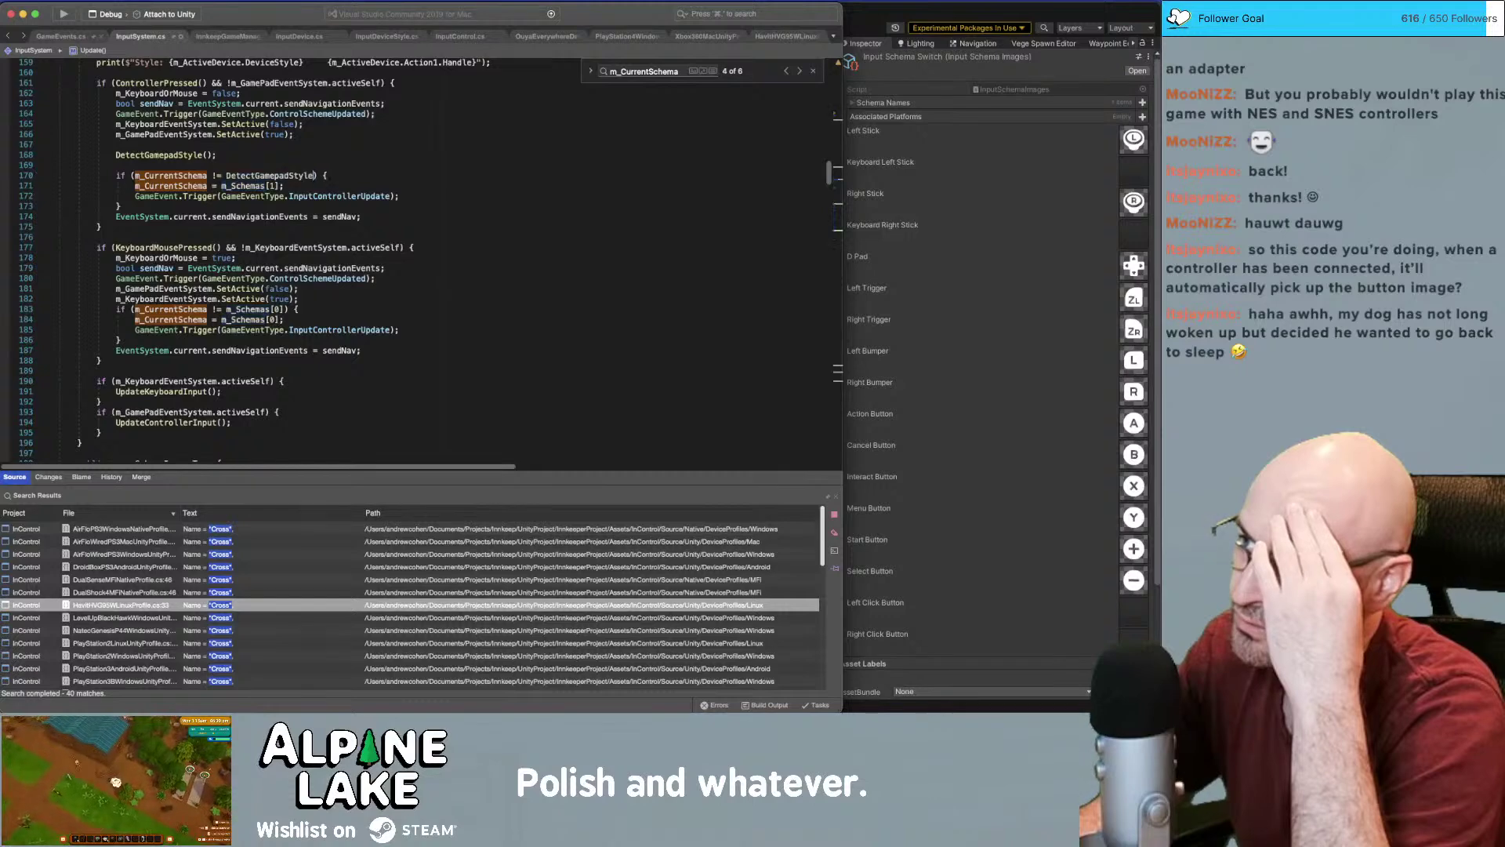
text(())
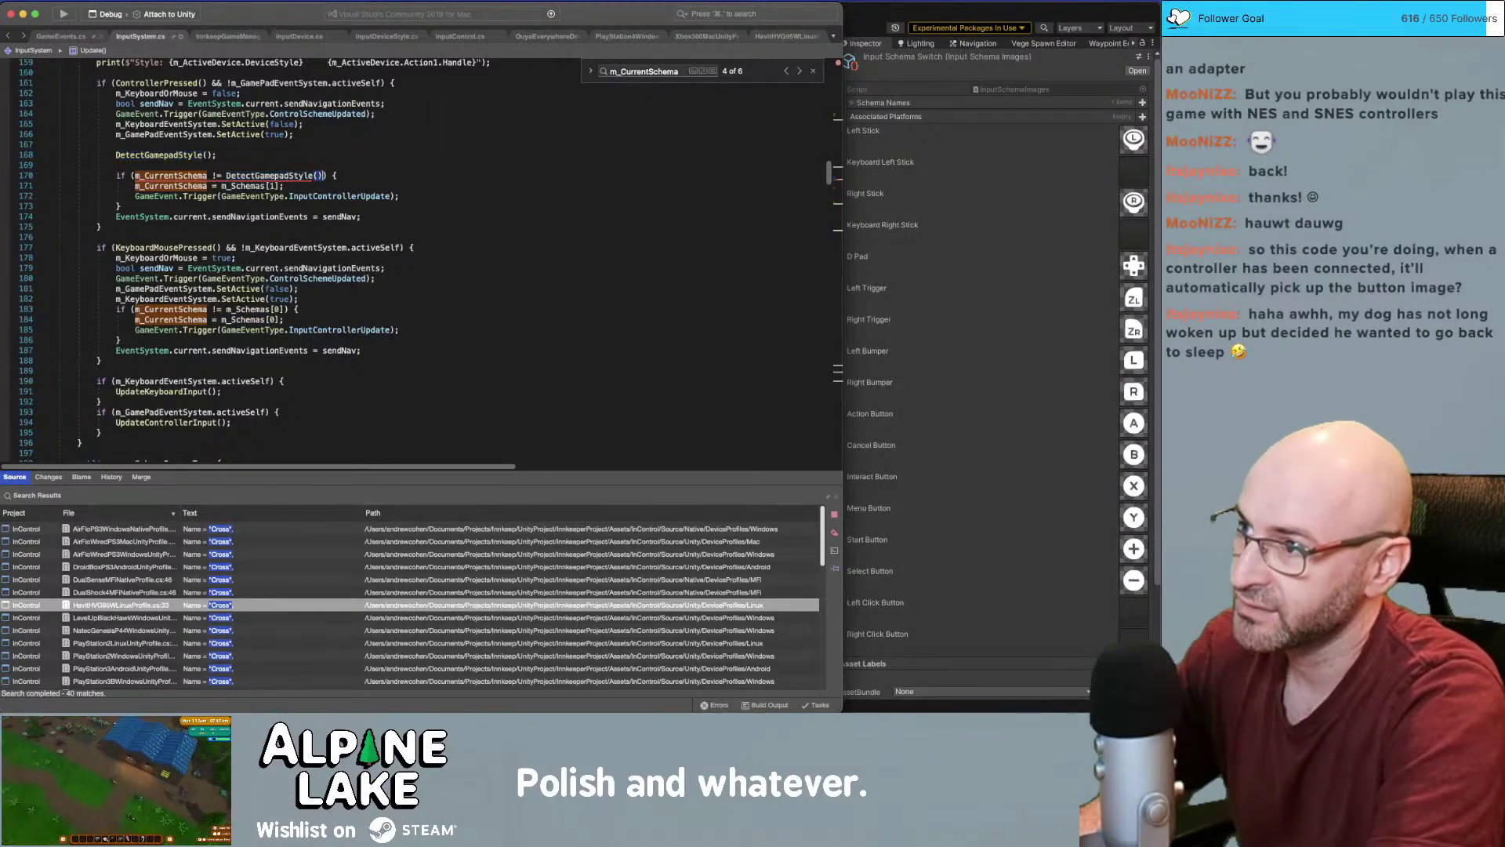
Assign DetectGamepadStyle() instead of m_Schemas[1] to m_CurrentSchema inside the controller-pressed block's if statement
click(345, 146)
click(333, 164)
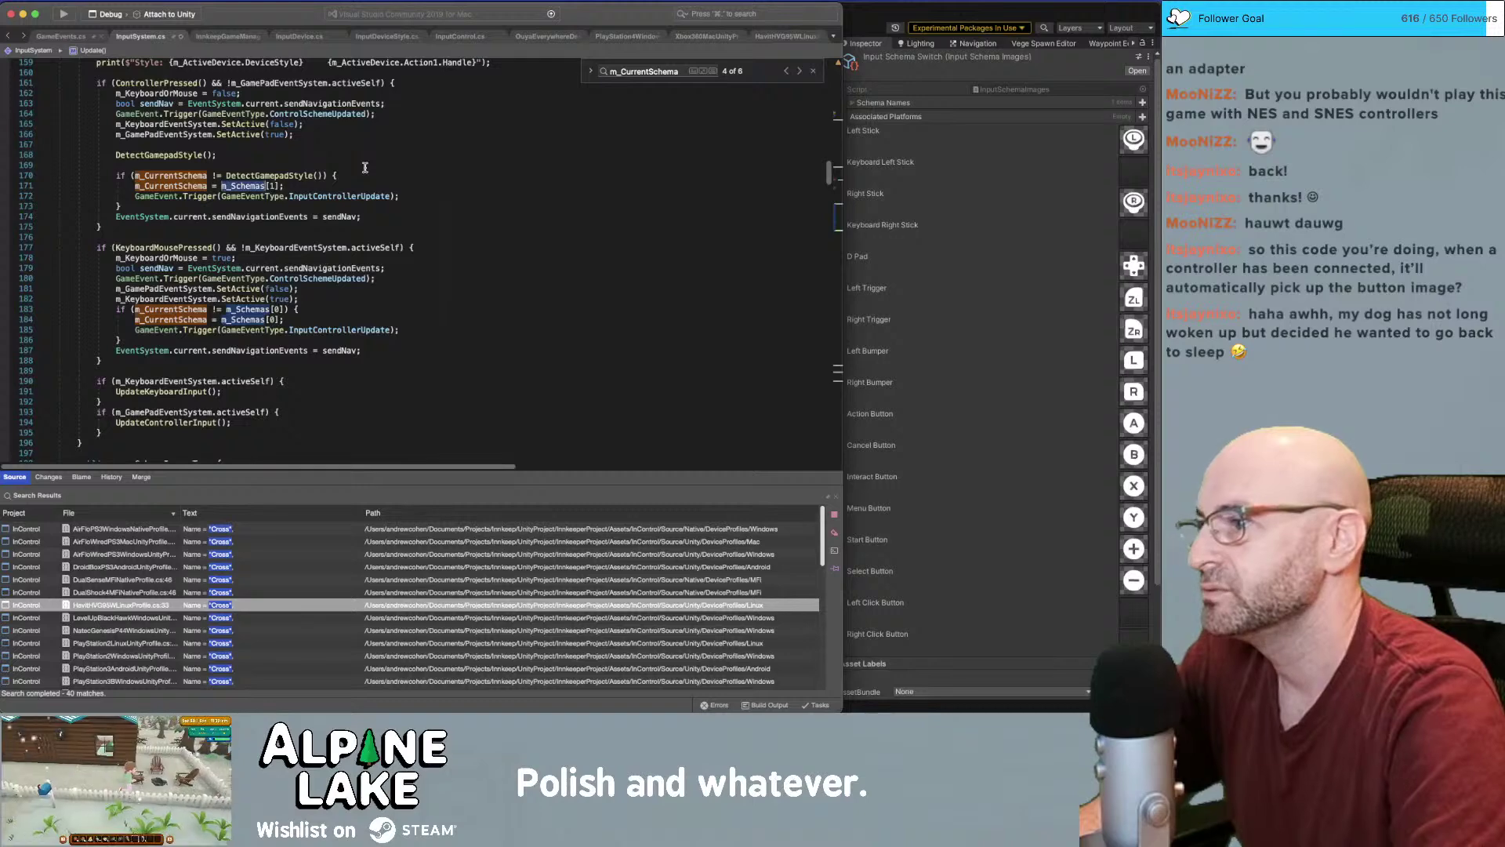
key(shift+Right)
key(super+v)
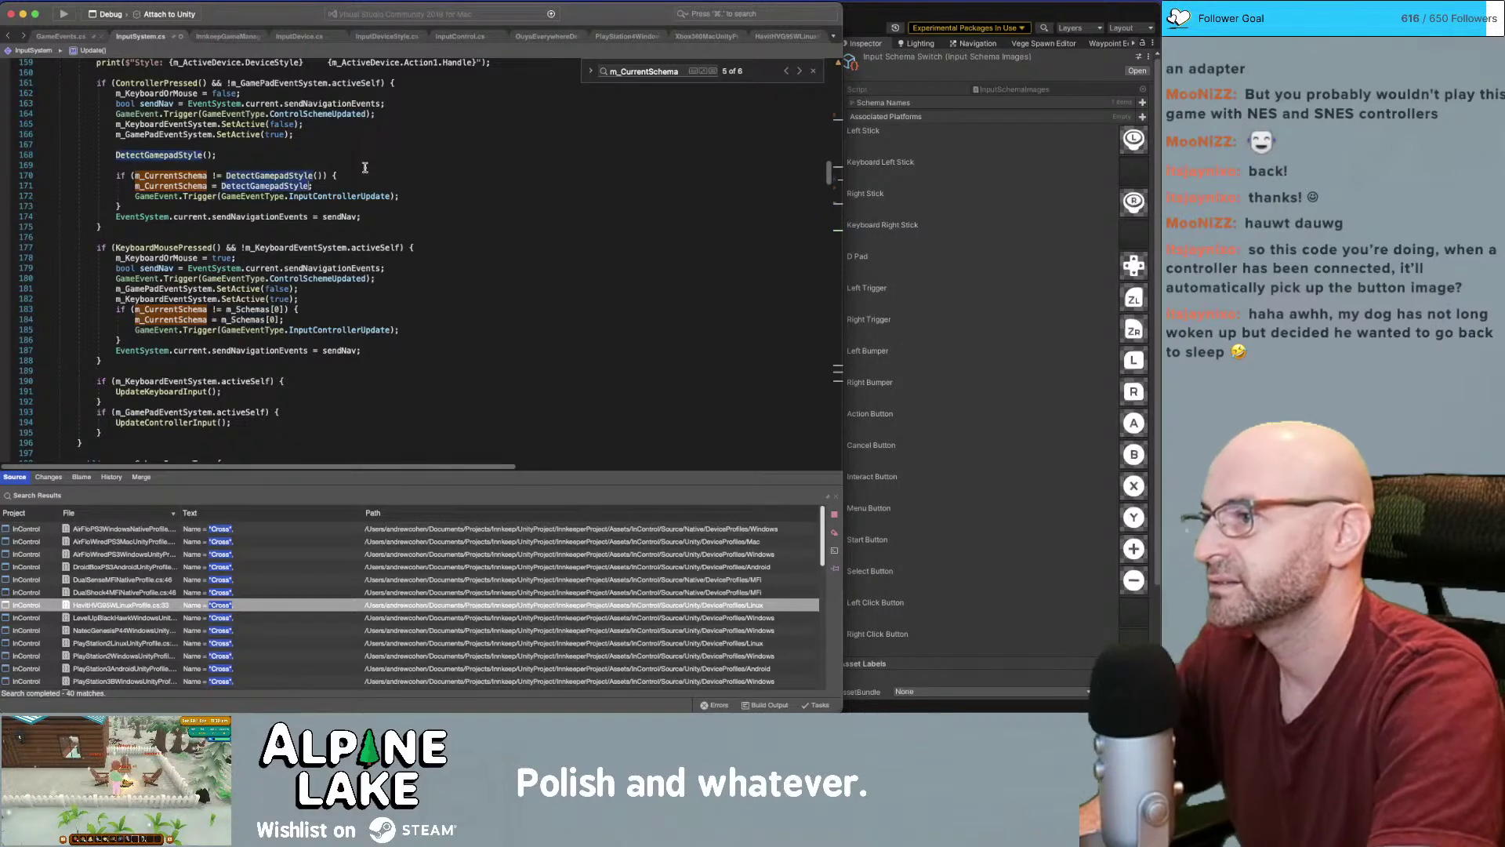
text(())
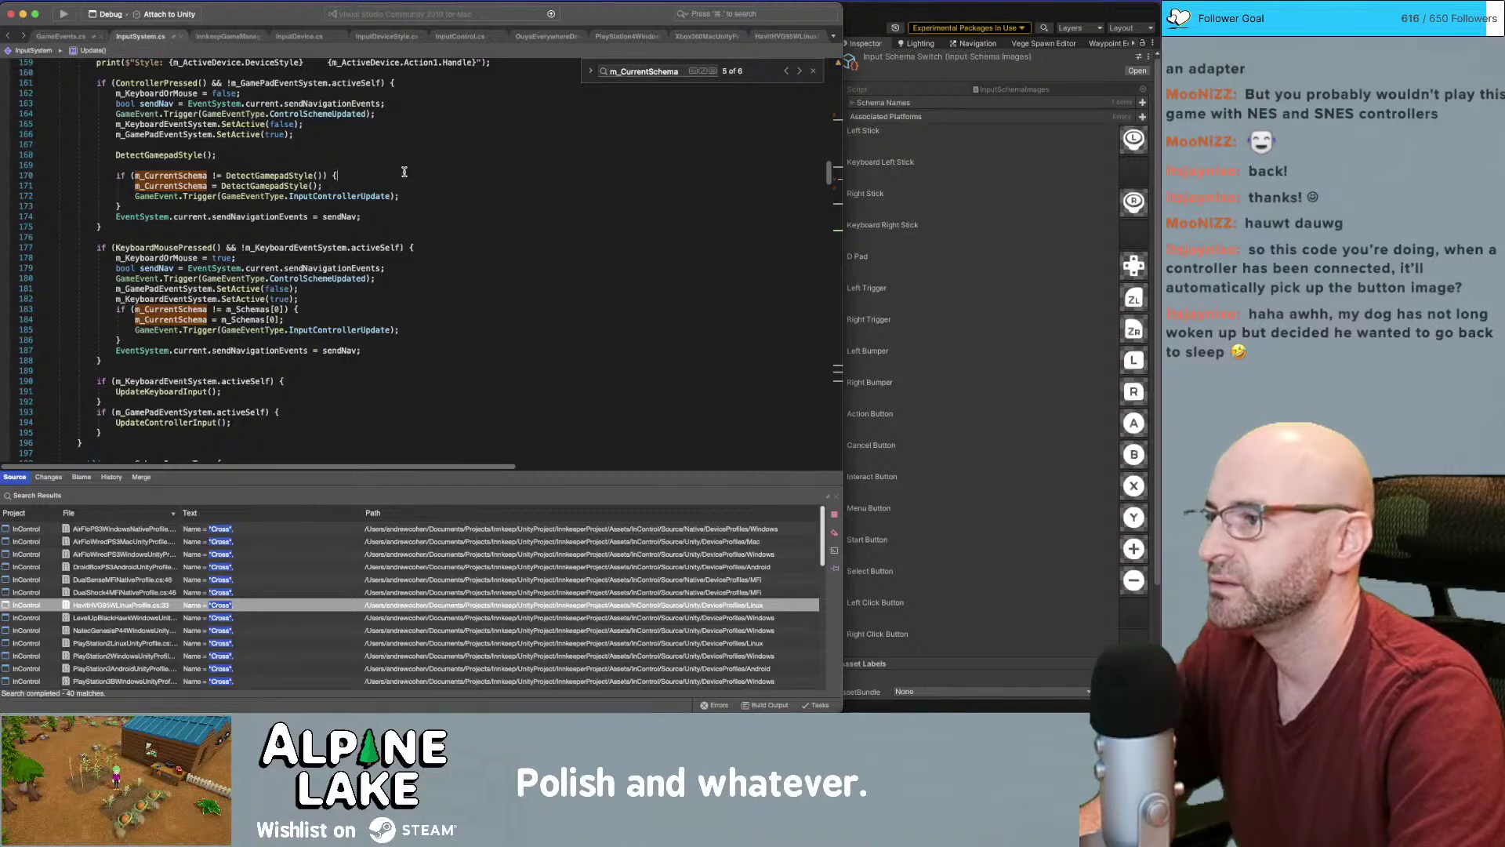
click(312, 187)
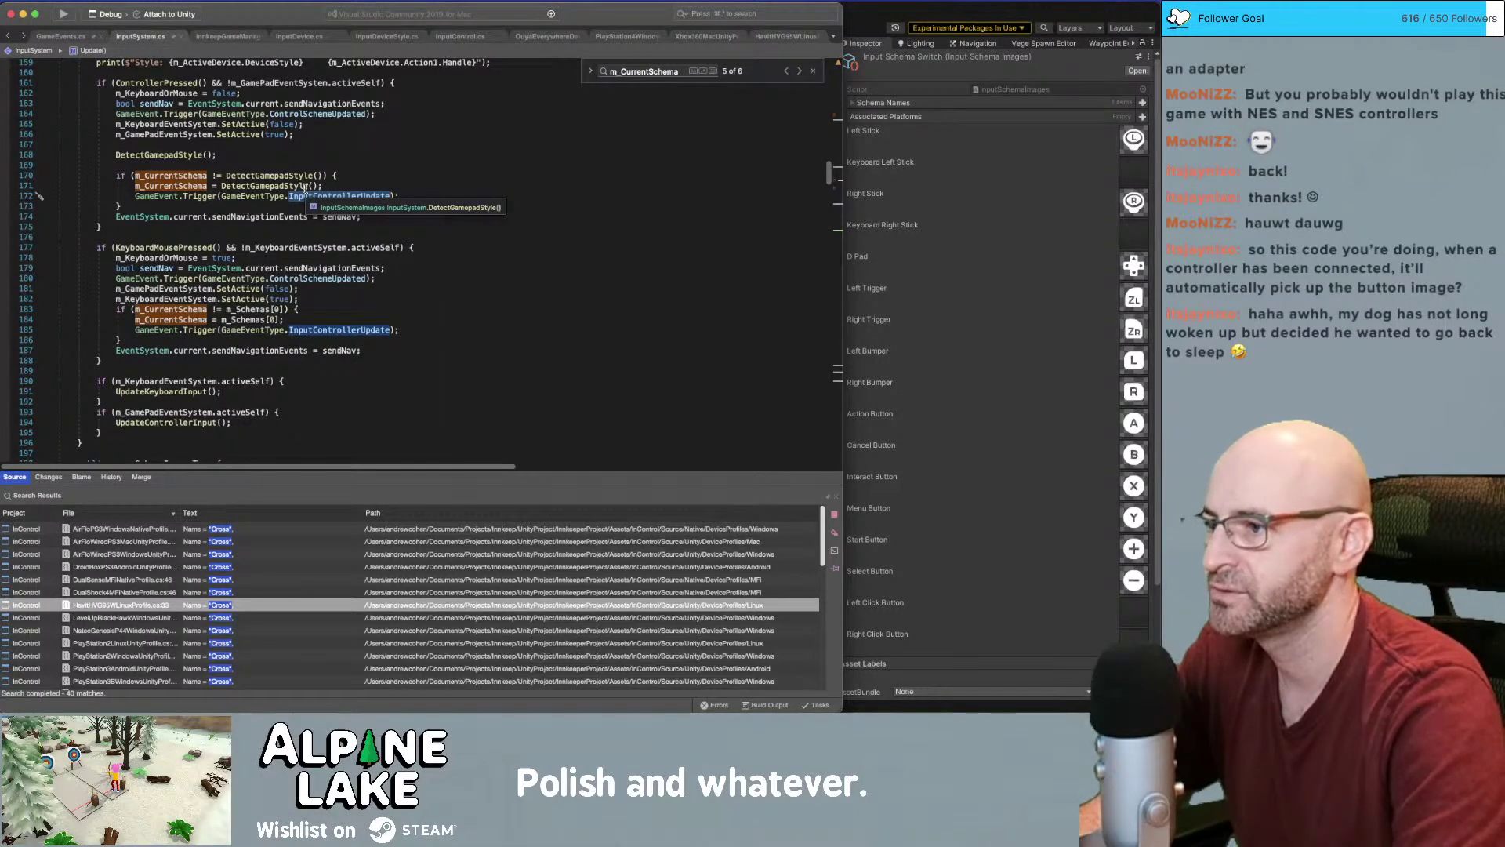
Delete the standalone DetectGamepadStyle() call and its surrounding blank lines above the m_CurrentSchema check
click(425, 157)
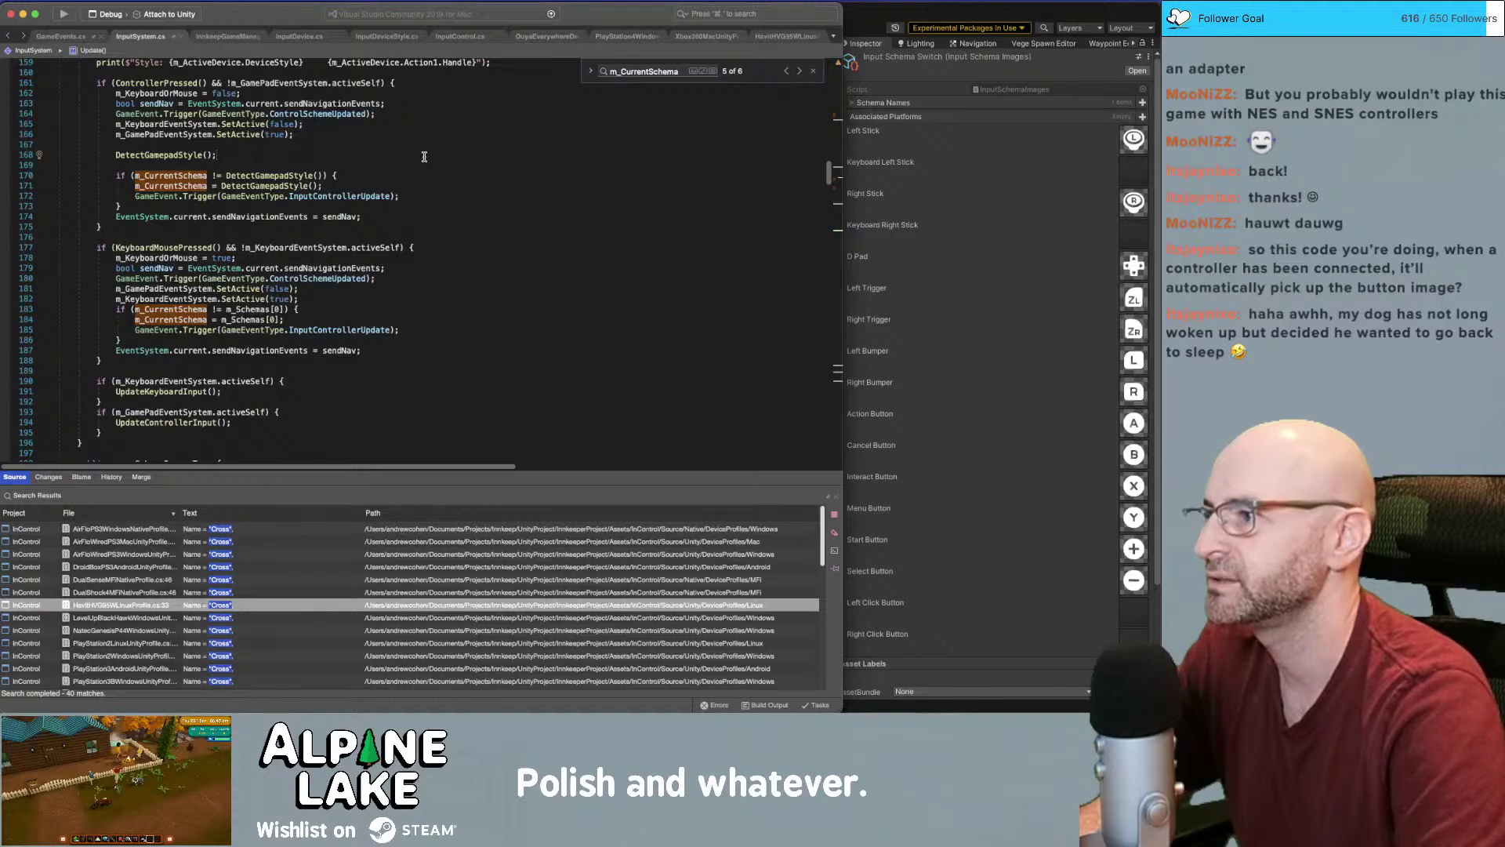
key(shift+Down)
key(Delete)
key(Delete)
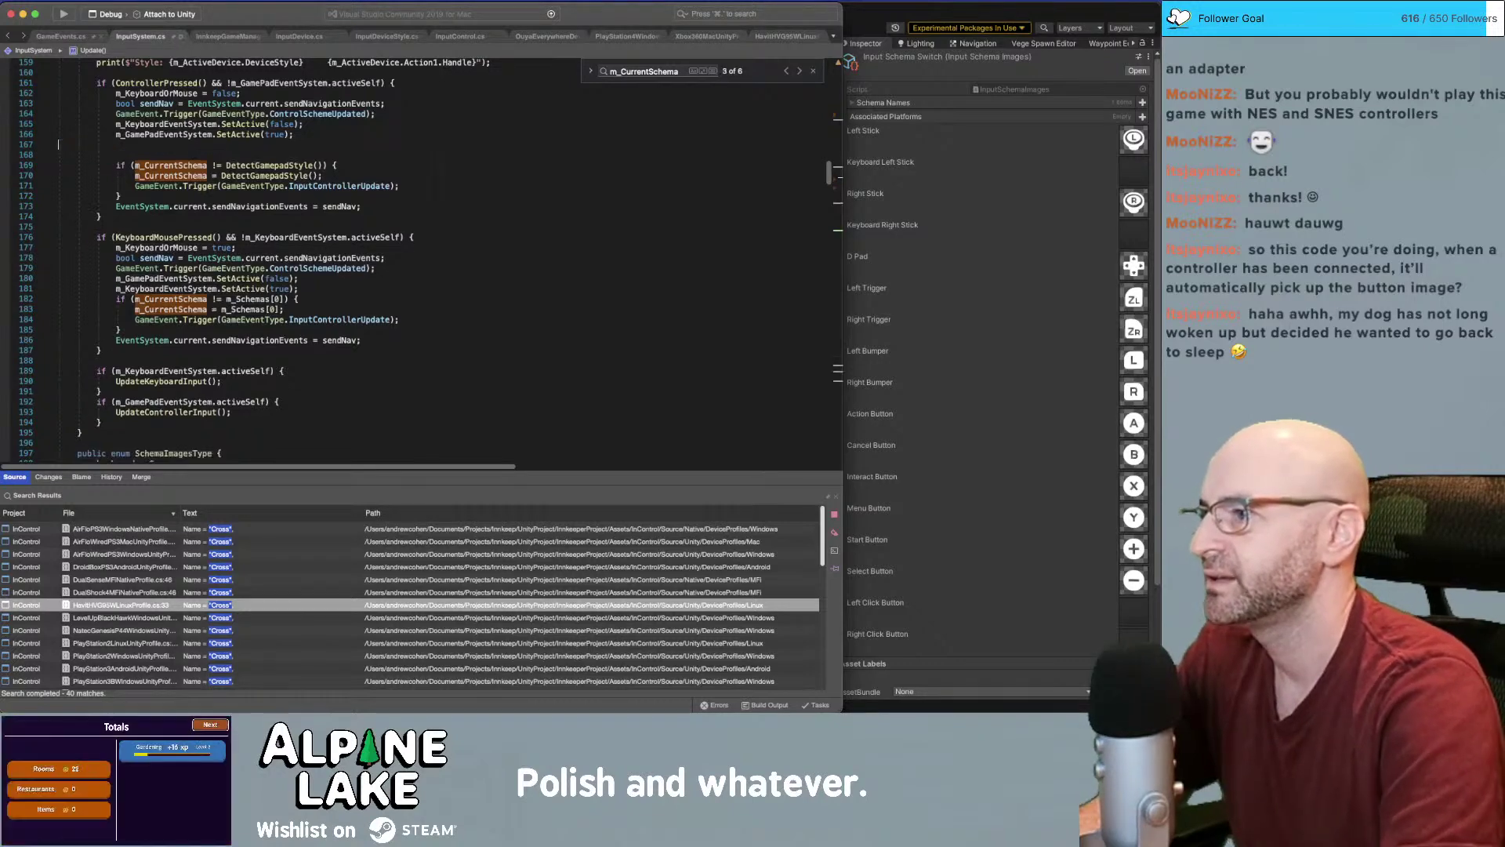
key(Delete)
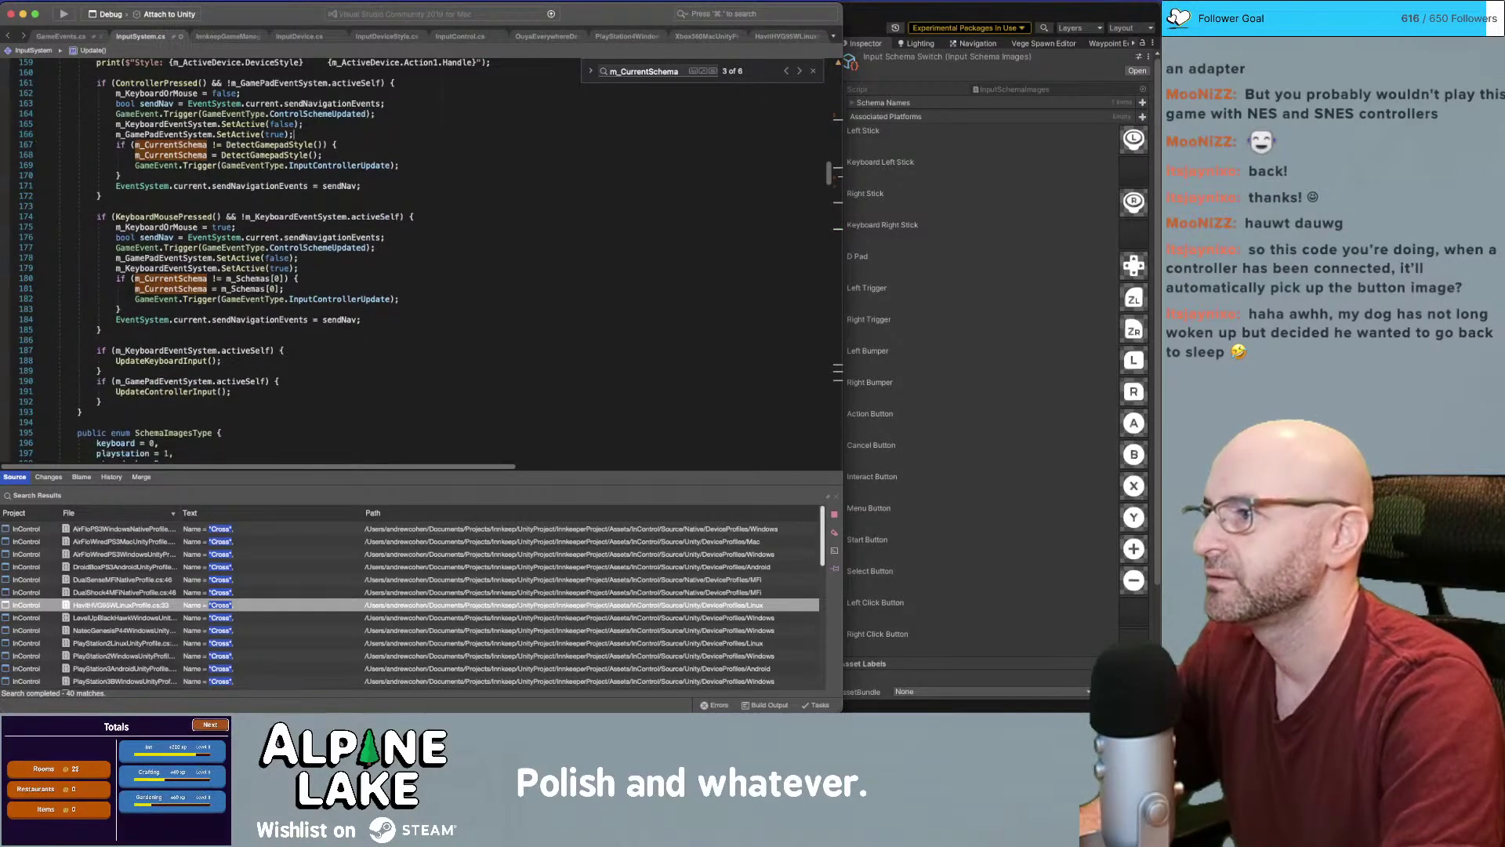
click(499, 165)
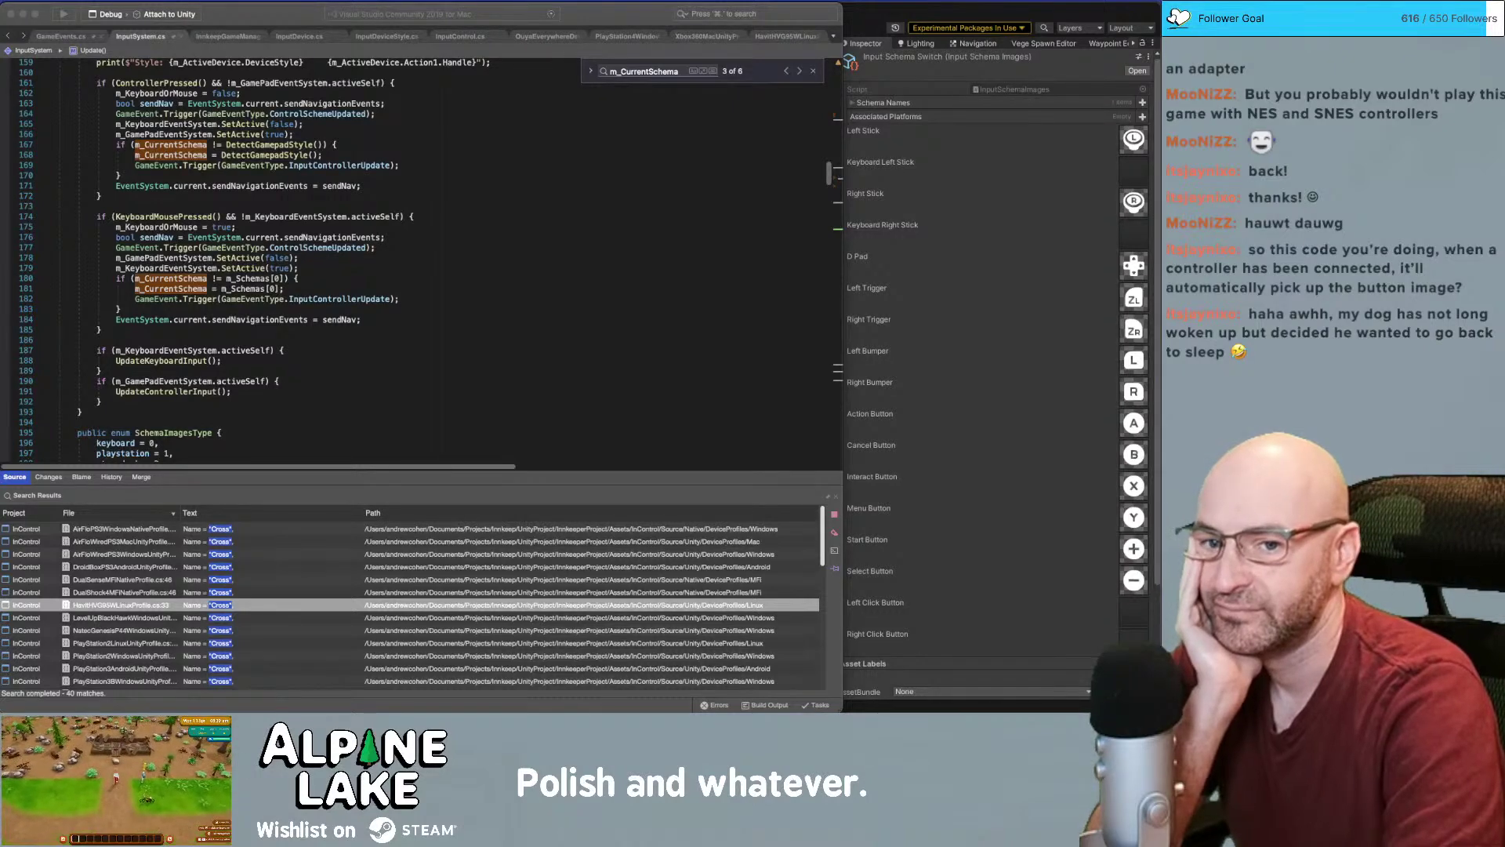
Change the PlayStation5 case in DetectGamepadStyle to return the SchemaImagesType.xbox schema
click(653, 273)
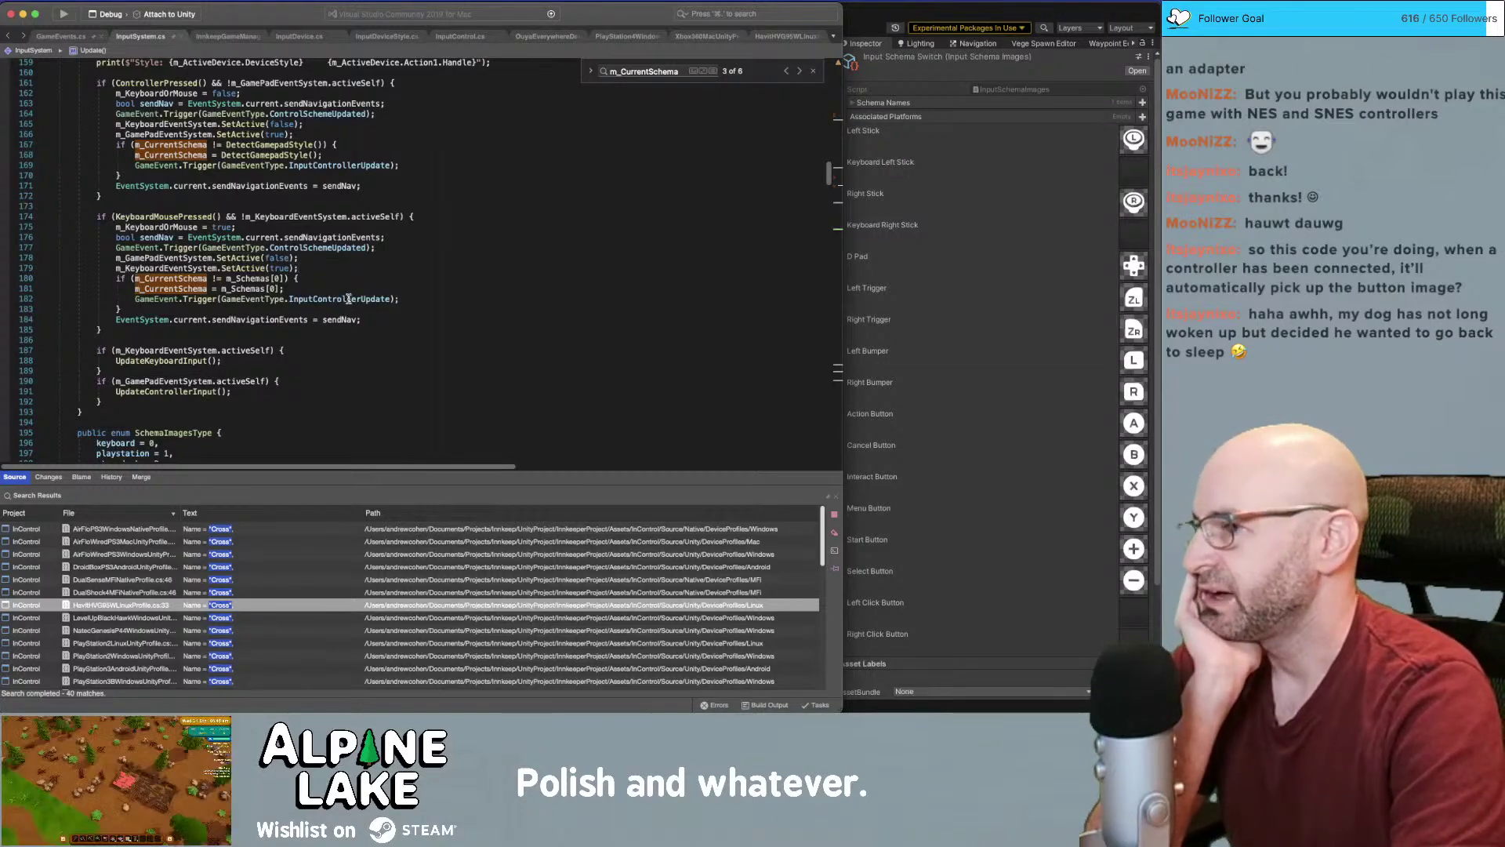
scroll(349, 299, down, 10)
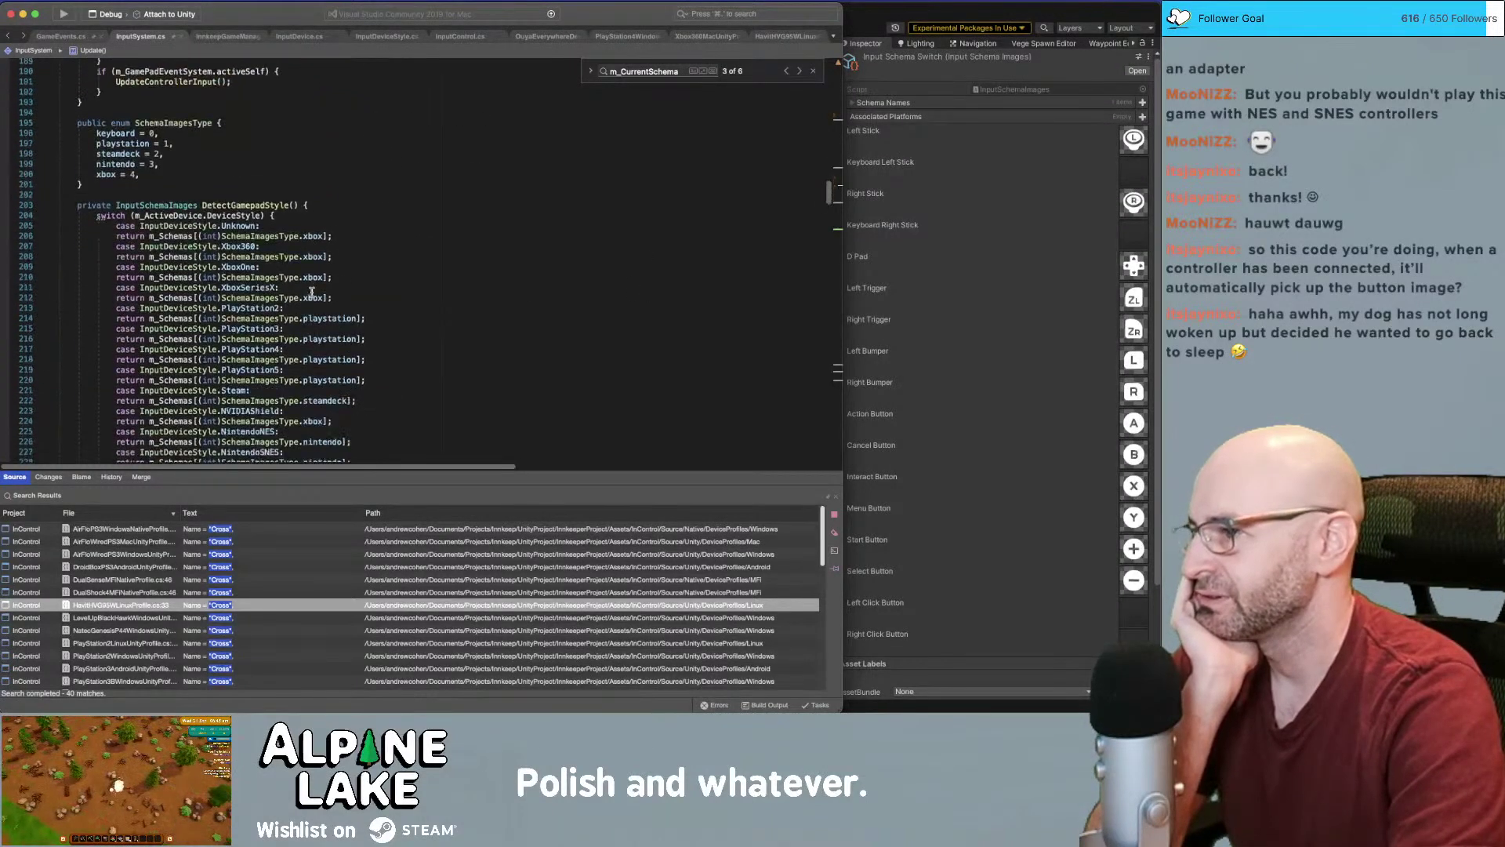
scroll(312, 292, down, 2)
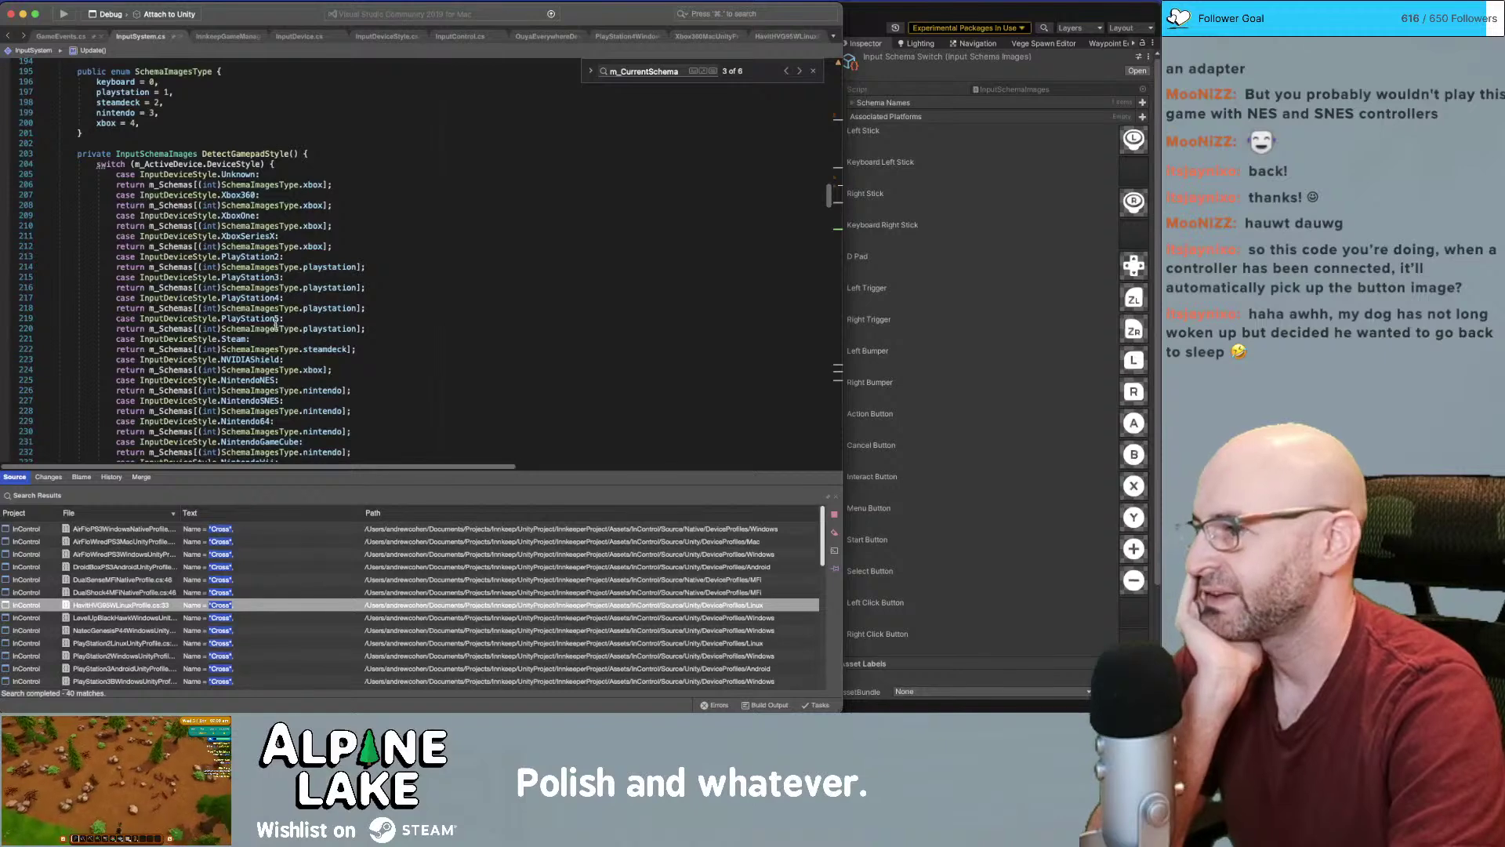
double_click(330, 329)
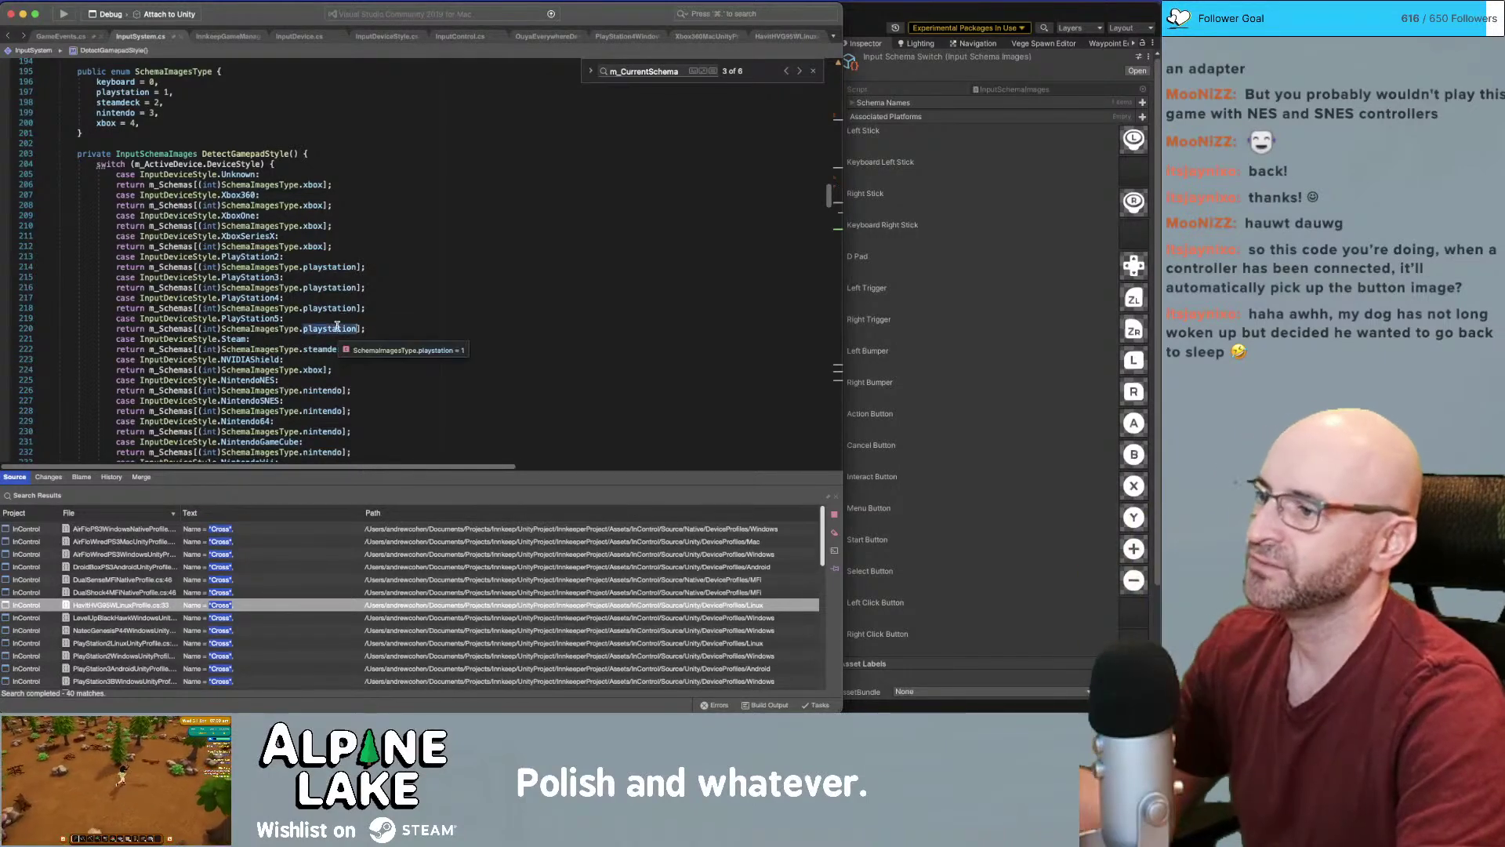
text(xo)
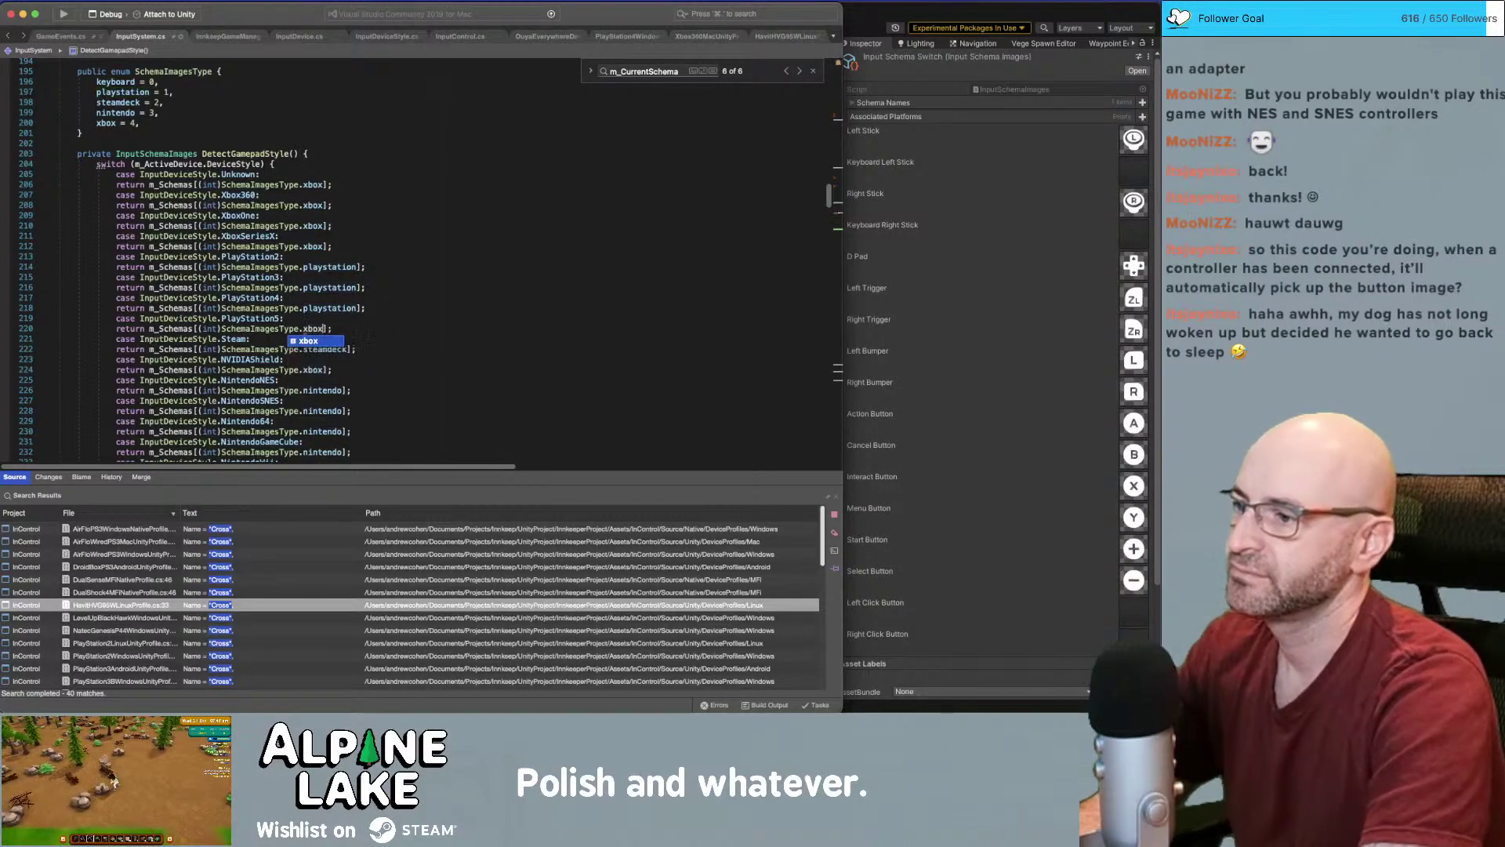
key(Return)
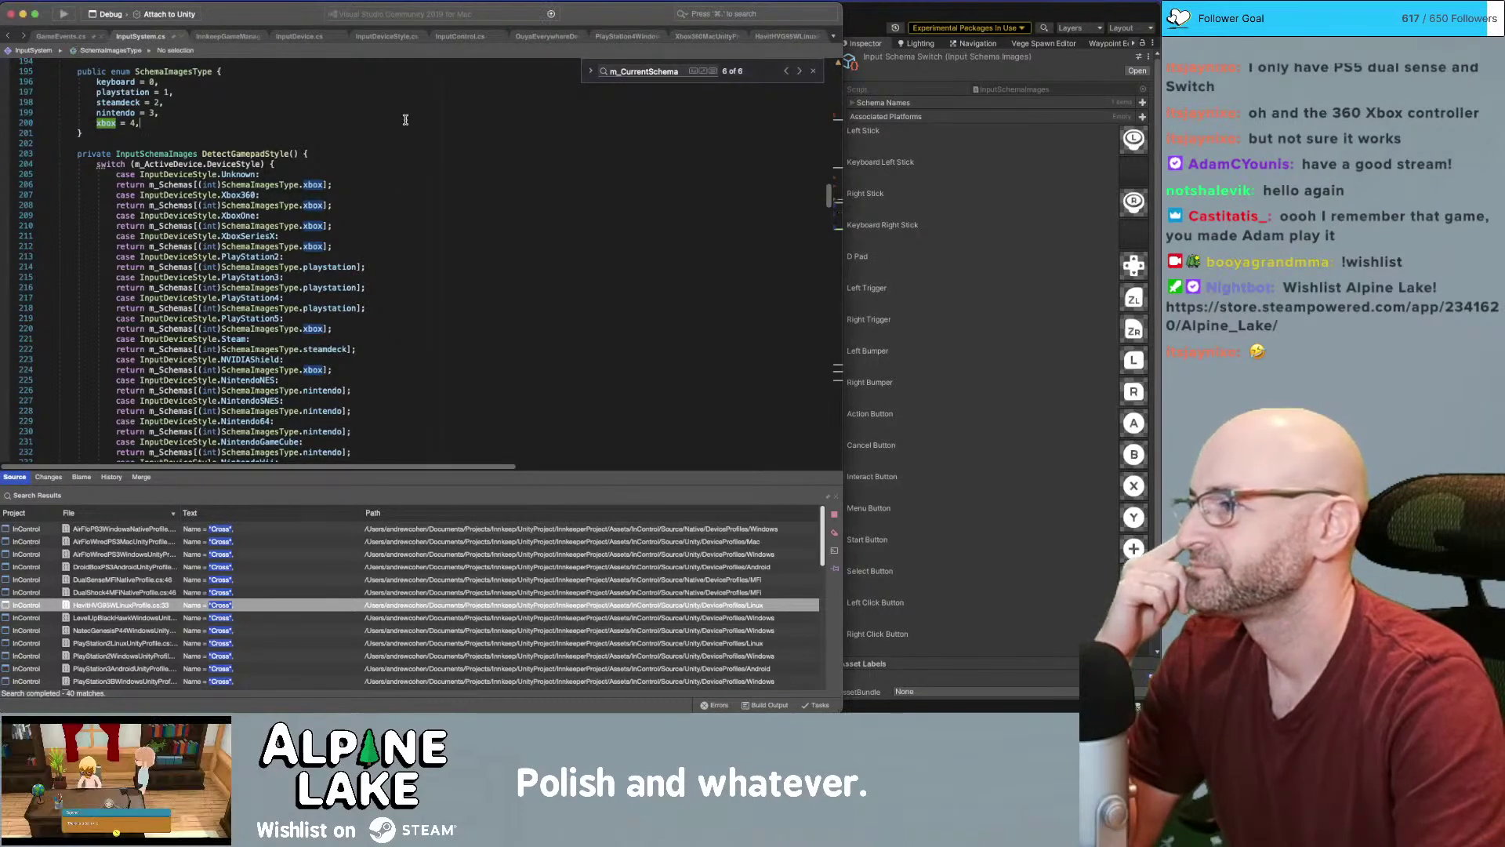
scroll(442, 165, down, 4)
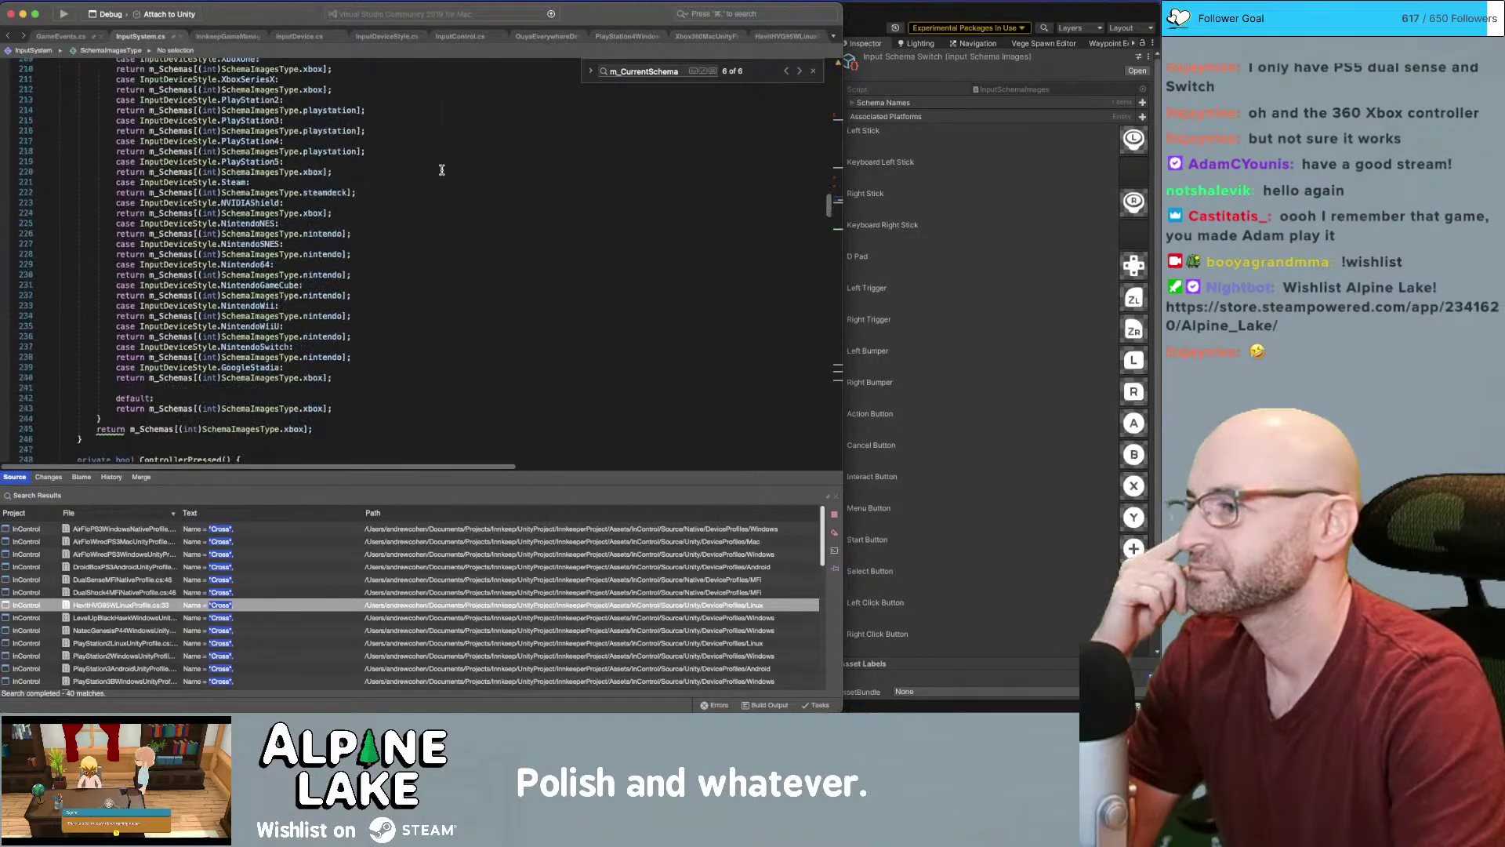
scroll(439, 173, up, 1)
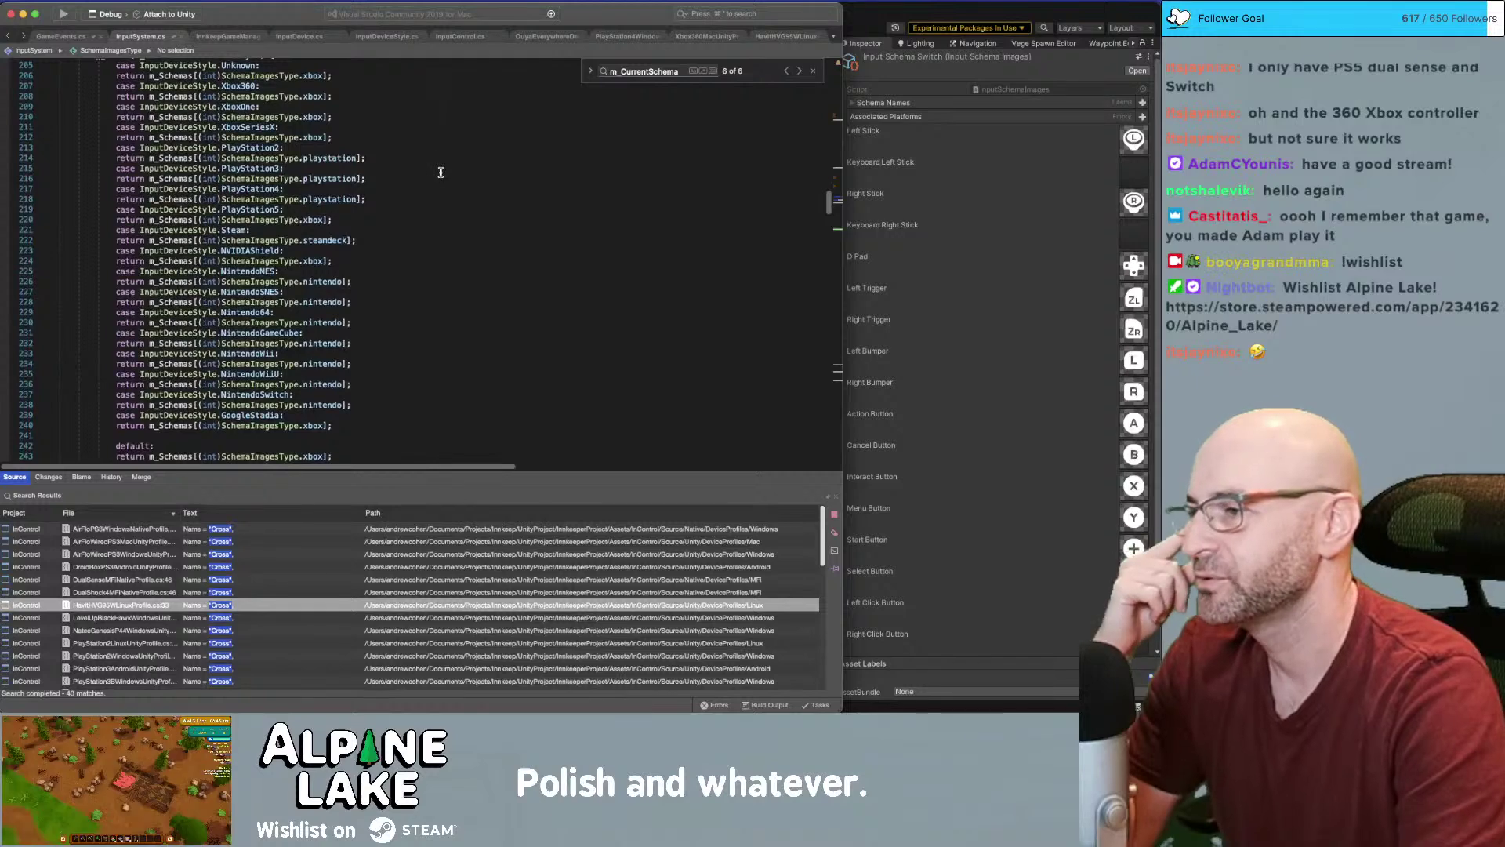
Review the Steam and PlayStation5 cases of DetectGamepadStyle against the SchemaImagesType enum and the m_CurrentSchema checks in Update
click(397, 240)
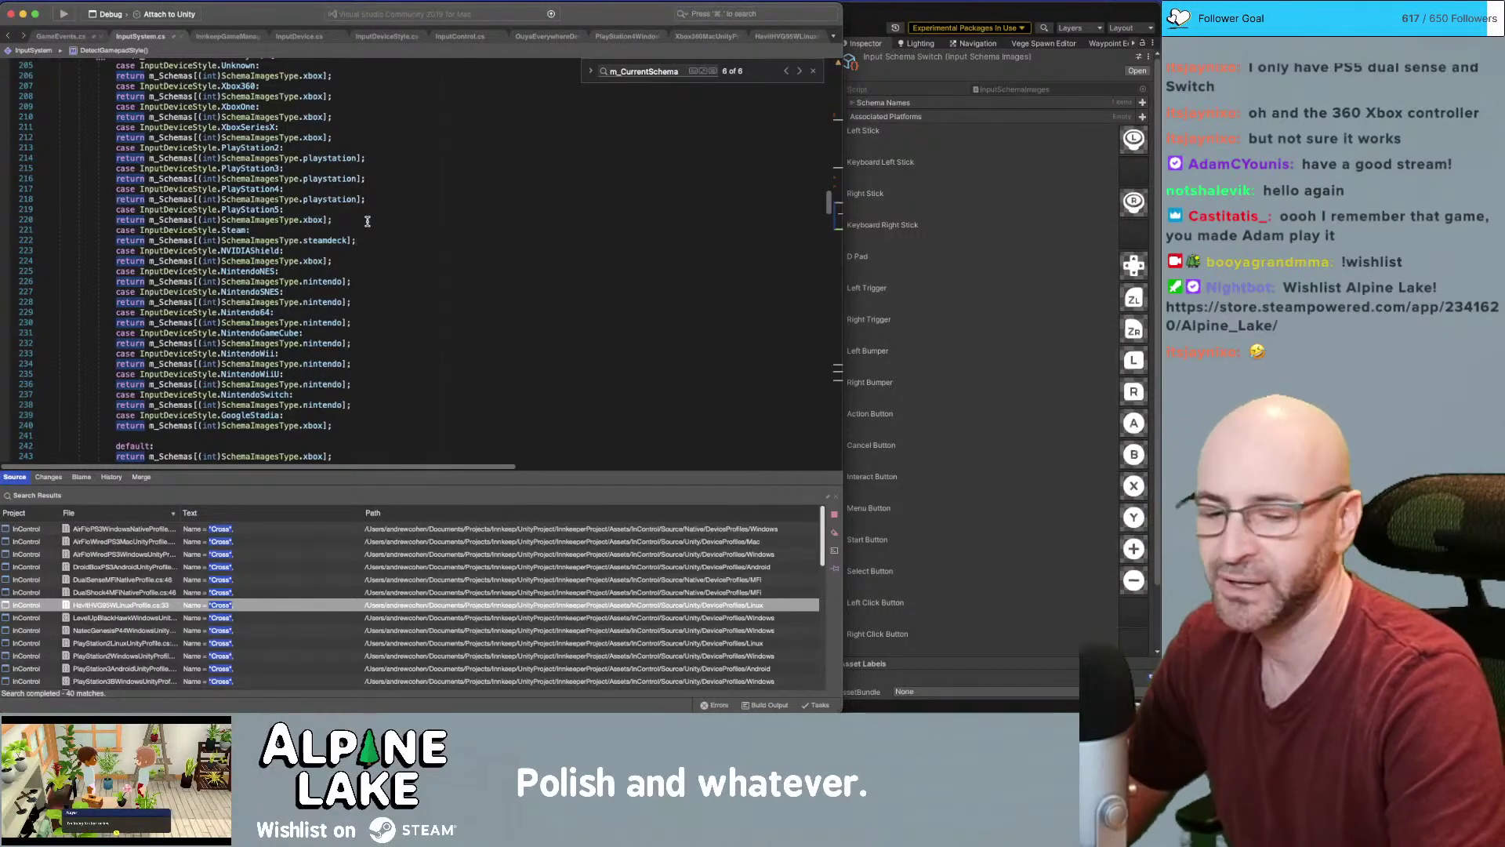
triple_click(422, 235)
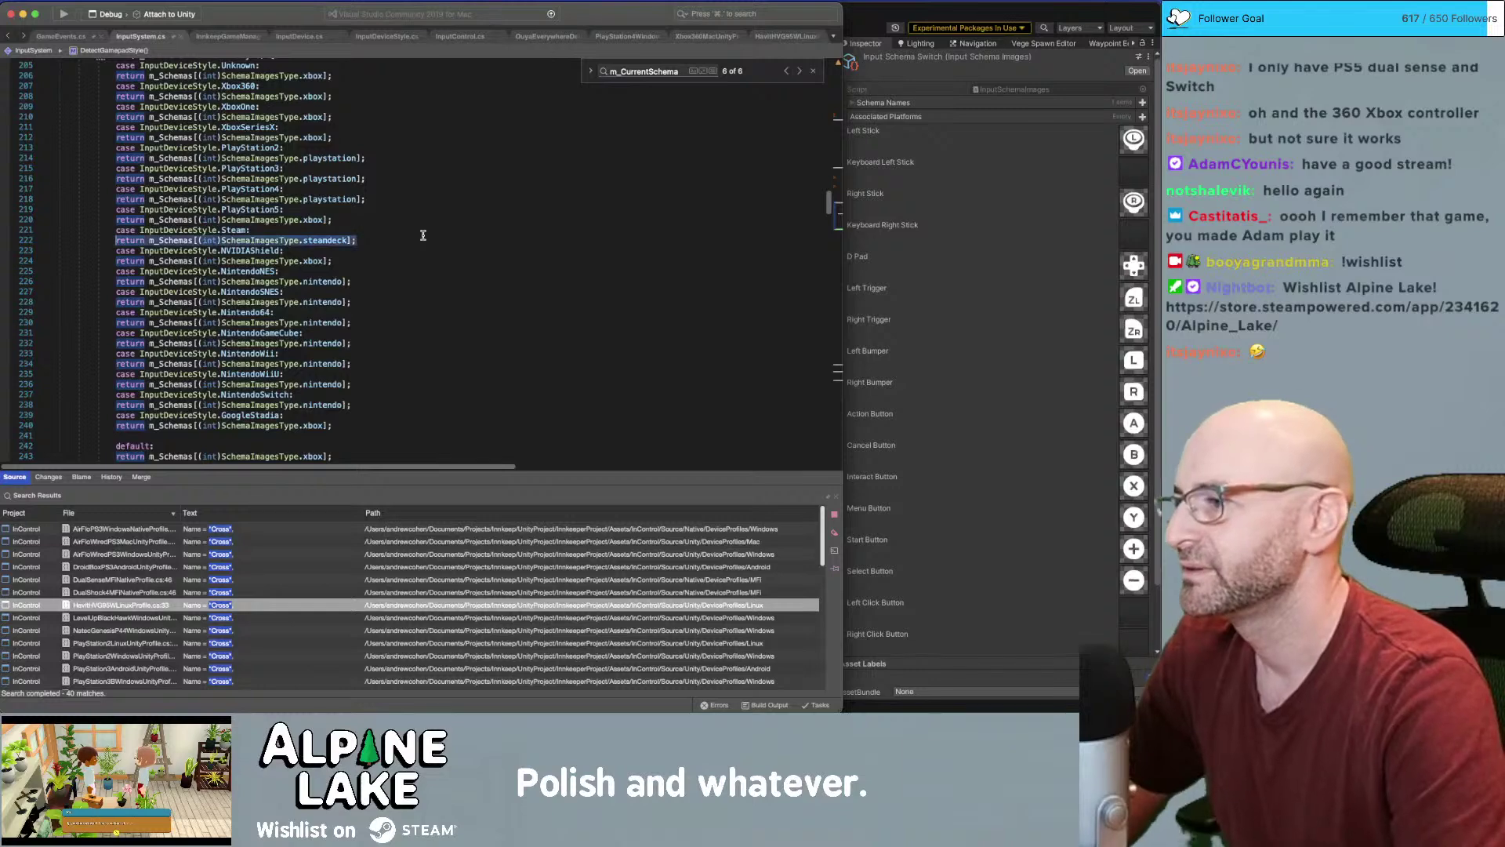
scroll(421, 238, up, 5)
scroll(421, 239, down, 1)
click(356, 383)
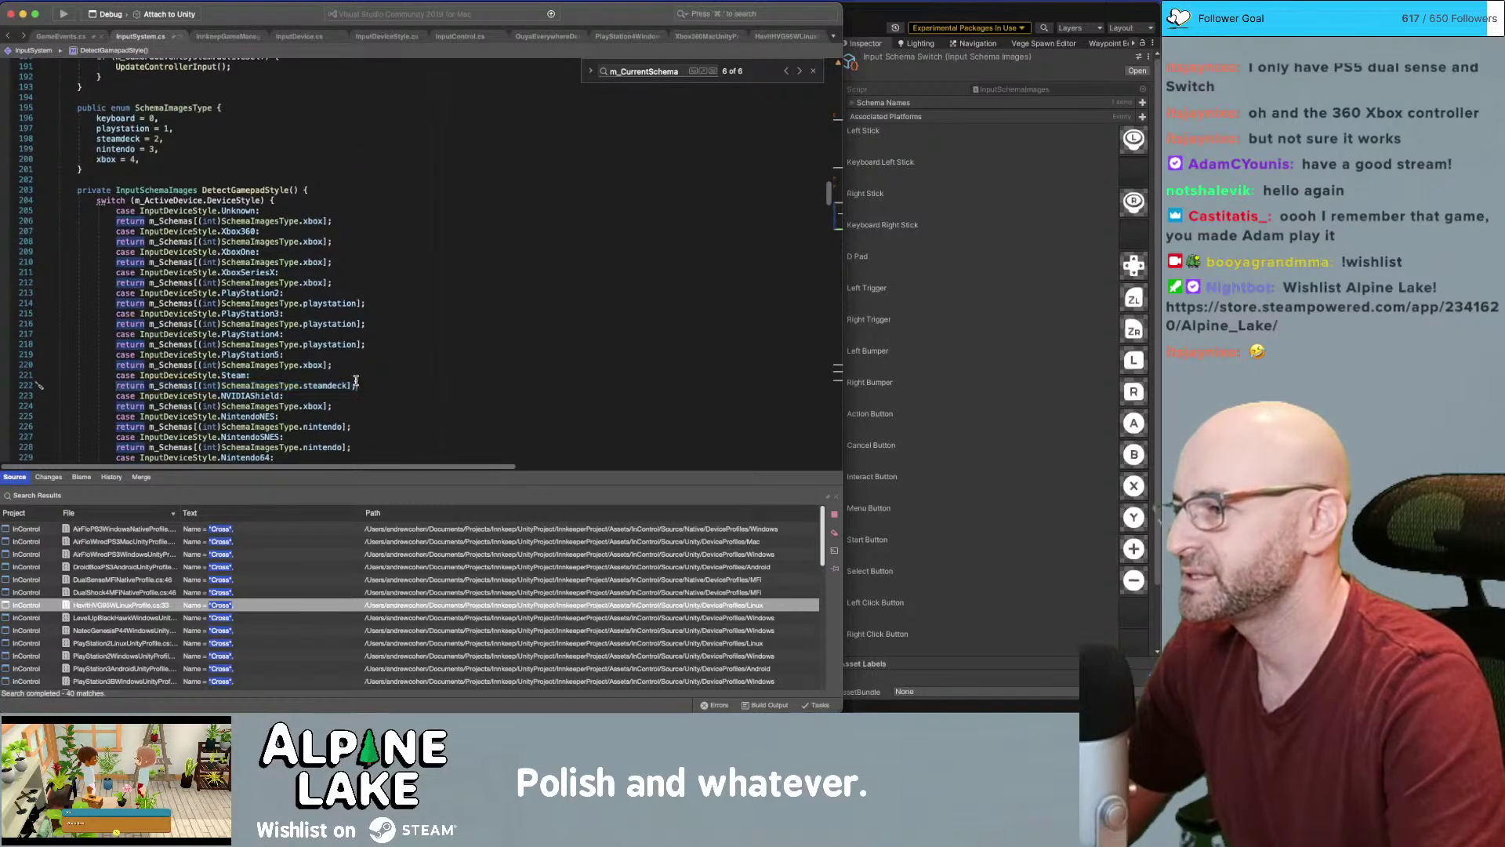
drag(355, 385, 112, 385)
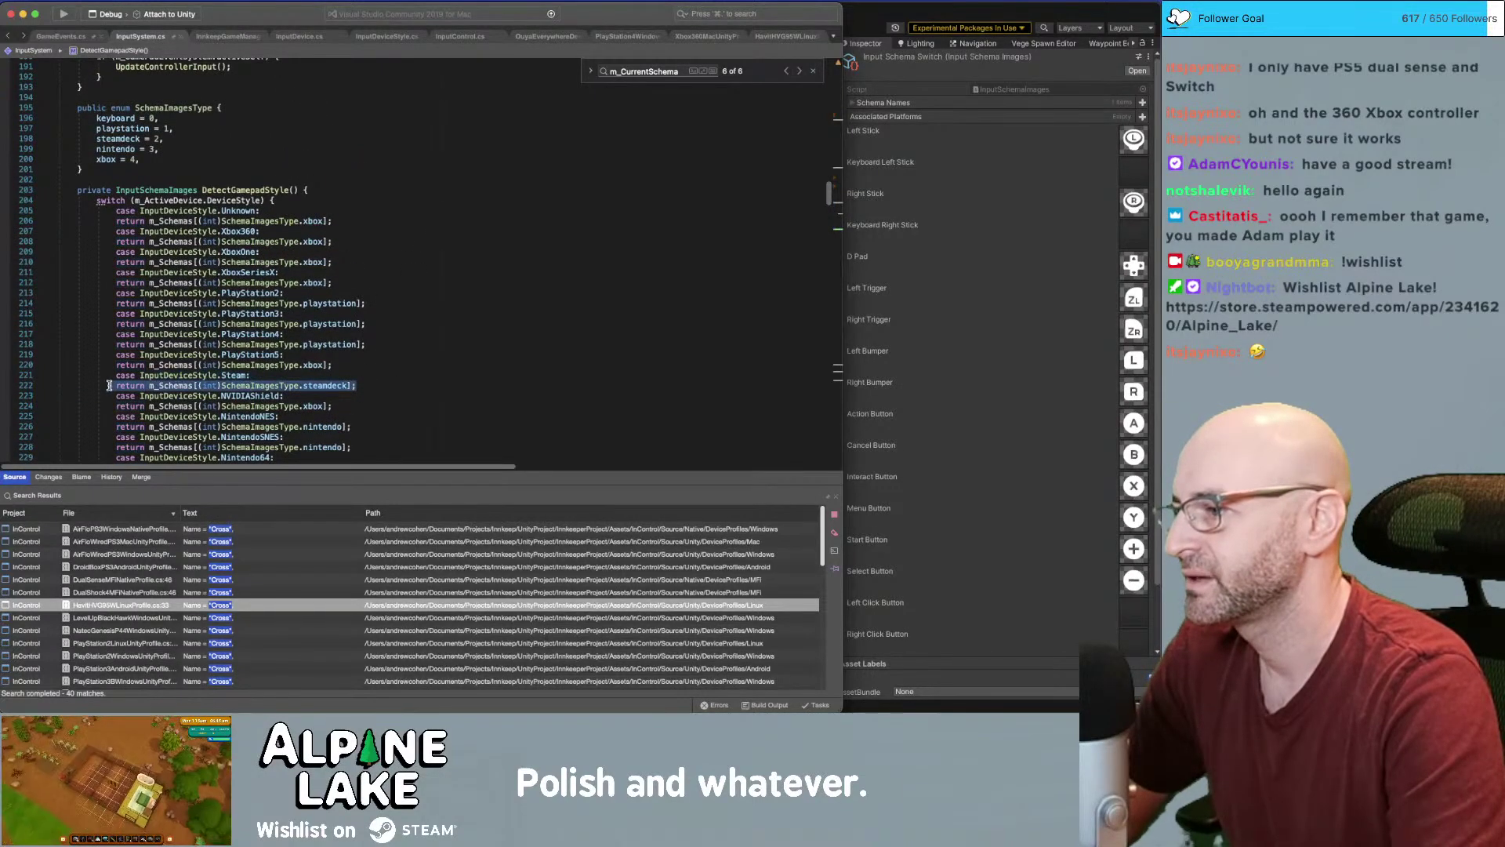
click(305, 355)
scroll(349, 290, down, 4)
scroll(345, 286, up, 15)
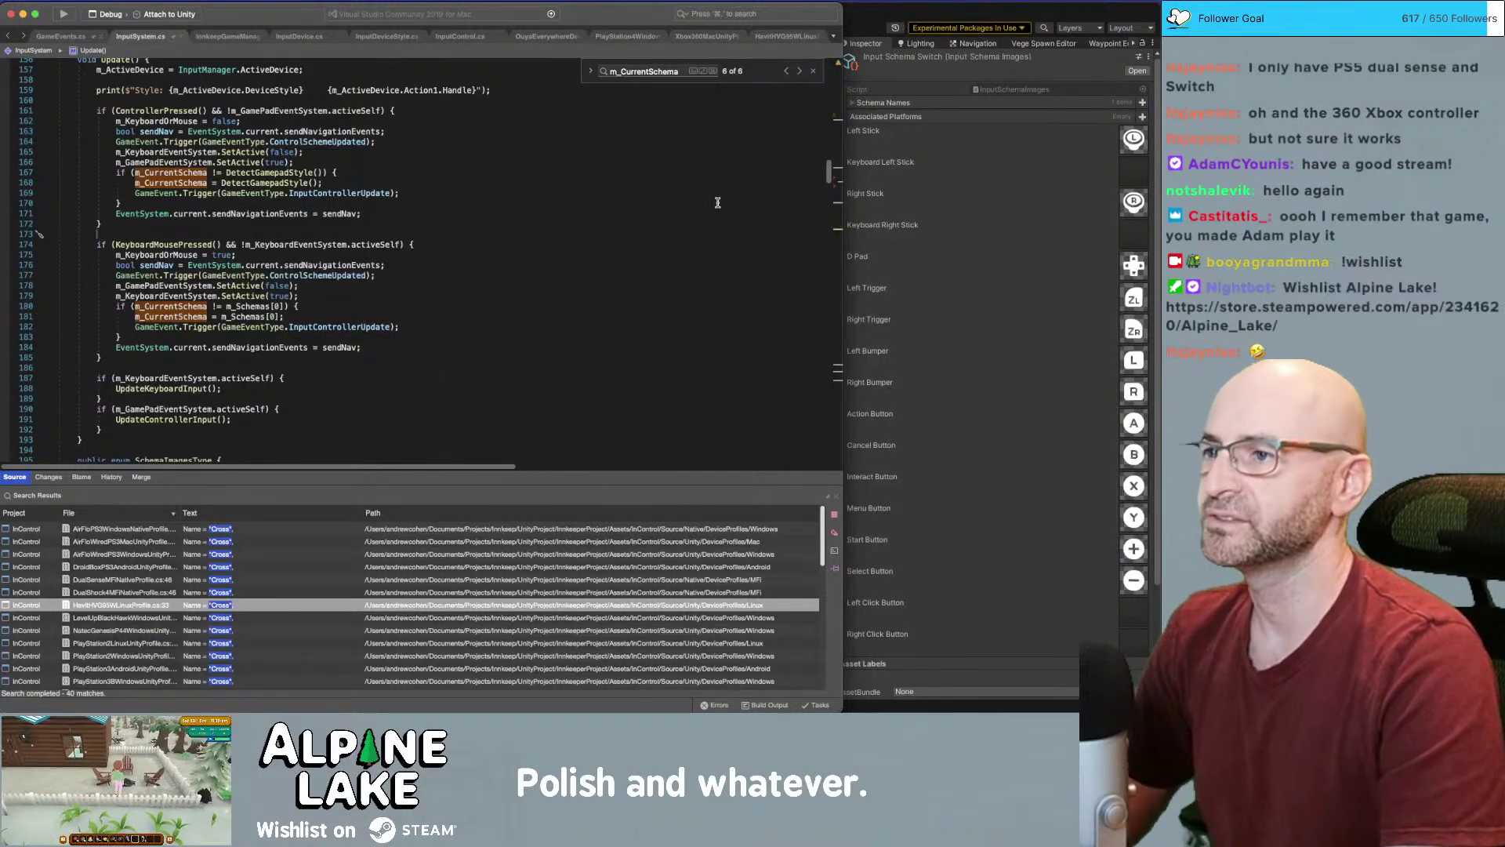
Switch to Unity and playtest the game with keyboard and controller to check the logged device style
click(869, 21)
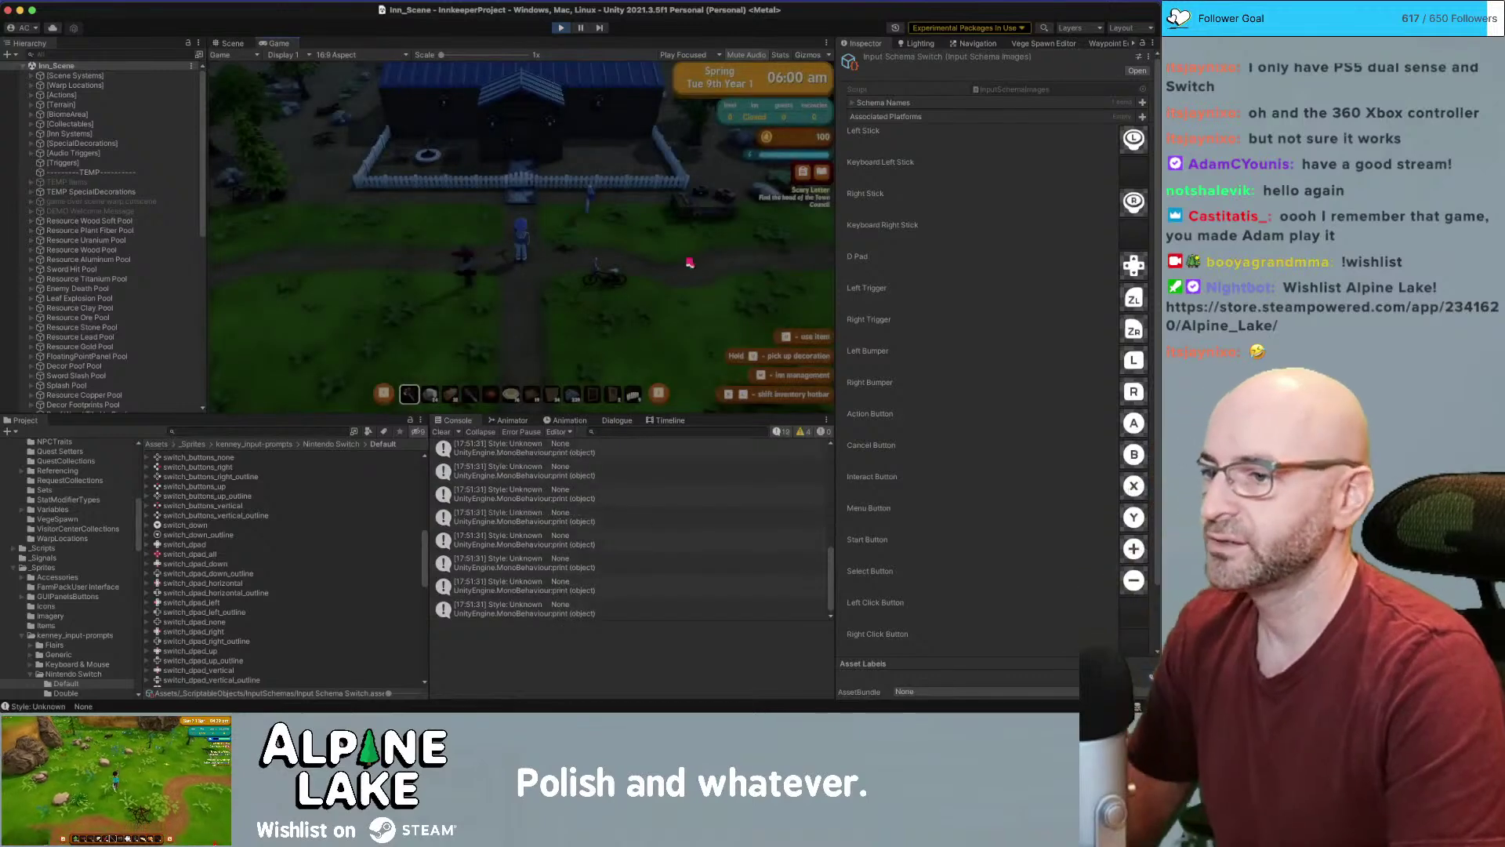
key(a)
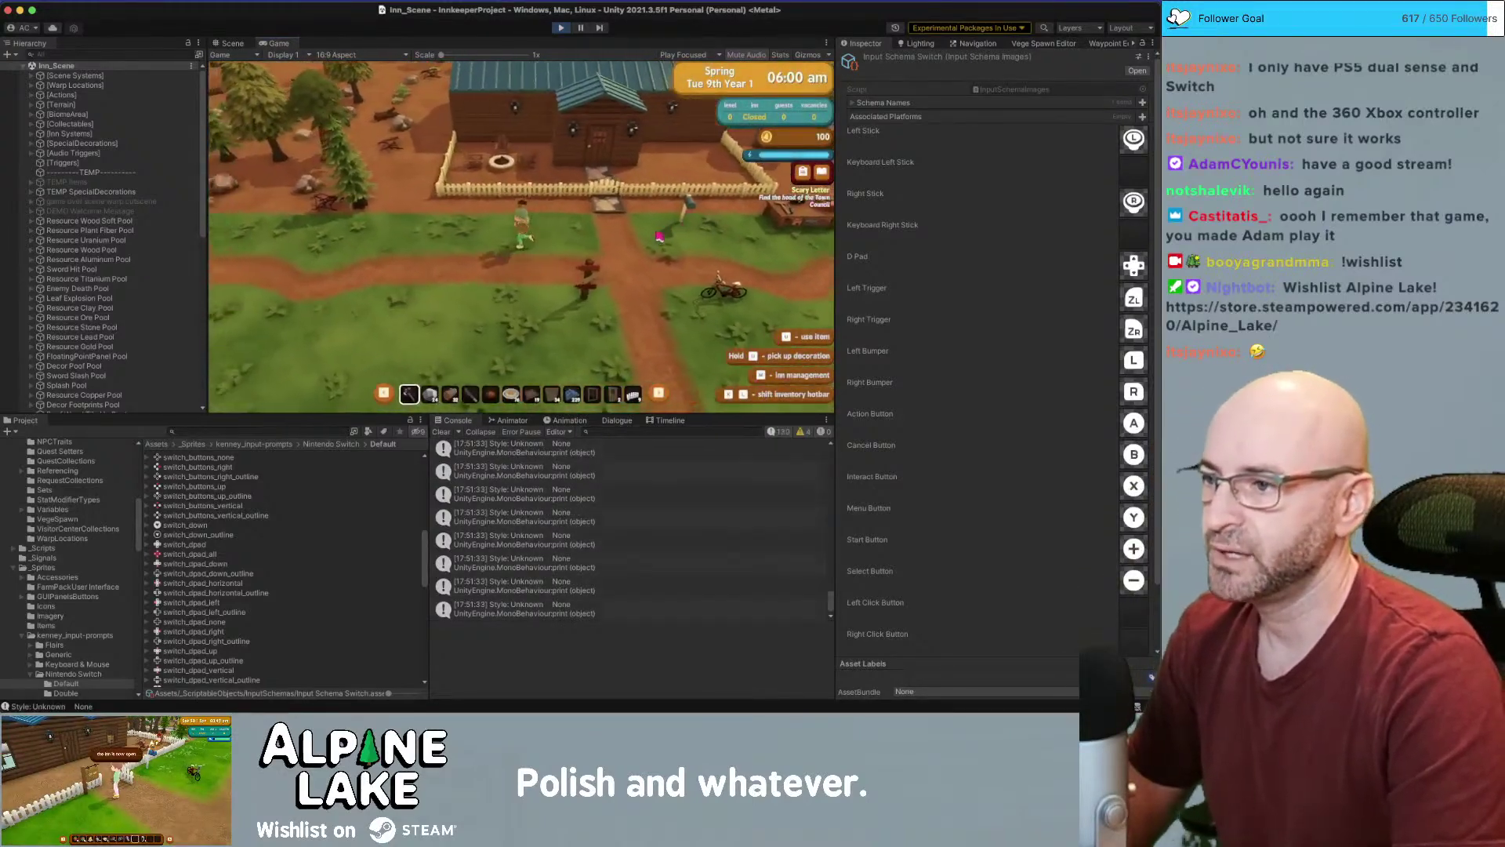
key(a)
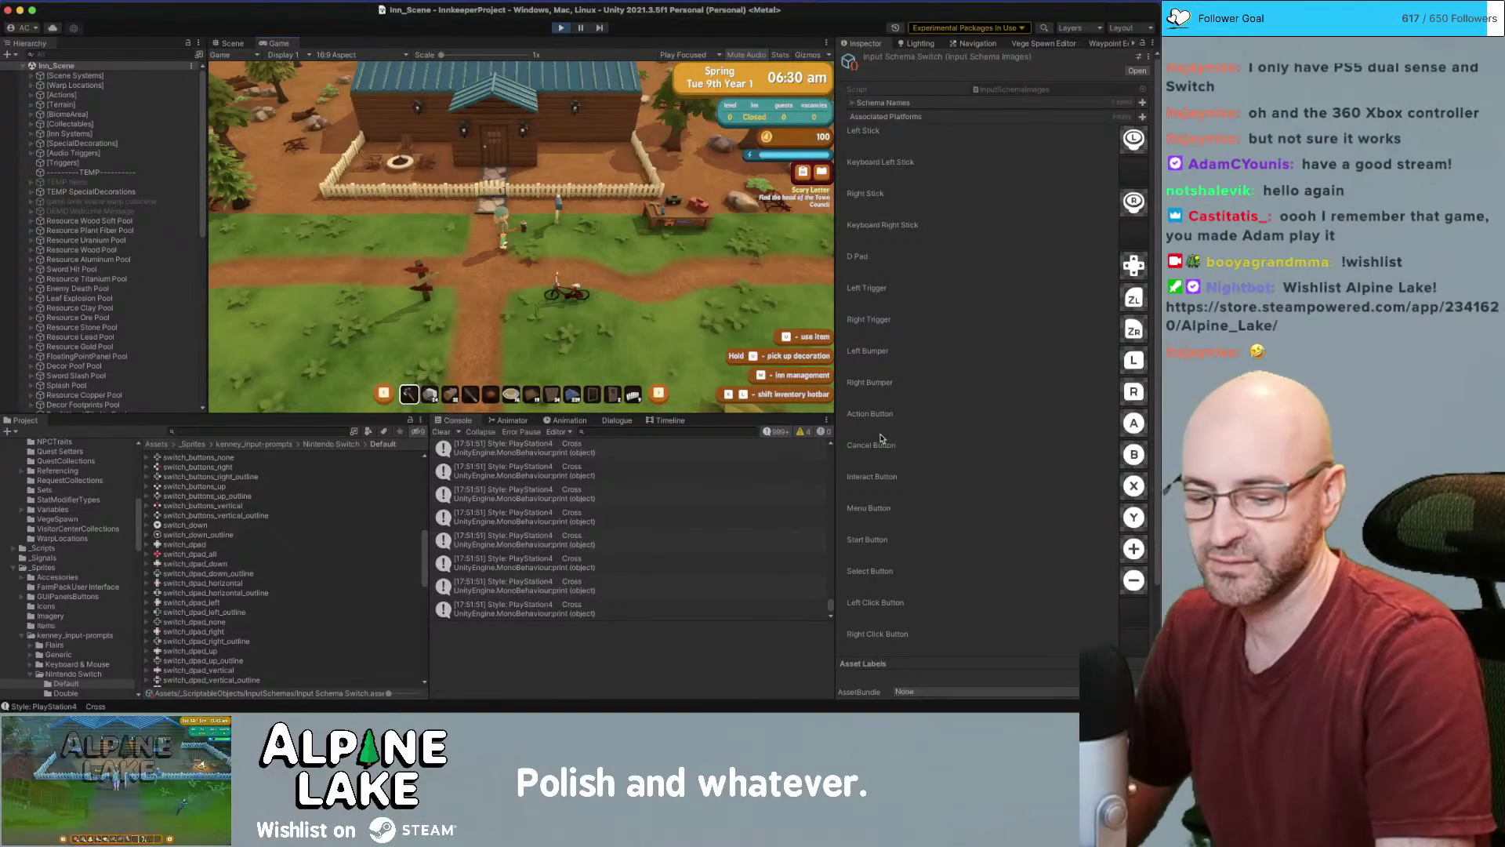
Open the source line of a PlayStation4 style log entry and enlarge the code editor window
double_click(648, 470)
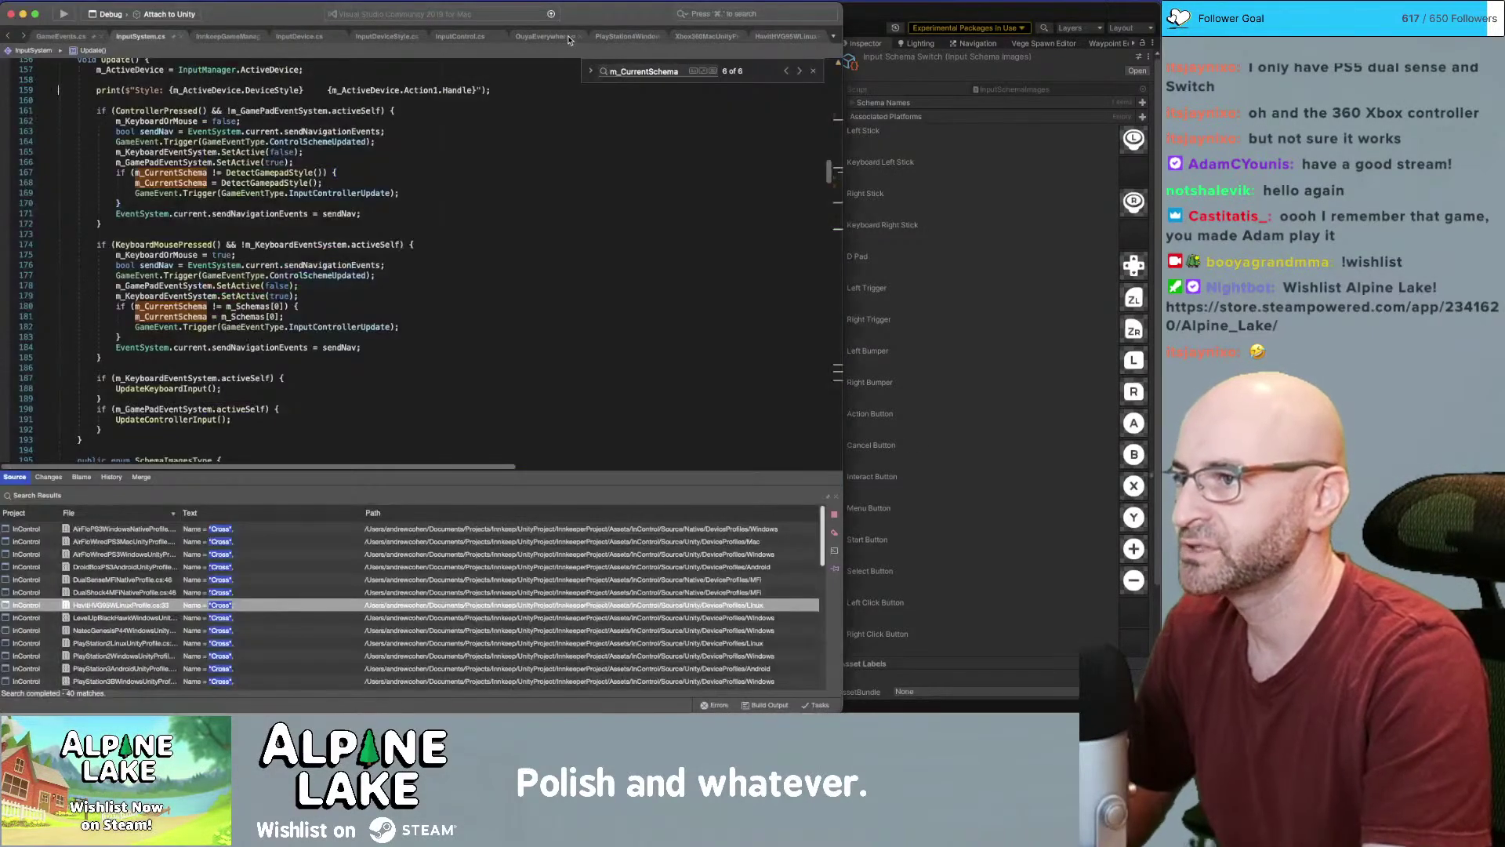
double_click(841, 22)
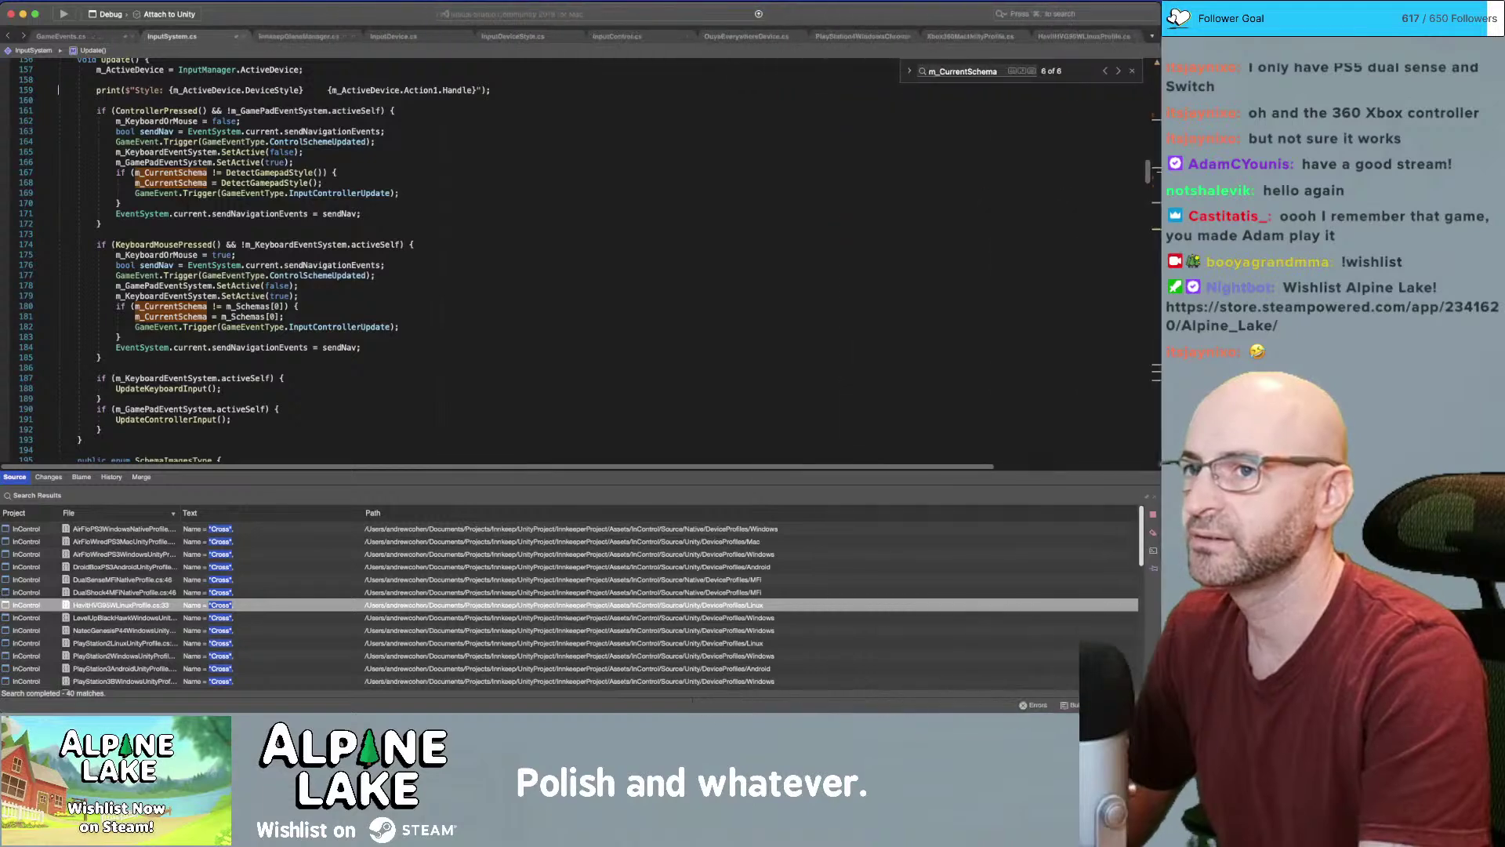
Switch back to Unity, check the controller button prompts in the running game, and stop the playtest
key(super+Tab)
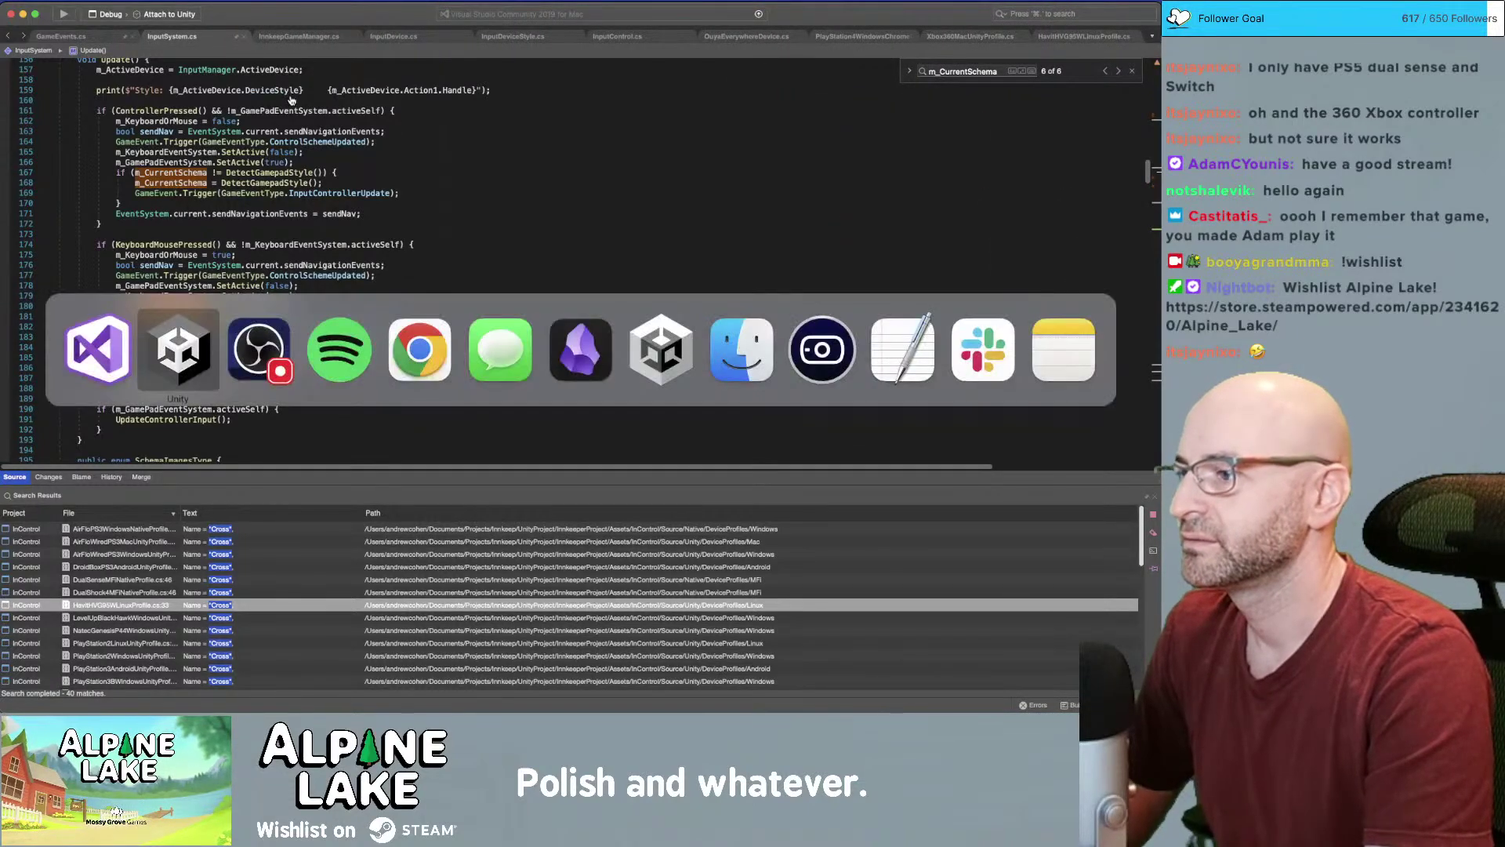
key(super+Tab)
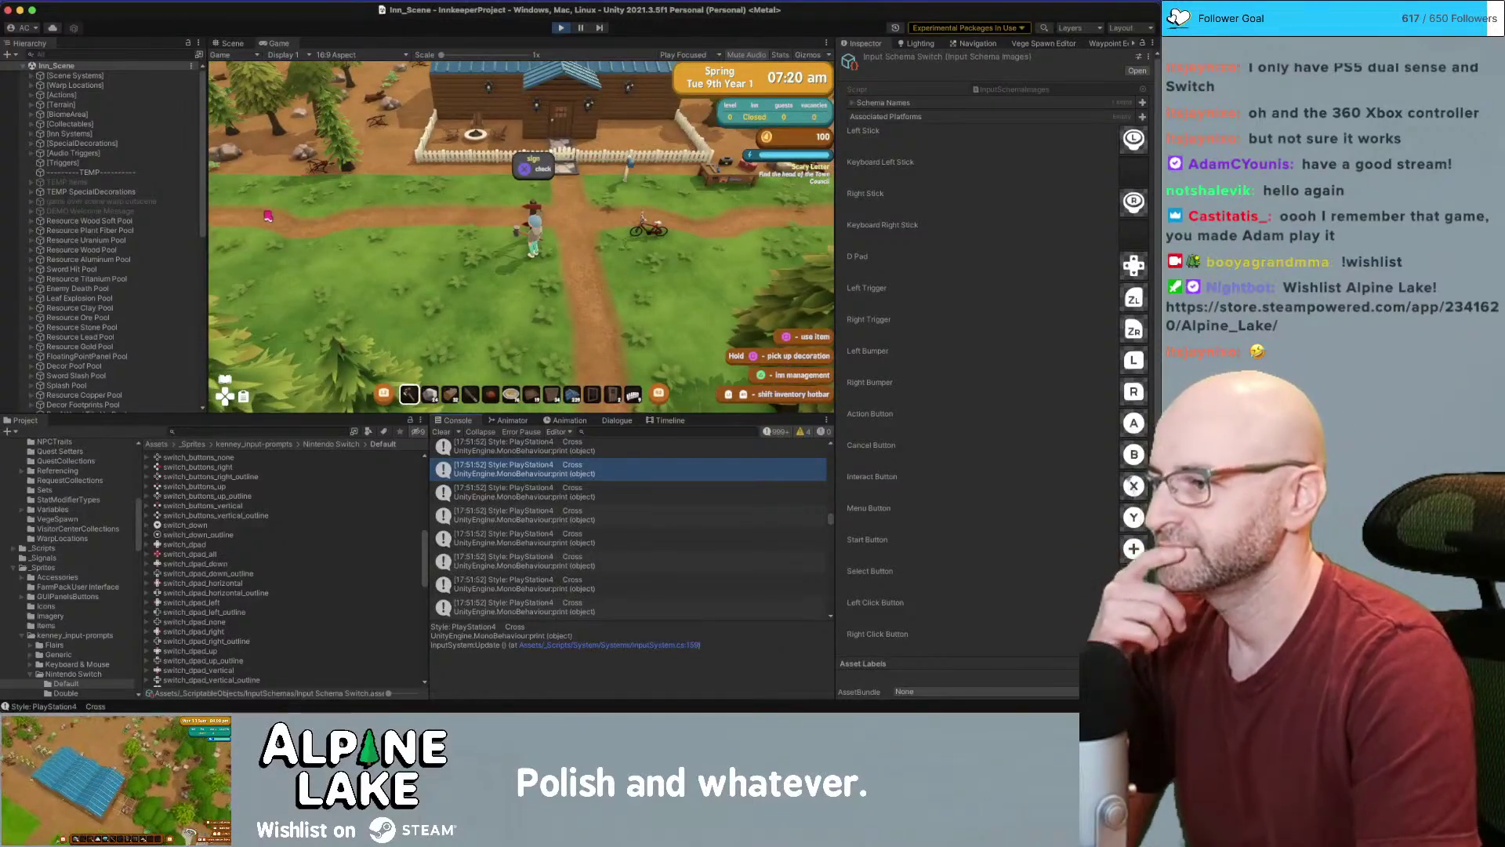
click(561, 28)
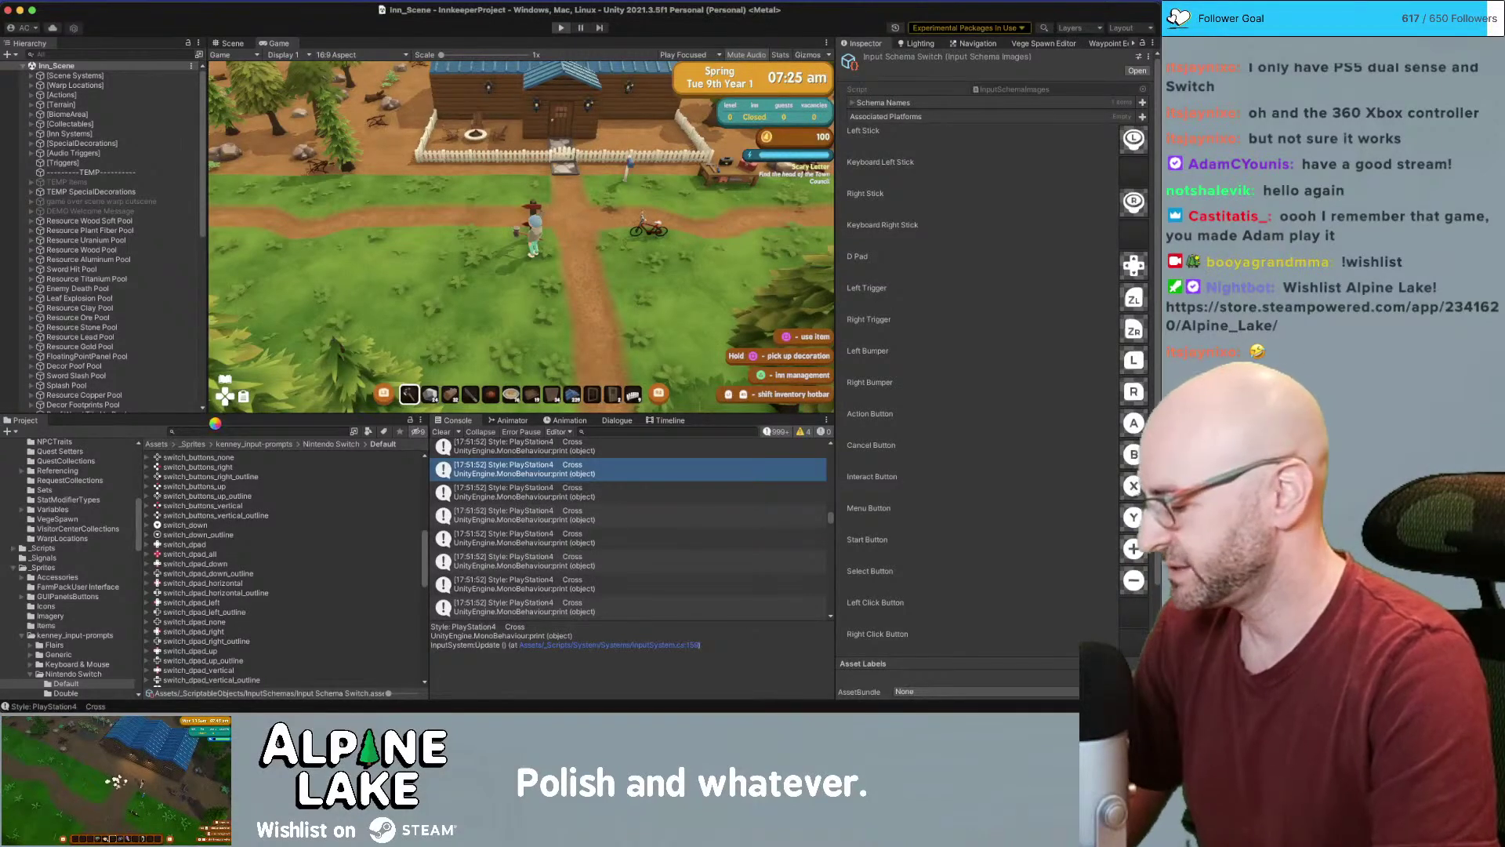
click(210, 429)
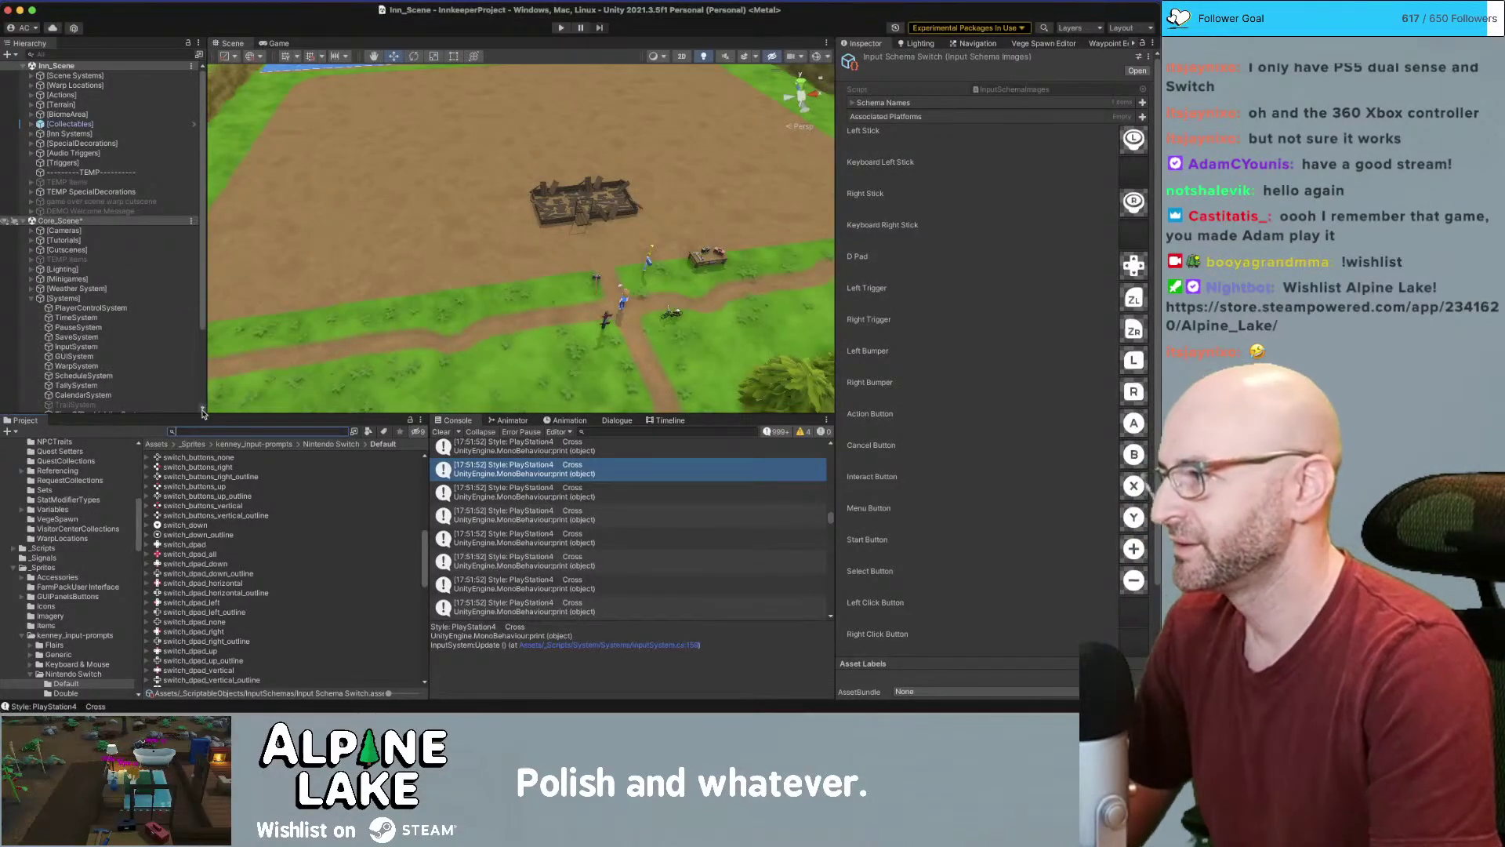
Switch to Obsidian and mark "get other controller buttons working properly" as done in today's agenda
key(super+Tab)
key(super+Tab)
key(super+Tab)
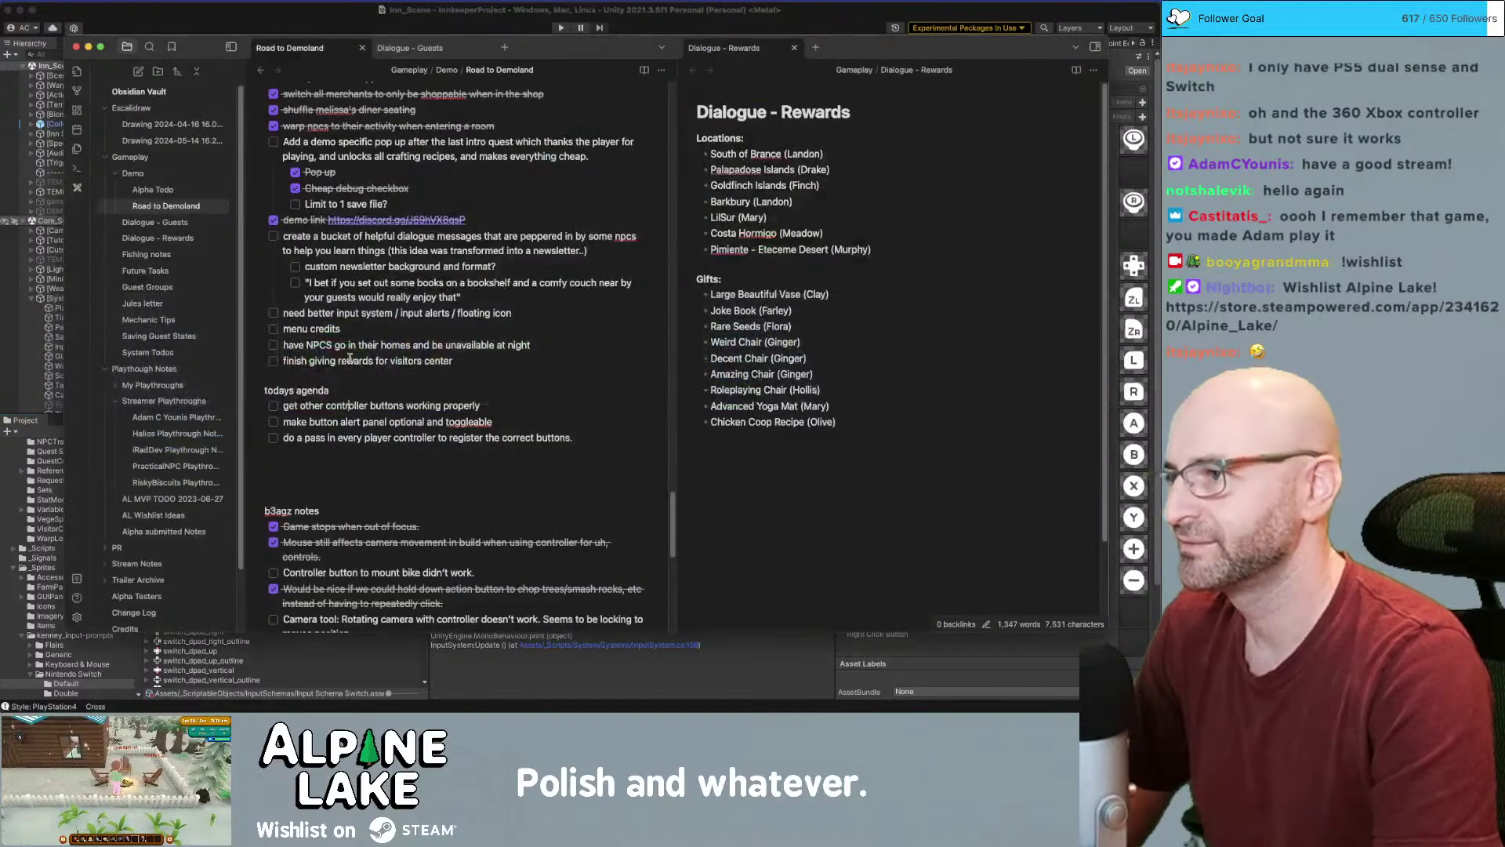
drag(307, 406, 473, 405)
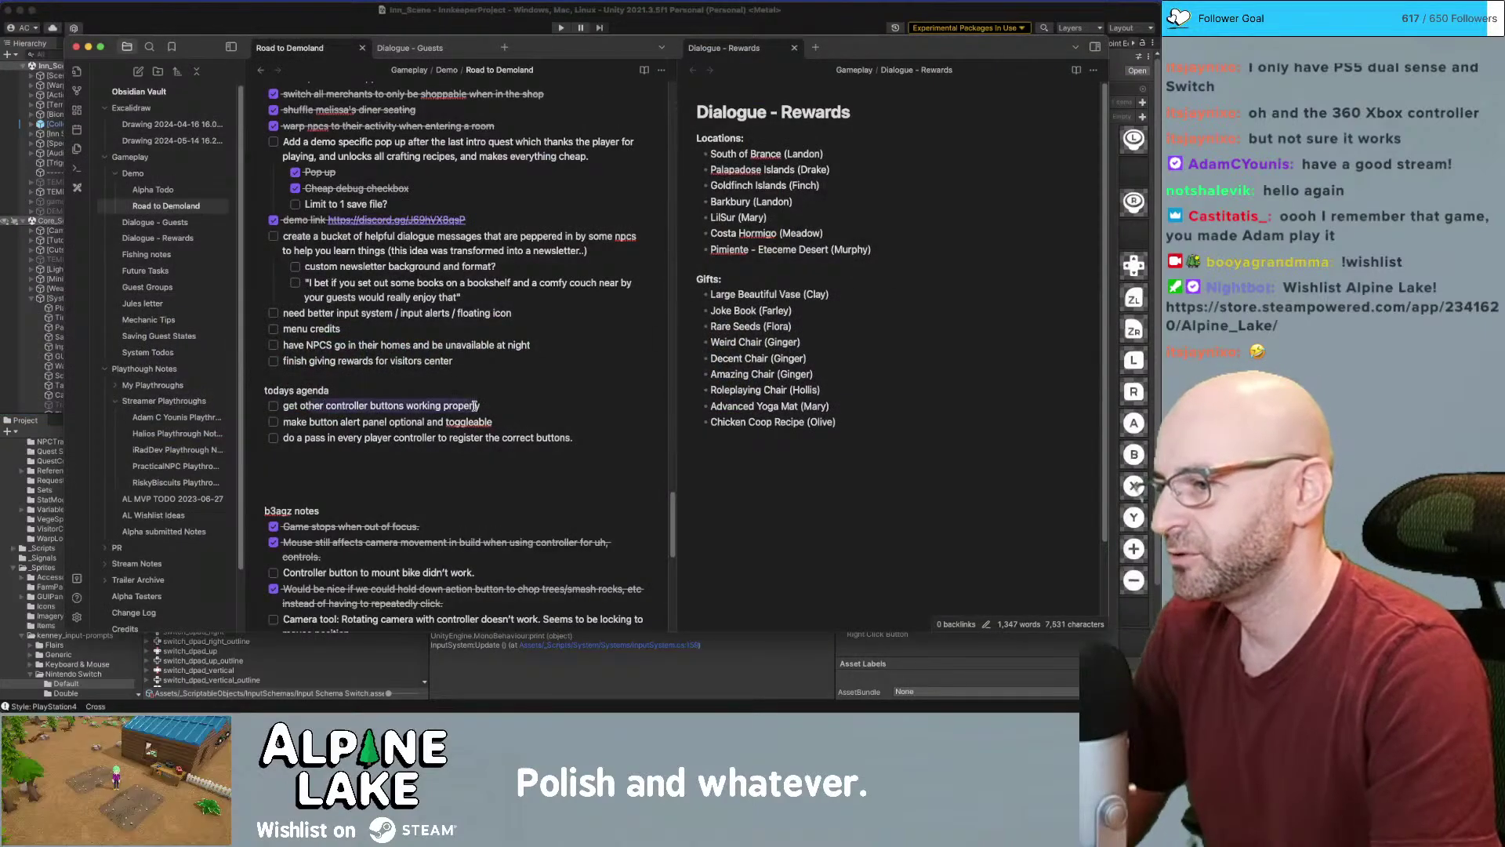
click(473, 405)
click(274, 406)
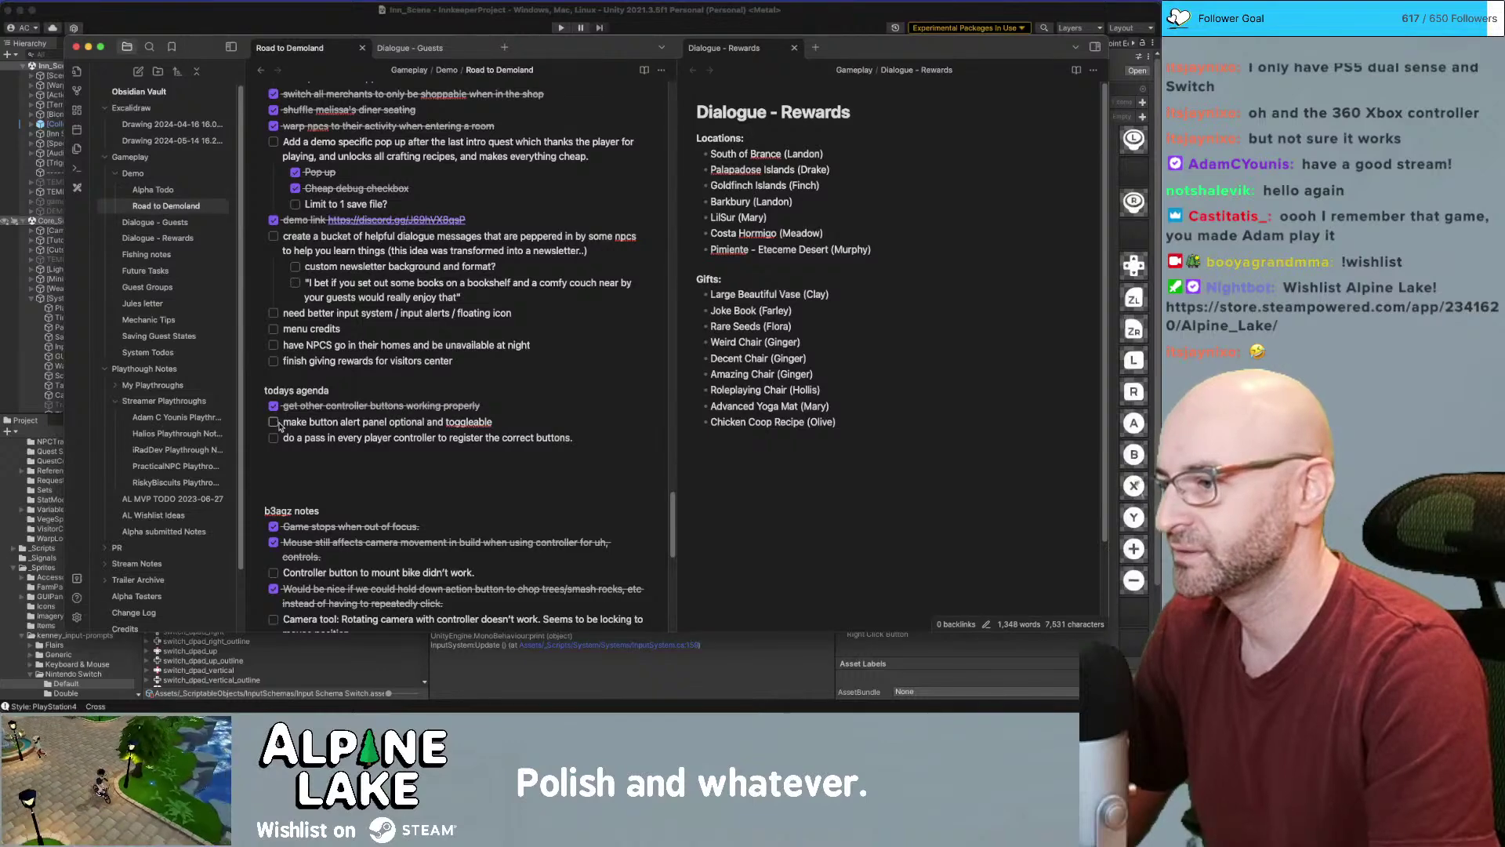
drag(291, 423, 458, 423)
click(389, 424)
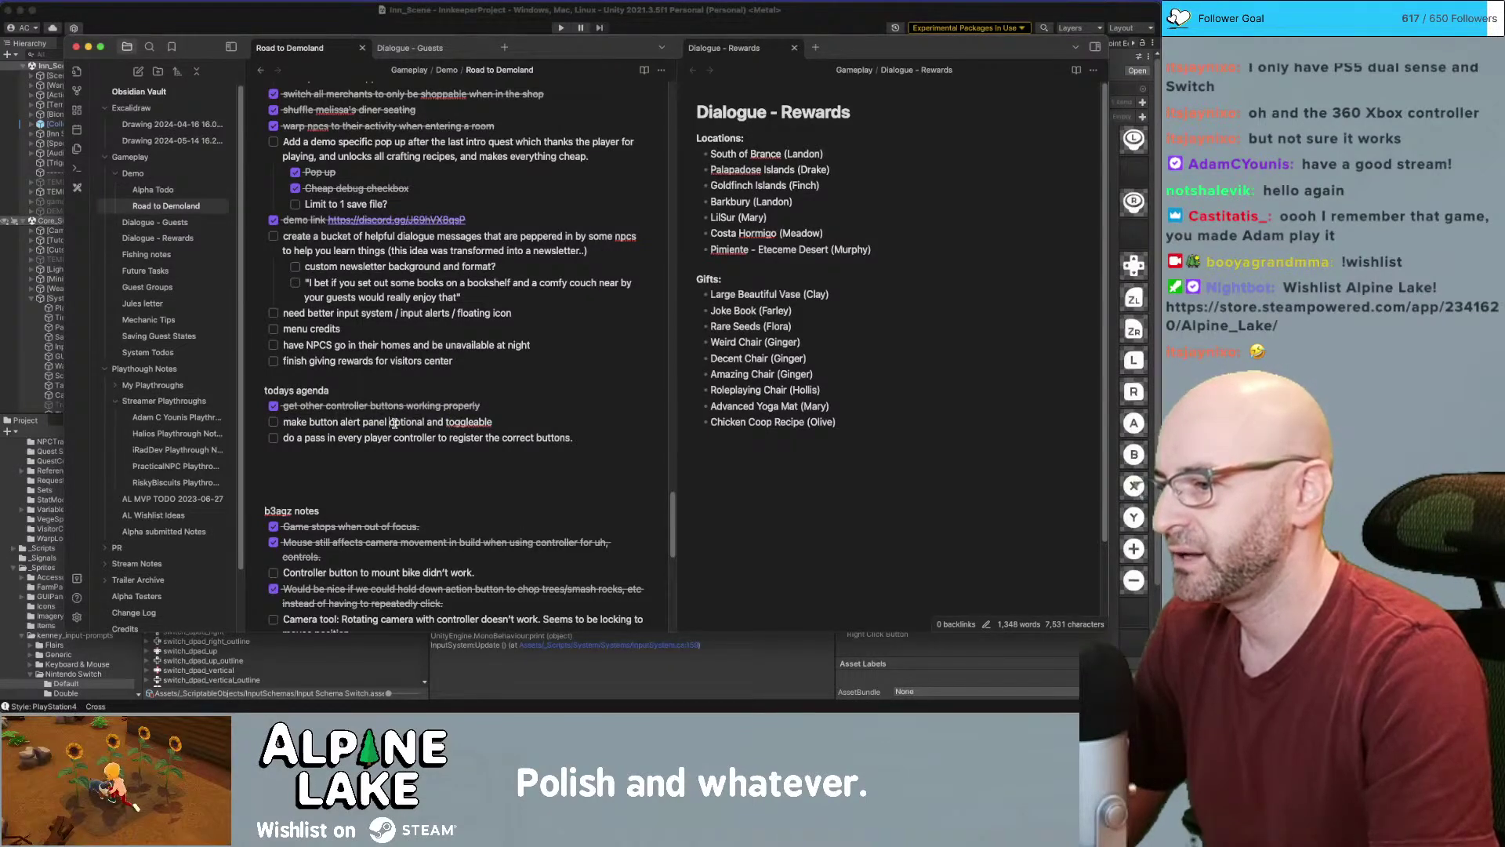
Switch to Unity, run the game again and inspect one of the repeated device style log entries
click(547, 11)
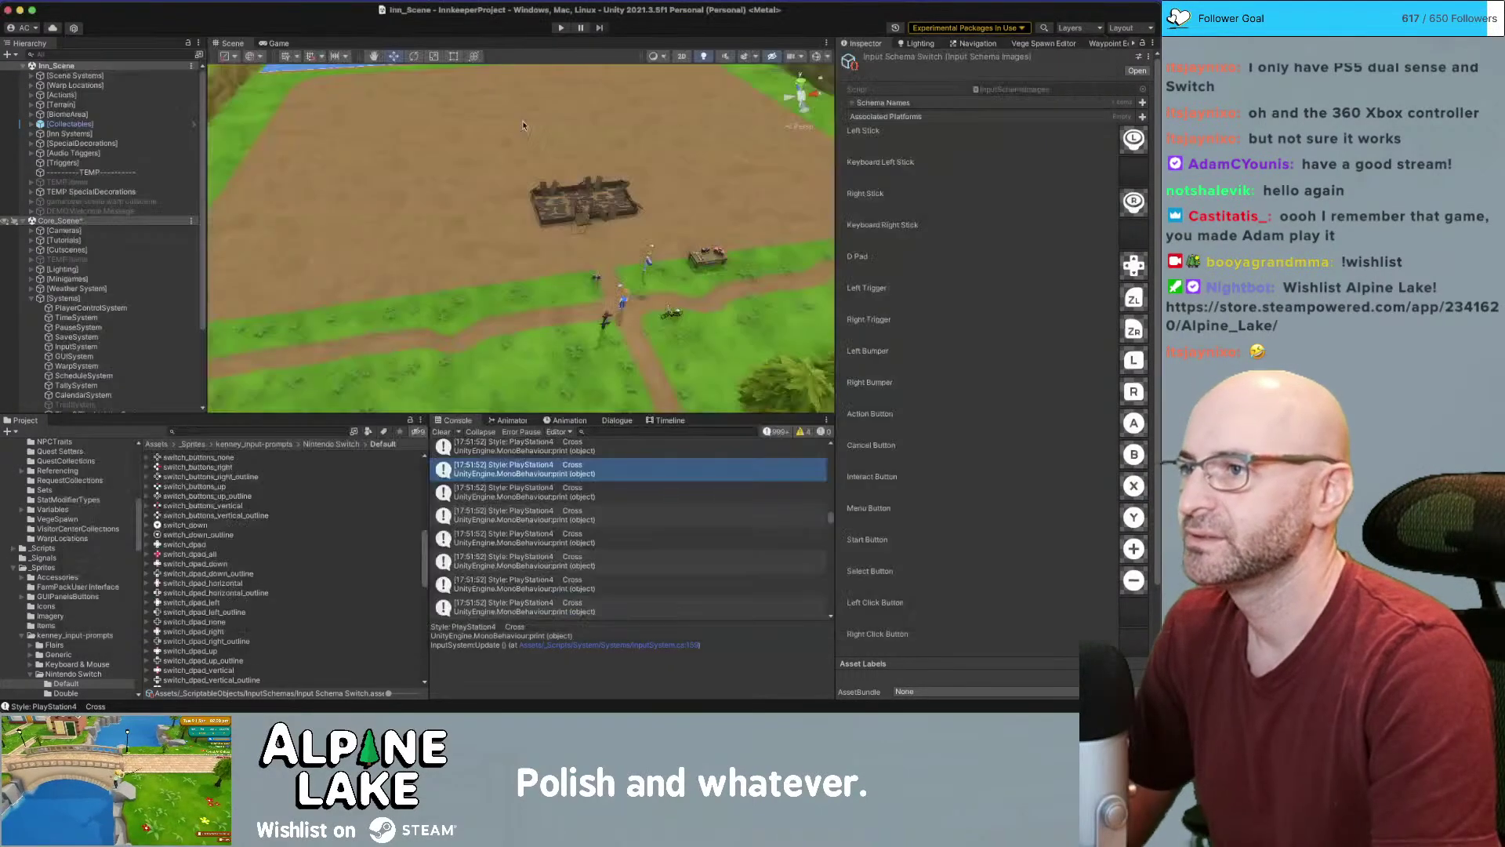
click(561, 27)
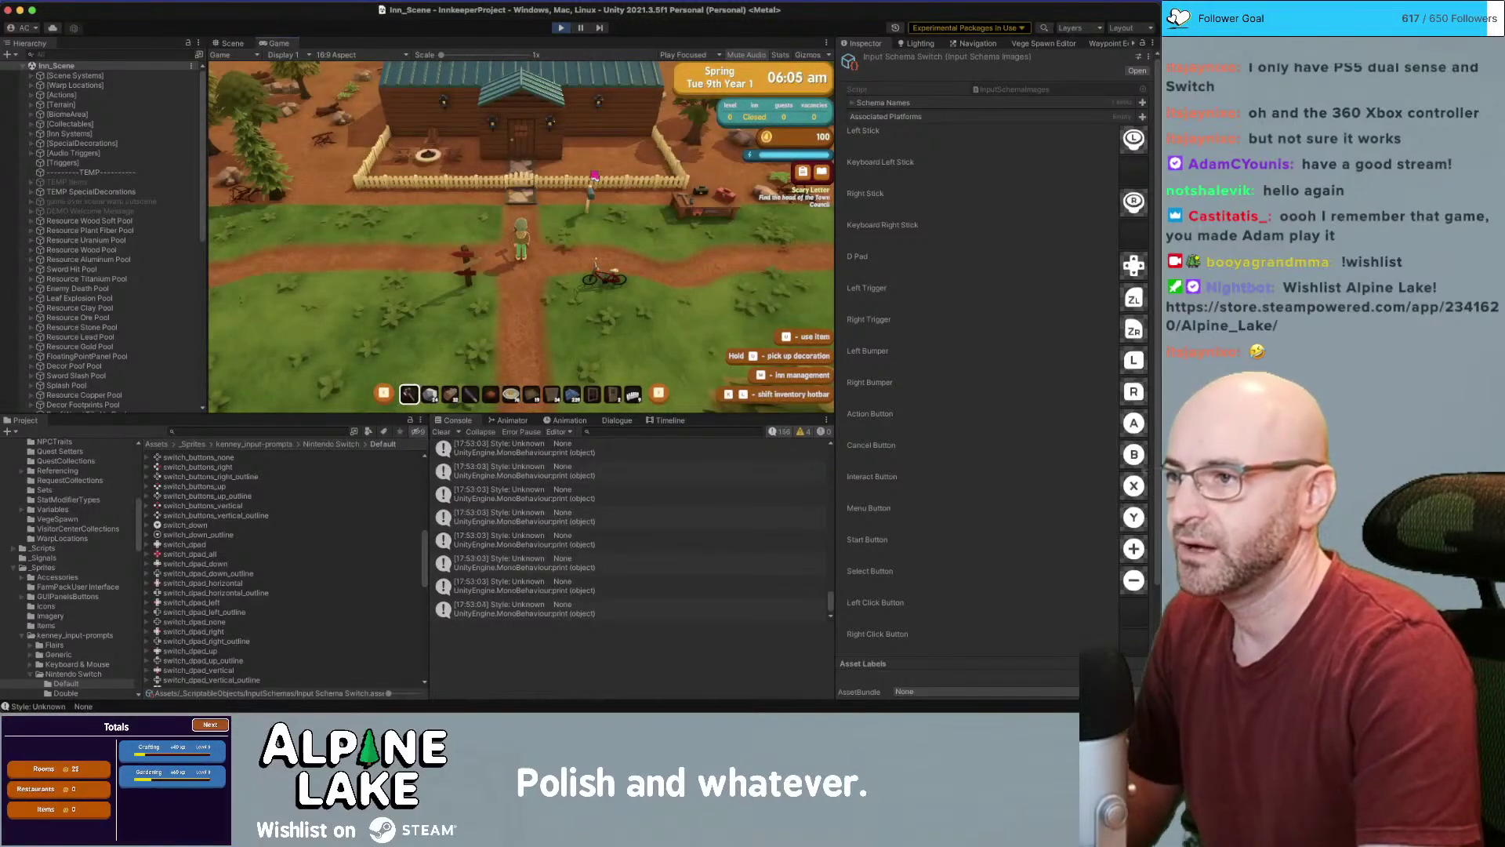
click(589, 513)
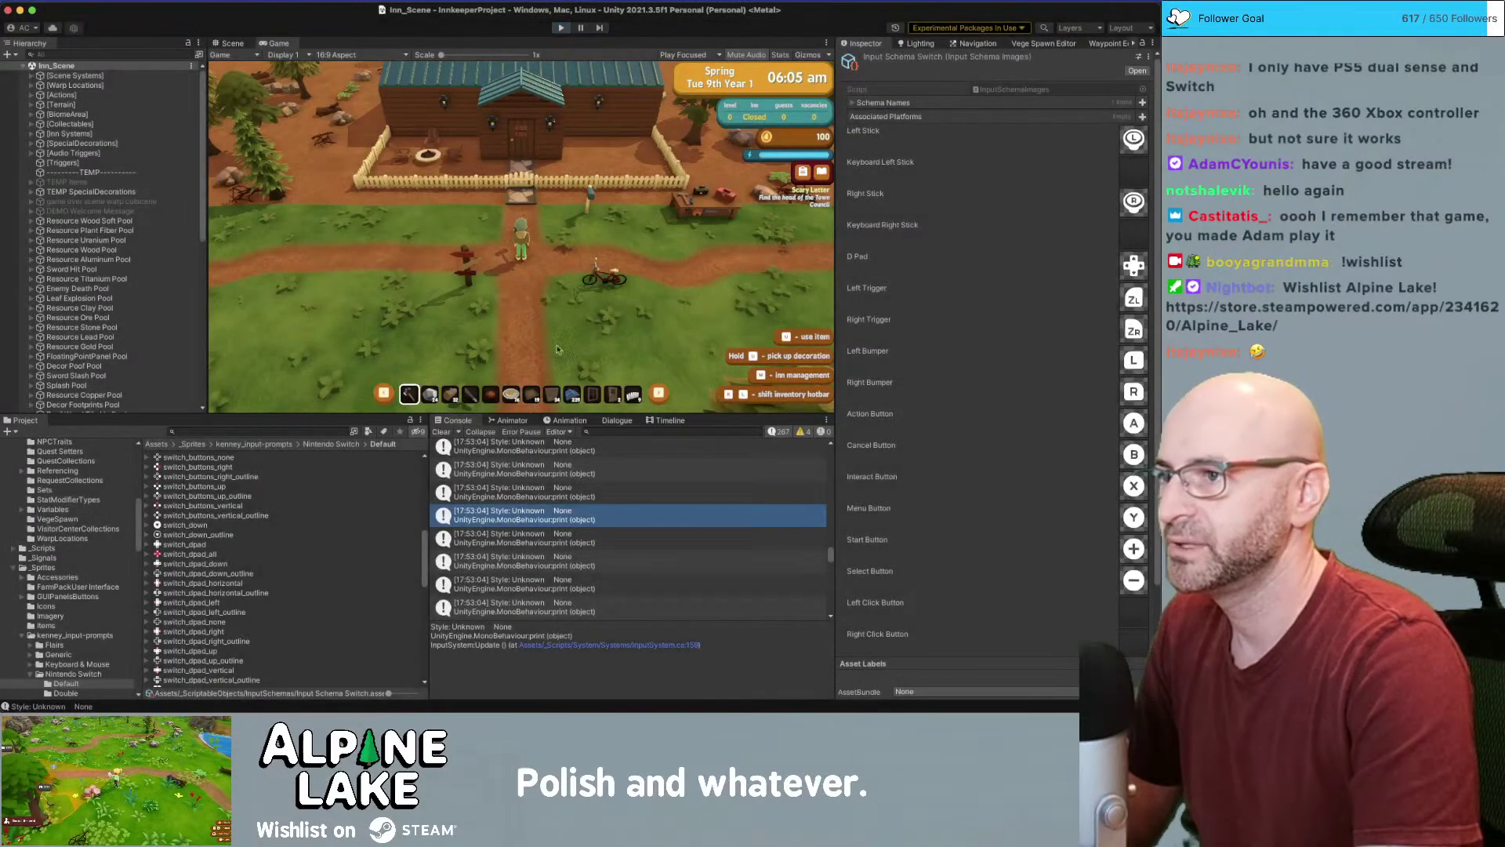
Switch to Visual Studio and examine InputSystem.cs, from the button lookup through DetectGamepadStyle, ControllerPressed and UpdateControllerInput to CheckInControlBinding
key(super+Tab)
key(super+Tab)
key(super+shift+Tab)
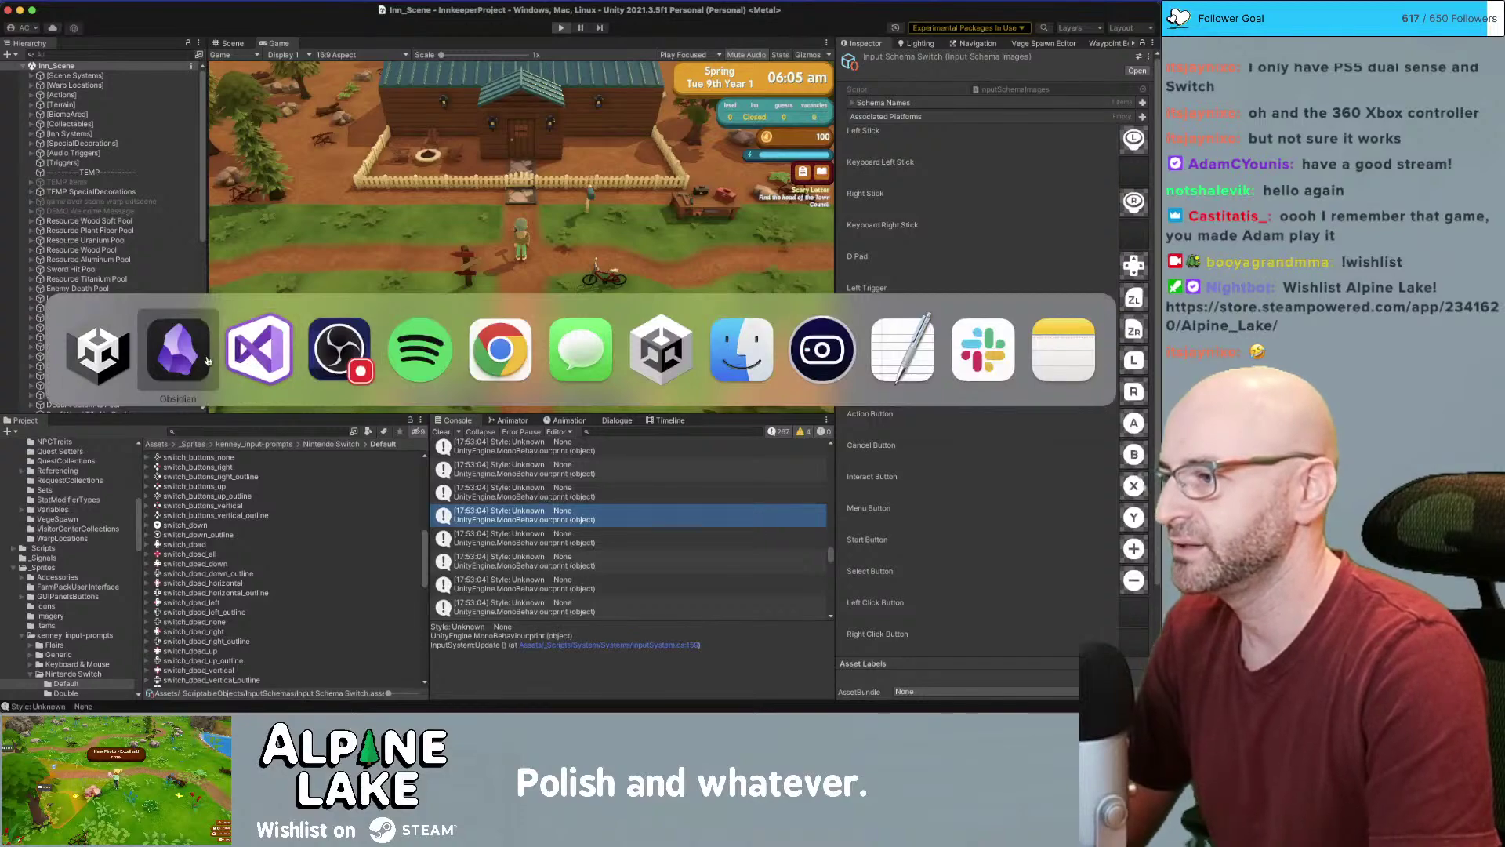
key(super+Tab)
scroll(283, 314, up, 15)
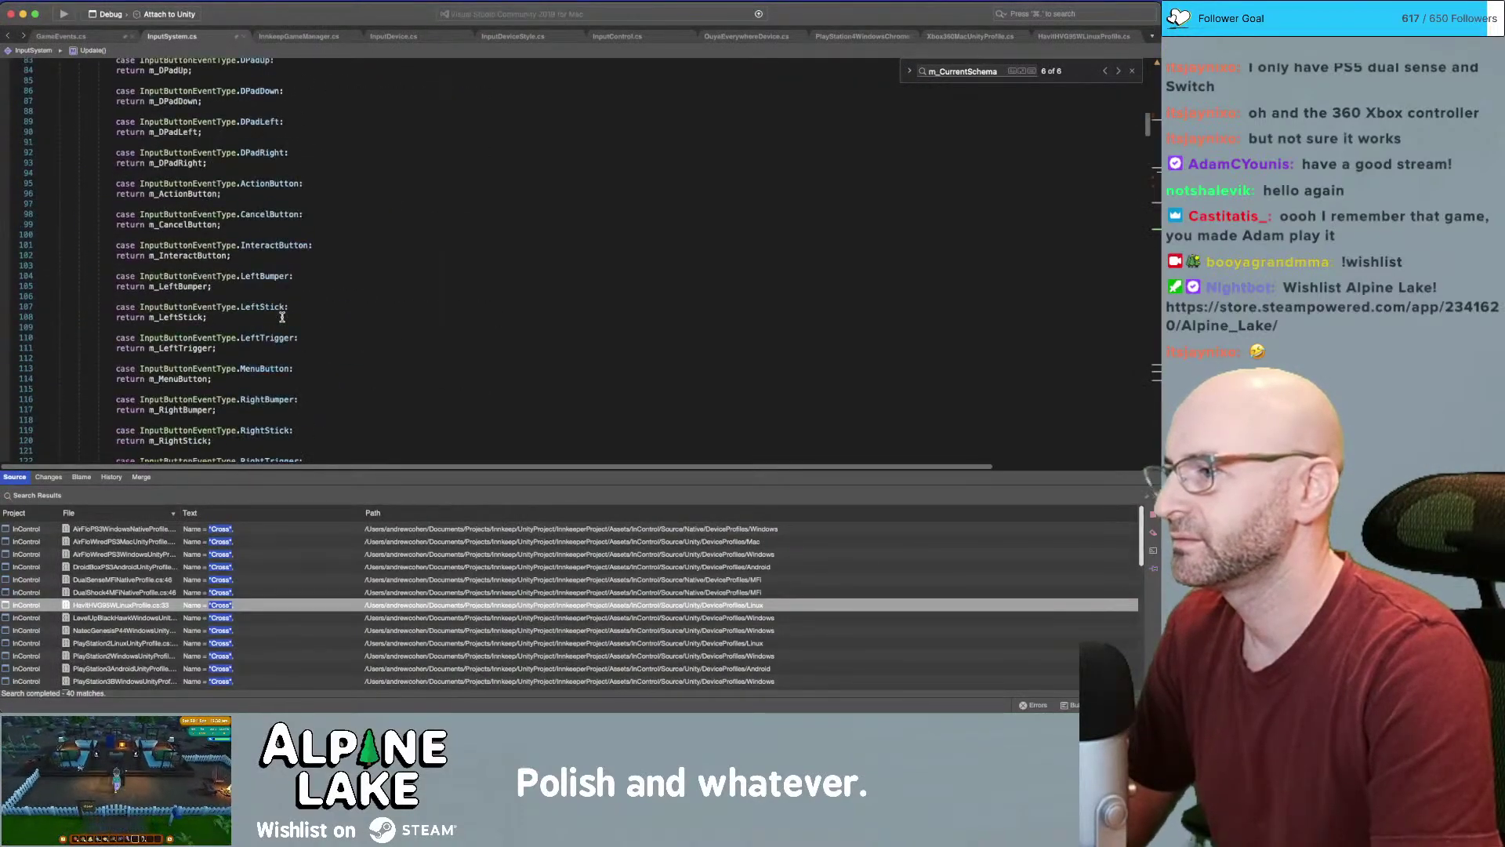
scroll(282, 318, down, 10)
scroll(284, 317, down, 20)
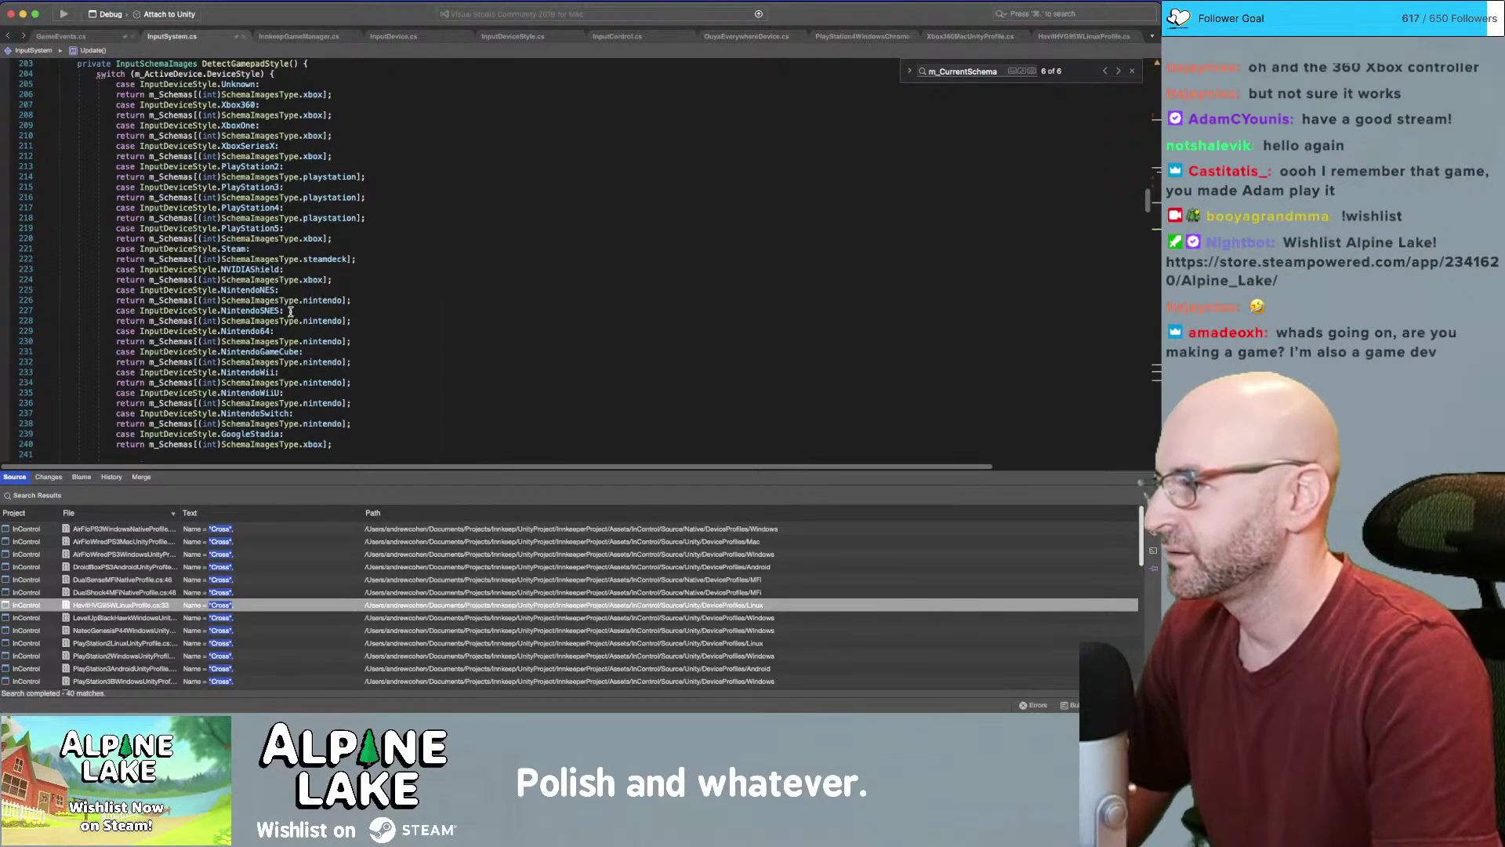
scroll(306, 320, down, 2)
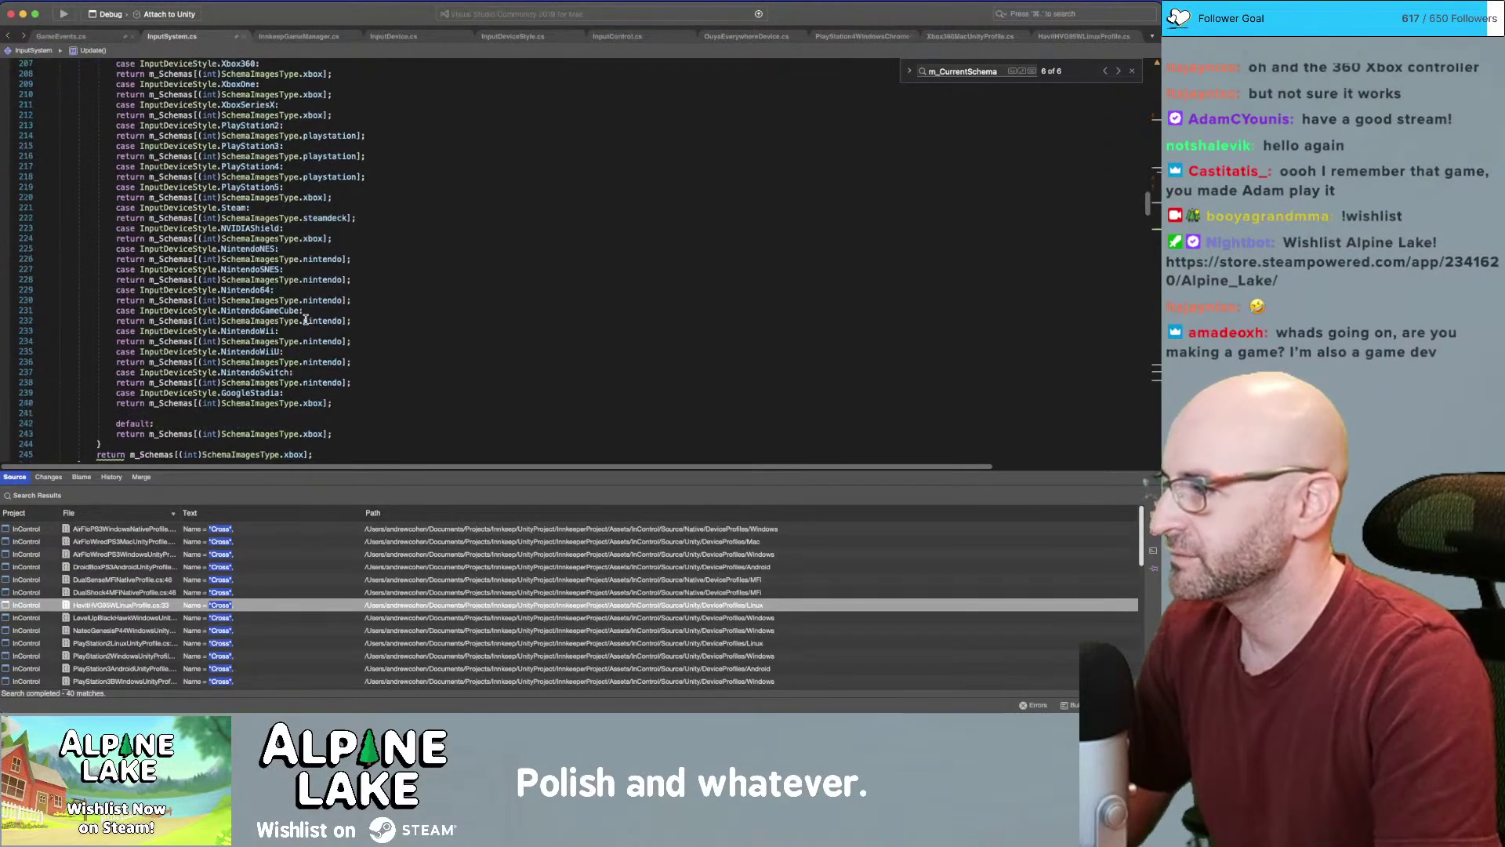
scroll(309, 314, down, 7)
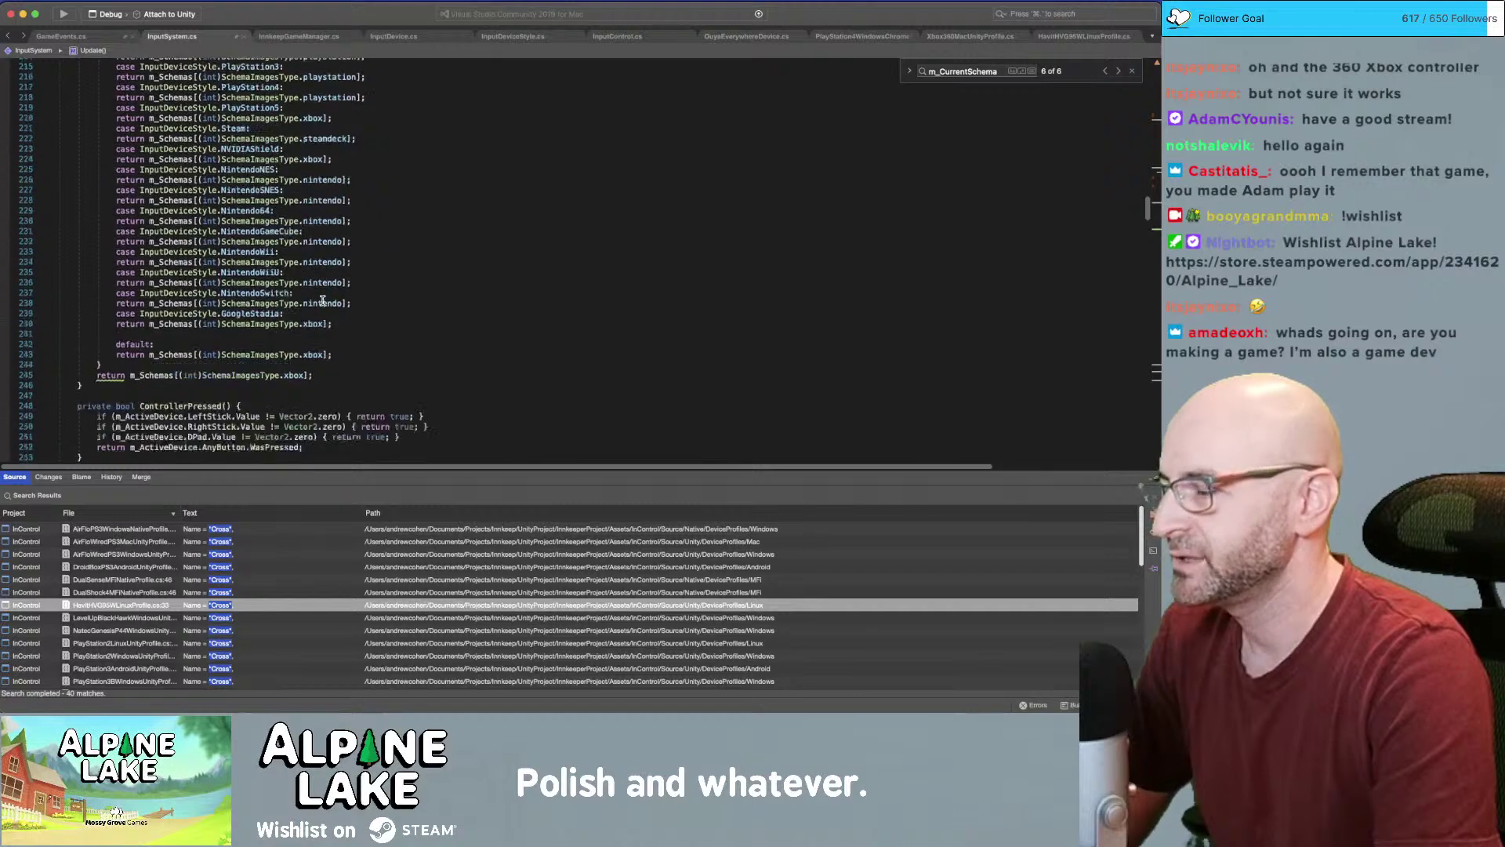
scroll(321, 297, down, 9)
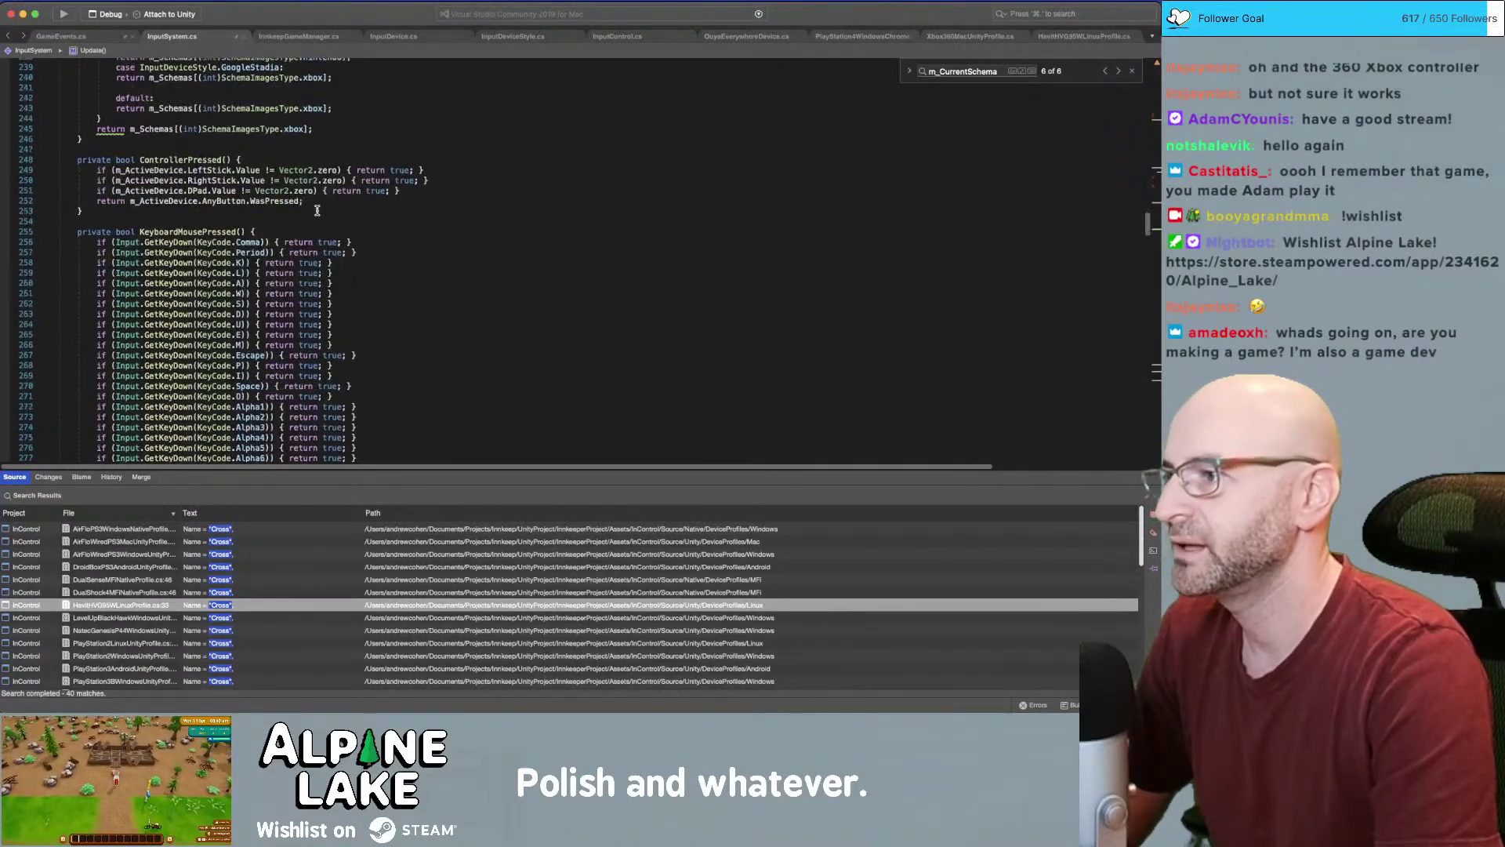
scroll(312, 189, down, 3)
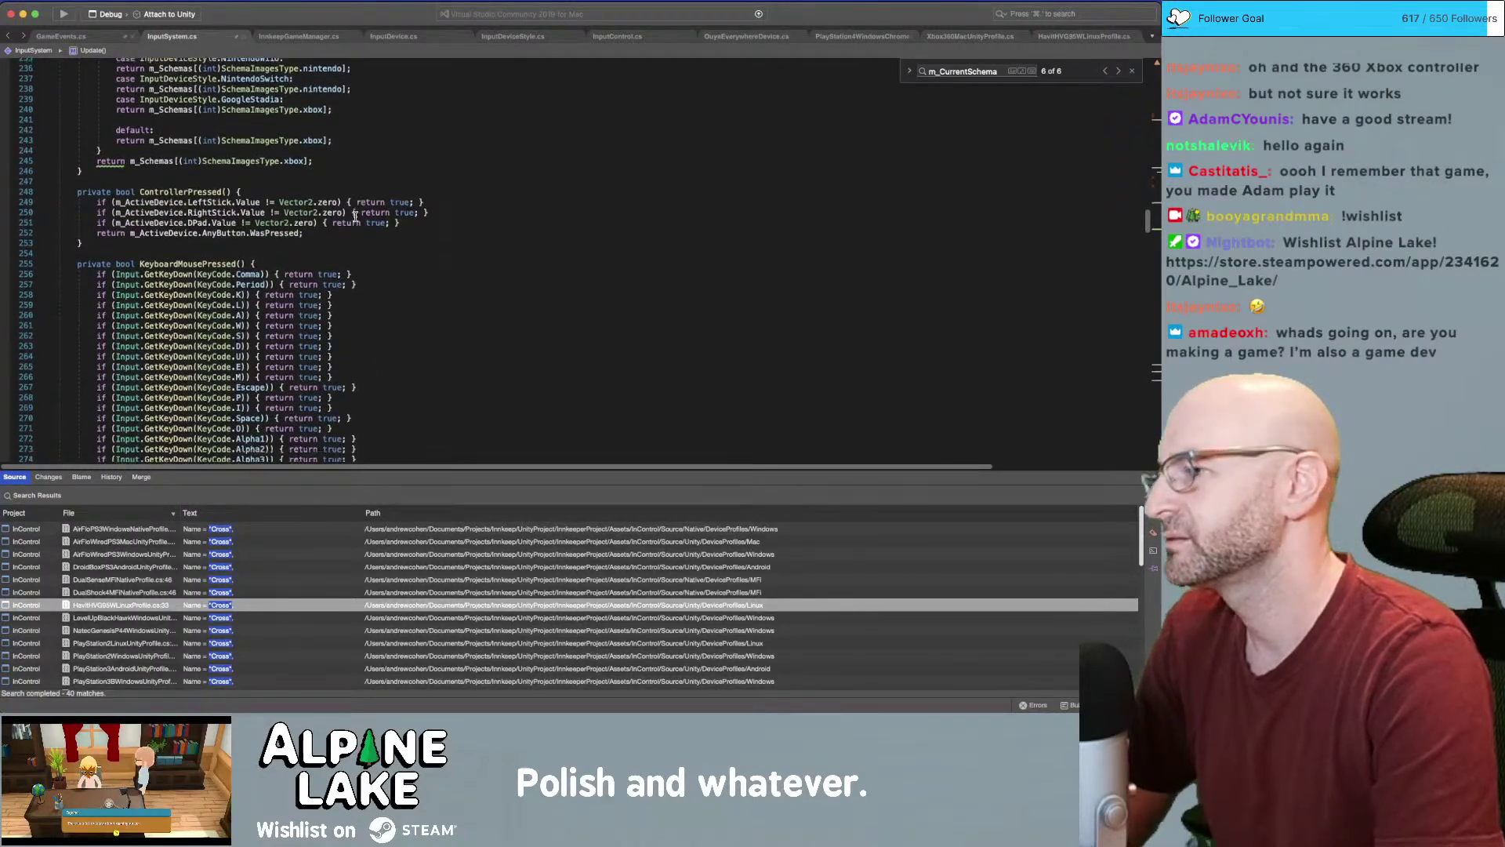
scroll(369, 247, down, 20)
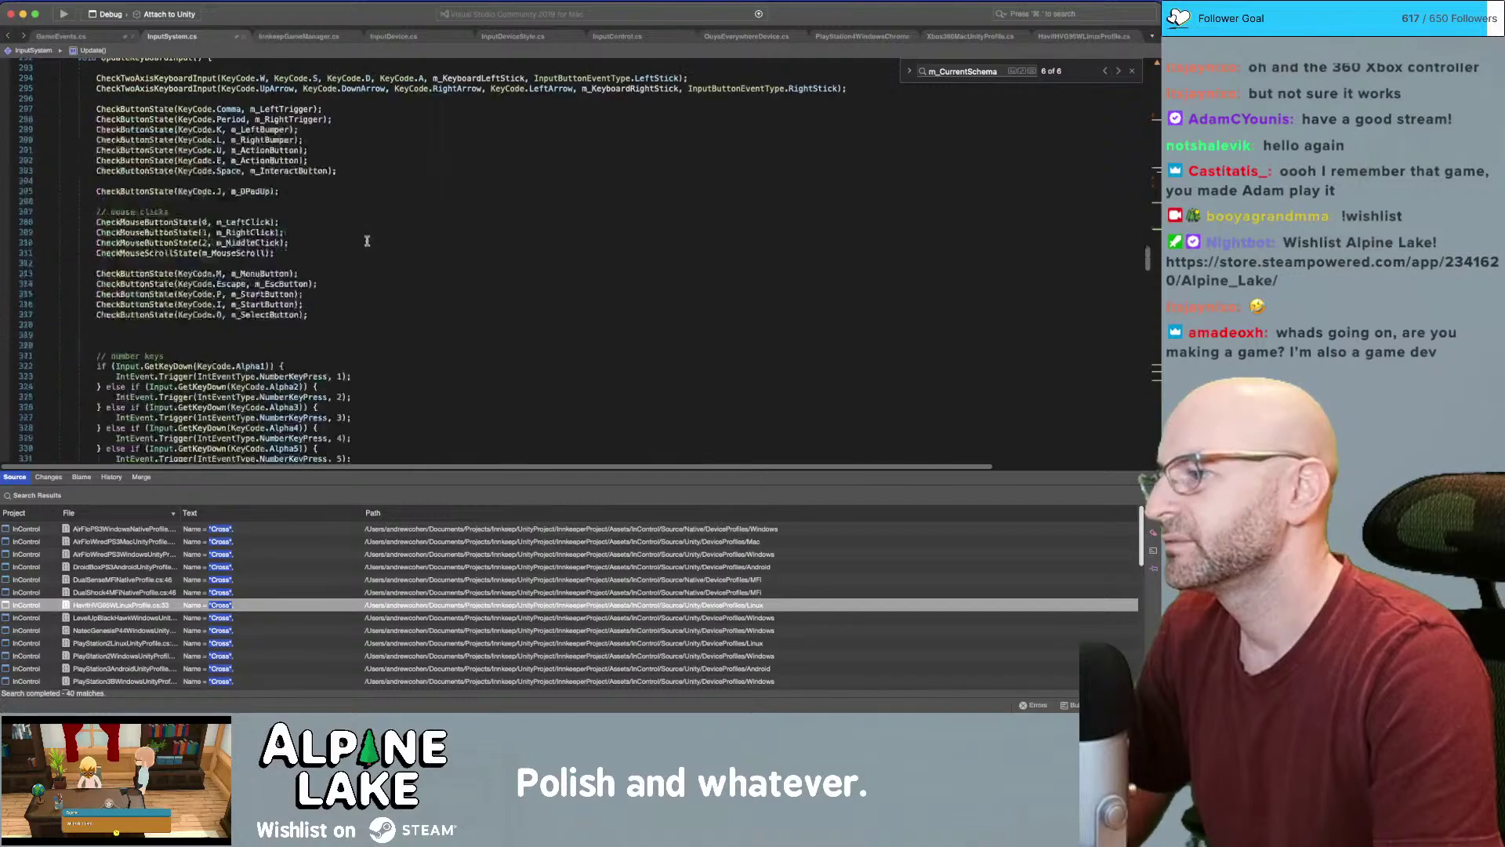
scroll(366, 238, down, 12)
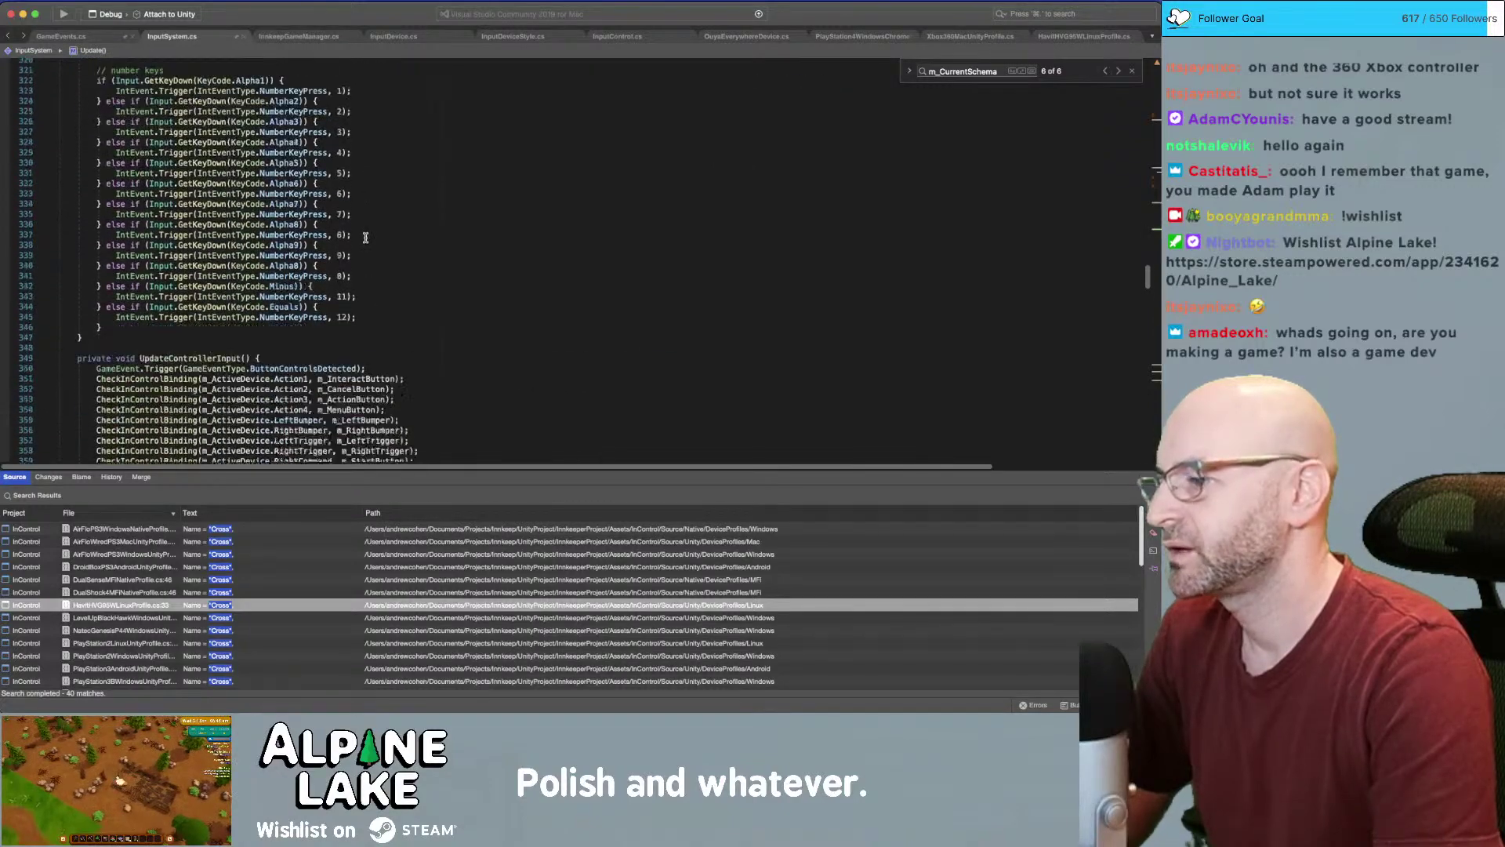
scroll(344, 262, down, 14)
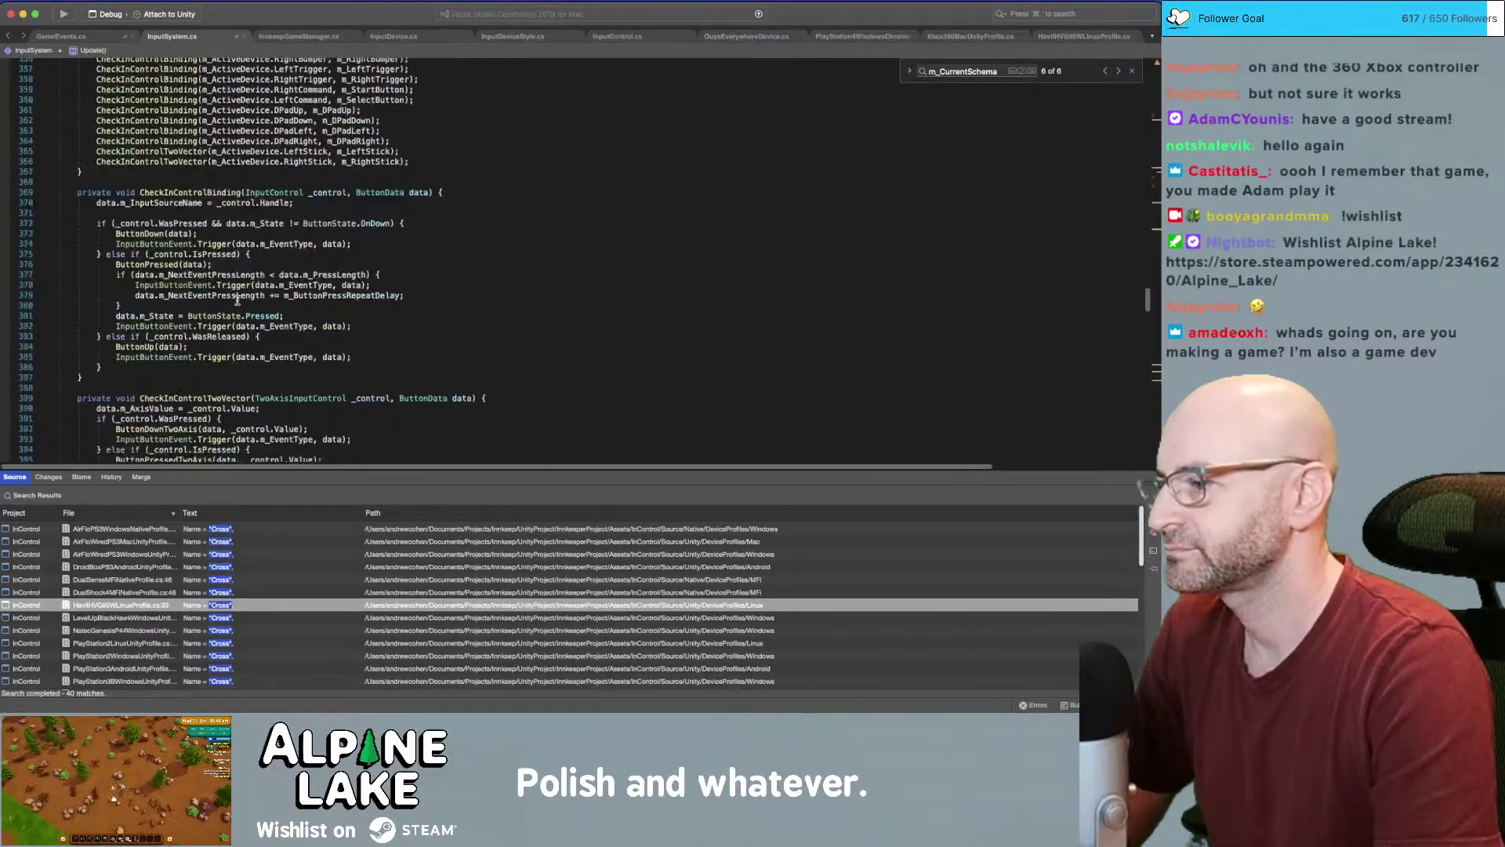
Comment out the print statement logging DeviceStyle and Action1.Handle in Update of InputSystem.cs
scroll(255, 296, up, 18)
scroll(255, 296, up, 20)
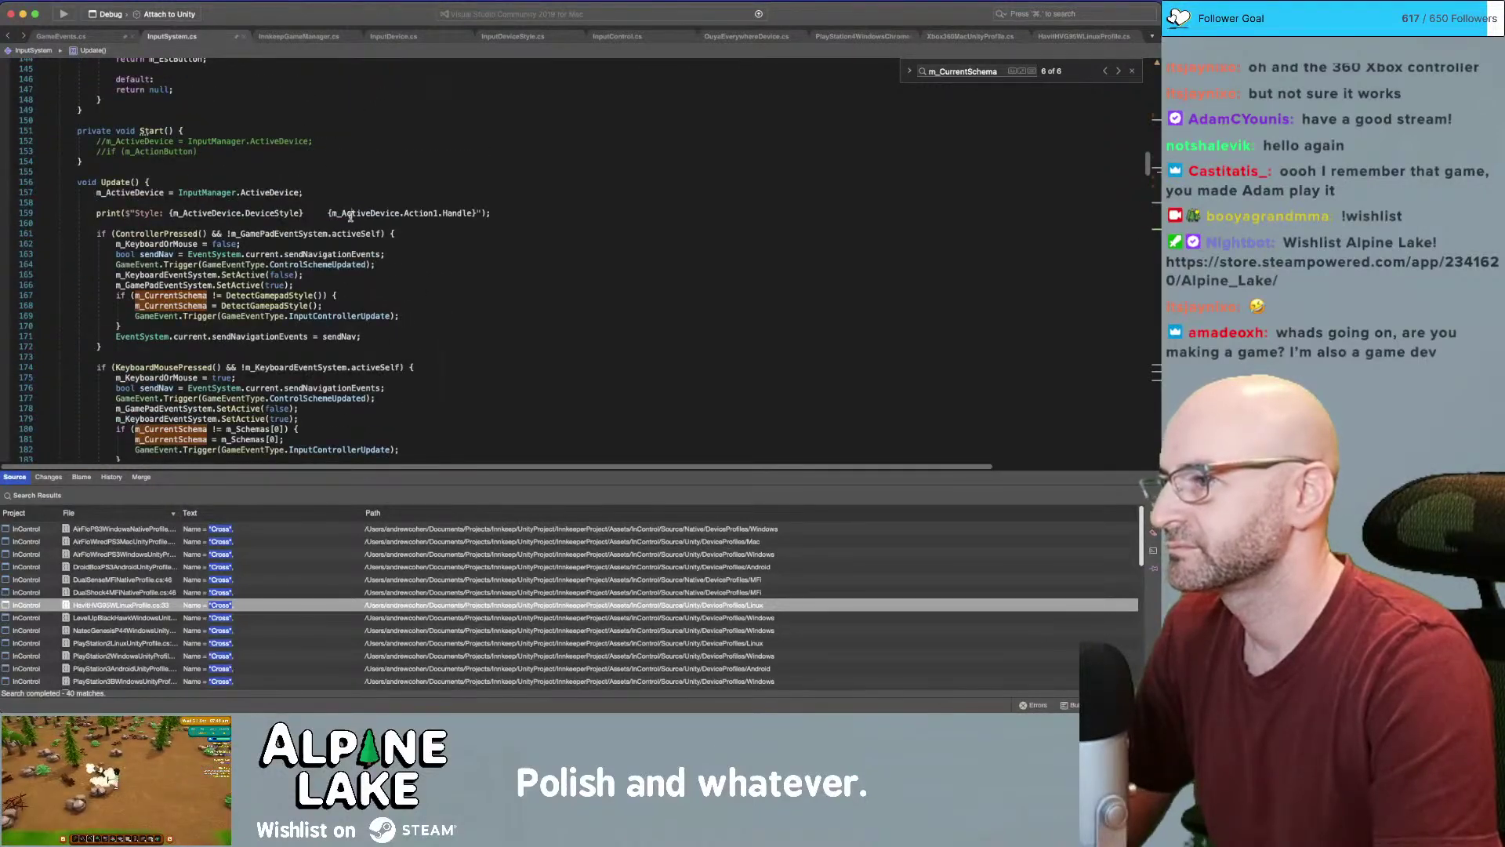
click(388, 213)
key(super+slash)
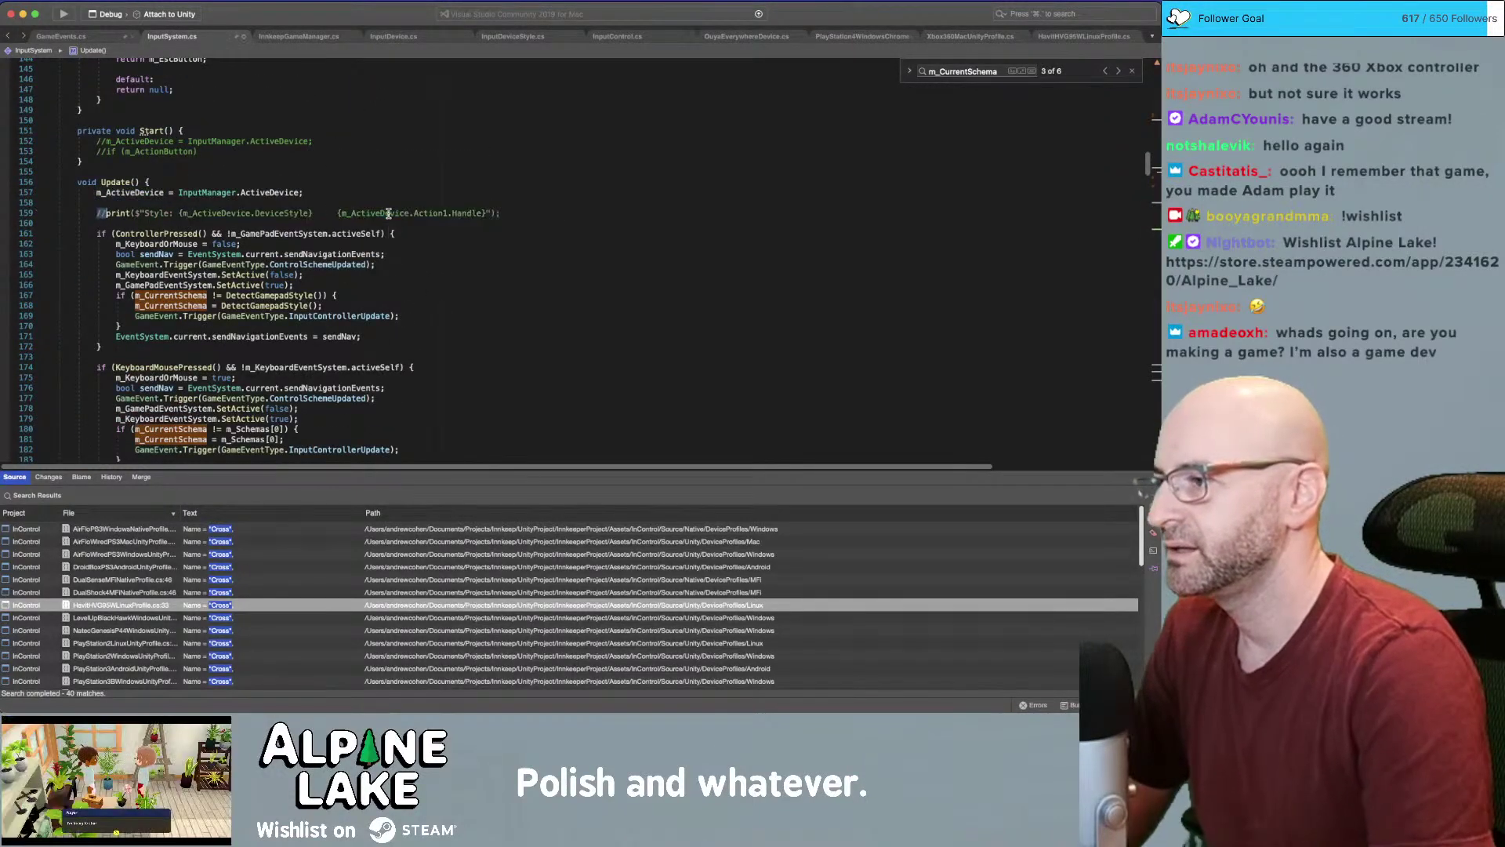
click(385, 145)
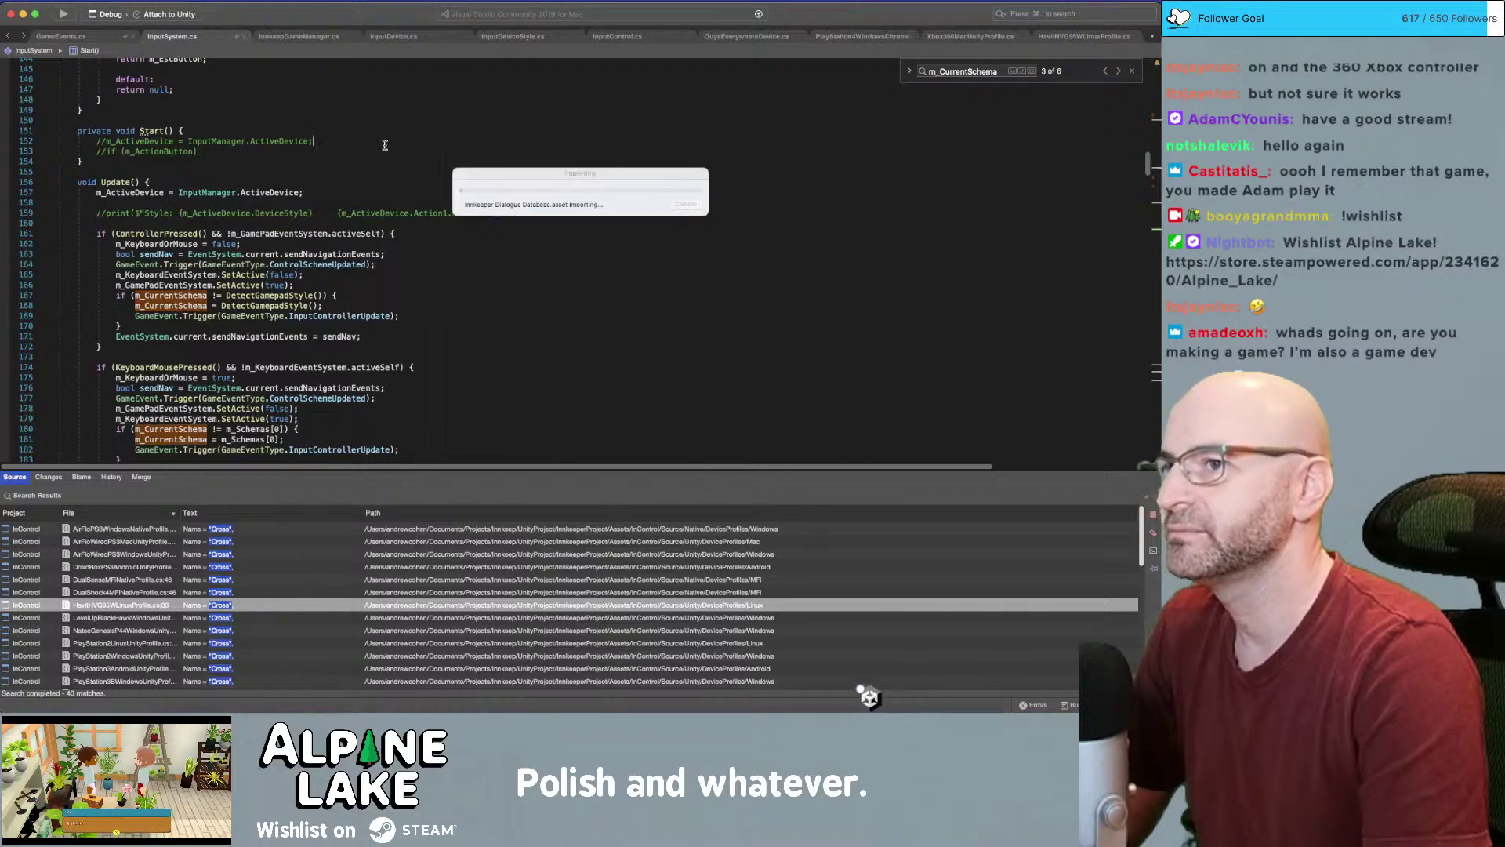
key(super+Tab)
key(super+Tab)
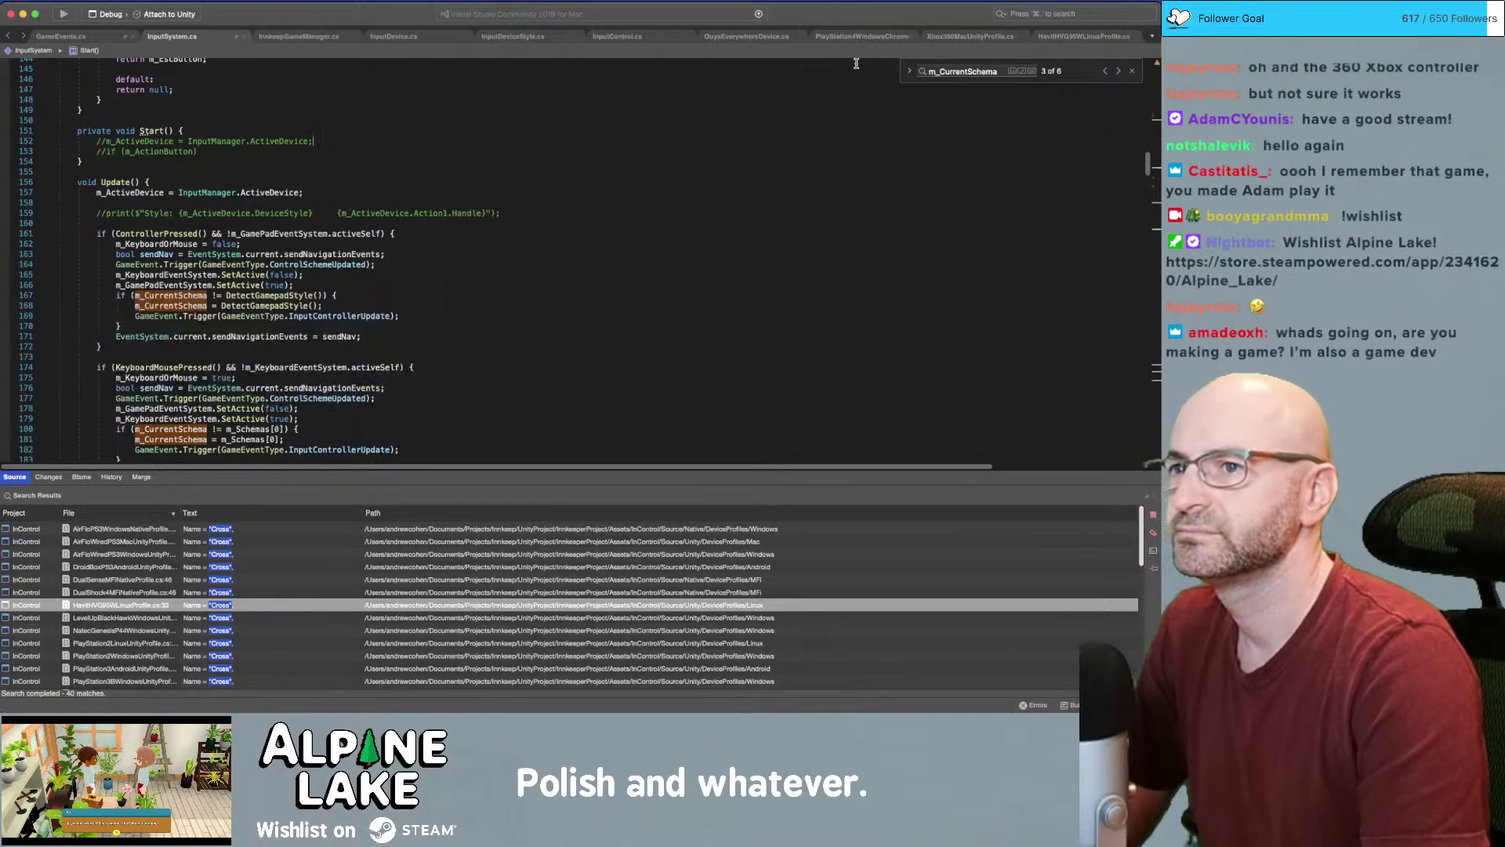
Close OuyaEverywhereDevice.cs and the PlayStation, Xbox 360 and Hori controller profile files, keeping InputSystem.cs open
middle_click(863, 36)
middle_click(863, 36)
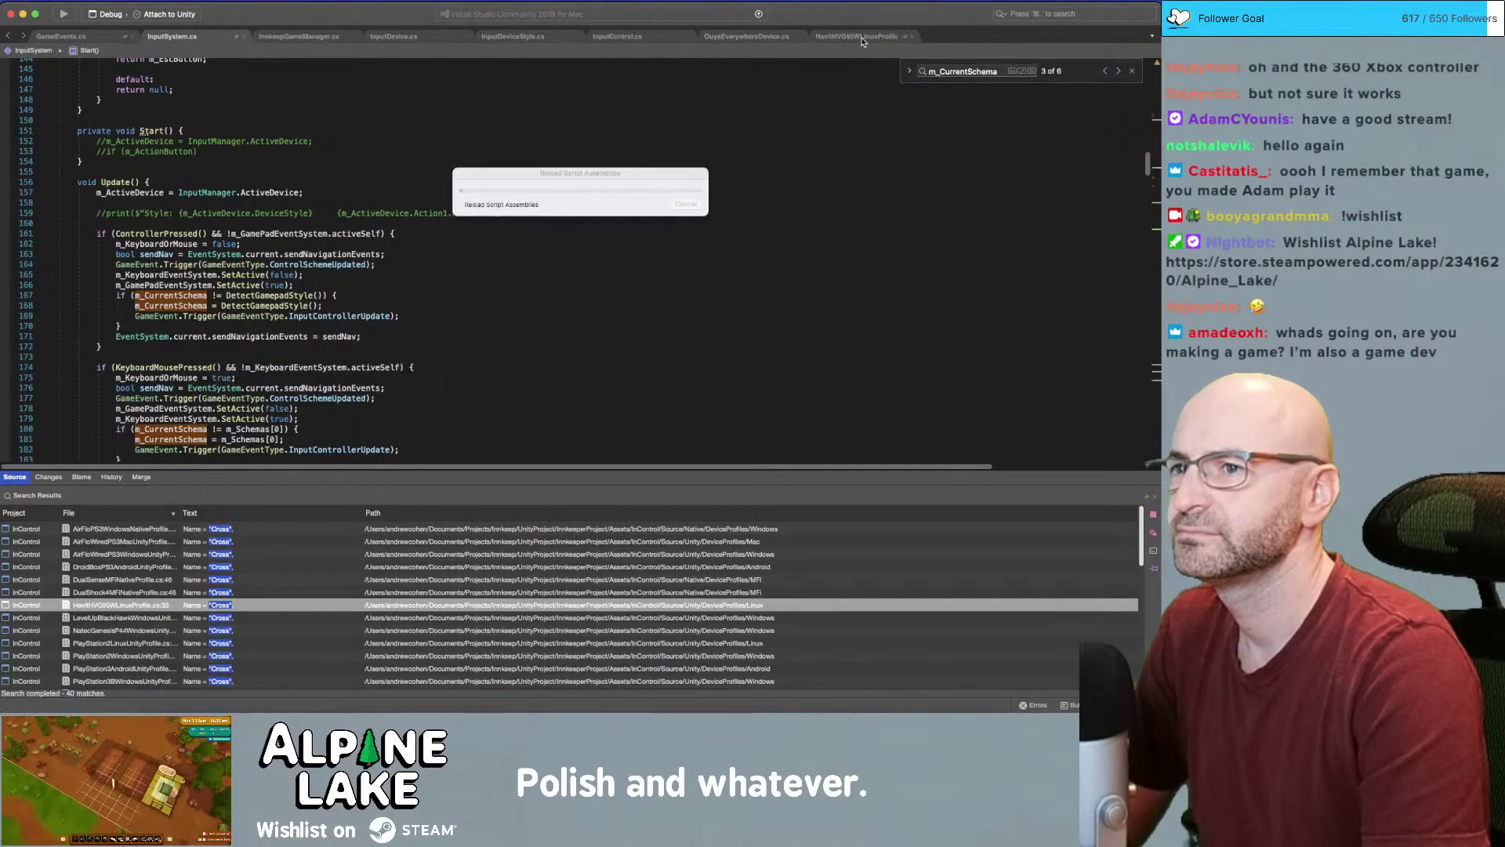
middle_click(862, 39)
middle_click(815, 37)
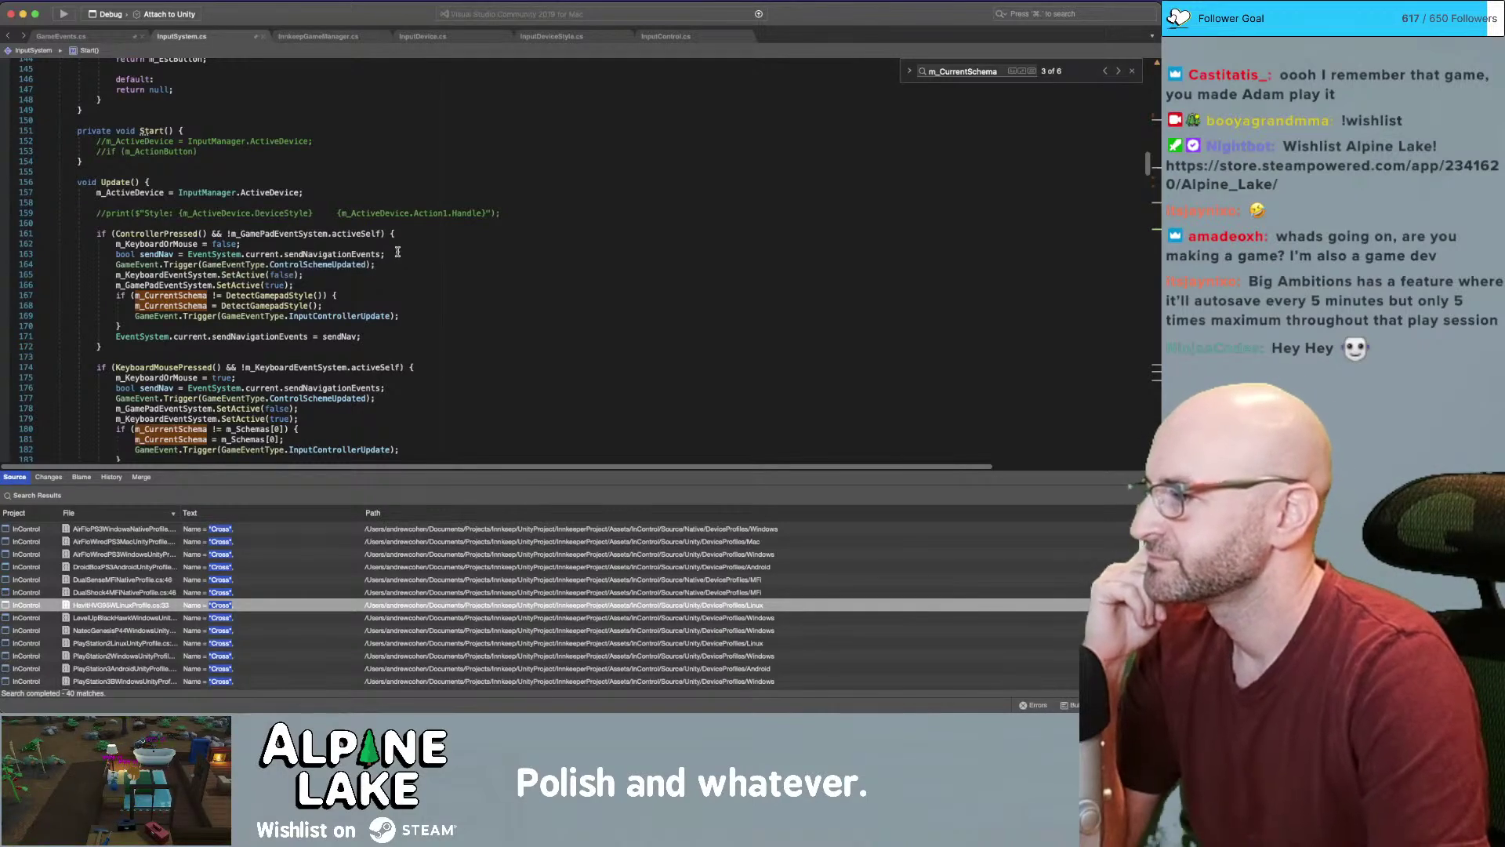
click(423, 231)
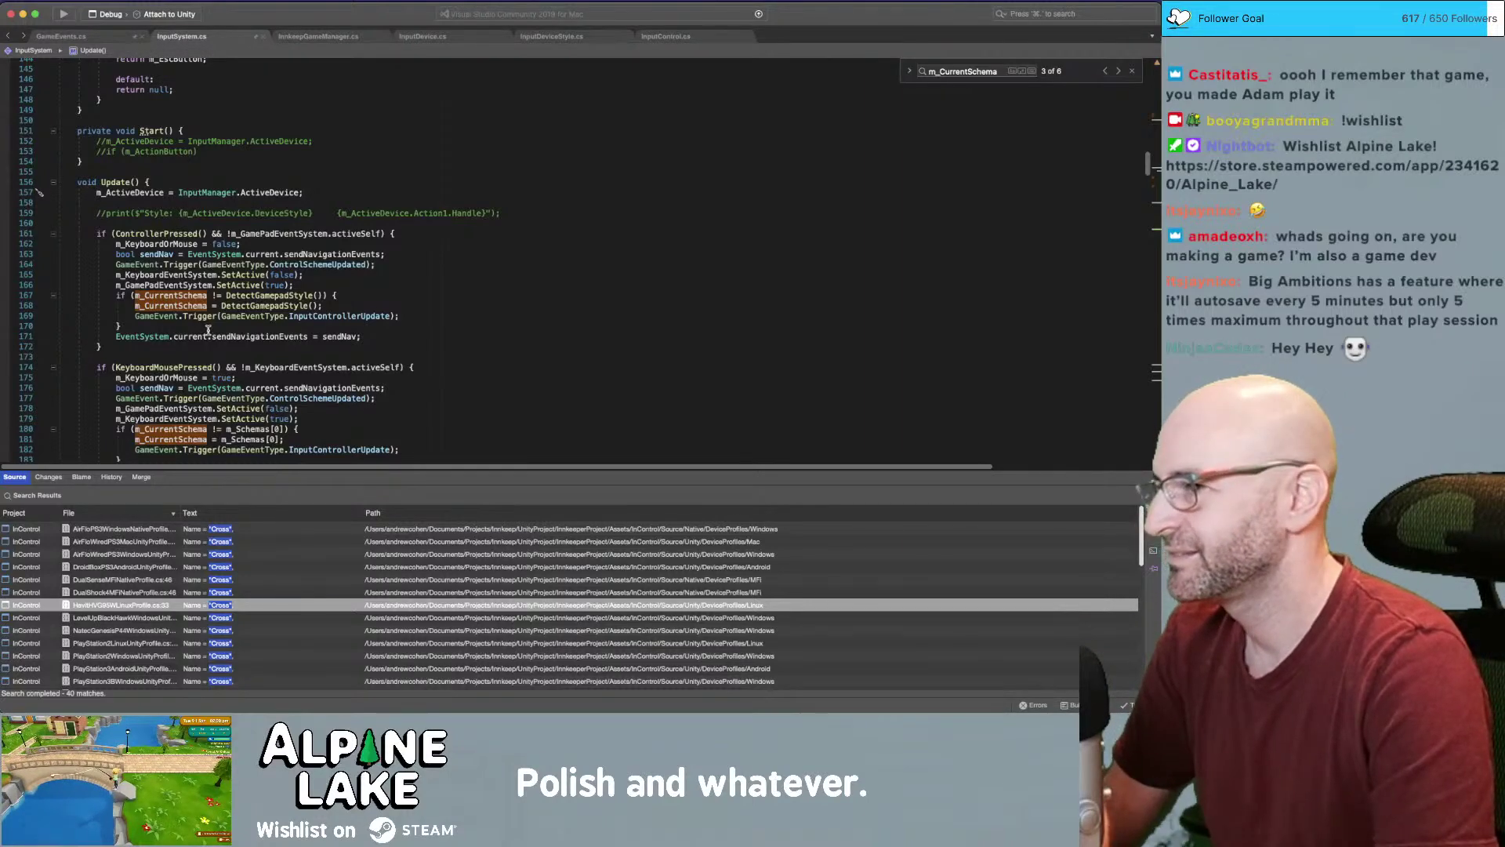
Switch to Unity, search the project assets for "savesys" and open the game's own SaveSystem script for editing
key(super+Tab)
key(super+Tab)
key(super+Tab)
key(super+Tab)
key(super+Tab)
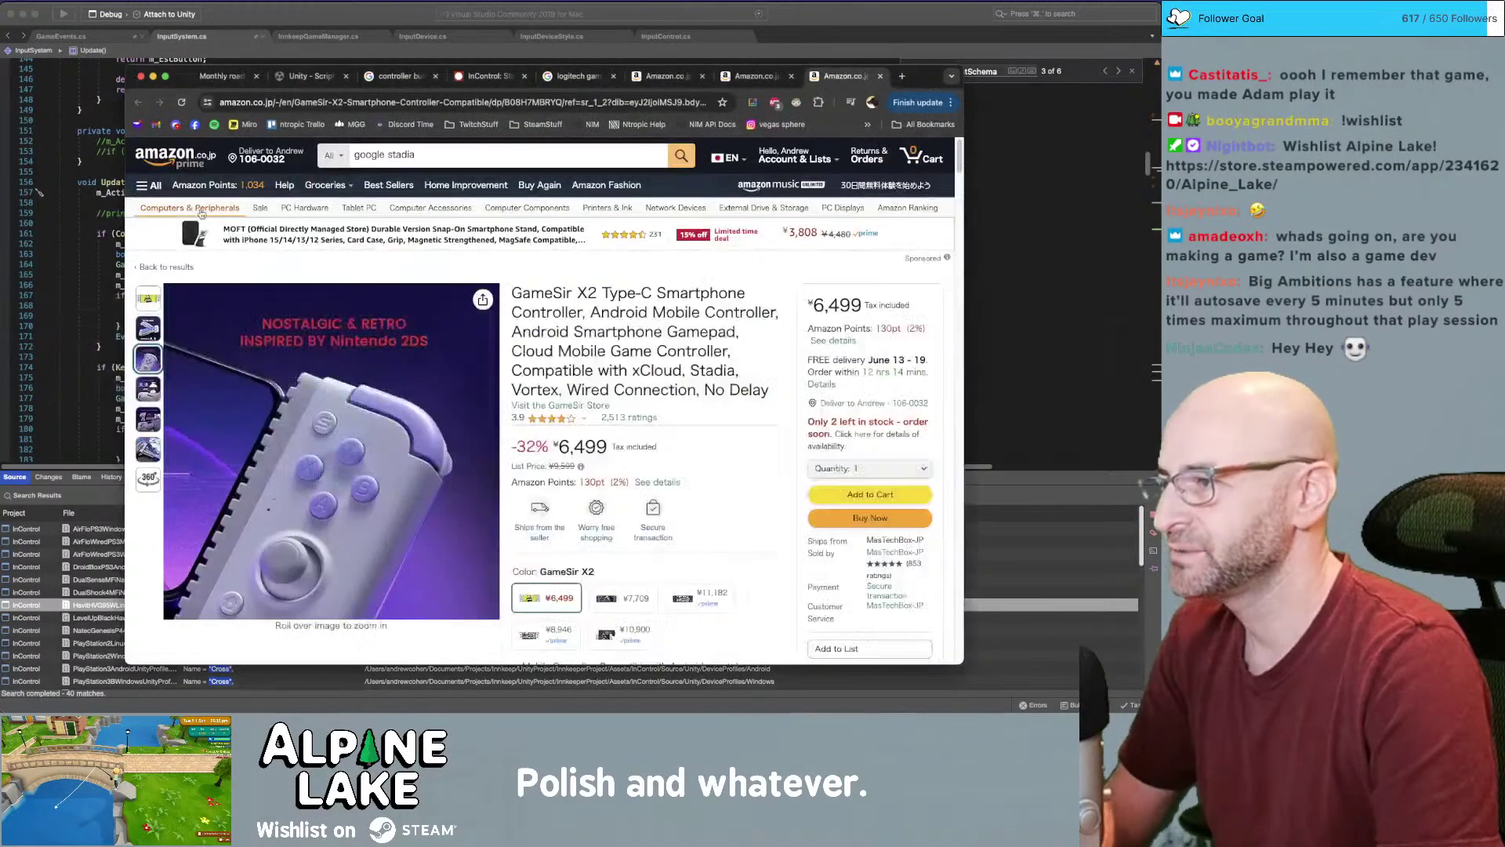
key(super+Tab)
key(super+Tab)
click(273, 362)
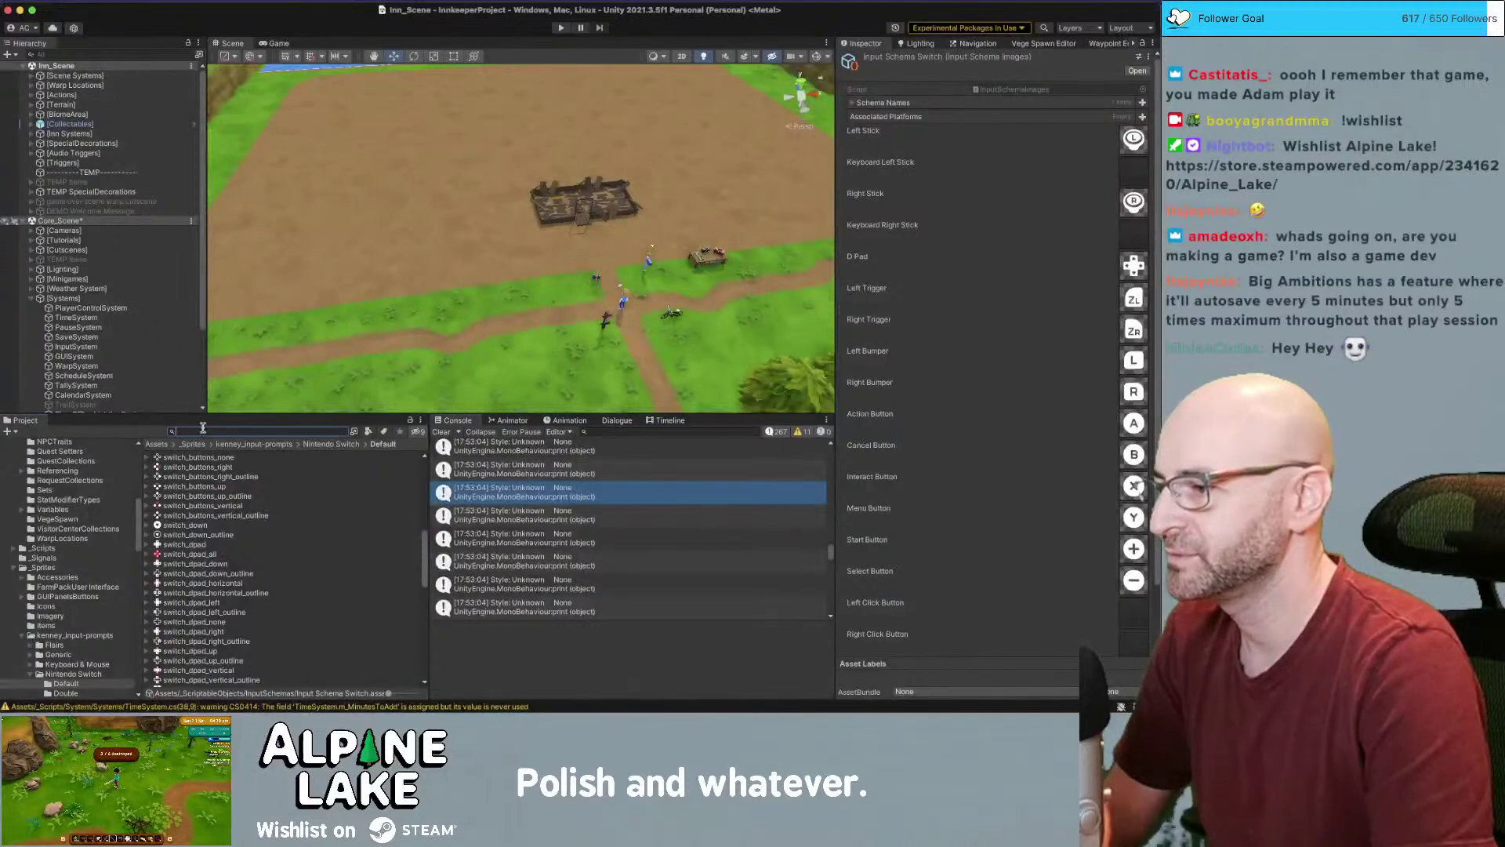
click(202, 429)
text(savesys)
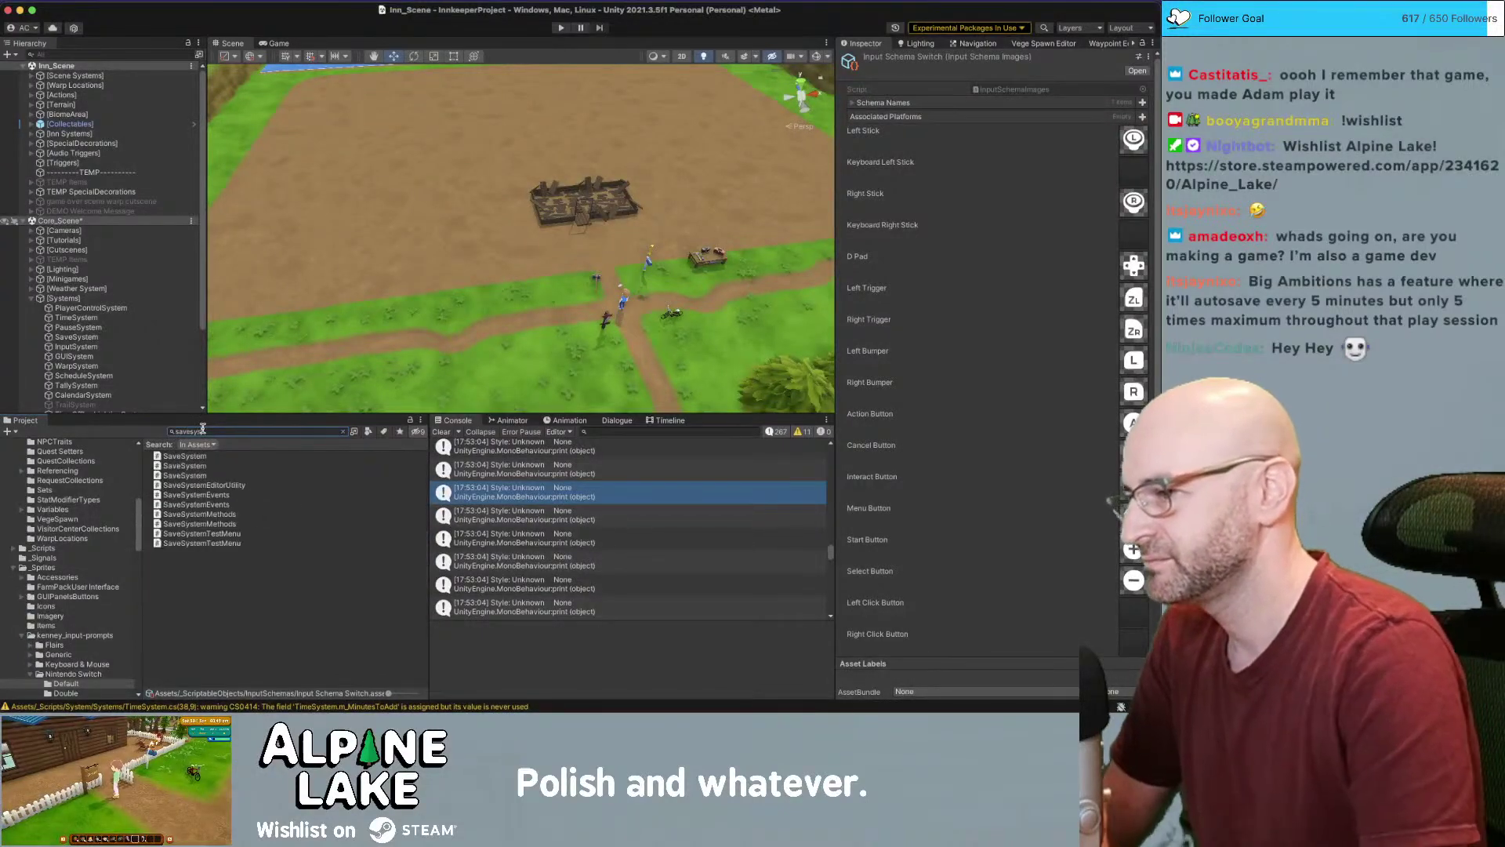
click(207, 469)
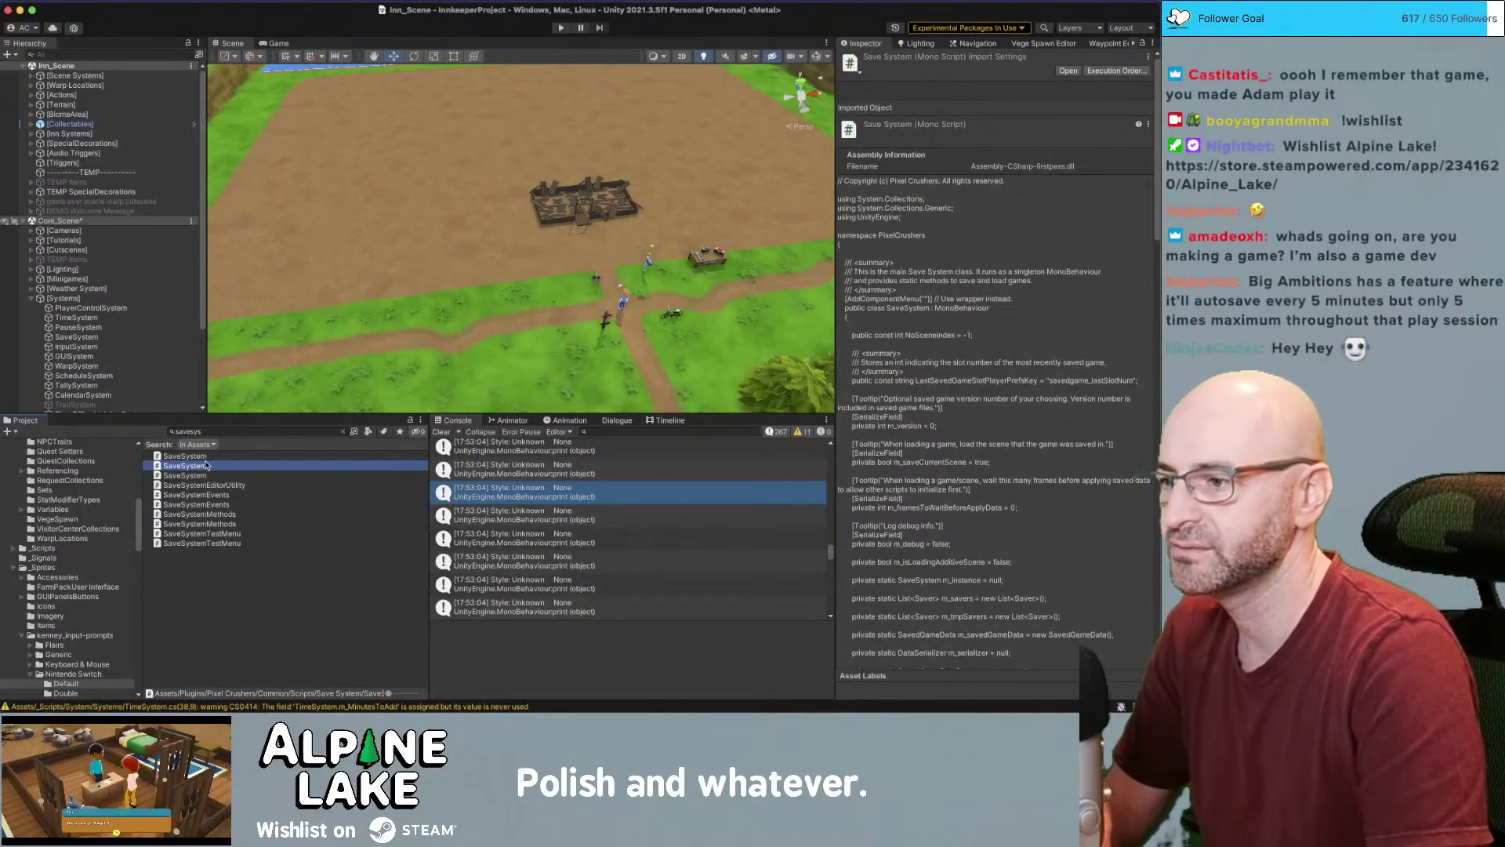
double_click(185, 456)
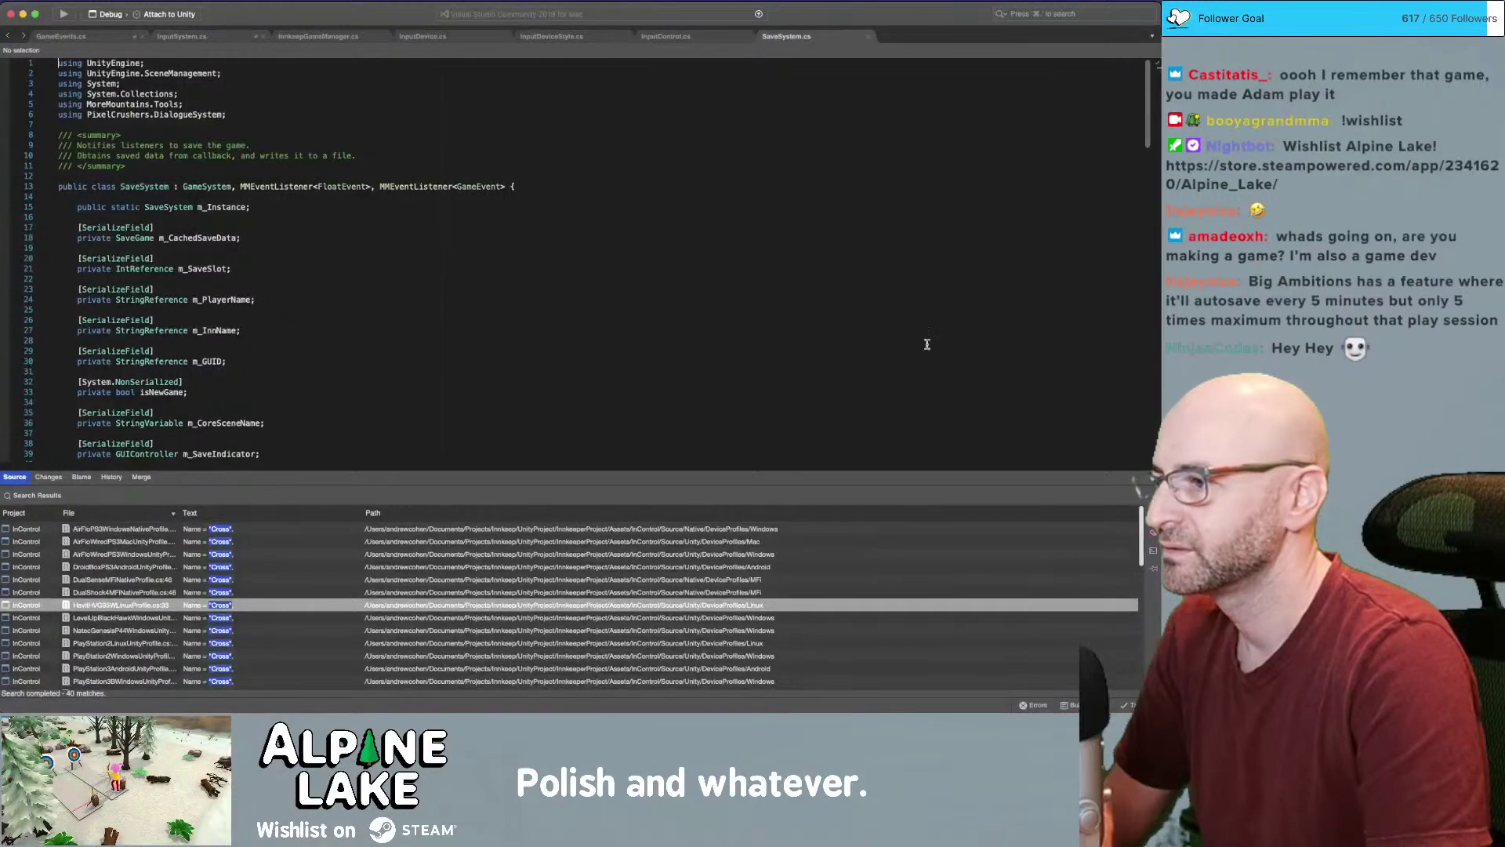
Examine SaveSystem.cs from OnLoadSystem and CreateNewSave through Start and LoadData to OnSceneChange
scroll(758, 377, down, 7)
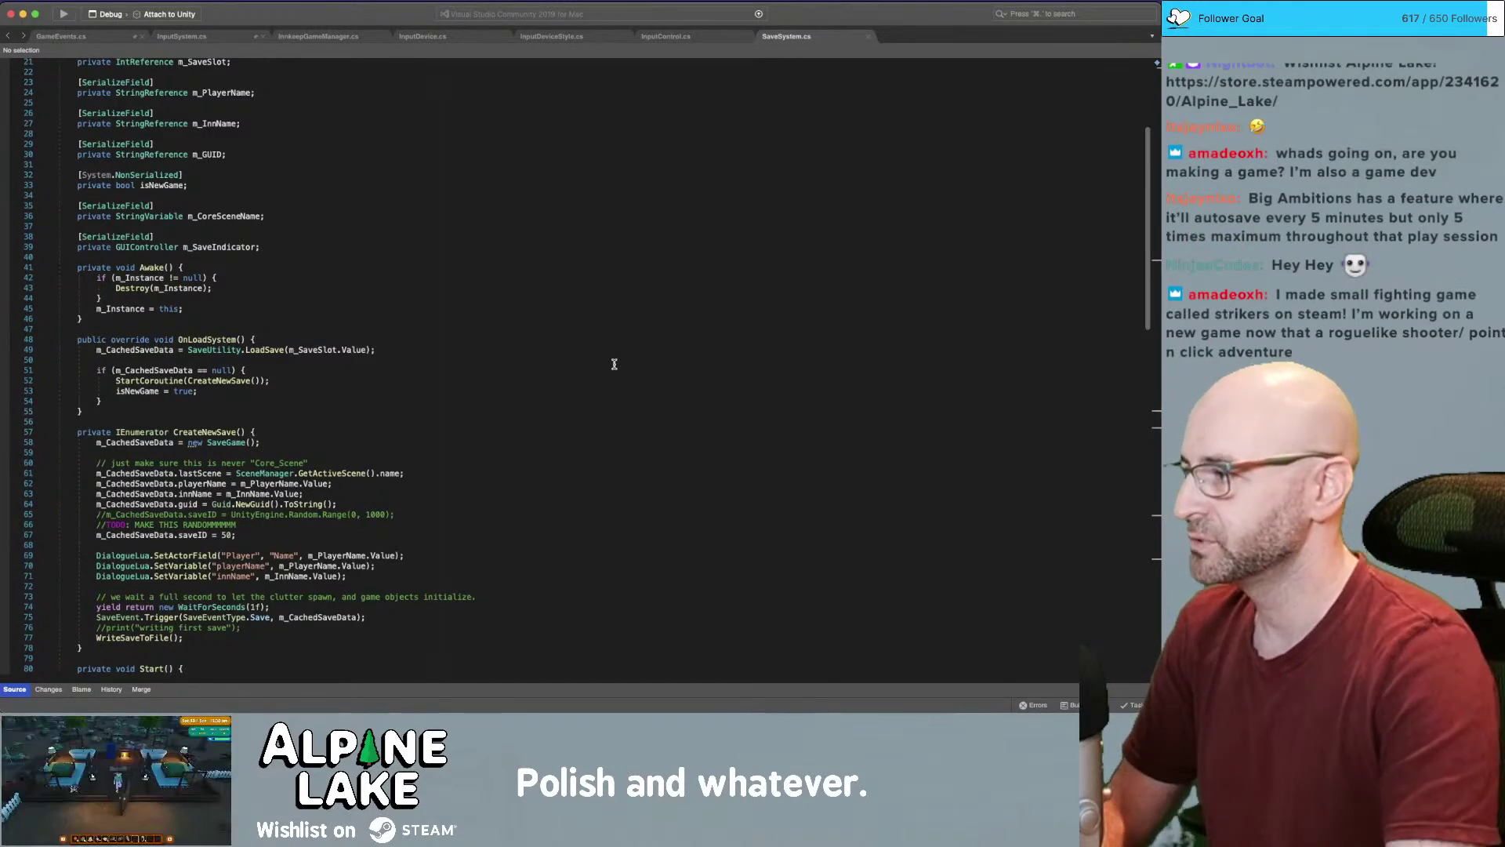
scroll(622, 380, down, 2)
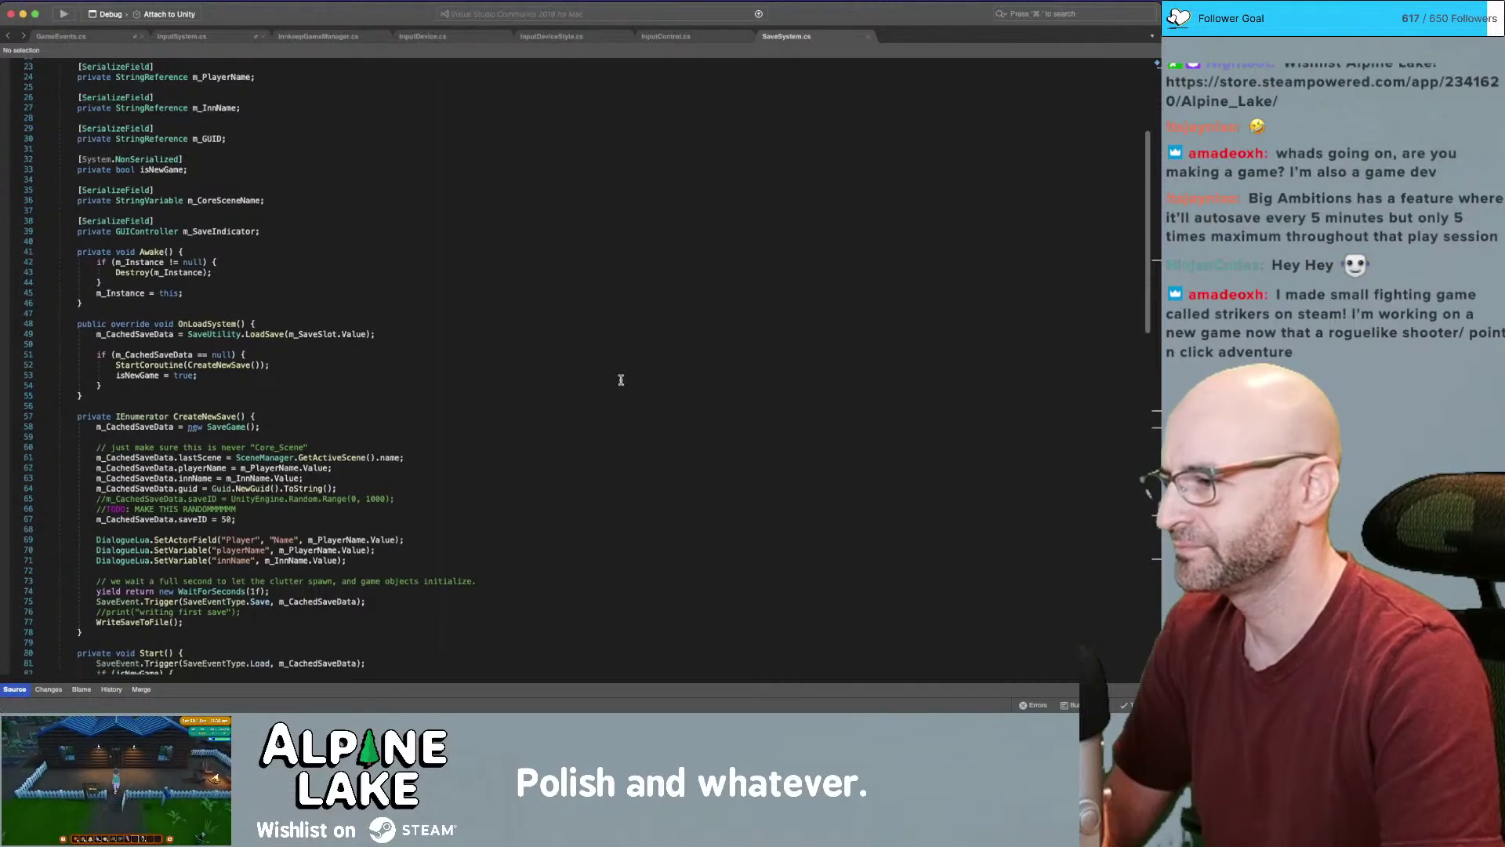
scroll(471, 388, down, 10)
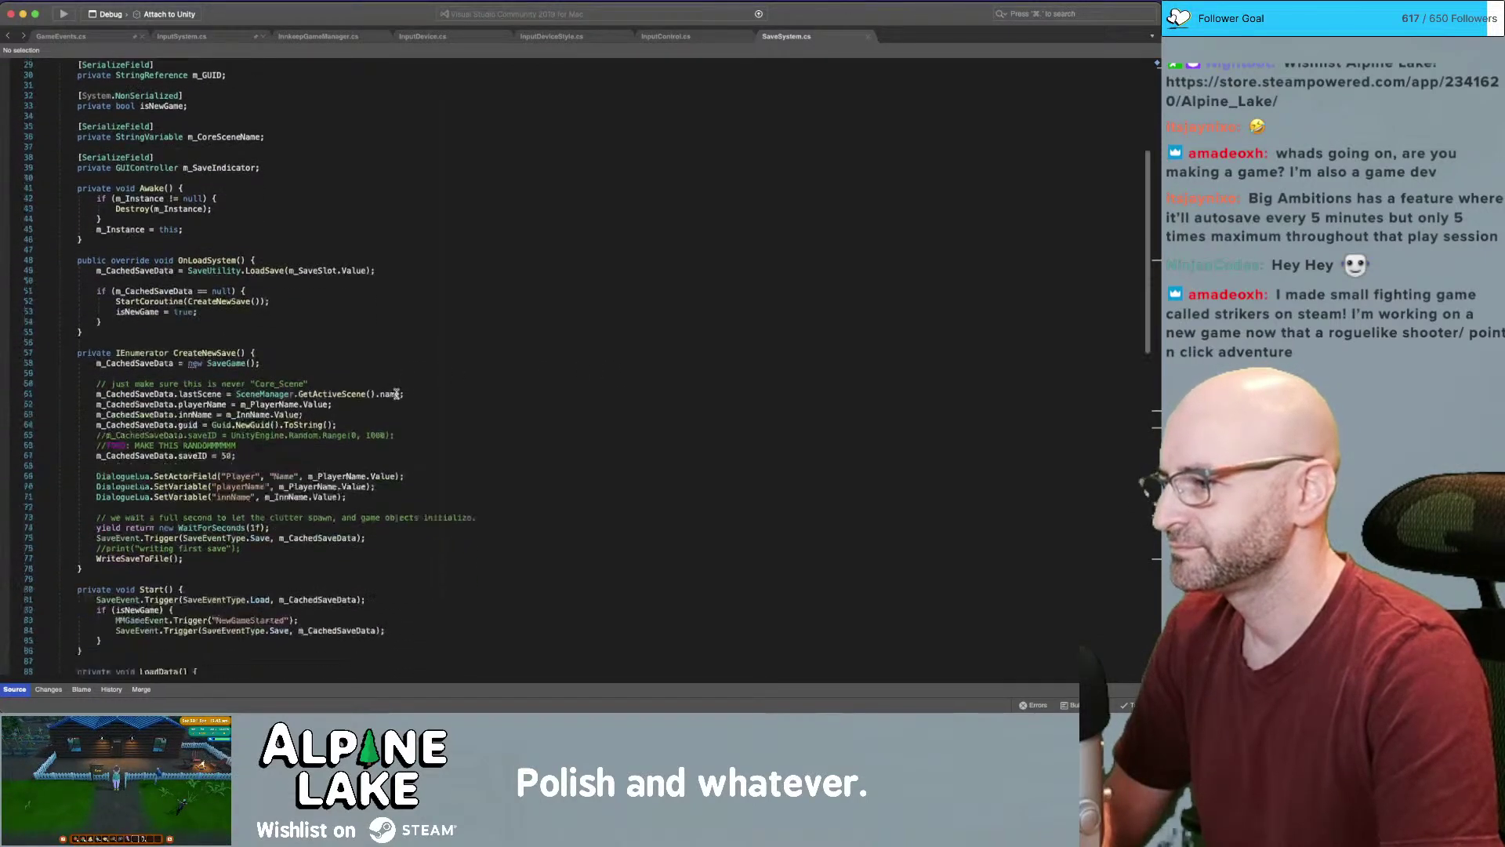
scroll(365, 399, down, 2)
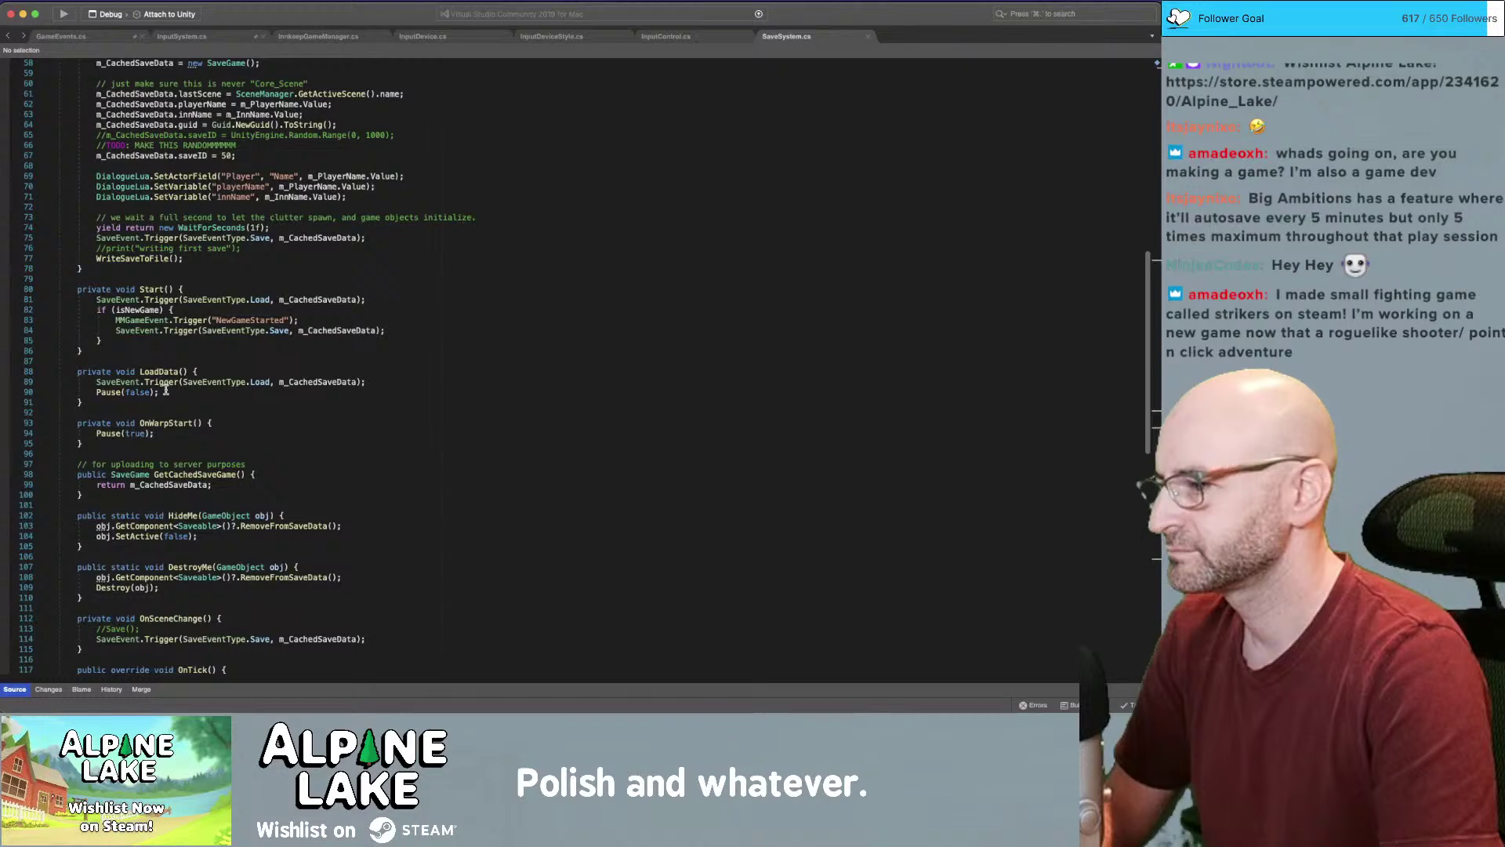
scroll(165, 389, up, 2)
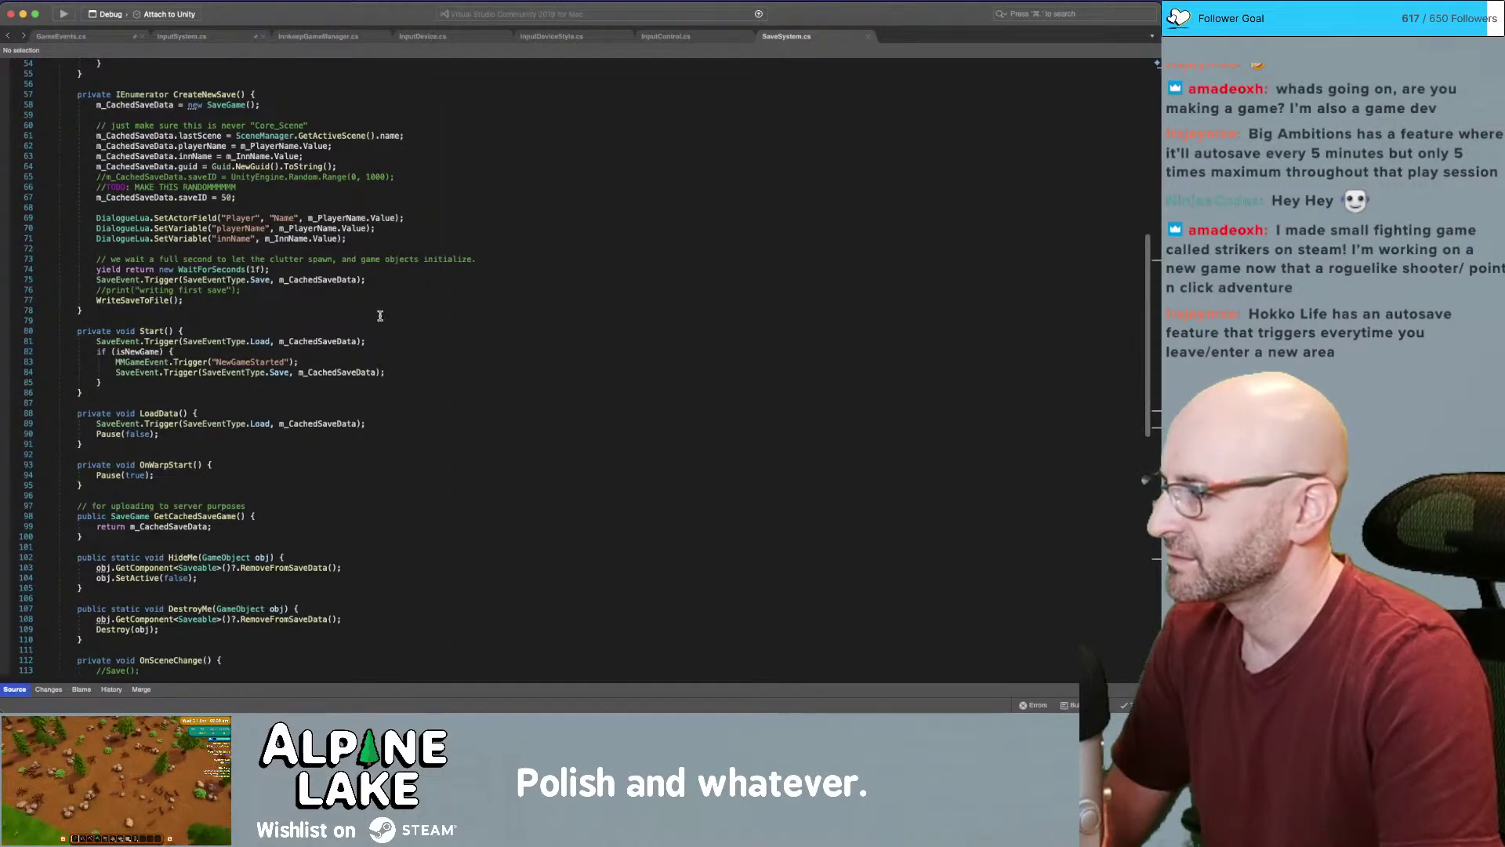
click(423, 301)
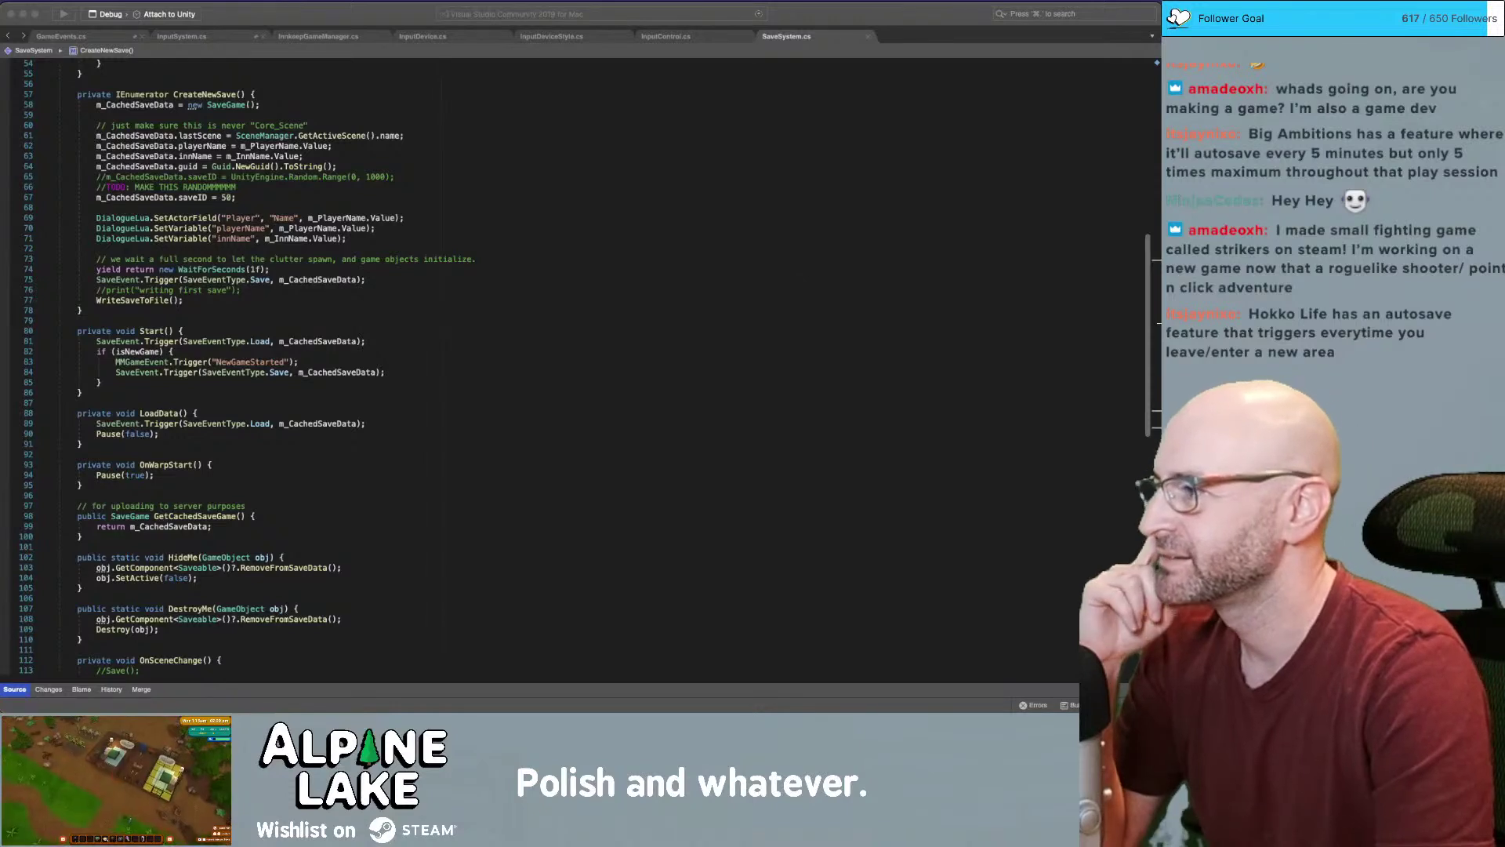
click(232, 308)
scroll(375, 210, up, 2)
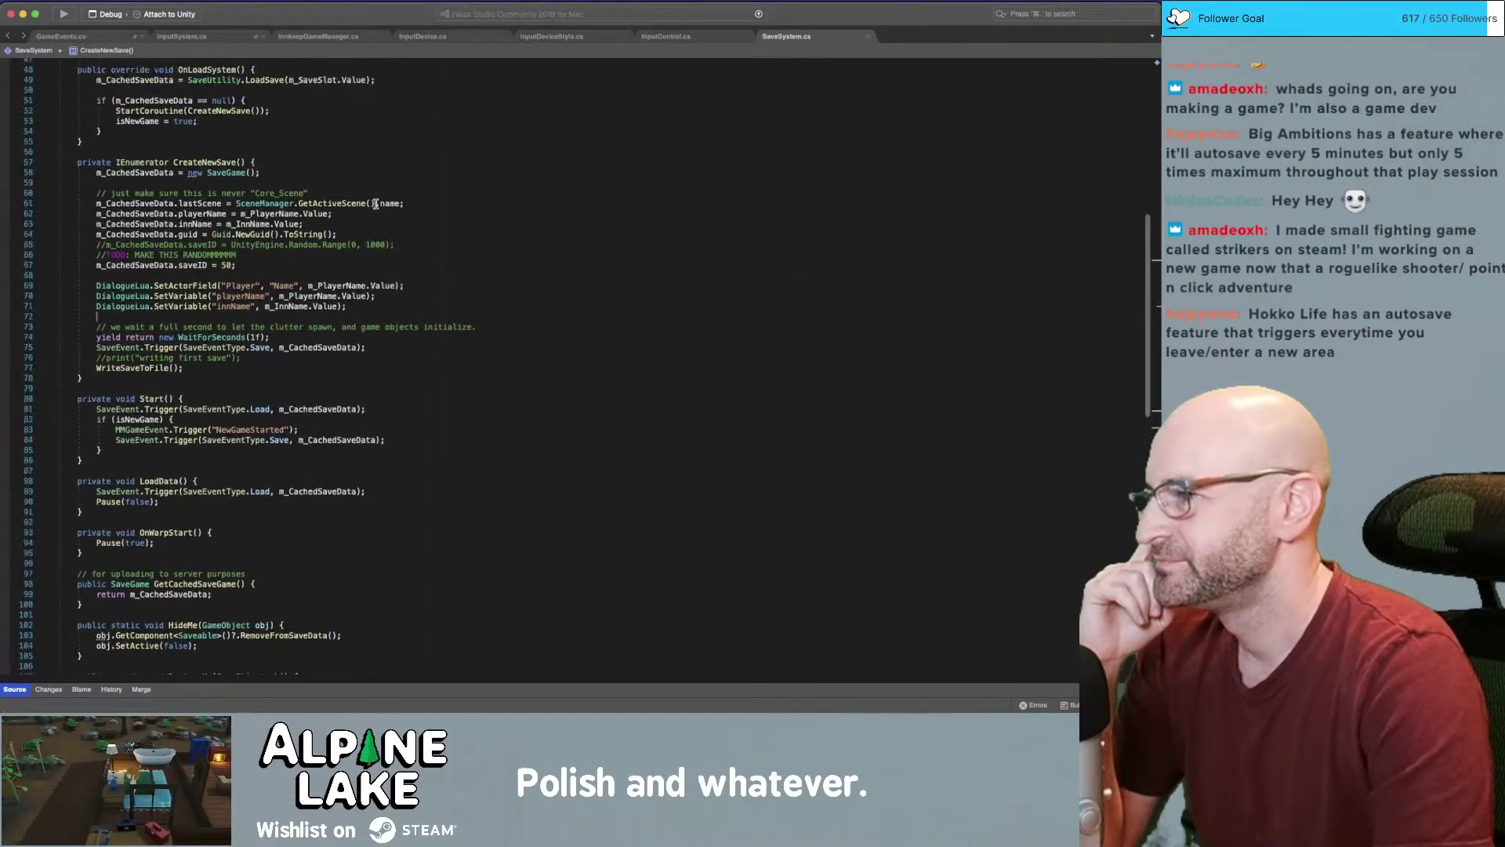
scroll(375, 204, down, 2)
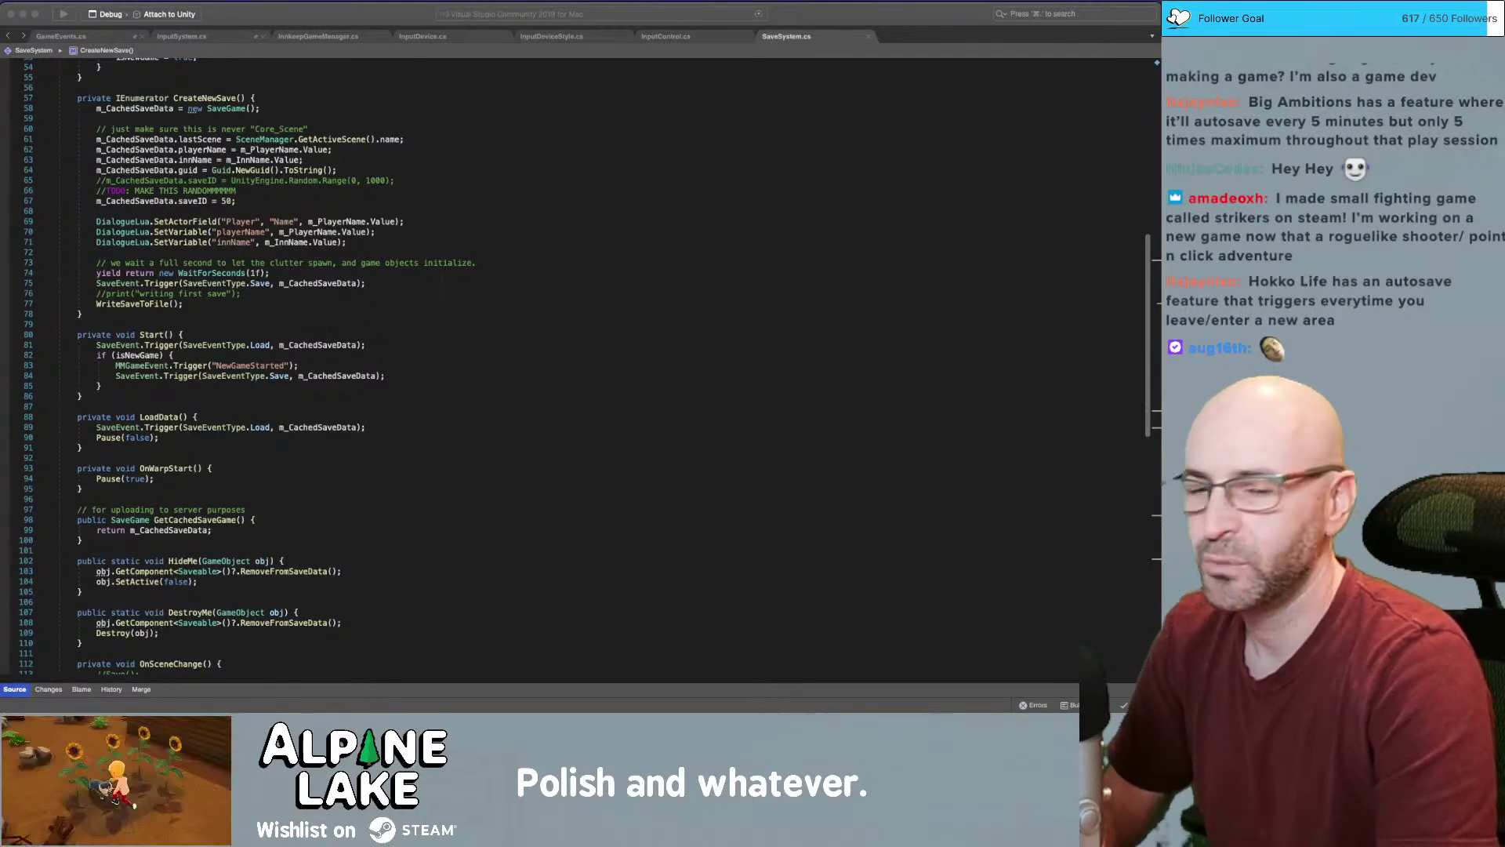
Switch to Chrome, search Google for "onibi steam" in a new tab and open the Onibi store page
drag(1156, 163, 629, 75)
click(620, 100)
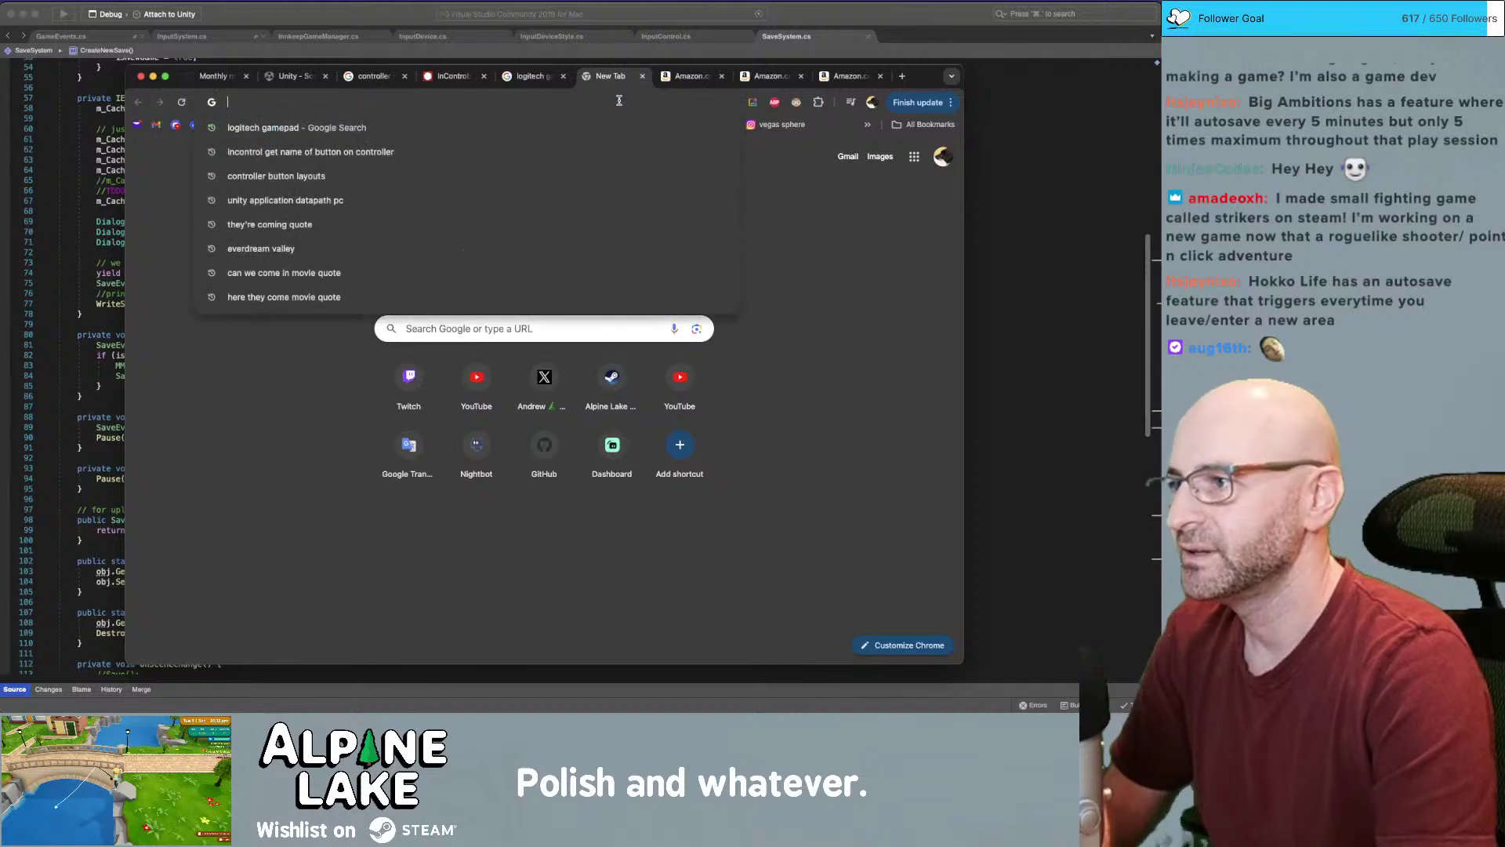
text(onibi)
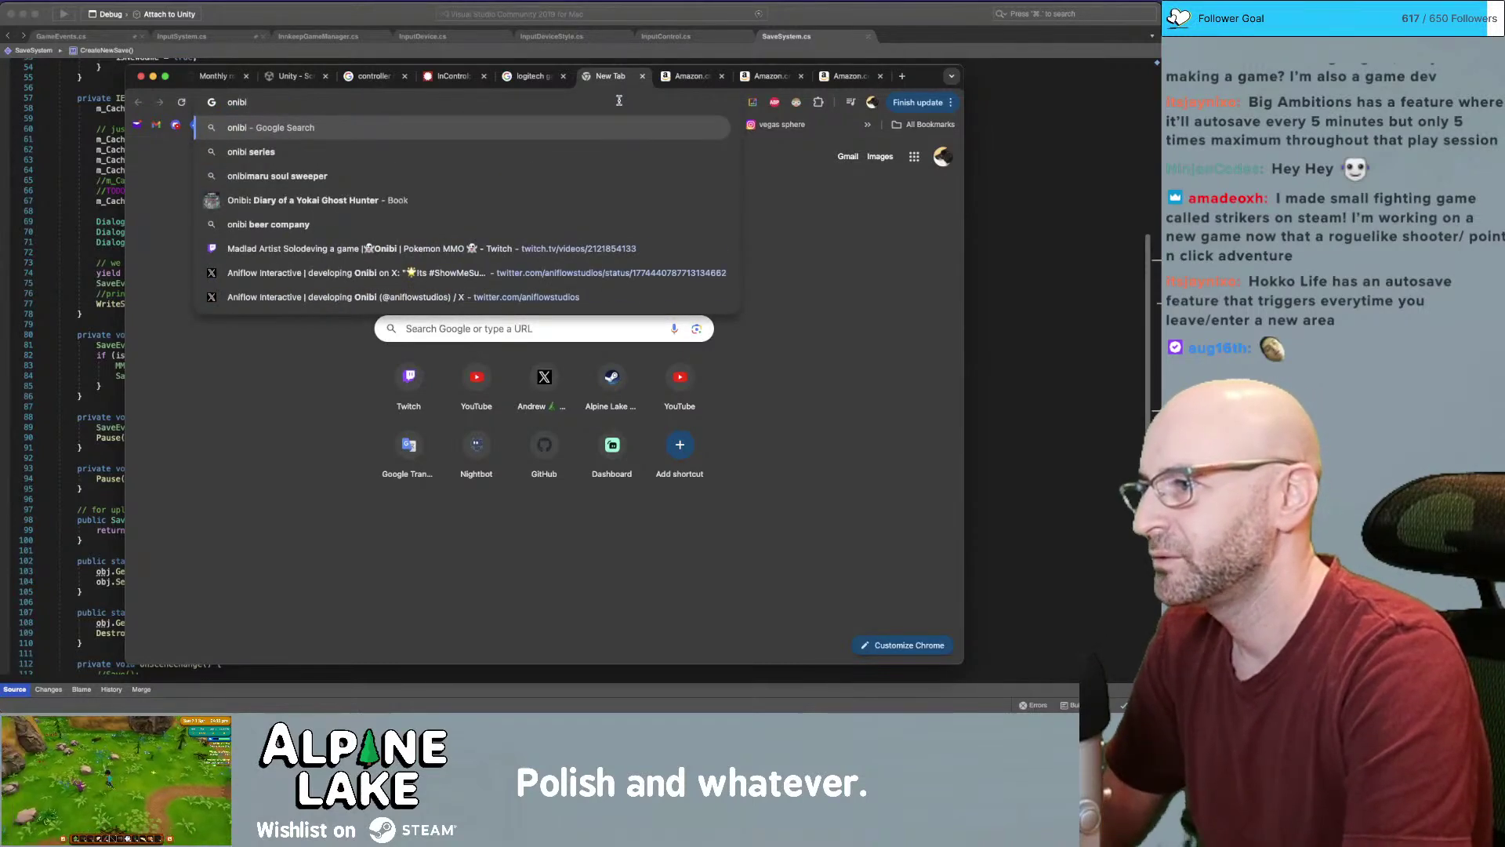
text( steam)
key(Return)
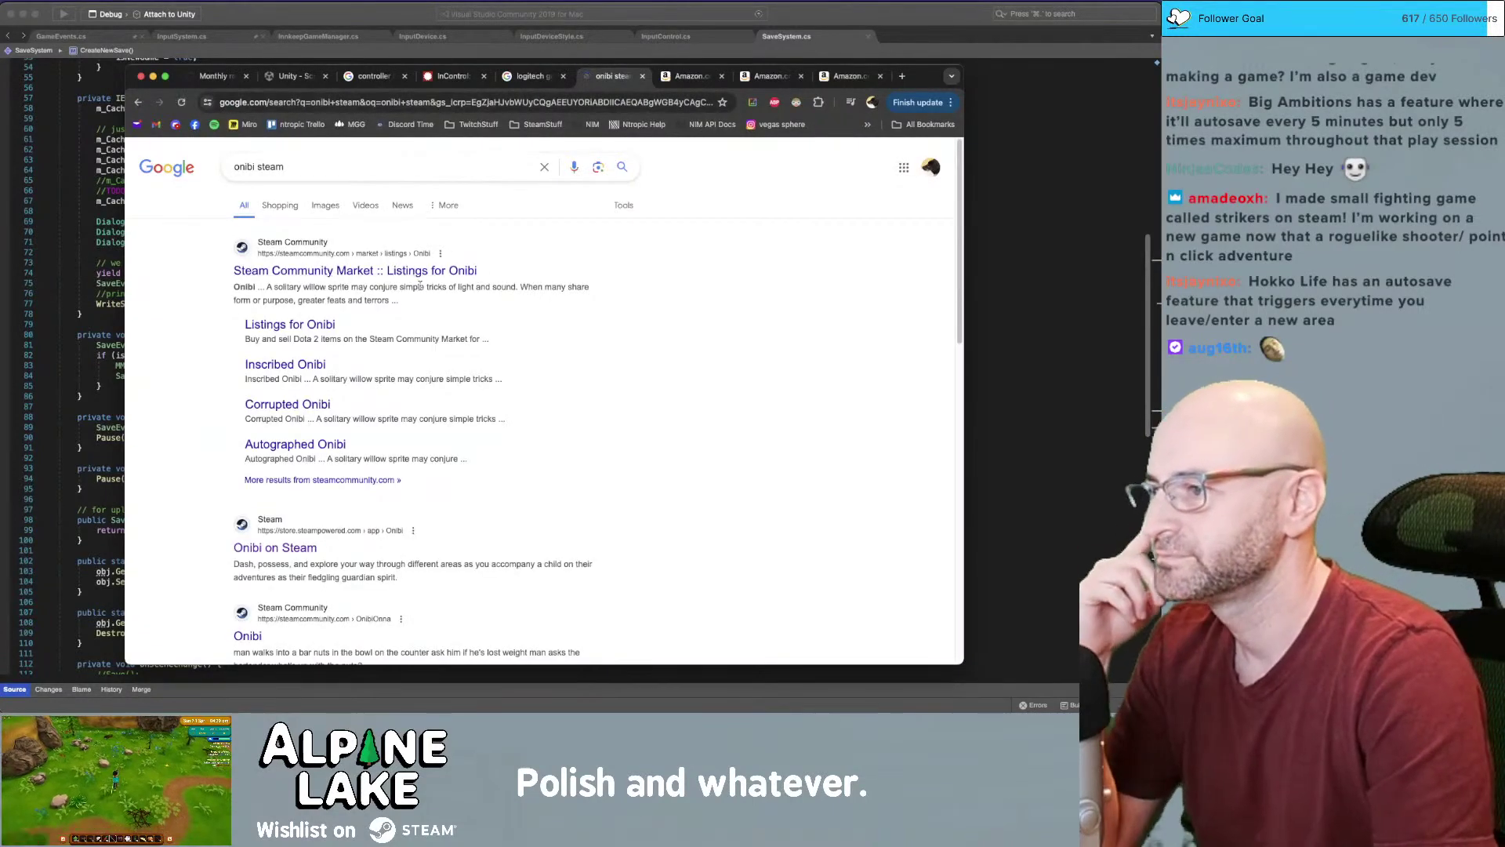
scroll(372, 327, down, 1)
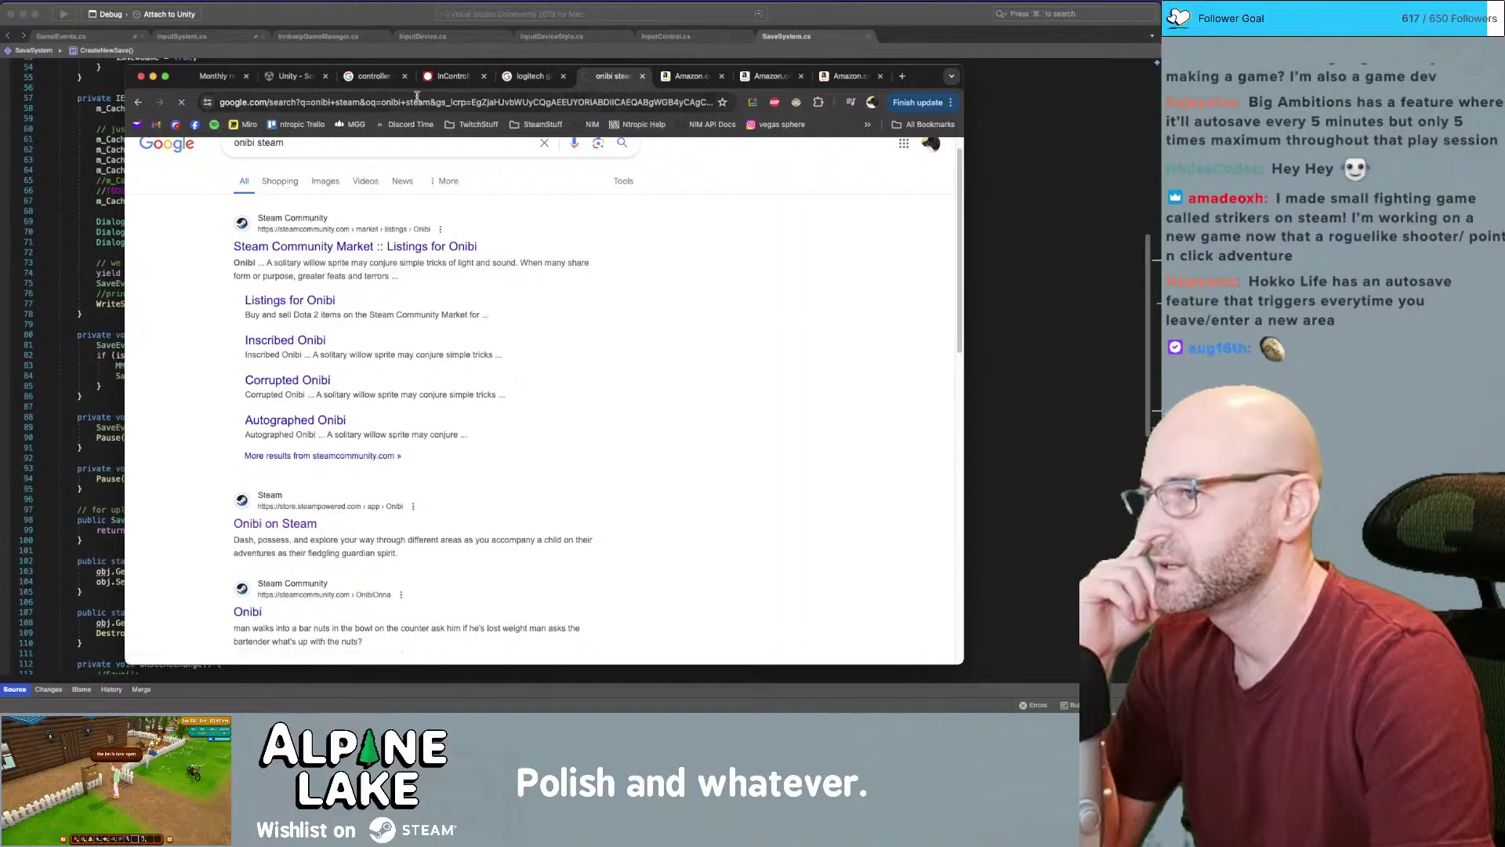
click(275, 523)
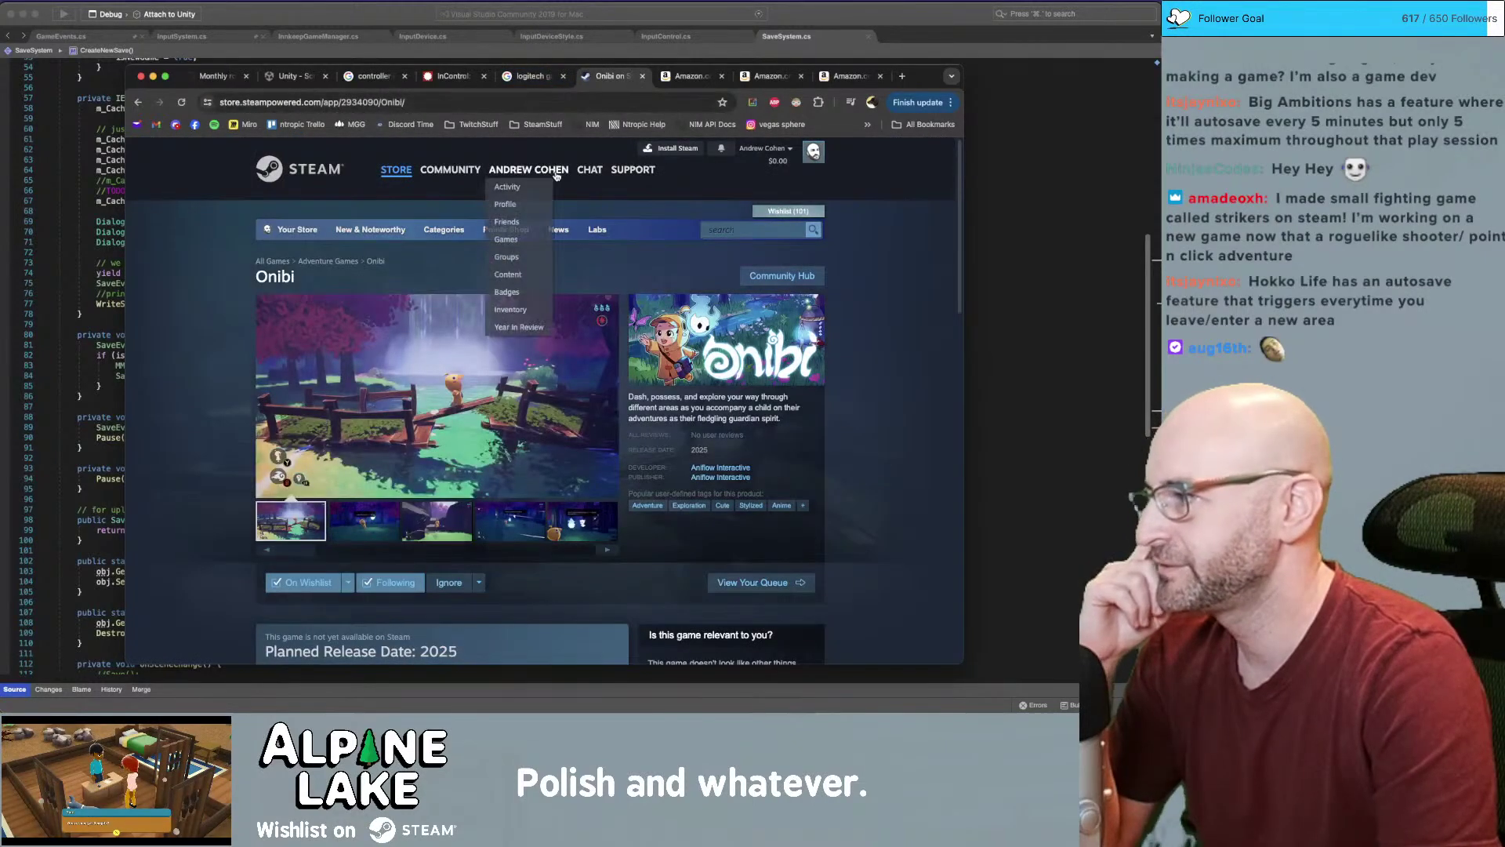
Look through the Onibi store page's videos and screenshots, and copy the page's address
scroll(358, 401, down, 1)
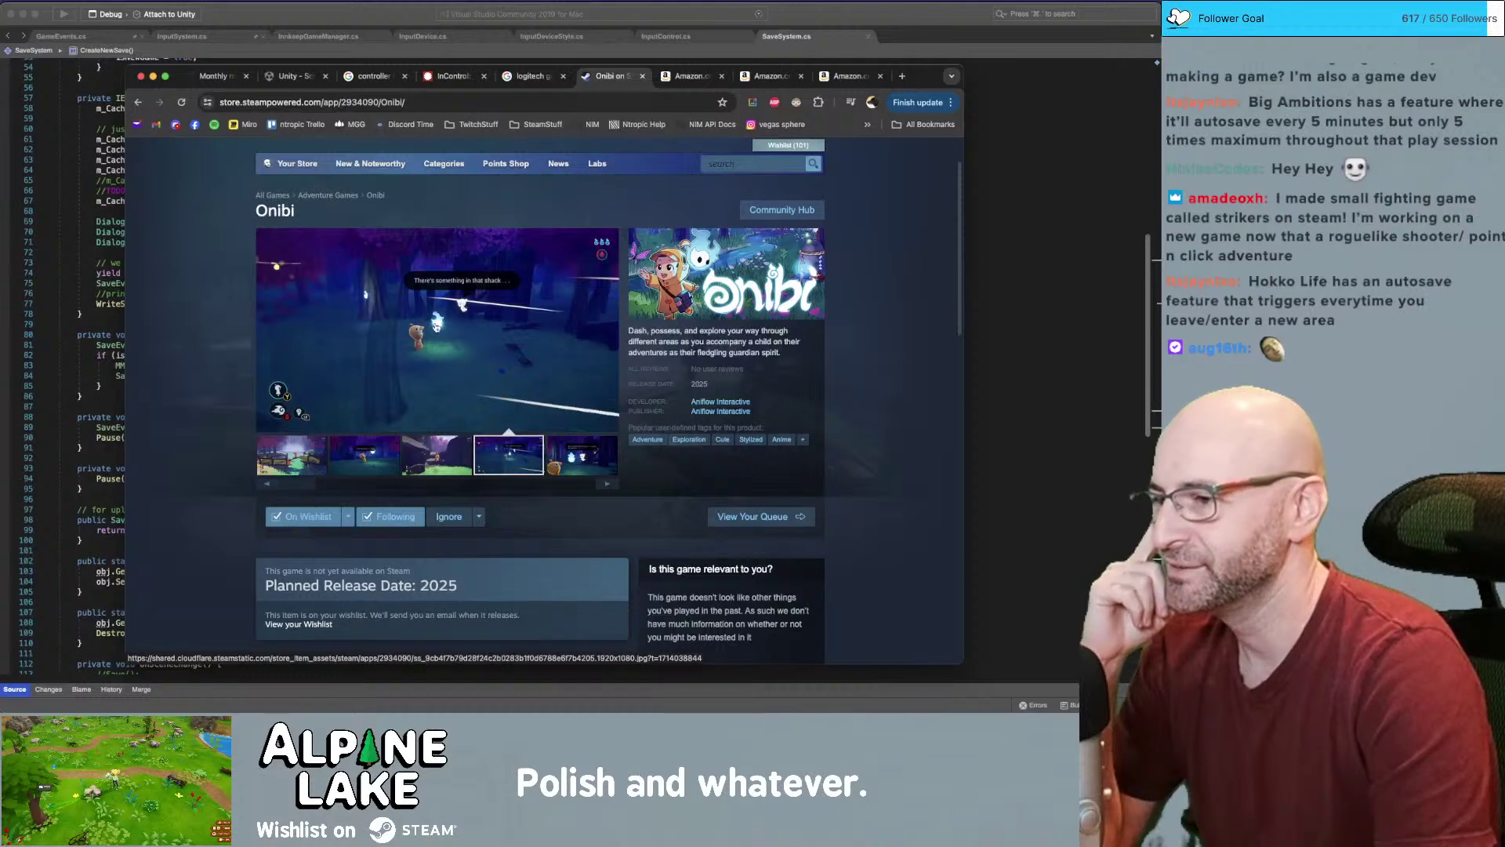
click(572, 453)
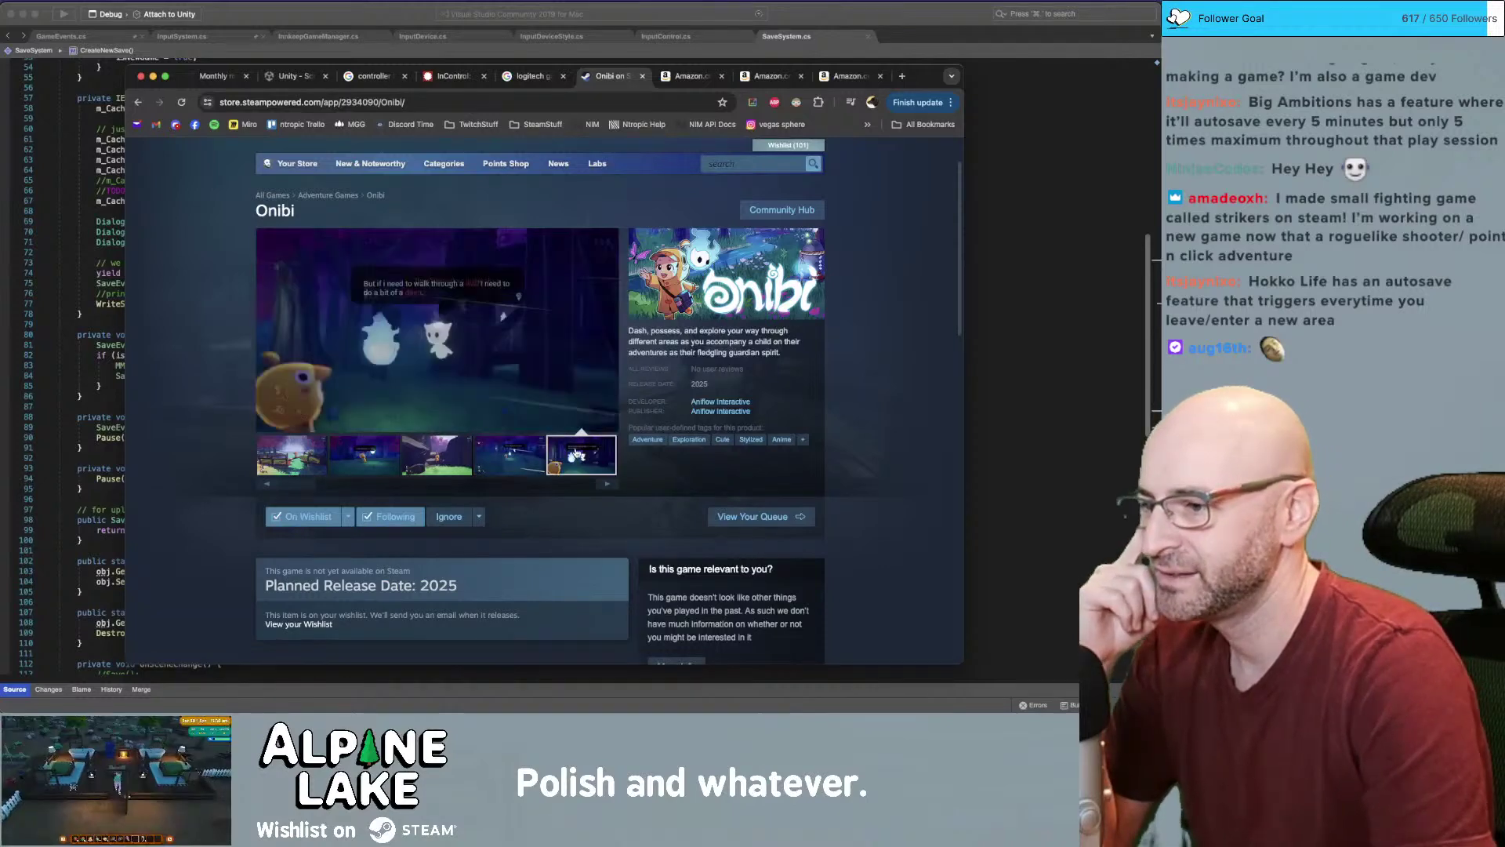
click(606, 484)
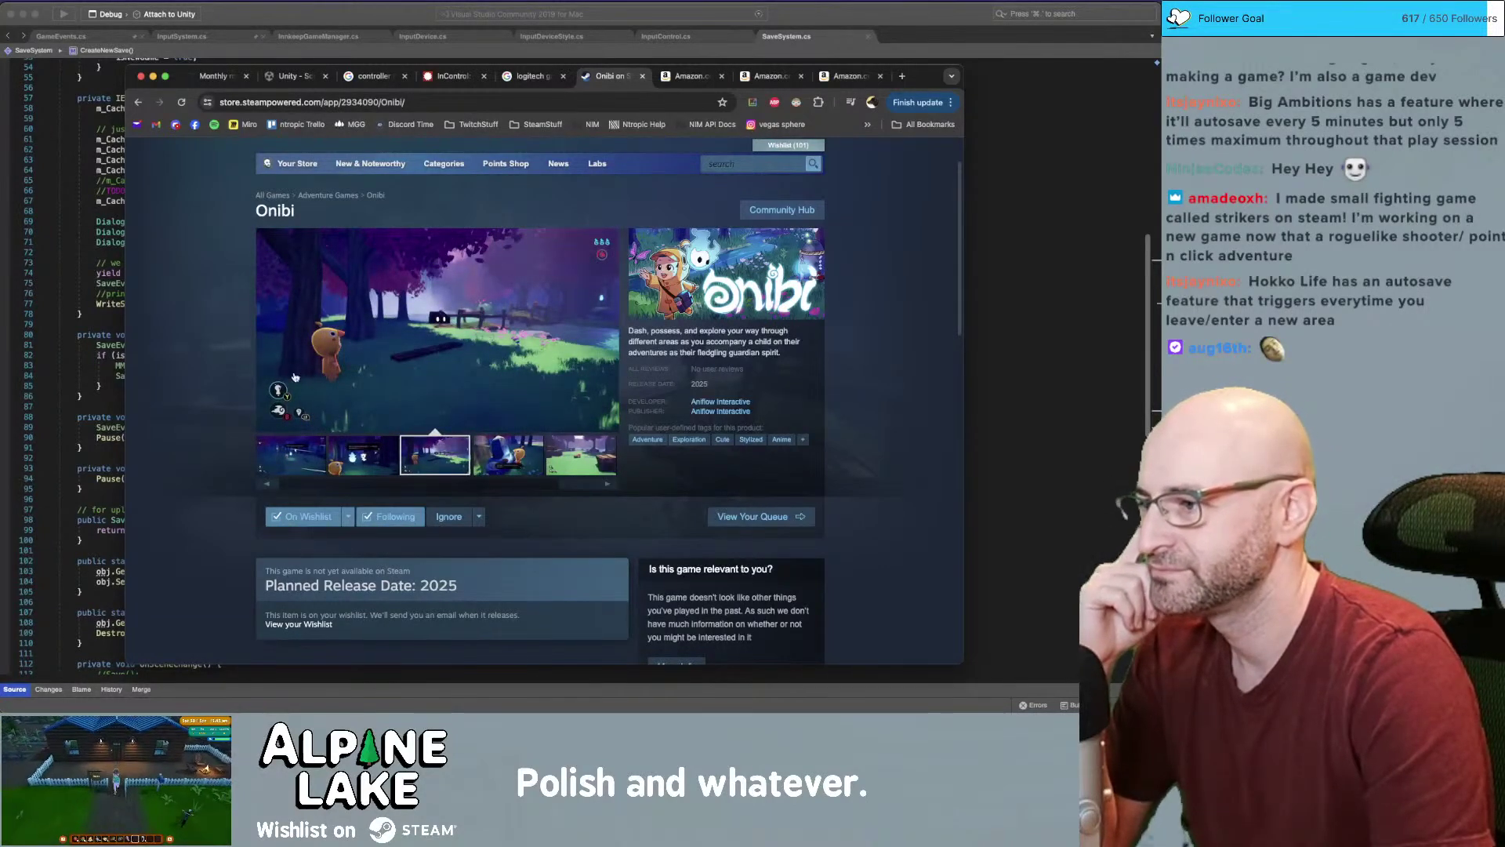
click(364, 486)
drag(365, 486, 271, 485)
click(287, 457)
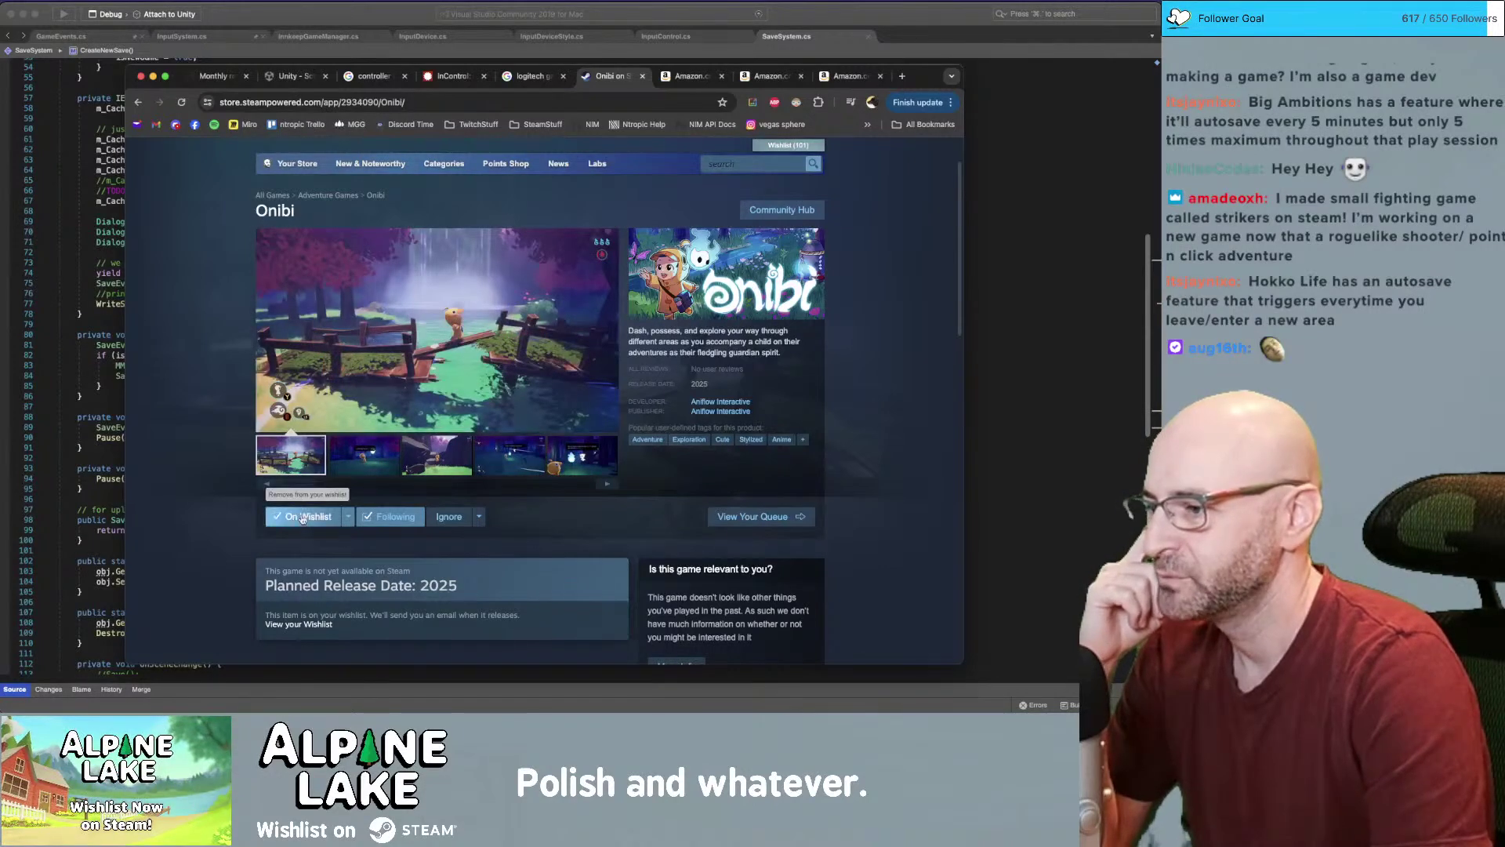
click(370, 101)
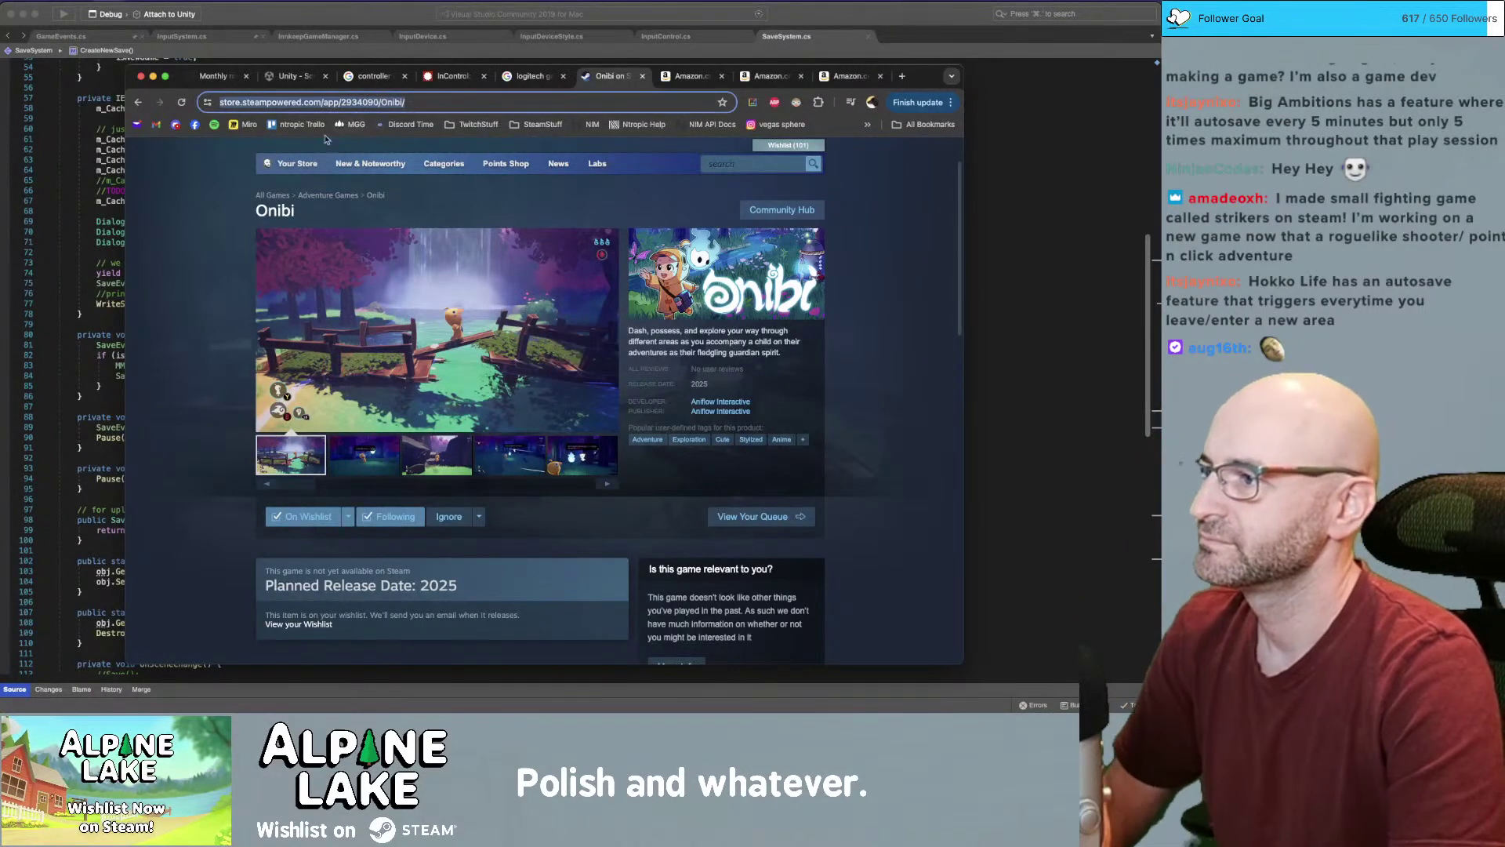
key(super+Tab)
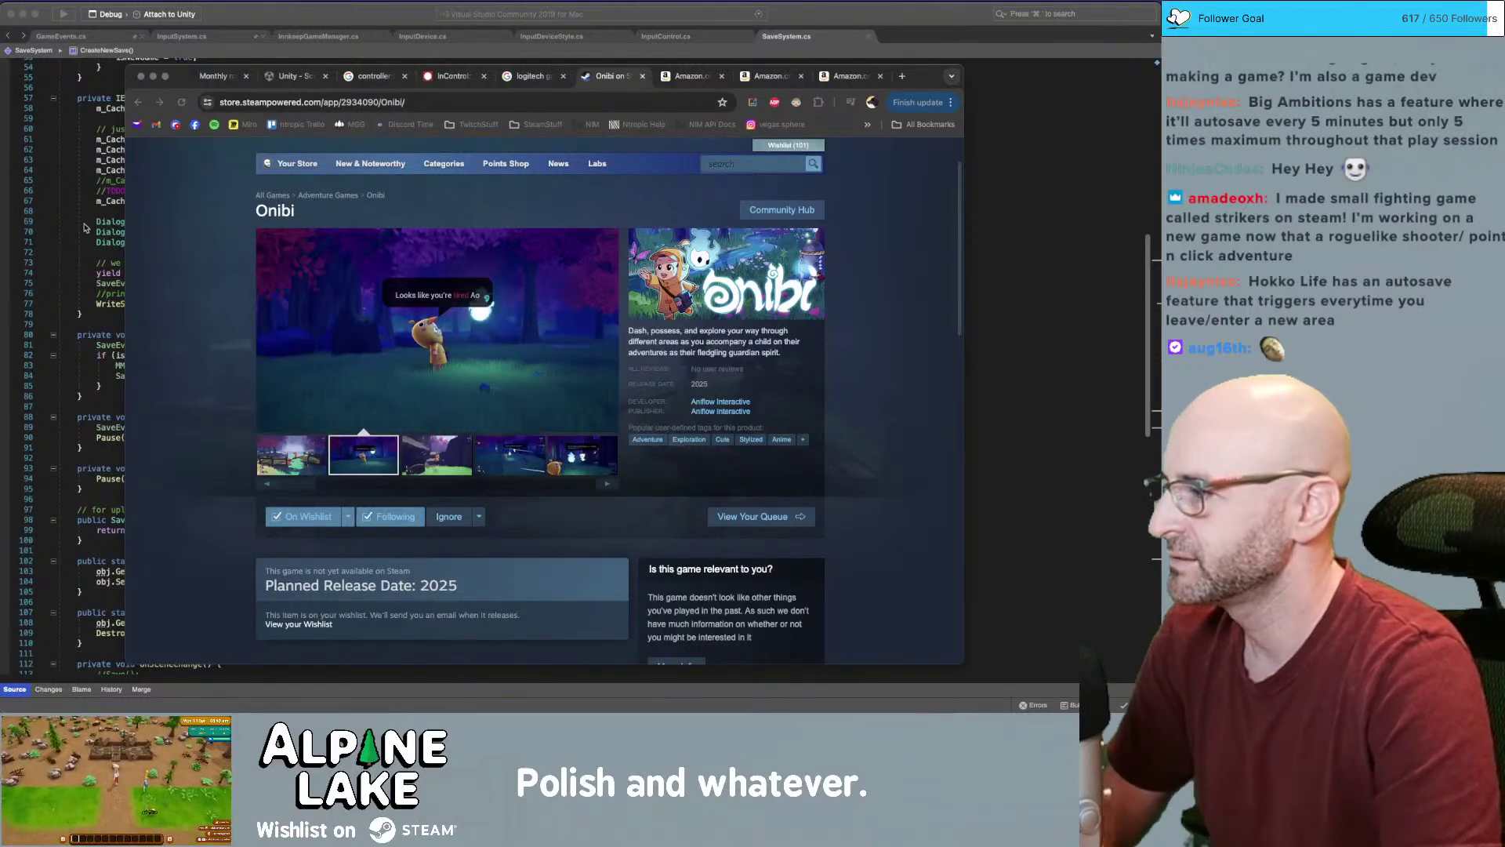
Close the Onibi, Amazon, Logitech gamepad, InControl, controller layout and Unity Scripting API pages in Chrome, then return to Visual Studio
middle_click(618, 81)
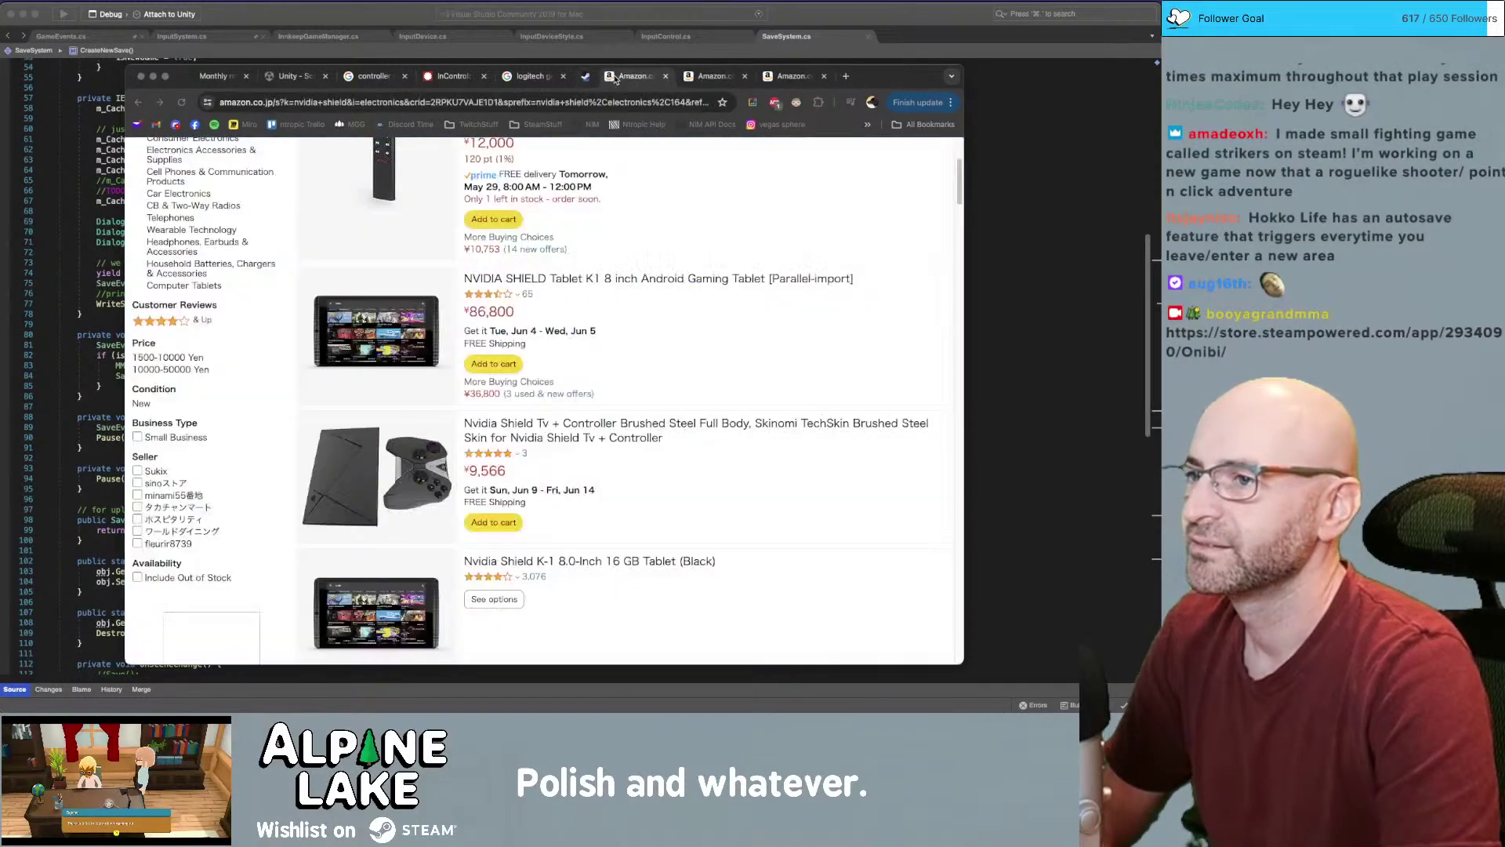
middle_click(617, 80)
middle_click(617, 80)
middle_click(618, 81)
middle_click(618, 81)
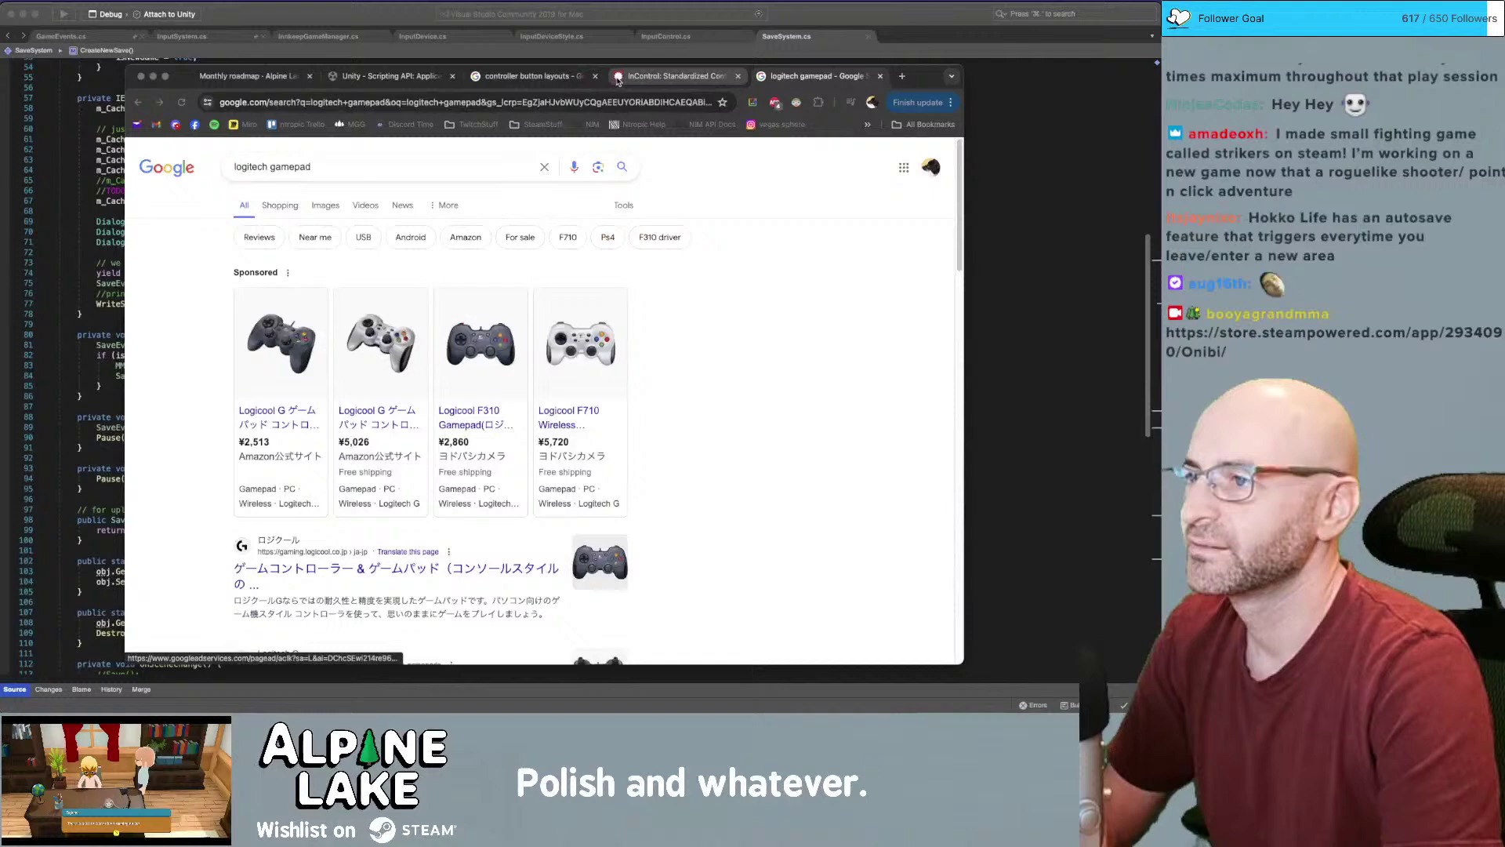
middle_click(811, 76)
middle_click(627, 76)
middle_click(501, 76)
middle_click(358, 78)
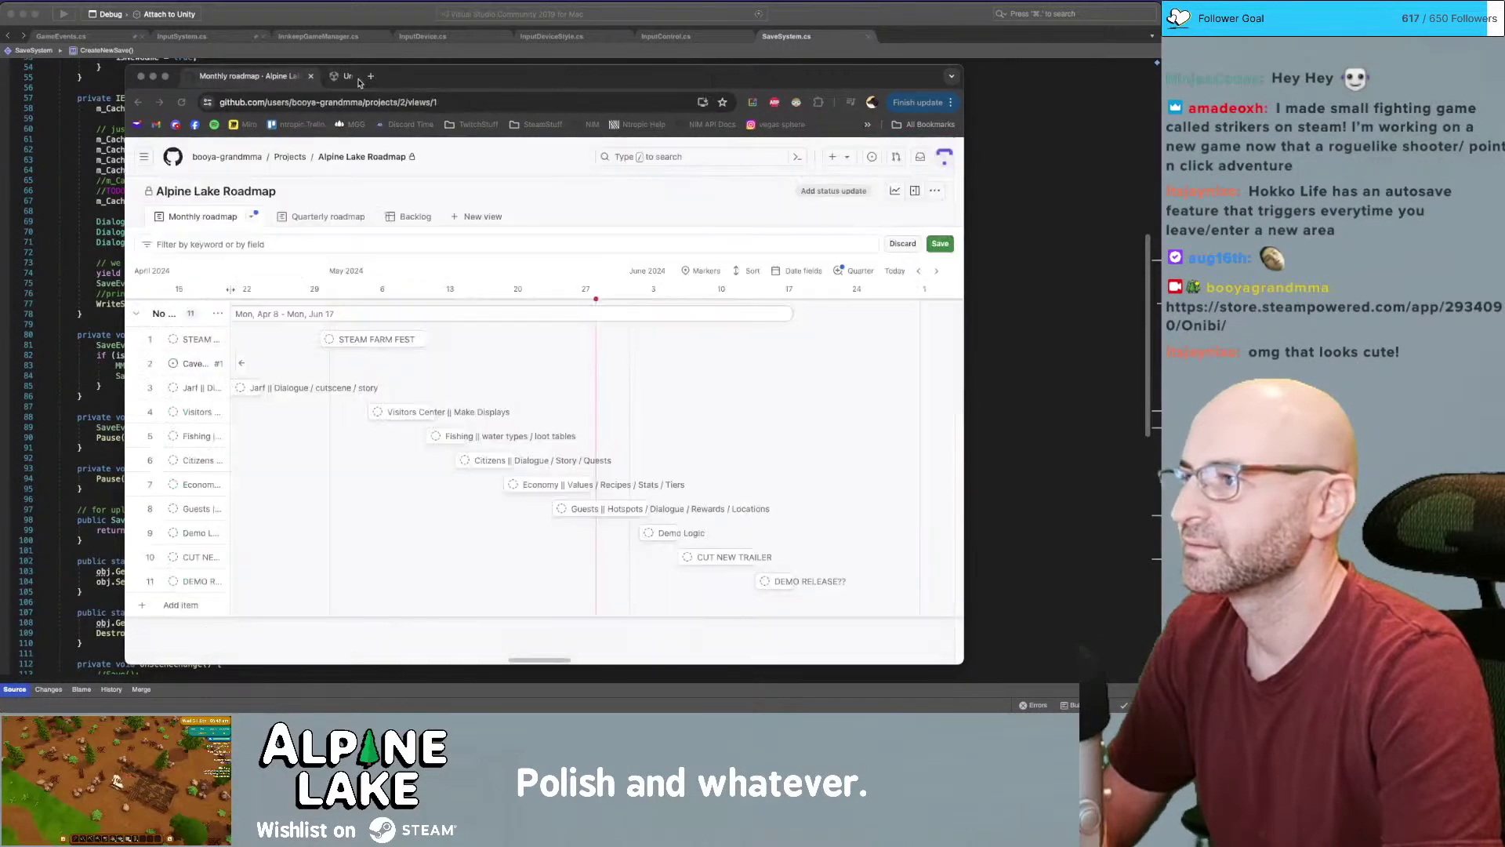
click(515, 22)
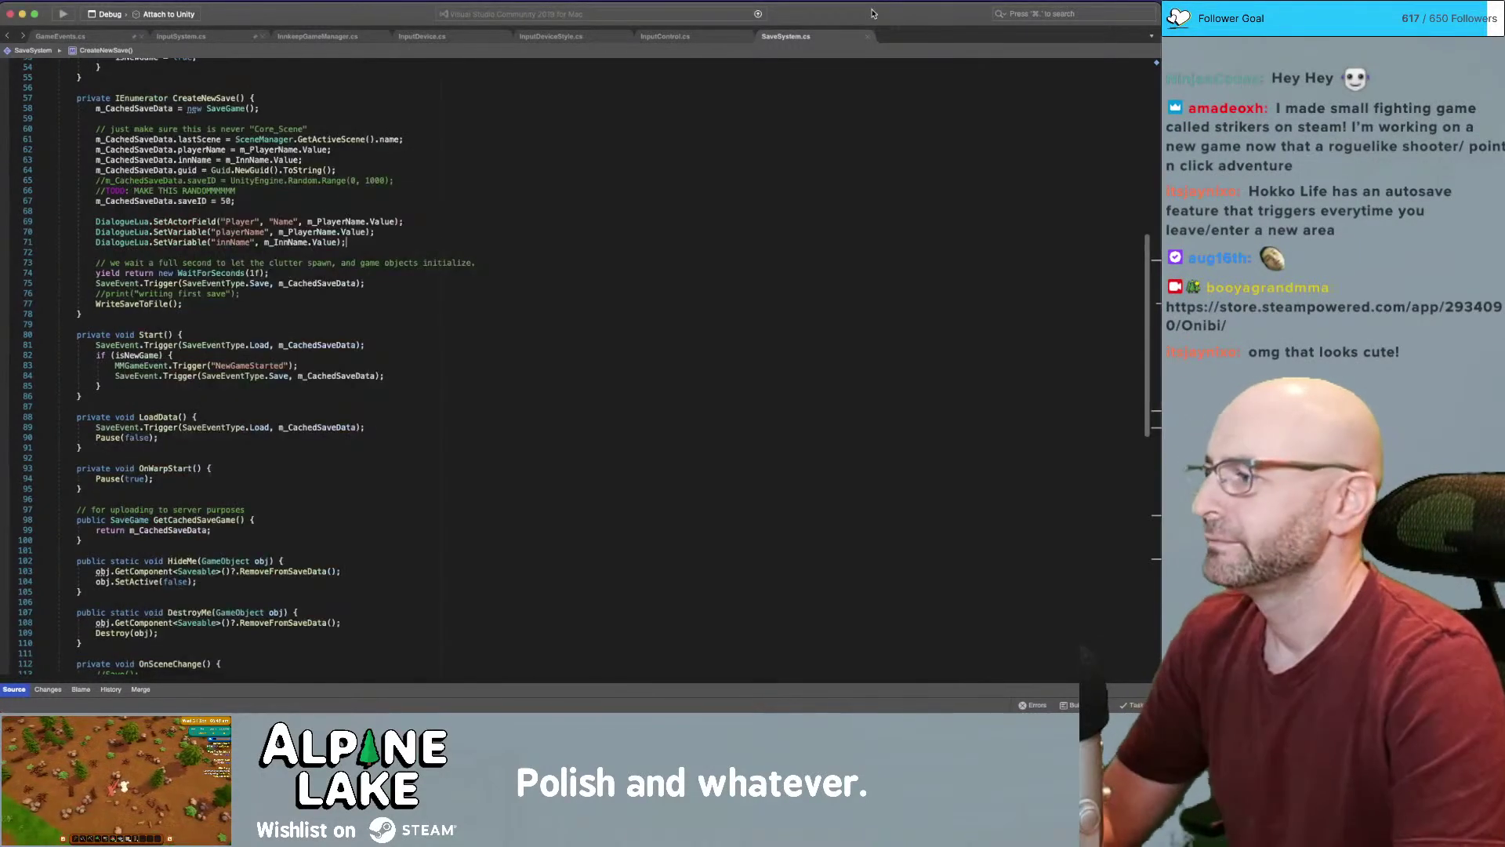
Examine the save logic in SaveSystem.cs, from the SaveEvent trigger in CreateNewSave through OnTick to WriteSaveToFile and Save
drag(574, 279, 575, 276)
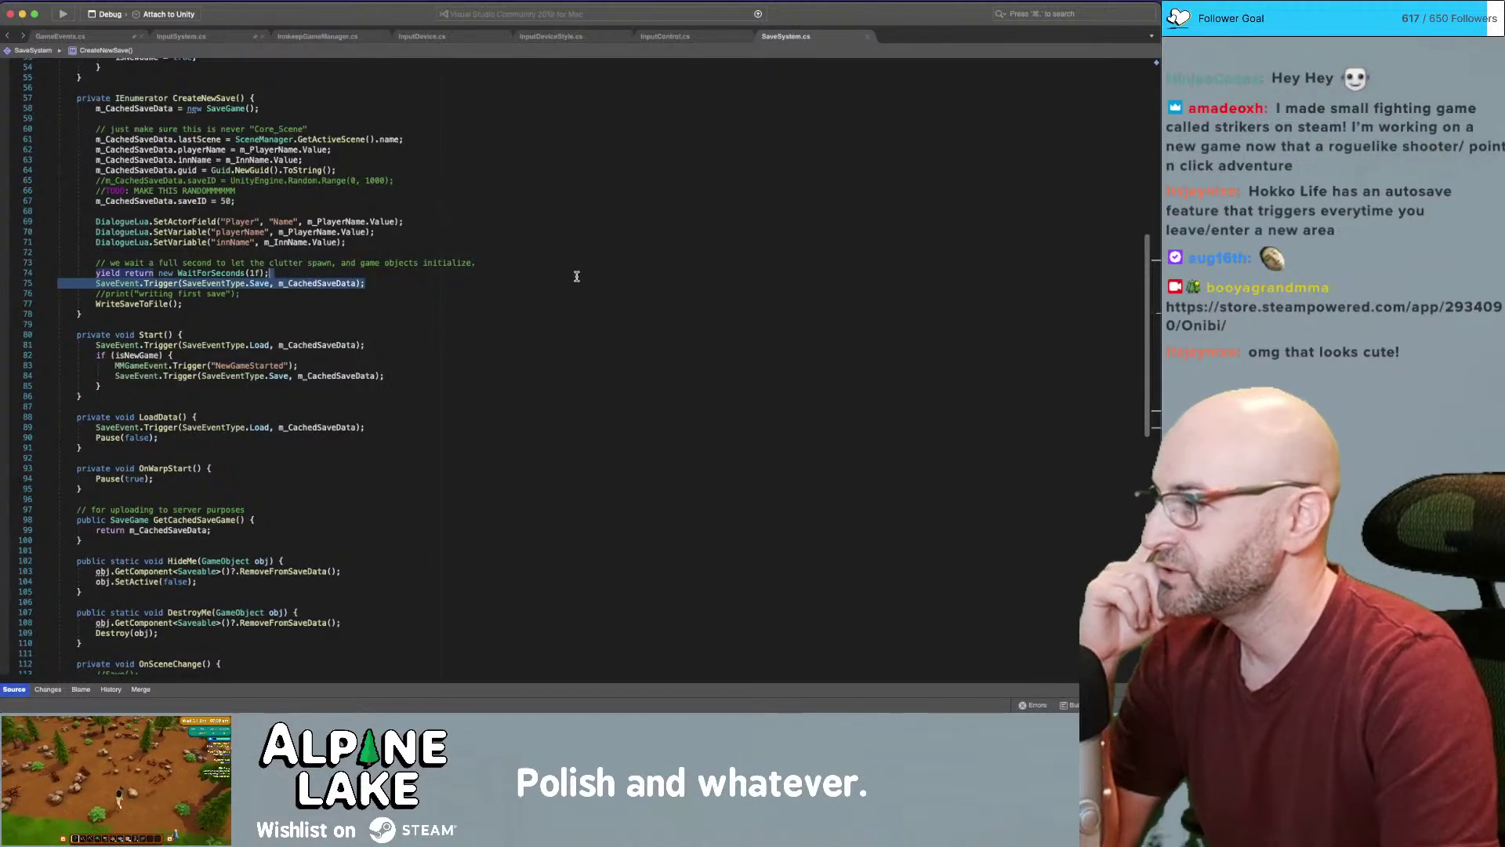
click(574, 279)
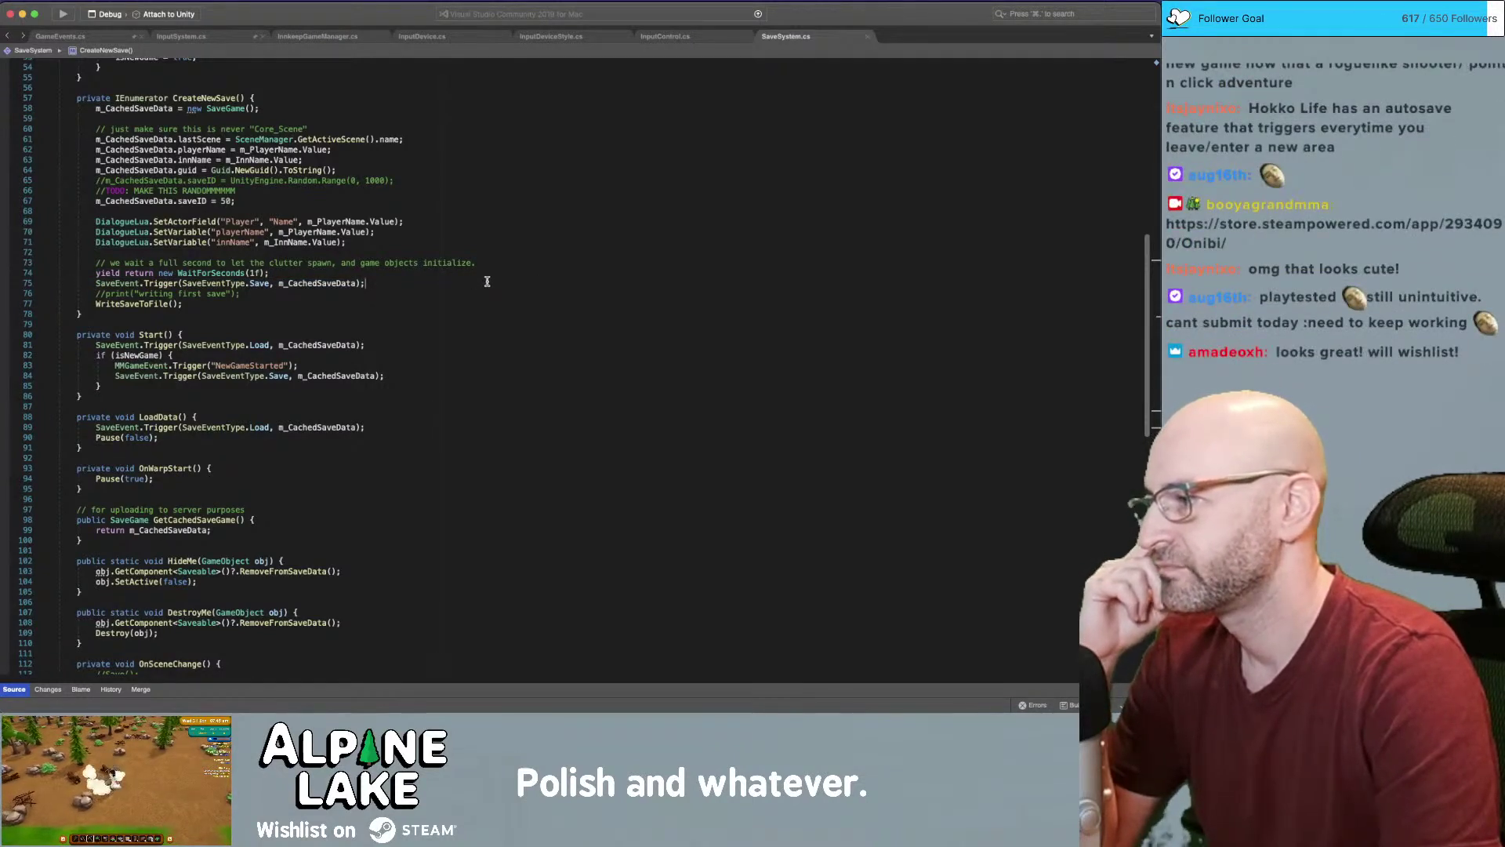
triple_click(487, 281)
click(488, 282)
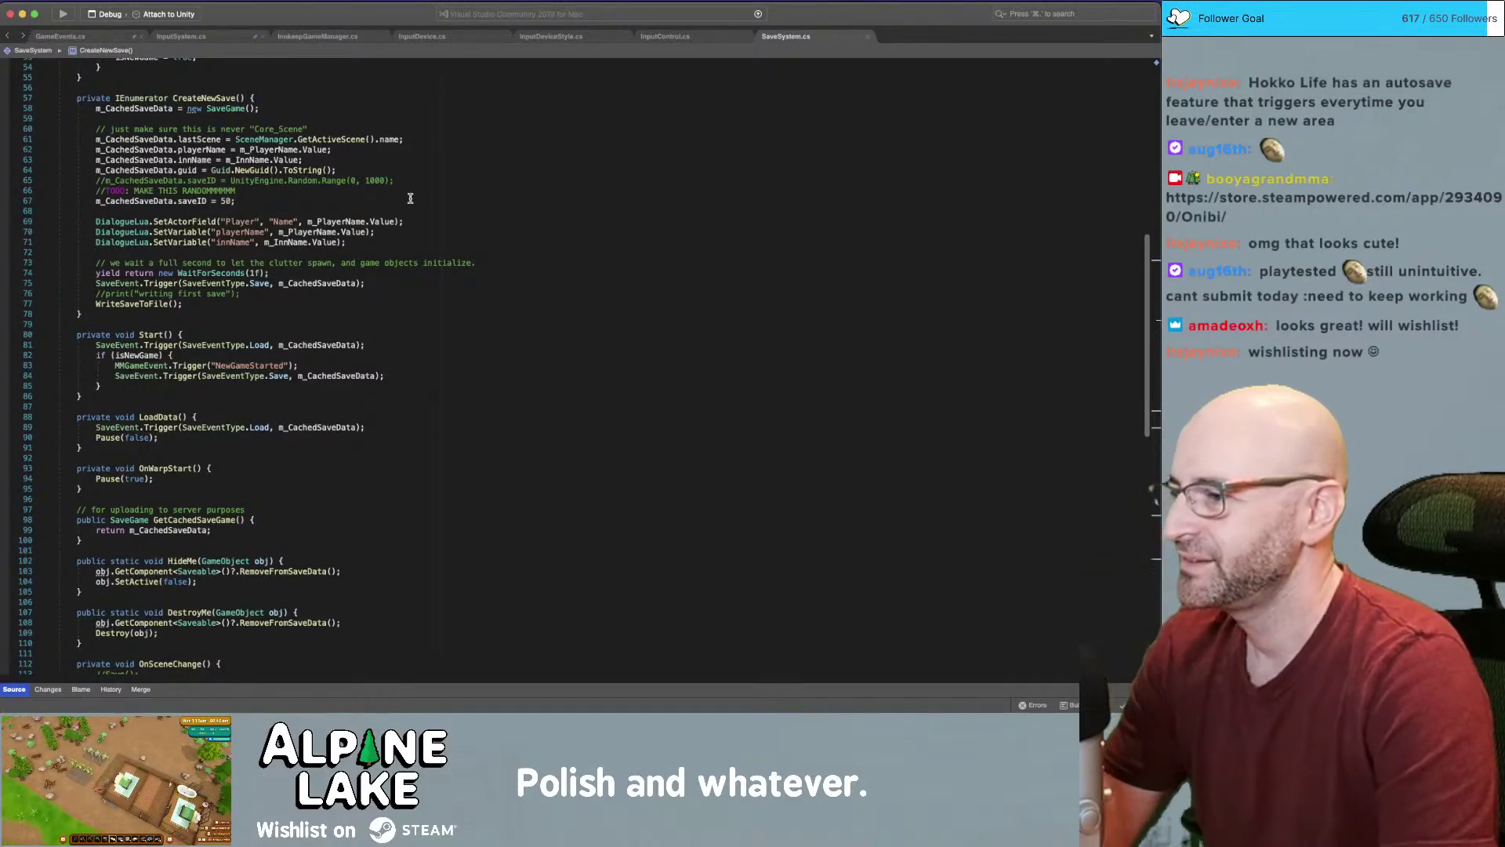
scroll(489, 281, down, 3)
scroll(489, 281, up, 6)
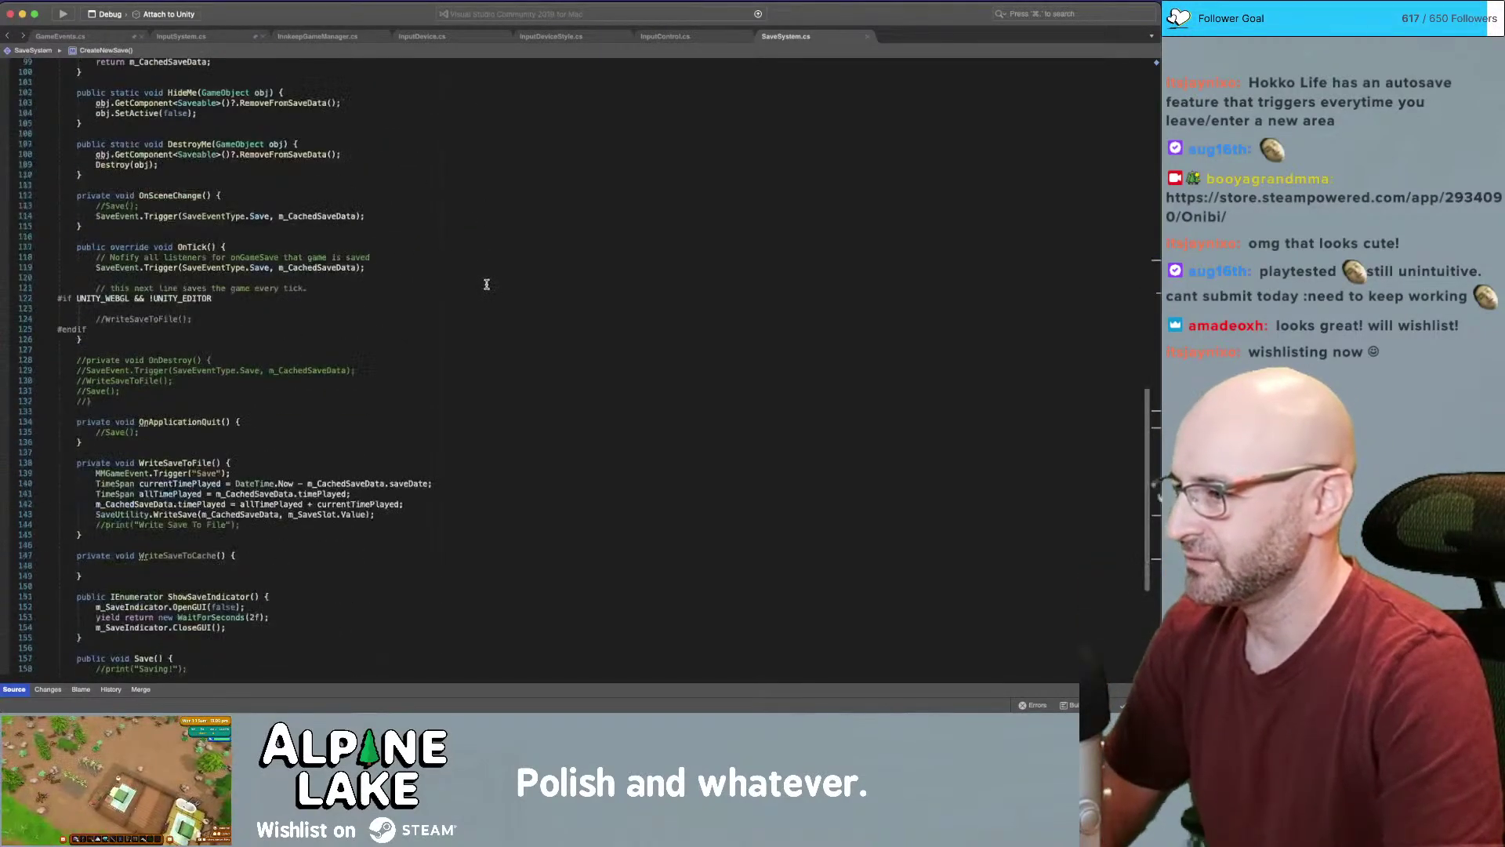
Examine the load and scene-change logic in SaveSystem.cs, from OnLoadSystem to the NewSceneLoaded and WarpStart handlers, and back to OnSceneChange and OnTick
key(super+f)
key(BackSpace)
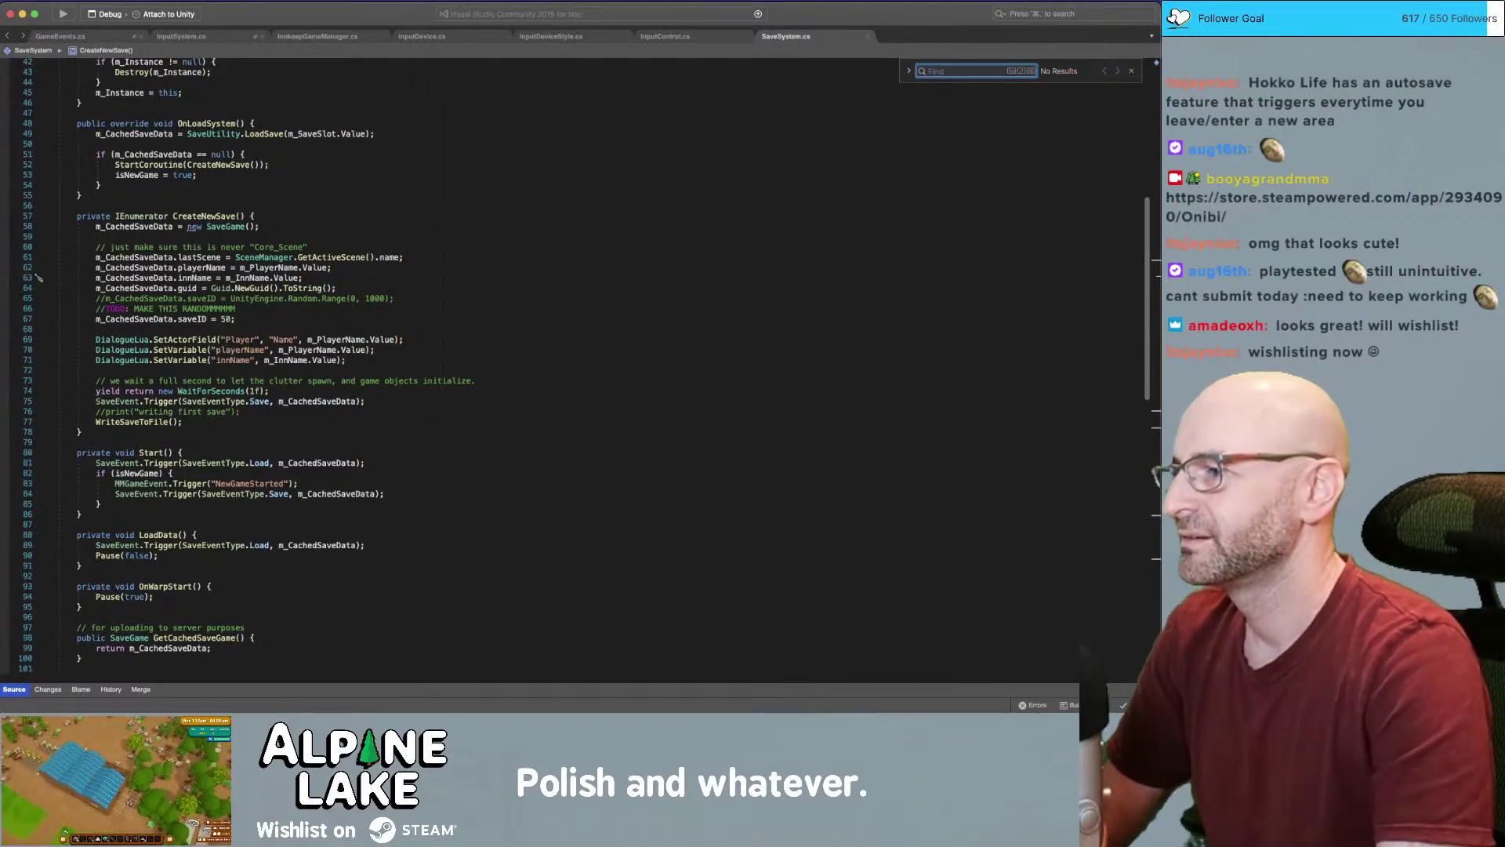
scroll(393, 319, up, 5)
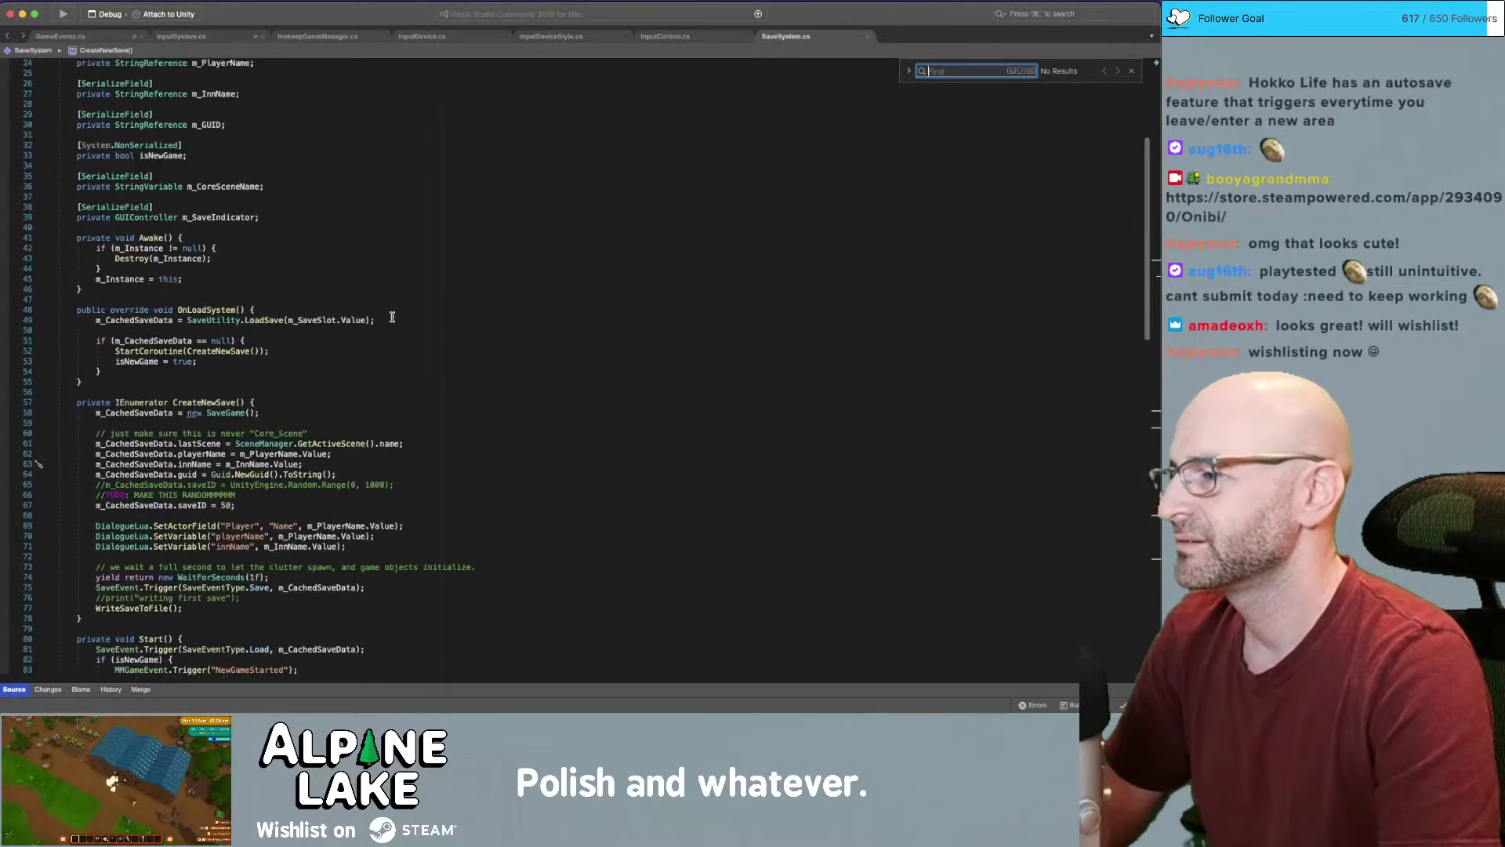
scroll(201, 337, down, 20)
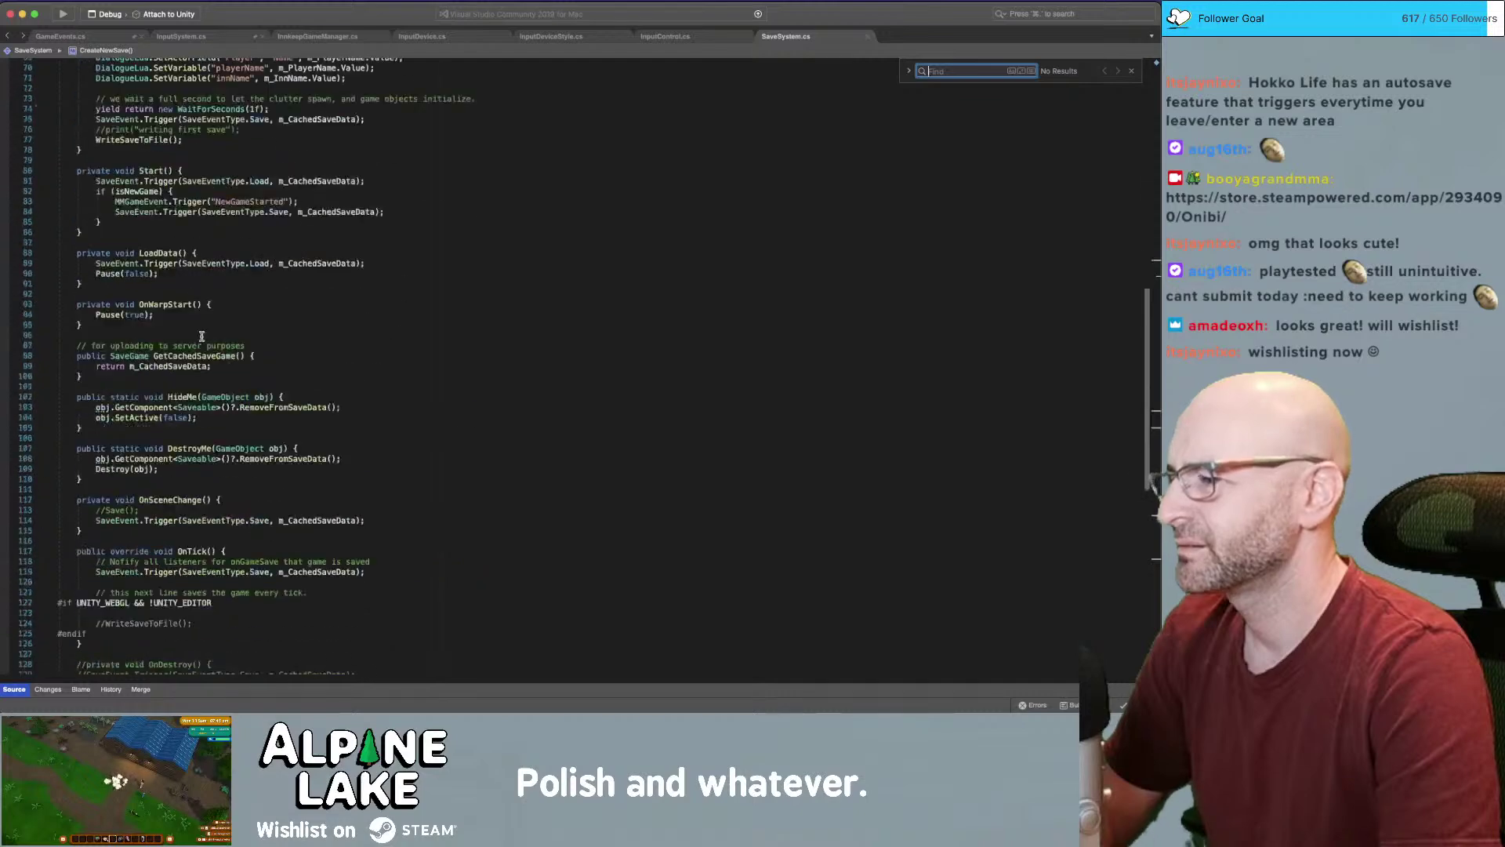
scroll(202, 431, down, 12)
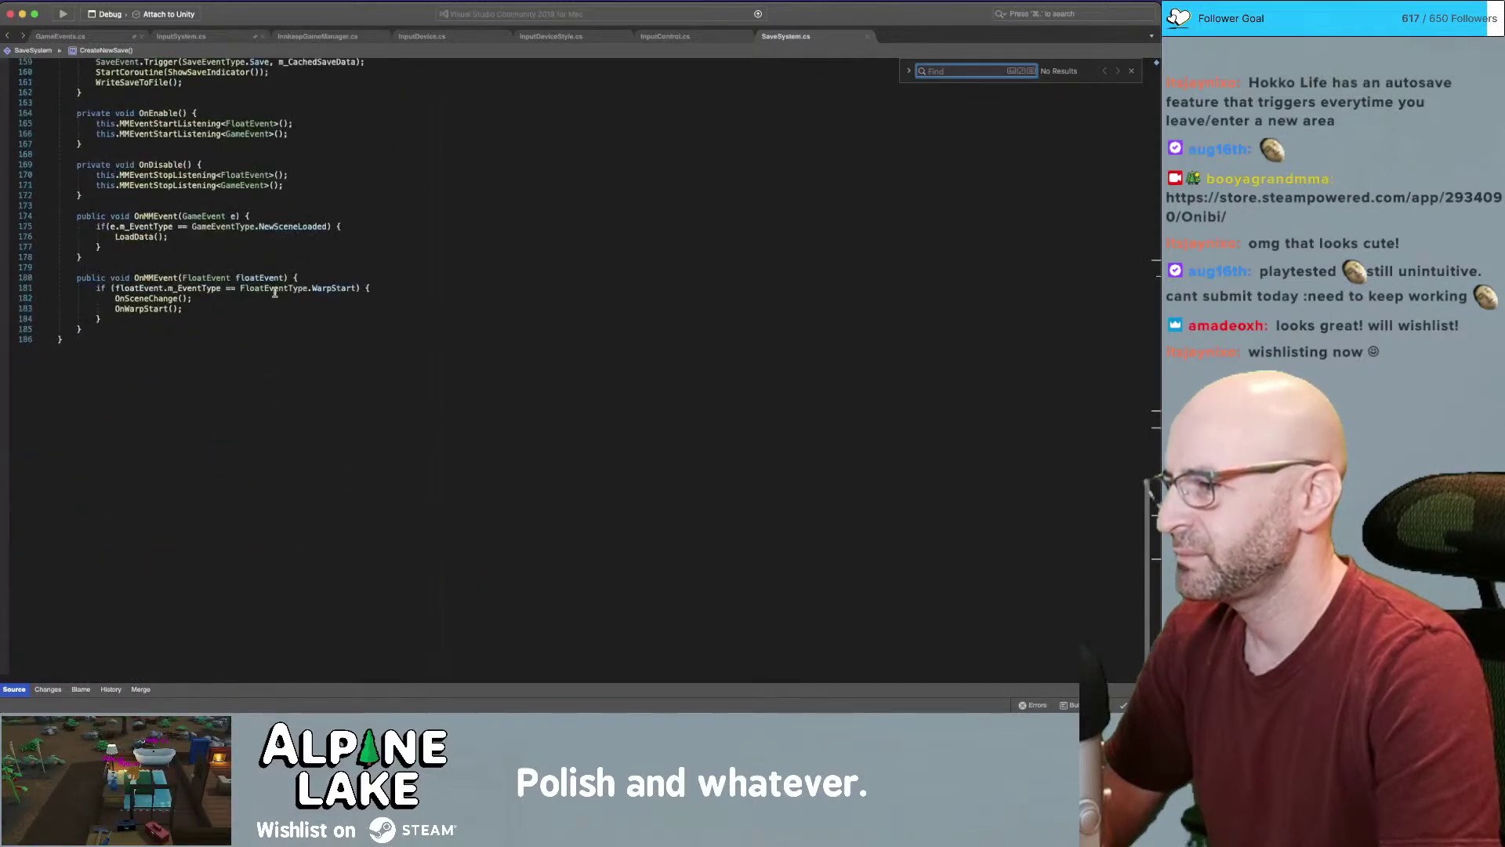
double_click(312, 225)
scroll(241, 236, up, 5)
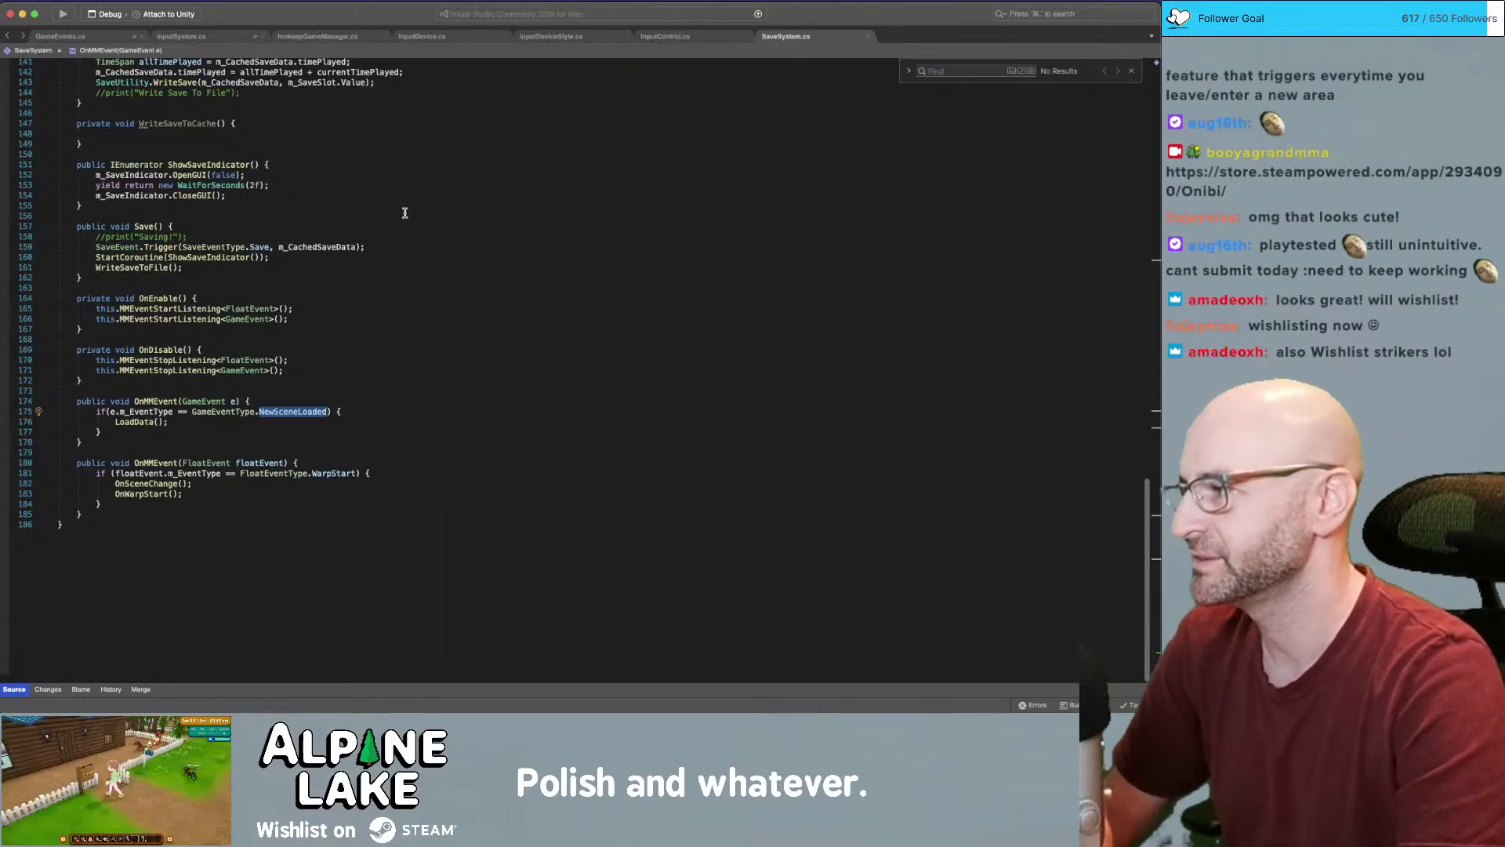
scroll(439, 239, up, 3)
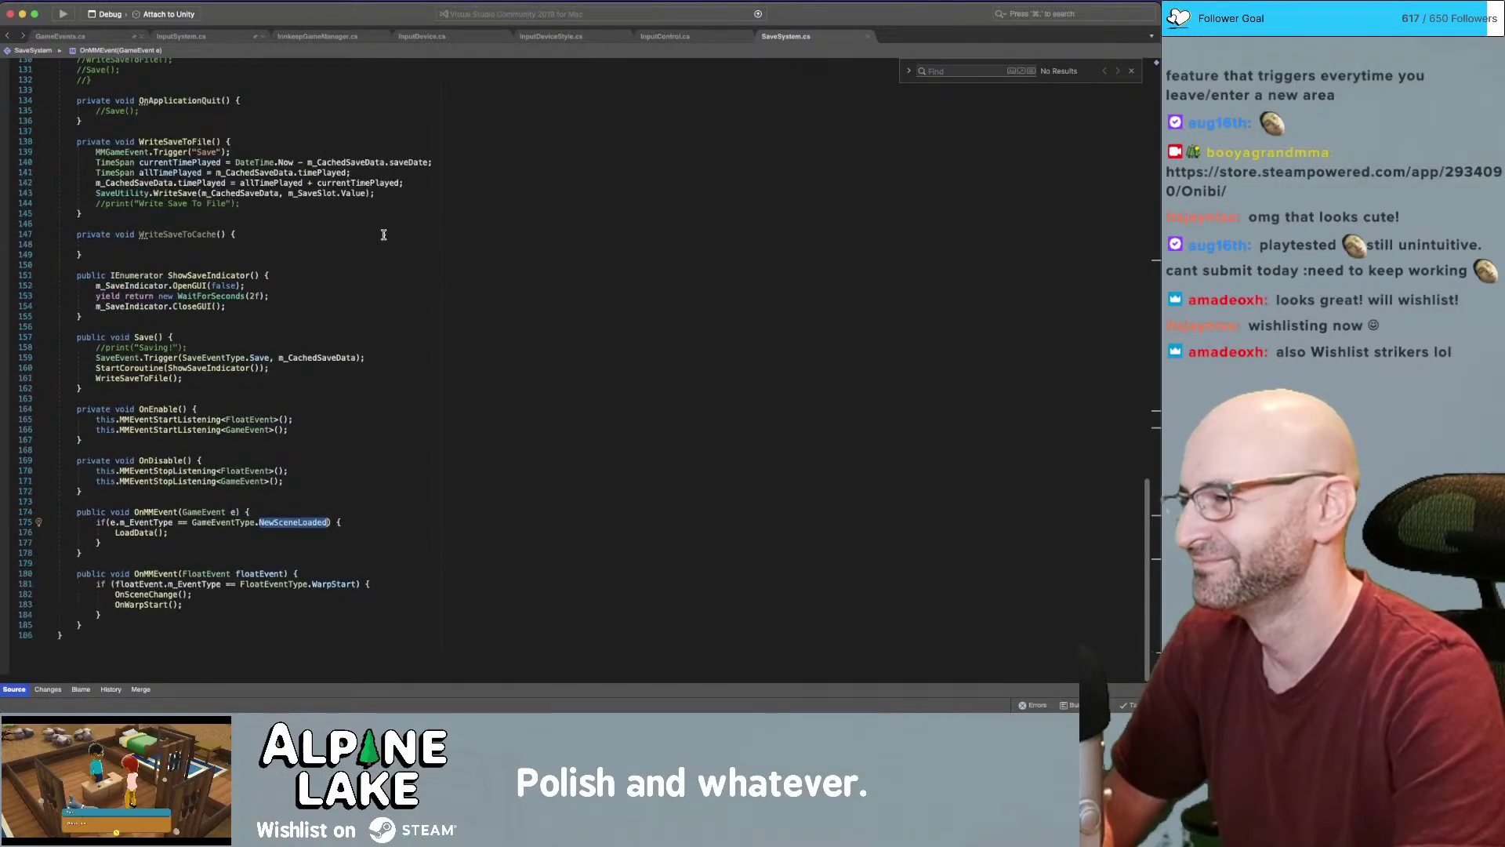
scroll(383, 234, up, 5)
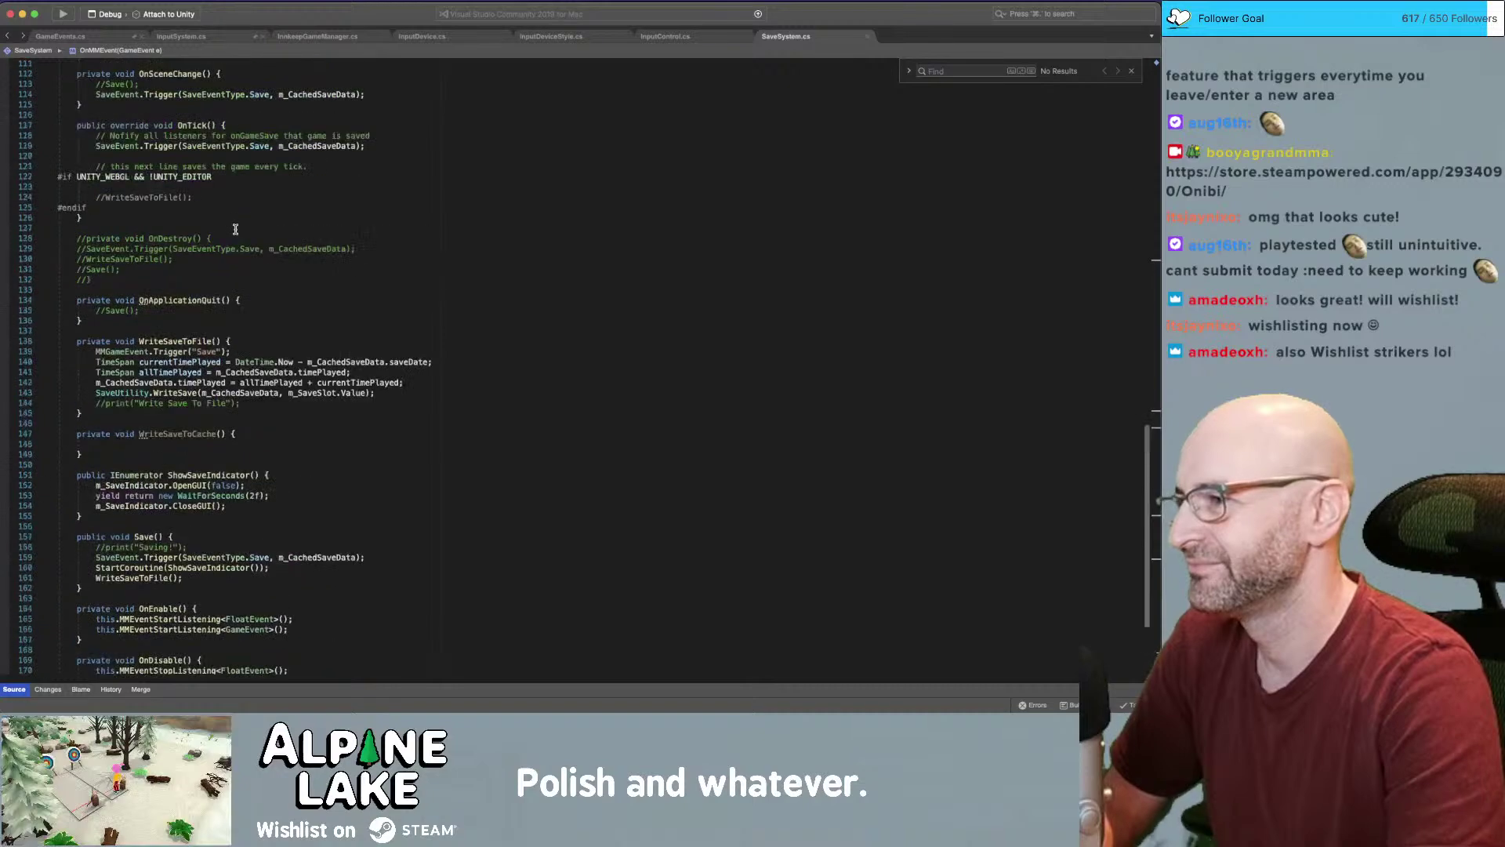
scroll(235, 229, up, 3)
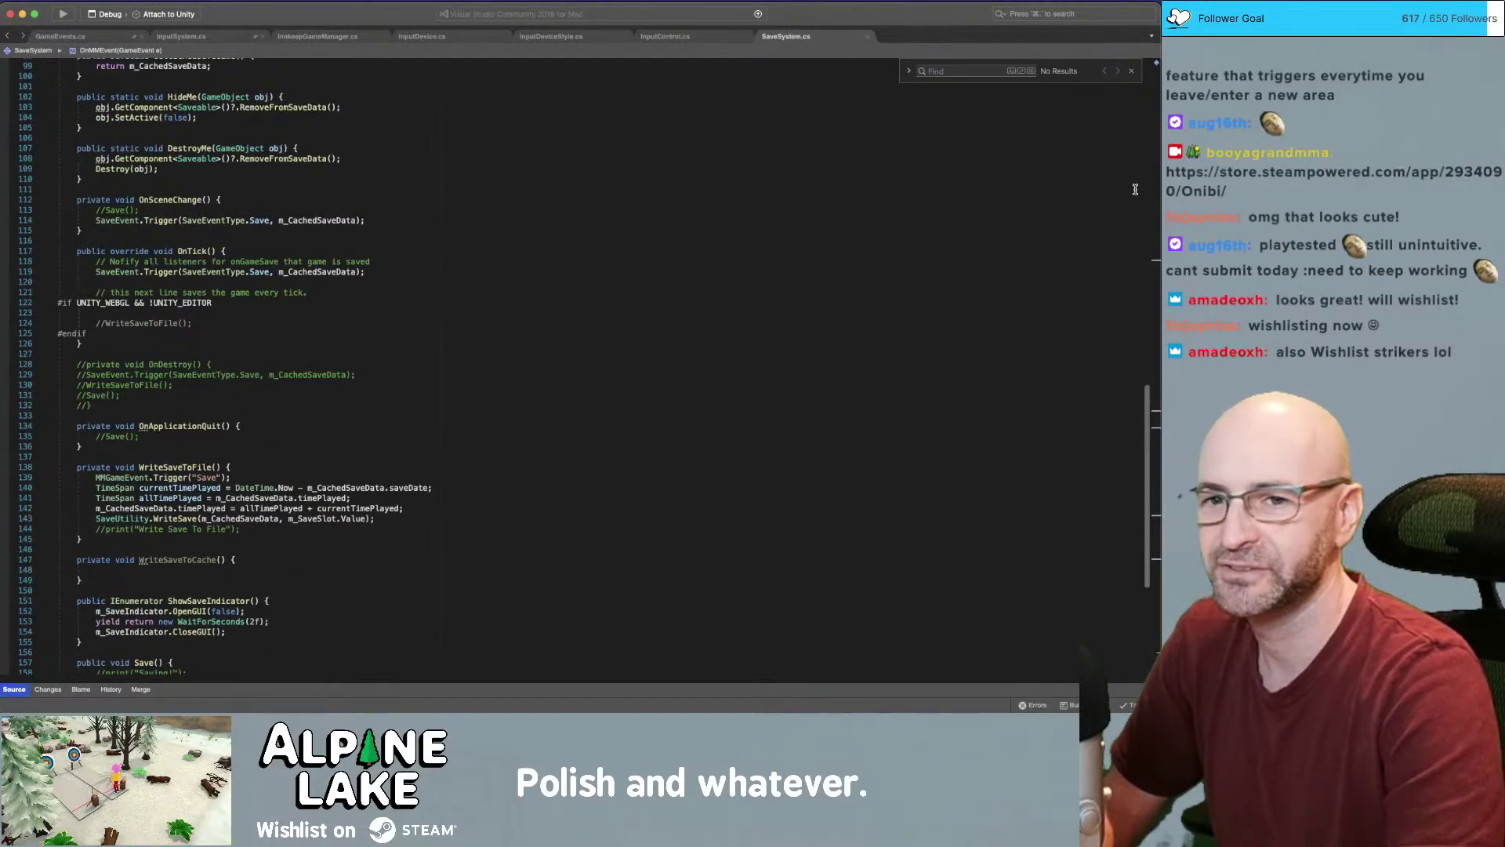
Leave SaveSystem.cs and switch from Visual Studio to another open application
key(super+Tab)
click(540, 359)
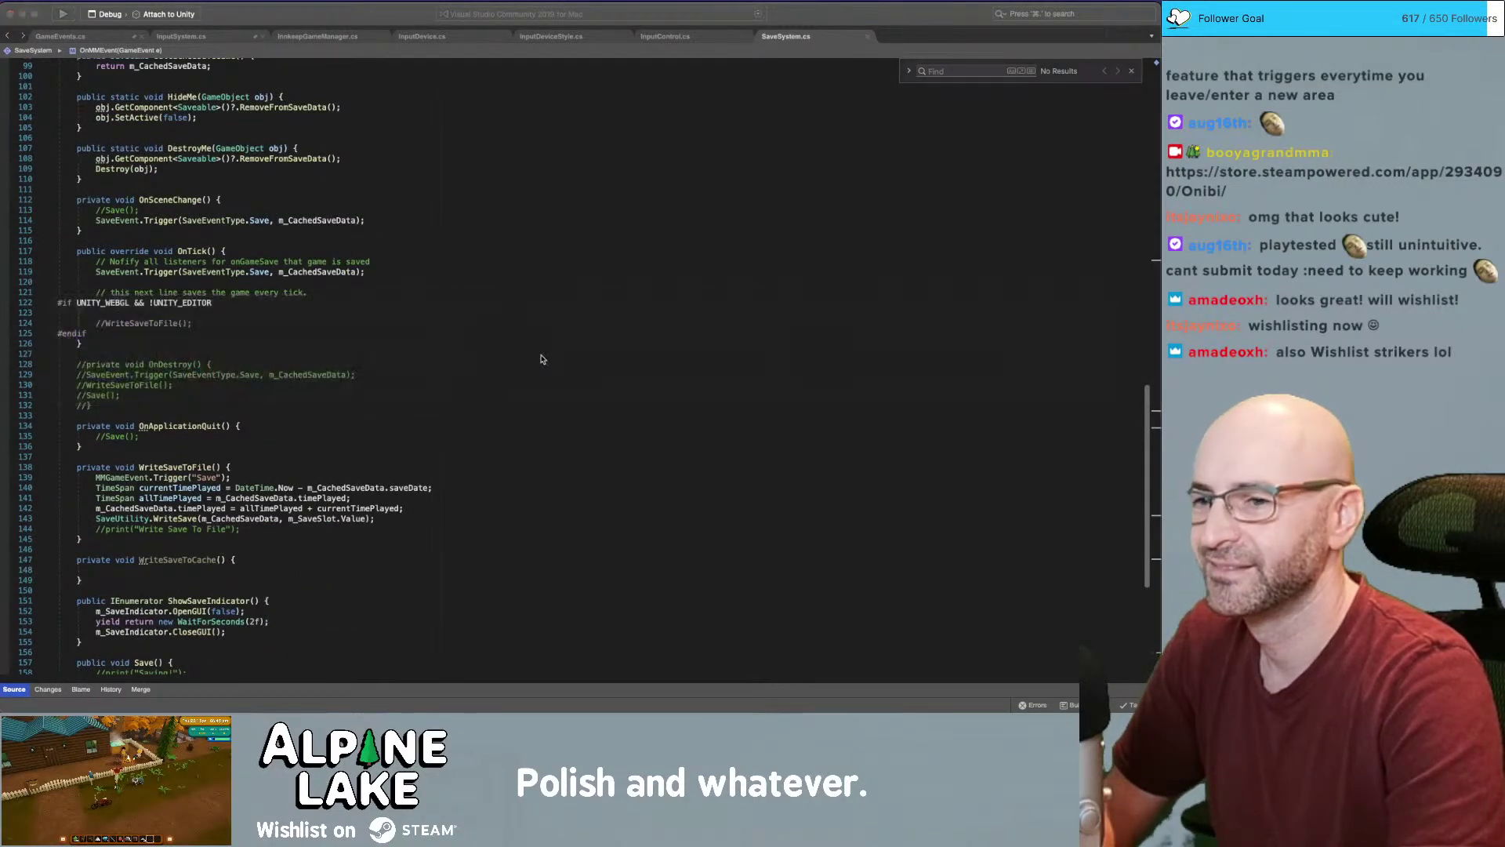